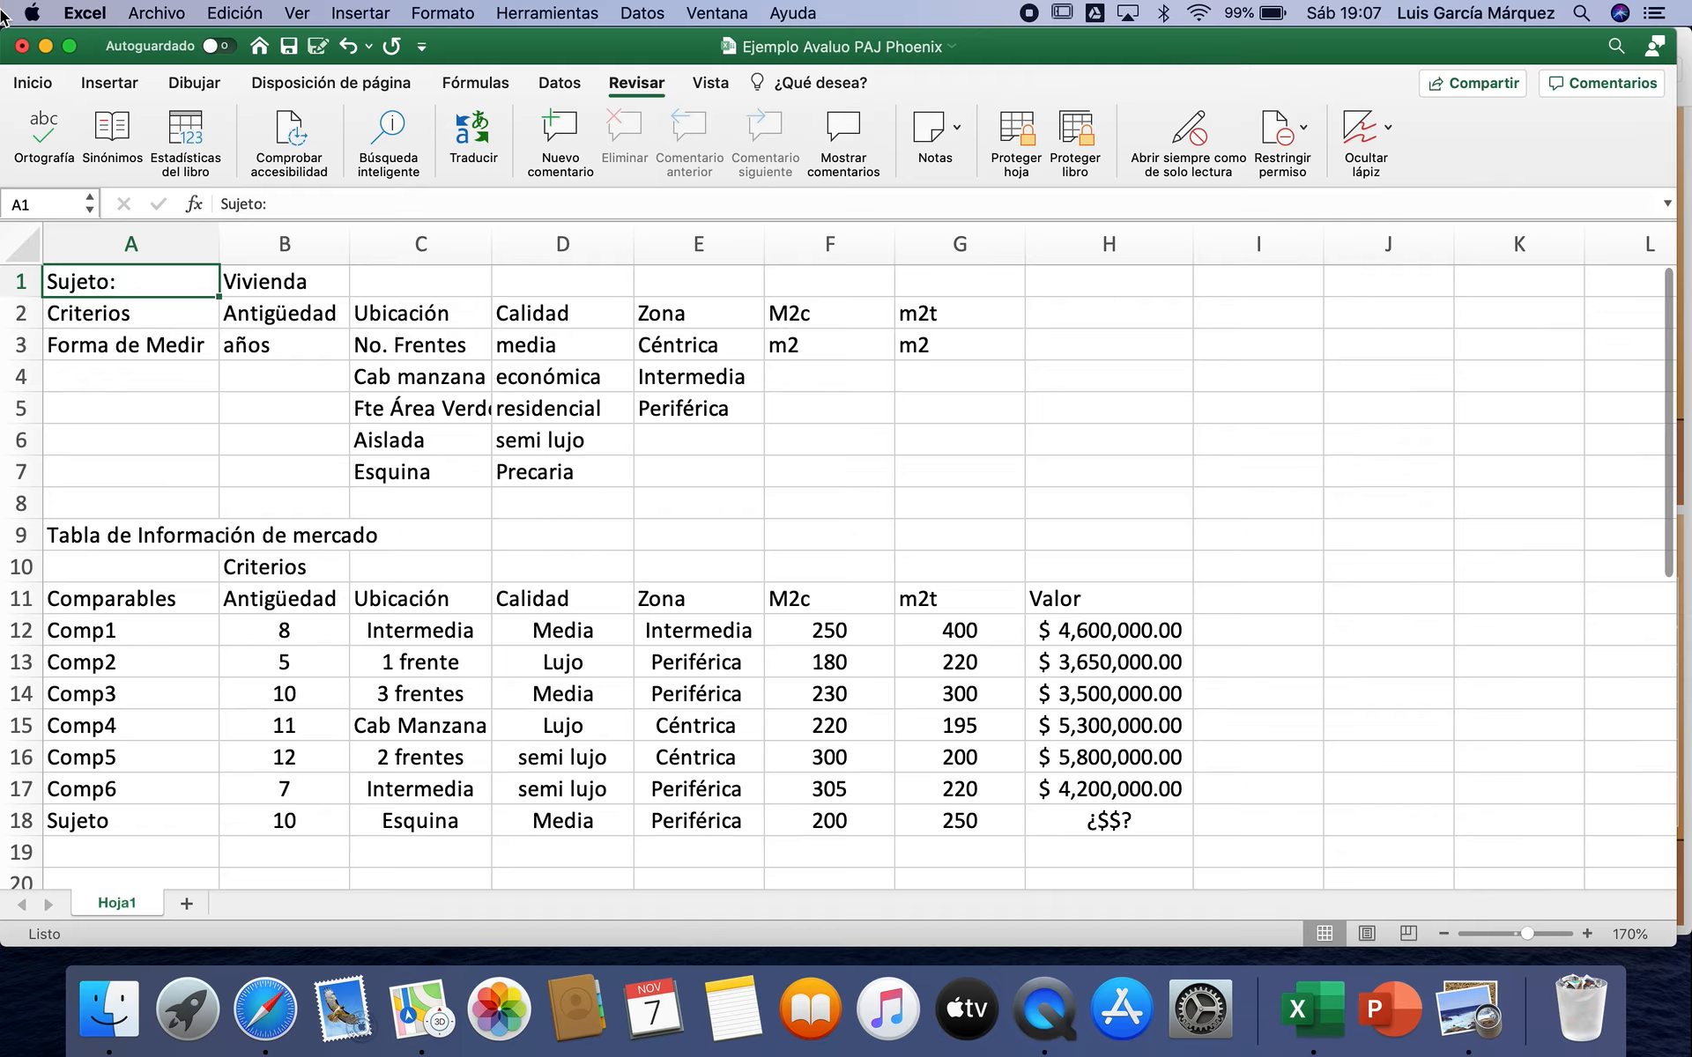
Step: Review the subject type and the six valuation criteria headings, from Antigüedad to m2t, in row 2
left_click(296, 283)
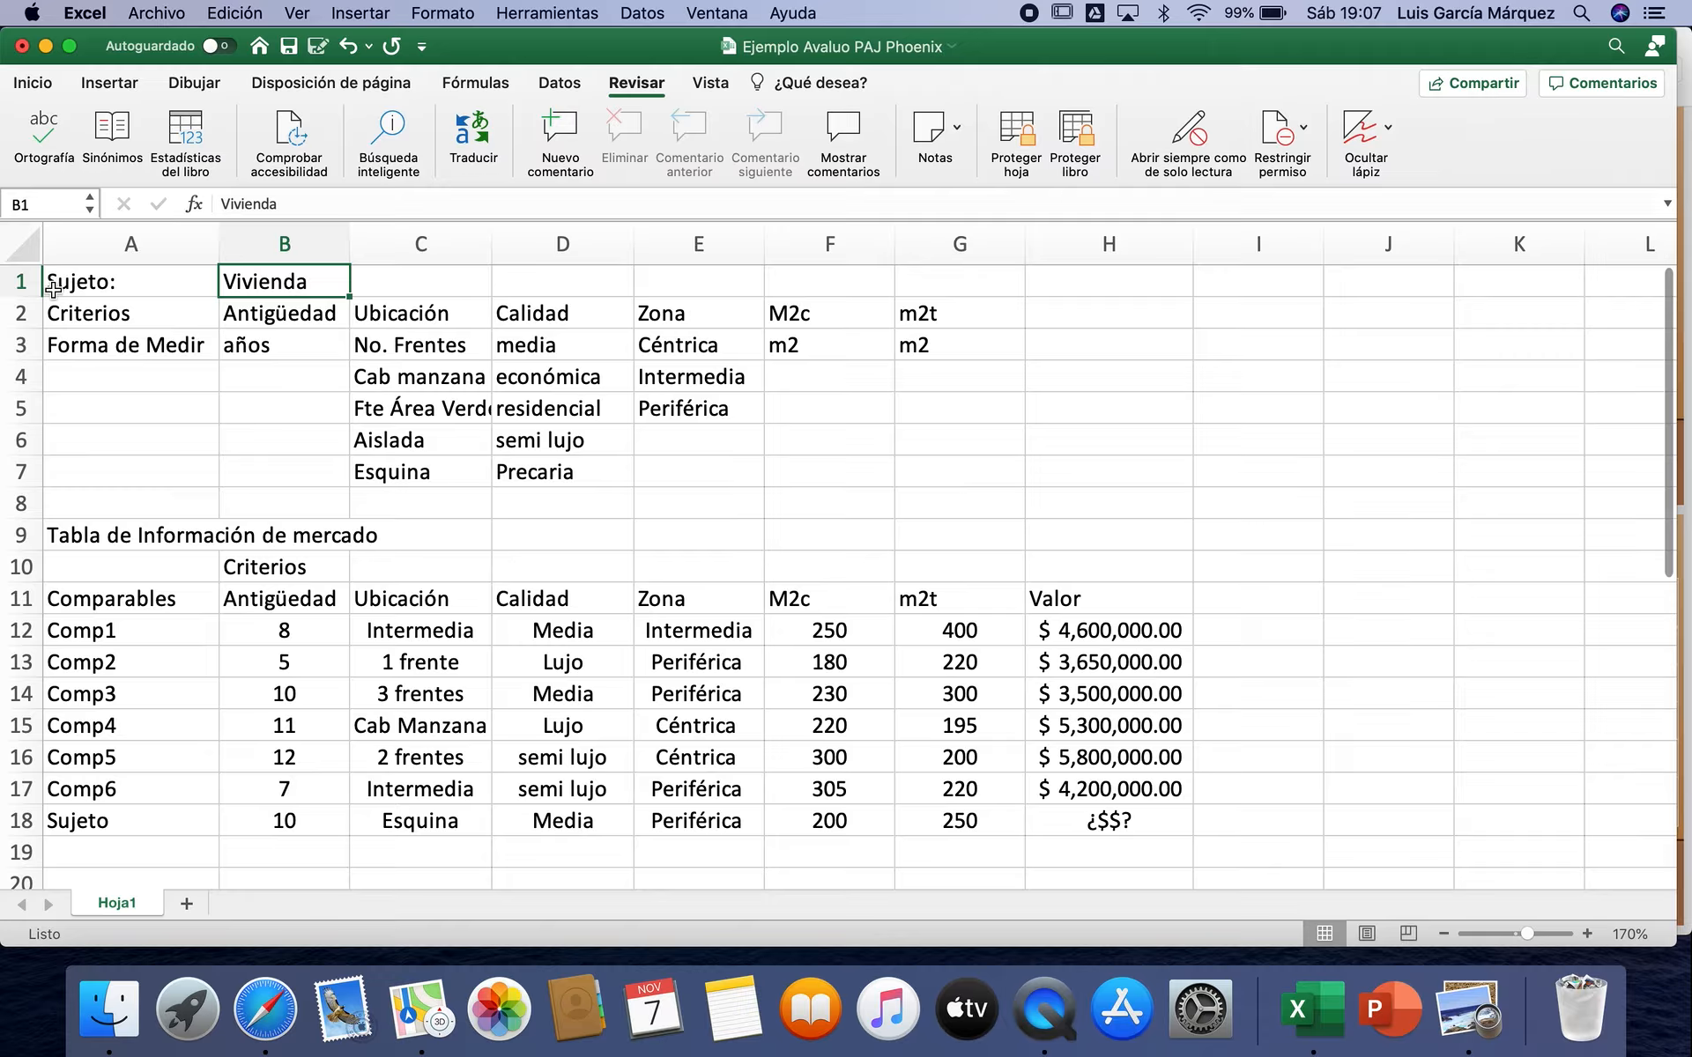
left_click(128, 313)
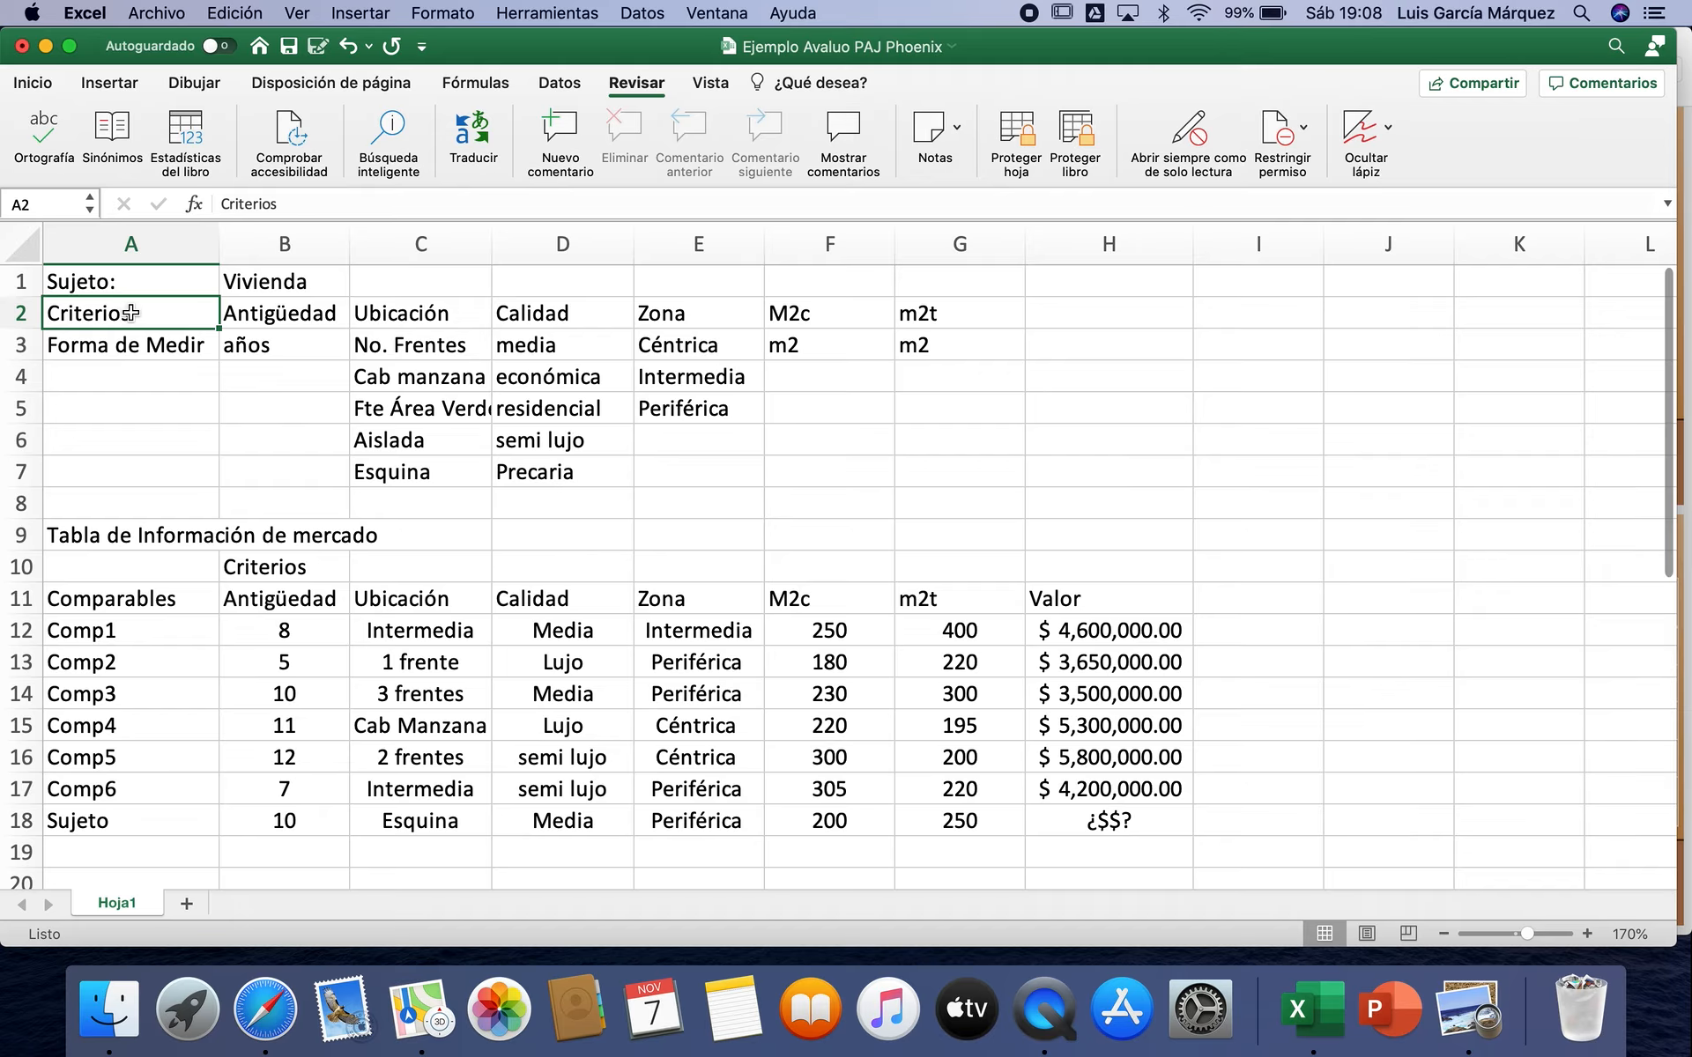
left_click(306, 313)
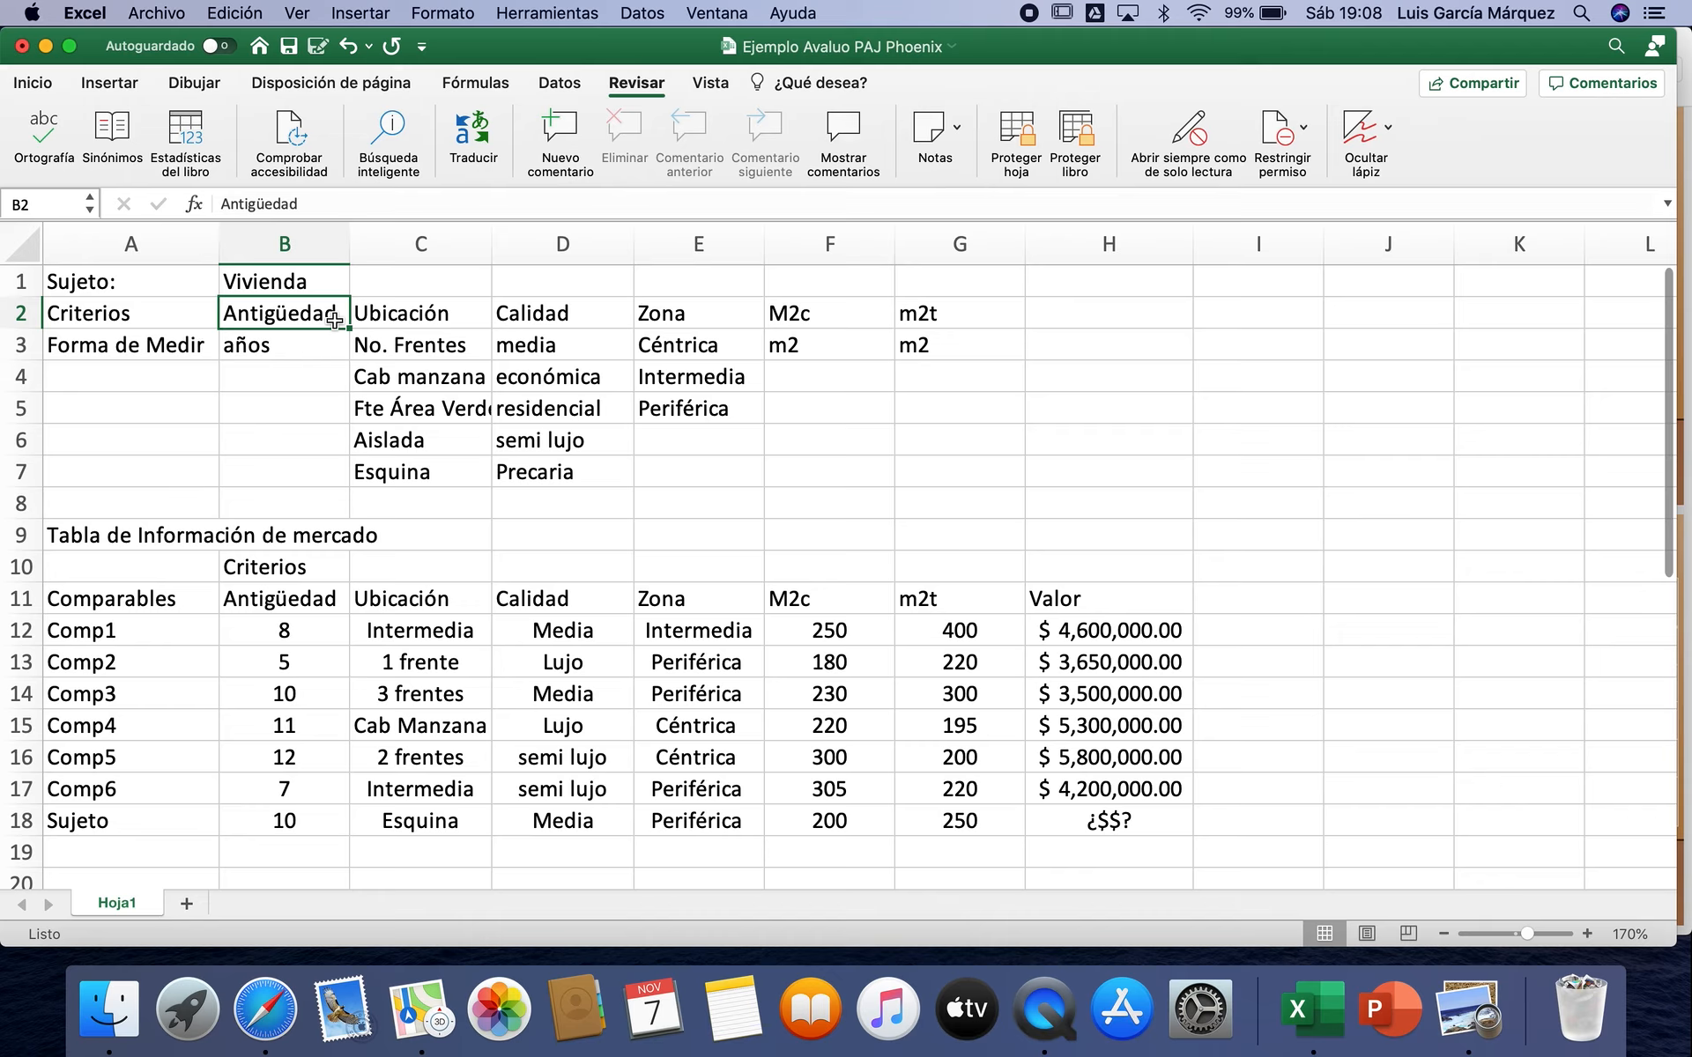
left_click(470, 316)
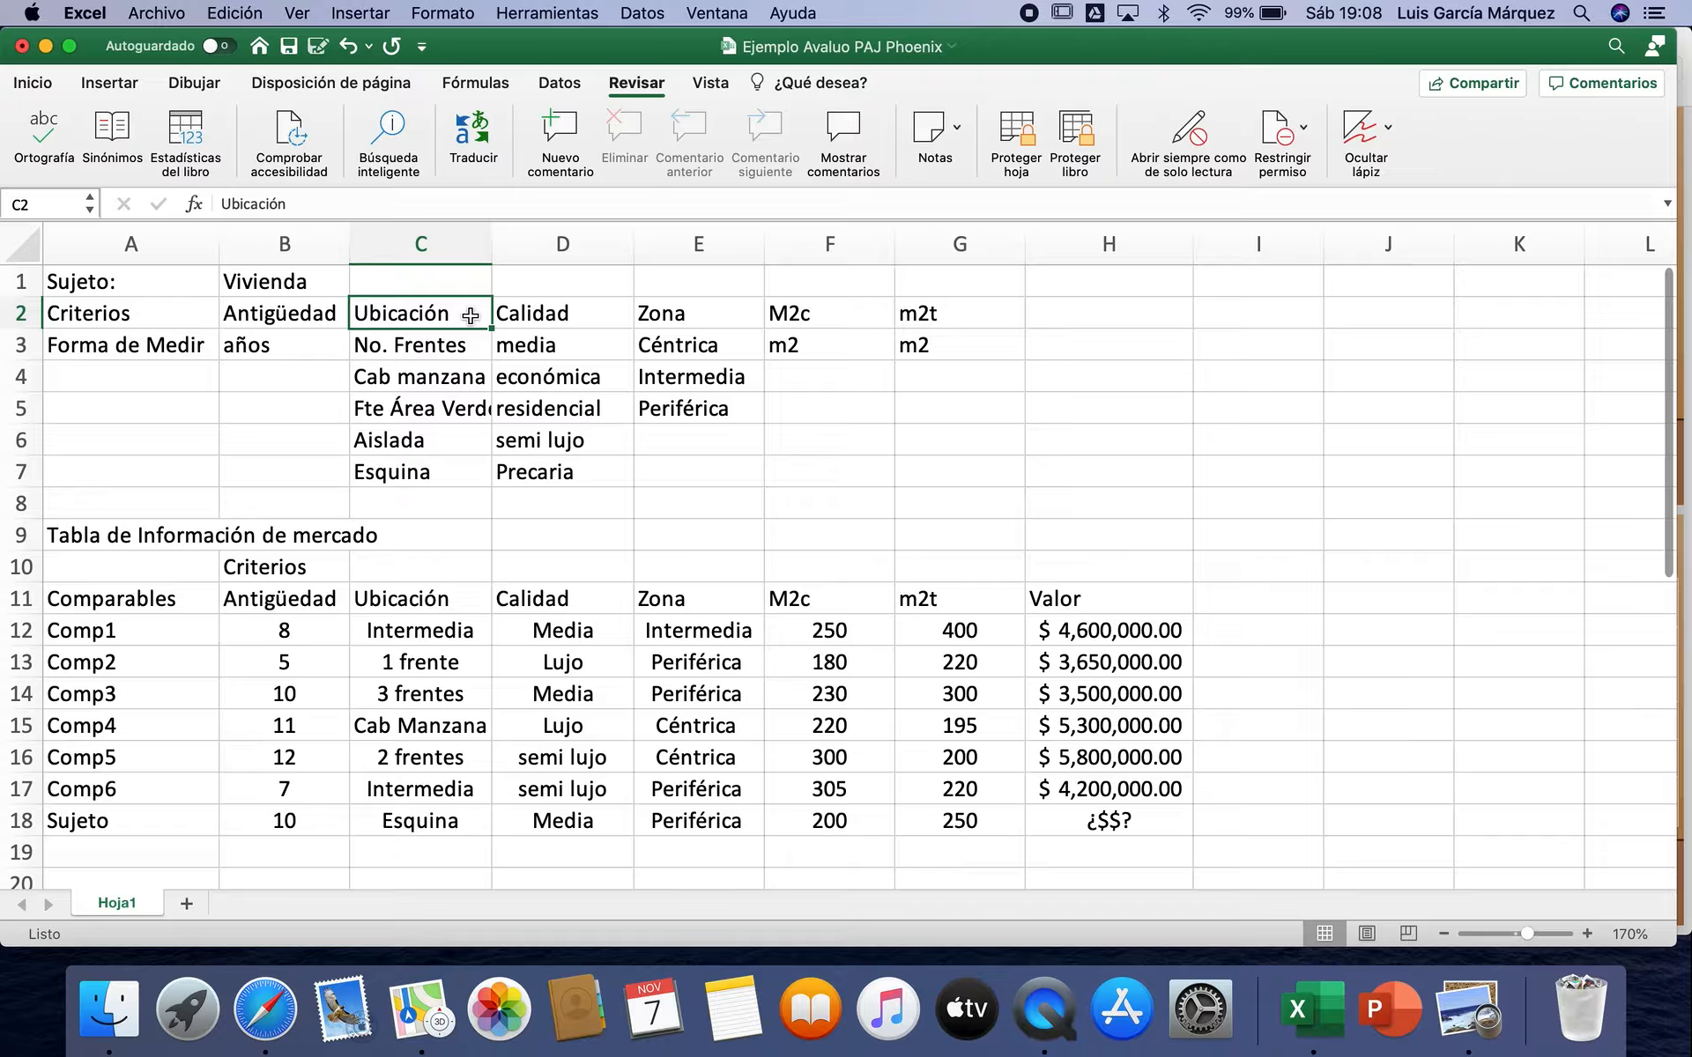
left_click(594, 307)
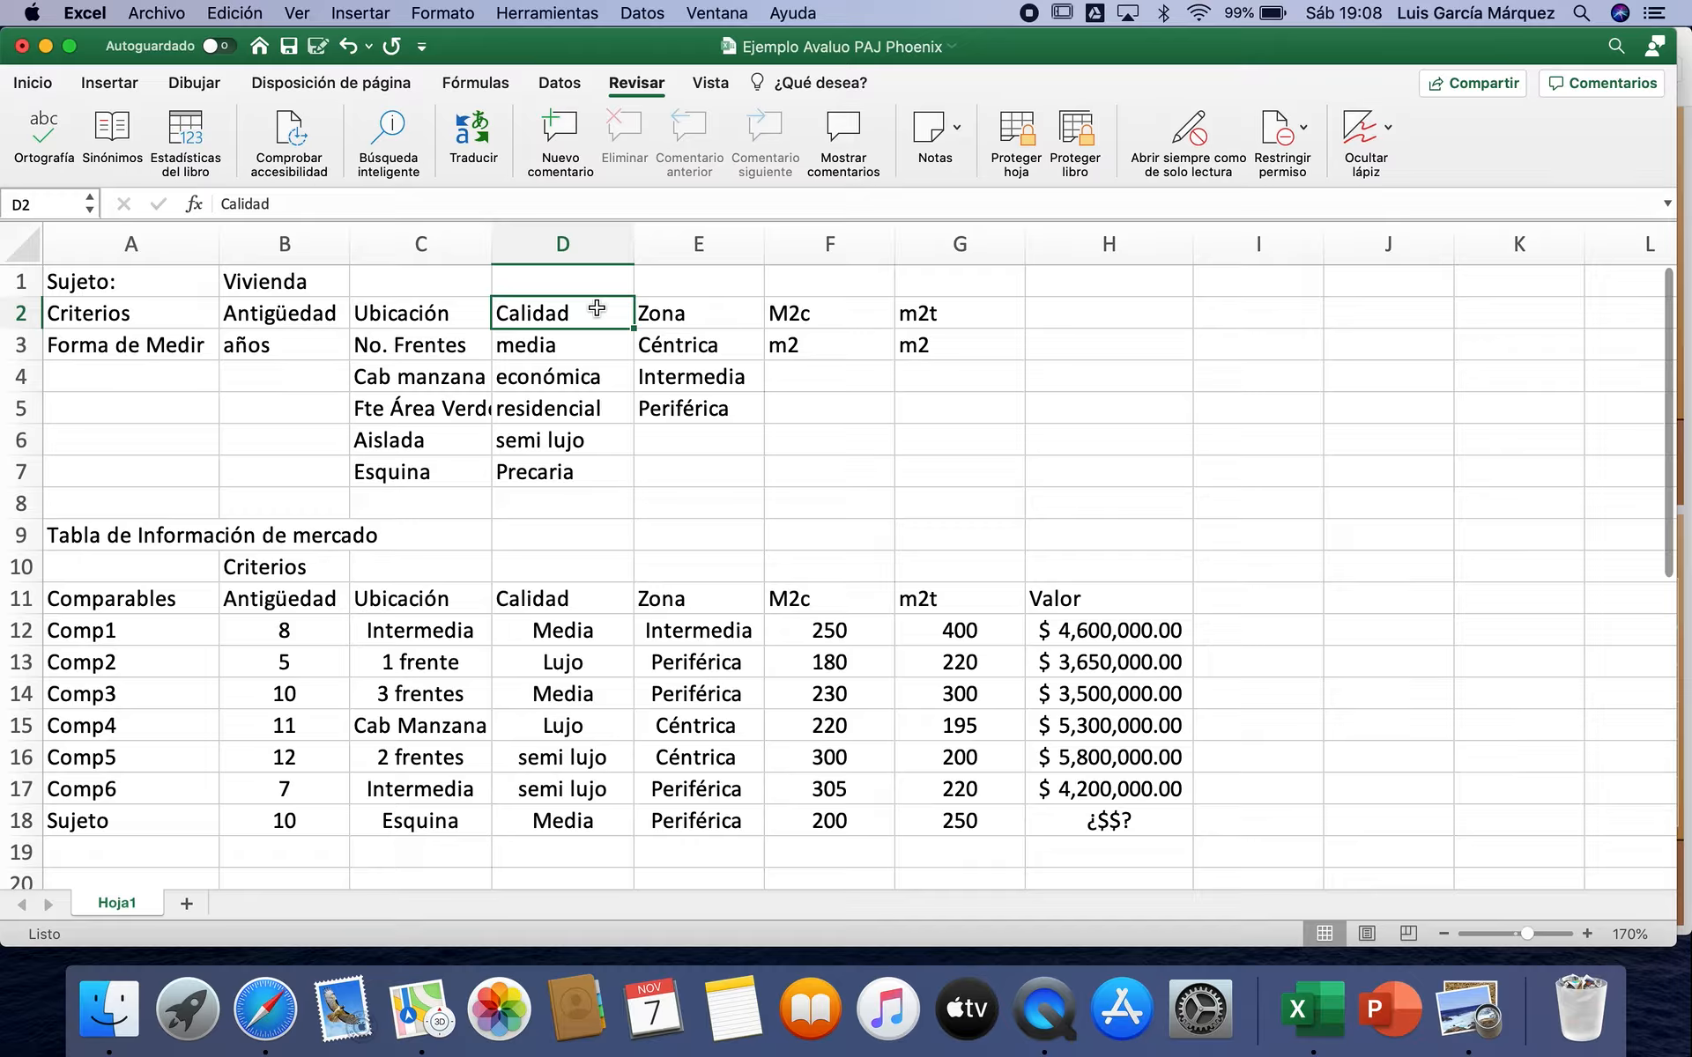
left_click(716, 310)
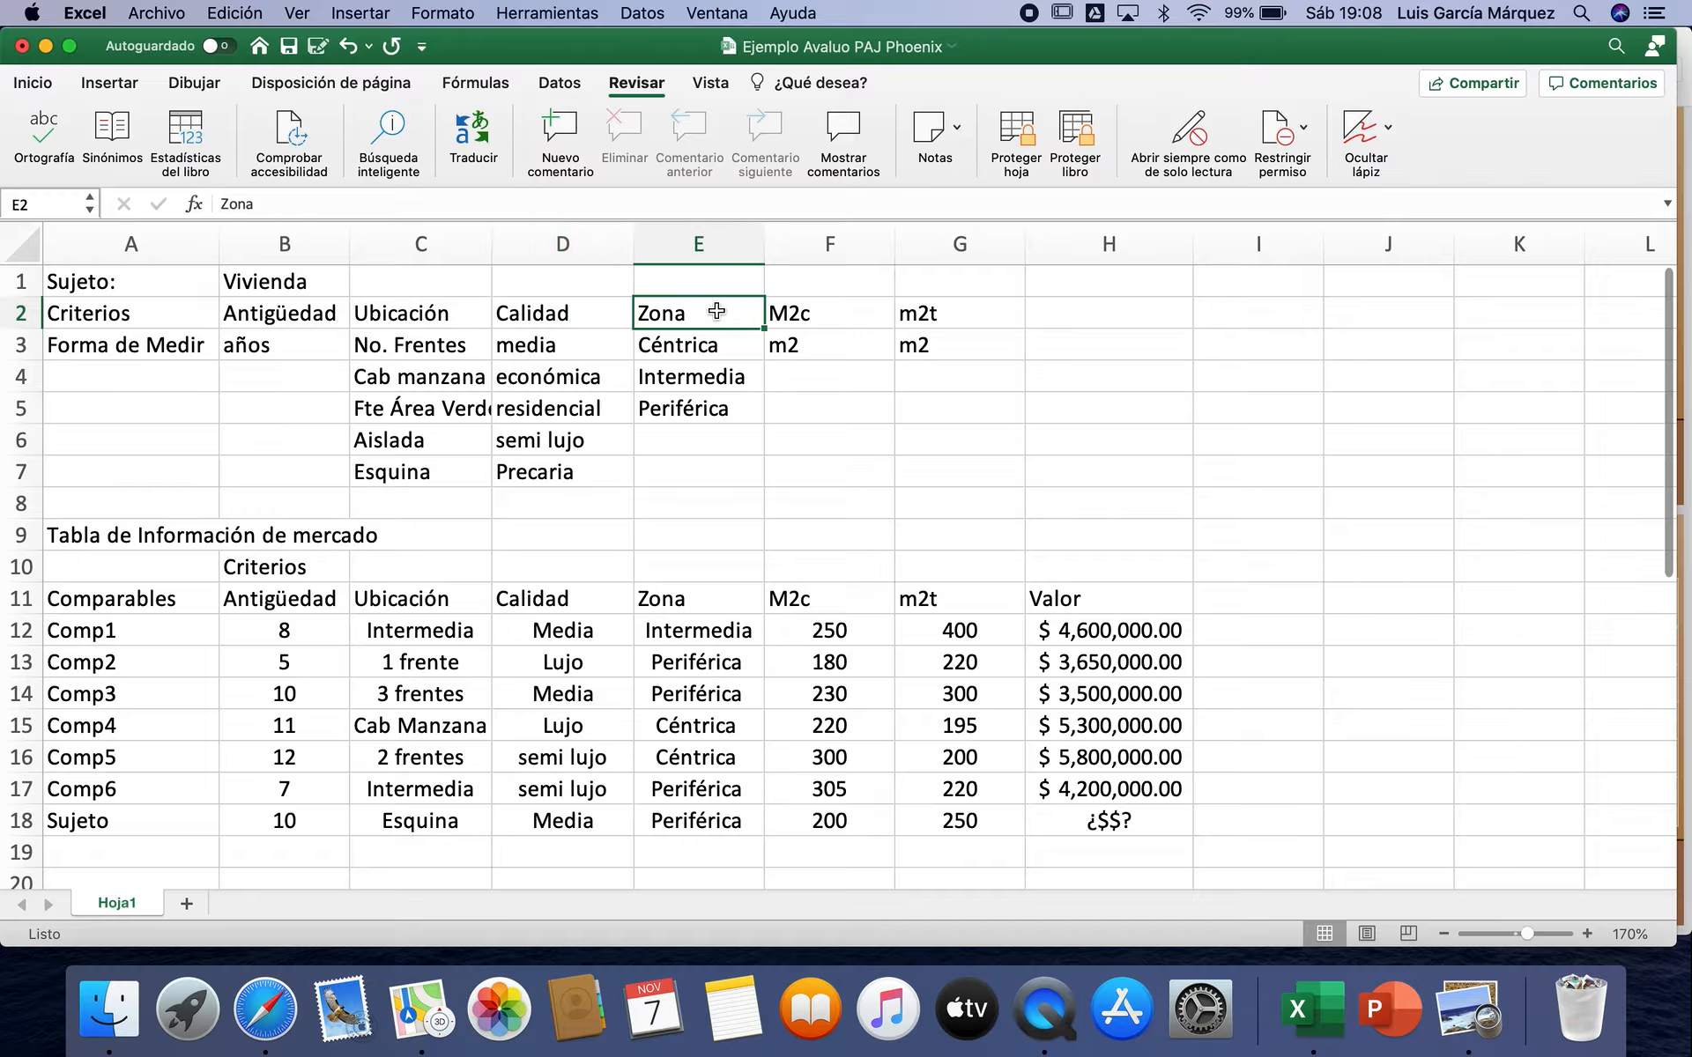
left_click(838, 317)
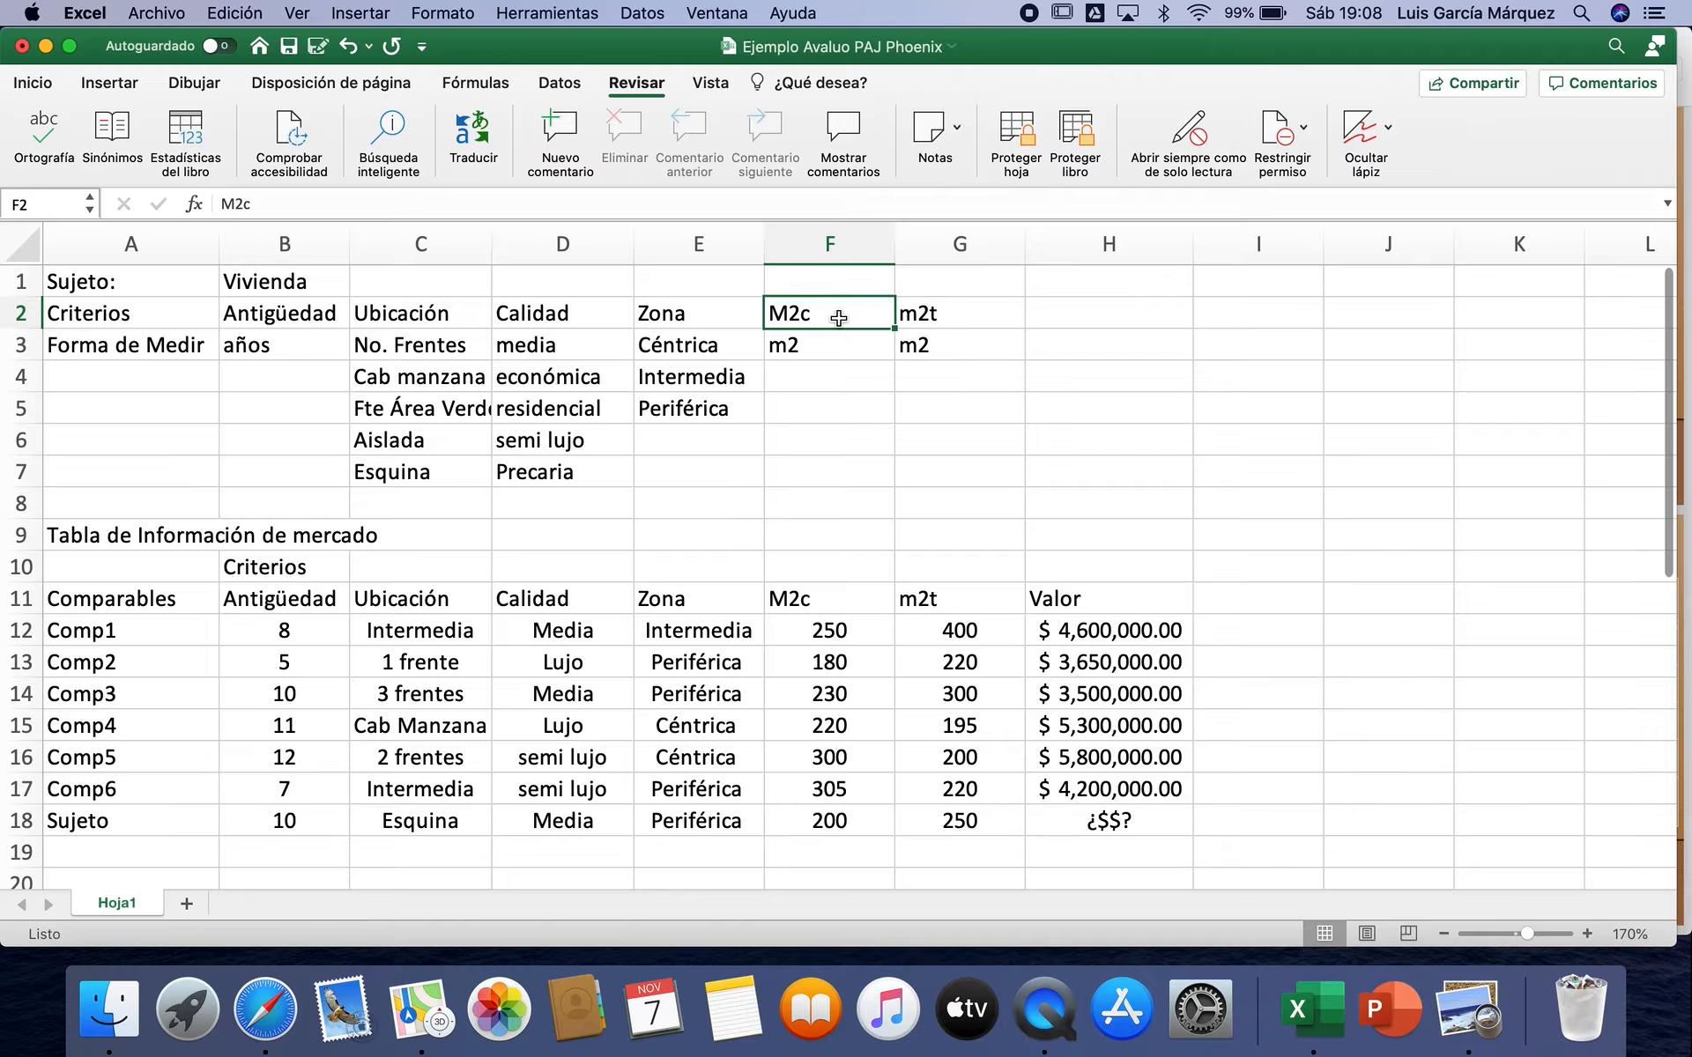
left_click(972, 322)
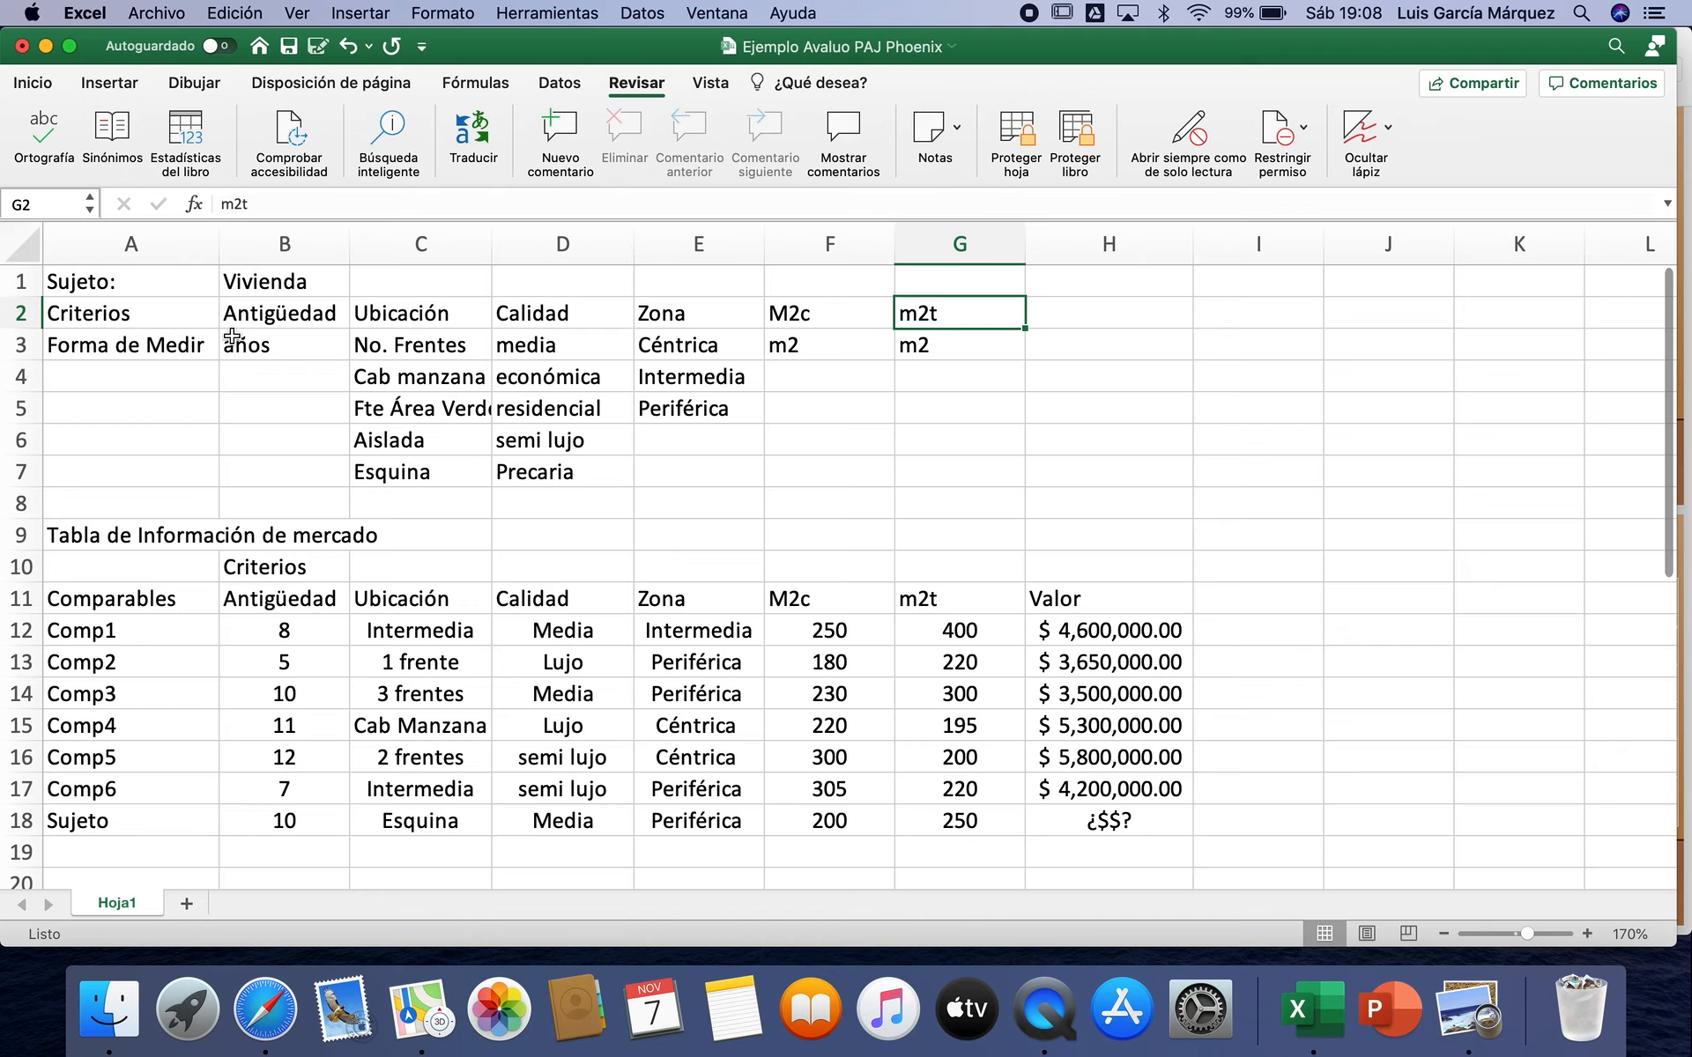
left_click_drag(264, 314, 922, 315)
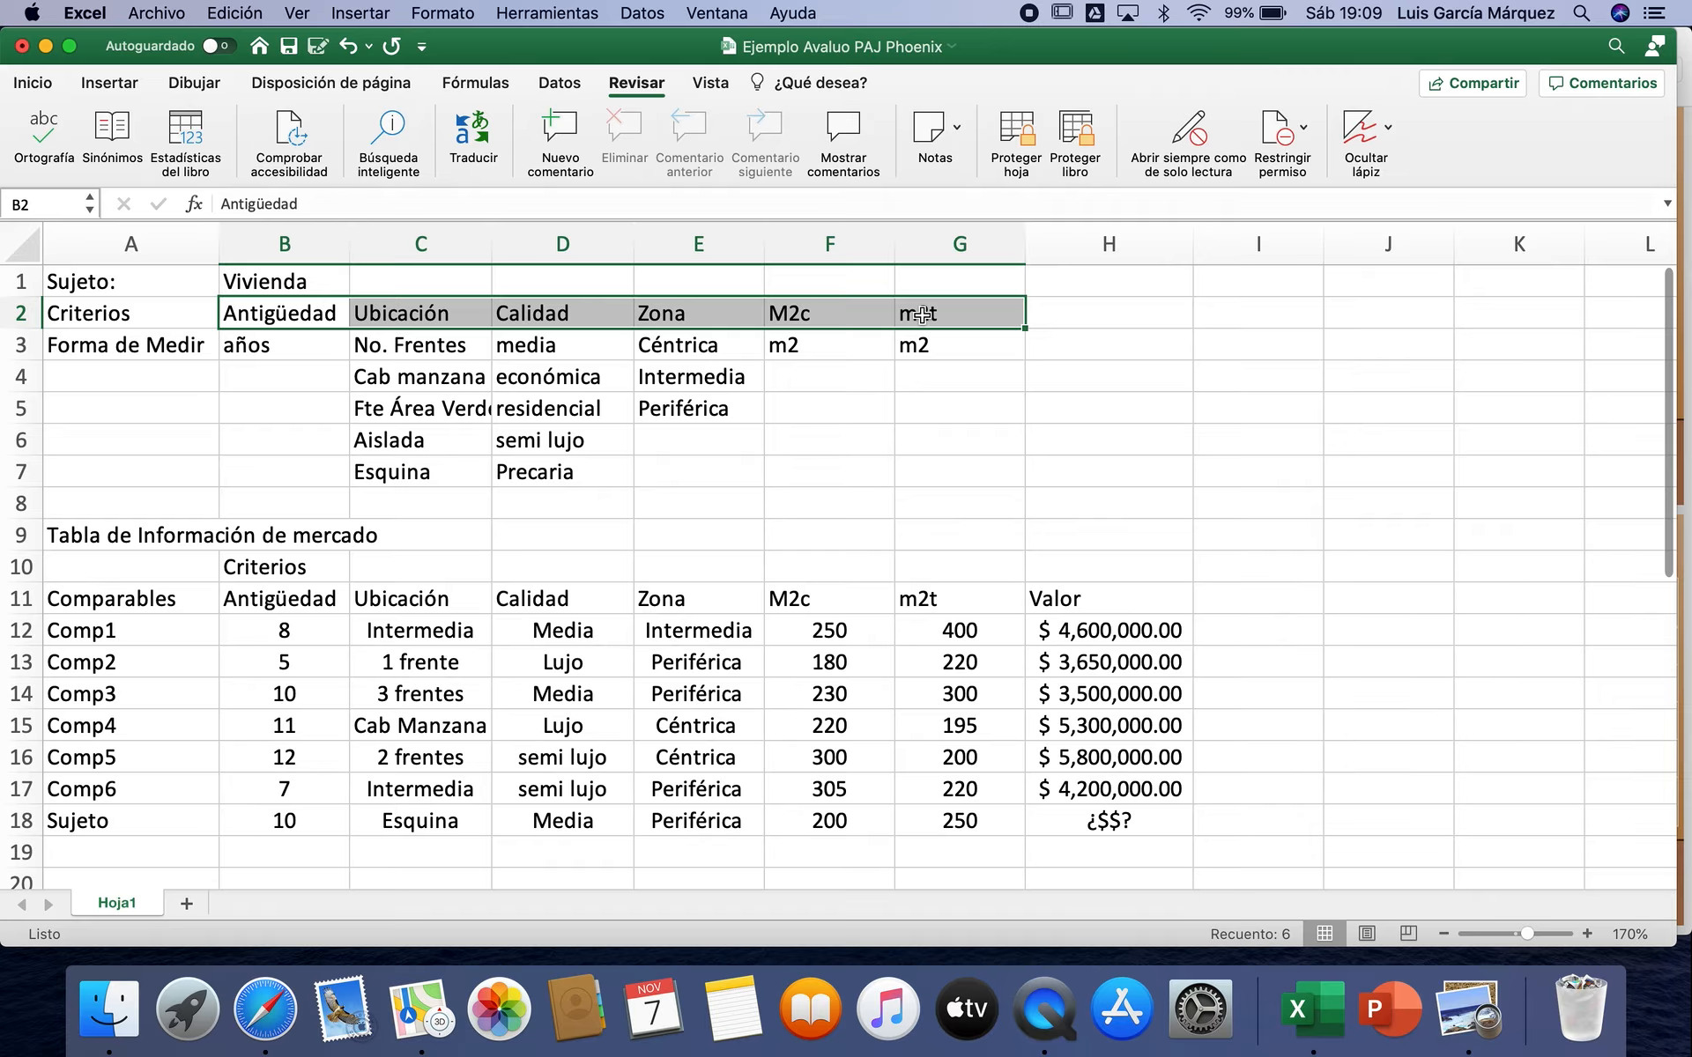
Step: Examine the Forma de Medir entries for the Antigüedad and Ubicación criteria
left_click(107, 346)
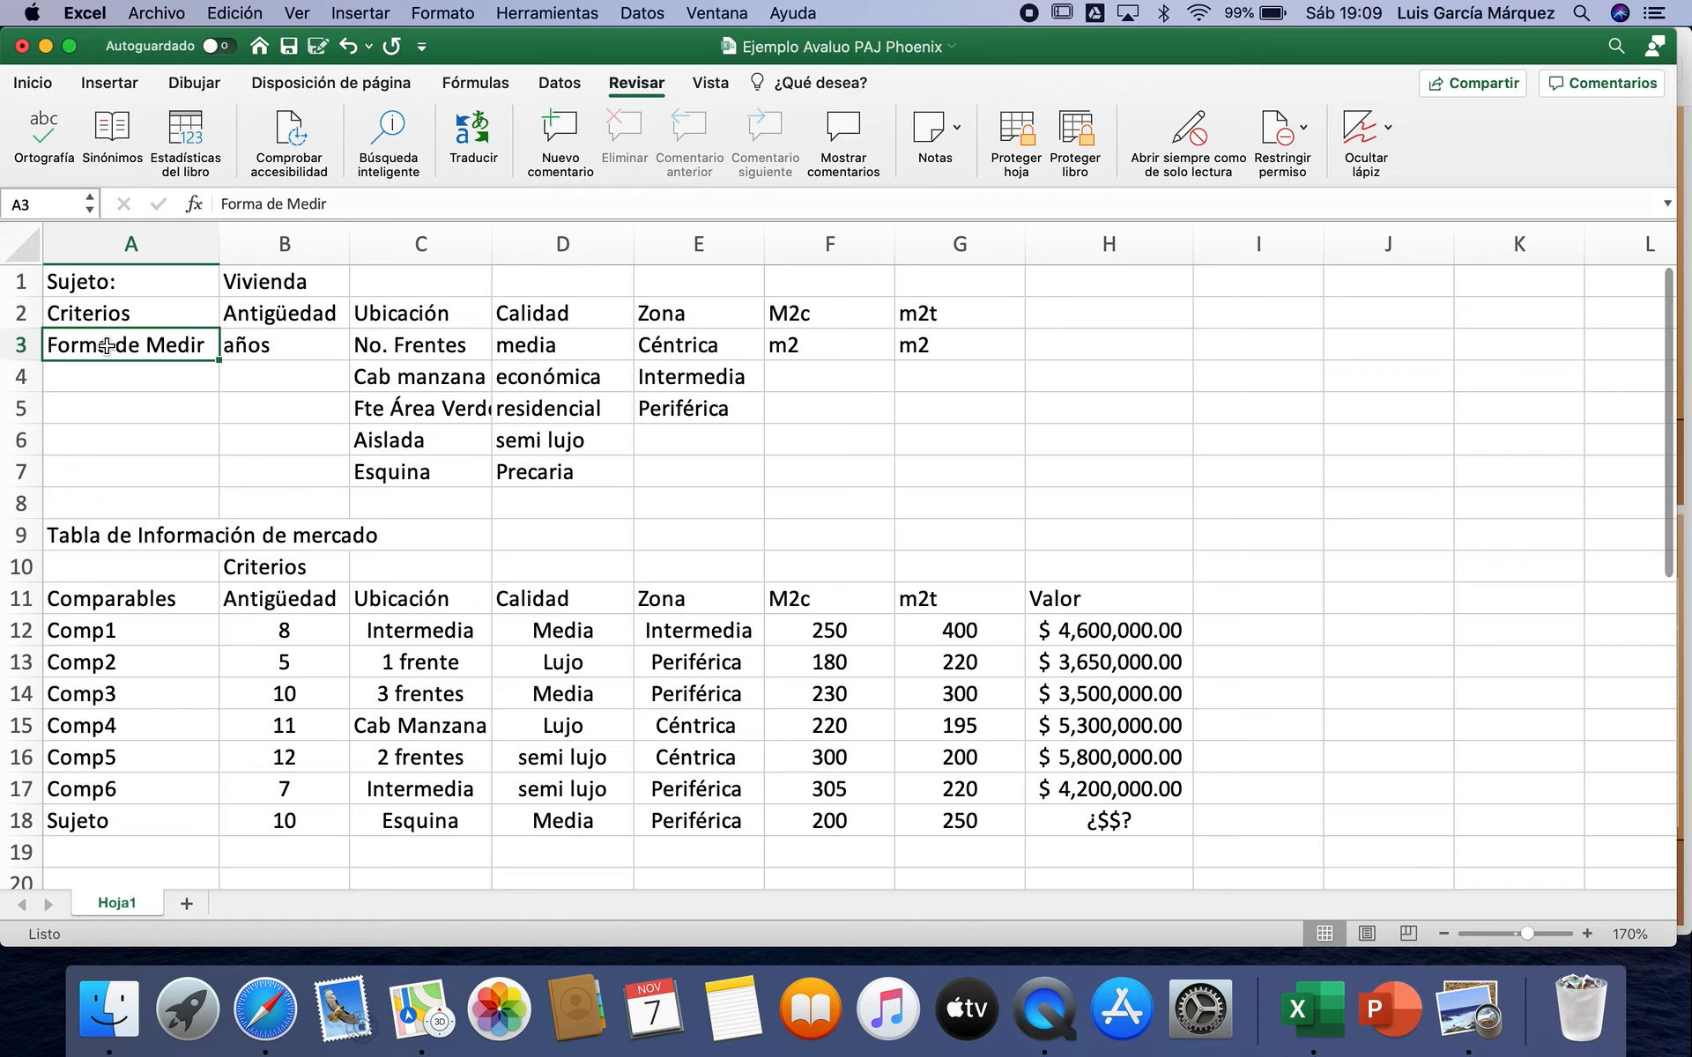
left_click(305, 344)
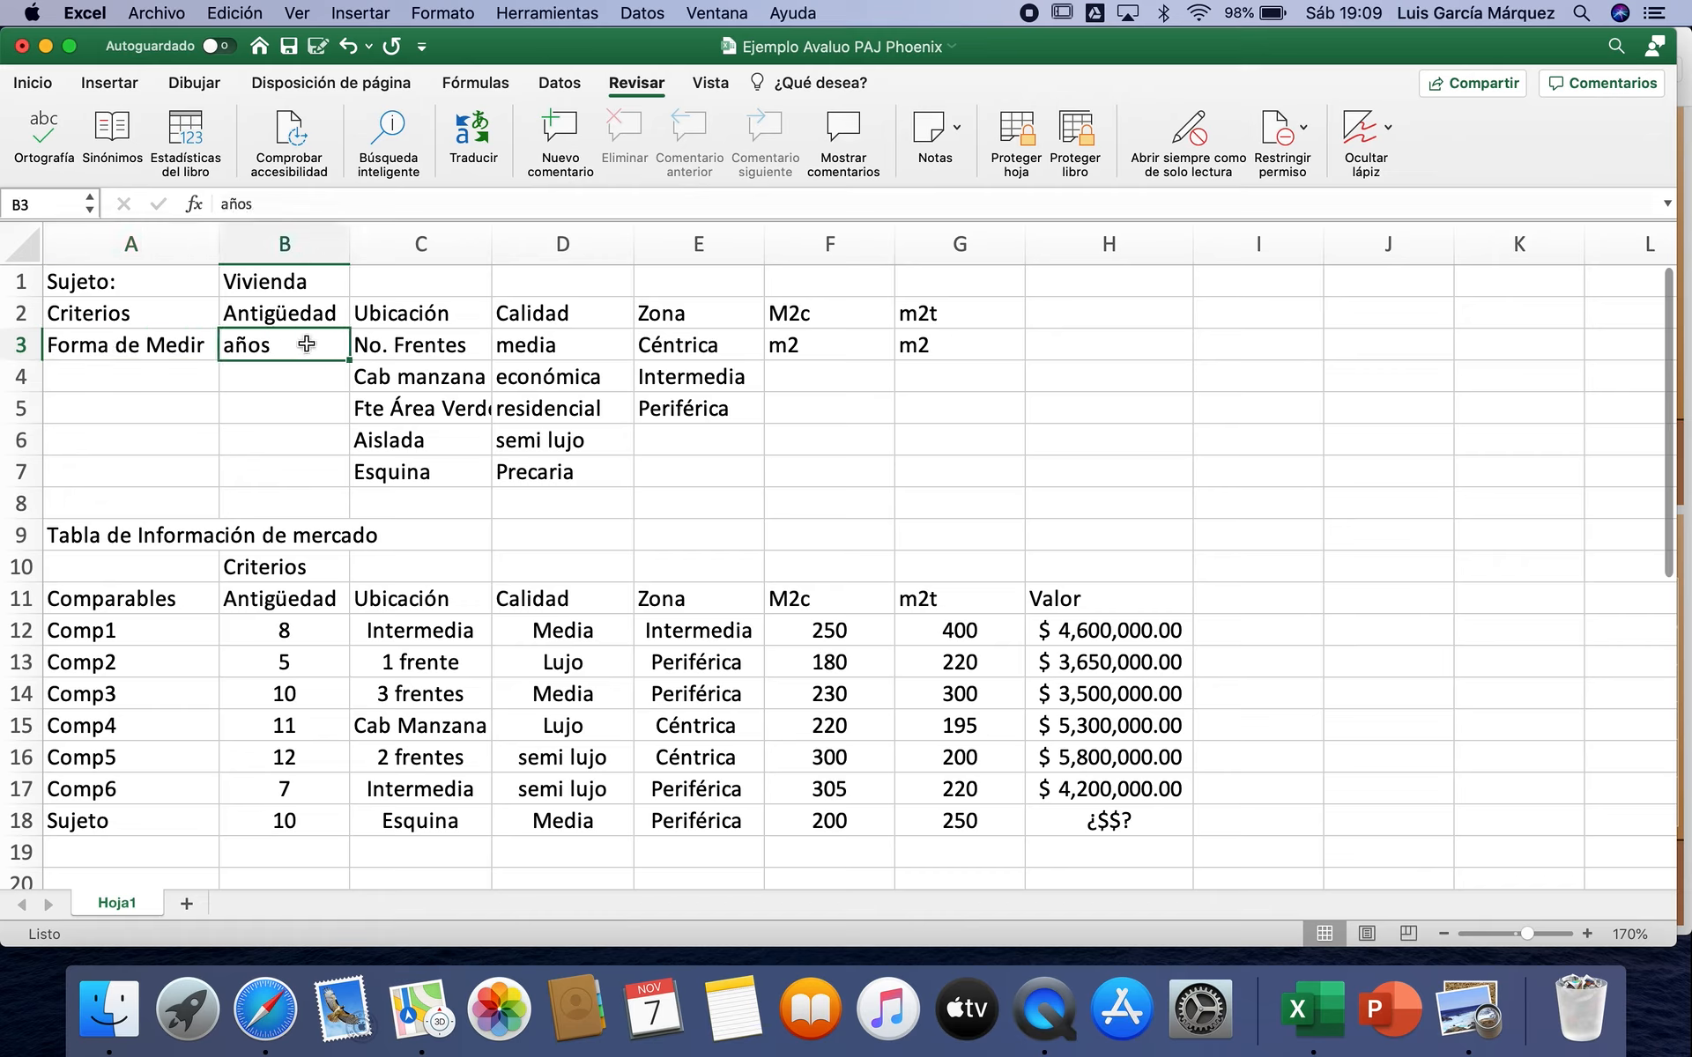
left_click(448, 312)
left_click_drag(456, 345, 456, 476)
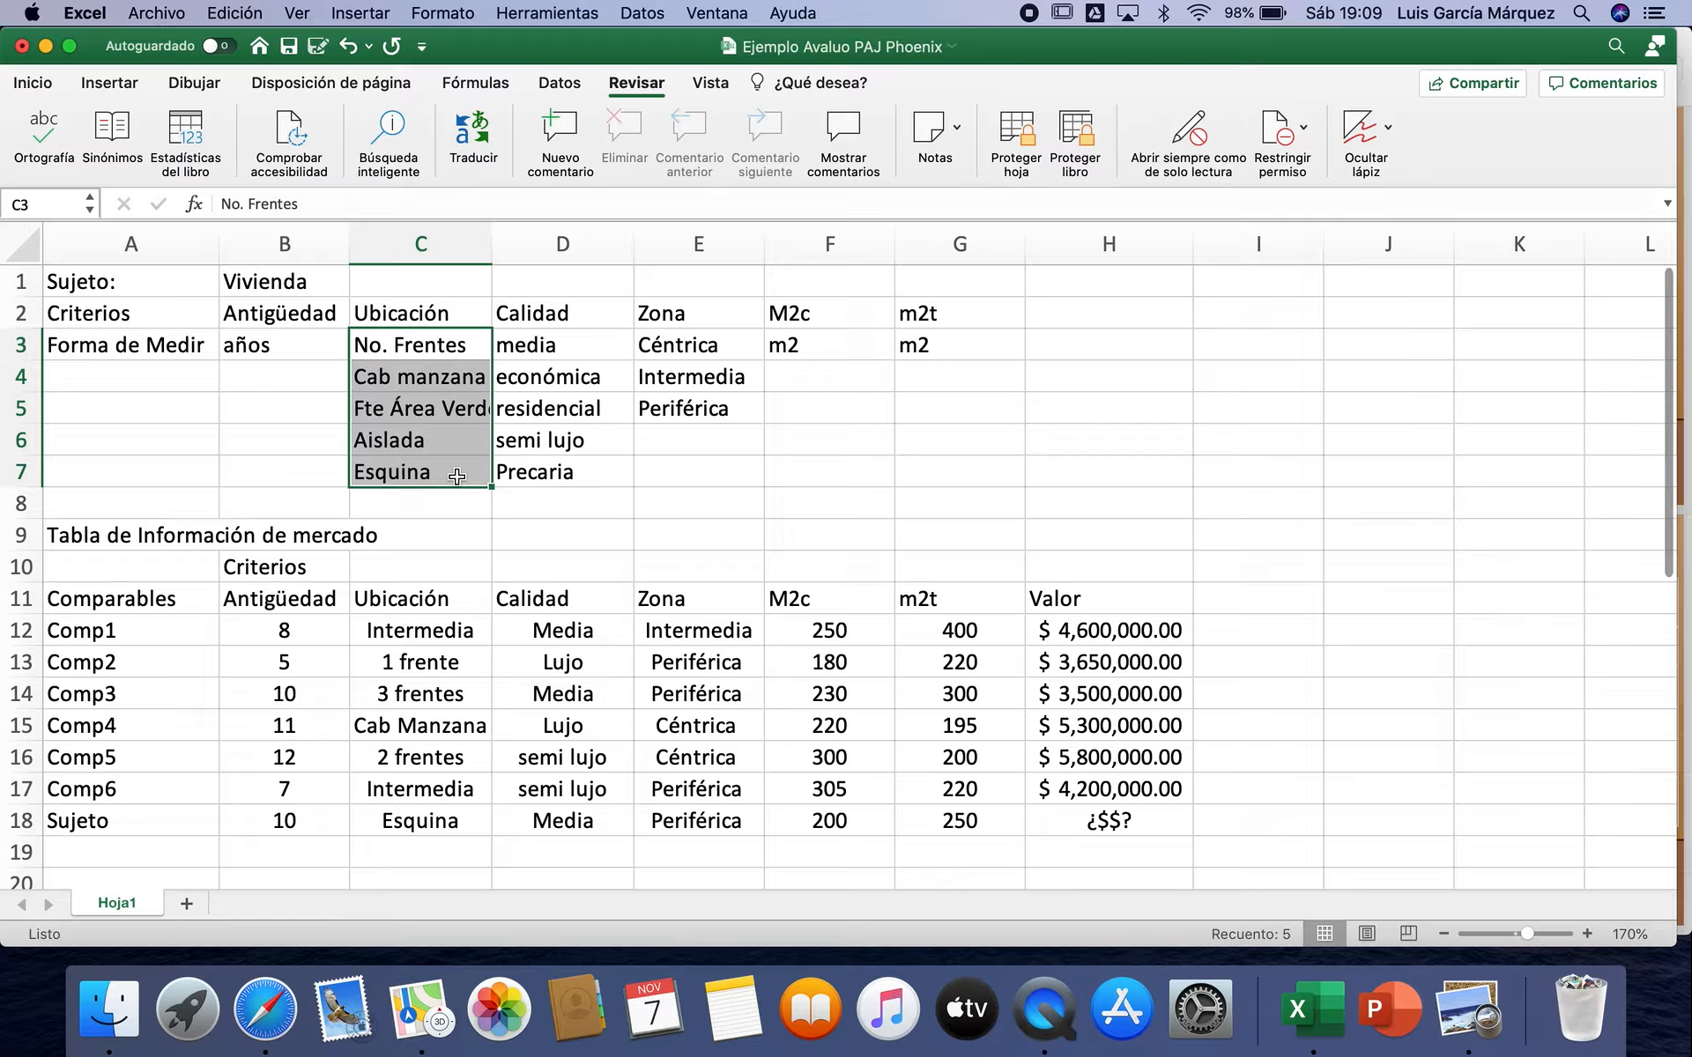
left_click(429, 378)
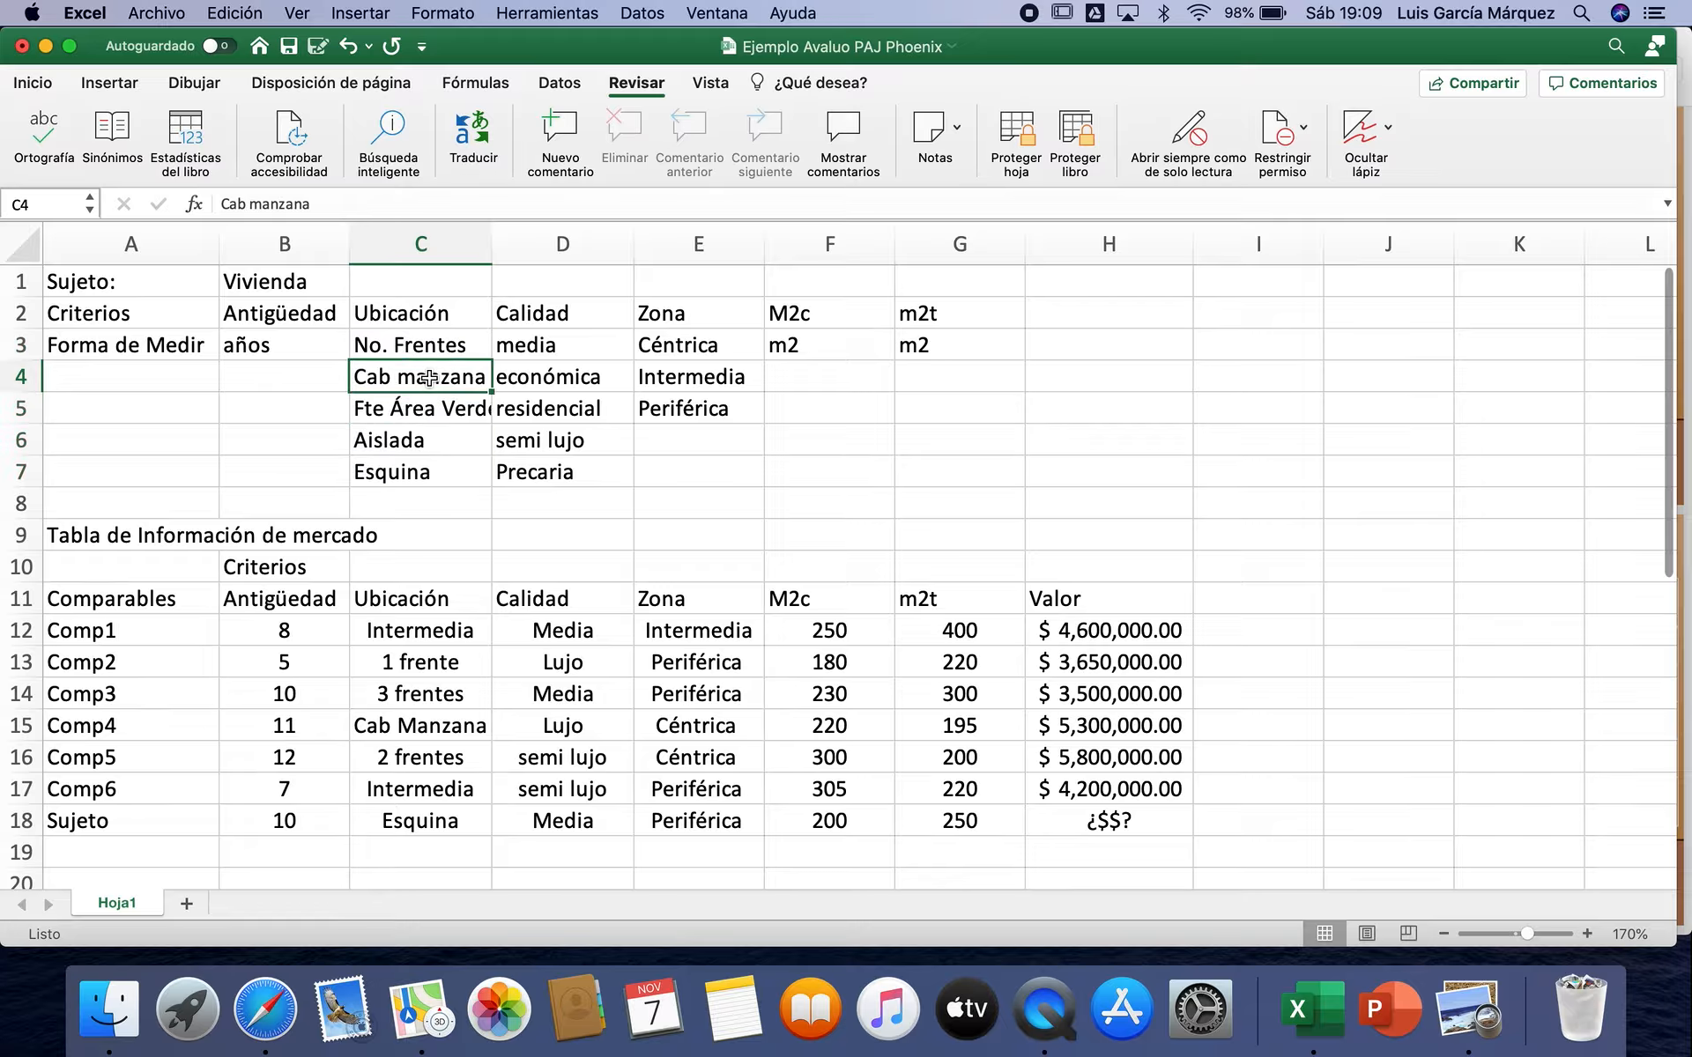
left_click(465, 412)
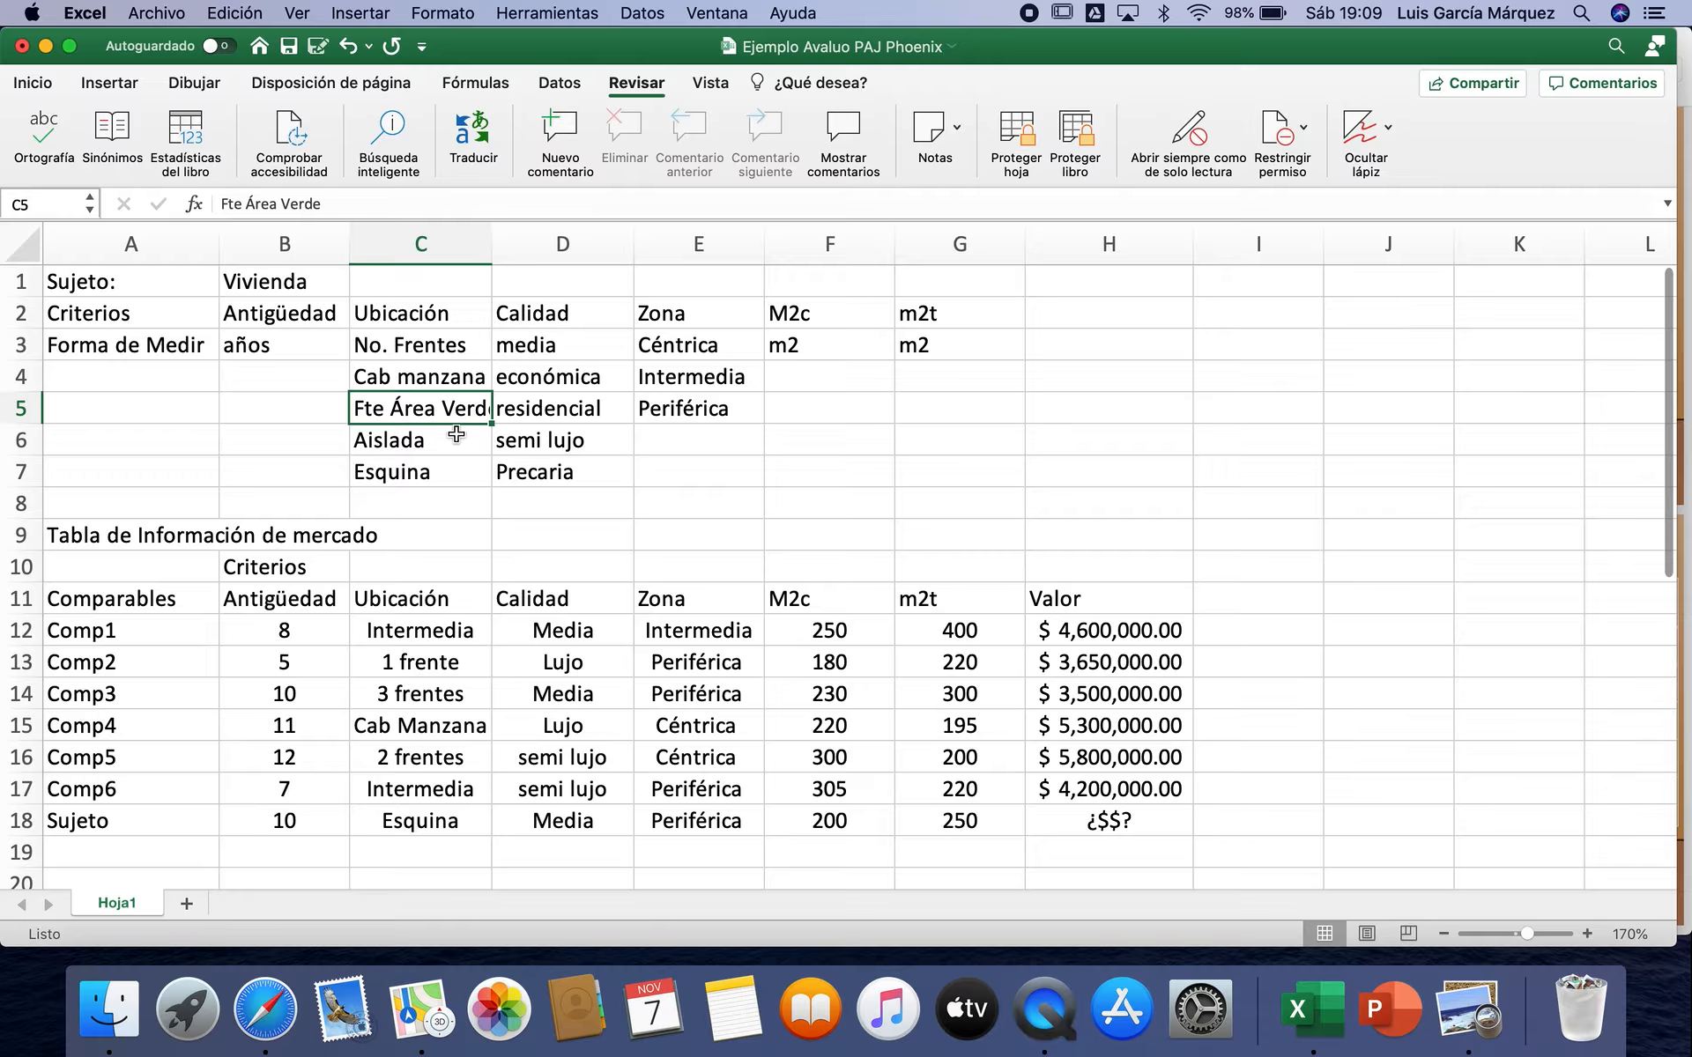
left_click(452, 440)
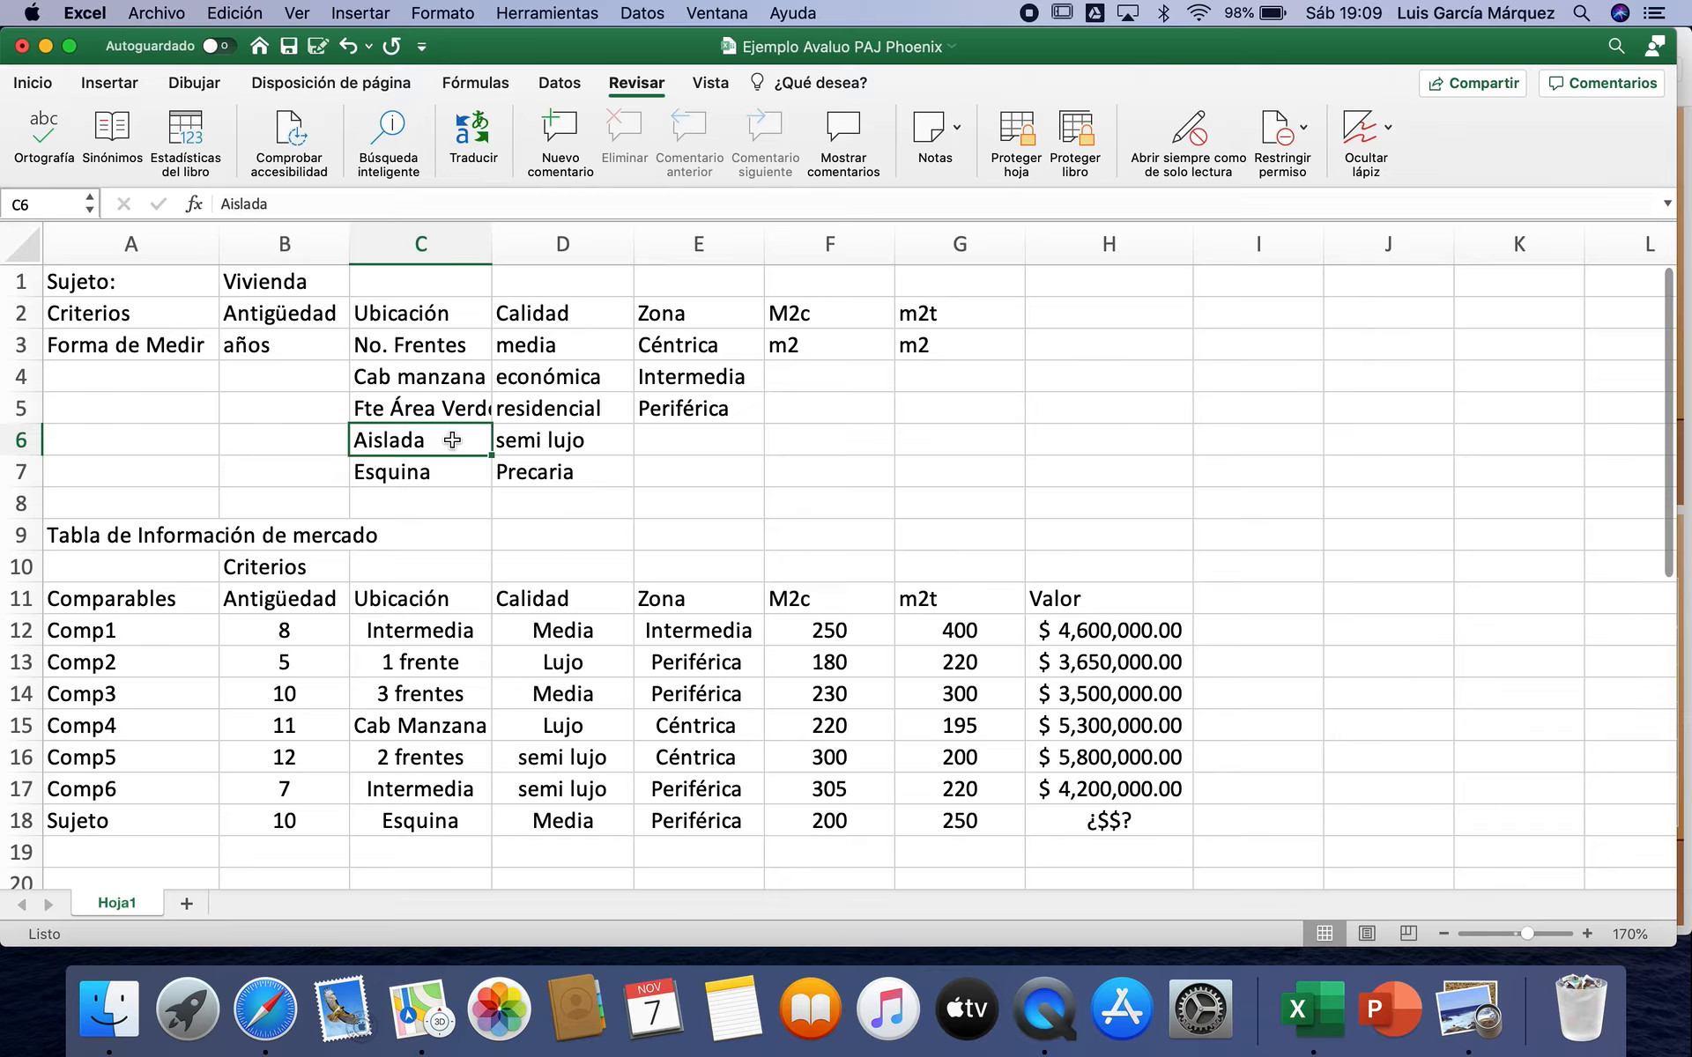
left_click(452, 473)
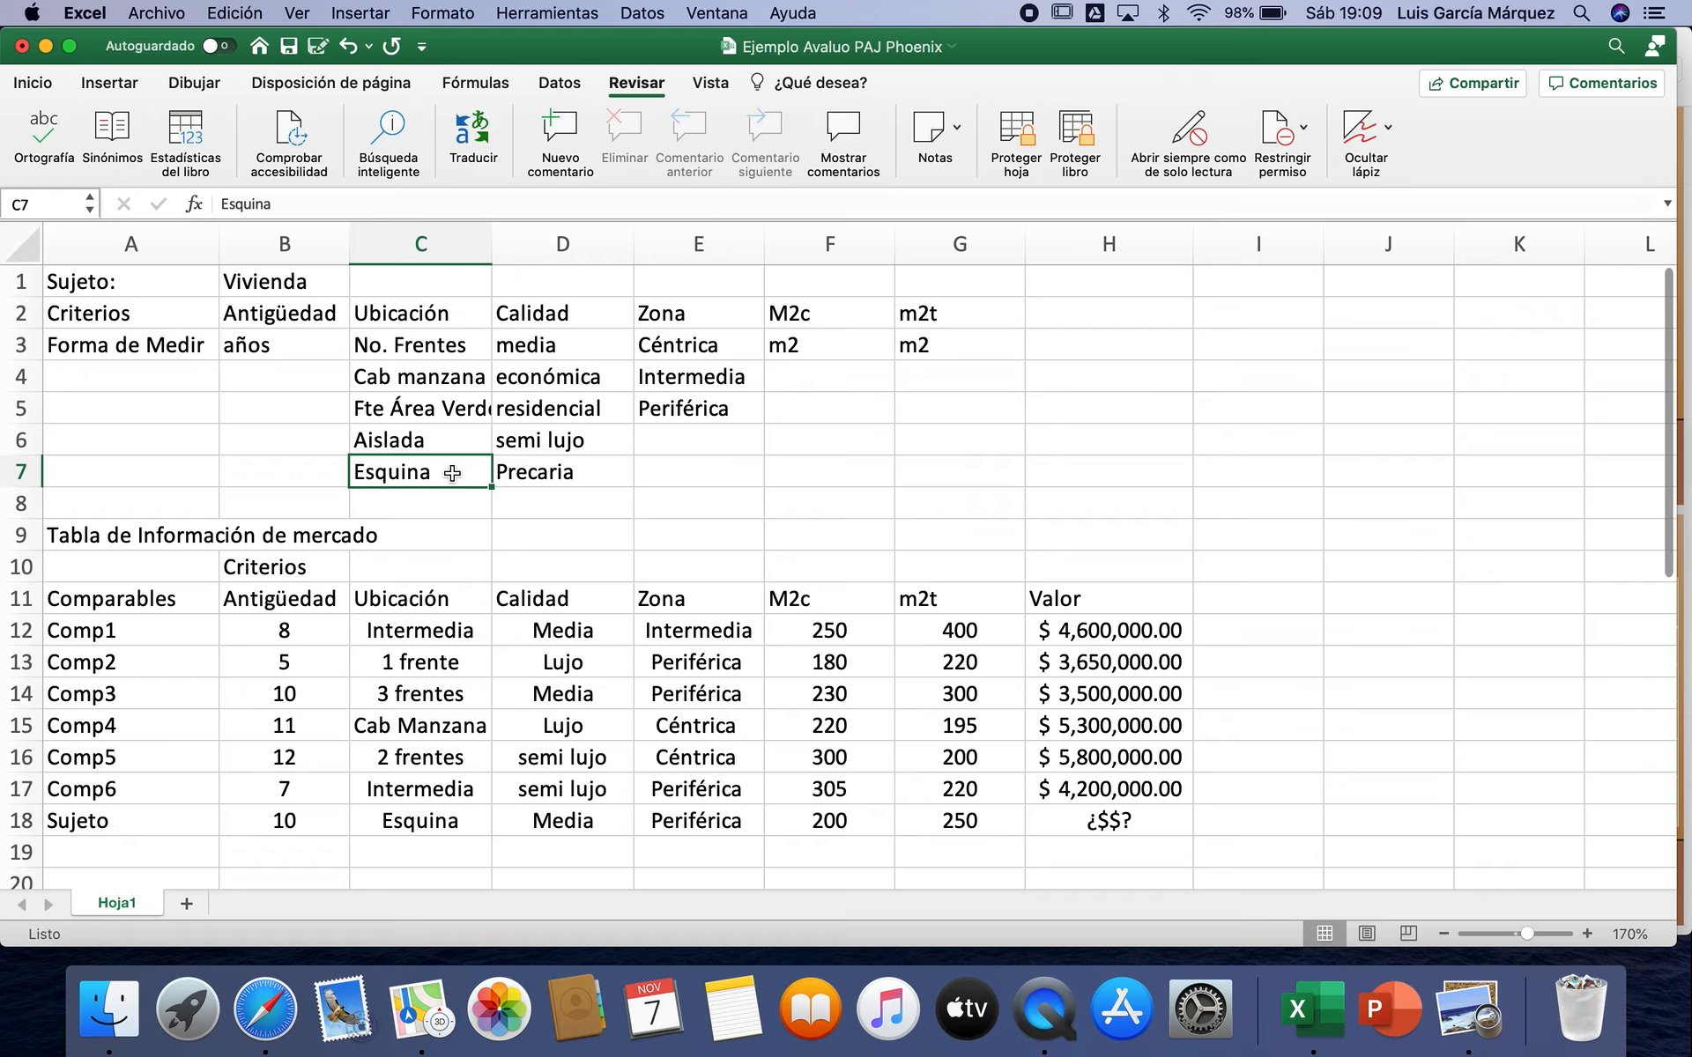
Step: Examine the measurement options for the Calidad and Zona criteria and the units for M2c and m2t
left_click(592, 313)
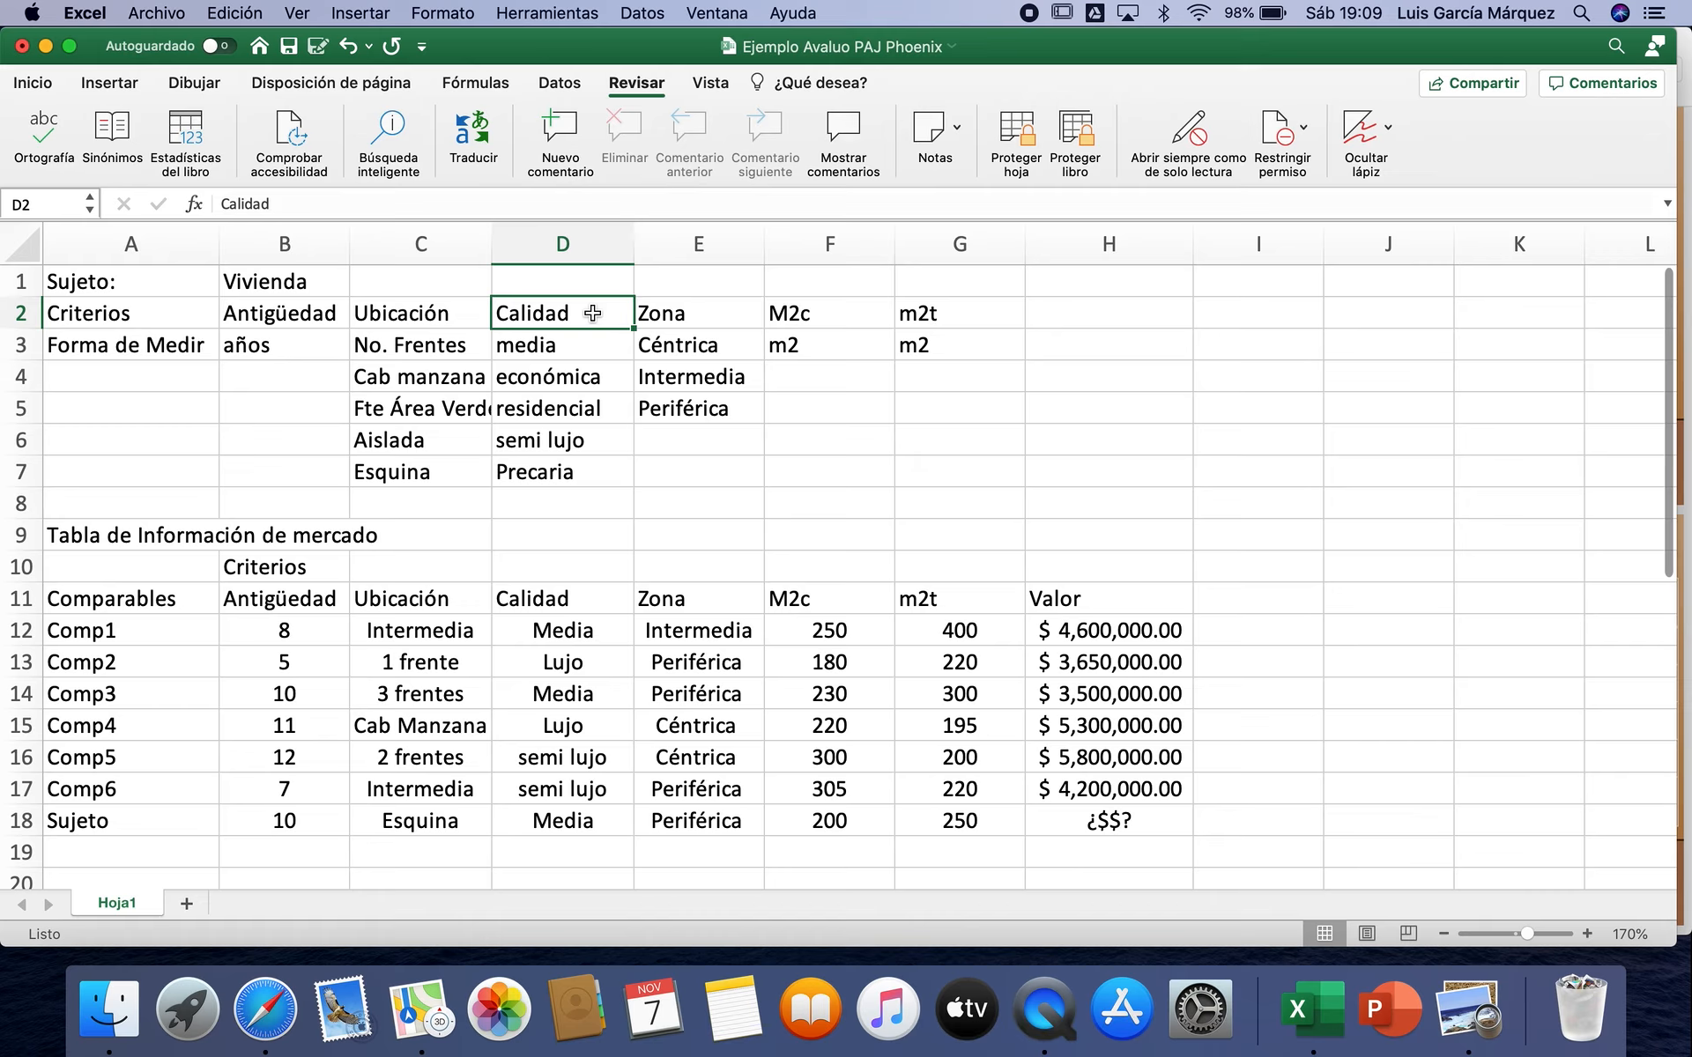
left_click(589, 345)
left_click(595, 379)
left_click(602, 412)
left_click(601, 447)
left_click(598, 481)
left_click(607, 443)
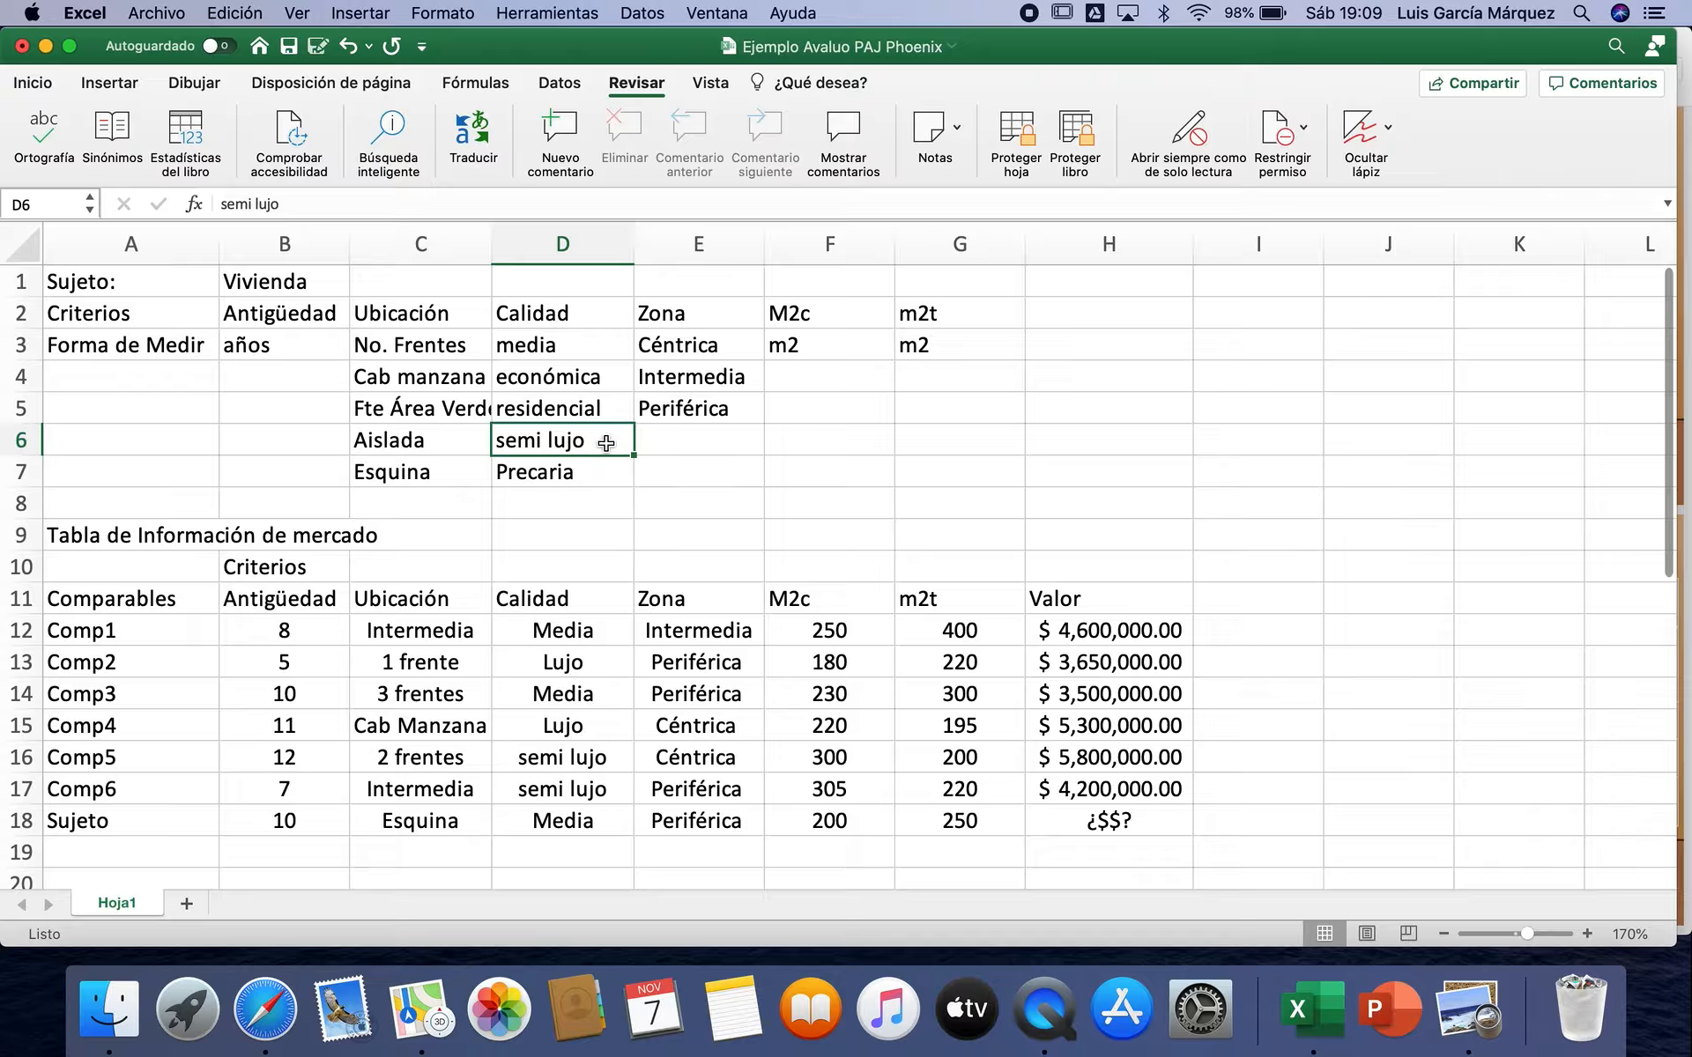
left_click(737, 346)
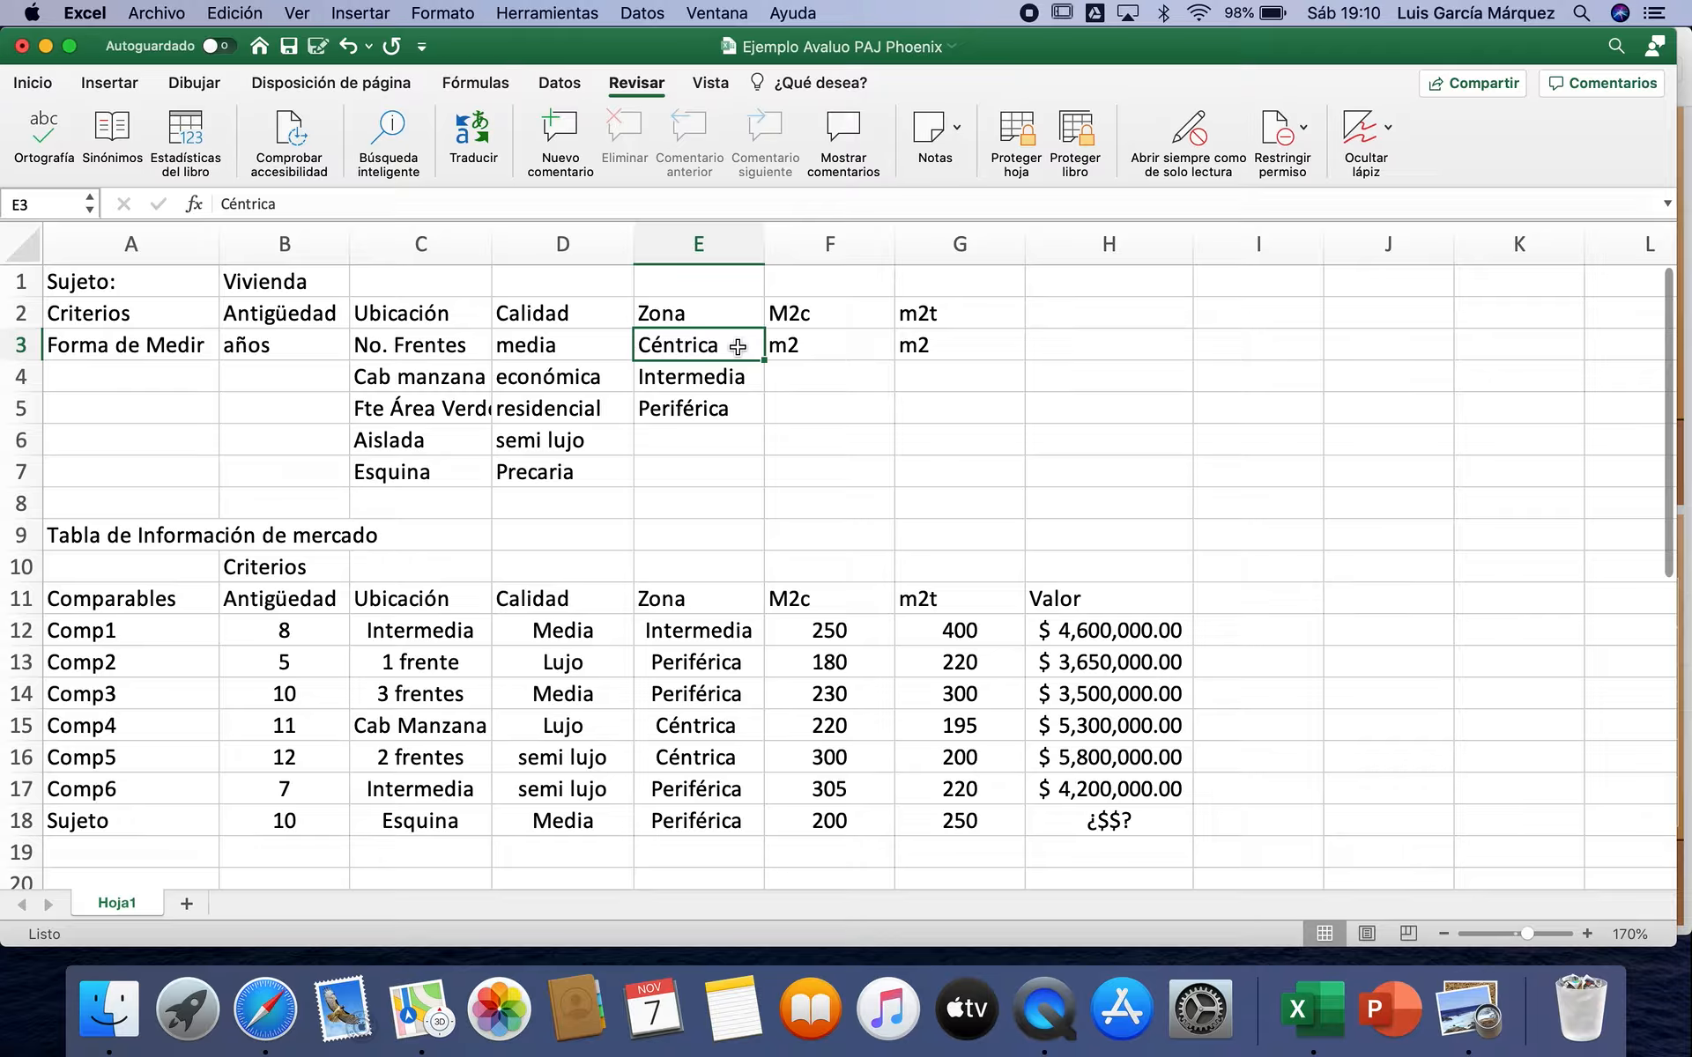
left_click(733, 377)
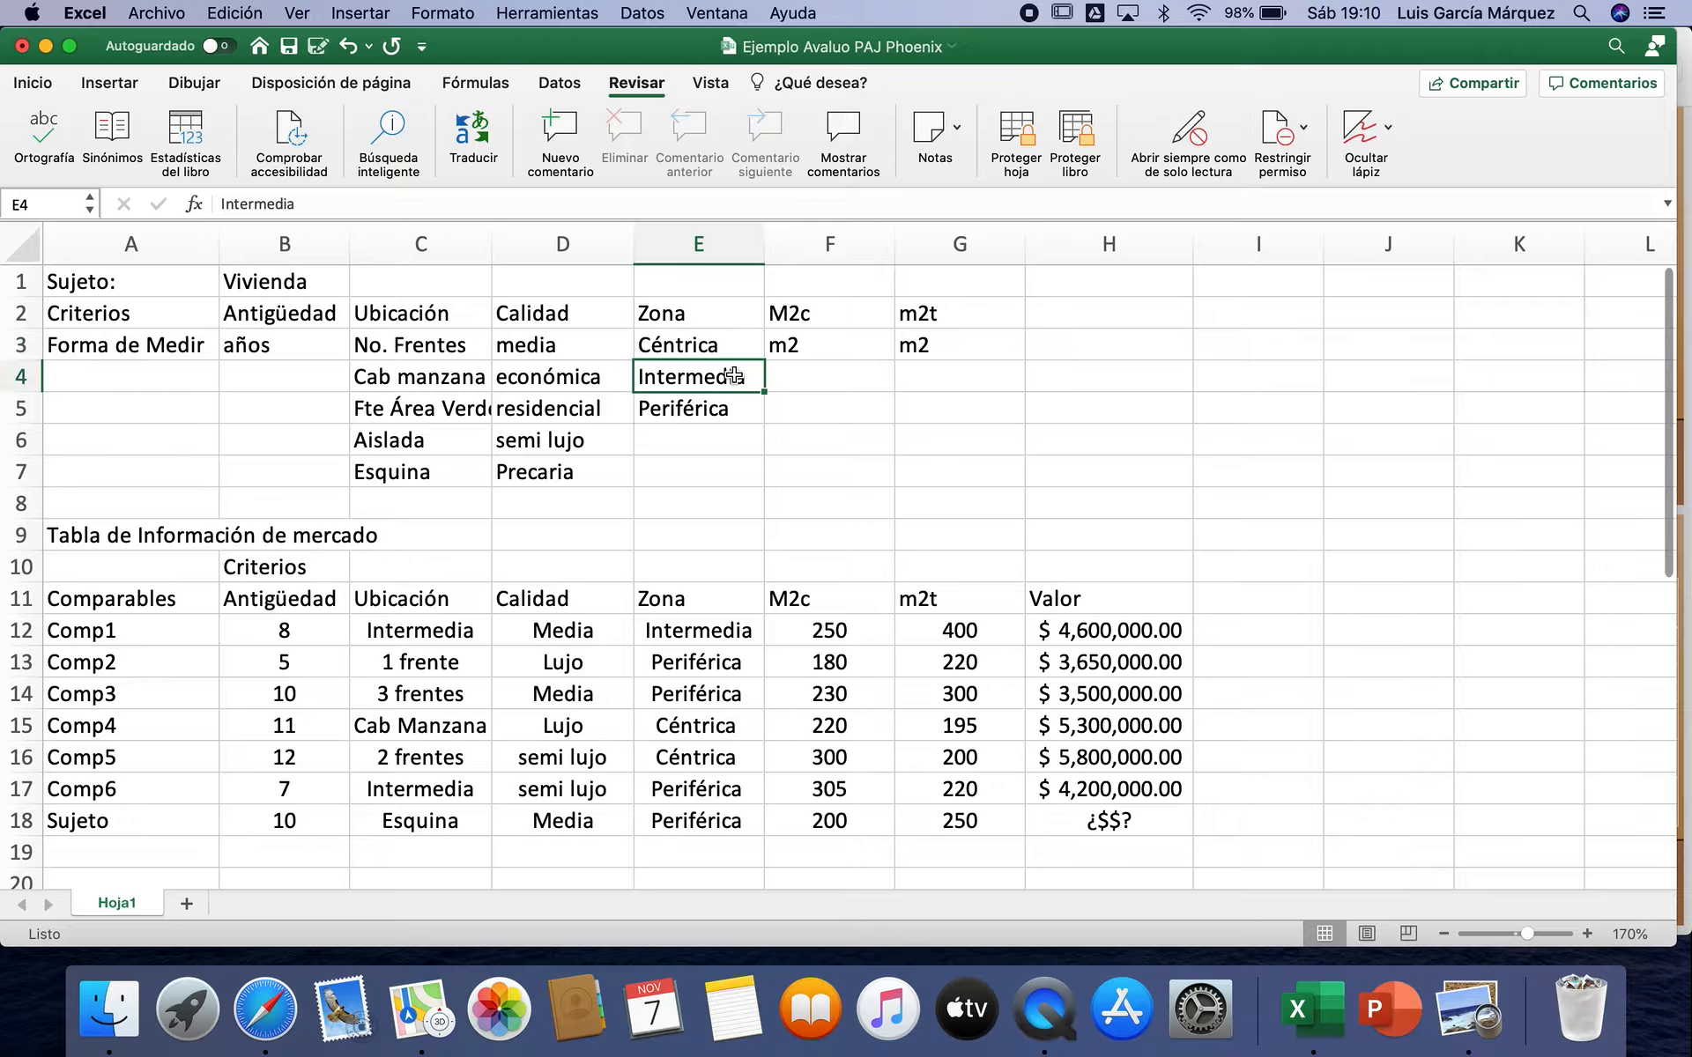
left_click(740, 413)
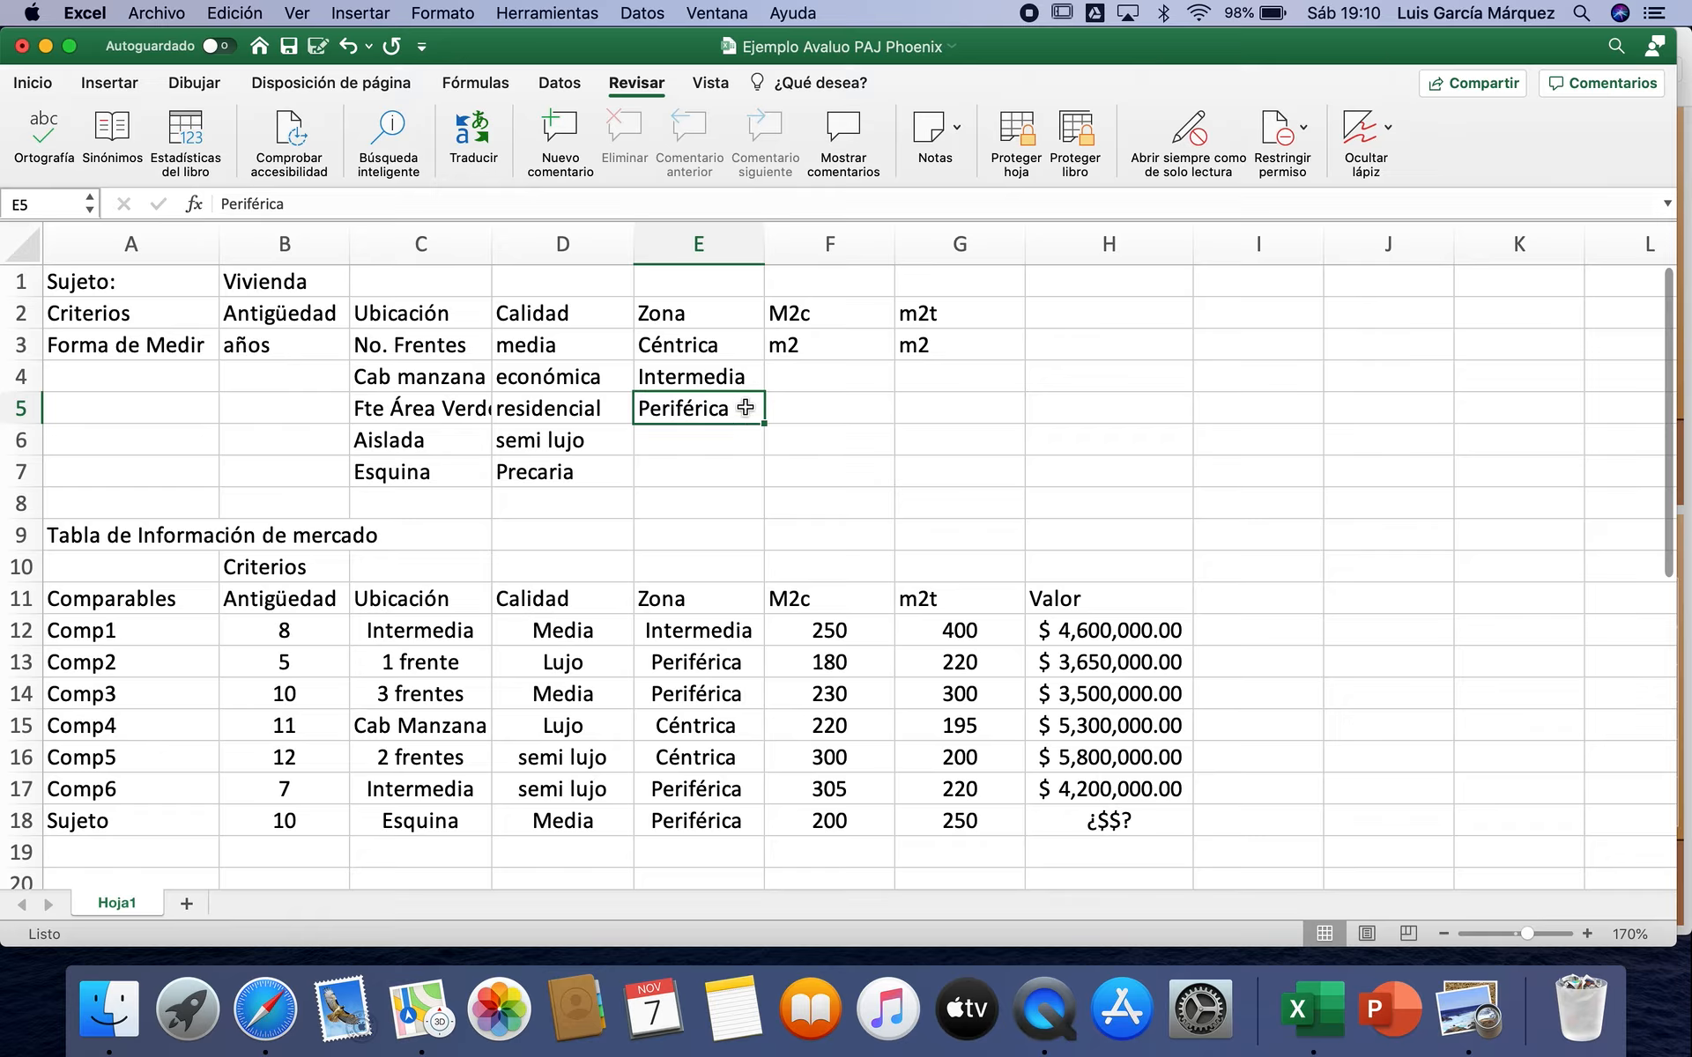
left_click(832, 343)
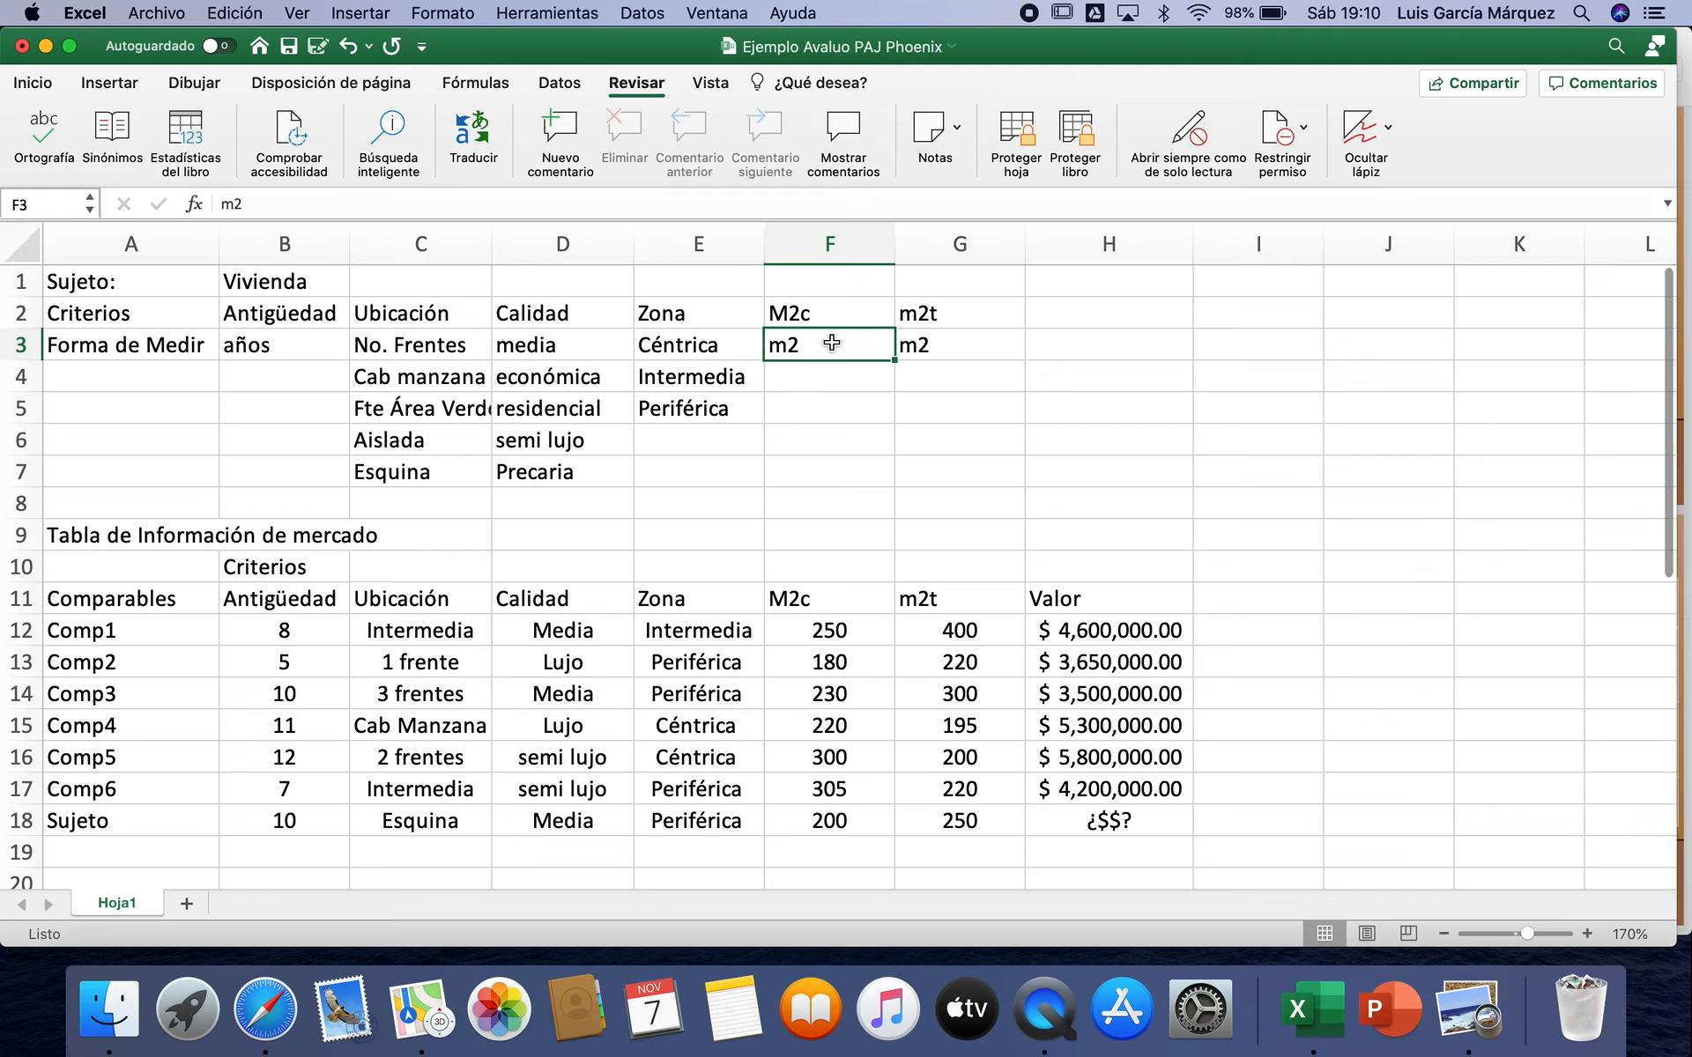
left_click(959, 348)
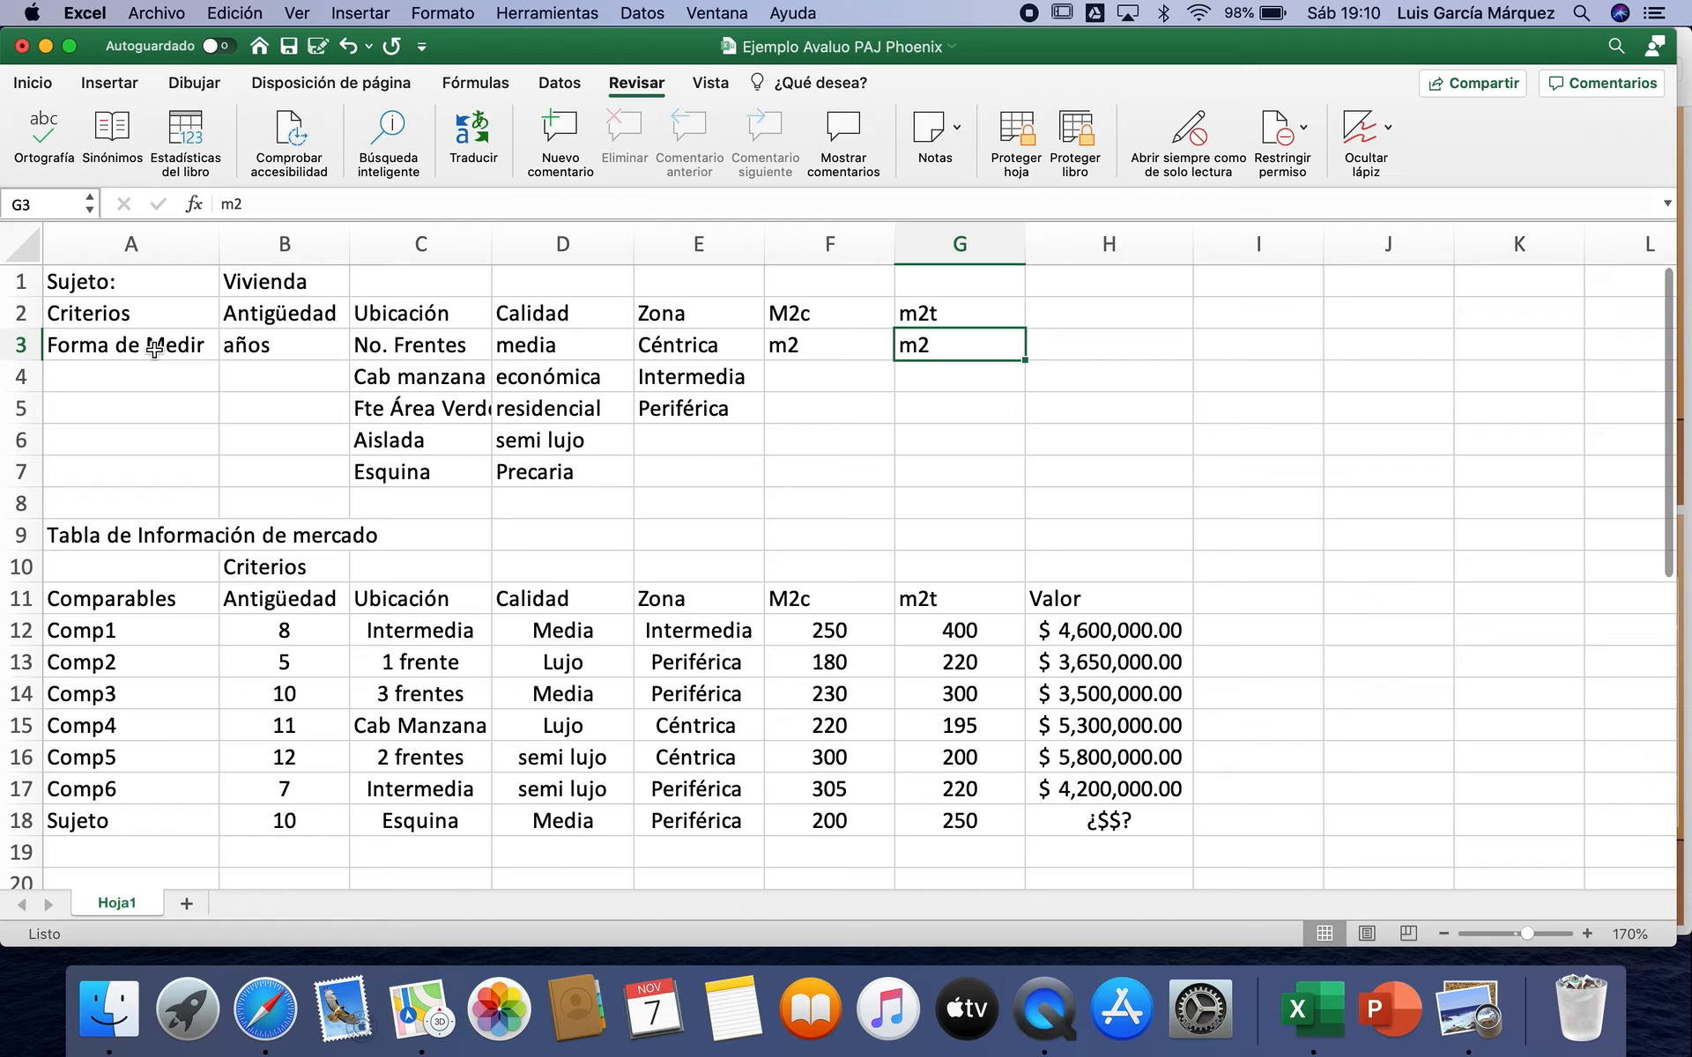
Step: Review the Sujeto row and the Comp1 to Comp6 data in the market information table, including zones and surface areas
left_click_drag(150, 829, 1130, 824)
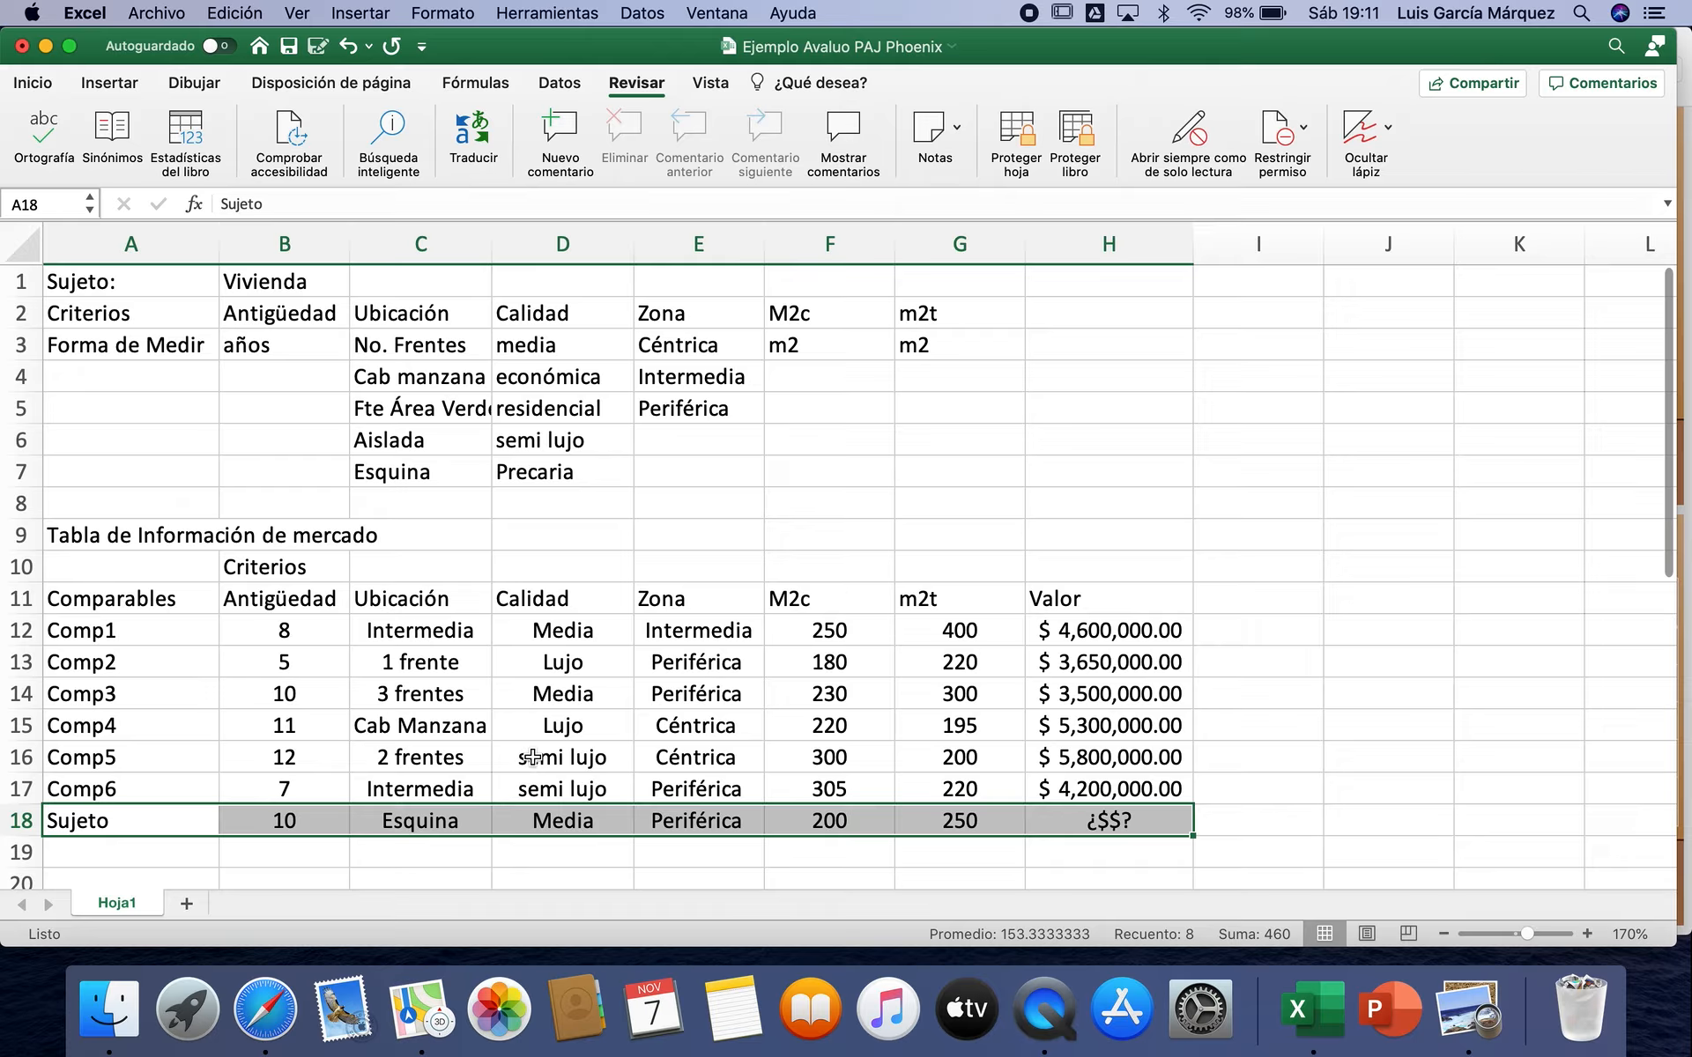
left_click_drag(172, 632, 1097, 787)
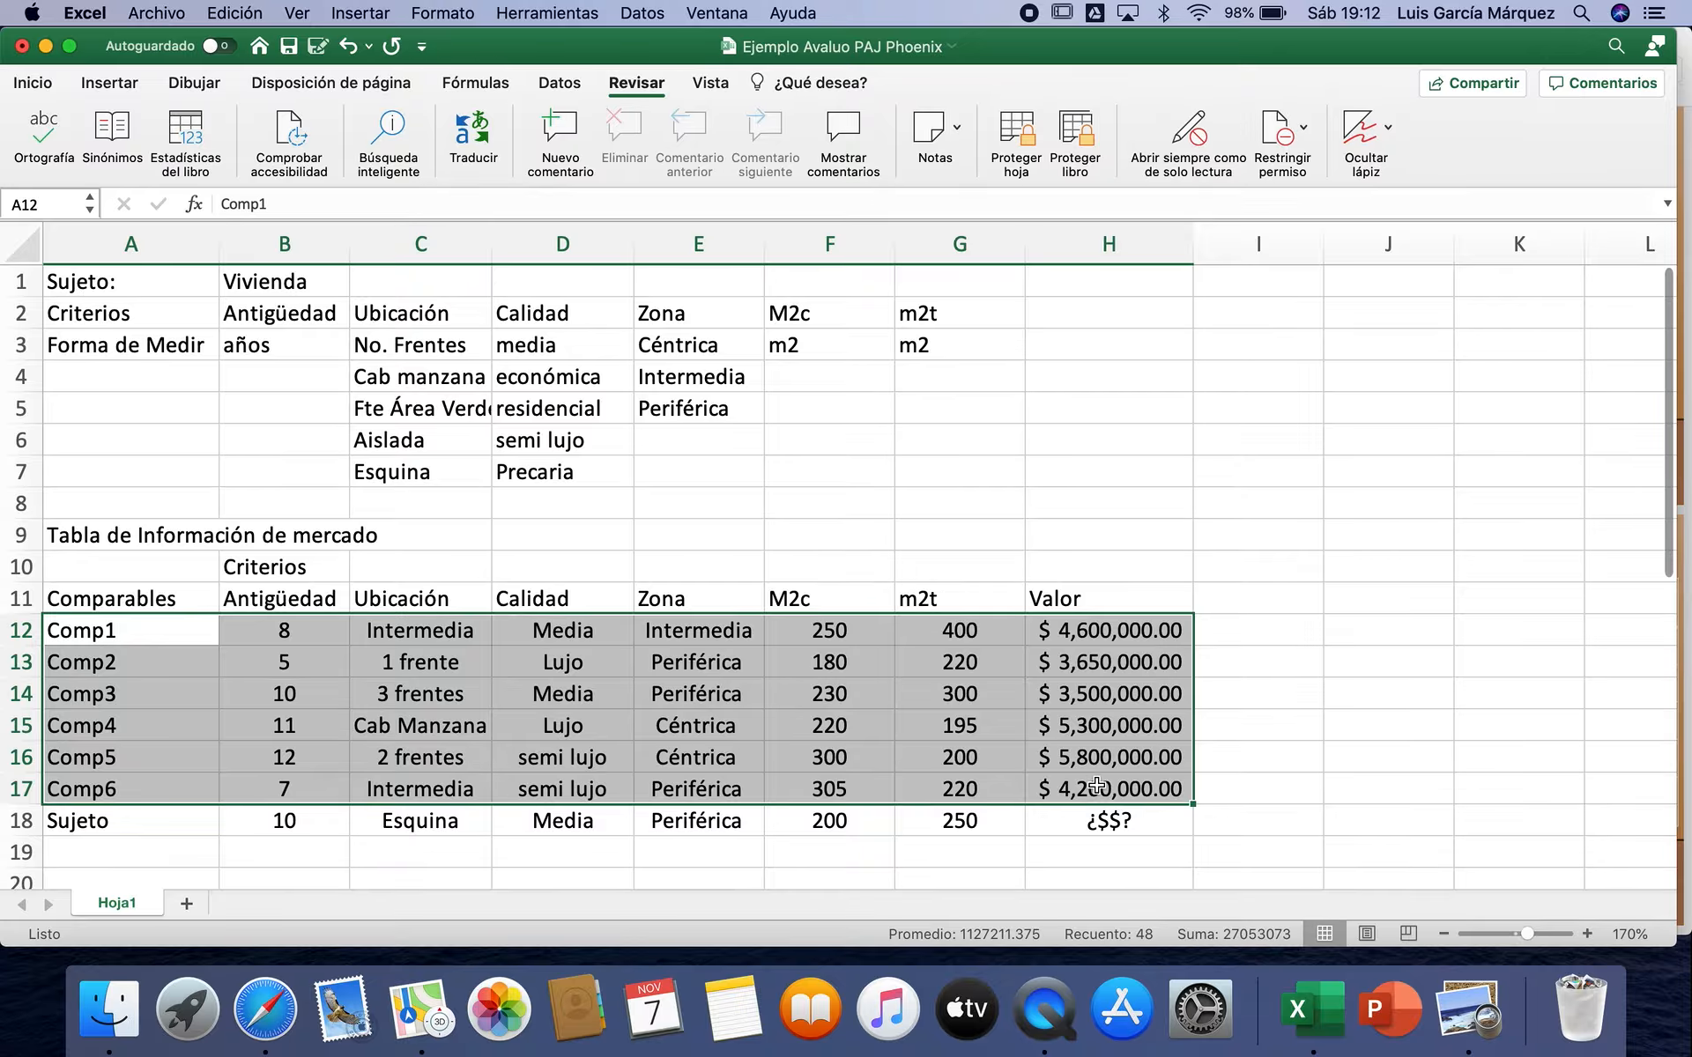
left_click(998, 734)
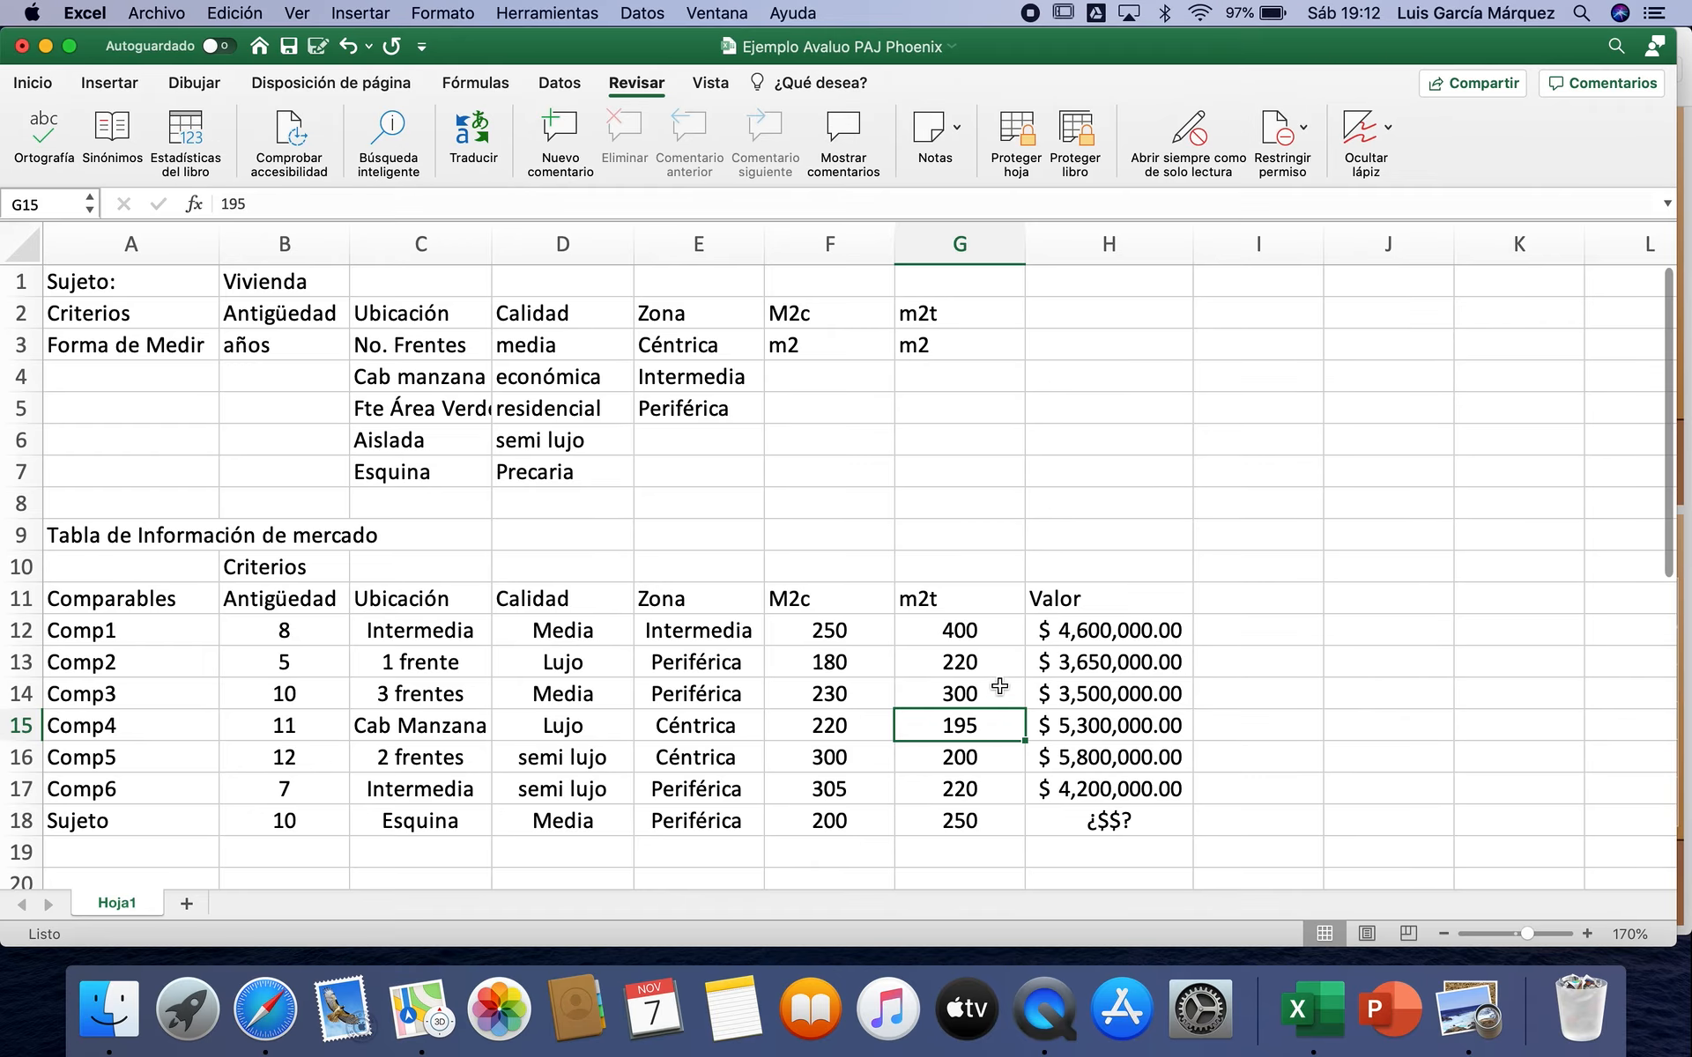
left_click(999, 636)
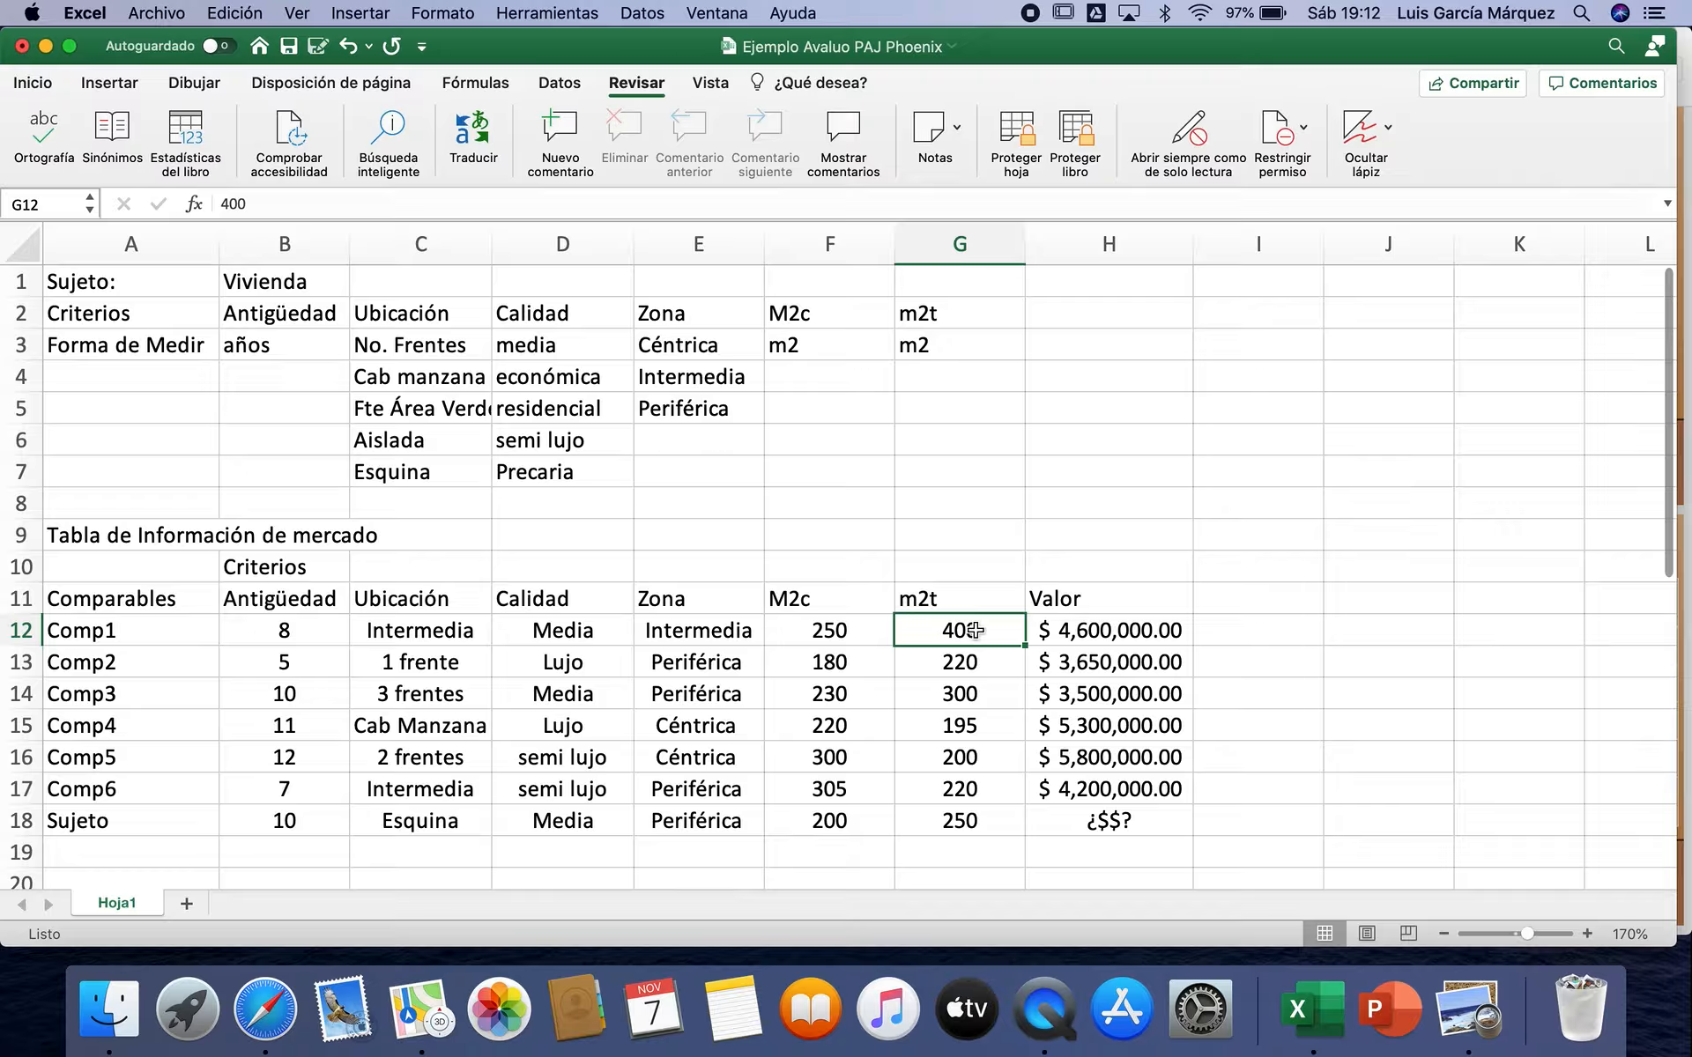
left_click(869, 668)
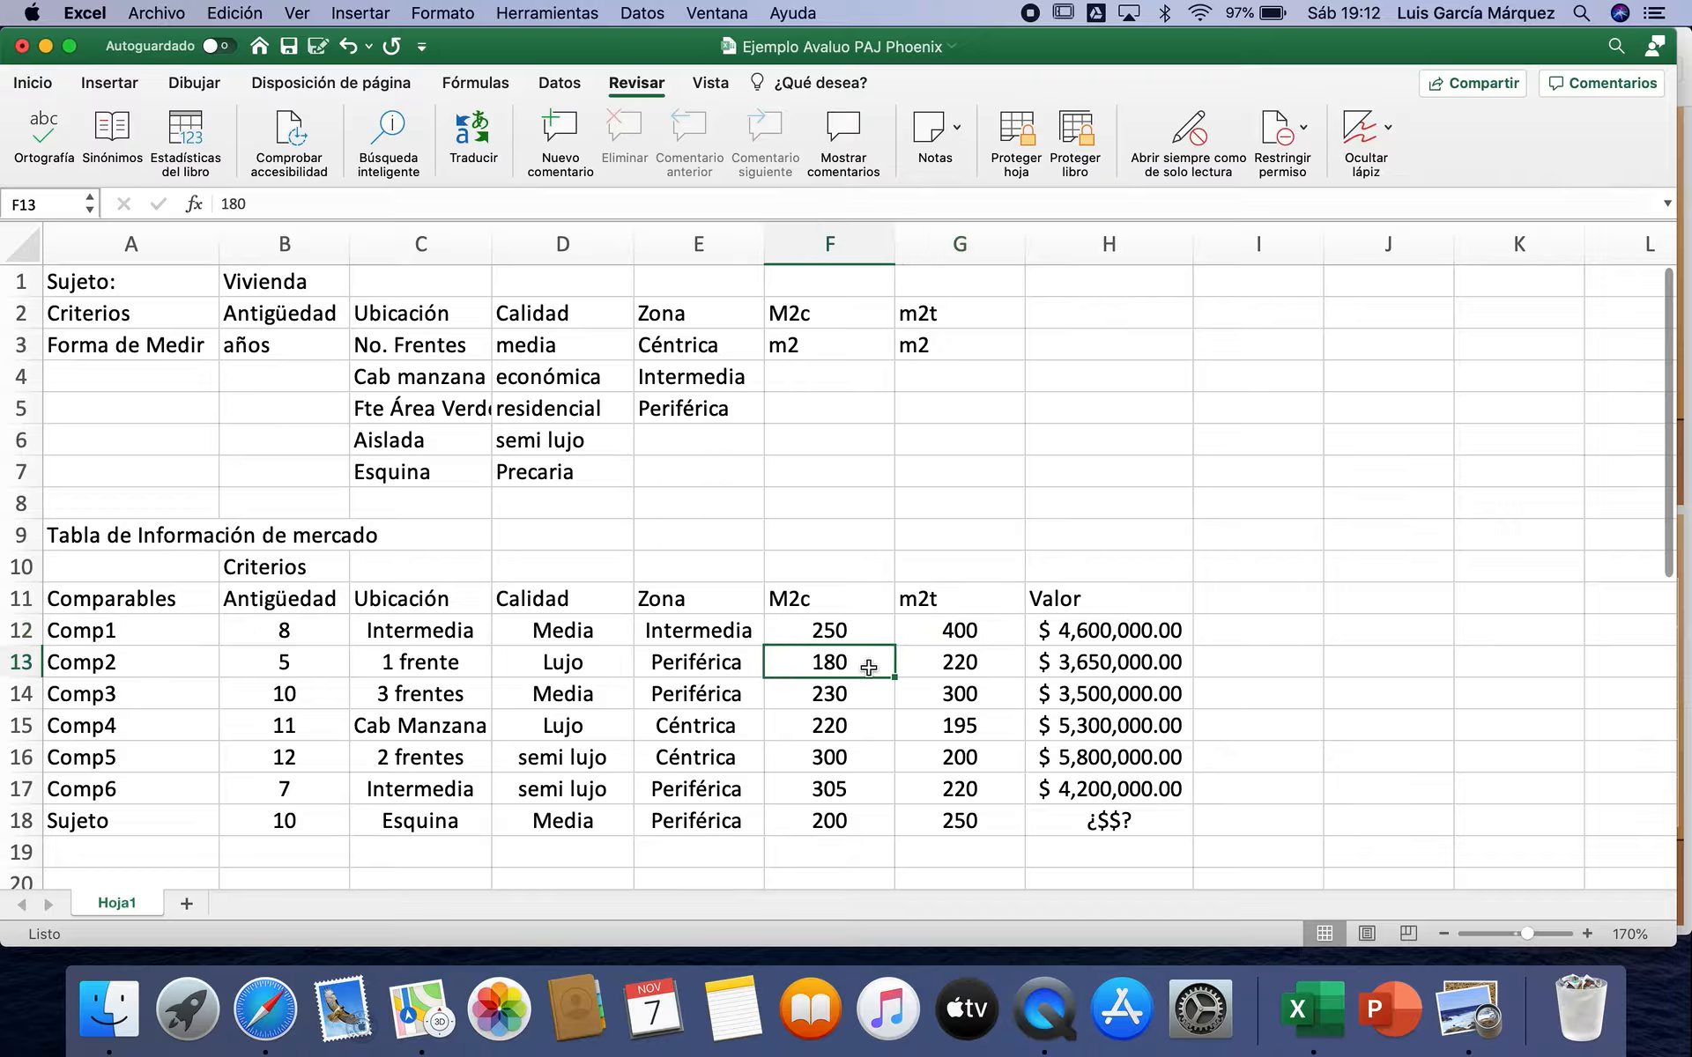
left_click(864, 790)
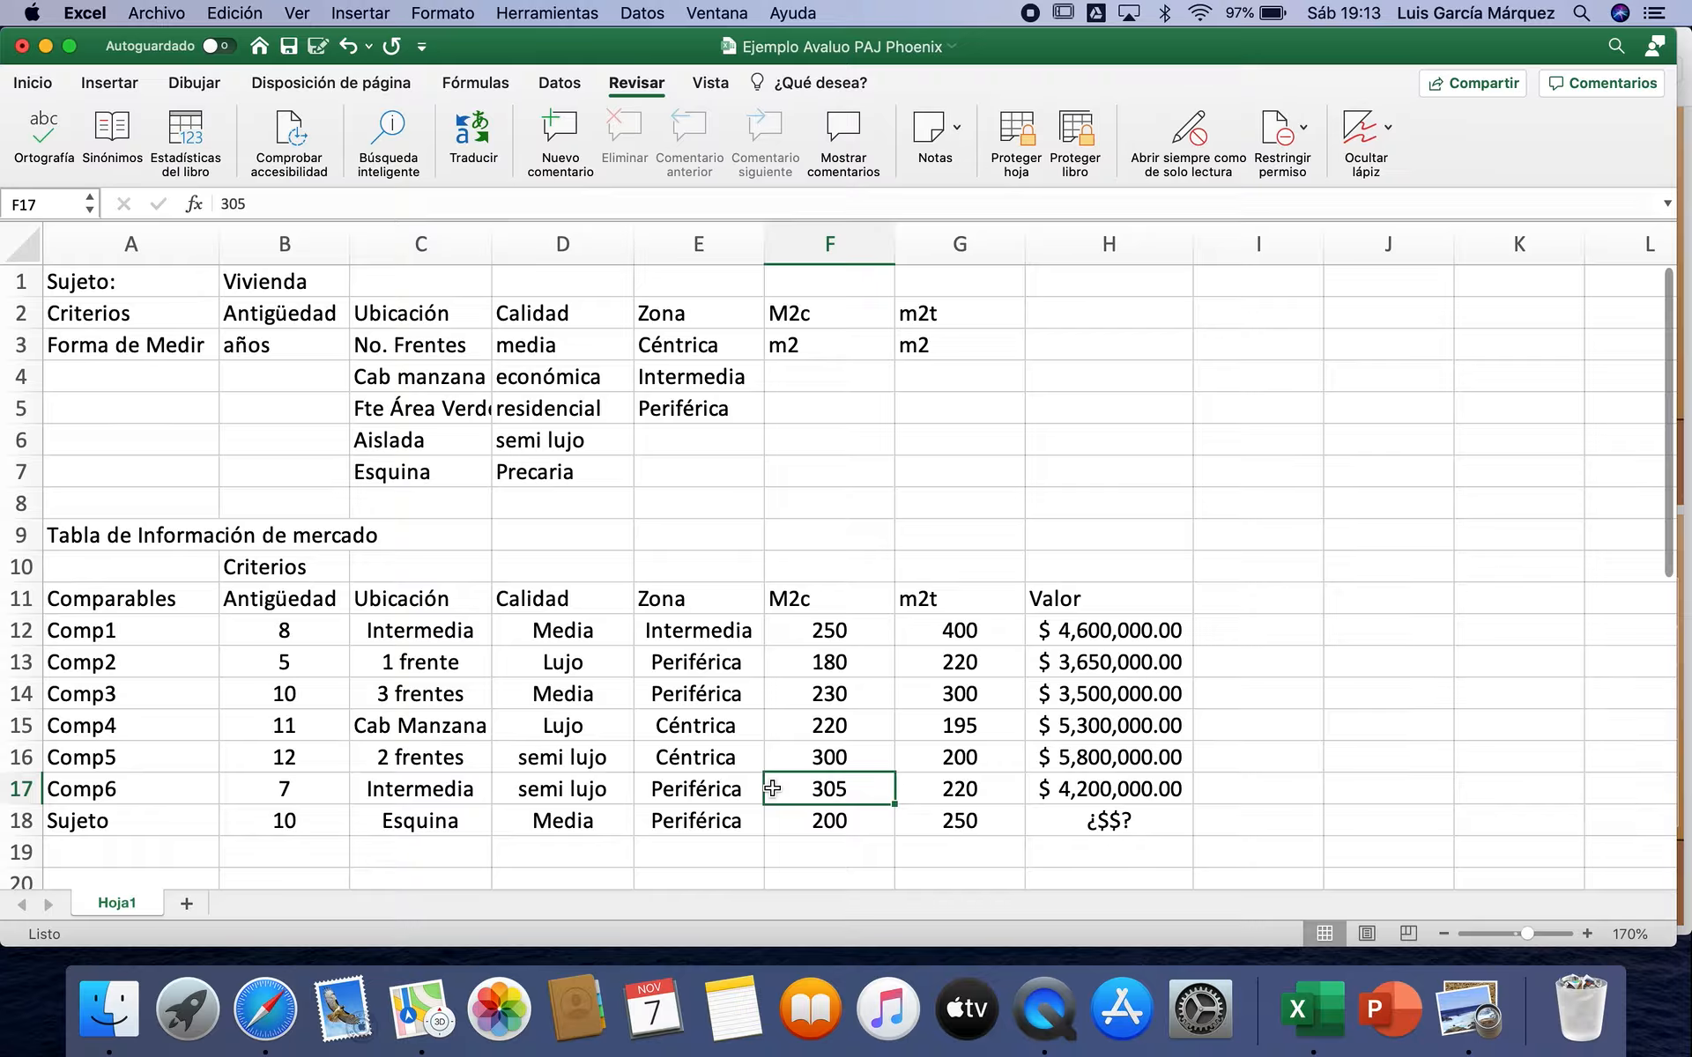
left_click_drag(726, 656, 775, 661)
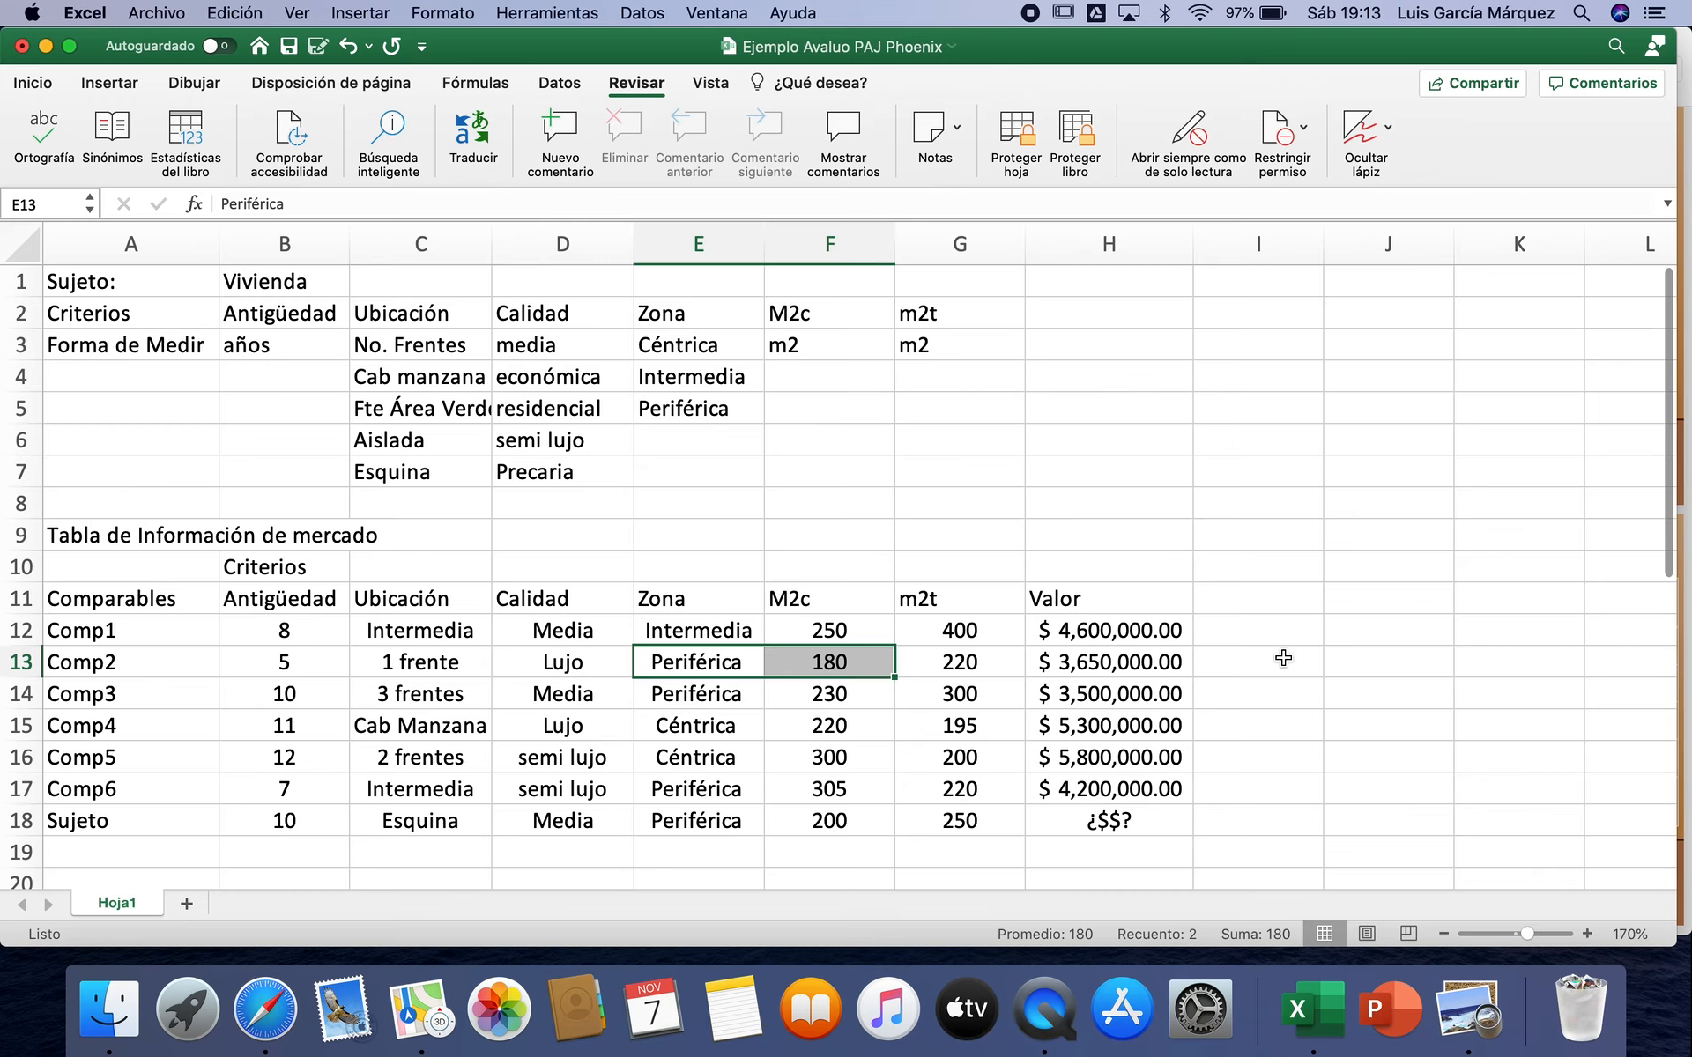
Step: Enter the heading "Etapa I: Análisis de Criterios" in cell A20, below the market information table
scroll(1283, 658, "down", 7)
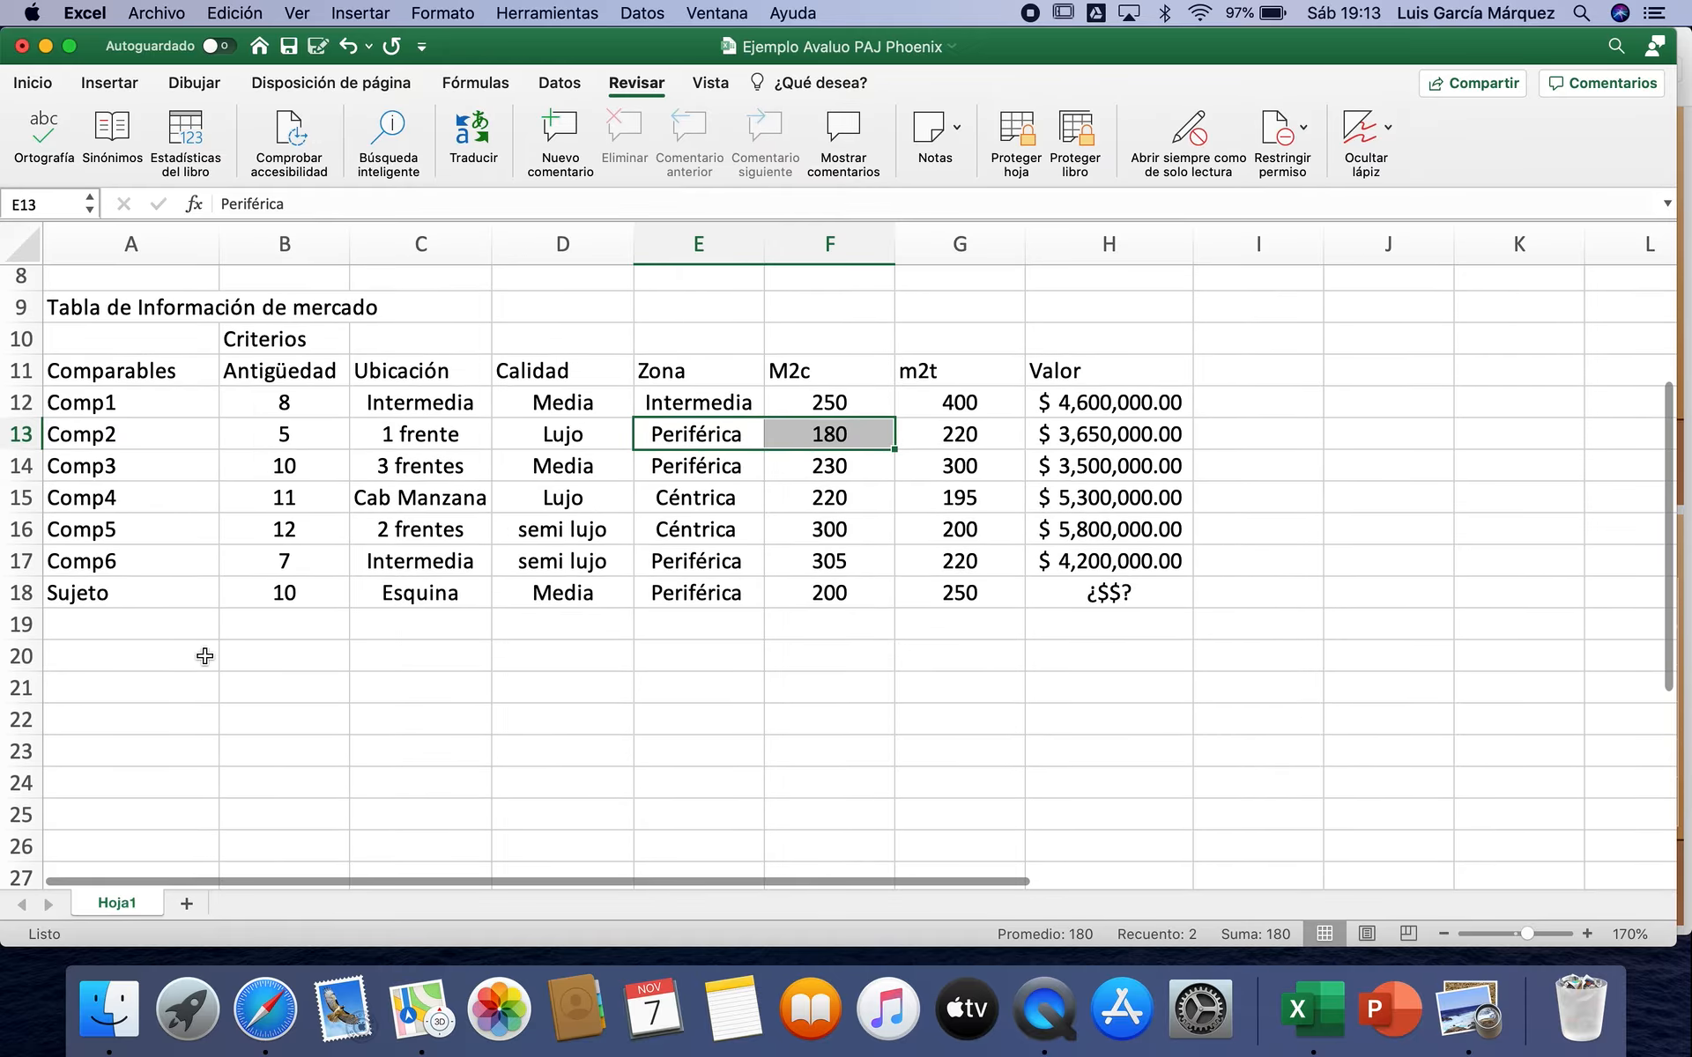
left_click(118, 671)
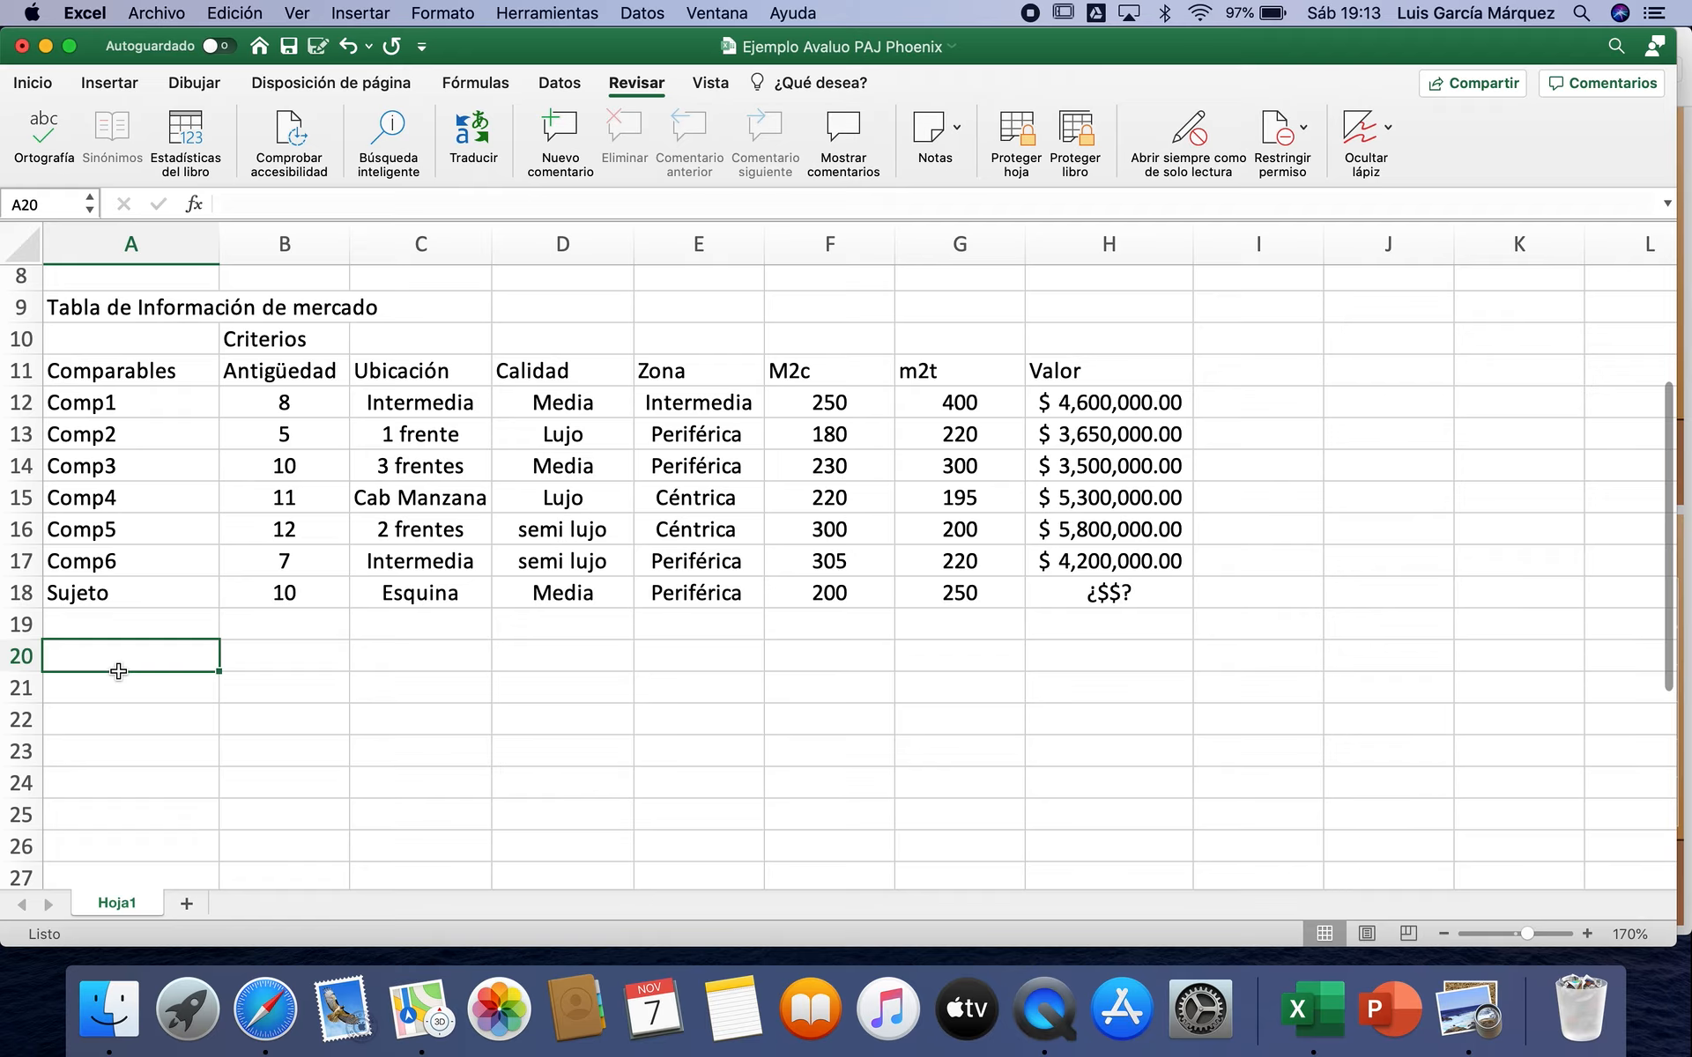
type("Etapa")
type(" I")
type("An´")
type("ál")
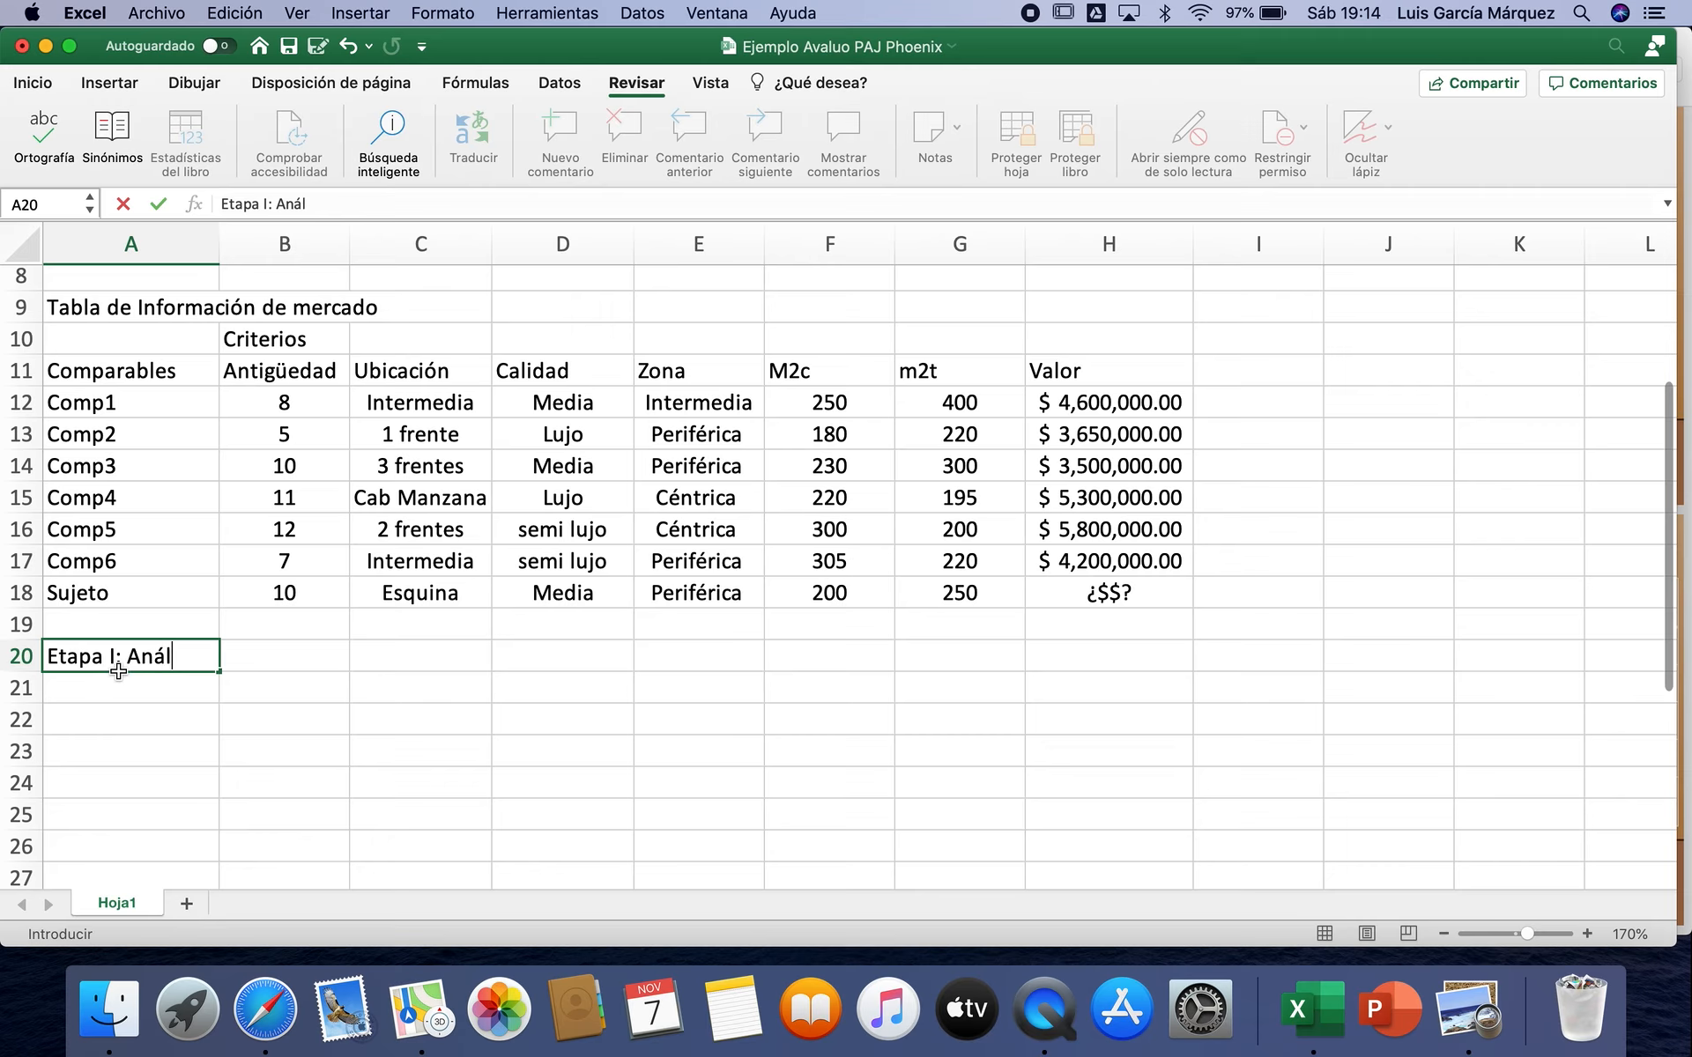
type("isis de Criterios")
key("Return")
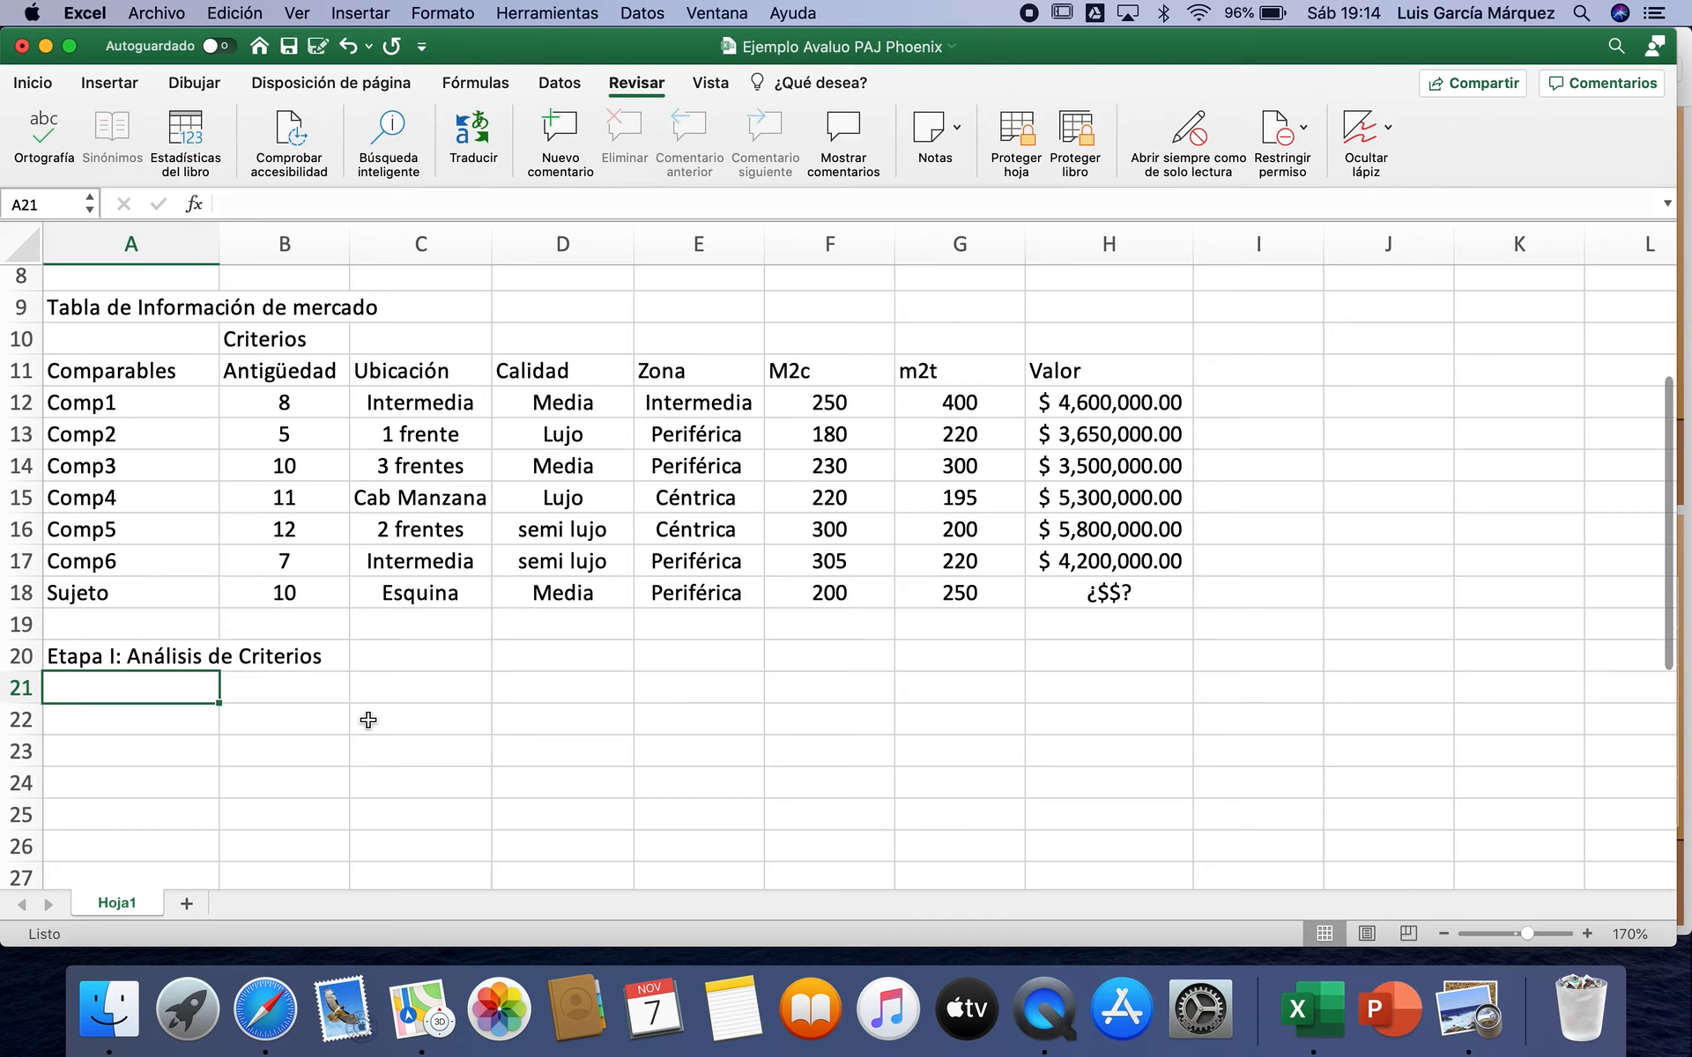
Step: Enter the title "Matriz de Ponderación Pareada de Criterios" in cell A21, below the Etapa I heading
type("Mat")
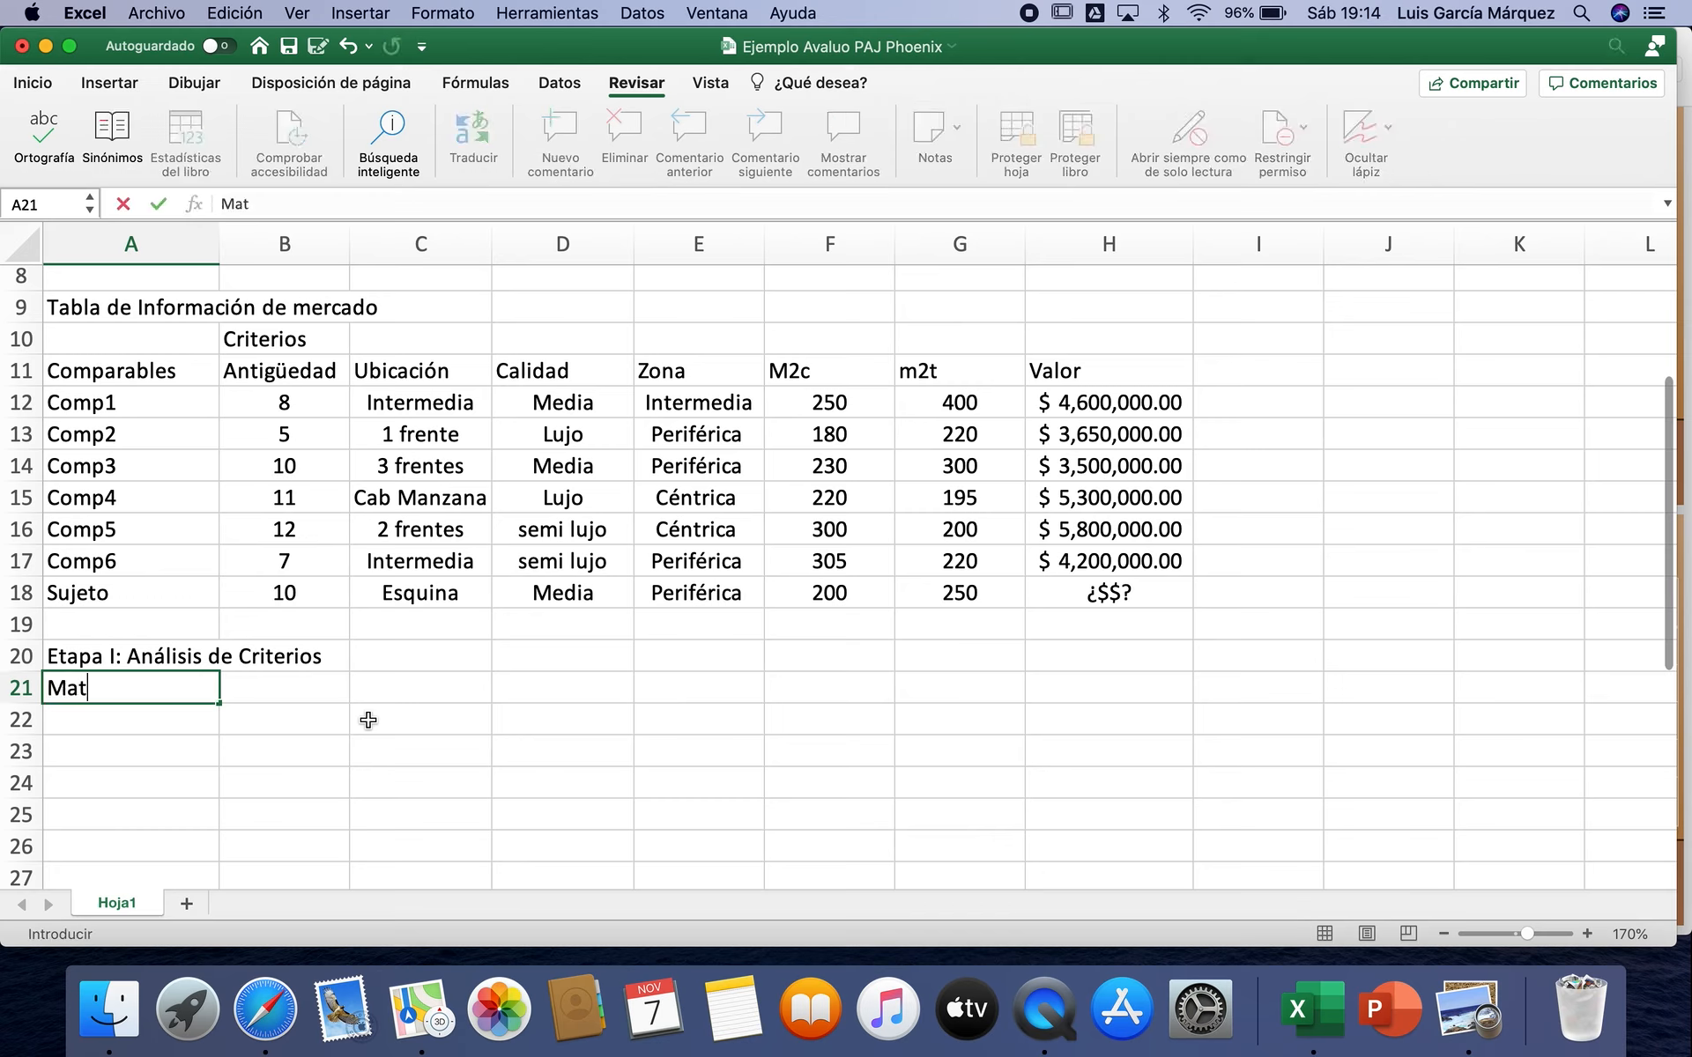
type("riz de Ponderación ")
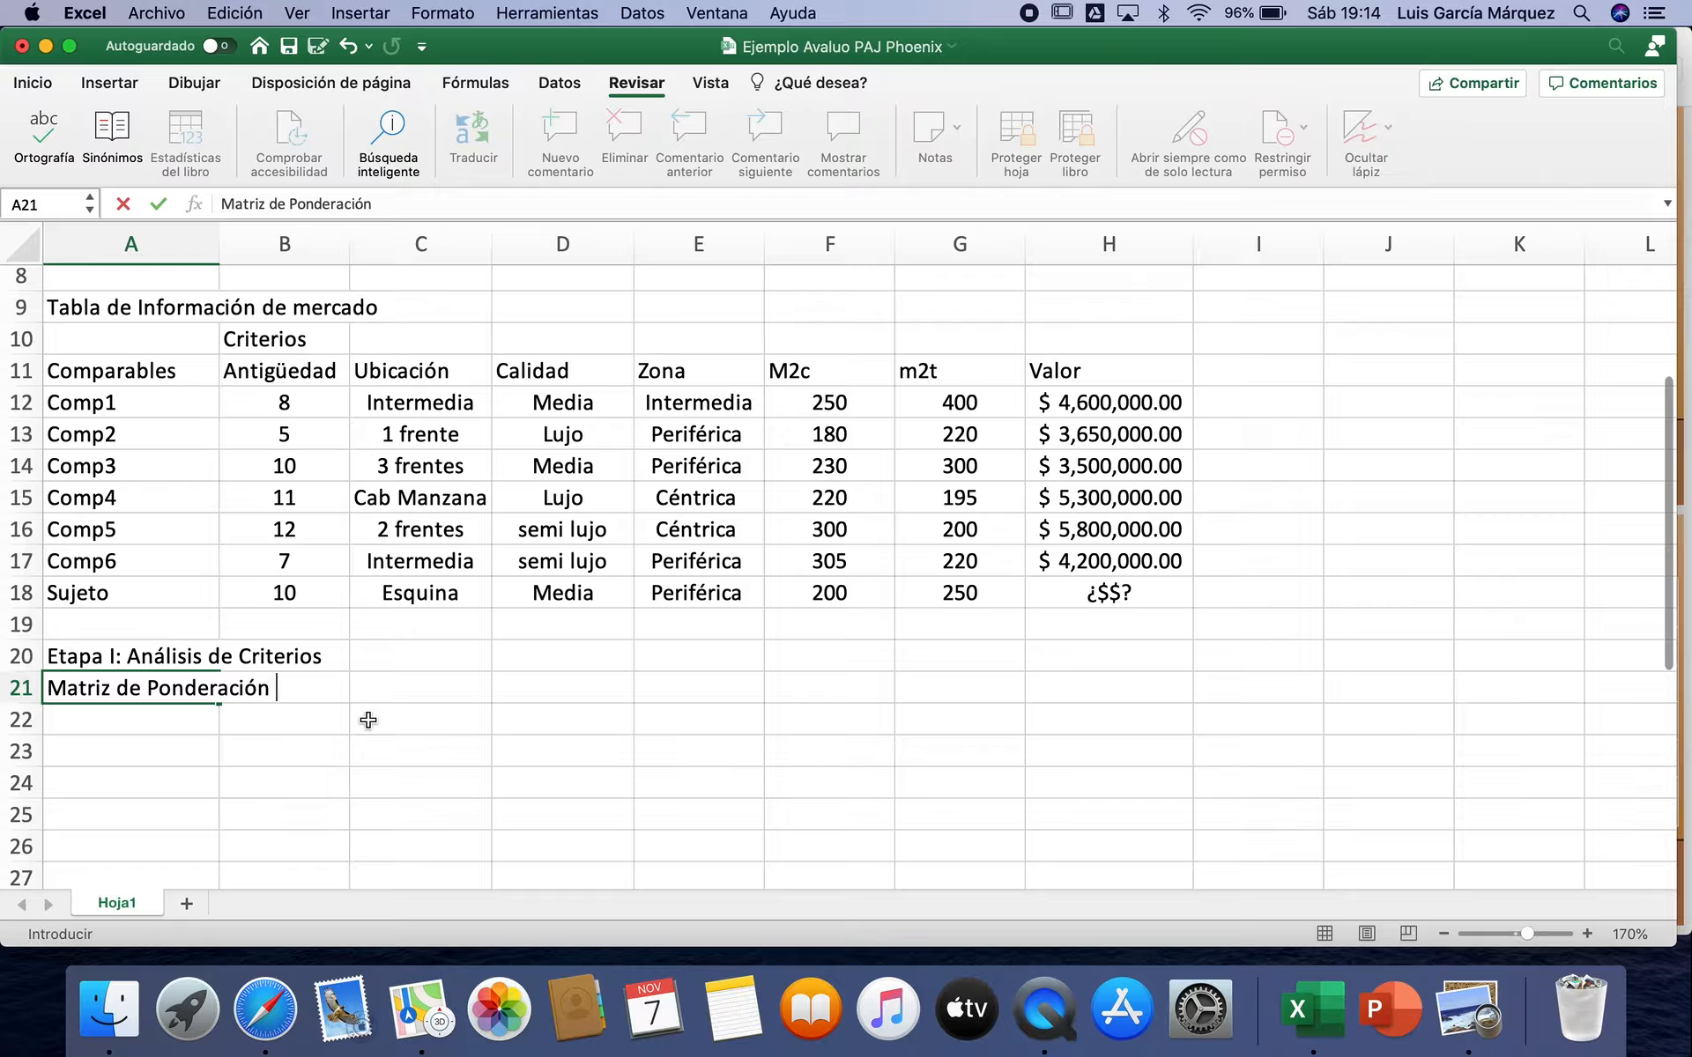
type("Pareada ")
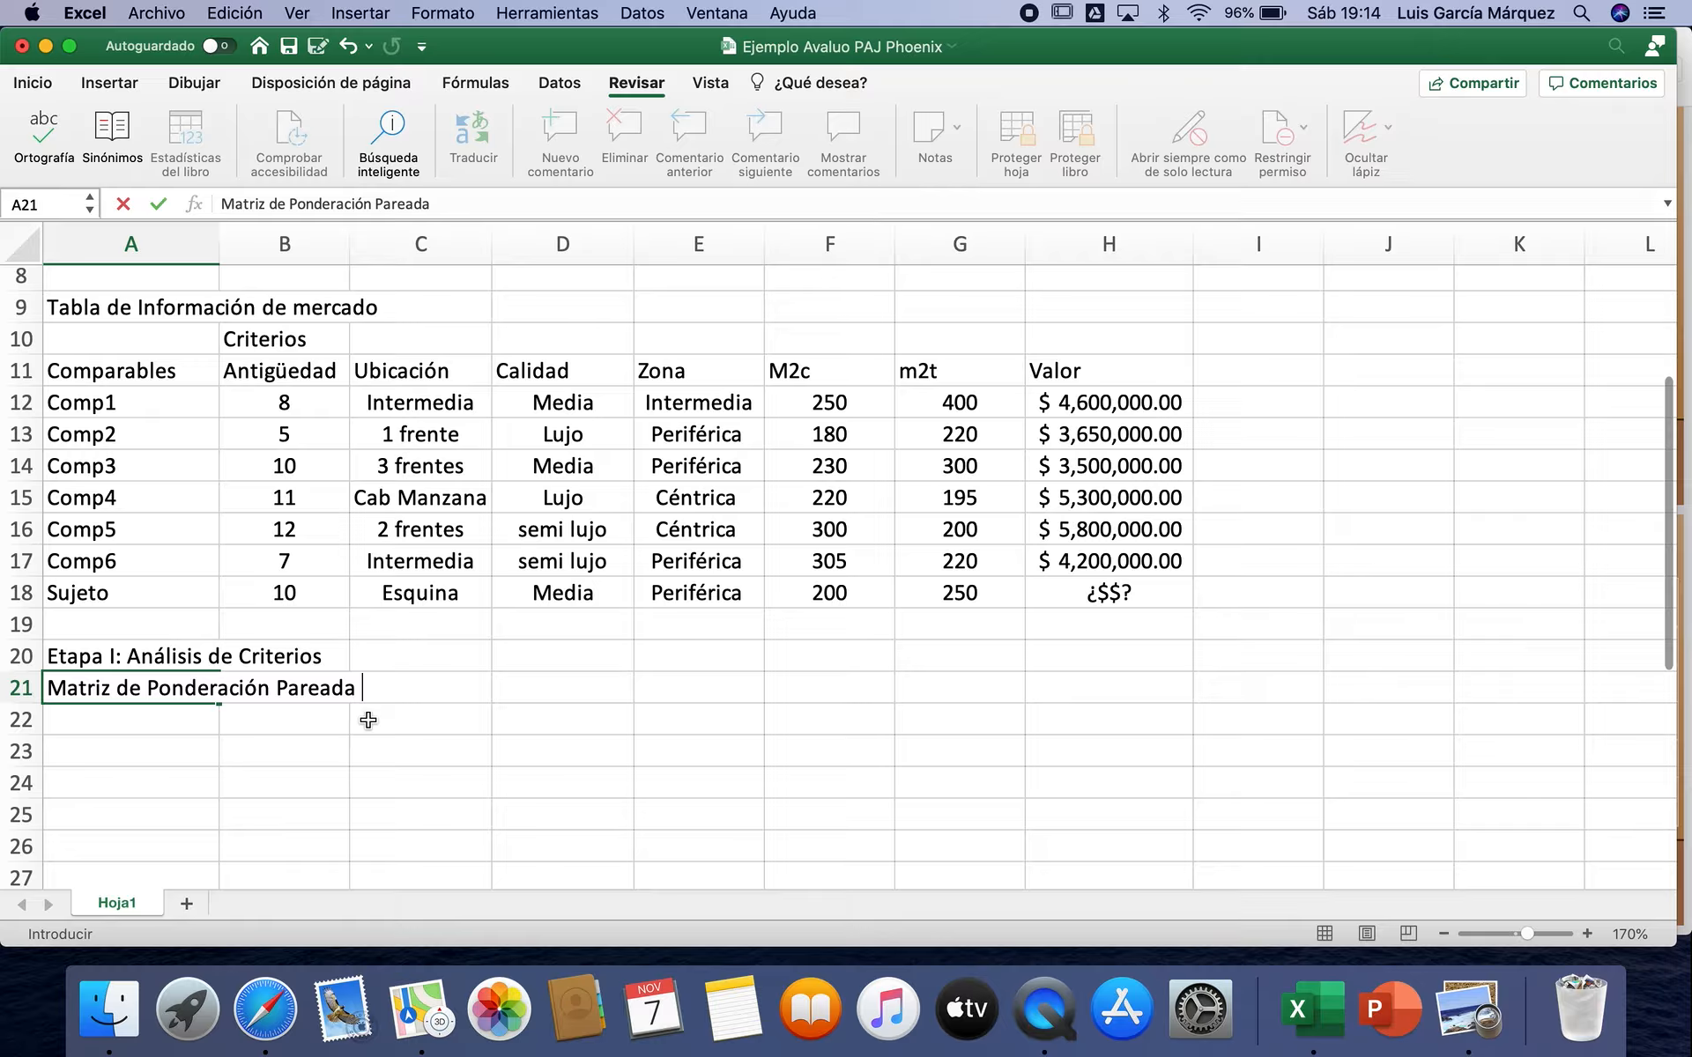
type("de Criterios")
key("Return")
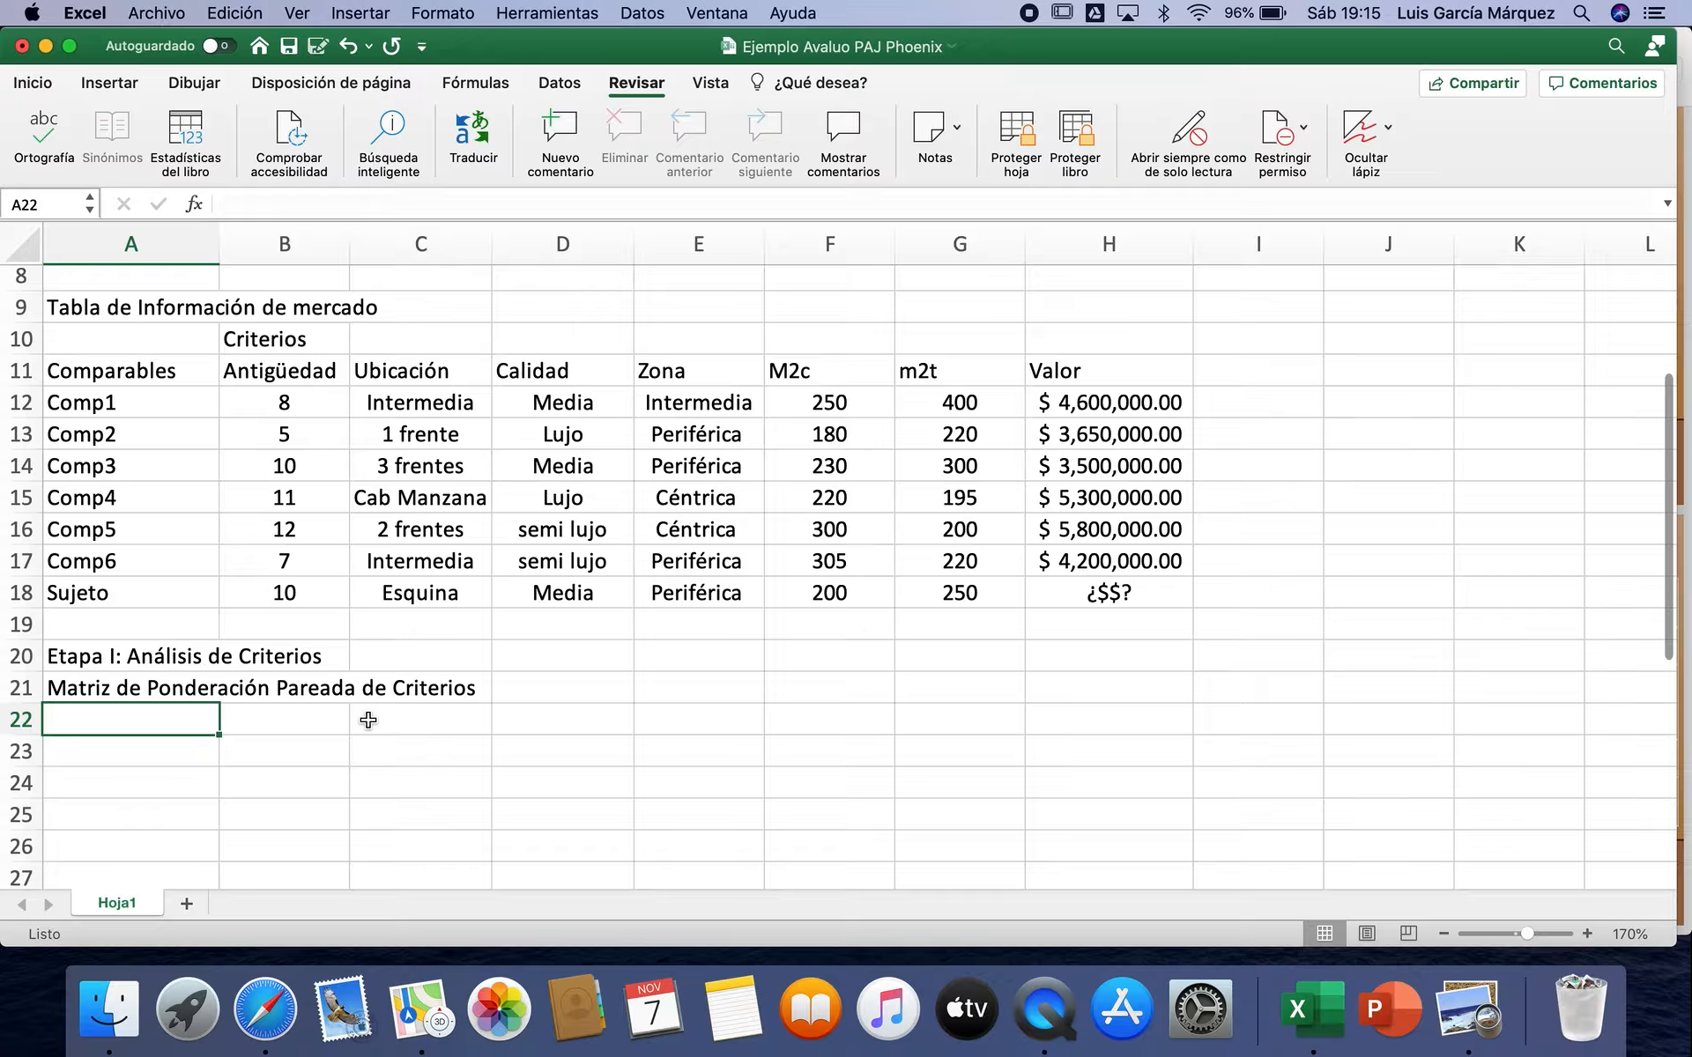
Step: Copy the criteria headers Antigüedad through m2t from B11:G11 into row 22, starting at cell B22
left_click_drag(319, 386, 941, 374)
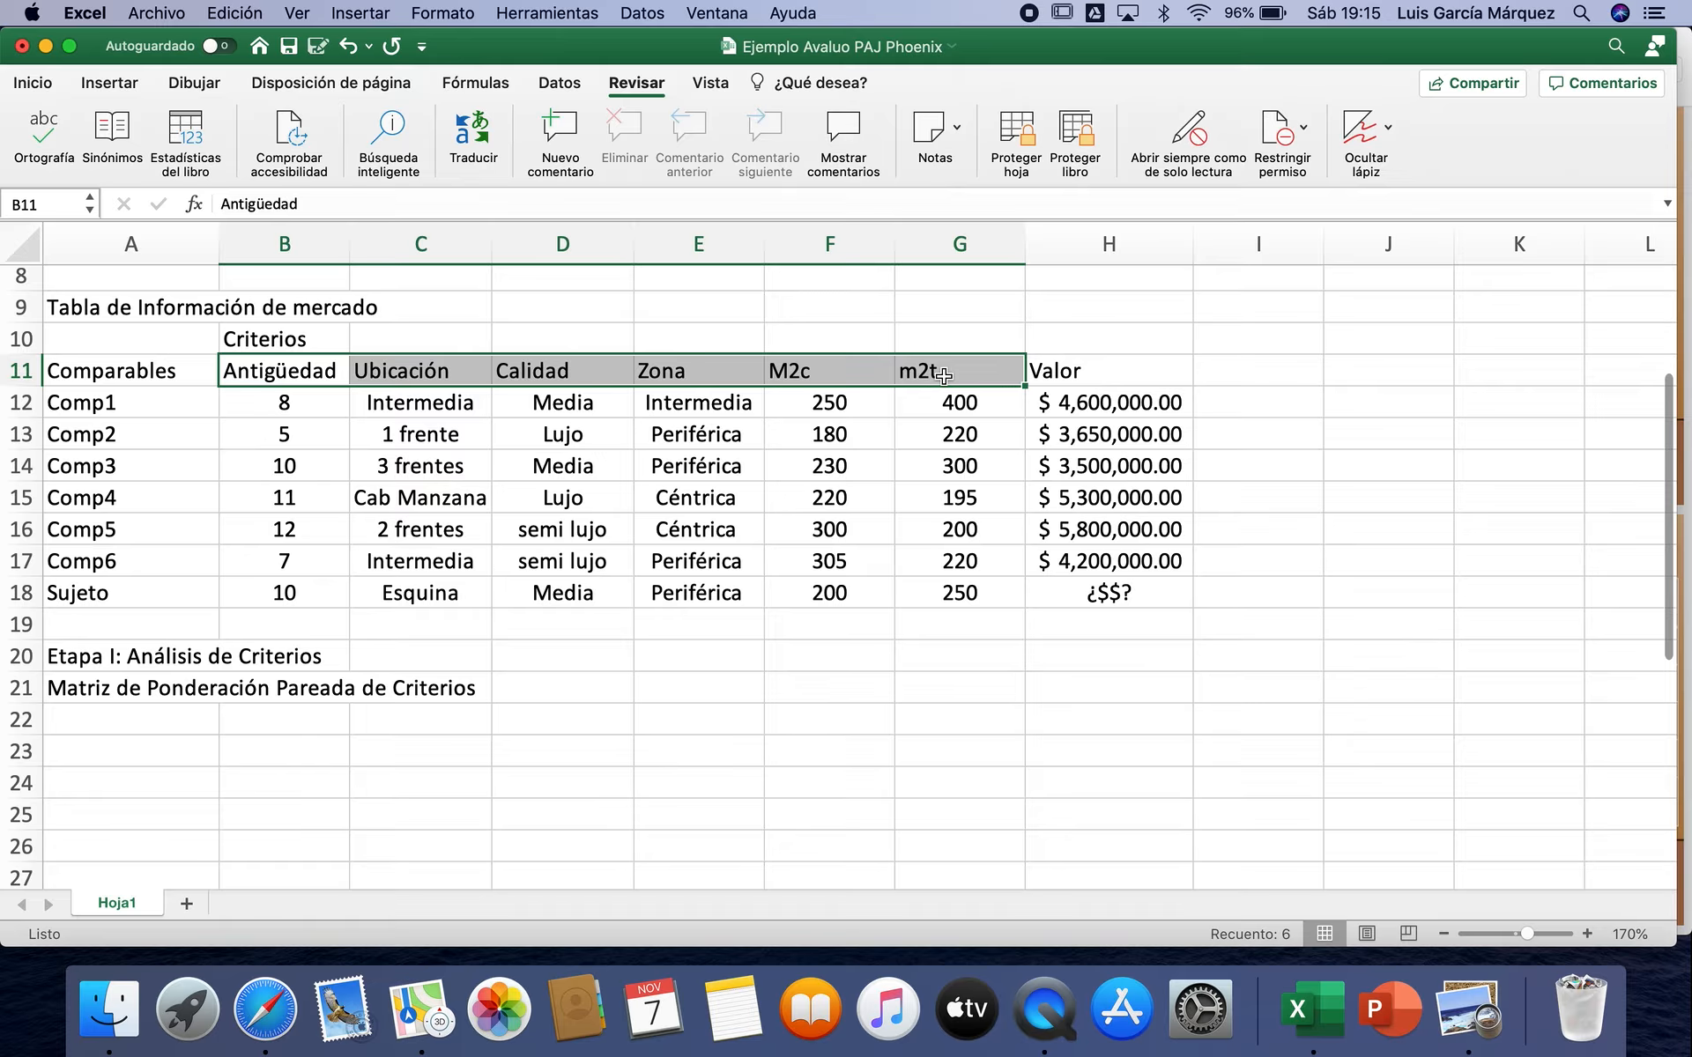
key("super+c")
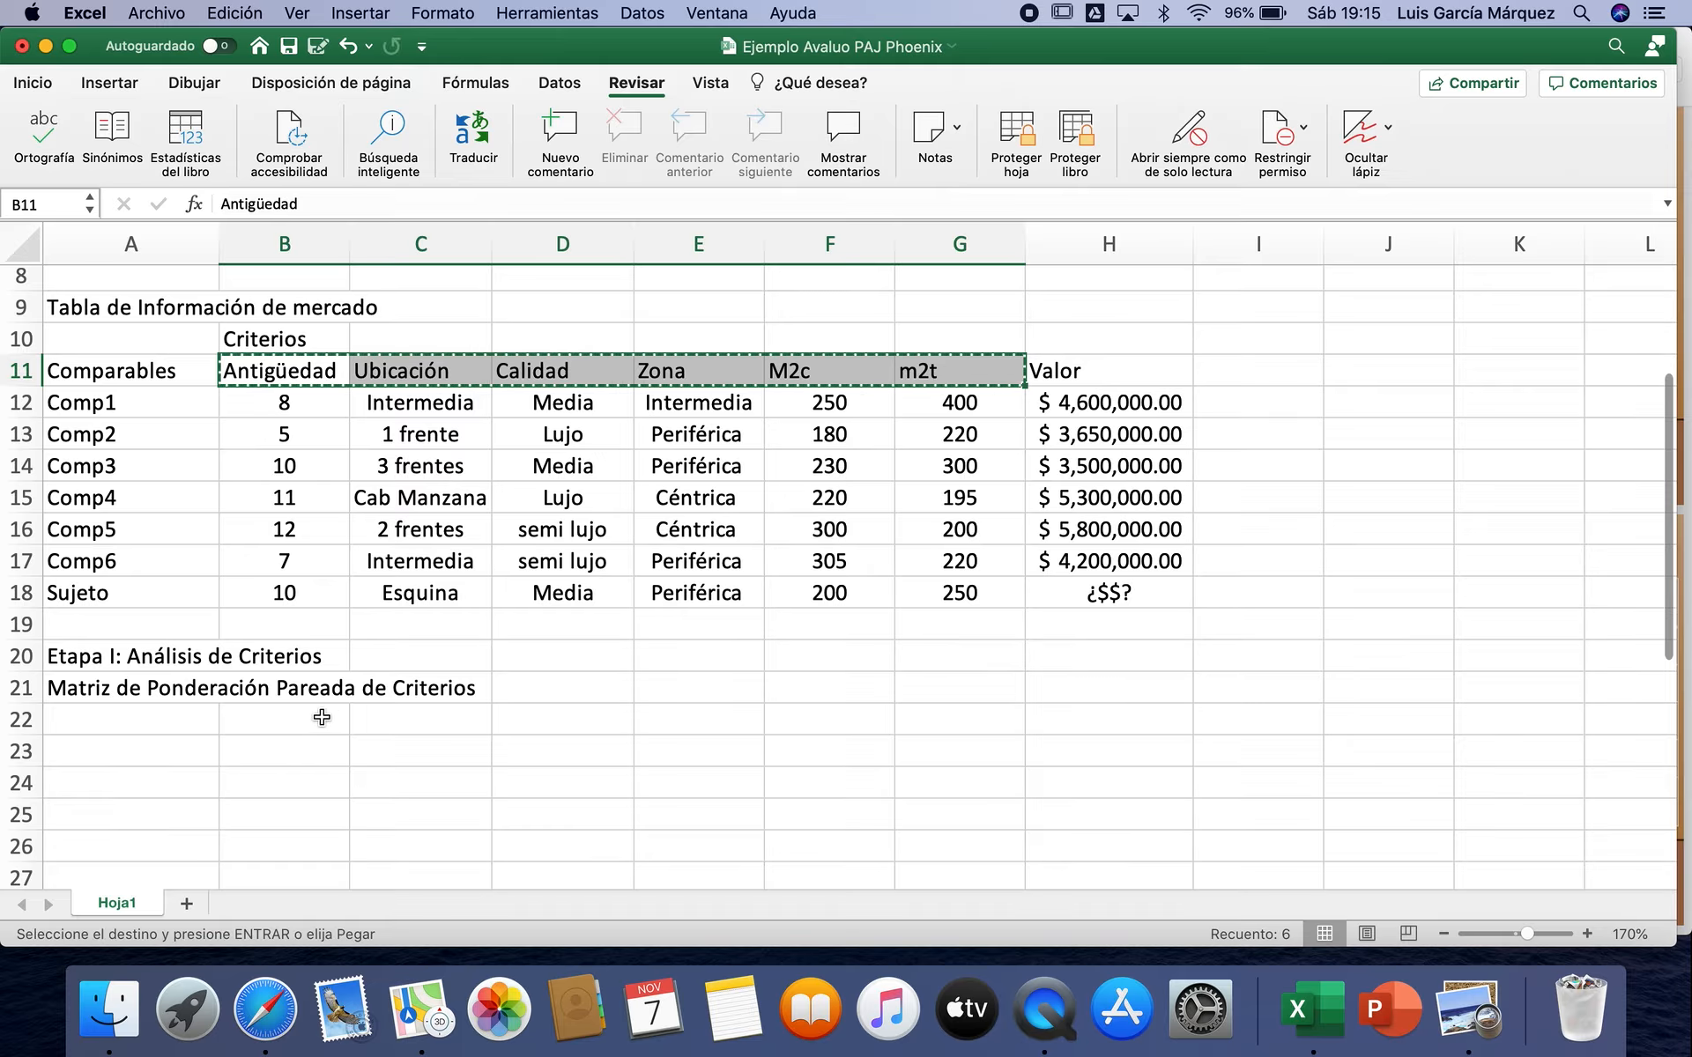
left_click(322, 717)
key("super+v")
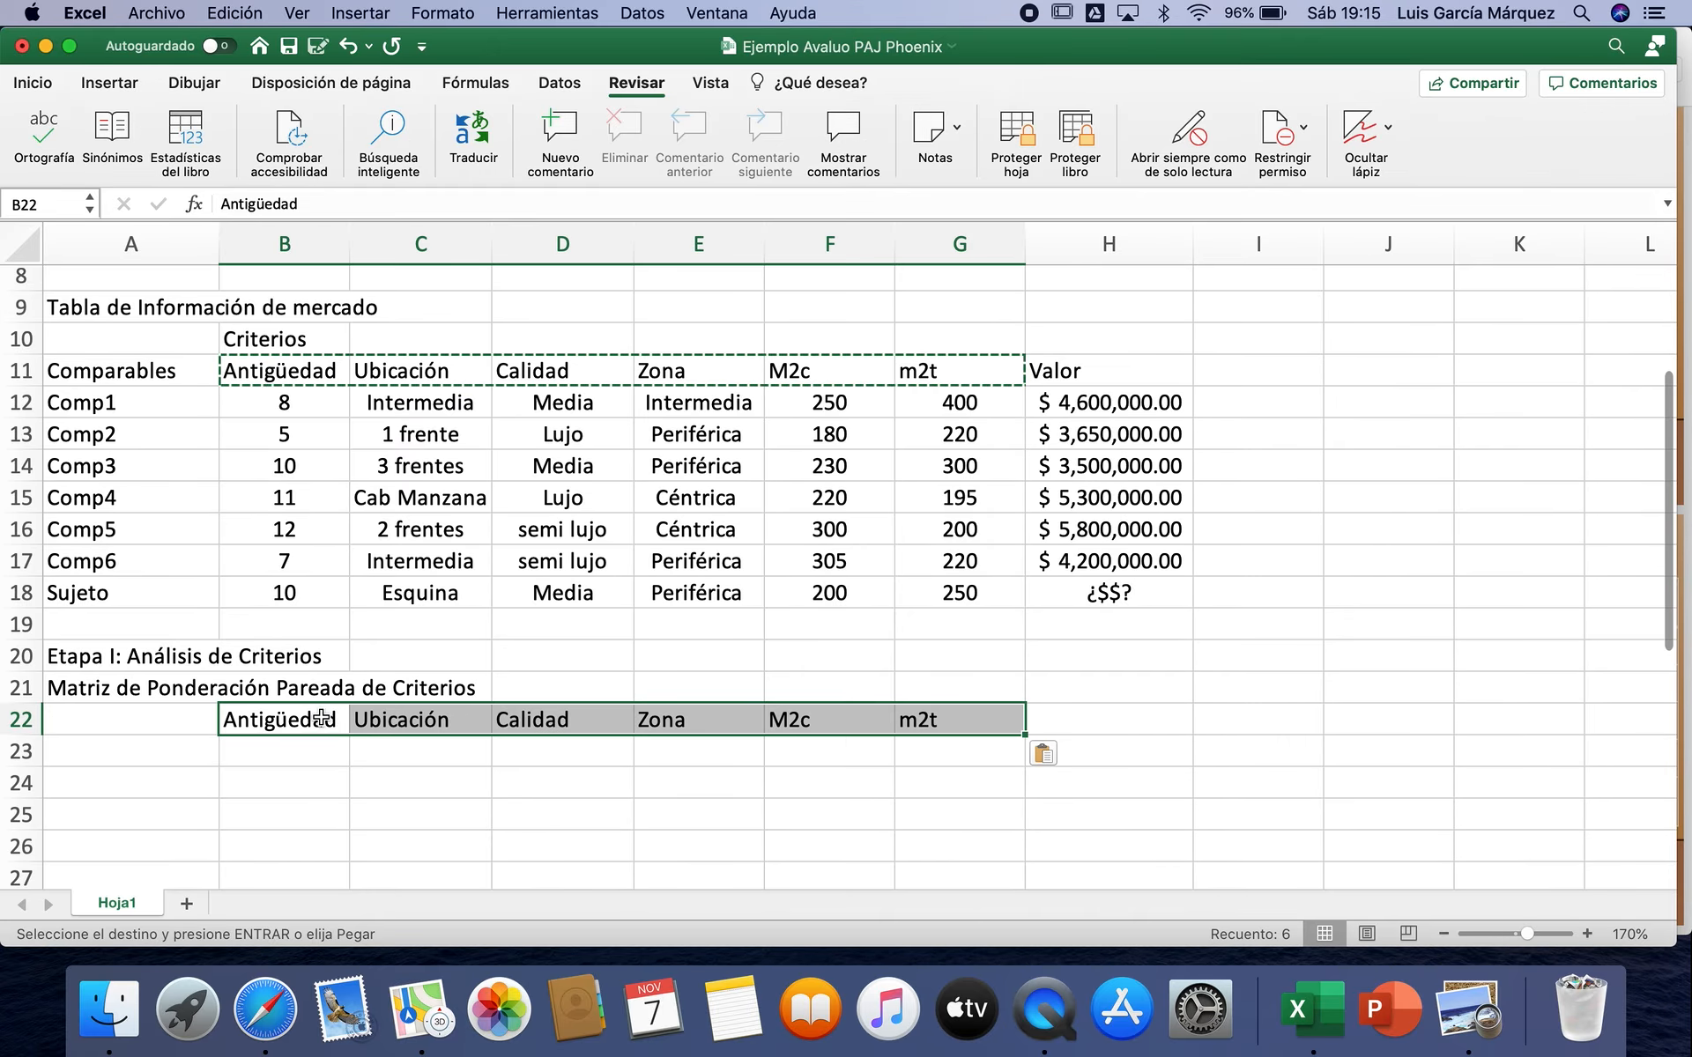
Step: Paste the copied criteria headers transposed from cell A23 down to A28 as the matrix's row labels
left_click(145, 756)
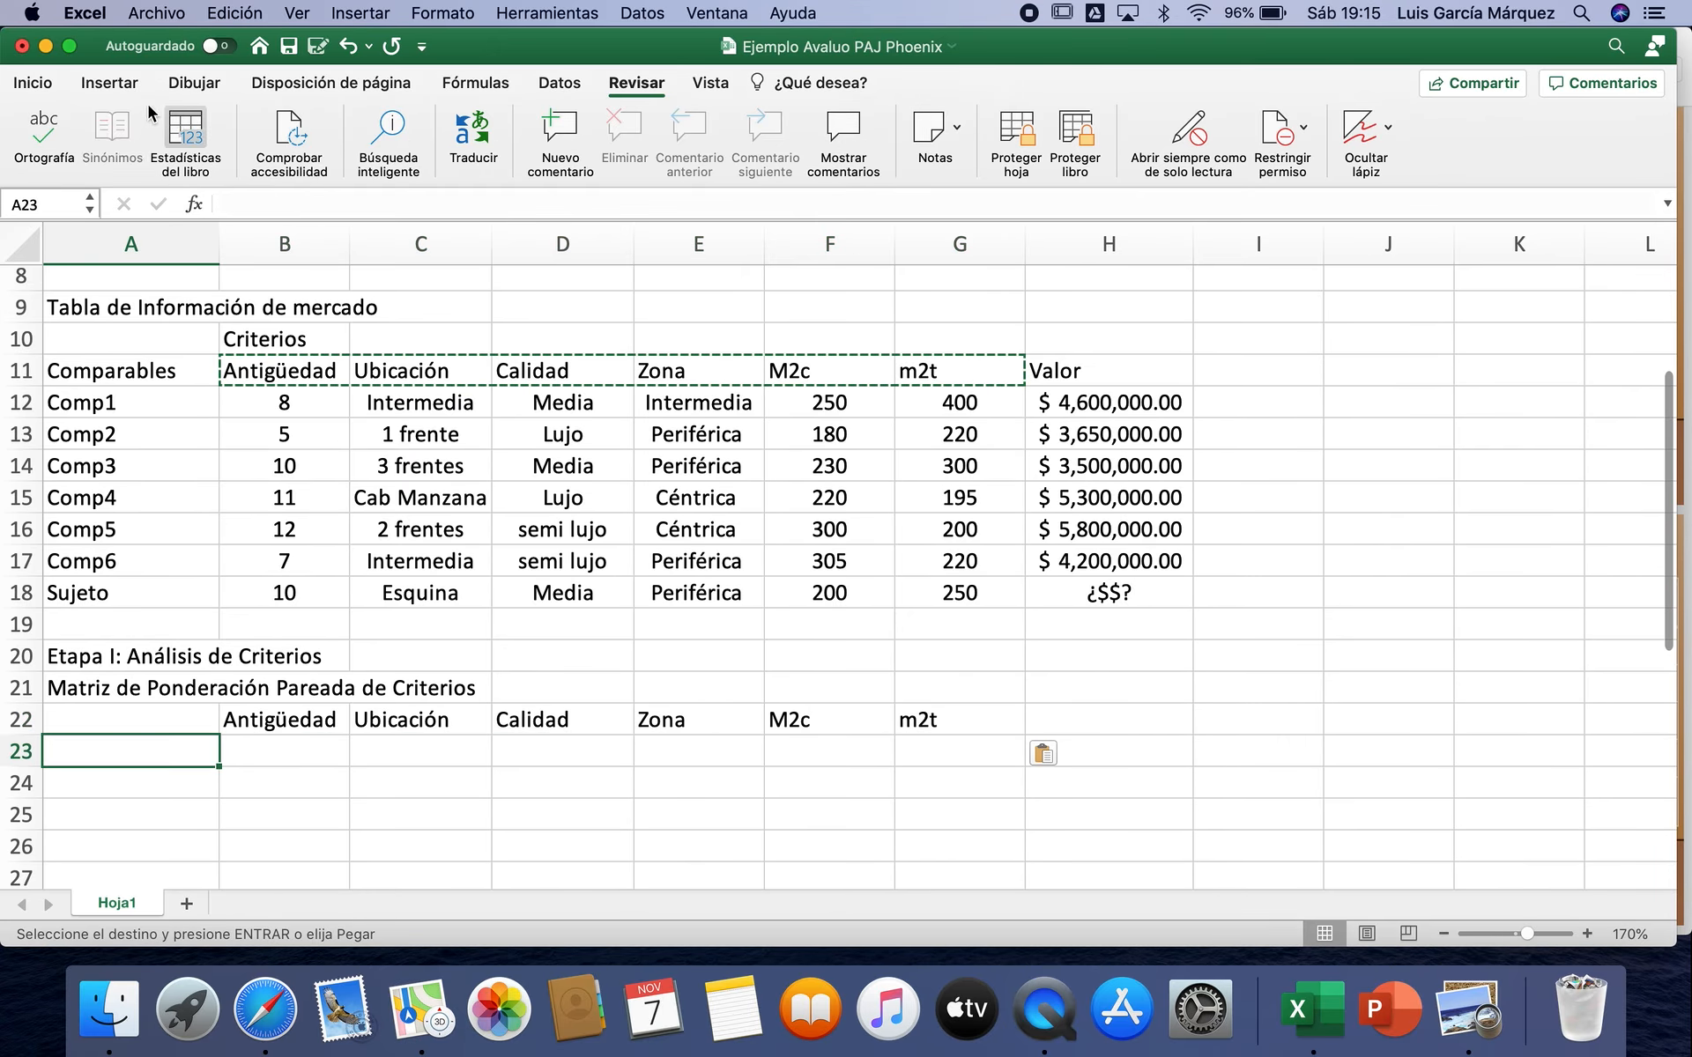
left_click(33, 82)
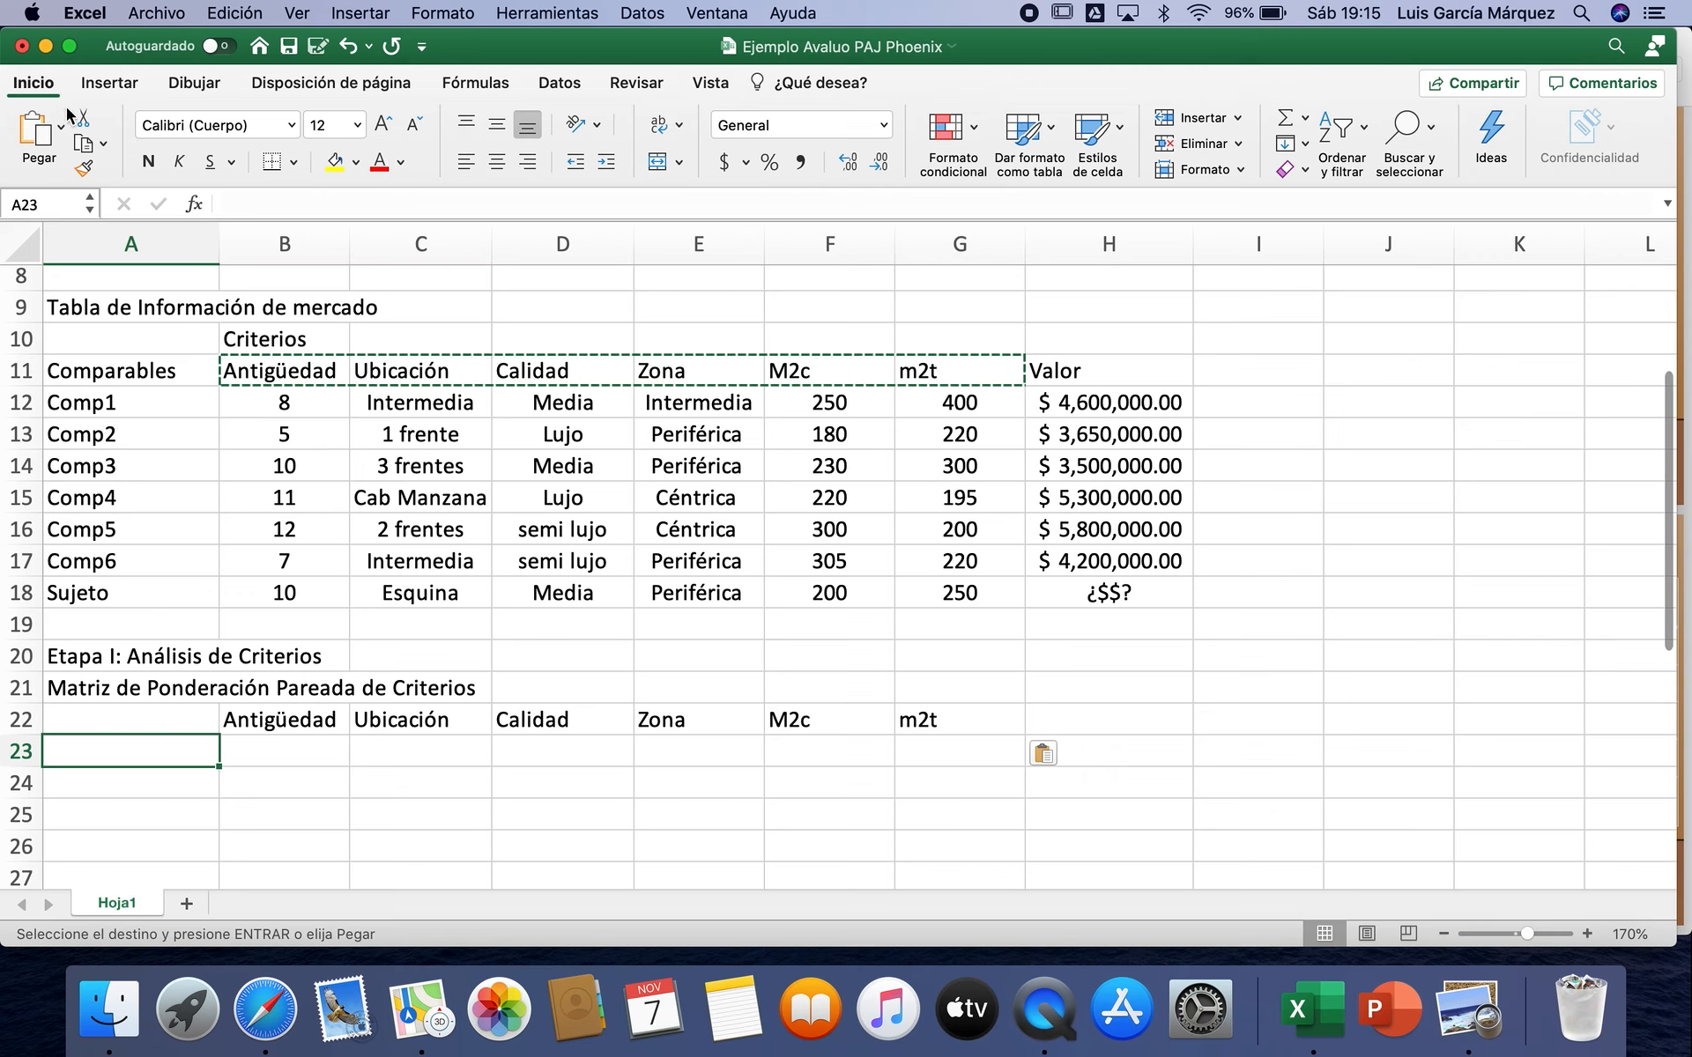
left_click(60, 127)
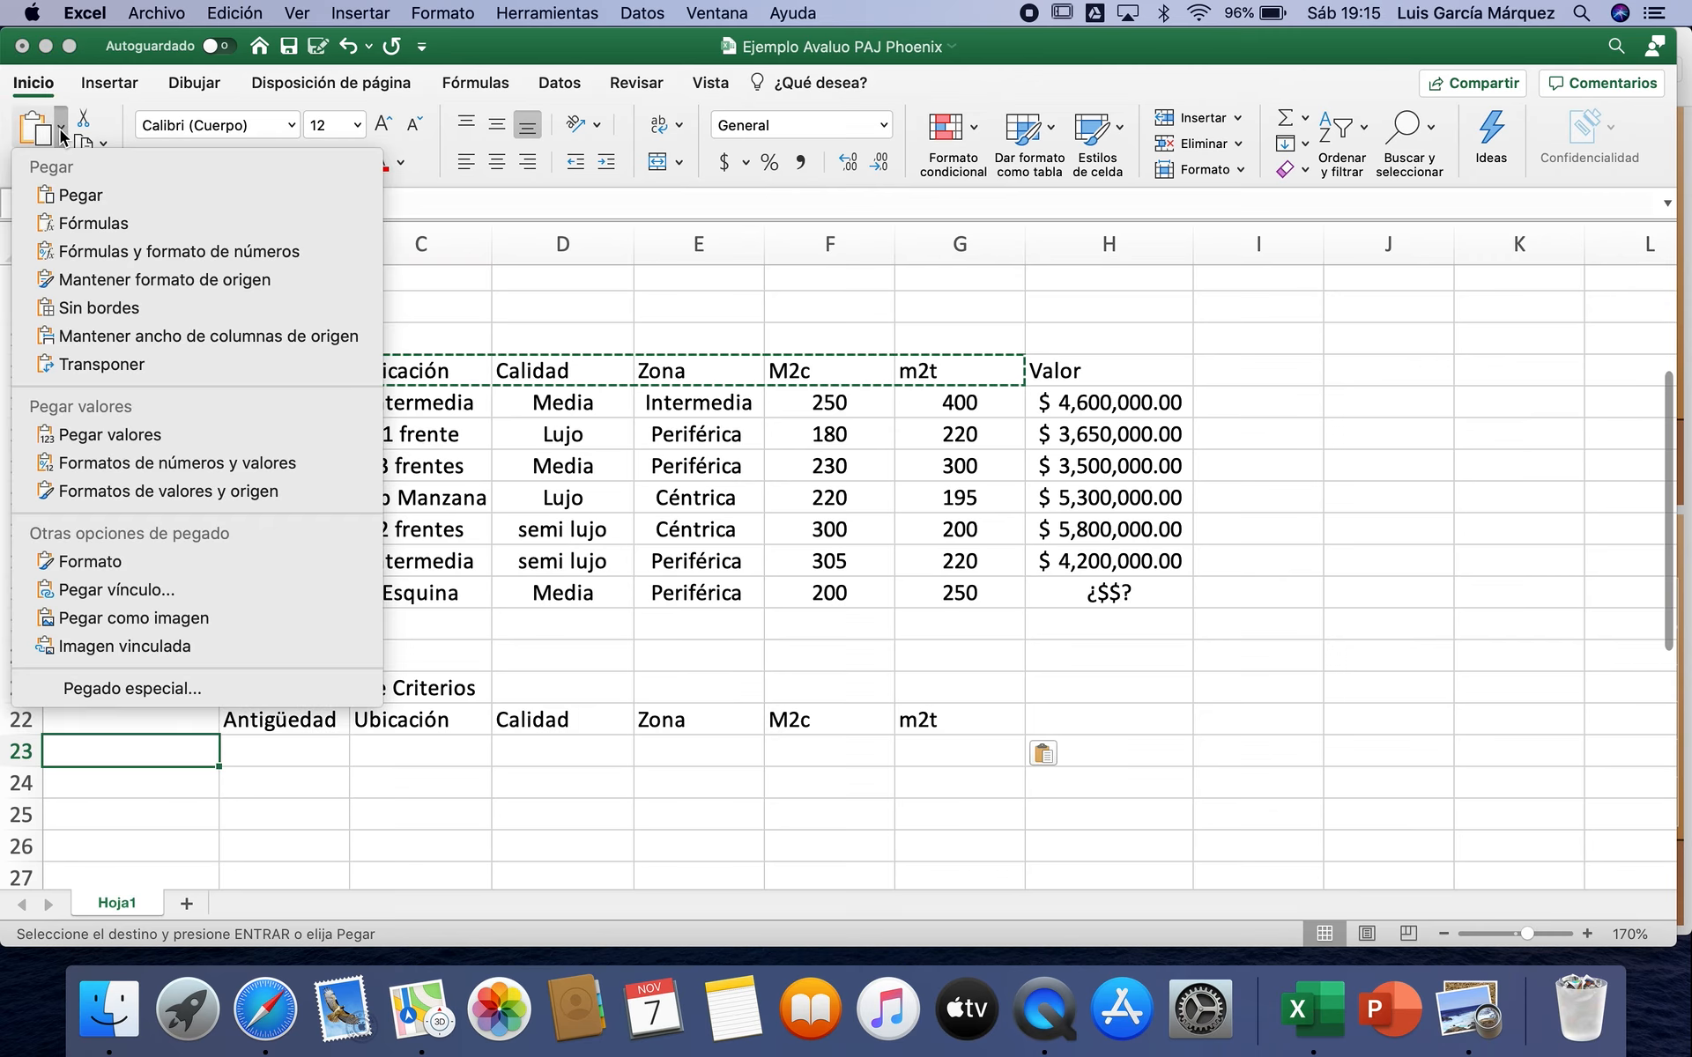
left_click(152, 365)
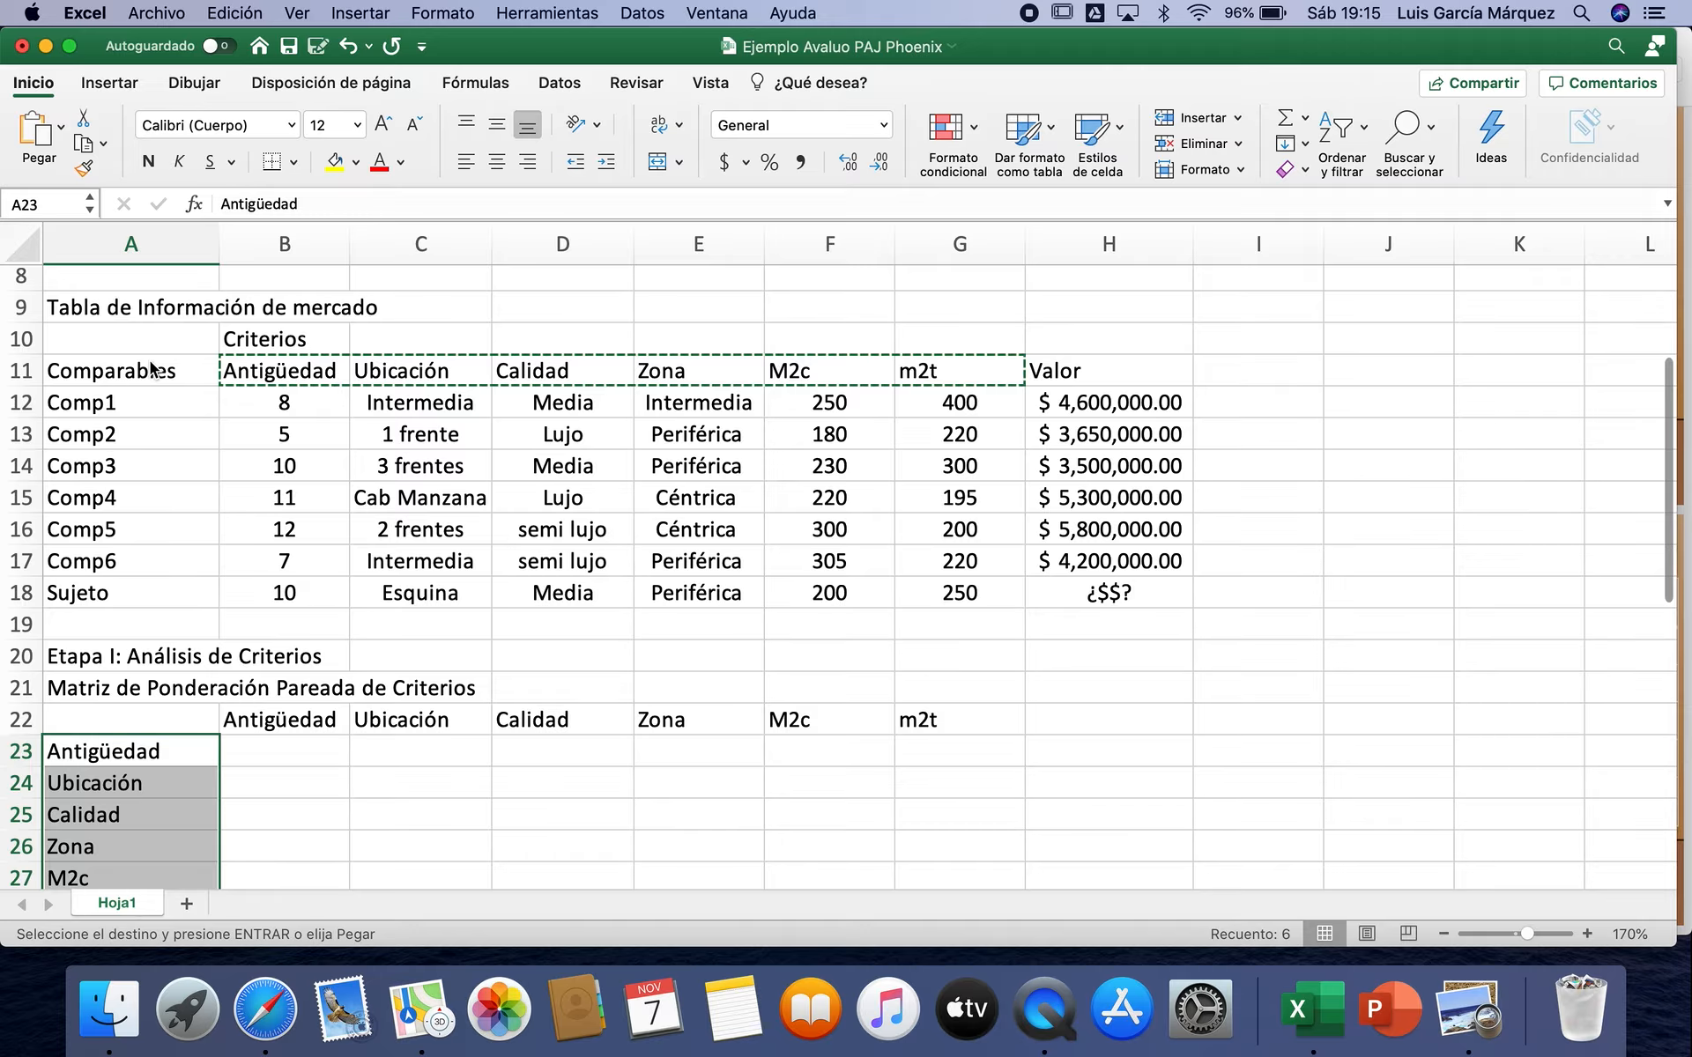
scroll(382, 689, "down", 3)
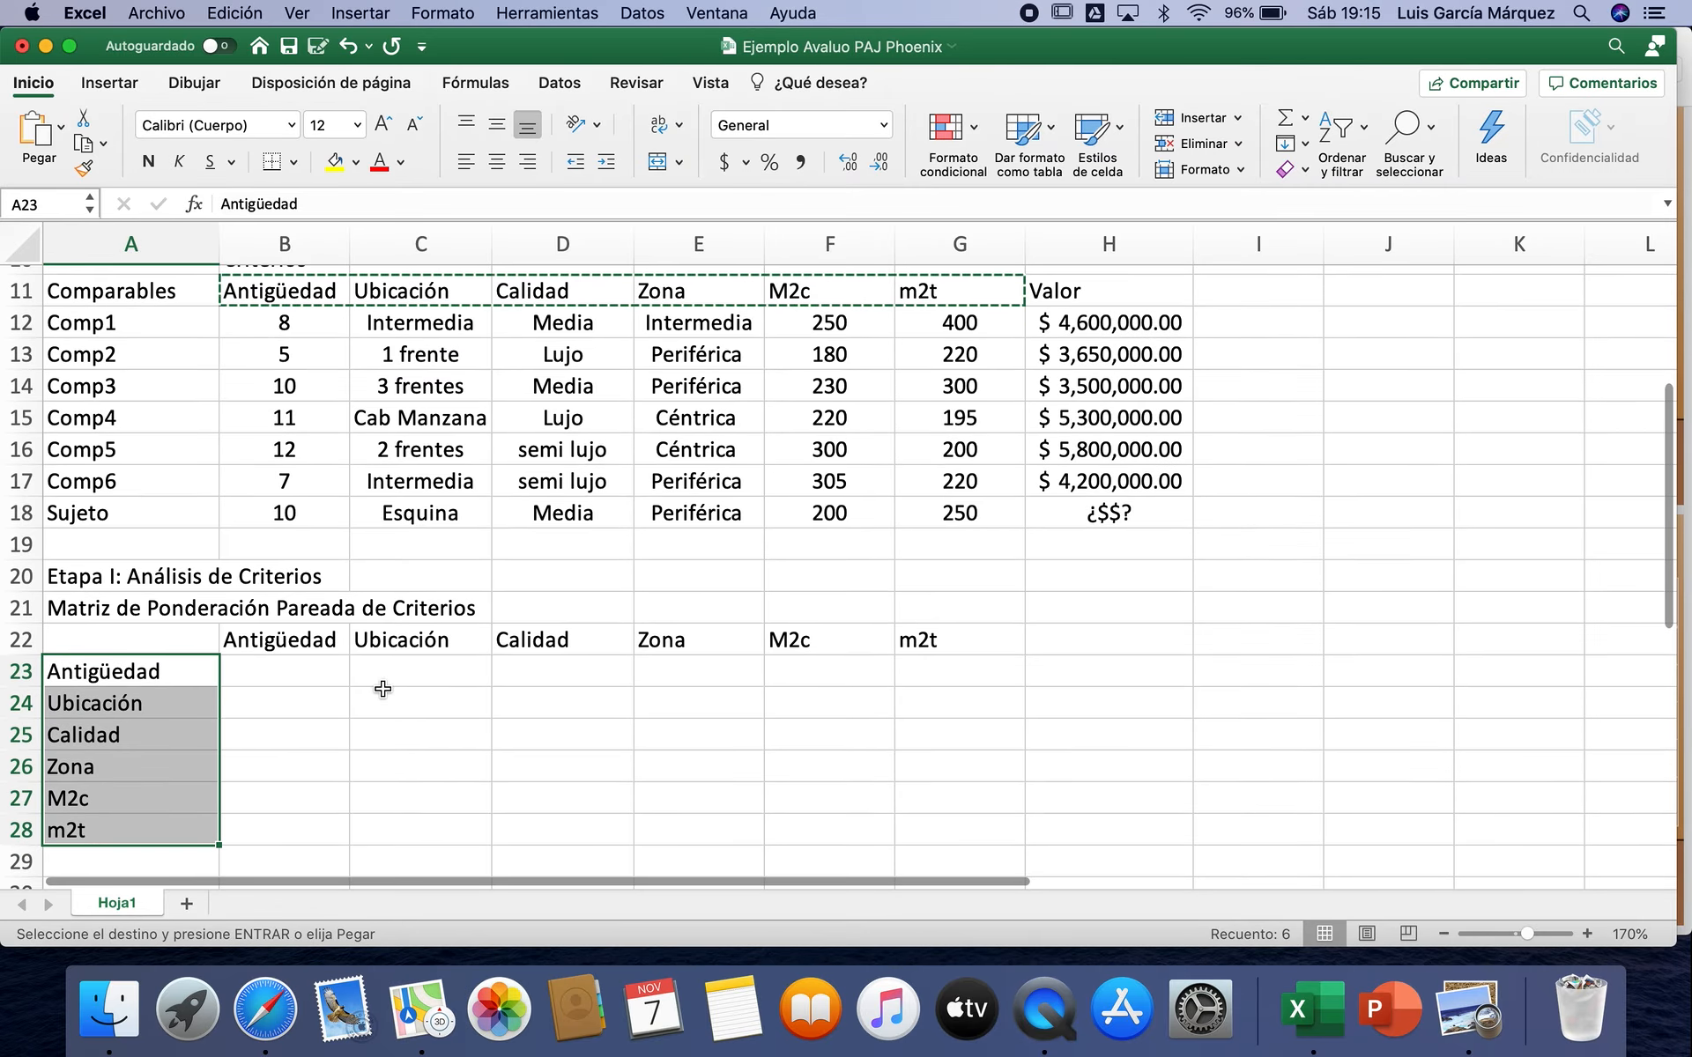
key("Escape")
scroll(383, 688, "down", 2)
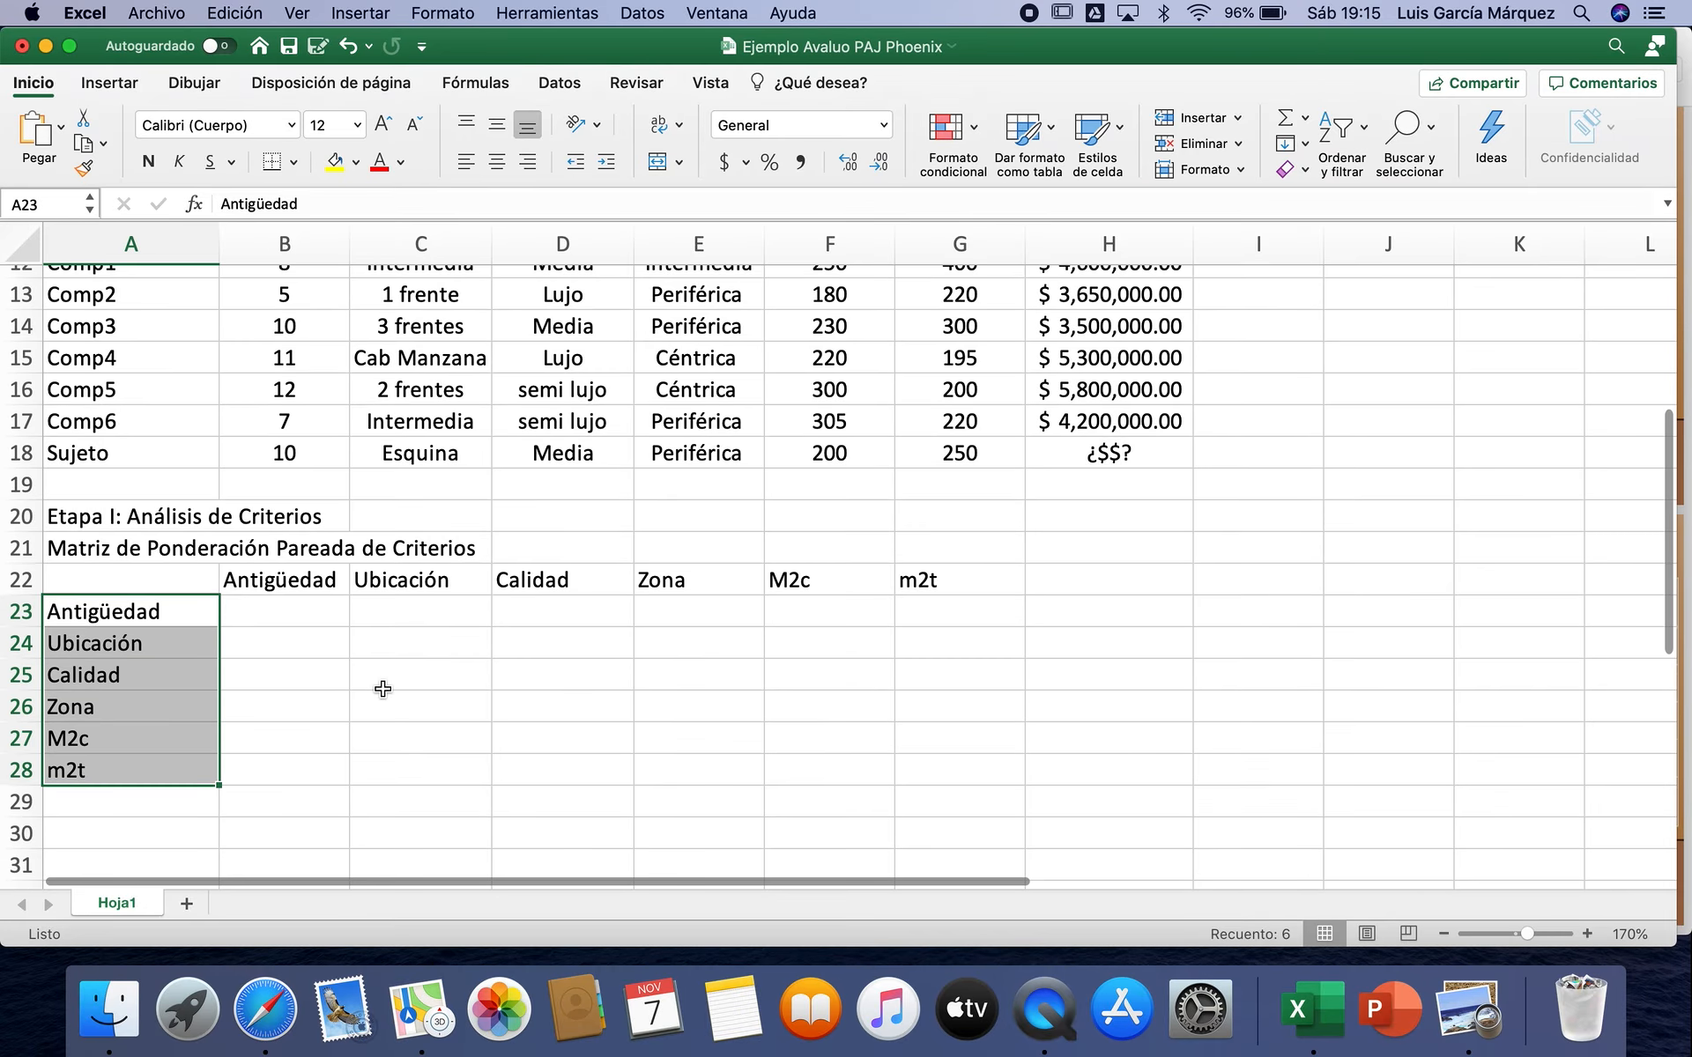
Step: Enter 1 in each diagonal cell of the matrix from B23 to G28 and center the contents of B22:G28
left_click(302, 613)
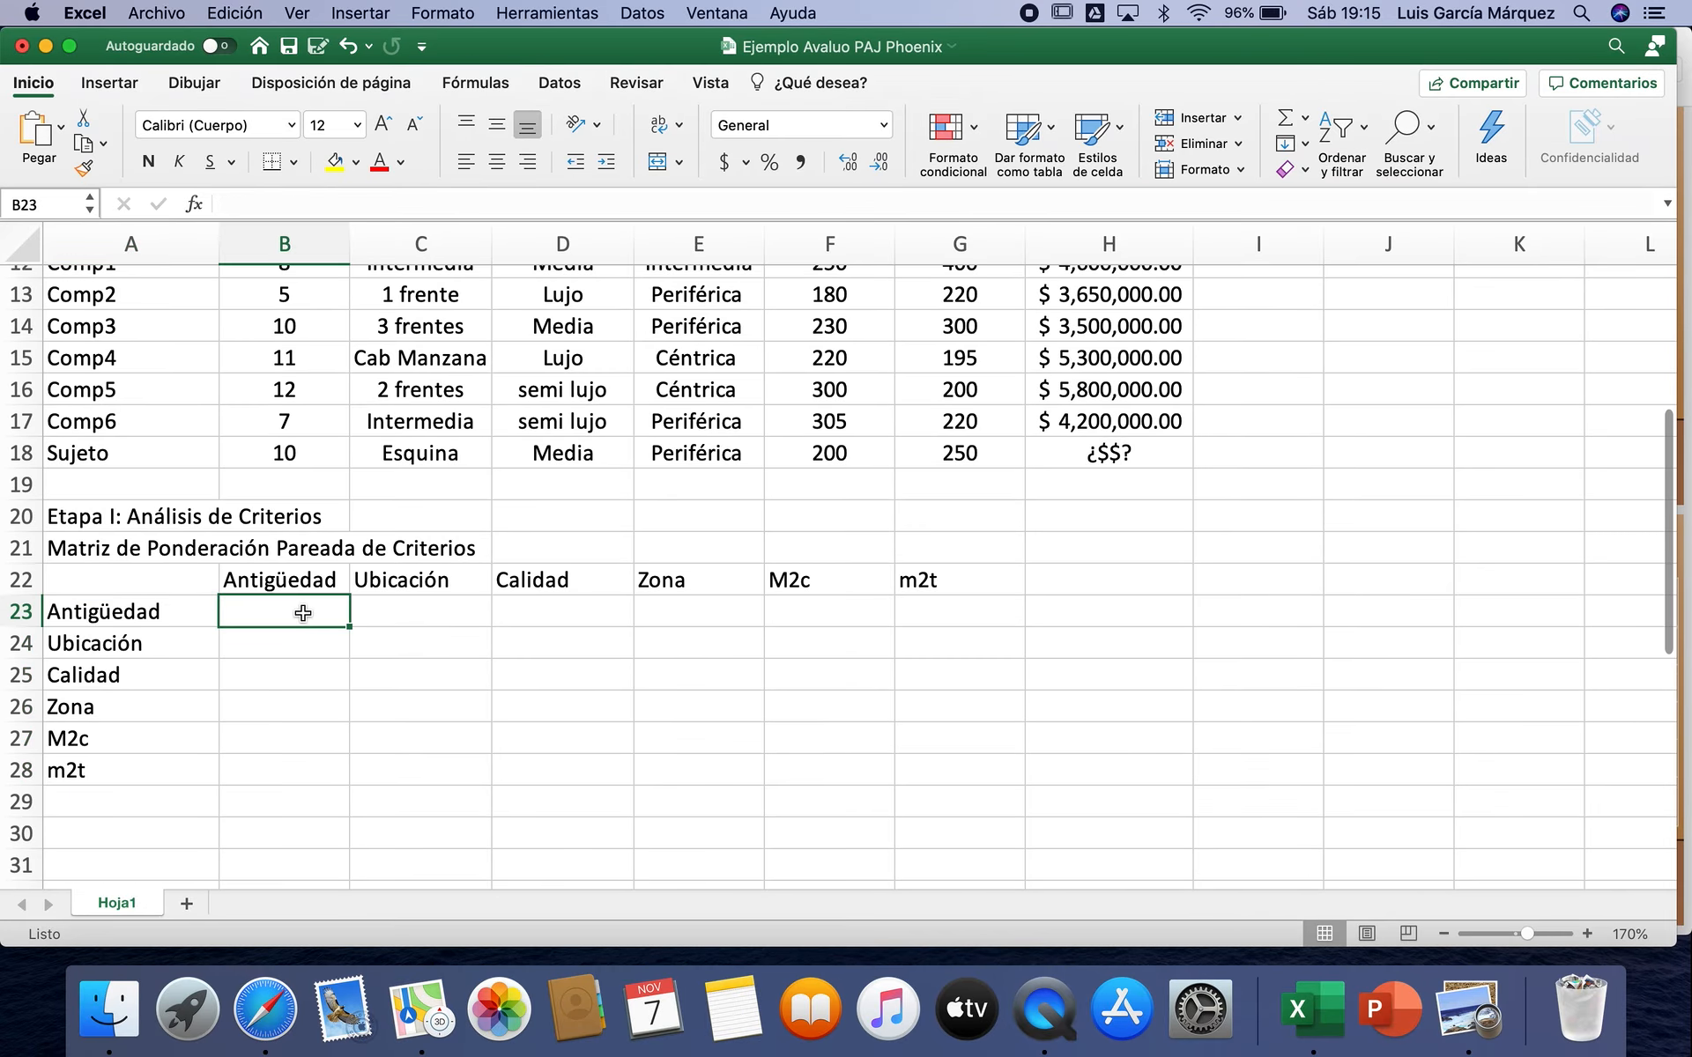
type("1")
key("Return")
key("Right")
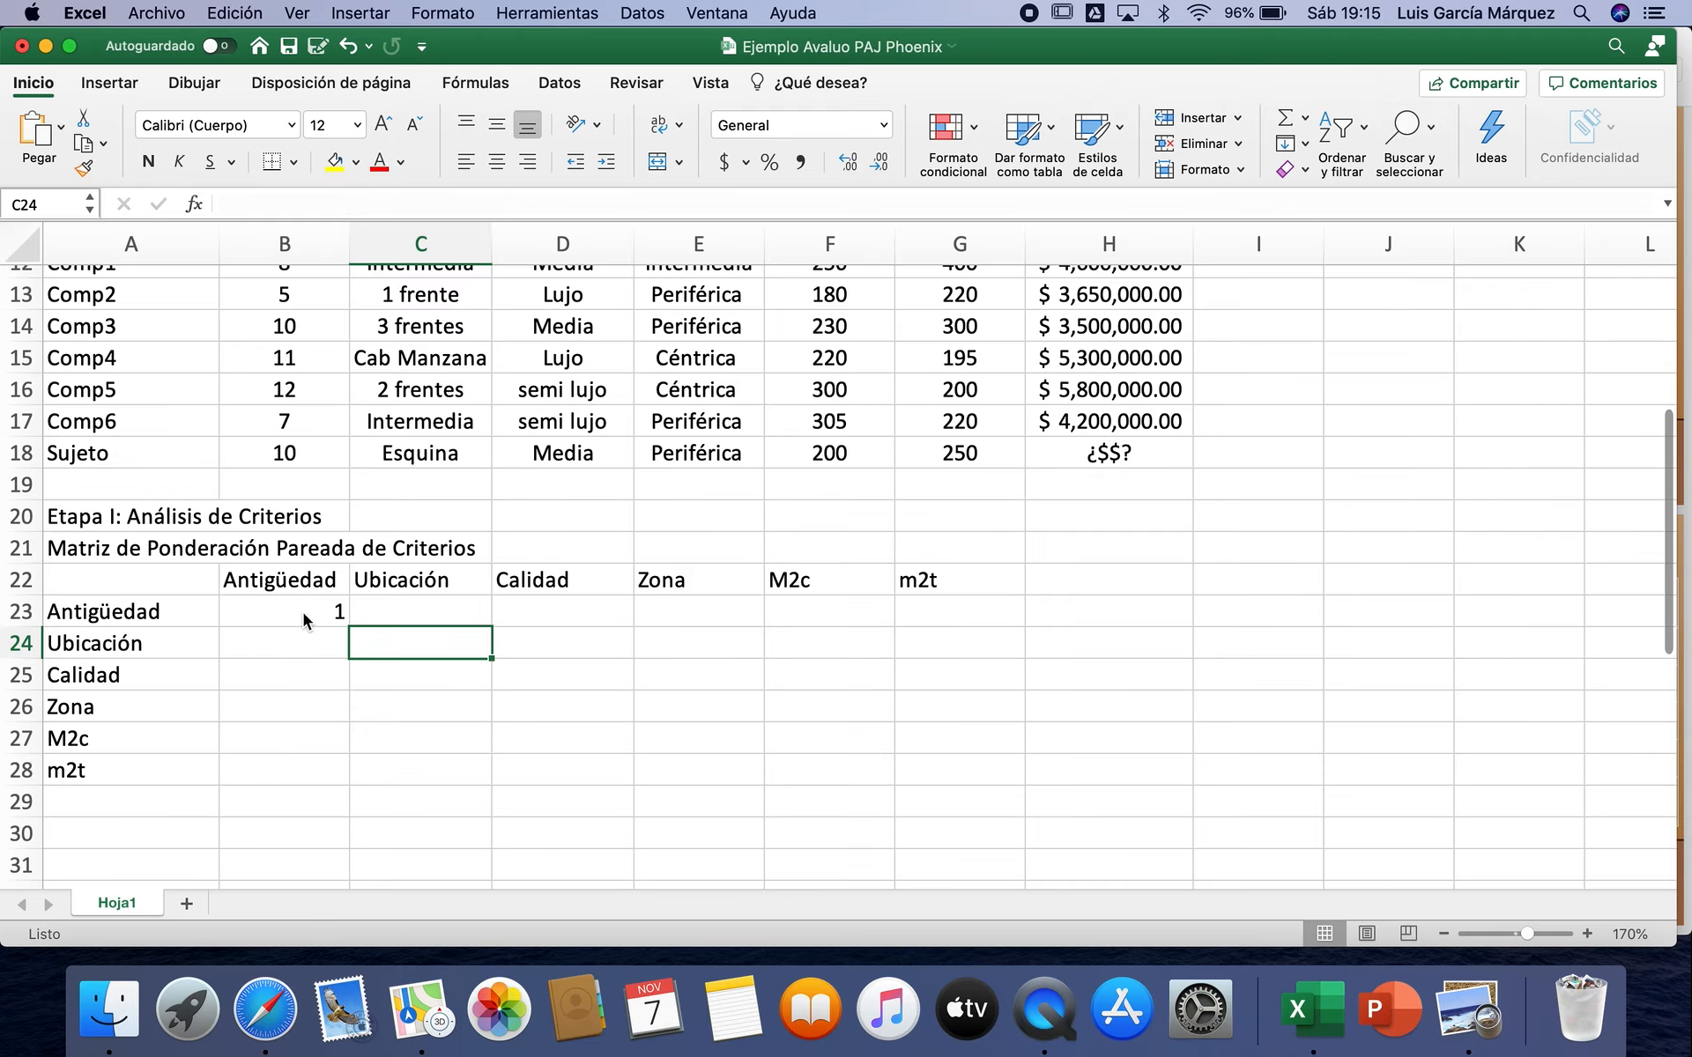
type("1")
key("Return")
key("Right")
type("1")
key("Return")
key("Right")
type("1")
key("Return")
key("Right")
type("1")
key("Return")
key("Right")
type("1")
key("Return")
left_click_drag(300, 583, 912, 763)
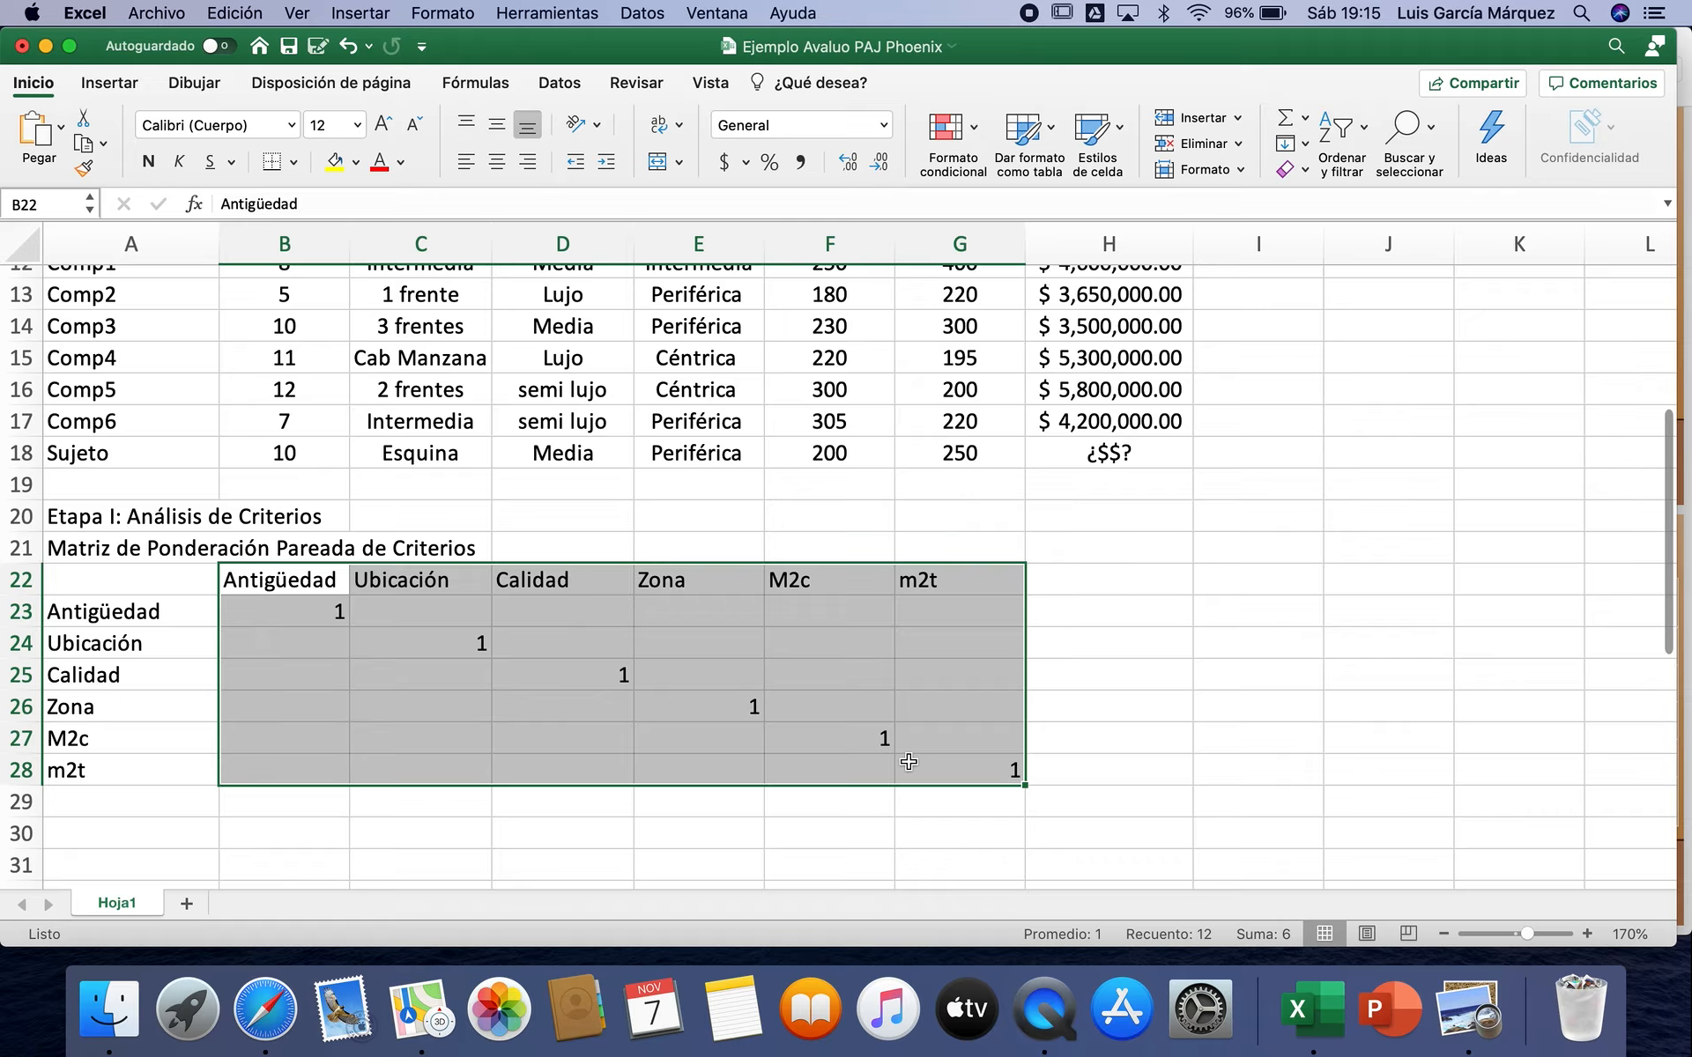
left_click(499, 162)
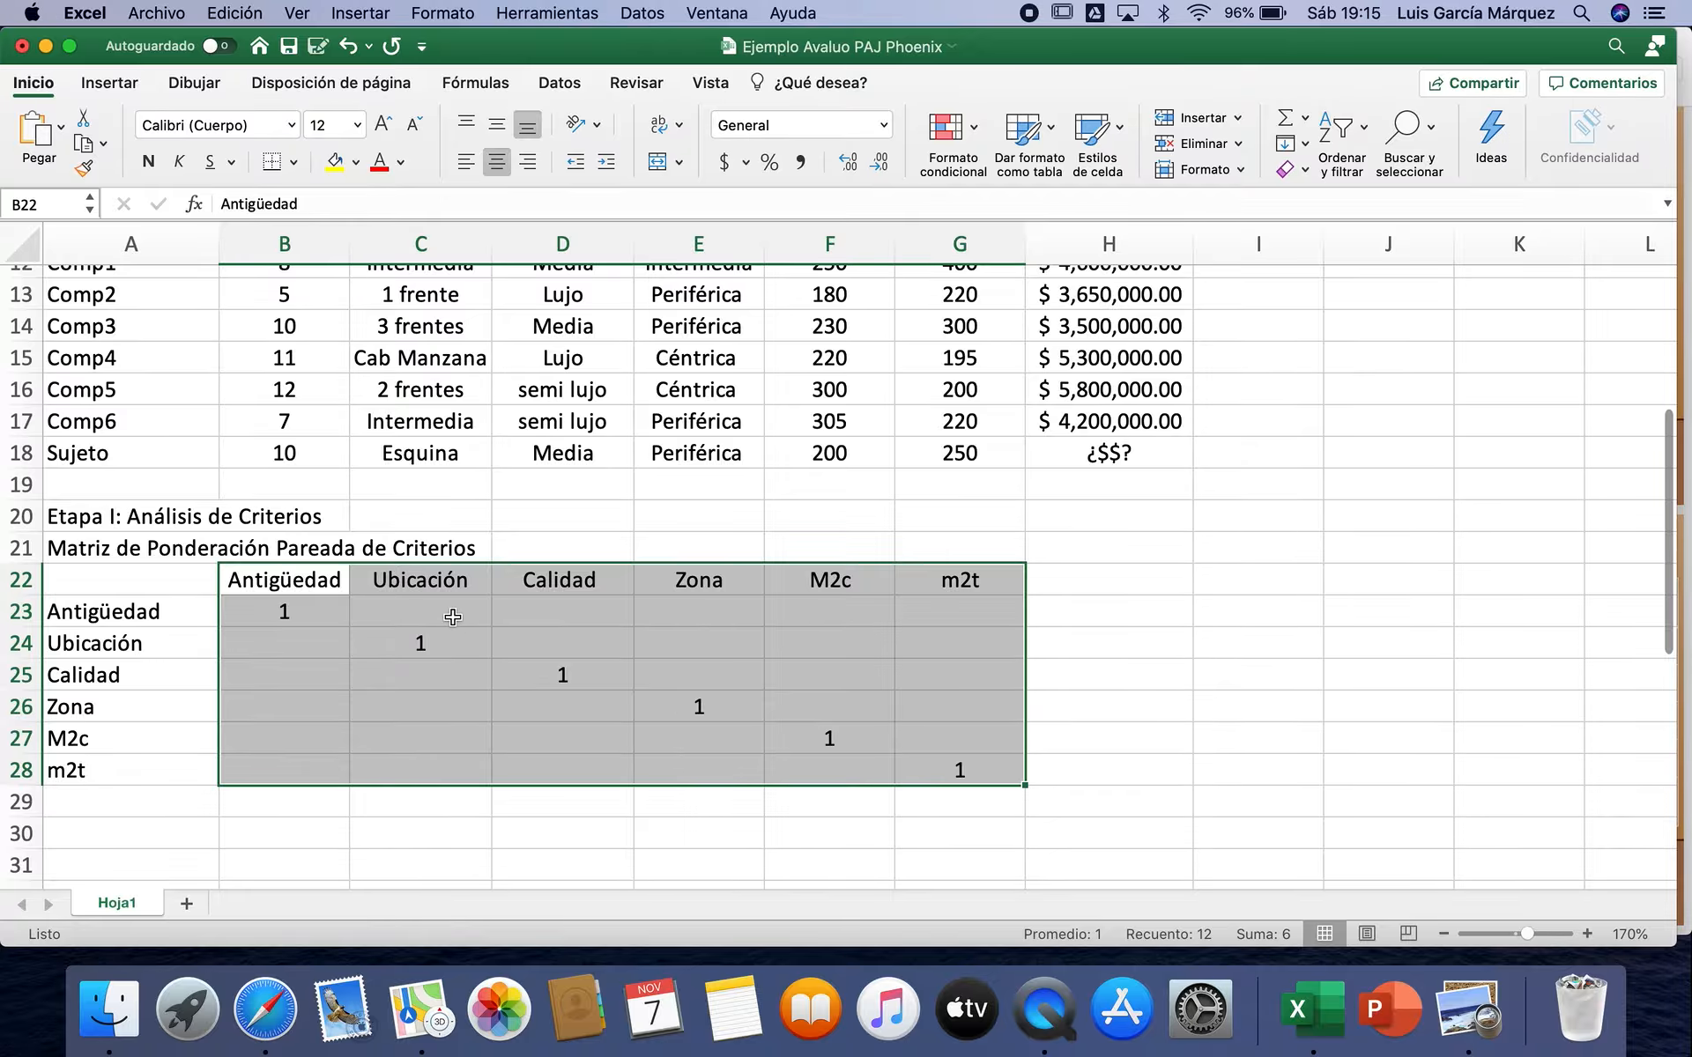
Step: Switch to the Proceso Analítico Jerárquico PDF in Preview and resize its window to show the Saaty scale above the matrix
left_click(1464, 1030)
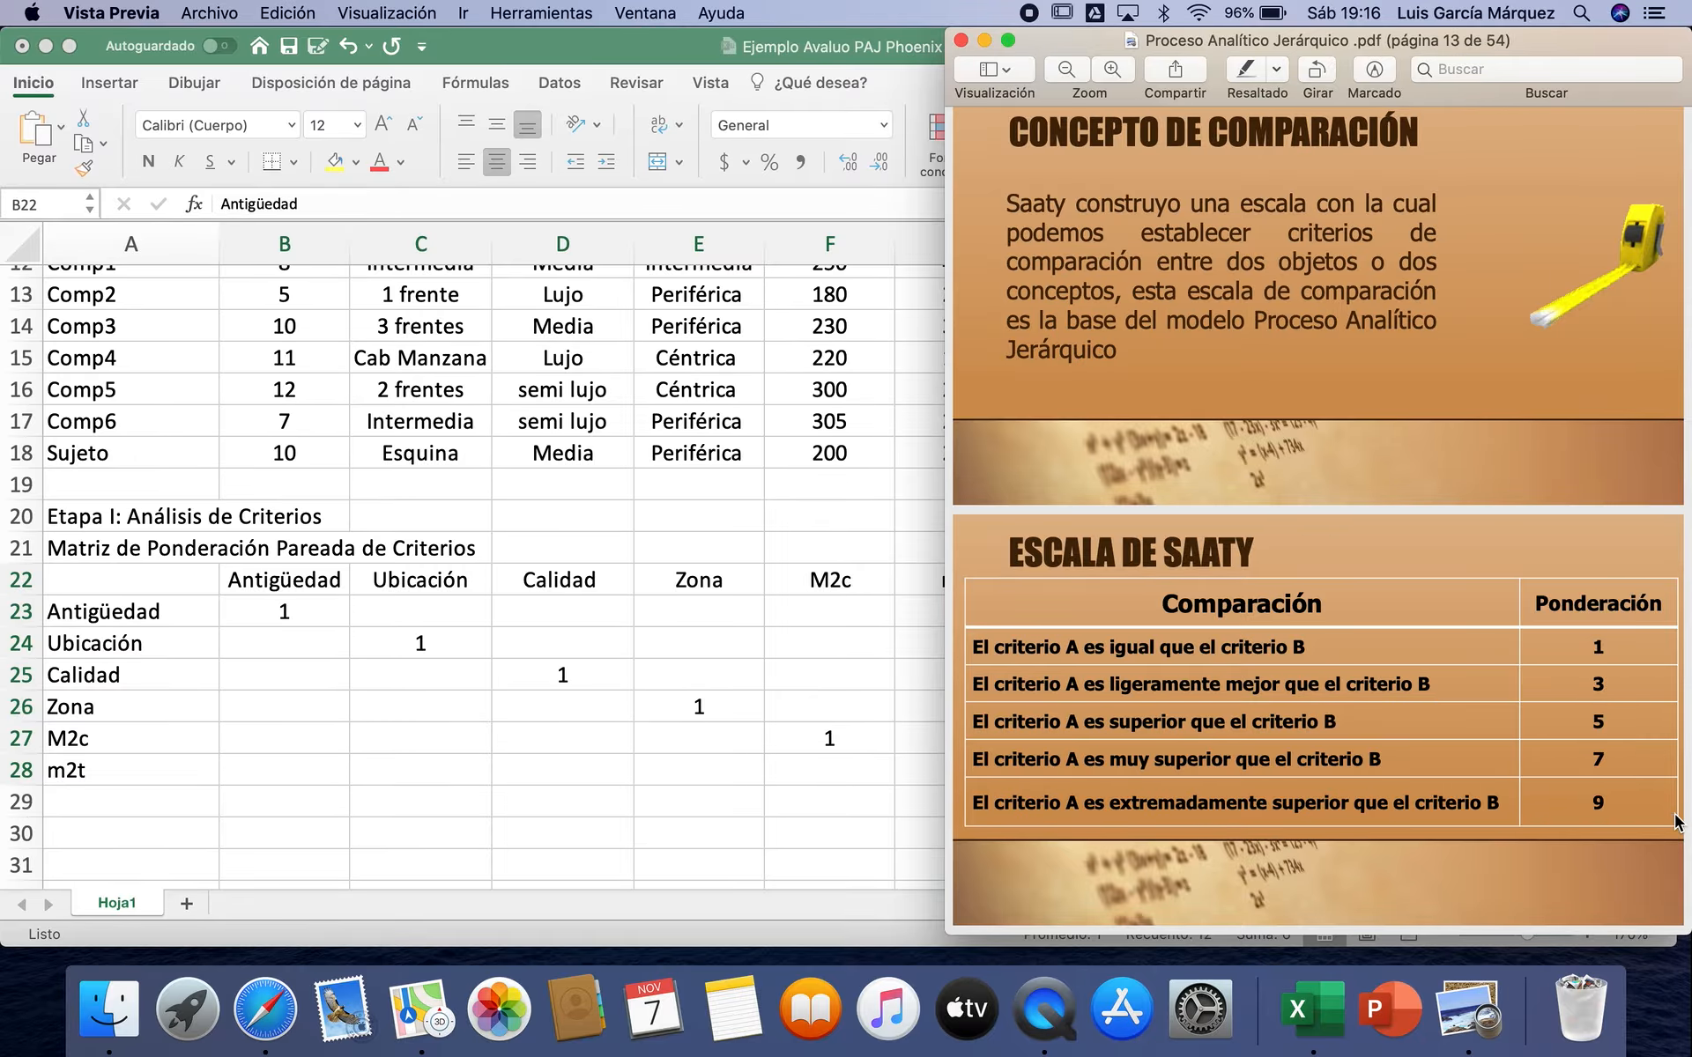
left_click_drag(1681, 922, 1672, 535)
scroll(1439, 465, "down", 5)
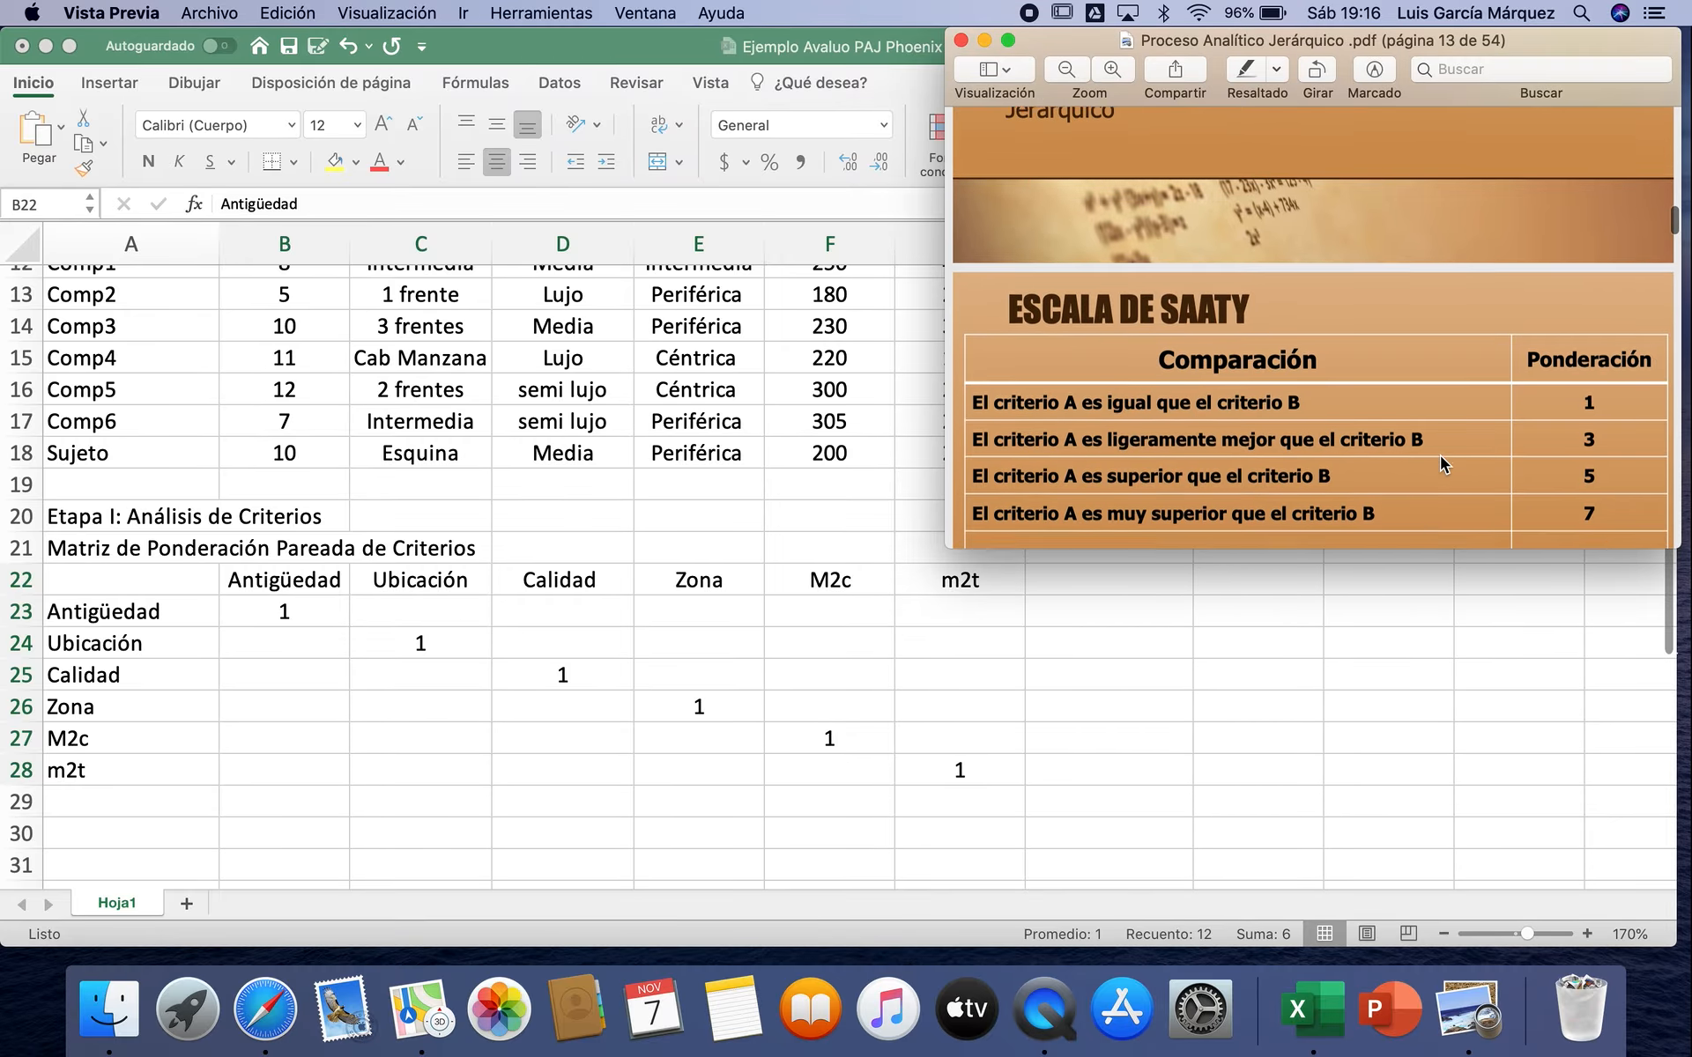
left_click_drag(946, 541, 39, 509)
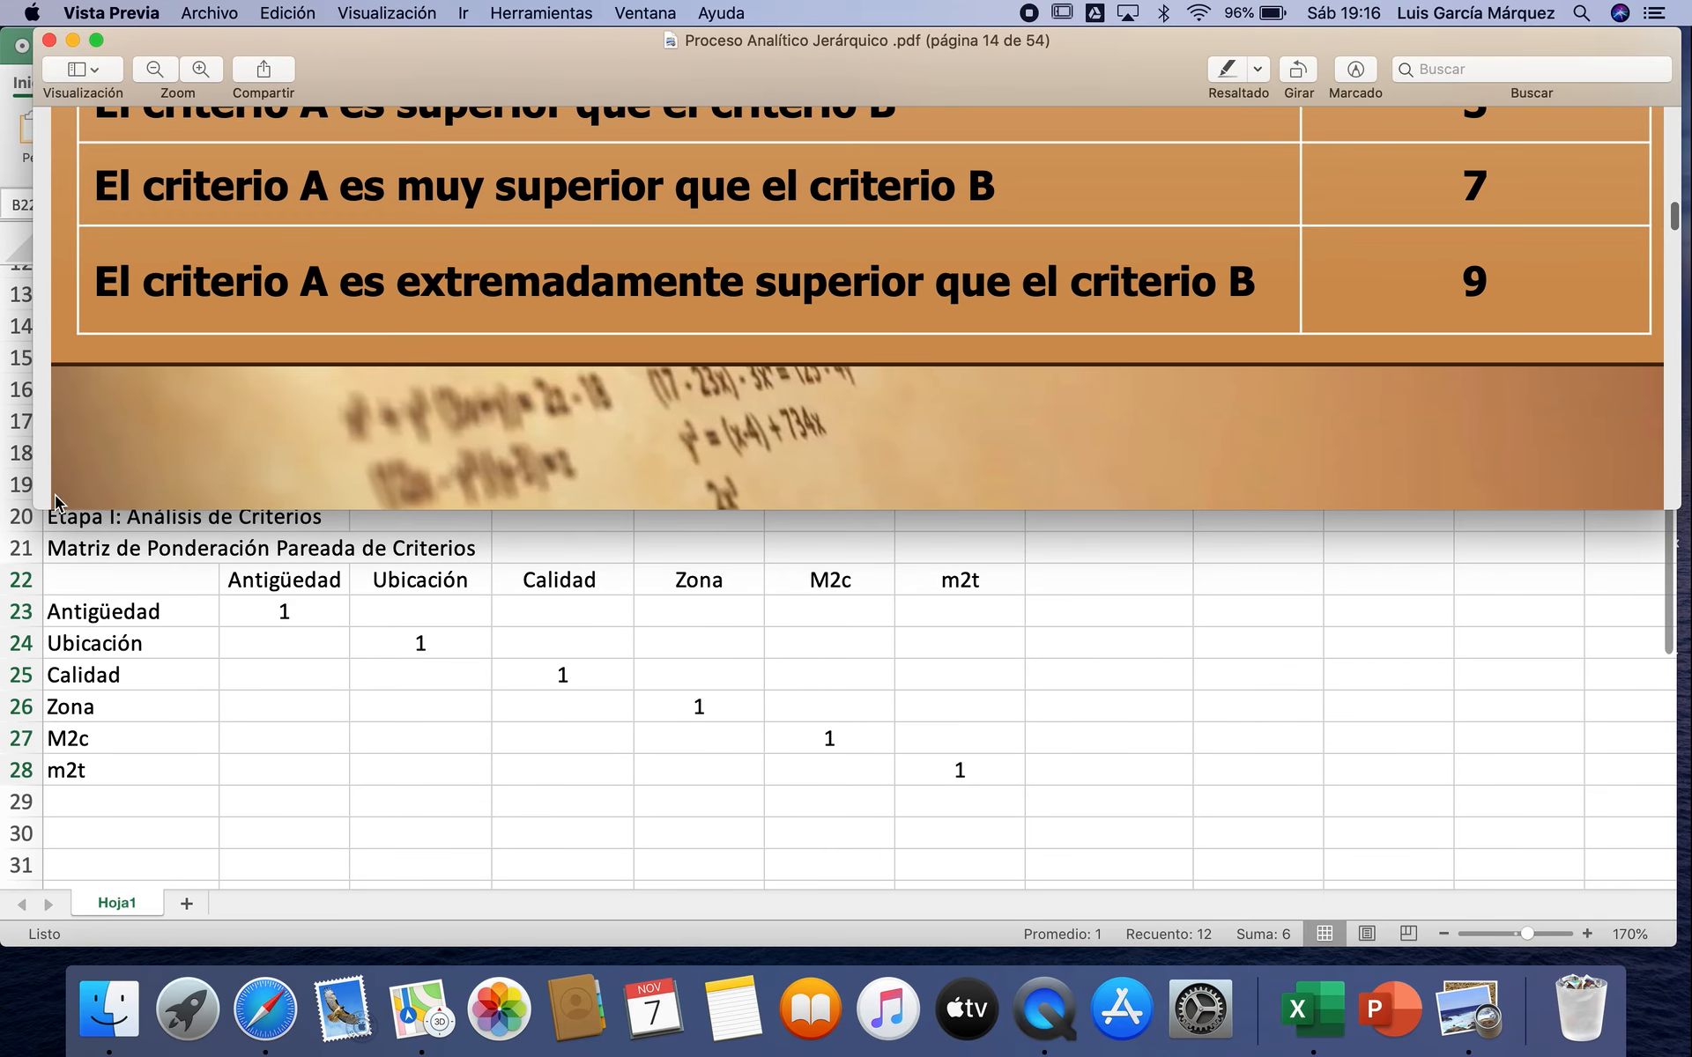
scroll(767, 277, "up", 3)
scroll(766, 278, "up", 2)
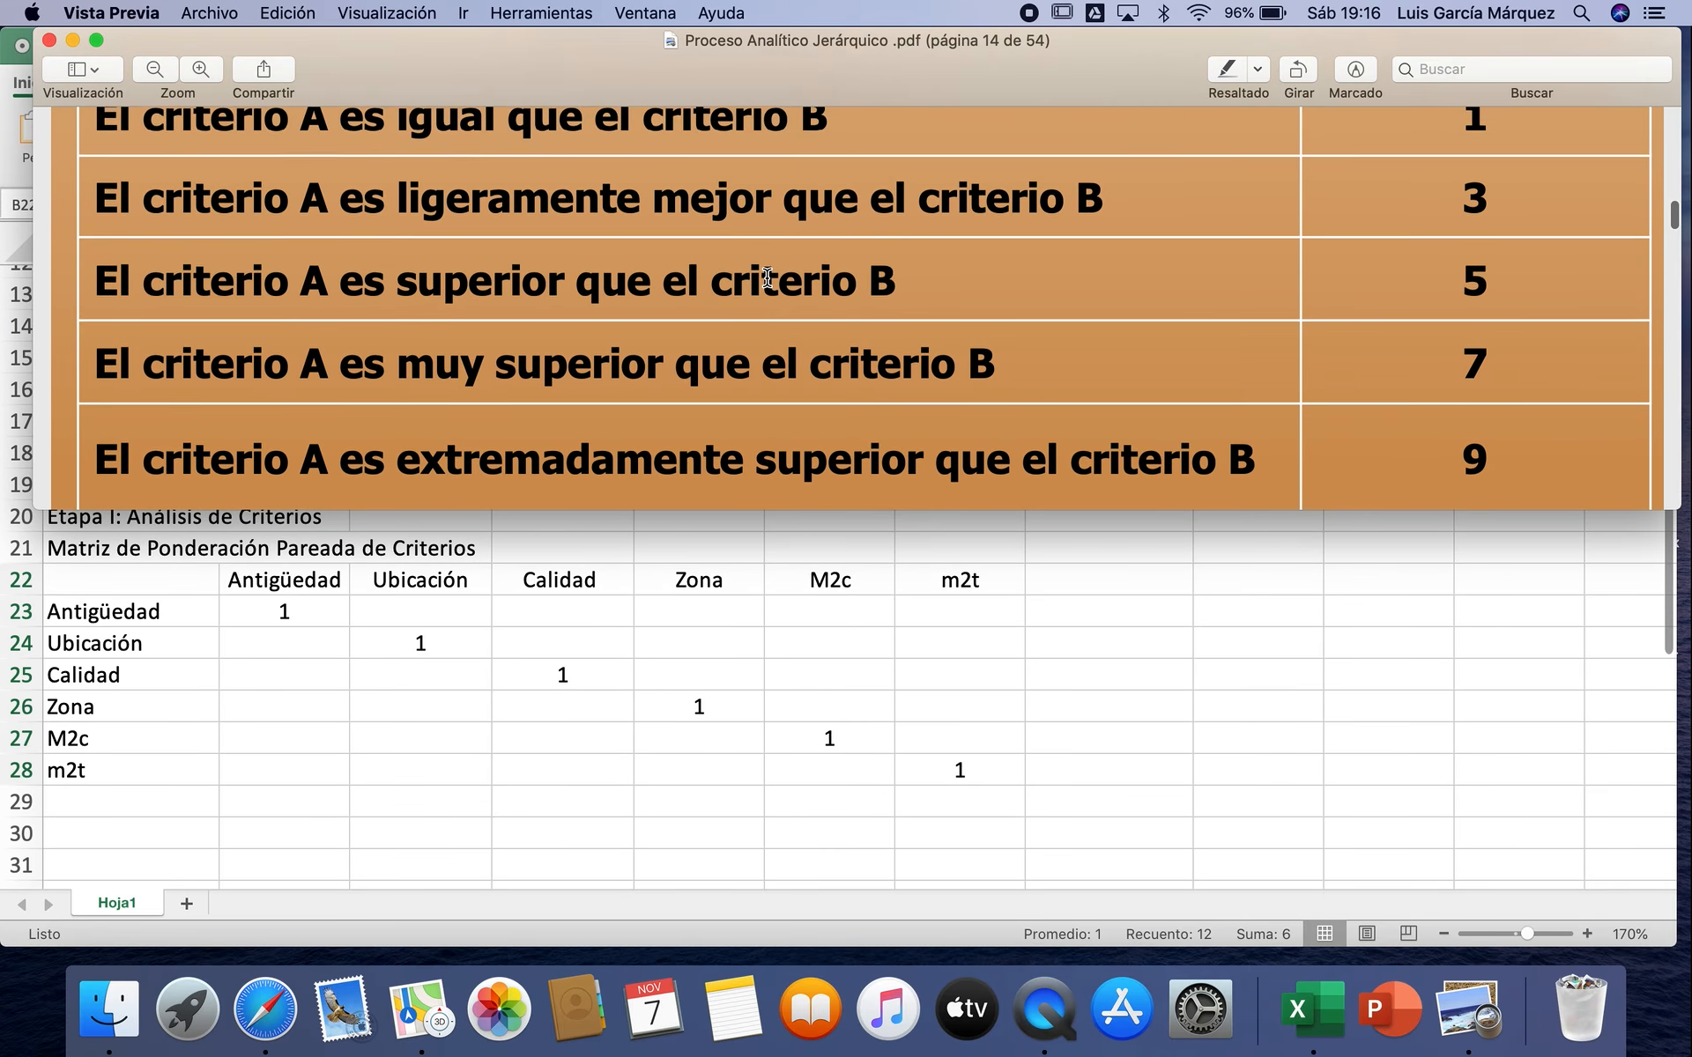
scroll(767, 278, "down", 2)
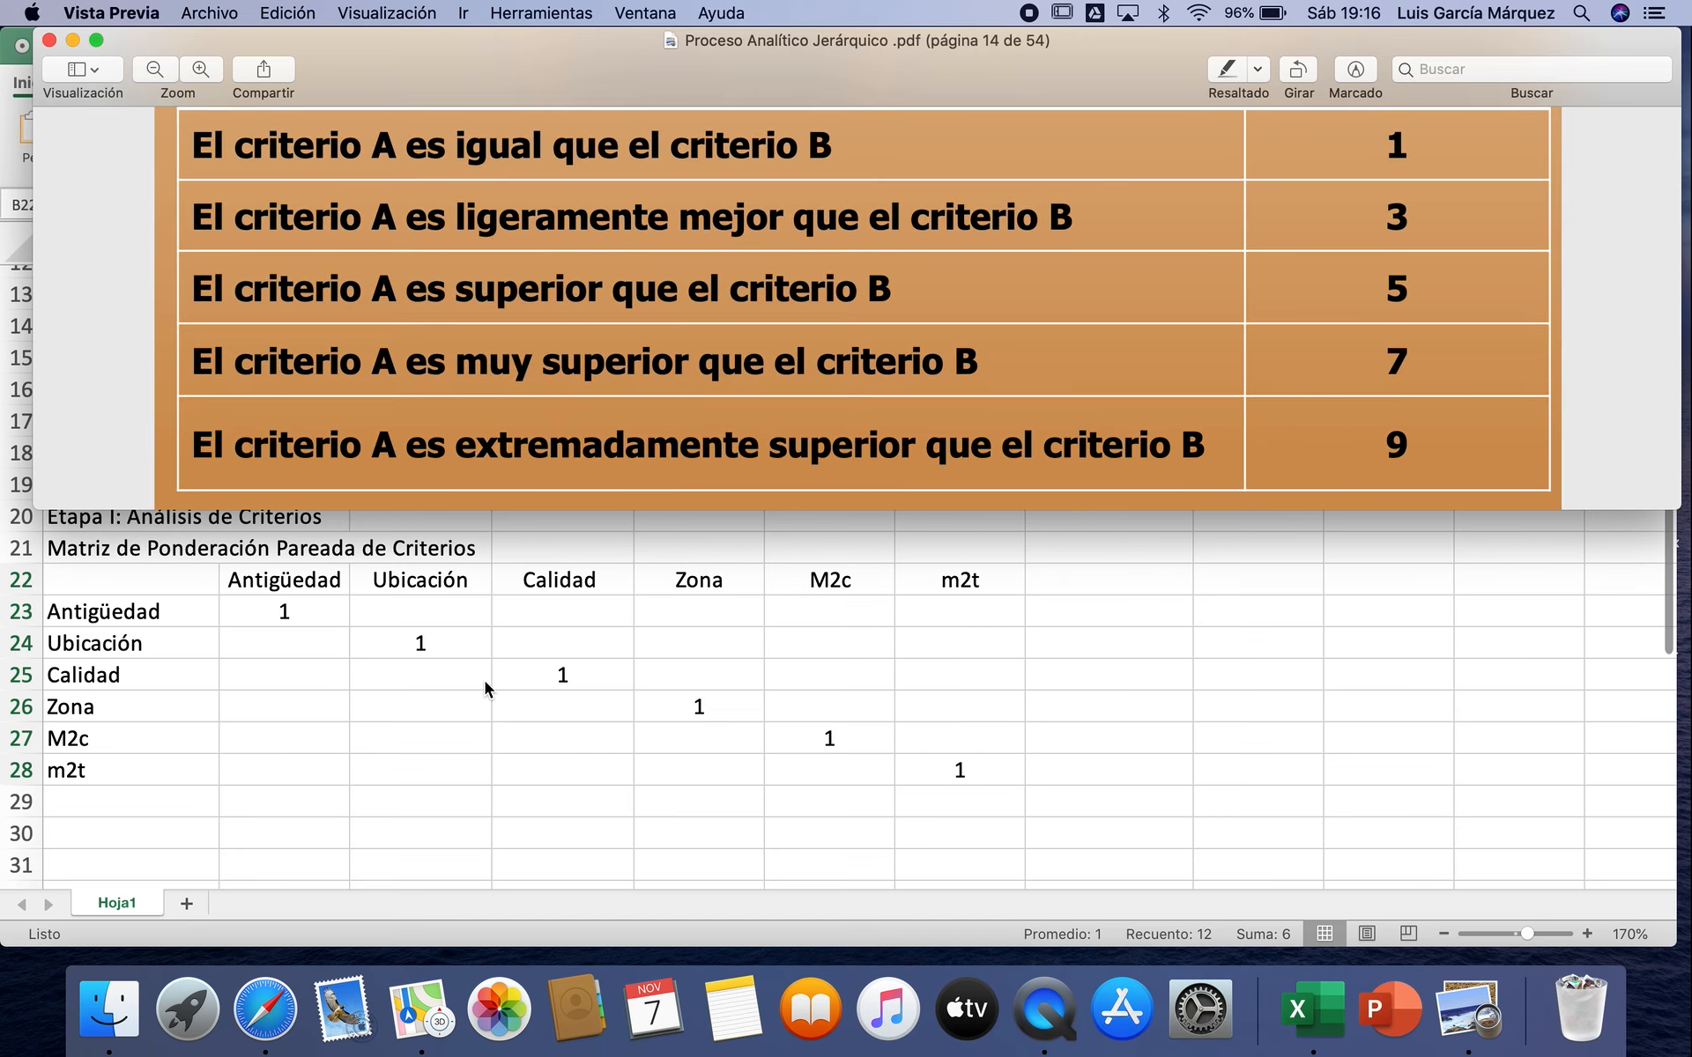
Step: Return to Excel, fit its window below the Saaty scale with the ribbon hidden, and select matrix cell C23
key("super+Tab")
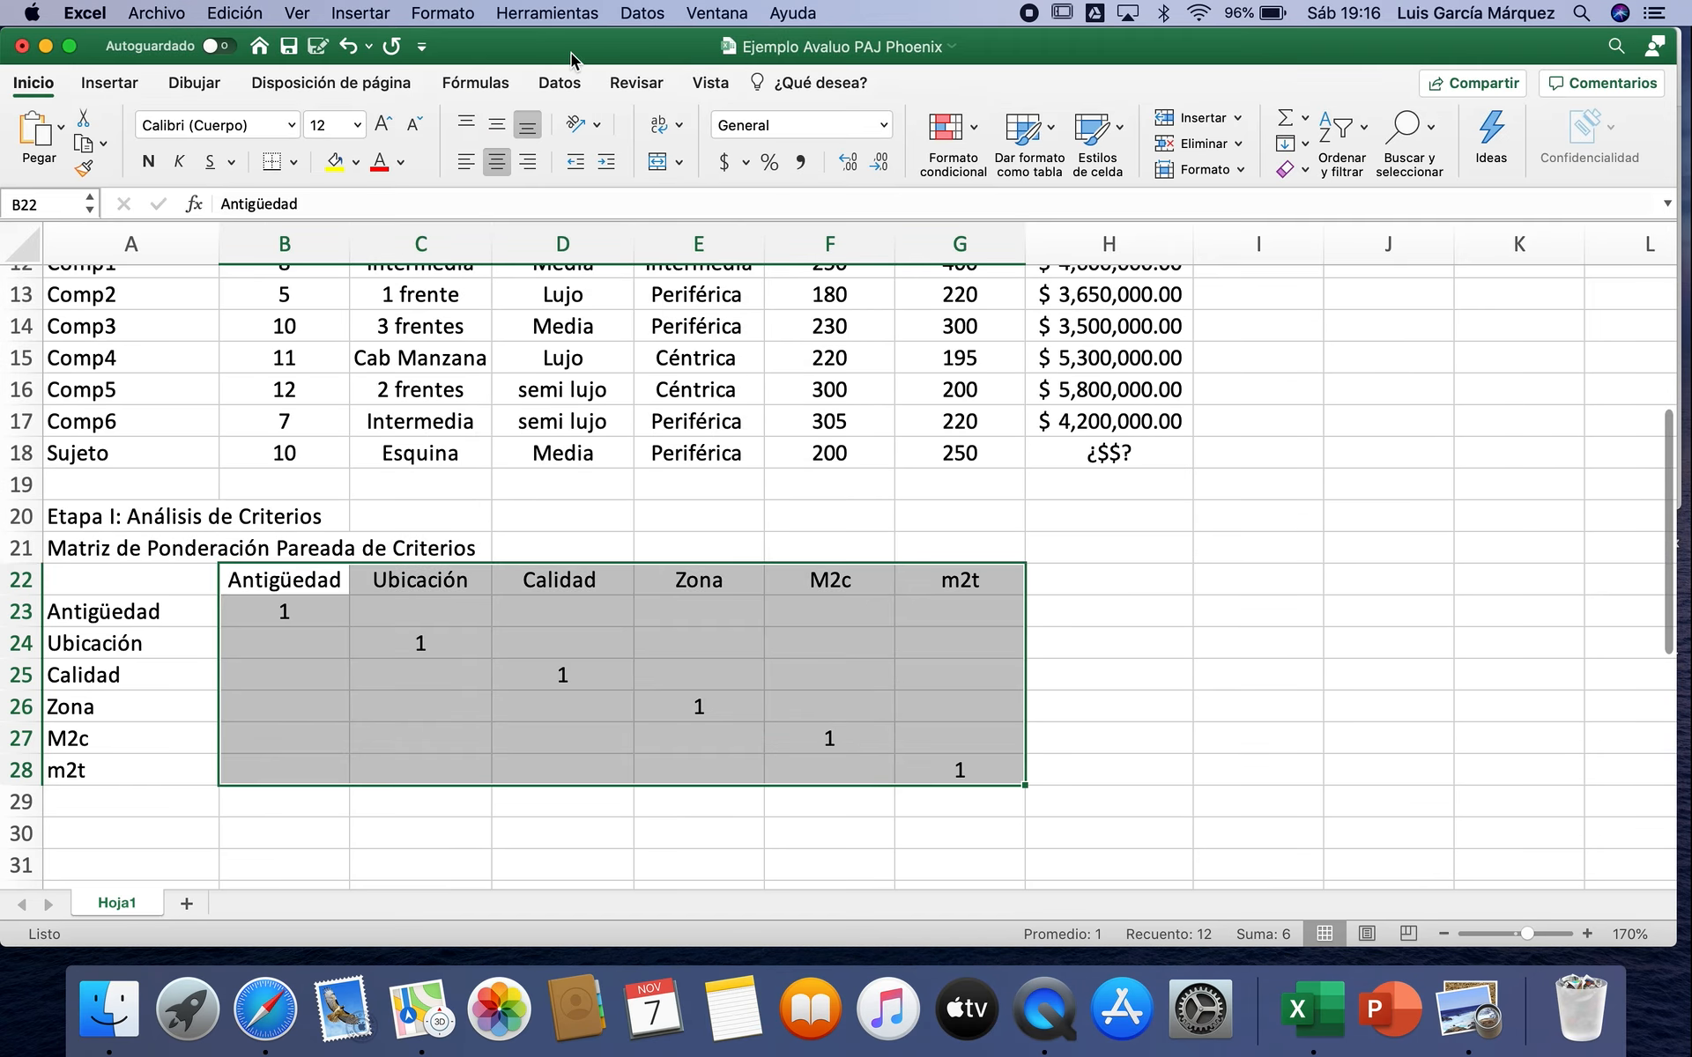
left_click_drag(582, 30, 608, 476)
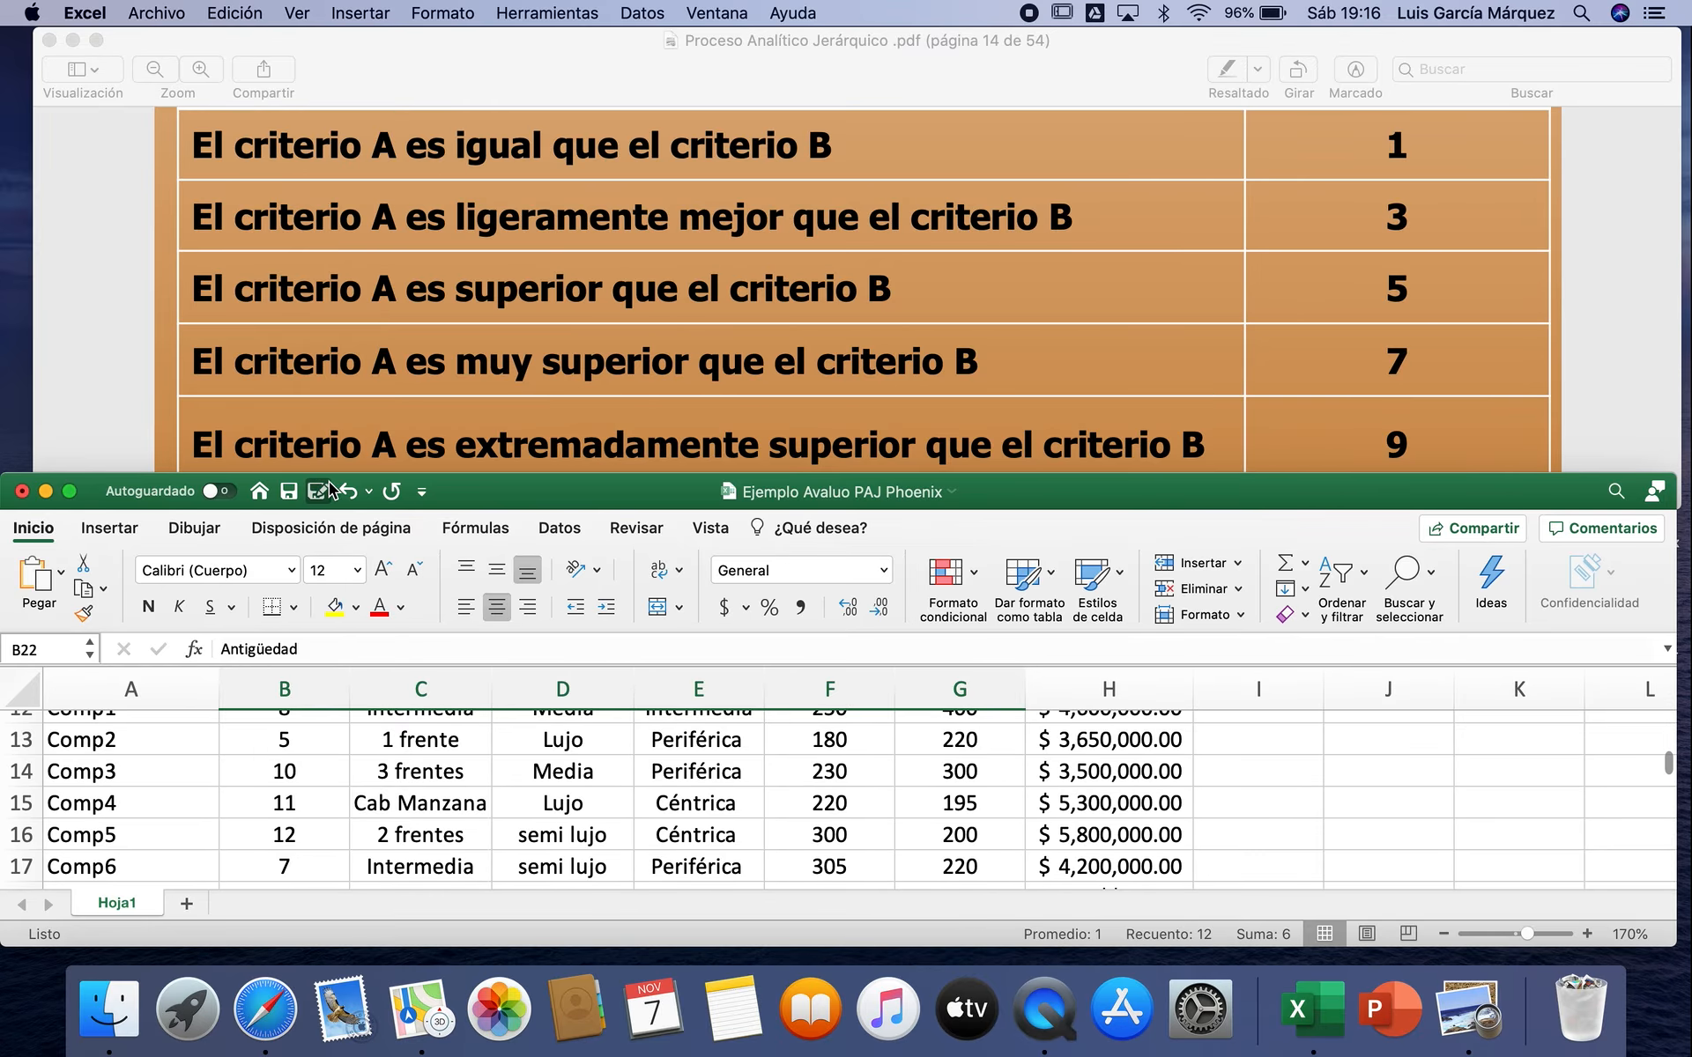
left_click(299, 14)
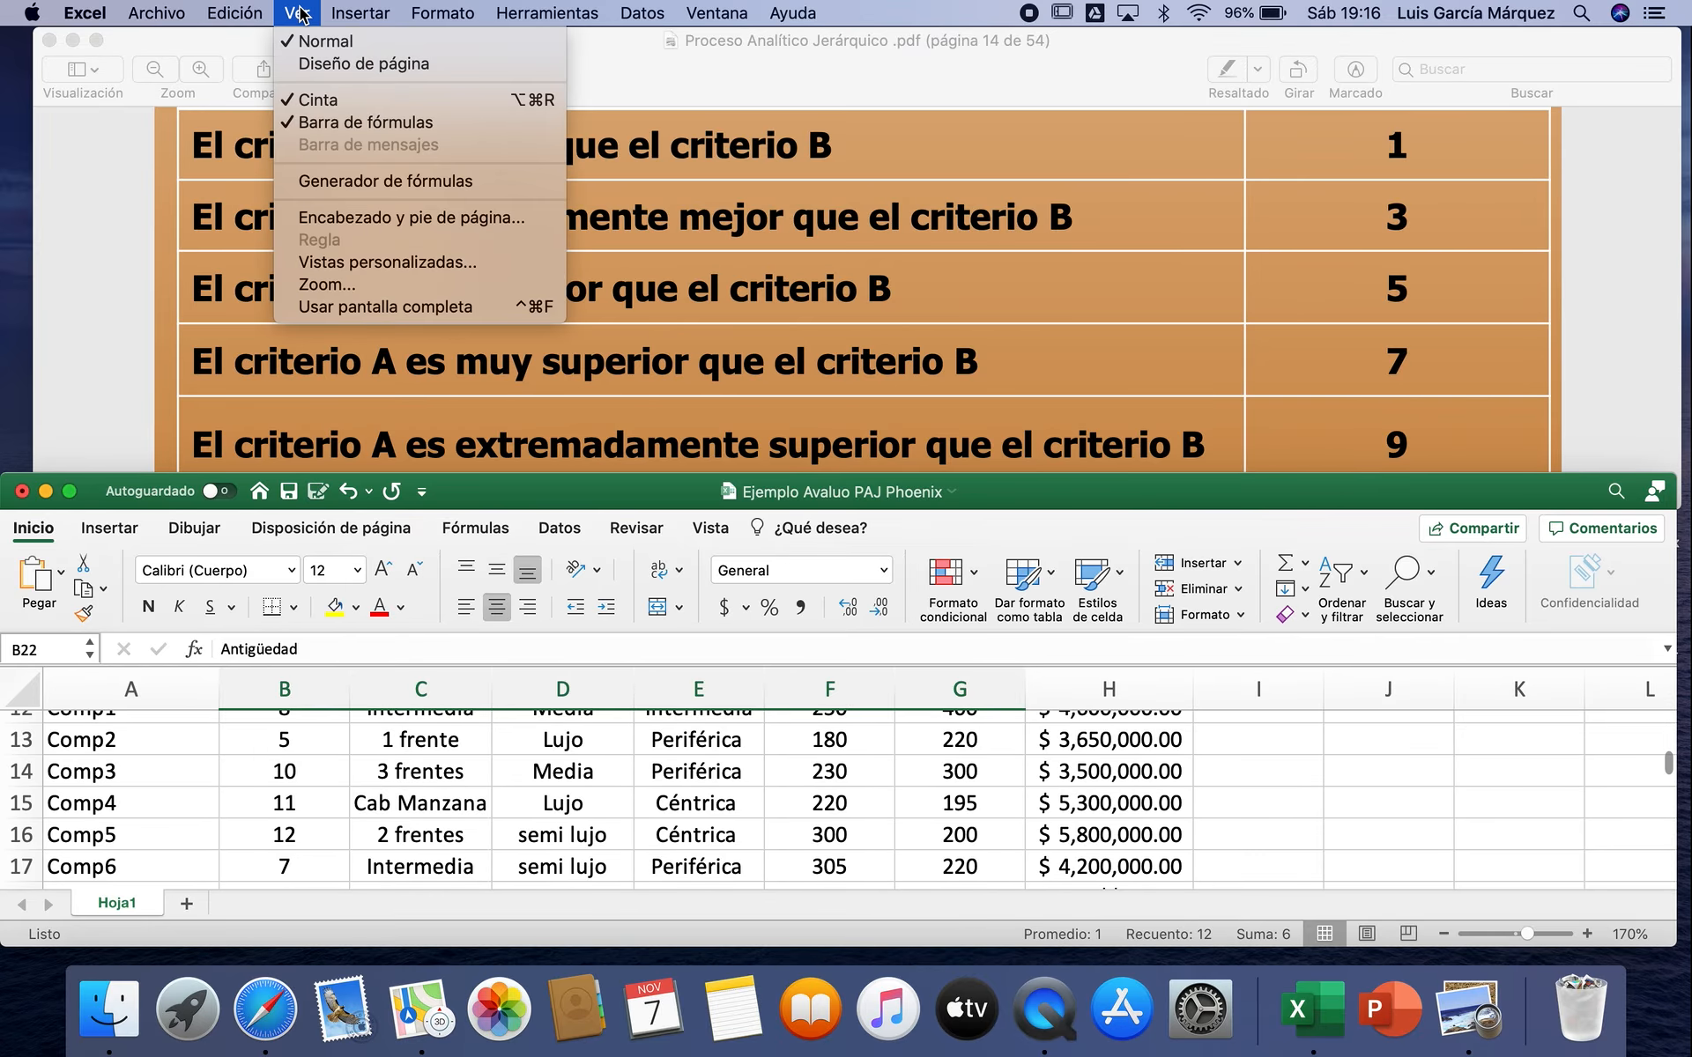
left_click(335, 100)
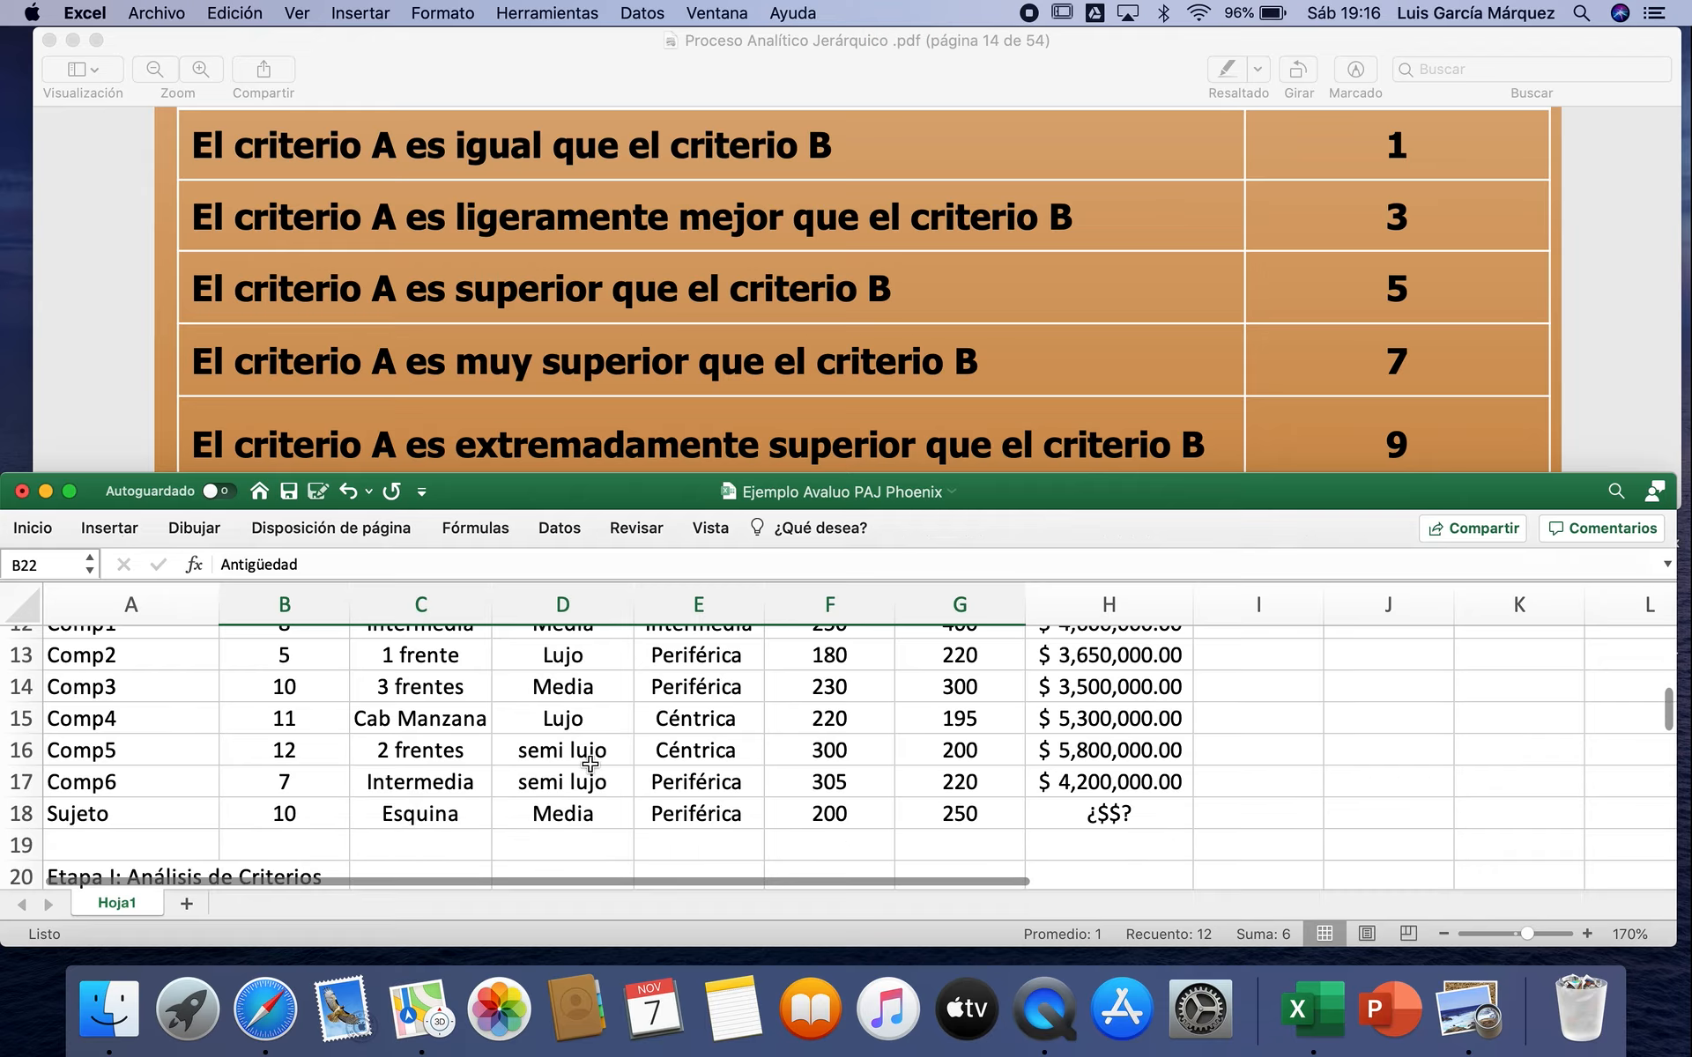
scroll(599, 780, "down", 5)
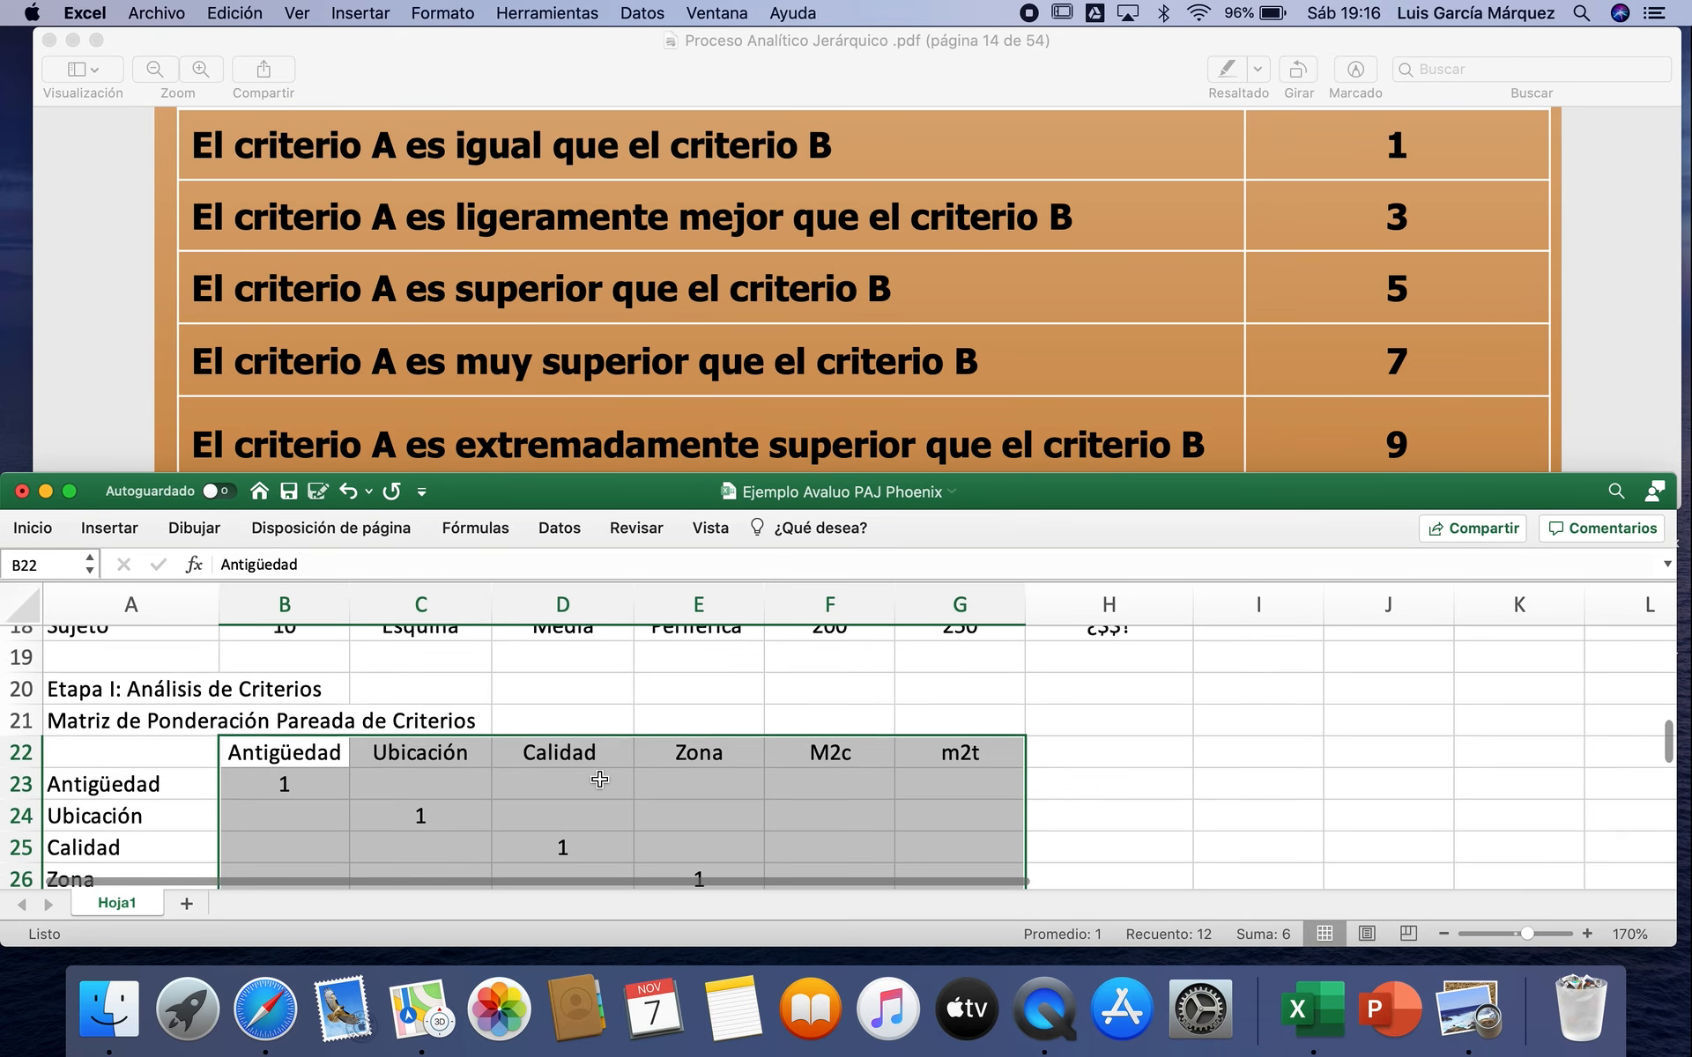
scroll(599, 779, "down", 1)
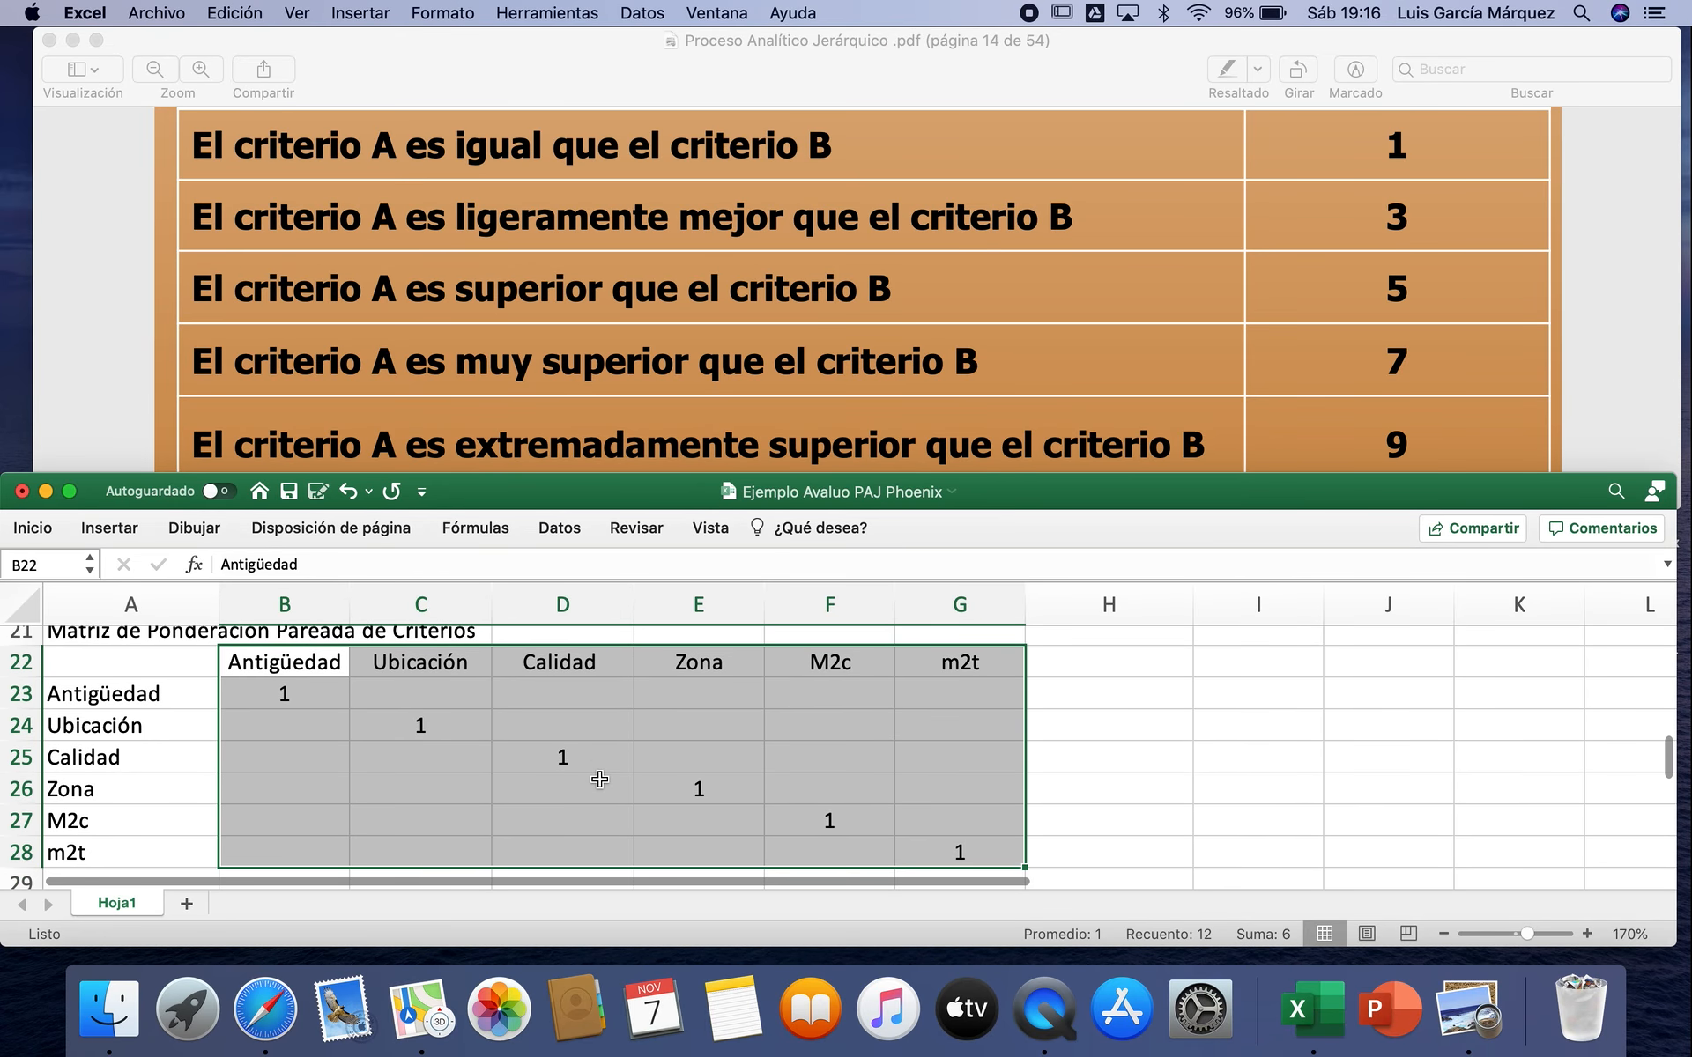
left_click(453, 691)
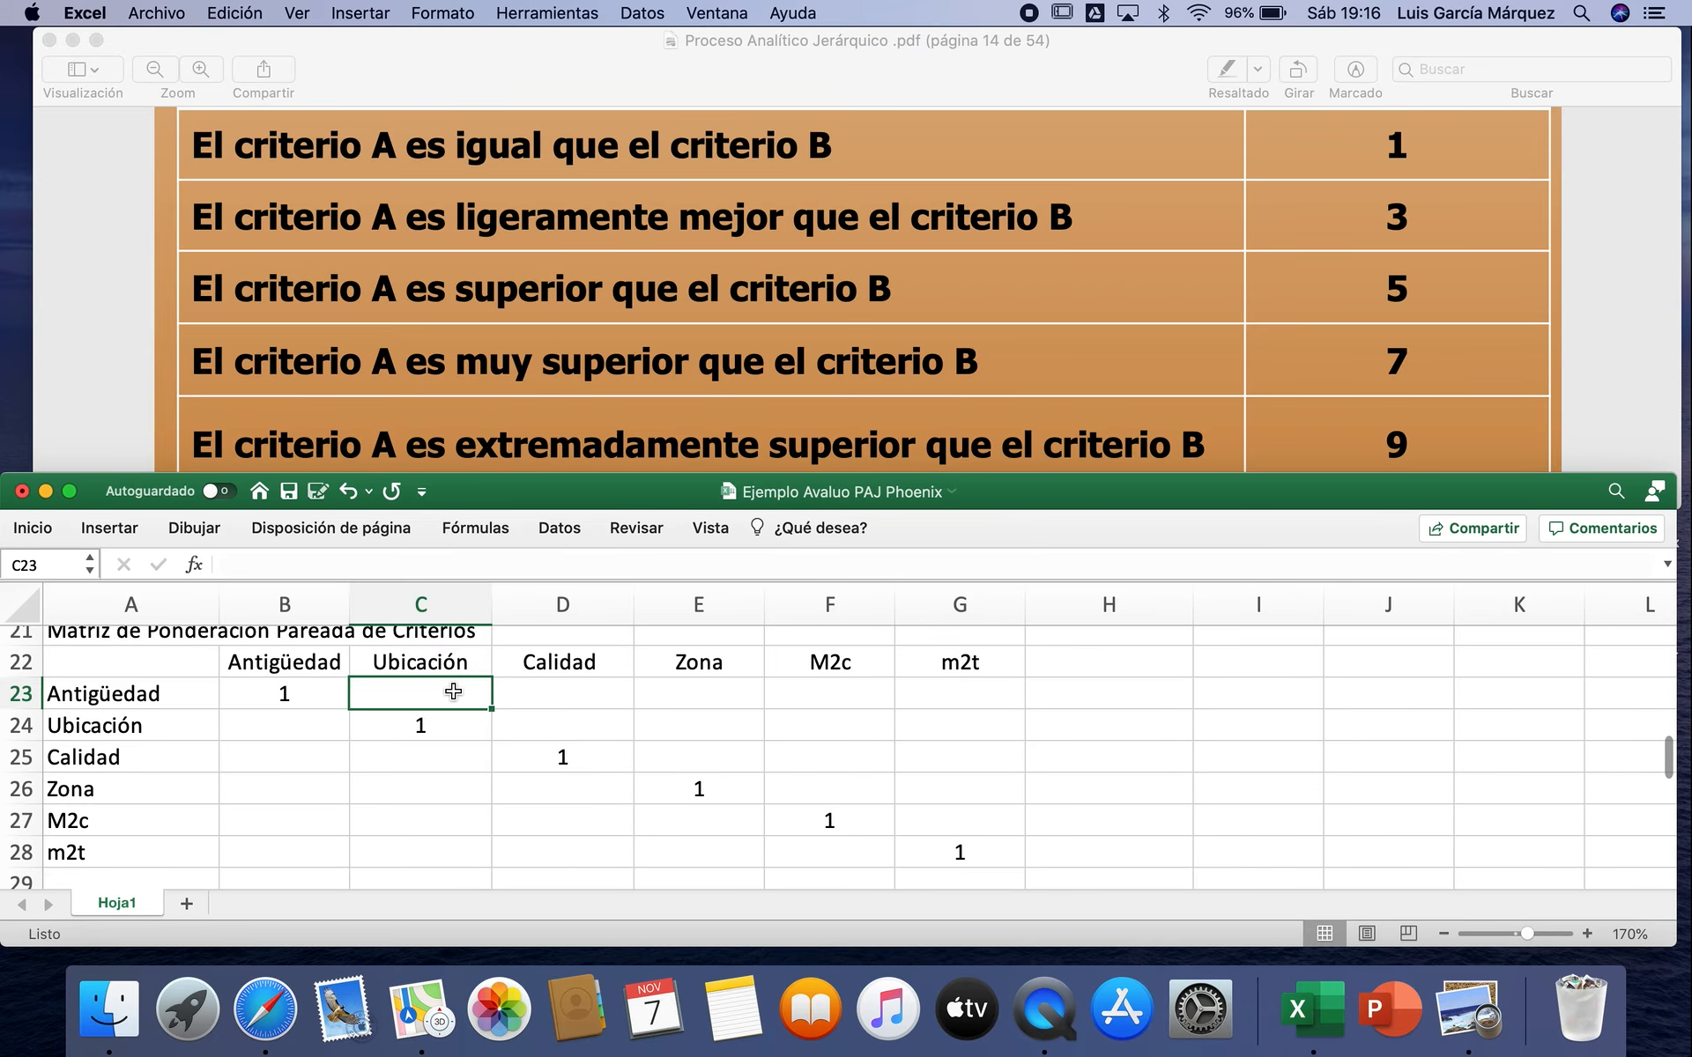
scroll(453, 692, "up", 1)
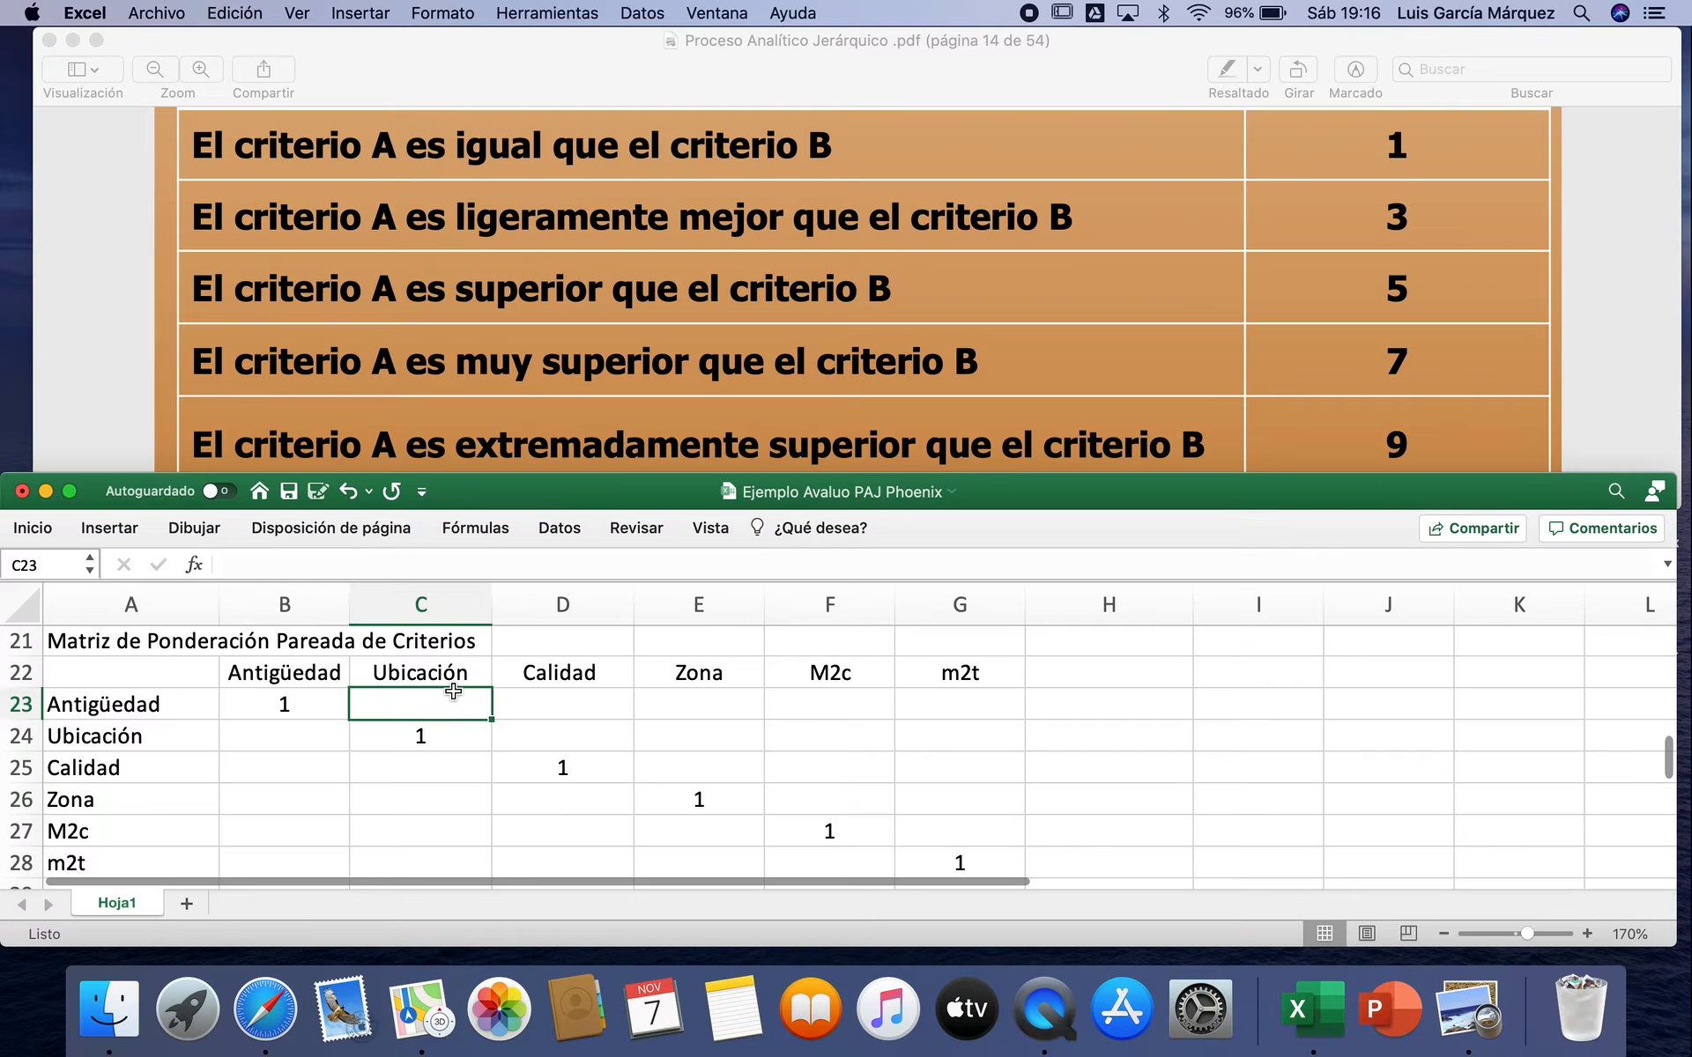
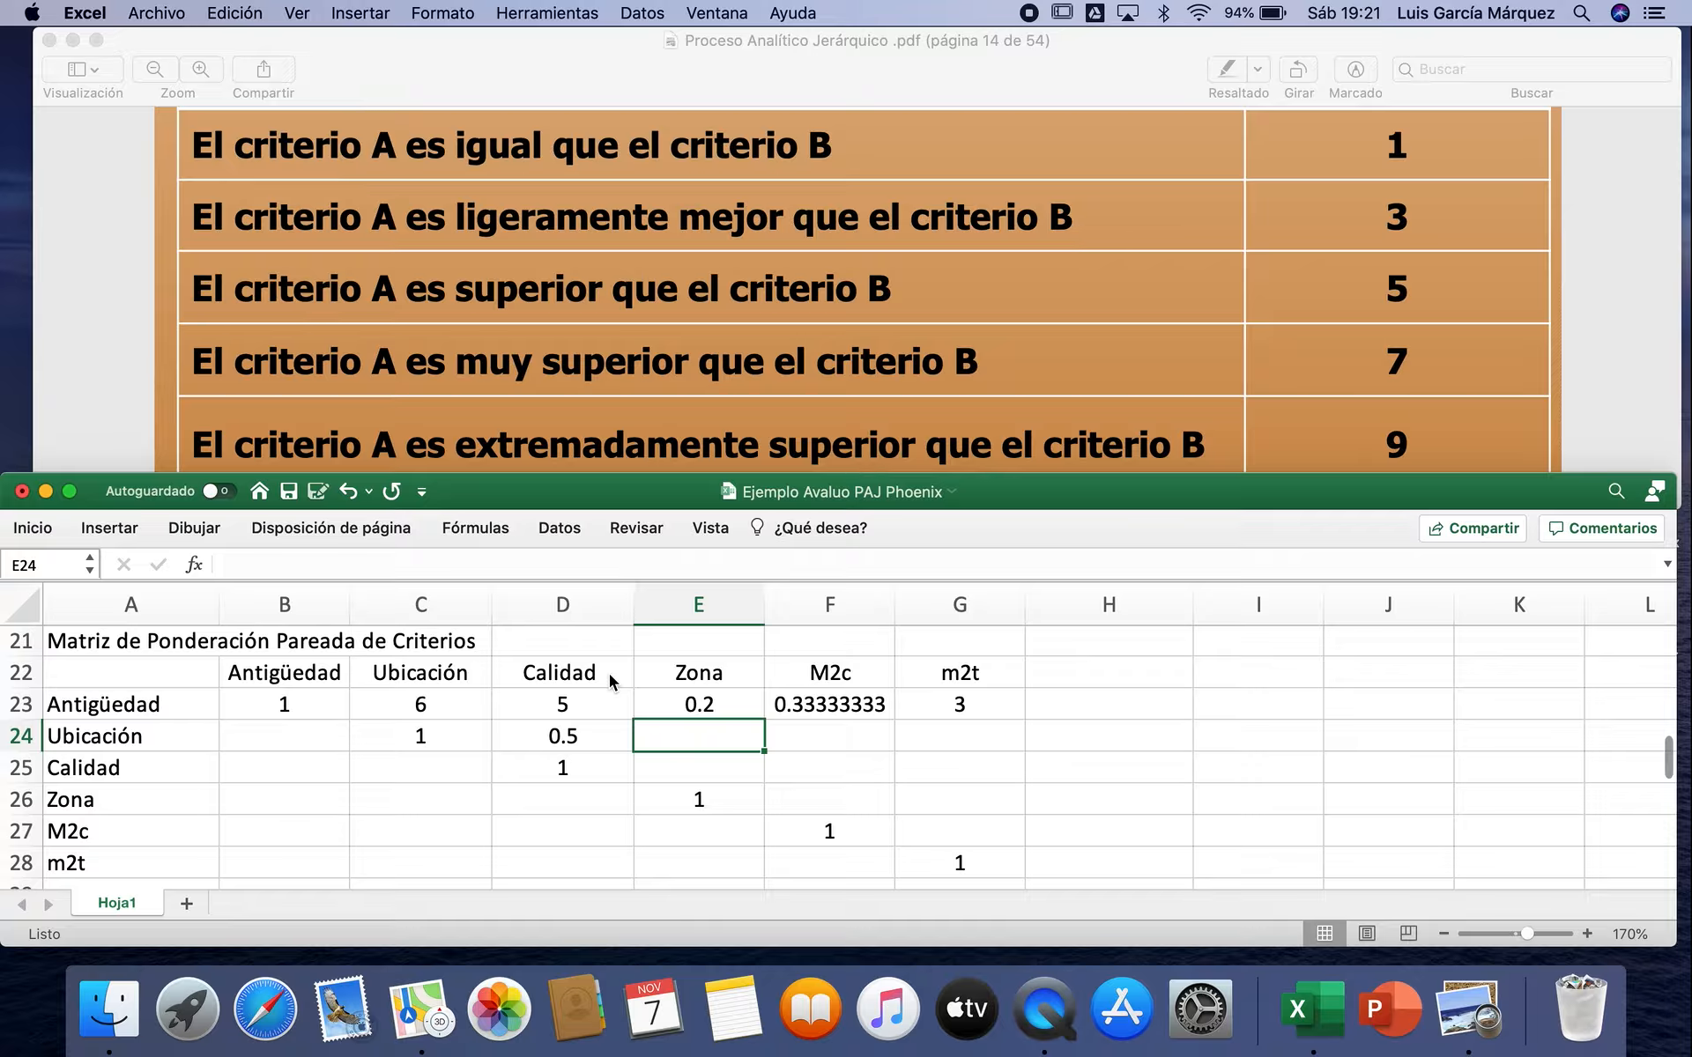
Step: Complete the Ubicación row of the matrix with =1/10 in E24, =1/8 in F24 and =1/4 in G24
type("=")
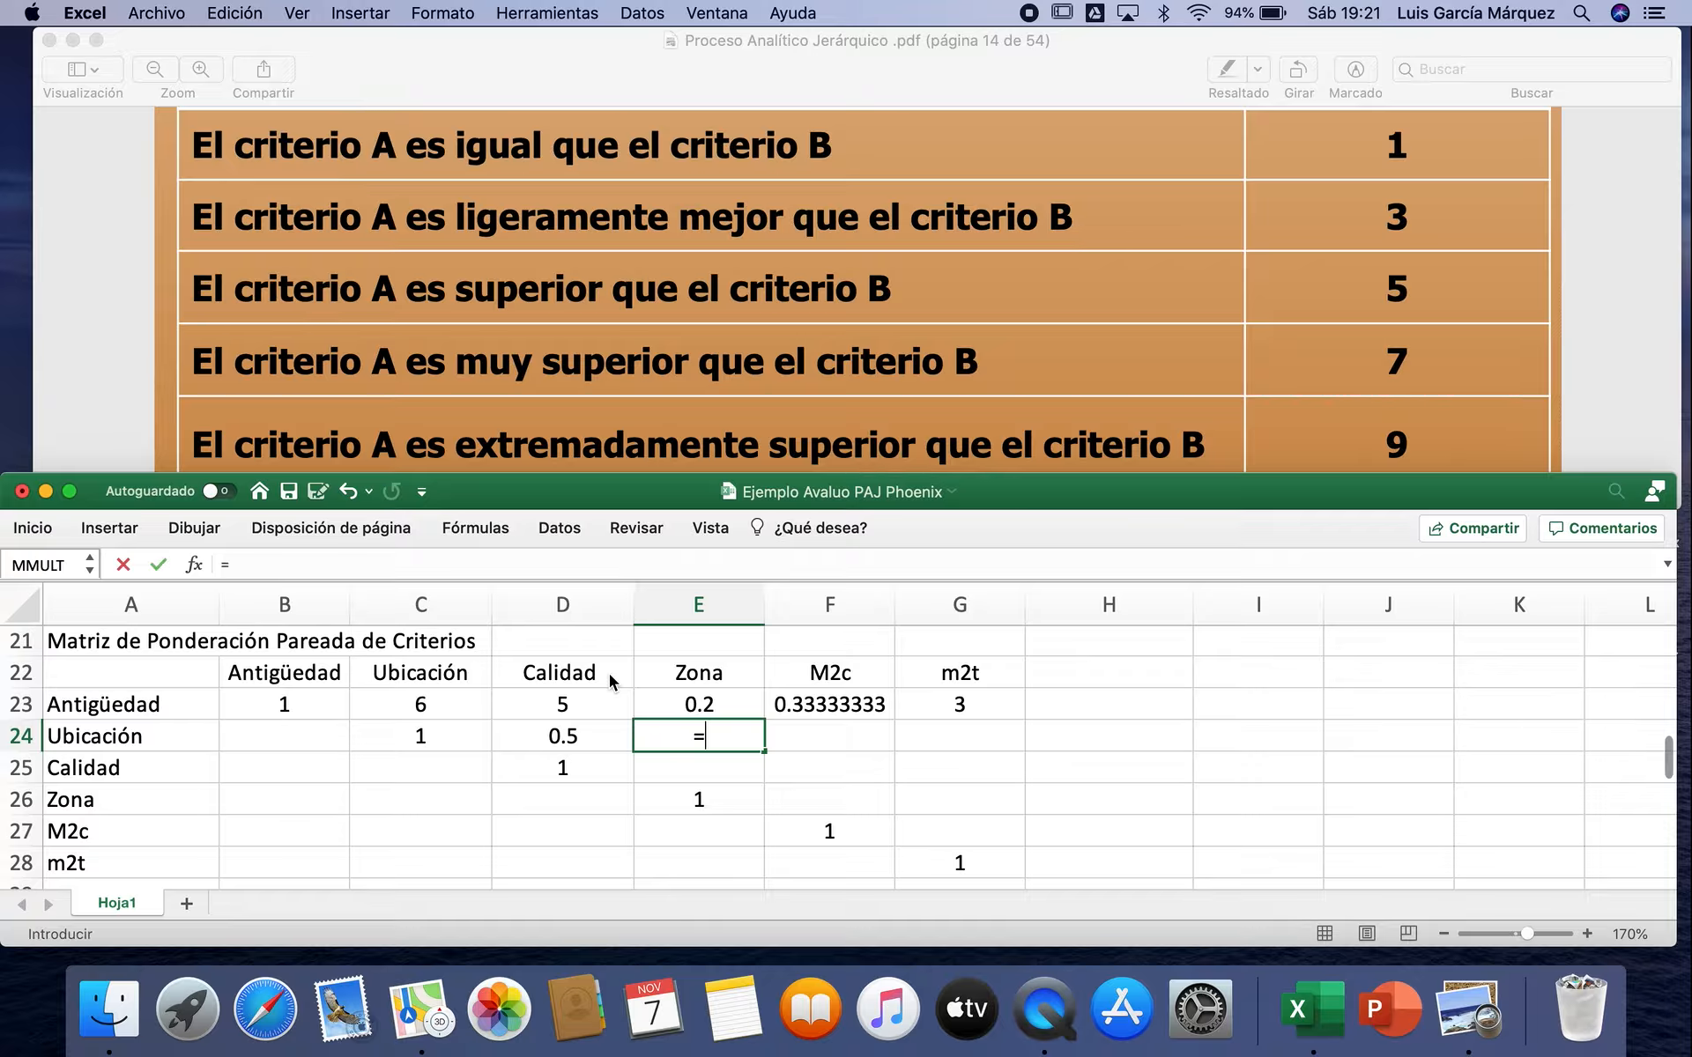
type("1/10")
key("Tab")
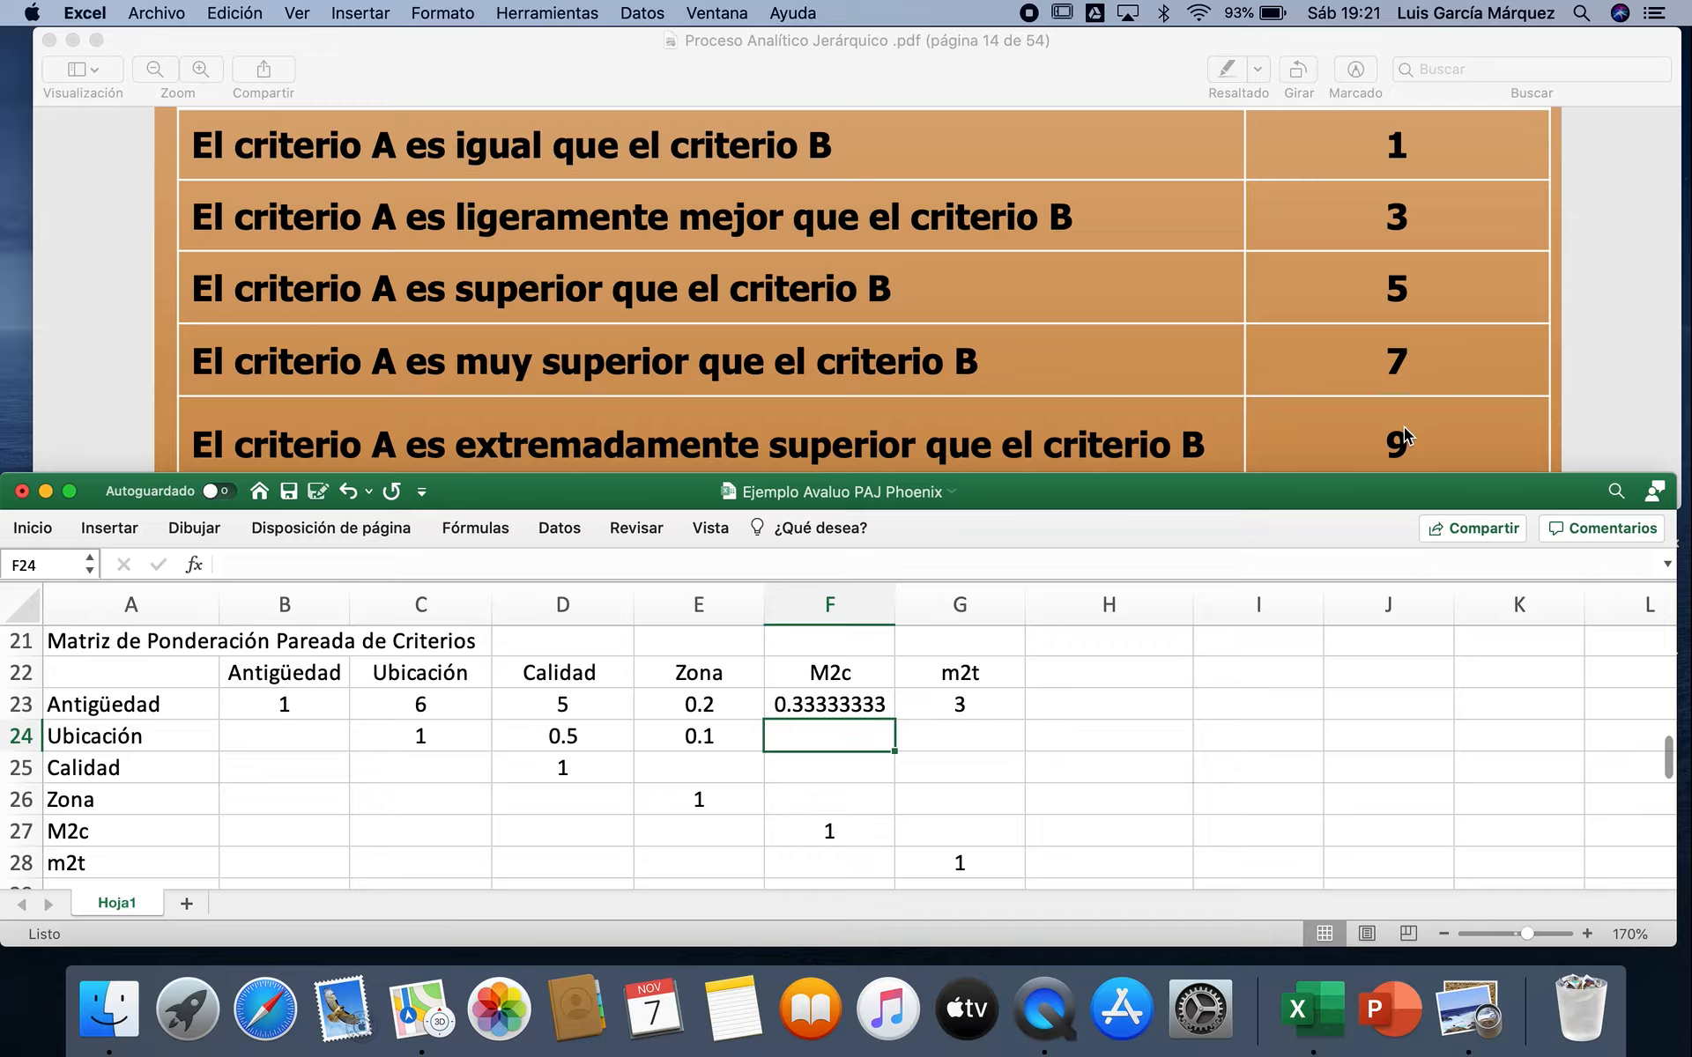
type("=1/8")
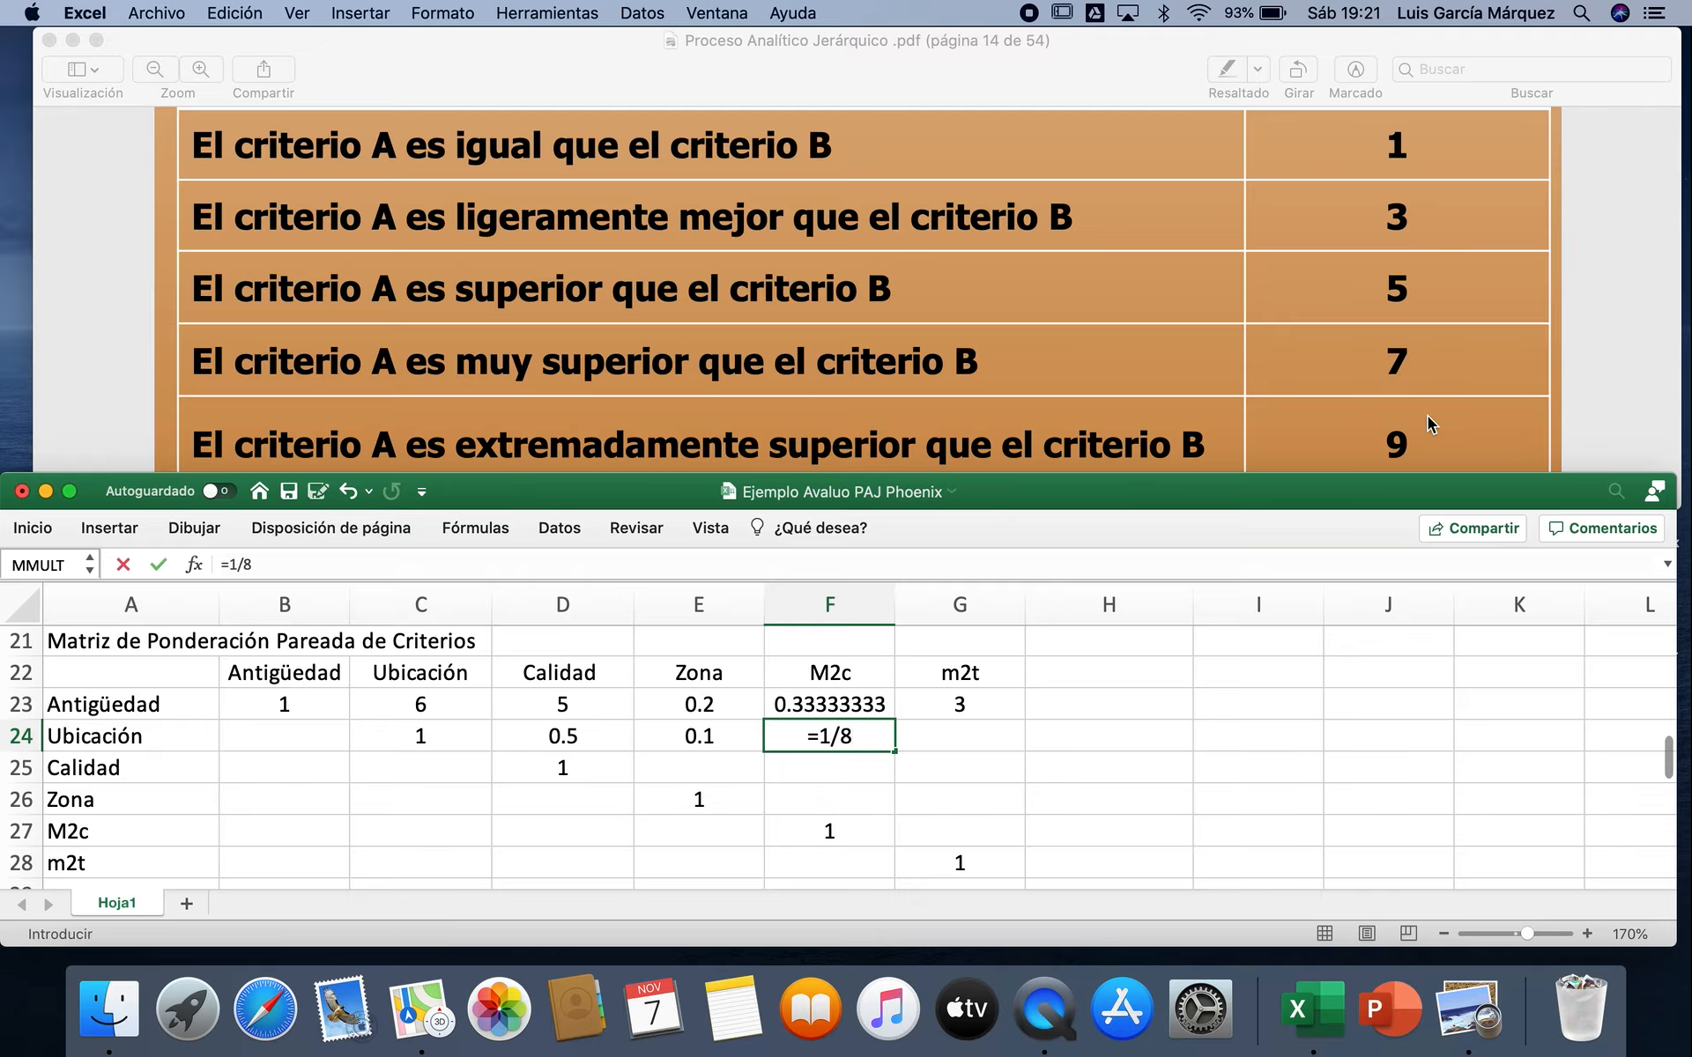
key("Tab")
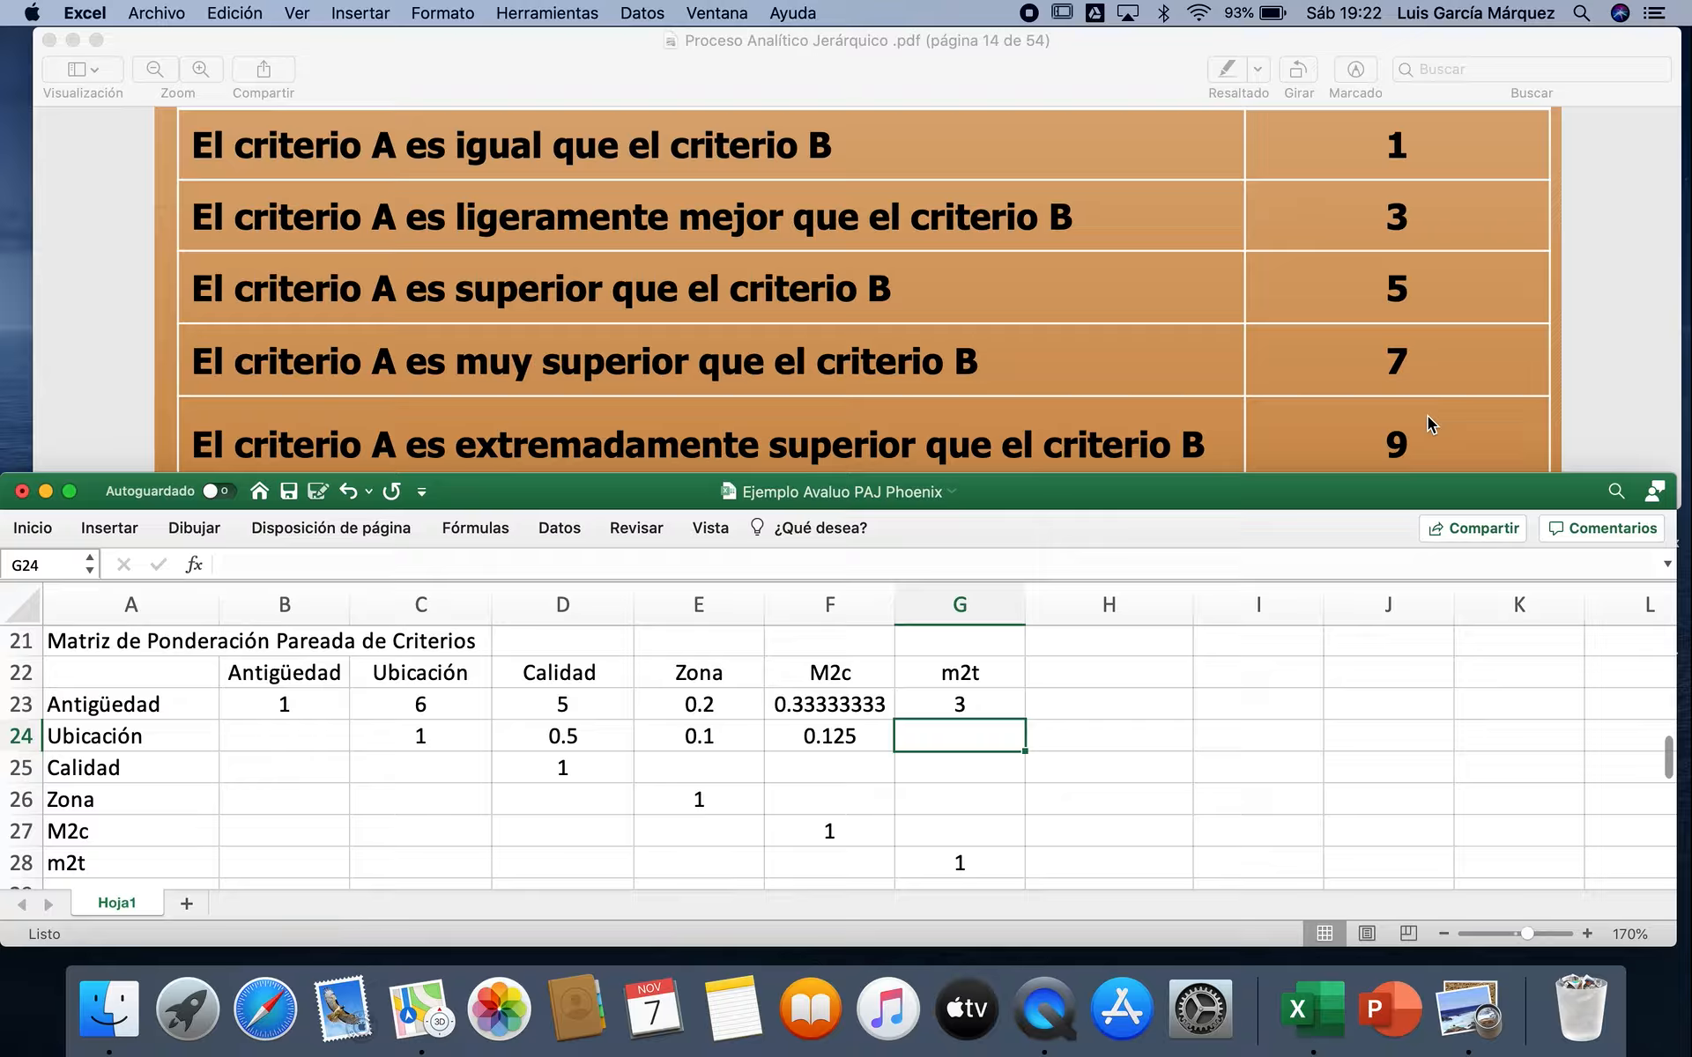
type("=1/4")
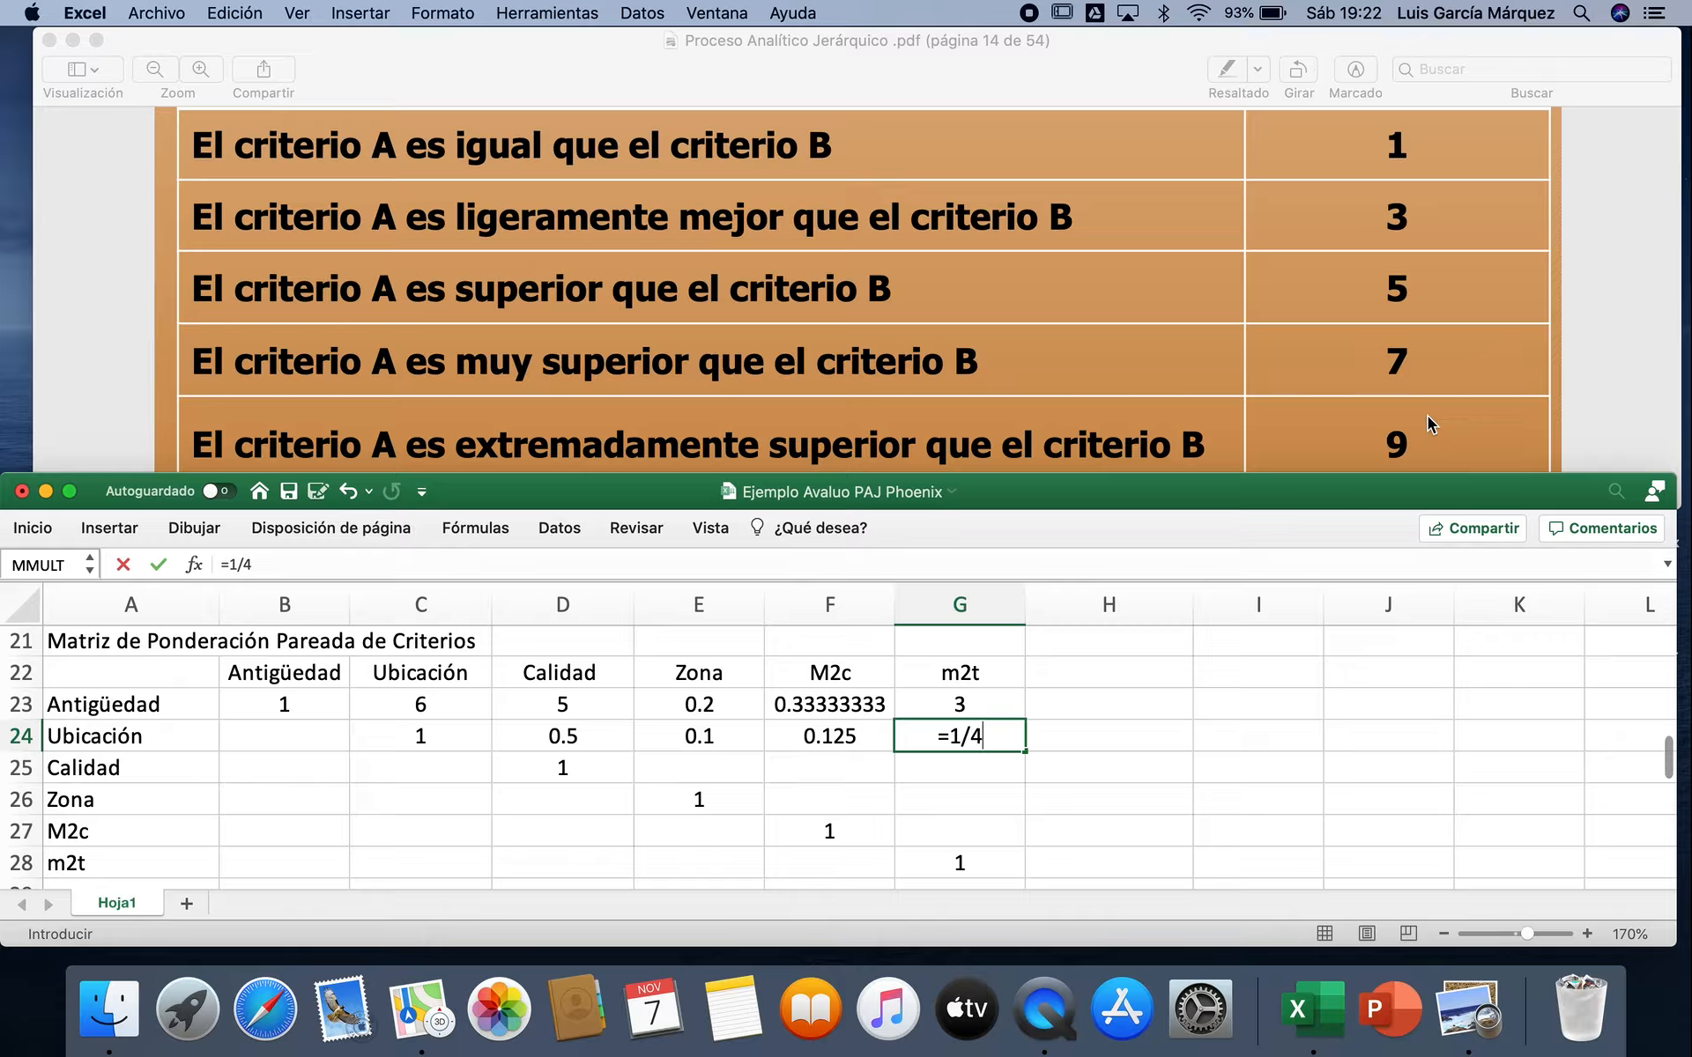
key("Return")
Step: Fill the Calidad row of the matrix with =1/9 in E25, =1/7 in F25 and =1/3 in G25
key("Left")
key("Left")
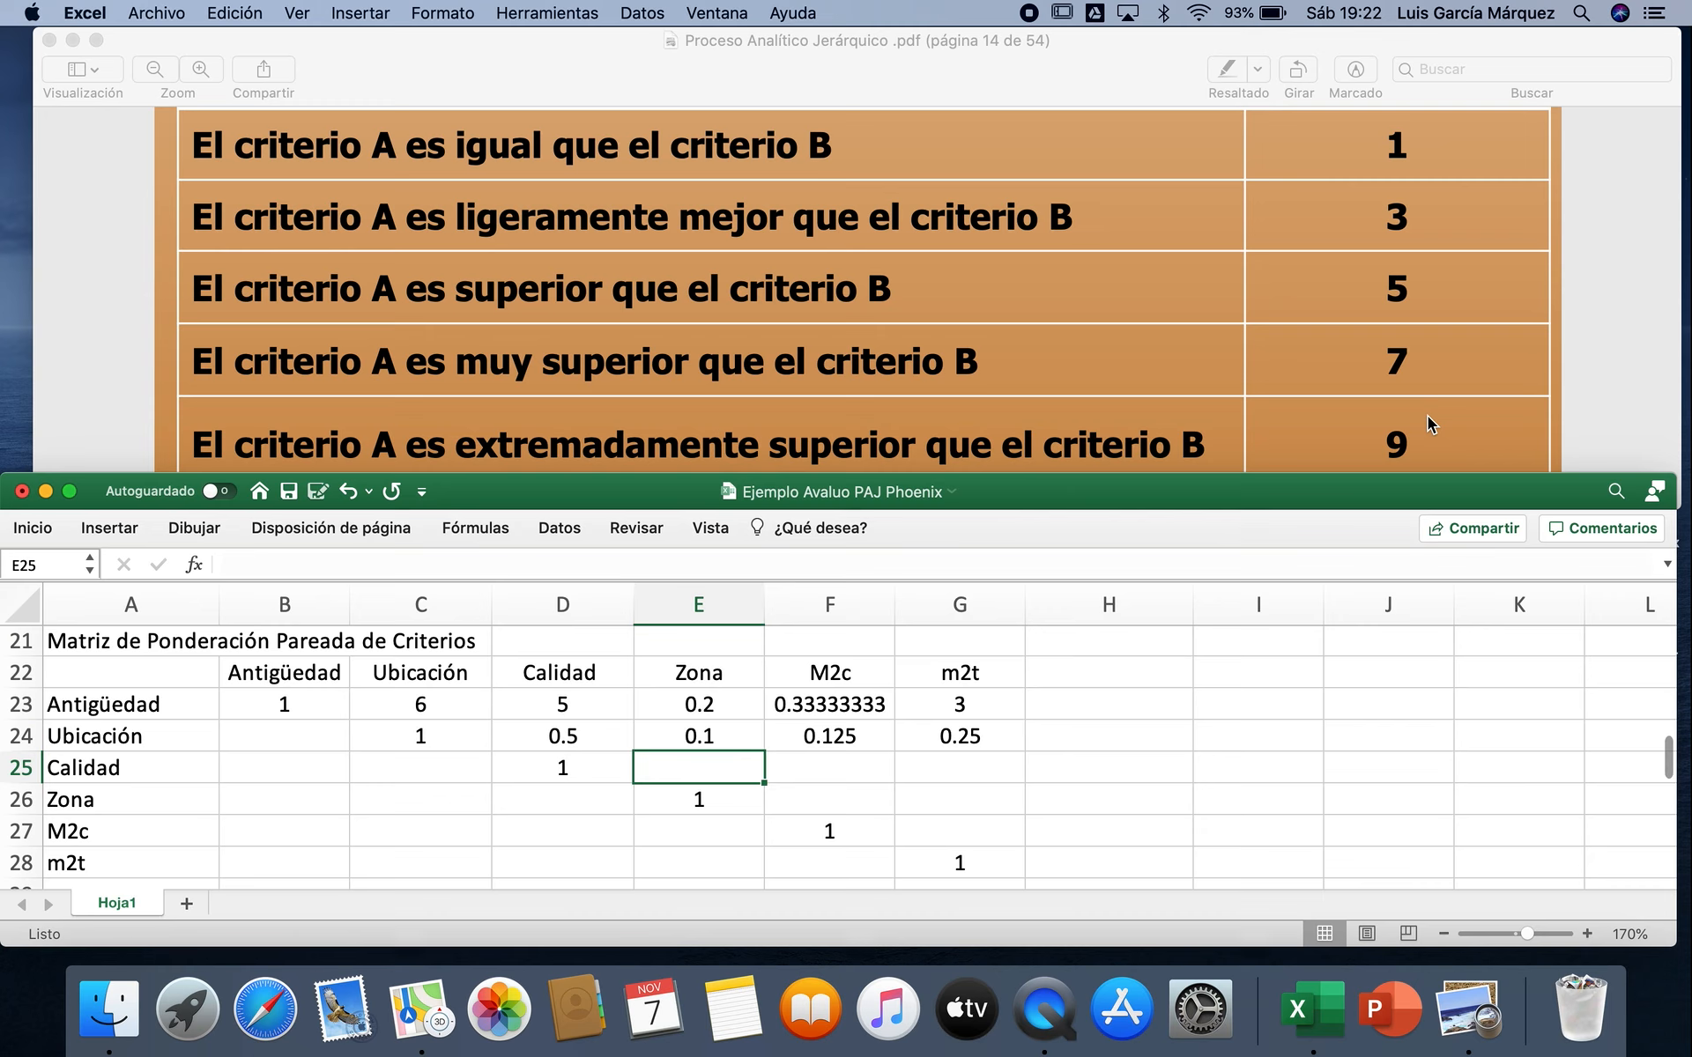
type("=1/9")
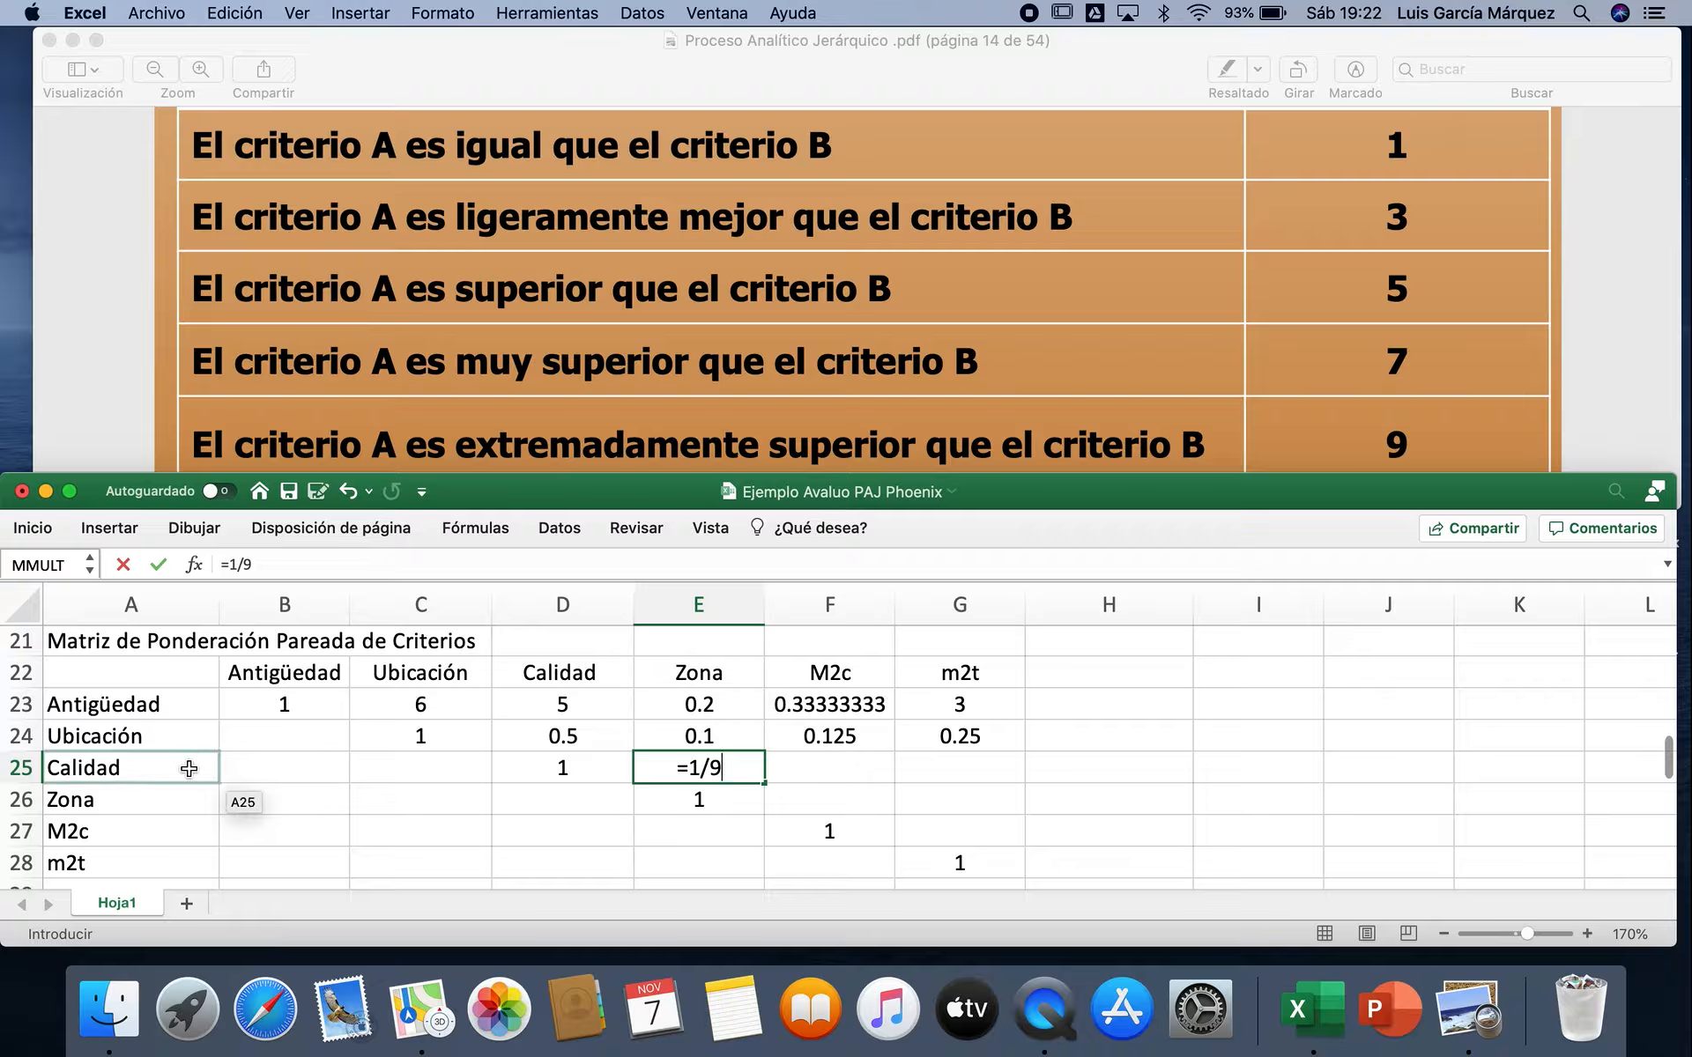
key("Tab")
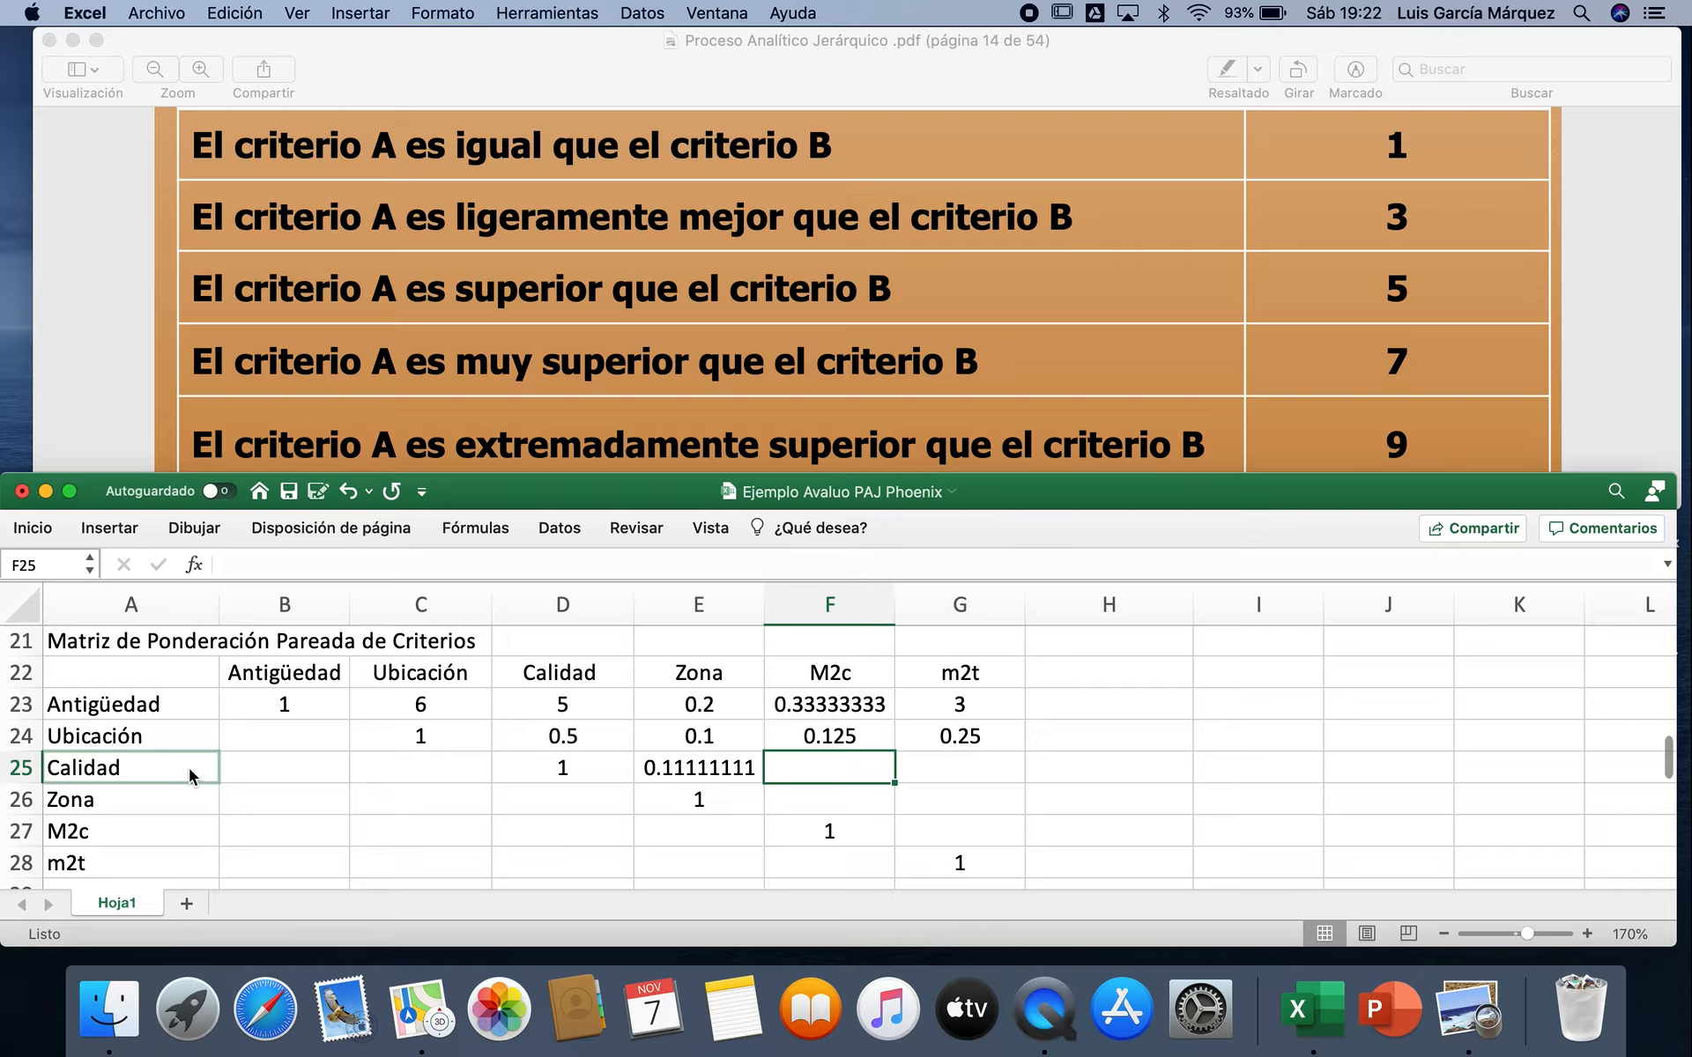
type("=")
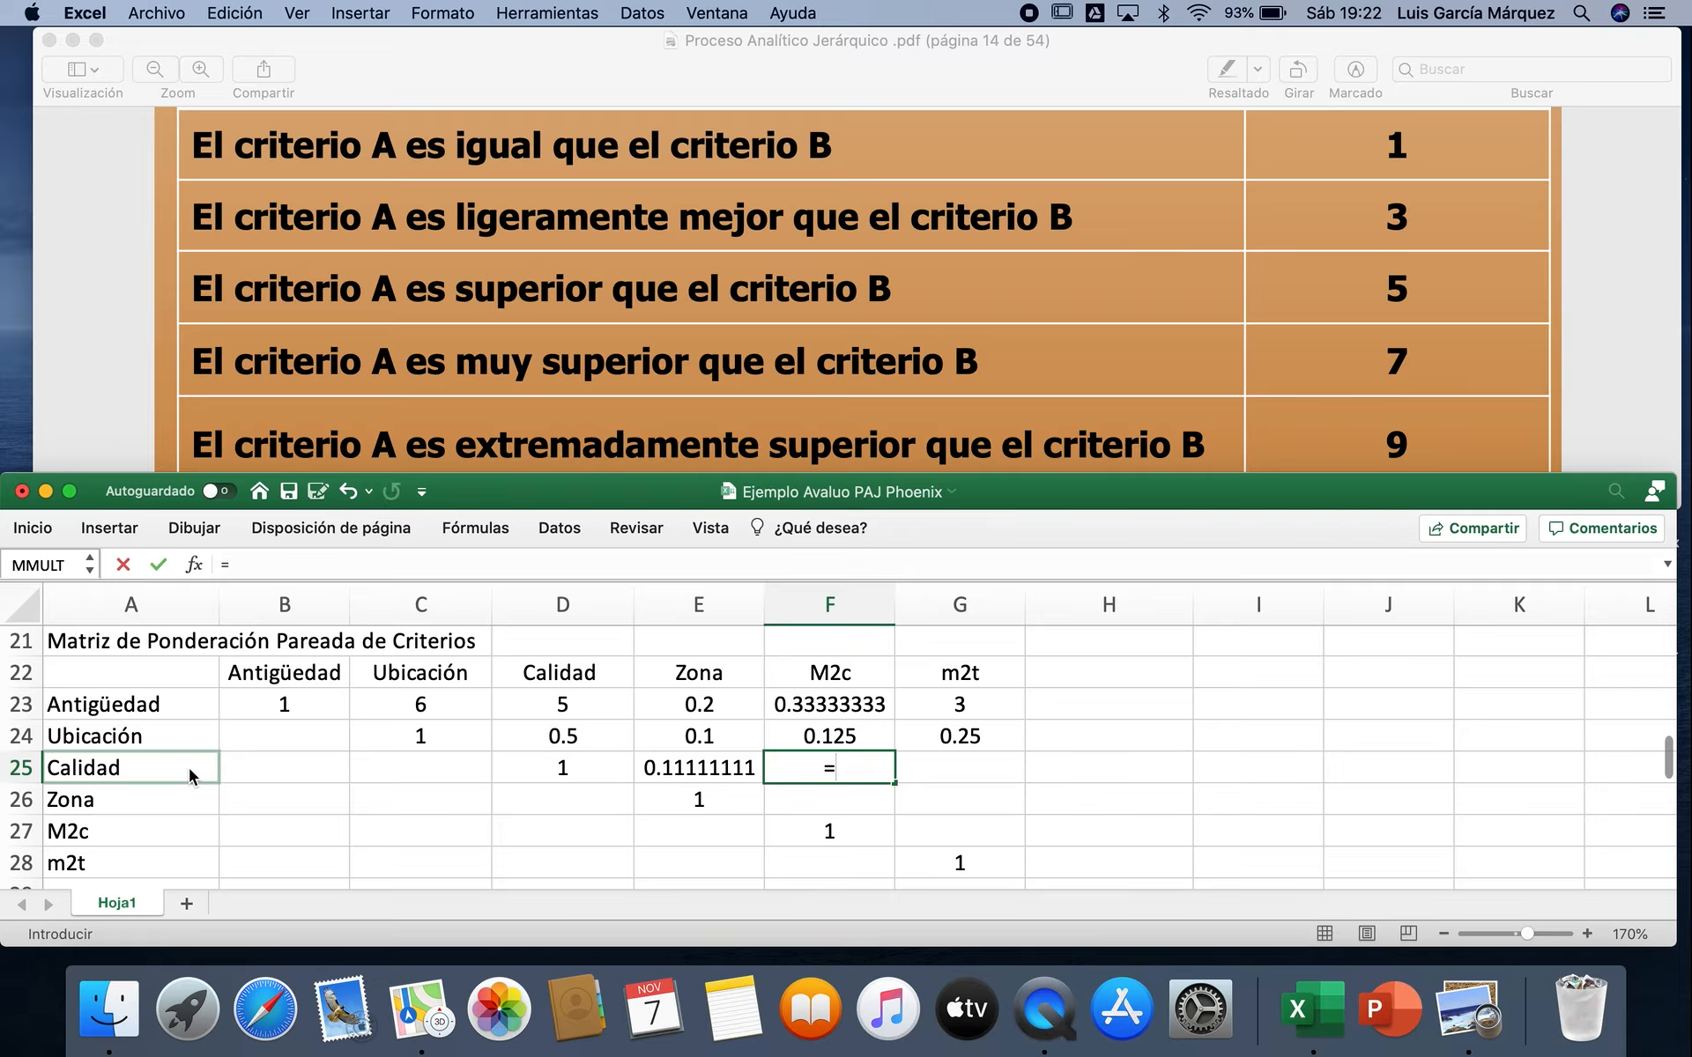
type("1/7")
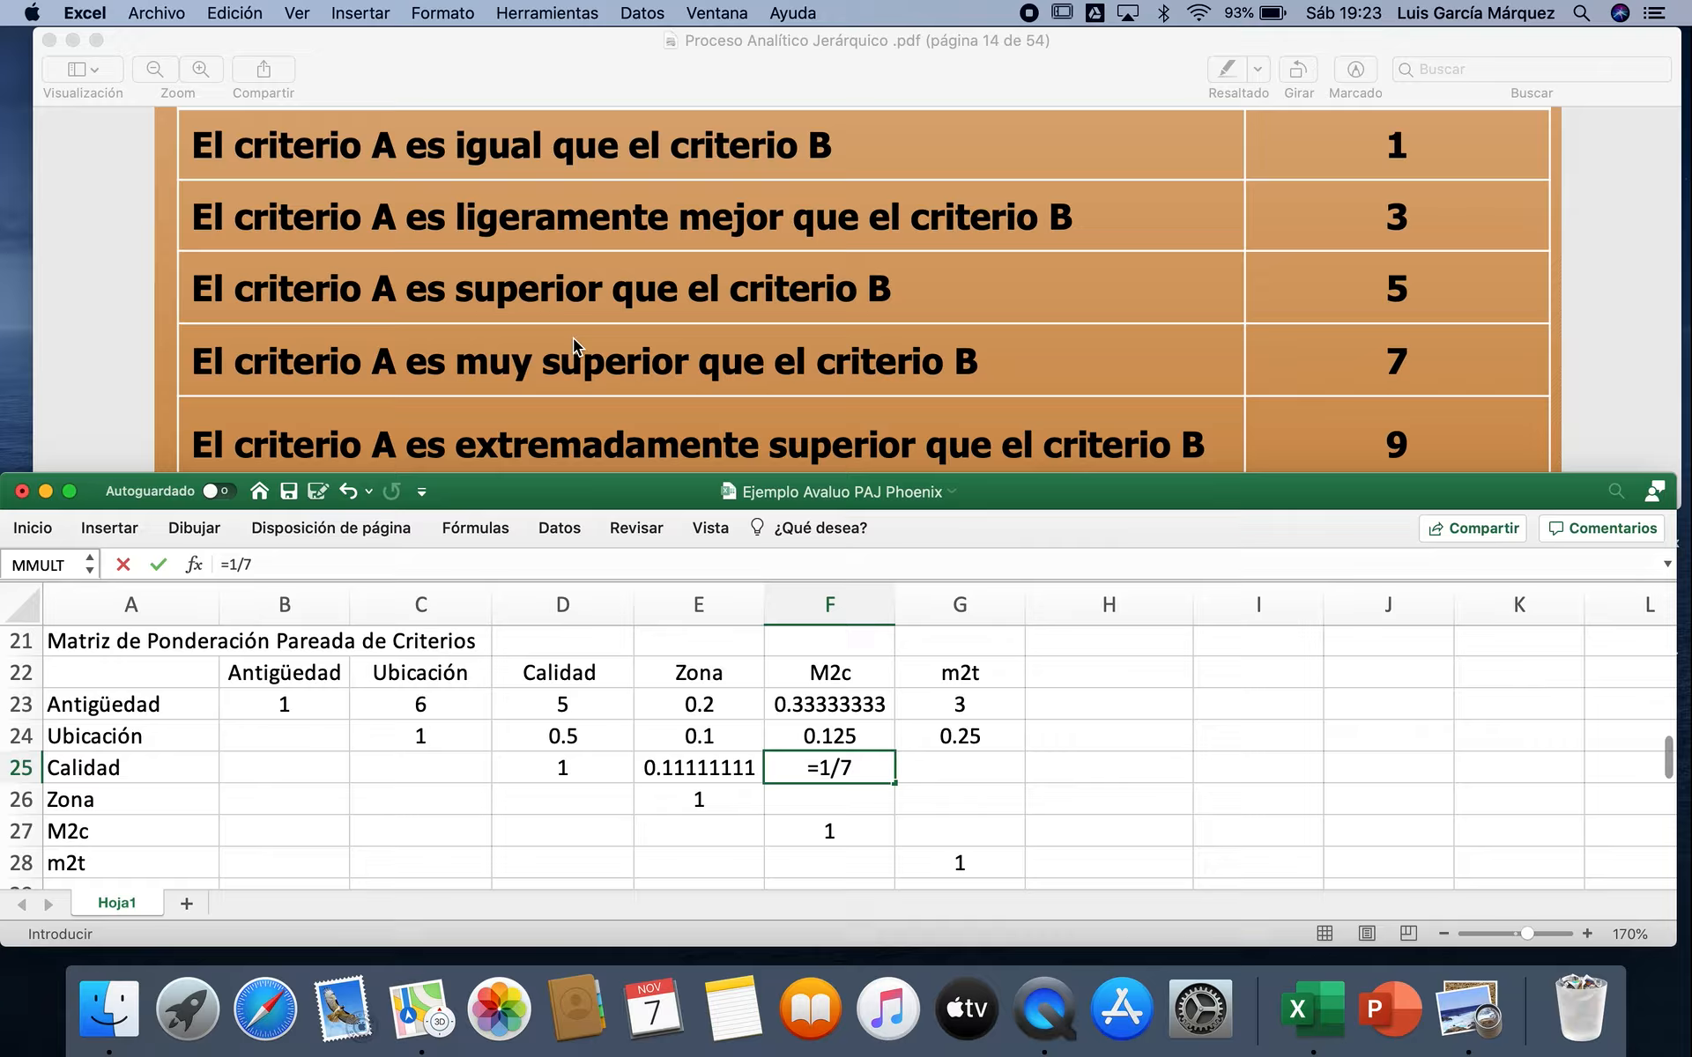
key("Tab")
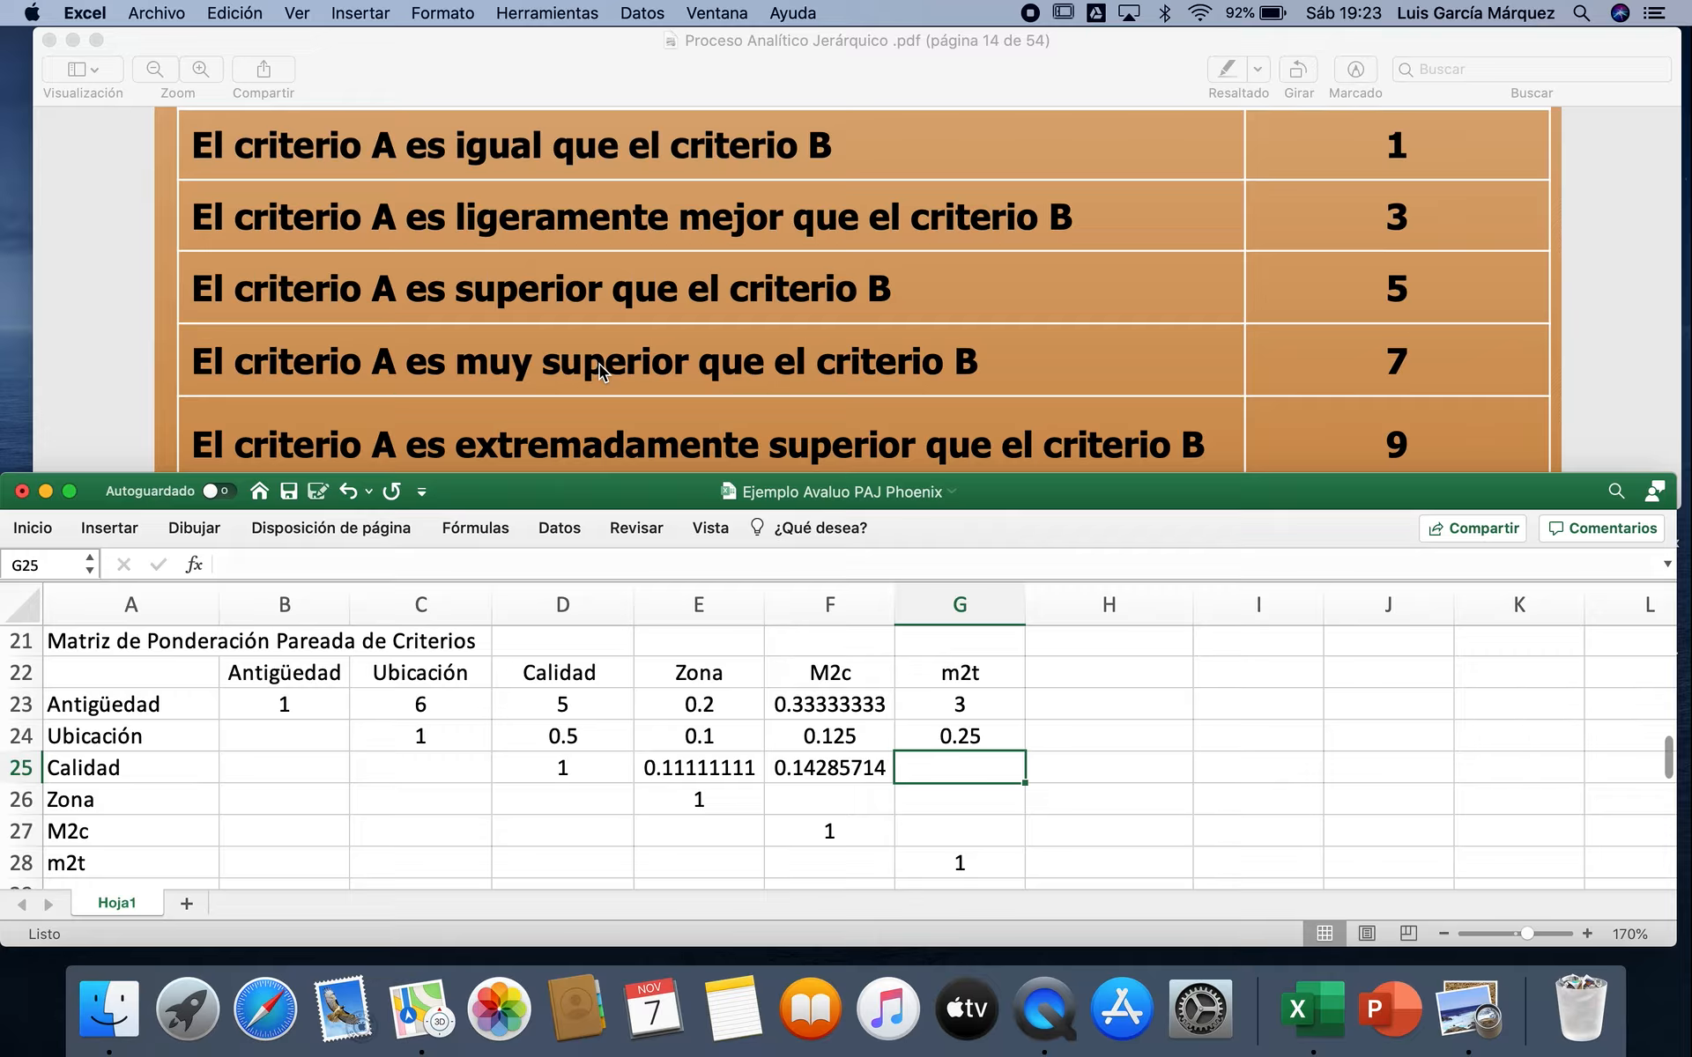
type("=")
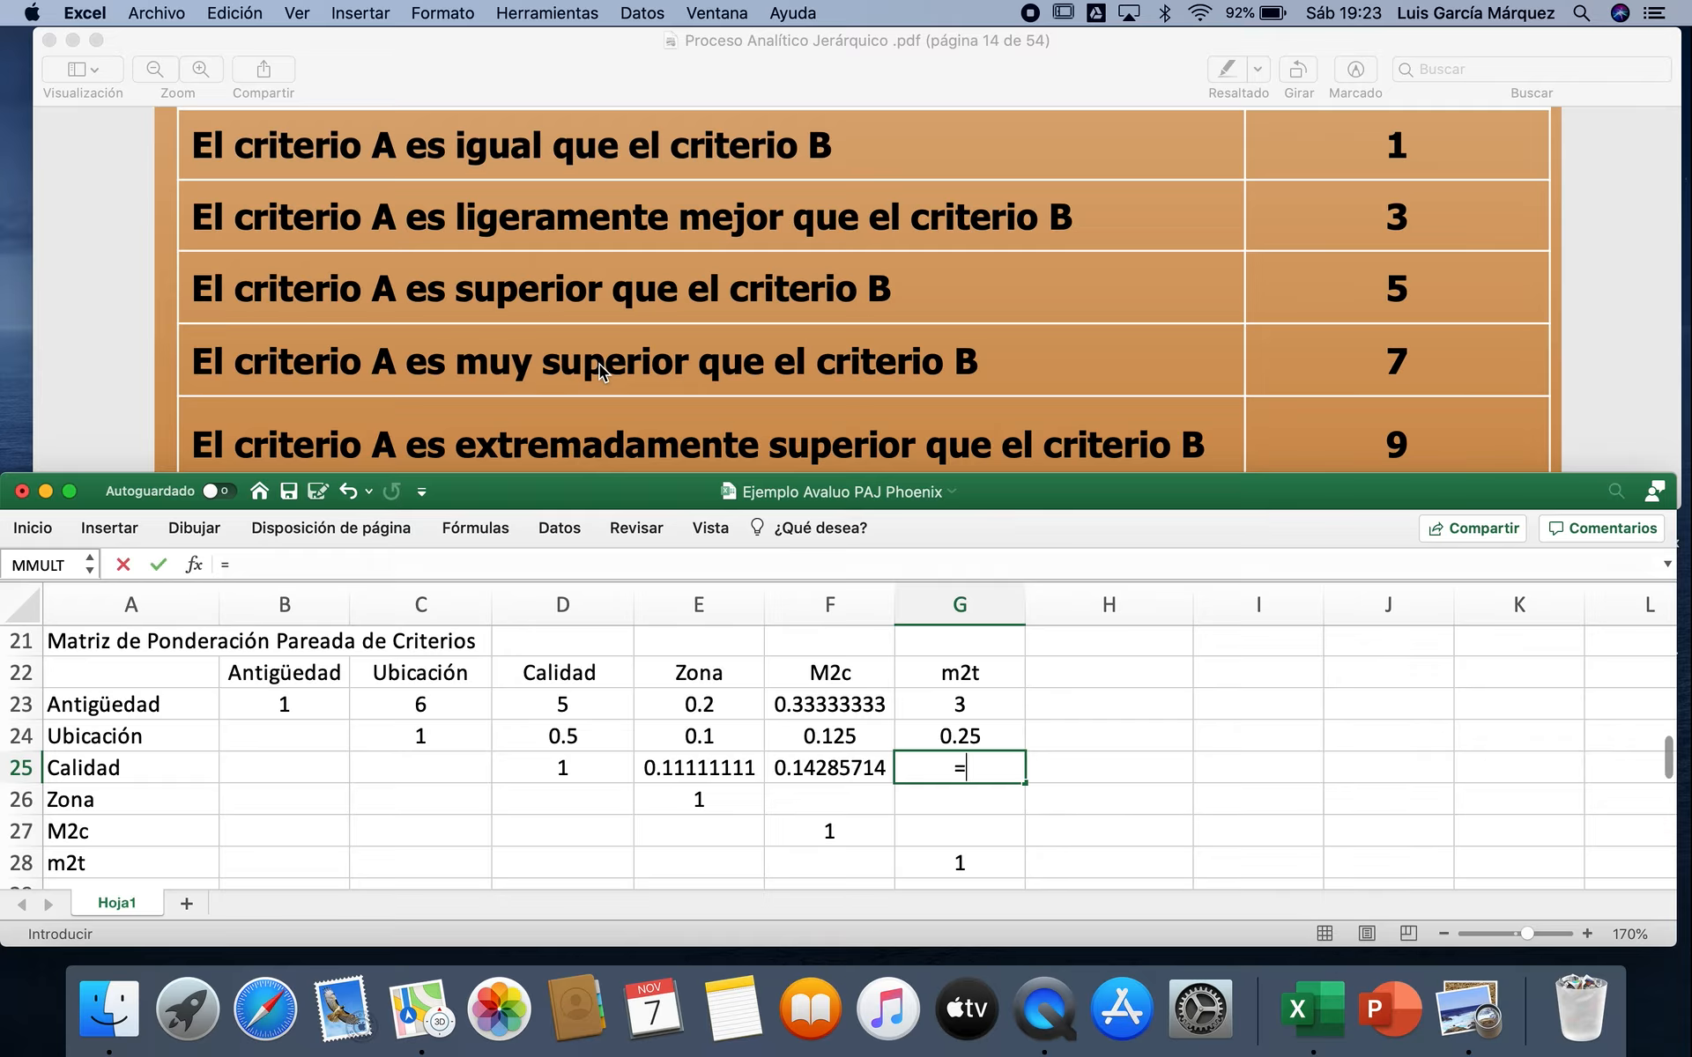
type("1/3")
key("Return")
Step: Enter 3 in F26 as the weighting of Zona against M2c
key("Left")
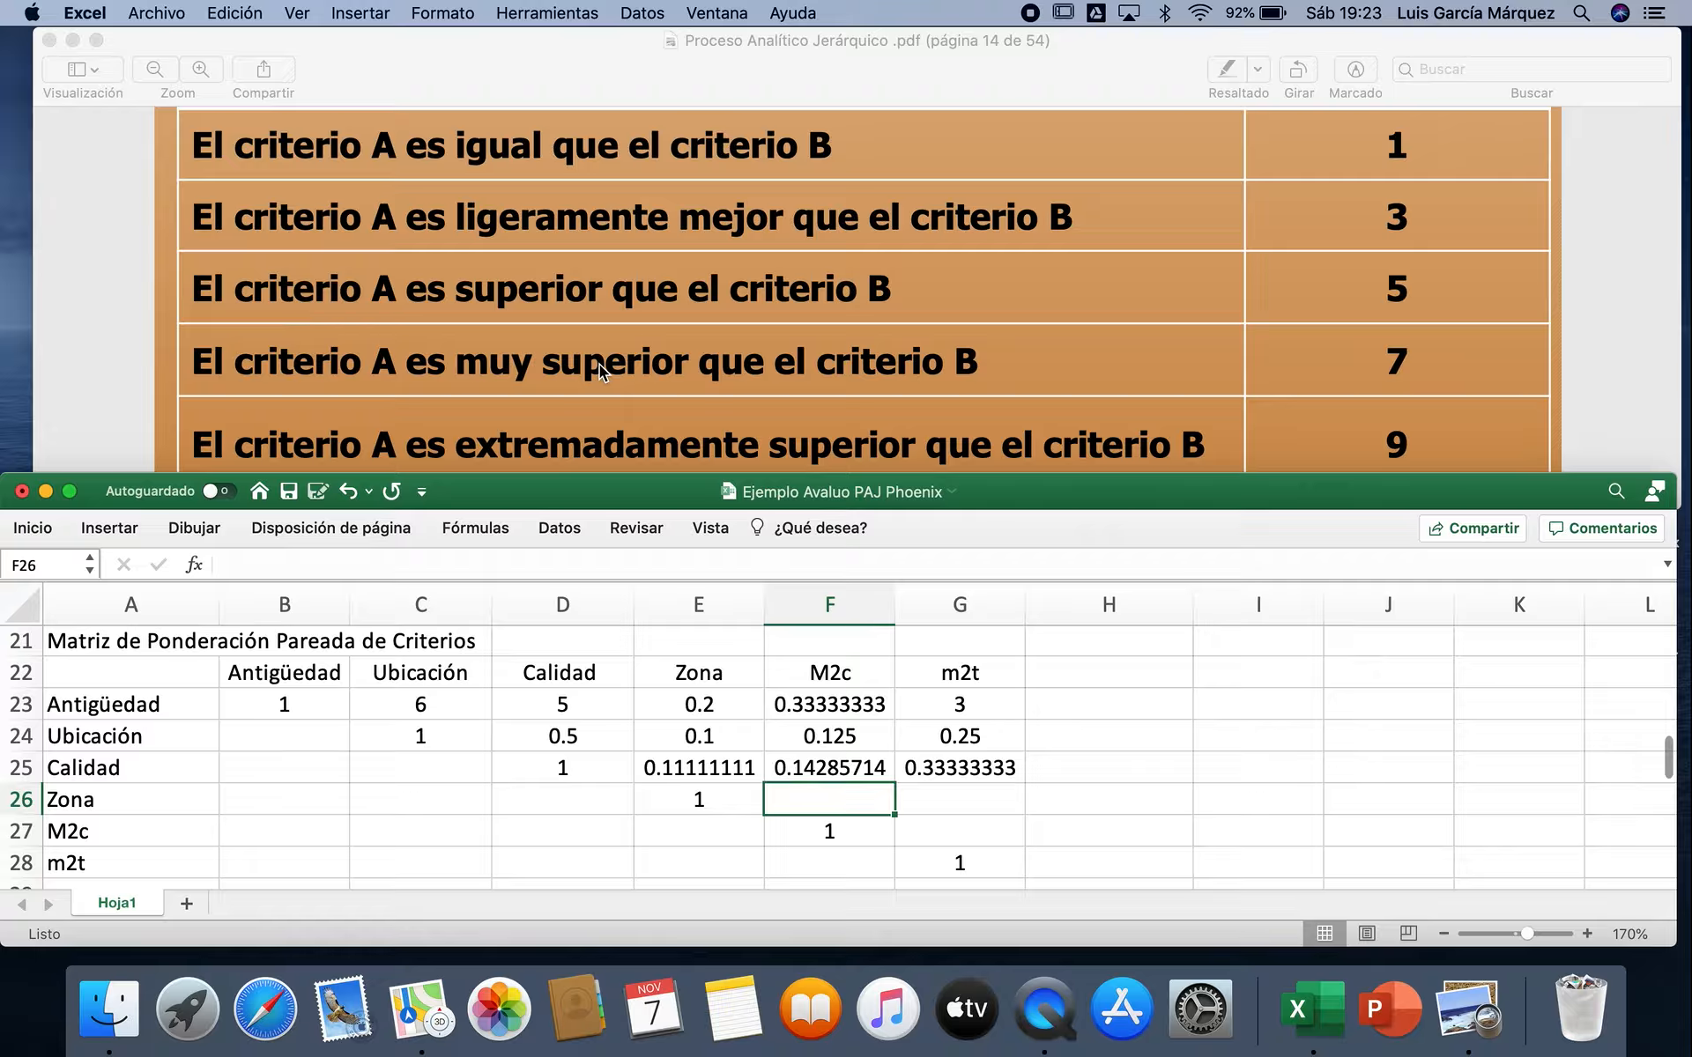
type("3")
key("Tab")
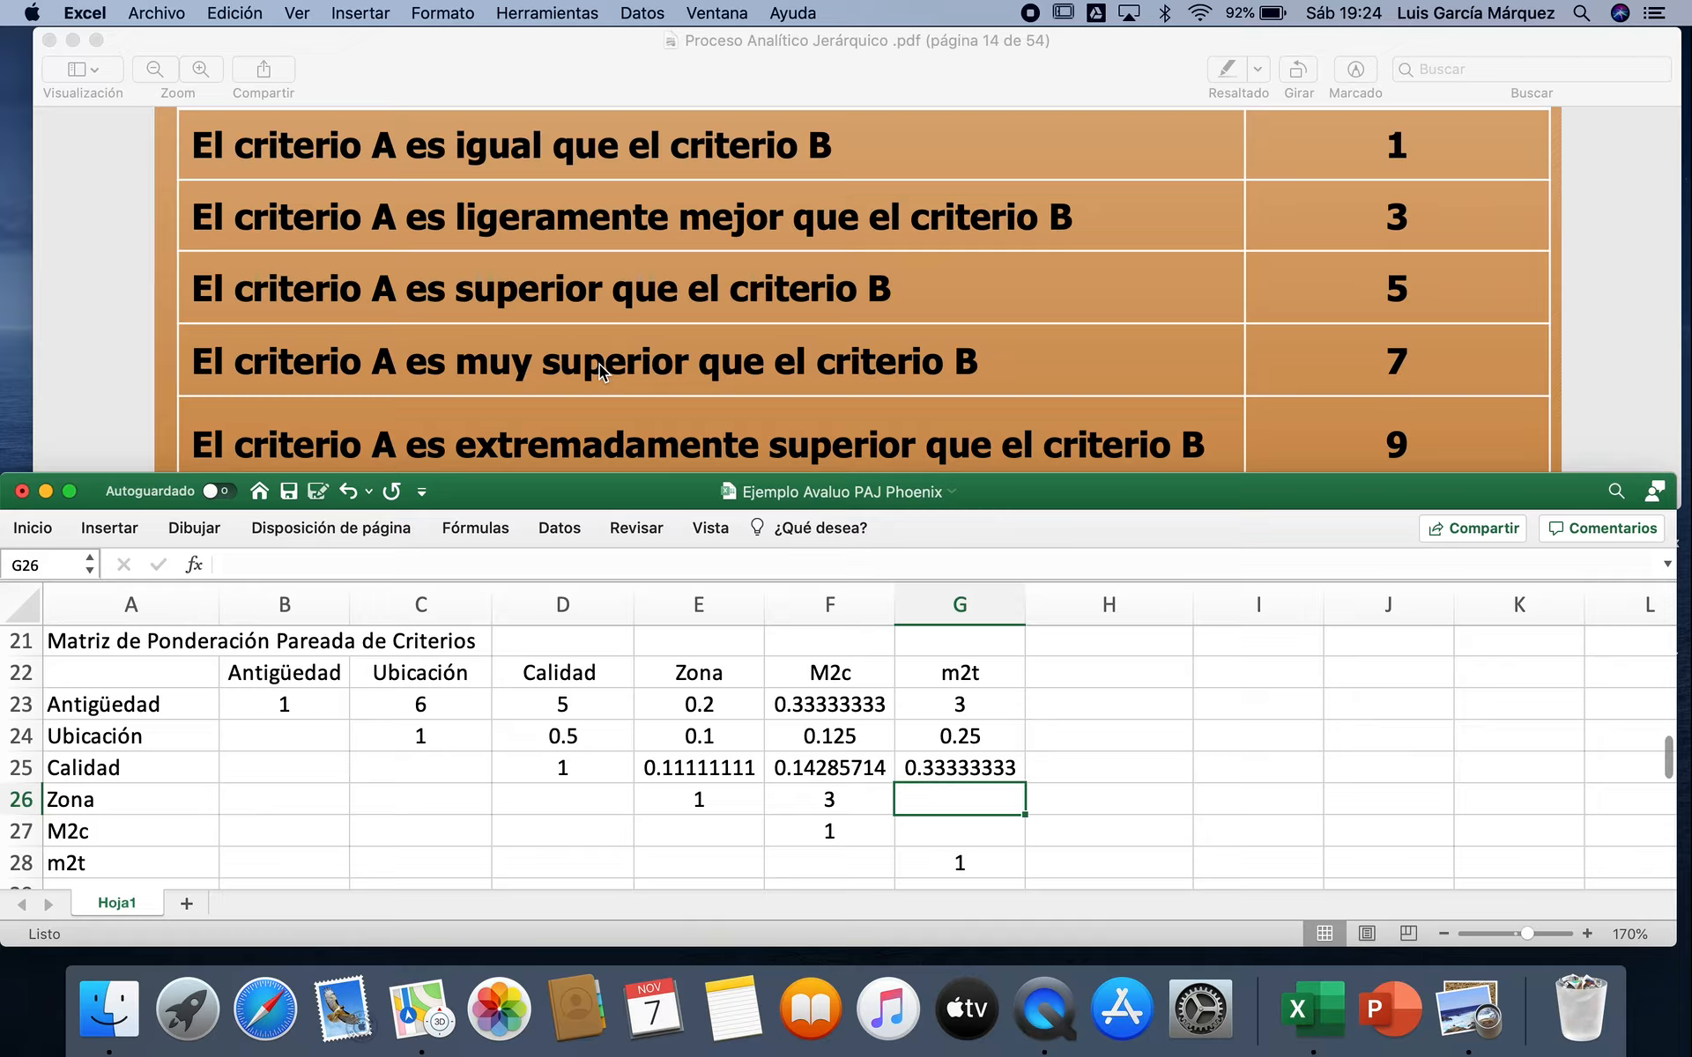
Step: Enter 6 in G26 and 4 in G27 as the weightings of Zona and M2c against m2t
type("6")
key("Return")
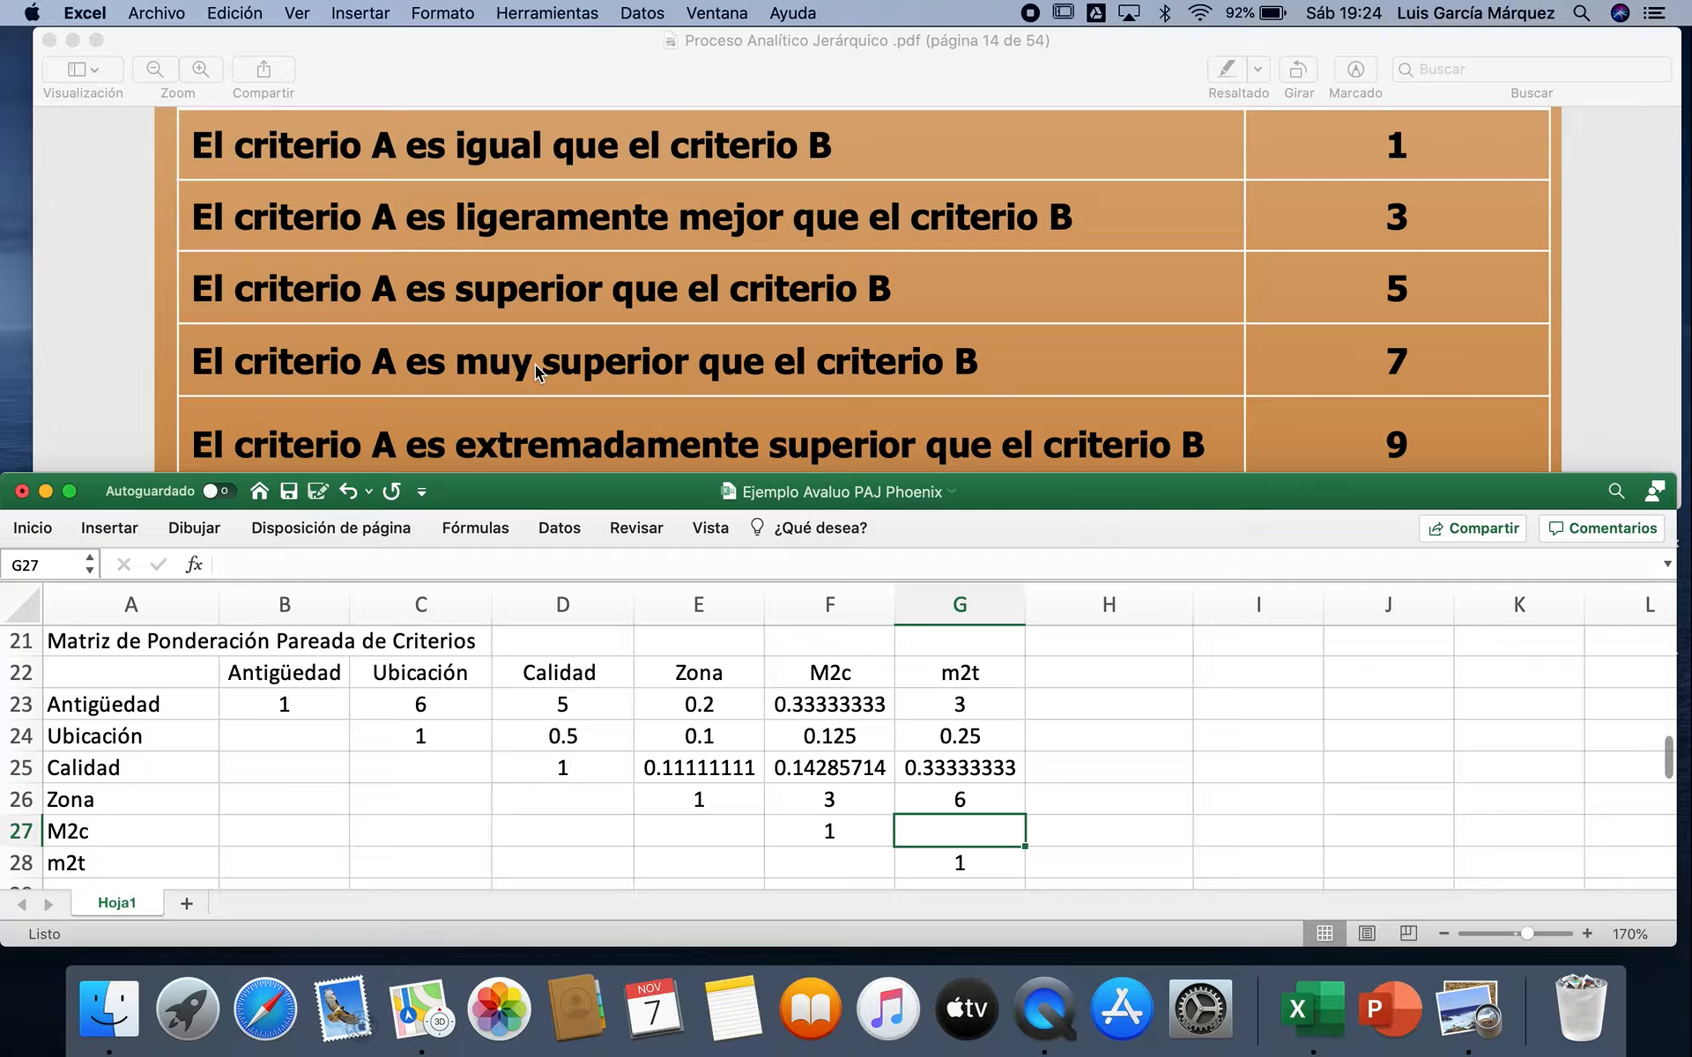
type("4")
key("Return")
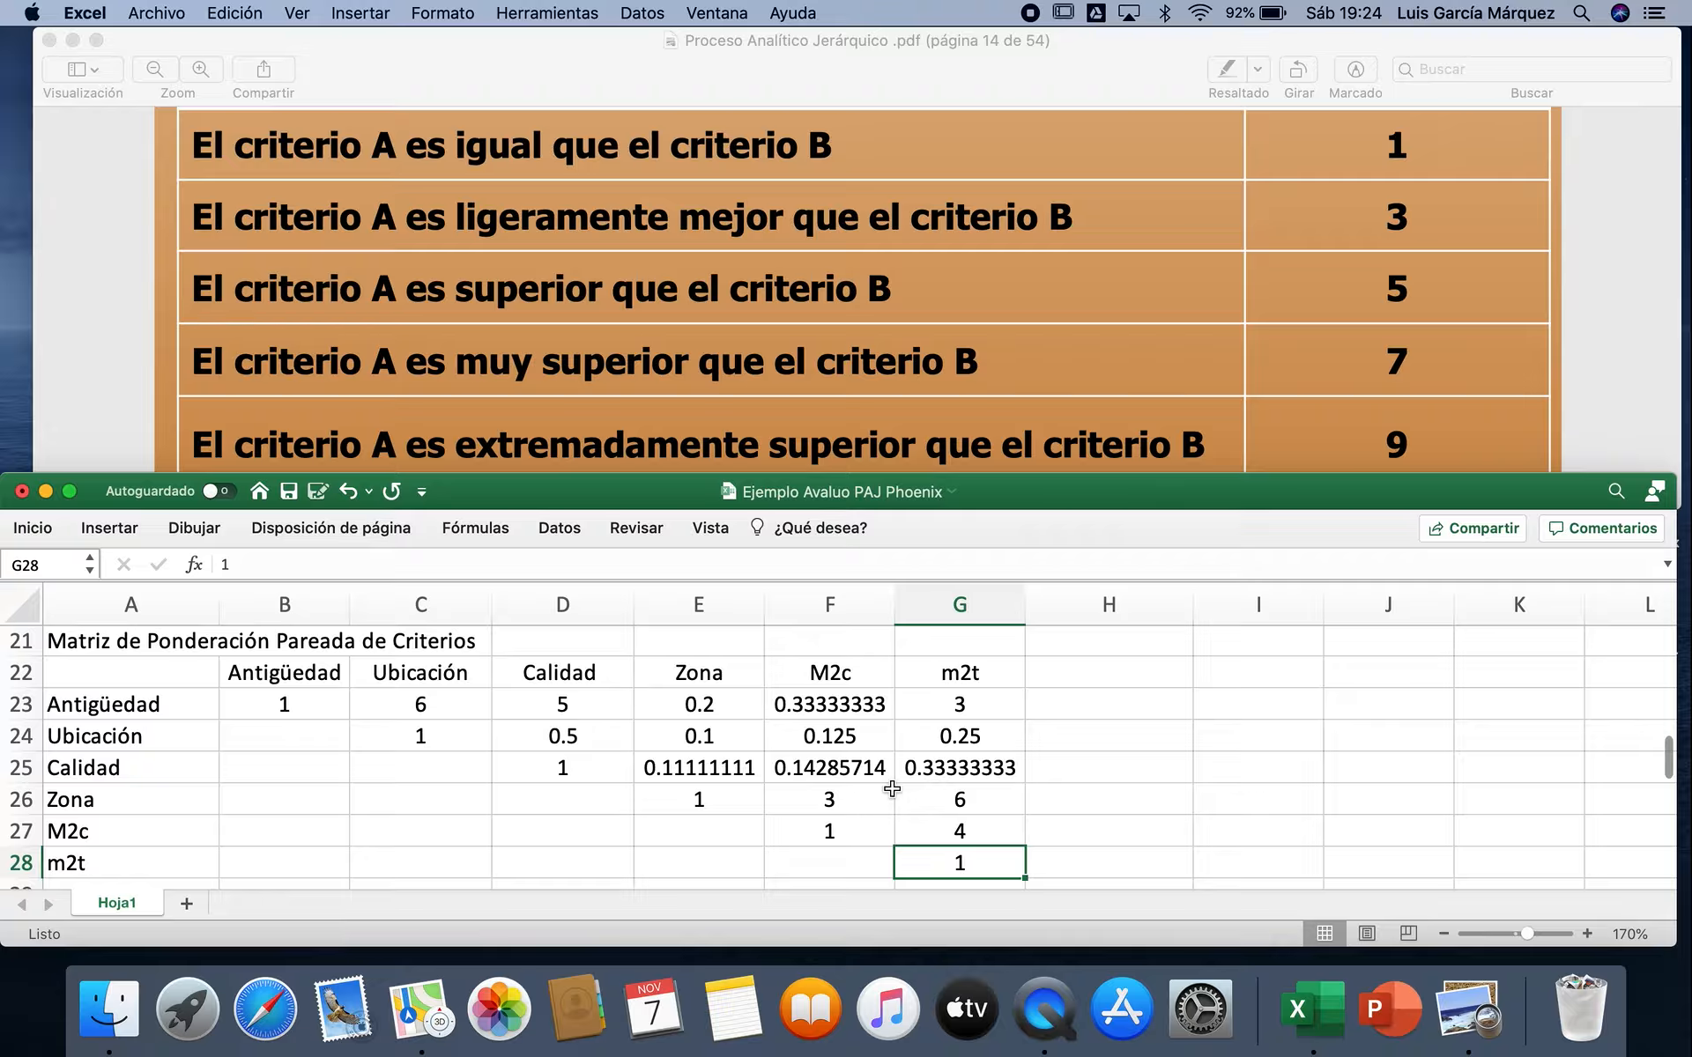
Step: Change the m2t weightings to 7 for Zona in G26 and 5 for M2c in G27
left_click(988, 799)
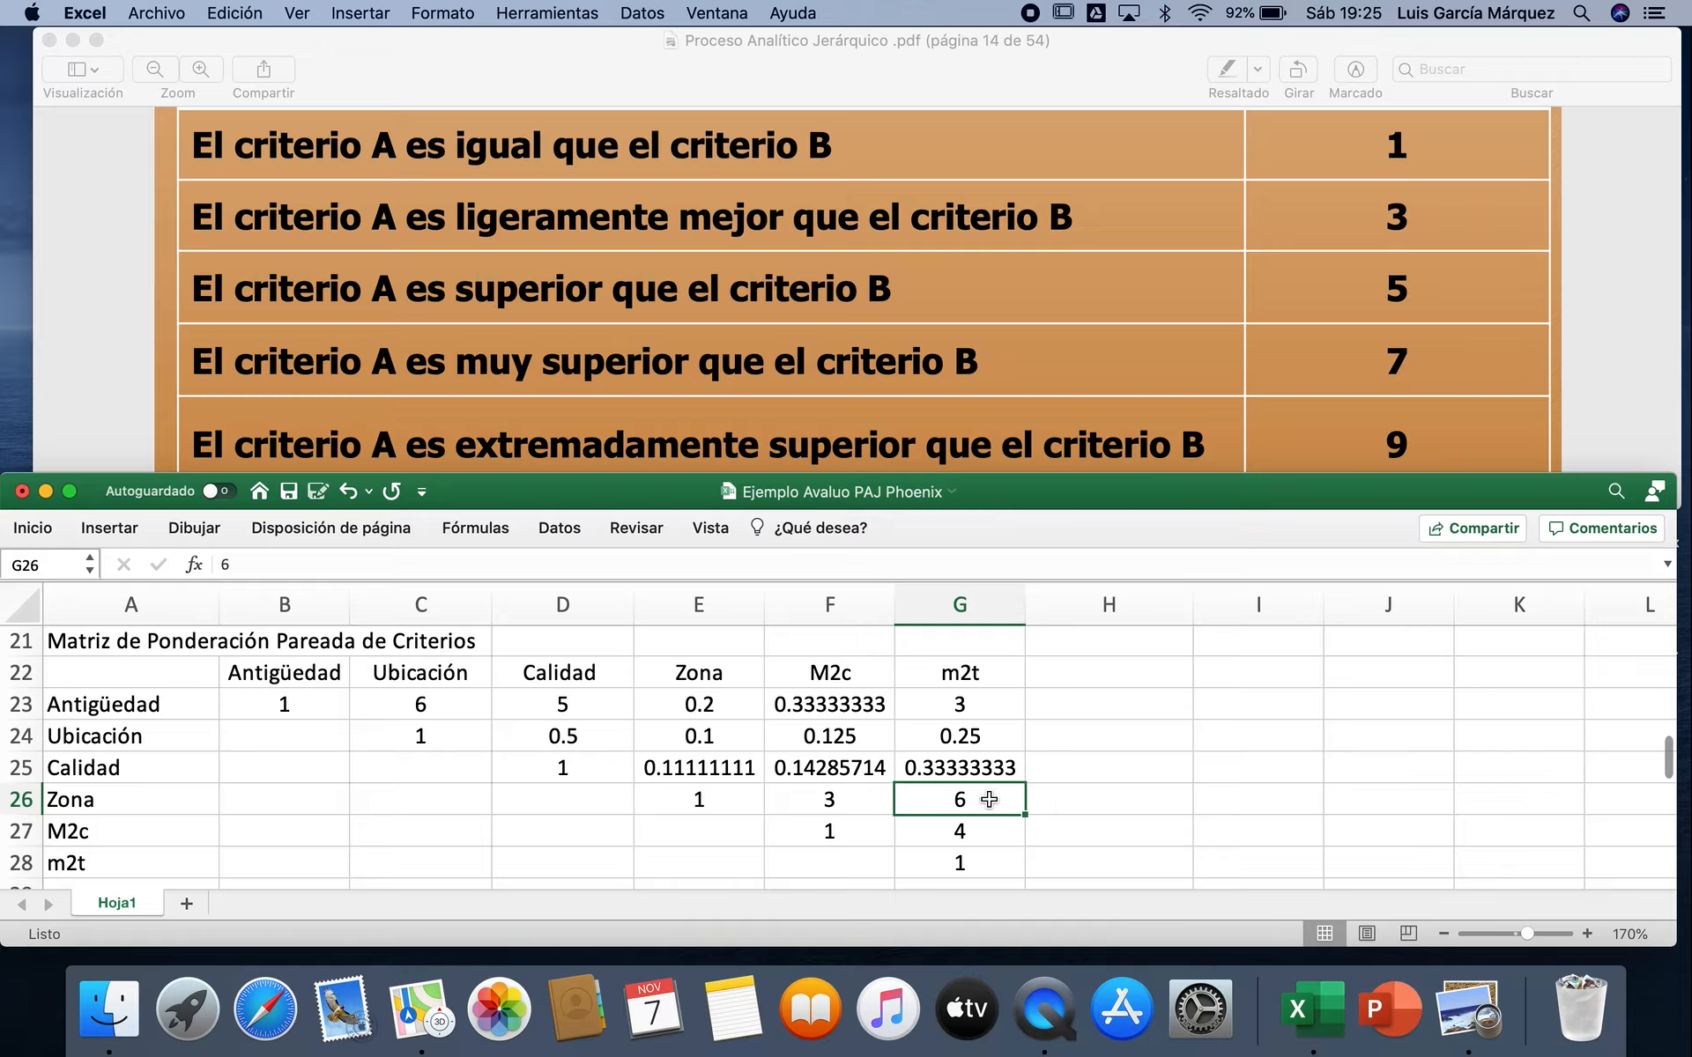
type("7")
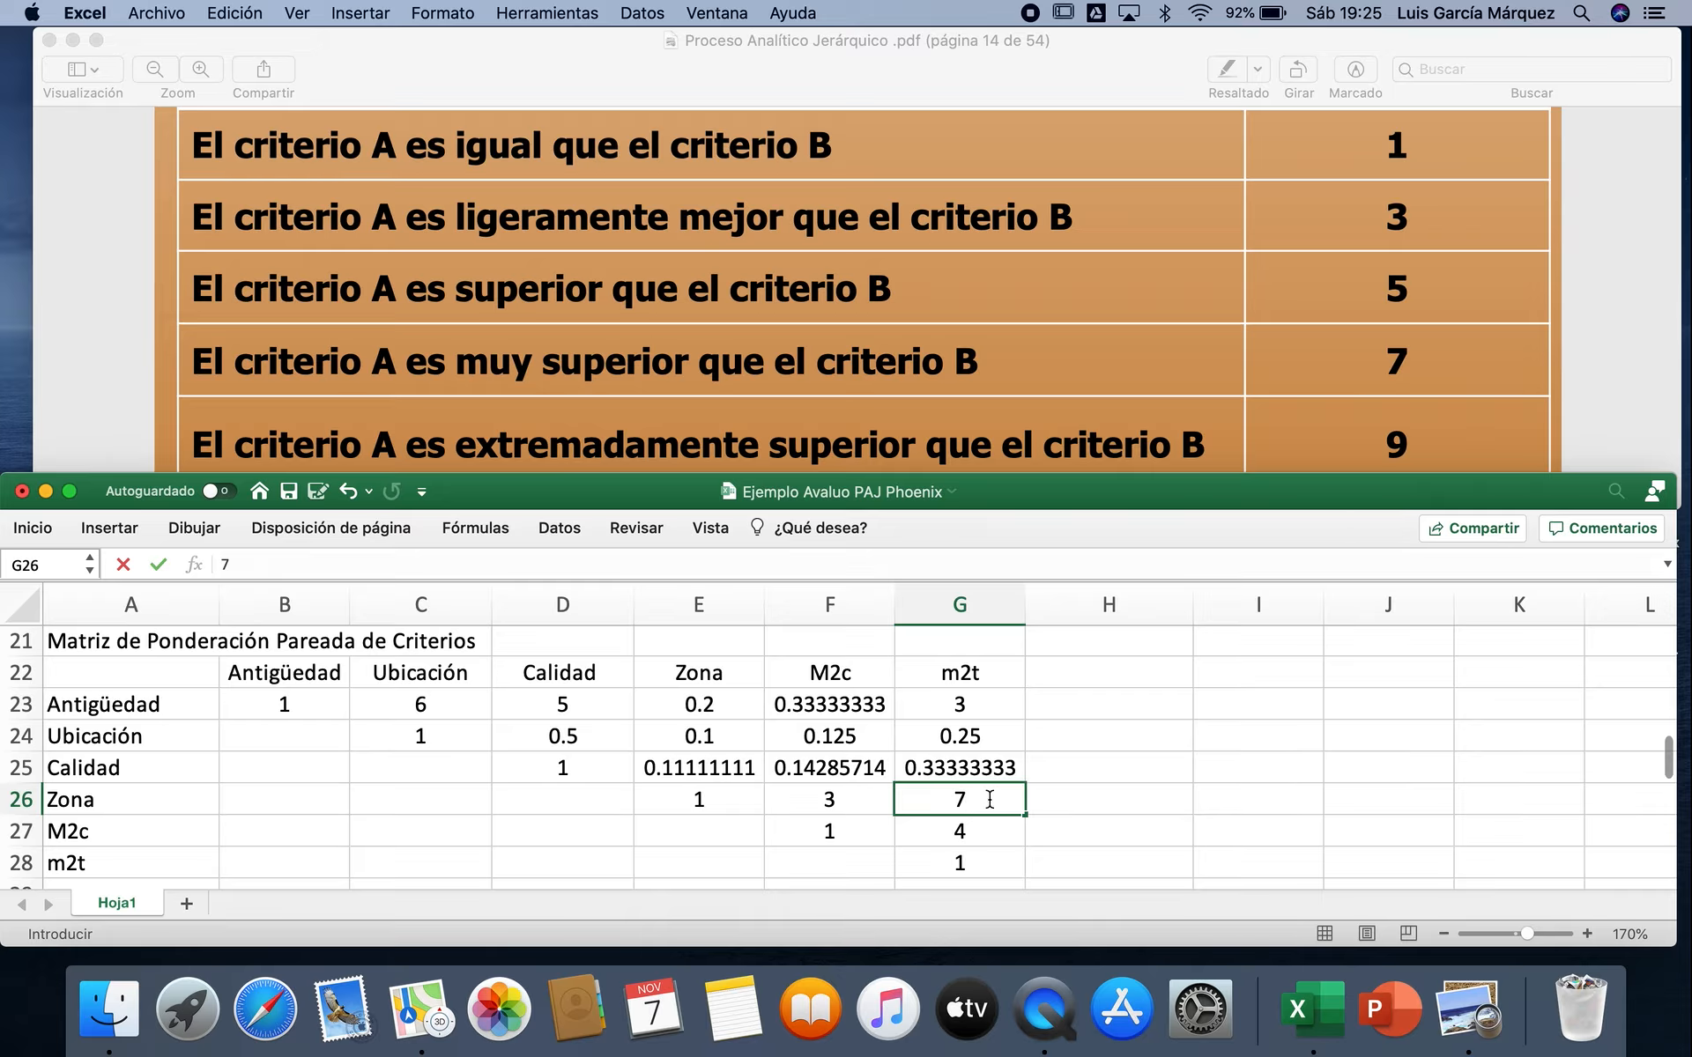
key("Return")
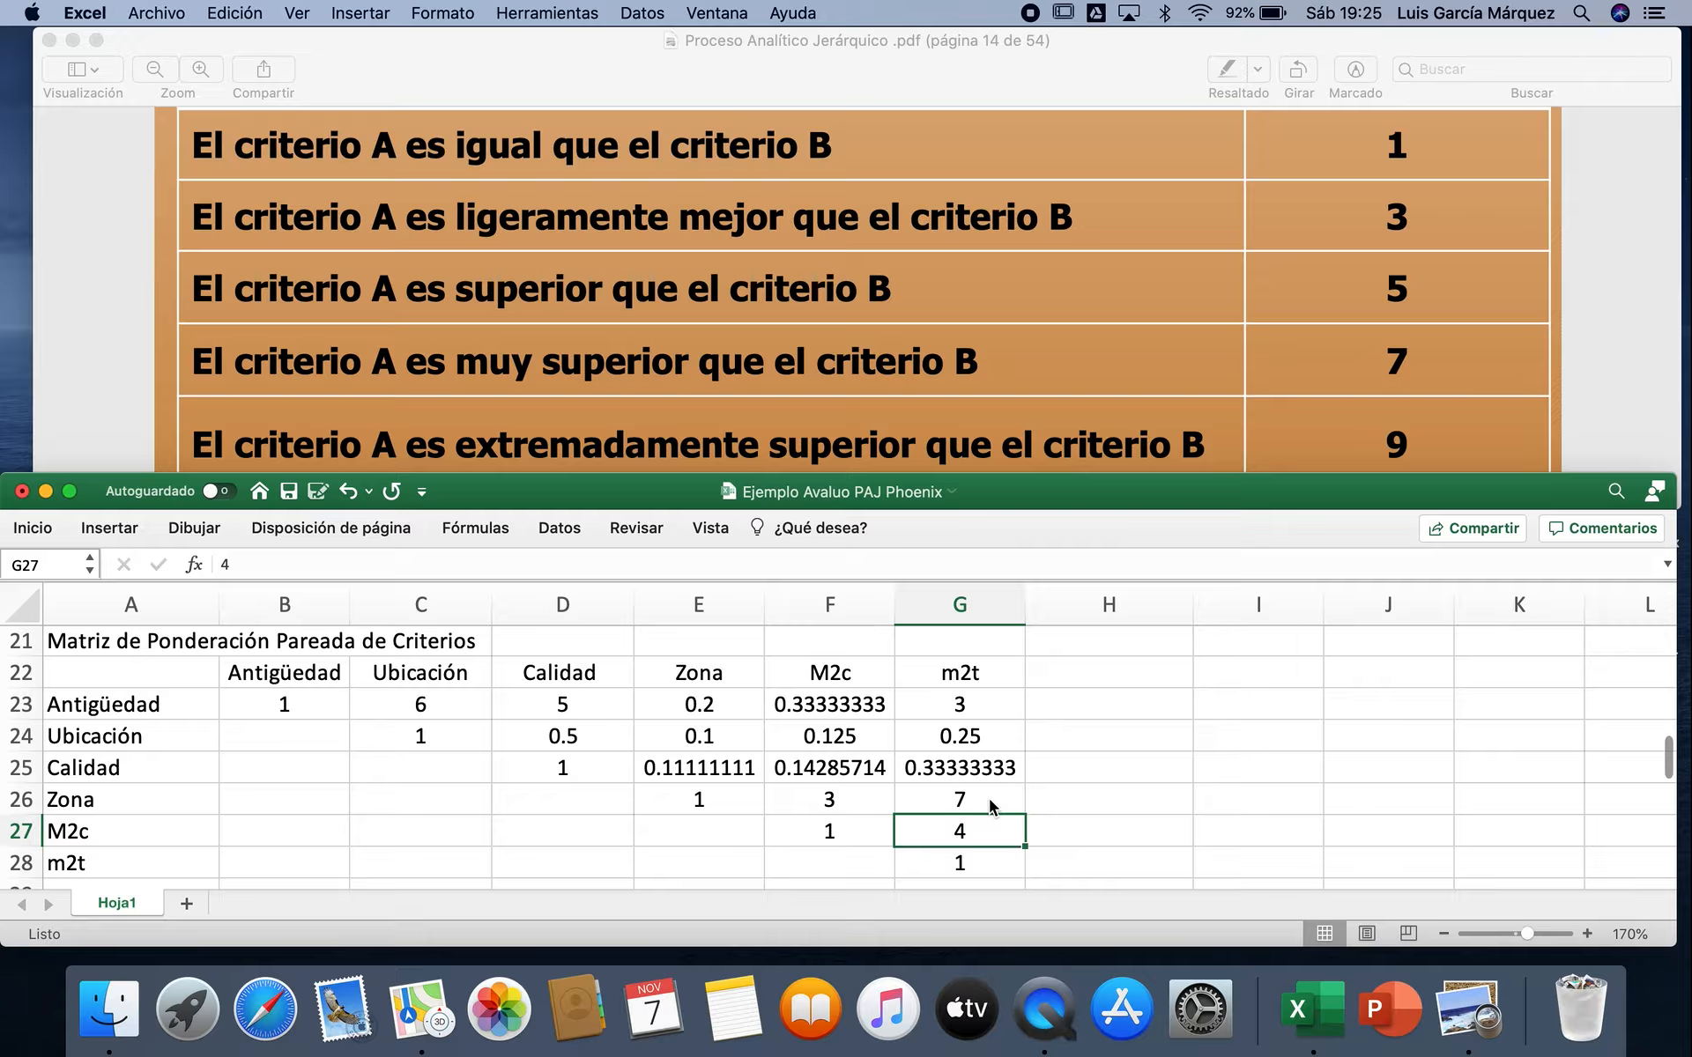
type("5")
key("Tab")
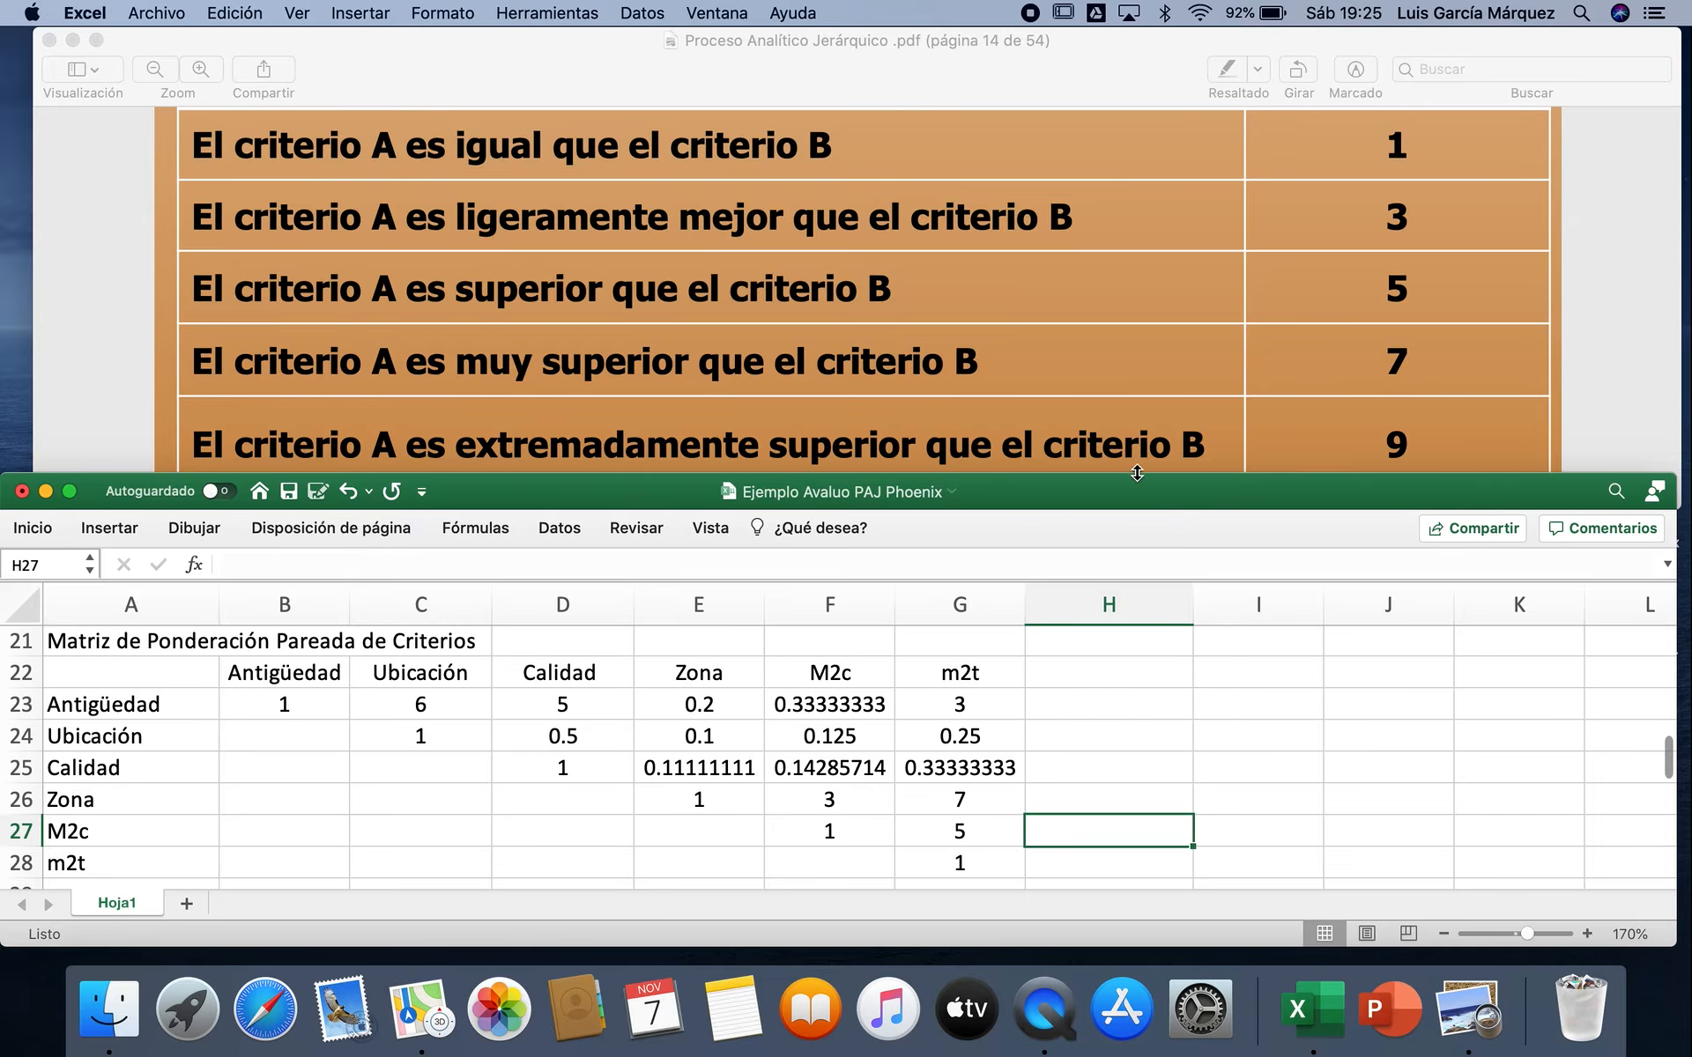
Step: Enlarge the Excel window upward until it covers the Saaty scale and nearly fills the screen height
left_click_drag(1135, 477, 1169, 129)
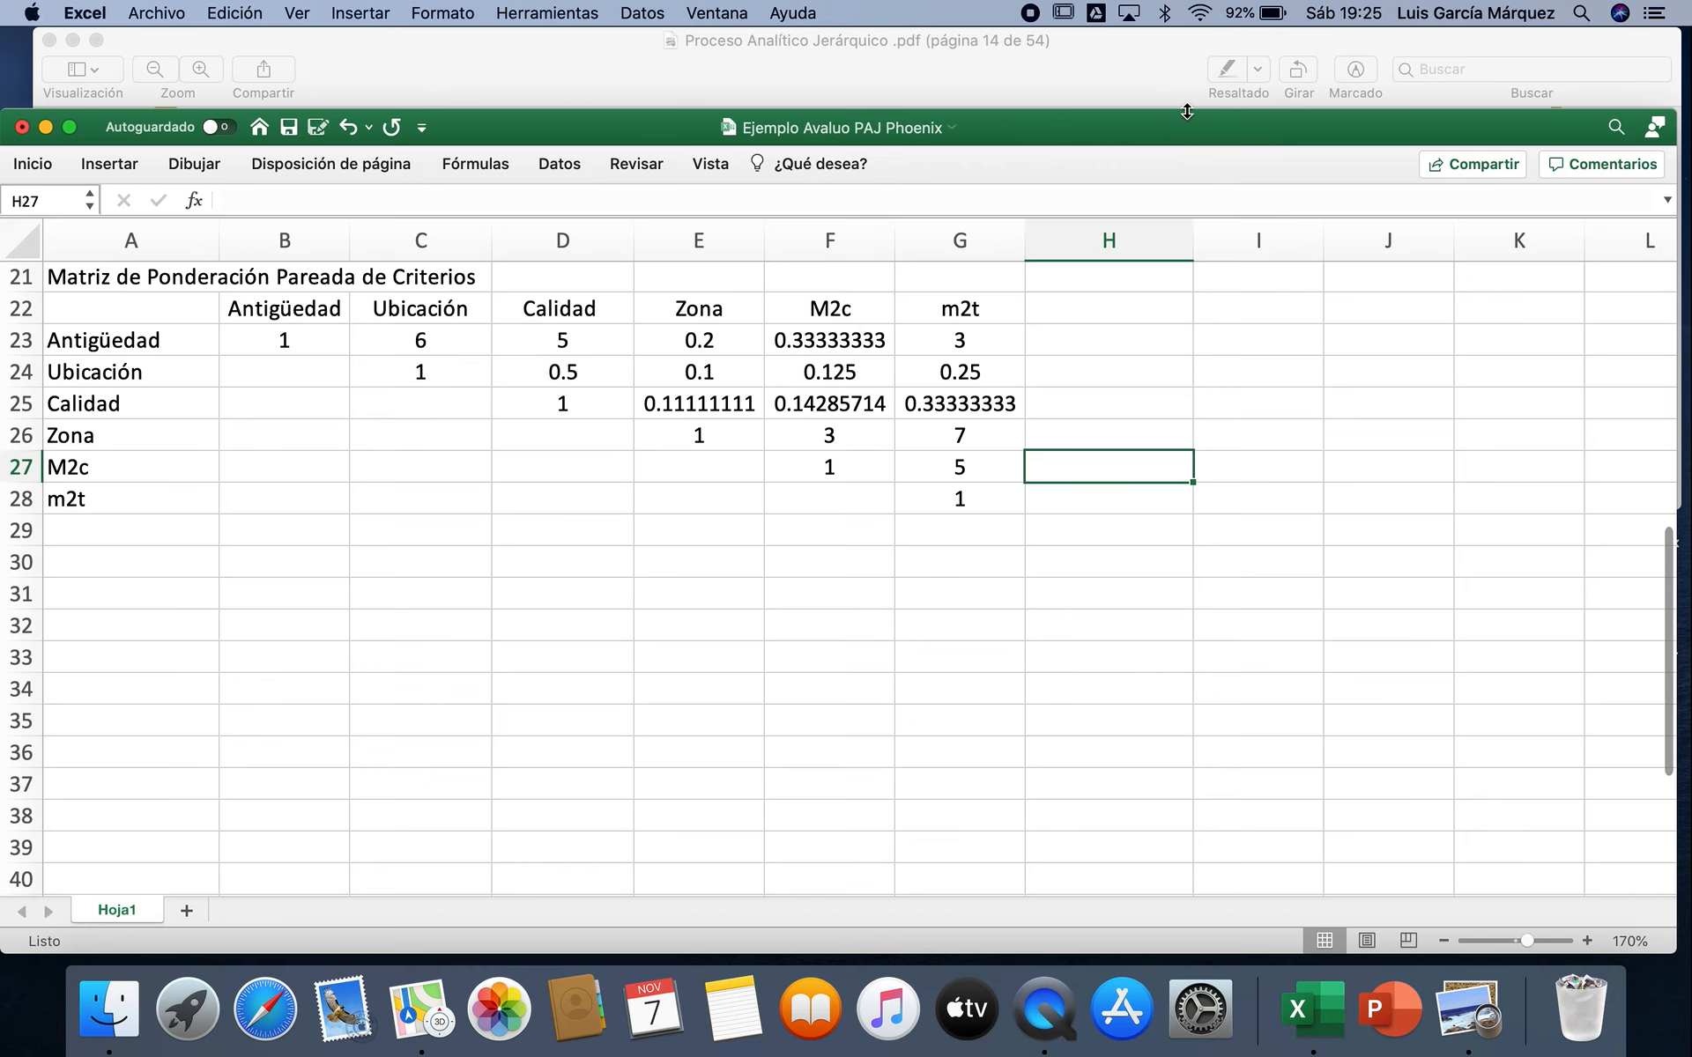
left_click_drag(1189, 109, 1186, 49)
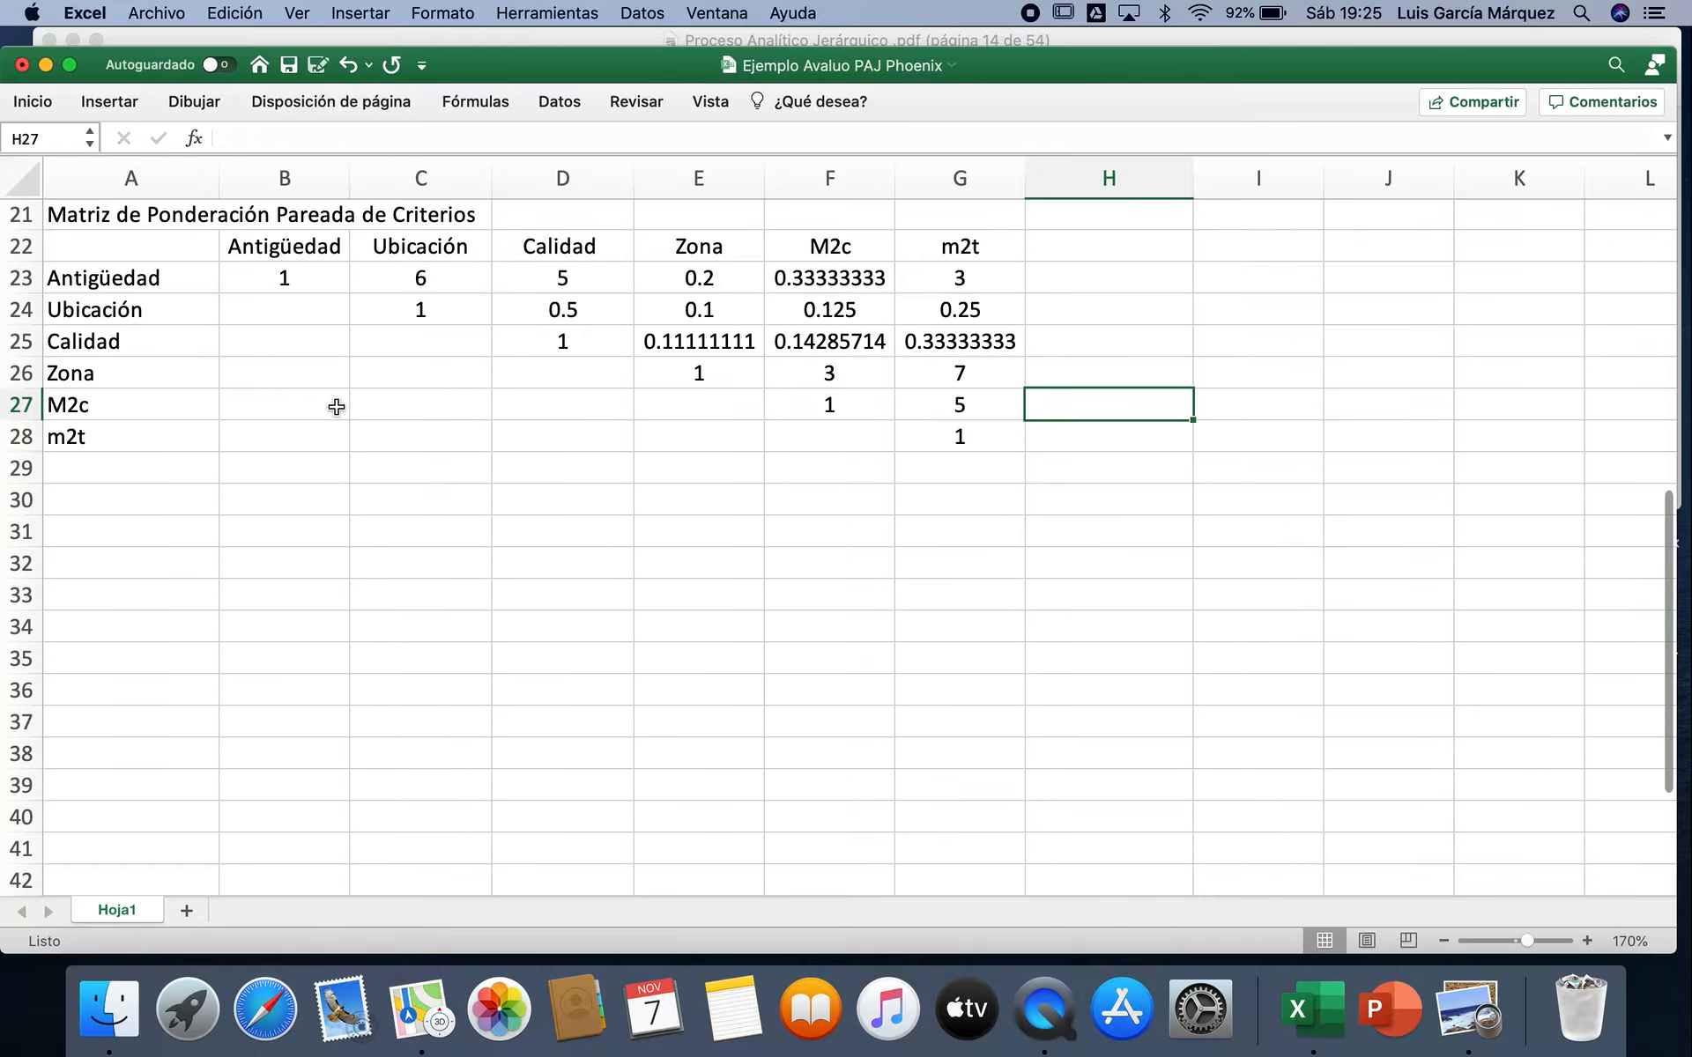
Step: Compare the empty cells B24:B28 with C23:G23, and those below C24 with D24:G24, as reciprocal pairs
left_click(301, 307)
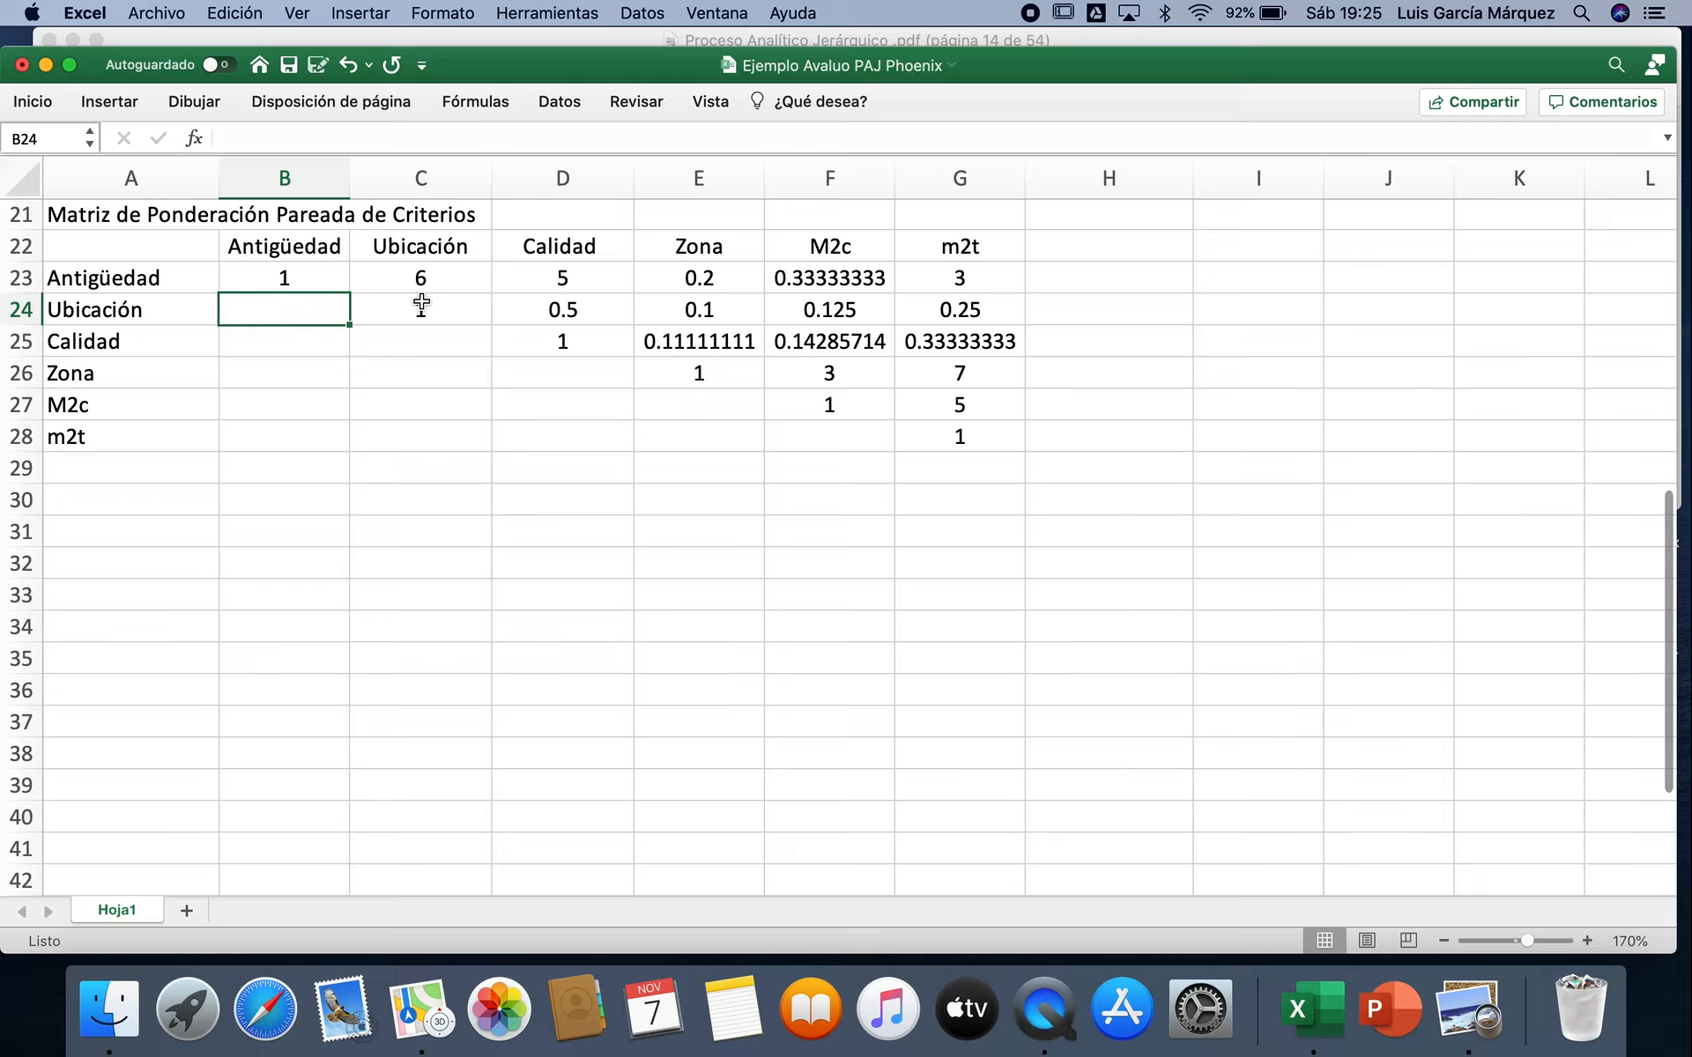
left_click_drag(291, 317, 291, 431)
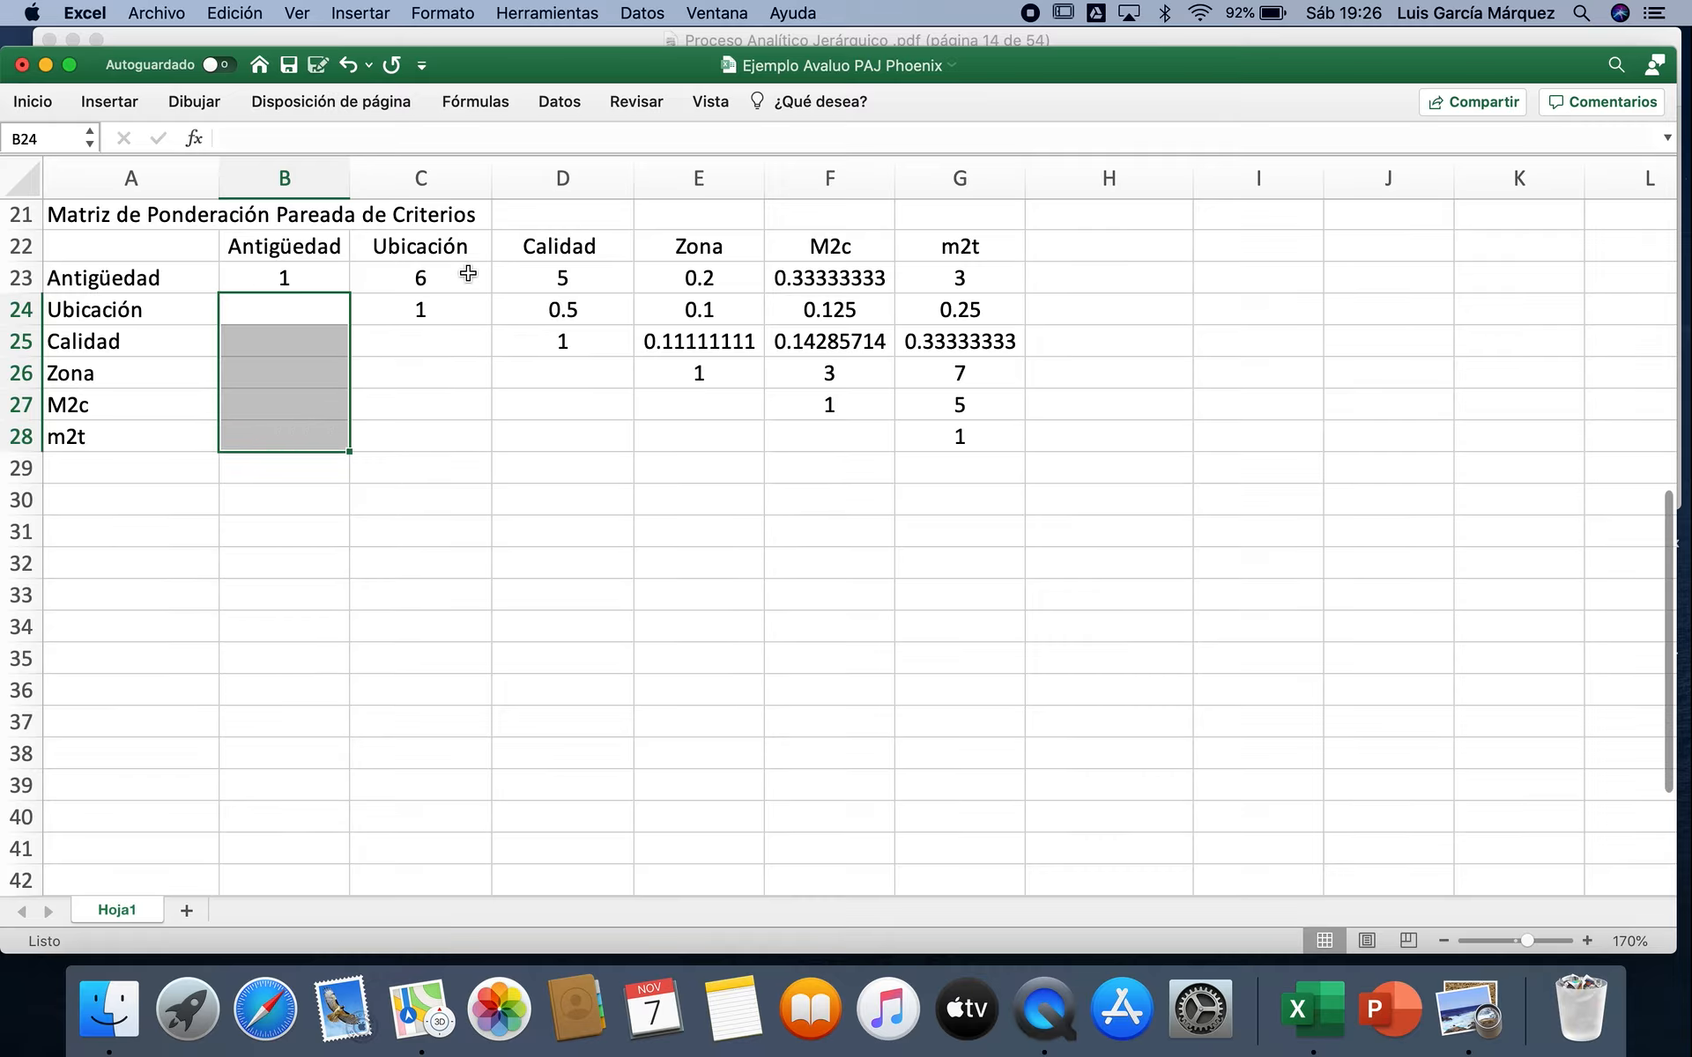
left_click_drag(468, 276, 923, 282)
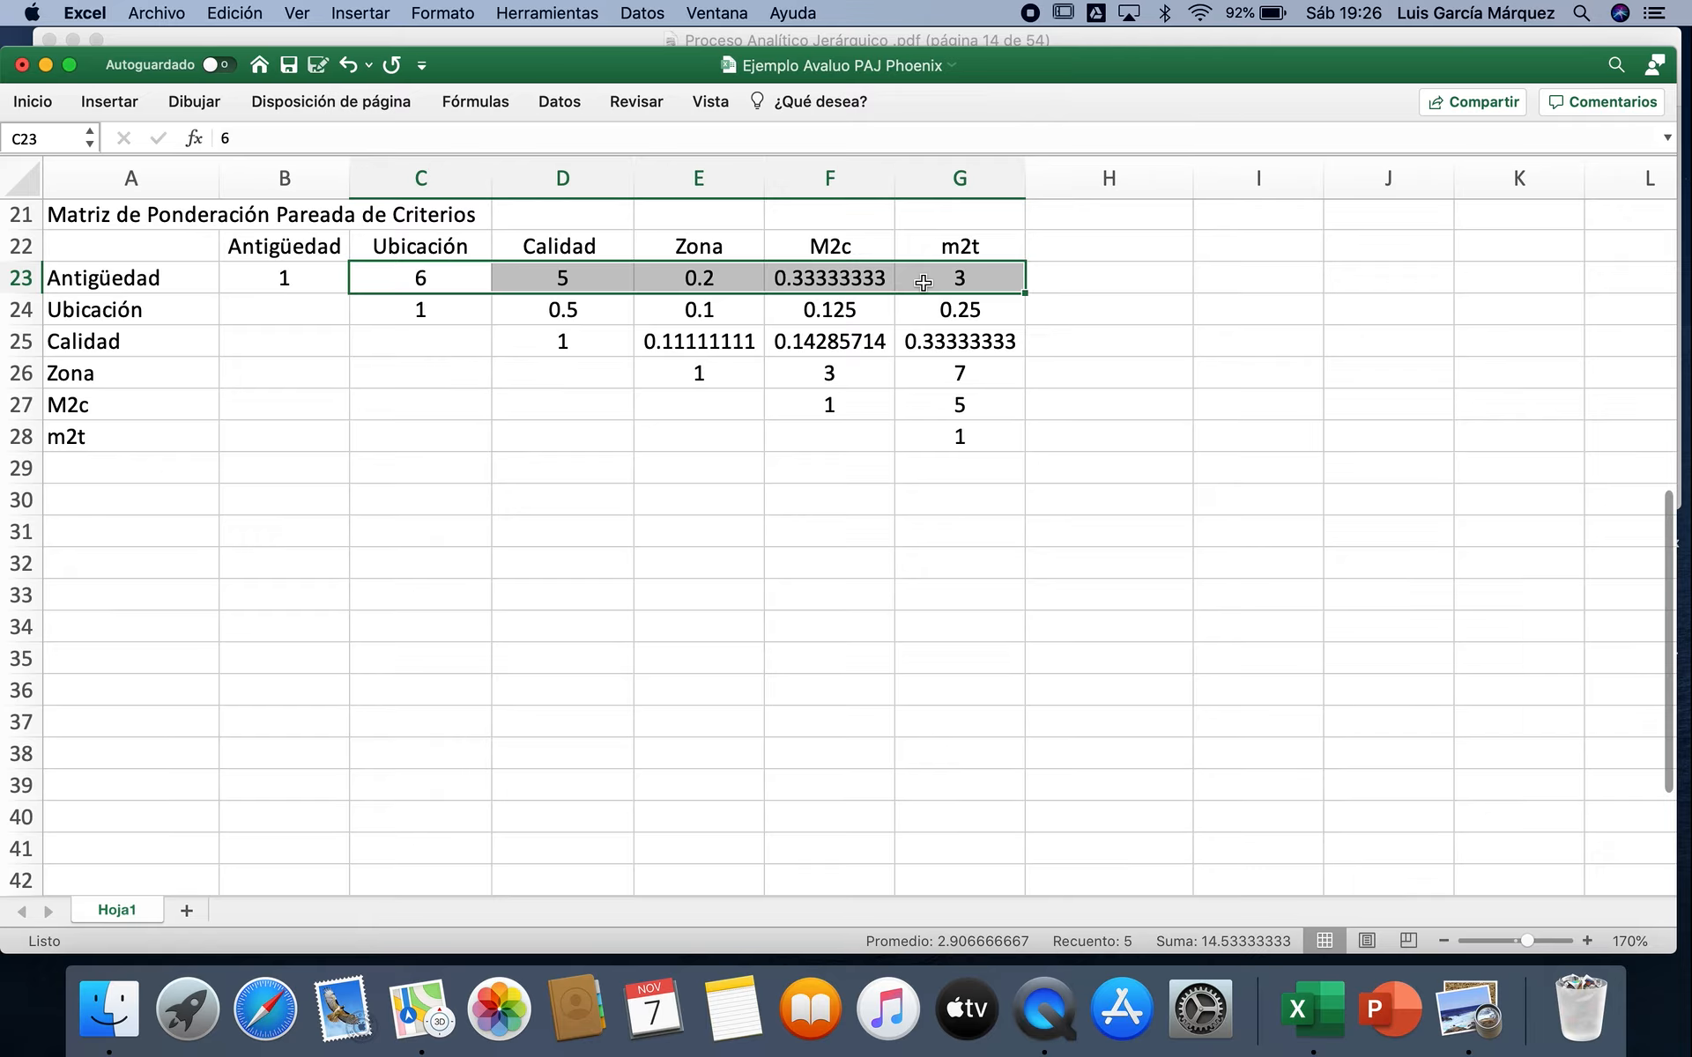
left_click_drag(441, 349, 444, 423)
left_click_drag(562, 307, 932, 304)
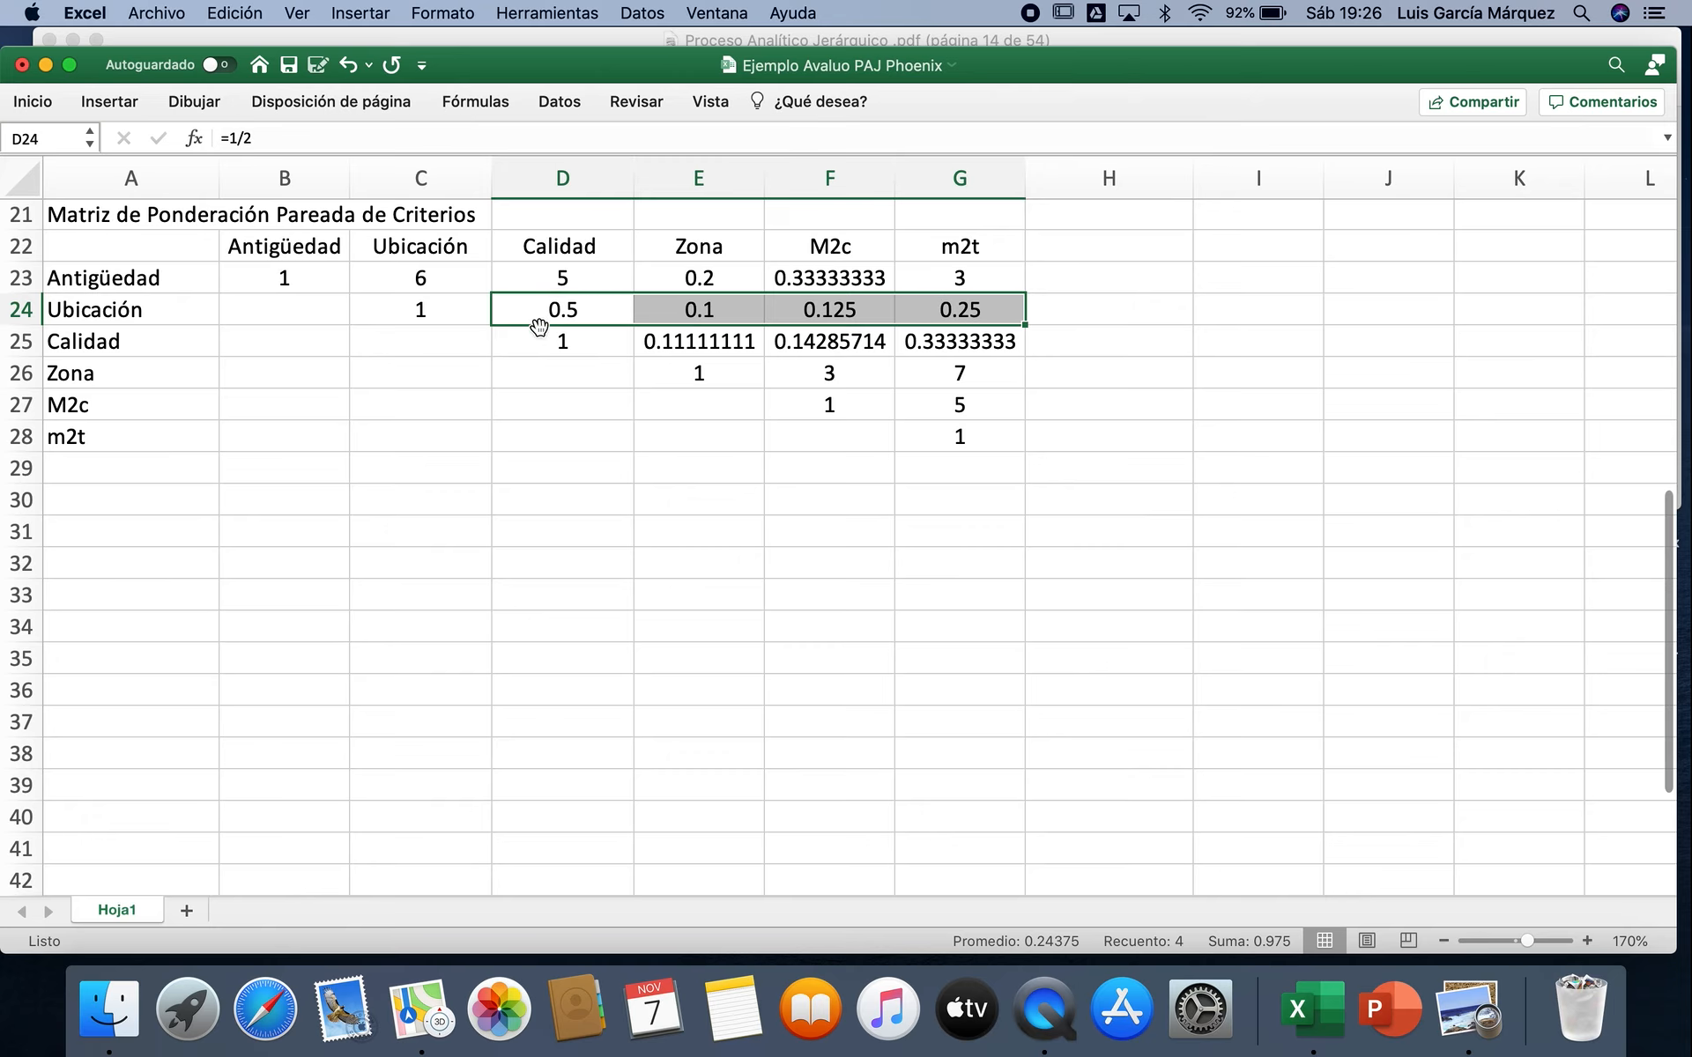
Step: Fill the Antigüedad column's reciprocals for Ubicación and Calidad with =1/C23 in B24 and =1/D23 in B25
left_click(303, 317)
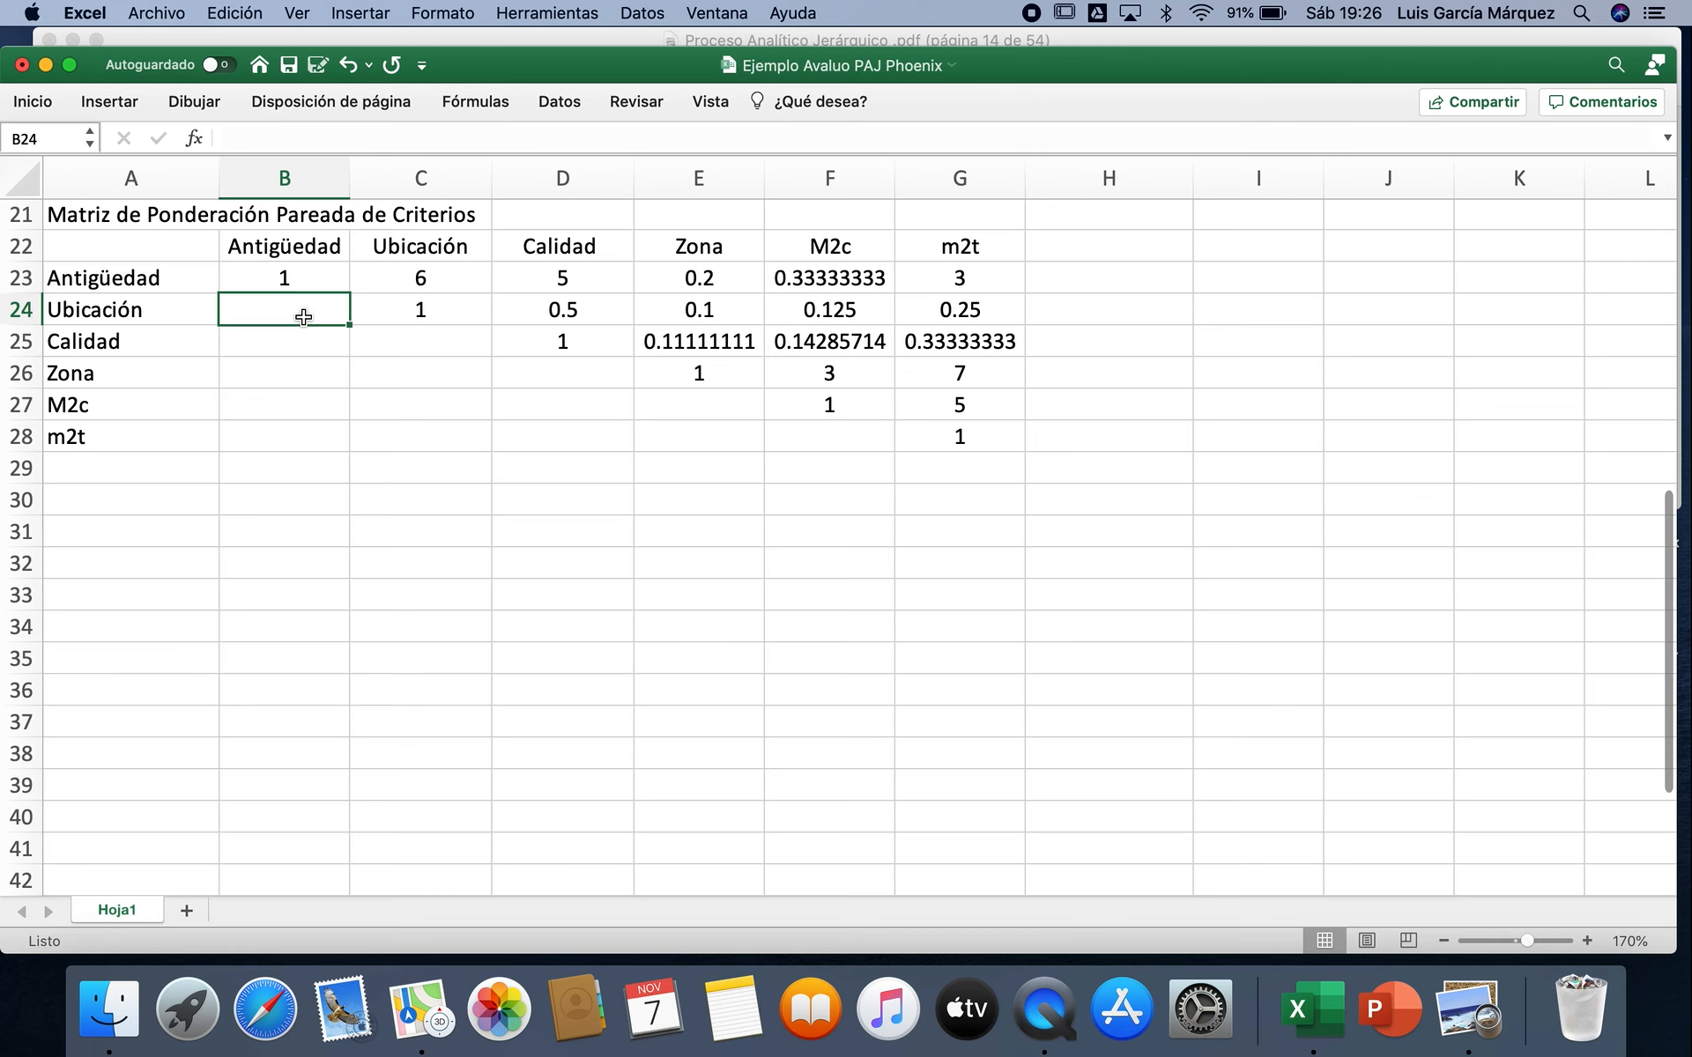
type("=1/")
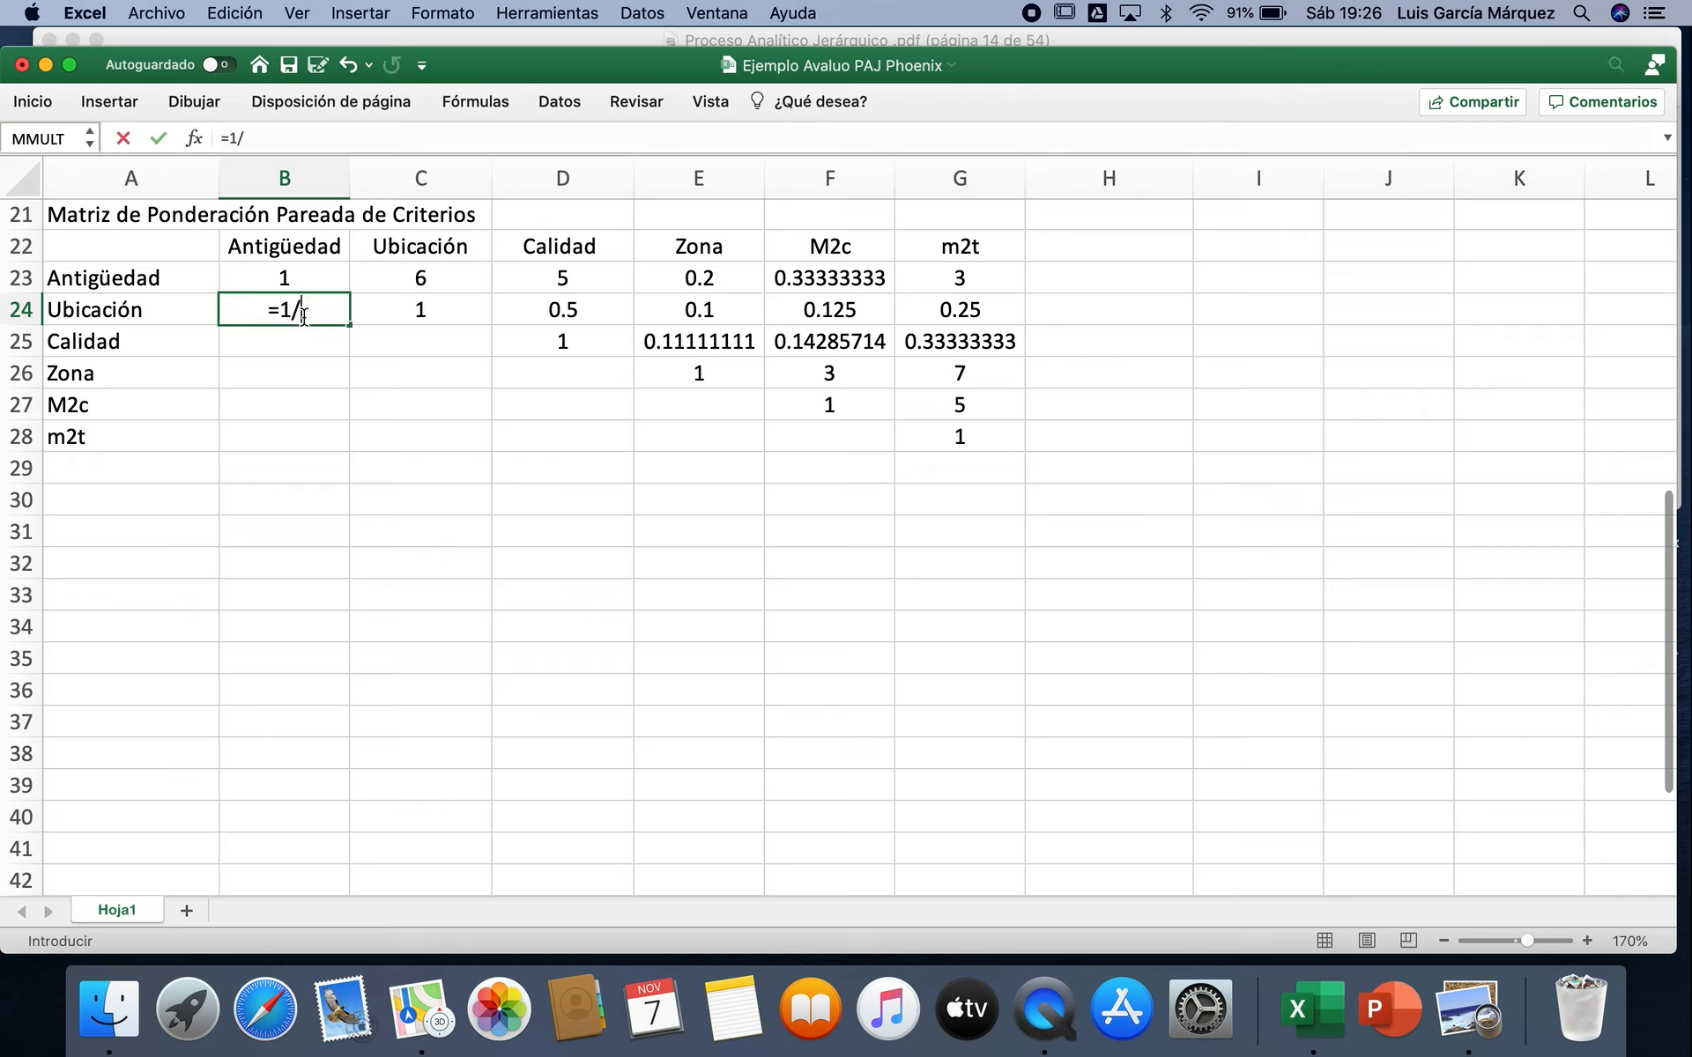
left_click(445, 274)
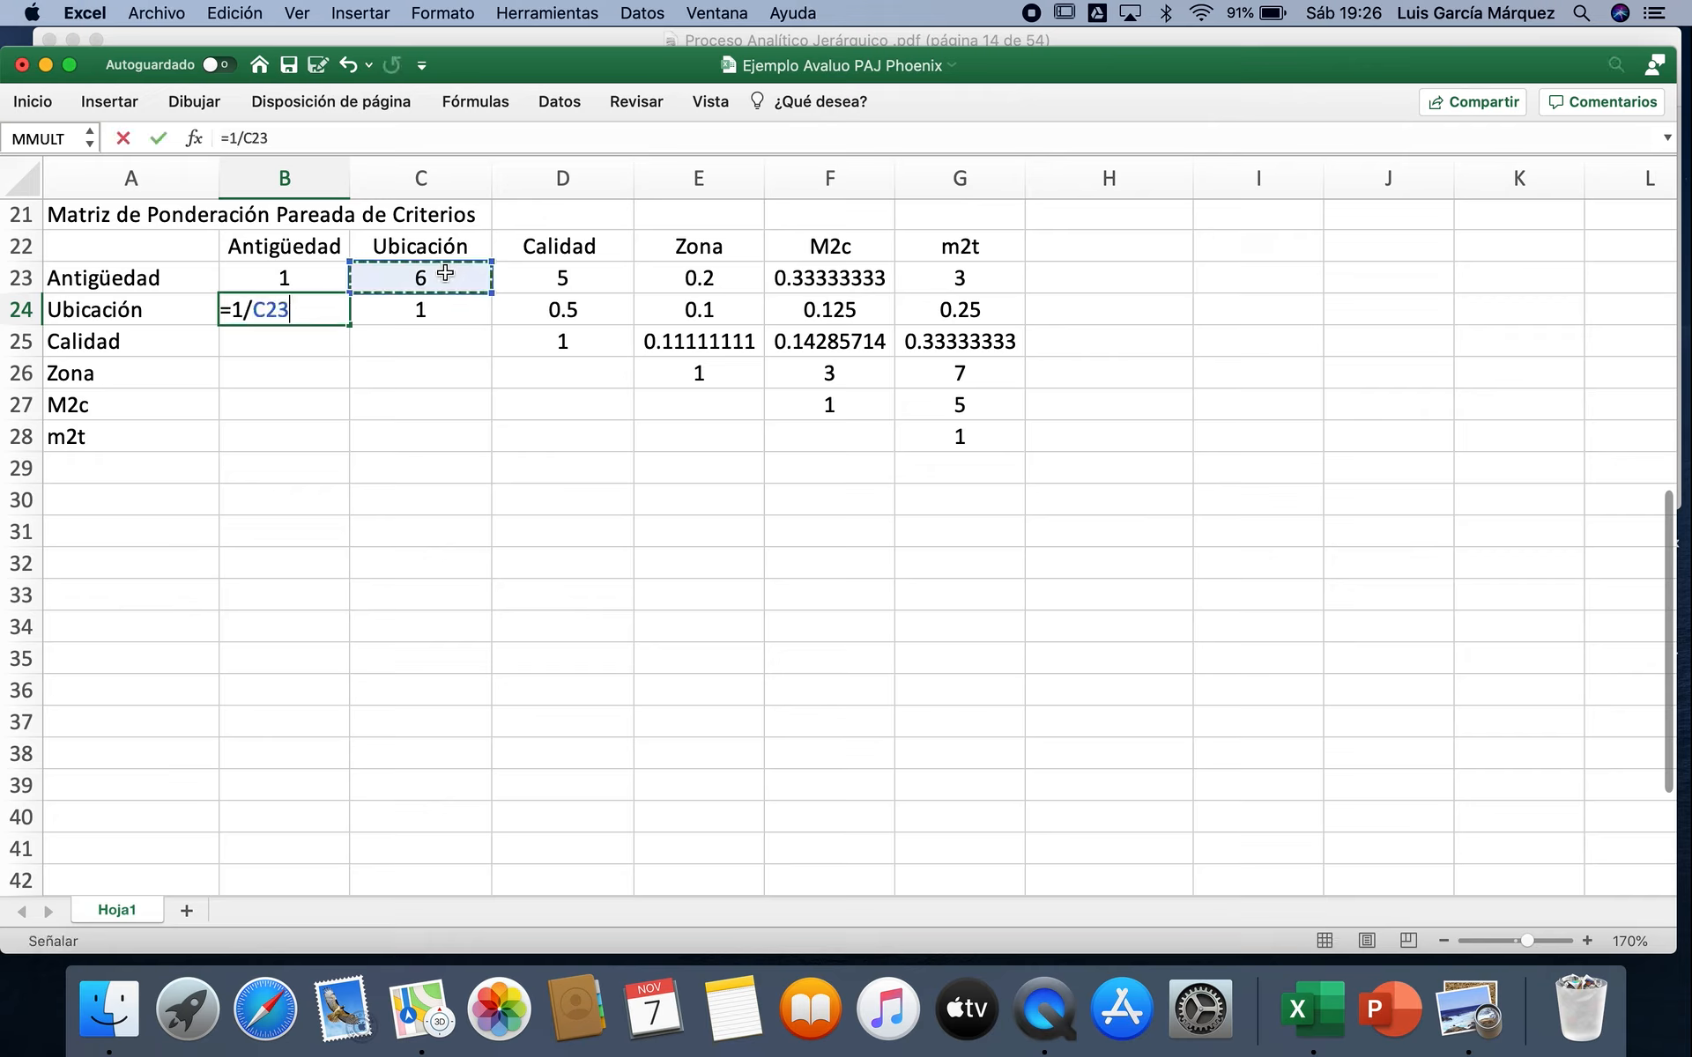
key("Return")
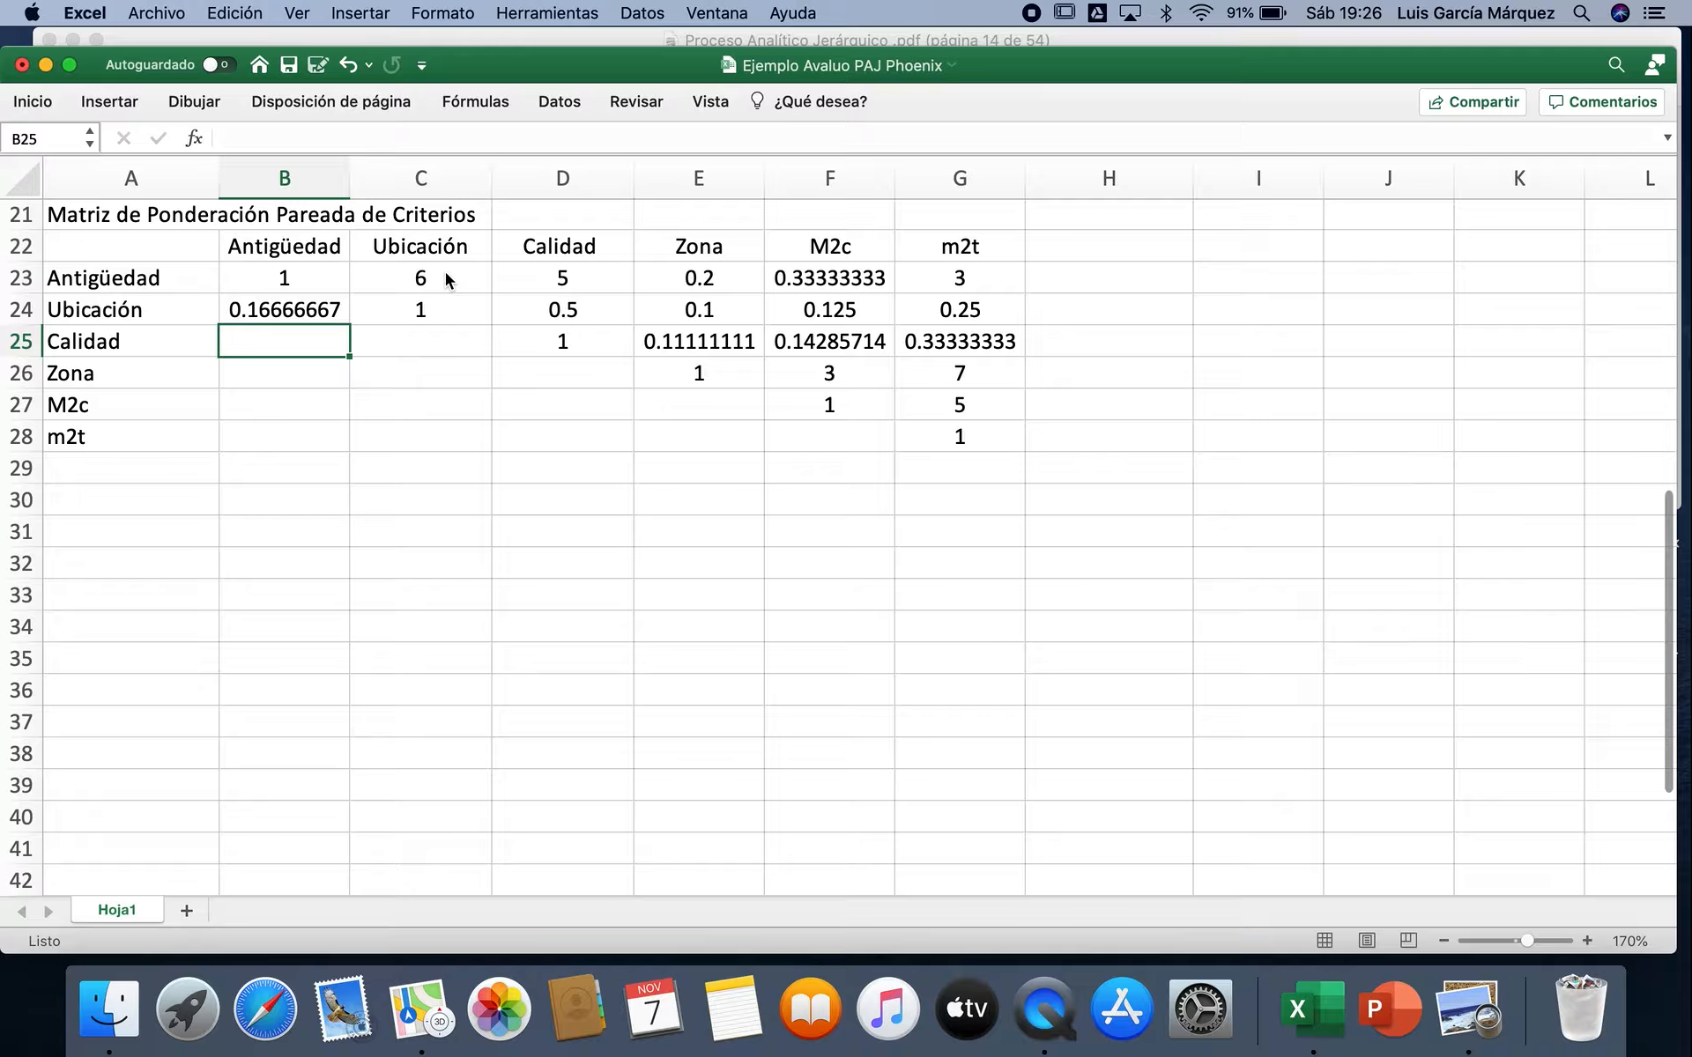
type("=1/")
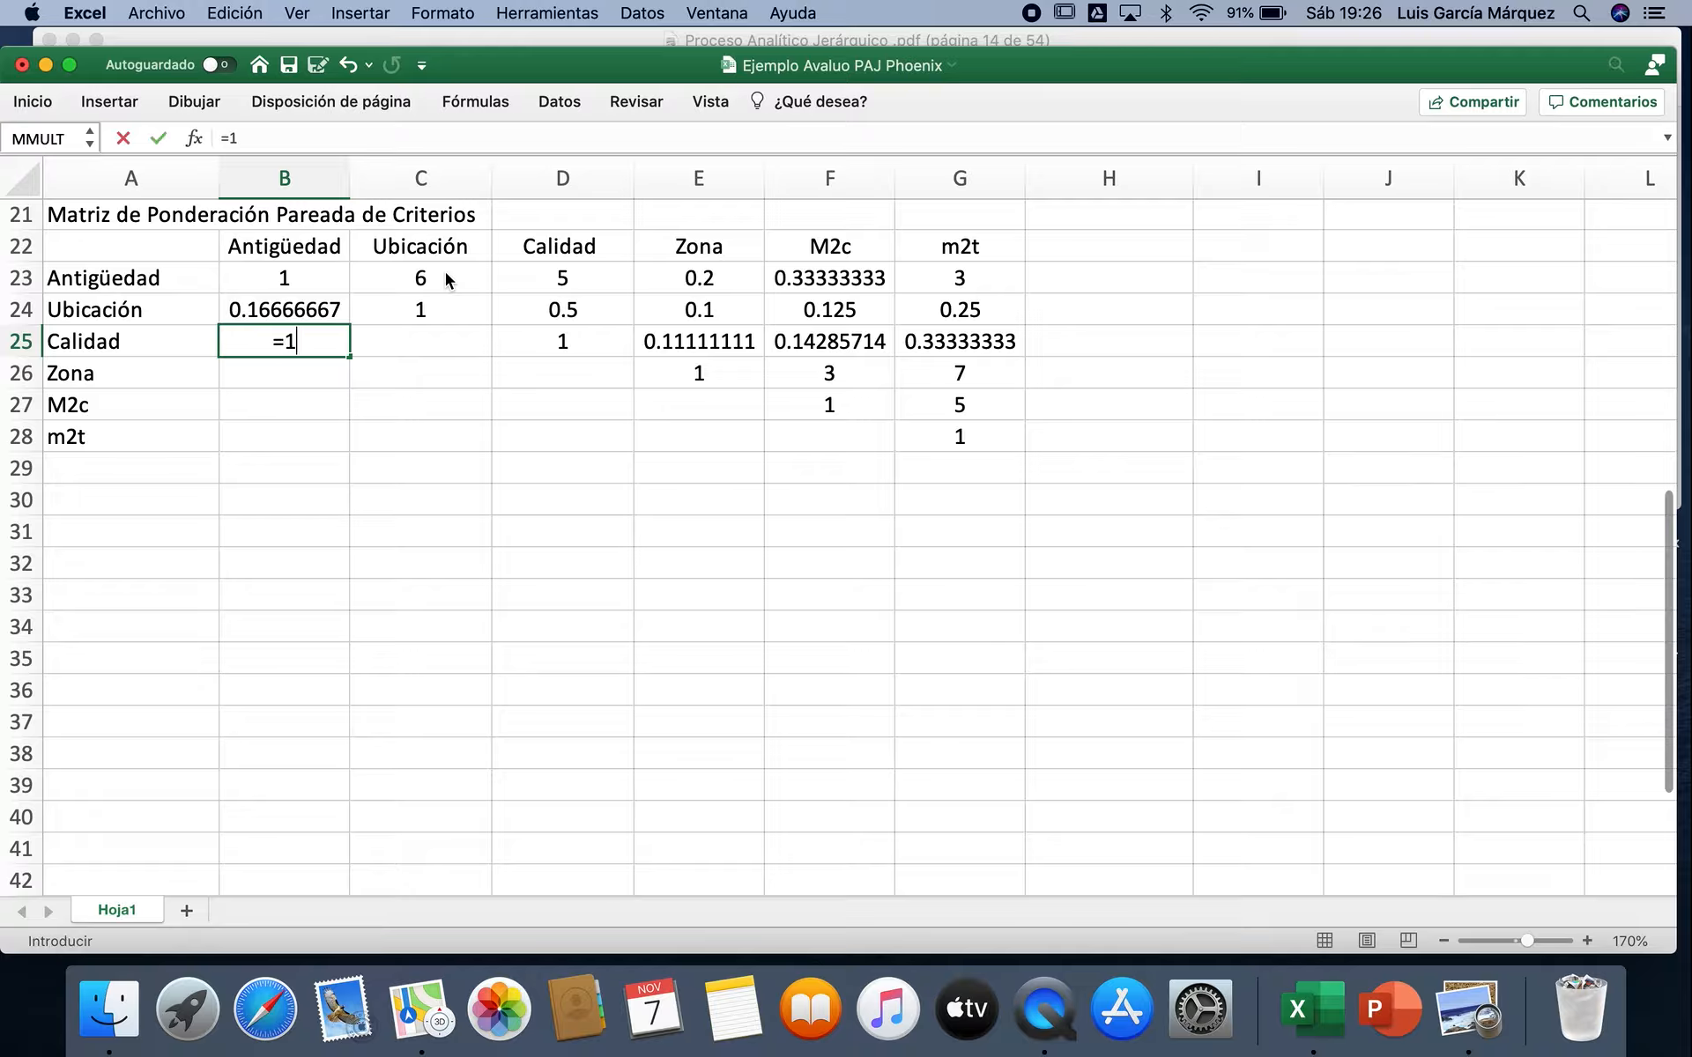
left_click(542, 279)
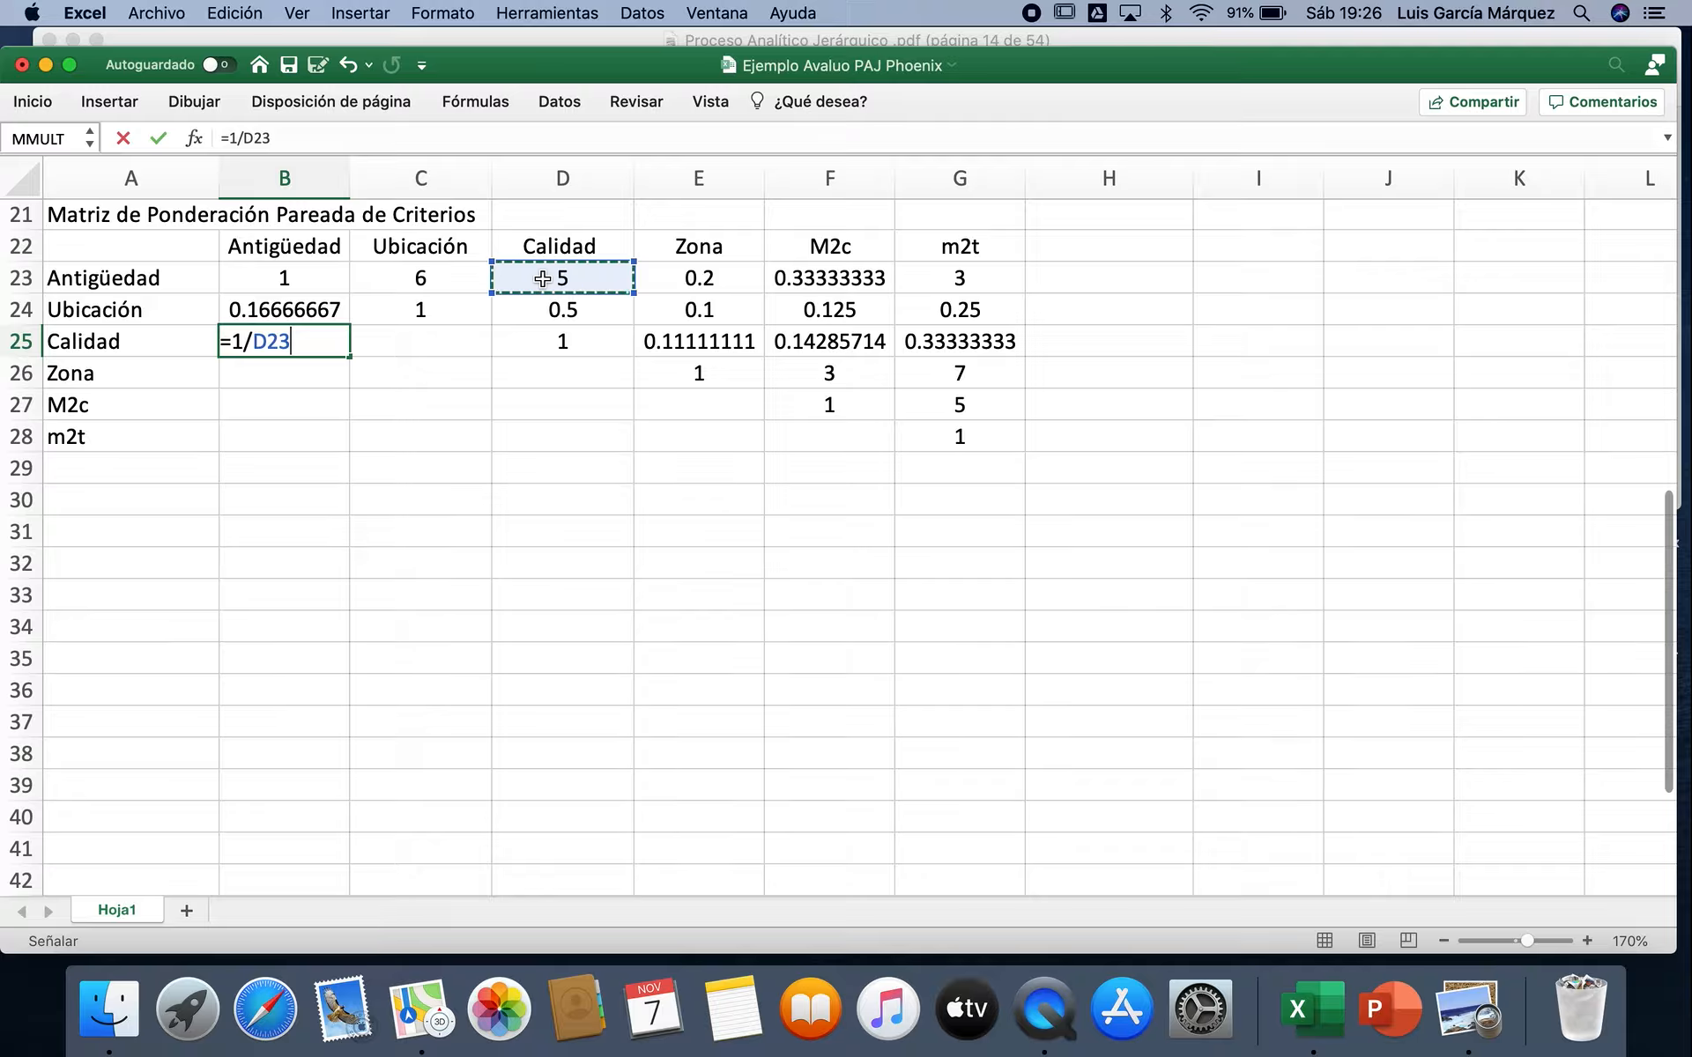
key("Return")
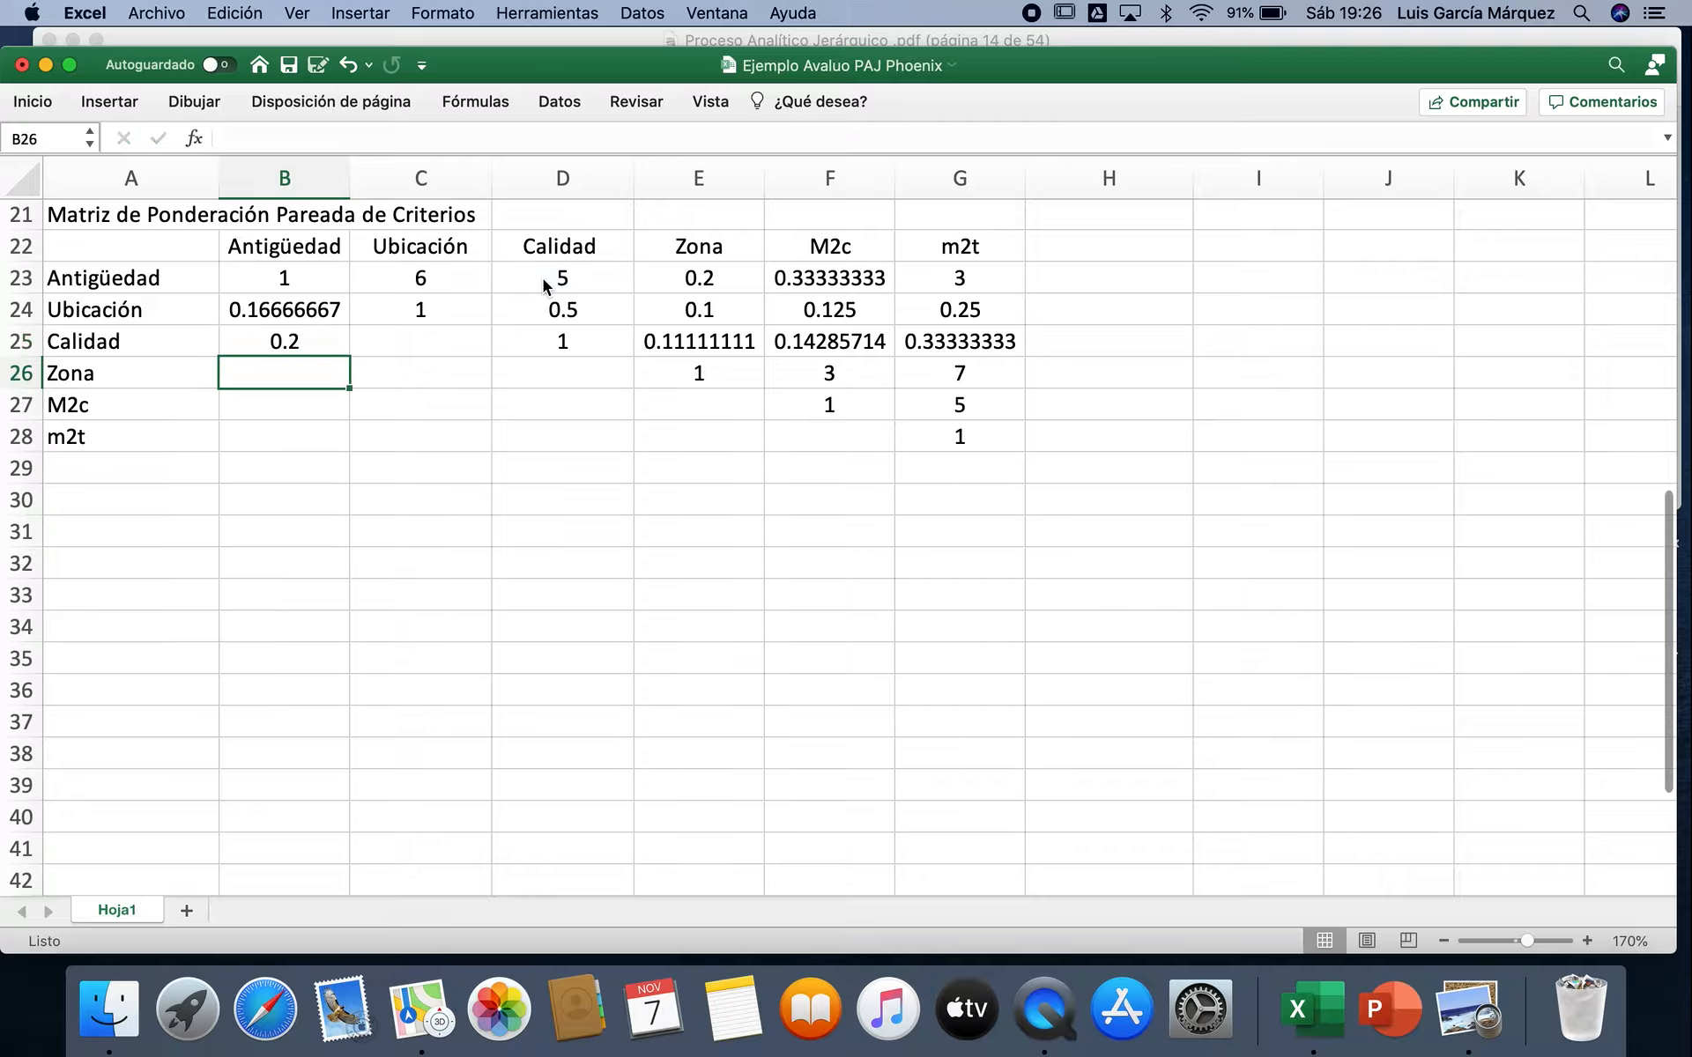
Step: Enter the reciprocals for Zona and M2c against Antigüedad as =1/E23 in B26 and =1/F23 in B27
type("=1")
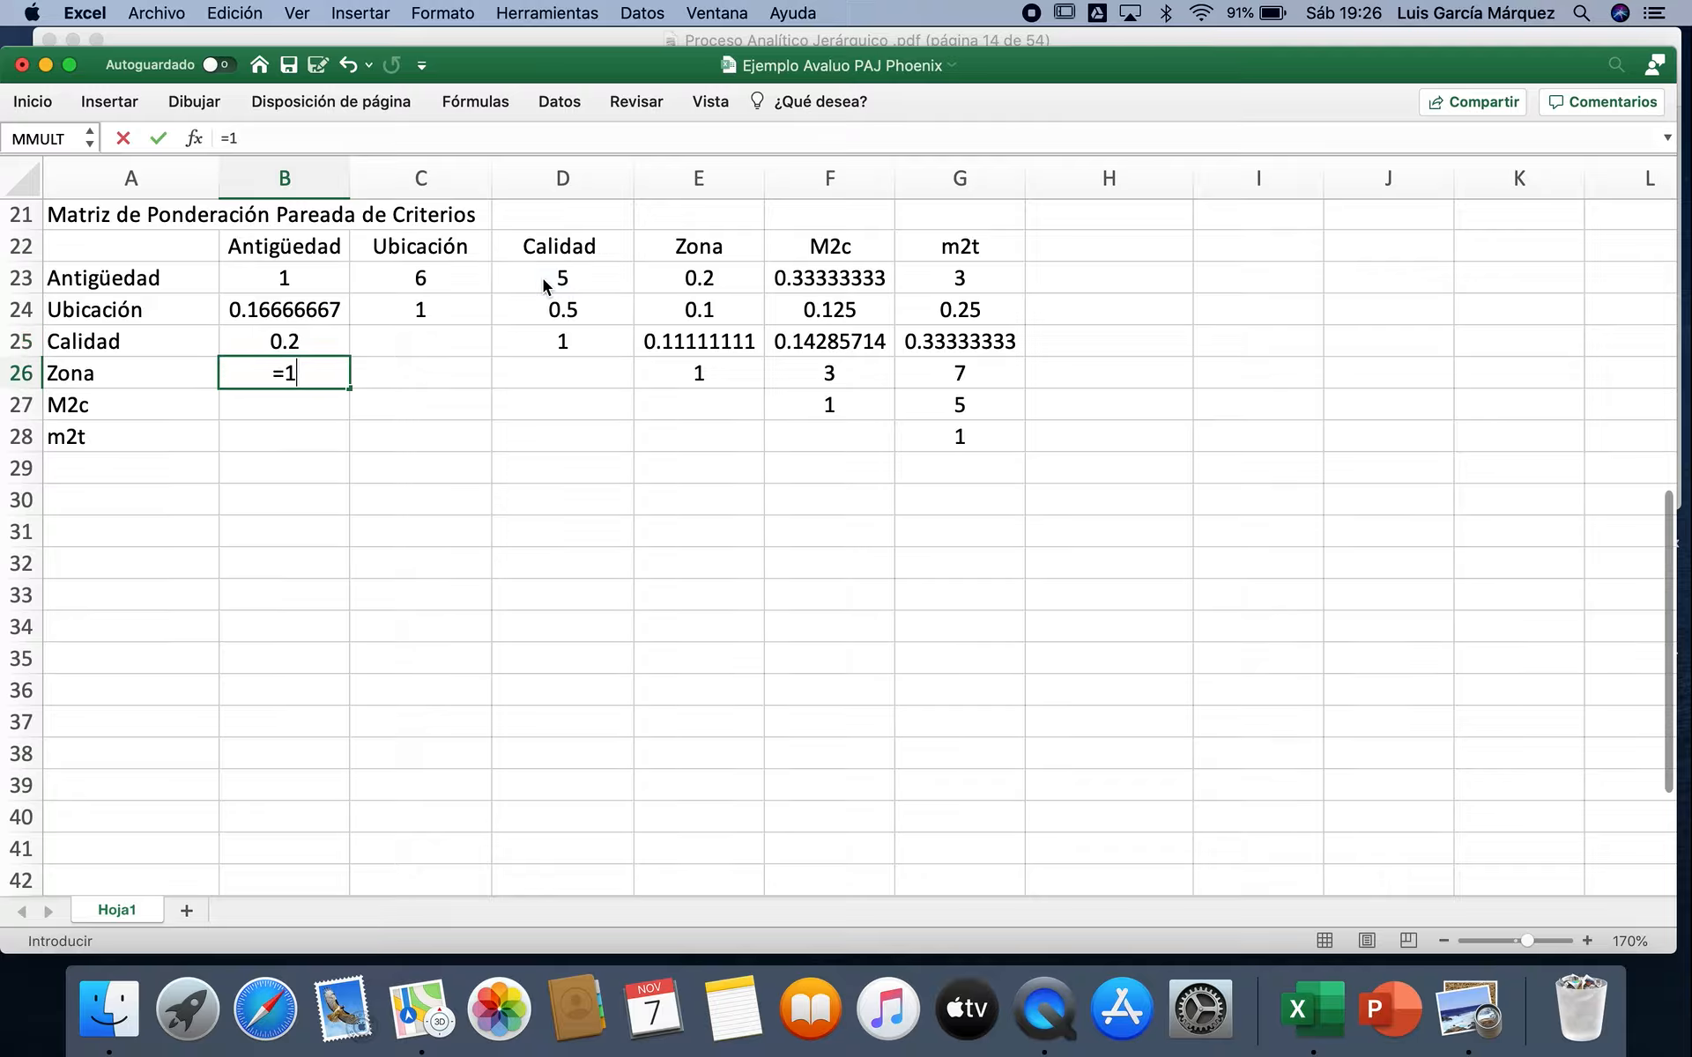
type("/")
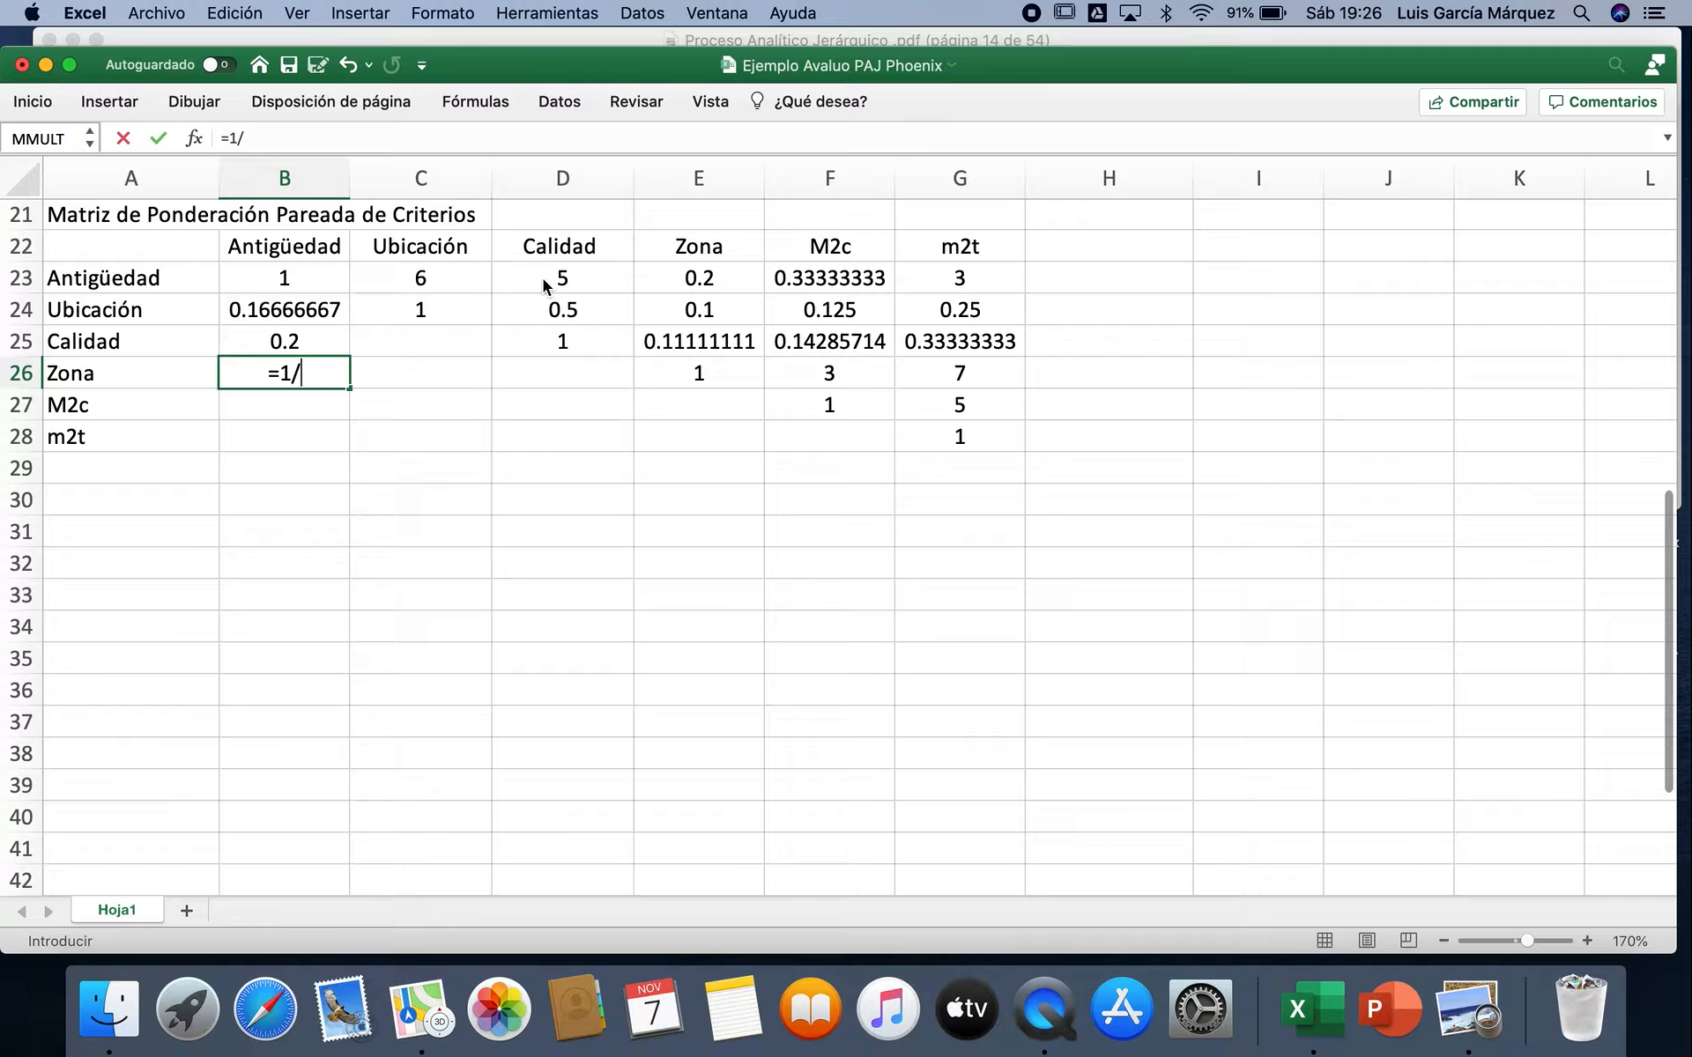
left_click(659, 275)
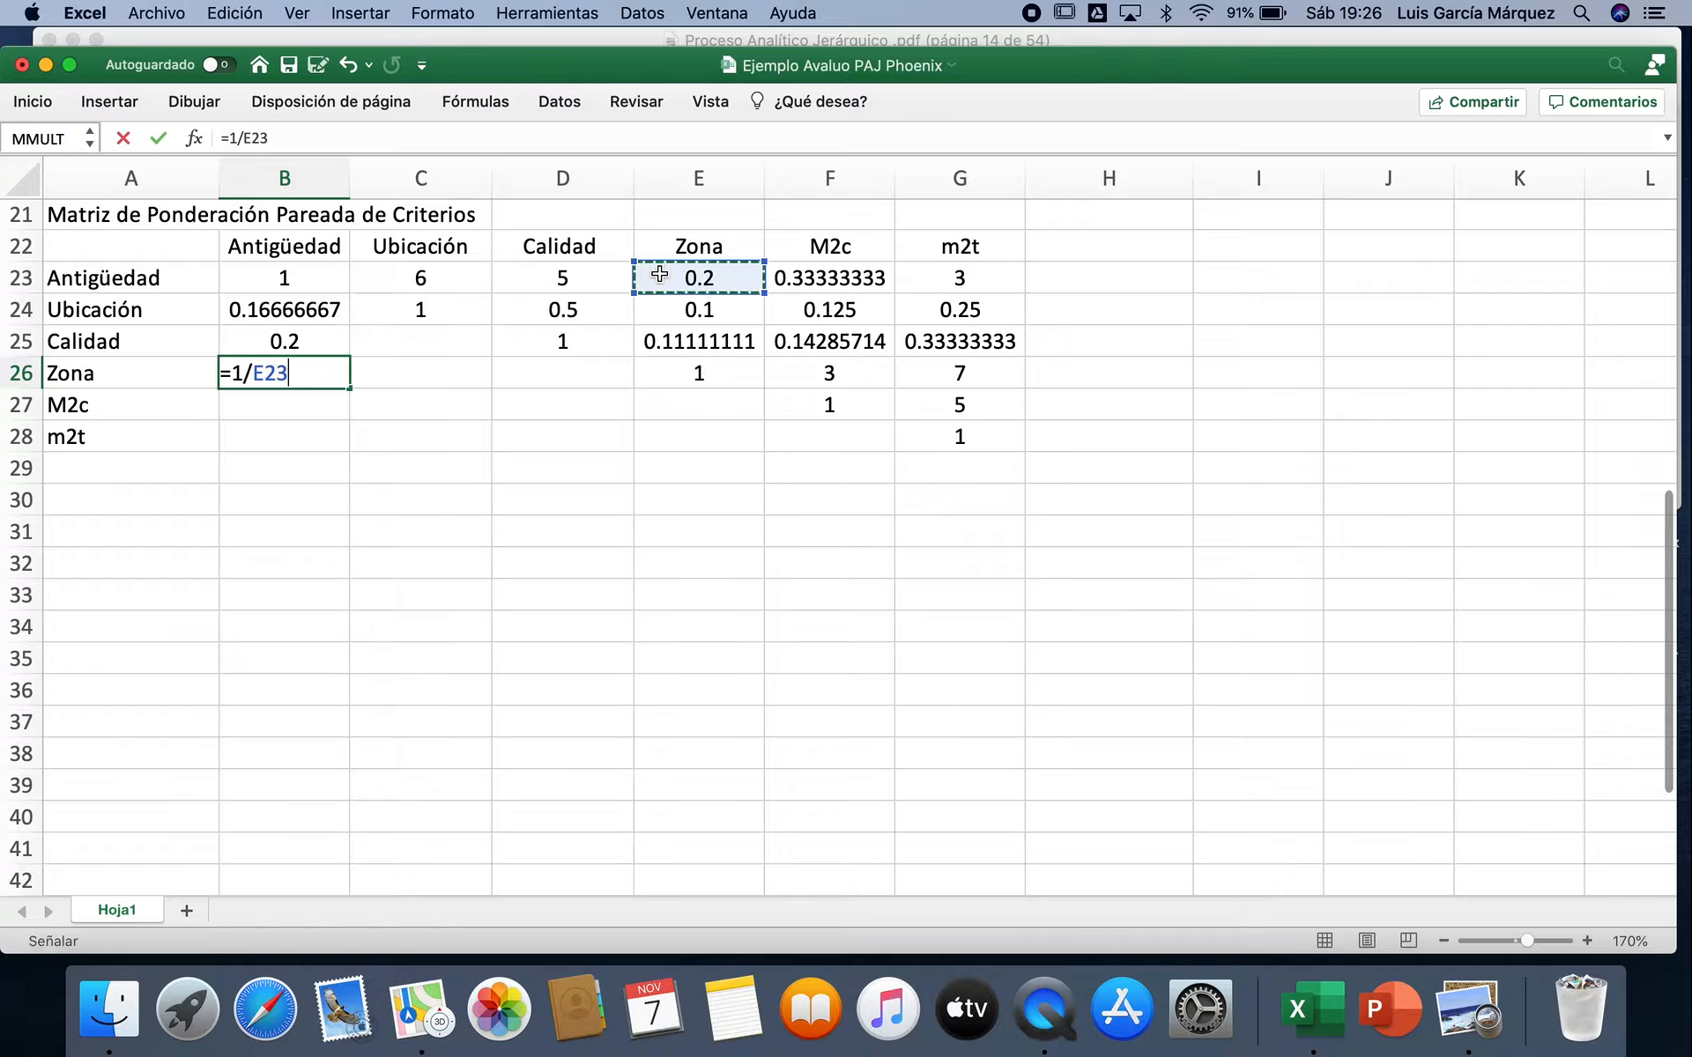
key("Return")
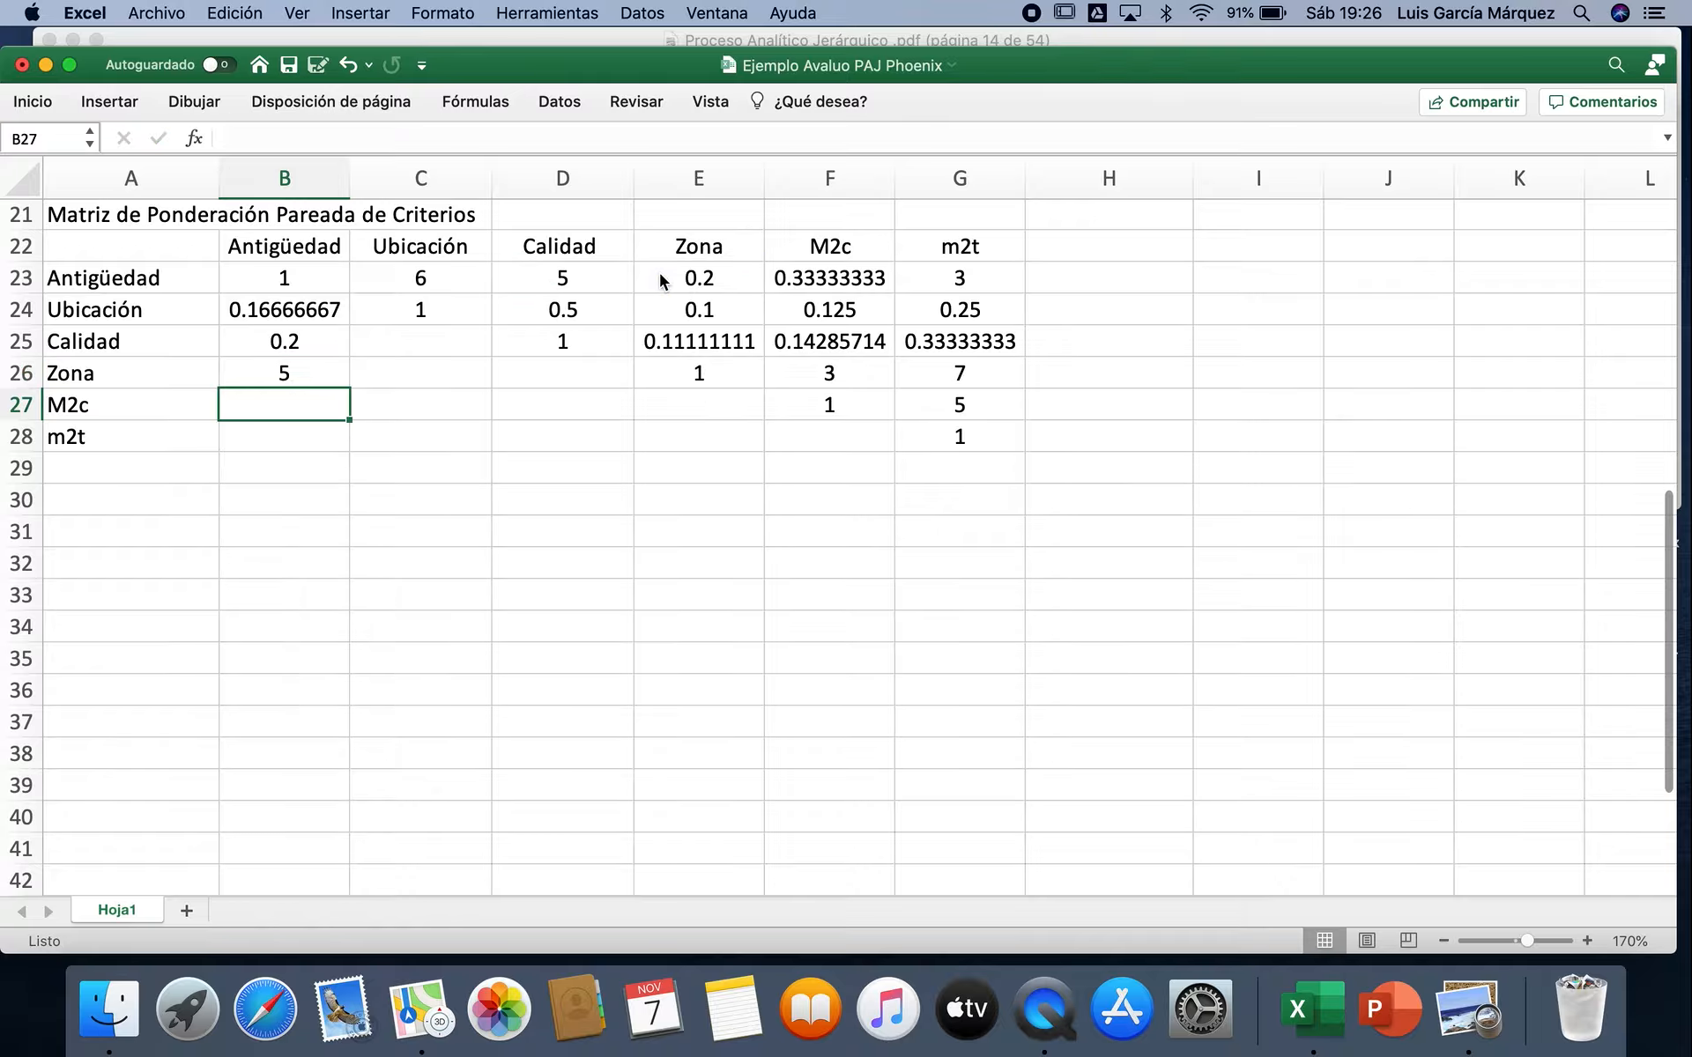
type("=1/")
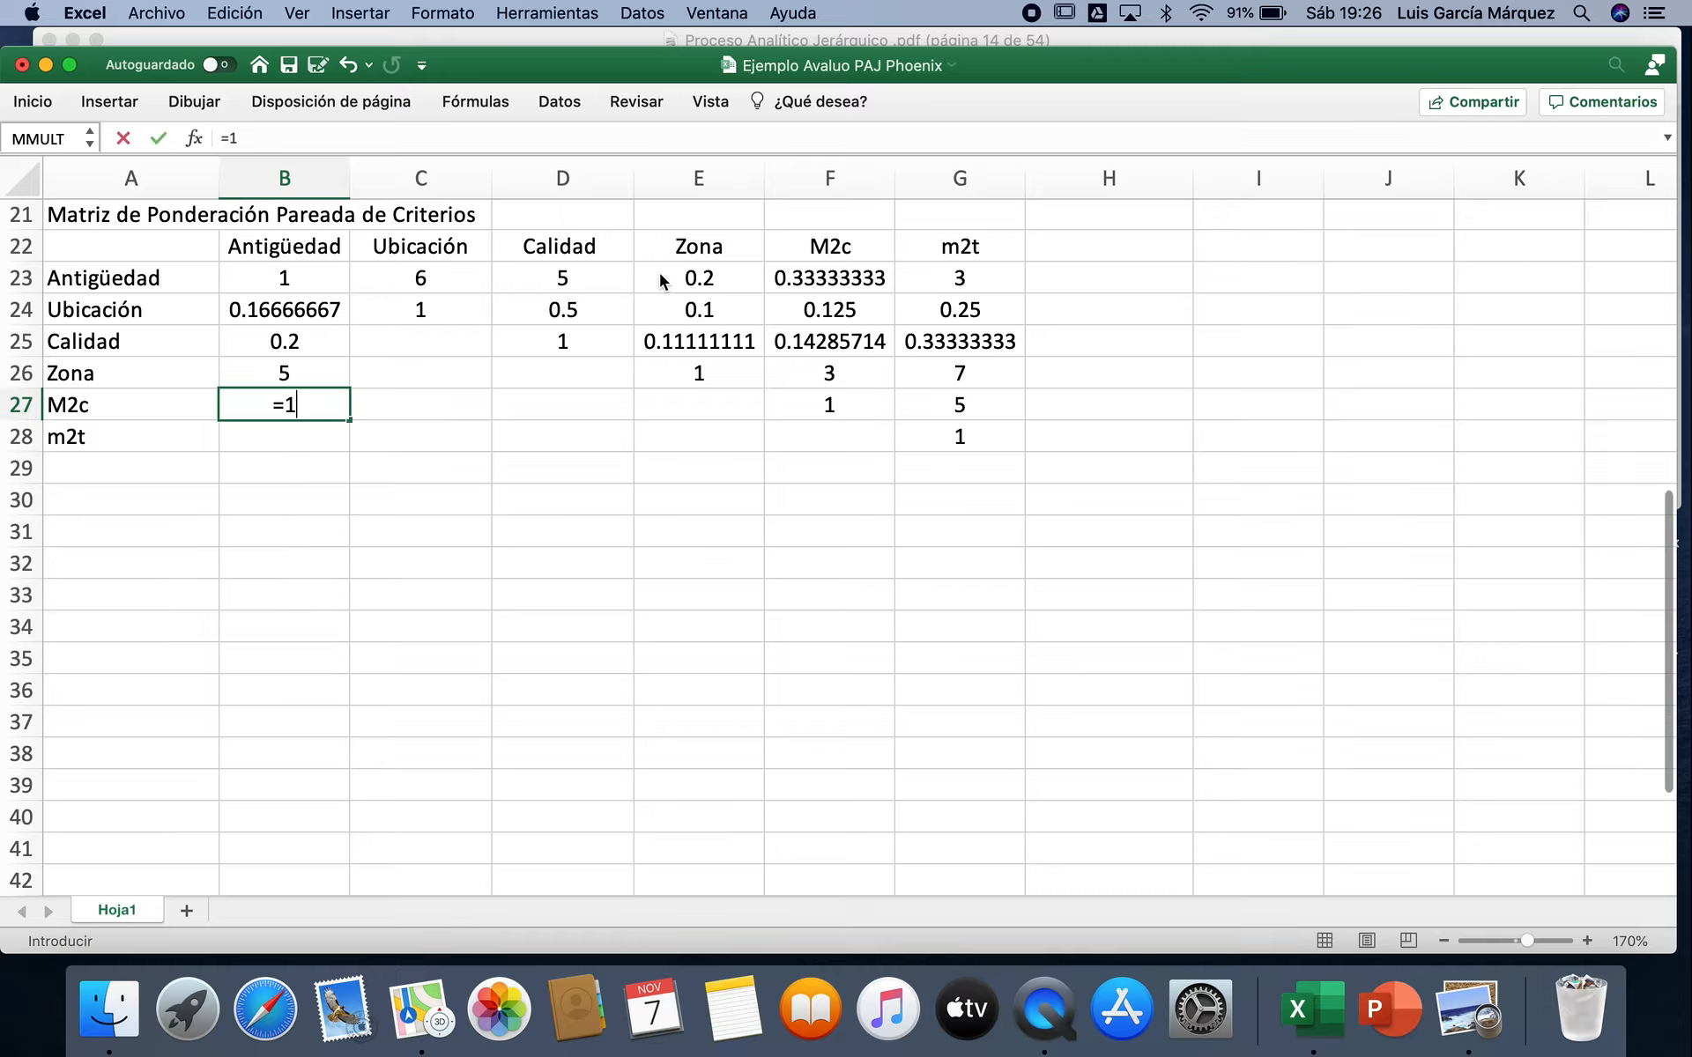
left_click(807, 274)
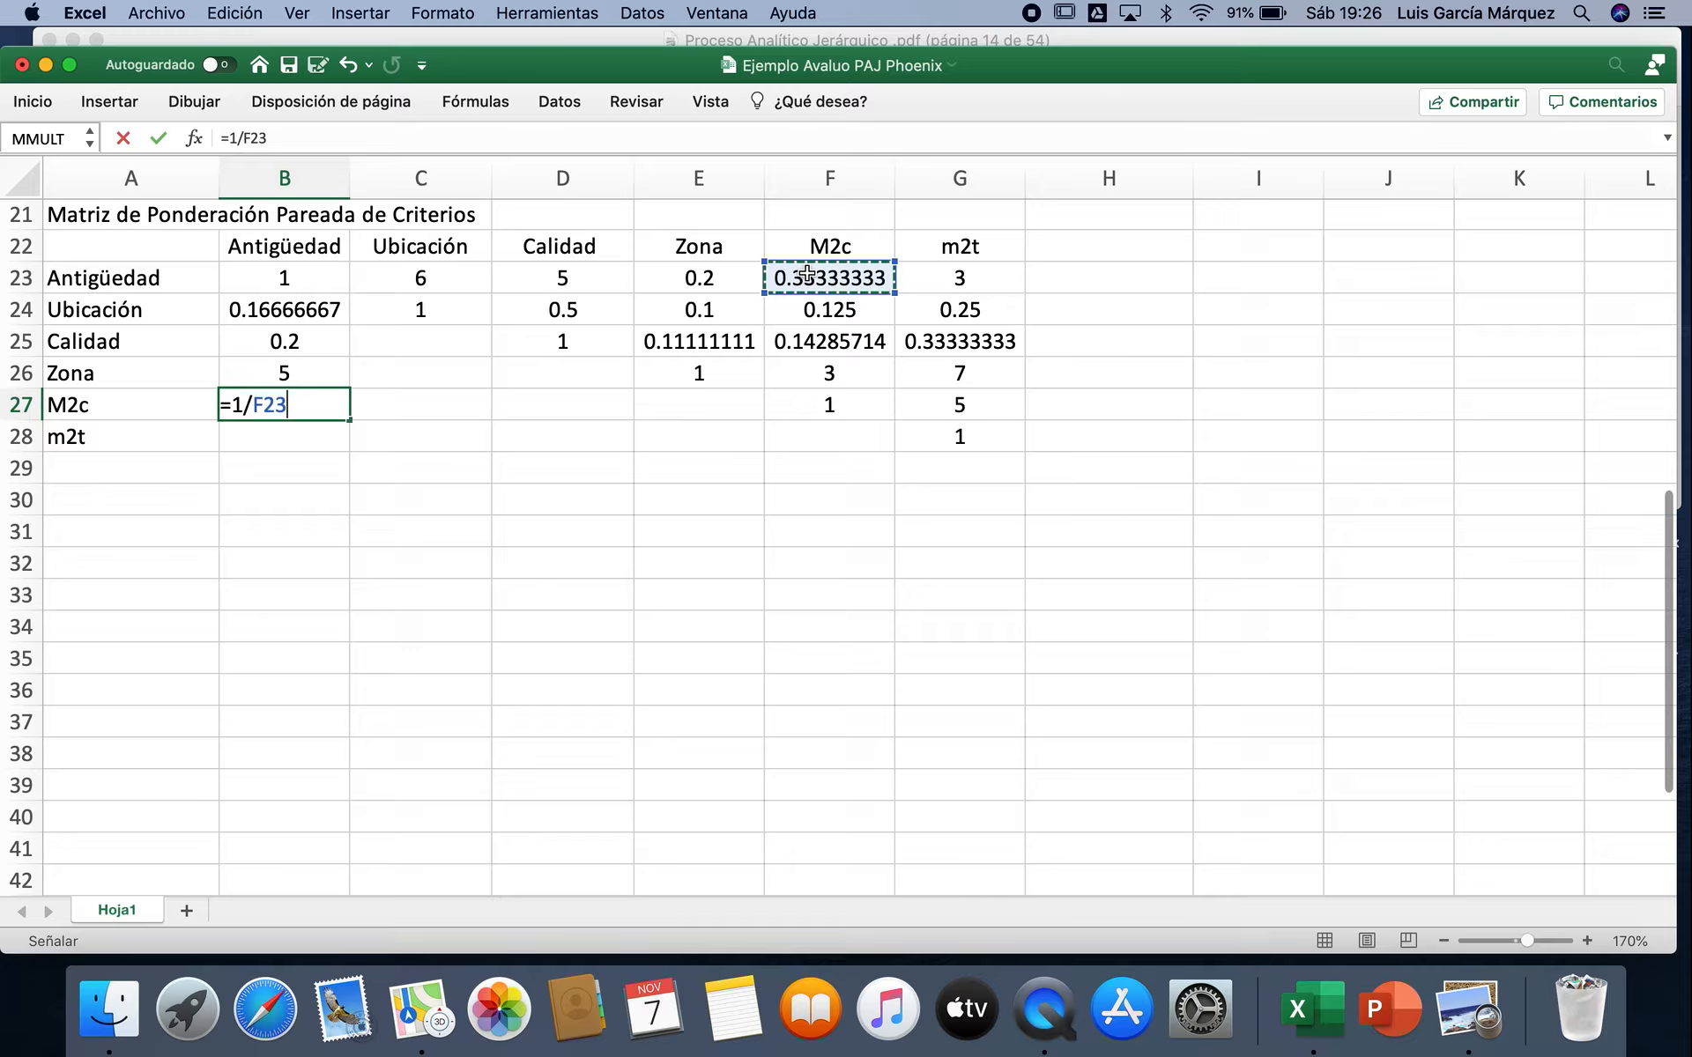
key("Return")
Step: Enter the reciprocal of the Antigüedad–m2t weighting in B28 as =1/G23
type("=1/")
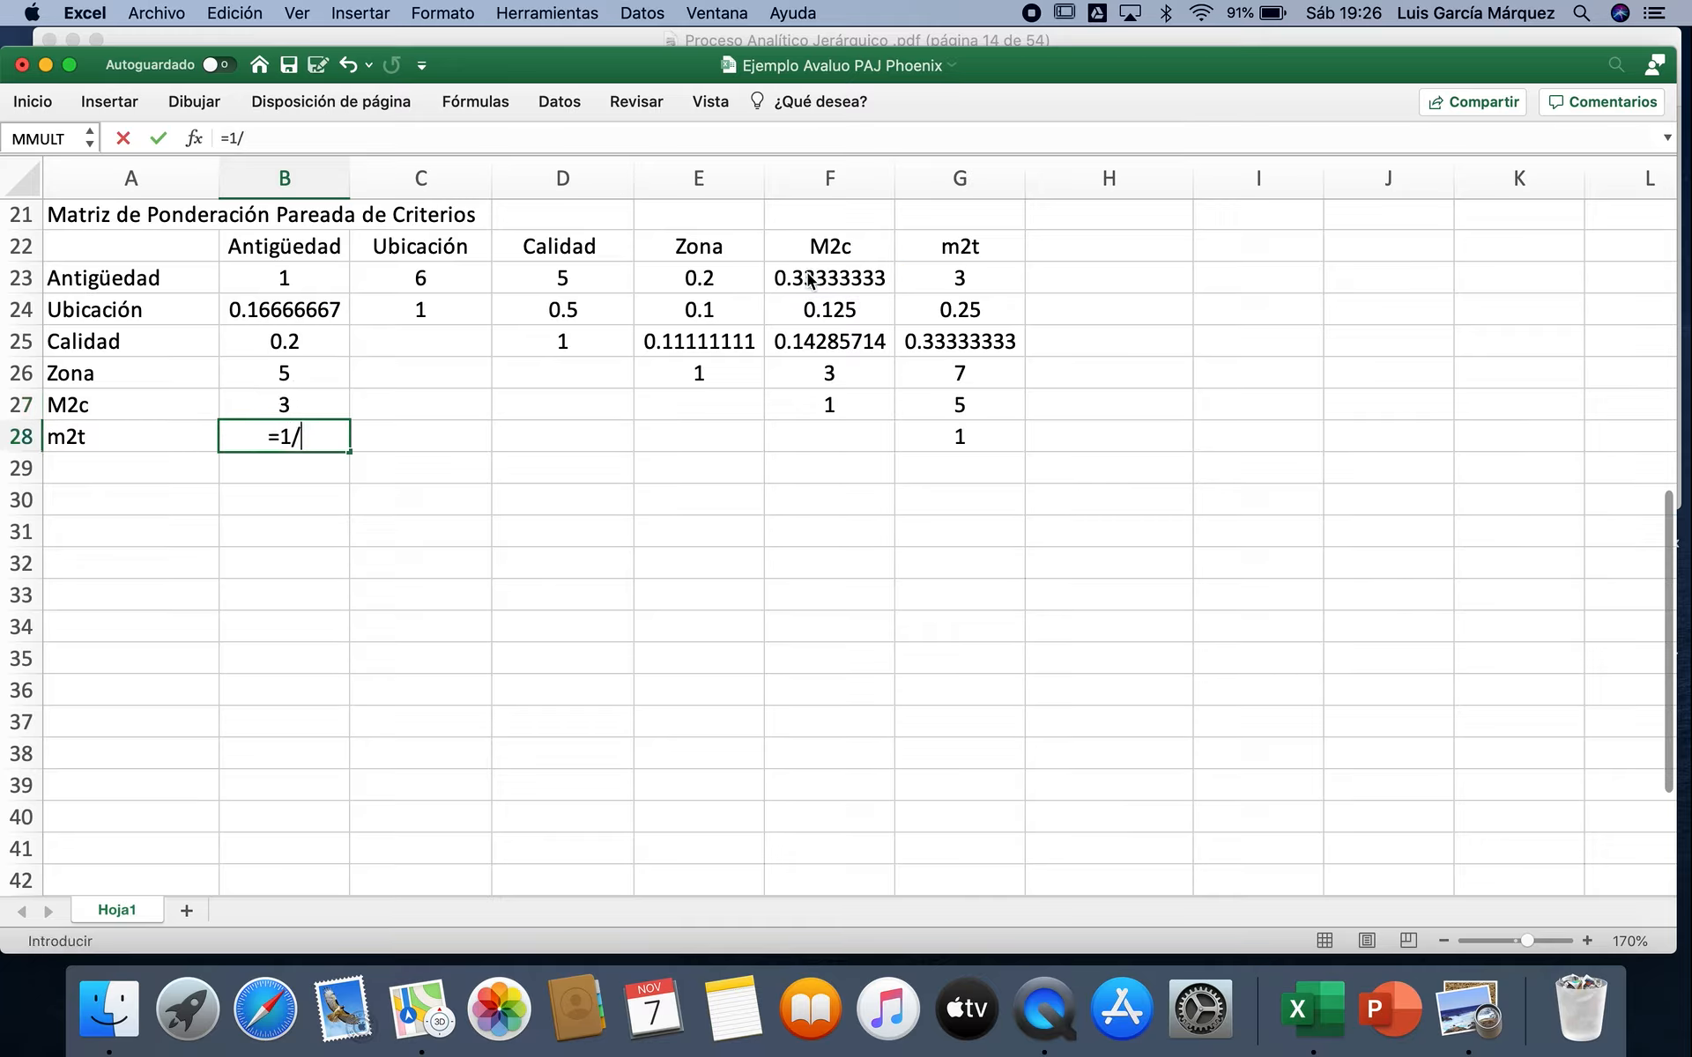
left_click(940, 269)
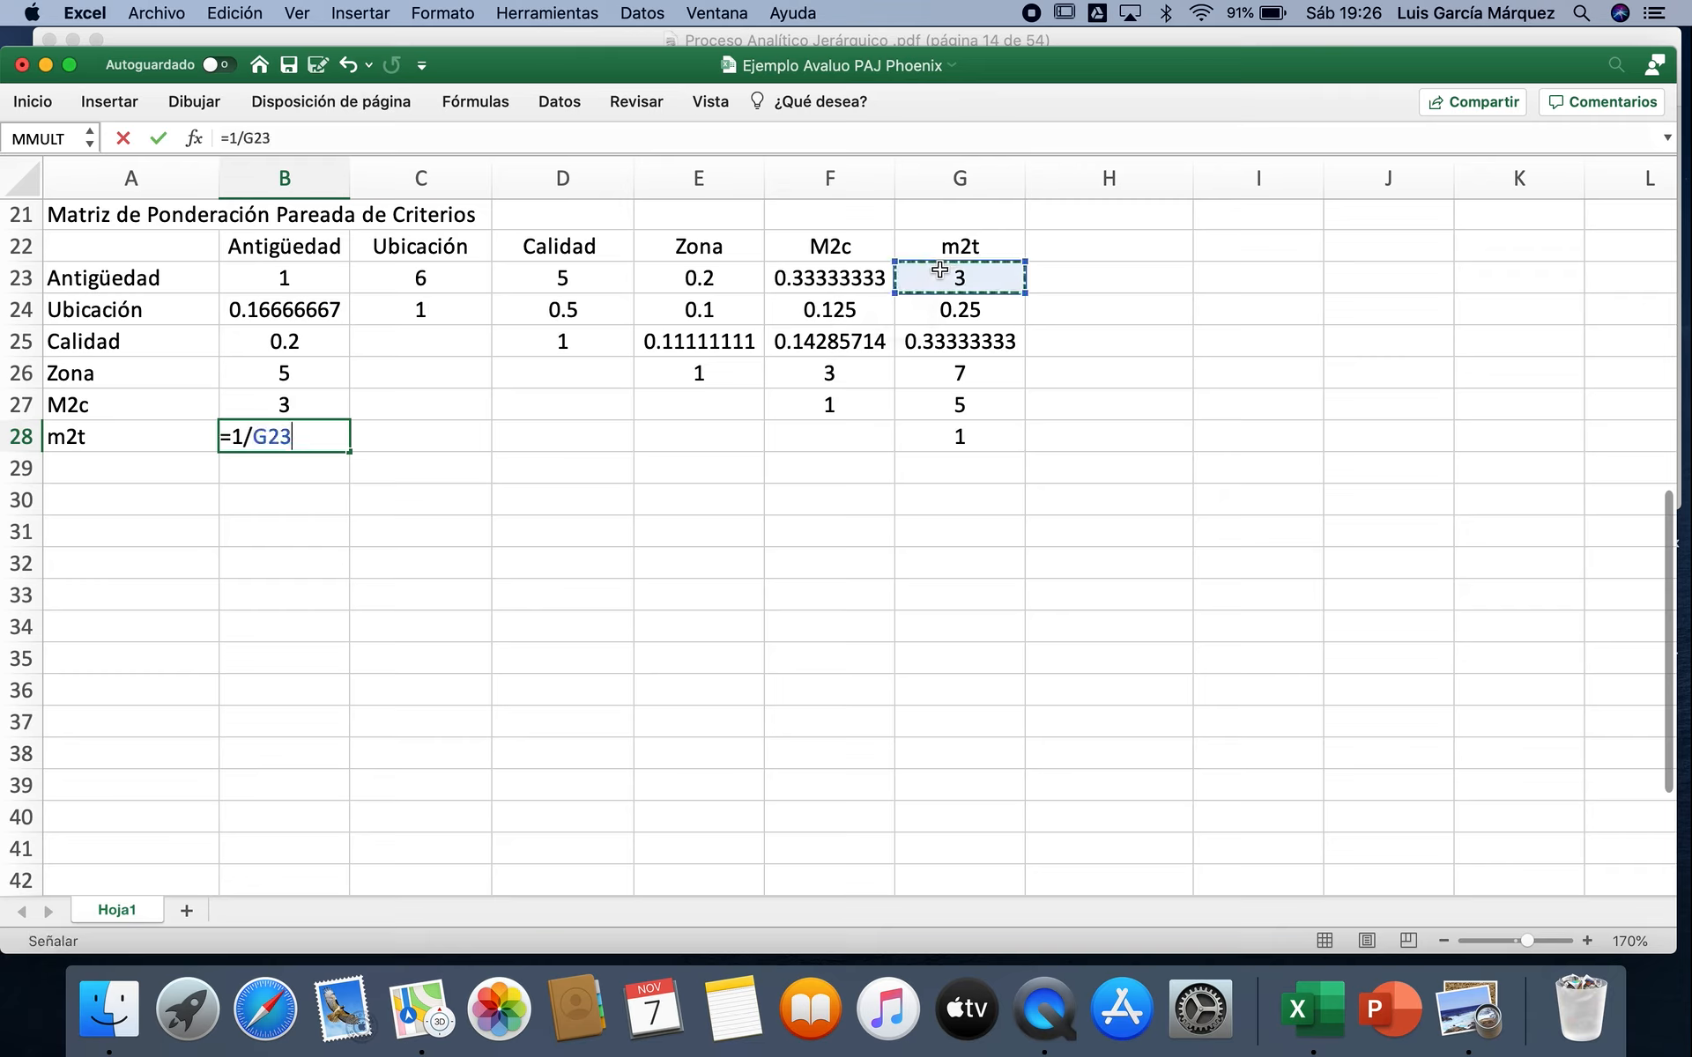
key("Return")
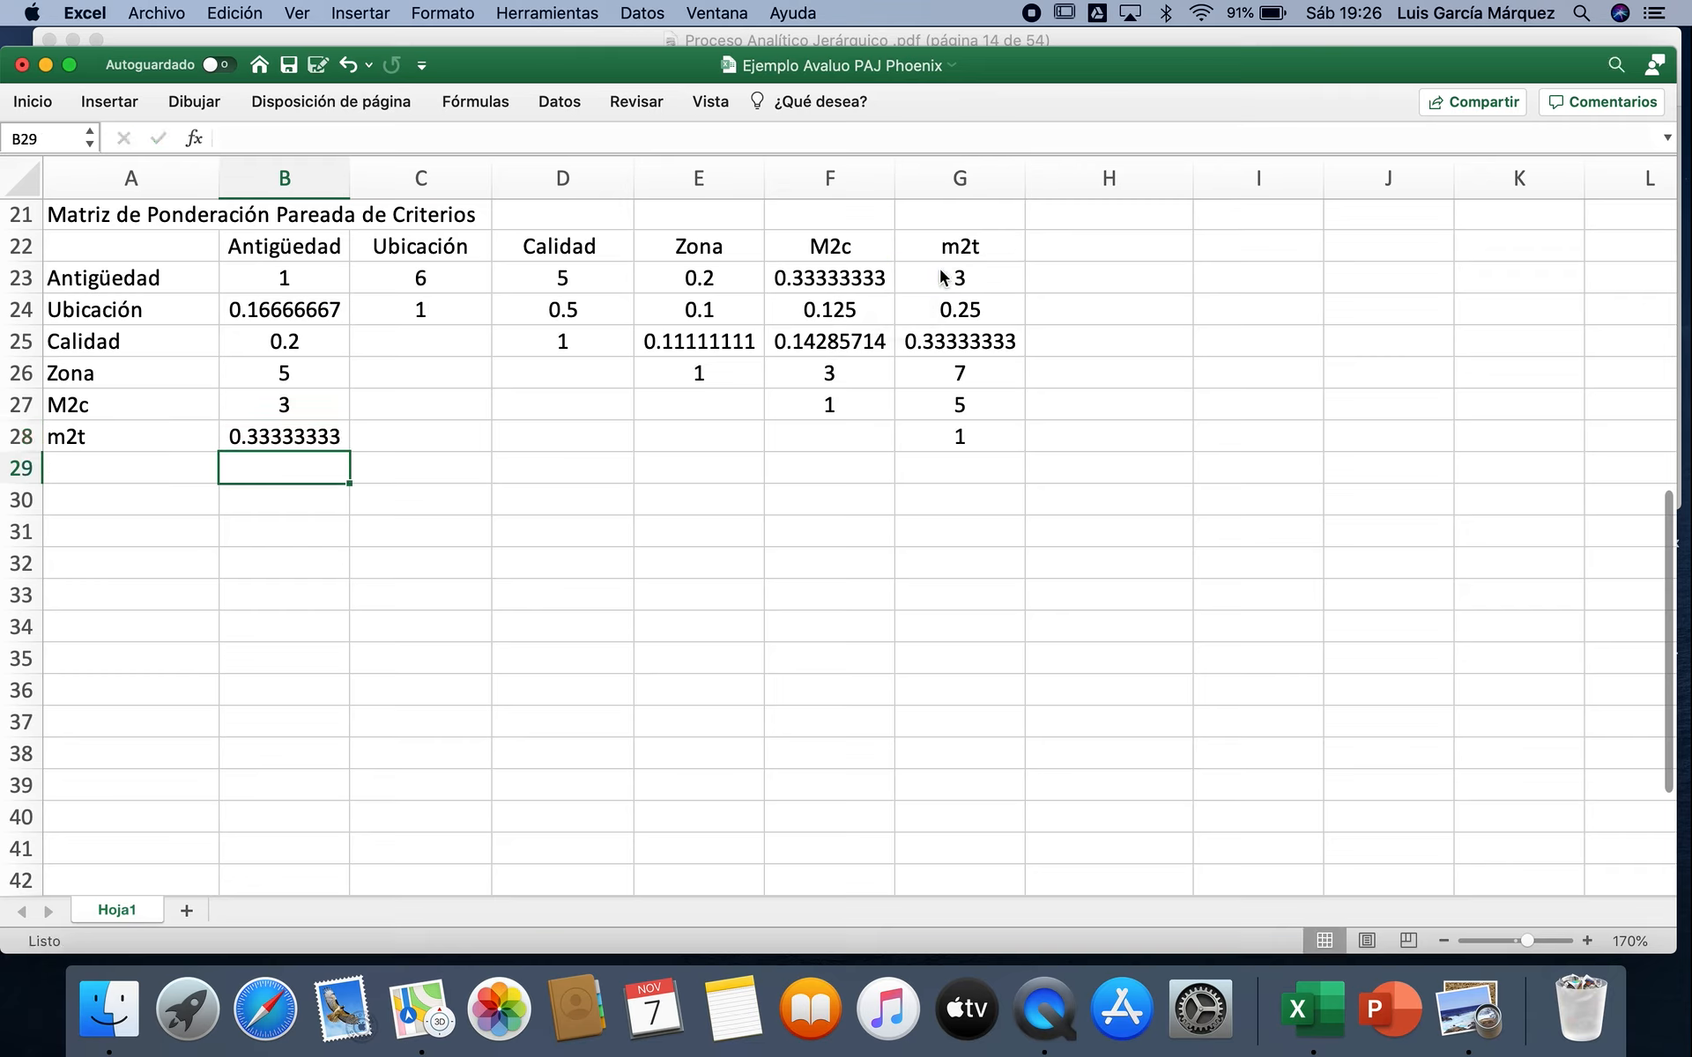
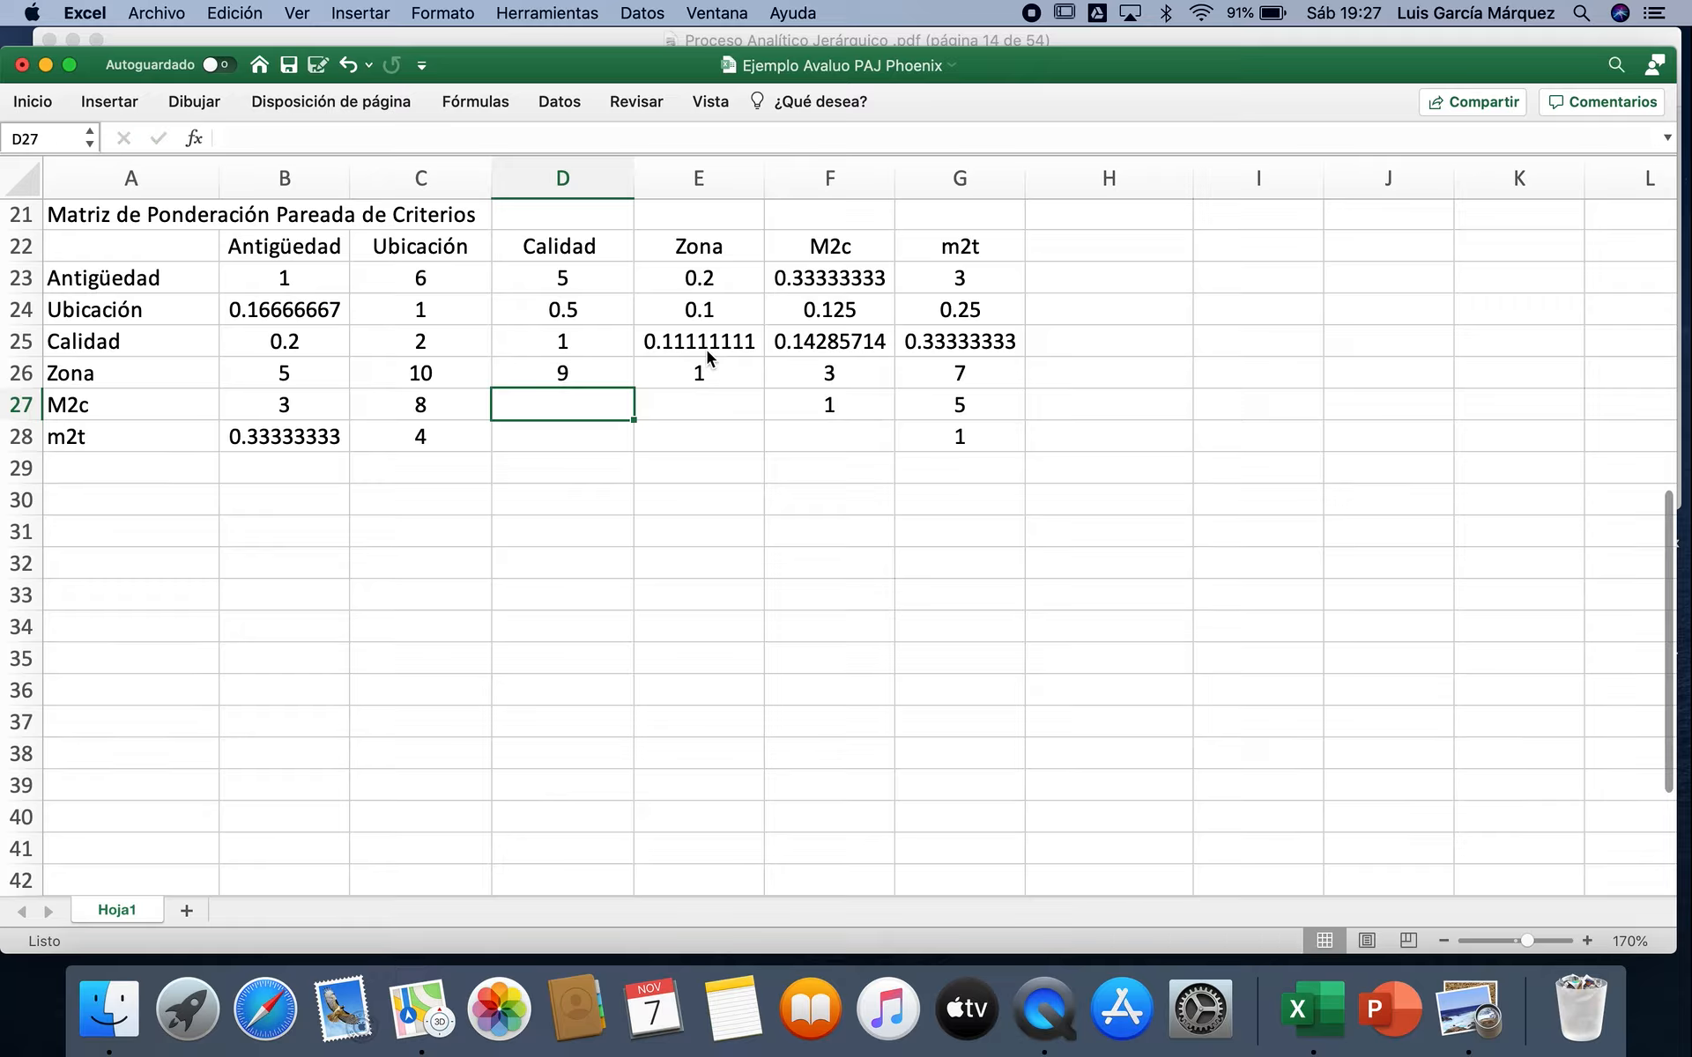
Step: Complete the Calidad column's reciprocals for M2c and m2t with =1/F25 in D27 and =1/G25 in D28
left_click(792, 353)
key("Return")
type("=1/")
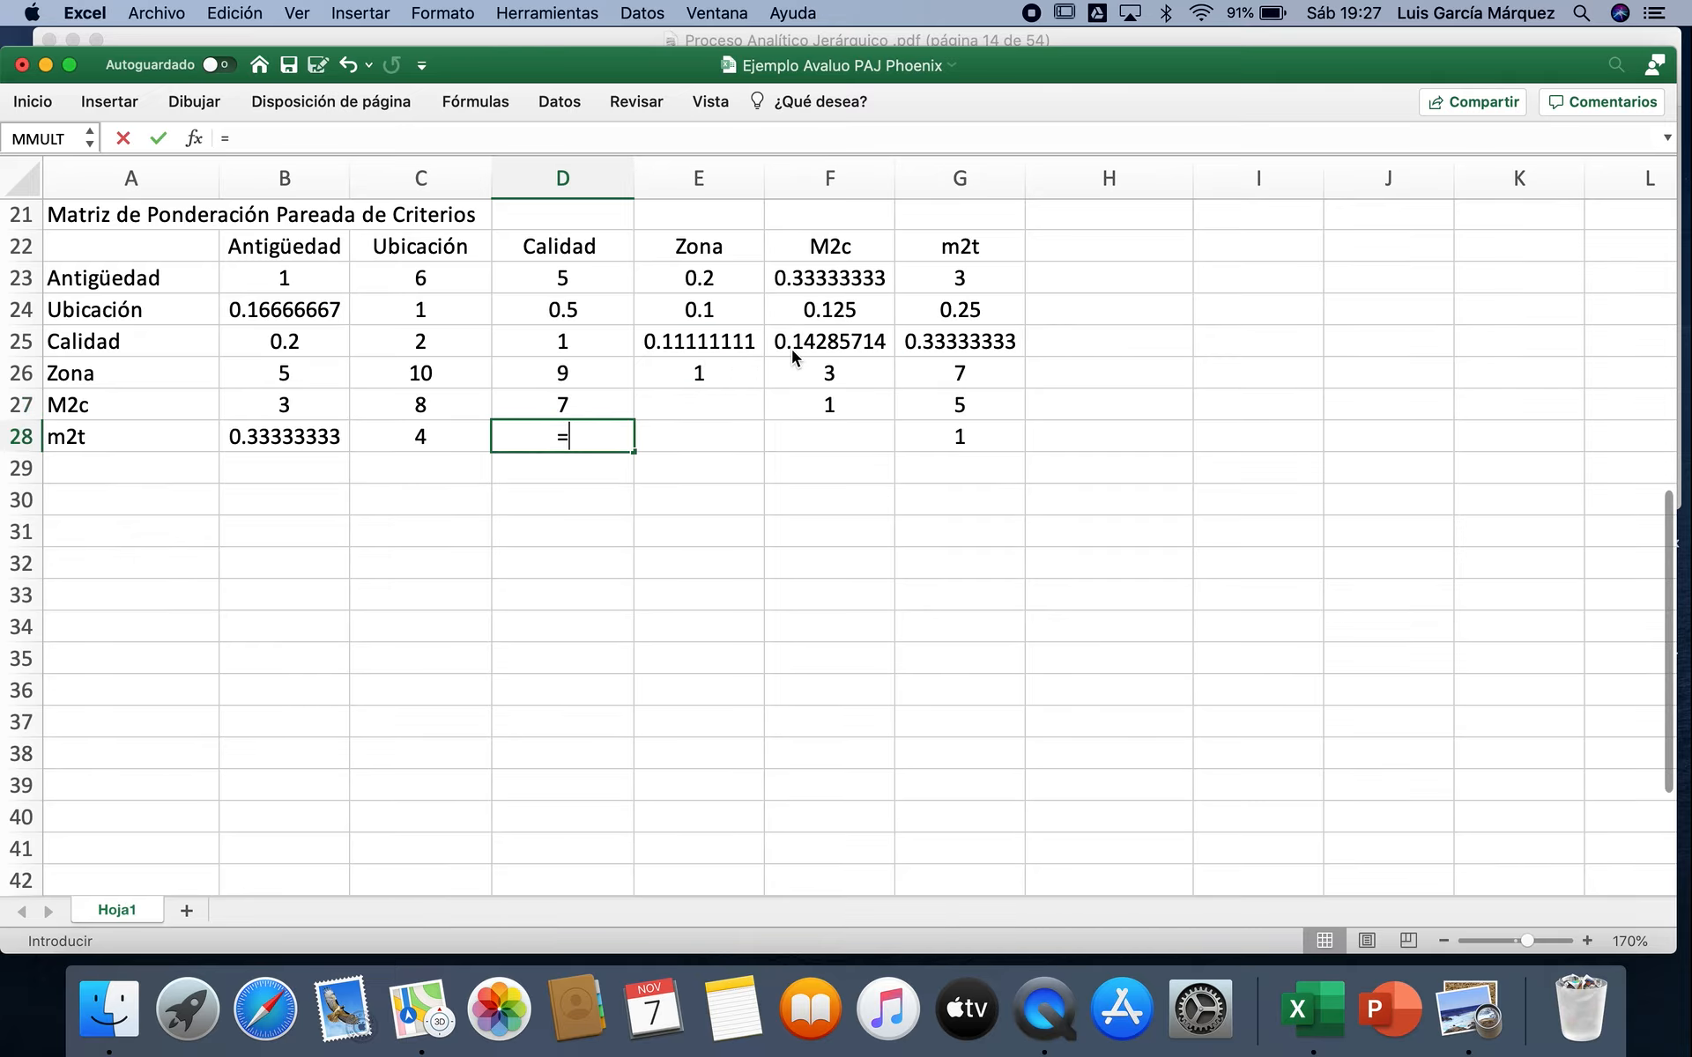
left_click(944, 339)
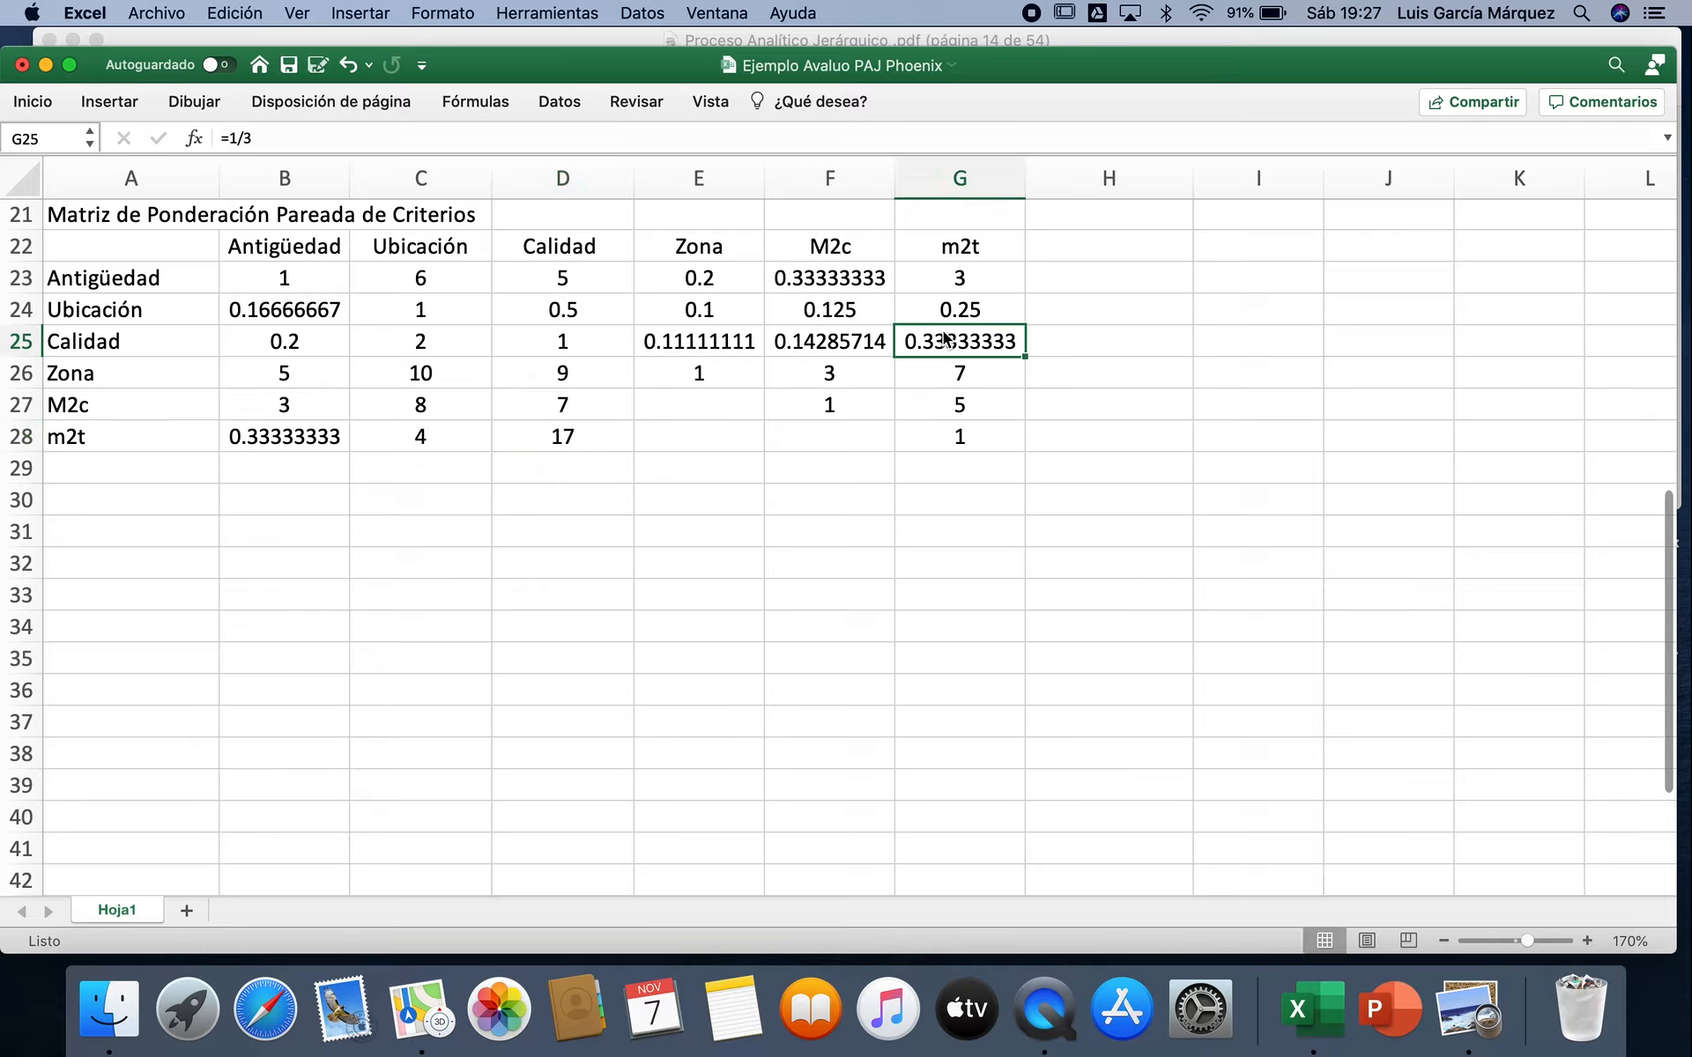
double_click(570, 440)
key("BackSpace")
type("/")
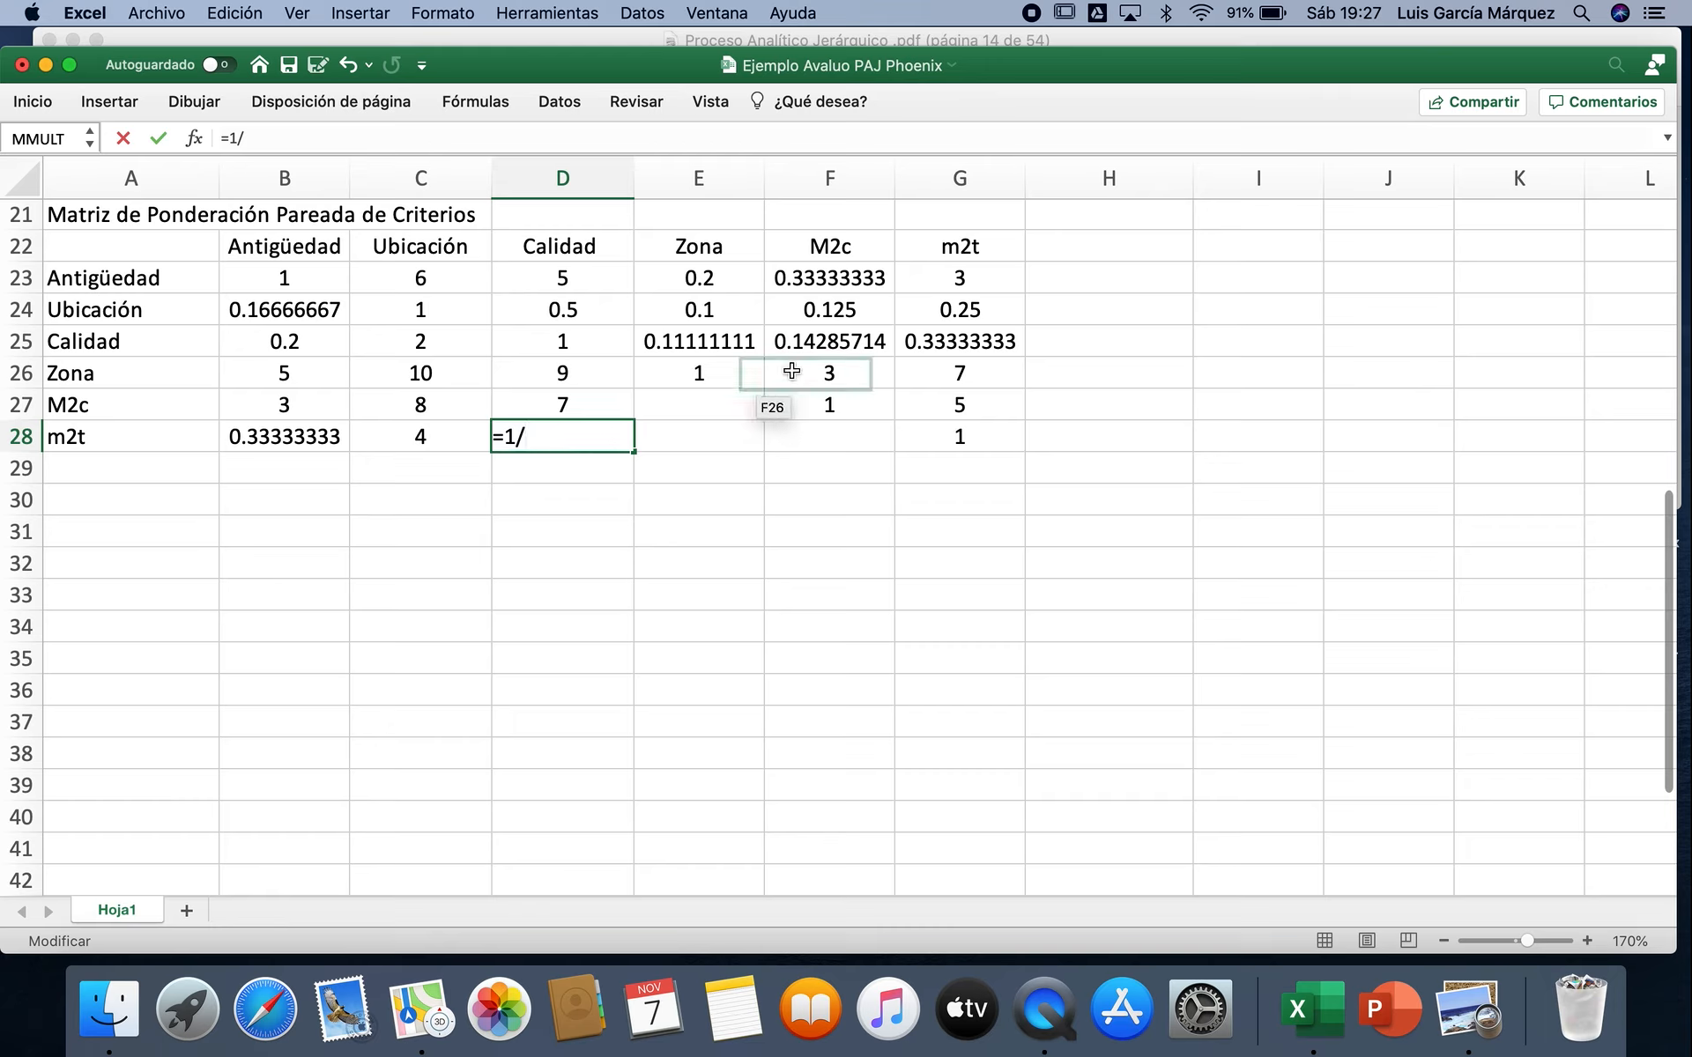
left_click(941, 341)
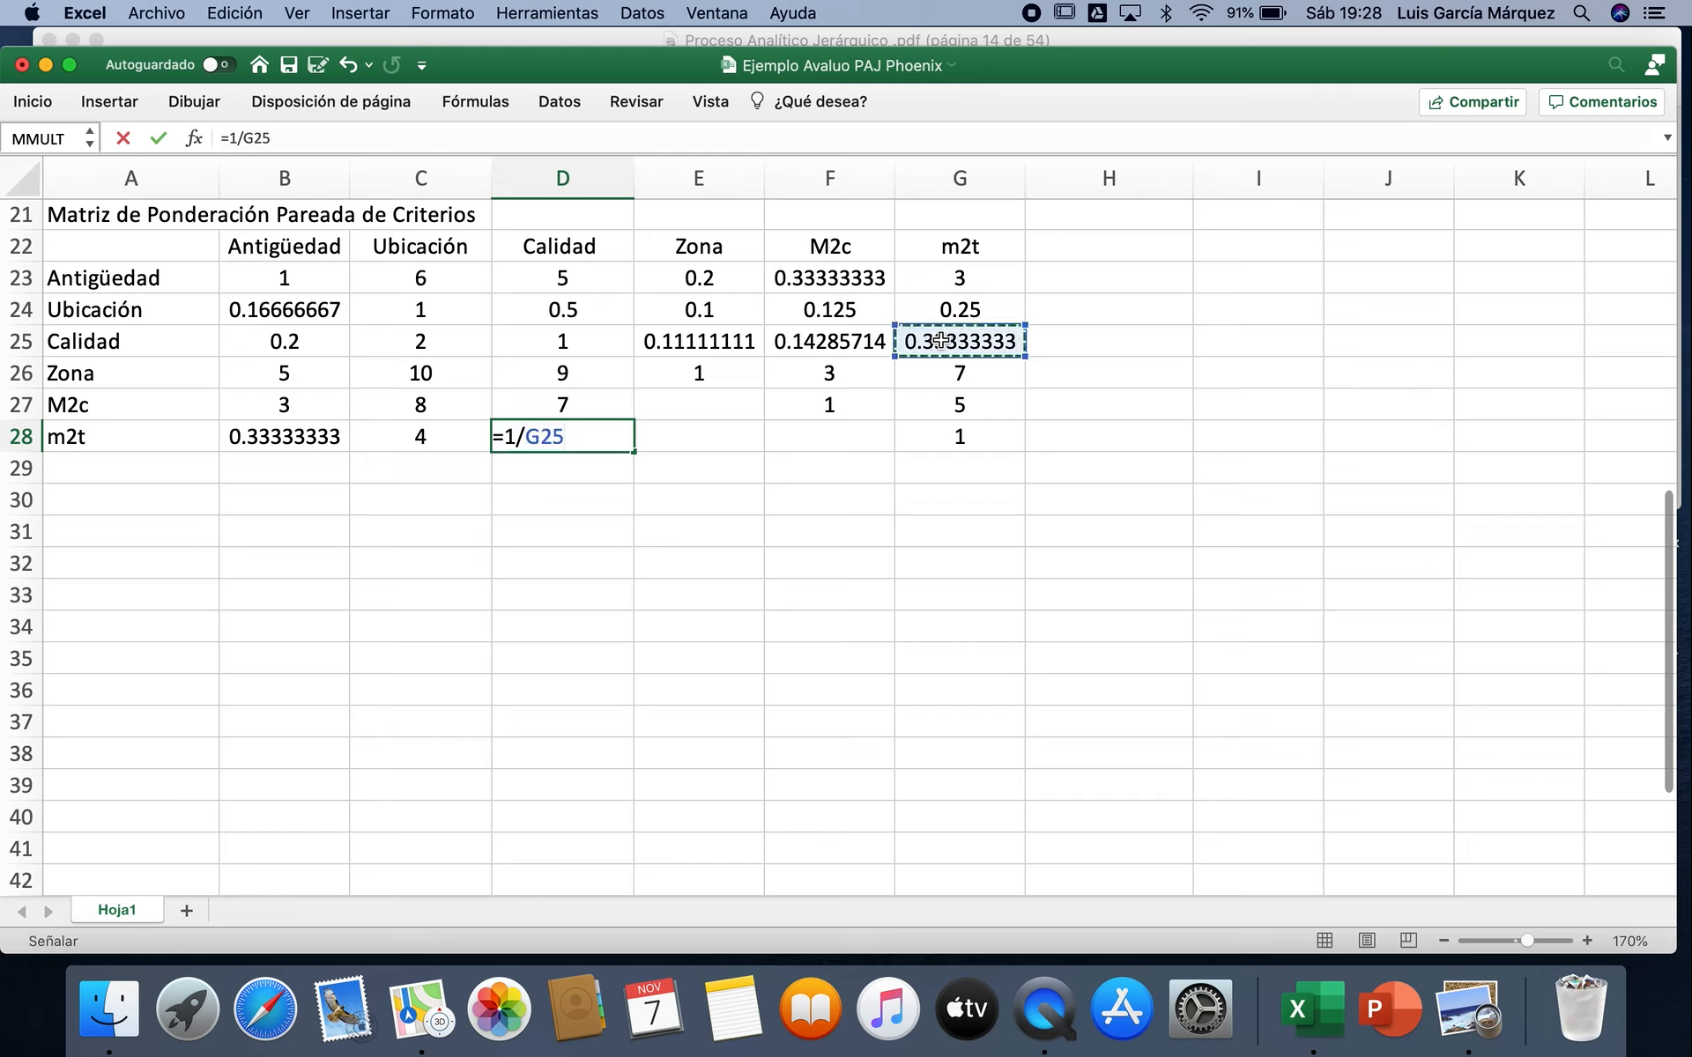
key("Return")
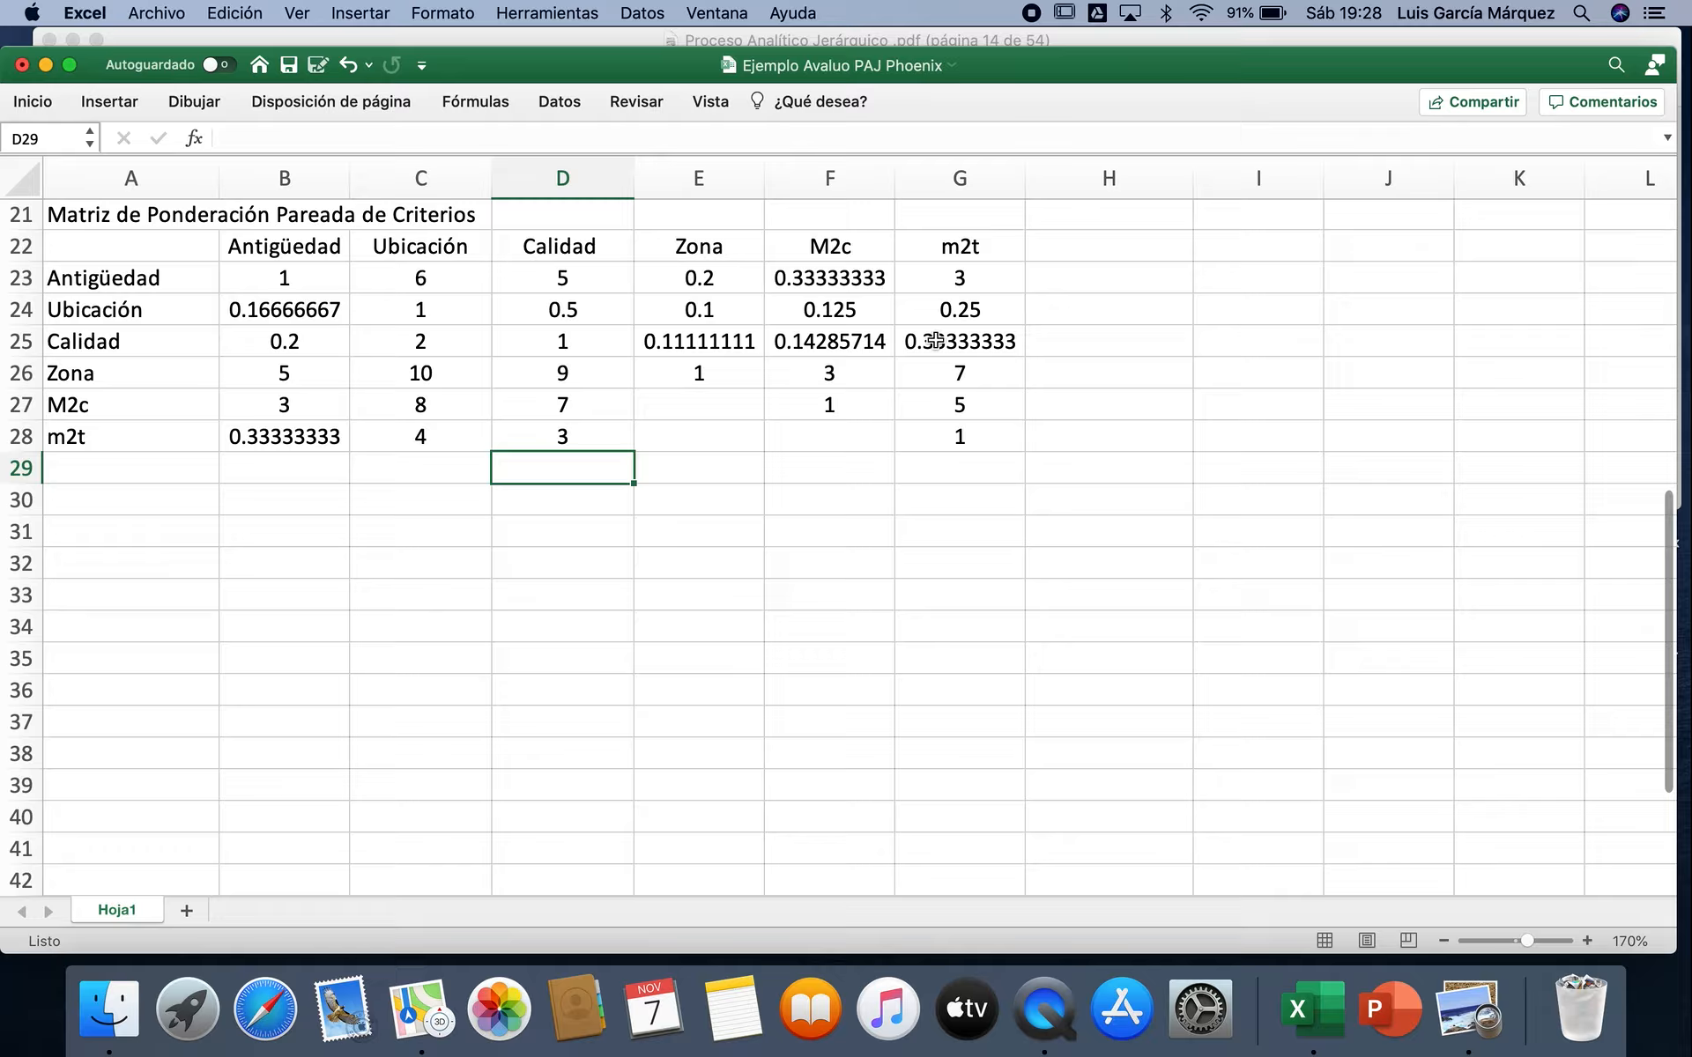
Step: Fill the Zona column's reciprocals for M2c and m2t with =1/F26 in E27 and =1/G26 in E28
left_click(748, 407)
type("=1/")
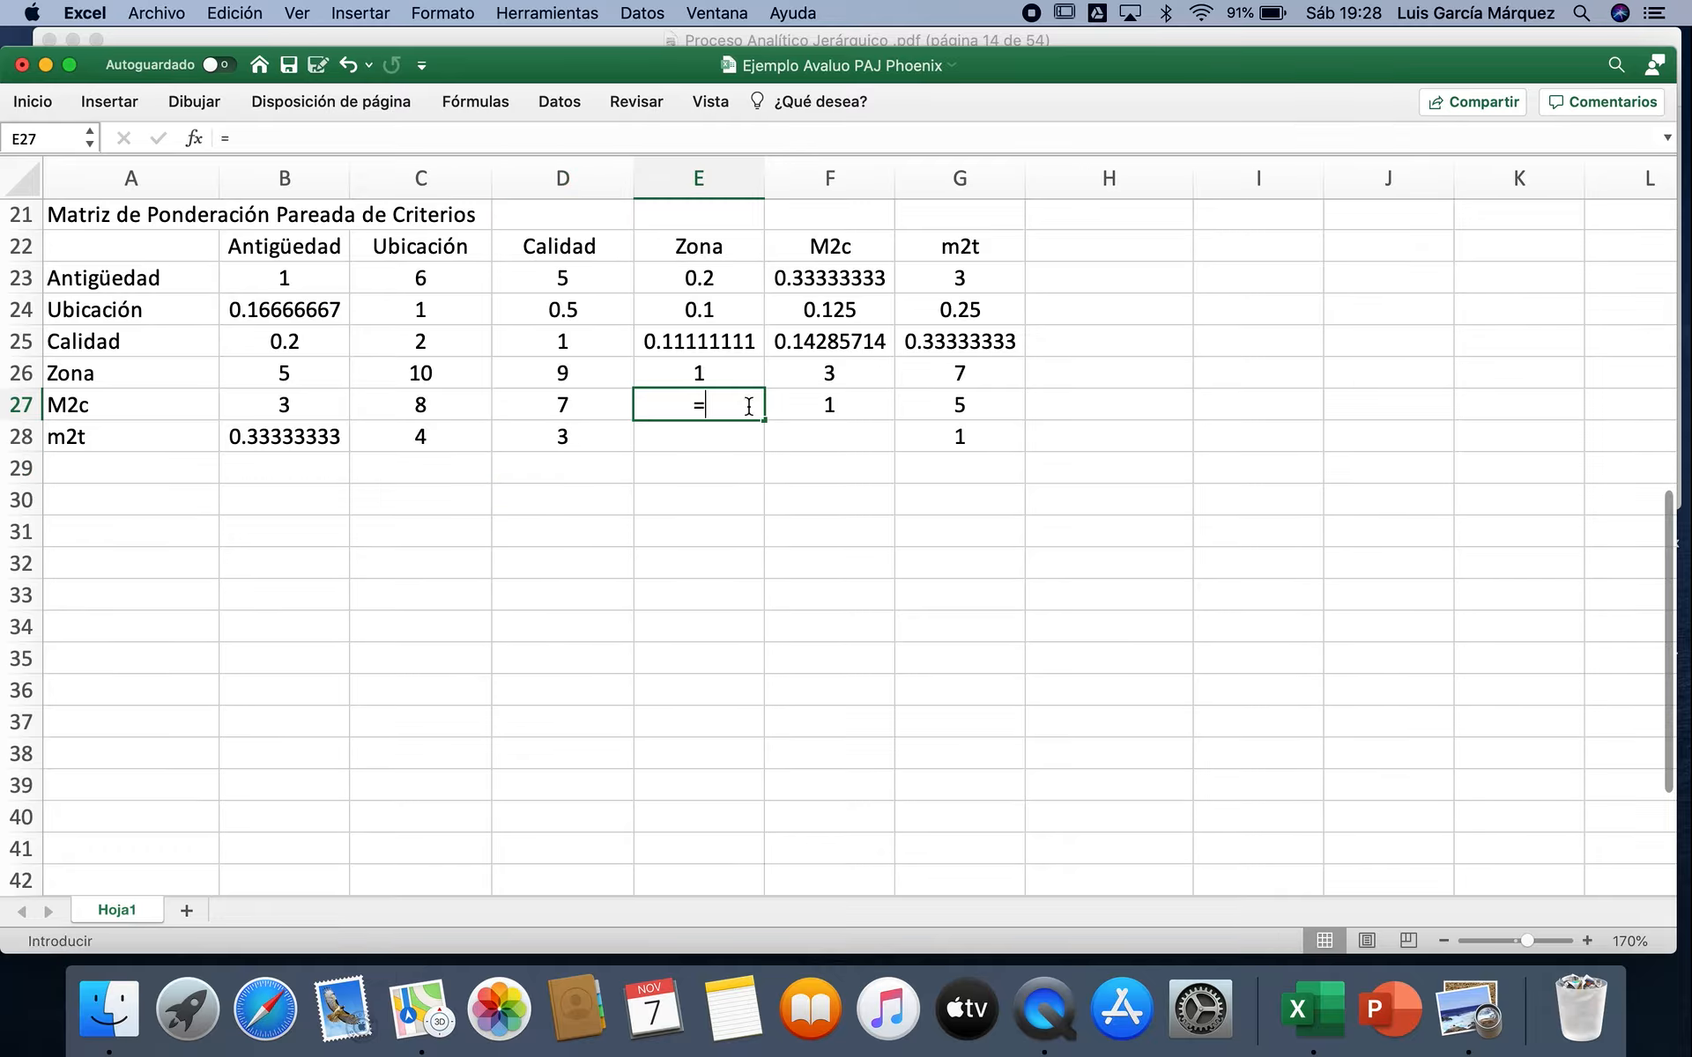
left_click(859, 384)
key("Return")
type("=1/")
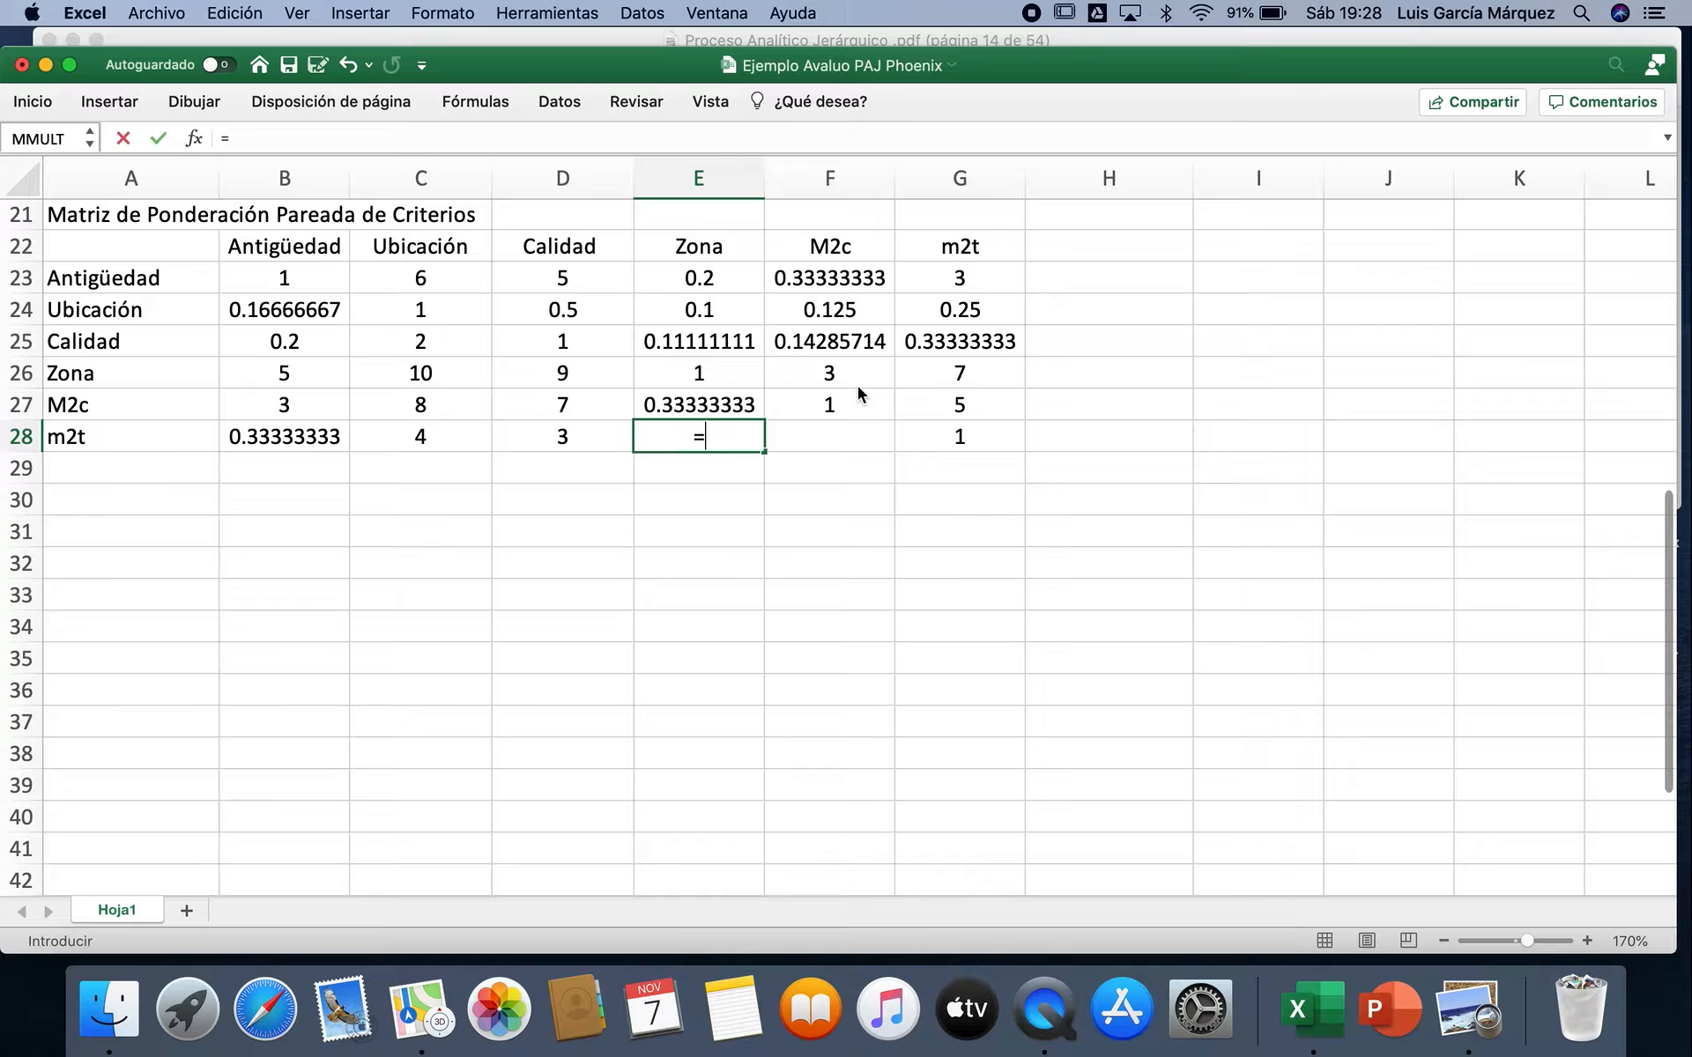
left_click(927, 378)
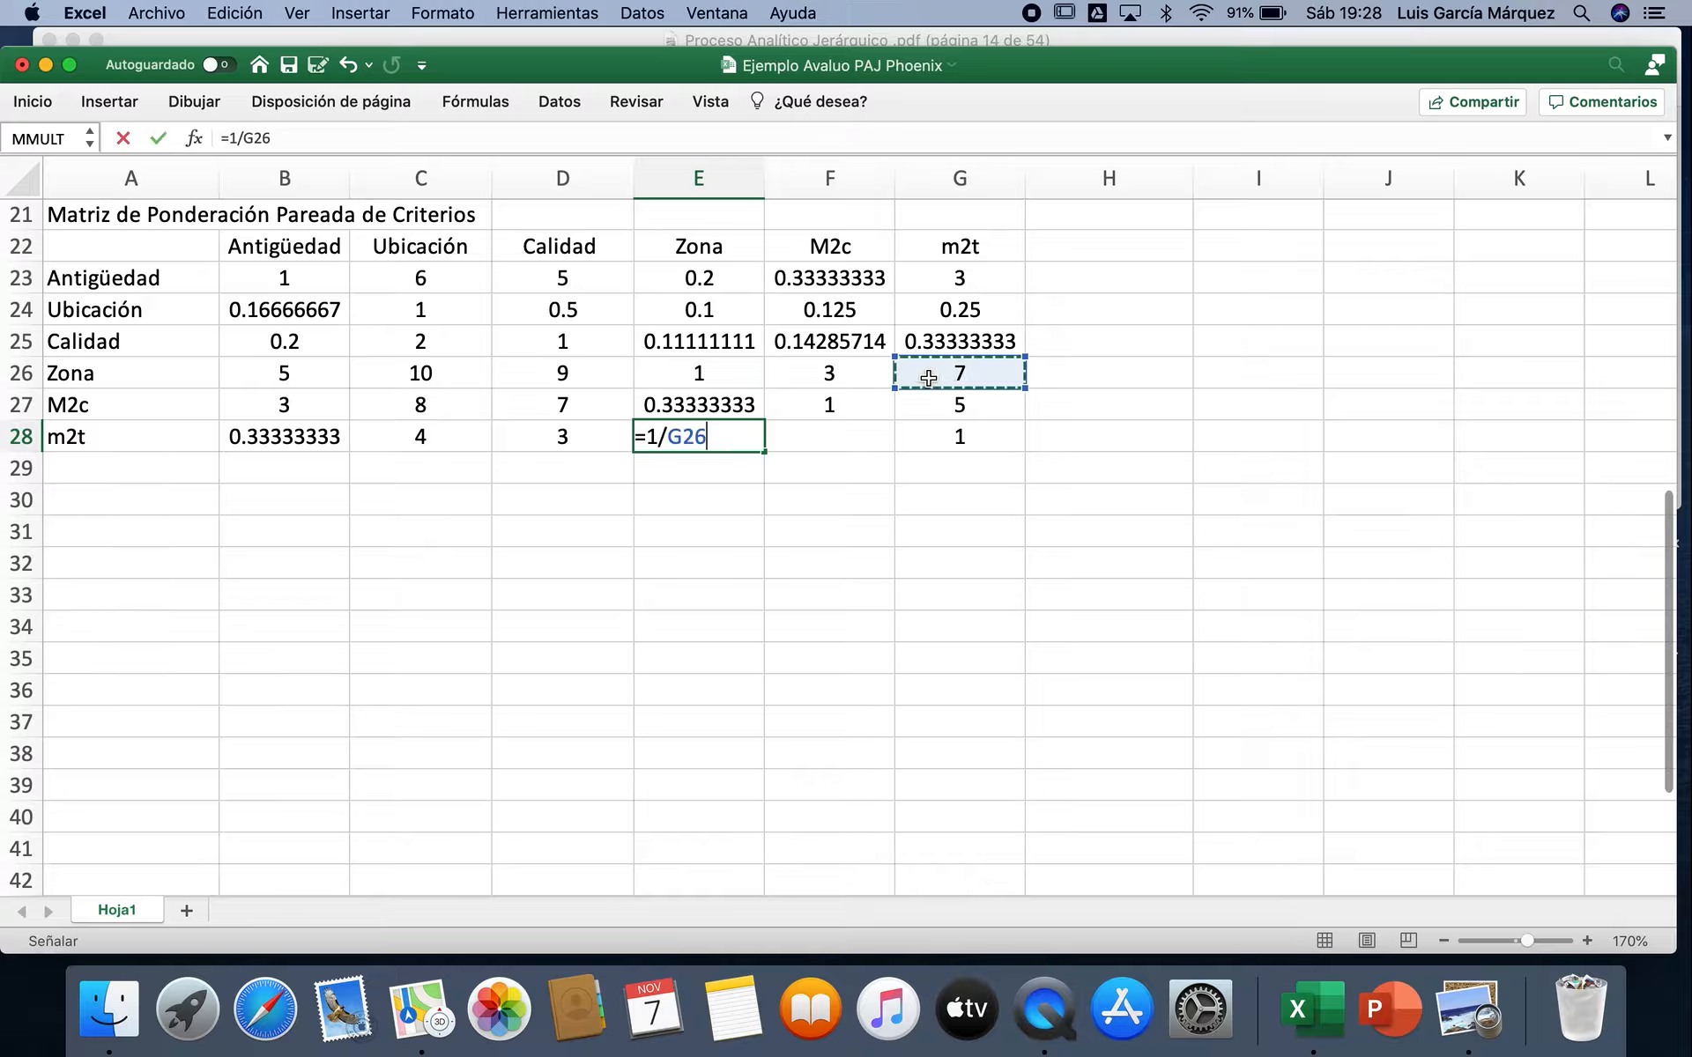
key("Return")
Step: Enter the reciprocal of the M2c–m2t weighting in F28 as =1/G27
left_click(845, 442)
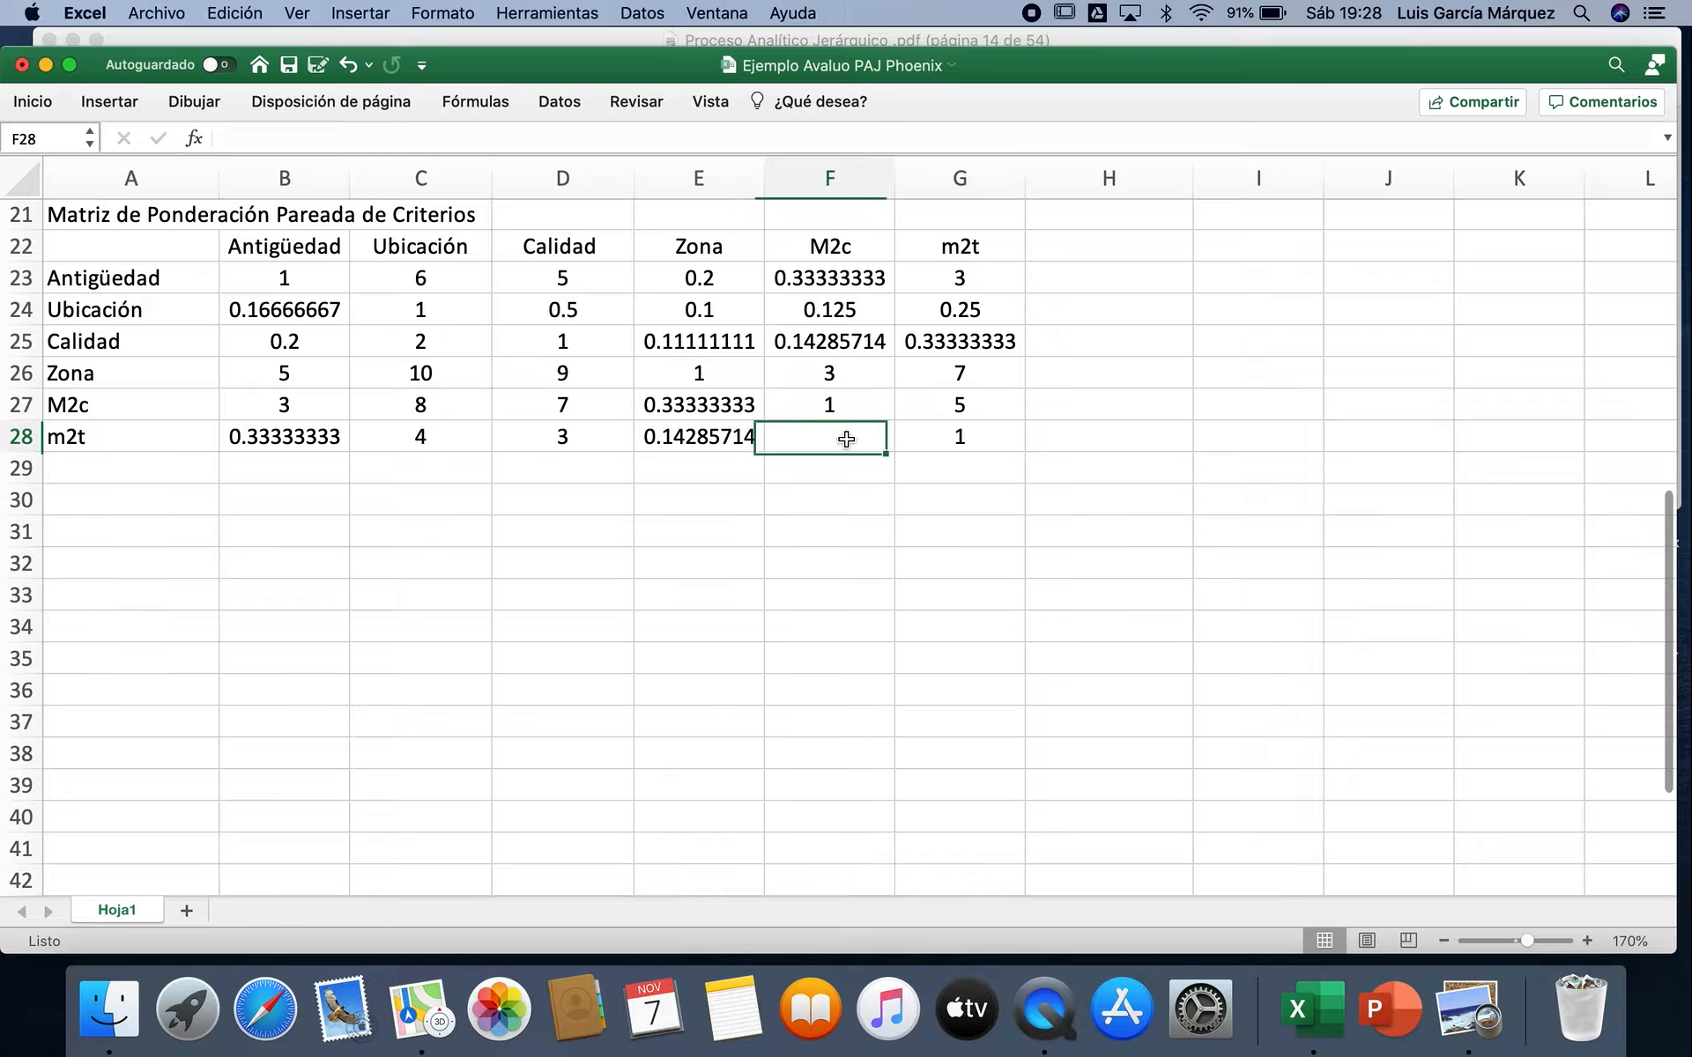
type("=1/")
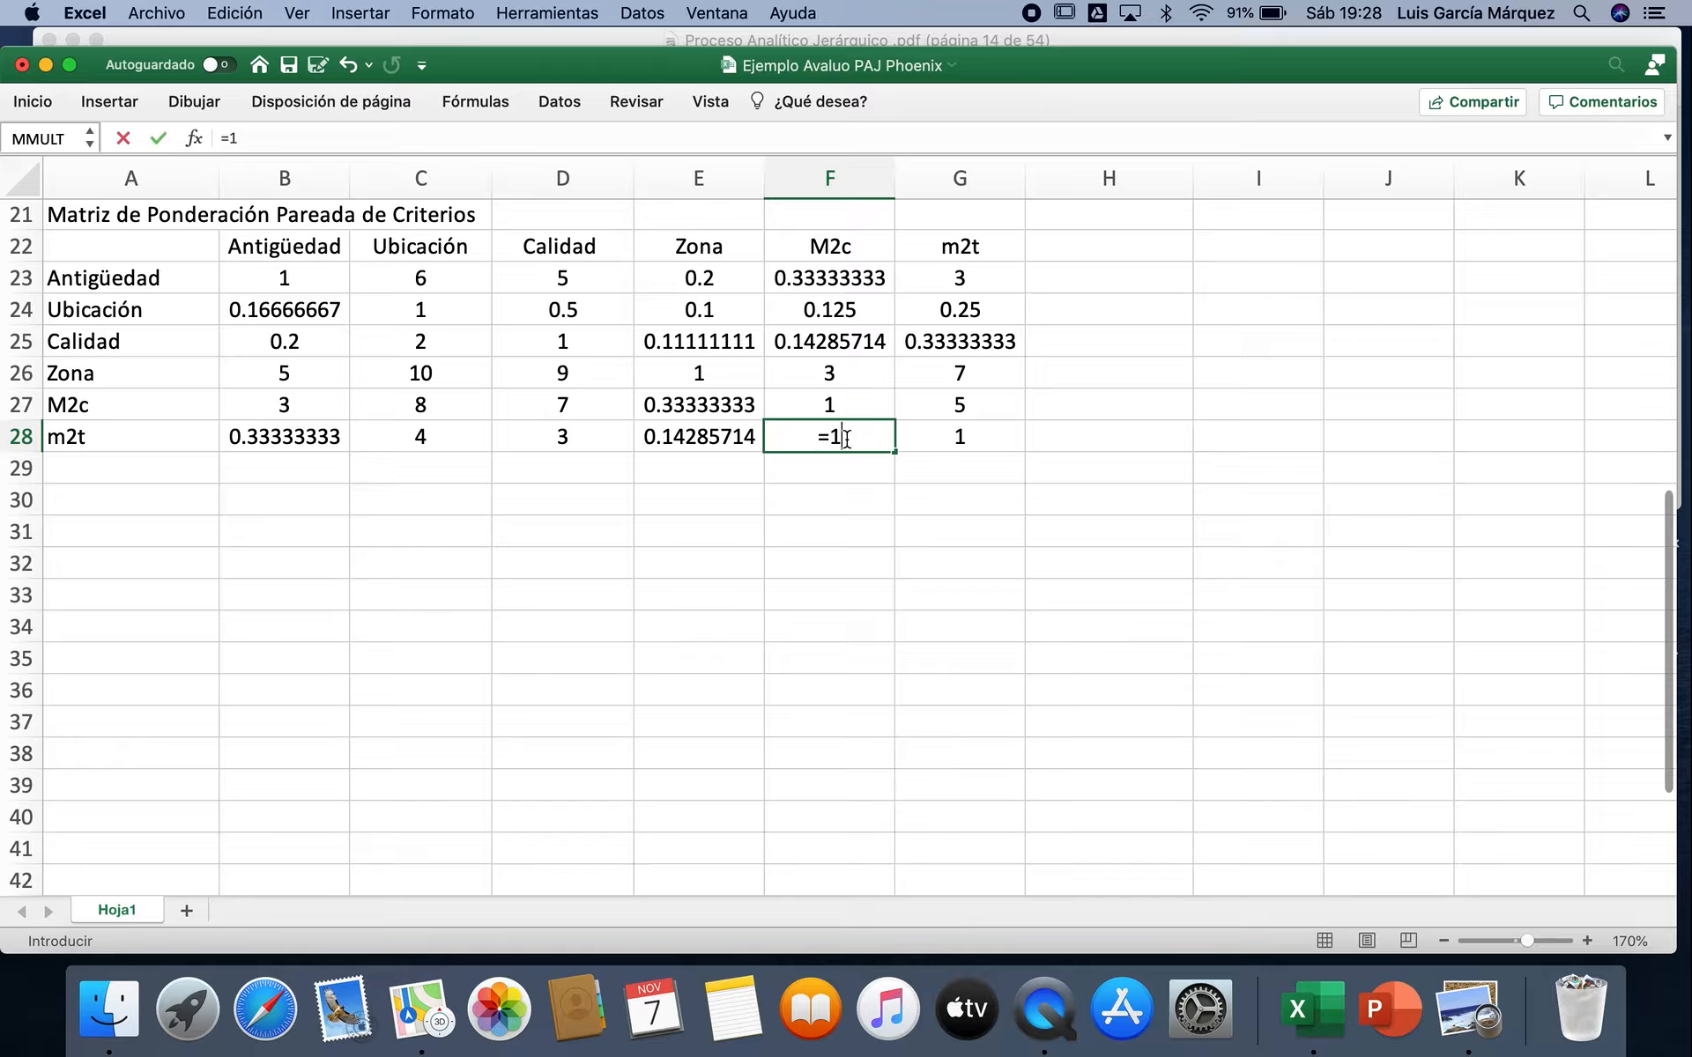
left_click(977, 399)
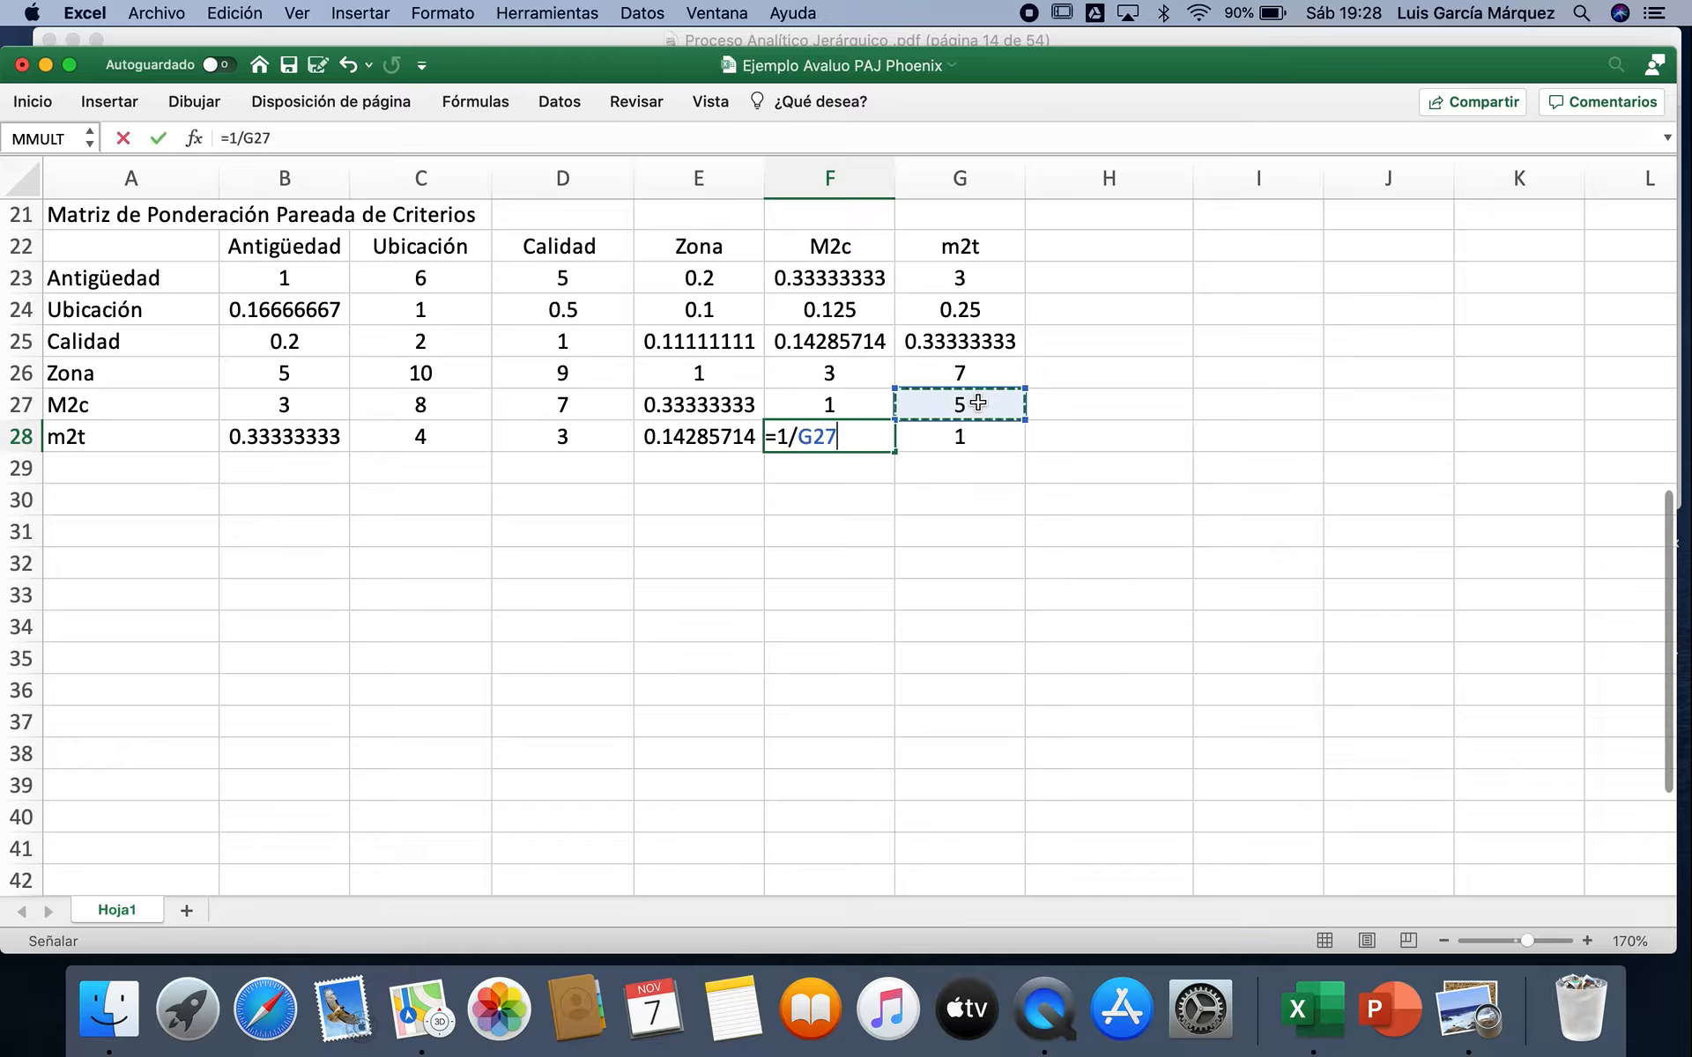
key("Return")
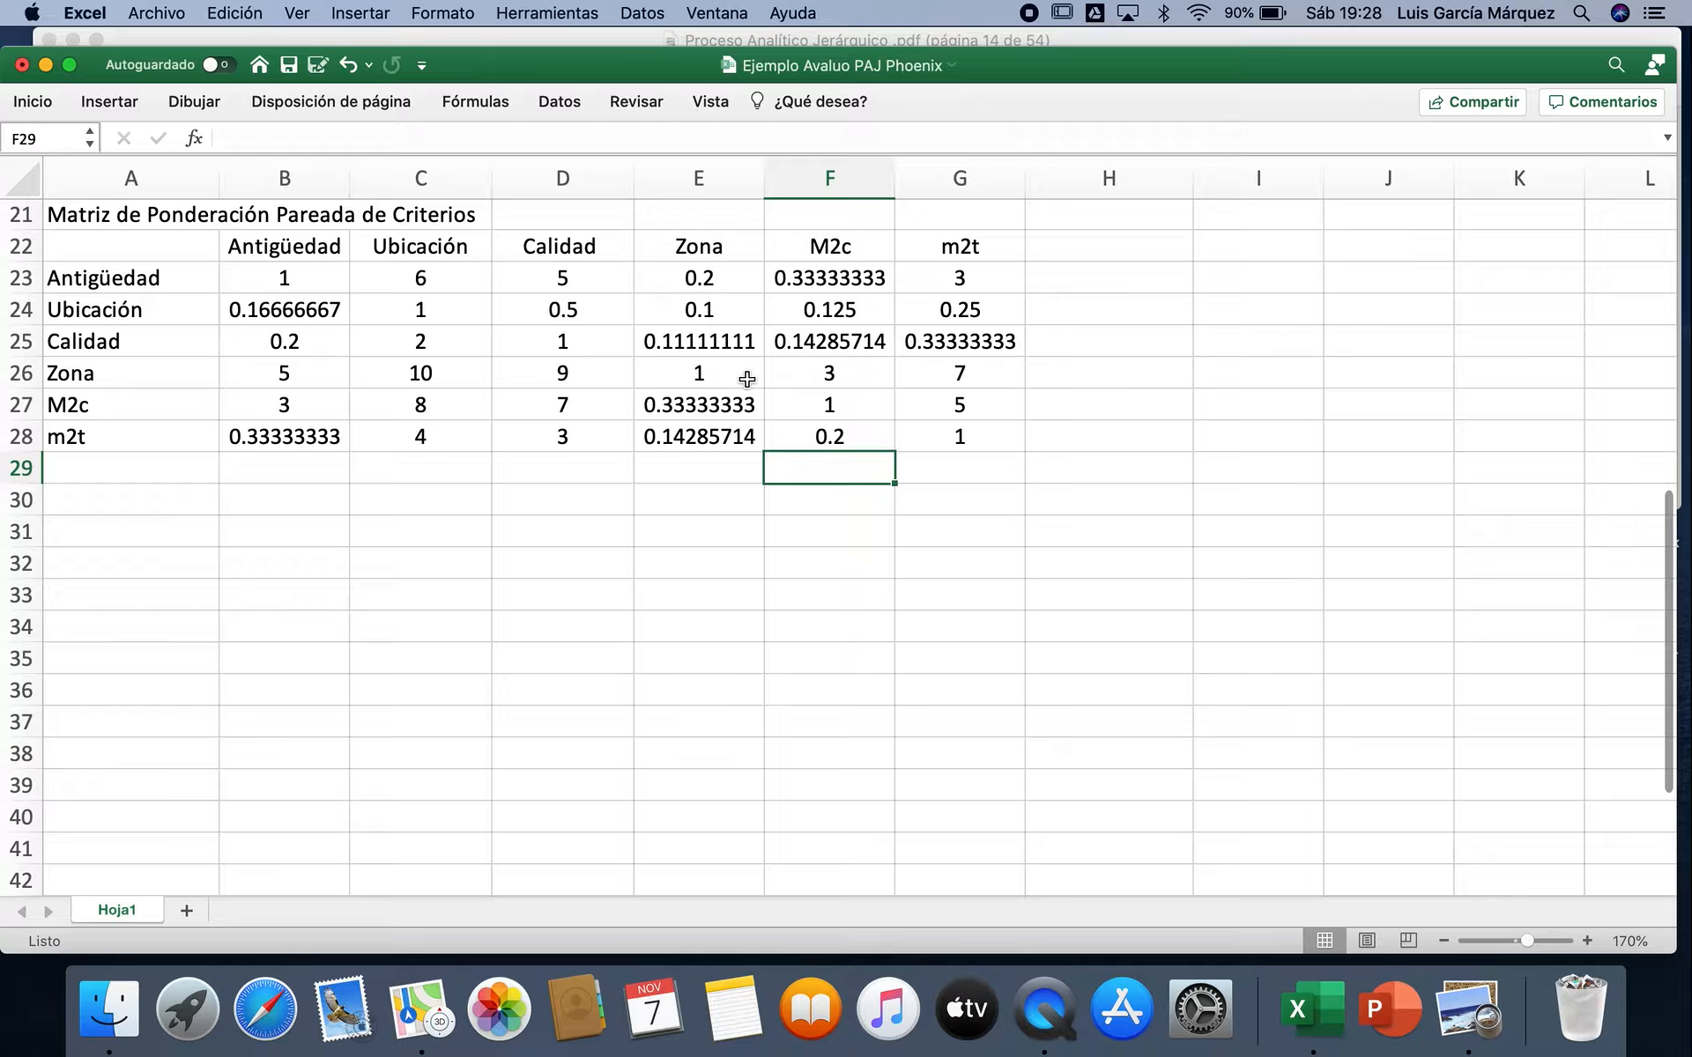
Step: Total the Antigüedad column of the pairwise matrix in B29 with =SUMA(B23:B28)
left_click(306, 462)
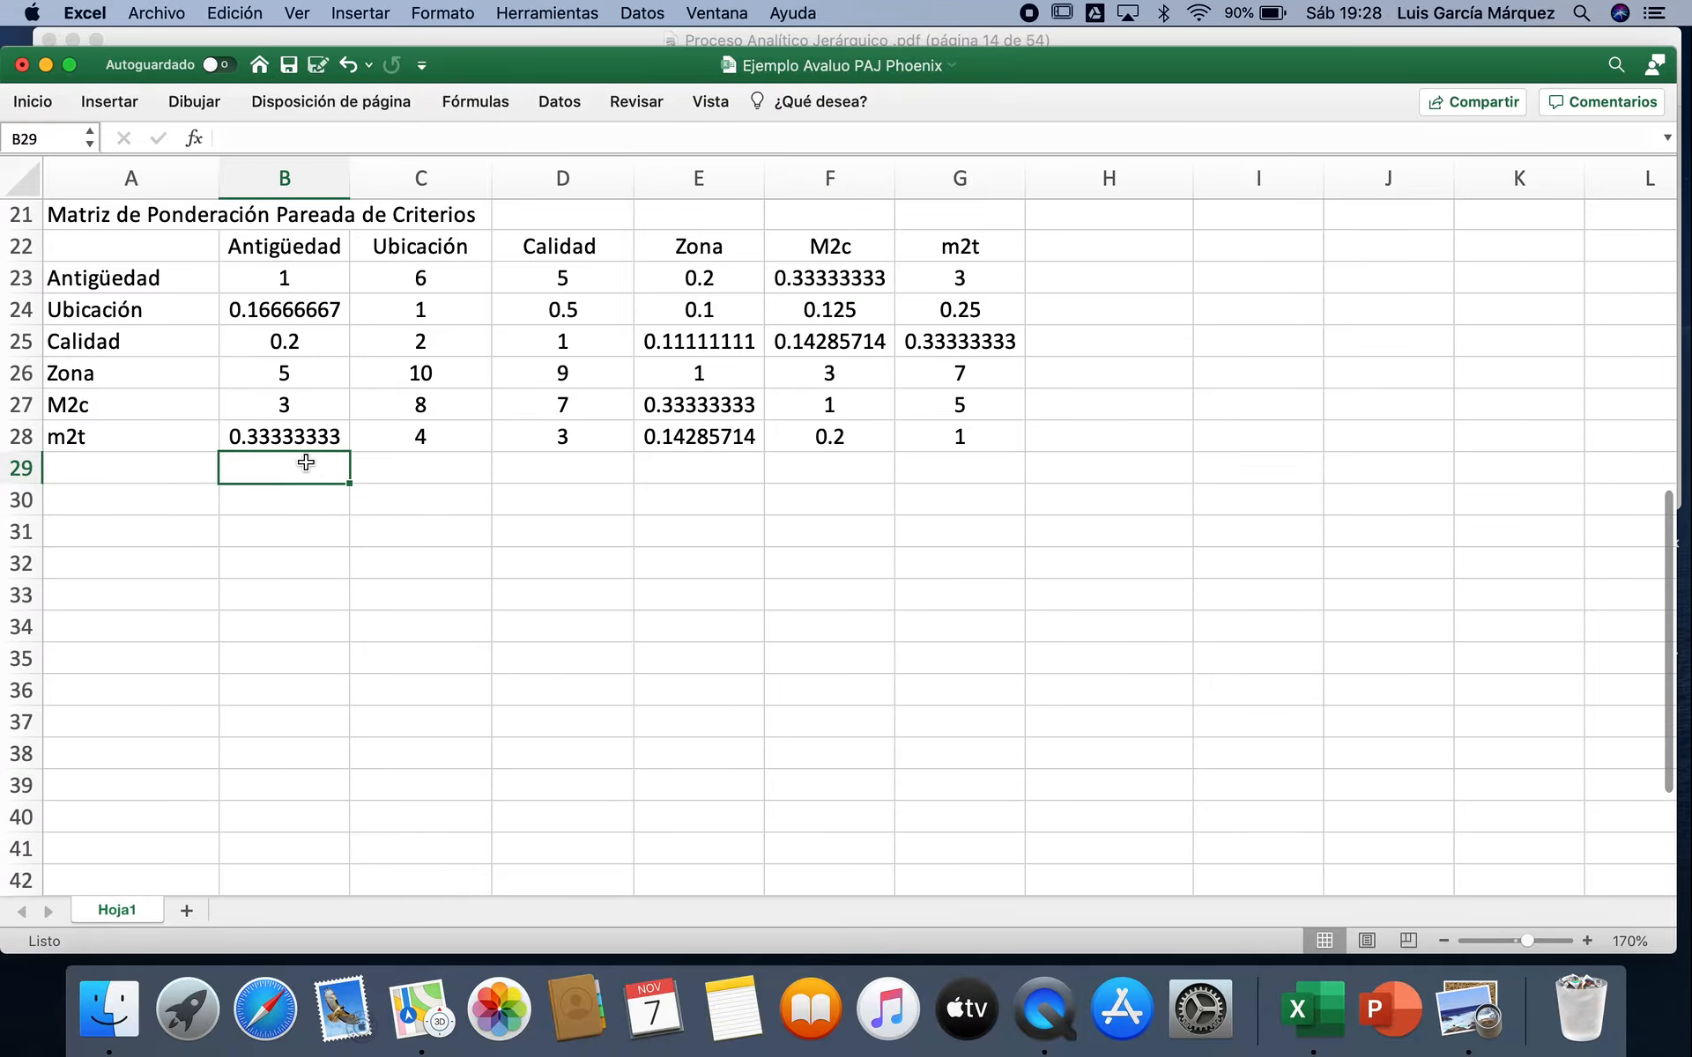
left_click(44, 104)
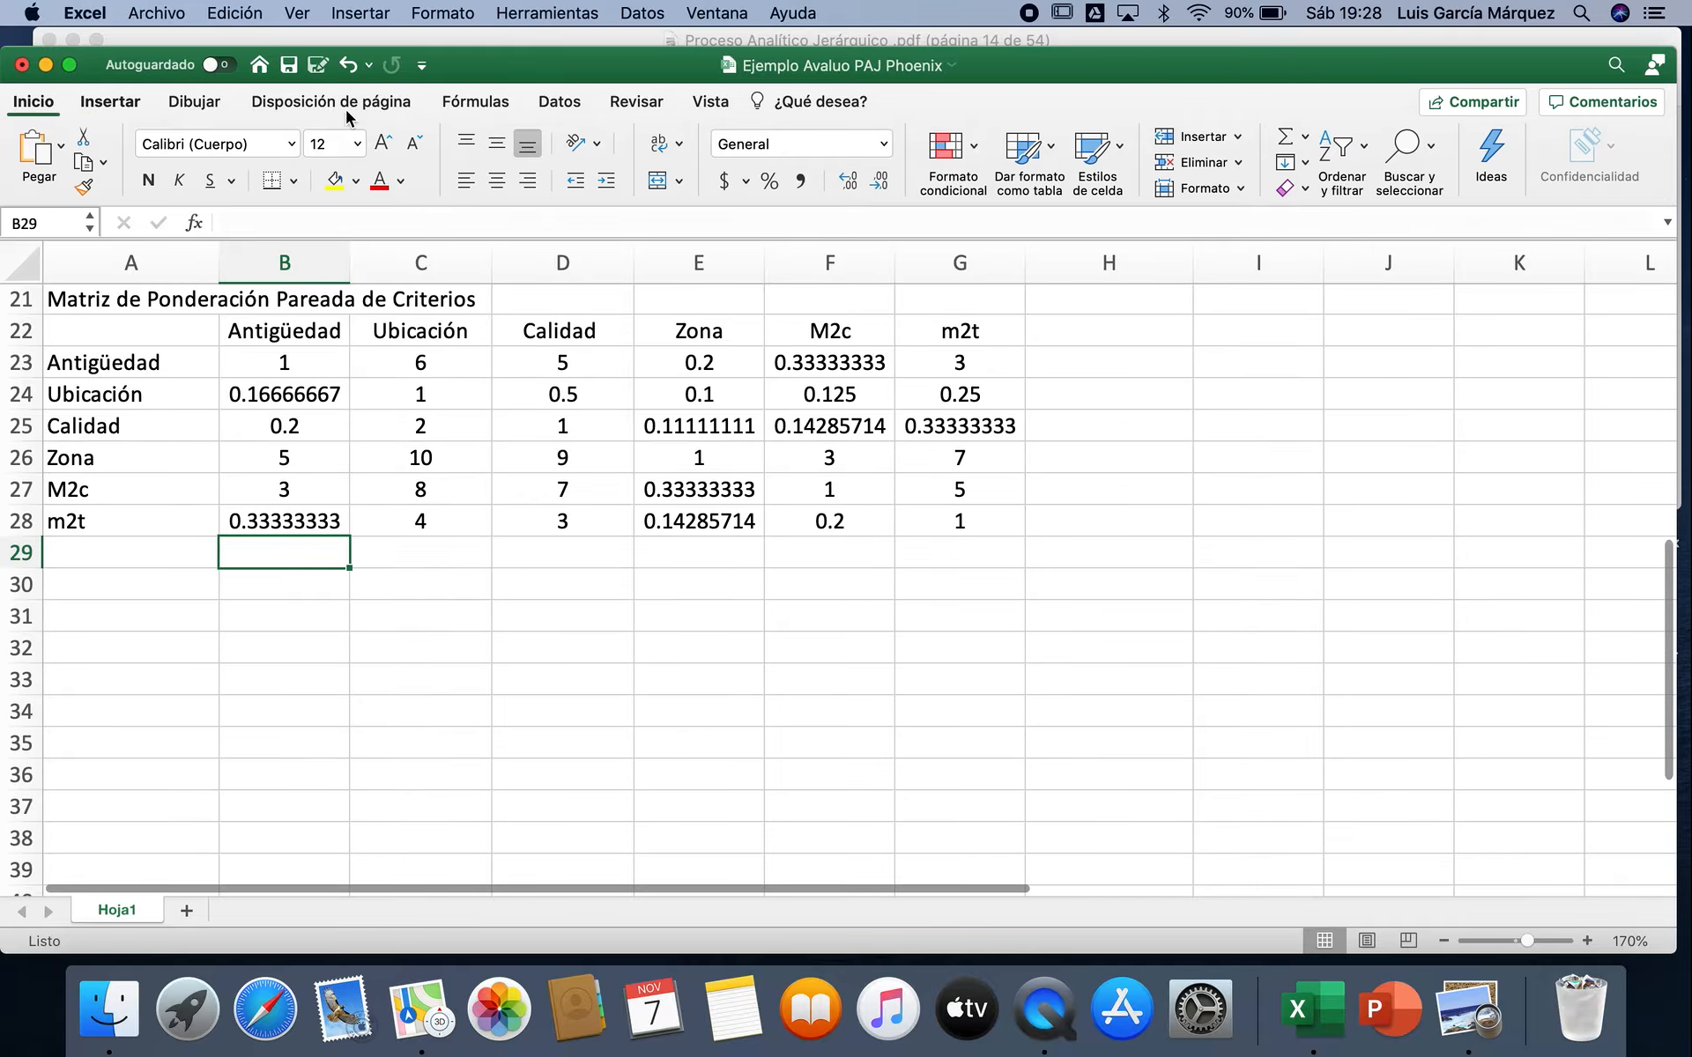
left_click(1305, 137)
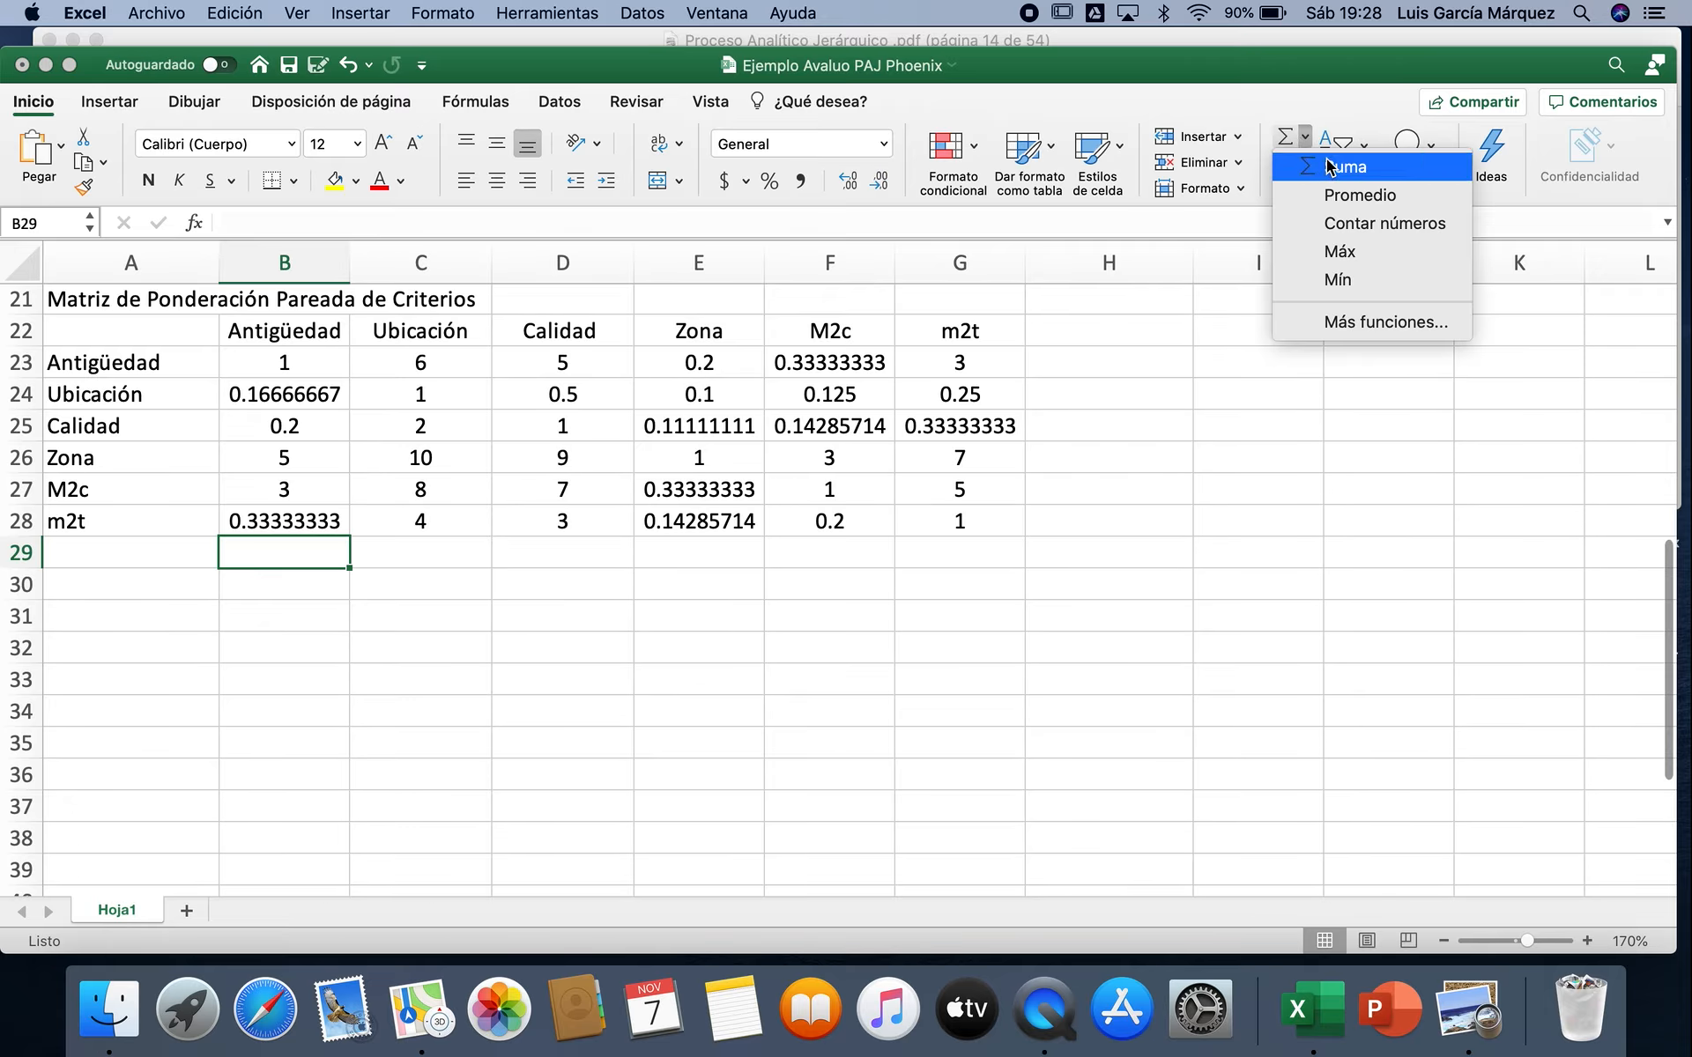
left_click(1326, 164)
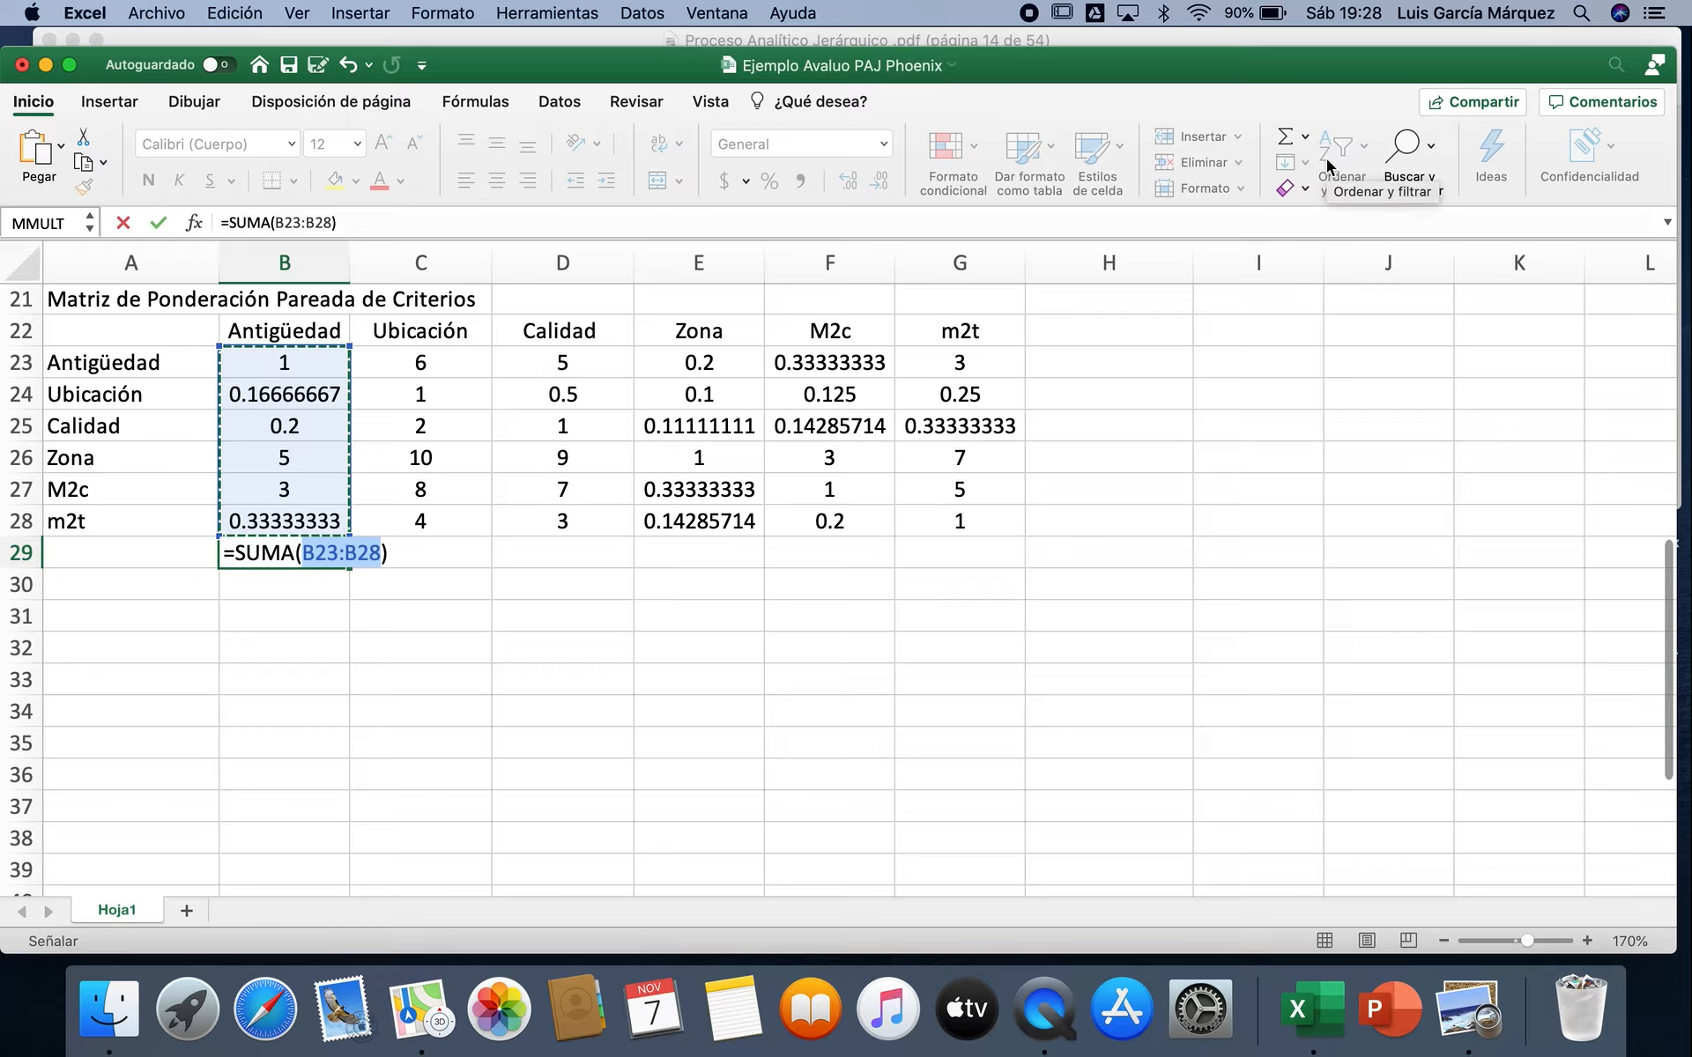
key("Return")
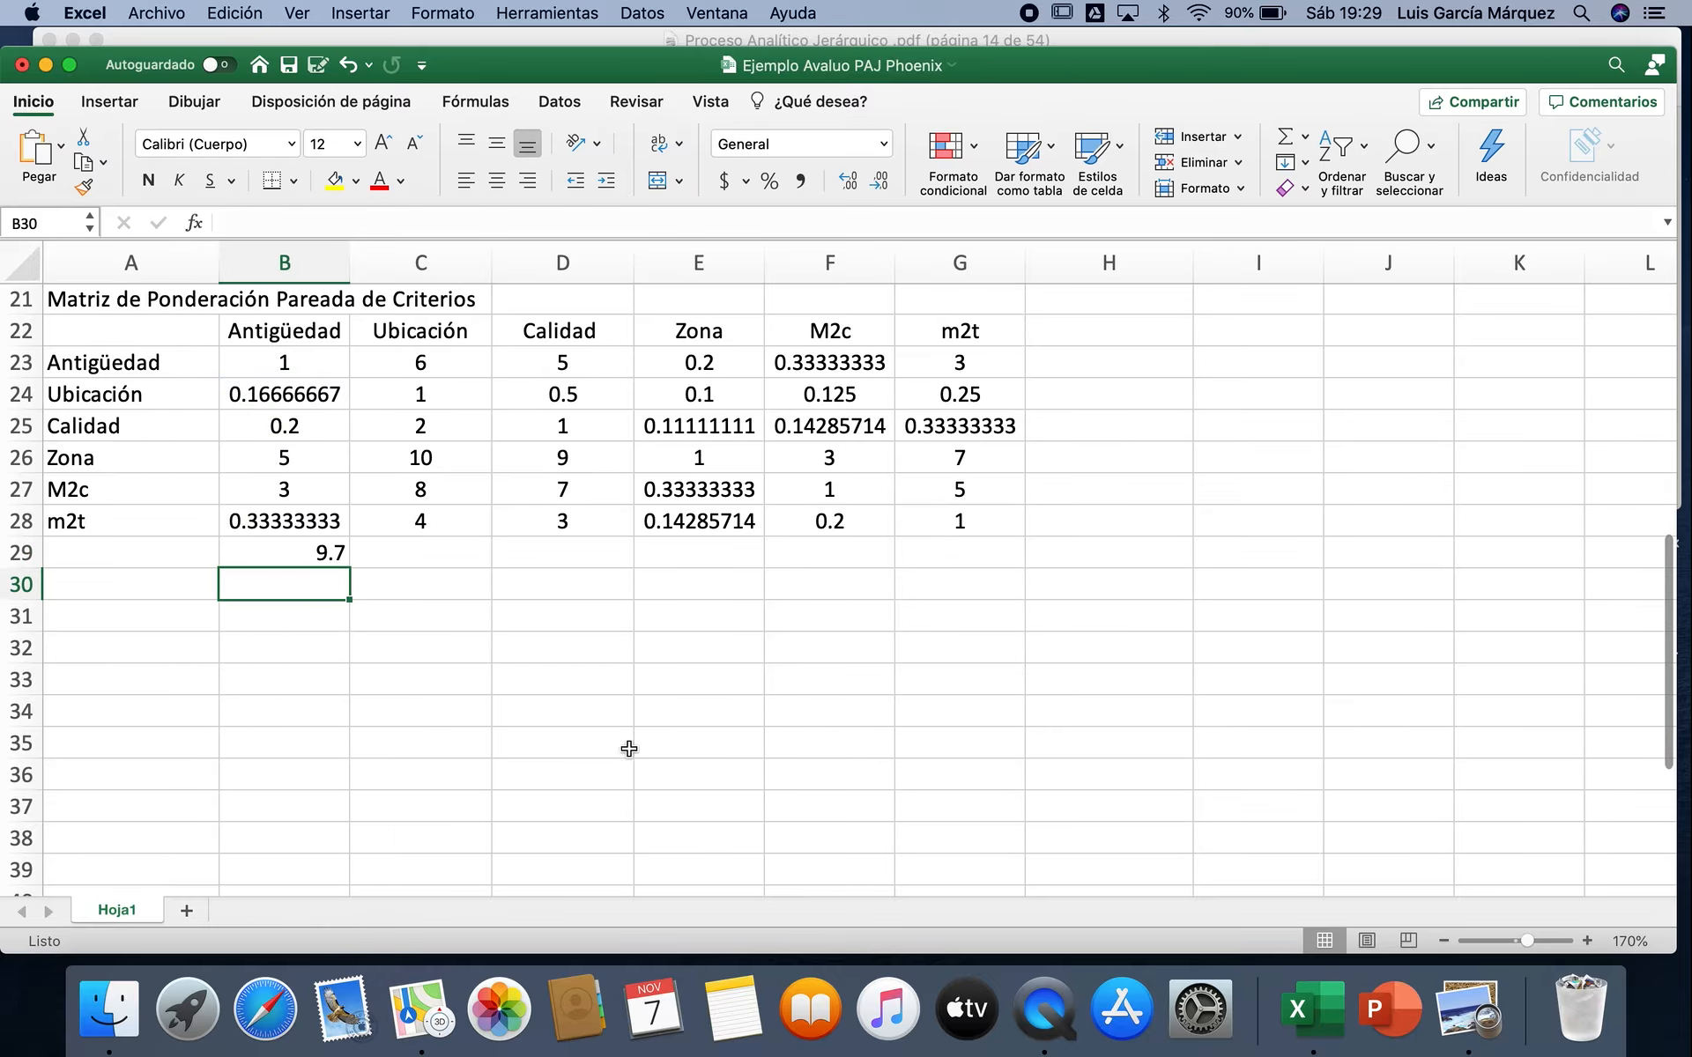
Step: Copy the column total from B29 across to G29 and centre the totals row
left_click(304, 558)
left_click_drag(350, 569, 984, 548)
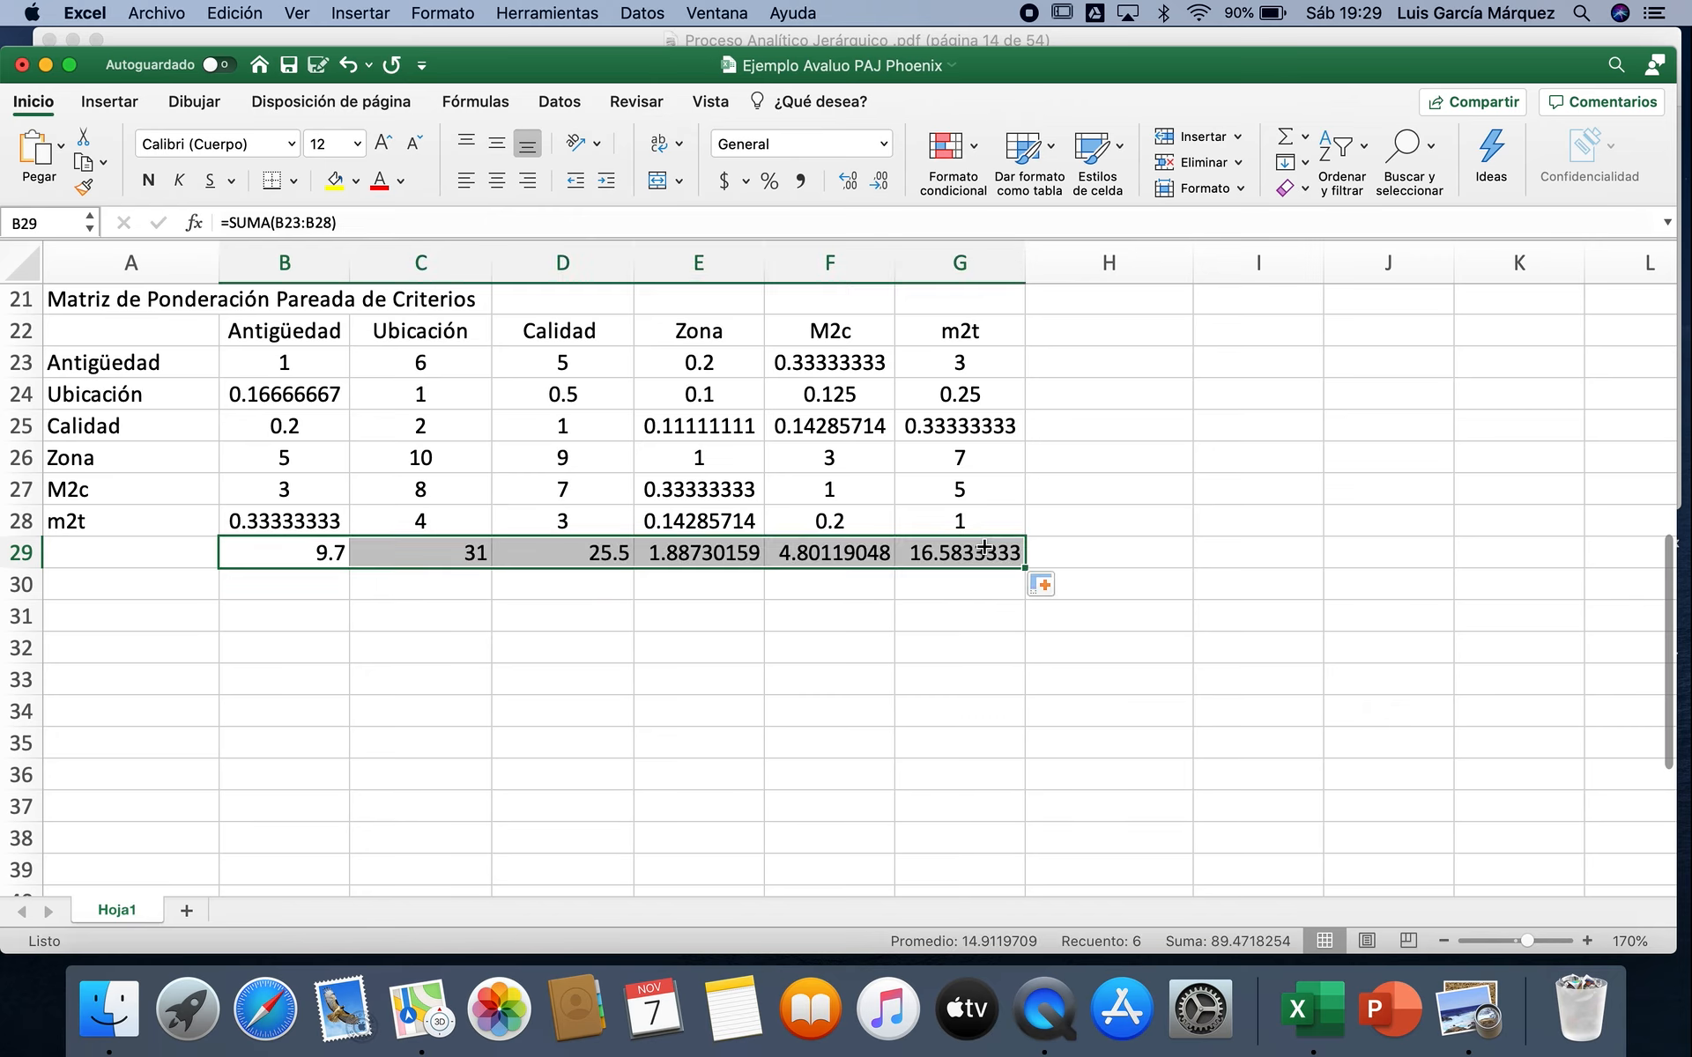
left_click(499, 181)
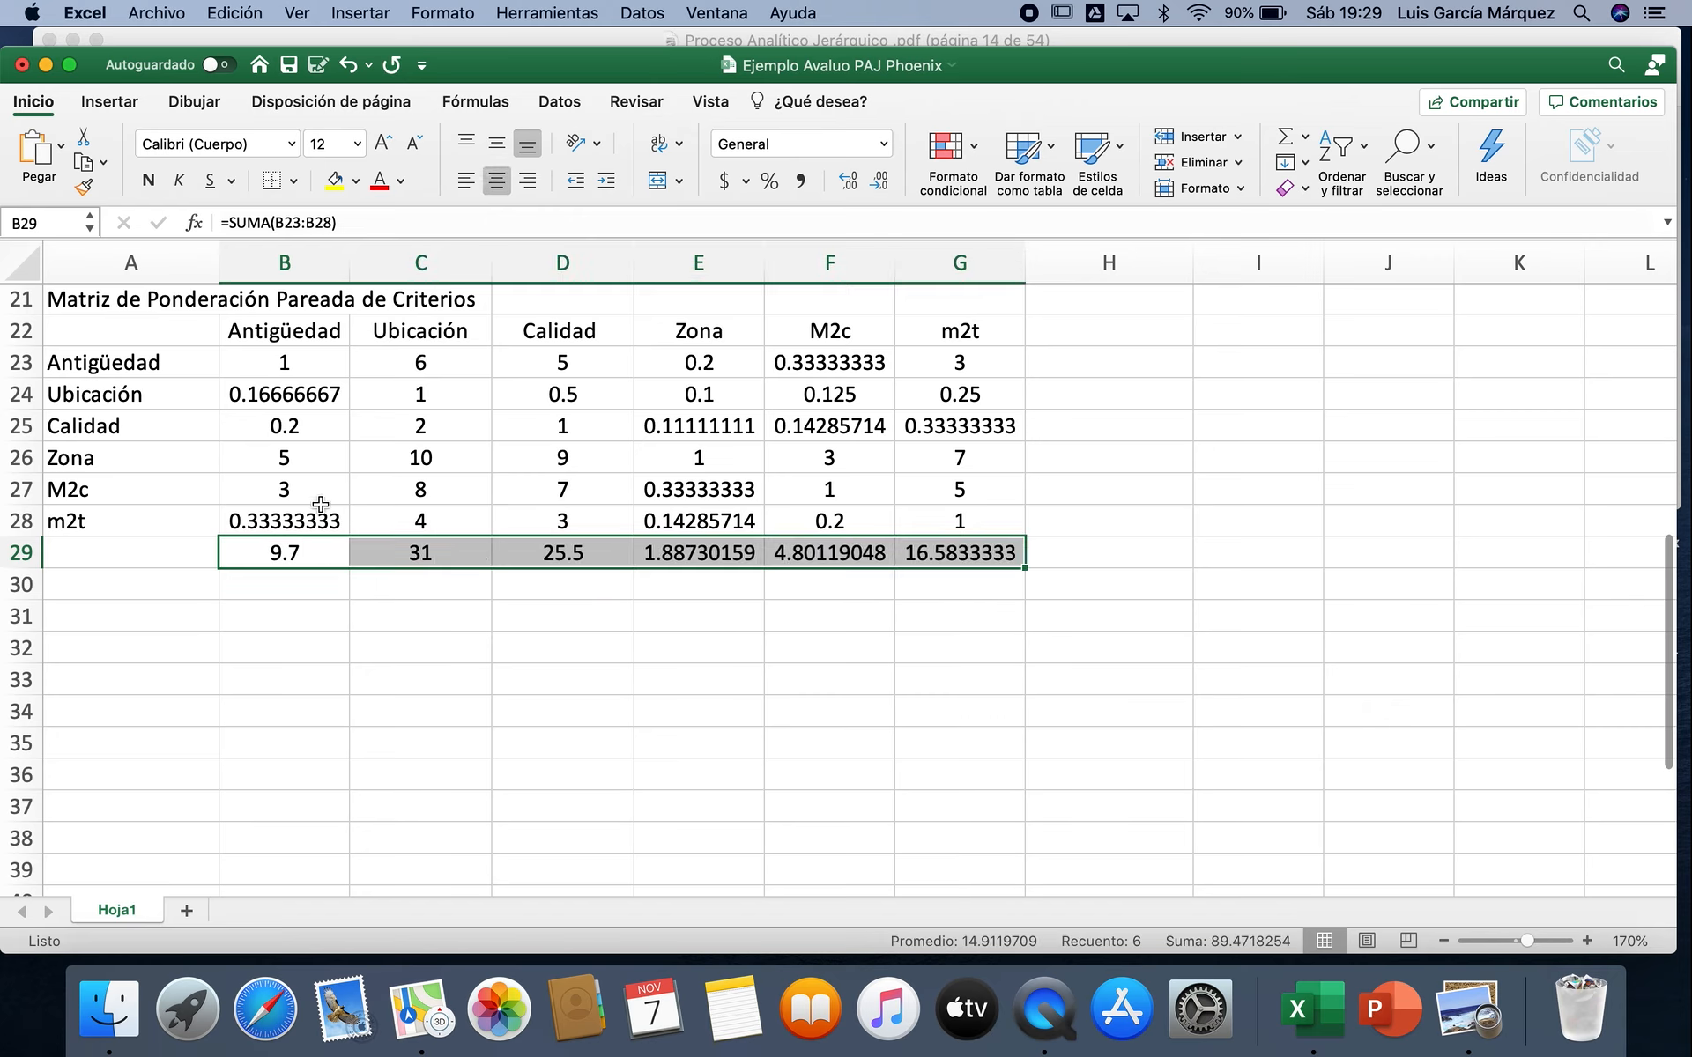
Step: Title a new section "Matriz Normalizada" in A31 below the pairwise matrix
left_click(160, 611)
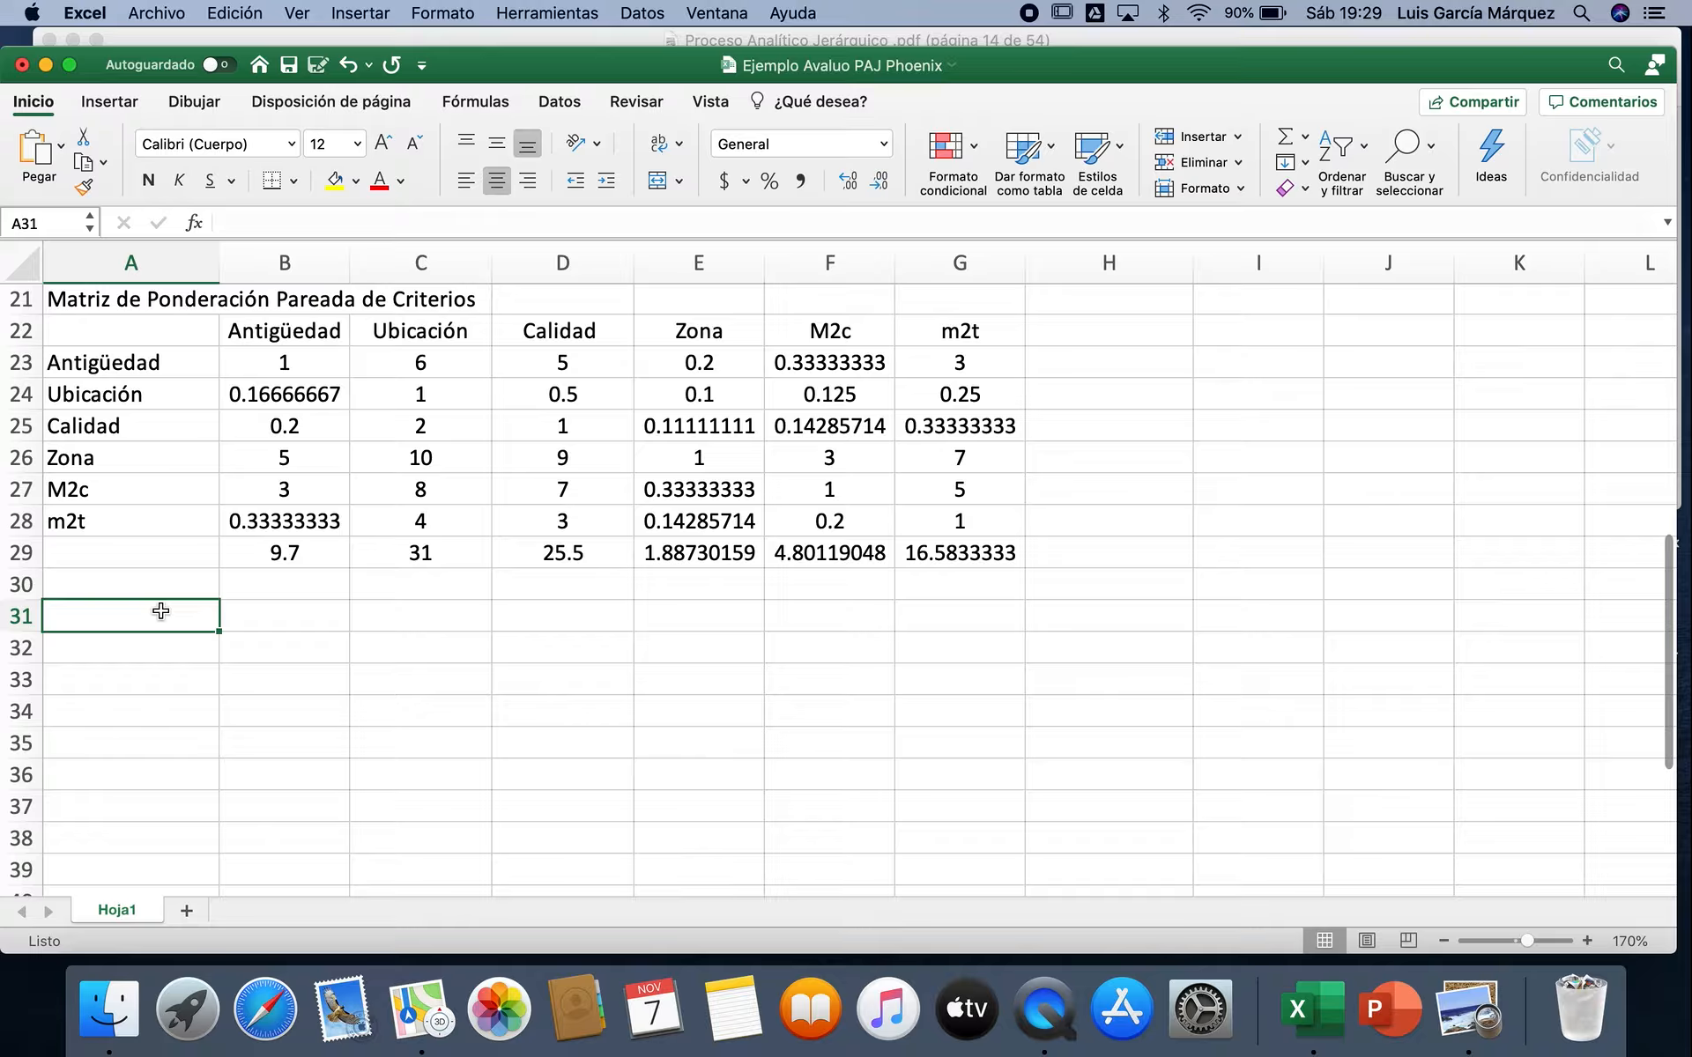
type("Matriz ")
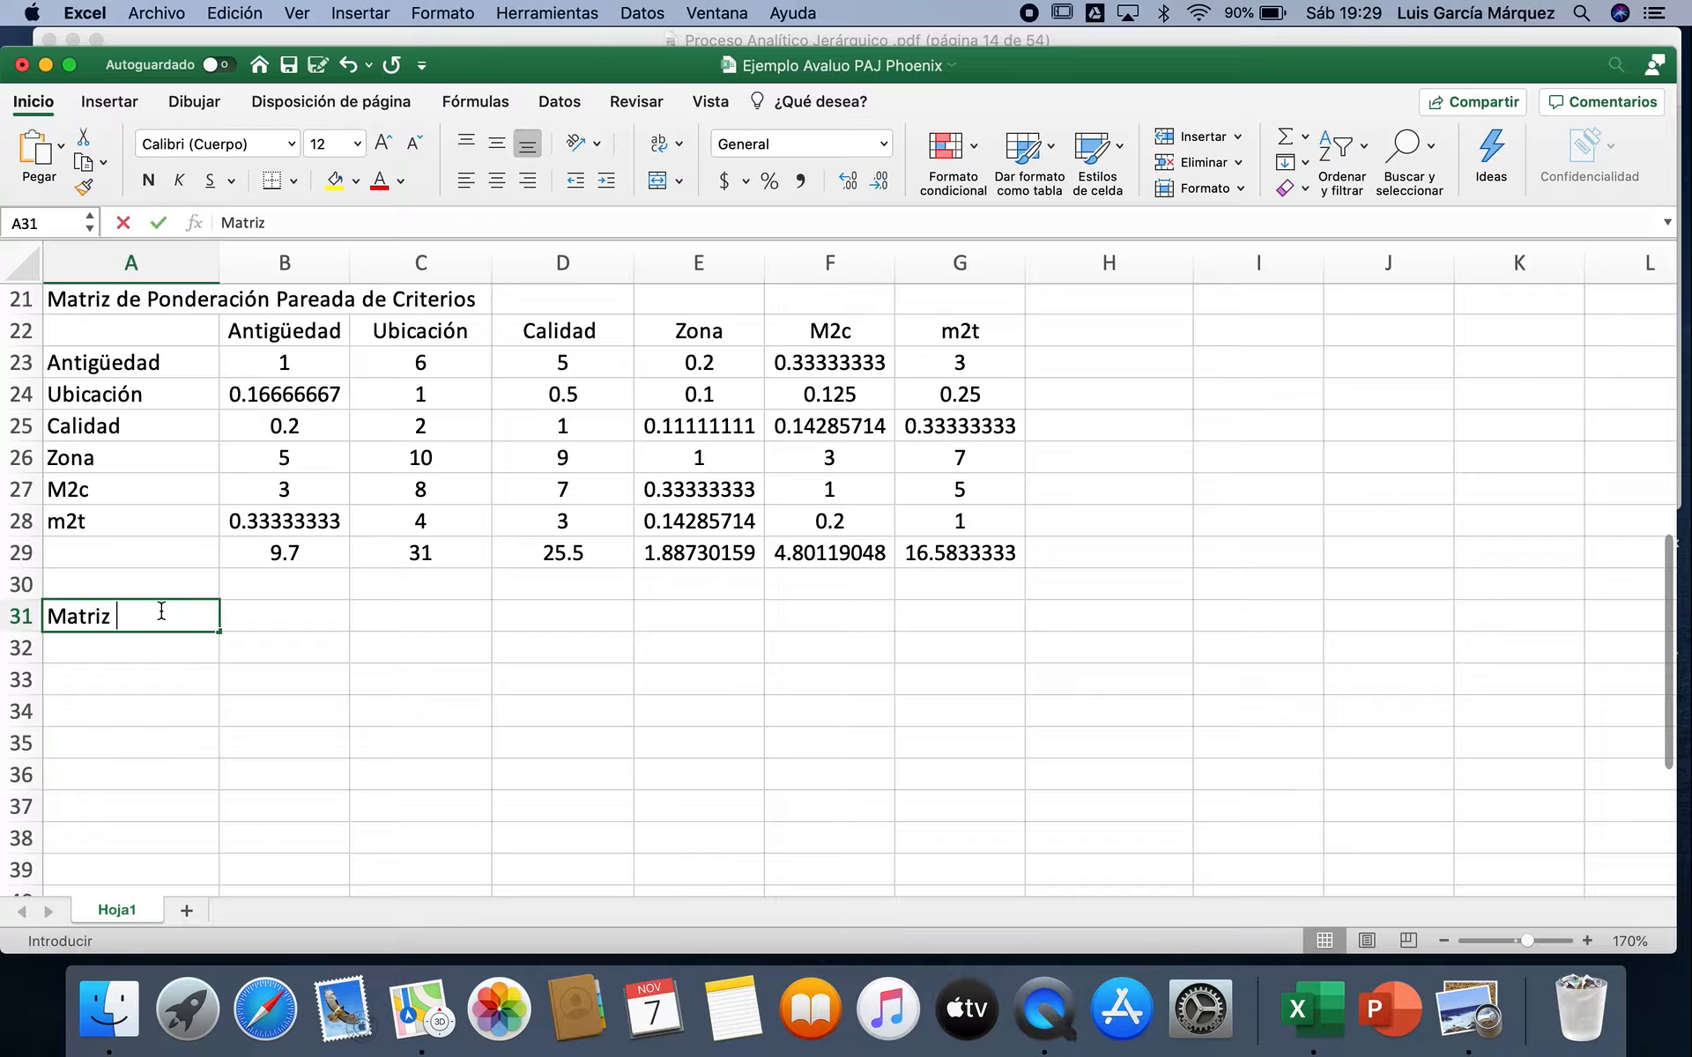
type("Norm")
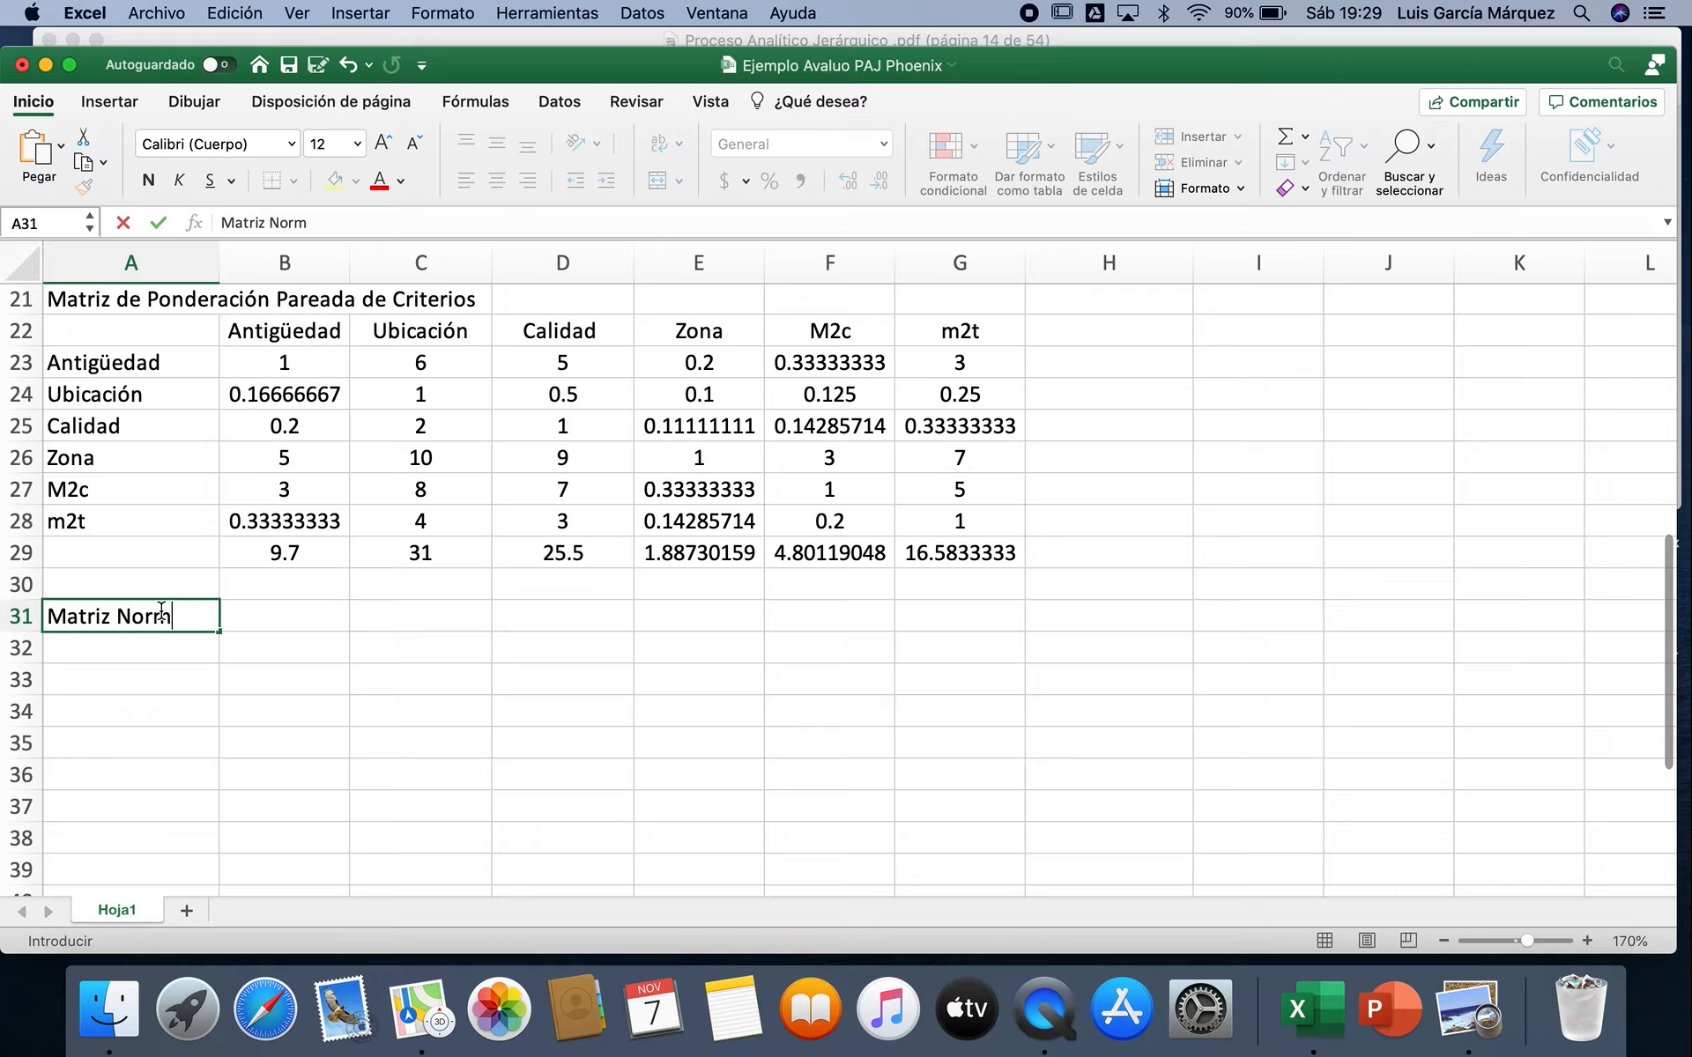
type("alizada")
key("Return")
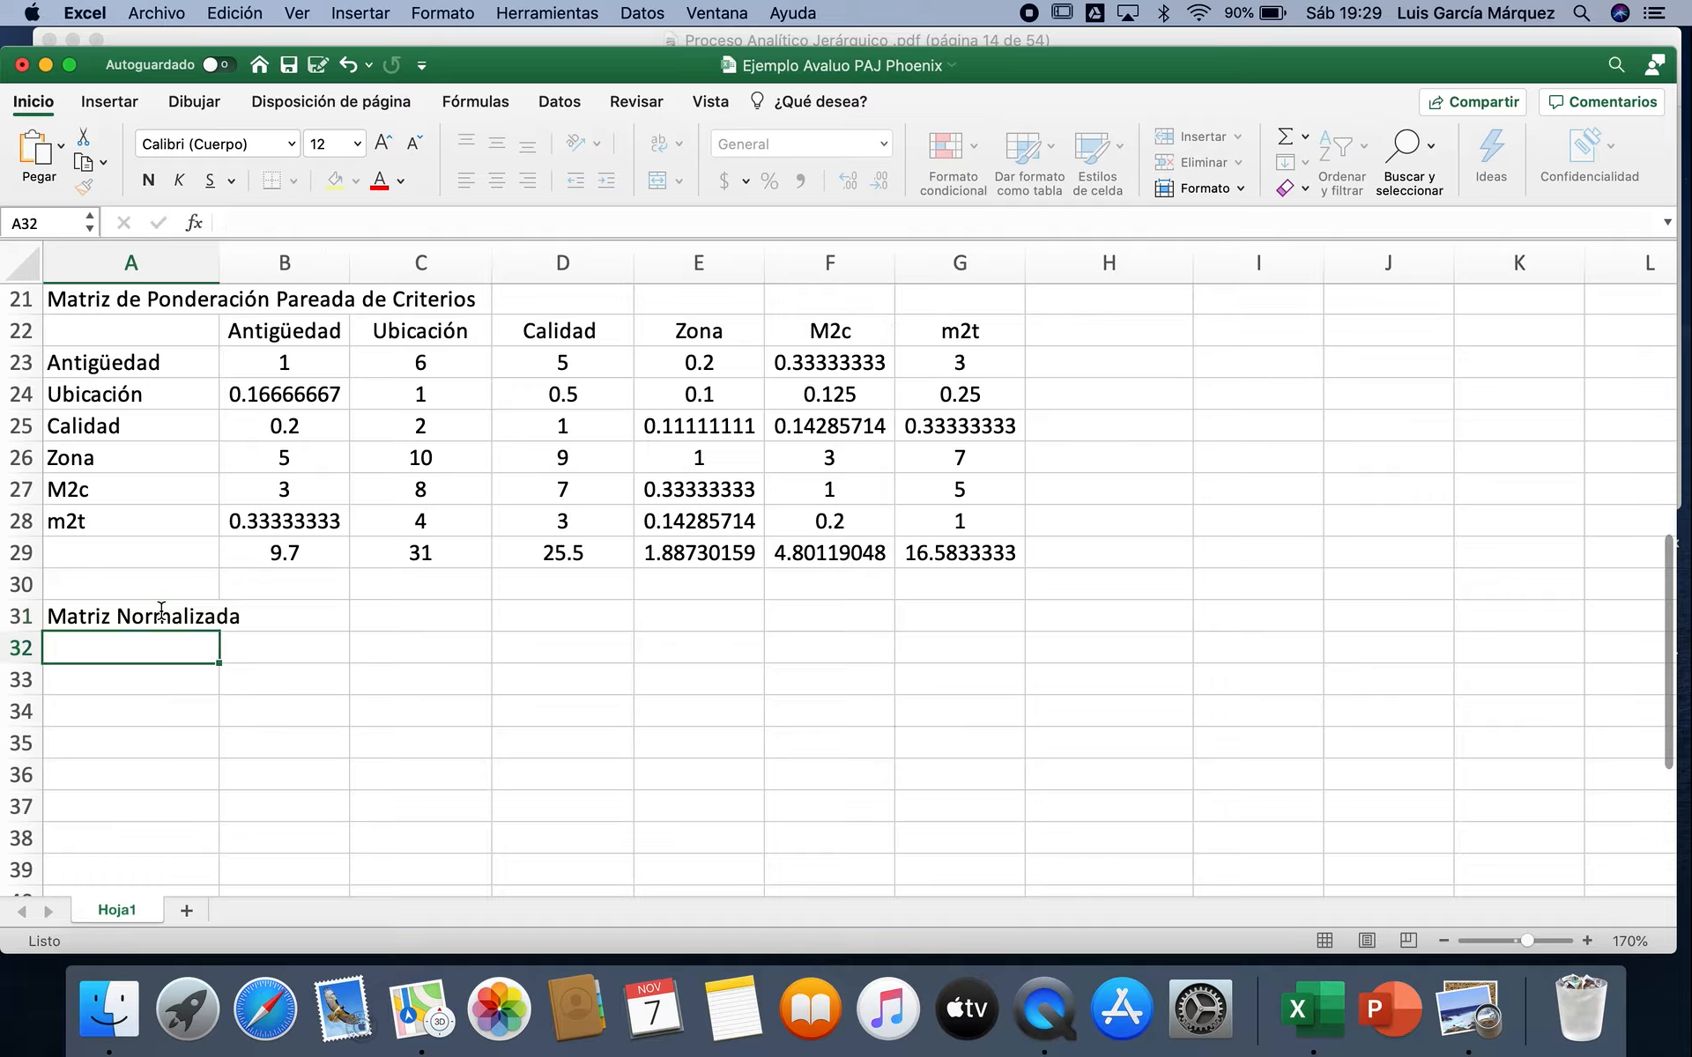
Step: Enter =B23/B$29 in B32 to normalize the first Antigüedad weighting by its column total, with the total's row locked
left_click(313, 641)
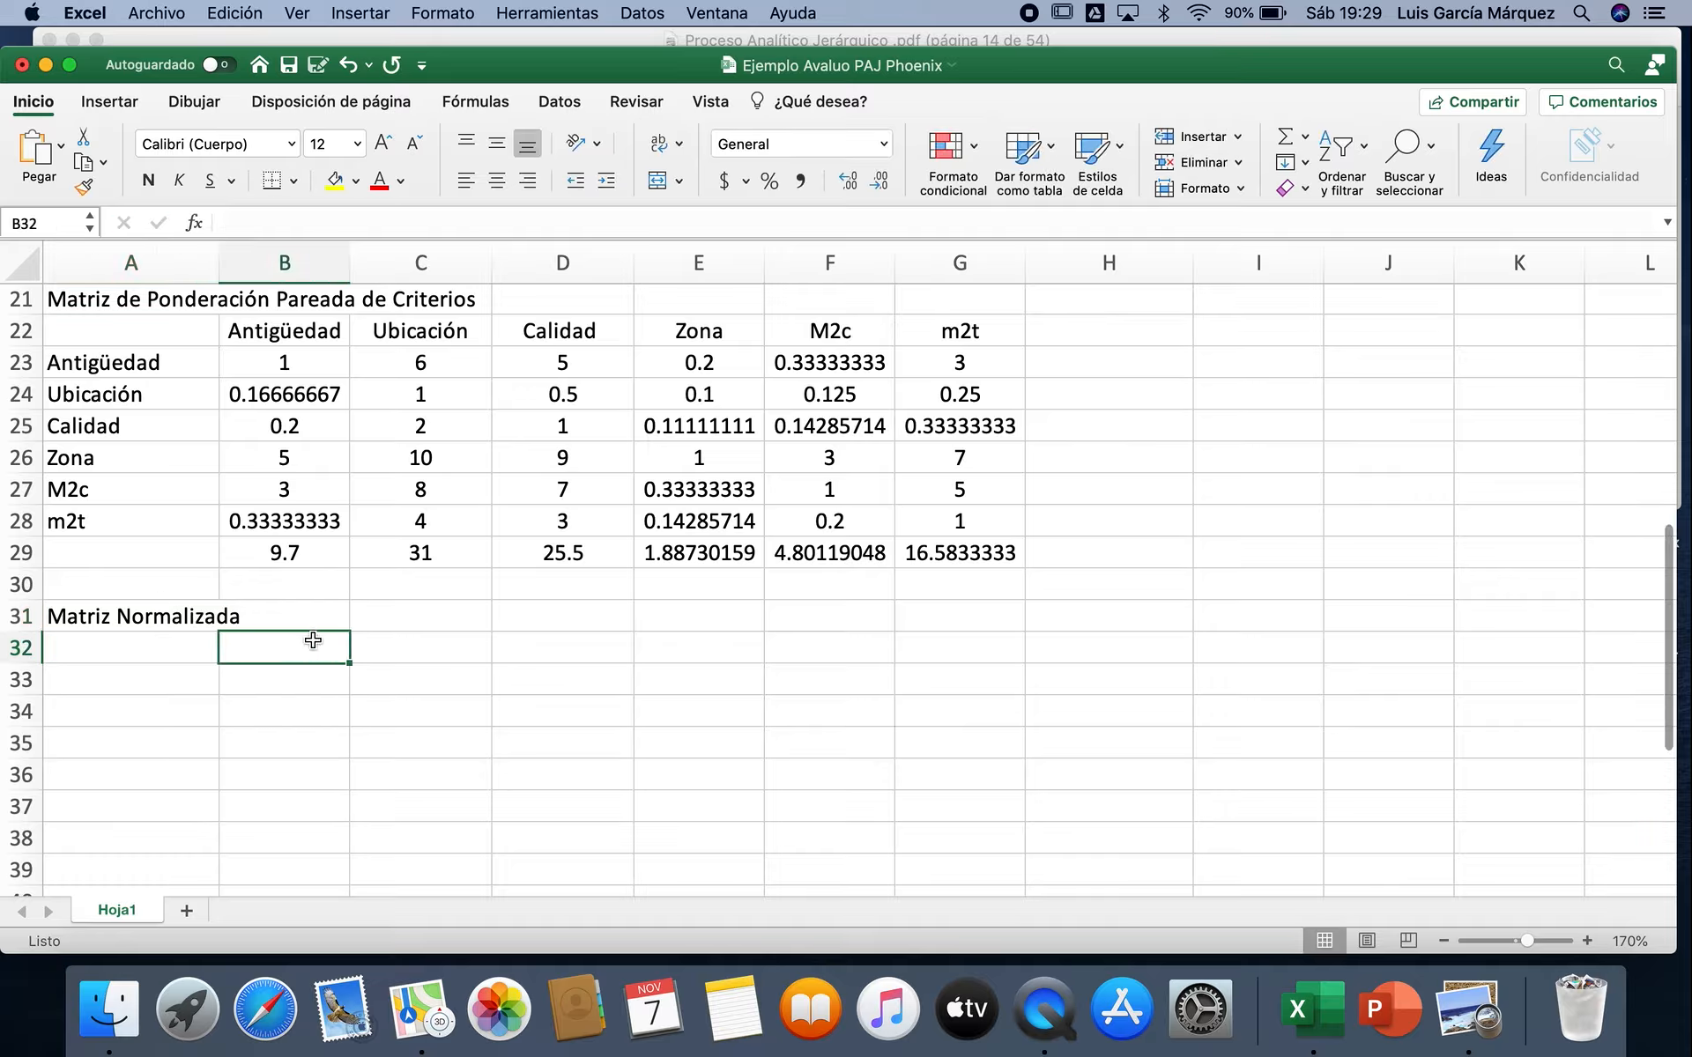
type("=")
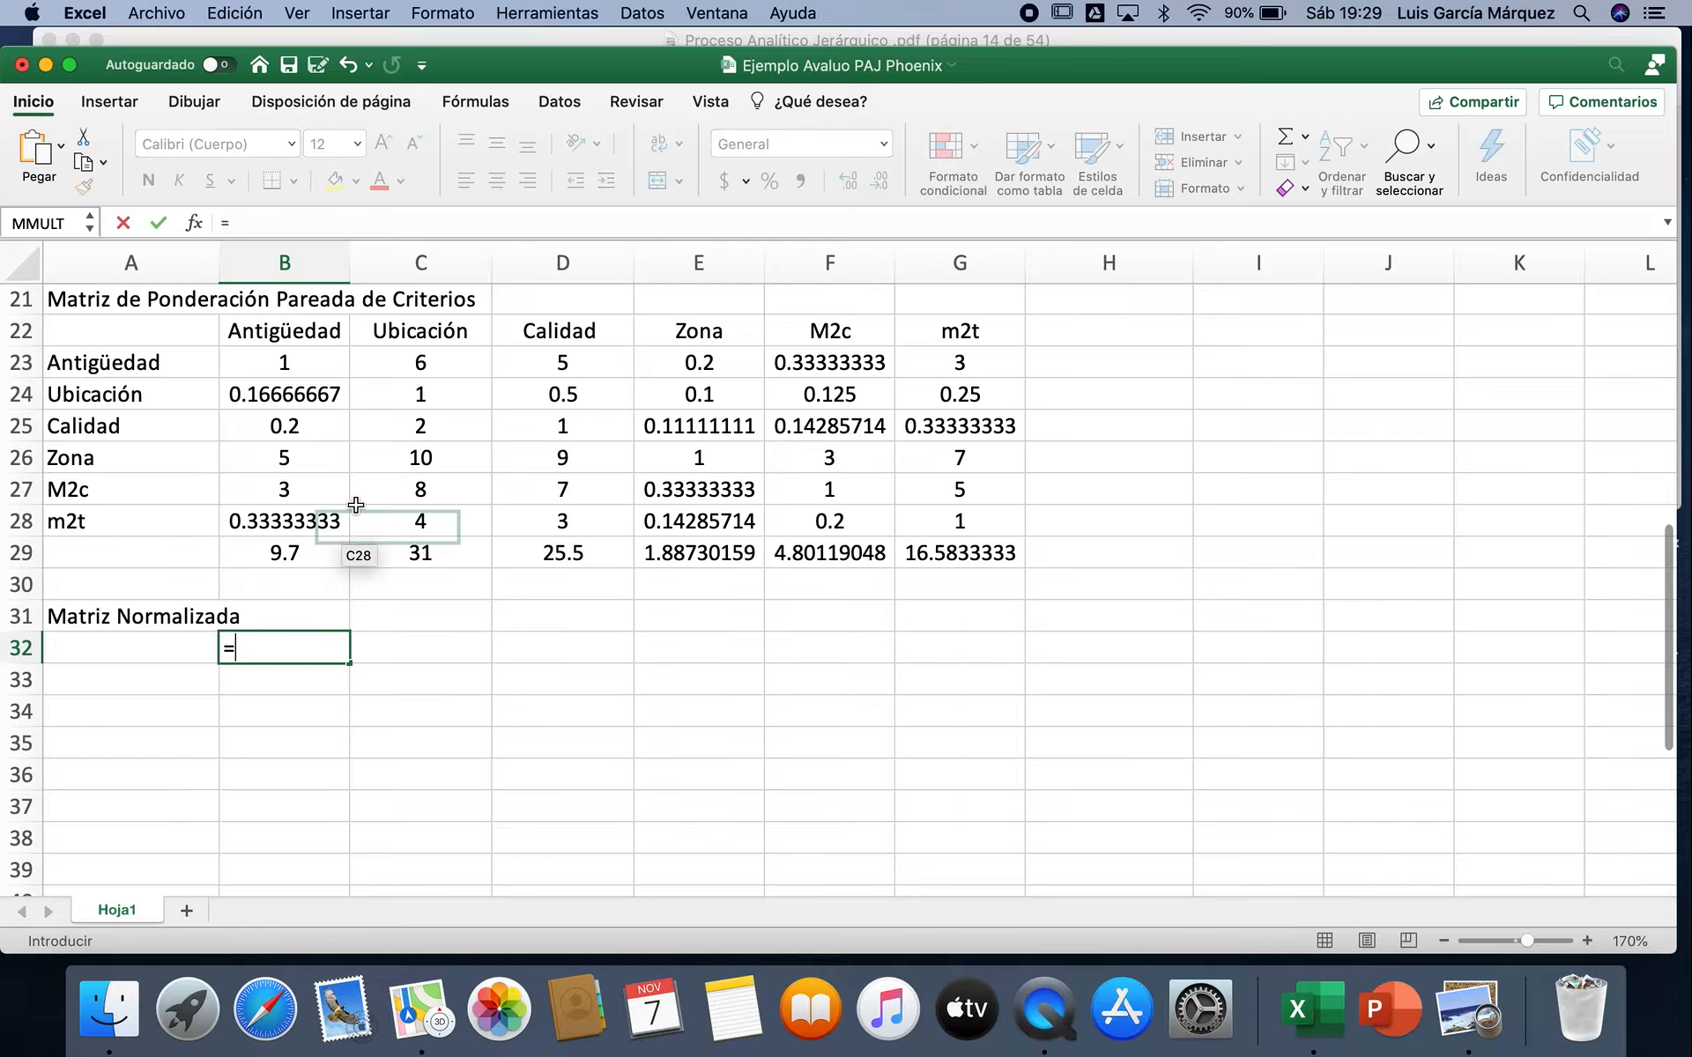
left_click(320, 364)
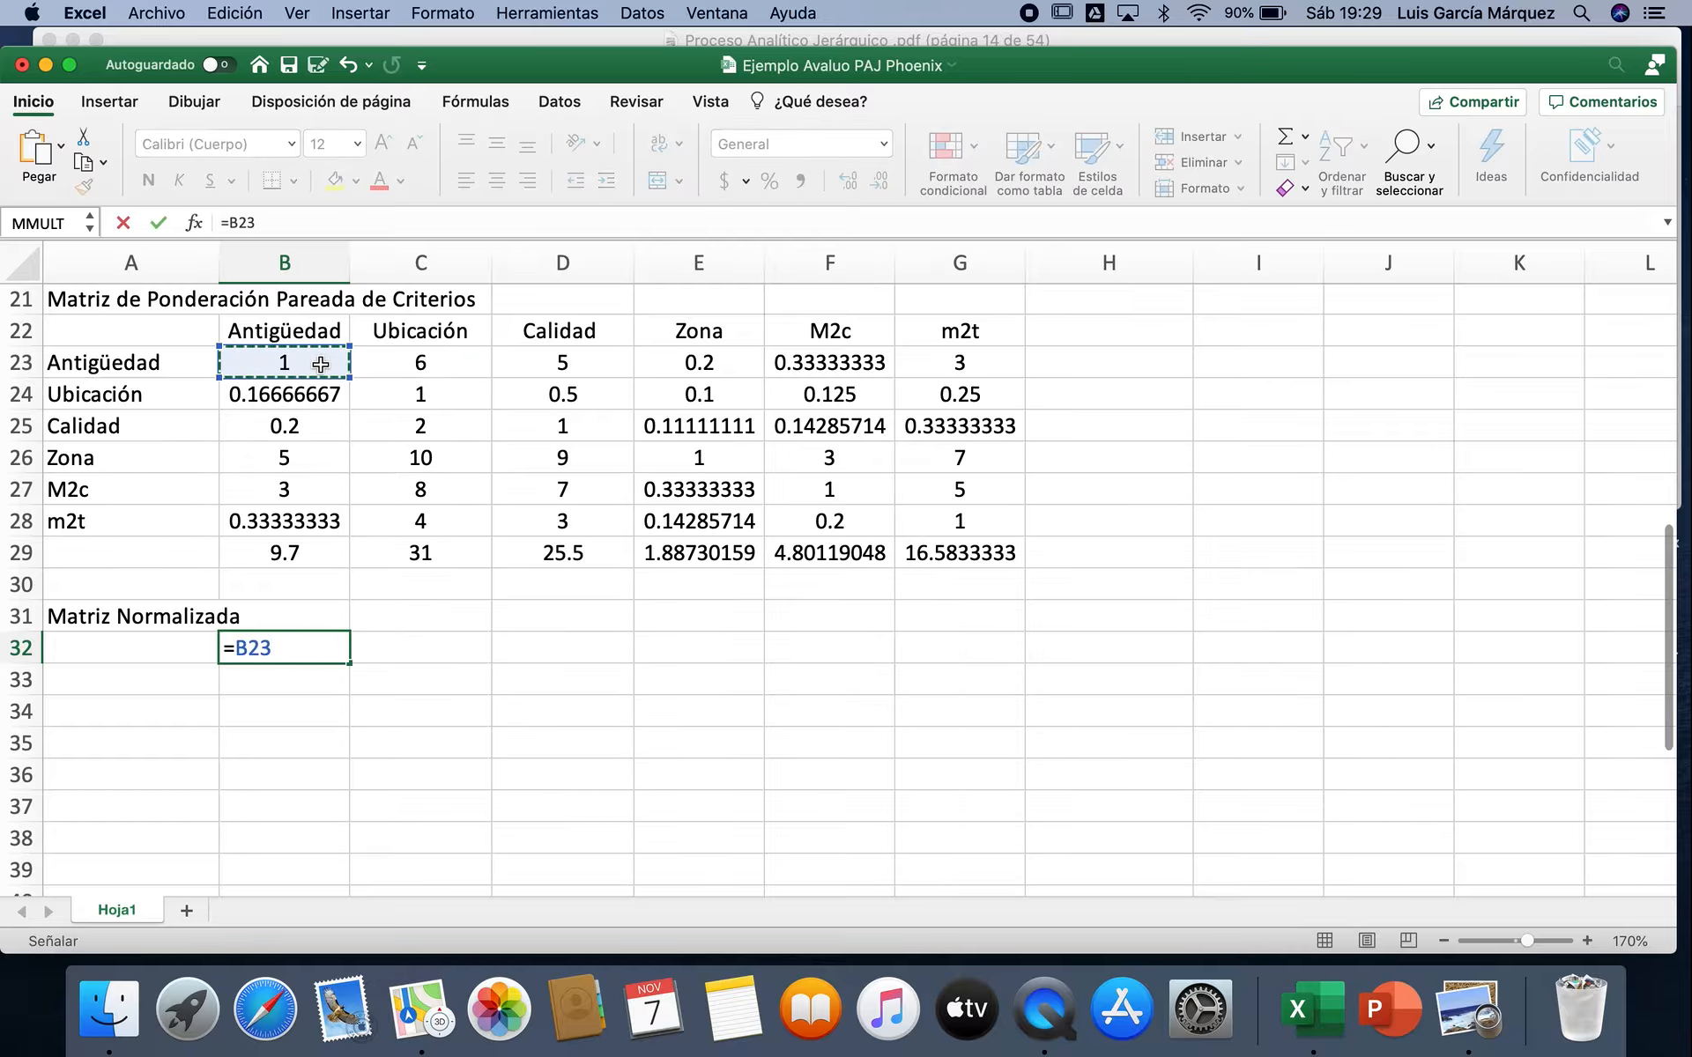
type("/")
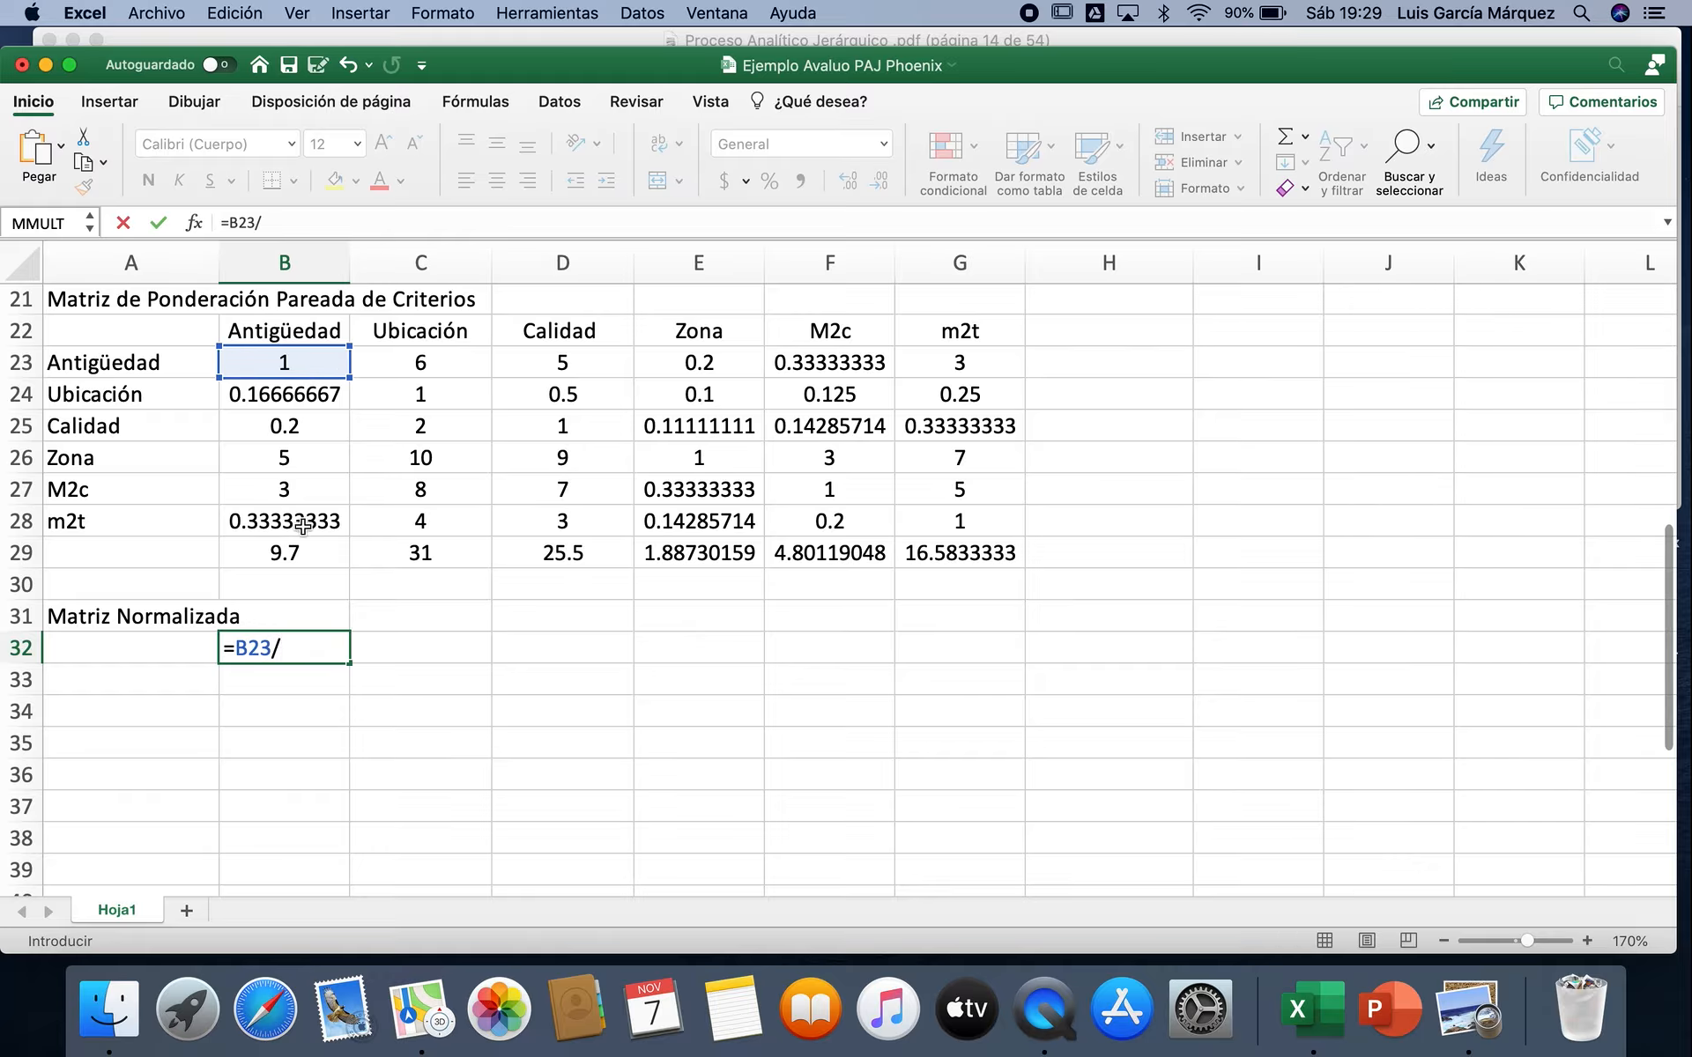
left_click(320, 554)
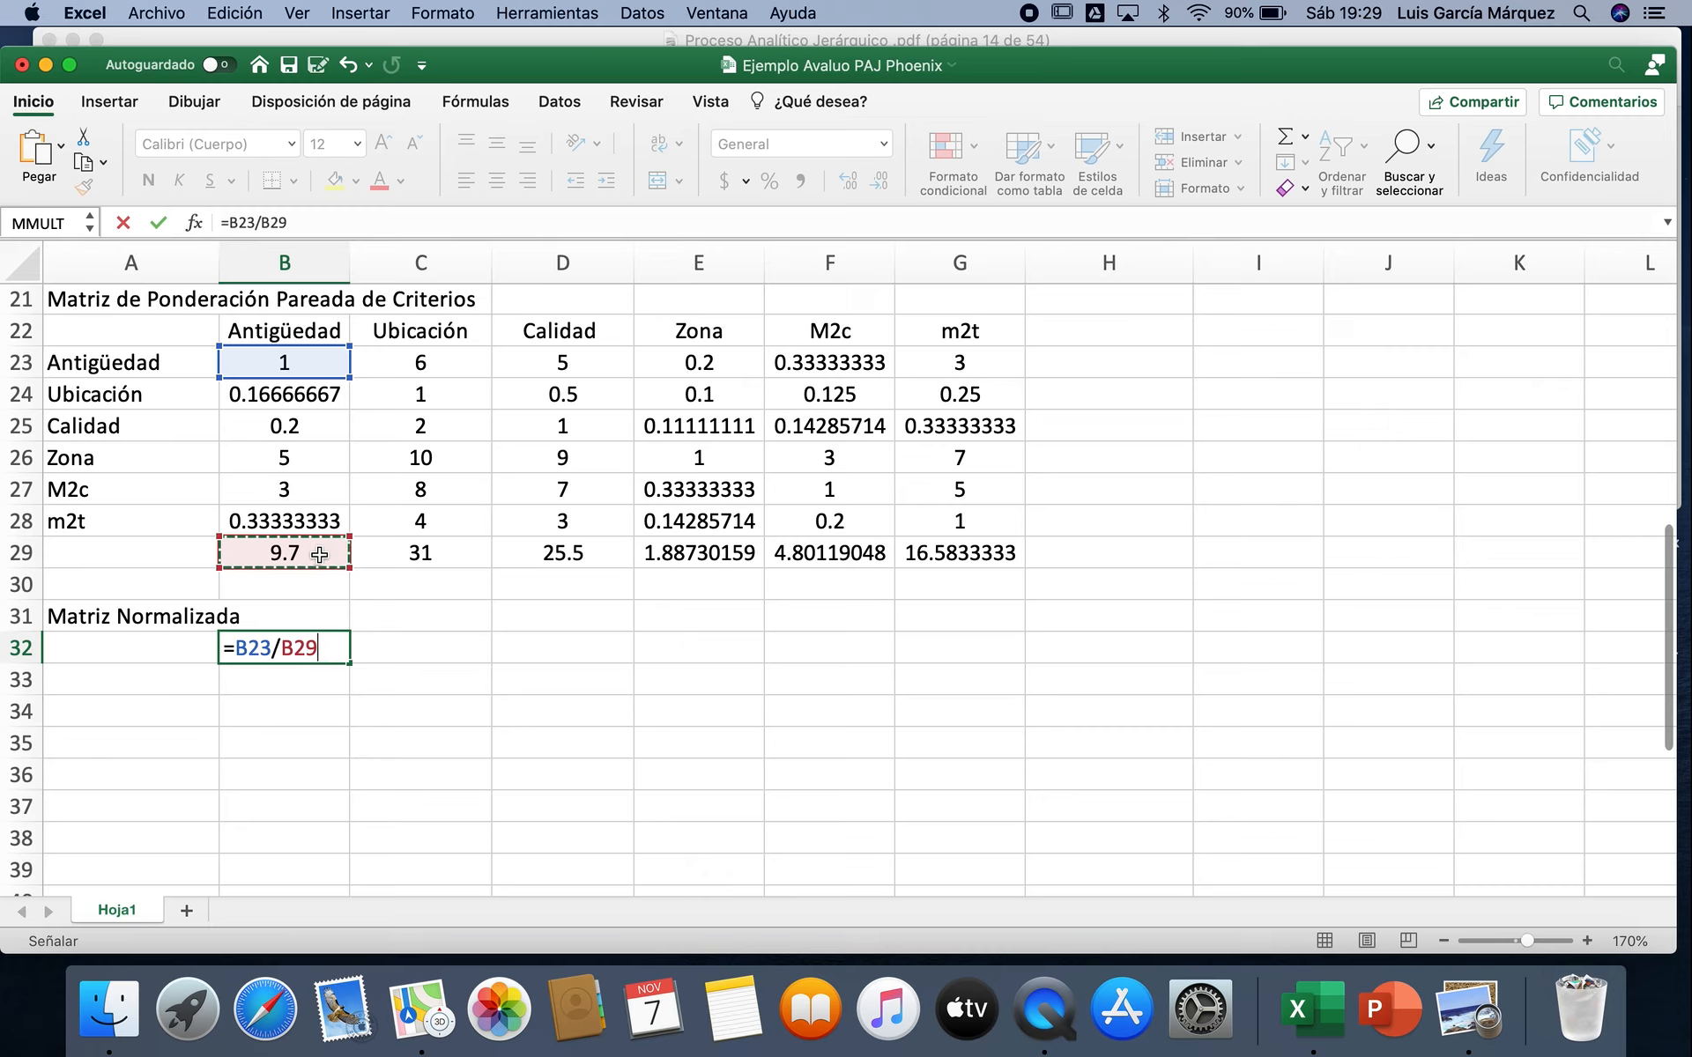
key("super+t")
key("super+t")
key("Return")
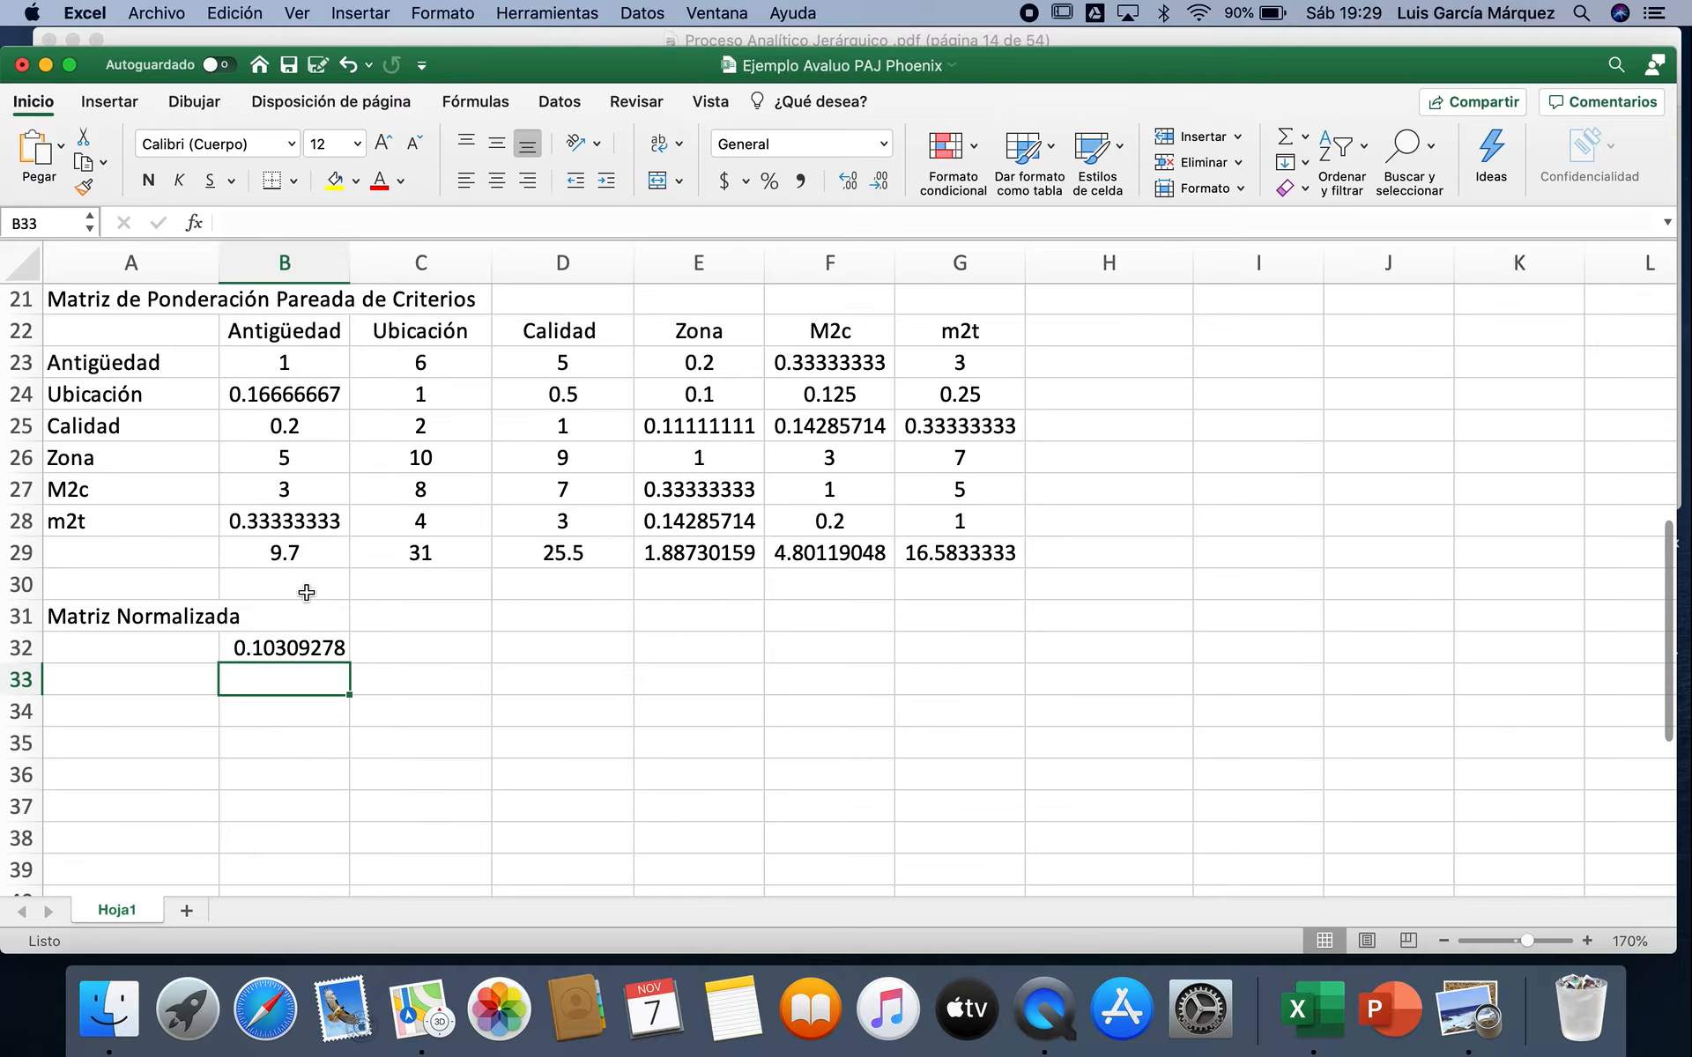
Step: Fill the normalization formula from B32 across to column G and down to row 37
left_click(292, 647)
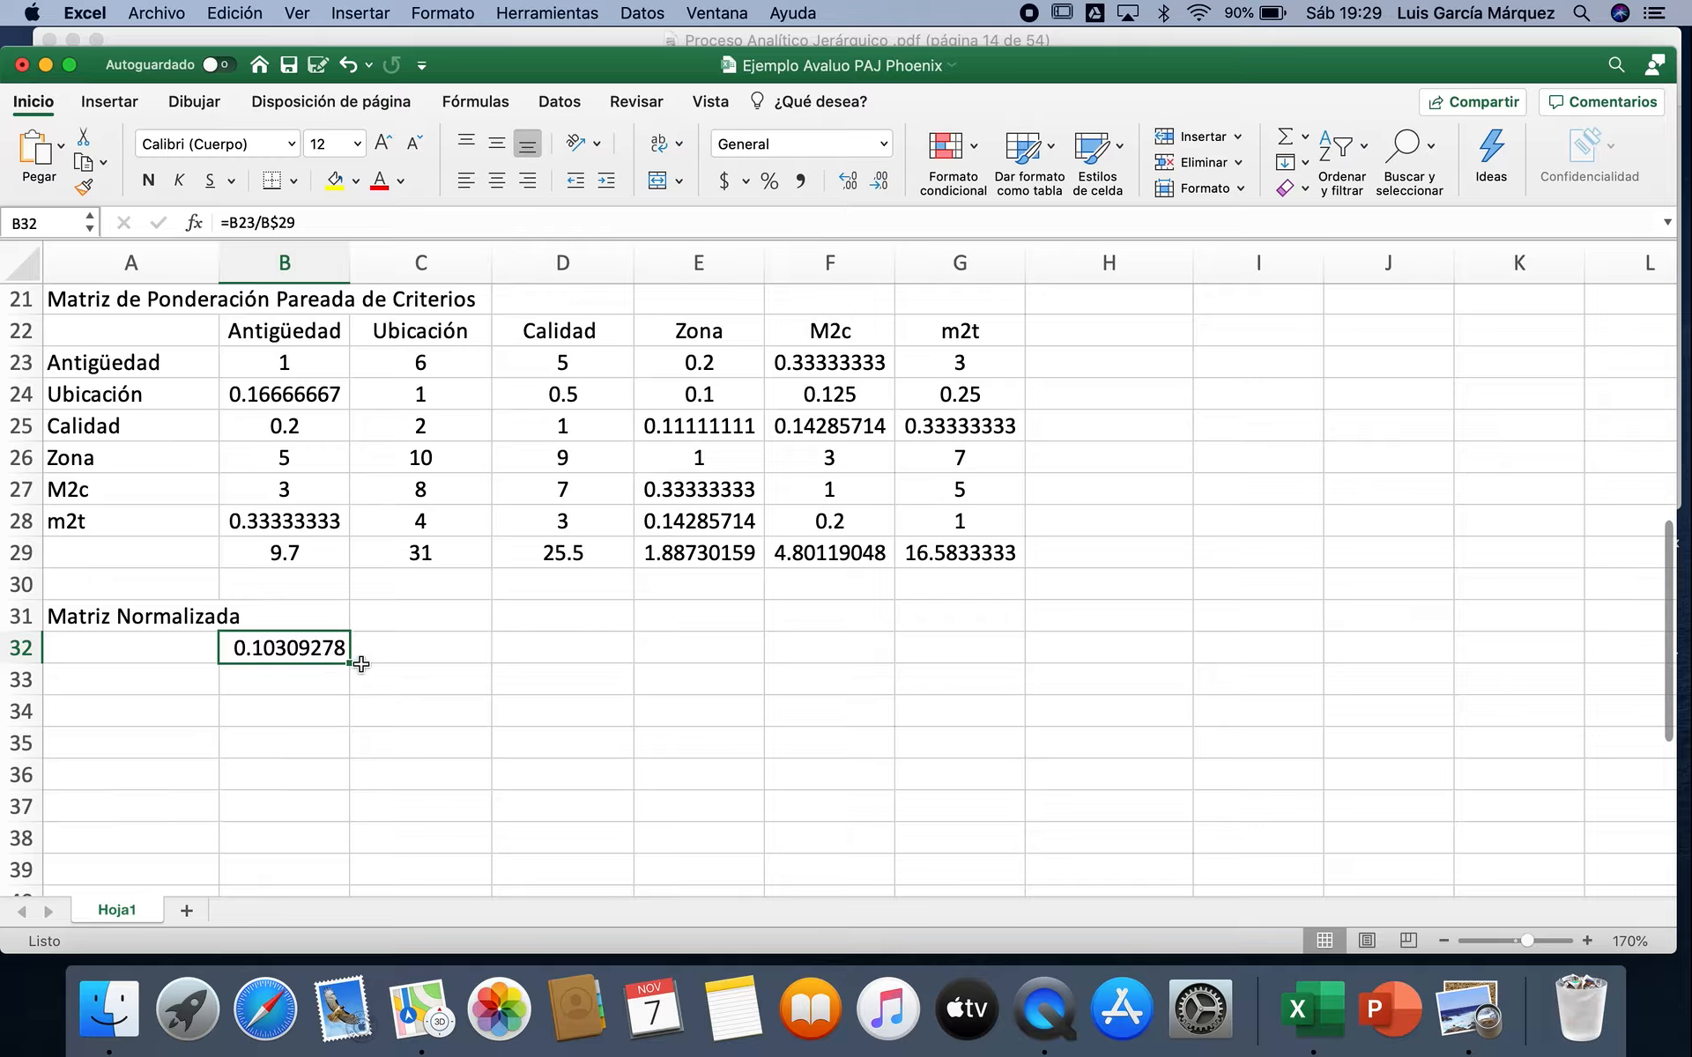
left_click_drag(349, 663, 969, 632)
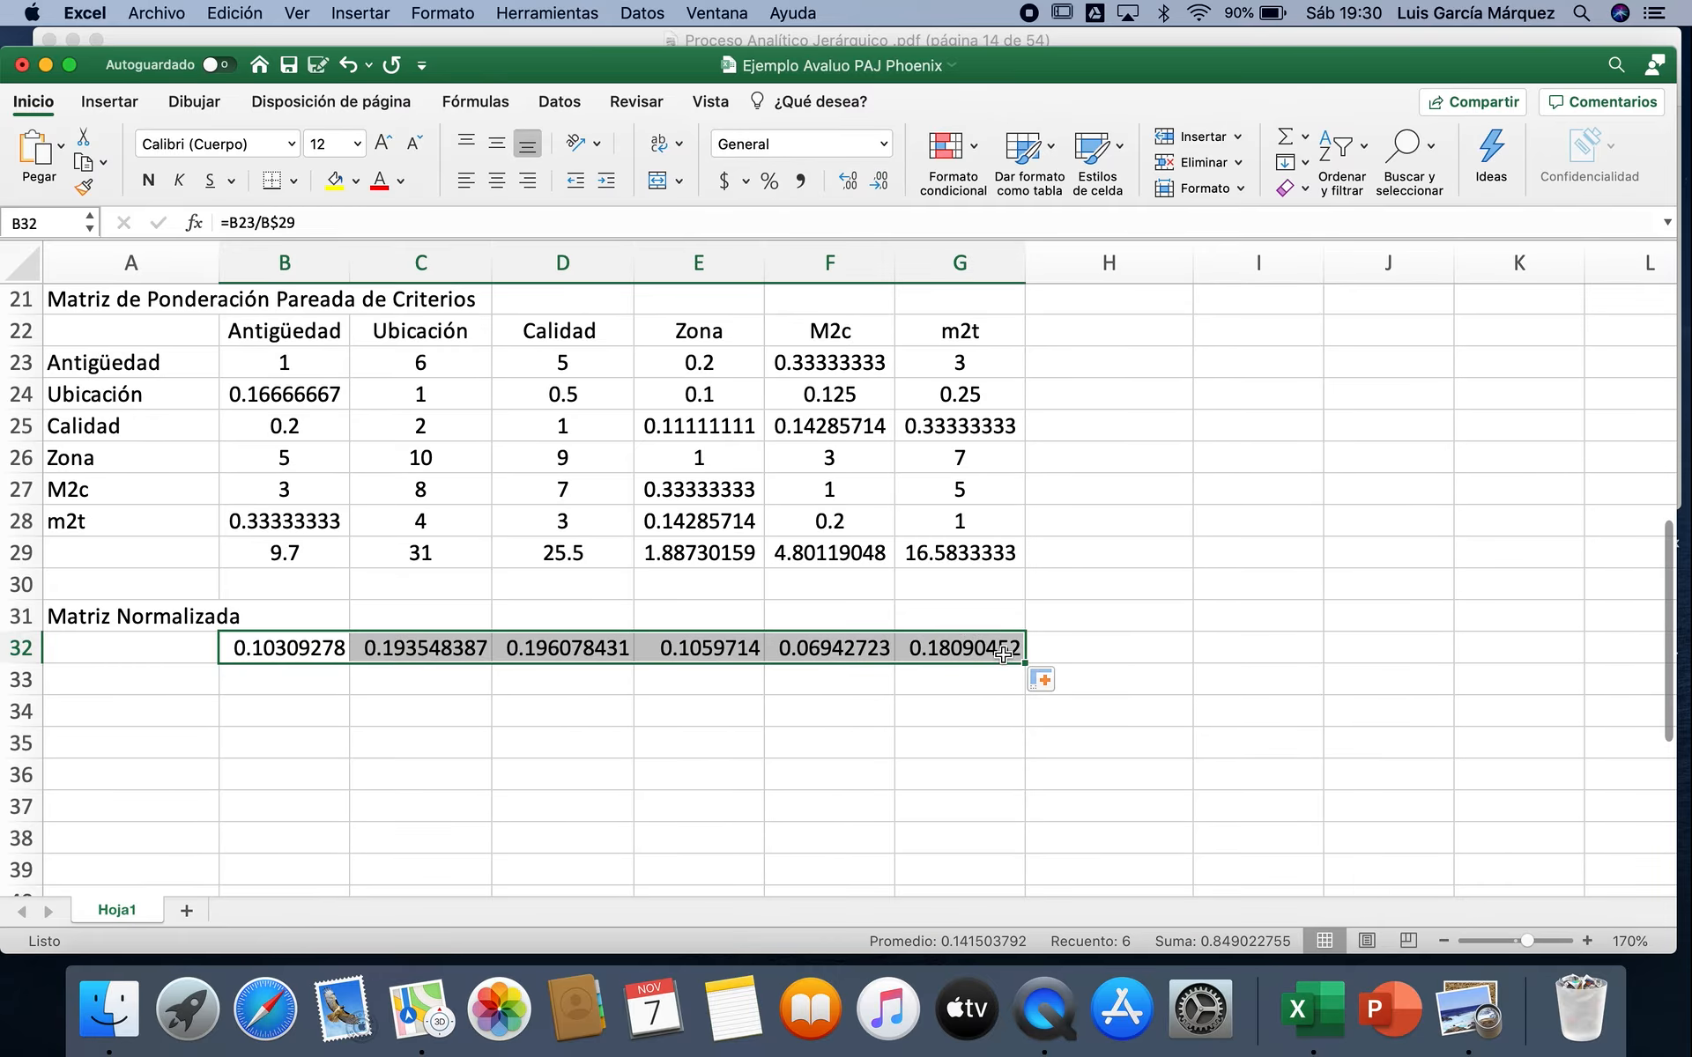
left_click_drag(1024, 662, 1019, 808)
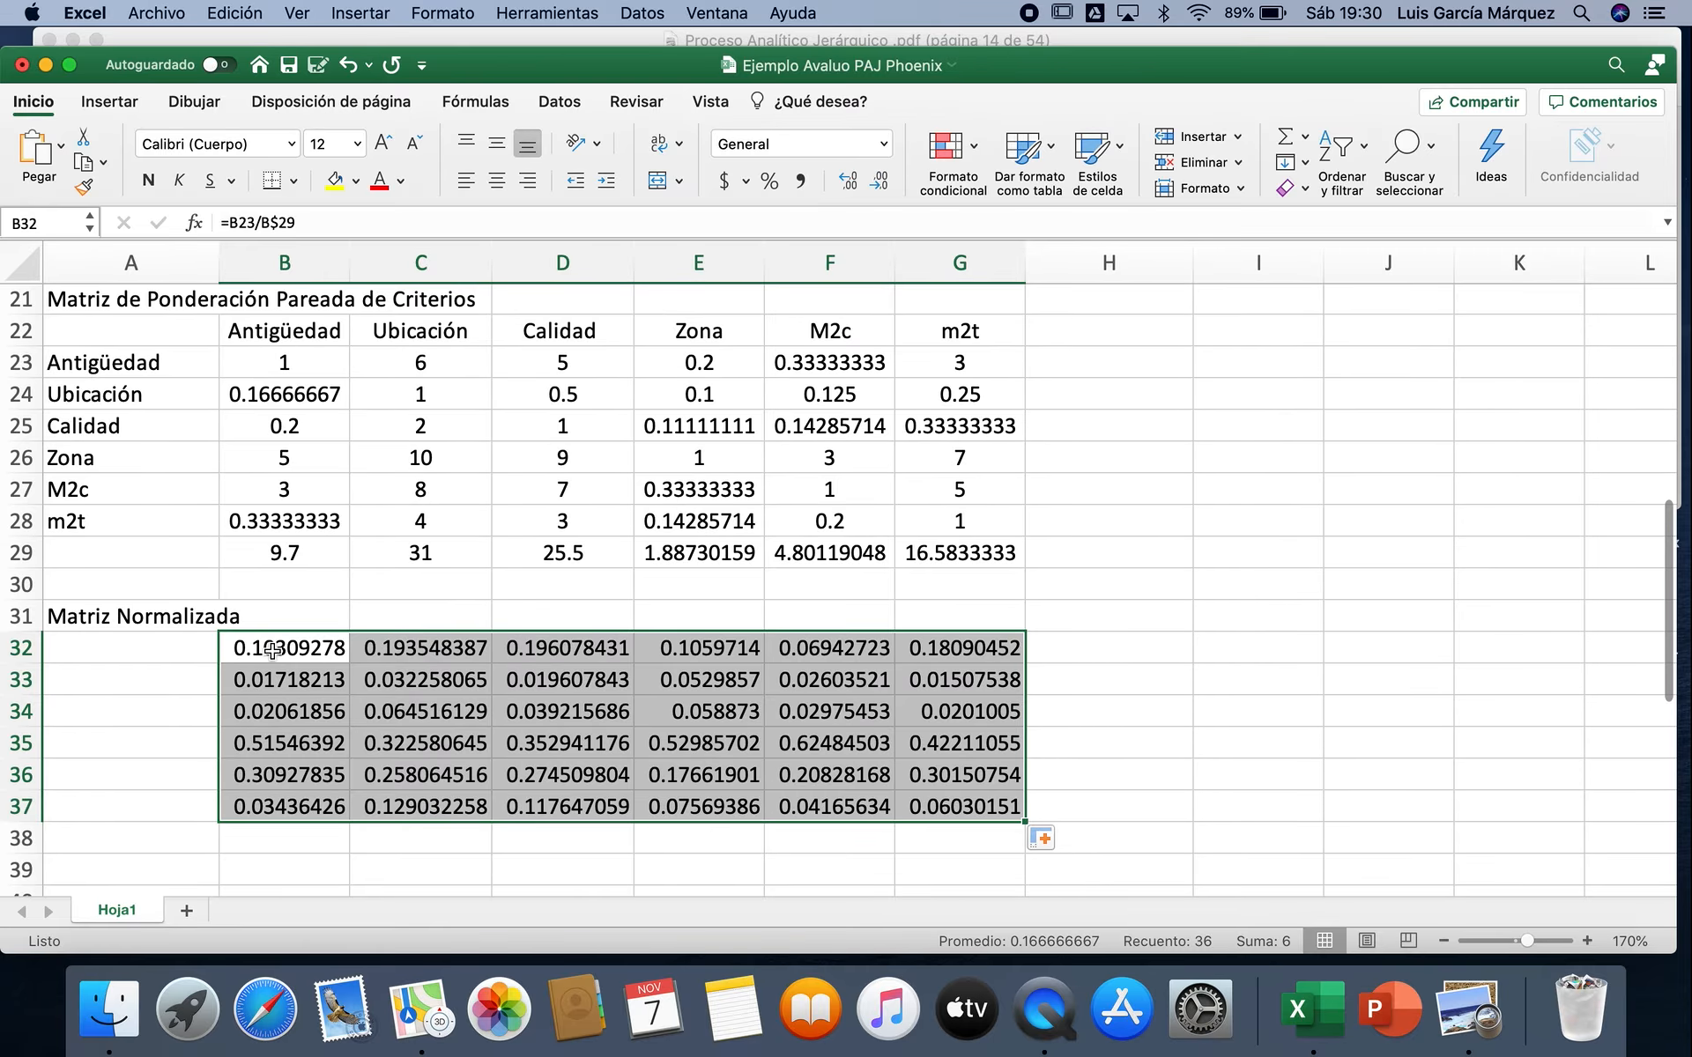
Step: Check which cells the normalization formula in C34 refers to, leaving it unaltered
double_click(425, 712)
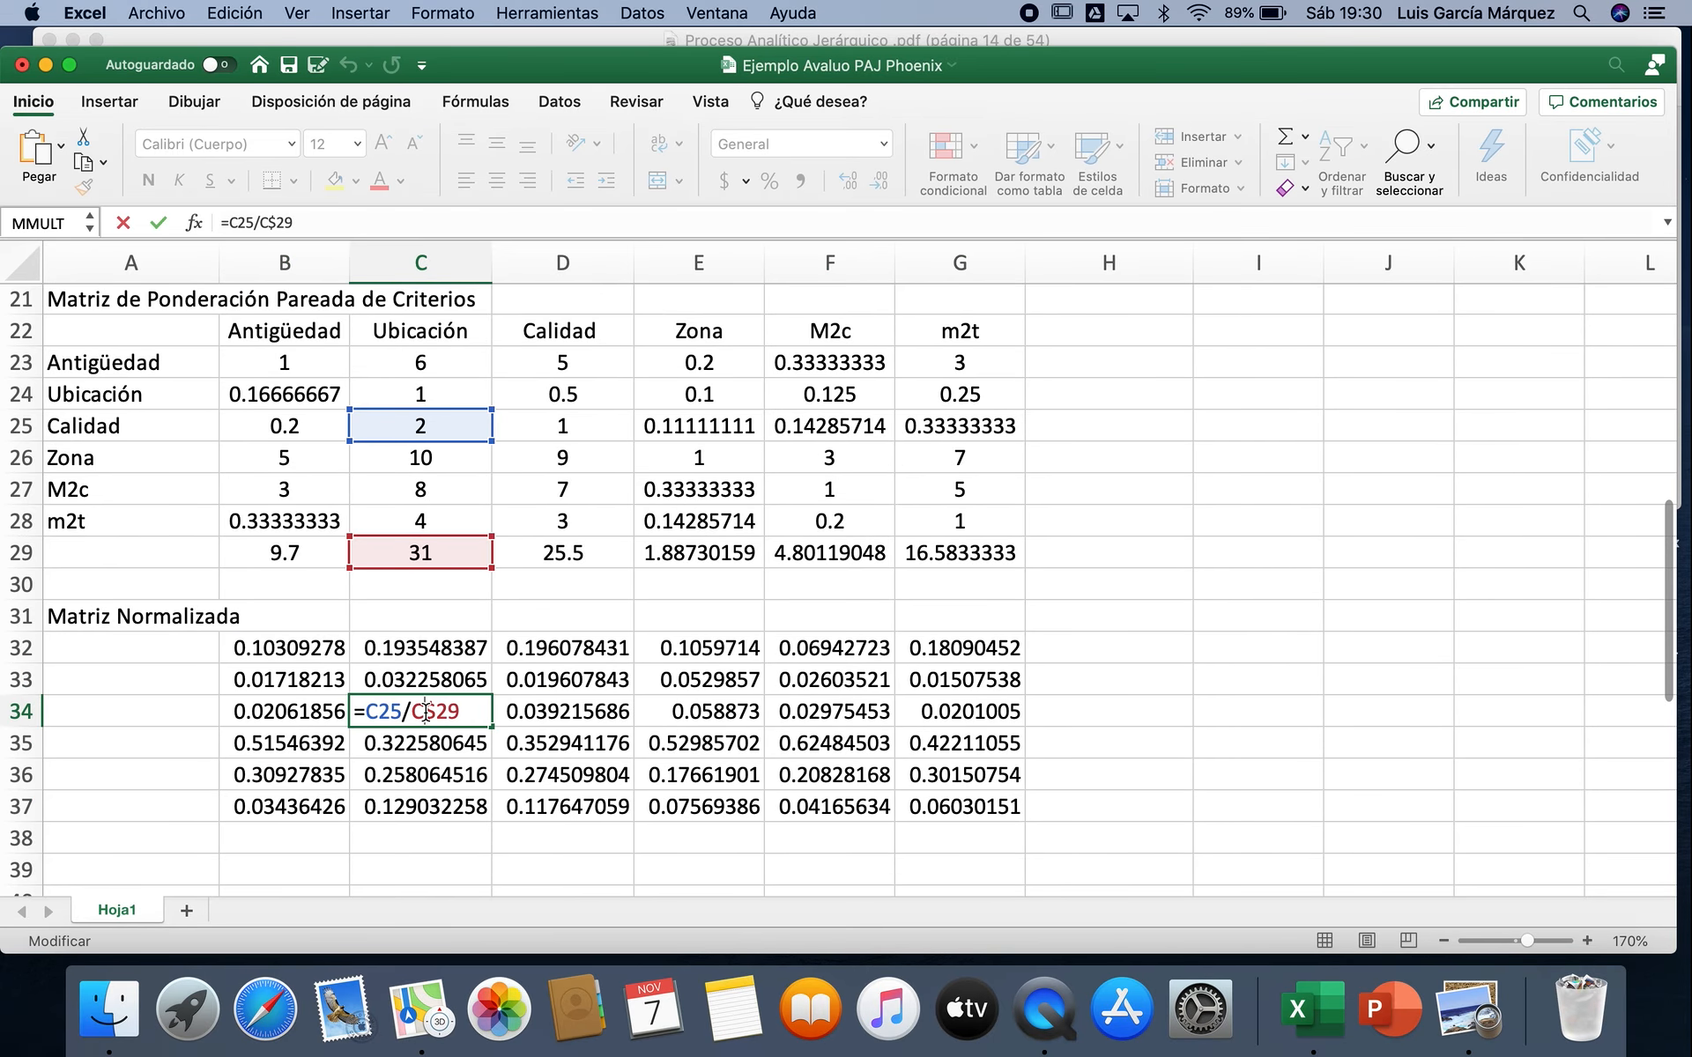
left_click(478, 710)
key("Return")
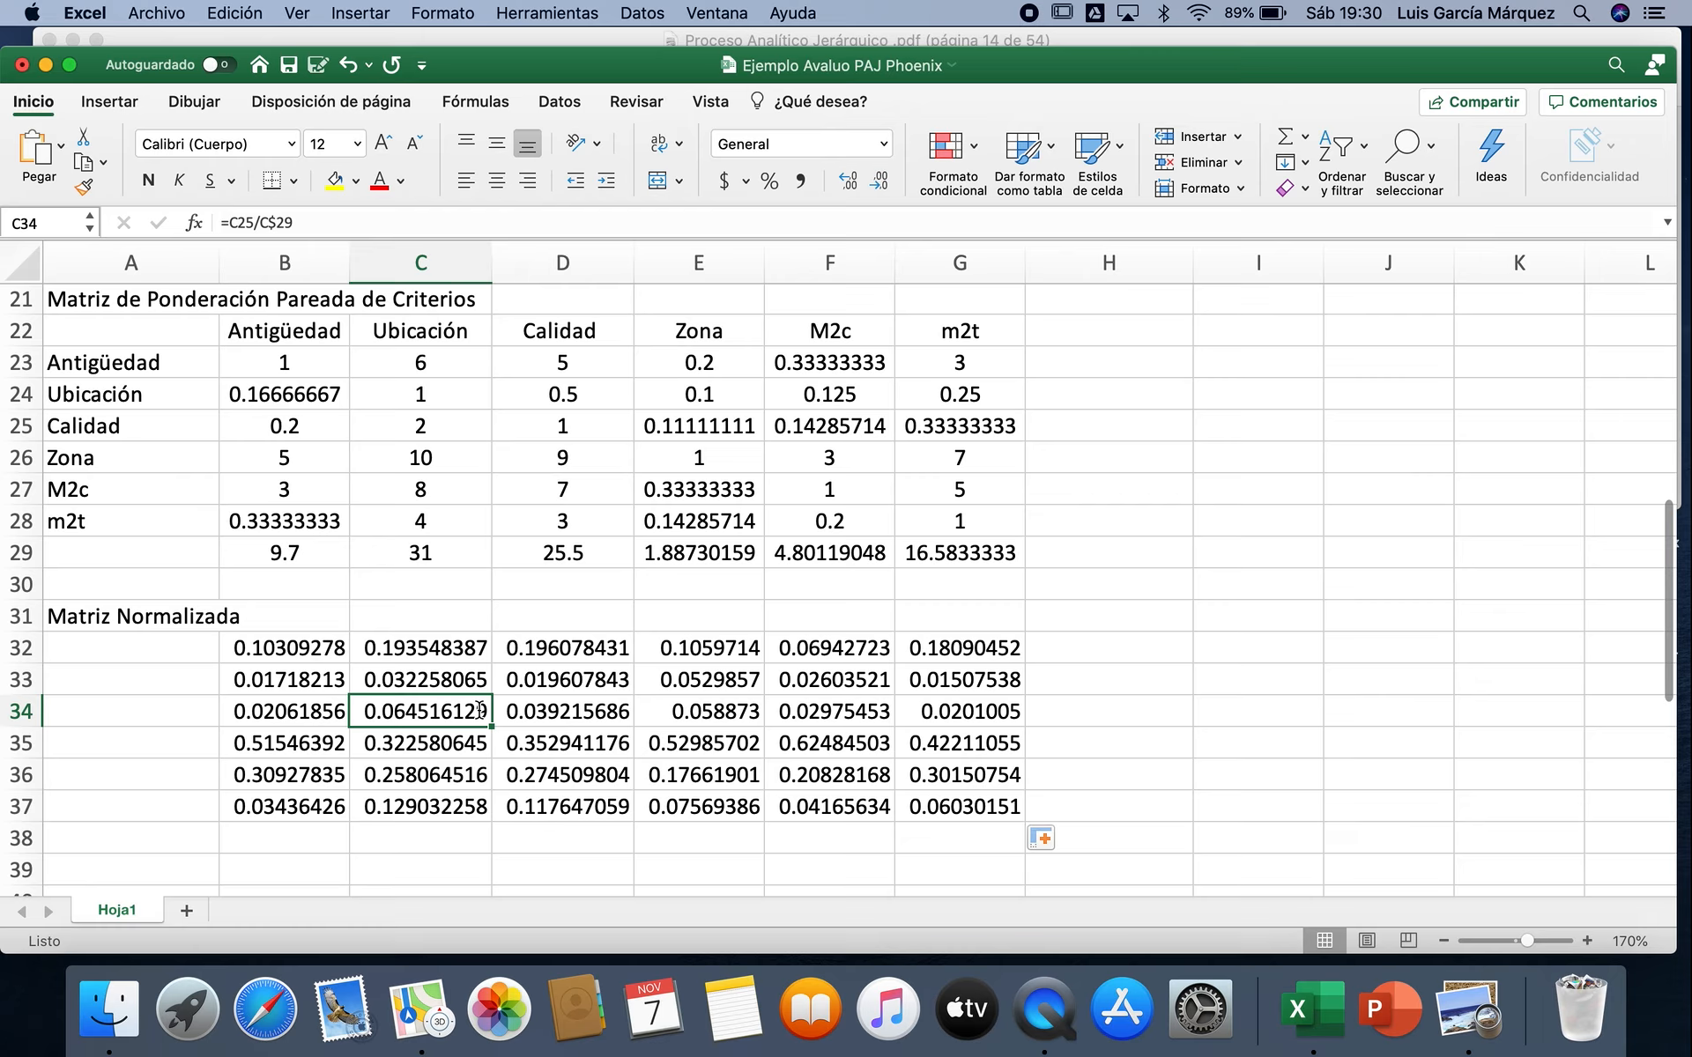
left_click(1093, 611)
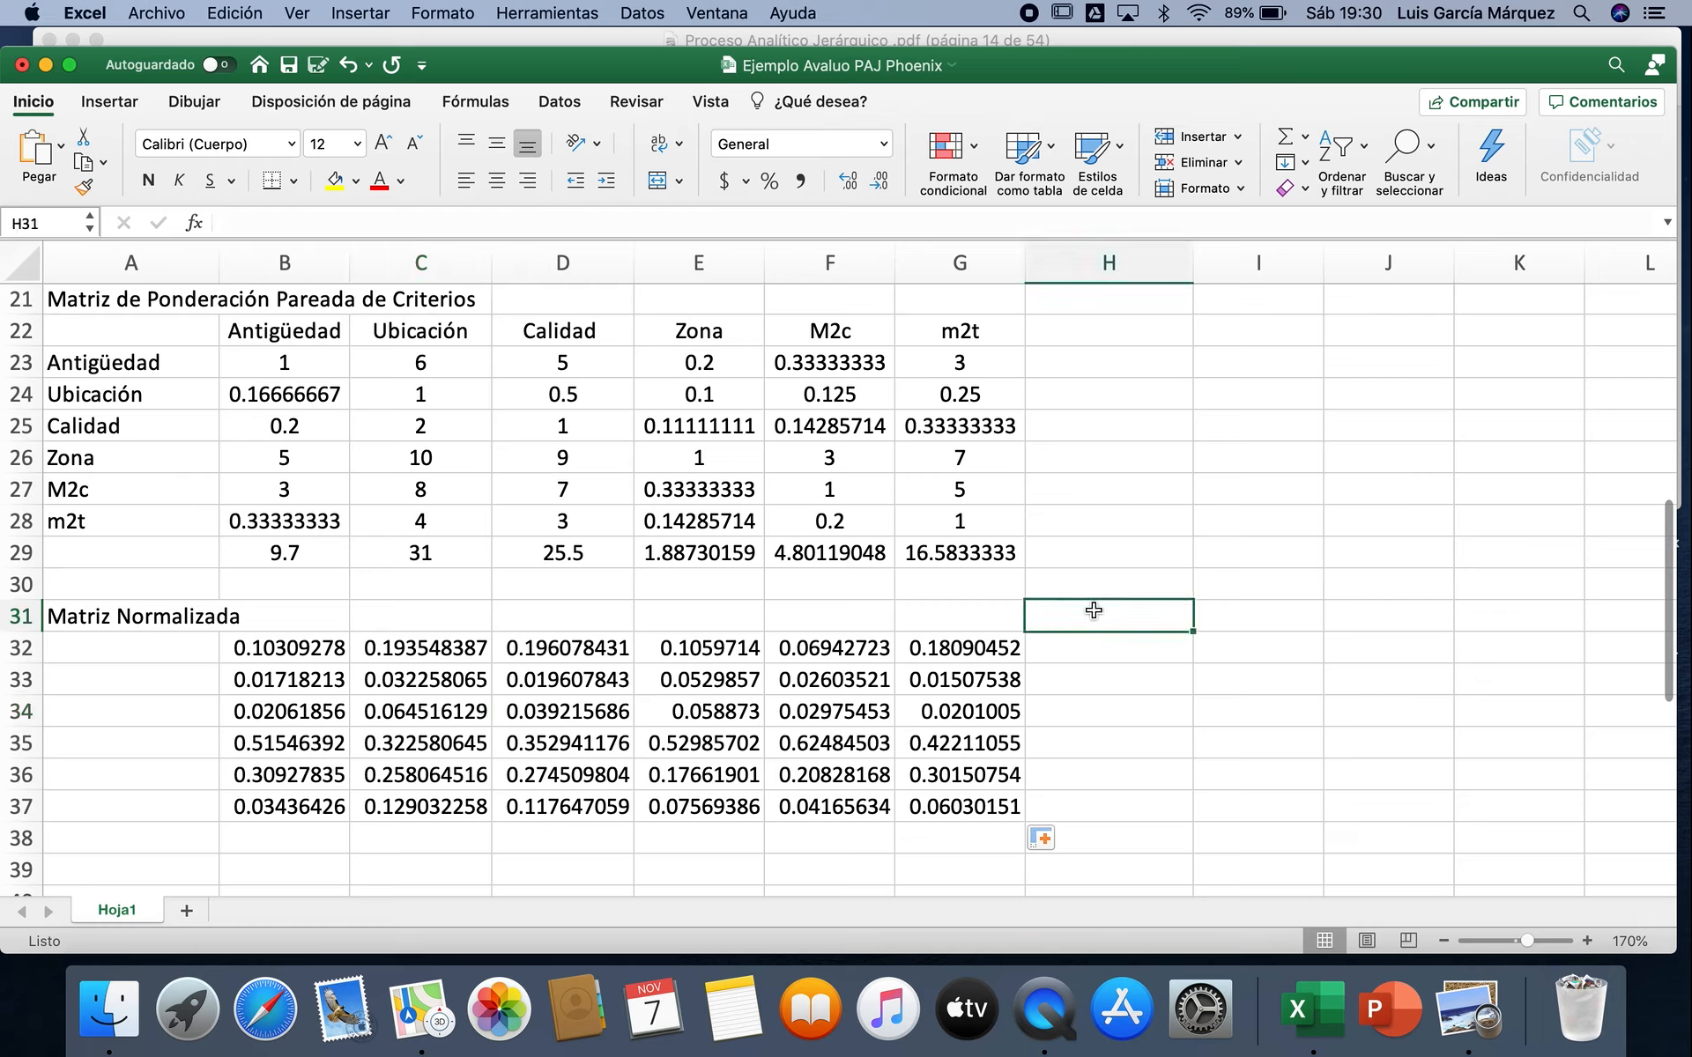
Step: Enter the column heading "VecPromedio" in H31, beside the normalized matrix
type("Vec")
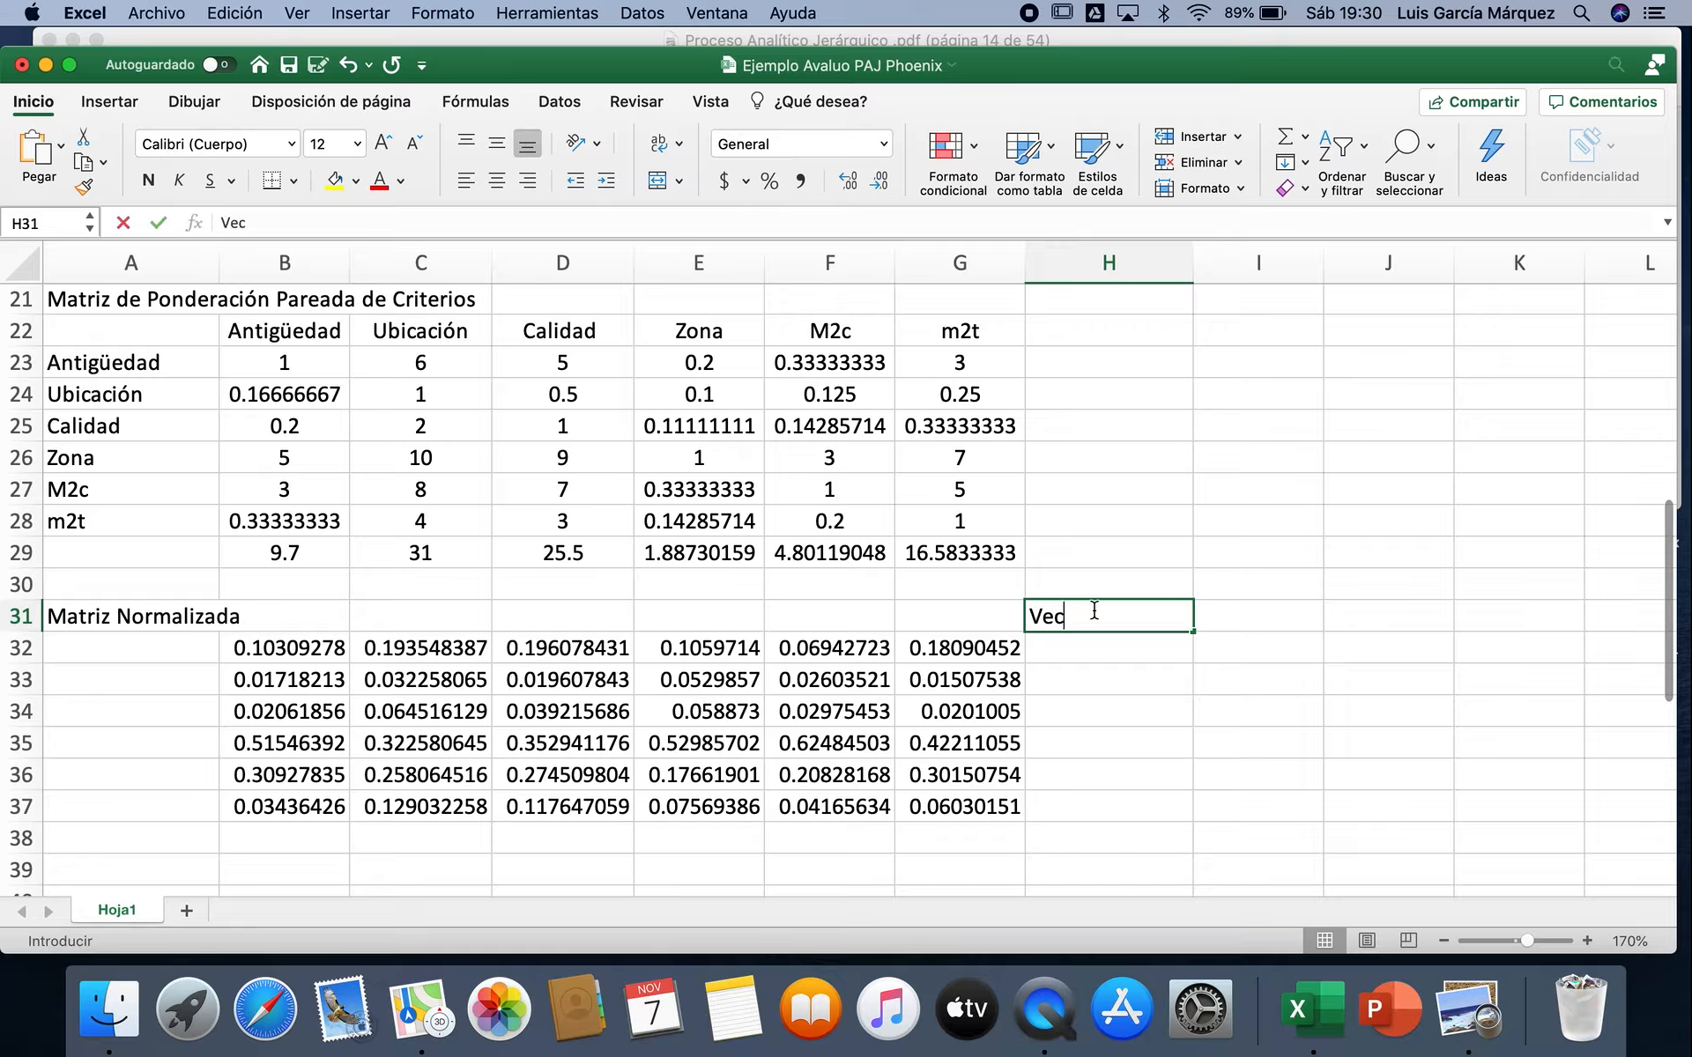
type("Promedio")
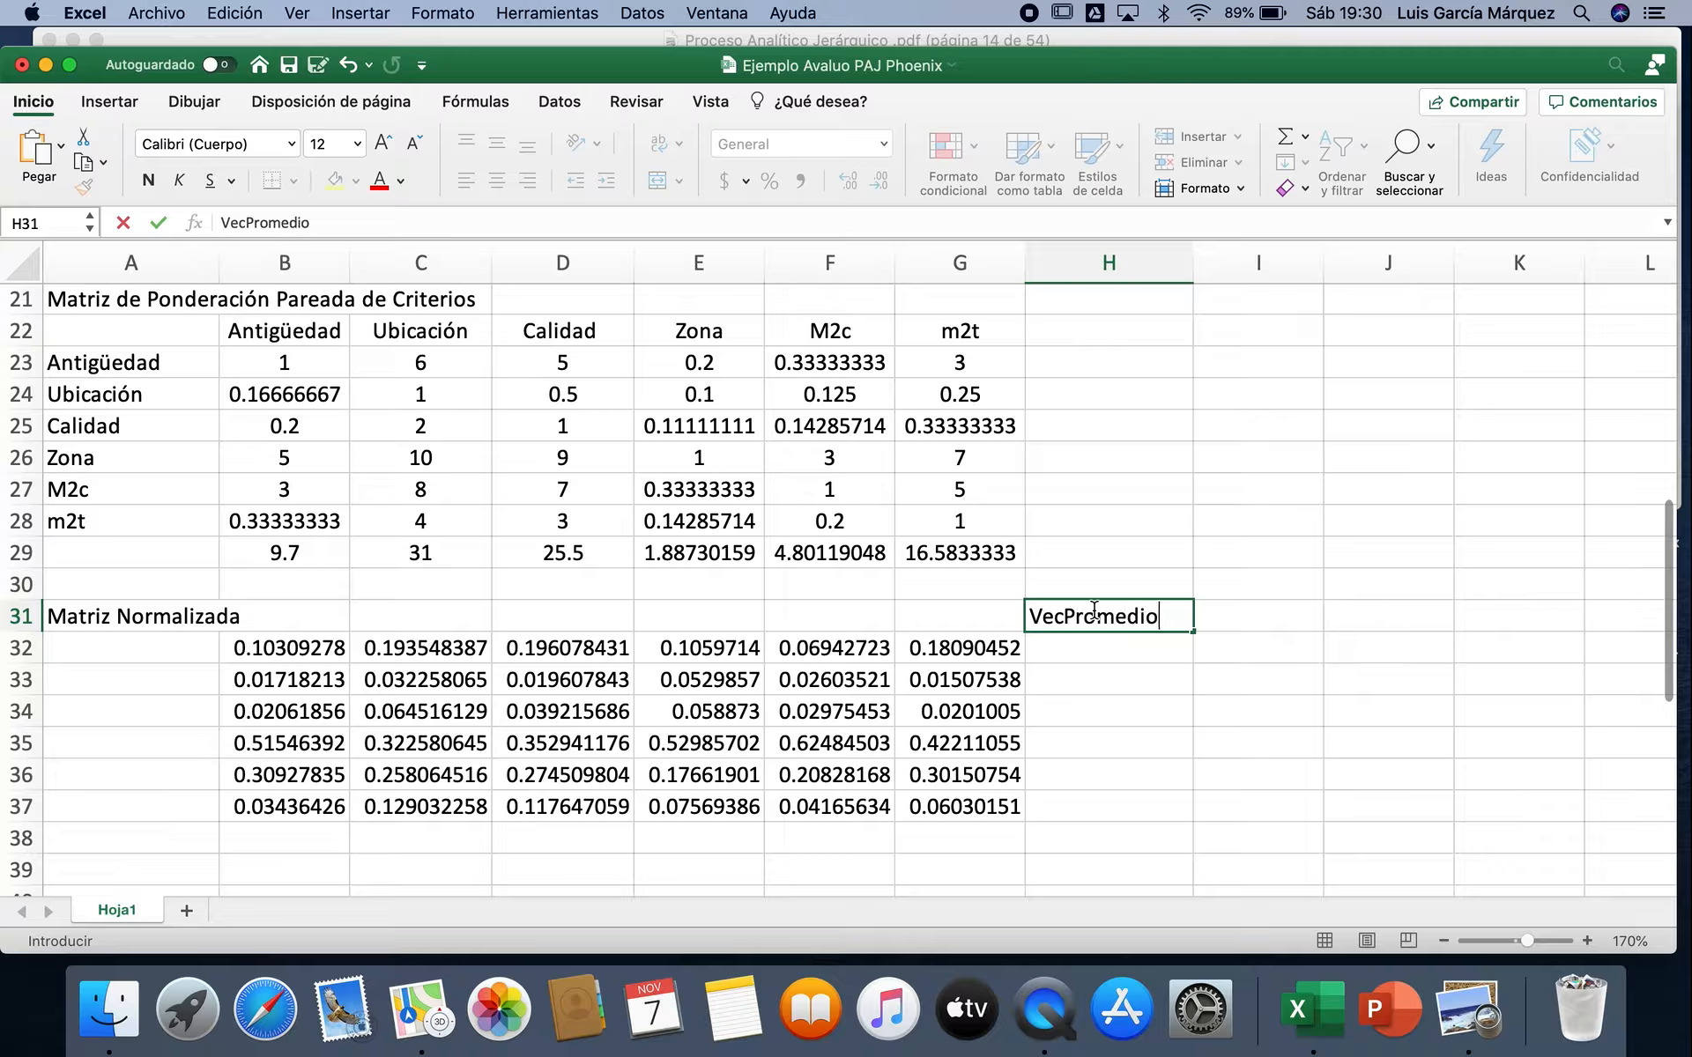
key("Return")
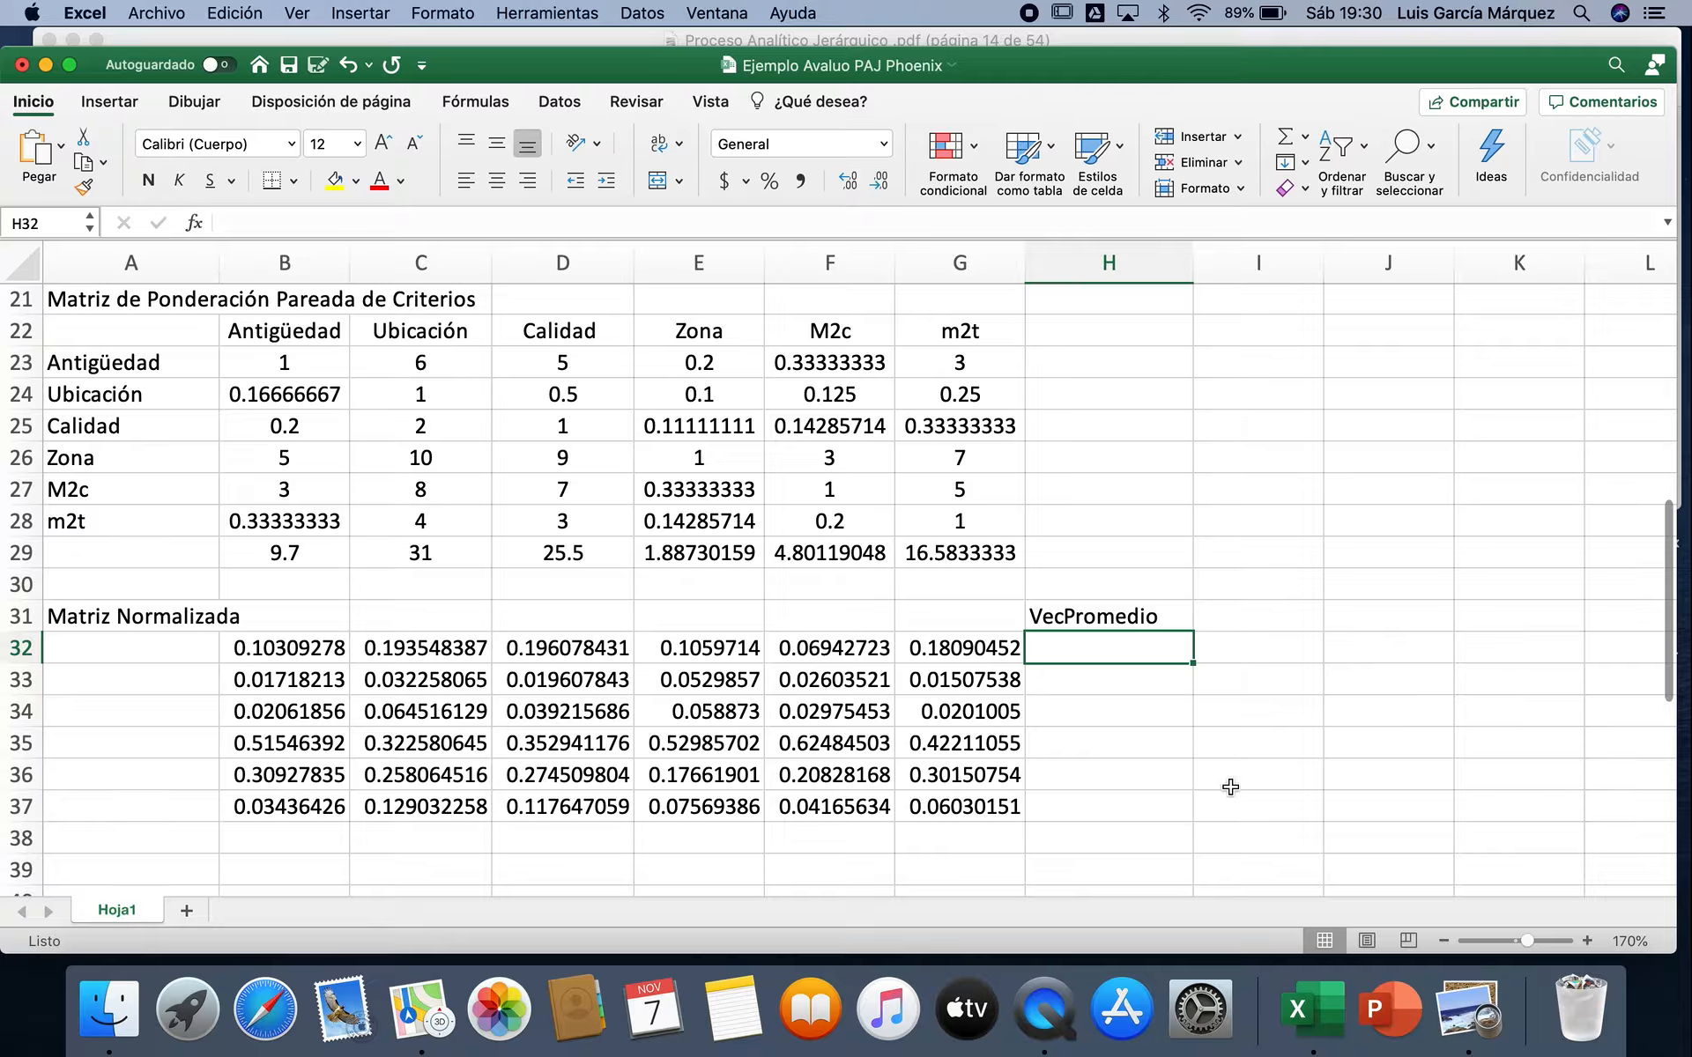
Step: Average the first normalized row in H32 with =PROMEDIO(B32:G32) and fill the formula down to H37
left_click(1305, 139)
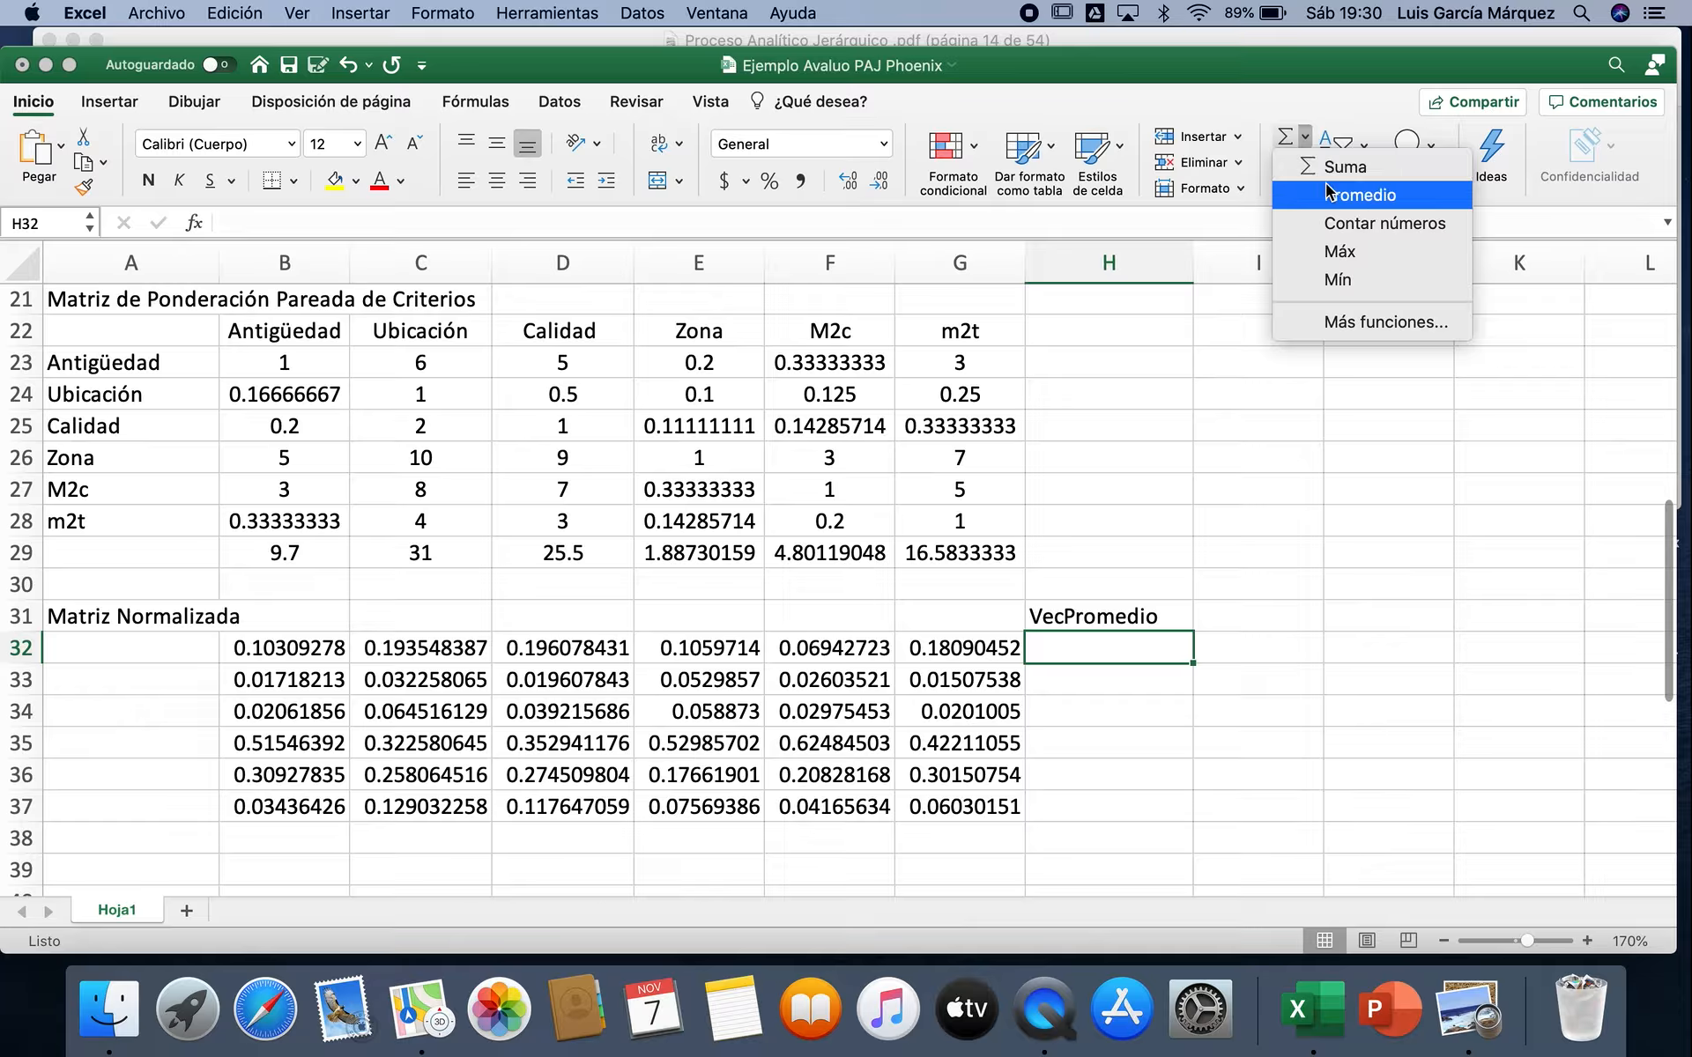
left_click(1362, 194)
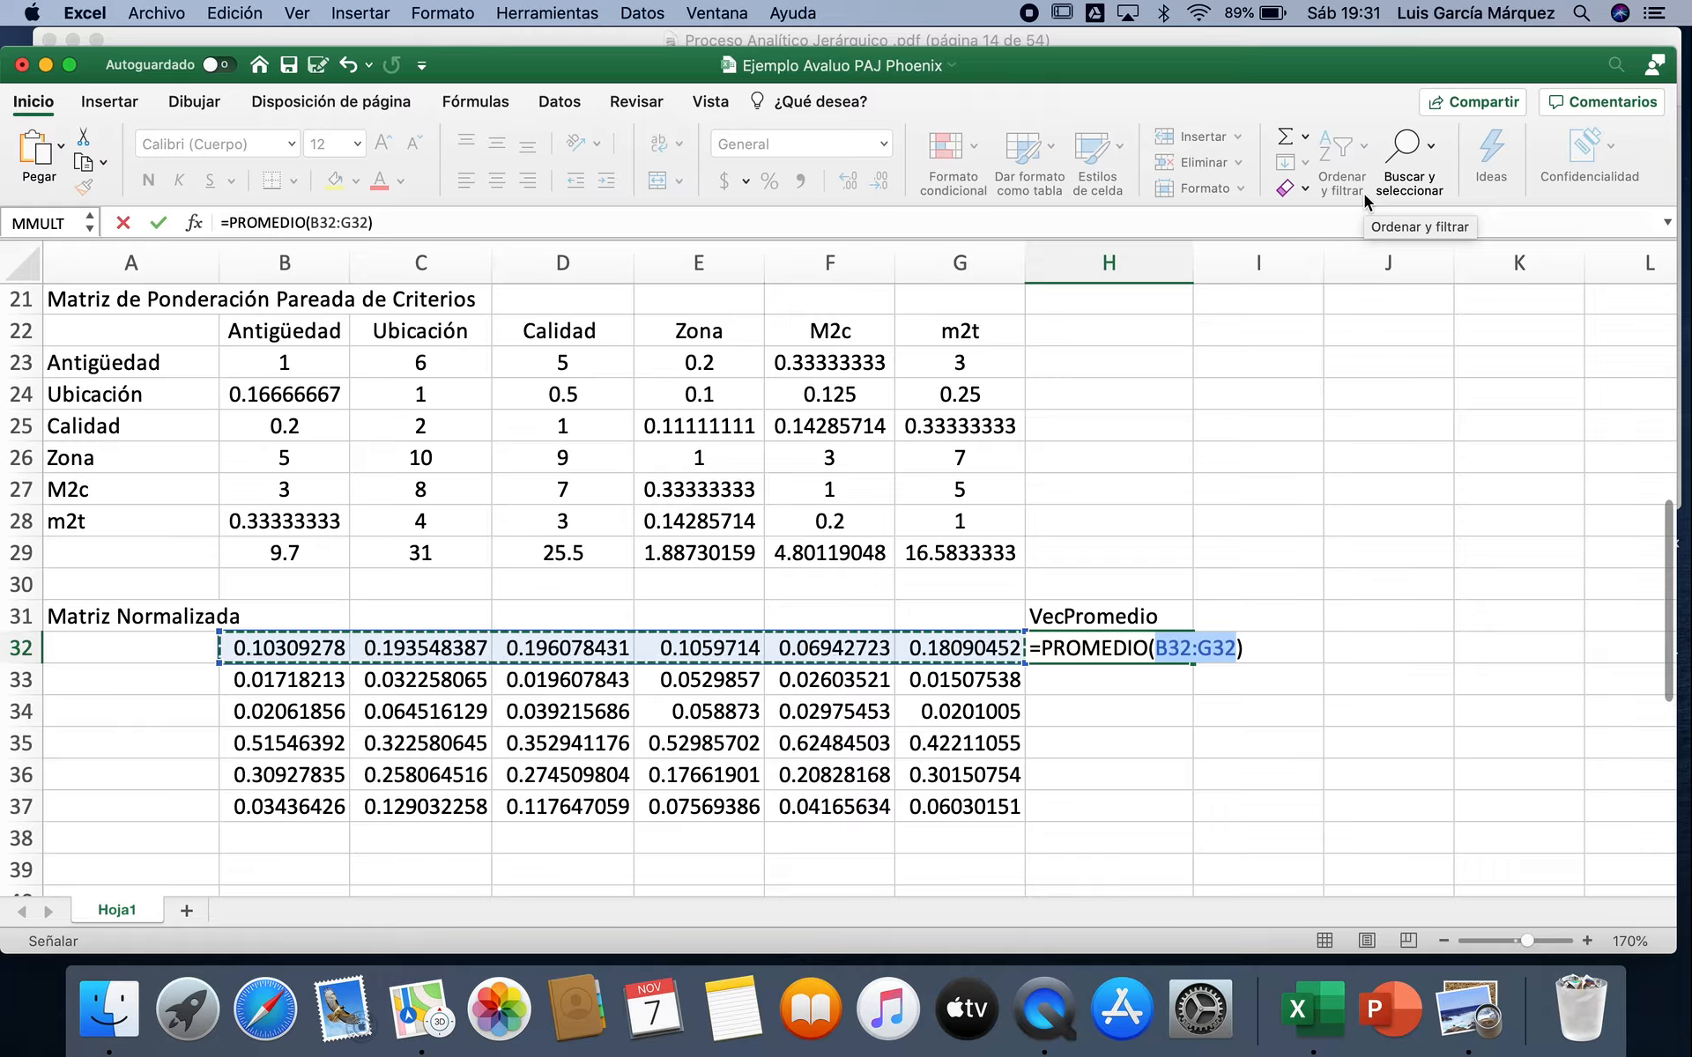
key("Return")
left_click(1152, 647)
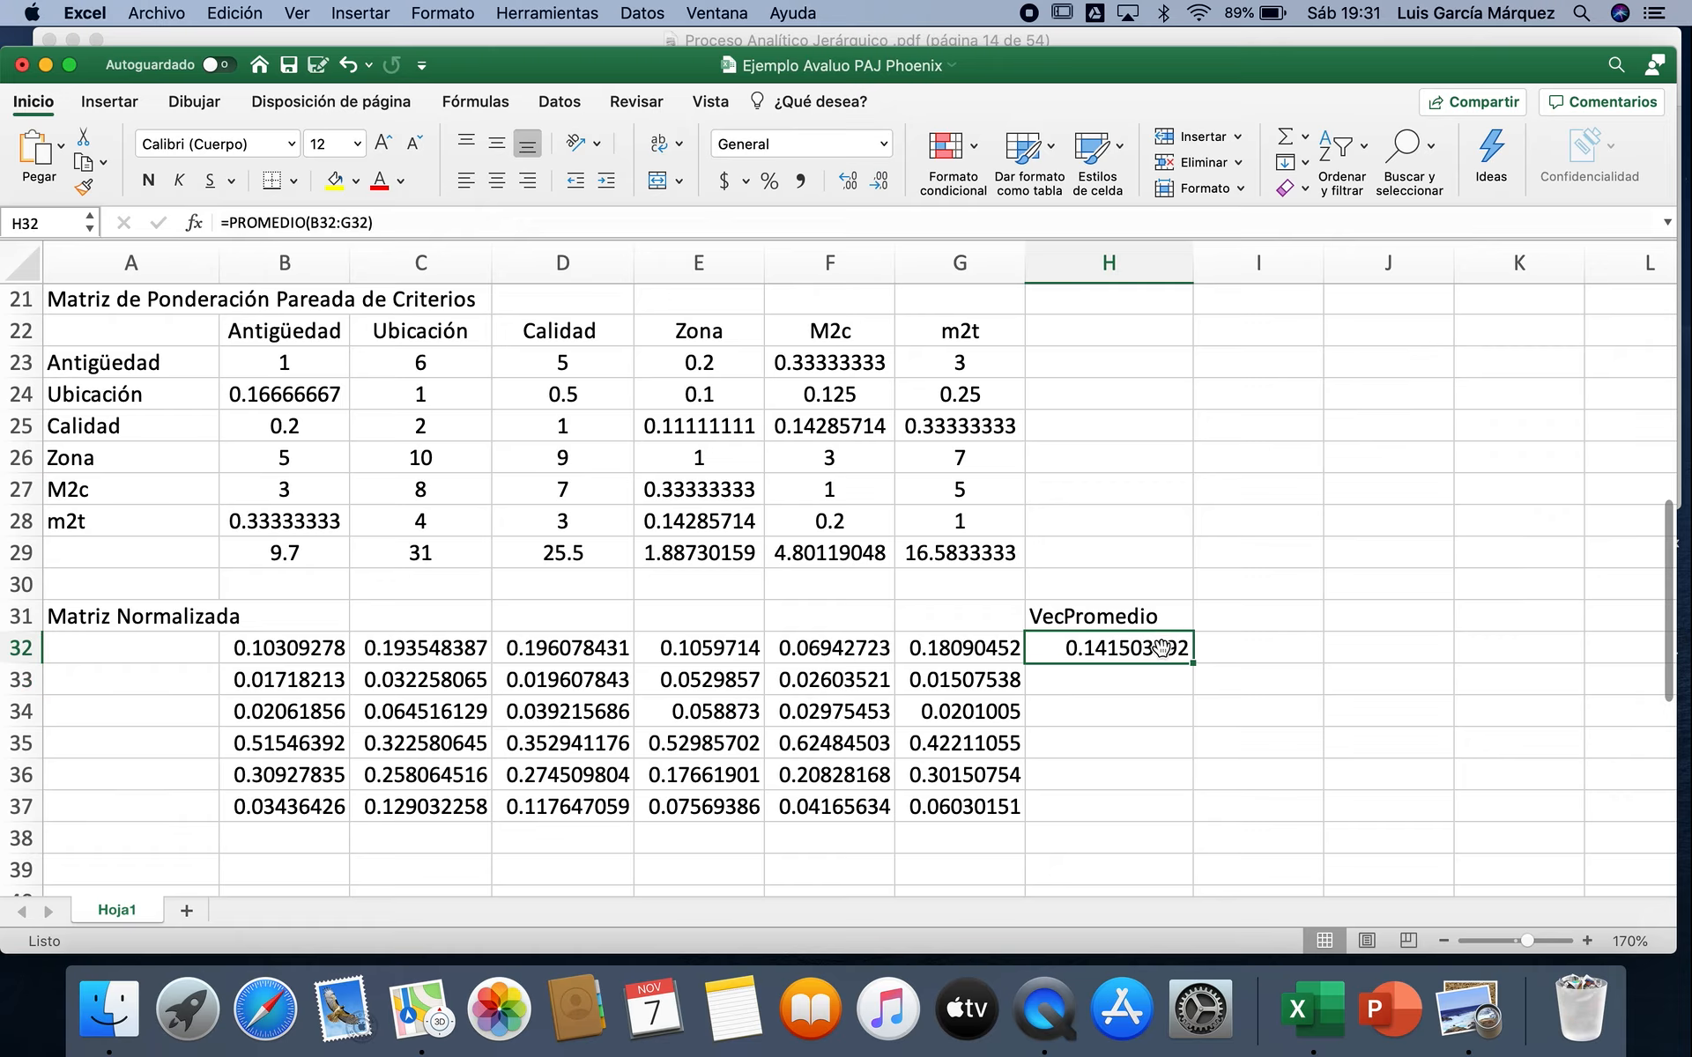
double_click(1194, 663)
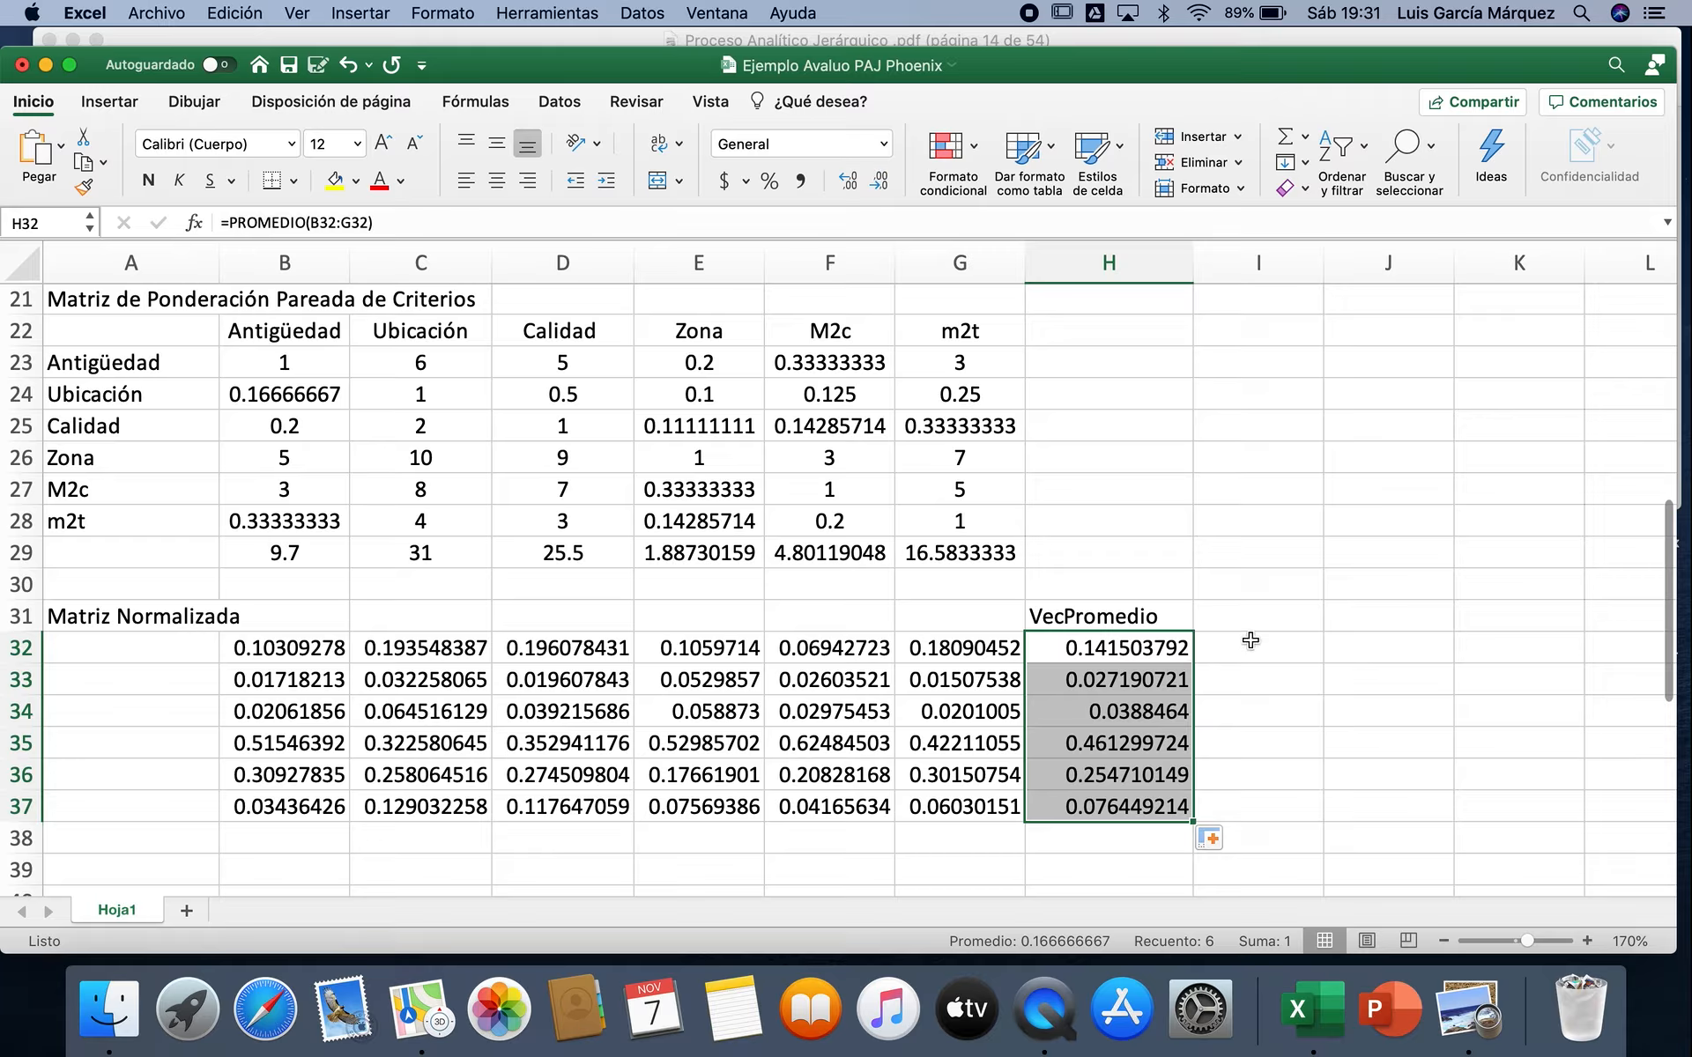
Step: Enter the column heading "VecTotal" in I31, beside the VecPromedio heading
left_click(1255, 606)
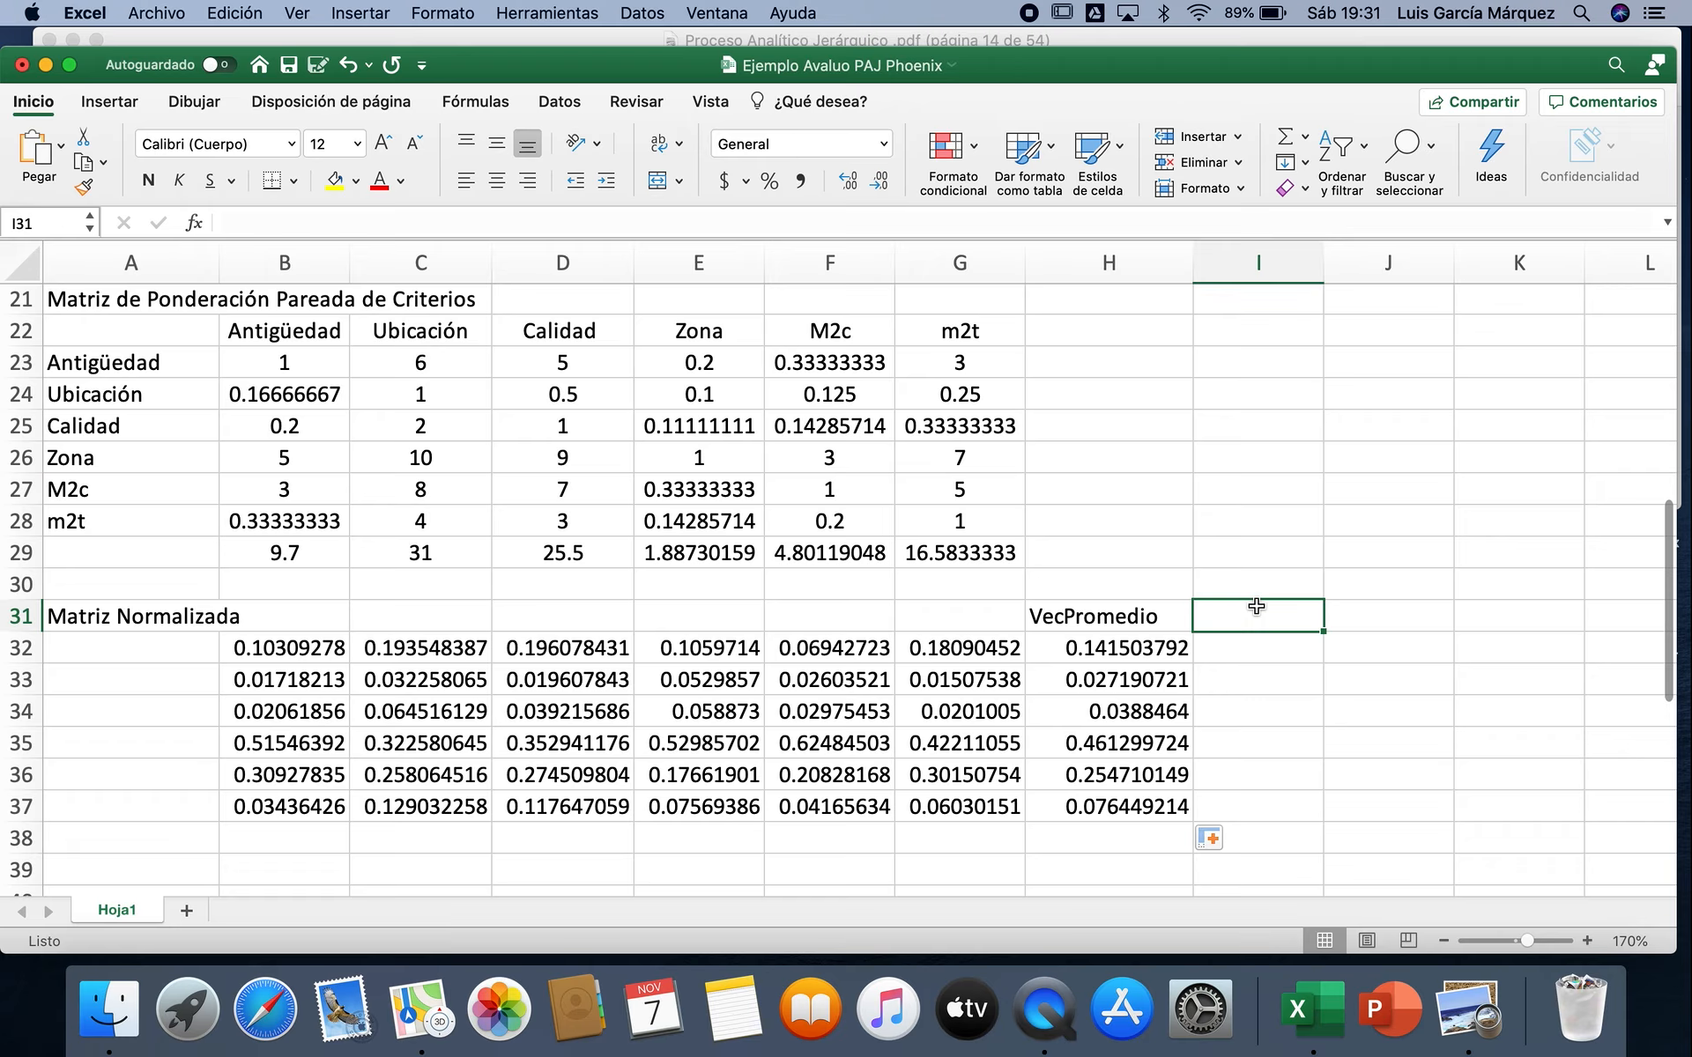
type("Ve")
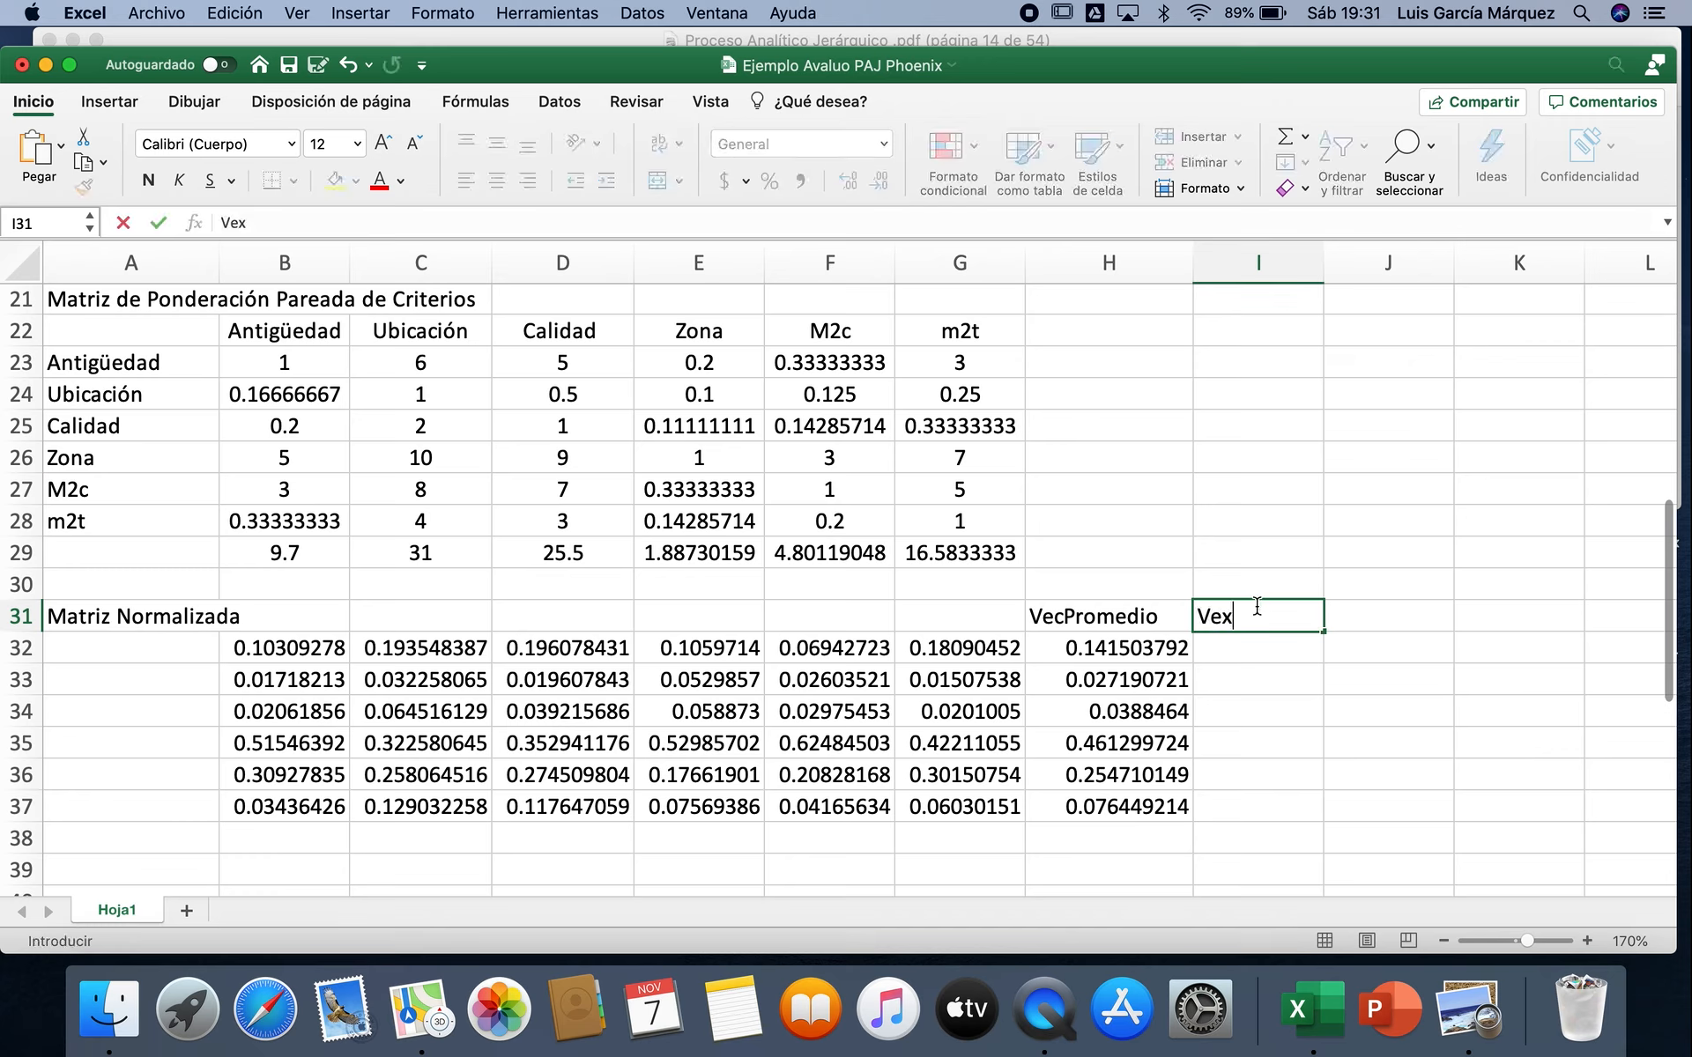
type("cTotal")
key("Return")
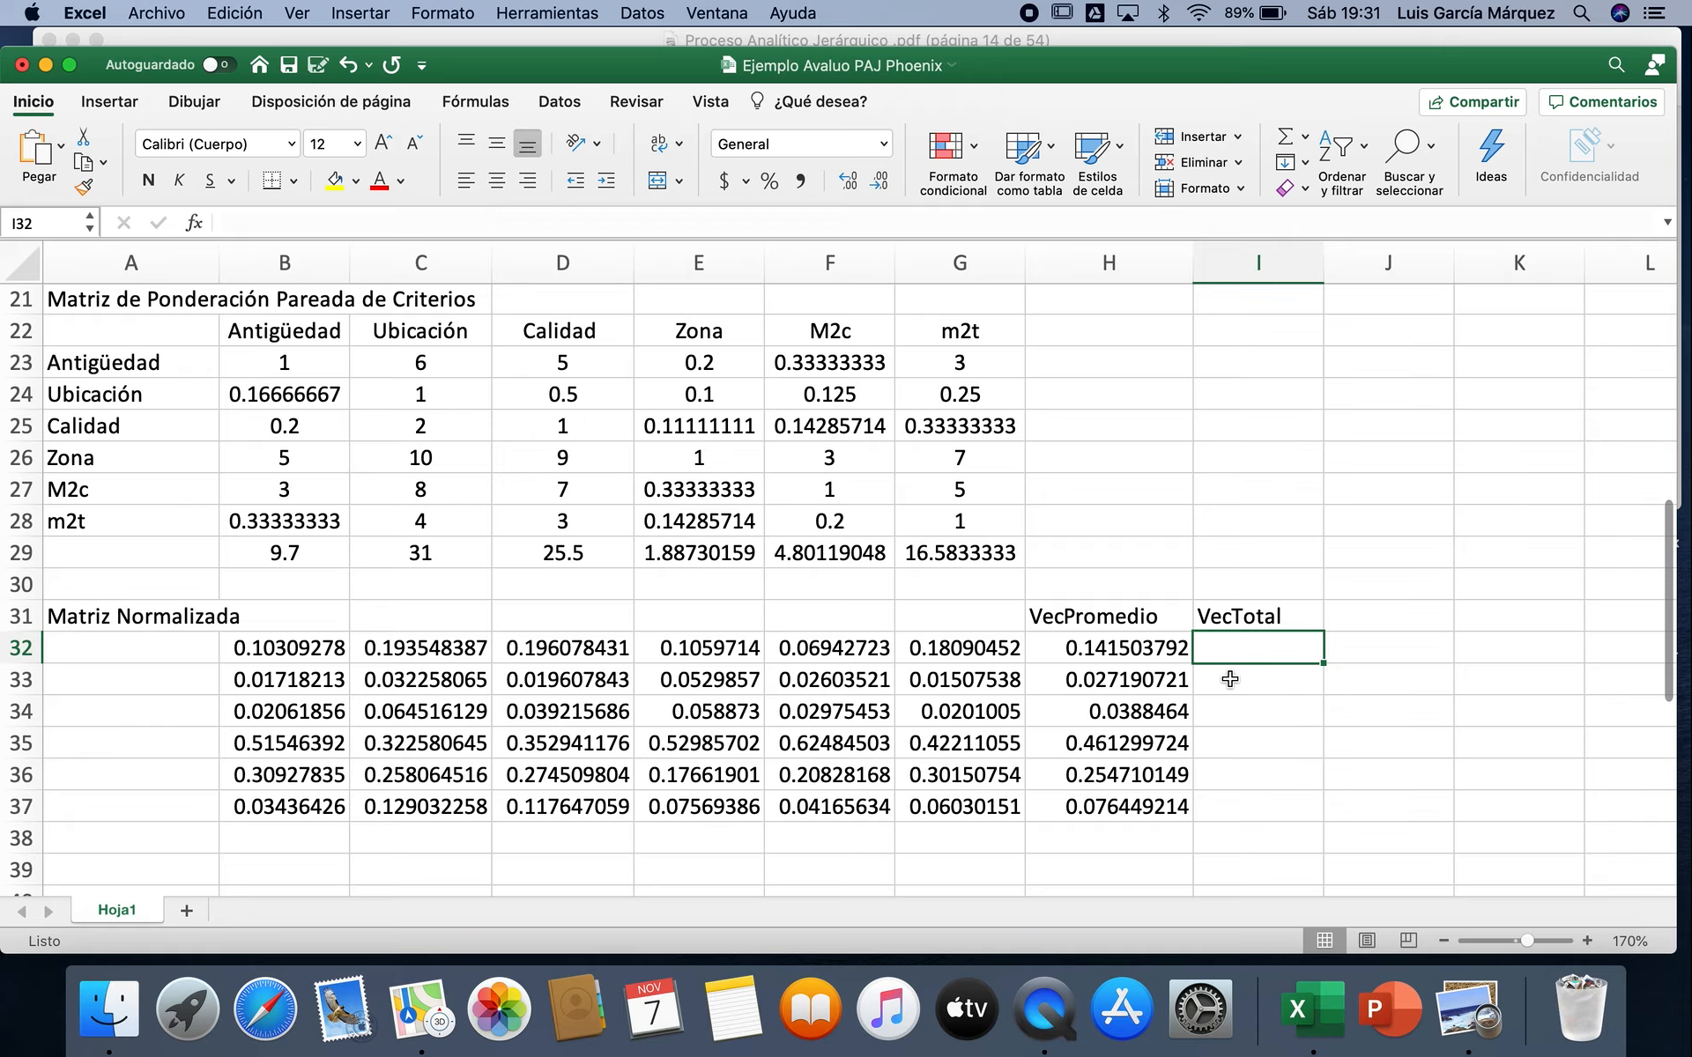
Step: Fill I32:I37 with the matrix product of the pairwise matrix and the average vector, using =MMULT(B23:G28,H32:H37)
left_click_drag(1278, 644, 1276, 794)
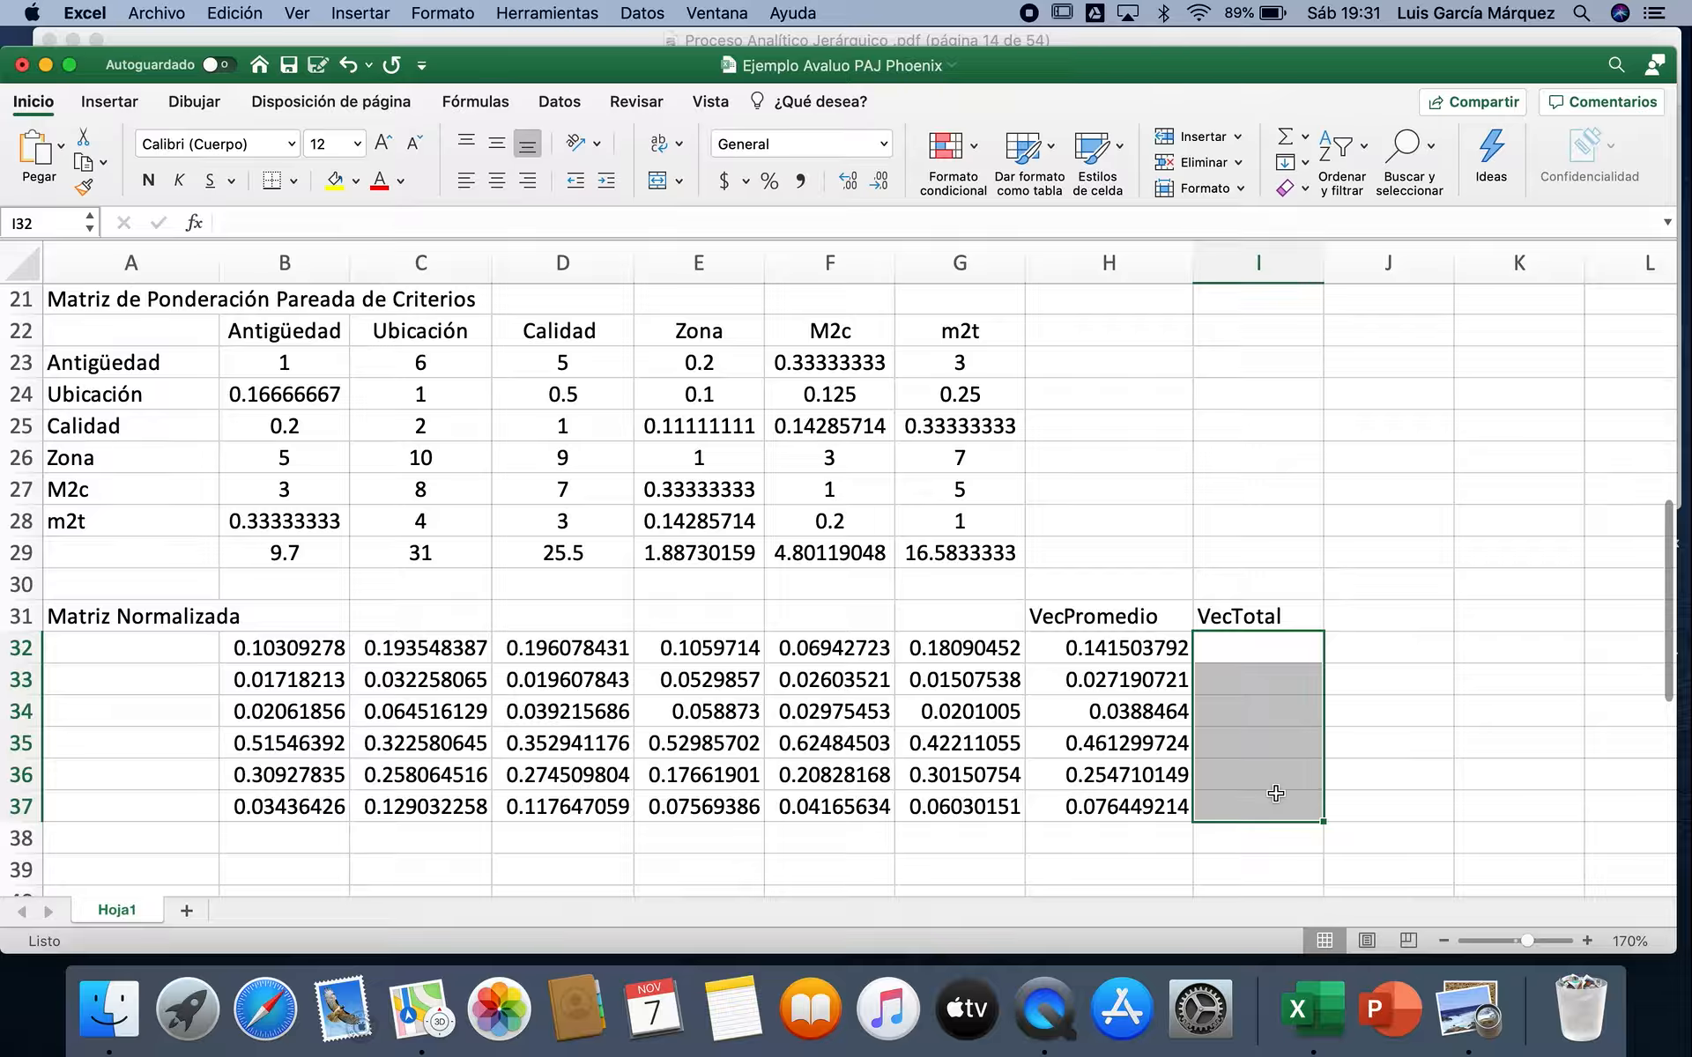
left_click(195, 225)
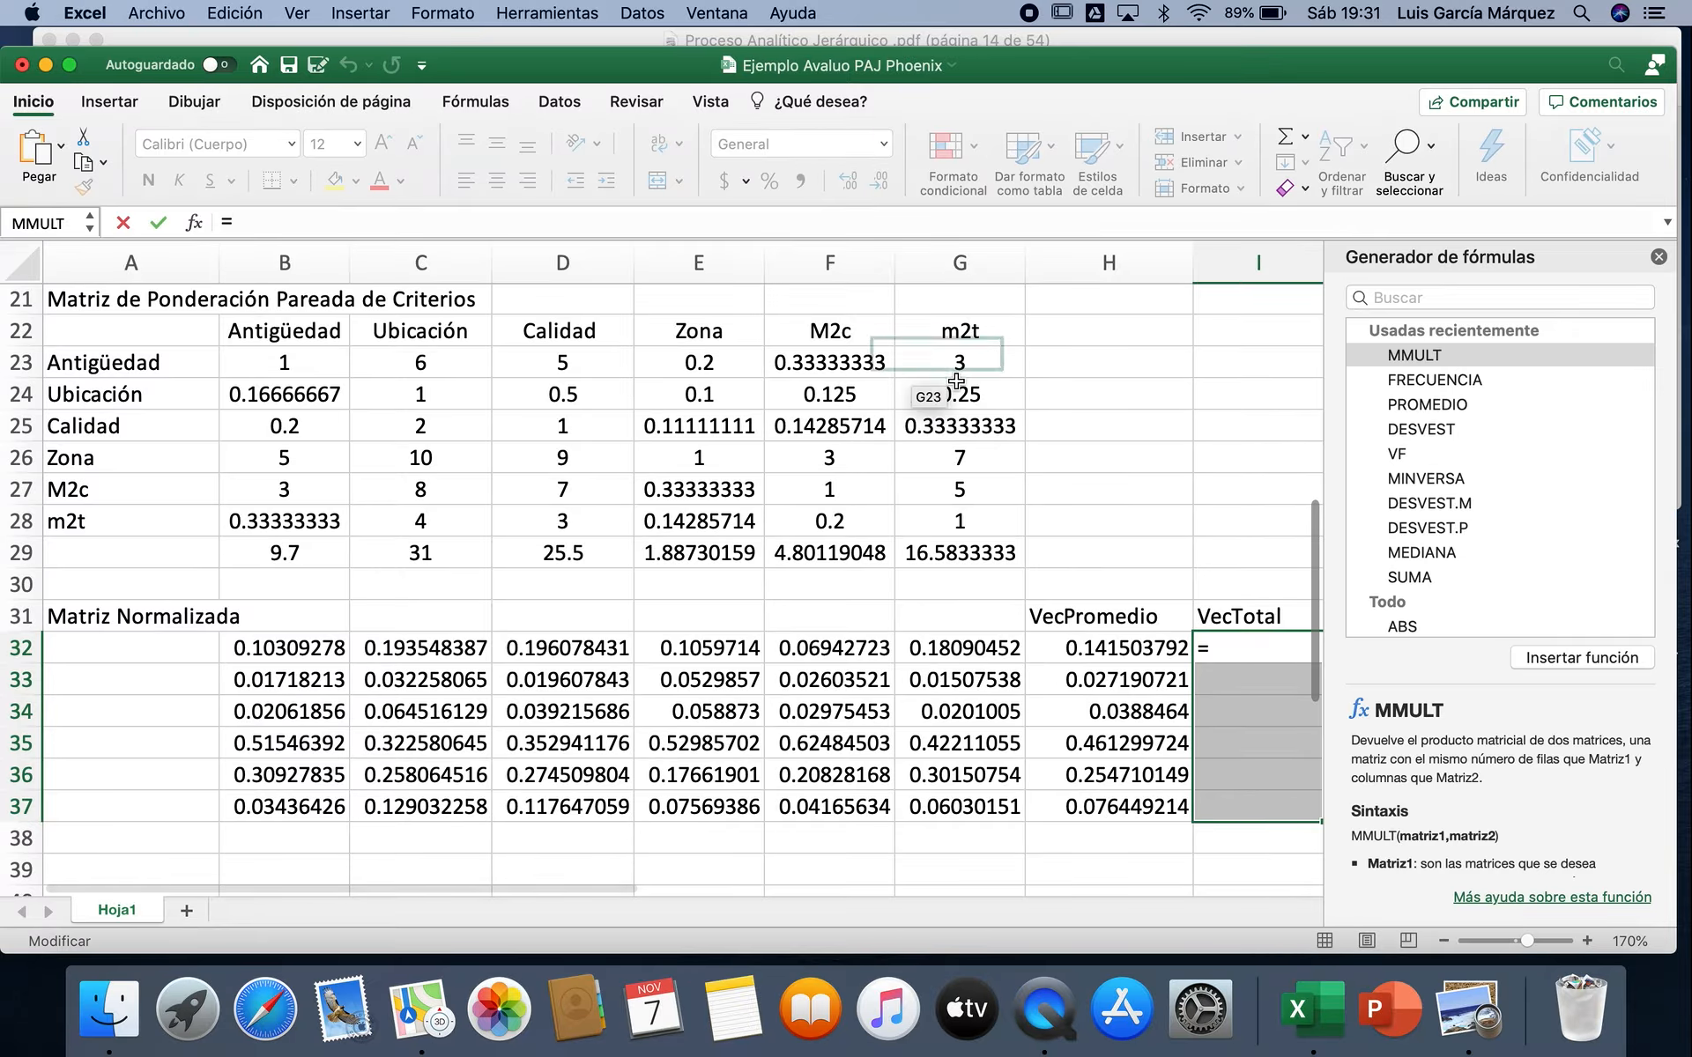
left_click(1431, 354)
double_click(1431, 357)
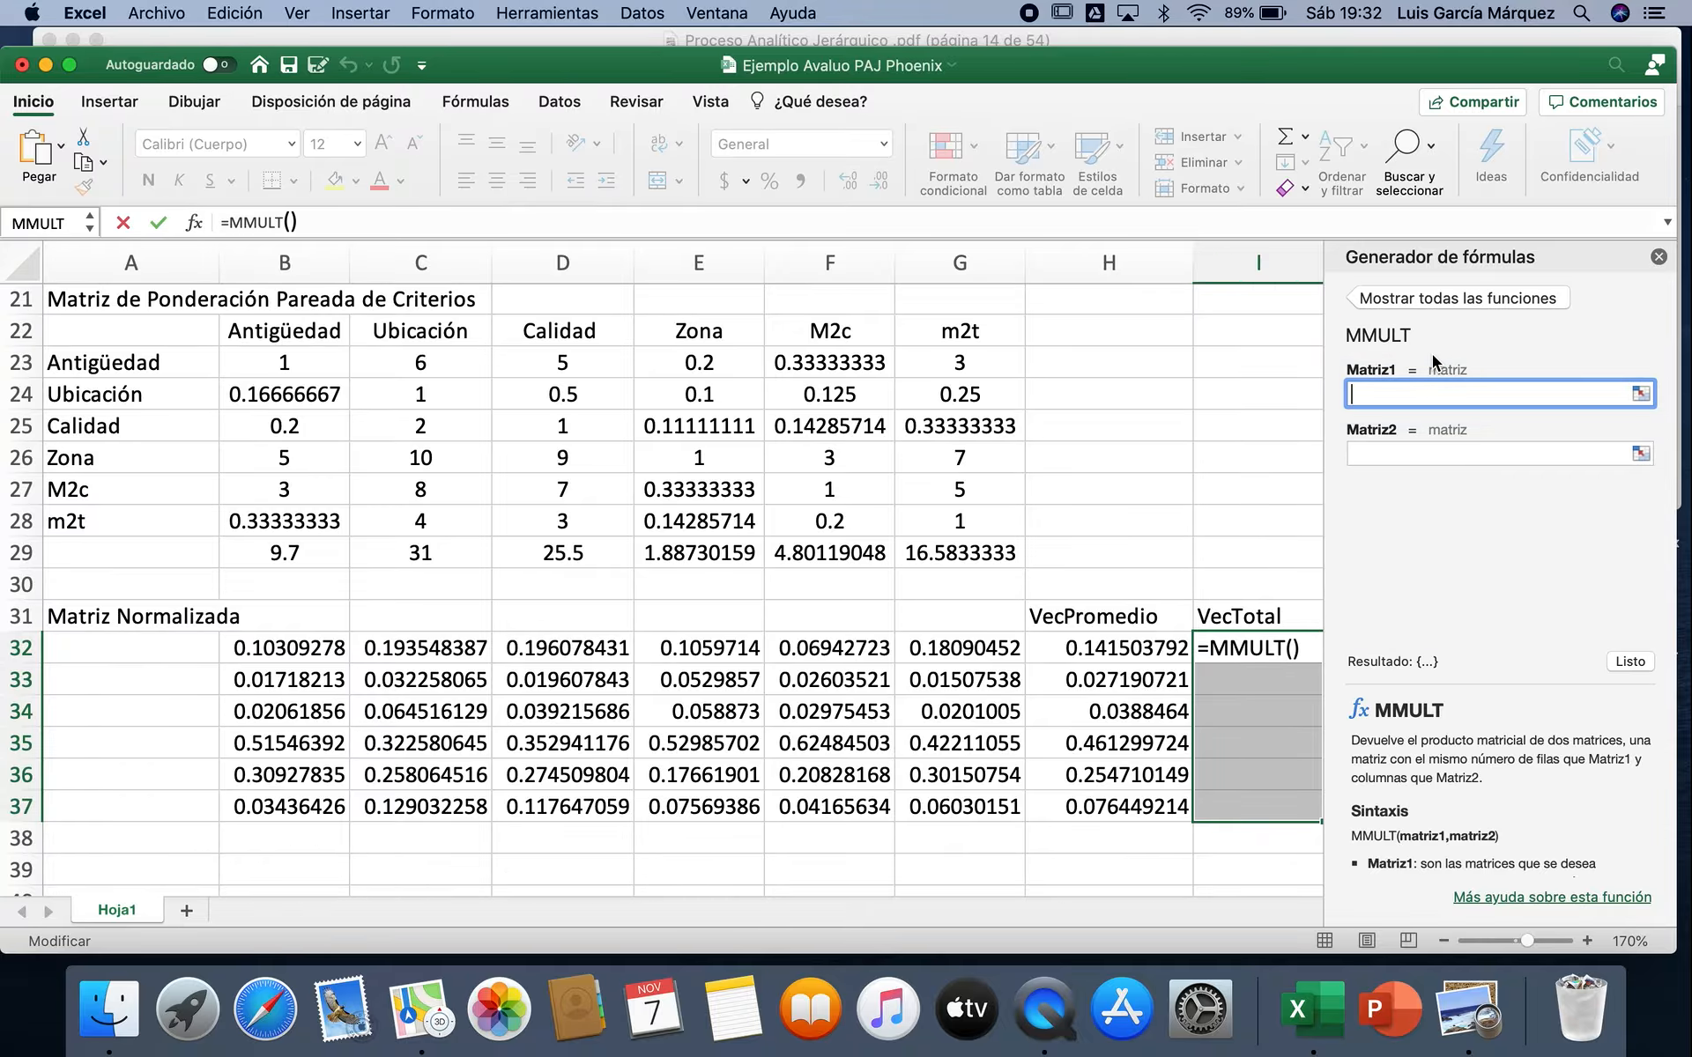
left_click_drag(276, 369, 935, 523)
left_click(1383, 454)
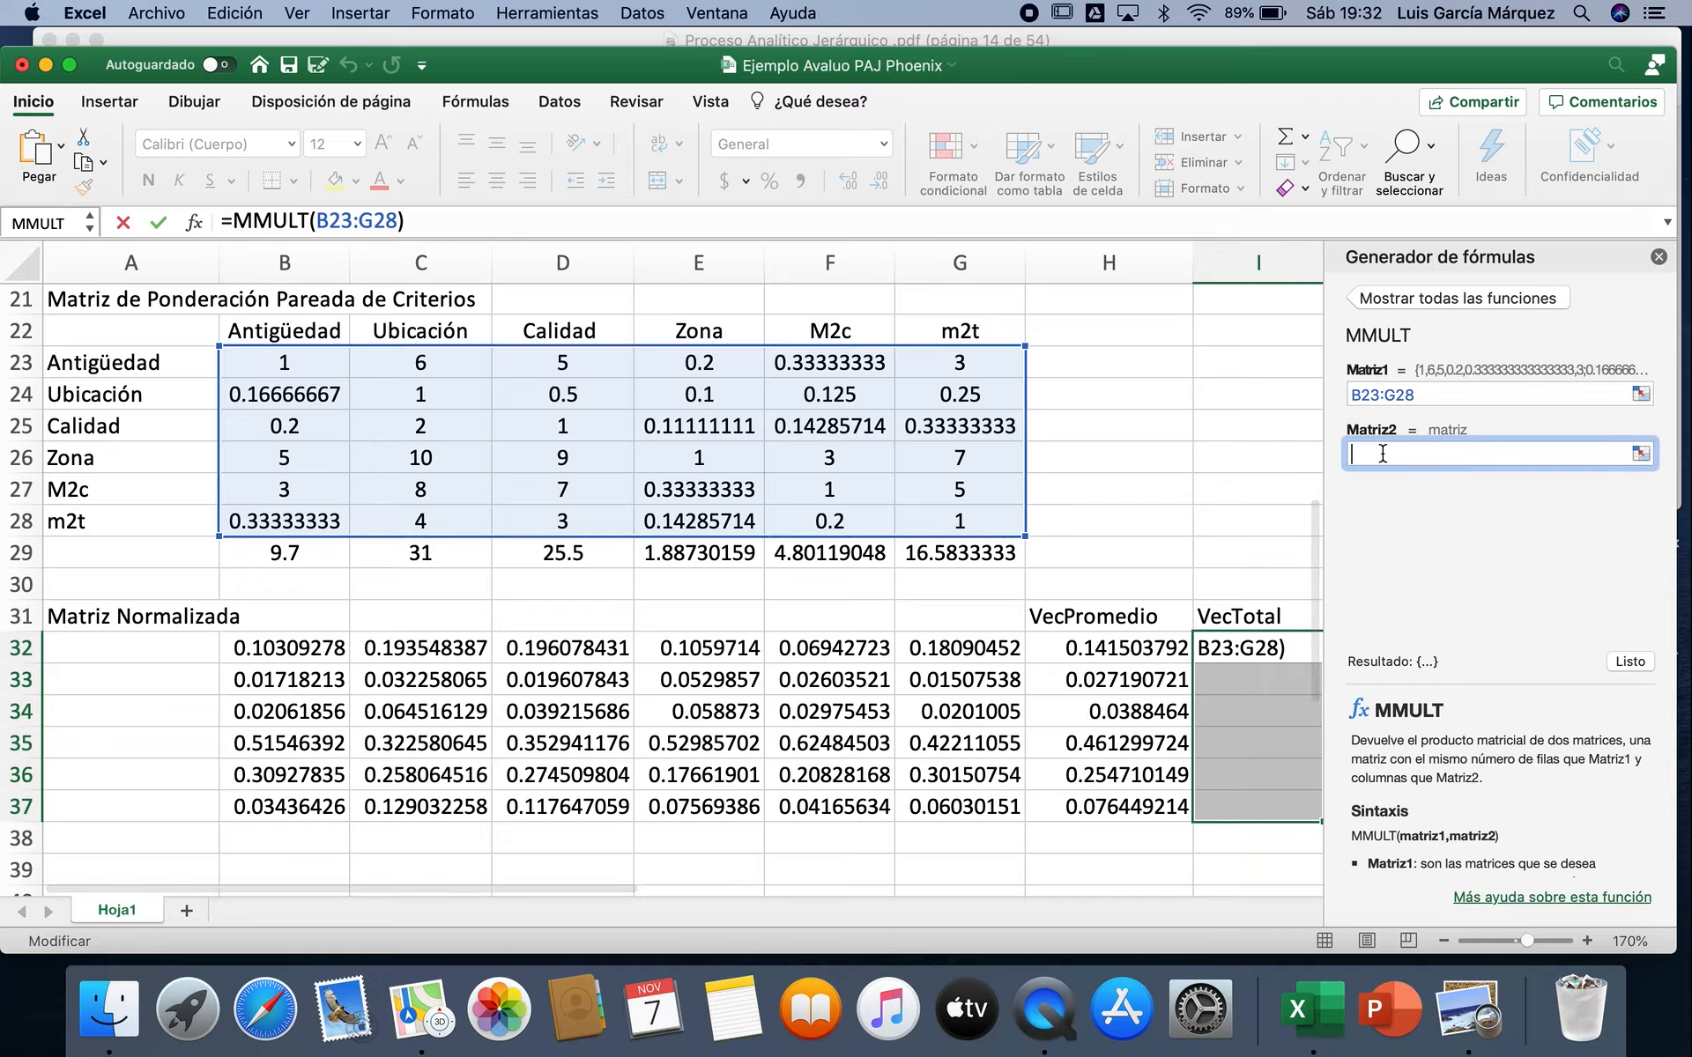
left_click(1095, 648)
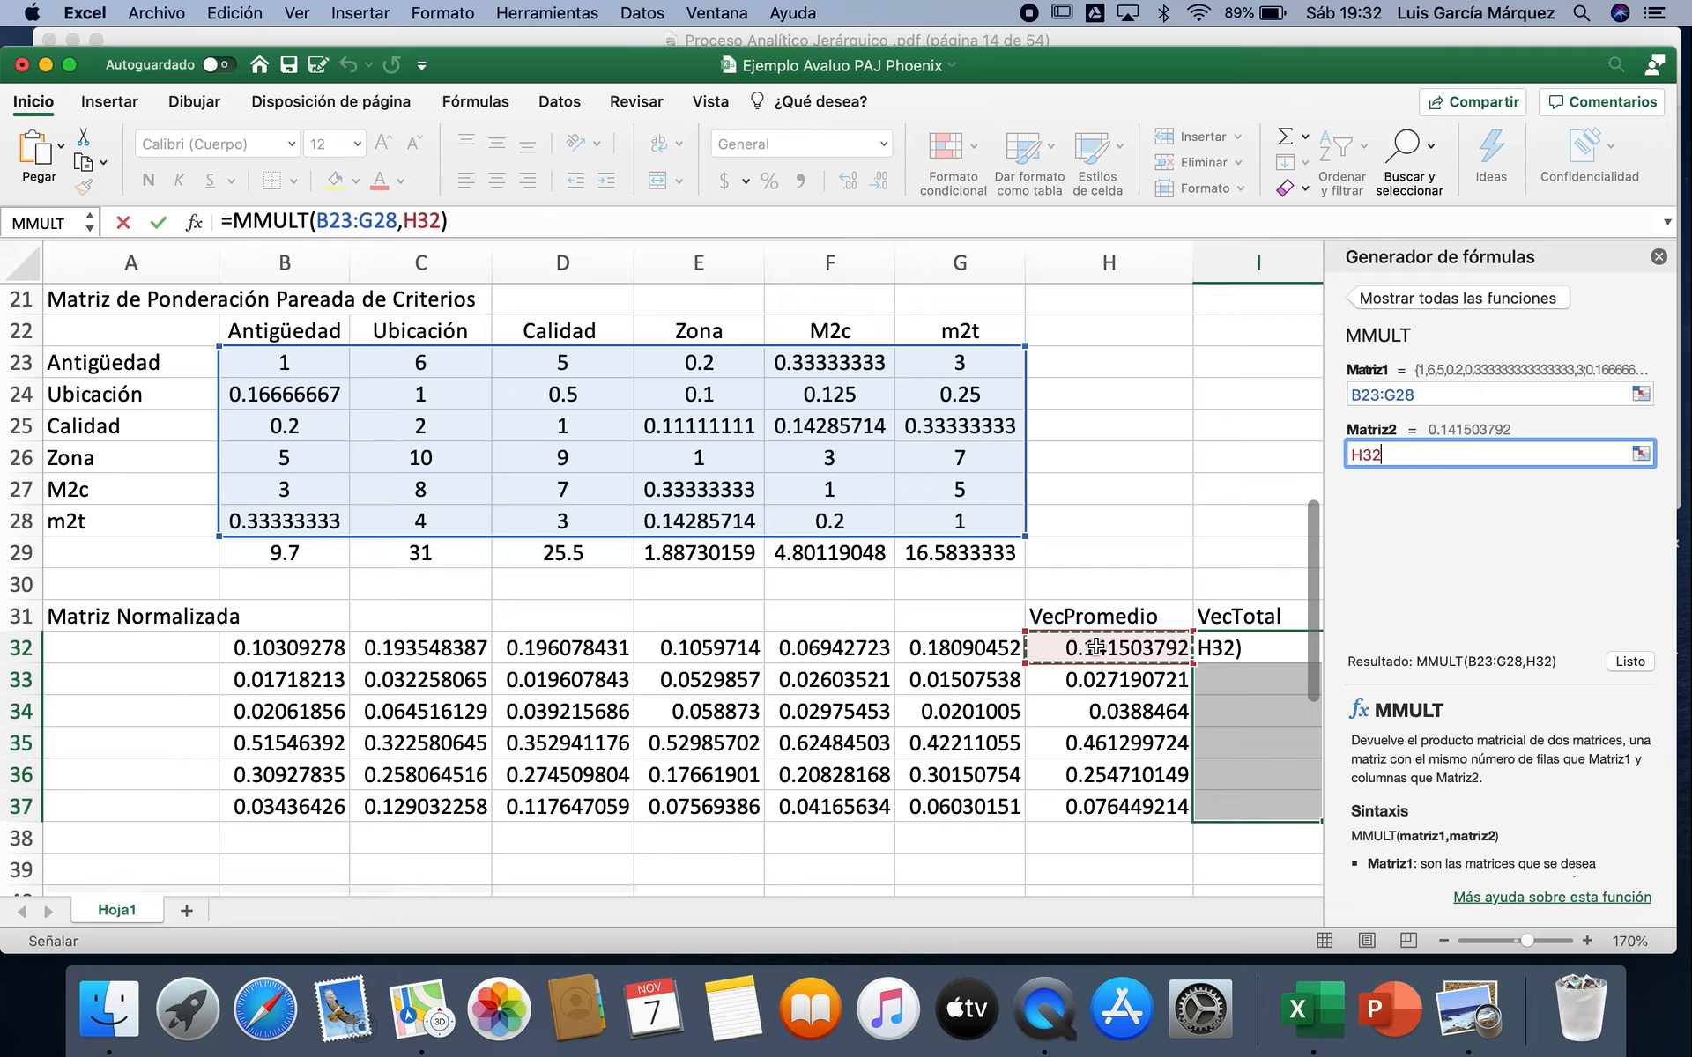
left_click_drag(1096, 648, 1086, 810)
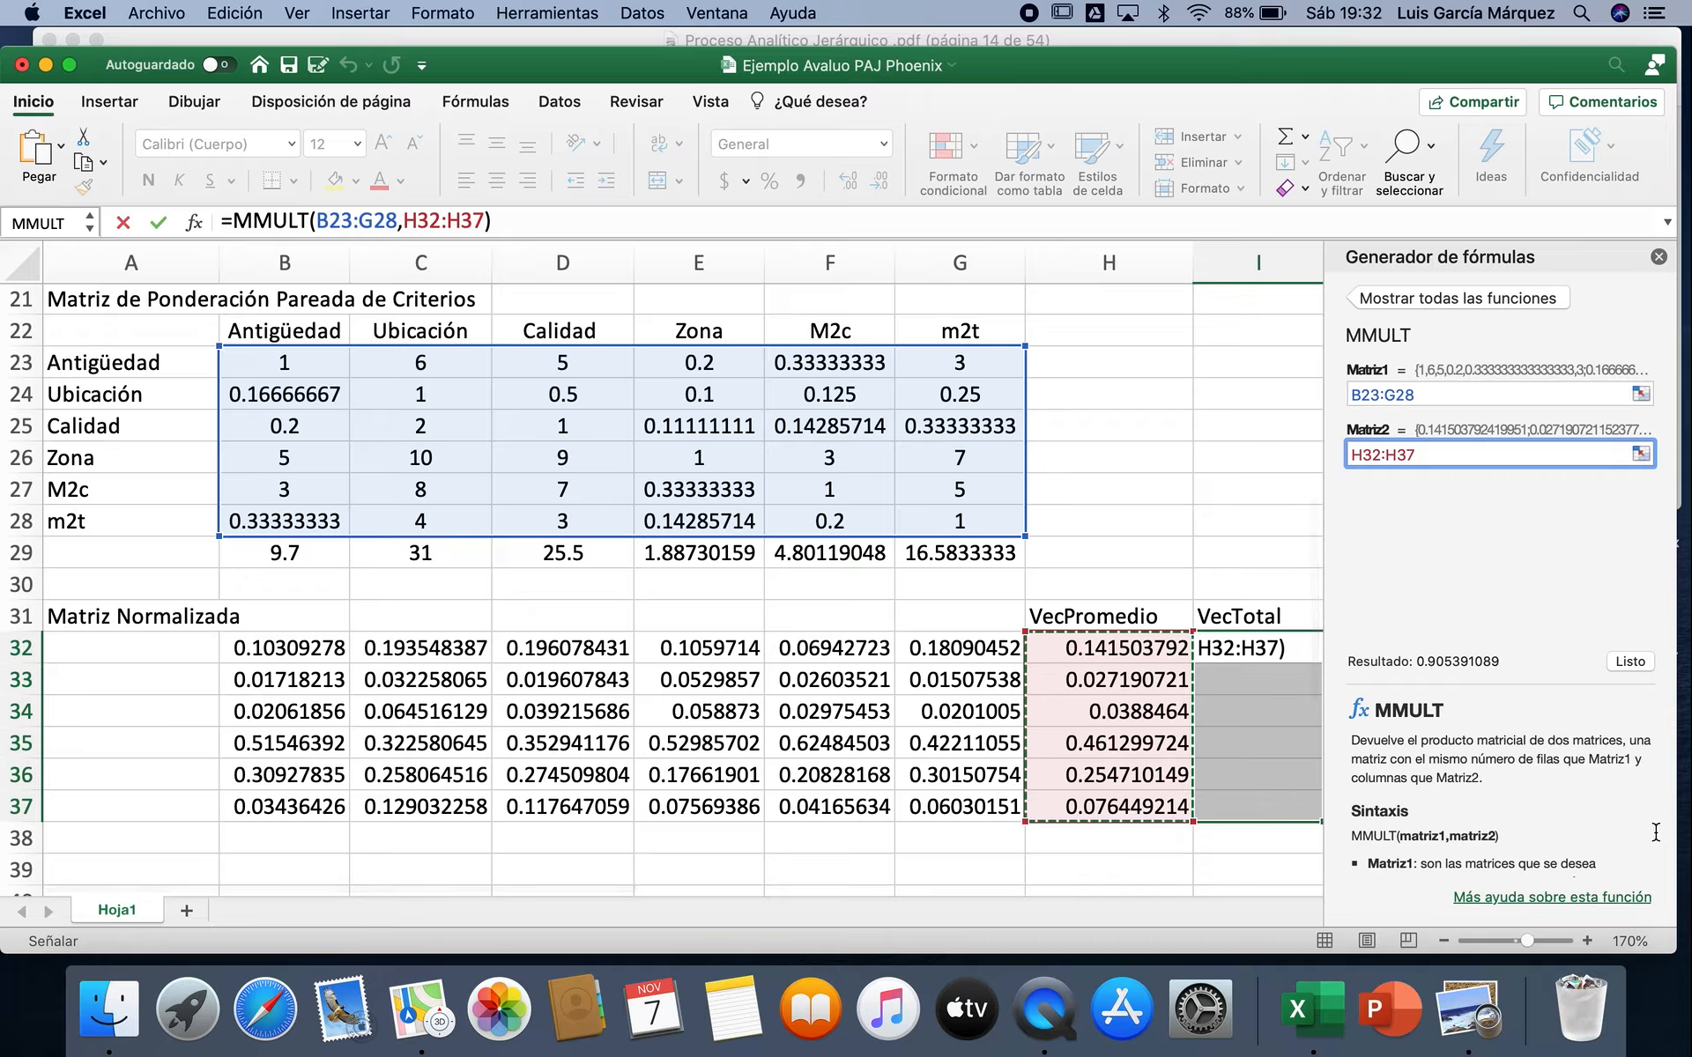
left_click(1630, 661)
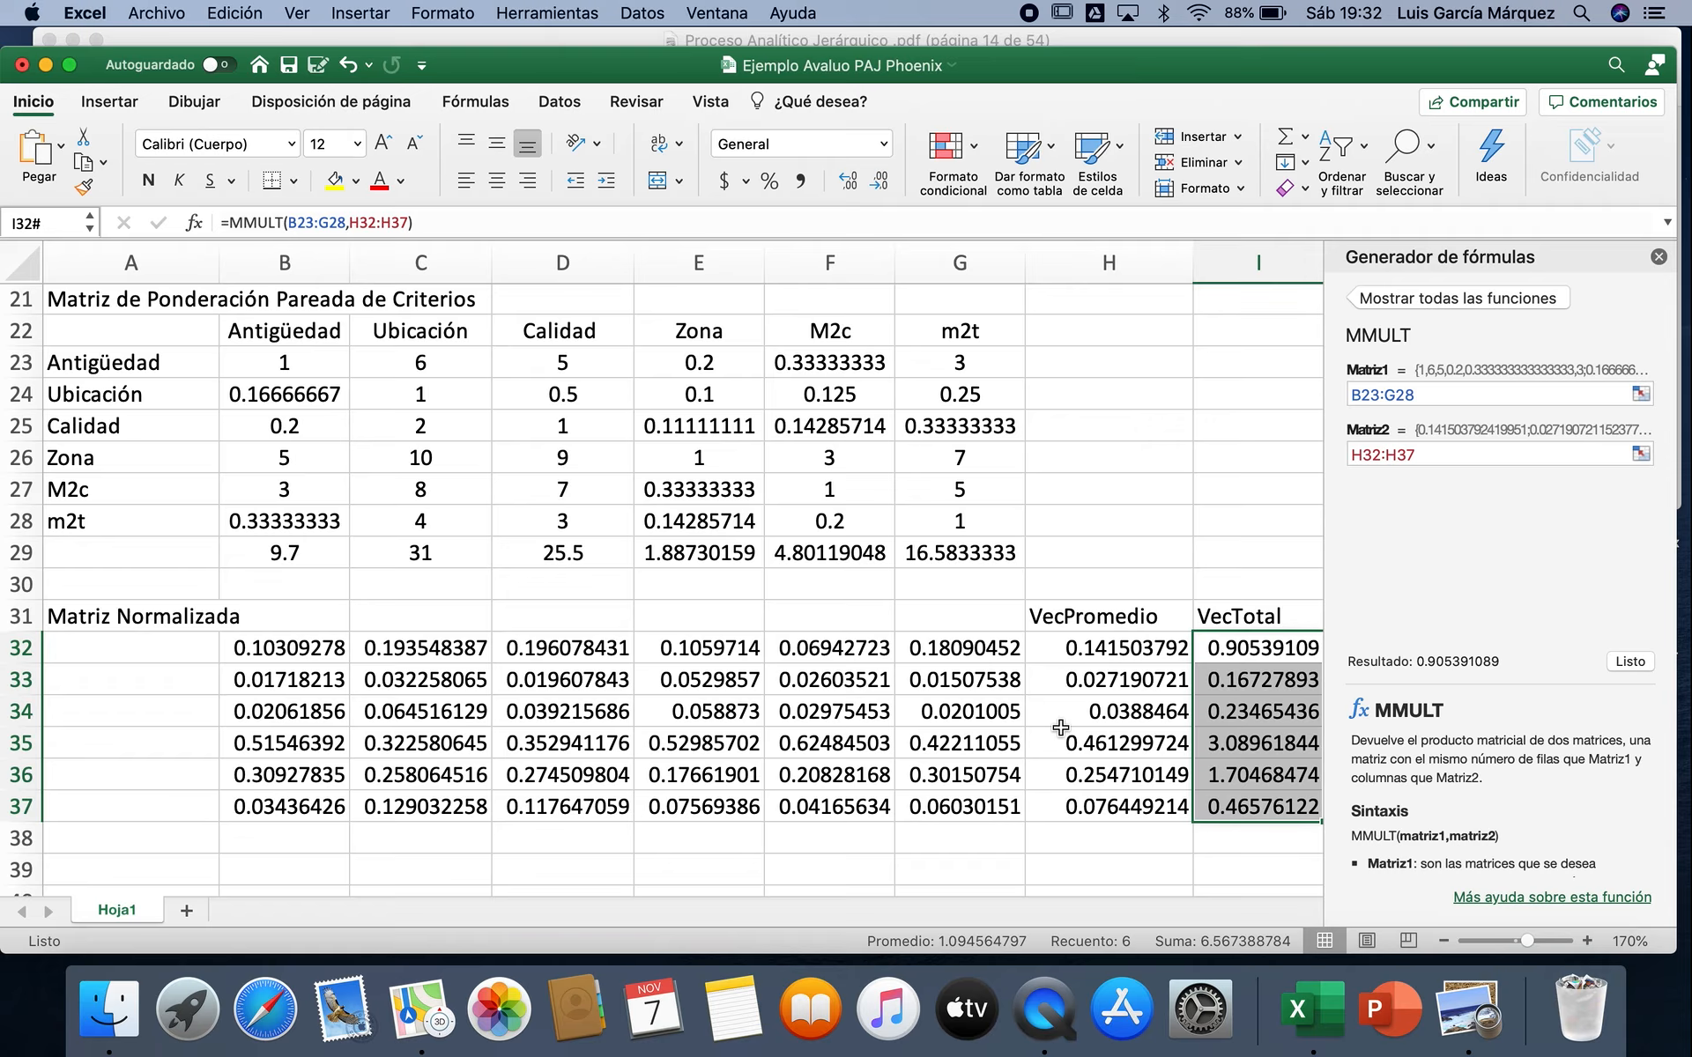
left_click(1659, 261)
Step: Enter the column heading "VT/VP" in J31, beside the VecTotal heading
left_click(1402, 623)
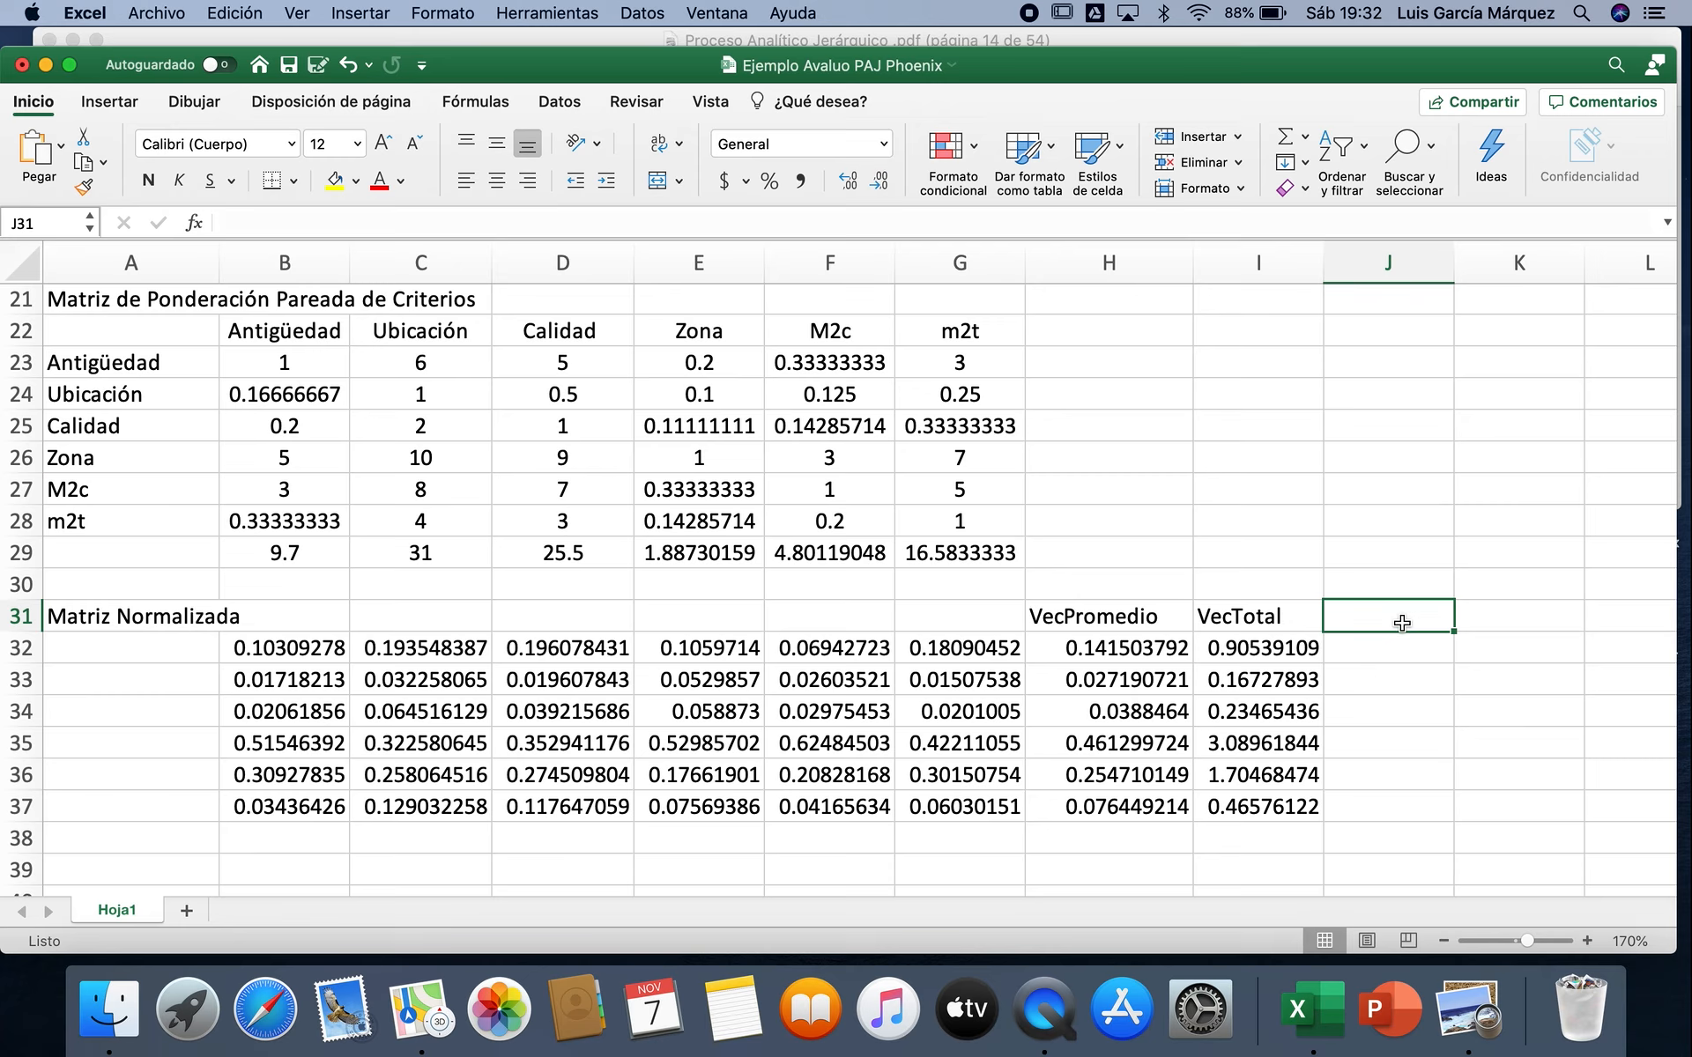
type("VT/VP")
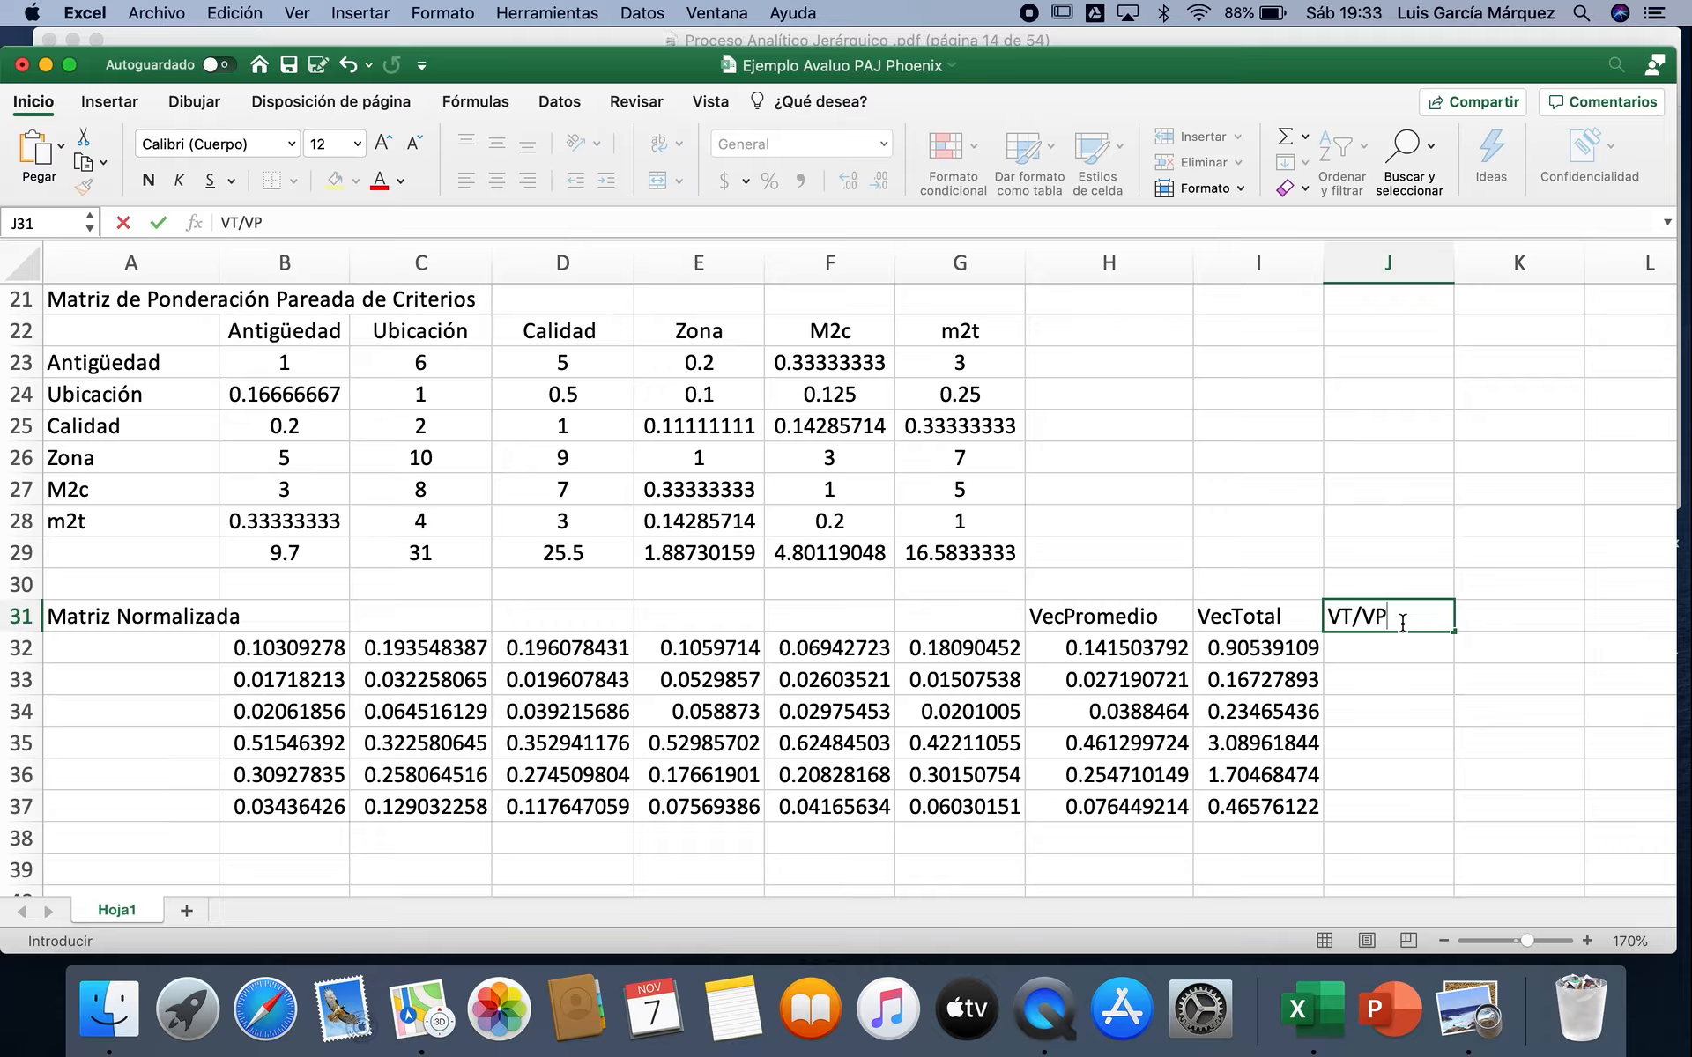
key("Return")
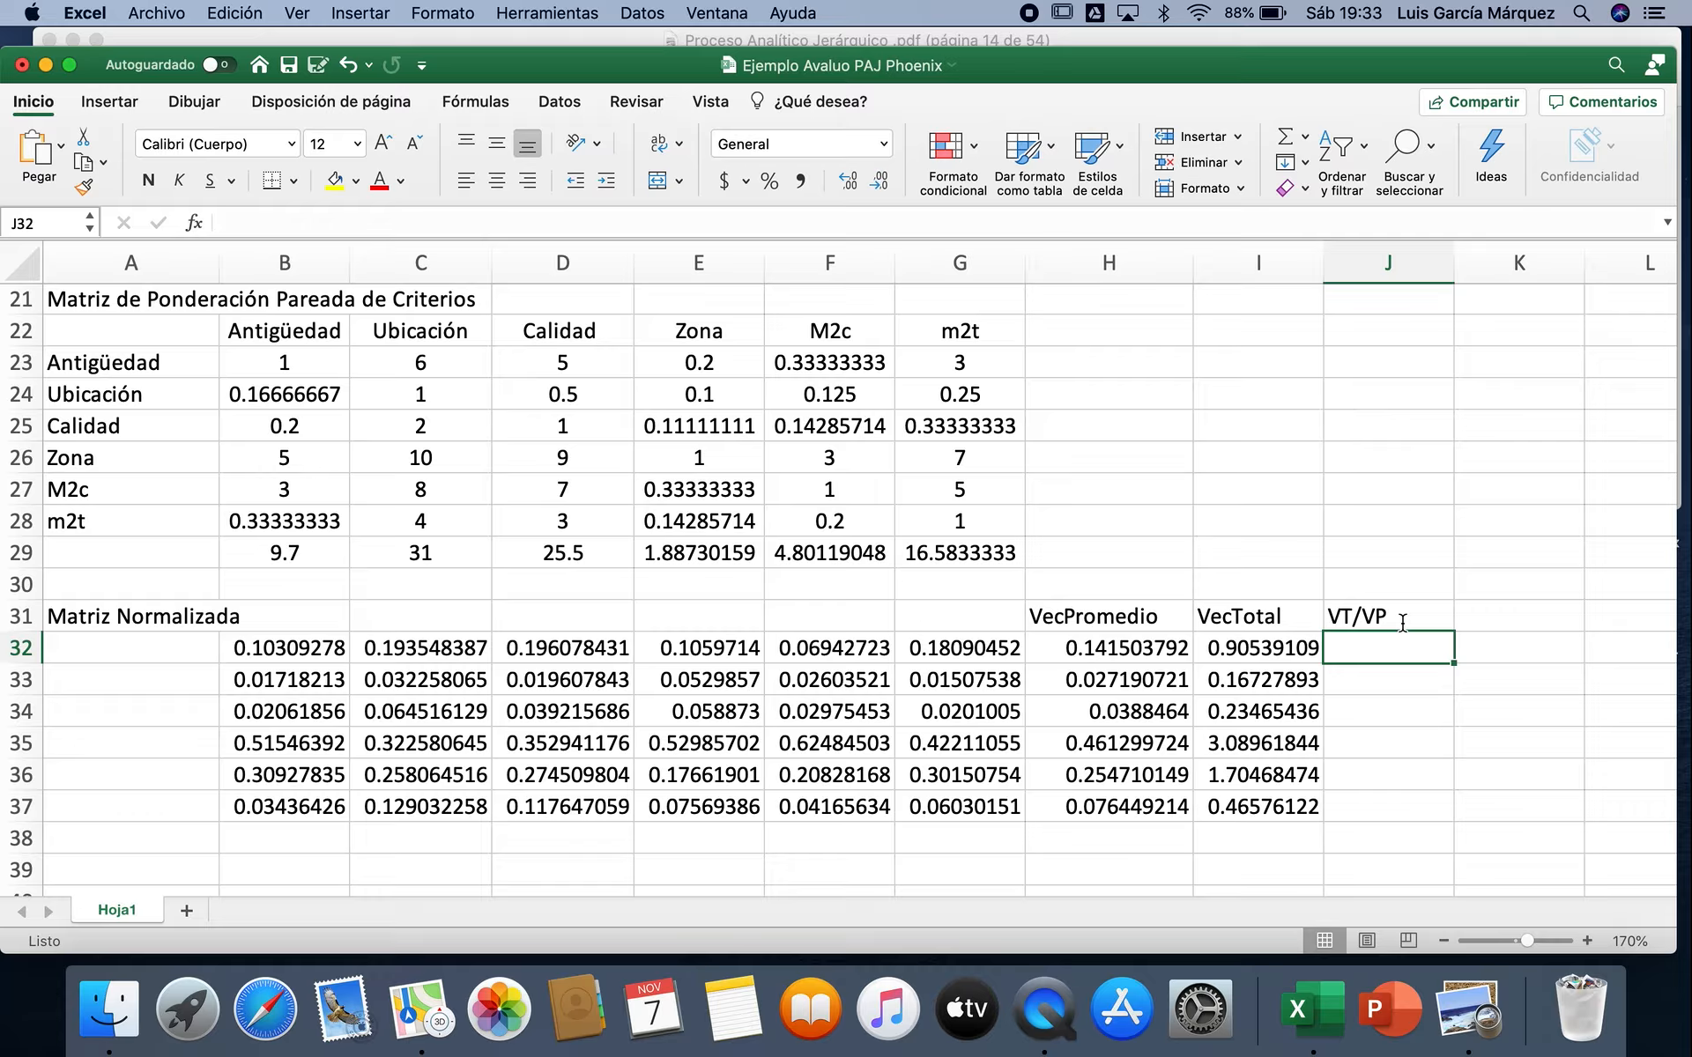
Step: Divide the total vector by the average vector with =I32/H32 in J32 and fill the formula down to J37
type("=")
left_click(1282, 646)
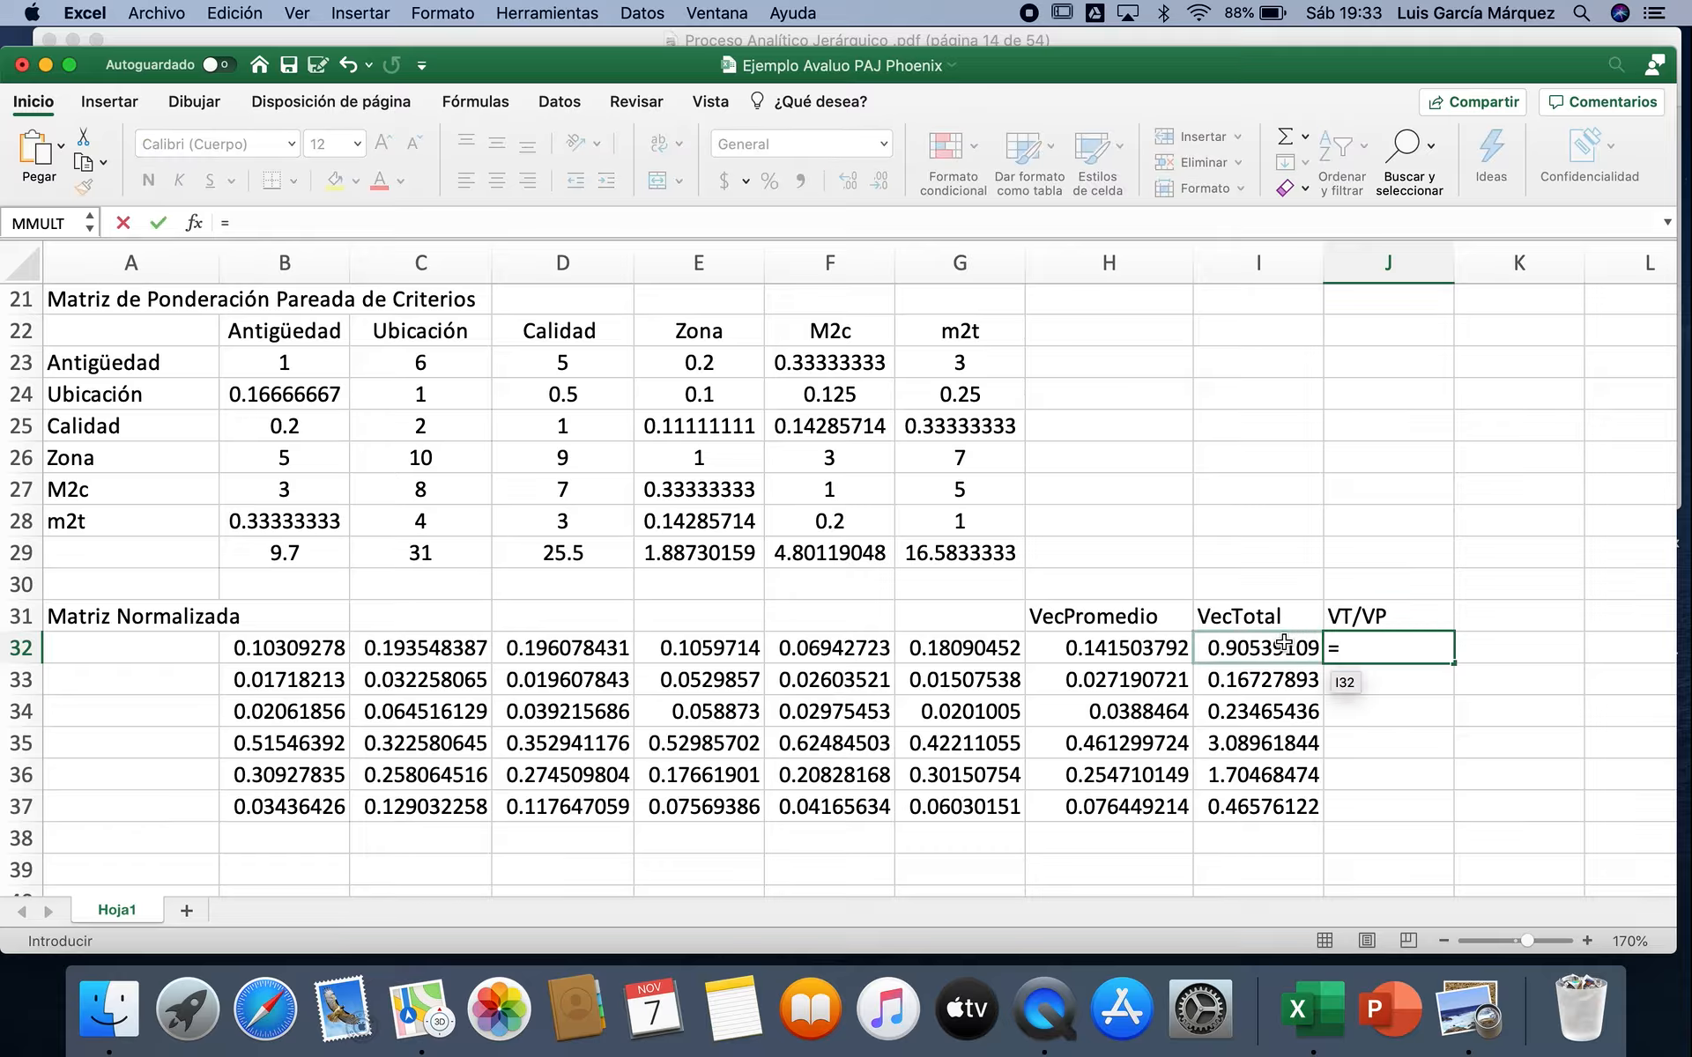
type("/")
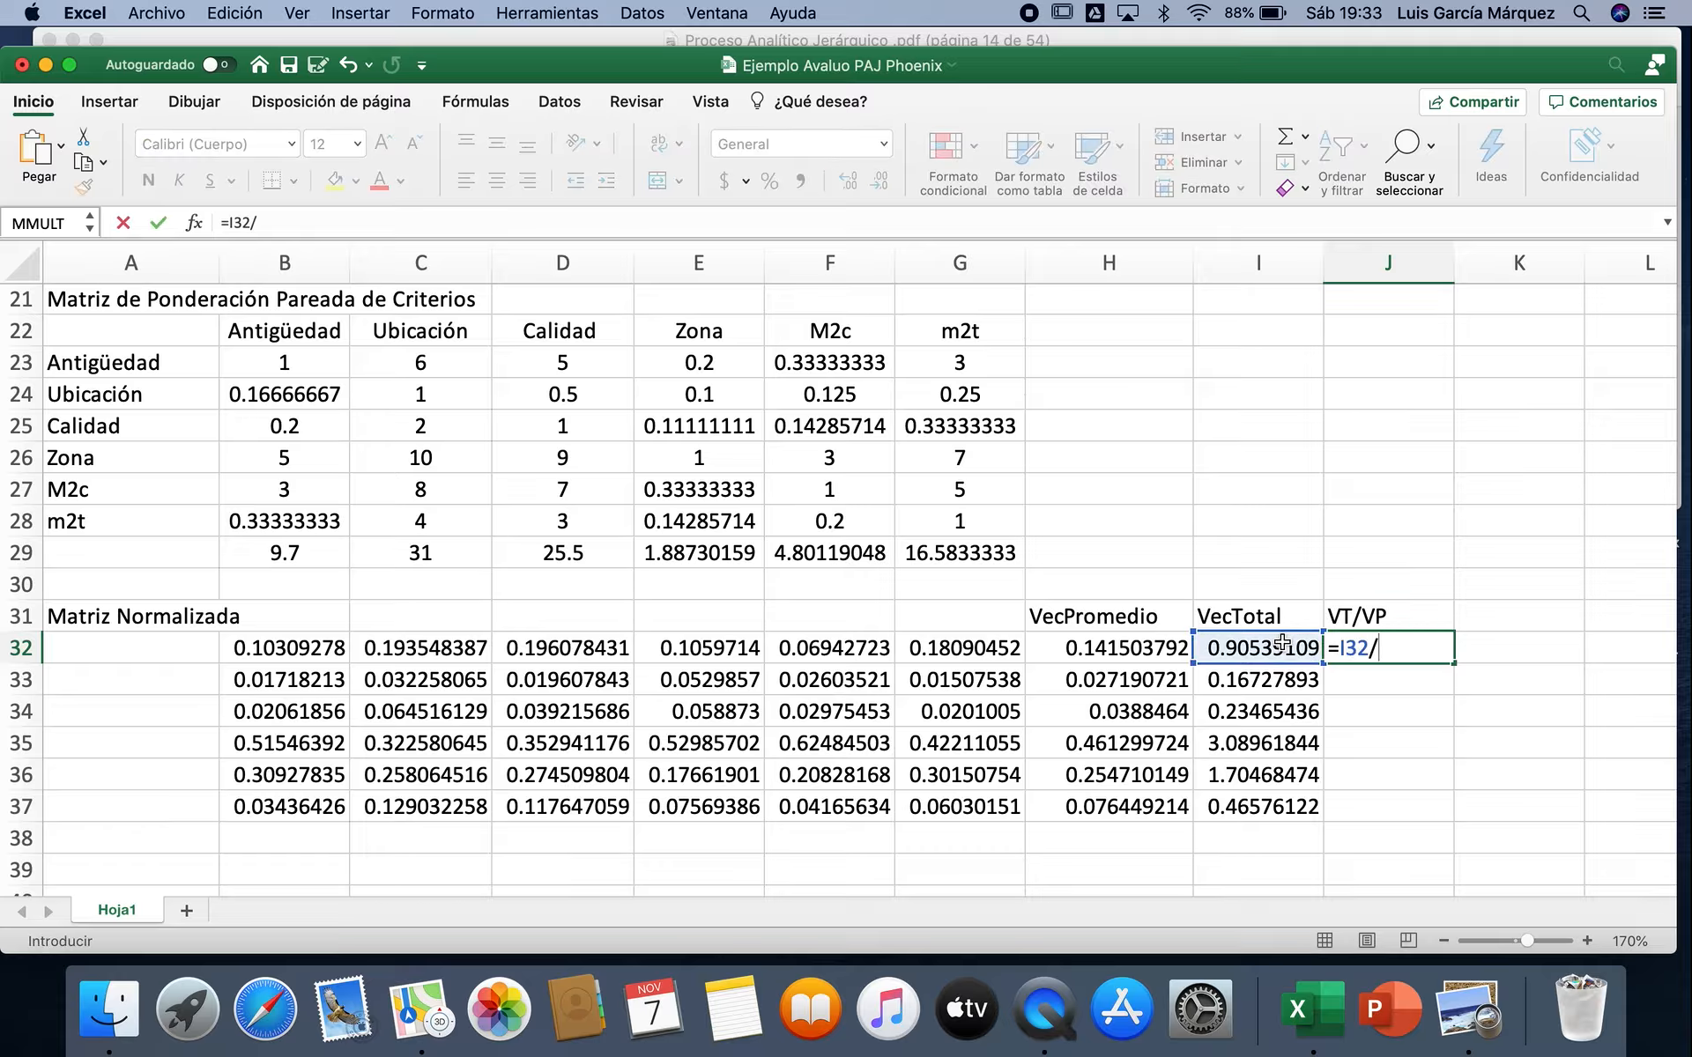
left_click(1129, 653)
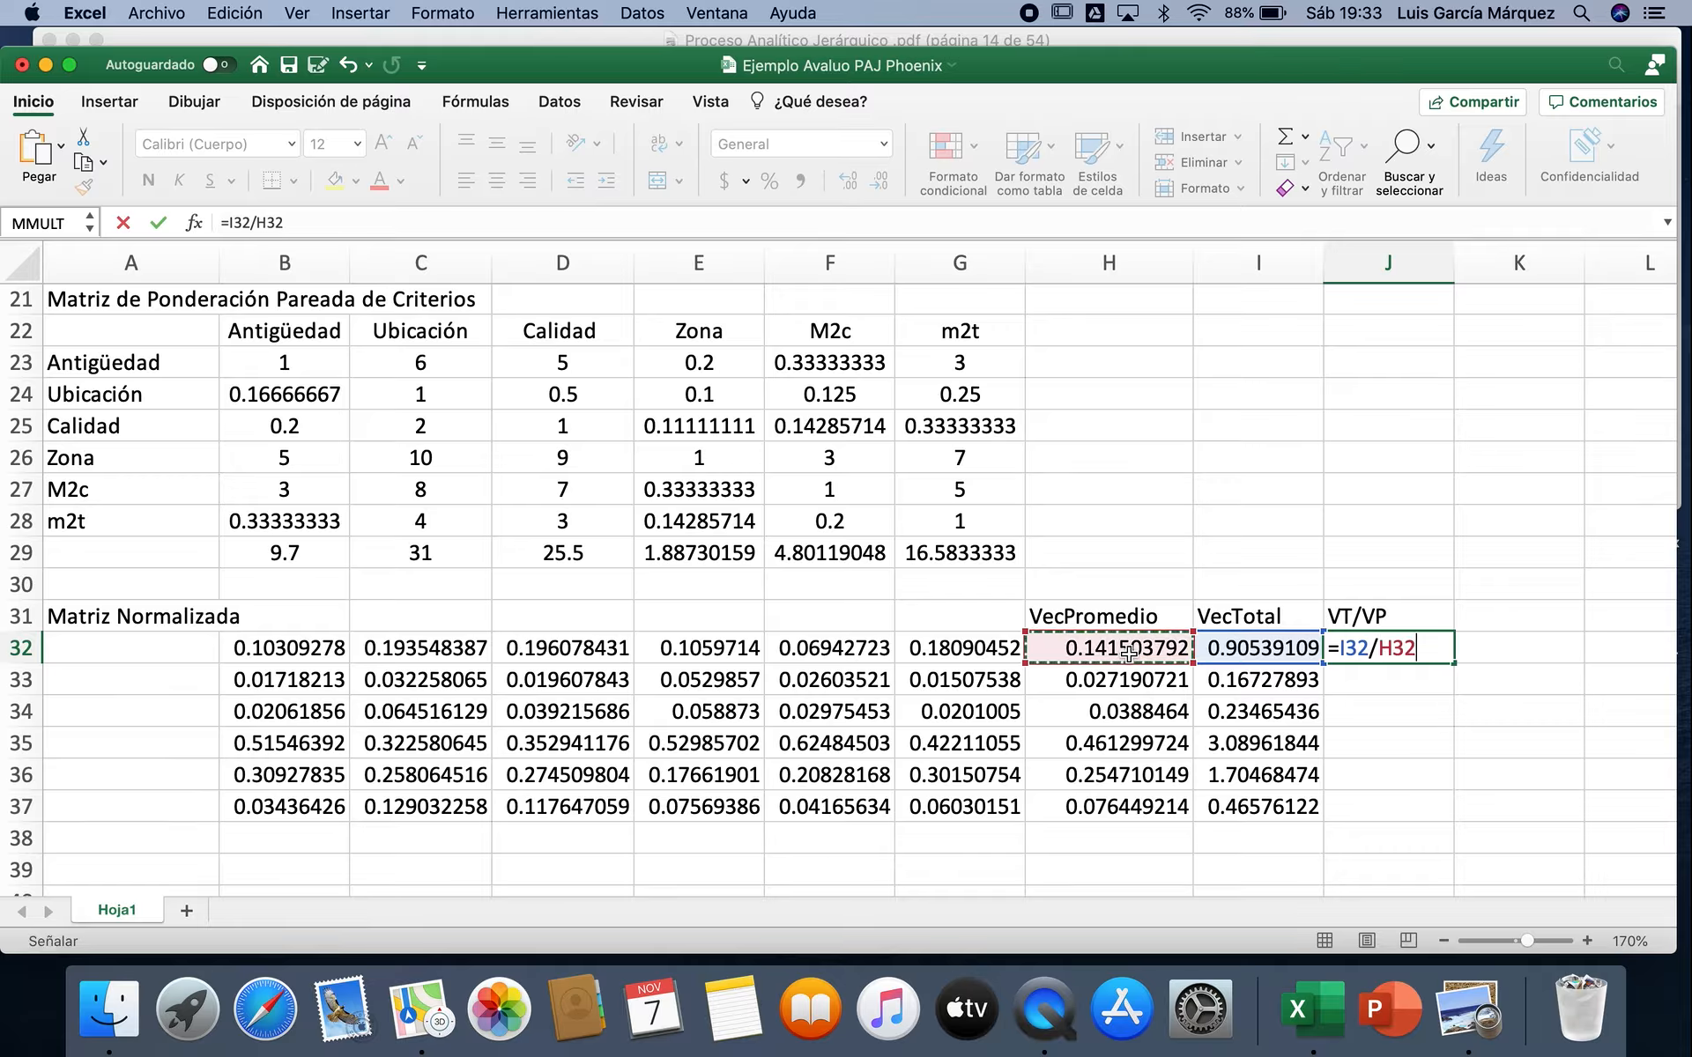
key("Return")
left_click(1410, 643)
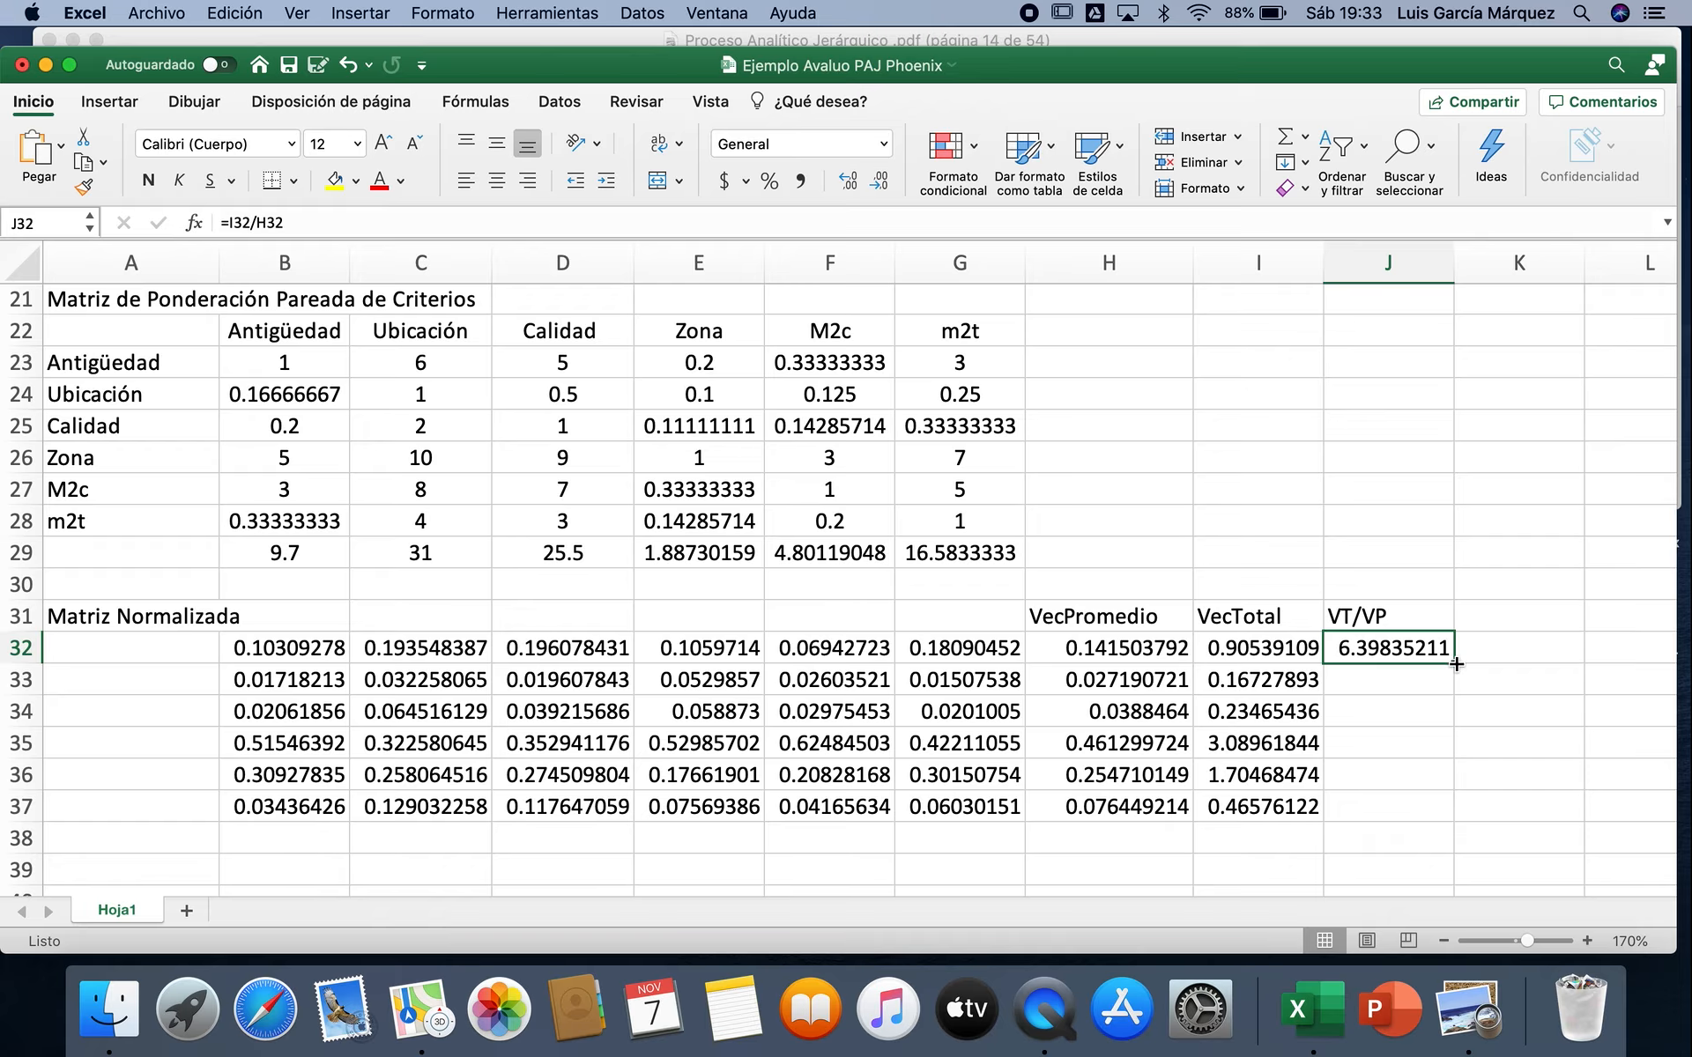
double_click(1455, 659)
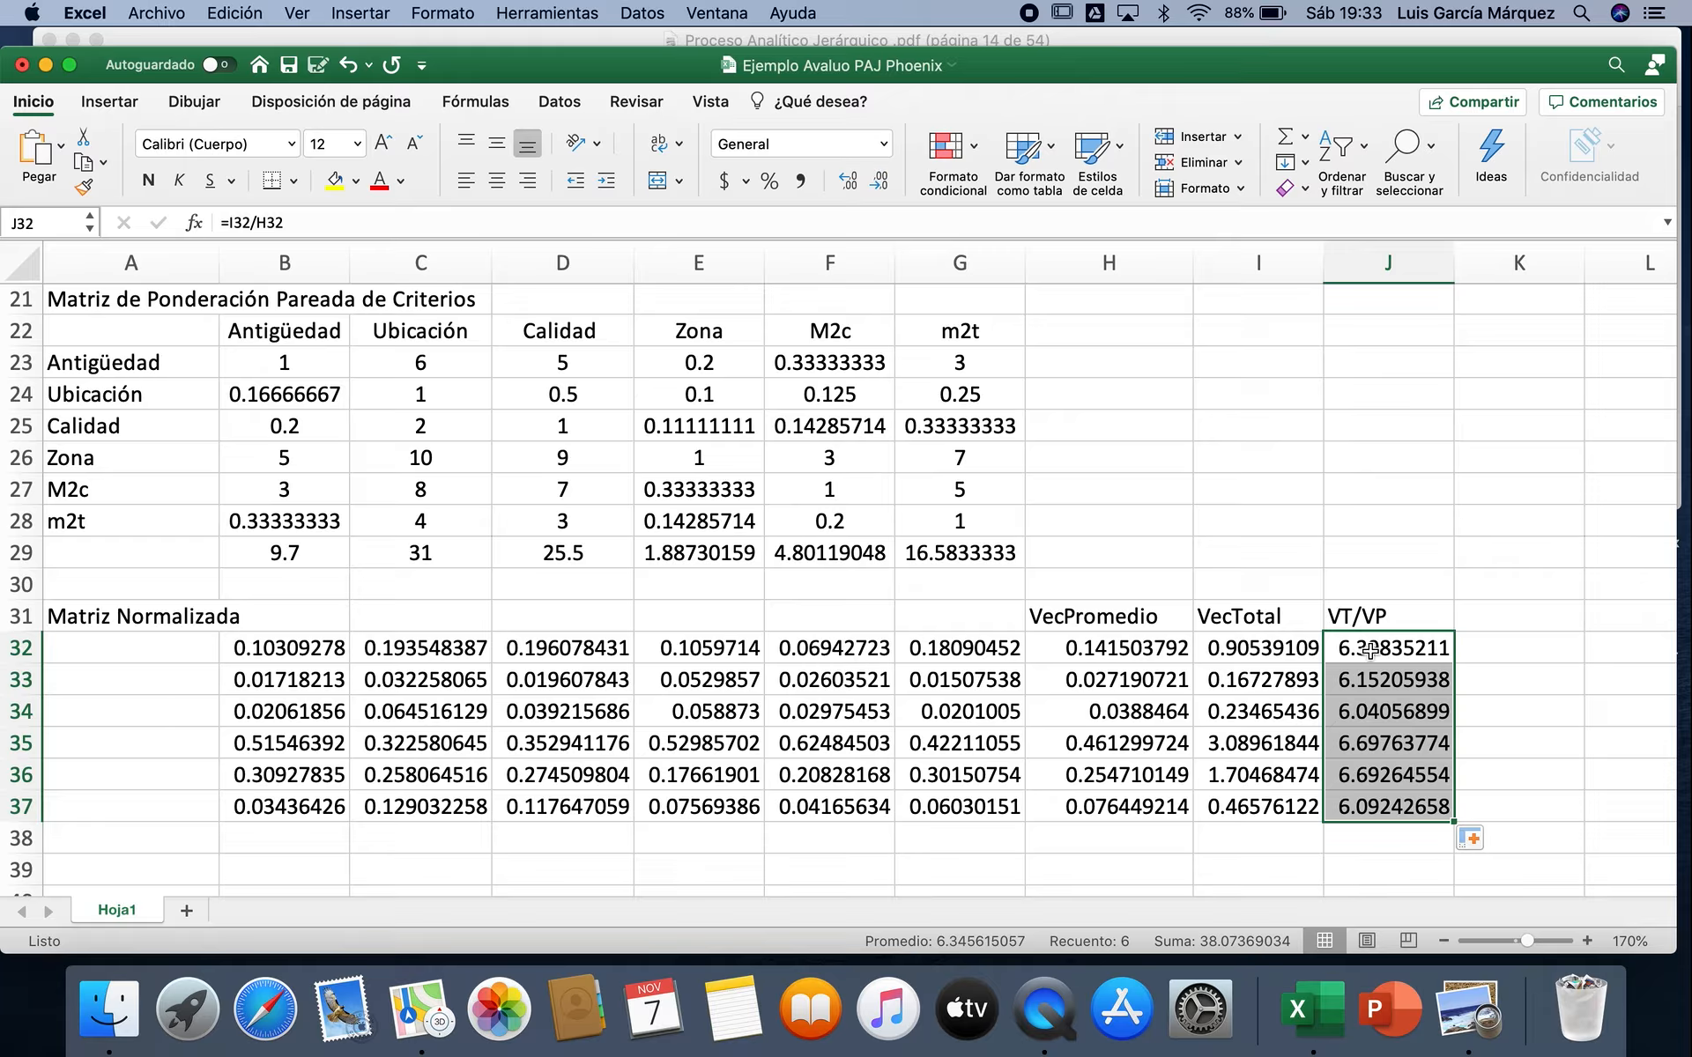
Step: Average the VT/VP ratios in J38 with =PROMEDIO(J32:J37)
left_click(1381, 843)
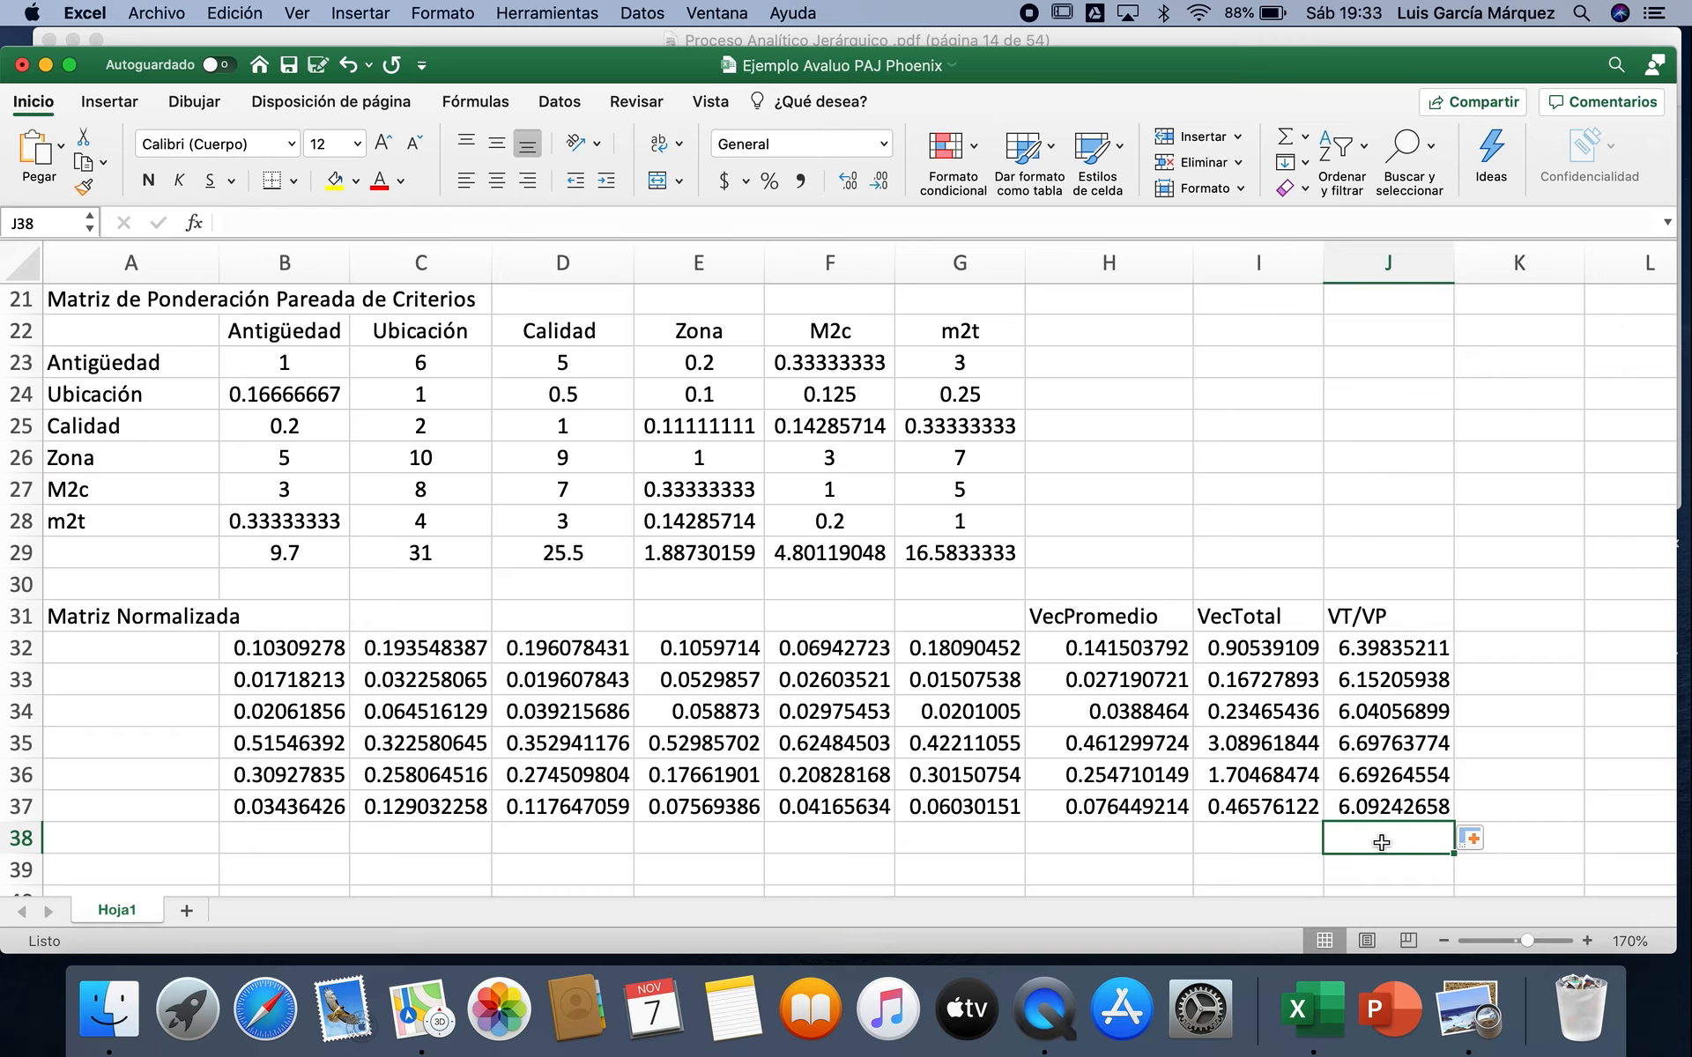
left_click(1305, 139)
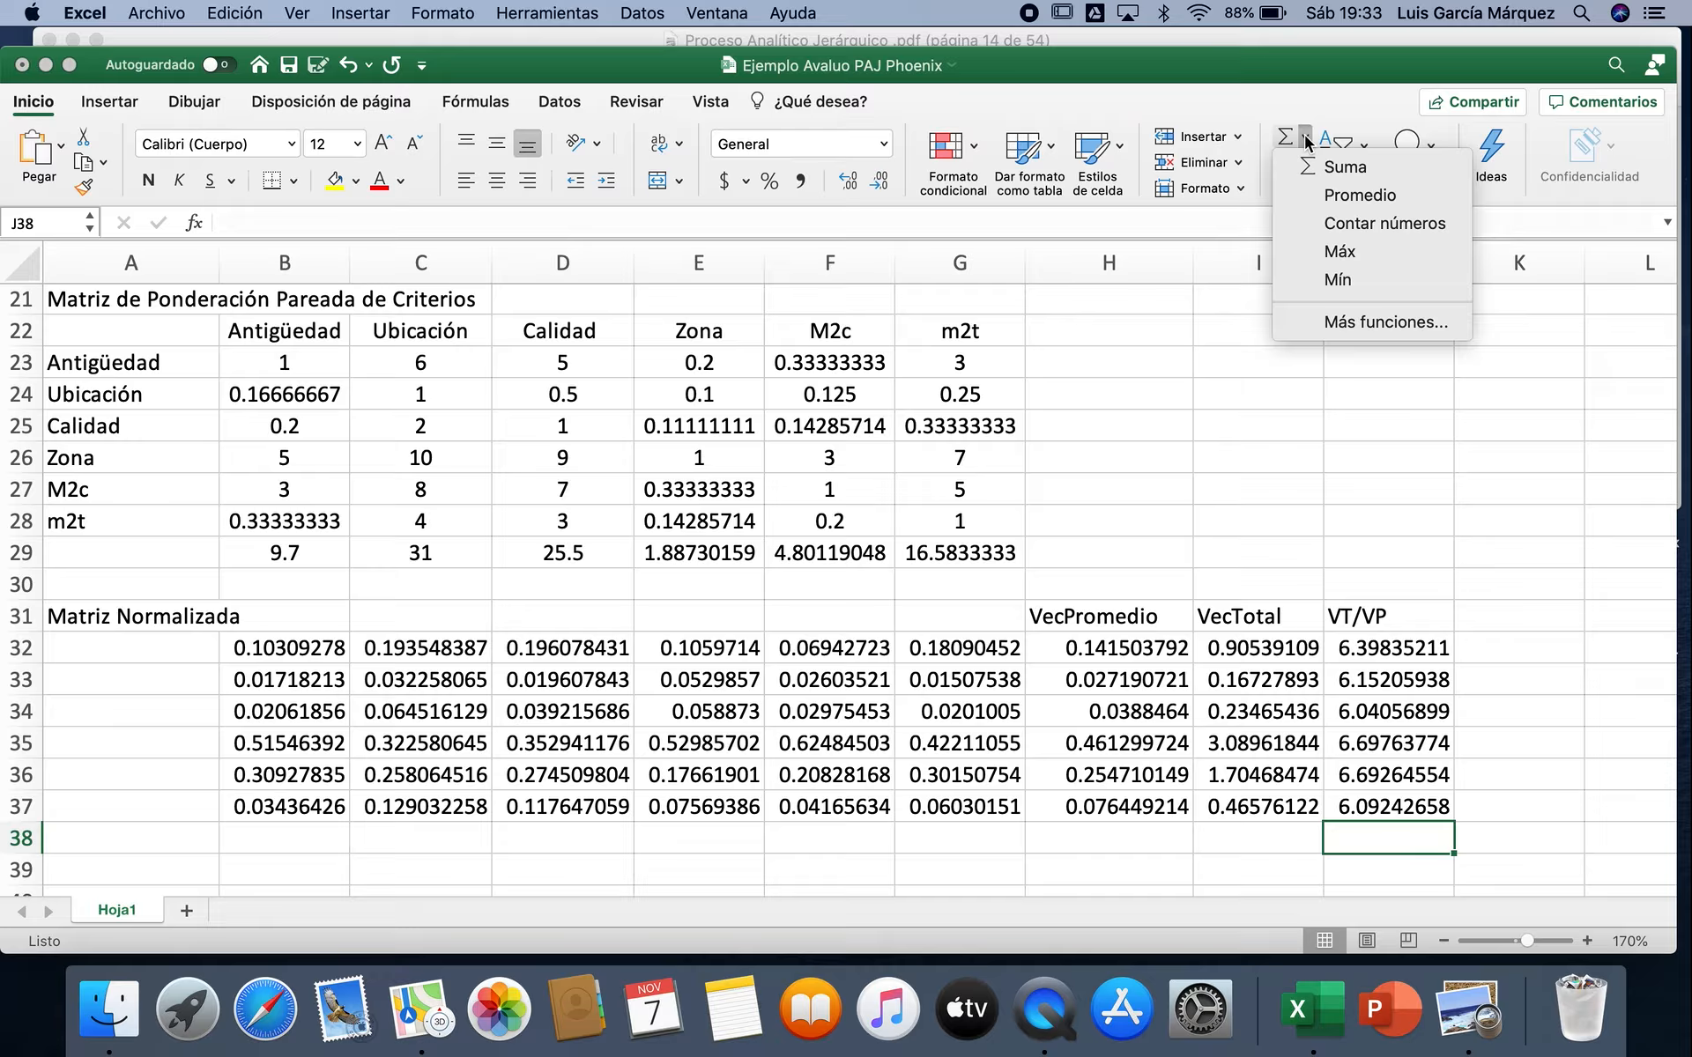
left_click(1333, 202)
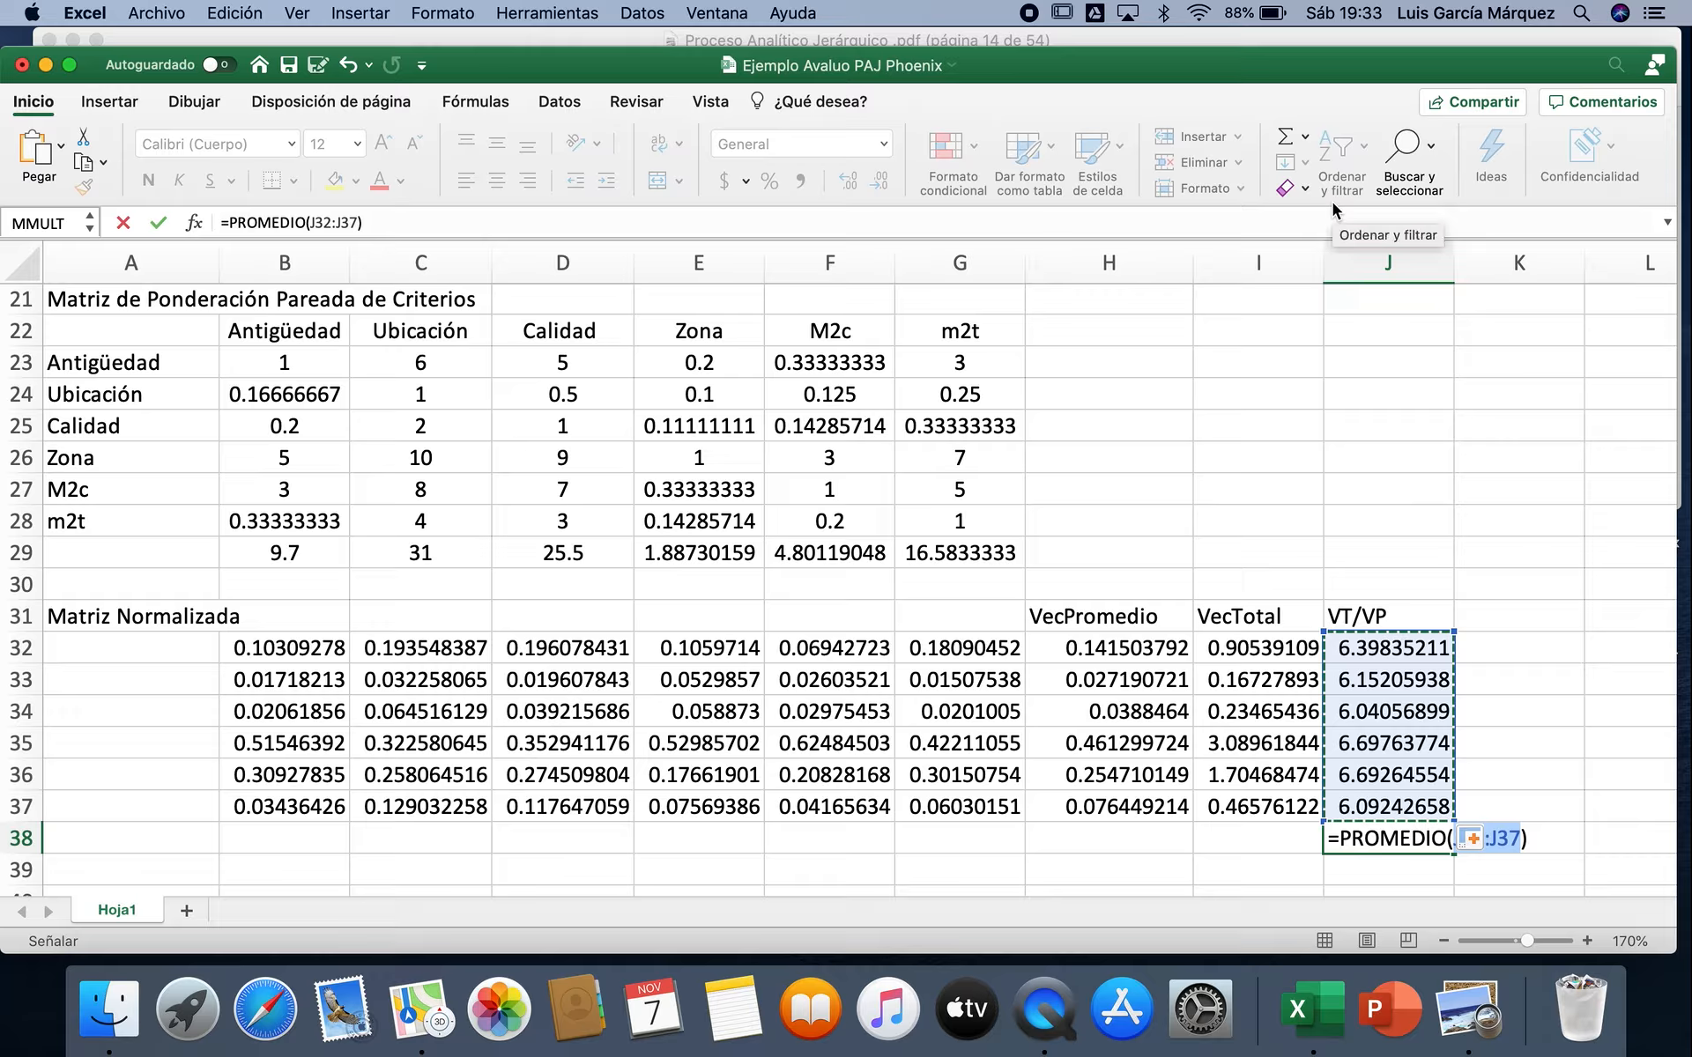
key("Return")
Step: Label the ratio average in I38 as "λmax=", entering "lmax=" with its first letter set in the Symbol font
left_click(1271, 832)
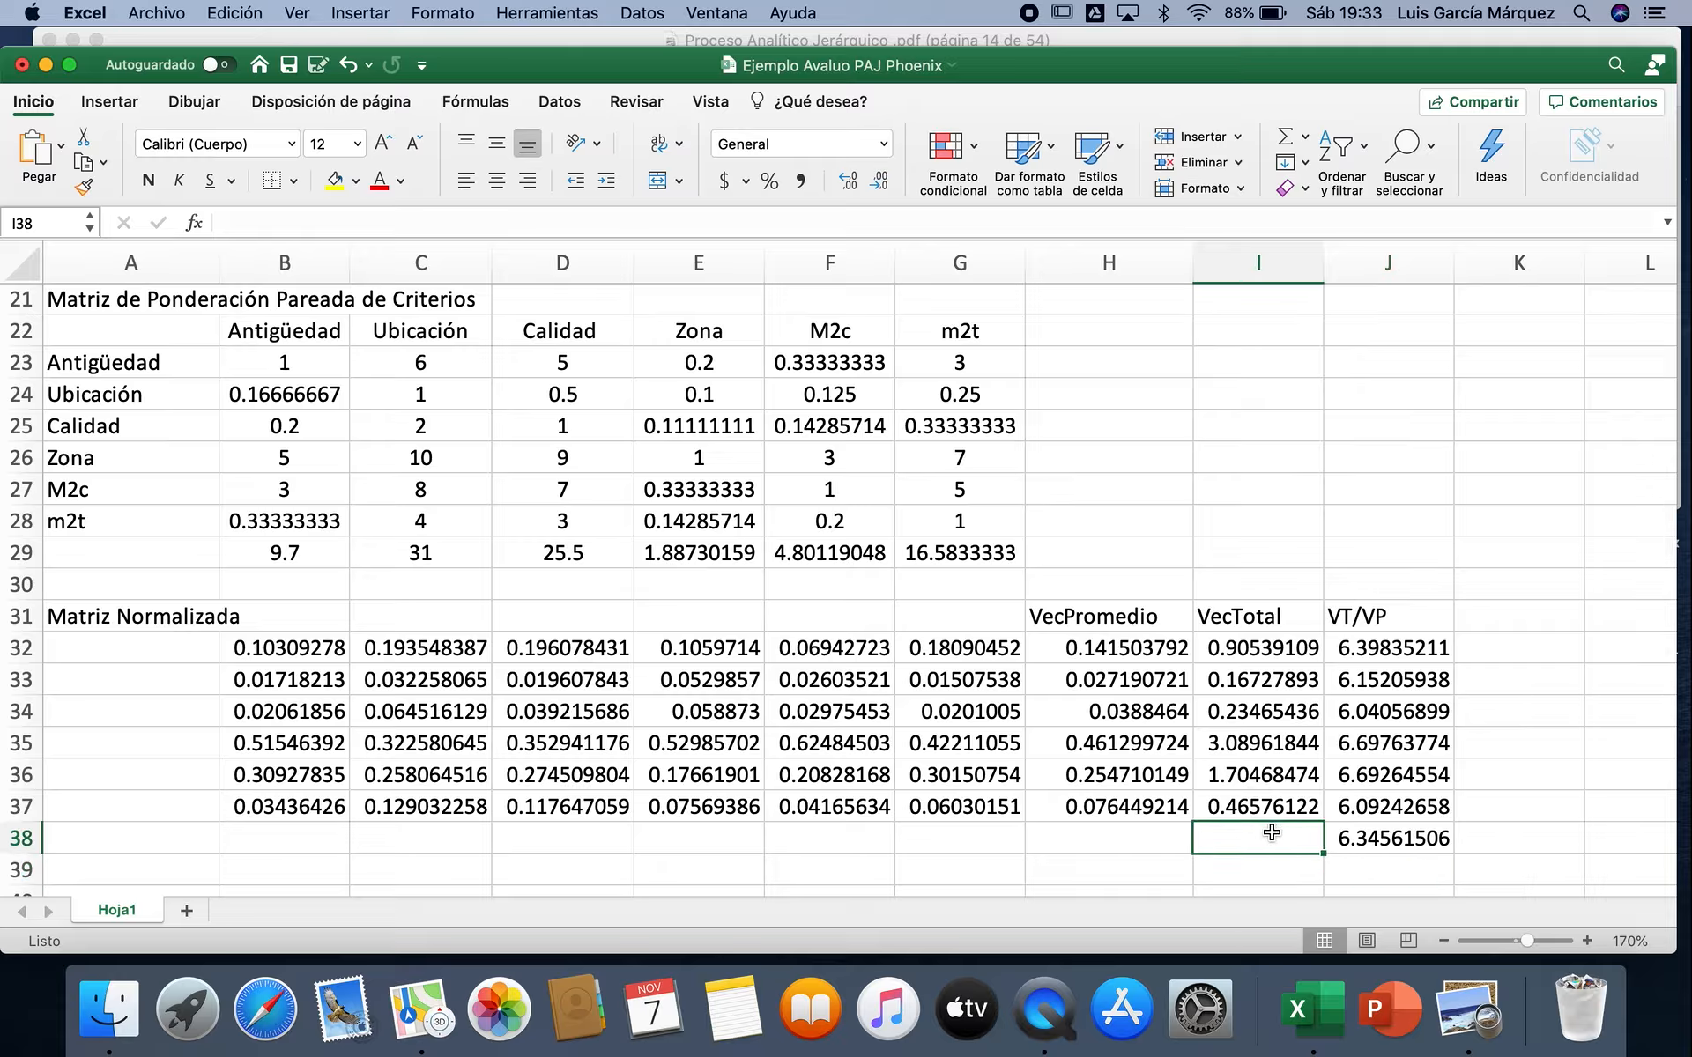
type("lm")
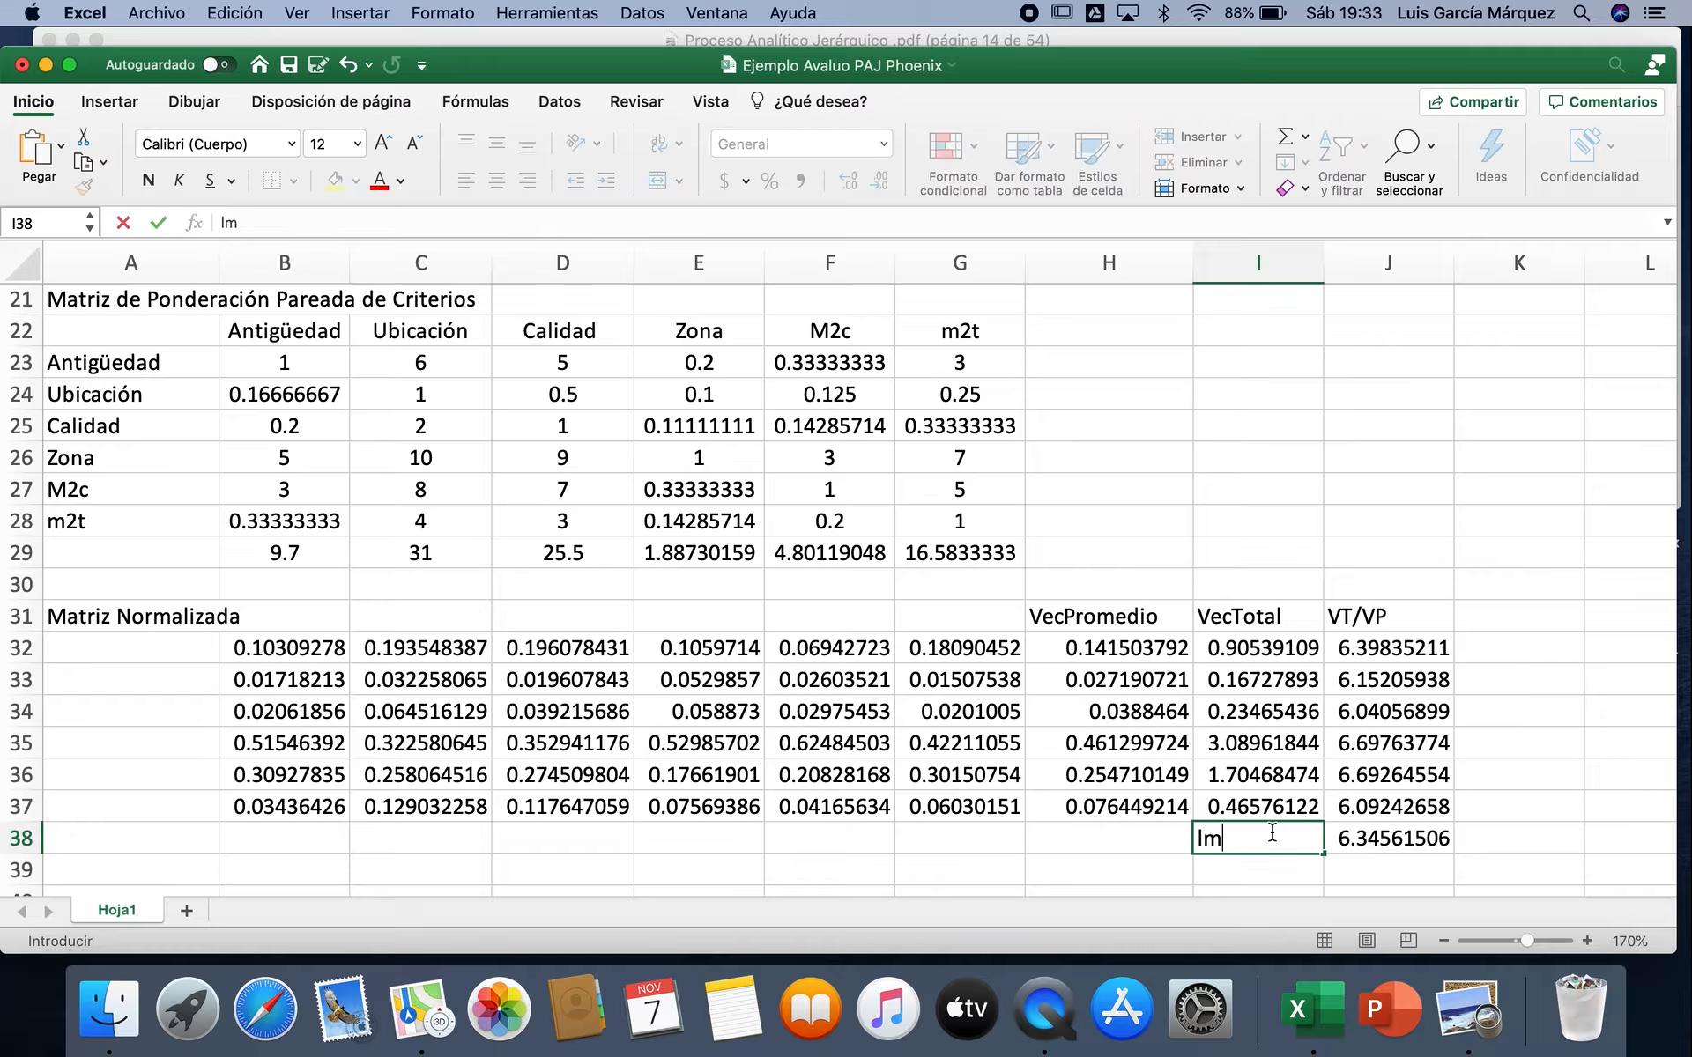
type("ax=")
left_click(1196, 838)
left_click(291, 144)
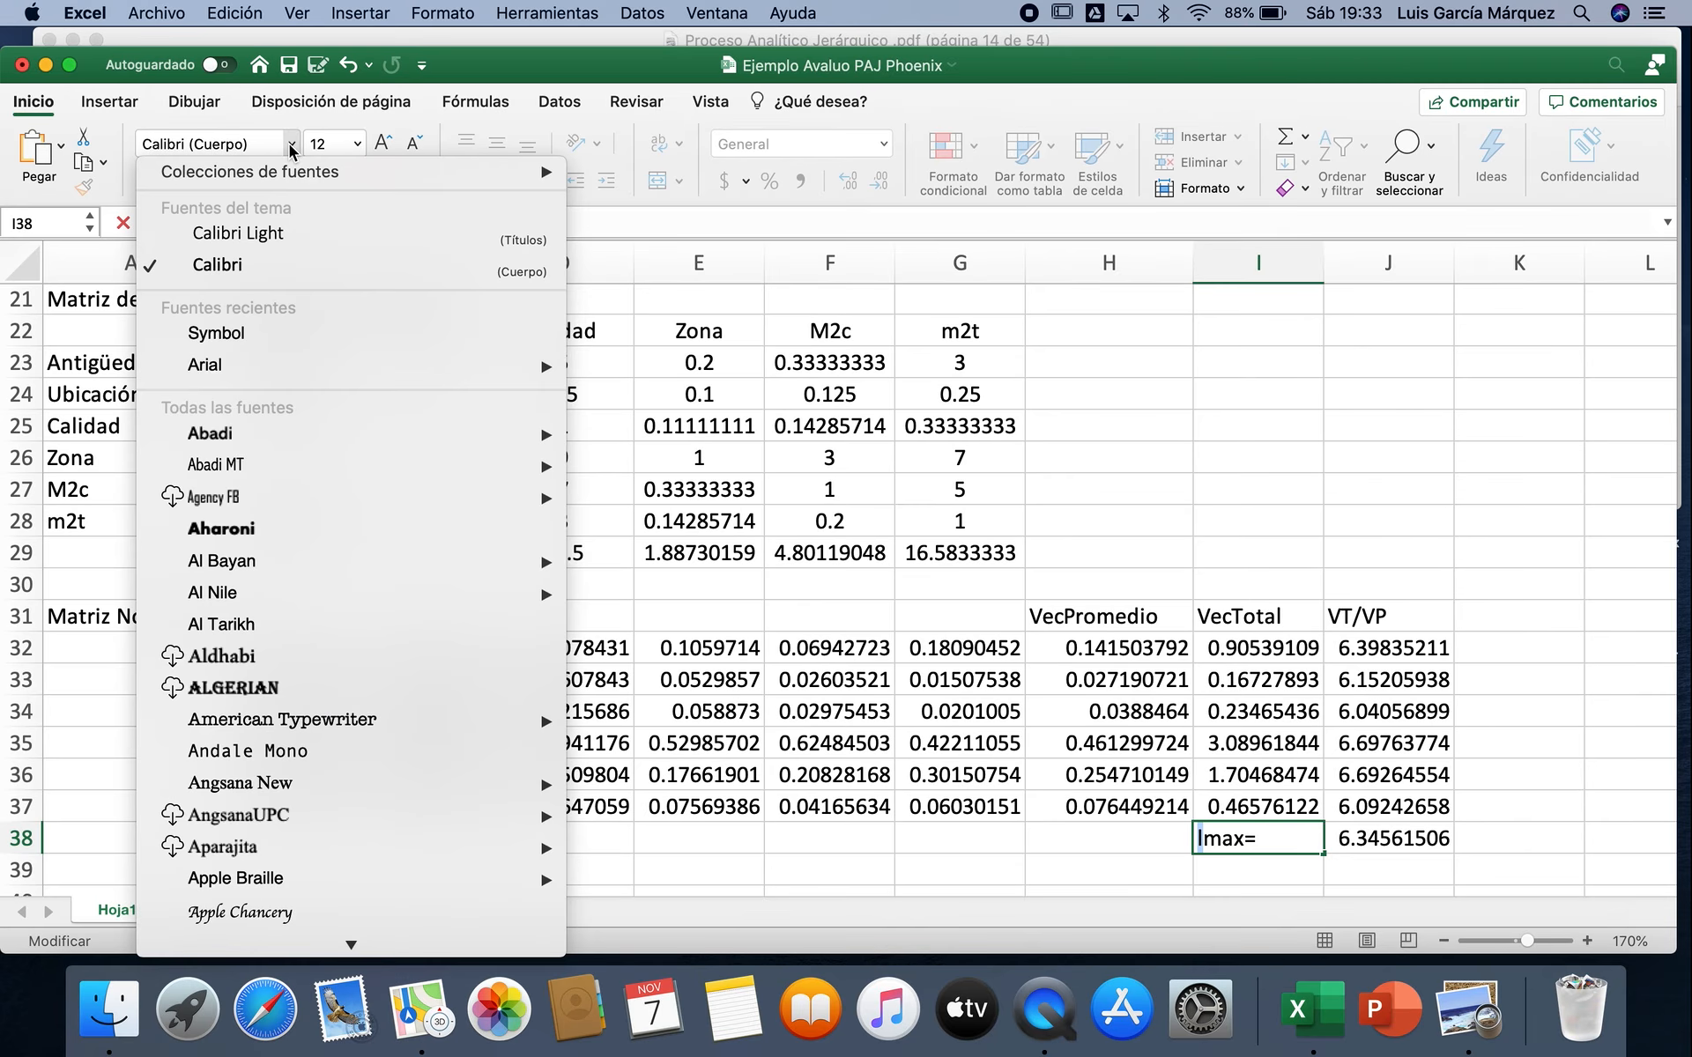
left_click(267, 340)
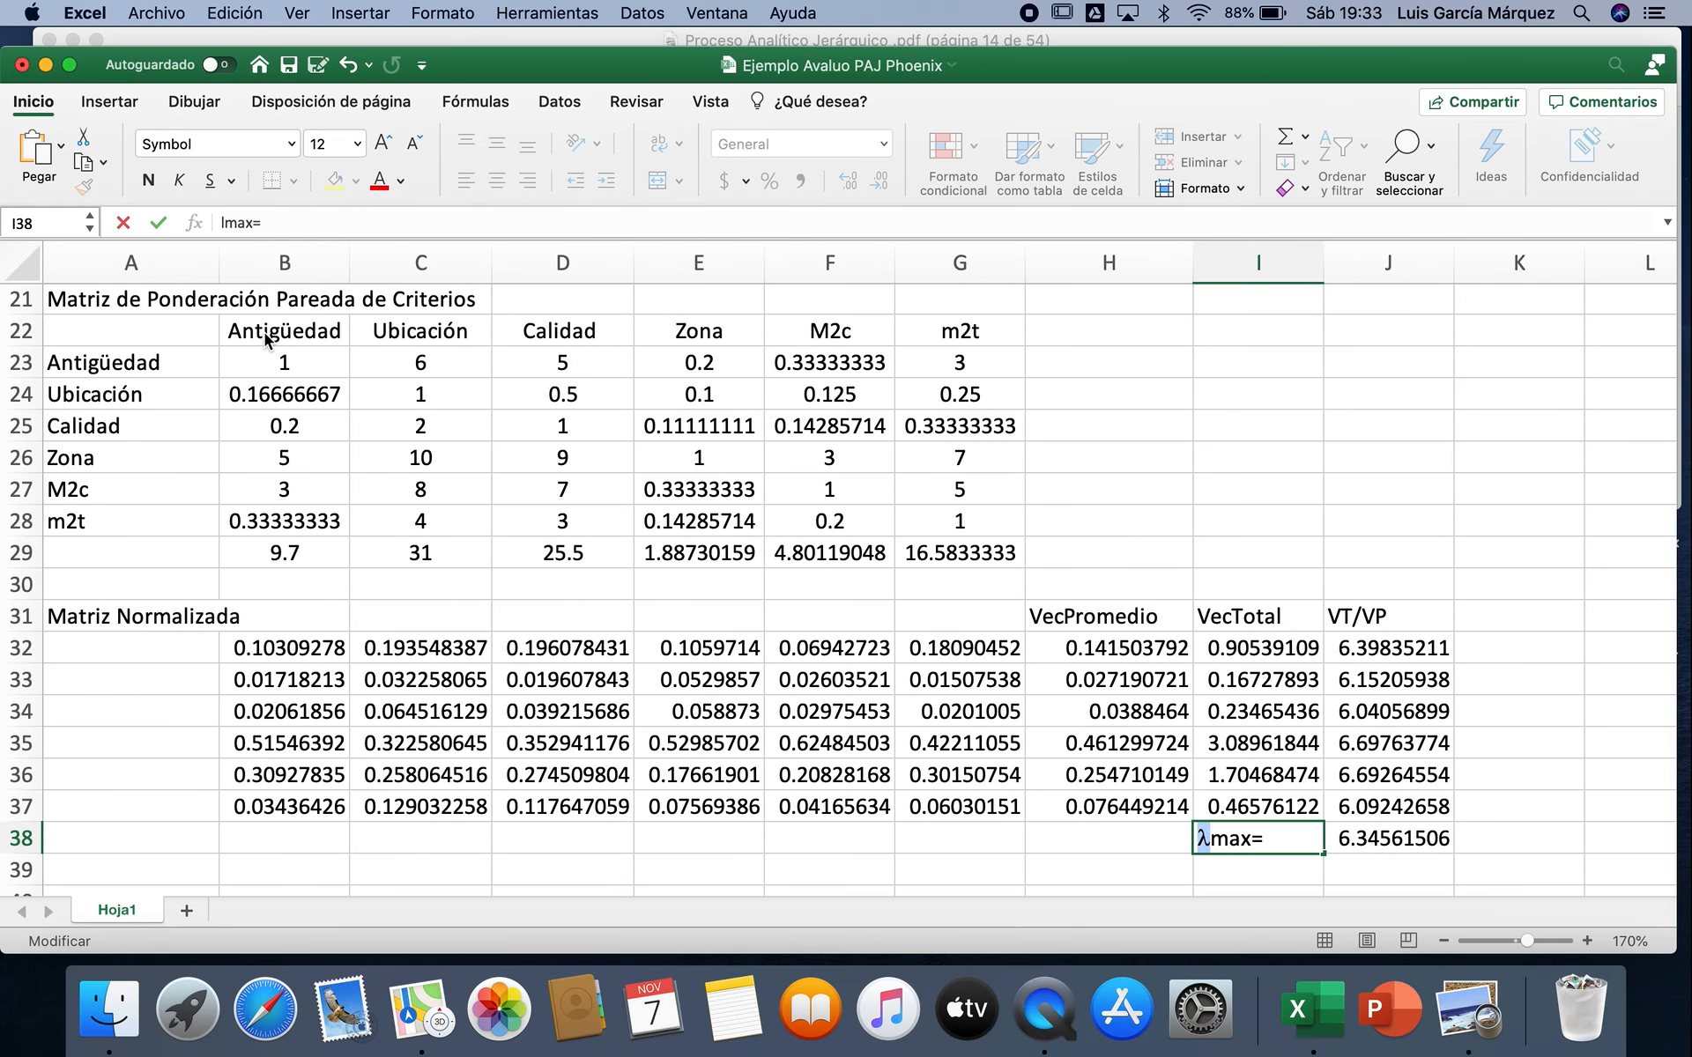
key("Return")
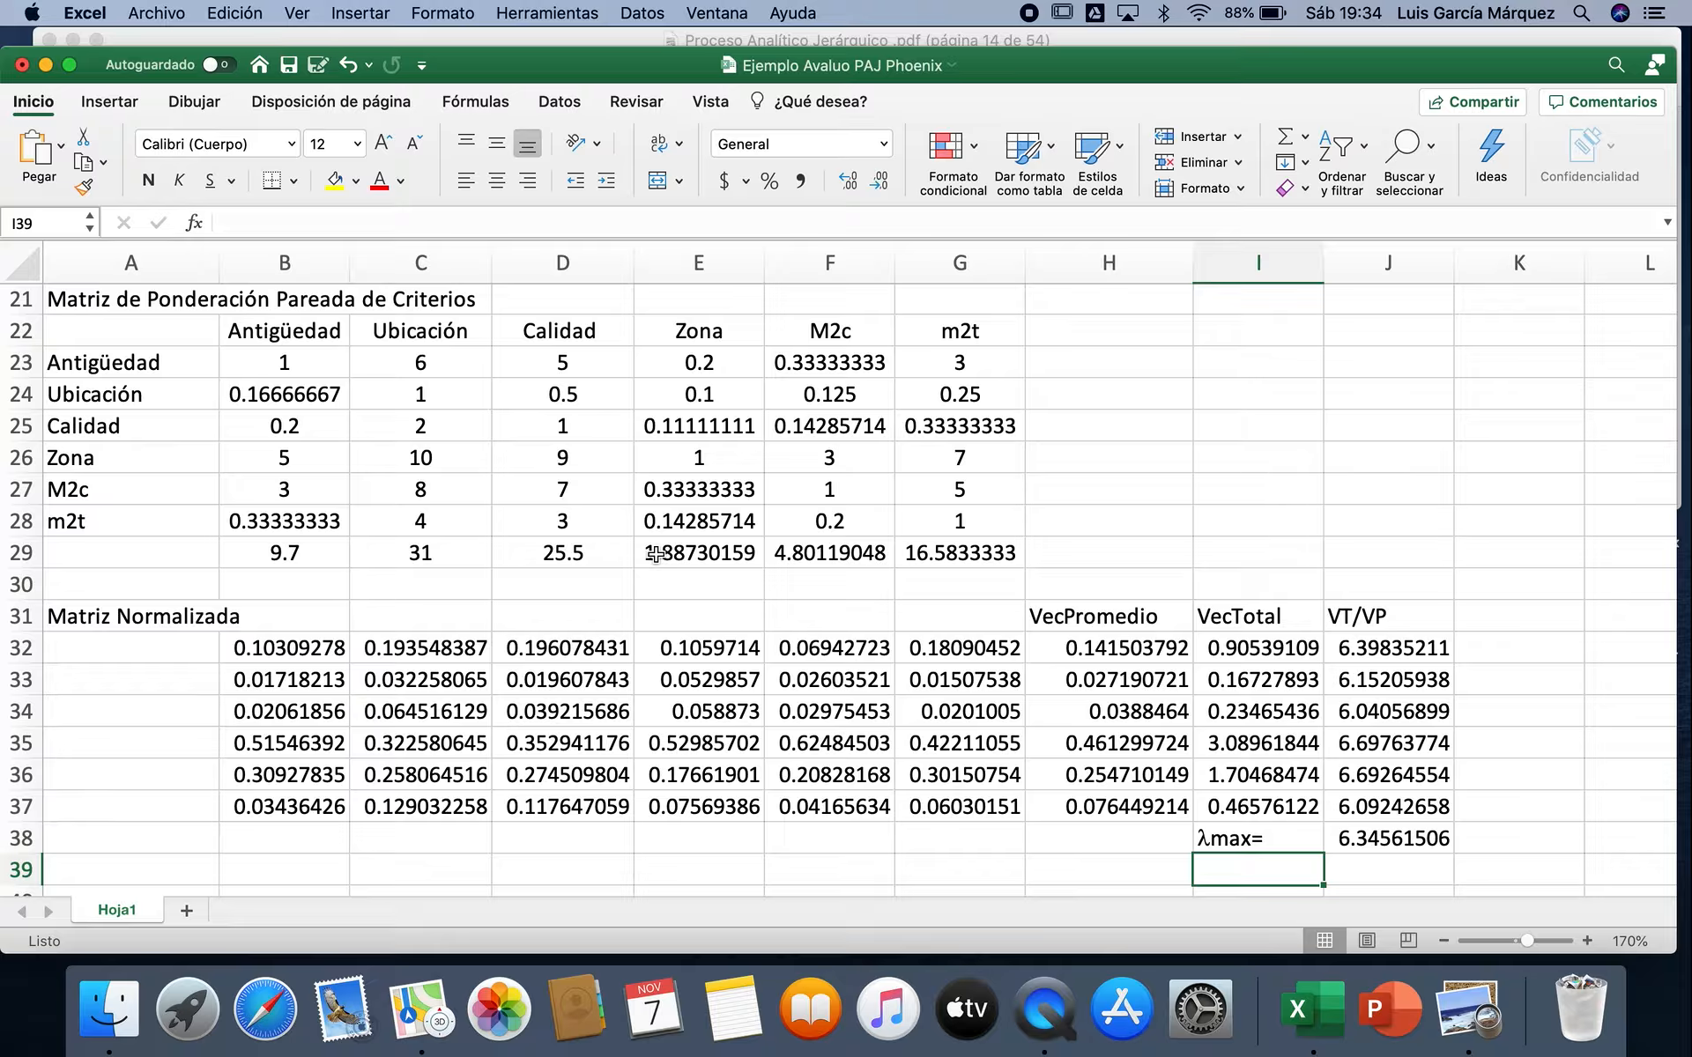
Step: Enter the label "IC=" in I39, below the λmax label
type("IC=")
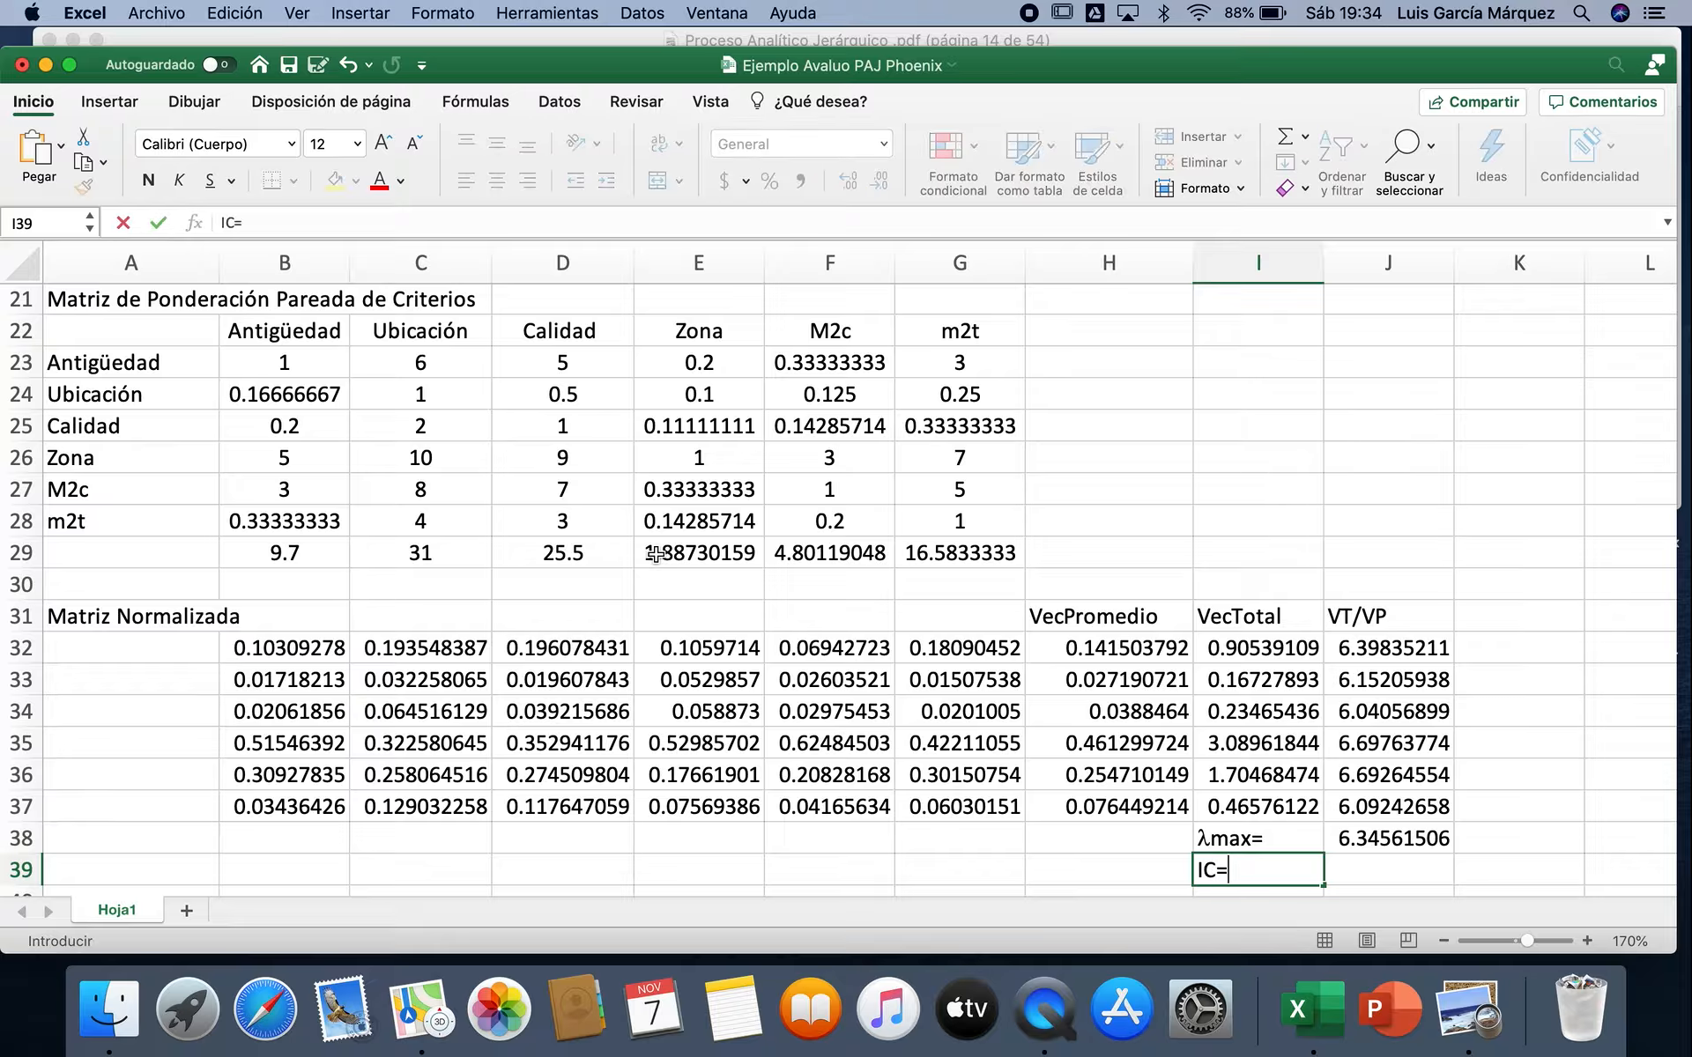
key("Tab")
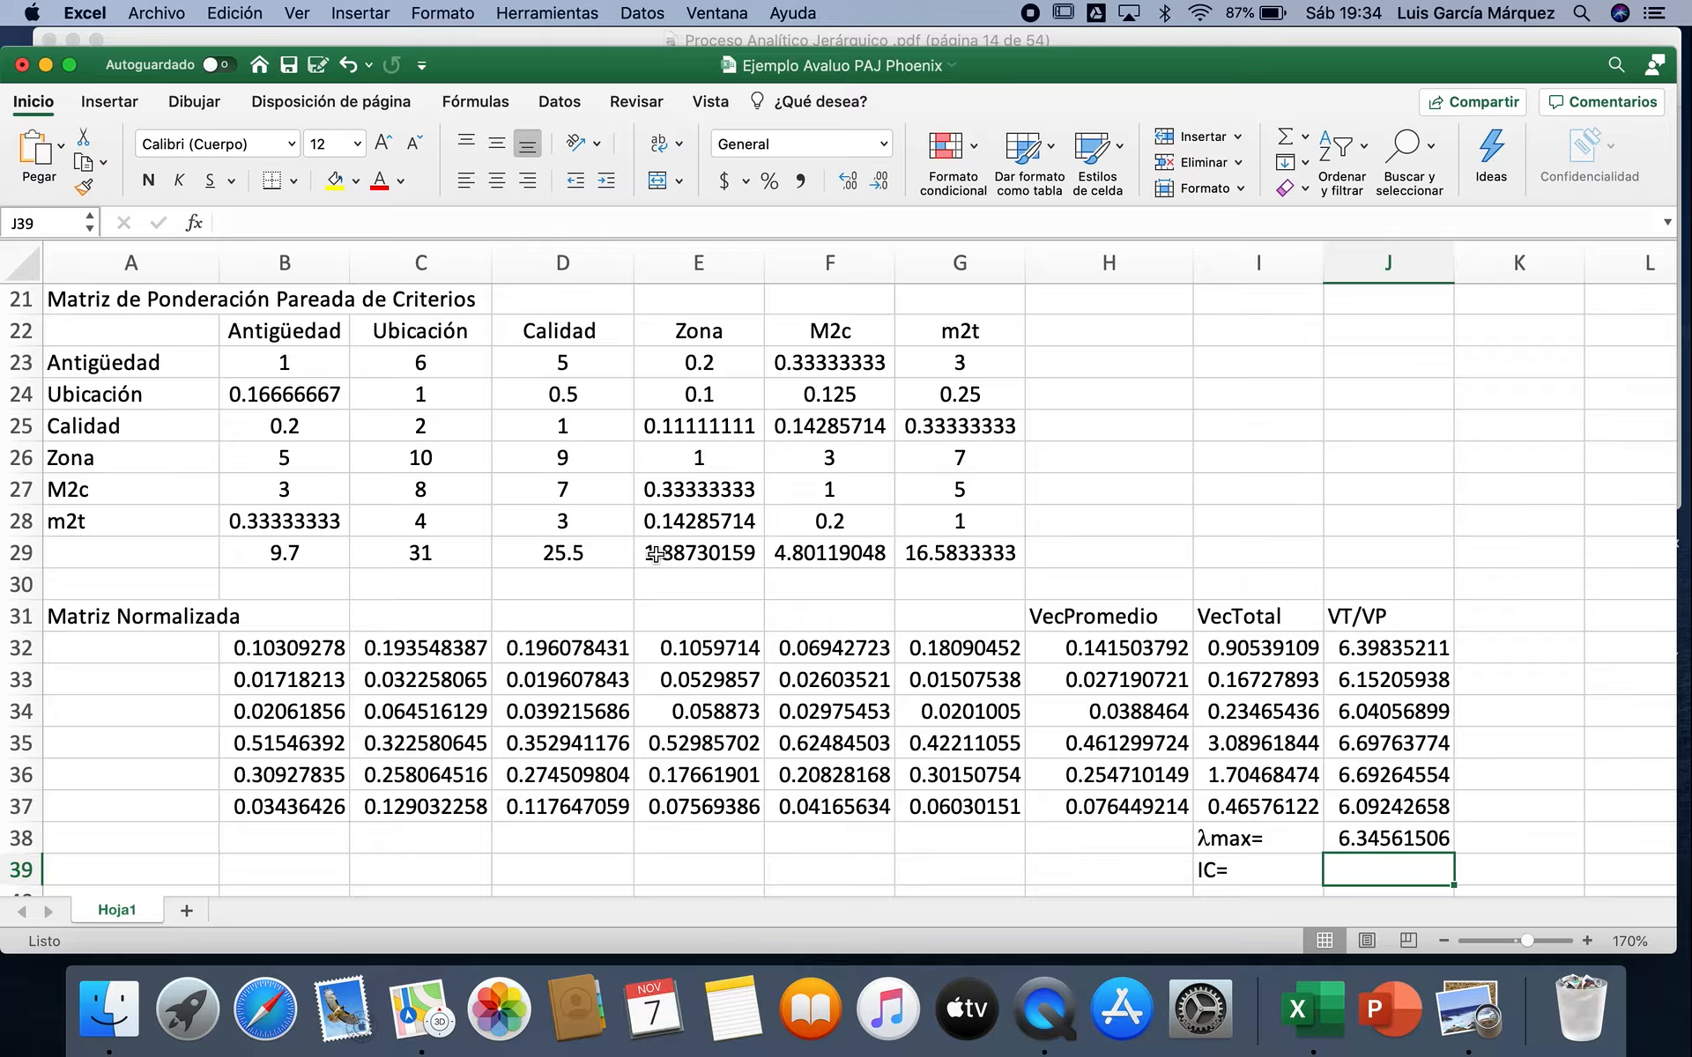
Step: Calculate the consistency index in J39 with the formula =(J38-6)/(6-1)
type("=")
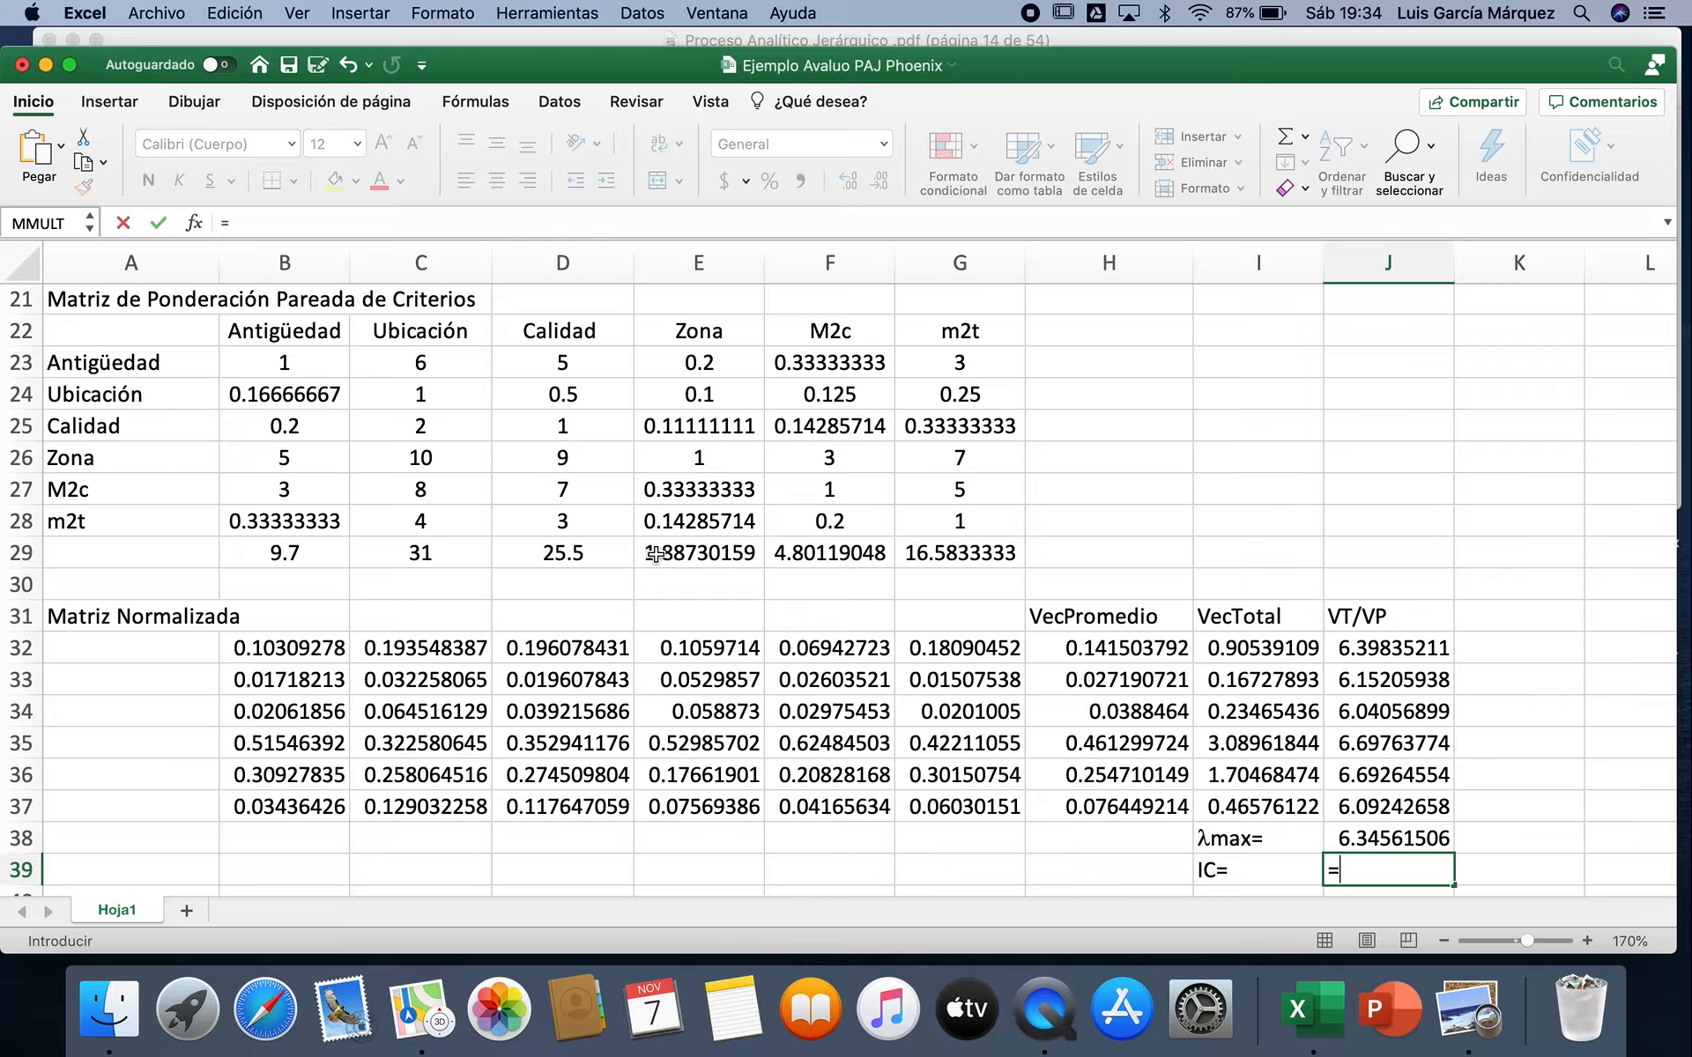
type("(")
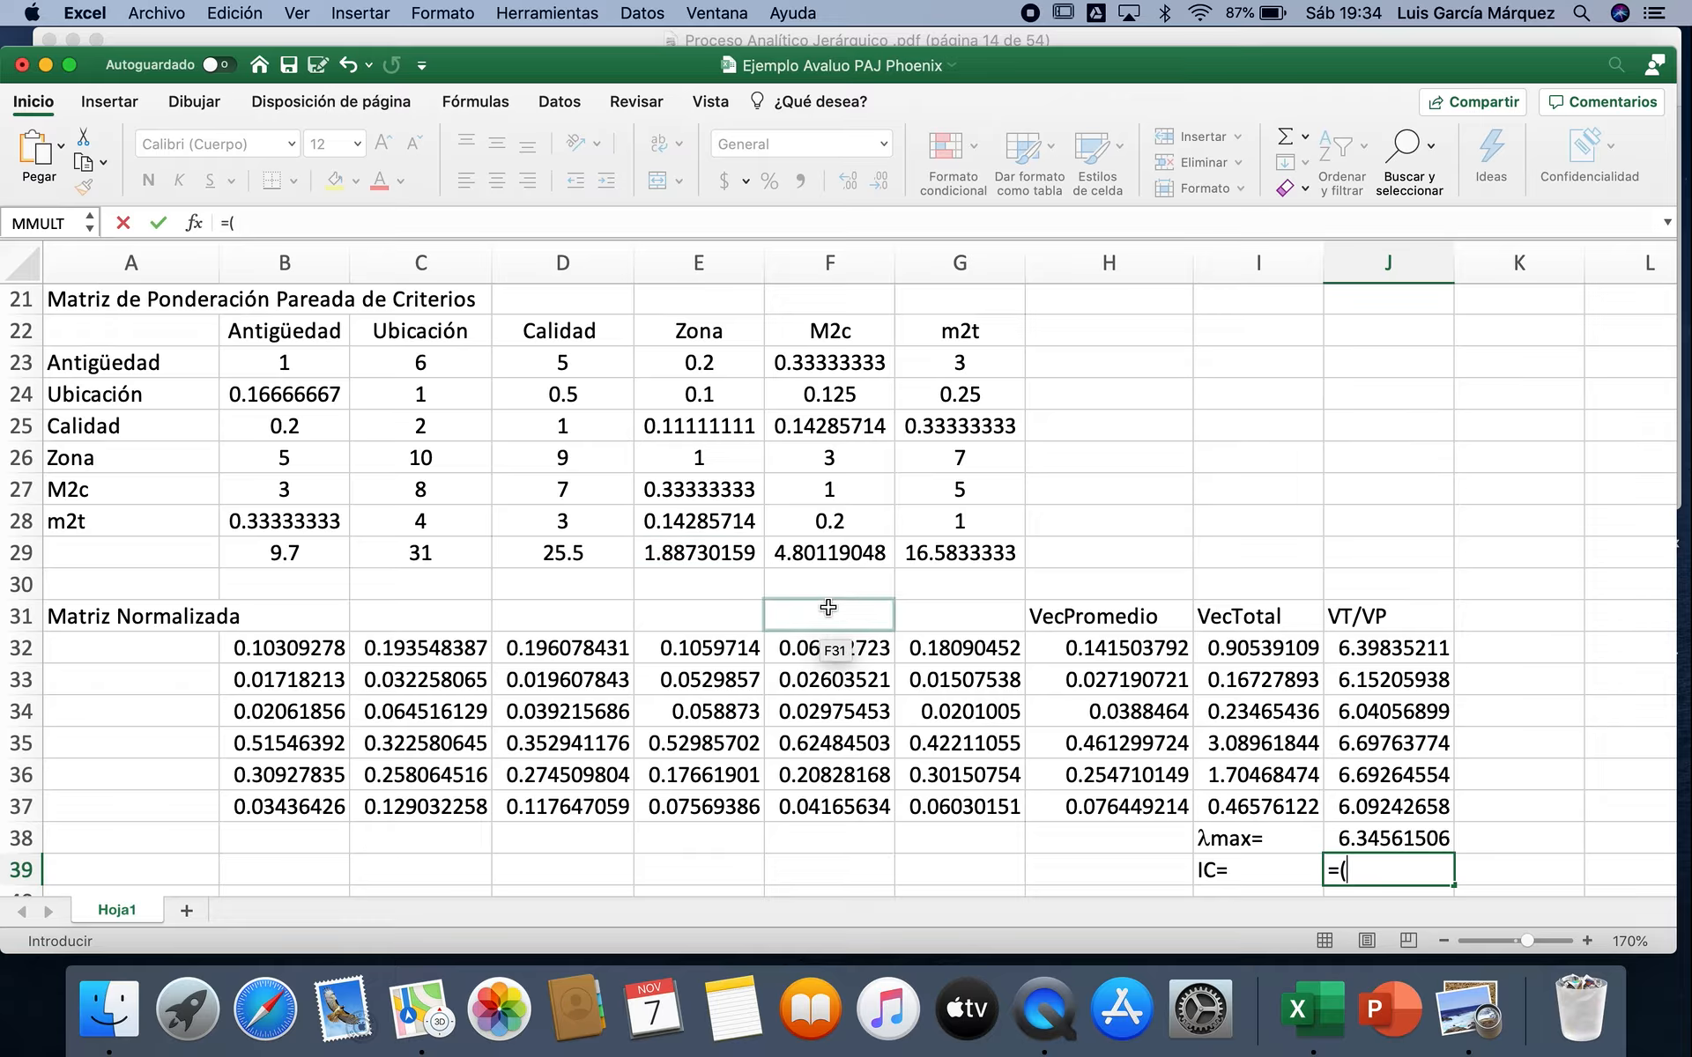
left_click(1394, 838)
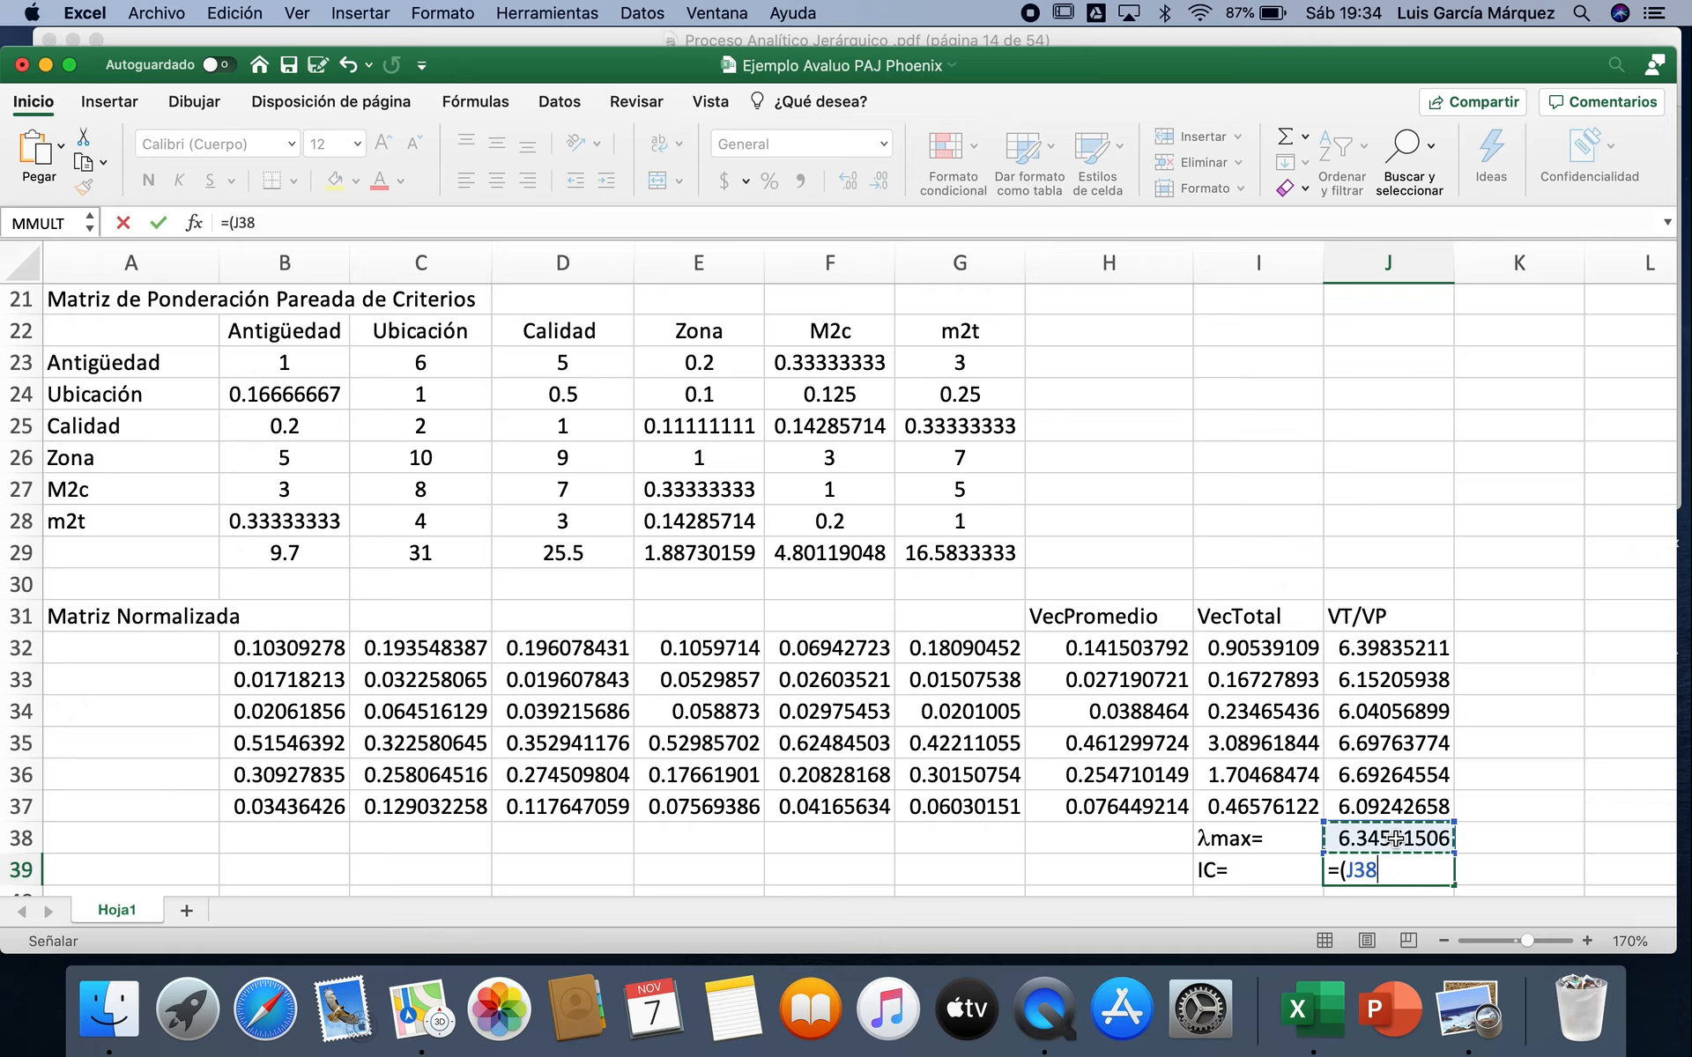
type("-")
type("6)/")
type("(")
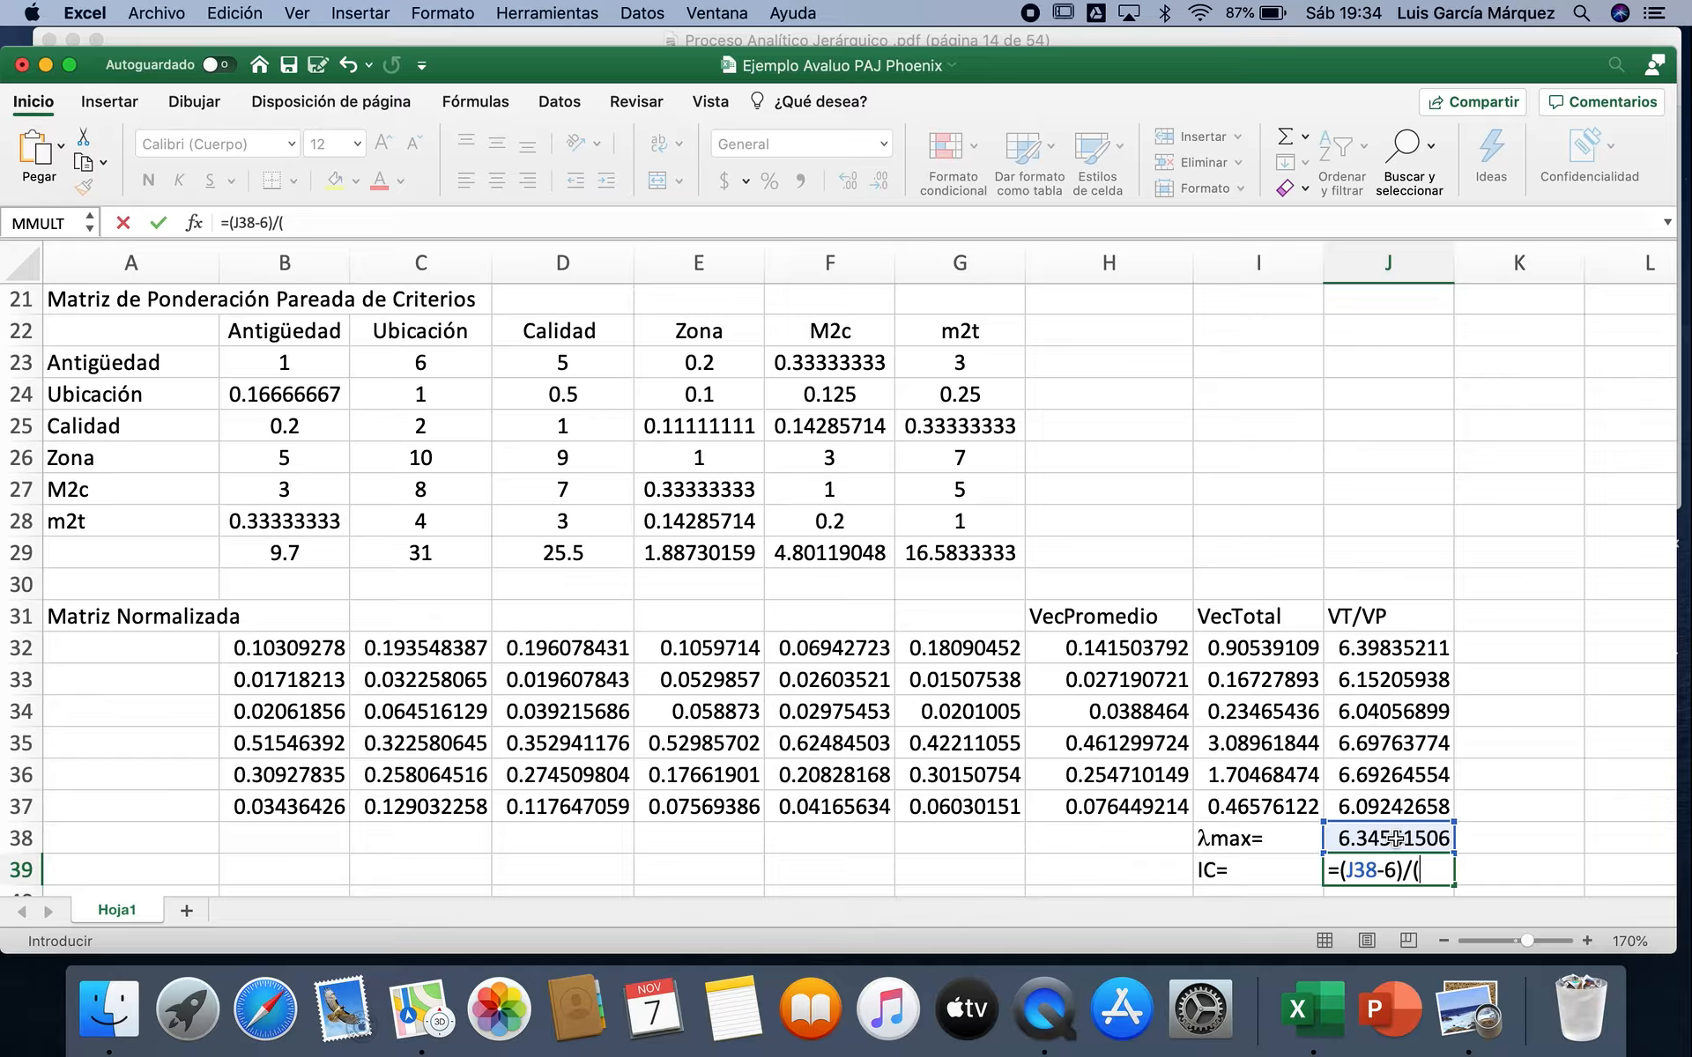
type("6-1)")
key("Return")
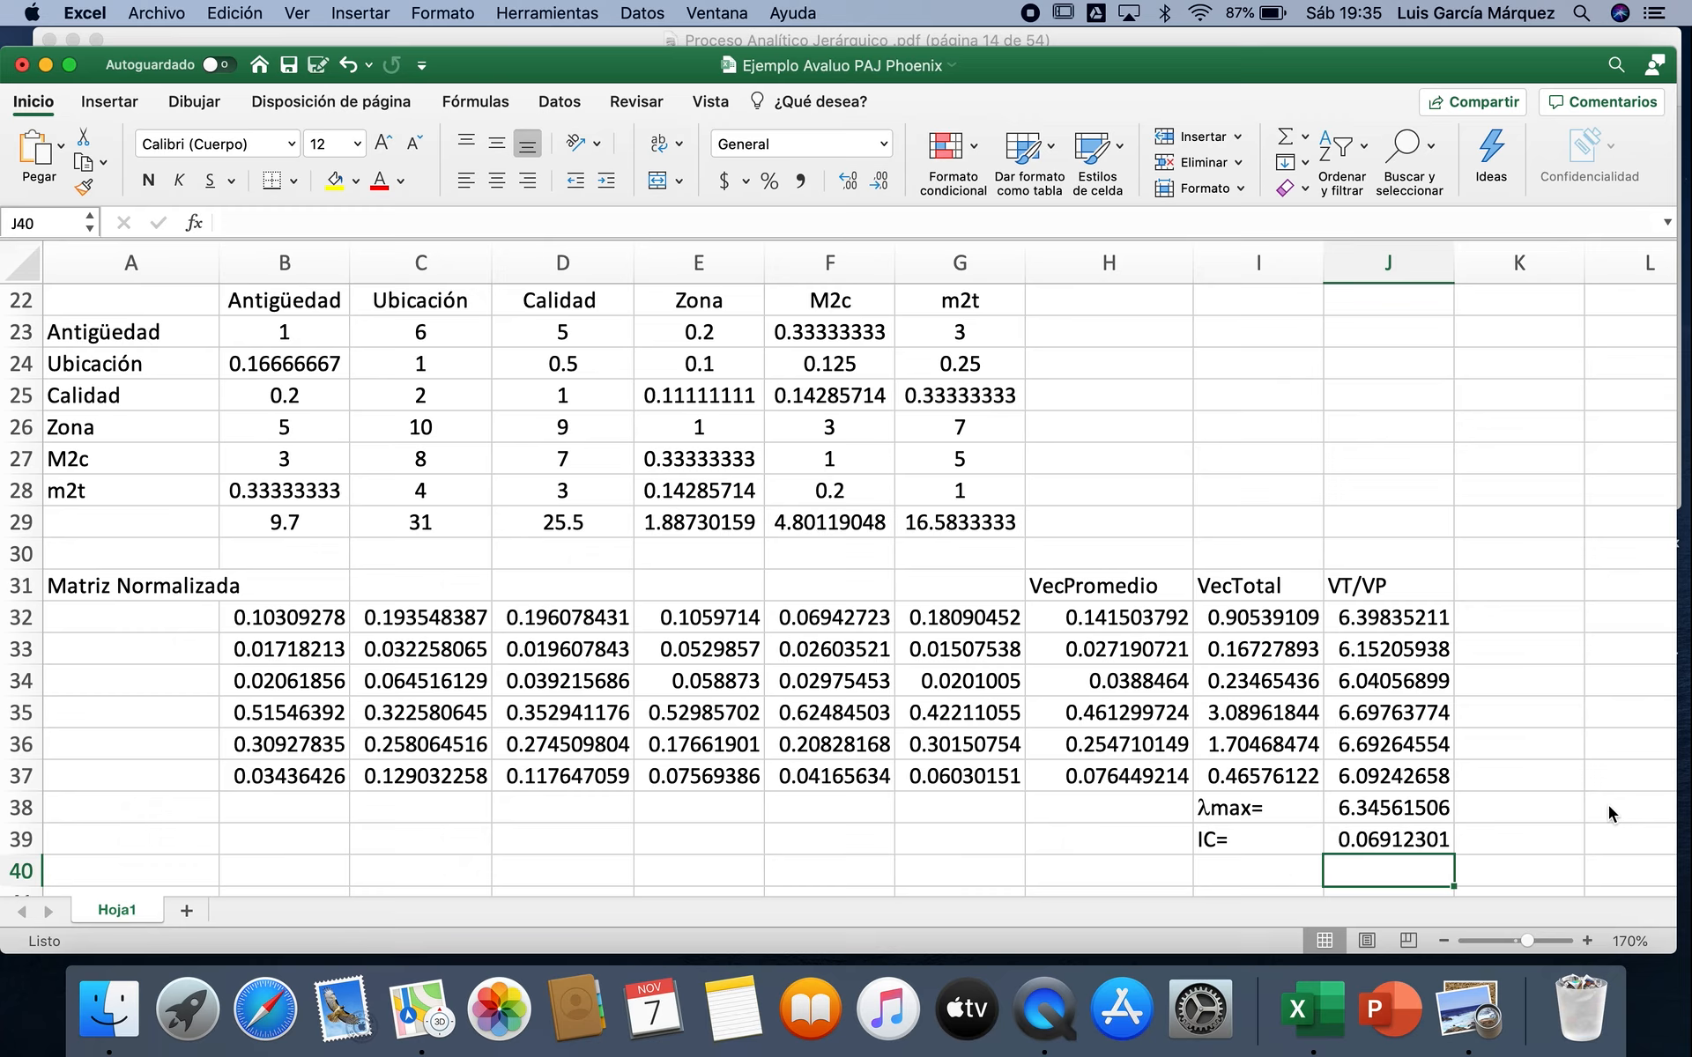
Step: Enter the label "RC=" in I40, below the IC label
left_click(1294, 866)
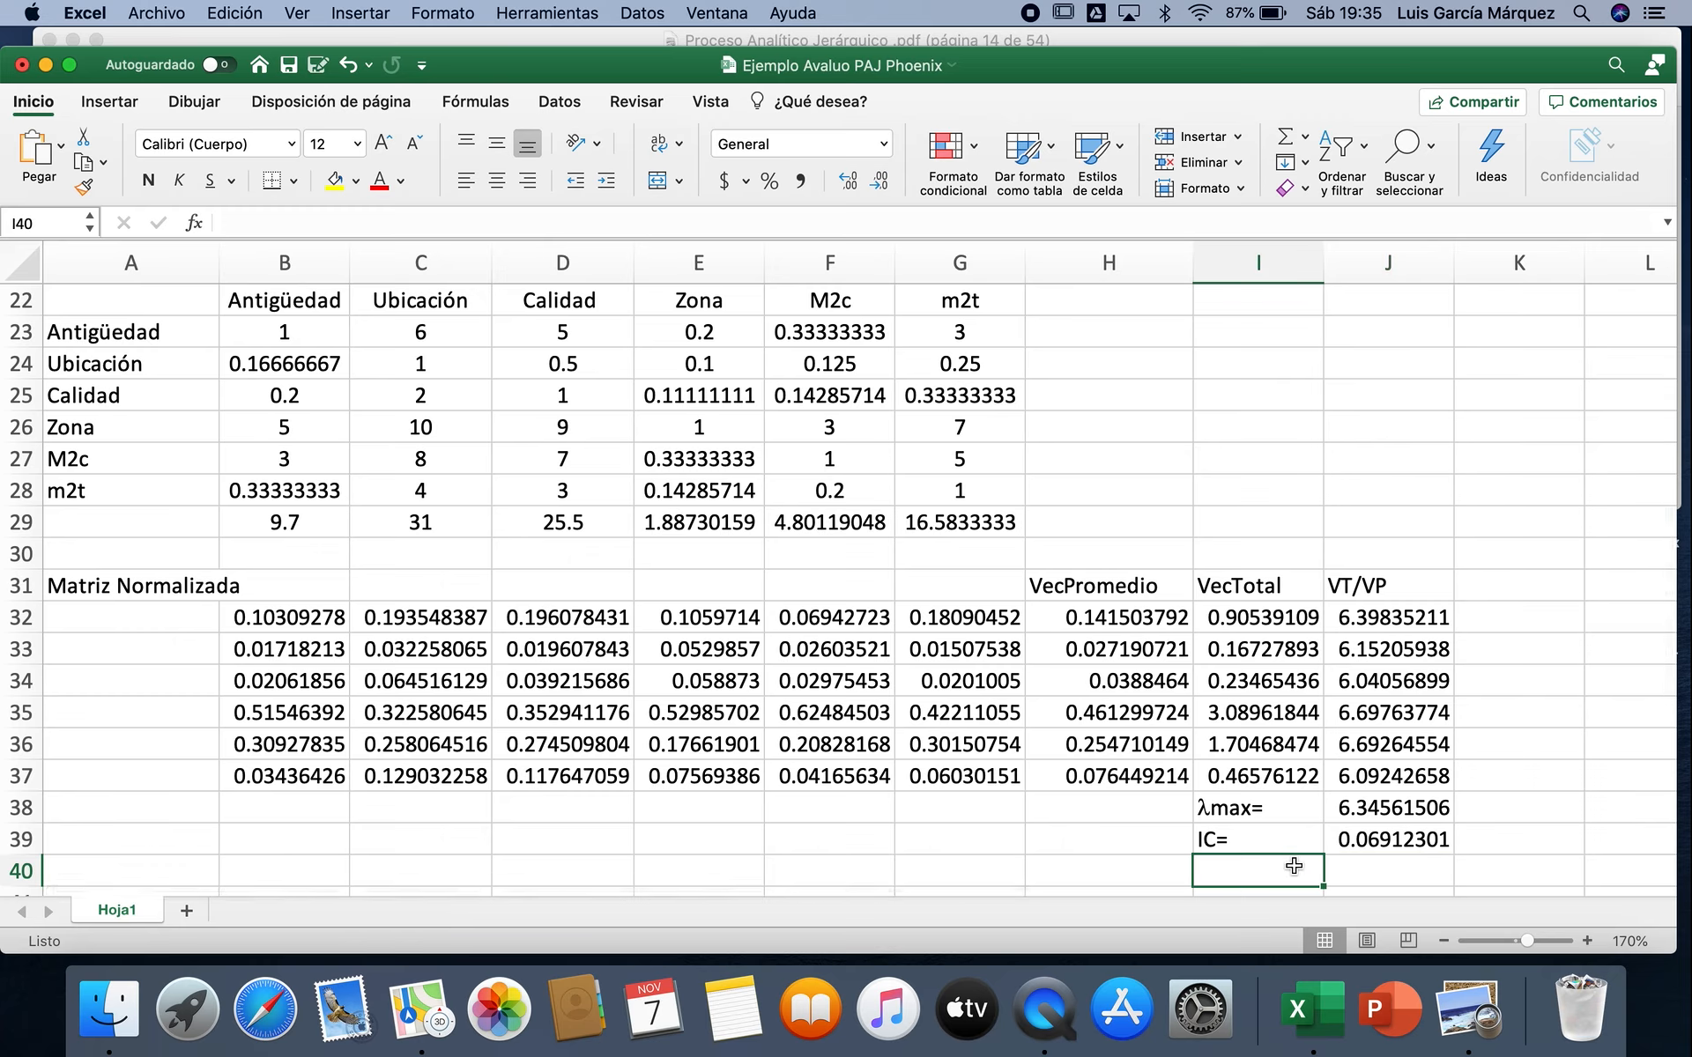
type("RC")
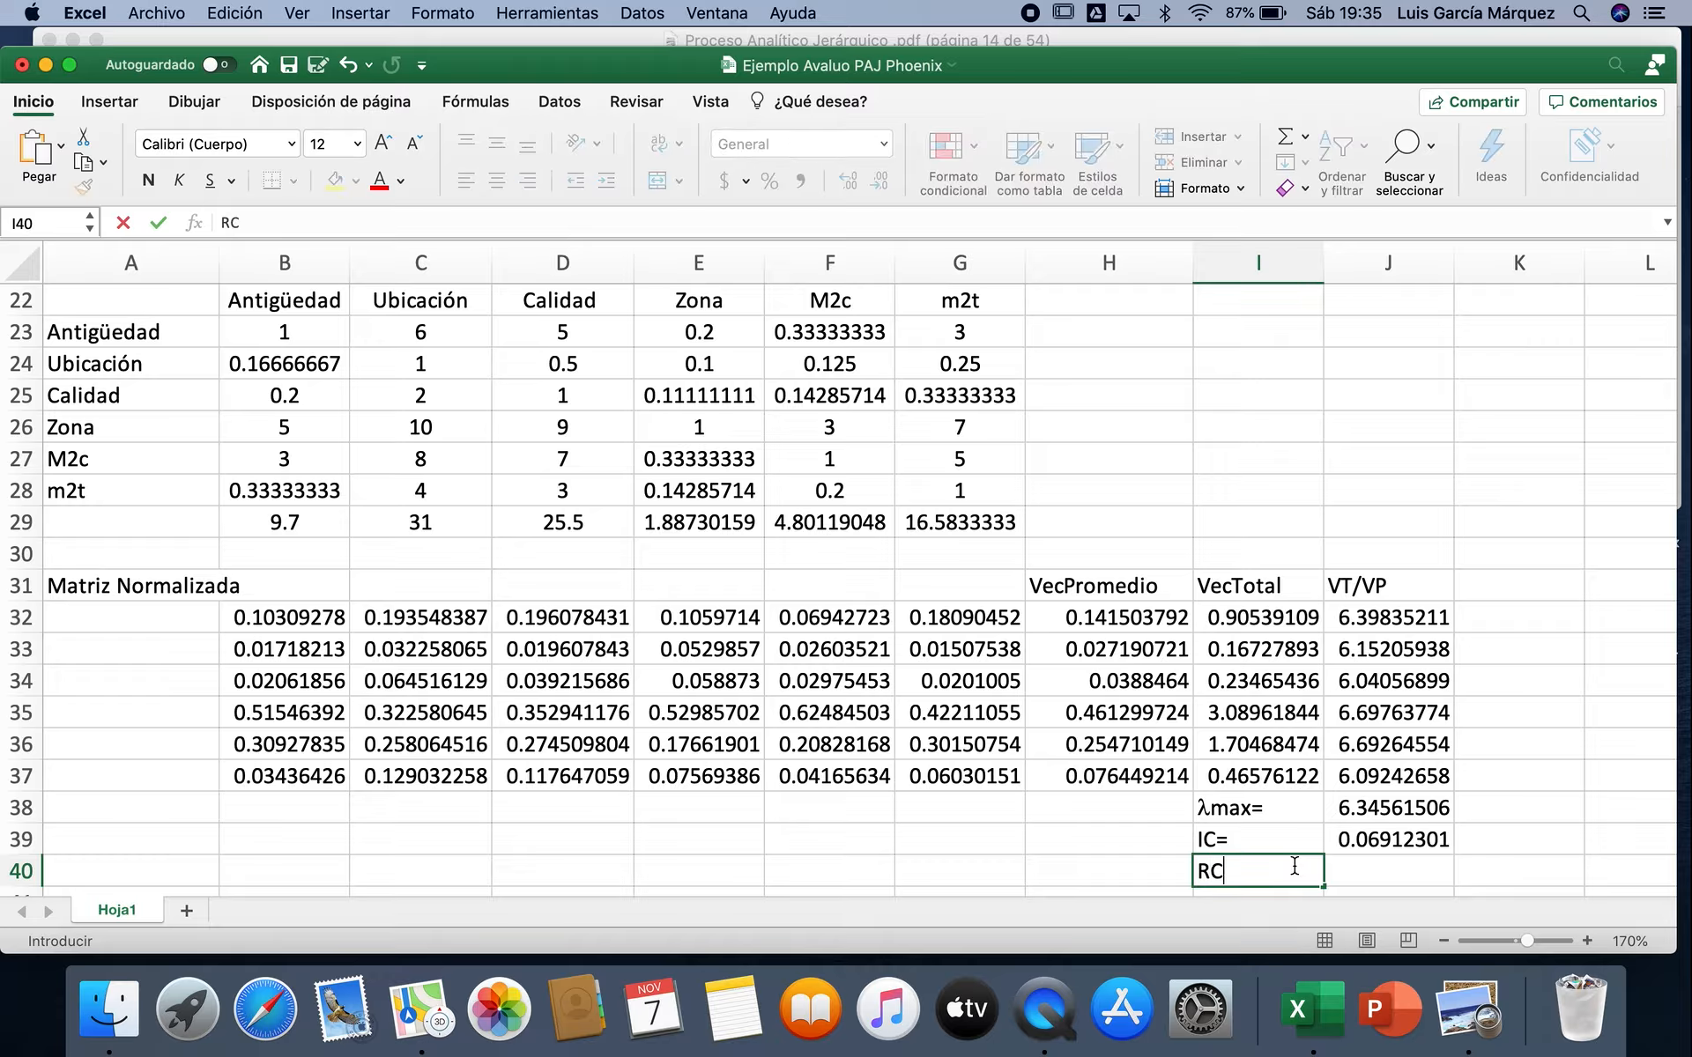
type("=")
key("Tab")
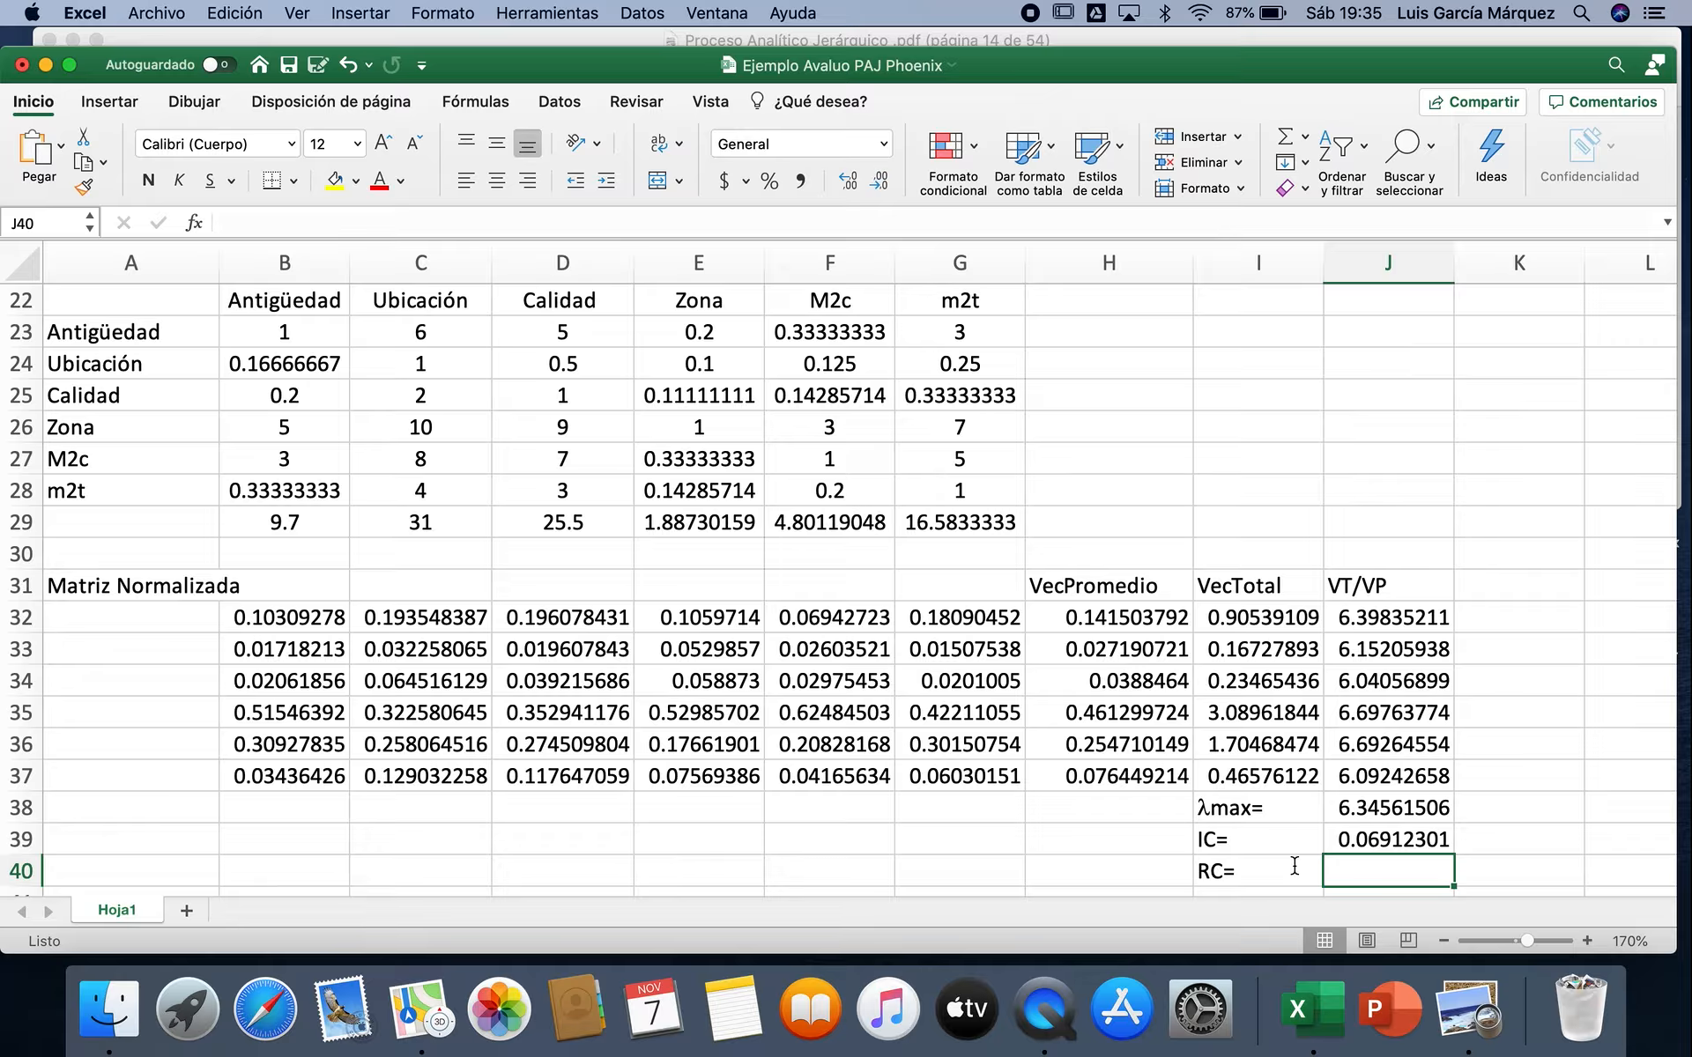
Step: Switch to Finder and open the "Ratio y Vector Propio" document from the "metodos de Valuación" folder in Documents
left_click(95, 998)
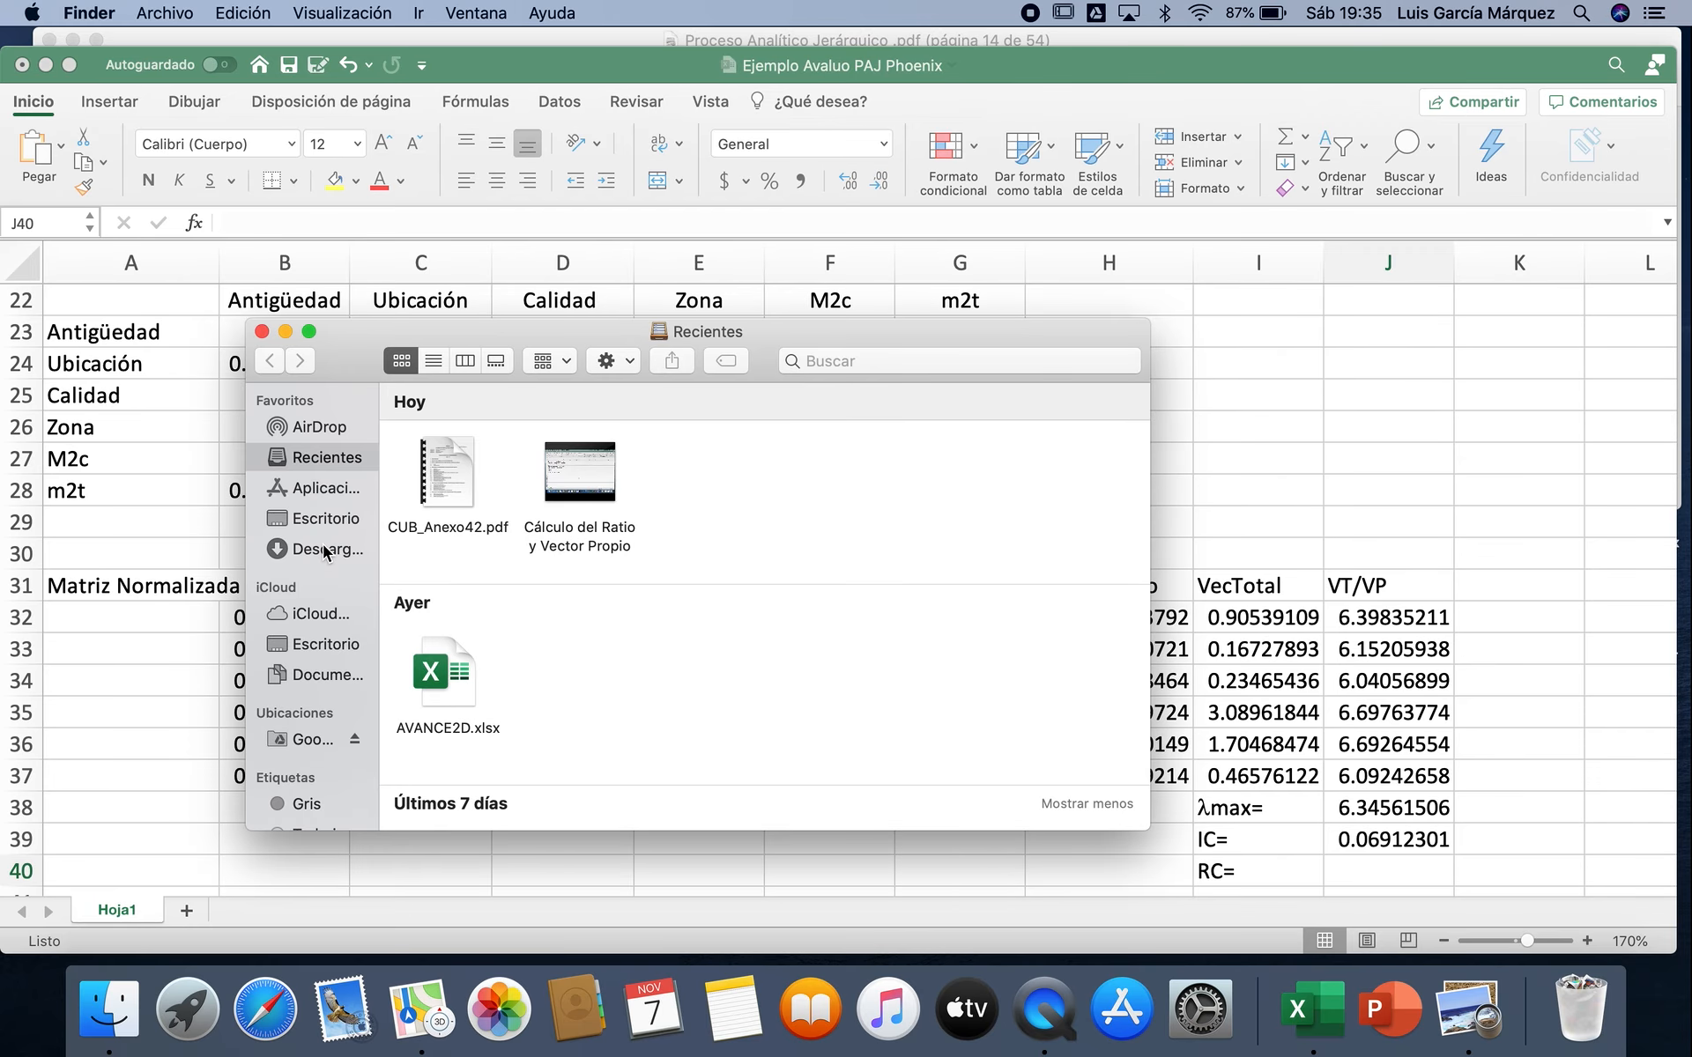
left_click(321, 675)
double_click(592, 585)
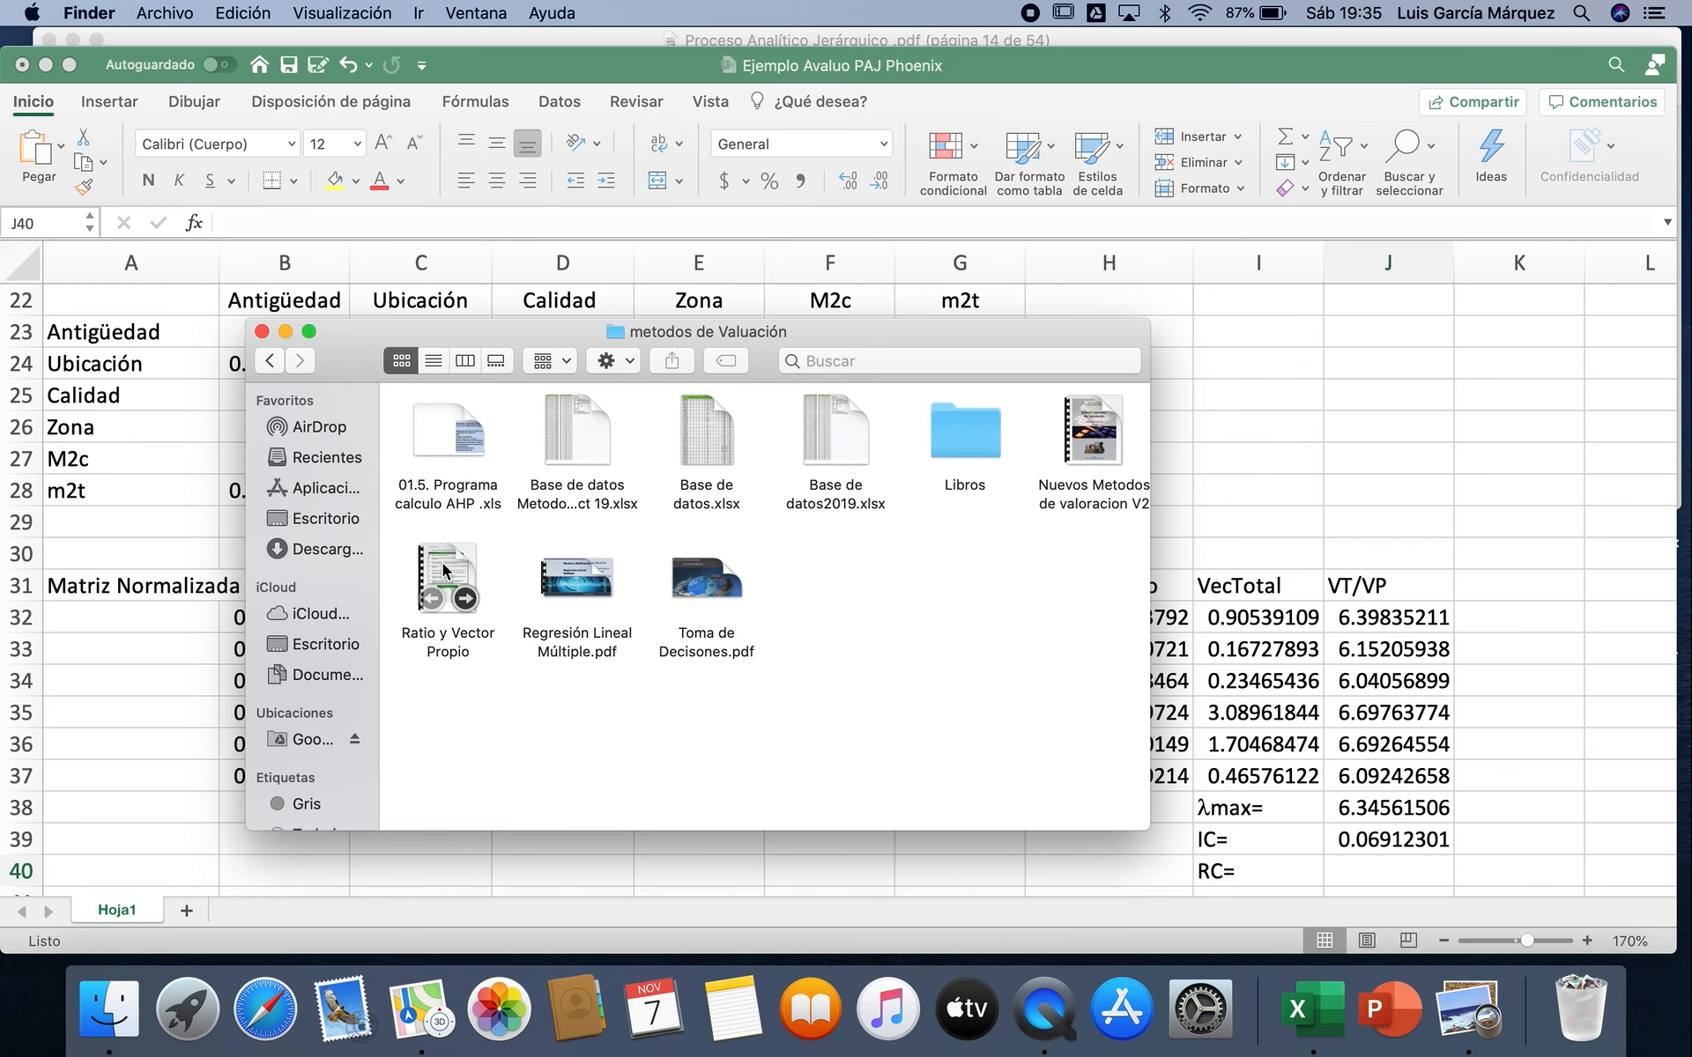
double_click(442, 563)
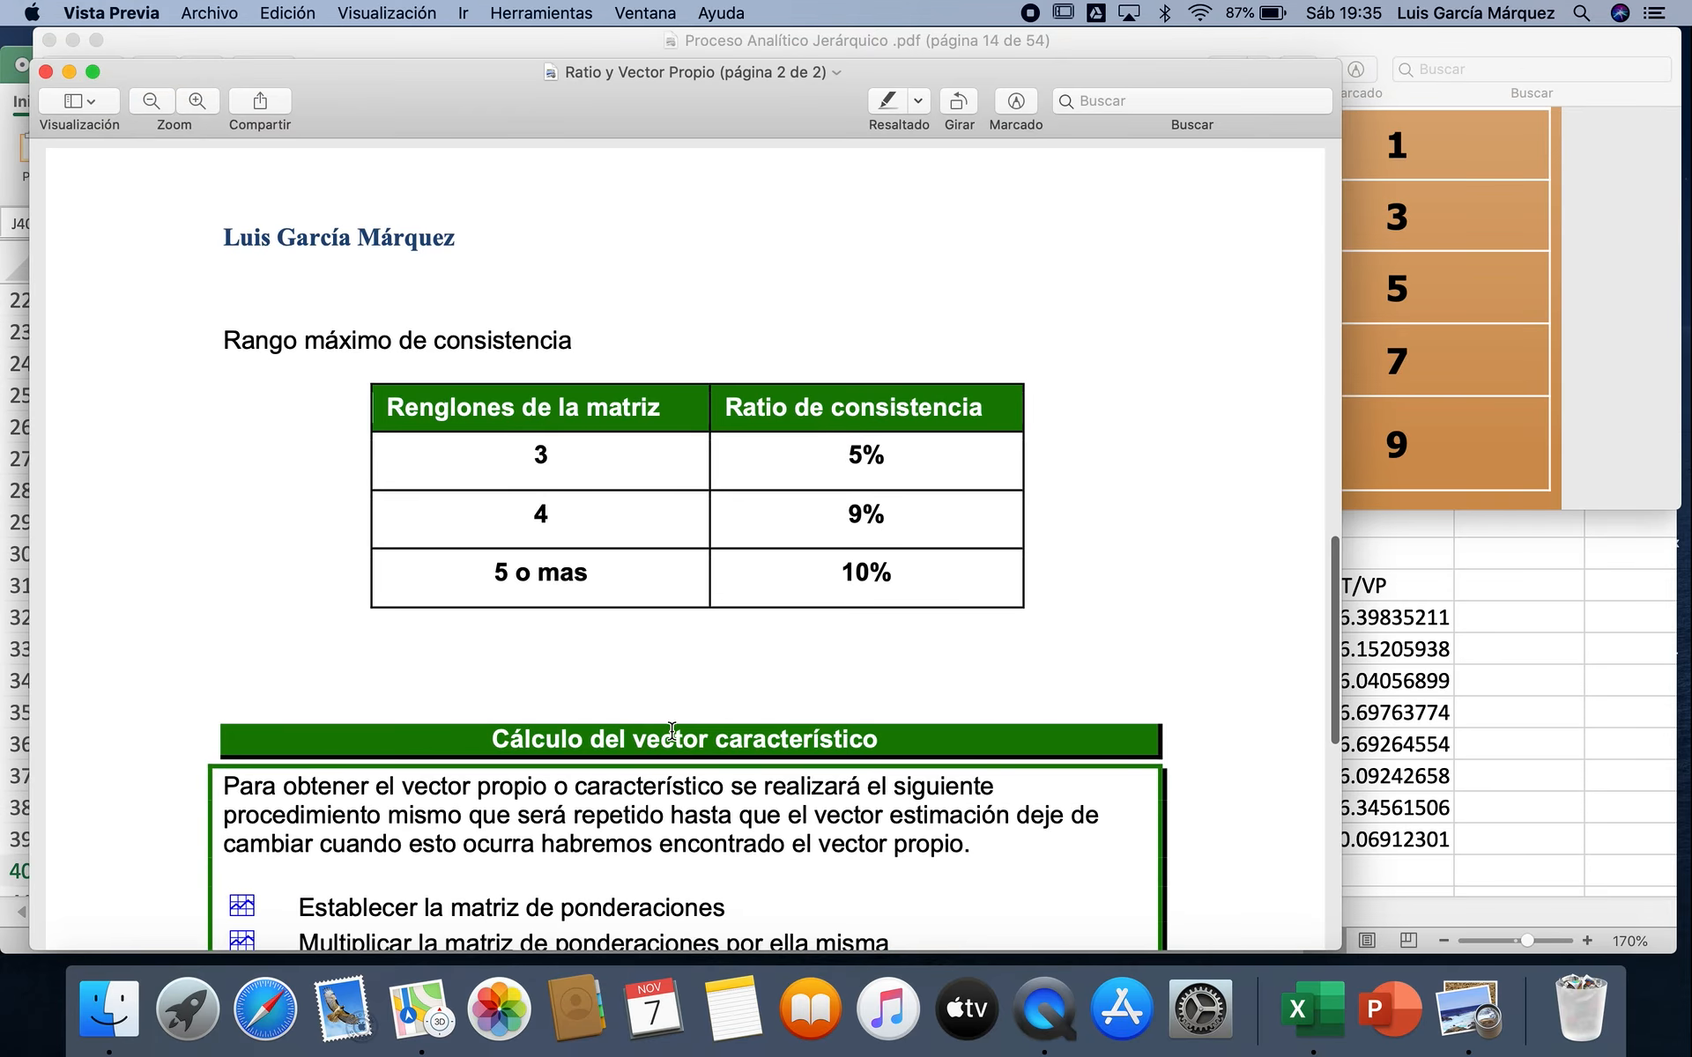
Step: Read how the consistency ratio is obtained and look up the random consistency for 6 variables in the table
scroll(672, 731, "down", 5)
scroll(672, 730, "up", 10)
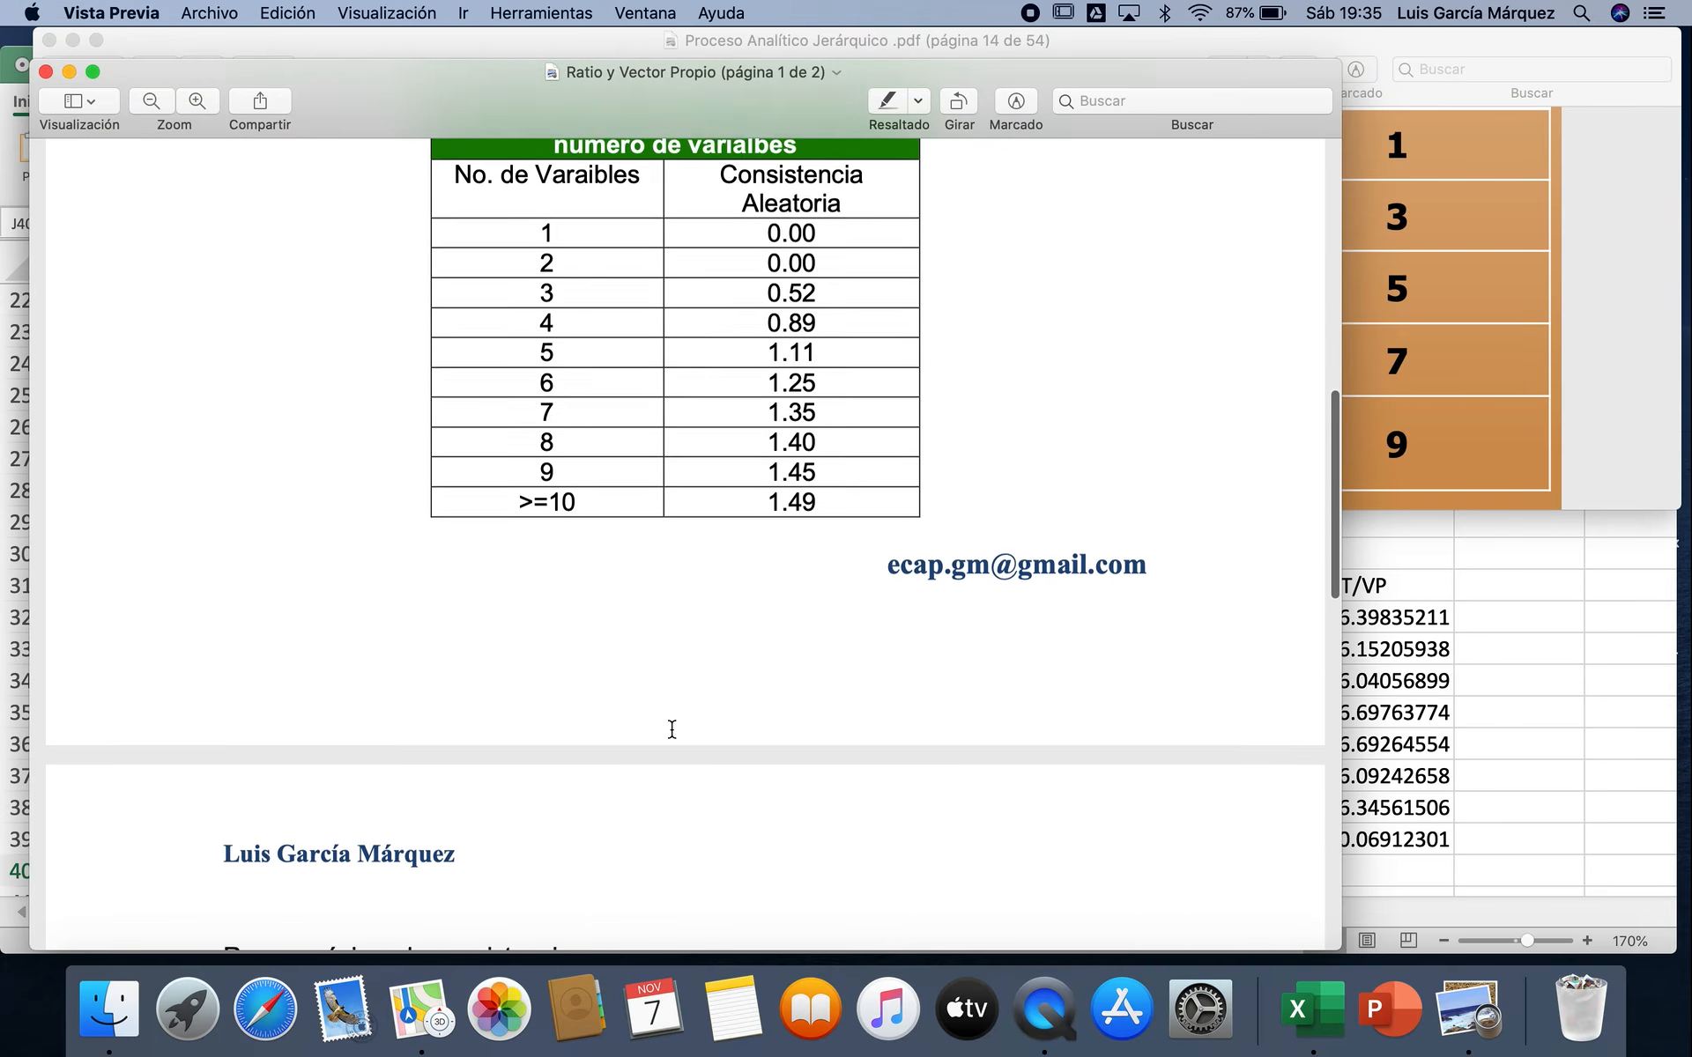
scroll(671, 731, "down", 12)
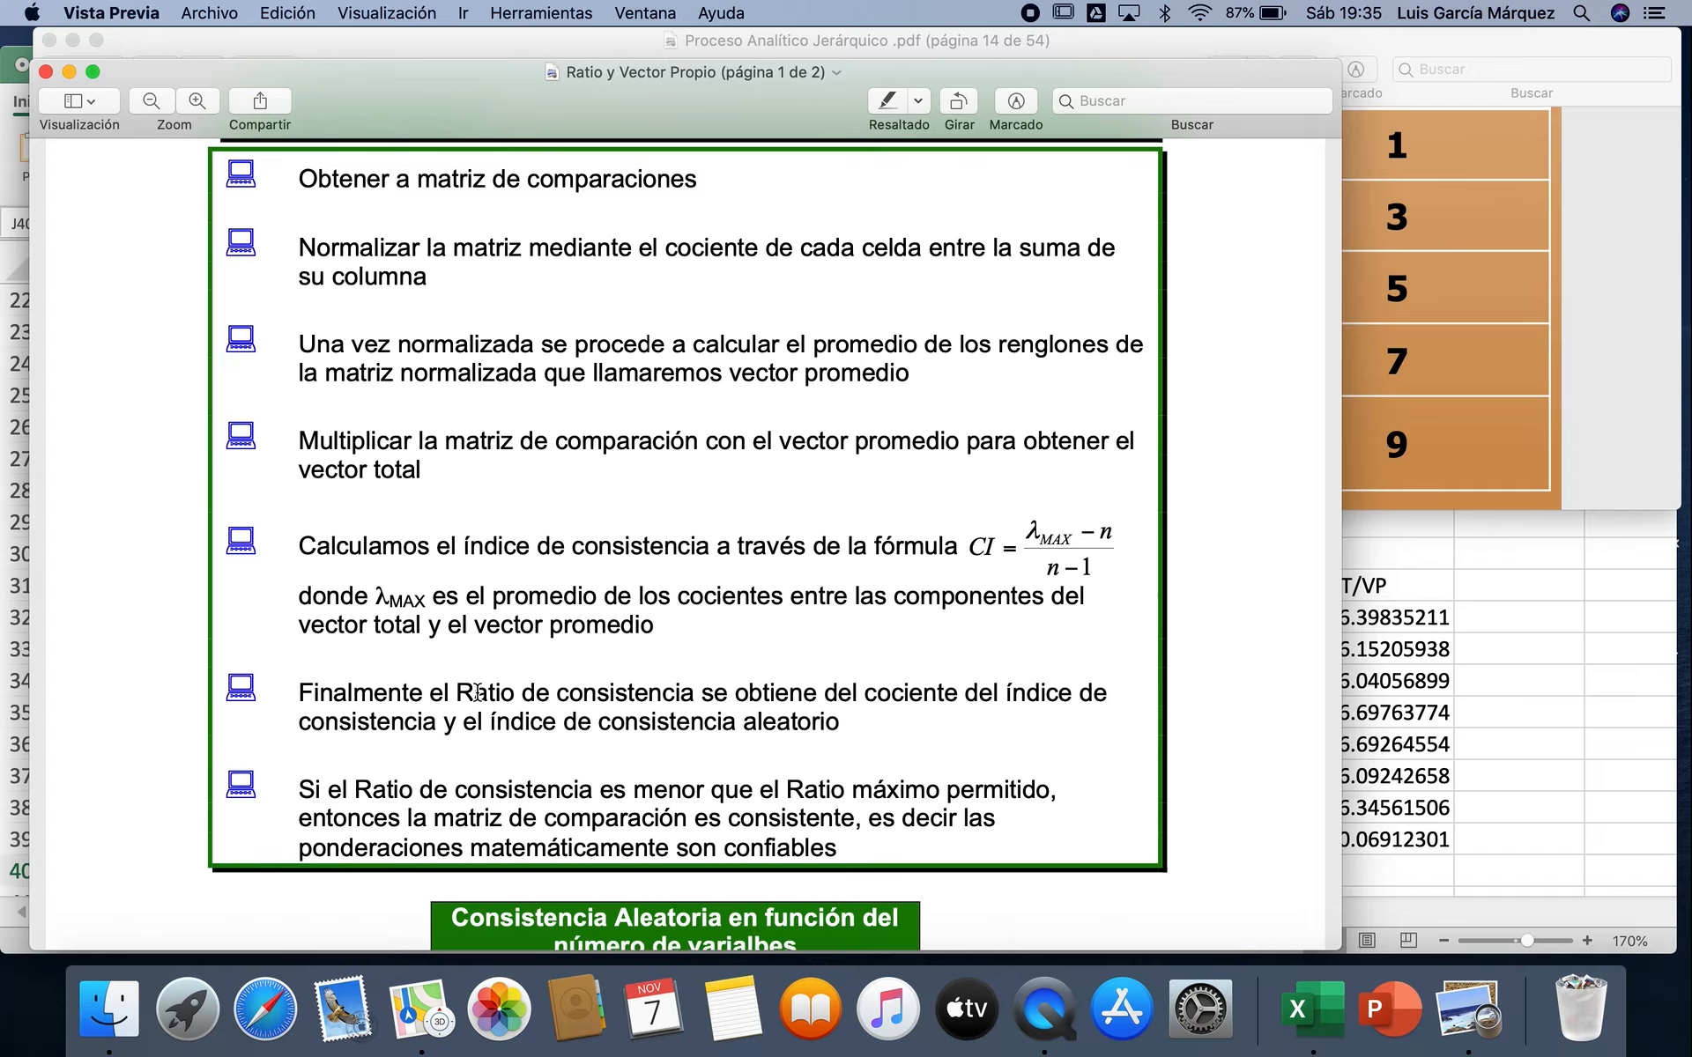
left_click_drag(456, 692, 852, 735)
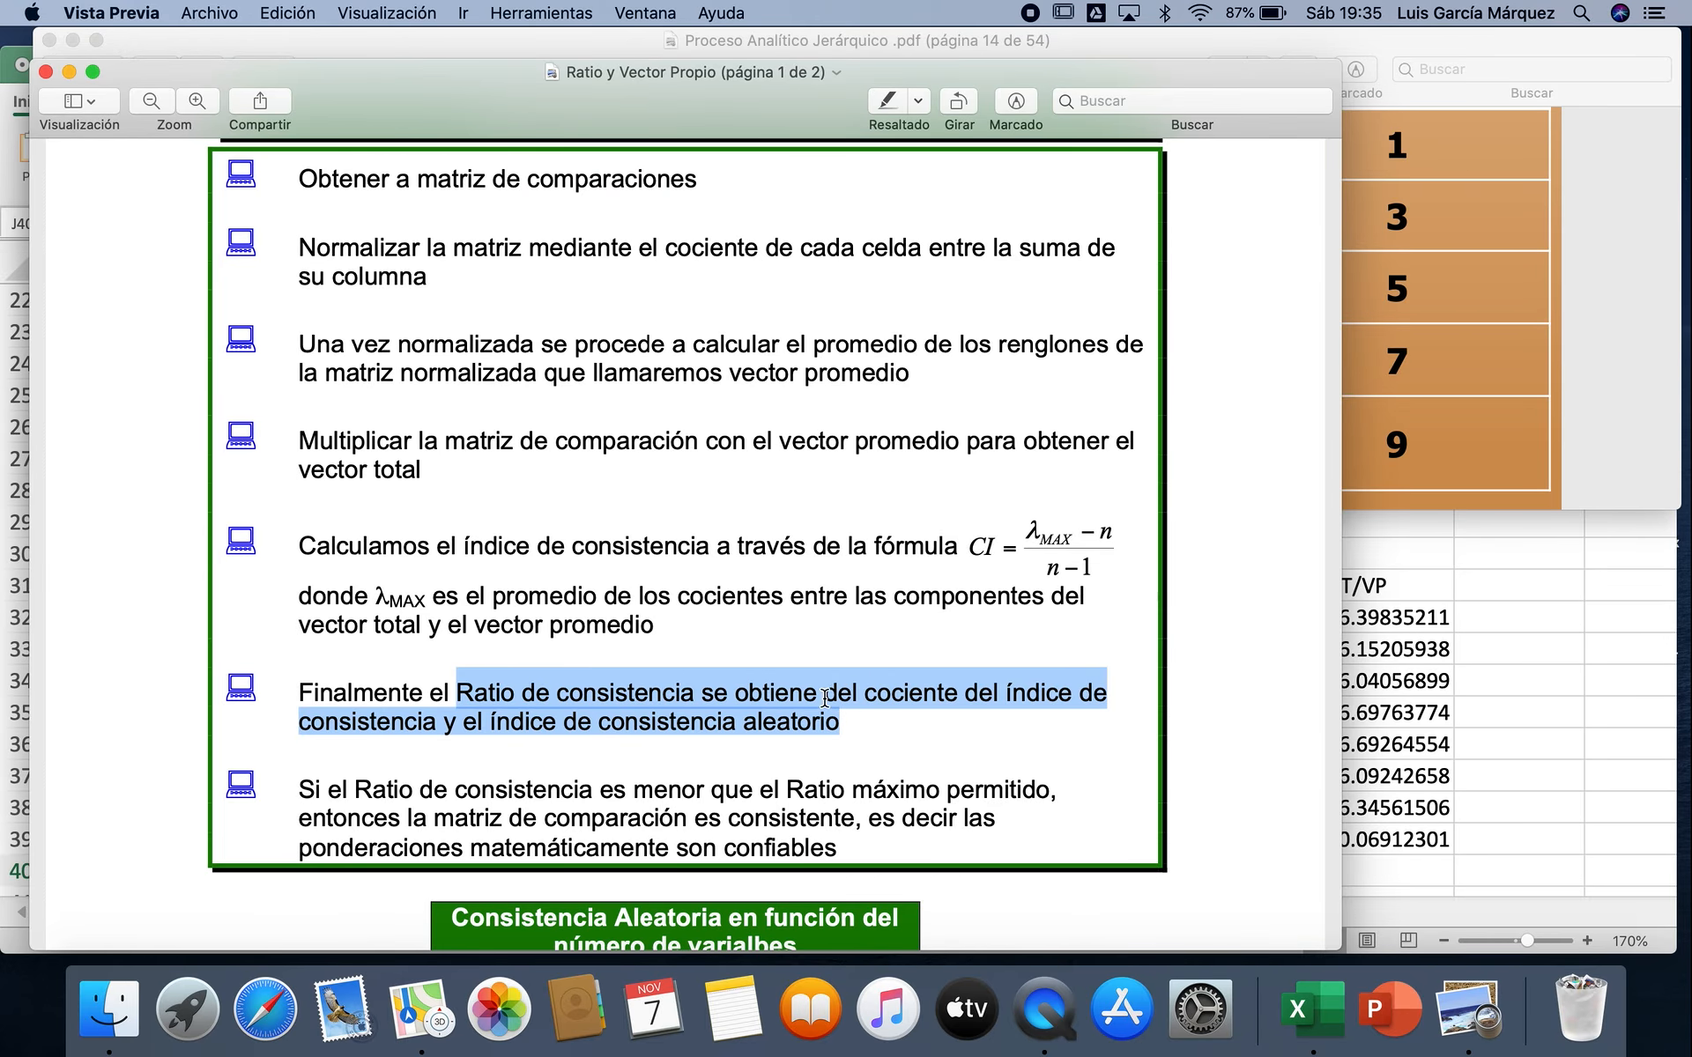
scroll(827, 714, "down", 10)
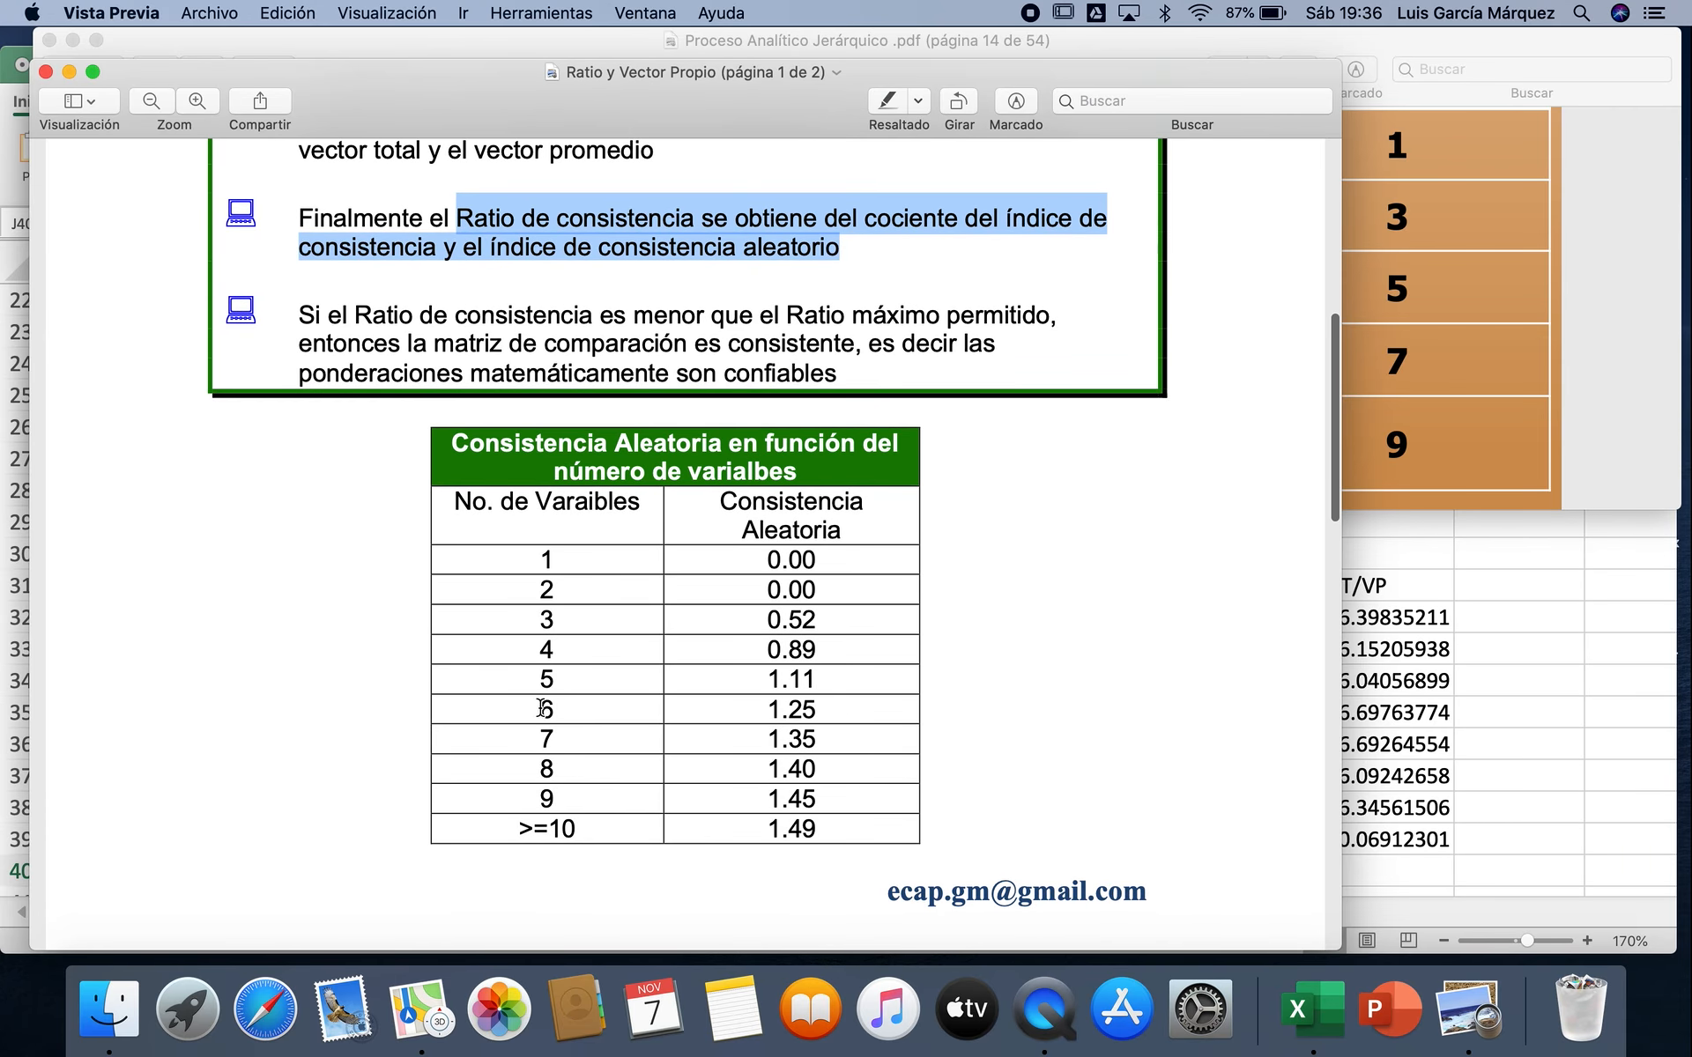
left_click_drag(535, 709, 863, 711)
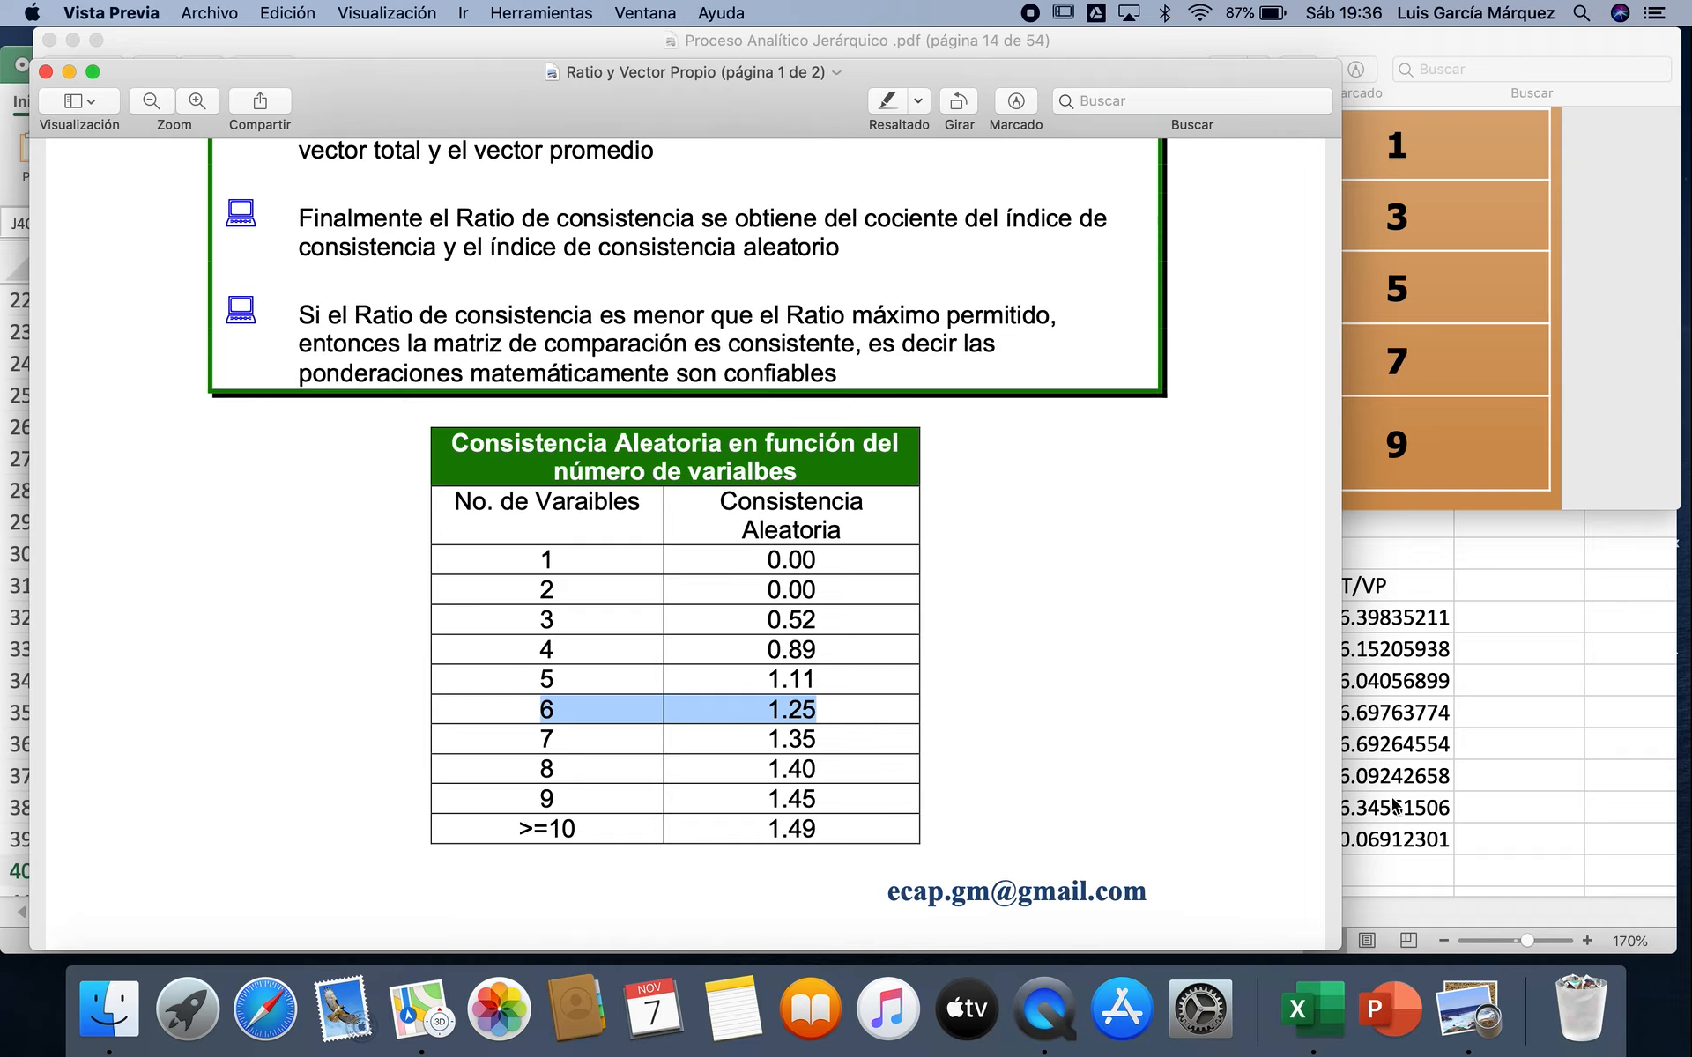
Step: Switch back to Excel and calculate the consistency ratio in J40 with =J39/1.25
left_click(1498, 813)
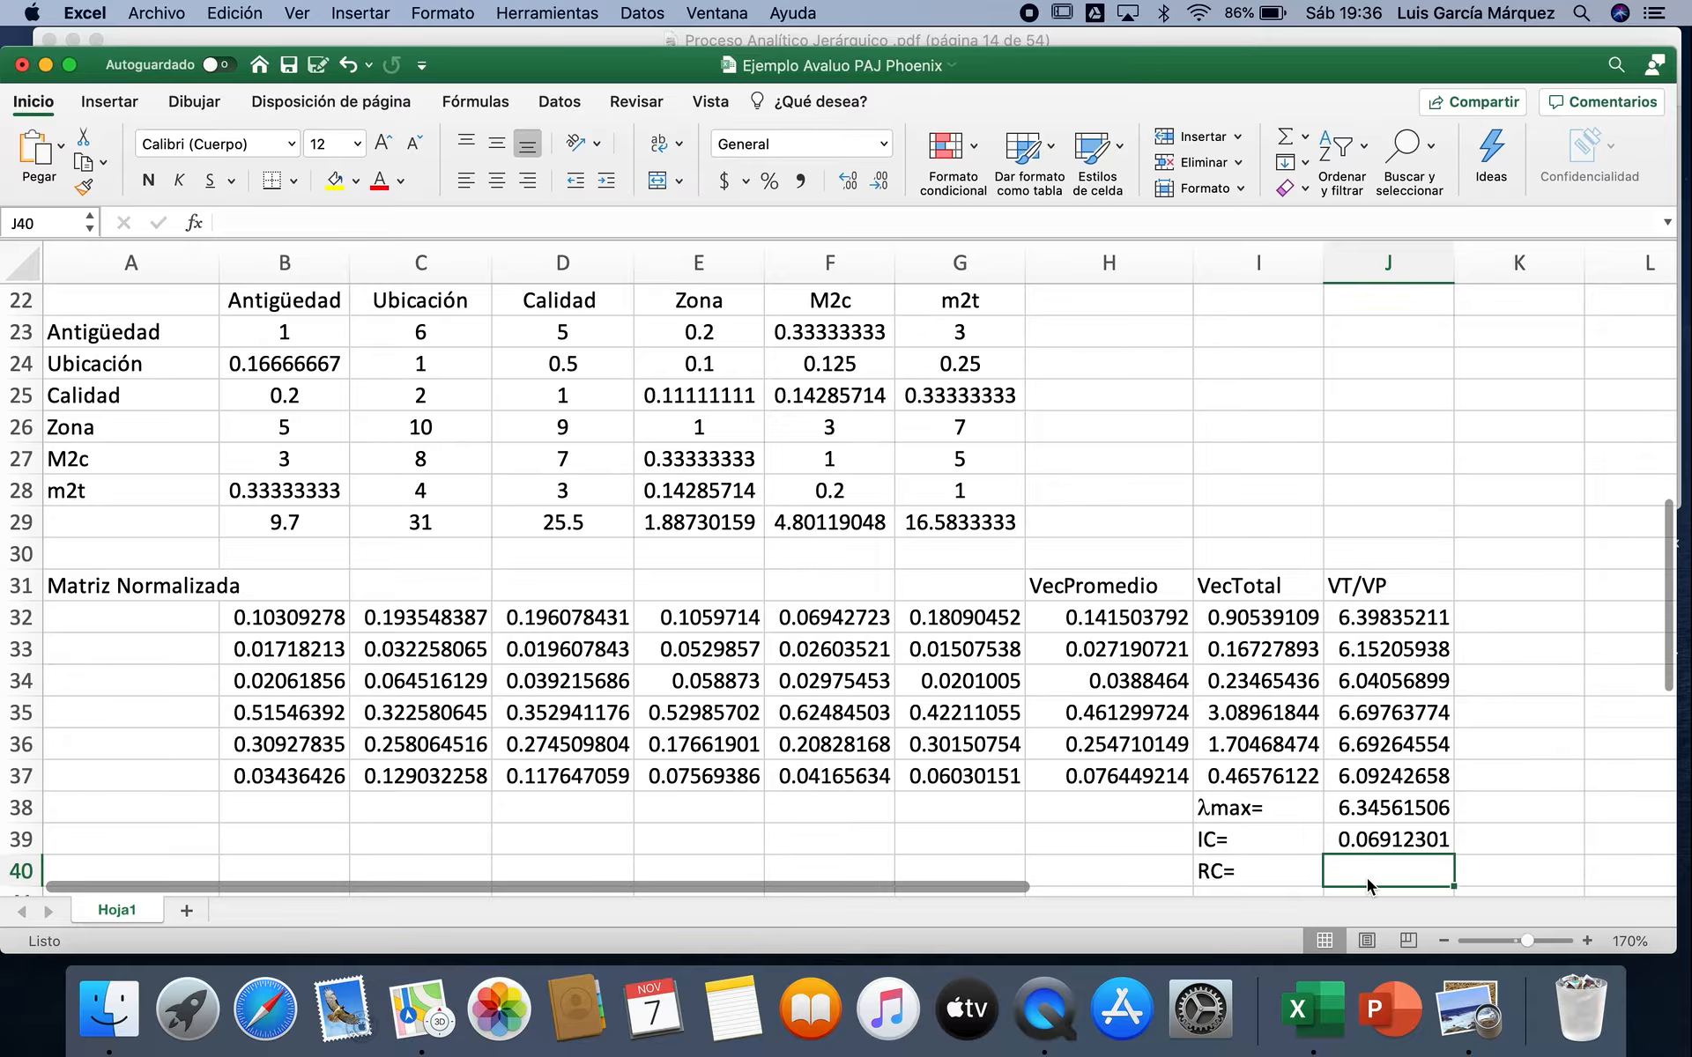
type("=")
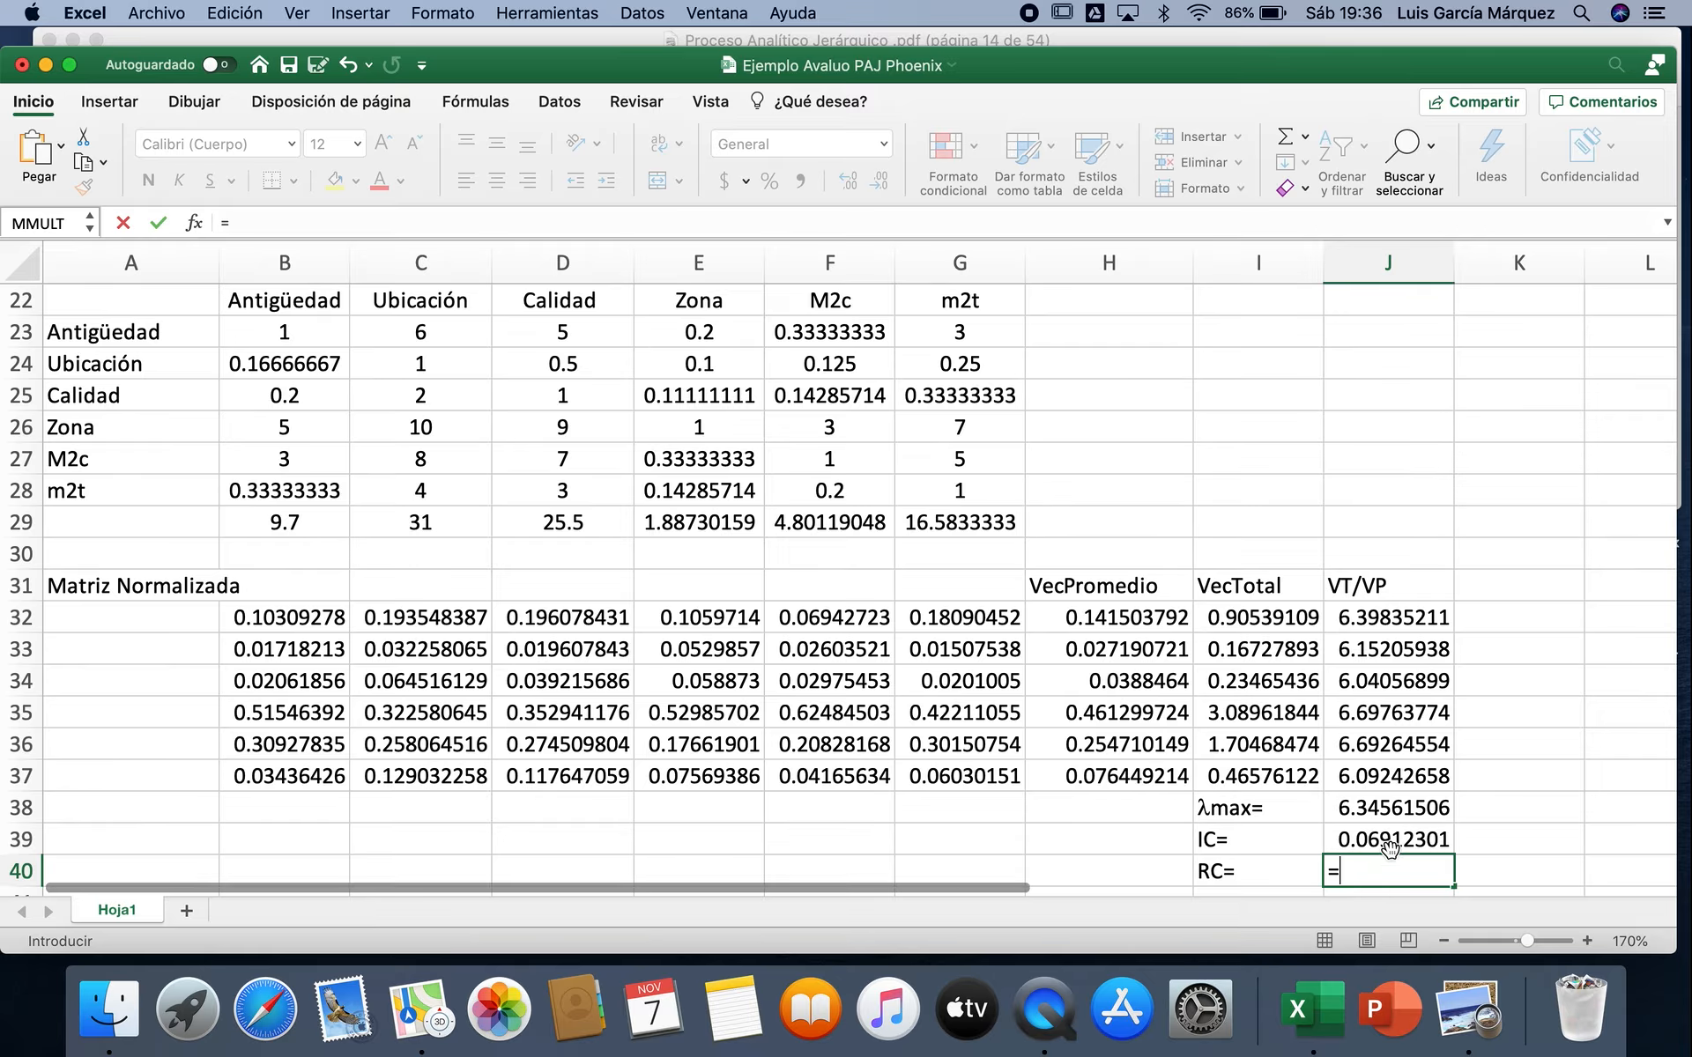
left_click(1392, 844)
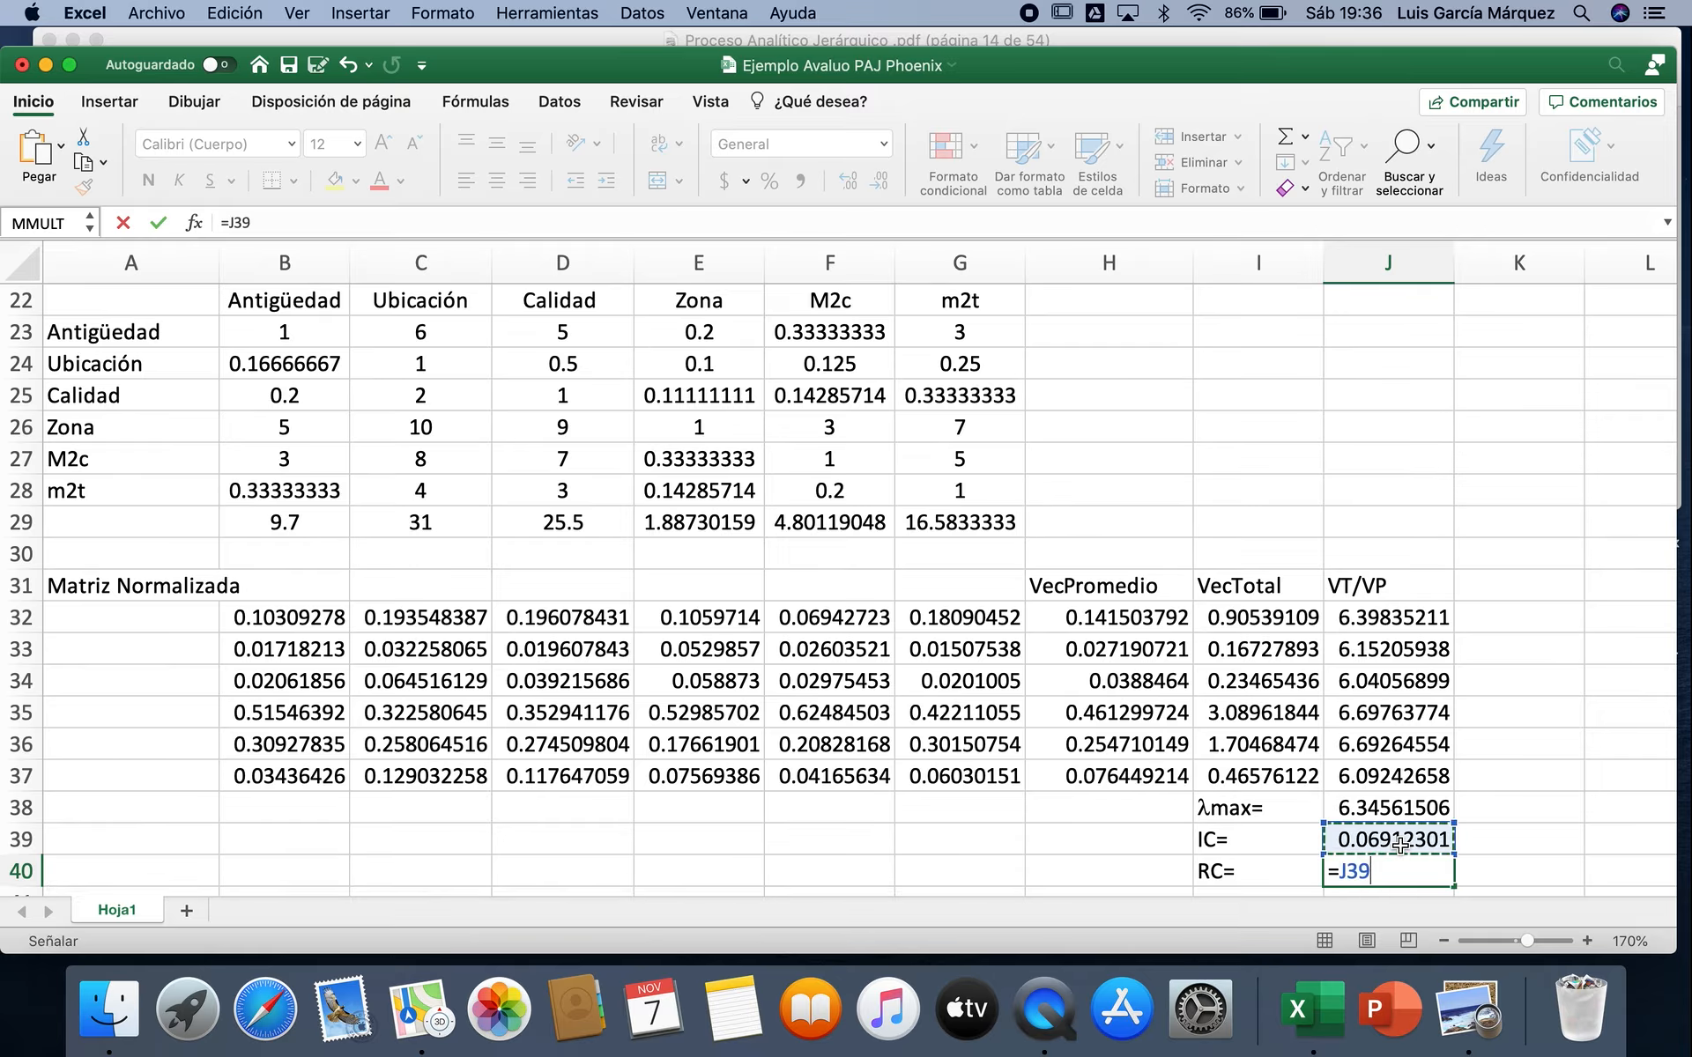
type("/1.25")
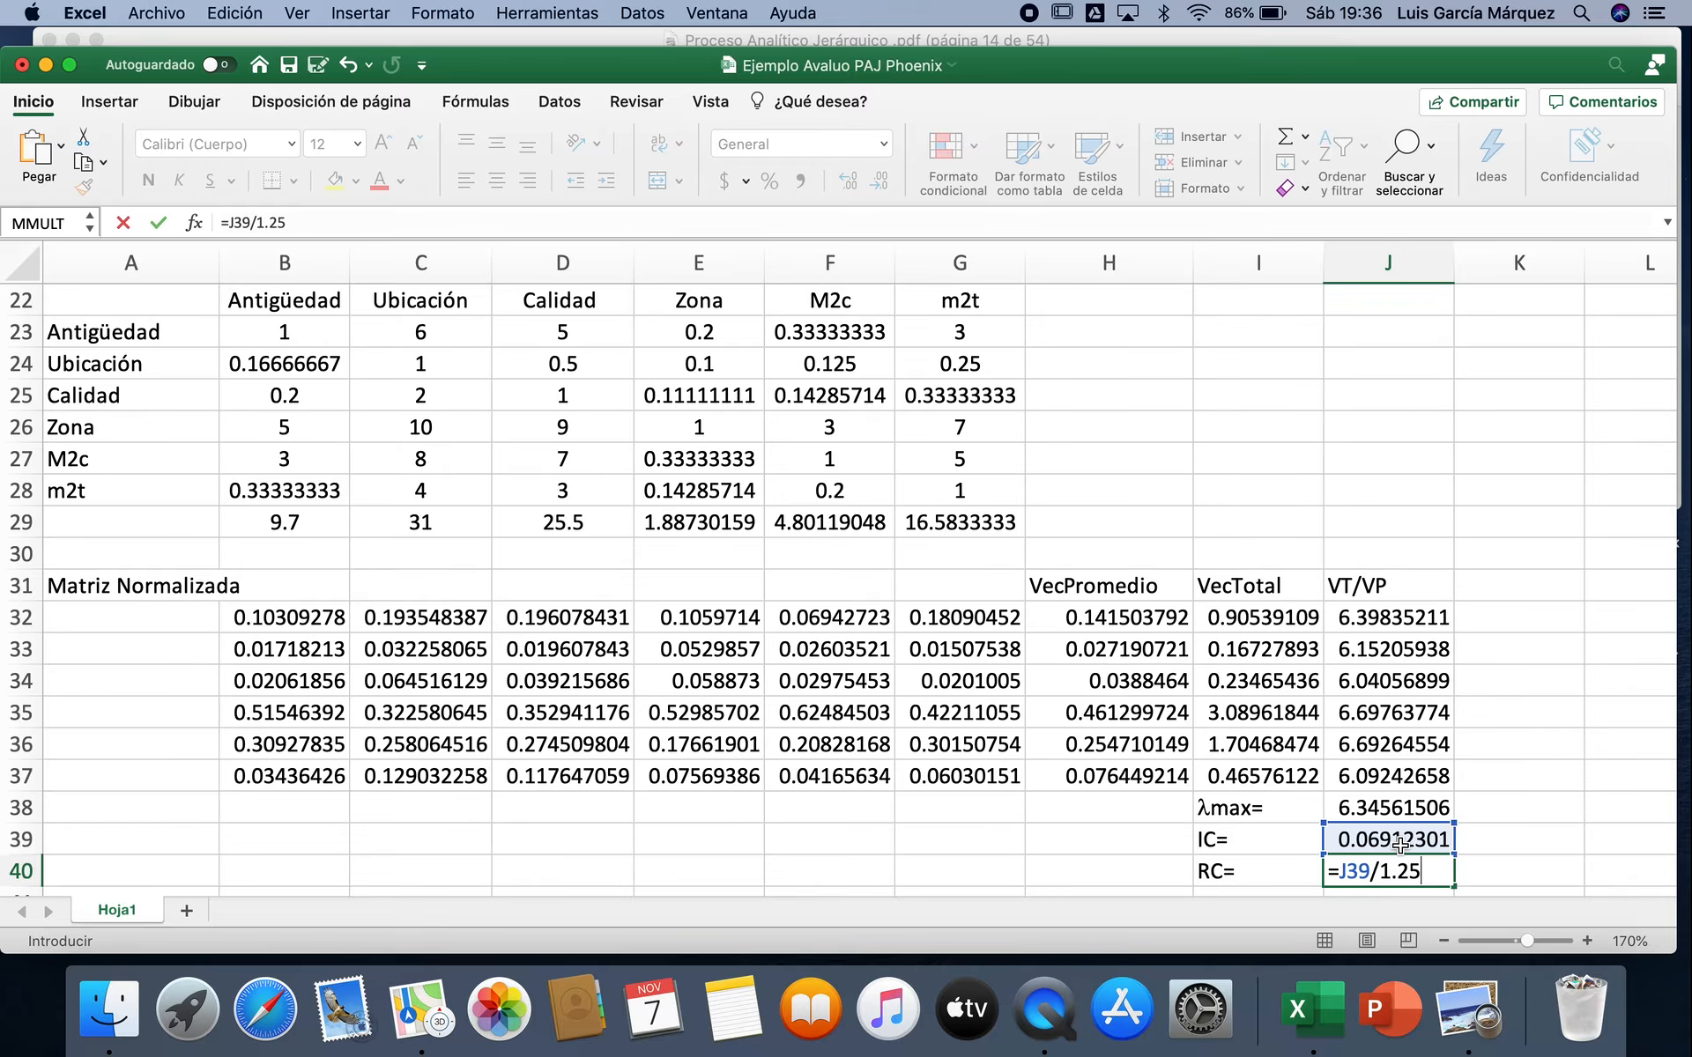
key("Return")
Step: Format the consistency ratio in J40 as a percentage with two decimals
left_click(1427, 841)
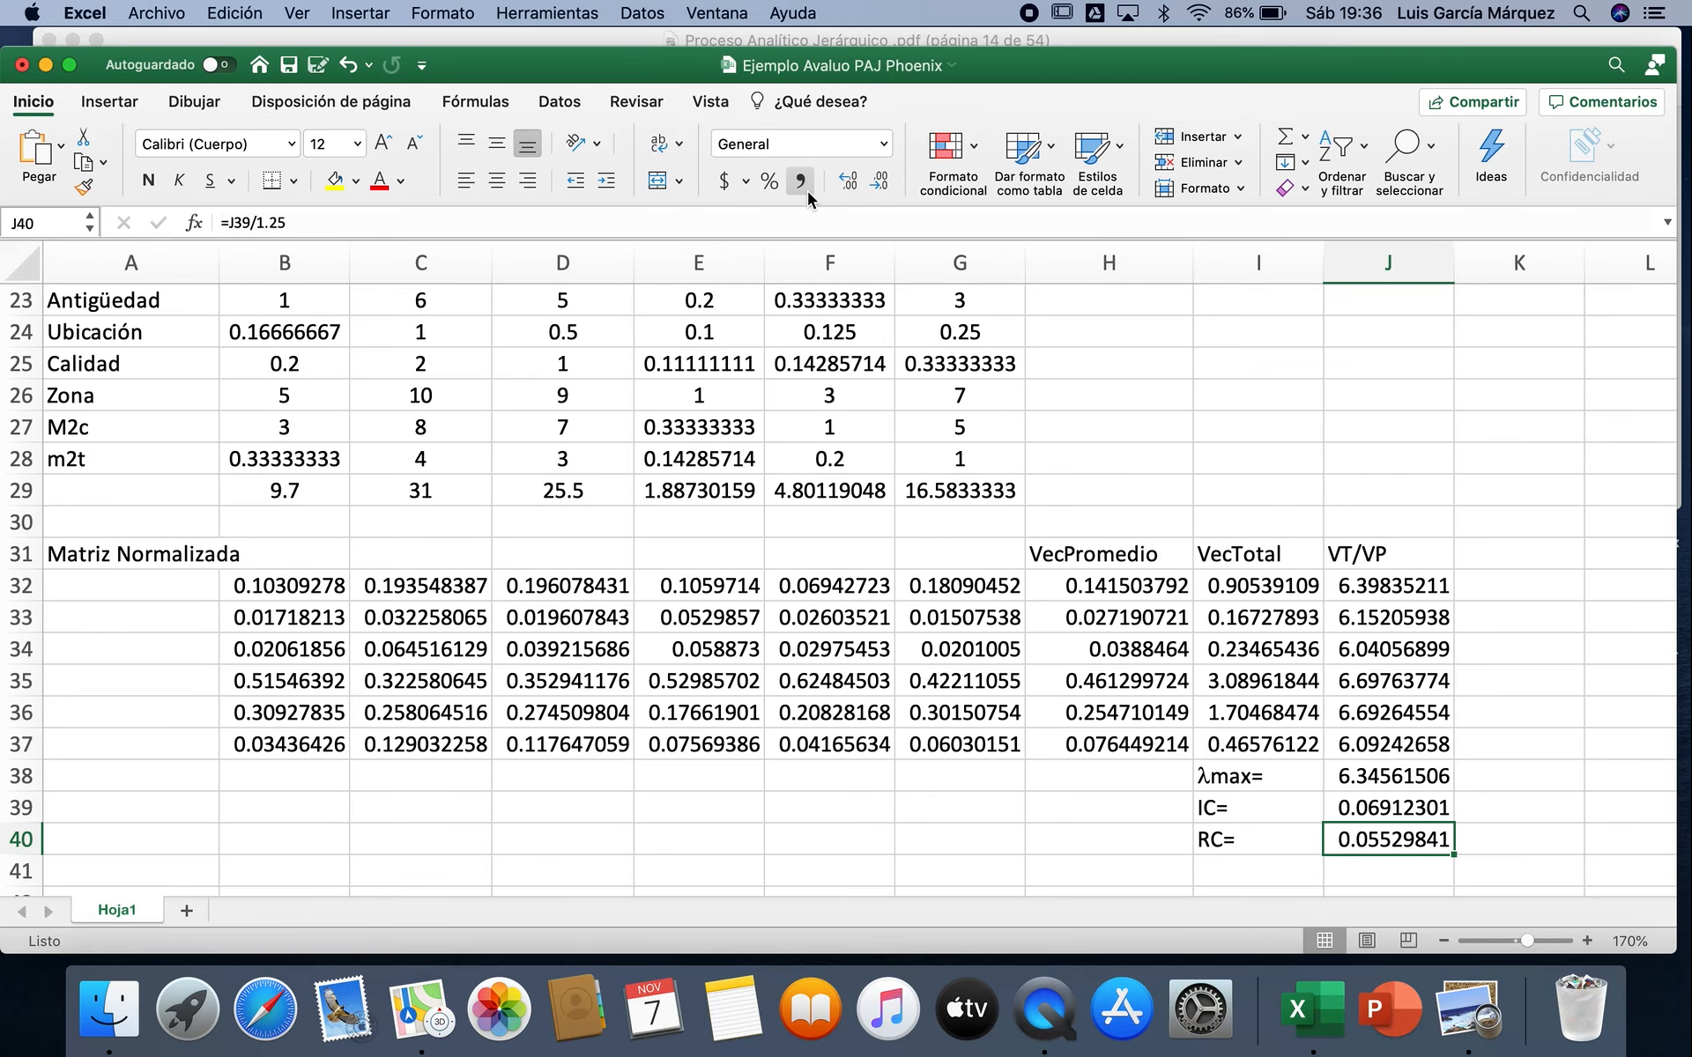
left_click(770, 185)
left_click(847, 183)
left_click(848, 184)
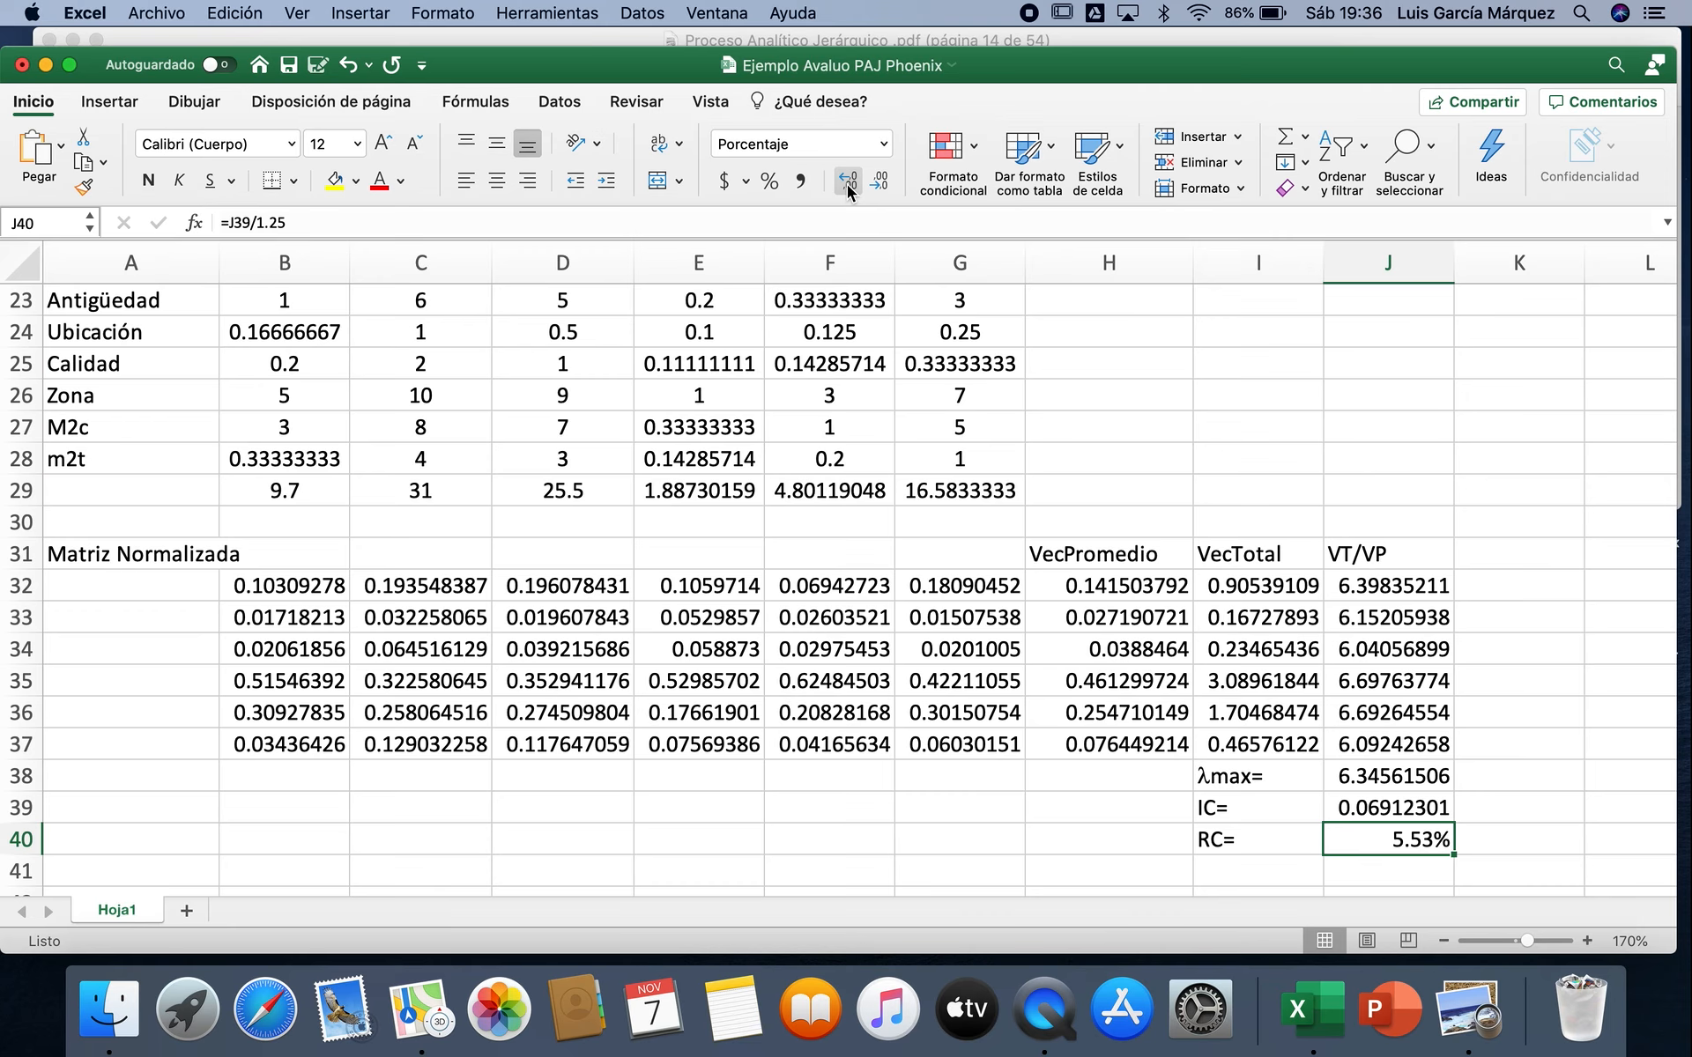
Step: Switch to the PDF in Preview and check the maximum consistency ratio for matrices of 5 or more rows
left_click(1462, 994)
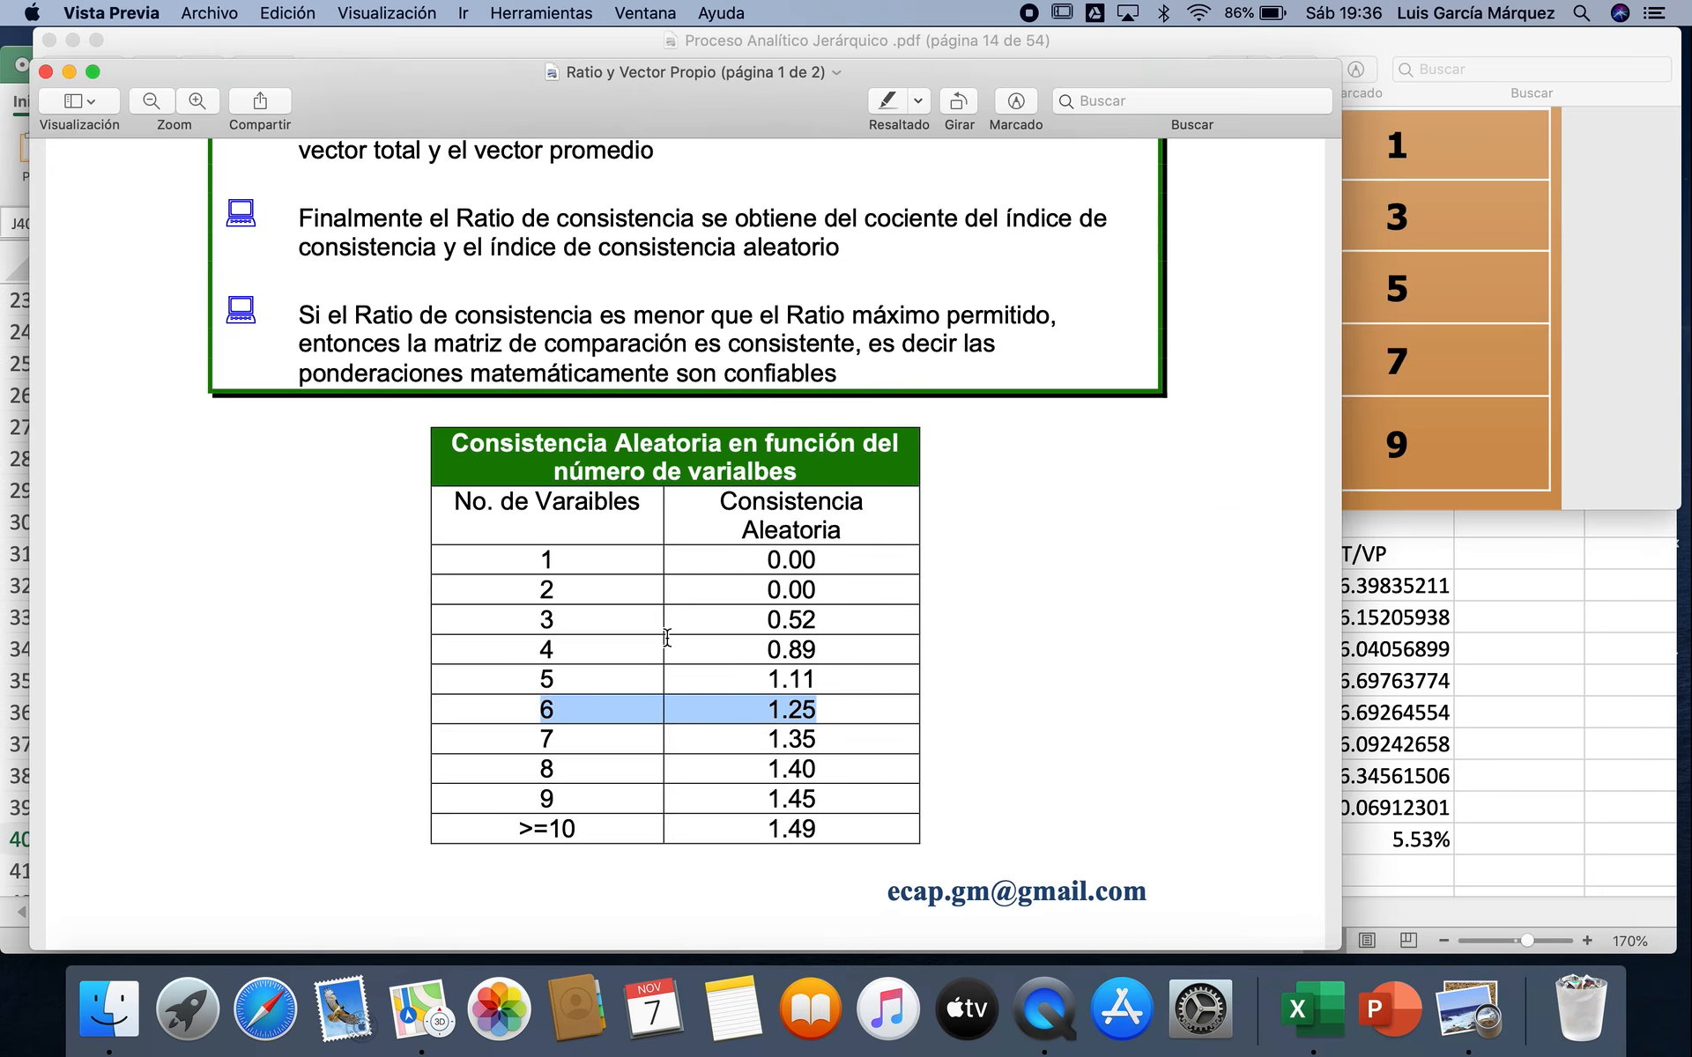
scroll(657, 719, "down", 10)
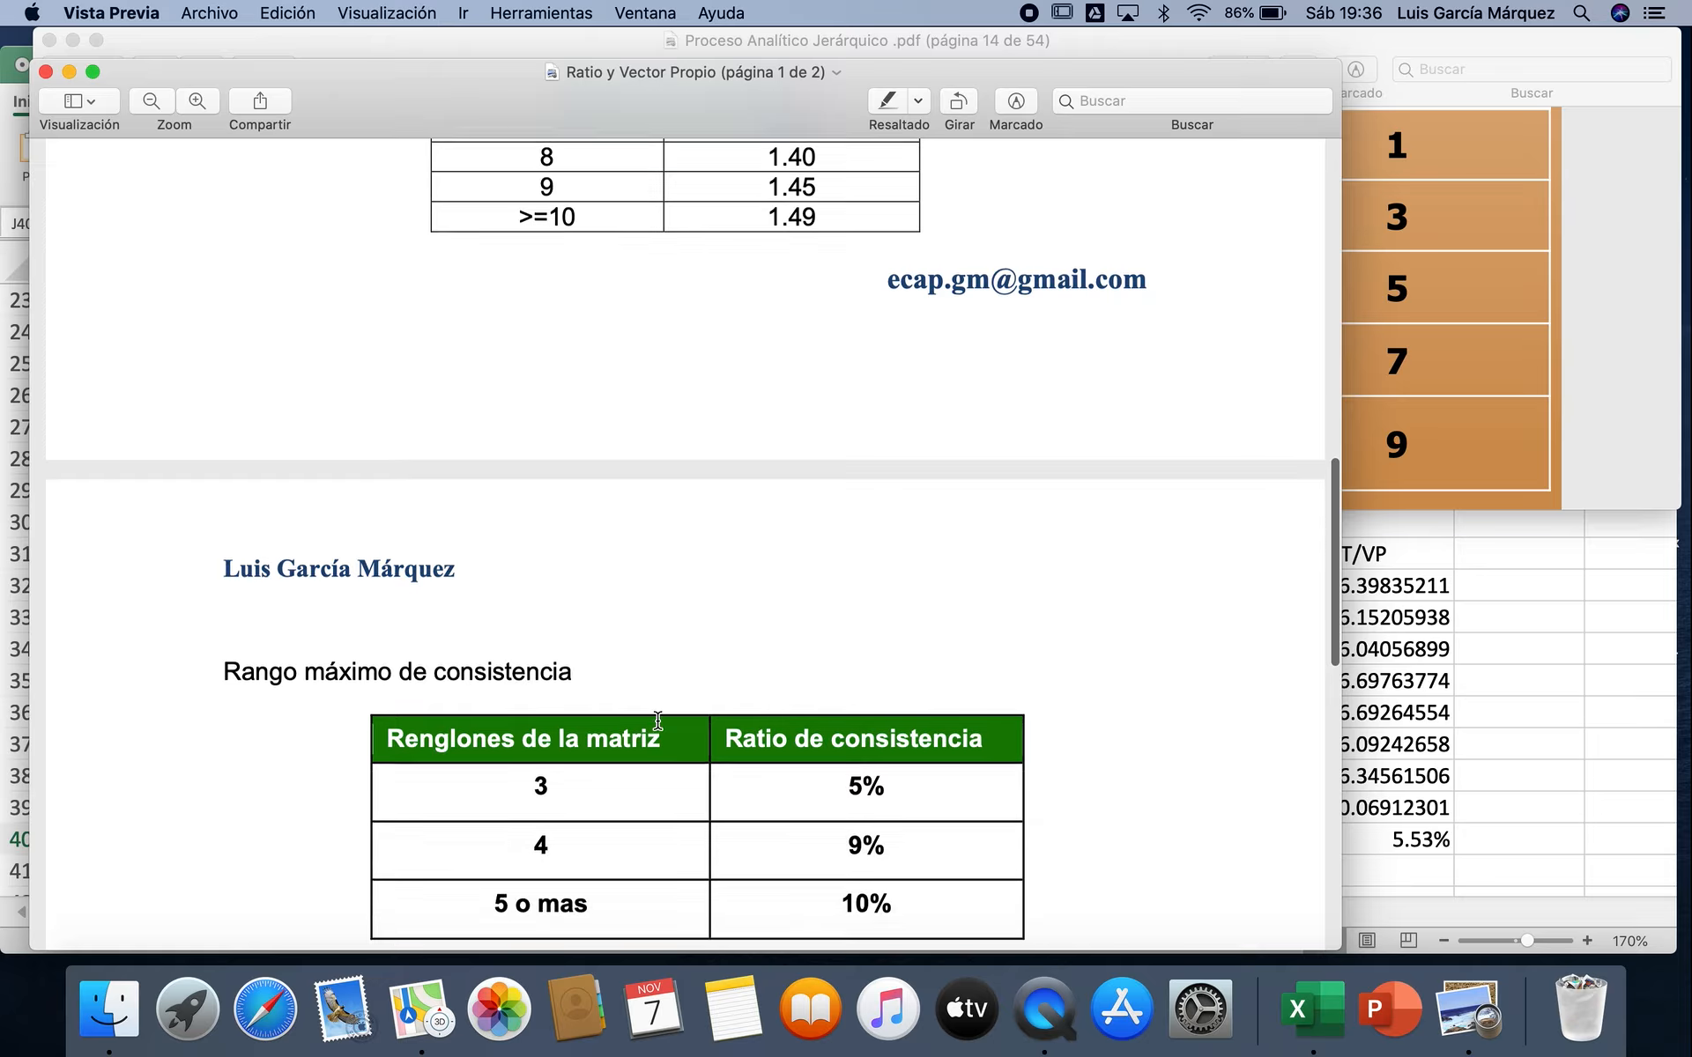
scroll(657, 719, "down", 3)
left_click_drag(490, 786, 939, 790)
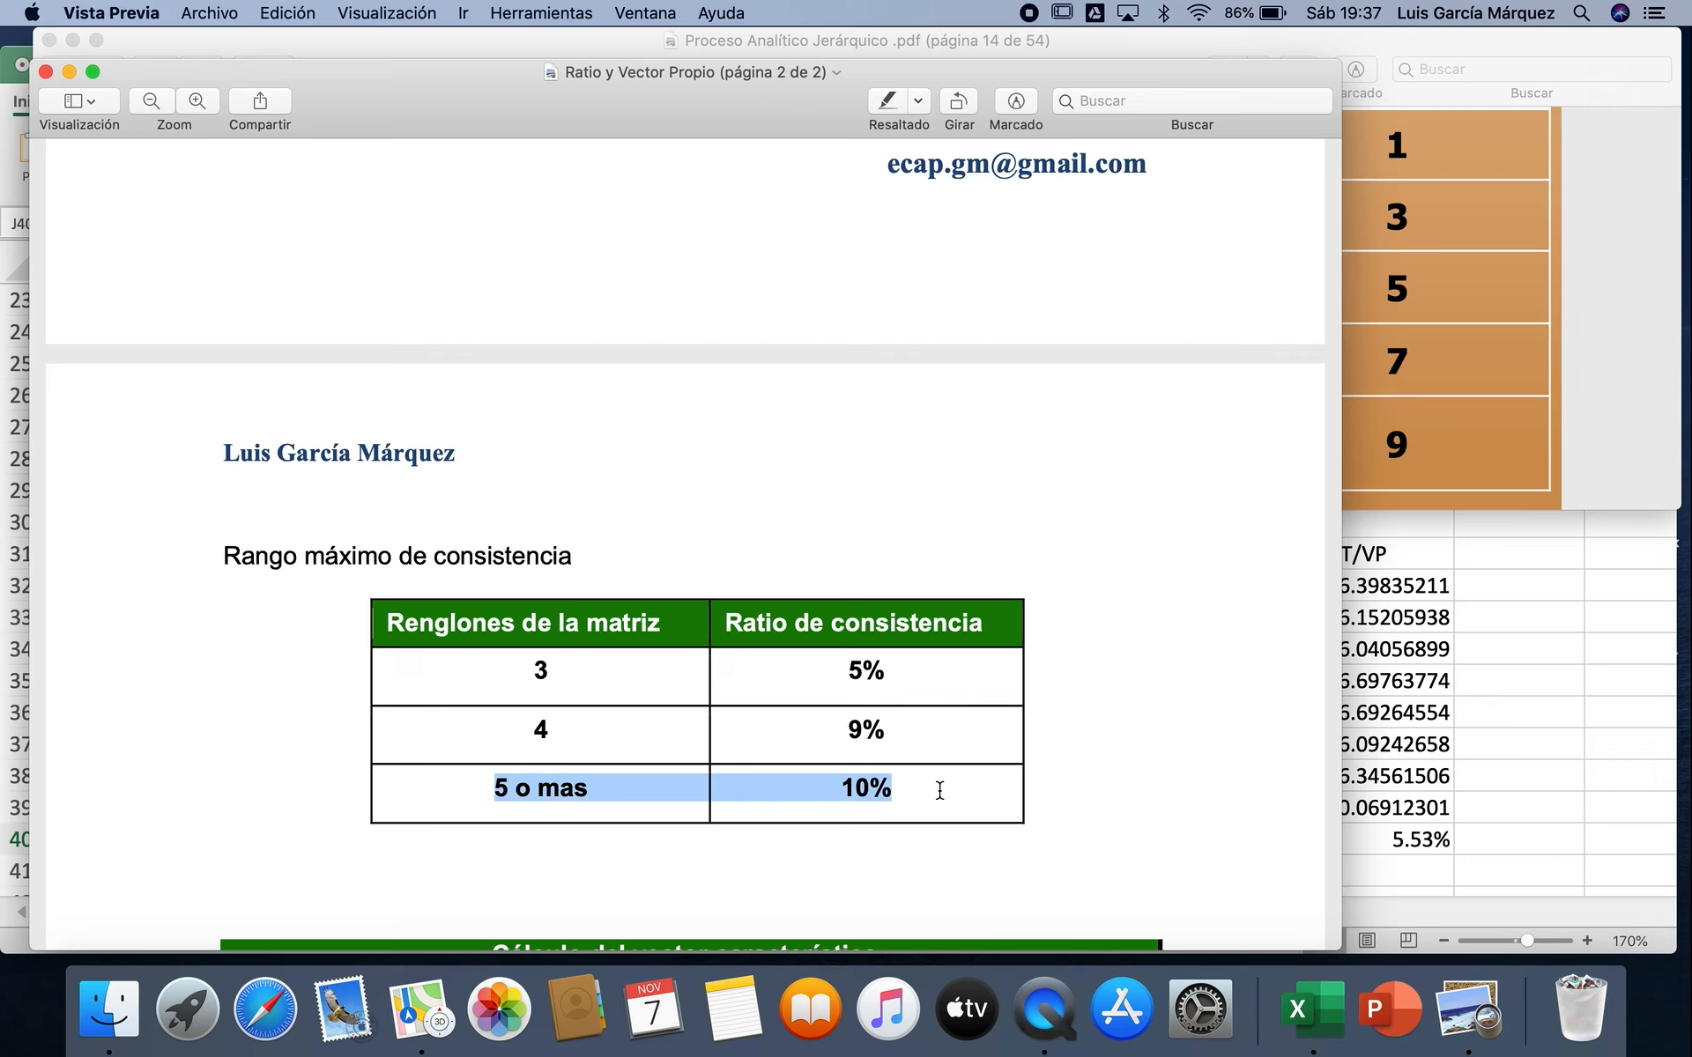
Step: Return to Excel and enter the heading "Cálculo del Vector Propio" in A42, below the consistency results
left_click(1503, 806)
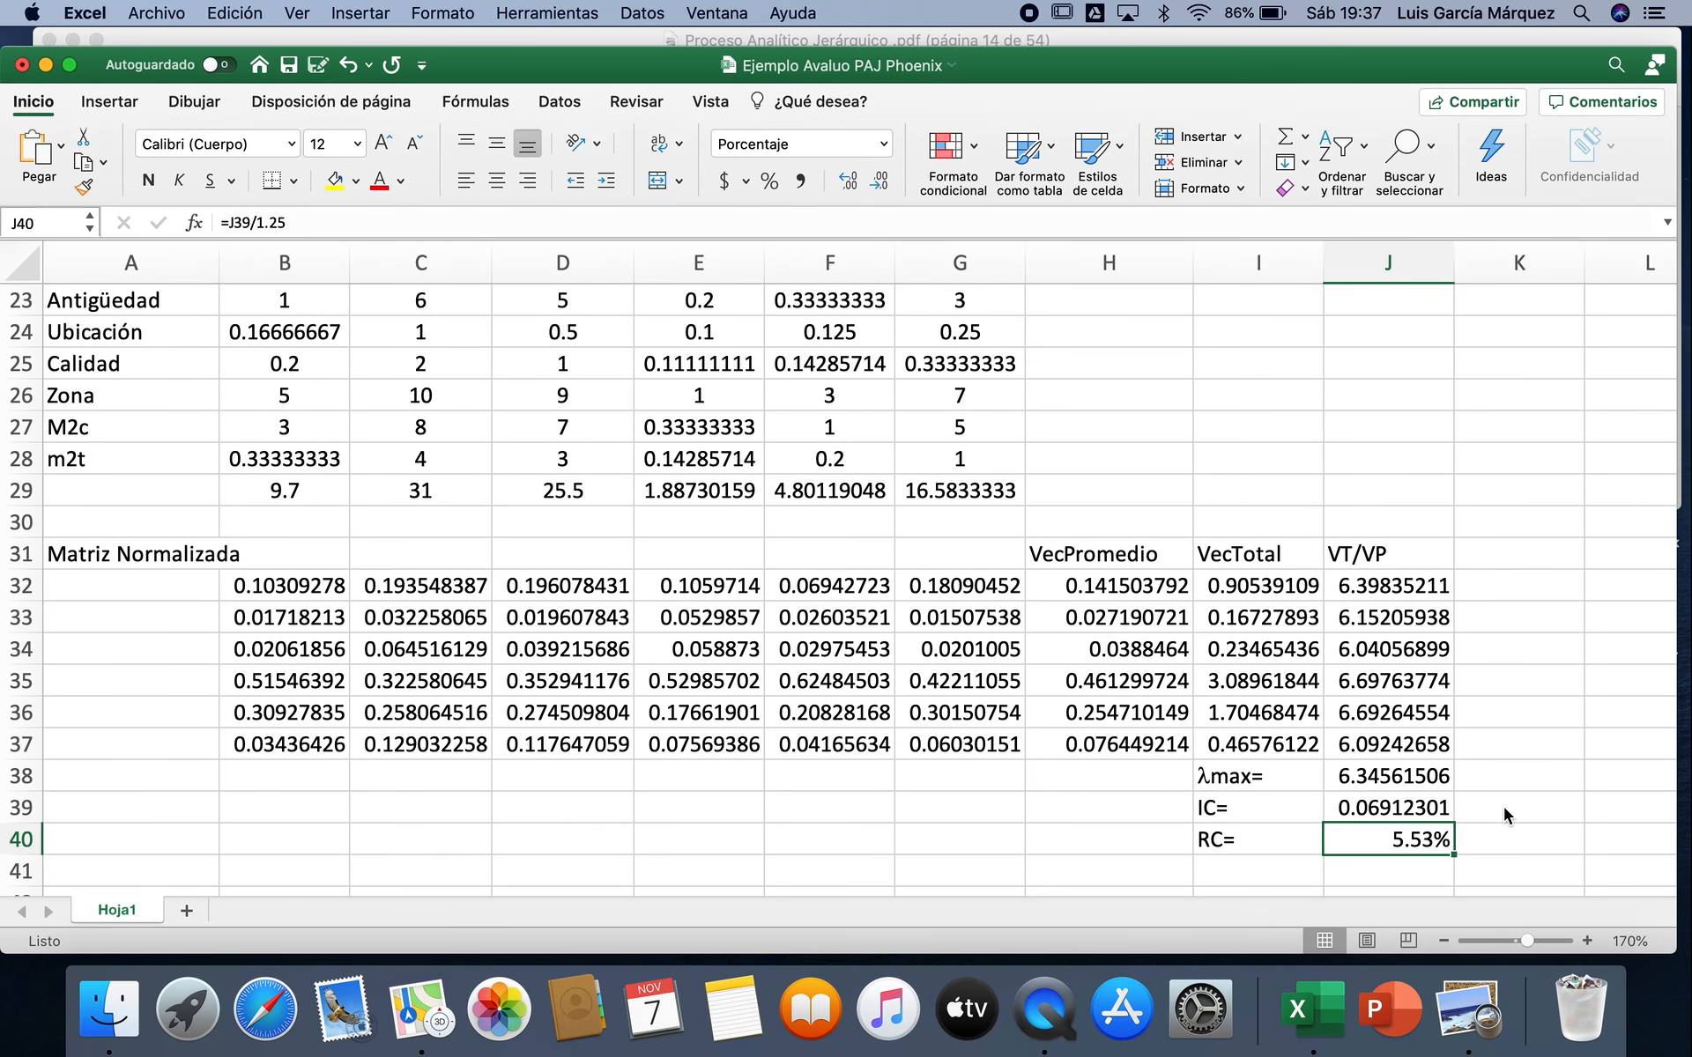
scroll(1503, 806, "down", 4)
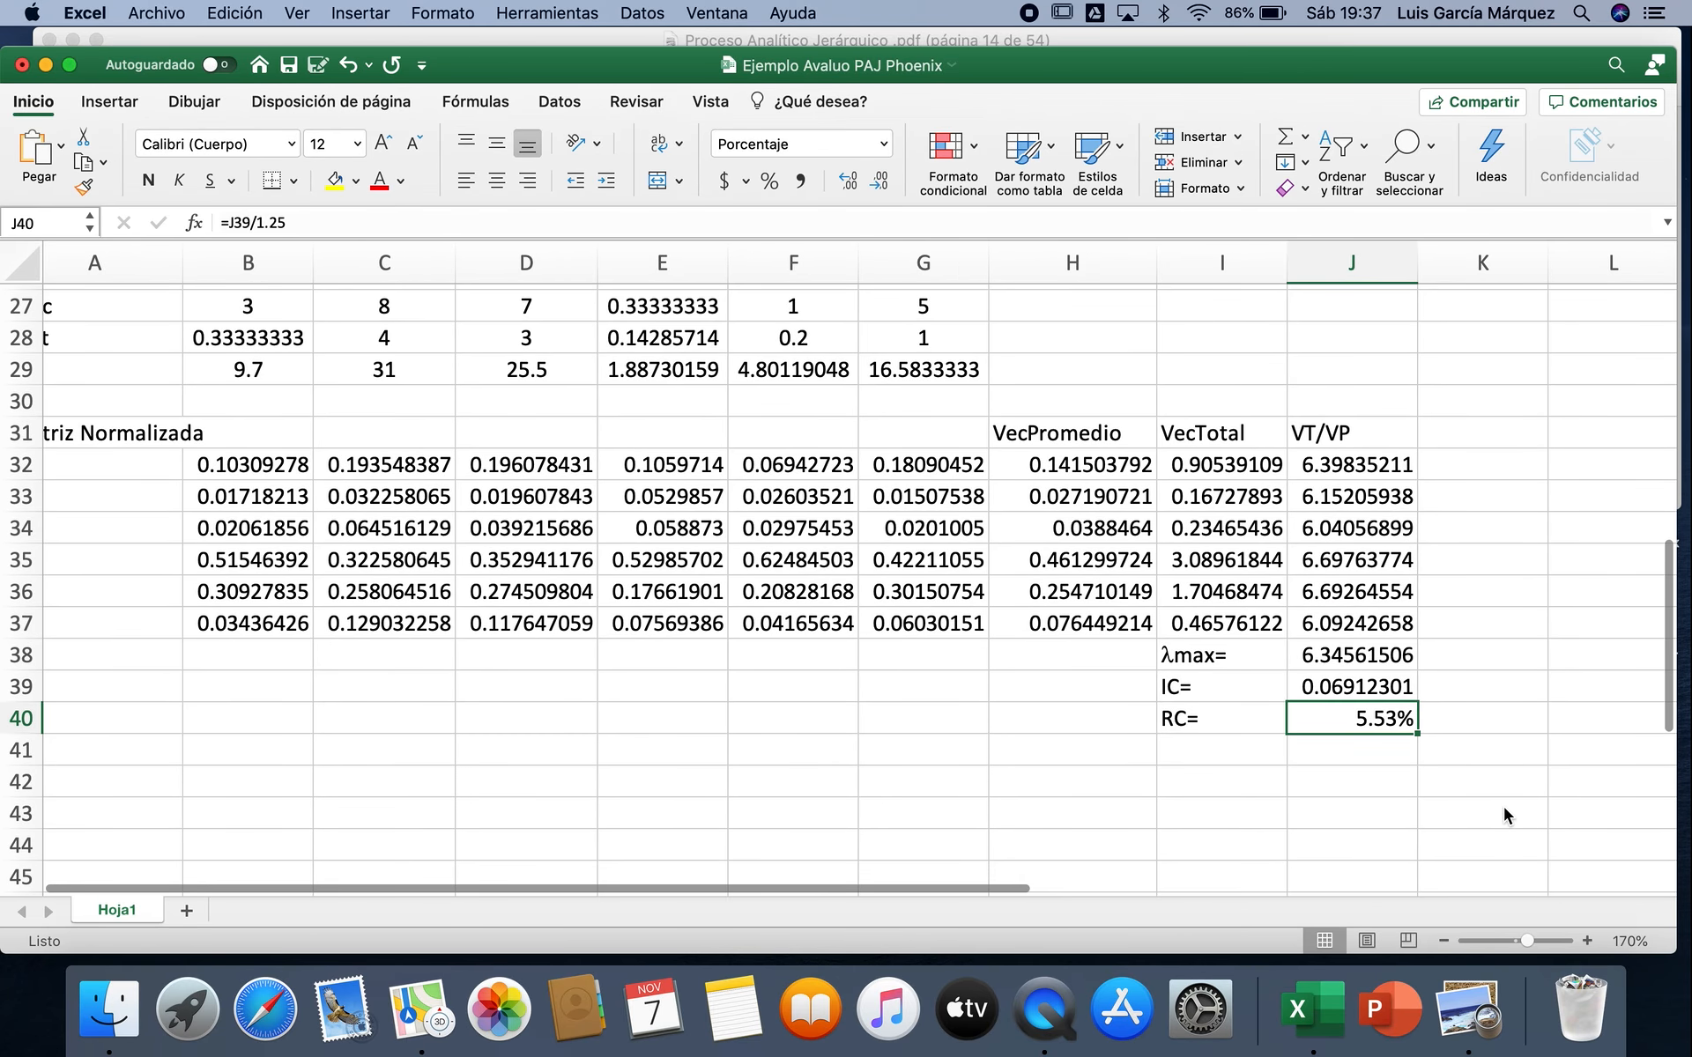
scroll(1503, 806, "down", 2)
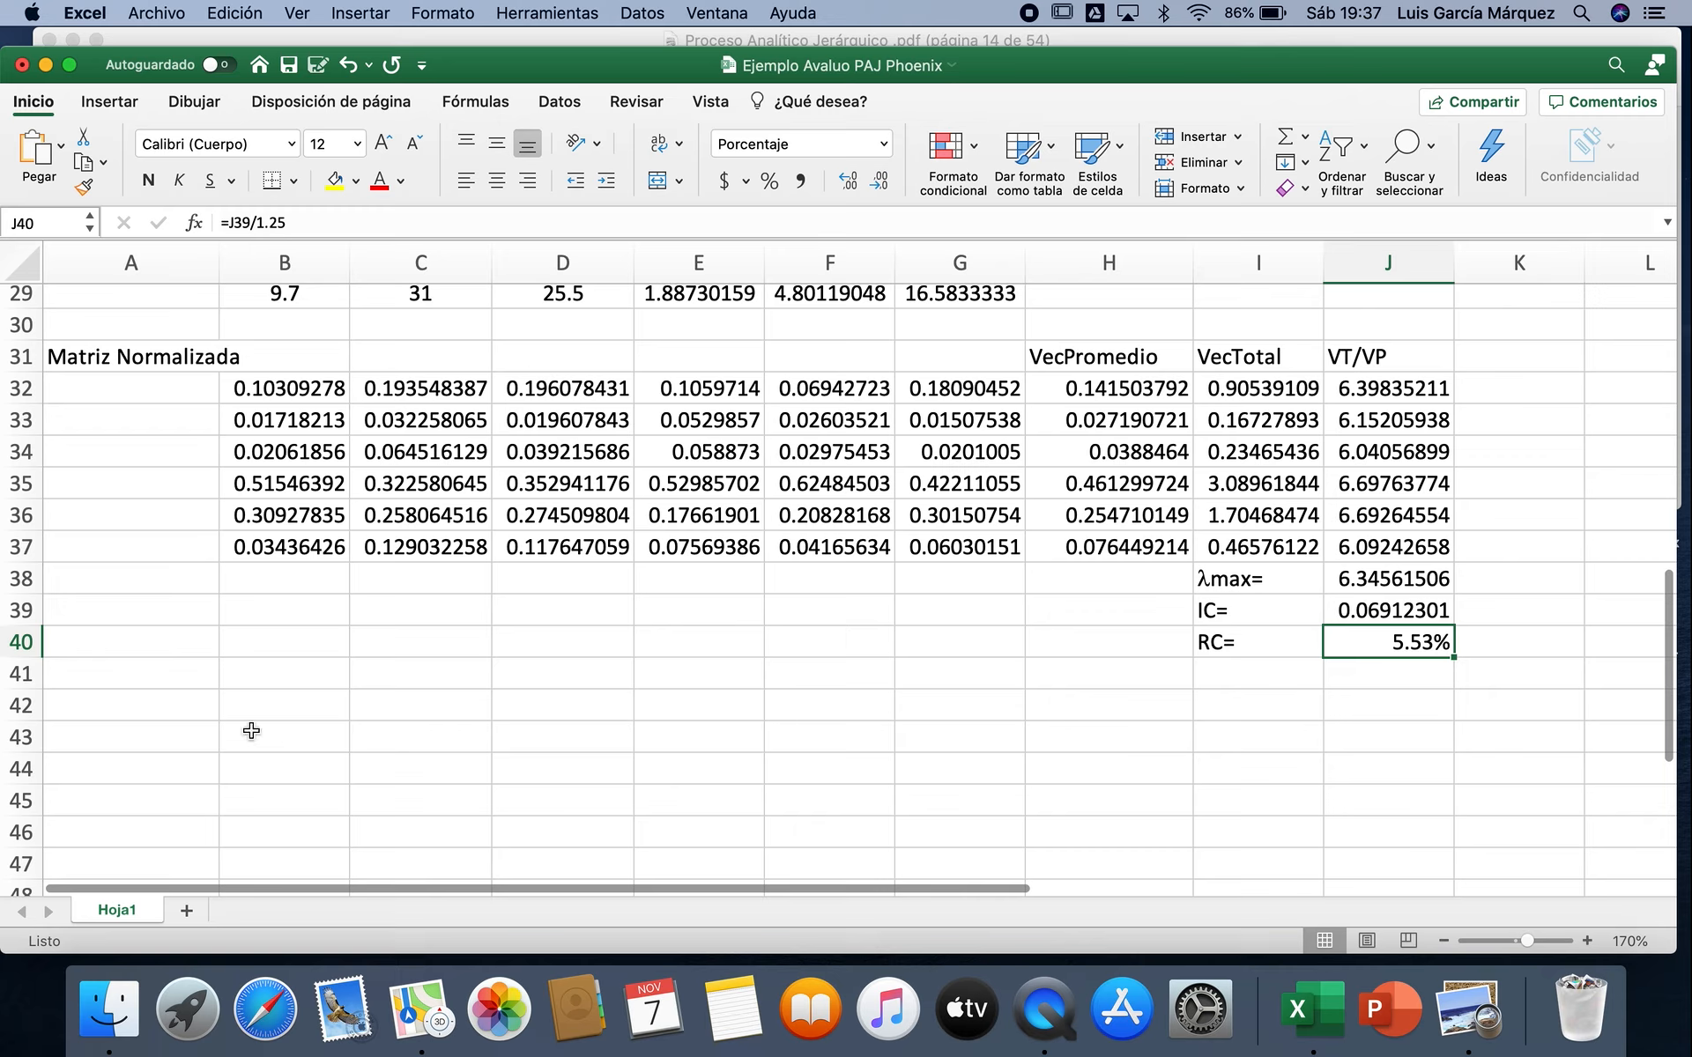
left_click(141, 712)
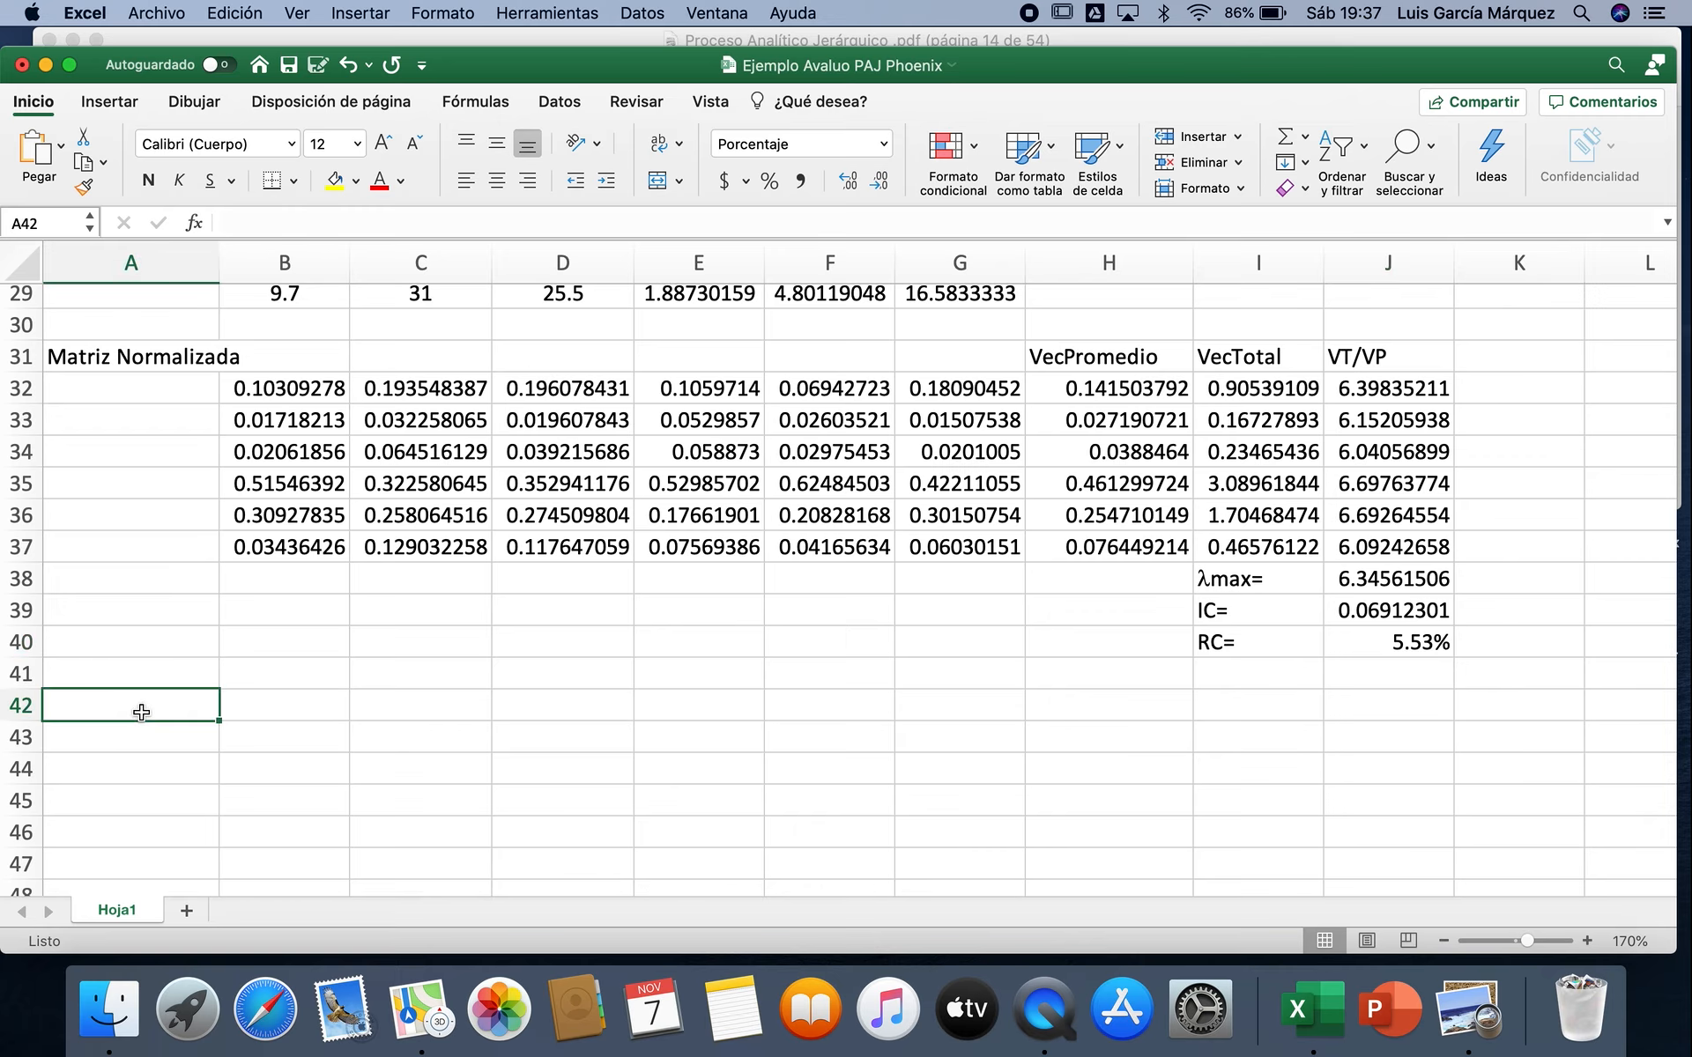
type("C")
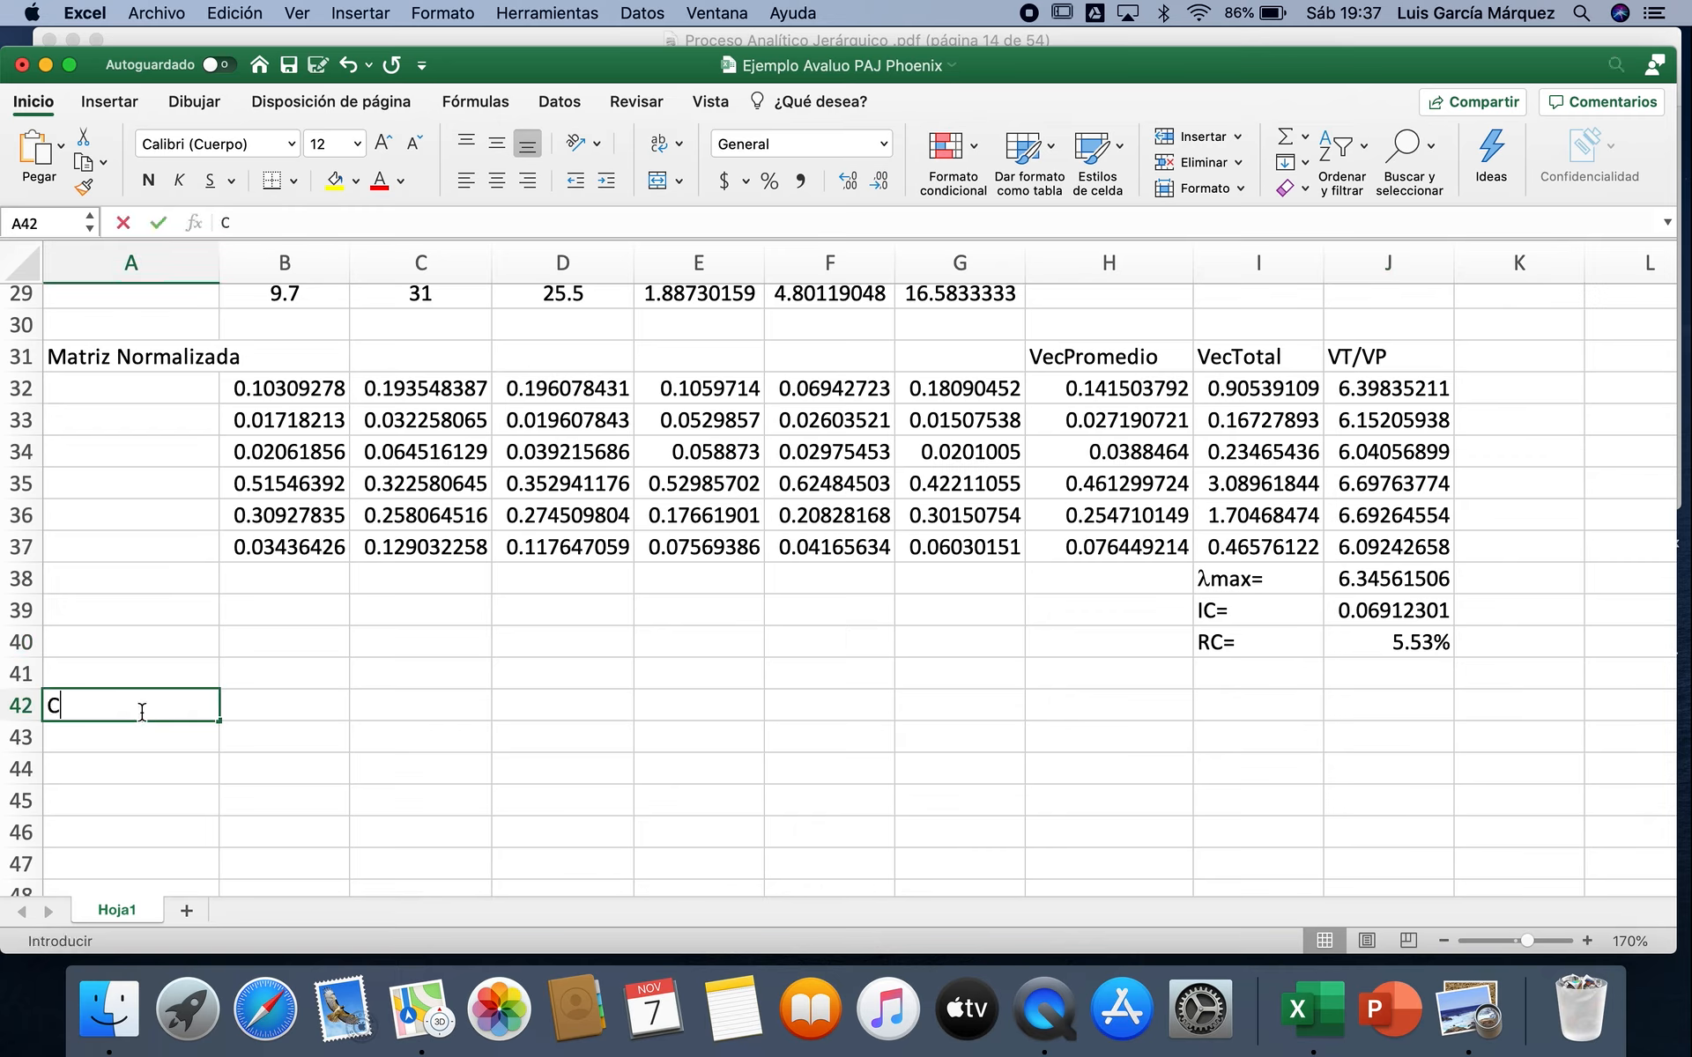
type("álcu")
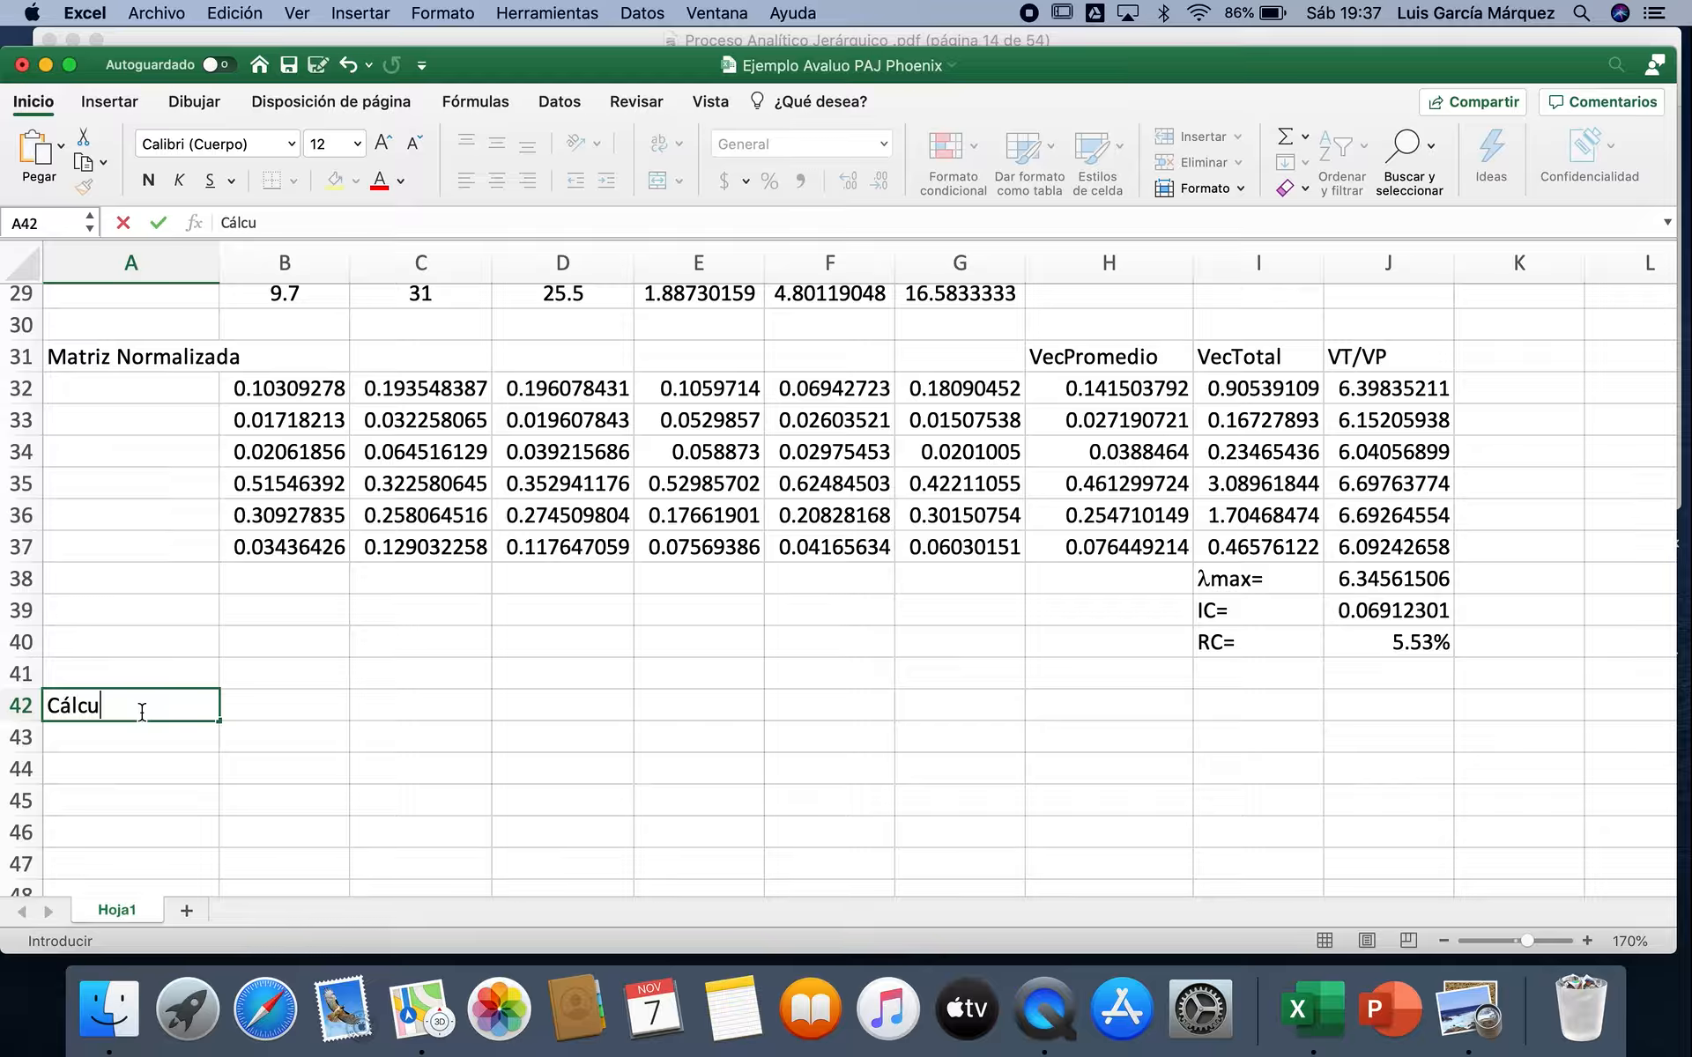
type("lo del Vector propio")
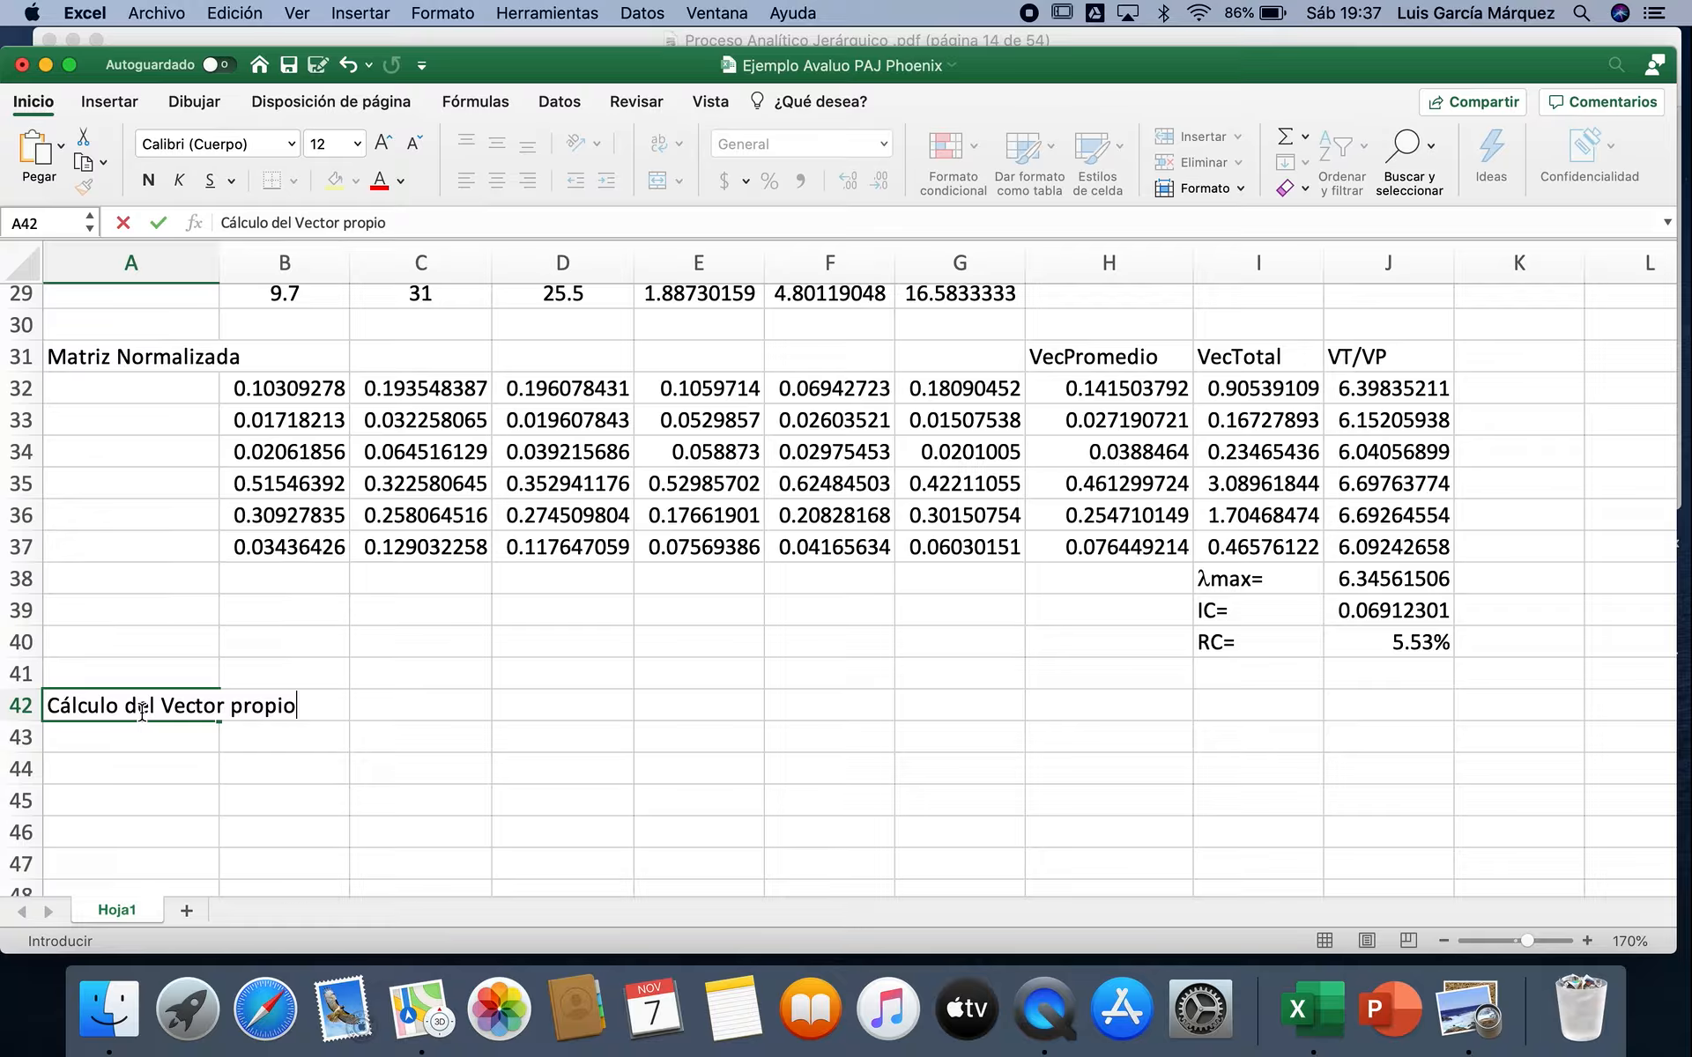
key("BackSpace")
key("BackSpace")
key("BackSpace")
key("BackSpace")
key("BackSpace")
type("Propio")
key("Return")
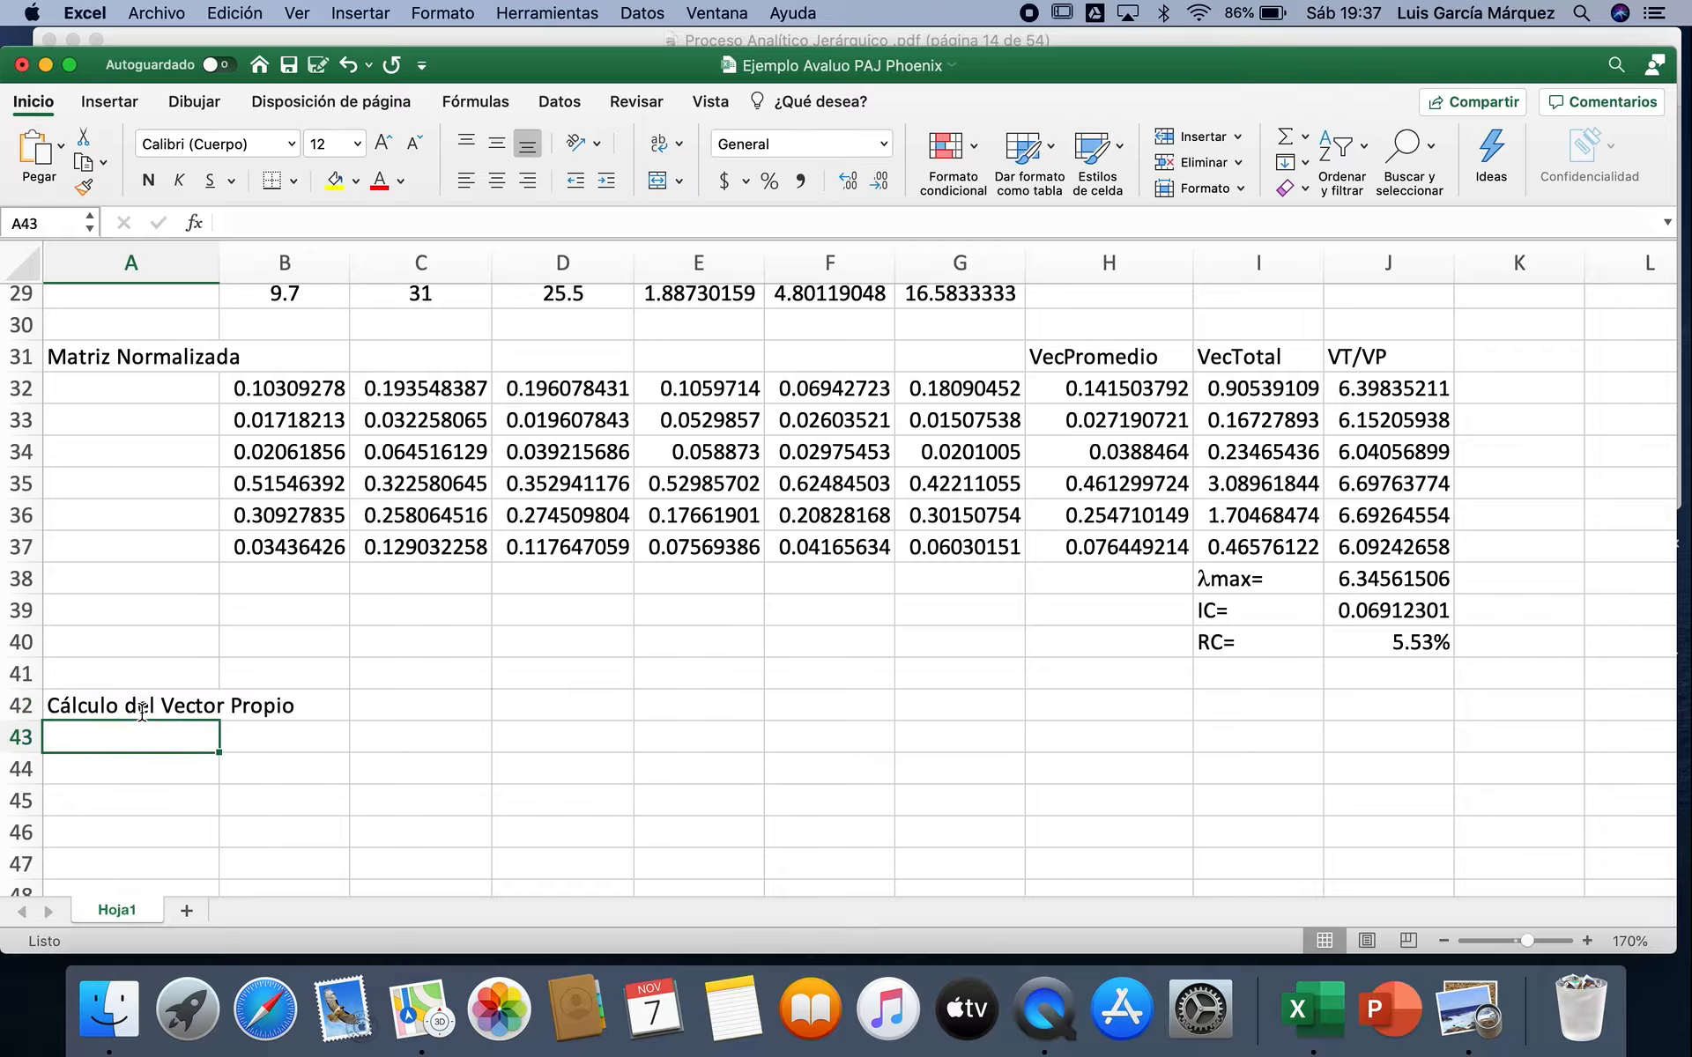
Step: Start an MMULT matrix formula over the six-by-six range B43:G48 below the "Cálculo del Vector Propio" heading
left_click(308, 741)
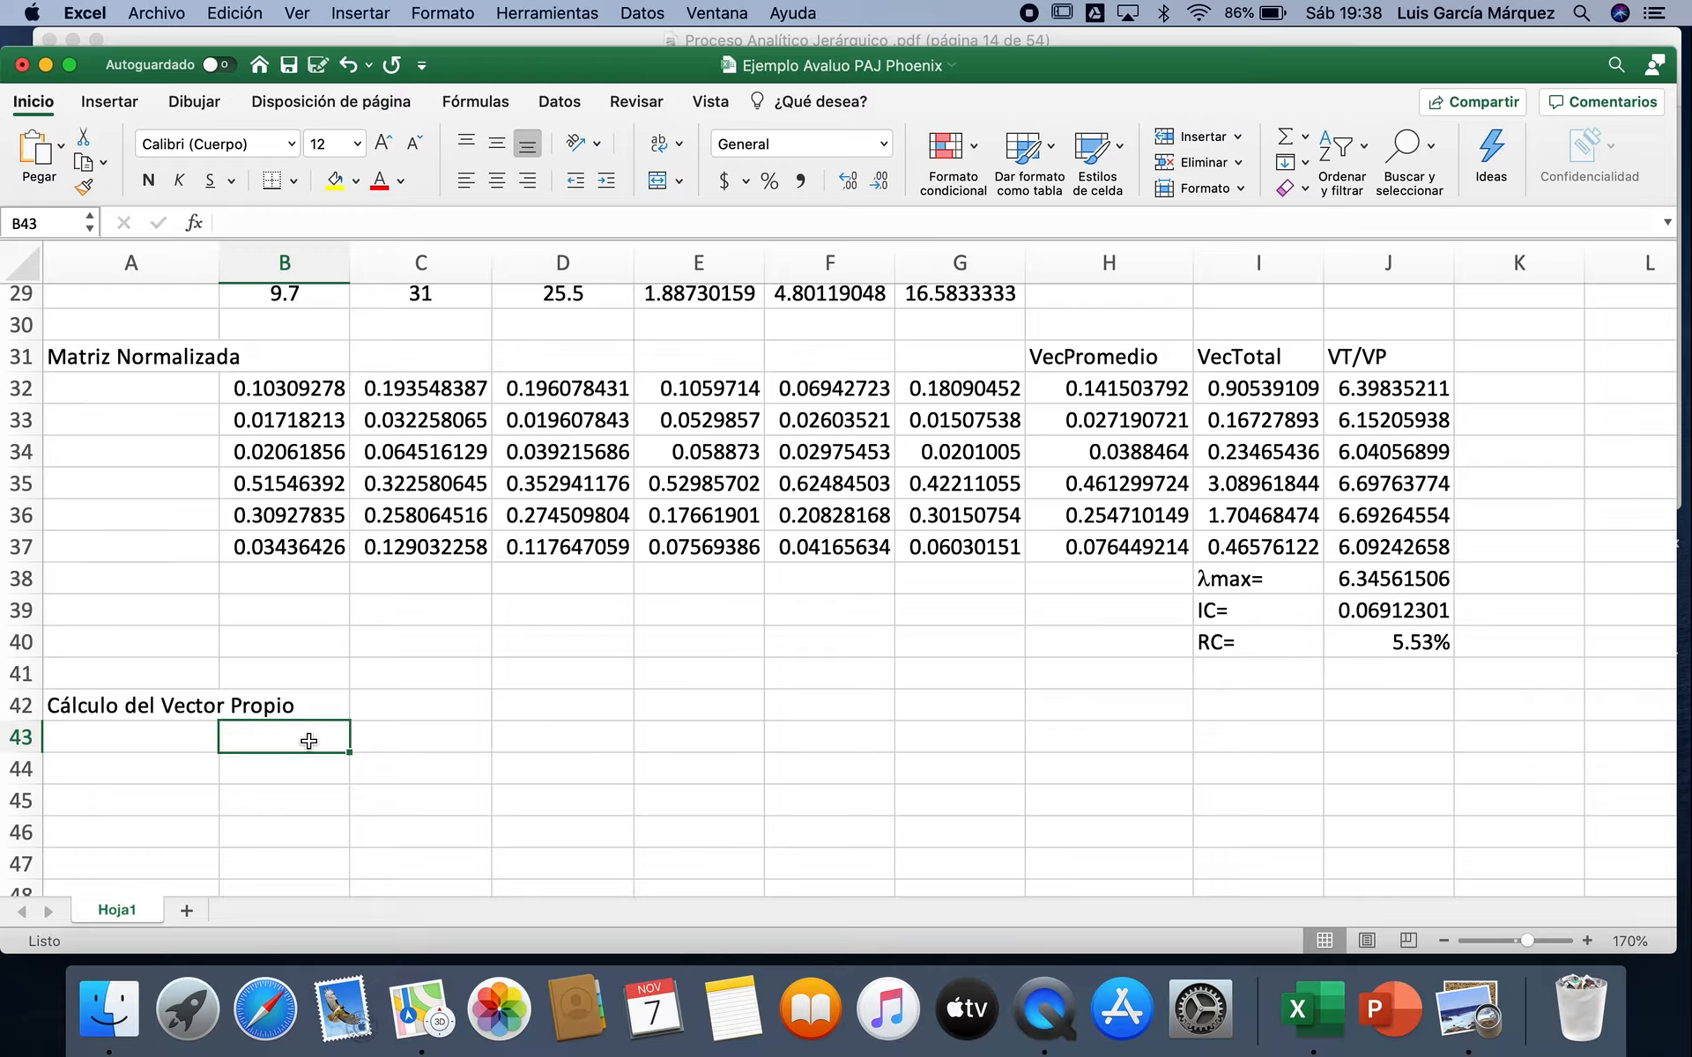
key("shift+Down")
key("shift+Down")
key("shift+Down")
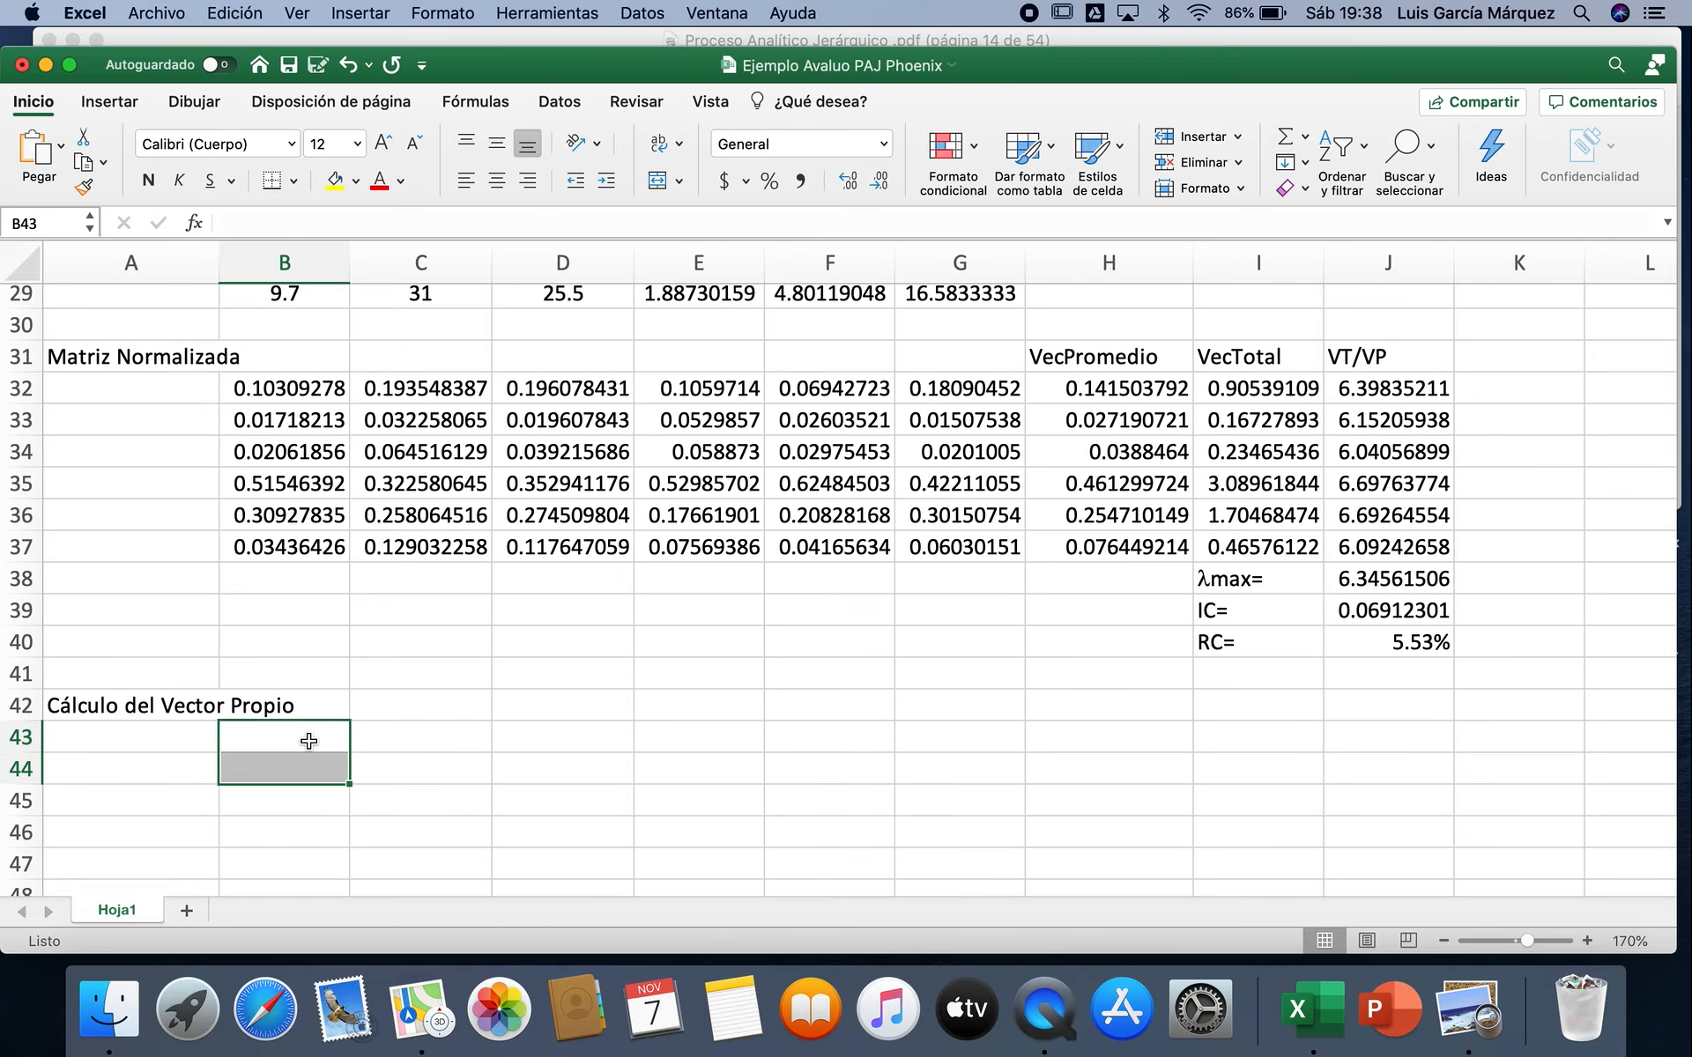
key("shift+Down")
key("shift+Down")
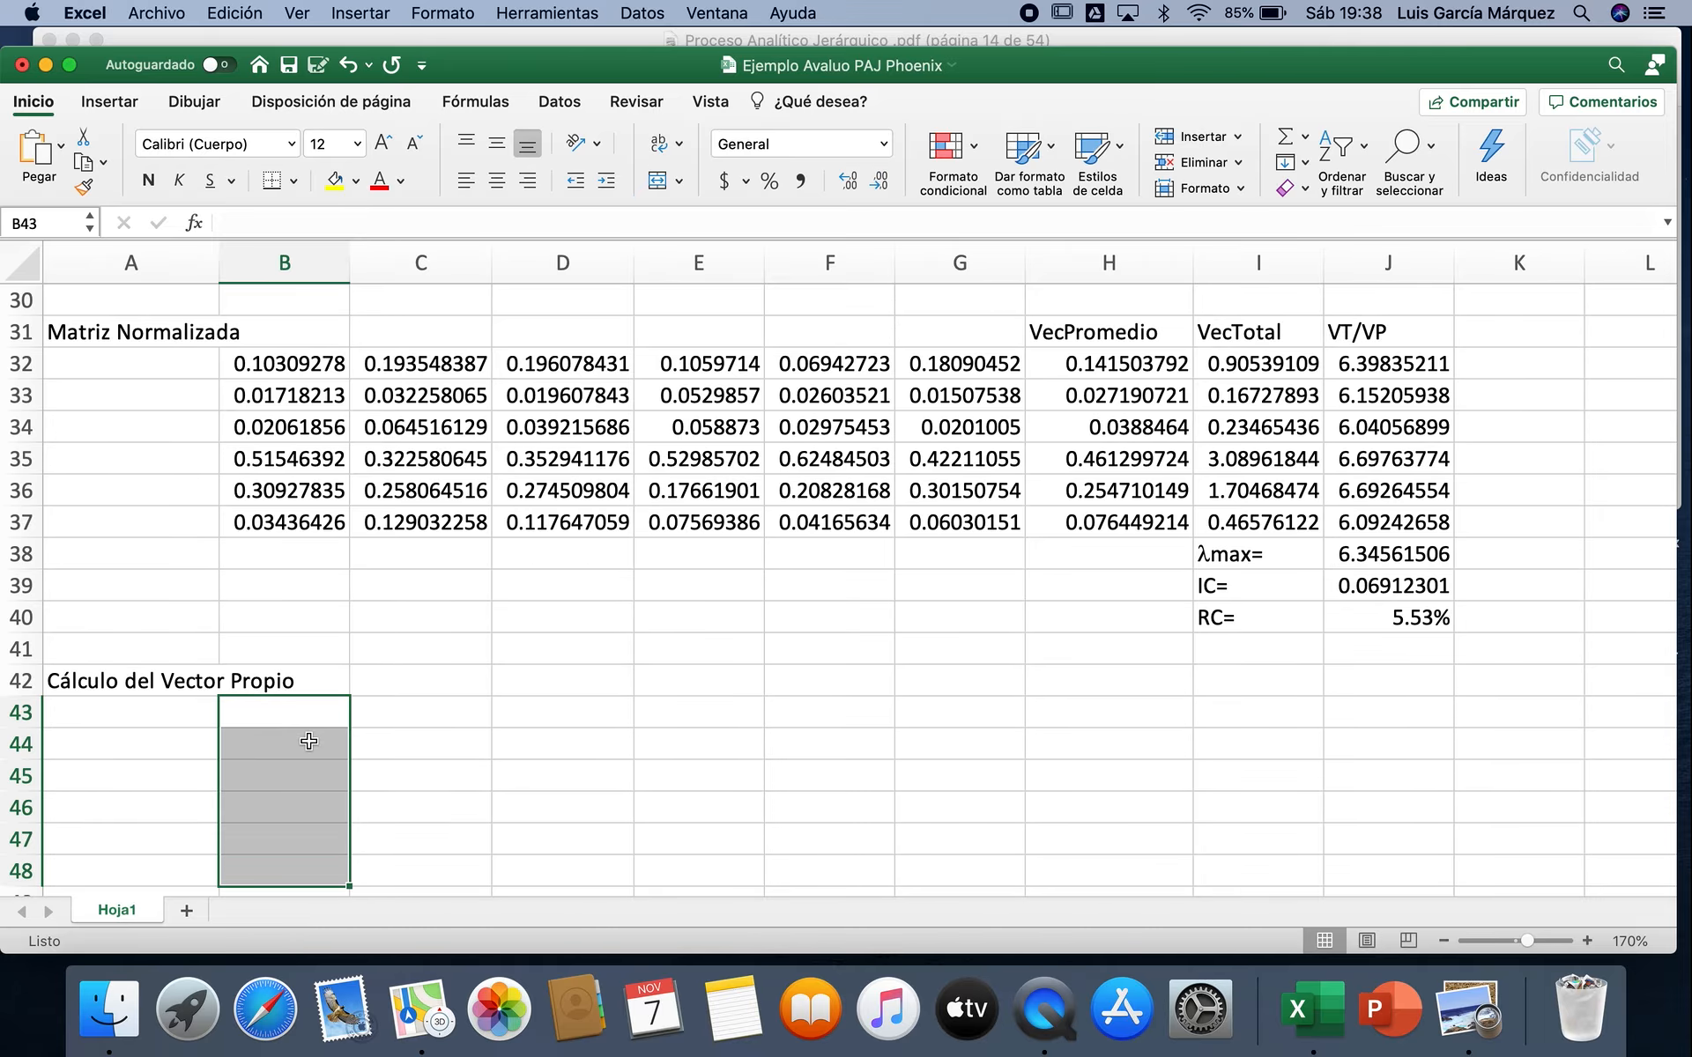
key("shift+Right")
key("shift+Right")
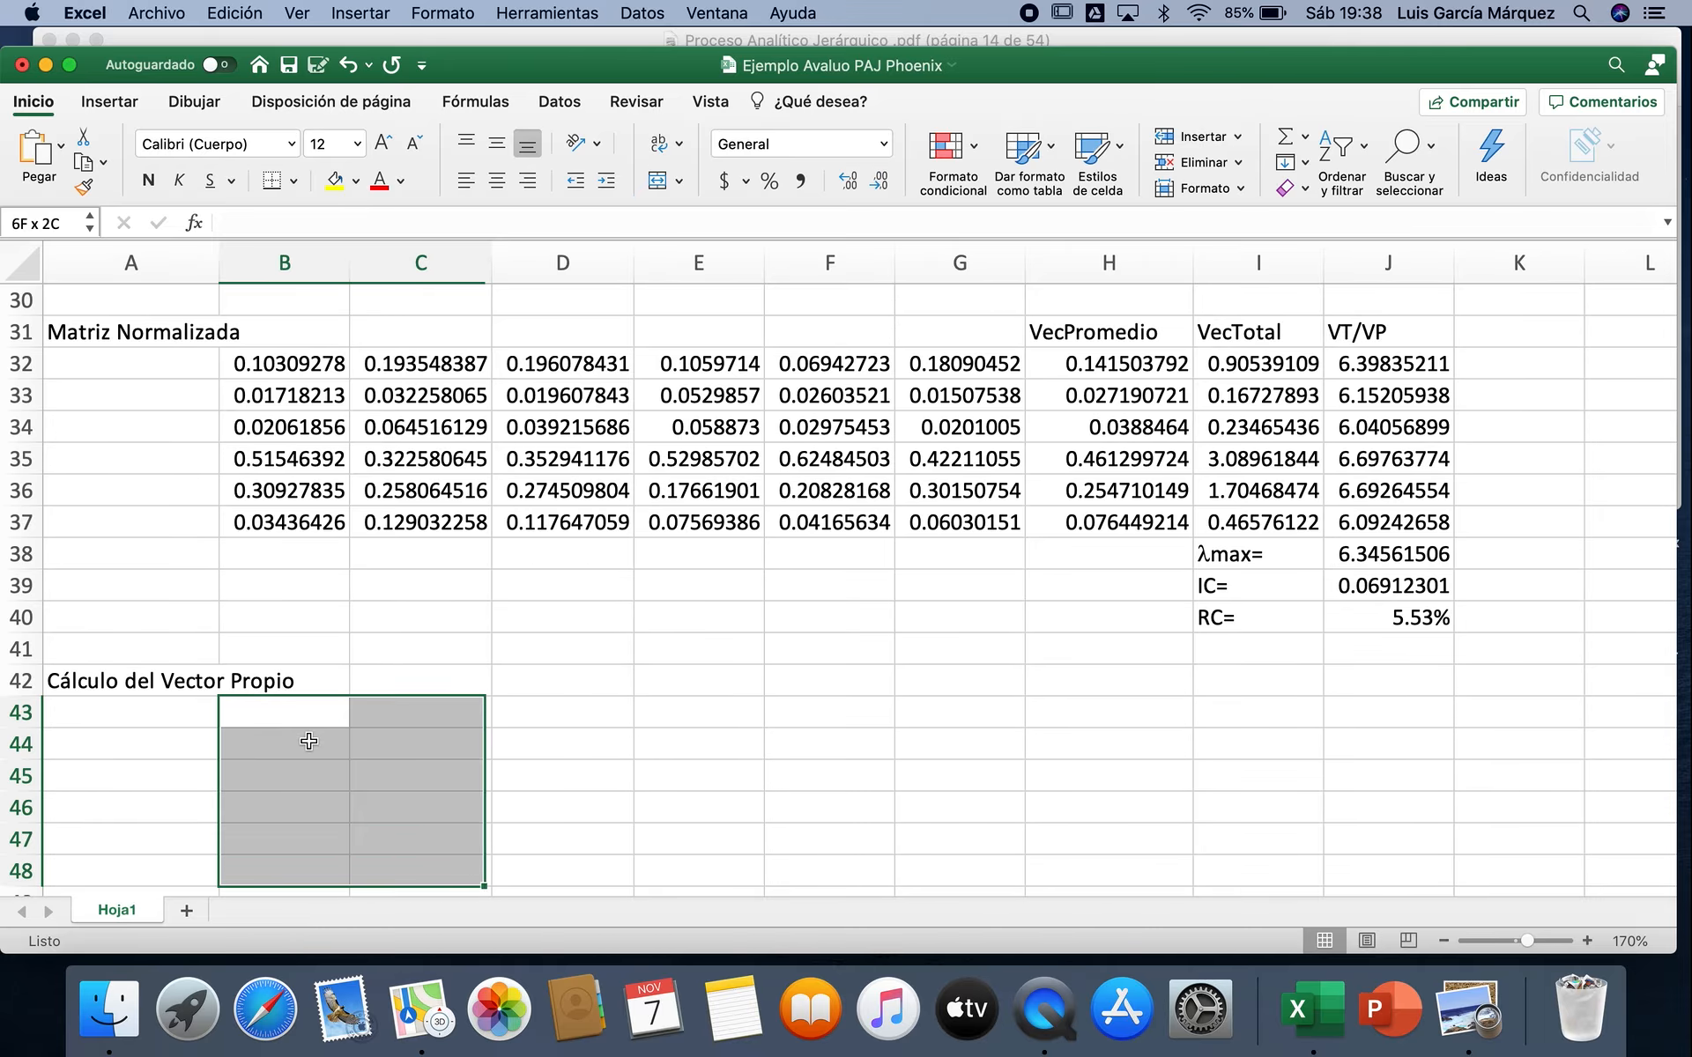
key("shift+Right")
key("shift+Right")
key("shift+Right")
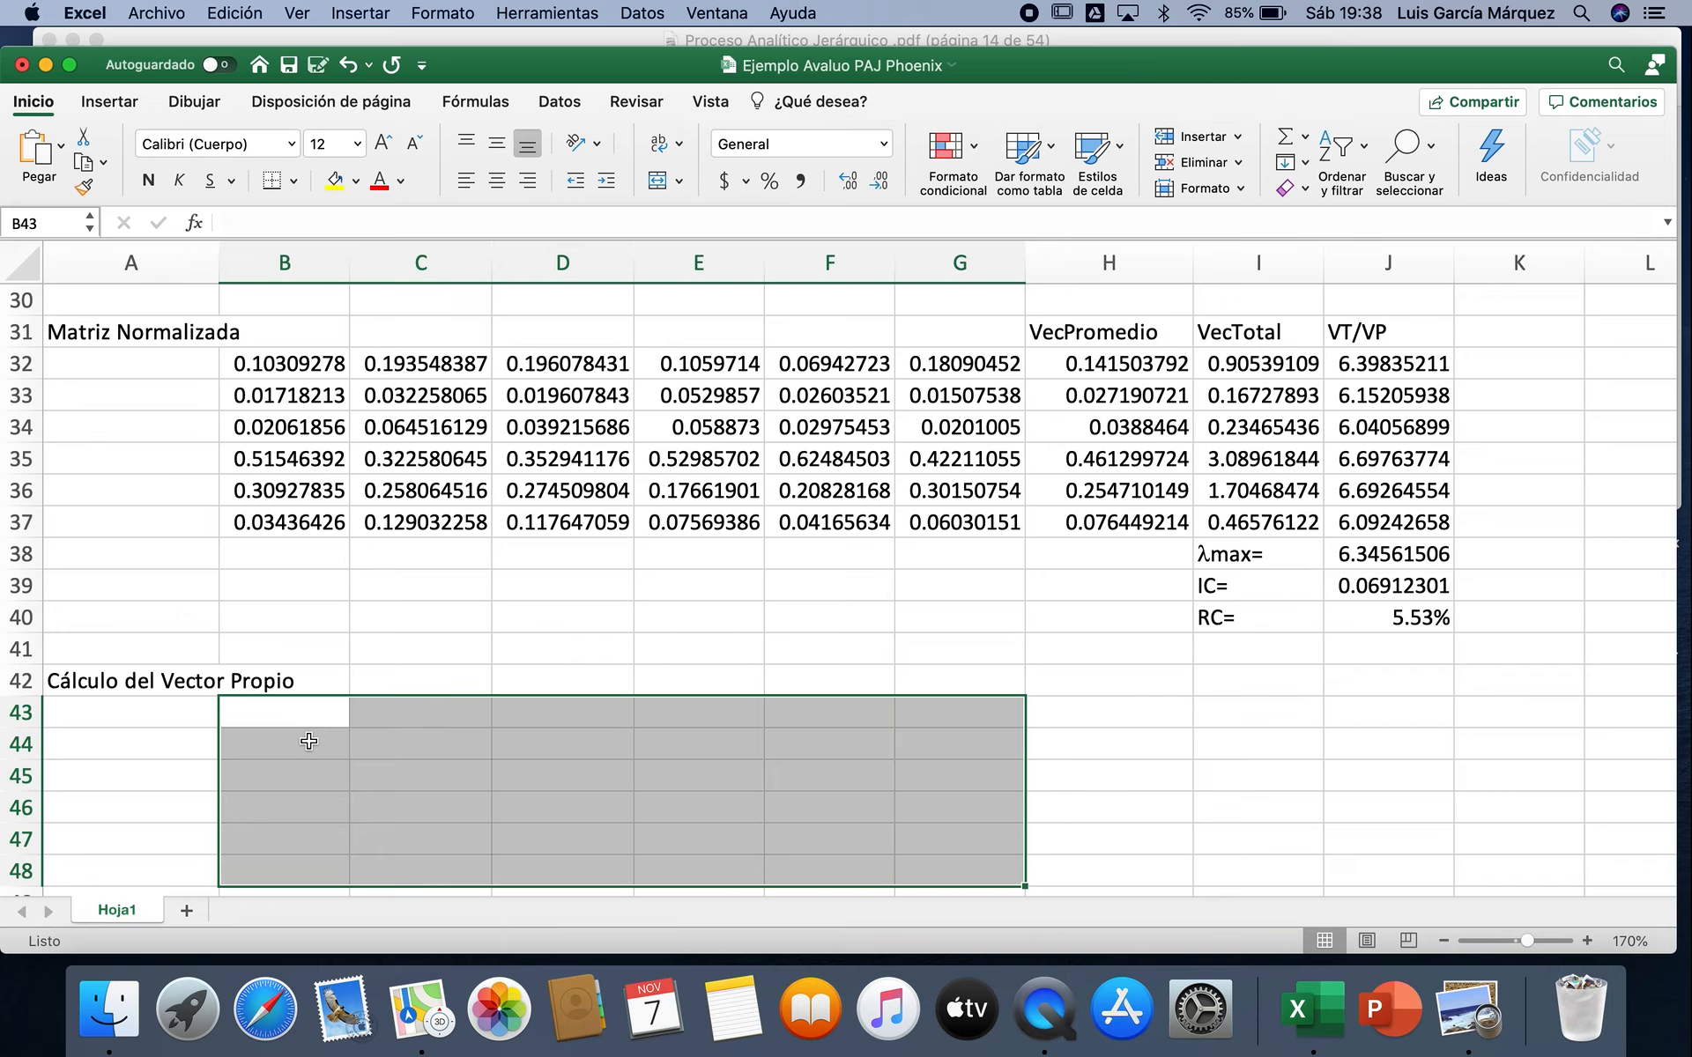
scroll(309, 741, "down", 3)
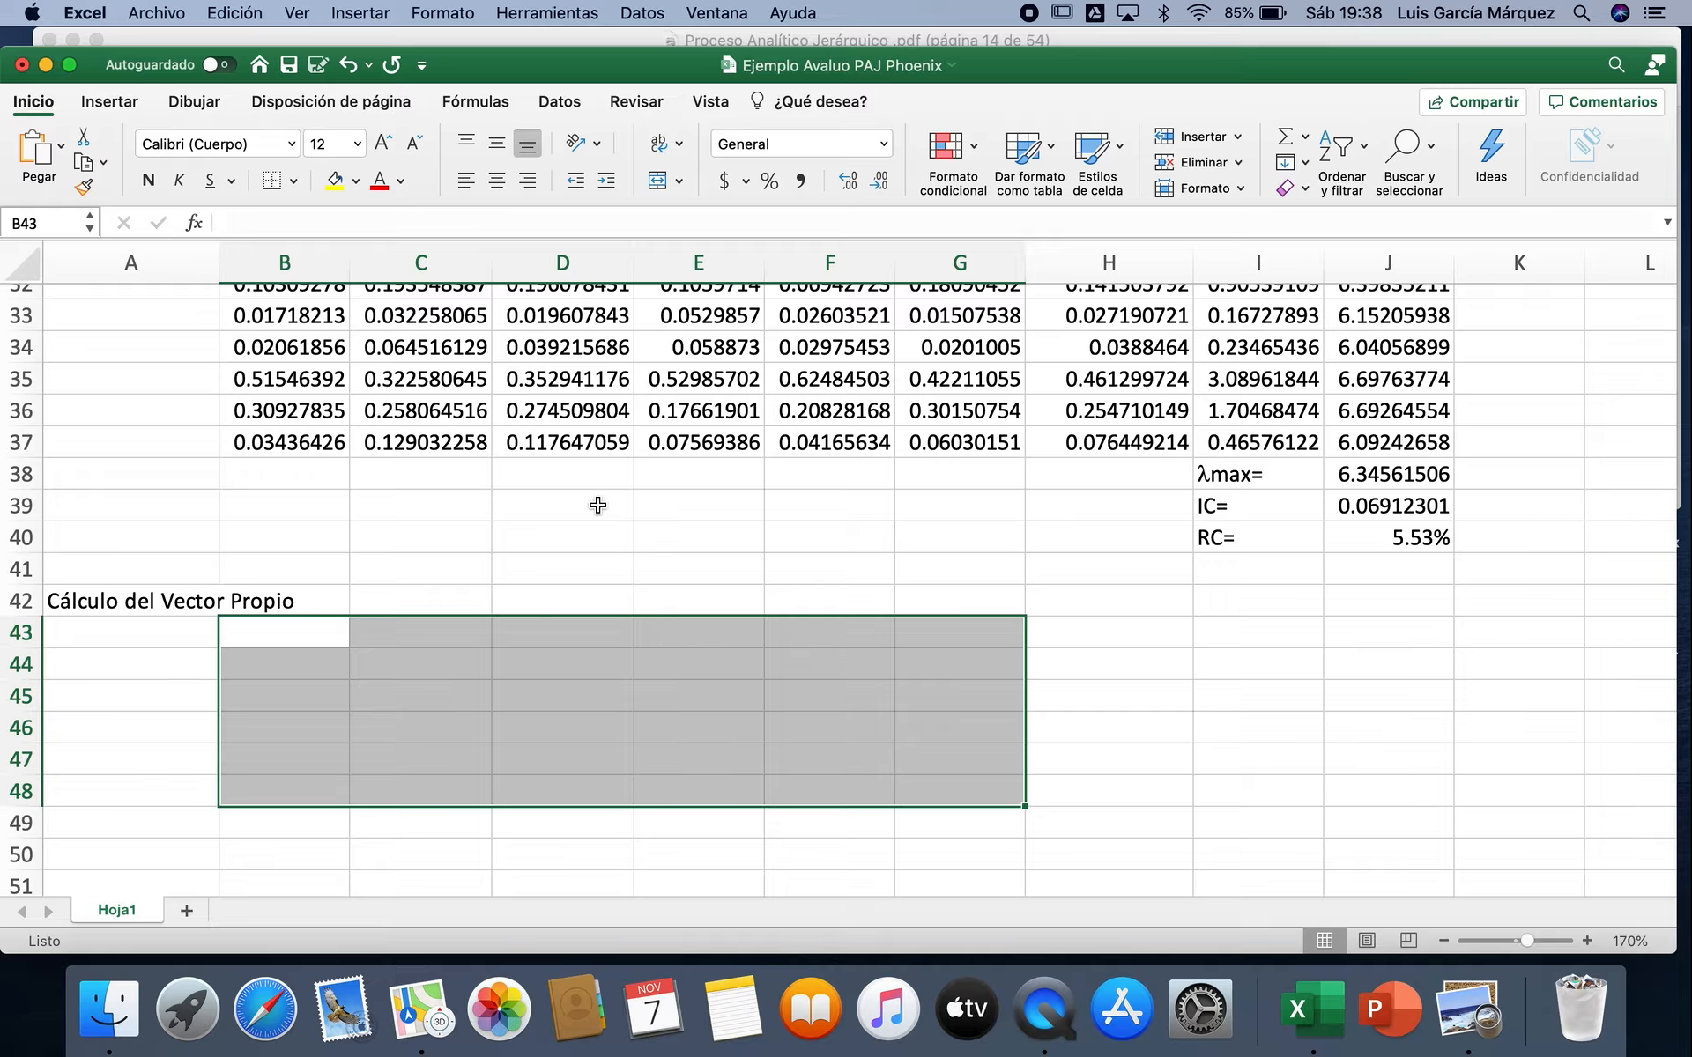
left_click(192, 225)
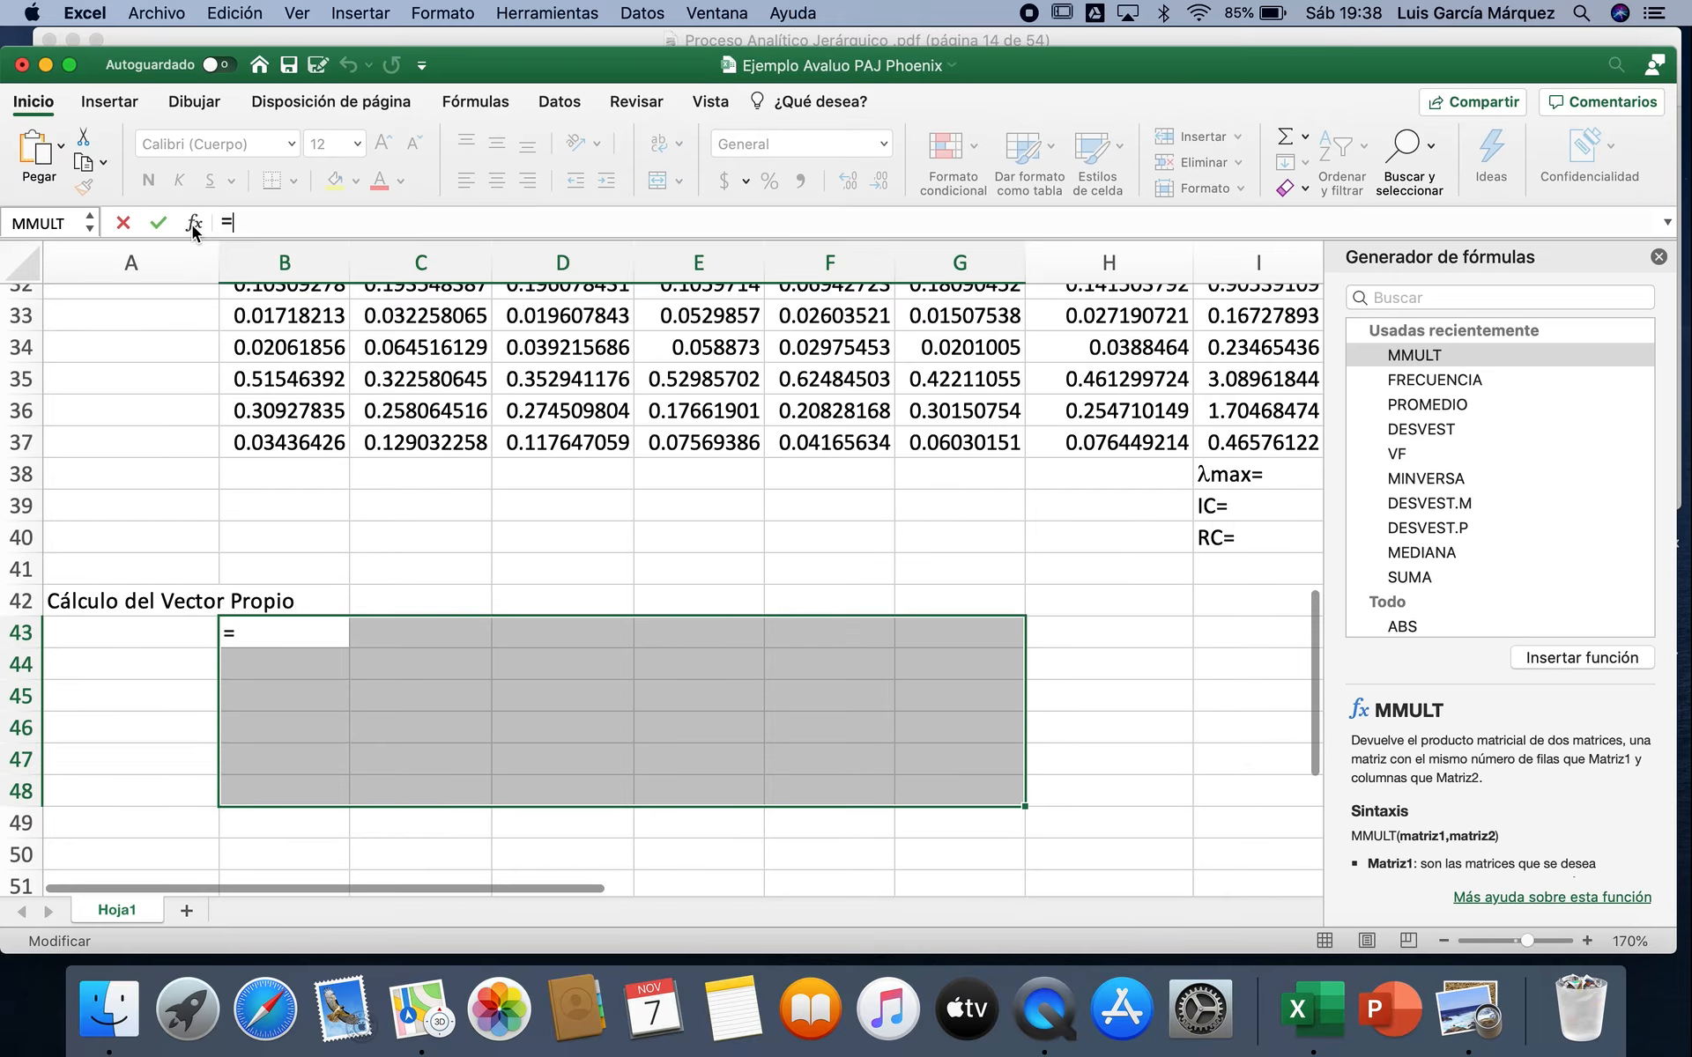
double_click(1430, 354)
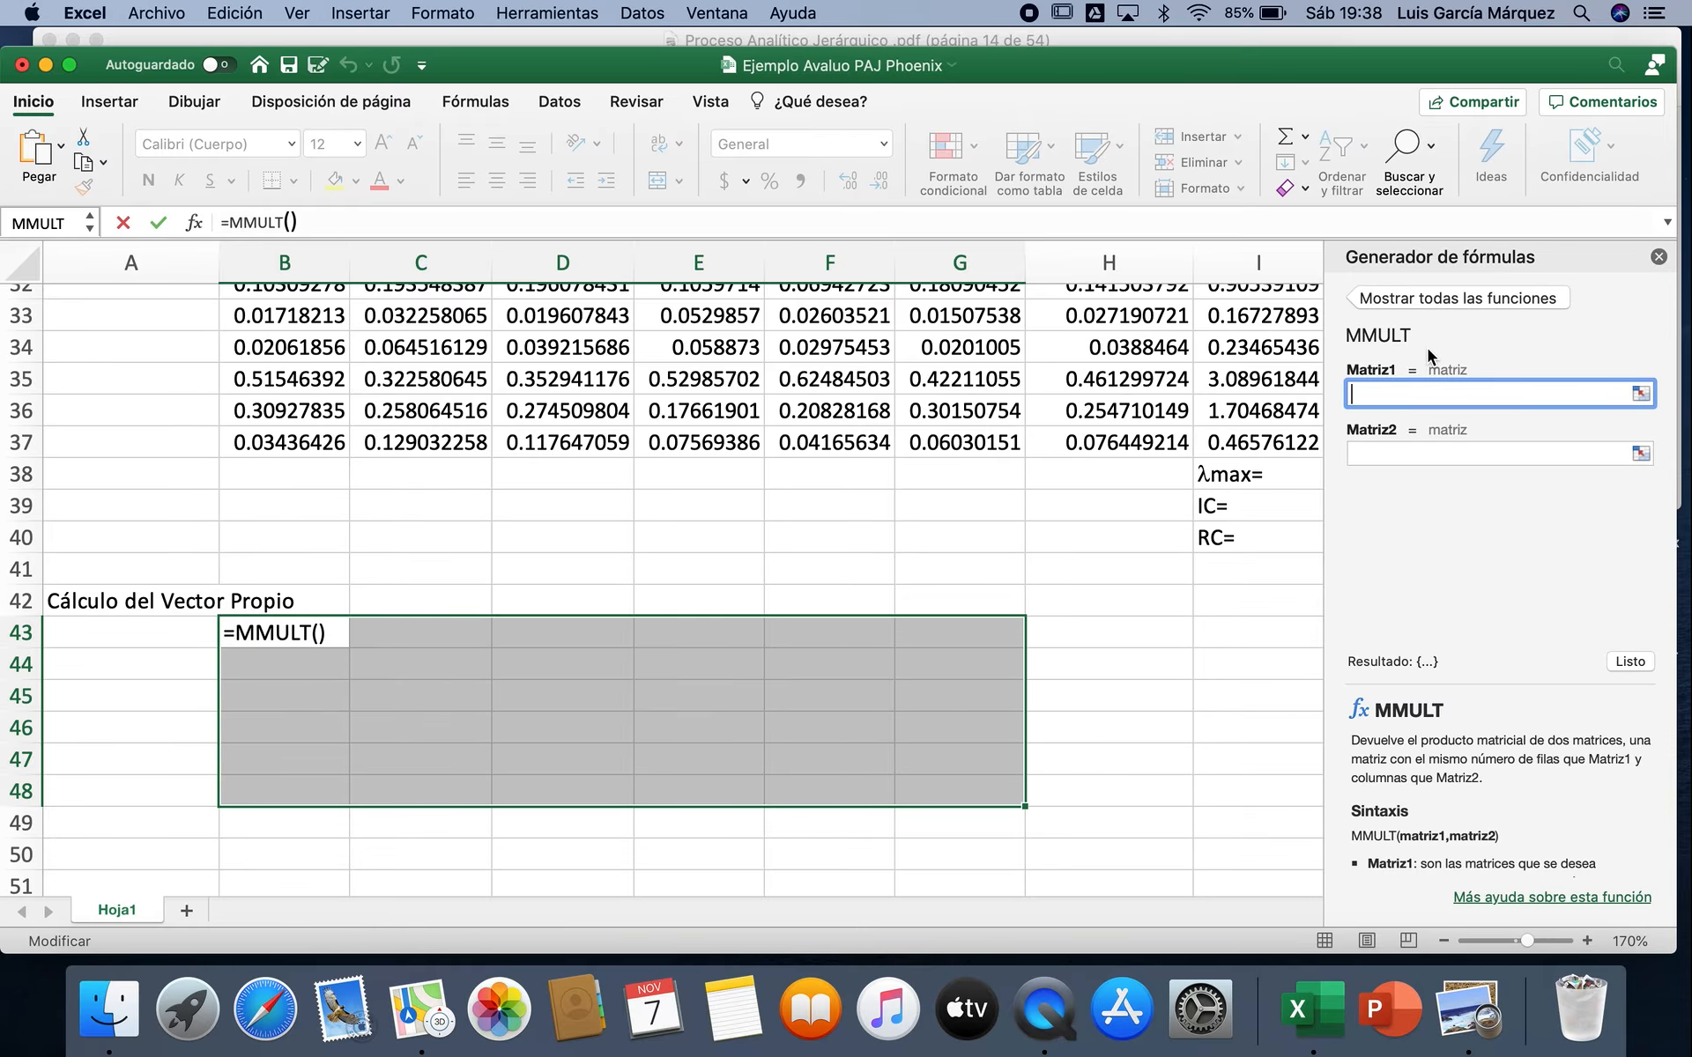
Step: Multiply the pairwise weighting matrix by itself, using B23:G28 for both Matriz1 and Matriz2, and close the formula builder
scroll(1116, 451, "up", 5)
scroll(1117, 451, "up", 10)
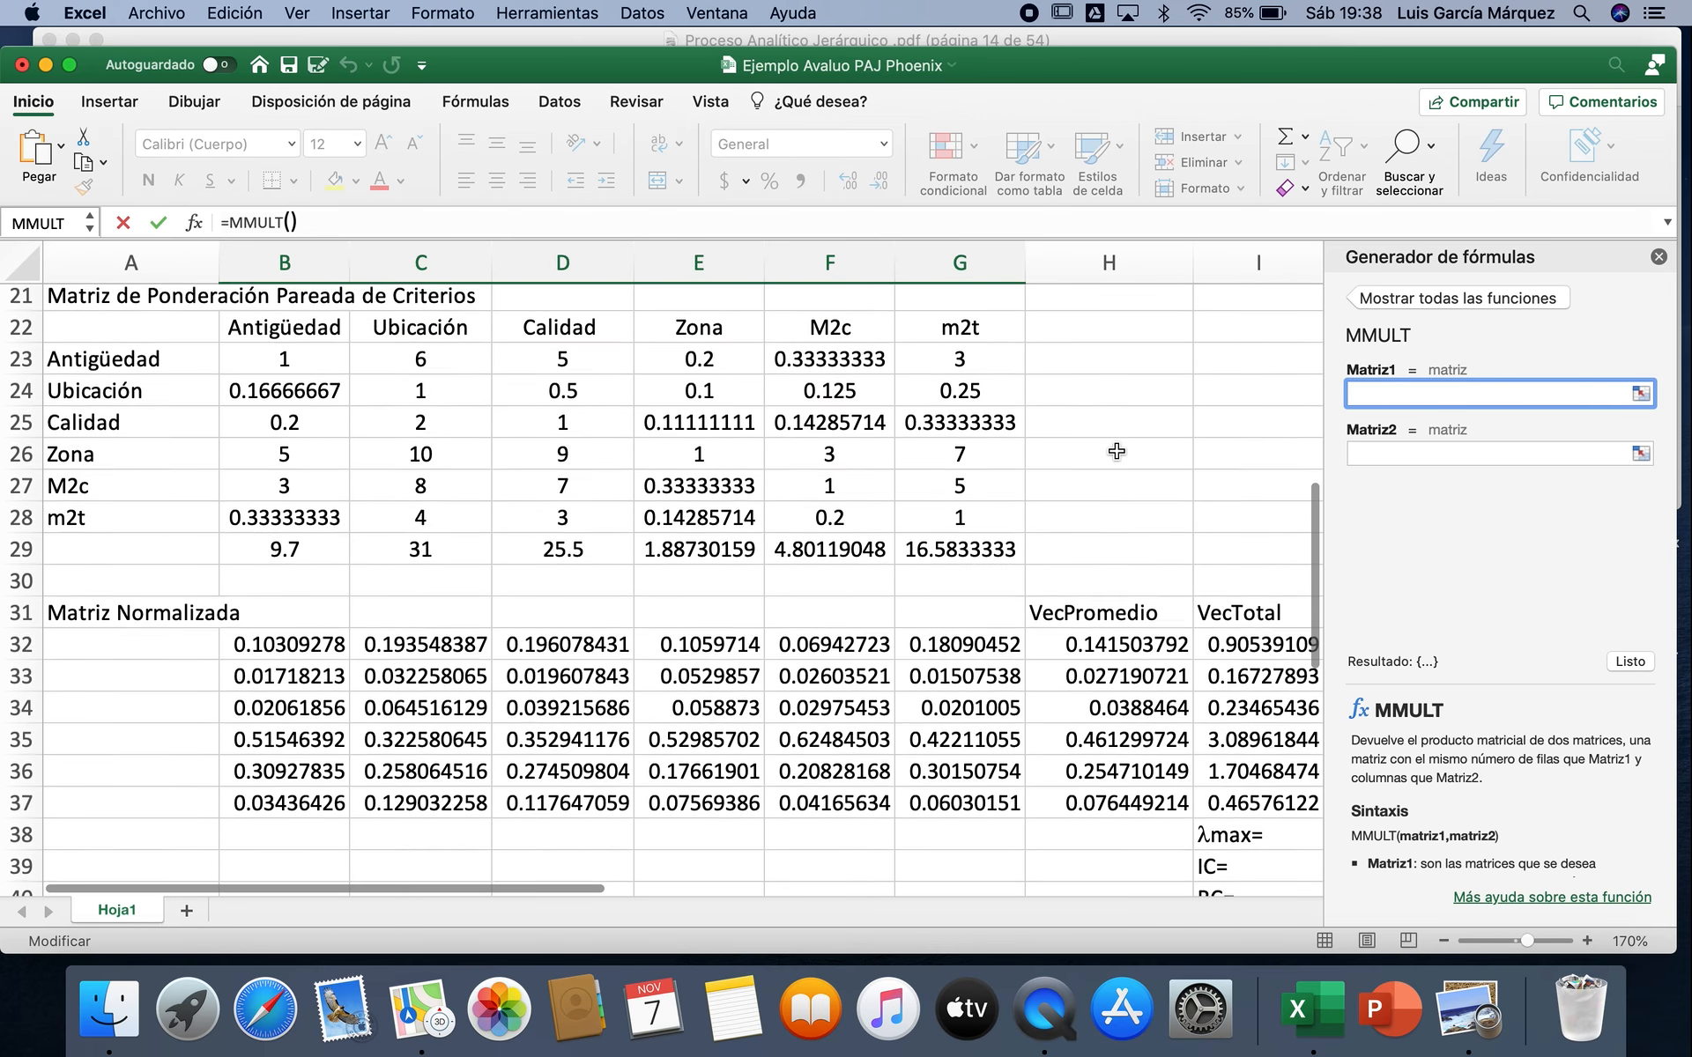
scroll(1117, 451, "down", 5)
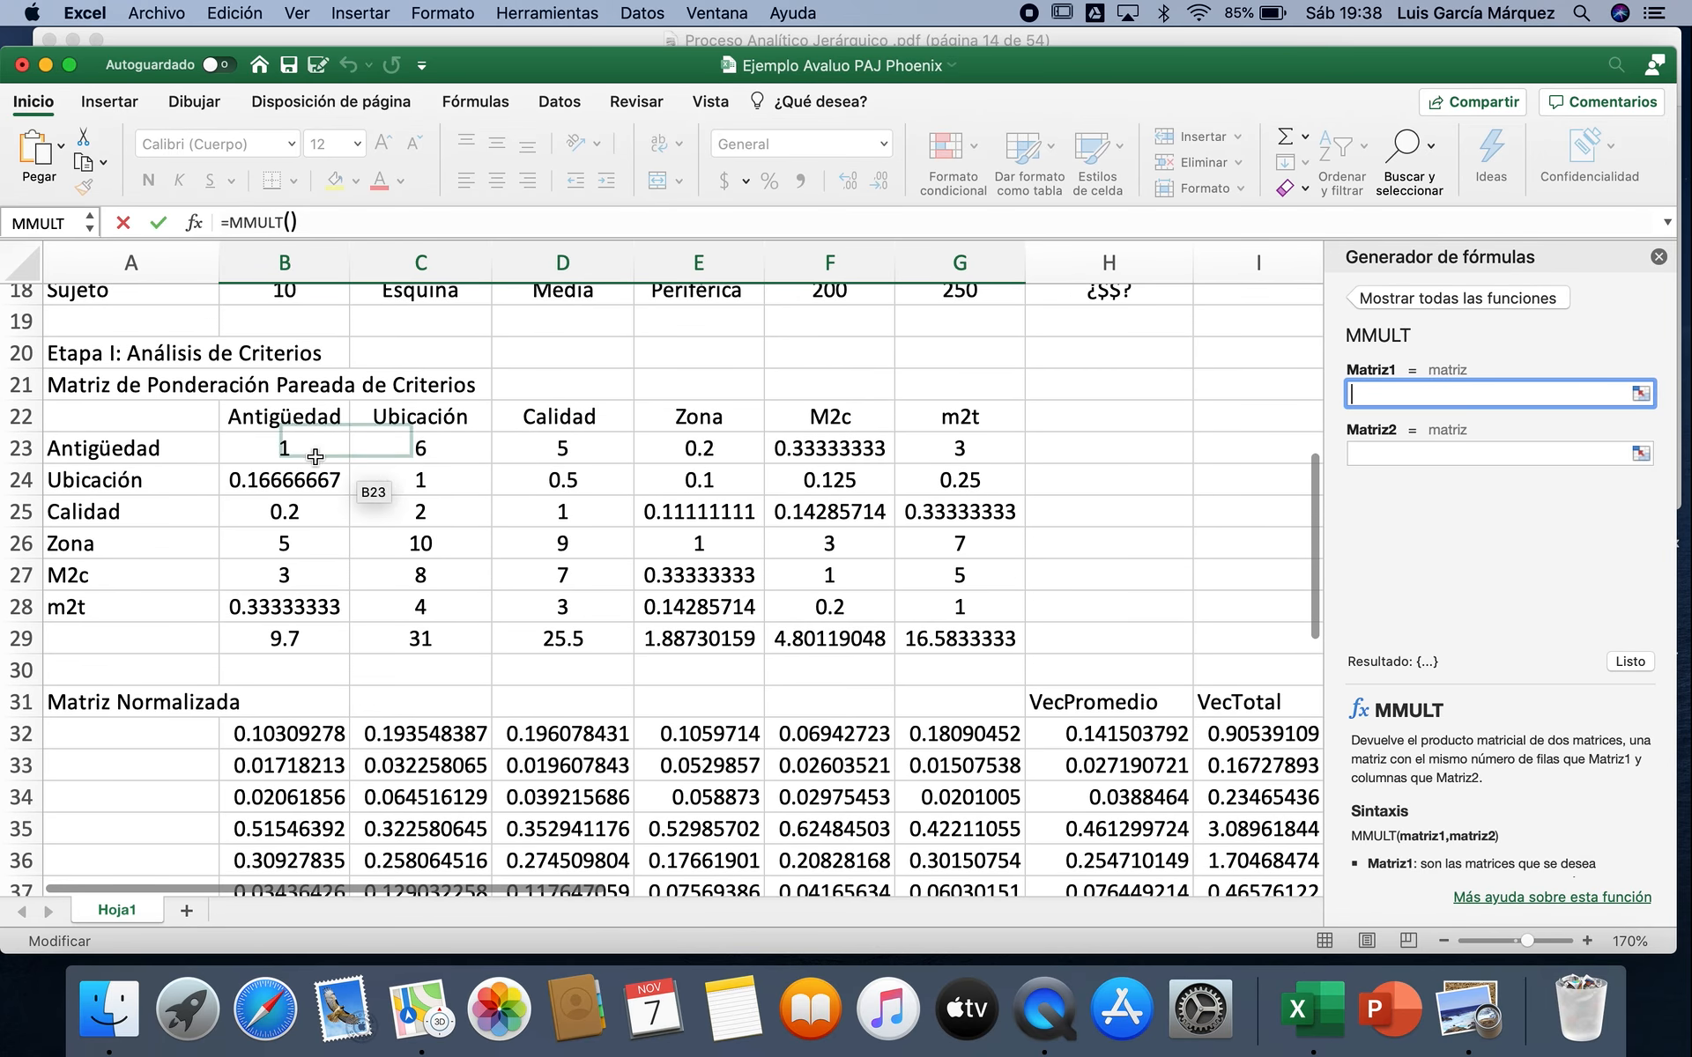
left_click_drag(291, 448, 952, 622)
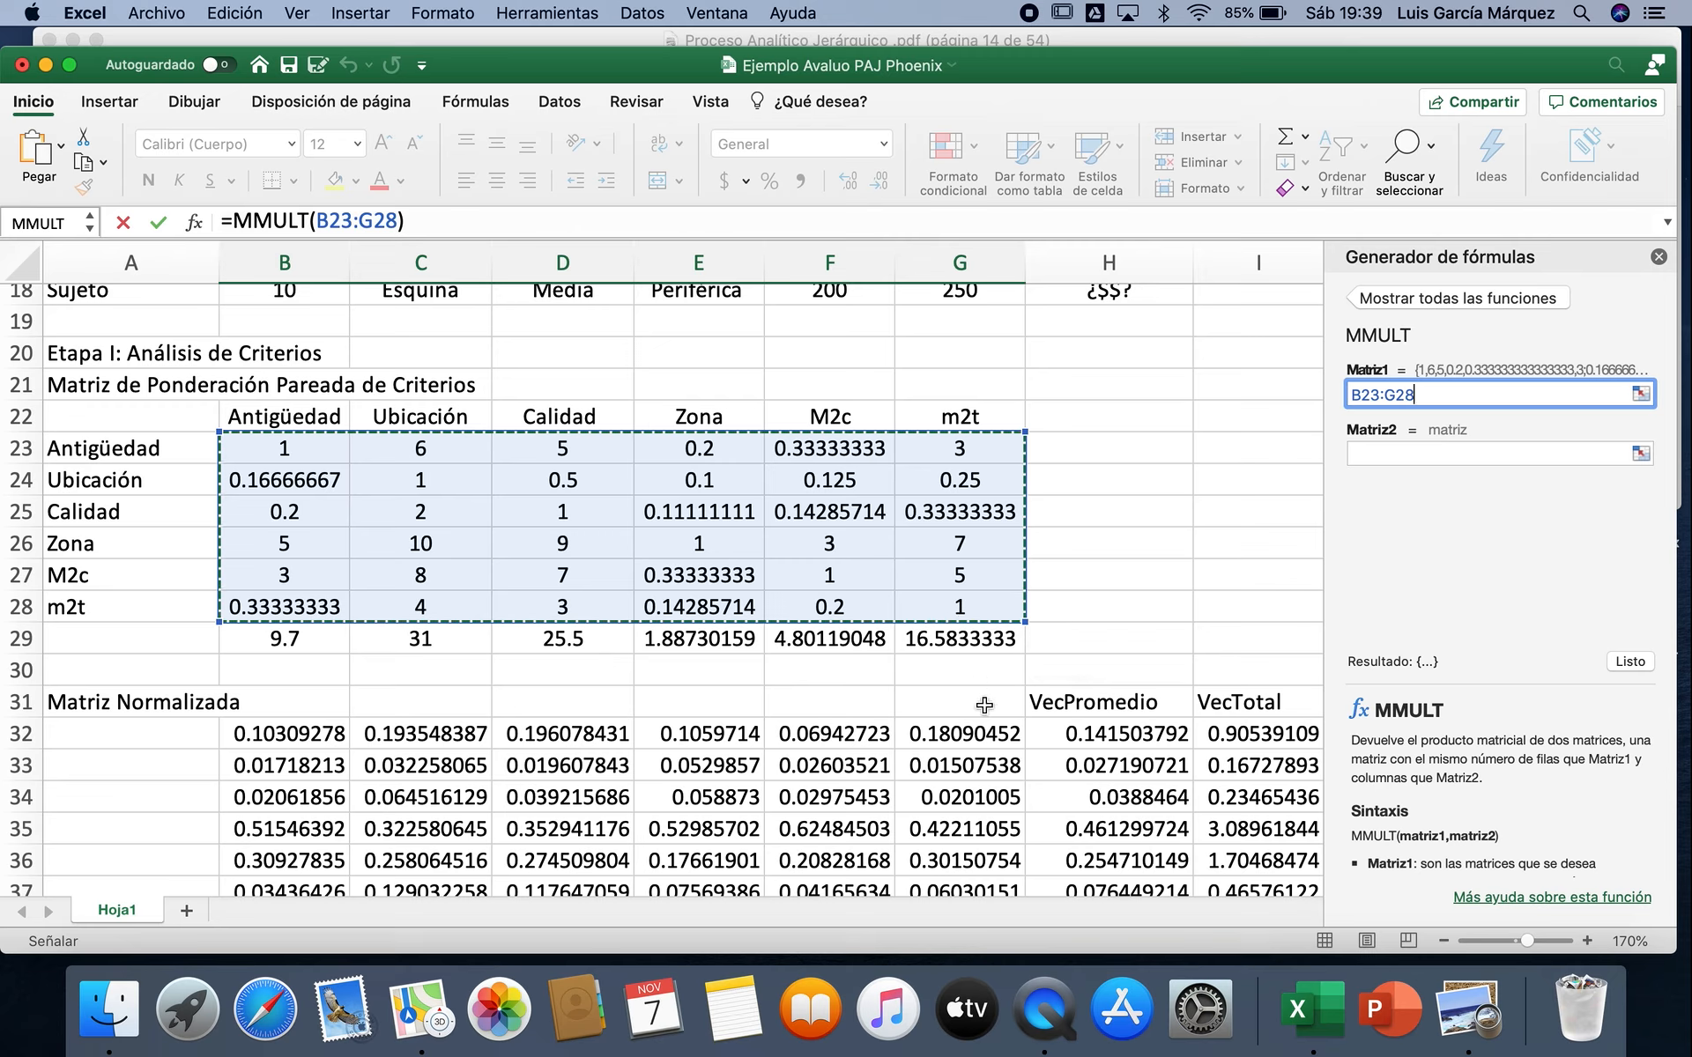
left_click(1406, 453)
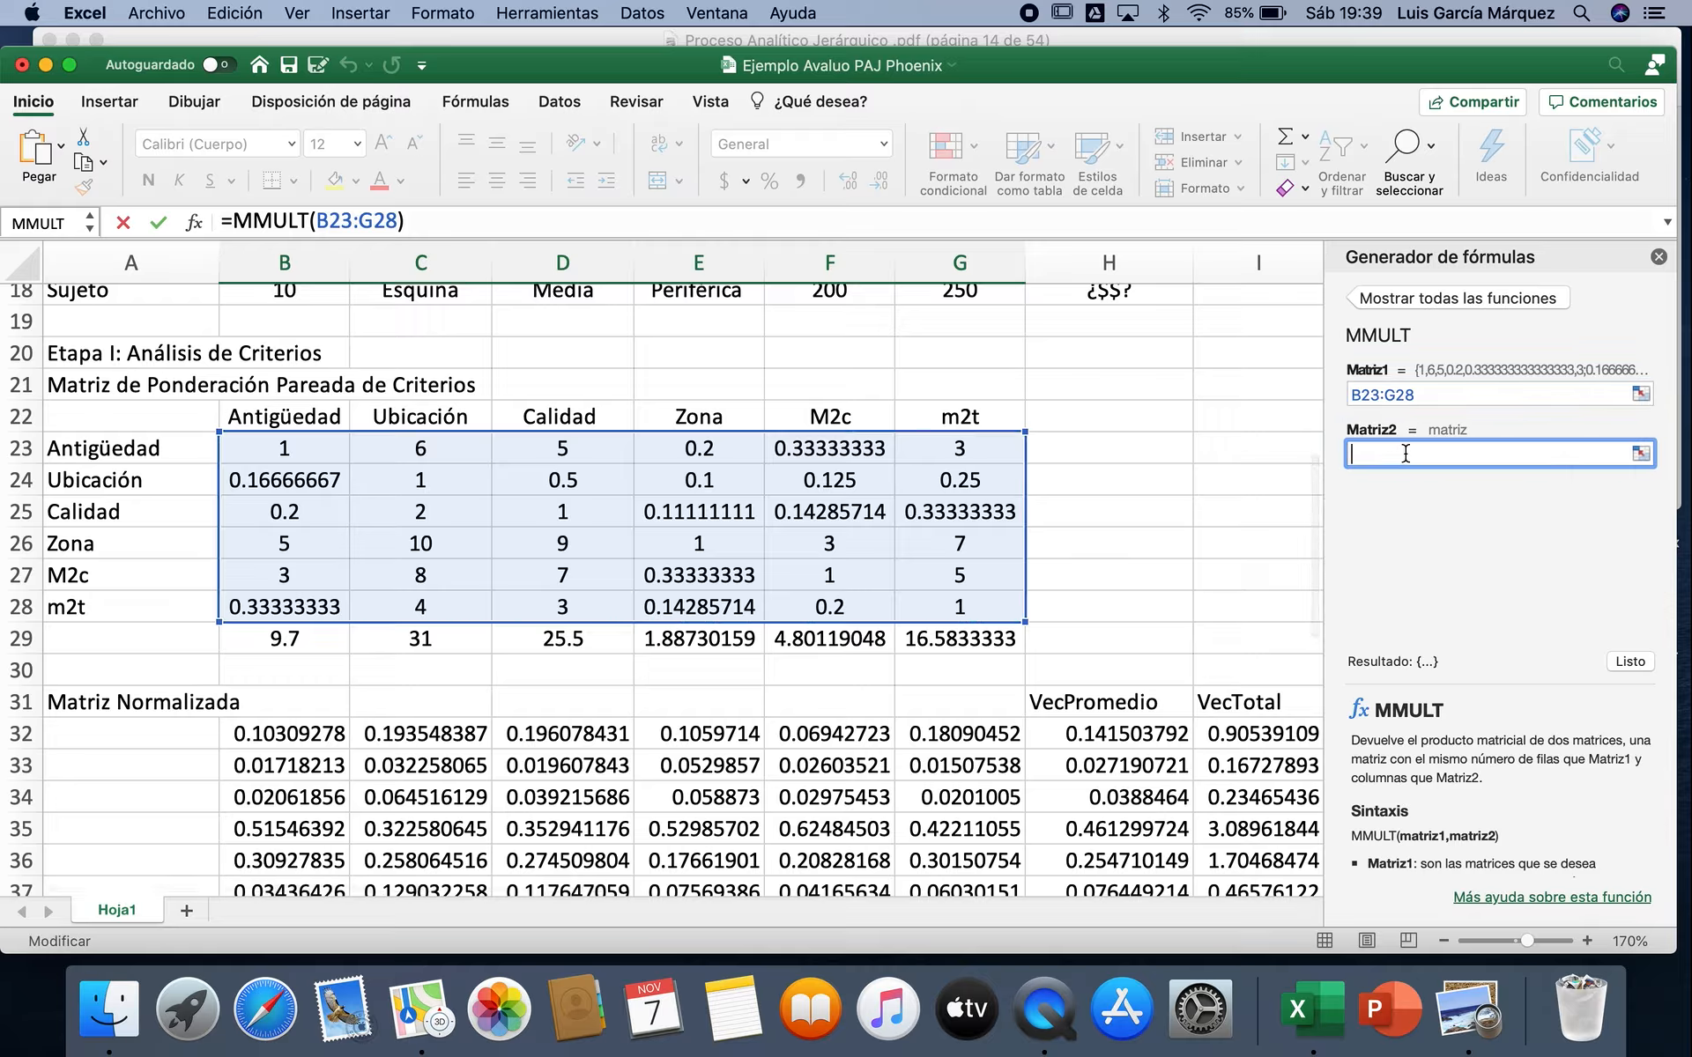
left_click_drag(317, 442, 934, 608)
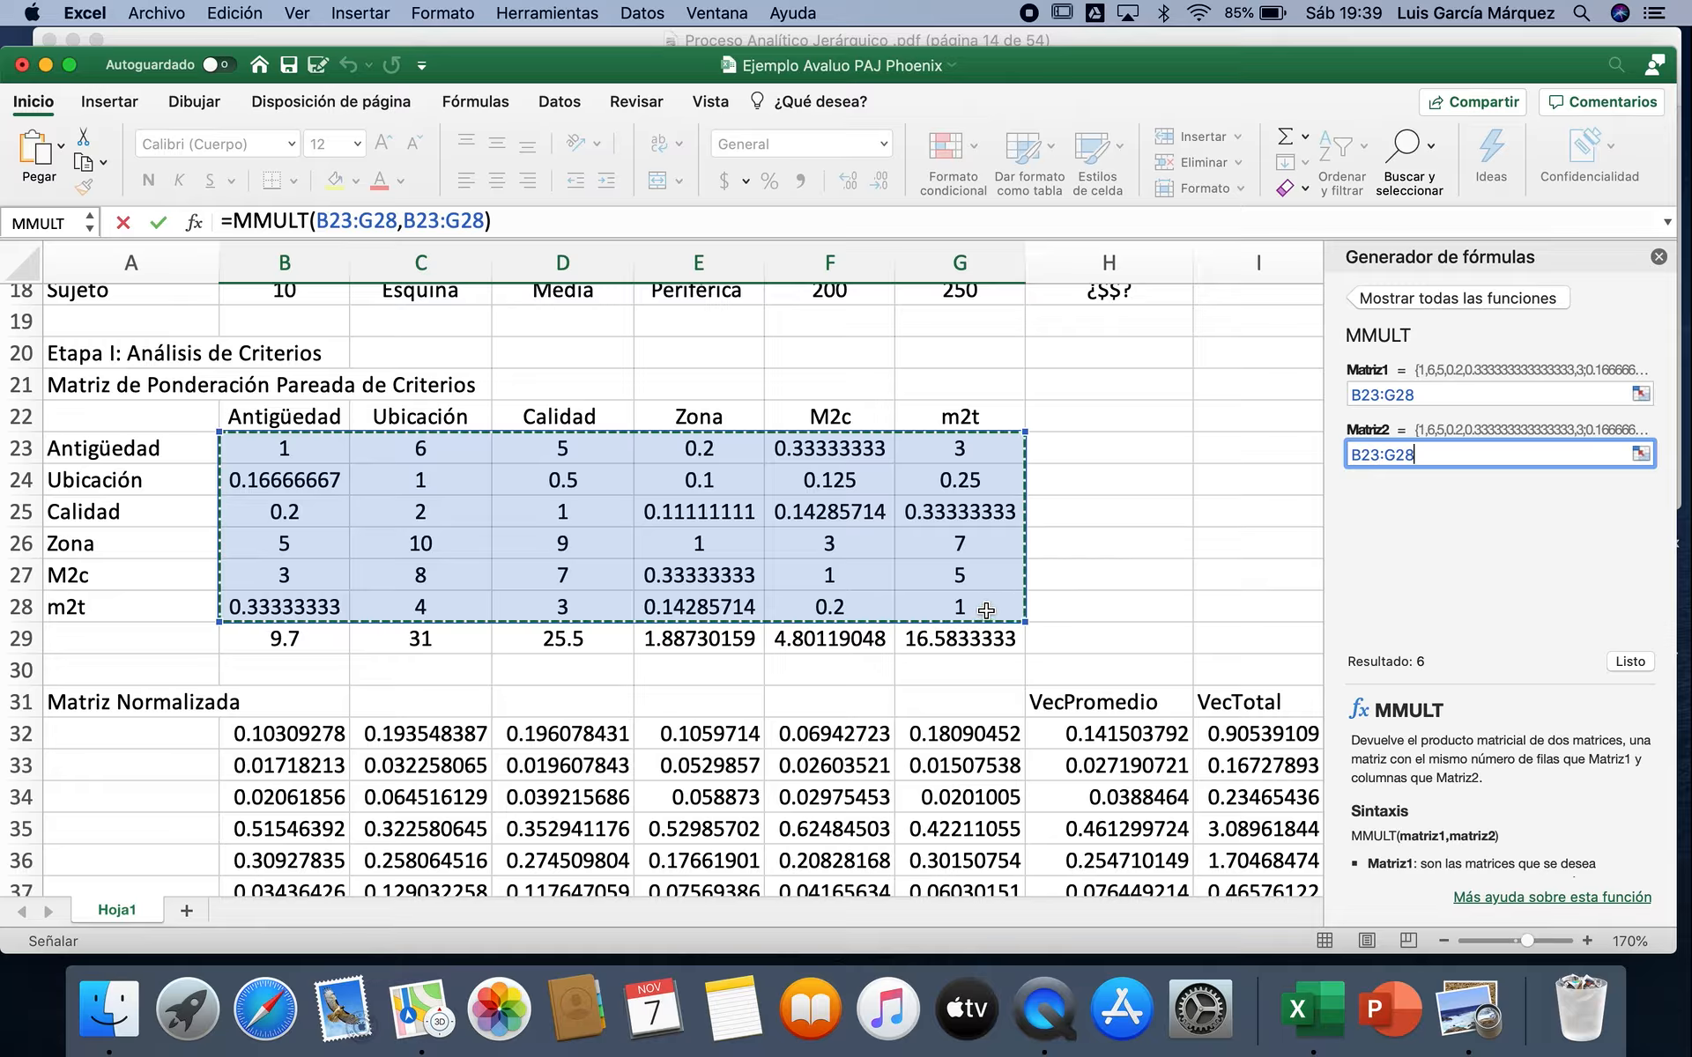
left_click(1630, 661)
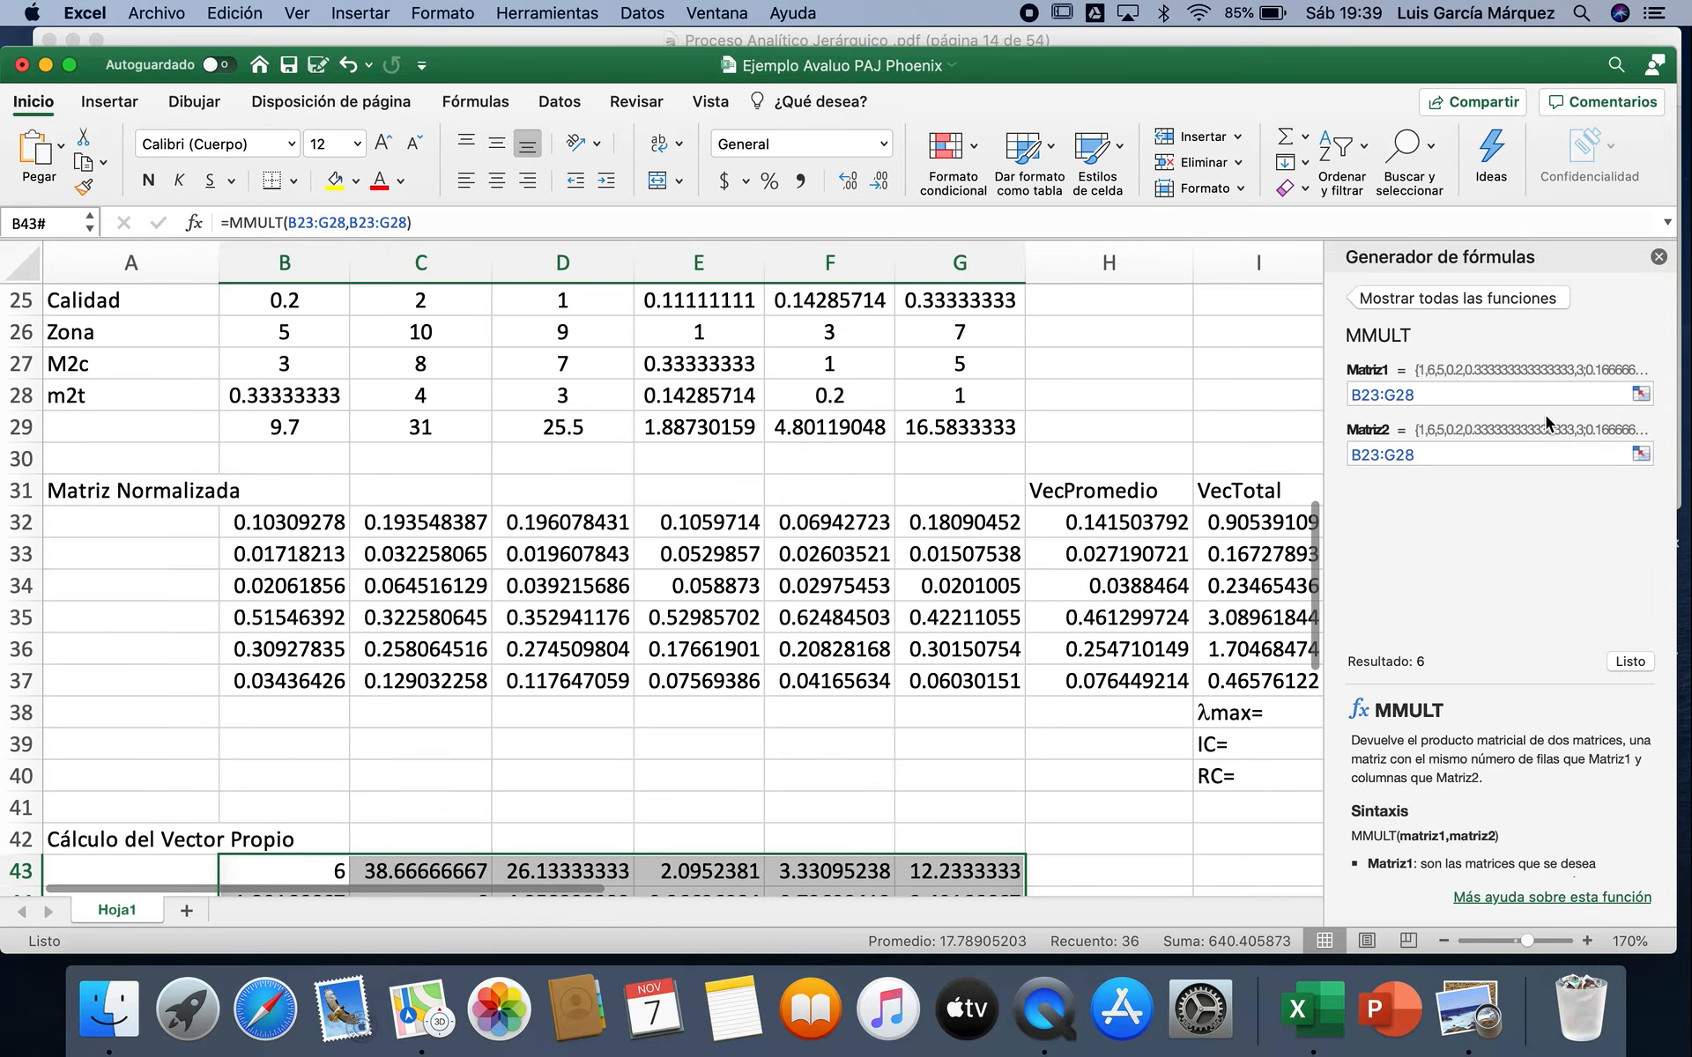
left_click(1658, 256)
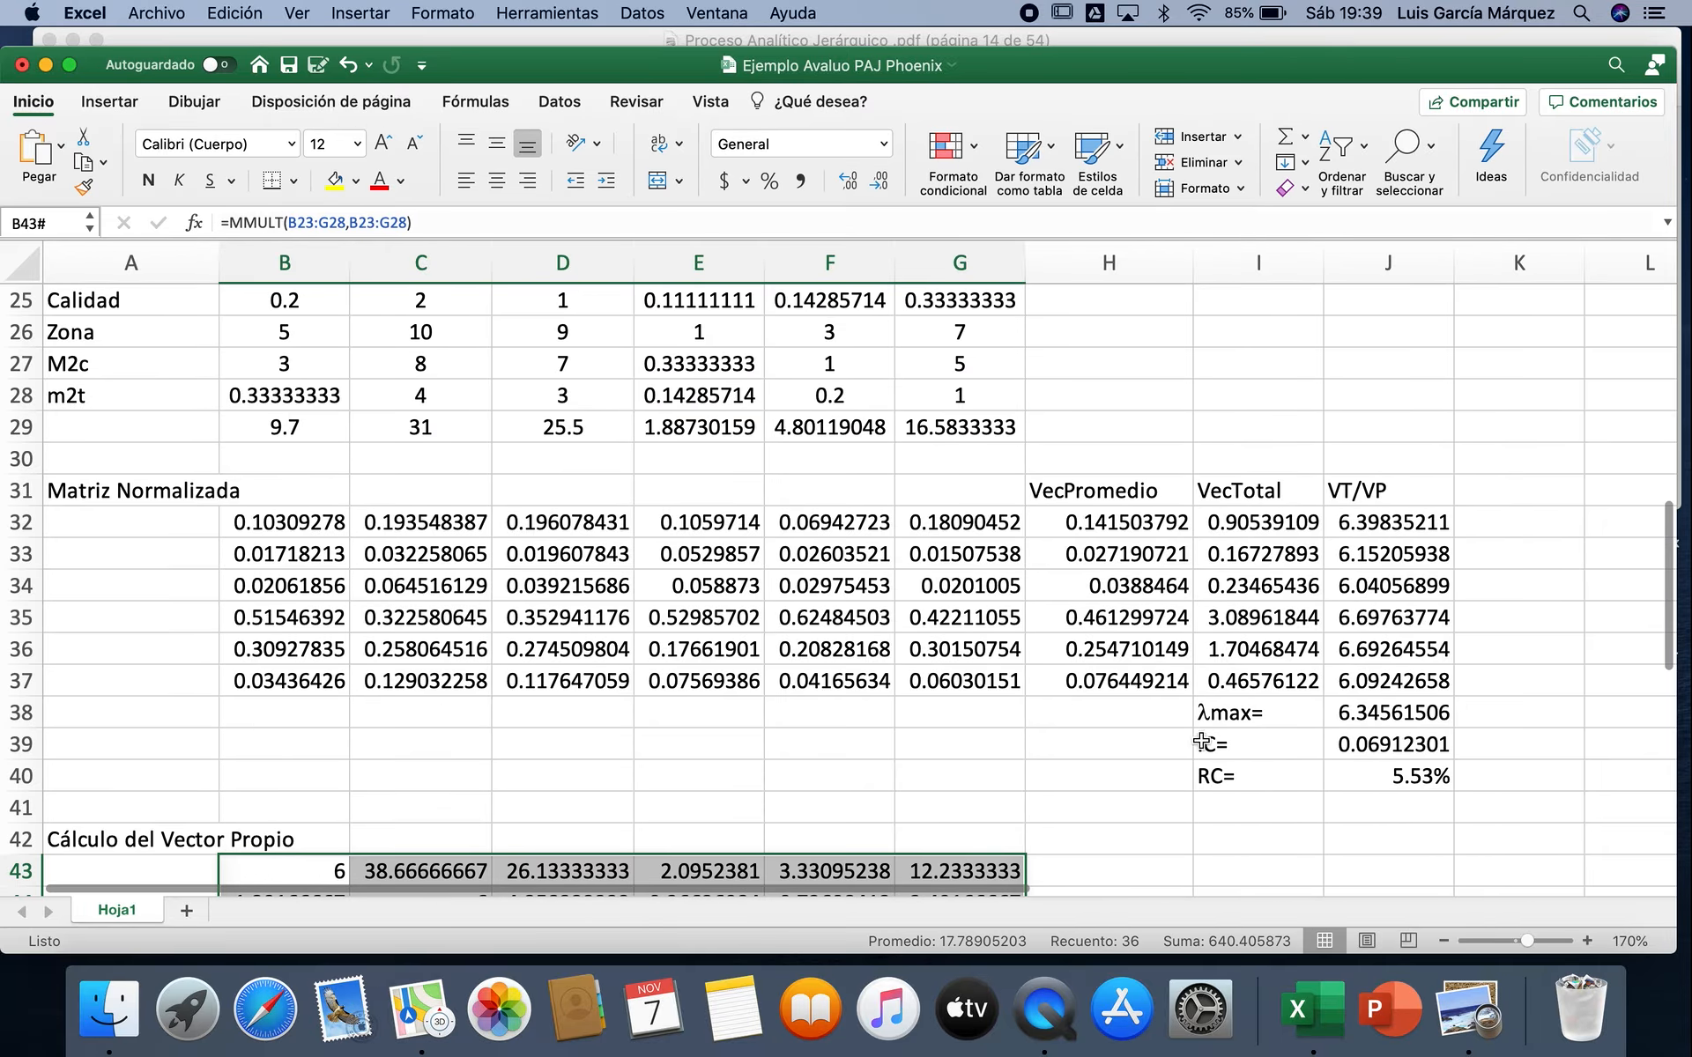
scroll(1174, 799, "down", 5)
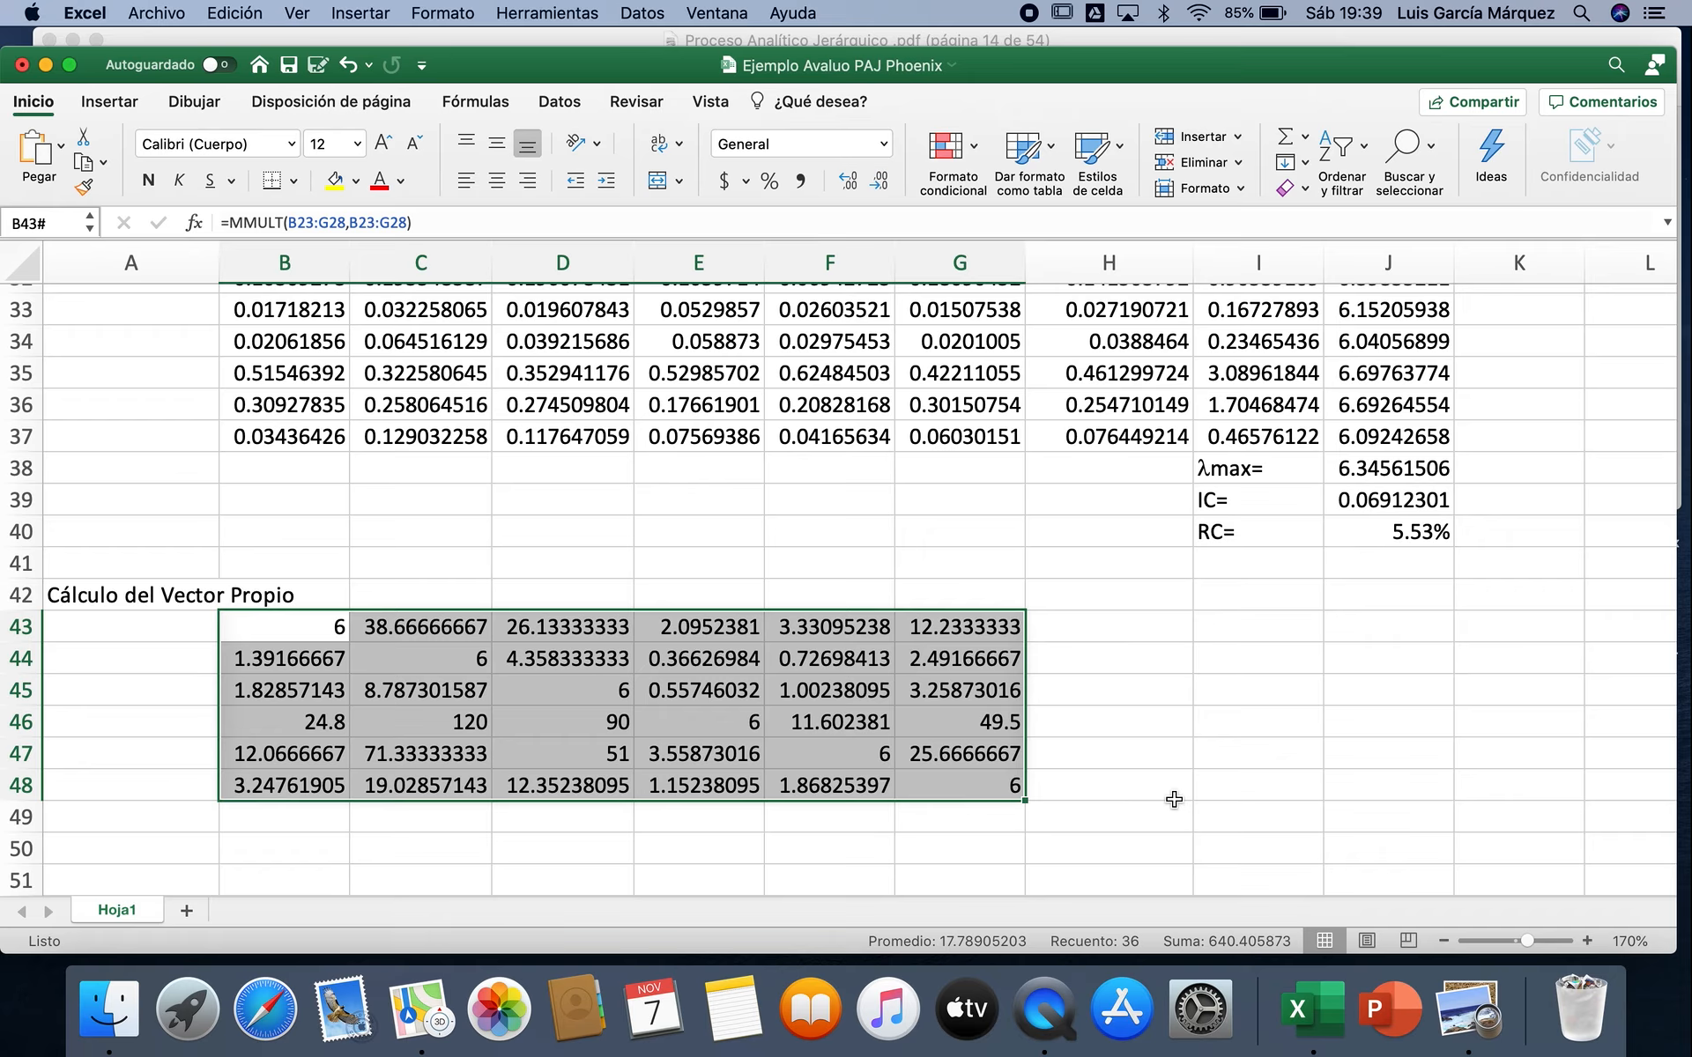
Step: Switch to the PDF in Preview and check the row-sum instruction in the "Cálculo del vector característico" procedure
left_click(1156, 603)
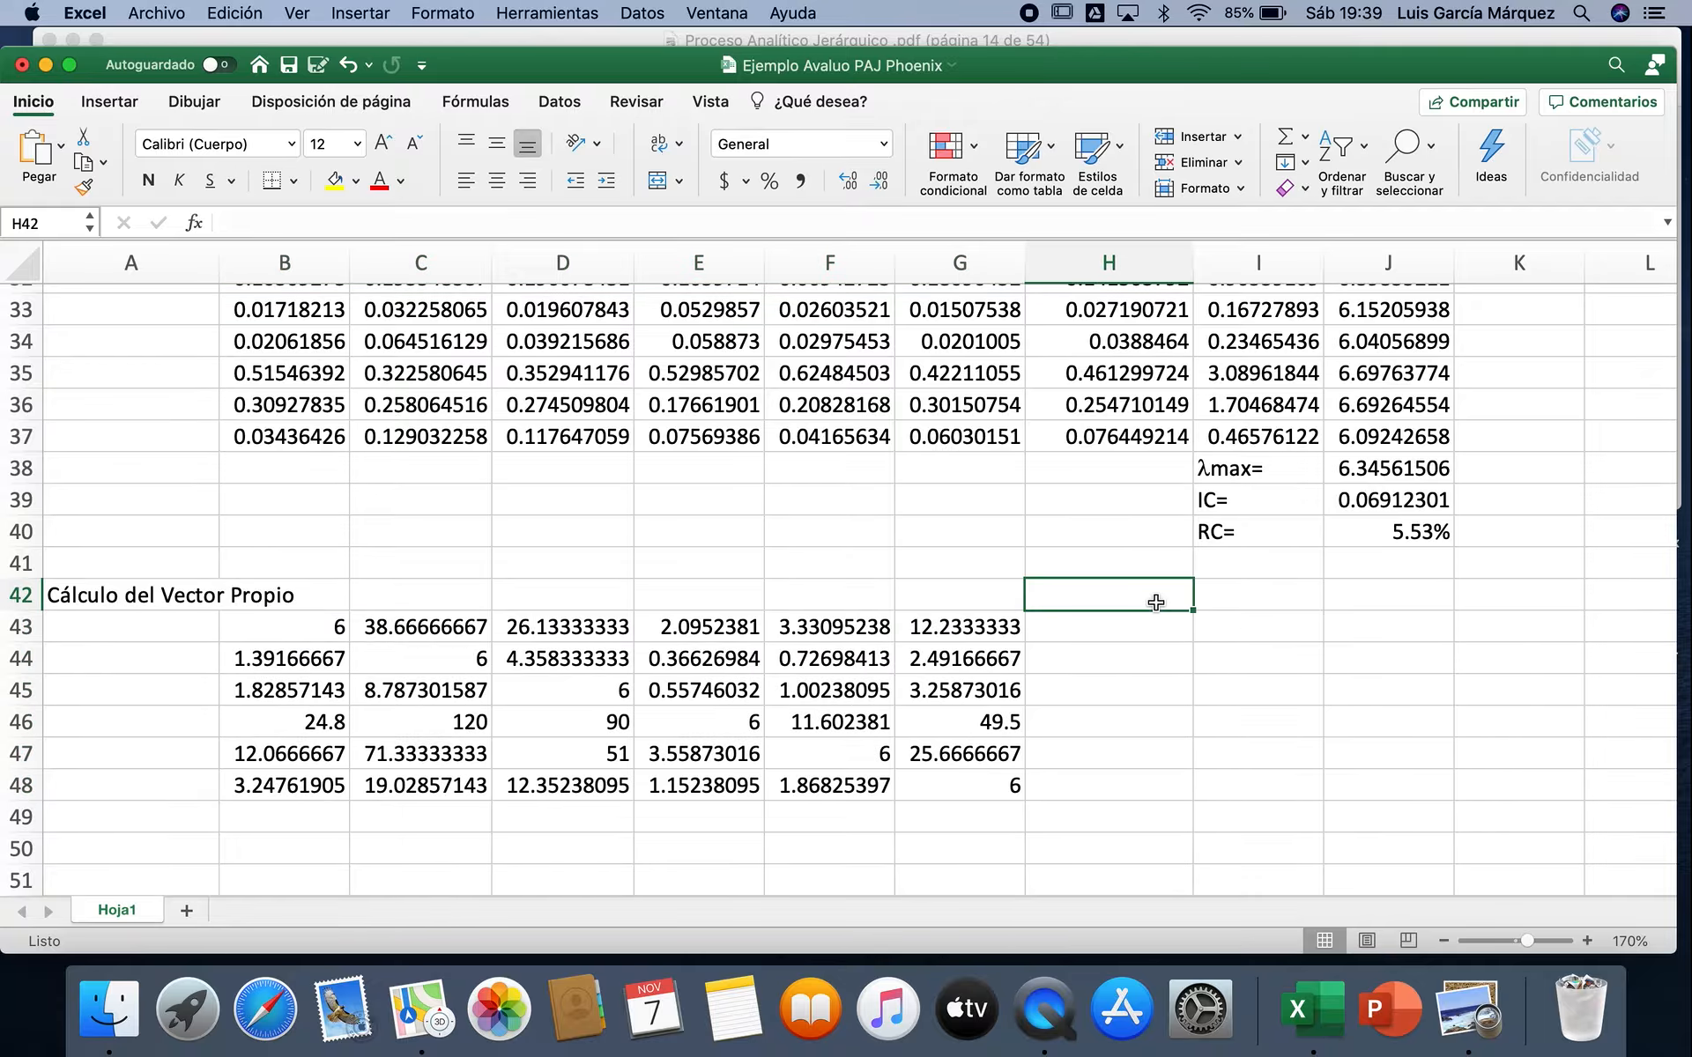
left_click(1461, 991)
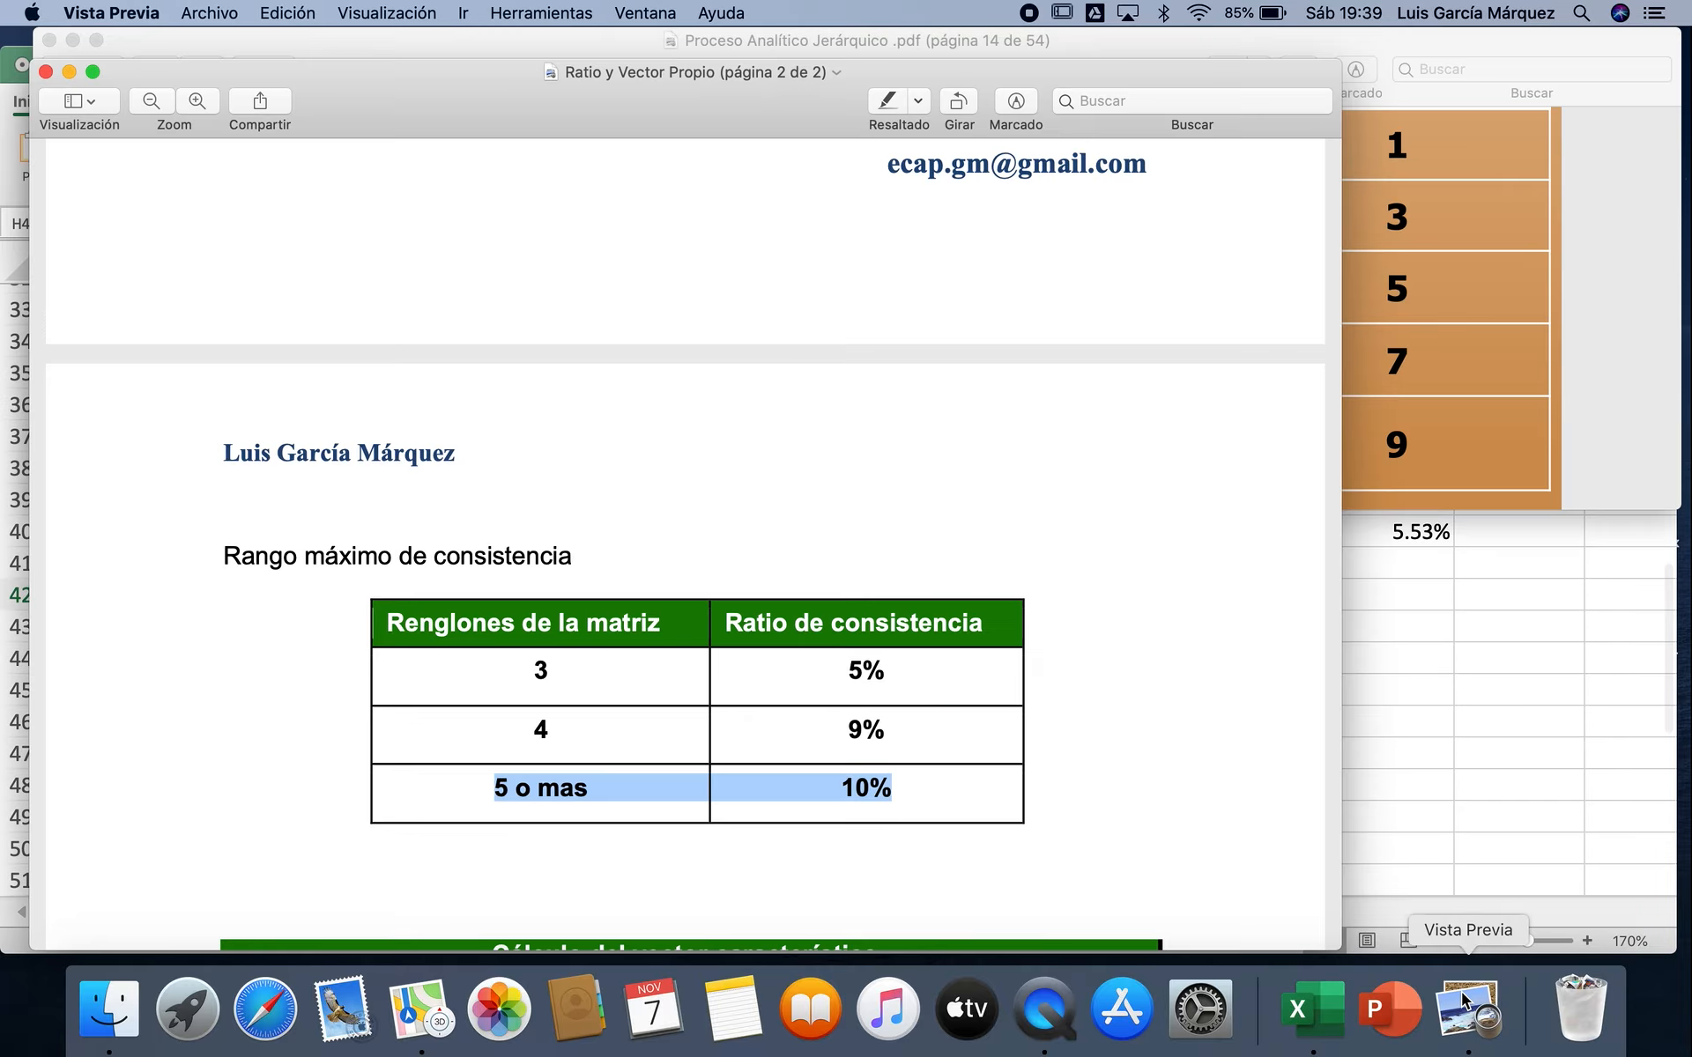
left_click(771, 719)
scroll(771, 719, "down", 10)
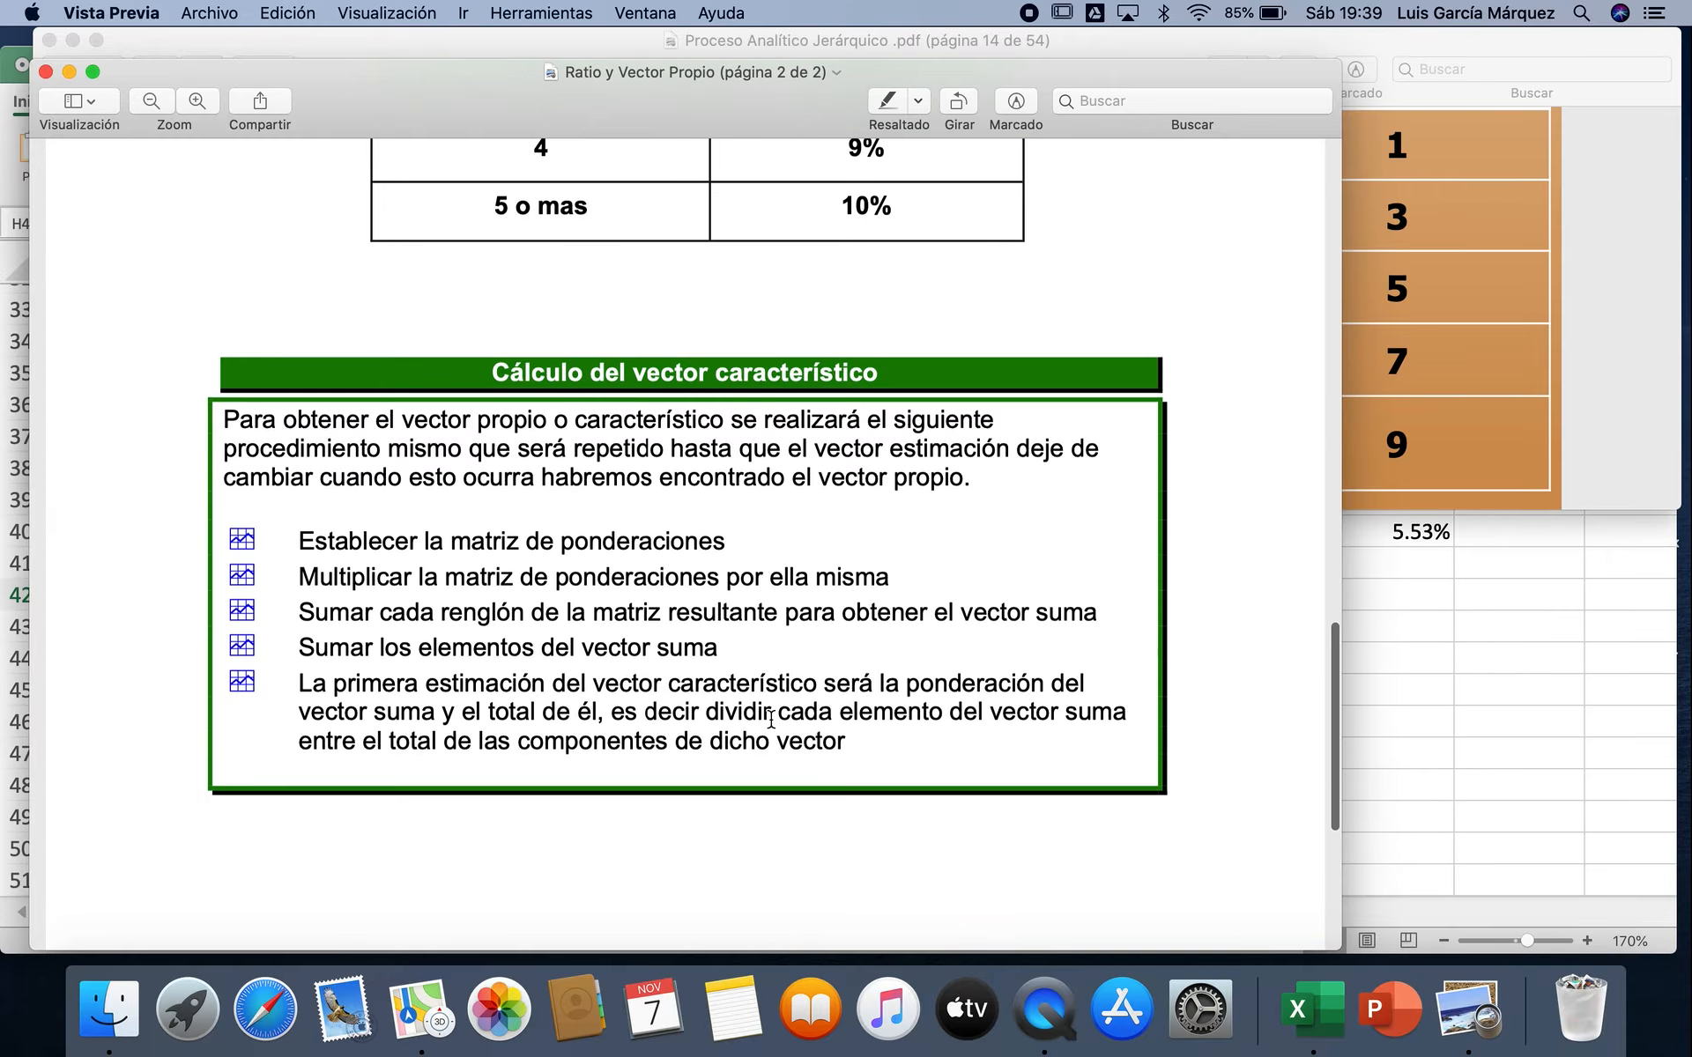
left_click_drag(298, 568, 887, 568)
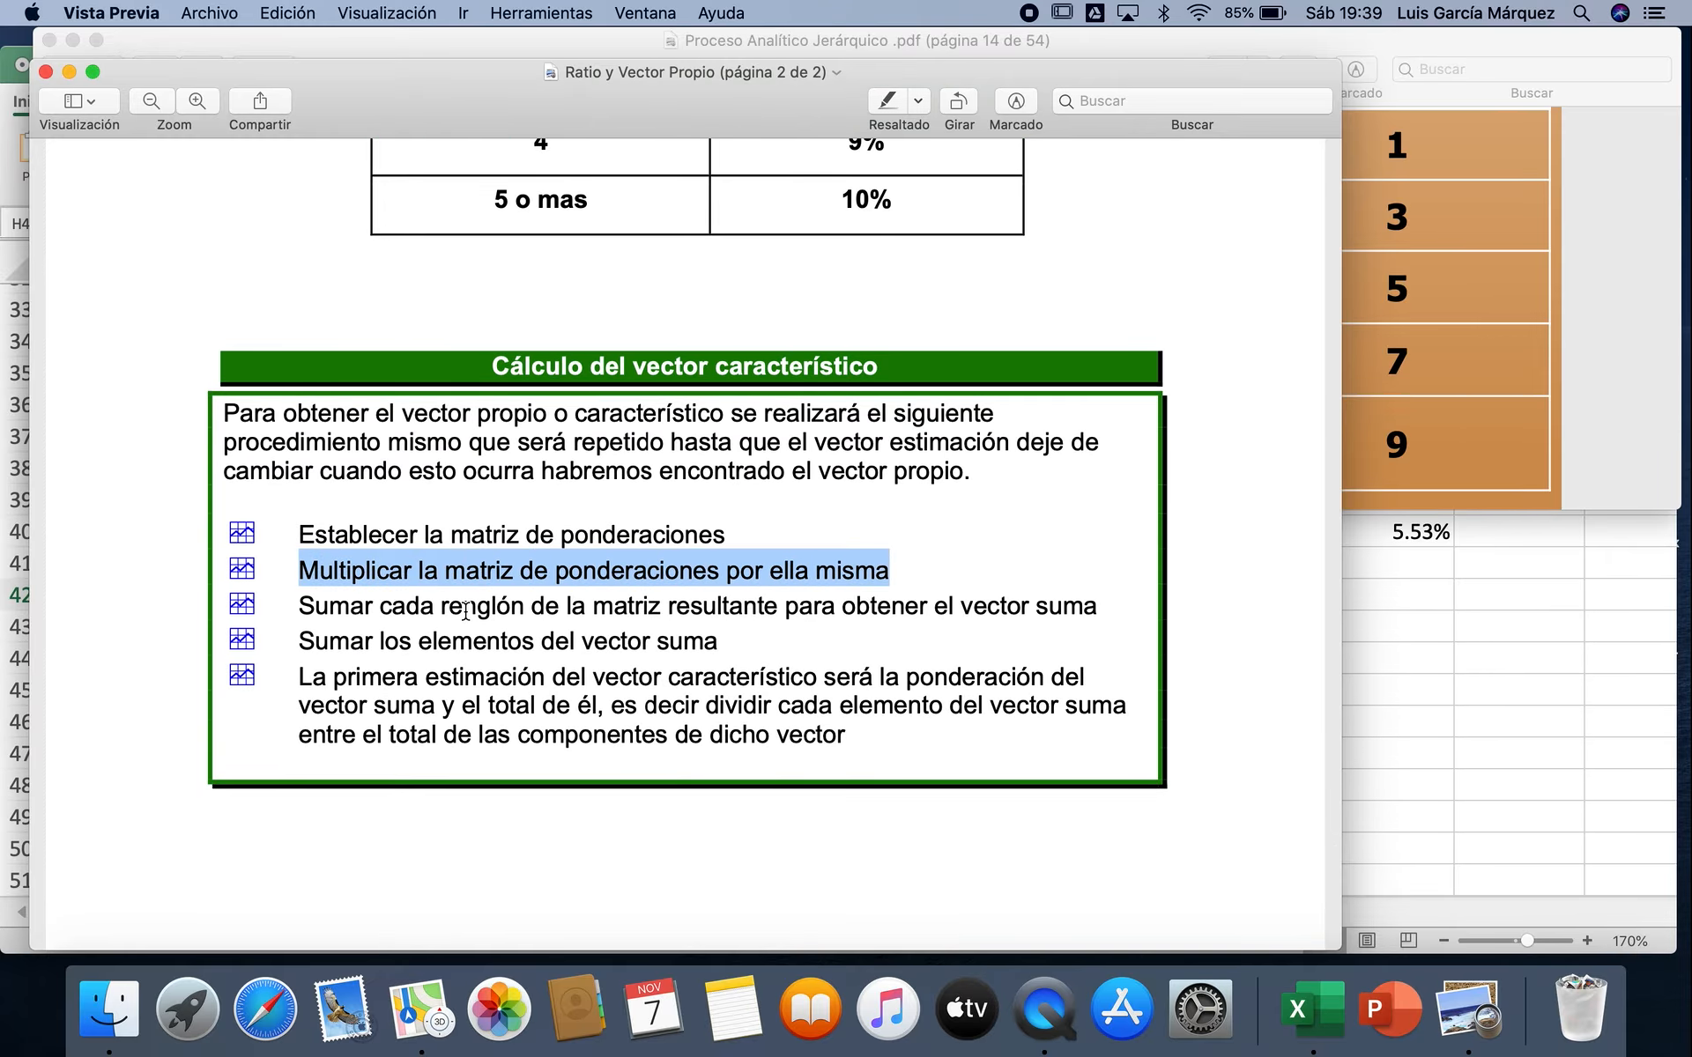
left_click_drag(300, 604, 1099, 611)
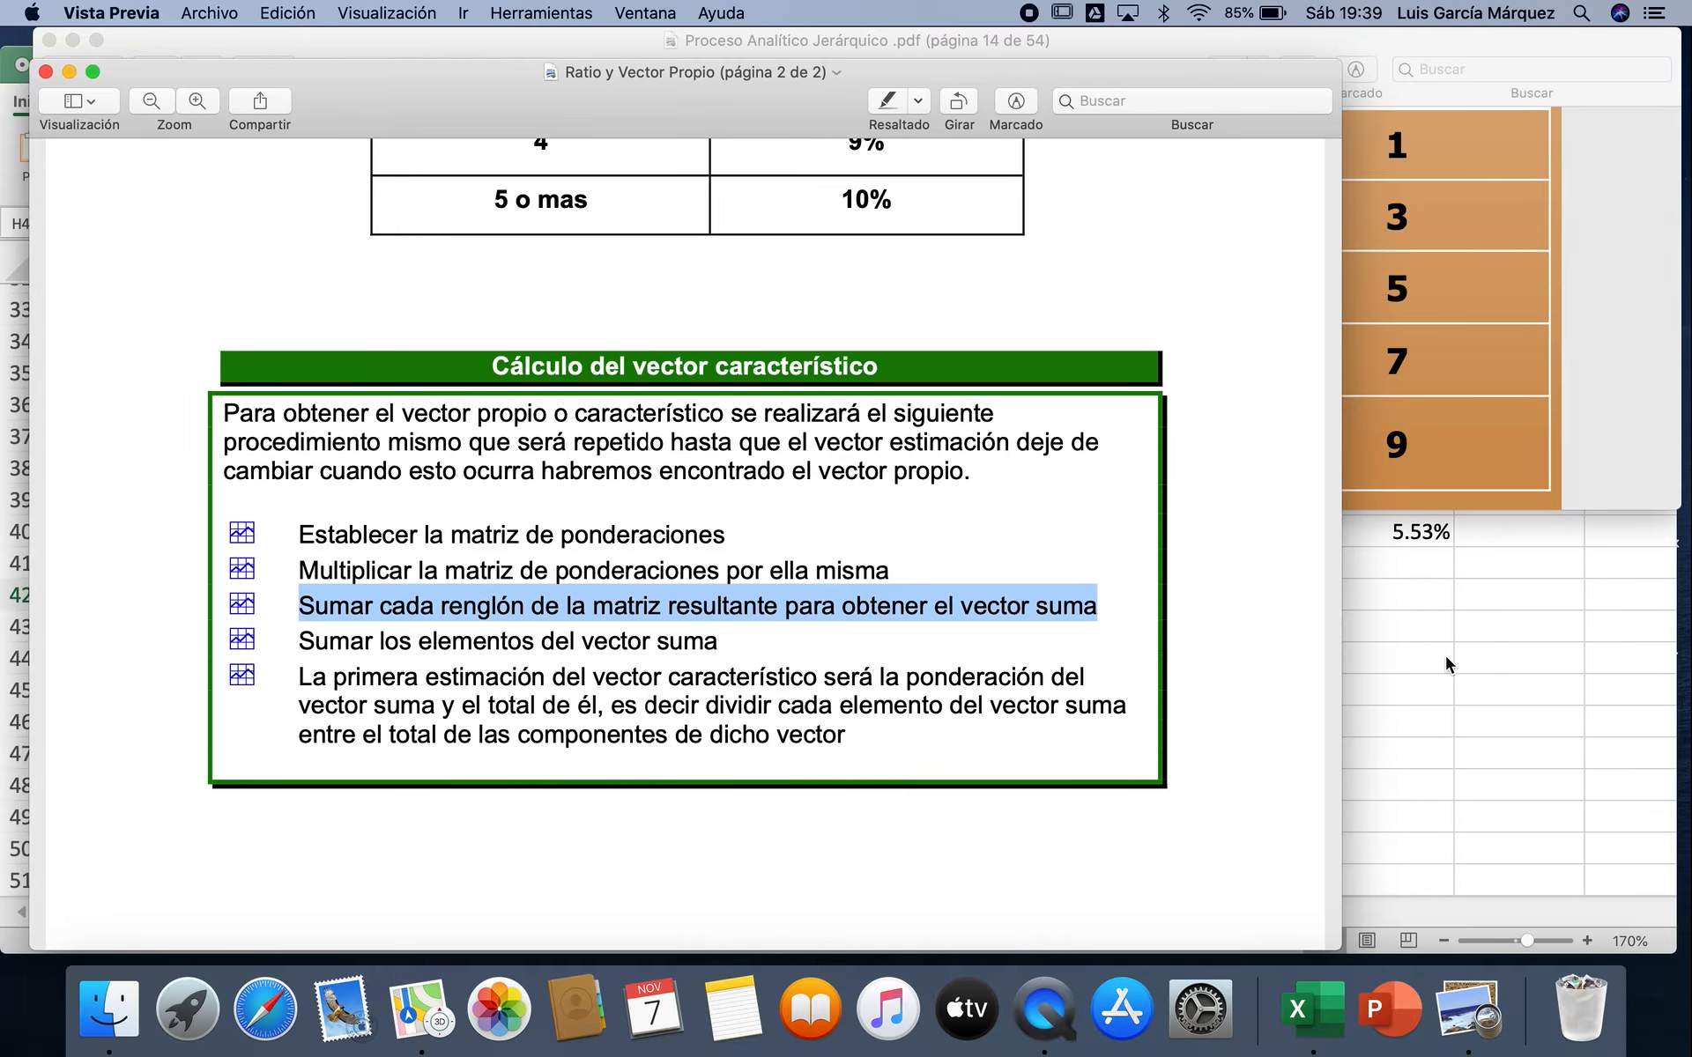
Step: Return to Excel and enter the headings "VecSuma" in H42 and "Ponderación" in I42
left_click(1484, 673)
type("VecSuma")
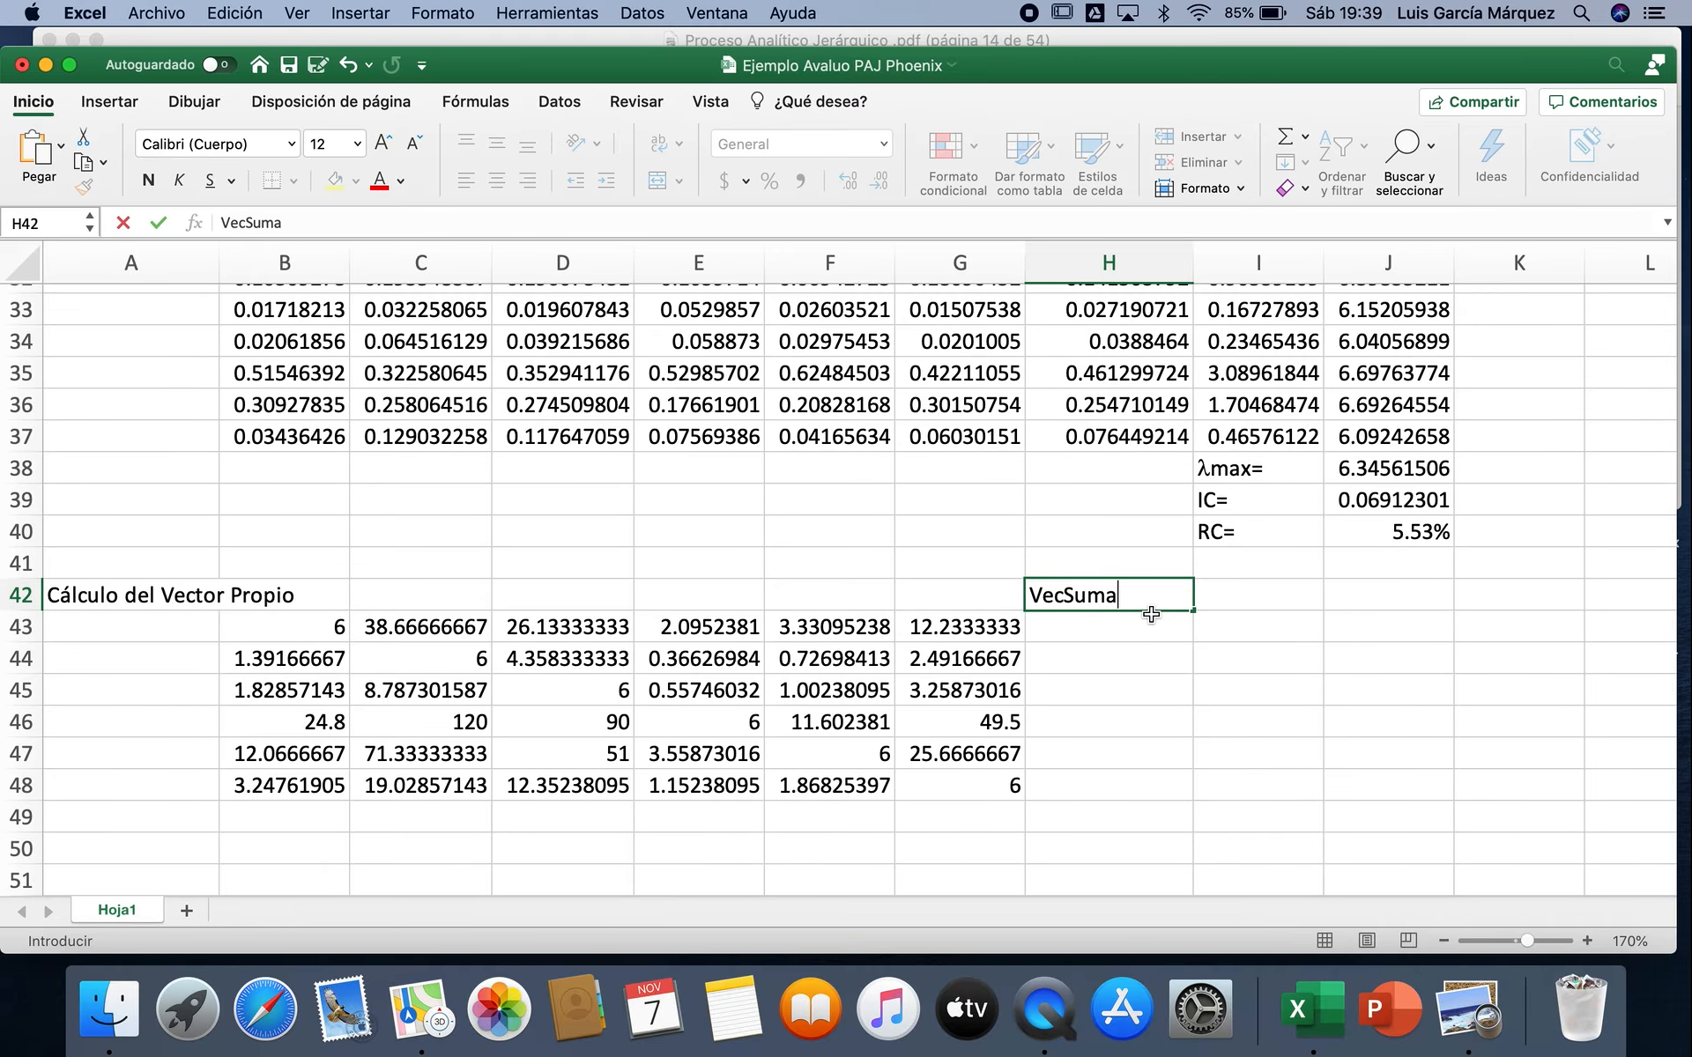
key("Tab")
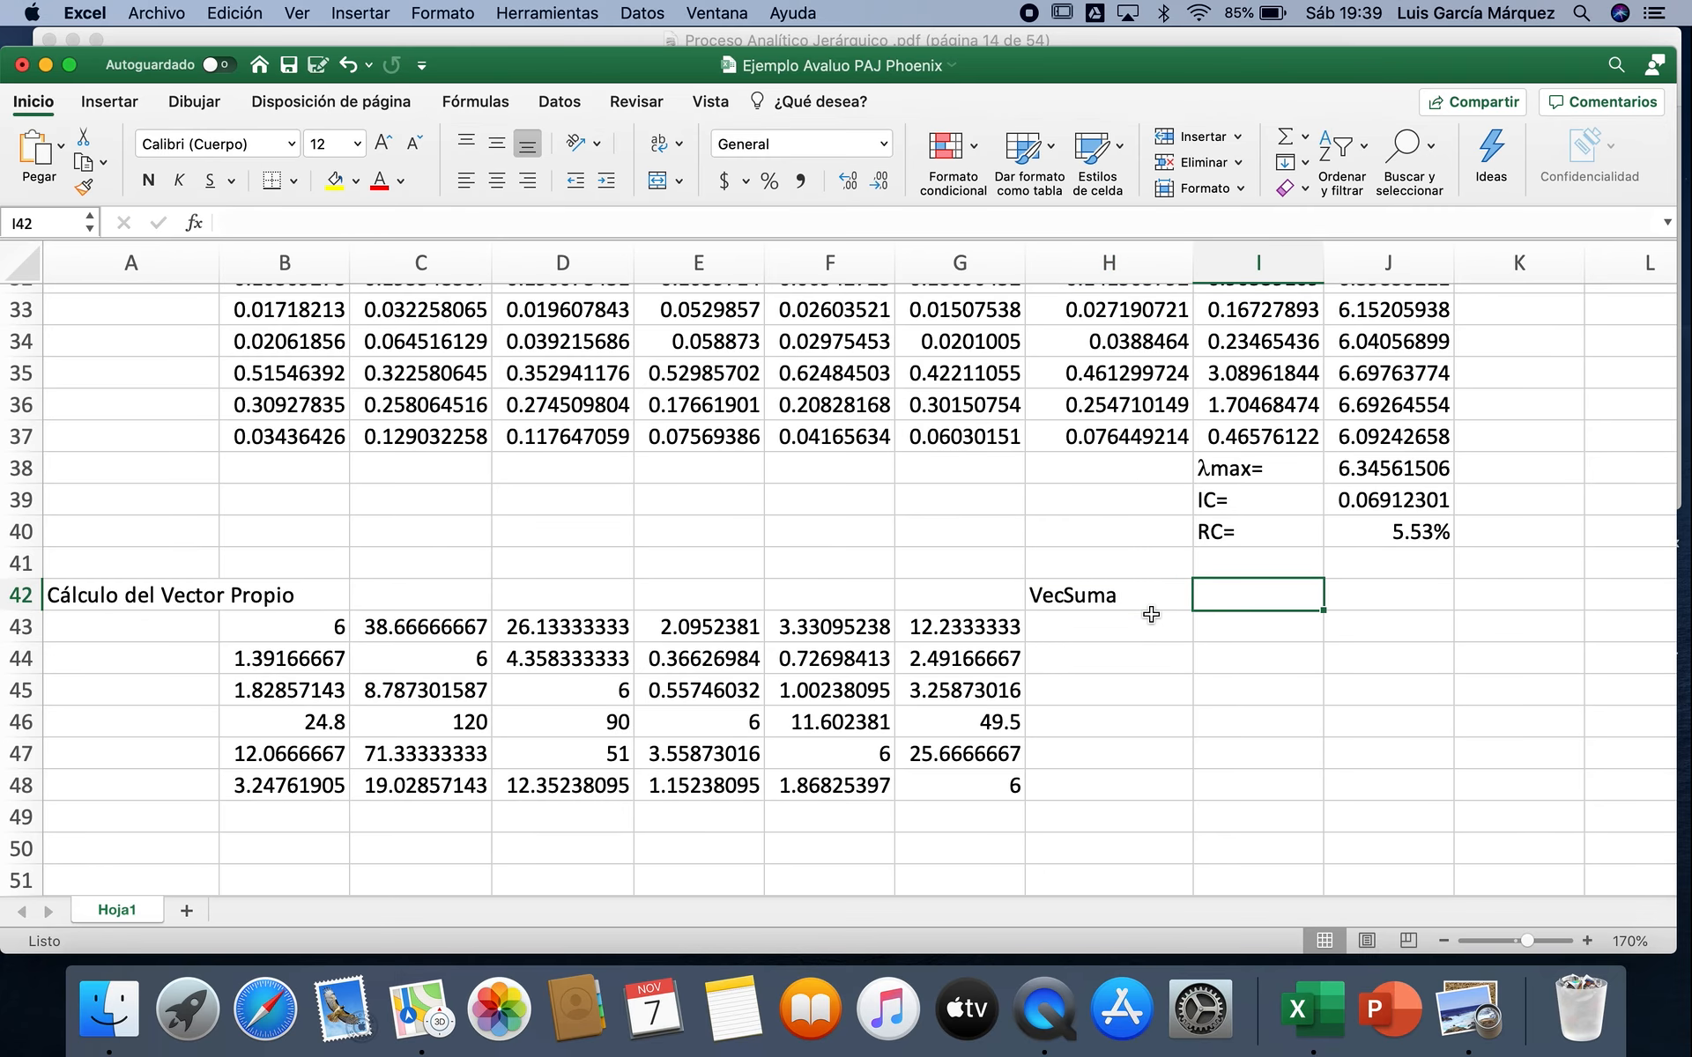
type("Pon")
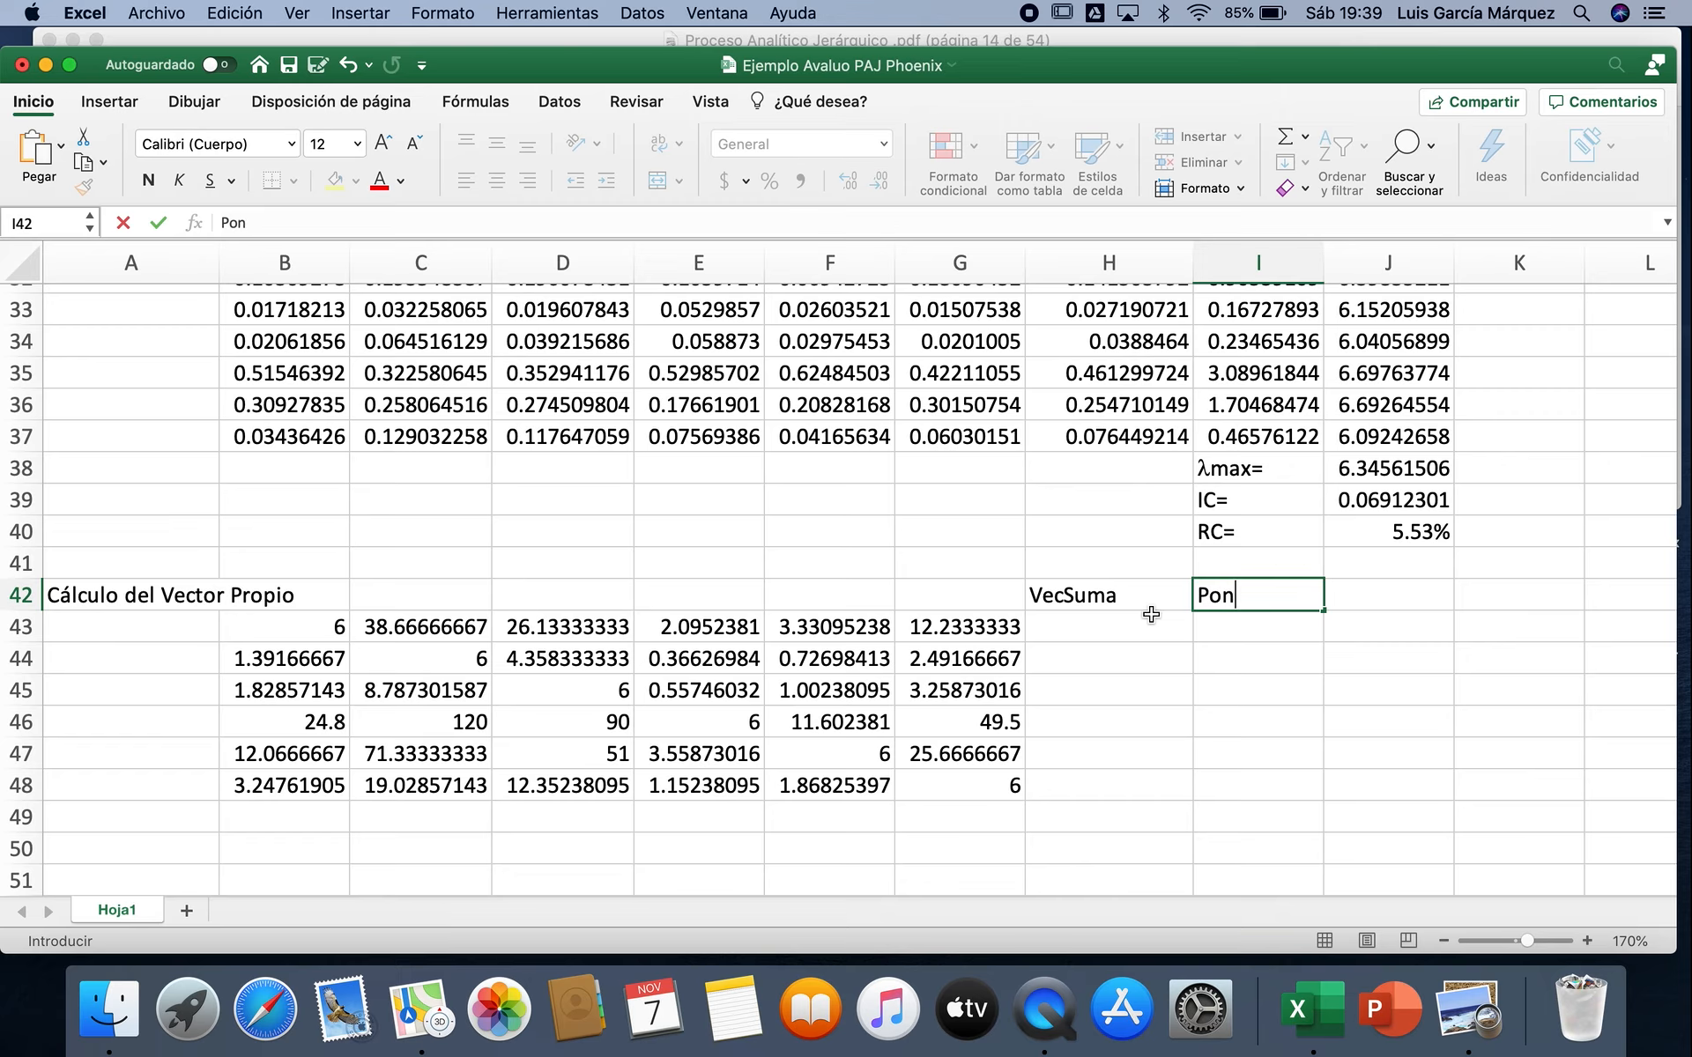
type("deración")
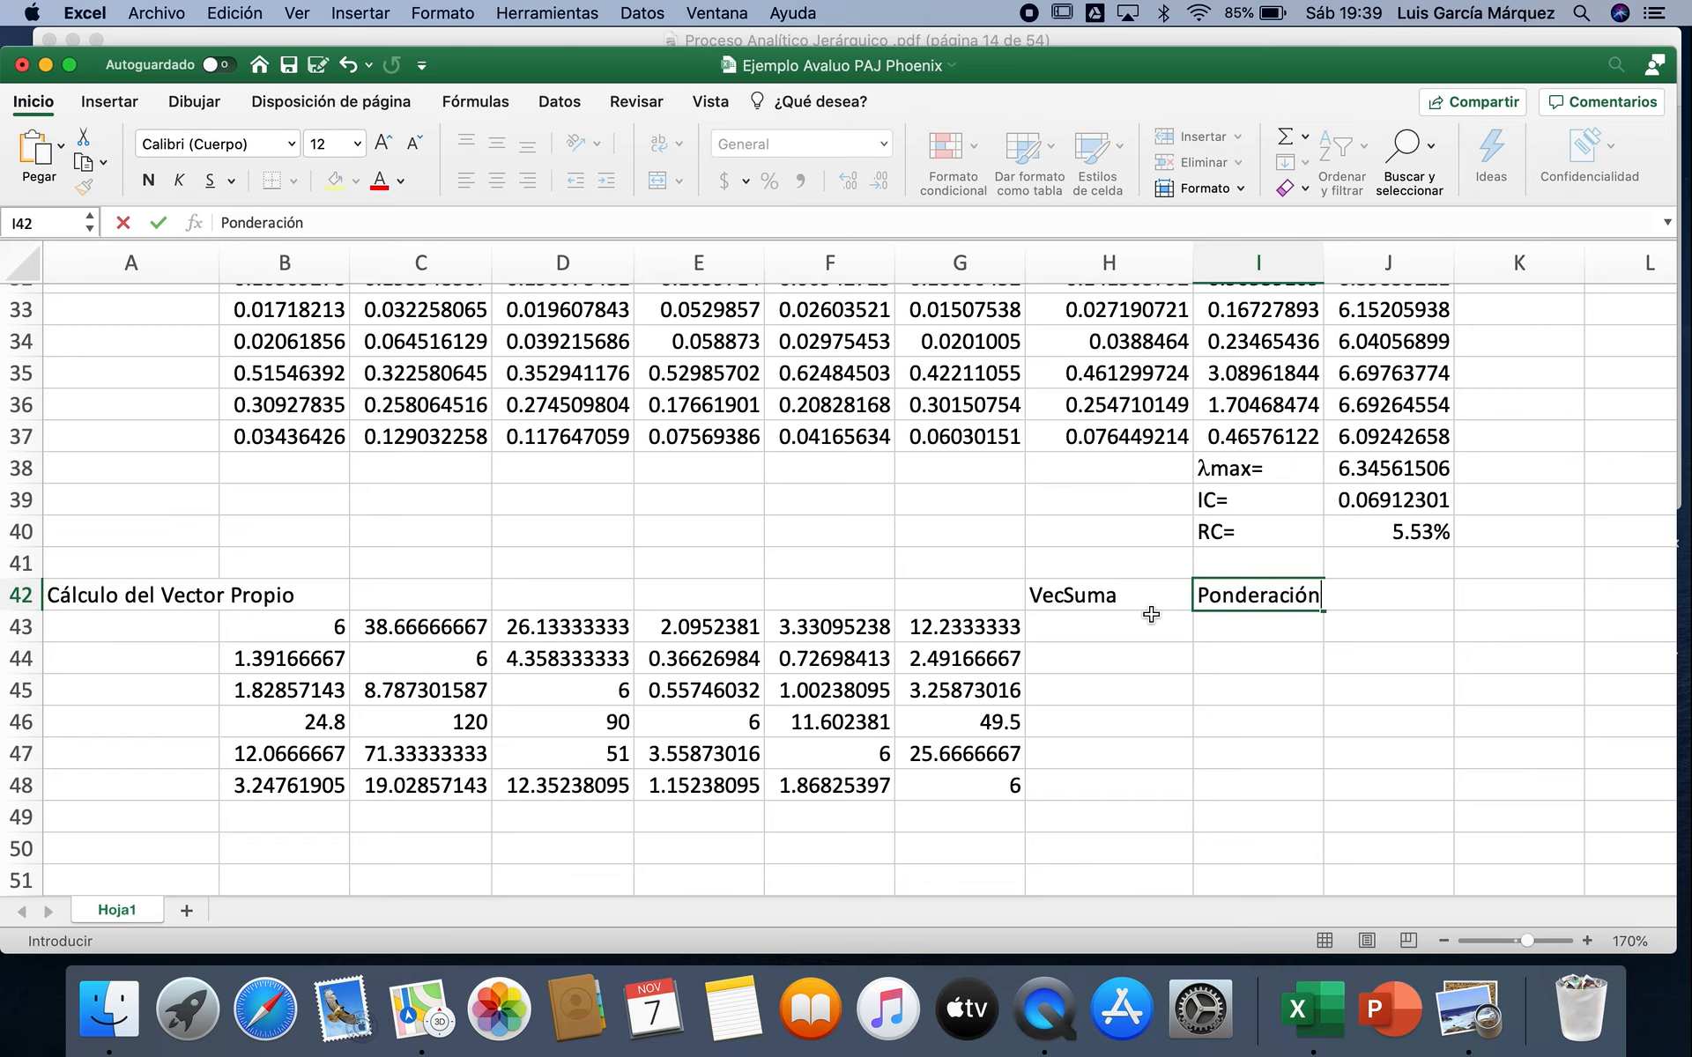
key("Return")
Step: Sum B43:G43 in H43 and fill the formula down to H48 for the remaining matrix rows
left_click(1138, 625)
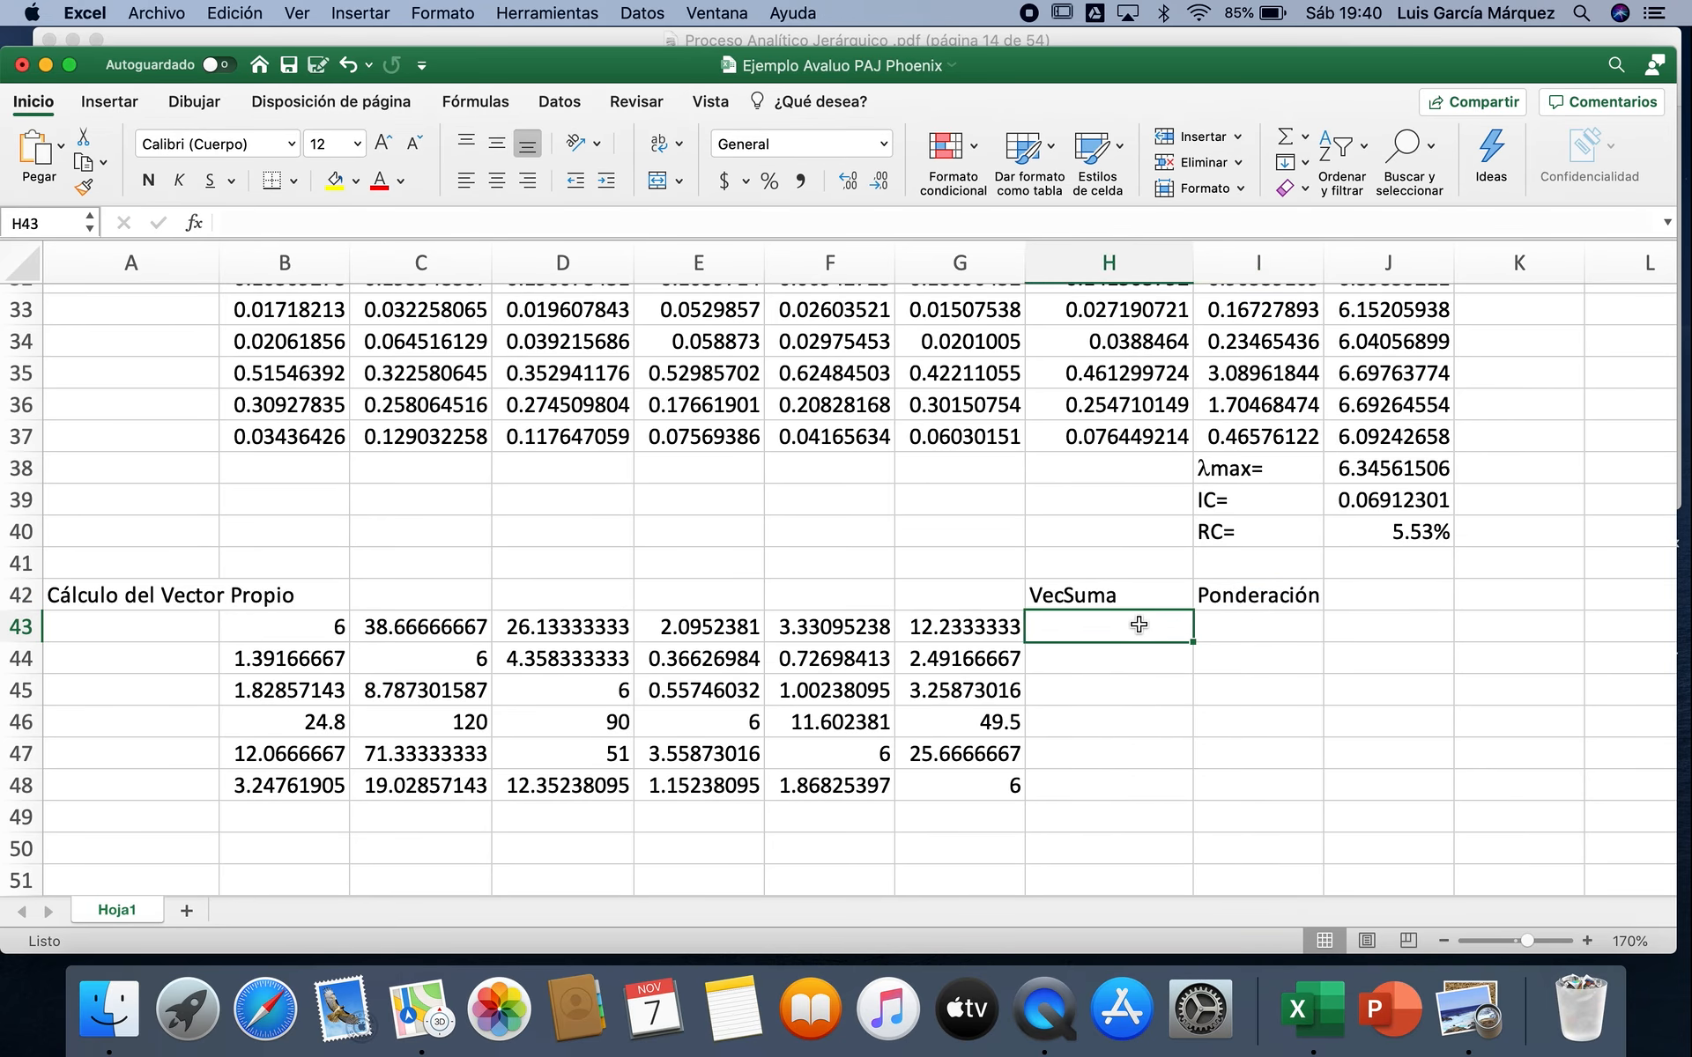
left_click(1285, 151)
key("Return")
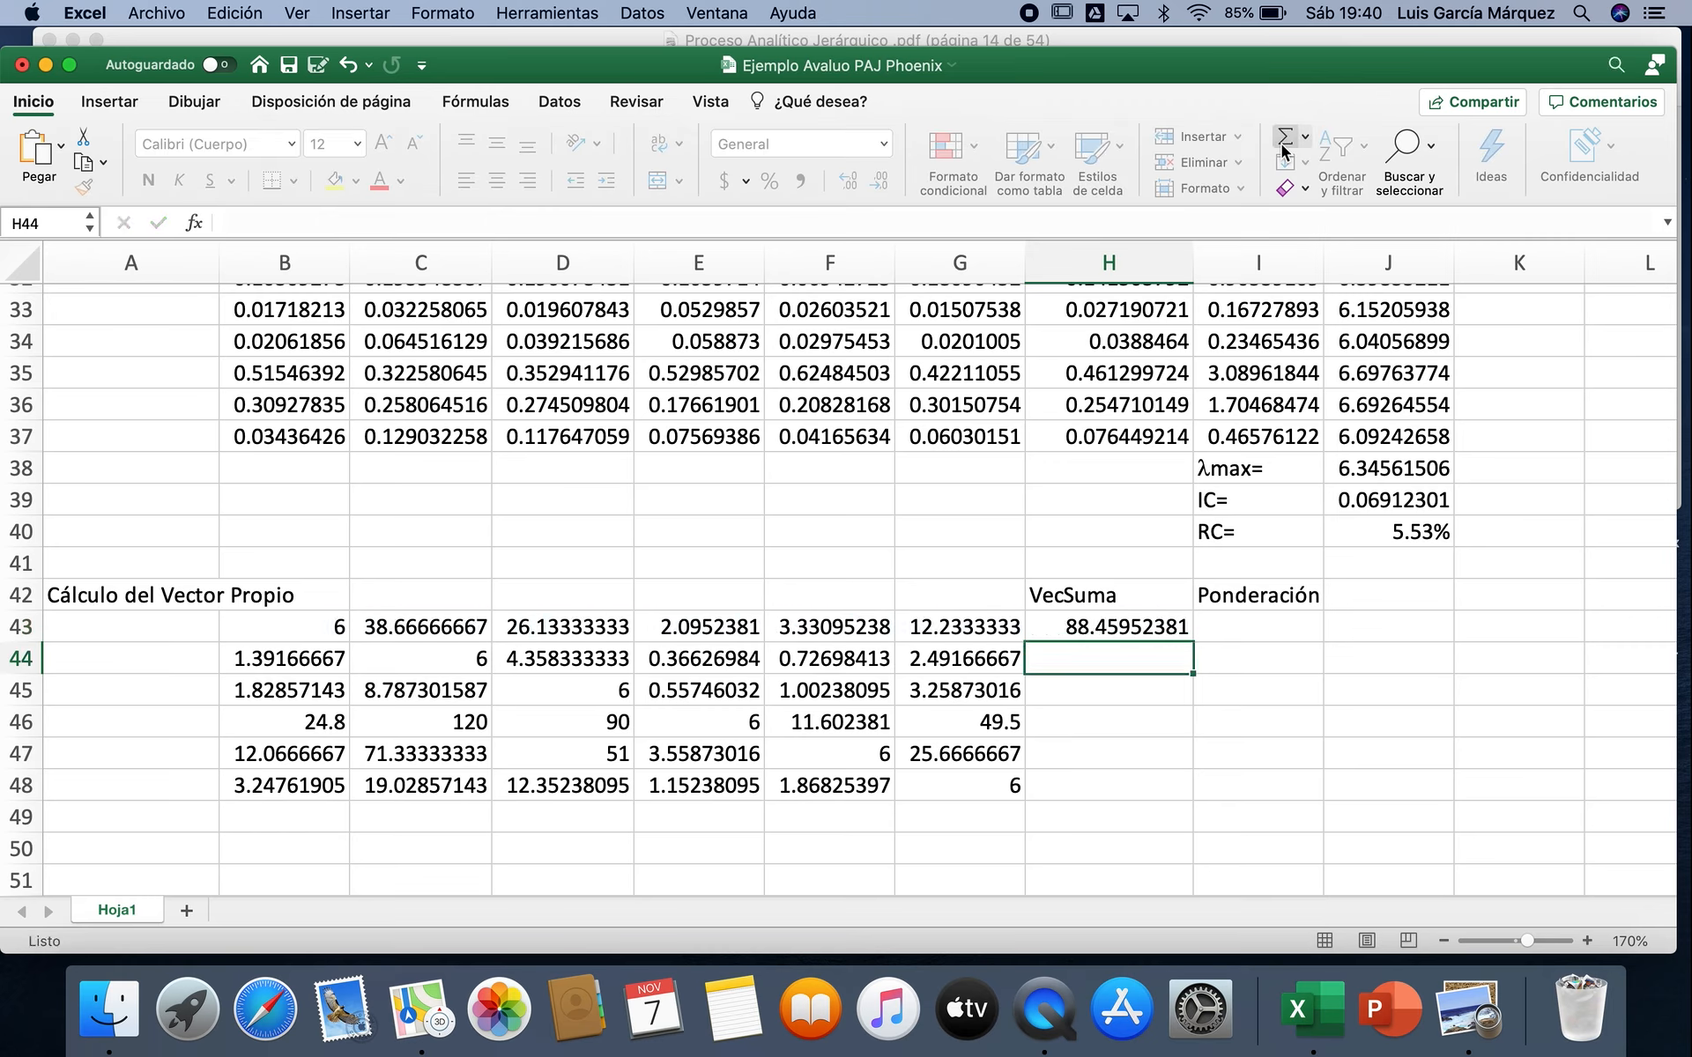
left_click(1157, 623)
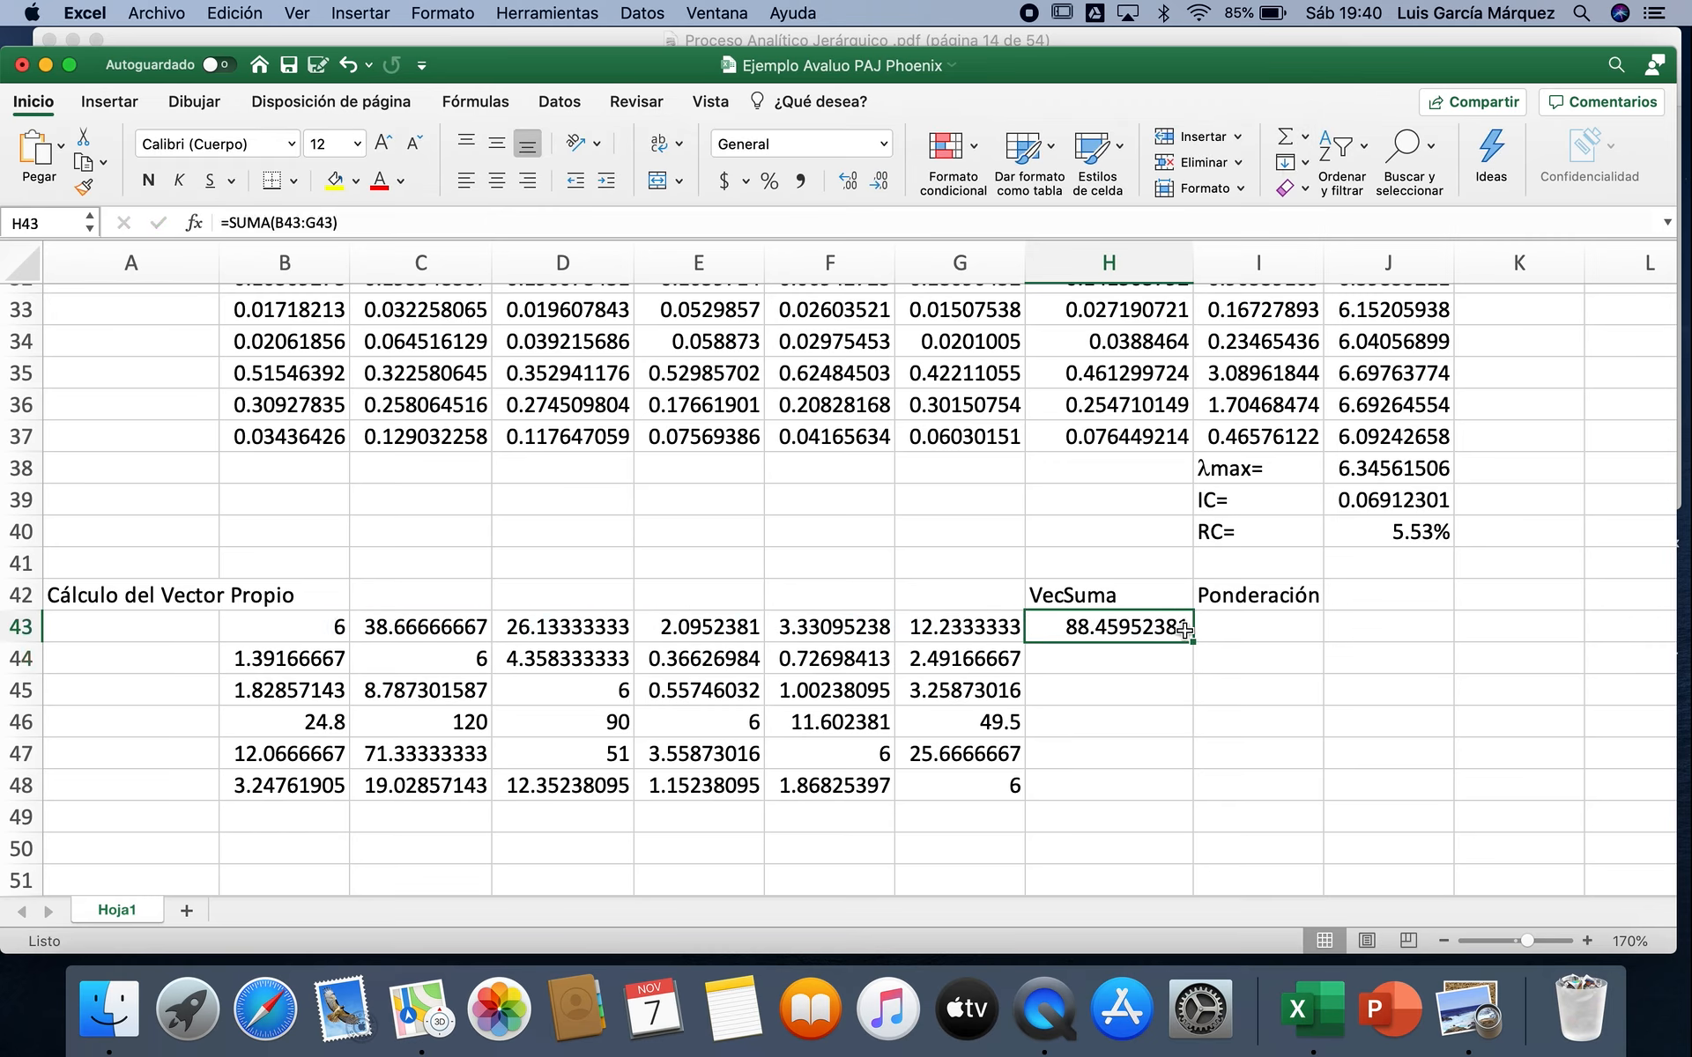
double_click(1196, 642)
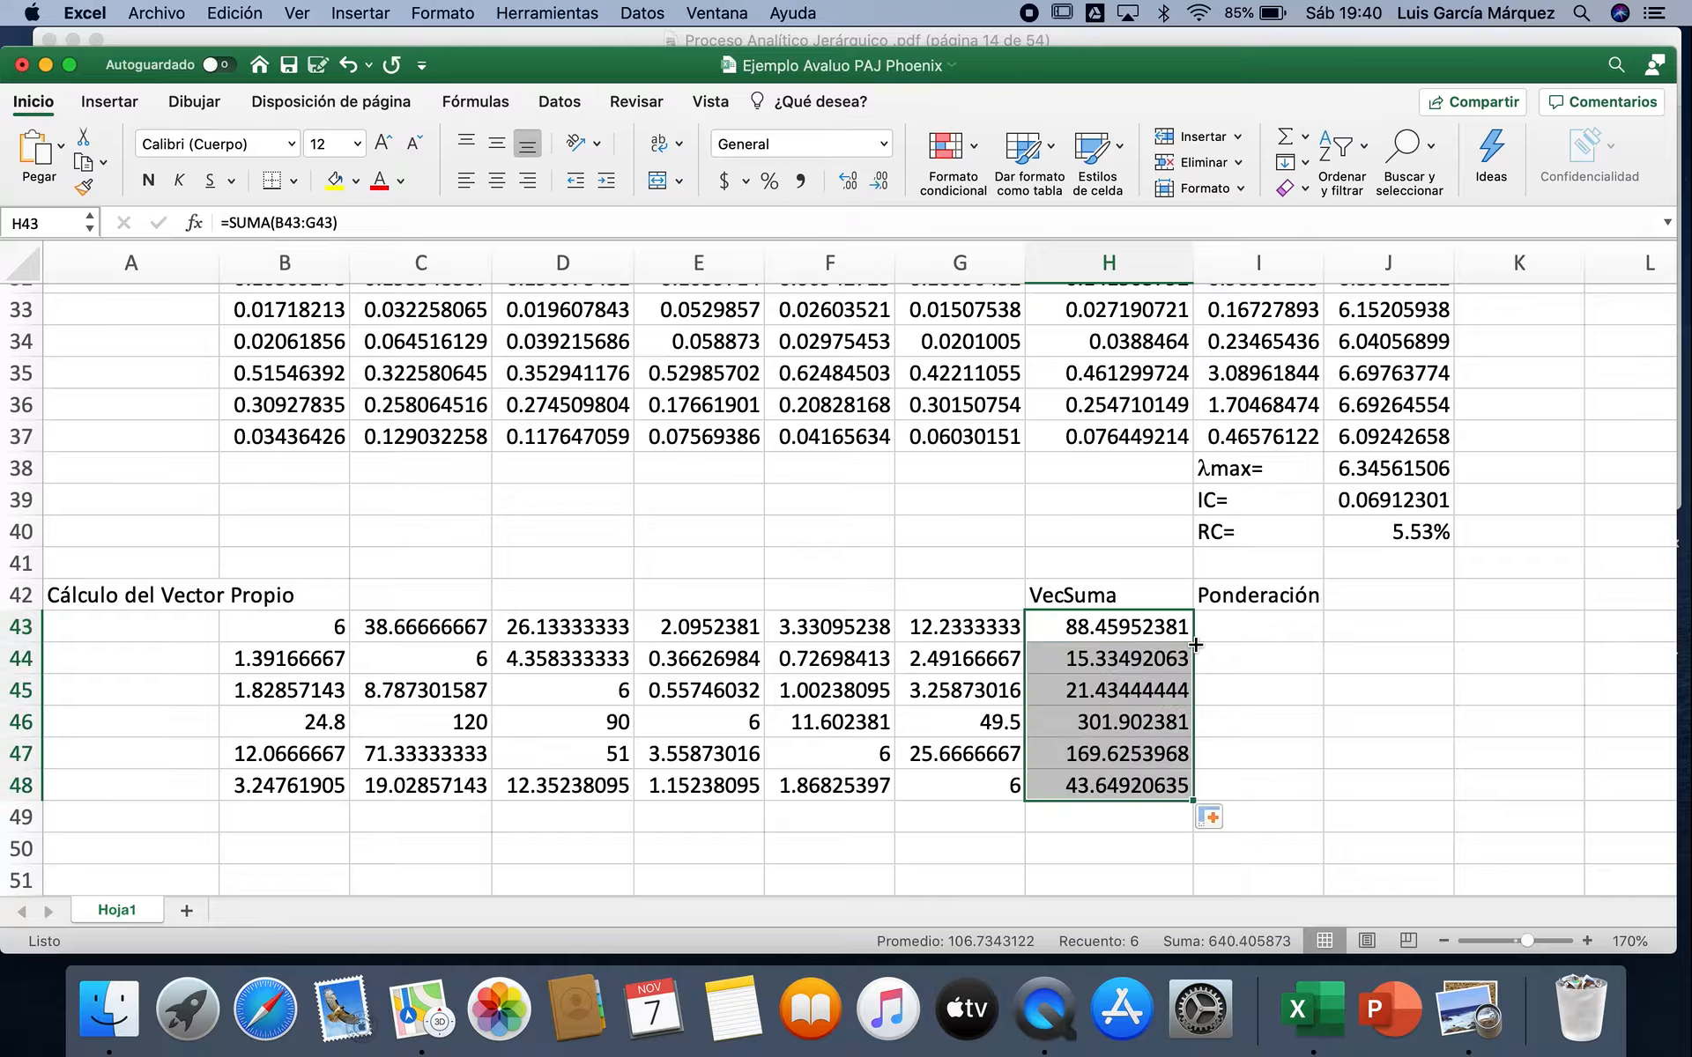
Step: Total the VecSuma column in H49 with the sum of H43:H48
left_click(1082, 811)
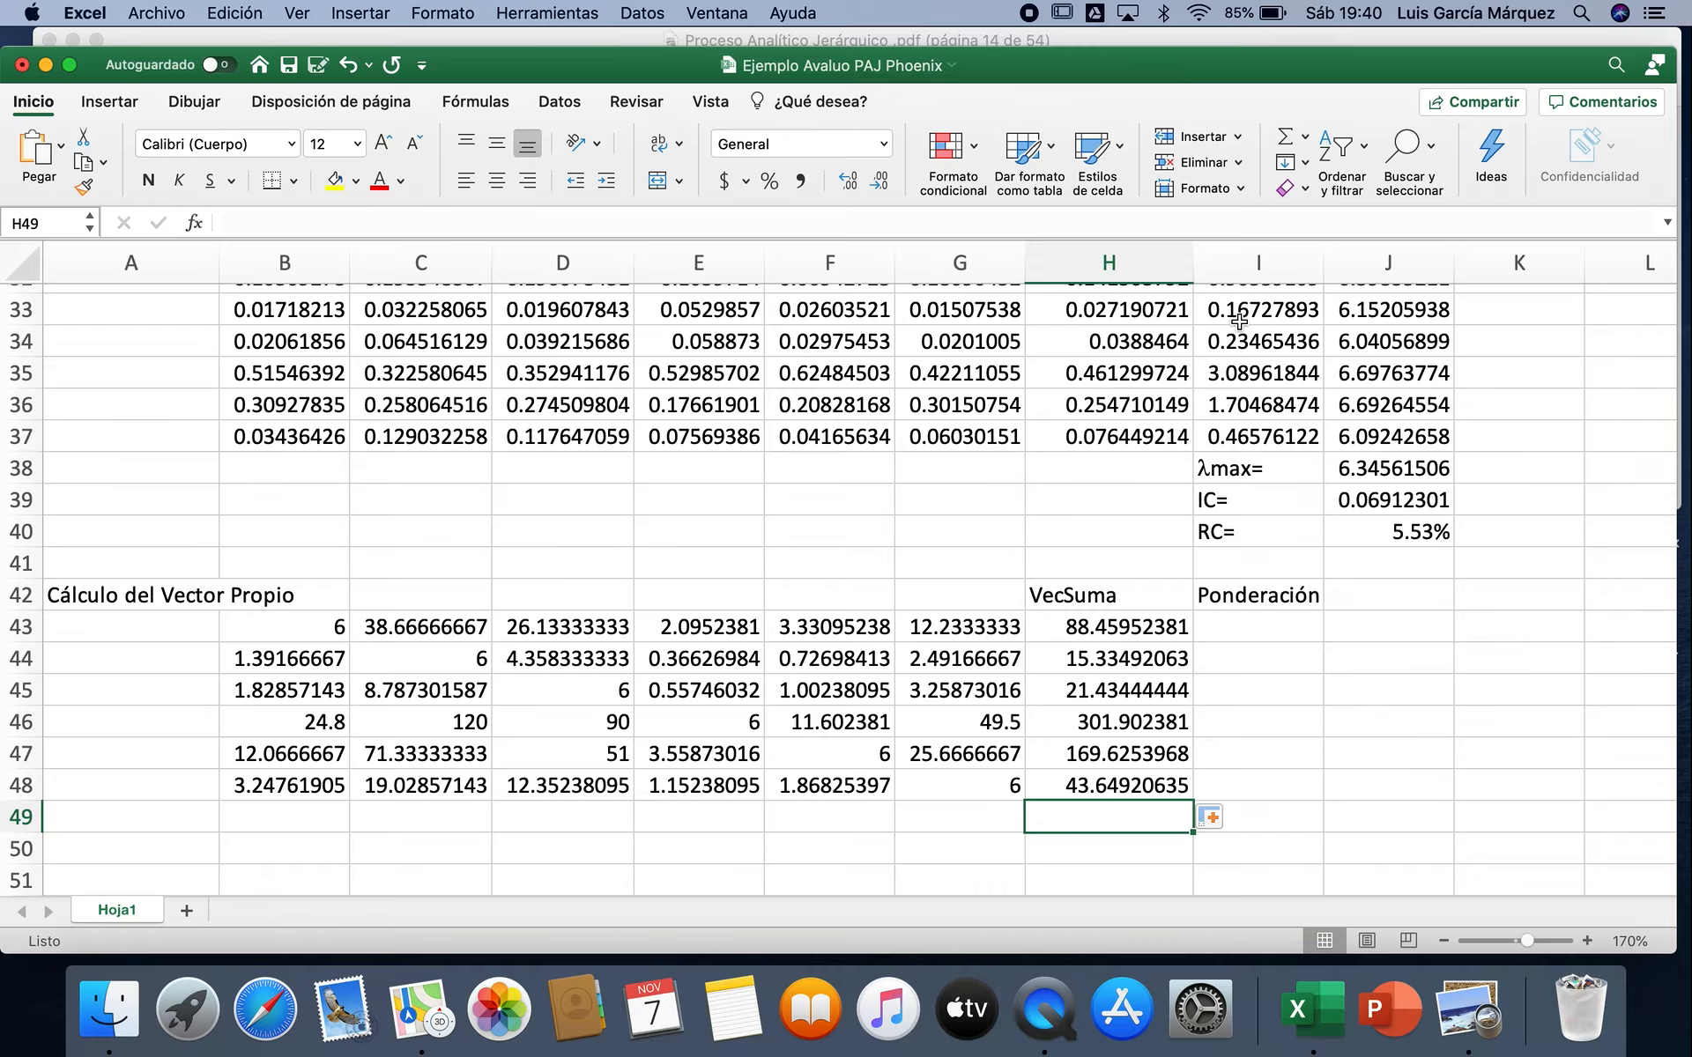
left_click(1285, 138)
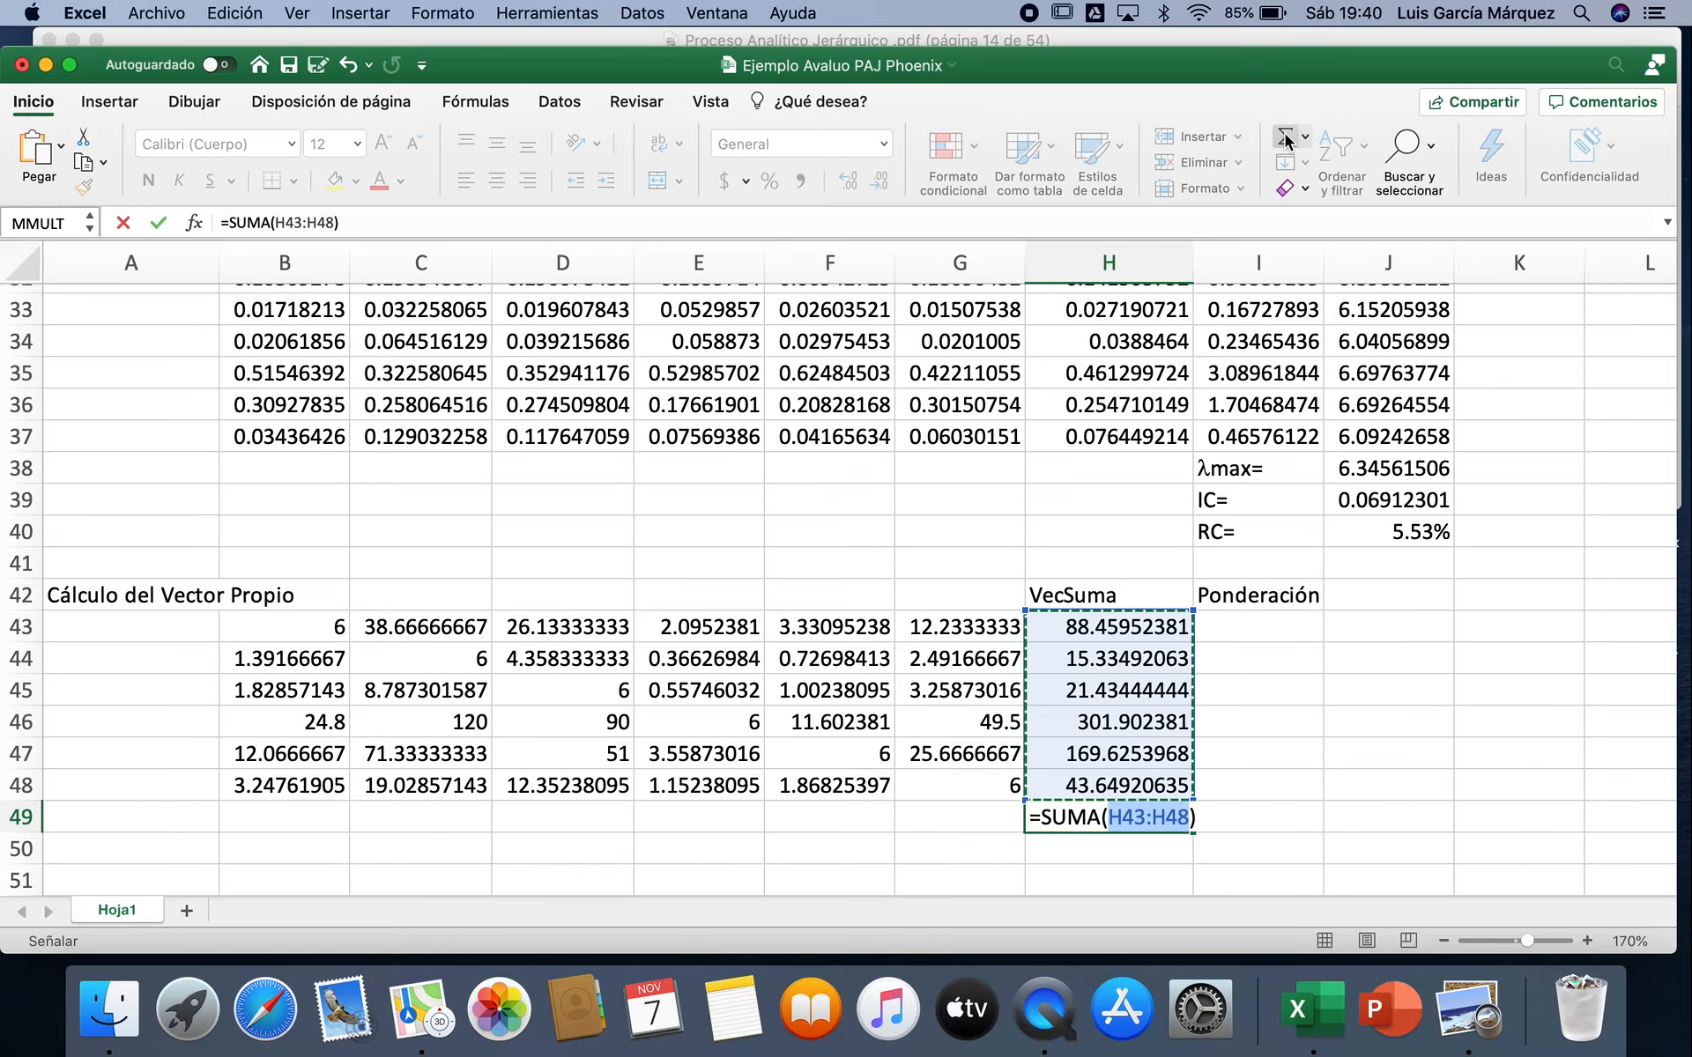
key("Return")
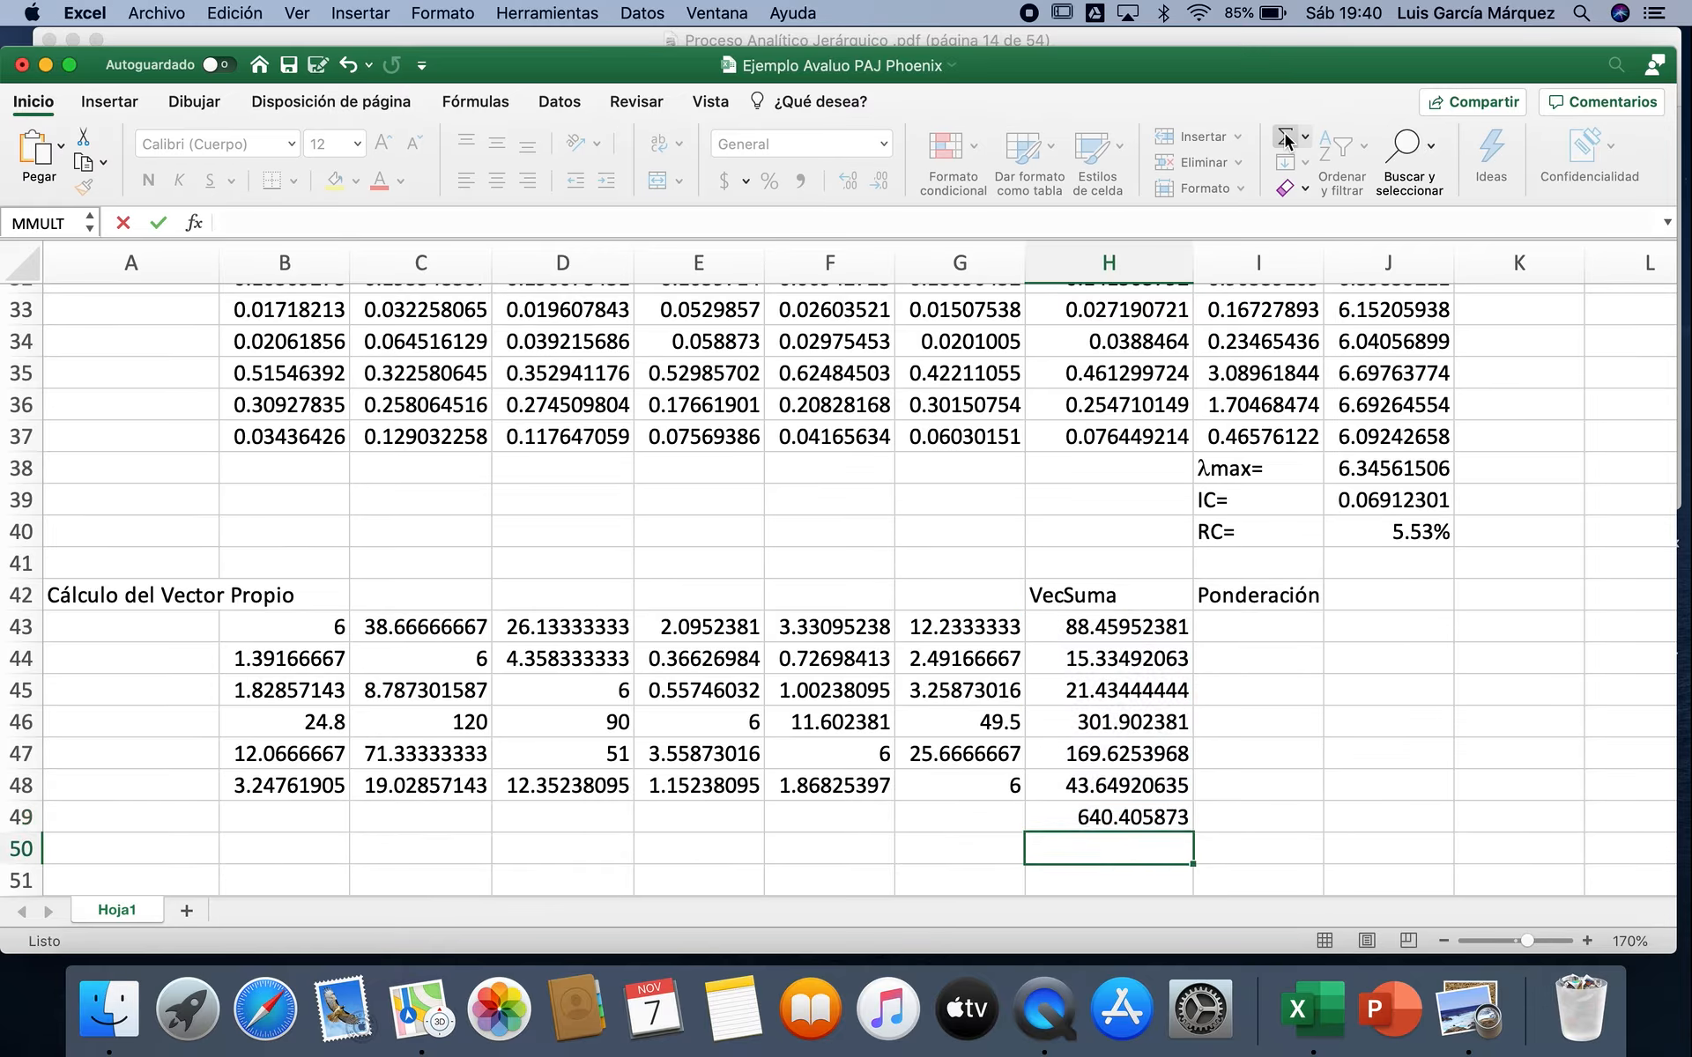
Step: Calculate the Ponderación in I43 as =H43/$H$49 and fill the formula down to I48
left_click(1252, 628)
type("=")
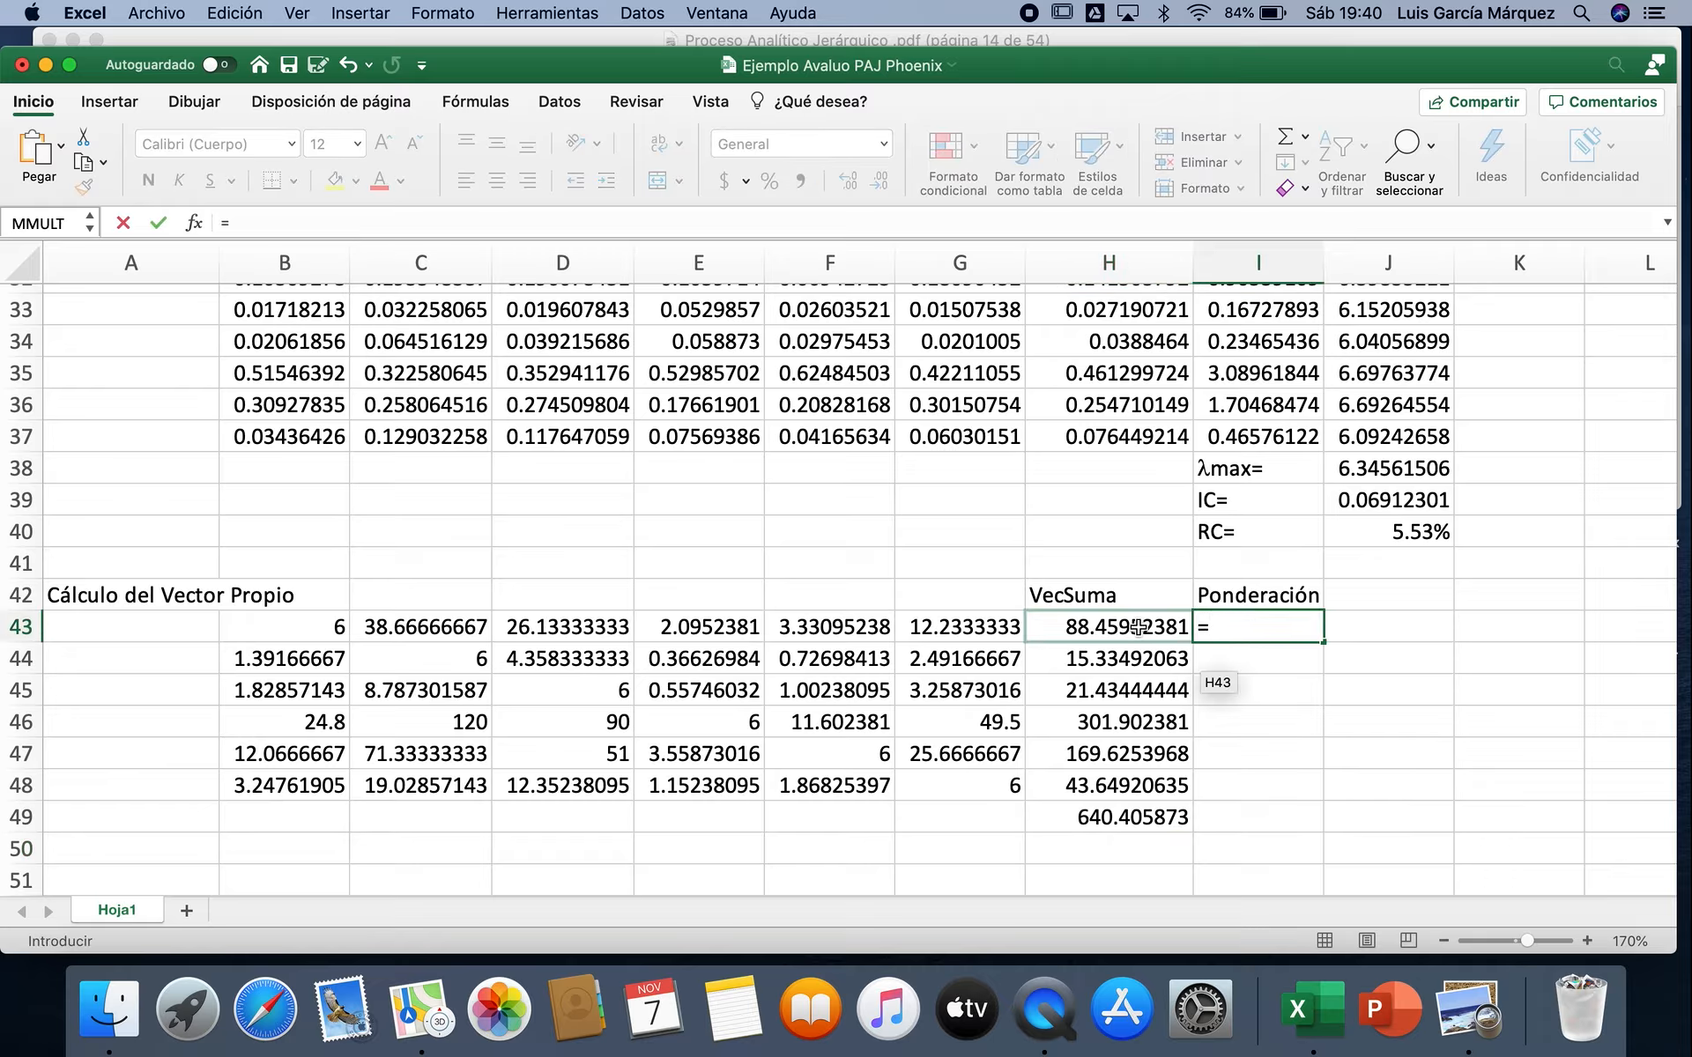
left_click(1129, 626)
type("/")
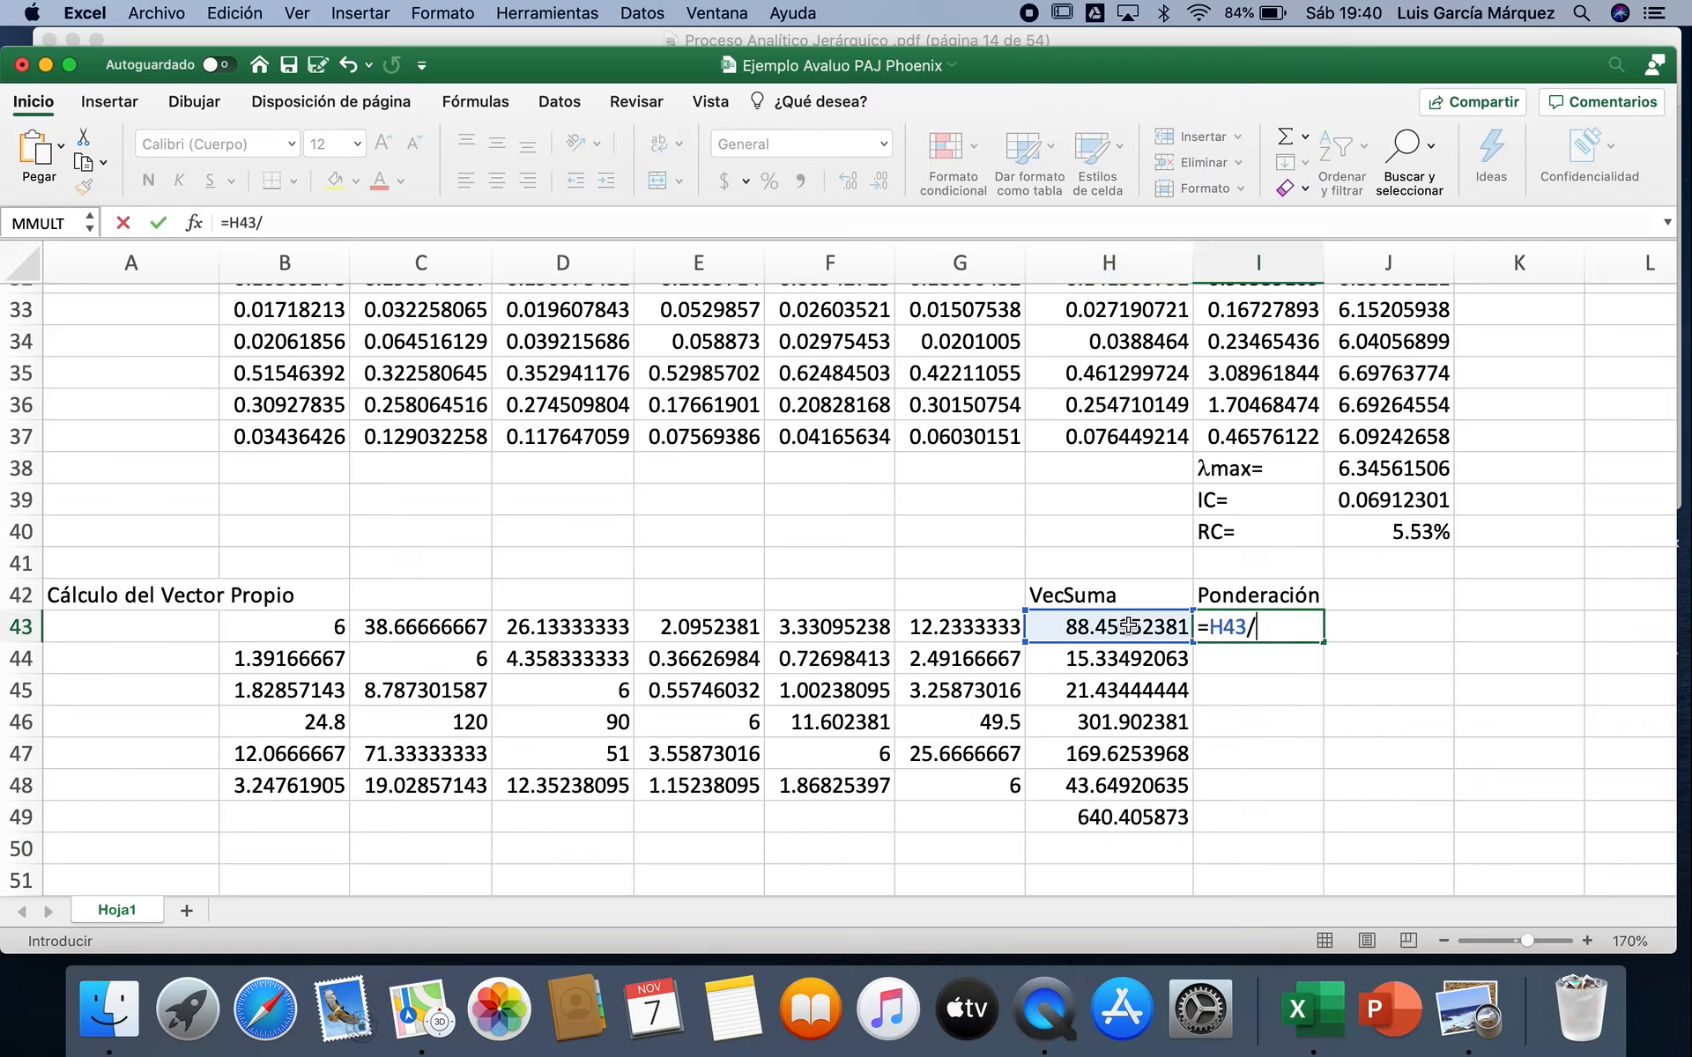
left_click(1114, 815)
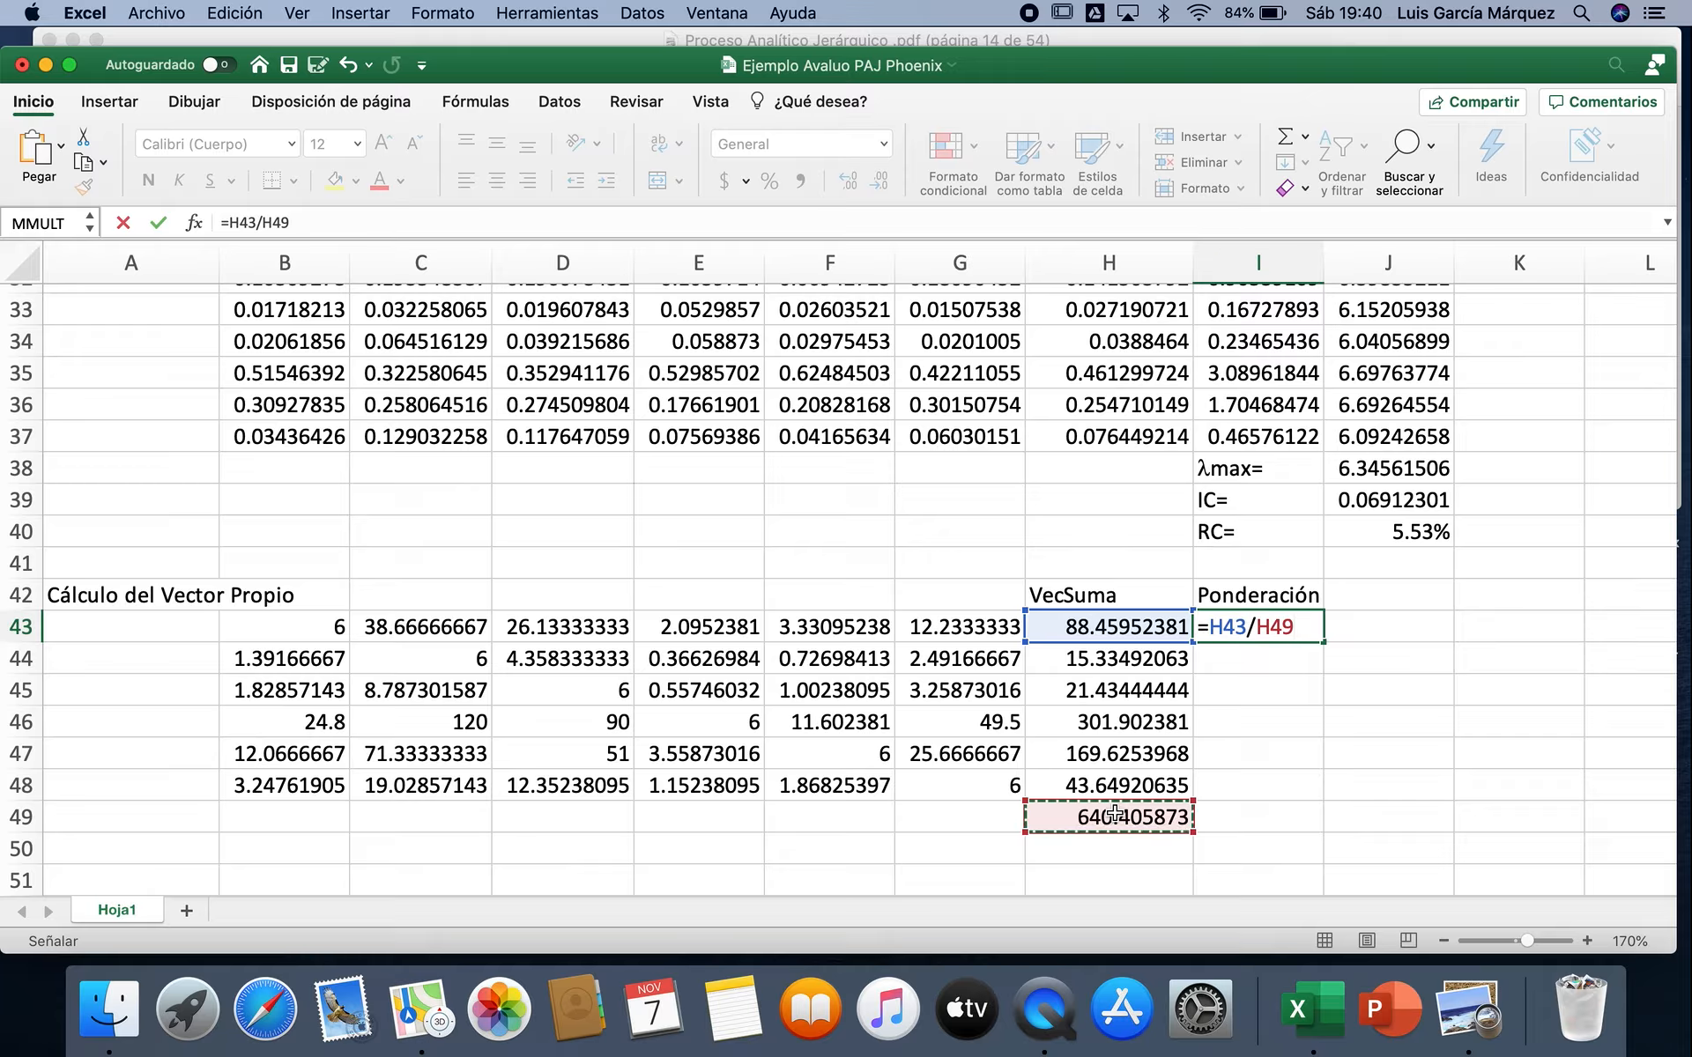
key("F4")
key("Return")
left_click(1318, 638)
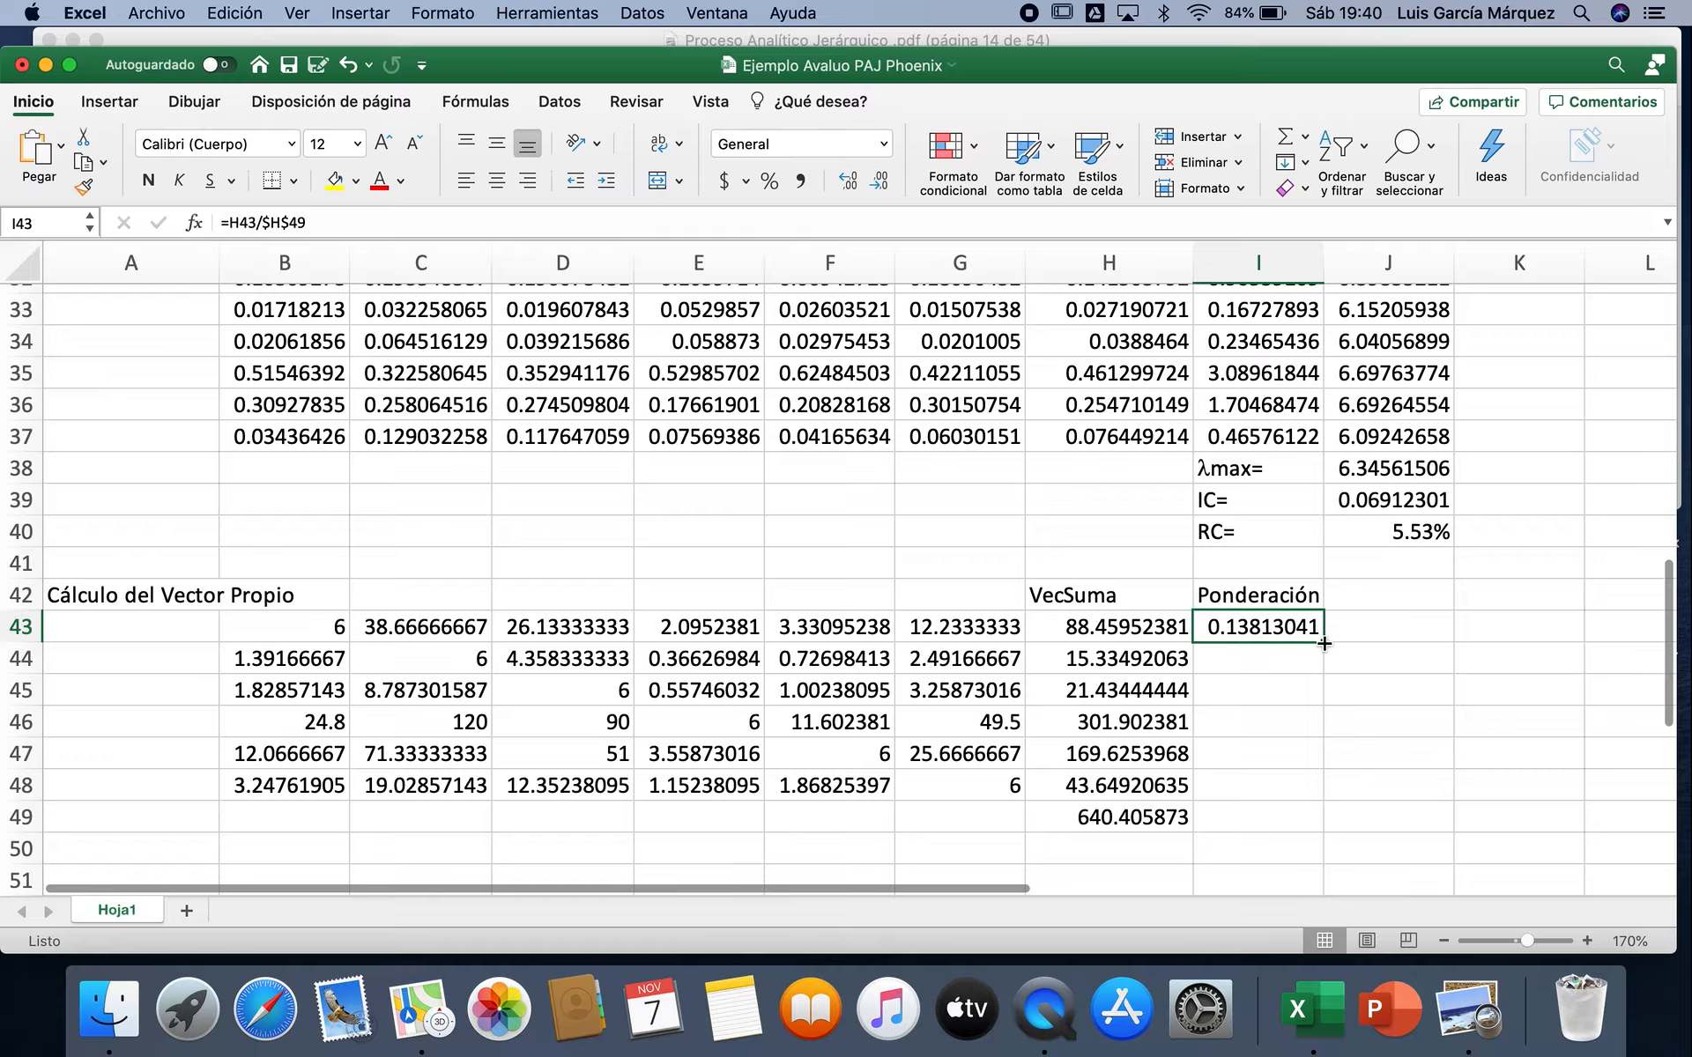
left_click_drag(1319, 640, 1313, 791)
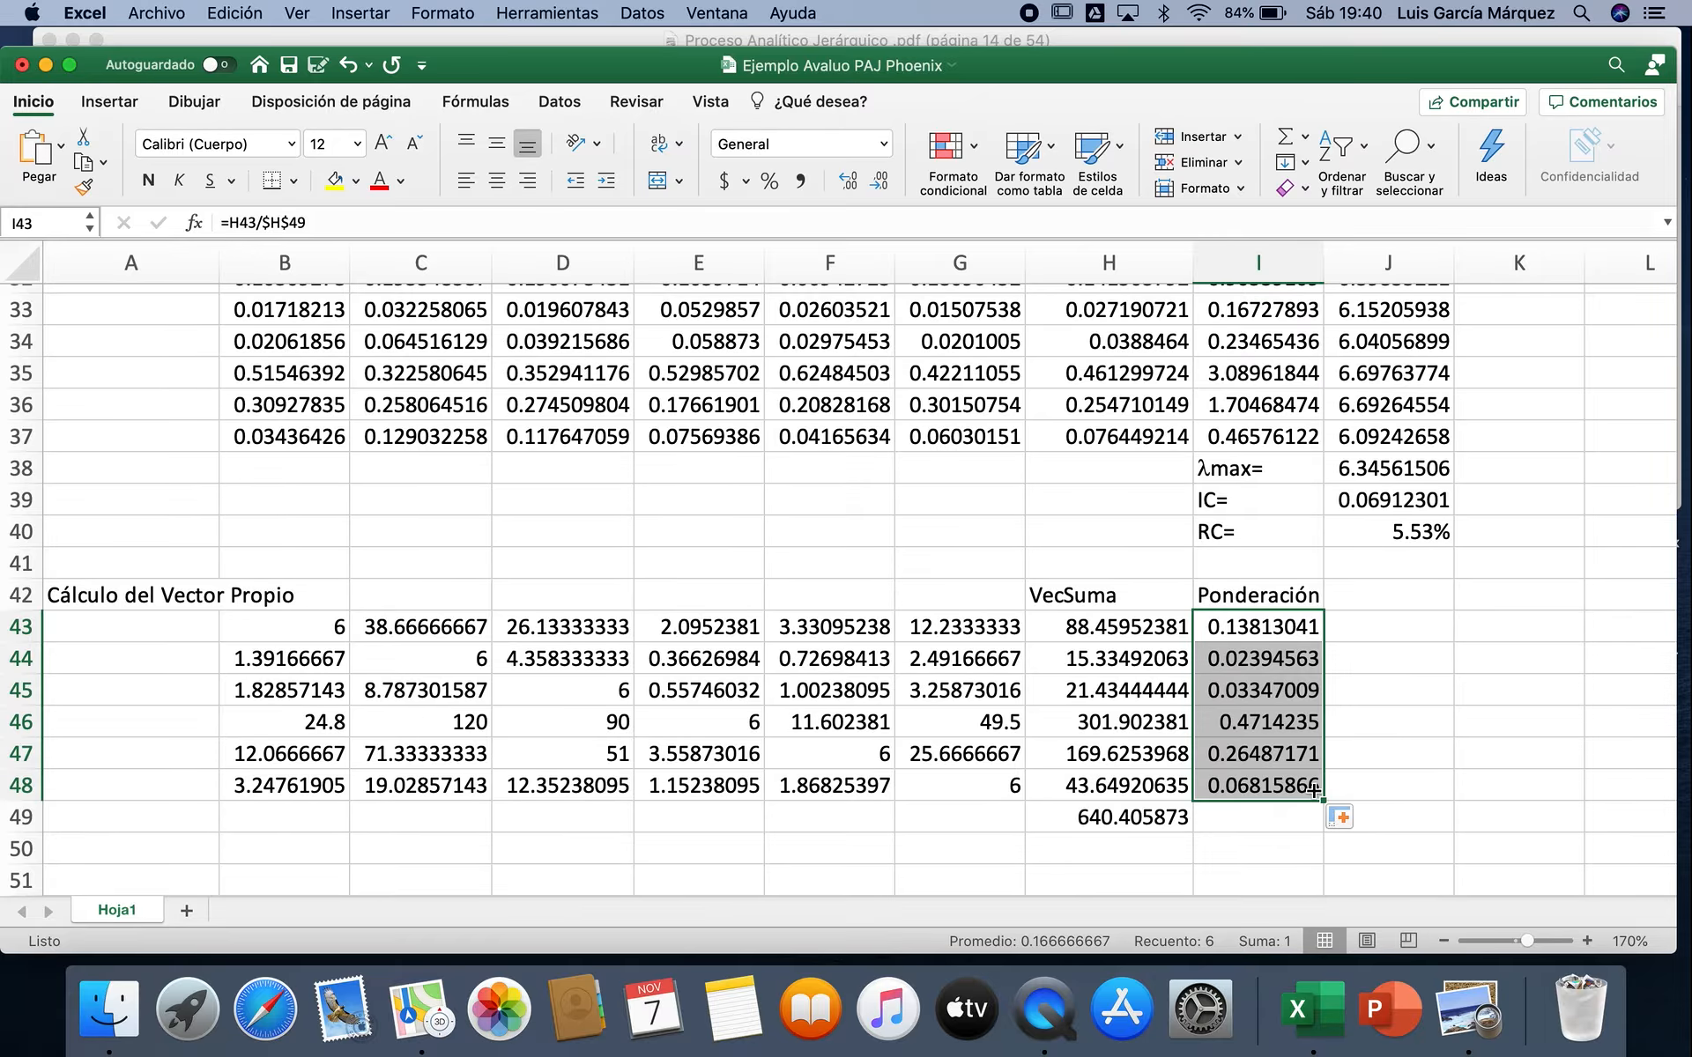
Step: Square the matrix B43:G48 into the range B51:G56 with MMULT, using B43:G48 as both Matriz1 and Matriz2
scroll(1313, 790, "down", 5)
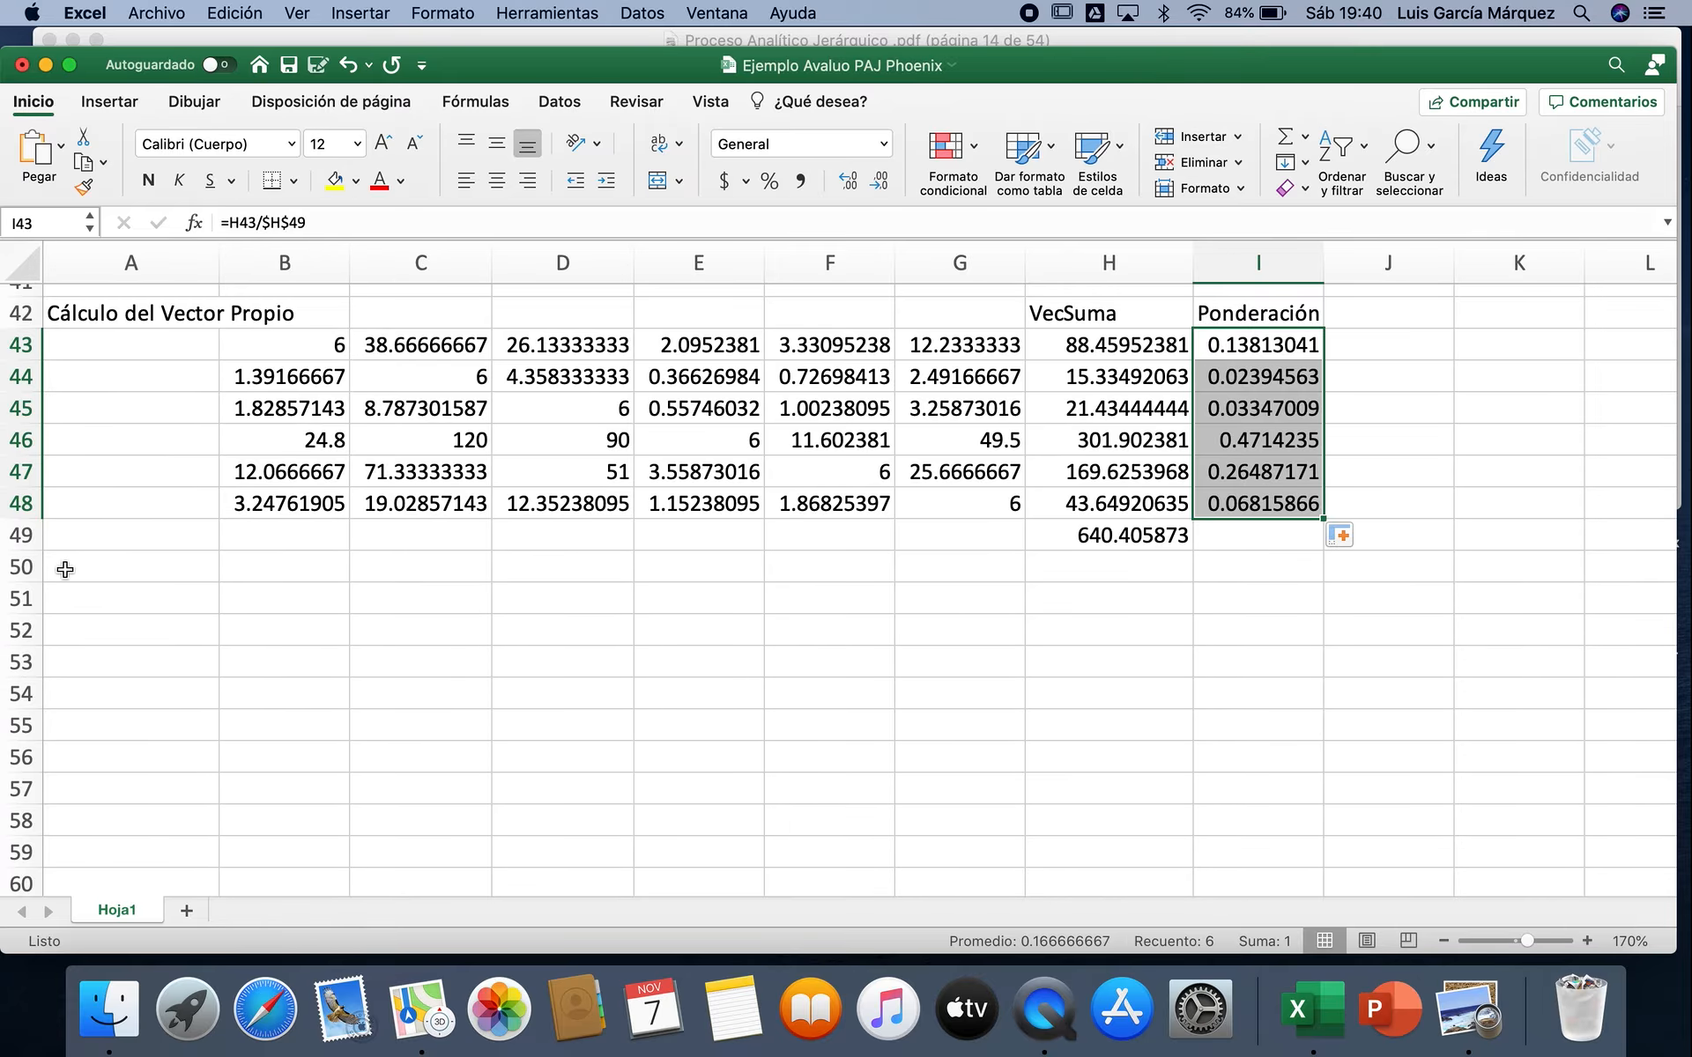
left_click(21, 566)
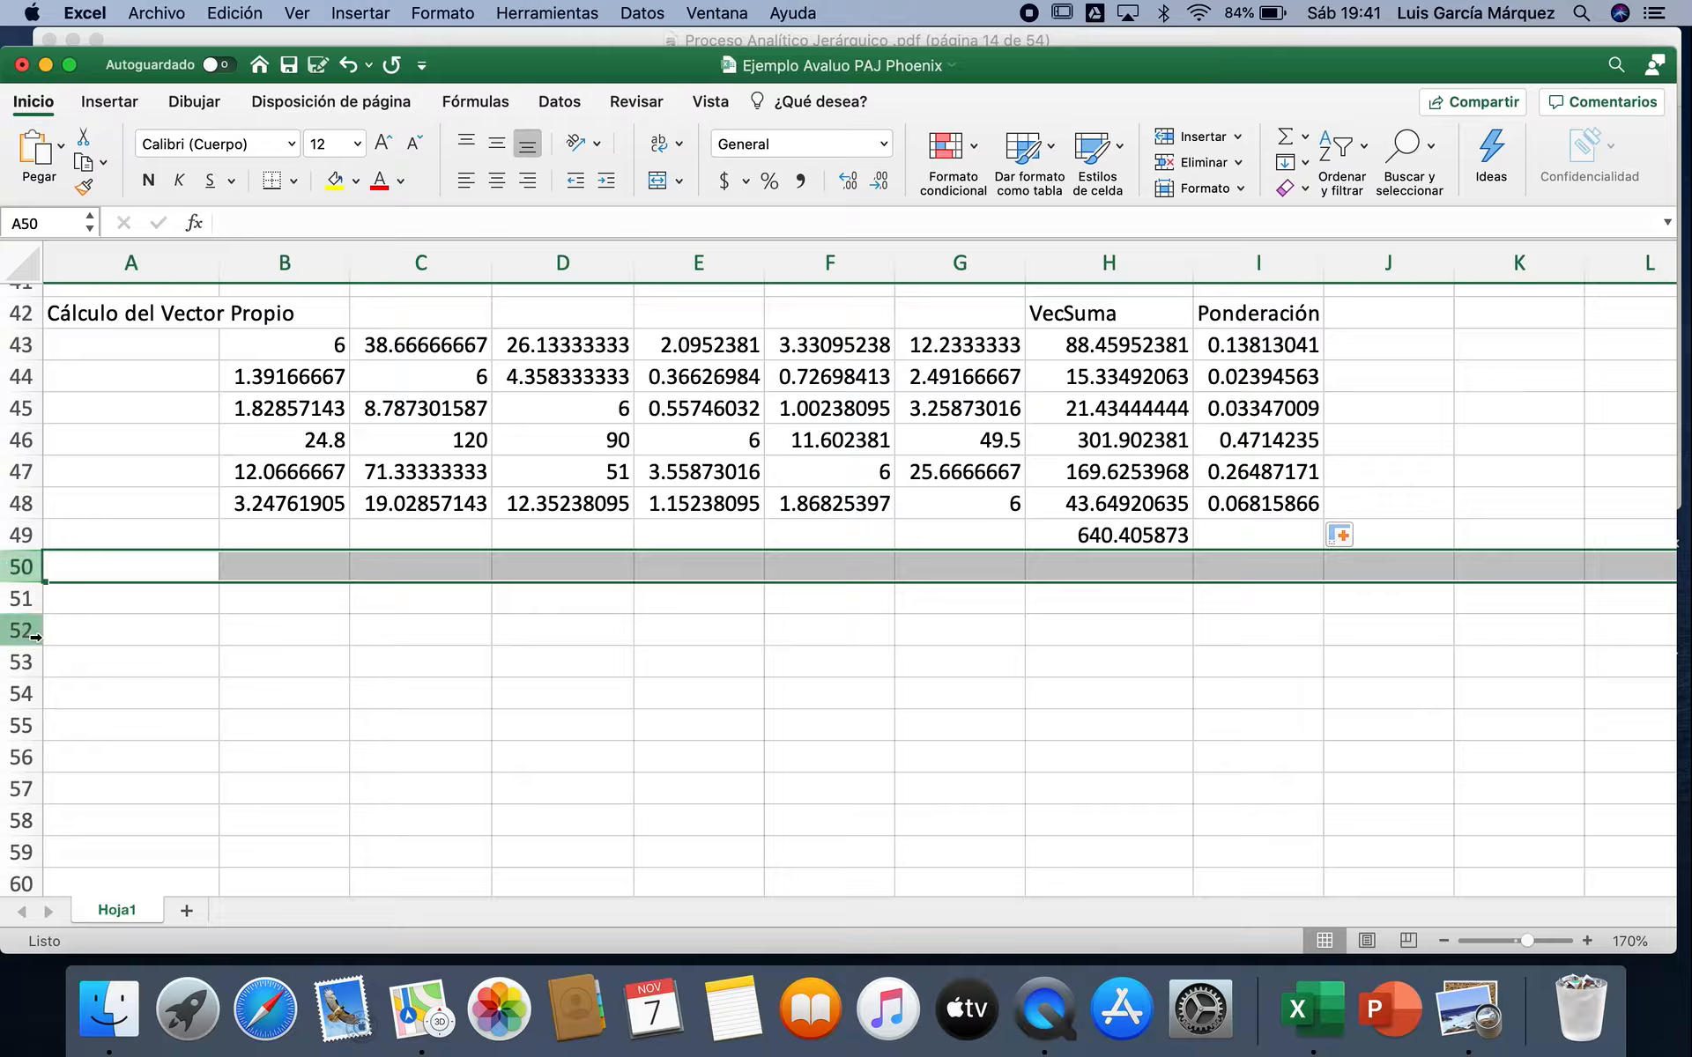
left_click(262, 600)
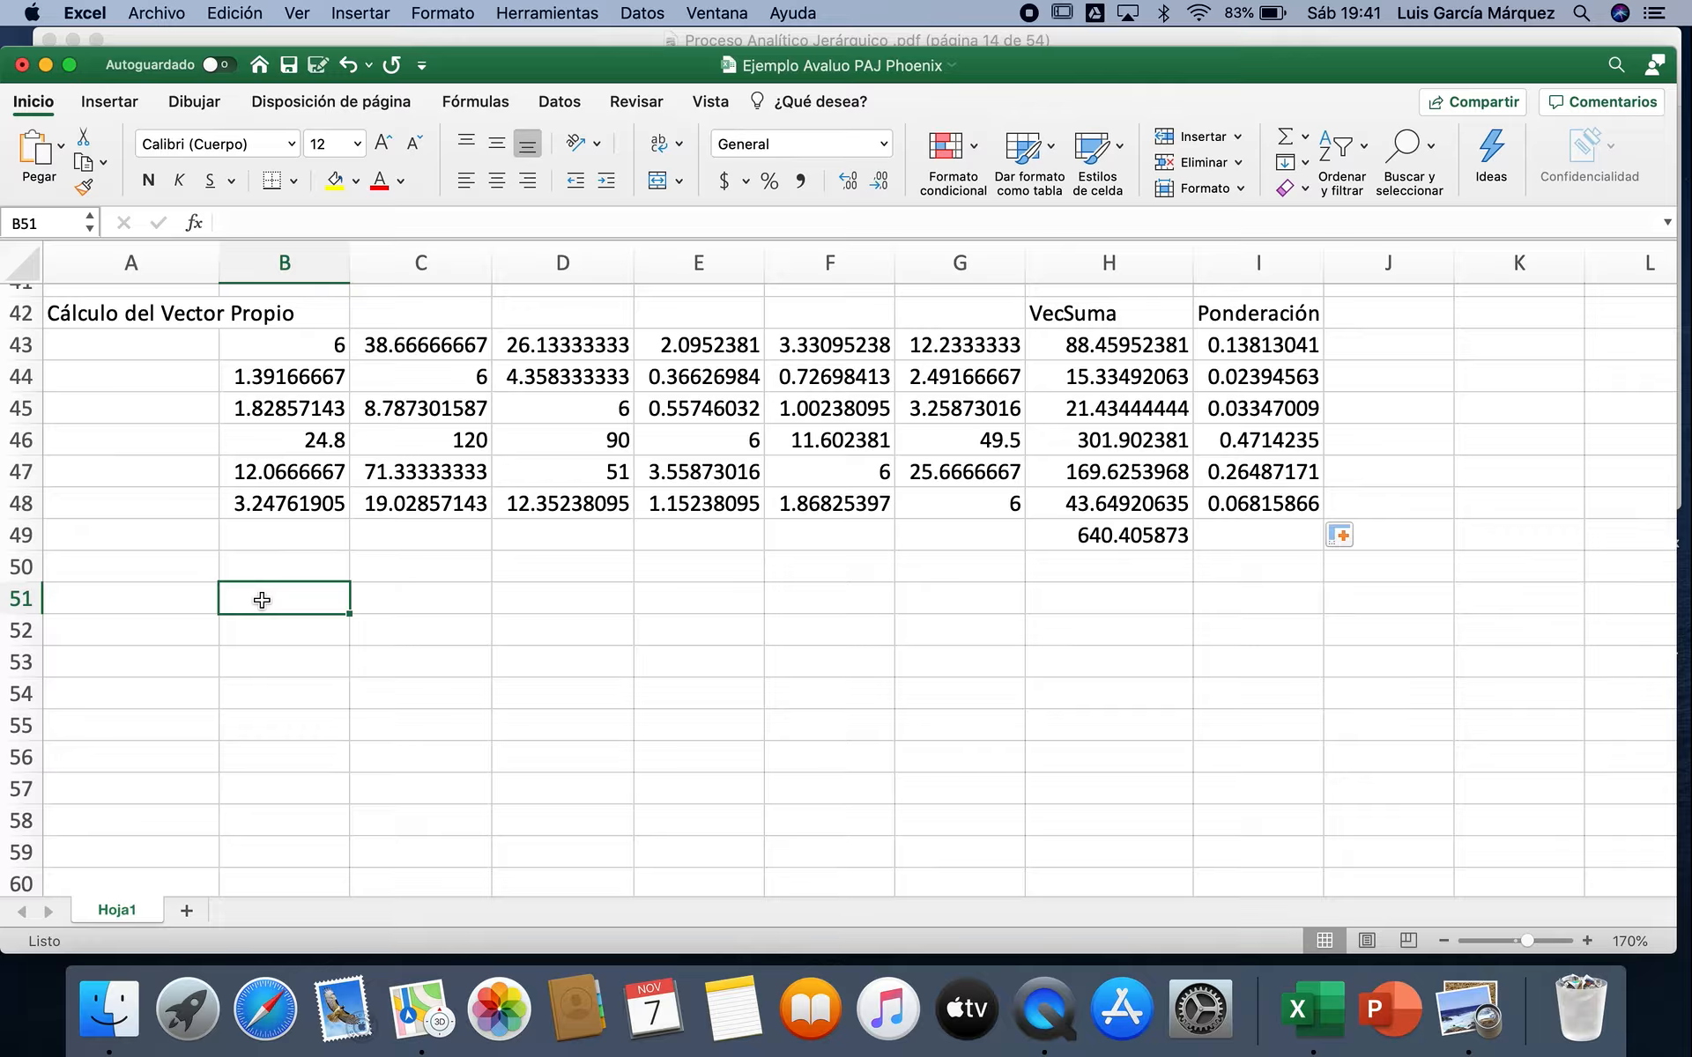
key("shift+Down")
key("shift+Down")
key("shift+Down")
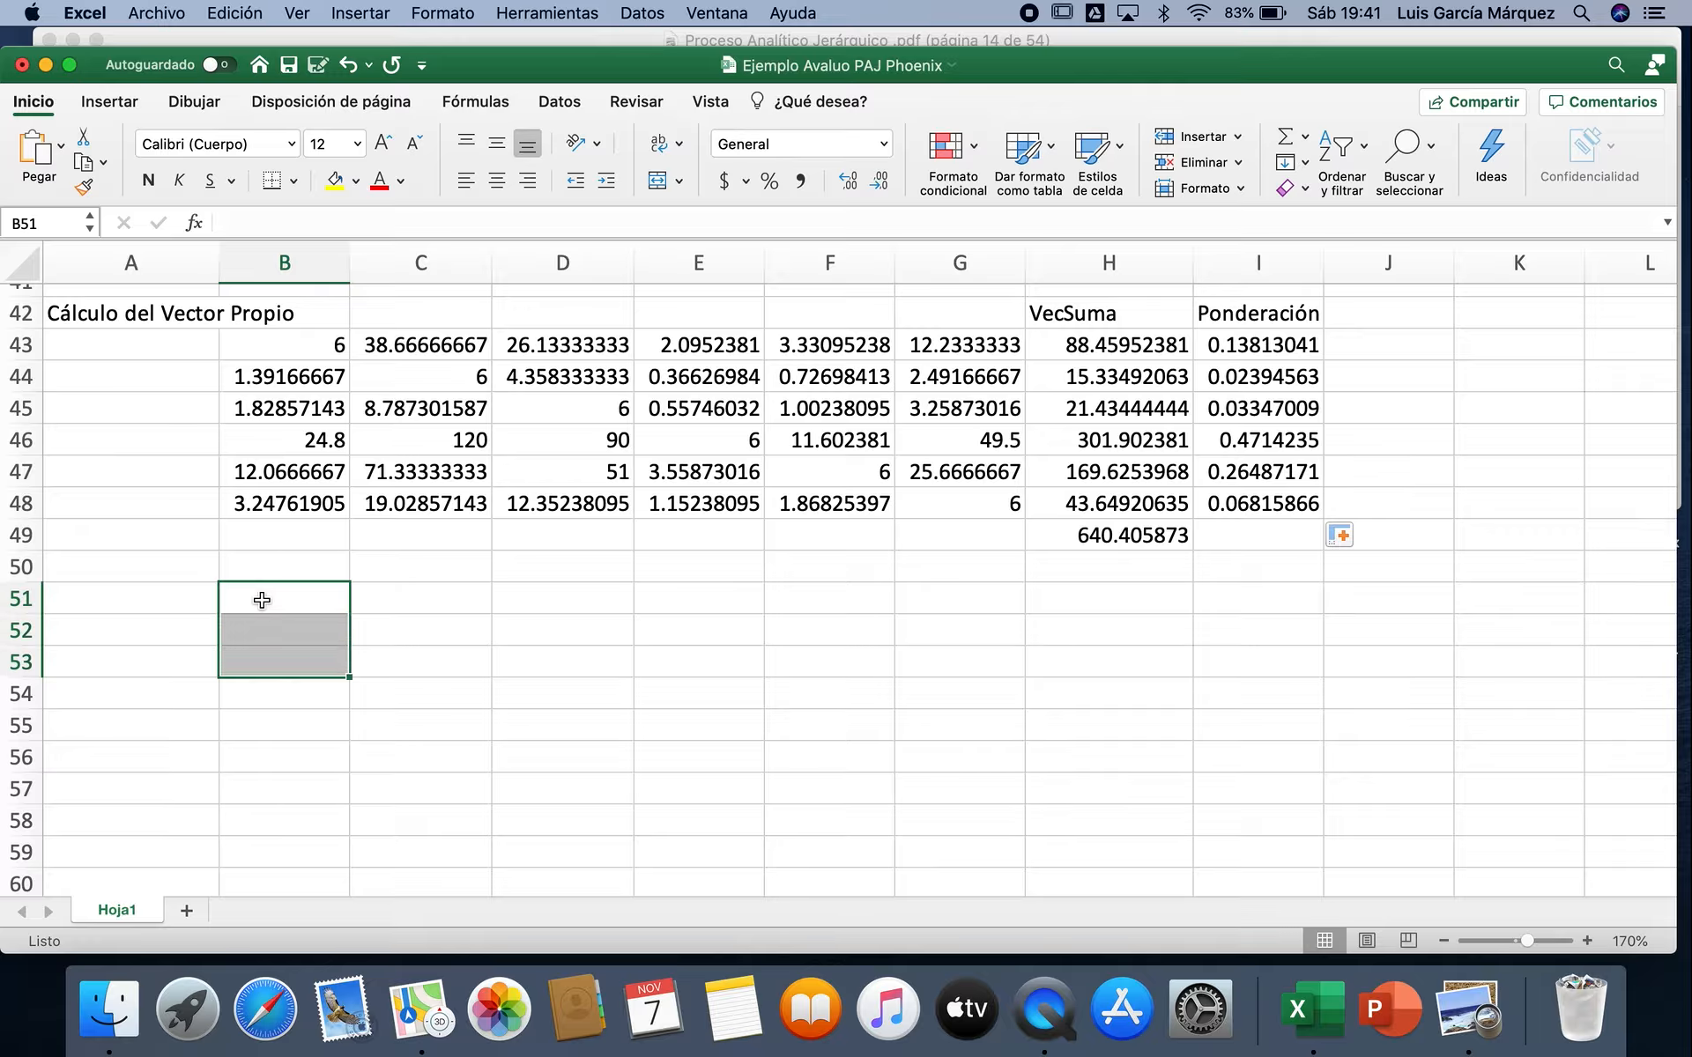
key("shift+Down")
key("shift+Down")
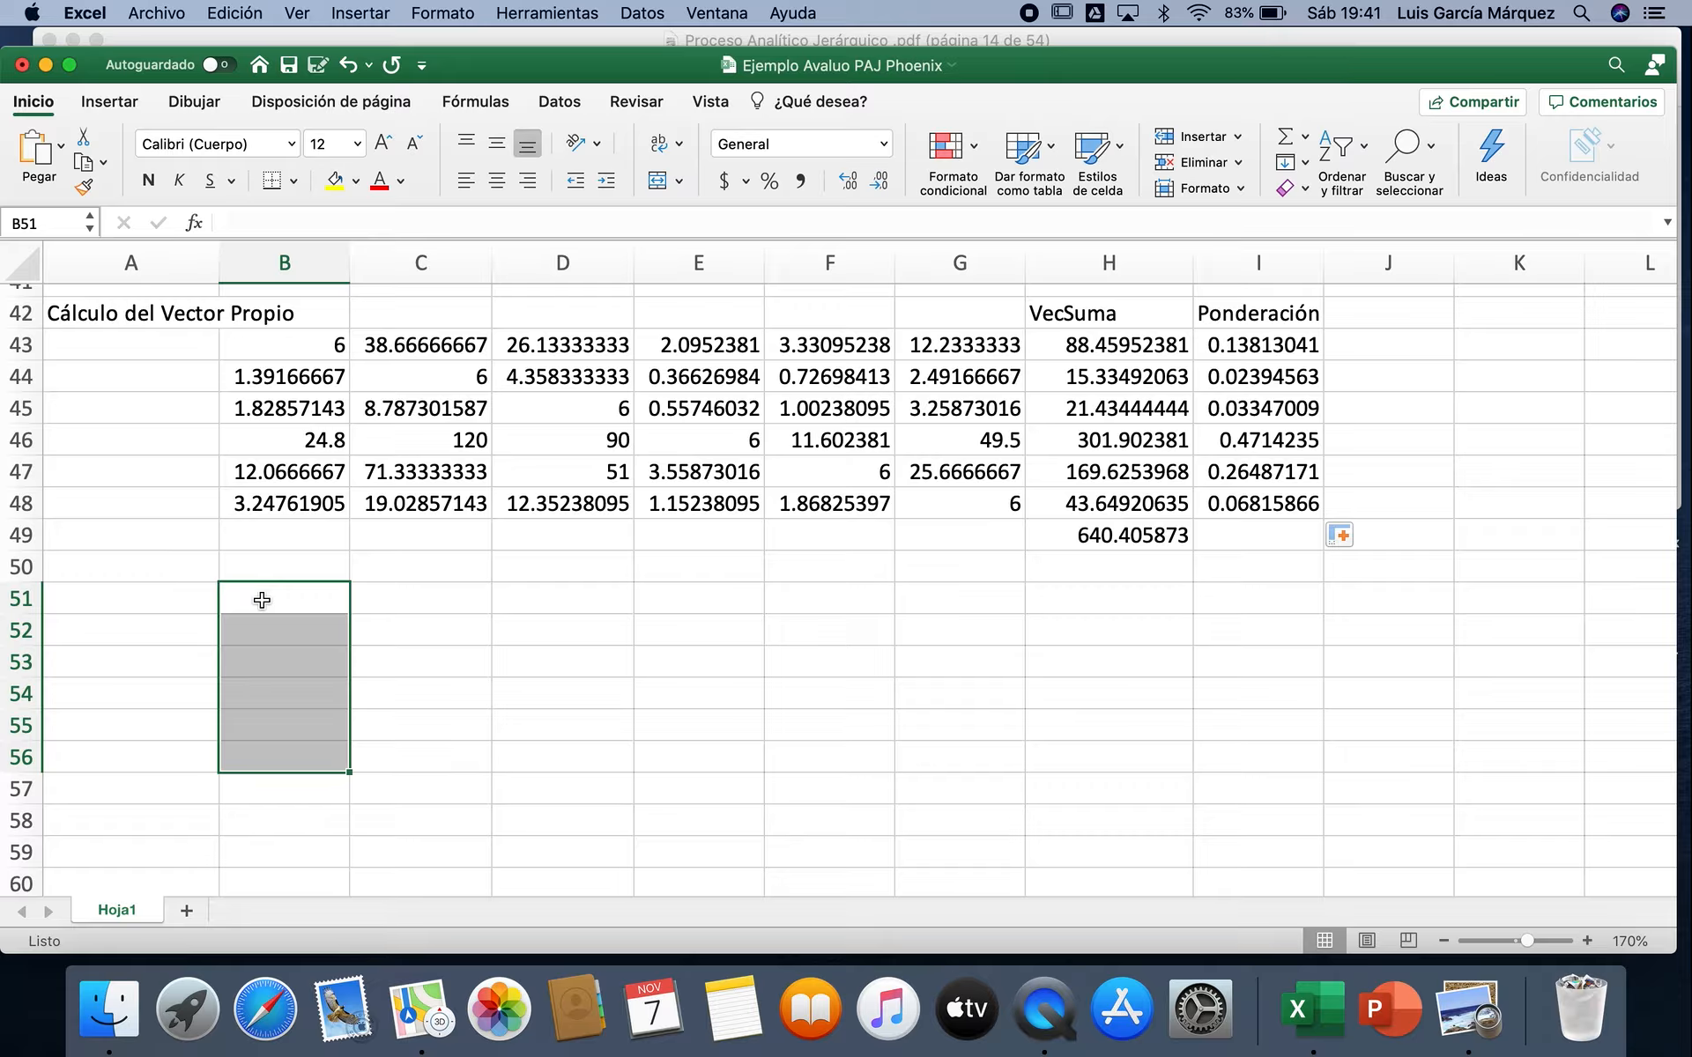
key("shift+Right")
key("shift+Right")
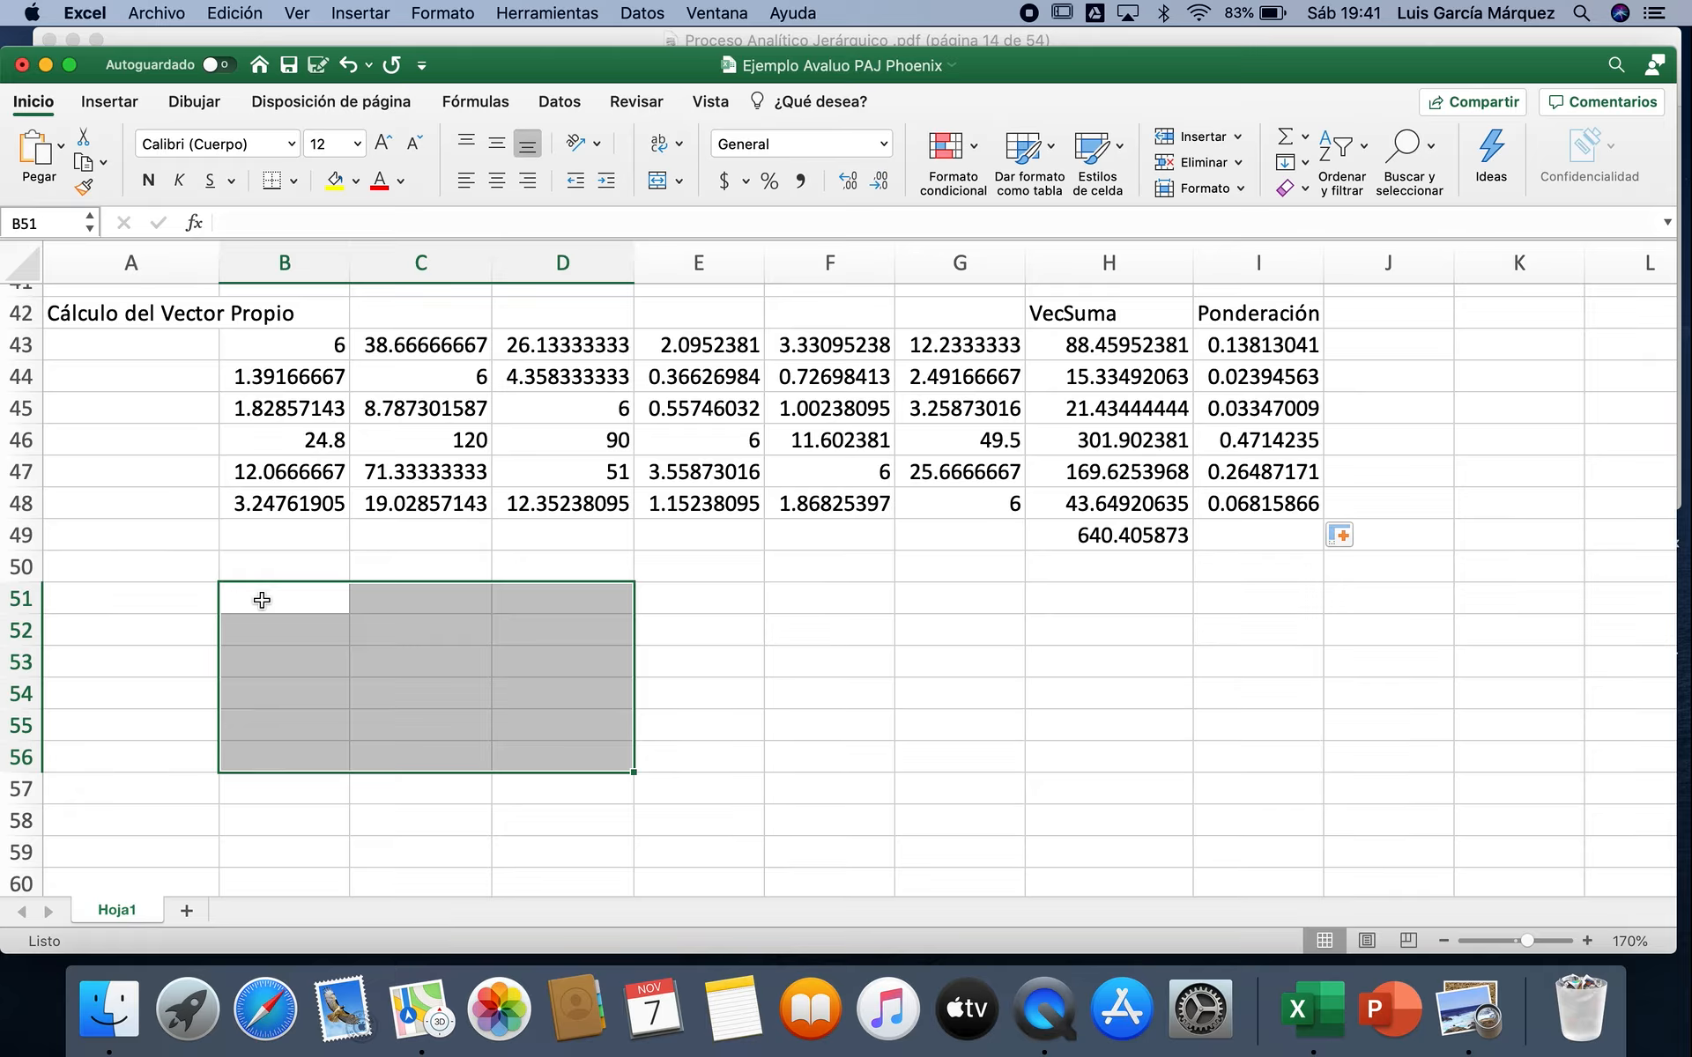
key("shift+Right")
key("shift+Right")
key("shift+Right")
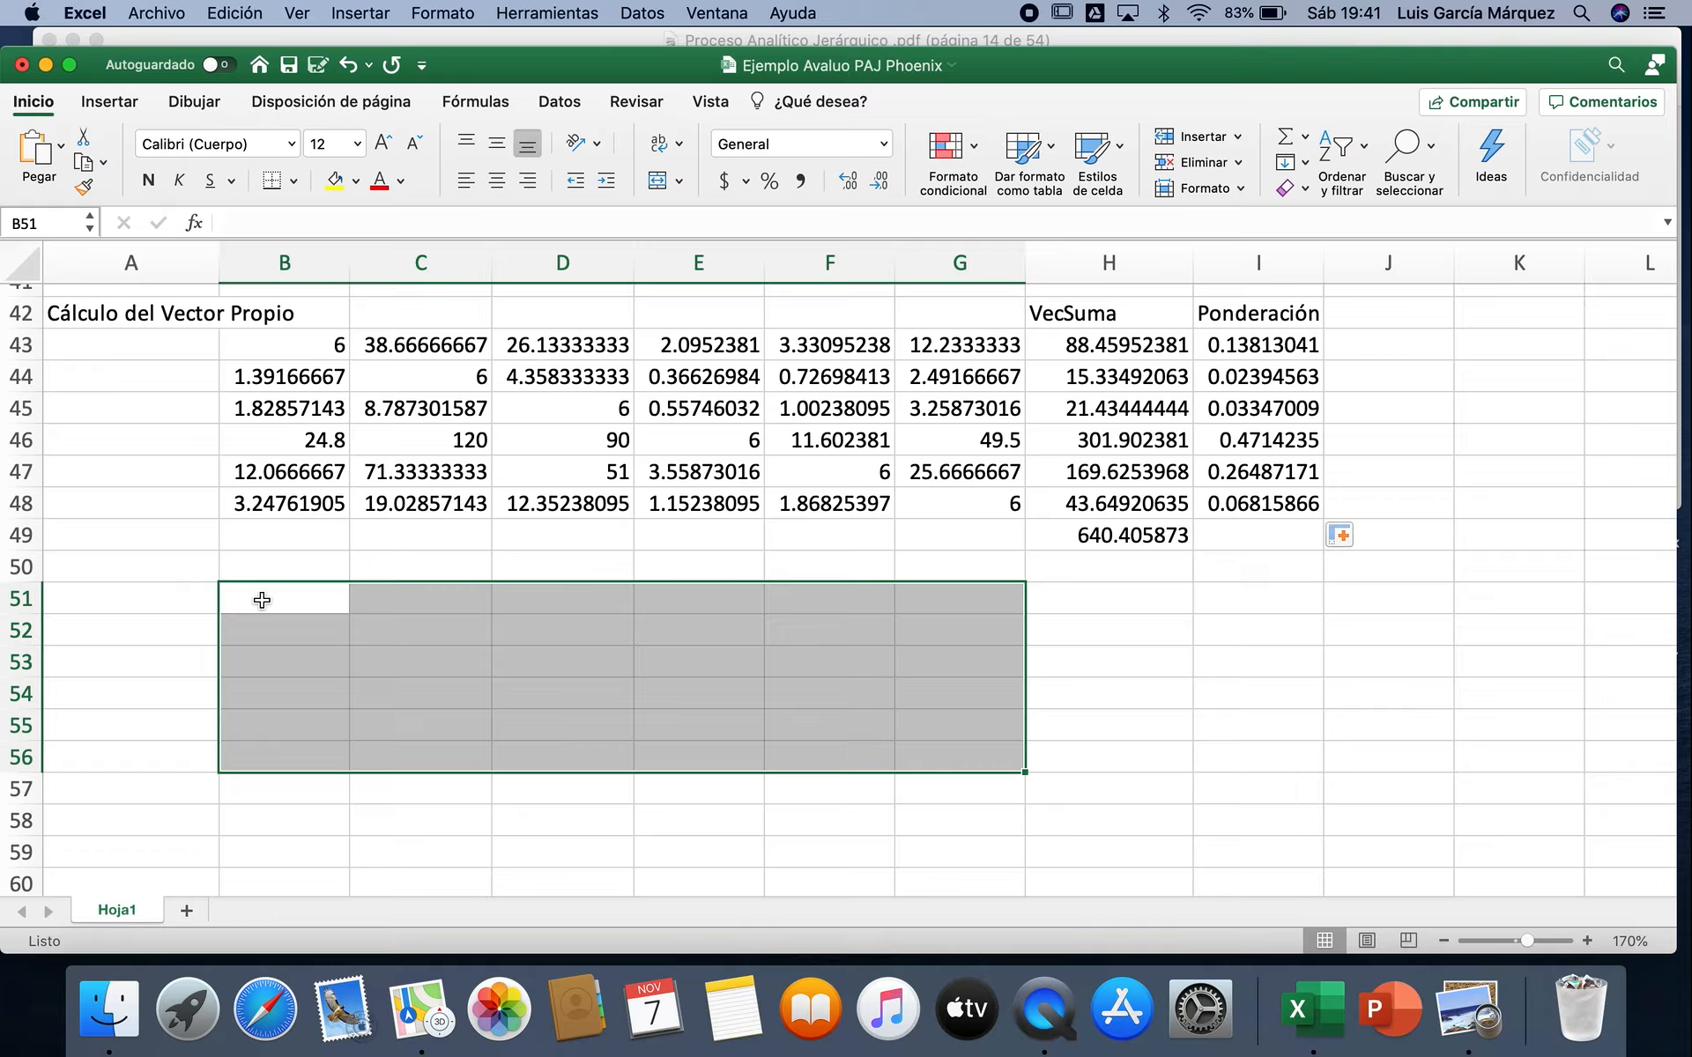
left_click(192, 223)
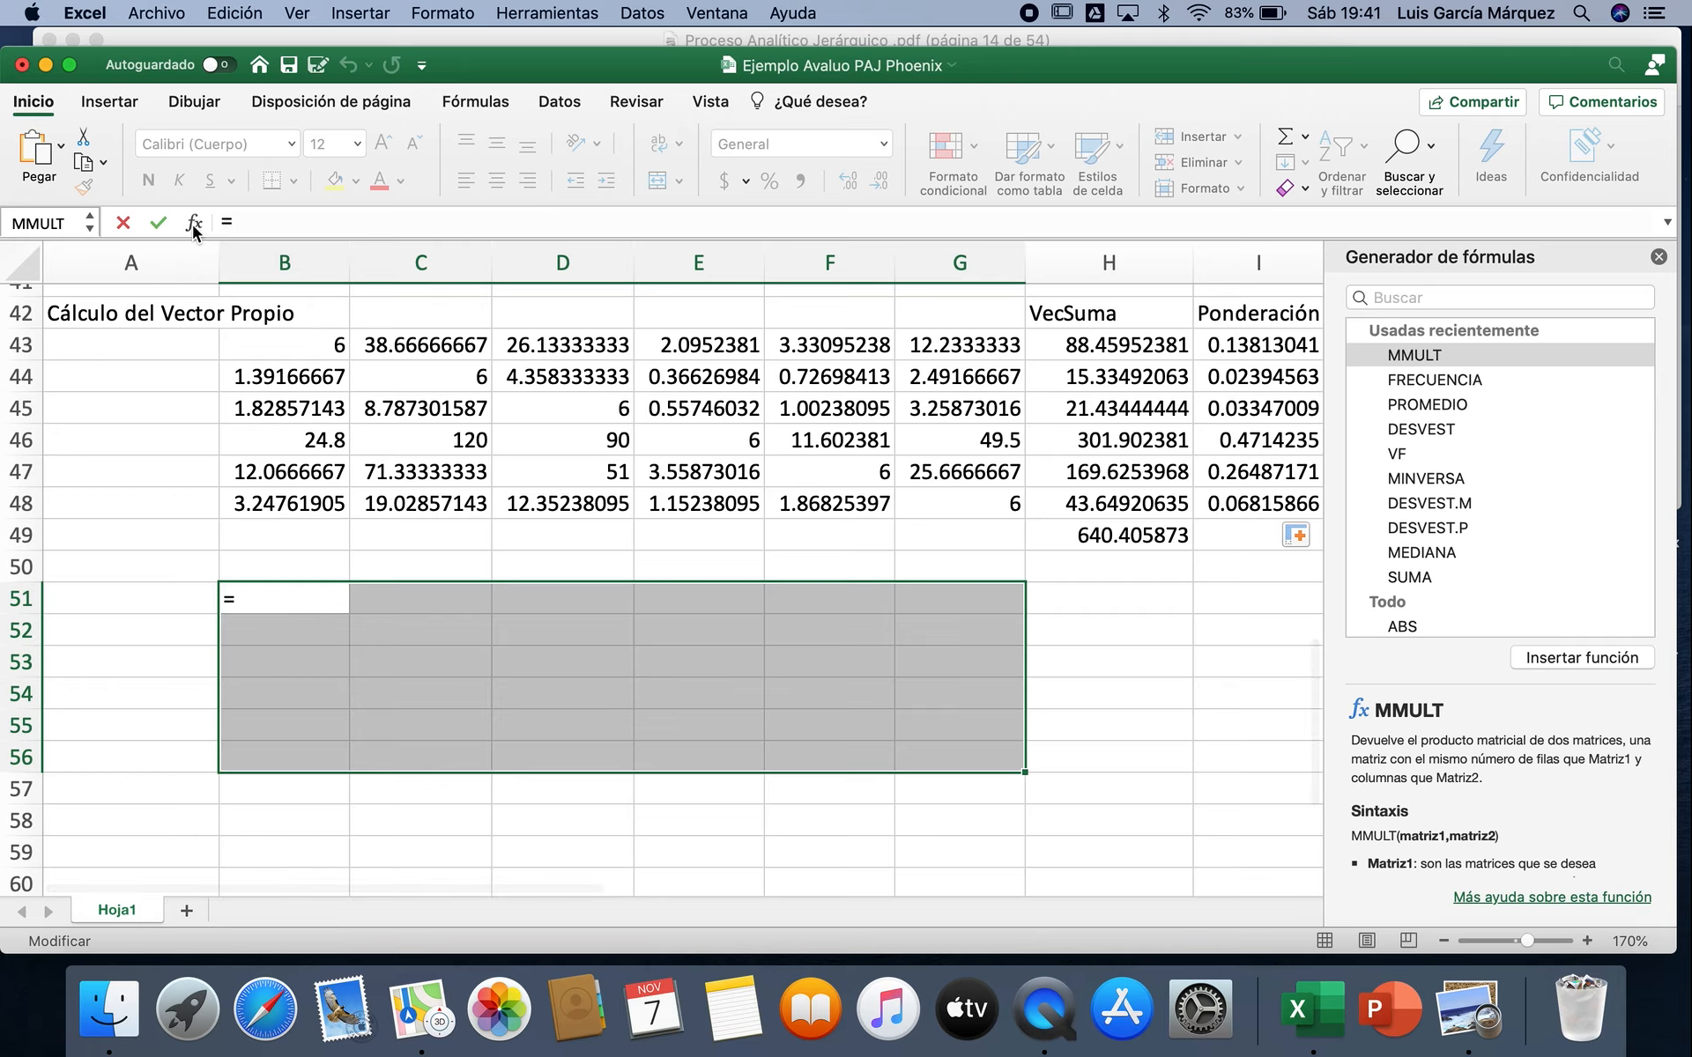
double_click(1475, 354)
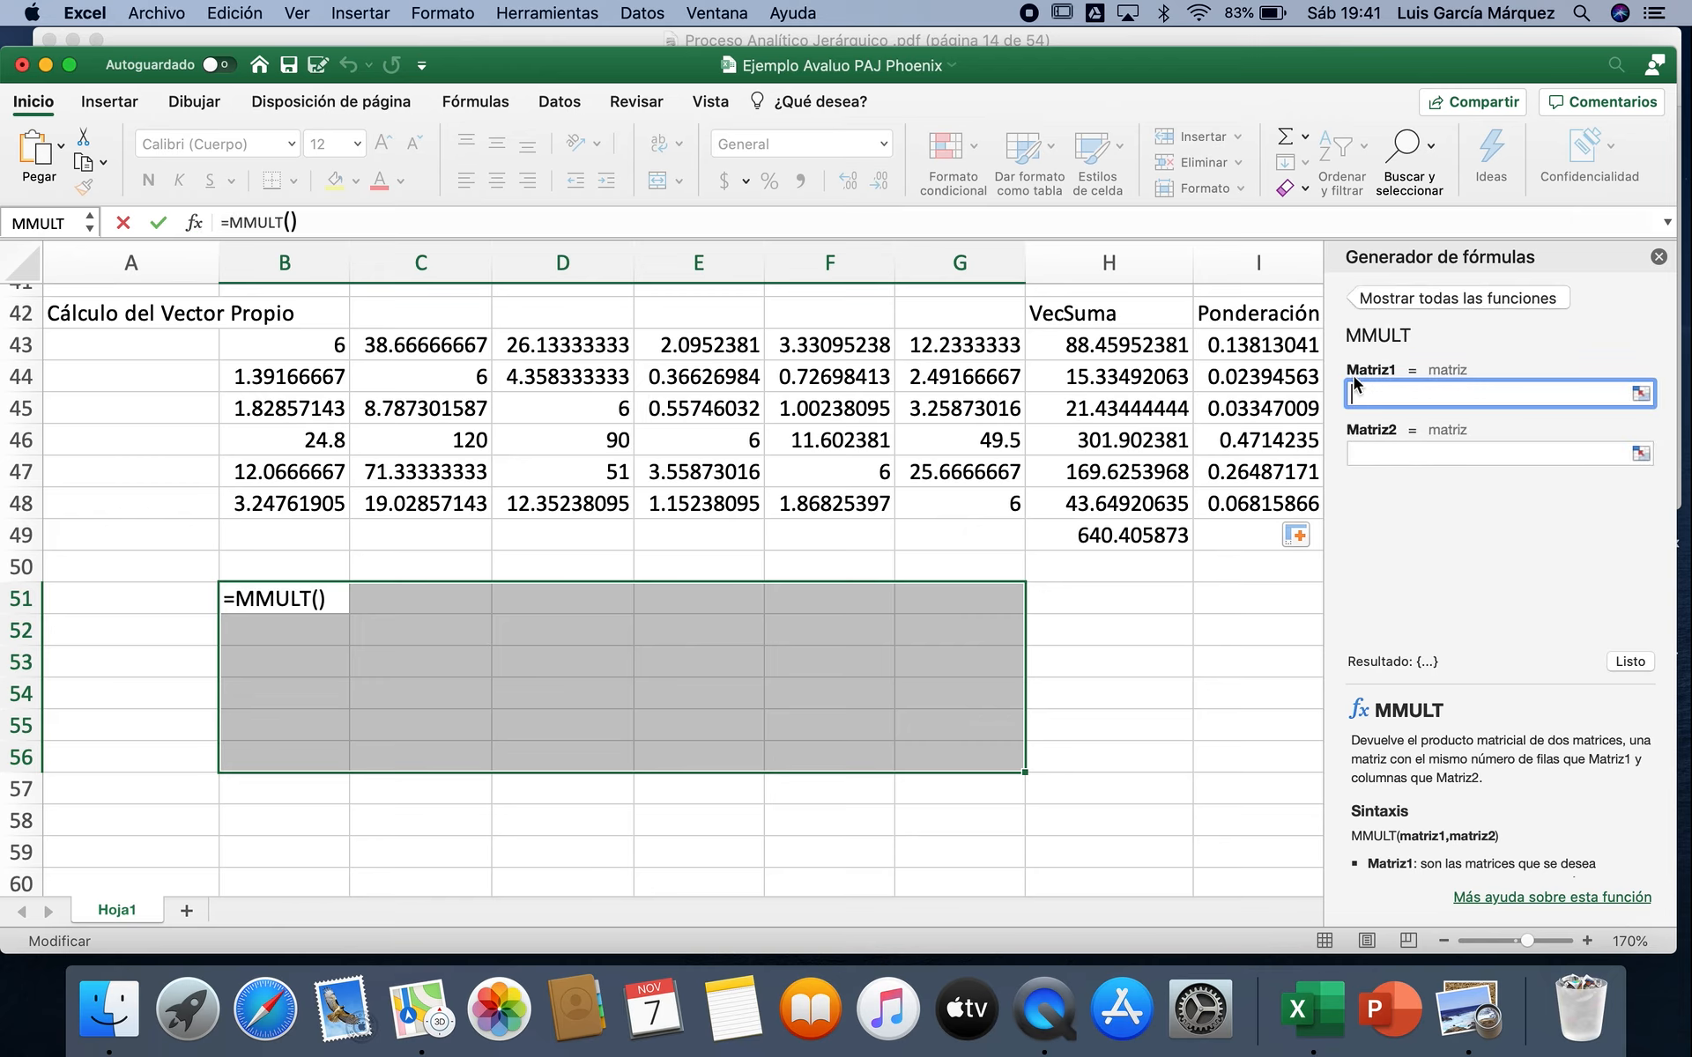
left_click_drag(328, 345, 956, 508)
left_click(1374, 453)
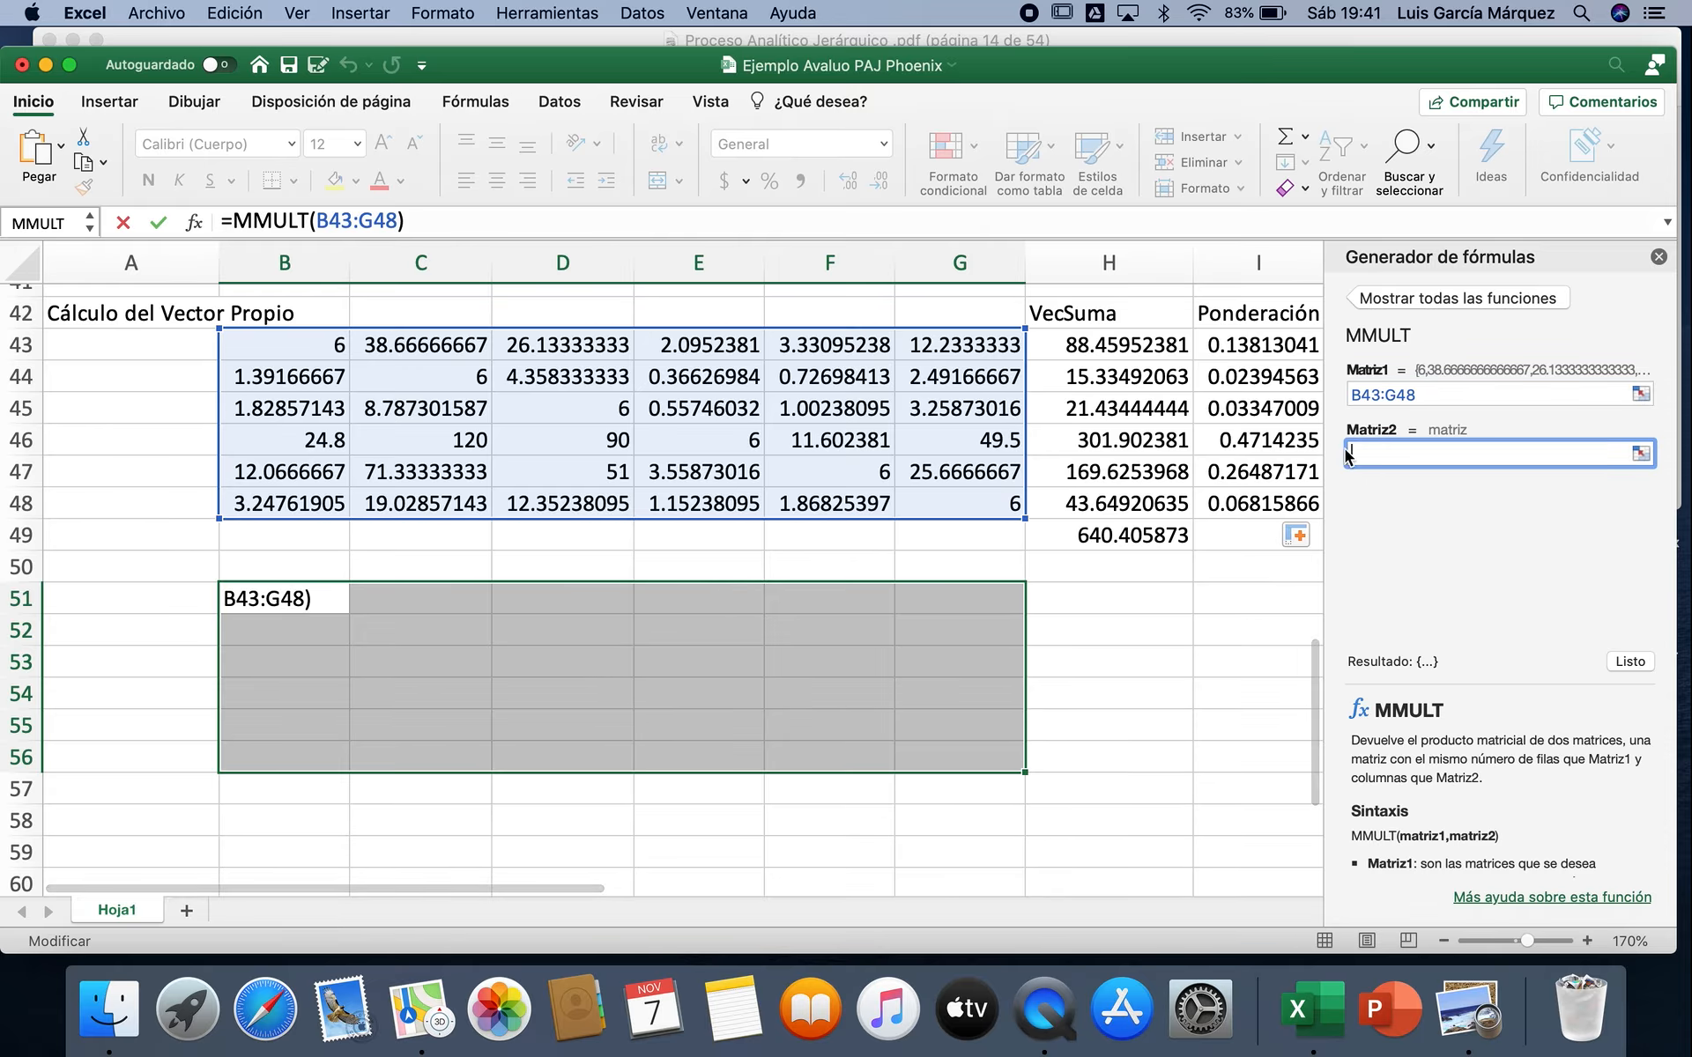
left_click_drag(310, 345, 1022, 515)
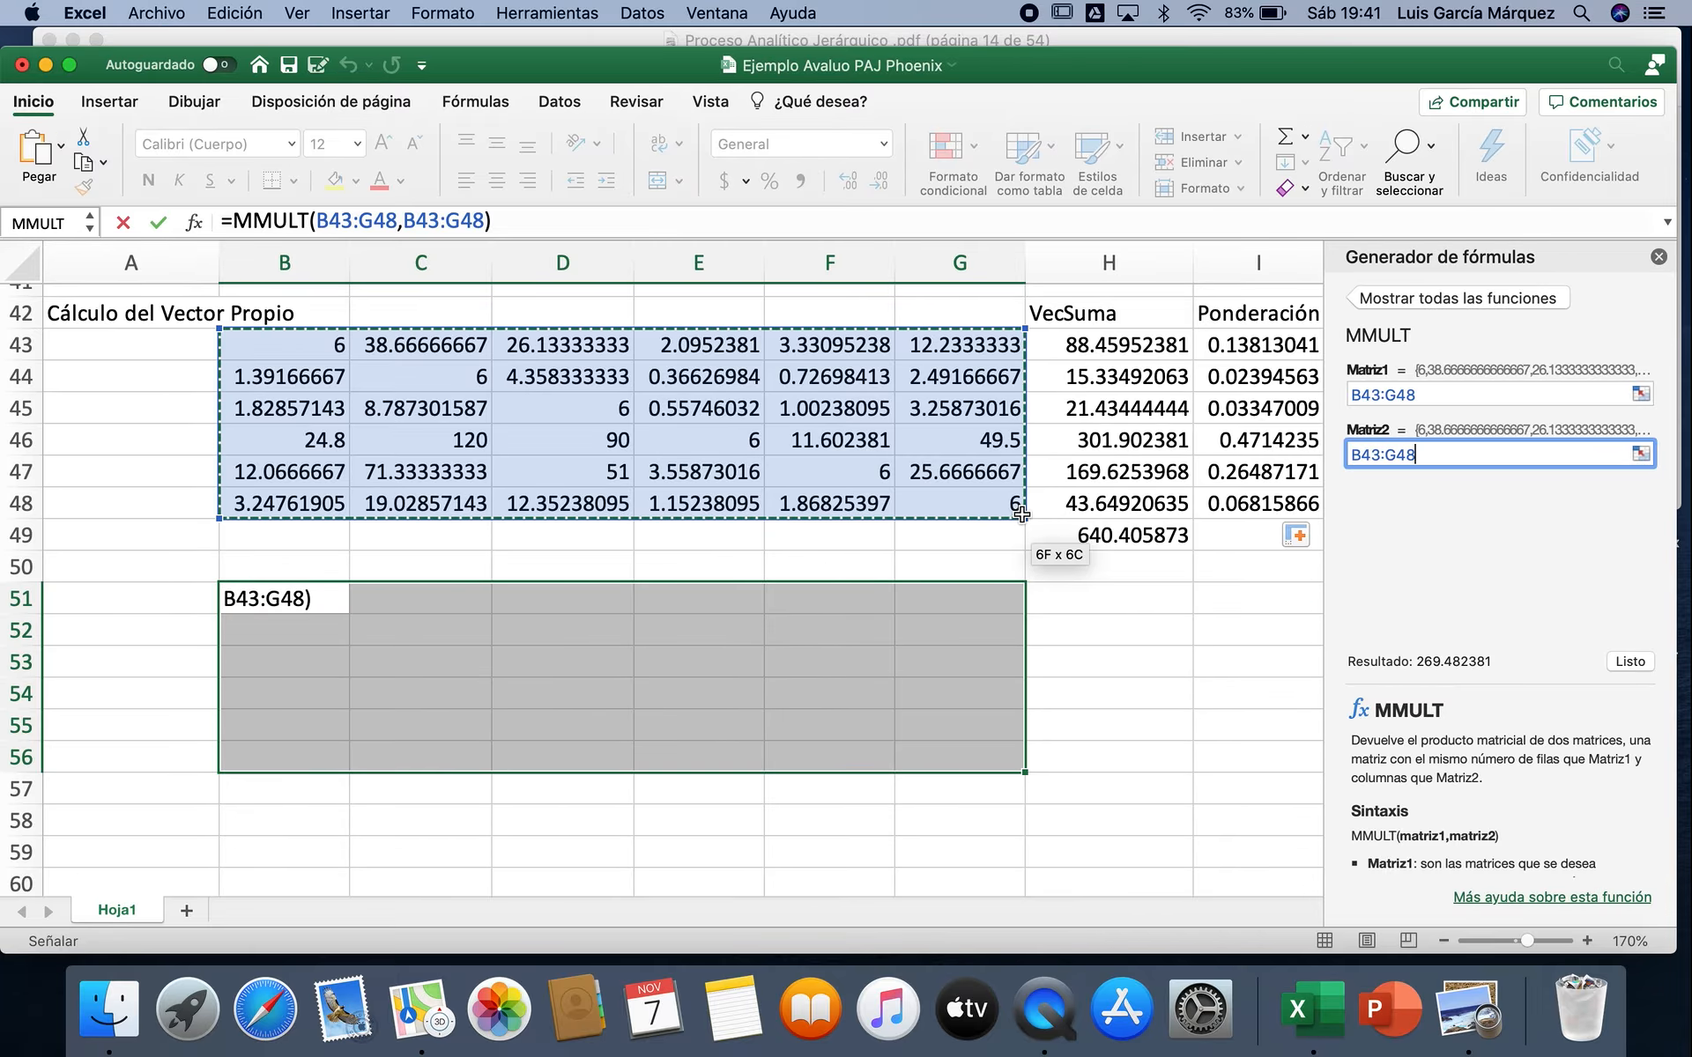
left_click(1622, 662)
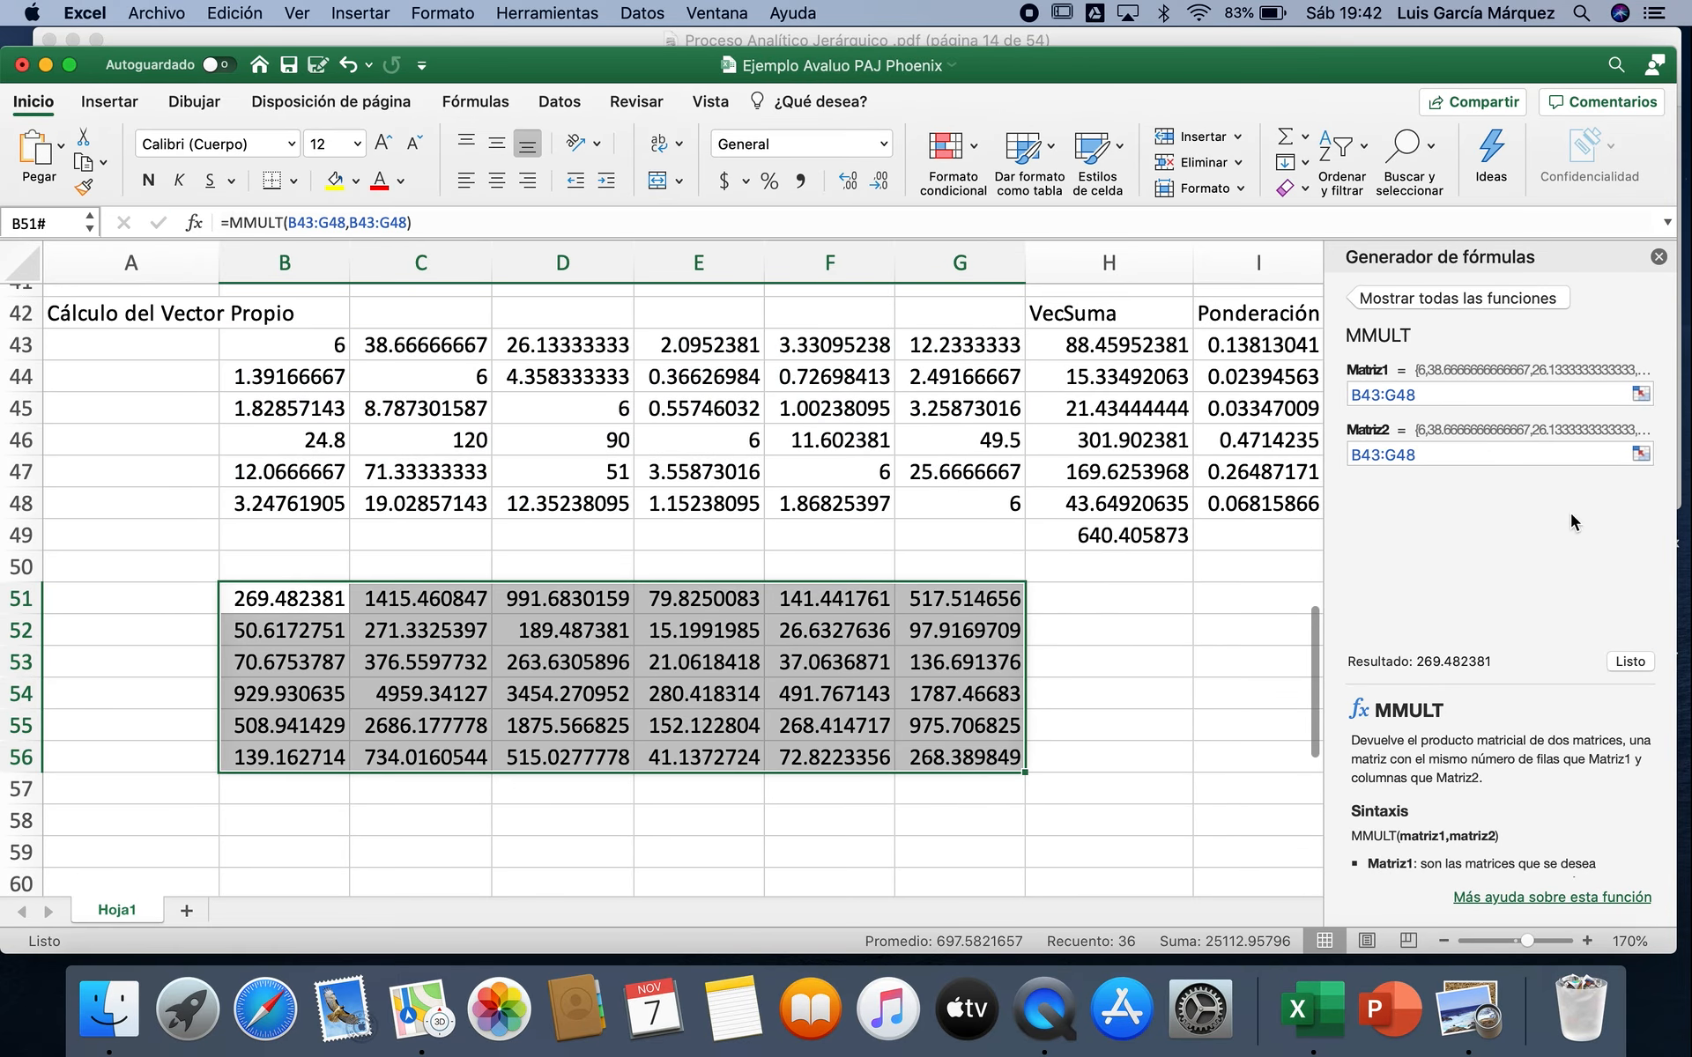
left_click(1658, 257)
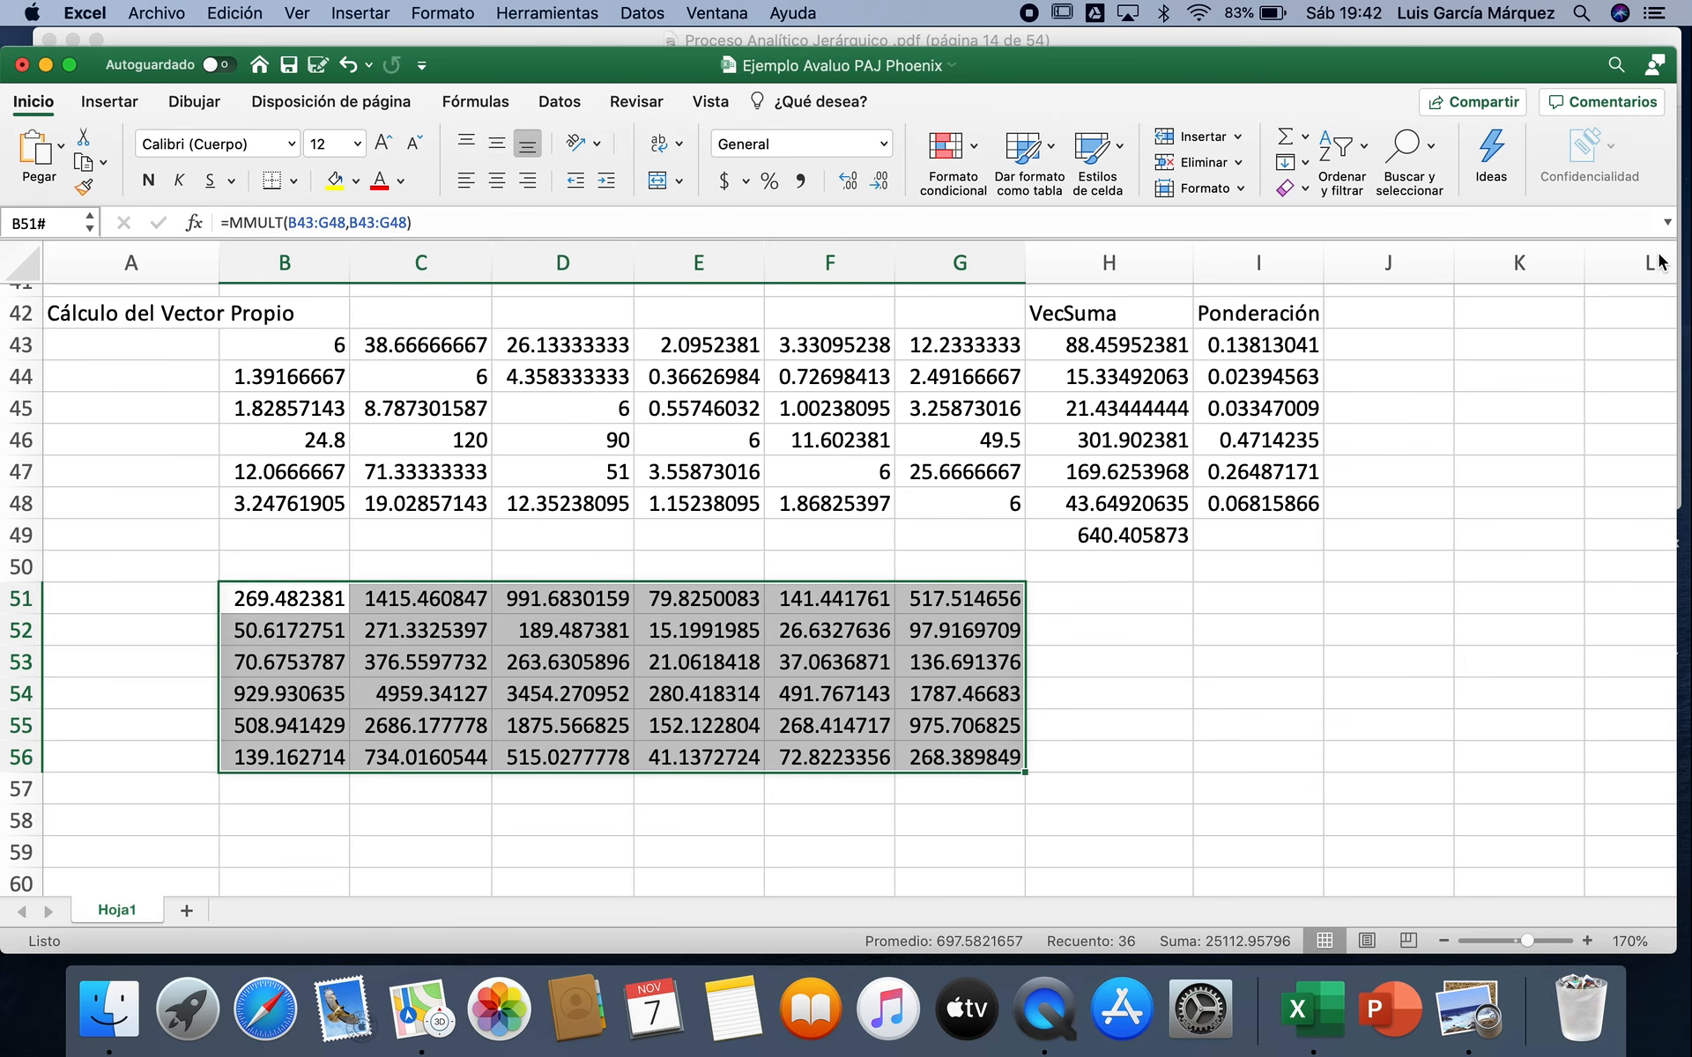
Step: Sum B51:G51 in H51 and fill the formula down to H56 for the other rows of the squared matrix
left_click(1136, 598)
left_click(1284, 140)
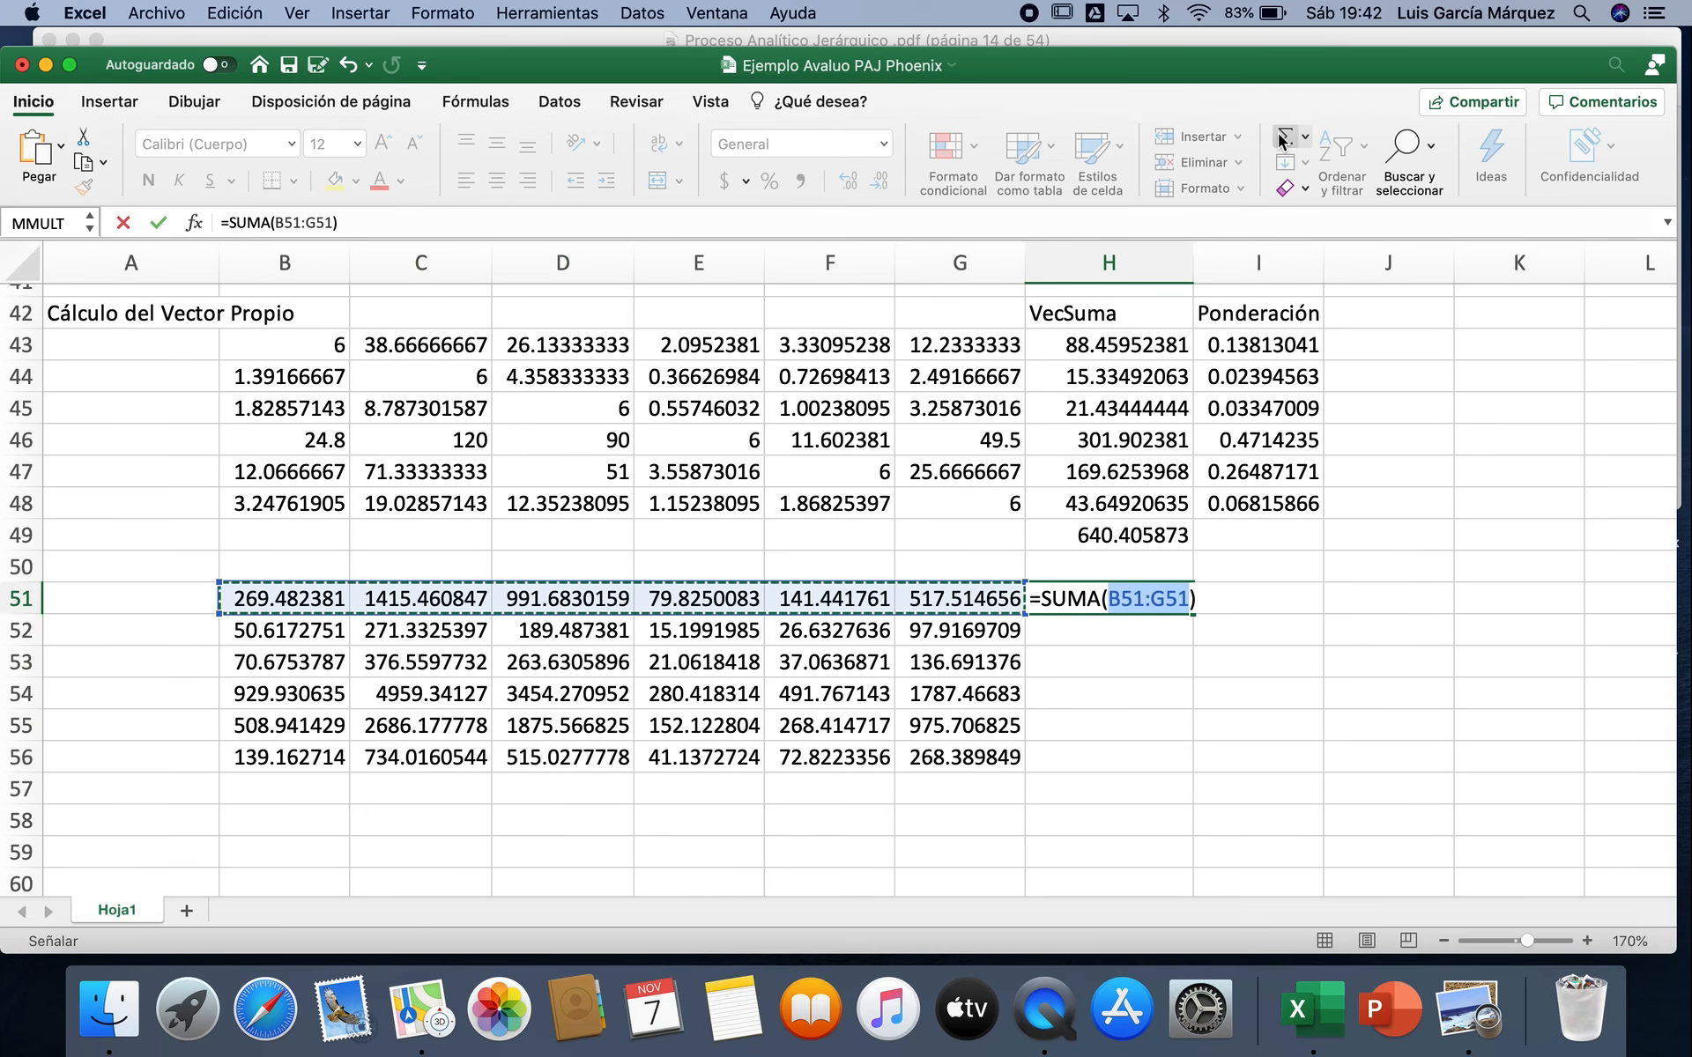
key("Return")
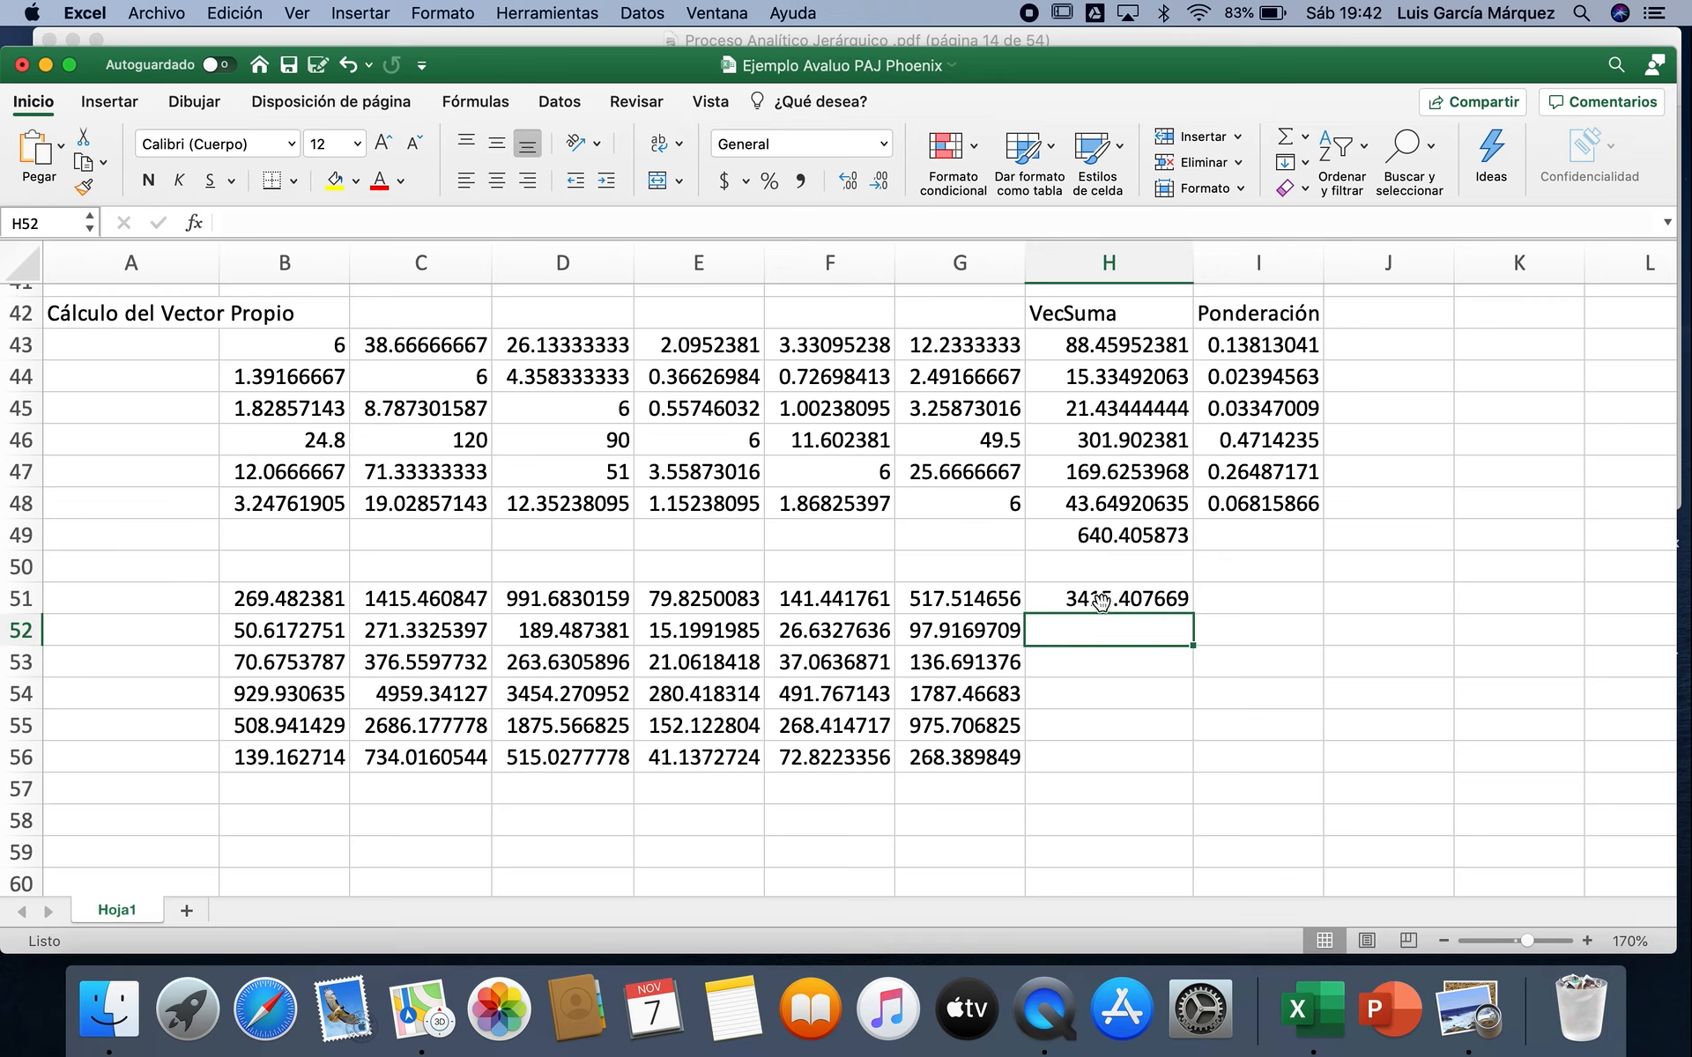
left_click(1128, 602)
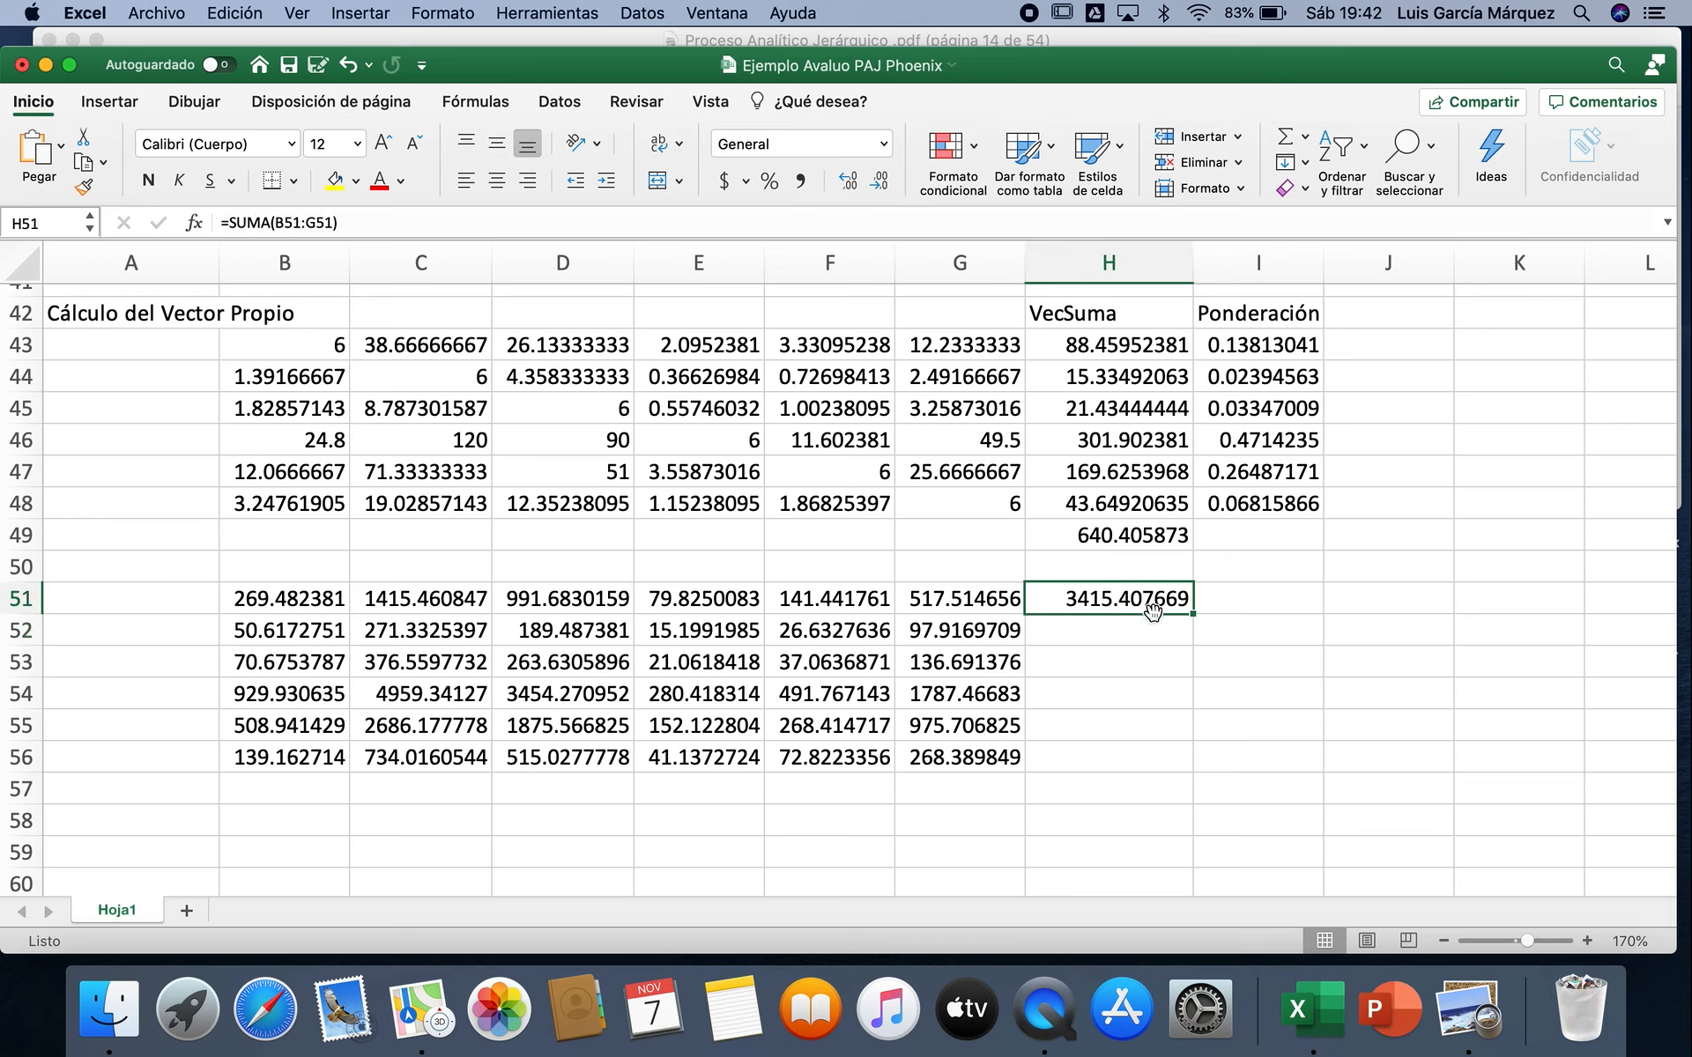
double_click(1192, 614)
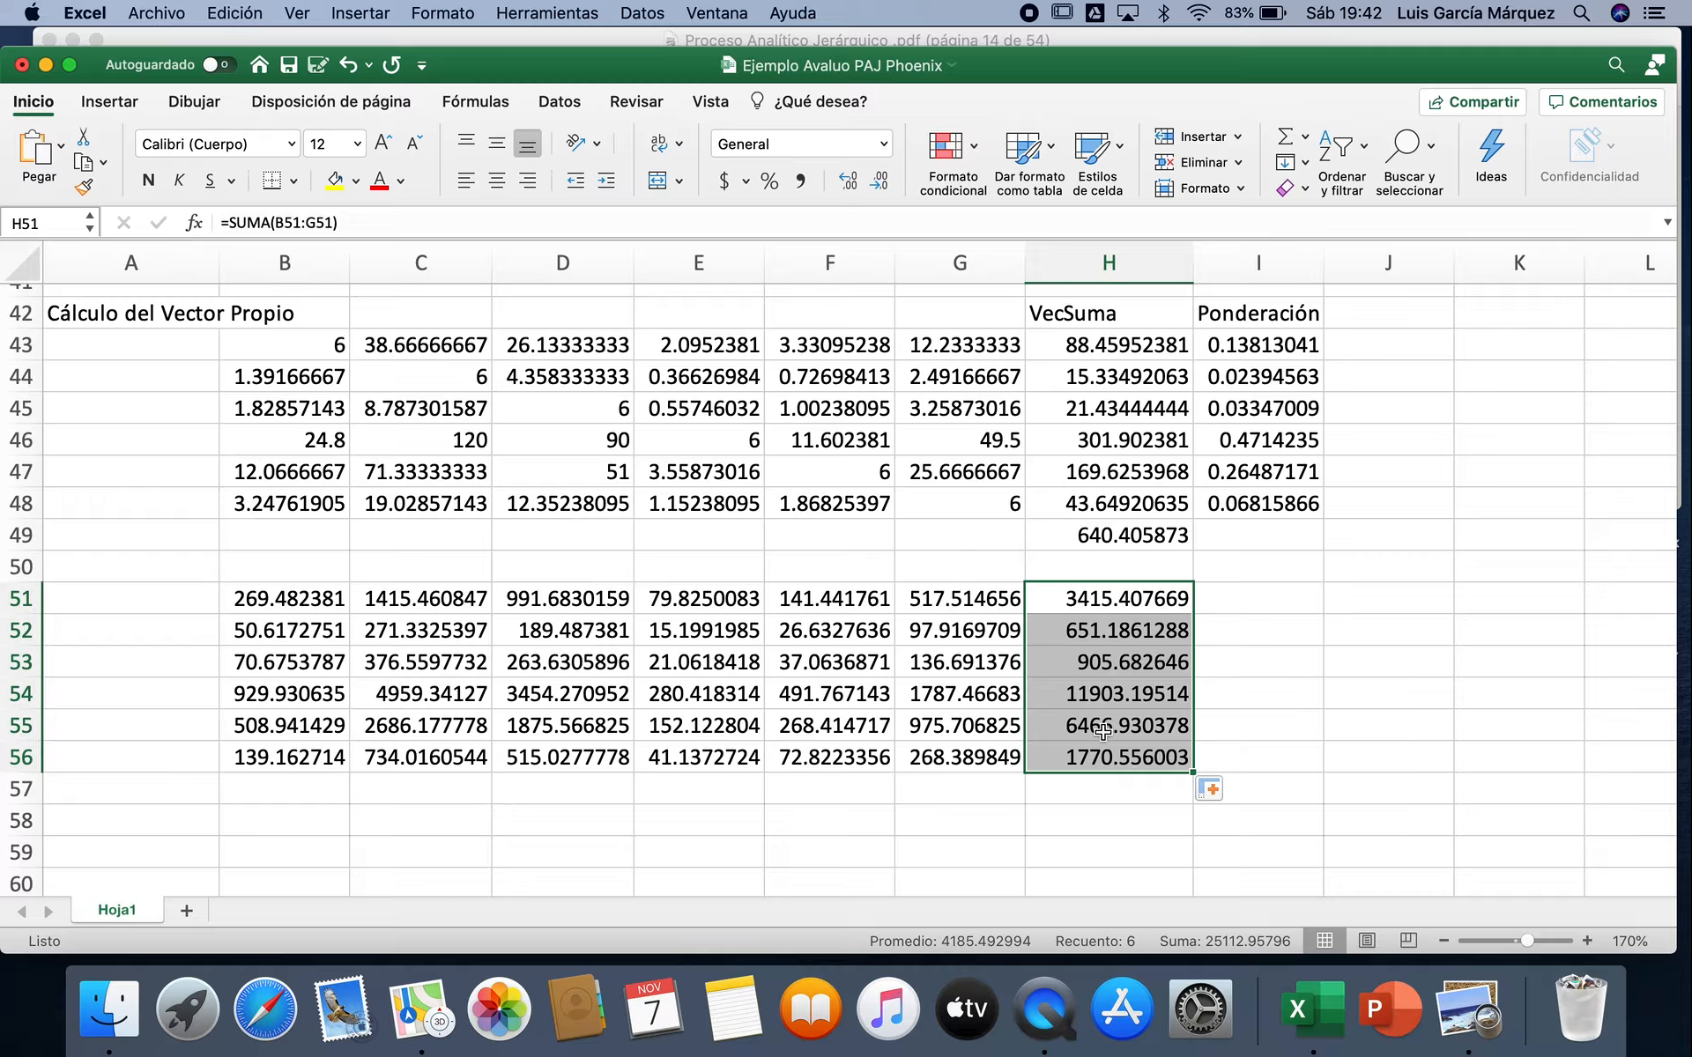
Step: Total the second matrix's row sums in H57 with the sum of H51:H56
left_click(1116, 786)
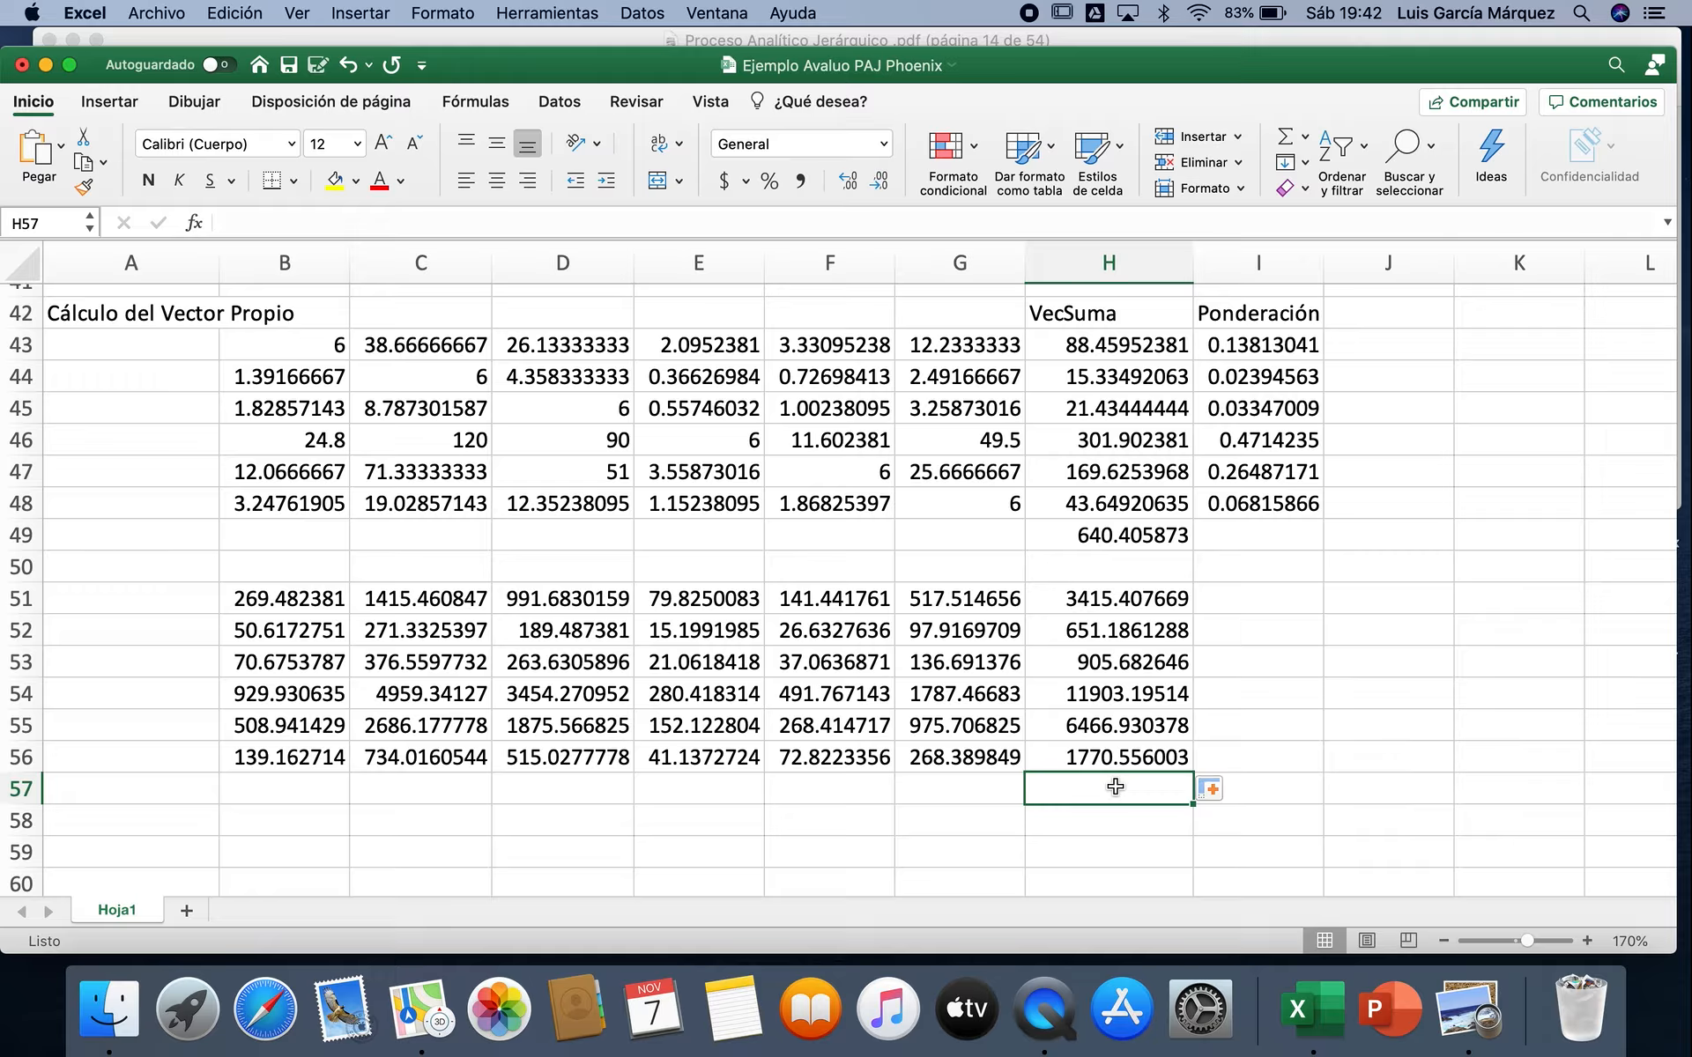
left_click(1286, 137)
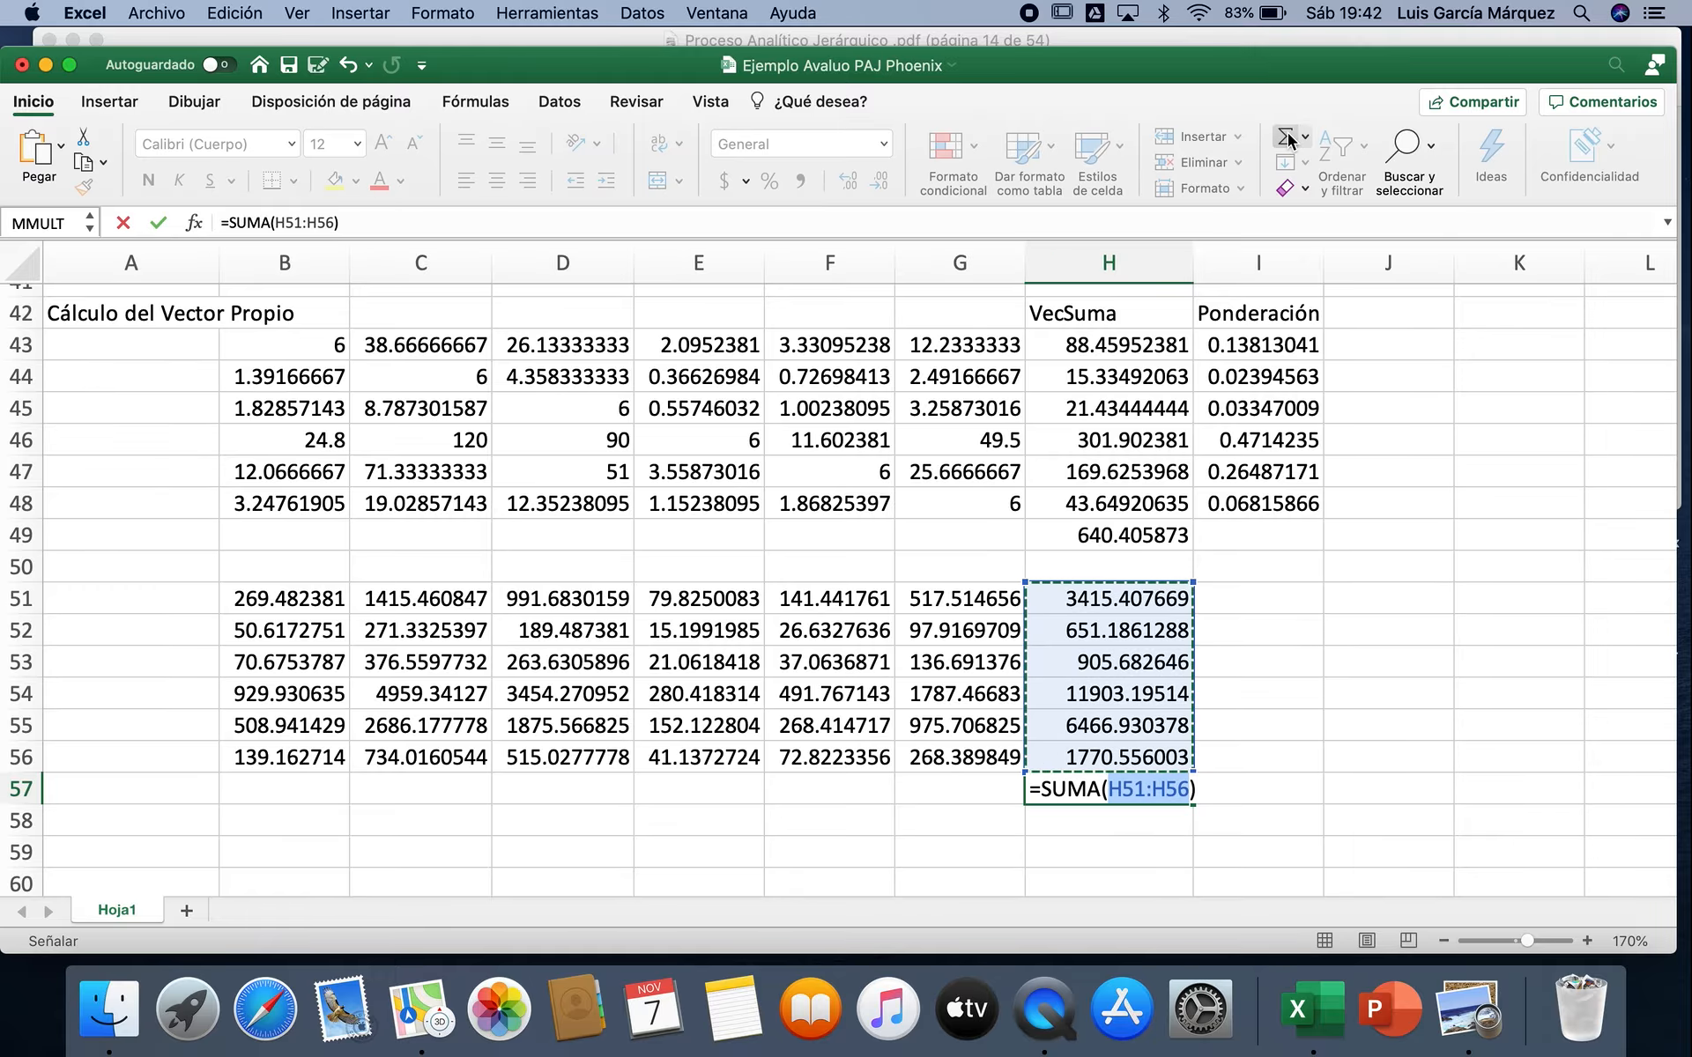
key("Return")
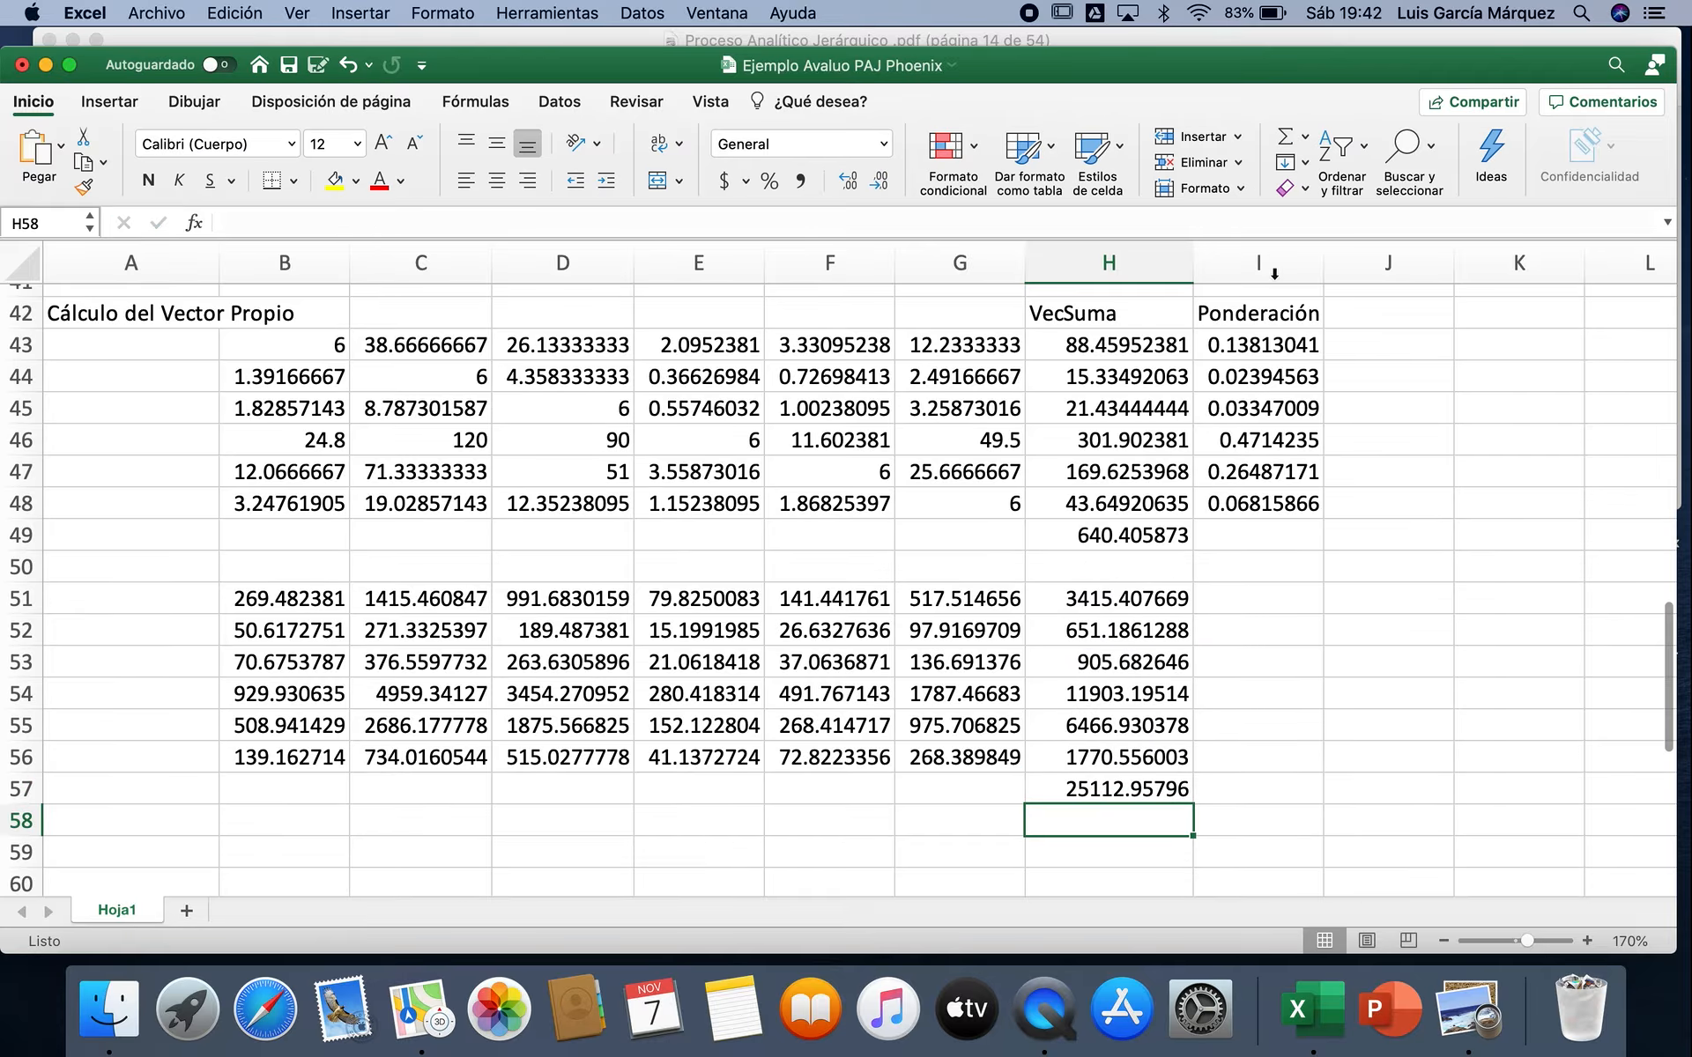
Step: Calculate the first row's weighting in I51 with the formula =H51/H57
left_click(1240, 591)
type("=")
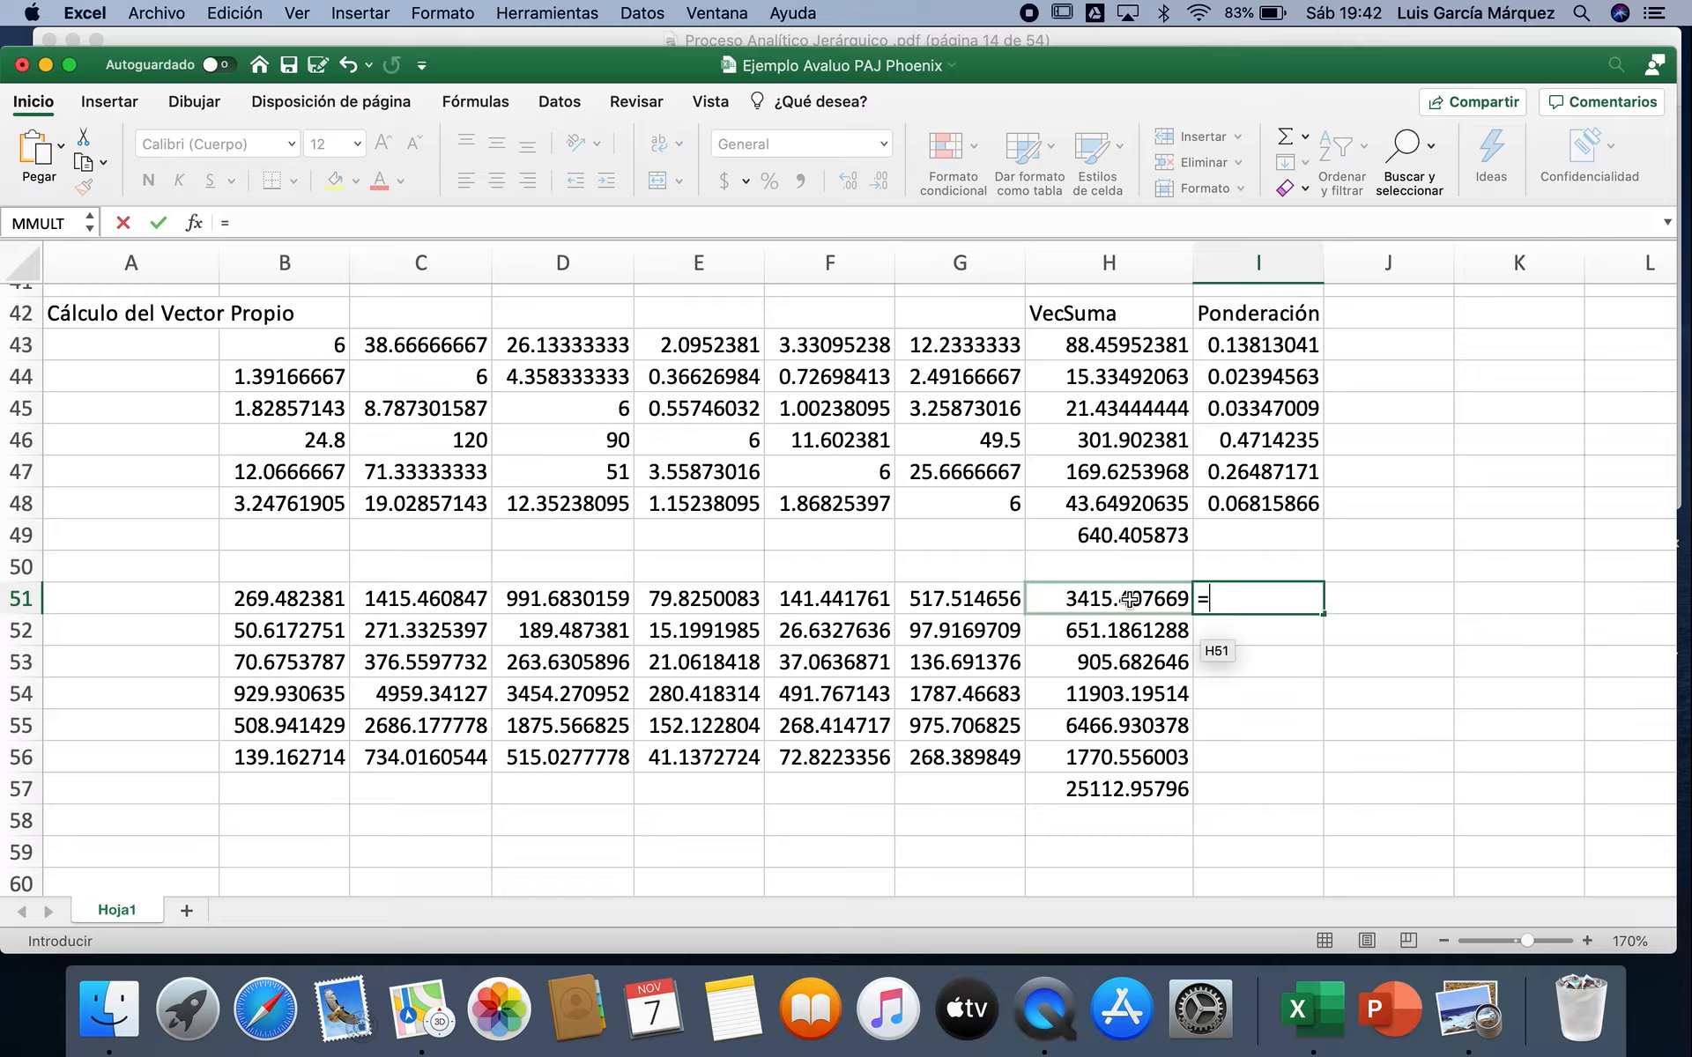
left_click(1129, 599)
type("/")
left_click(1117, 799)
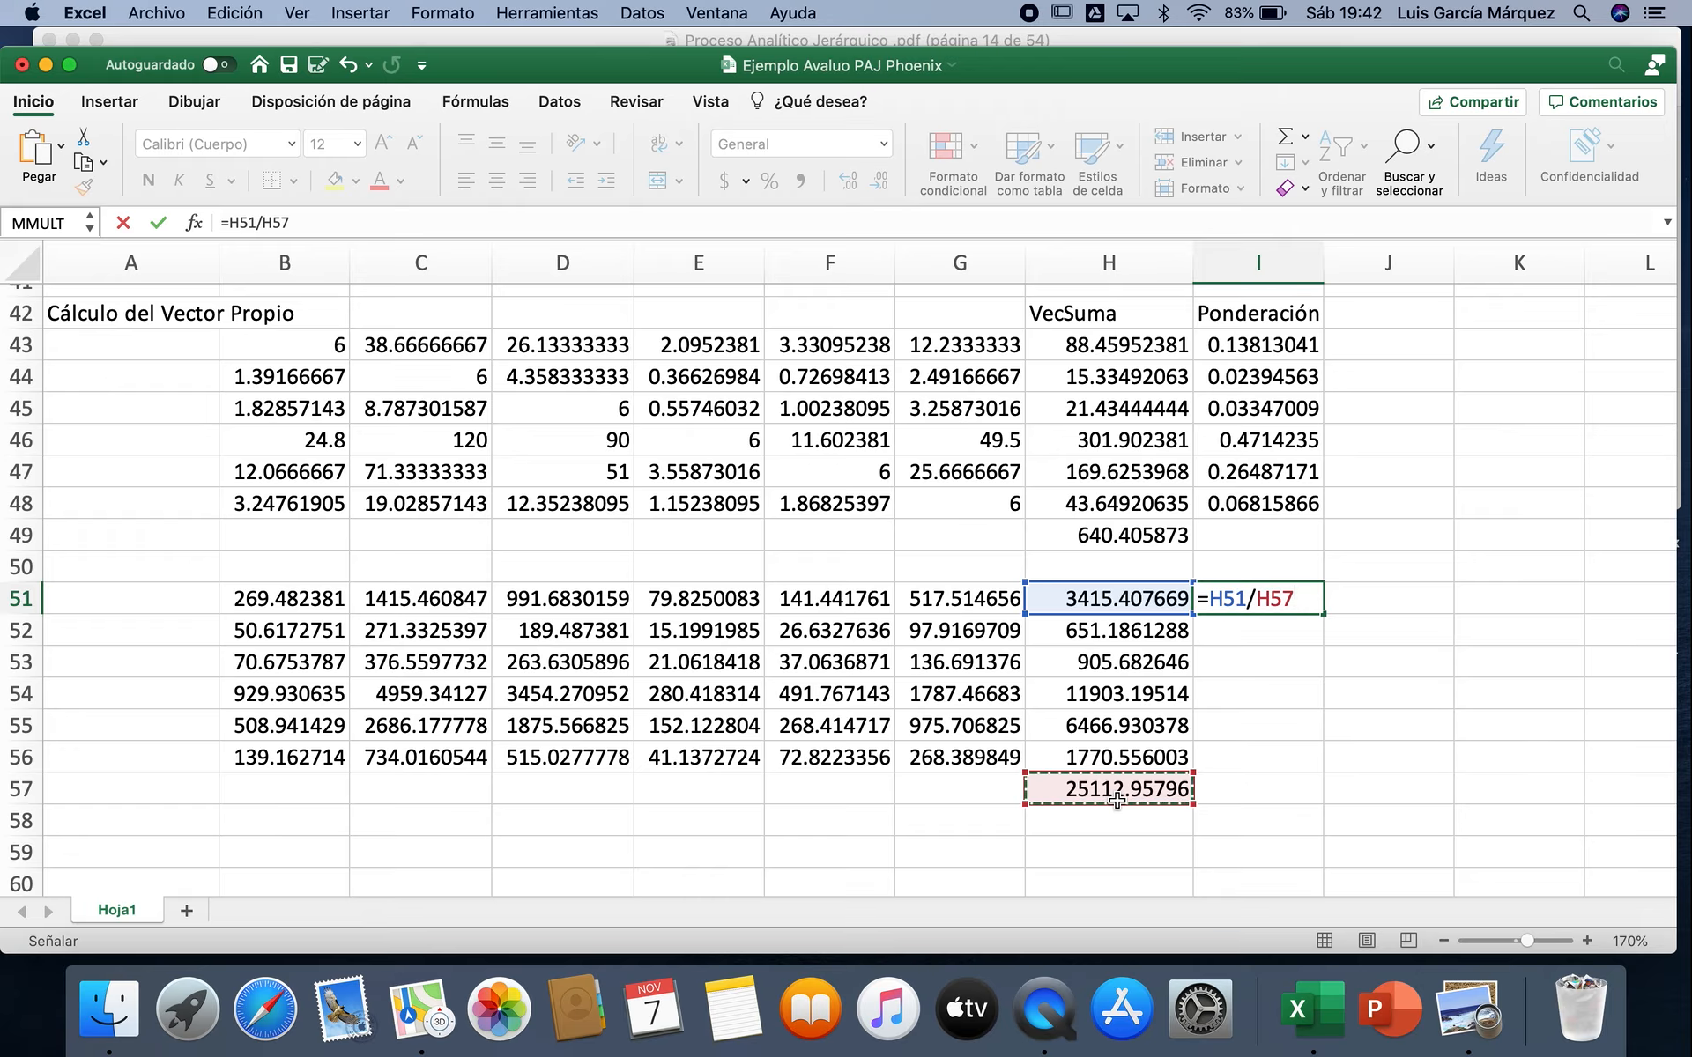
key("Return")
Step: Calculate the next two weightings with =H52/H57 in I52 and =H53/H57 in I53
type("=")
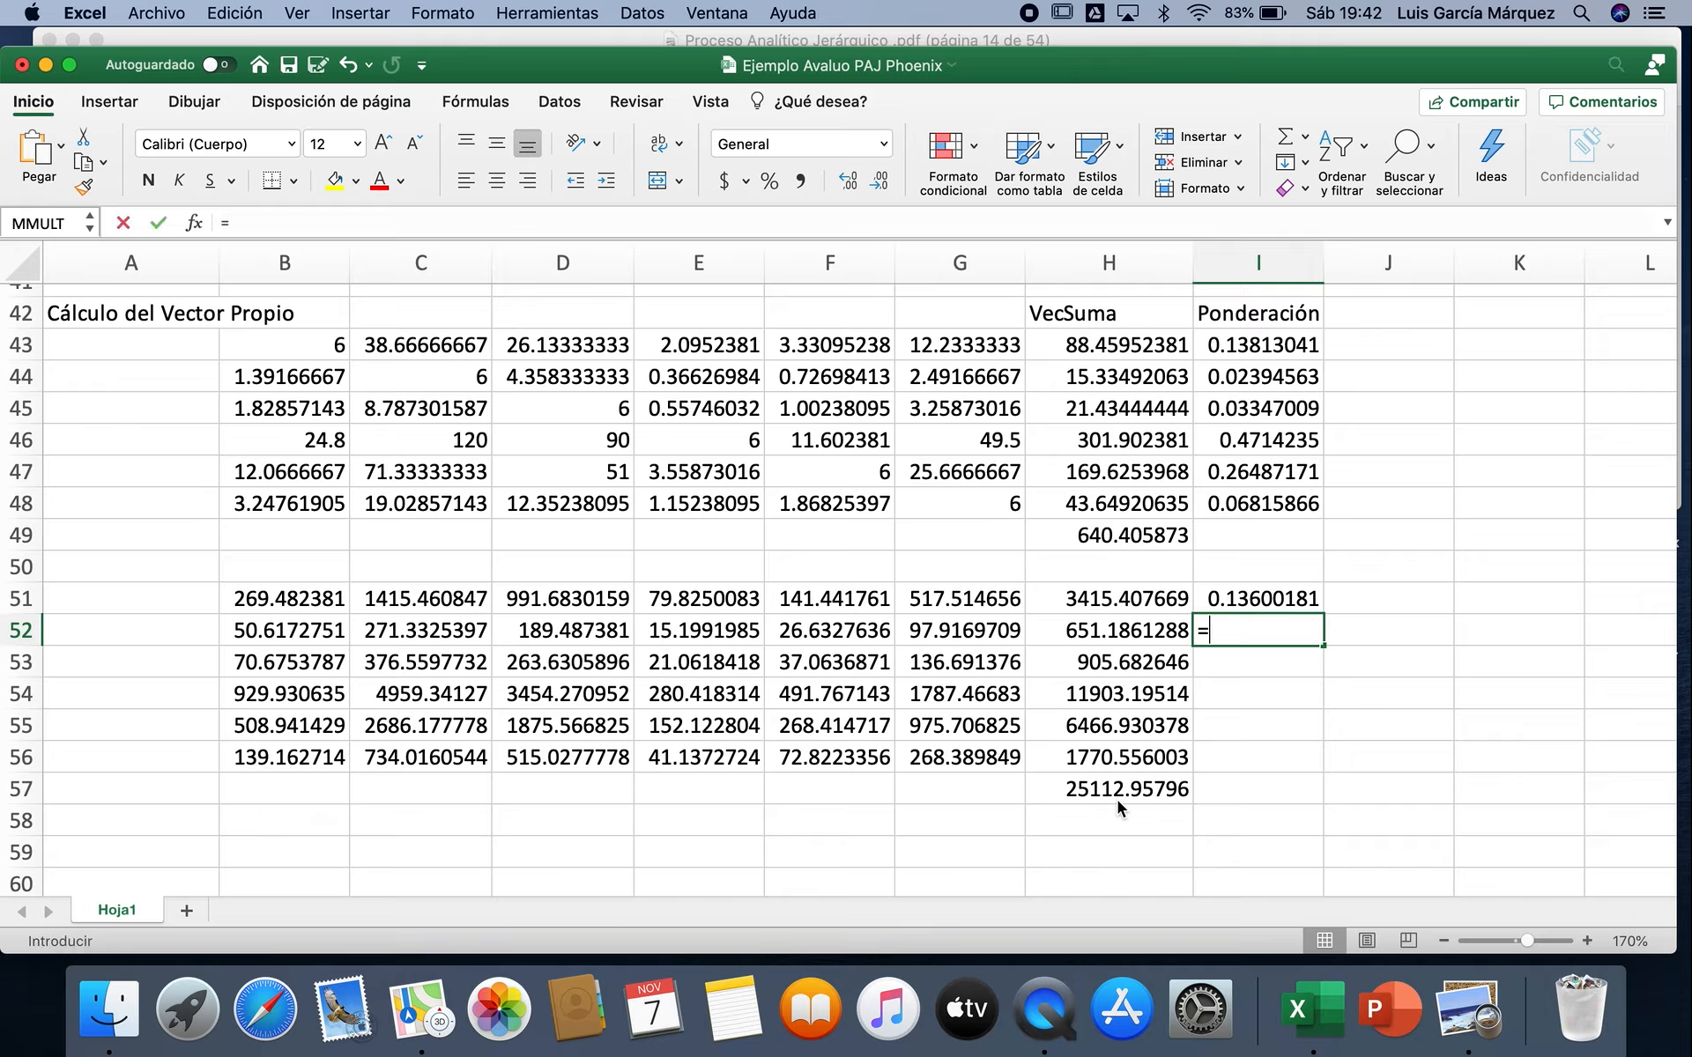
left_click(1112, 631)
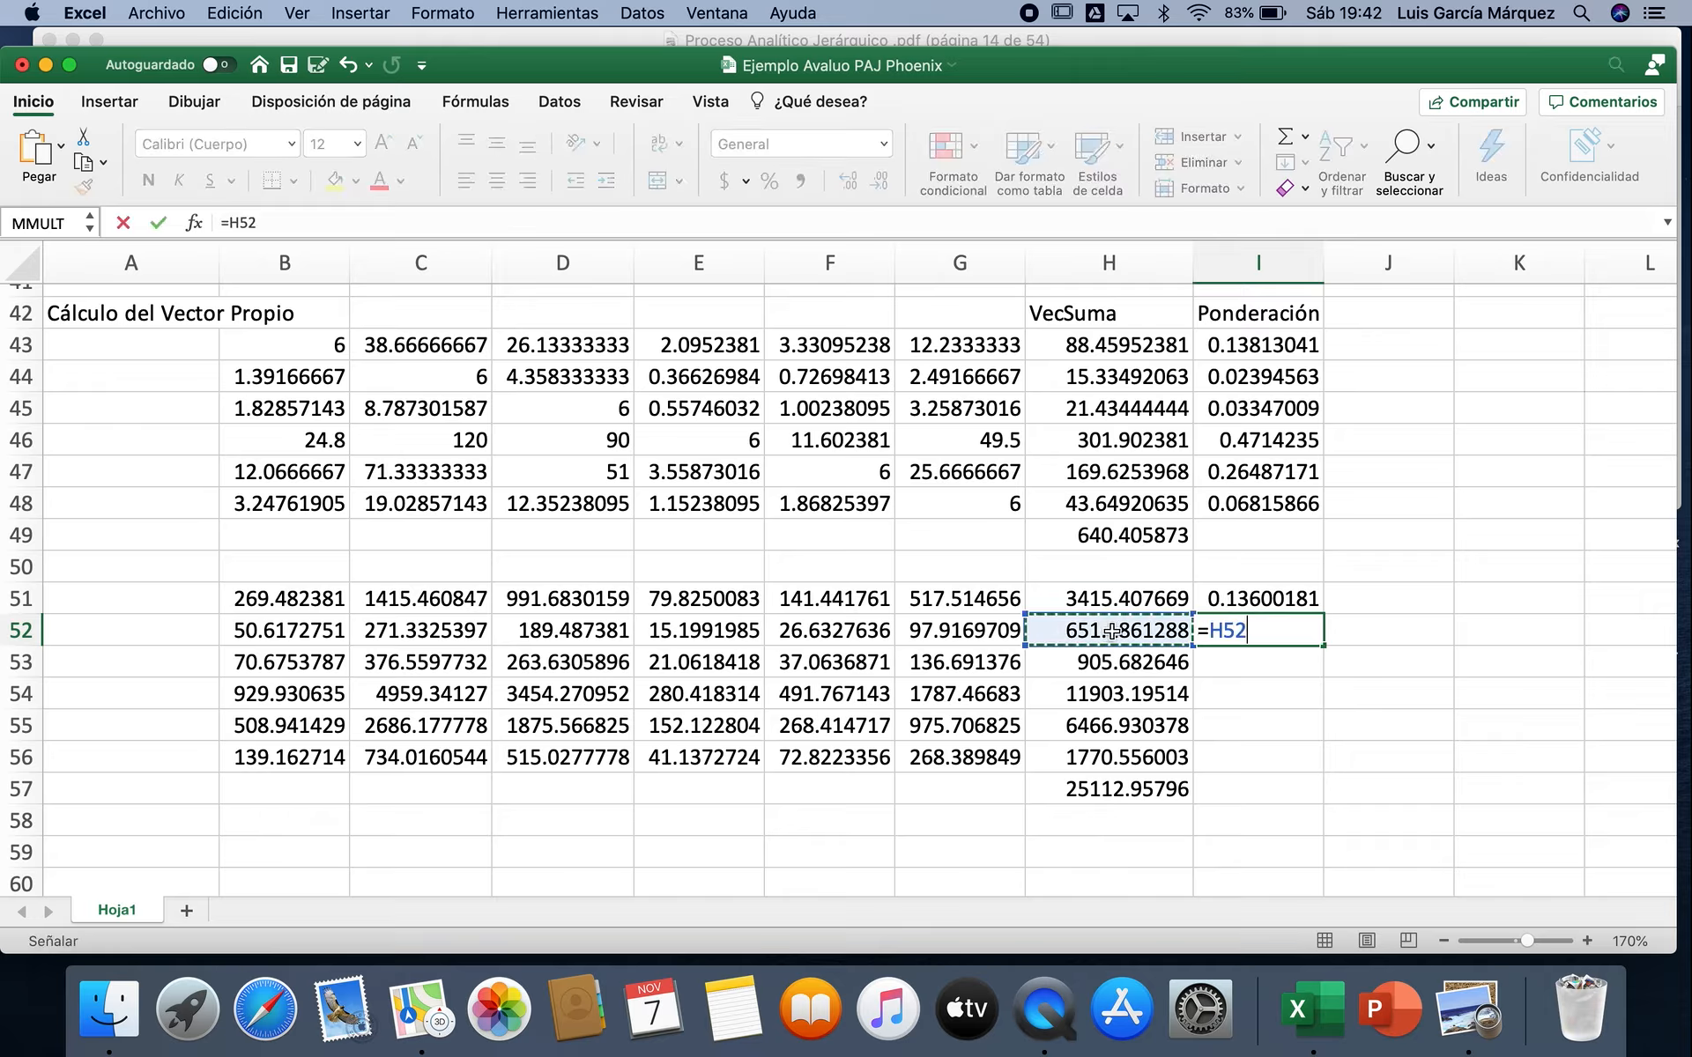
type("/")
left_click(1086, 789)
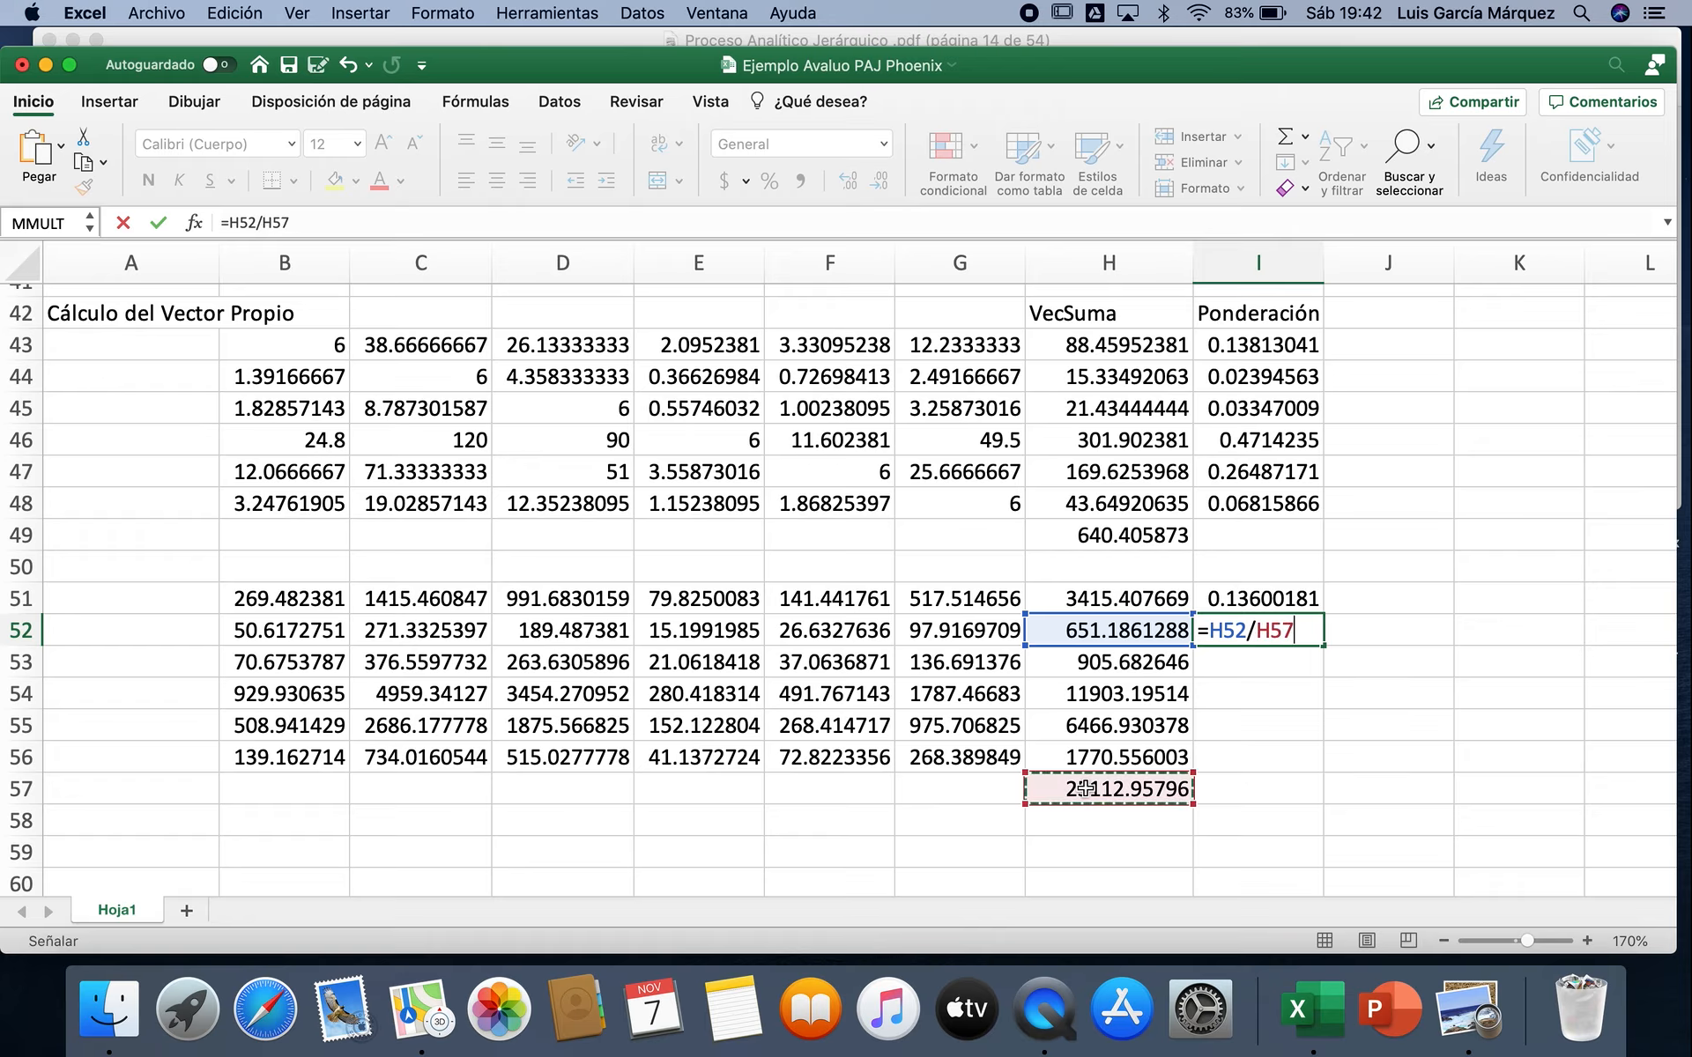
key("Return")
type("=")
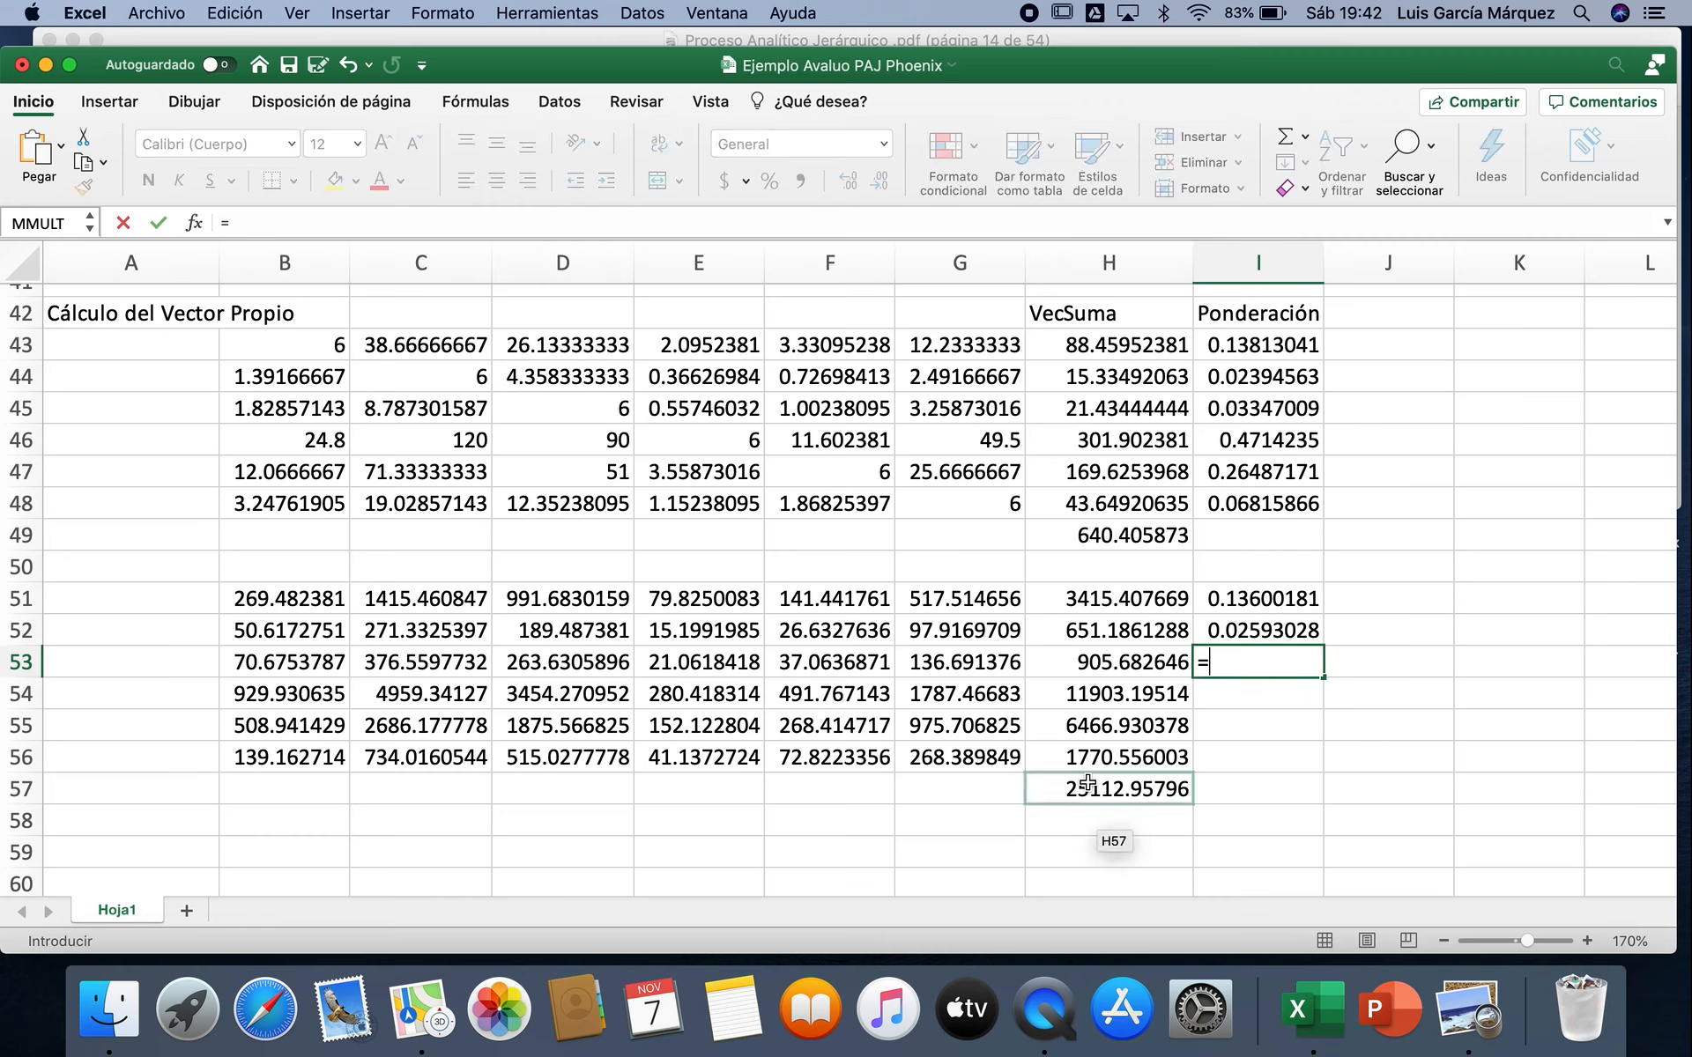
left_click(1142, 652)
type("/")
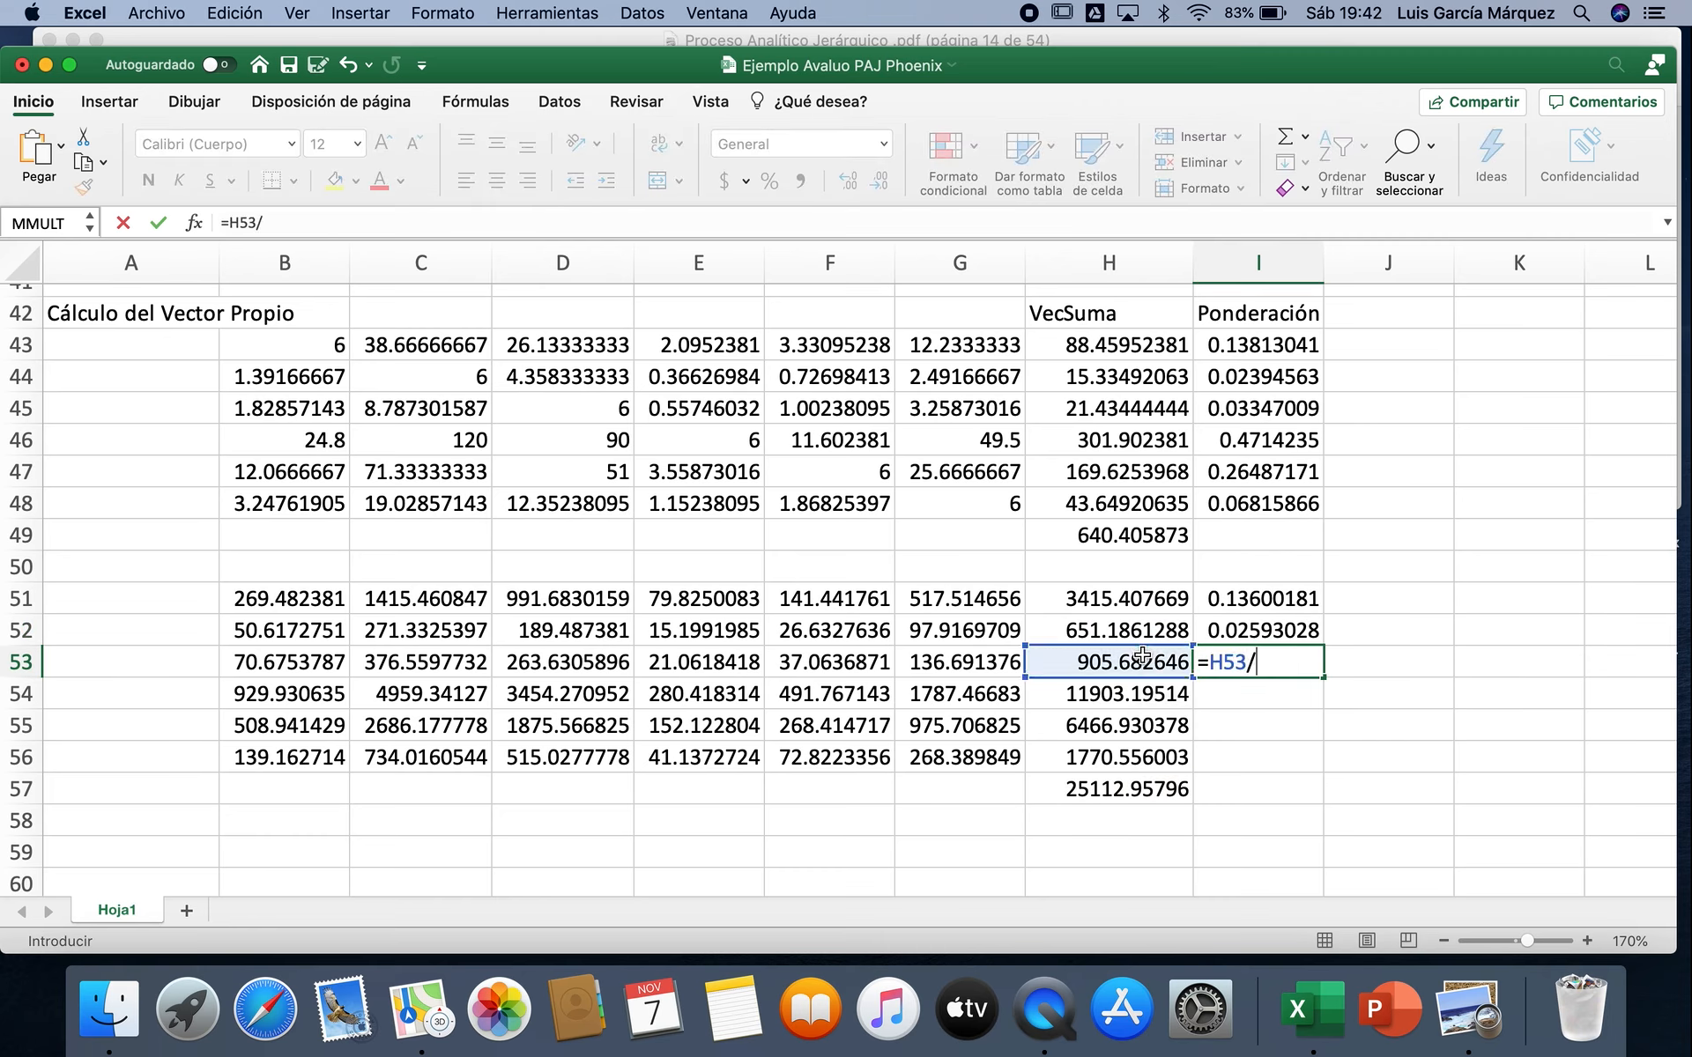
left_click(1119, 789)
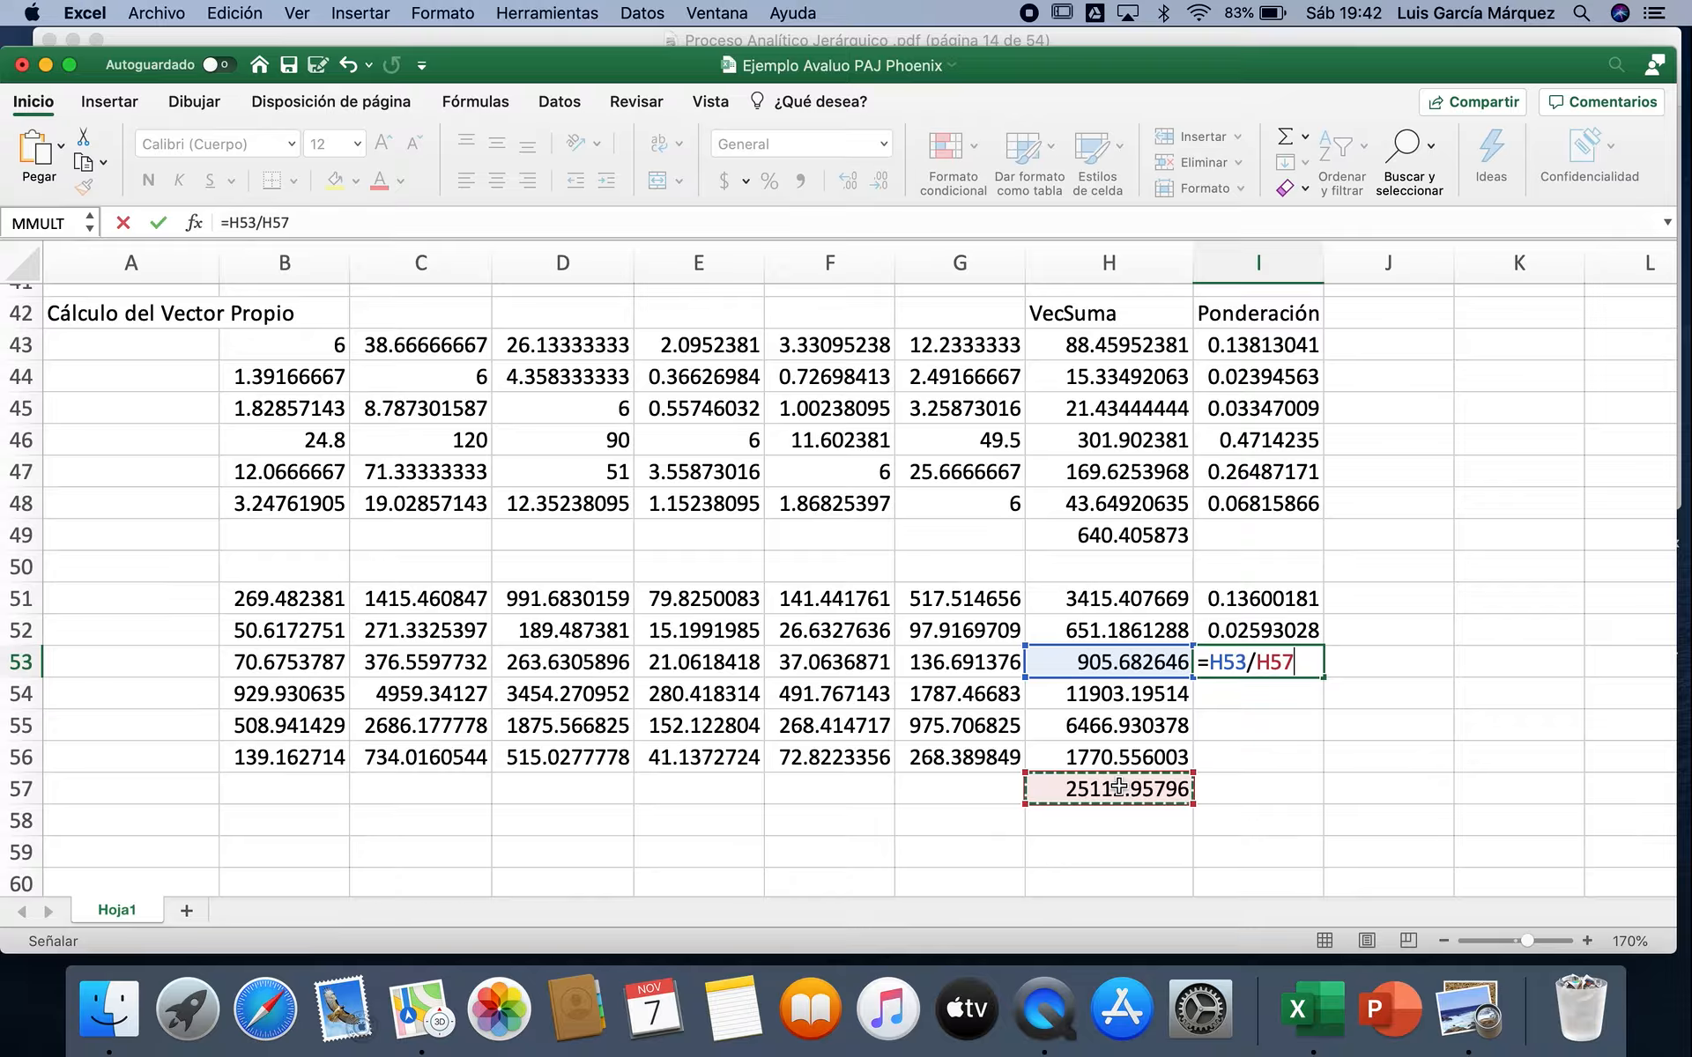
key("Return")
type("=")
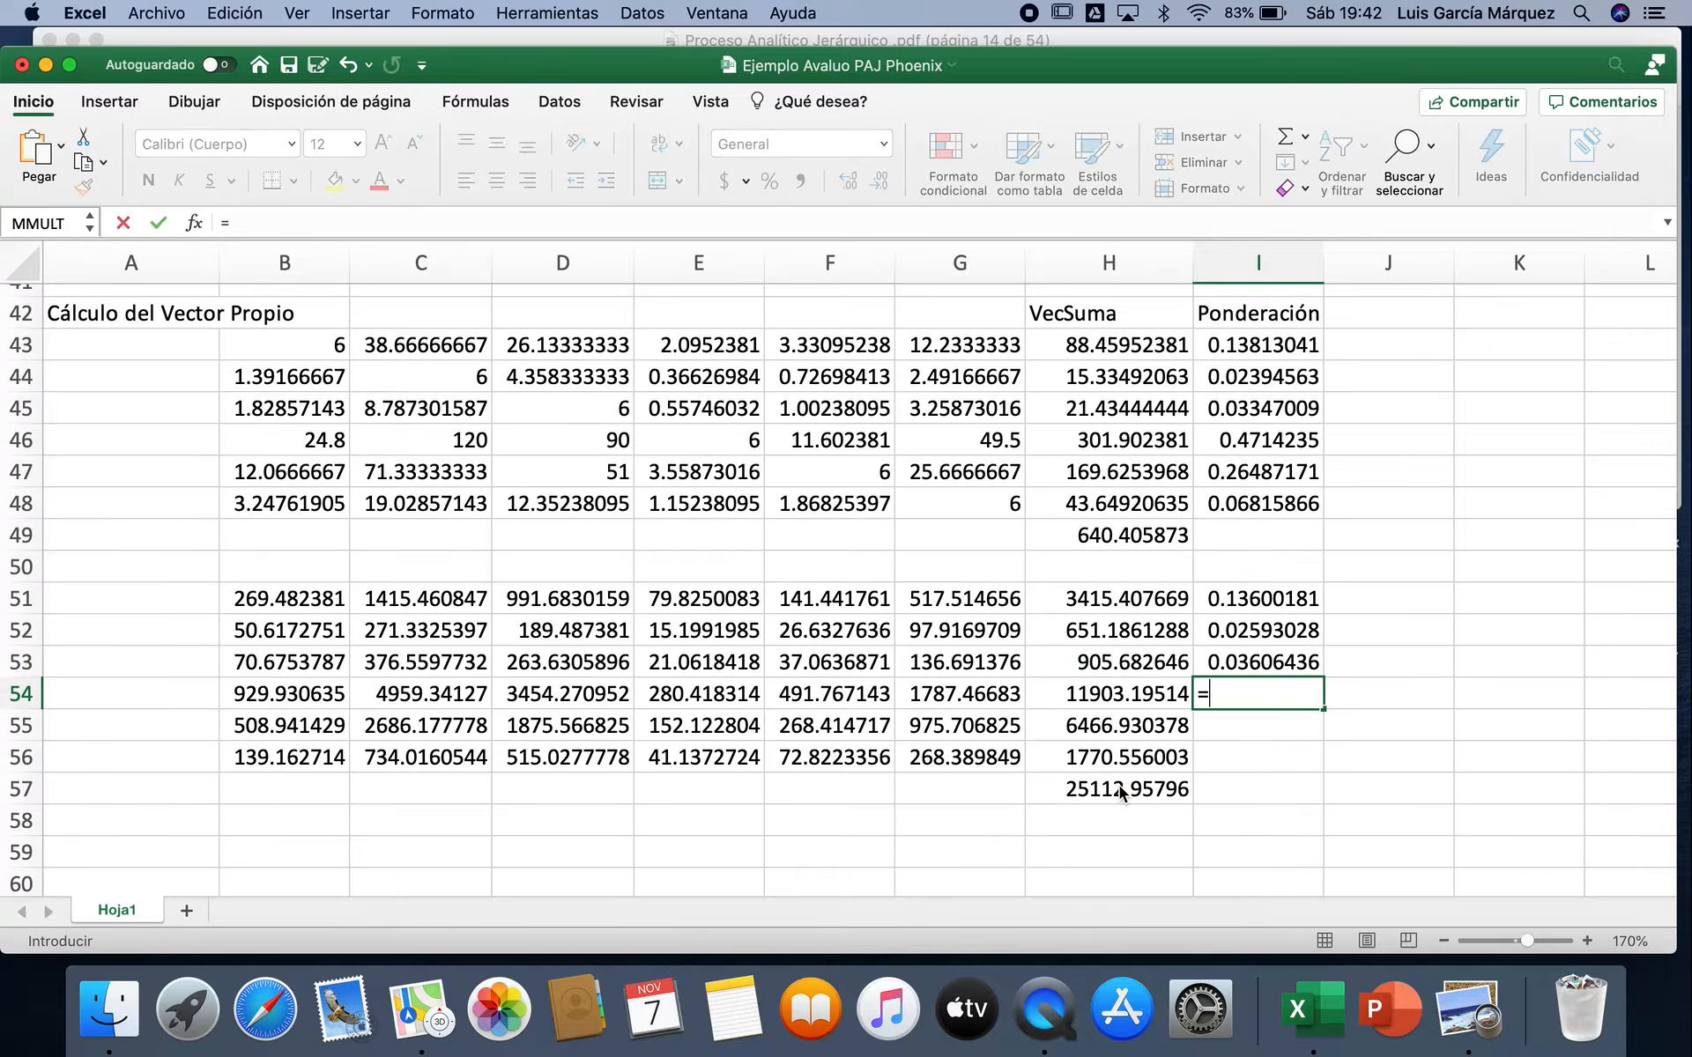
left_click(1133, 695)
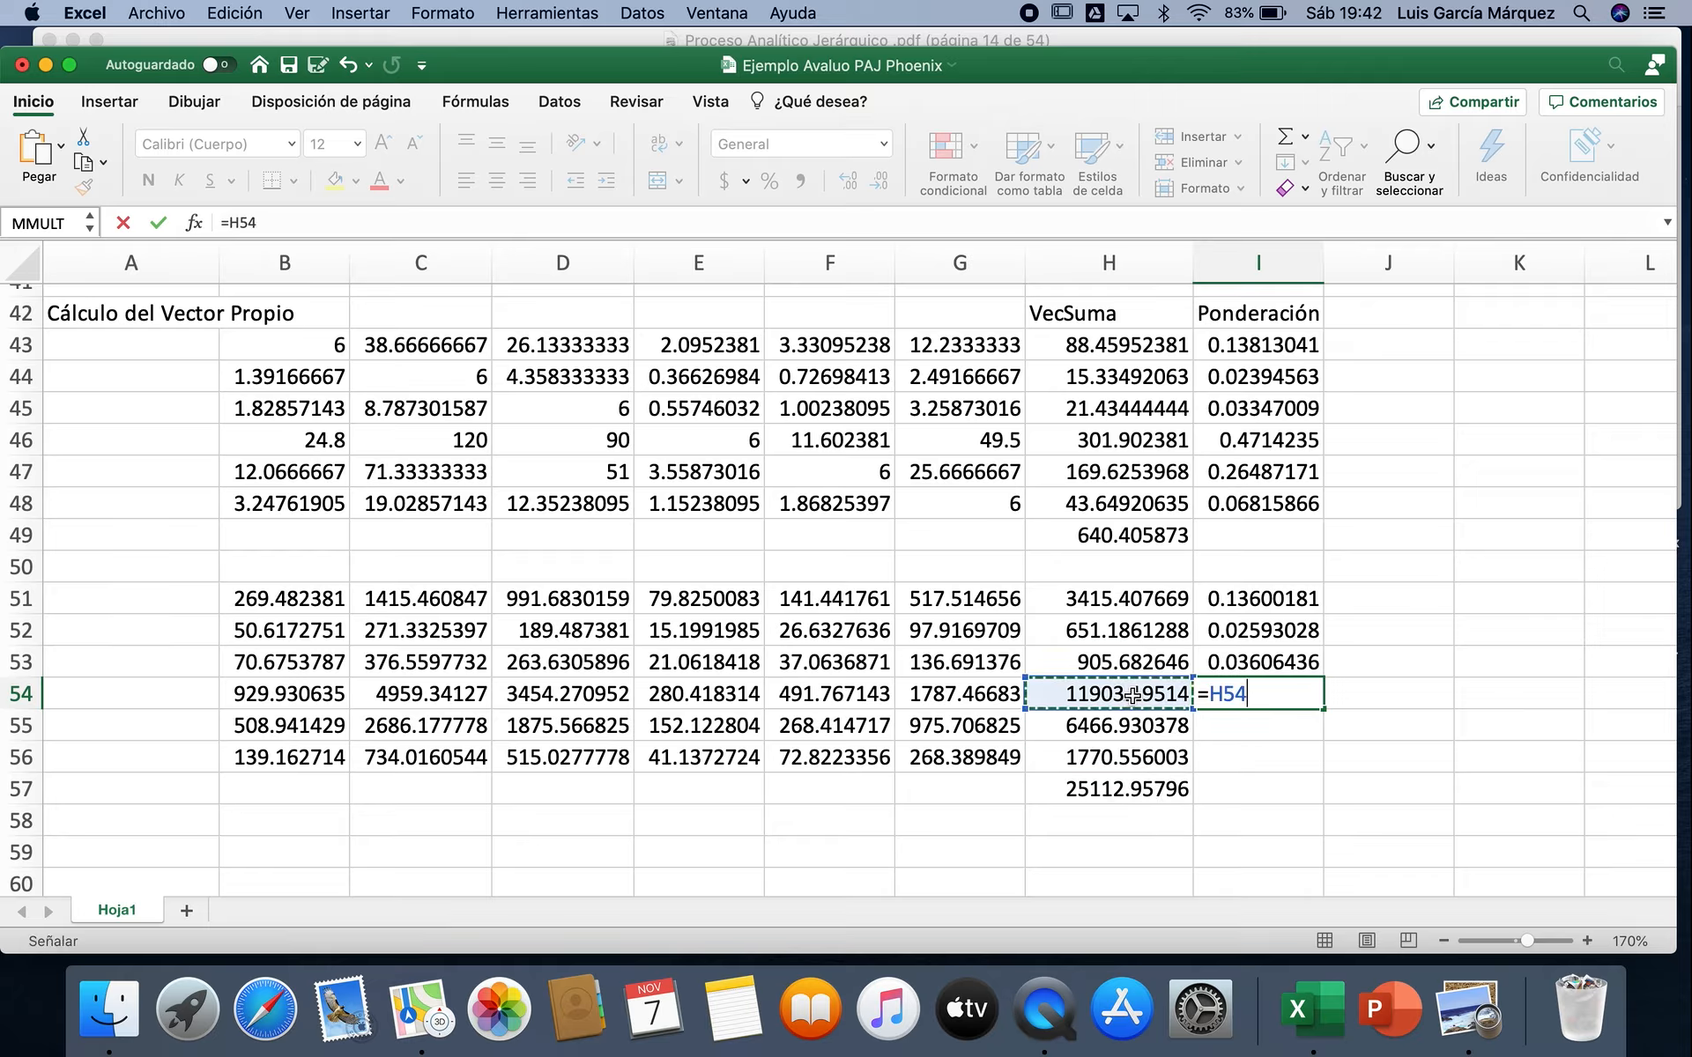
type("7")
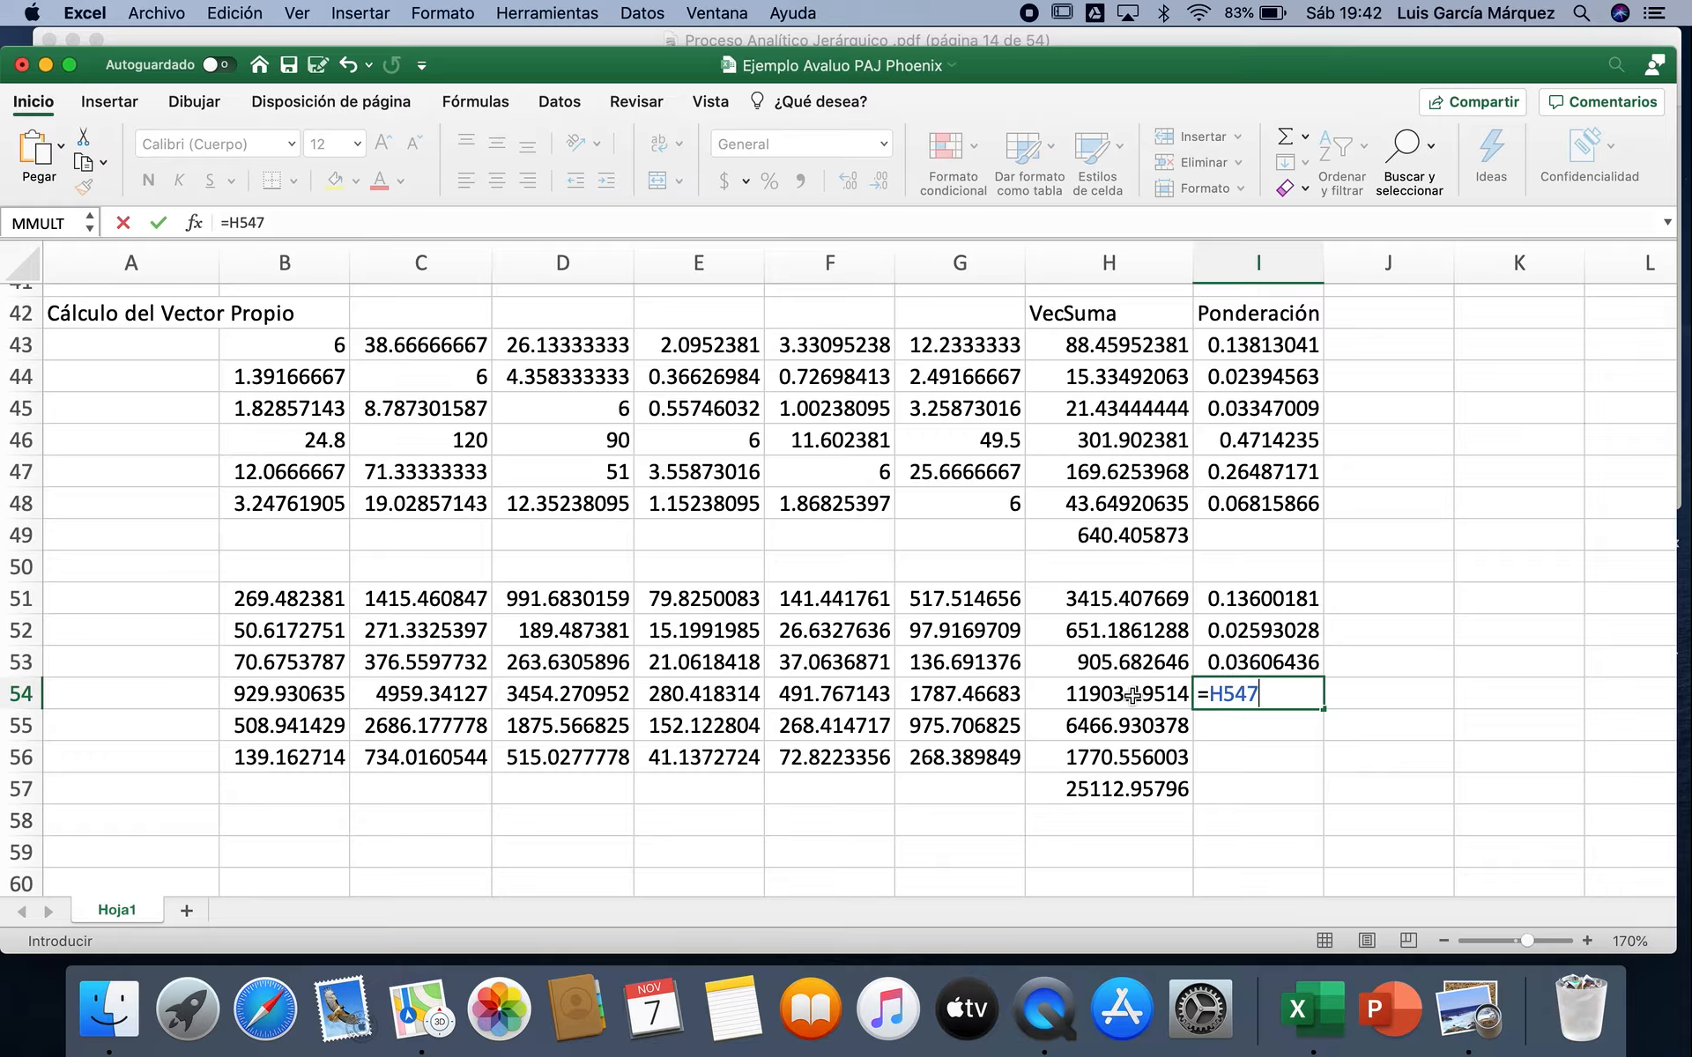
left_click(1118, 791)
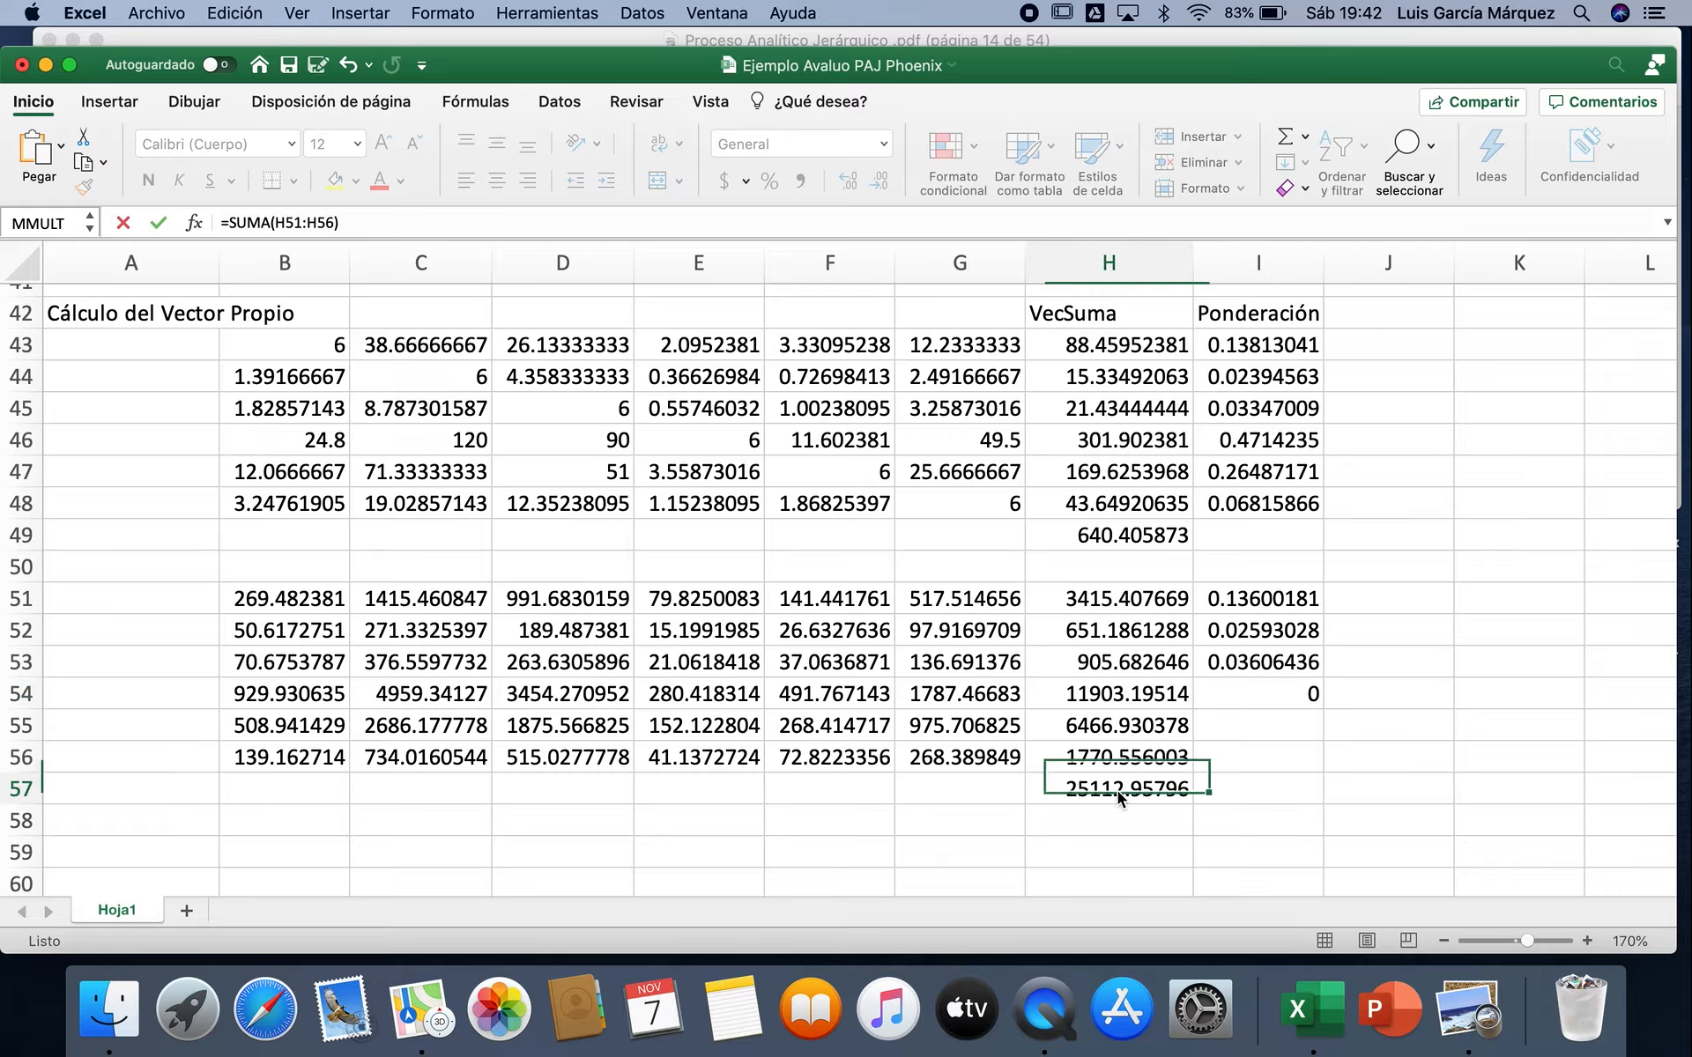
Step: Calculate the fourth row's weighting in I54 with the formula =H54/H57
left_click(1245, 695)
type("=")
left_click(1137, 695)
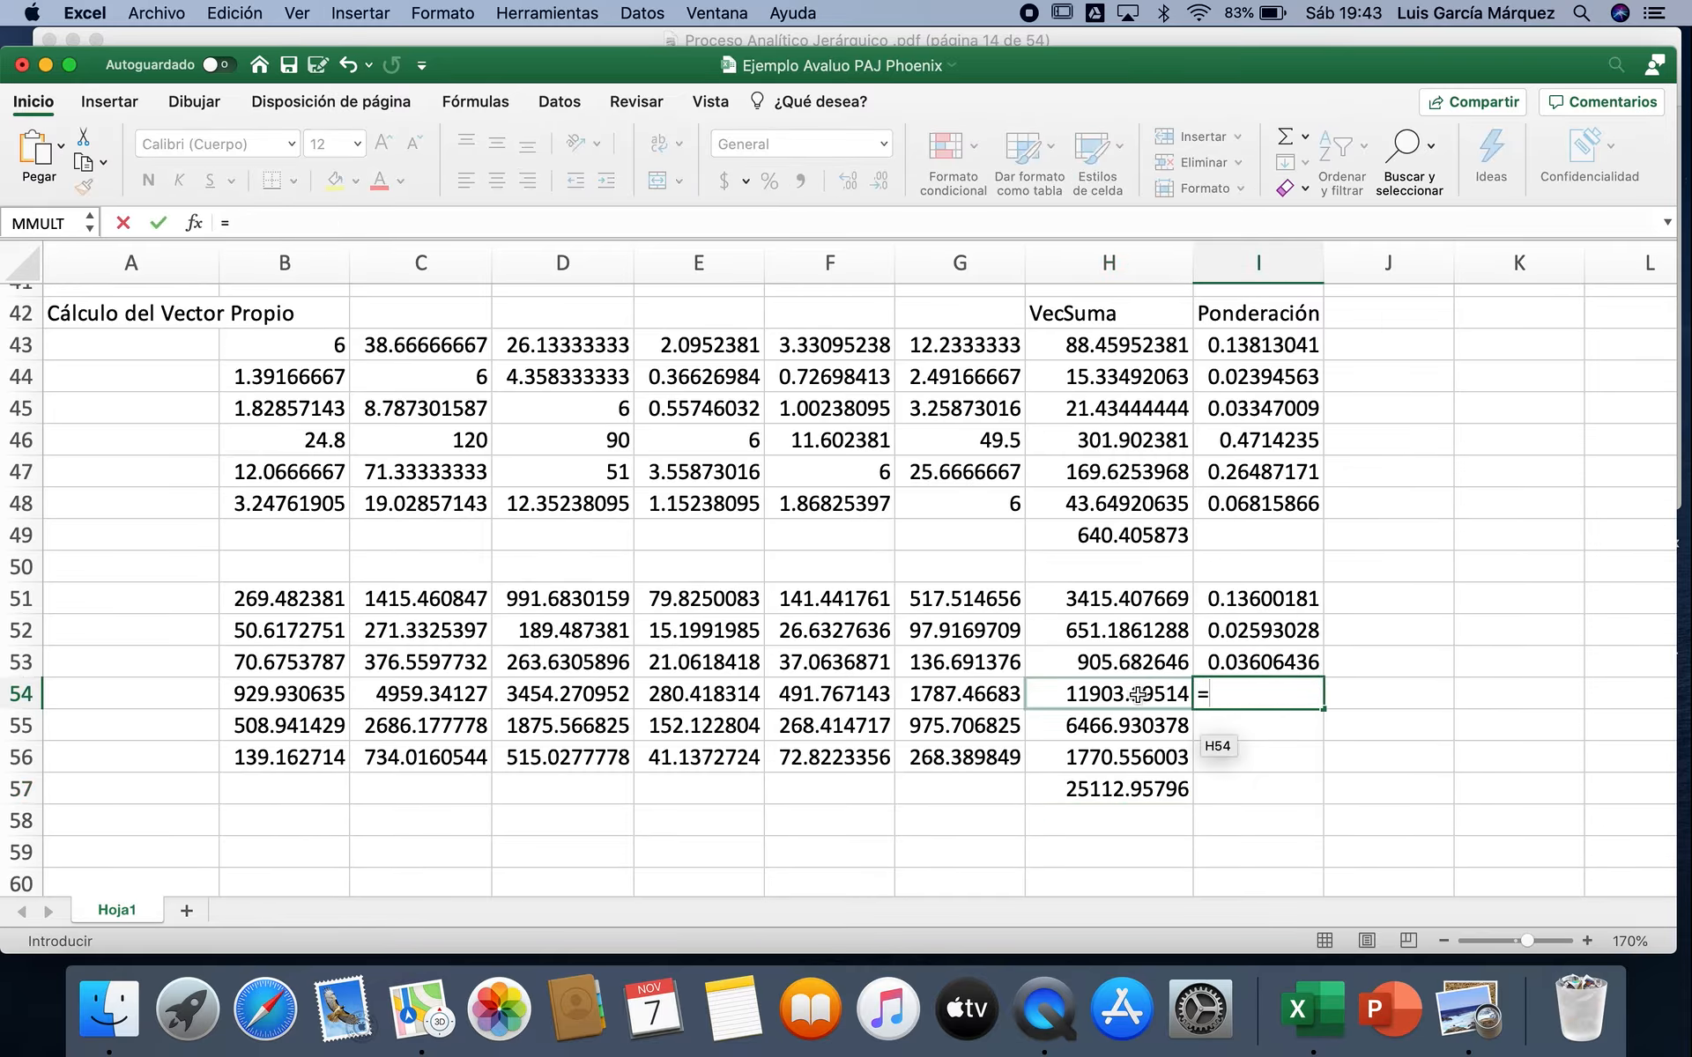
type("/")
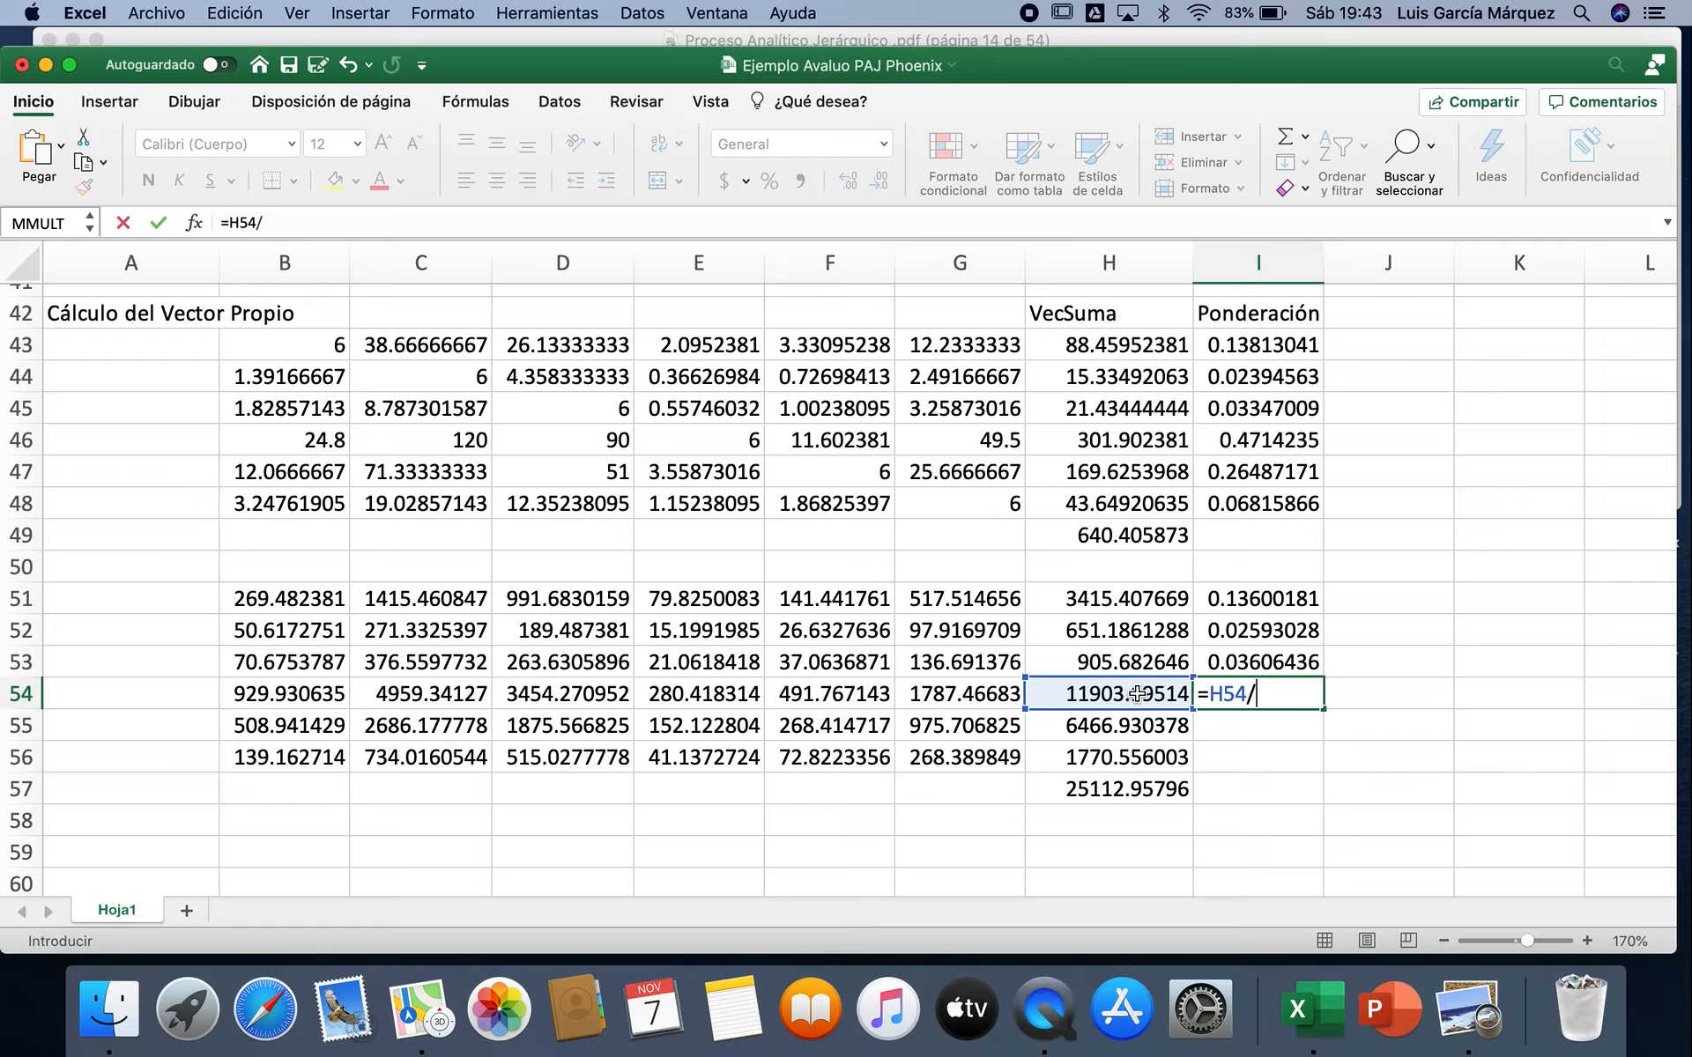
left_click(1124, 787)
key("Return")
Step: Calculate the remaining two weightings with =H55/H57 in I55 and =H56/H57 in I56
type("=")
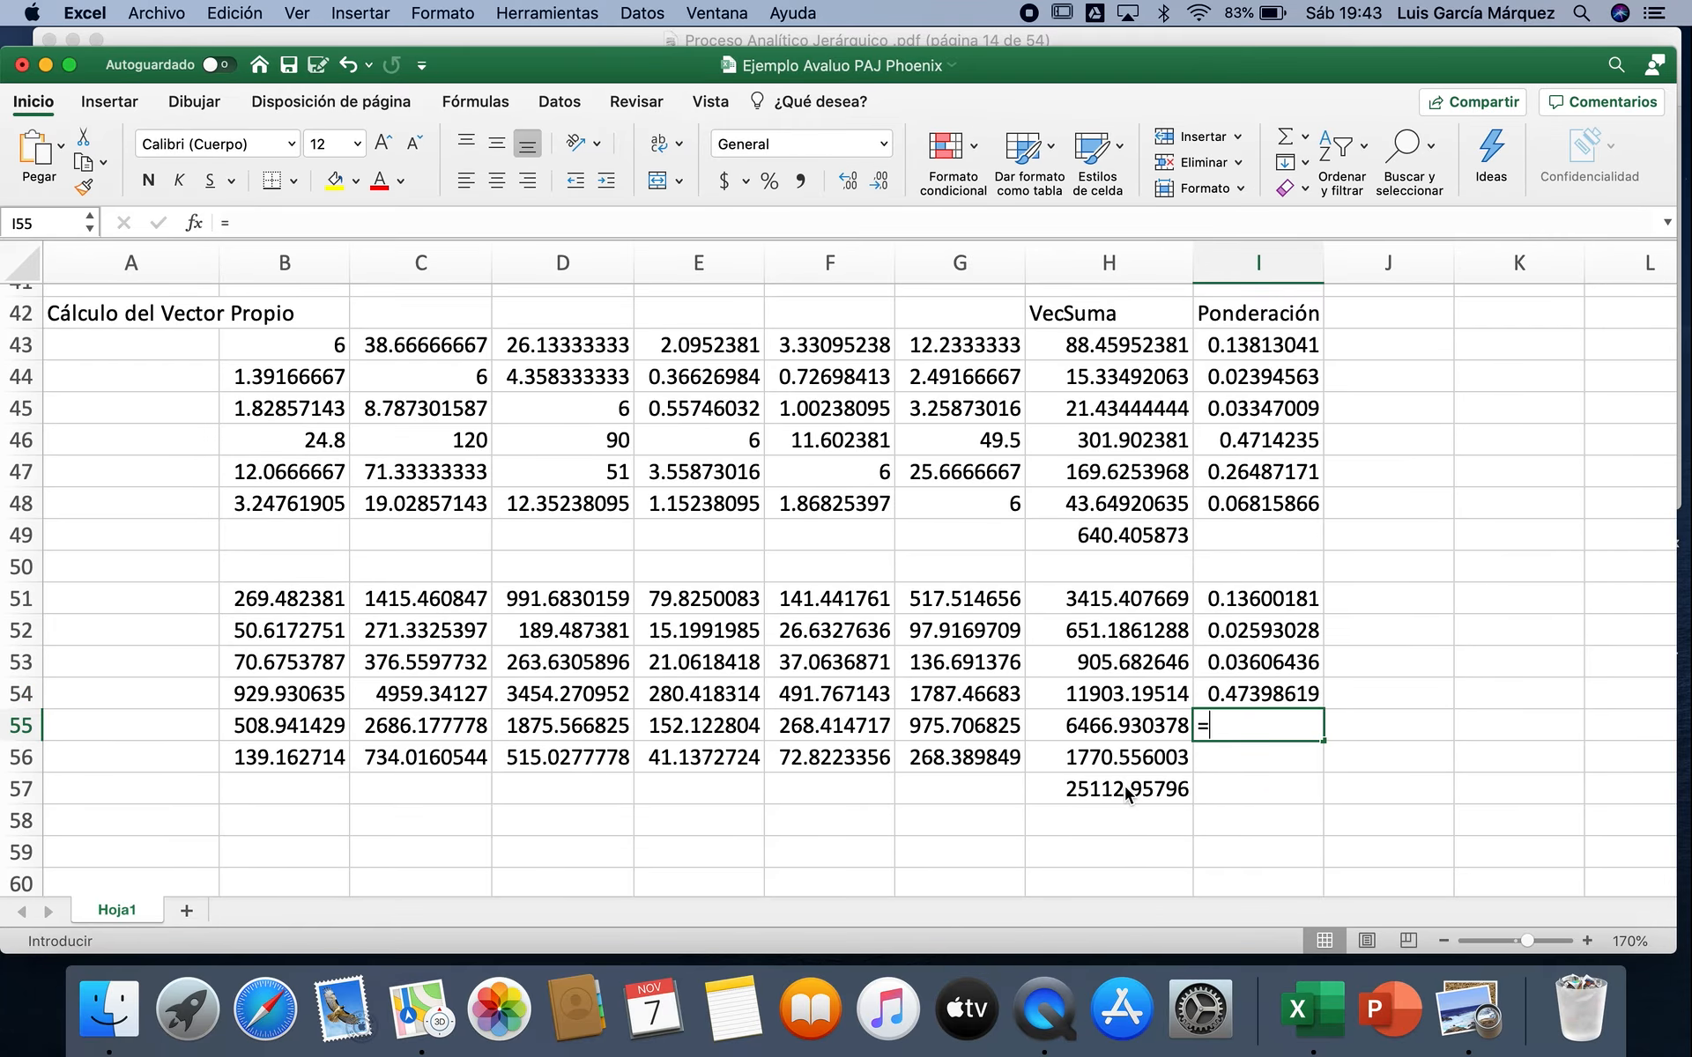
left_click(1125, 719)
type("/")
left_click(1114, 787)
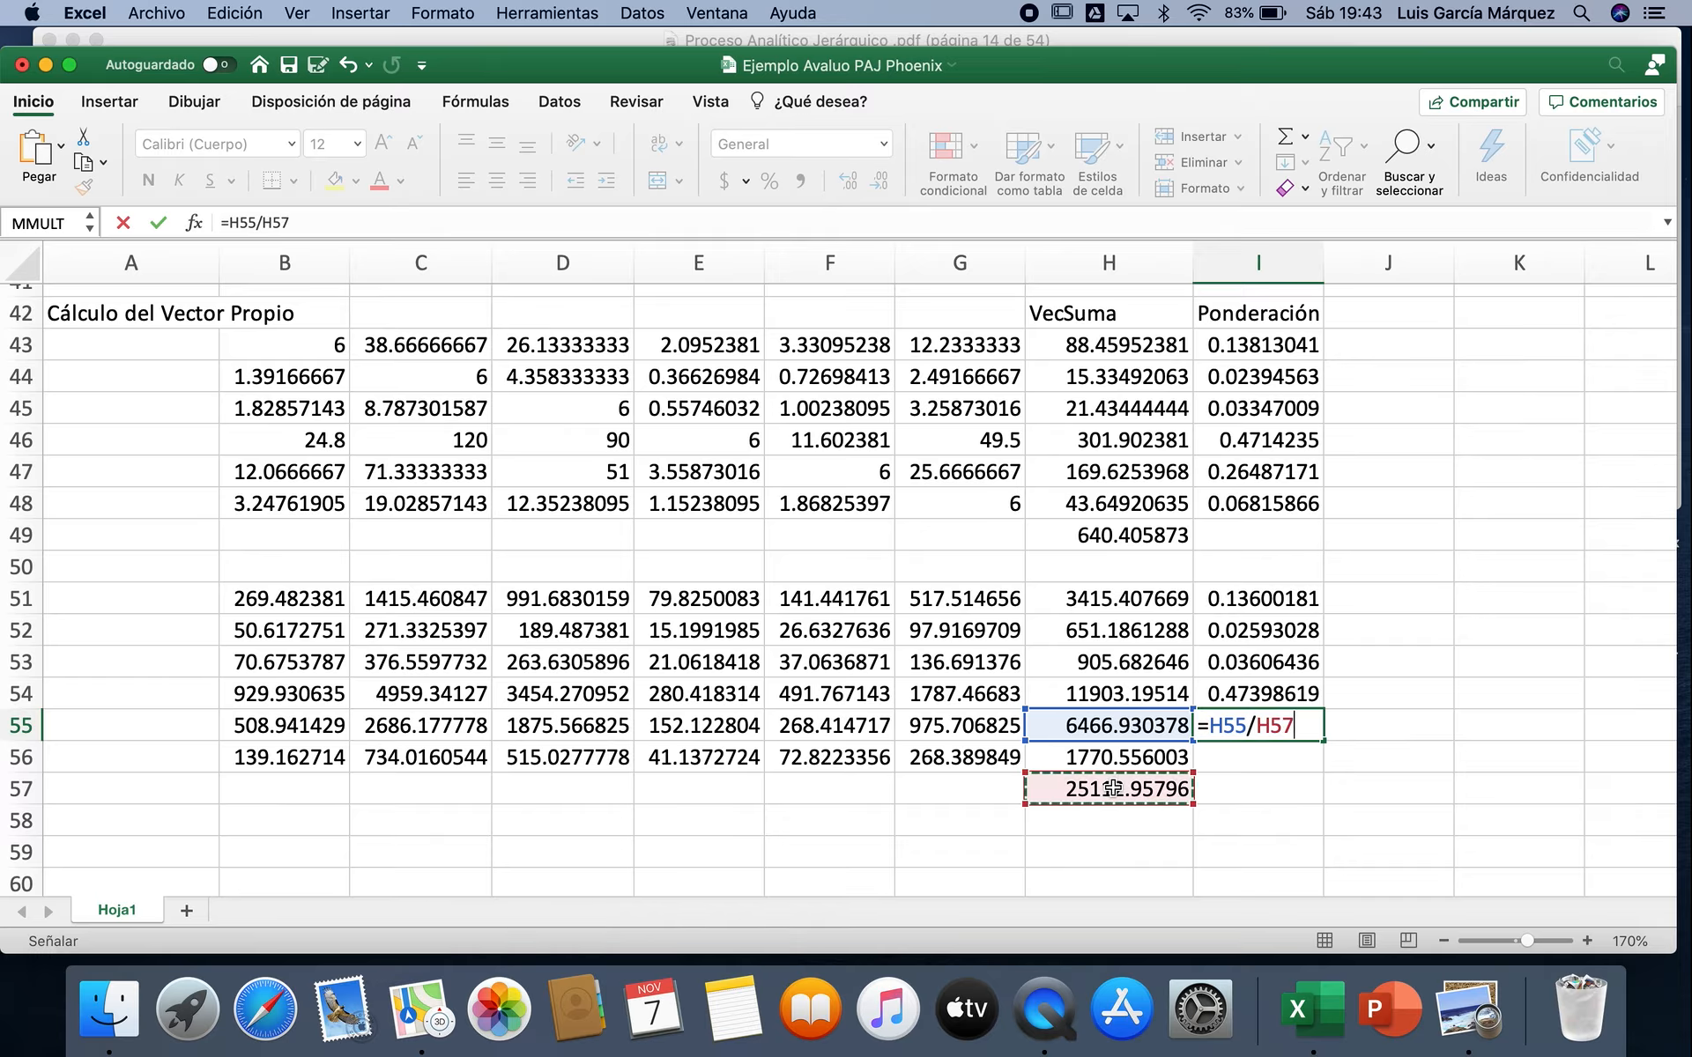
key("Return")
type("=")
left_click(1121, 751)
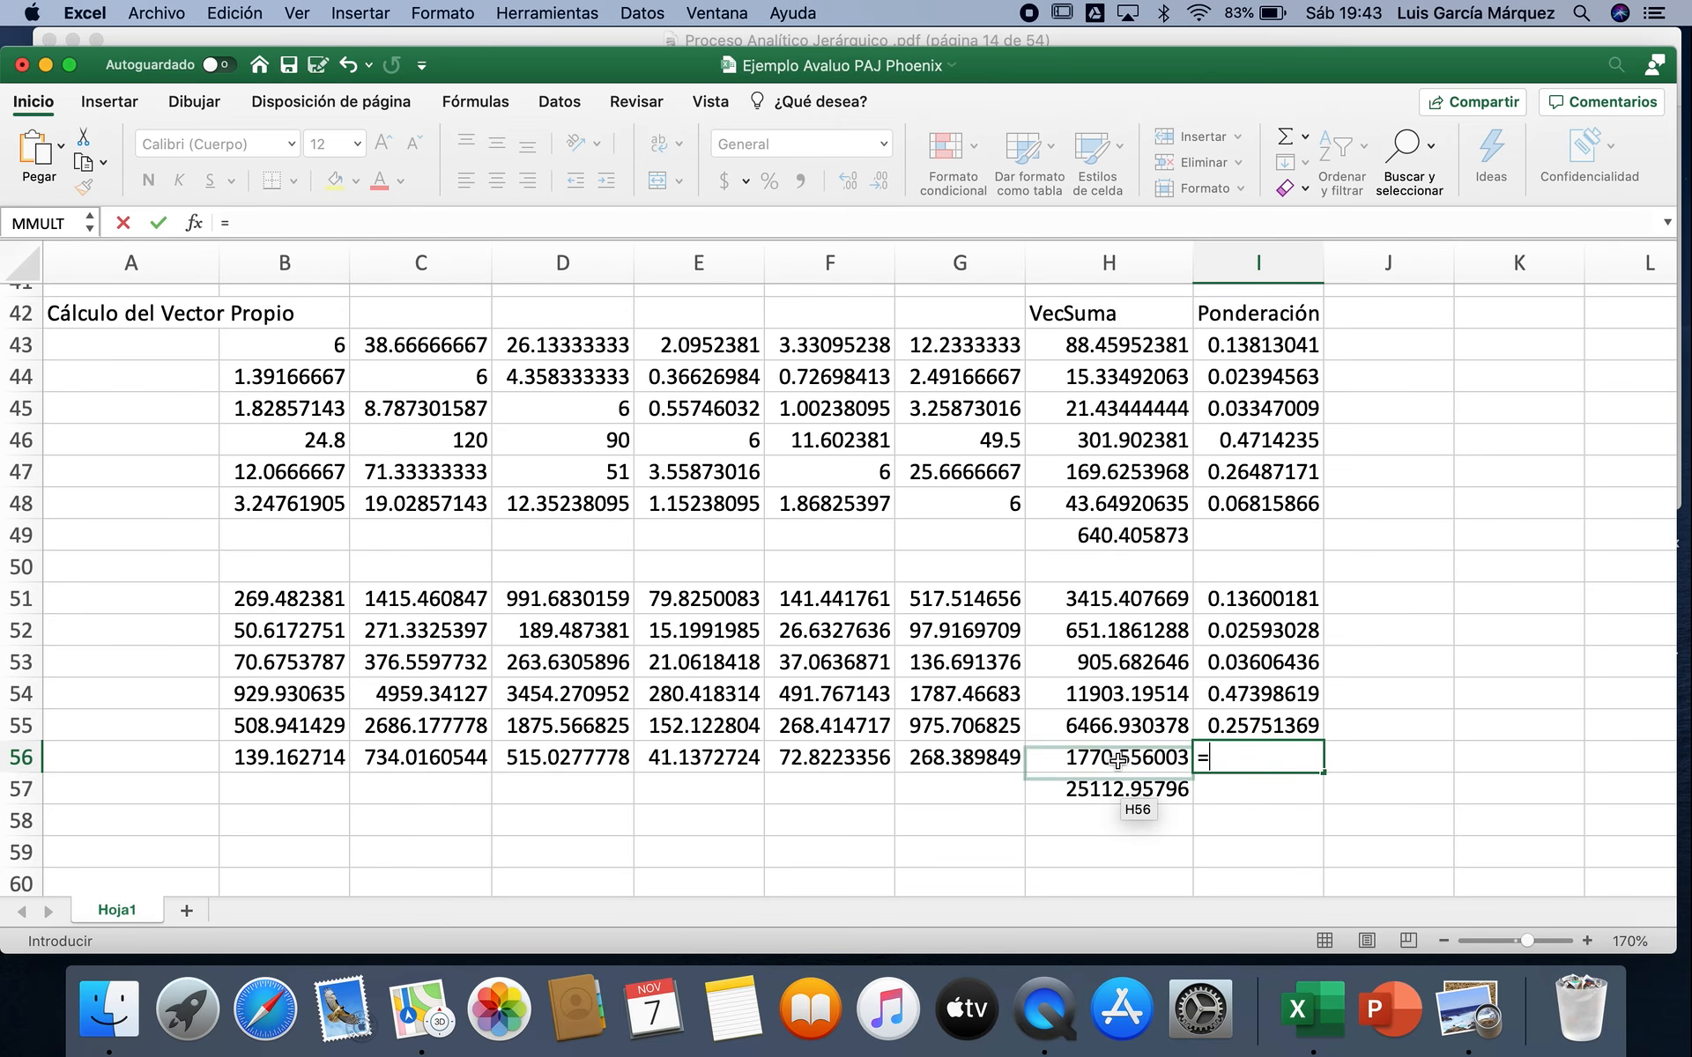
type("/")
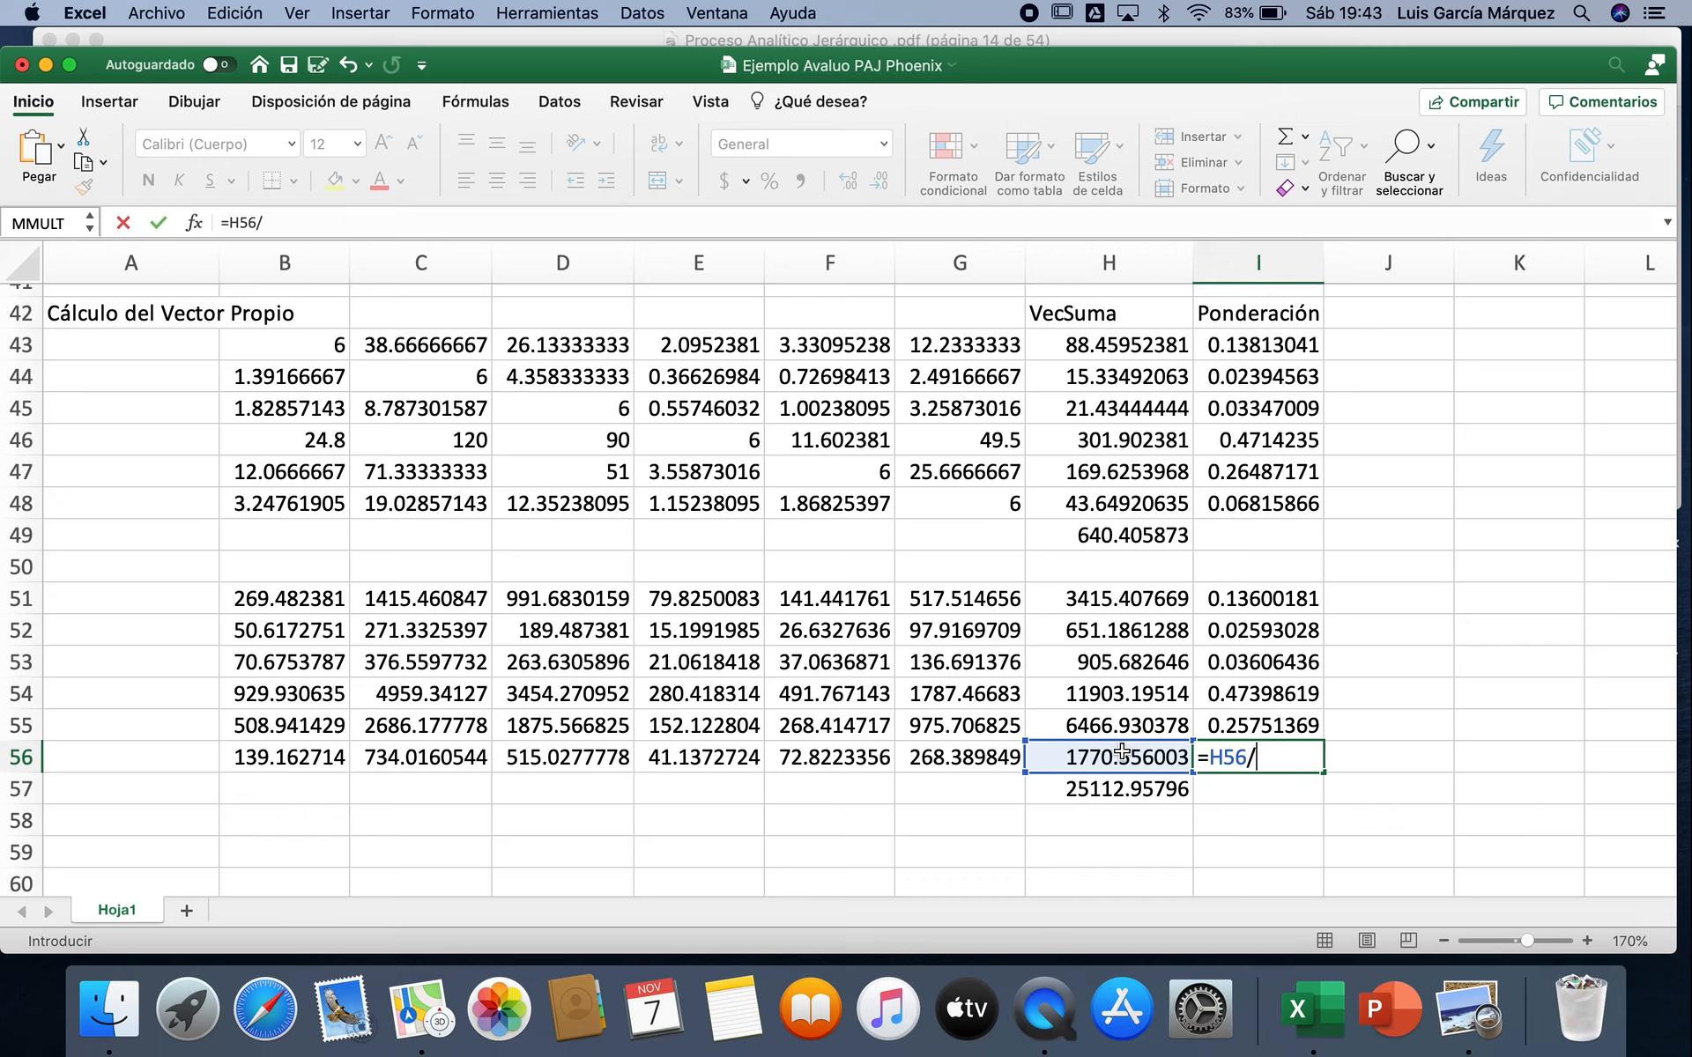
left_click(1116, 787)
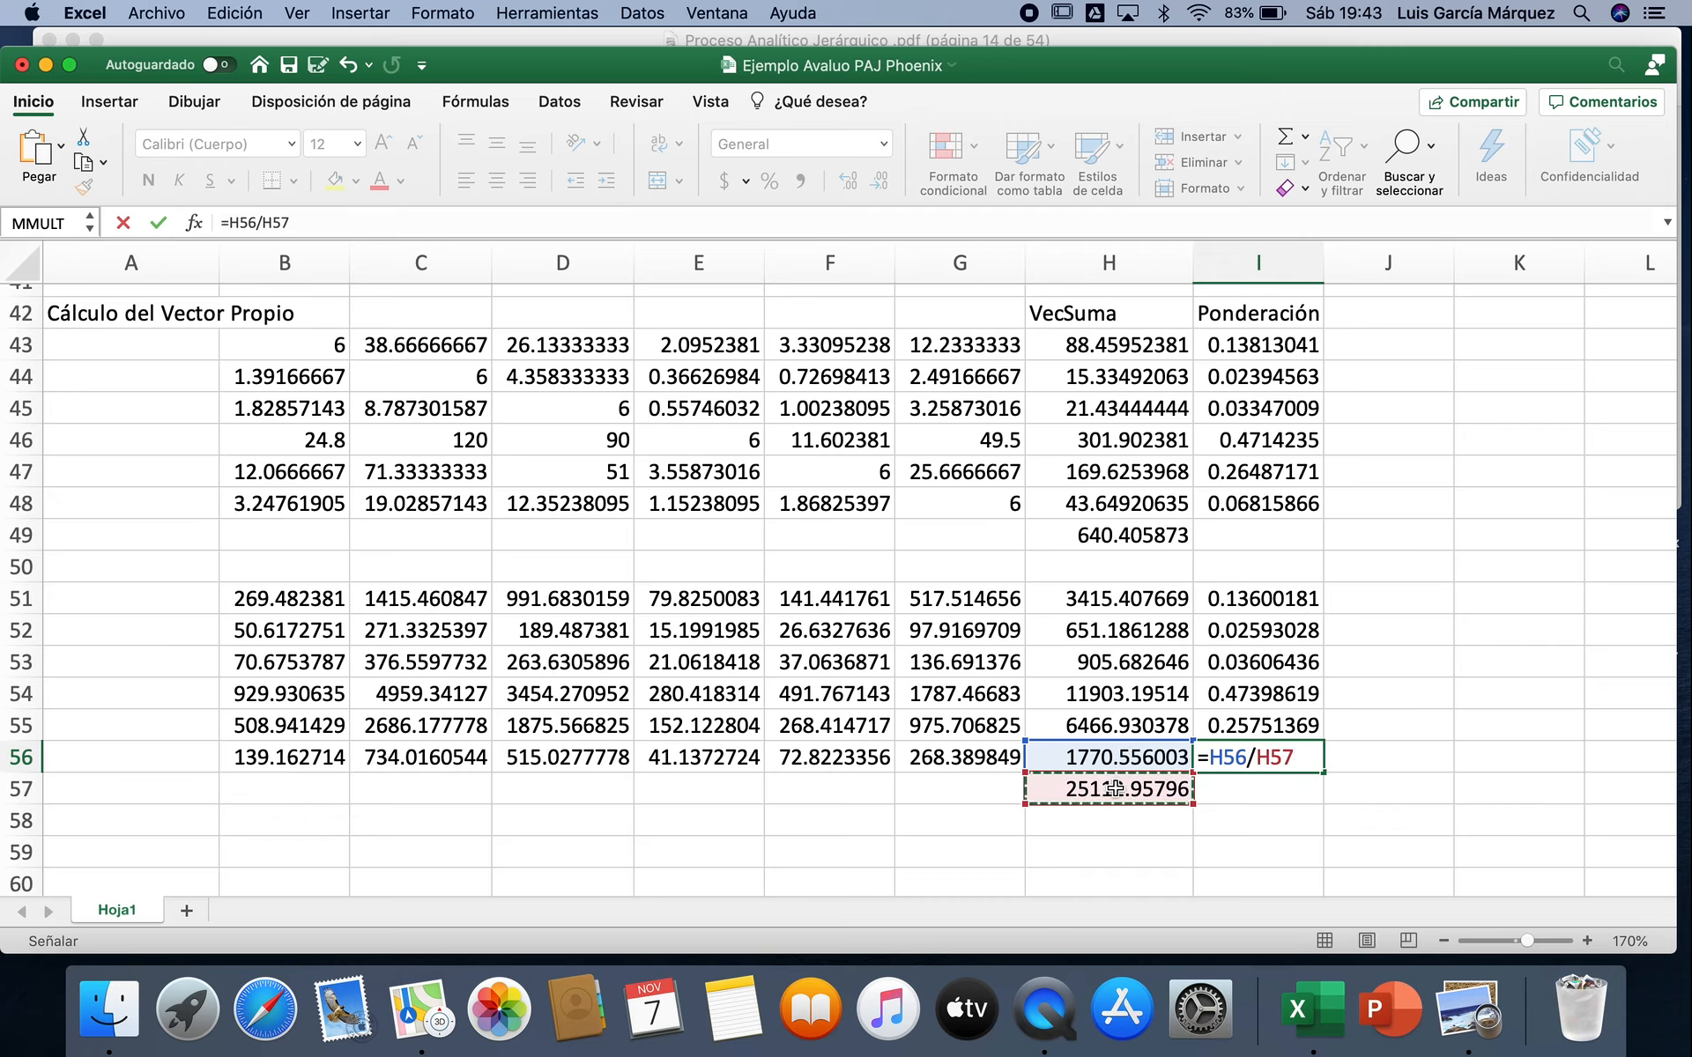
key("Return")
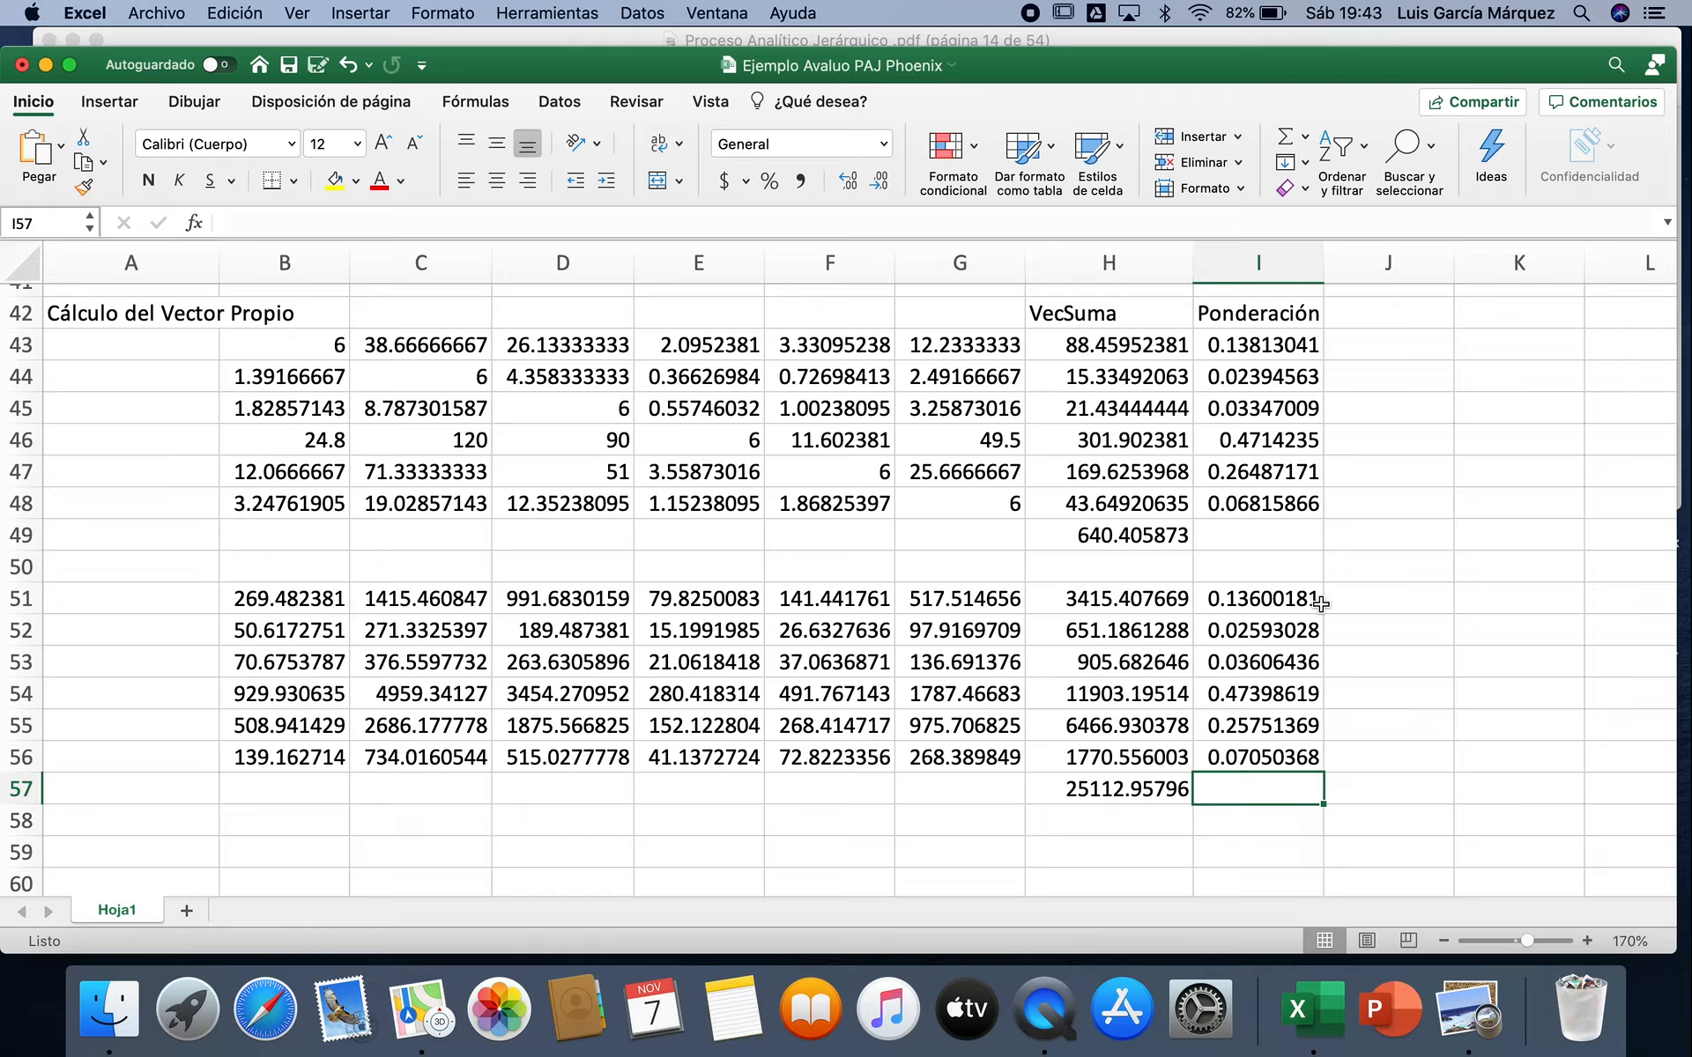
Step: Copy the matrix block B51:I57, including its row sums and weightings, and paste it at B59 as the next squaring iteration
left_click(343, 598)
mouse_move(394, 599)
left_mouse_down()
mouse_move(846, 632)
mouse_move(1251, 790)
mouse_move(1221, 788)
left_mouse_up()
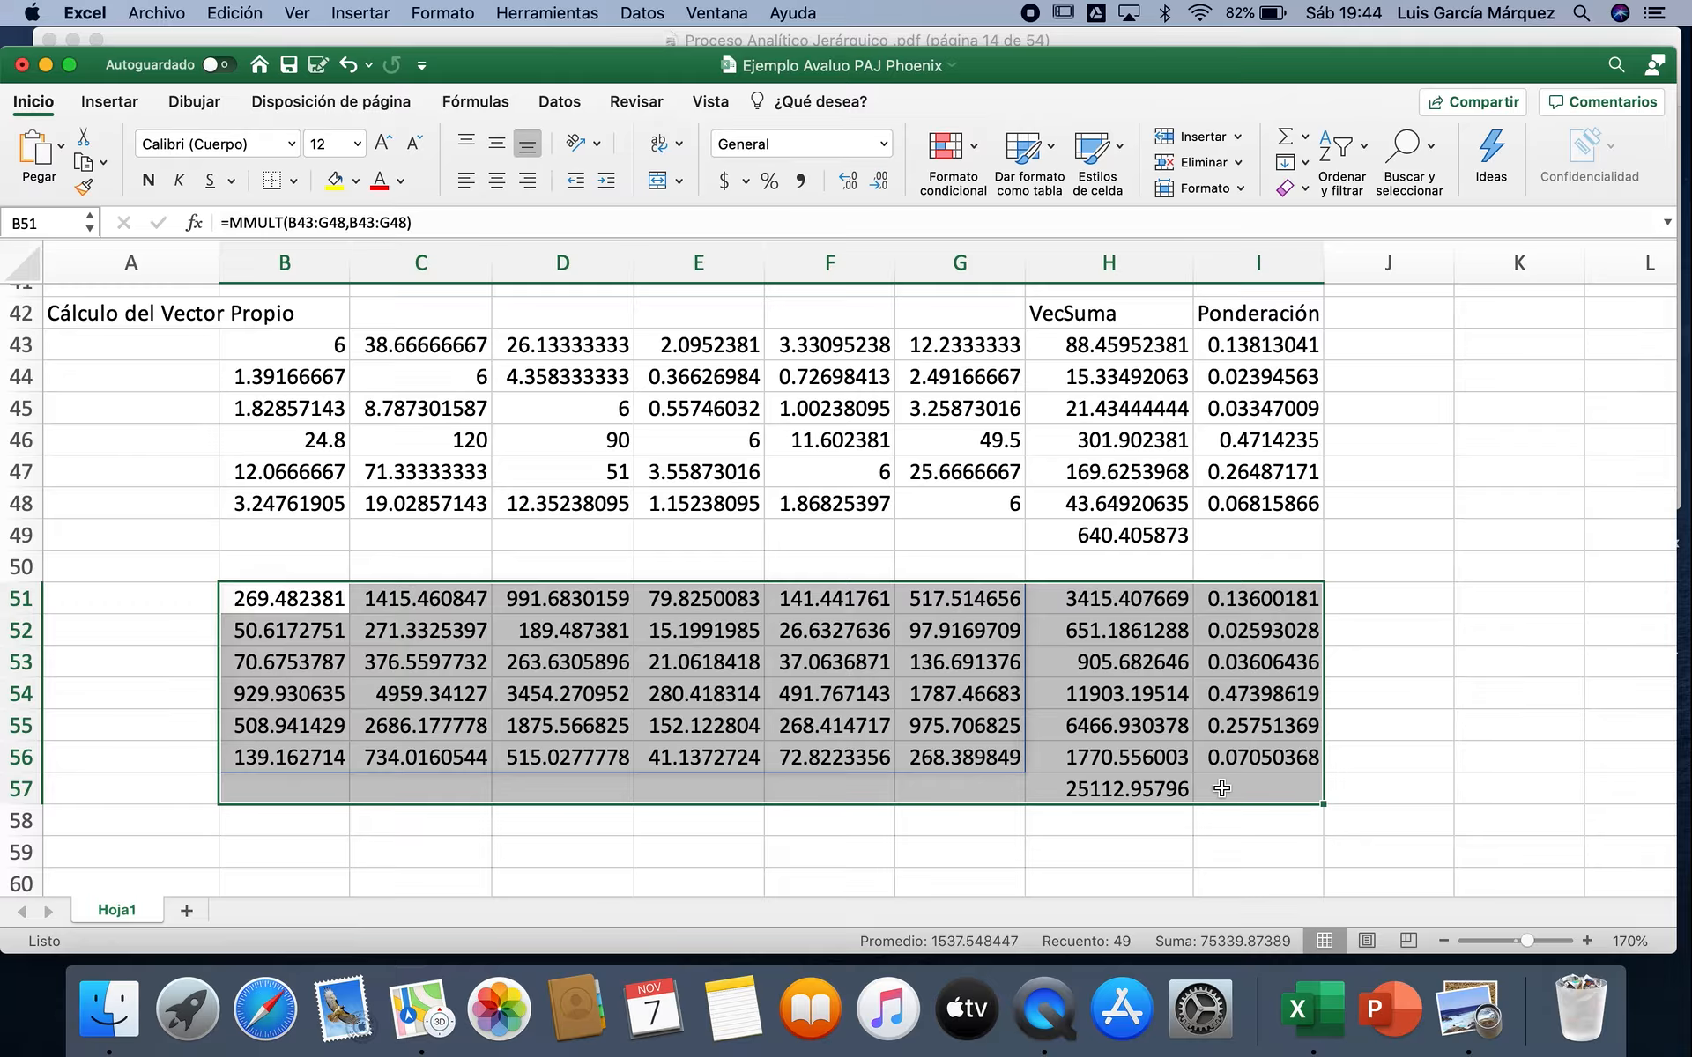
key("super+c")
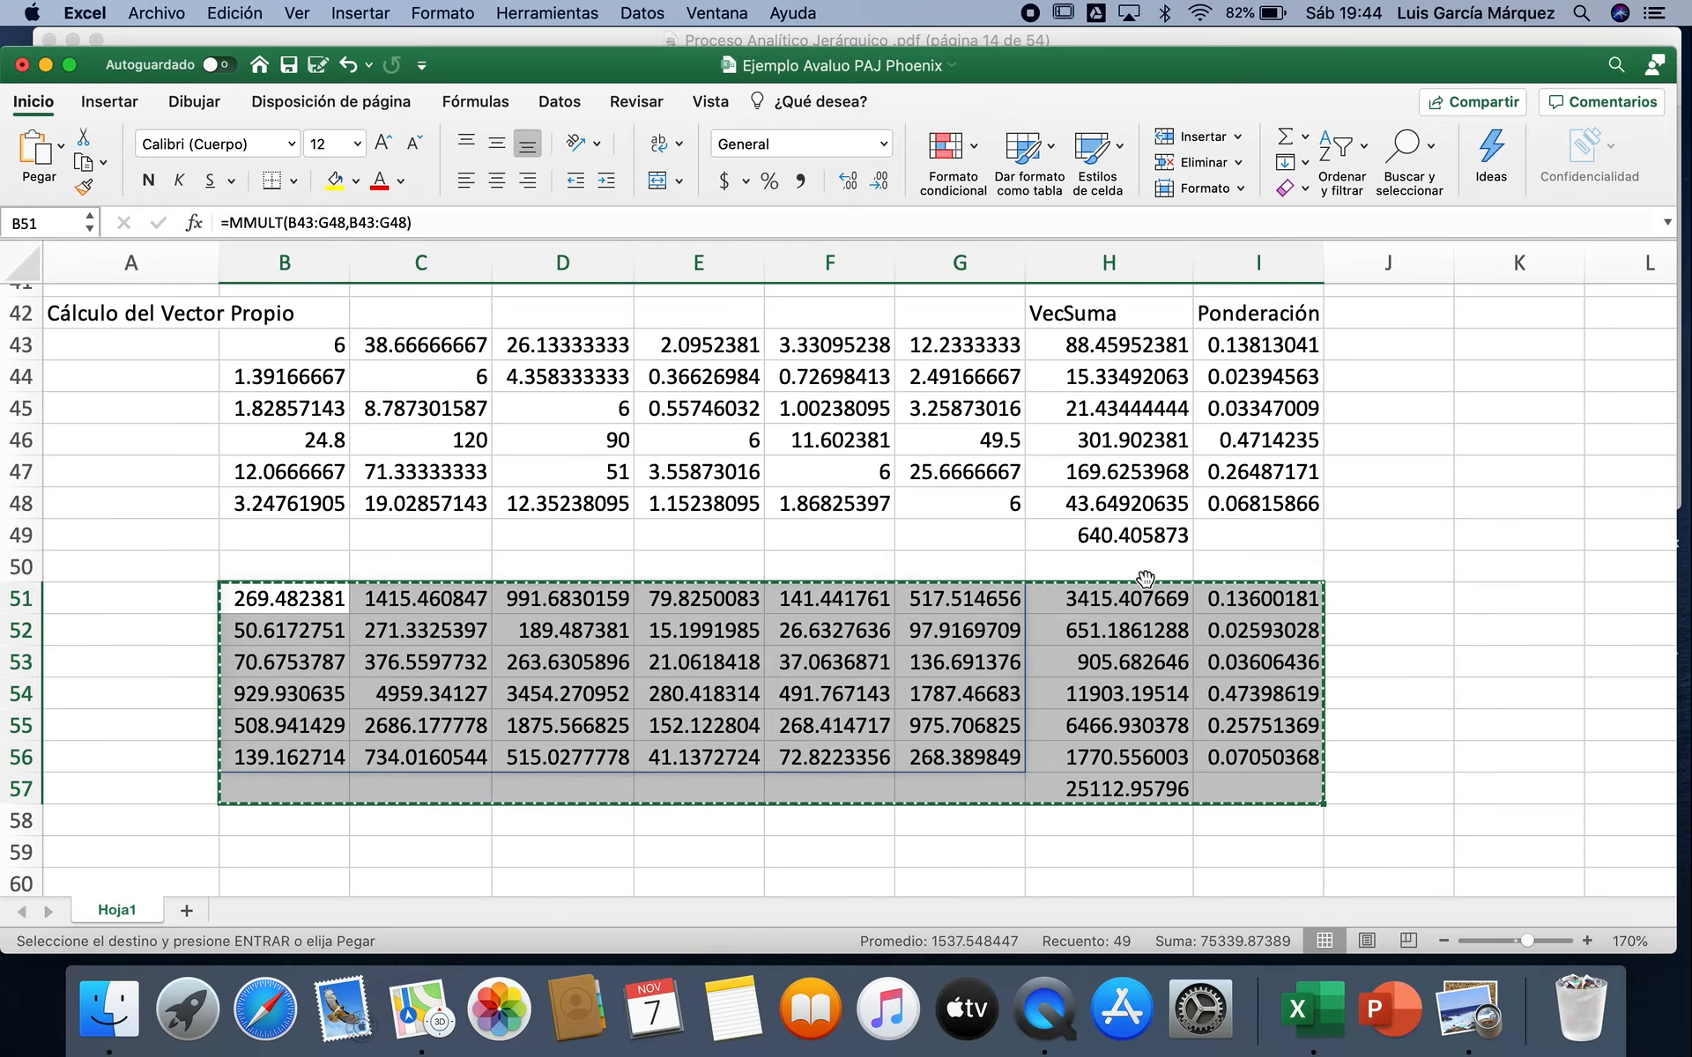
left_click(305, 853)
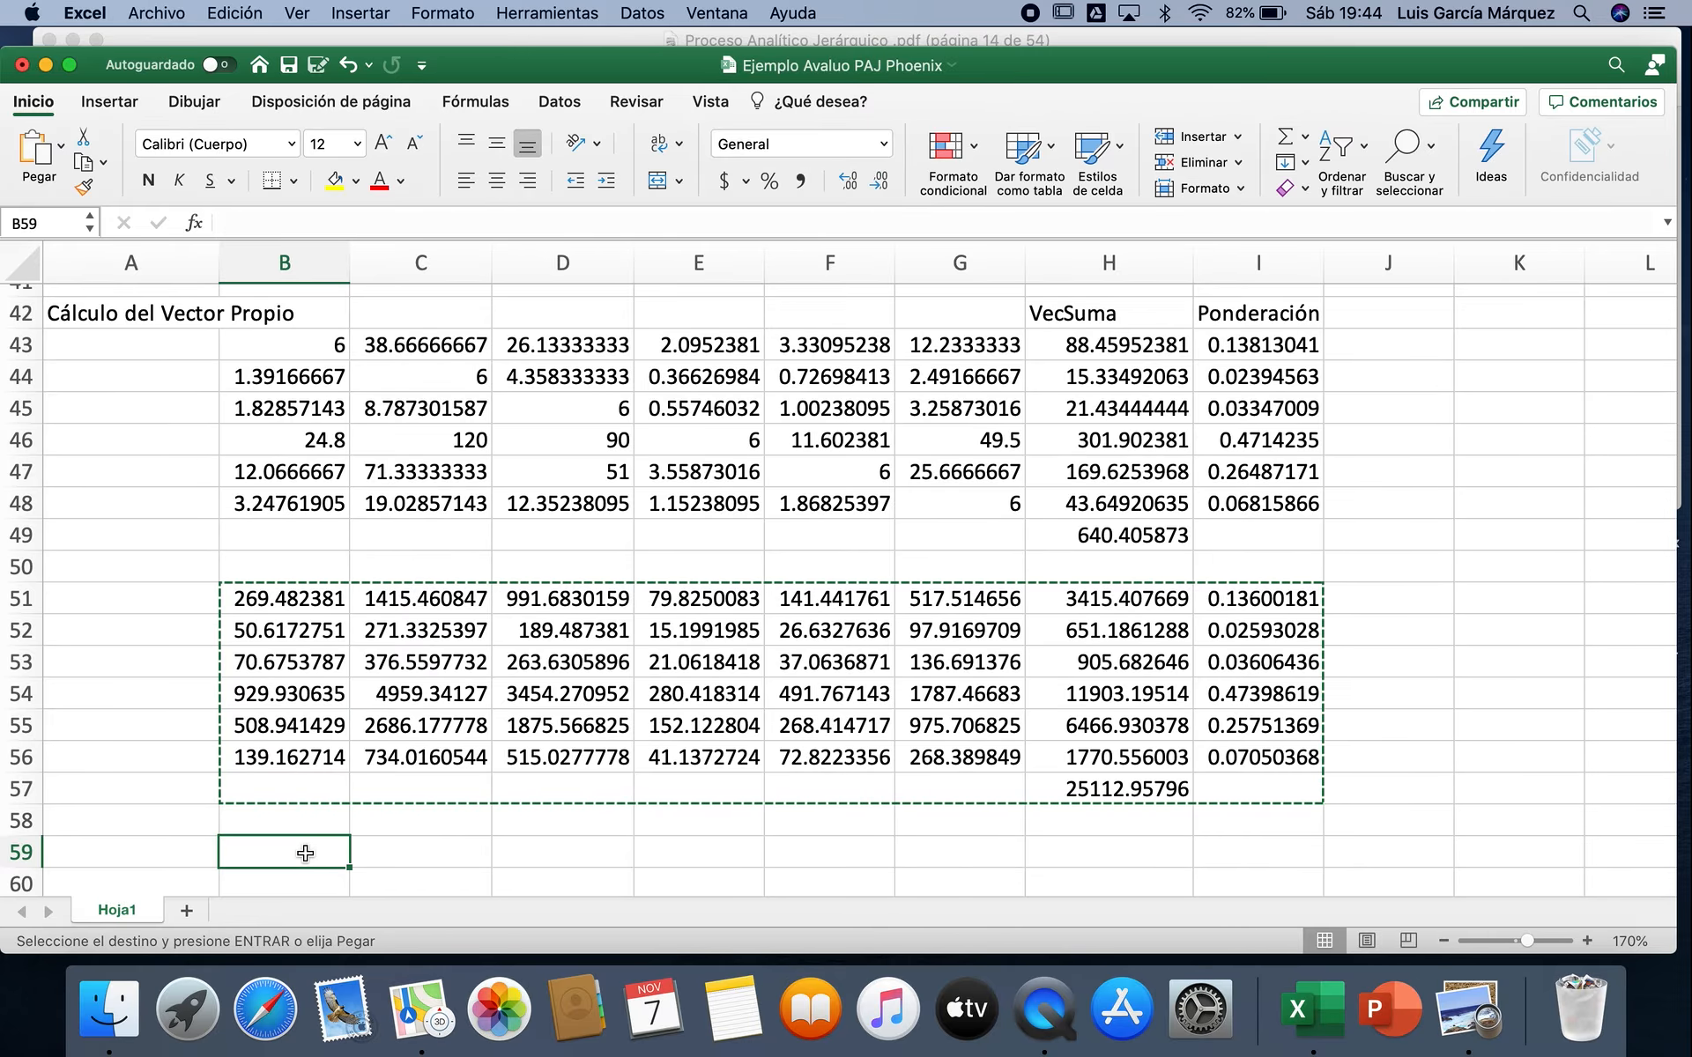
key("super+v")
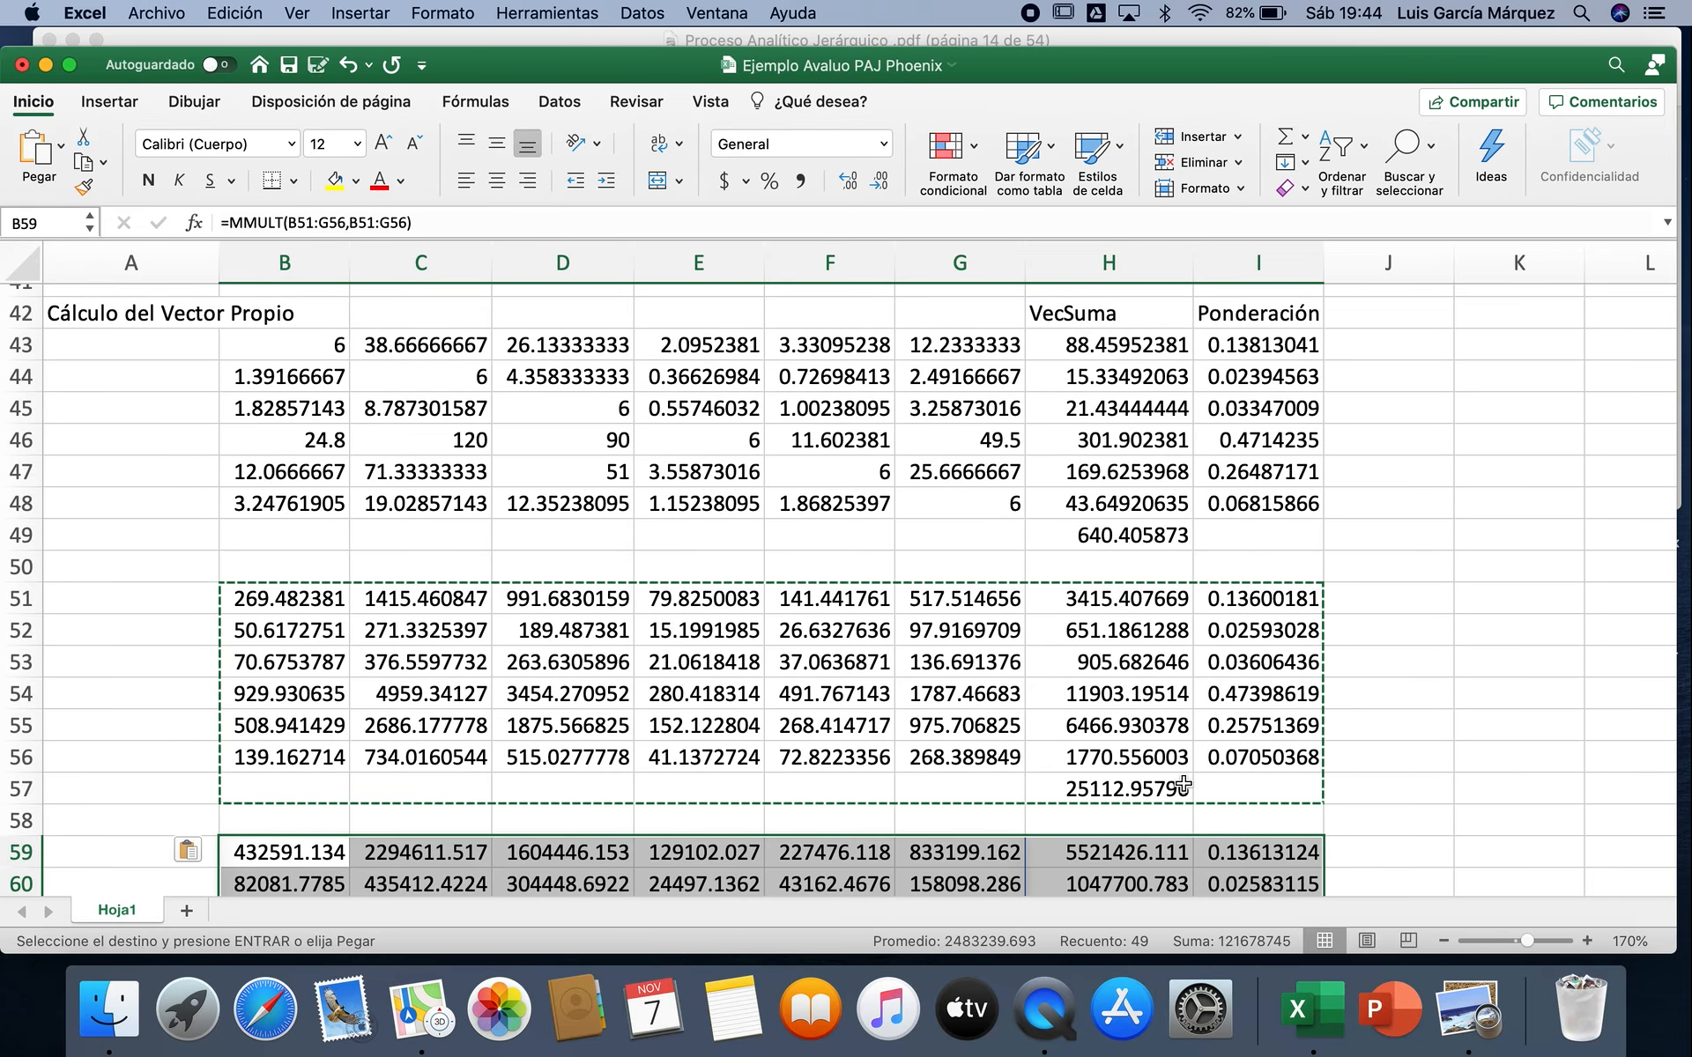
Step: Paste the copied matrix block again at B67 to square the matrix in B59:G64
scroll(1182, 783, "down", 3)
scroll(1183, 782, "down", 1)
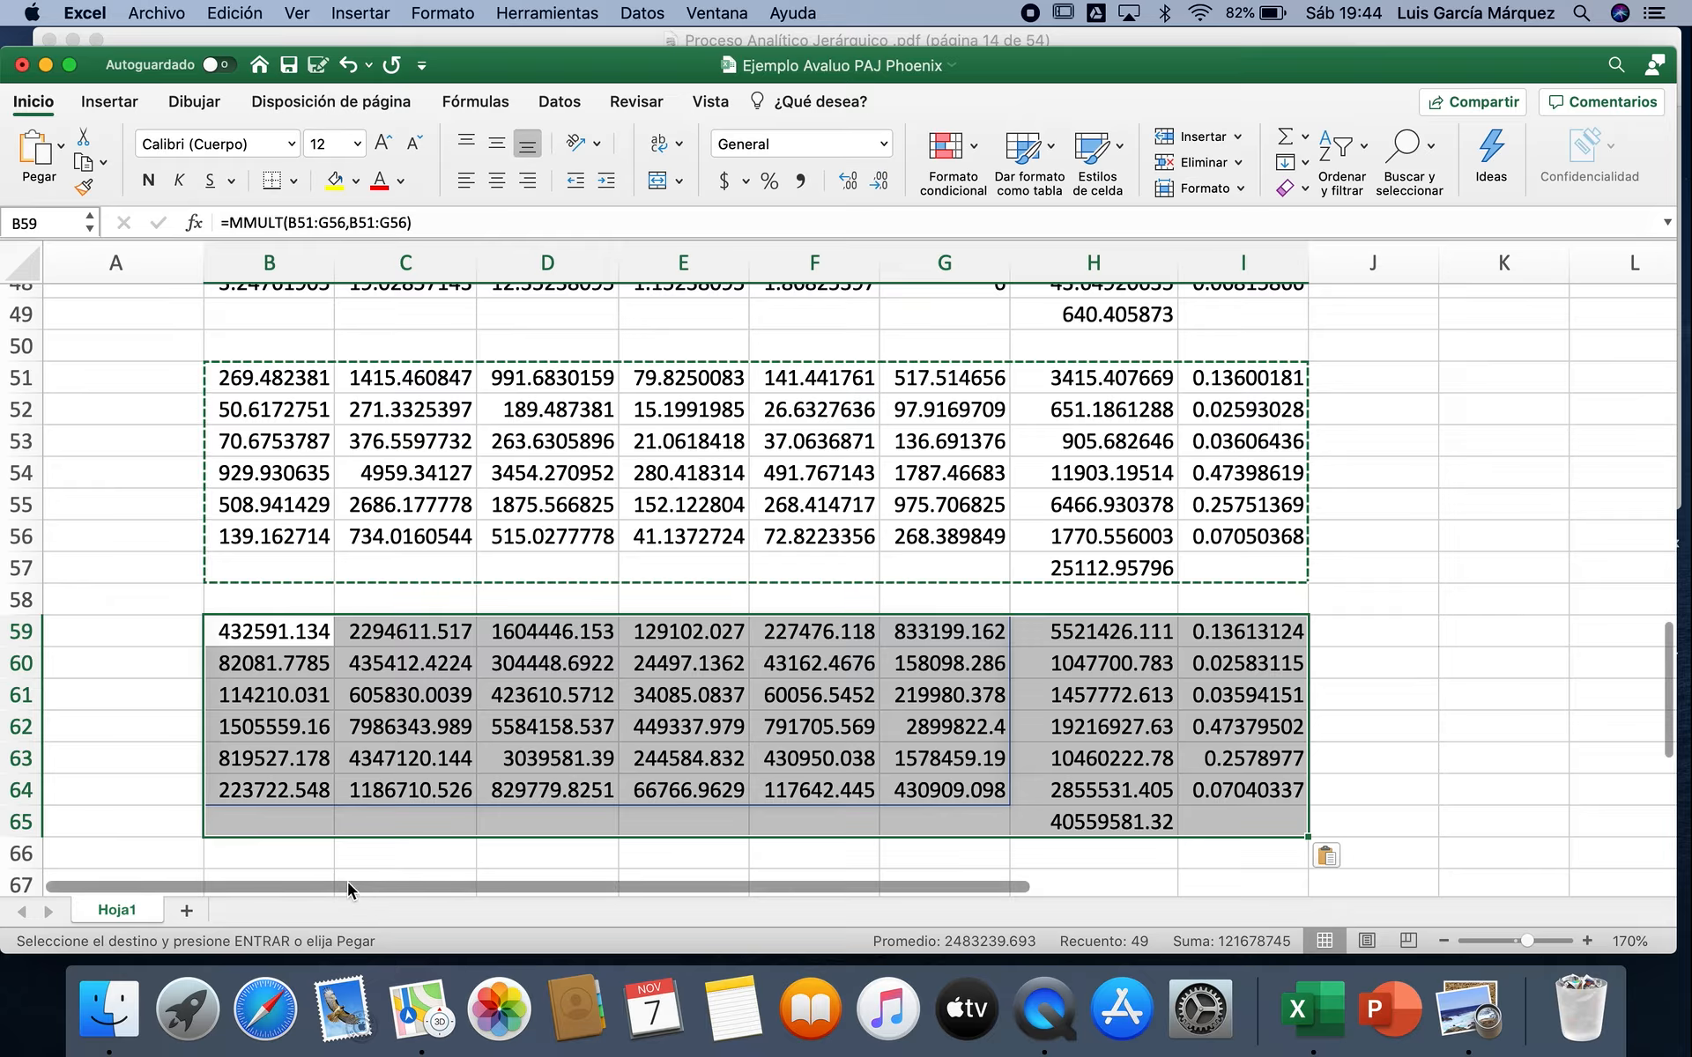
scroll(381, 811, "down", 2)
left_click(295, 819)
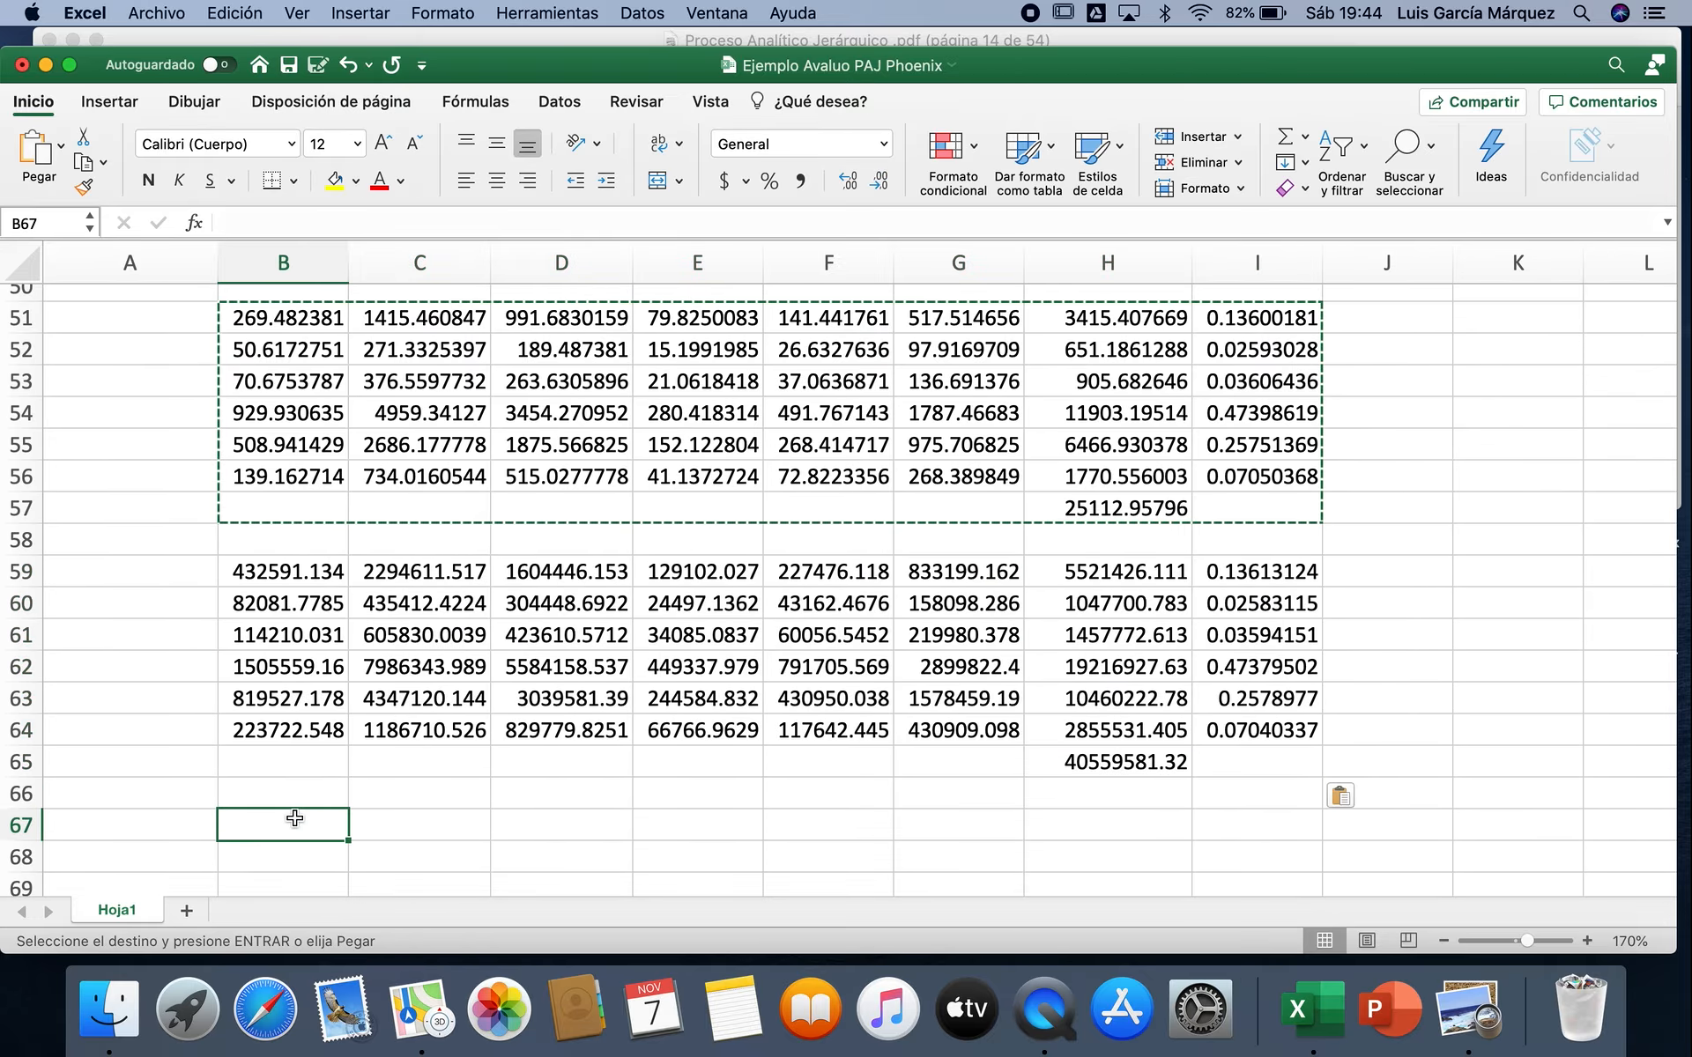
key("super+v")
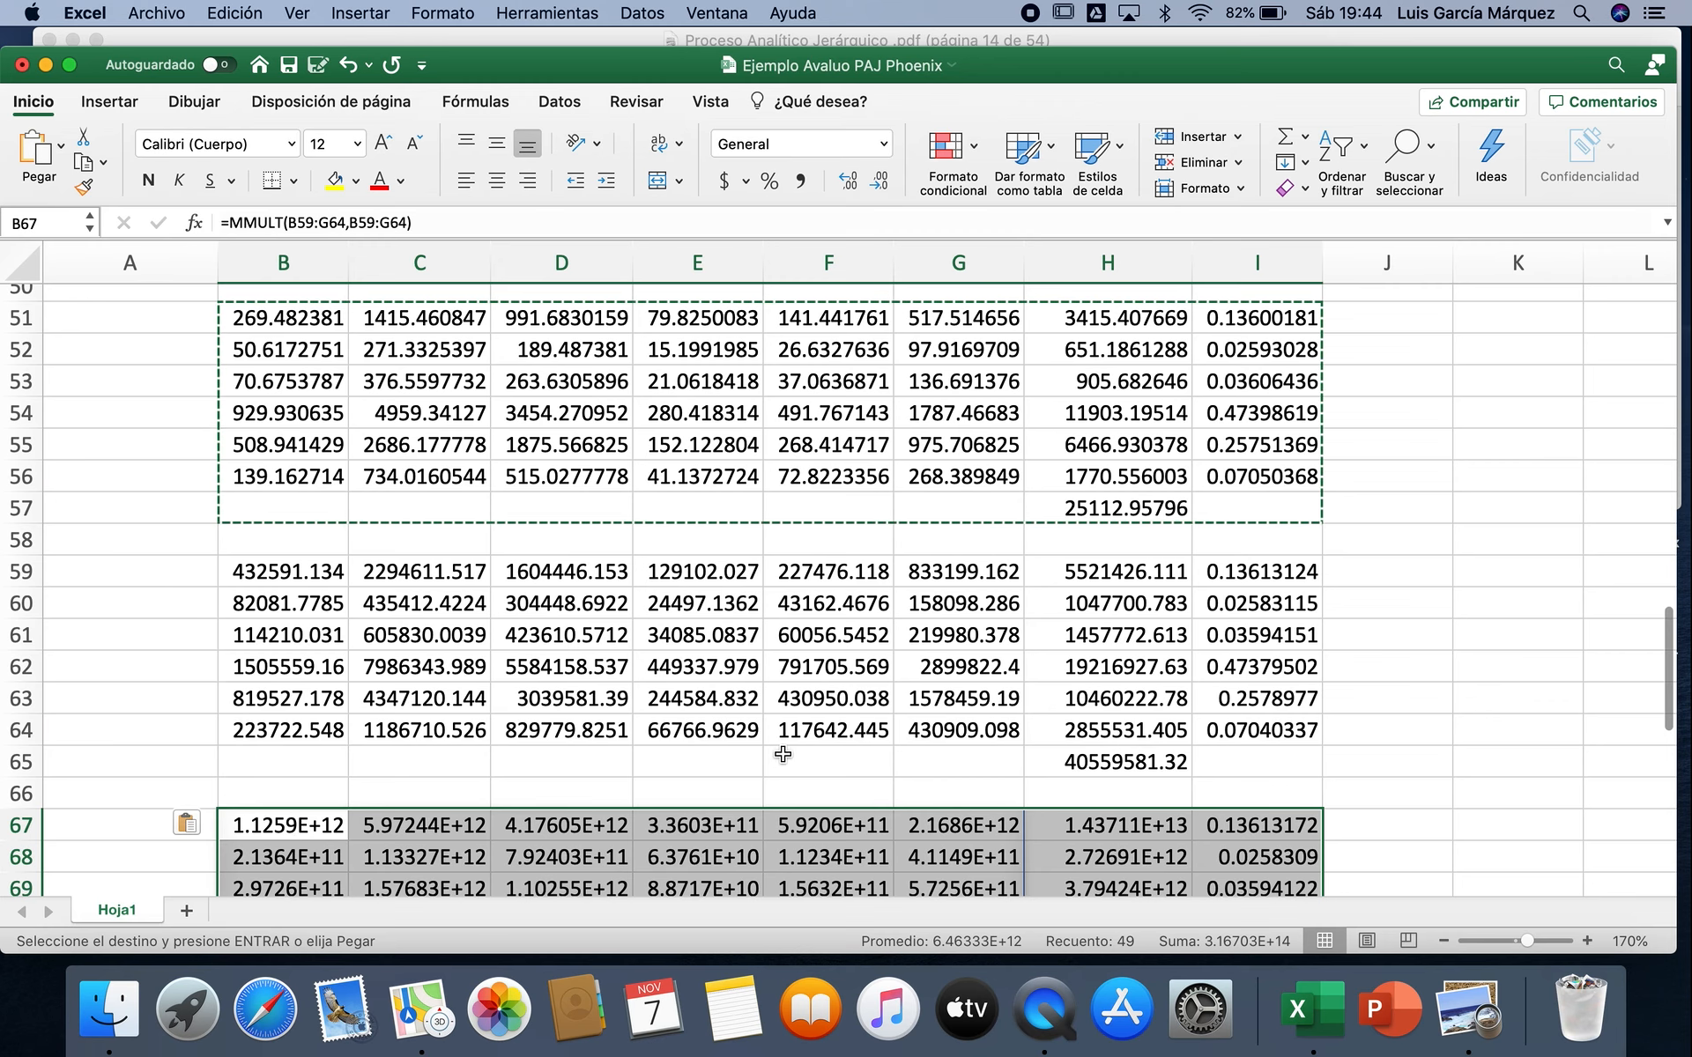
Step: Paste the same matrix block at B75 to square the matrix in B67:G72
scroll(1327, 729, "down", 4)
scroll(1327, 730, "down", 3)
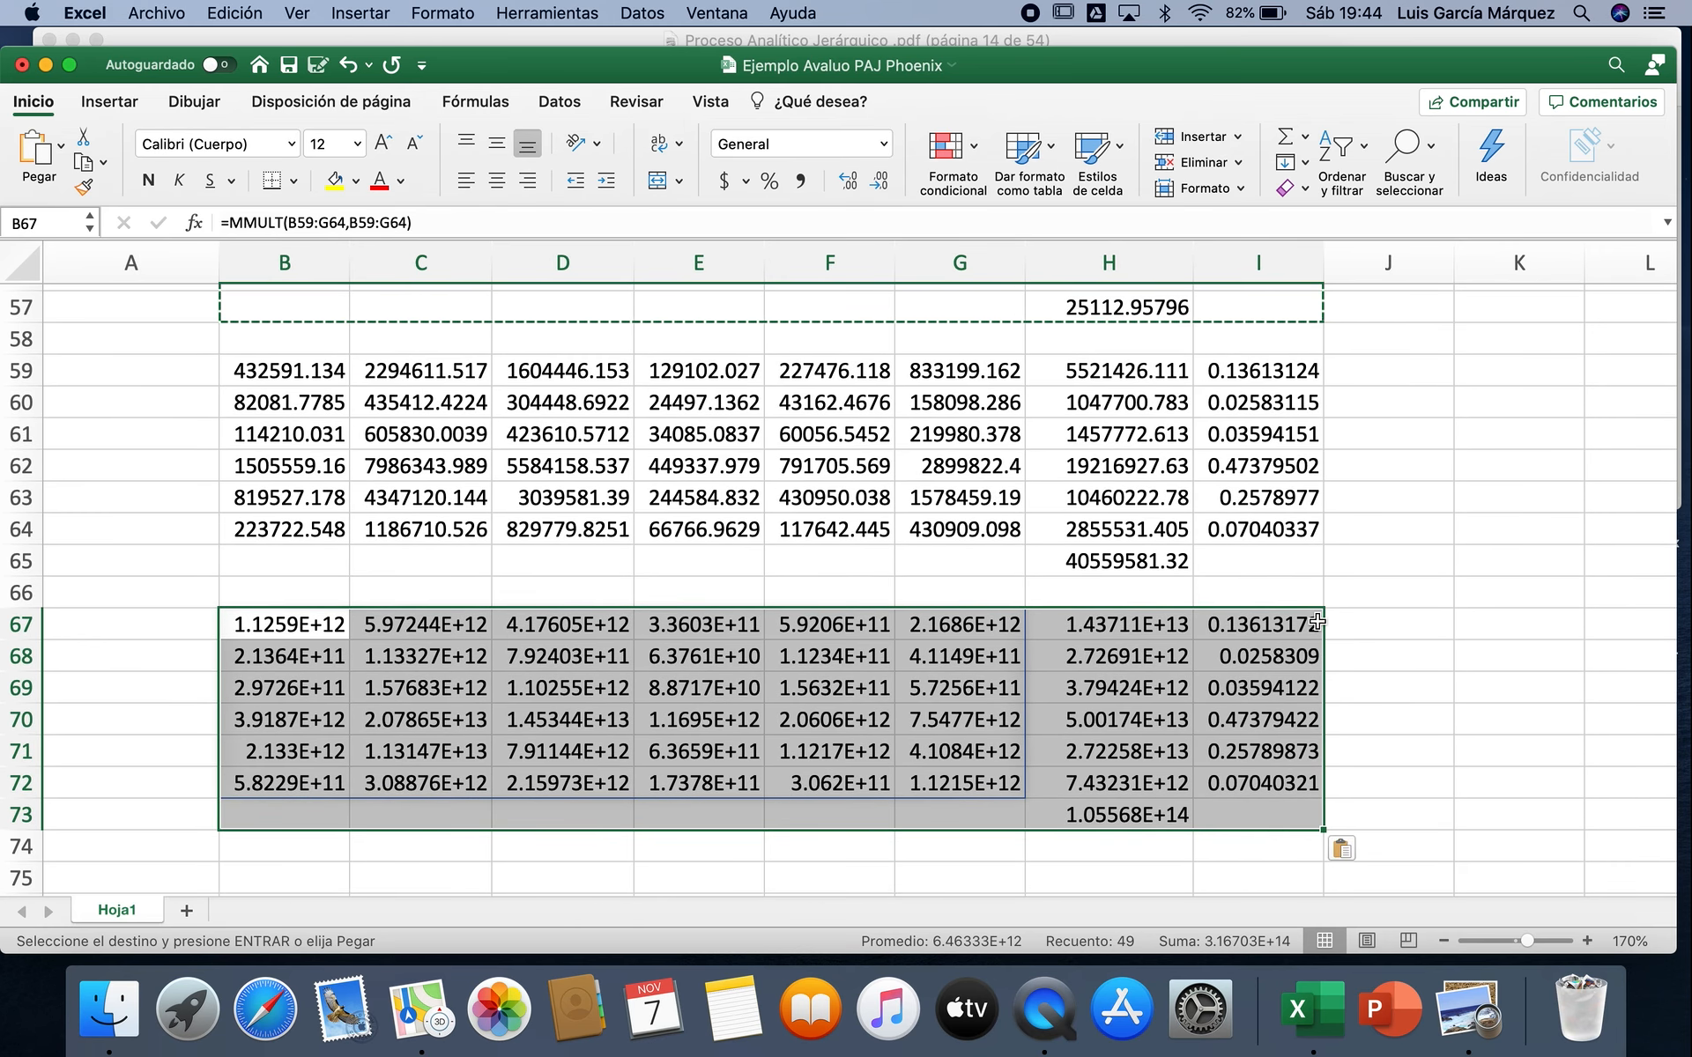
scroll(1432, 633, "down", 1)
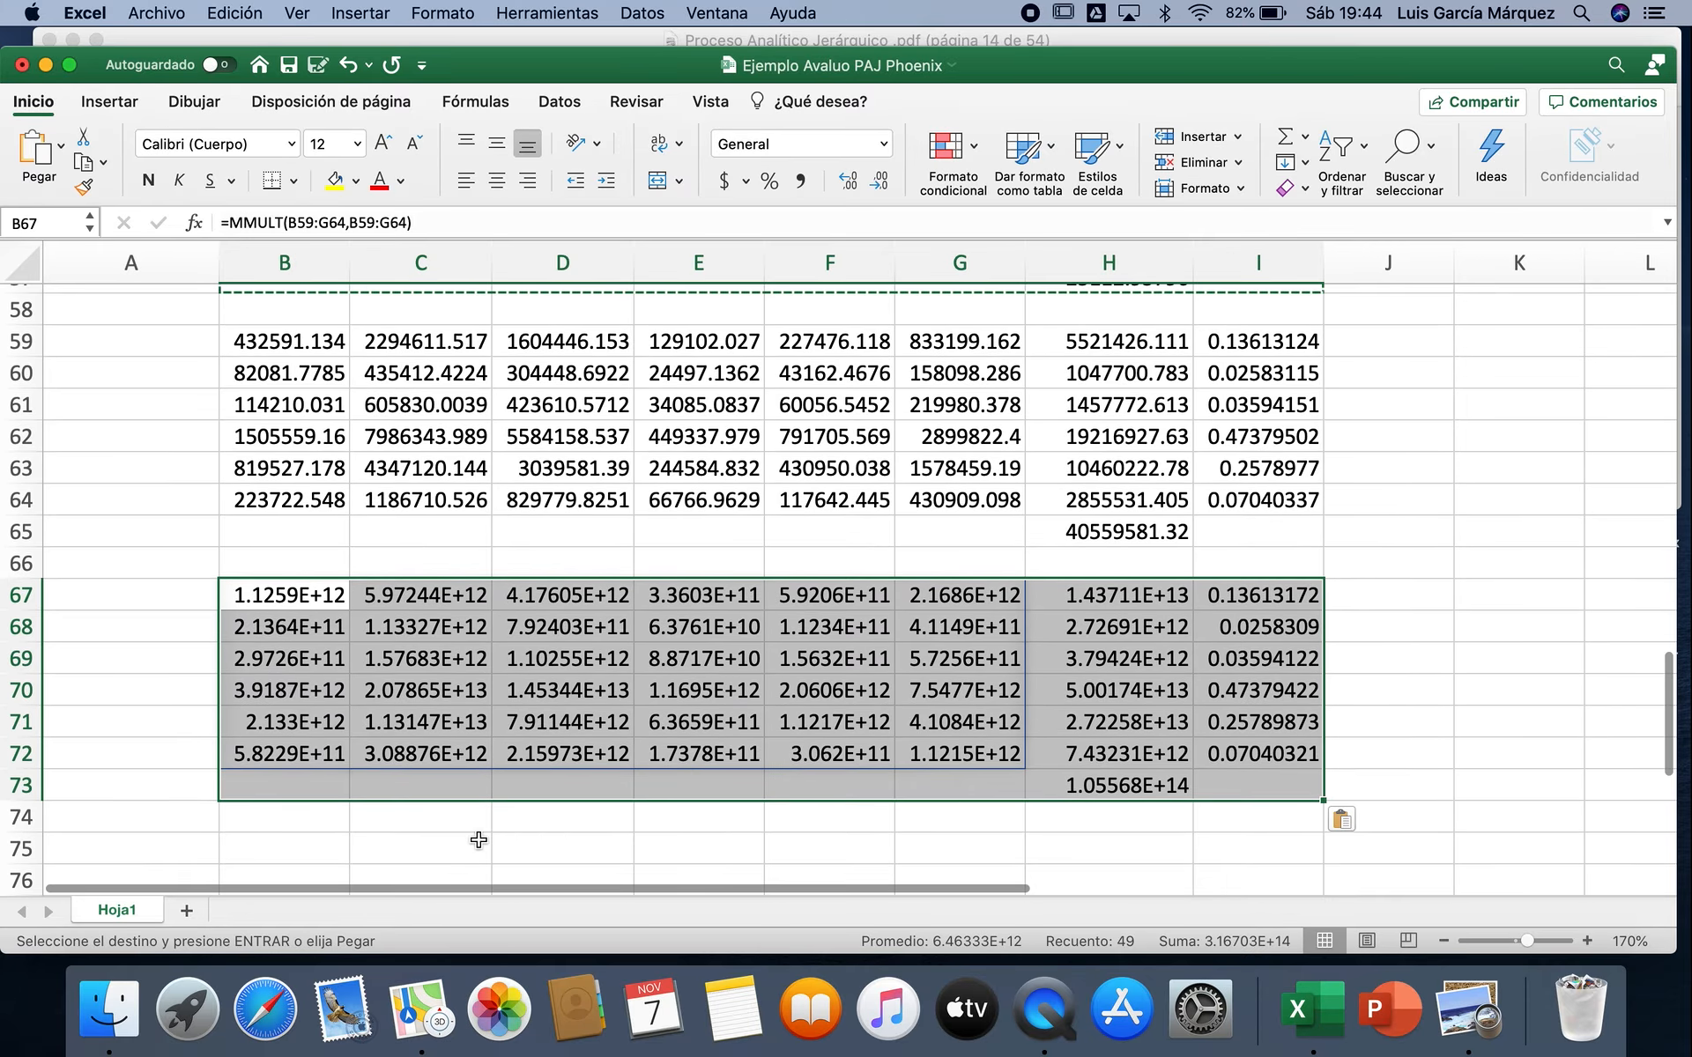
left_click(291, 858)
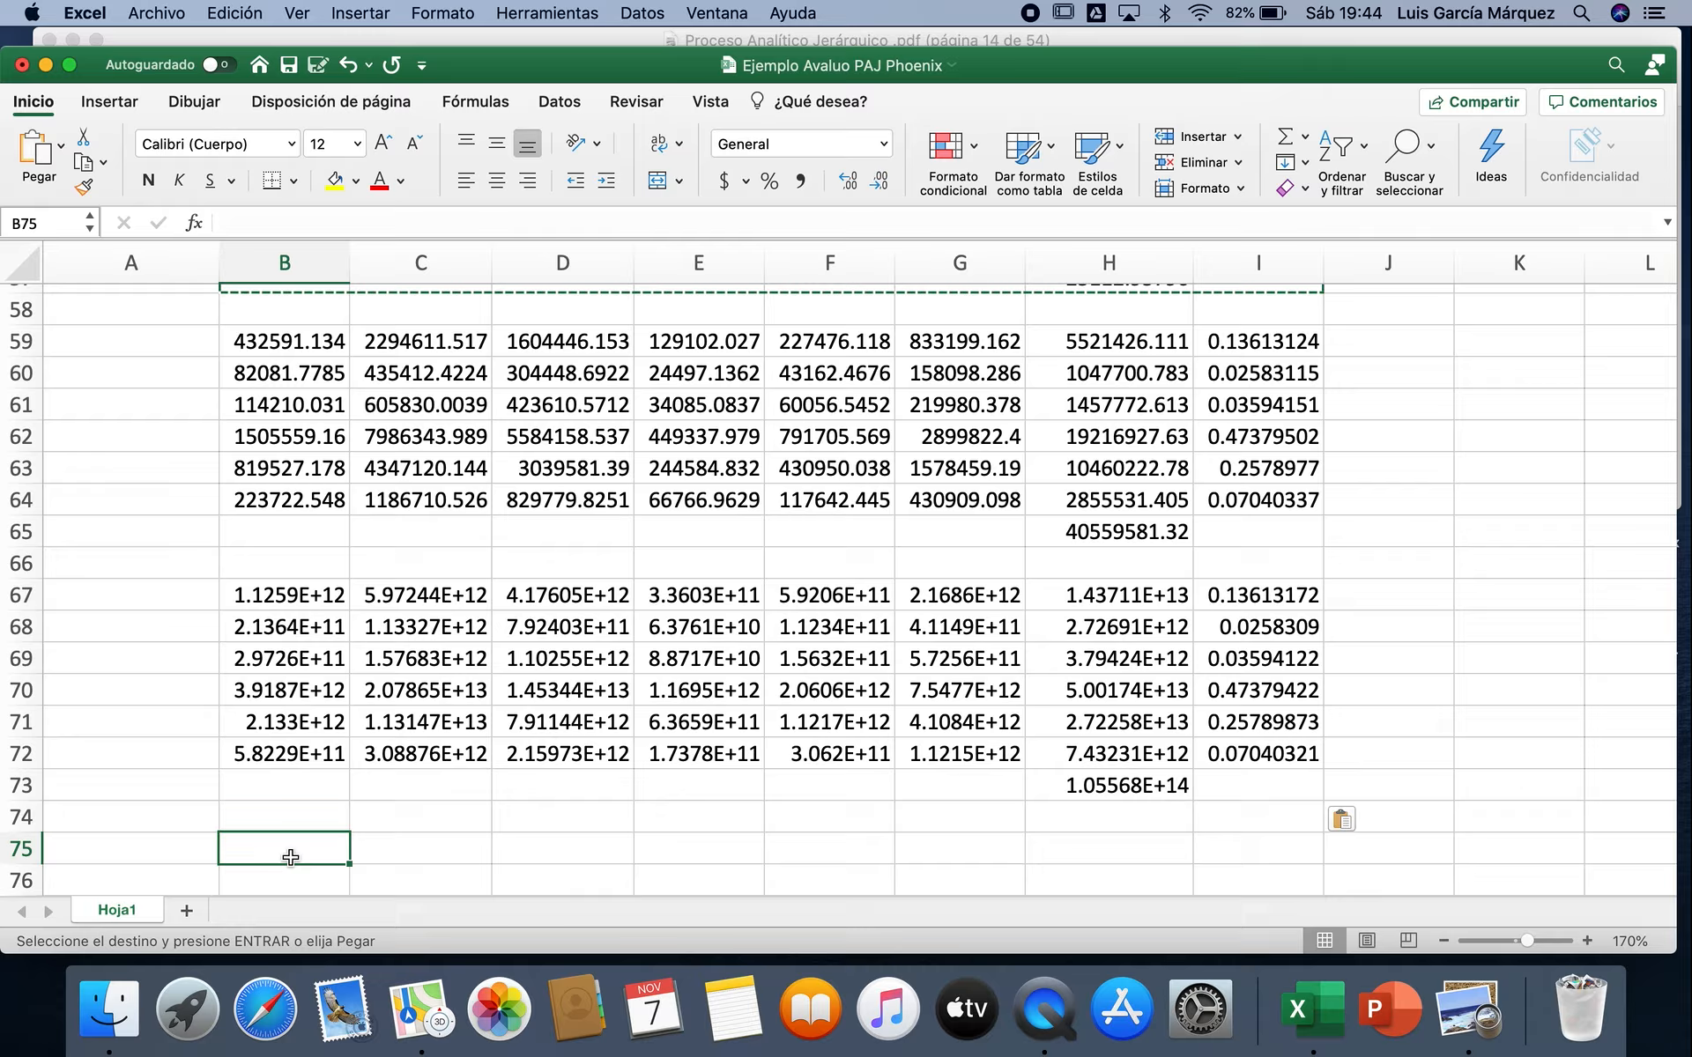
key("super+v")
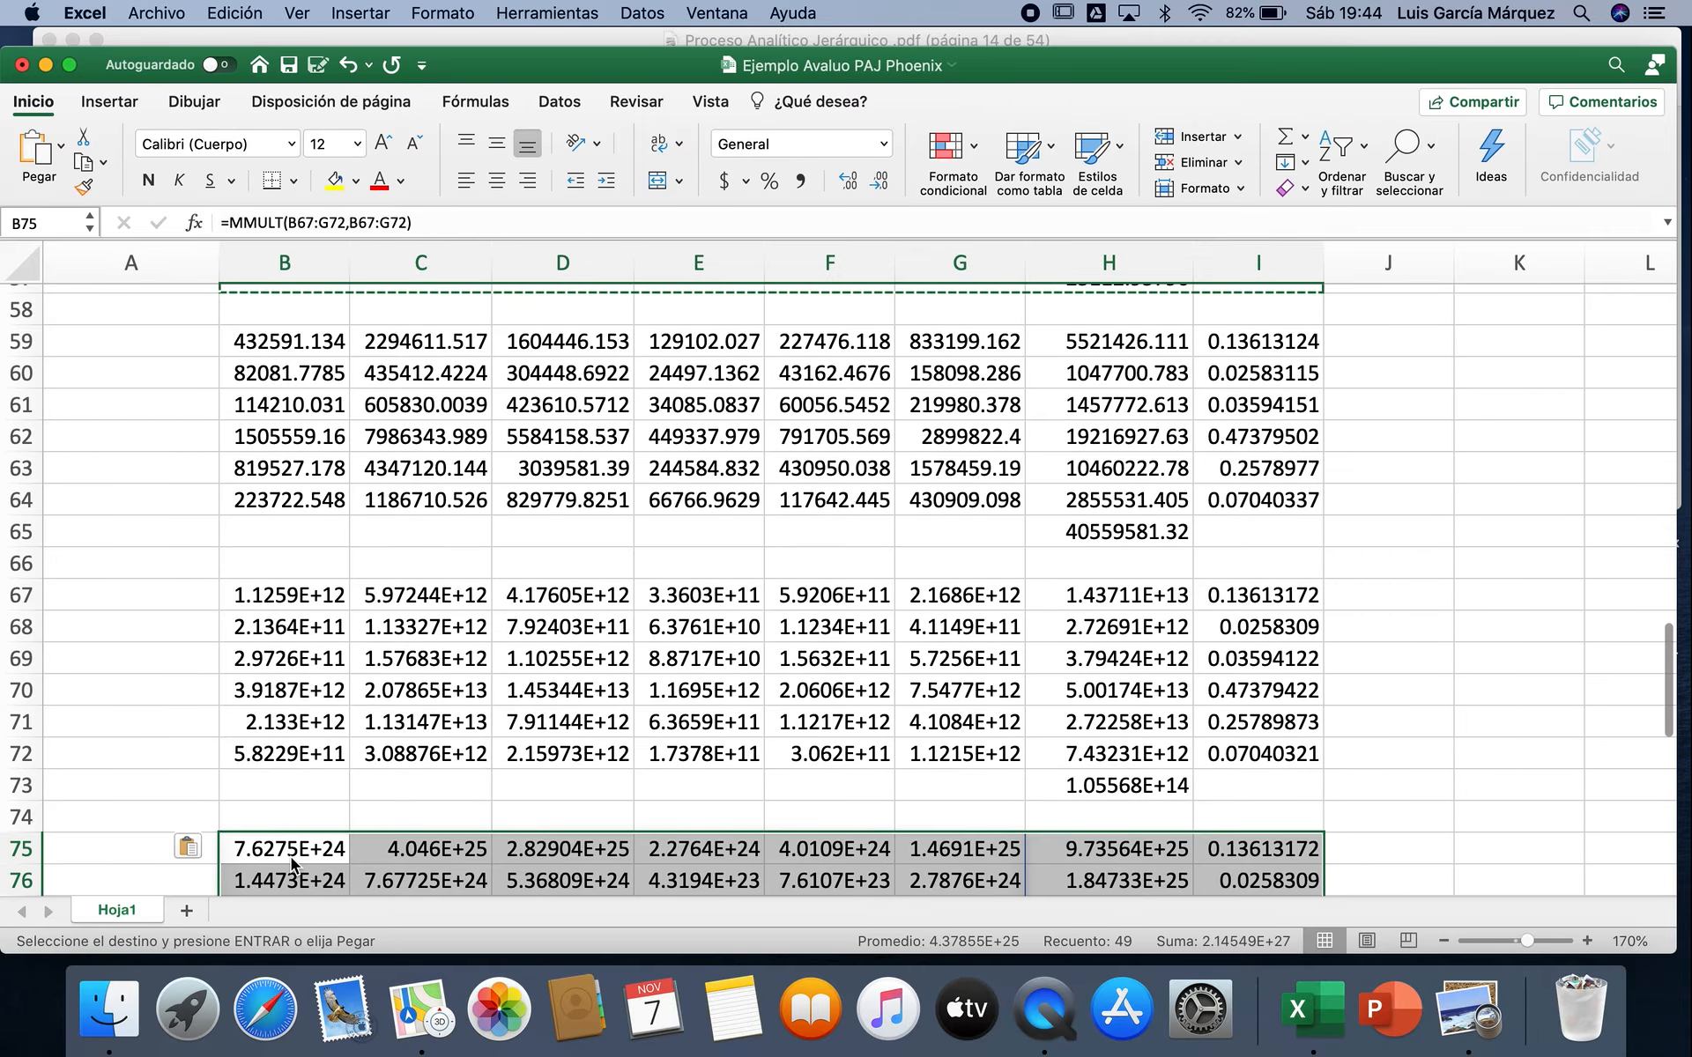
Step: Paste the weightings I75:I80 as links into B84:B89 and format them as percentages with two decimals
scroll(1348, 737, "down", 3)
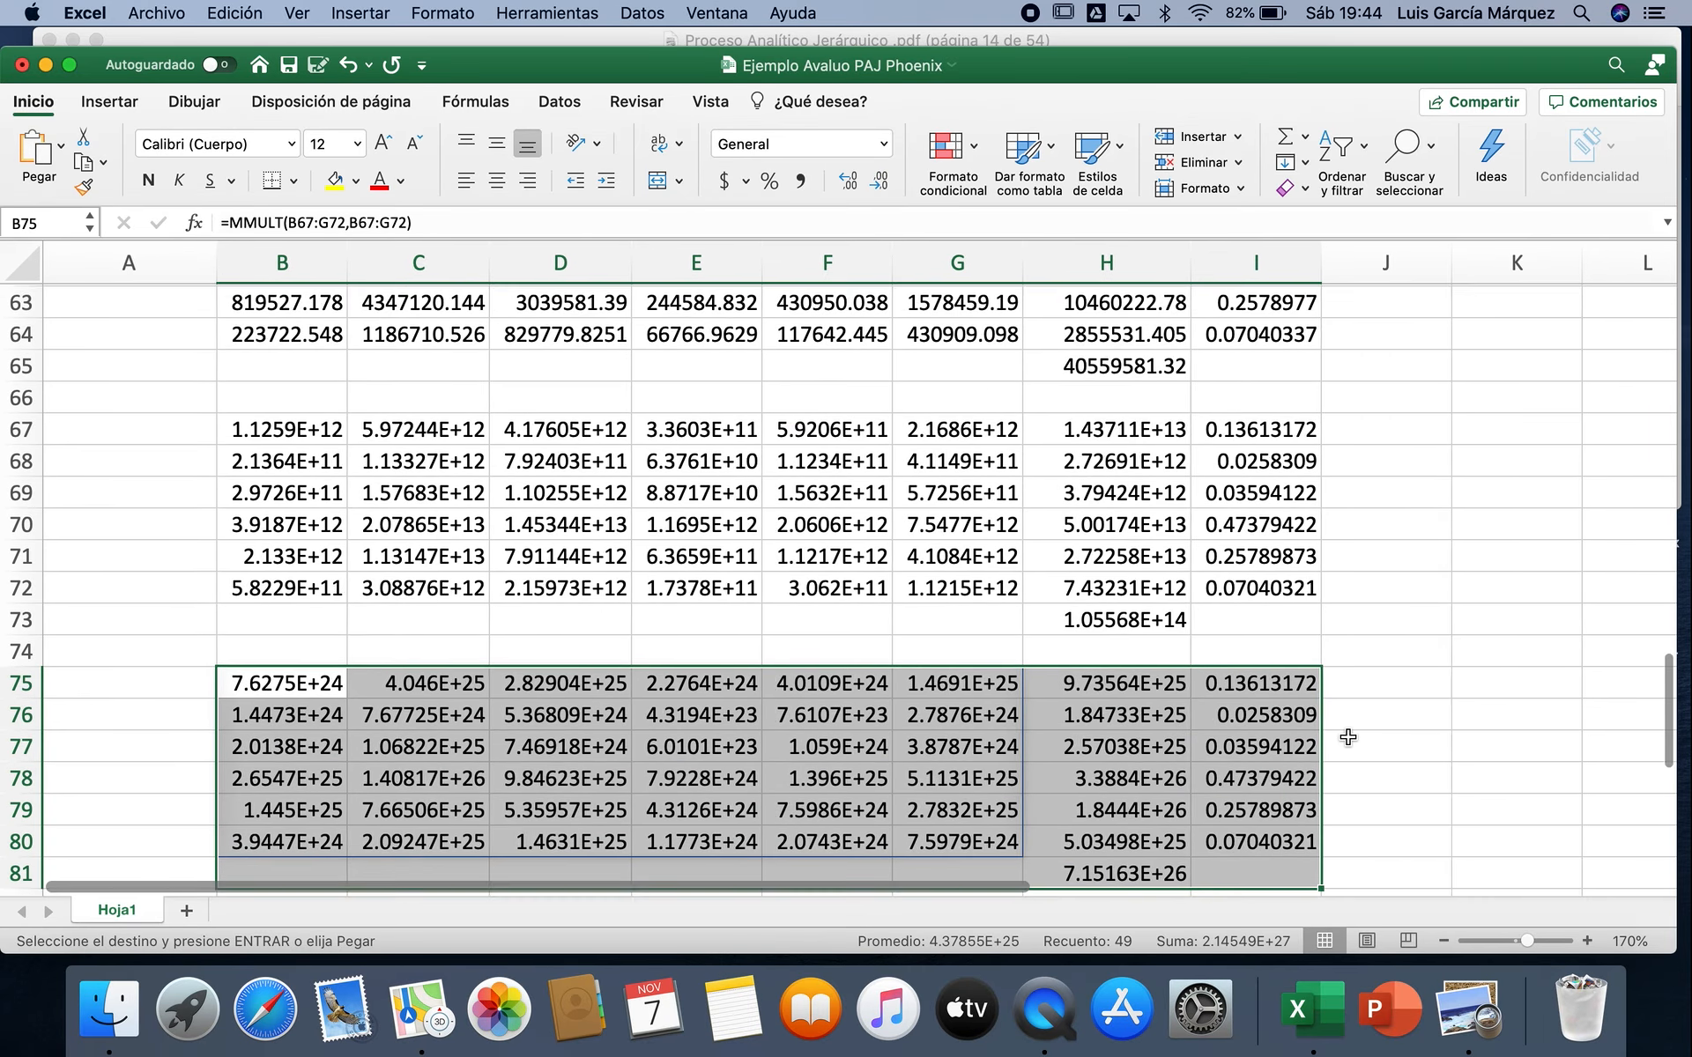
scroll(1348, 736, "down", 2)
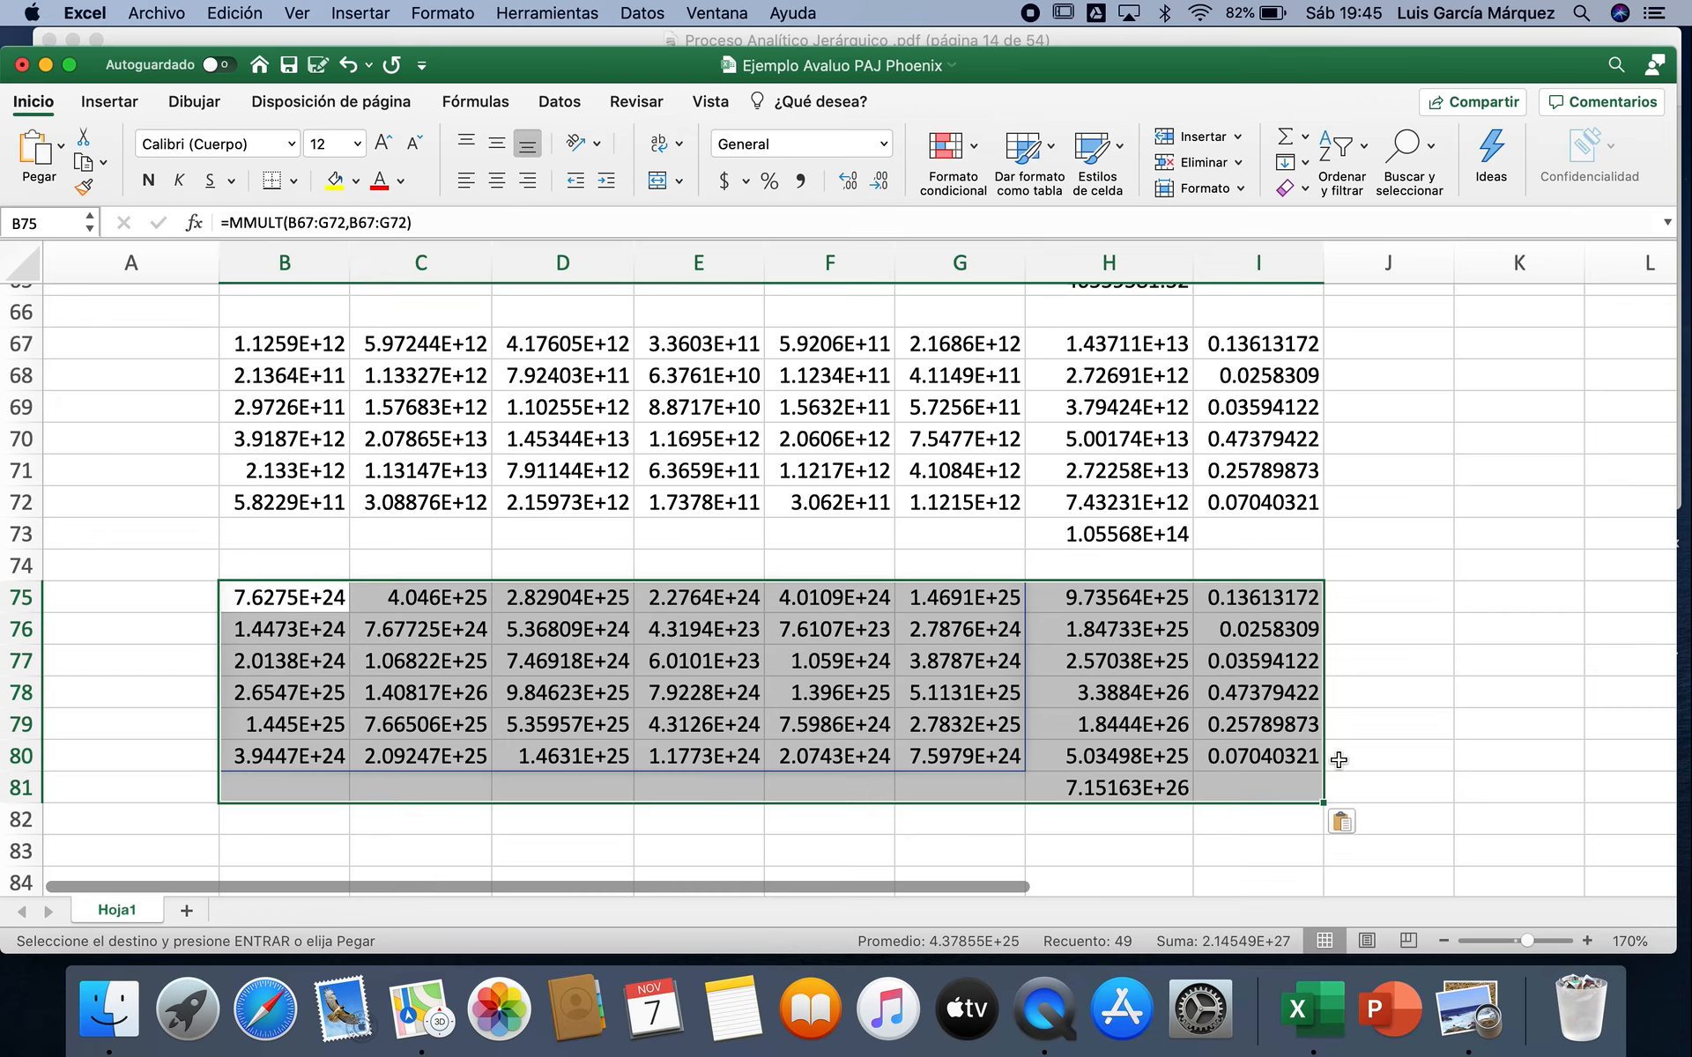
left_click_drag(1269, 608, 1277, 743)
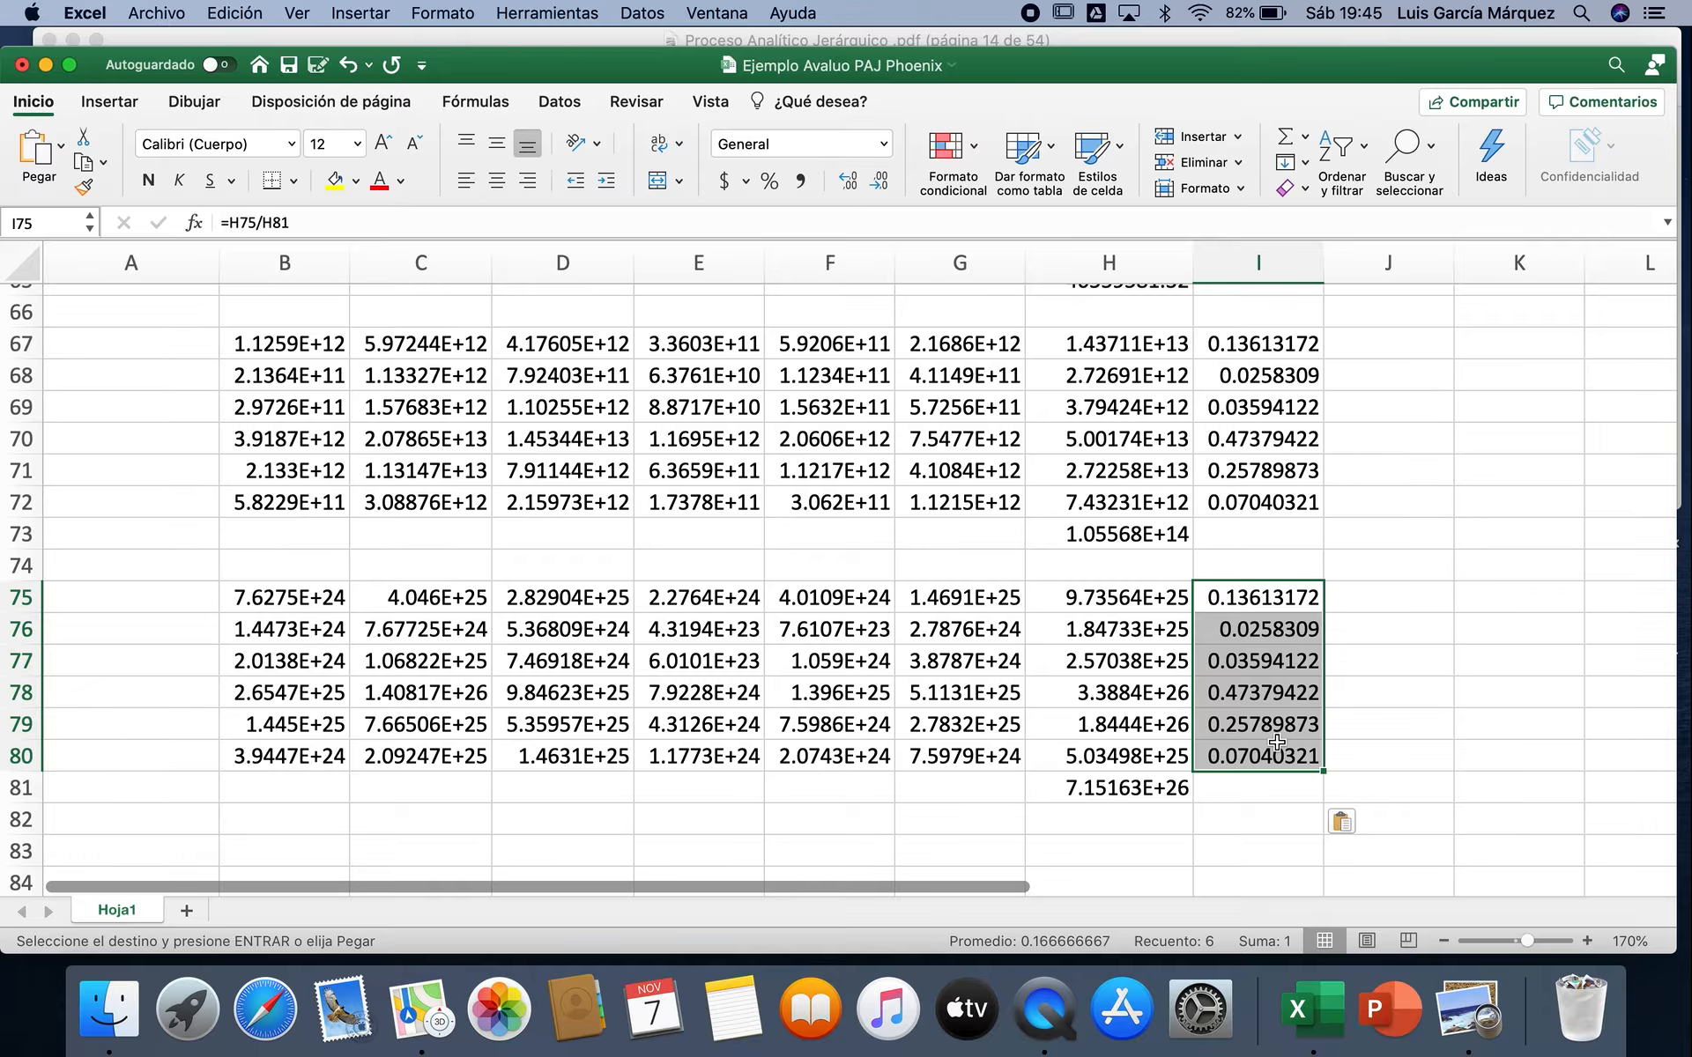
key("super+c")
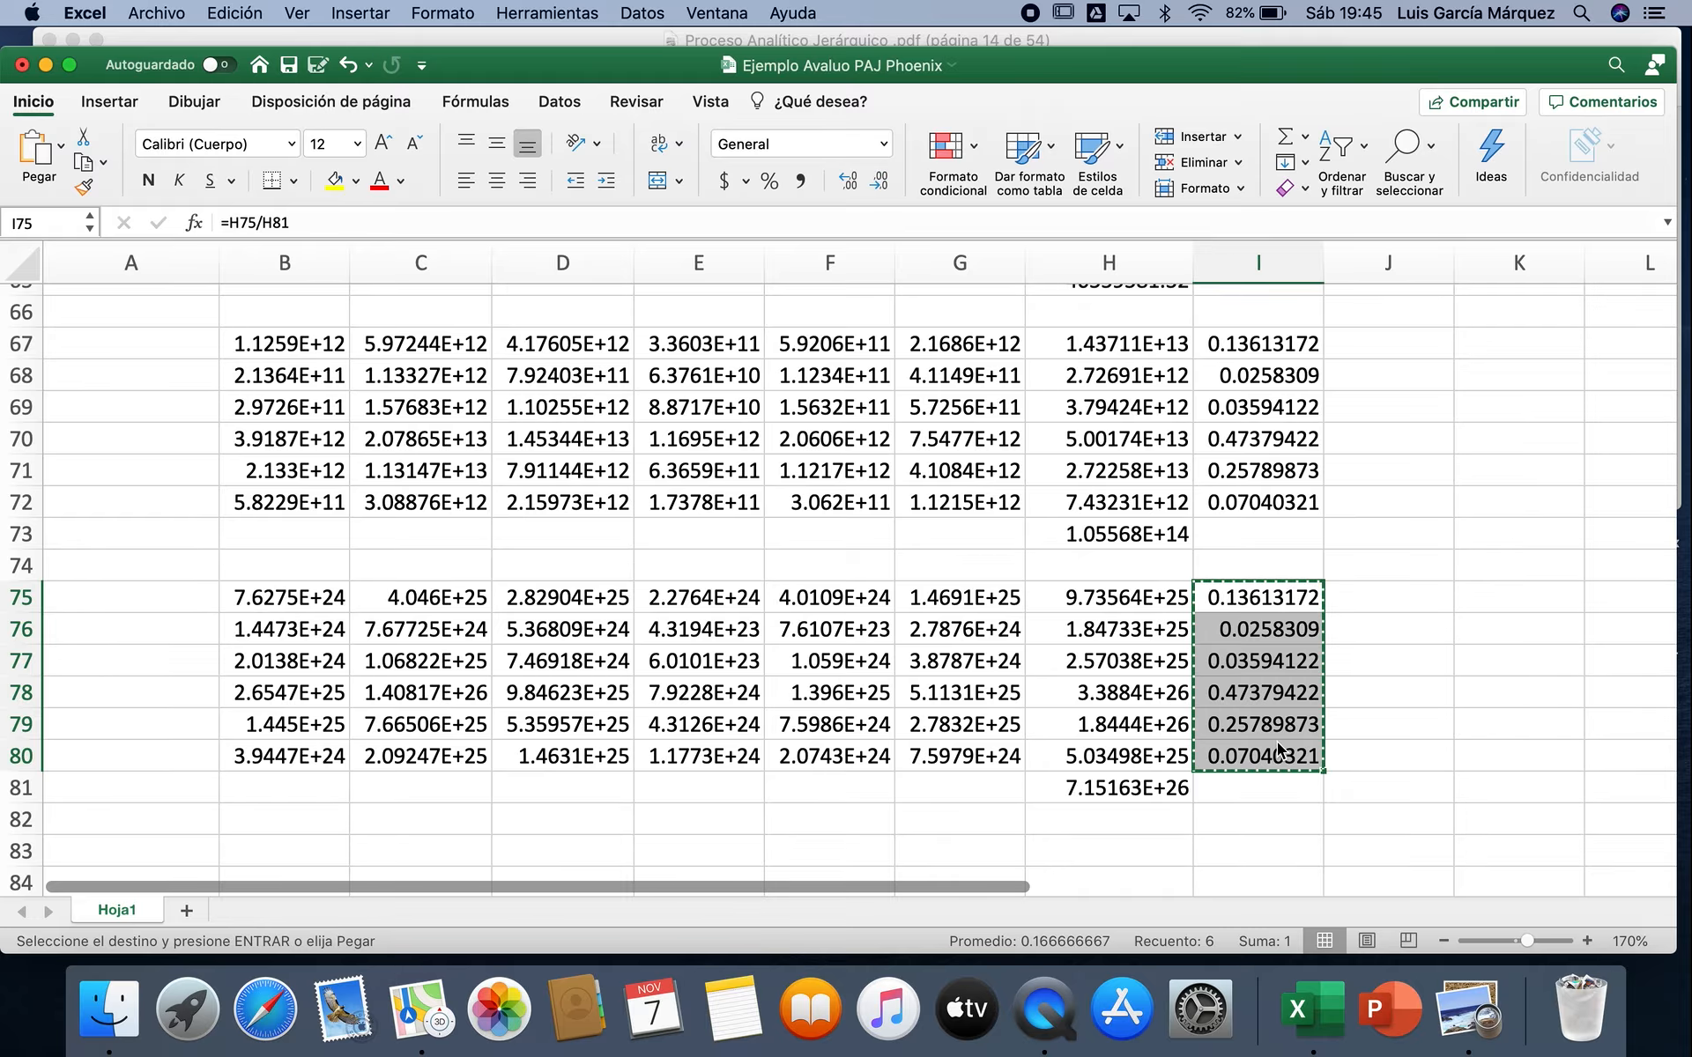
scroll(1277, 742, "down", 5)
scroll(1277, 742, "down", 1)
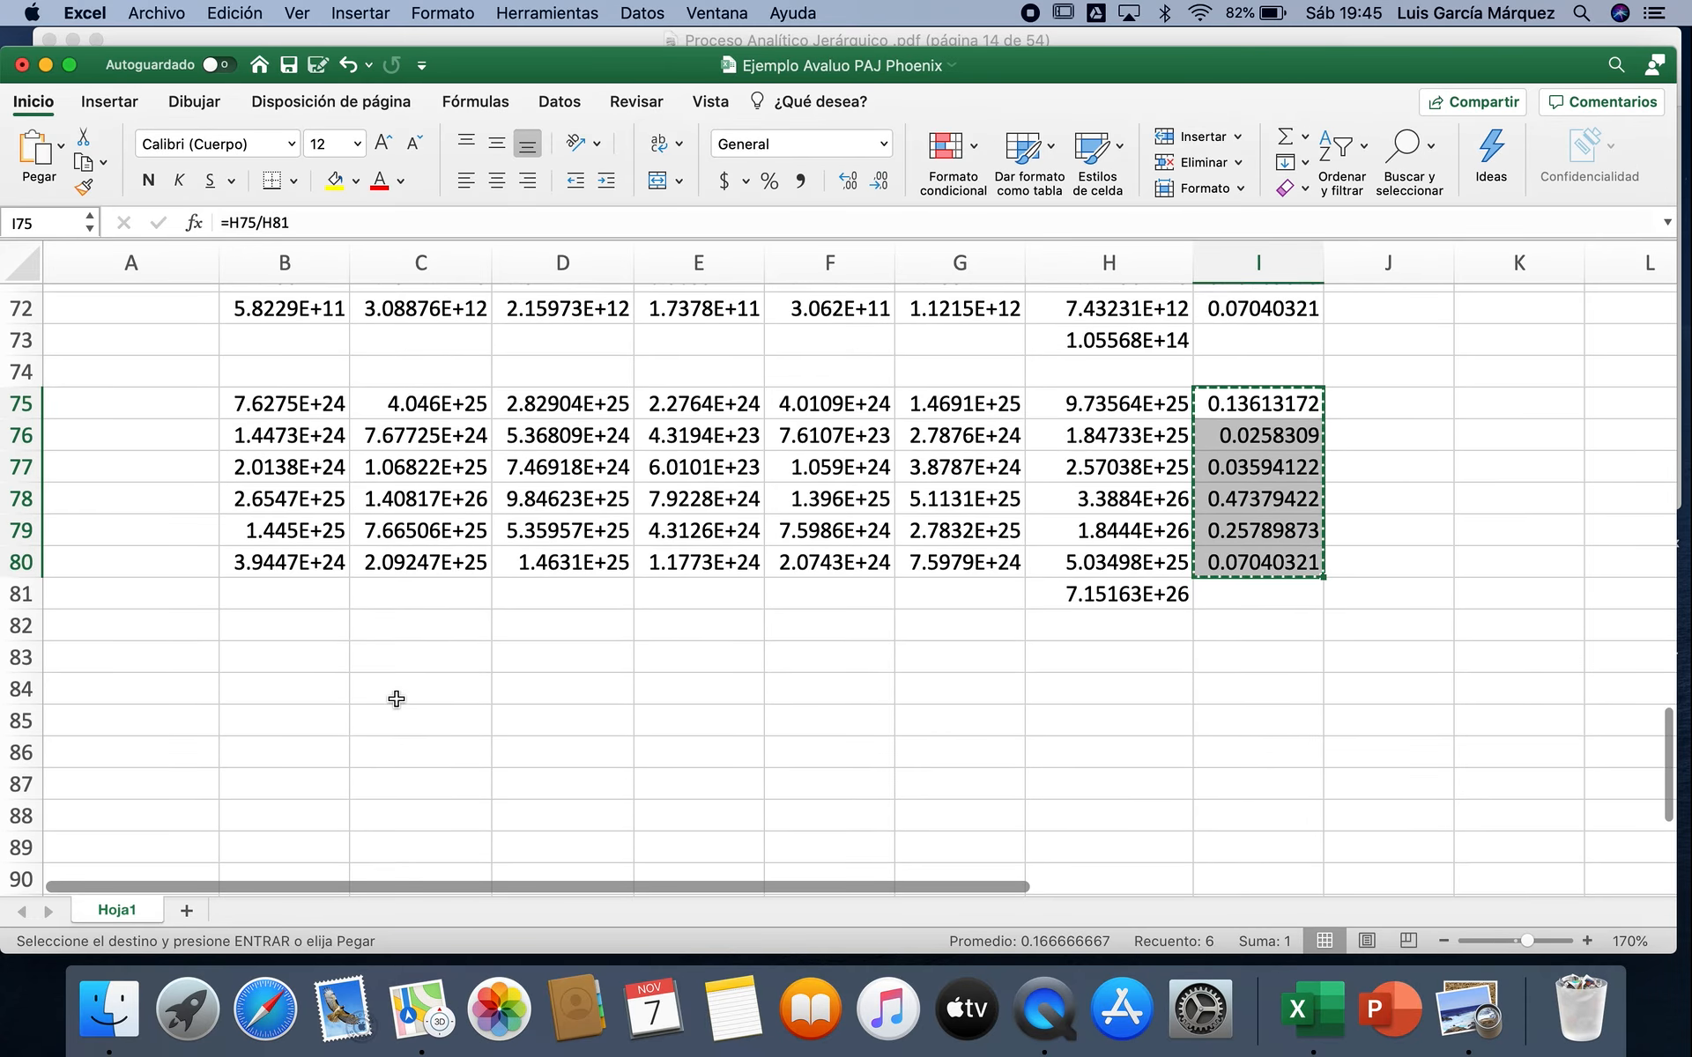
left_click(323, 693)
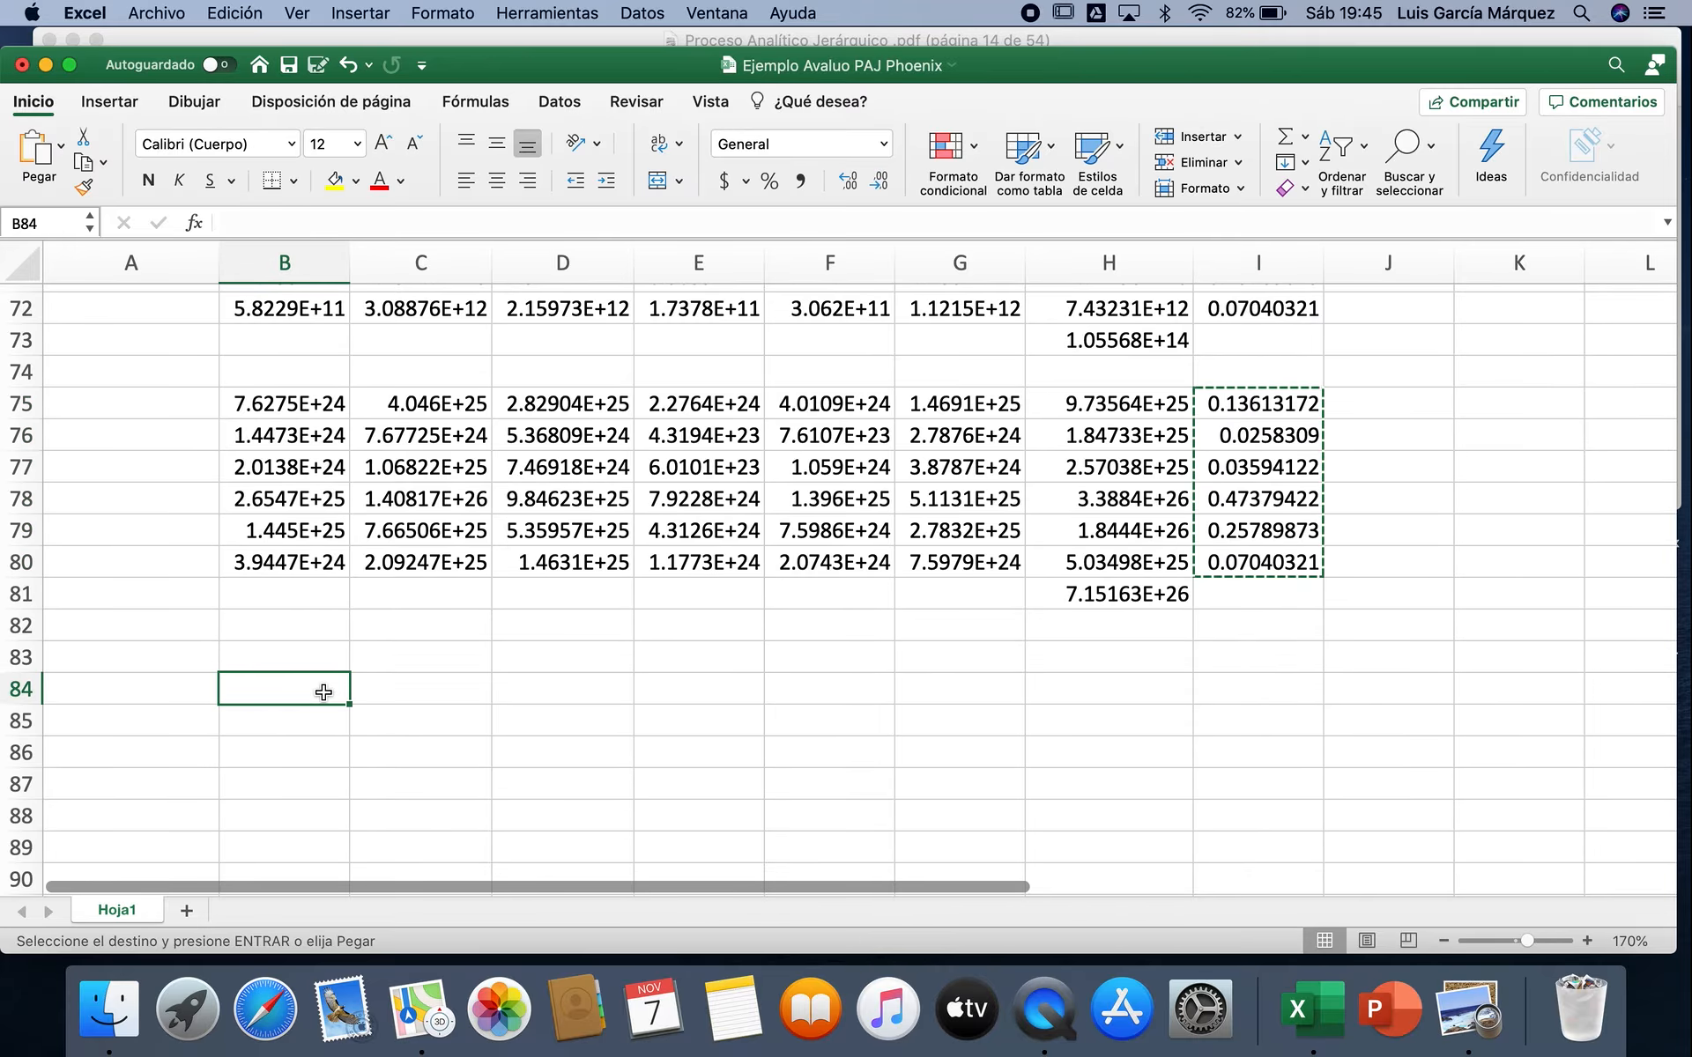
left_click(62, 143)
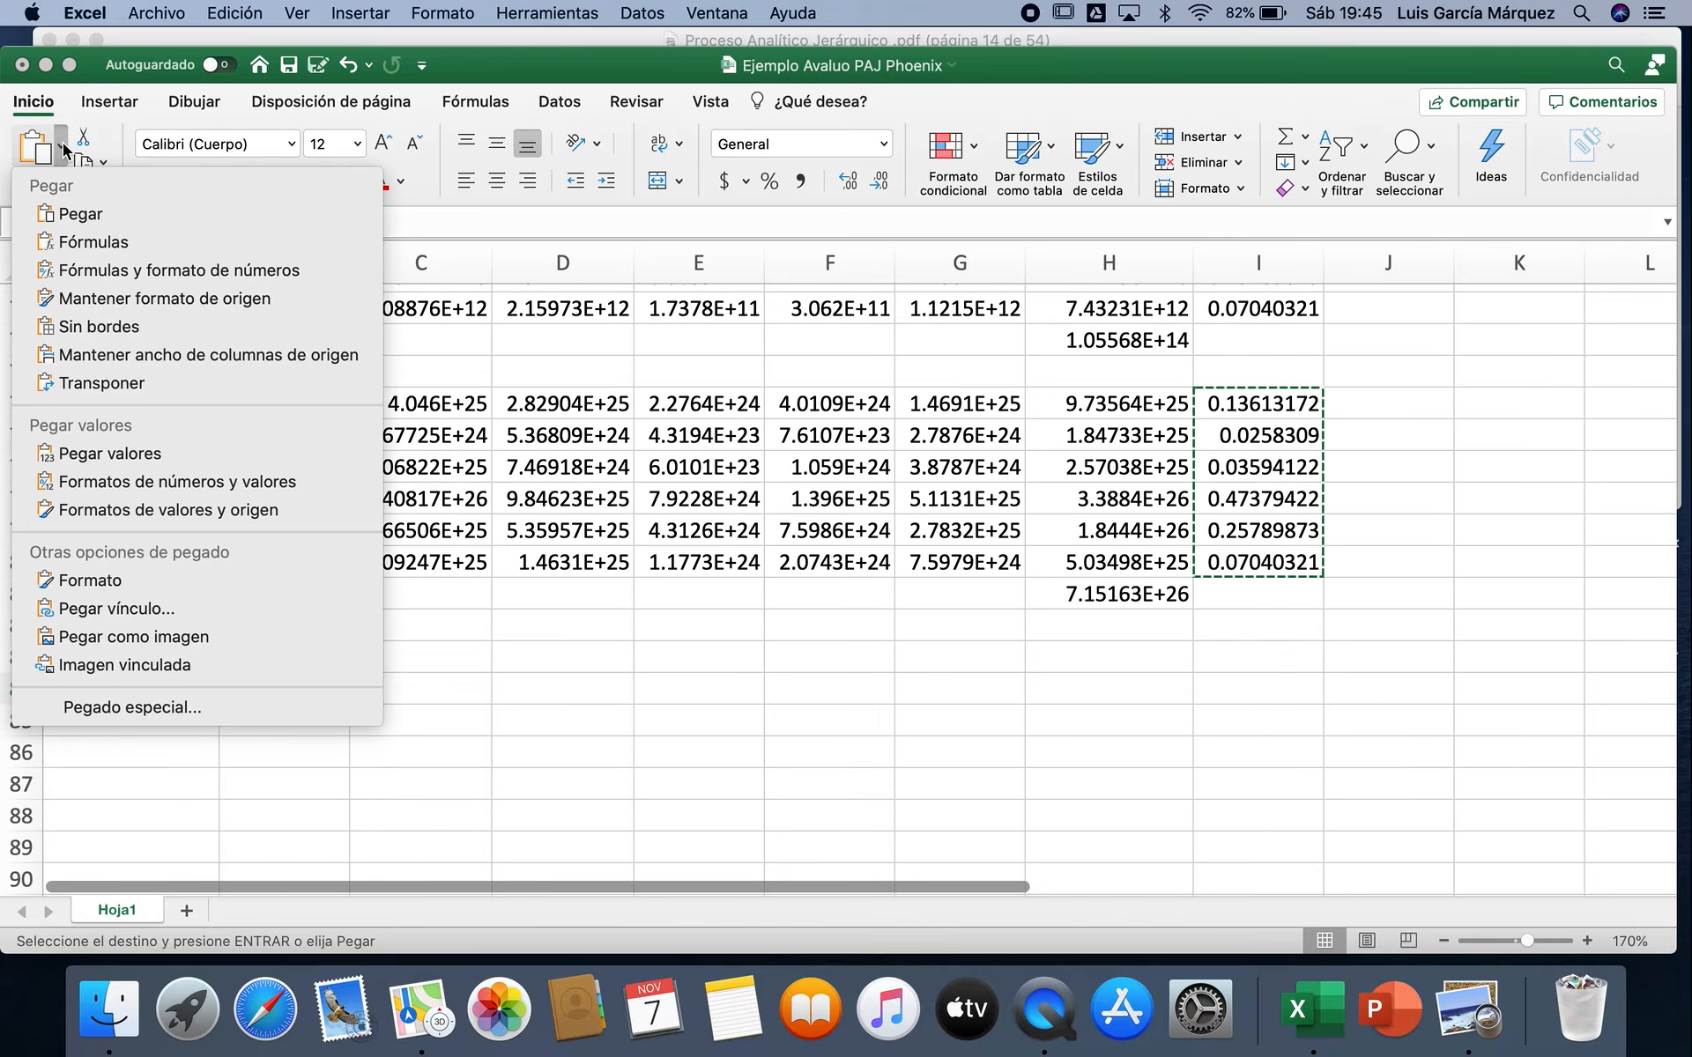
left_click(130, 609)
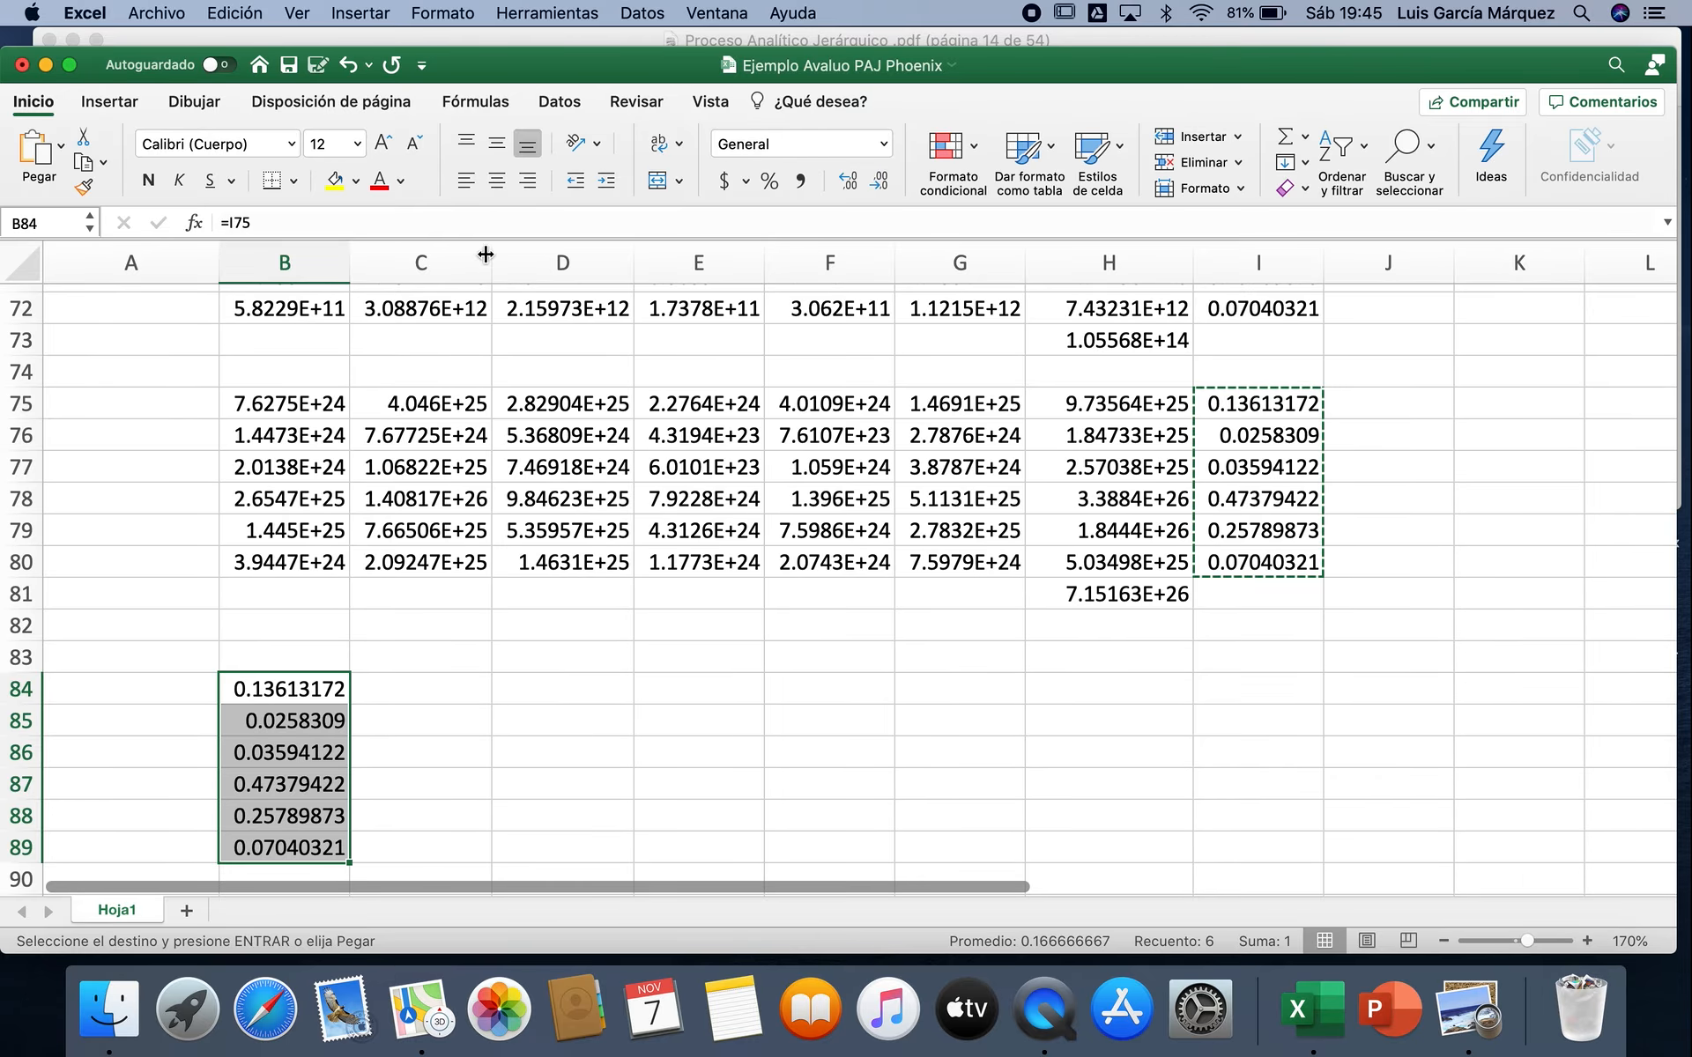
left_click(771, 181)
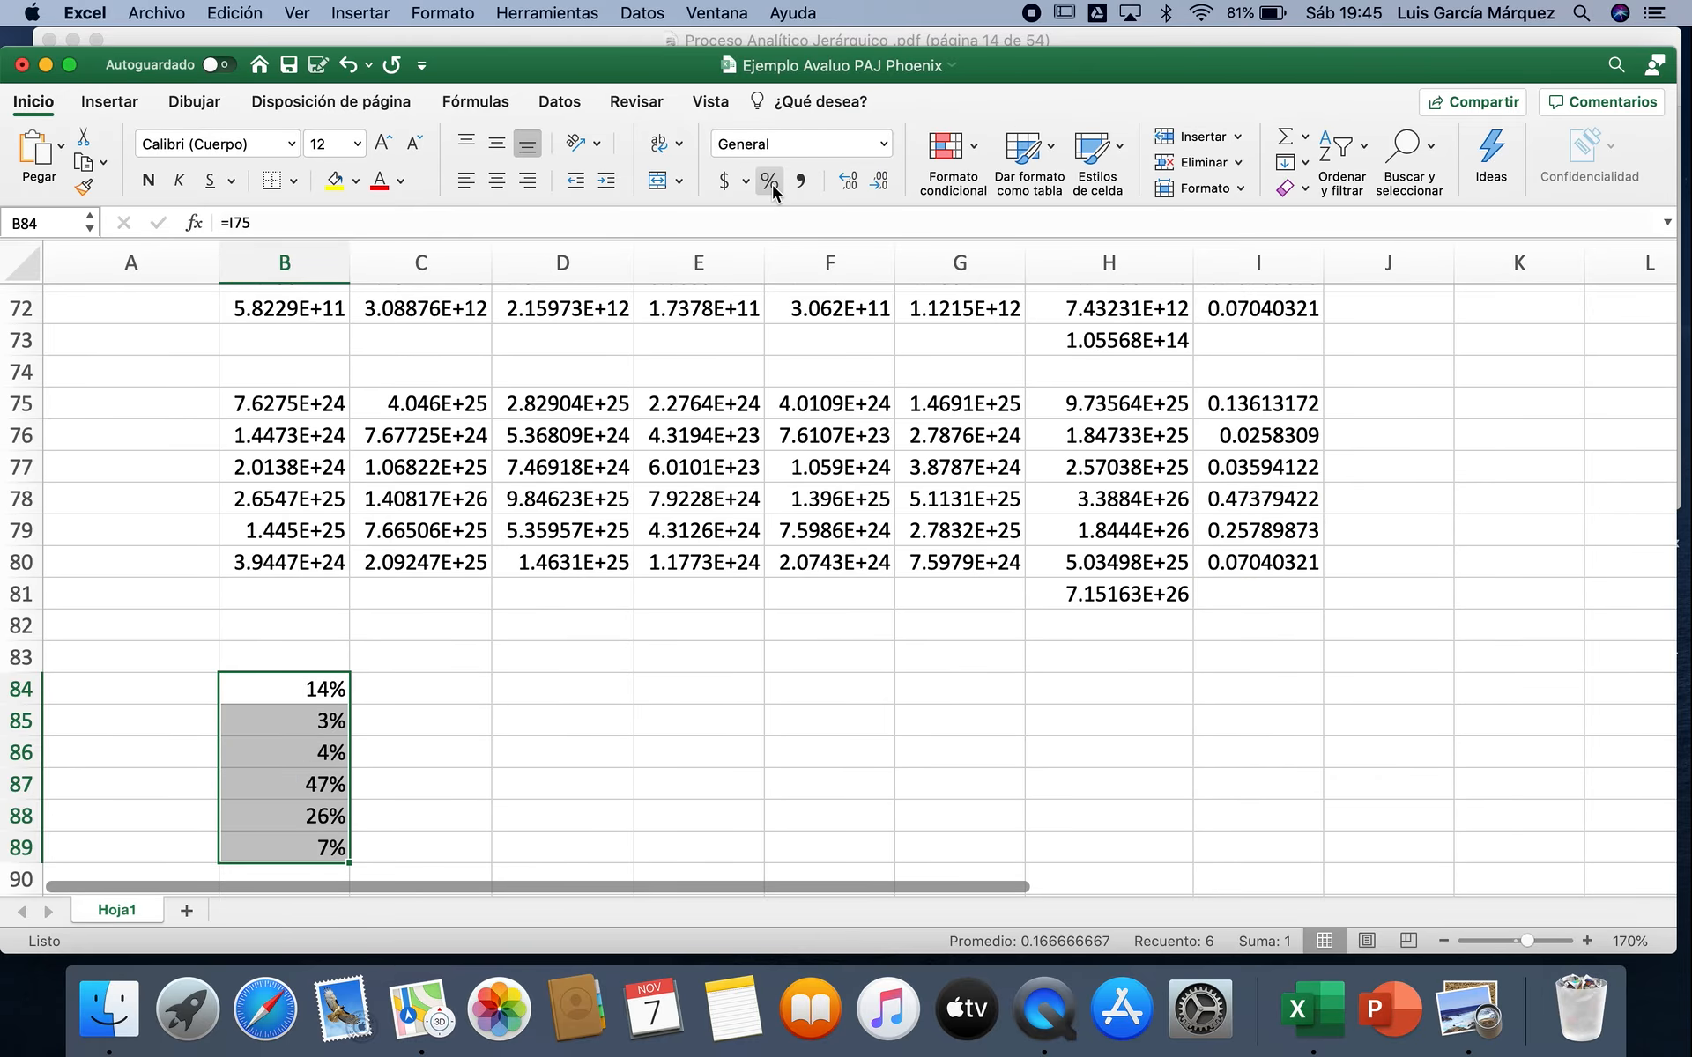
left_click(851, 184)
left_click(851, 183)
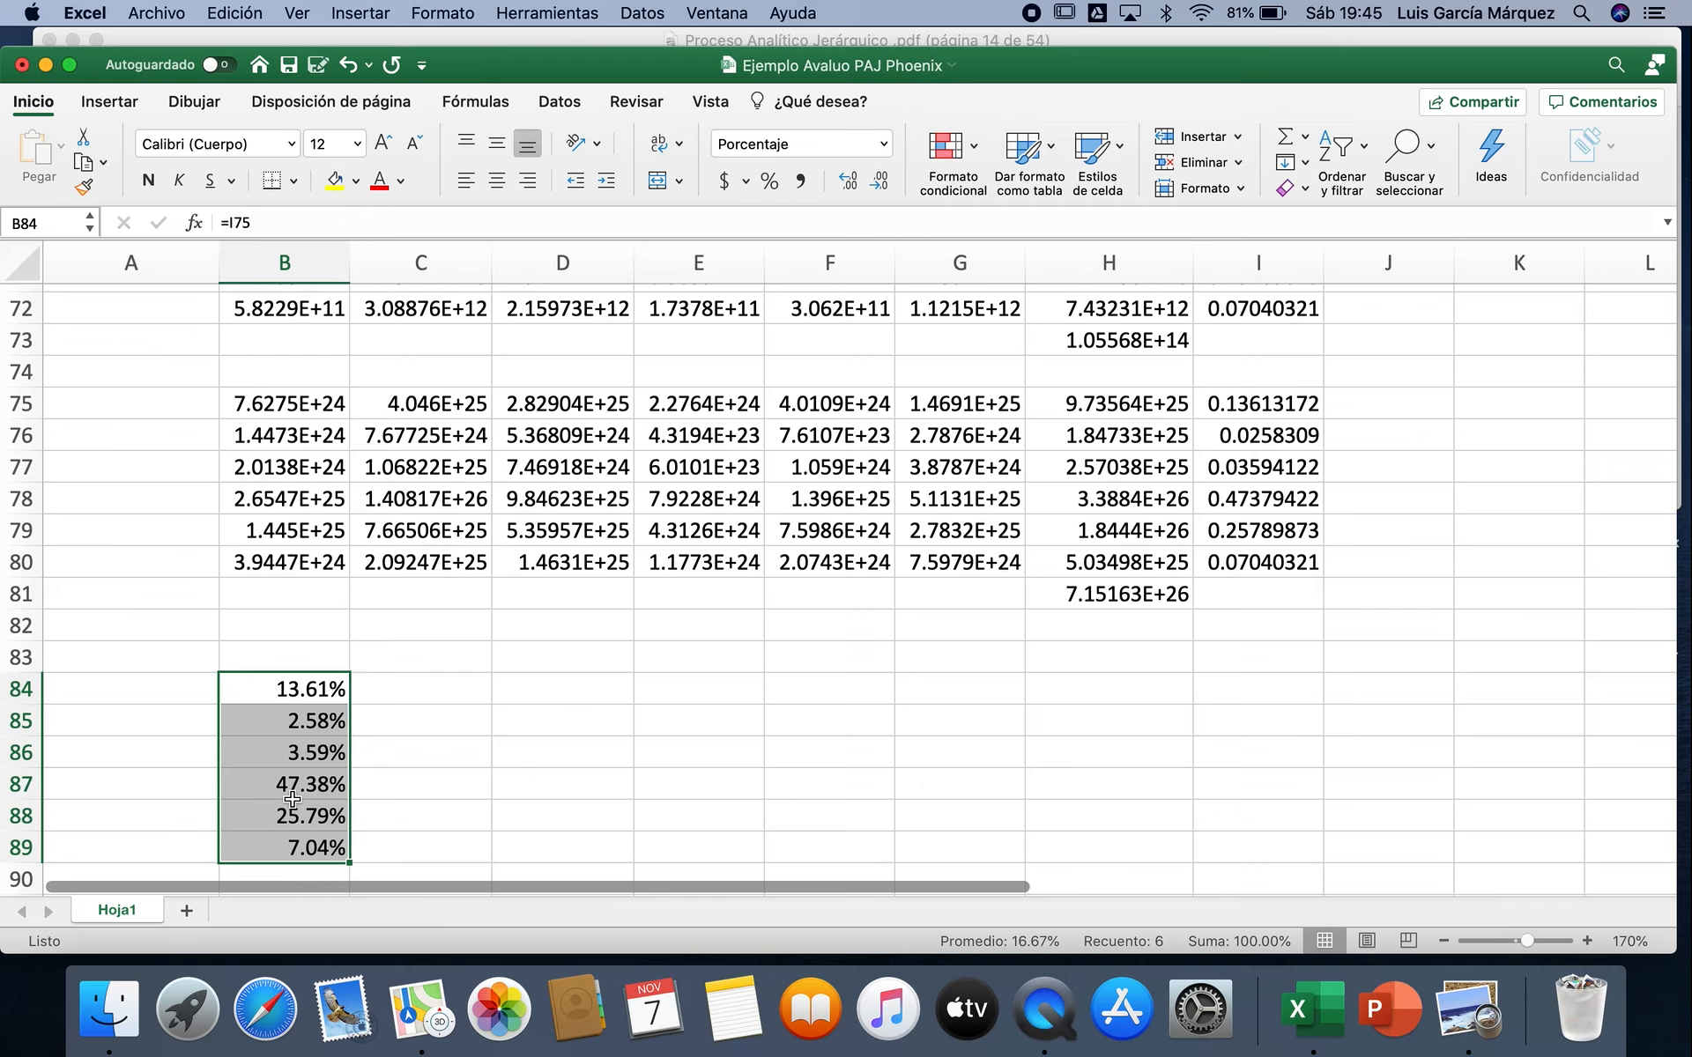
Step: Copy the six criteria names from A23:A28 and paste them at A84, beside the percentage weightings
scroll(642, 606, "up", 10)
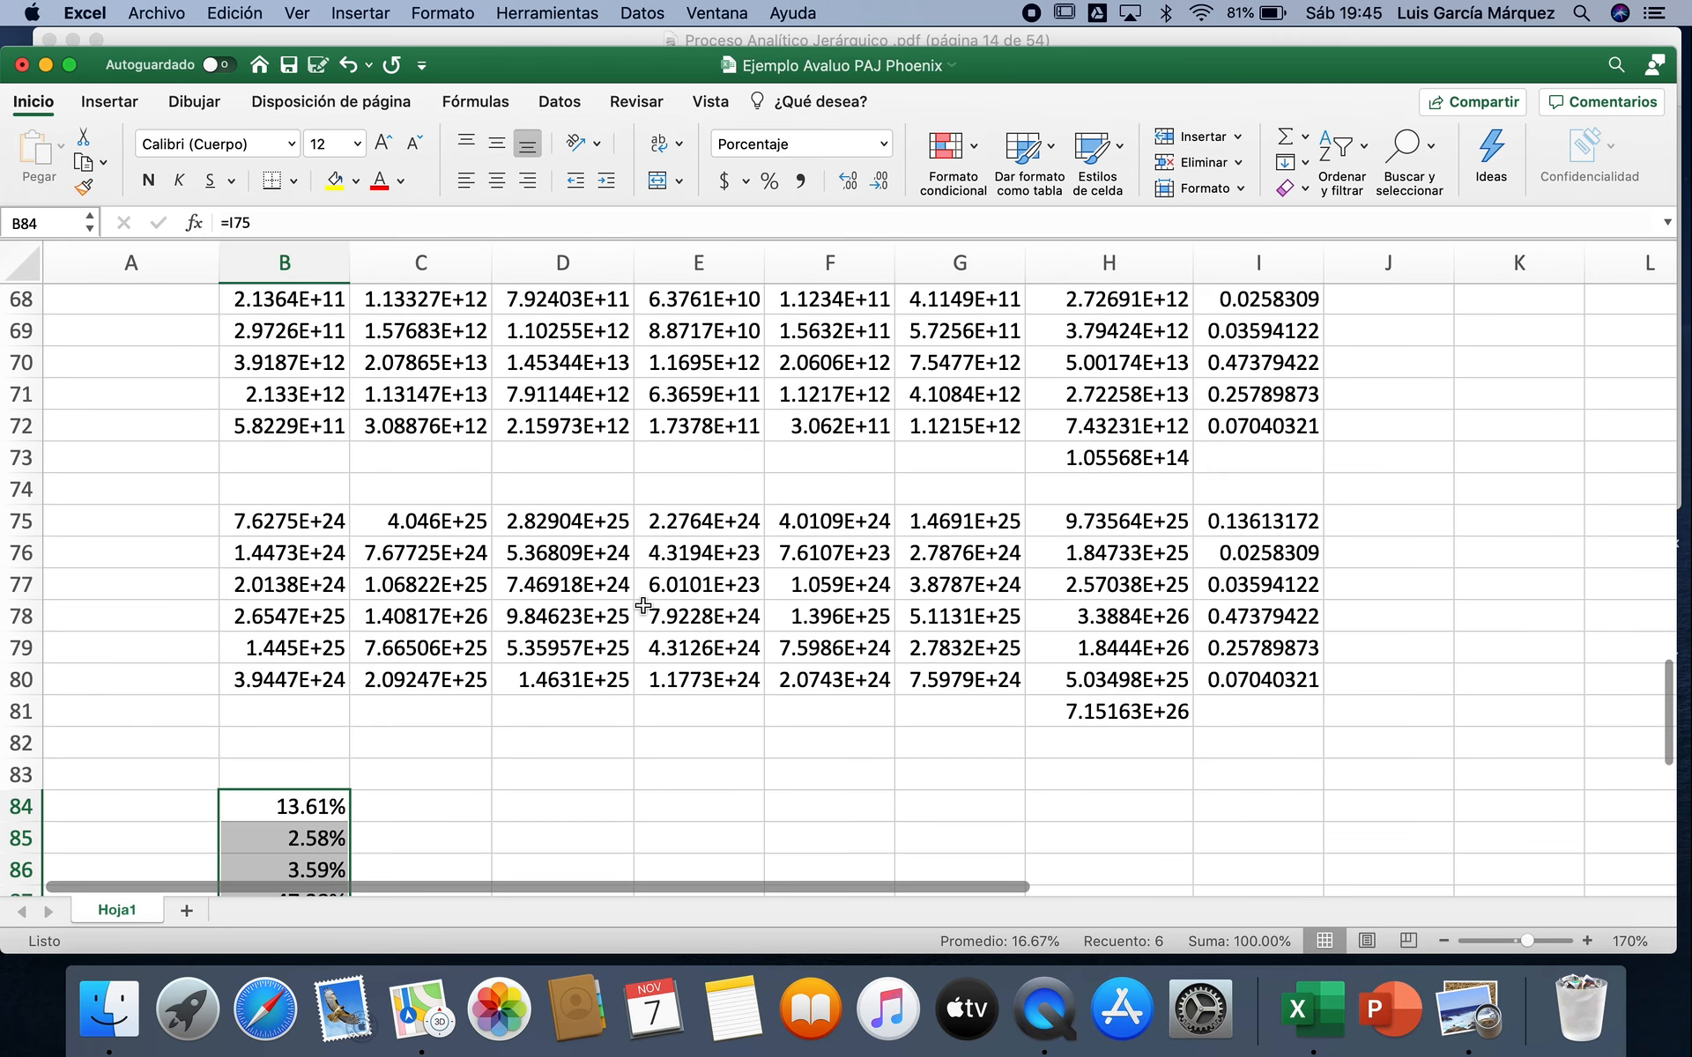
scroll(643, 605, "up", 7)
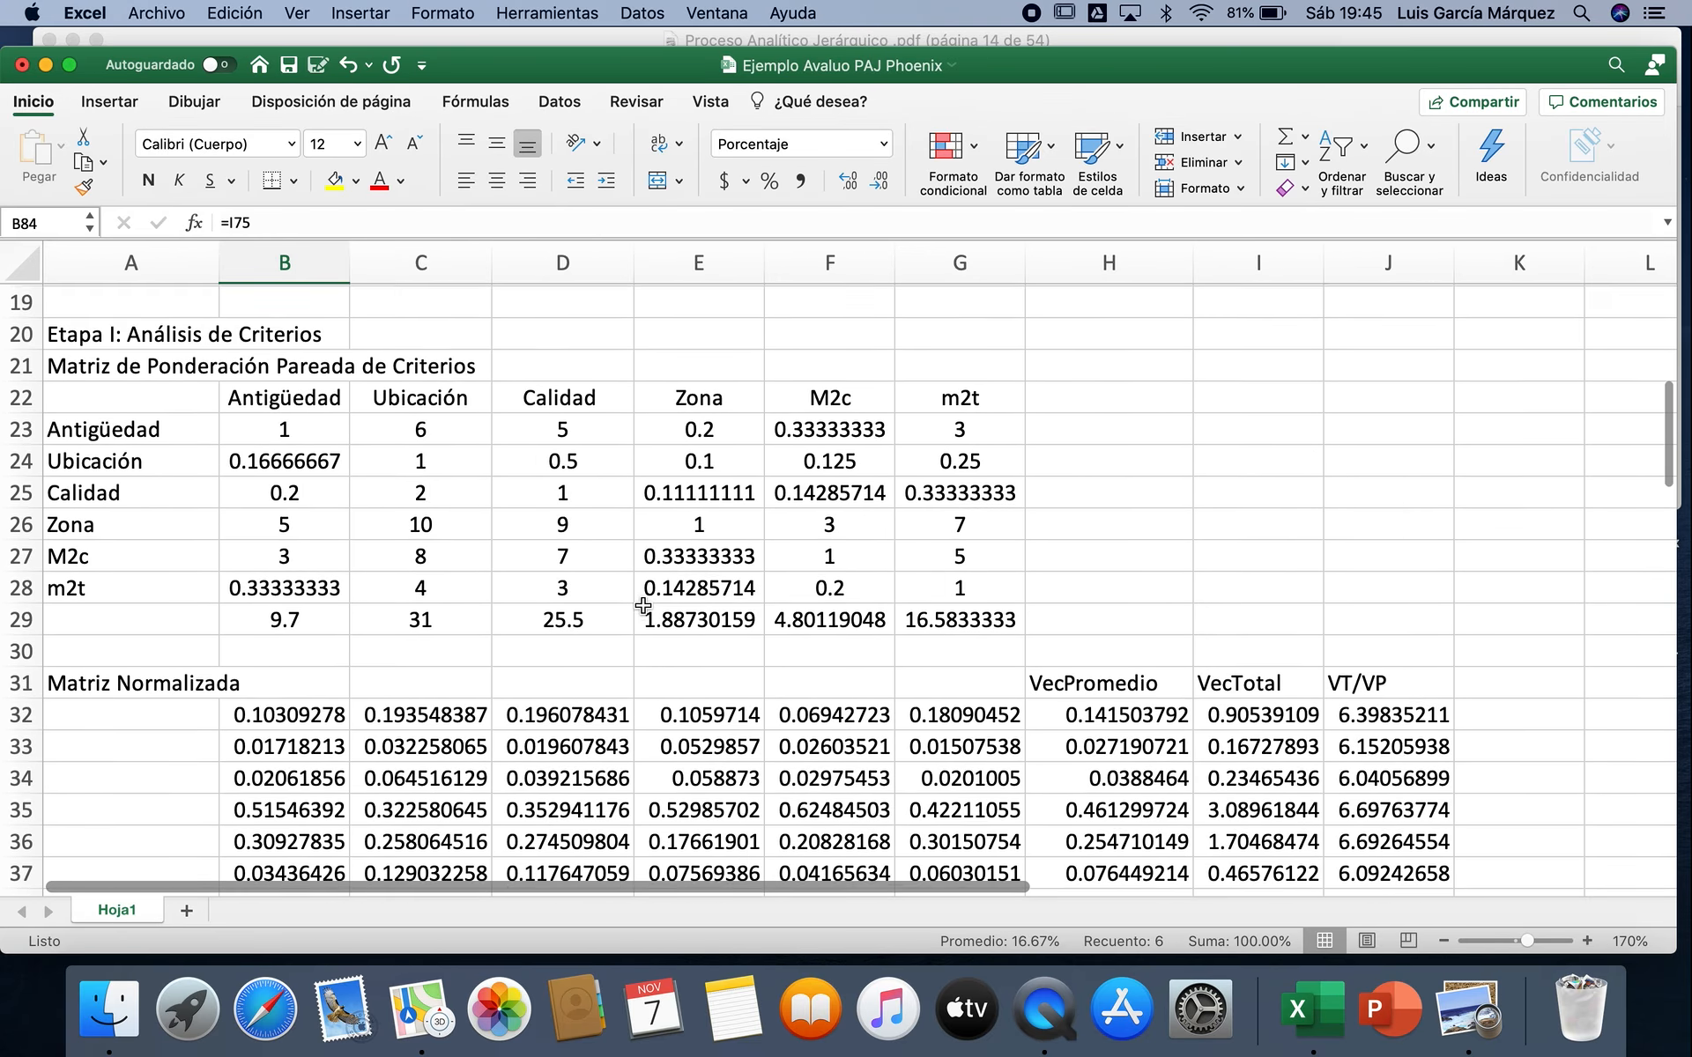
left_click_drag(151, 504, 151, 658)
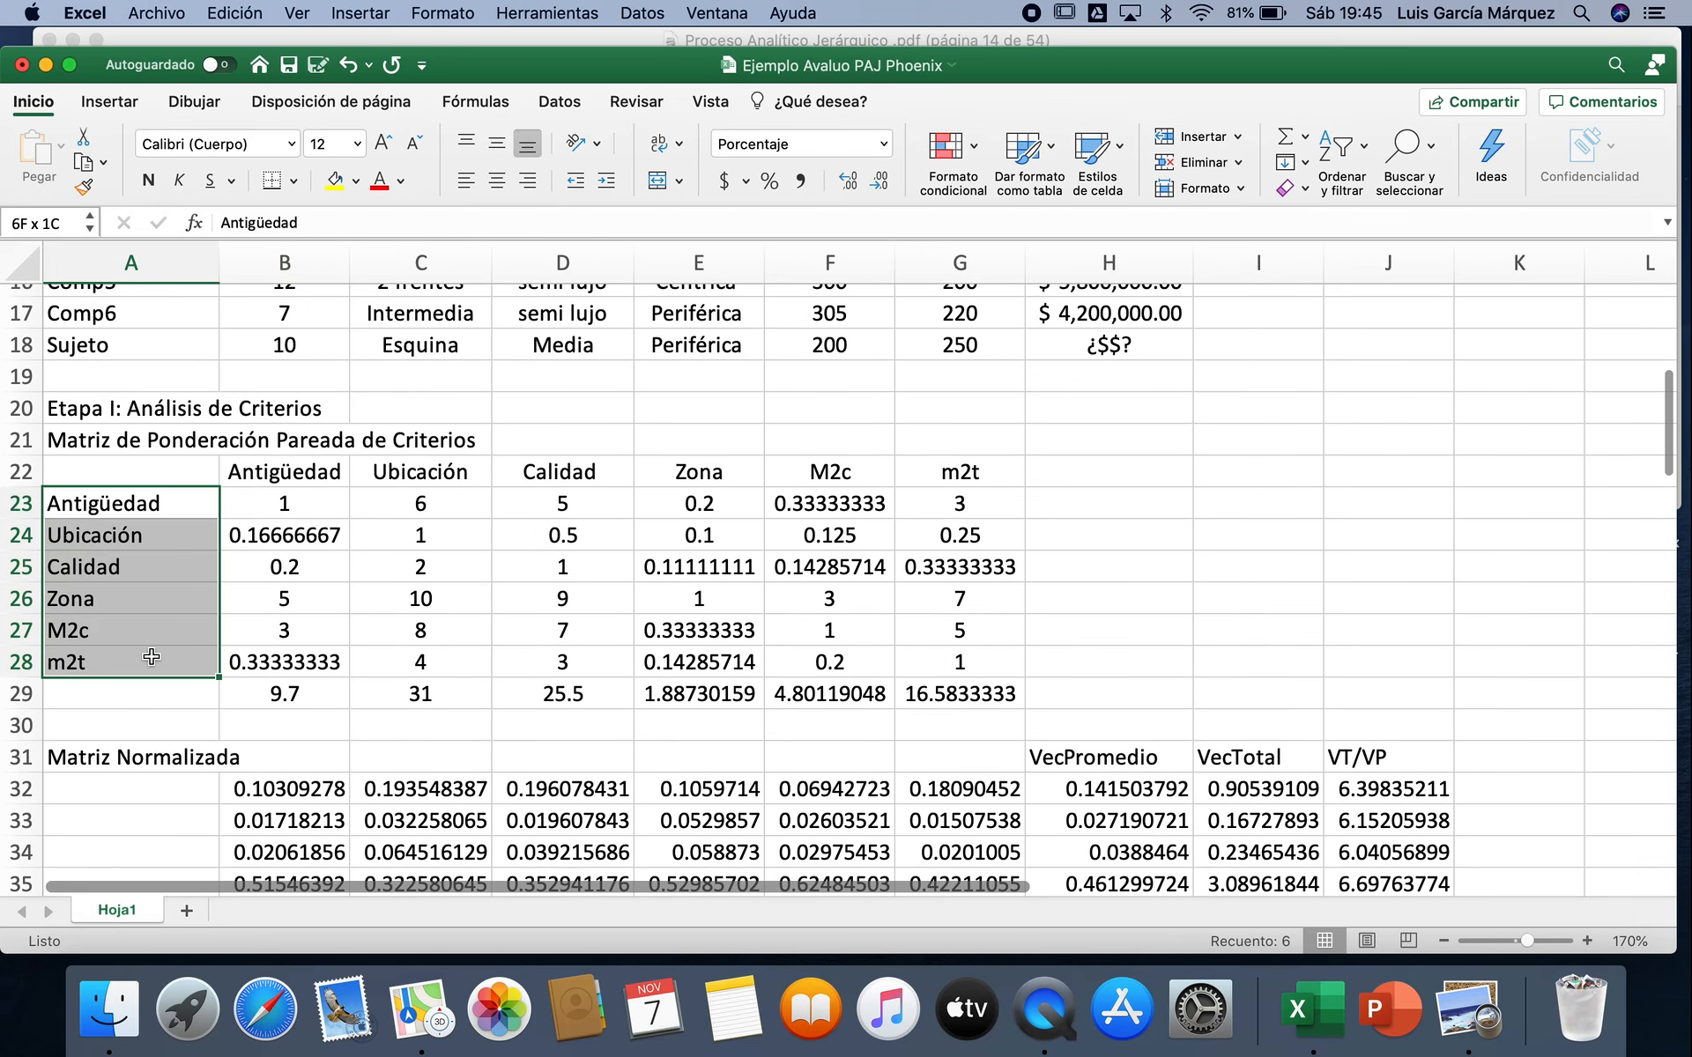
key("super+c")
scroll(152, 657, "down", 13)
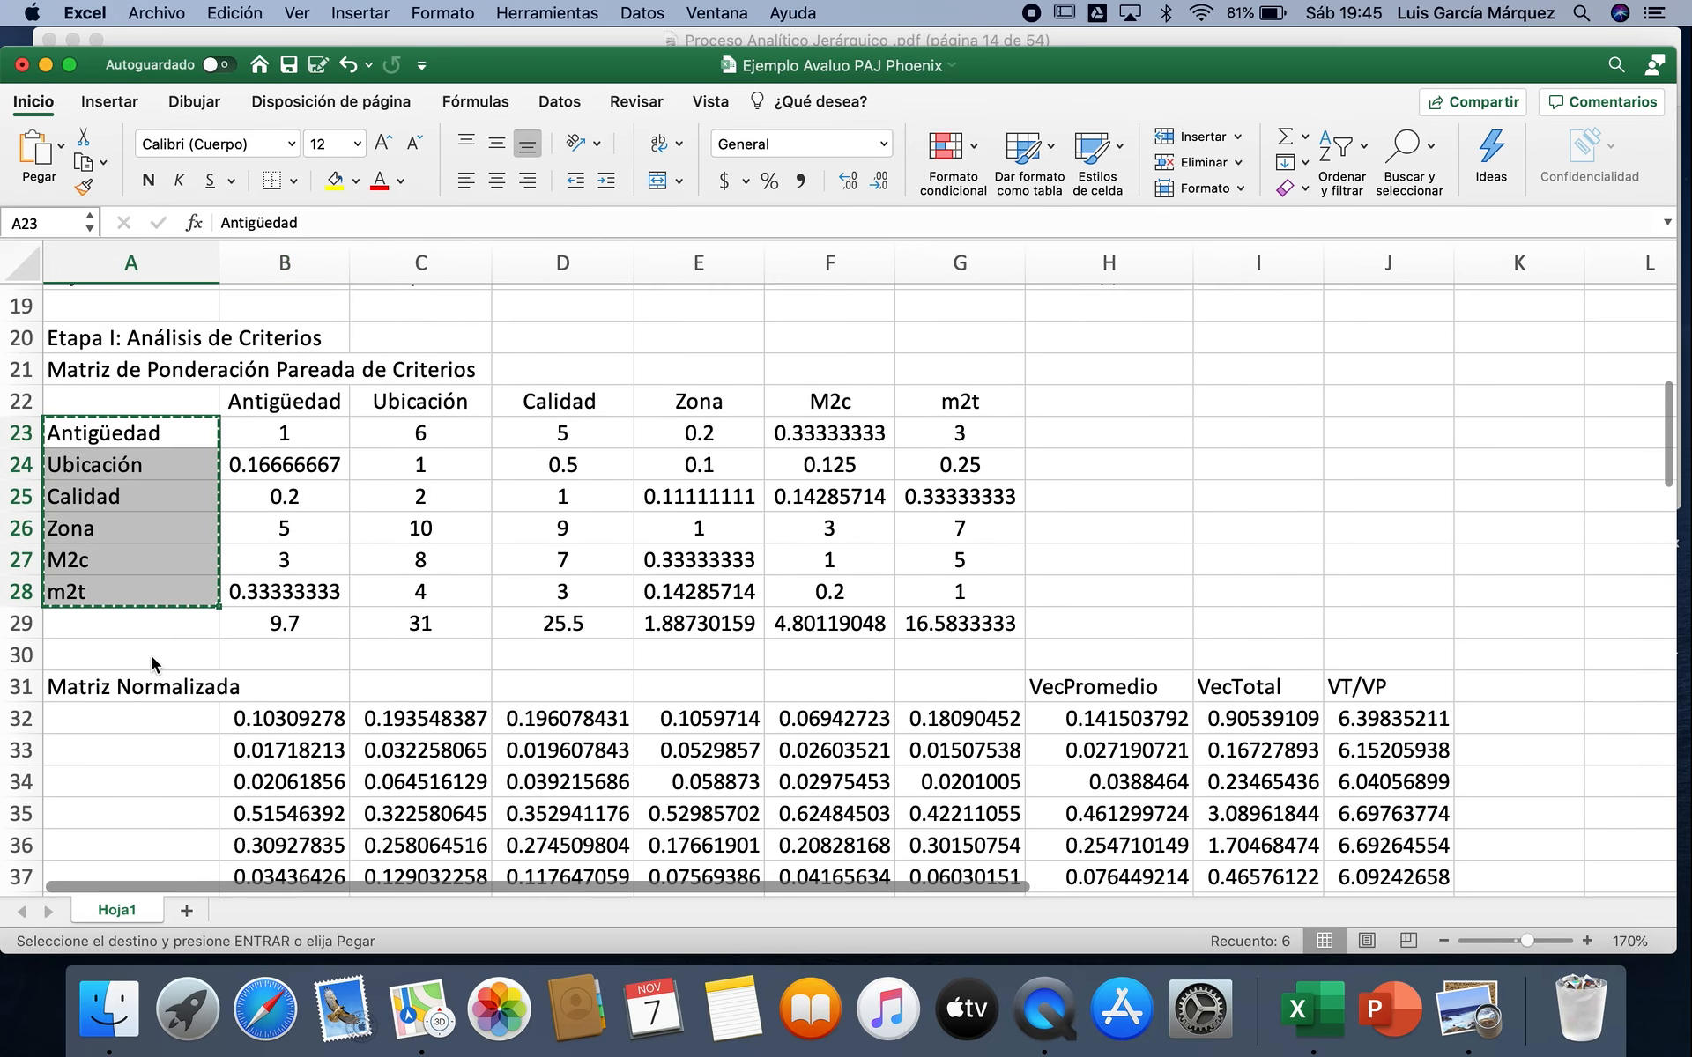
scroll(152, 657, "down", 7)
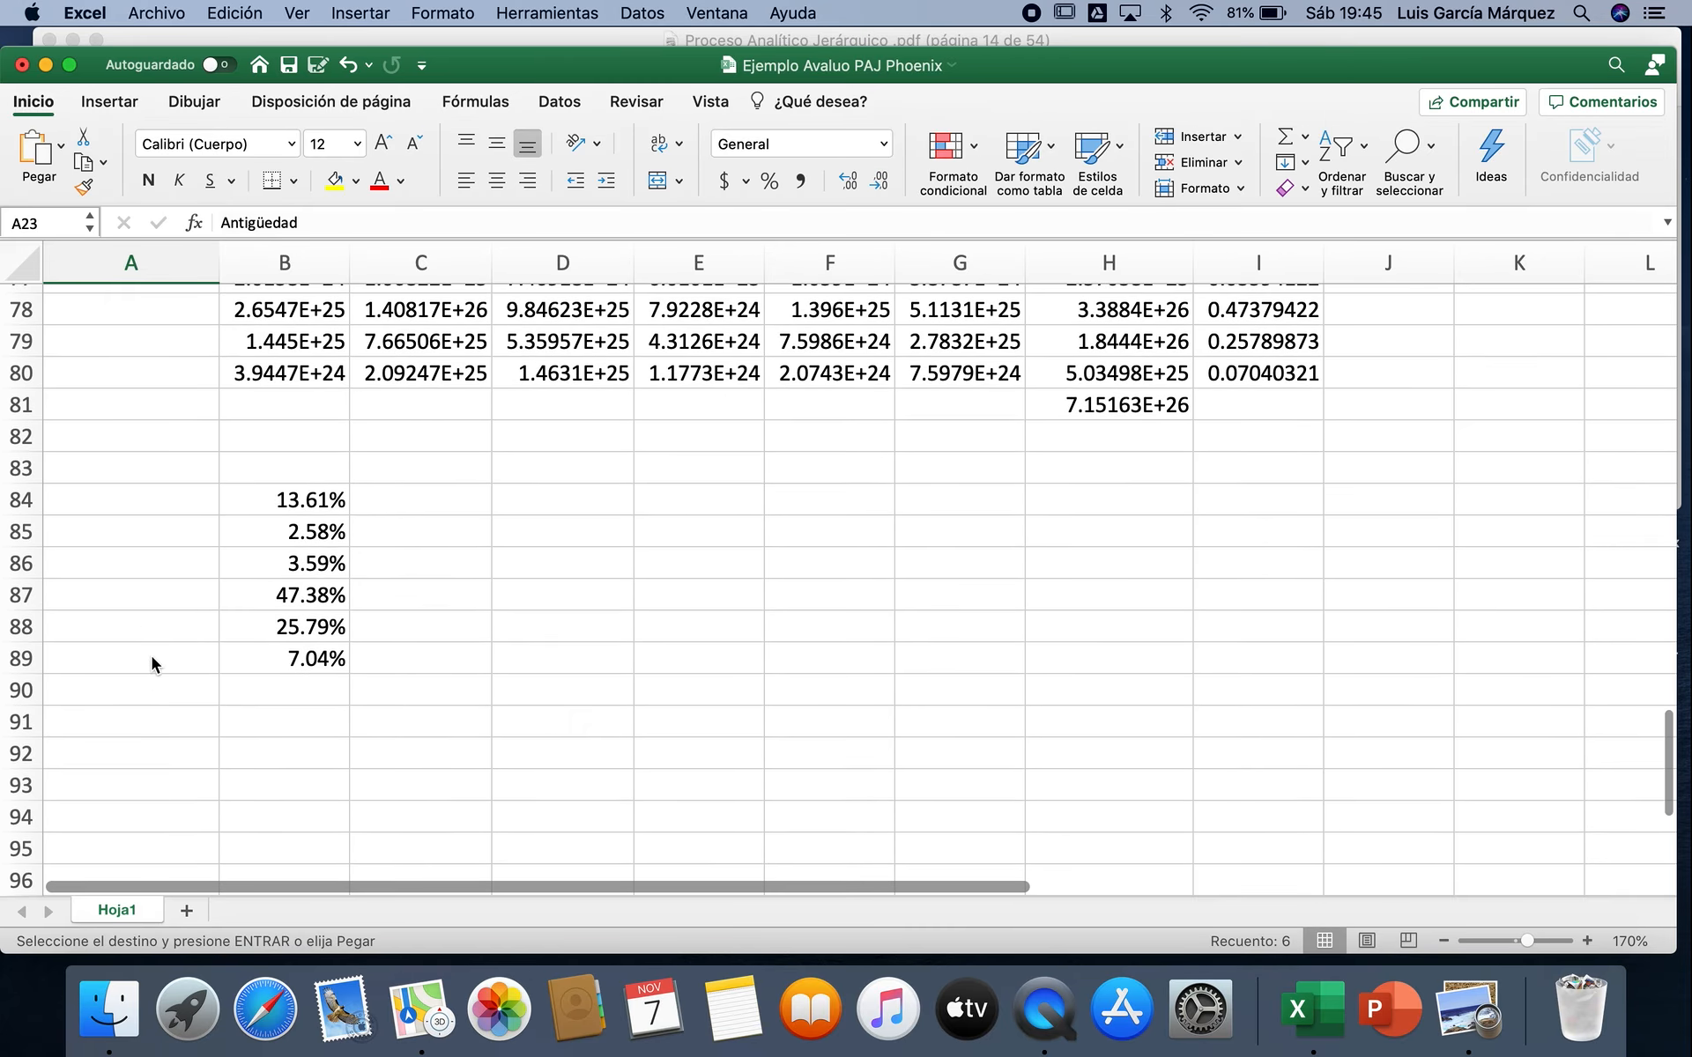
left_click(162, 504)
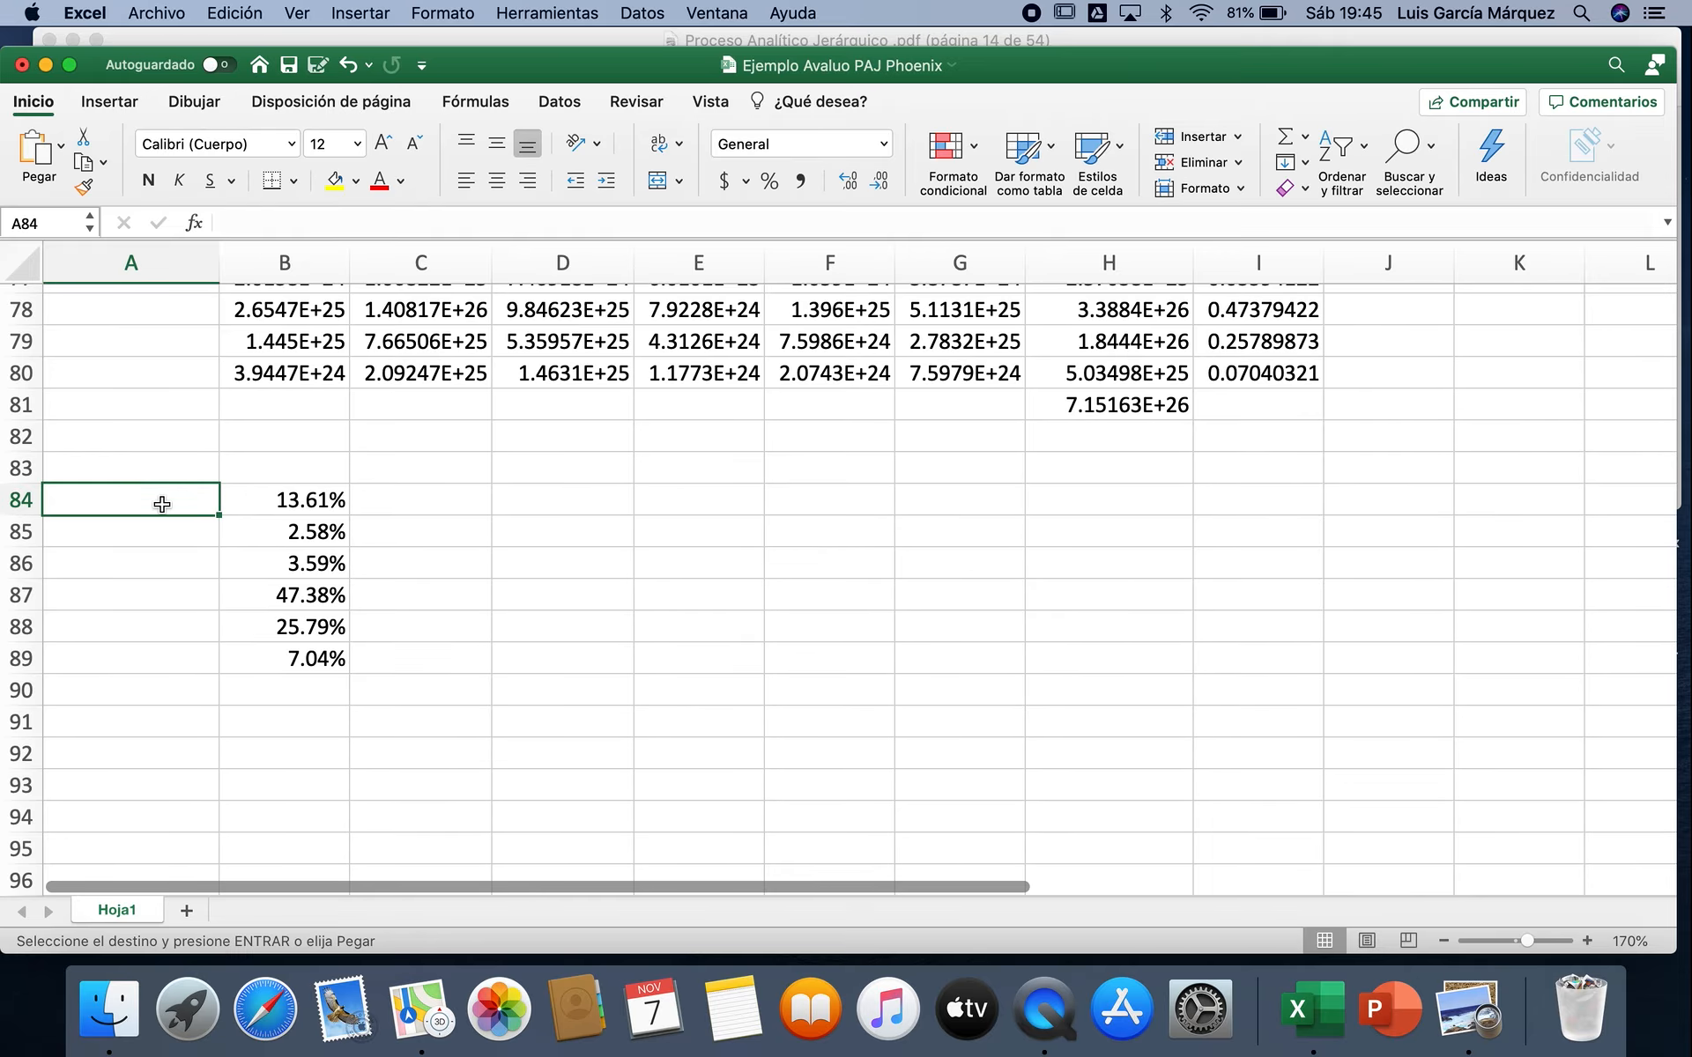
key("super+v")
key("Escape")
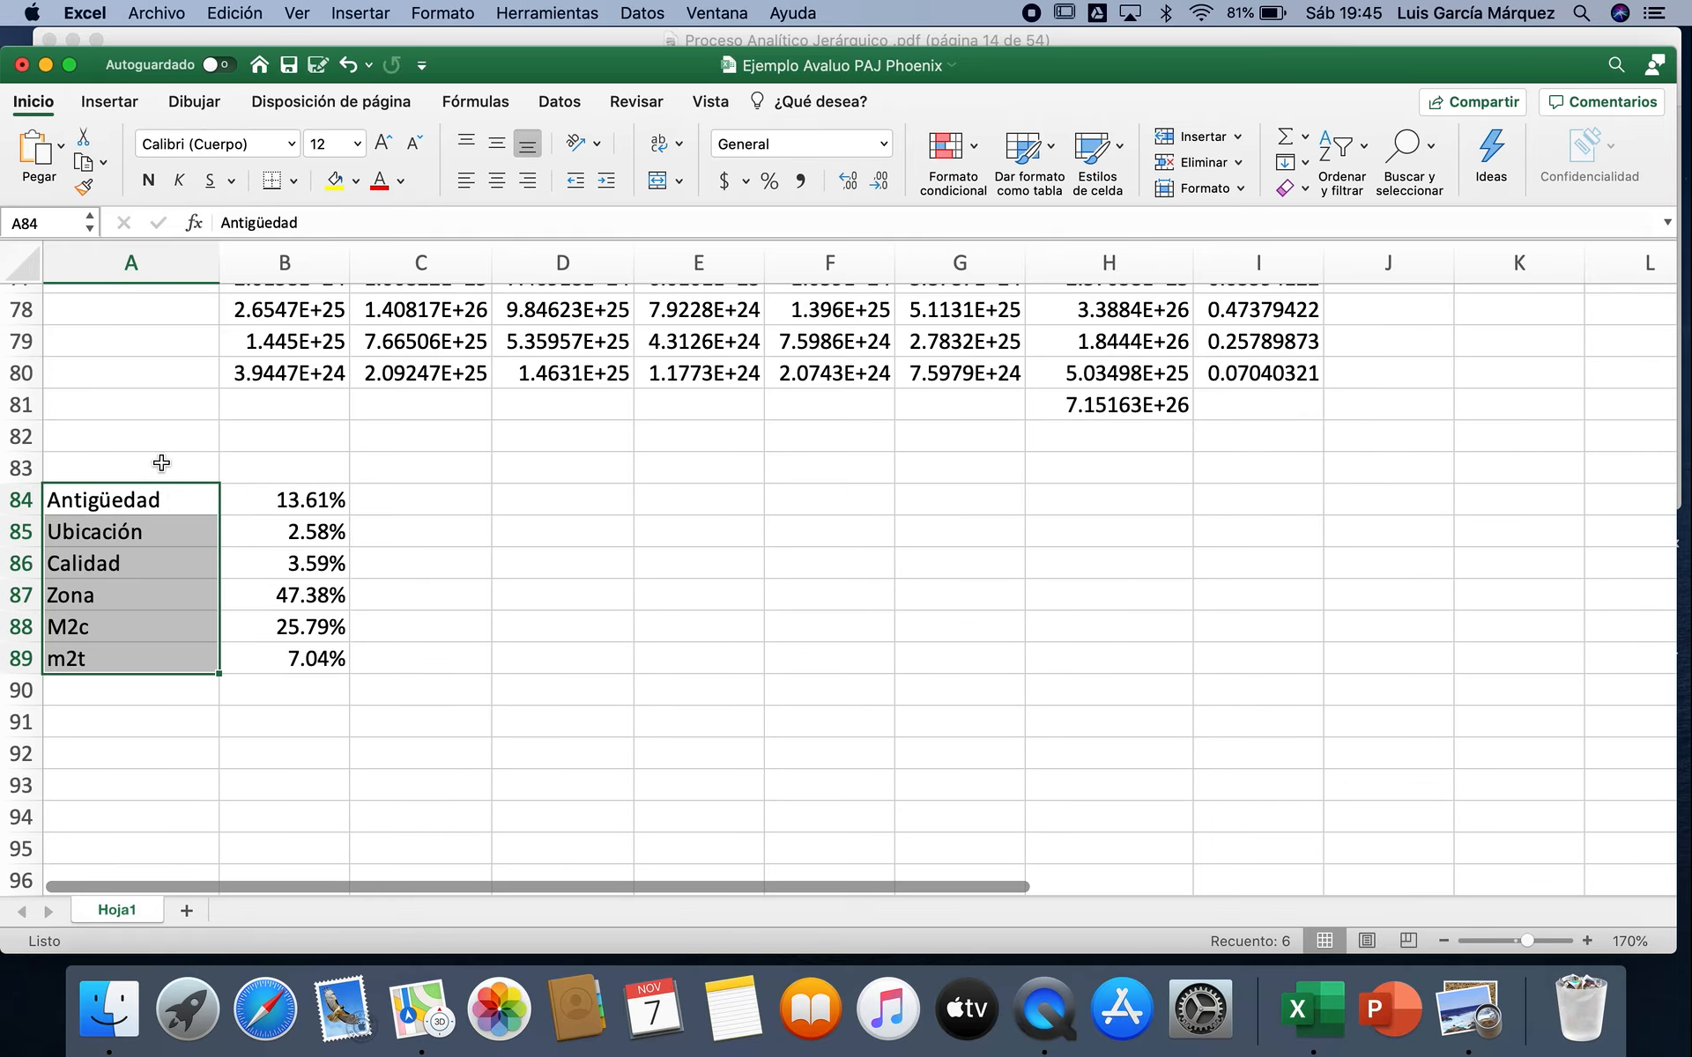
Step: Head the summary table with "Criterios" in A83 and "Ponderación" in B83
left_click(162, 462)
type("Criter")
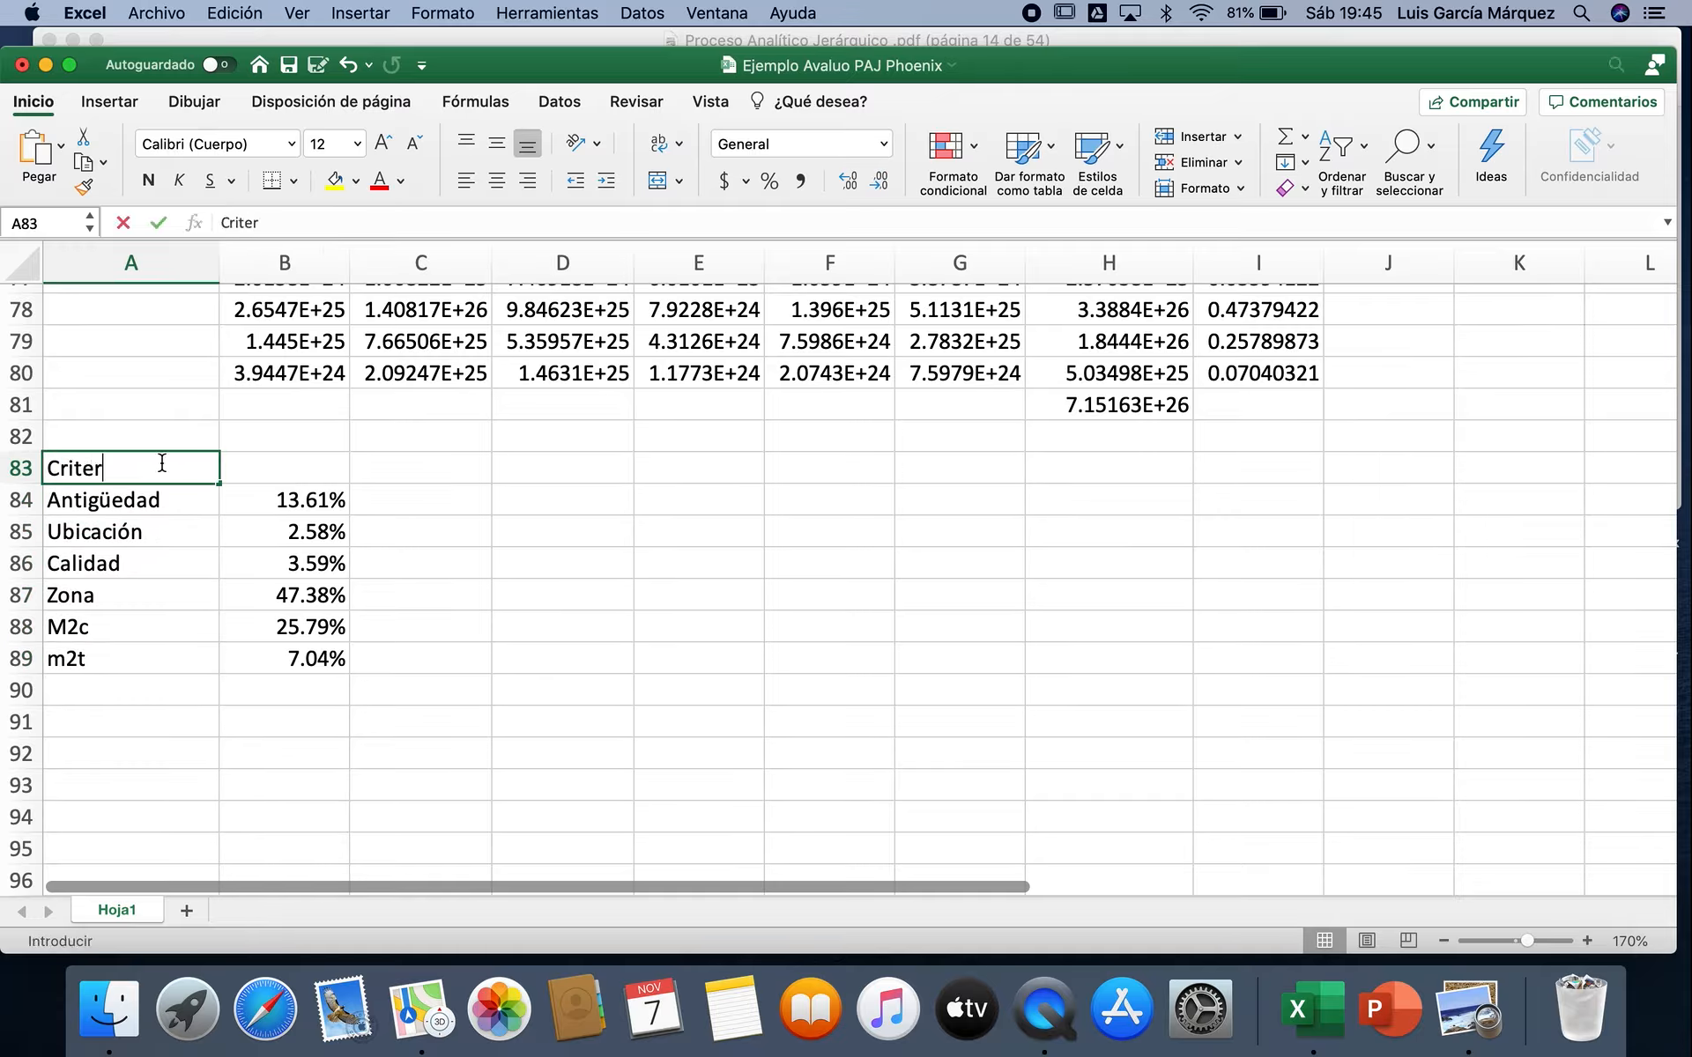
type("ios")
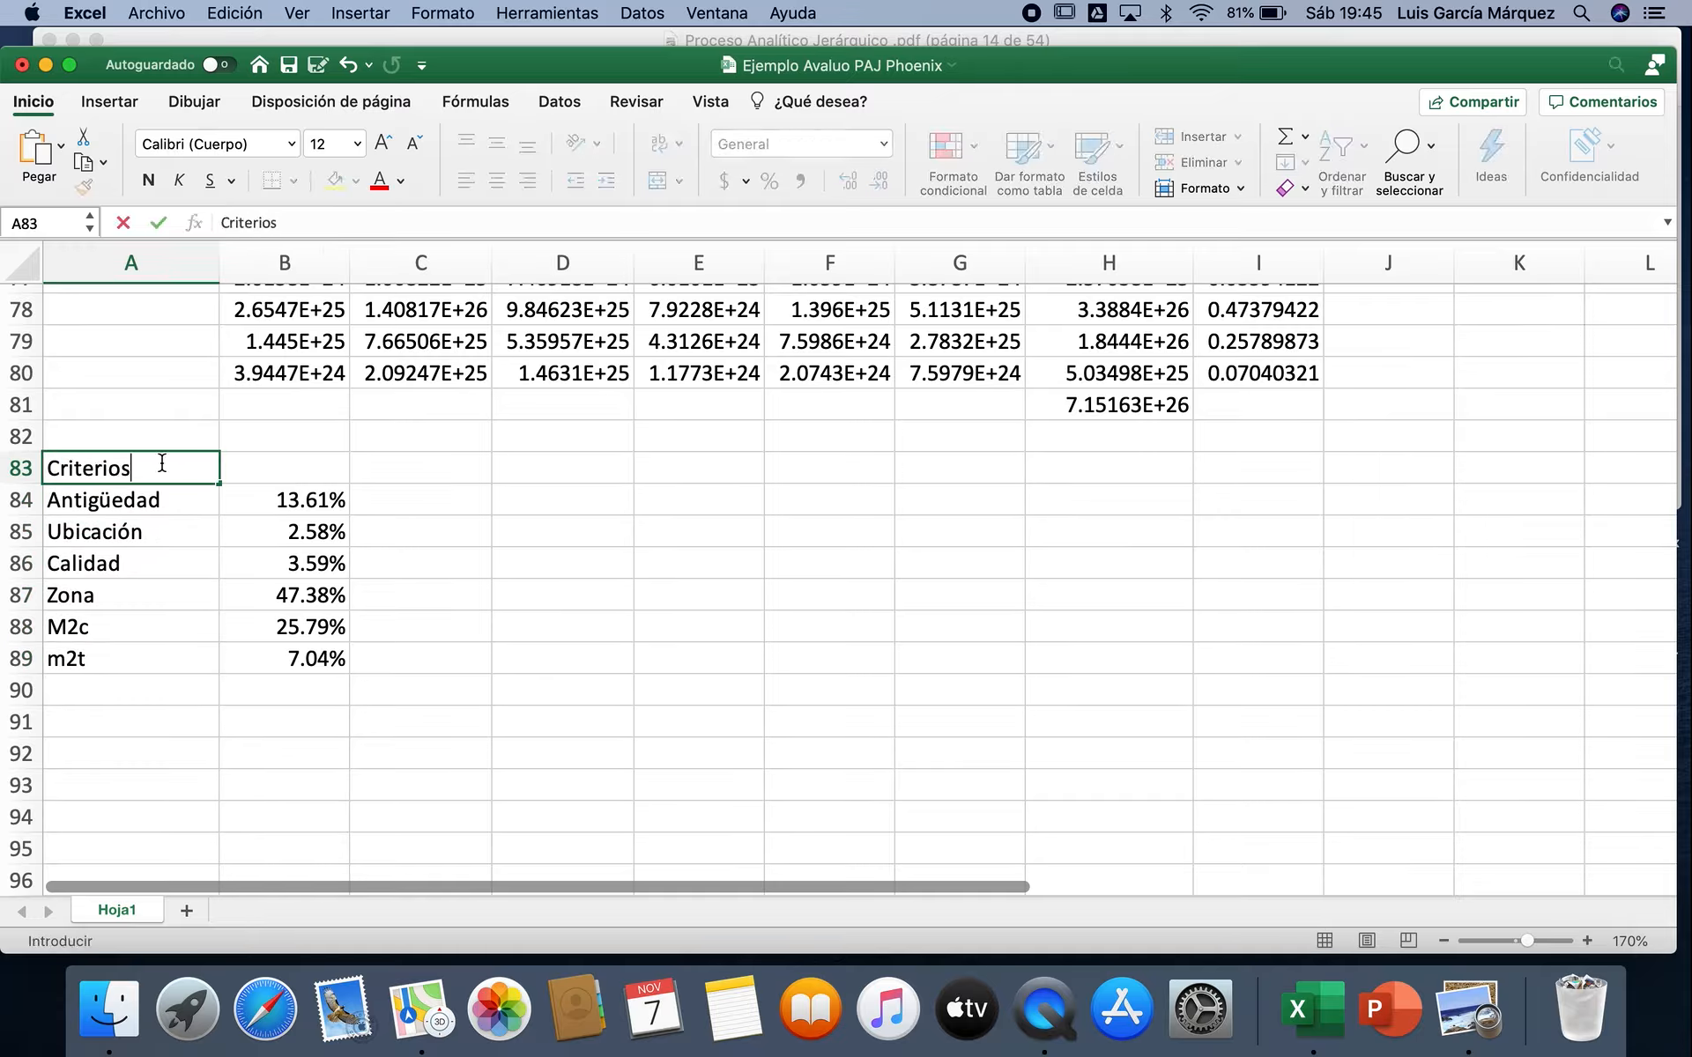
key("Tab")
type("Ponderación")
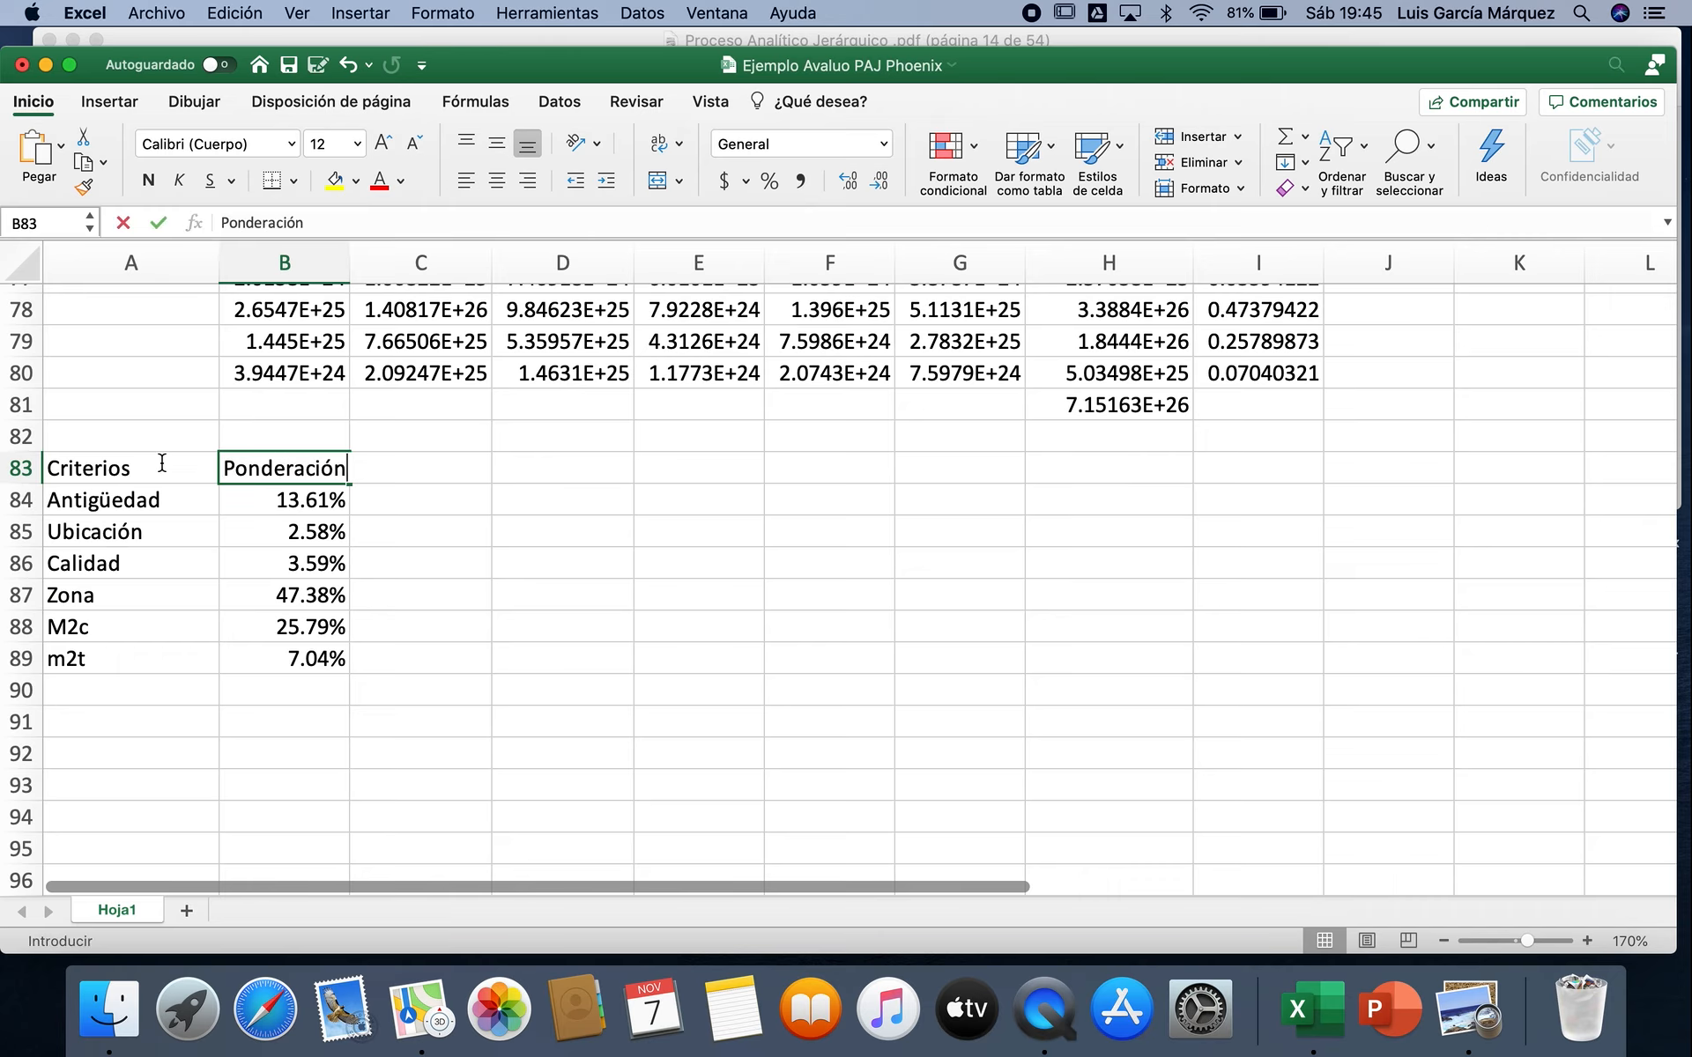
left_click(396, 532)
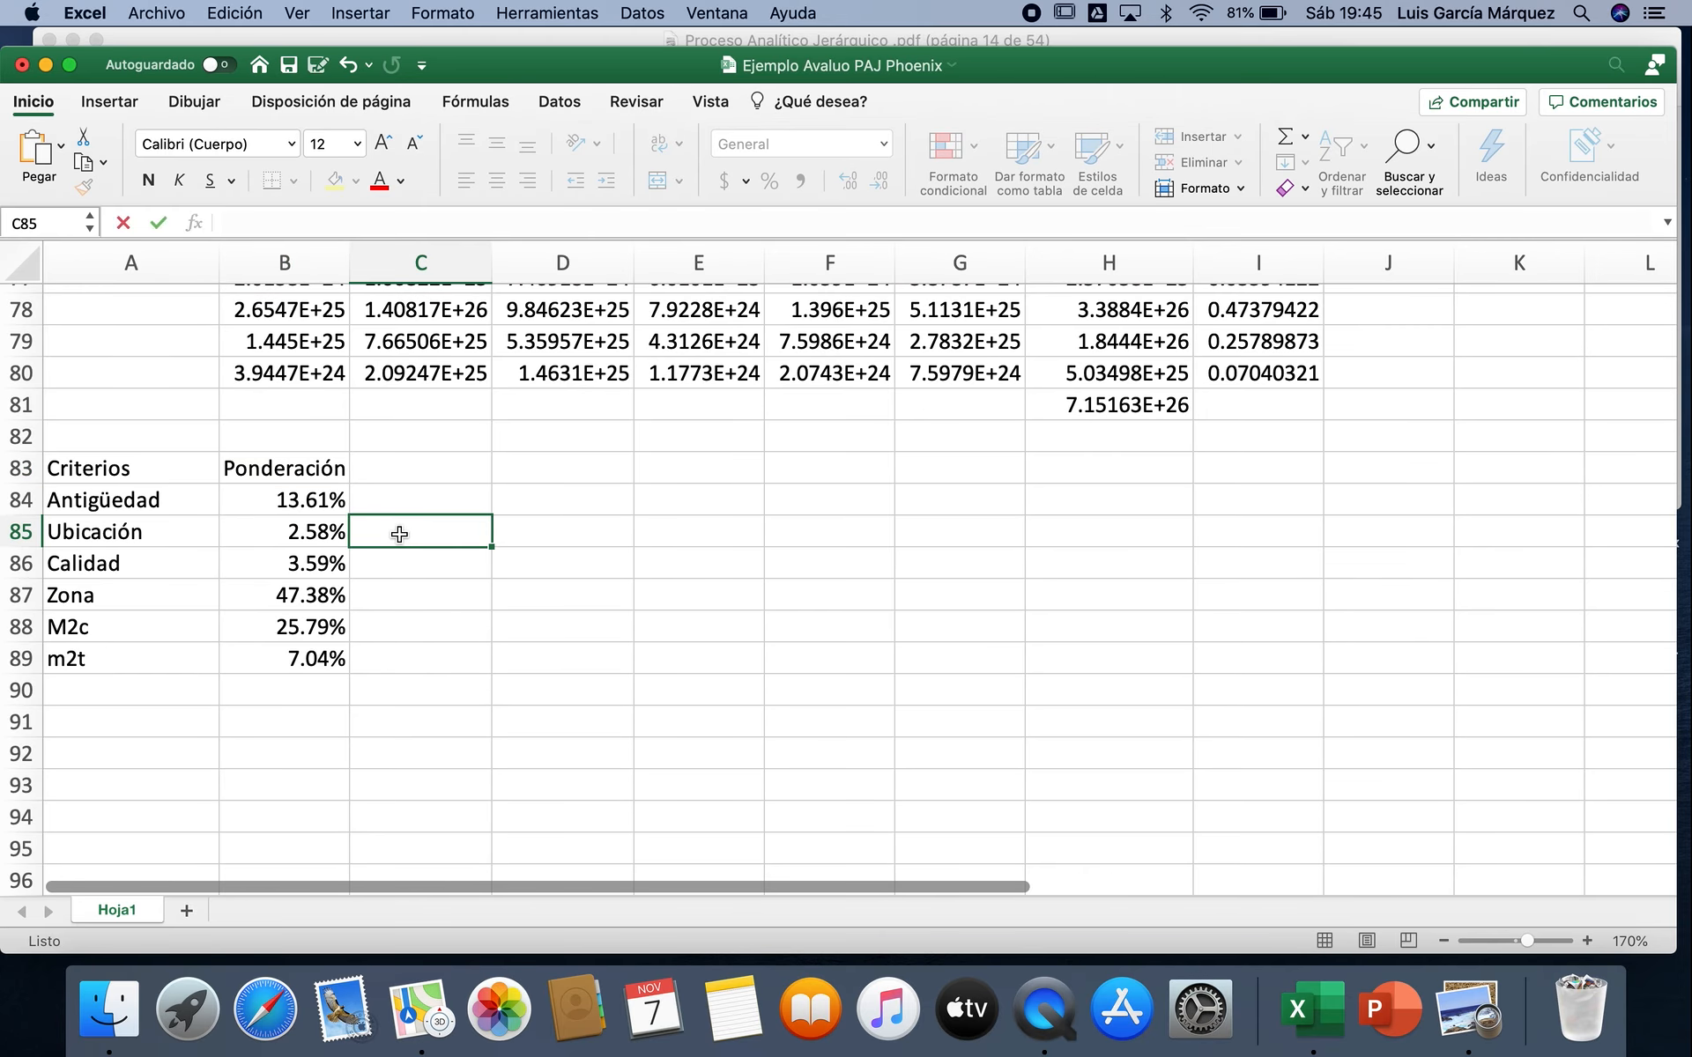
Step: Review the weightings in A84:B89 in turn for Zona, M2c, Antigüedad, m2t, Calidad and Ubicación
left_click_drag(117, 596, 291, 596)
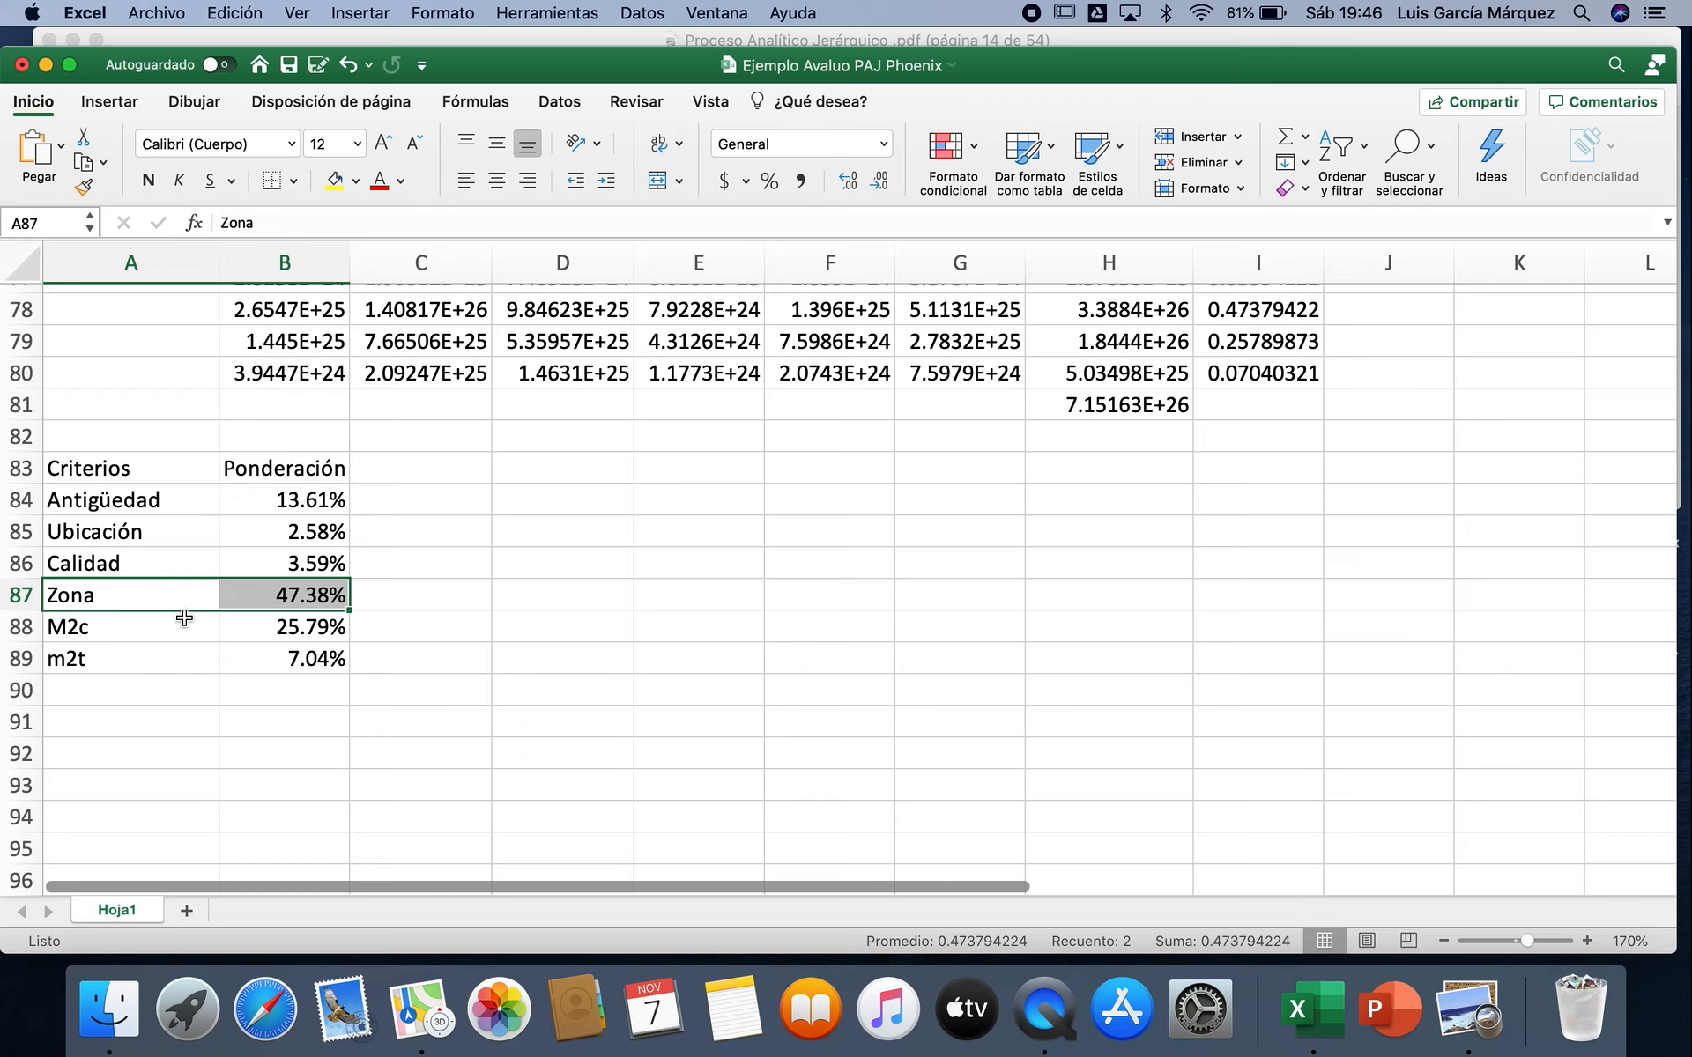
left_click_drag(176, 633, 254, 630)
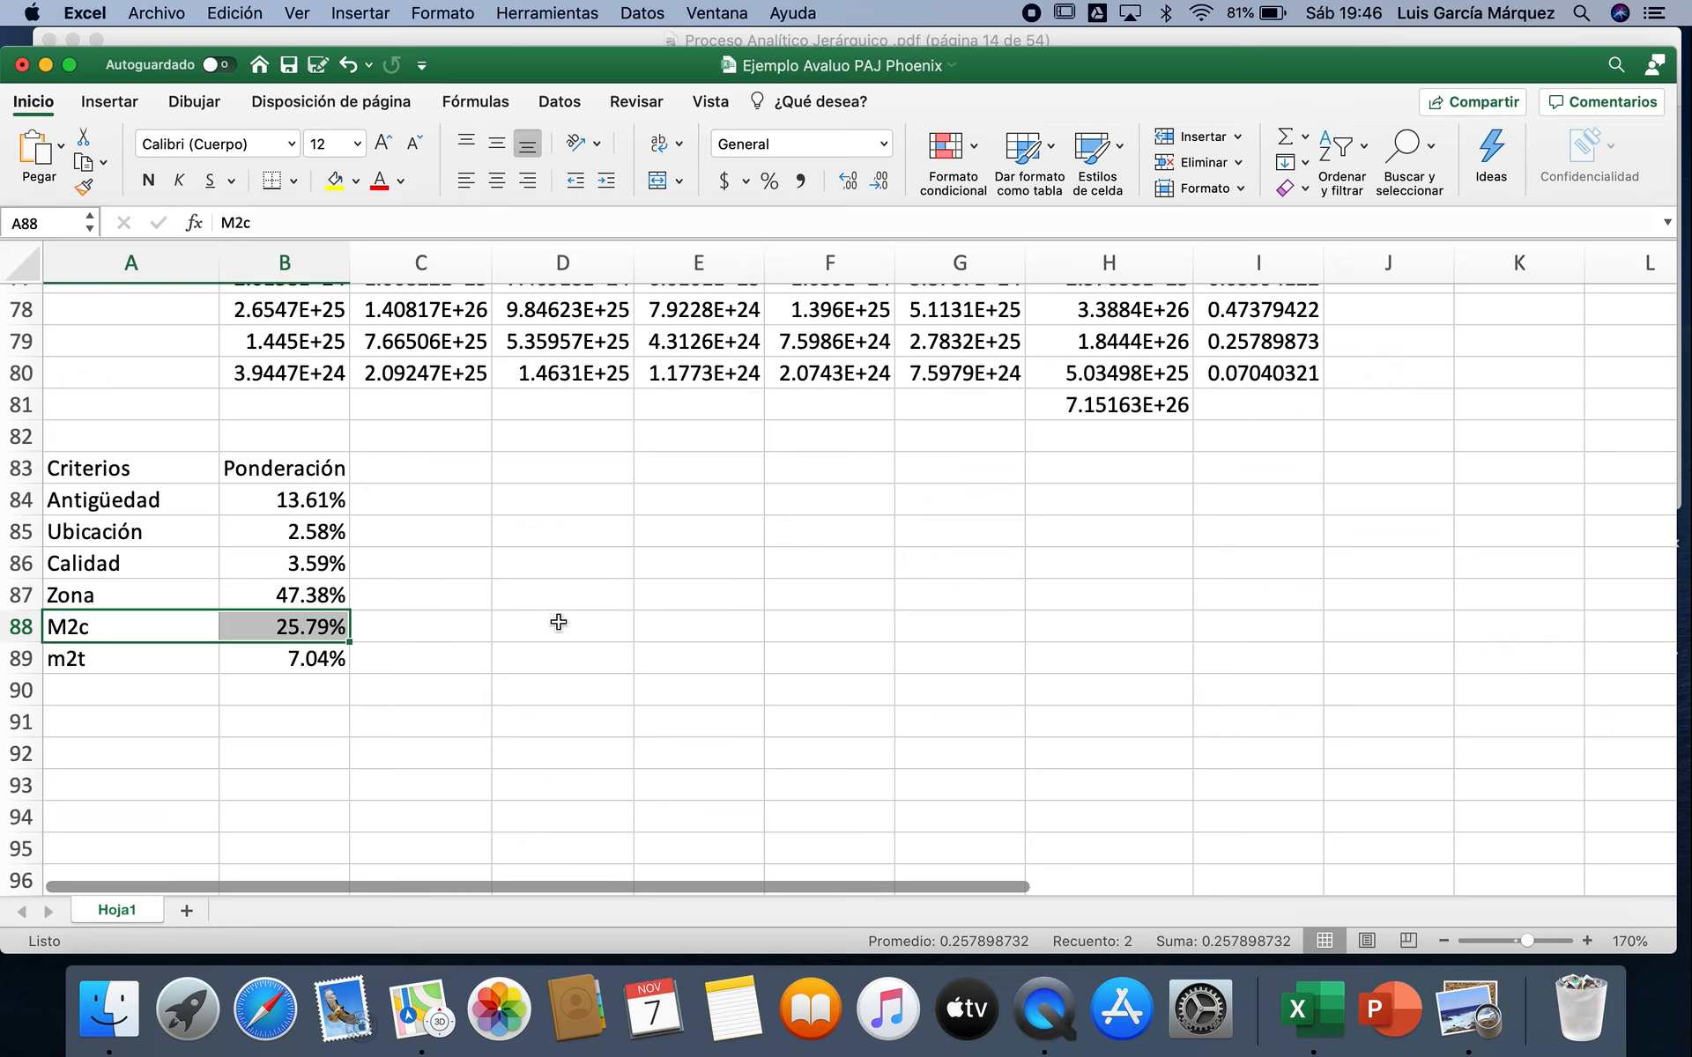
left_click_drag(155, 499, 291, 500)
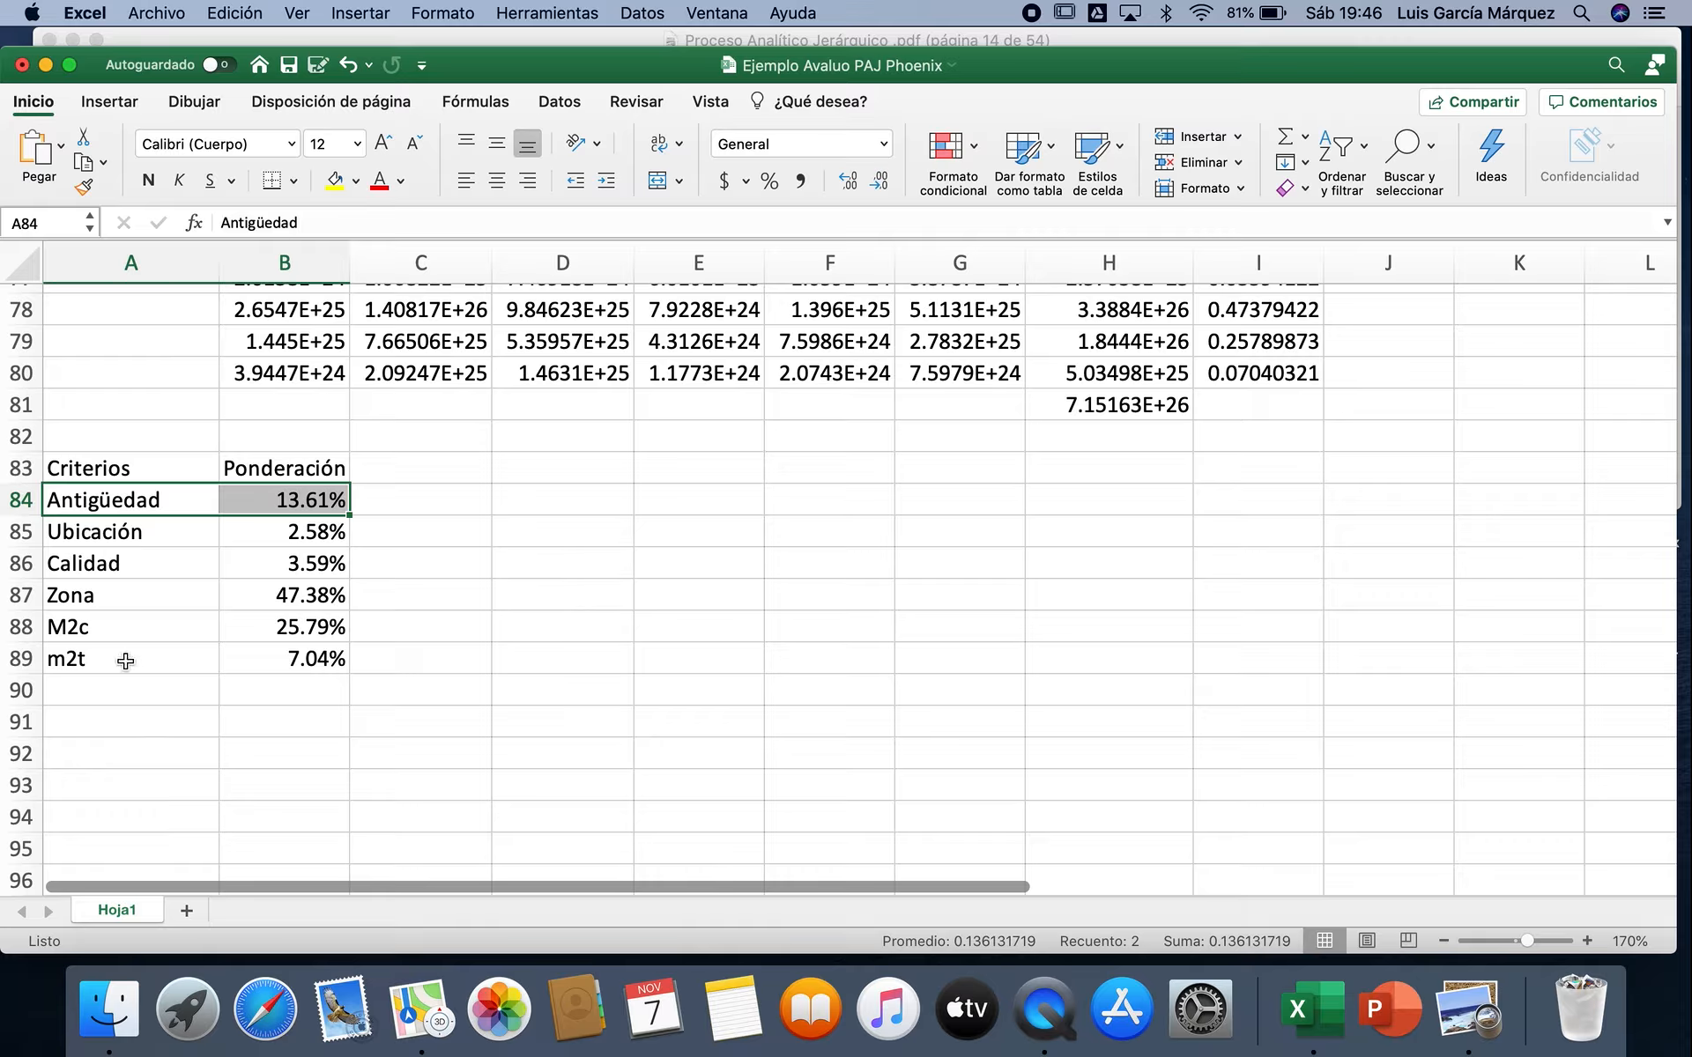
left_click_drag(124, 658, 293, 658)
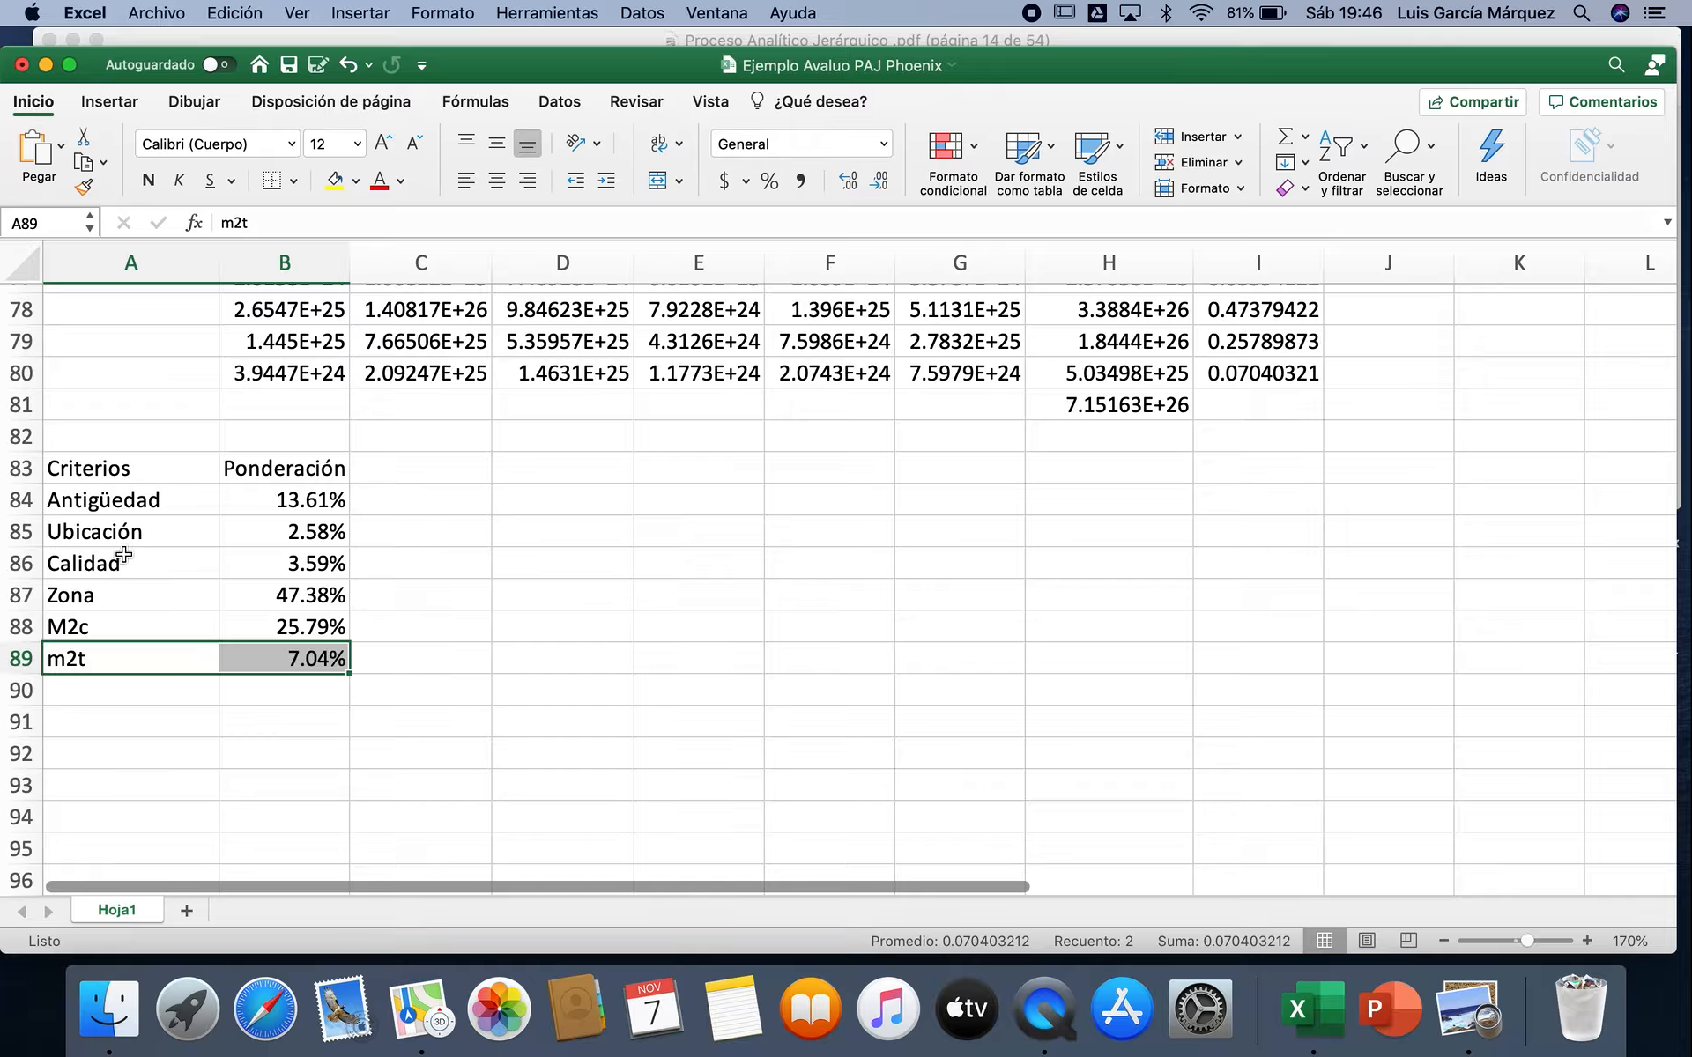
left_click_drag(124, 554, 237, 565)
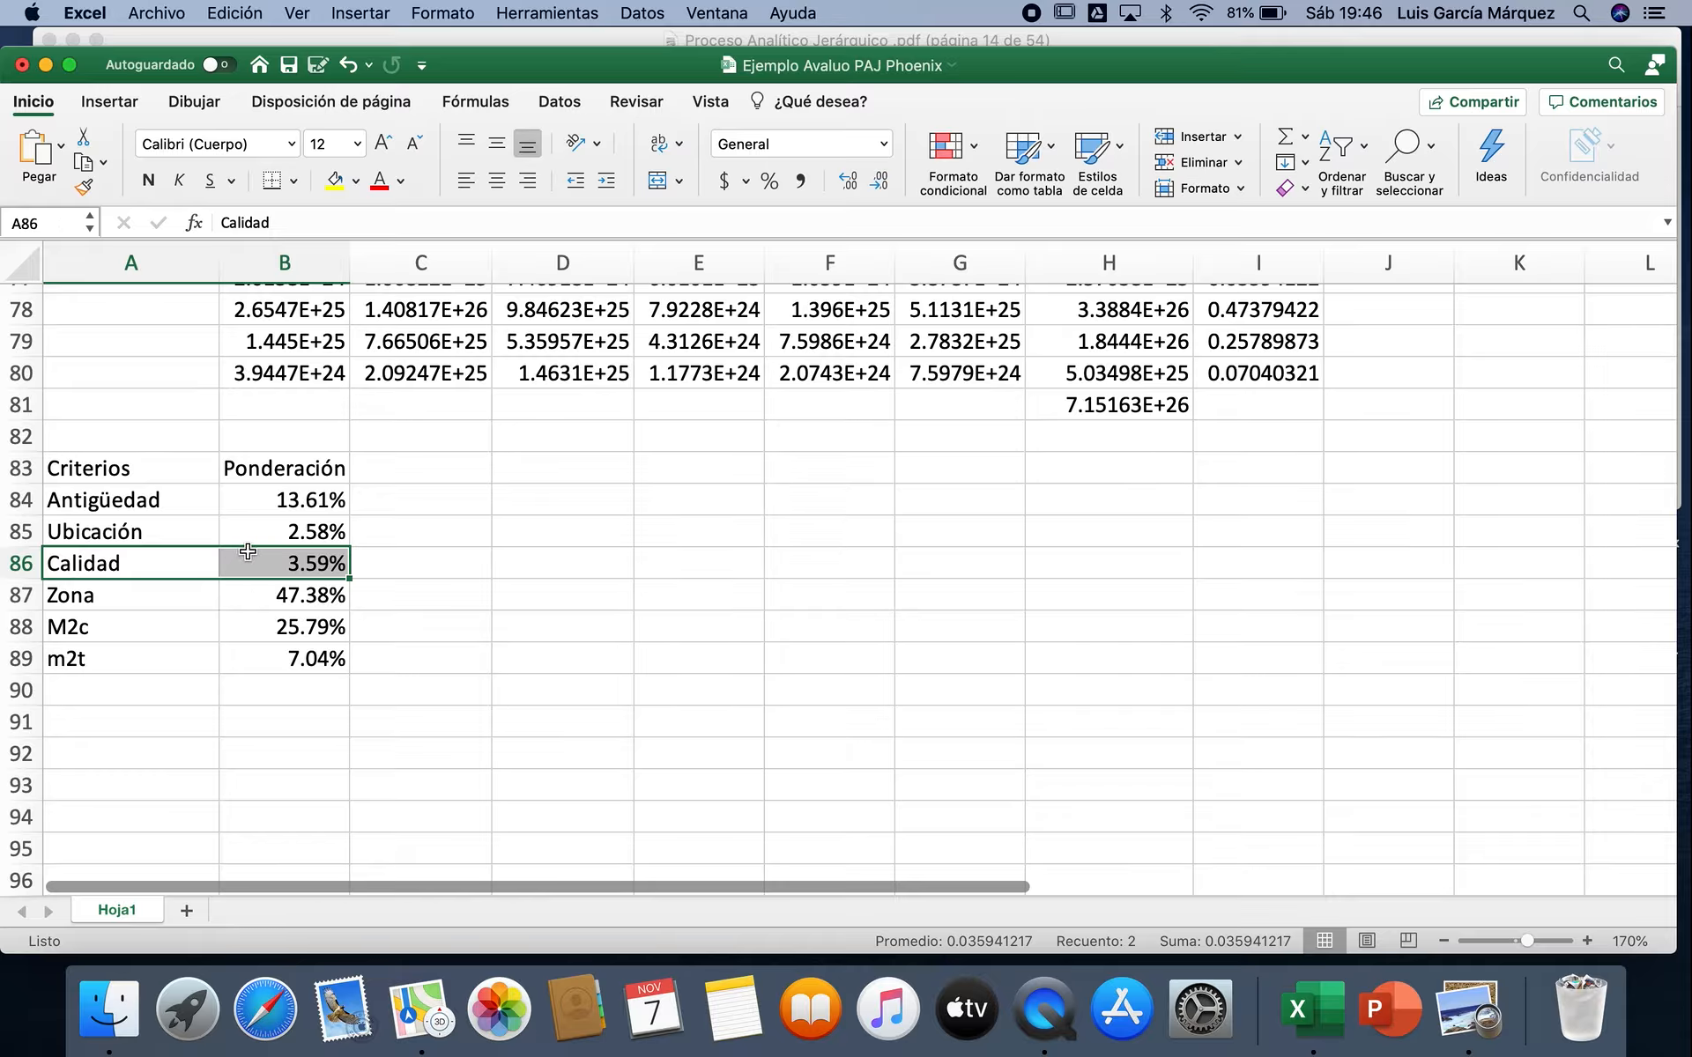
left_click_drag(199, 533, 272, 526)
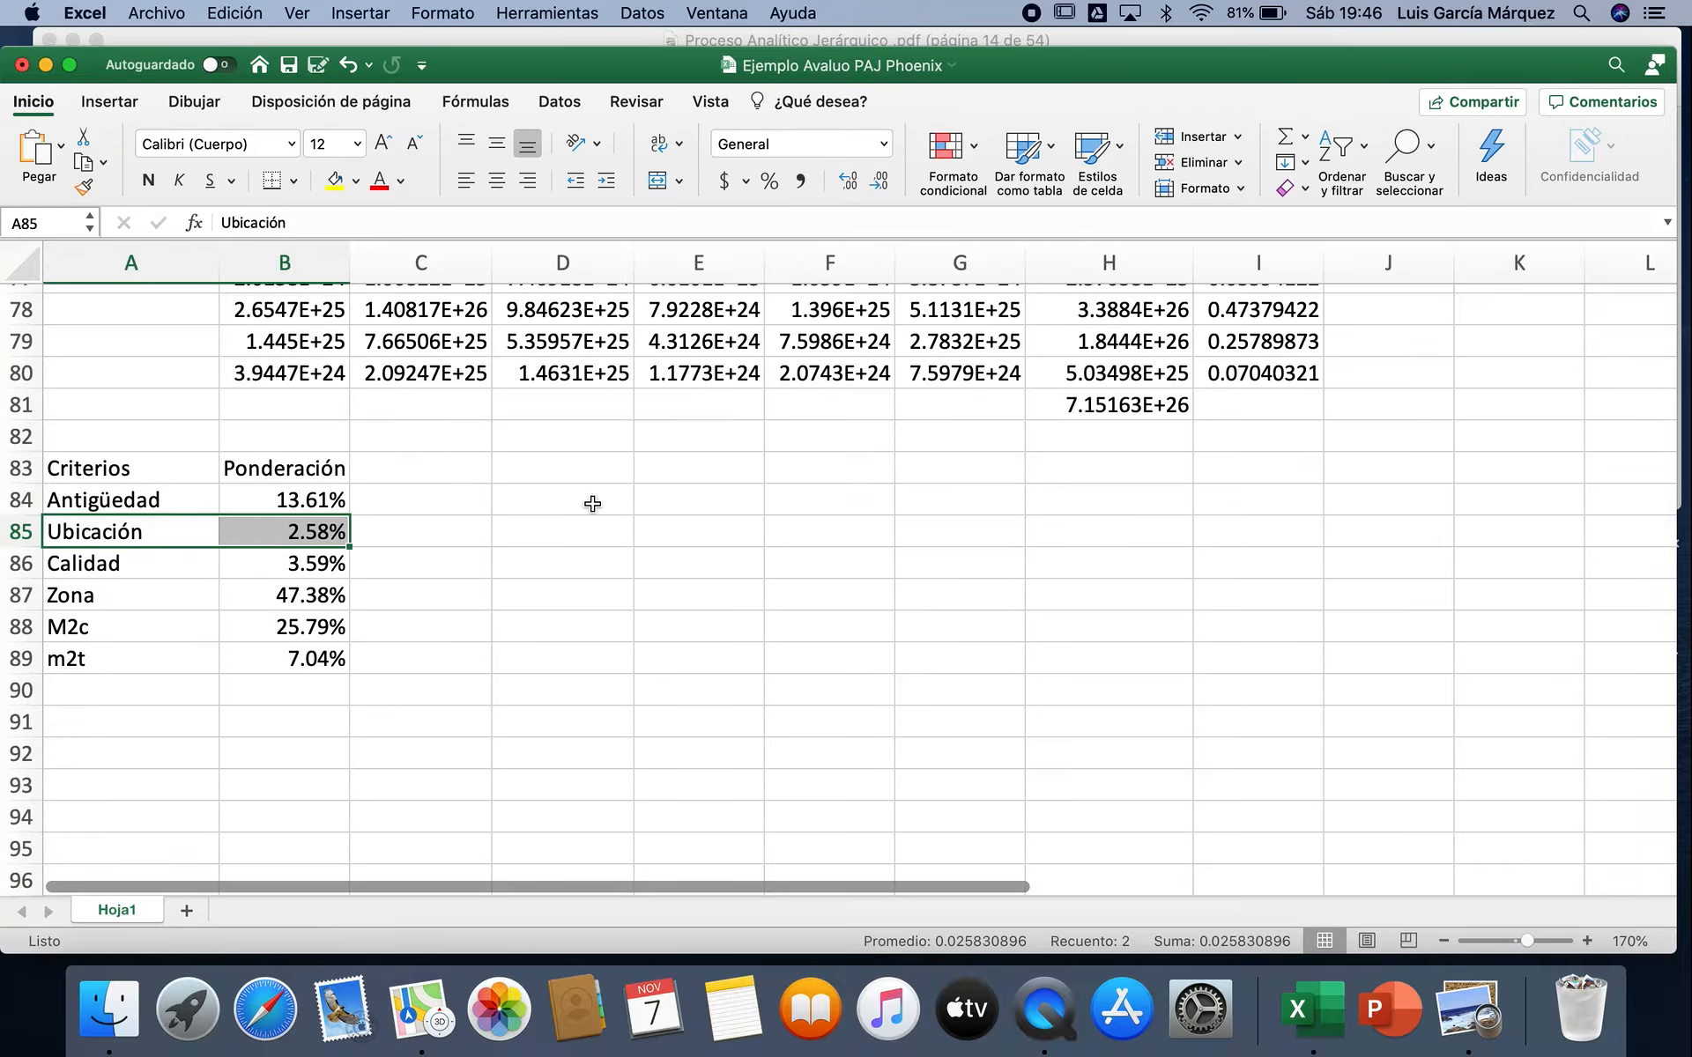
Step: Compare the Antigüedad judgments in C23:G23 of the pairwise matrix with the eigenvector iterations and the weightings summary
scroll(646, 518, "up", 5)
scroll(646, 518, "up", 15)
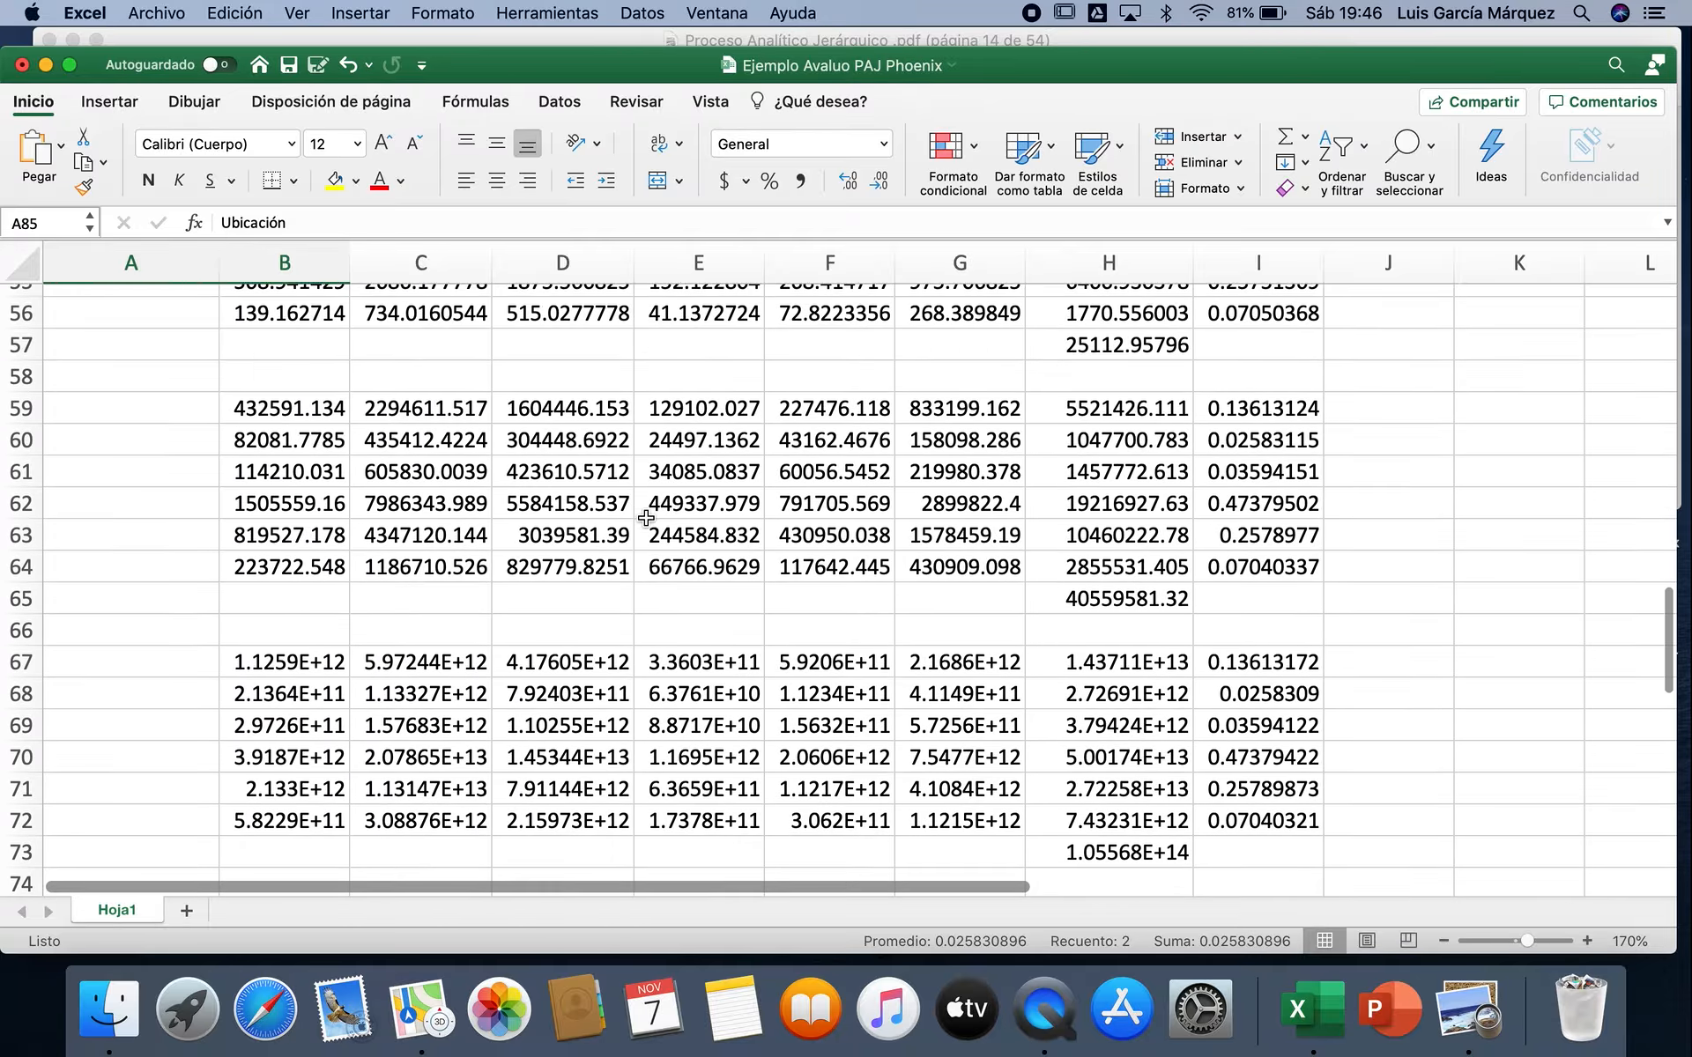
scroll(646, 518, "up", 5)
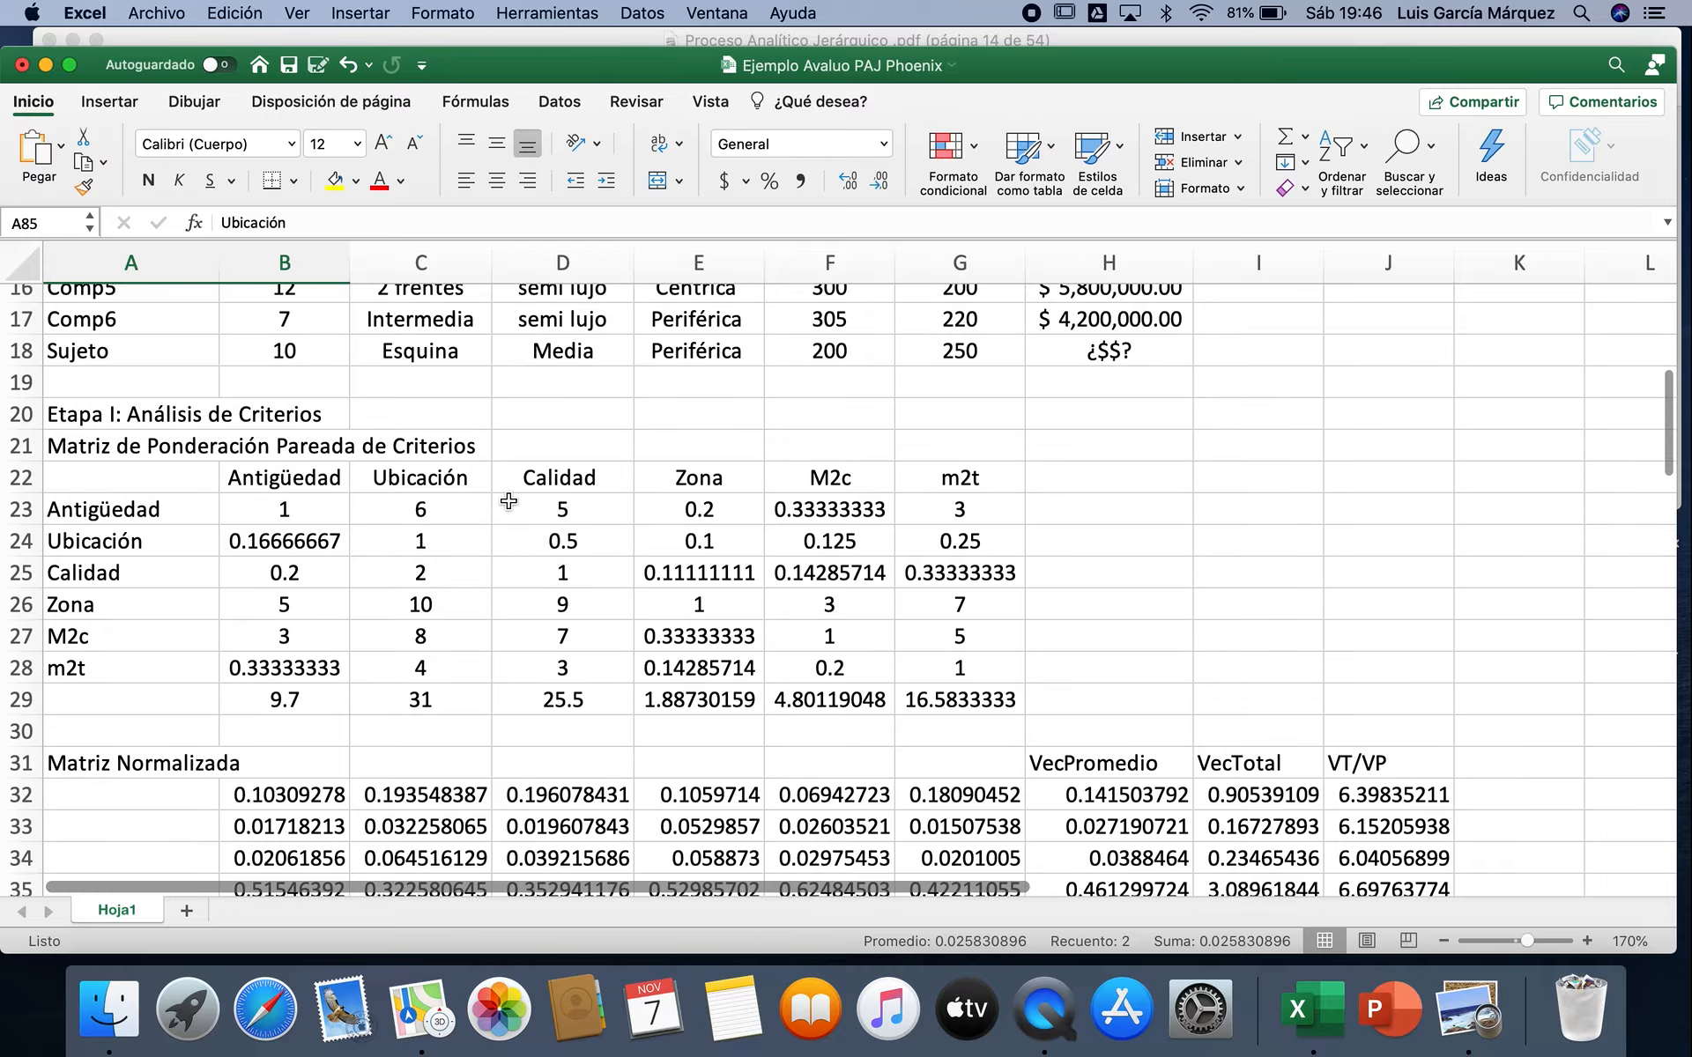
left_click_drag(471, 509, 913, 507)
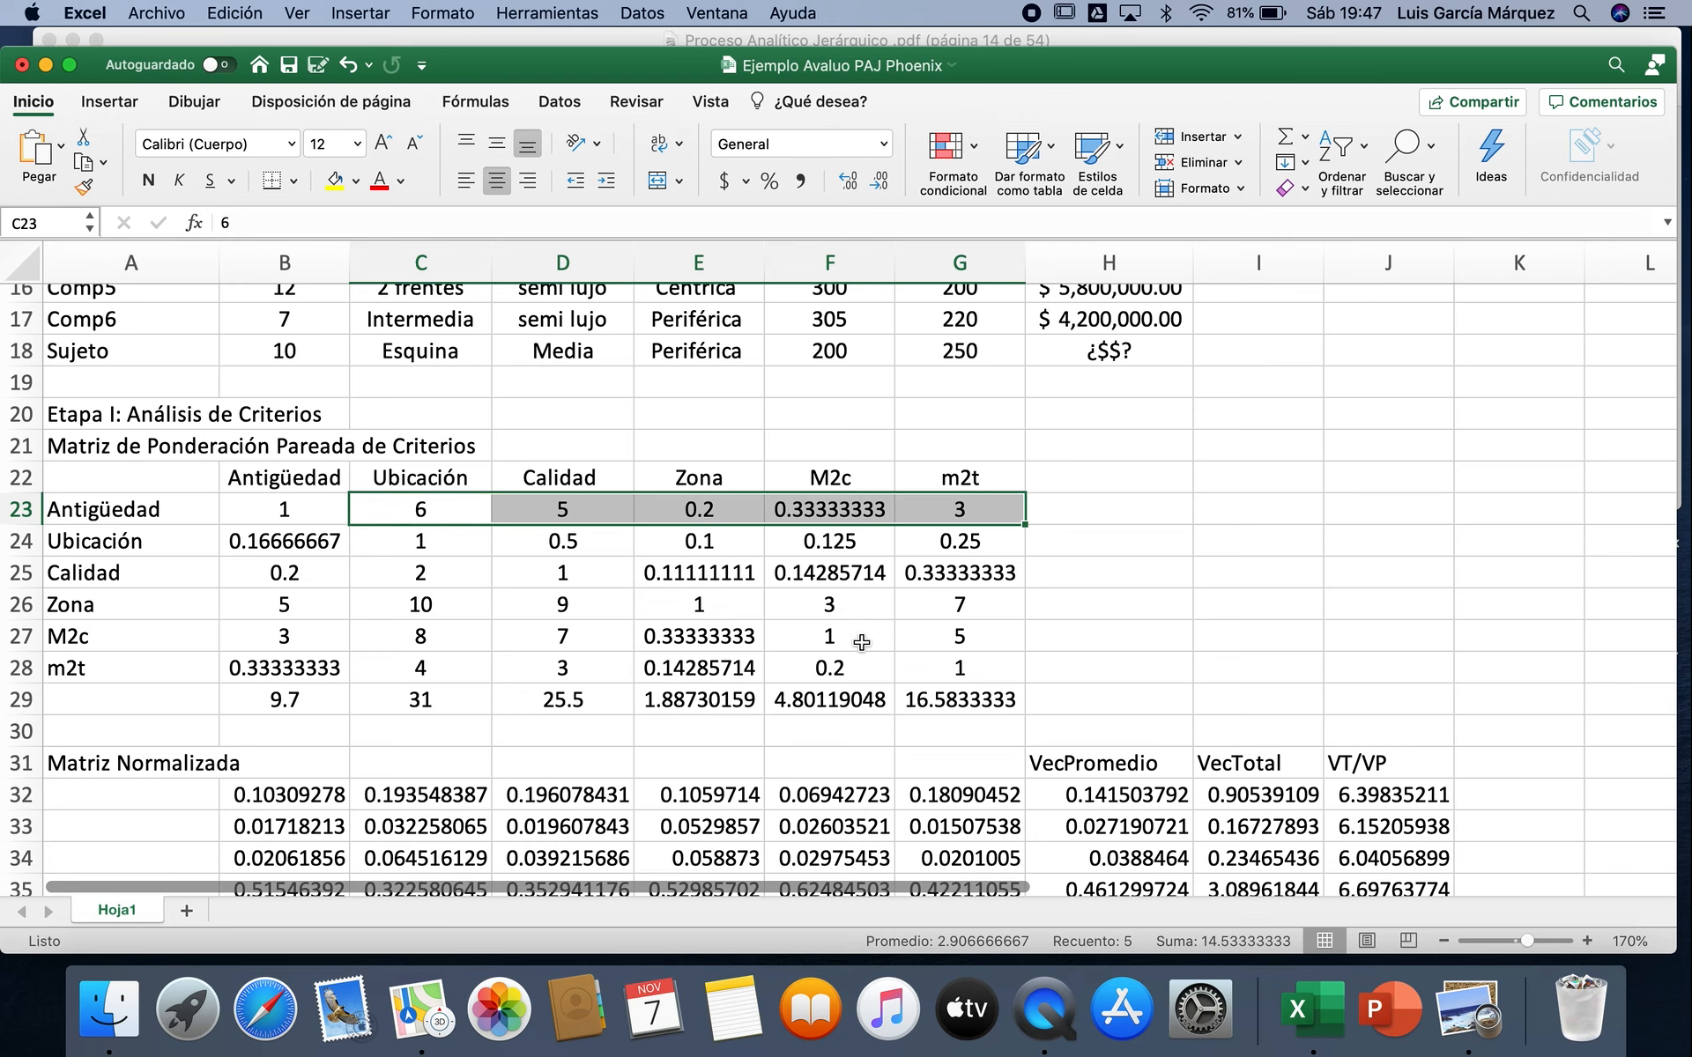
scroll(861, 643, "down", 18)
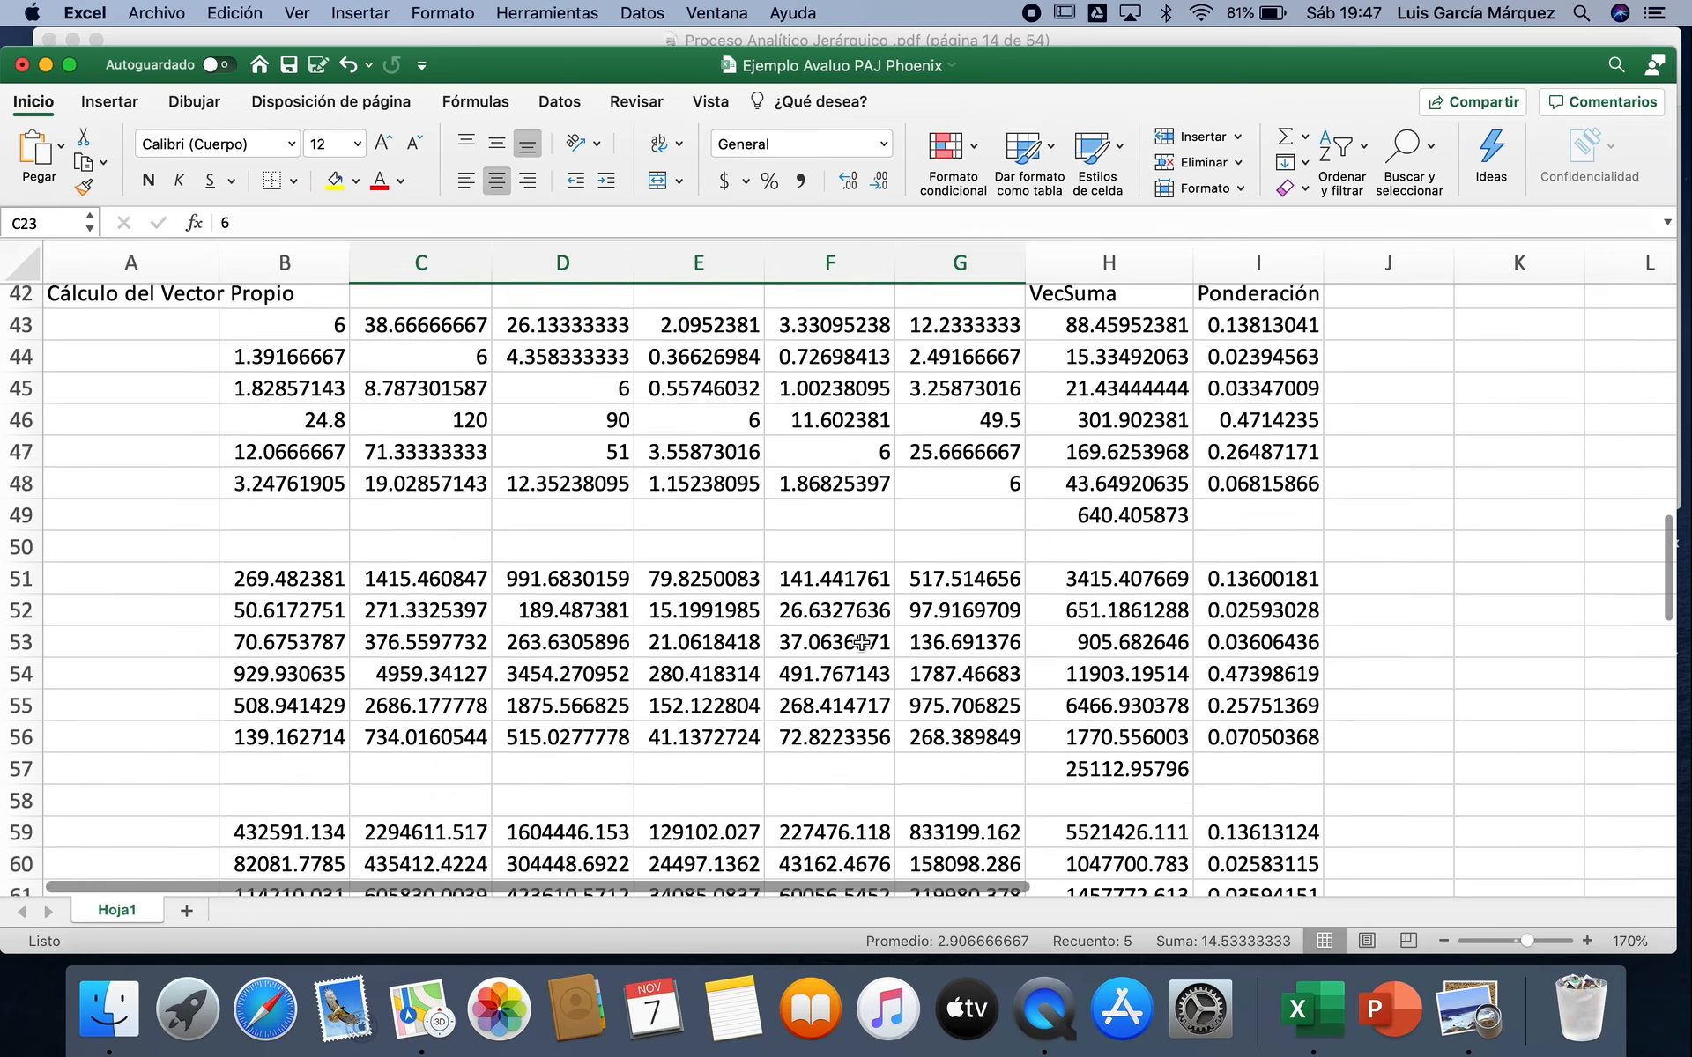
scroll(861, 643, "down", 2)
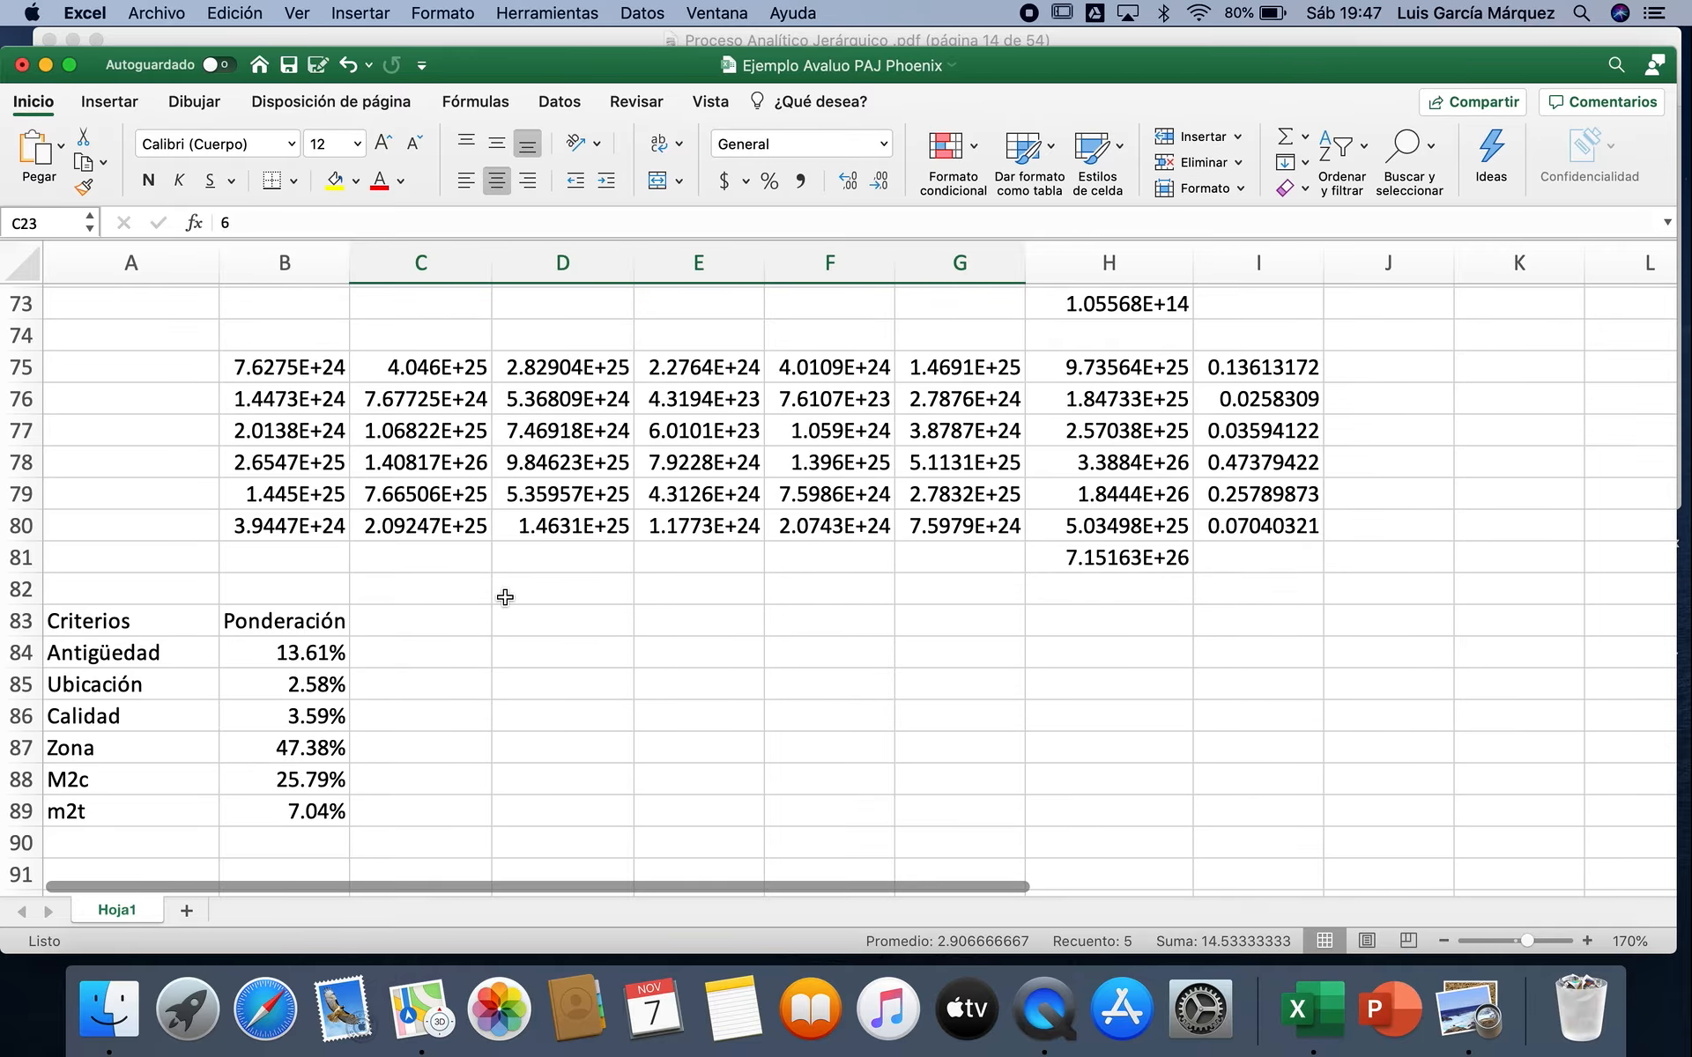
scroll(505, 598, "up", 20)
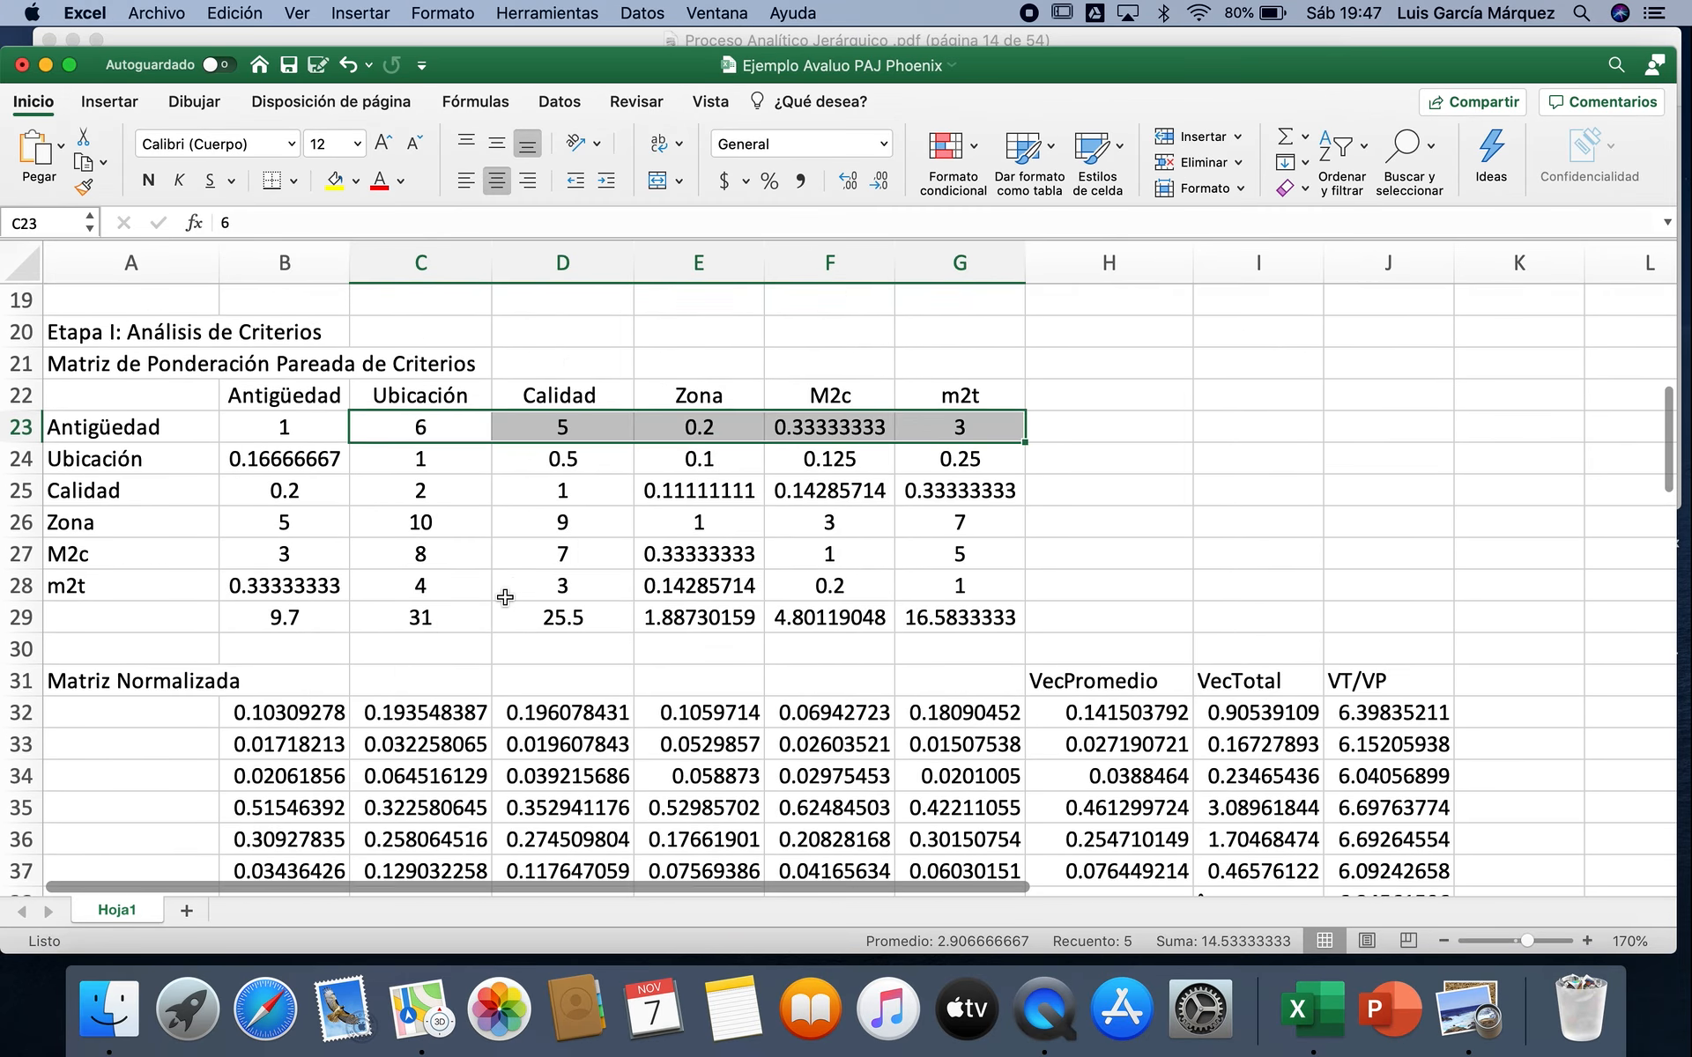
Step: Set the Antigüedad versus Calidad judgment in D23 to 4 and check the consistency ratio and the recalculated weightings
scroll(505, 599, "down", 5)
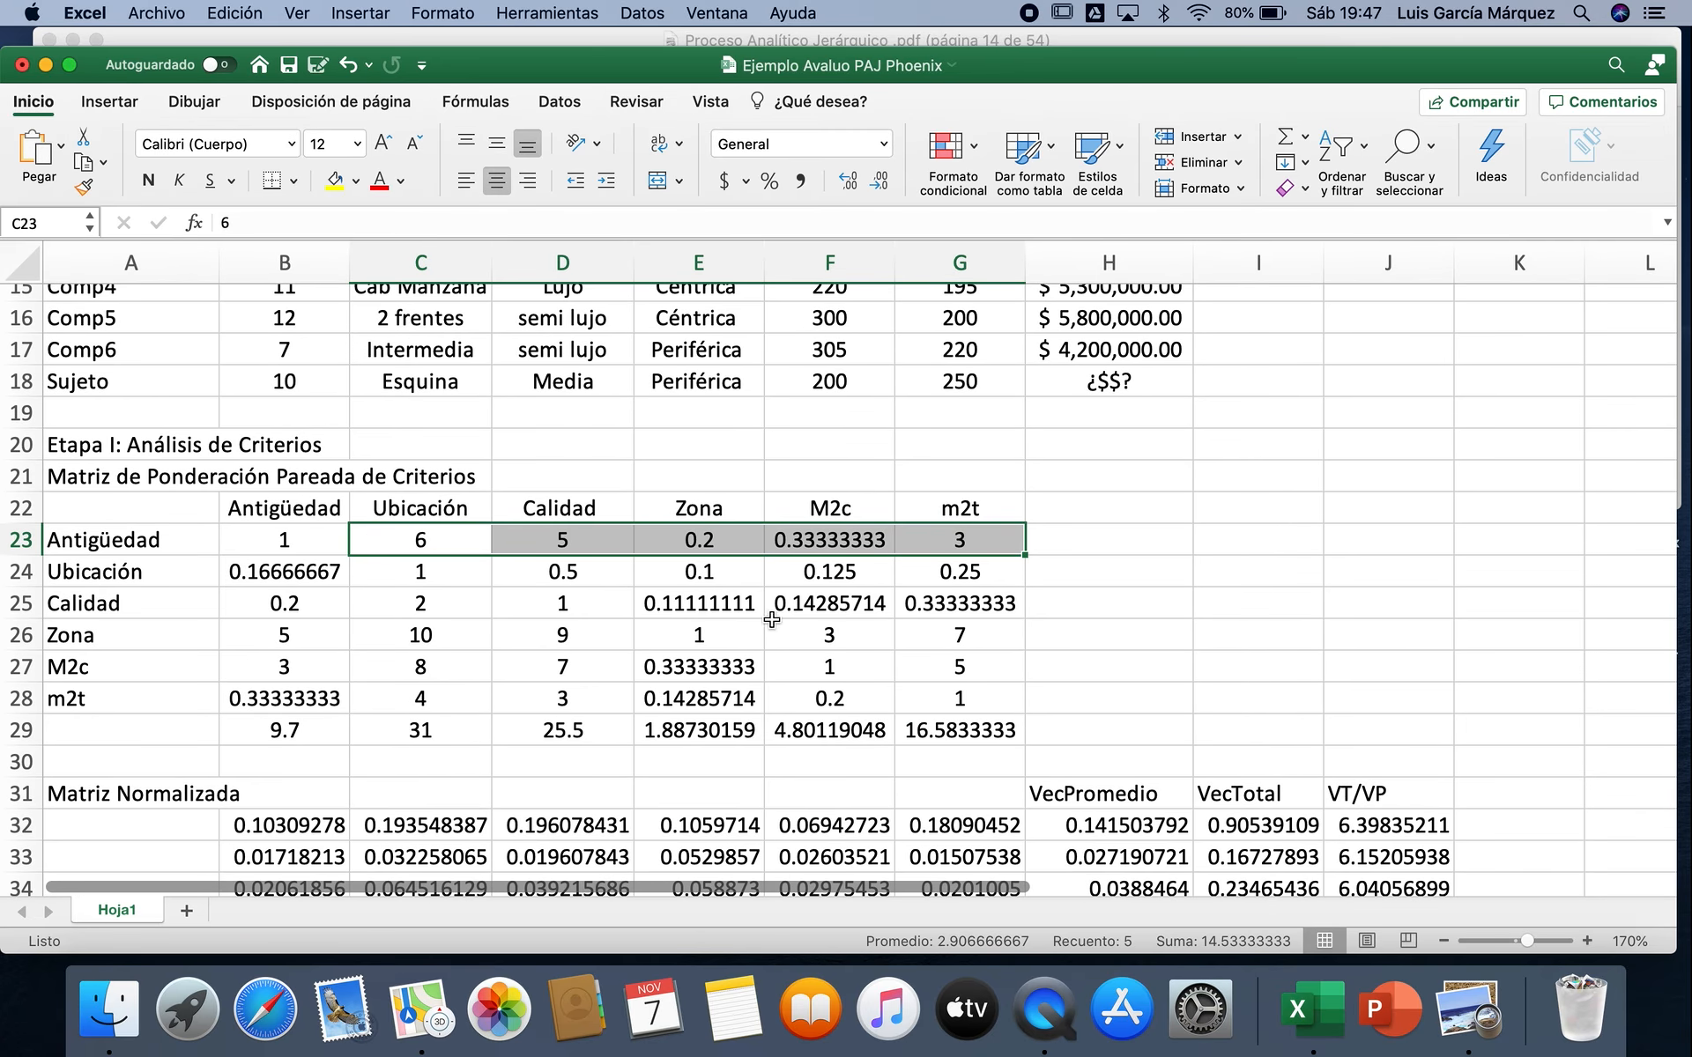
left_click(589, 543)
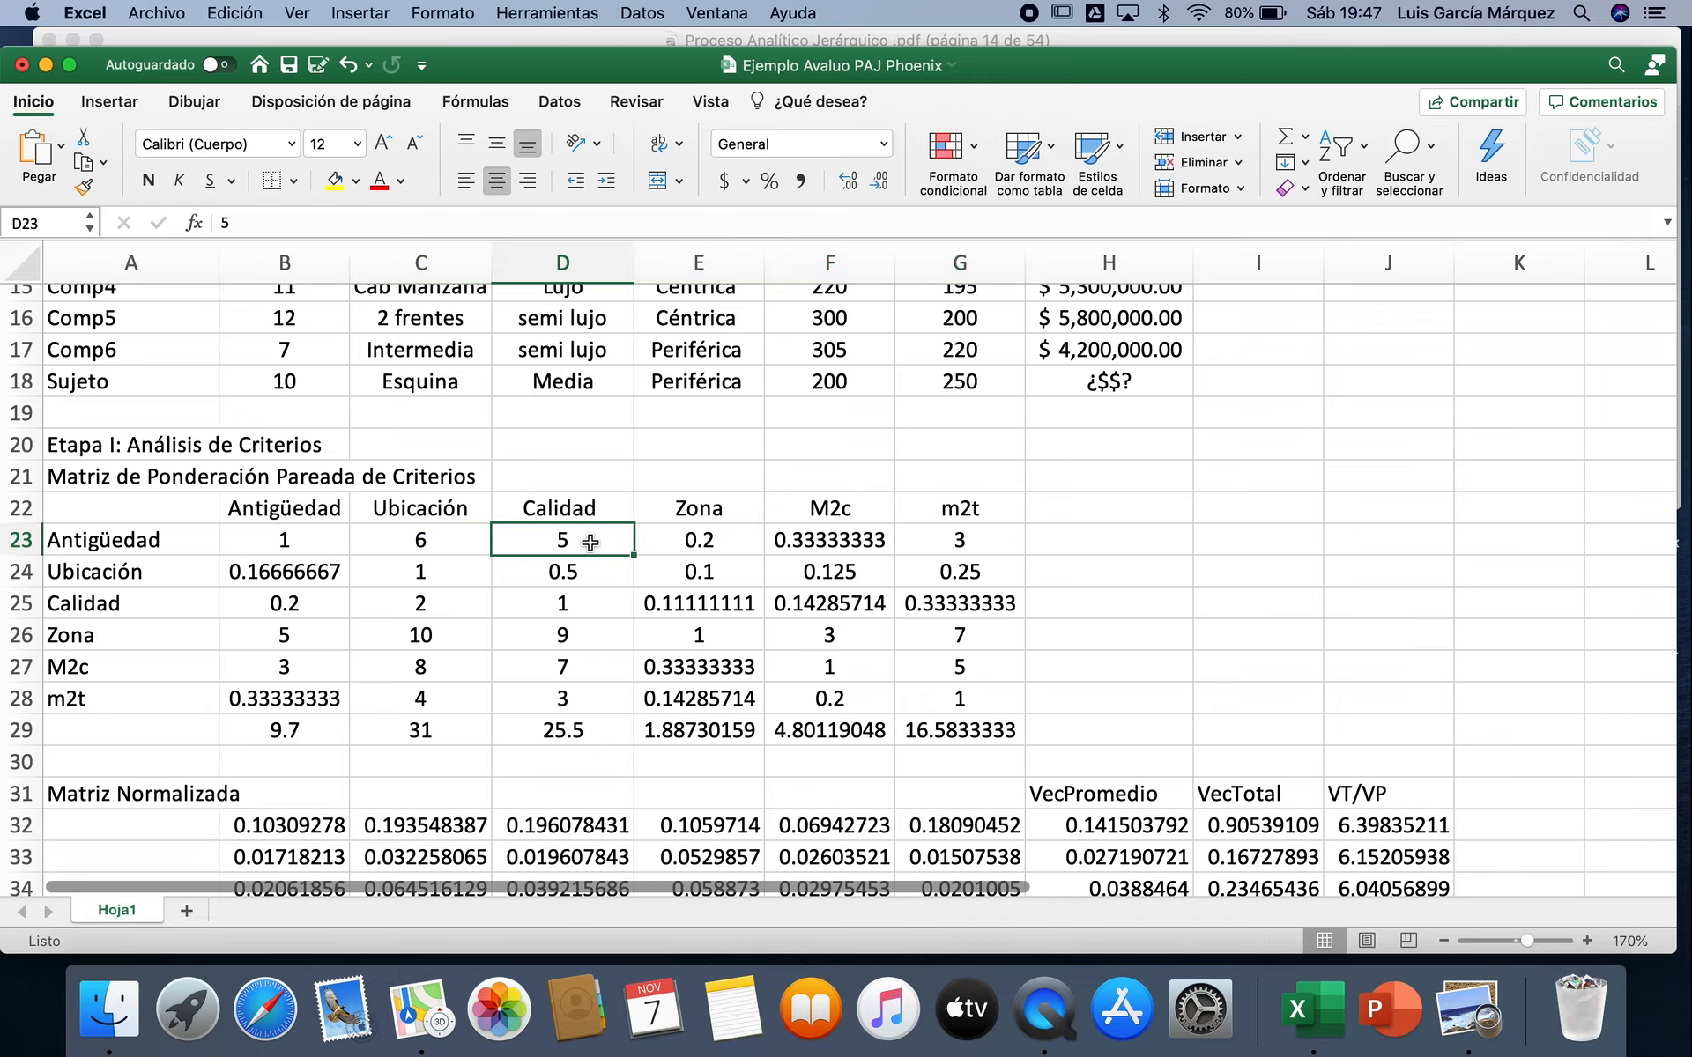
type("4")
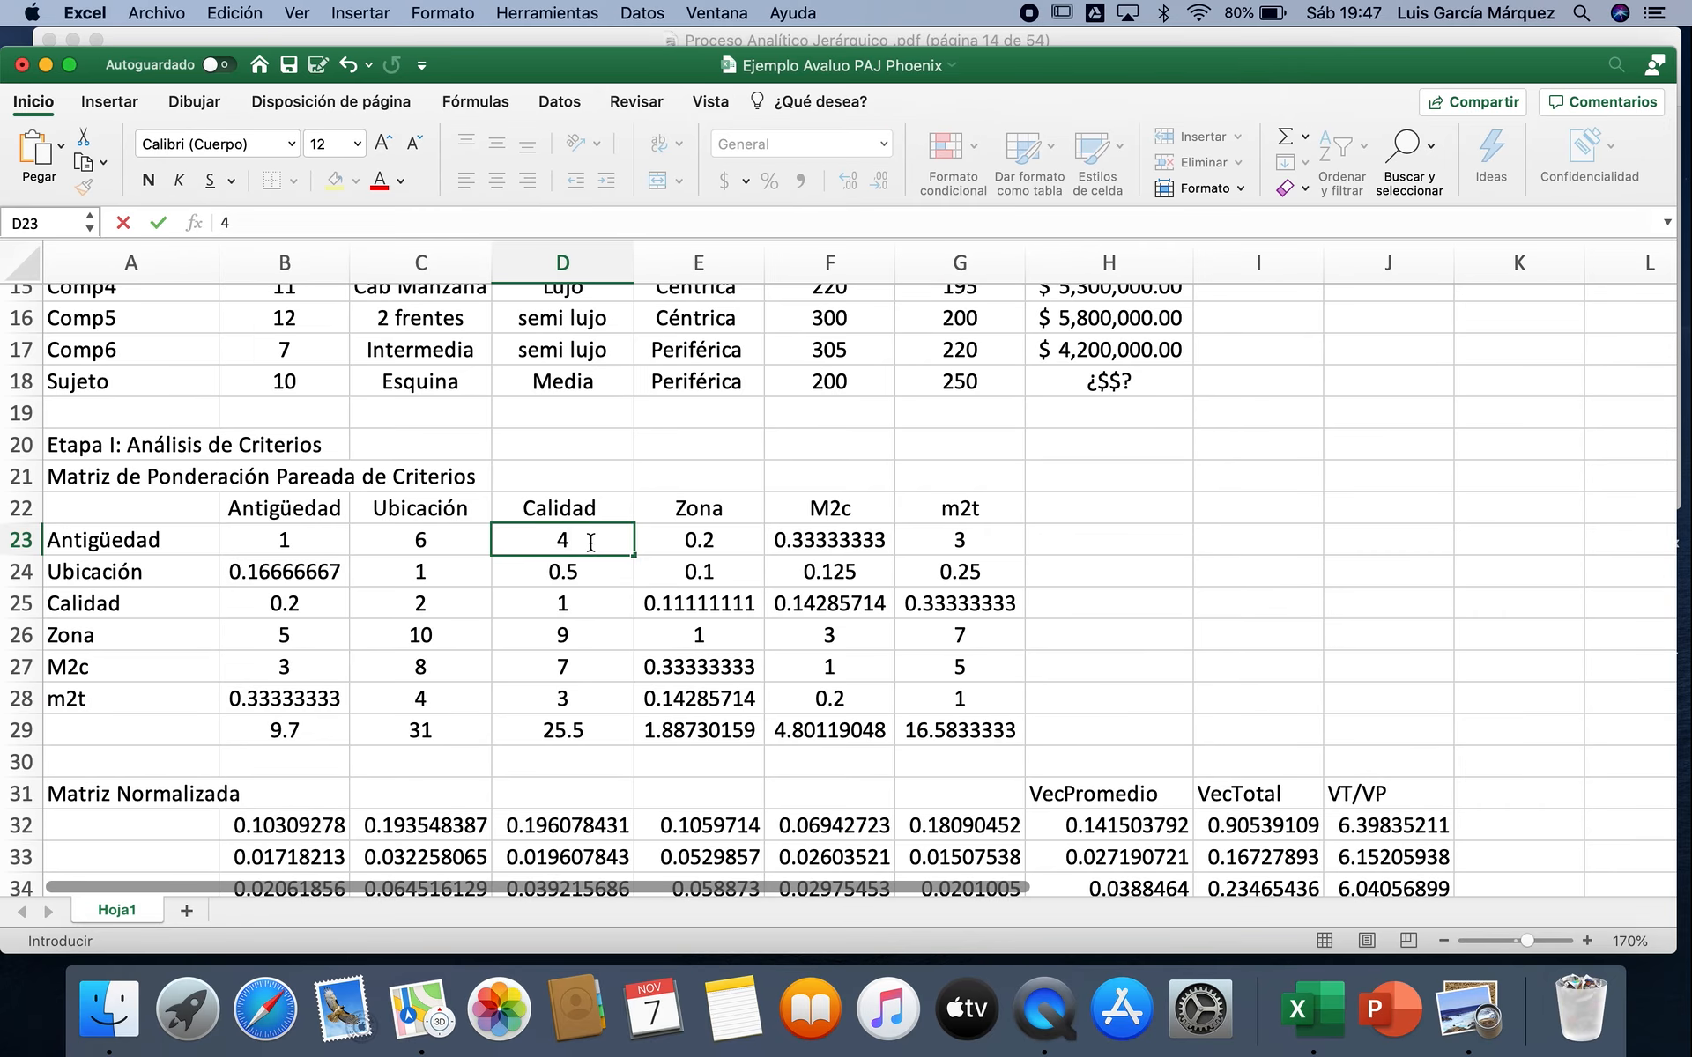
key("Return")
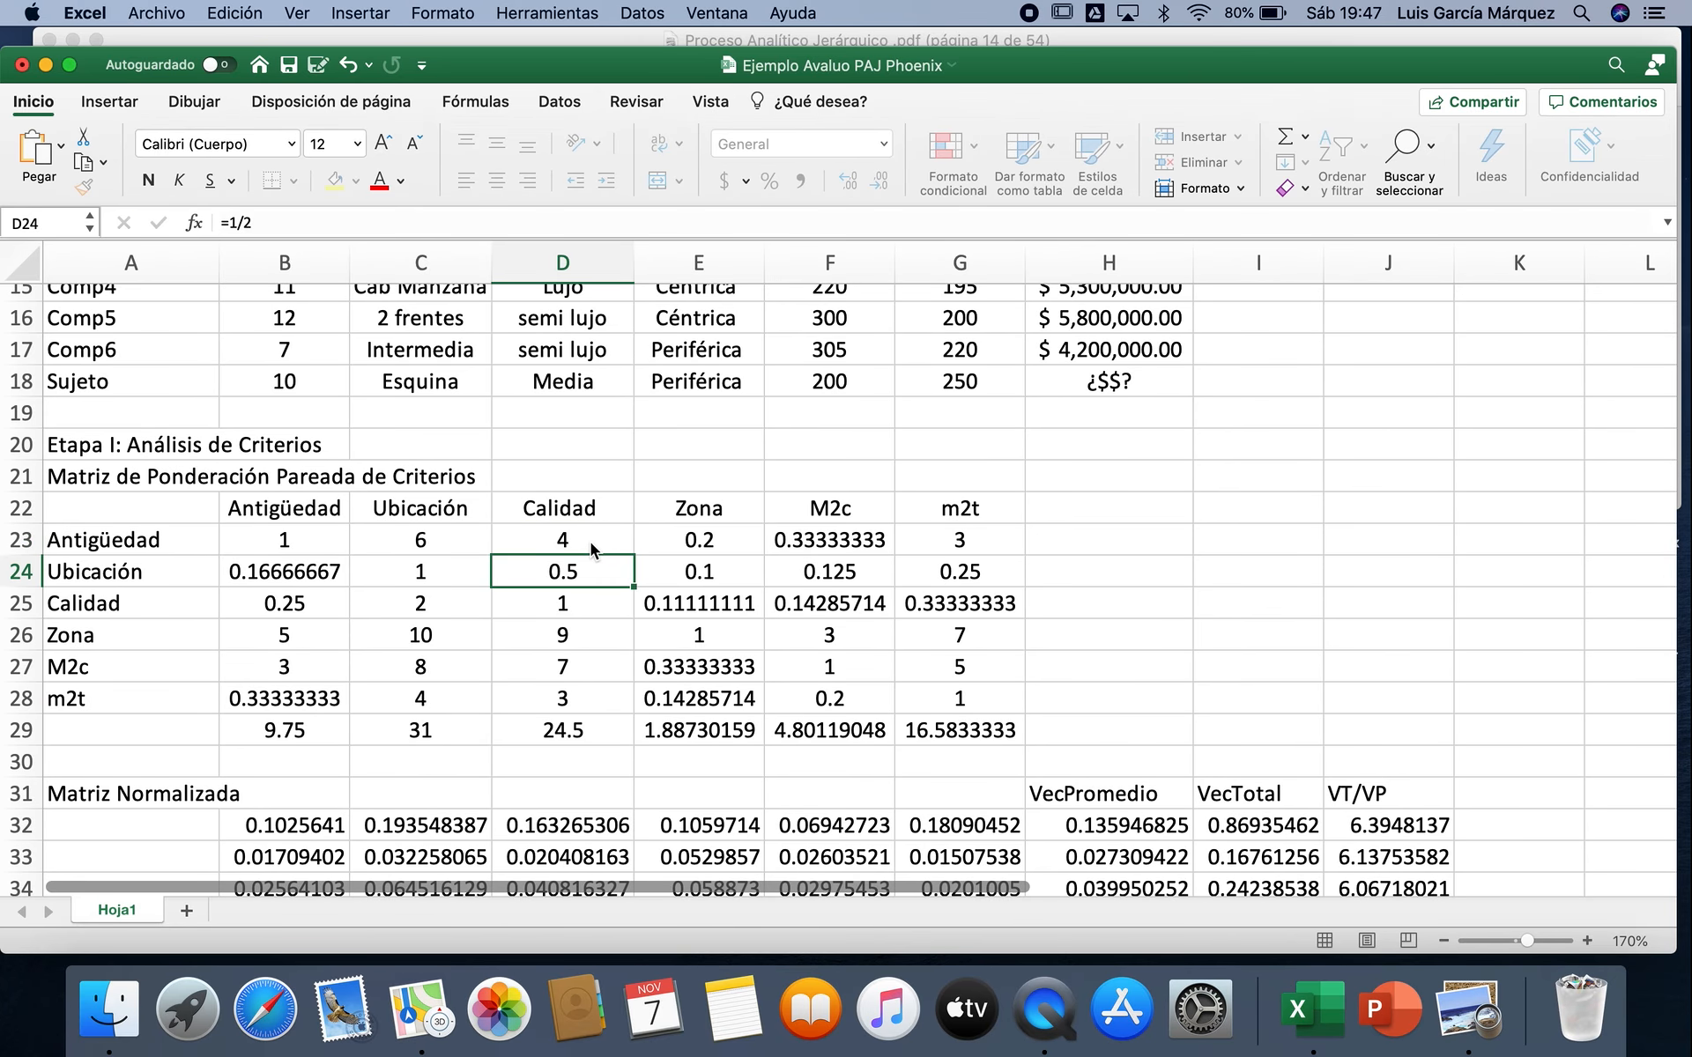
scroll(590, 542, "down", 5)
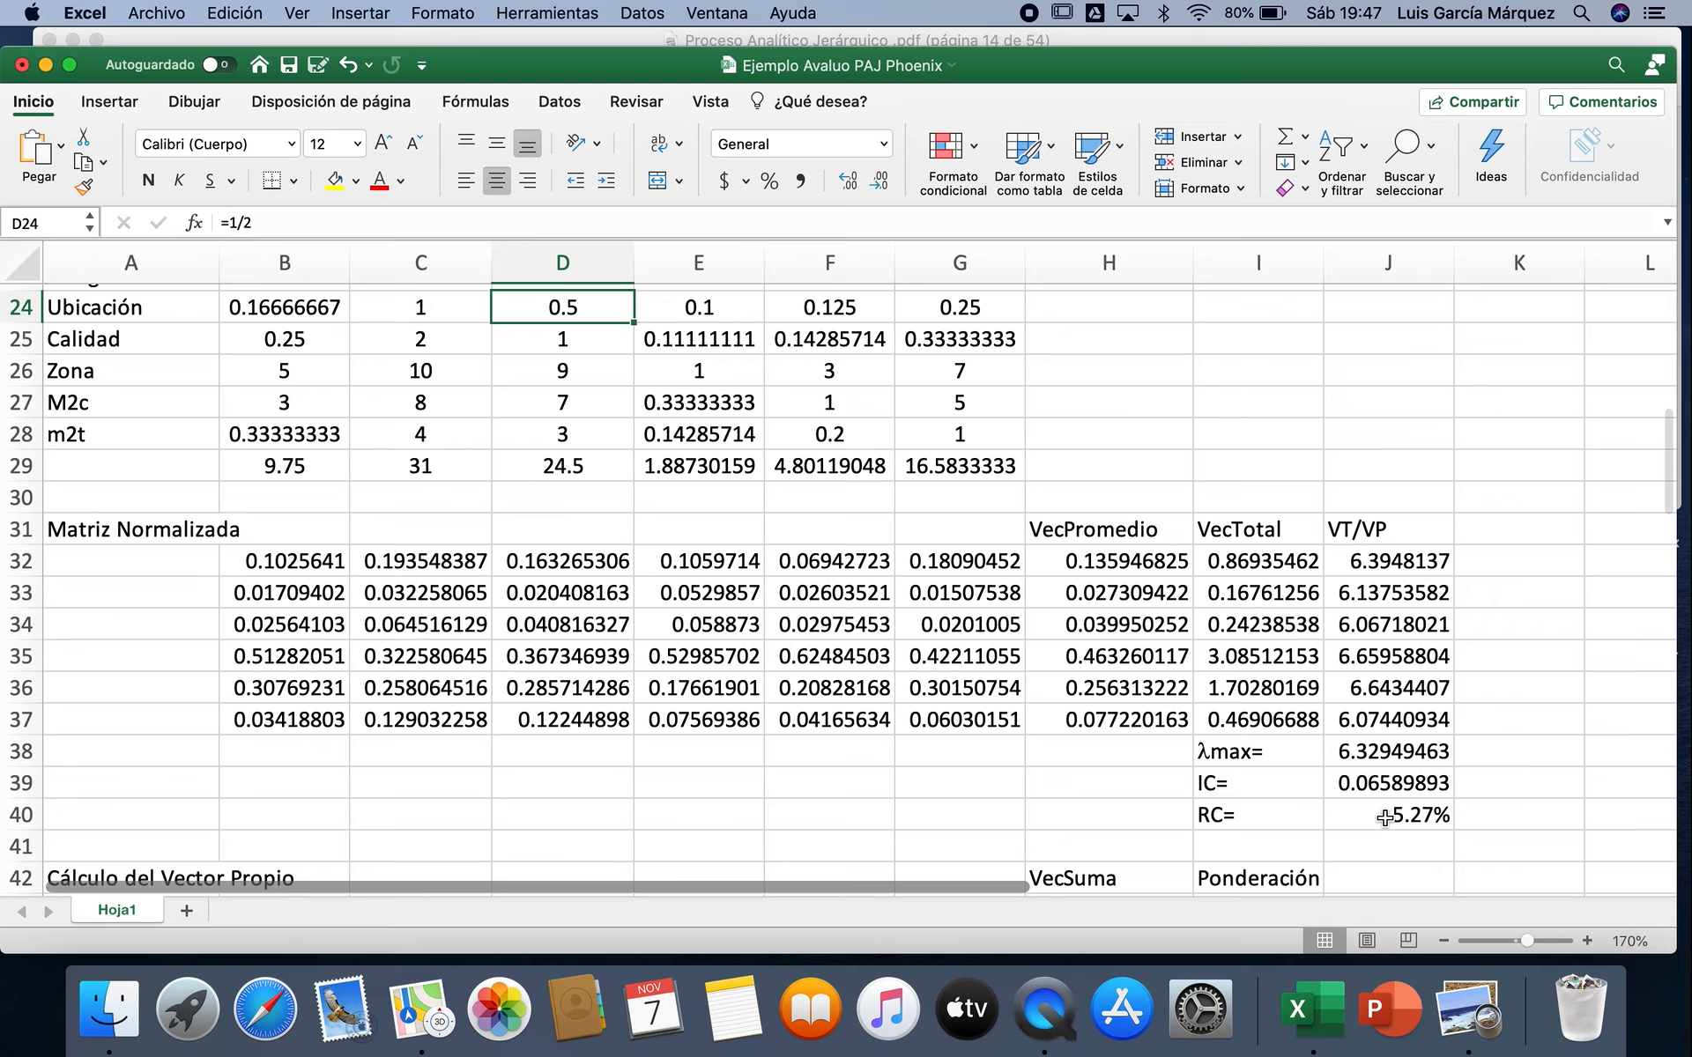
scroll(1374, 825, "down", 15)
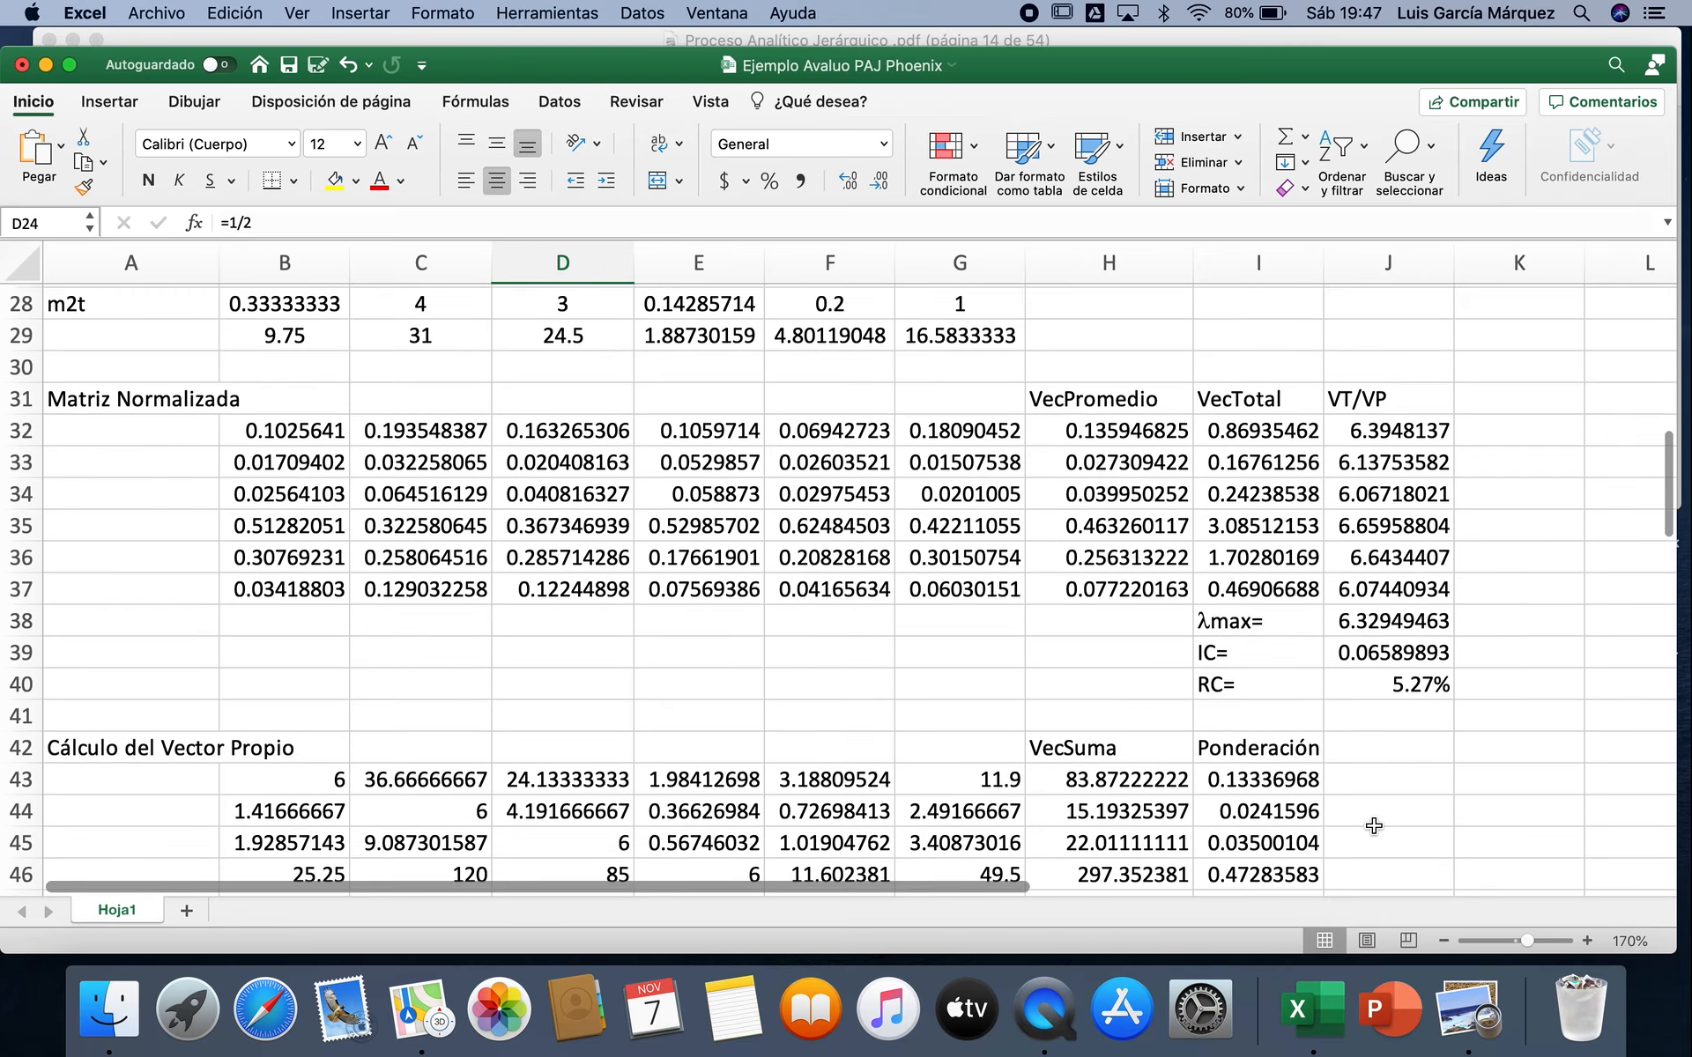
scroll(1374, 826, "down", 3)
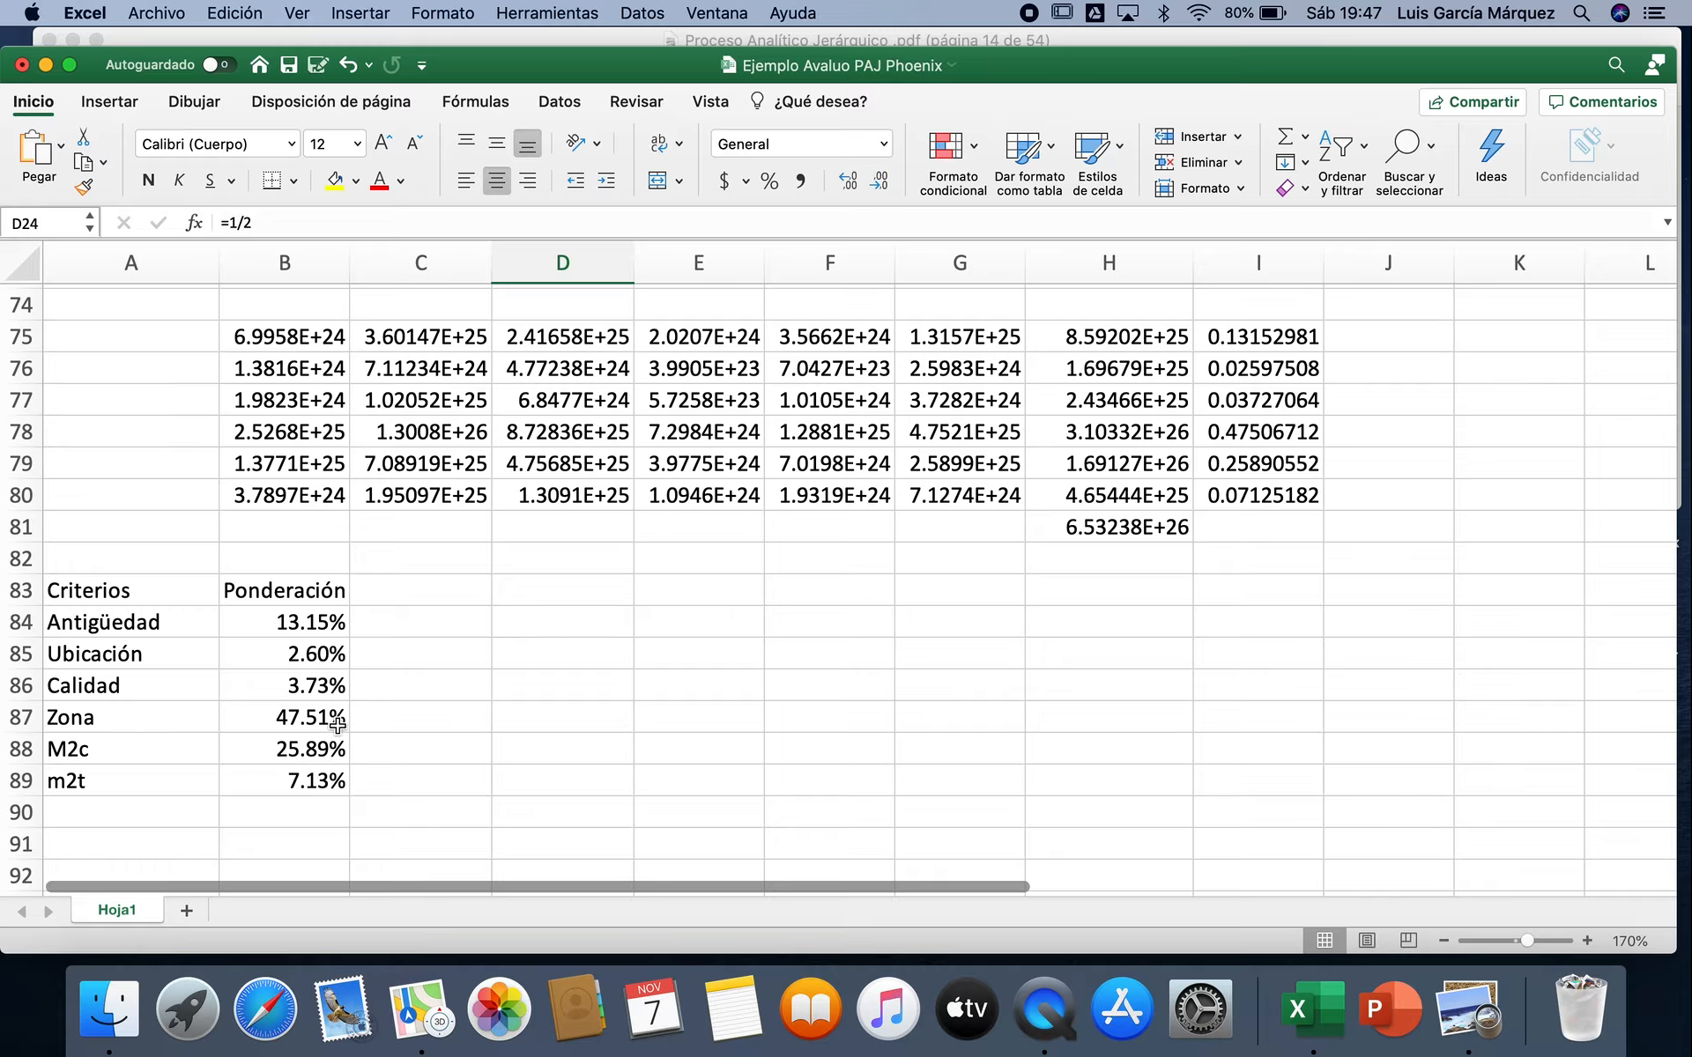
Step: Note the value 47.51 in C87, beside the Zona weighting, for comparison
left_click(438, 719)
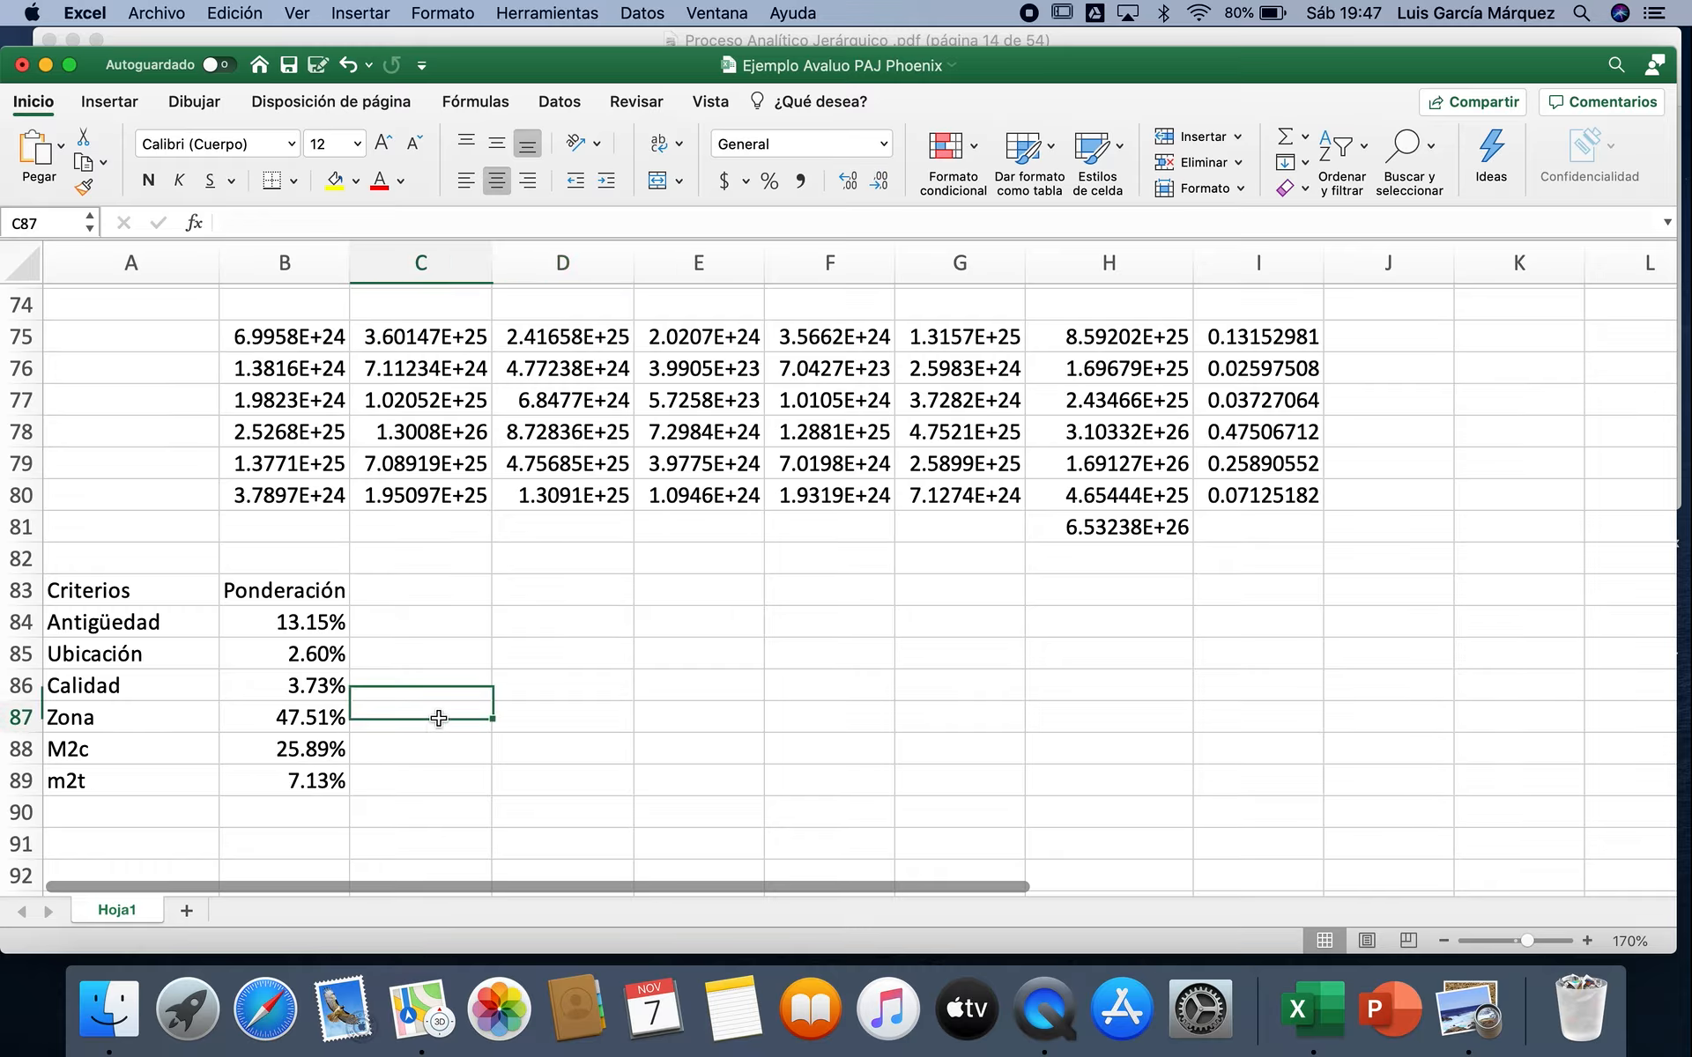
type("47")
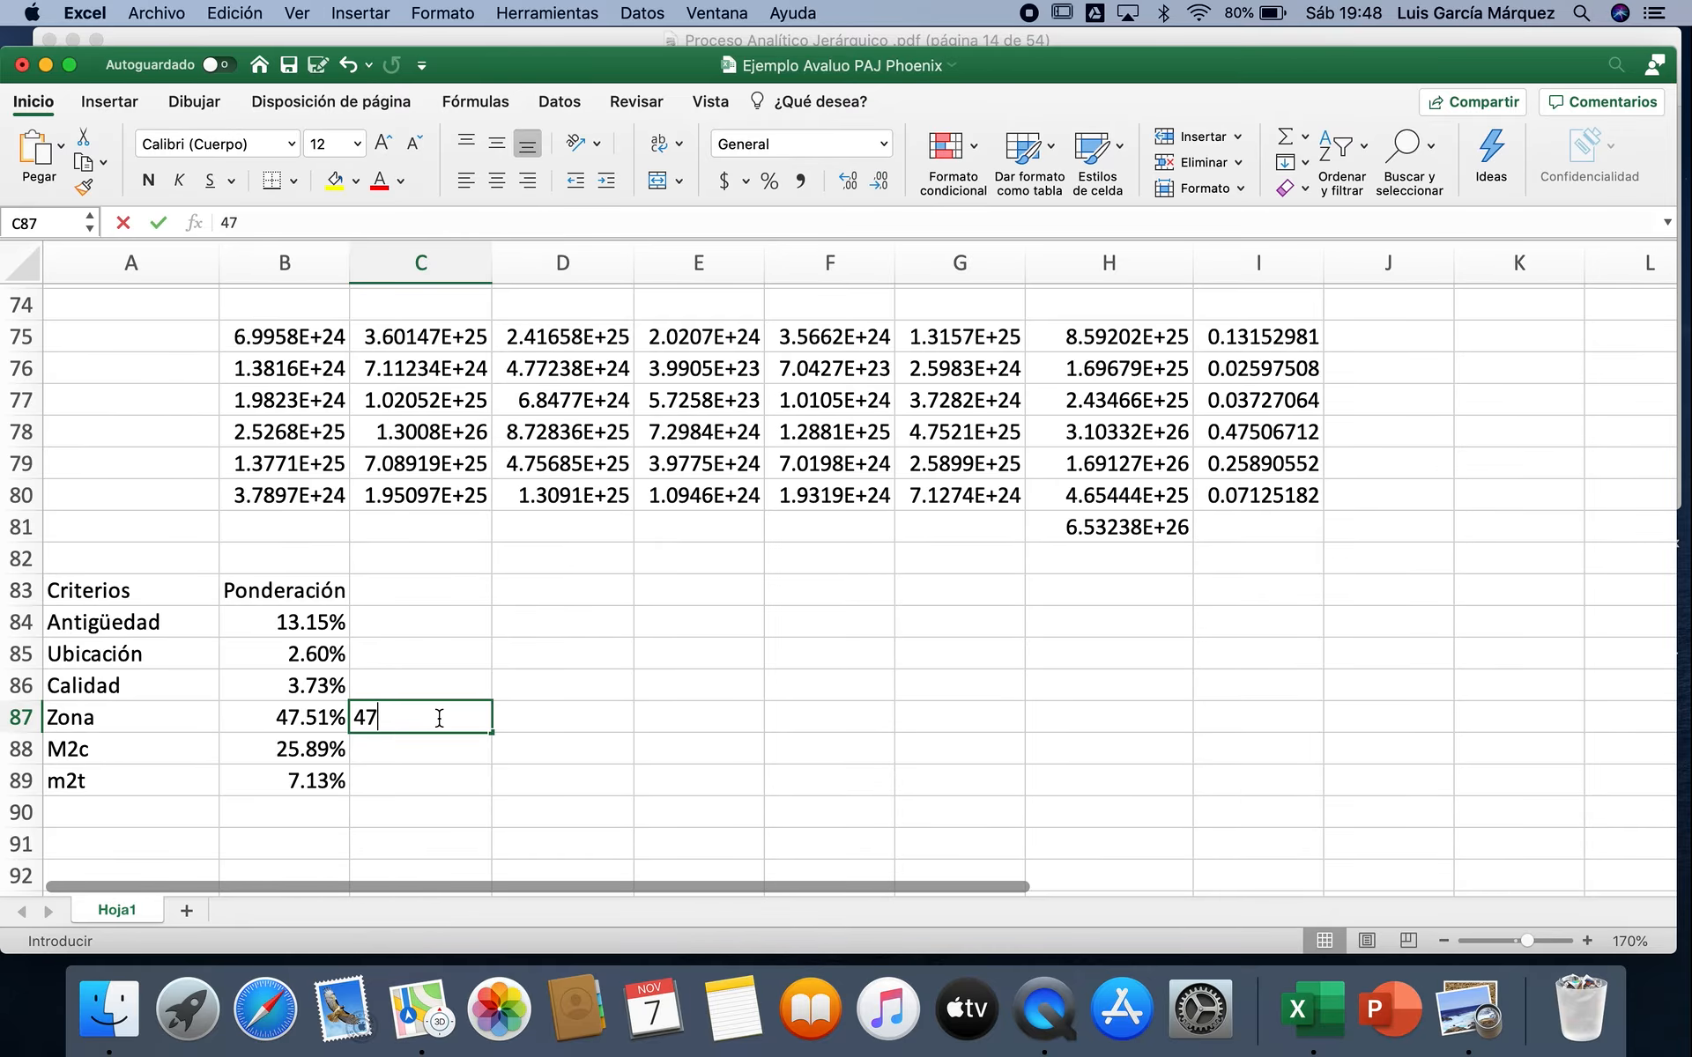
type(".51")
key("Return")
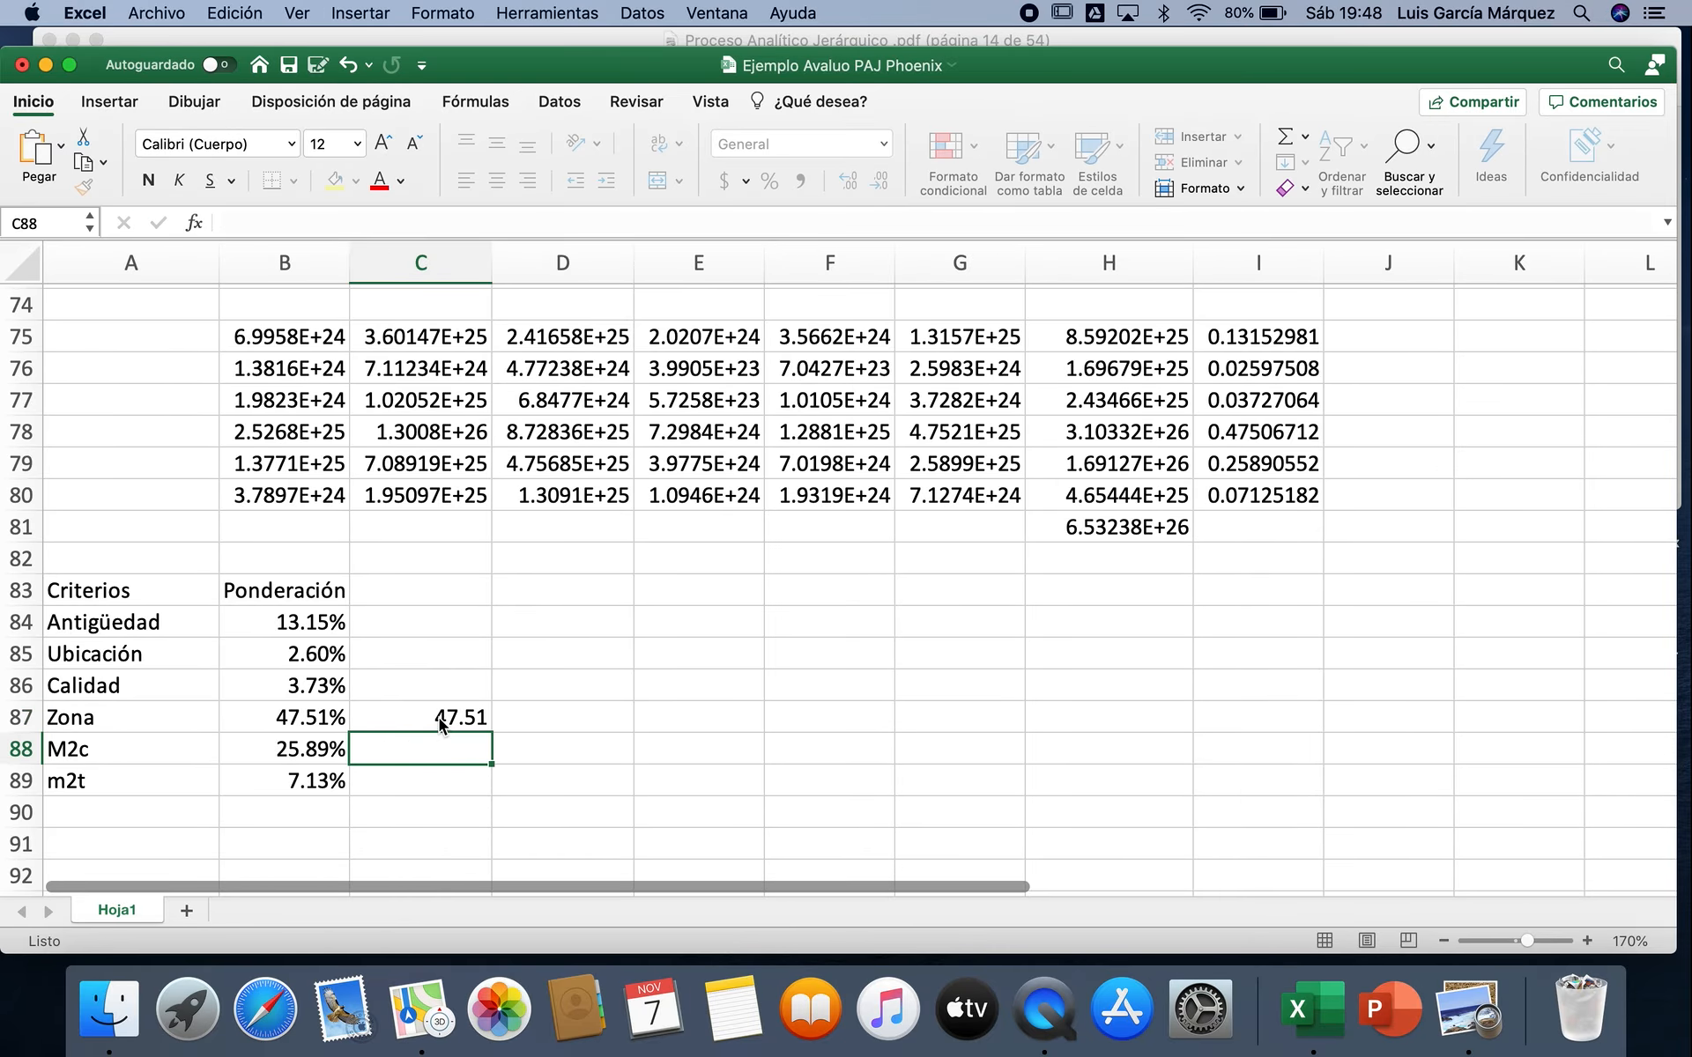
scroll(514, 675, "up", 20)
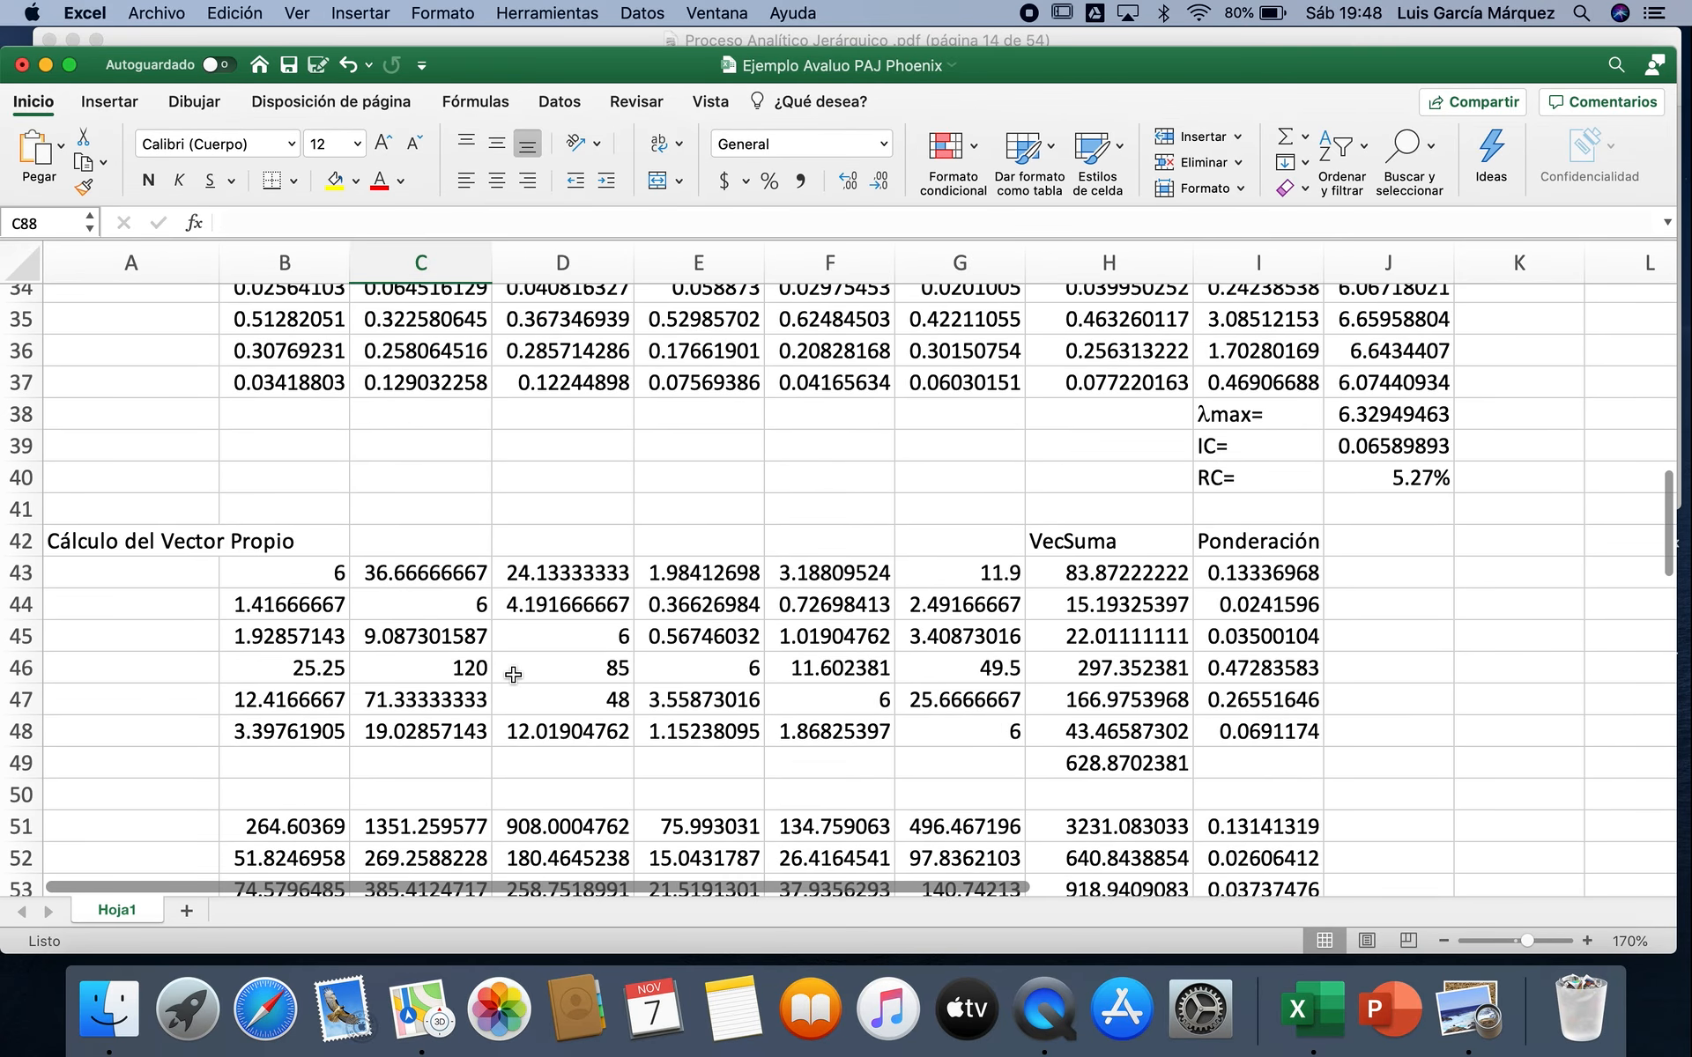
scroll(514, 675, "up", 2)
scroll(511, 661, "down", 1)
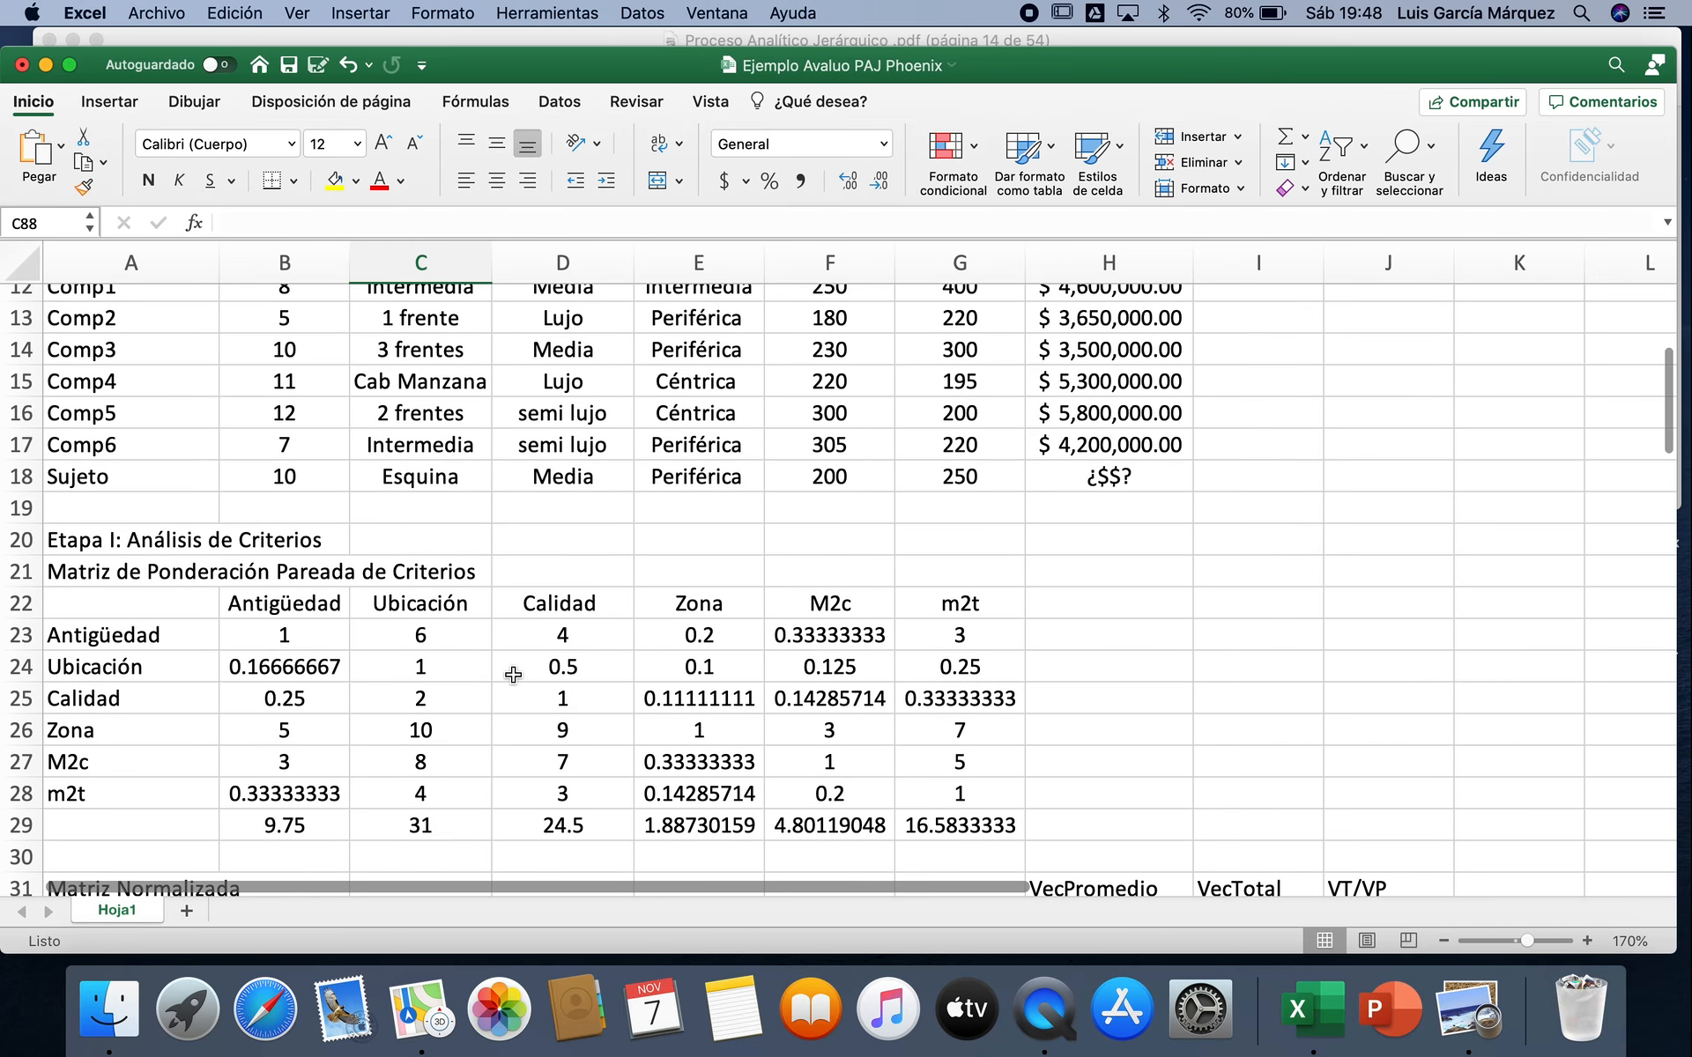
Step: Set the Antigüedad versus Calidad judgment in D23 back to 5 and check the recalculated weightings in B84:B89
left_click(586, 637)
type("5")
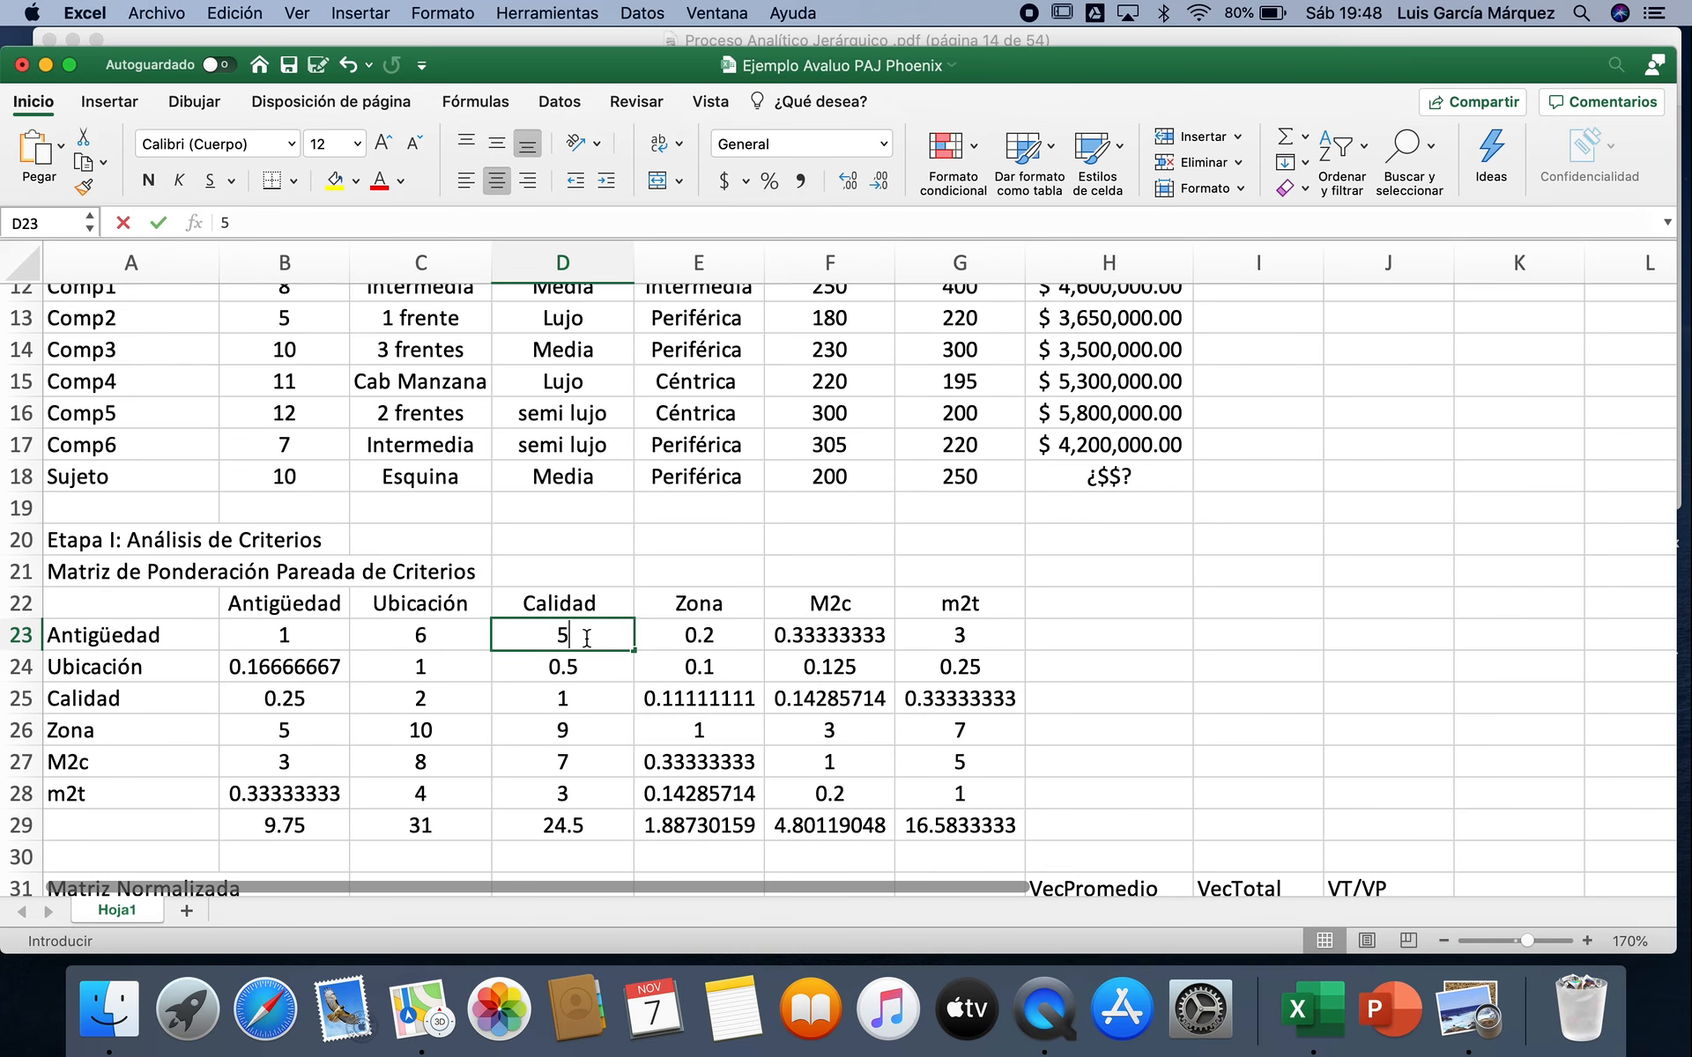
key("Return")
scroll(586, 638, "down", 20)
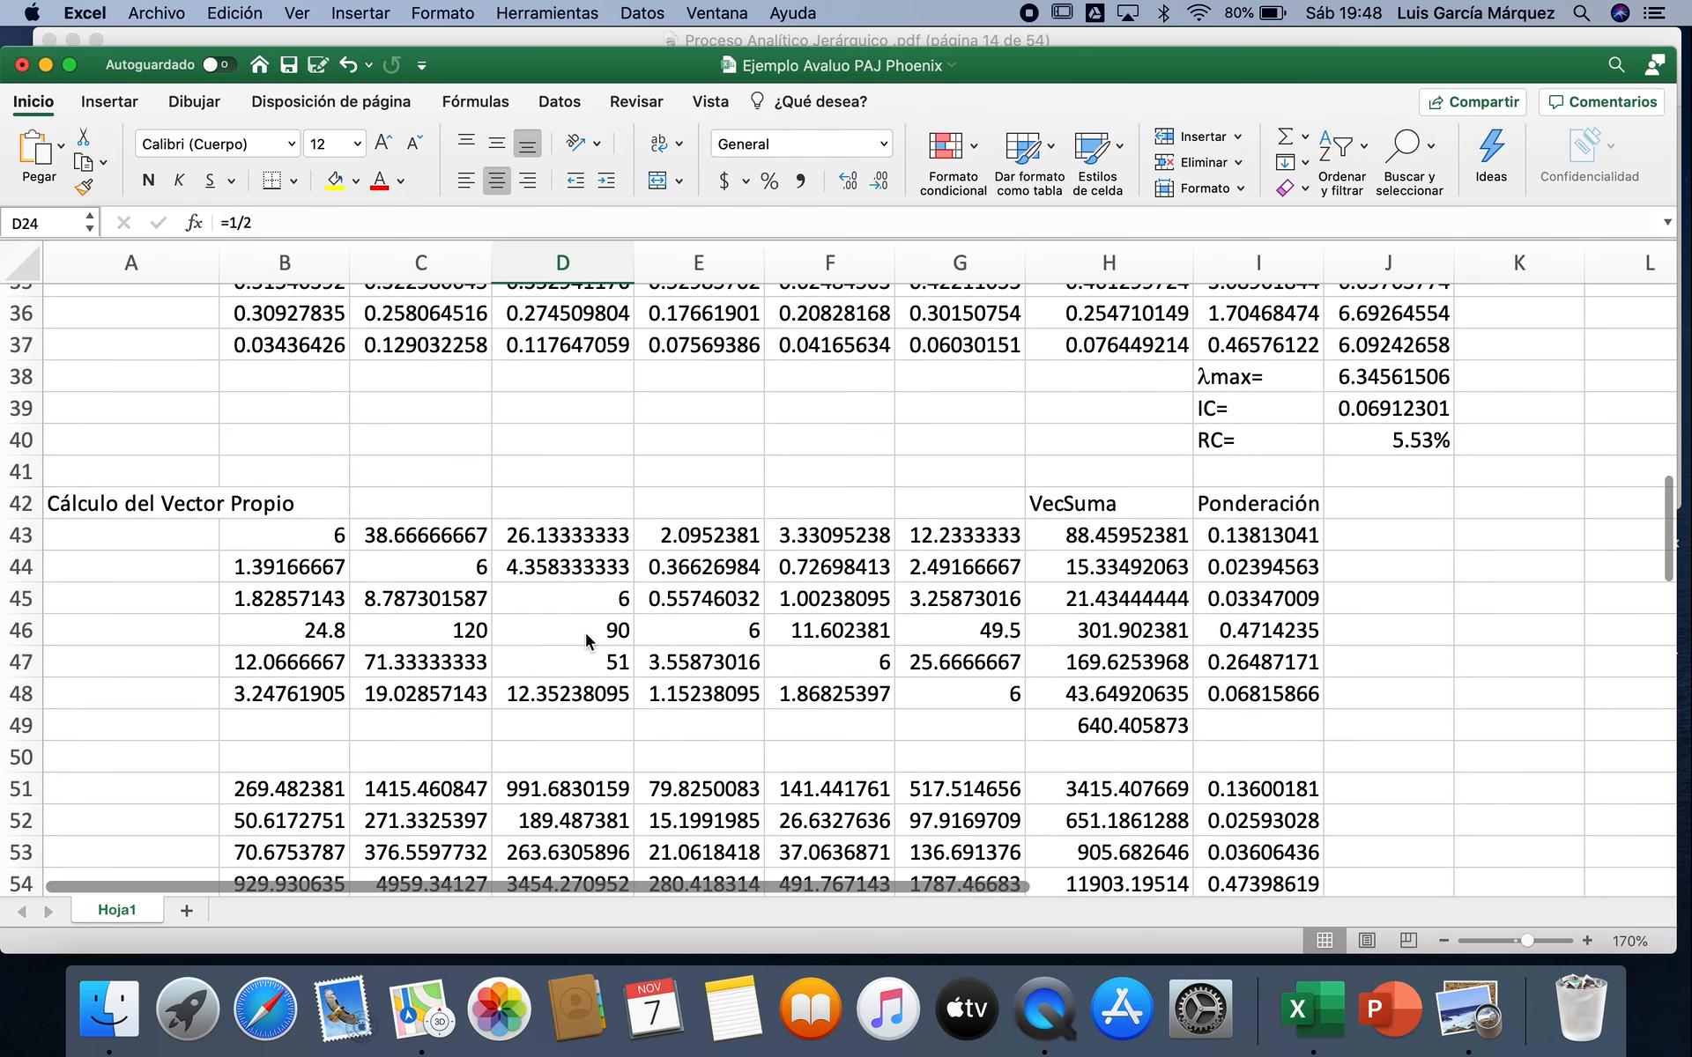
scroll(586, 633, "down", 3)
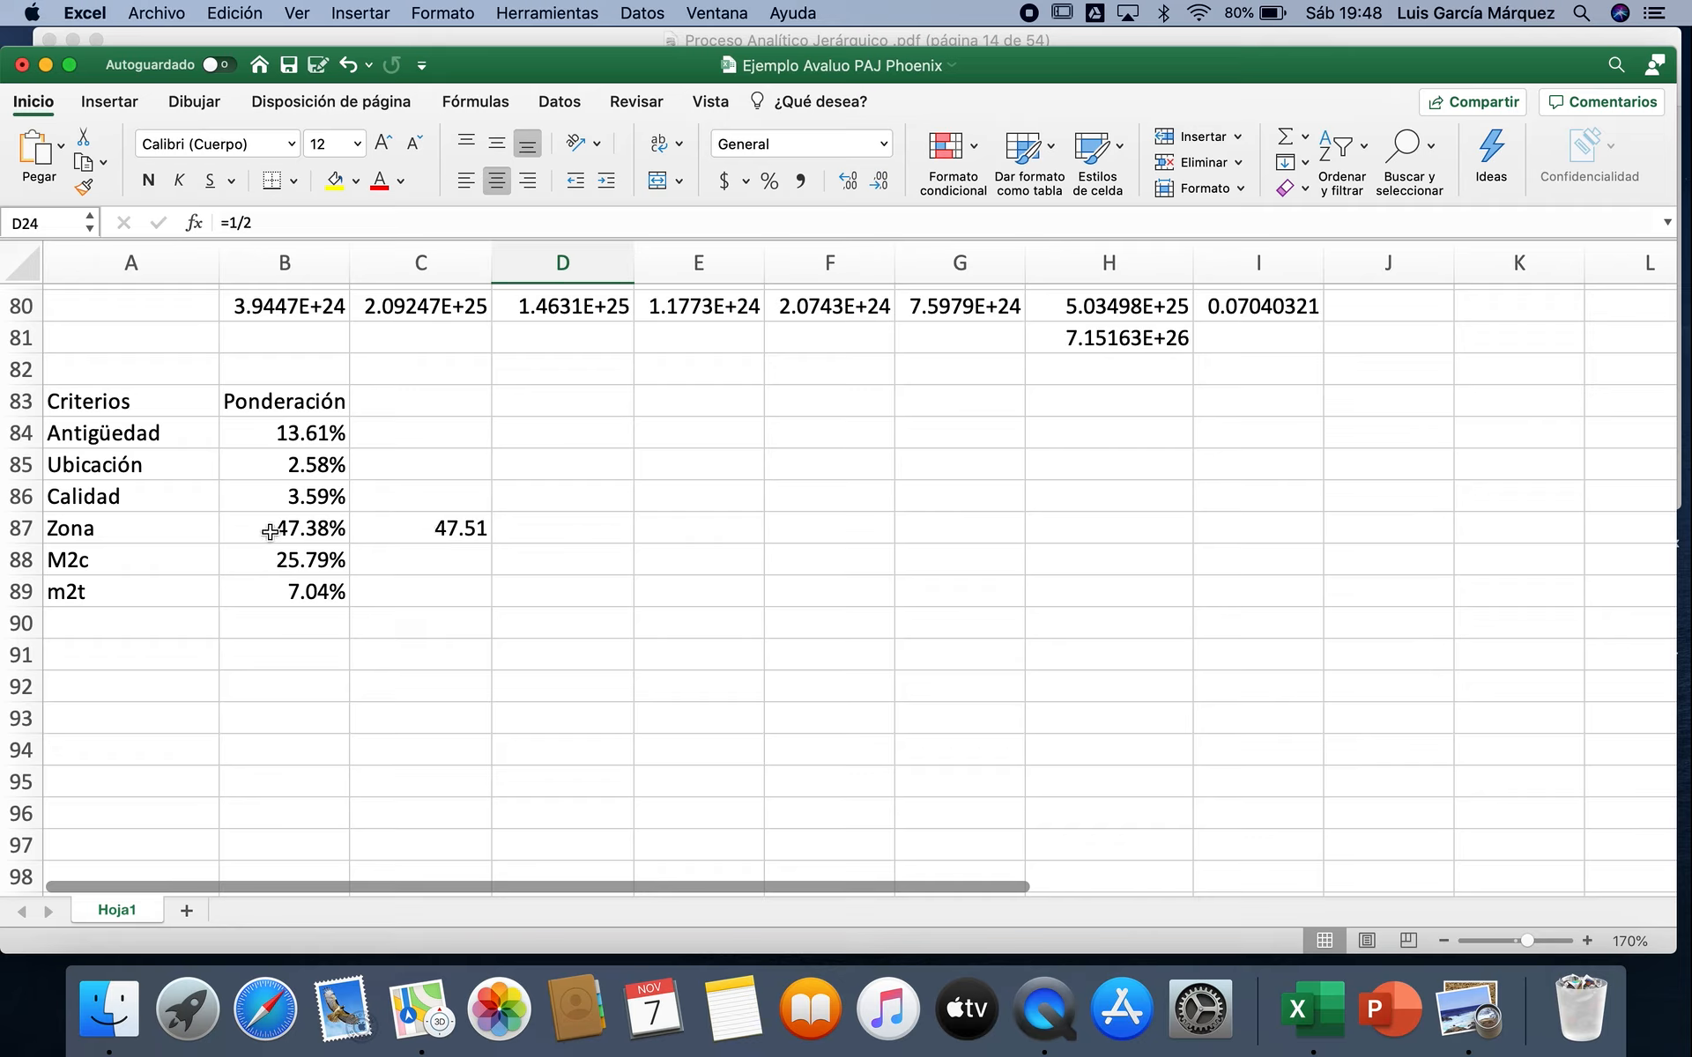
Step: Compare the Zona weighting in B87 with the noted value in C87, and remove that note from C87
left_click(396, 547)
left_click(411, 530)
left_click(291, 529)
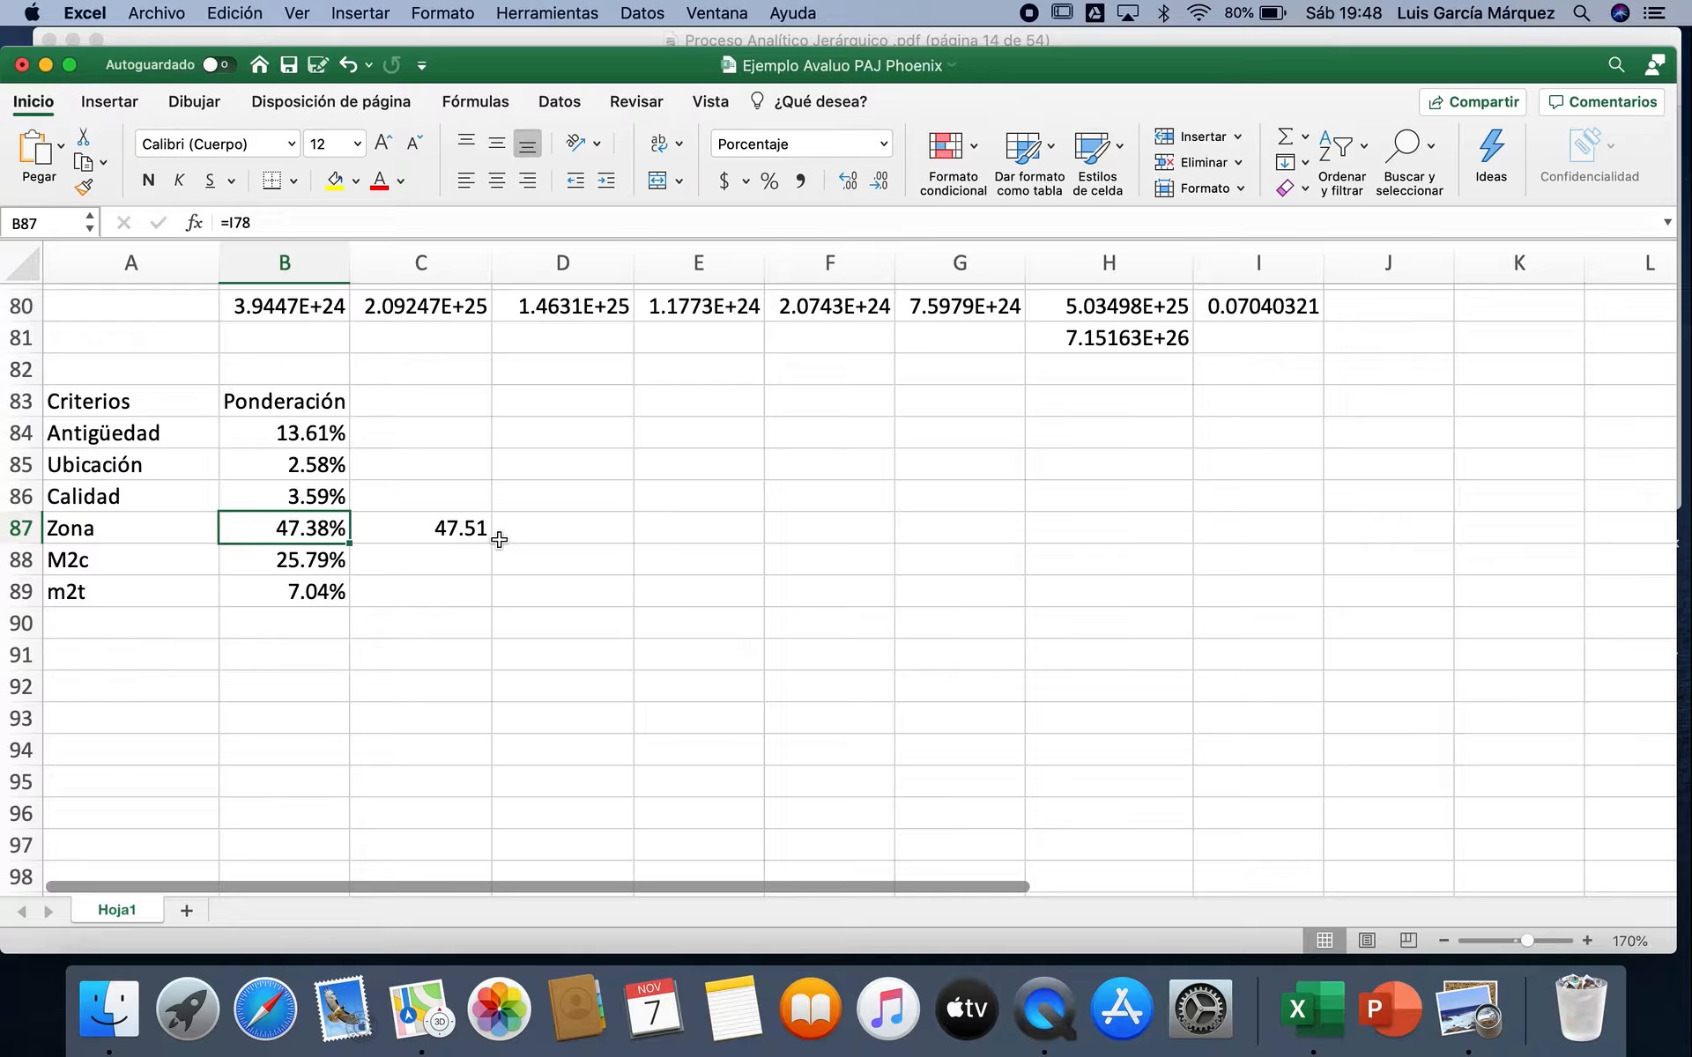
left_click(451, 529)
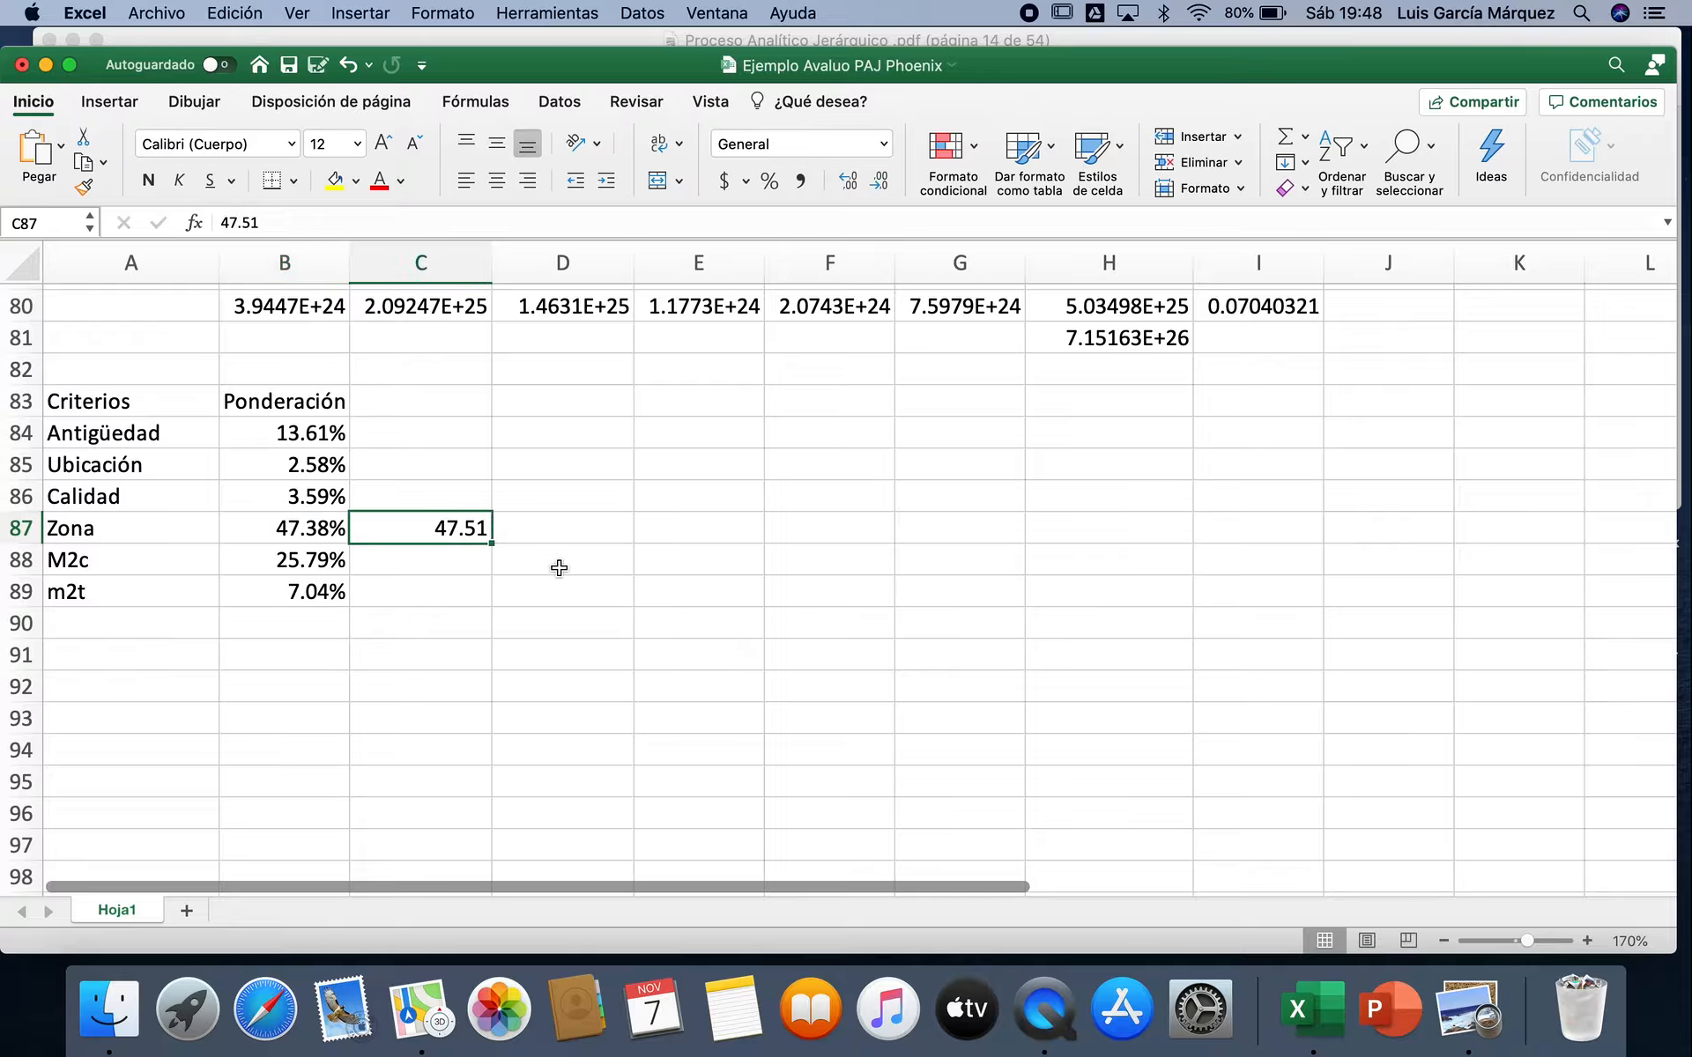
key("super+z")
Step: Review the Antigüedad judgments in the pairwise matrix, the consistency ratio in J40 and the weightings summary
scroll(558, 567, "up", 10)
scroll(559, 568, "up", 9)
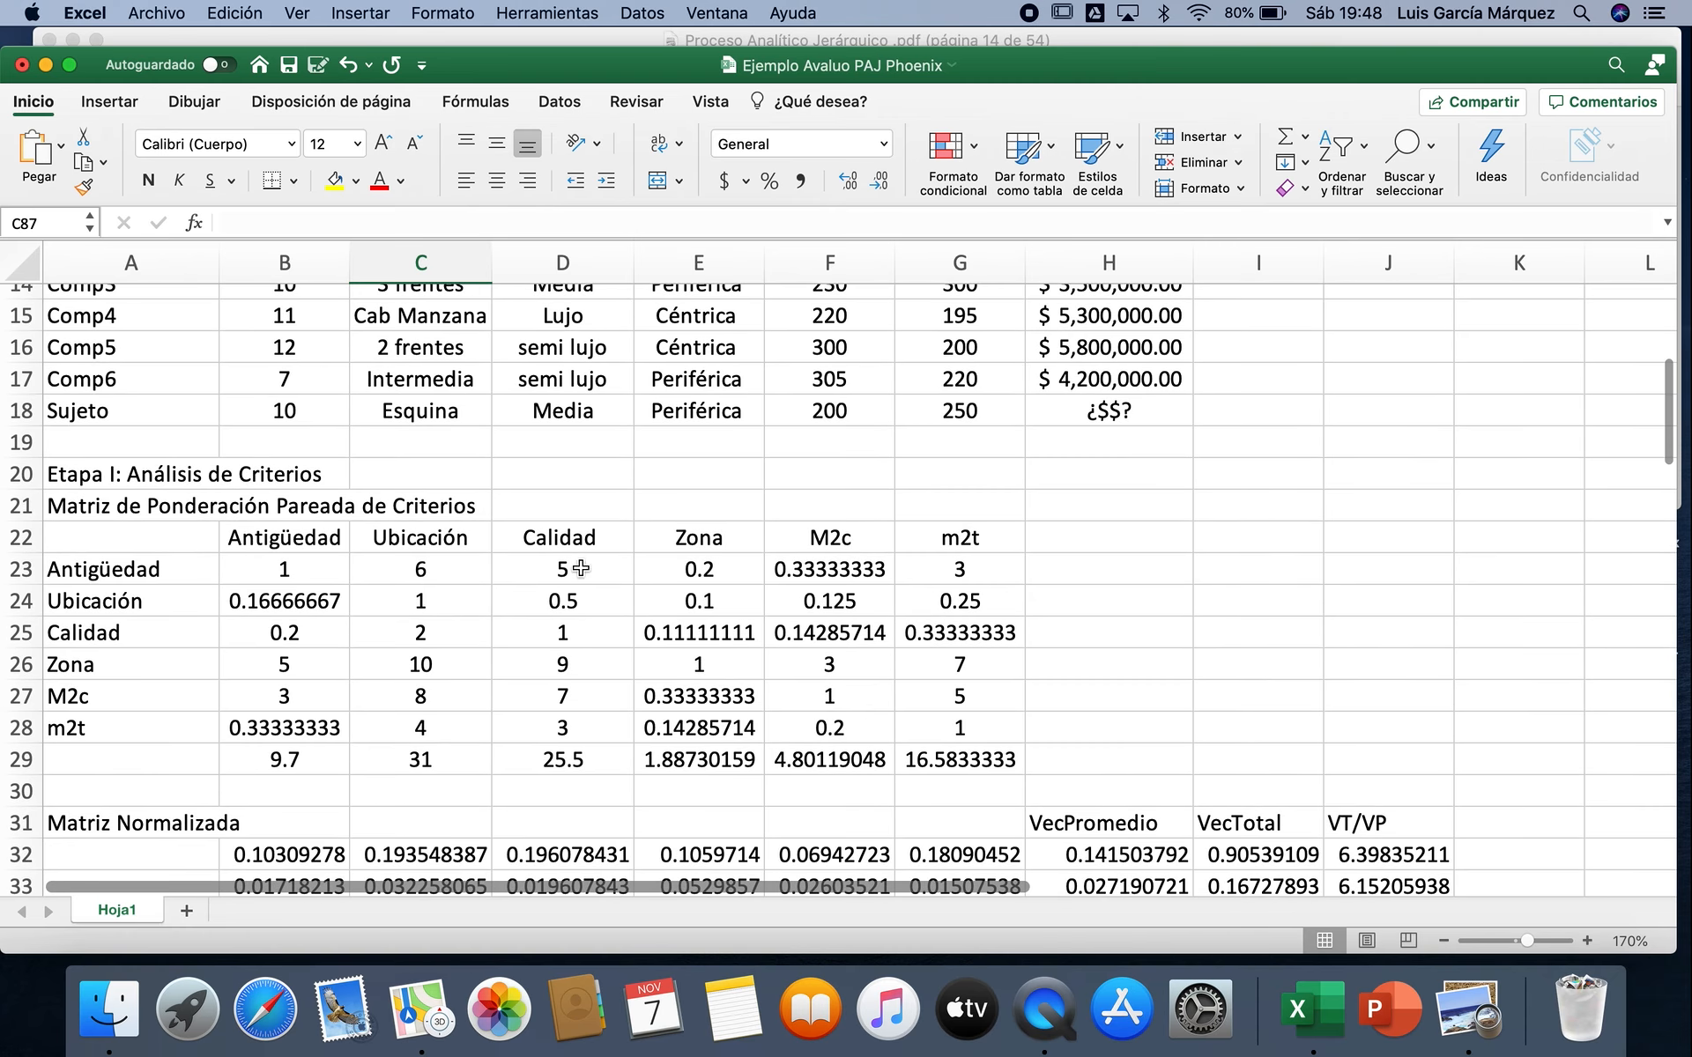
left_click(991, 571)
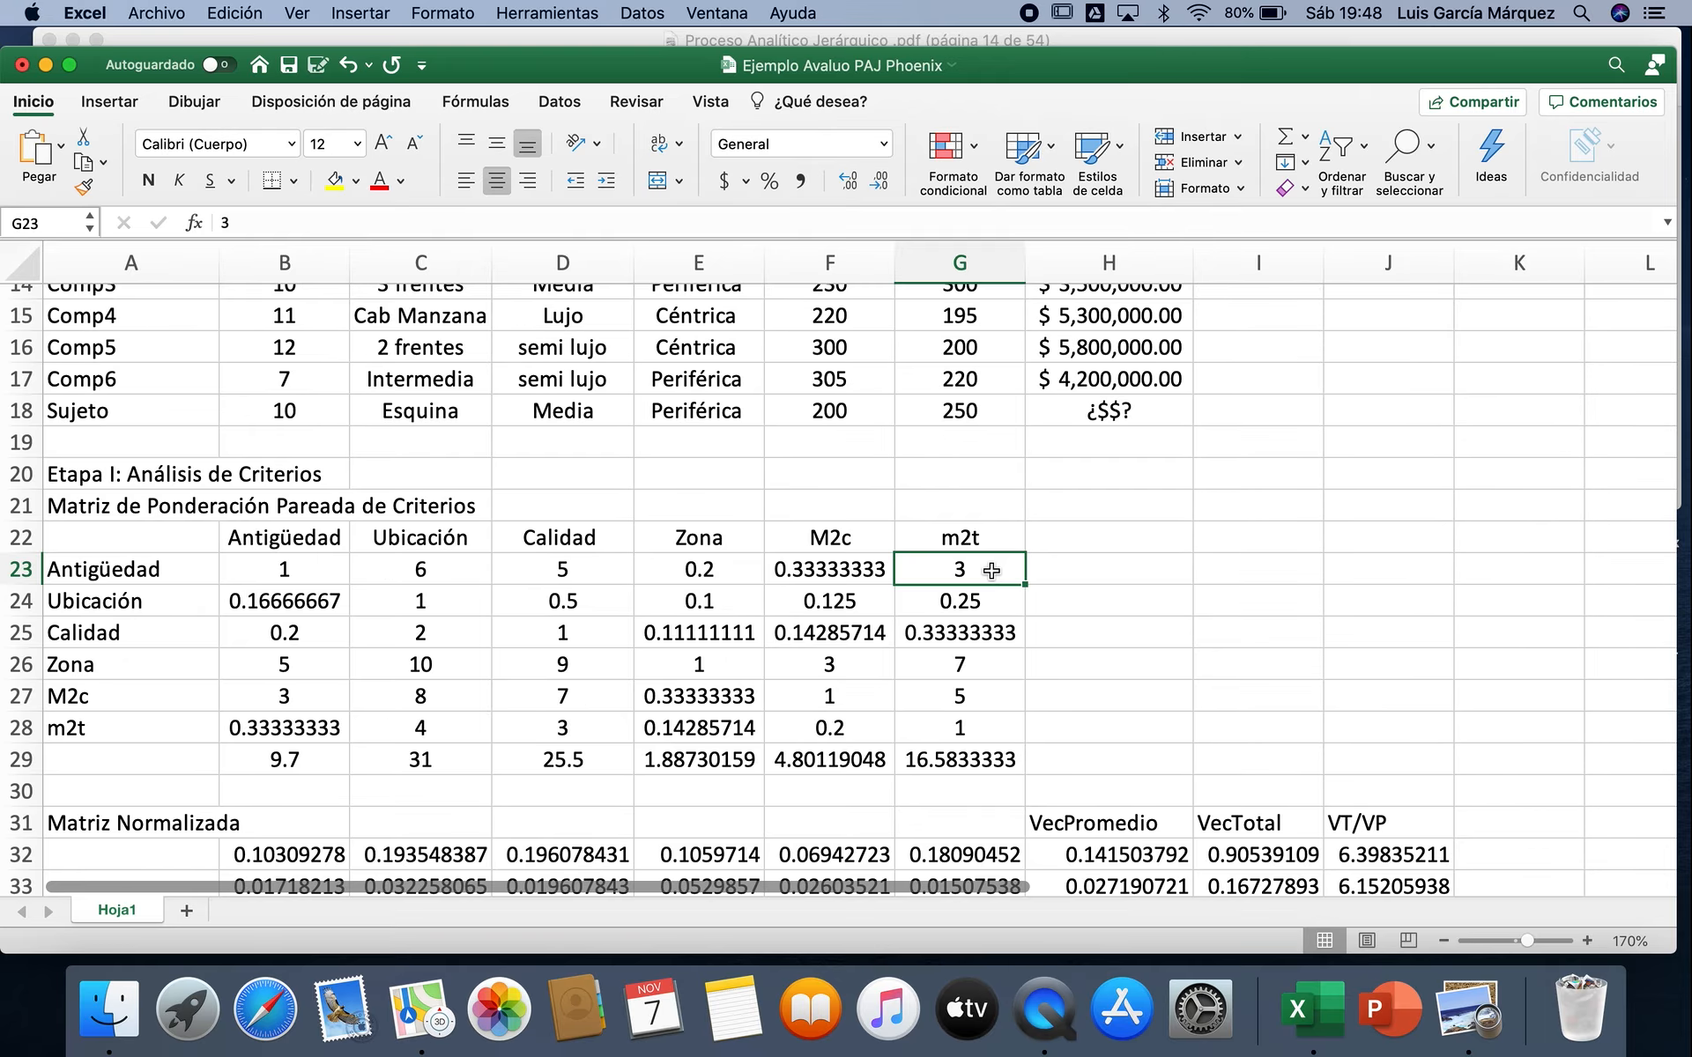
scroll(991, 571, "down", 10)
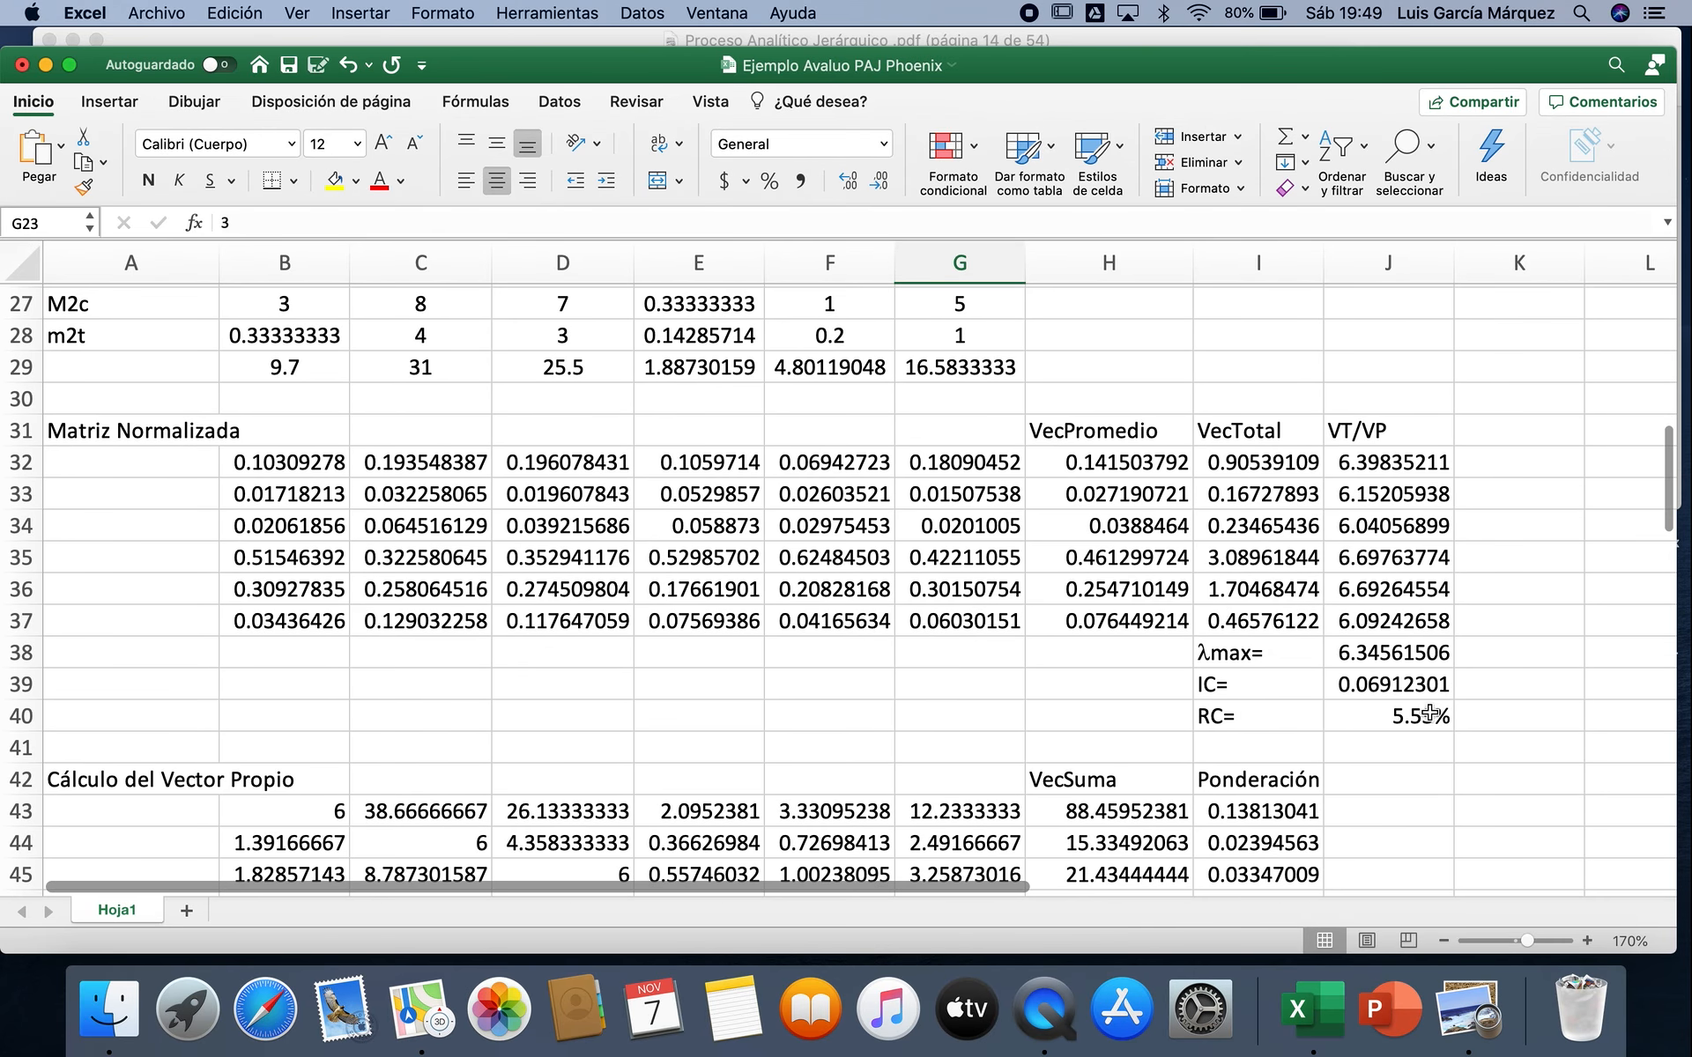
scroll(1406, 718, "up", 5)
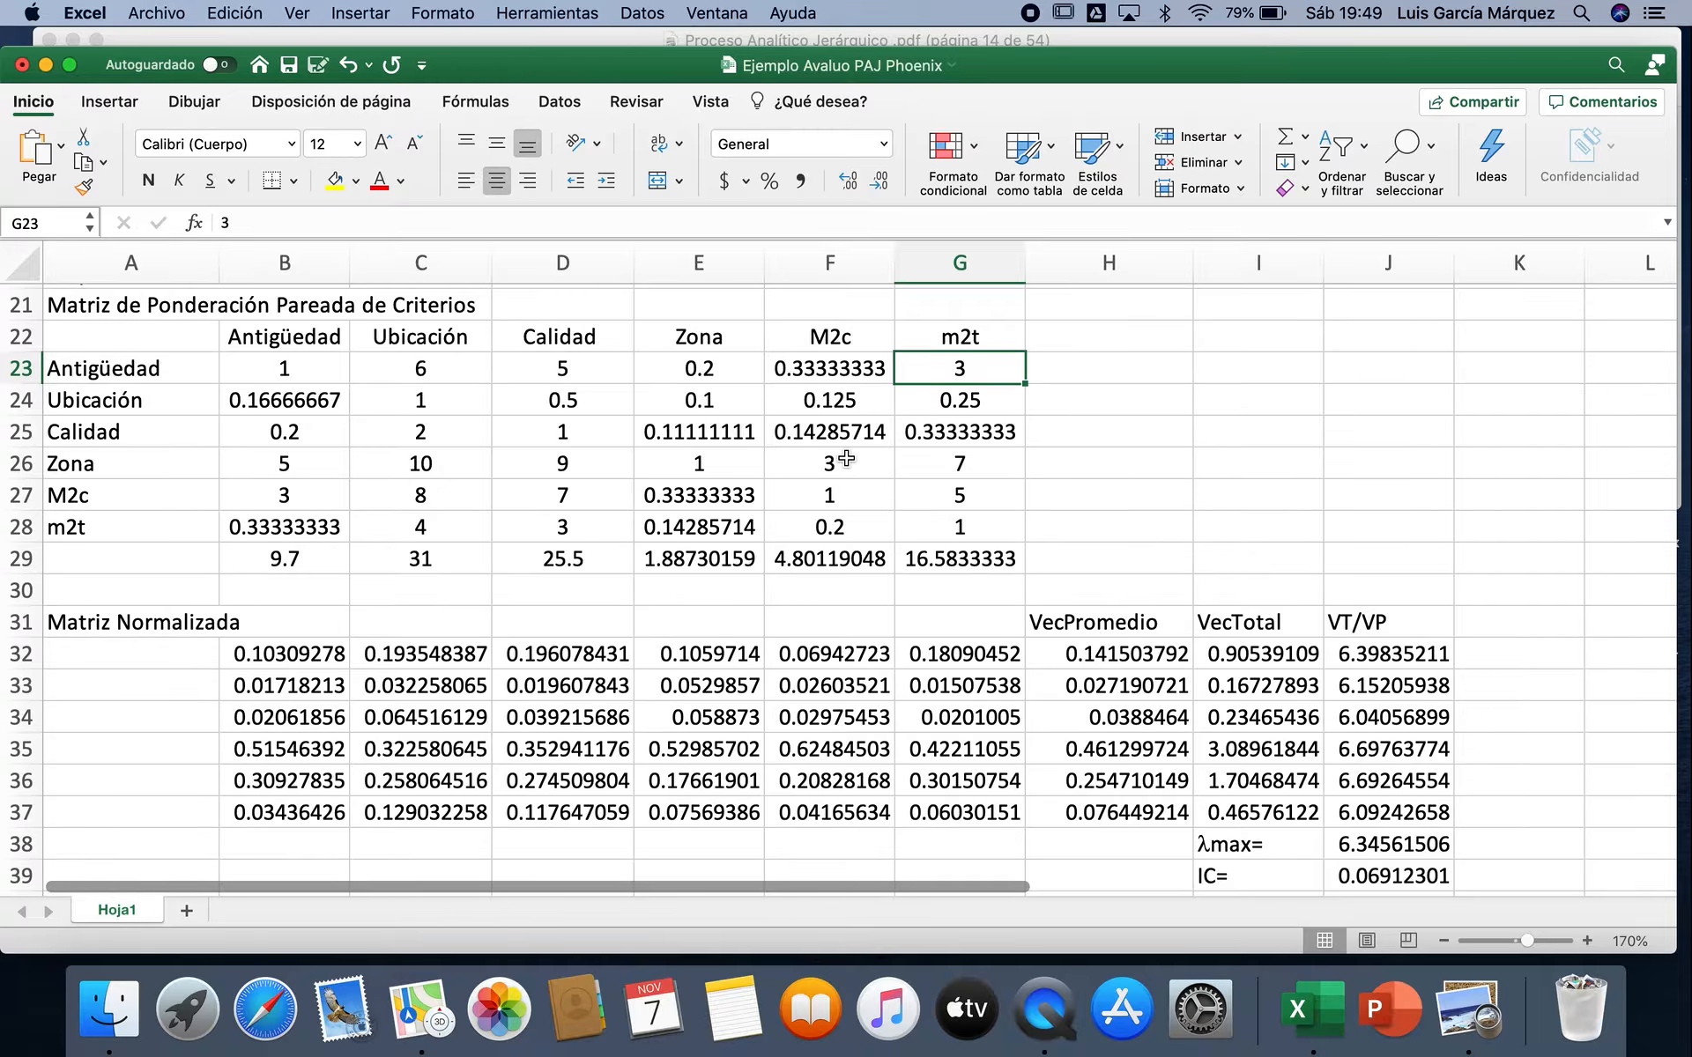
scroll(750, 646, "down", 5)
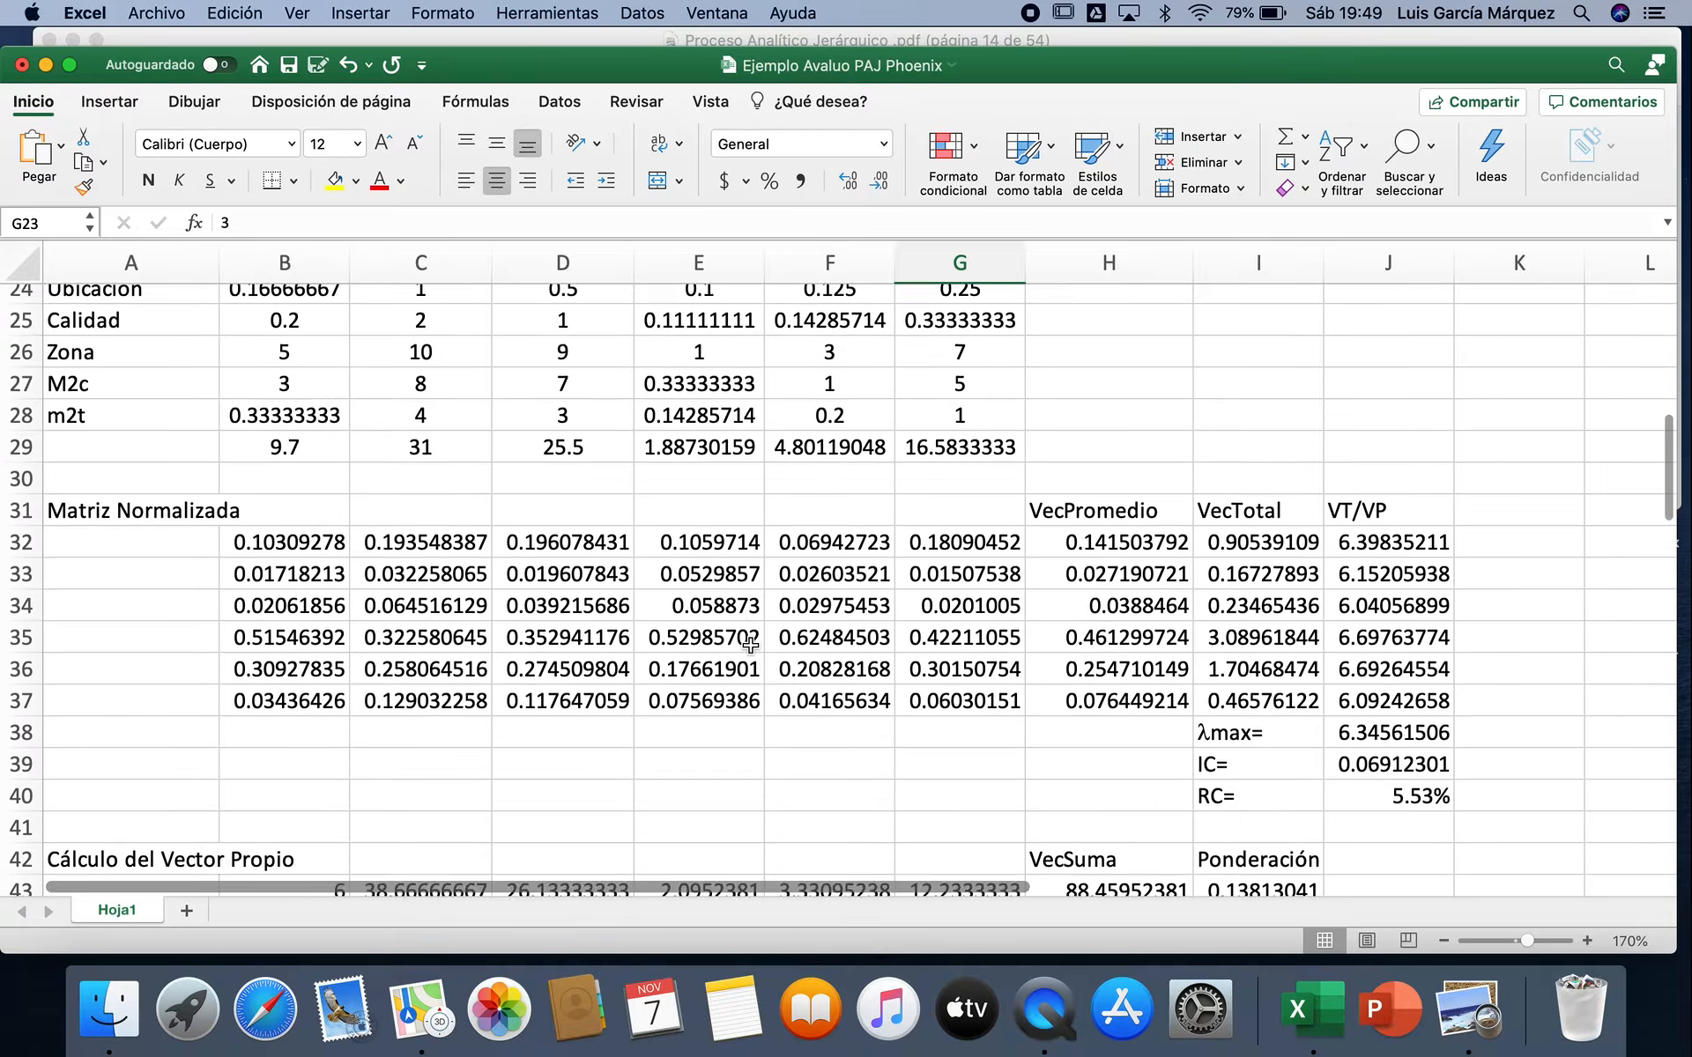
scroll(750, 646, "down", 12)
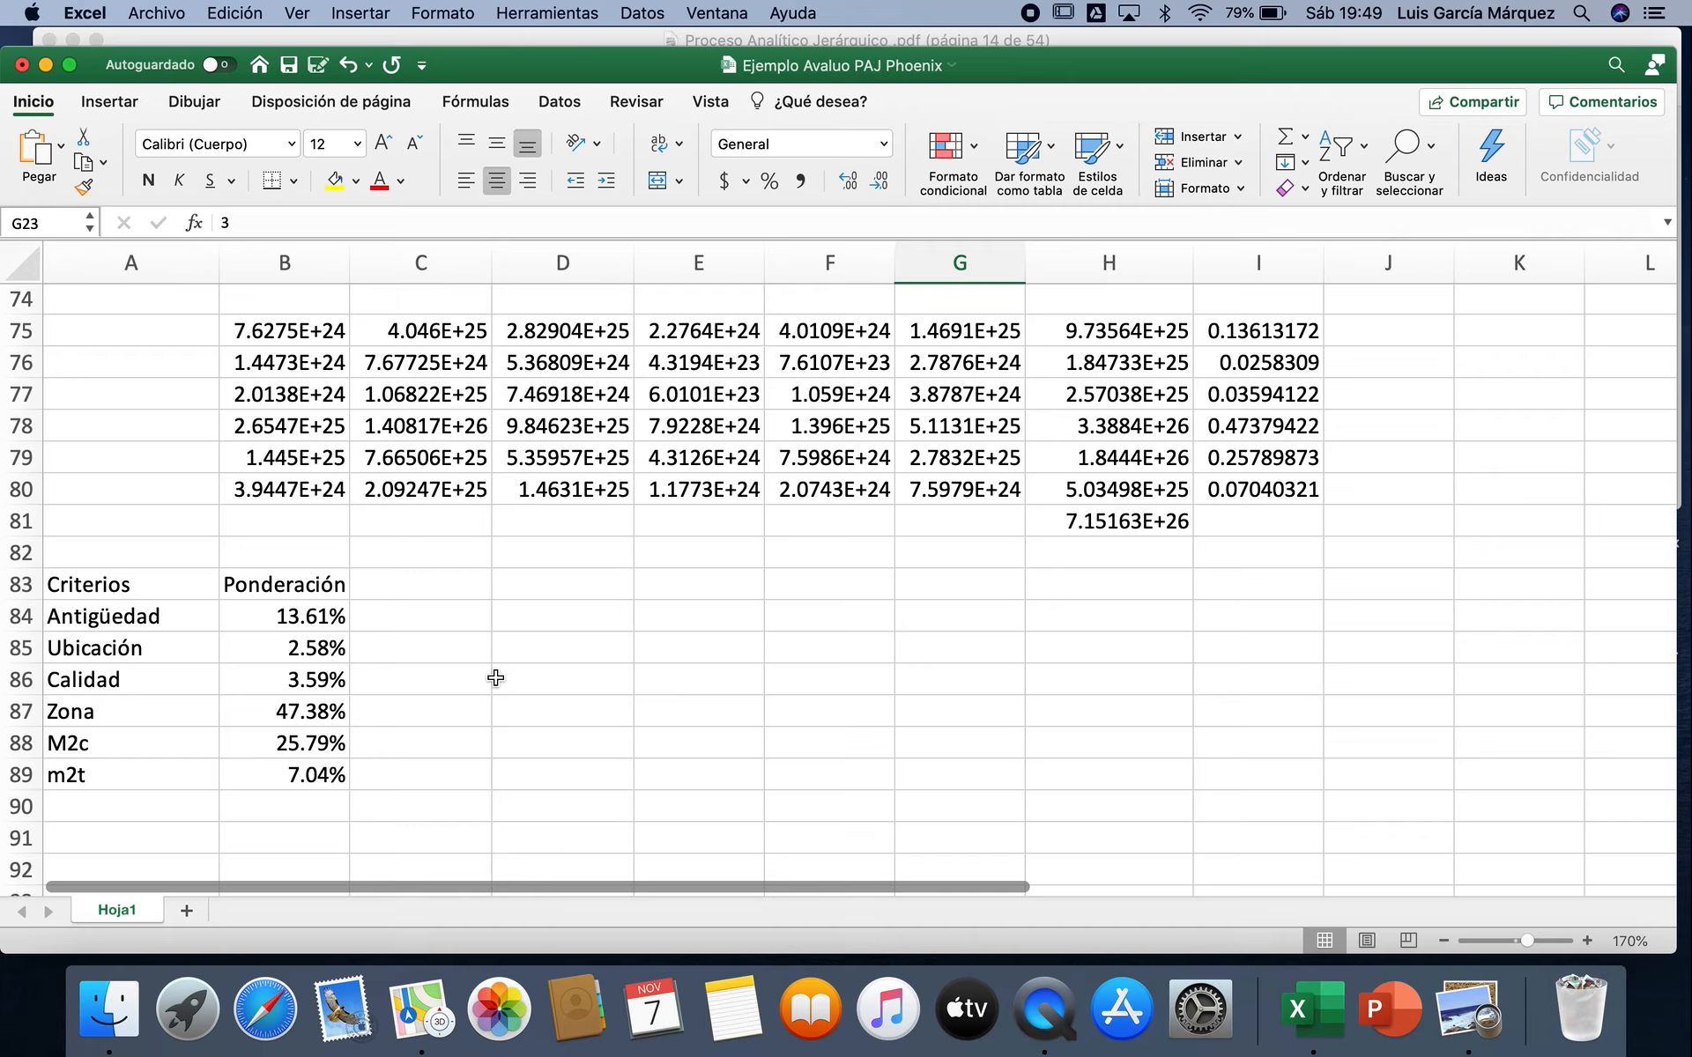
Step: Fill the criteria weightings in B84:B89 with the orange theme colour
left_click(194, 590)
left_click_drag(194, 590, 298, 763)
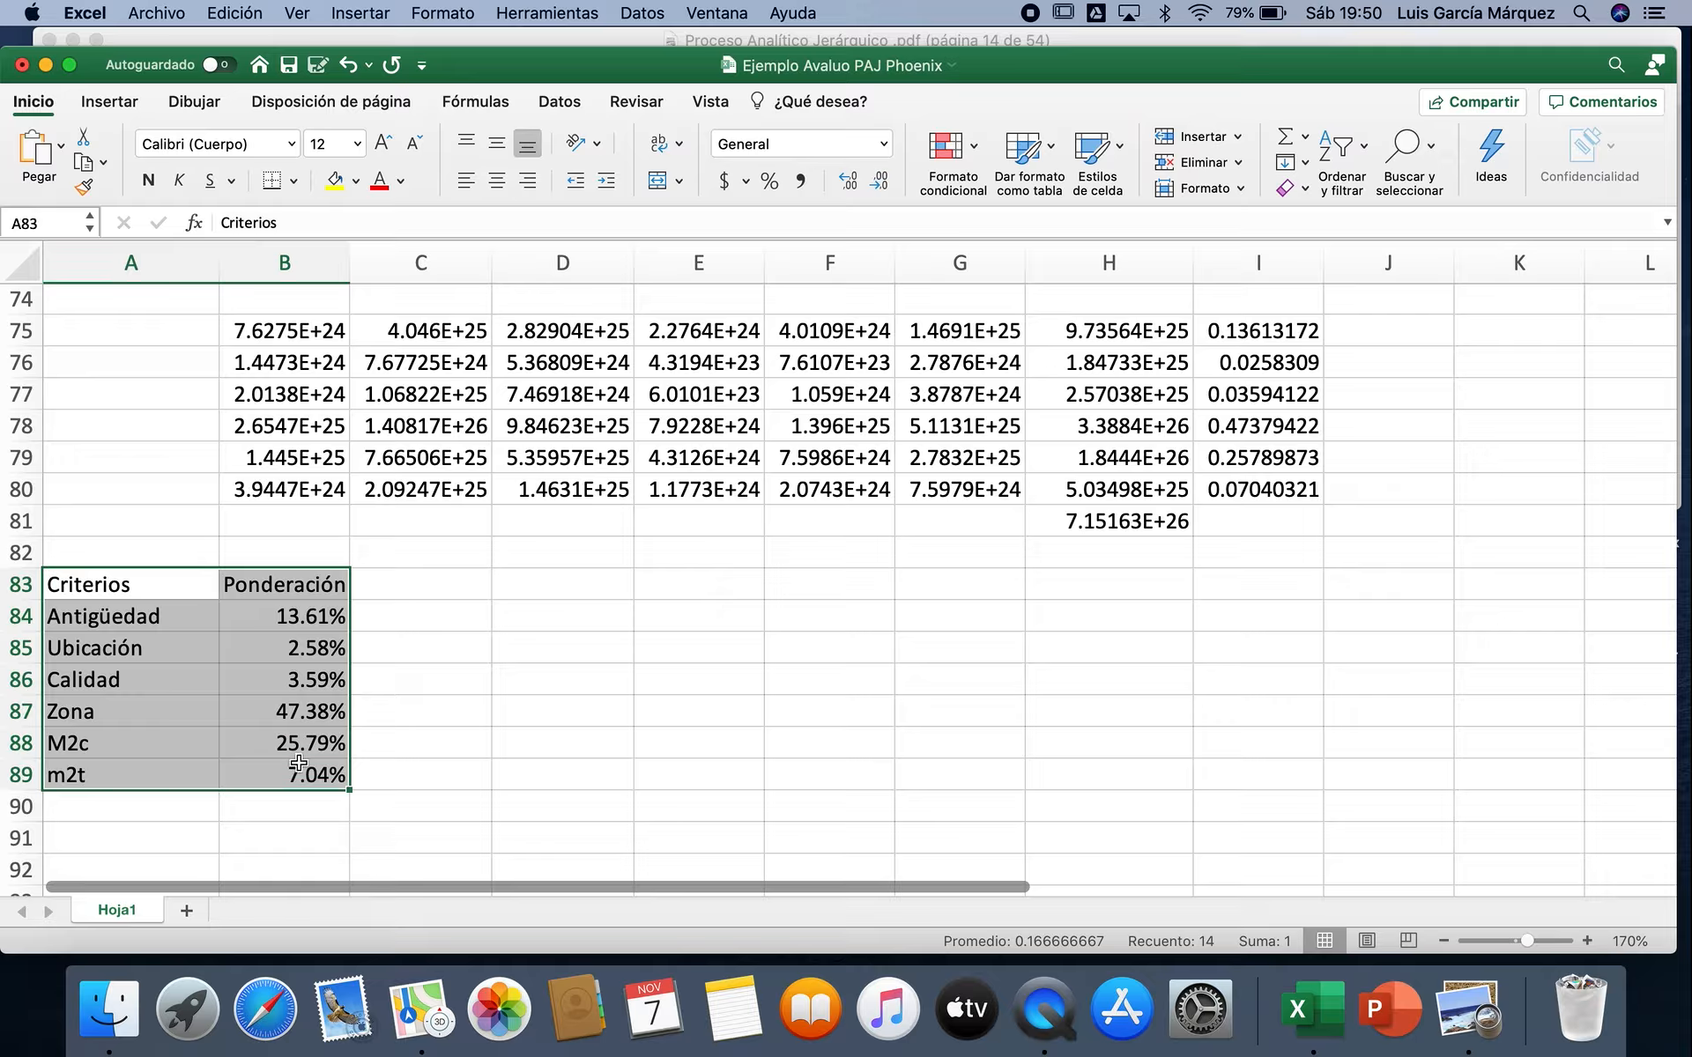
left_click_drag(310, 628, 315, 775)
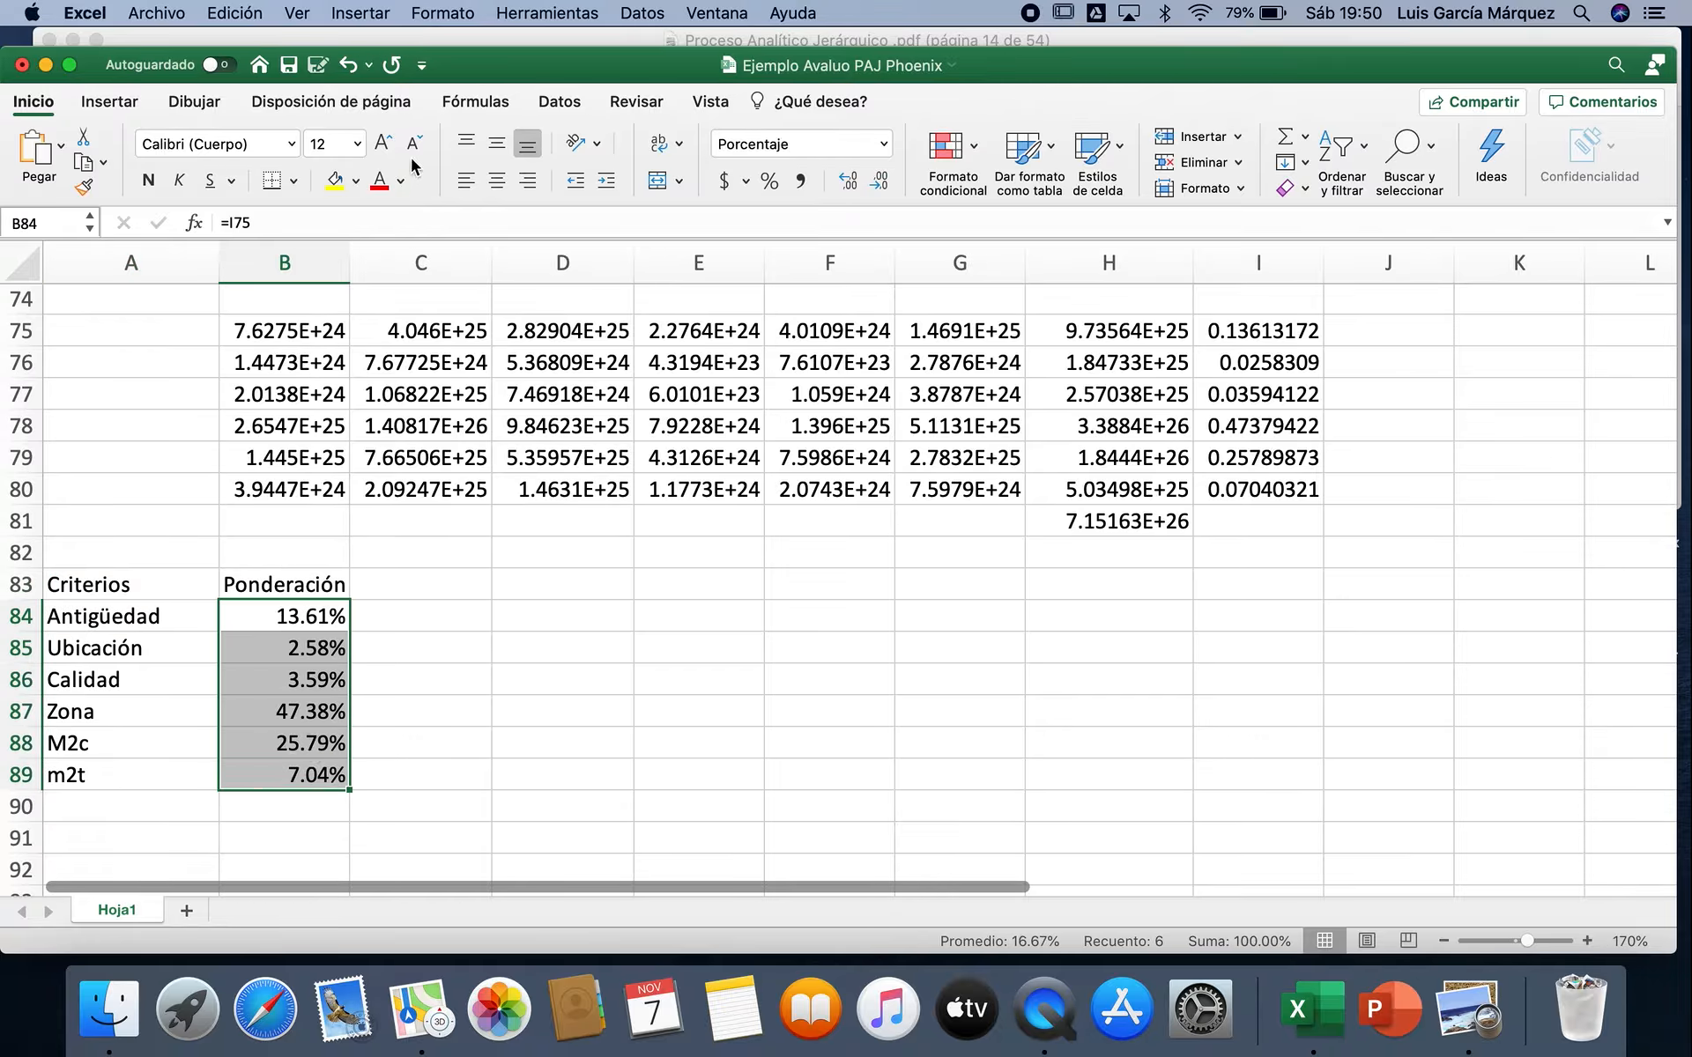
left_click(359, 182)
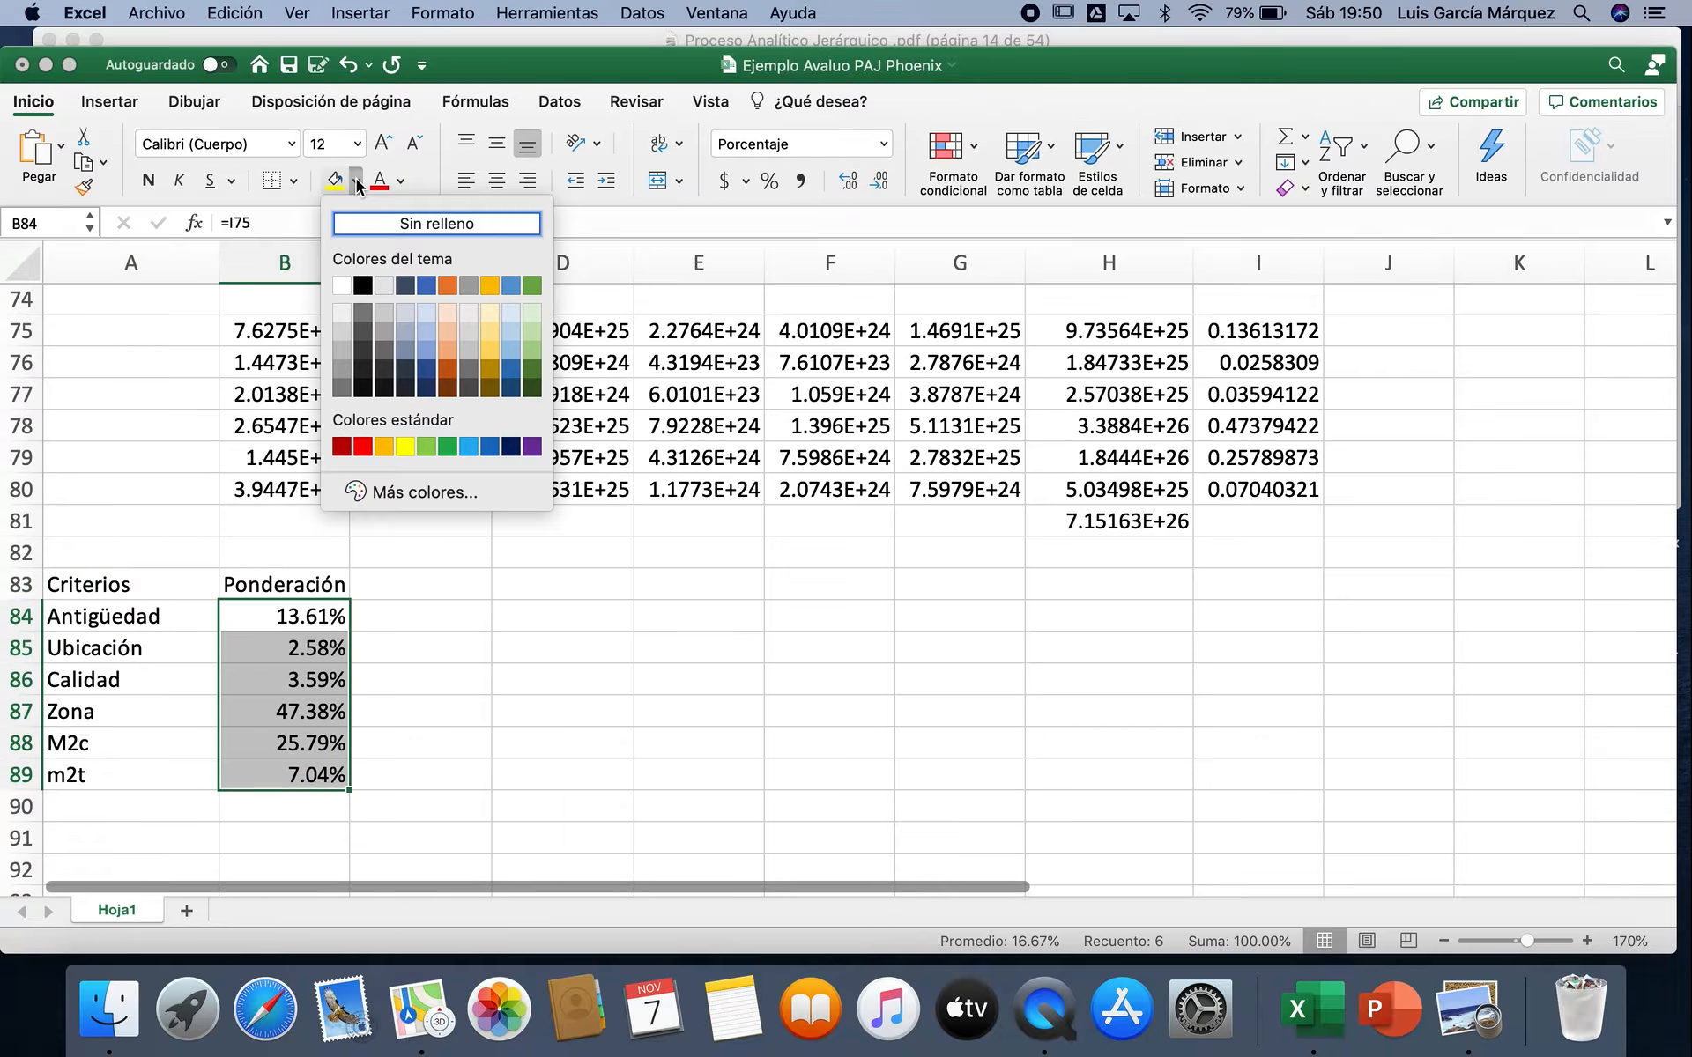
left_click(441, 283)
left_click(539, 676)
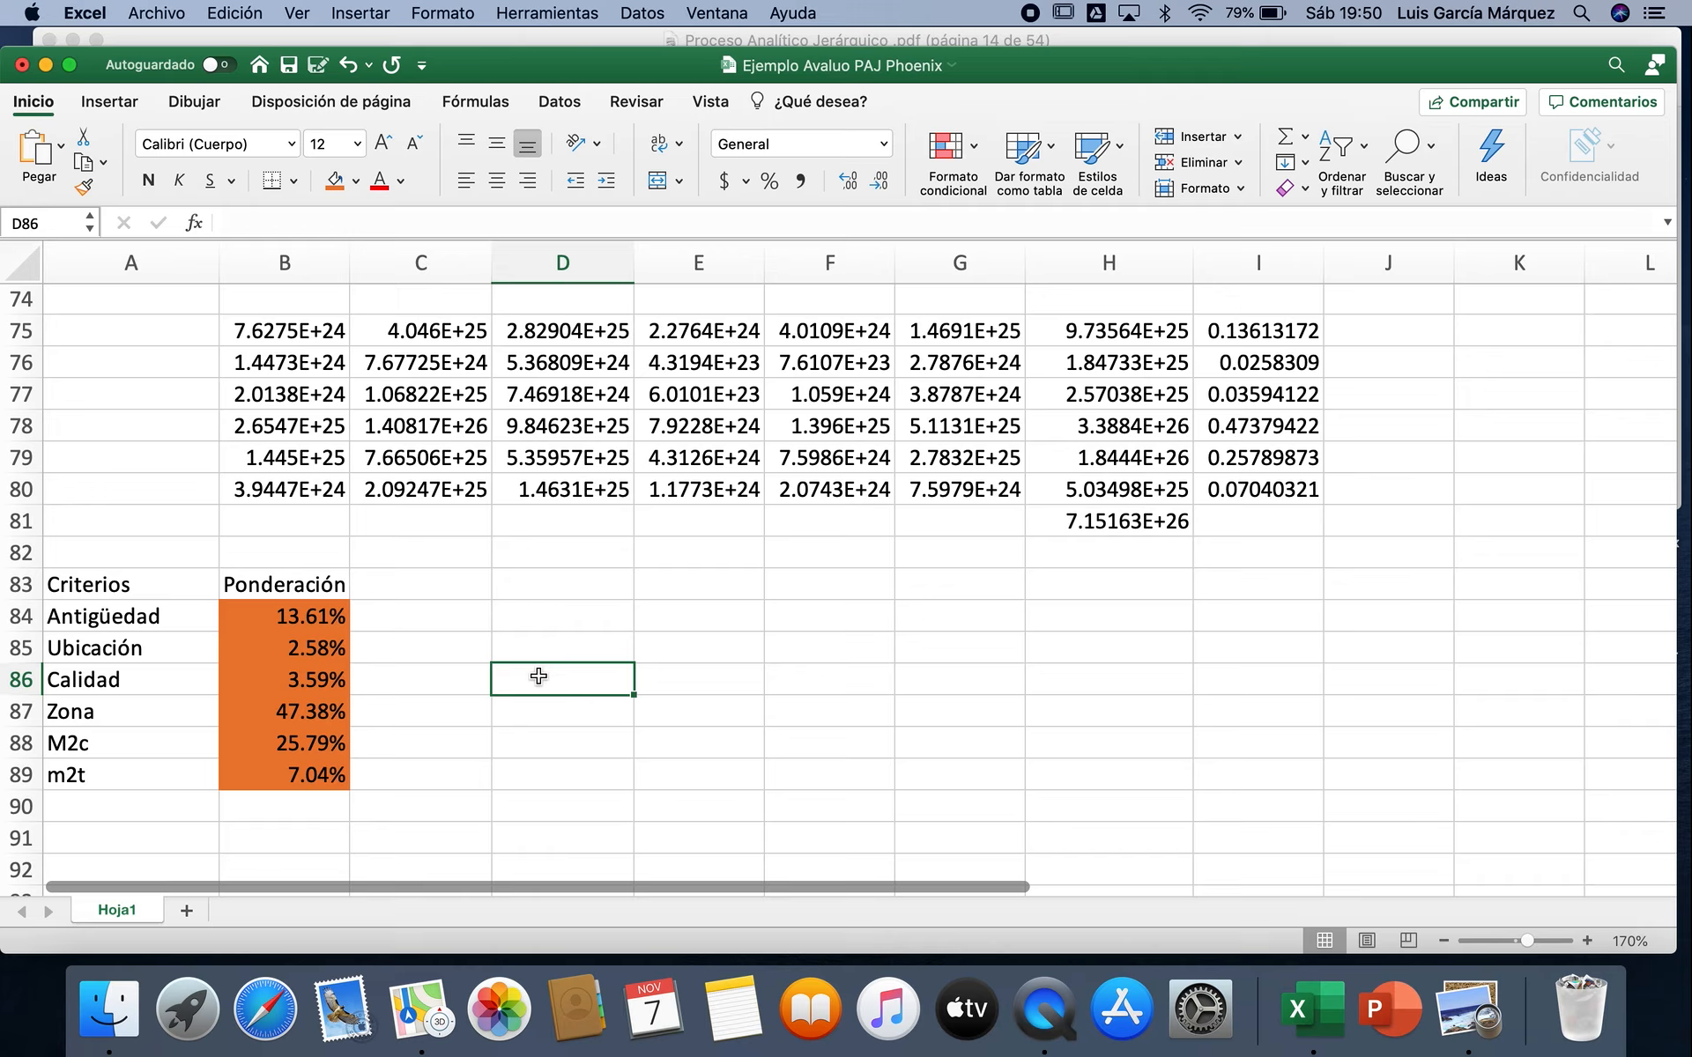
Step: Rename the worksheet Hoja1 as Criterios
right_click(125, 911)
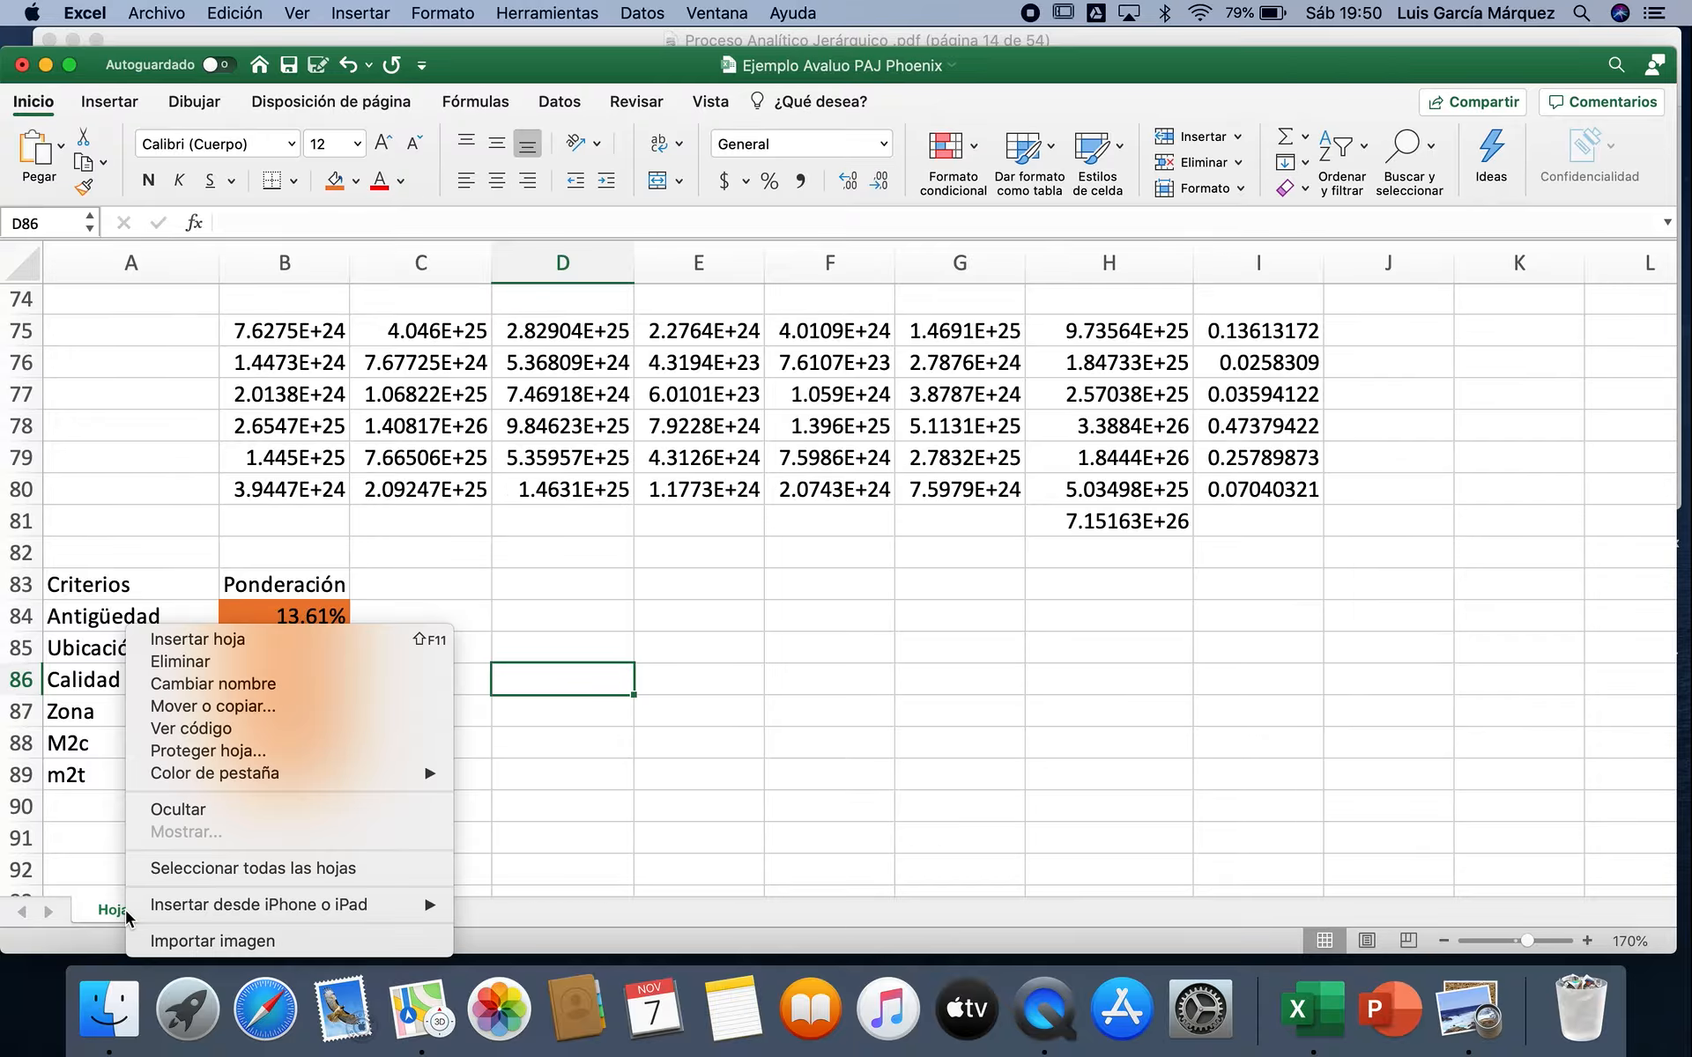
left_click(277, 690)
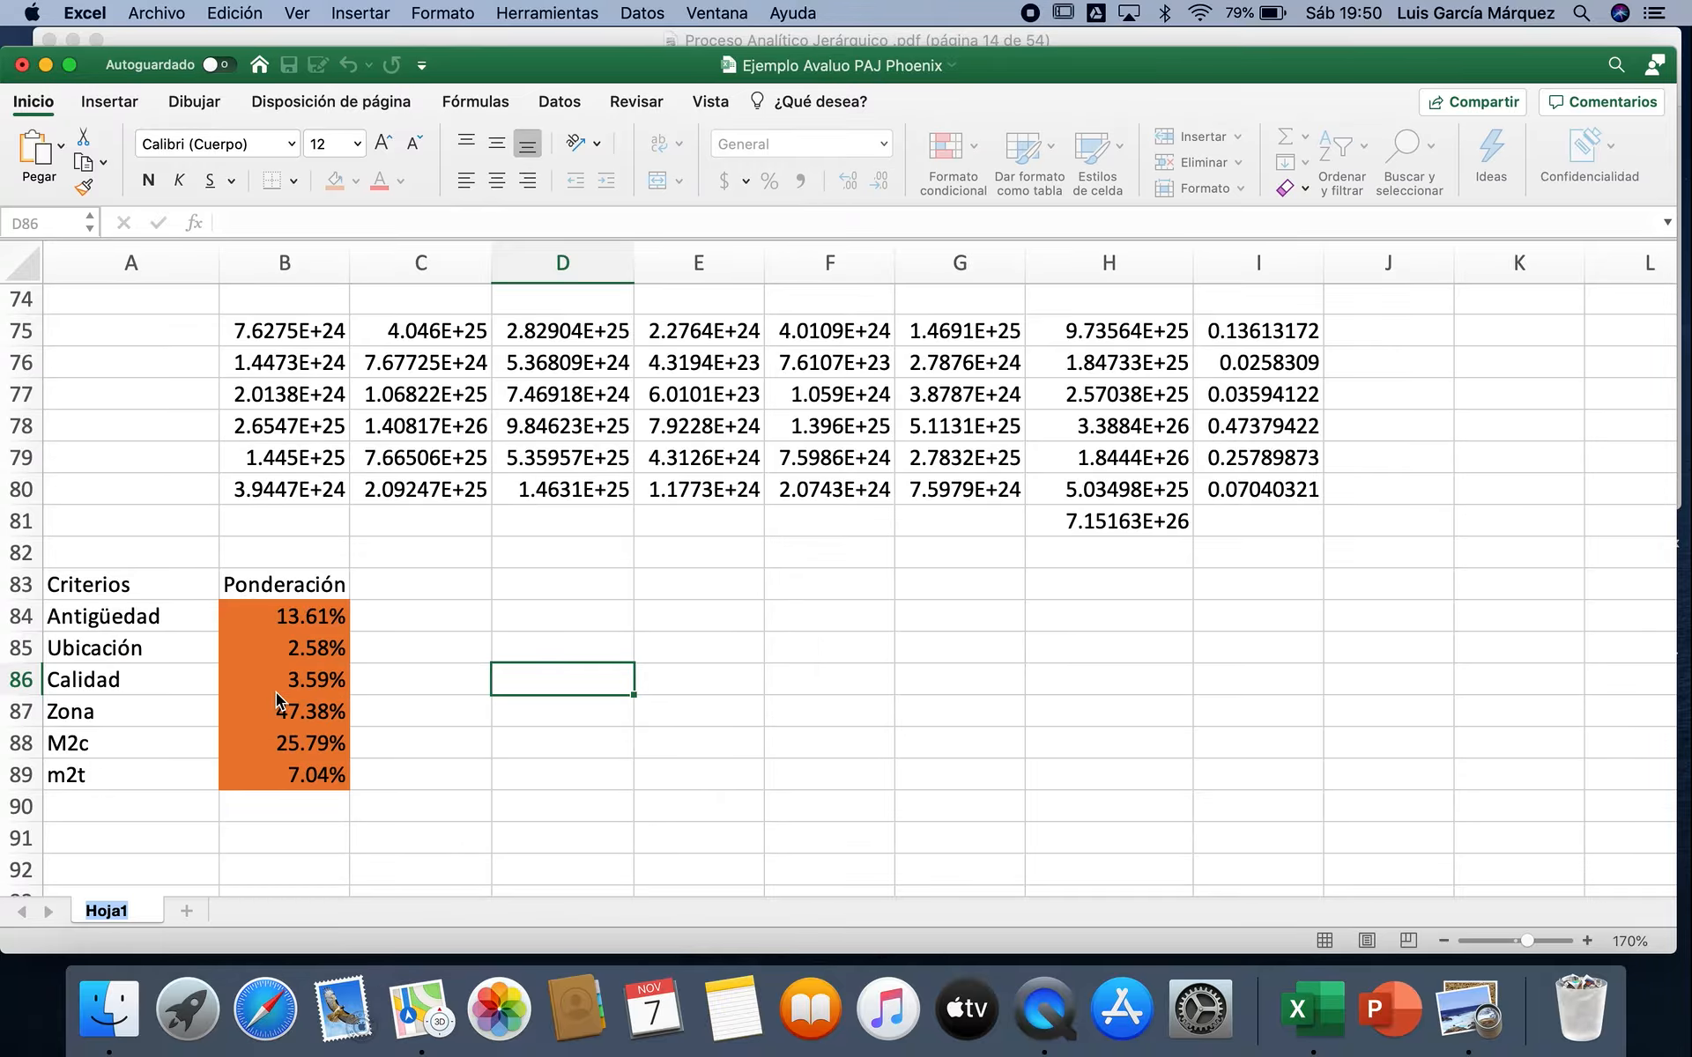
type("Criterios")
left_click(408, 680)
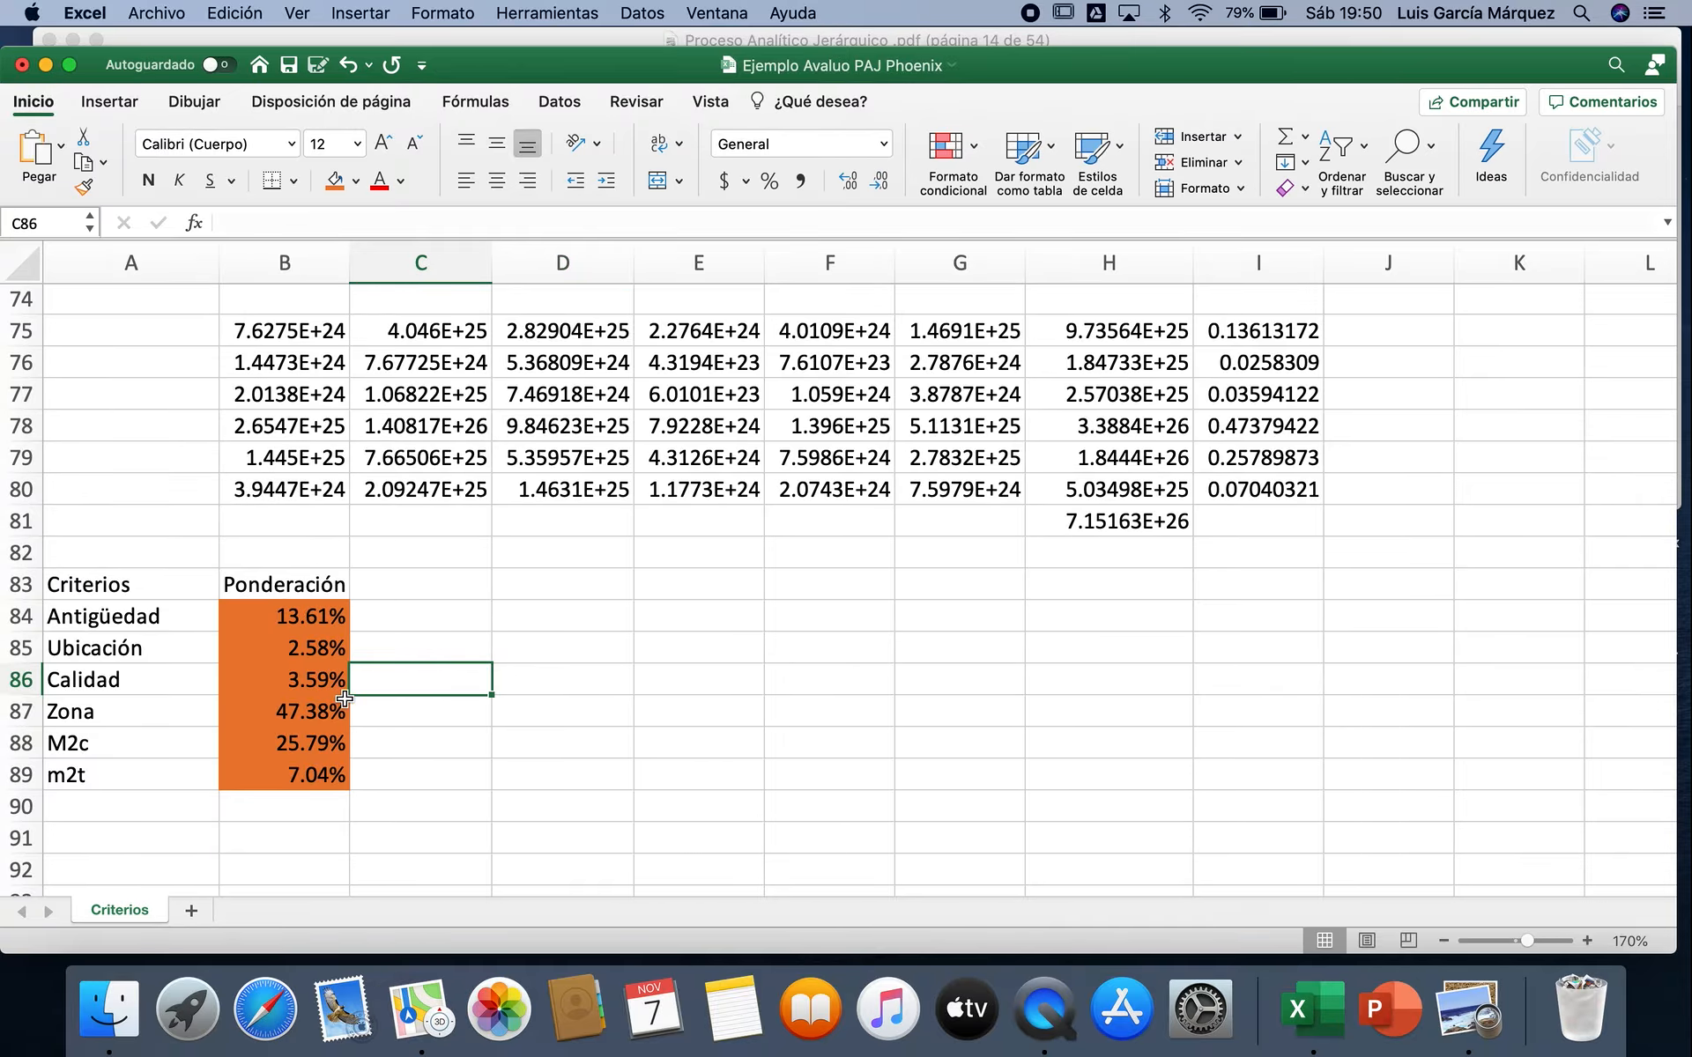
Step: Switch to the PDF "Proceso Analítico Jerárquico" in Preview and enlarge its window to nearly the full screen height
left_click(1465, 999)
left_click(1593, 447)
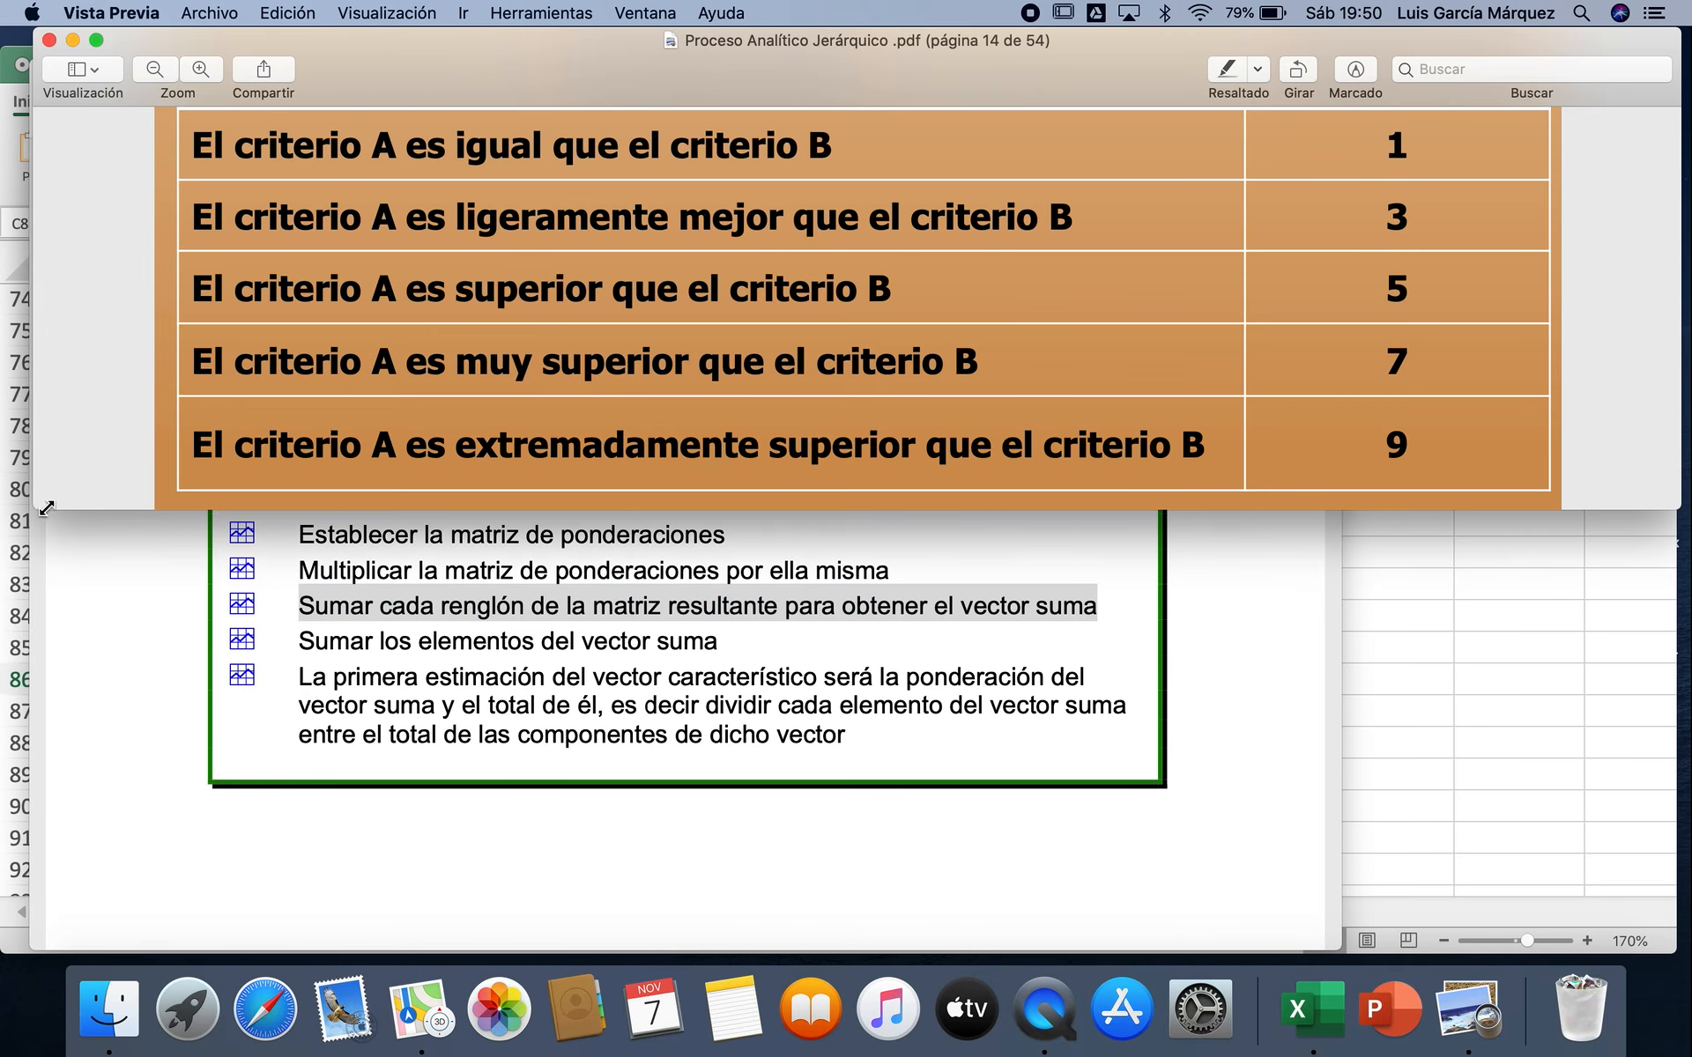
left_click_drag(47, 512, 2, 960)
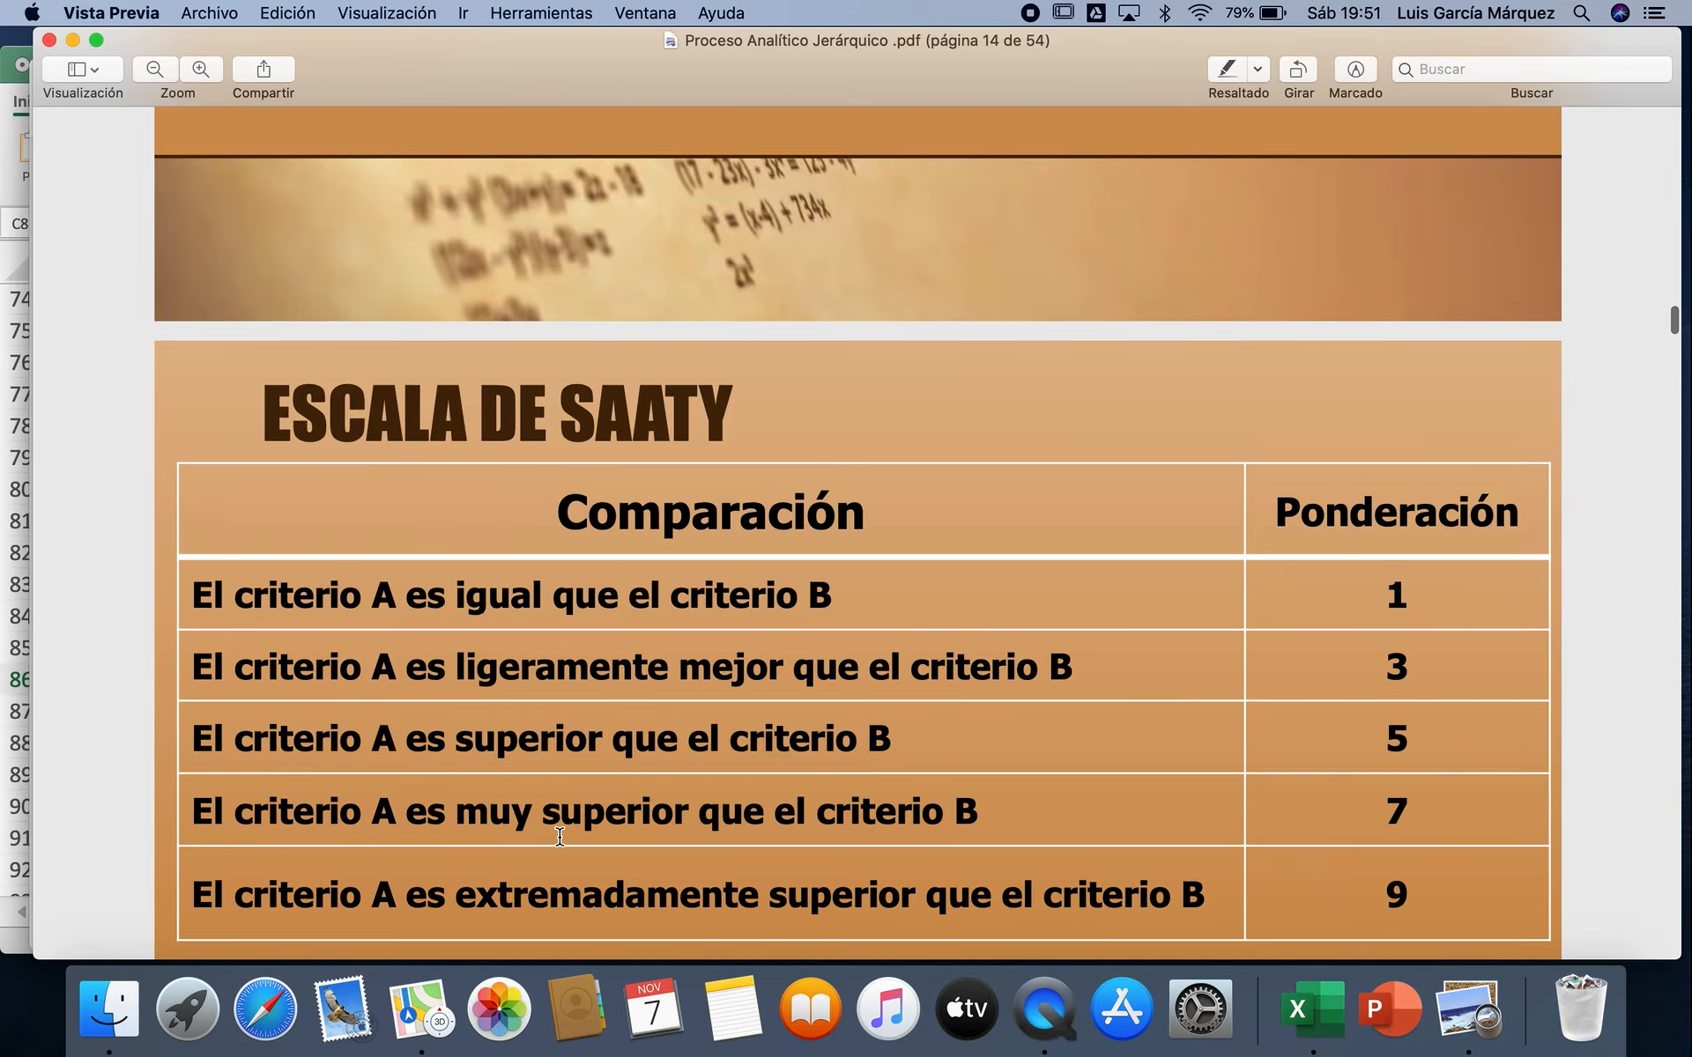
Step: Find the slide "Consideraciones de la Etapa 2" on page 51 and select the criterion type "Cualitativo" in its table
scroll(560, 837, "down", 20)
scroll(560, 837, "down", 20)
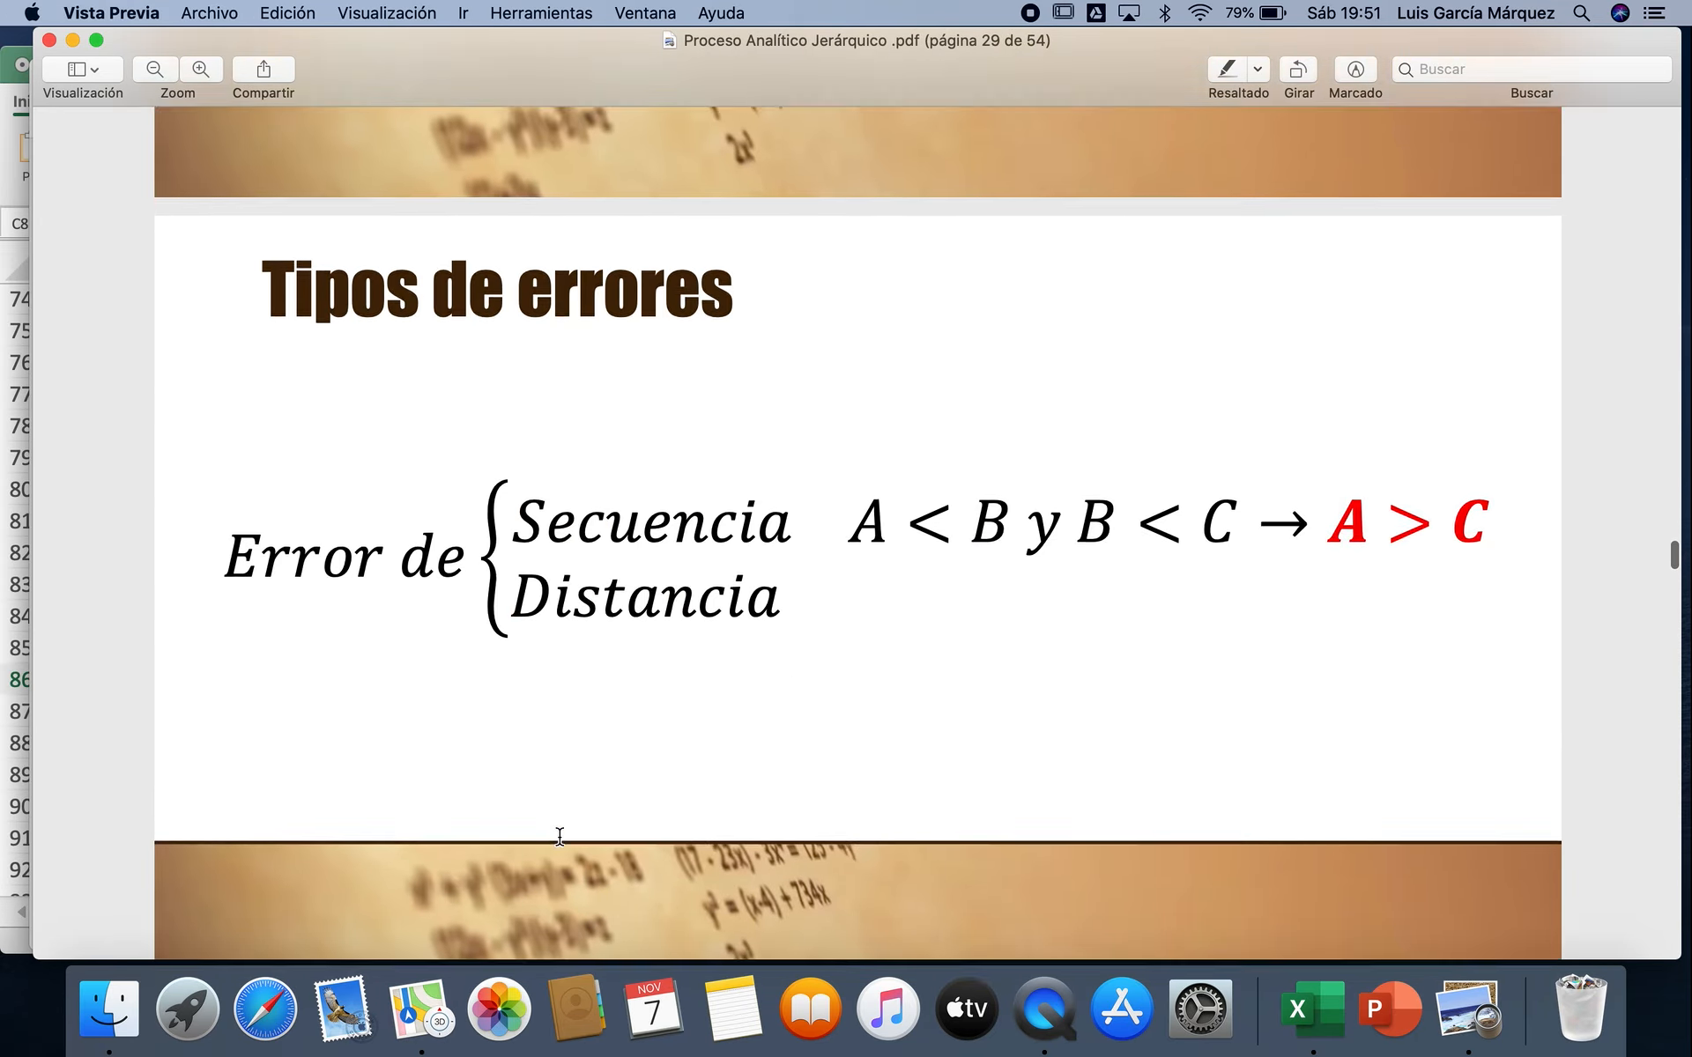
scroll(559, 836, "down", 20)
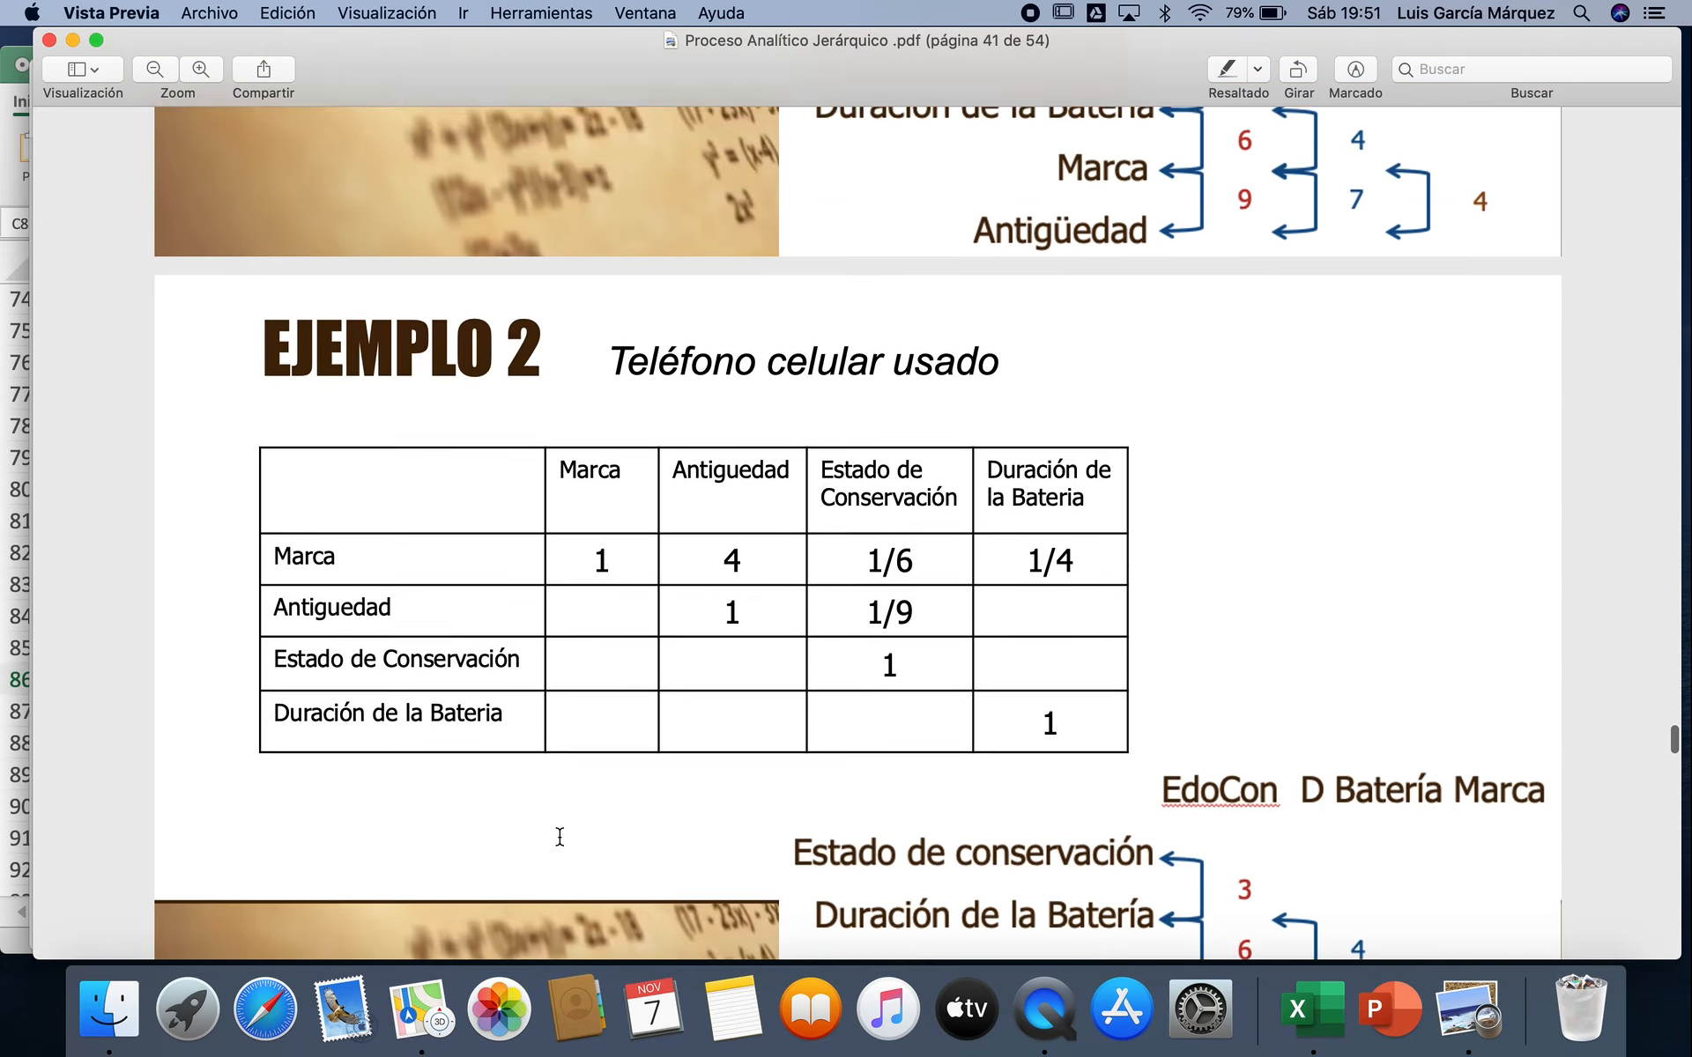
scroll(559, 836, "down", 20)
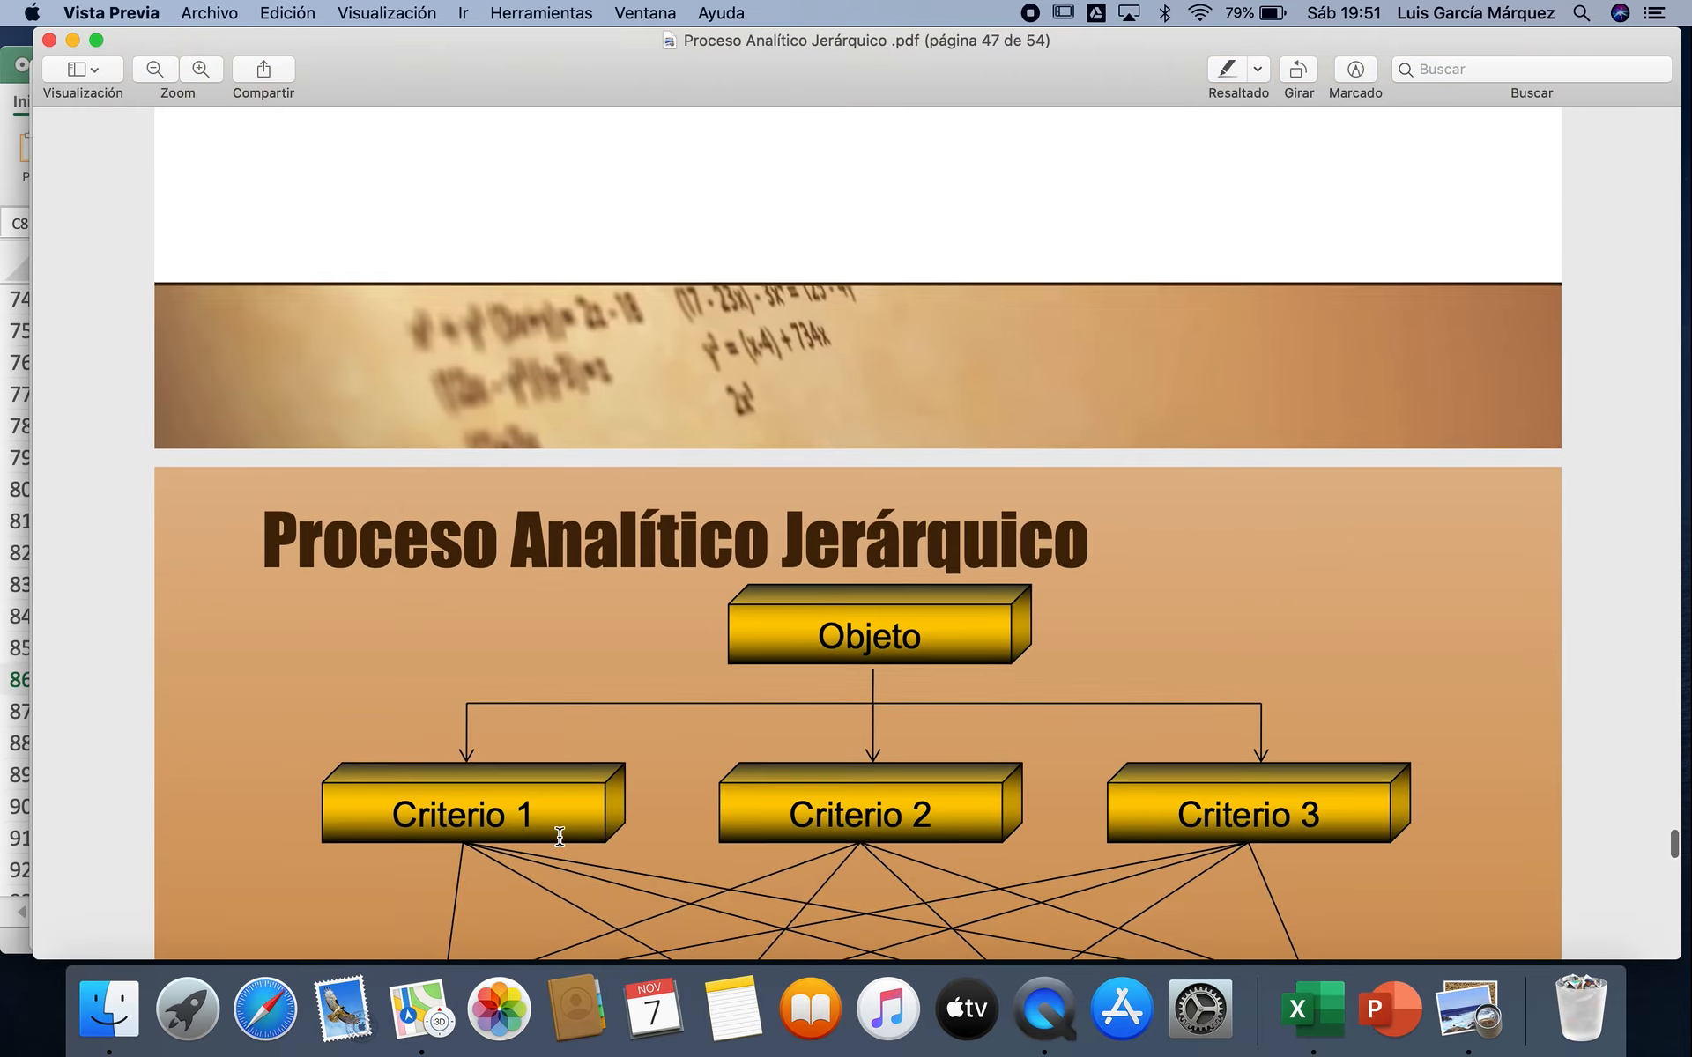
scroll(560, 836, "up", 10)
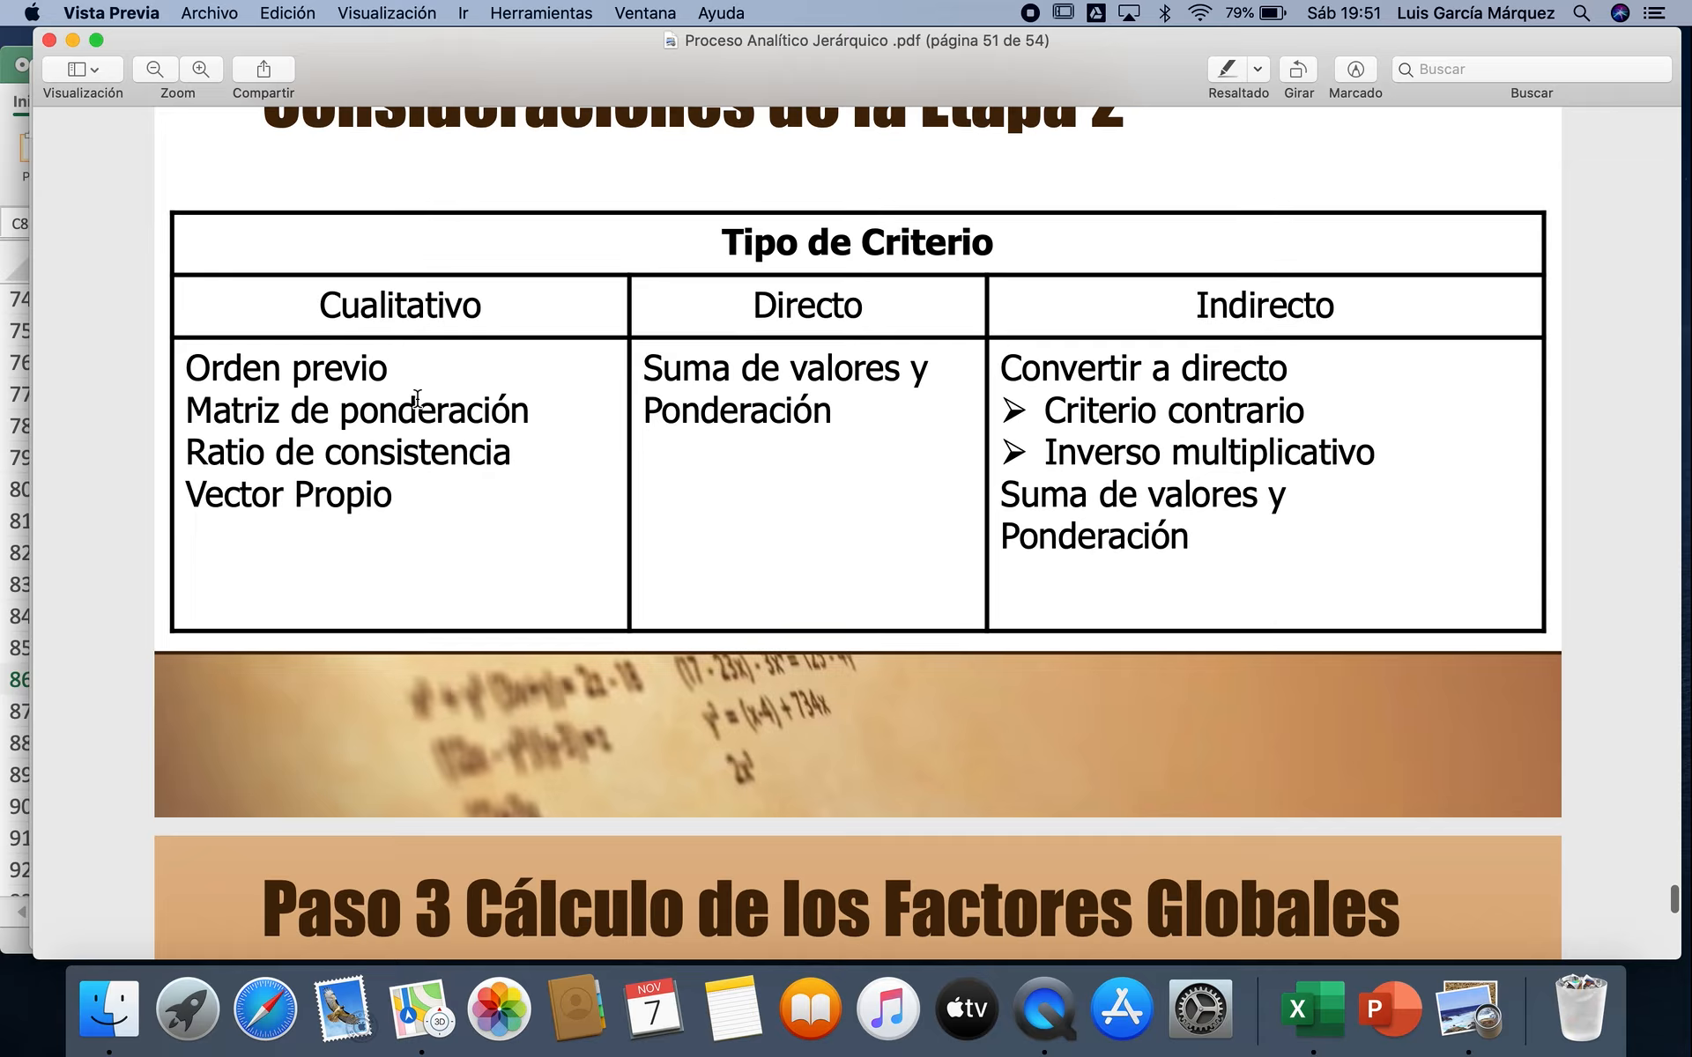
scroll(417, 399, "up", 3)
left_click_drag(328, 451, 559, 438)
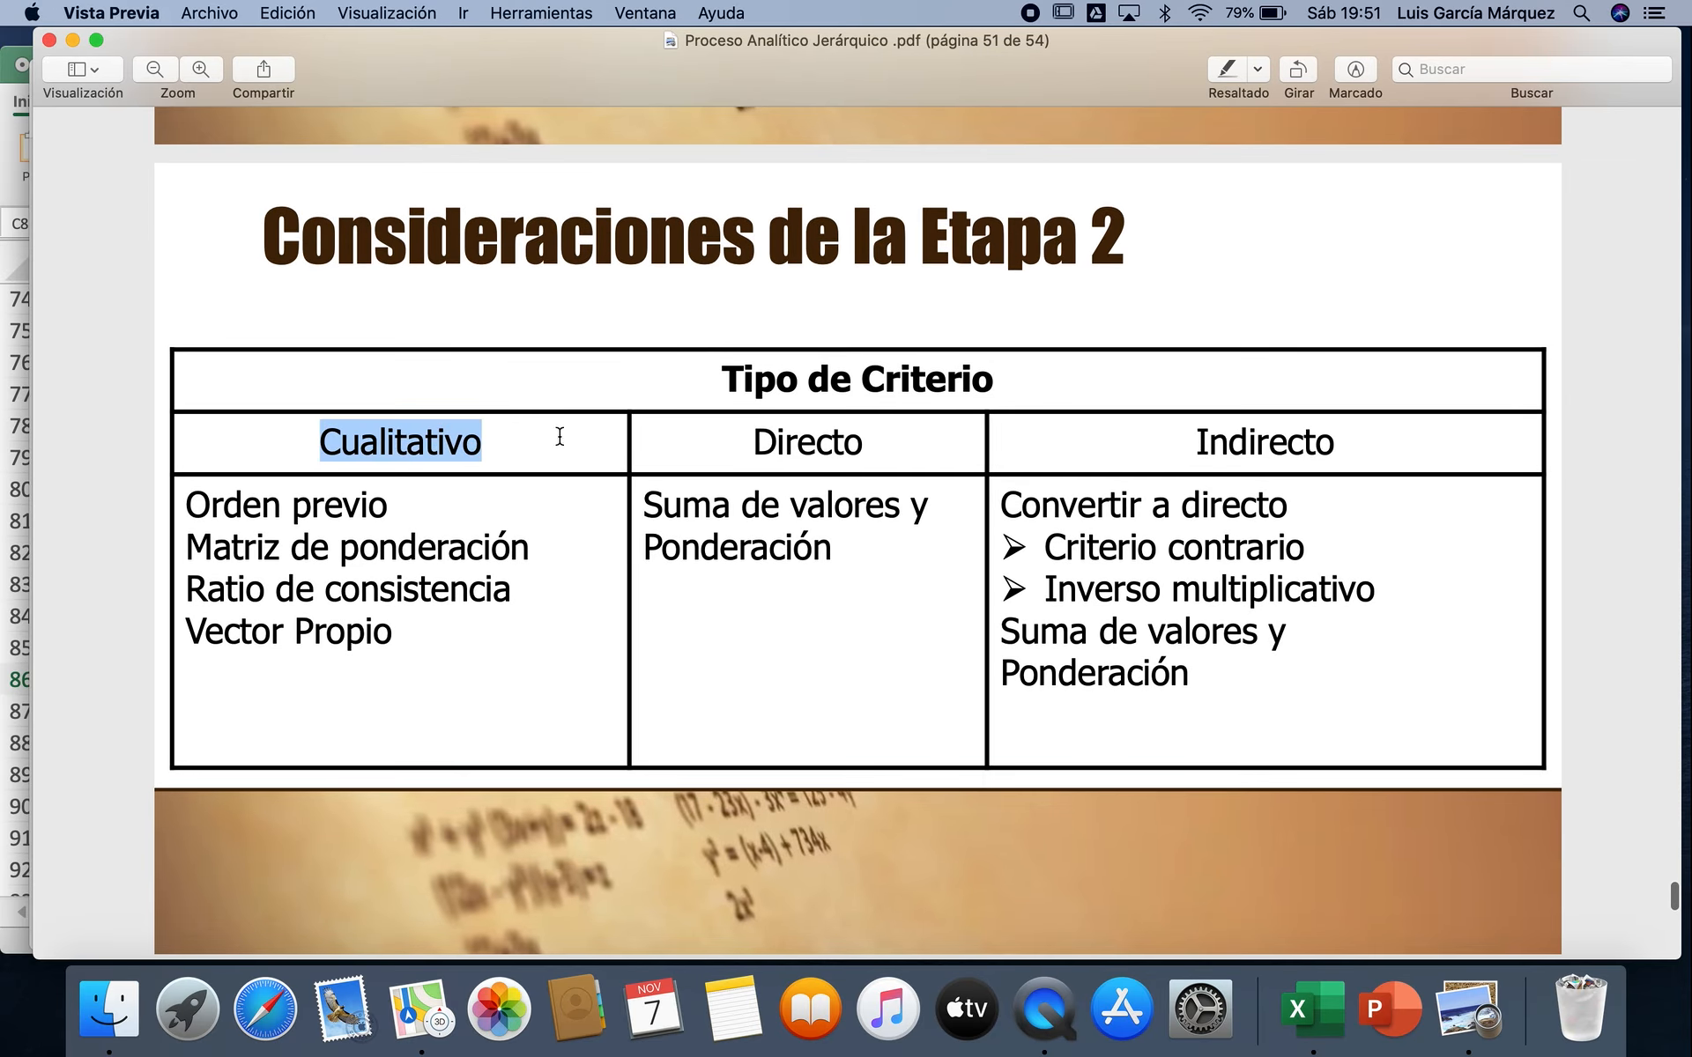
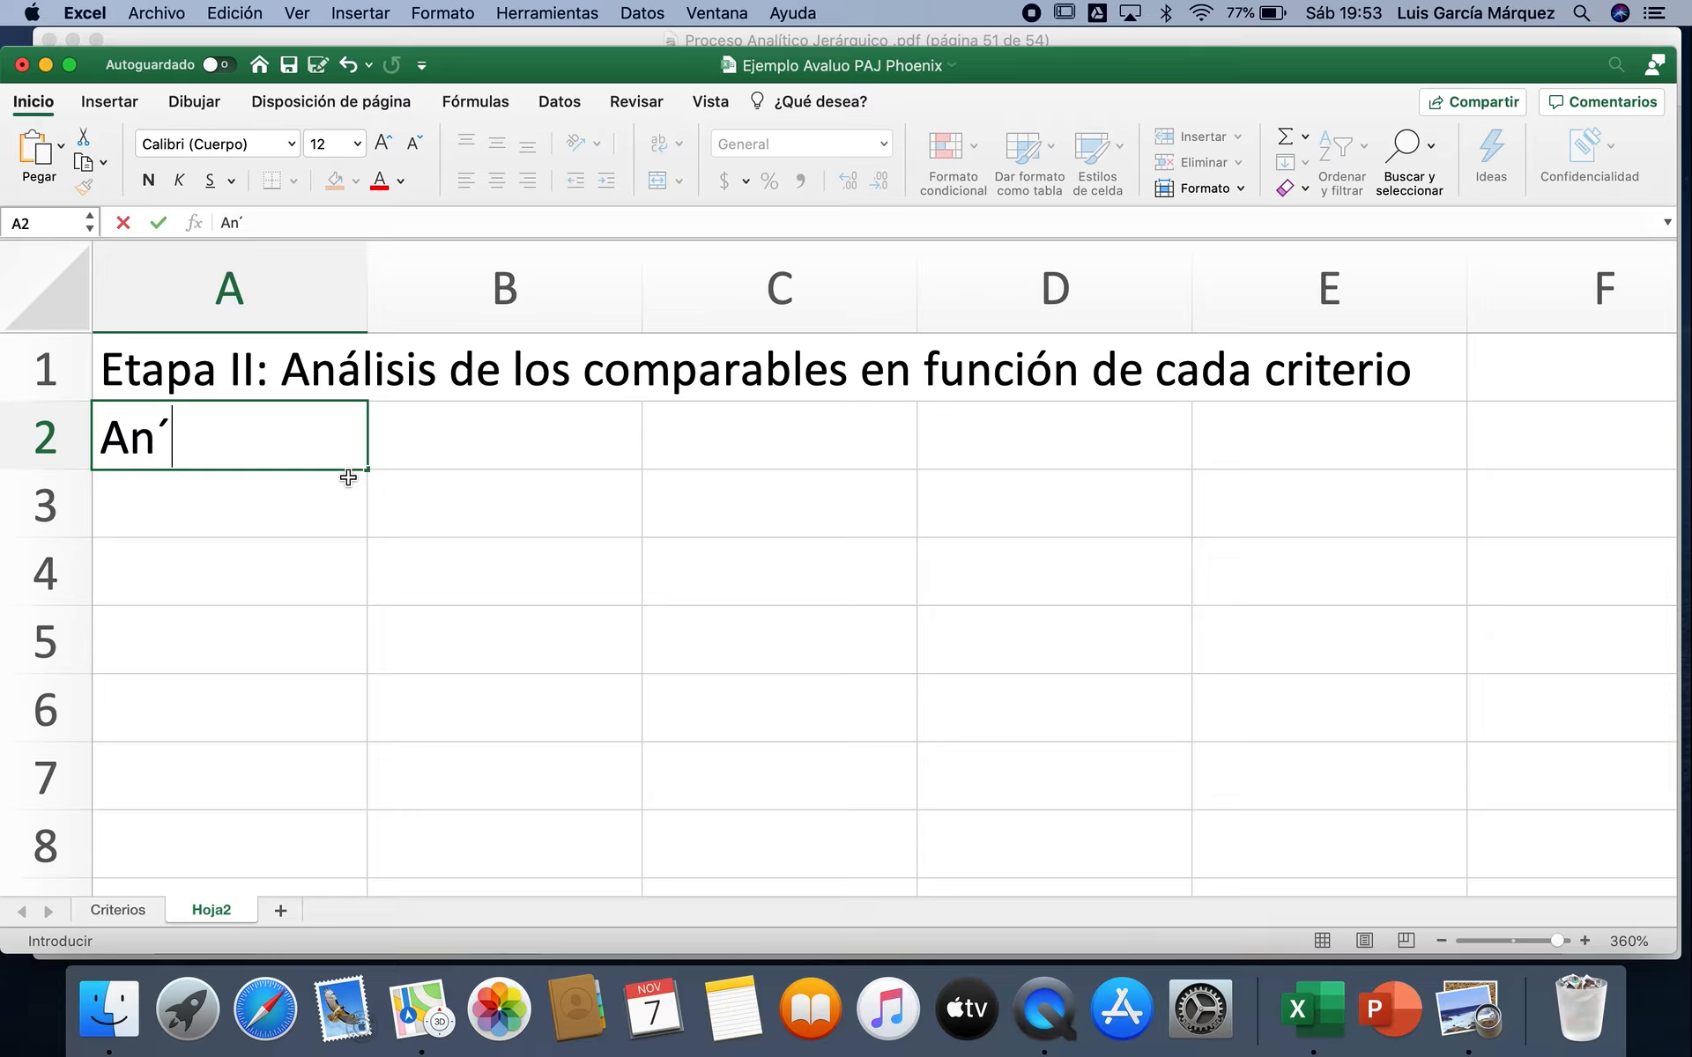
Step: Complete the subtitle in A2 of Hoja2 as "Análisis de los comparables en función del criterio Antigüedad"
type("e ")
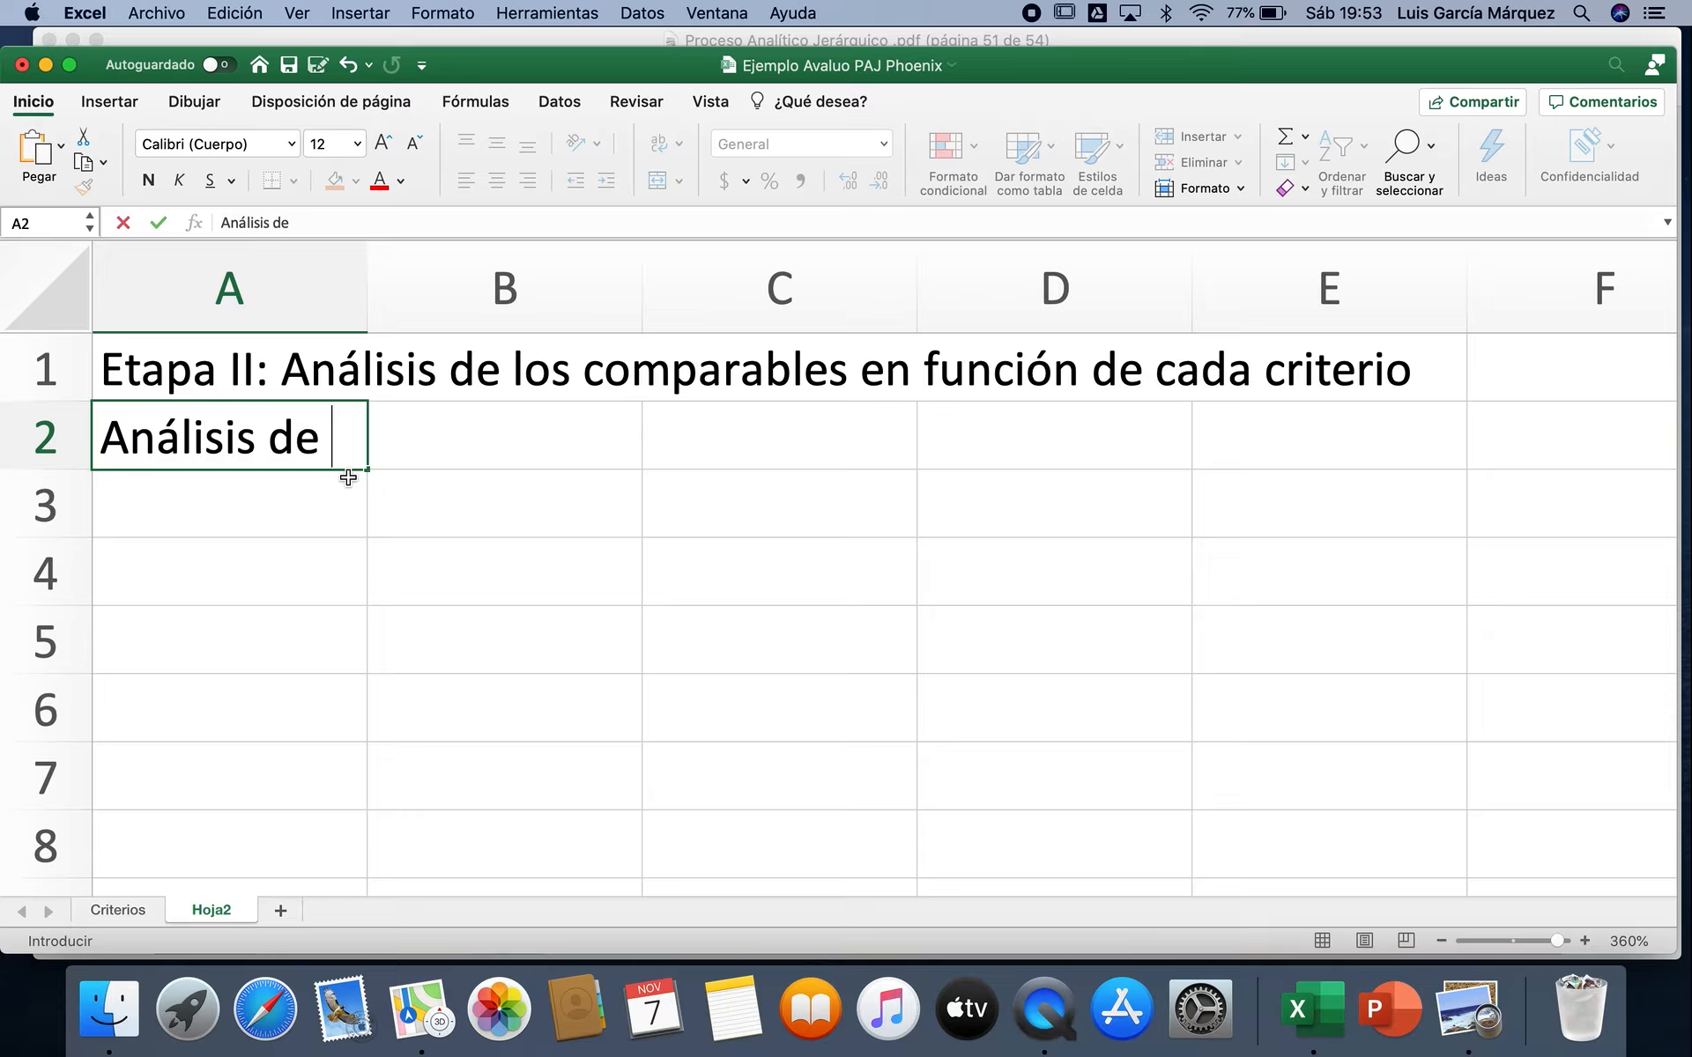
type("los com")
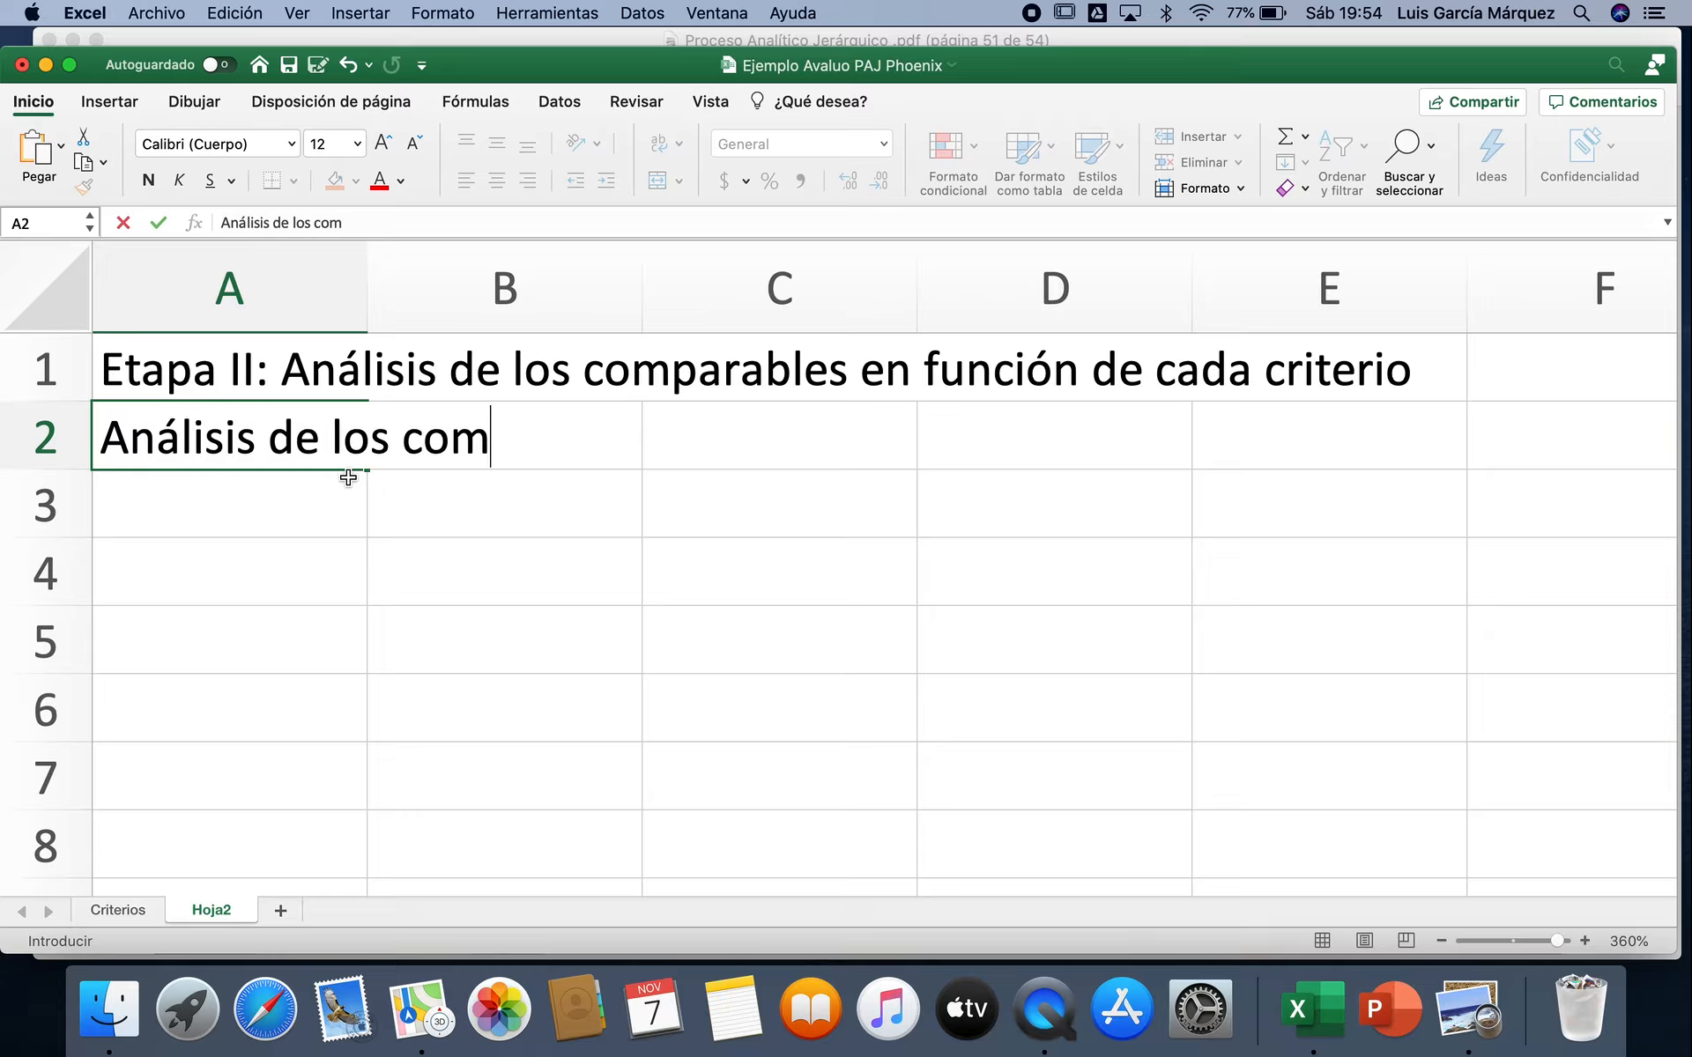
type("parables en fiun")
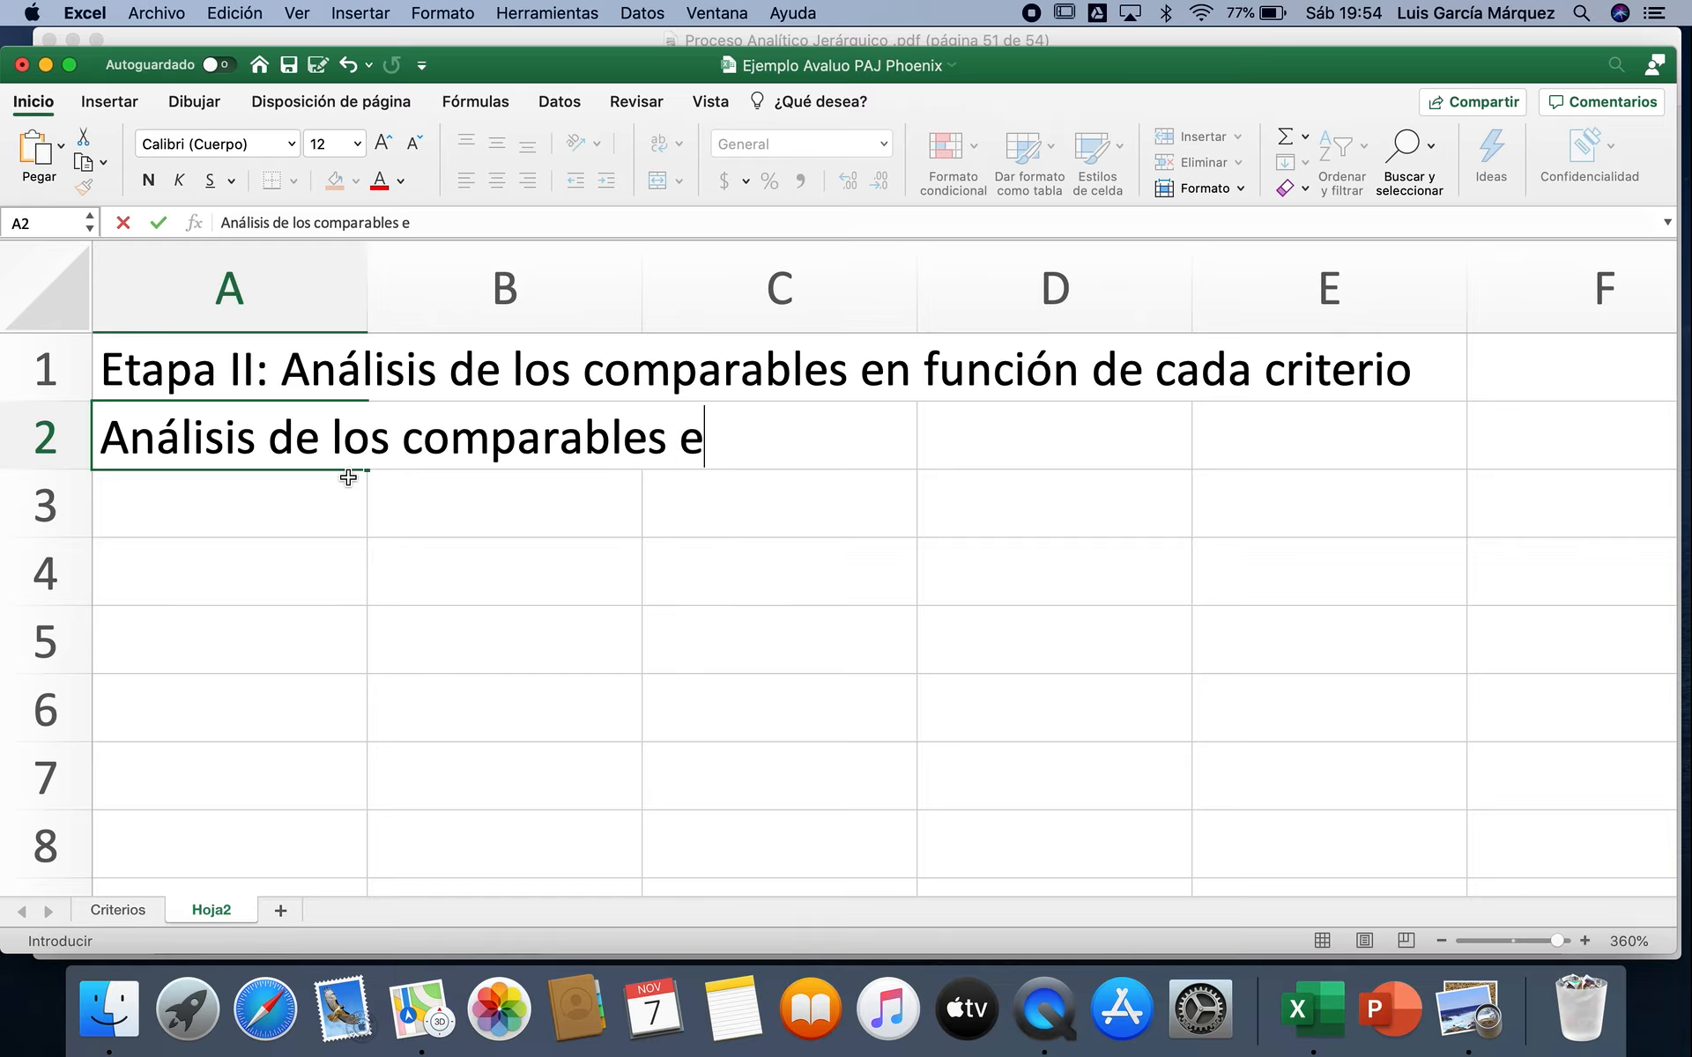
key("BackSpace")
key("BackSpace")
key("BackSpace")
type("unción del ")
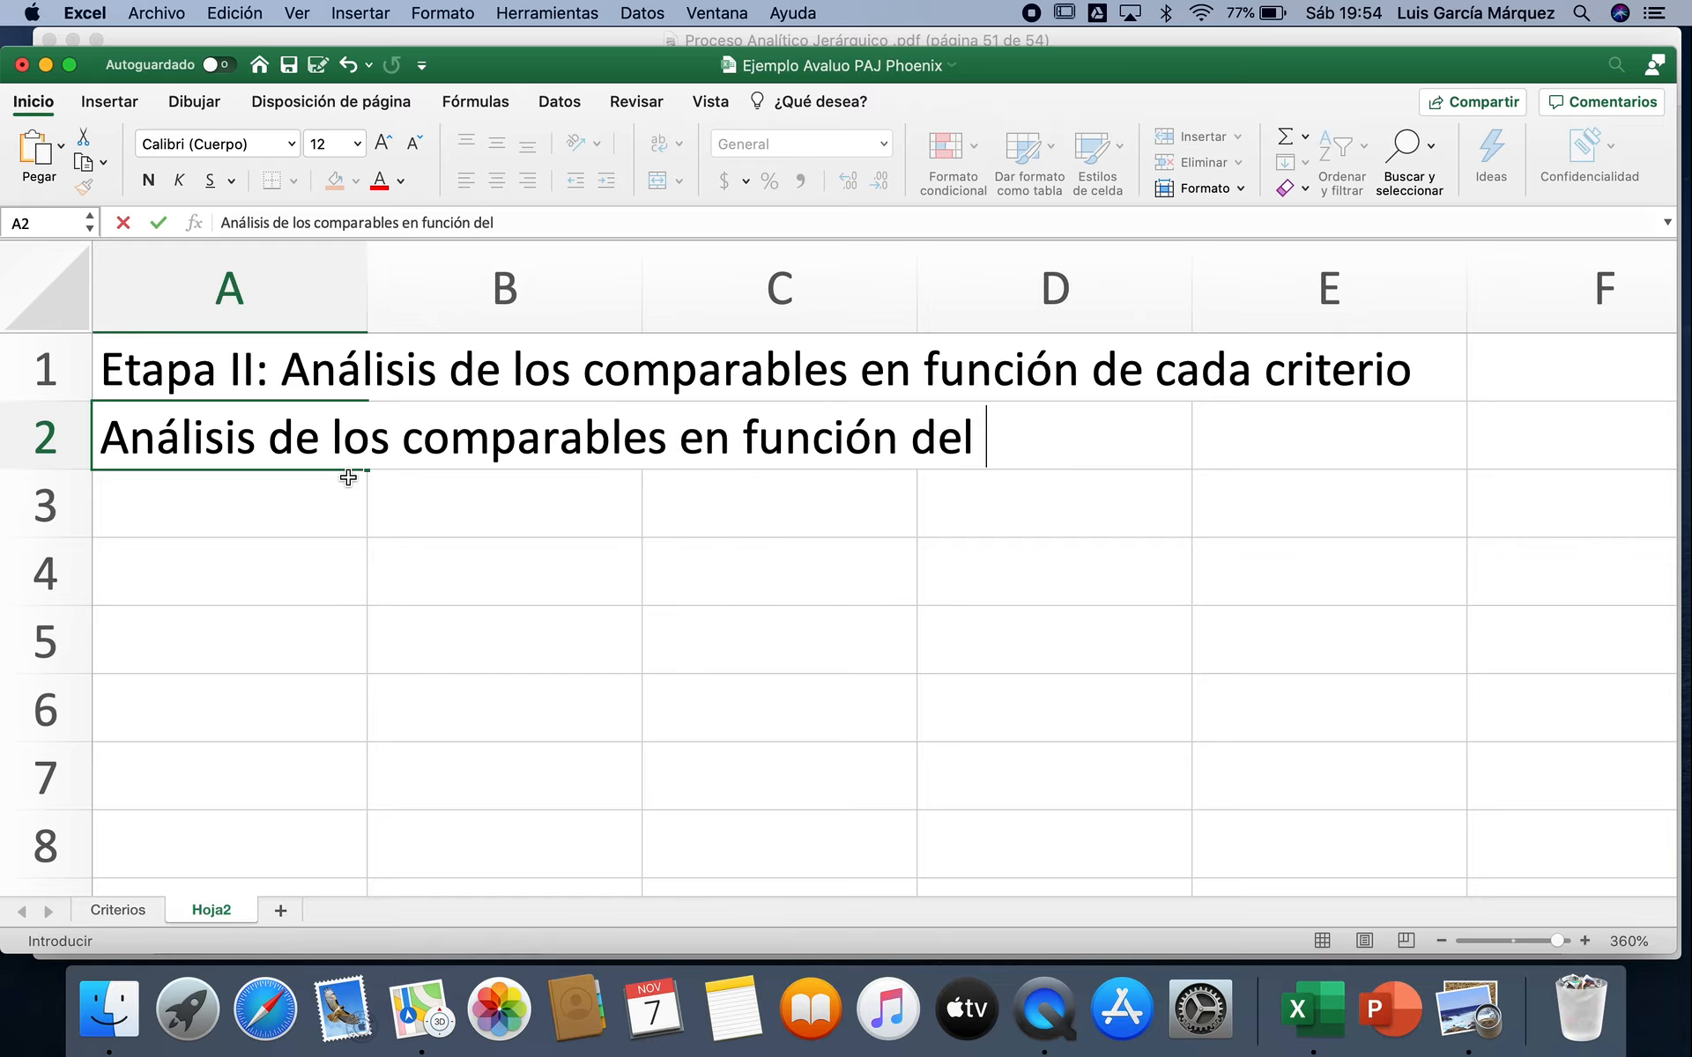
type("criteri")
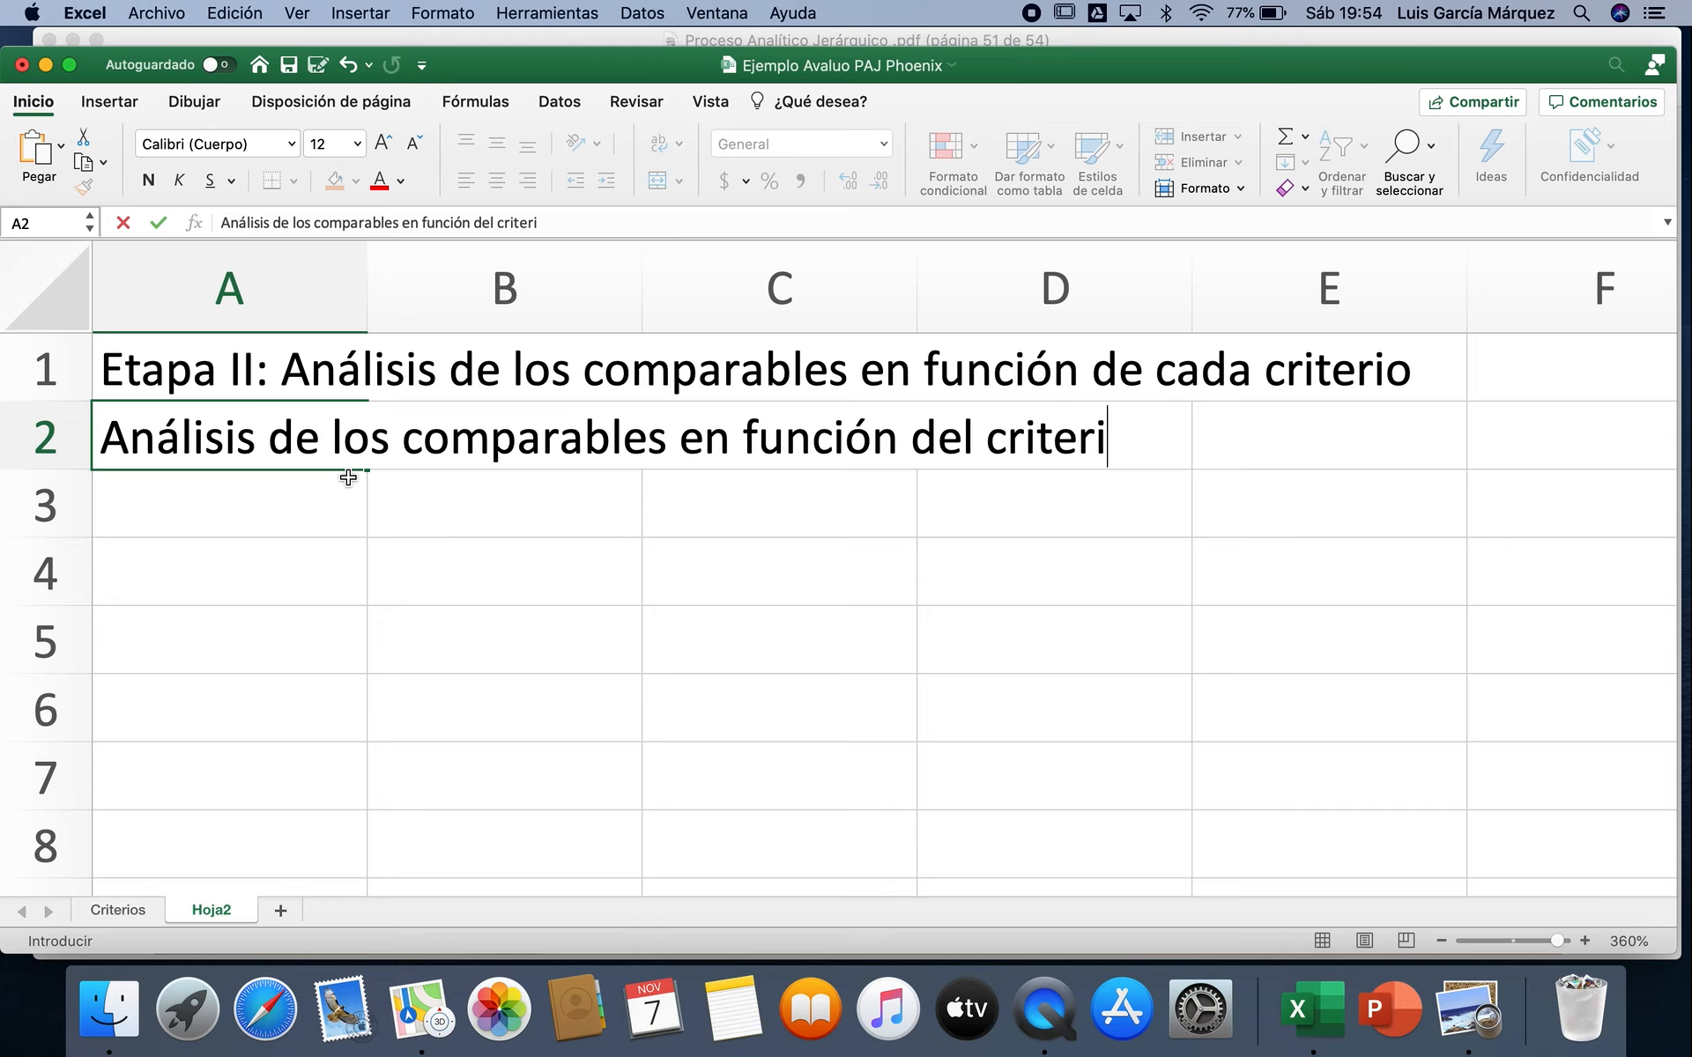
type("o Antiguedad")
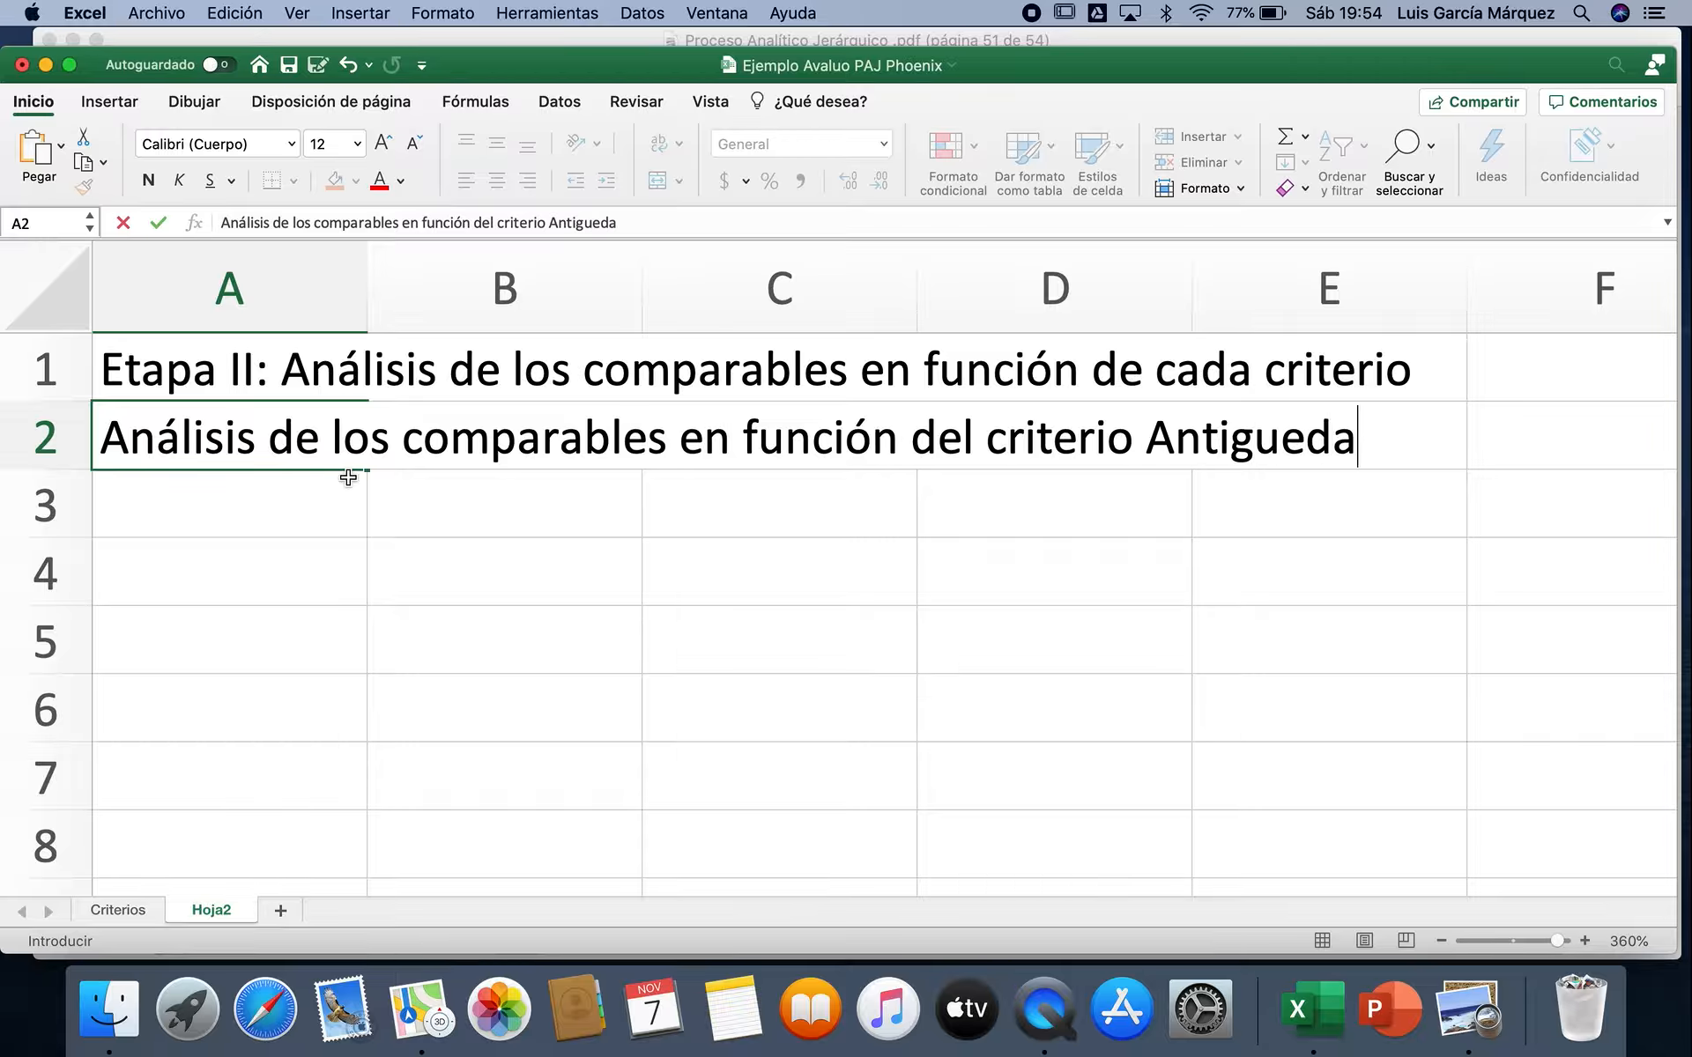
key("Return")
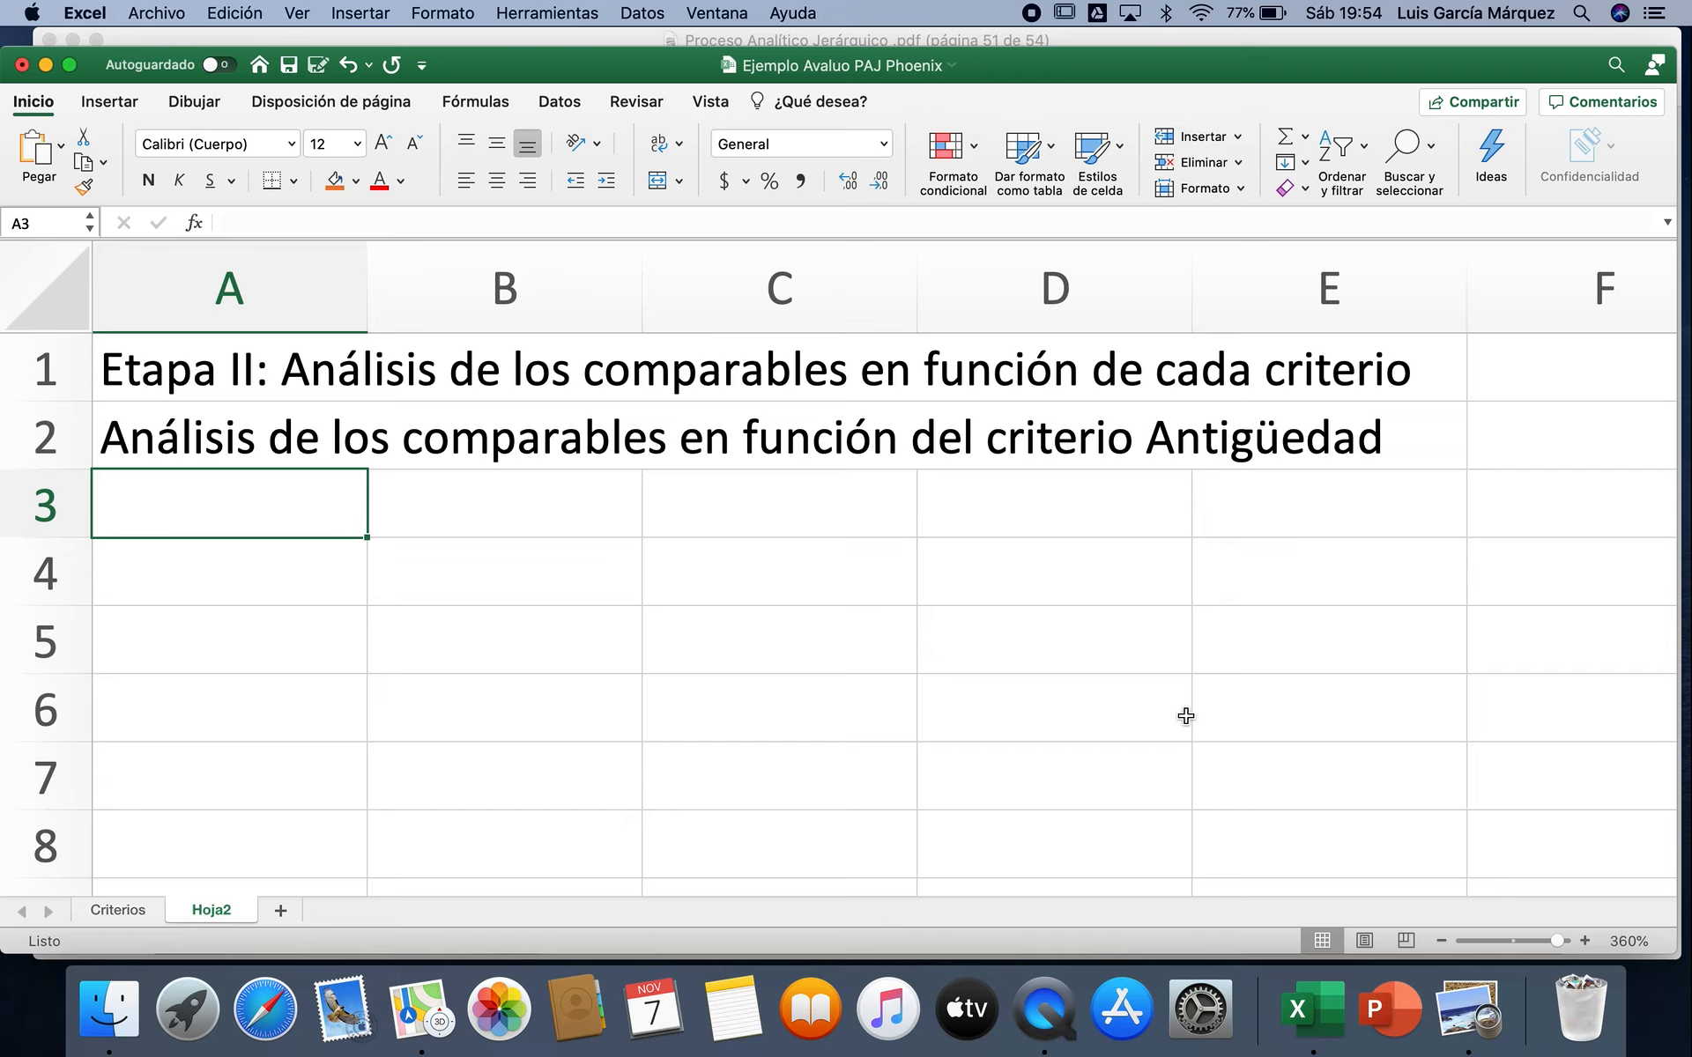
Step: Copy the Comparables and Antigüedad columns, A11:B18, from the Criterios sheet into Hoja2 starting at A3
left_click(1438, 937)
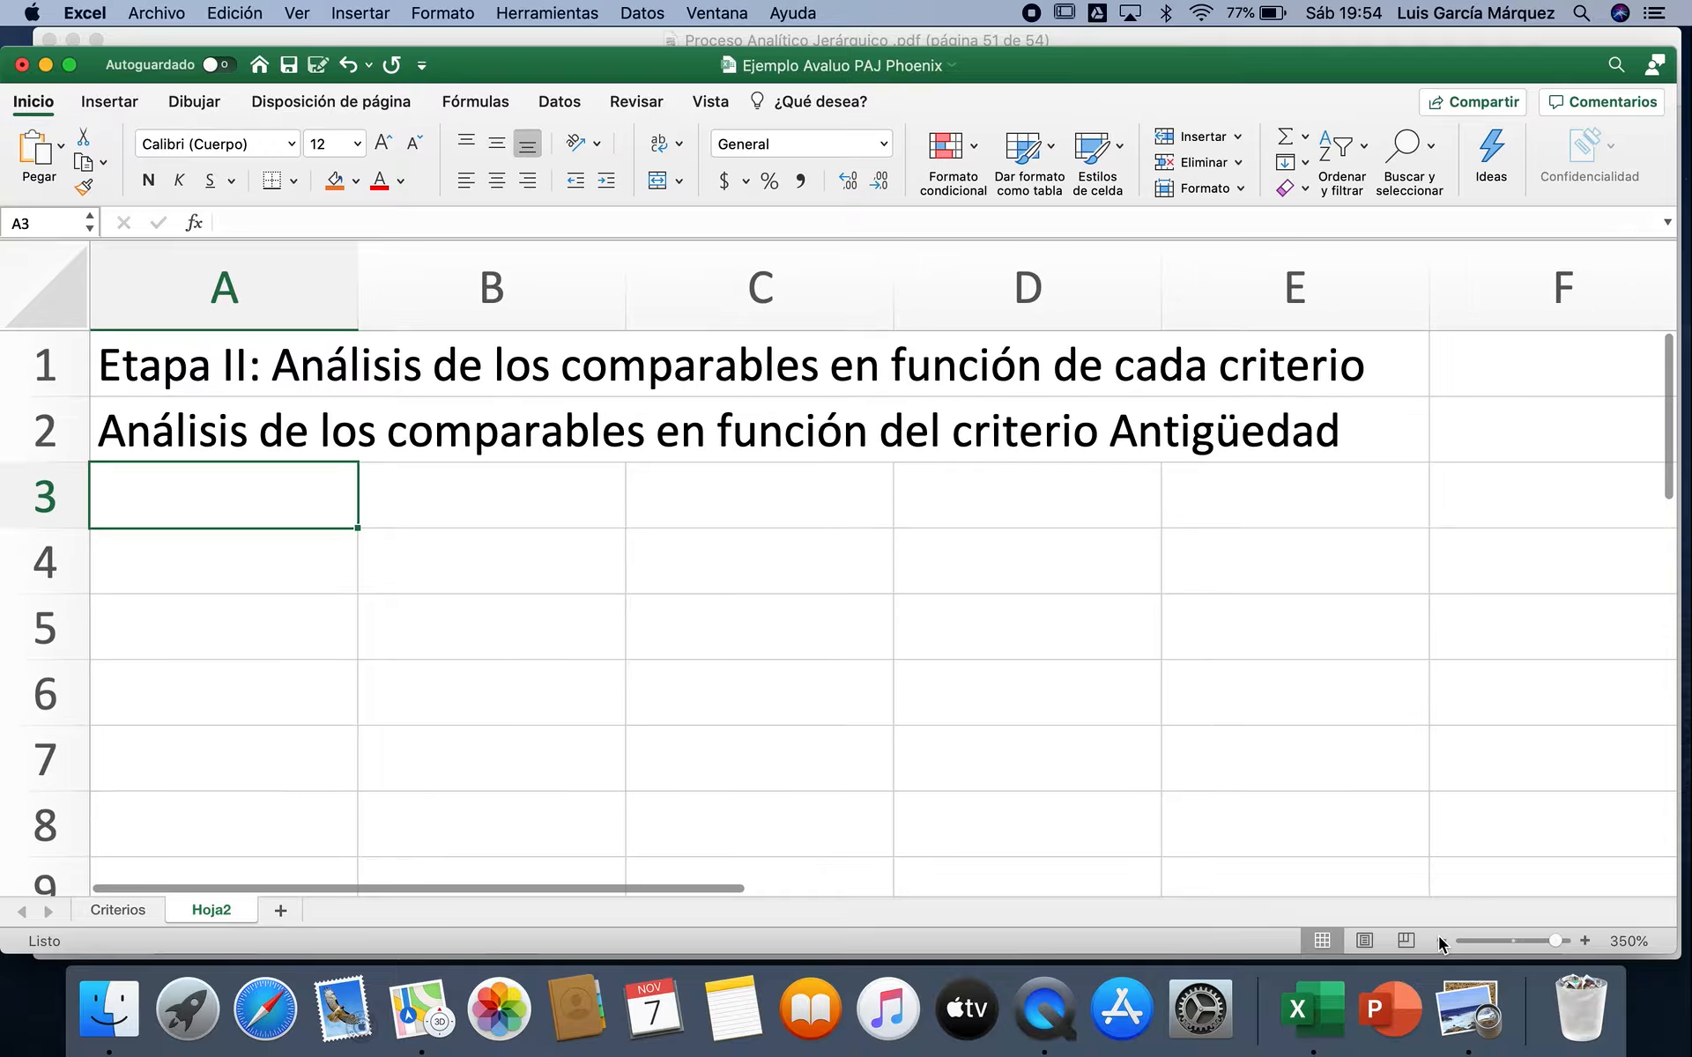
left_click(1438, 936)
left_click(1438, 937)
left_click(1438, 937)
left_click(1438, 936)
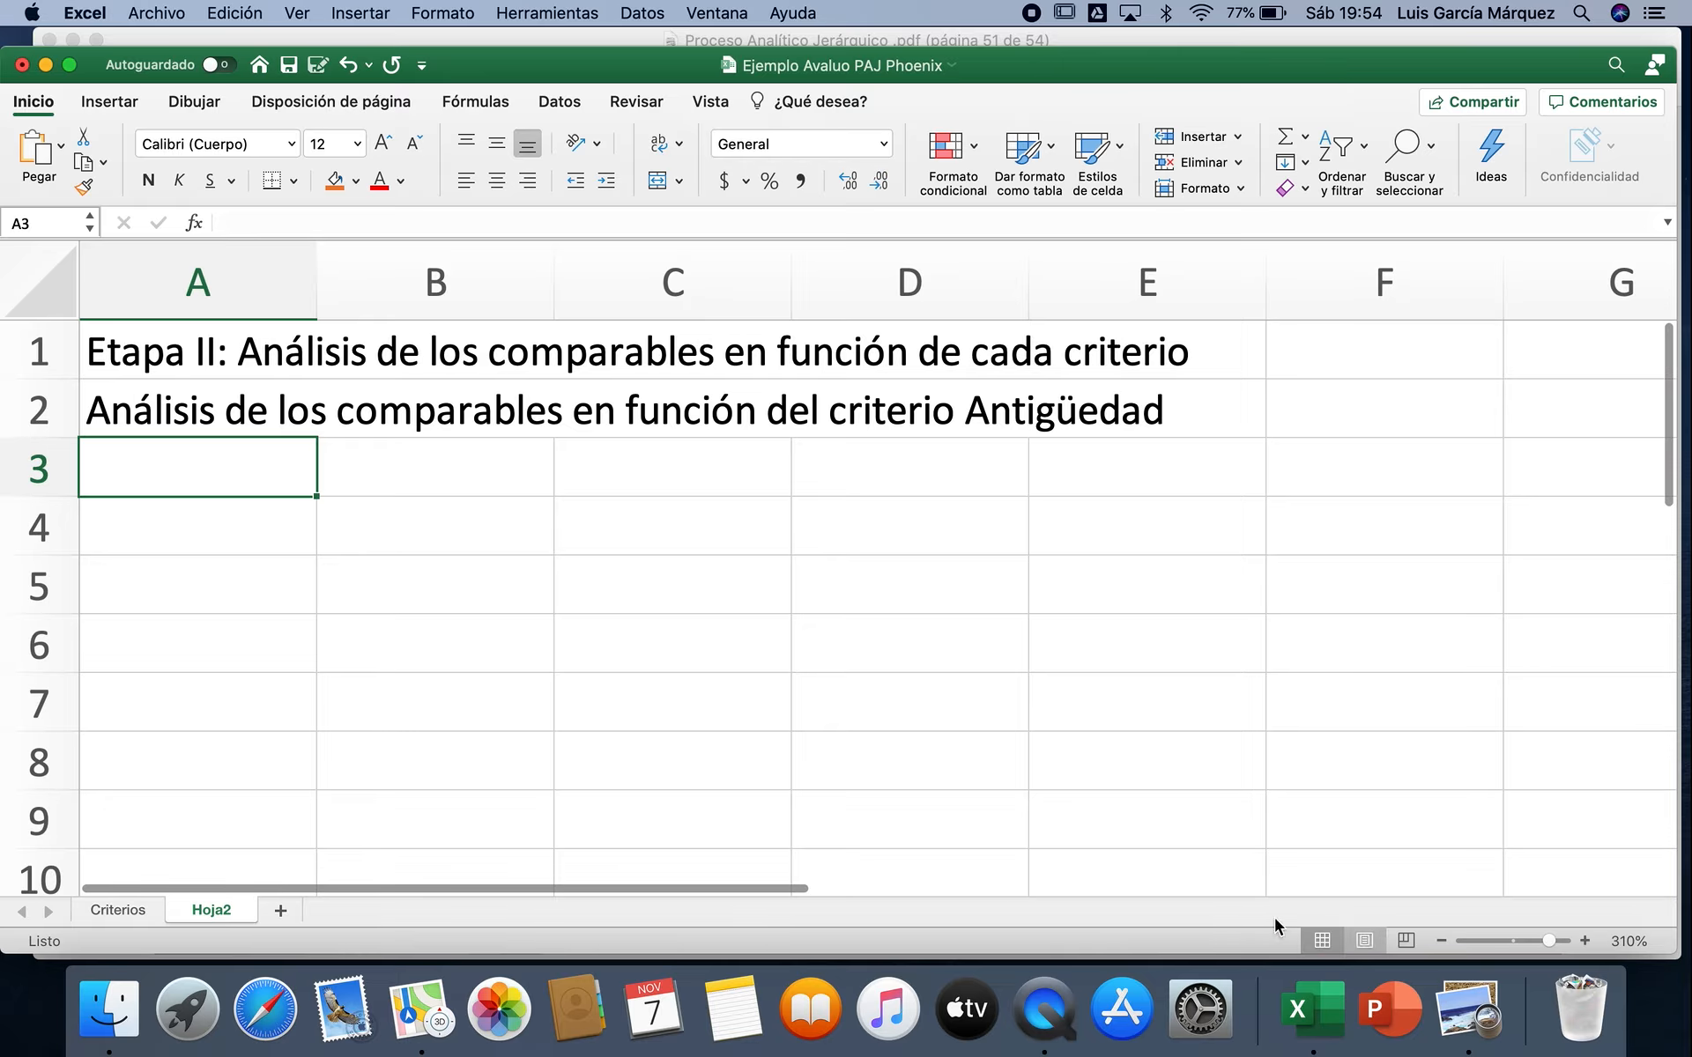
left_click(123, 911)
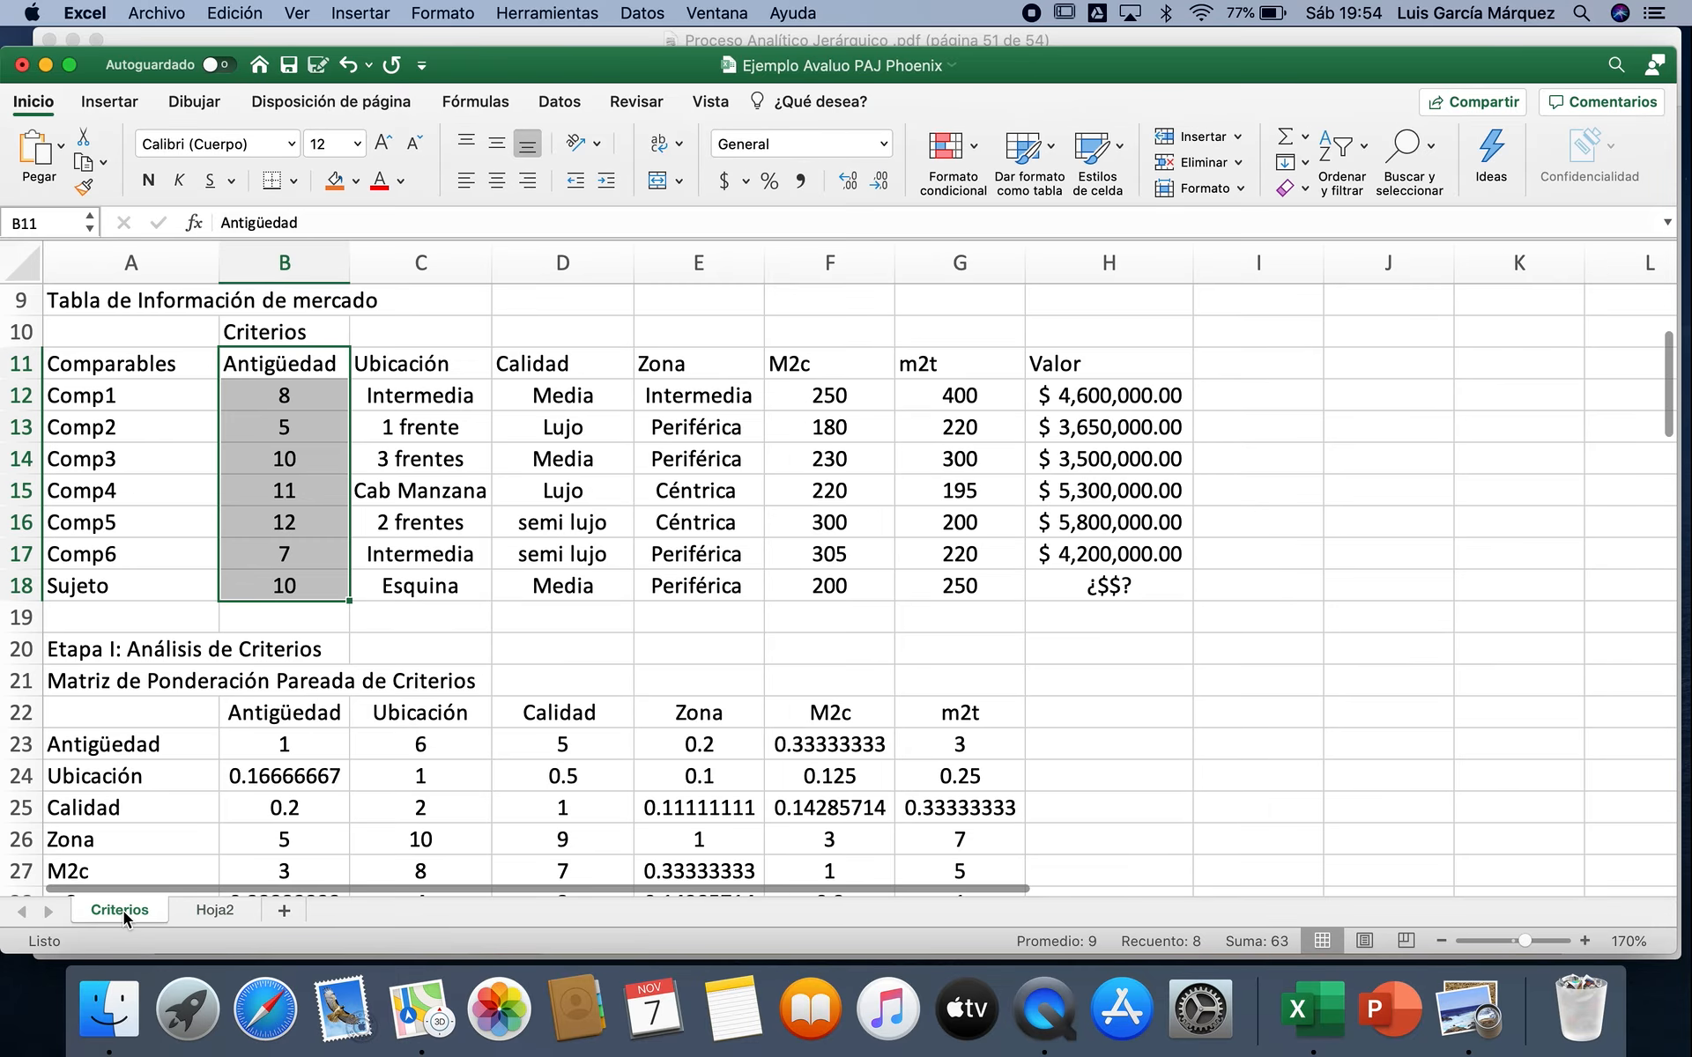
left_click_drag(167, 364, 267, 586)
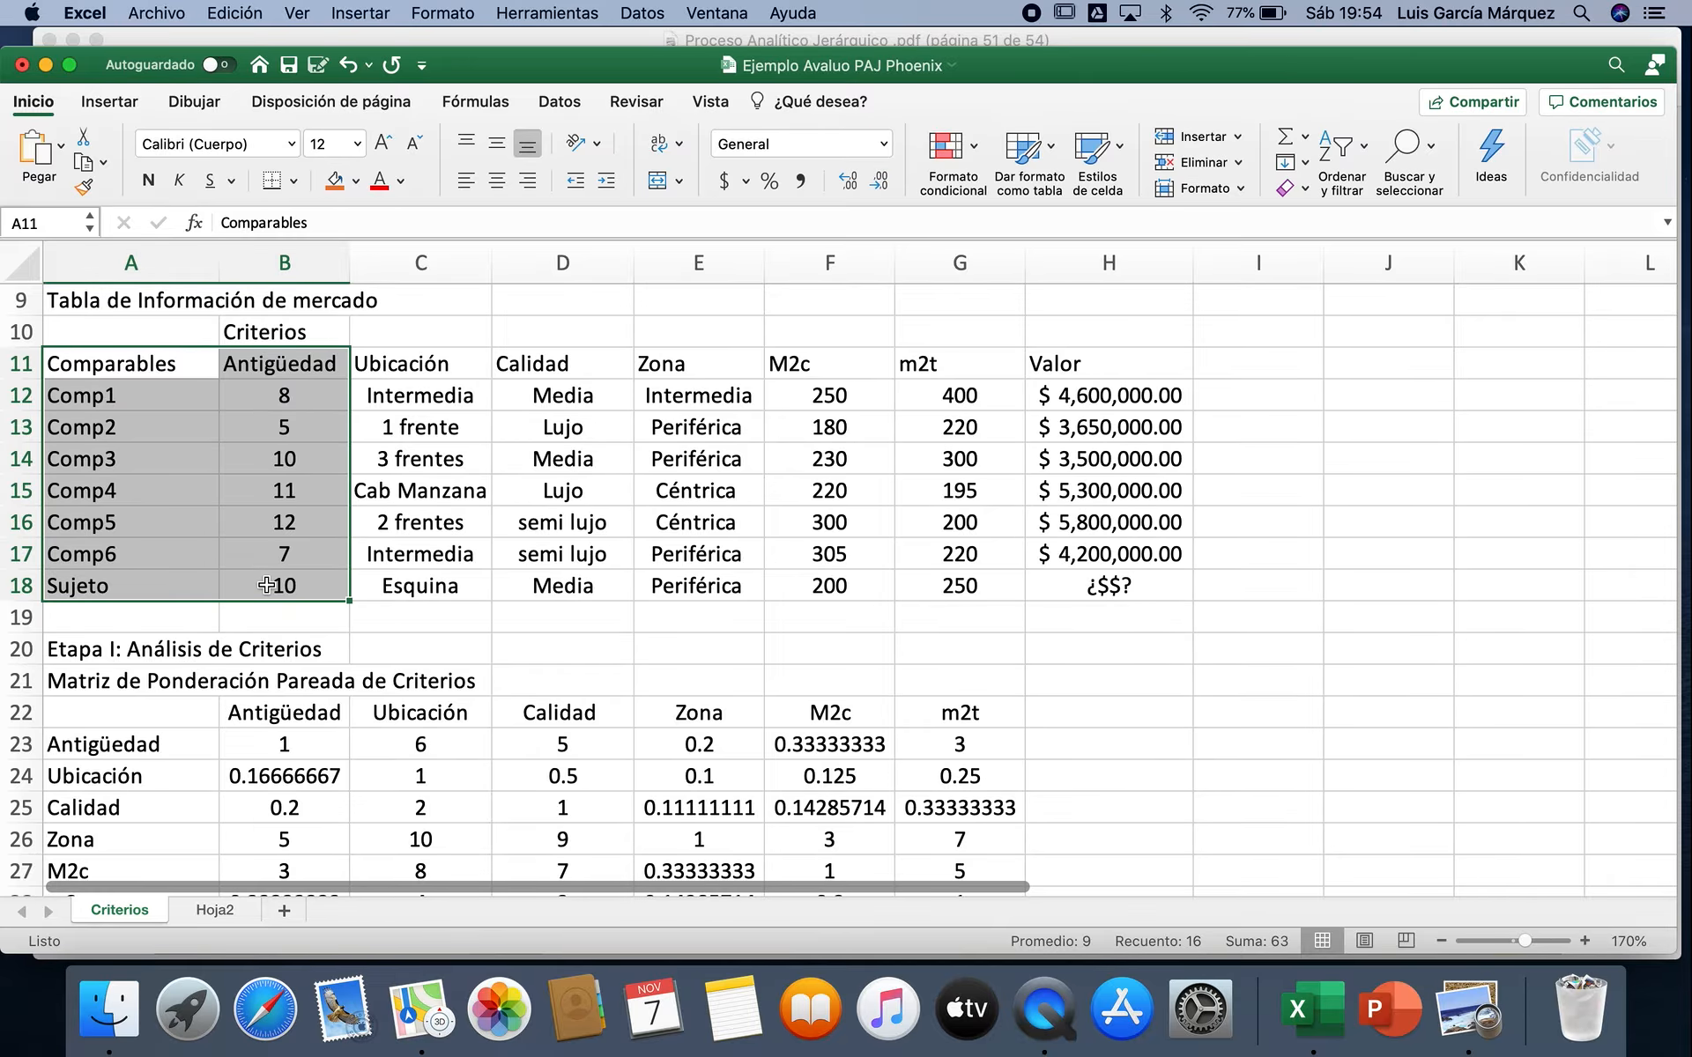
key("super+c")
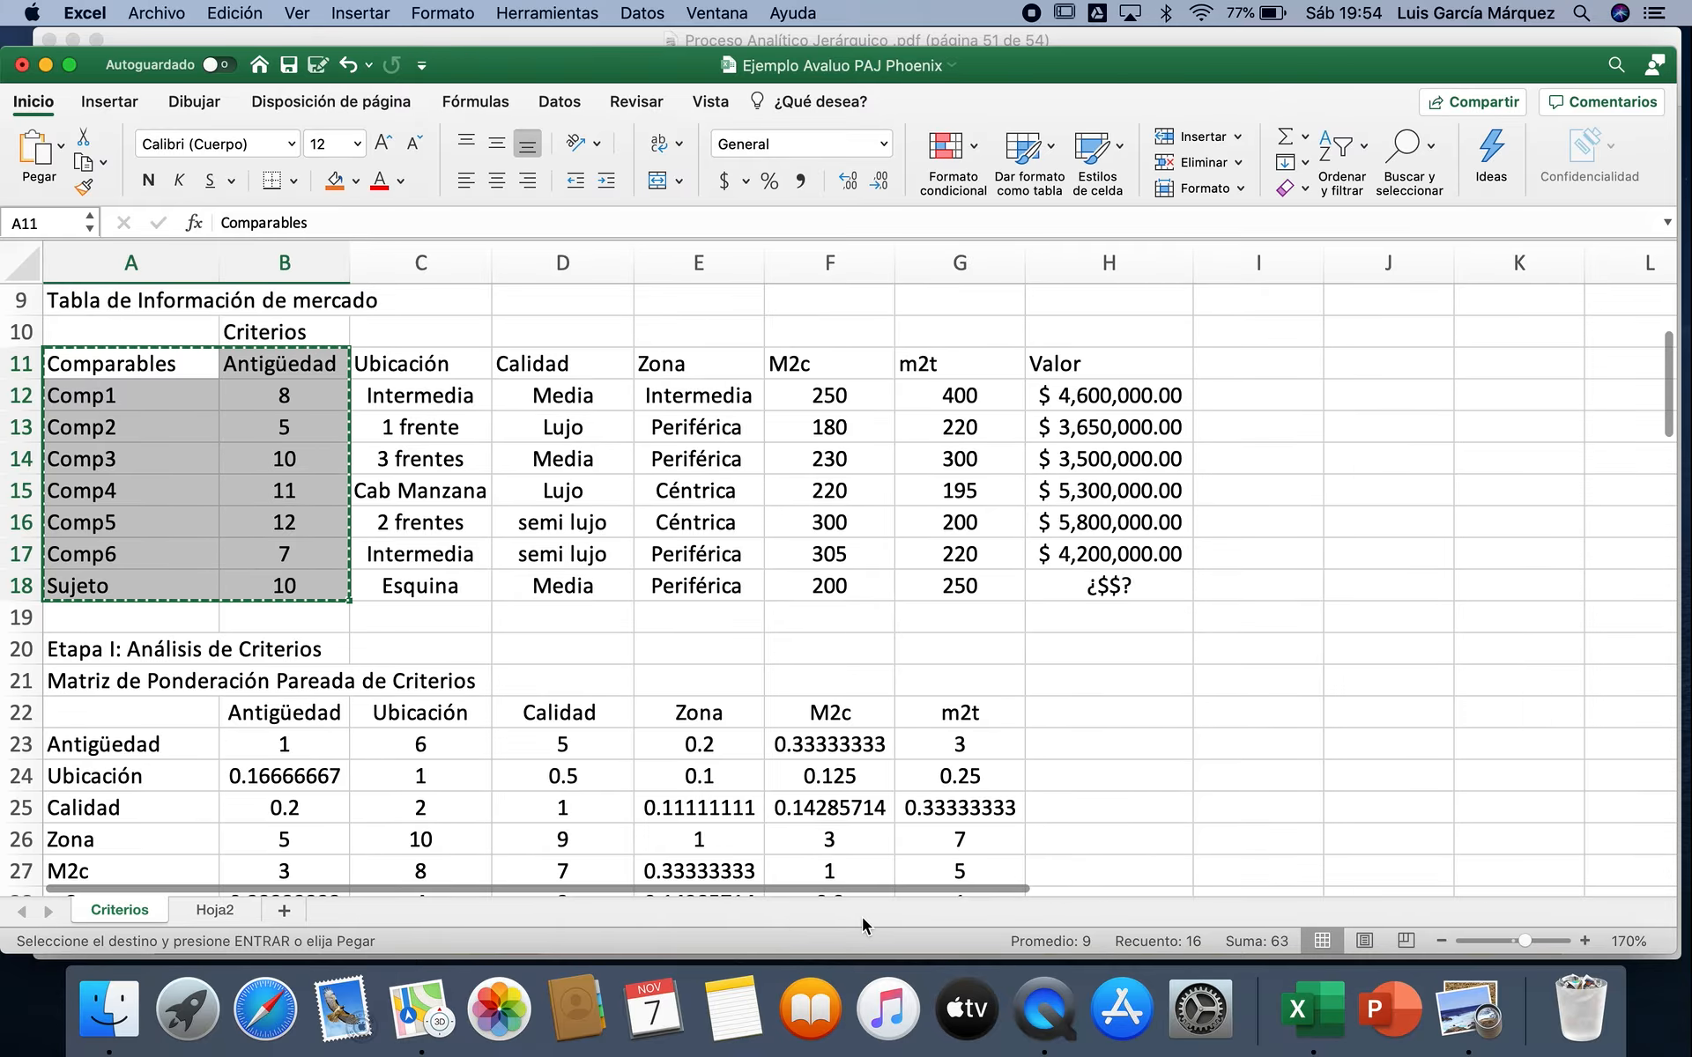
left_click(215, 909)
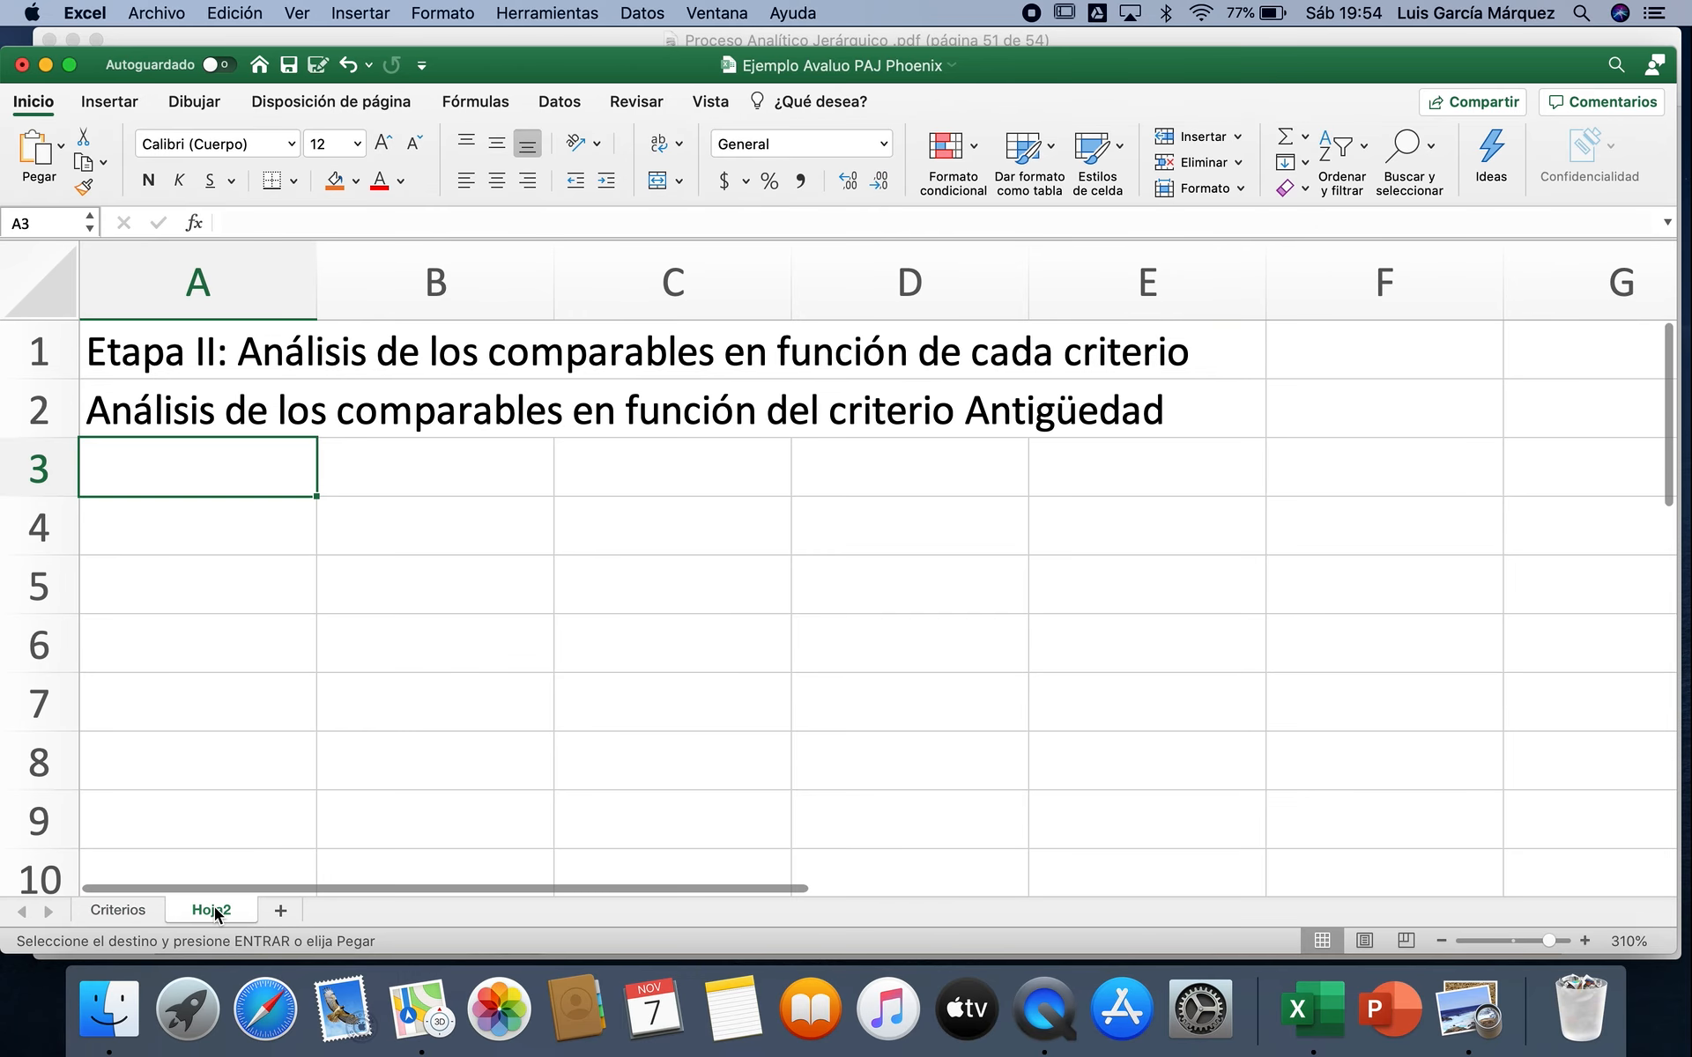
key("super+v")
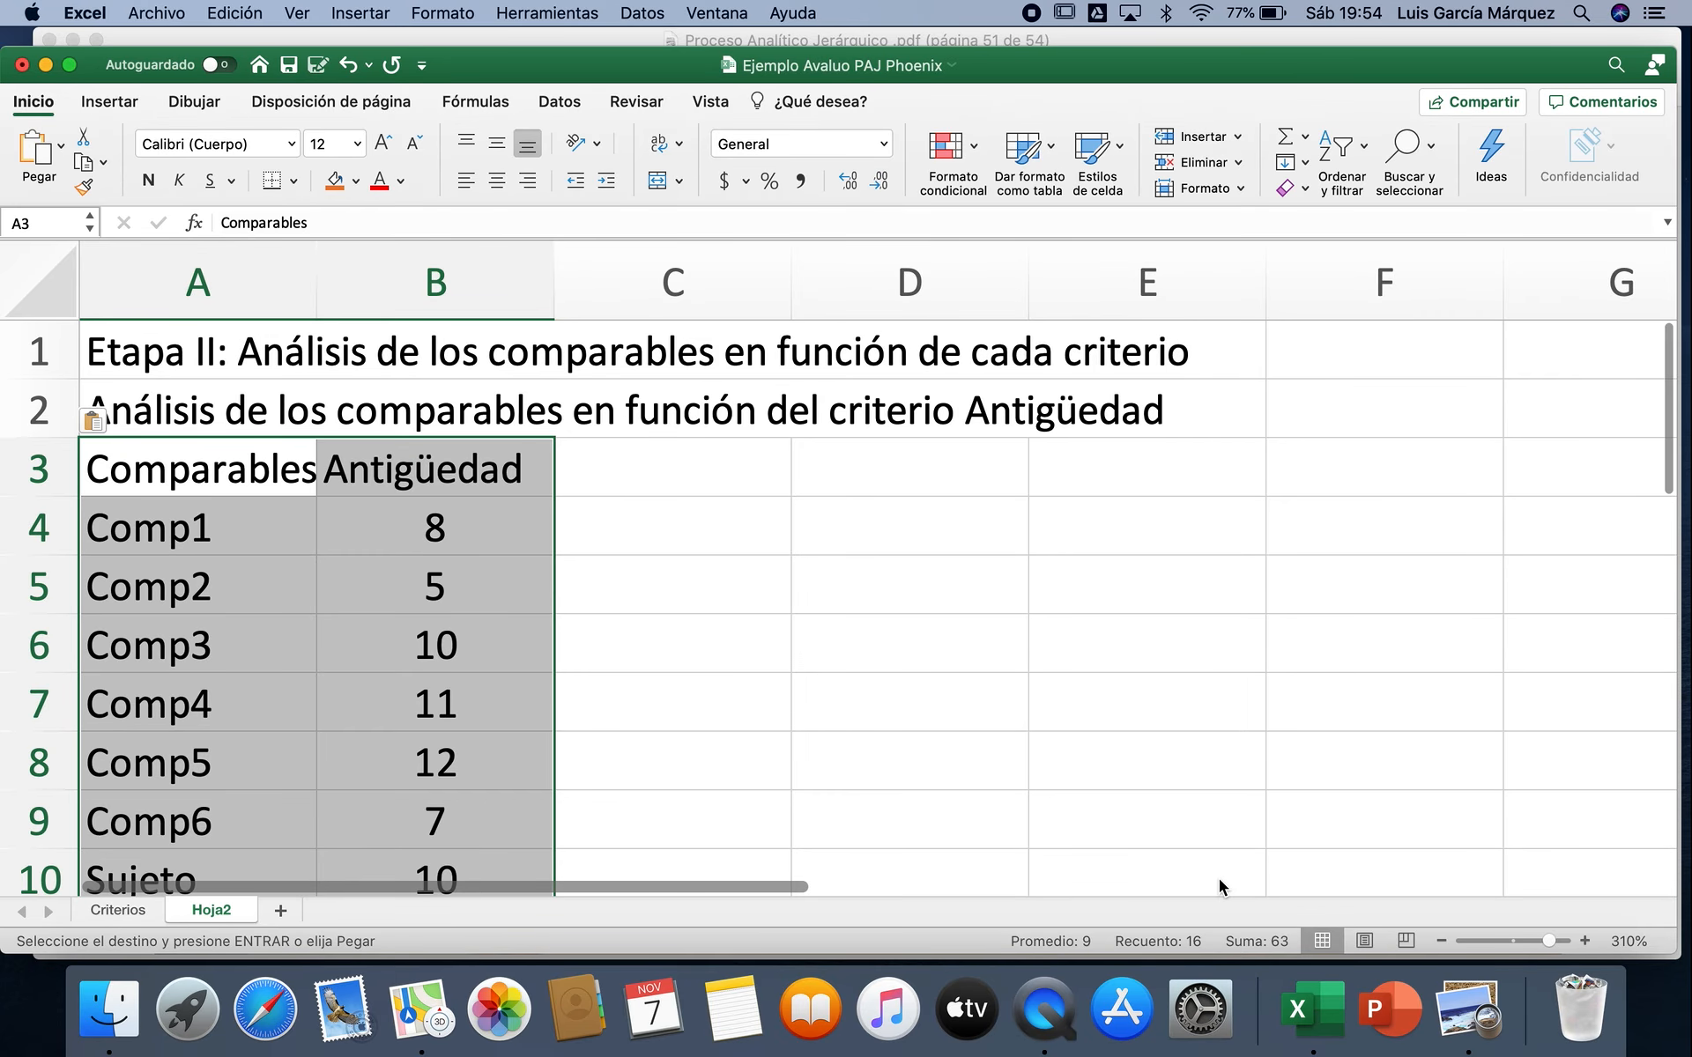
left_click(1442, 941)
left_click(1443, 941)
left_click(1443, 941)
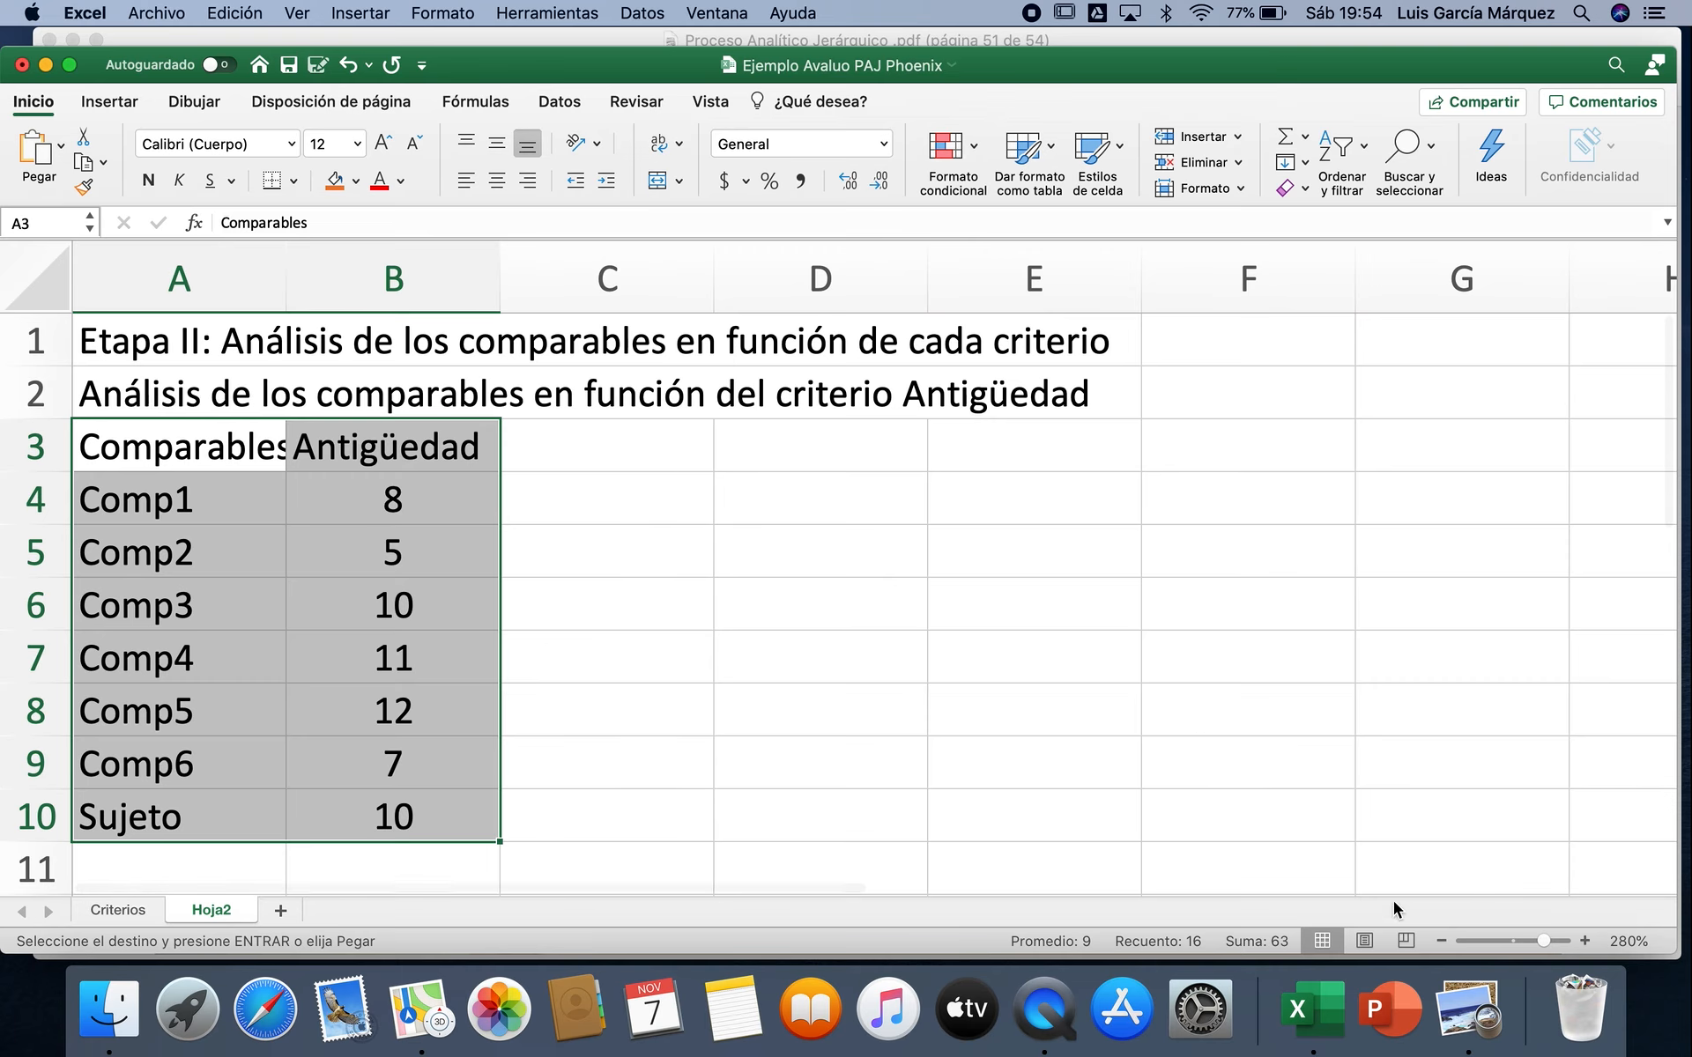
left_click(1443, 941)
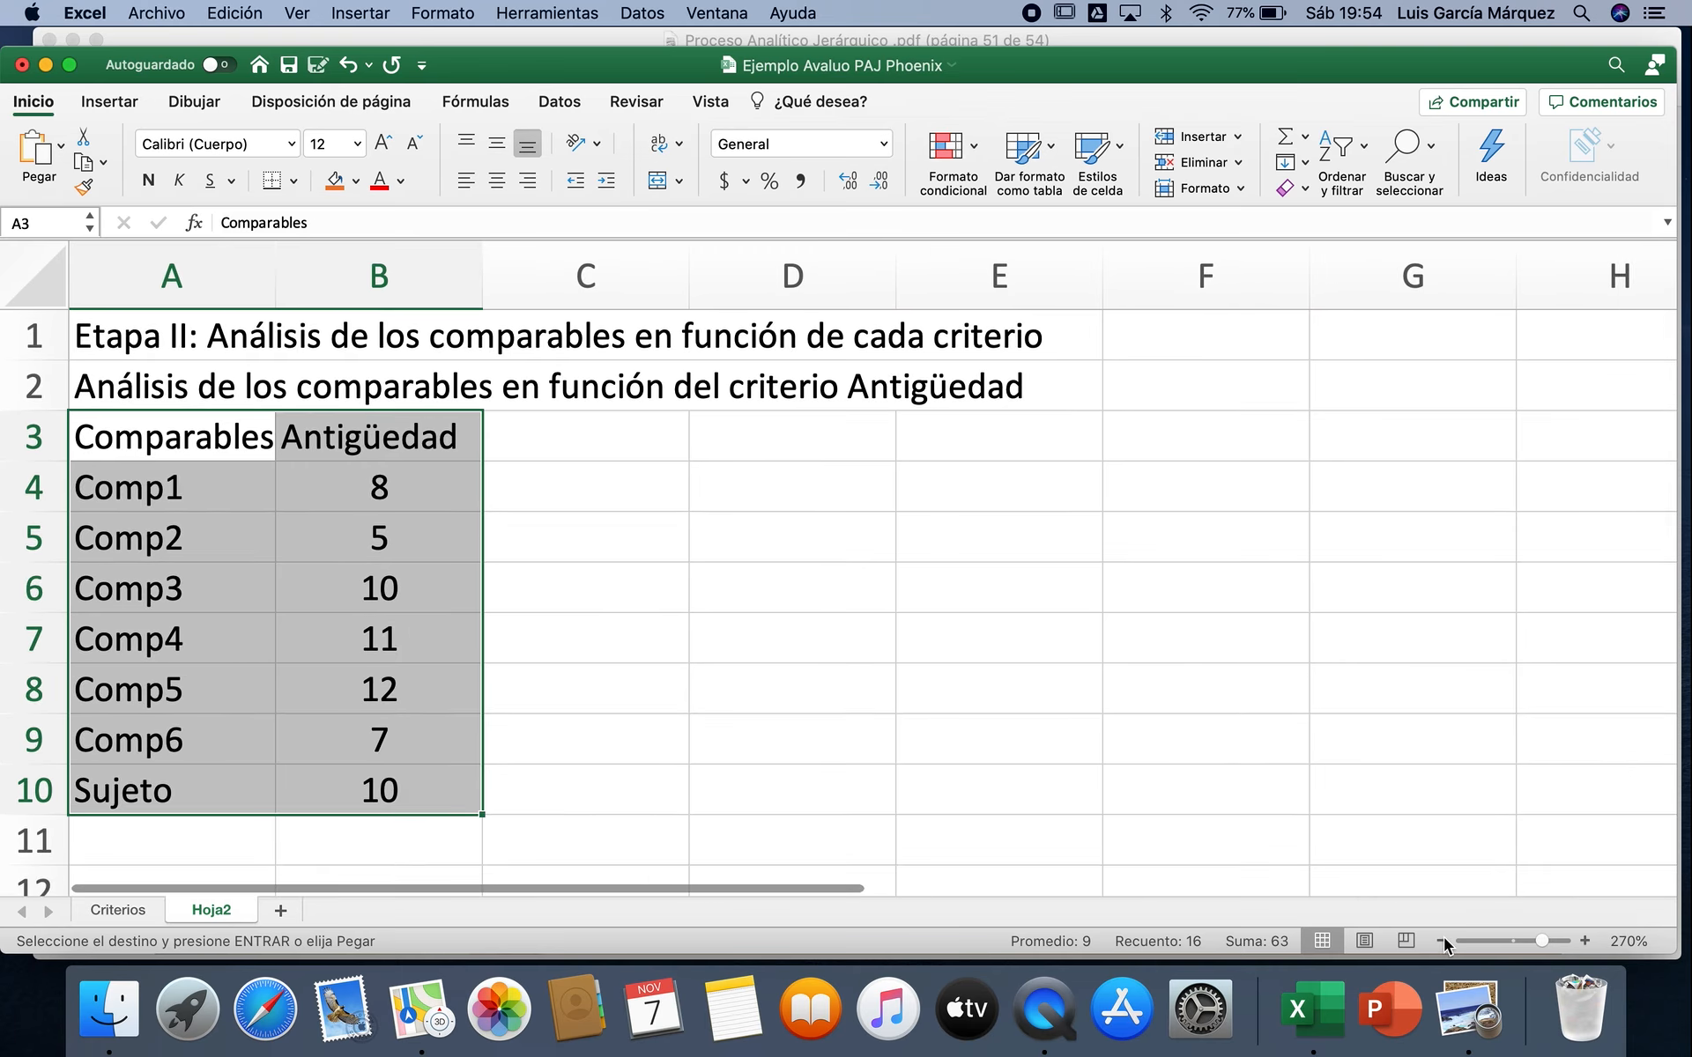
left_click(639, 449)
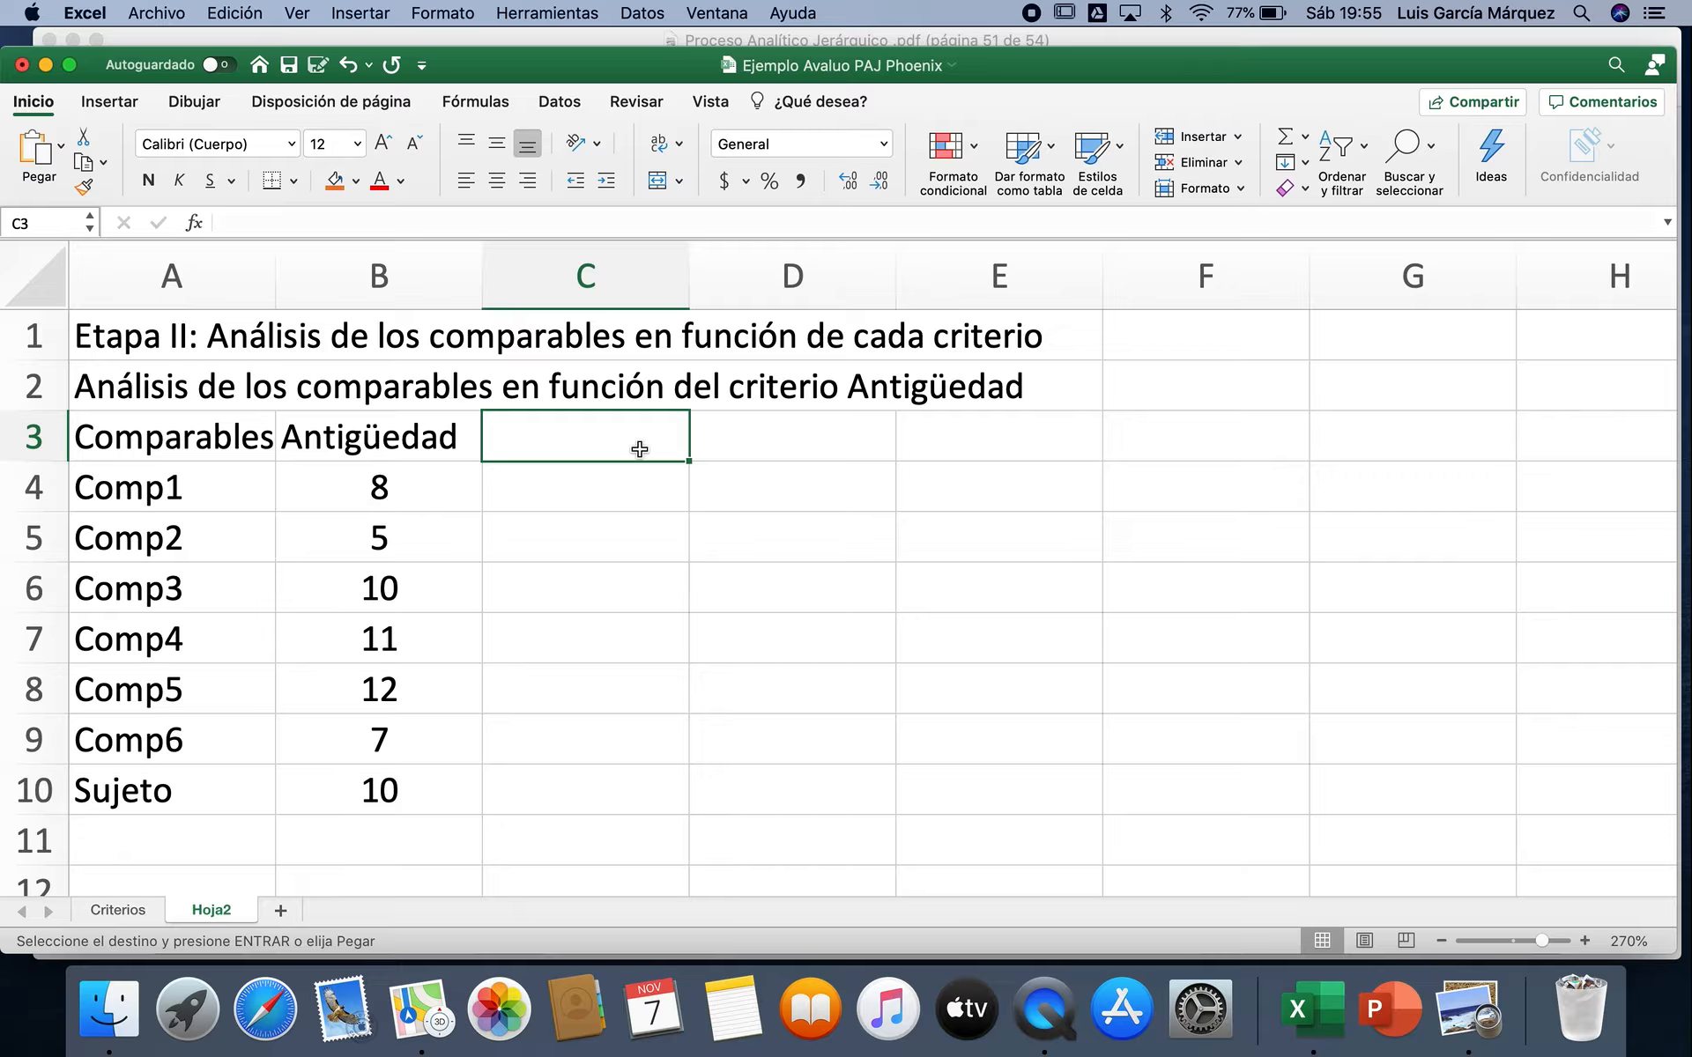
key("Return")
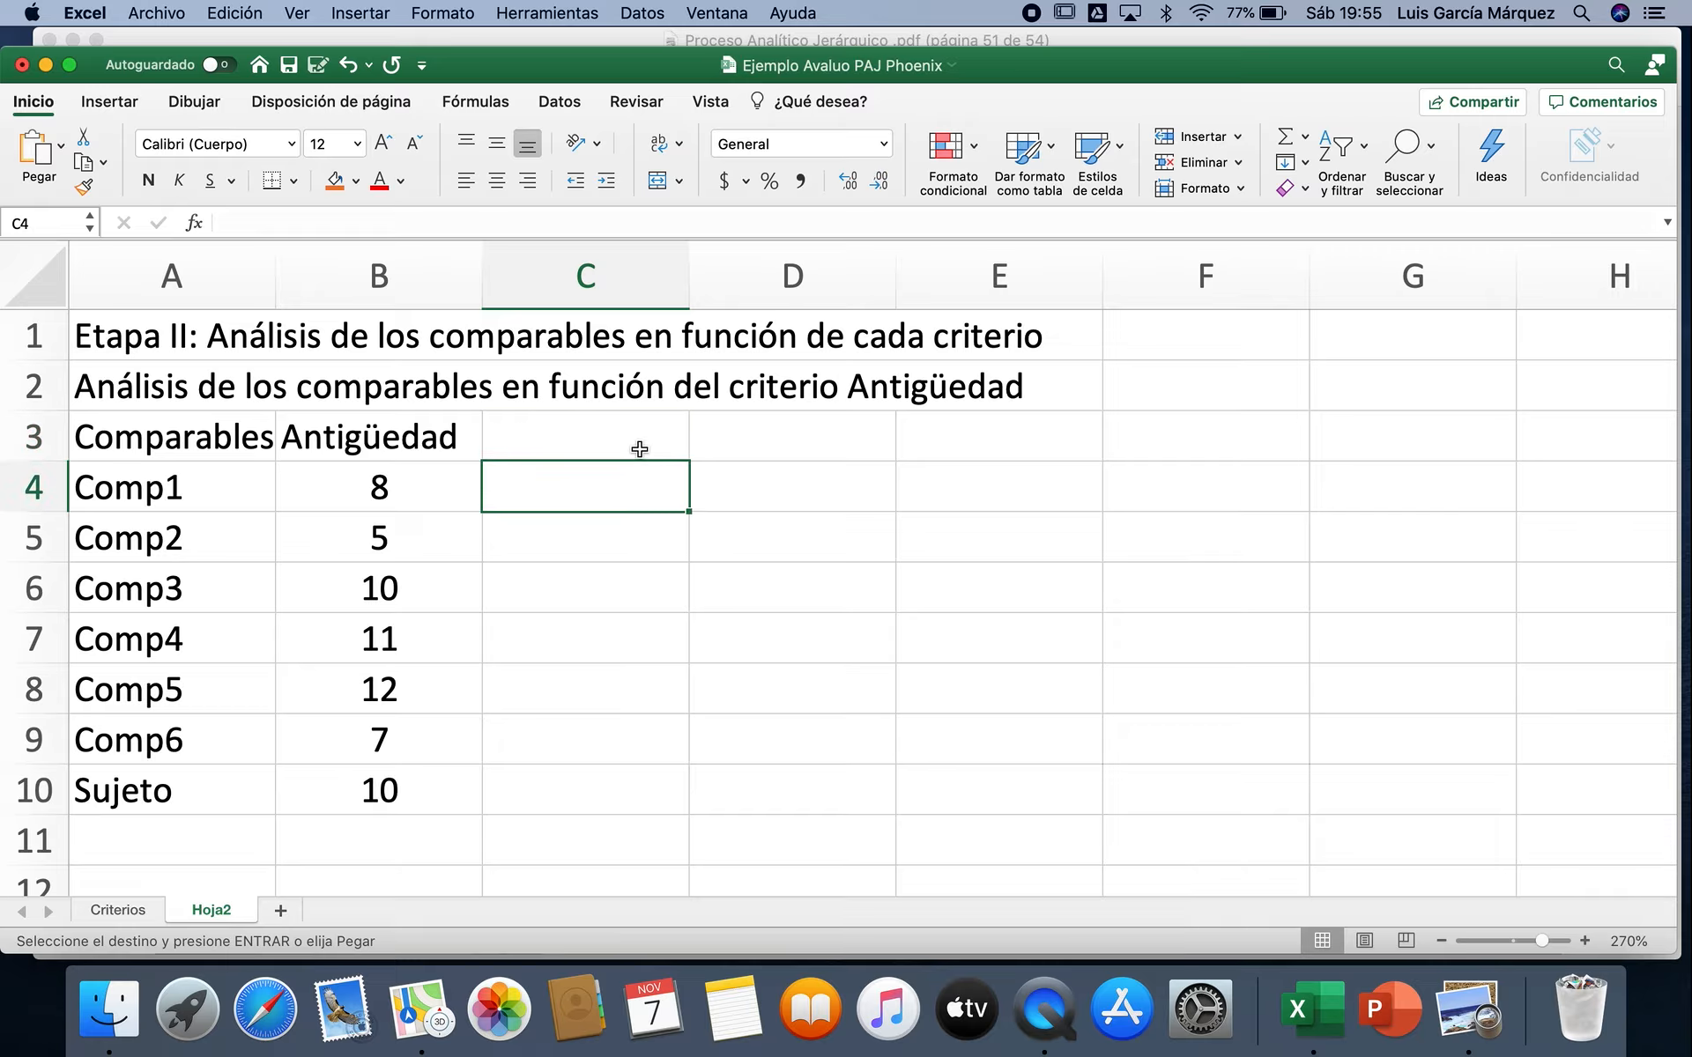
type("=1/")
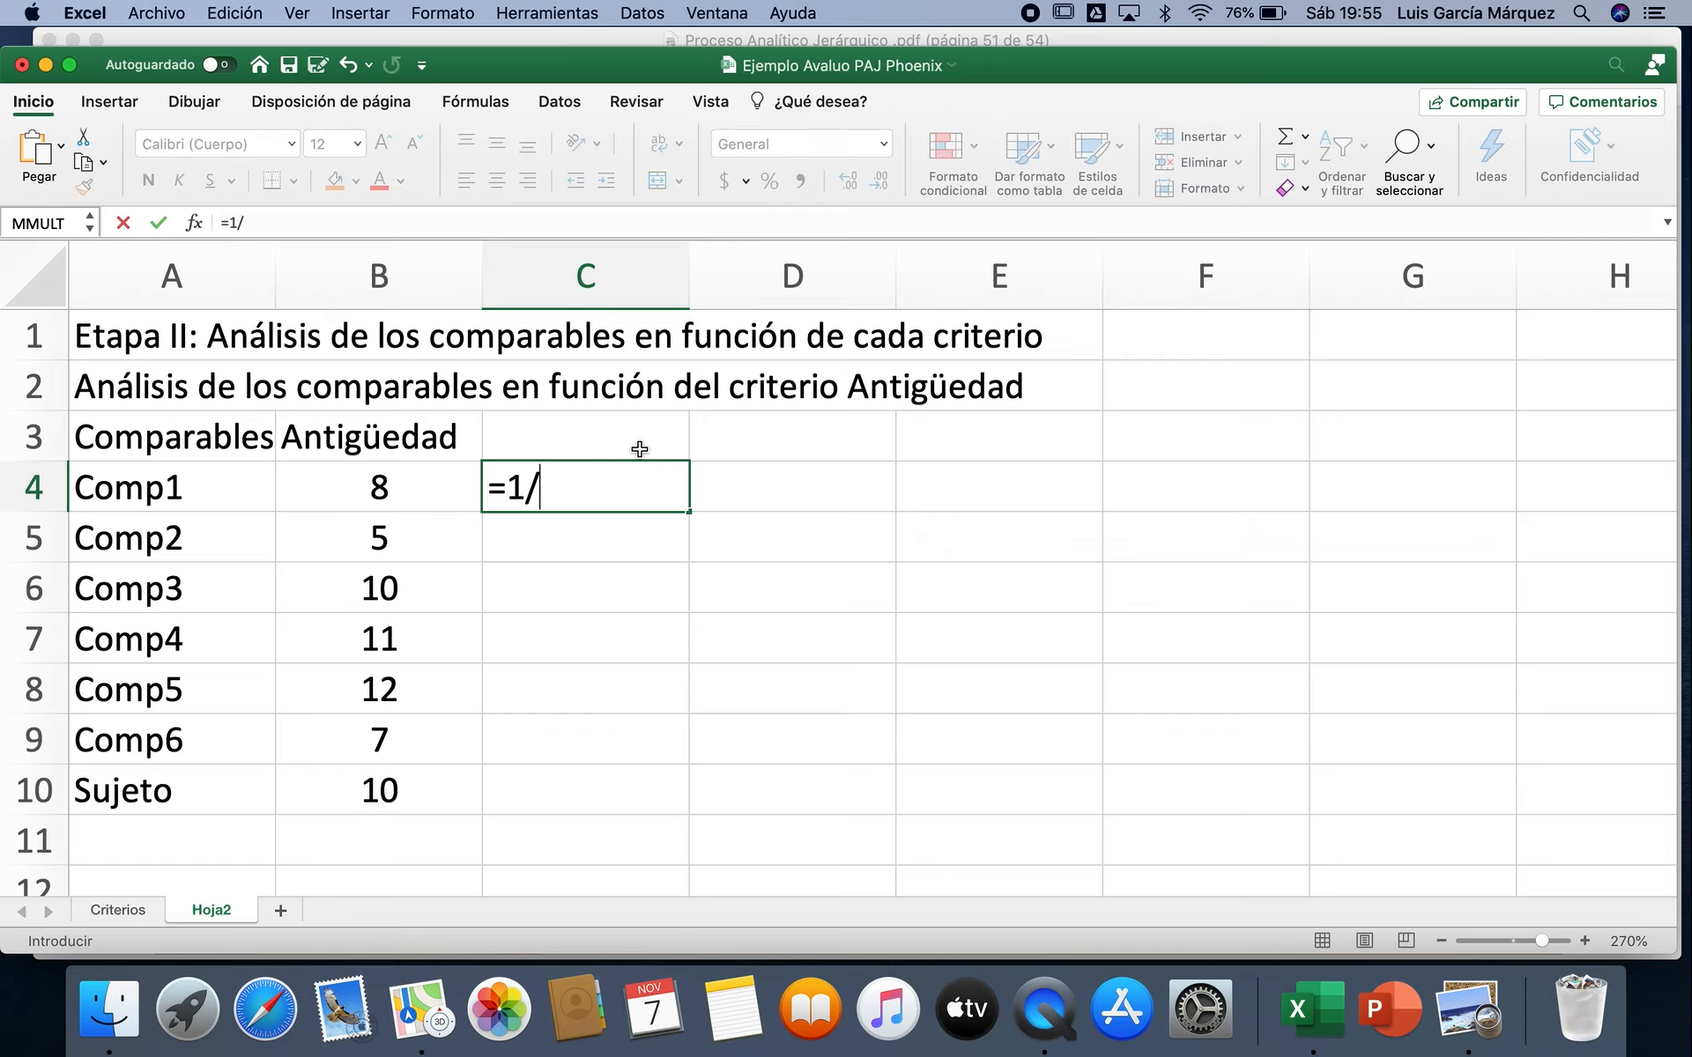
left_click(429, 489)
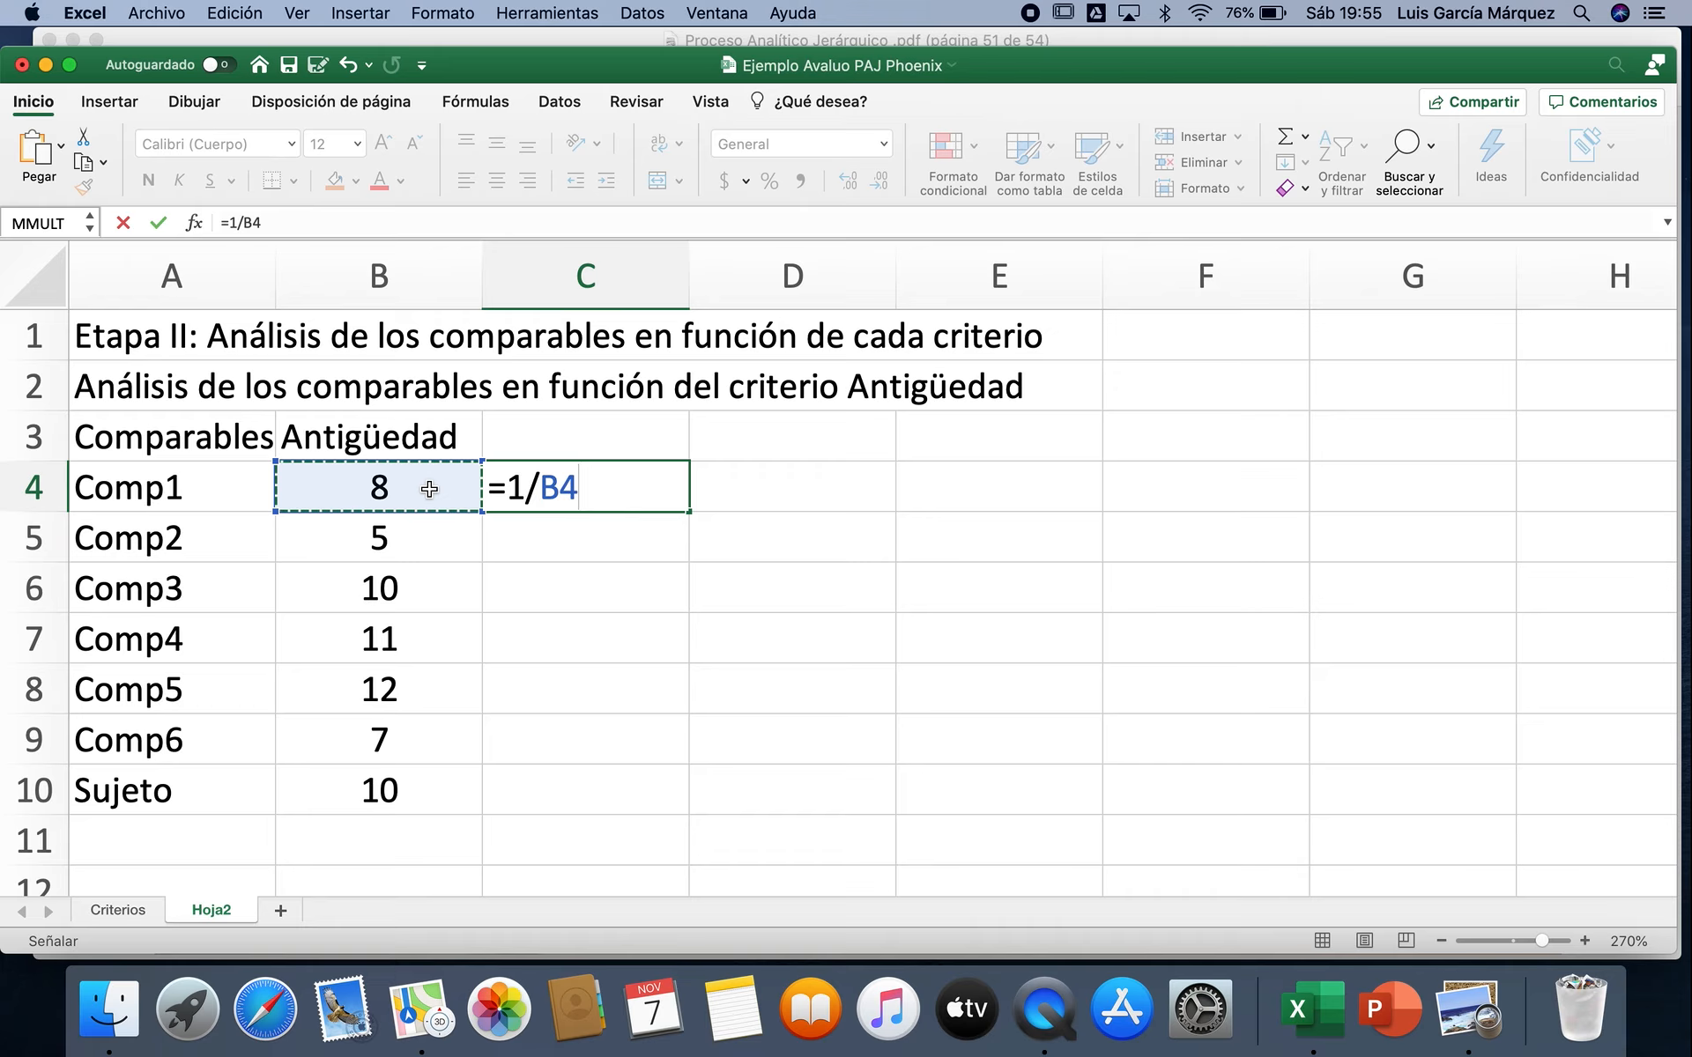
key("Escape")
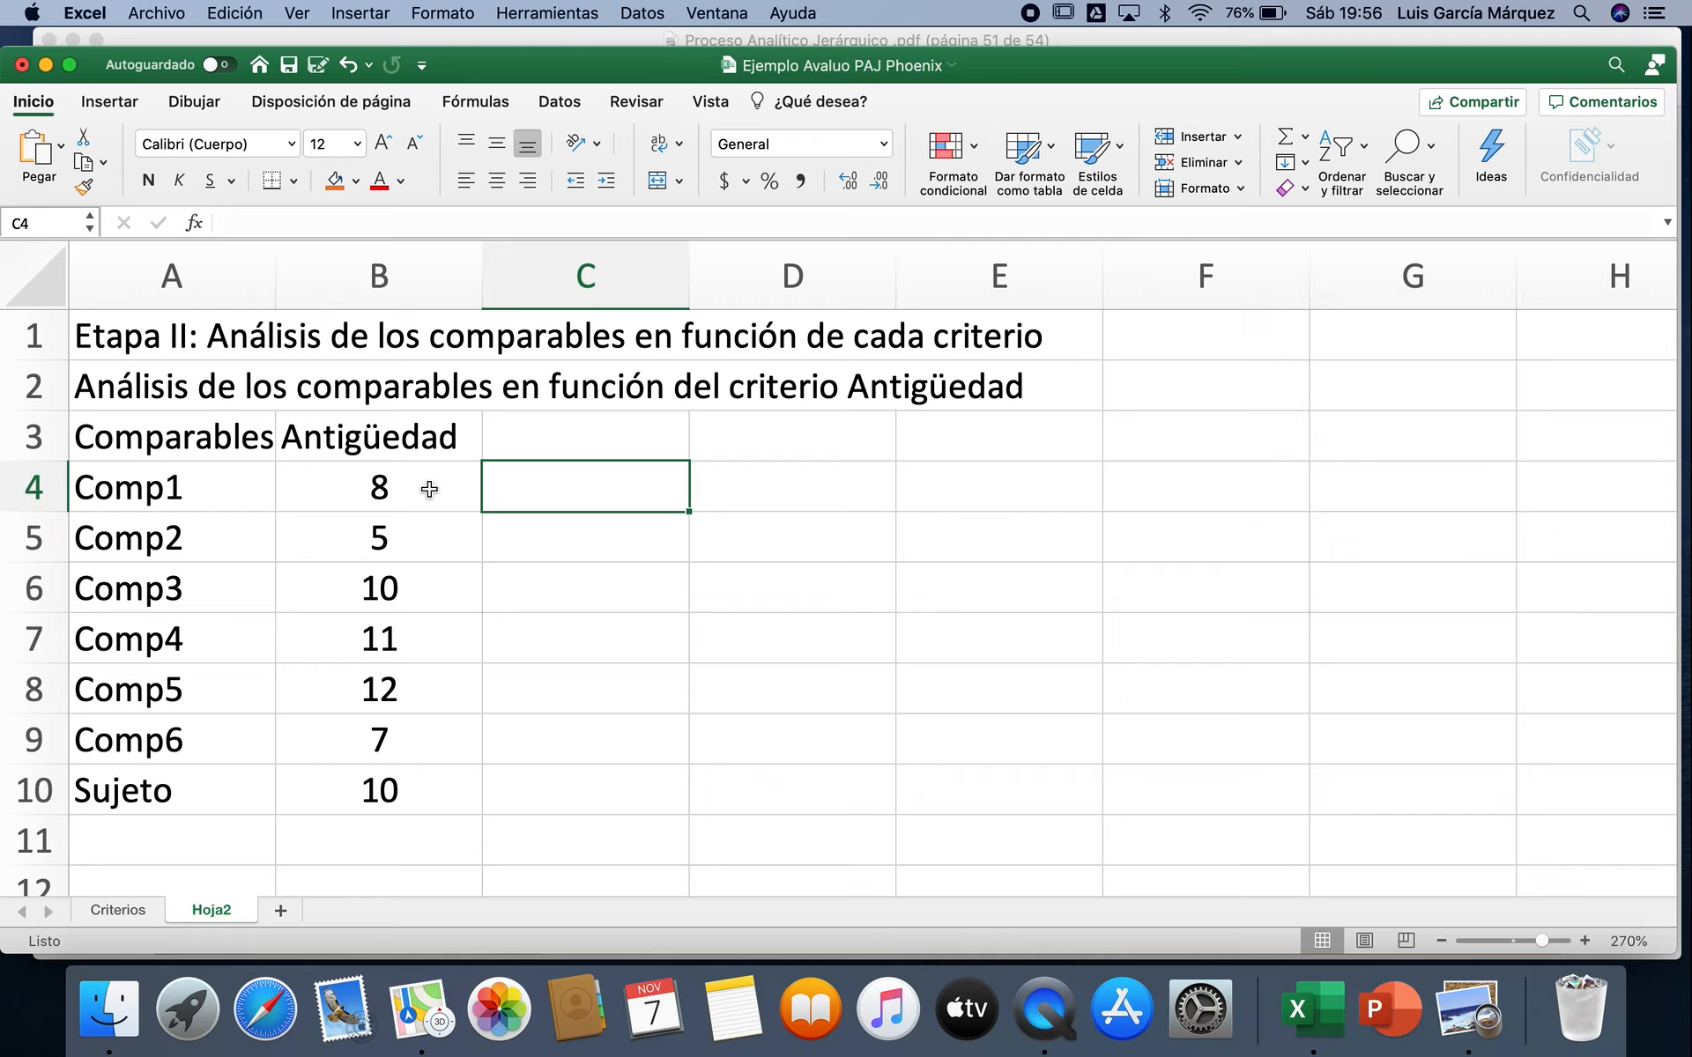
Step: Enter the column heading "VUR=60-Ant" in C3, beside Antigüedad
left_click(590, 432)
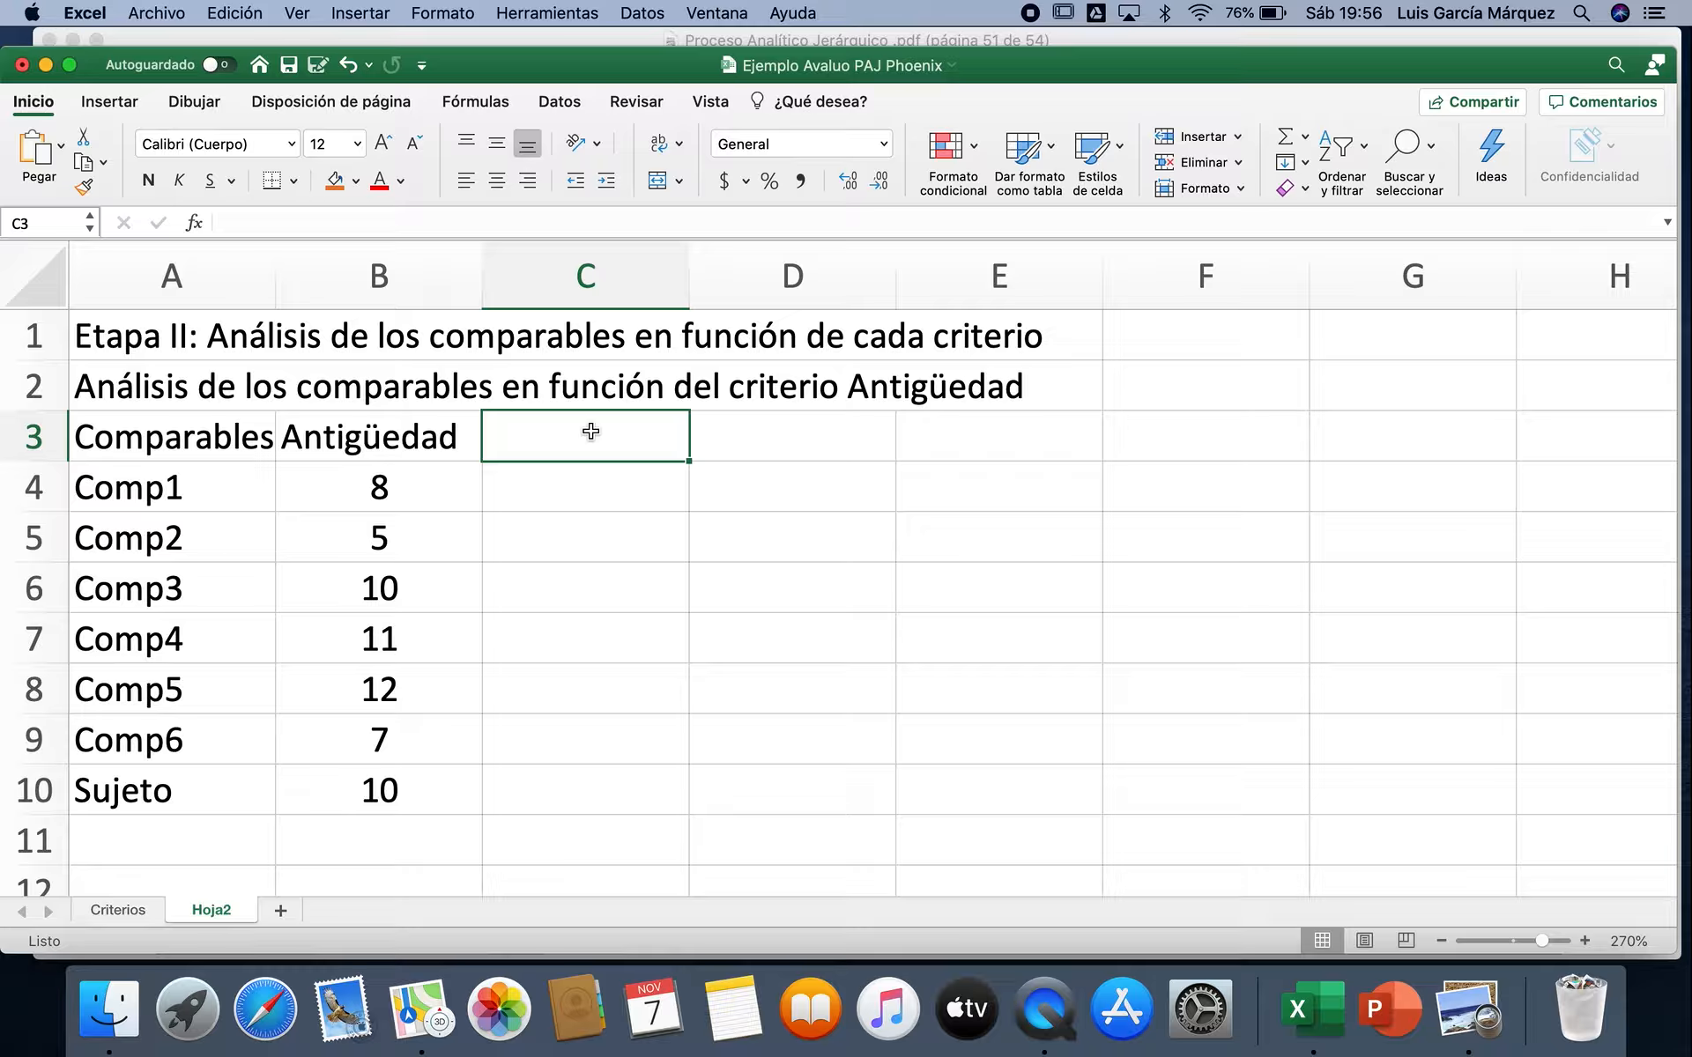
type("VU")
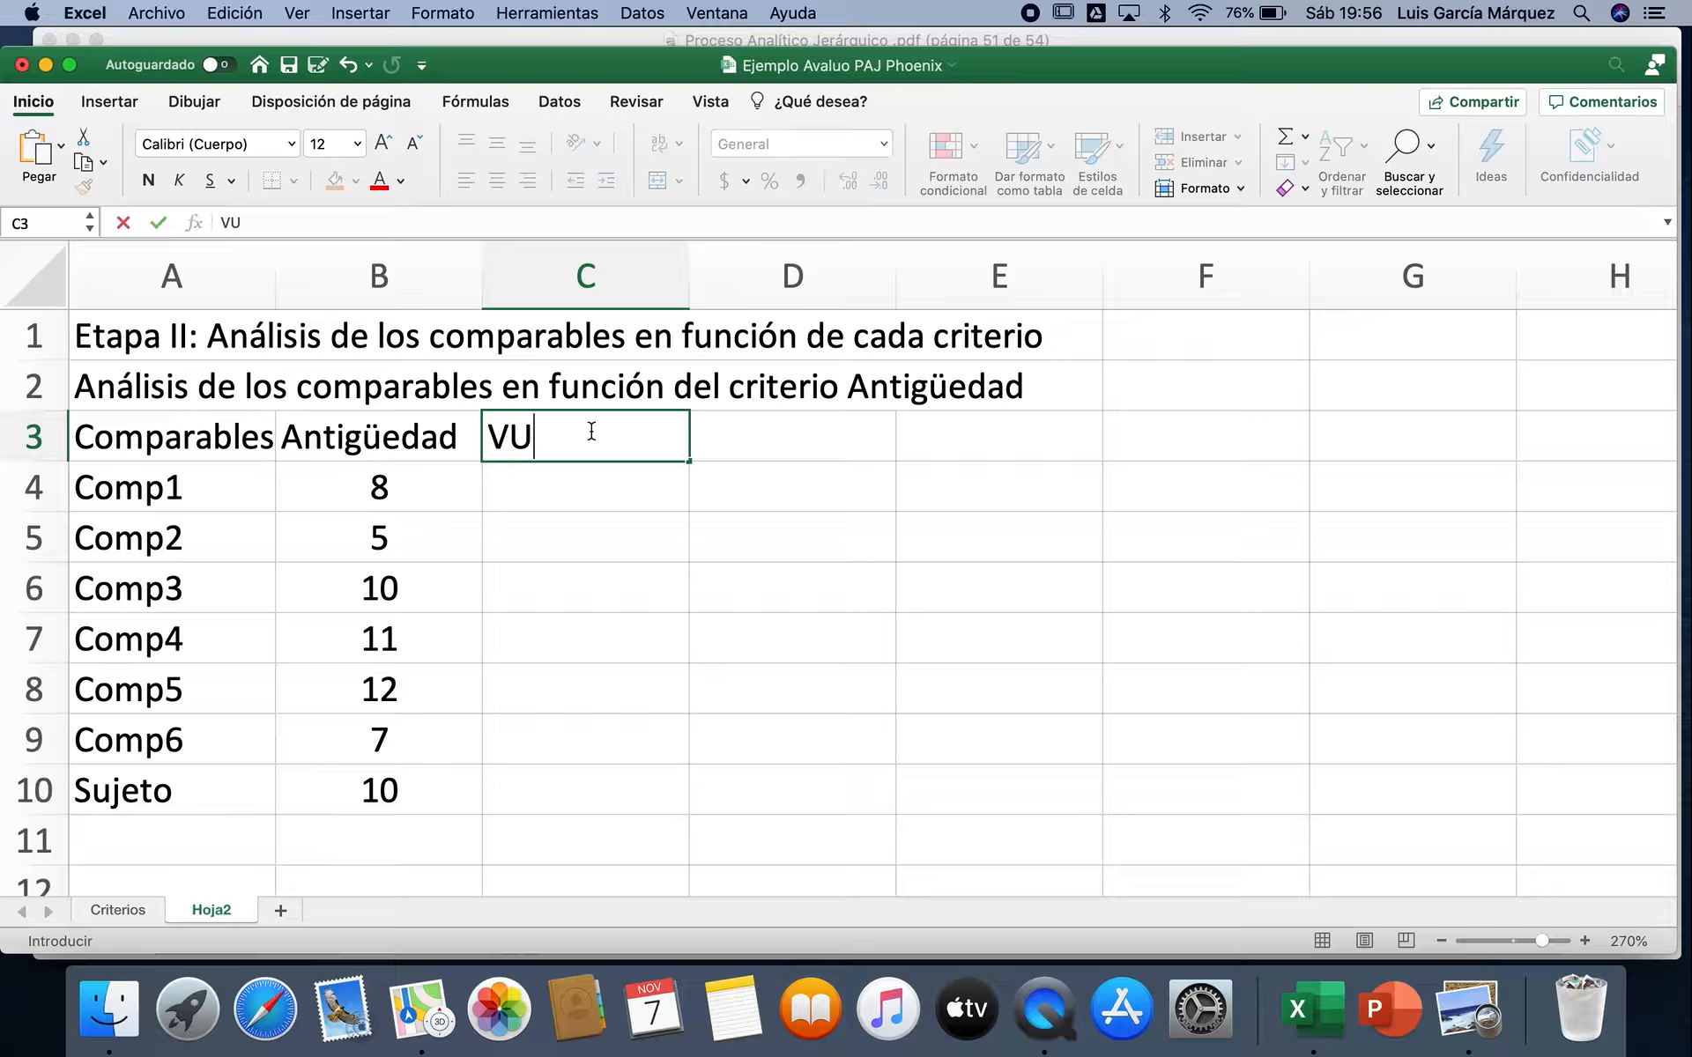
type("R=60")
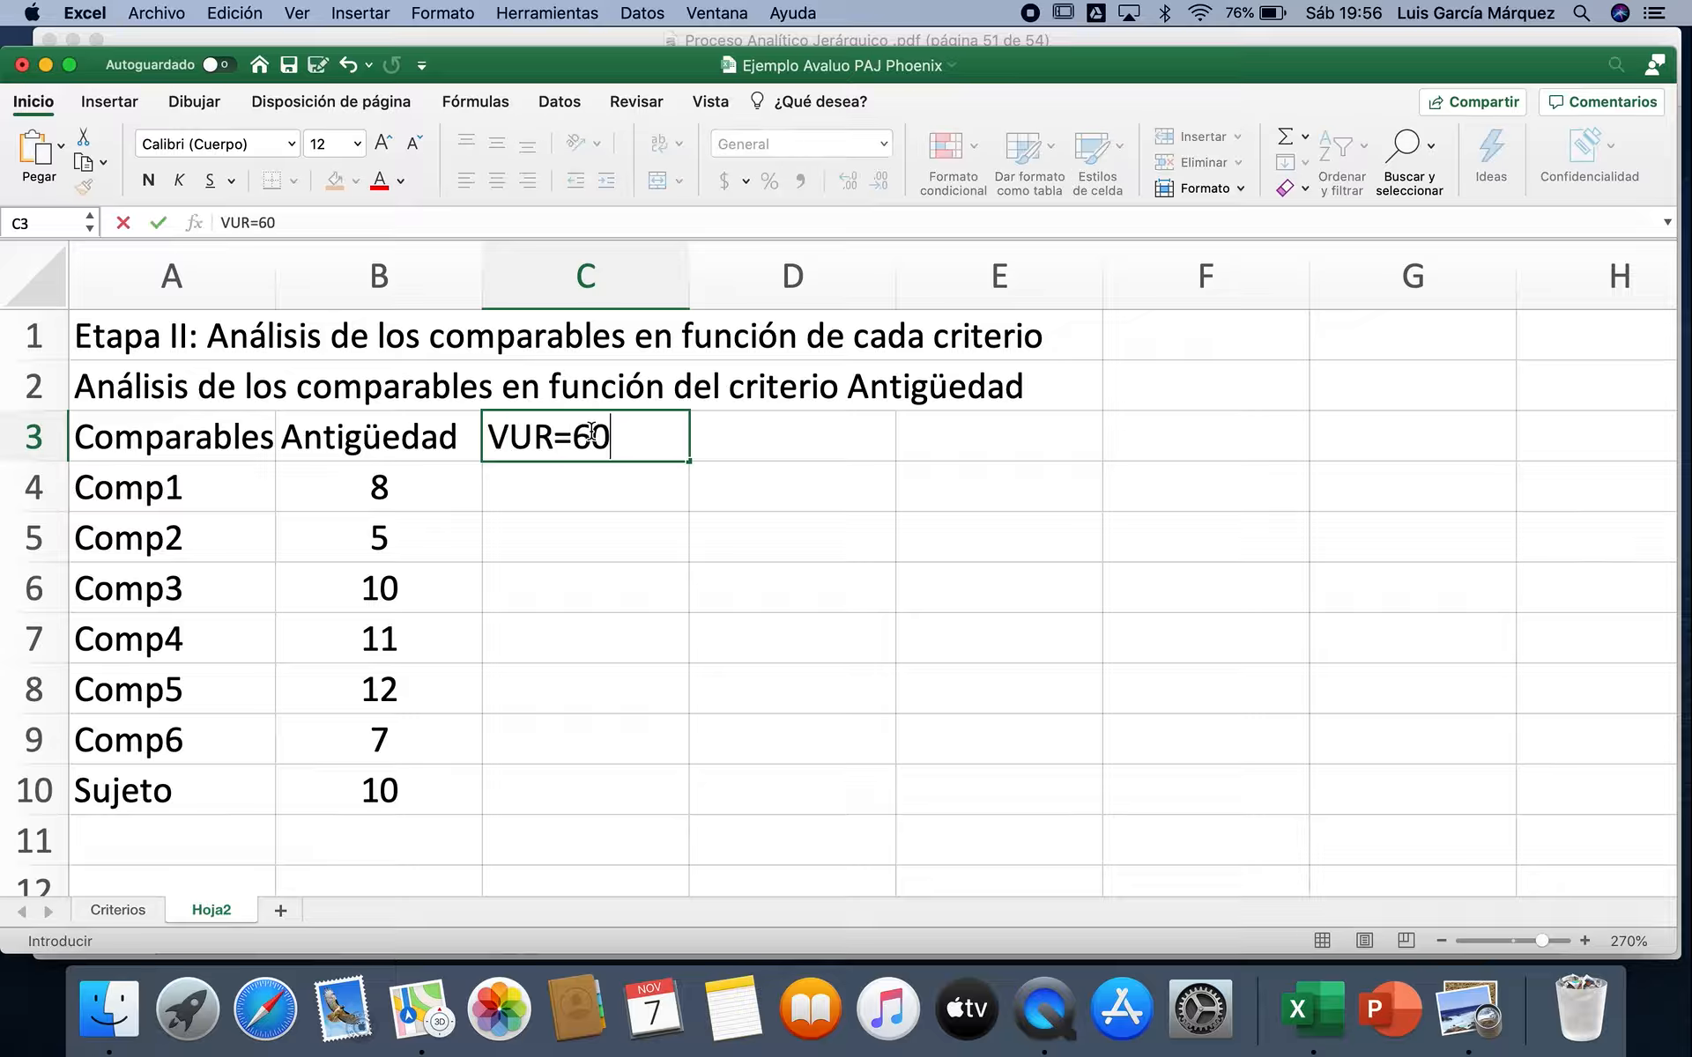
type(".")
key("BackSpace")
type("-V")
key("BackSpace")
type("Ant")
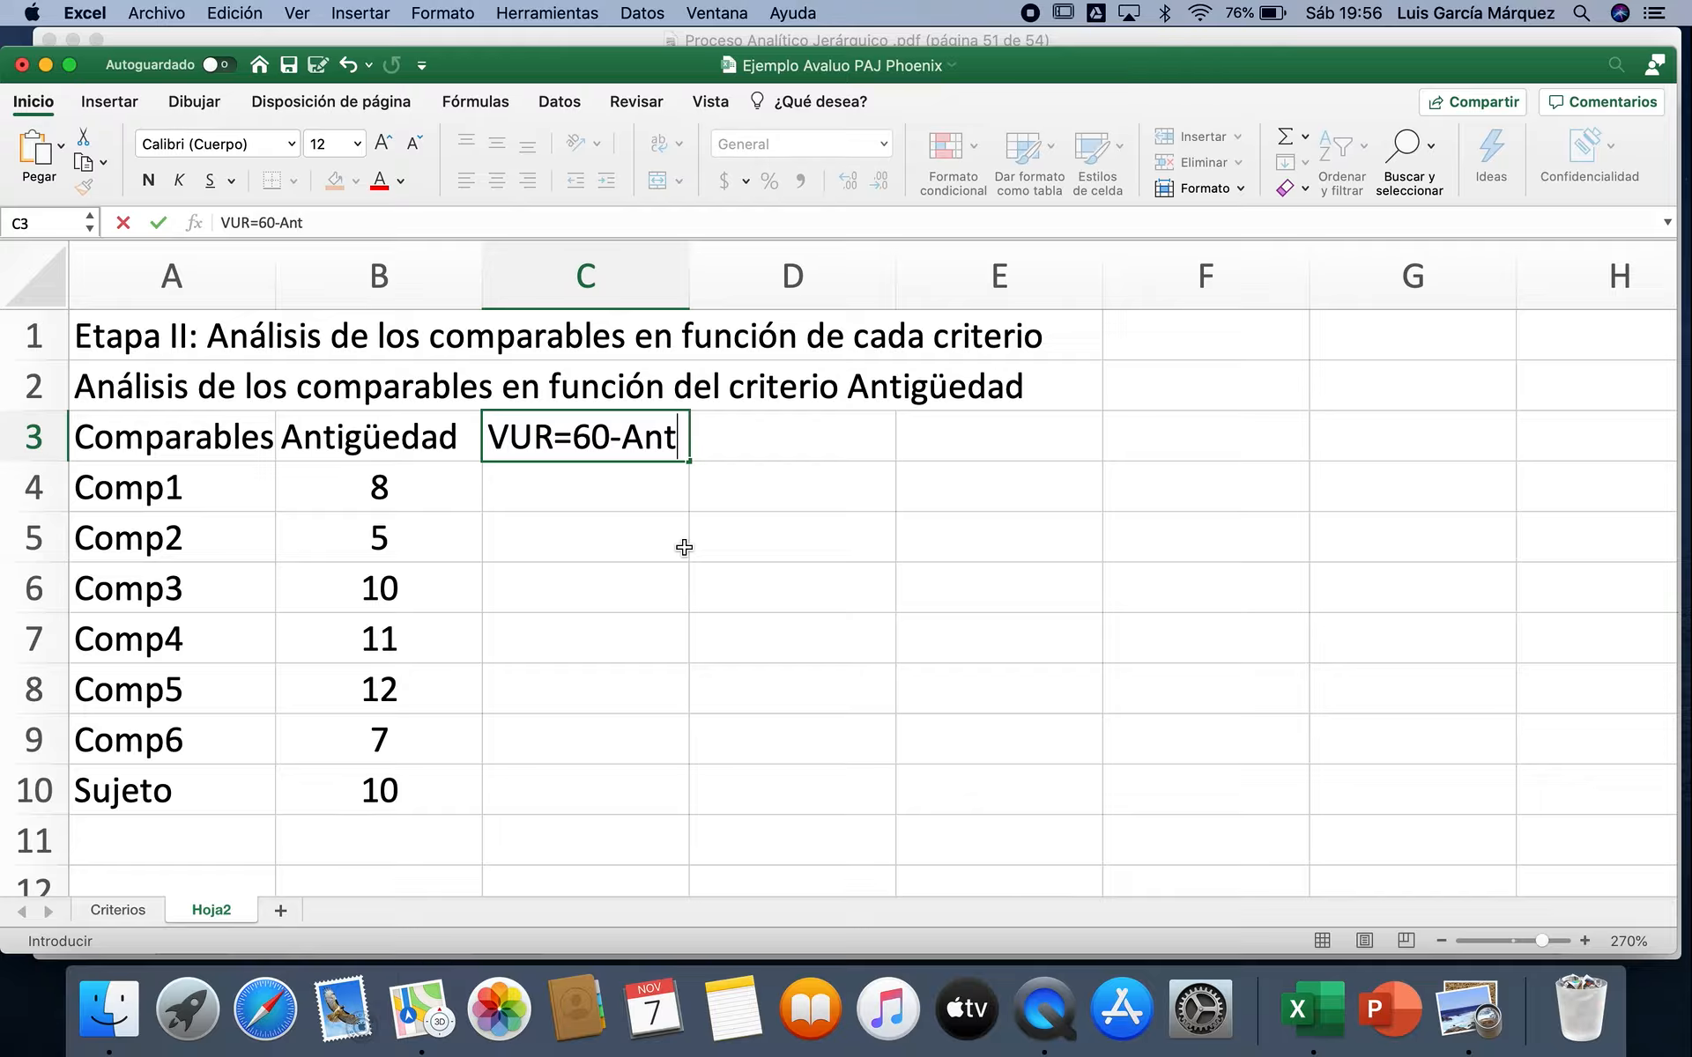
key("Return")
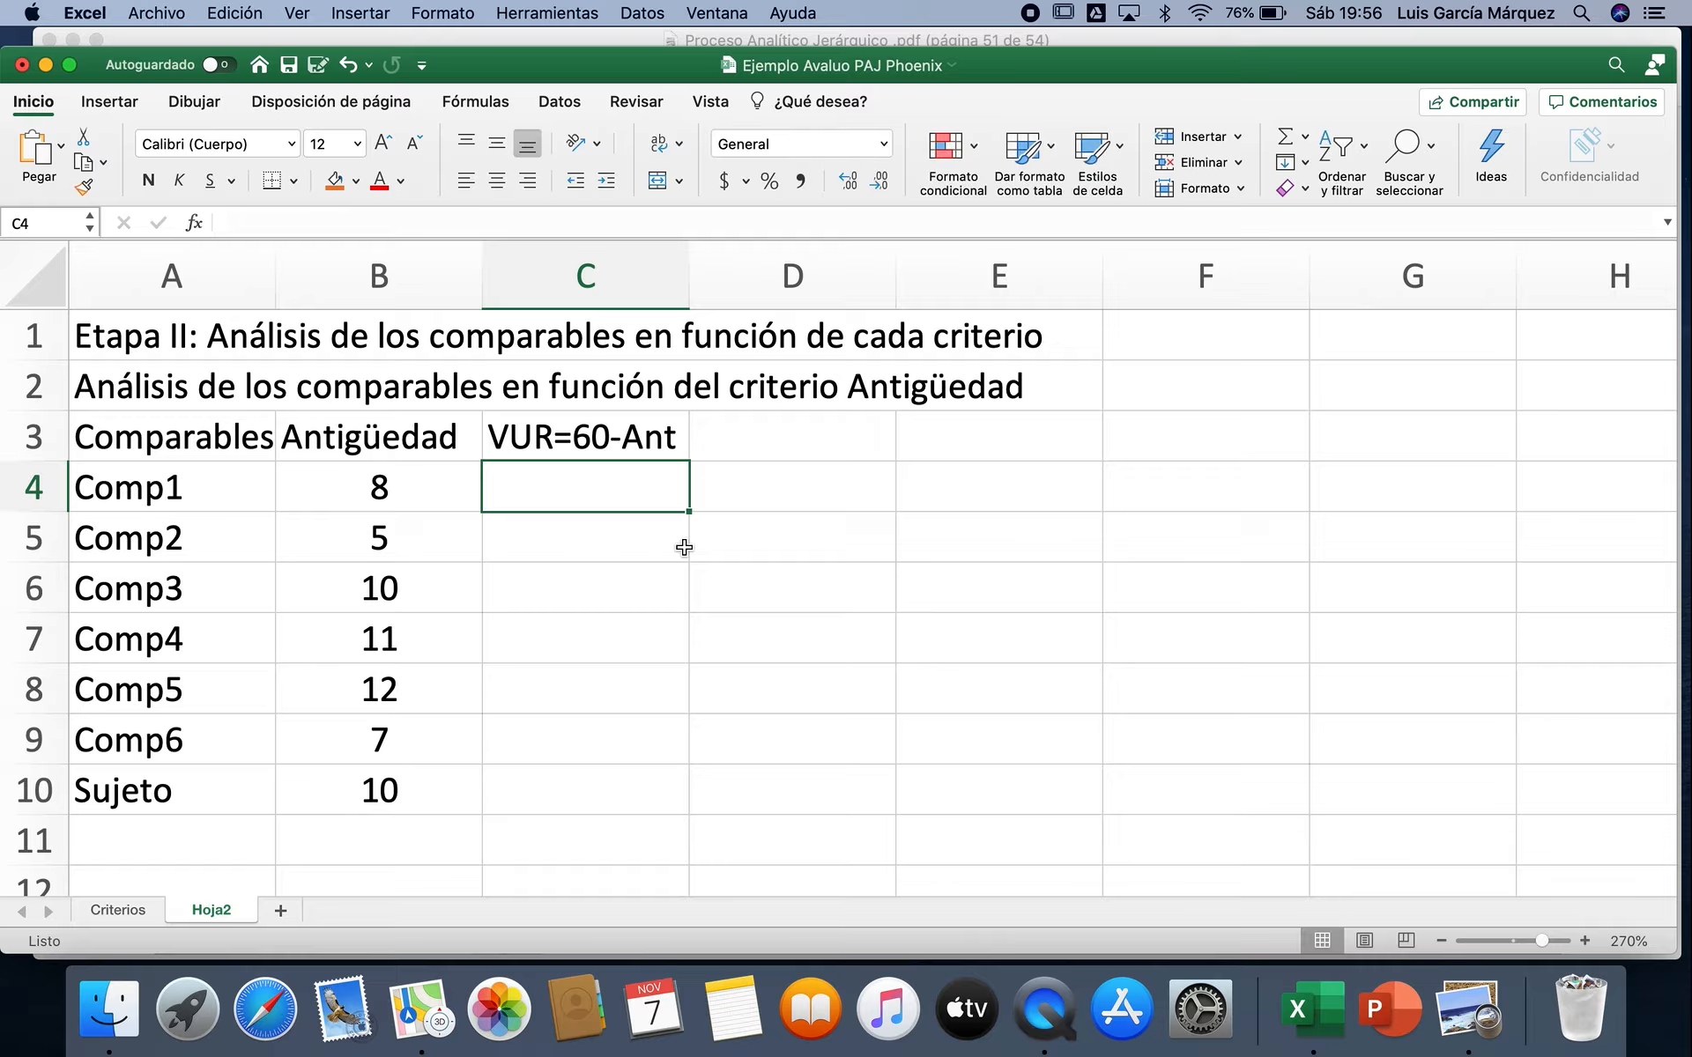
Step: Enter the formula =60-B4 in C4 to calculate the remaining useful life of Comp1
type("=")
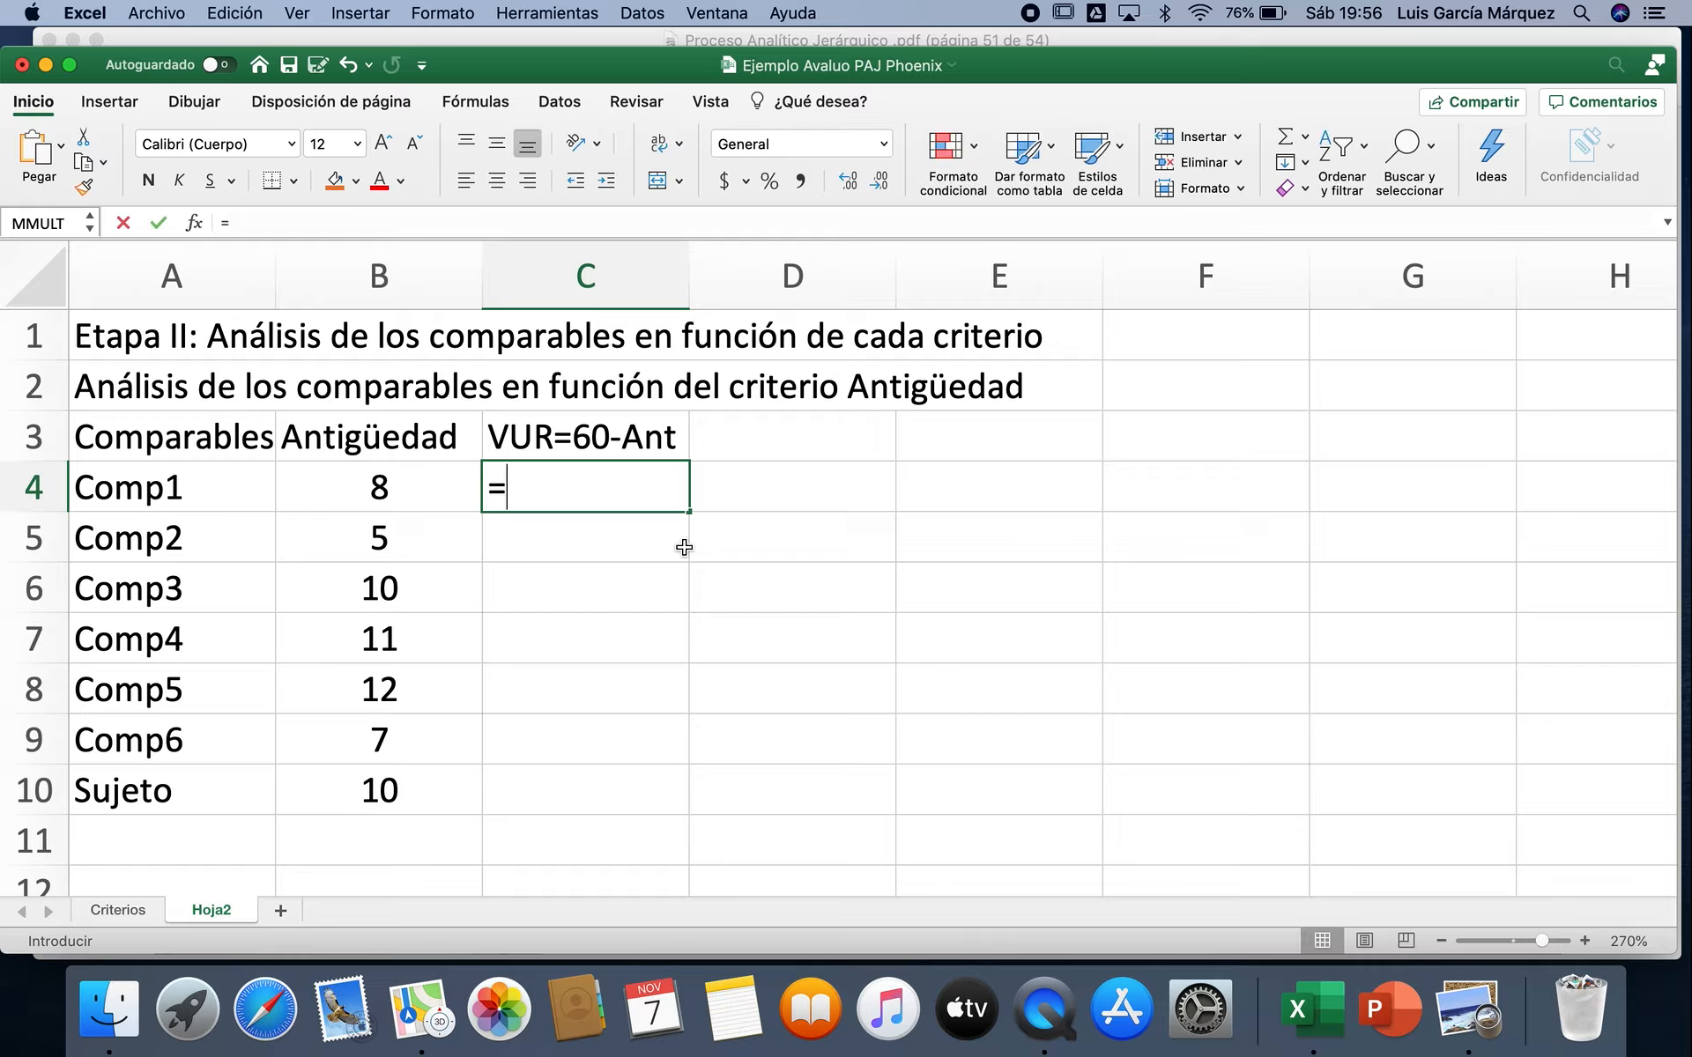
type("6")
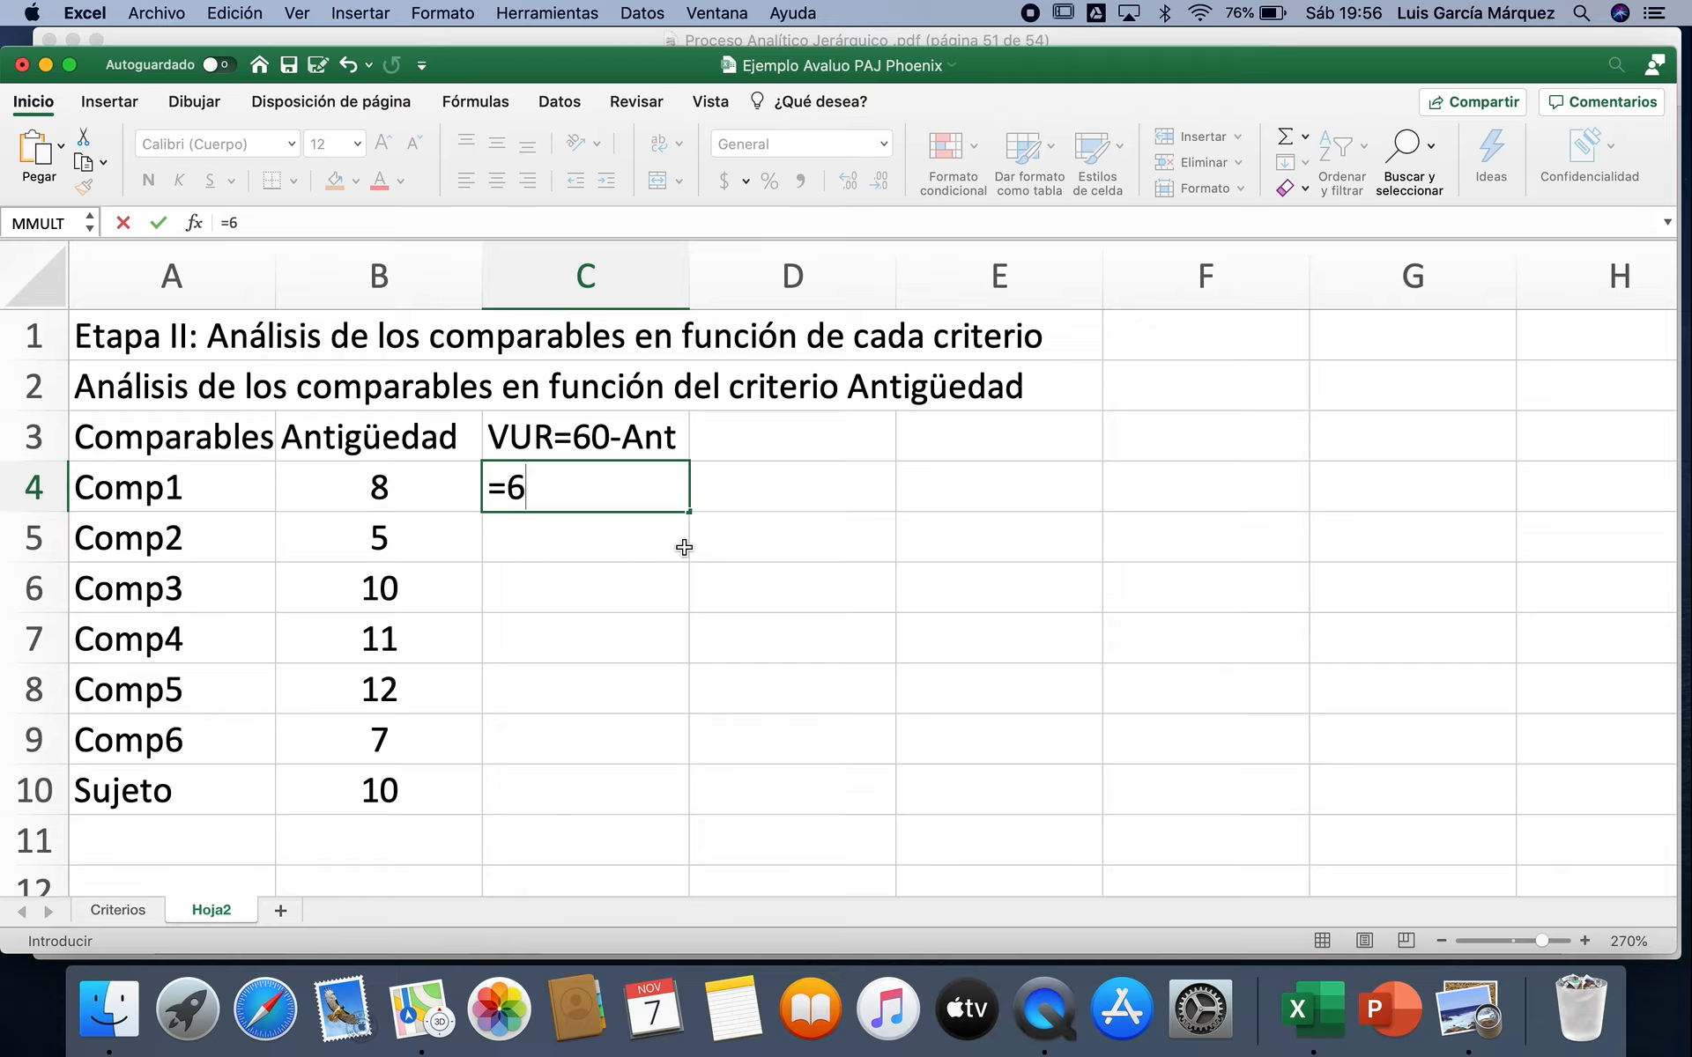
type("0-")
left_click(443, 481)
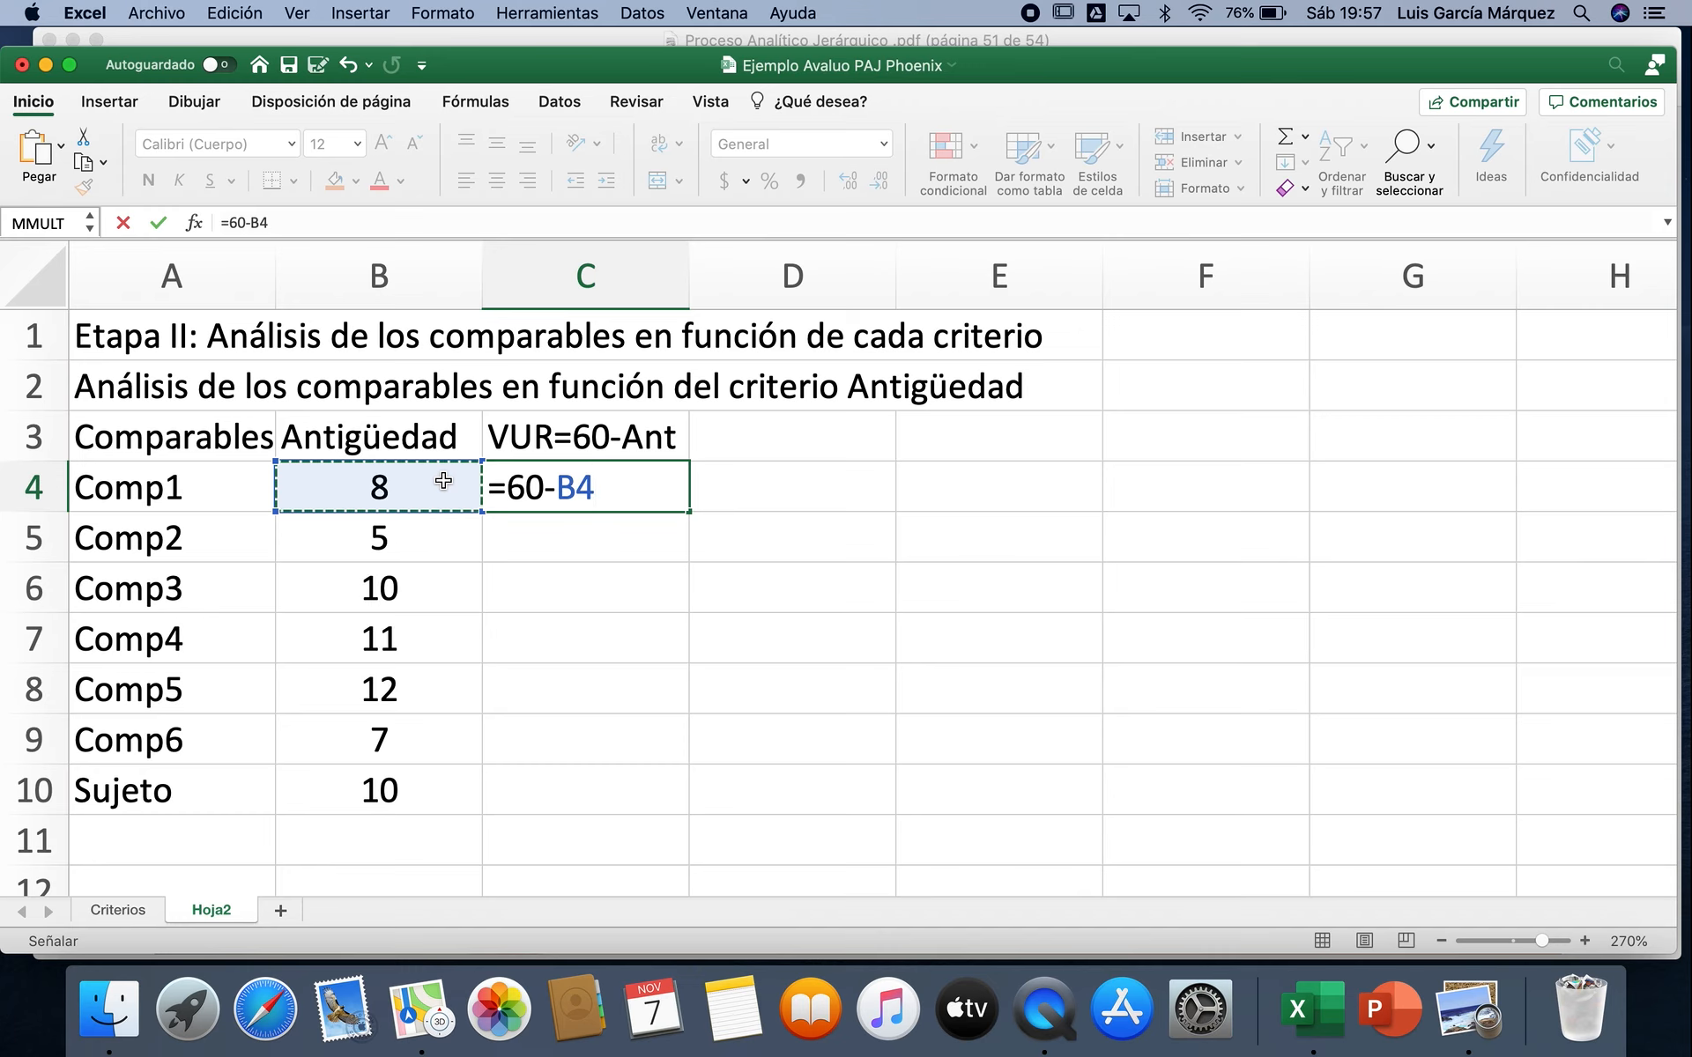
key("Return")
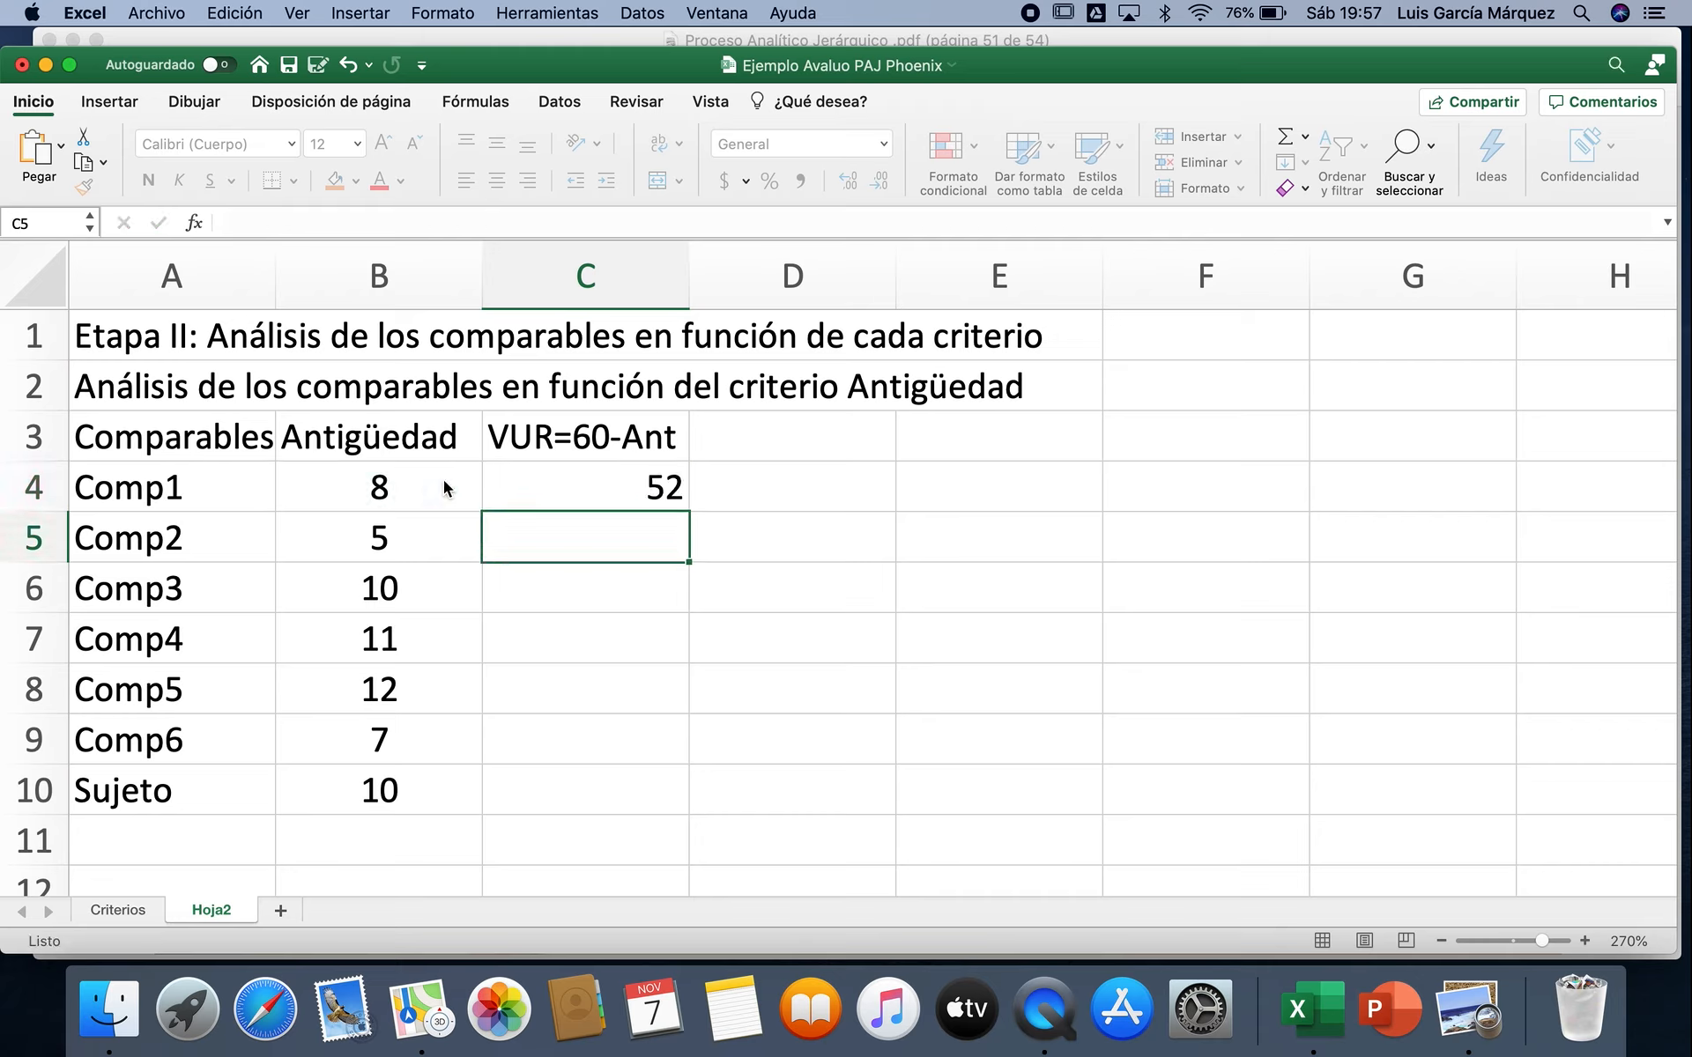
Step: Fill the C4 formula down through C10 for the other comparables and Sujeto, and centre the values in C4:C10
left_click(553, 489)
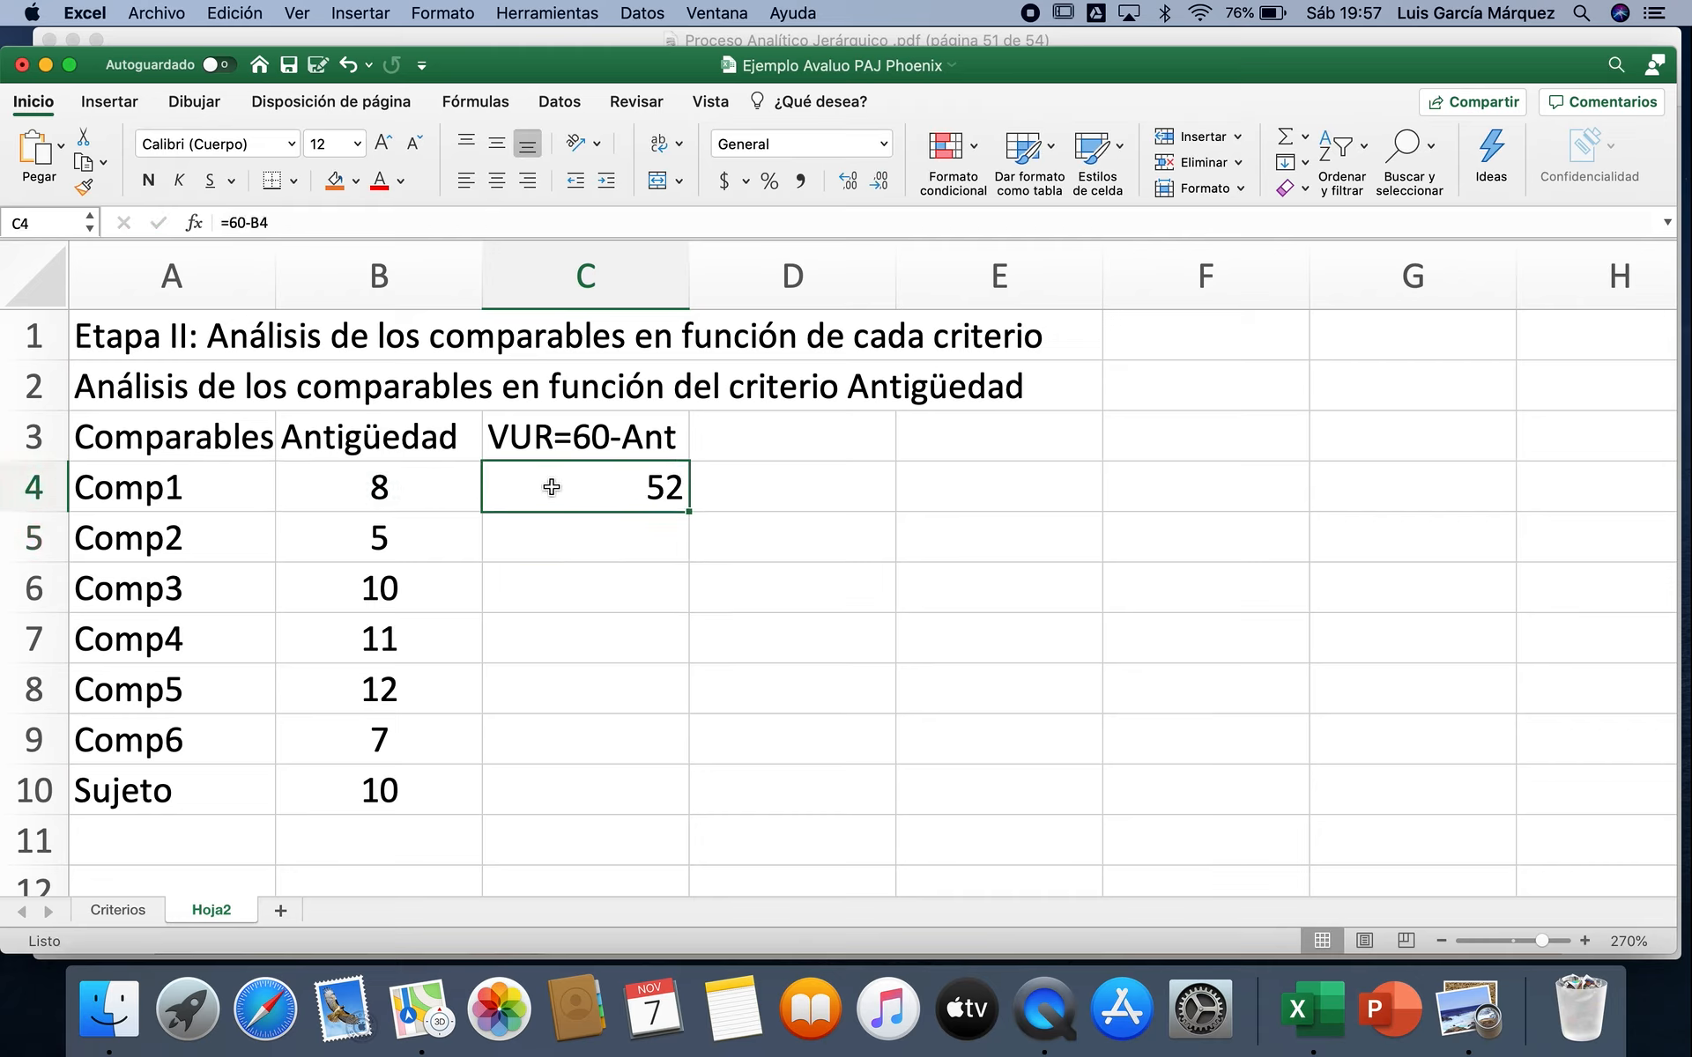
left_click_drag(689, 512, 664, 796)
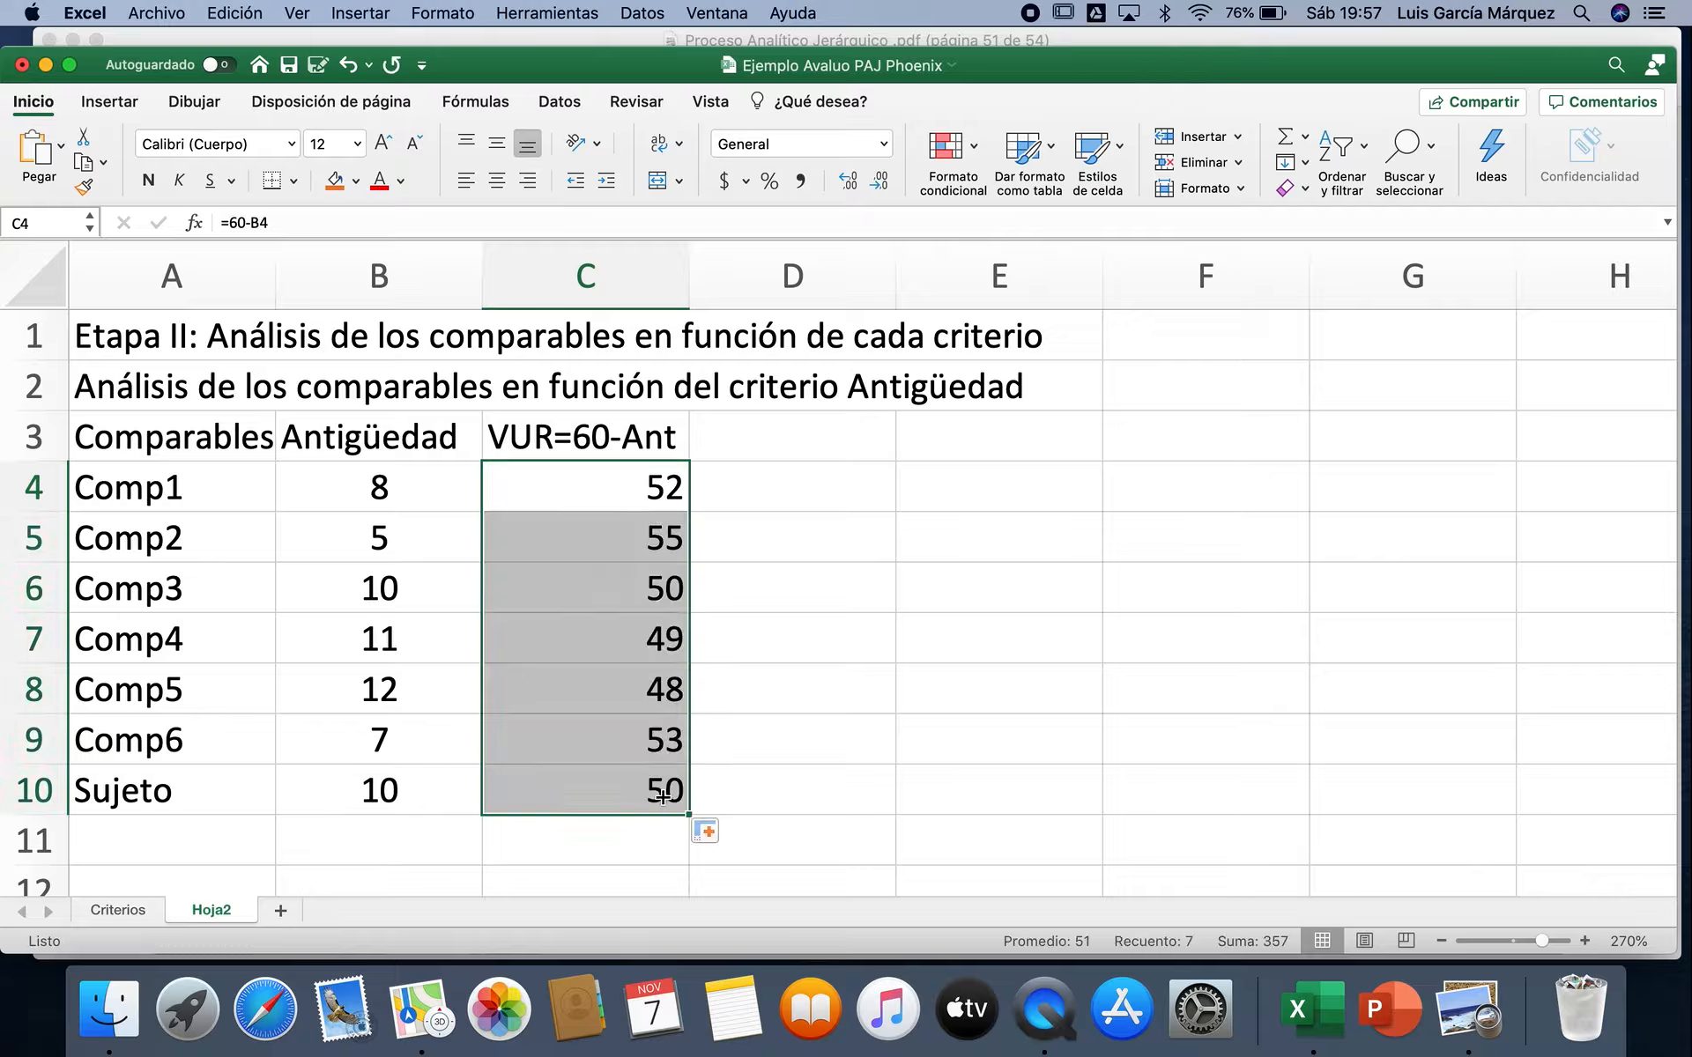
left_click(497, 182)
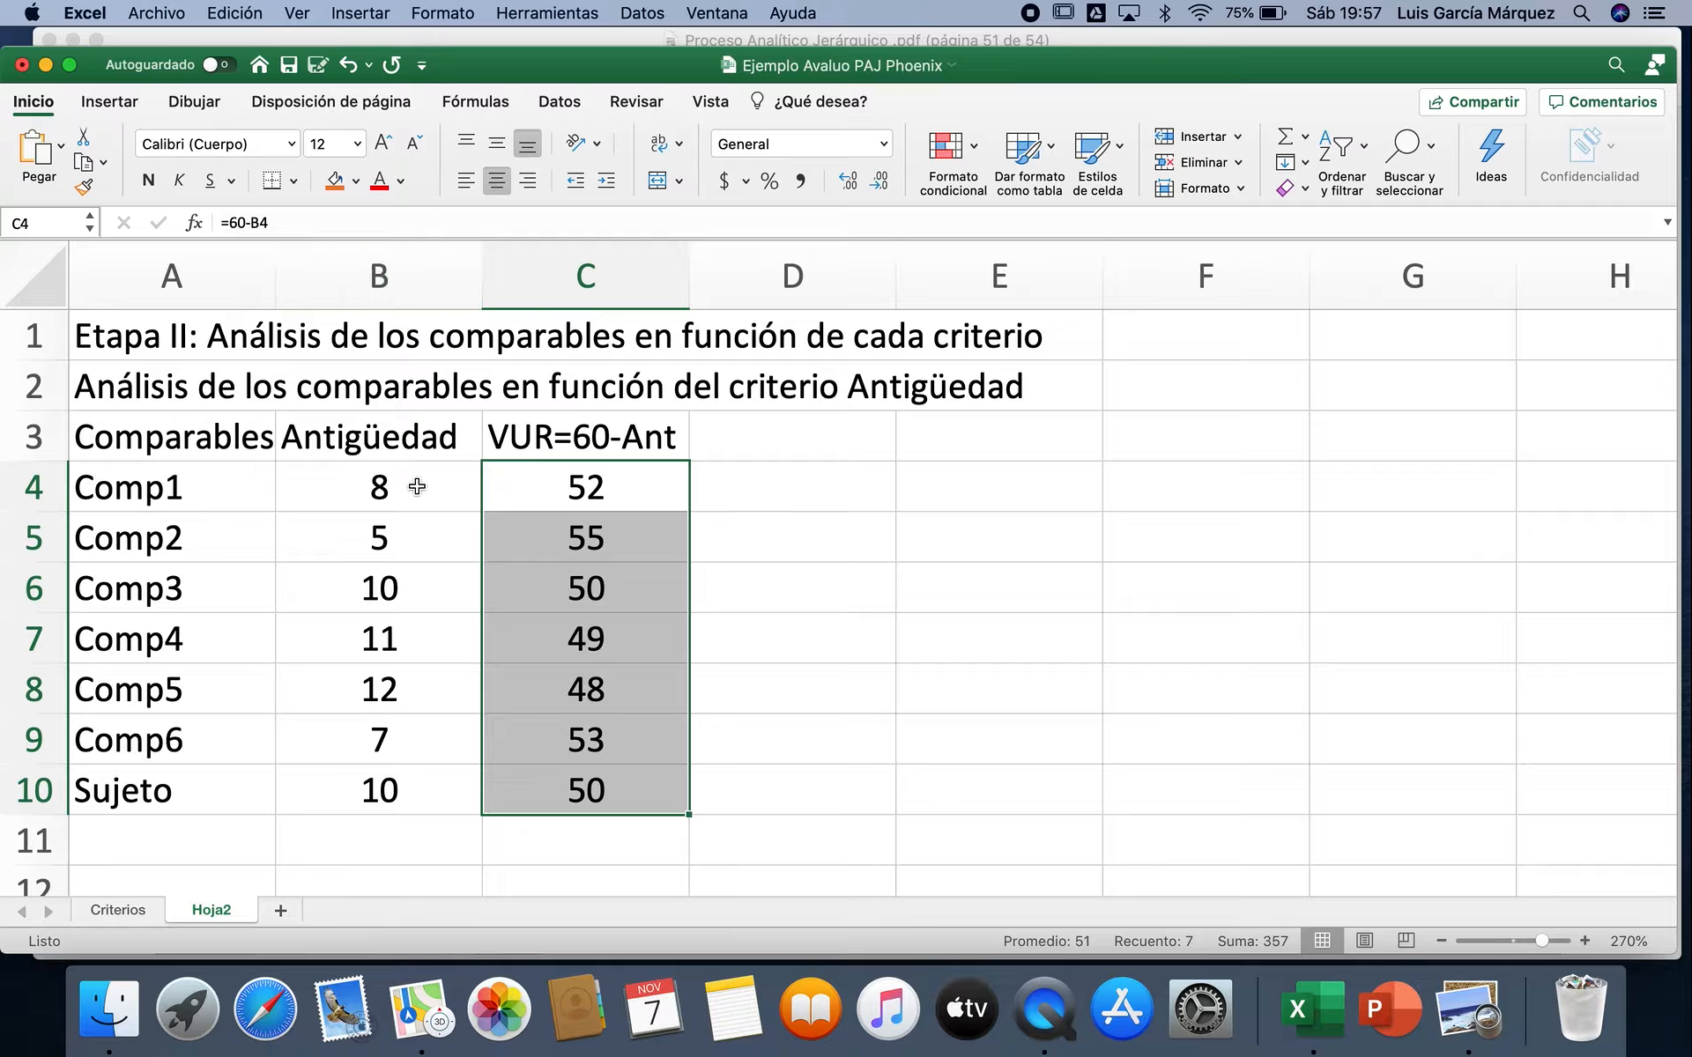
left_click(416, 755)
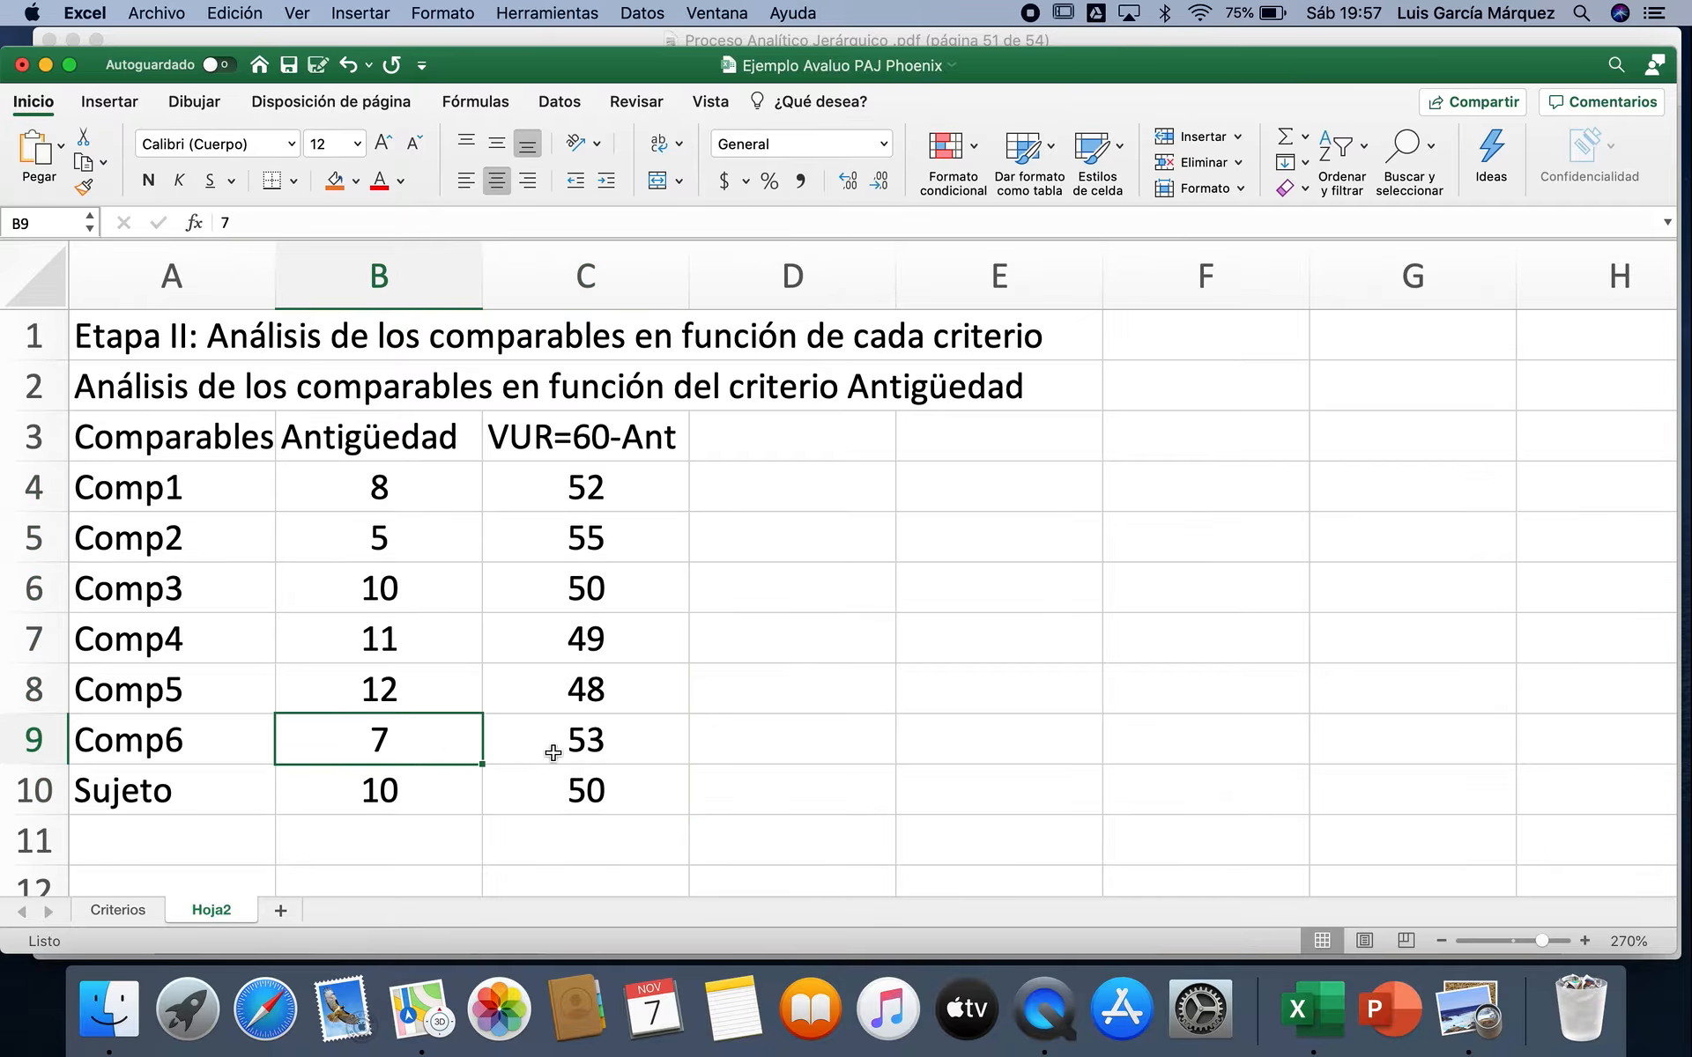
left_click(625, 744)
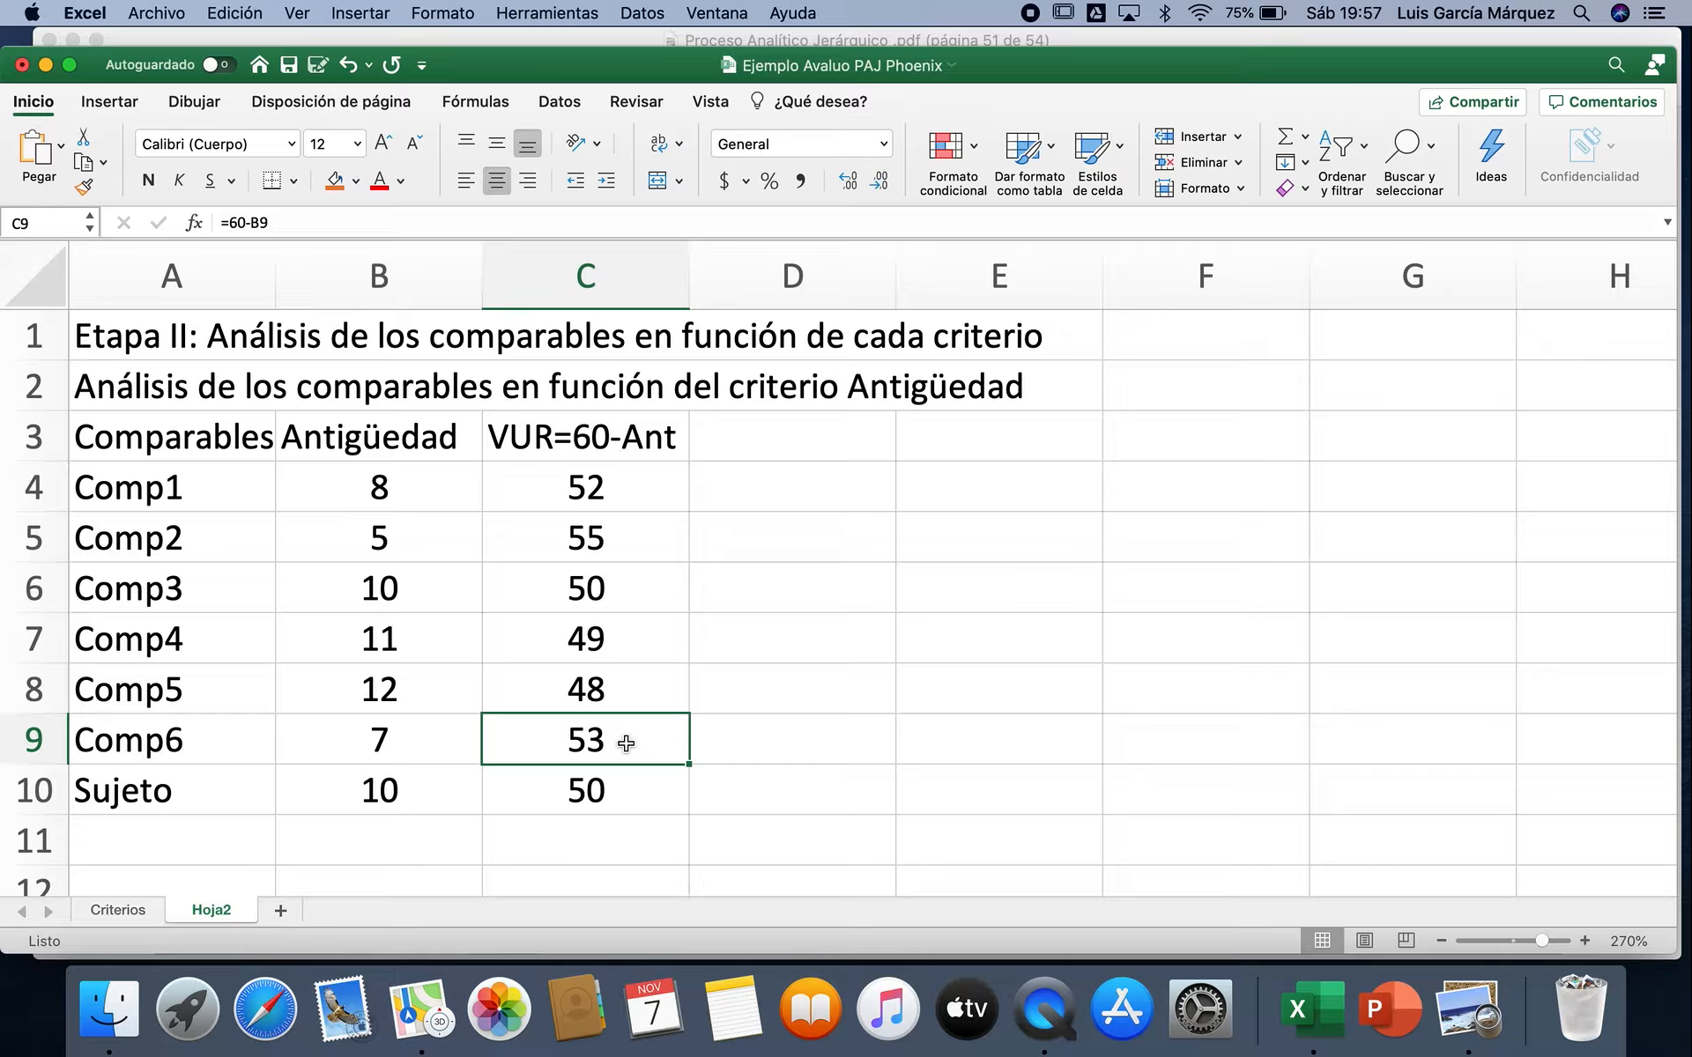
Step: Total the remaining useful lives C4:C10 with a SUMA formula in C11
left_click(413, 690)
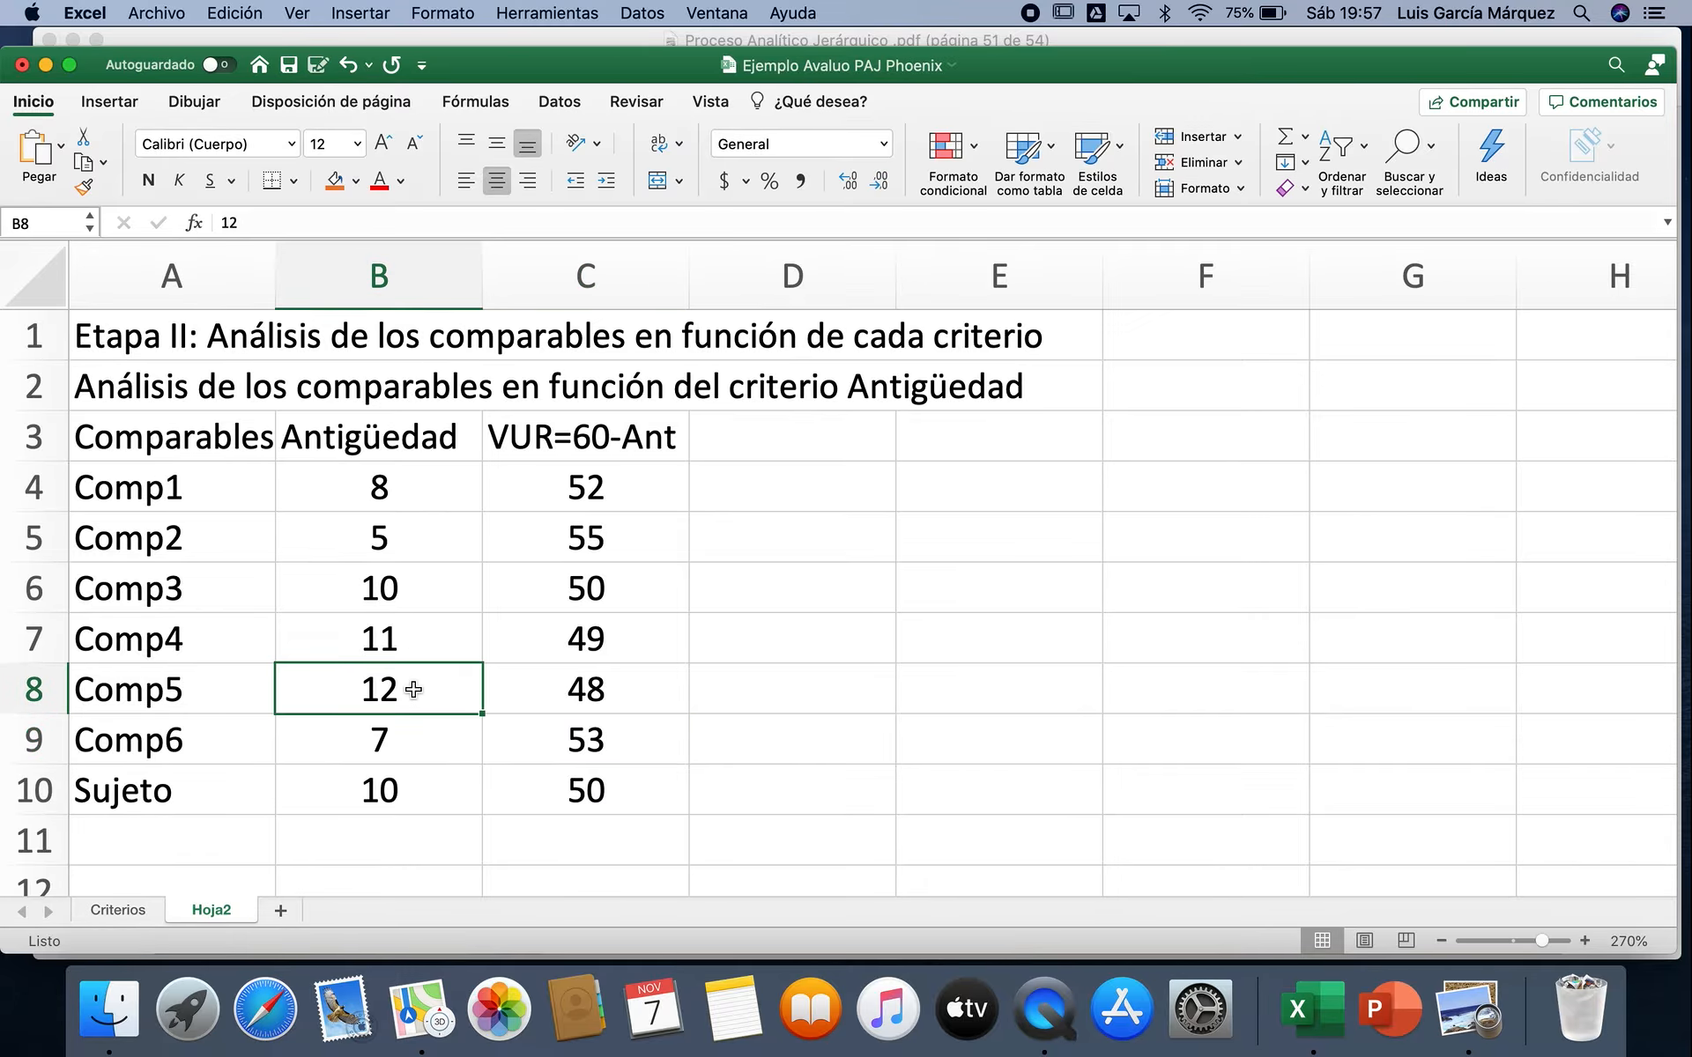
left_click(645, 698)
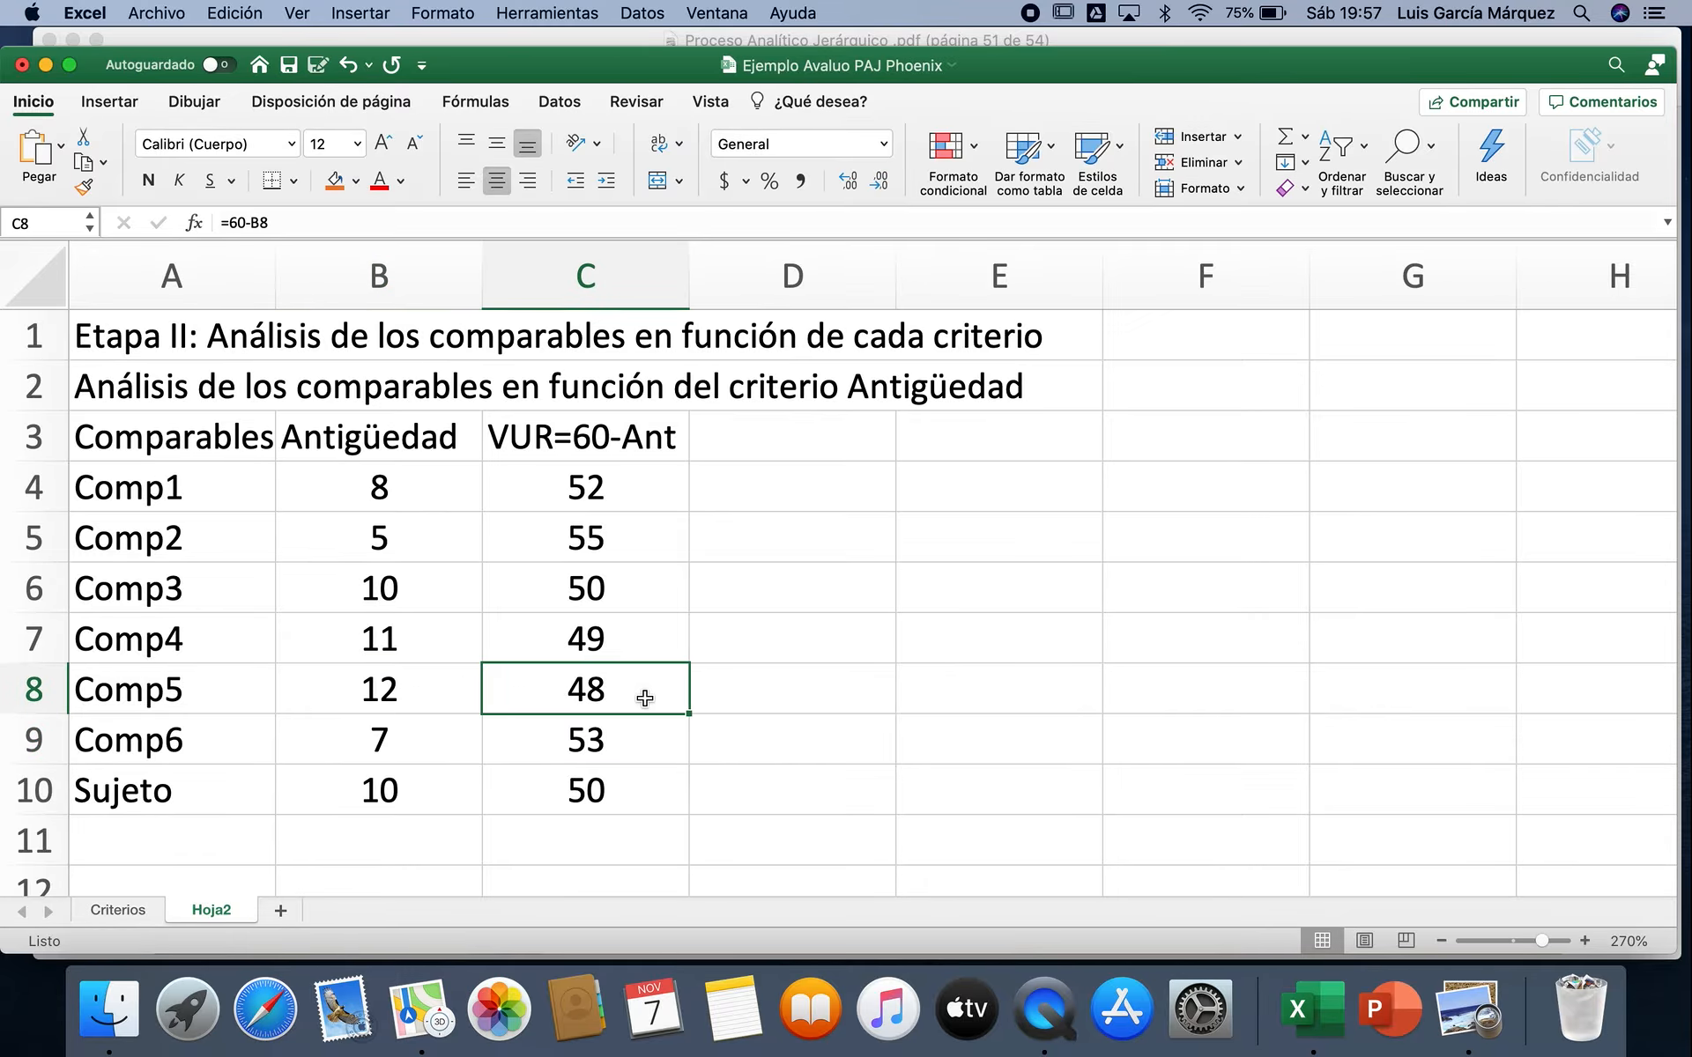
left_click_drag(631, 488, 641, 796)
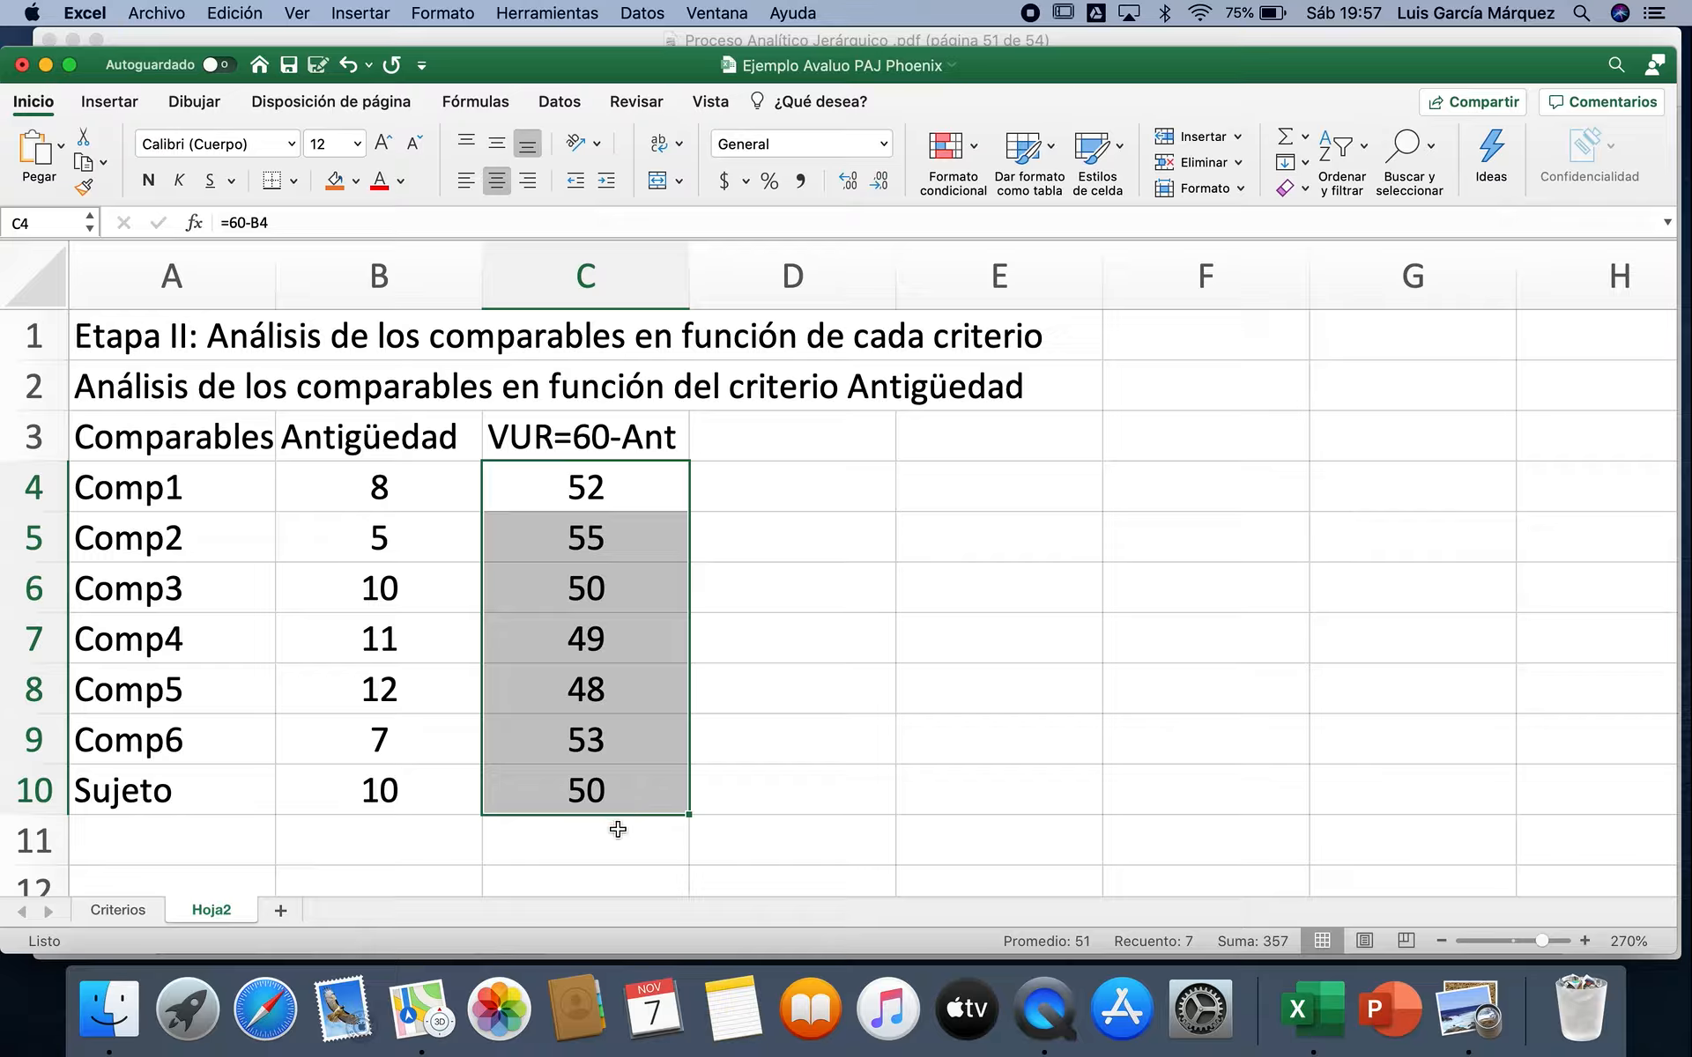
left_click(618, 829)
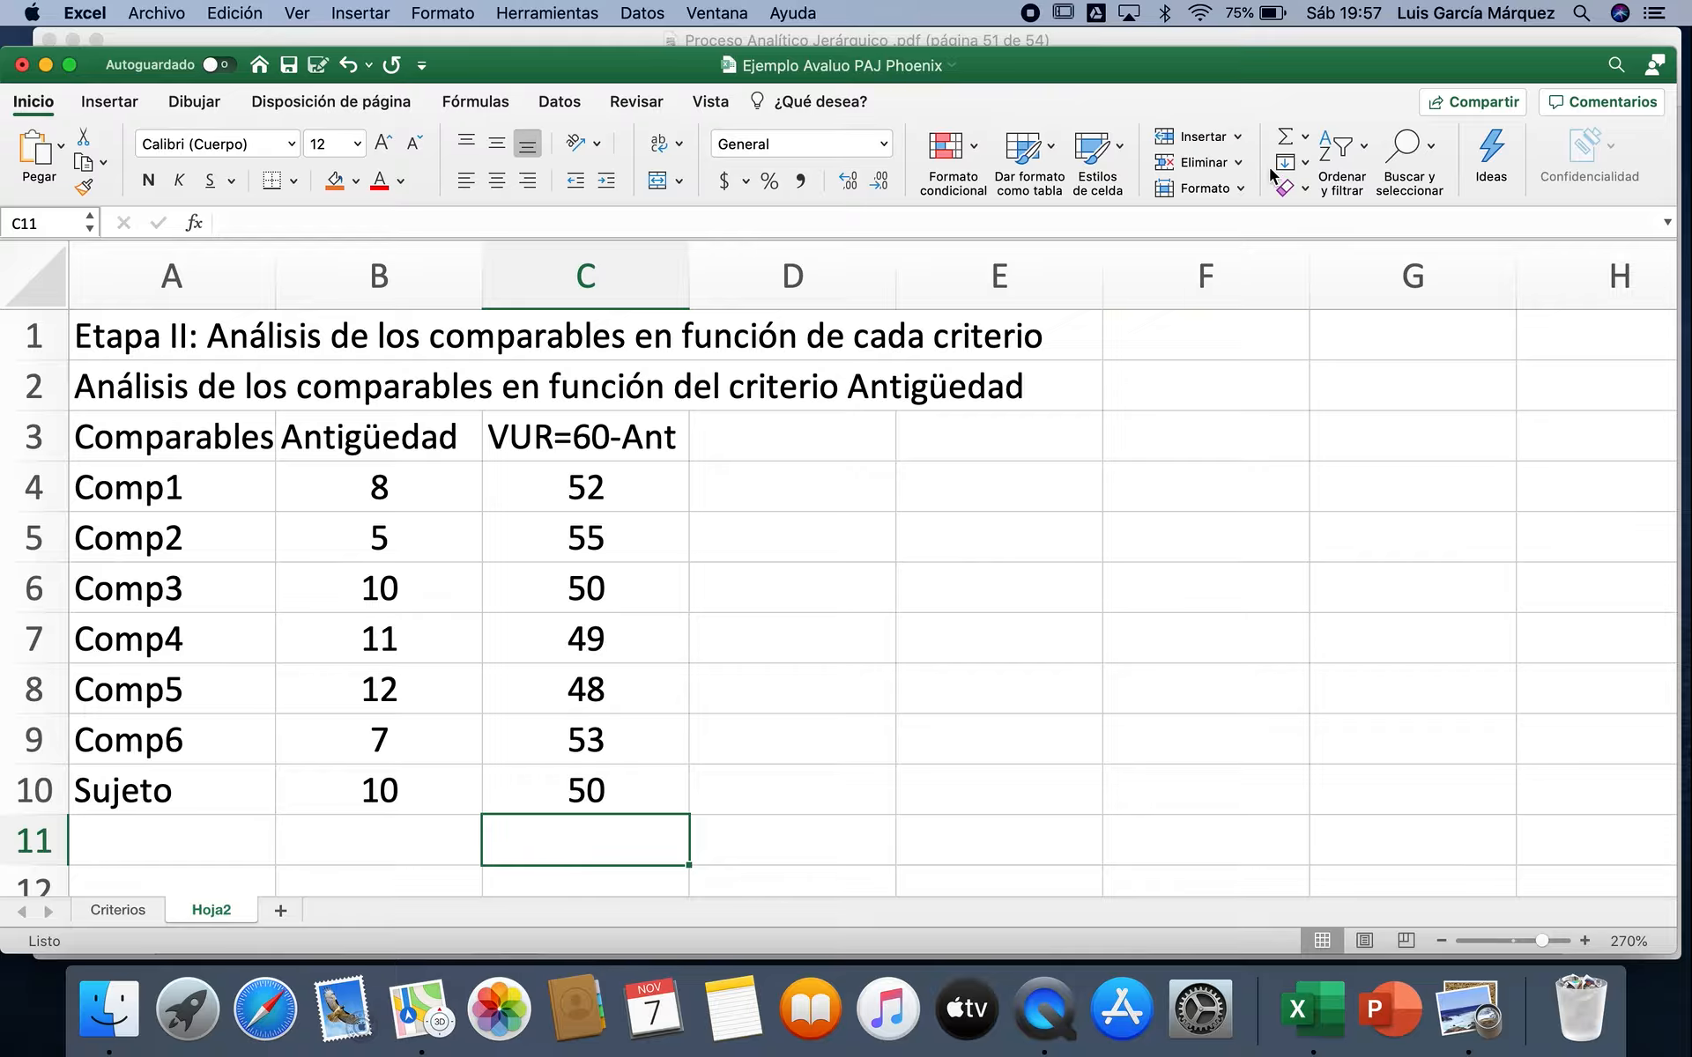
left_click(1286, 138)
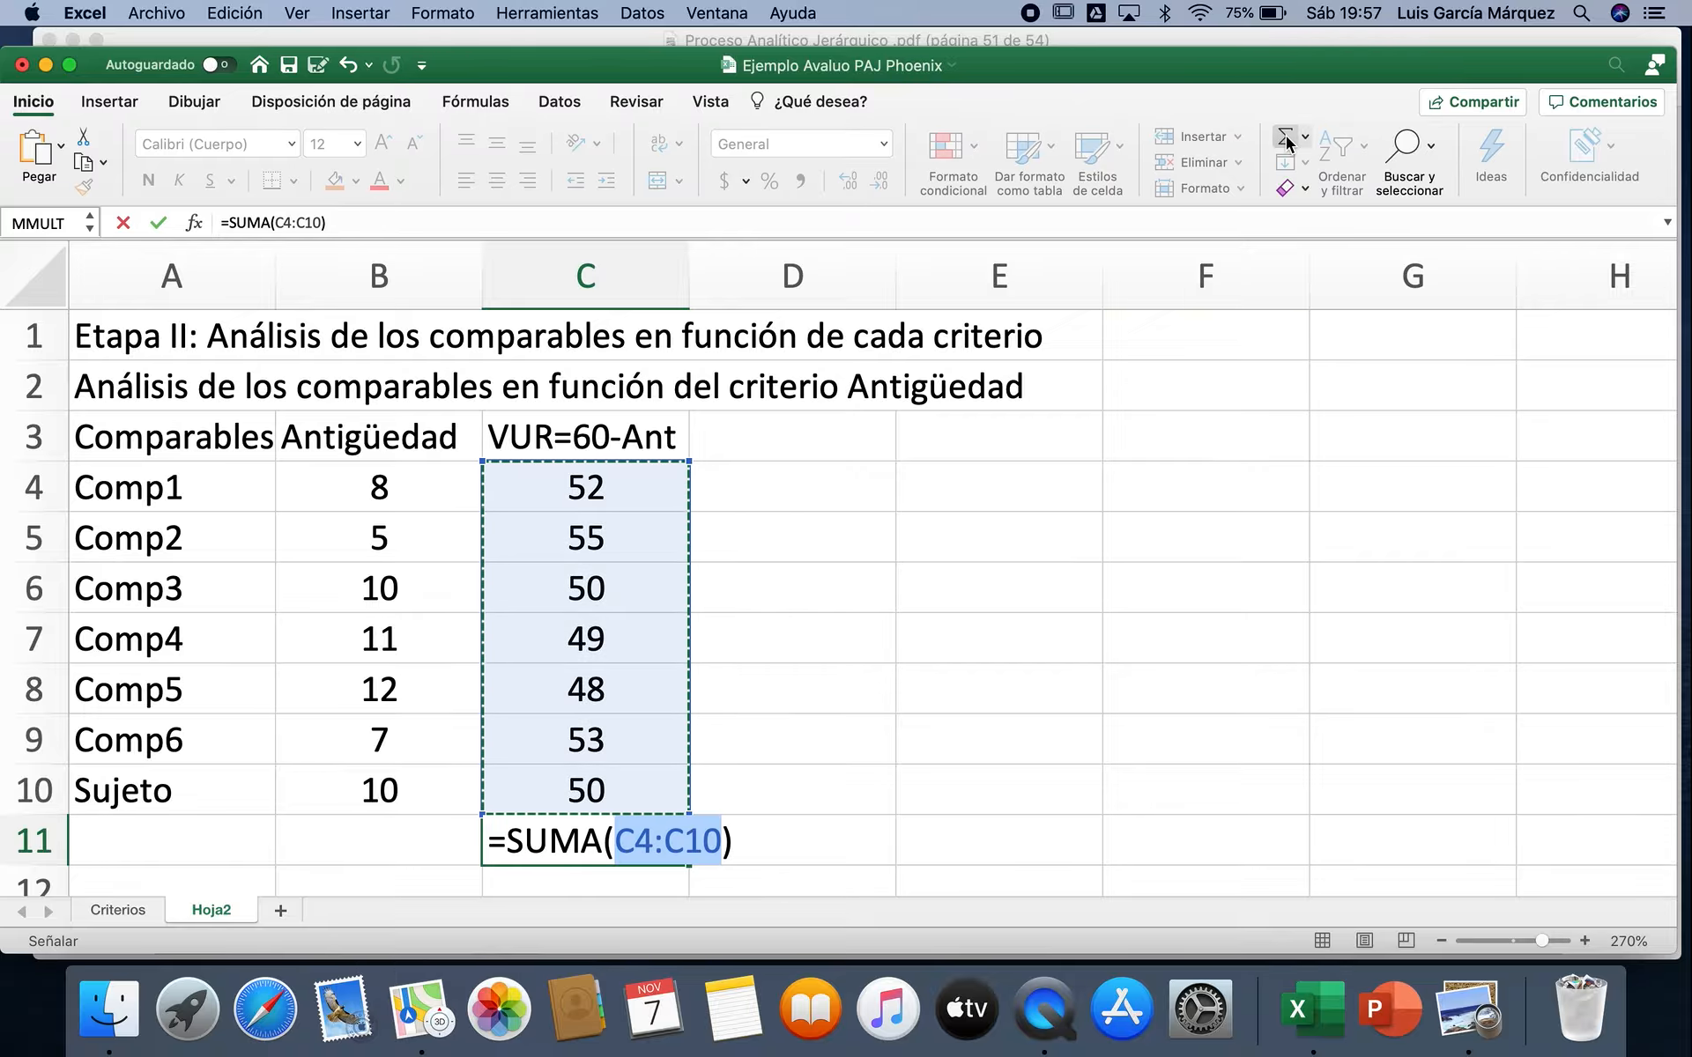
key("Return")
Step: Enter the column heading "Ponderación" in D3, beside VUR=60-Ant
left_click(806, 386)
type("Ponderación")
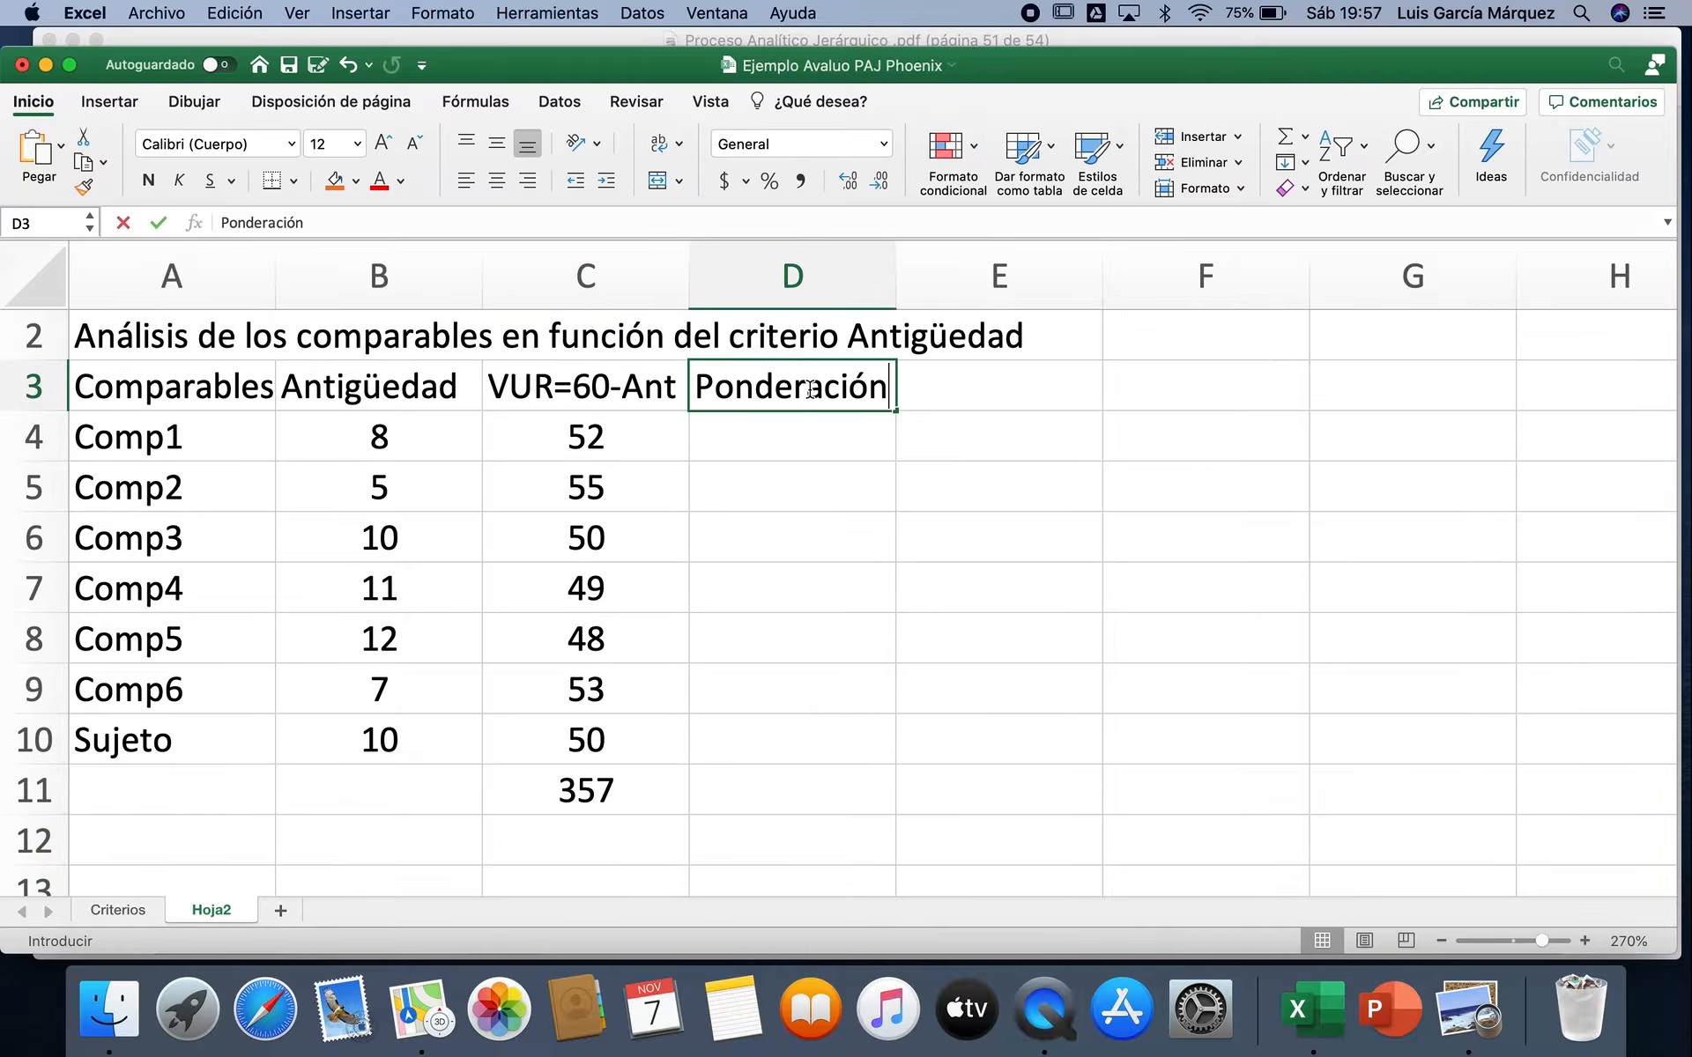
key("Return")
Step: Enter the formula =C4/$C$11 in D4 to calculate Comp1's weighting, with an absolute reference to the total
type("=")
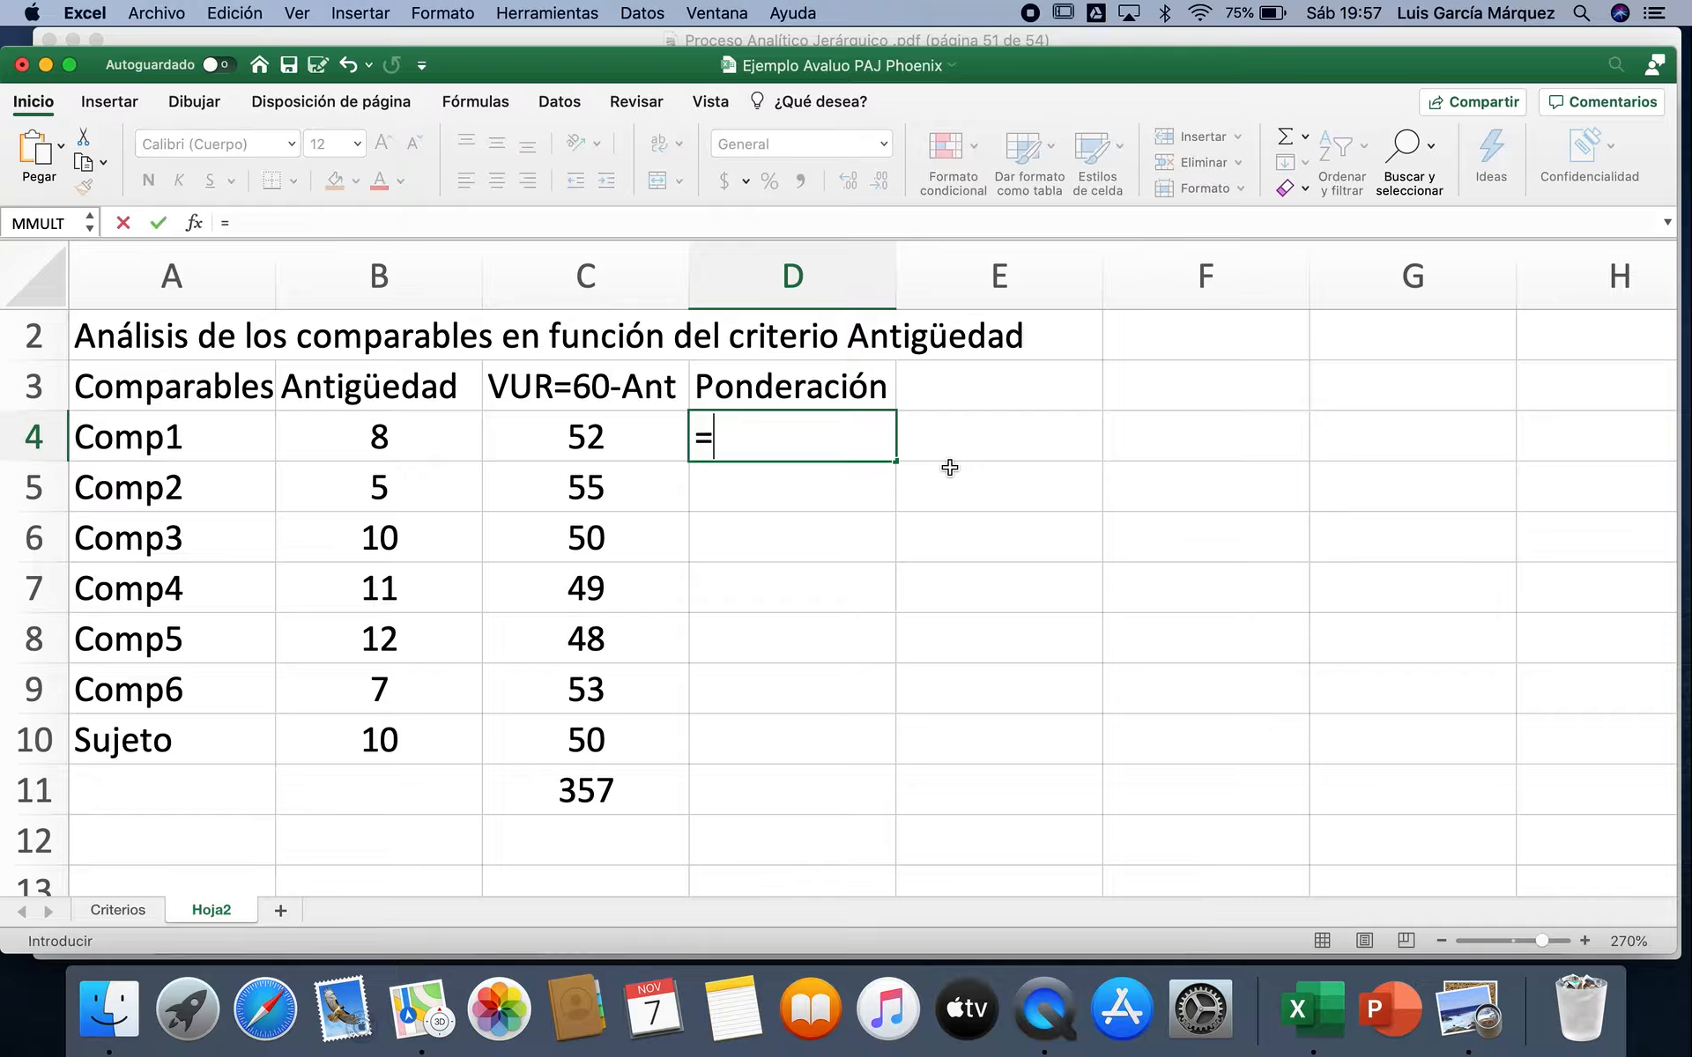
left_click(629, 448)
type("/")
left_click(640, 782)
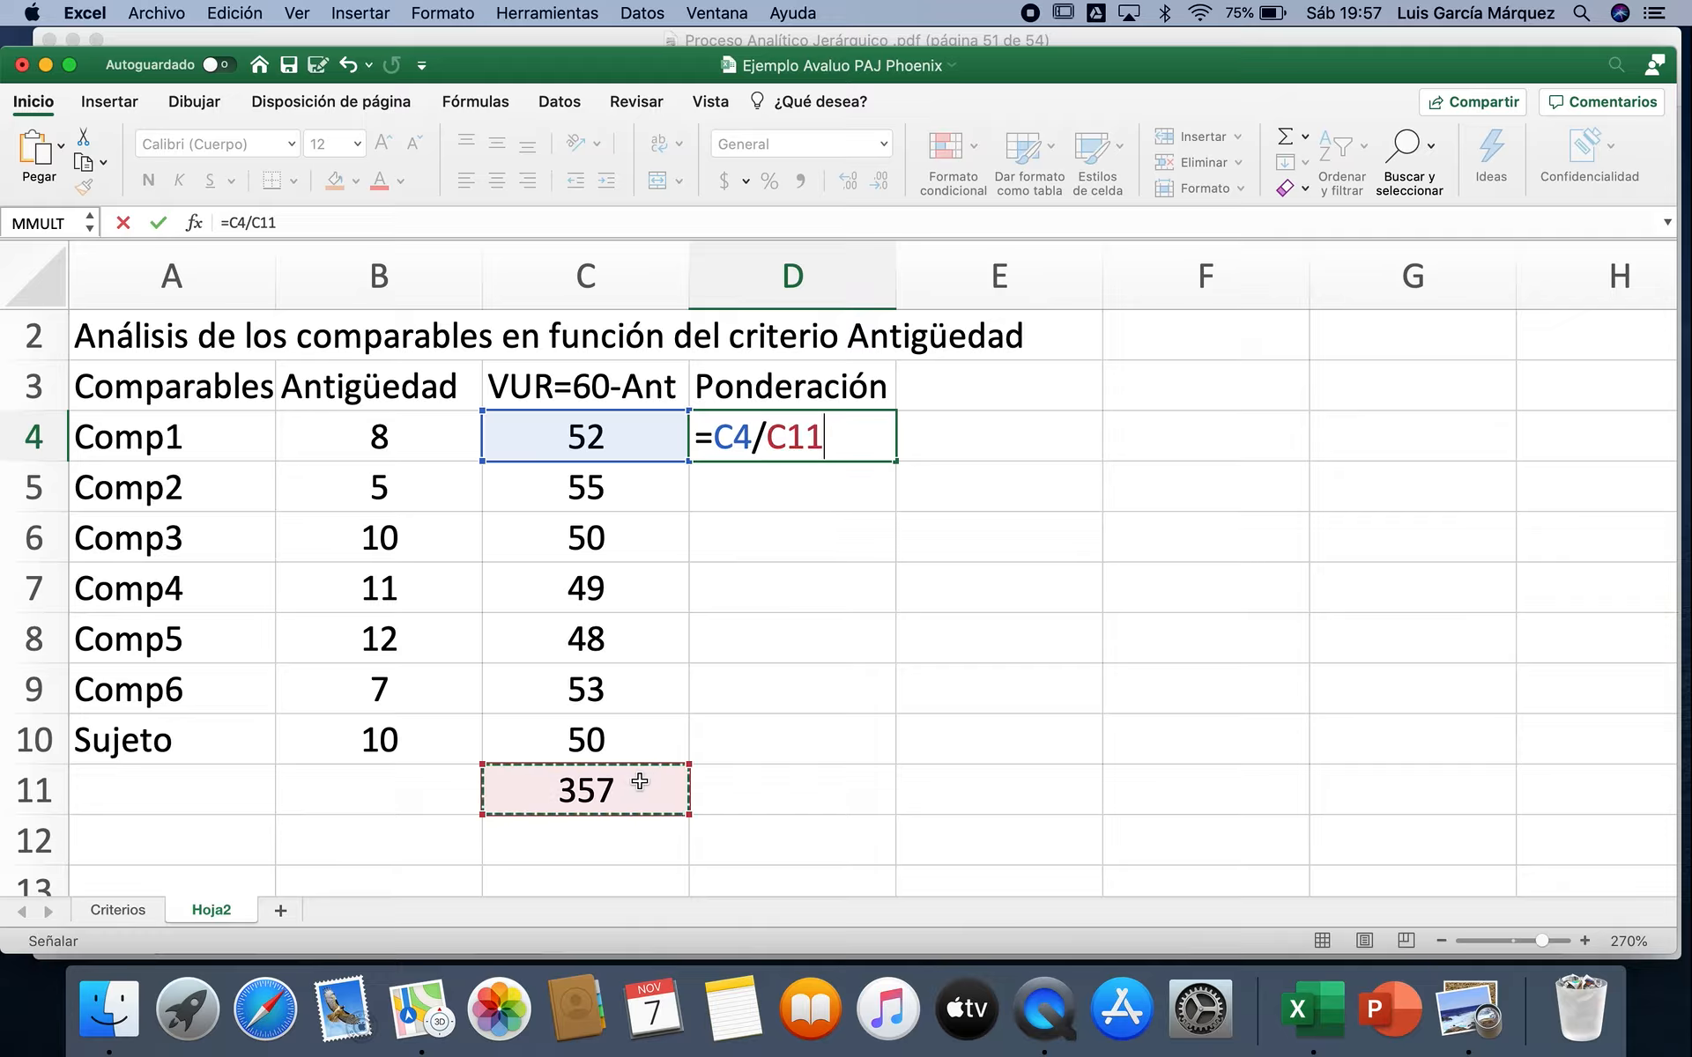
key("F4")
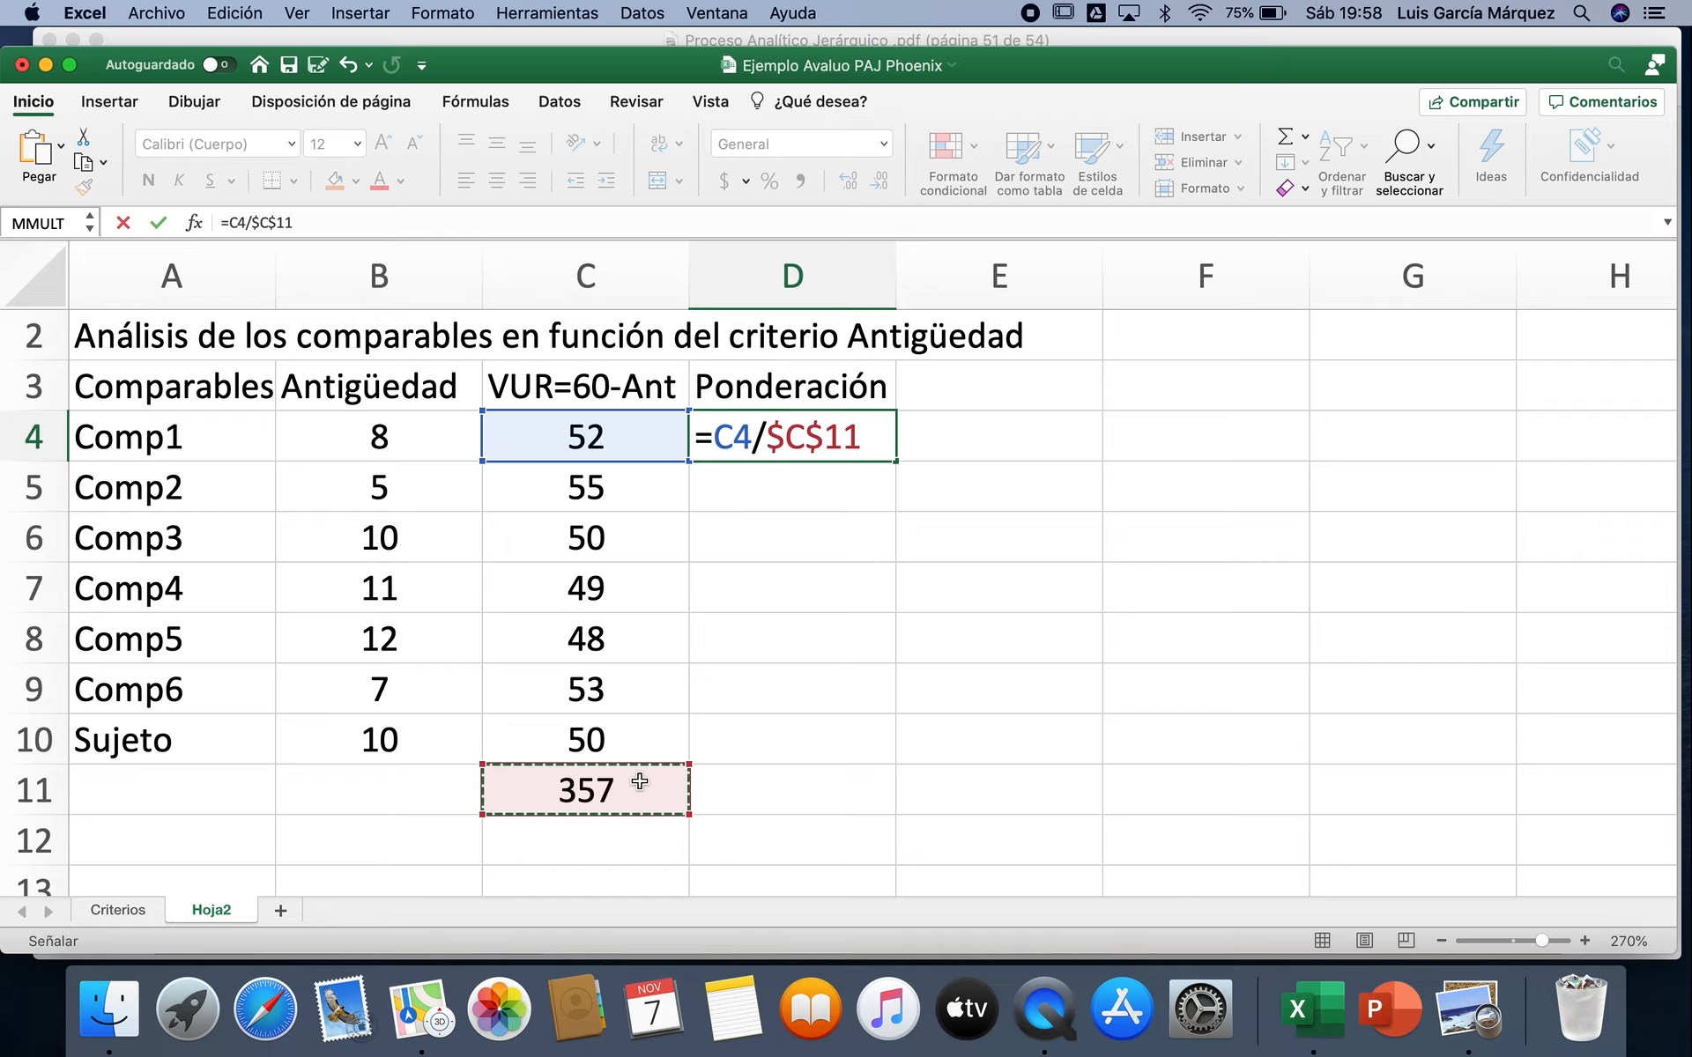
key("Return")
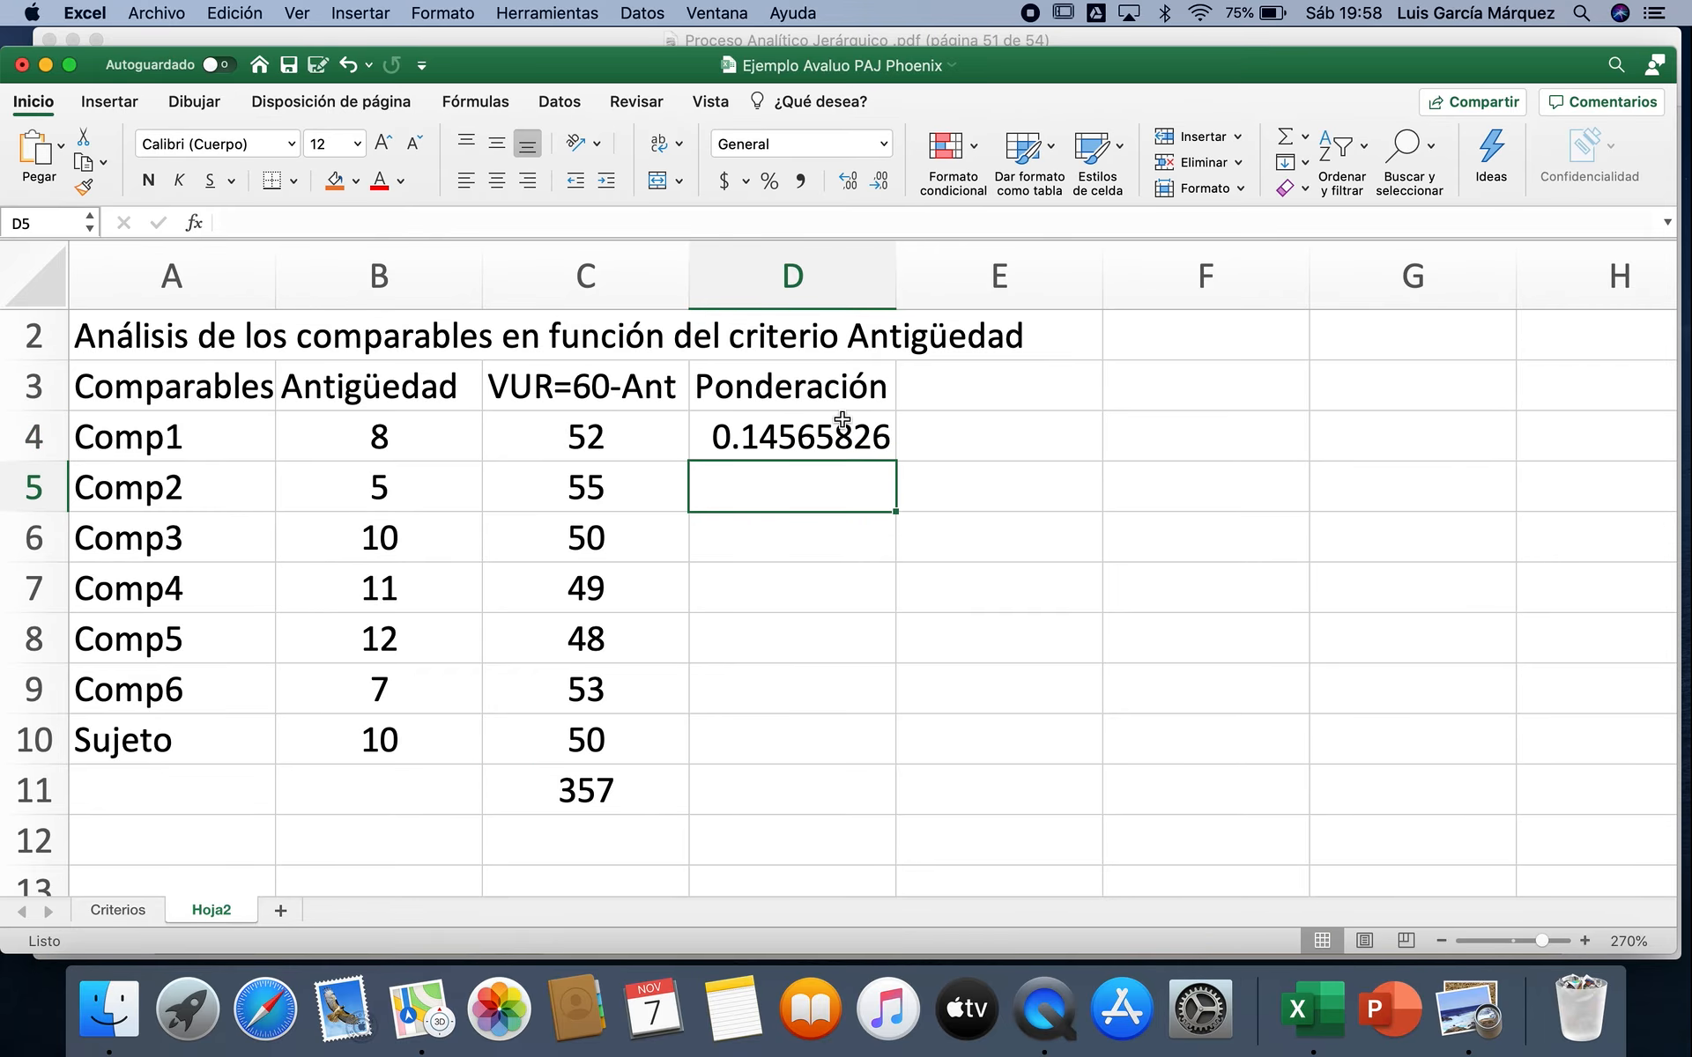
Step: Fill the D4 formula down through D10 and format the weightings as percentages with two decimals
left_click(842, 423)
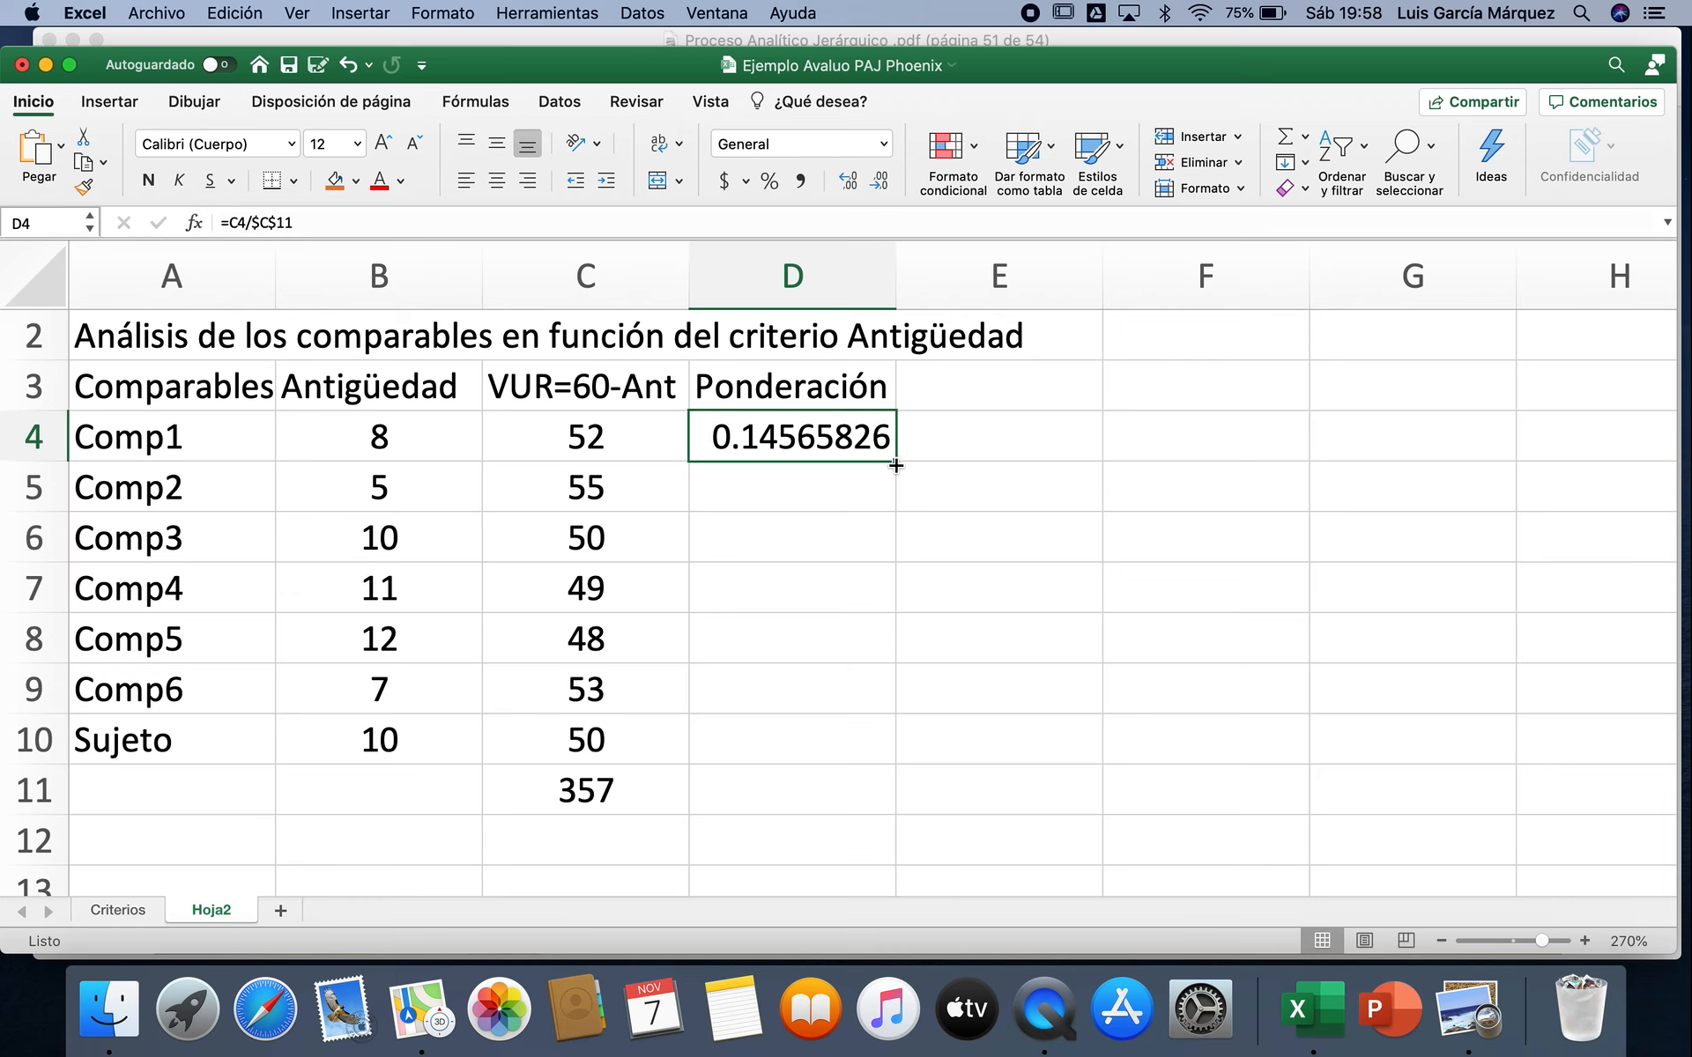
double_click(895, 461)
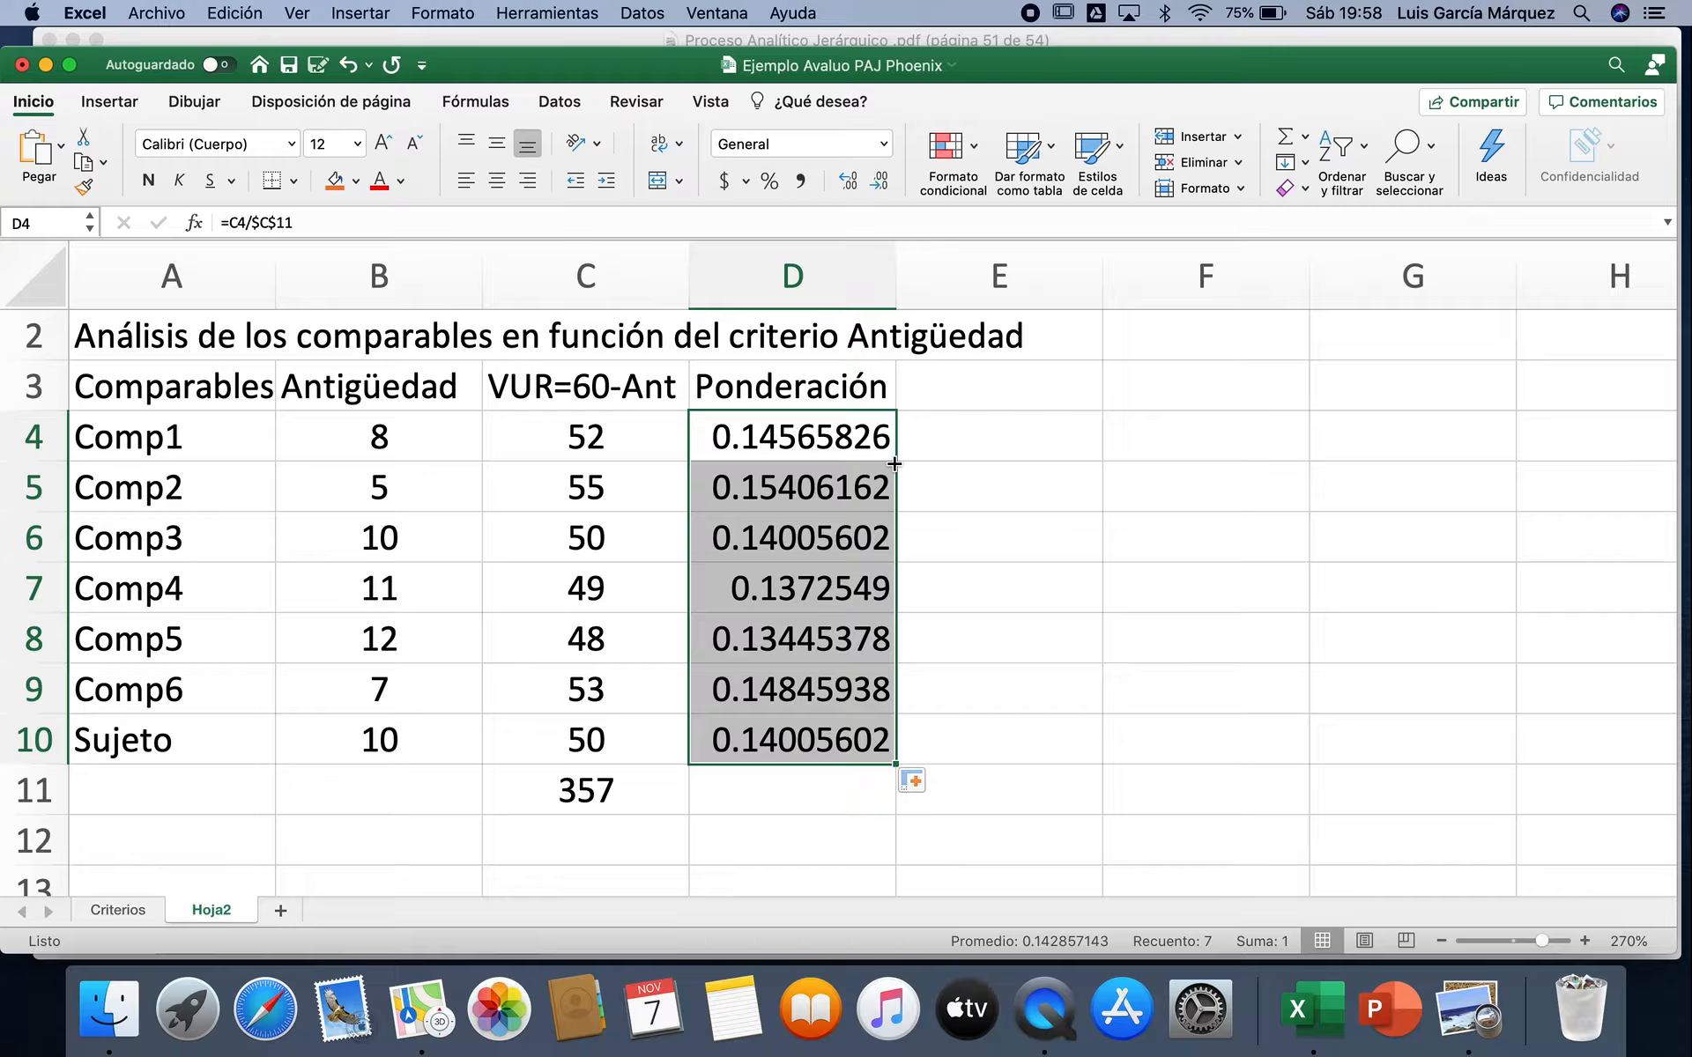
left_click(775, 186)
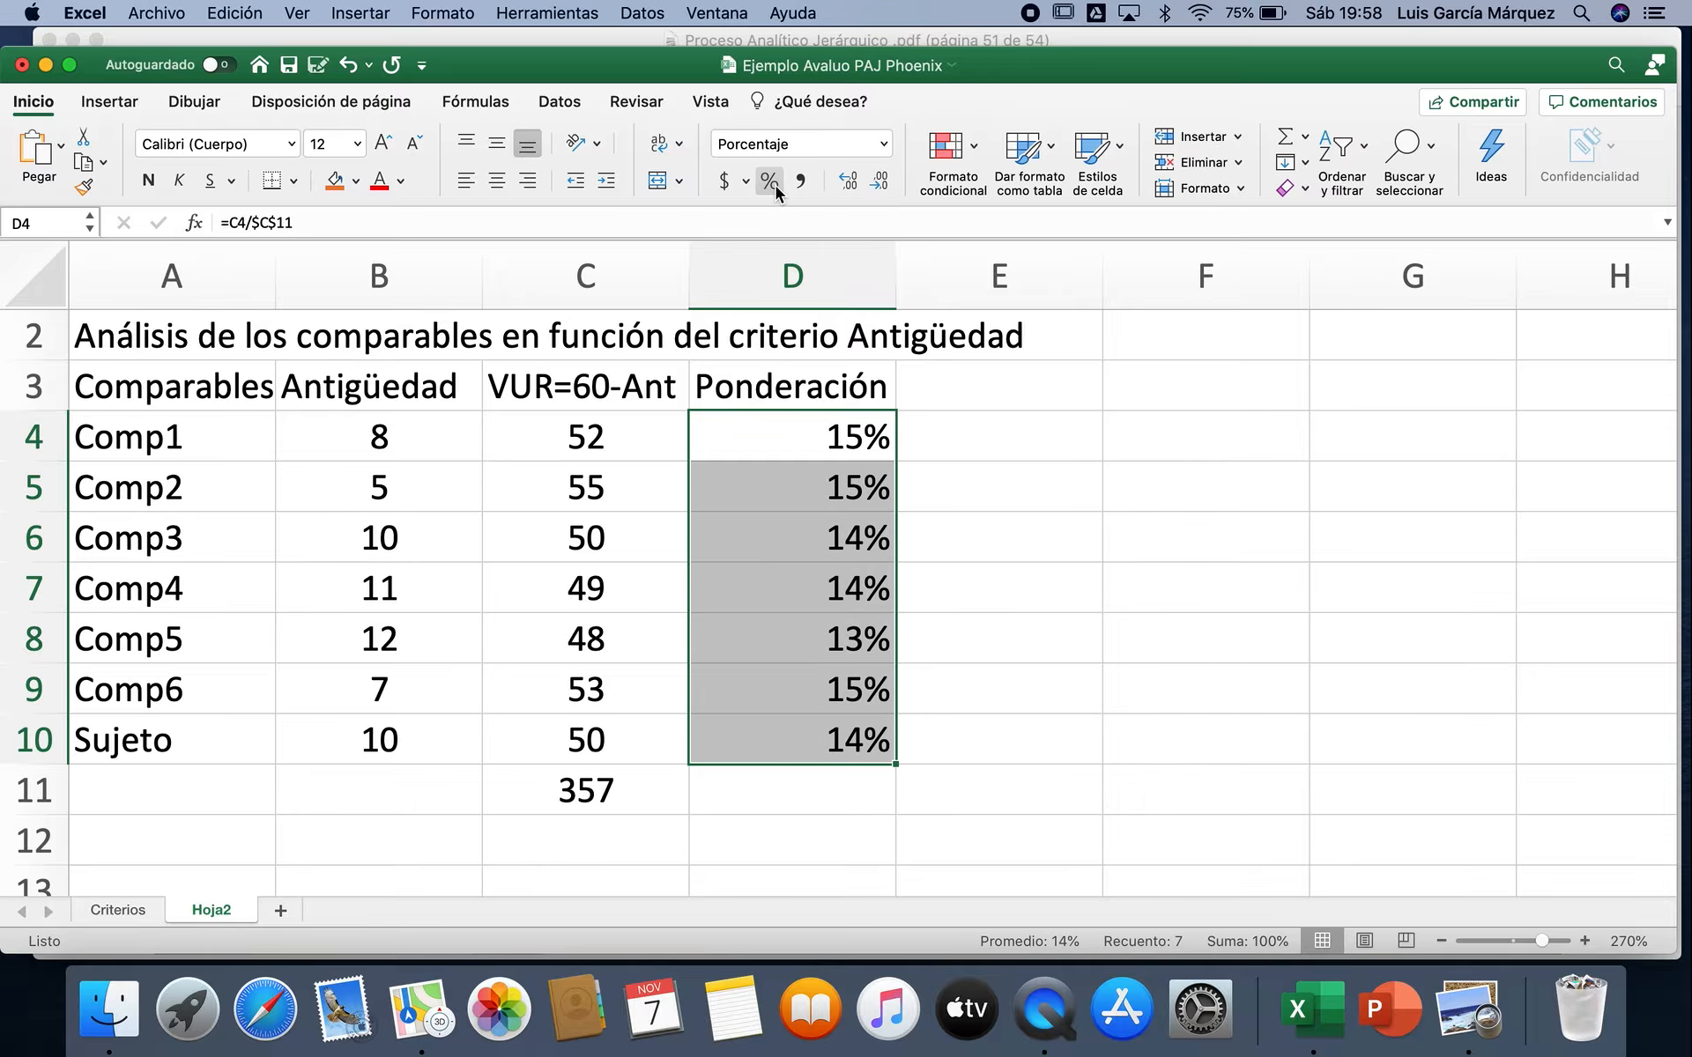
left_click(849, 183)
left_click(849, 184)
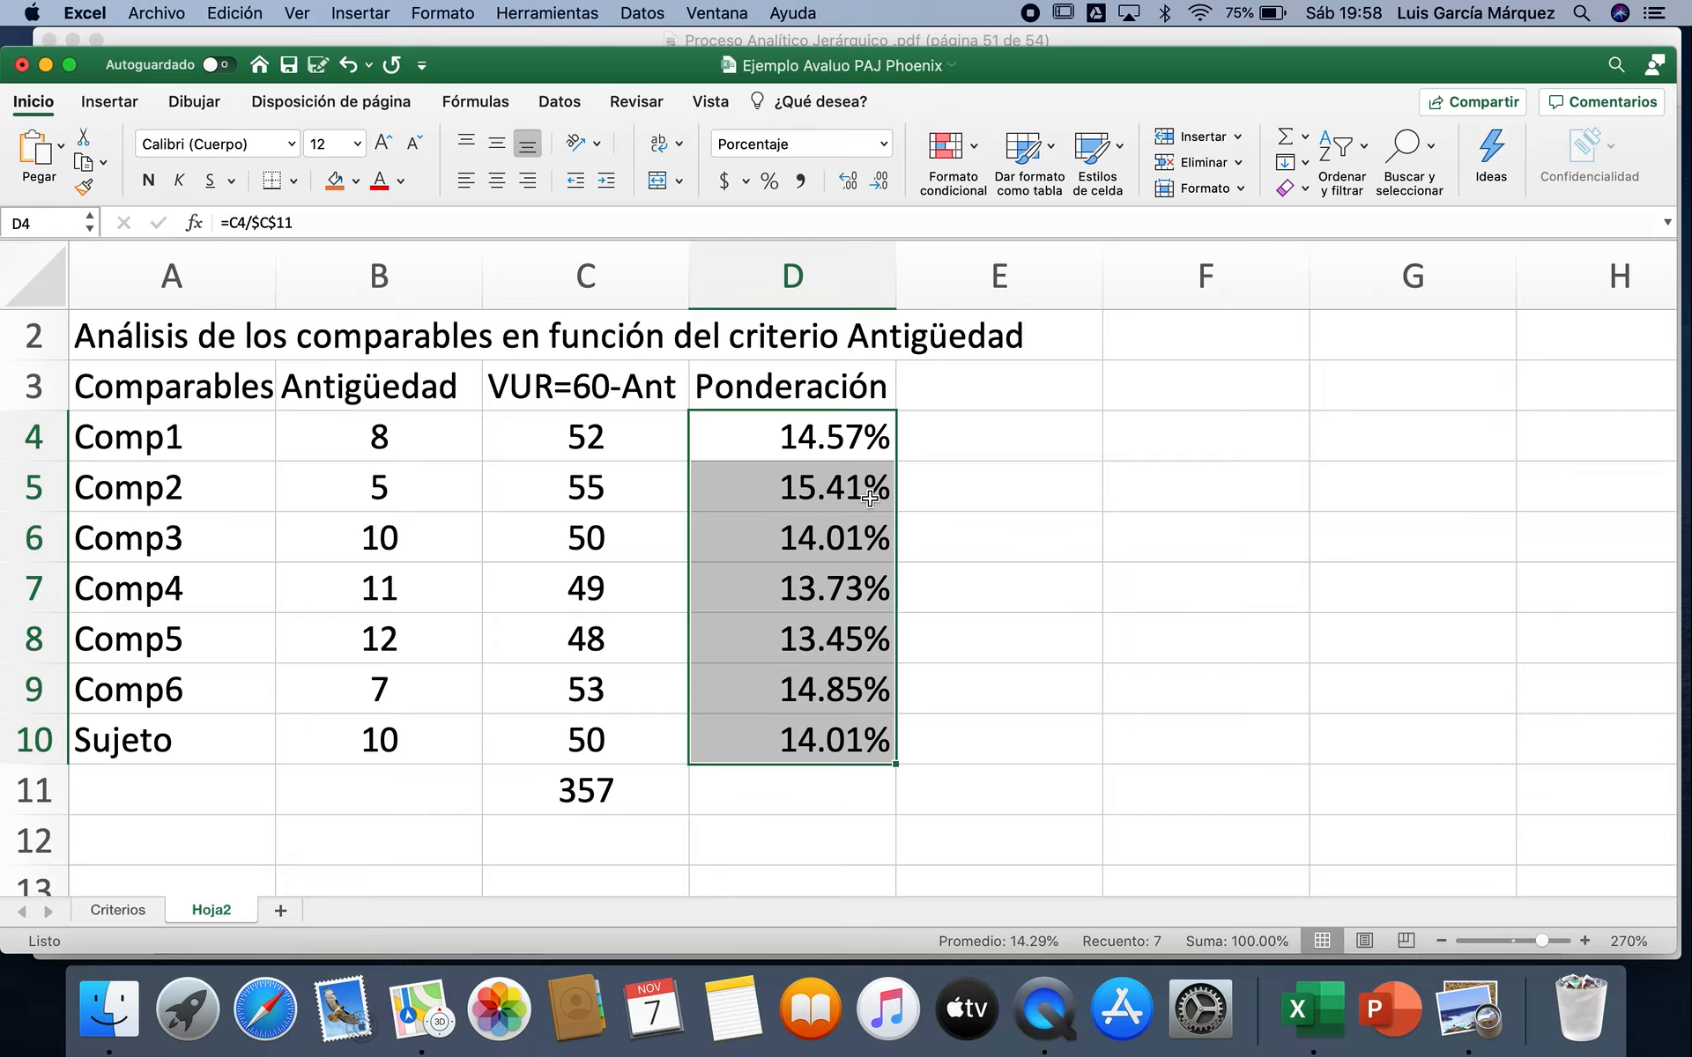
mouse_move(53, 487)
left_mouse_down()
mouse_move(53, 520)
mouse_move(53, 487)
left_mouse_up()
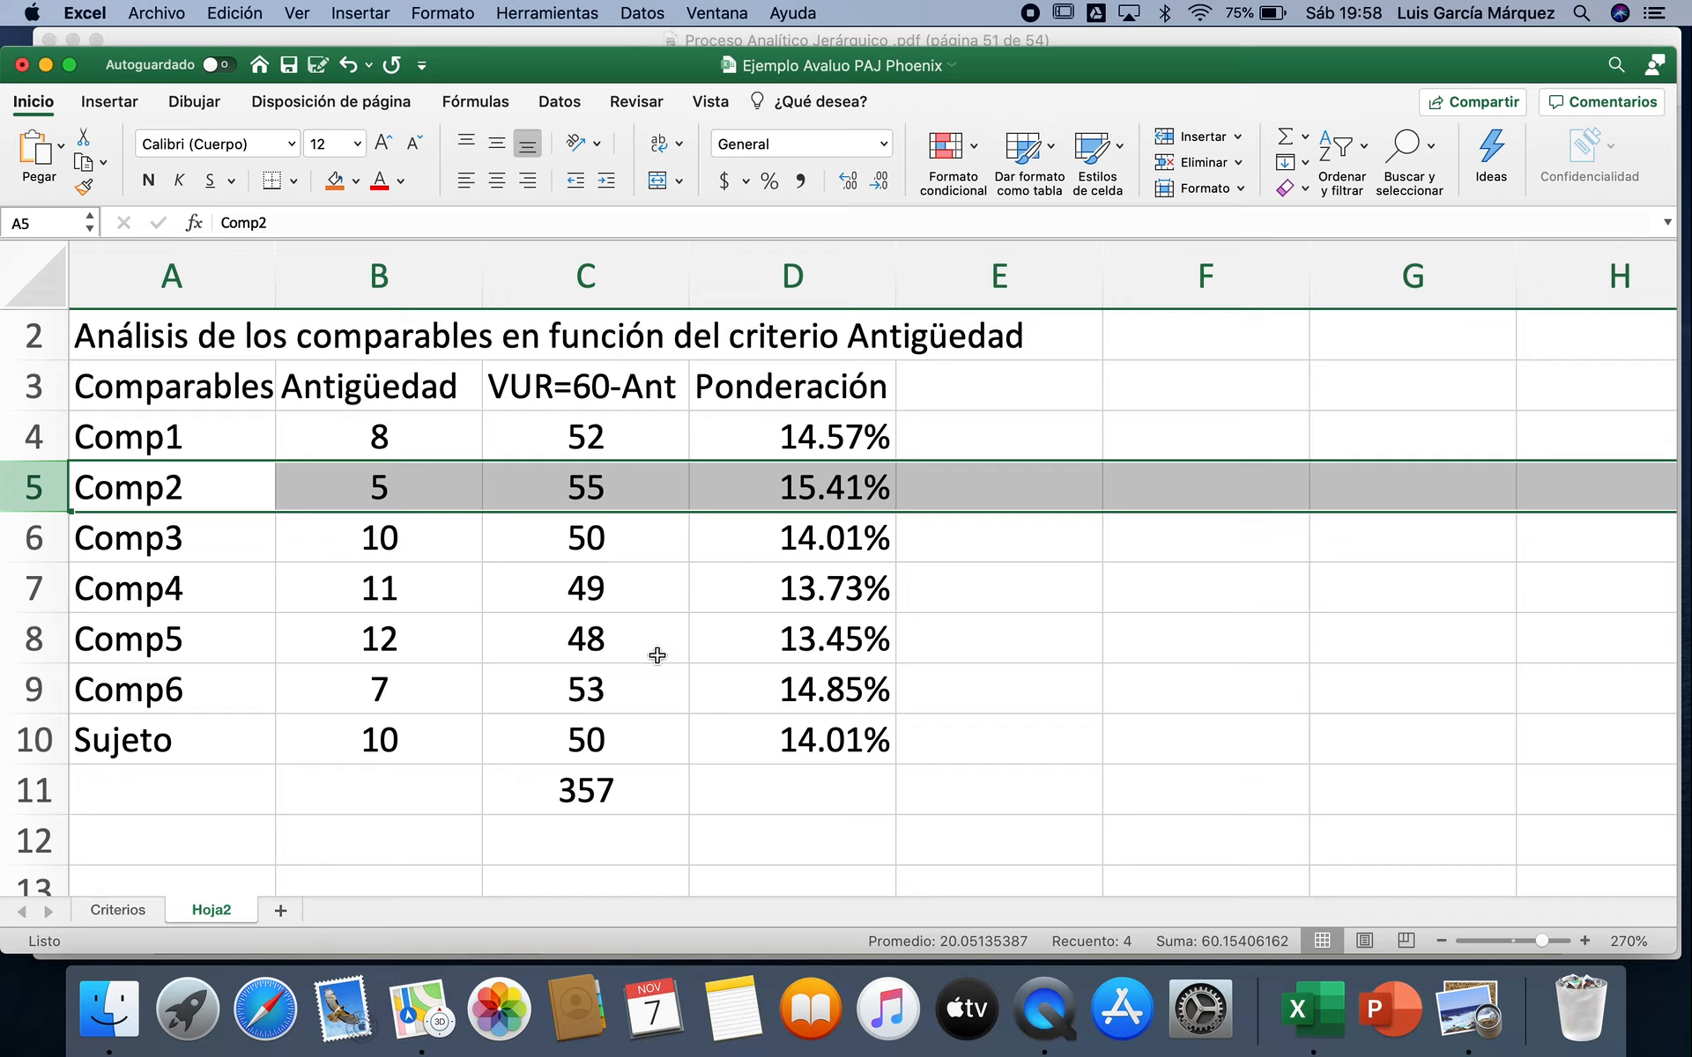
left_click(21, 635)
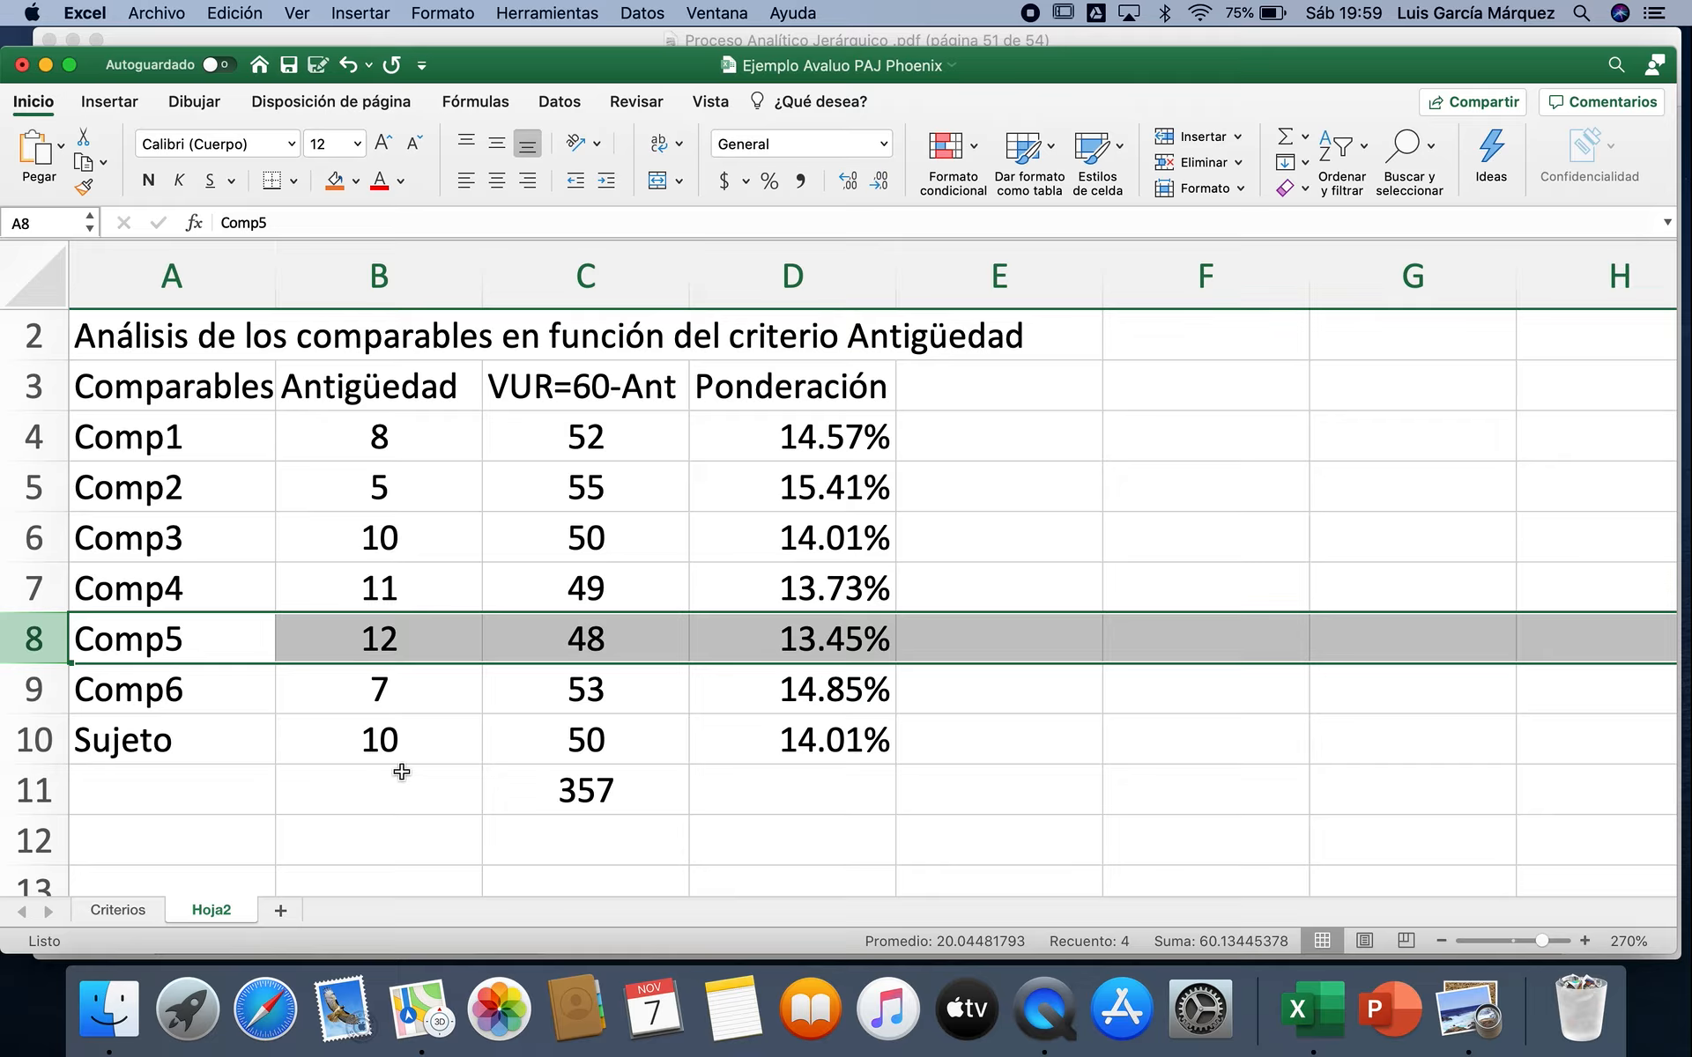
Step: Rename the Hoja2 sheet as Antigüedad
right_click(220, 908)
left_click(406, 693)
type("Ant")
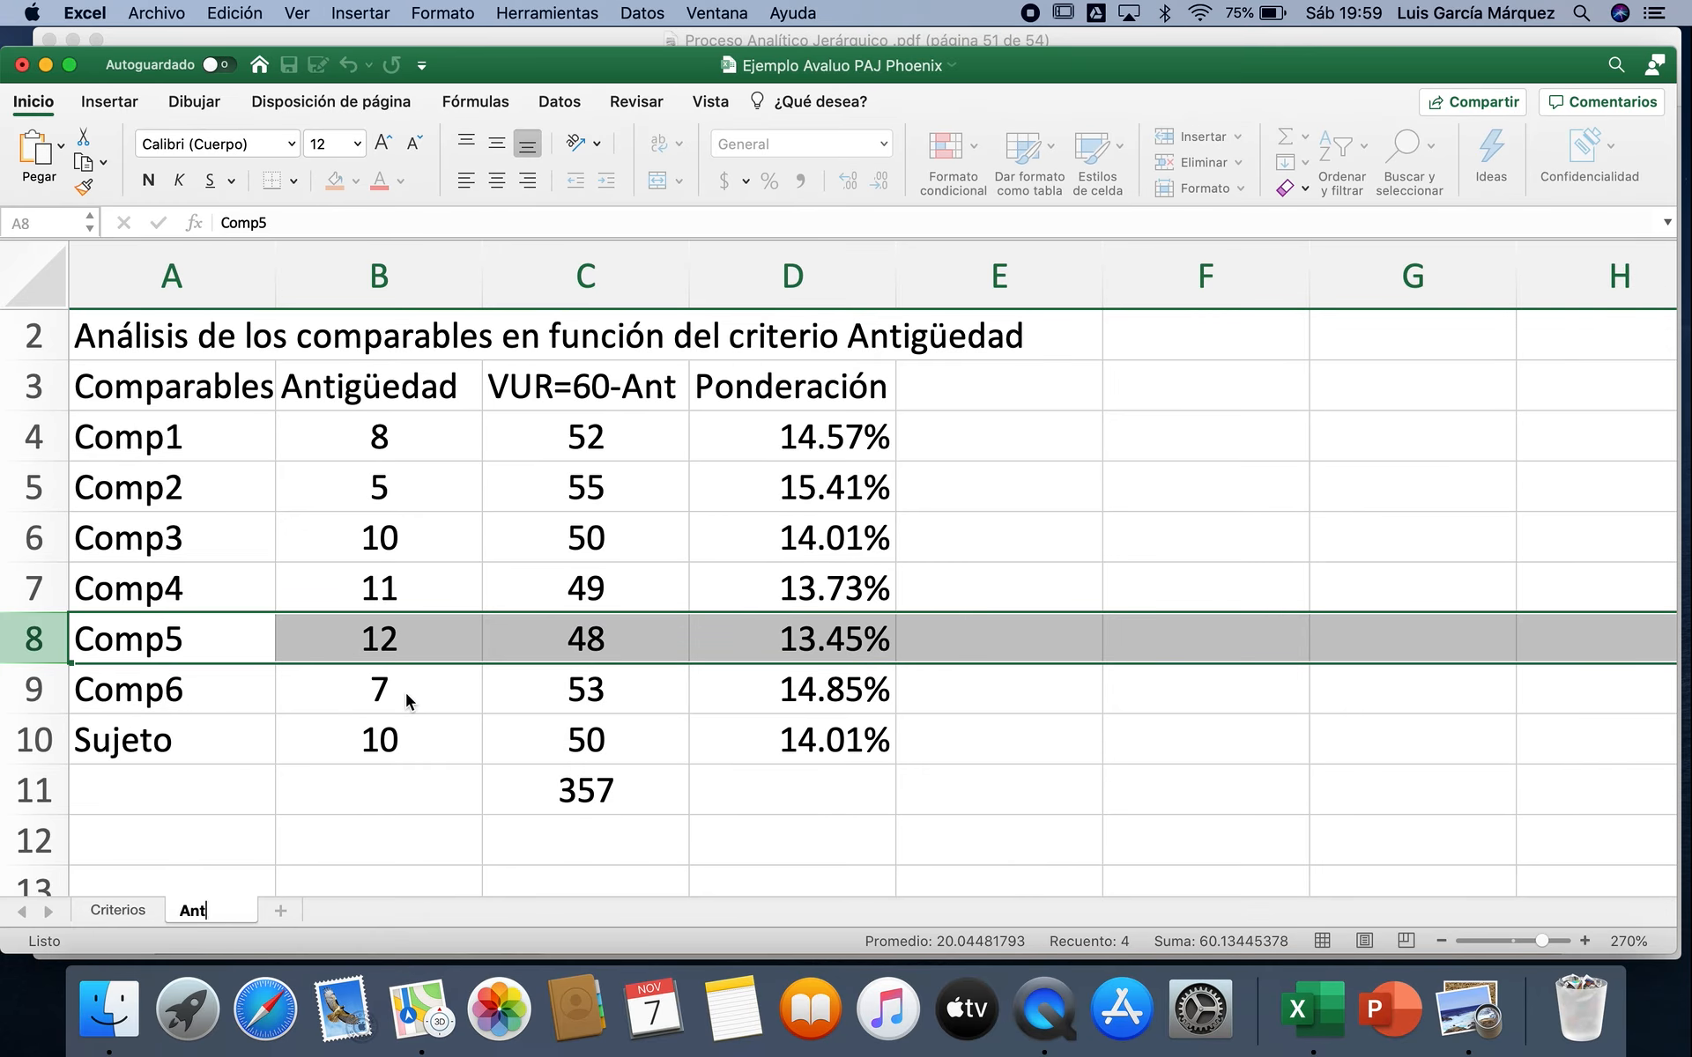
type("iguedad")
key("Return")
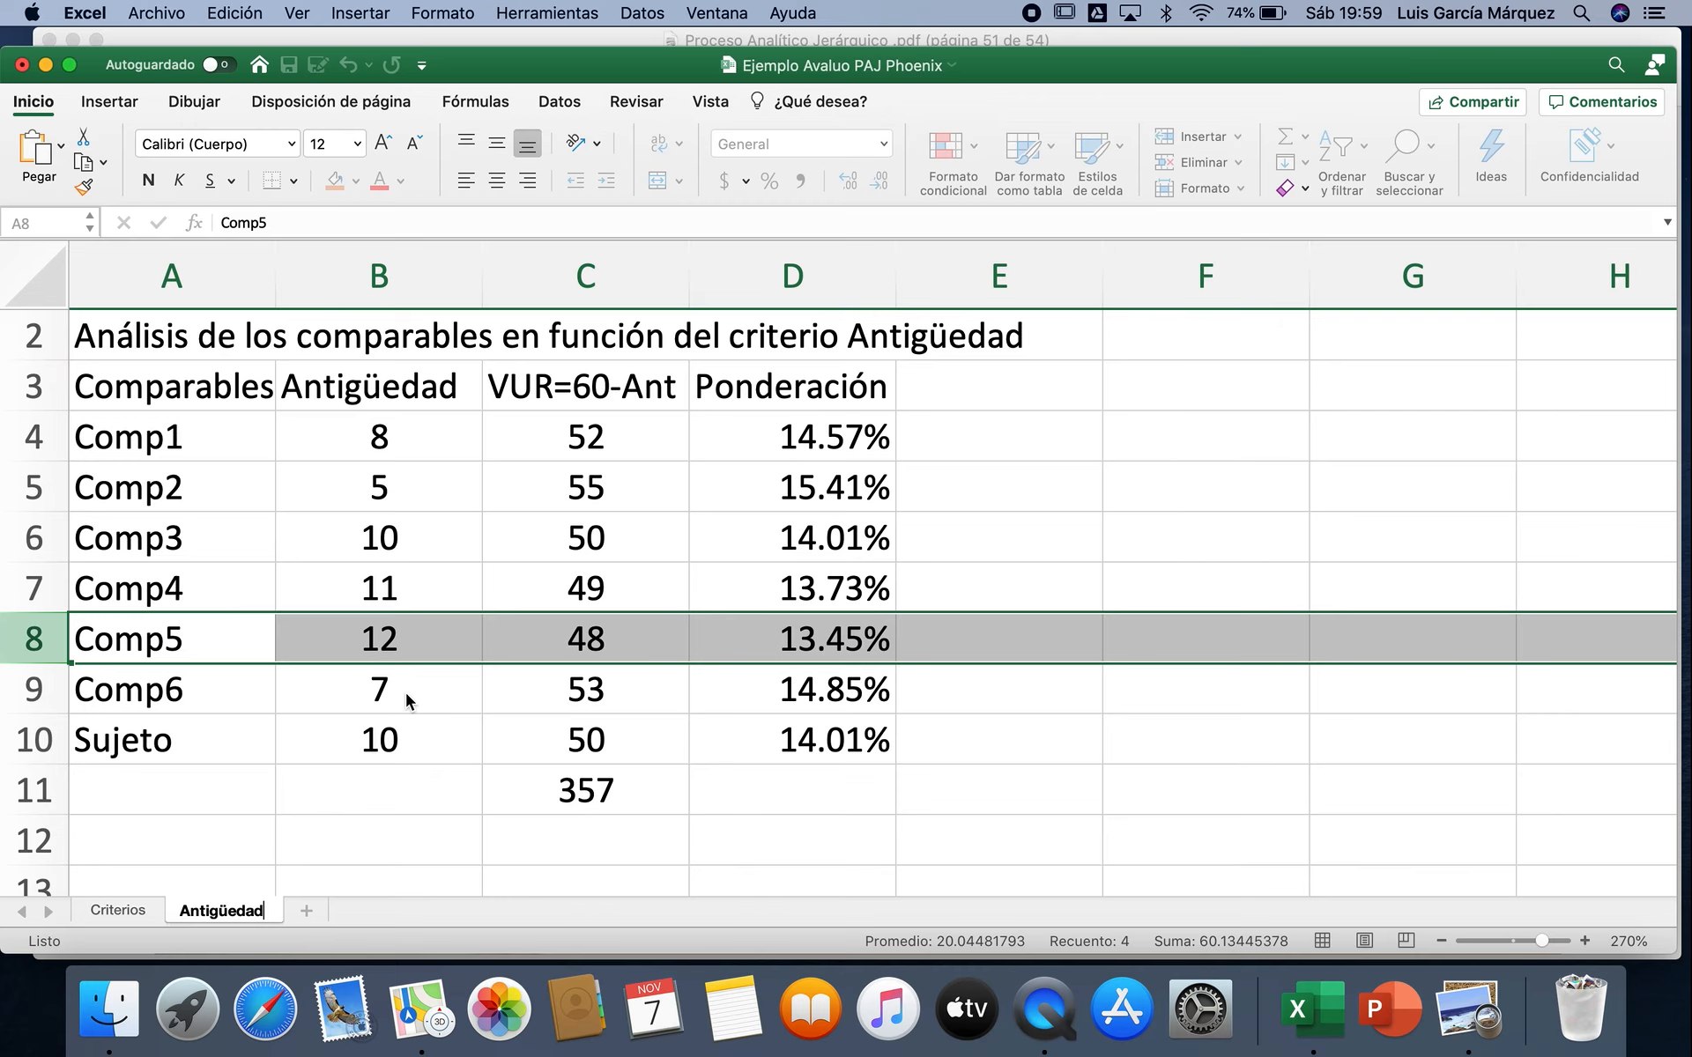
left_click(440, 766)
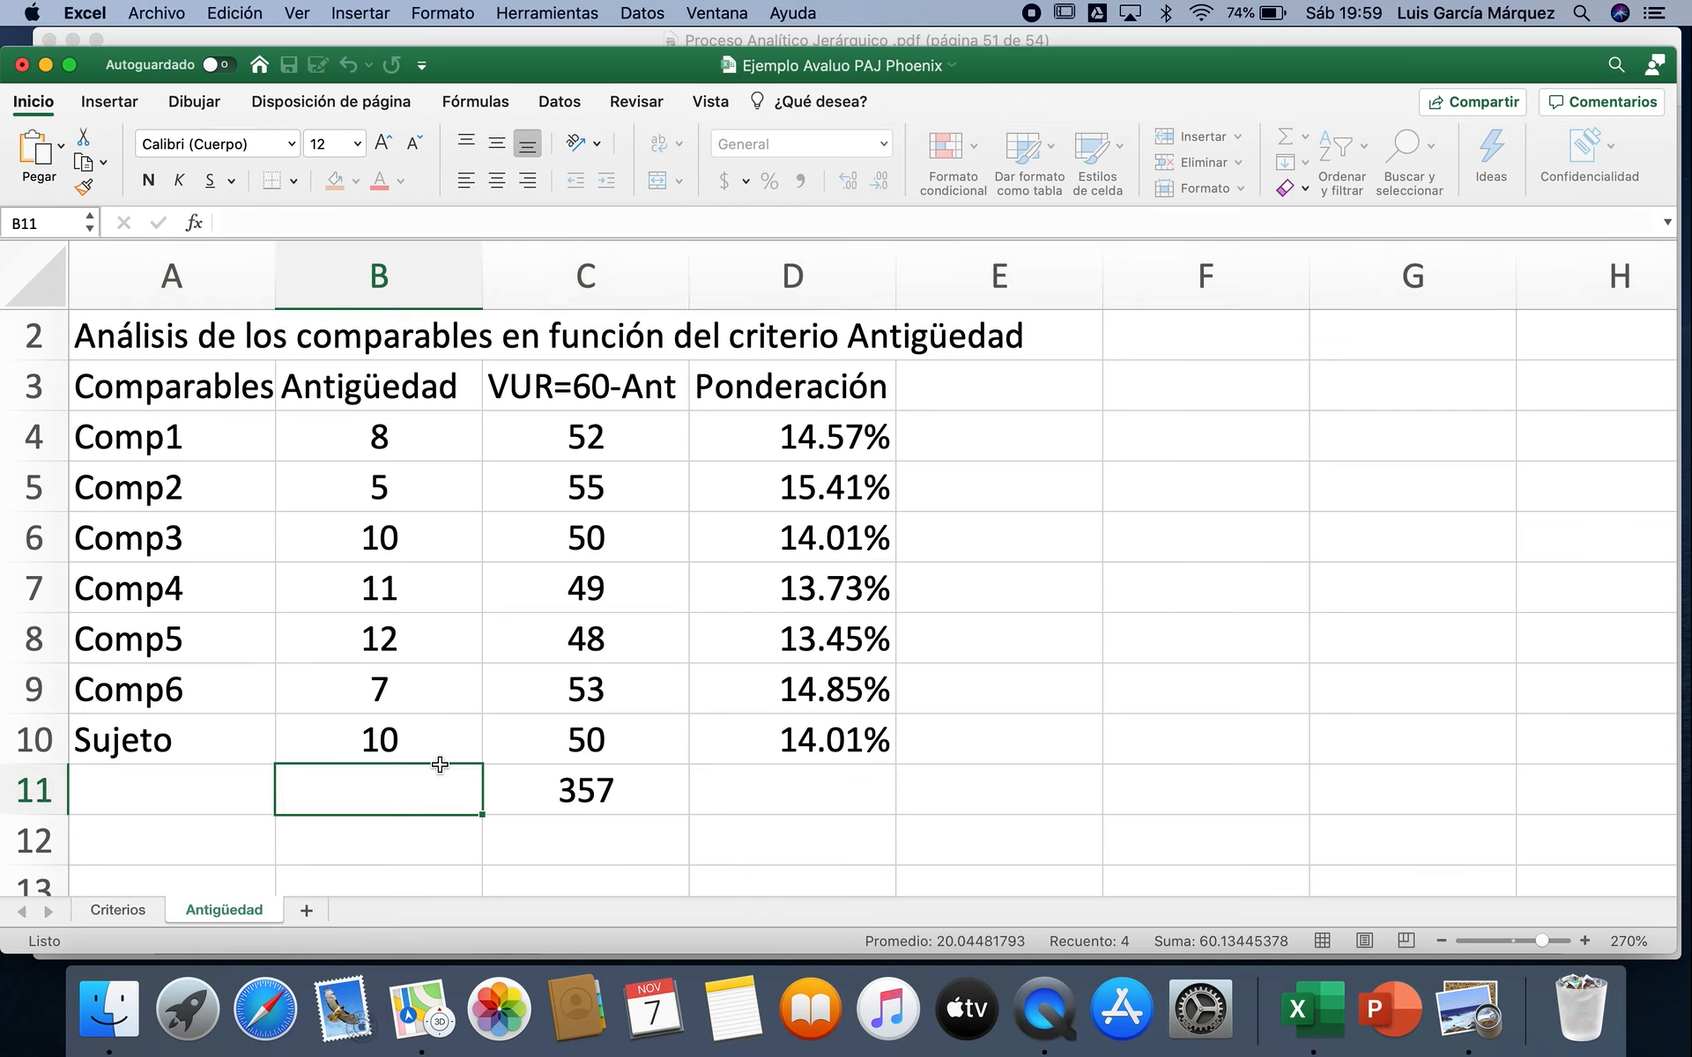
Step: Review the Ubicación column on the Criterios sheet and the Cualitativo procedure on the "Consideraciones de la Etapa 2" slide in Vista Previa
left_click(136, 904)
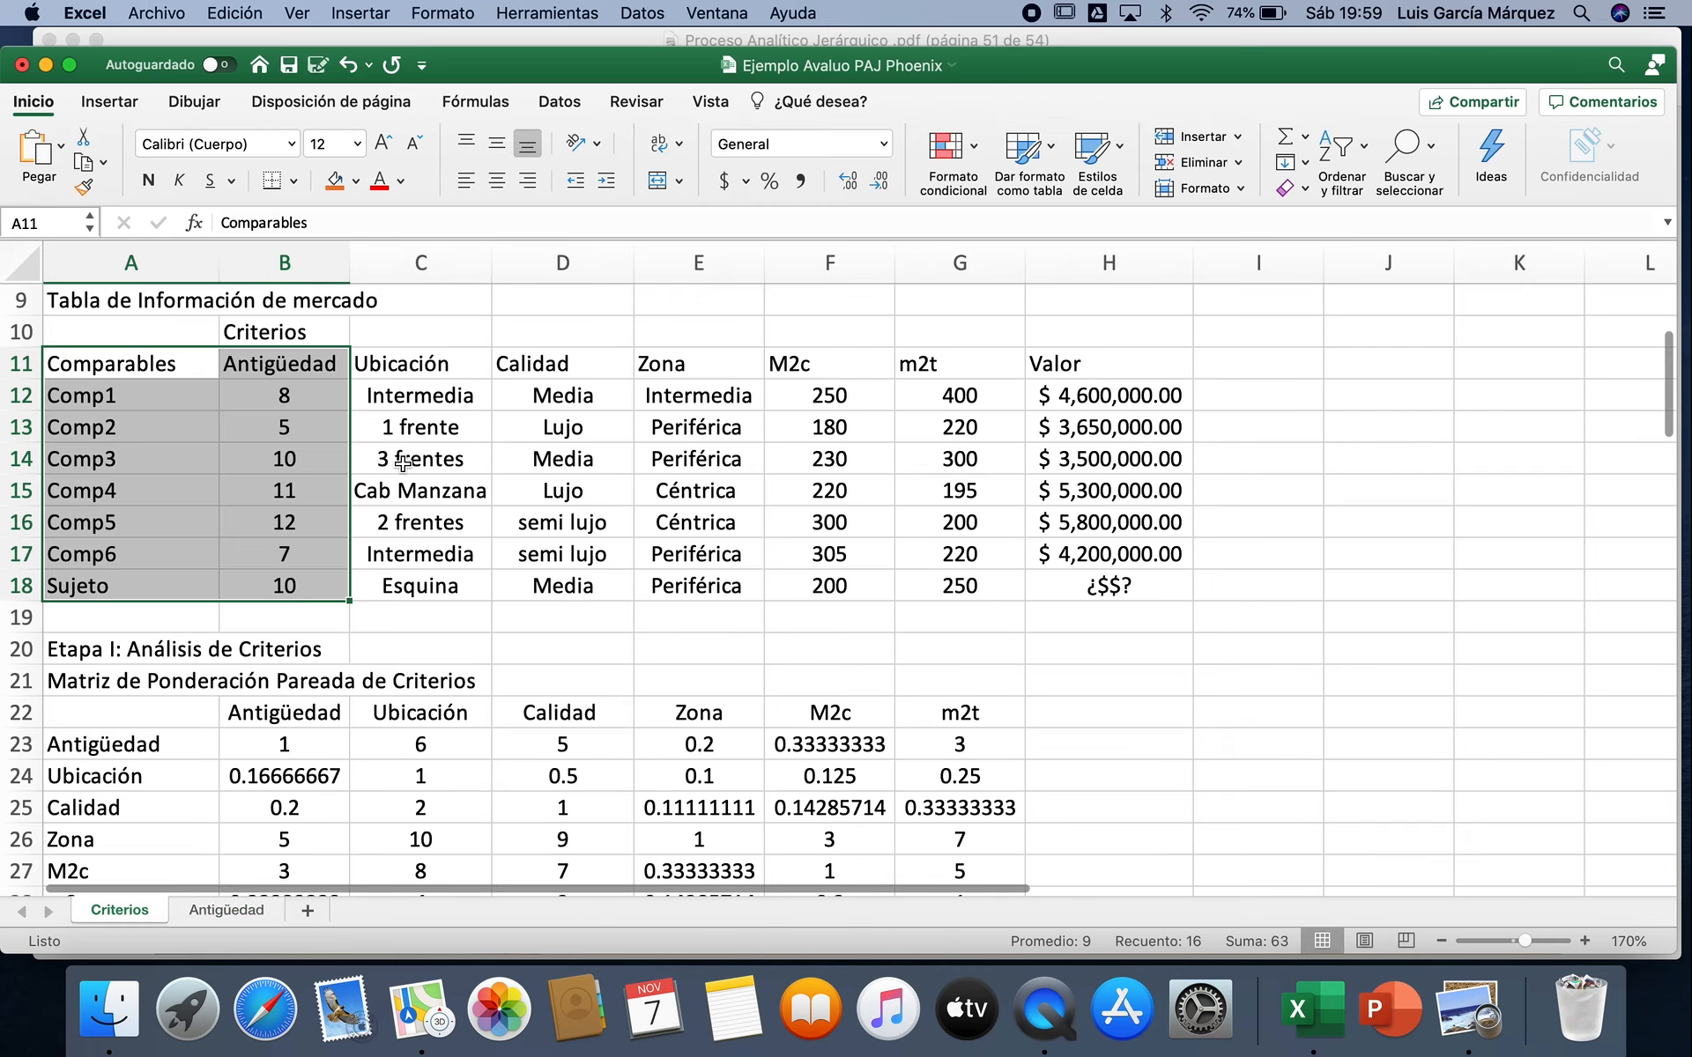
left_click_drag(453, 359, 439, 575)
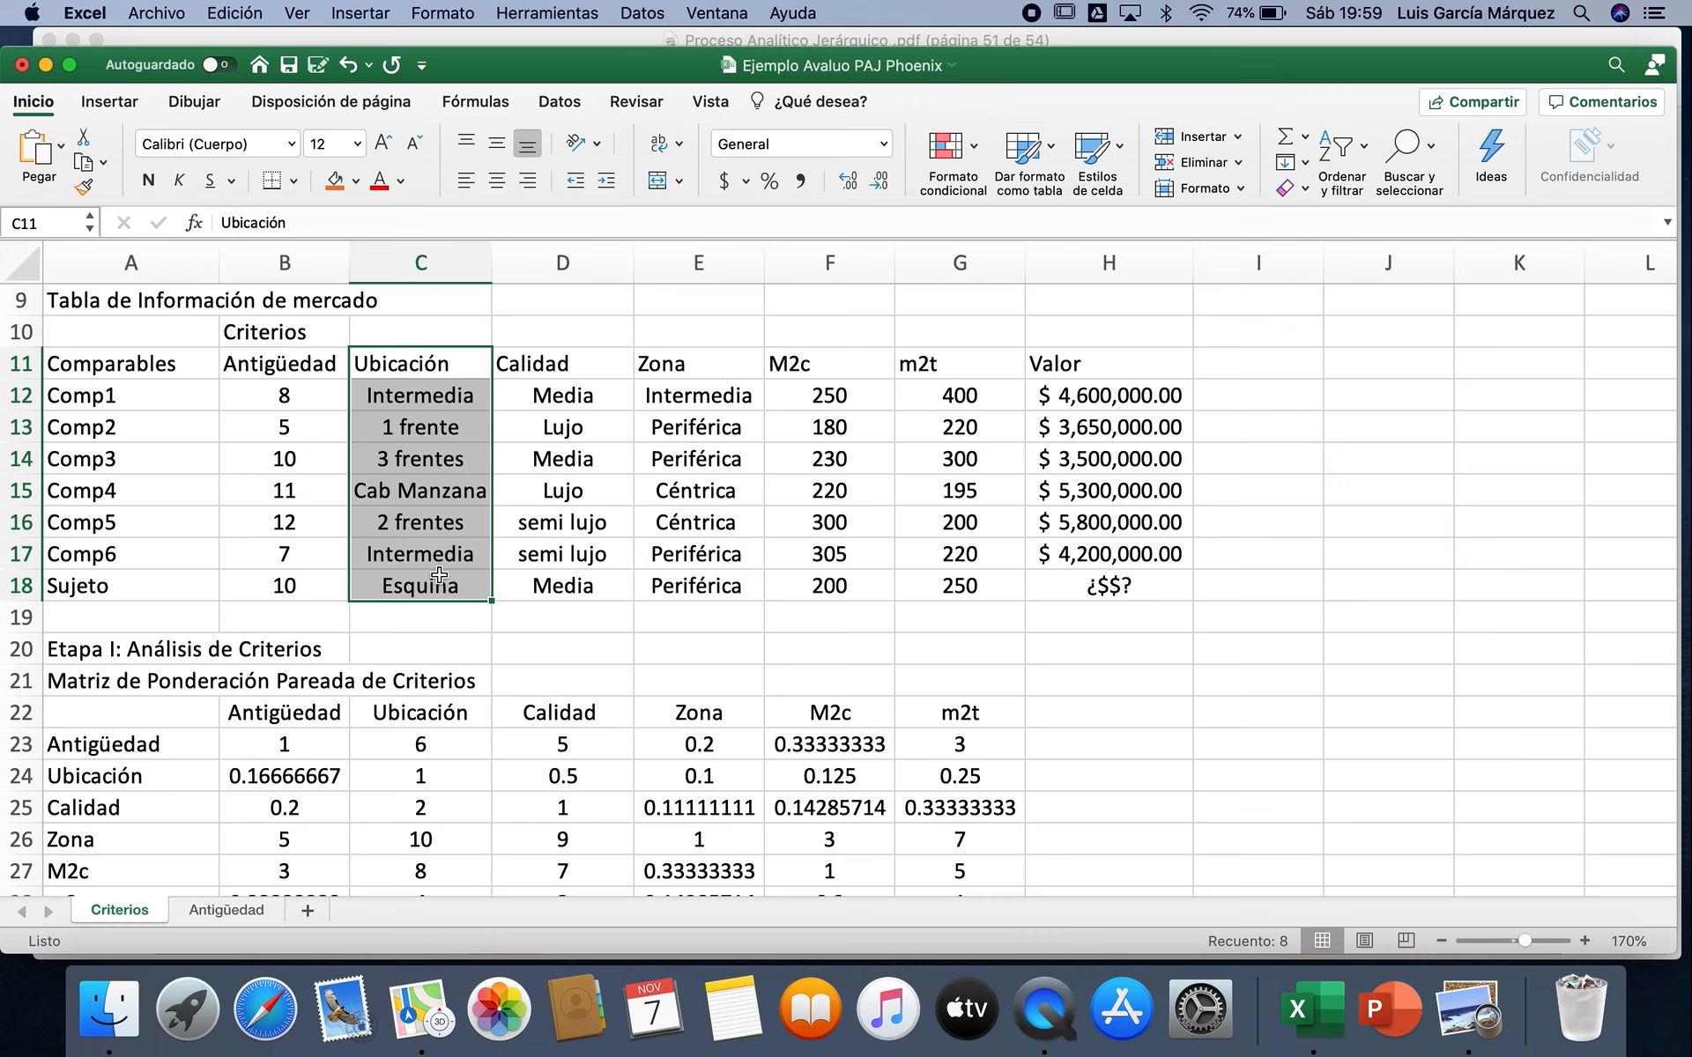
left_click(1463, 1020)
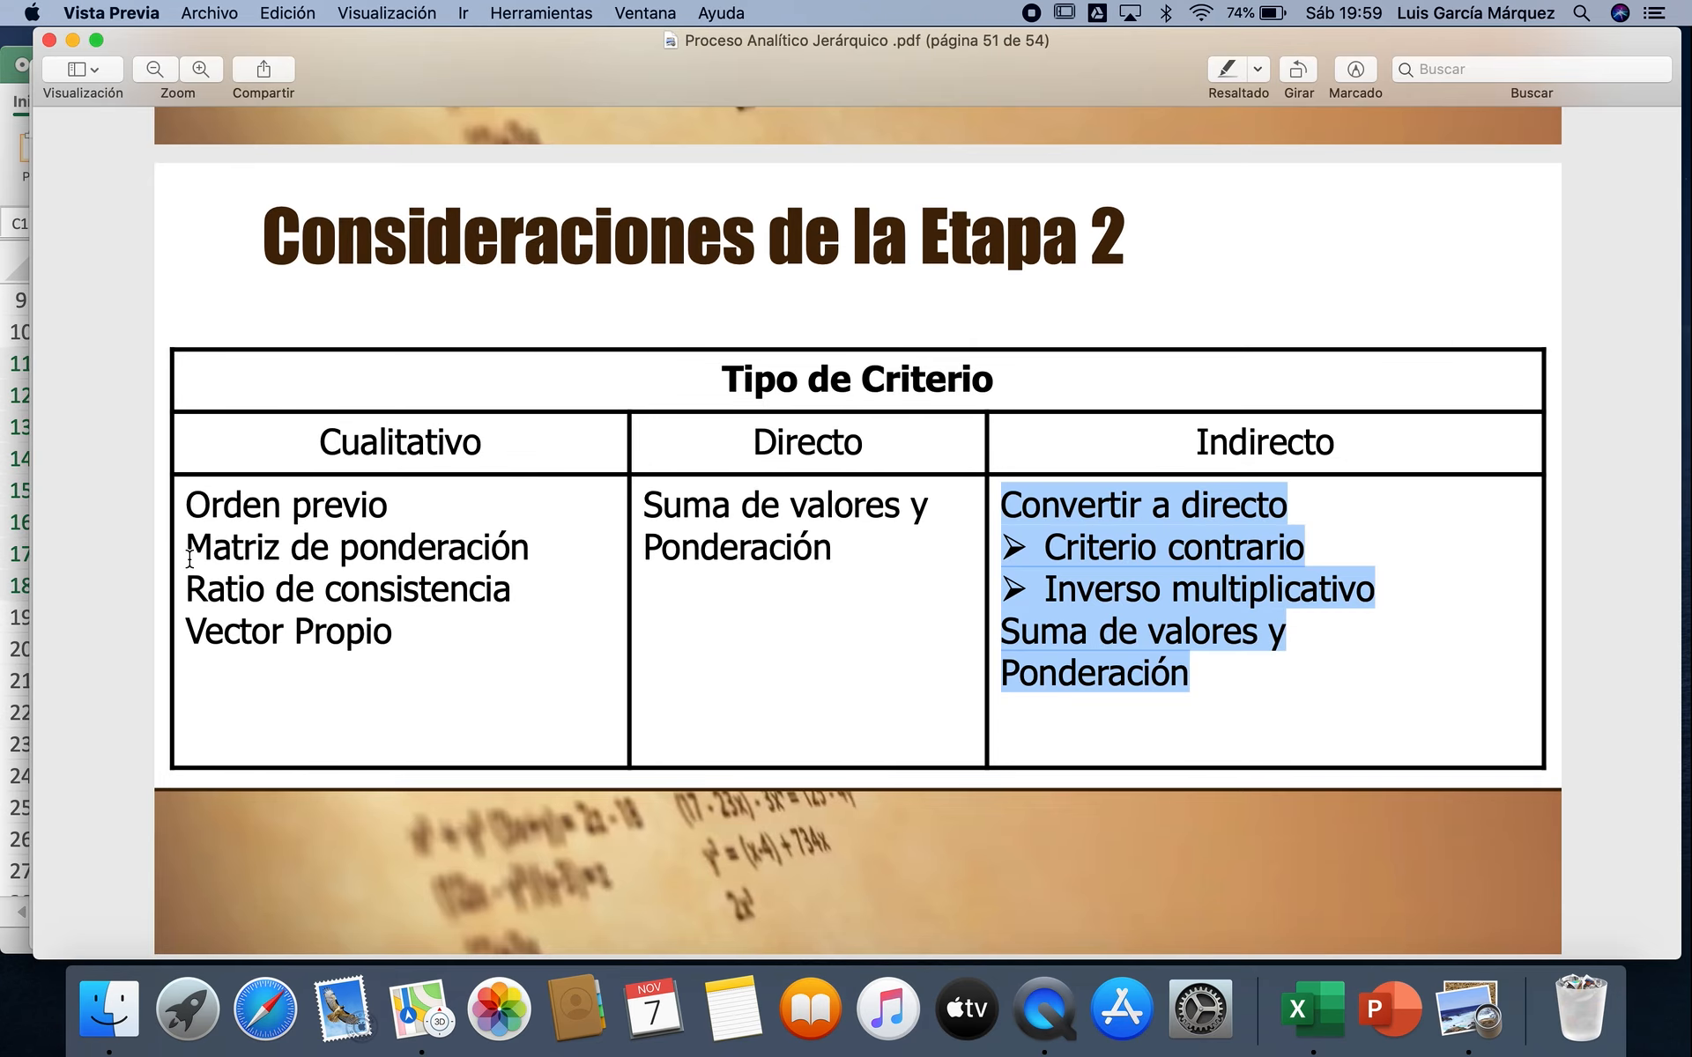
left_click_drag(195, 552, 531, 553)
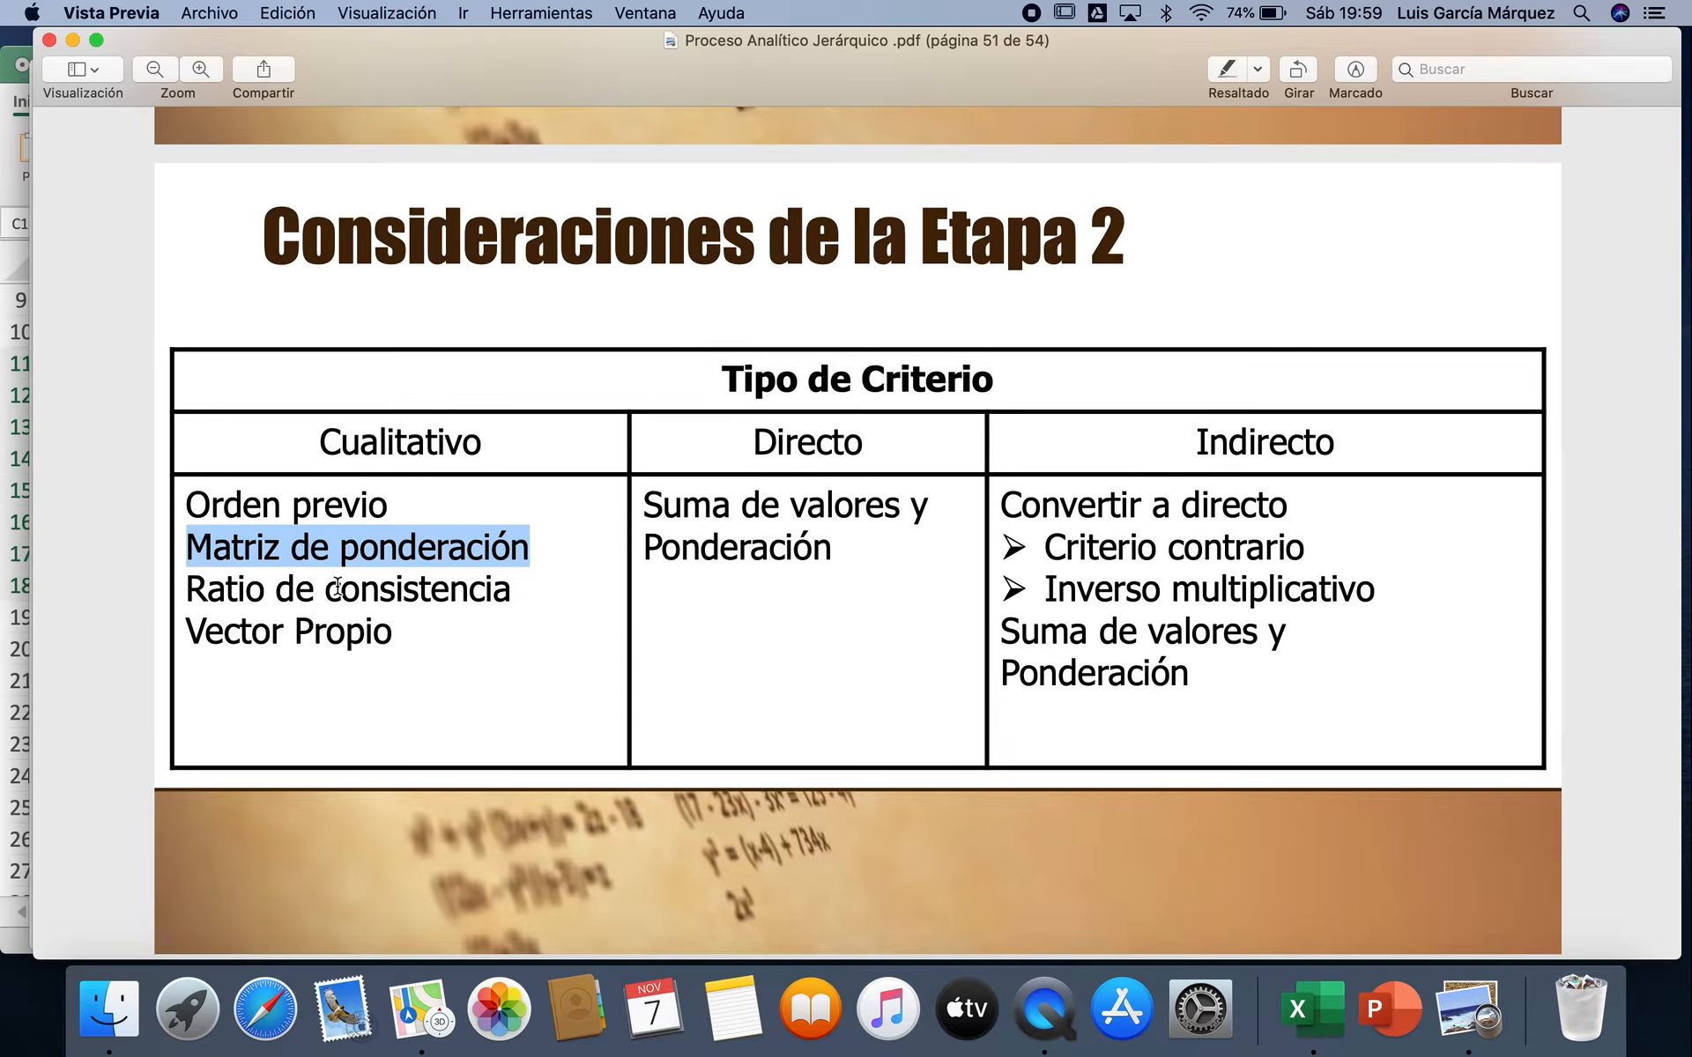
left_click_drag(189, 587, 531, 590)
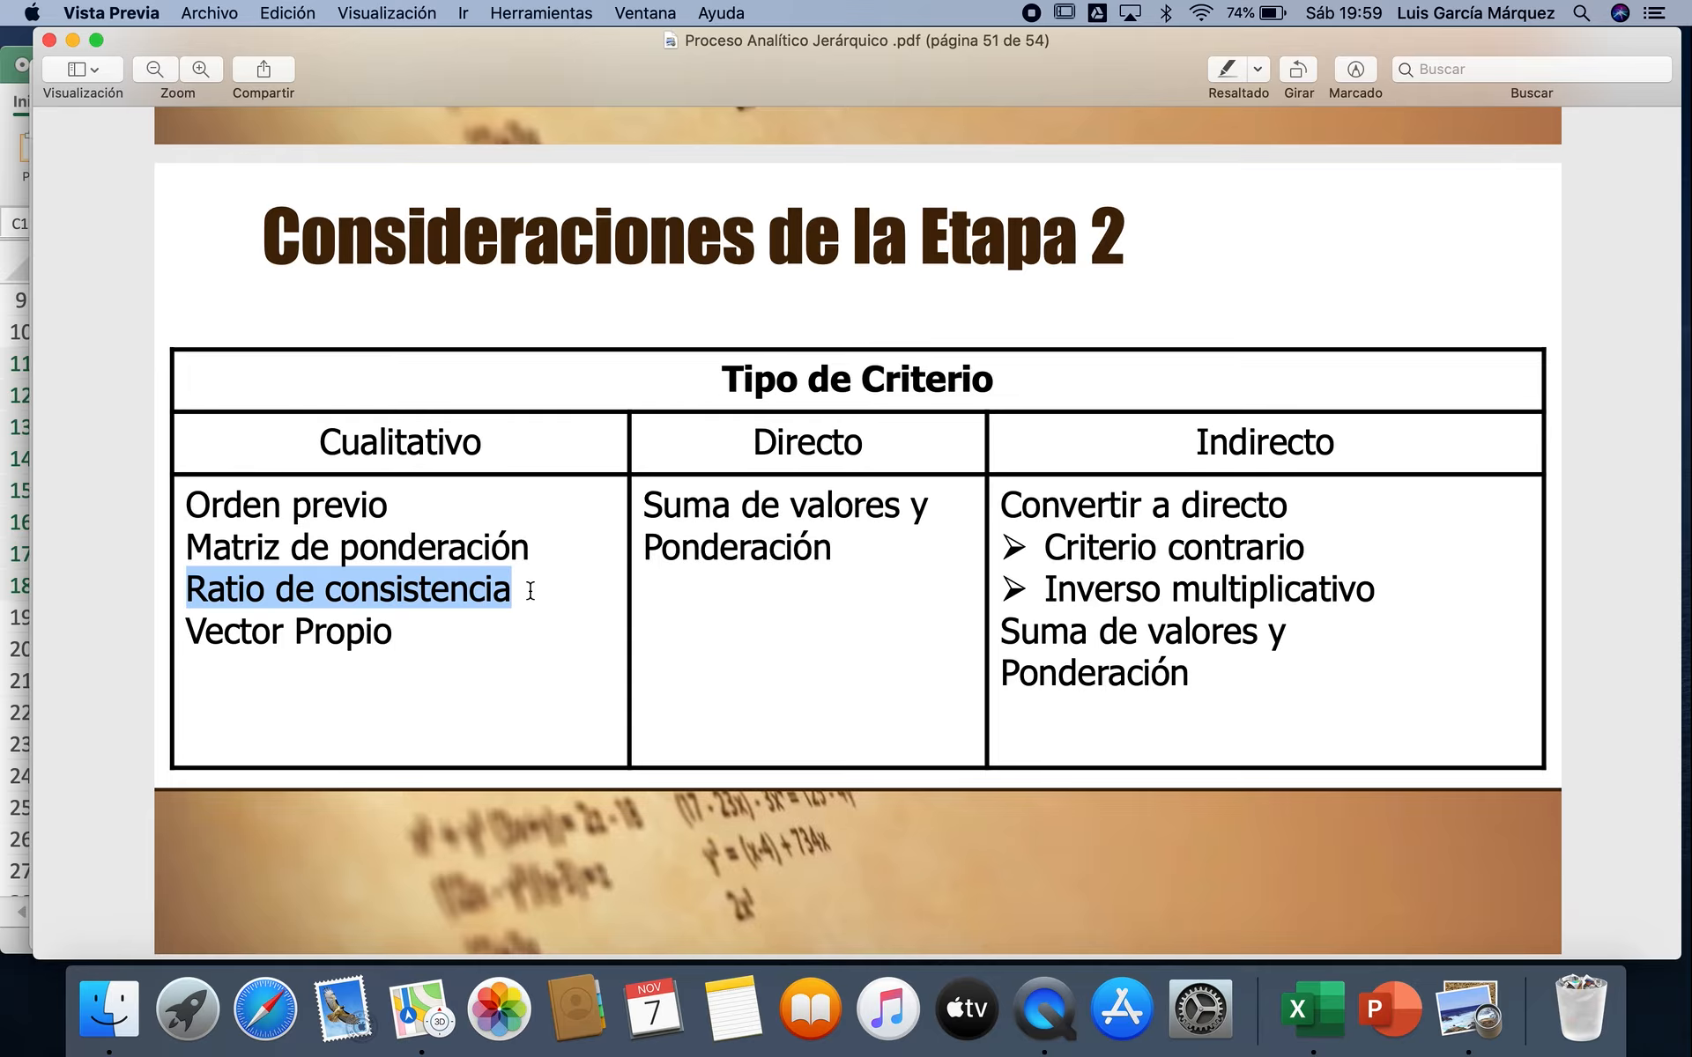
left_click_drag(188, 631, 389, 636)
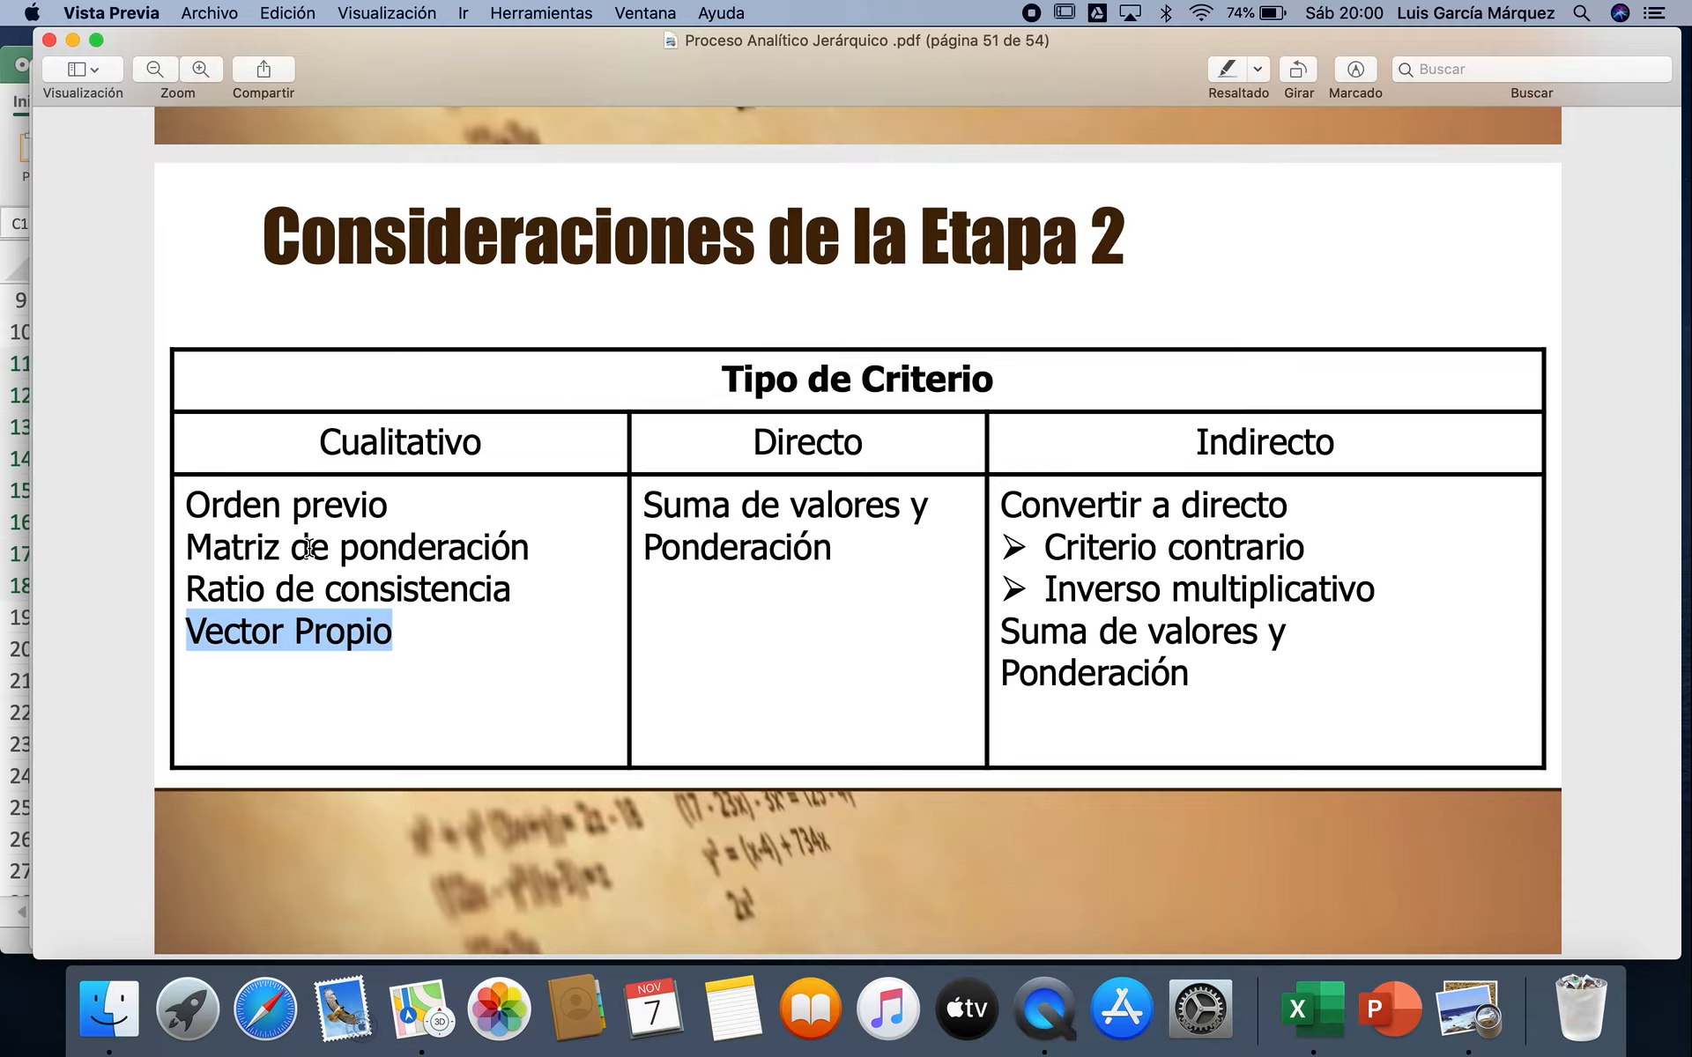
left_click_drag(189, 547, 586, 564)
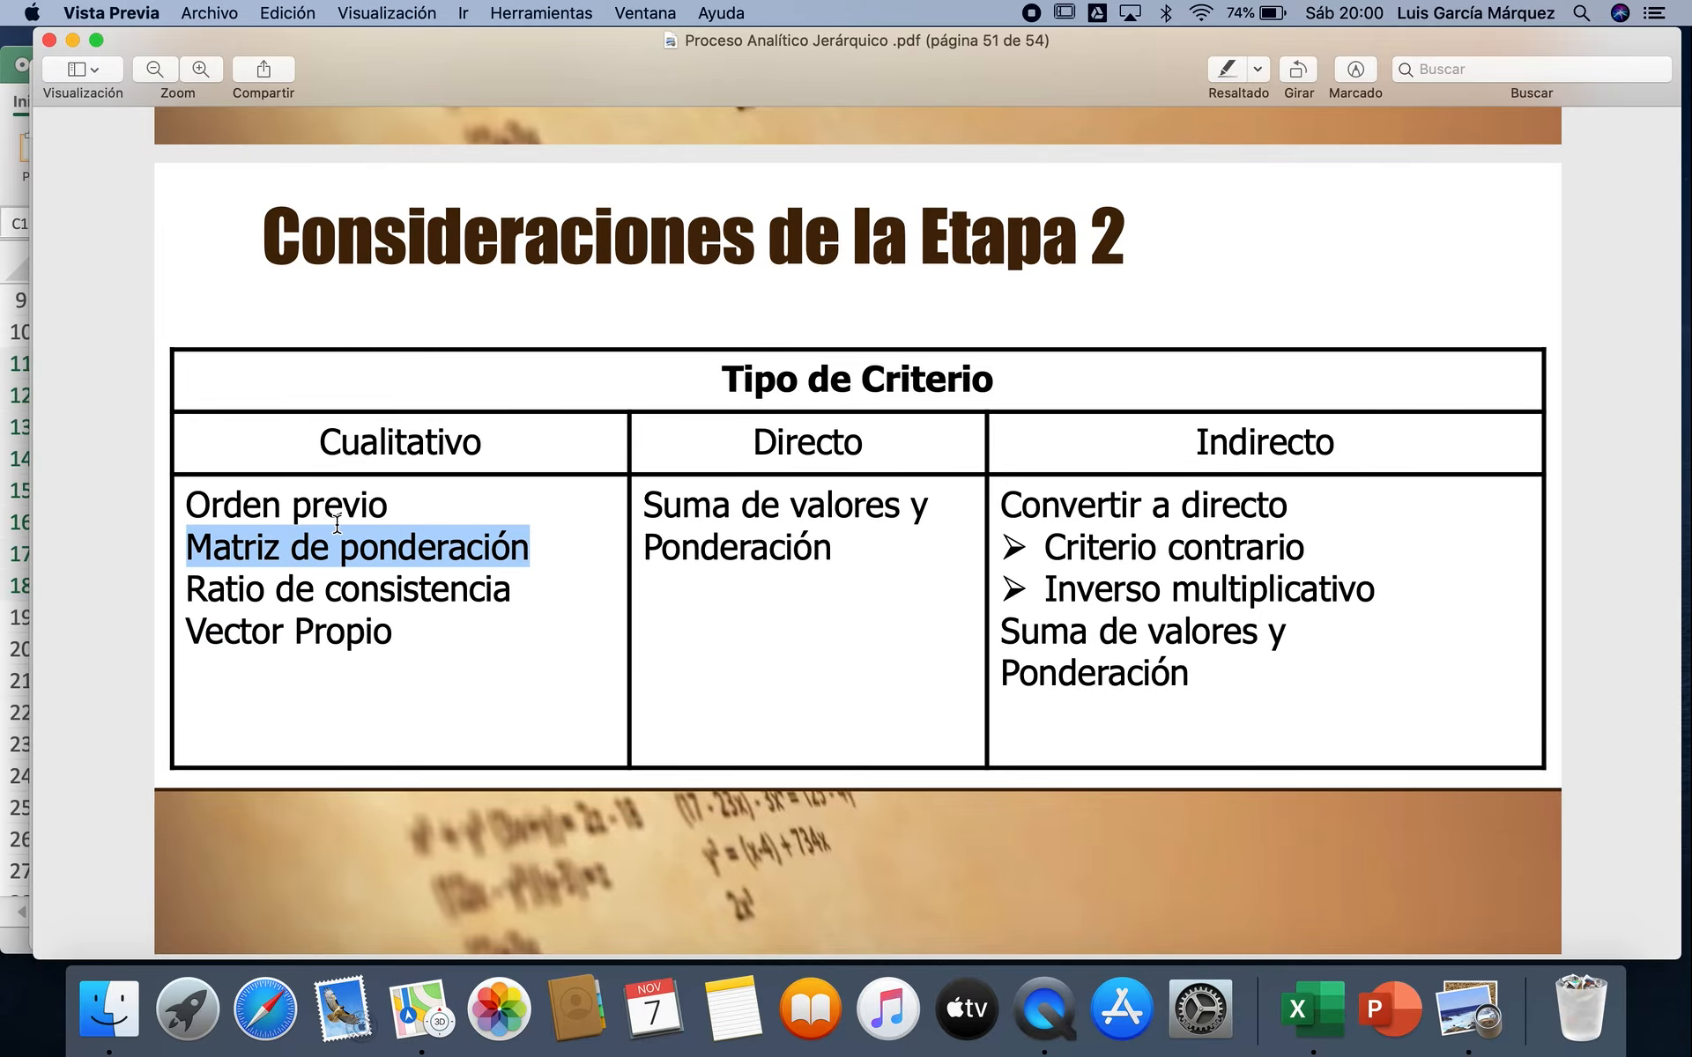
left_click_drag(187, 509, 403, 498)
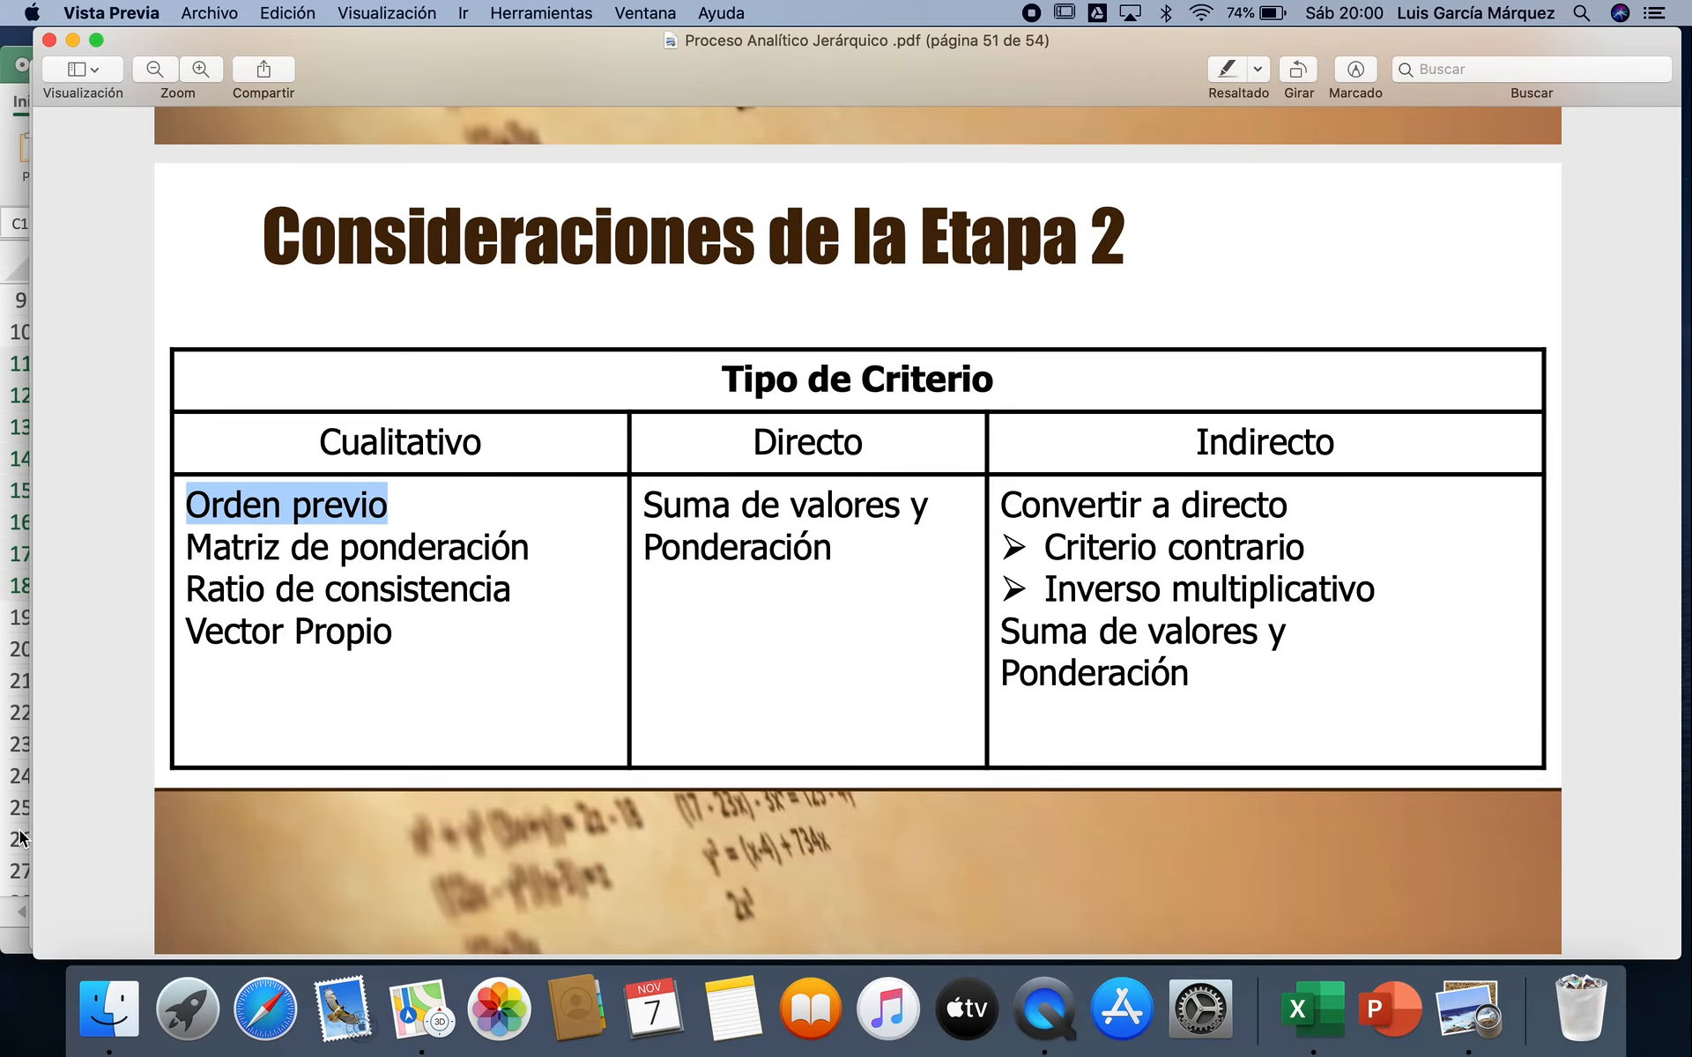
left_click(9, 941)
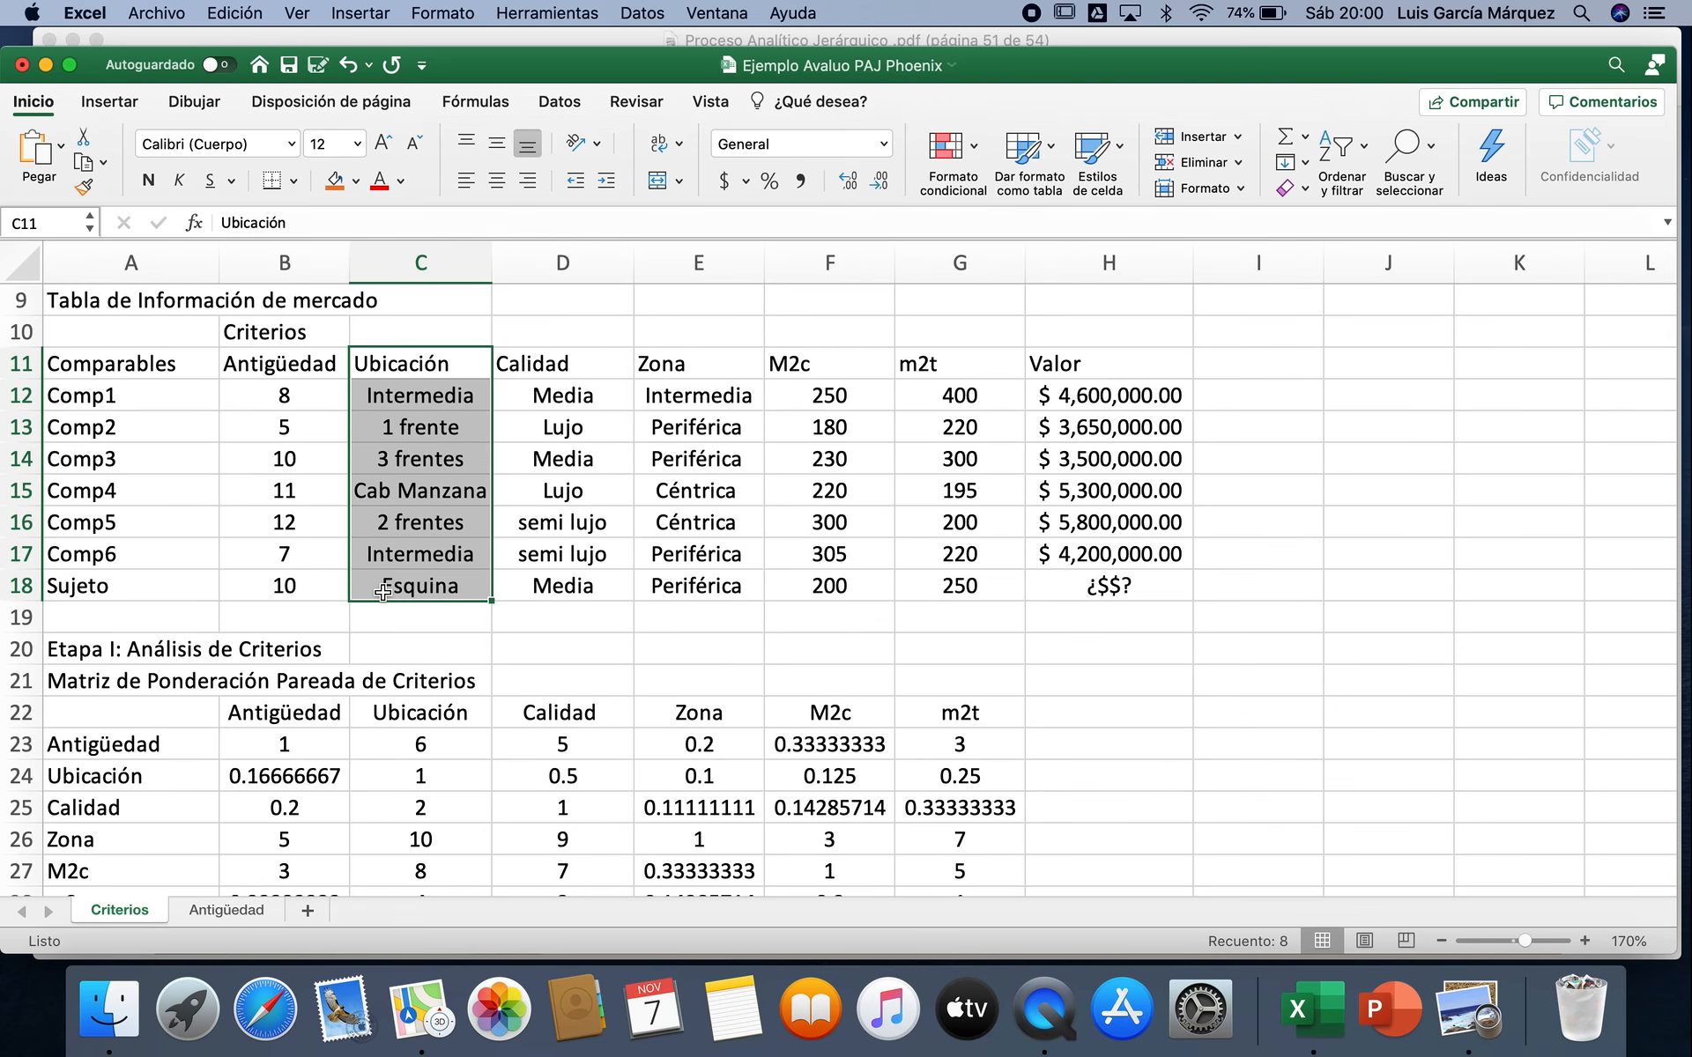
Step: Copy the analysis title and Comparables heading, A2:A3, from the Antigüedad sheet and add a new worksheet
left_click(247, 907)
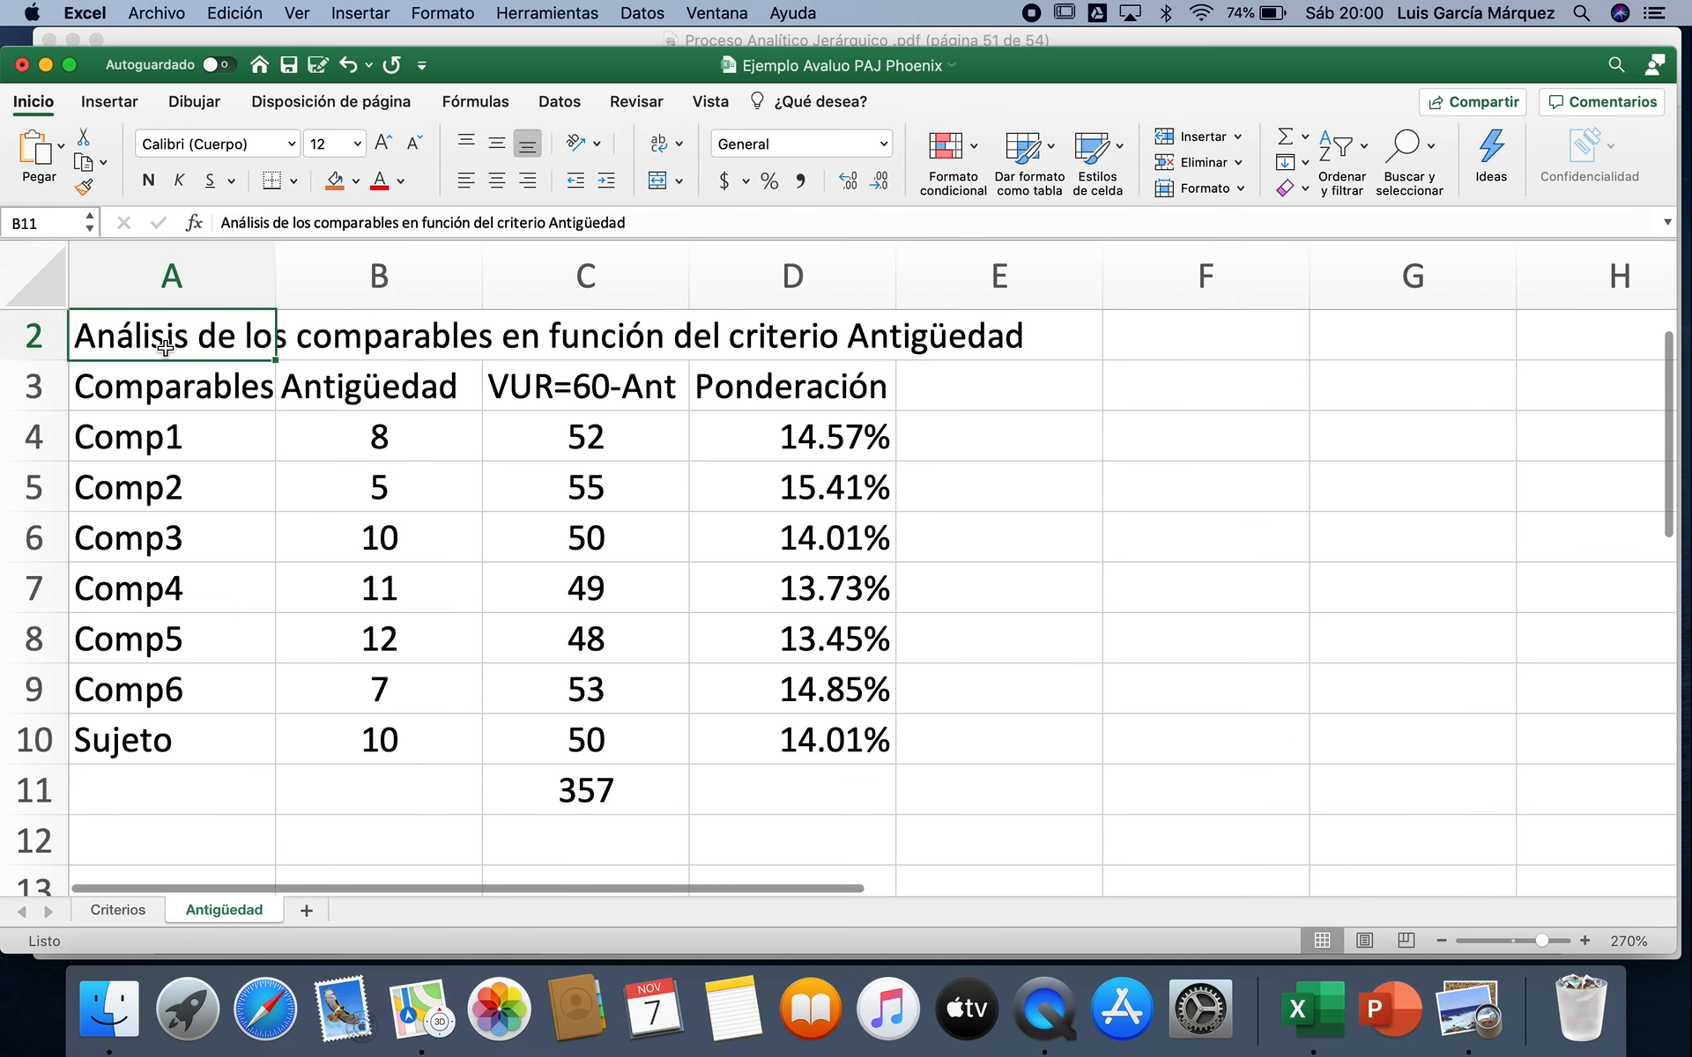
left_click_drag(164, 348, 168, 388)
key("super+c")
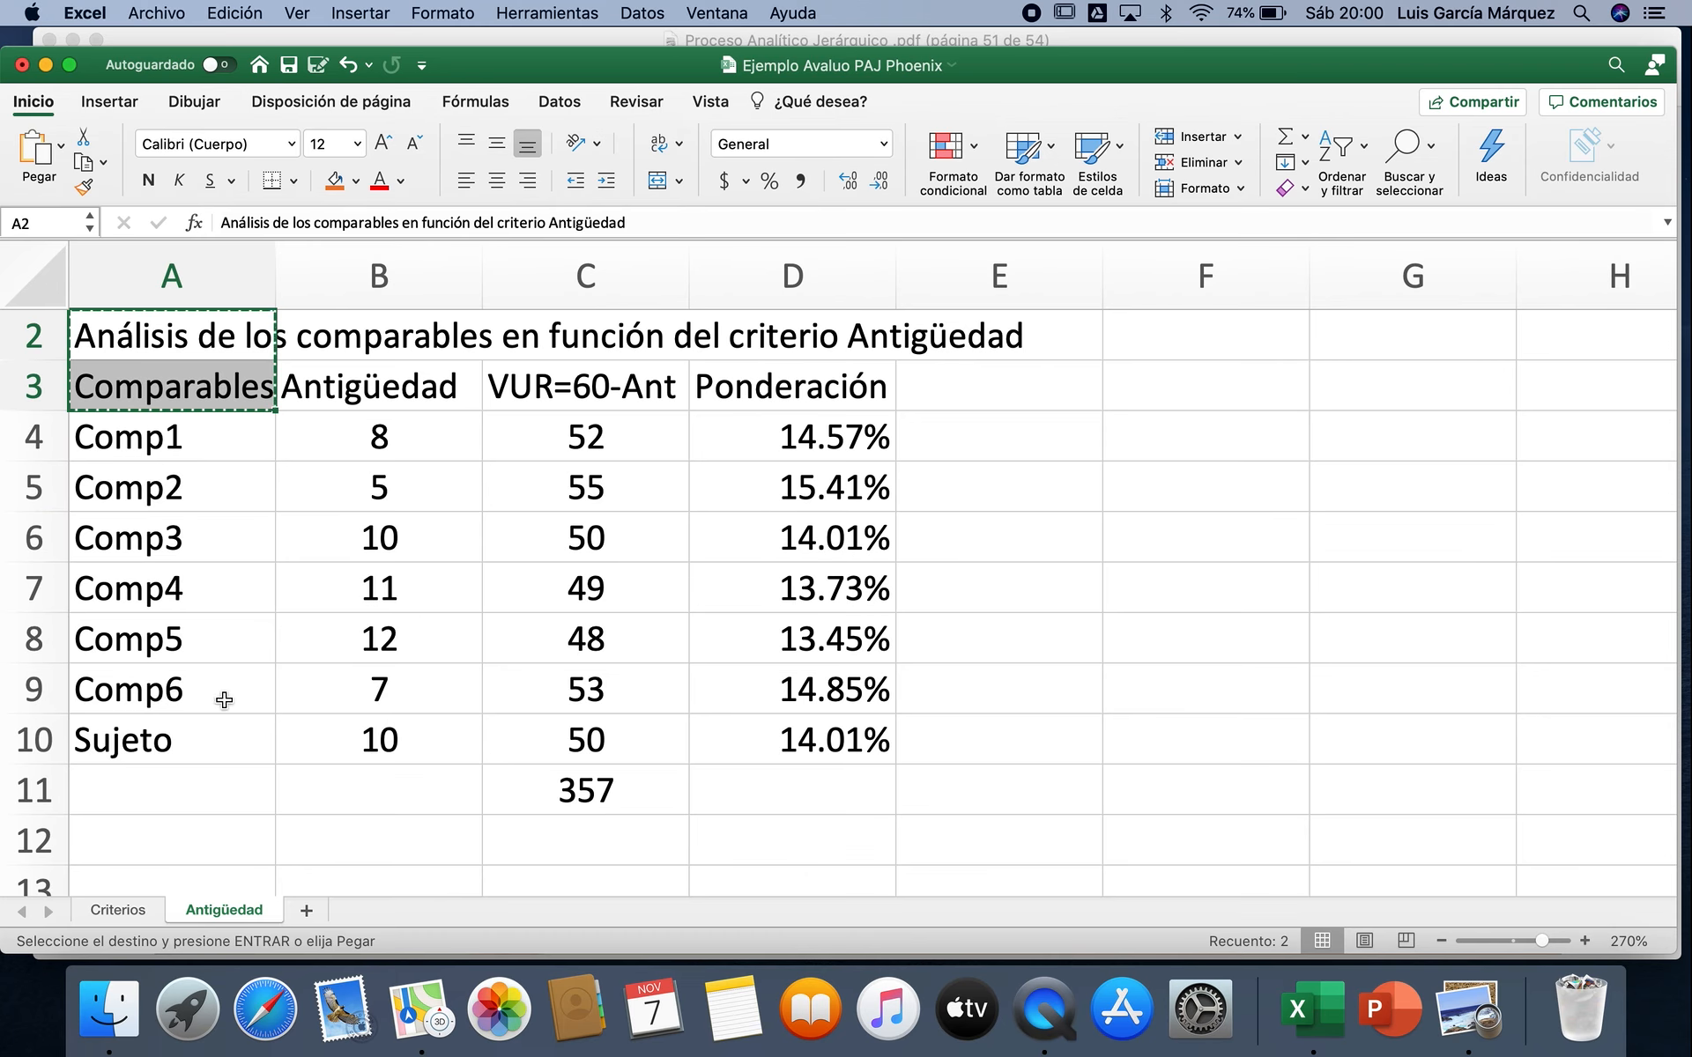
left_click(305, 911)
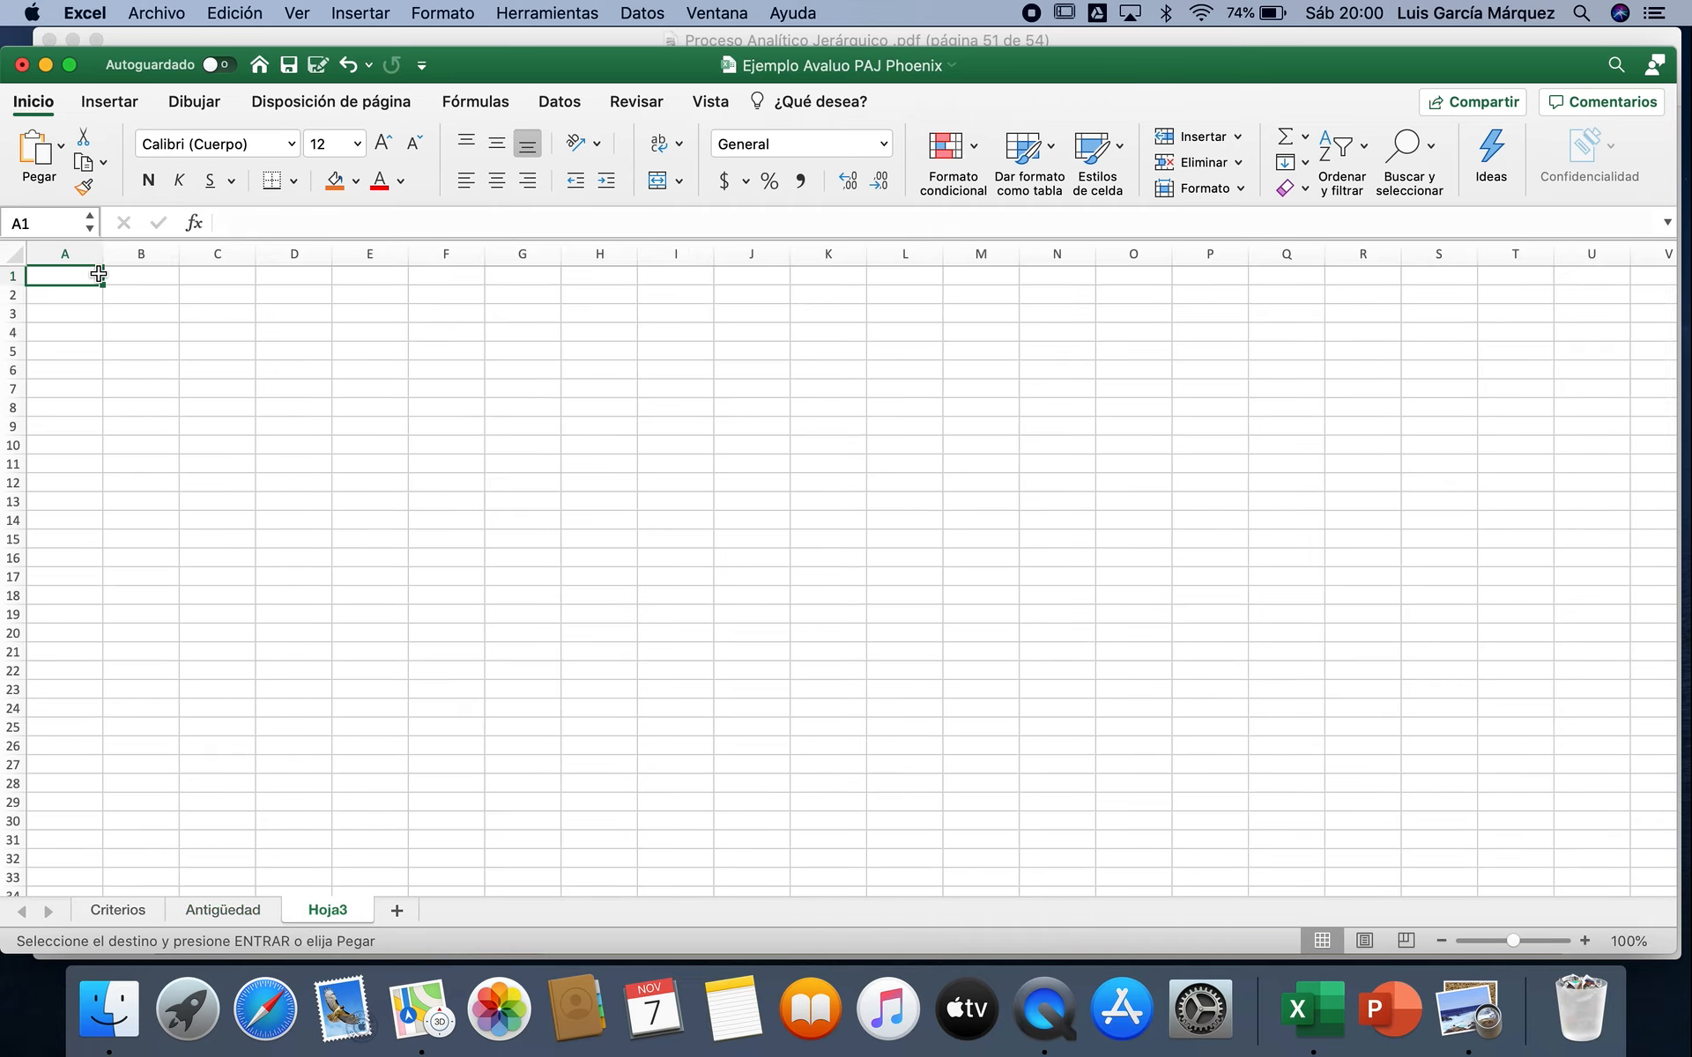
Step: Try pasting the copied title and Comparables heading into A1:A2 of Hoja3, and undo the paste
key("super+v")
left_click(75, 300)
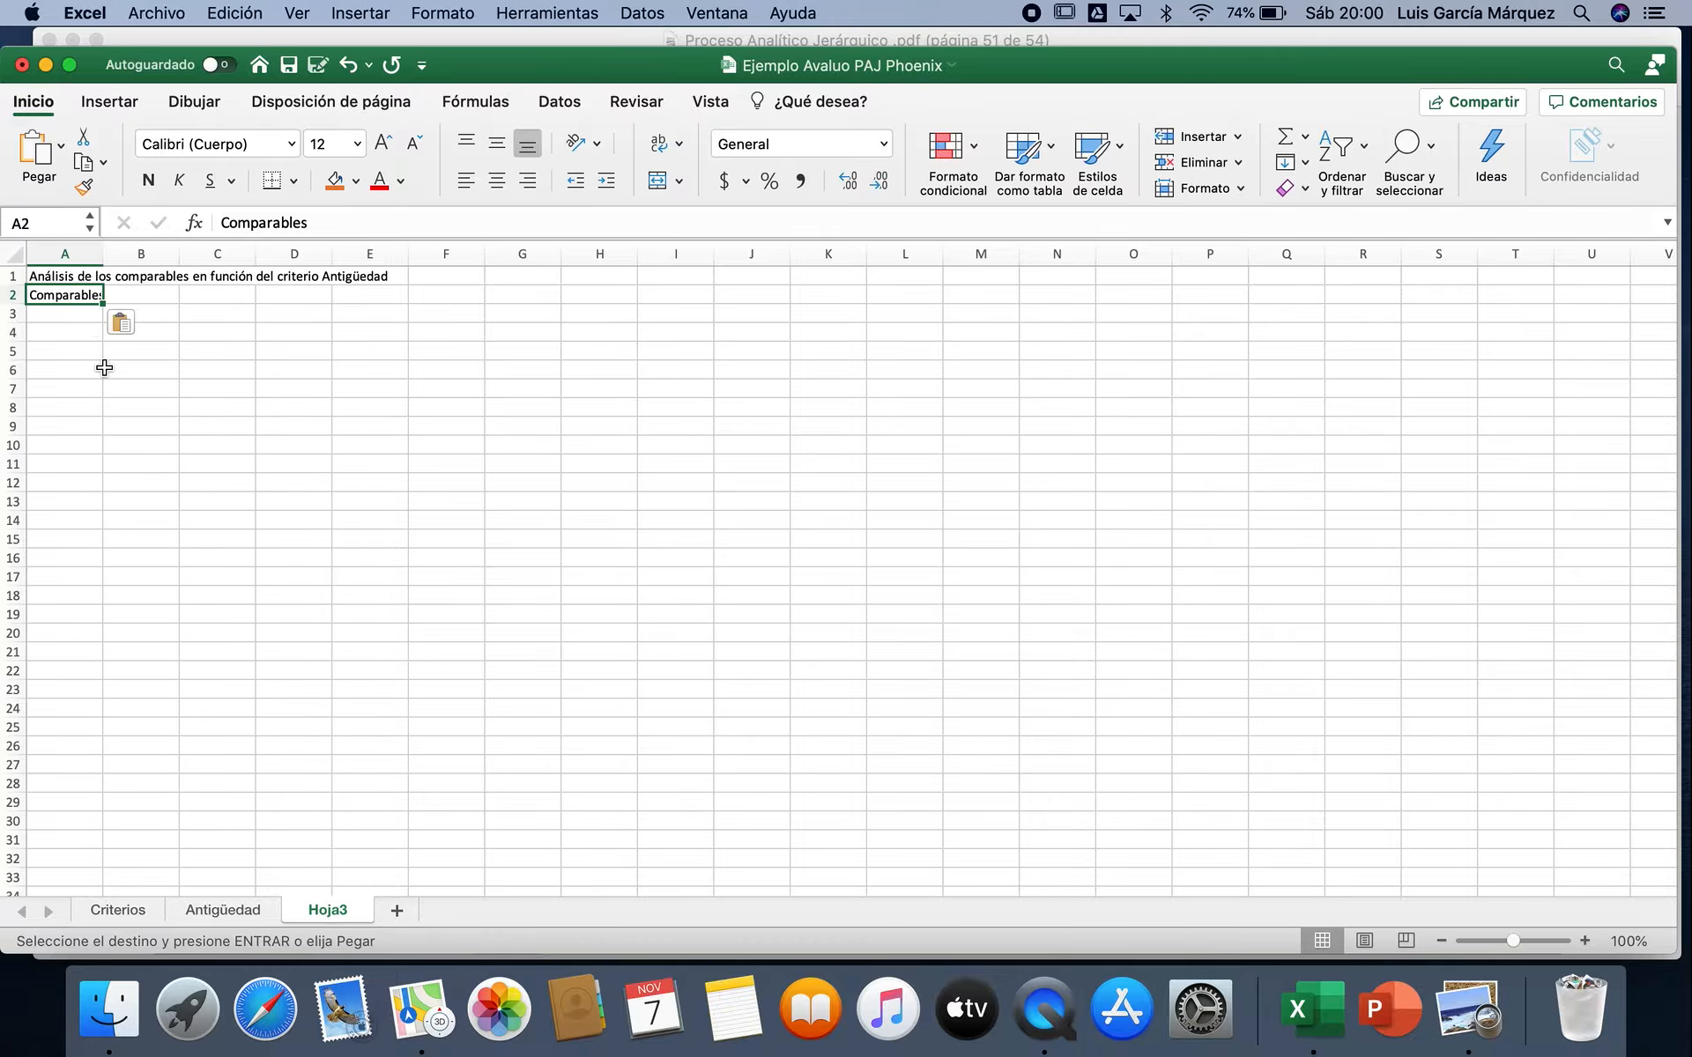
scroll(104, 367, "up", 1)
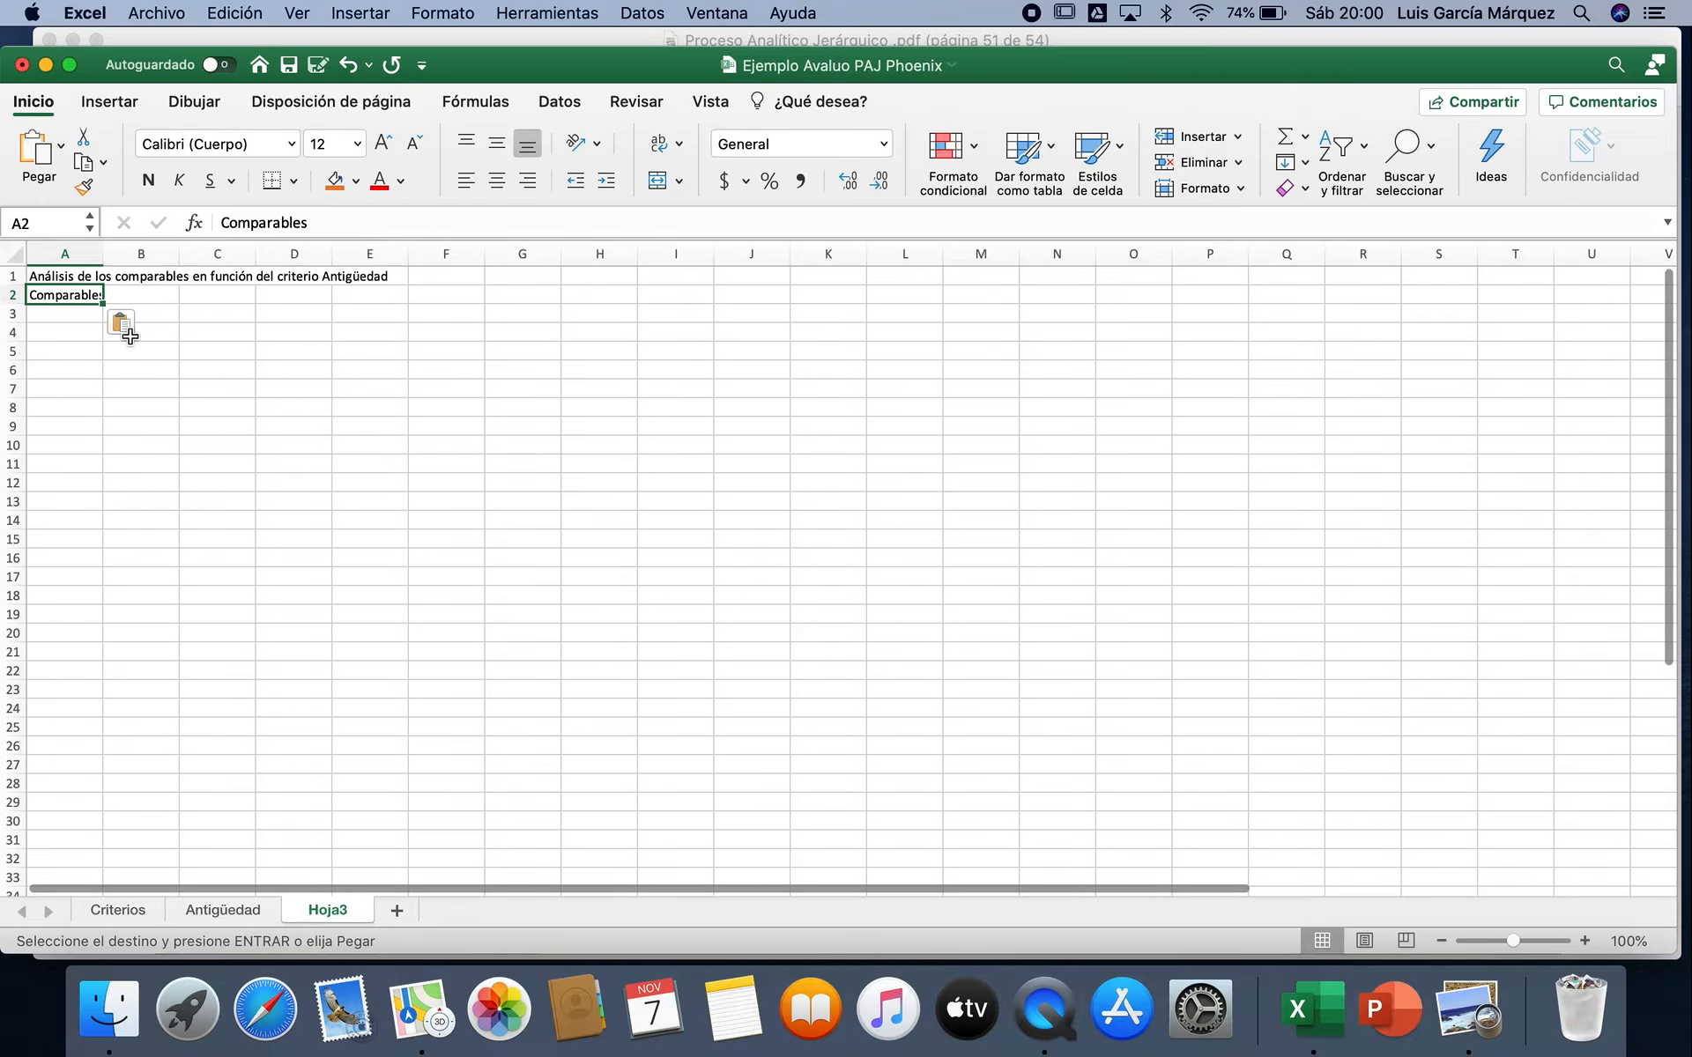
left_click(347, 67)
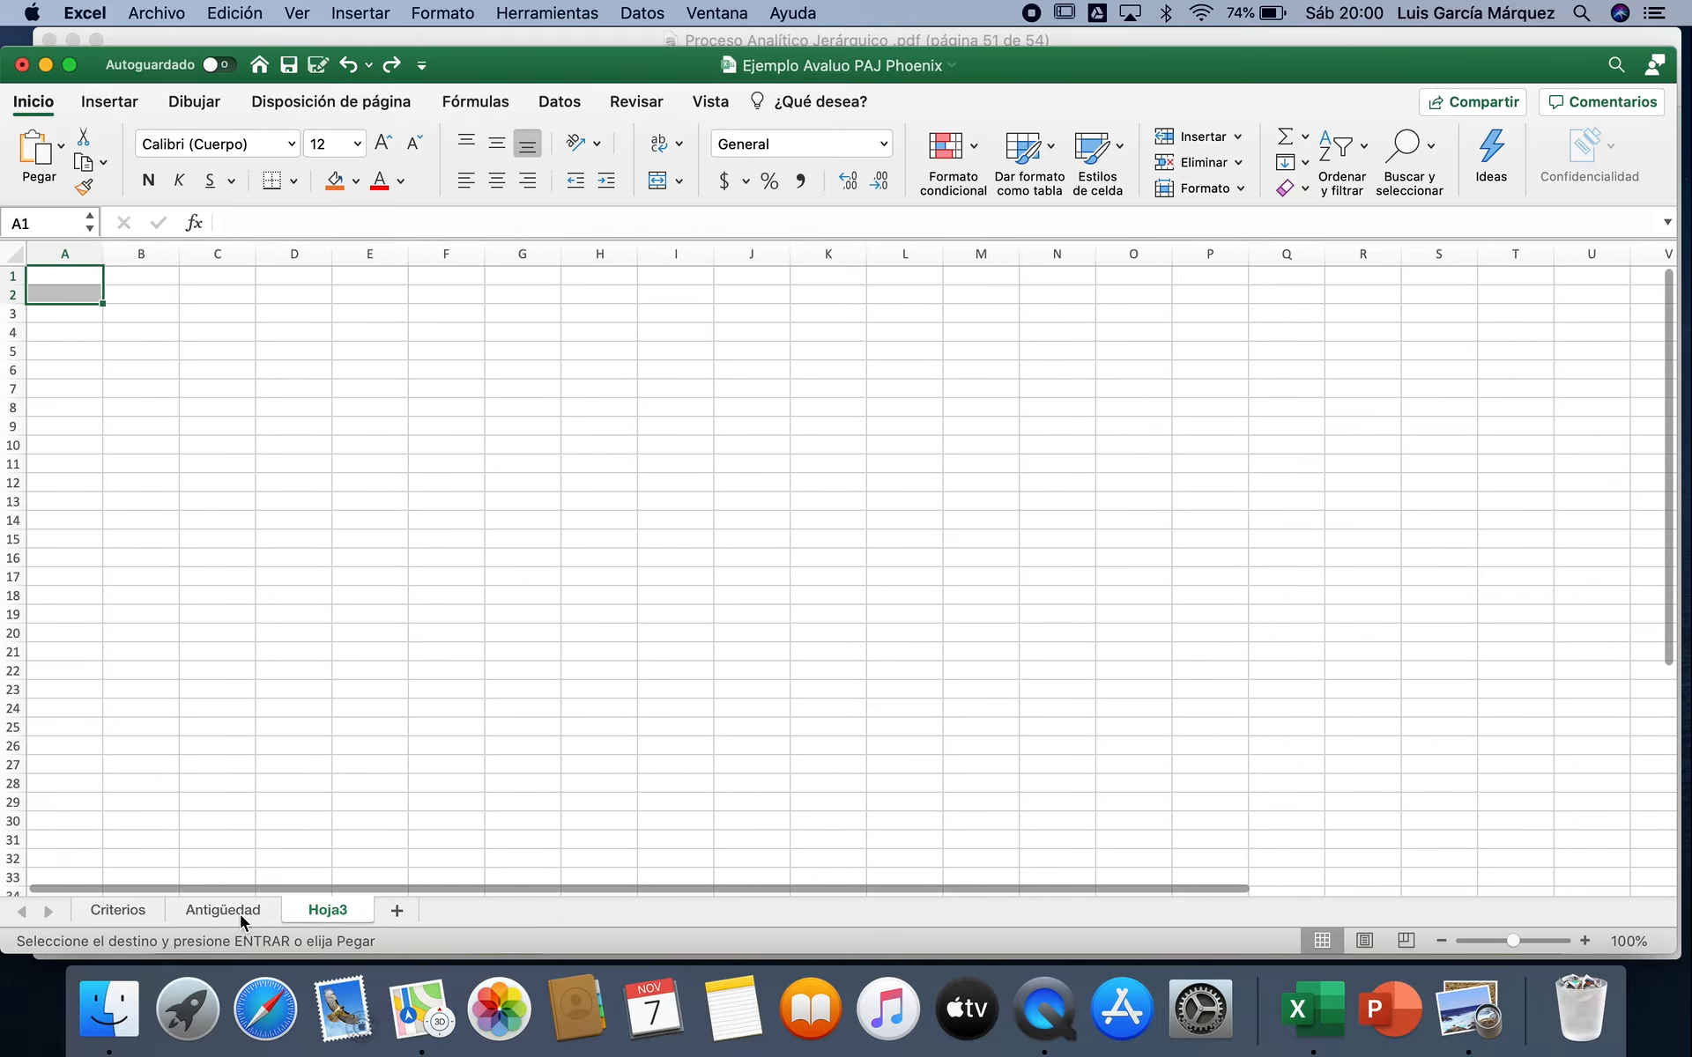
Step: Copy the two title lines in A1:A2 of the Antigüedad sheet into A1:A2 of Hoja3
left_click(236, 912)
scroll(332, 604, "up", 1)
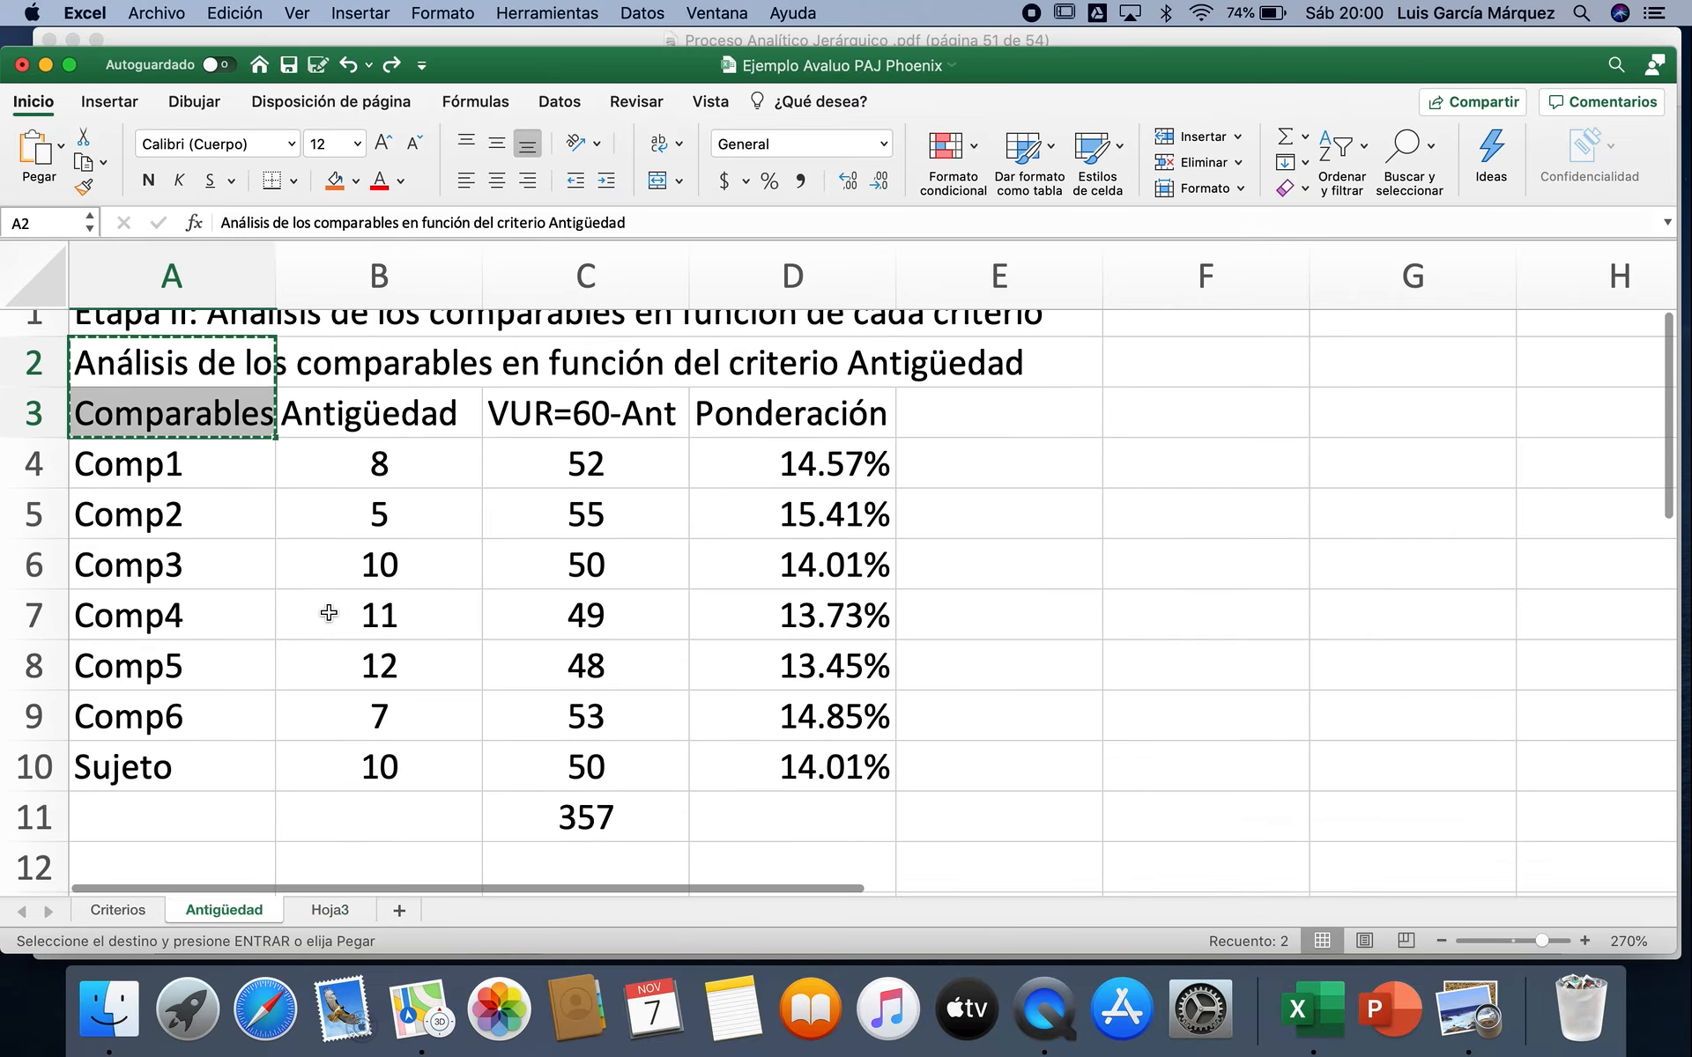
key("Escape")
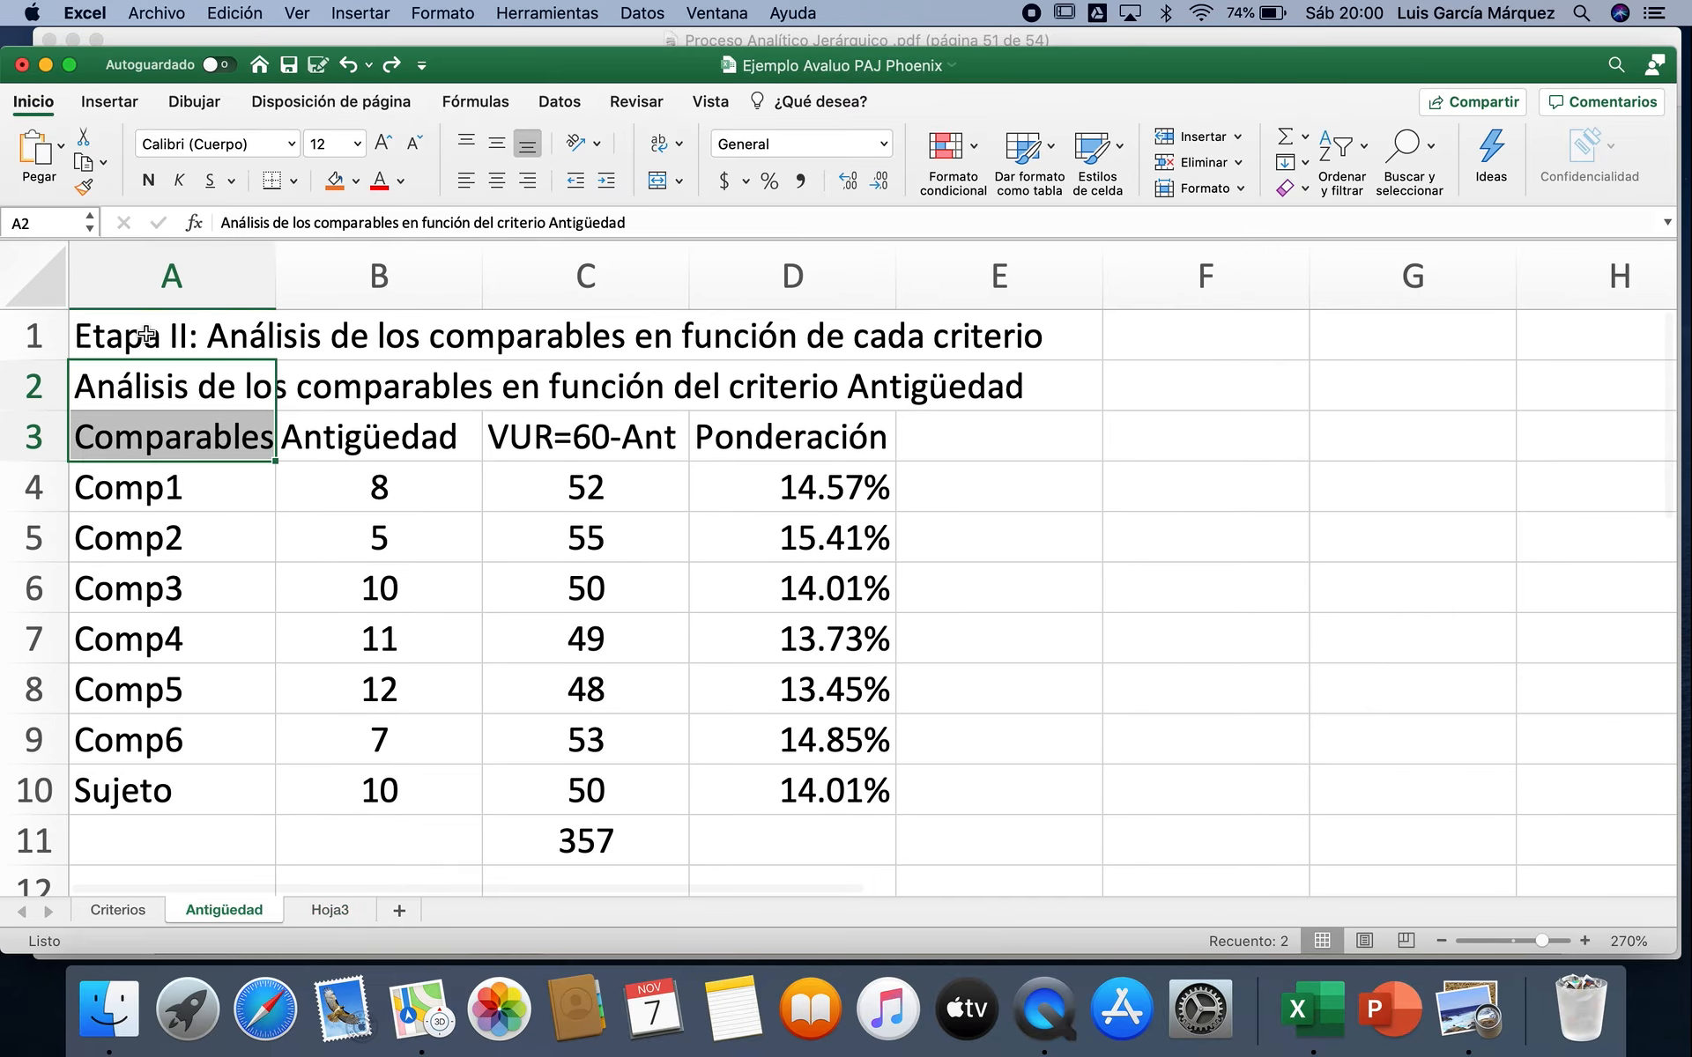
left_click_drag(146, 340, 144, 370)
key("super+c")
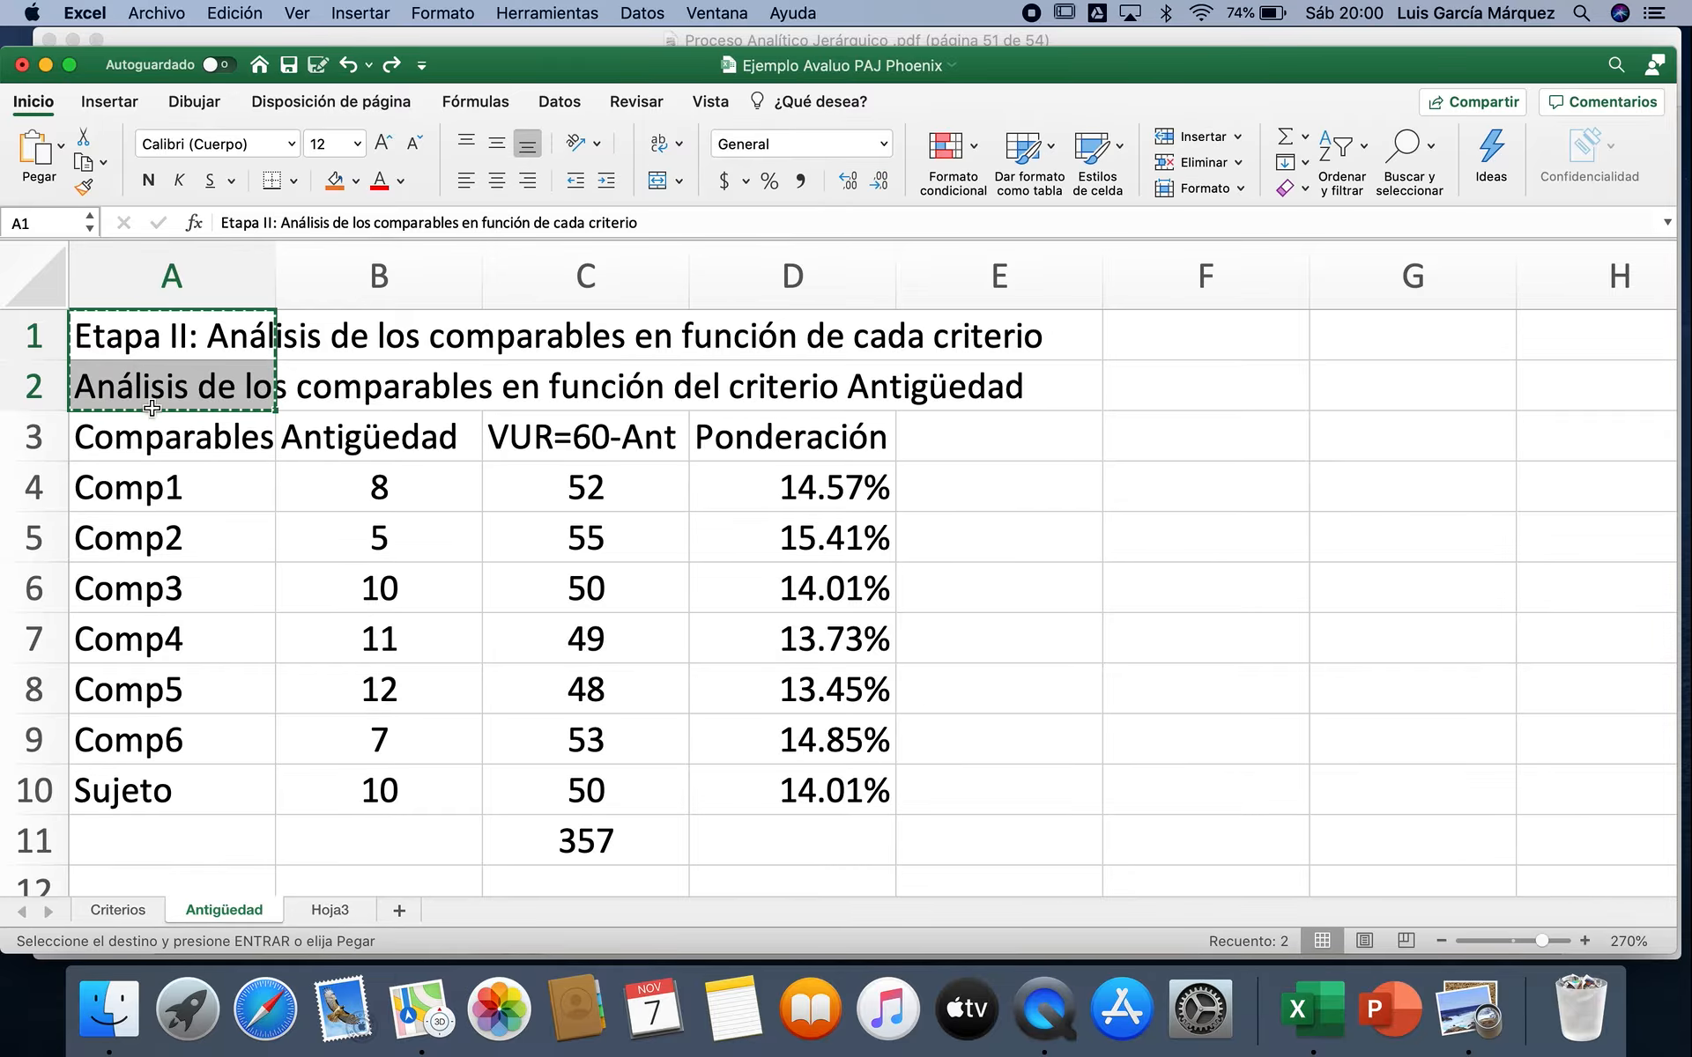
left_click(329, 911)
left_click(65, 278)
key("super+v")
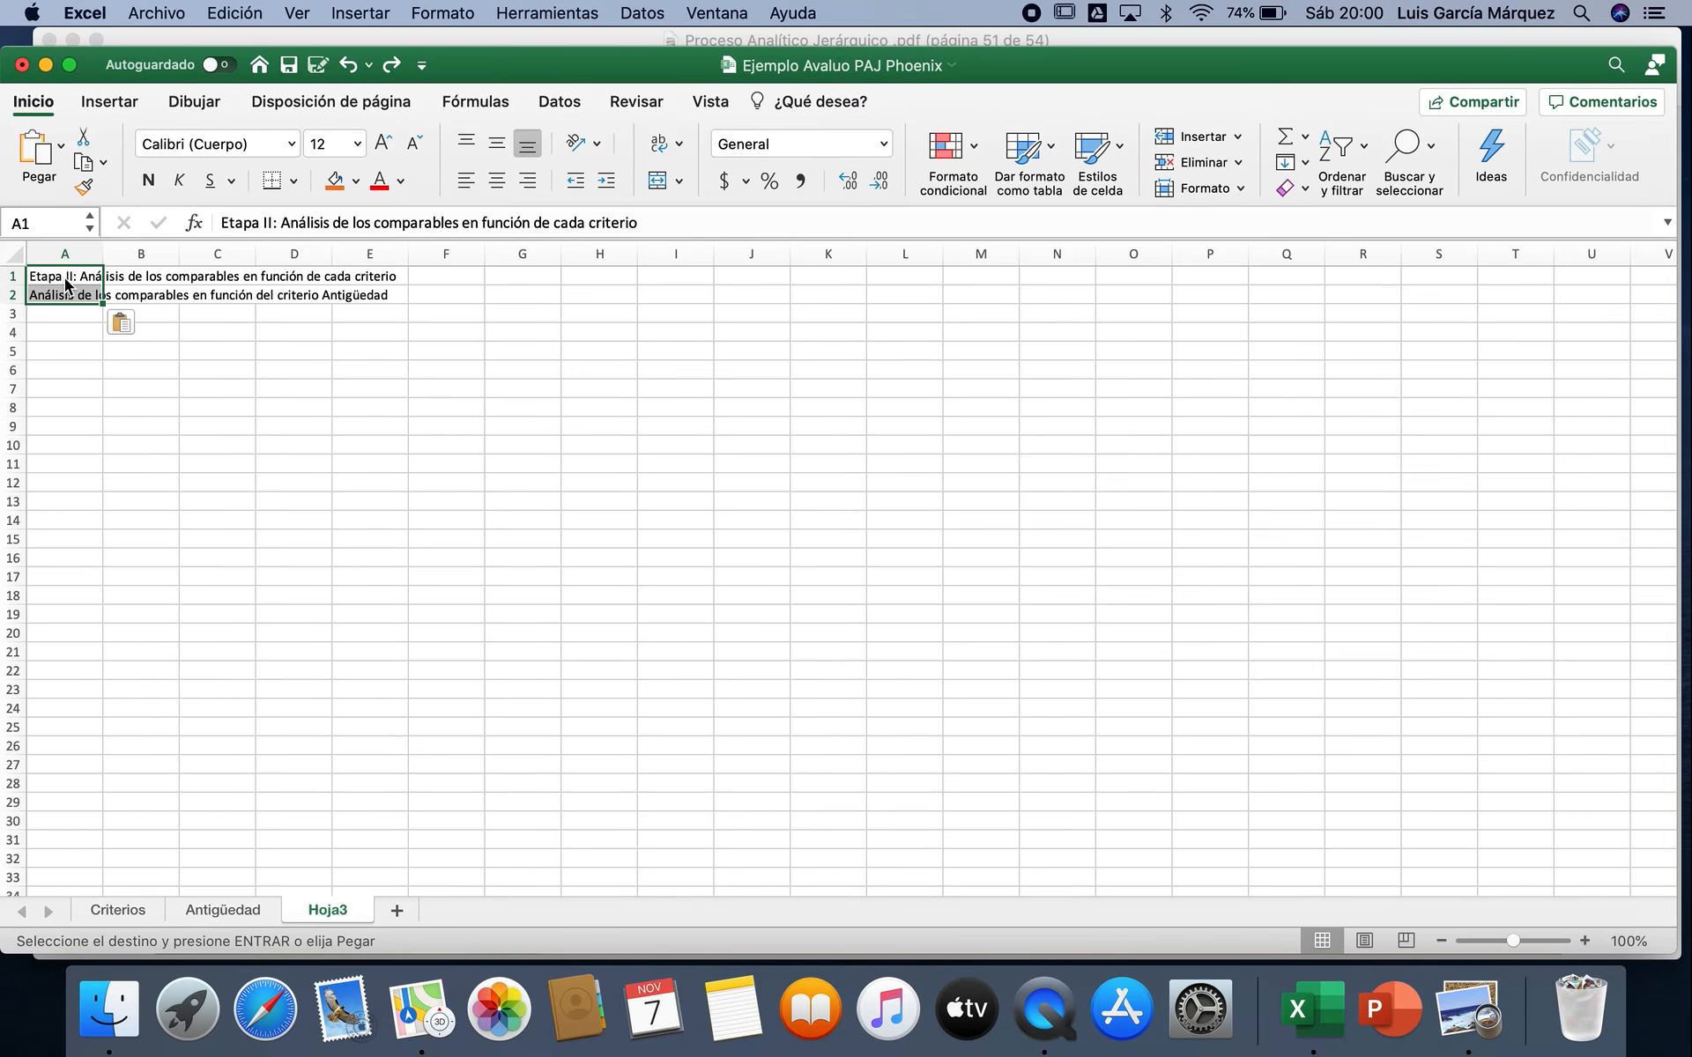
Step: Change the criterion named in Hoja3's A2 title to Ubicación
left_click(1586, 941)
left_click(1586, 941)
left_click(1587, 942)
left_click(1586, 941)
left_click(1586, 941)
left_click(1587, 941)
left_click(1586, 941)
left_click(1586, 941)
scroll(210, 389, "up", 5)
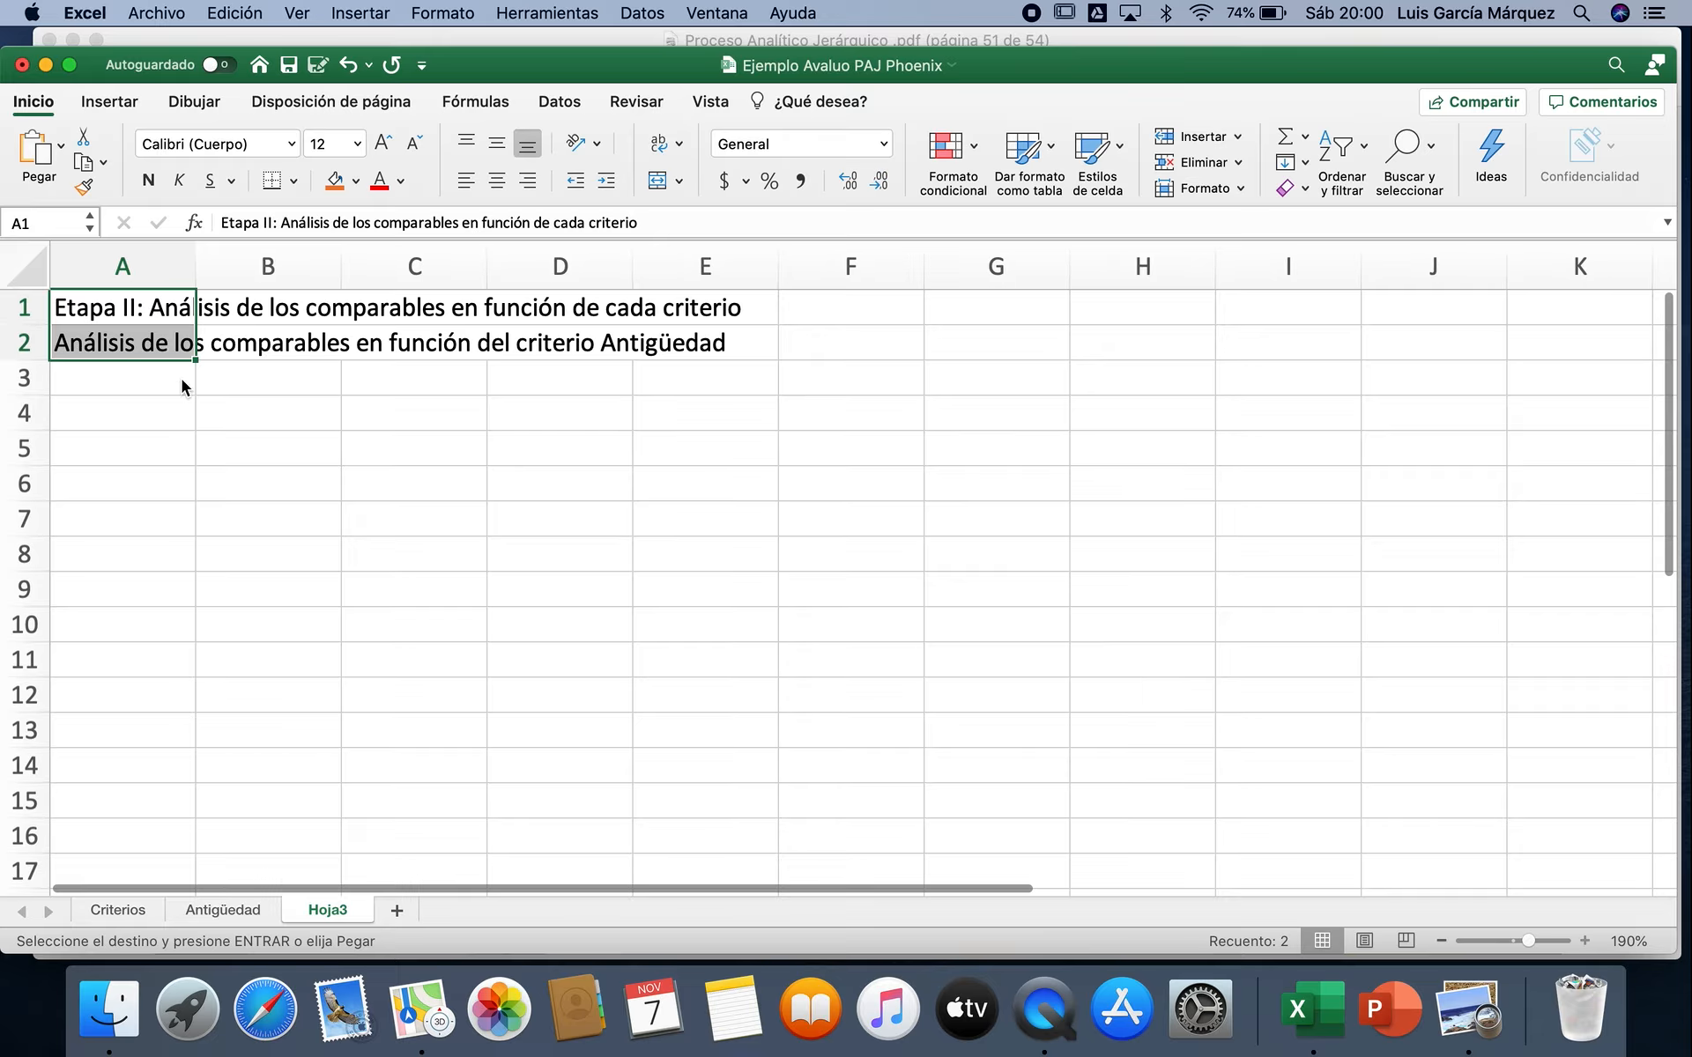
left_click(131, 362)
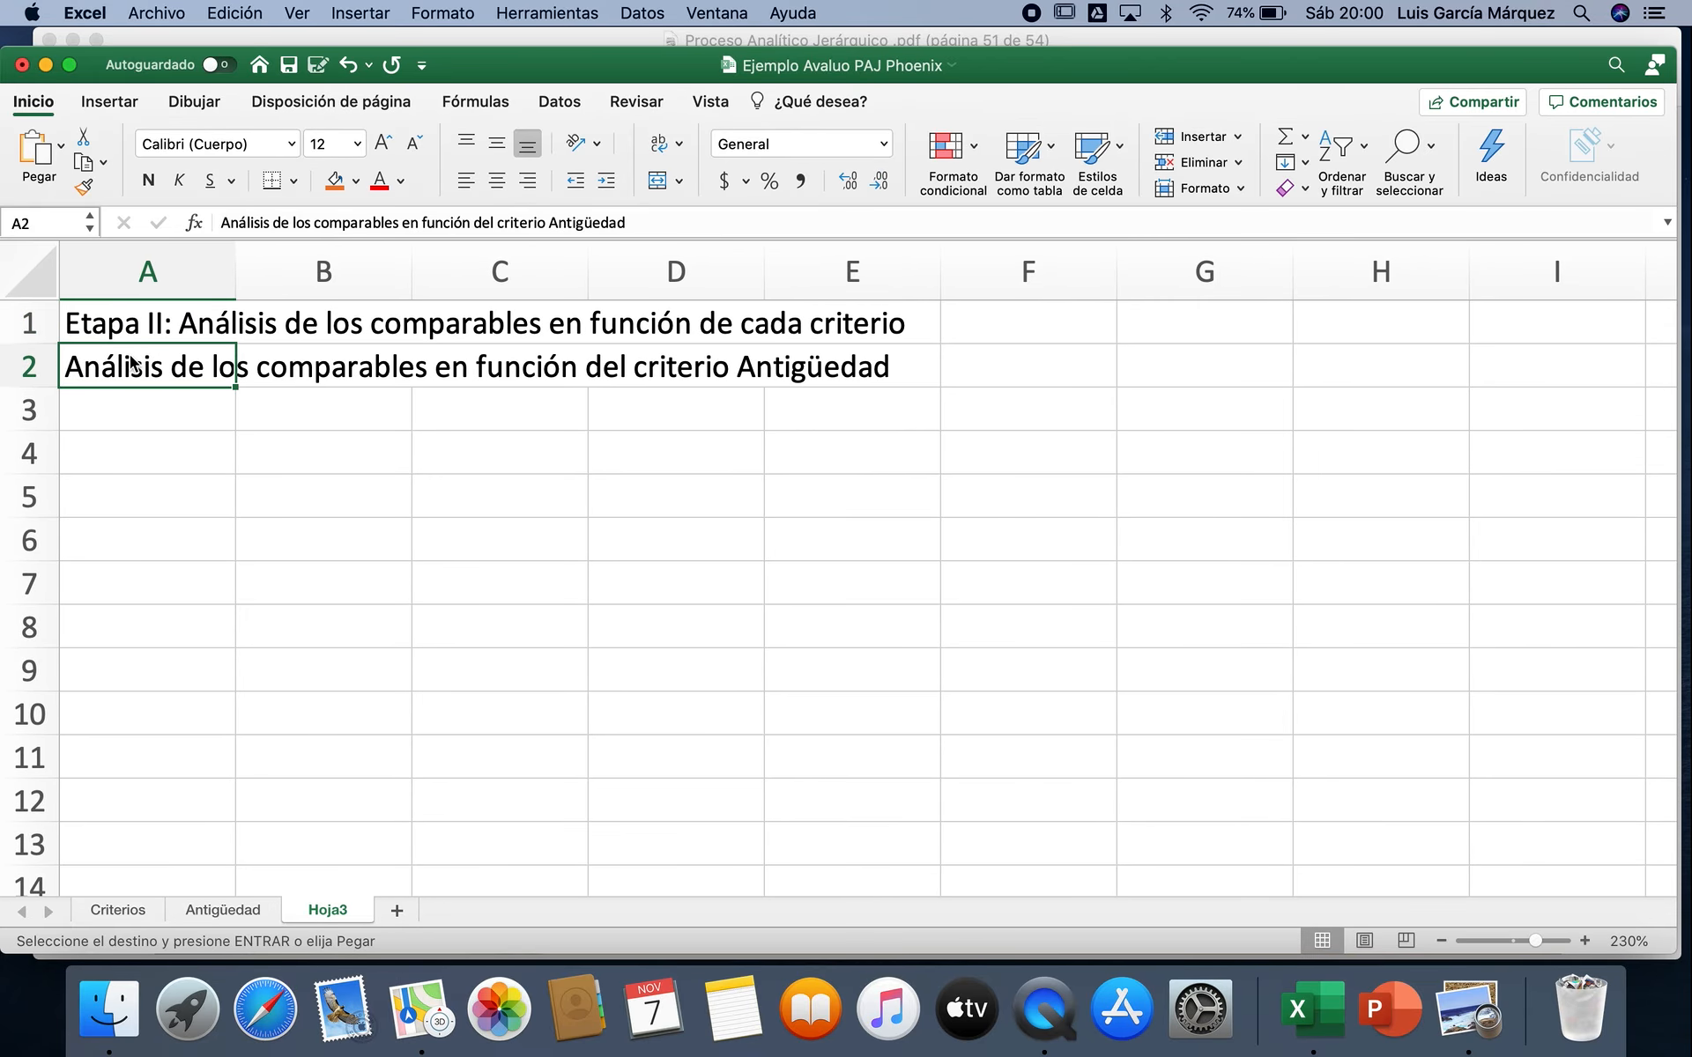
left_click(104, 910)
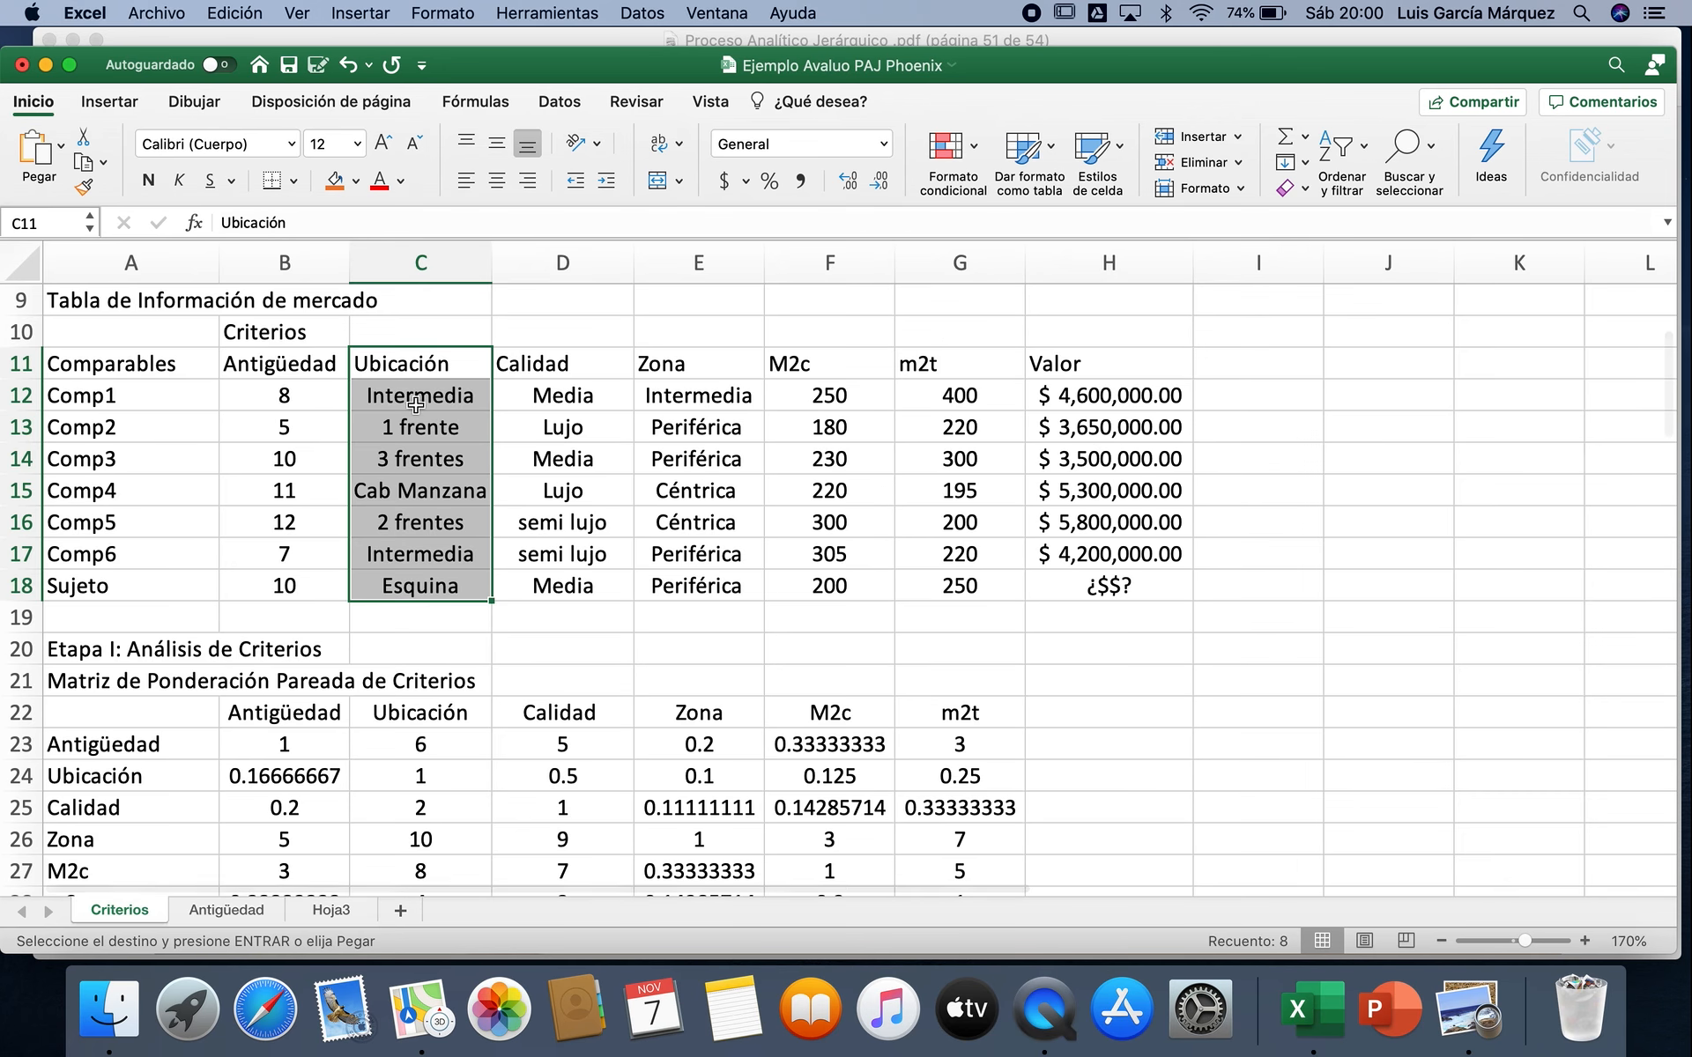
left_click(330, 913)
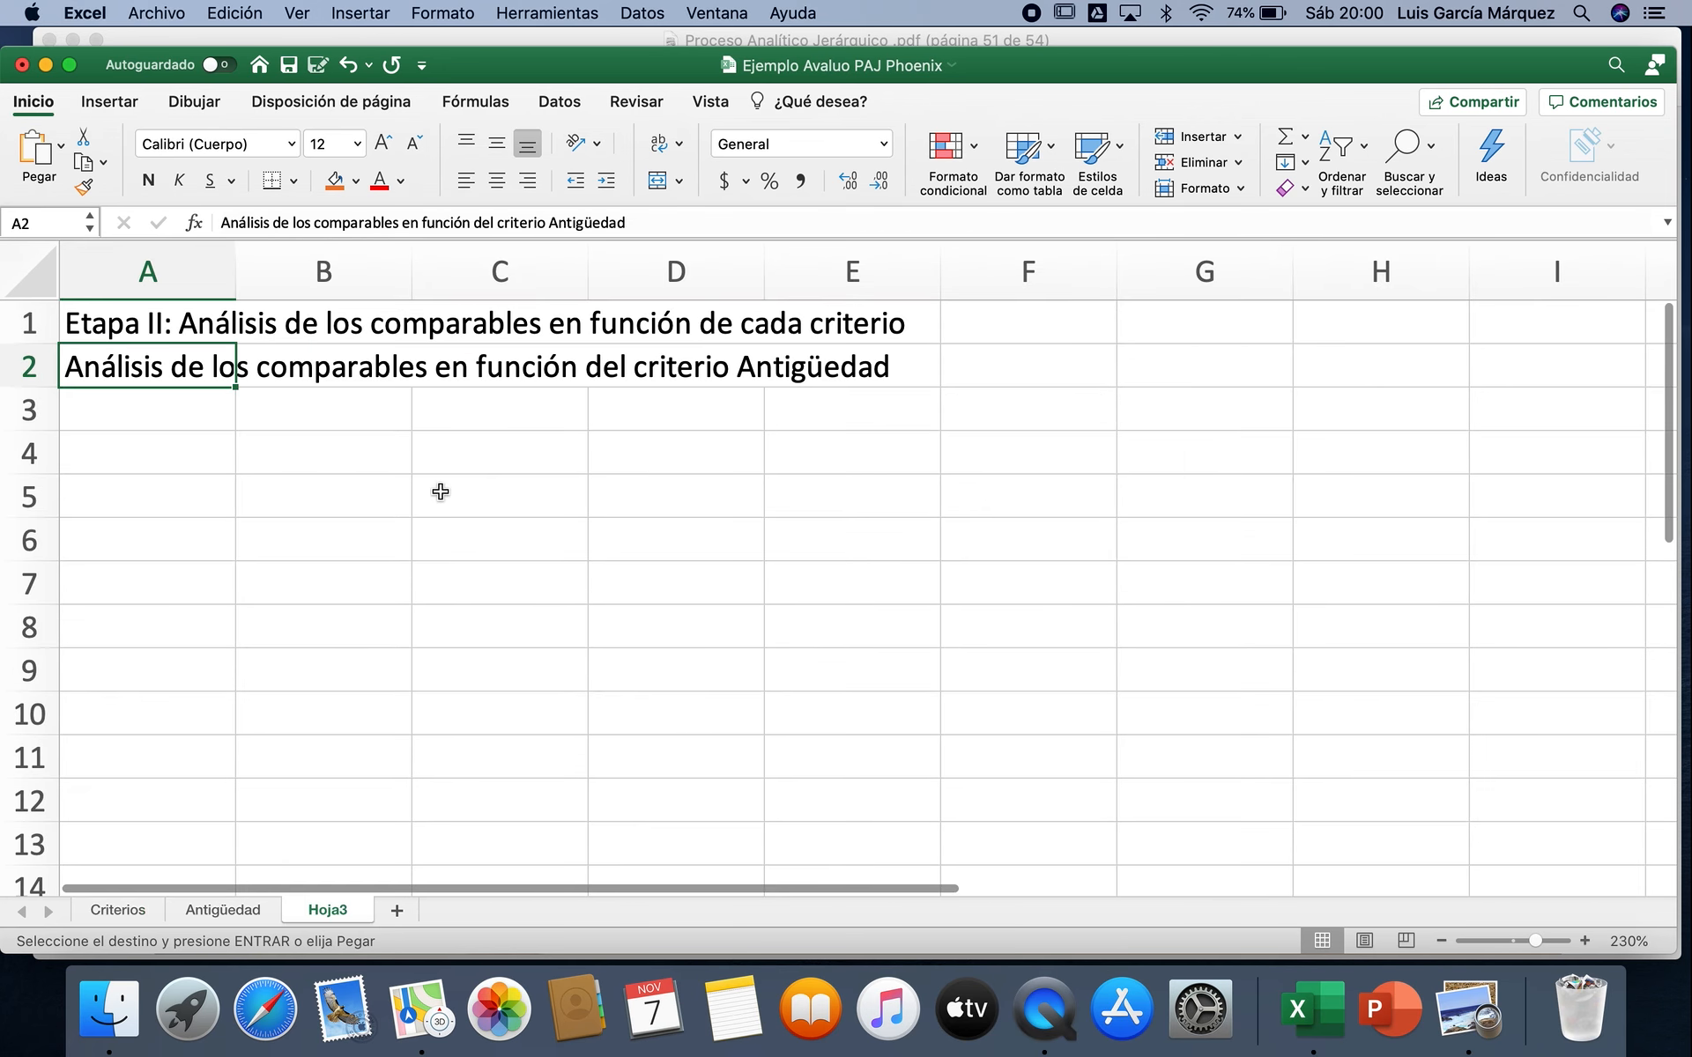
left_click_drag(548, 222, 681, 220)
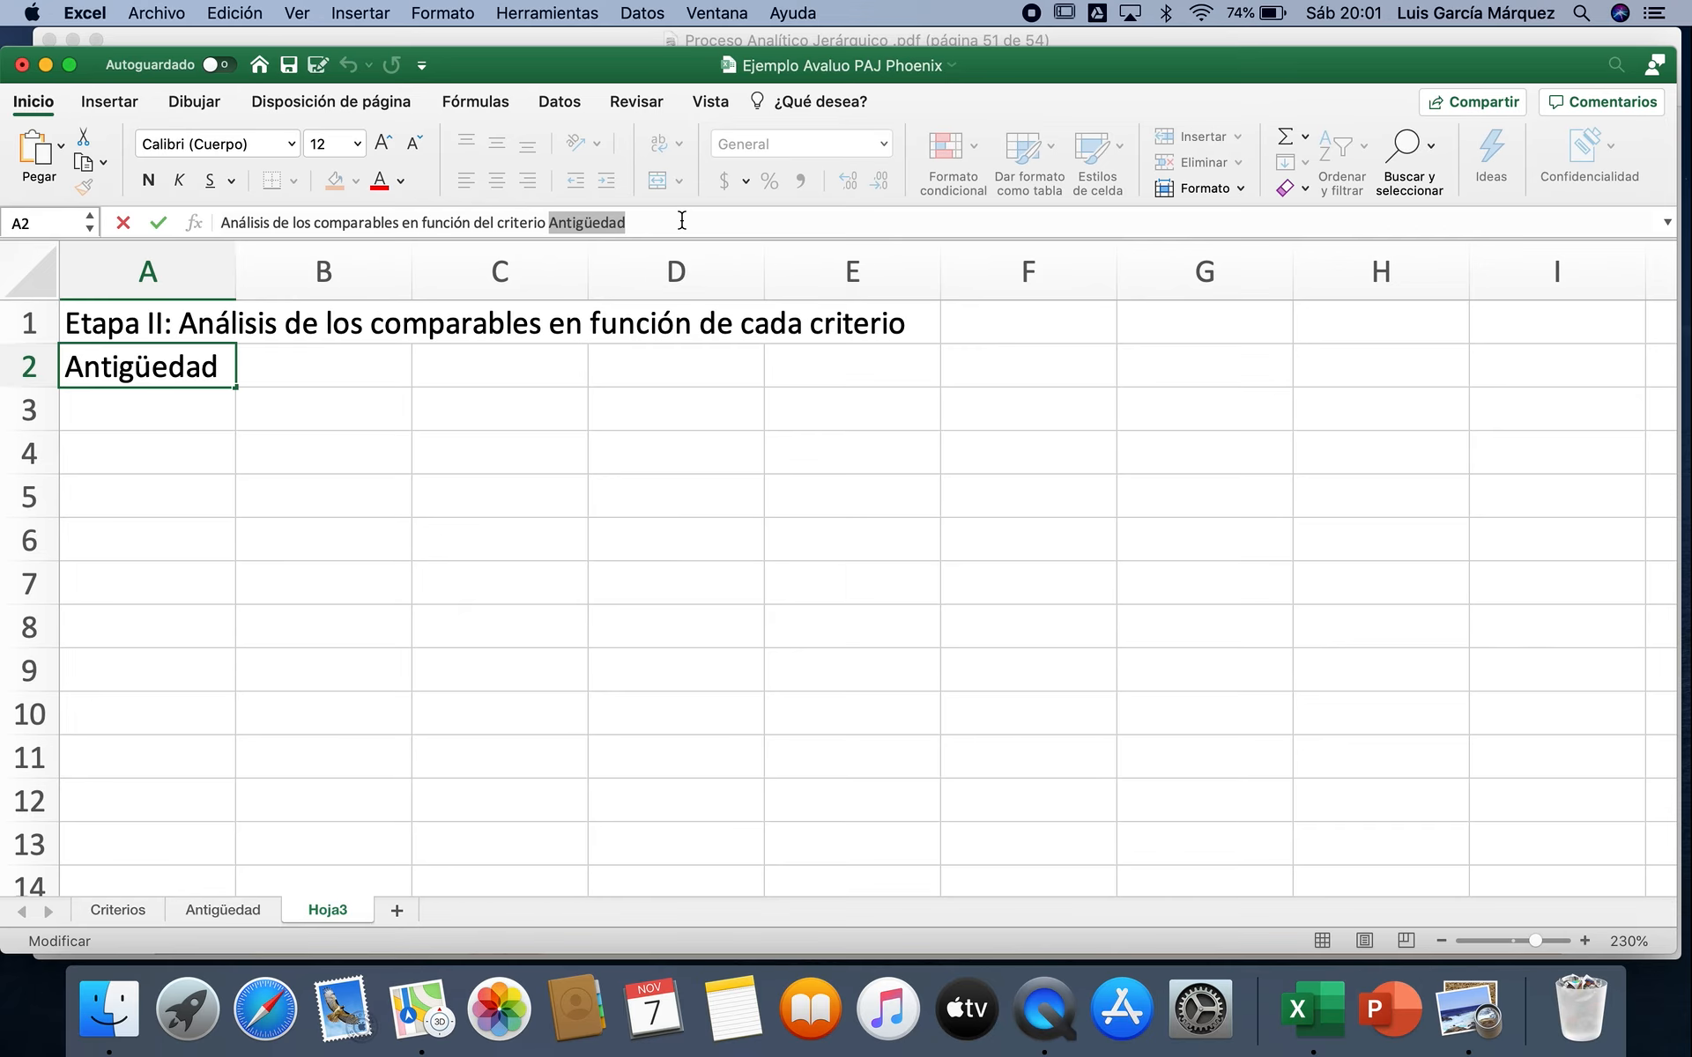
type("U")
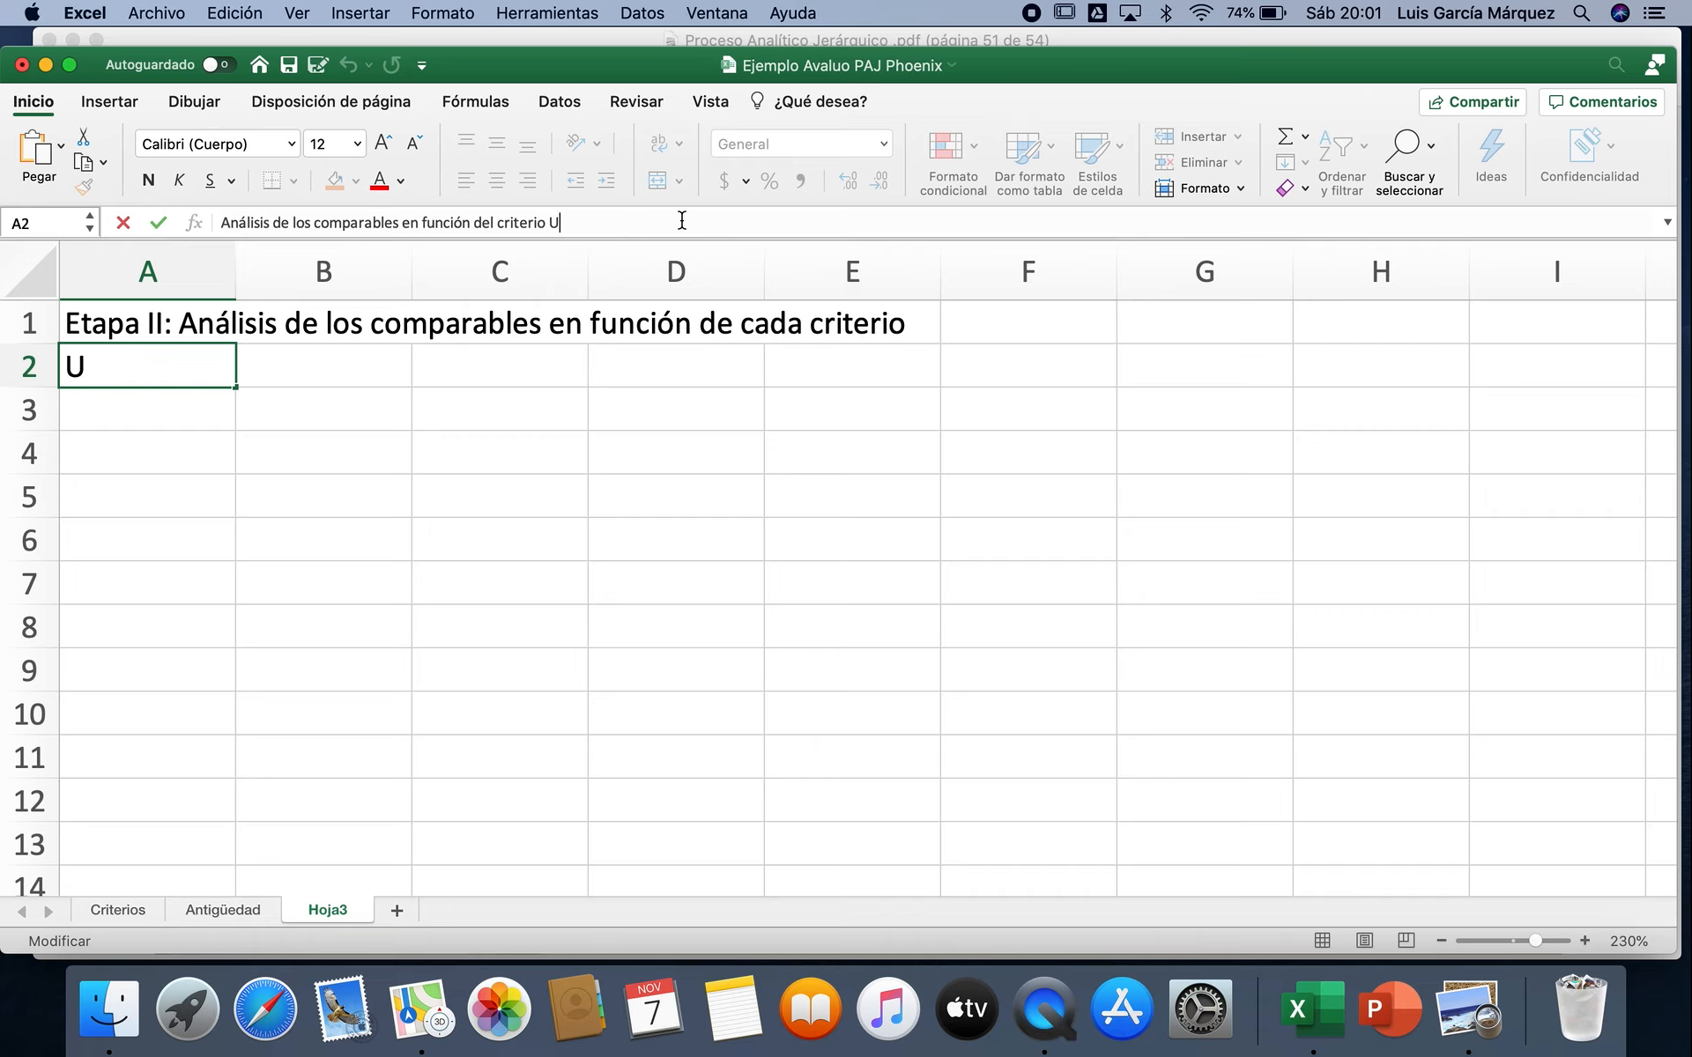
type("bicación")
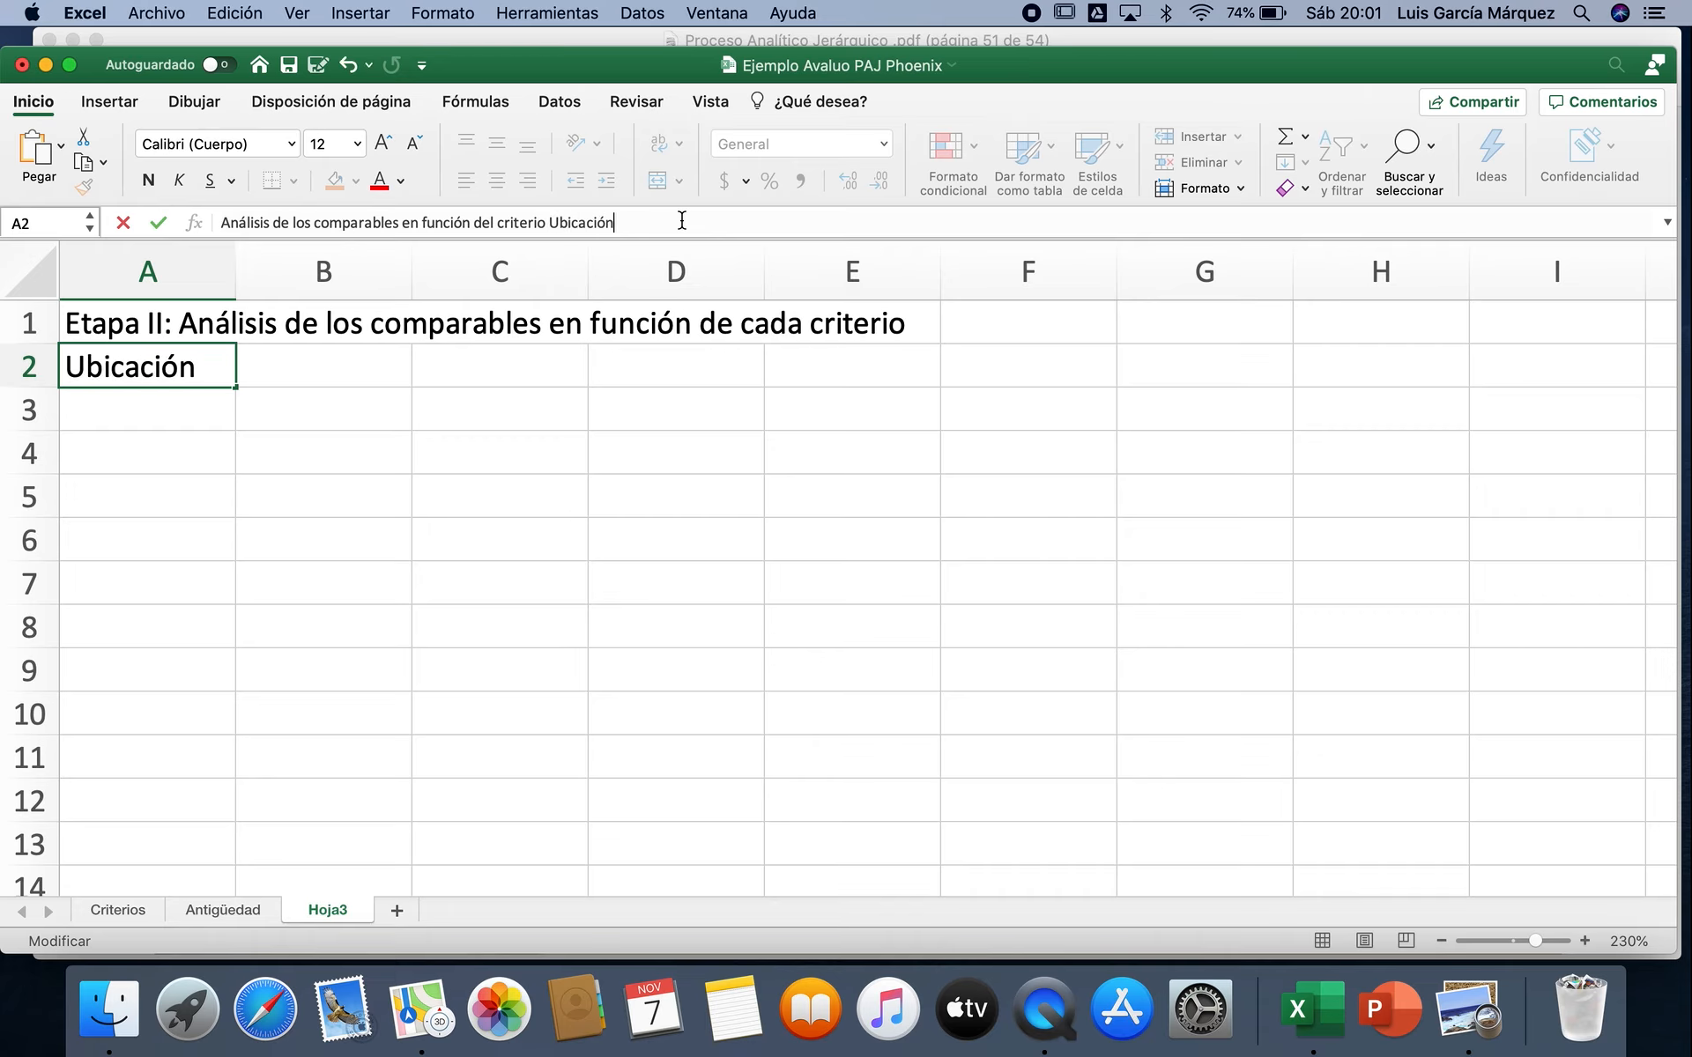
key("Return")
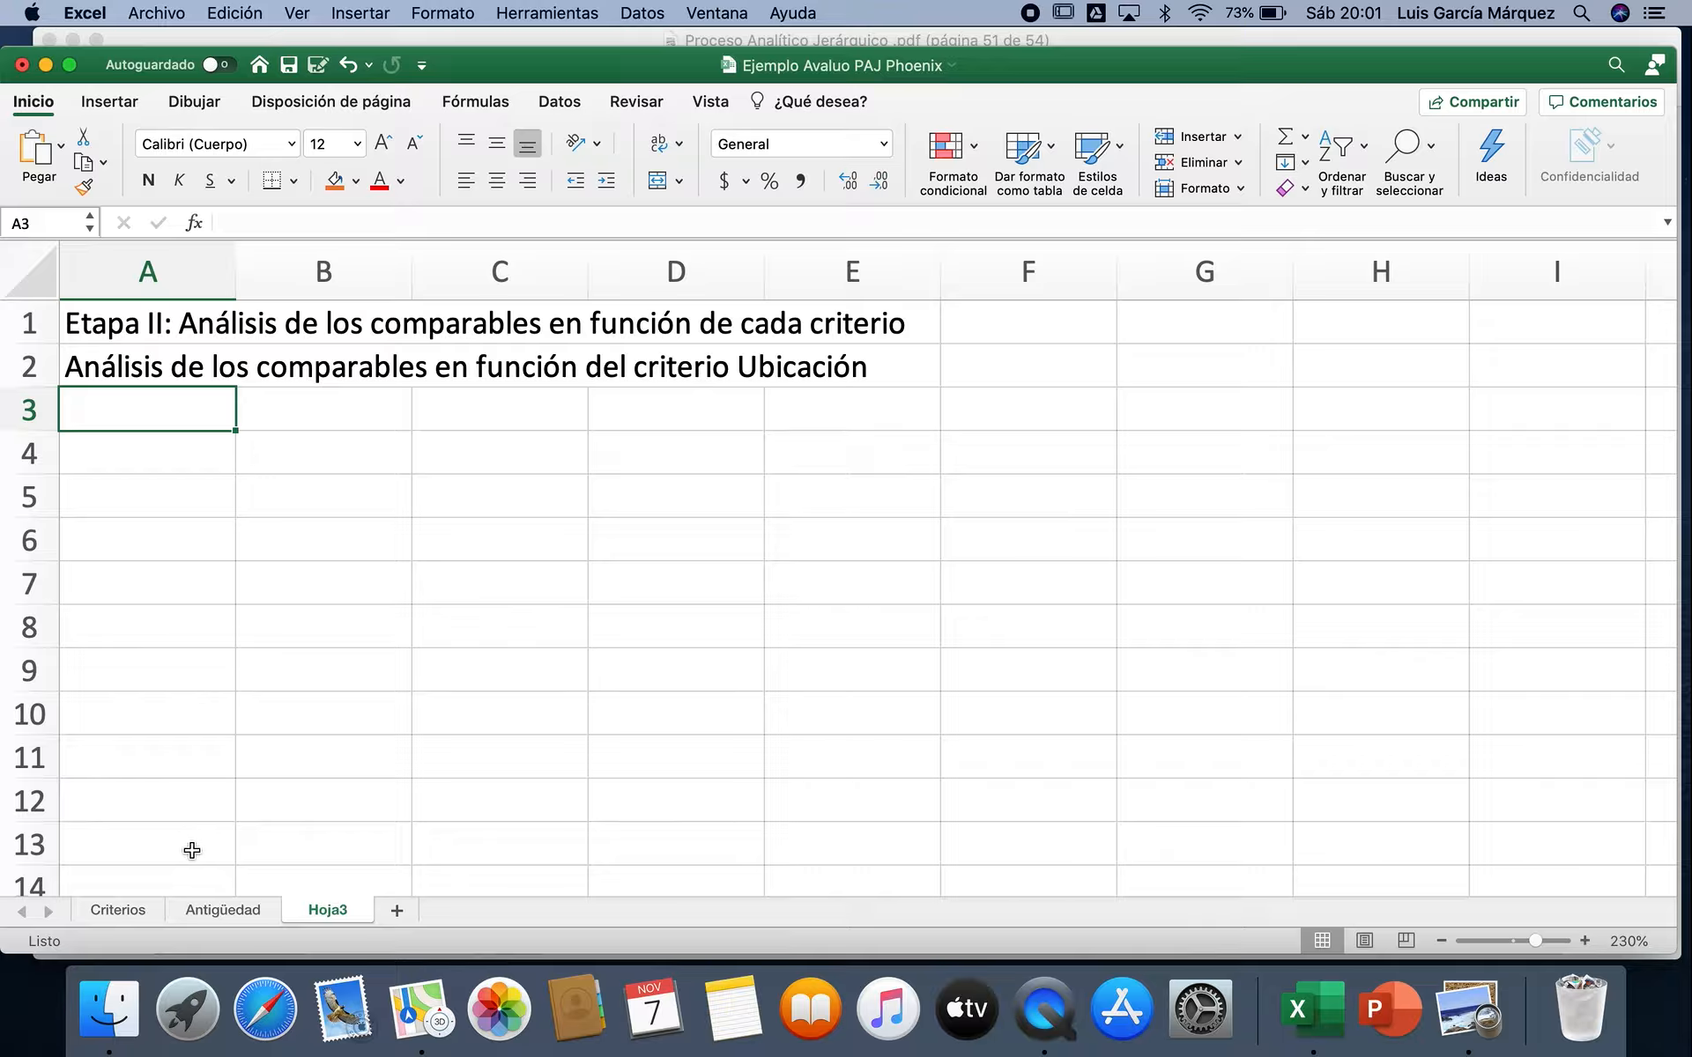
Step: Copy the Comparables and Ubicación columns, A11:A18 and C11:C18, from the Criterios sheet into Hoja3 starting at A3
left_click(138, 915)
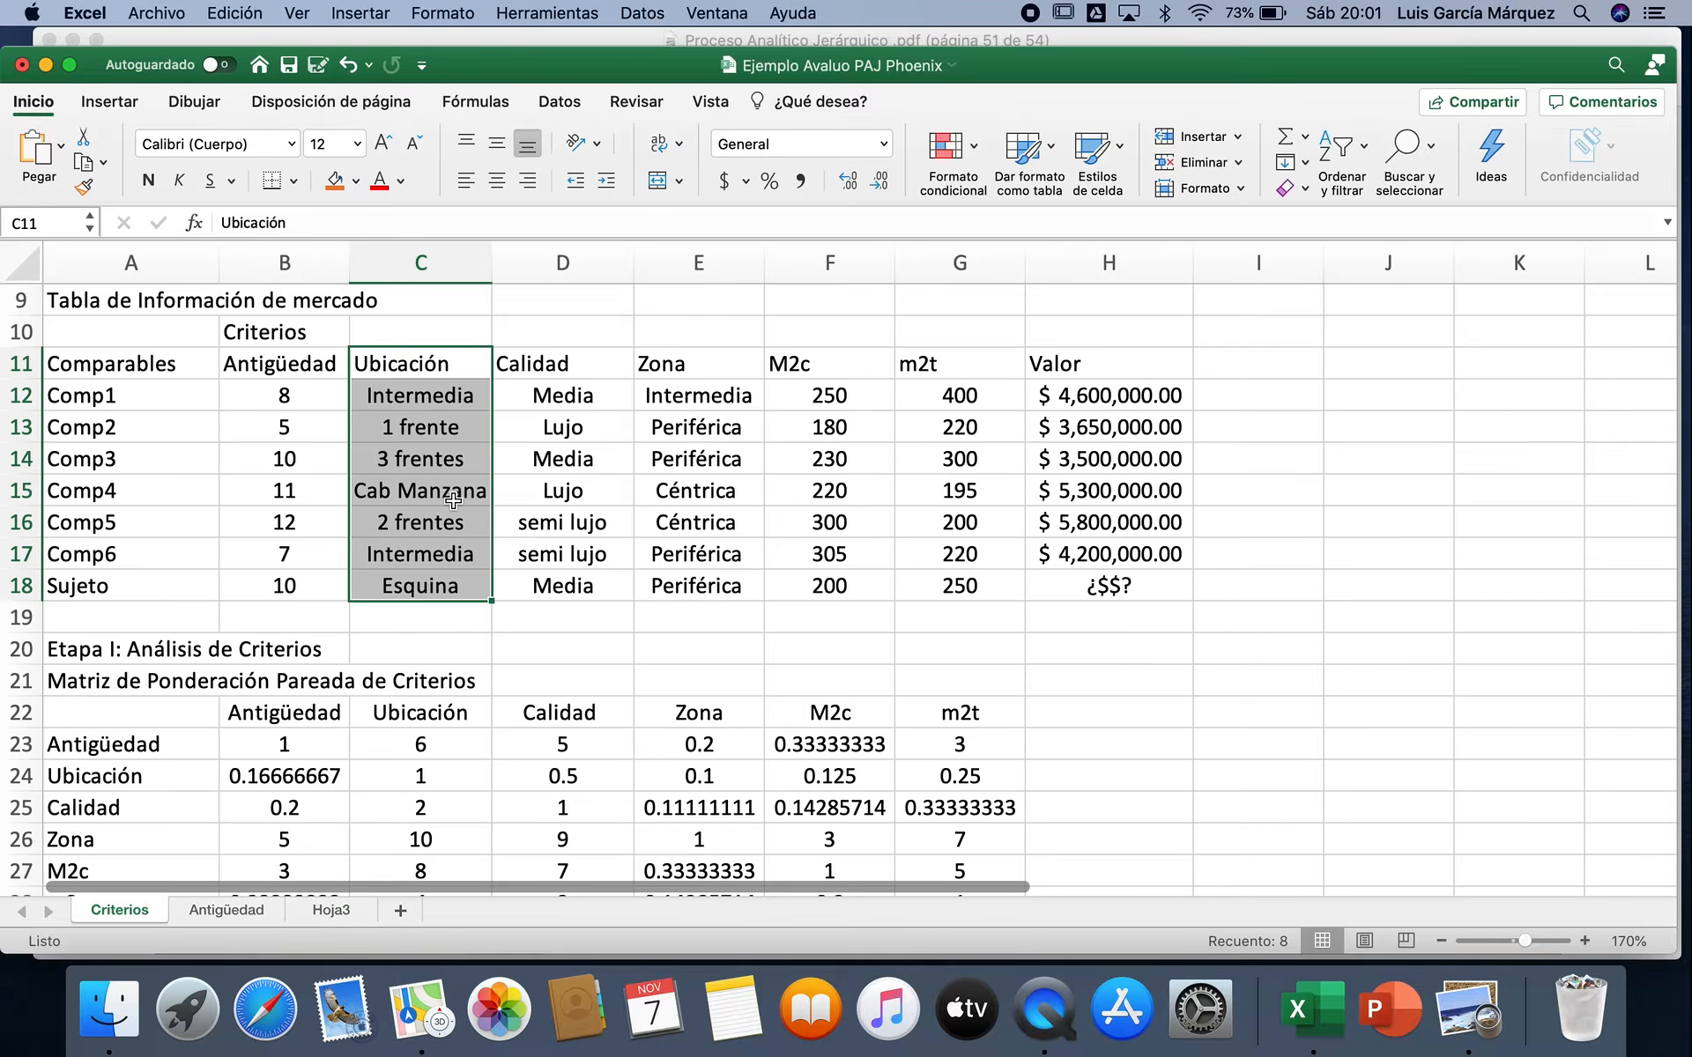
left_click_drag(187, 370, 184, 582)
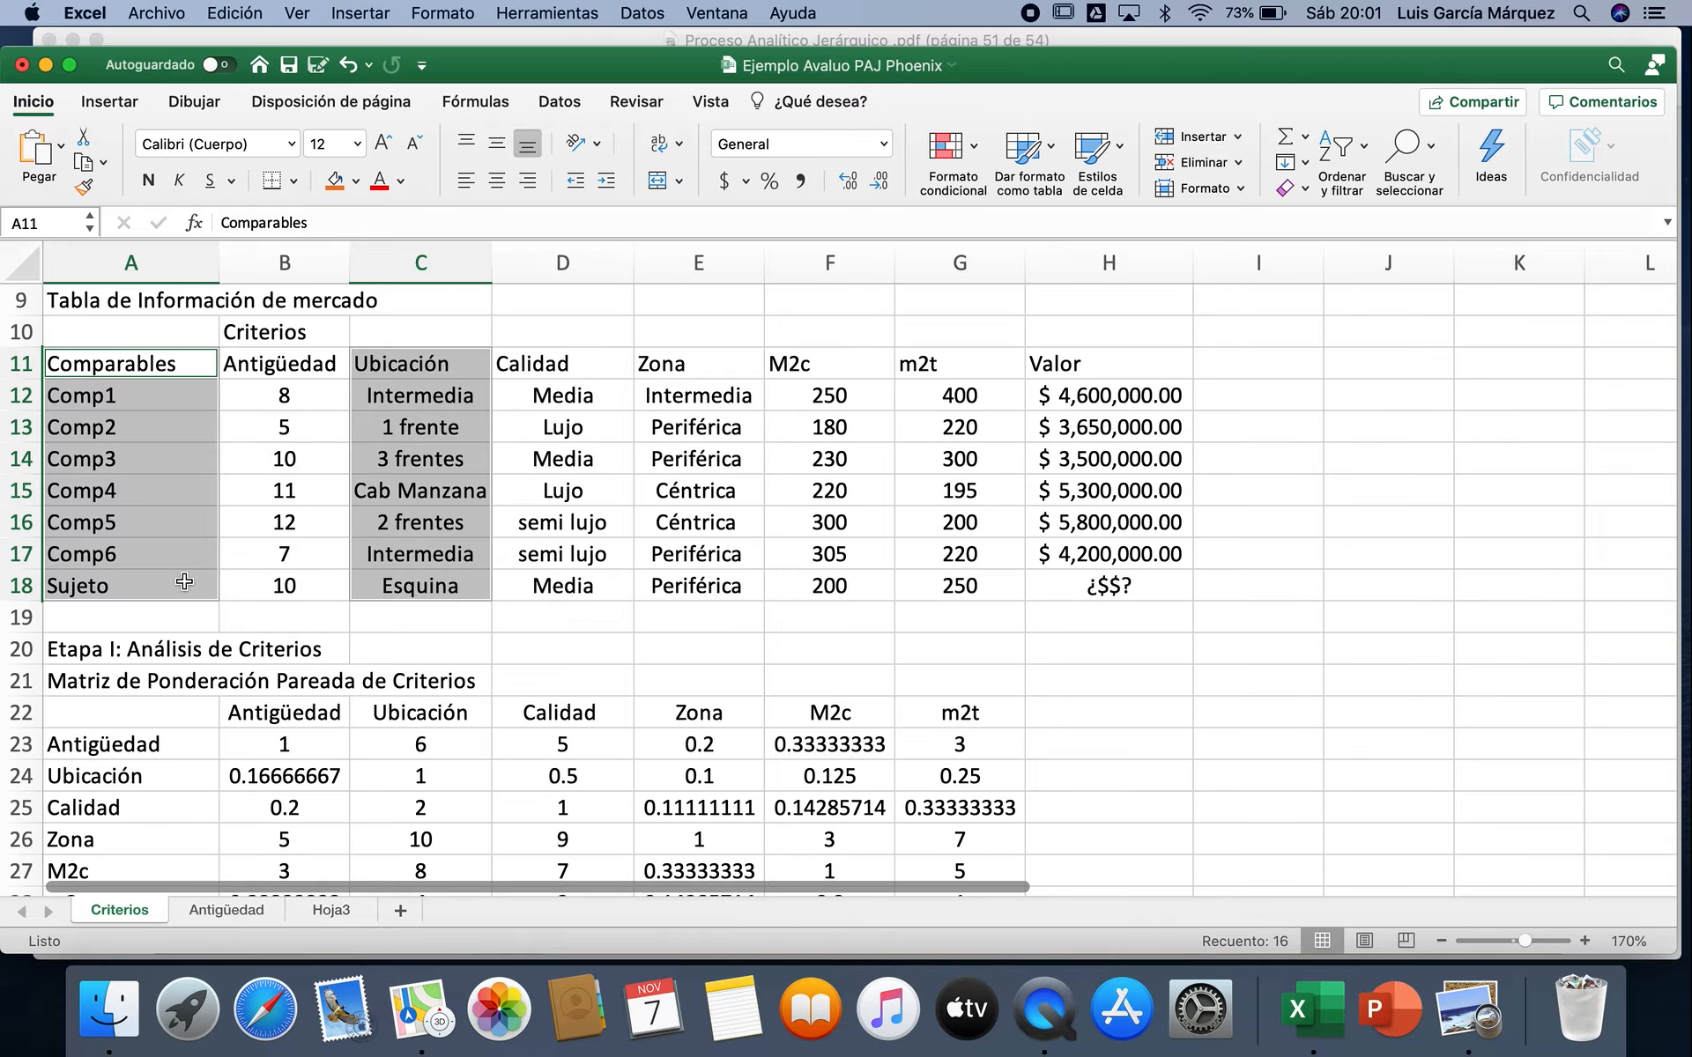
key("super+c")
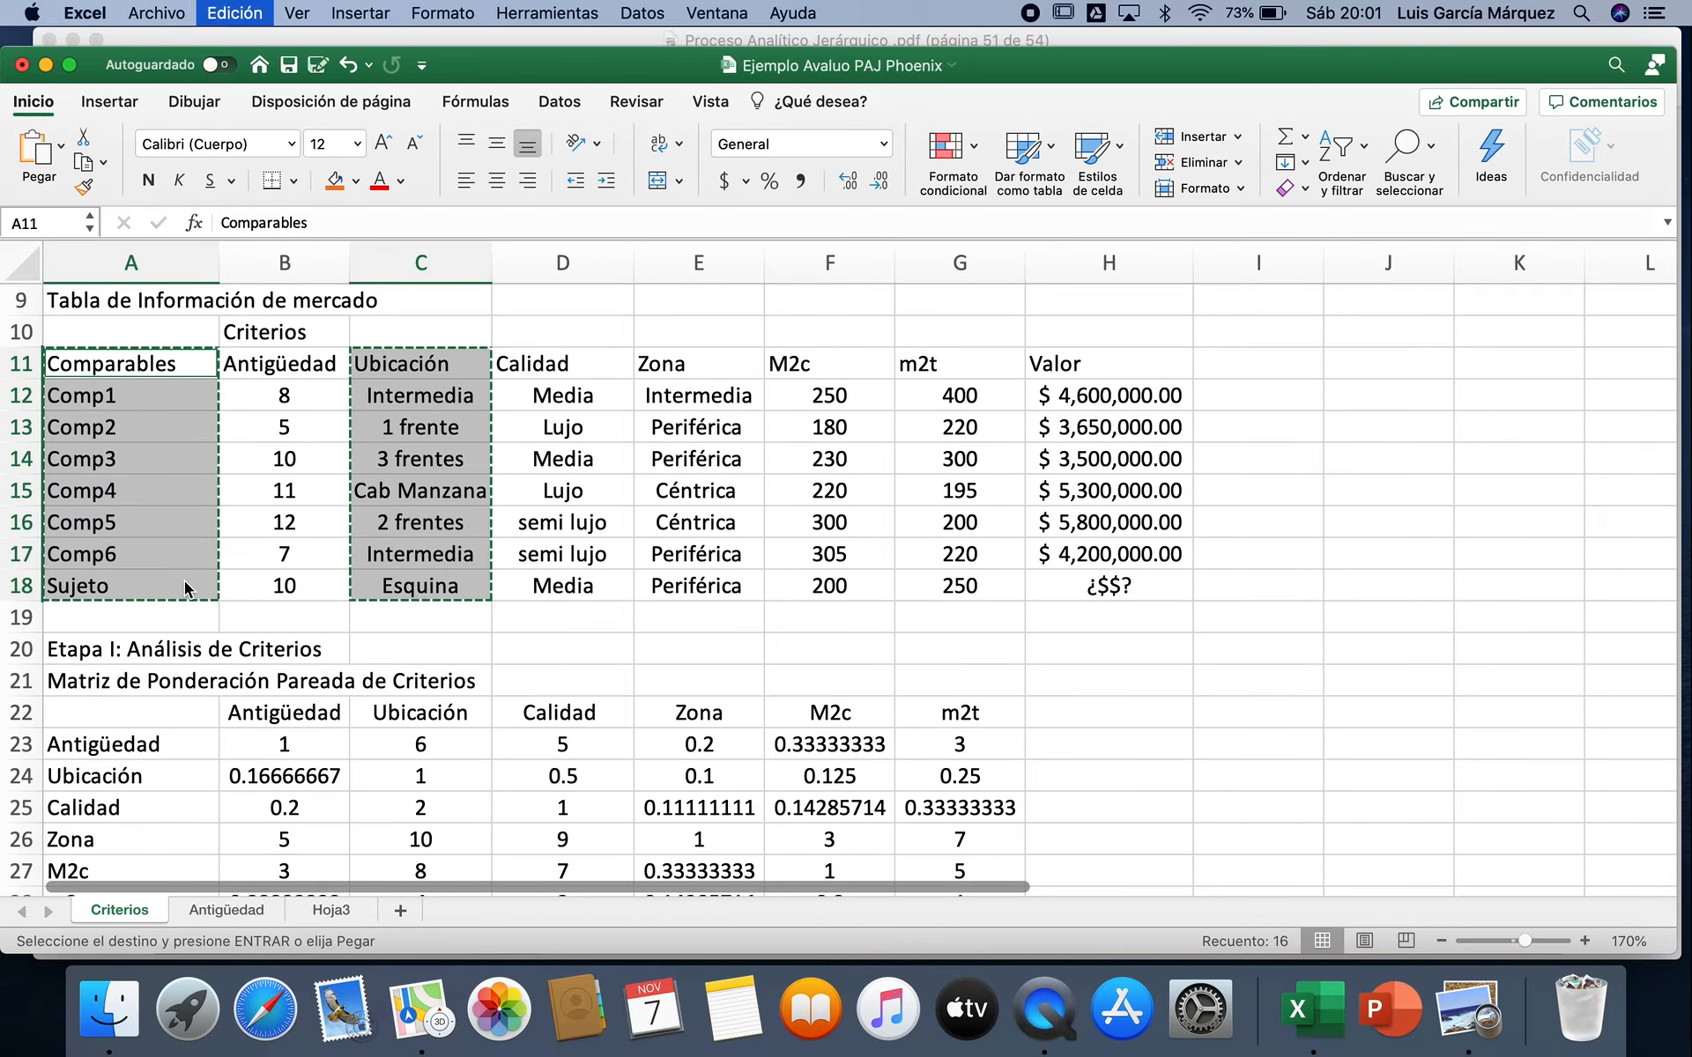
left_click(327, 912)
key("super+v")
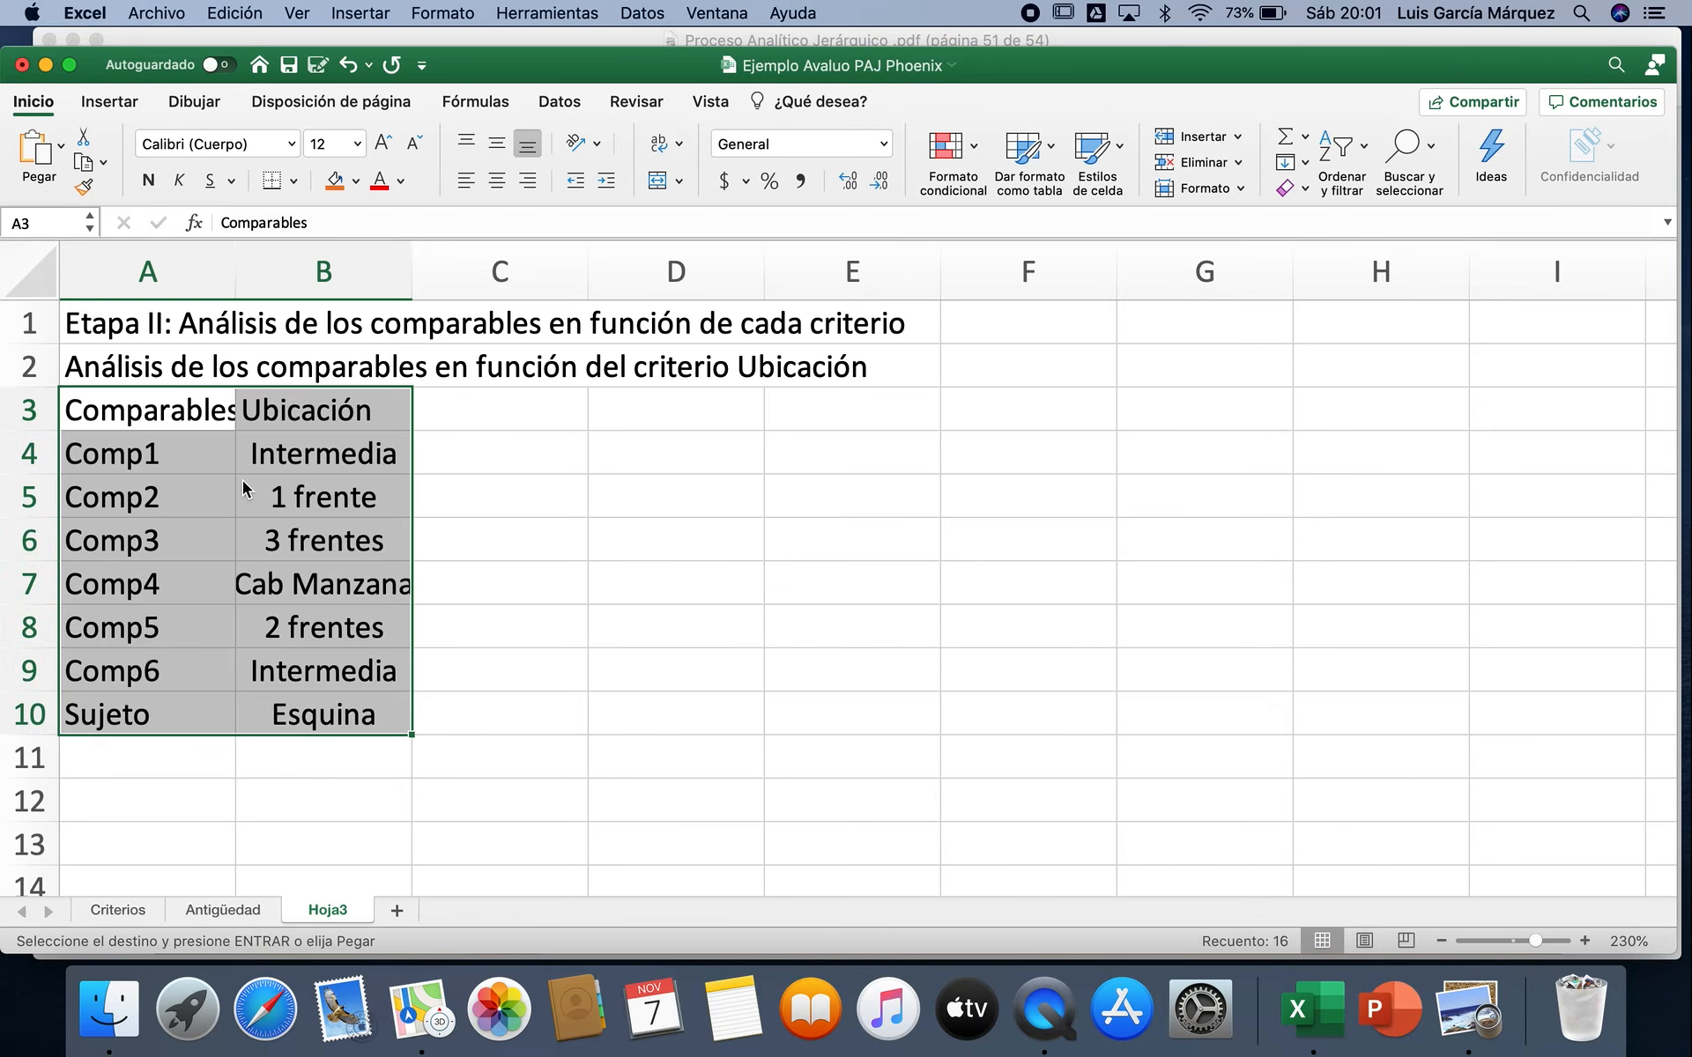
left_click(584, 597)
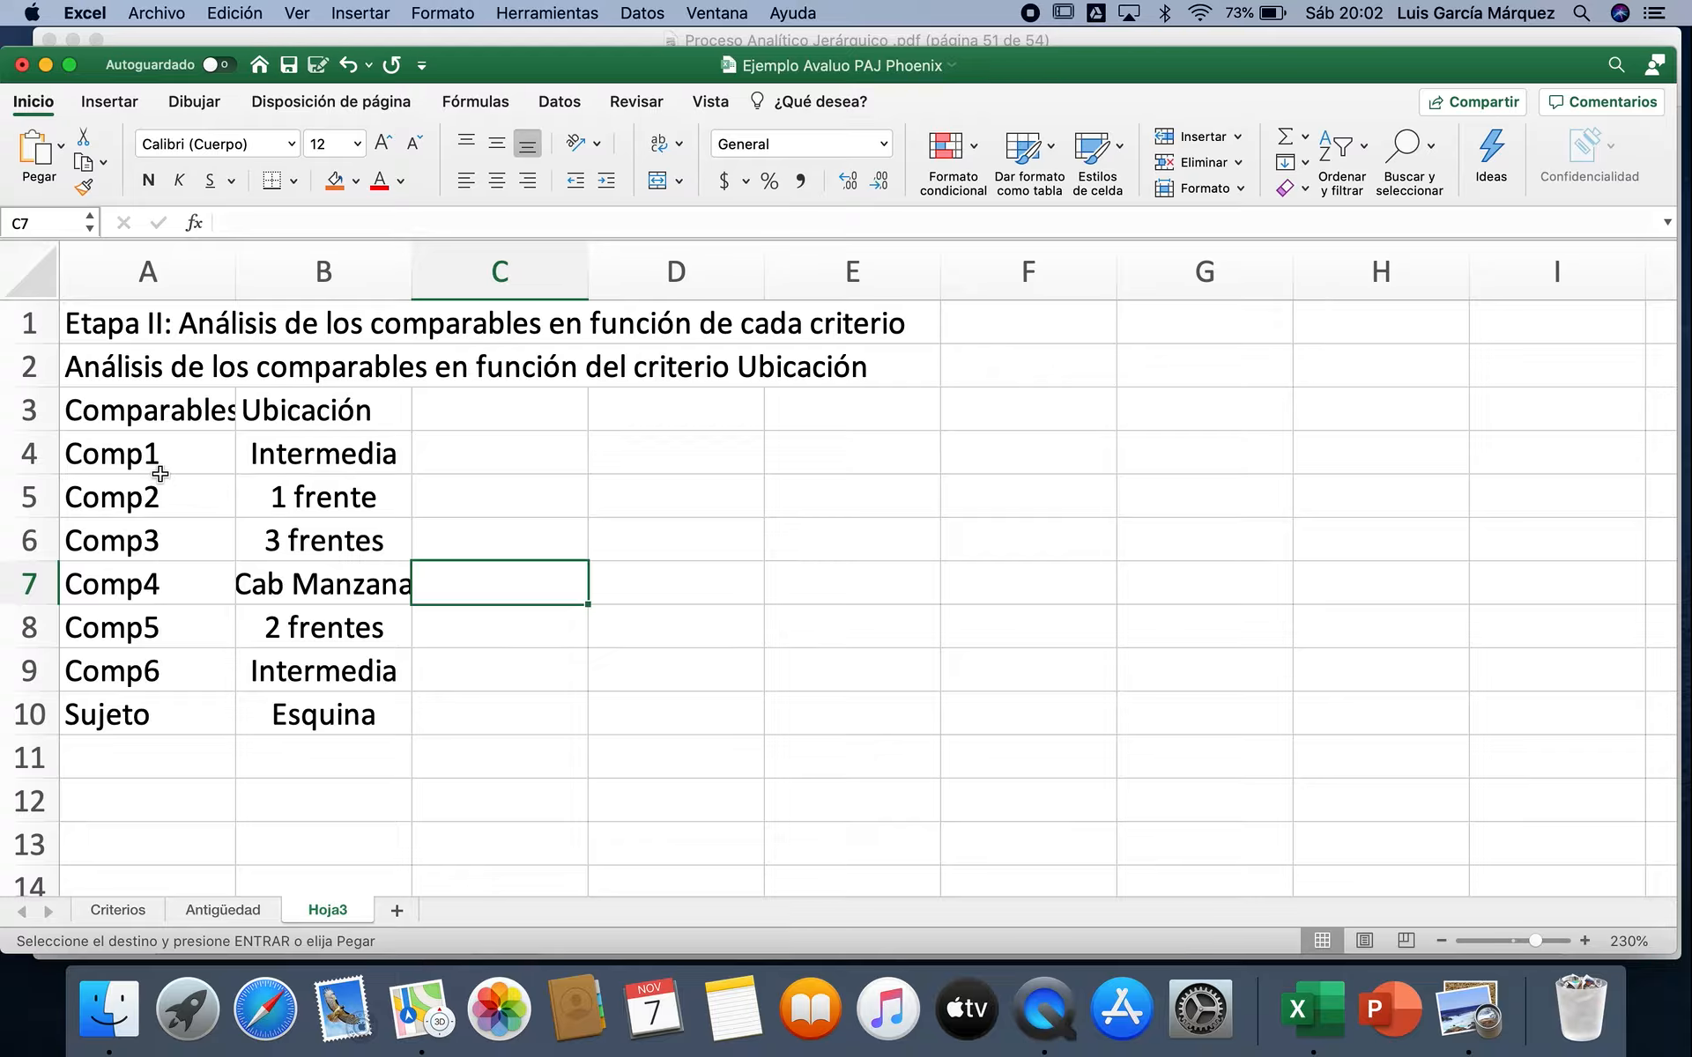
Step: Enter the heading "Matriz de Ponderación Pareada de los Comparables en Función de la Ubicación" in A12
left_click_drag(166, 461, 164, 504)
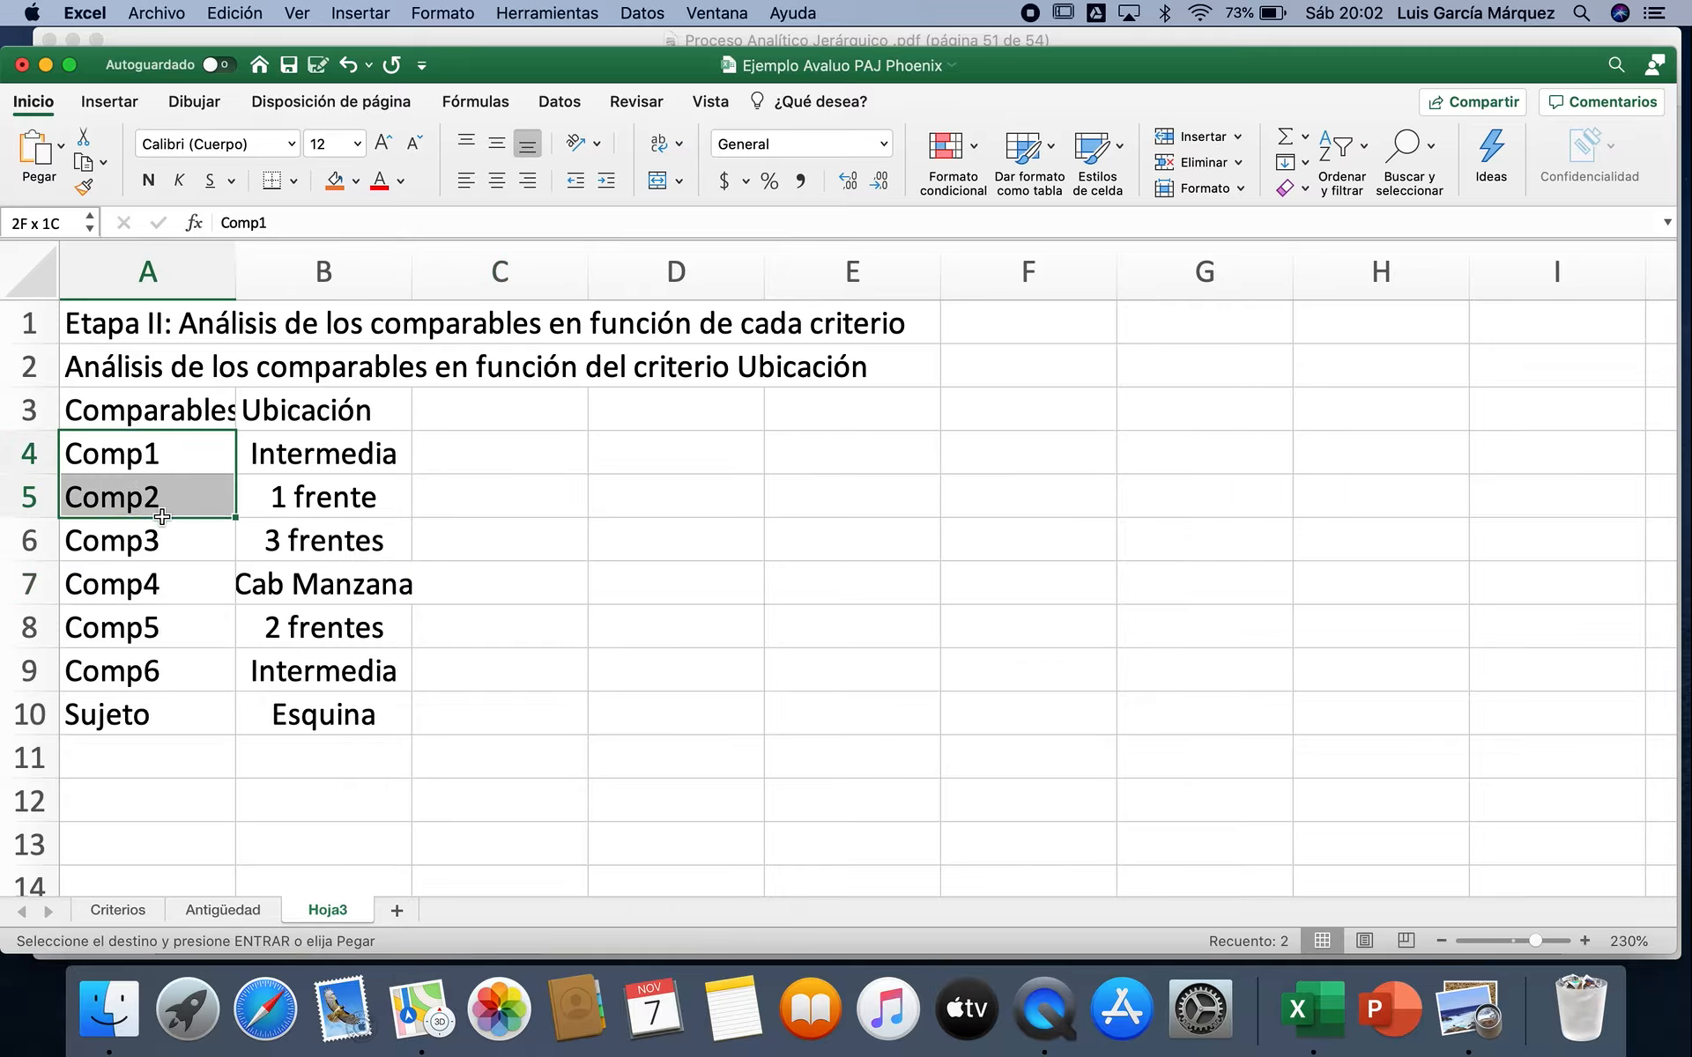
left_click(179, 801)
type("Matriz")
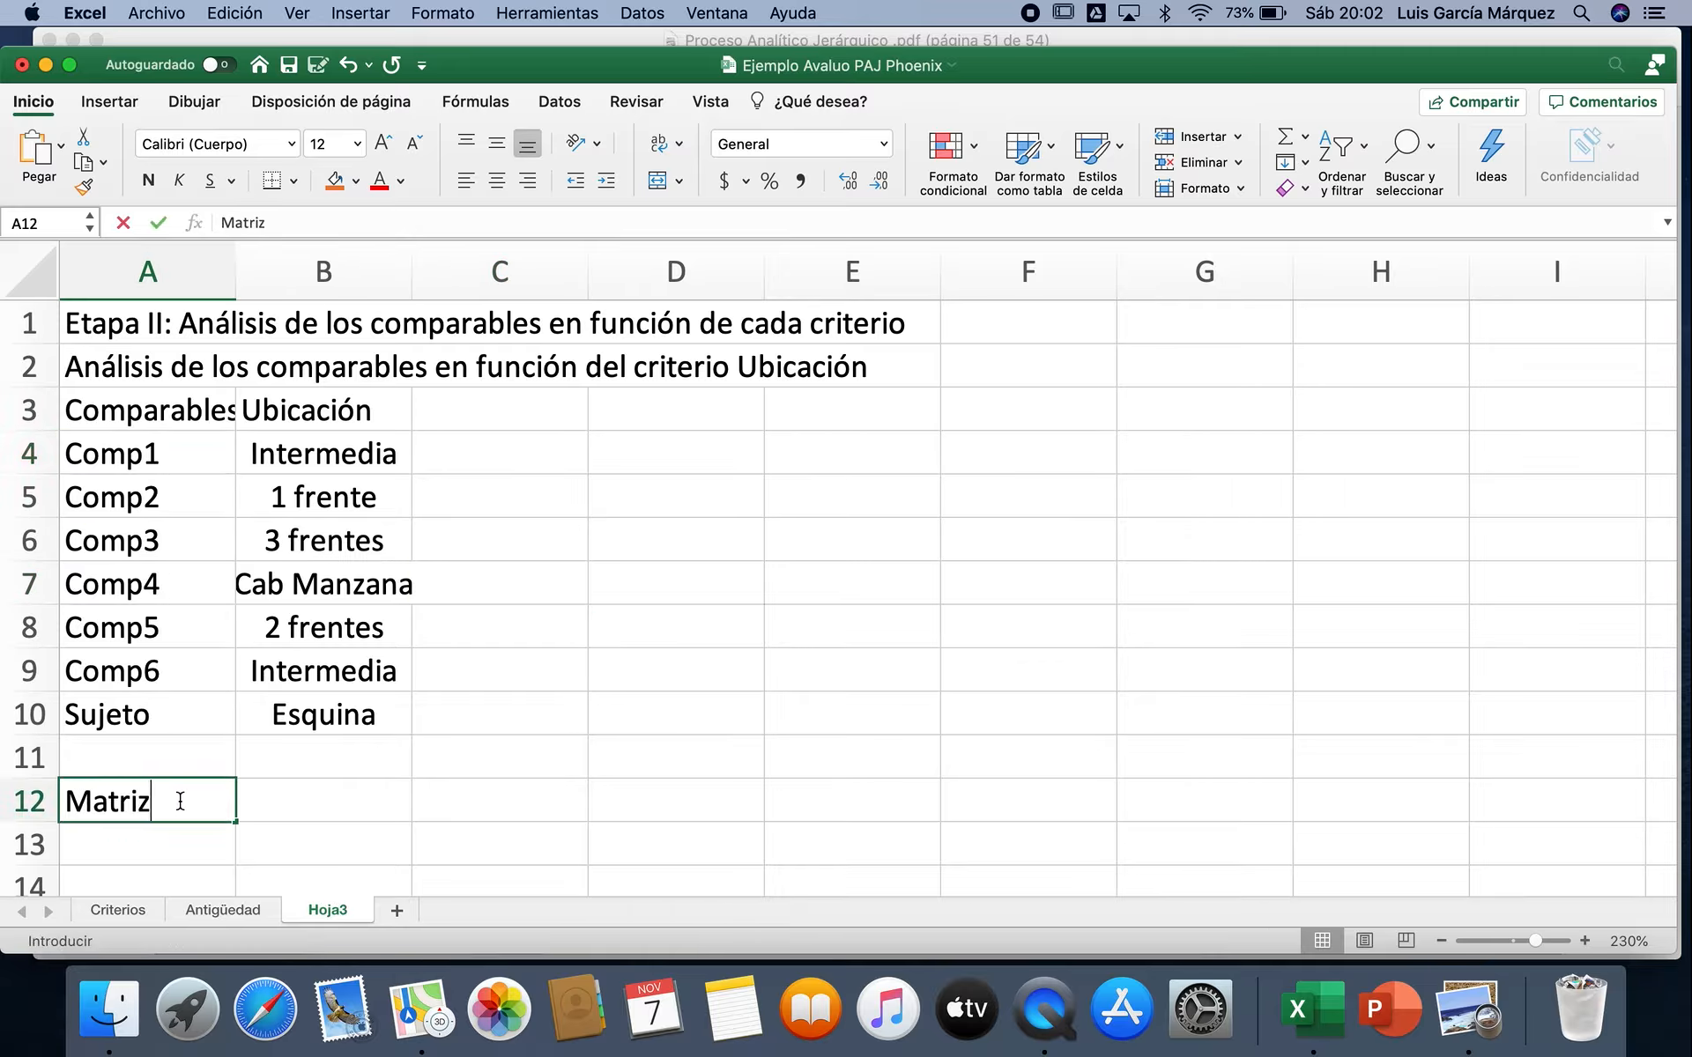
type(" de Ponder")
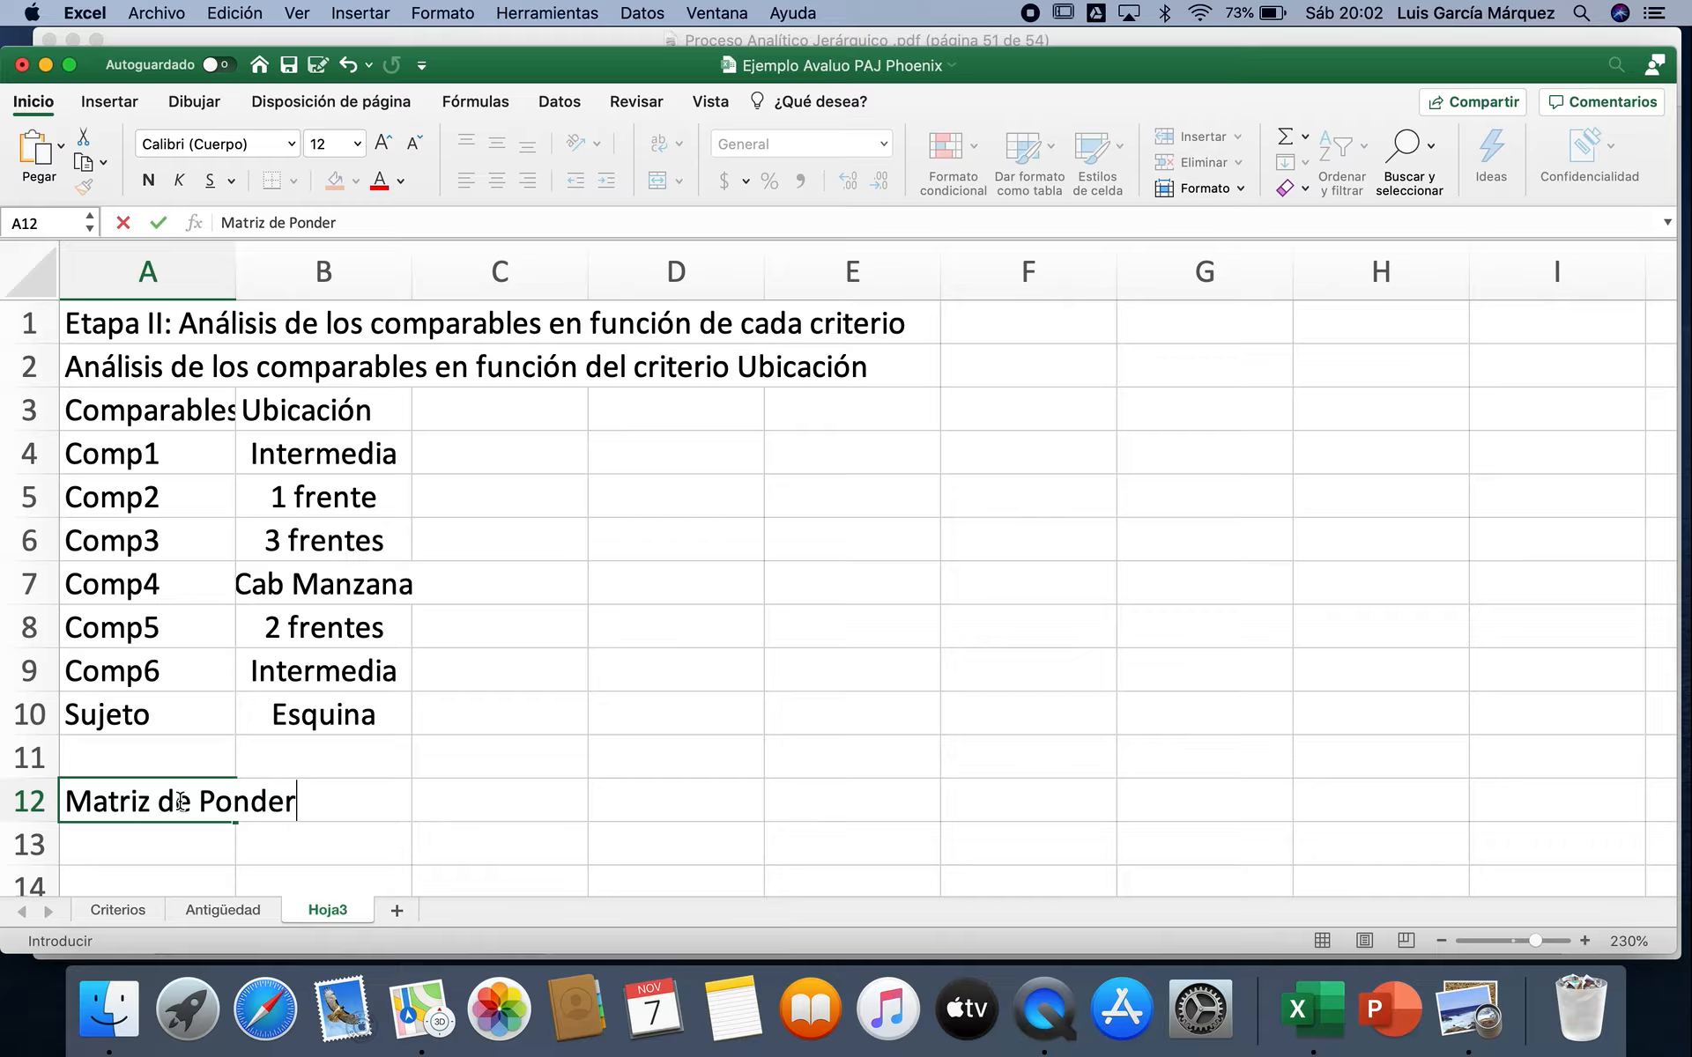
type("ación Pa")
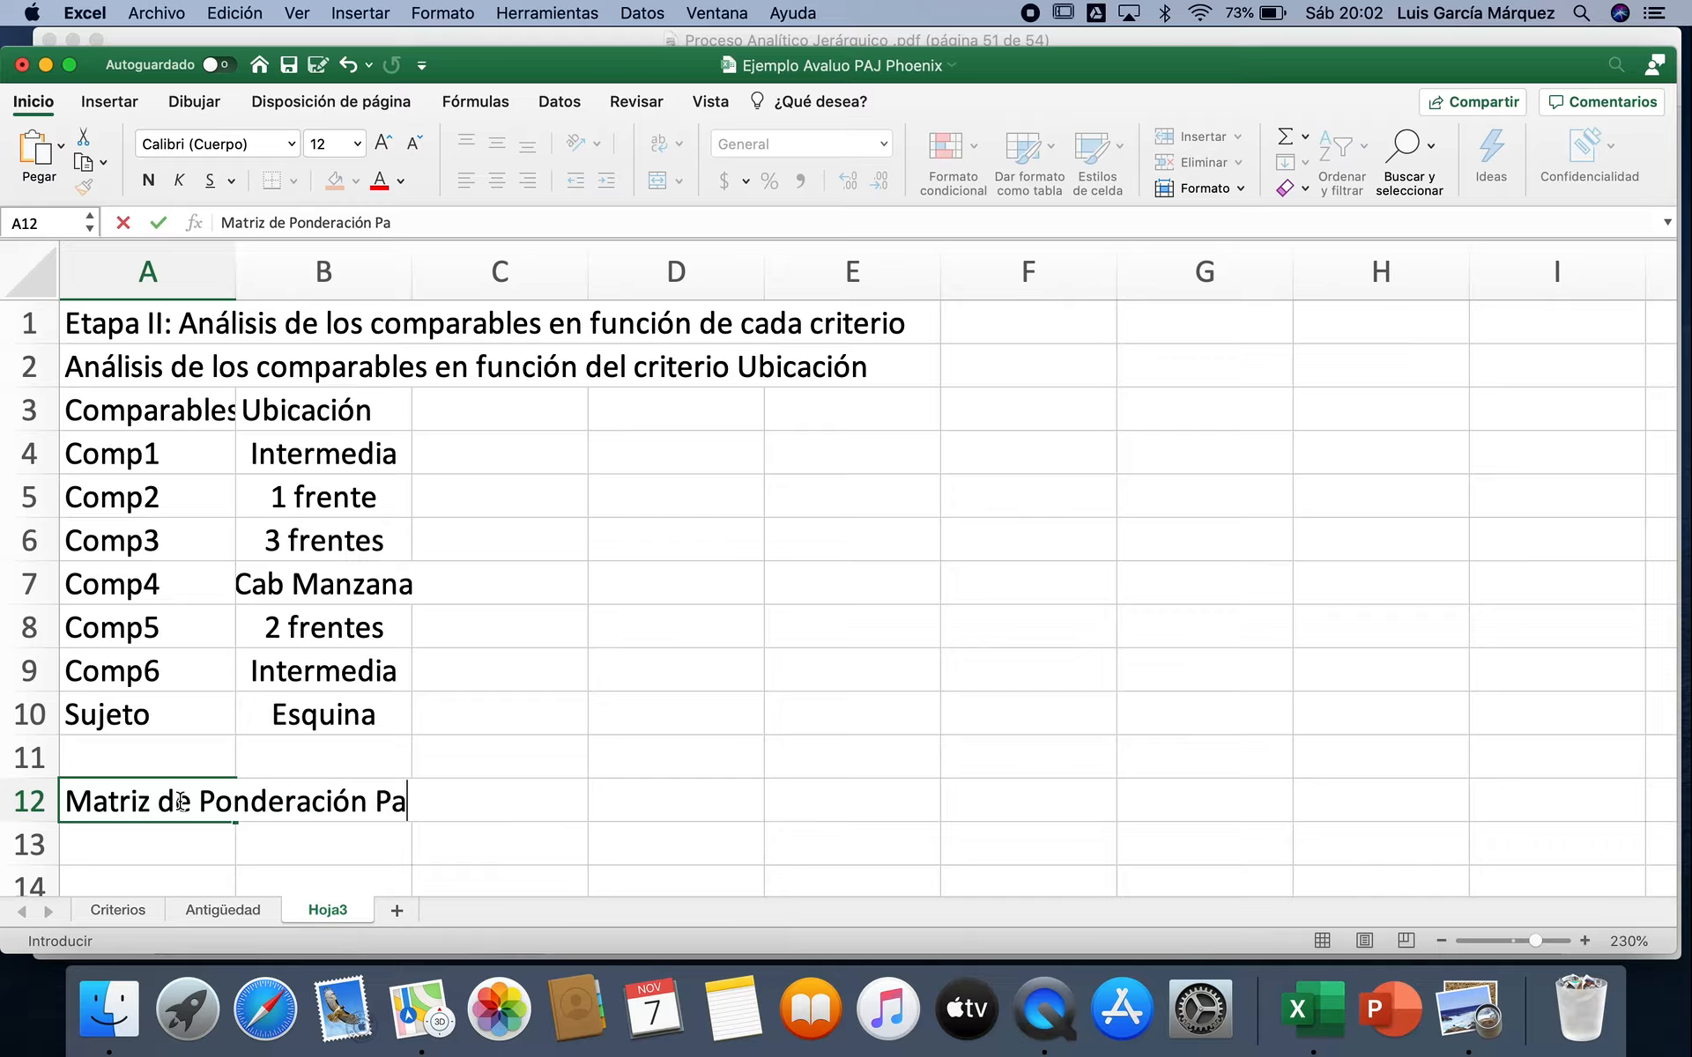
type("reada de los ")
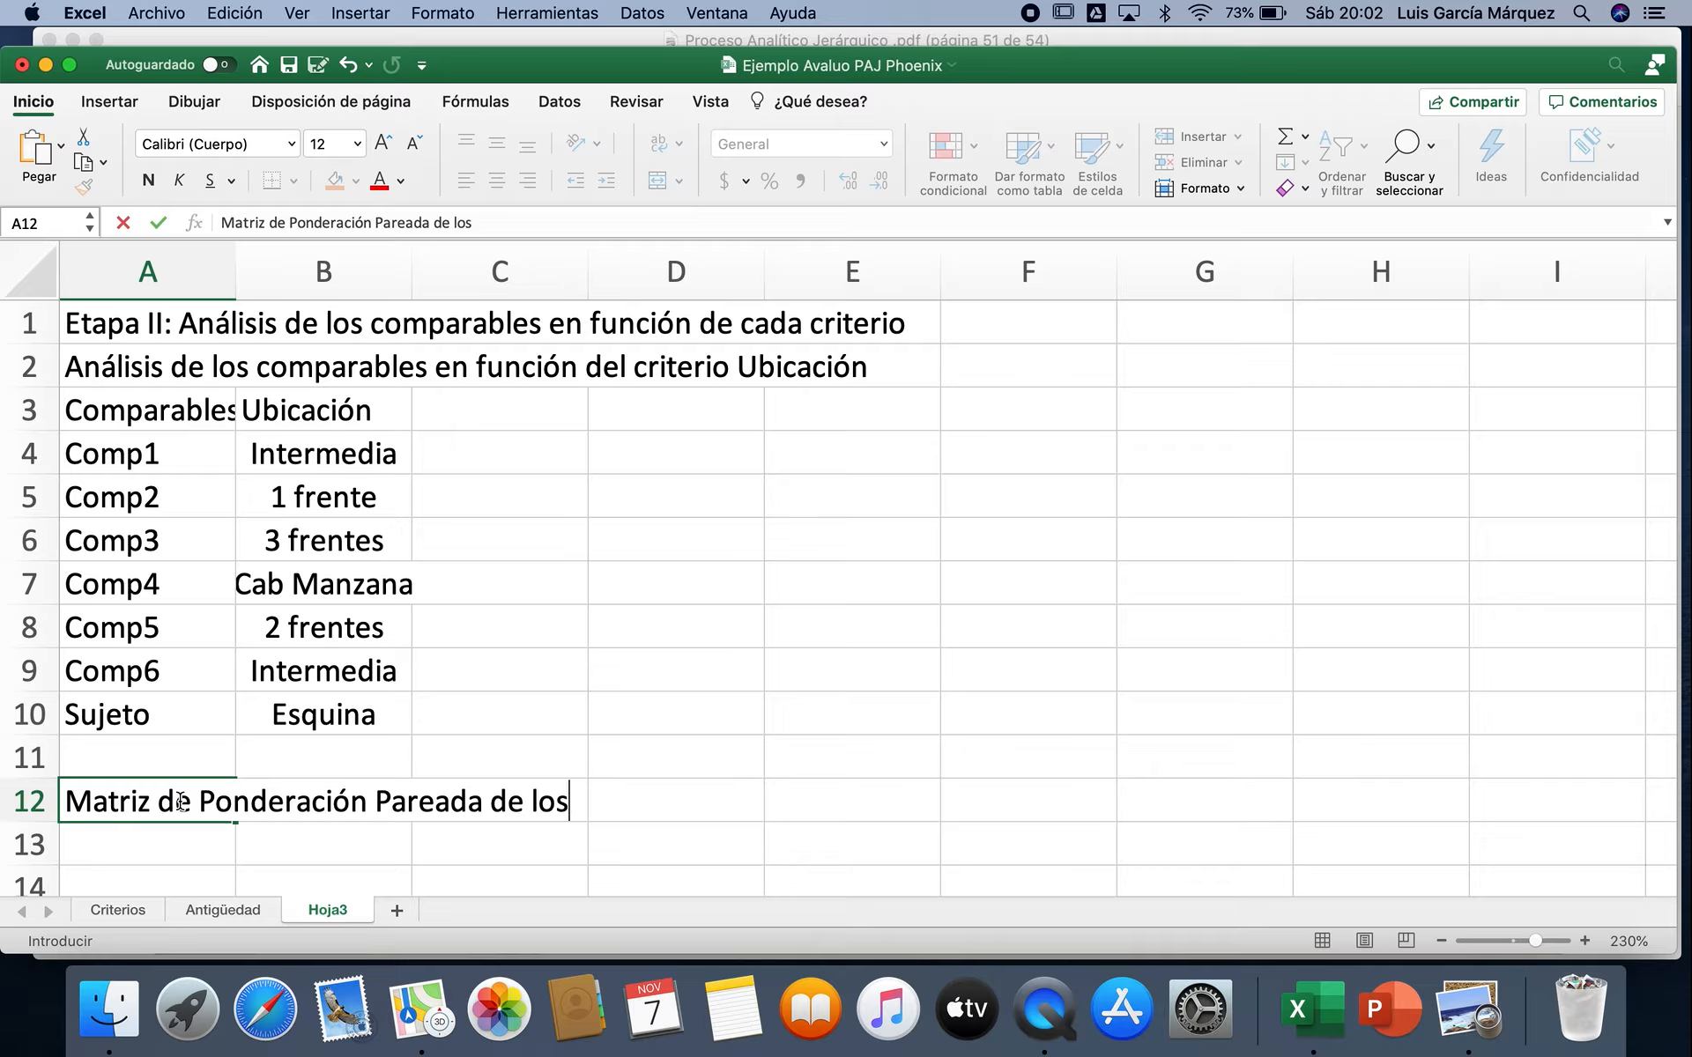
type("Comparables en di")
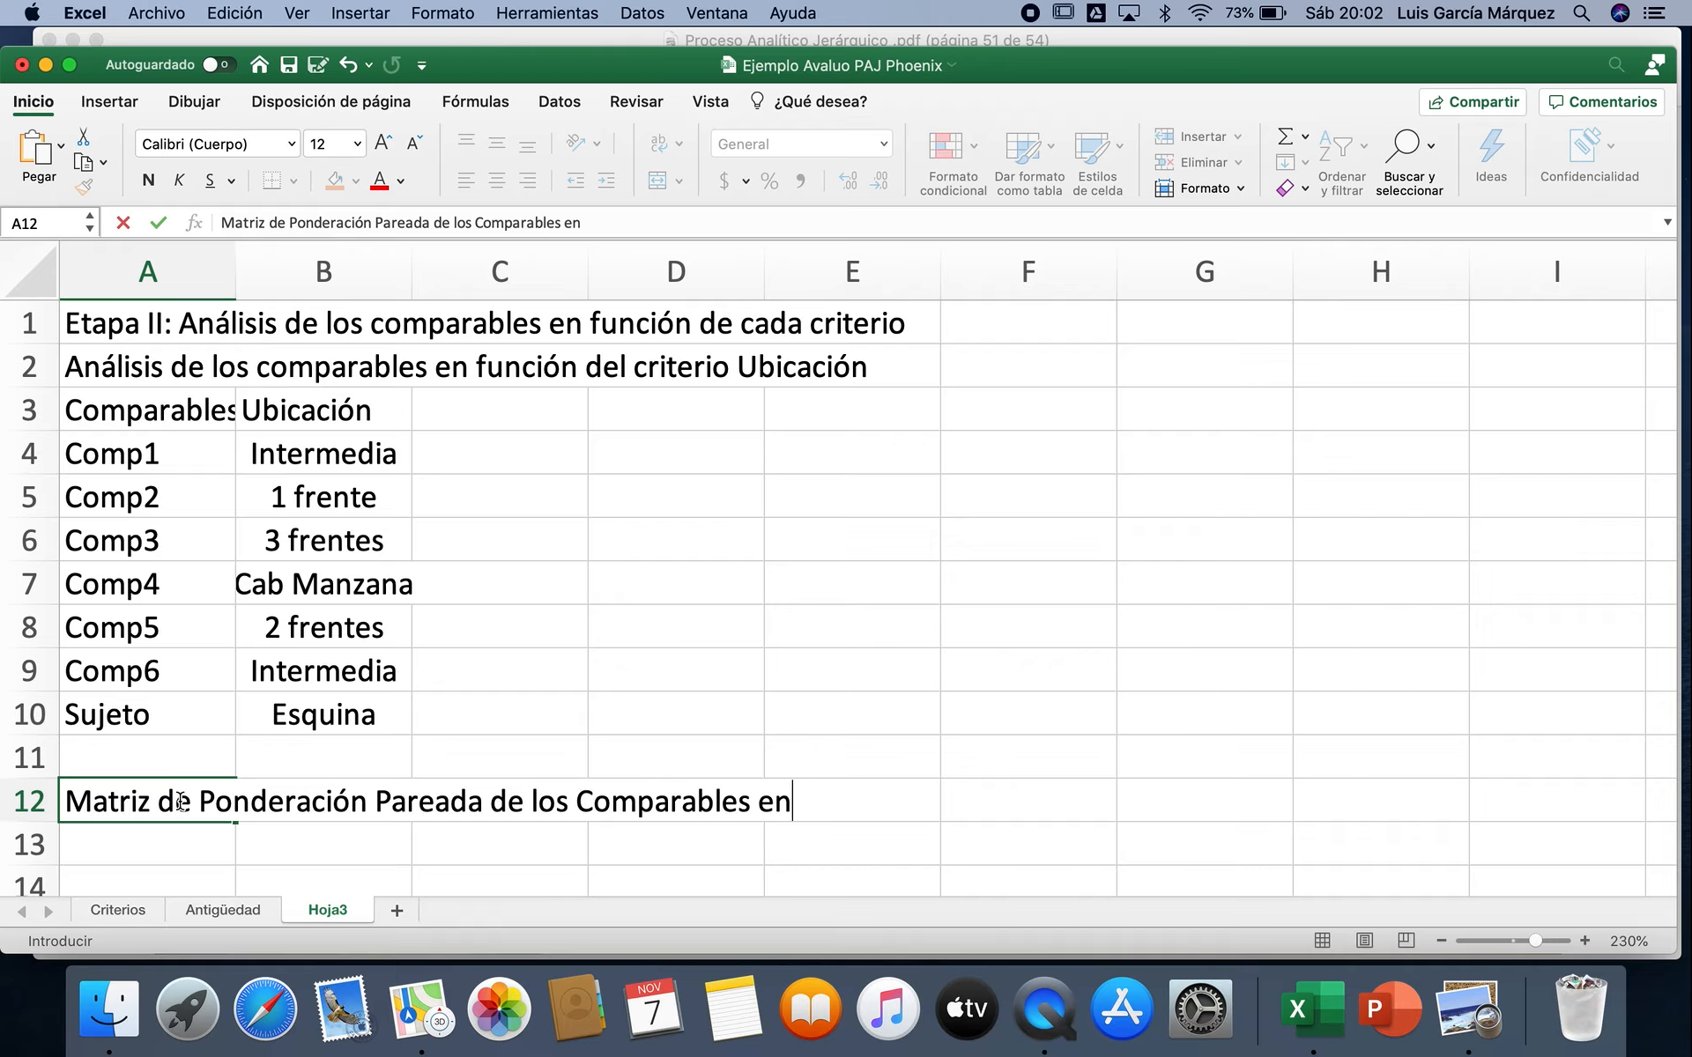
key("BackSpace")
type("Función de")
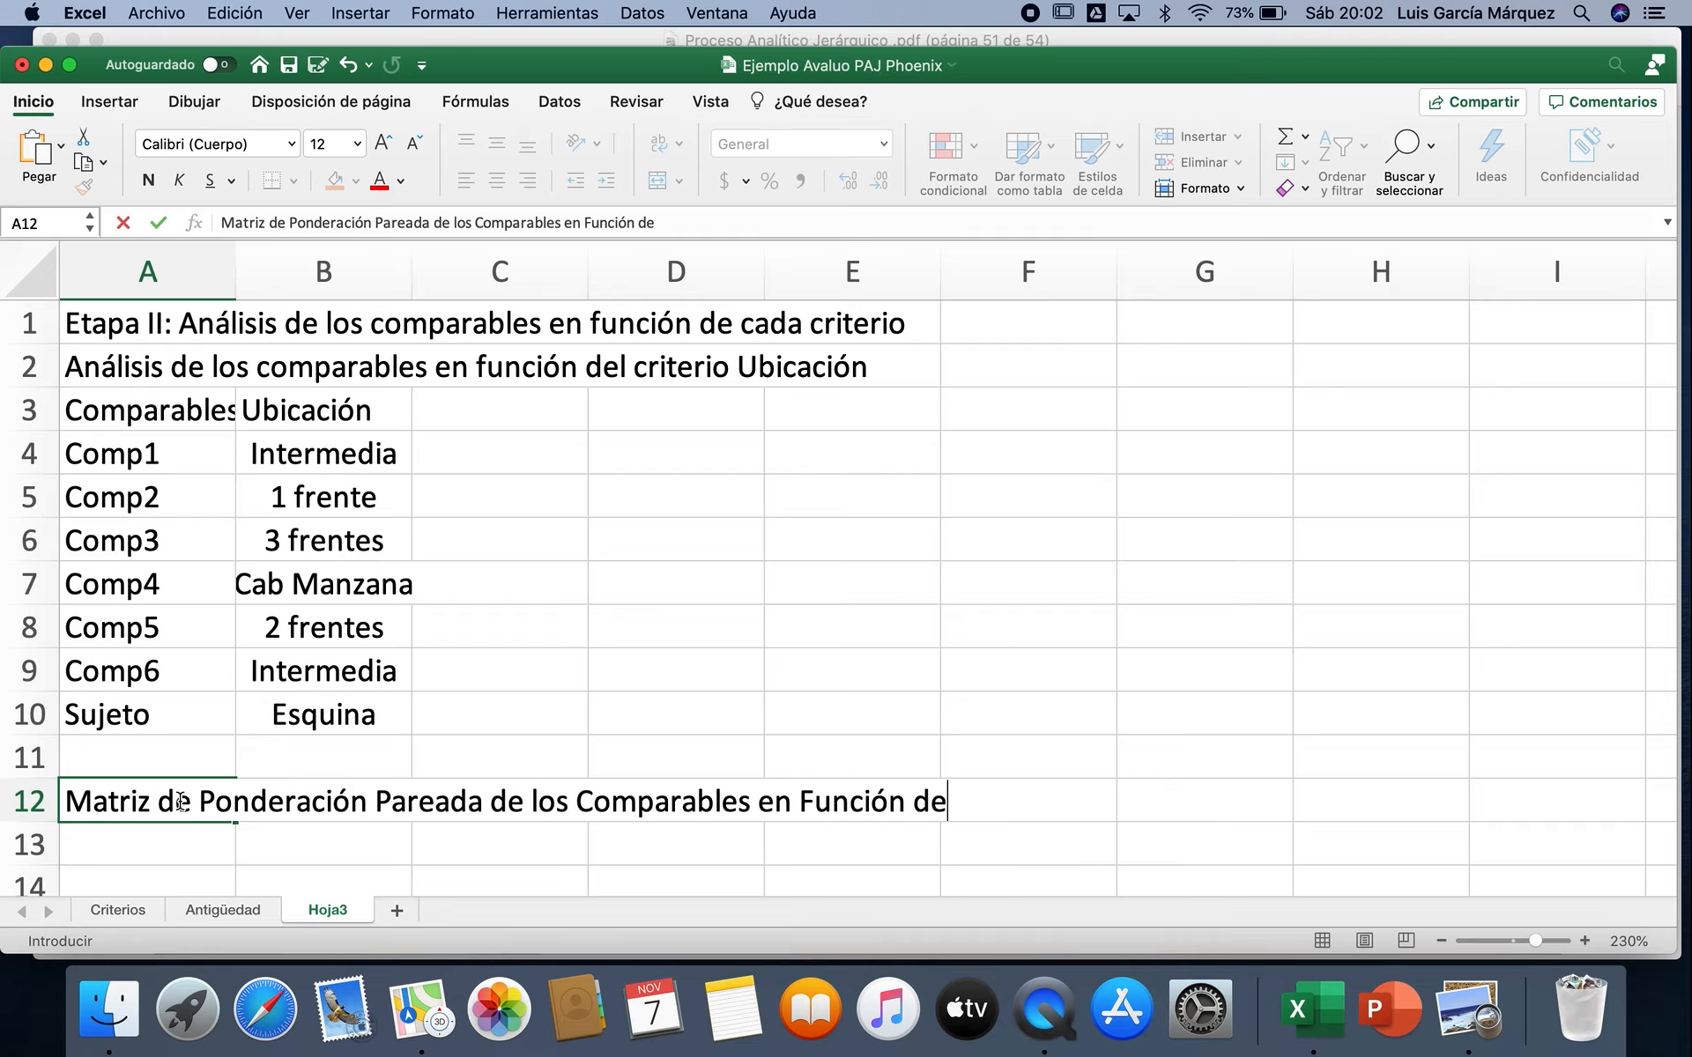
type(" la Ubicación")
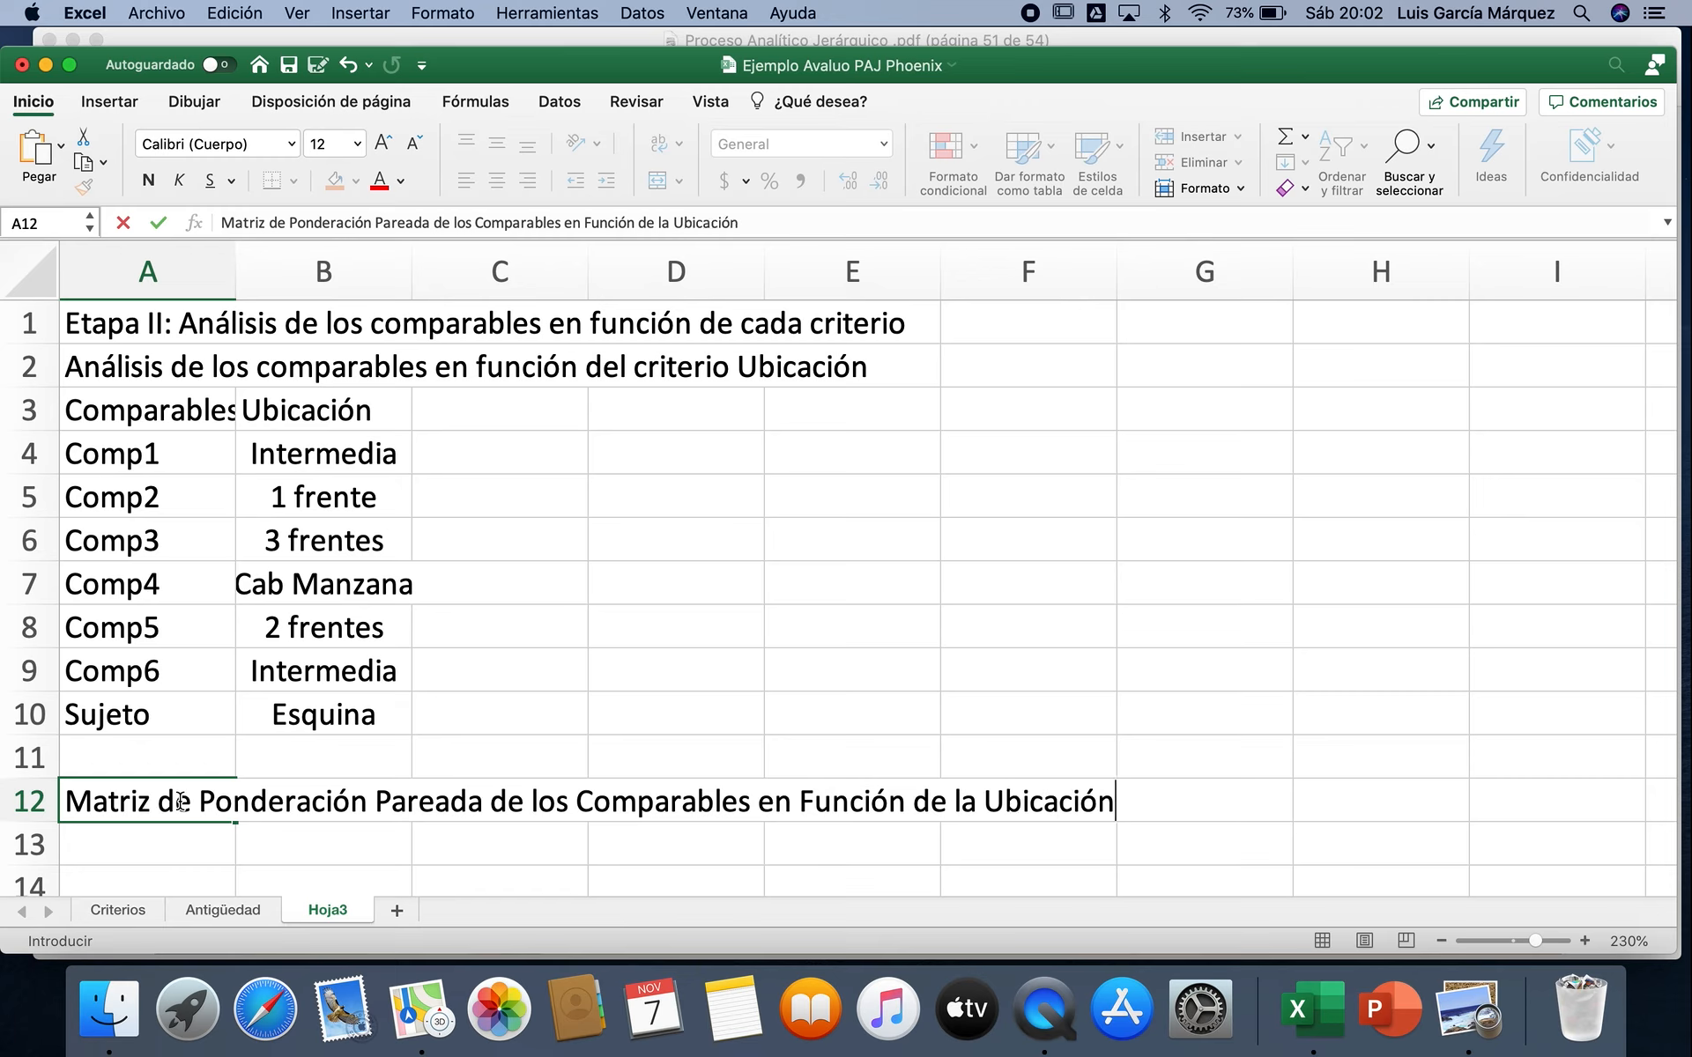
key("Return")
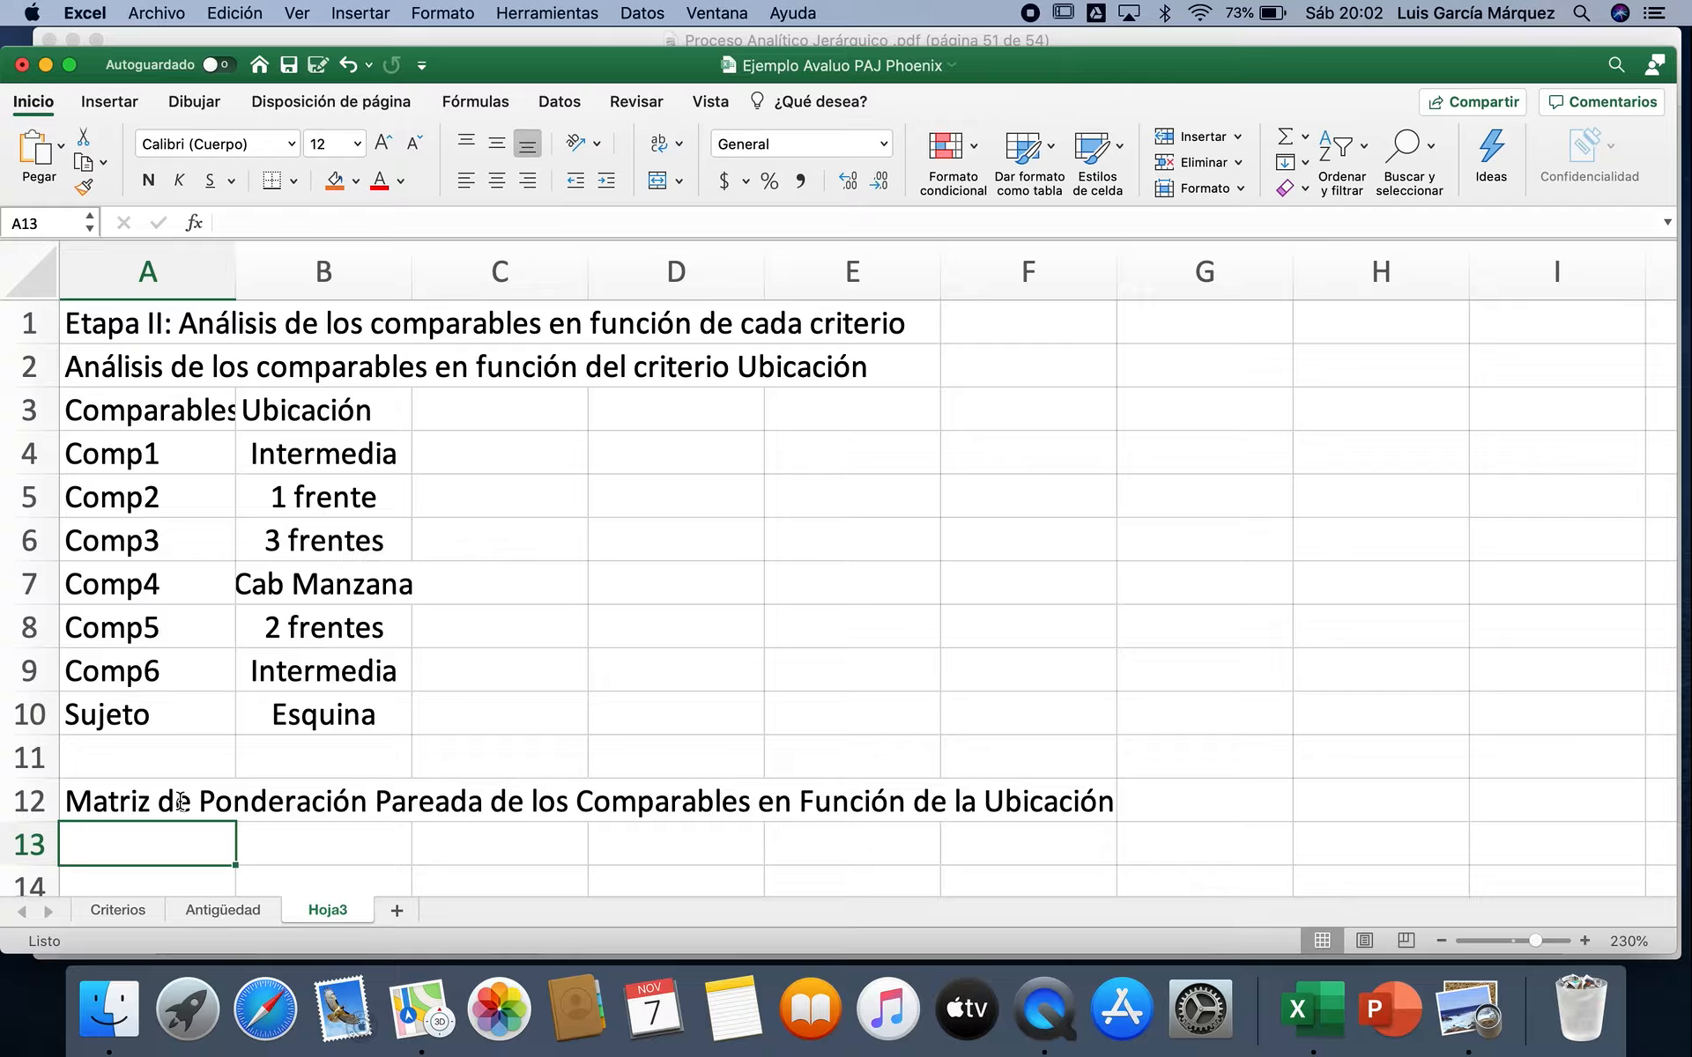
Step: Copy the labels Comp1 to Sujeto from A4:A10 into A14:A20 as the matrix row headings
left_click(167, 456)
left_click_drag(167, 457, 159, 699)
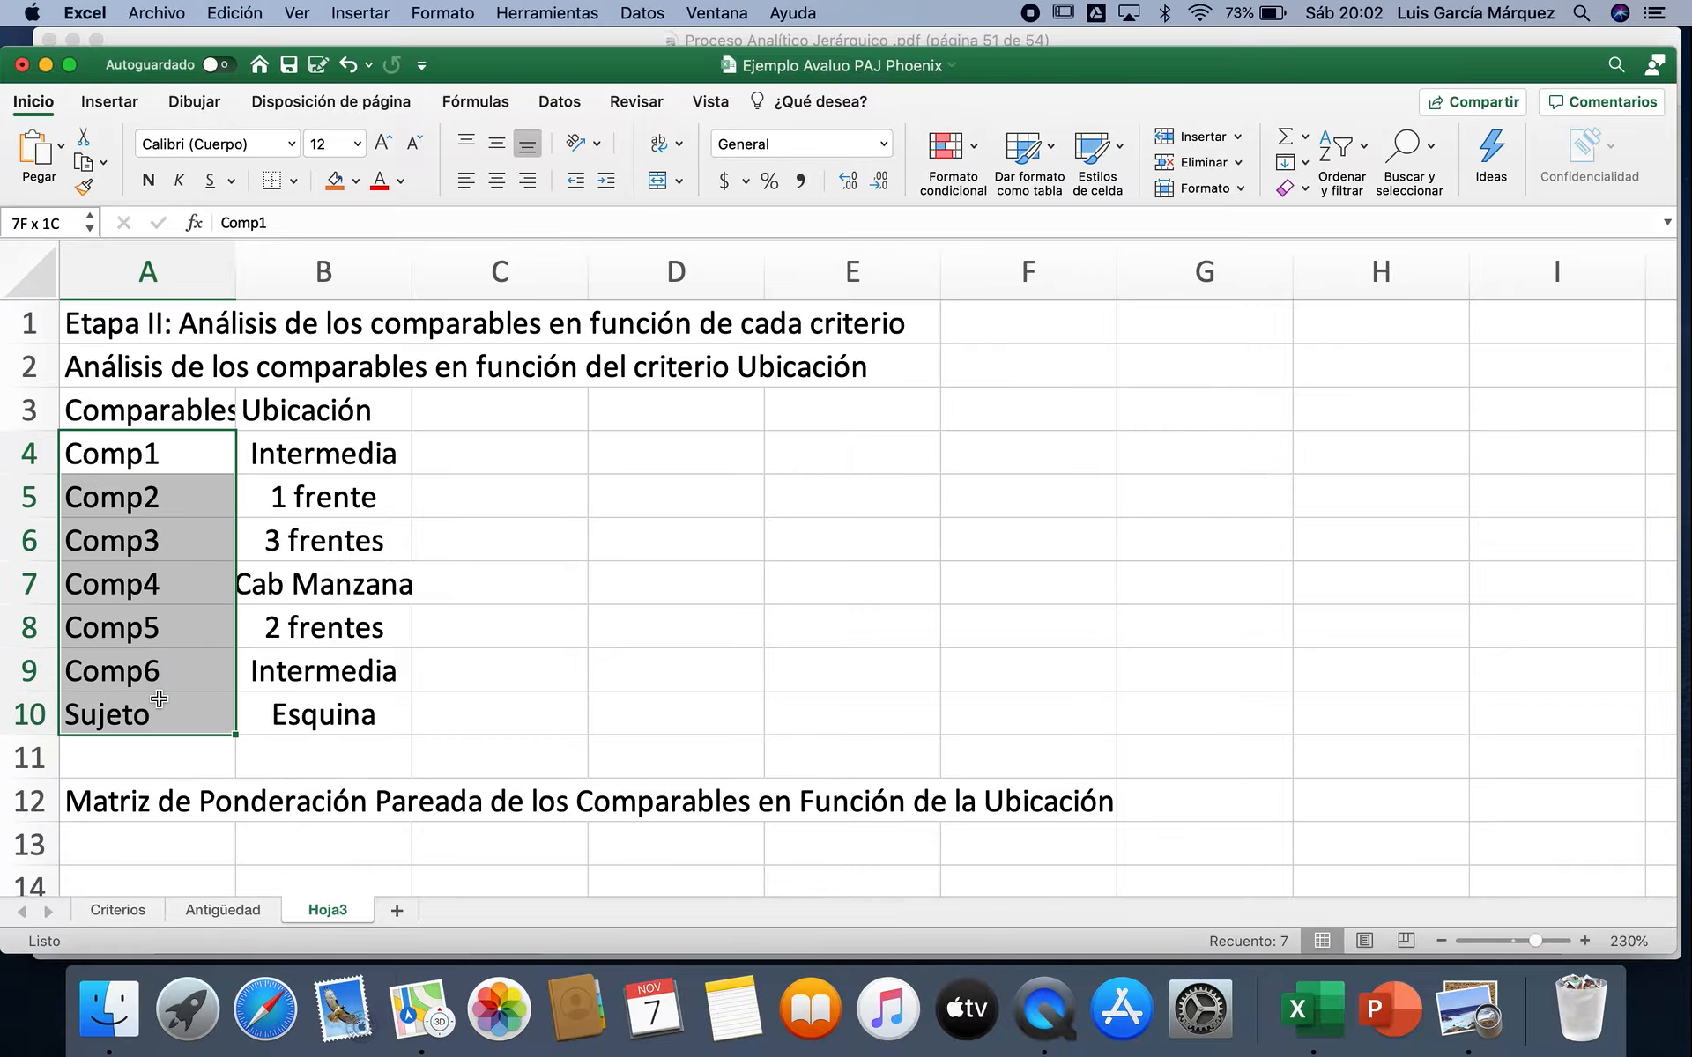
key("super+c")
scroll(159, 700, "down", 3)
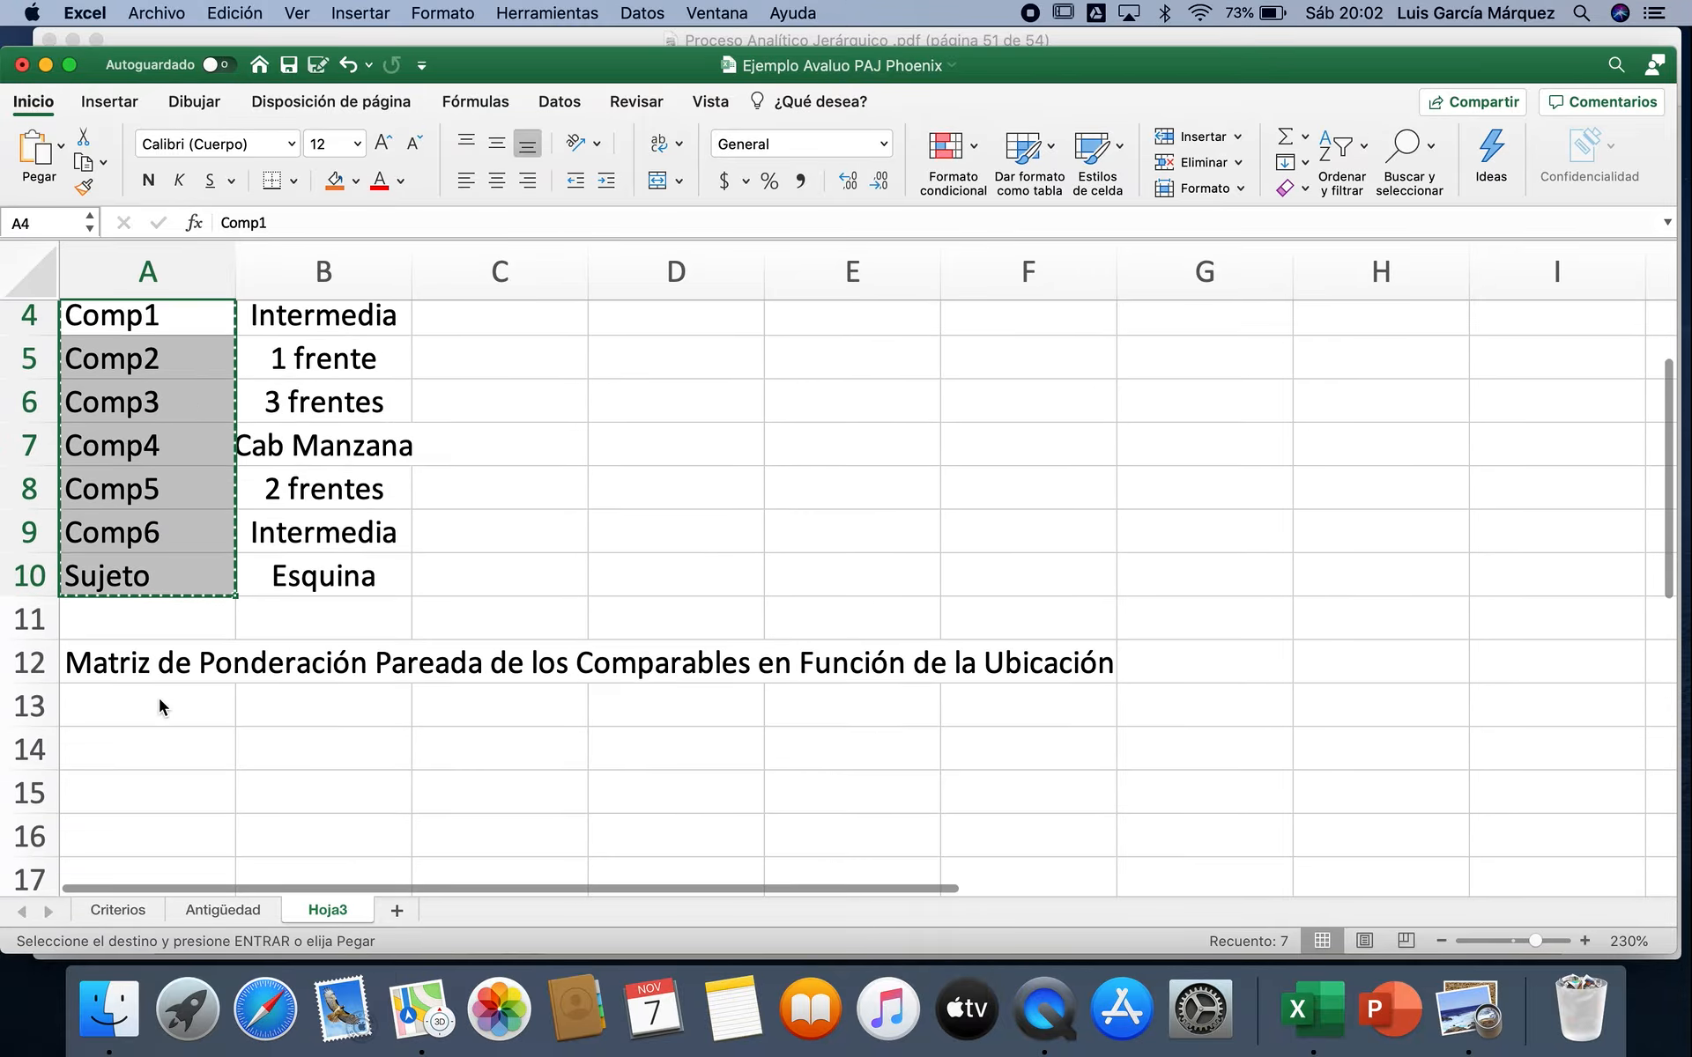
left_click(159, 750)
key("super+v")
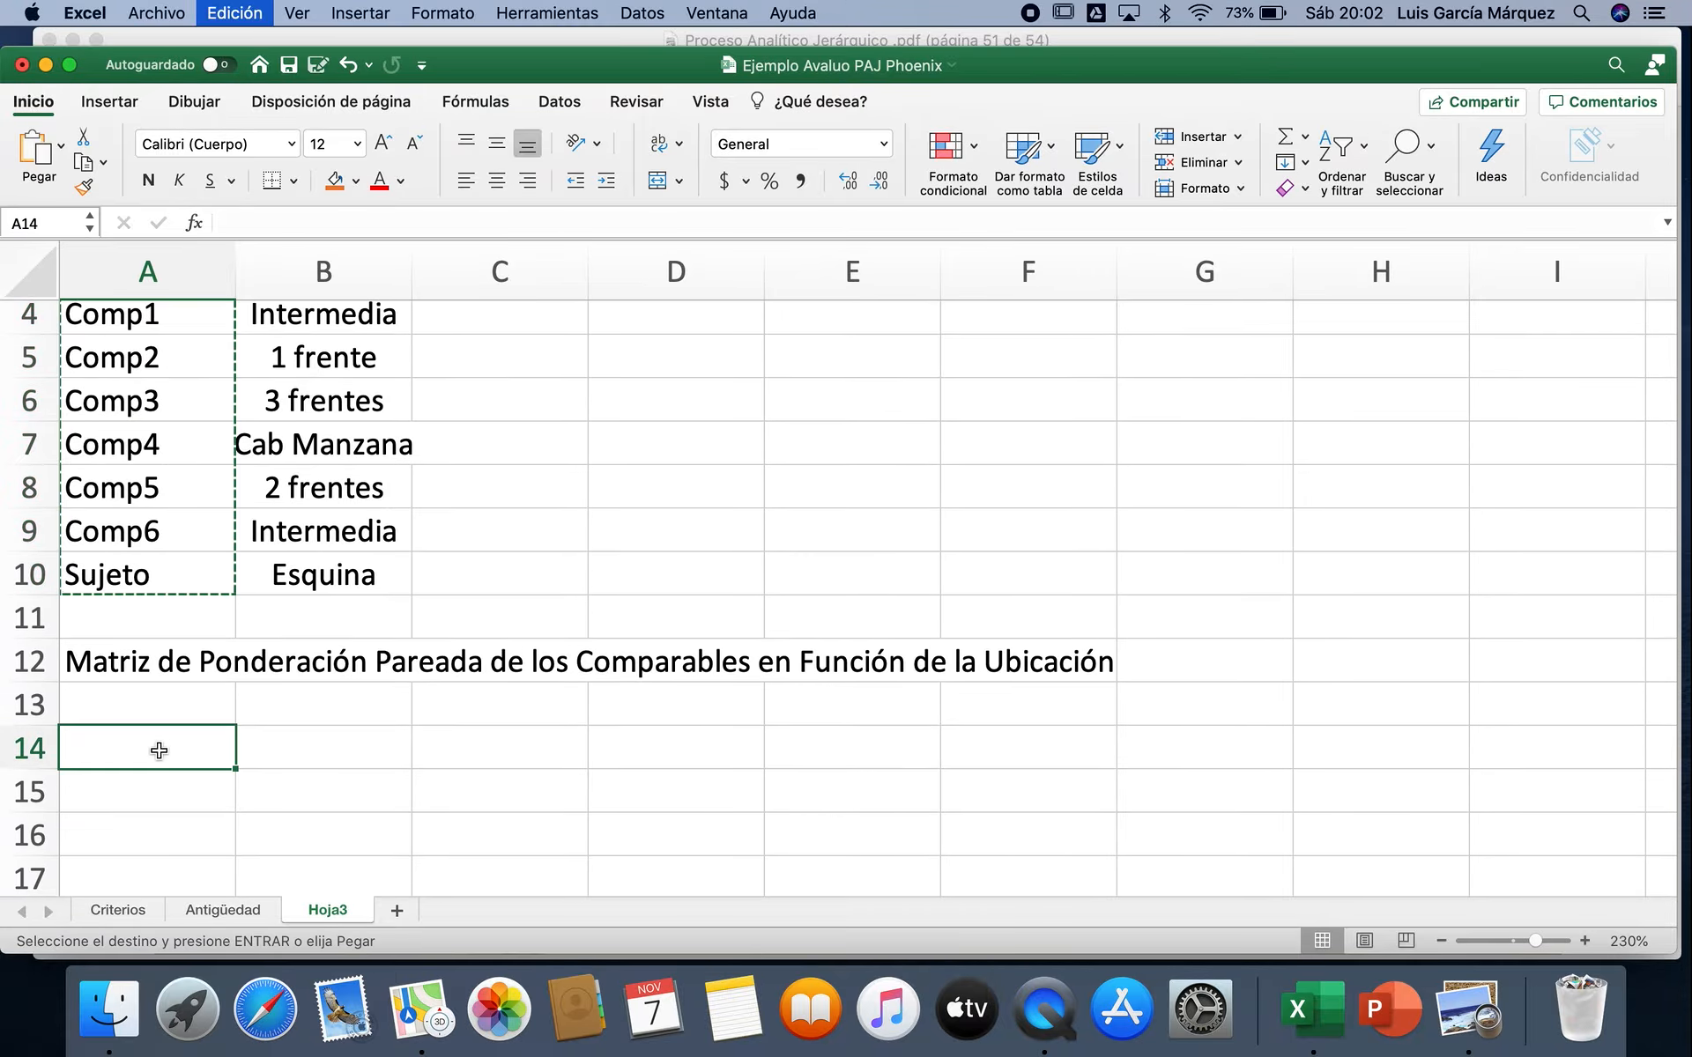
Step: Paste the copied Comp1 to Sujeto labels transposed into B13:H13 as the matrix column headings
left_click(285, 701)
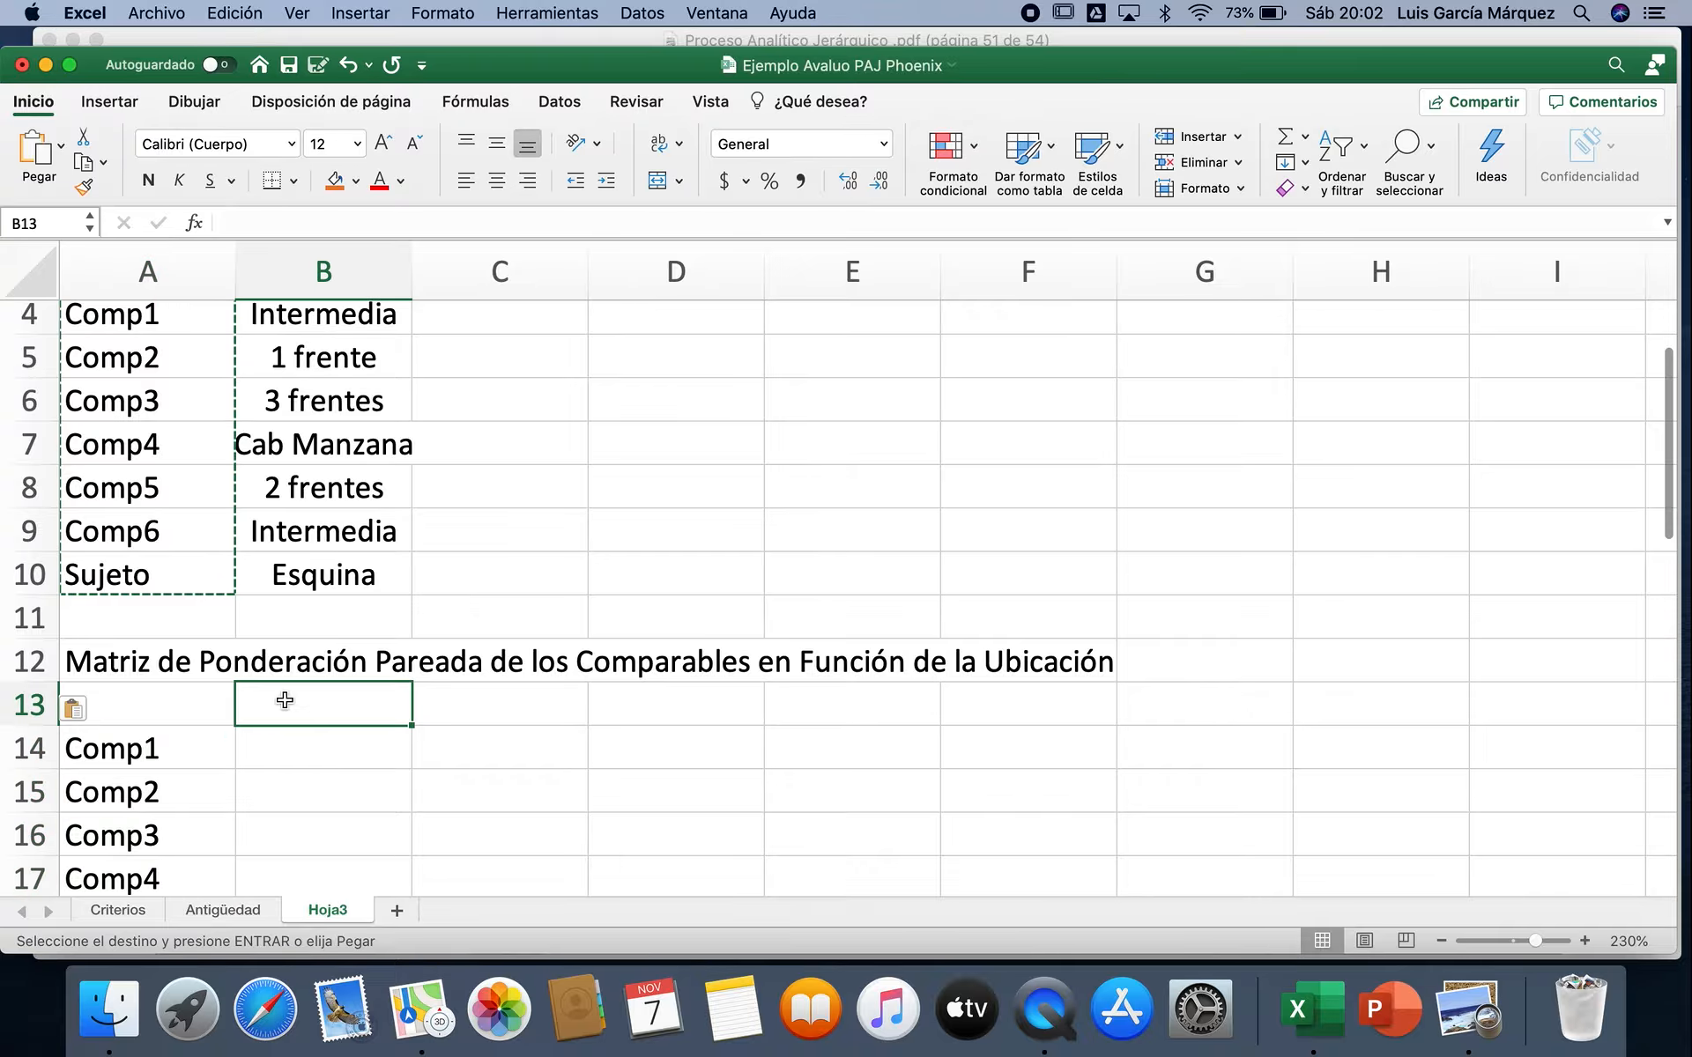
left_click(66, 155)
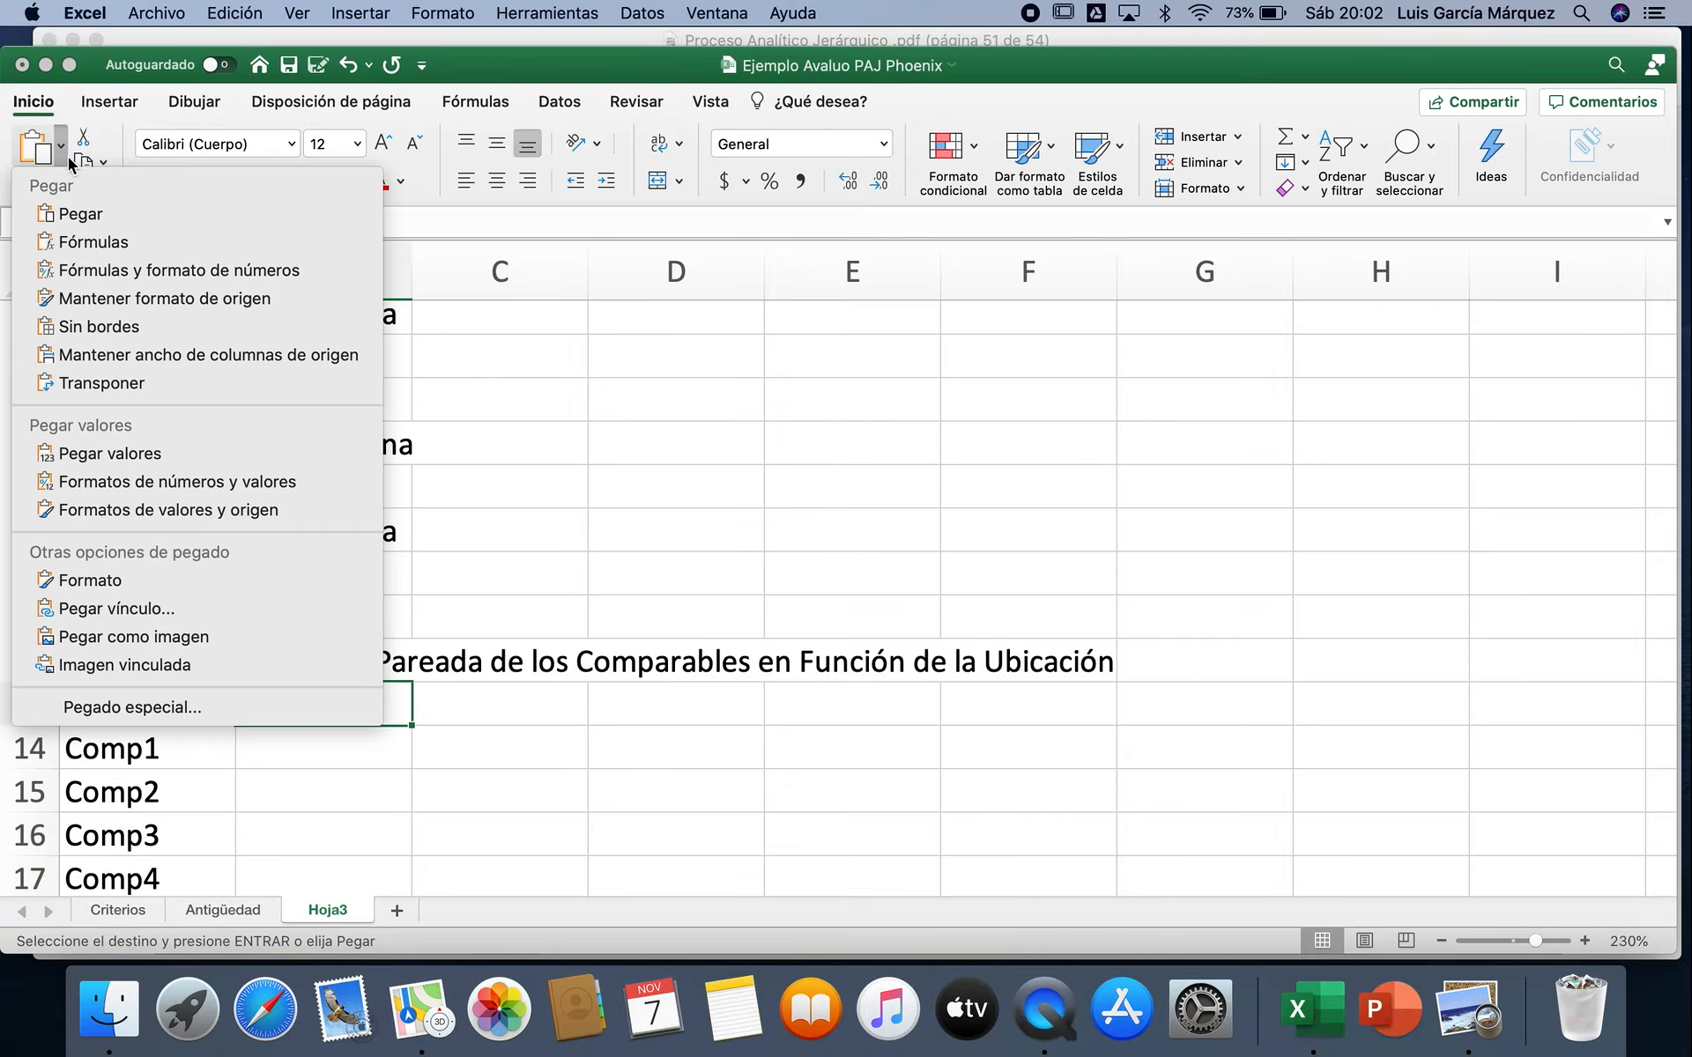
left_click(100, 382)
scroll(954, 738, "down", 5)
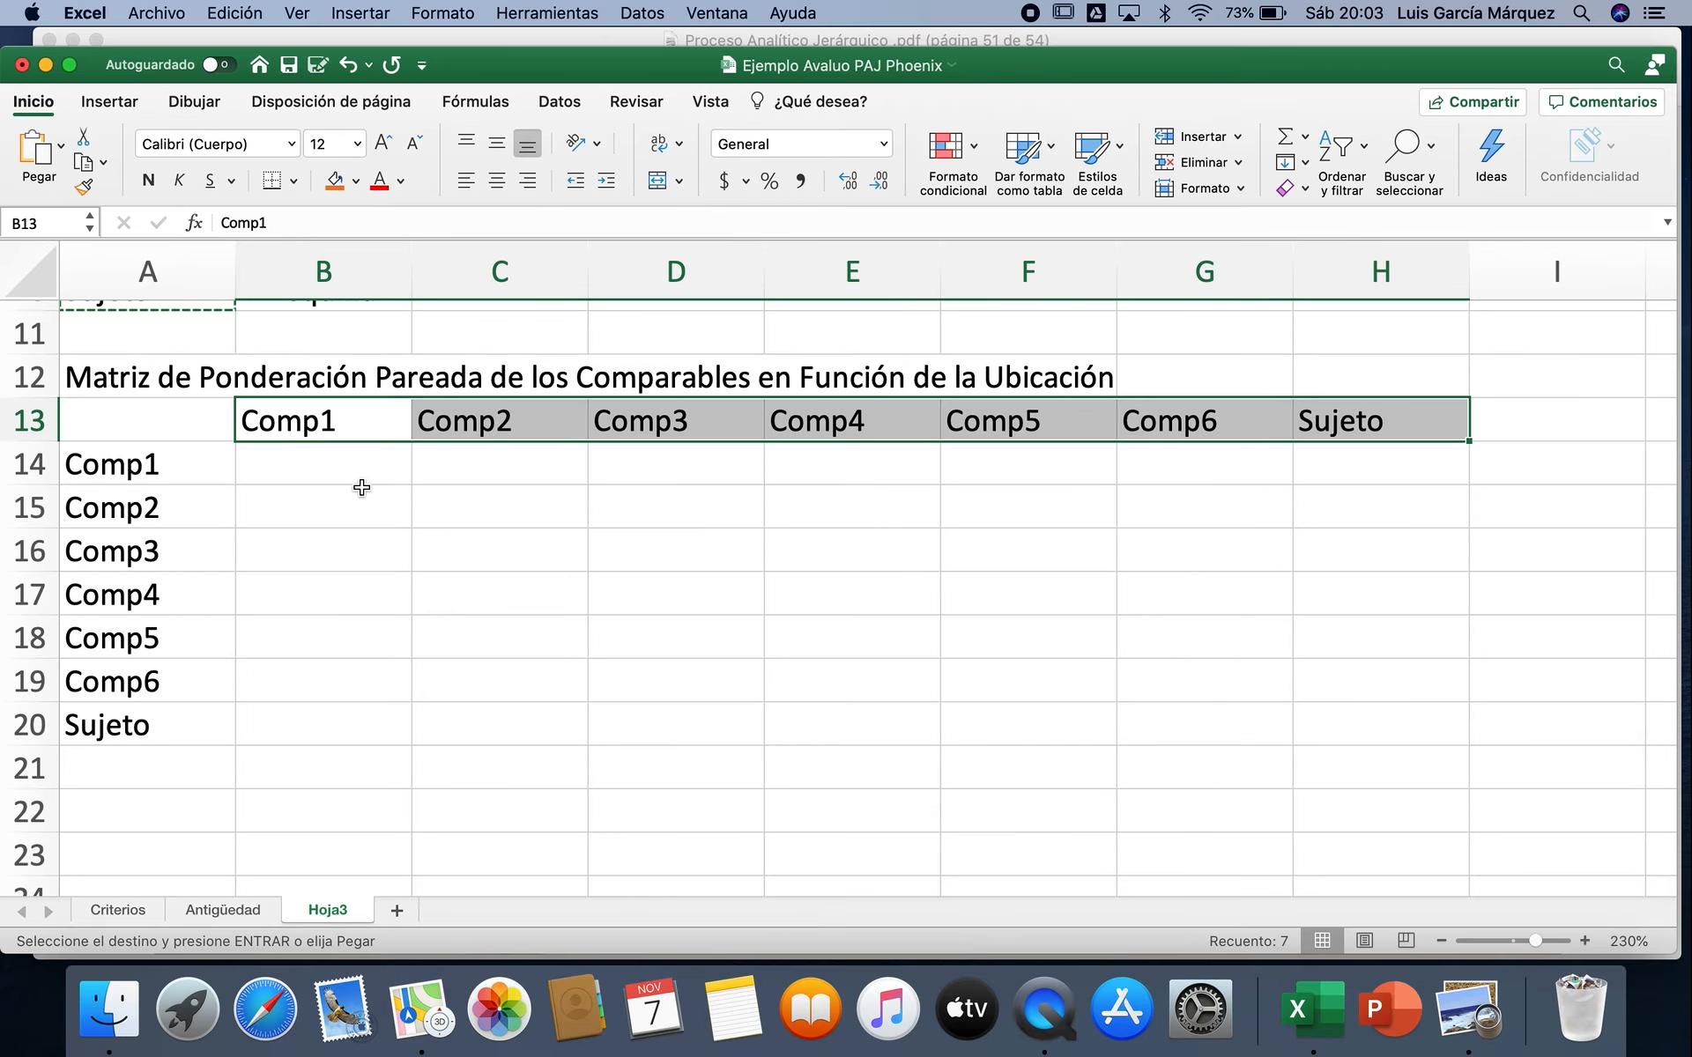
Step: Fill the matrix's main diagonal from B14 to H20 with 1 in each cell
left_click(344, 467)
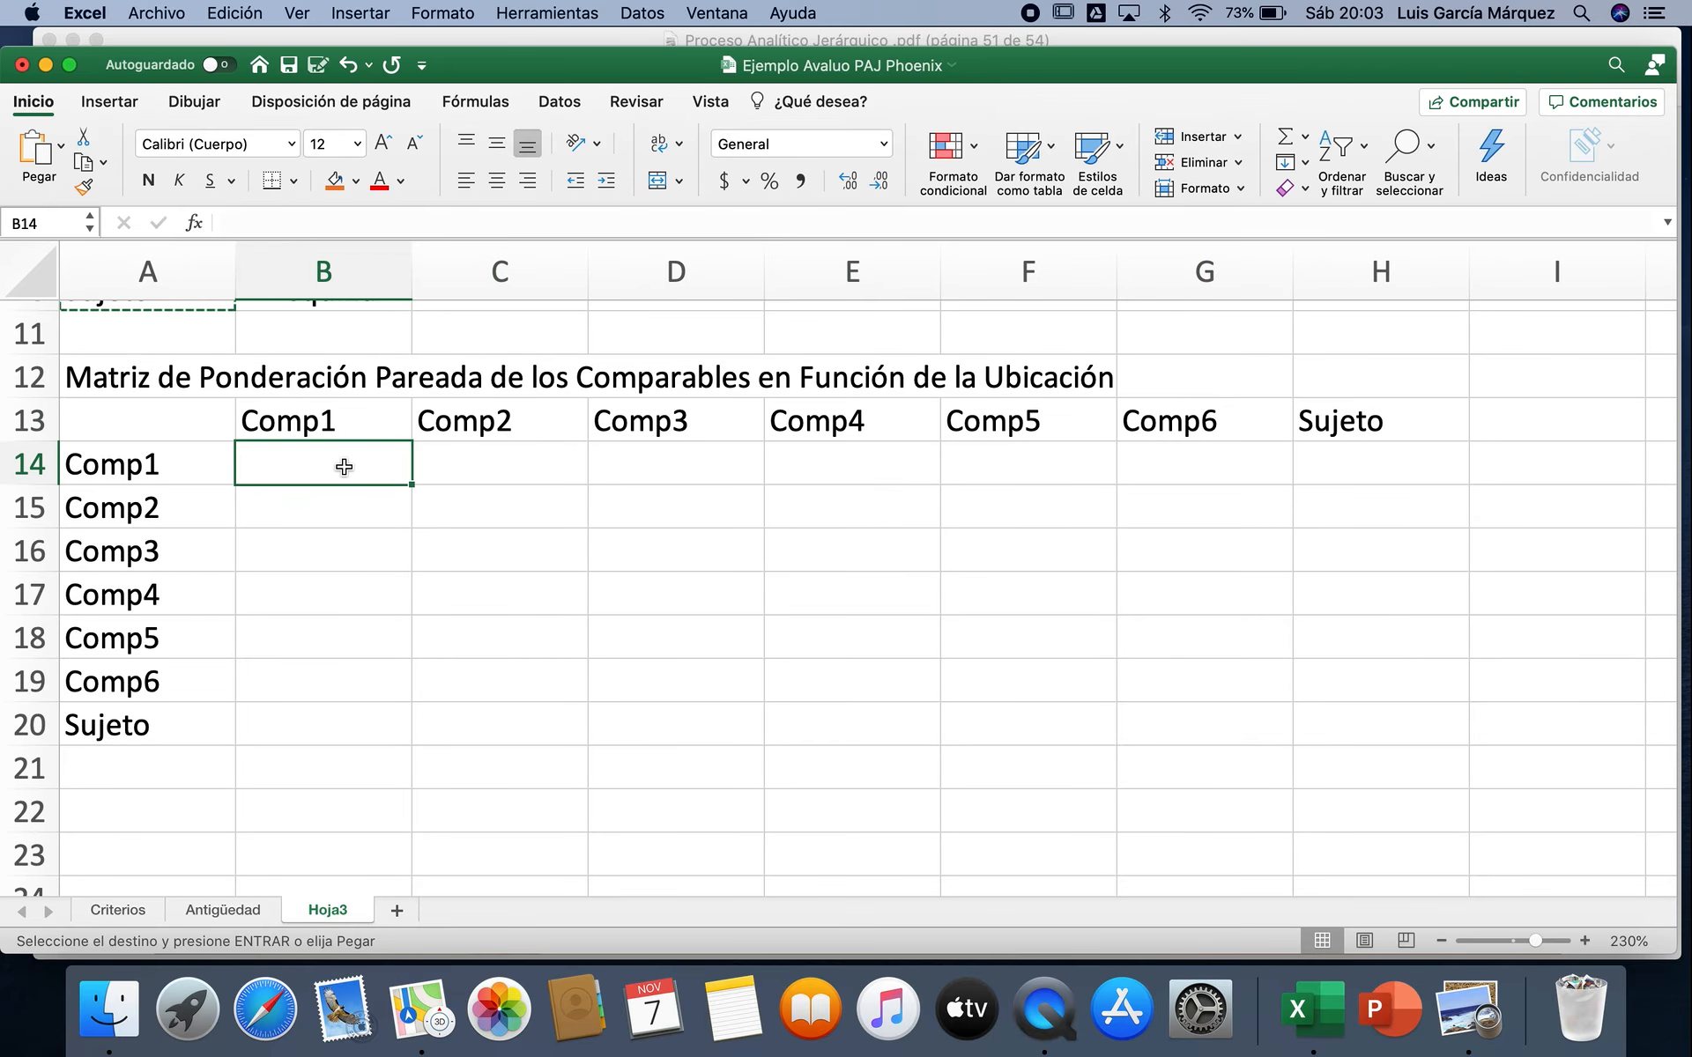
type("1")
key("Return")
key("Right")
key("Down")
key("Up")
type("1")
key("Return")
key("Right")
type("1")
key("Return")
key("Right")
type("1")
key("Return")
key("Right")
type("1")
key("Return")
key("Right")
type("1")
key("Return")
key("Right")
type("1")
key("Return")
key("Right")
Step: Centre the contents of the matrix range B13:H20 horizontally
left_click(315, 420)
left_click_drag(490, 448, 1328, 727)
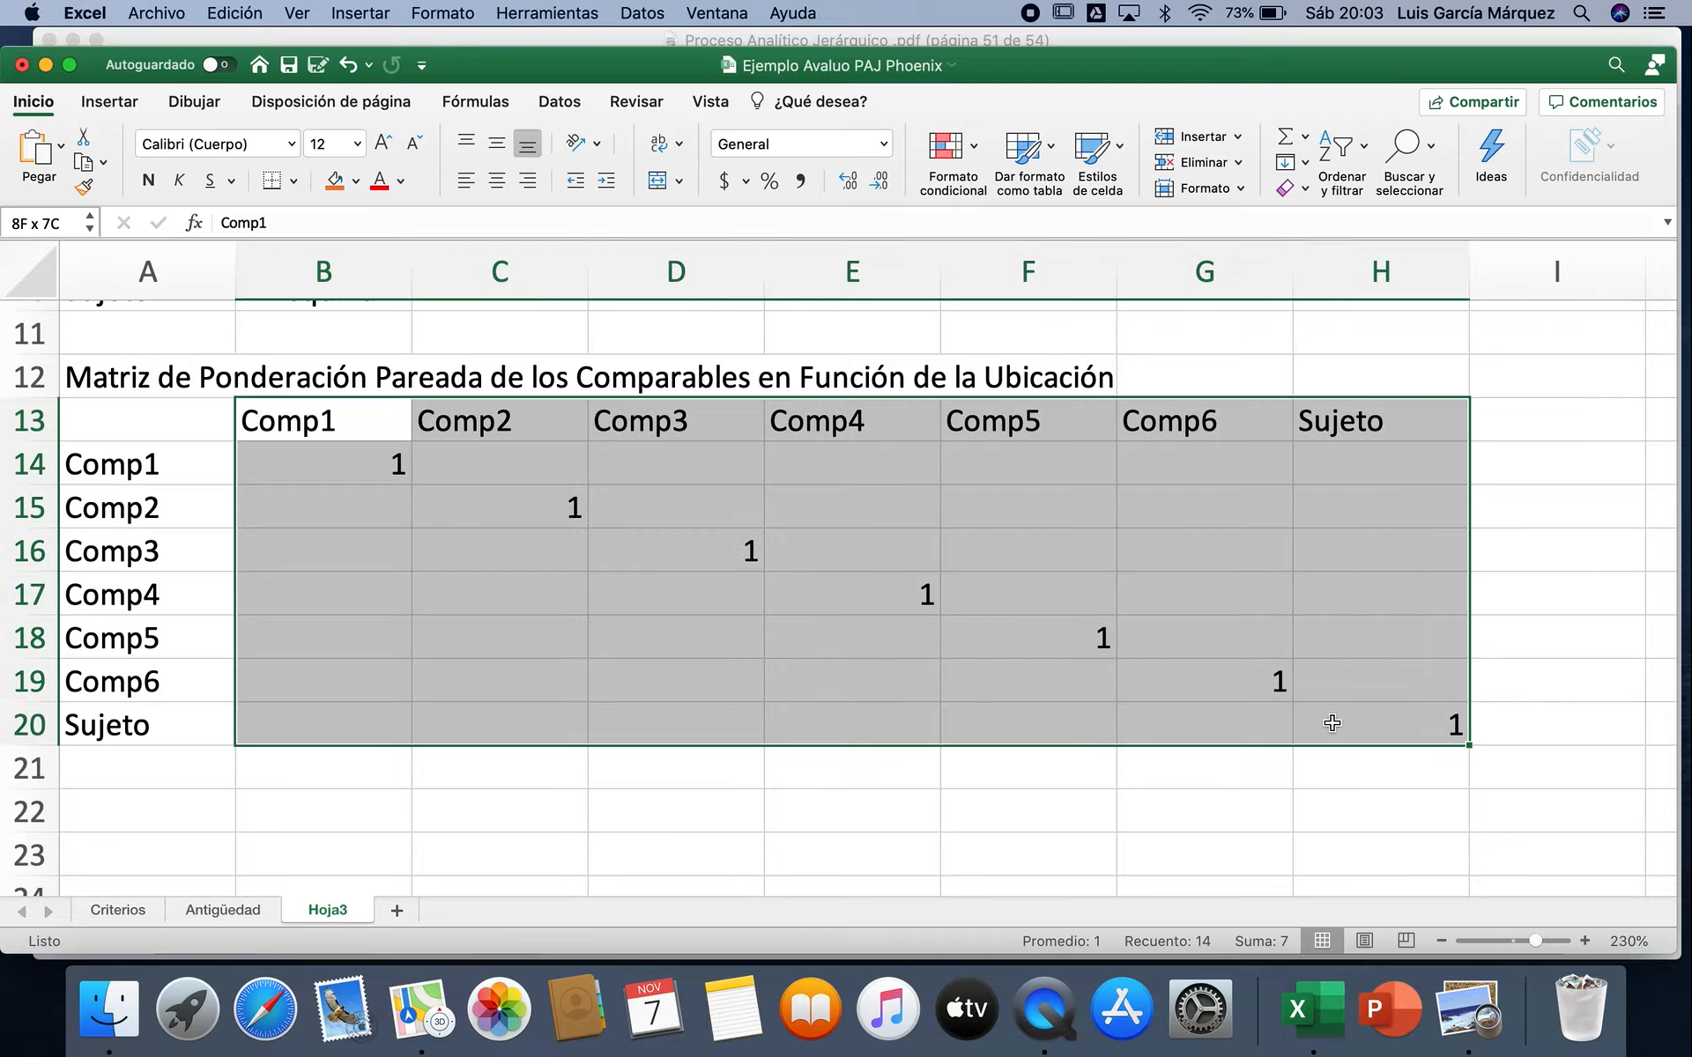
left_click(497, 180)
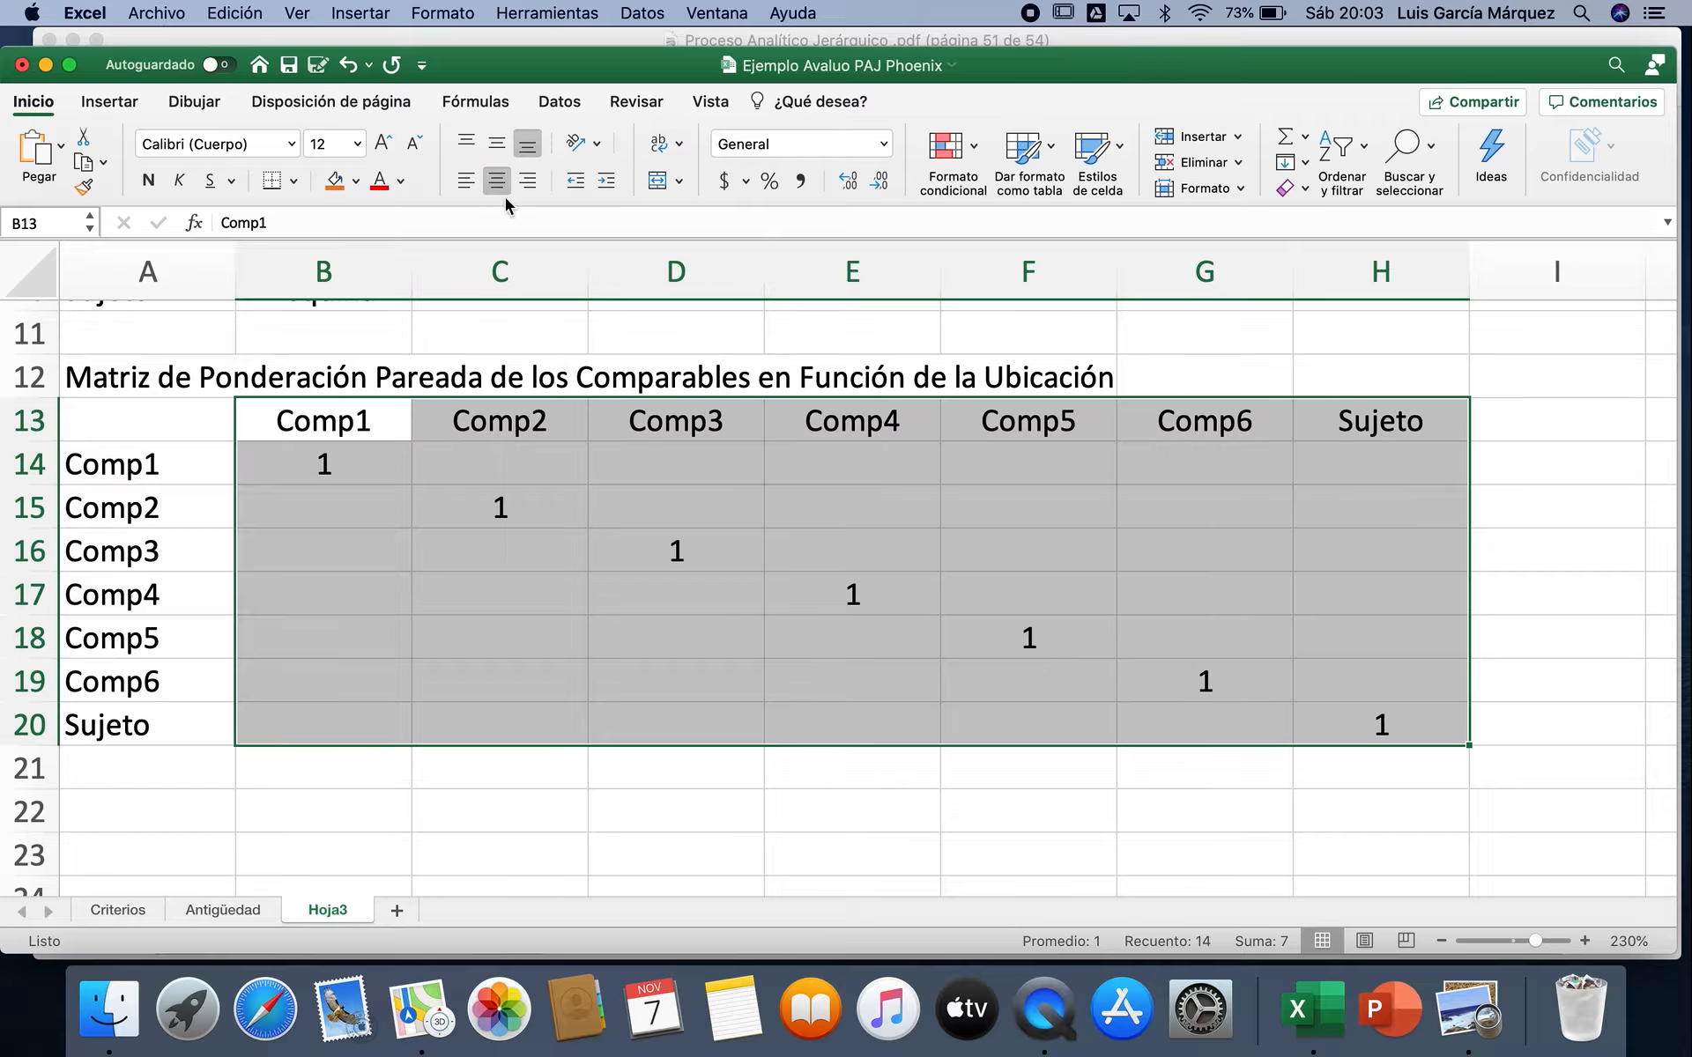
Step: Reduce the sheet zoom to 180% and hide the ribbon to view the Ubicación table with its matrix, then select C14
left_click(1440, 941)
left_click(1440, 941)
left_click(1440, 942)
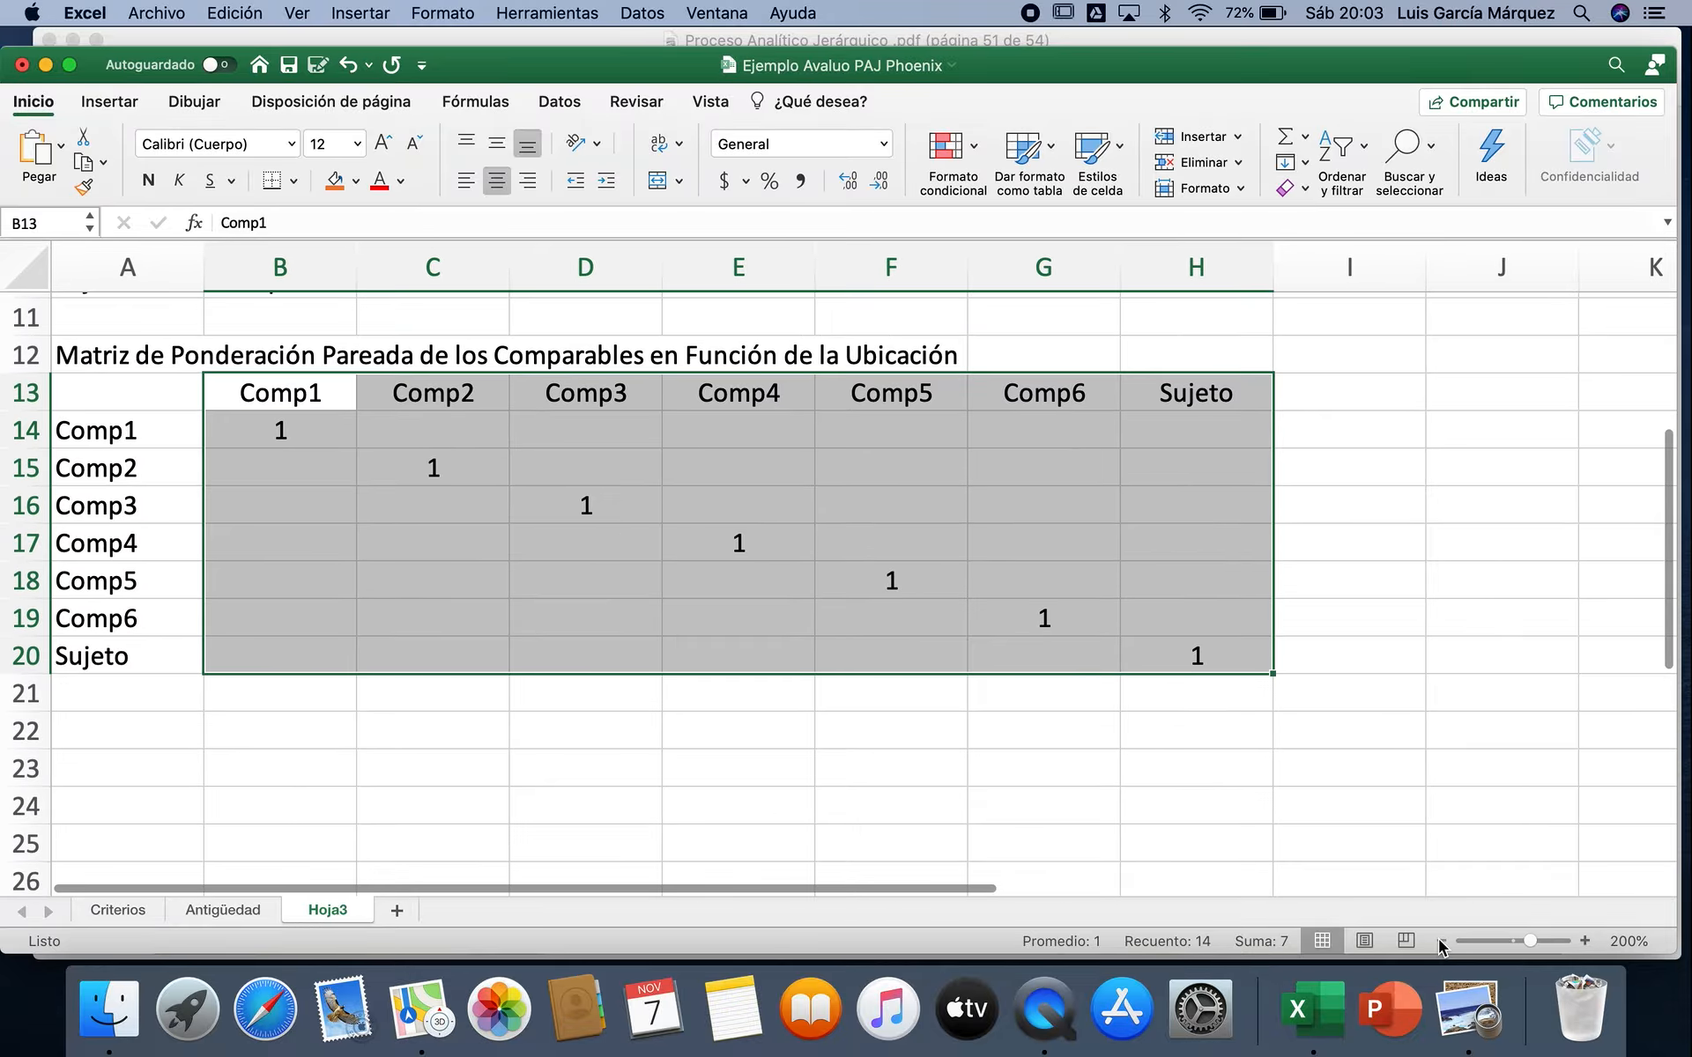
left_click(1440, 941)
left_click(1440, 941)
scroll(1419, 656, "up", 5)
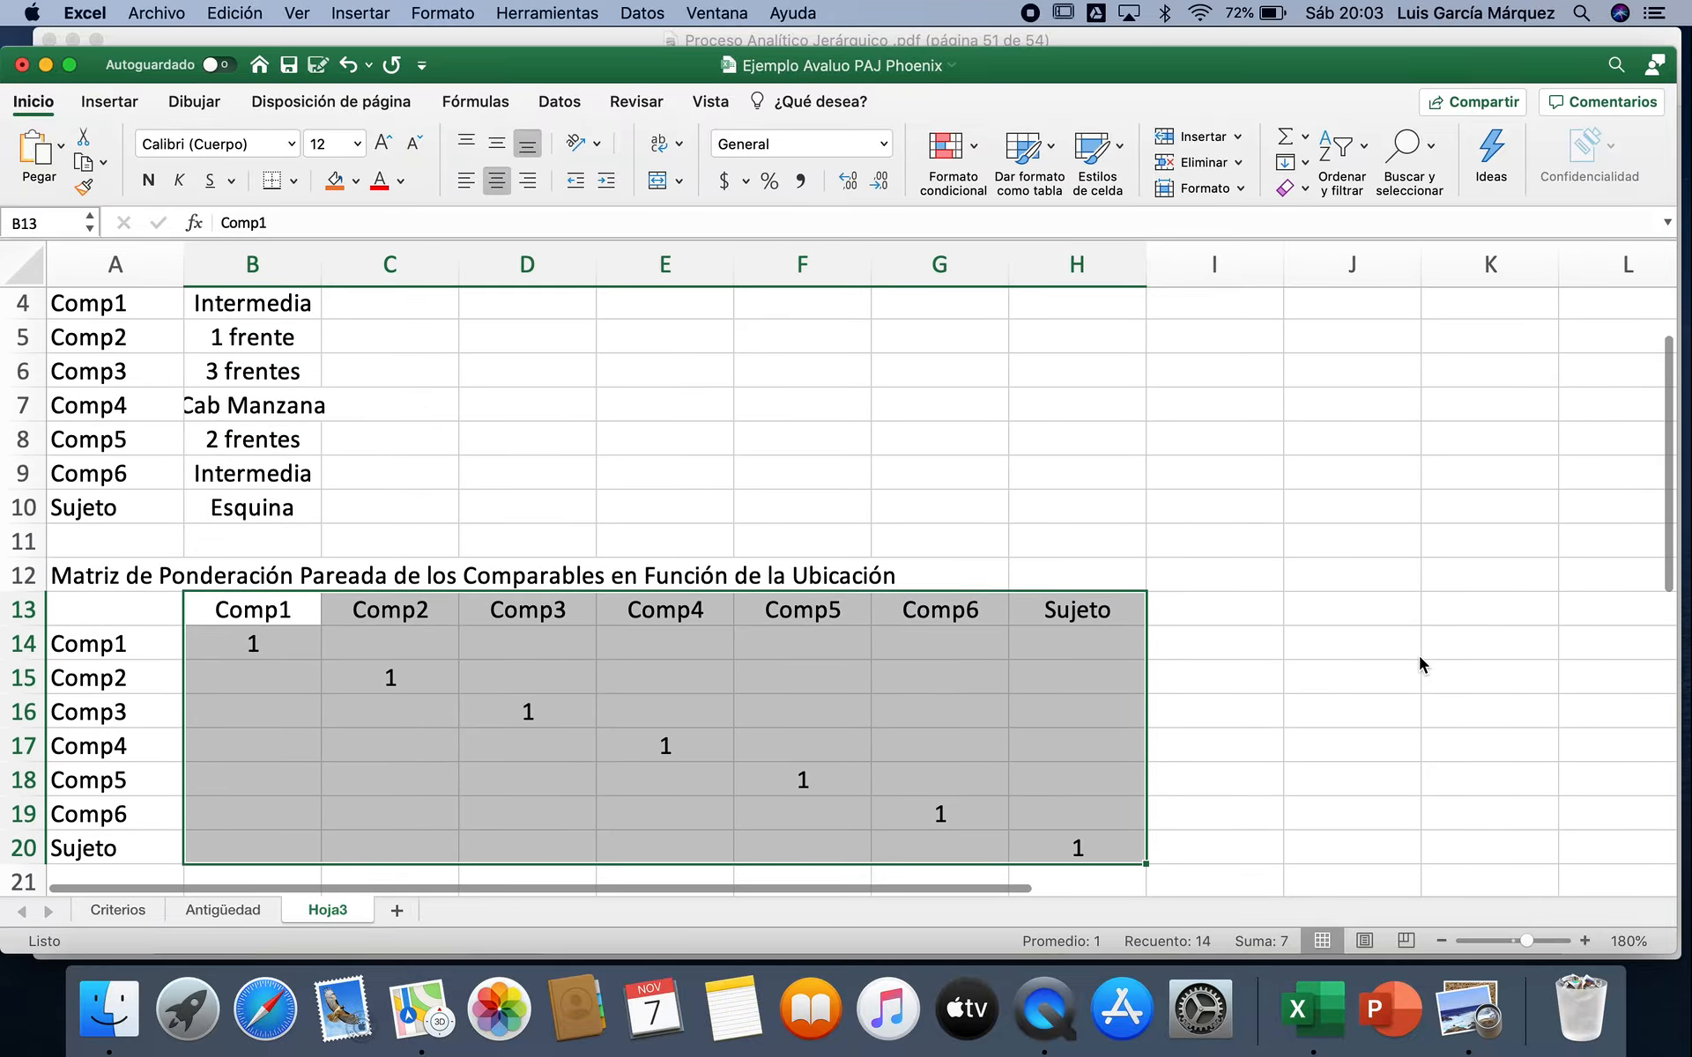
left_click(300, 16)
left_click(314, 105)
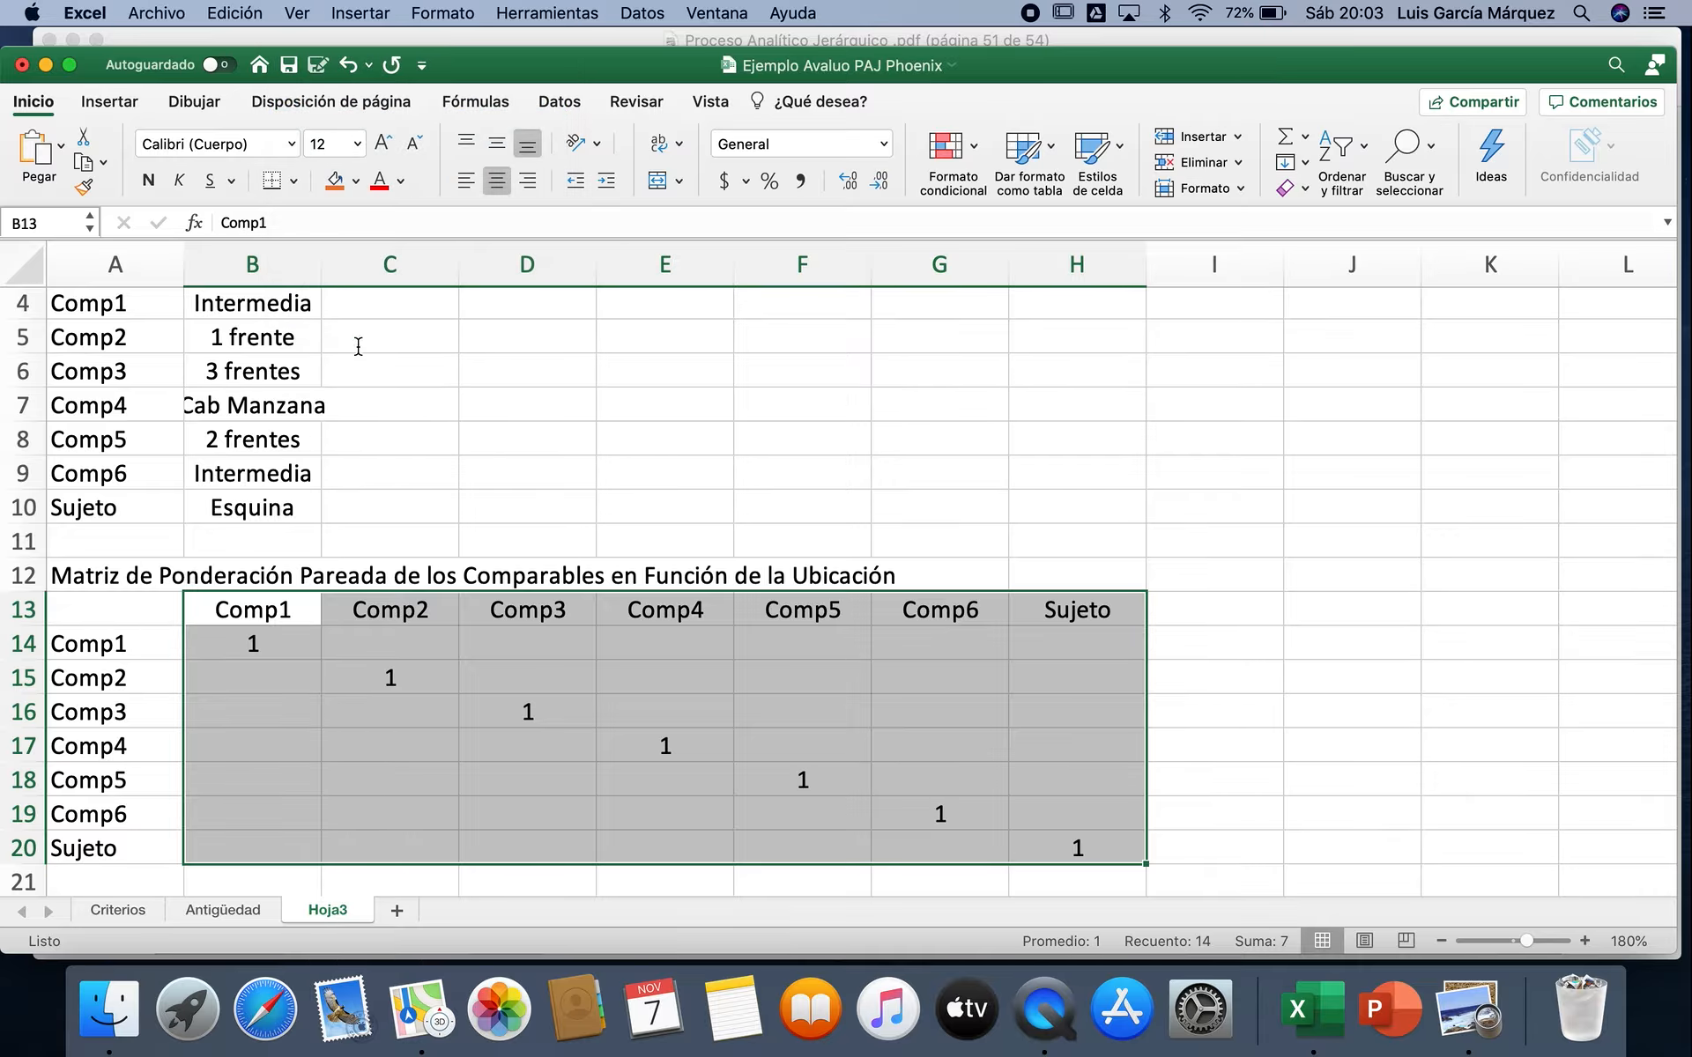
scroll(384, 366, "up", 1)
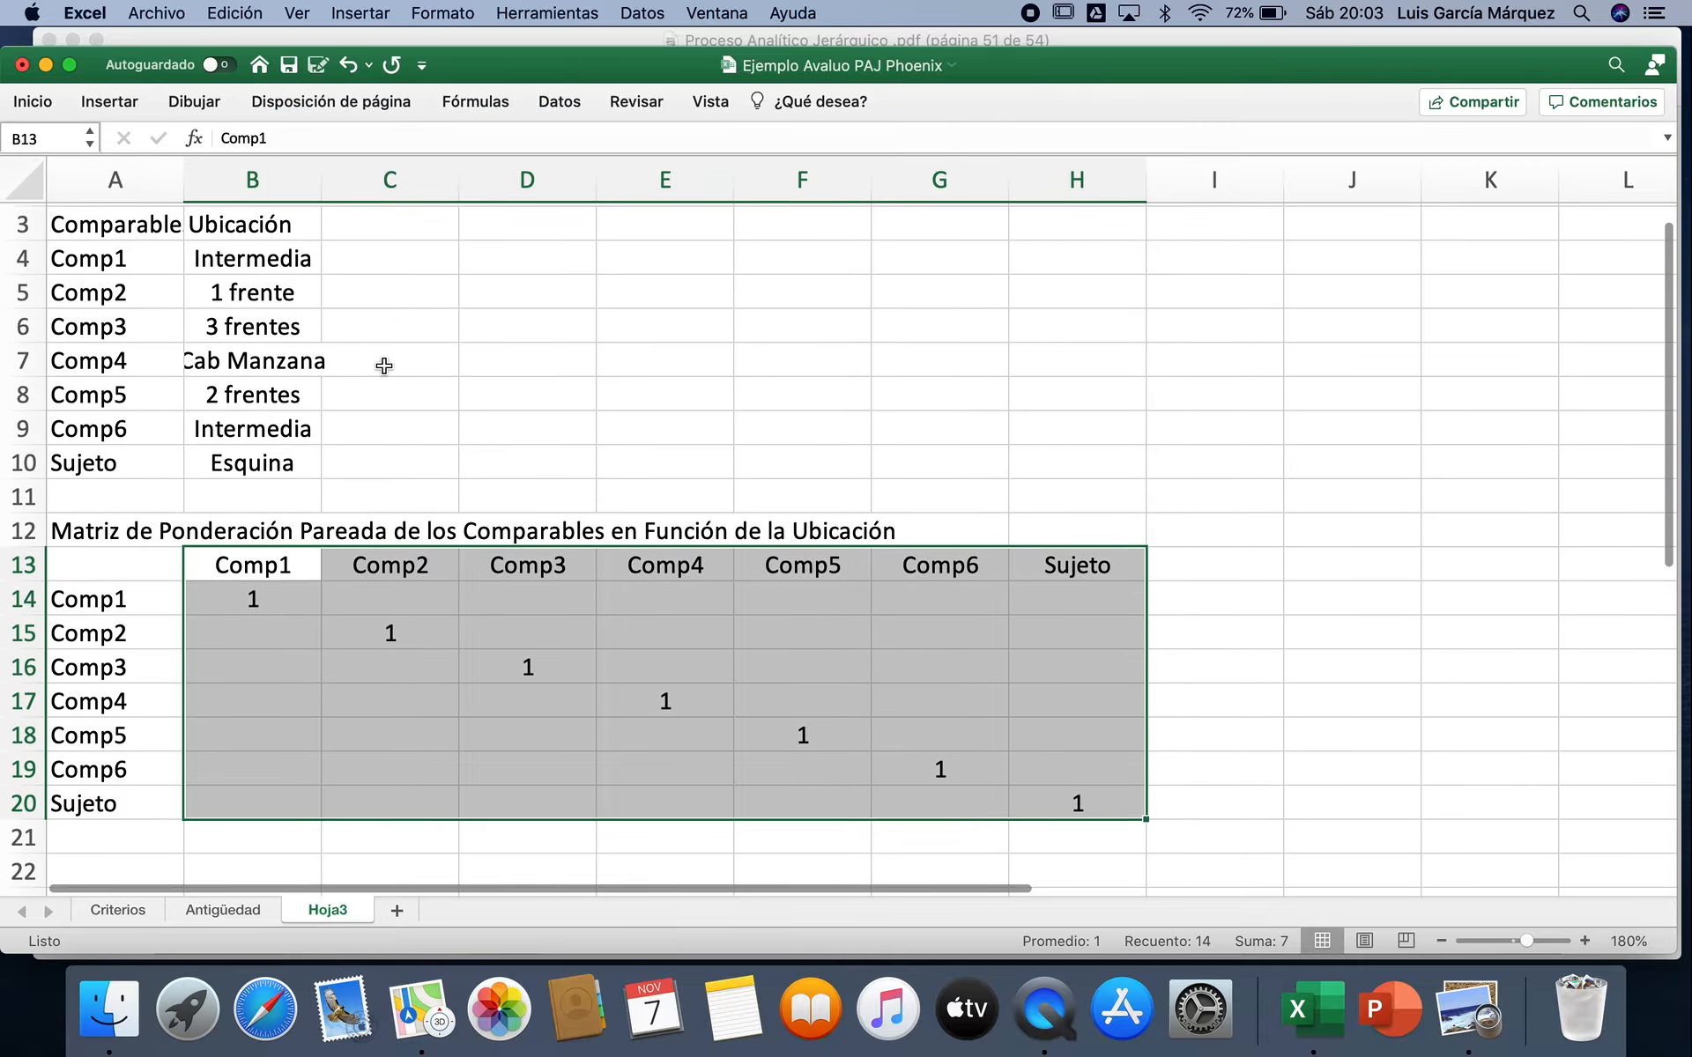
left_click(394, 602)
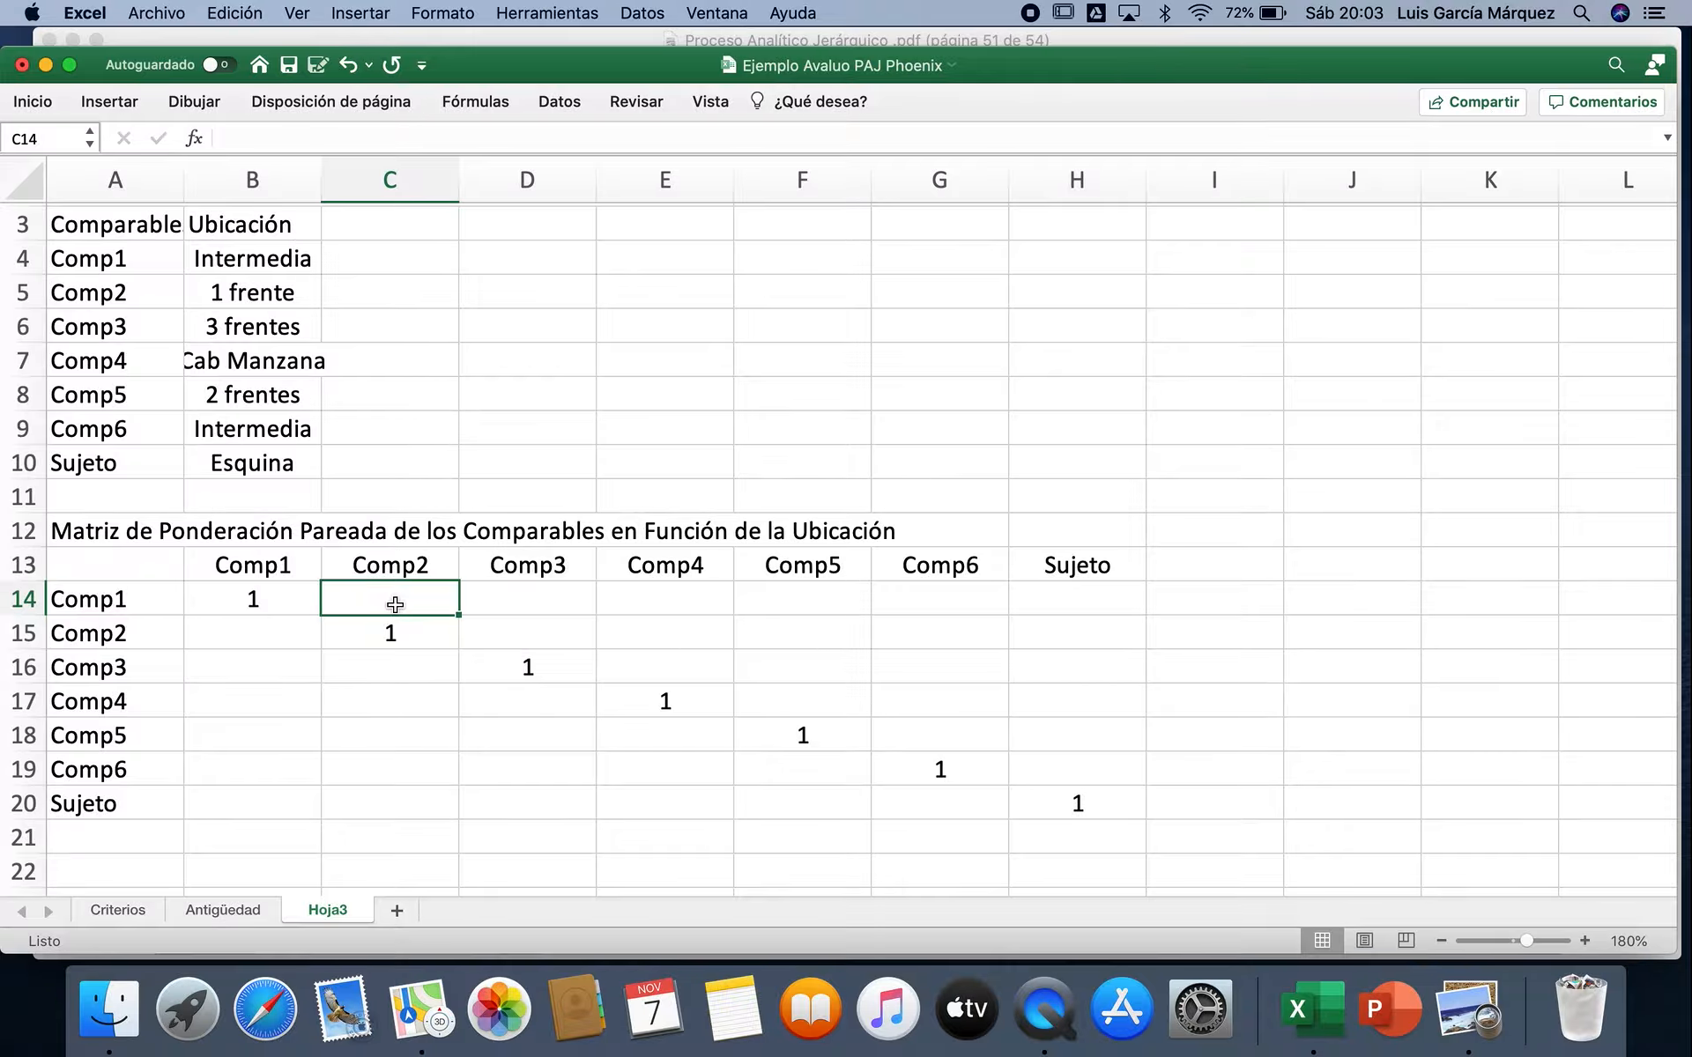
Step: Switch to the Proceso Analítico Jerárquico PDF in Preview and go back to the comparison scale table rating criterion A against criterion B
left_click(1463, 996)
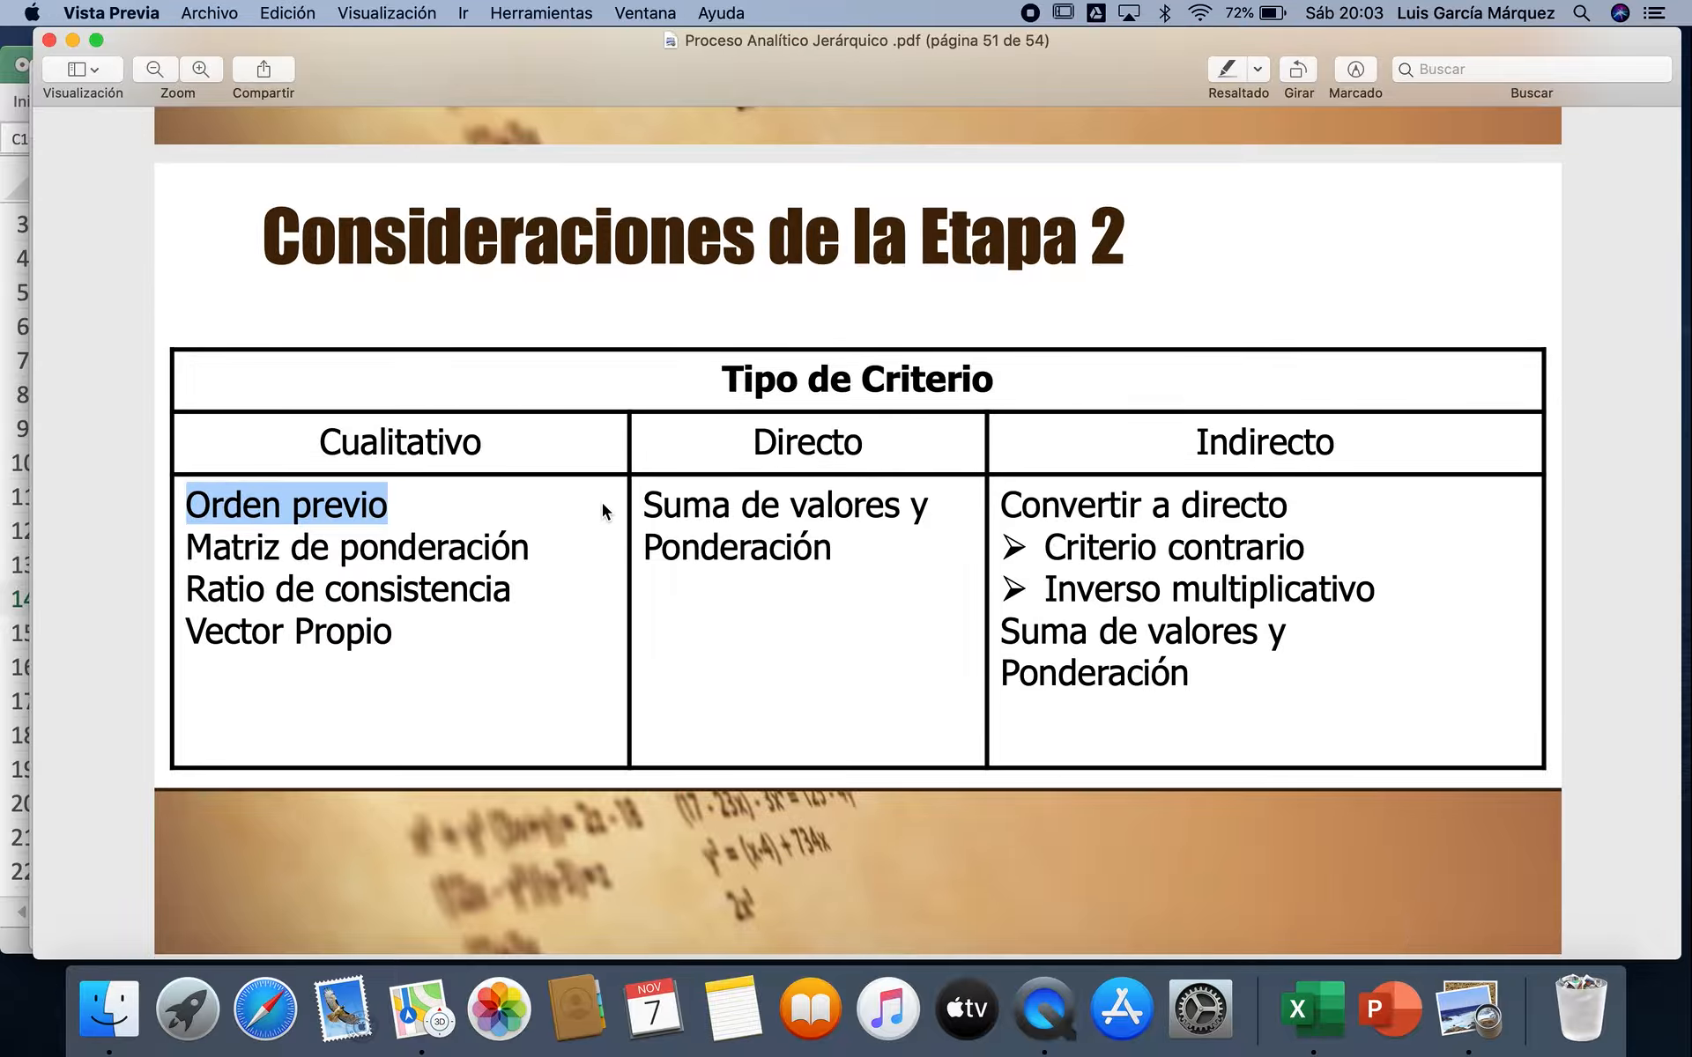
scroll(601, 502, "up", 20)
scroll(601, 510, "up", 20)
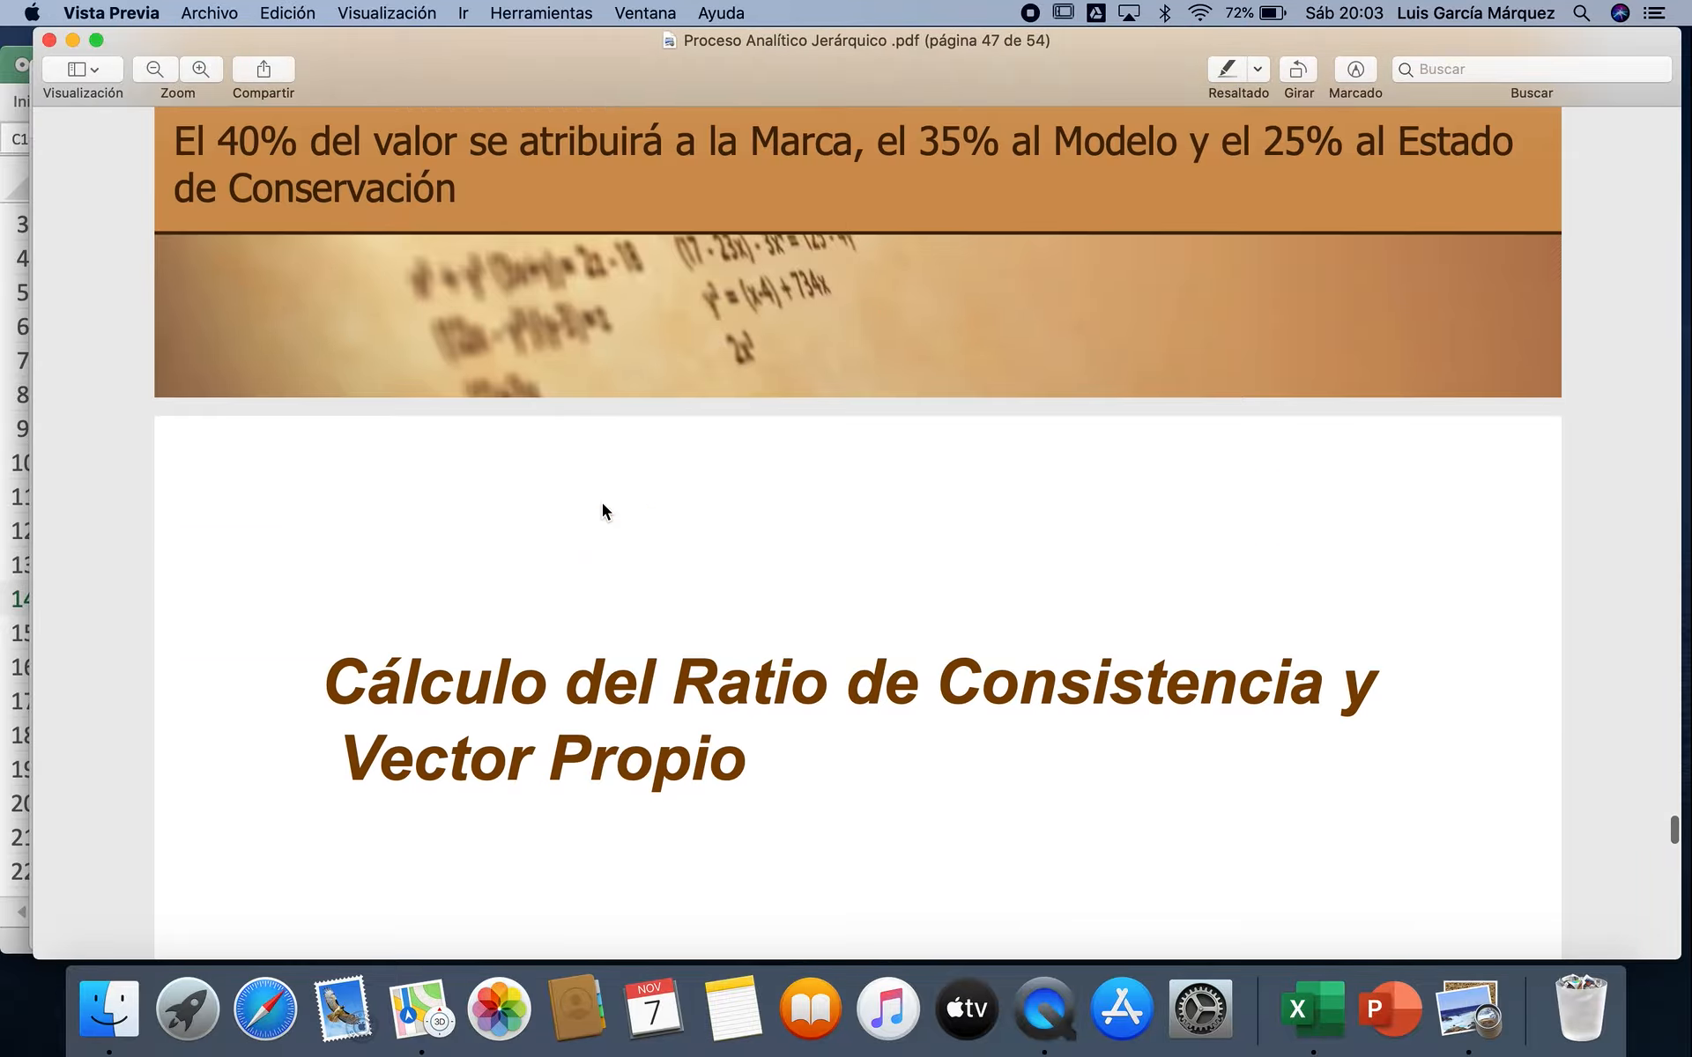
scroll(601, 502, "up", 20)
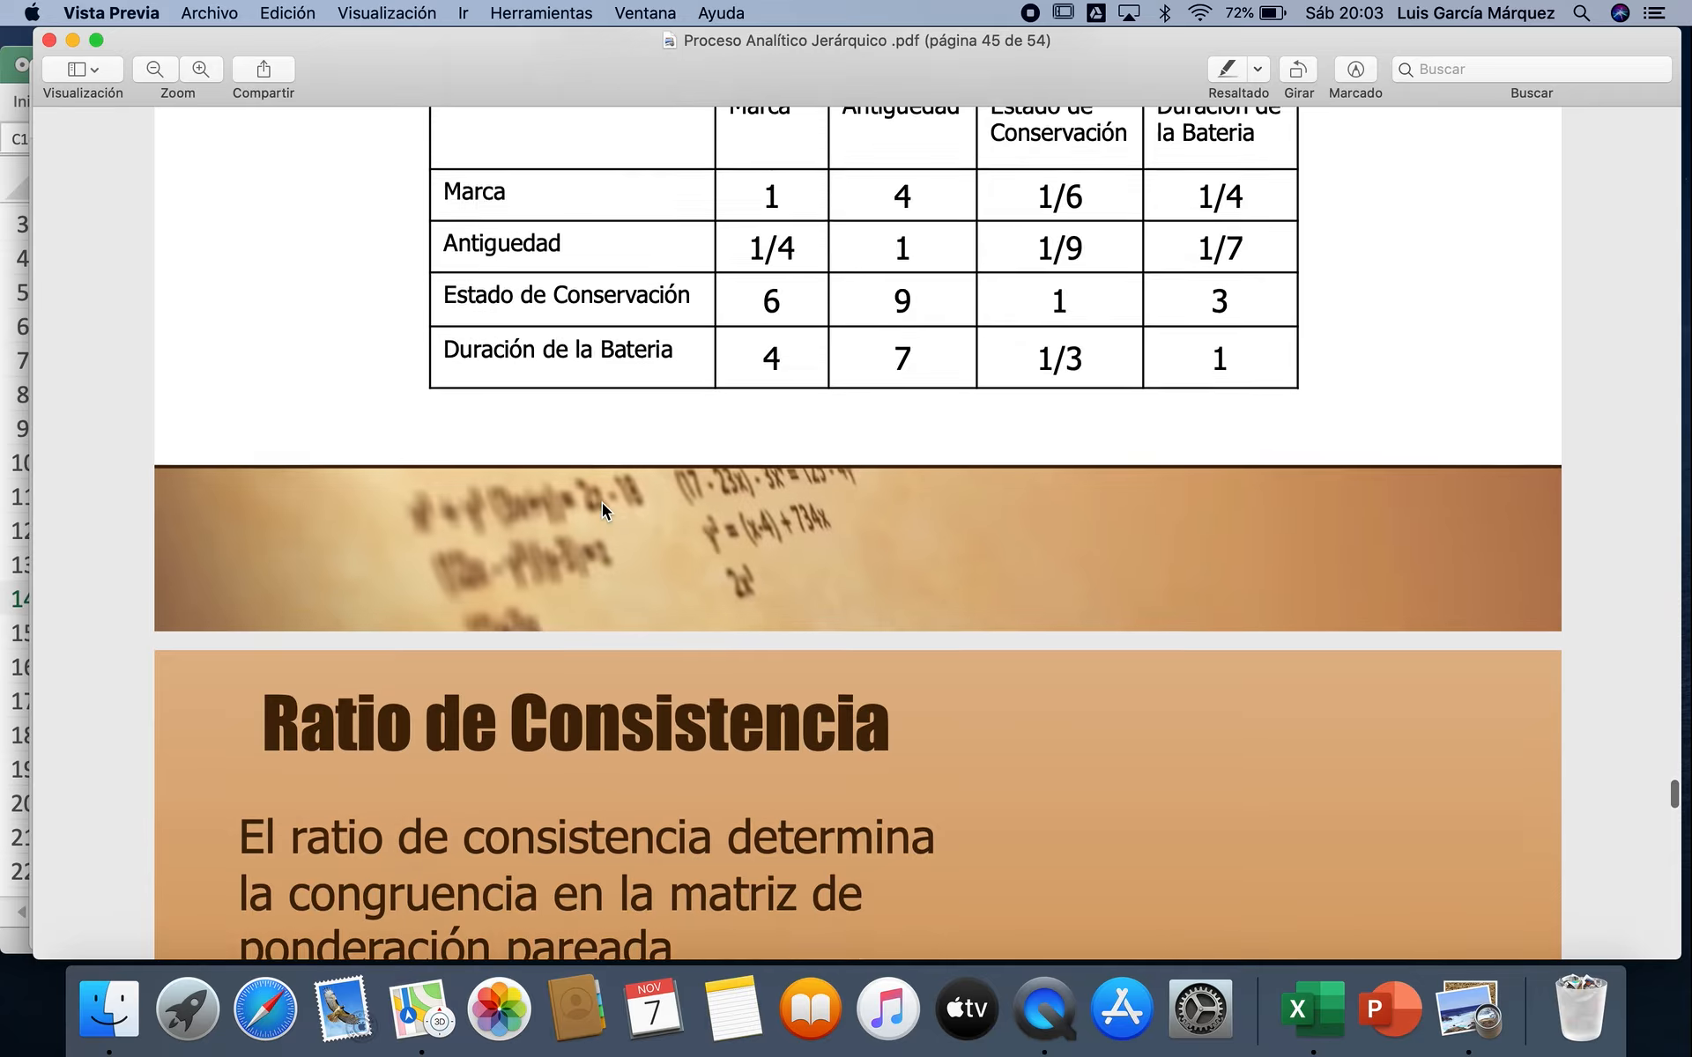
scroll(603, 509, "up", 20)
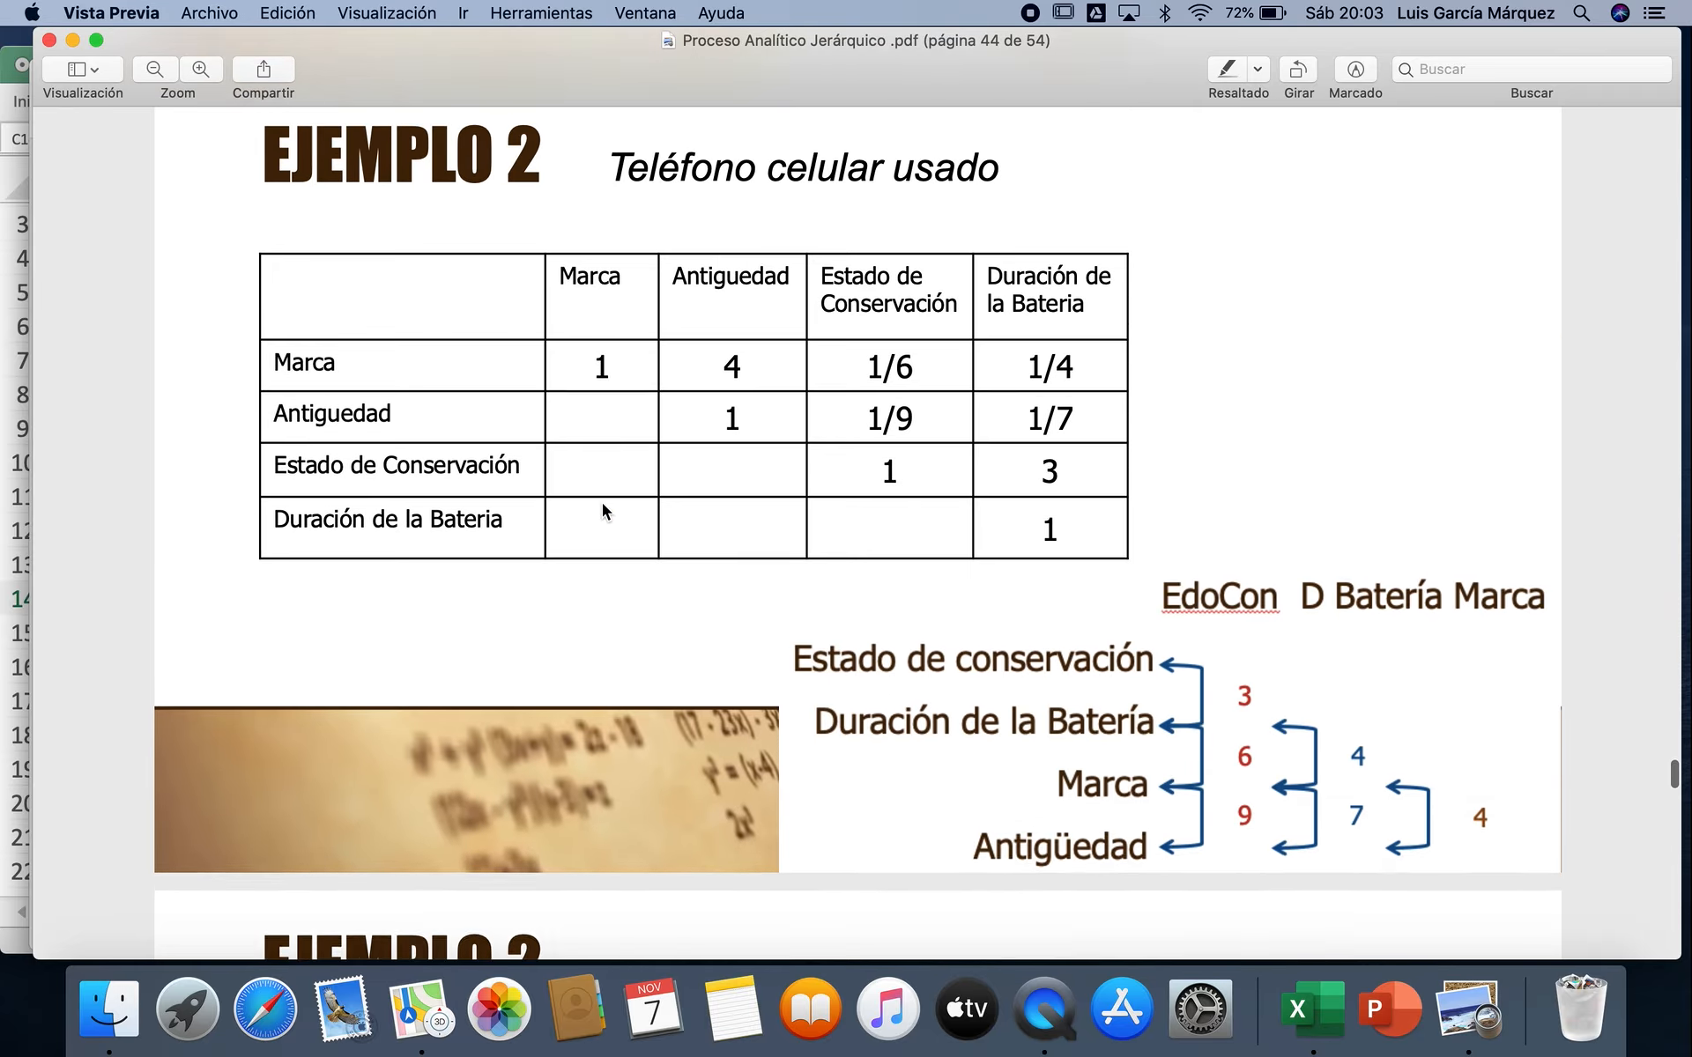
scroll(602, 504, "up", 20)
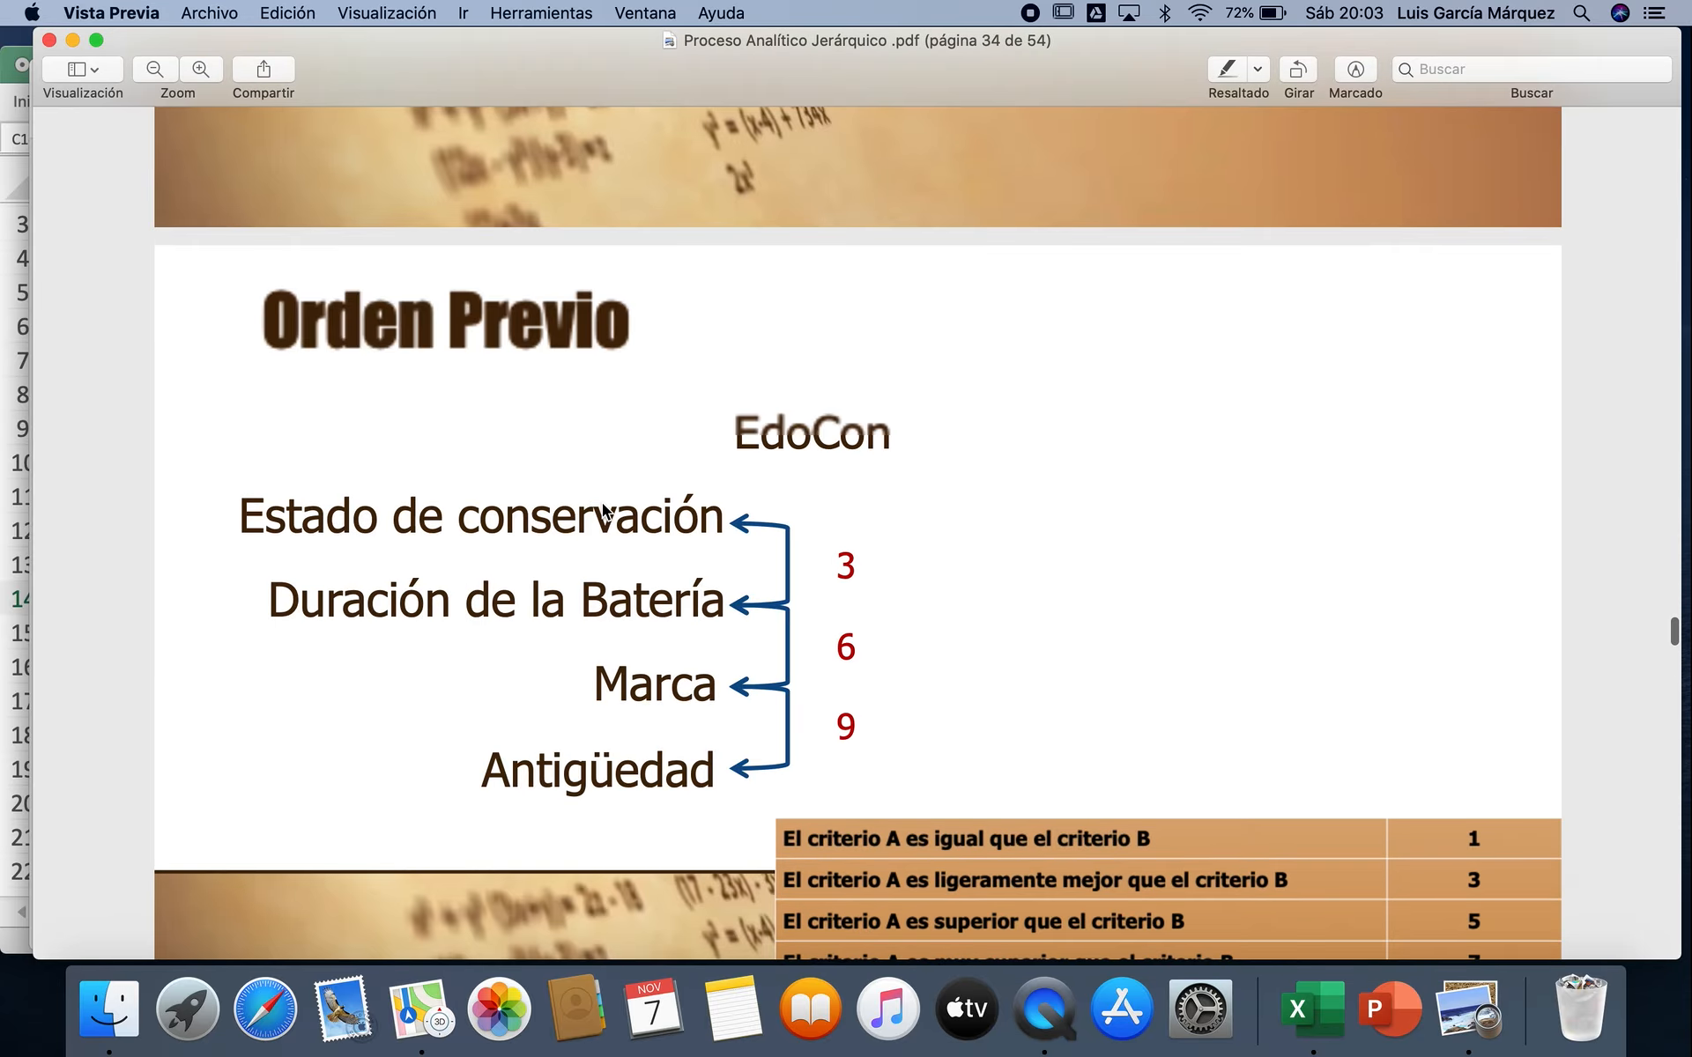
scroll(601, 502, "up", 15)
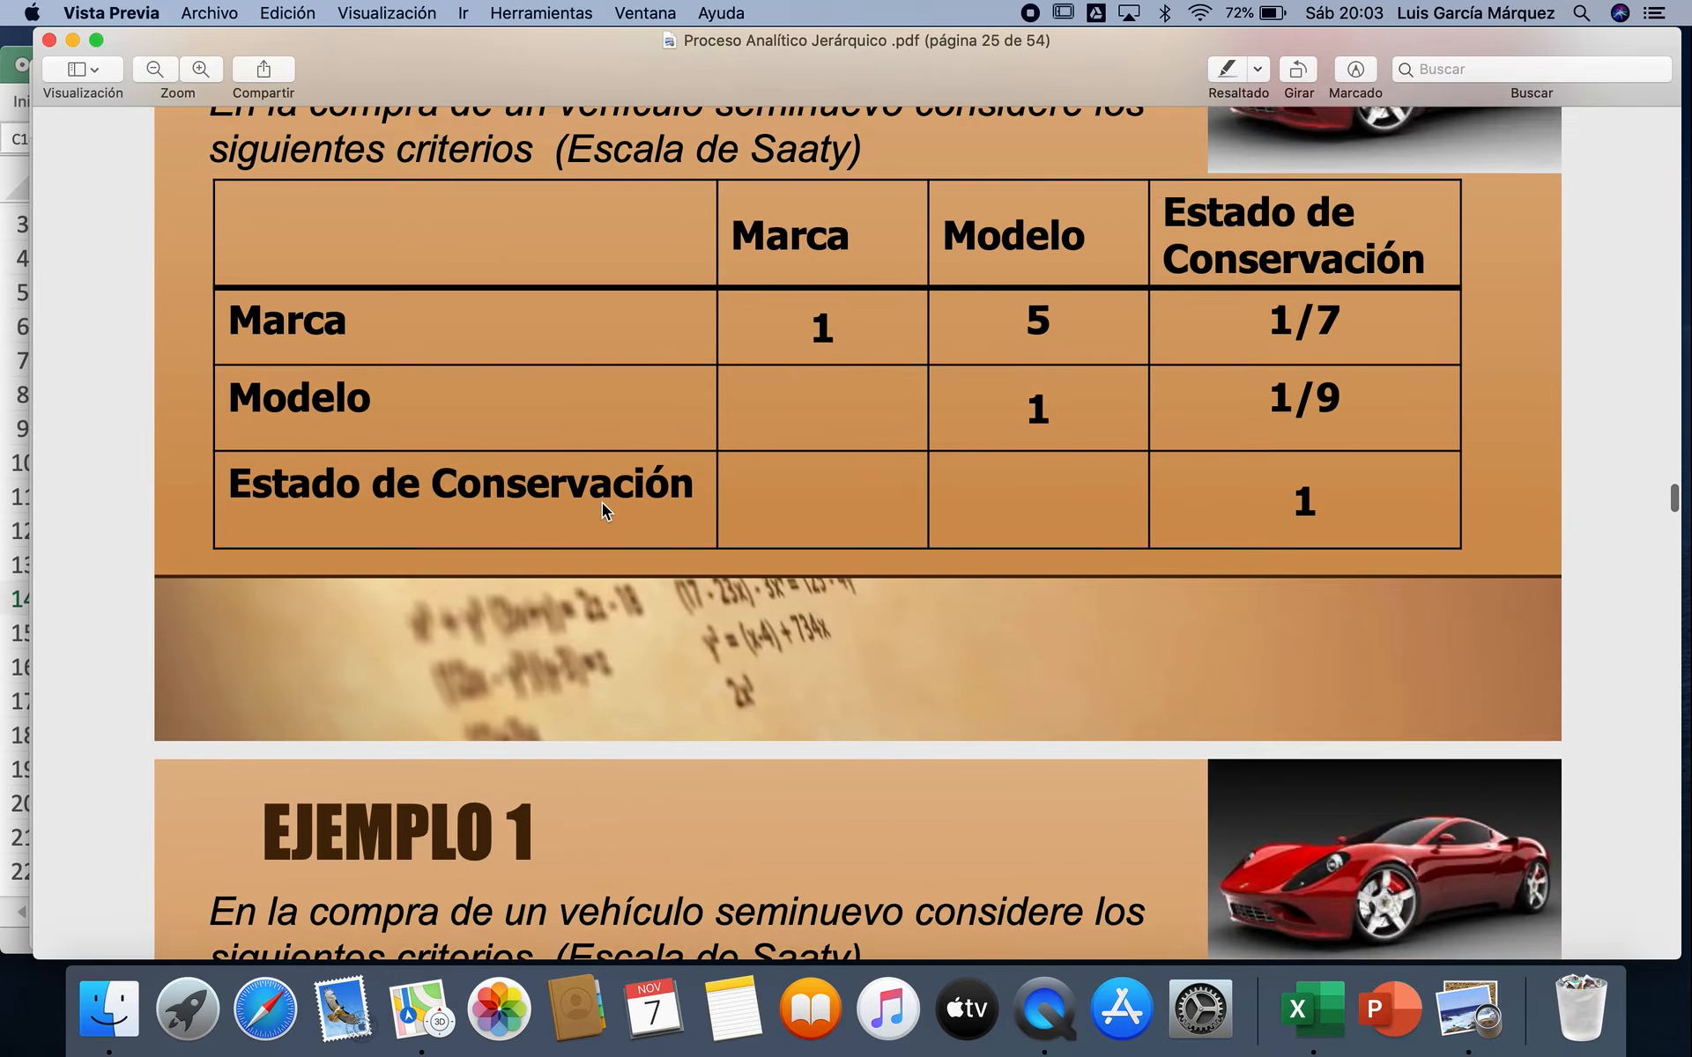
scroll(601, 502, "up", 20)
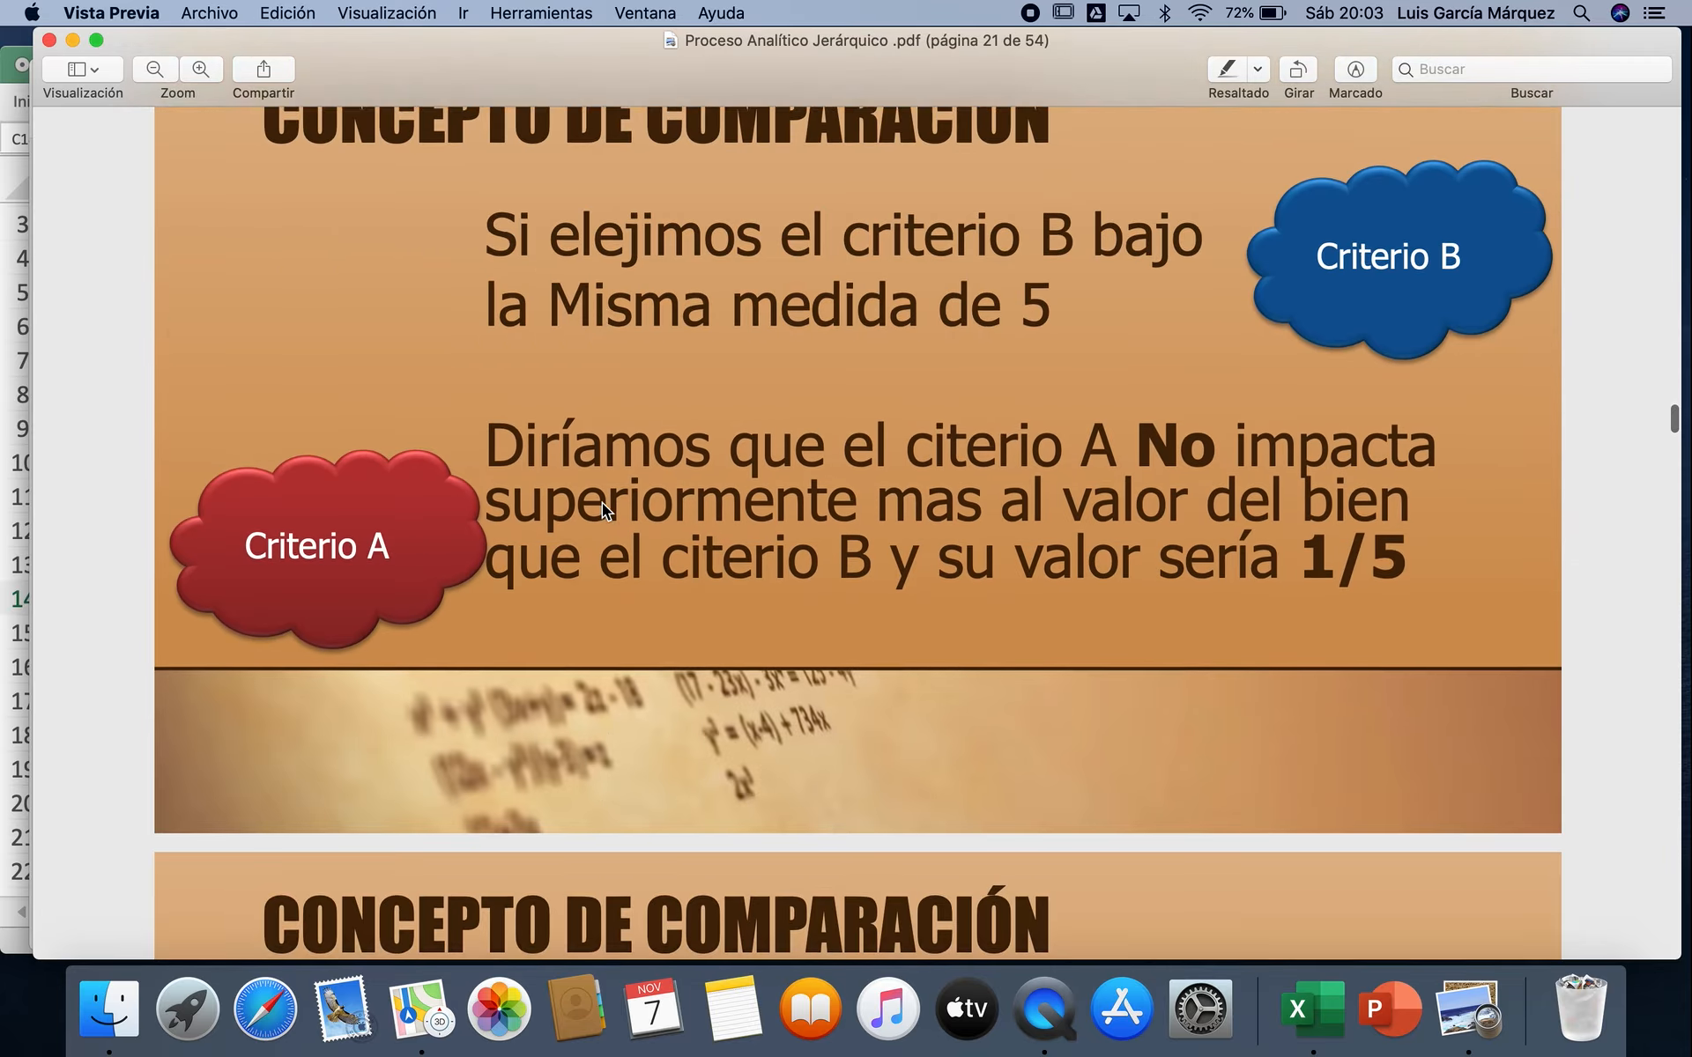
scroll(601, 502, "up", 10)
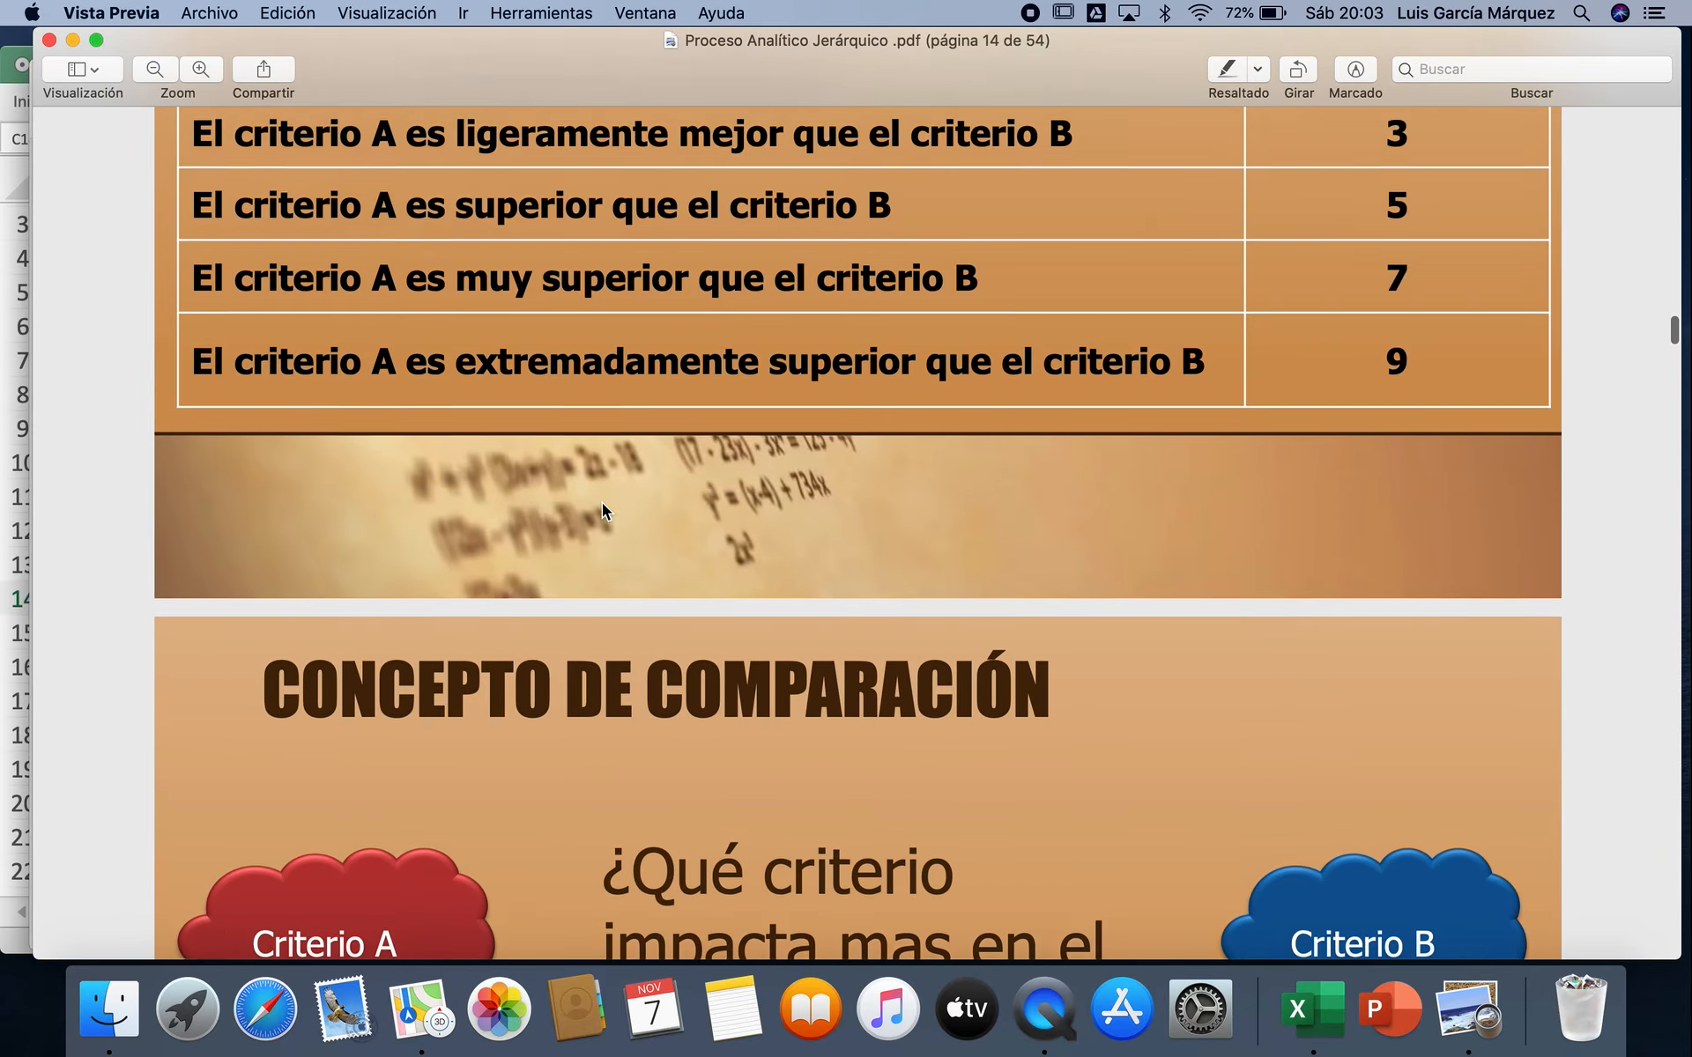
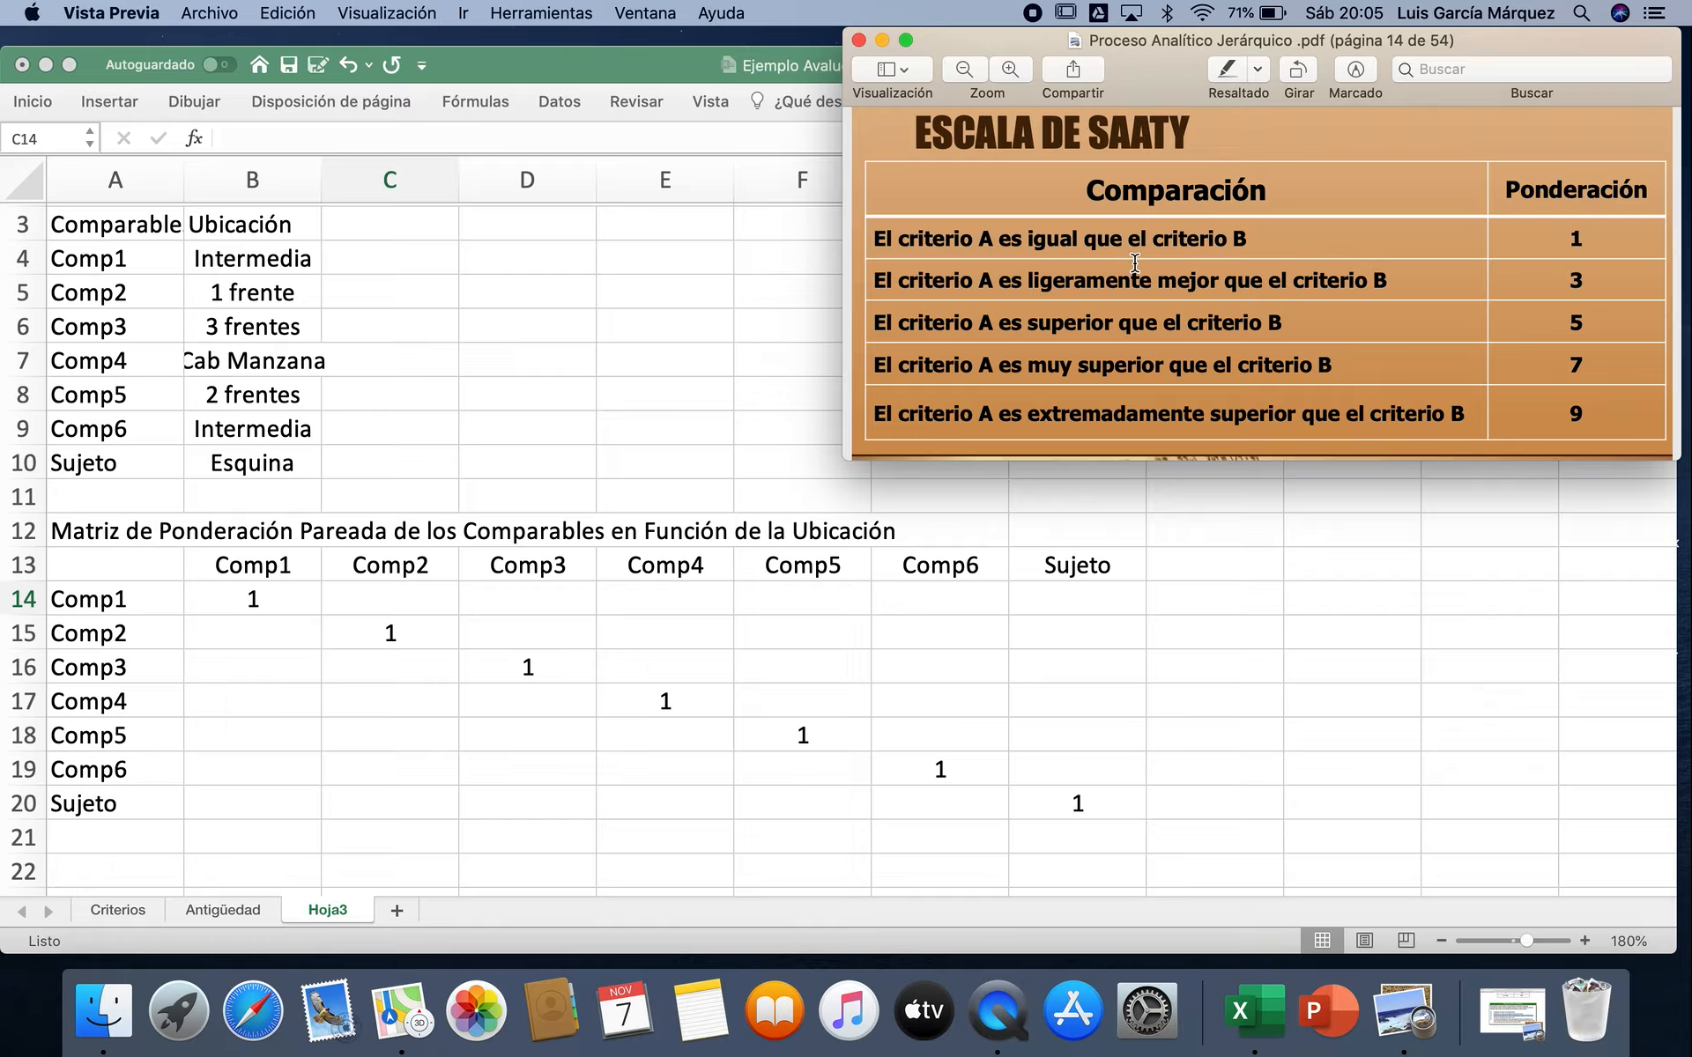
Step: Switch back to the Excel workbook and enter =1/2 in C14 to rate Comp1 against Comp2
left_click(433, 612)
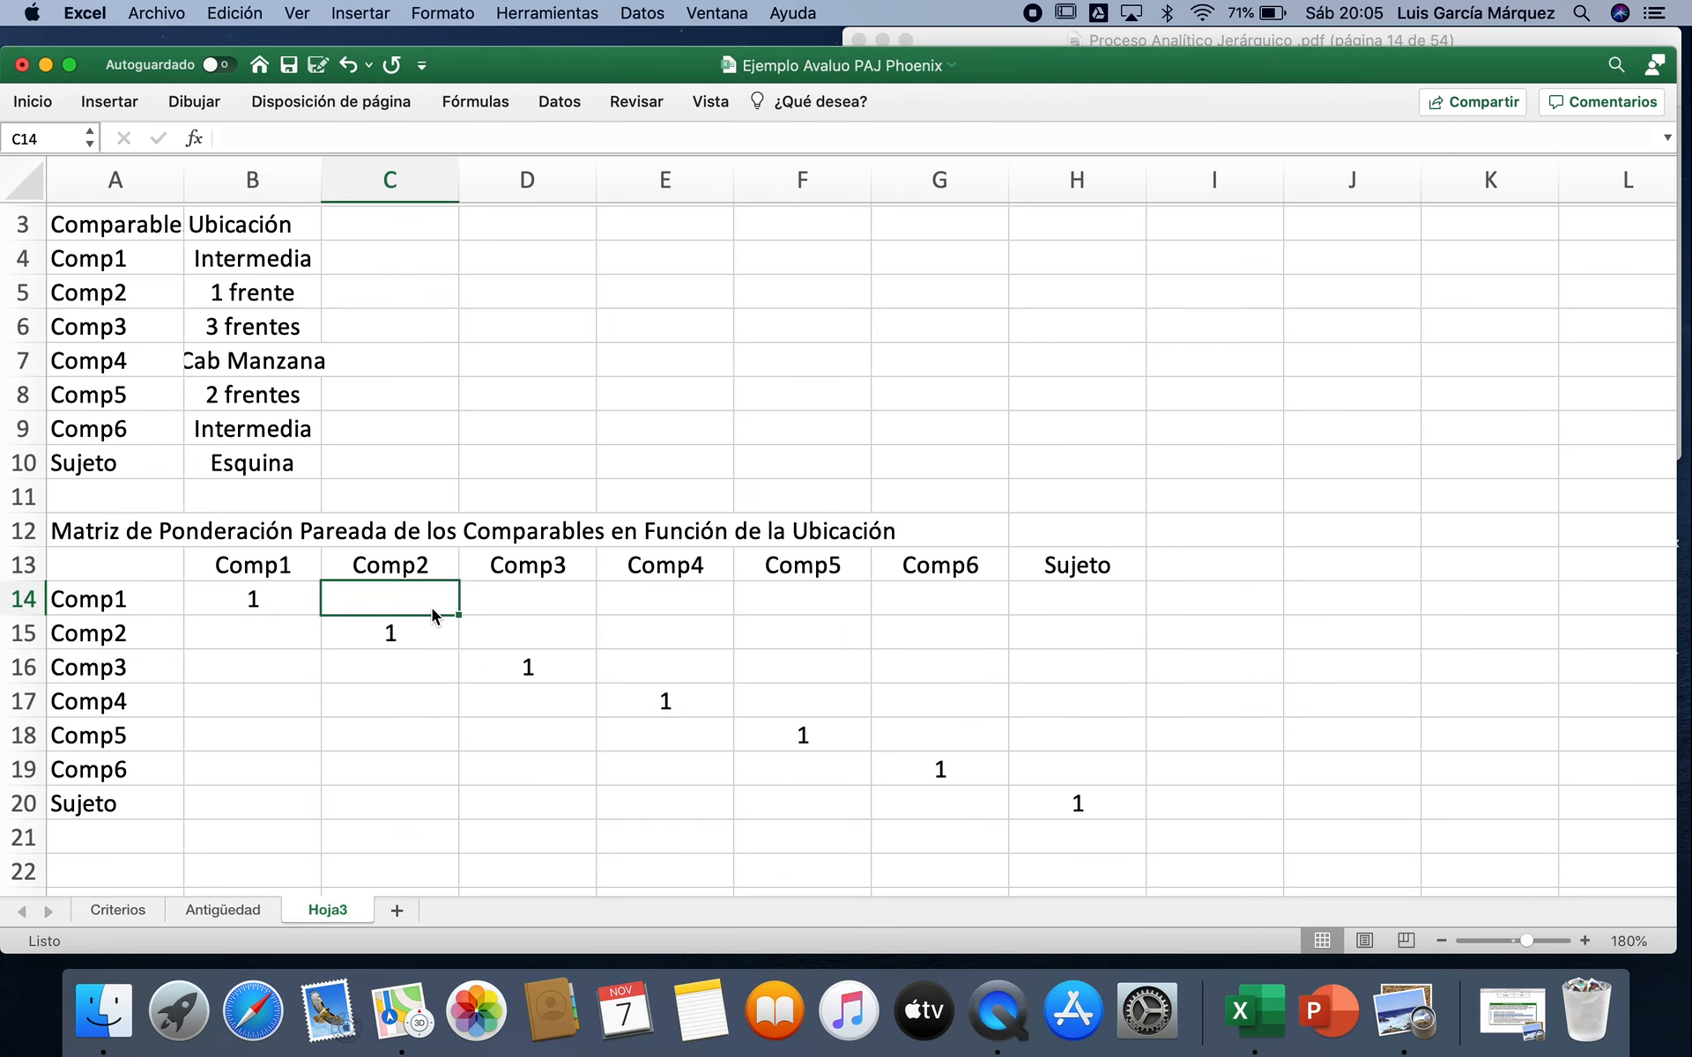
type("=1/2")
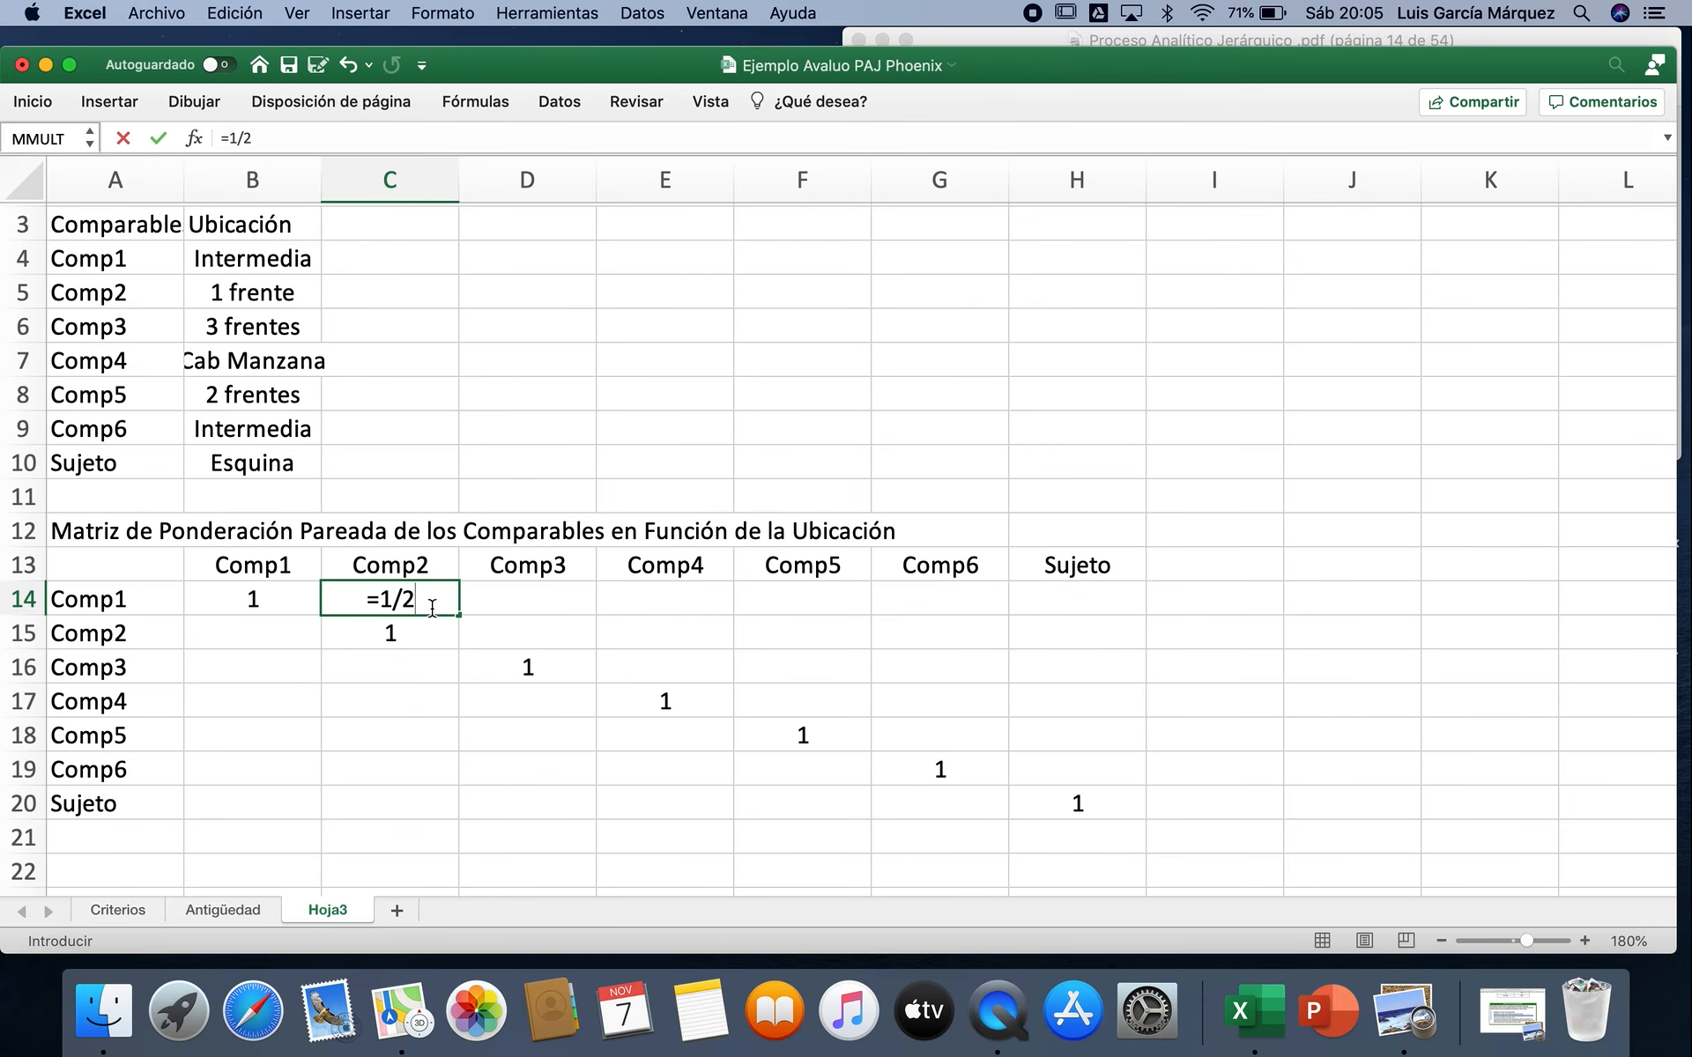
key("Tab")
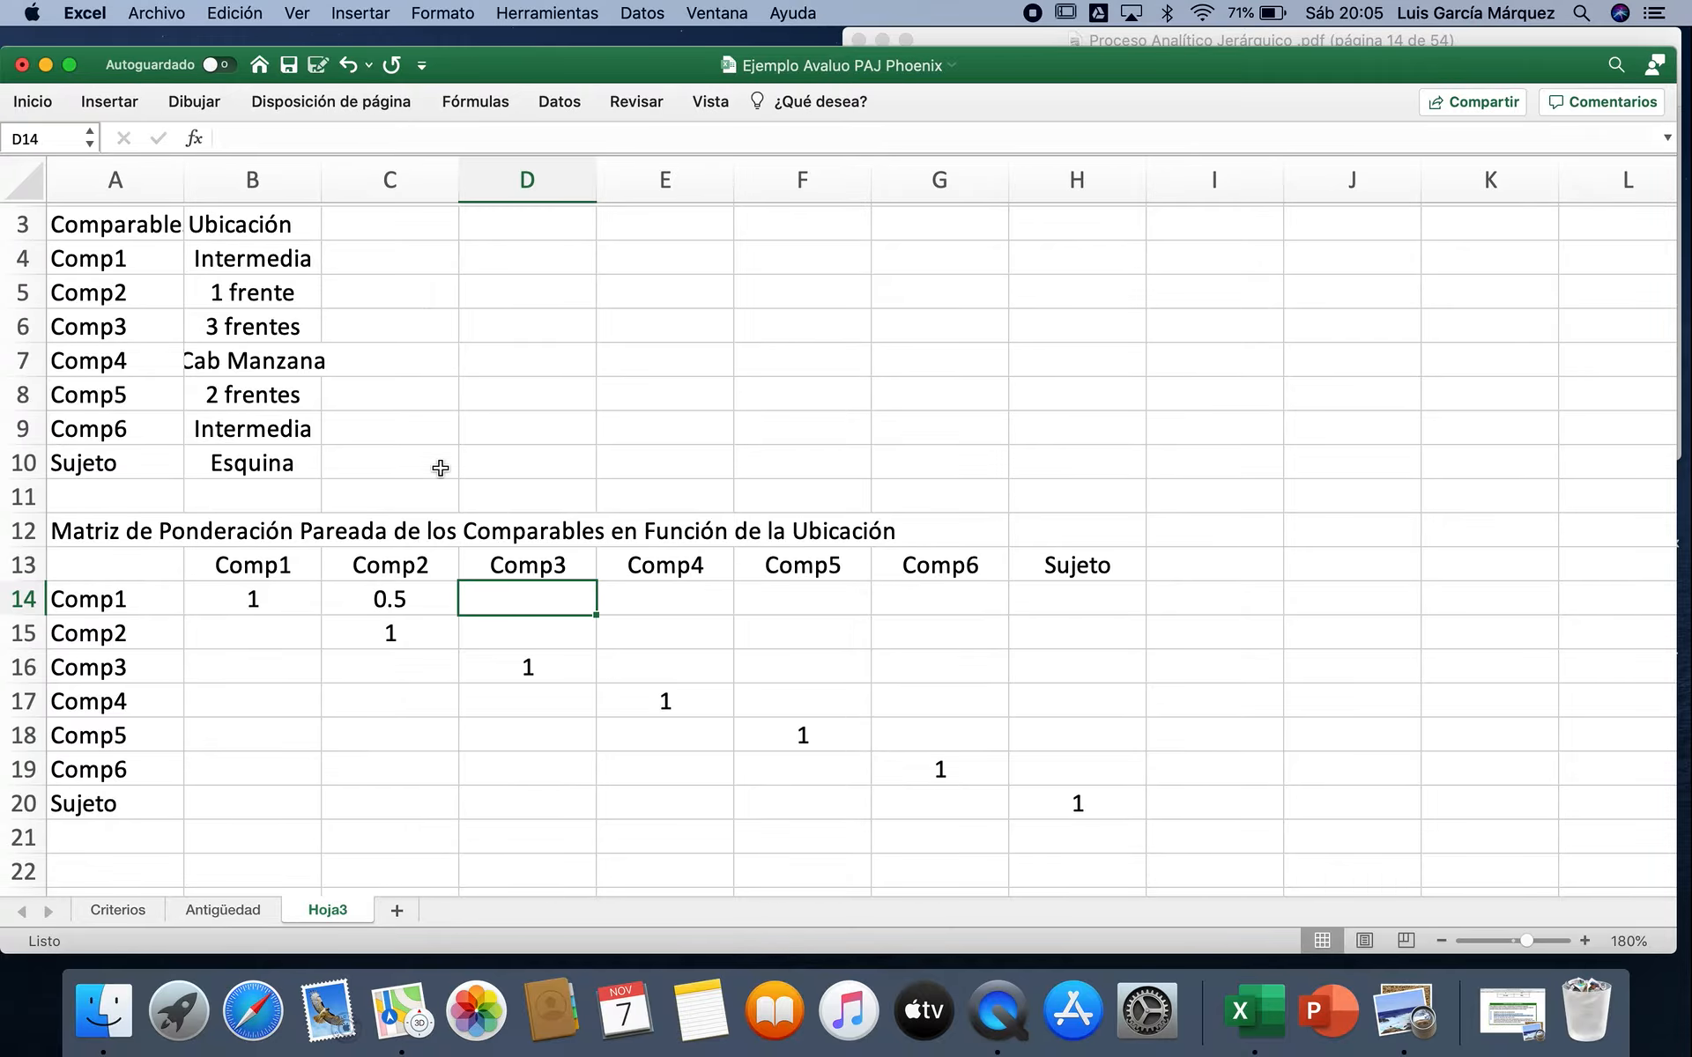
Step: Consult the Saaty scale in Preview, return to Excel and enter =1/8 in D14 for Comp1 against Comp3
left_click(1422, 1025)
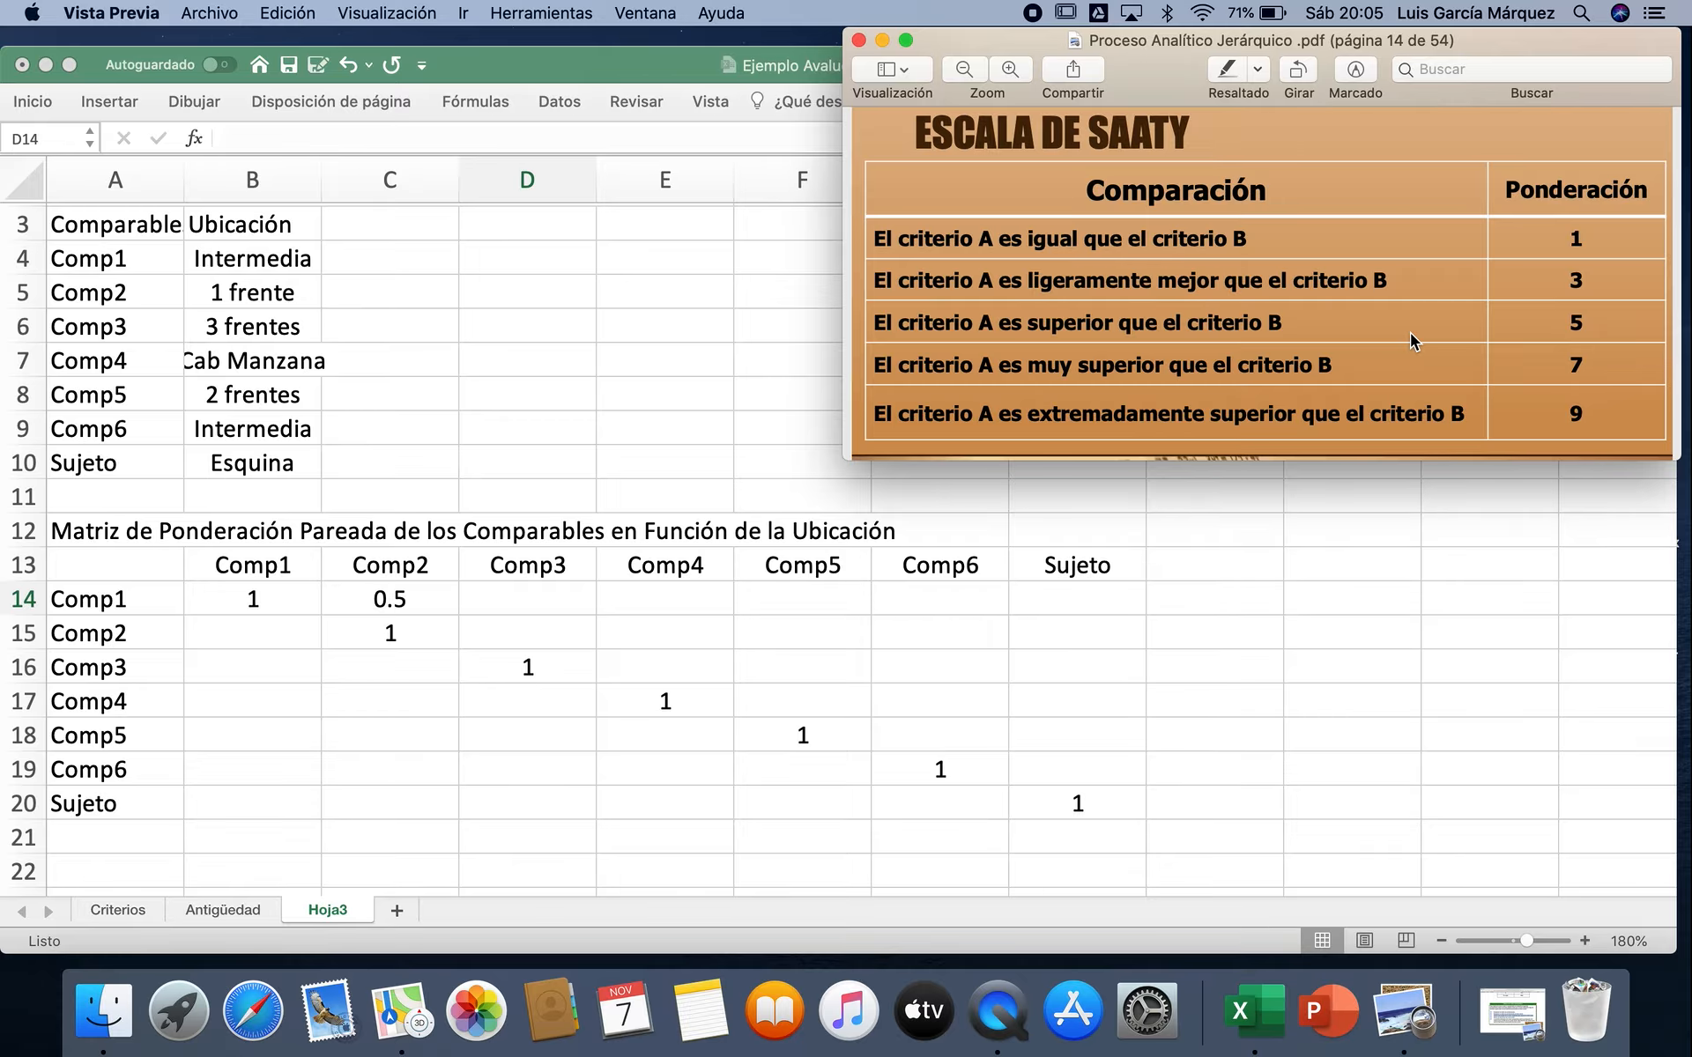
left_click(543, 601)
double_click(543, 601)
type("=1(")
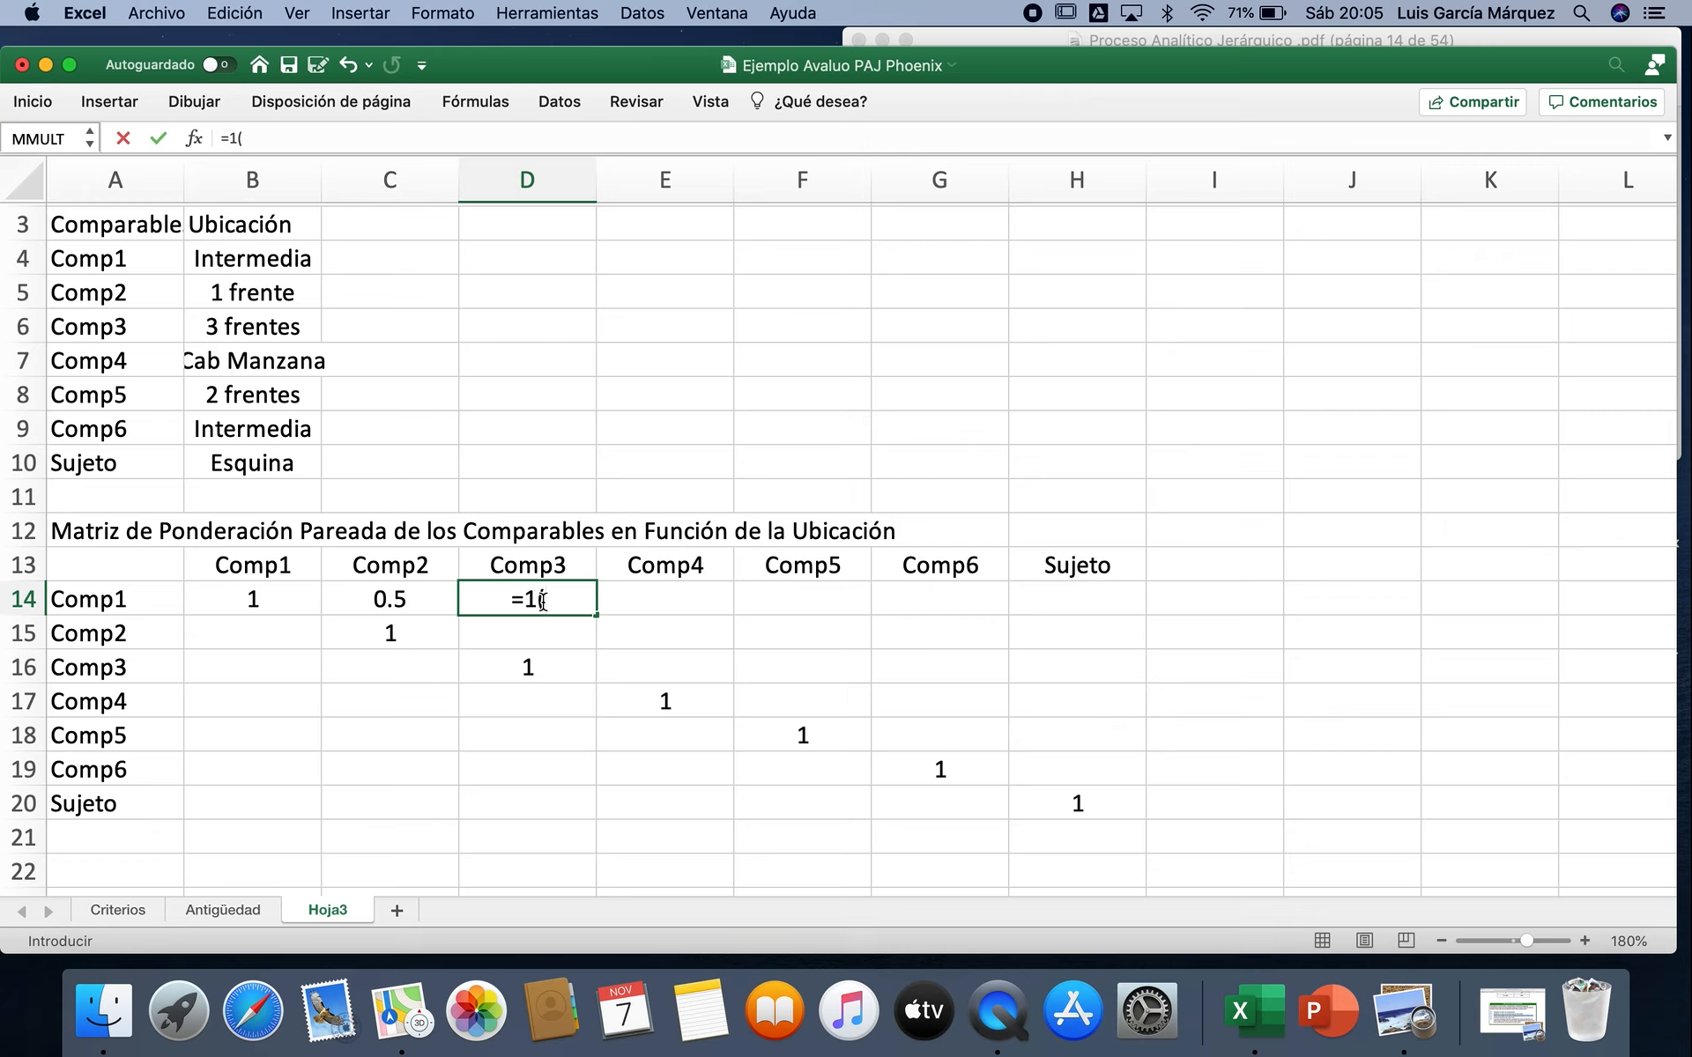
key("BackSpace")
type("/8")
key("Tab")
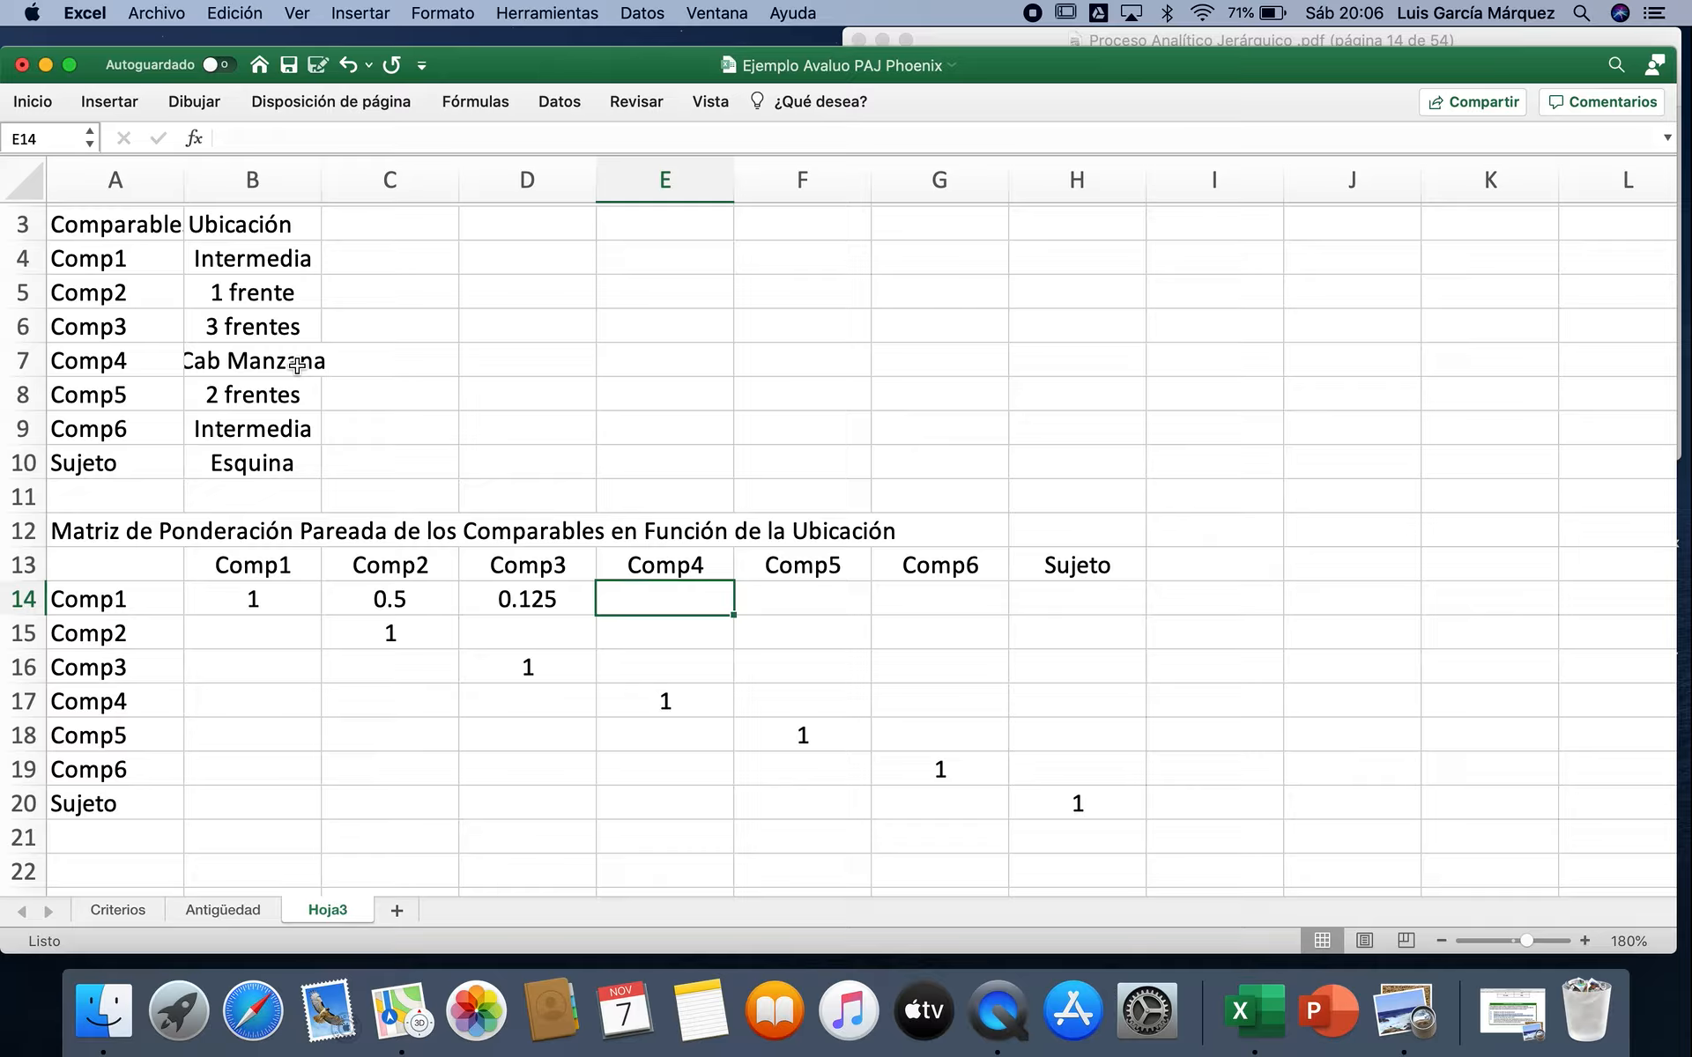
Step: Rate Comp1 against Comp4 with =1/10 in E14 and against Comp5 with =1/4 in F14
type("=1/")
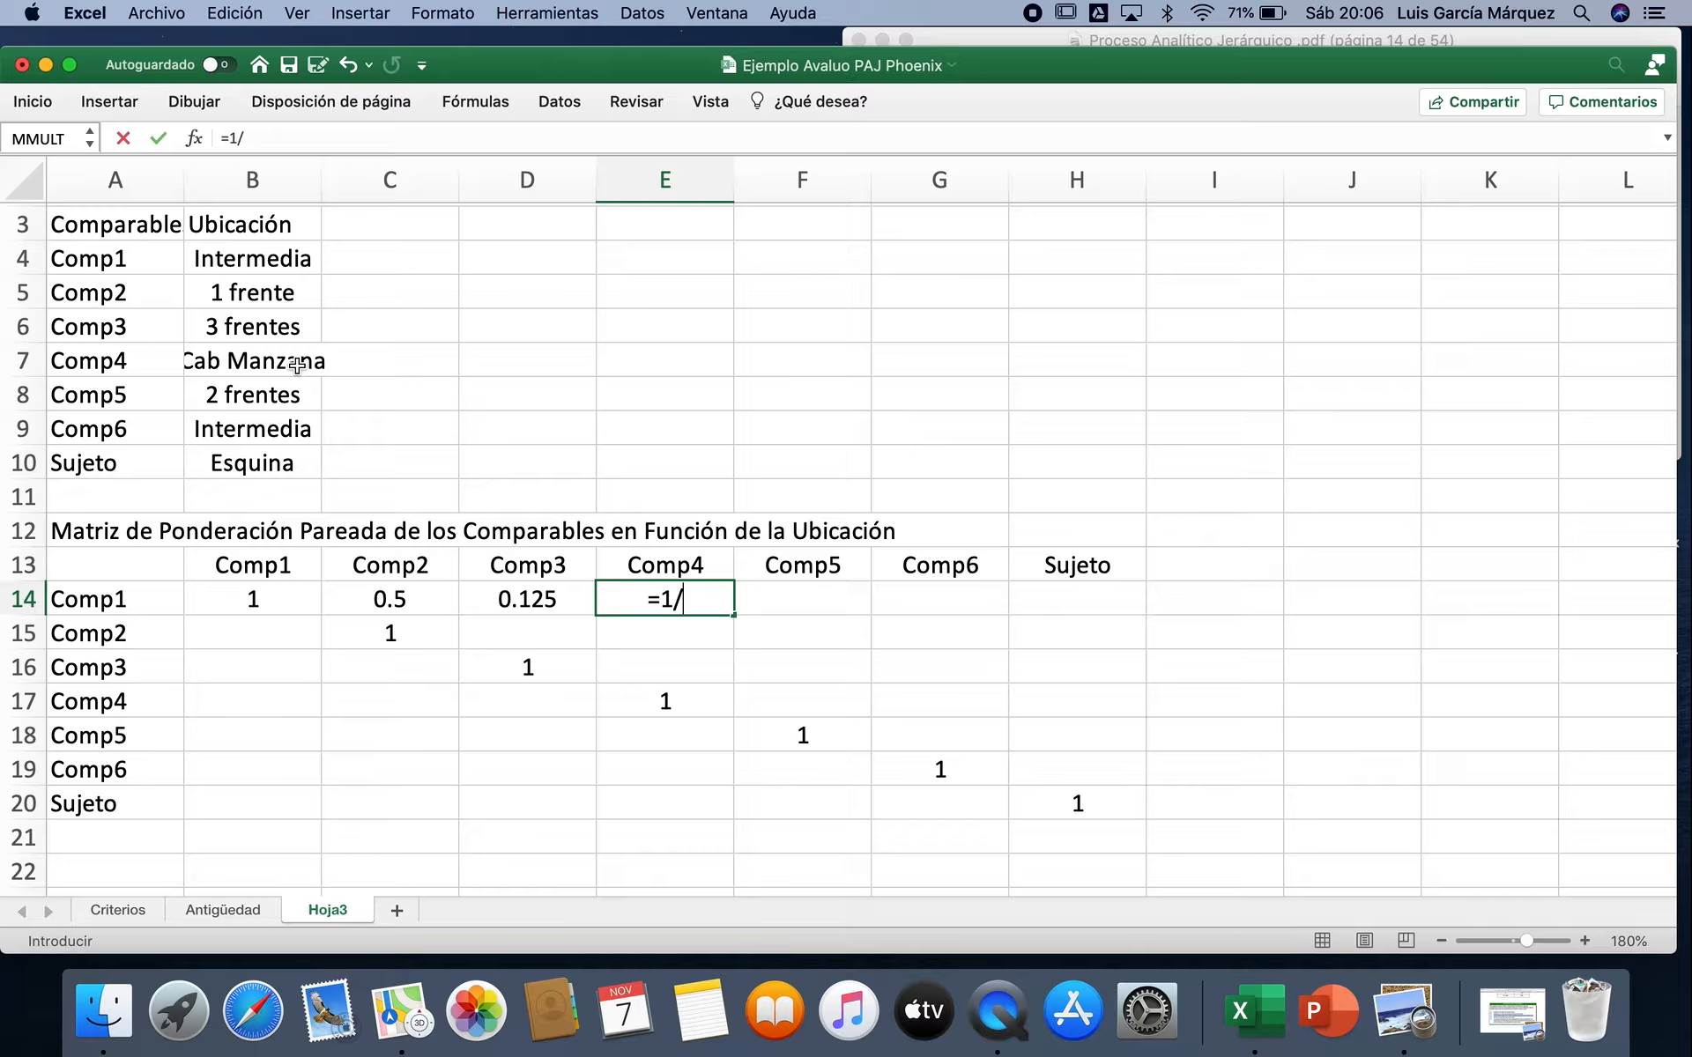
type("10")
key("Tab")
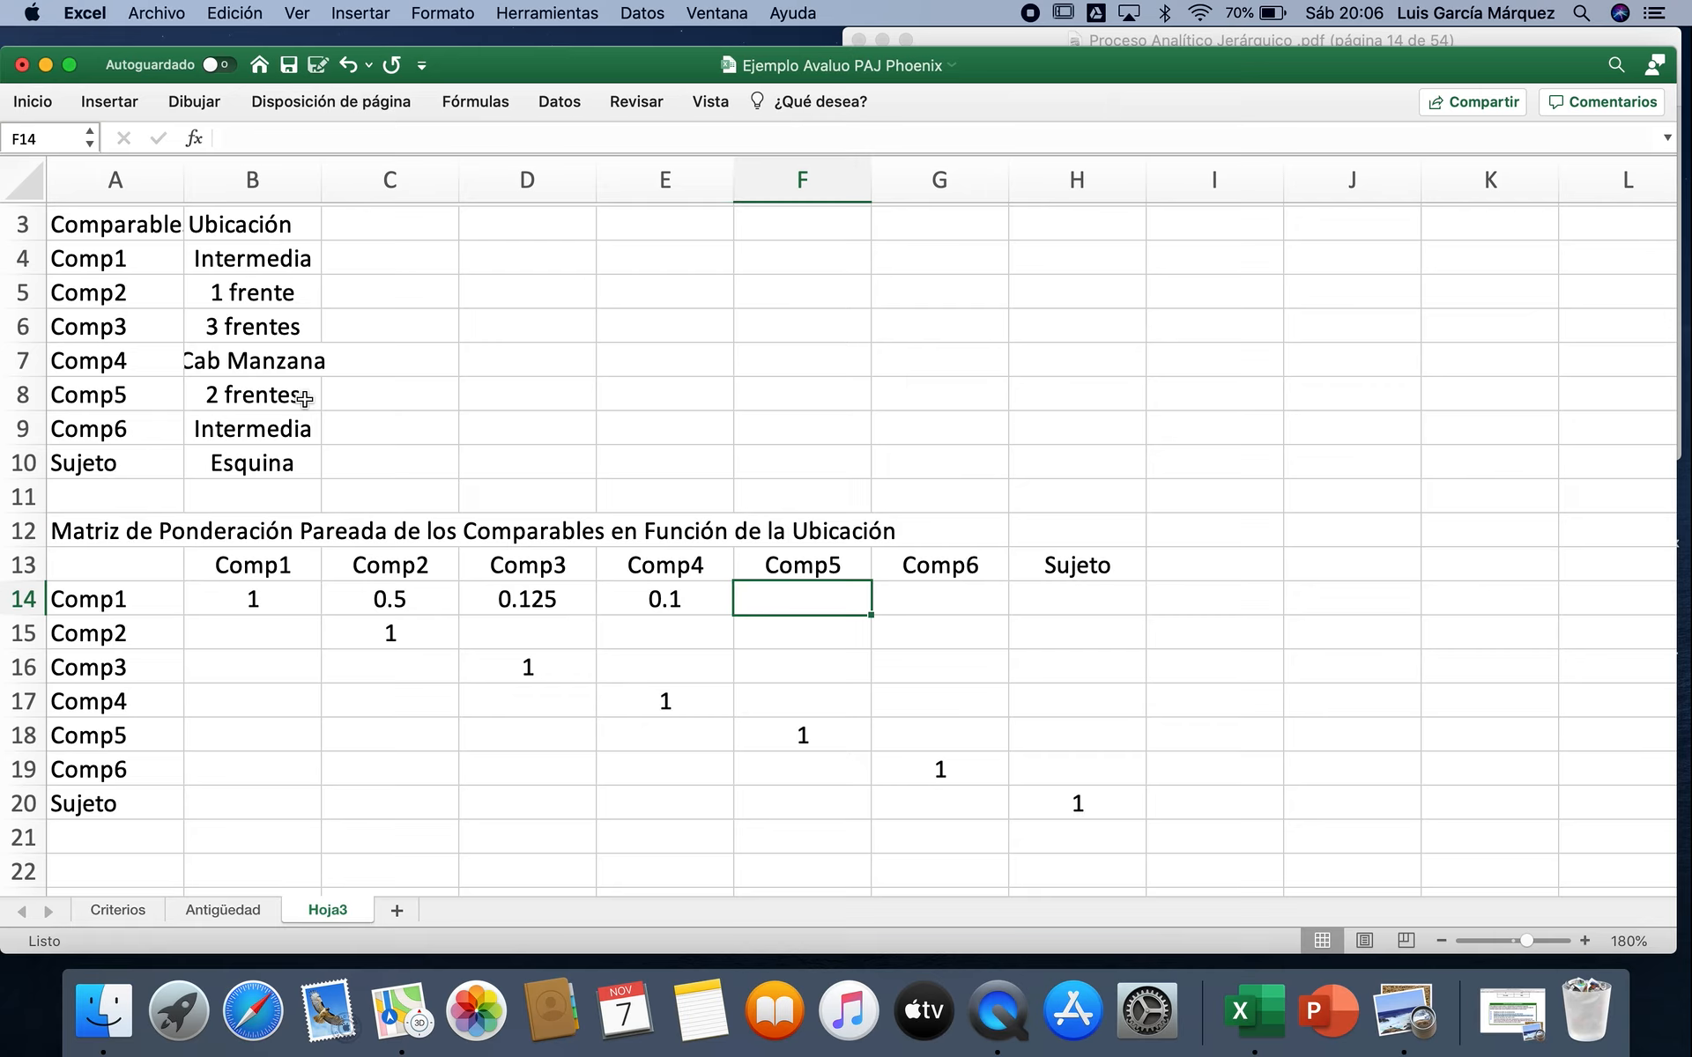
type("=º/")
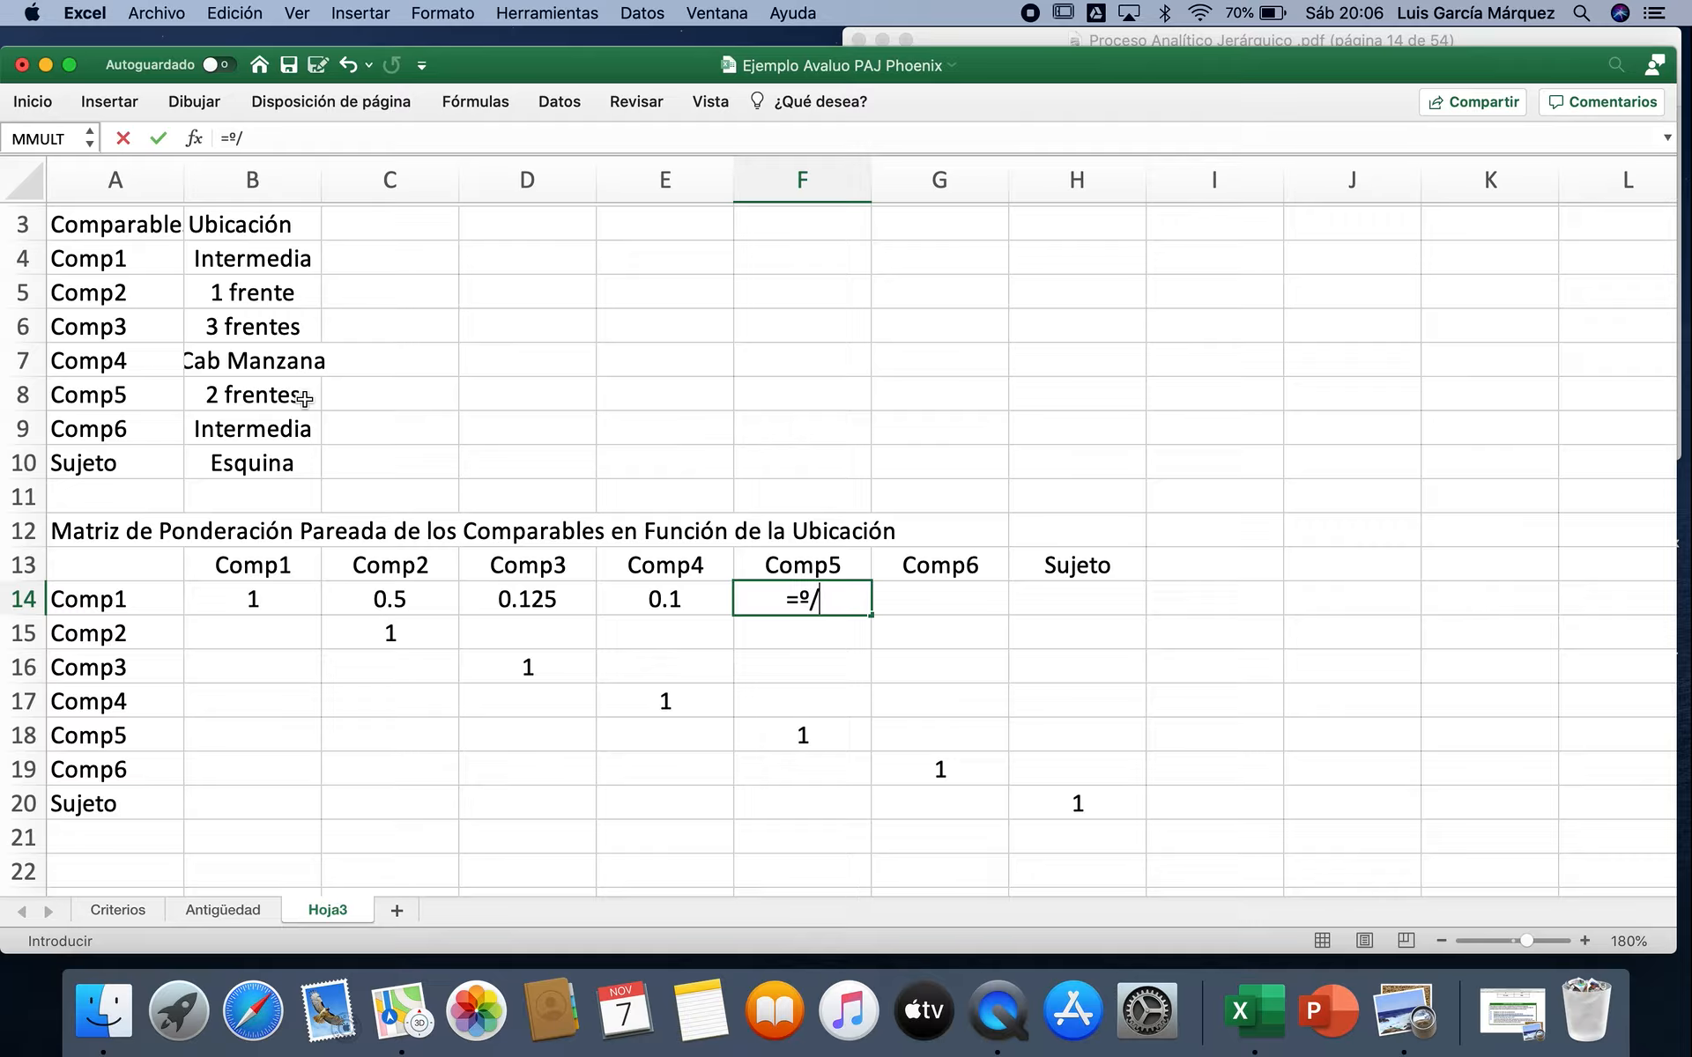
key("BackSpace")
key("BackSpace")
type("1/4")
key("Tab")
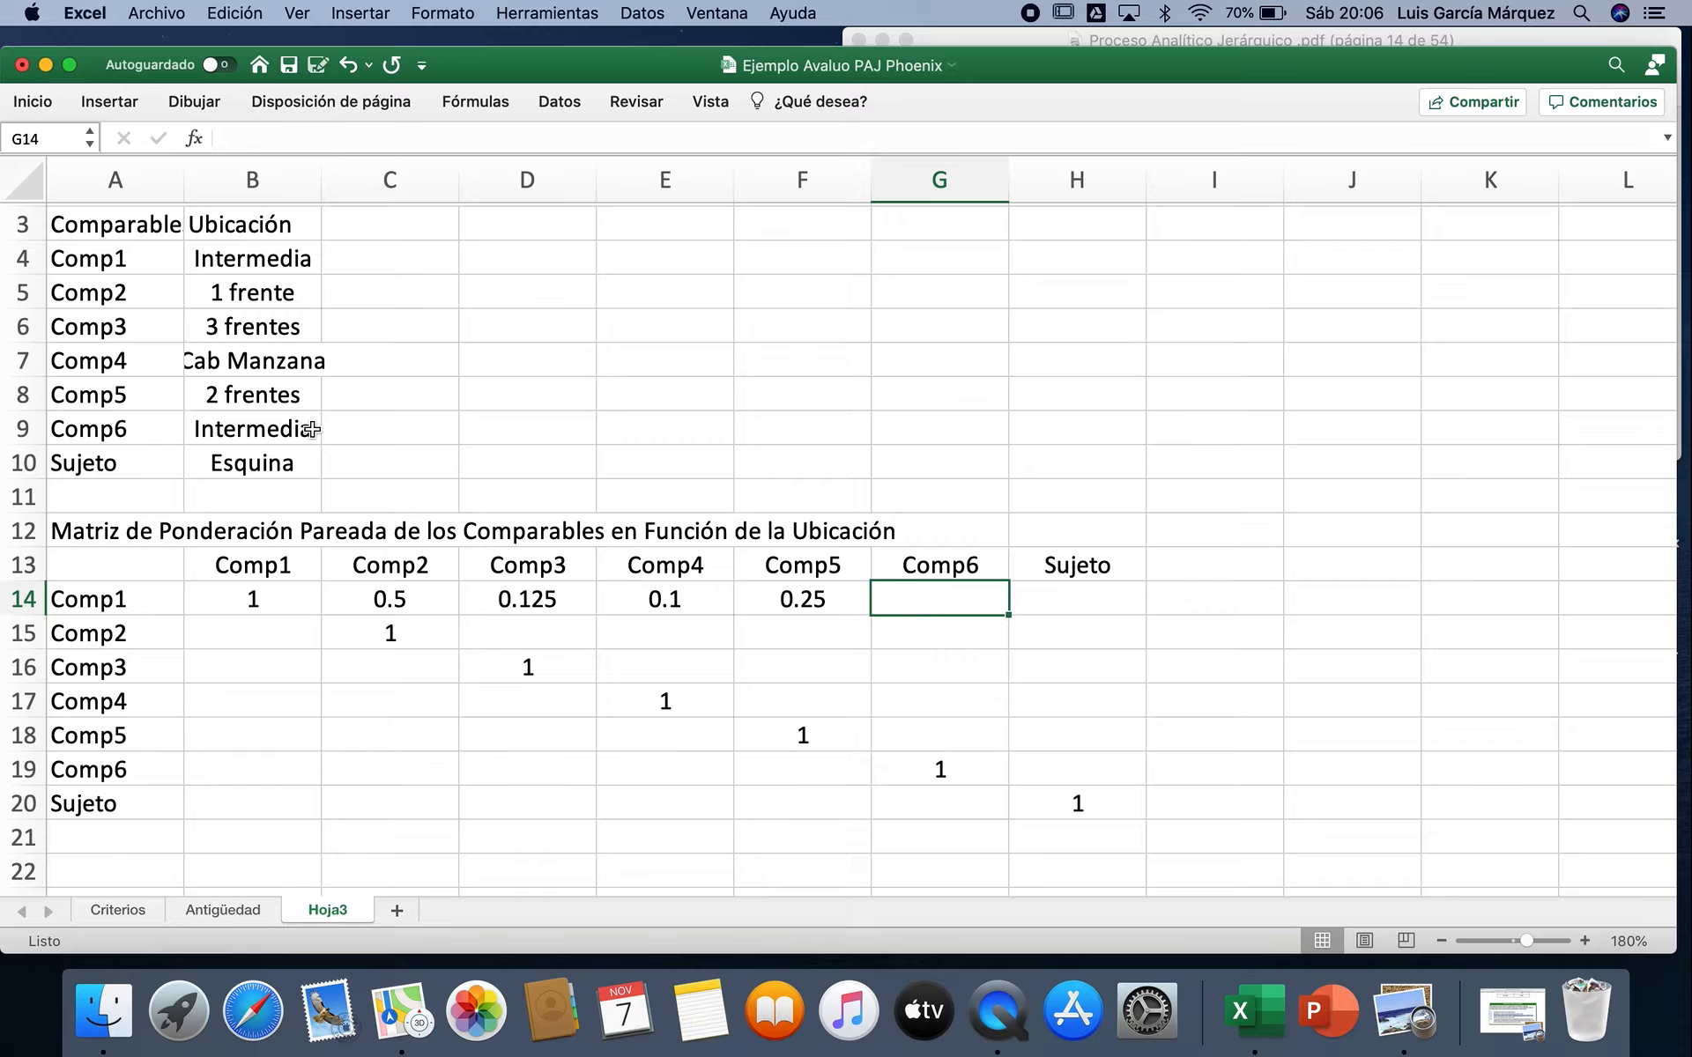
Step: Complete the Comp1 row with 1 in G14 for Comp6 and =1/6 in H14 for Sujeto
type("1")
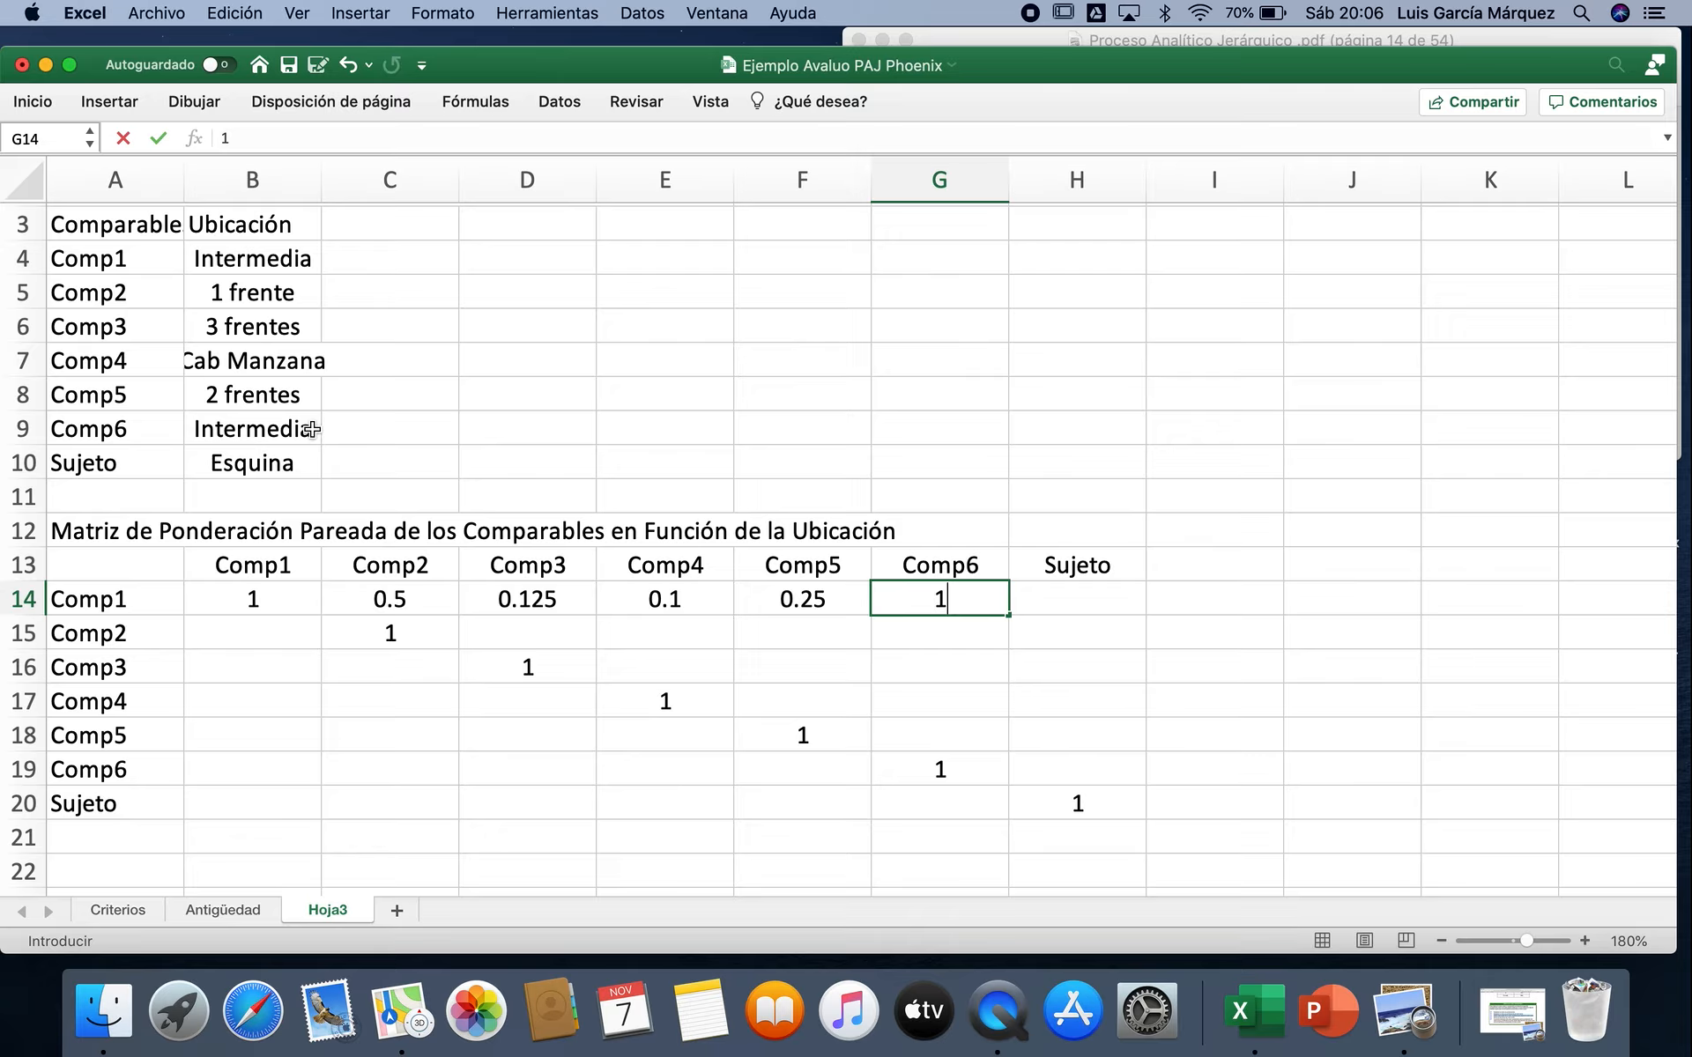
key("Tab")
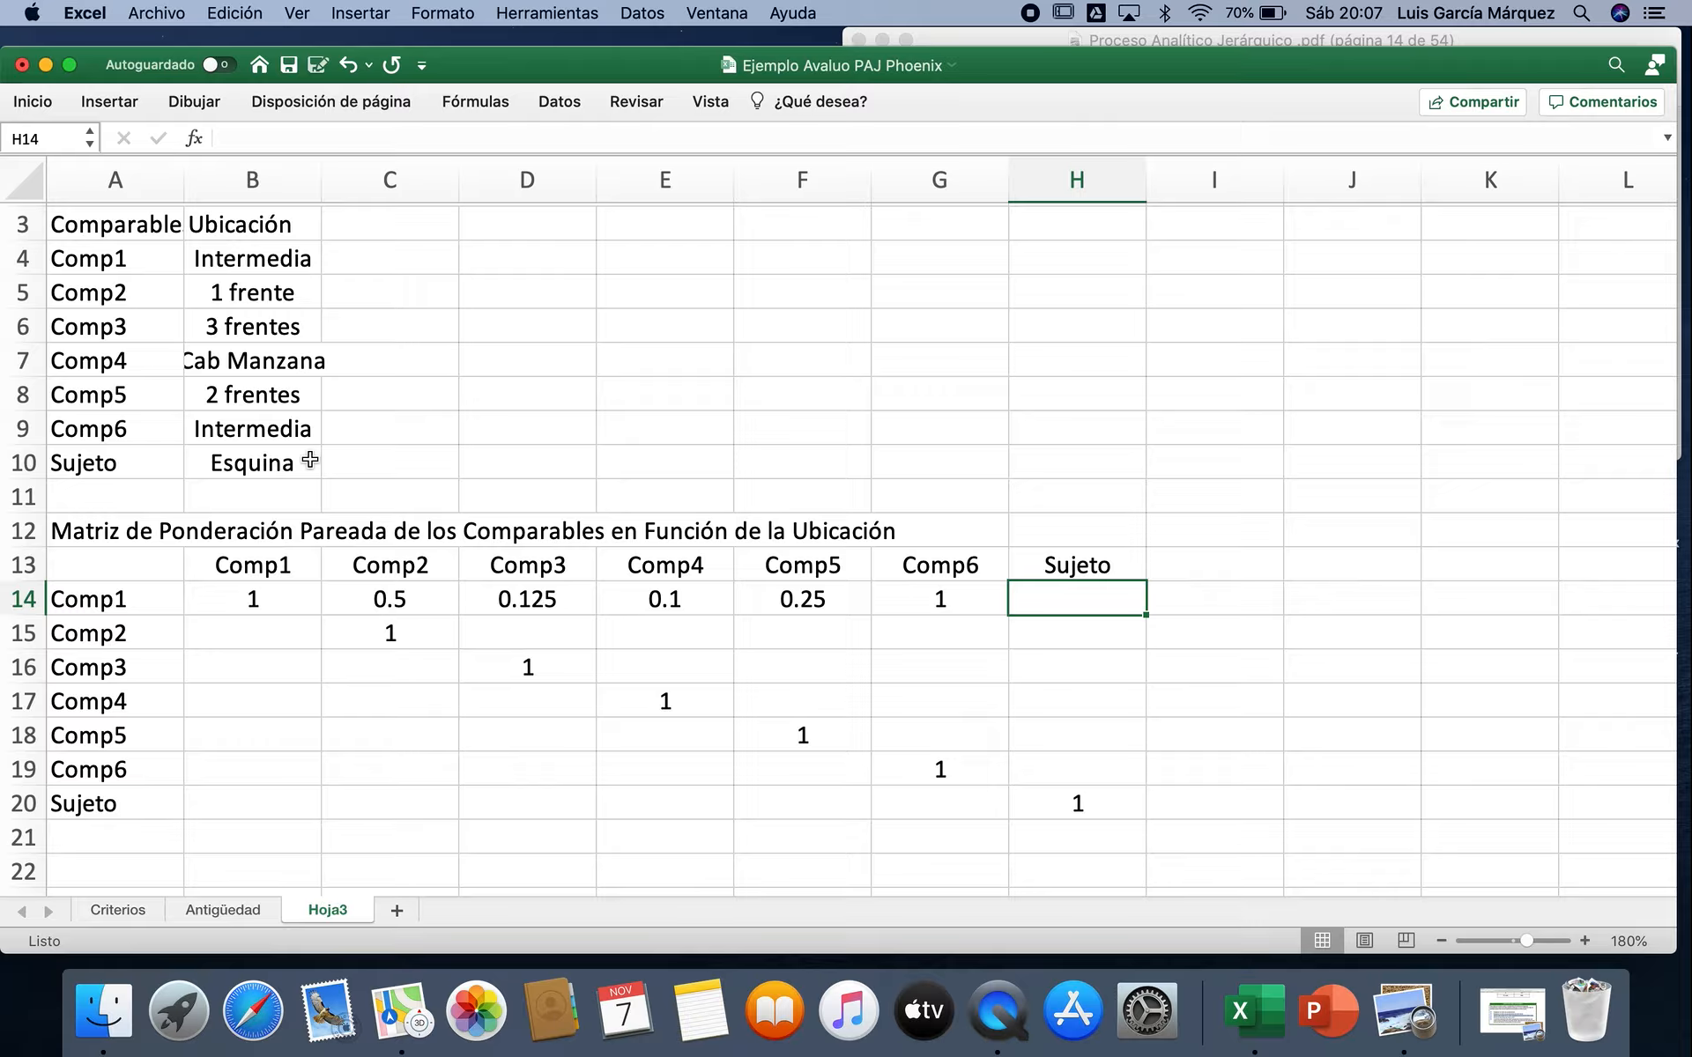
type("=1/")
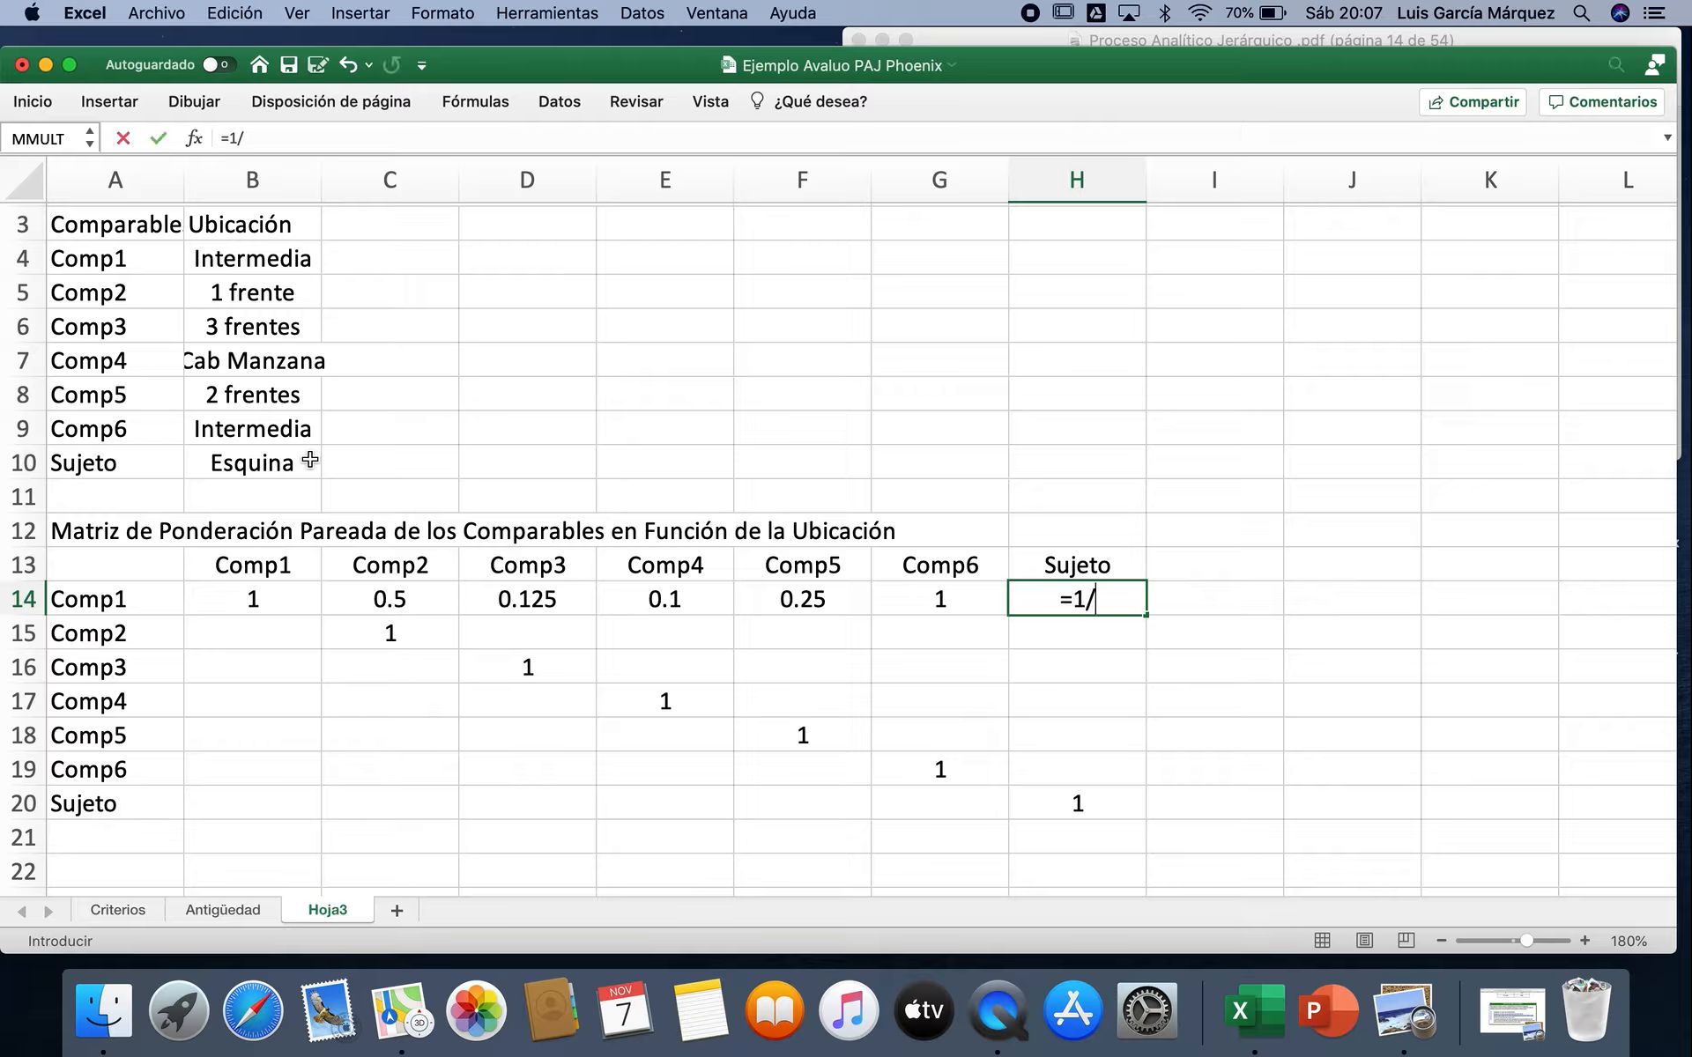
type("6")
key("Return")
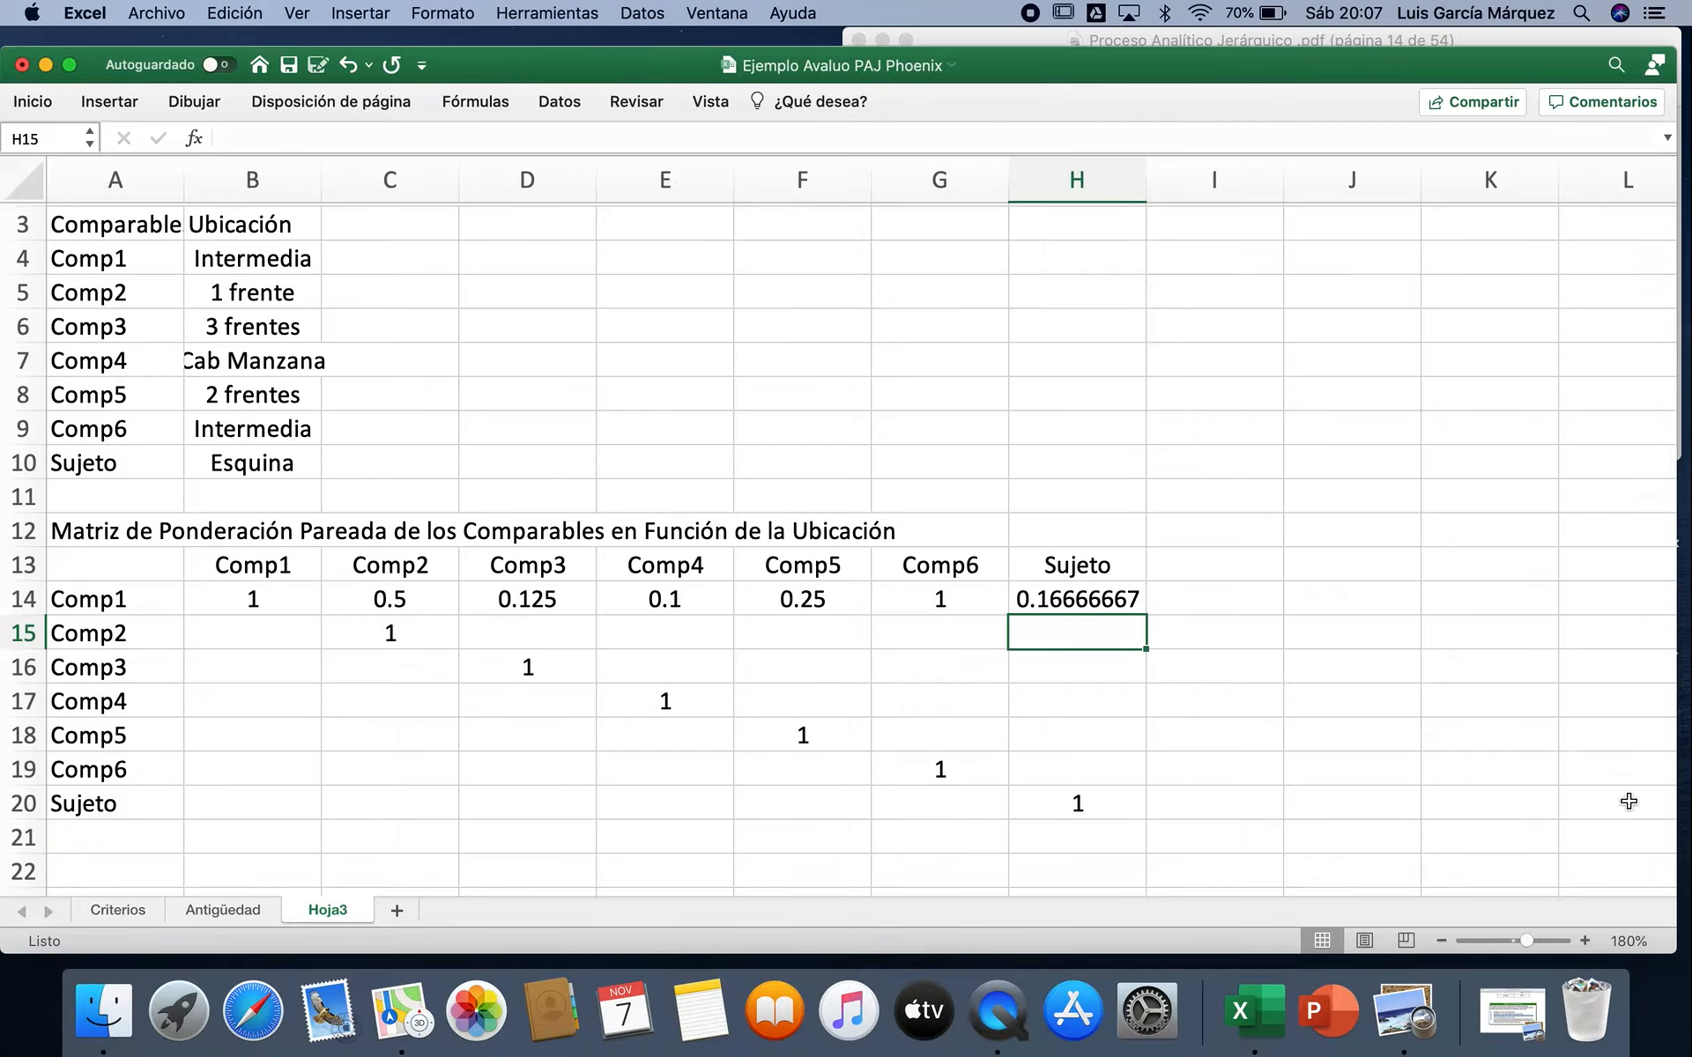
Step: Resize the Excel and Preview windows to see the matrix beside the Saaty scale, reducing the sheet zoom to 170%
left_click_drag(1671, 944, 1224, 937)
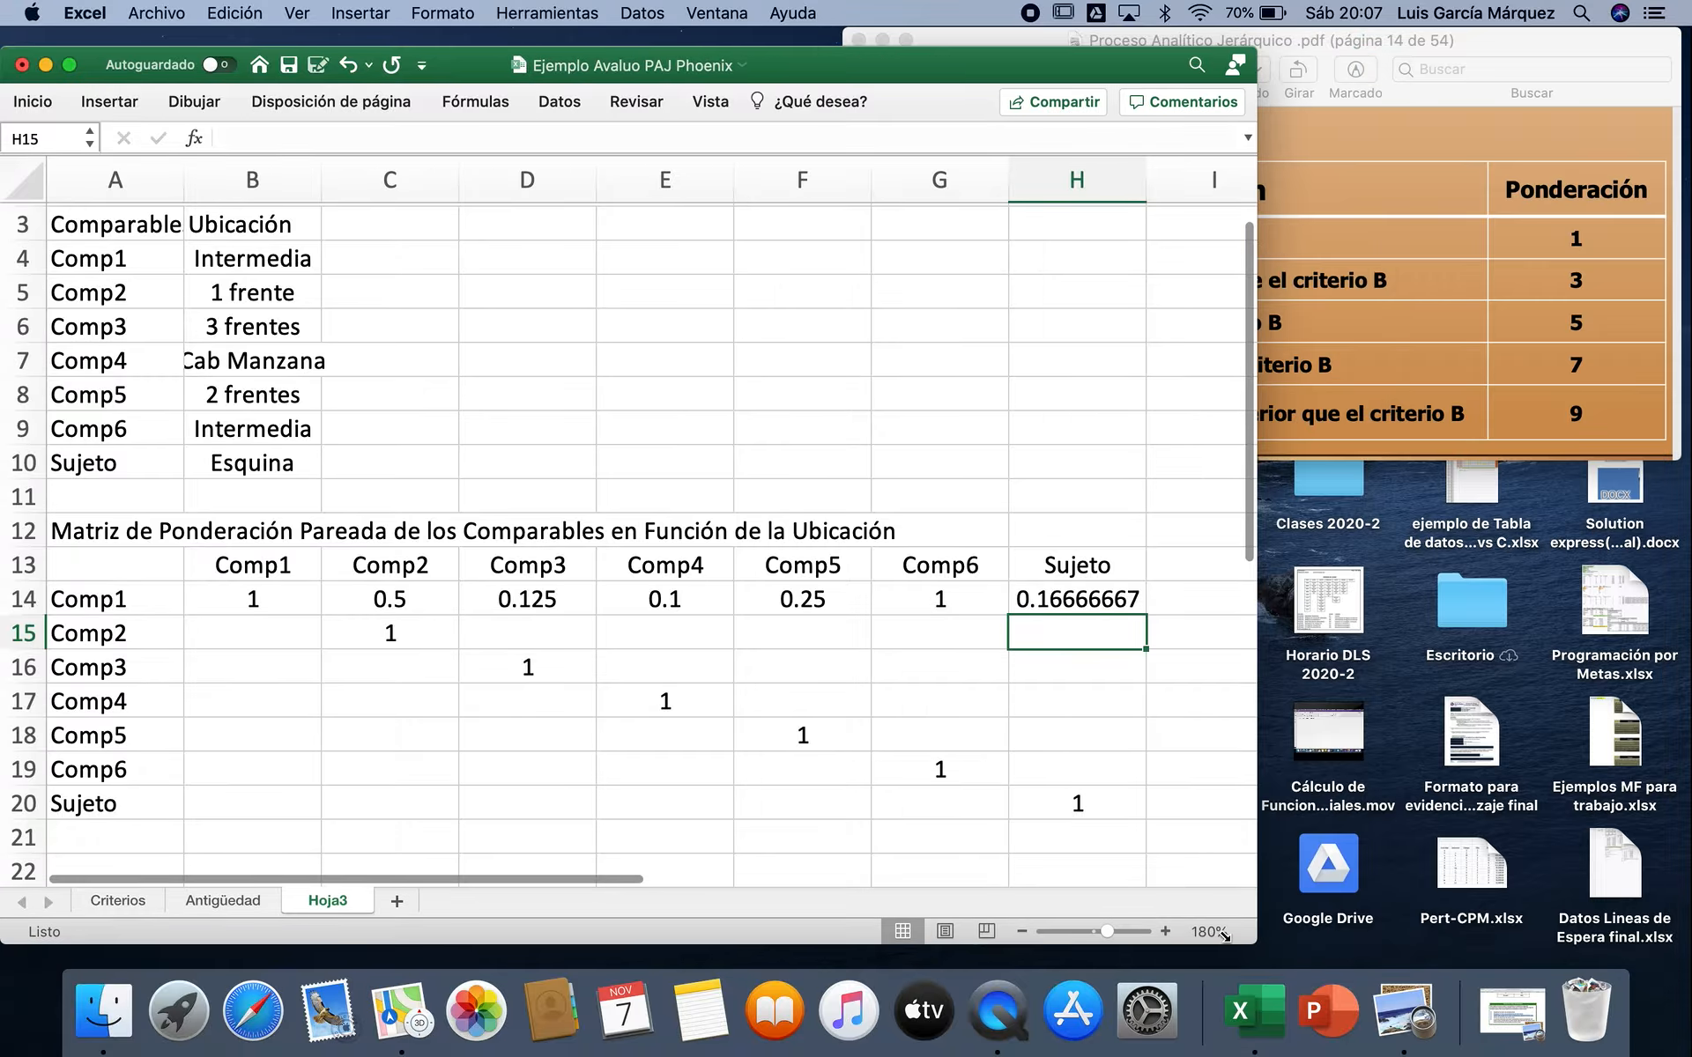
left_click(1472, 334)
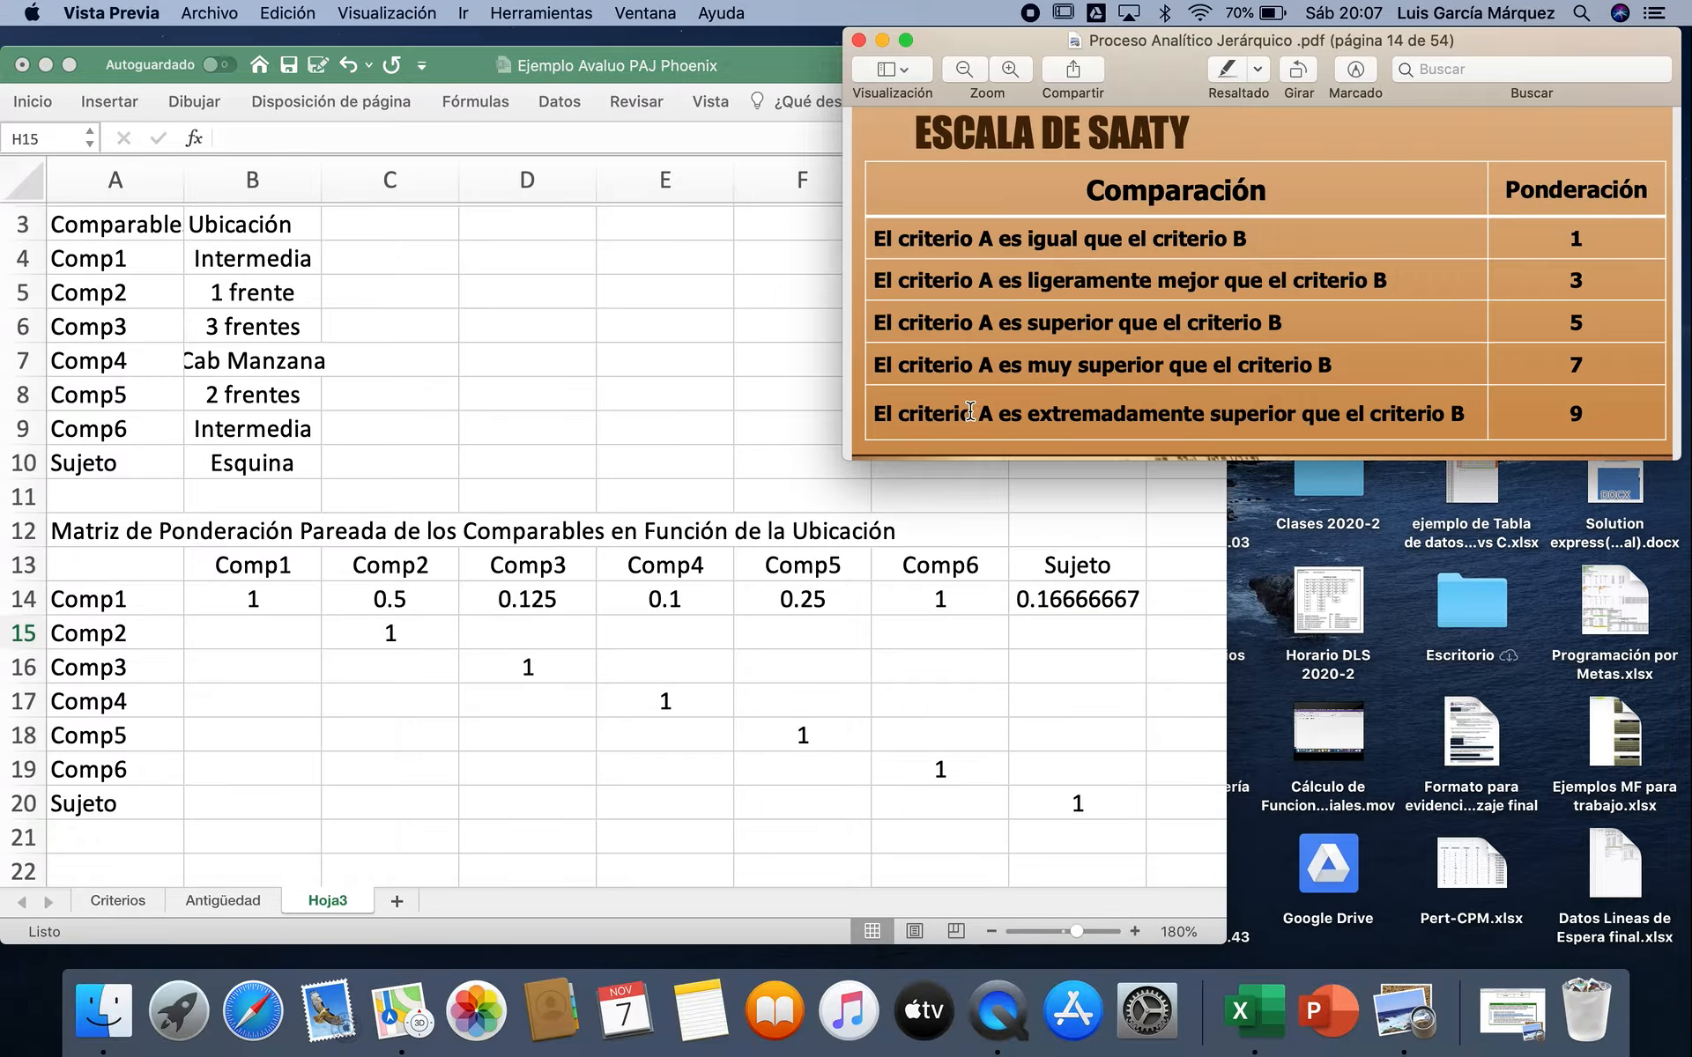
left_click_drag(847, 457, 1348, 944)
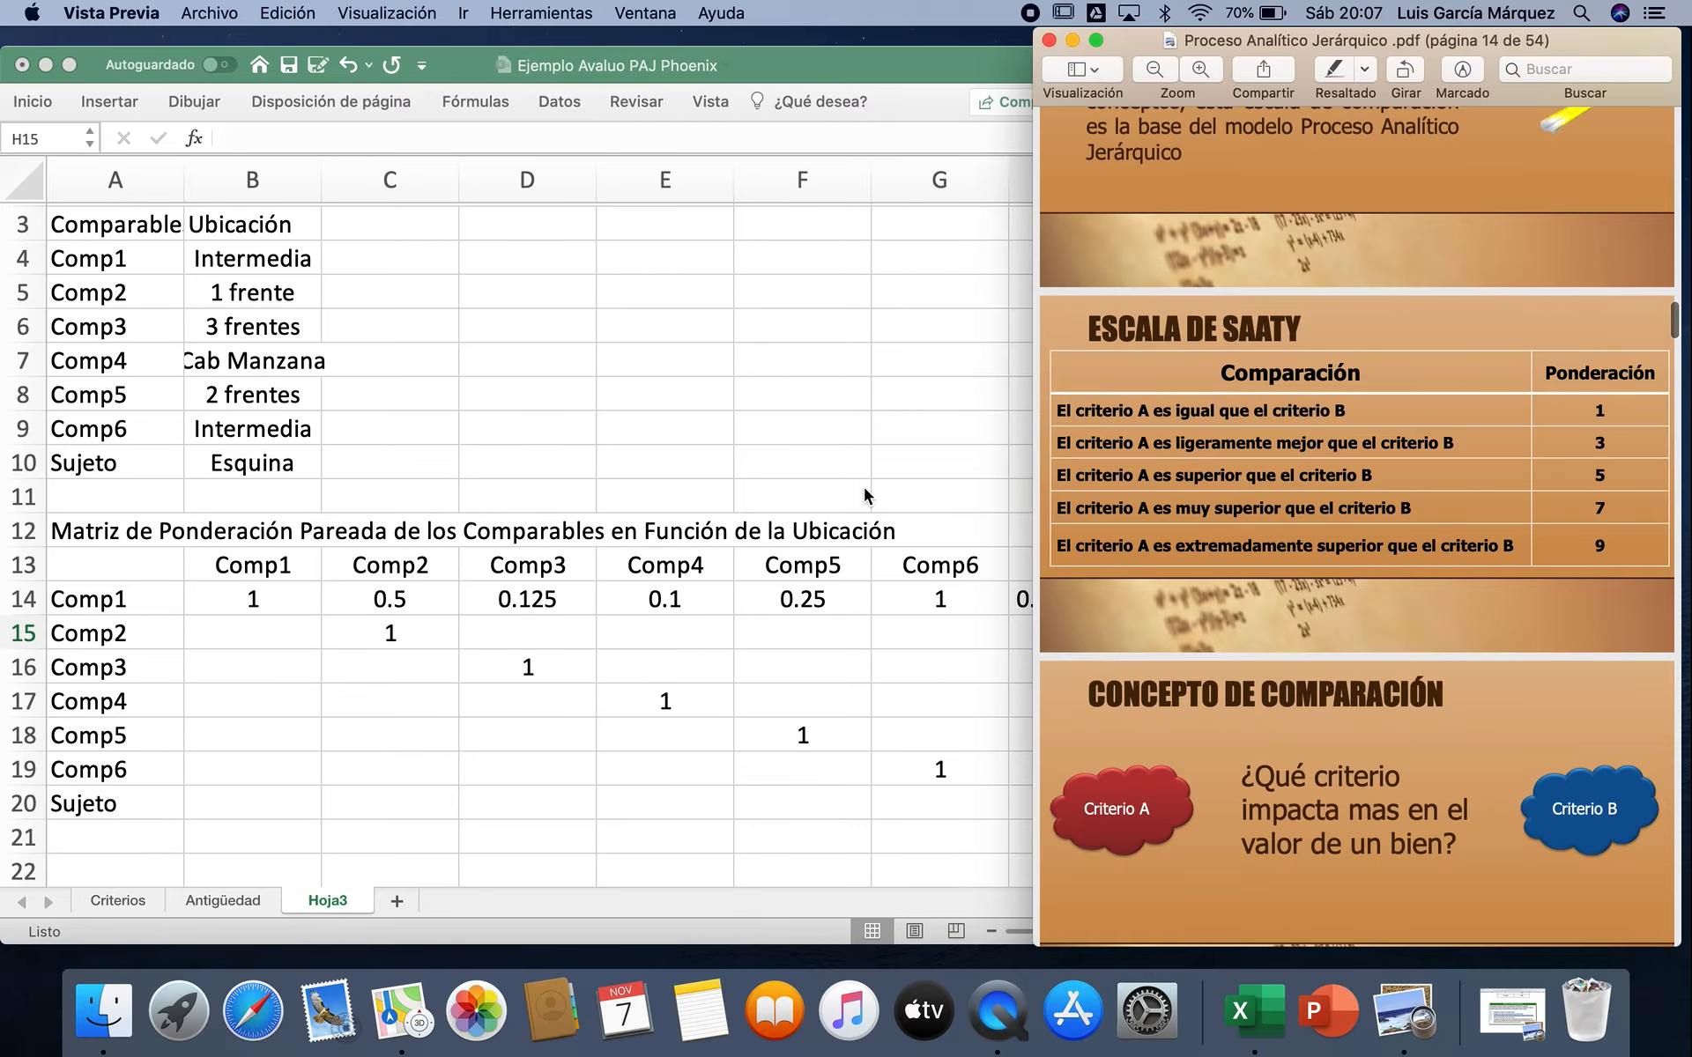
left_click(837, 446)
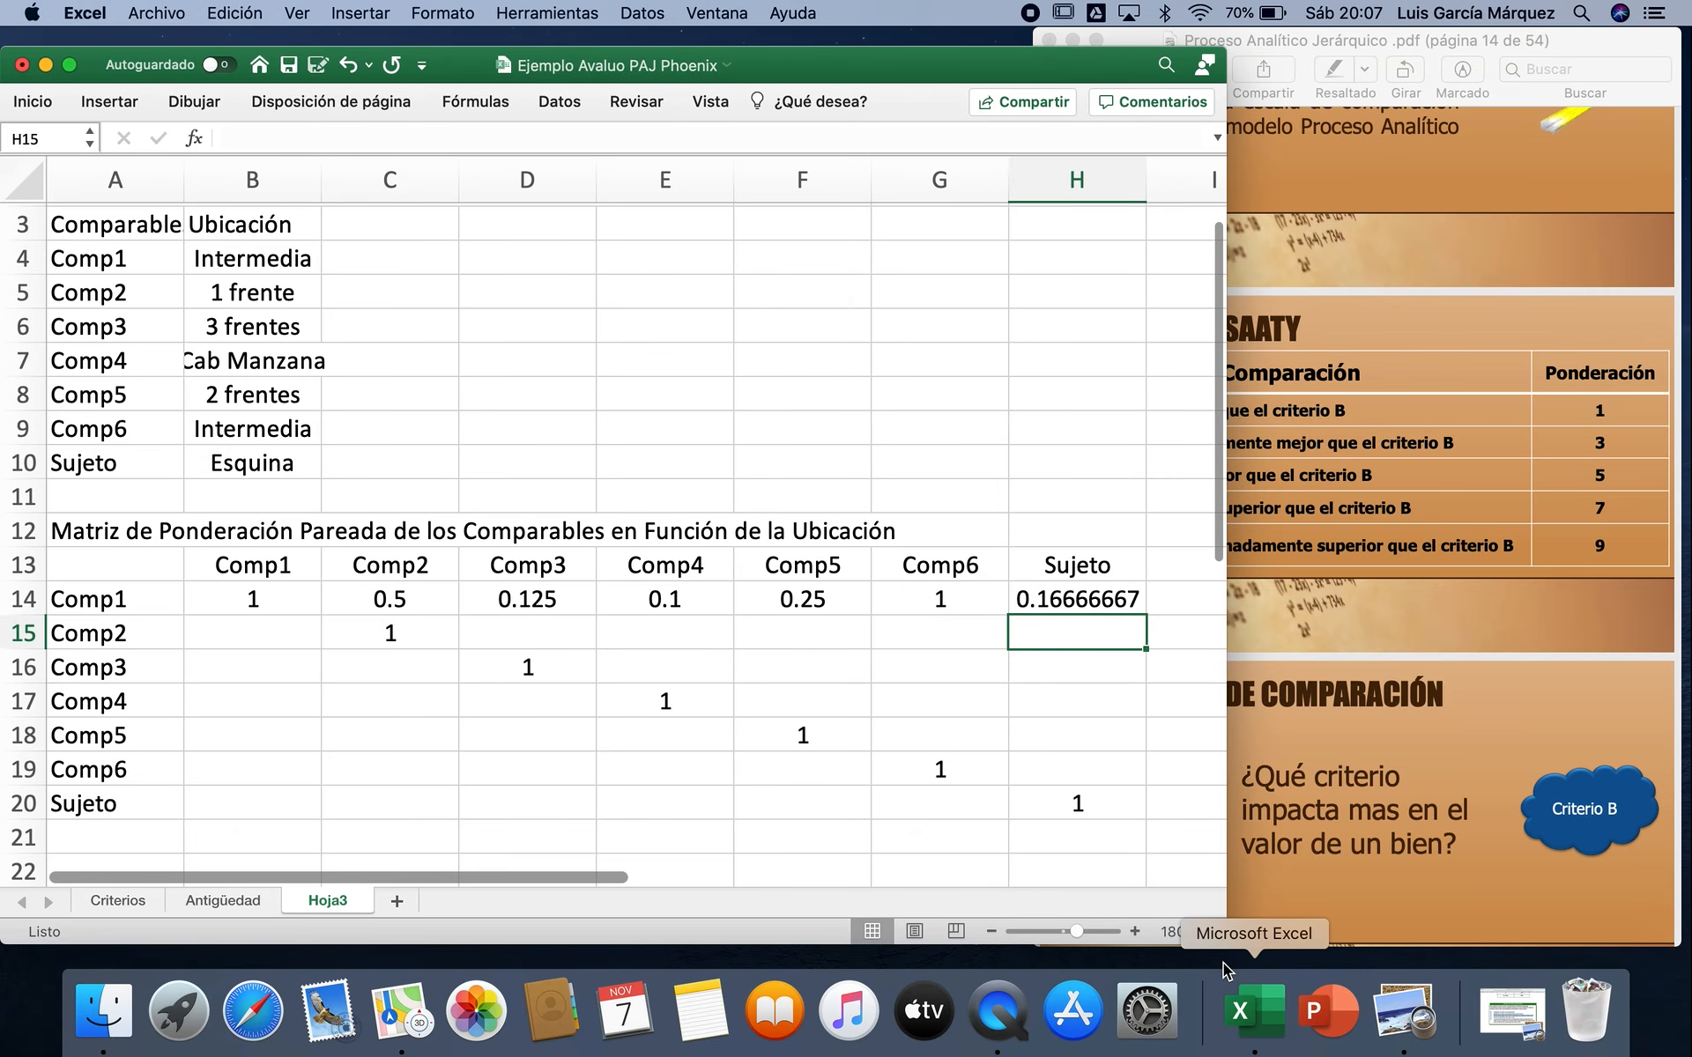
left_click_drag(1224, 944, 1124, 945)
left_click(894, 930)
Step: Rate Comp2 against Comp3 with =1/7 in D15 and against Comp4 with =1/9 in E15
left_click(494, 628)
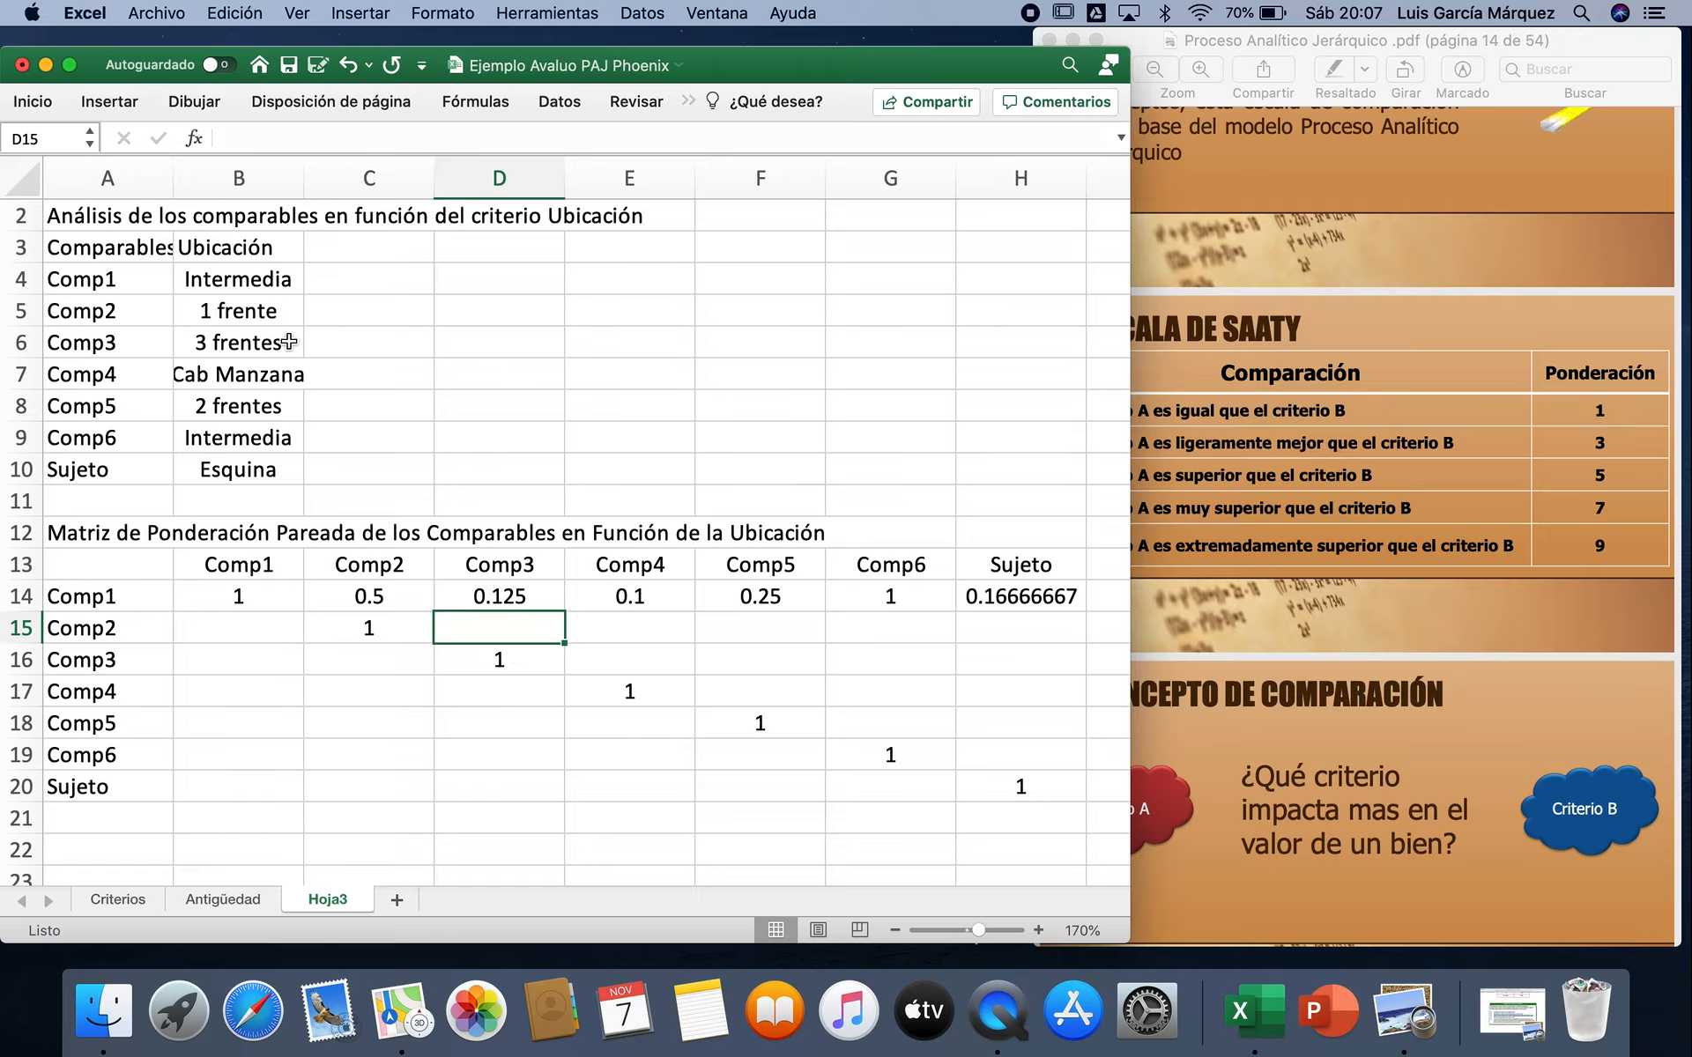
type("=")
key("BackSpace")
type("/7")
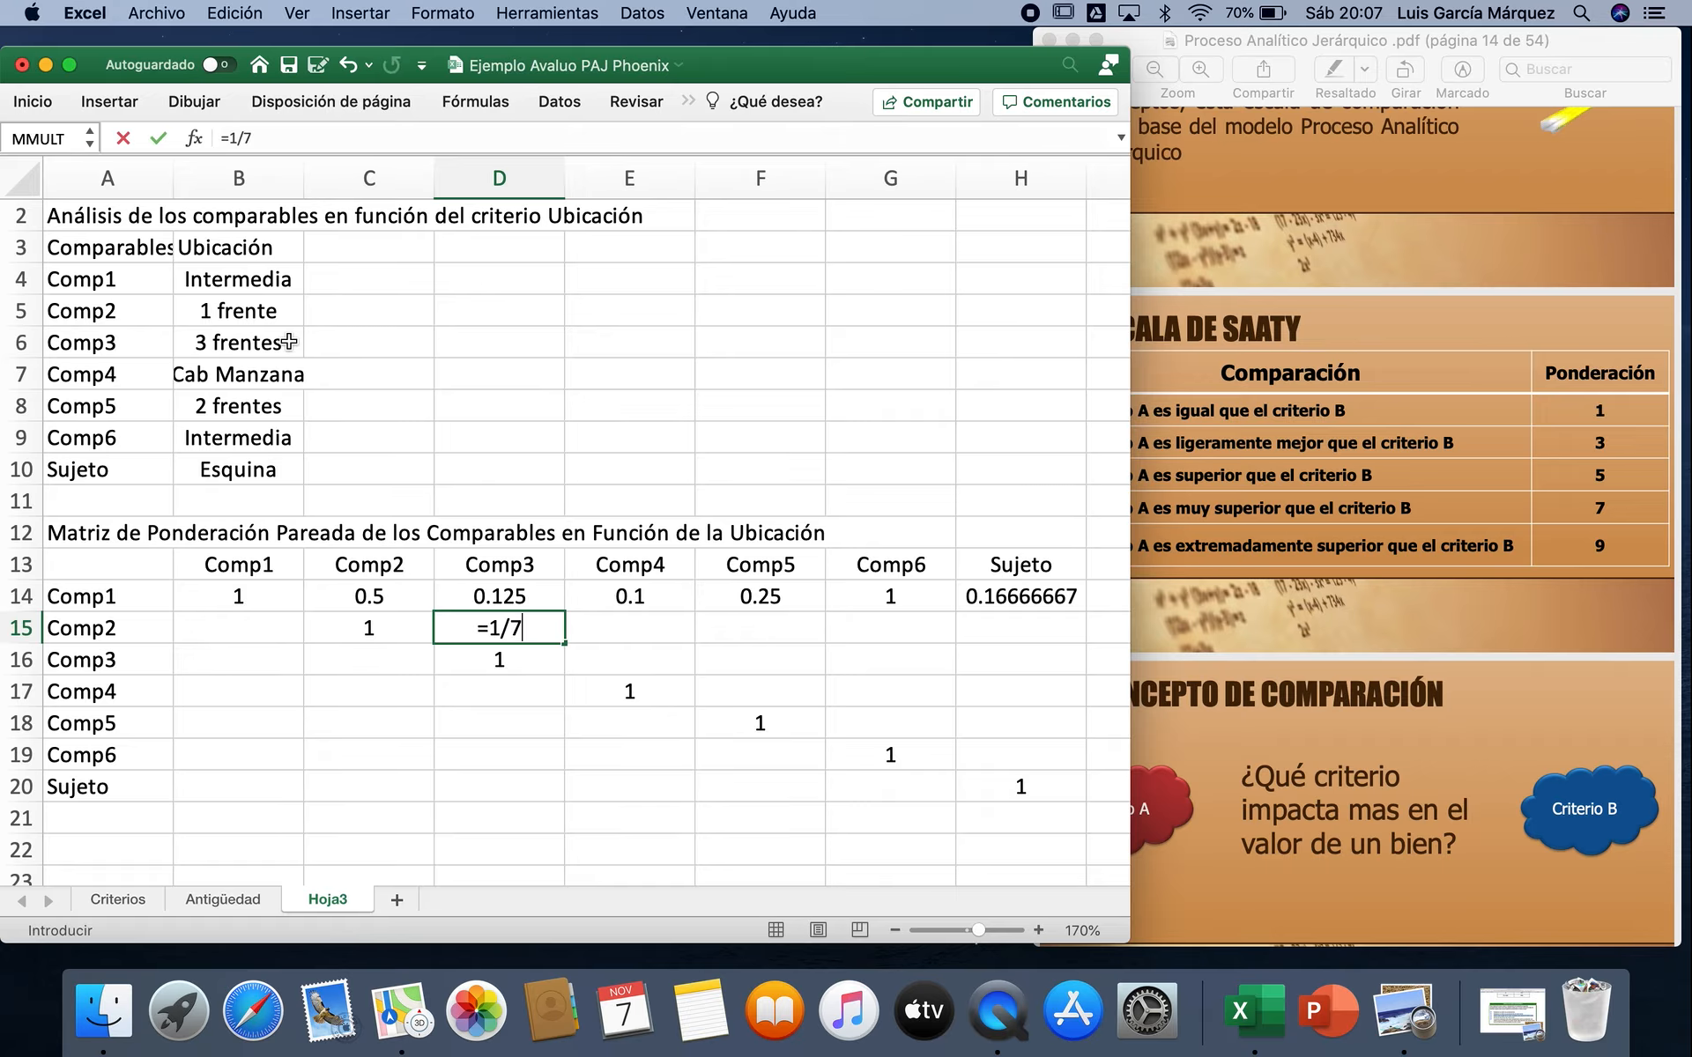
key("Tab")
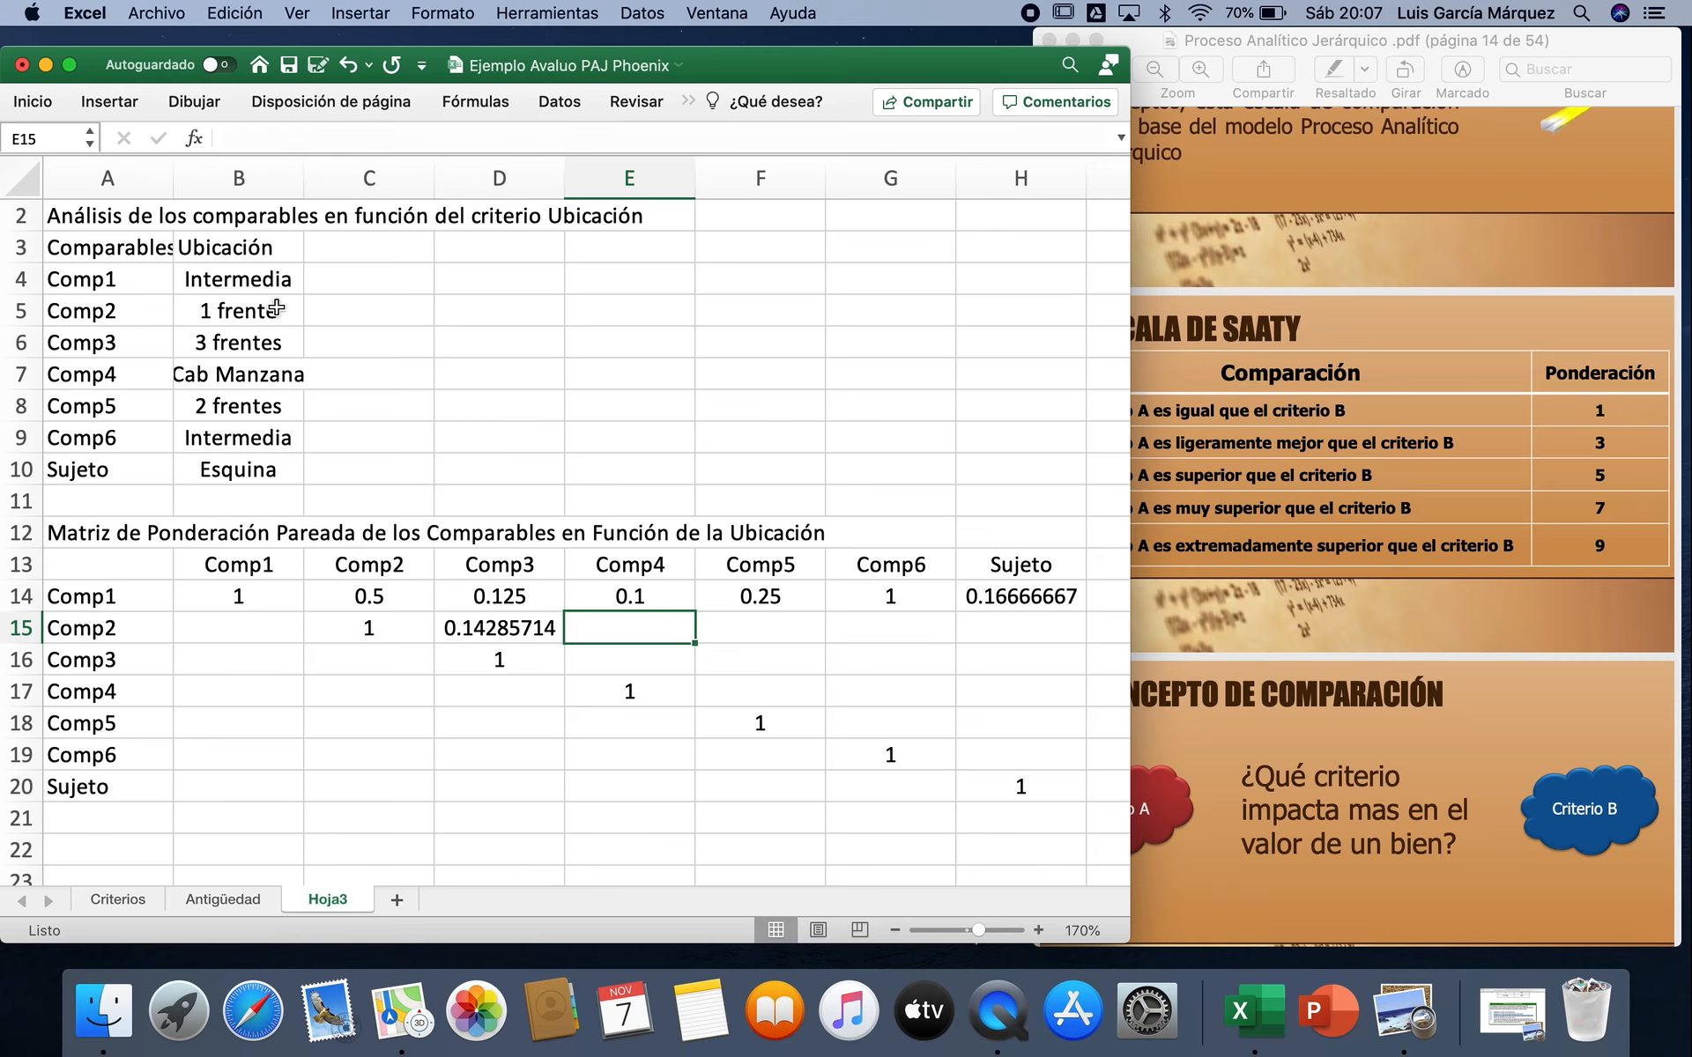
type("=1/9")
key("Tab")
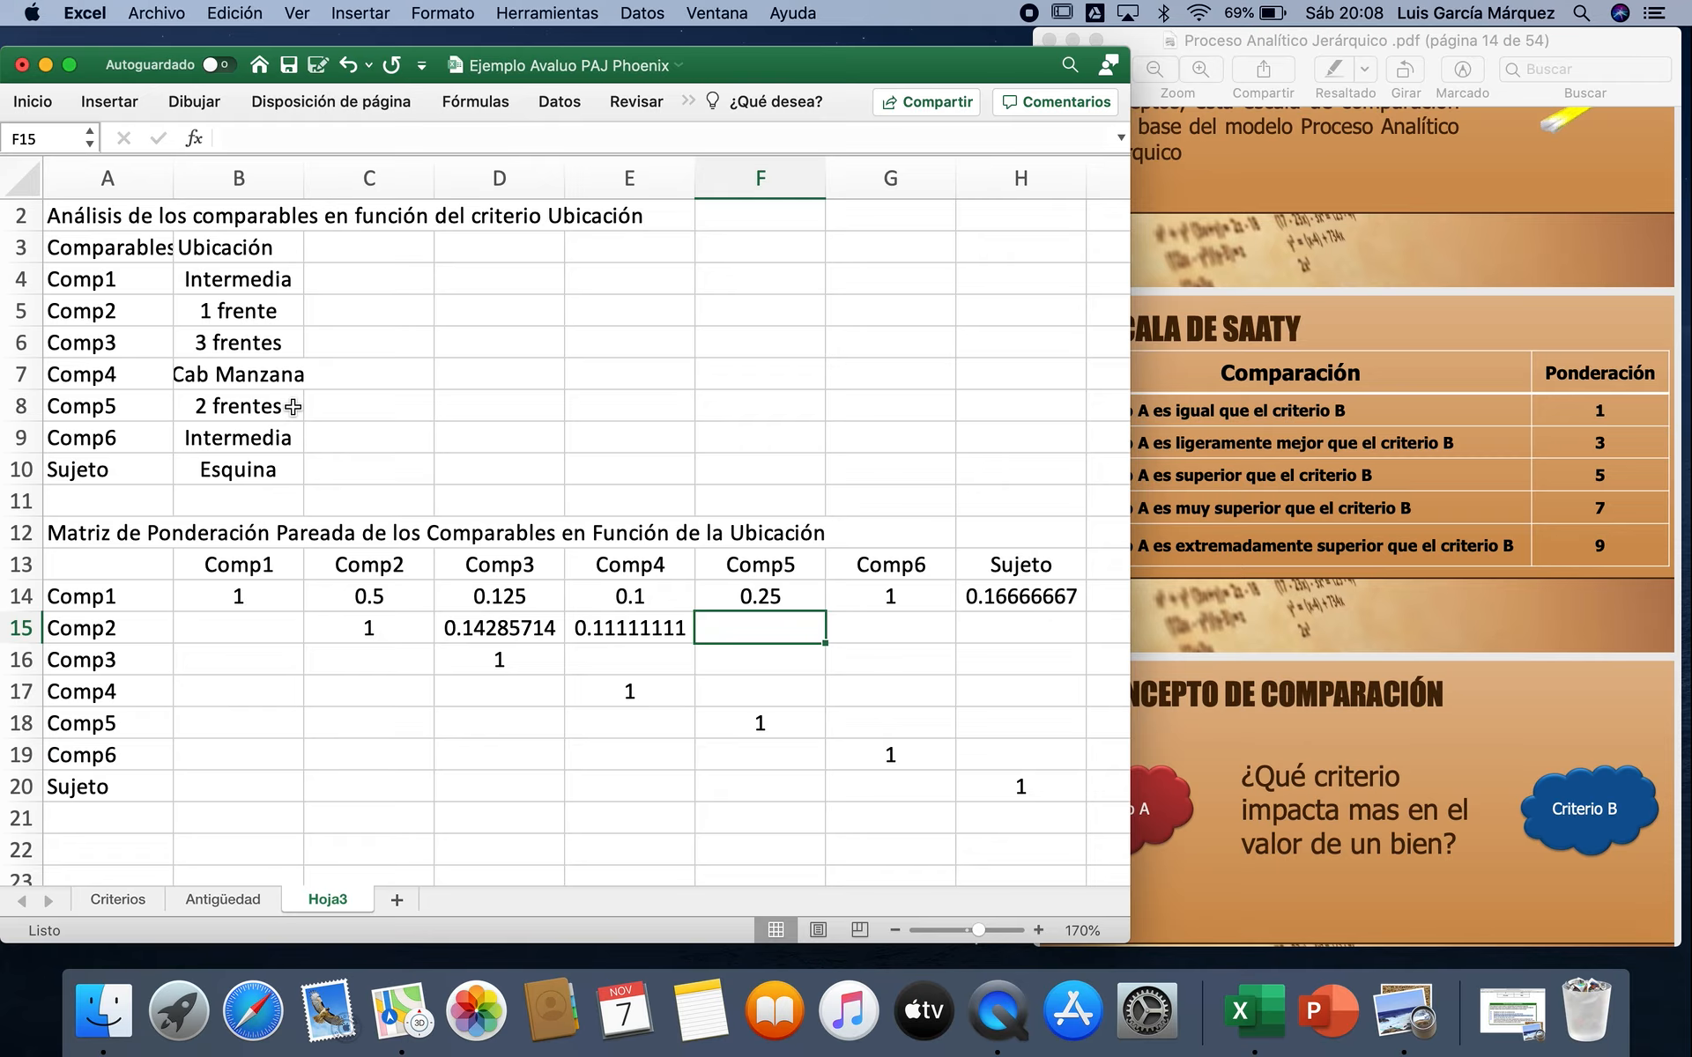
Step: Complete the Comp2 row with =1/3 in F15, 2 in G15 and =1/5 in H15
type("=1/3")
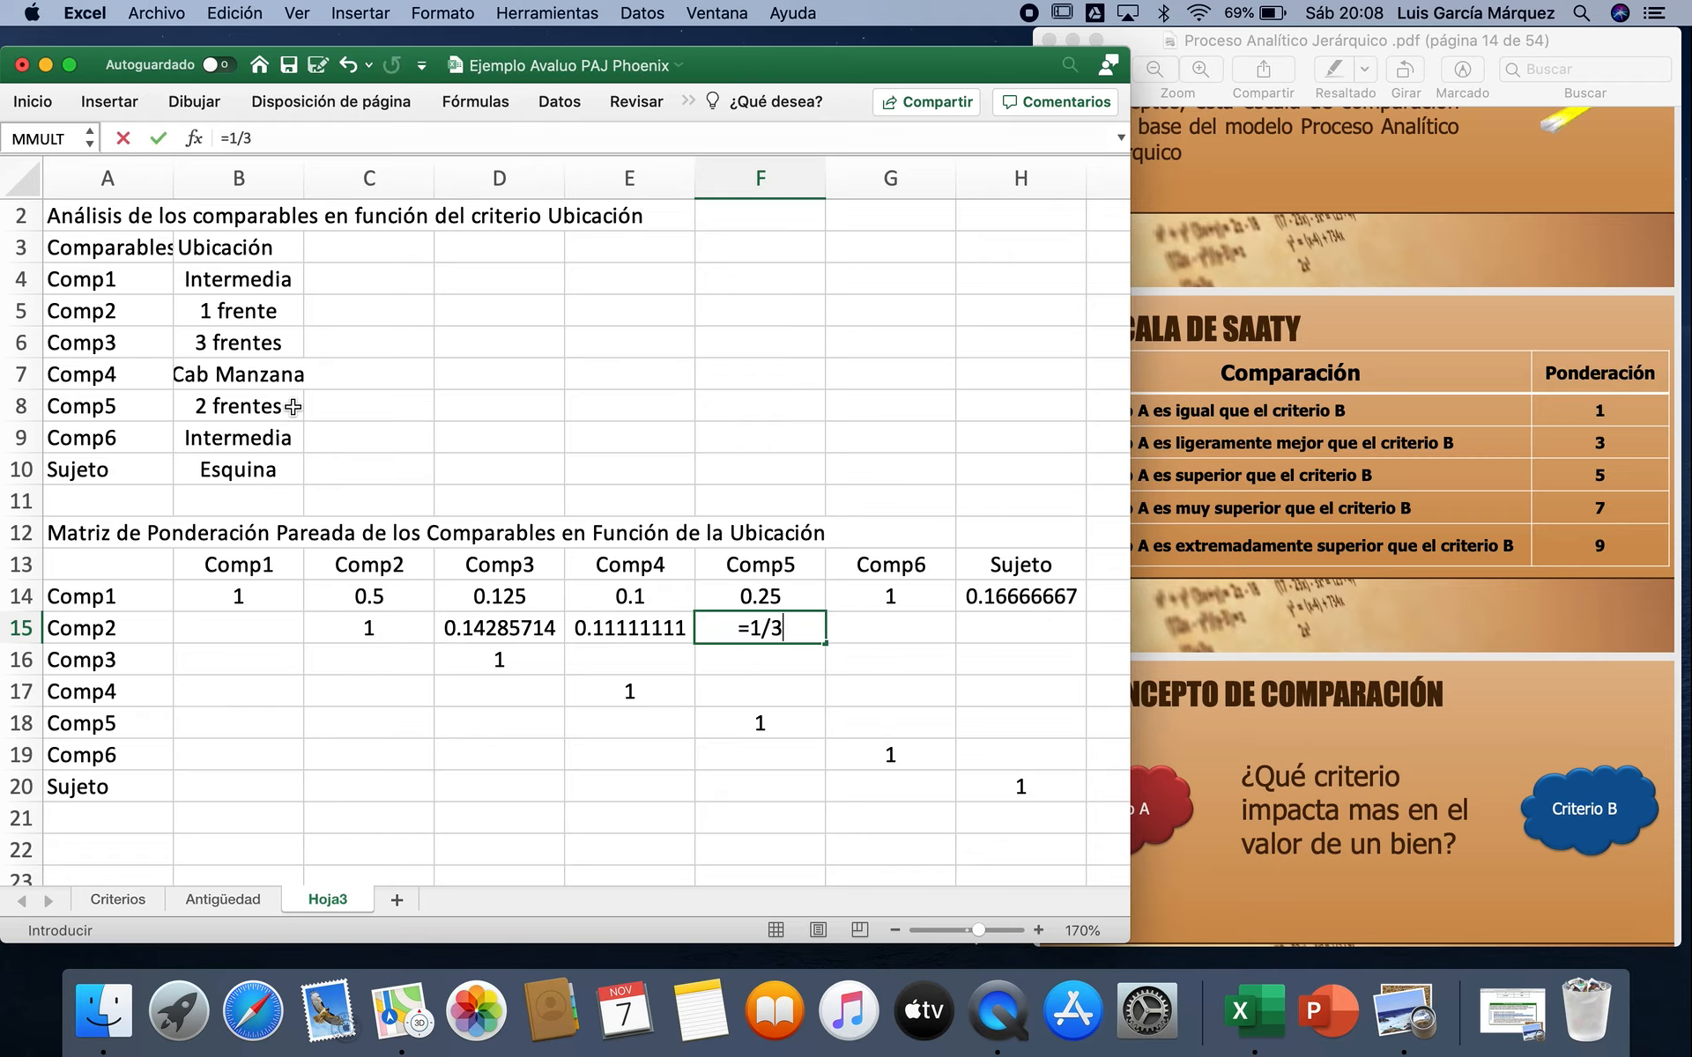
key("Tab")
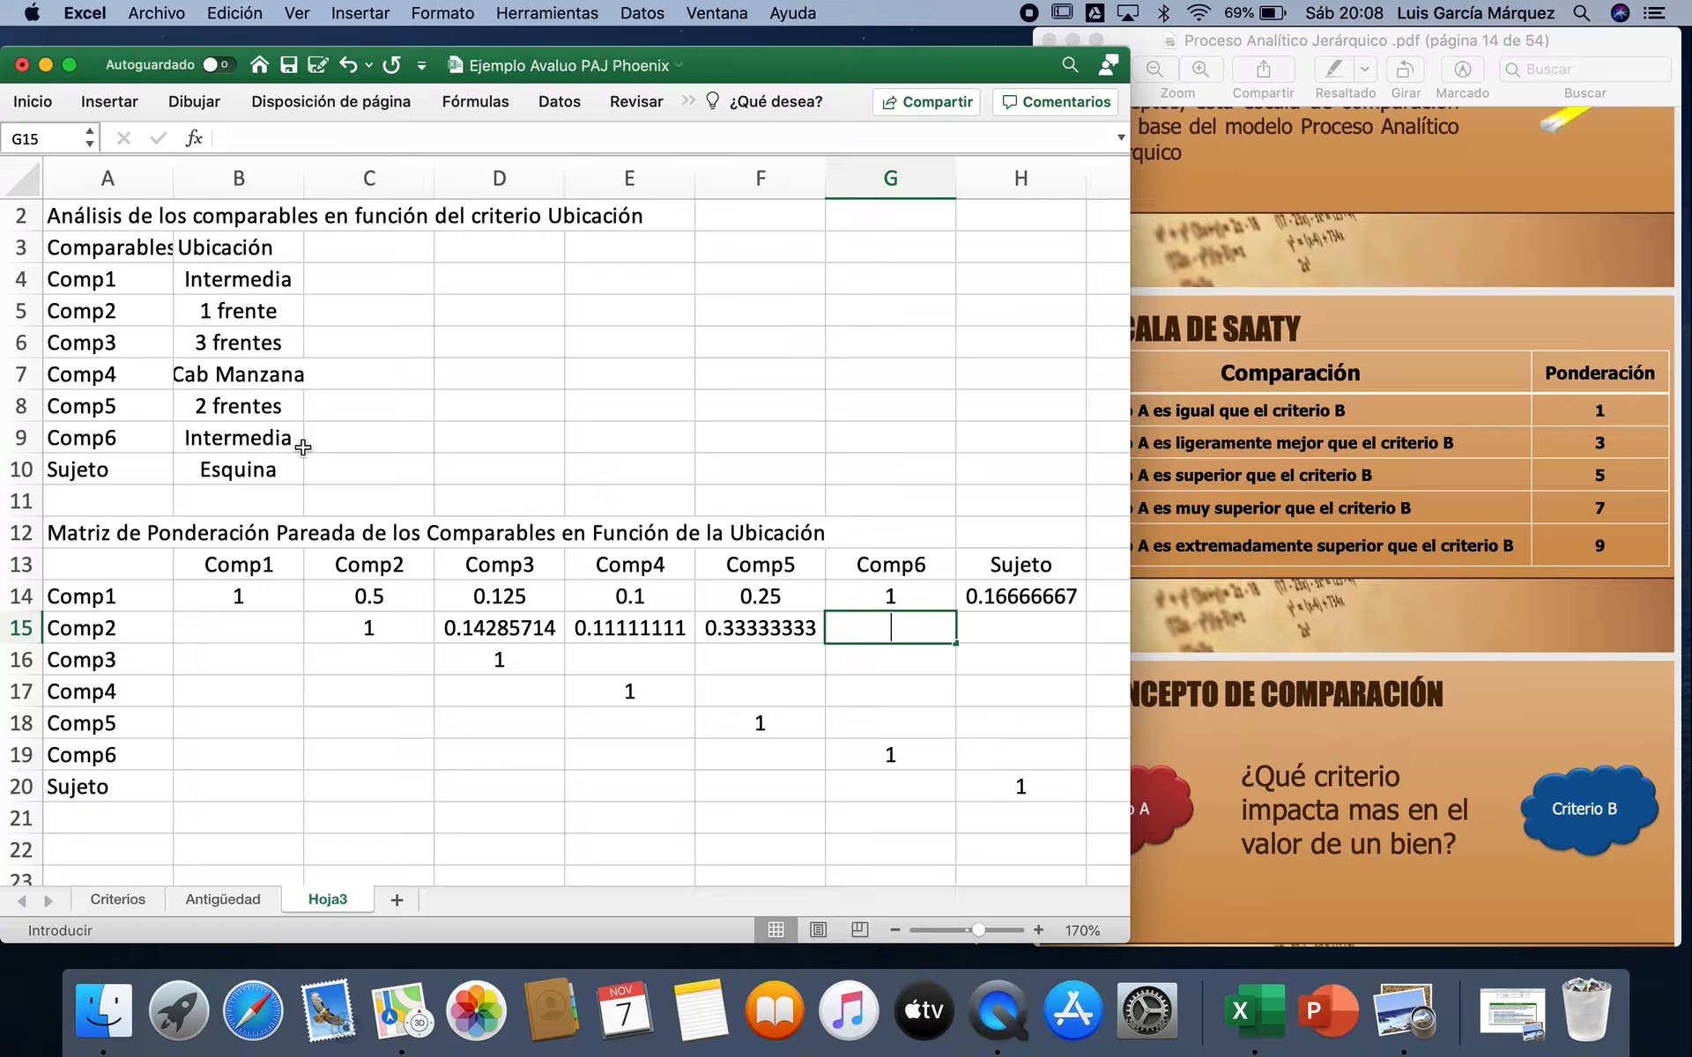
type("2")
key("Tab")
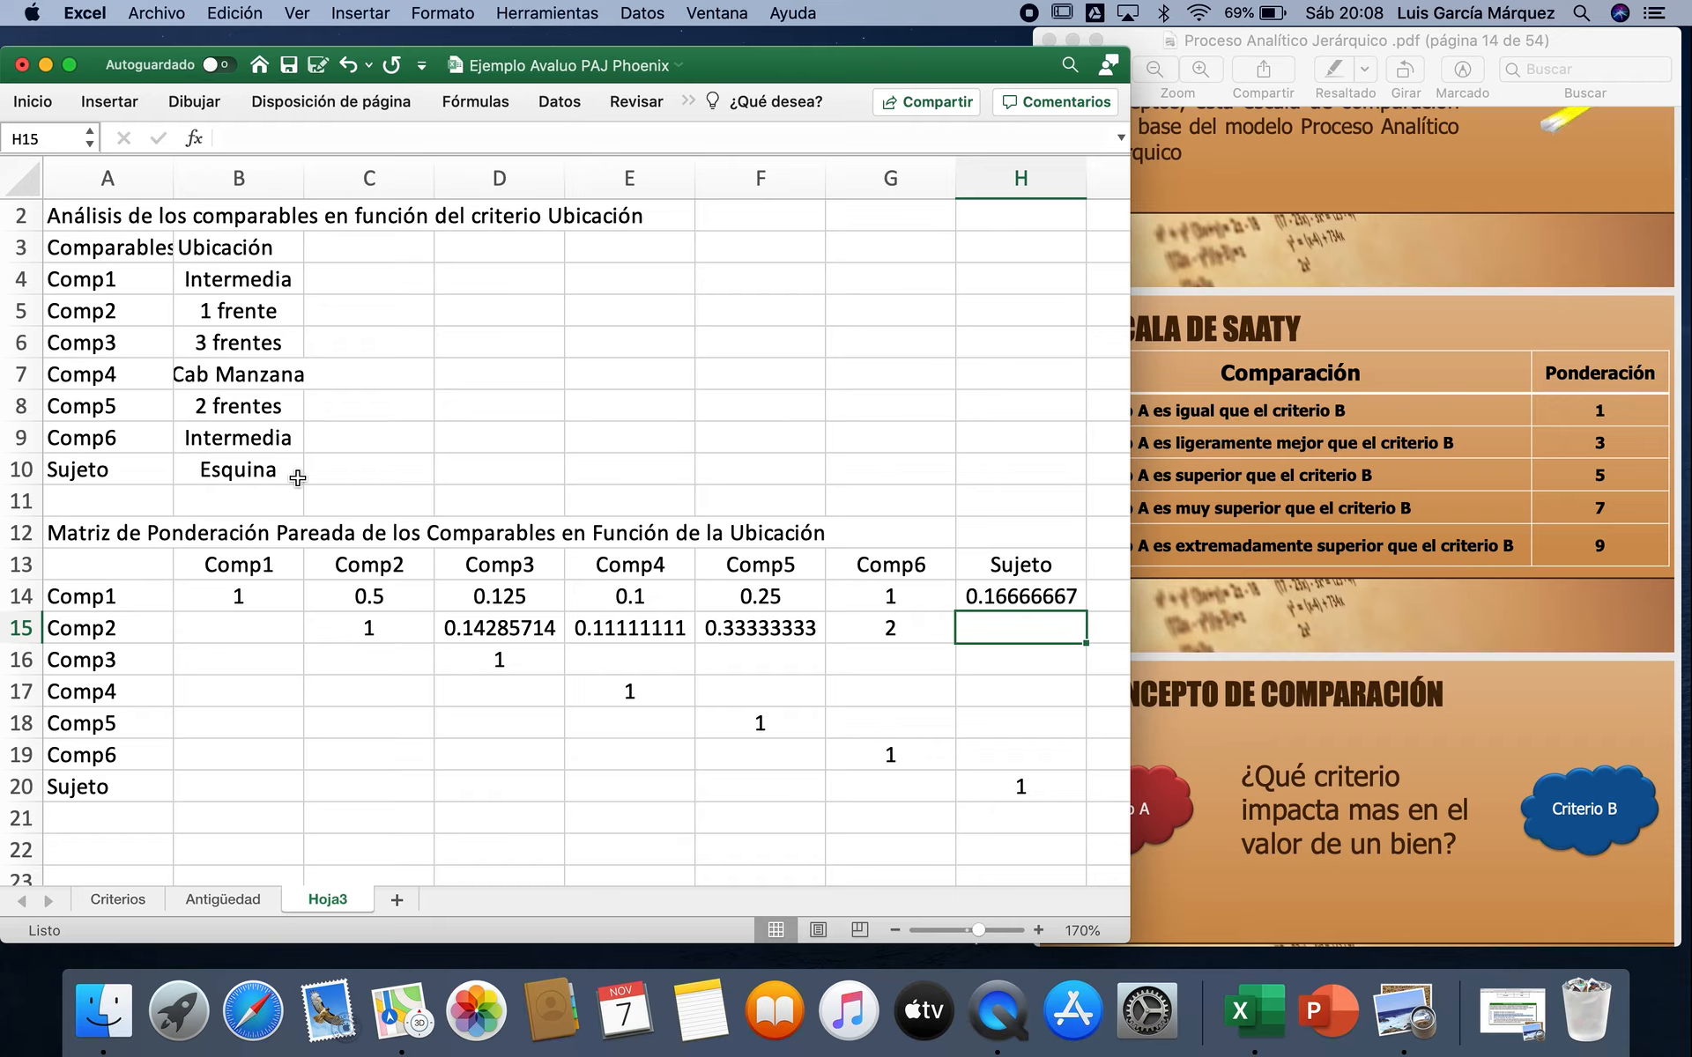
type("=1/5")
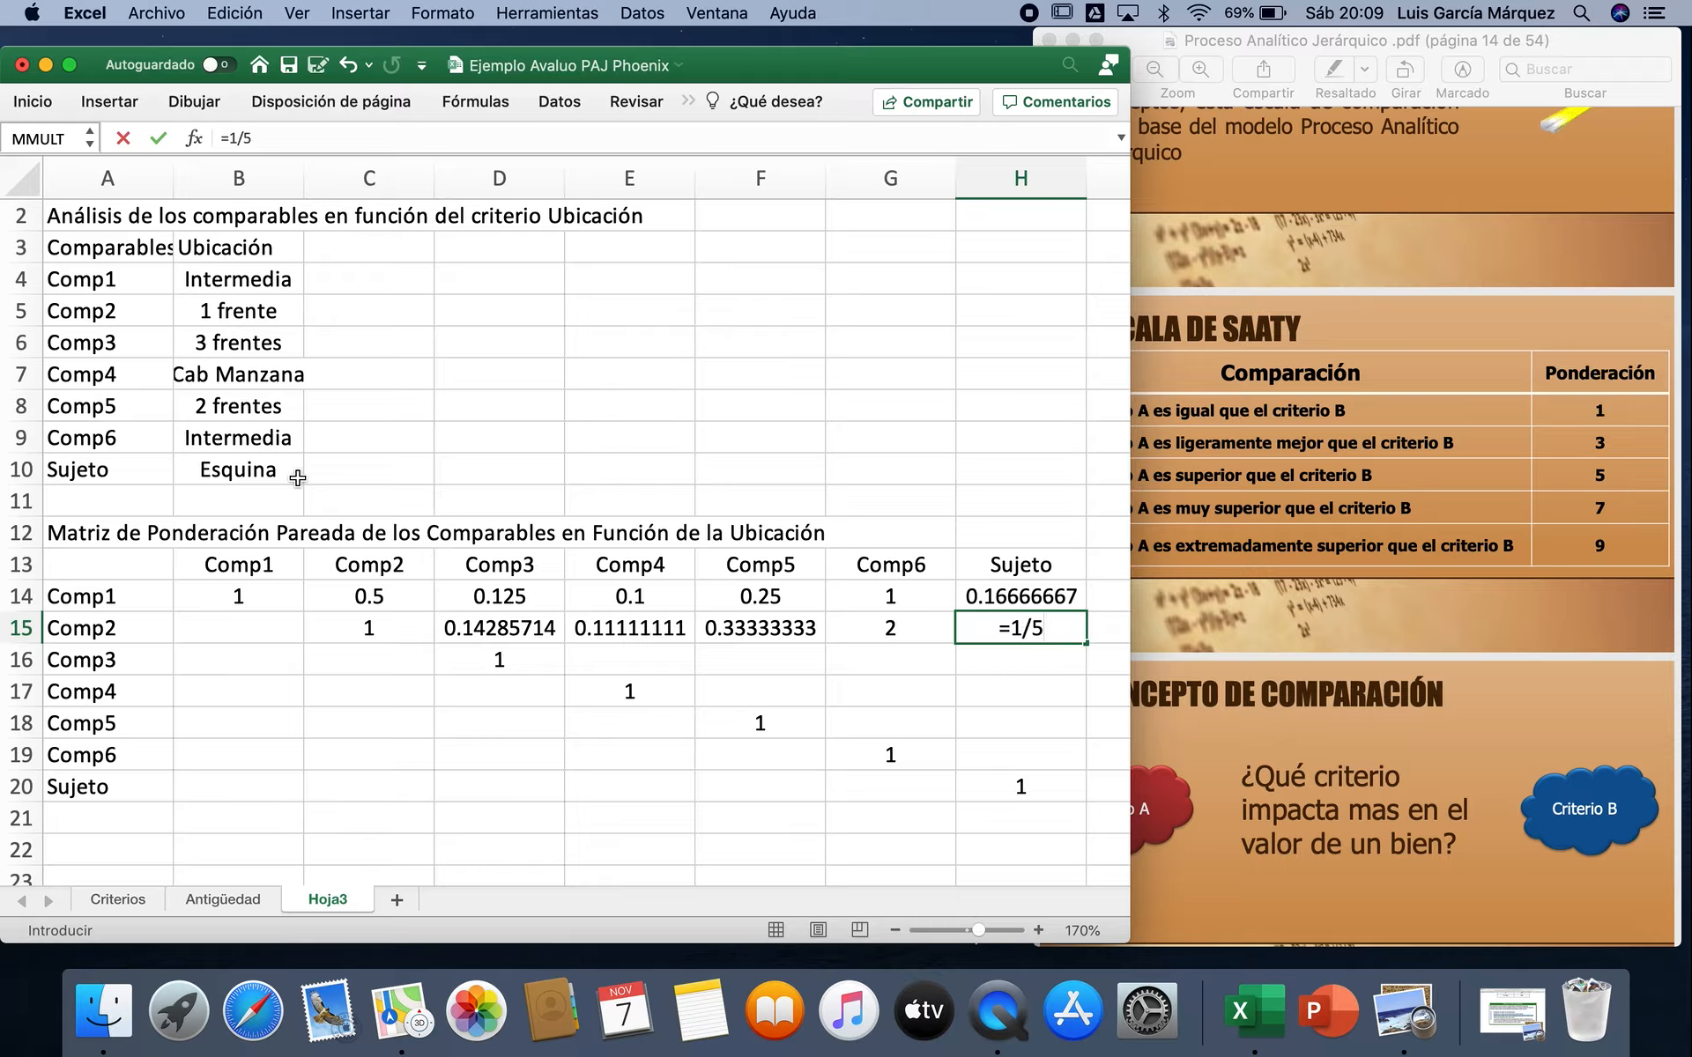
key("Return")
Step: Fill the Comp3 row with =1/3 in E16, 5 in F16, 8 in G16 and 3 in H16
key("Left")
key("Left")
key("Left")
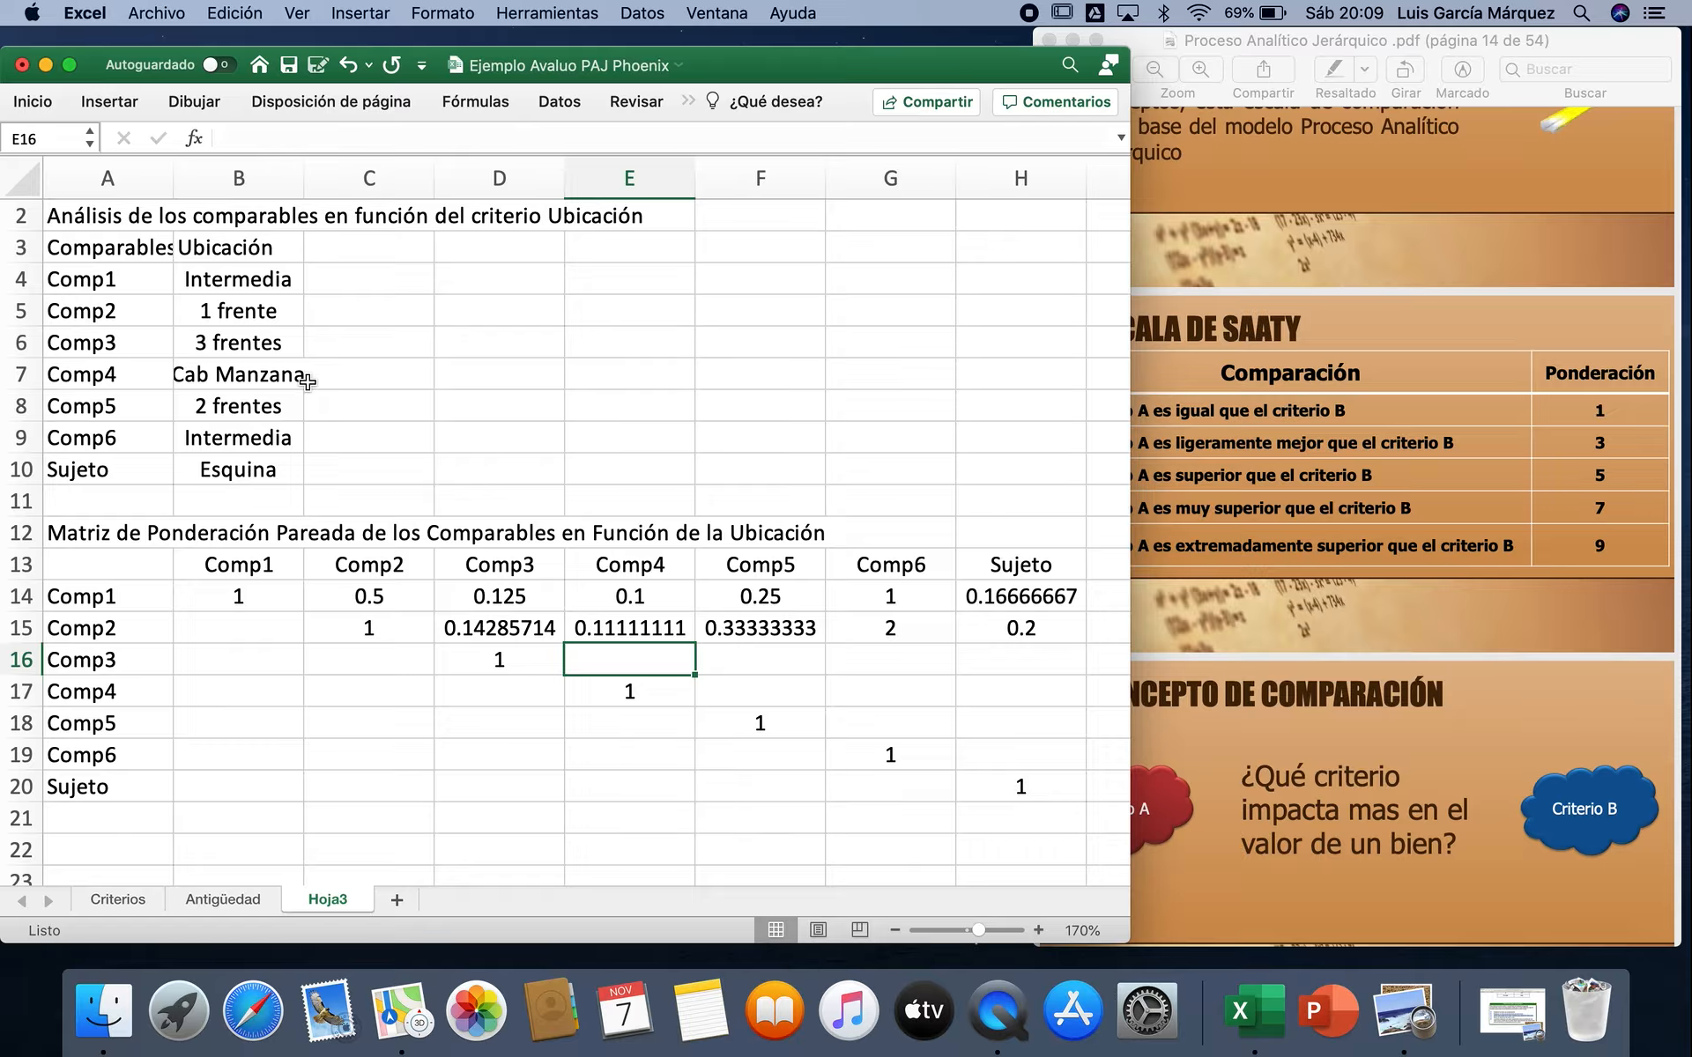
type("=1/3")
key("Tab")
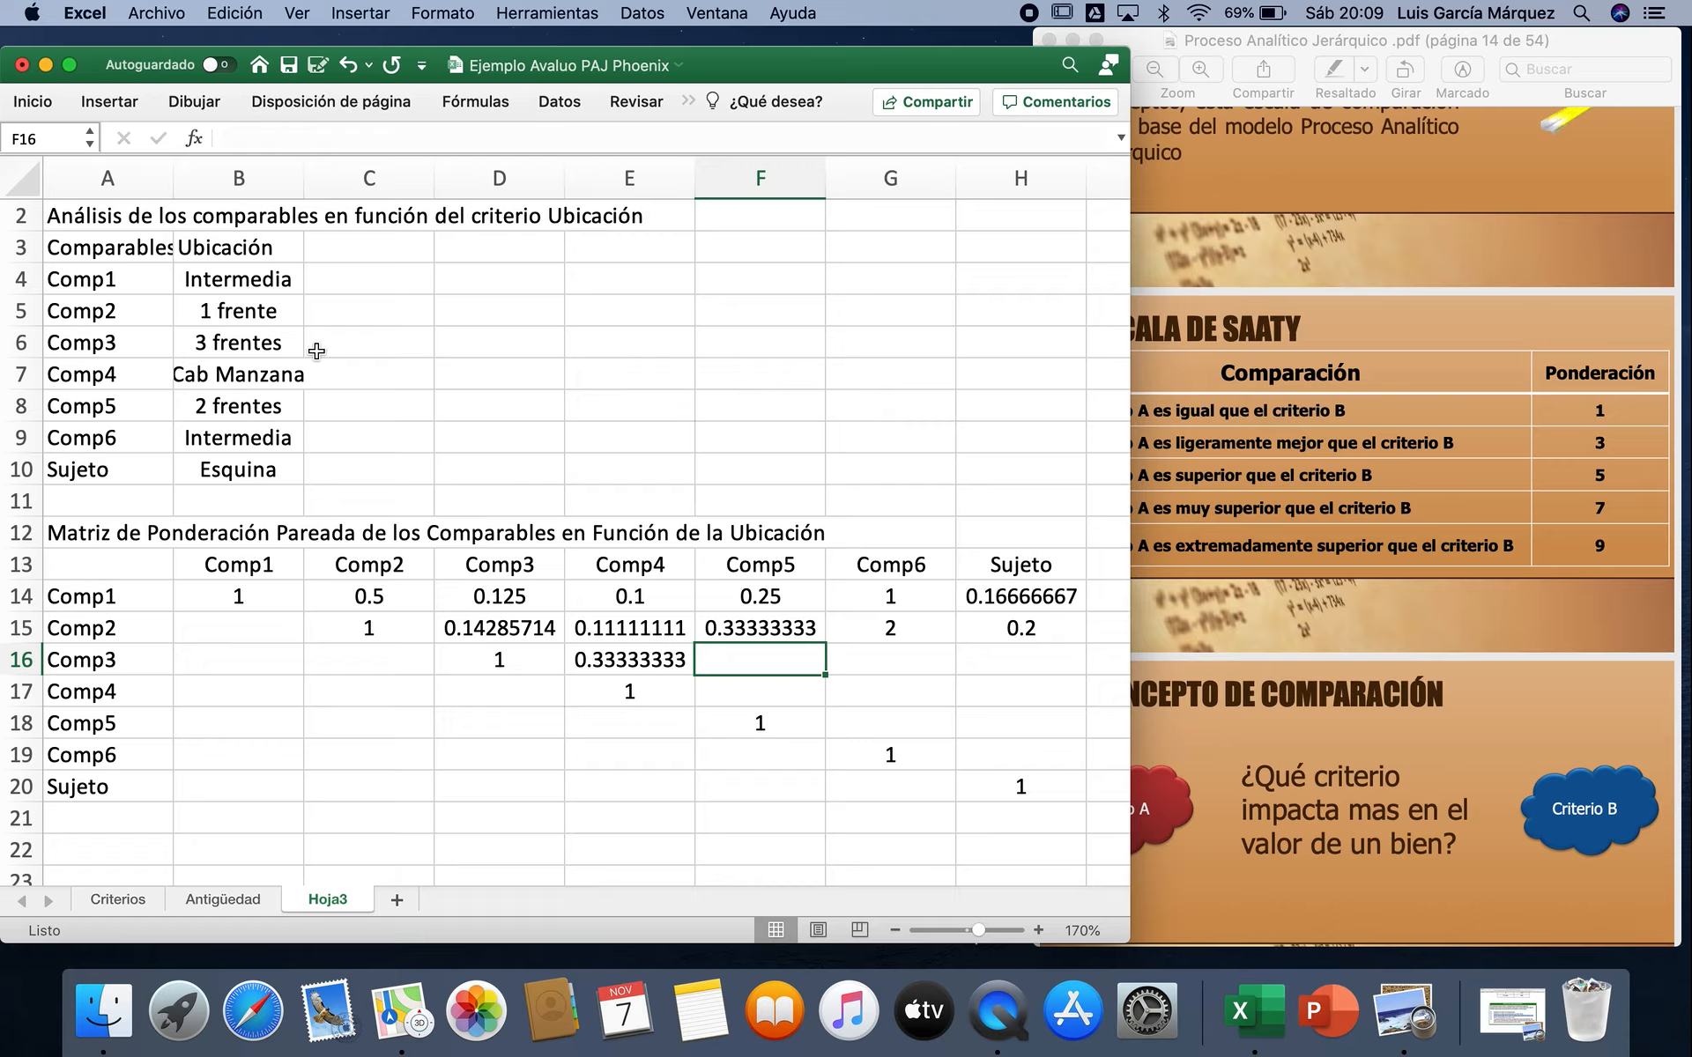
type("5")
key("Tab")
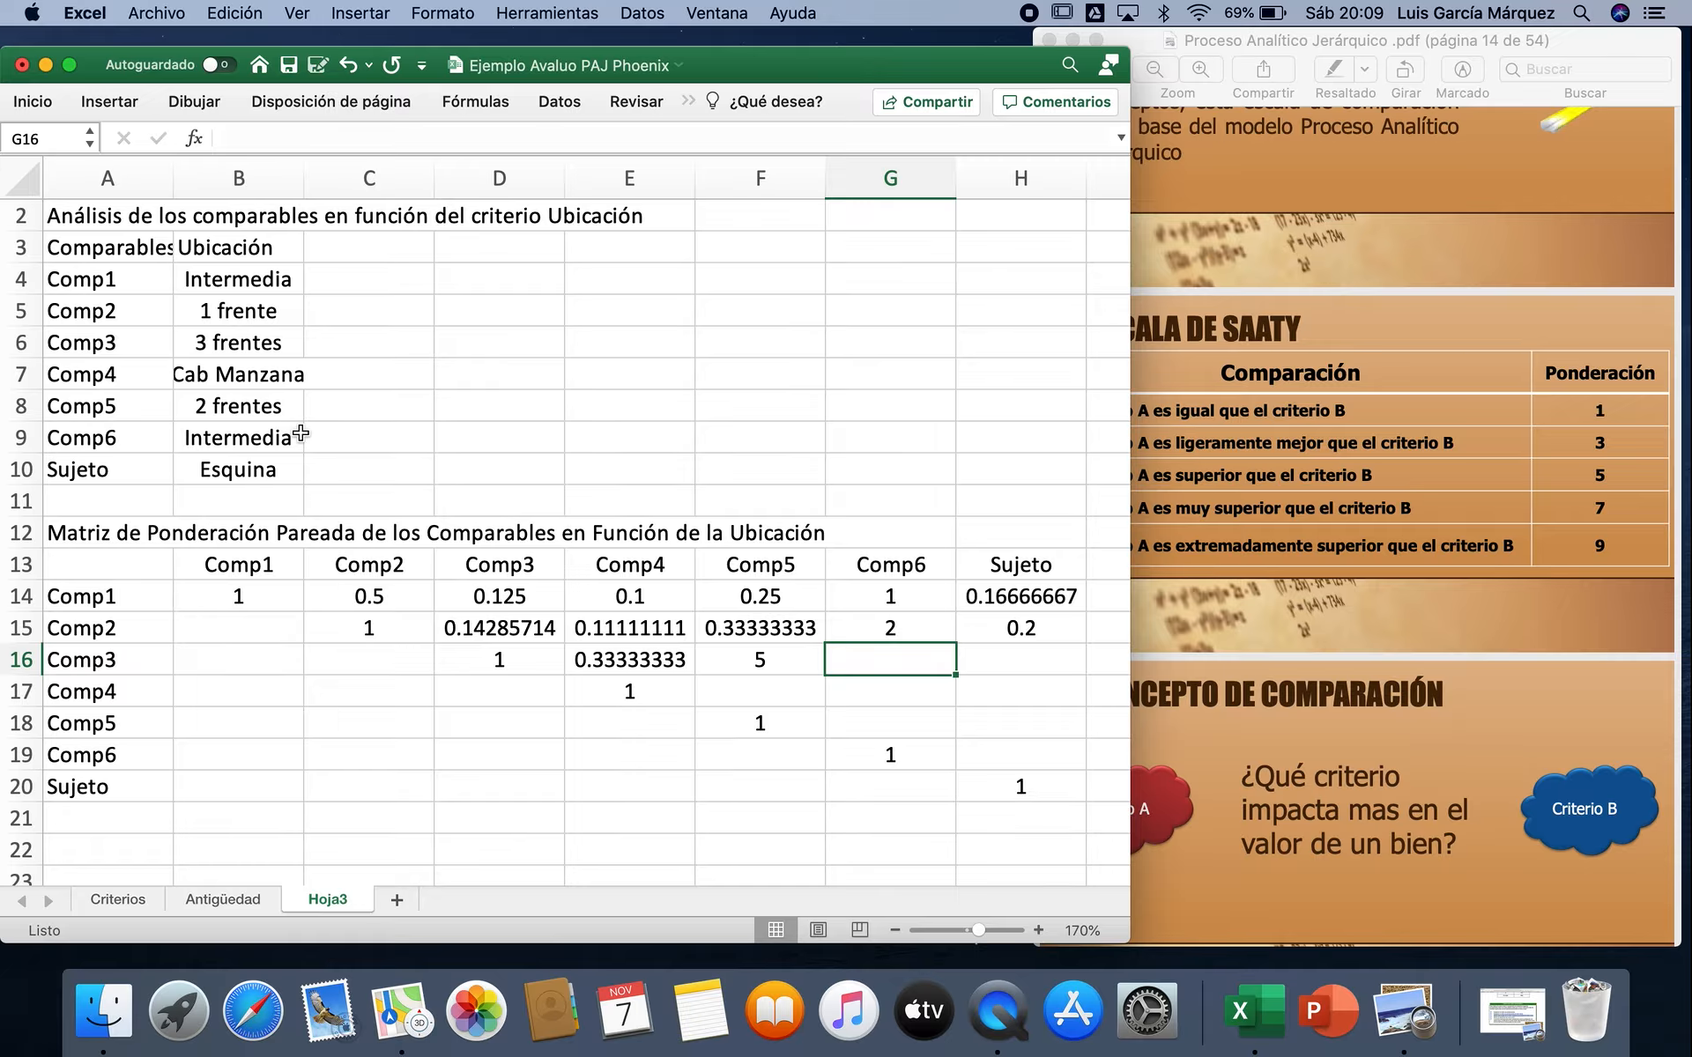
type("8")
key("Tab")
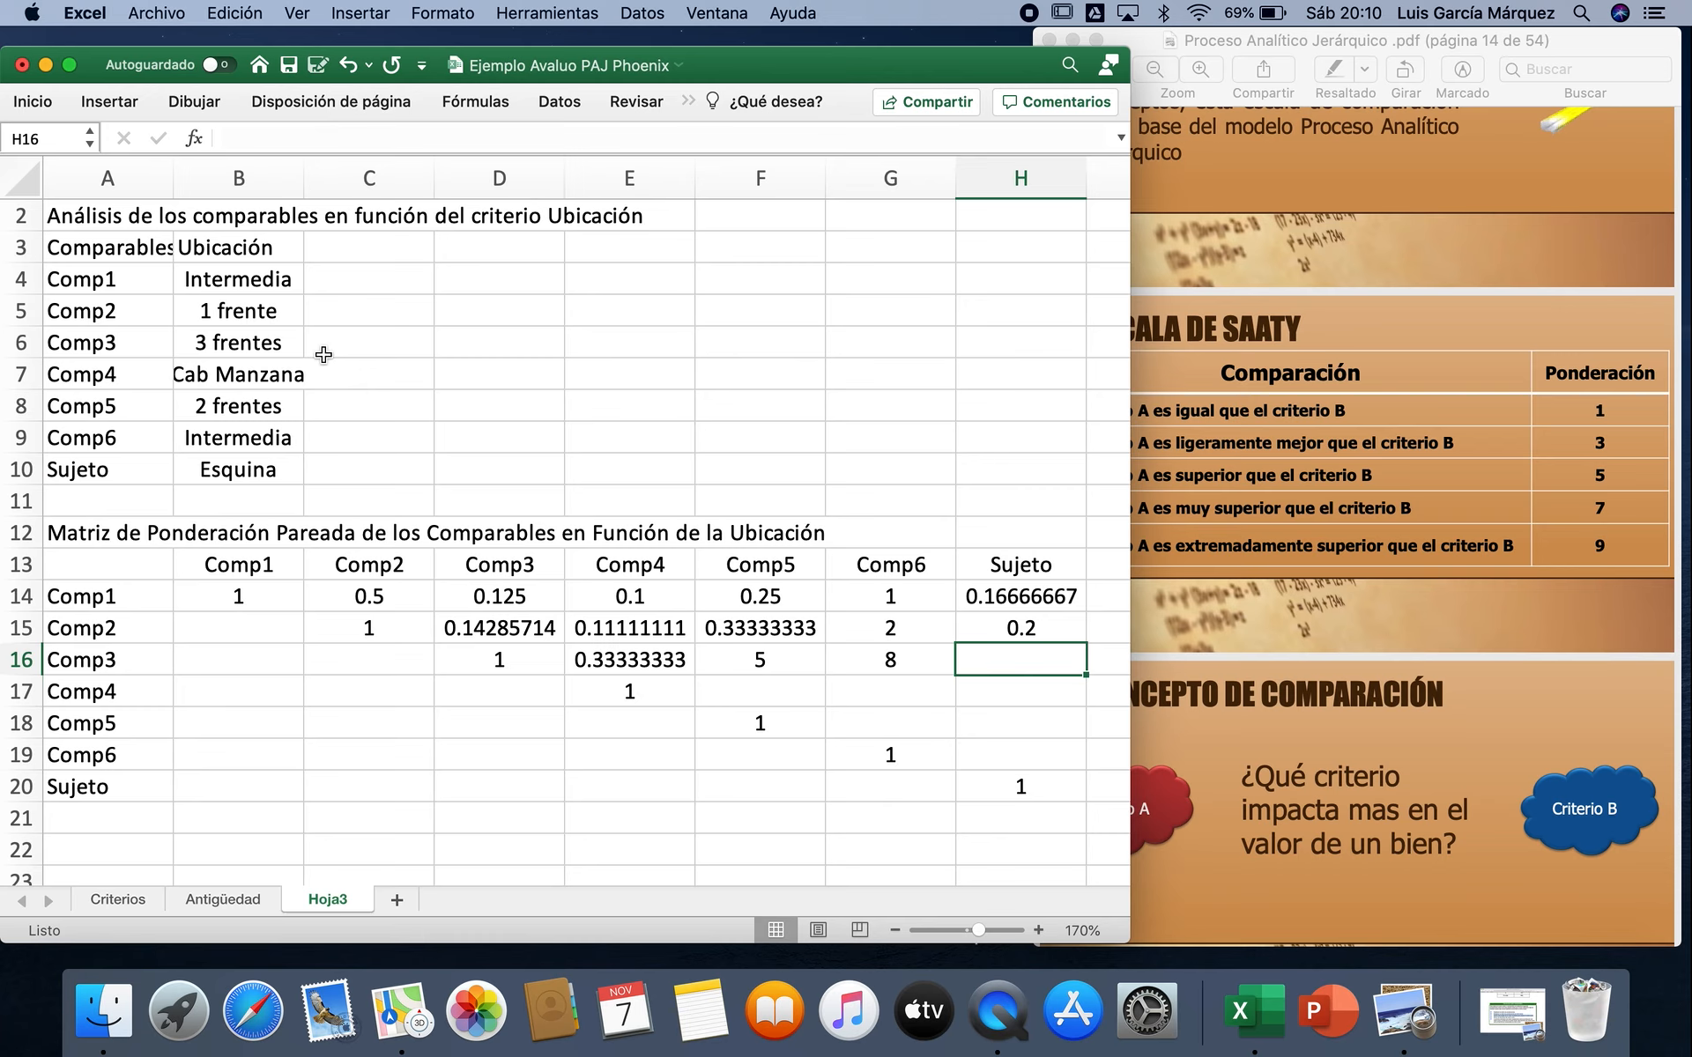
type("3")
key("Return")
Step: Rate Comp4 against Comp5 with 7 in F17 and against Comp6 with 10 in G17
key("Left")
key("Left")
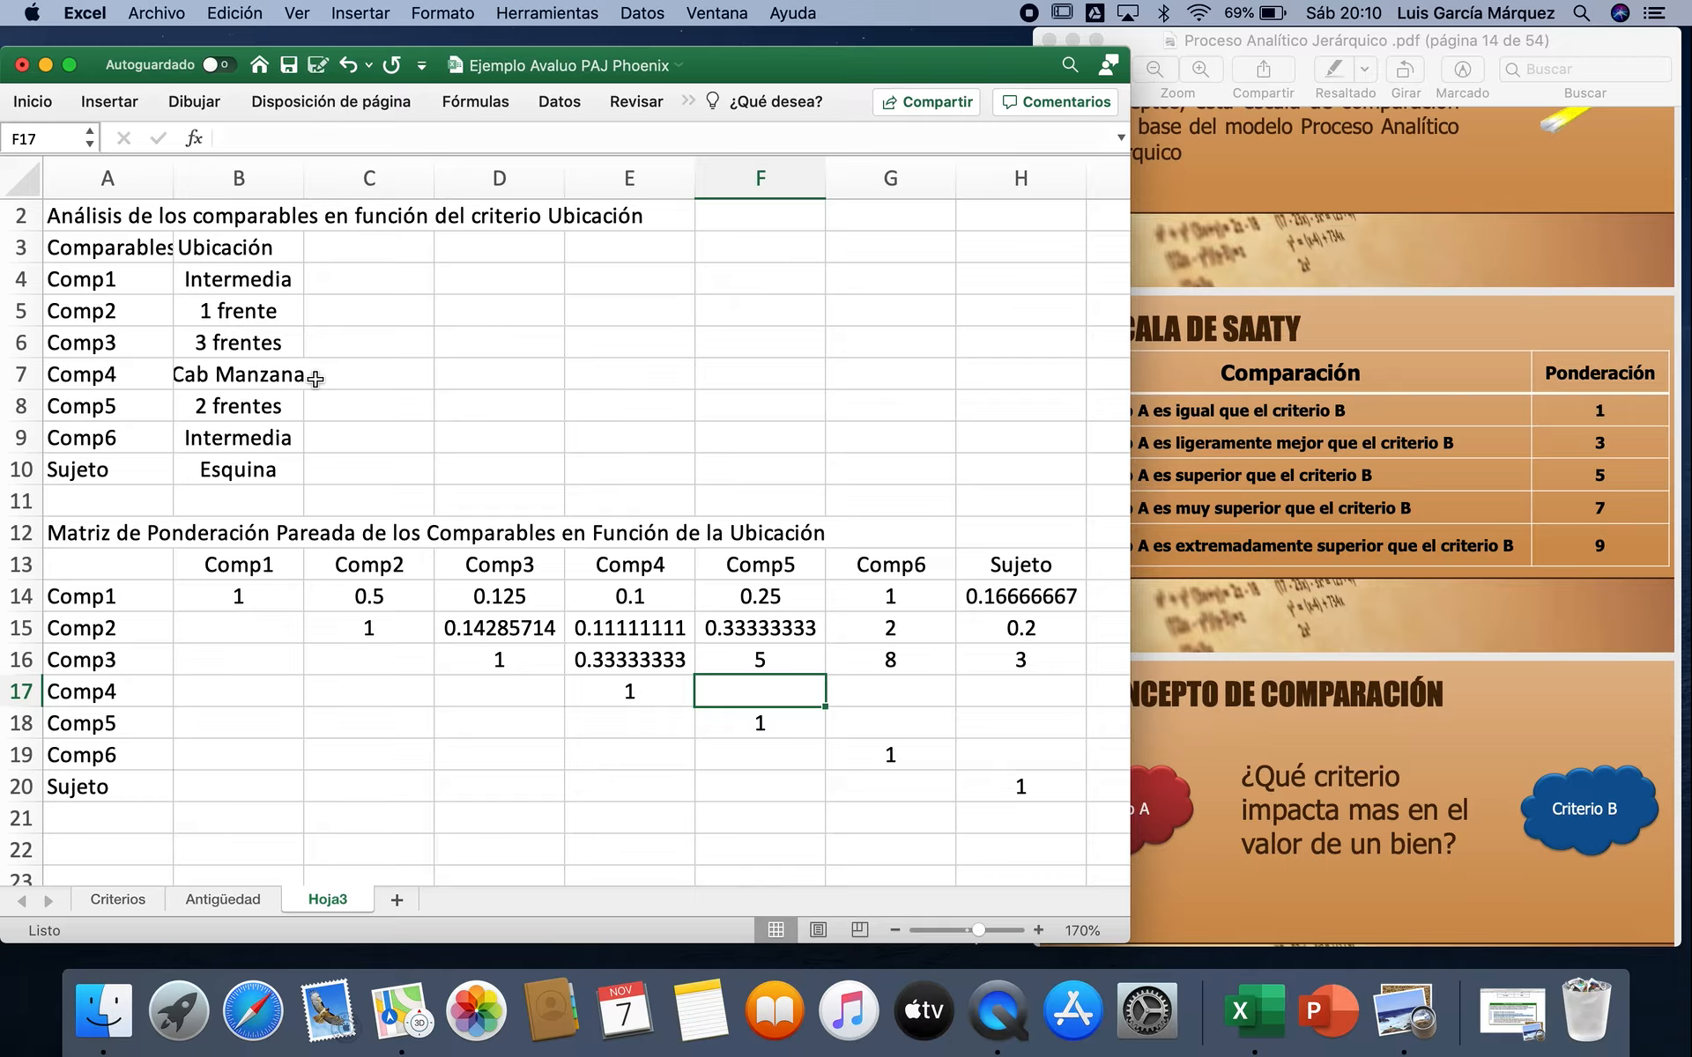
type("7")
key("Tab")
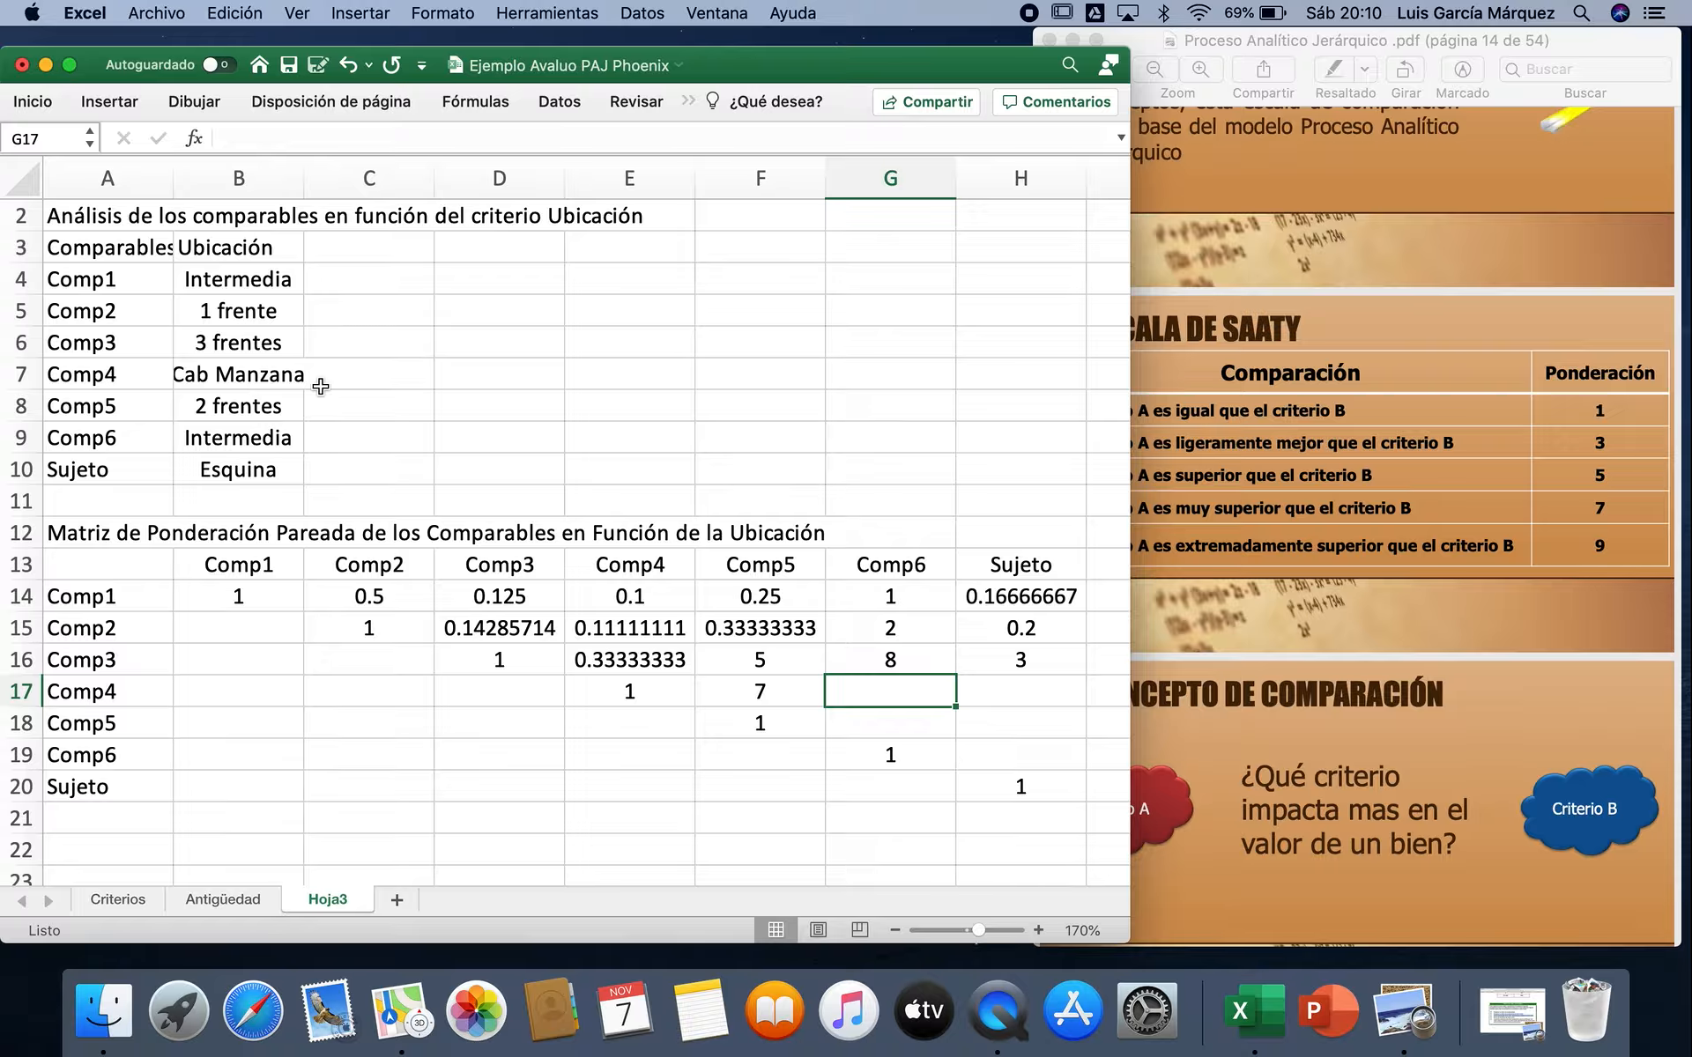
type("10")
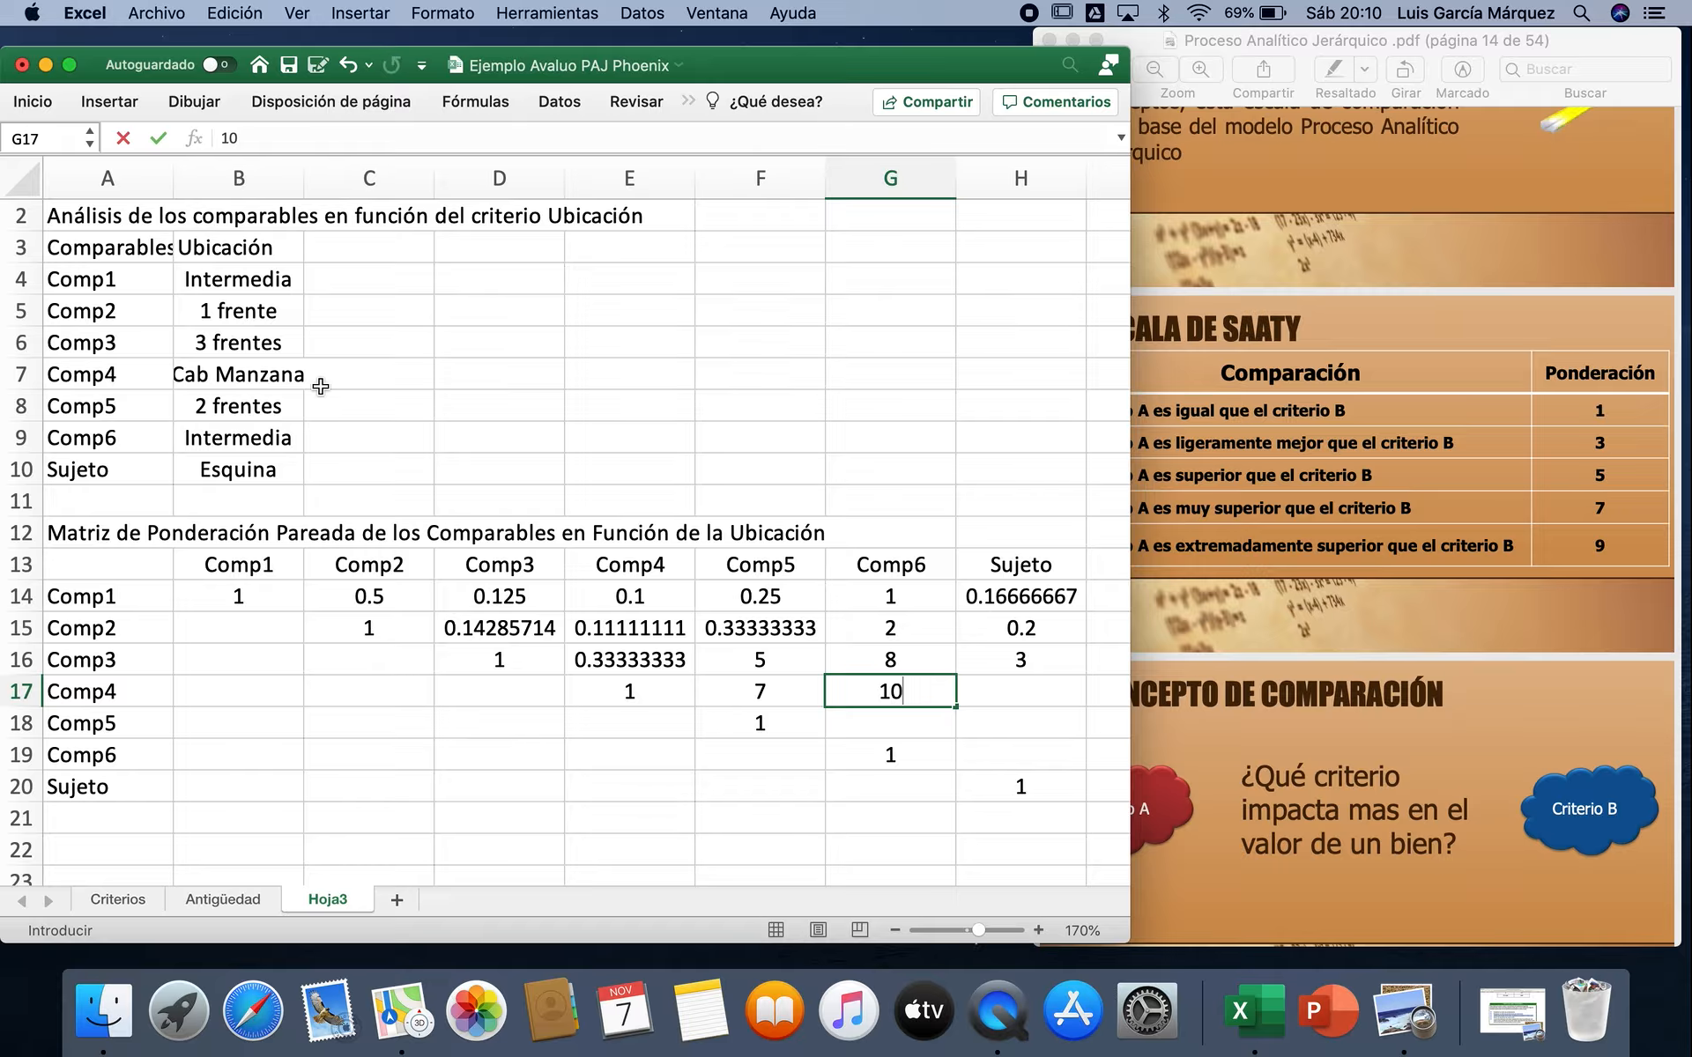
key("Tab")
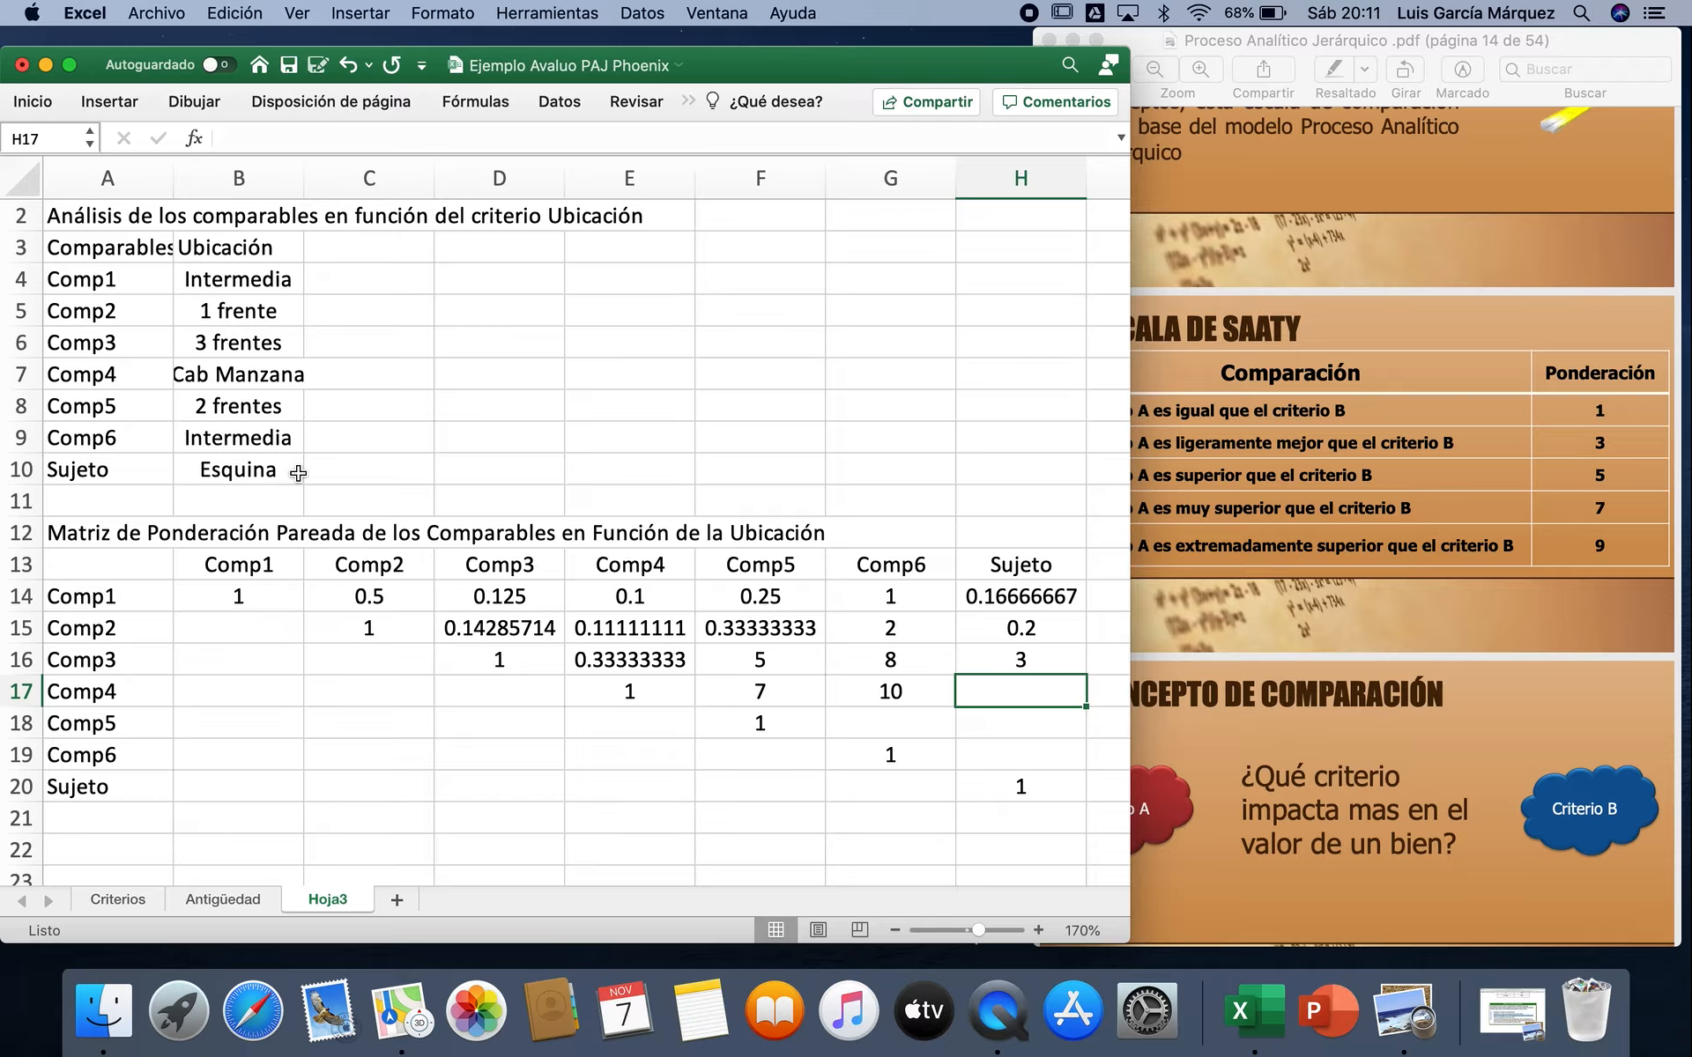
Step: Complete the Comp4 row by rating it against Sujeto with 5 in H17
type("5")
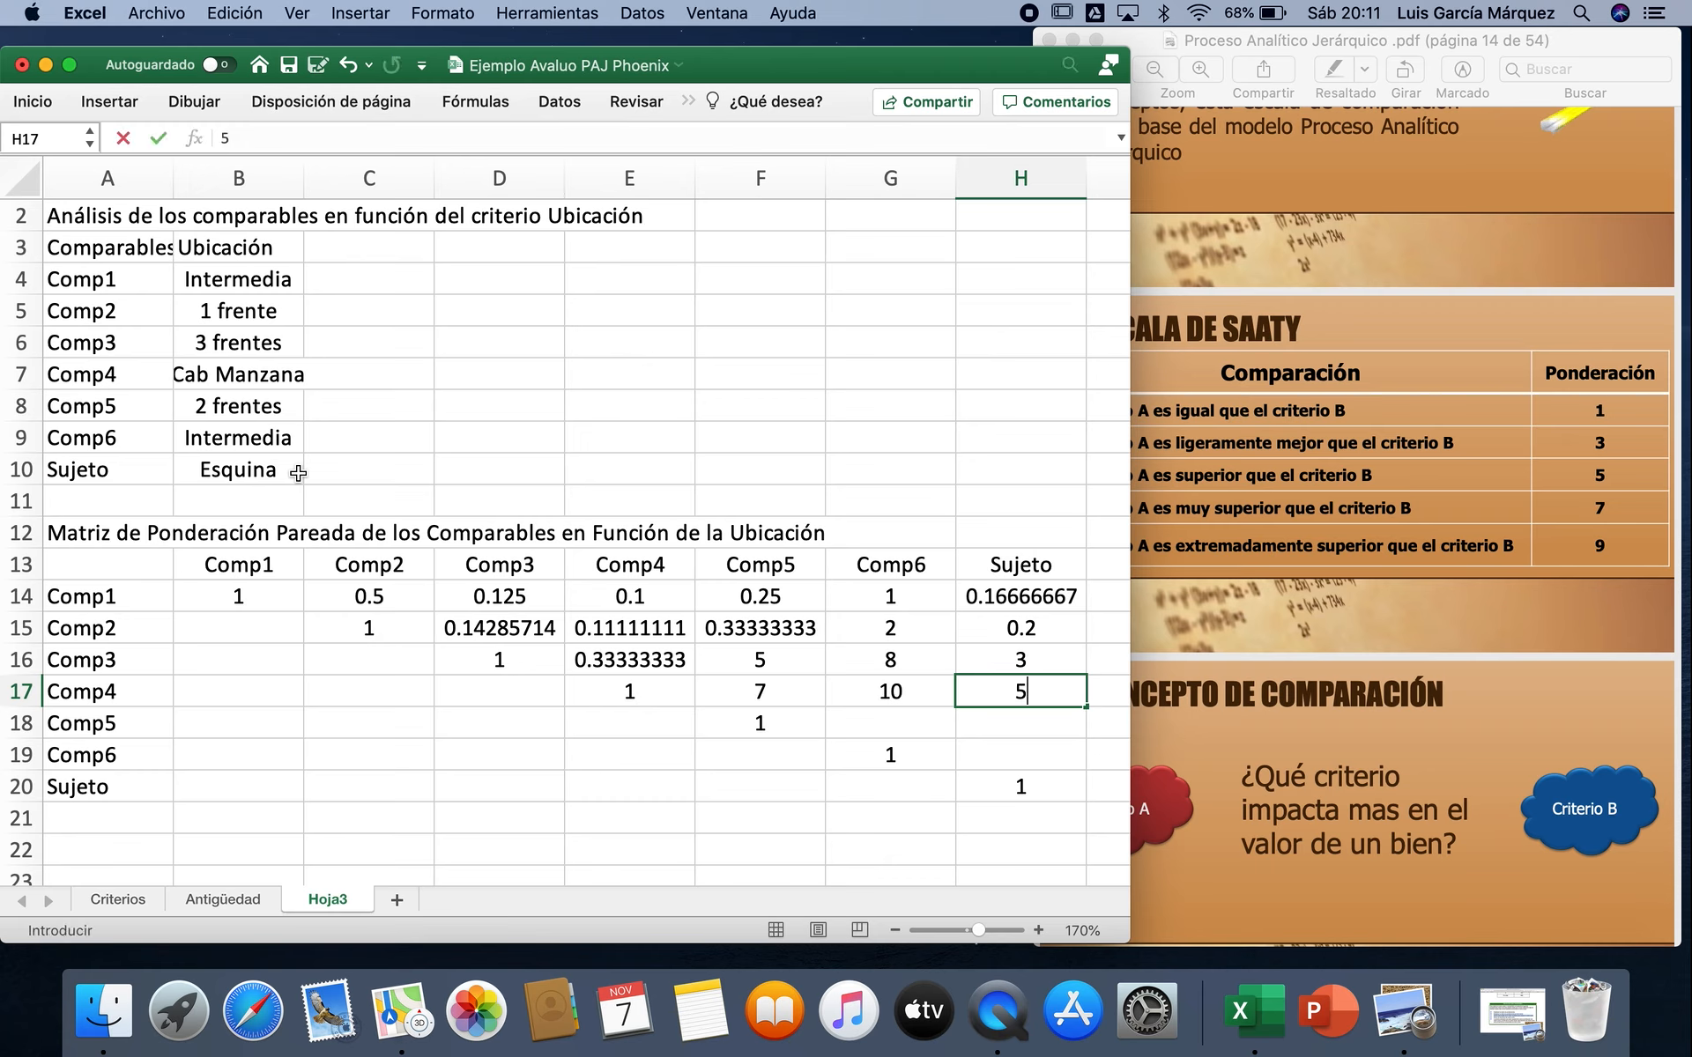
key("Return")
key("Left")
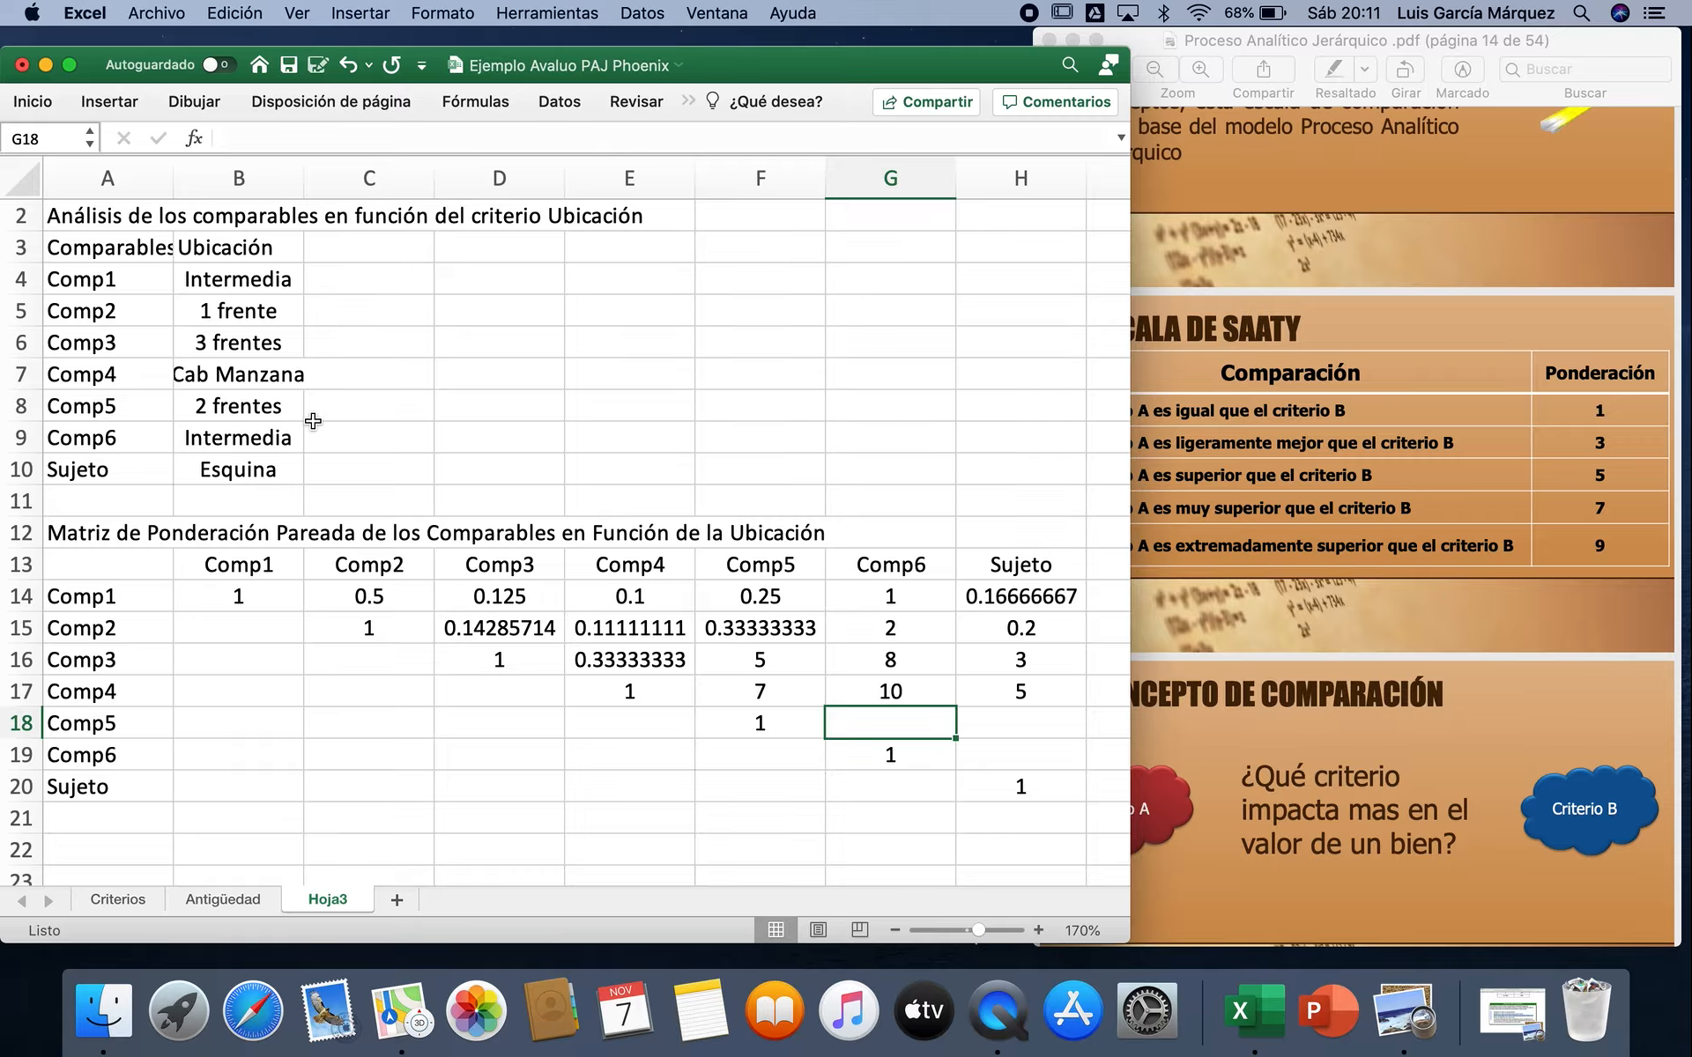
Step: Rate Comp5 with 4 in G18 and =1/3 in H18, and Comp6 against Sujeto with =1/6 in H19
type("4")
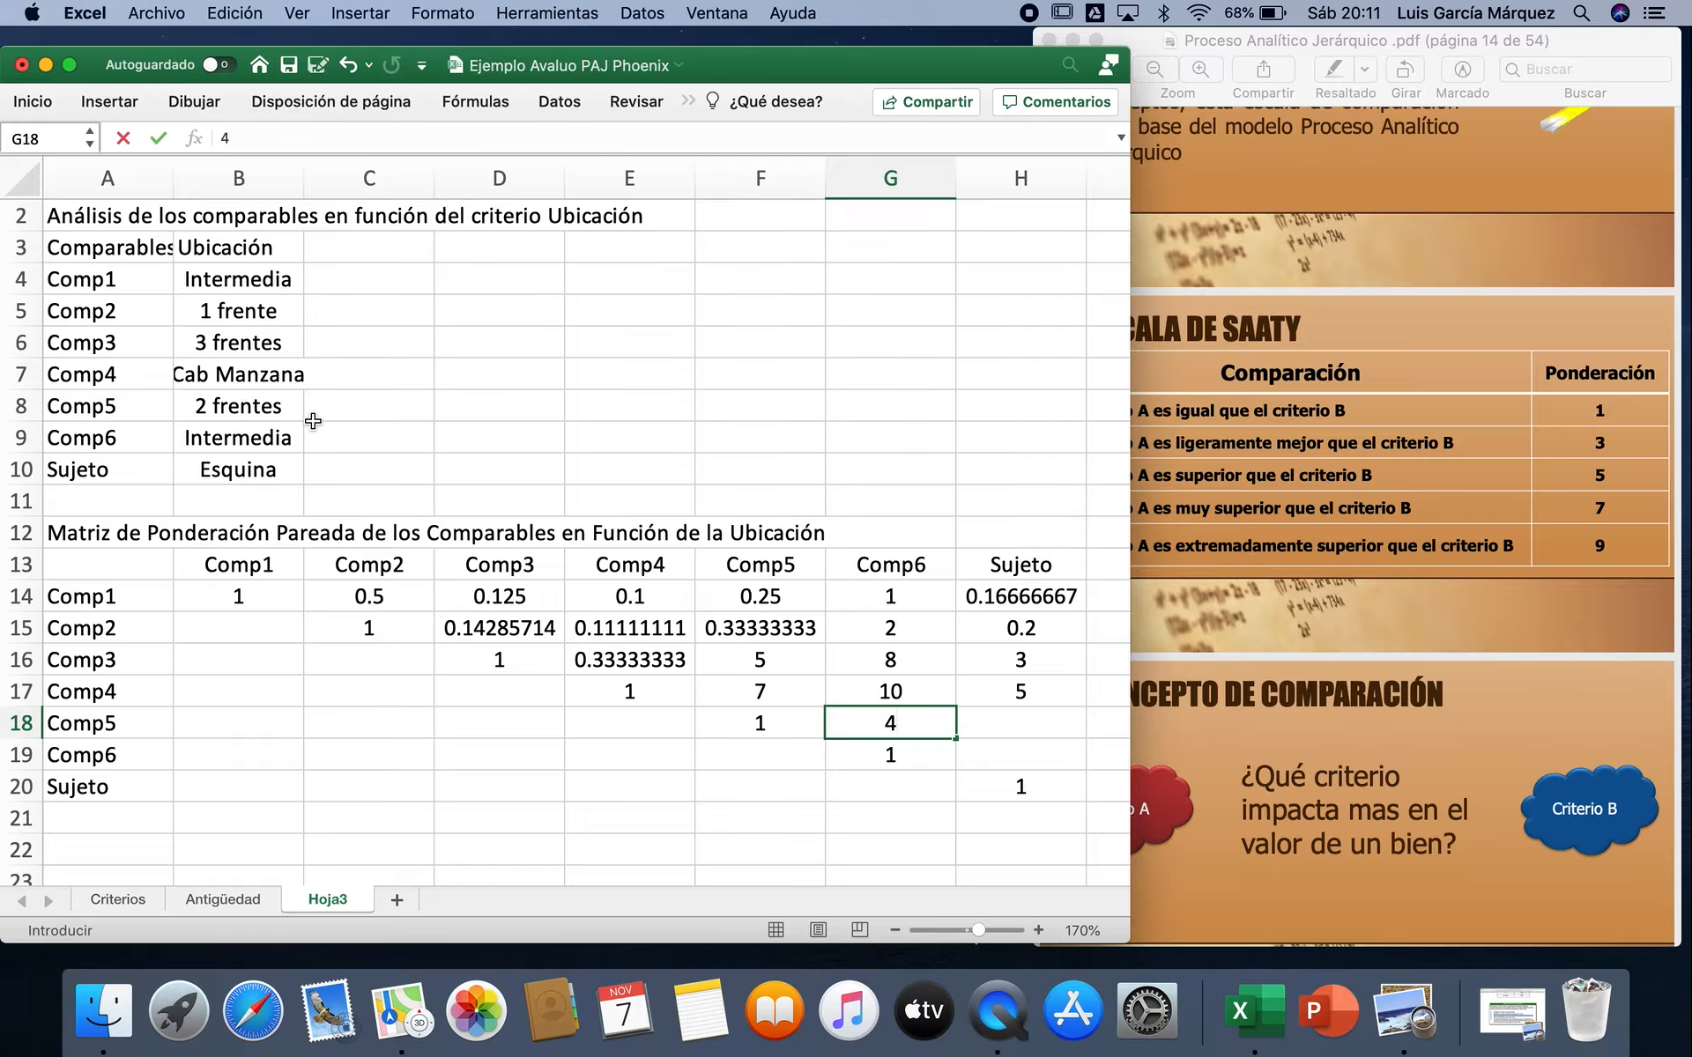
key("Tab")
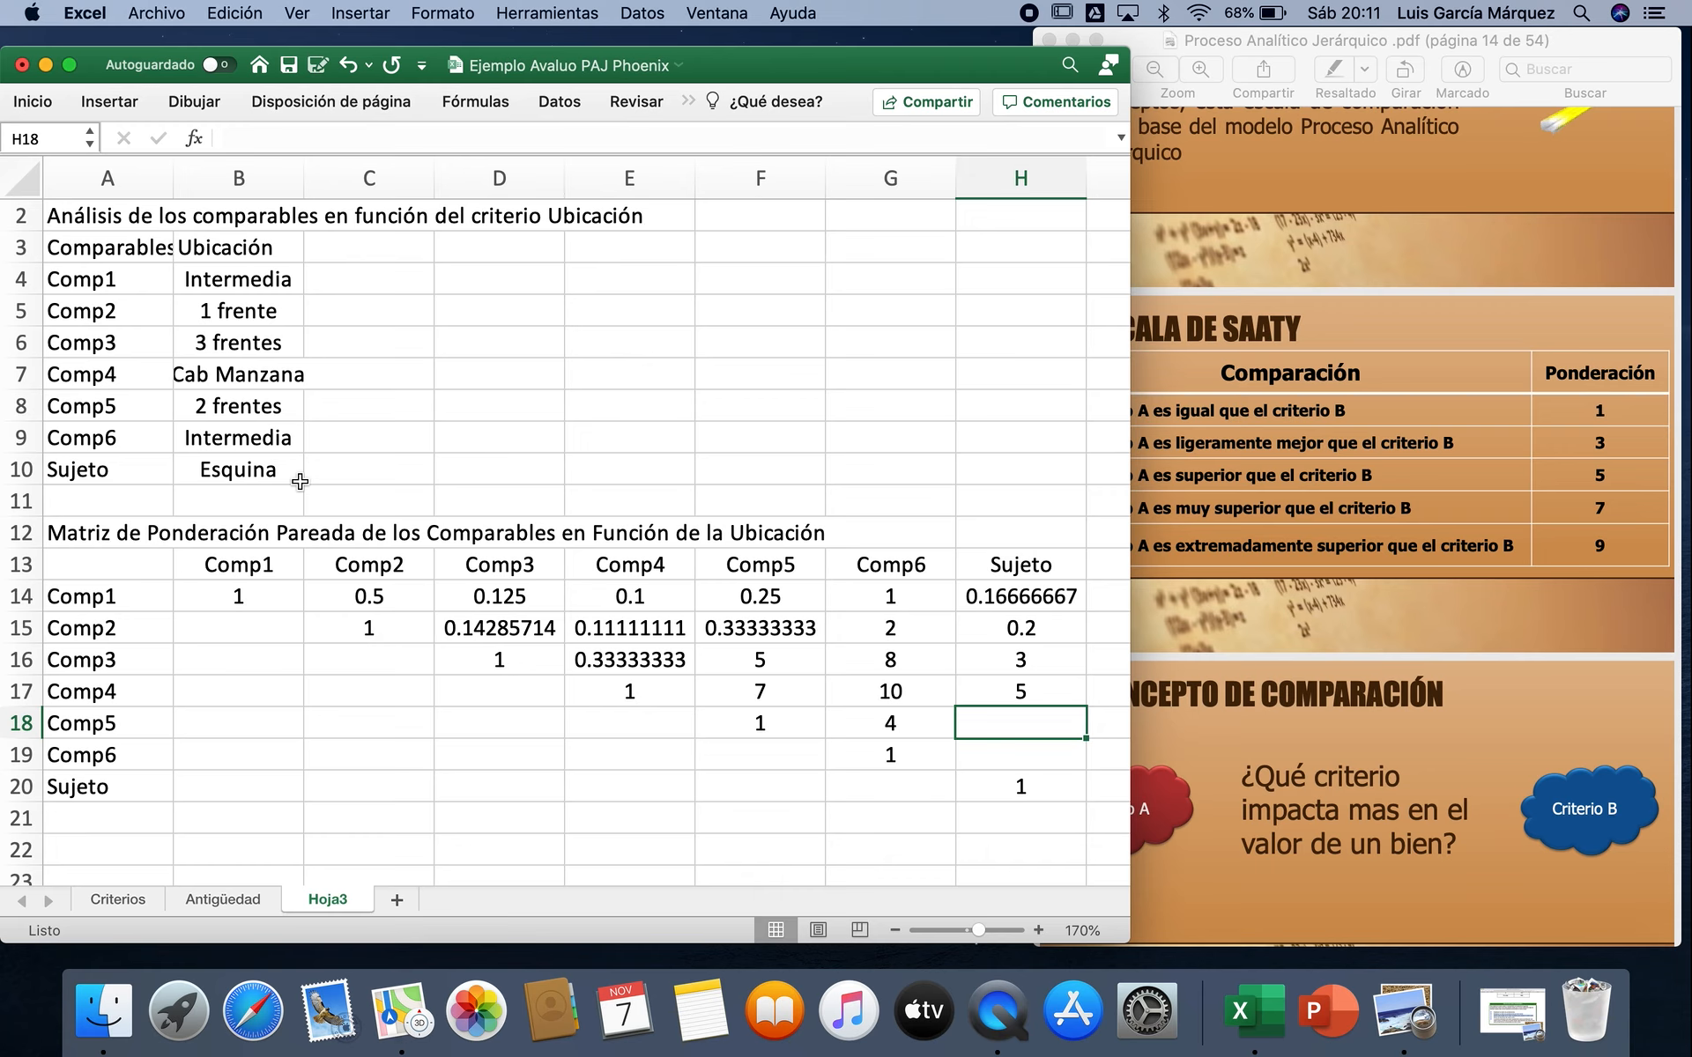
type("=1/3")
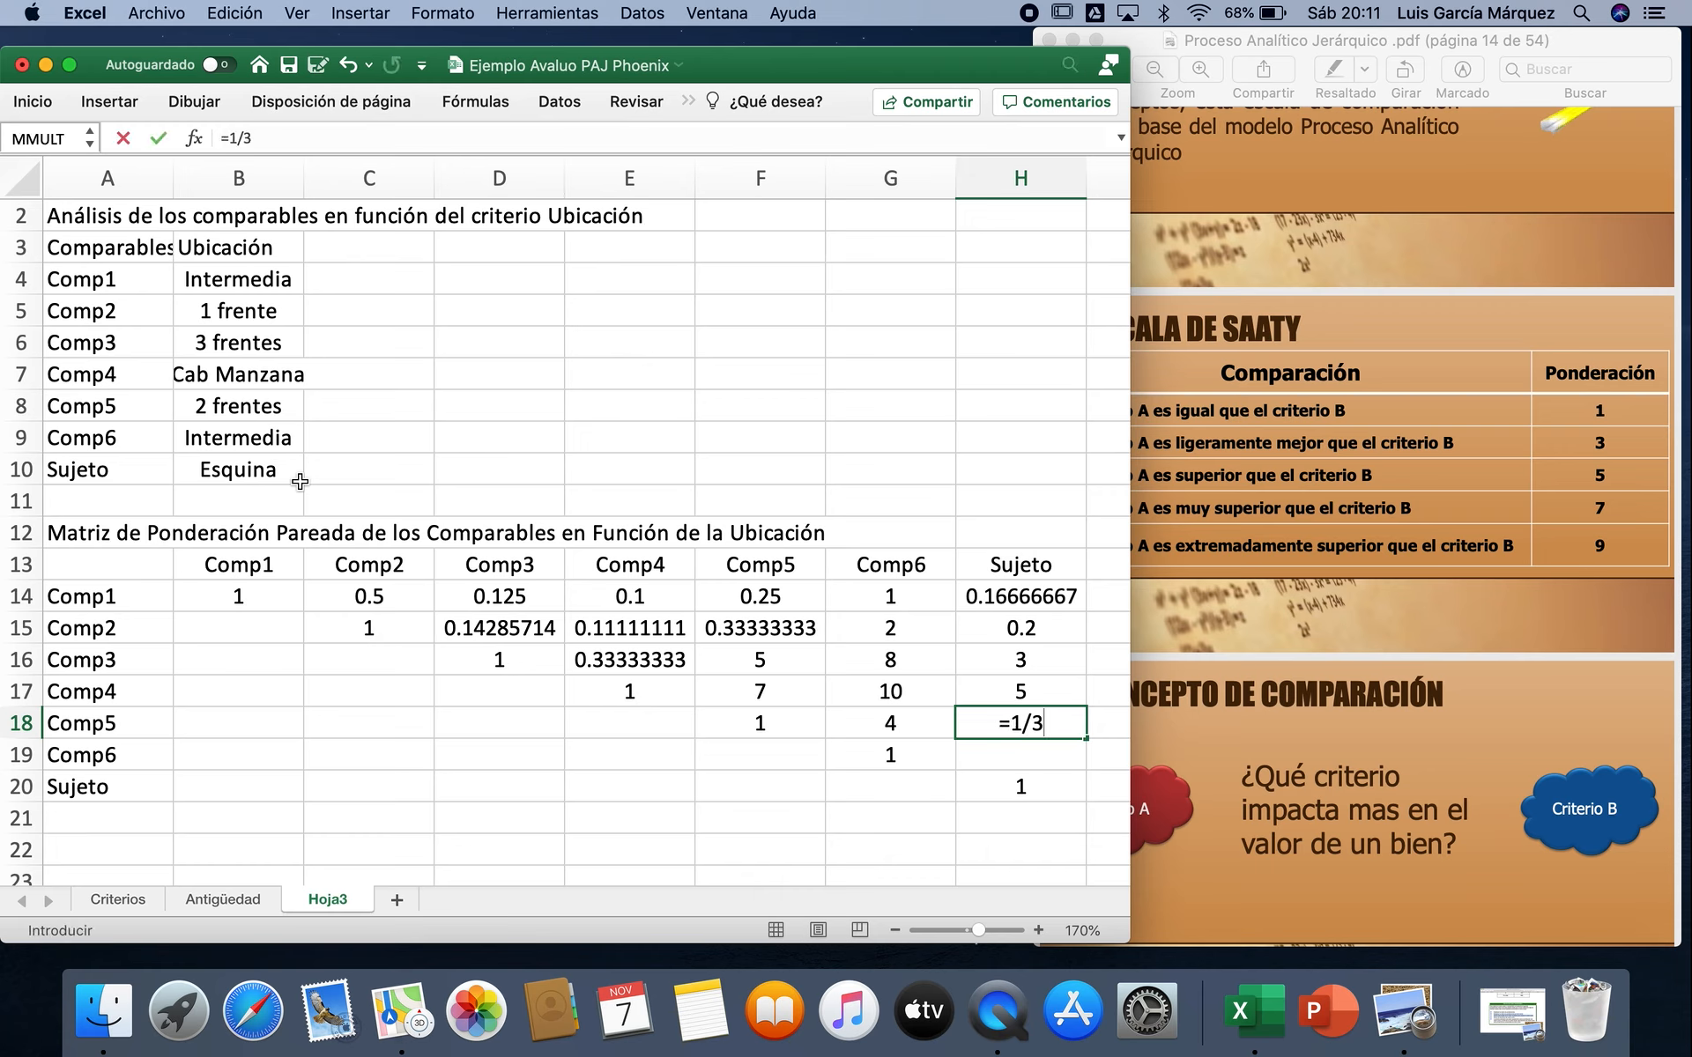
key("Return")
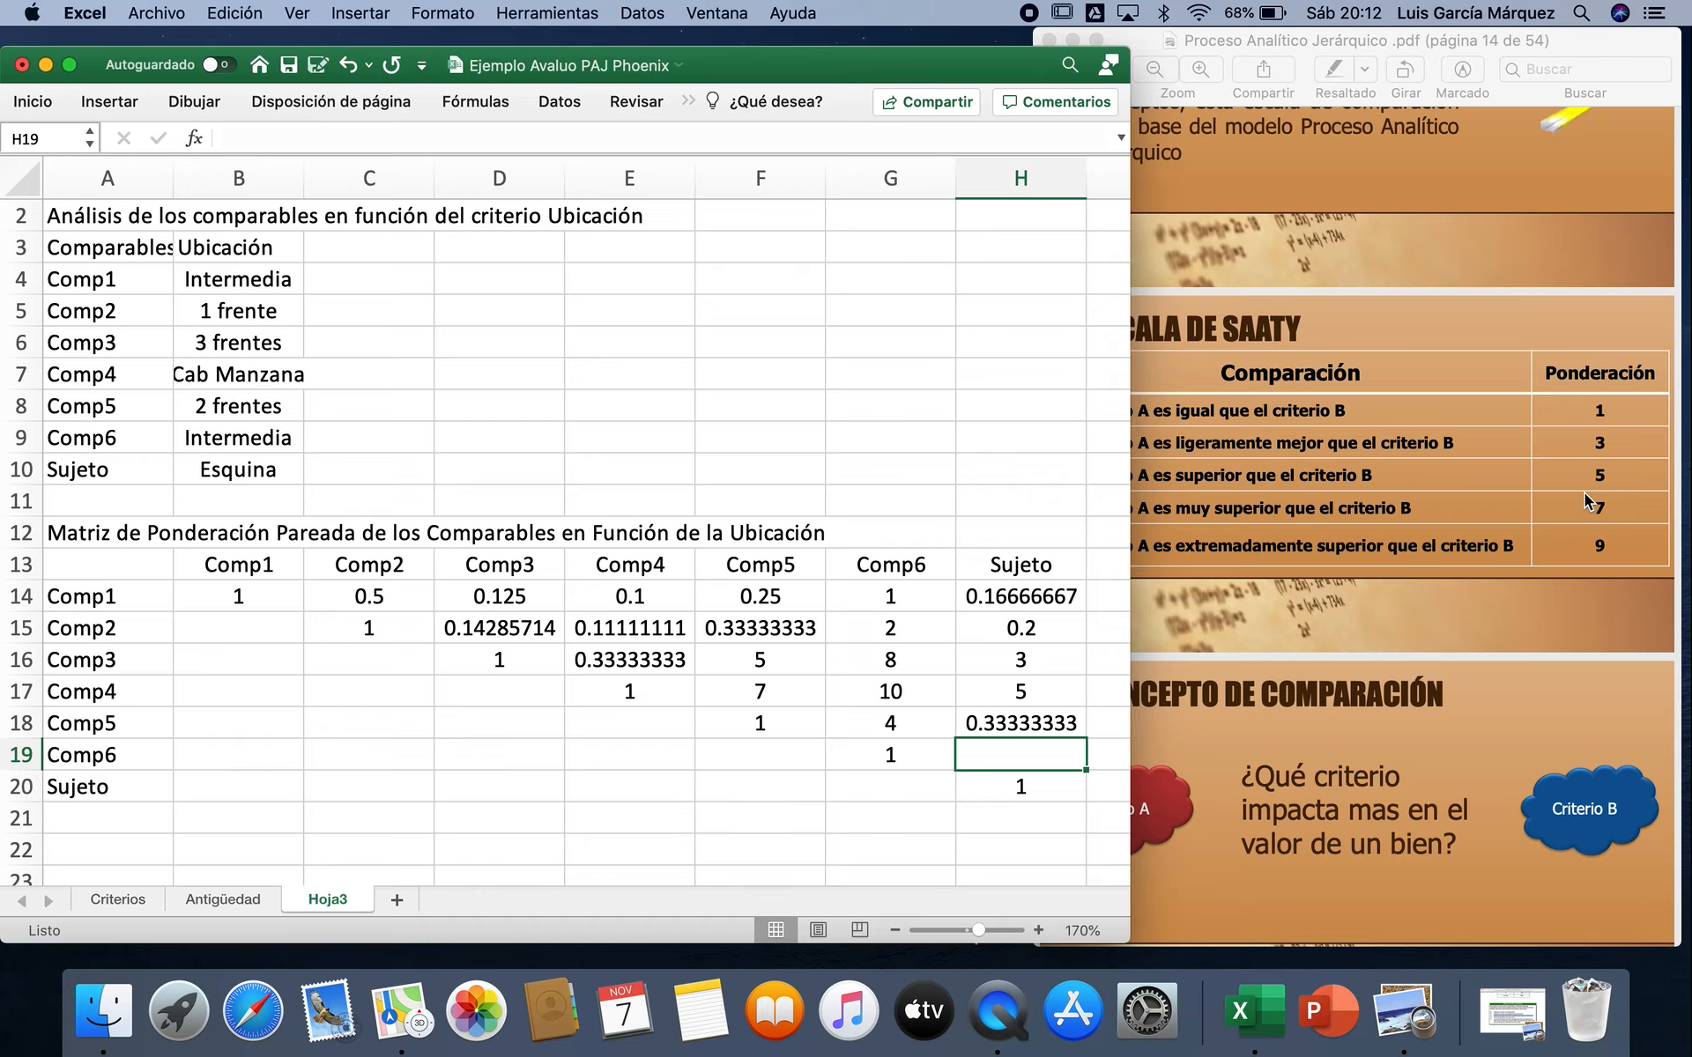
type("=1/6")
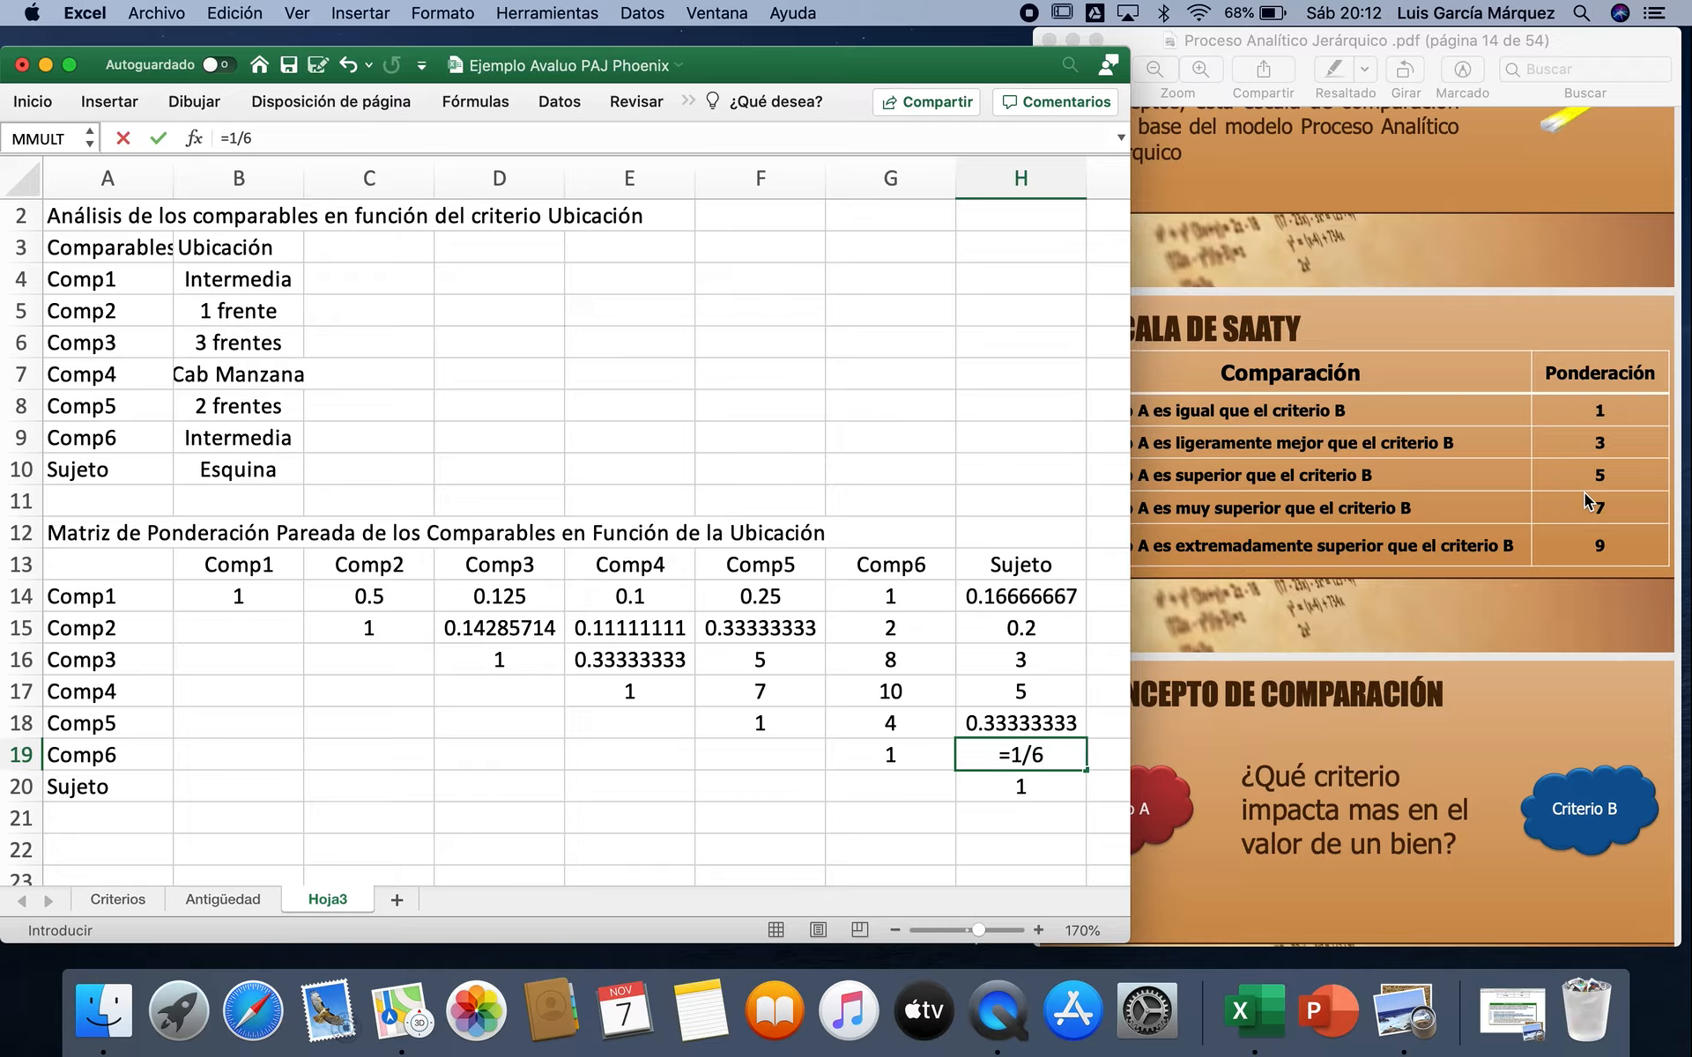
key("Return")
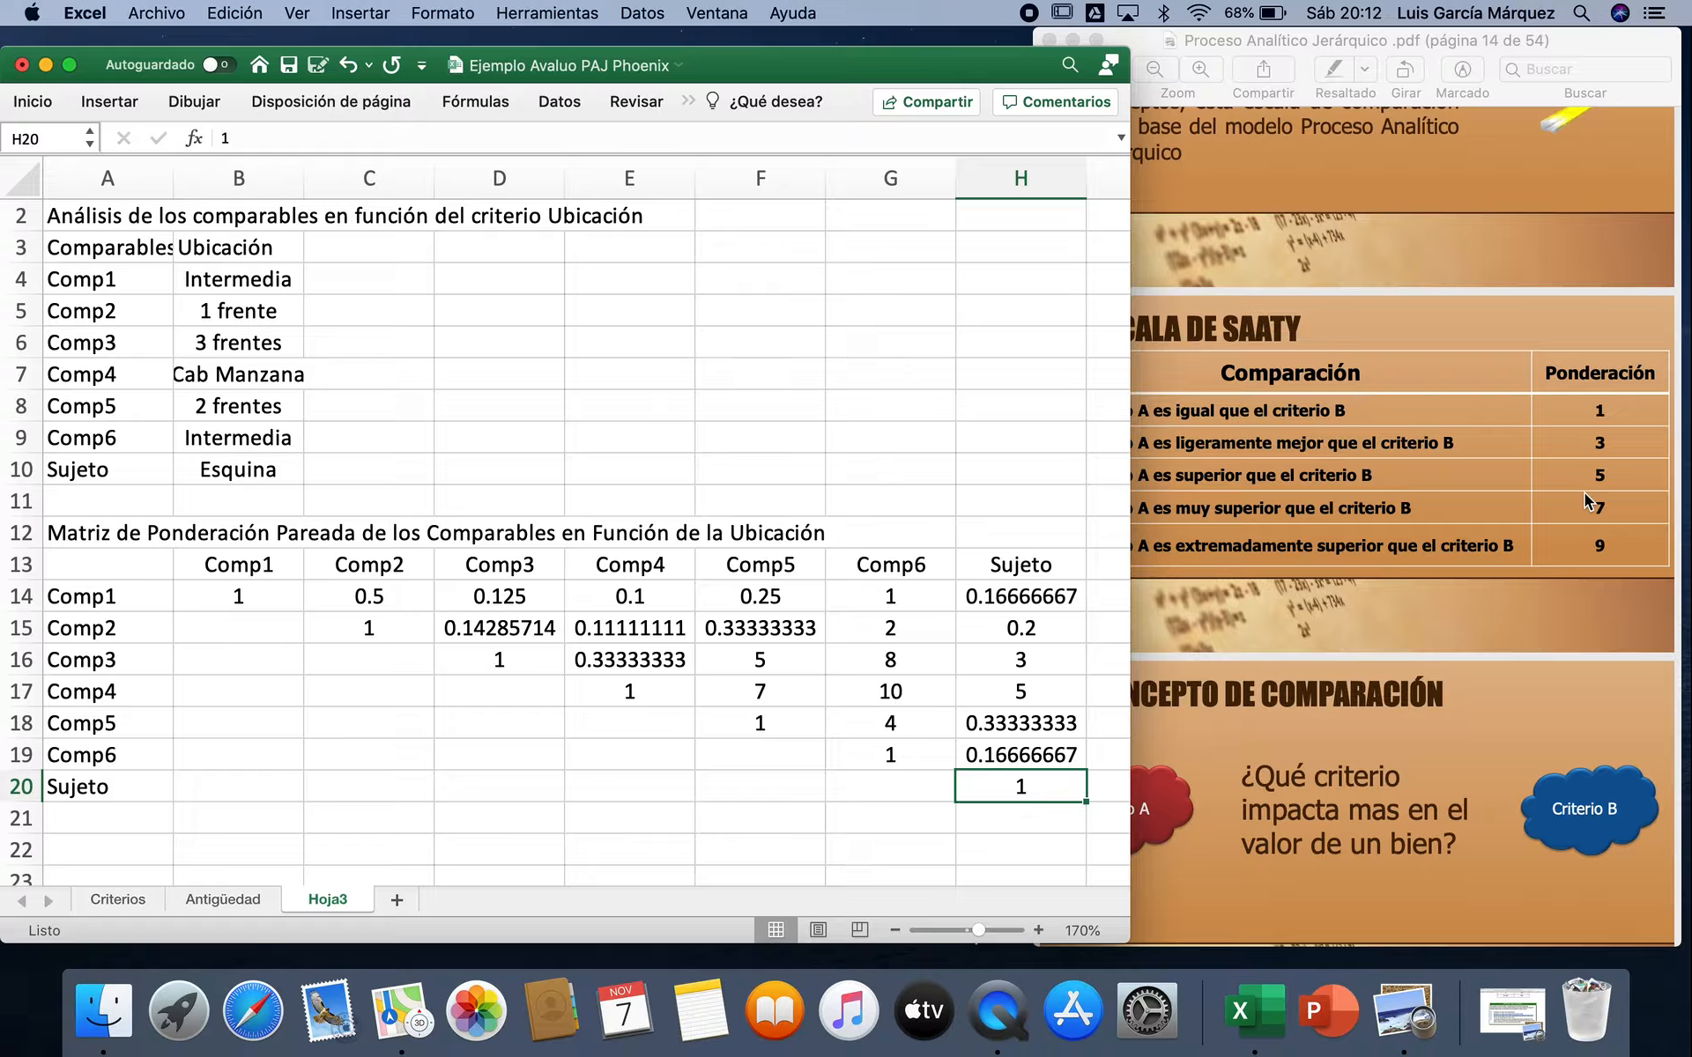
Step: Enter the Comp1 column reciprocals for Comp2 to Comp4: =1/C14 in B15, =1/D14 in B16 and =1/E14 in B17
left_click(258, 626)
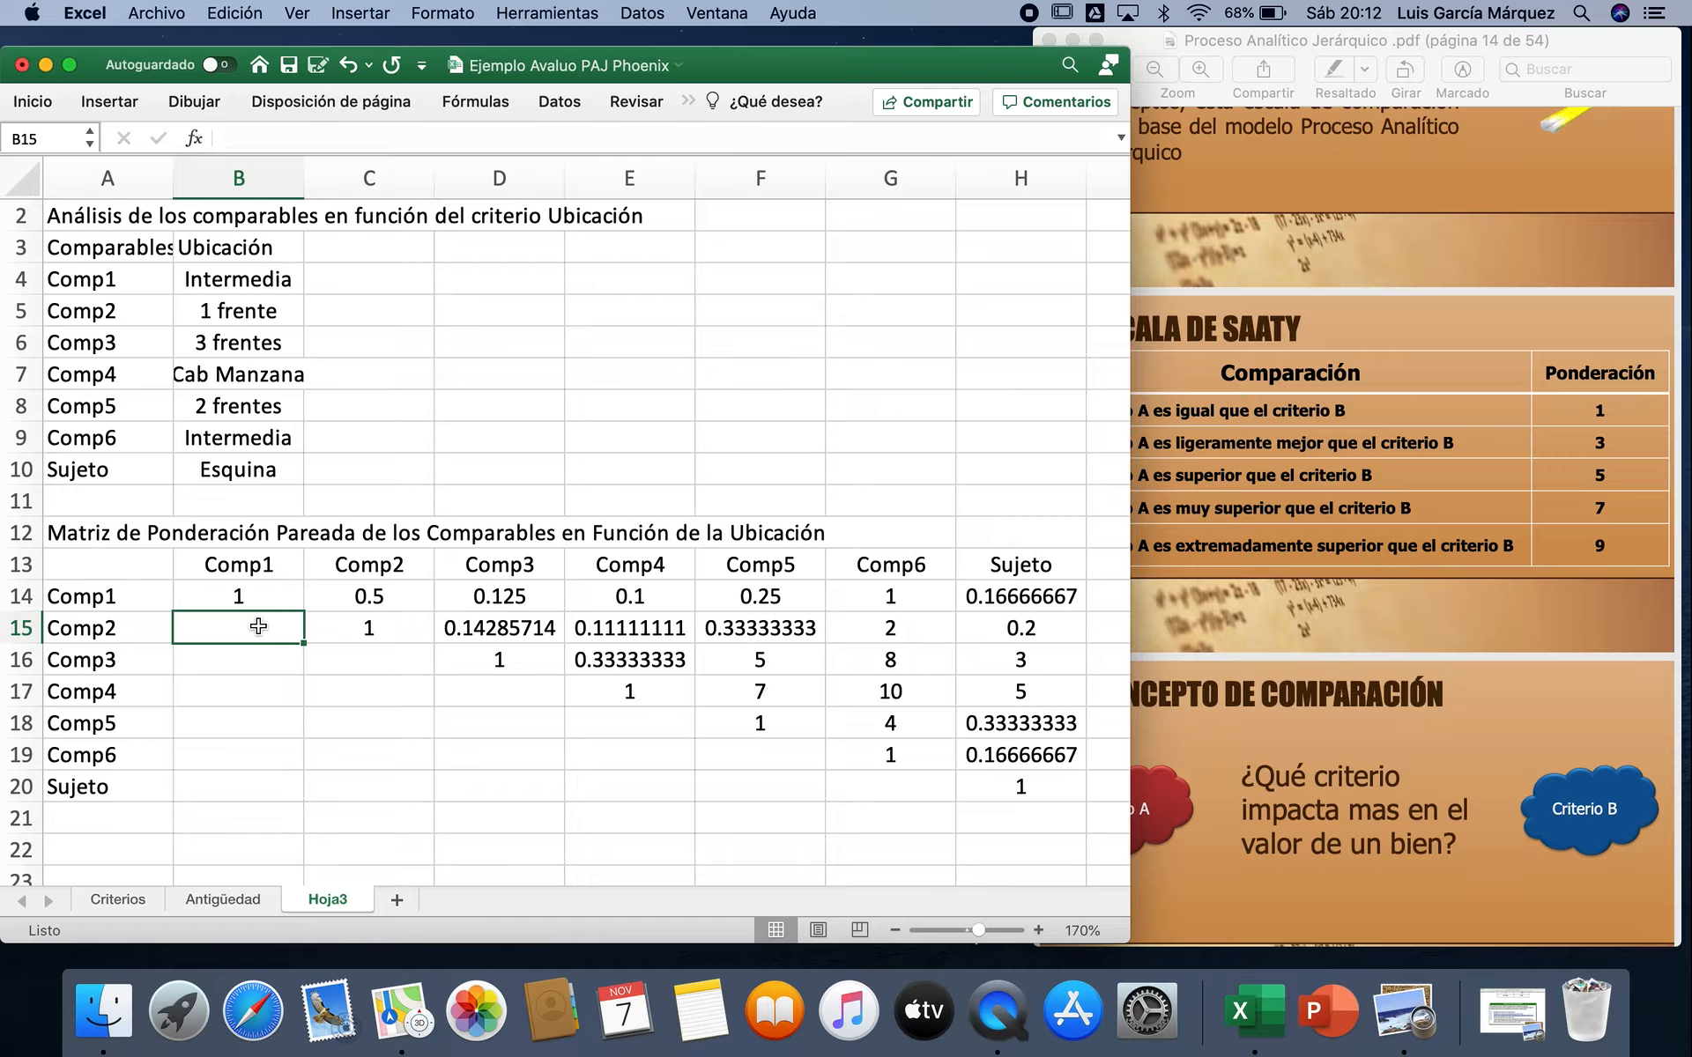
type("=1/")
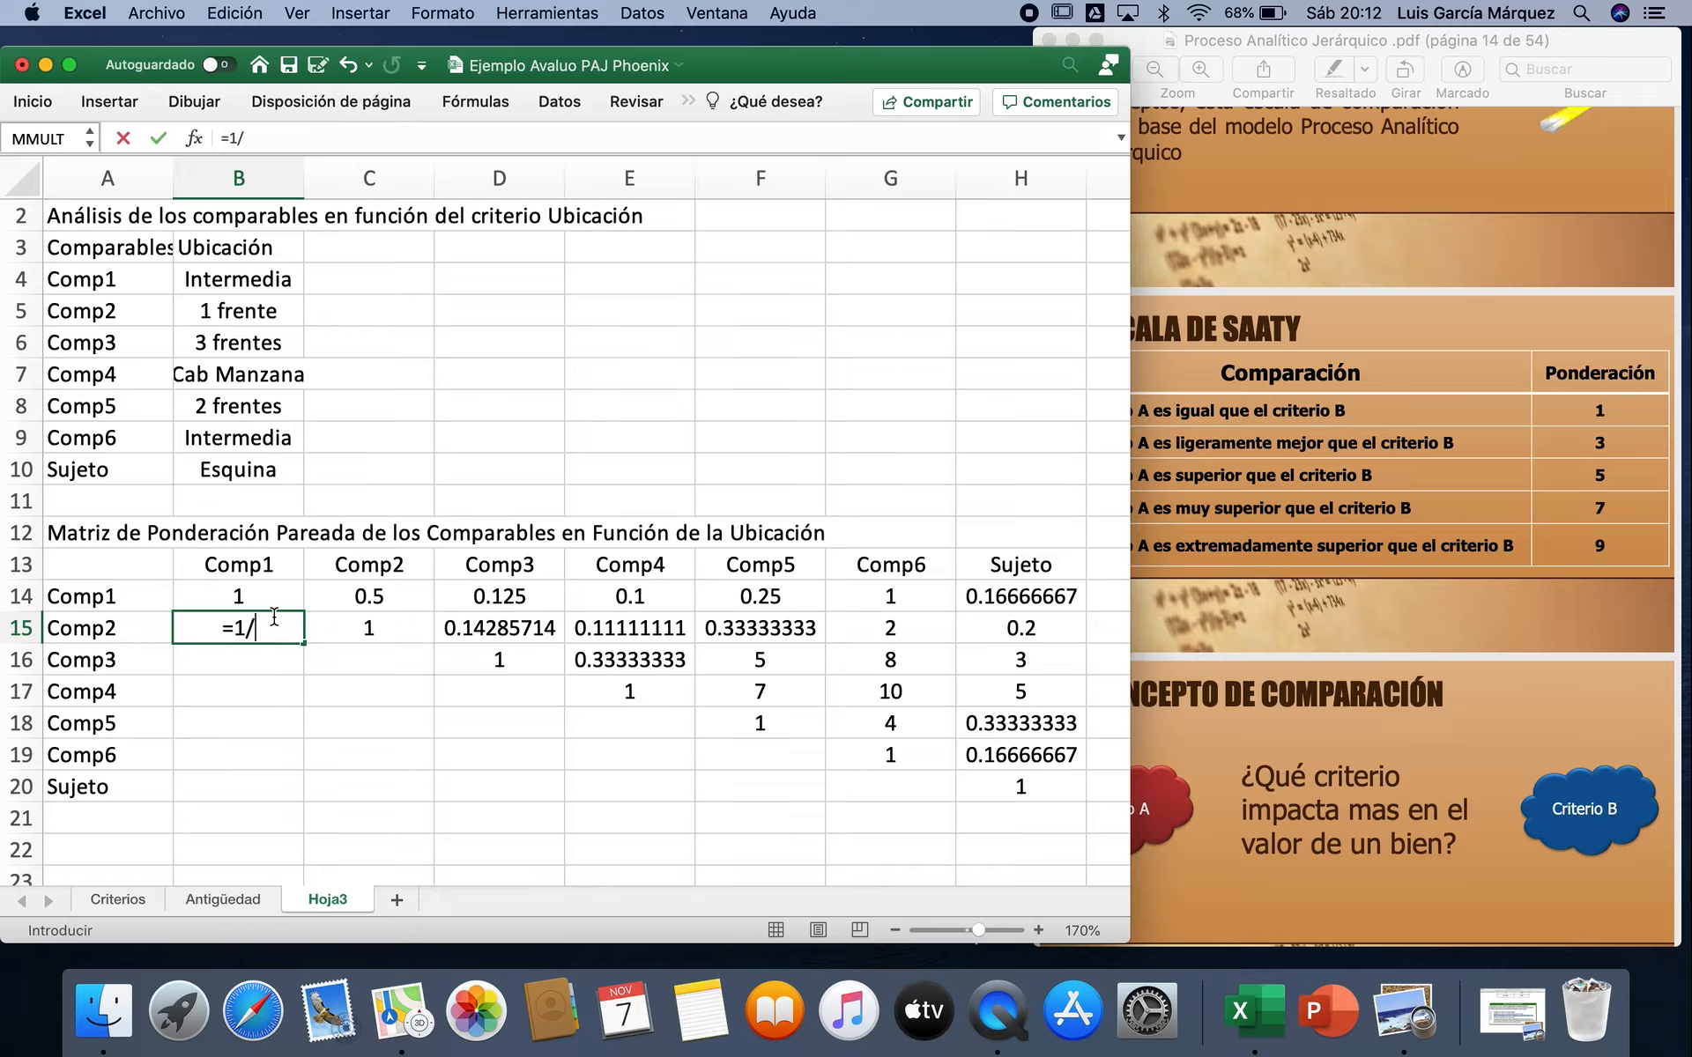
left_click(386, 593)
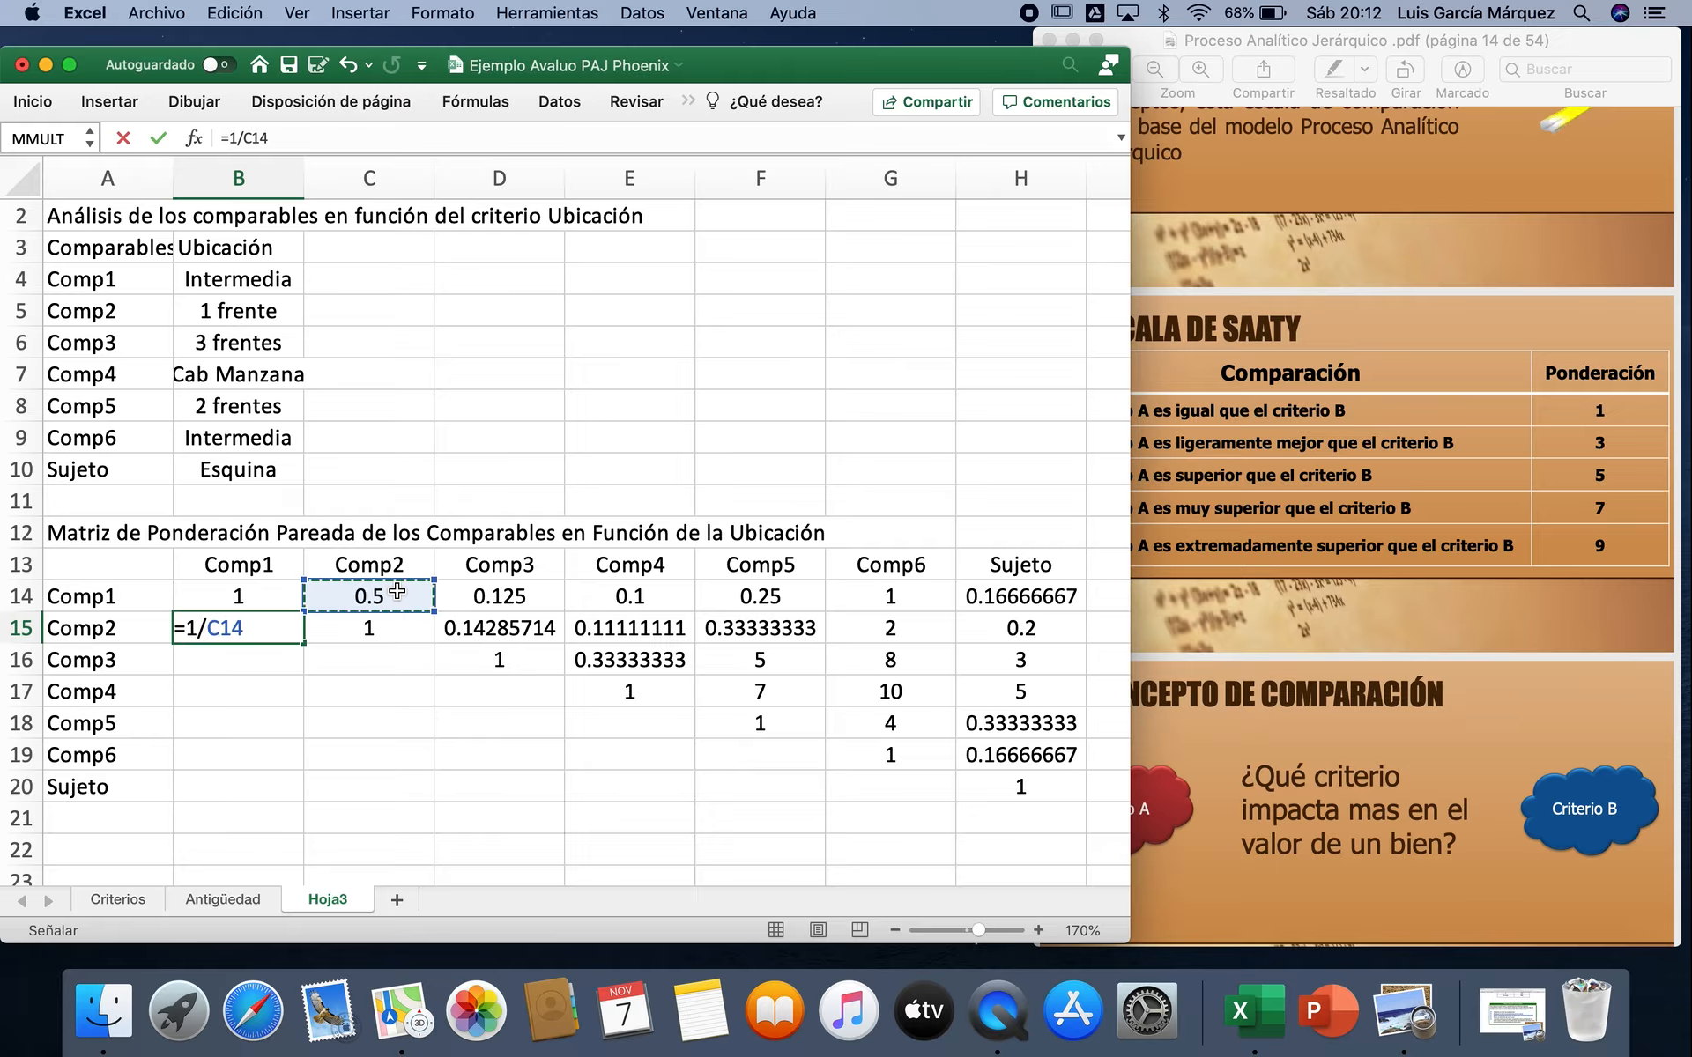
key("Return")
type("=1/")
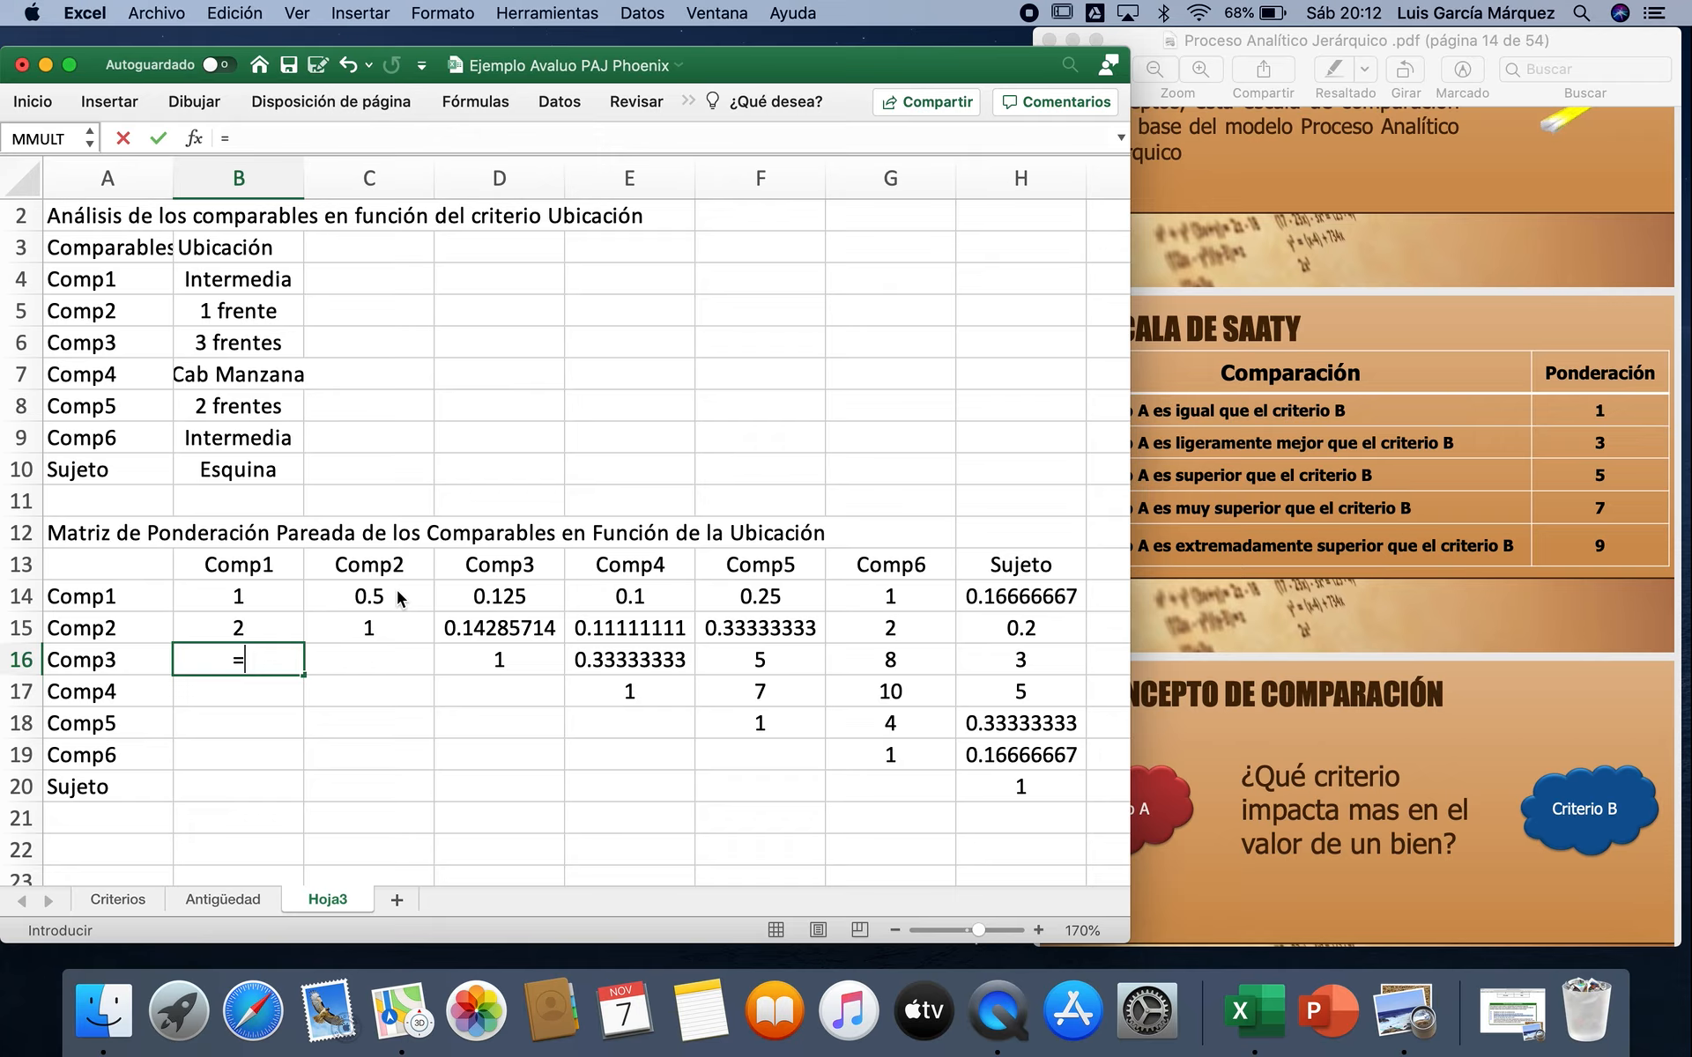
left_click(526, 593)
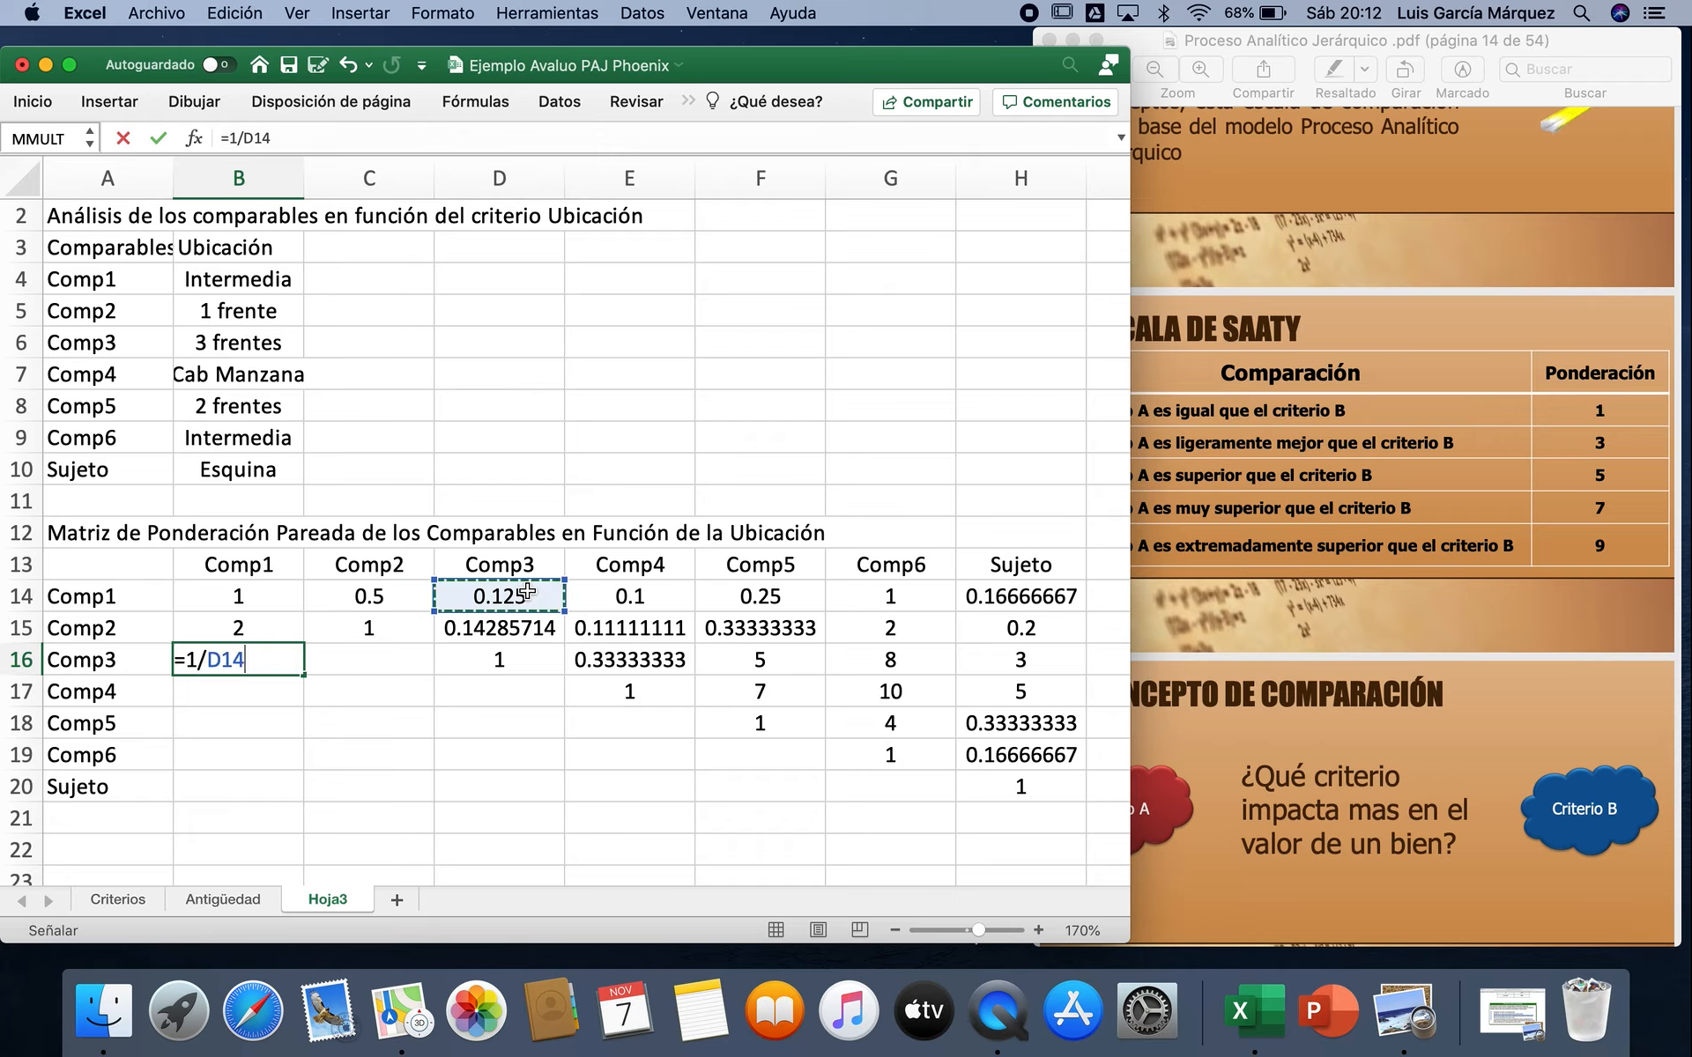
key("Return")
type("=1/")
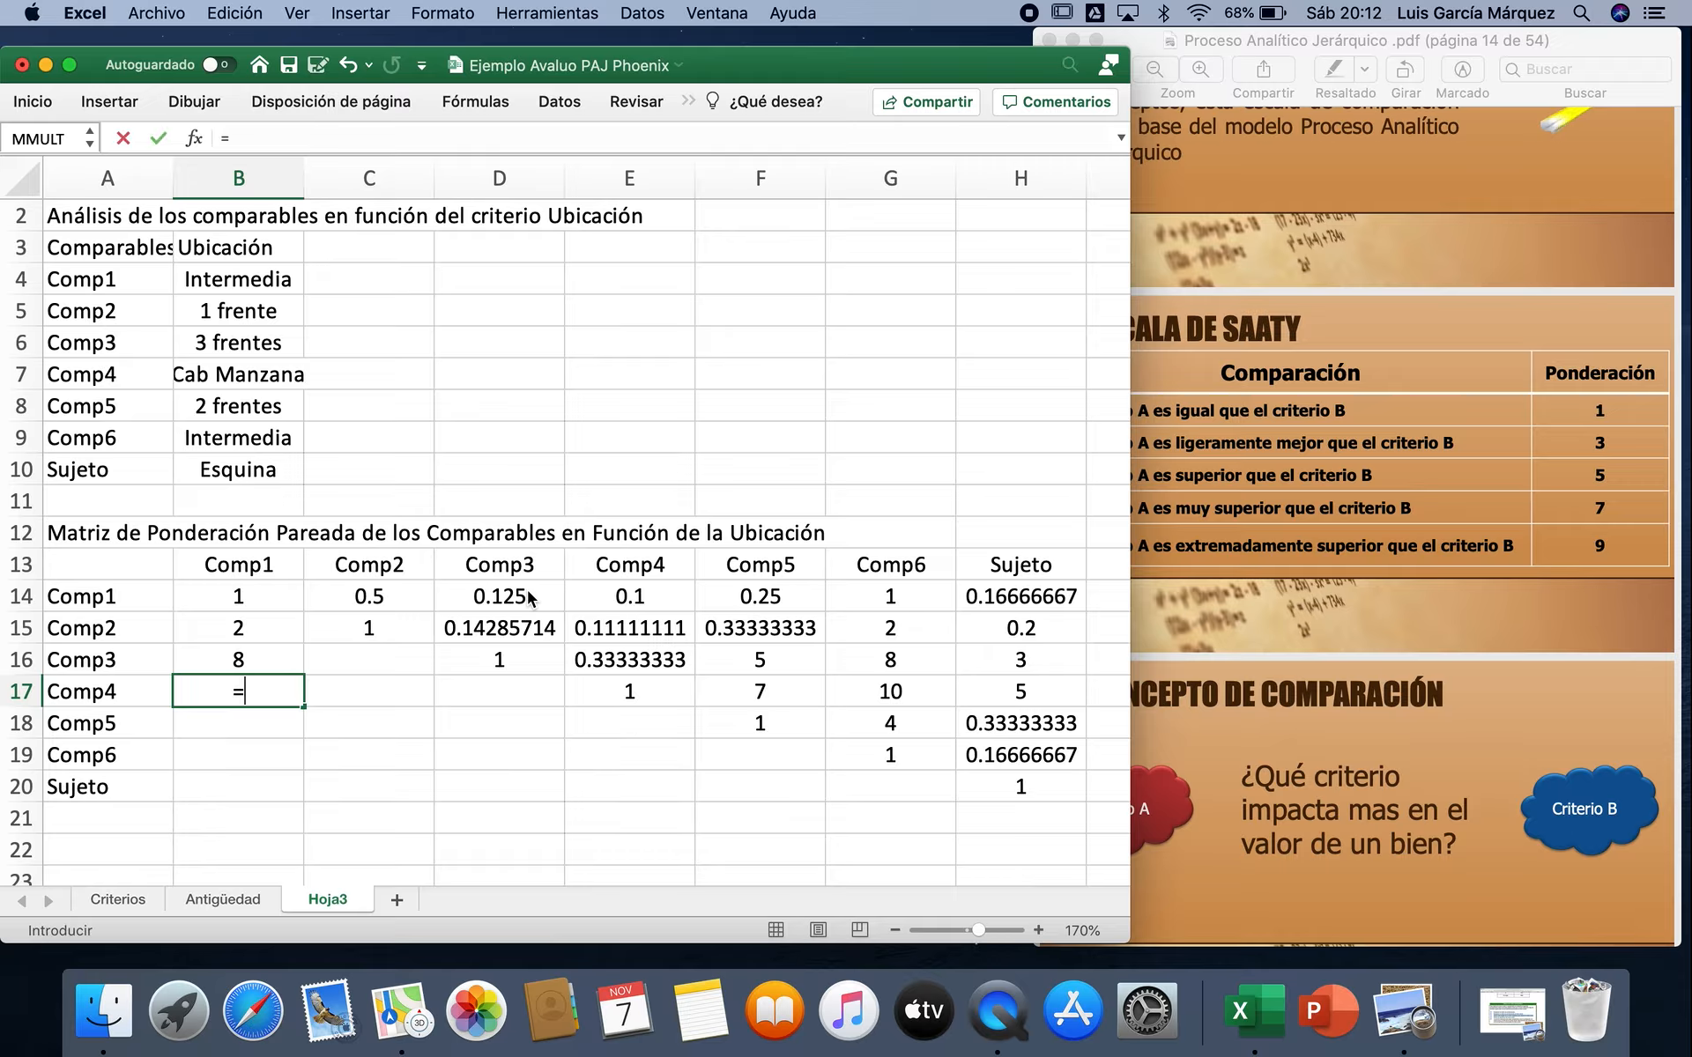
left_click(630, 589)
key("Return")
Step: Finish the Comp1 column reciprocals with =1/F14 in B18, =1/G14 in B19 and =1/H14 in B20
type("=1/")
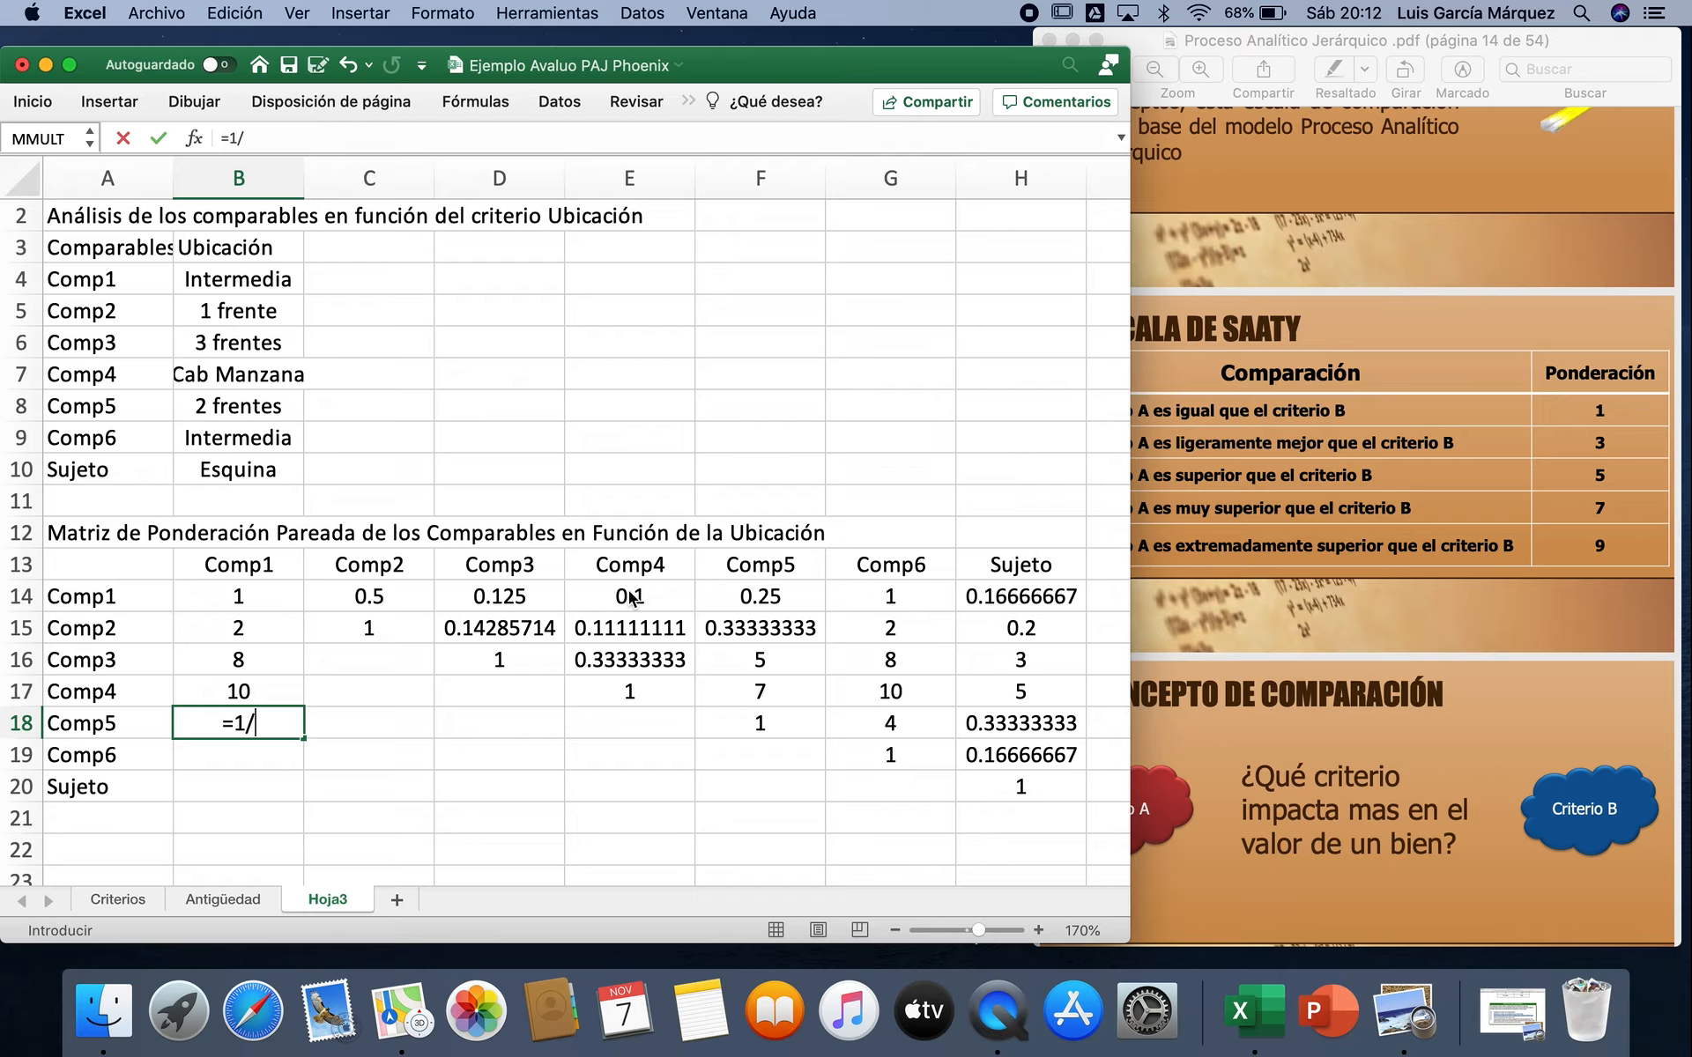
left_click(730, 603)
key("Return")
type("=1/")
left_click(859, 598)
key("Return")
type("=1/")
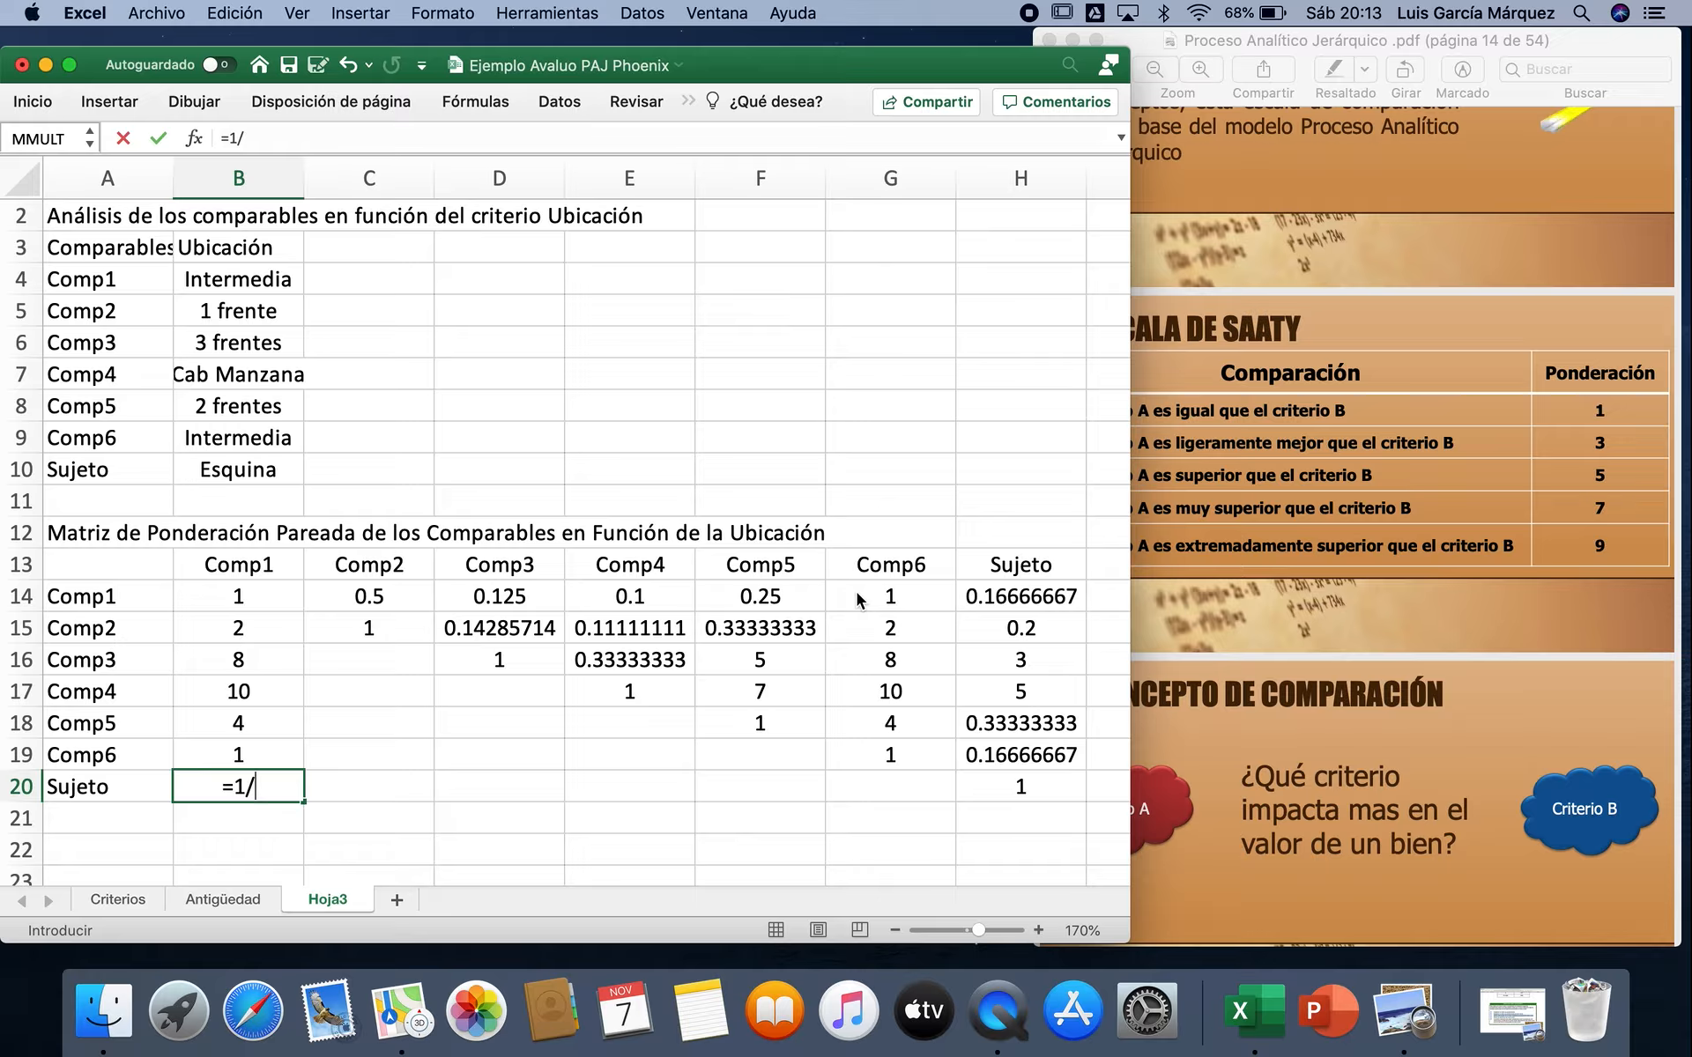
left_click(1000, 600)
key("Return")
Step: Enter the Comp2 column reciprocals =1/D15 in C16 and =1/E15 in C17
left_click(396, 665)
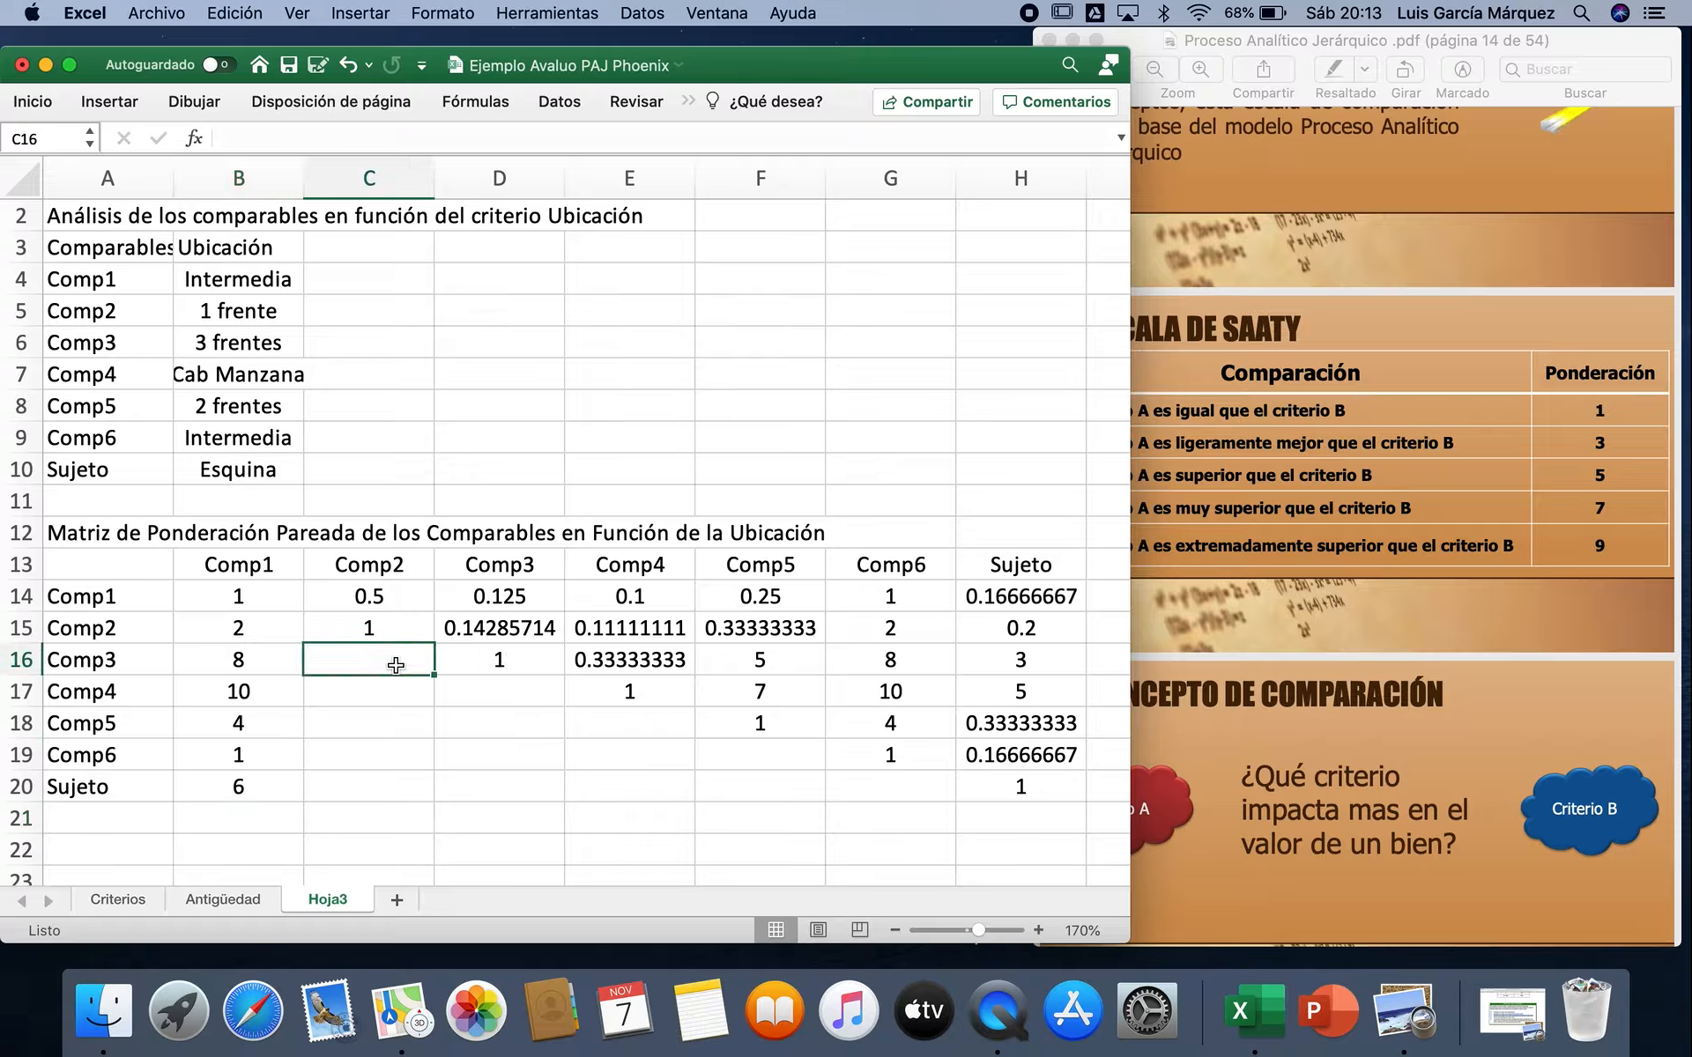
type("=1/")
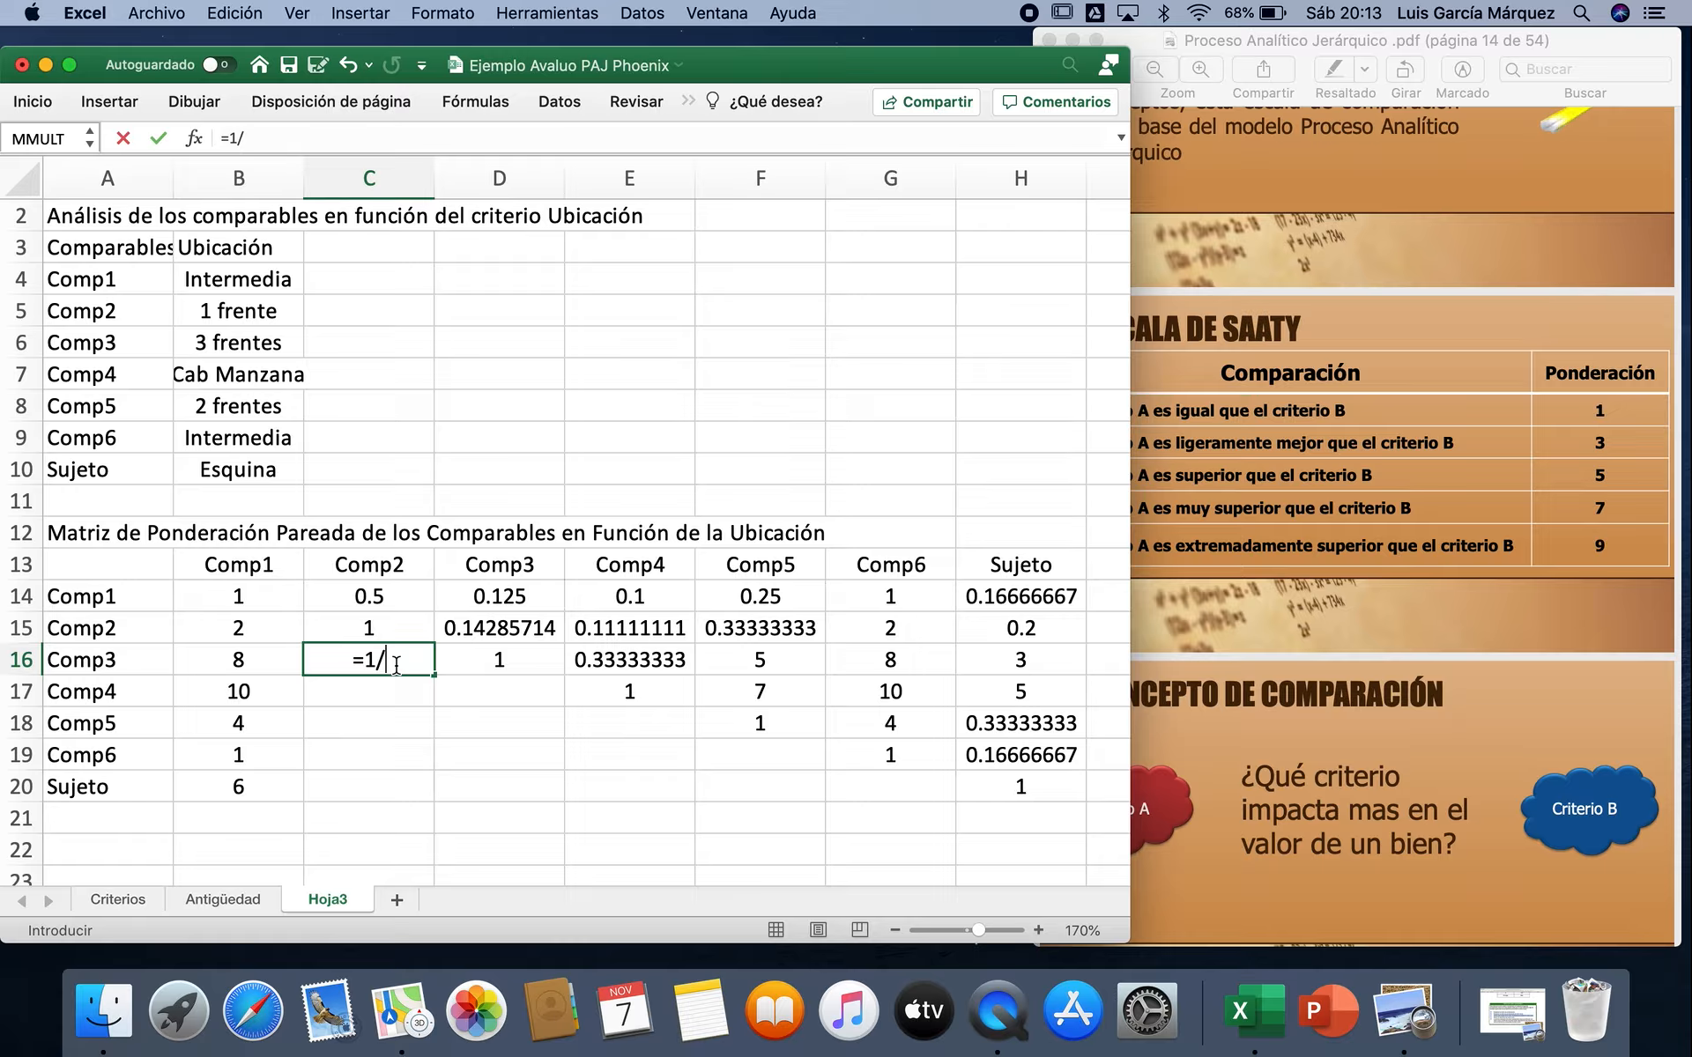
left_click(474, 630)
key("Return")
type("=1/")
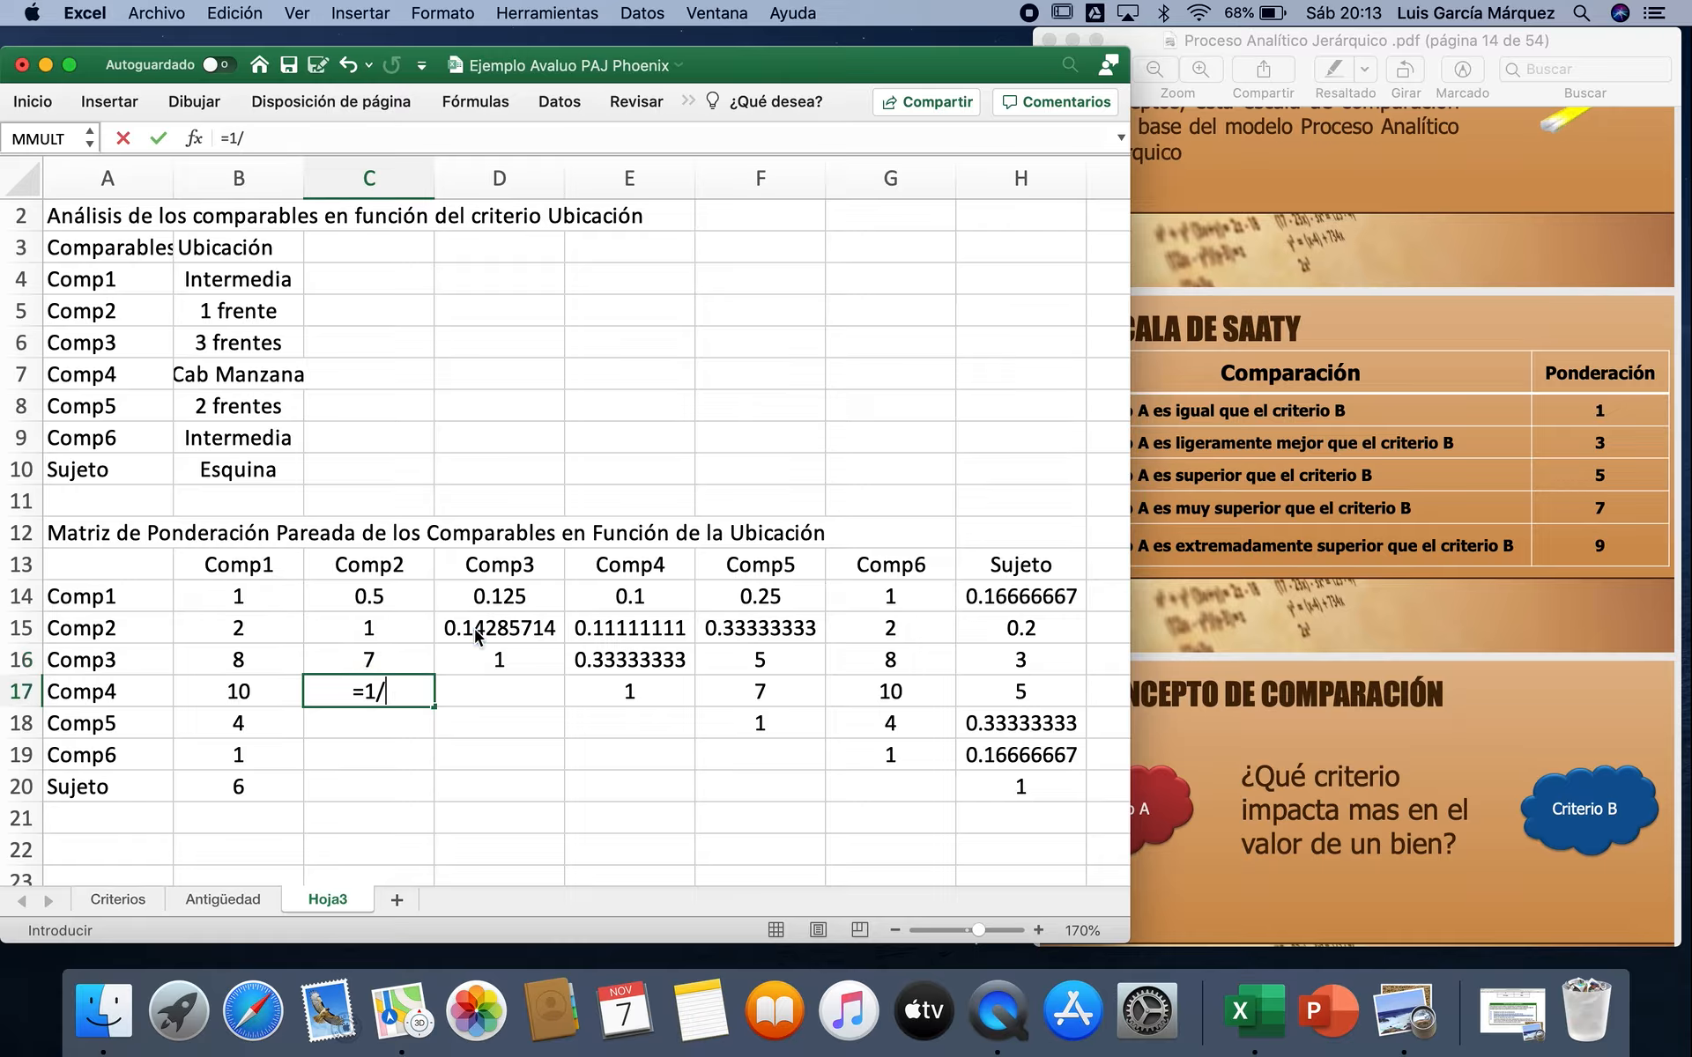
left_click(577, 631)
key("Return")
Step: Enter the Comp5 reciprocal =1/F15 in C18 of the Comp2 column
type("=17")
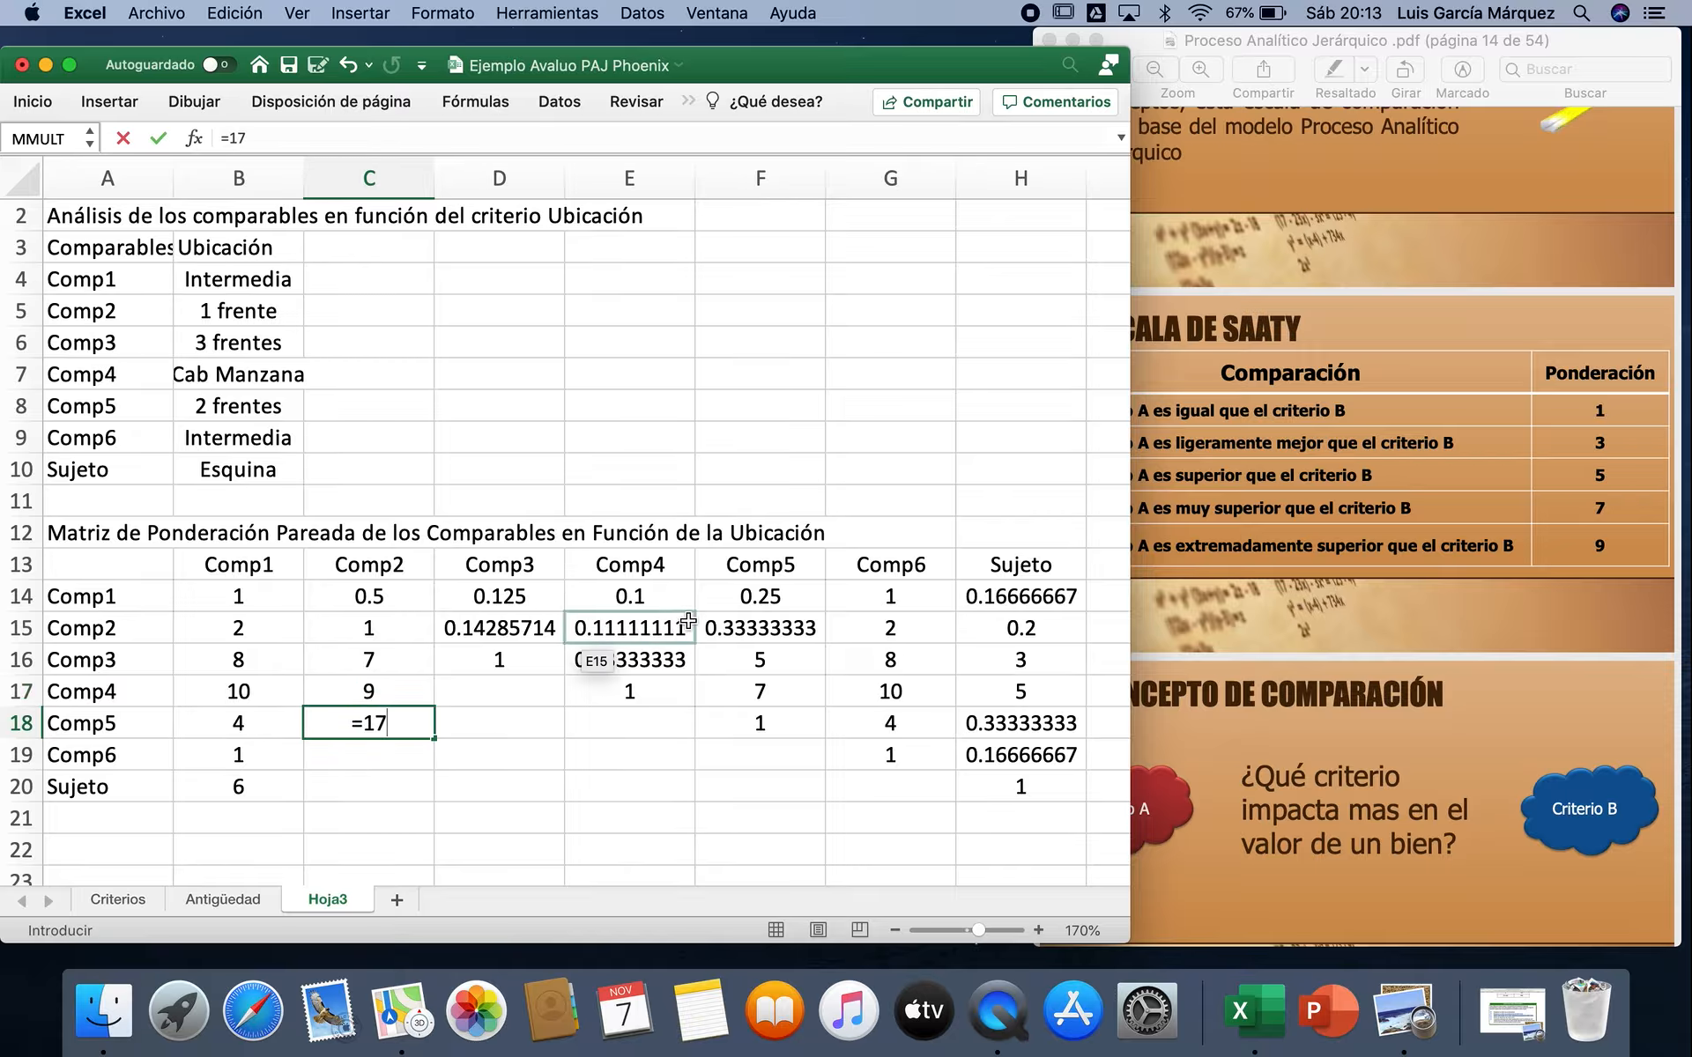
left_click(746, 627)
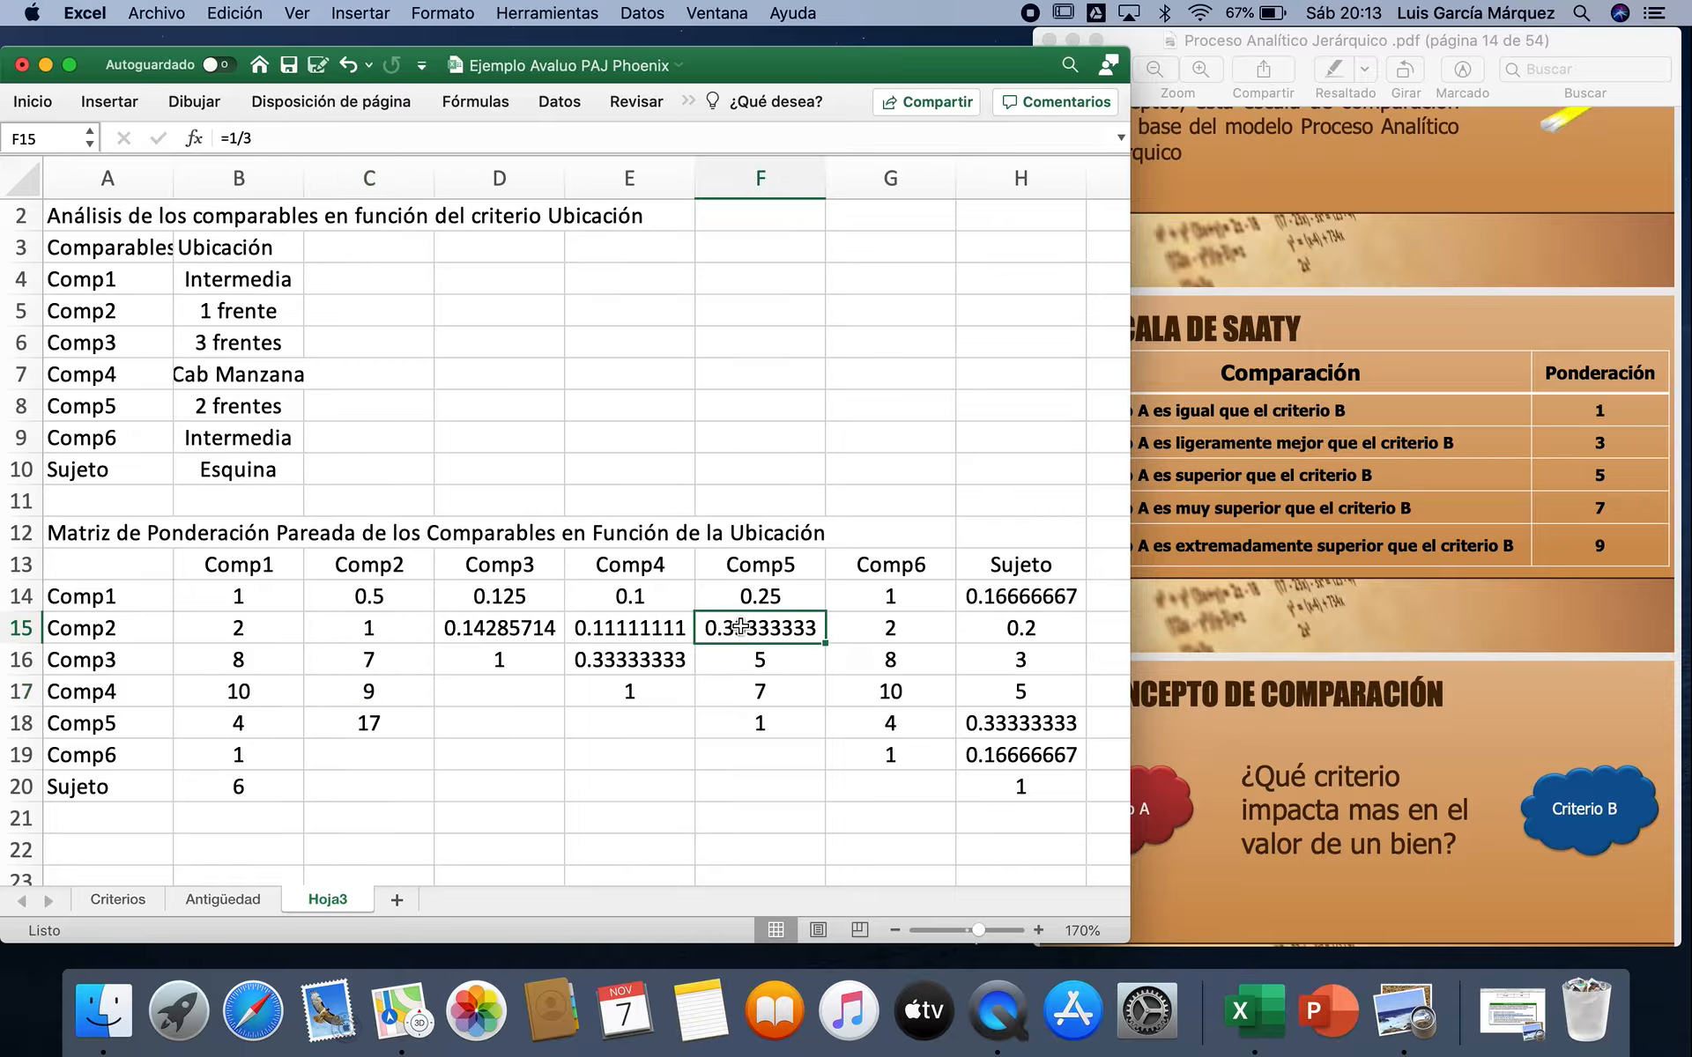
left_click(405, 719)
type("=1/")
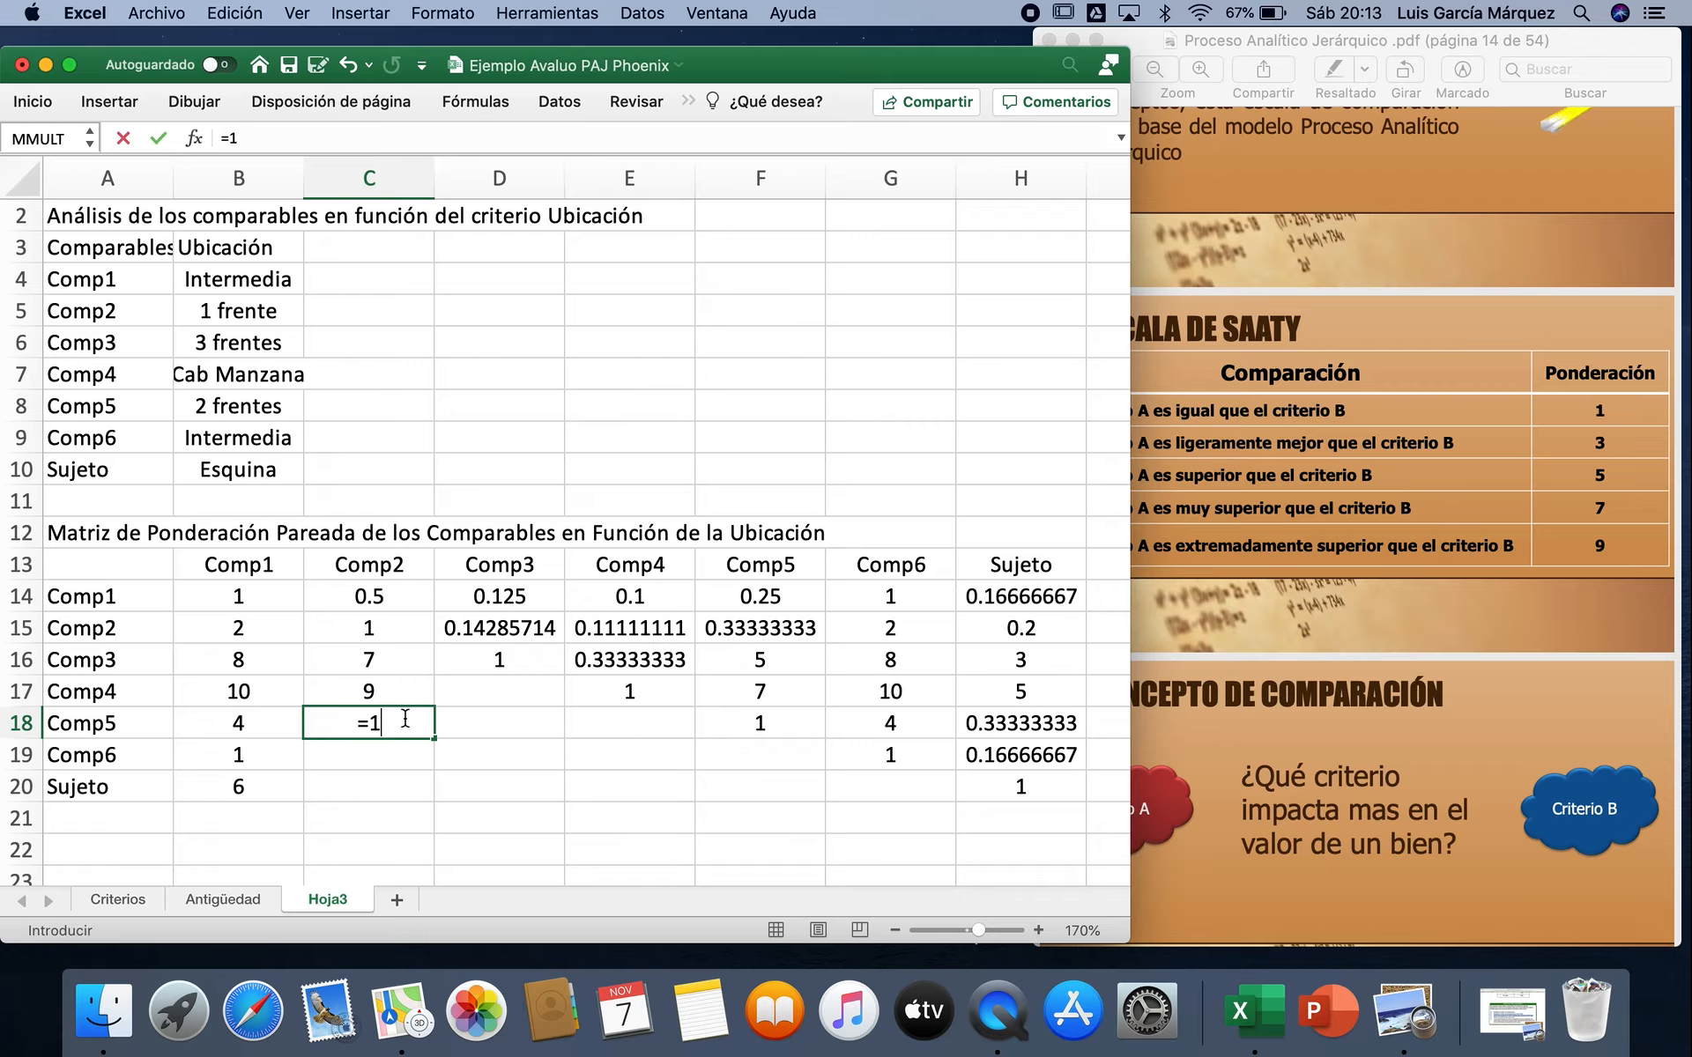
left_click(754, 630)
key("Return")
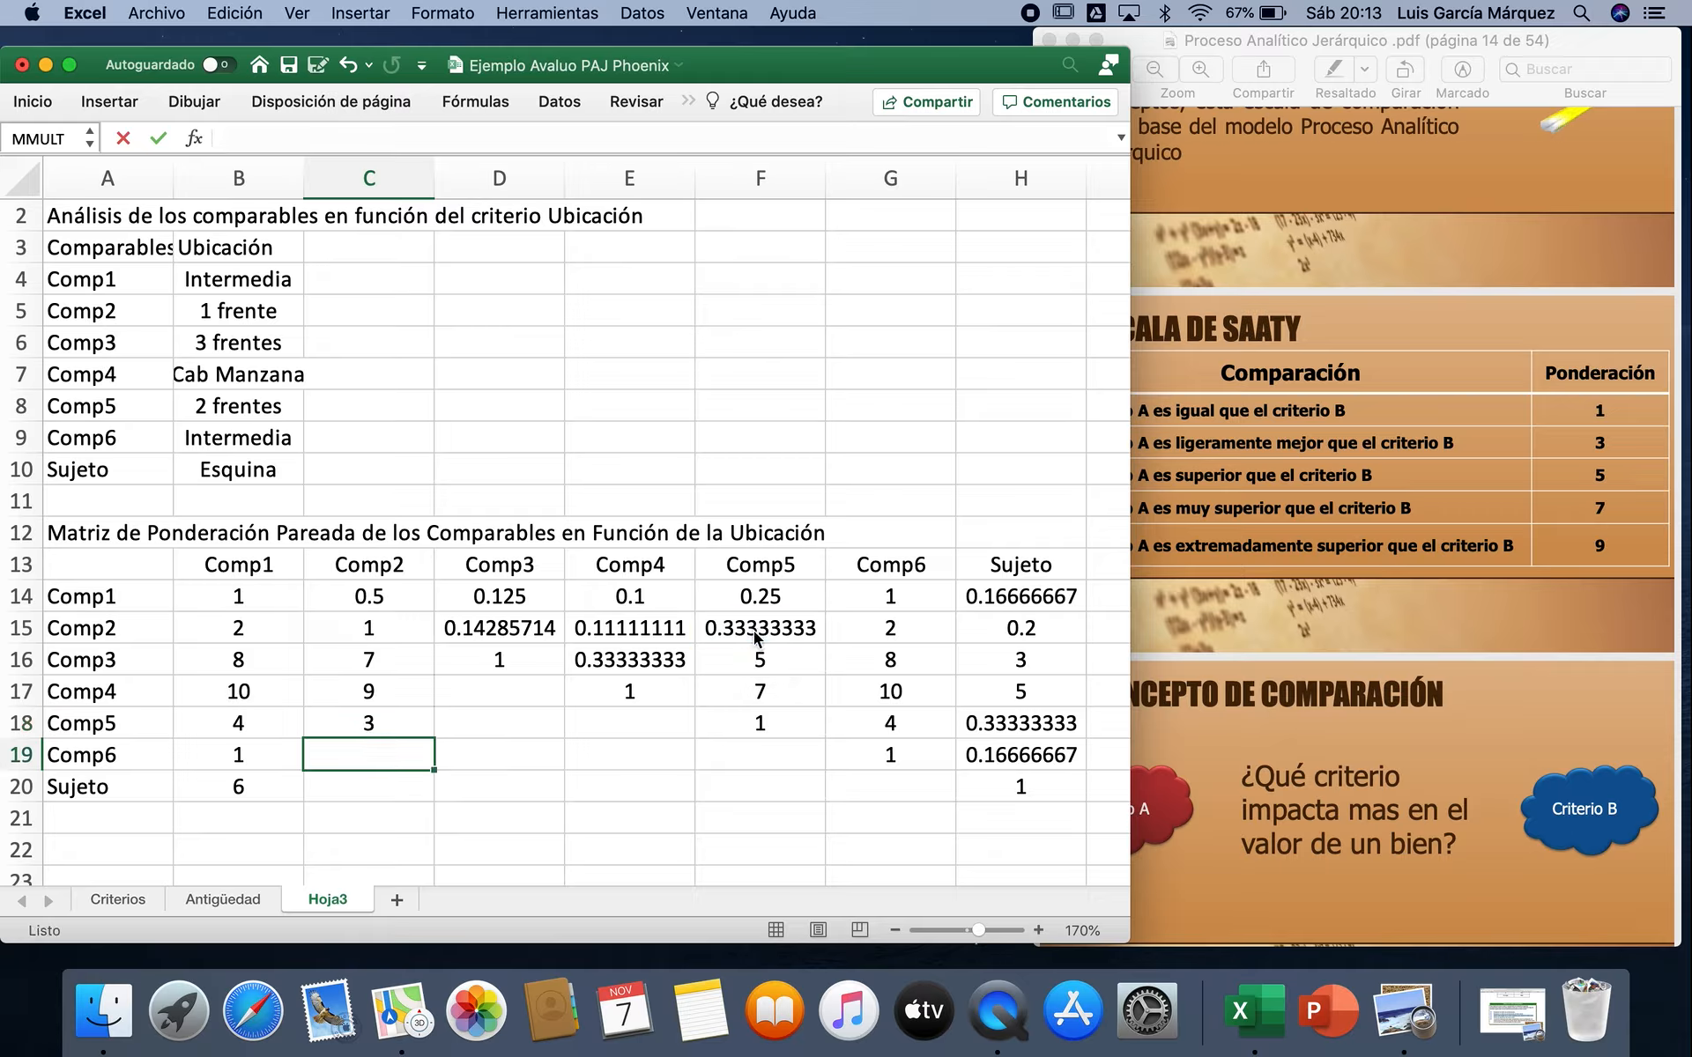
Step: Finish the Comp2 column reciprocals with =1/G15 in C19 and =1/H15 in C20
type("=1/")
left_click(902, 623)
key("Return")
type("=1/")
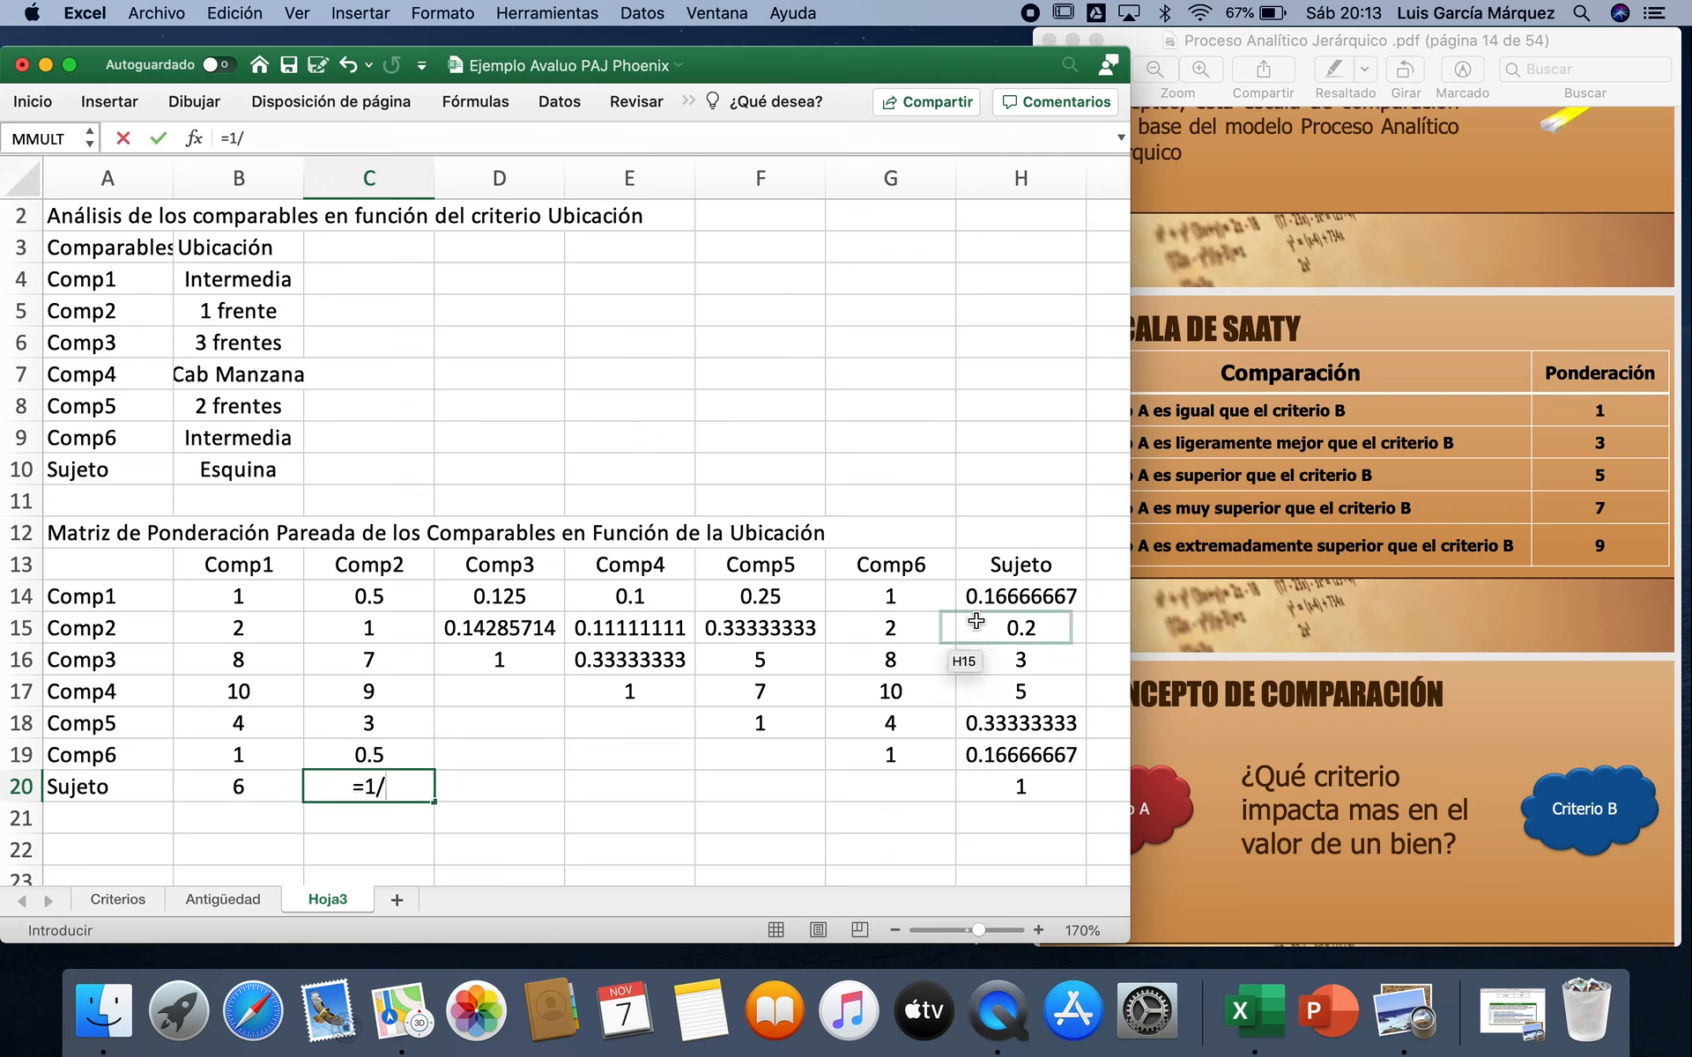
left_click(987, 626)
key("Return")
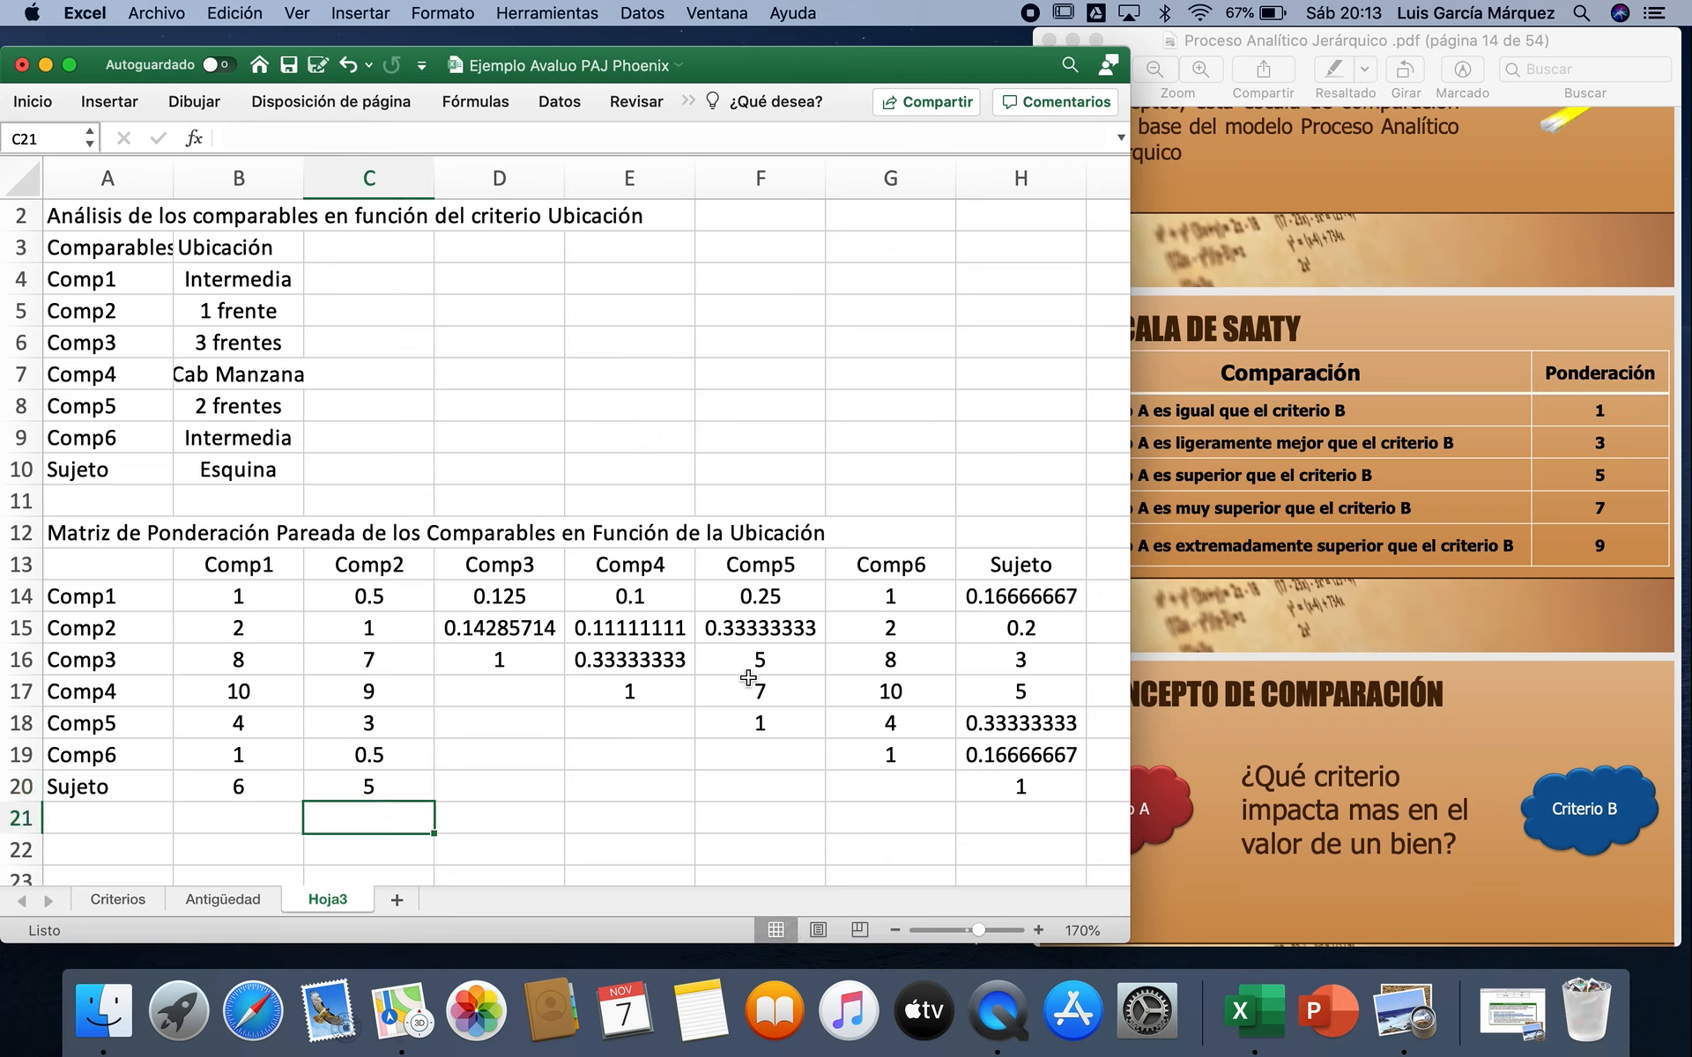
Step: Enter the Comp3 column reciprocals =1/E16 in D17 and =1/F16 in D18
left_click(526, 694)
type("=1/")
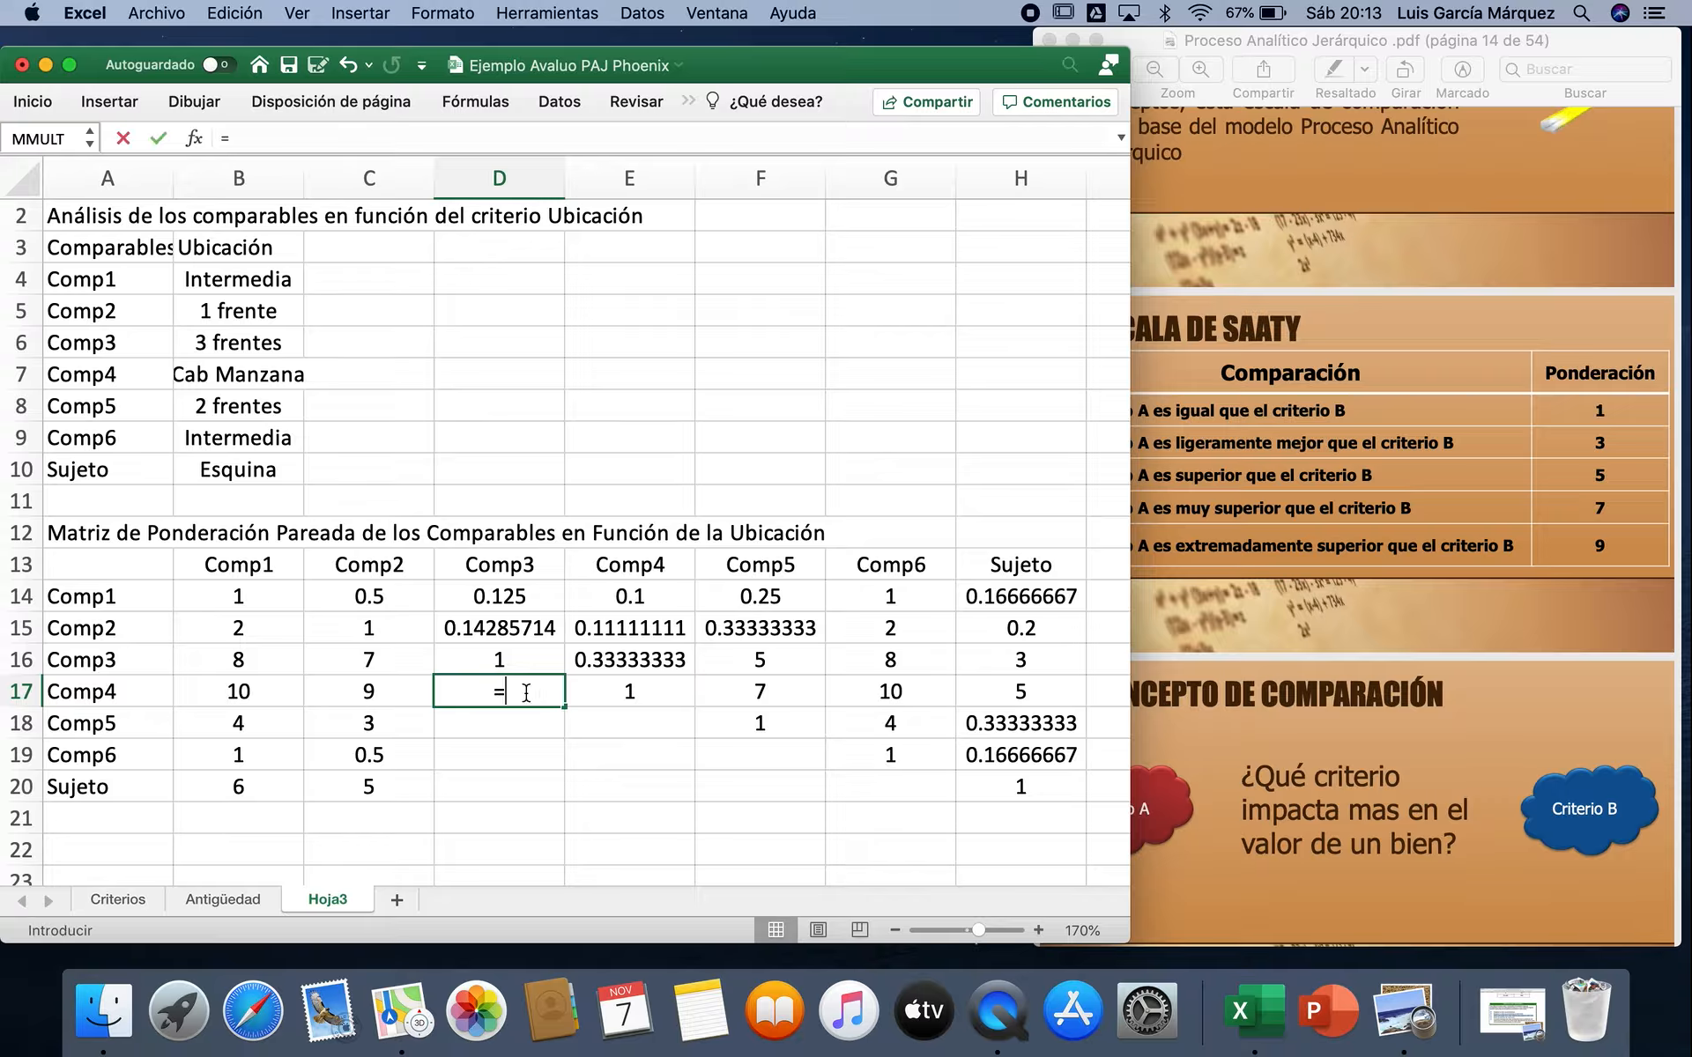
left_click(617, 669)
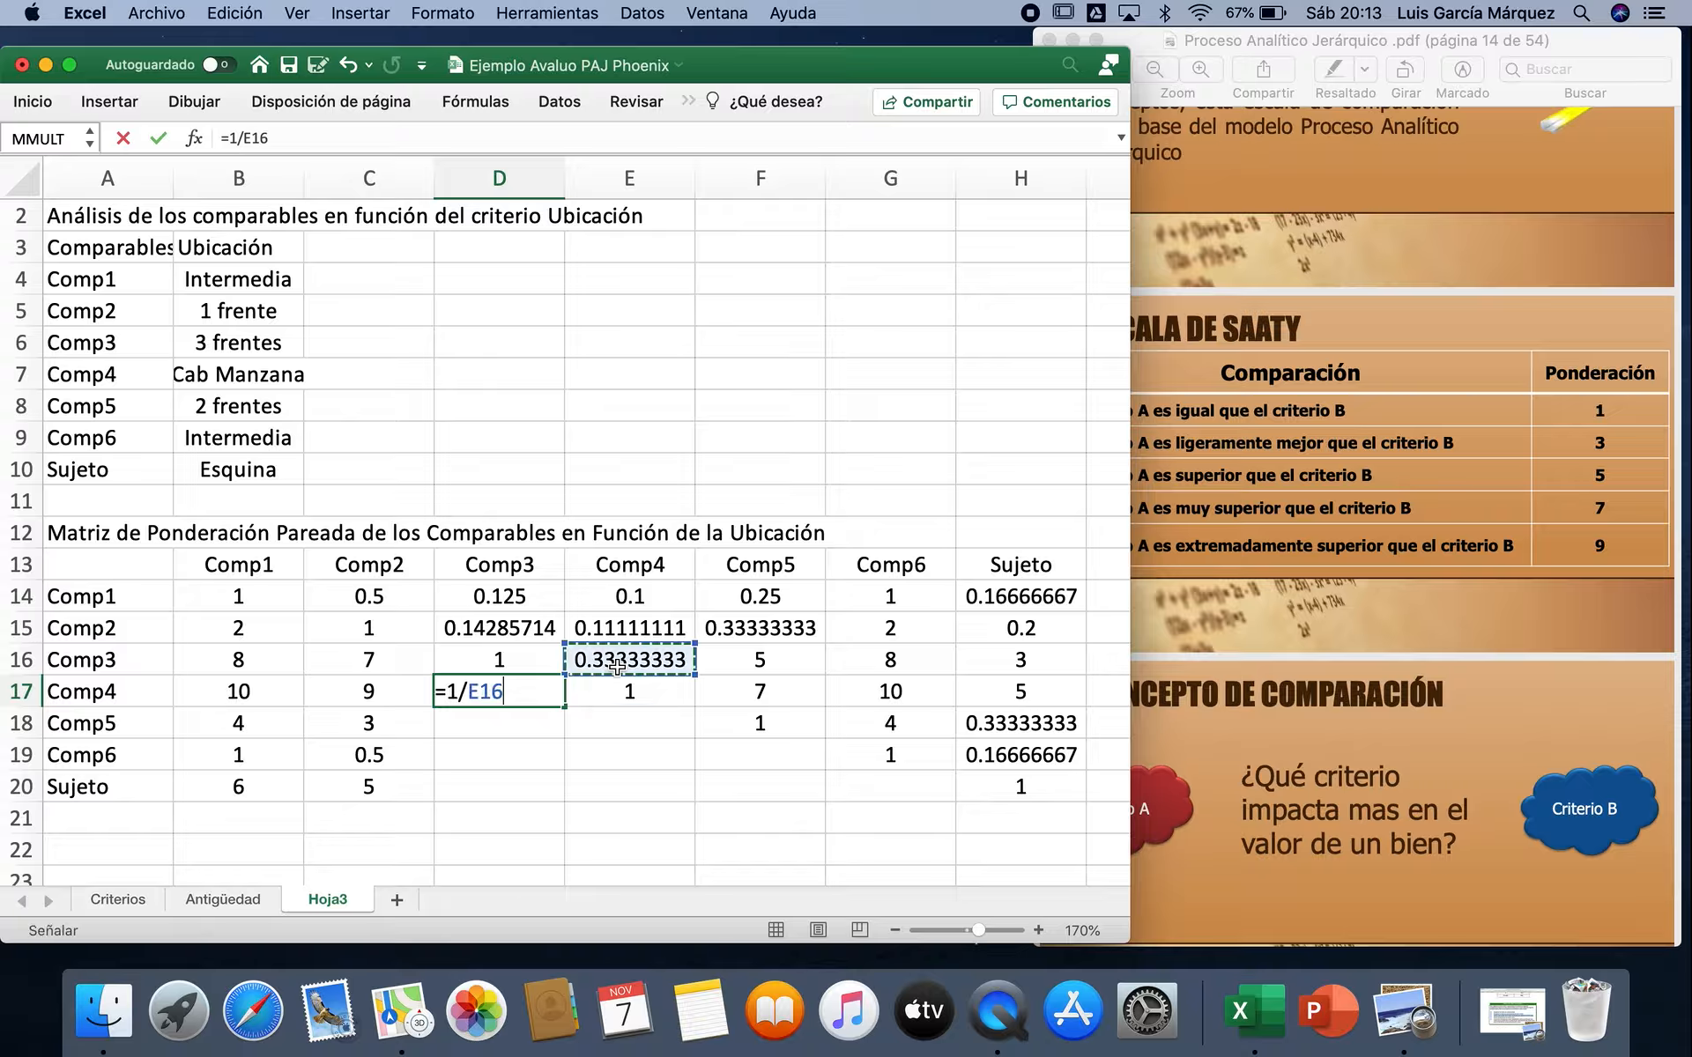
key("Return")
type("=1/")
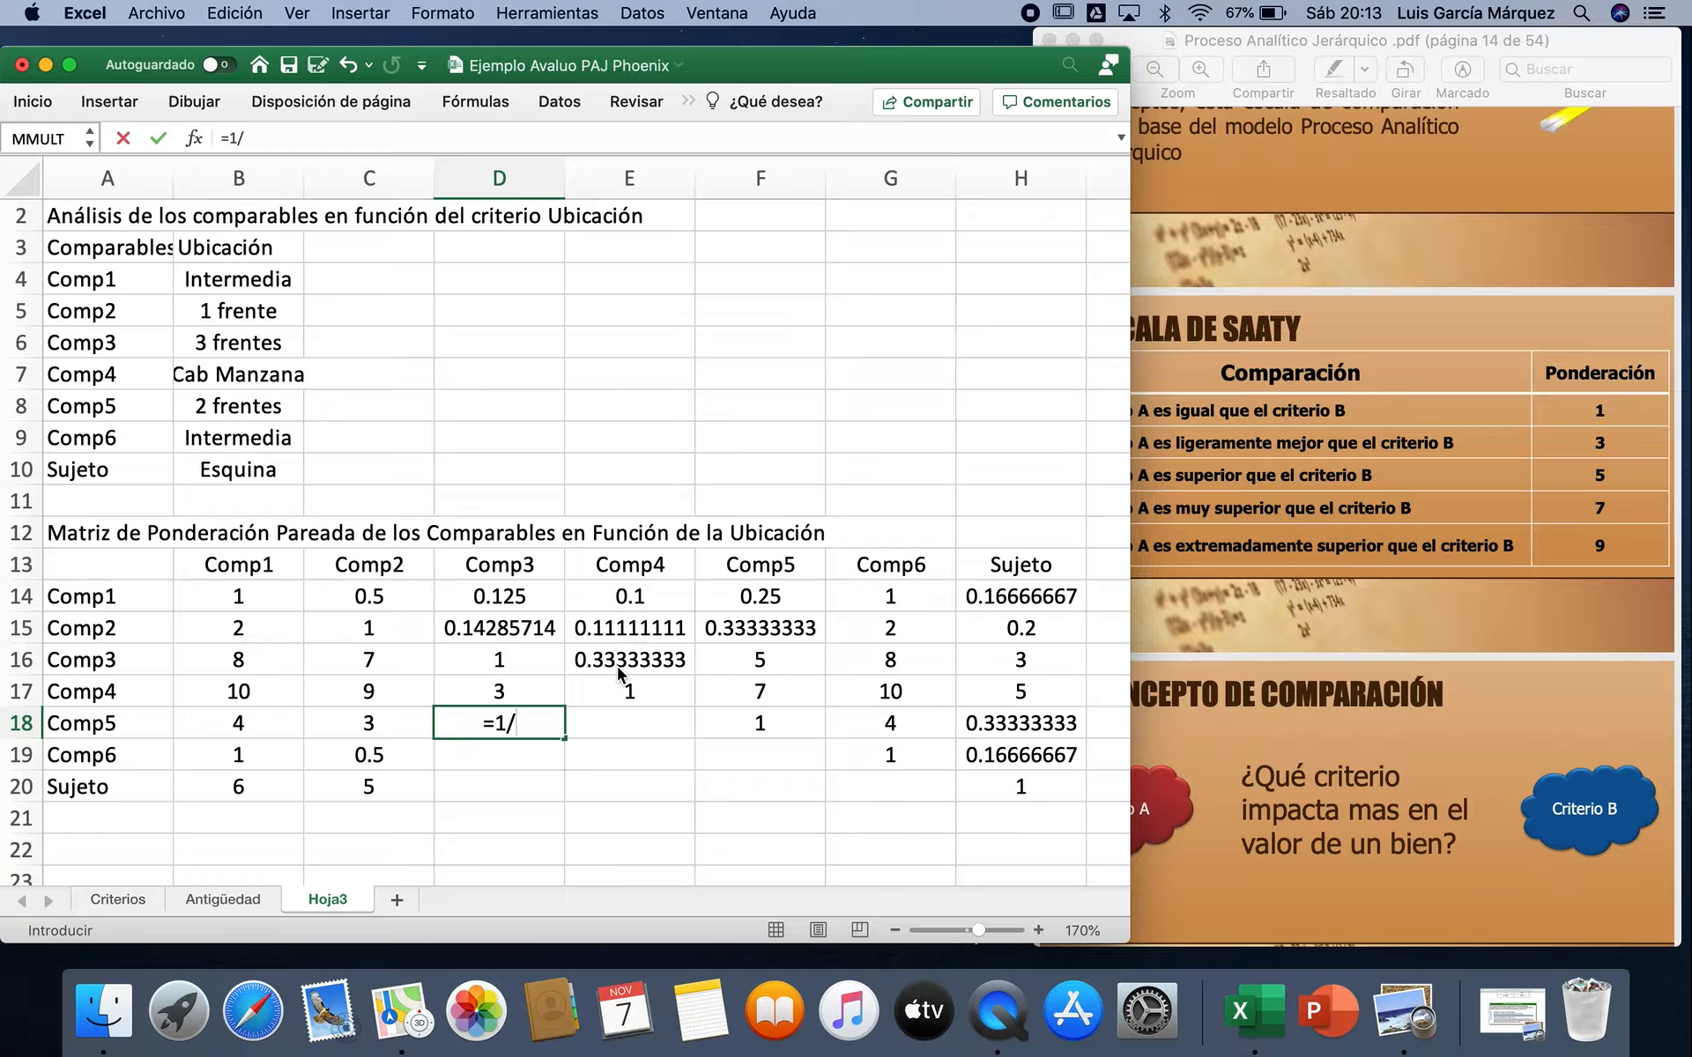
left_click(735, 659)
key("Return")
Step: Enter the Comp6 reciprocal =1/G16 in D19 of the Comp3 column
type("=17")
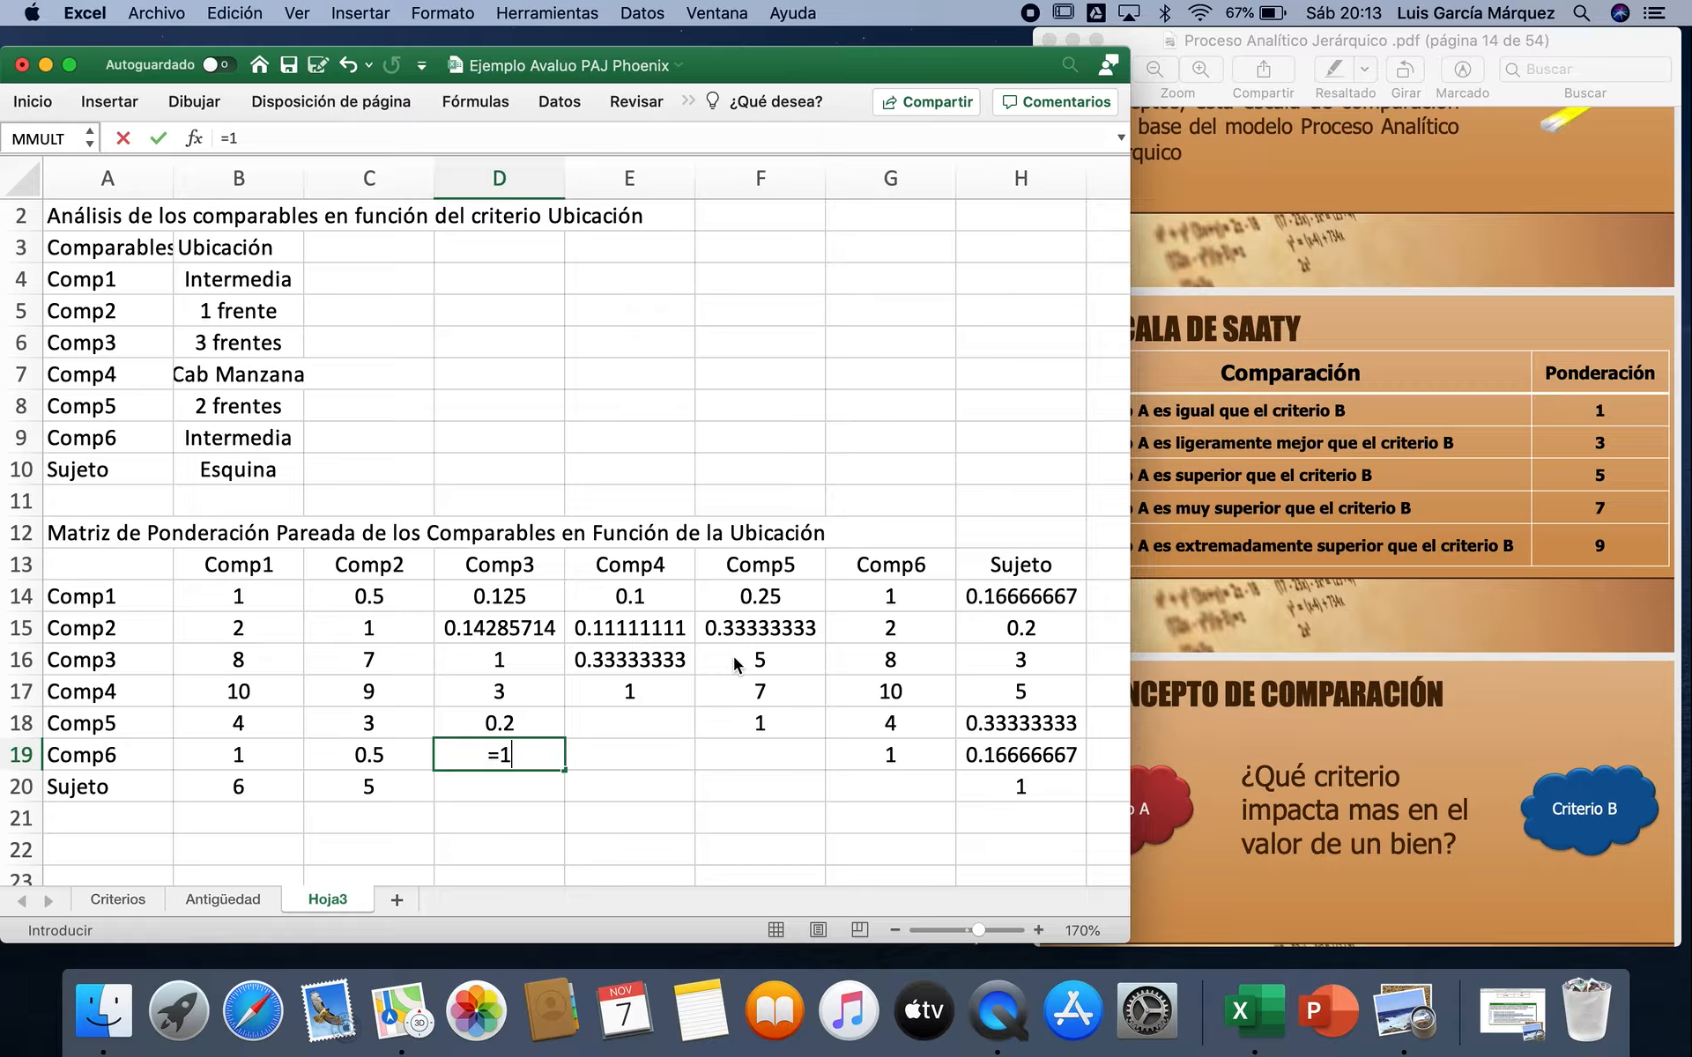
key("BackSpace")
type("/")
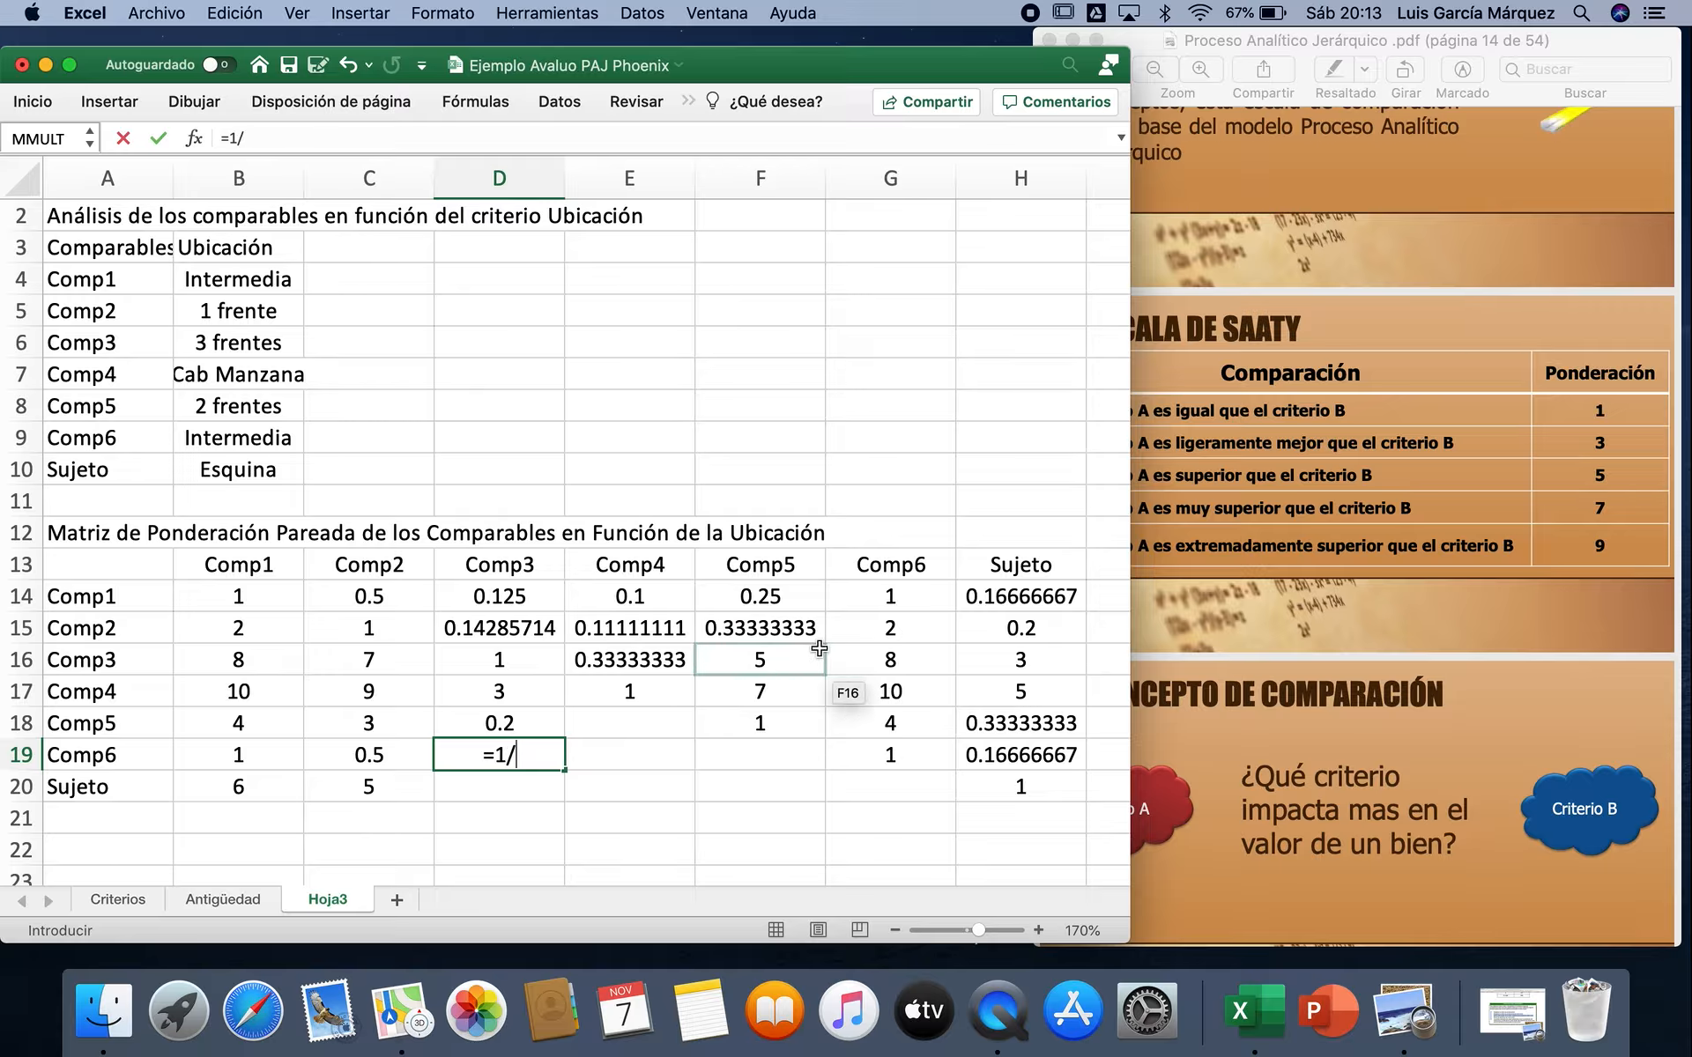
left_click(894, 658)
key("Return")
Step: Complete the Comp3 column with the Sujeto reciprocal =1/H16 in D20
type("=1")
type("7")
left_click(991, 658)
key("Return")
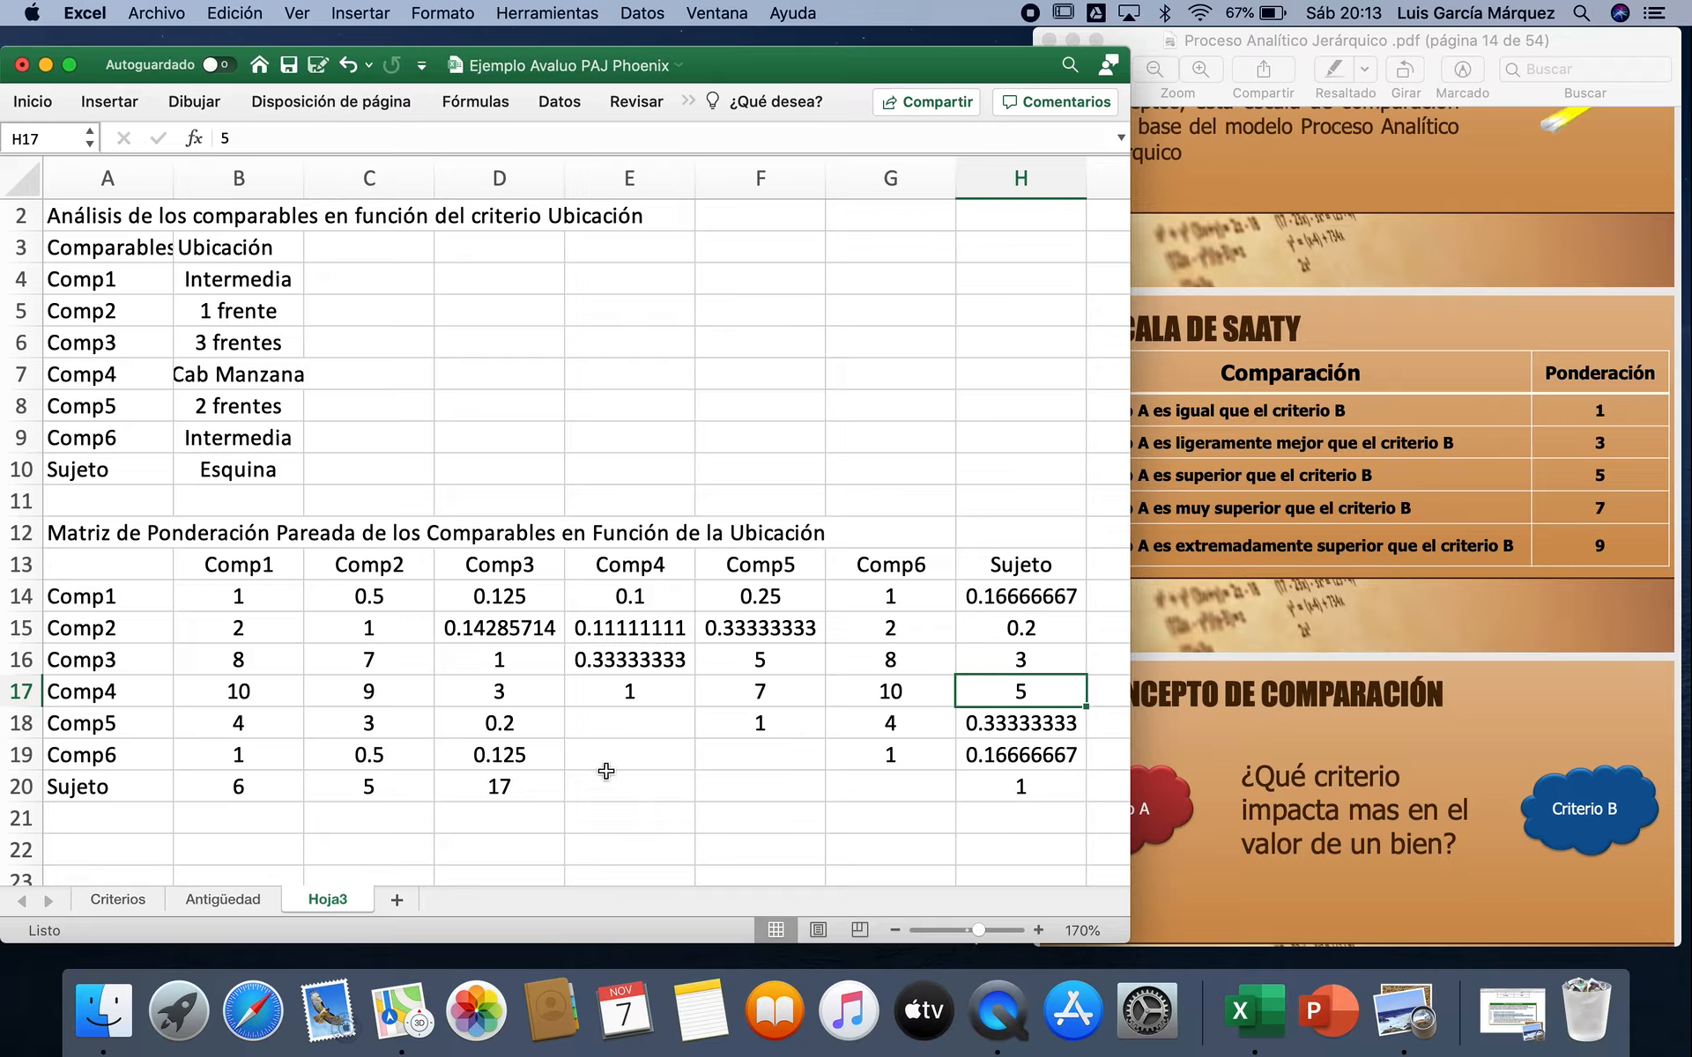
double_click(525, 787)
key("BackSpace")
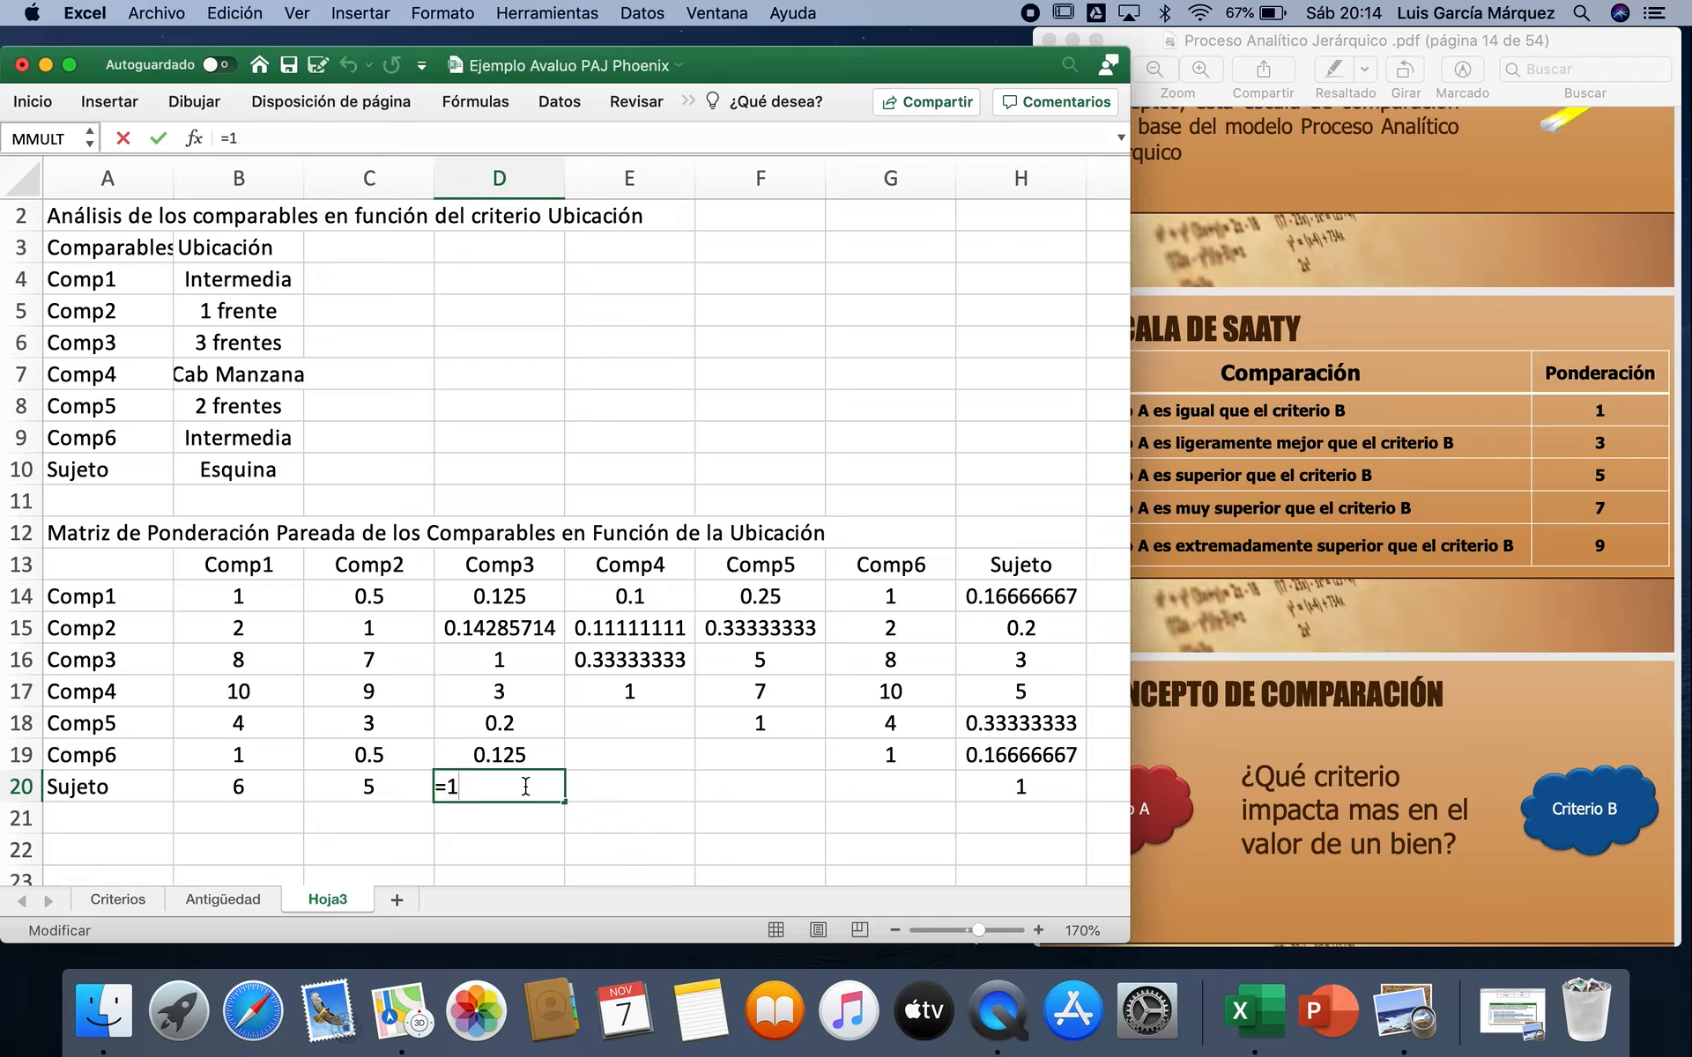
type("/")
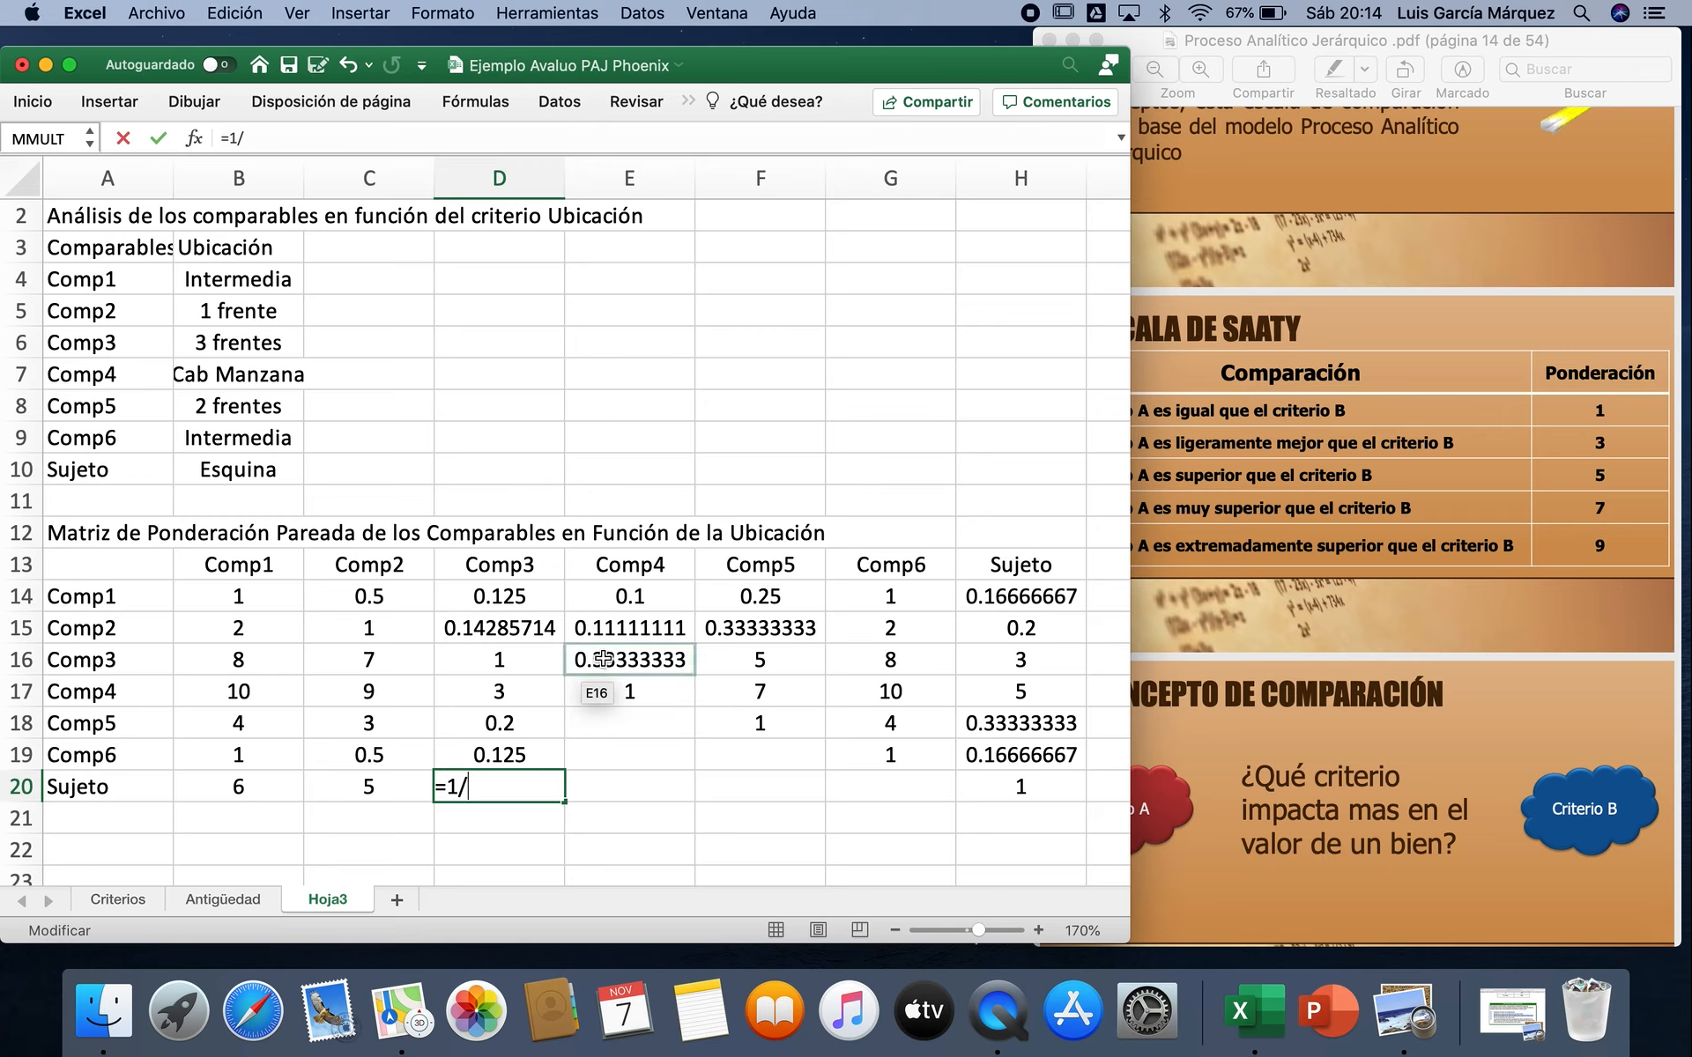
left_click(1056, 653)
key("Return")
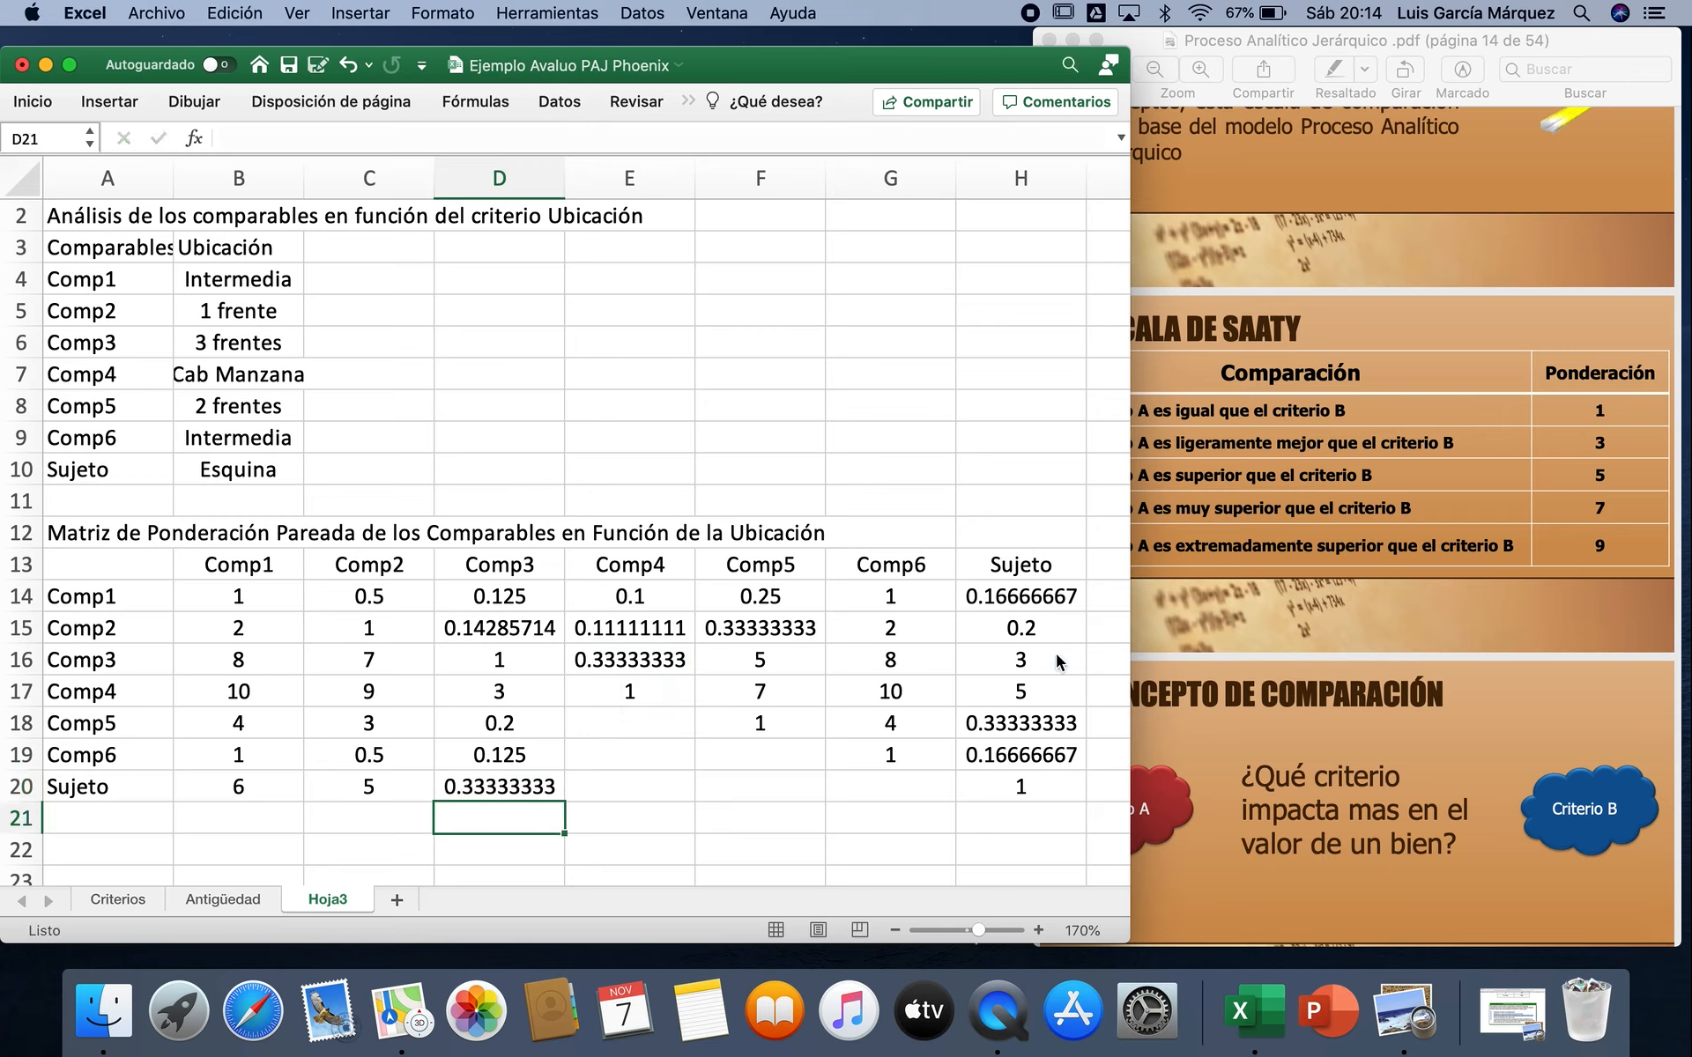
Step: Complete the Comp4 column reciprocals with =1/F17 in E18, =1/G17 in E19 and =1/H17 in E20
left_click(647, 720)
type("=1/")
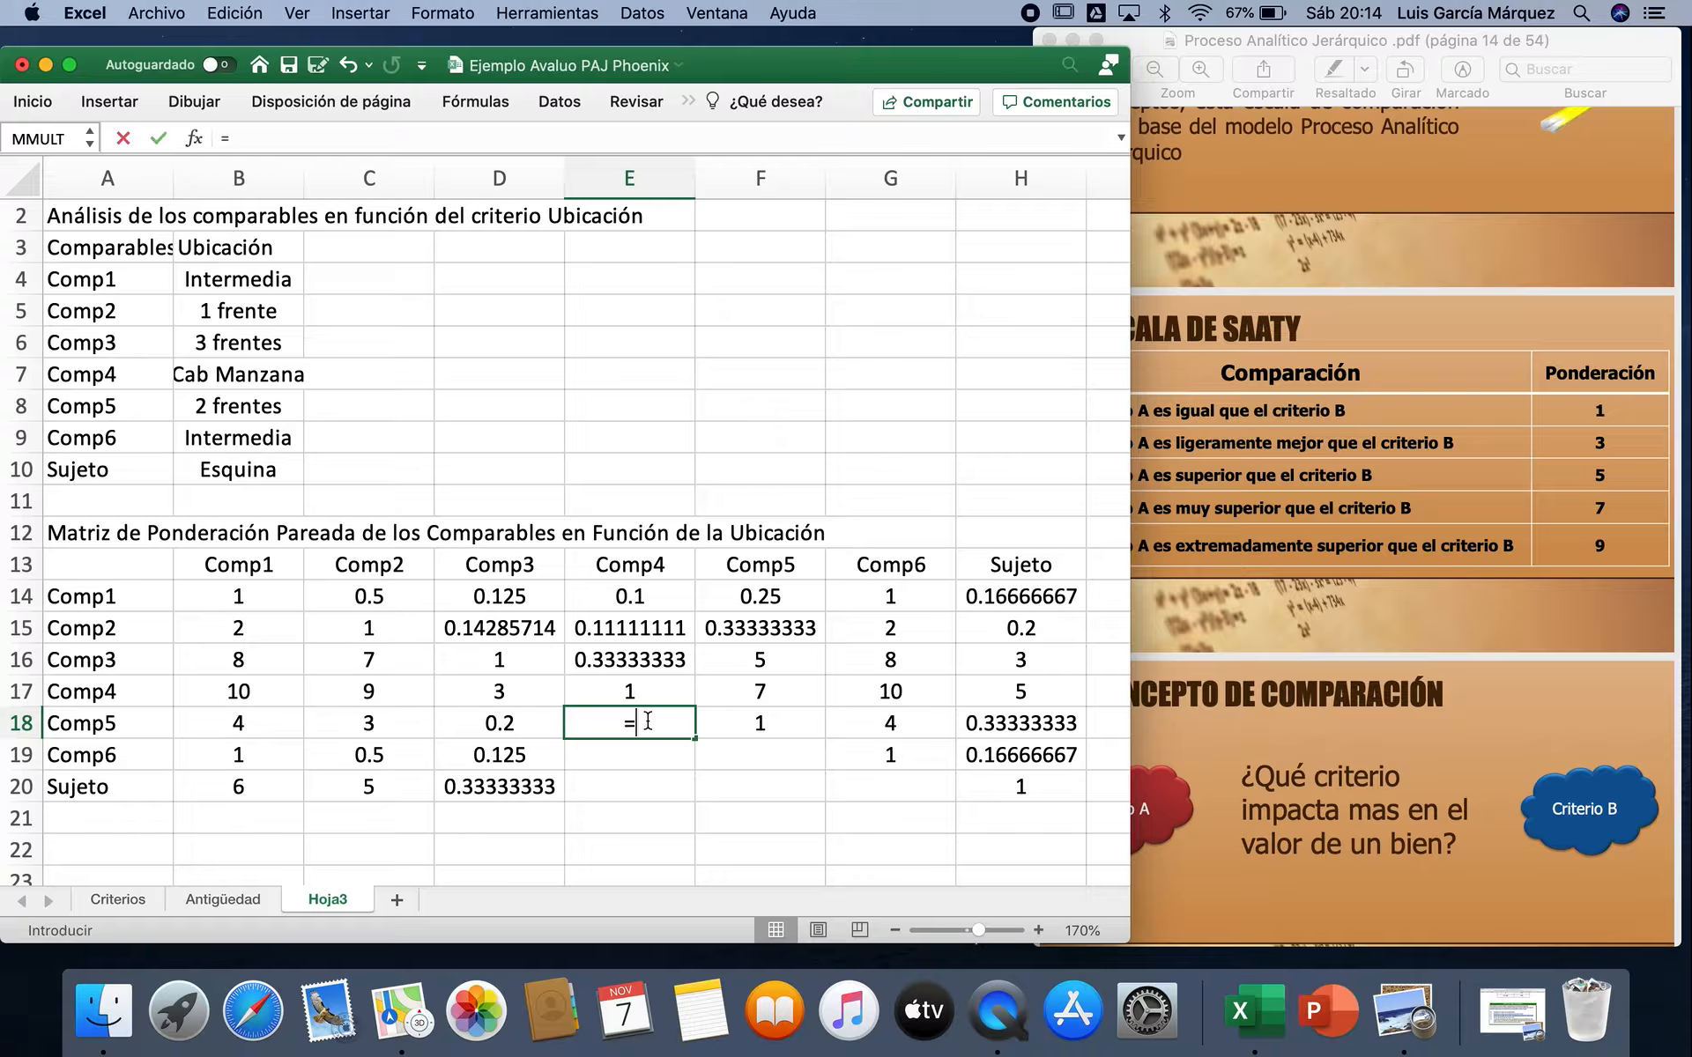
left_click(760, 694)
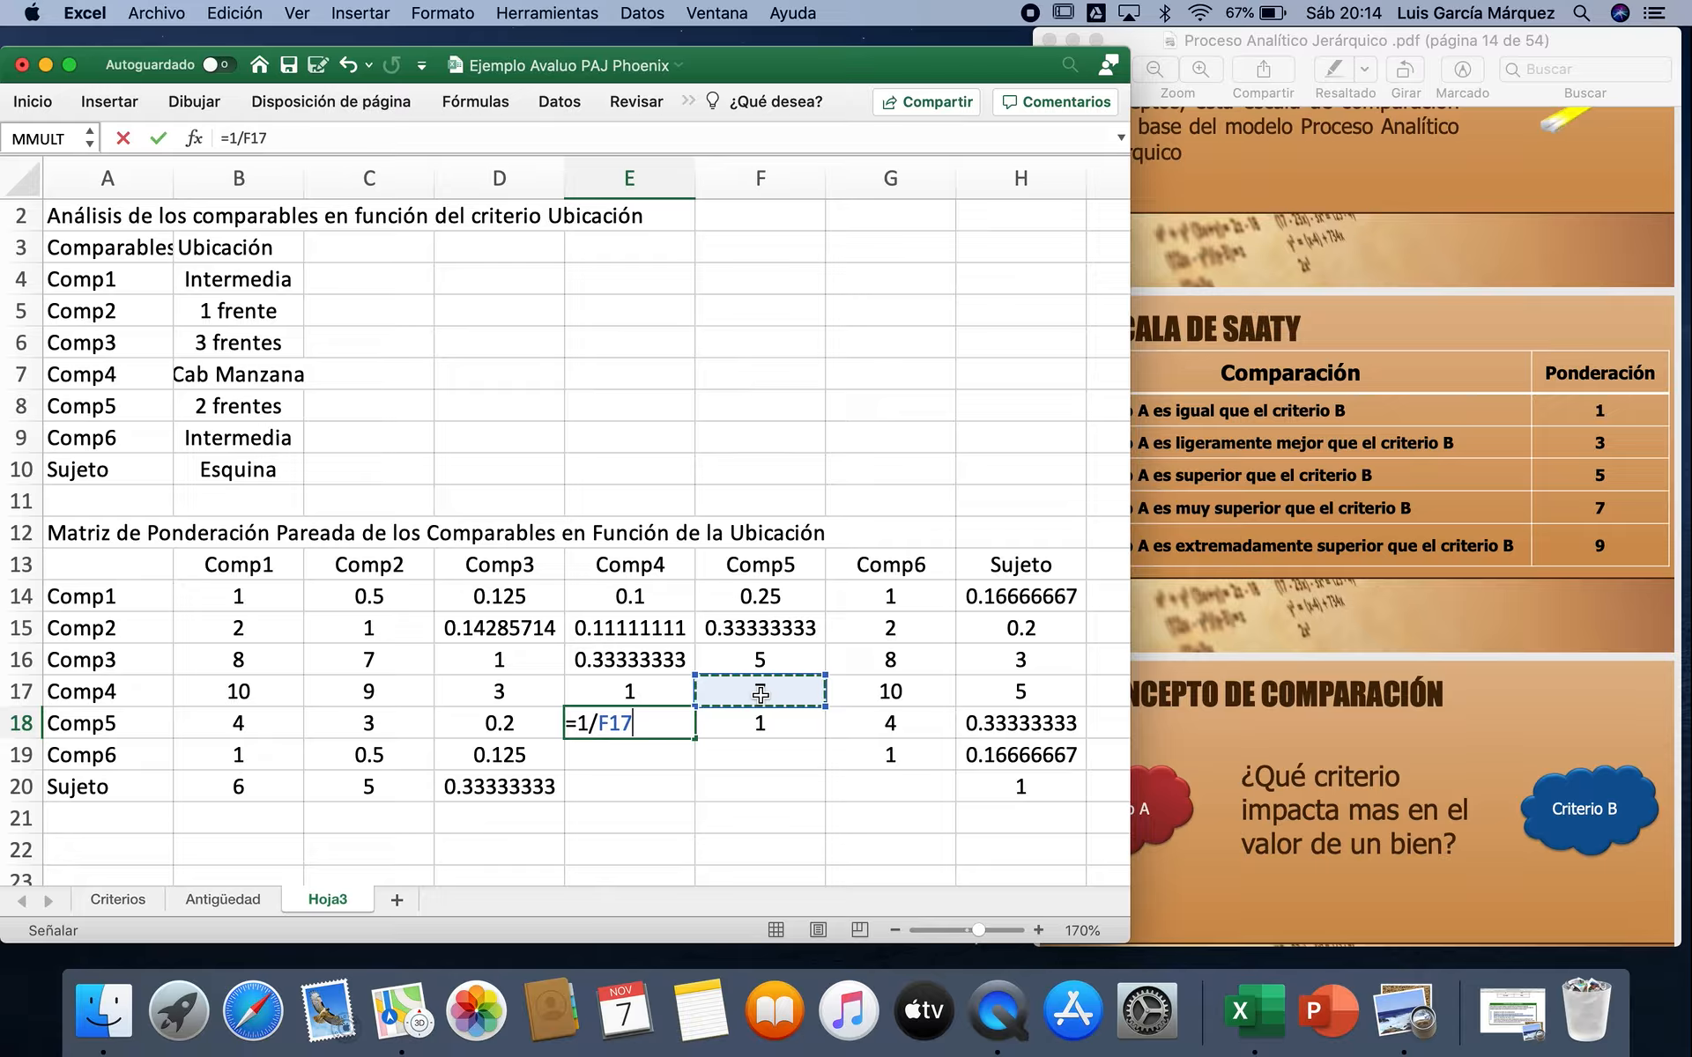
key("Return")
type("=1/")
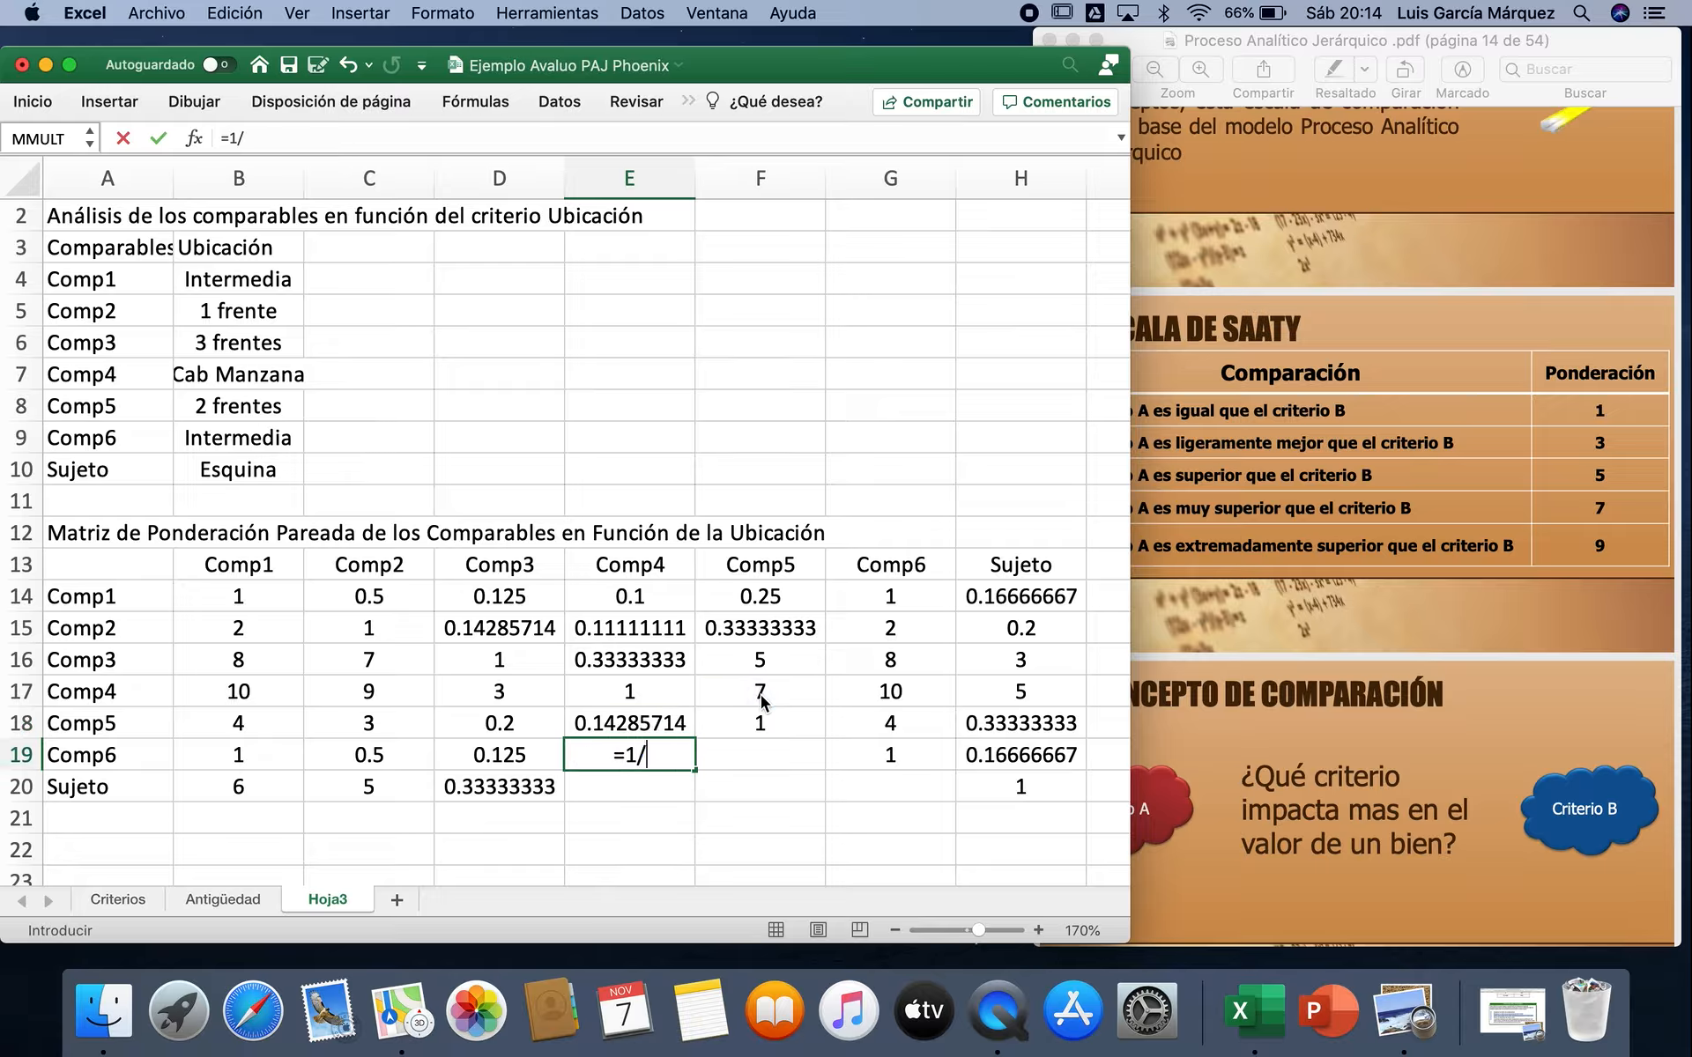
left_click(849, 699)
key("Return")
type("=1/")
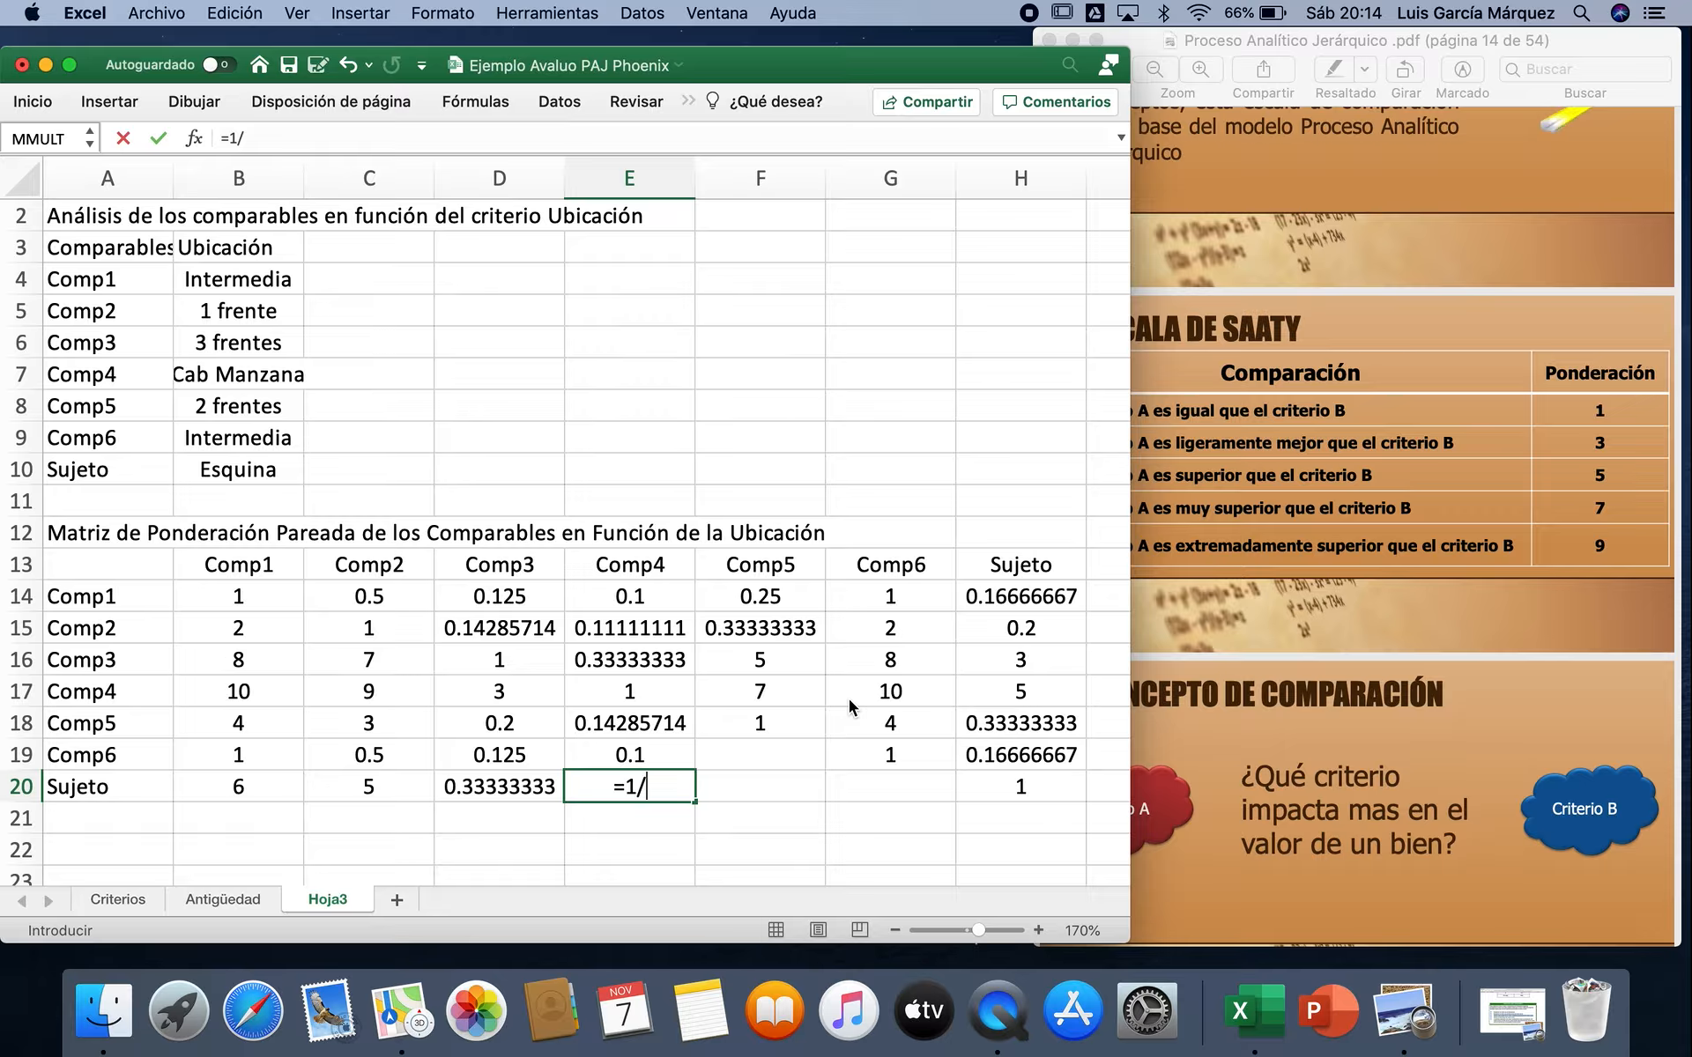
left_click(991, 691)
key("Return")
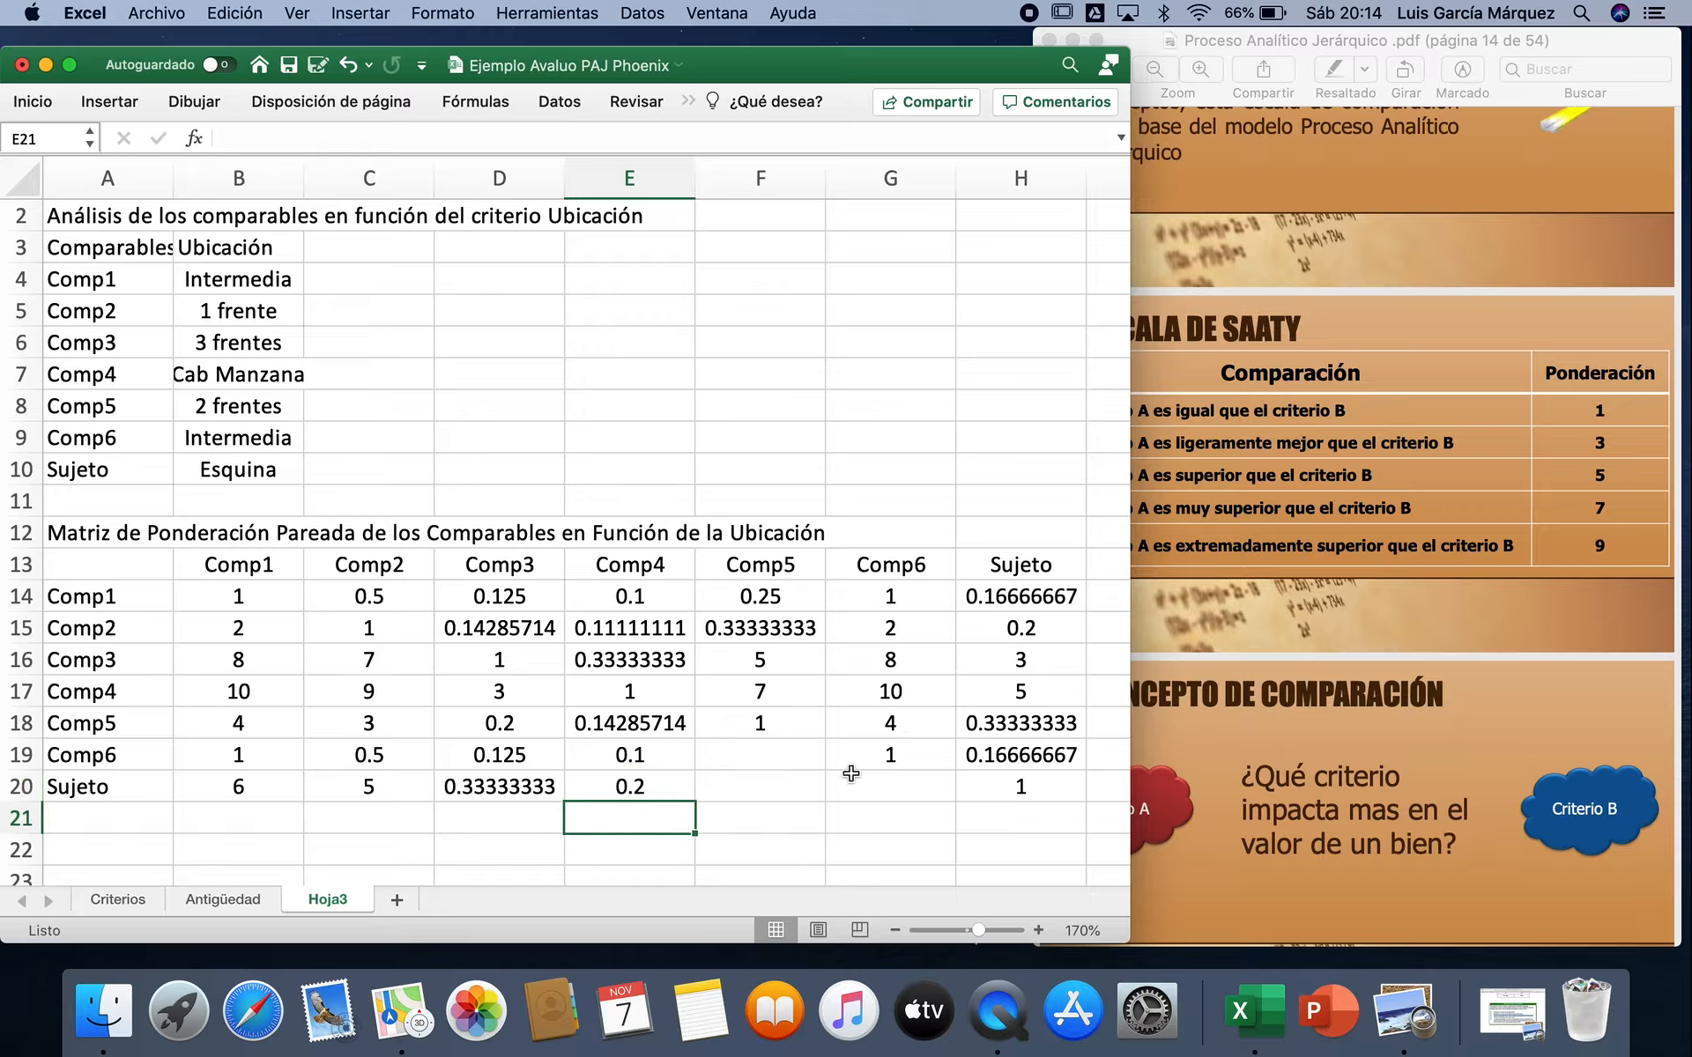
Step: Complete the Comp5 column reciprocals with =1/G18 in F19 and =1/H18 in F20
left_click(754, 752)
type("=1/")
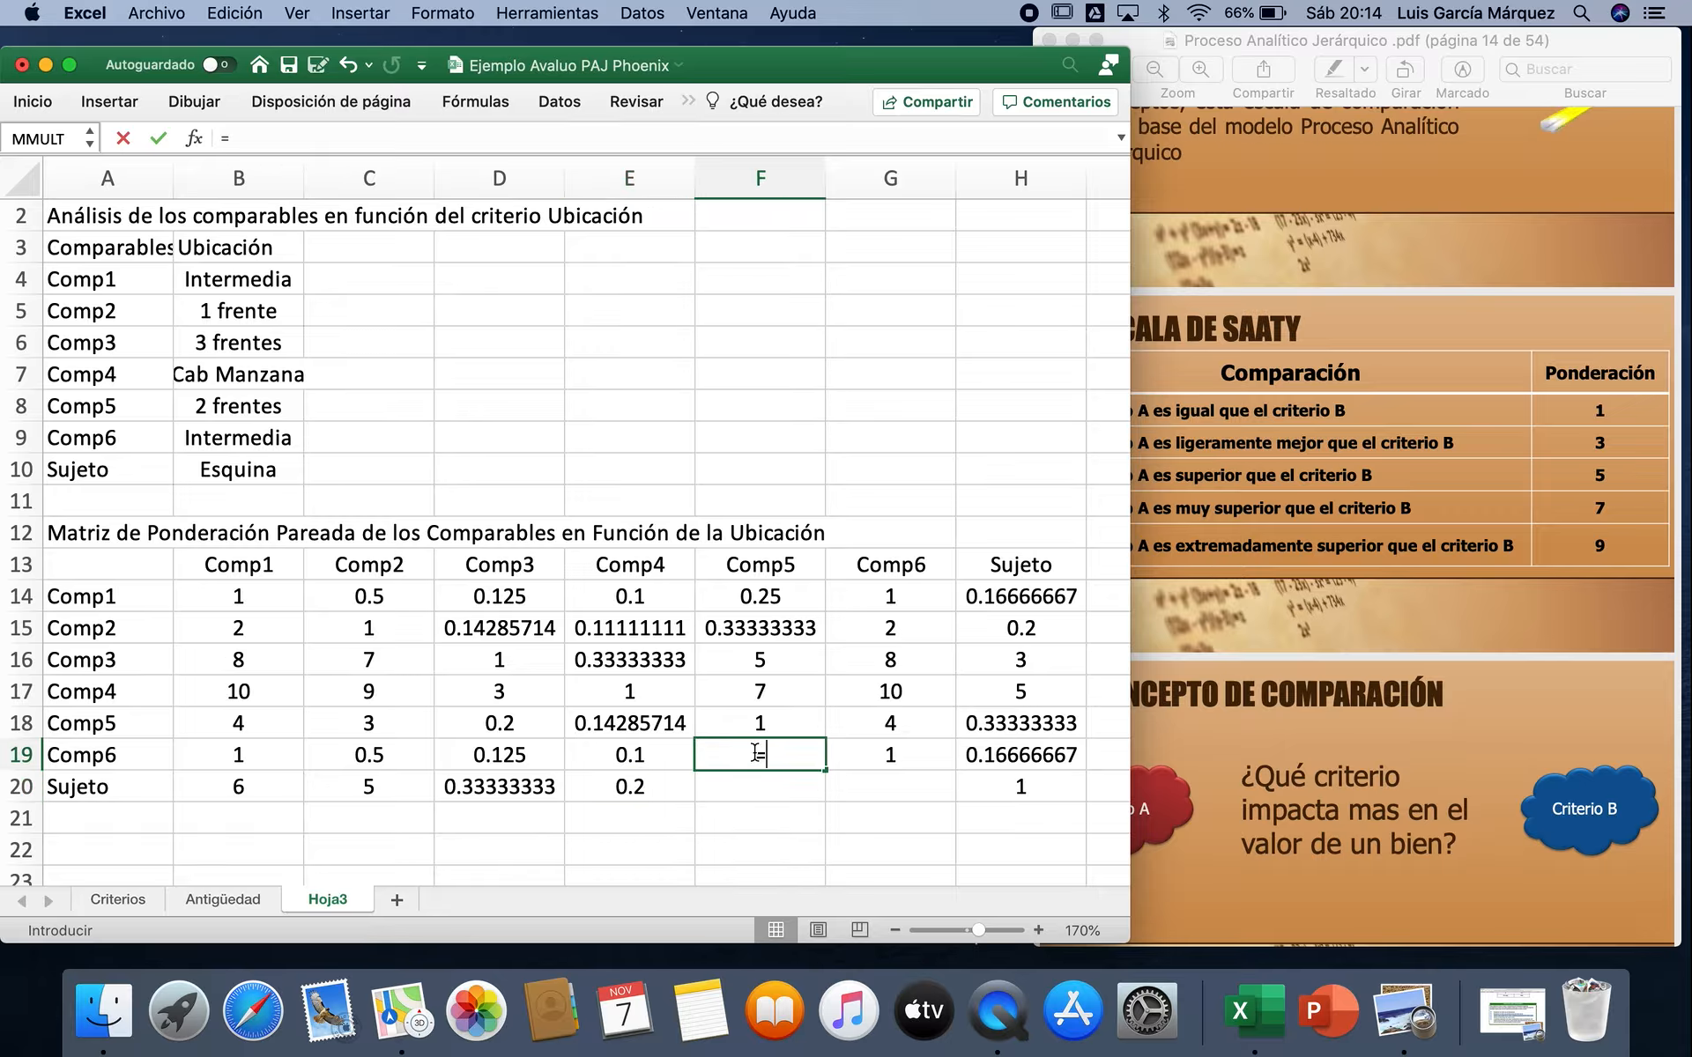
left_click(867, 724)
key("Return")
type("=1/")
left_click(976, 728)
key("Return")
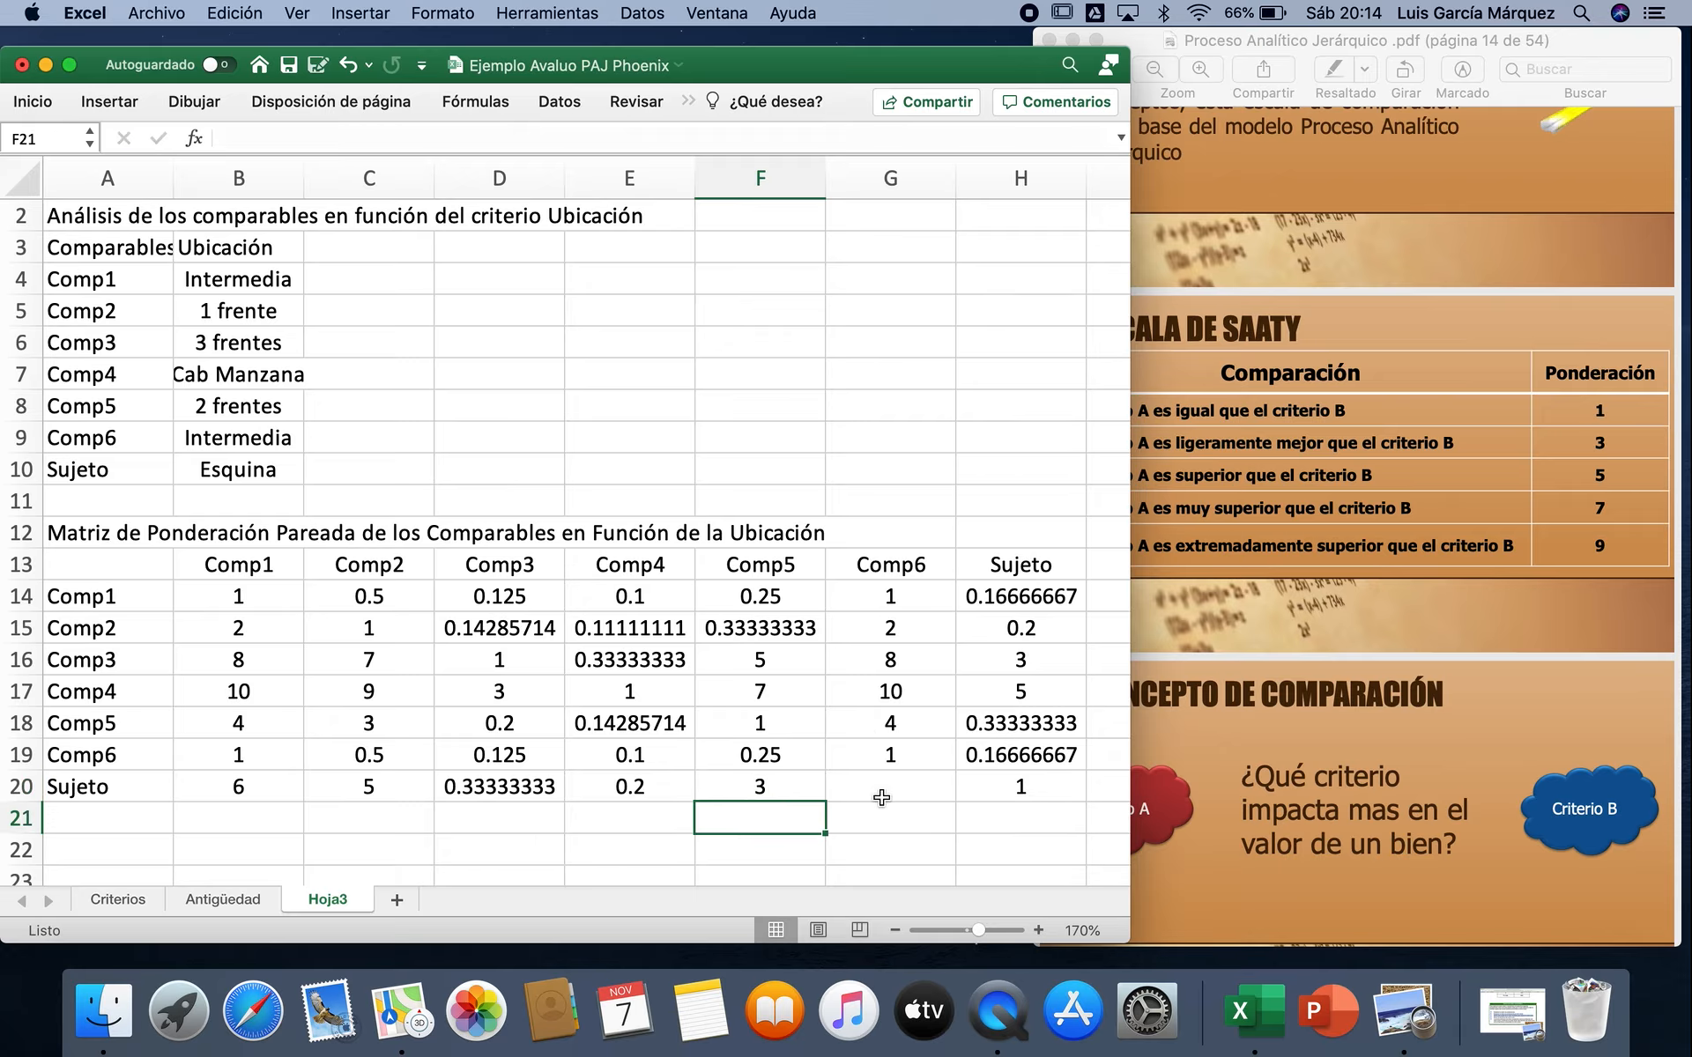
Step: Complete the Comp6 column with the Sujeto reciprocal =1/H19 in G20
left_click(888, 784)
type("=1/")
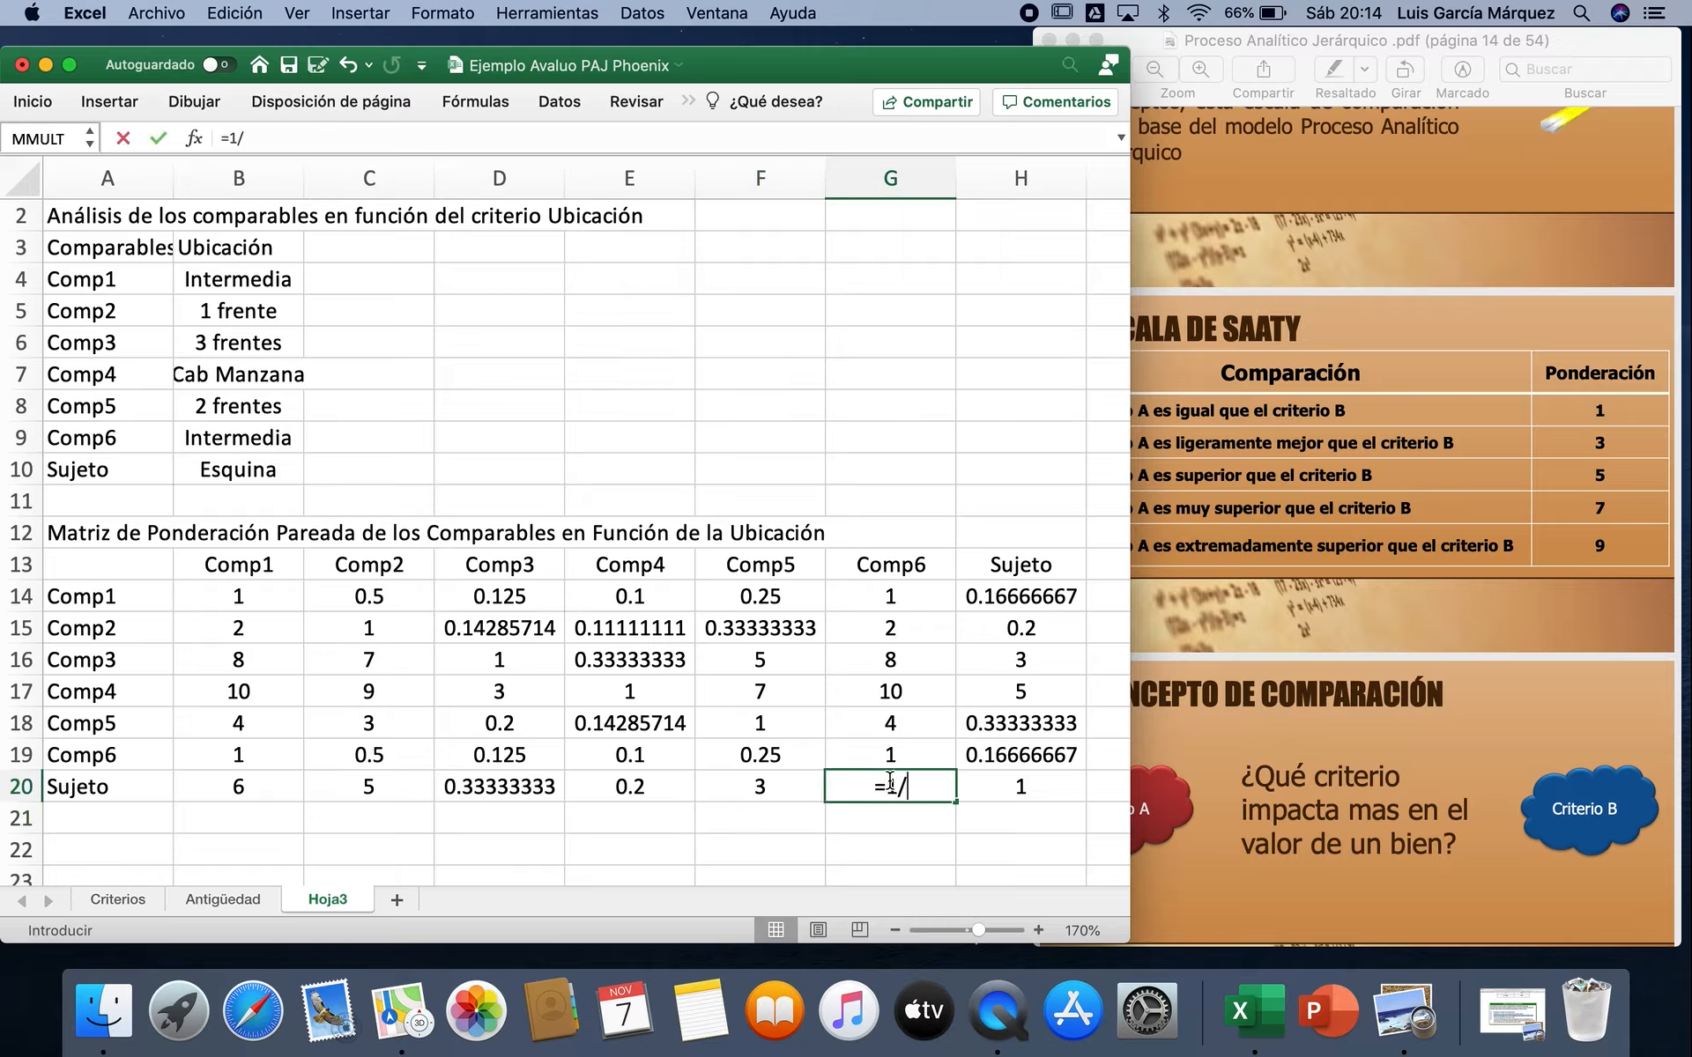
left_click(998, 754)
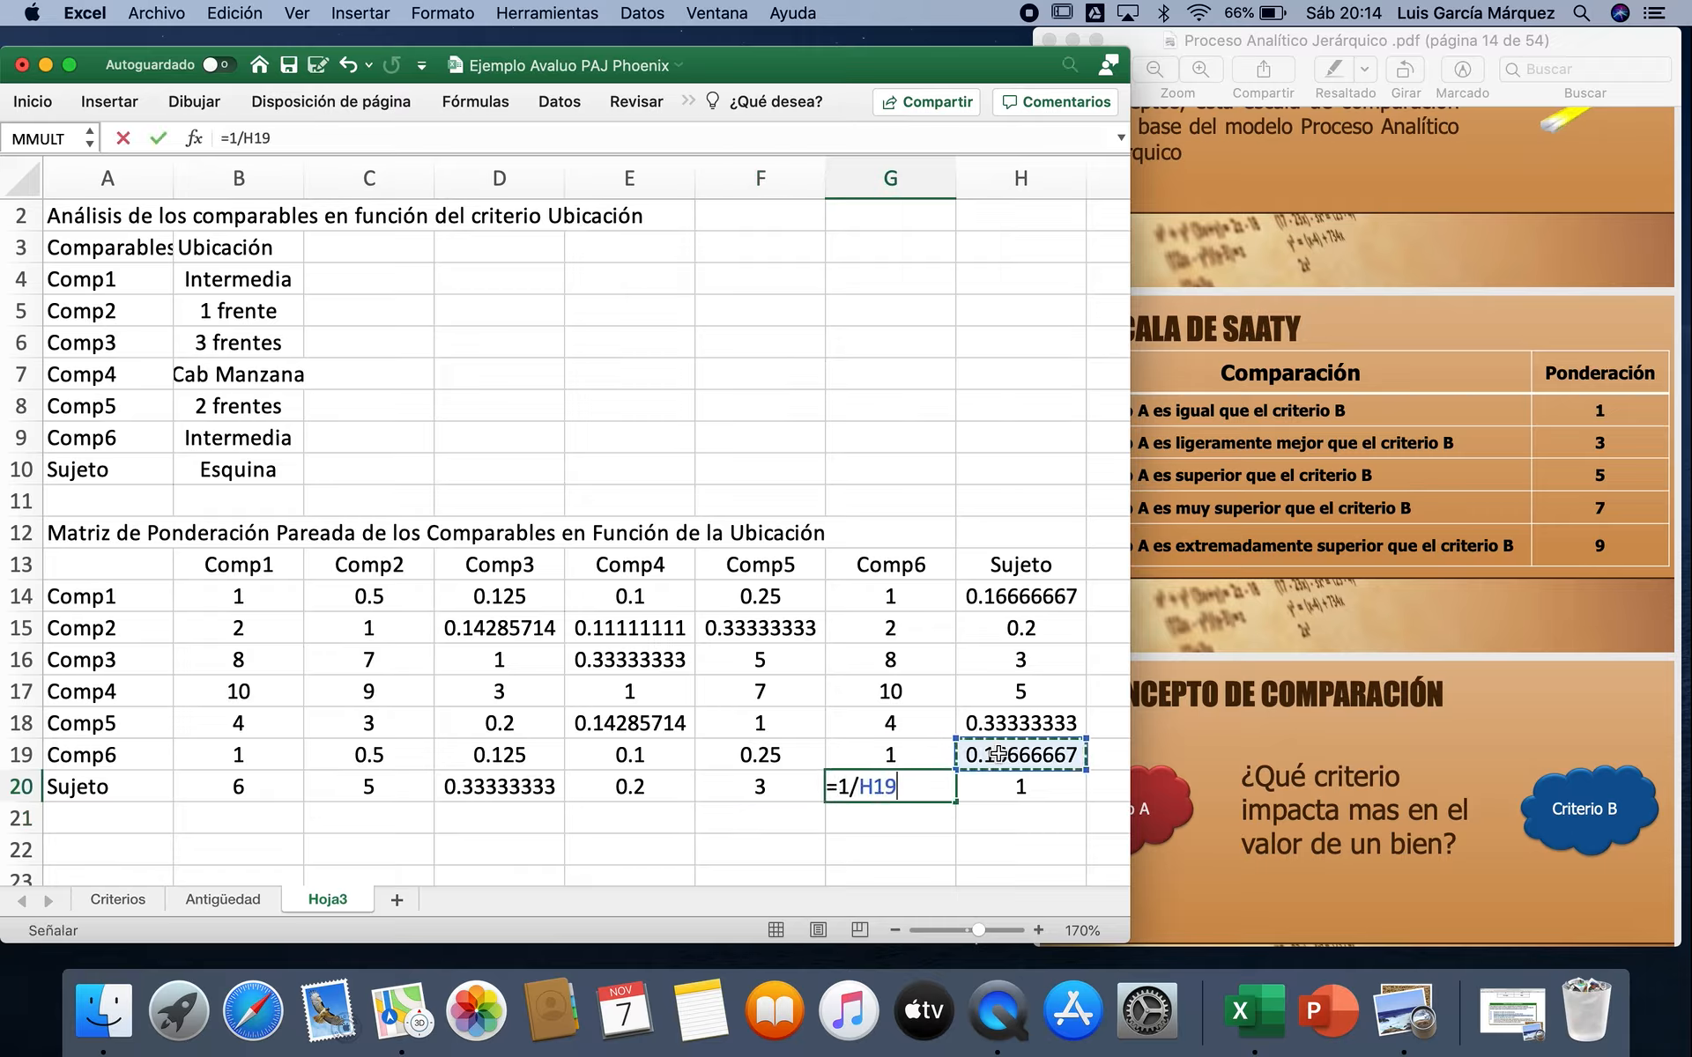
key("Return")
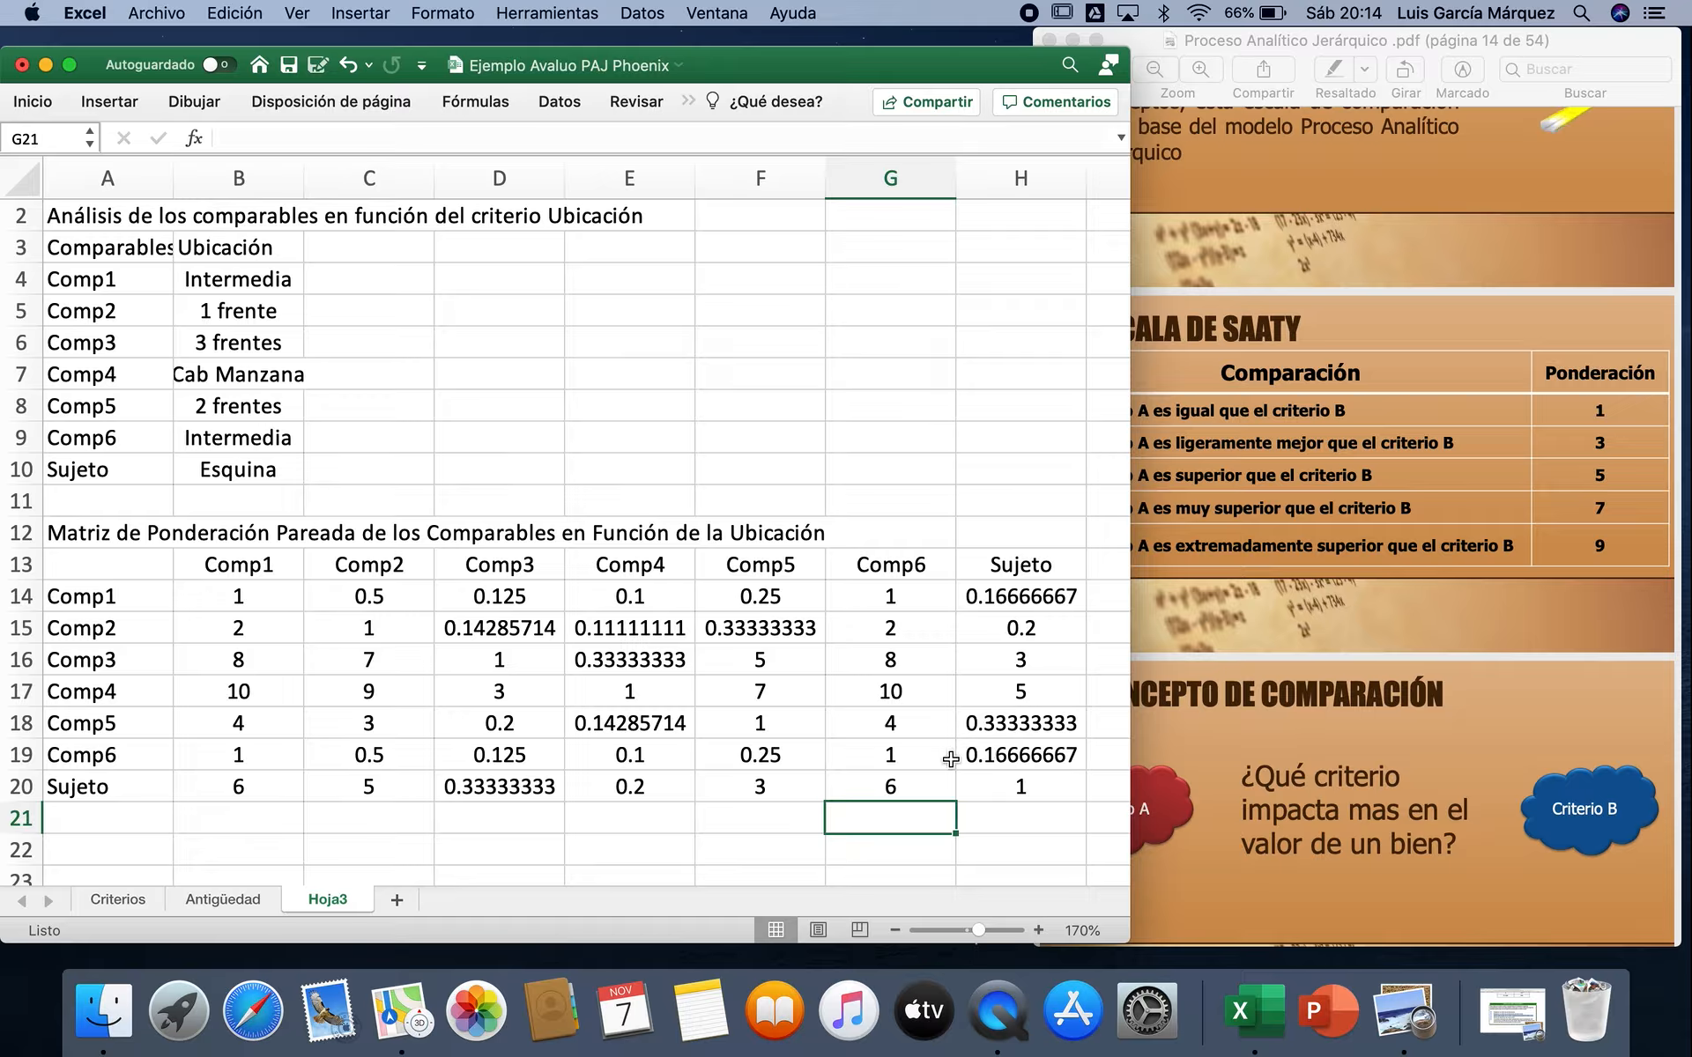
Step: Widen the workbook window and total each matrix column in B21:H21, starting from =SUMA(B14:B20)
left_click_drag(1127, 935, 1640, 918)
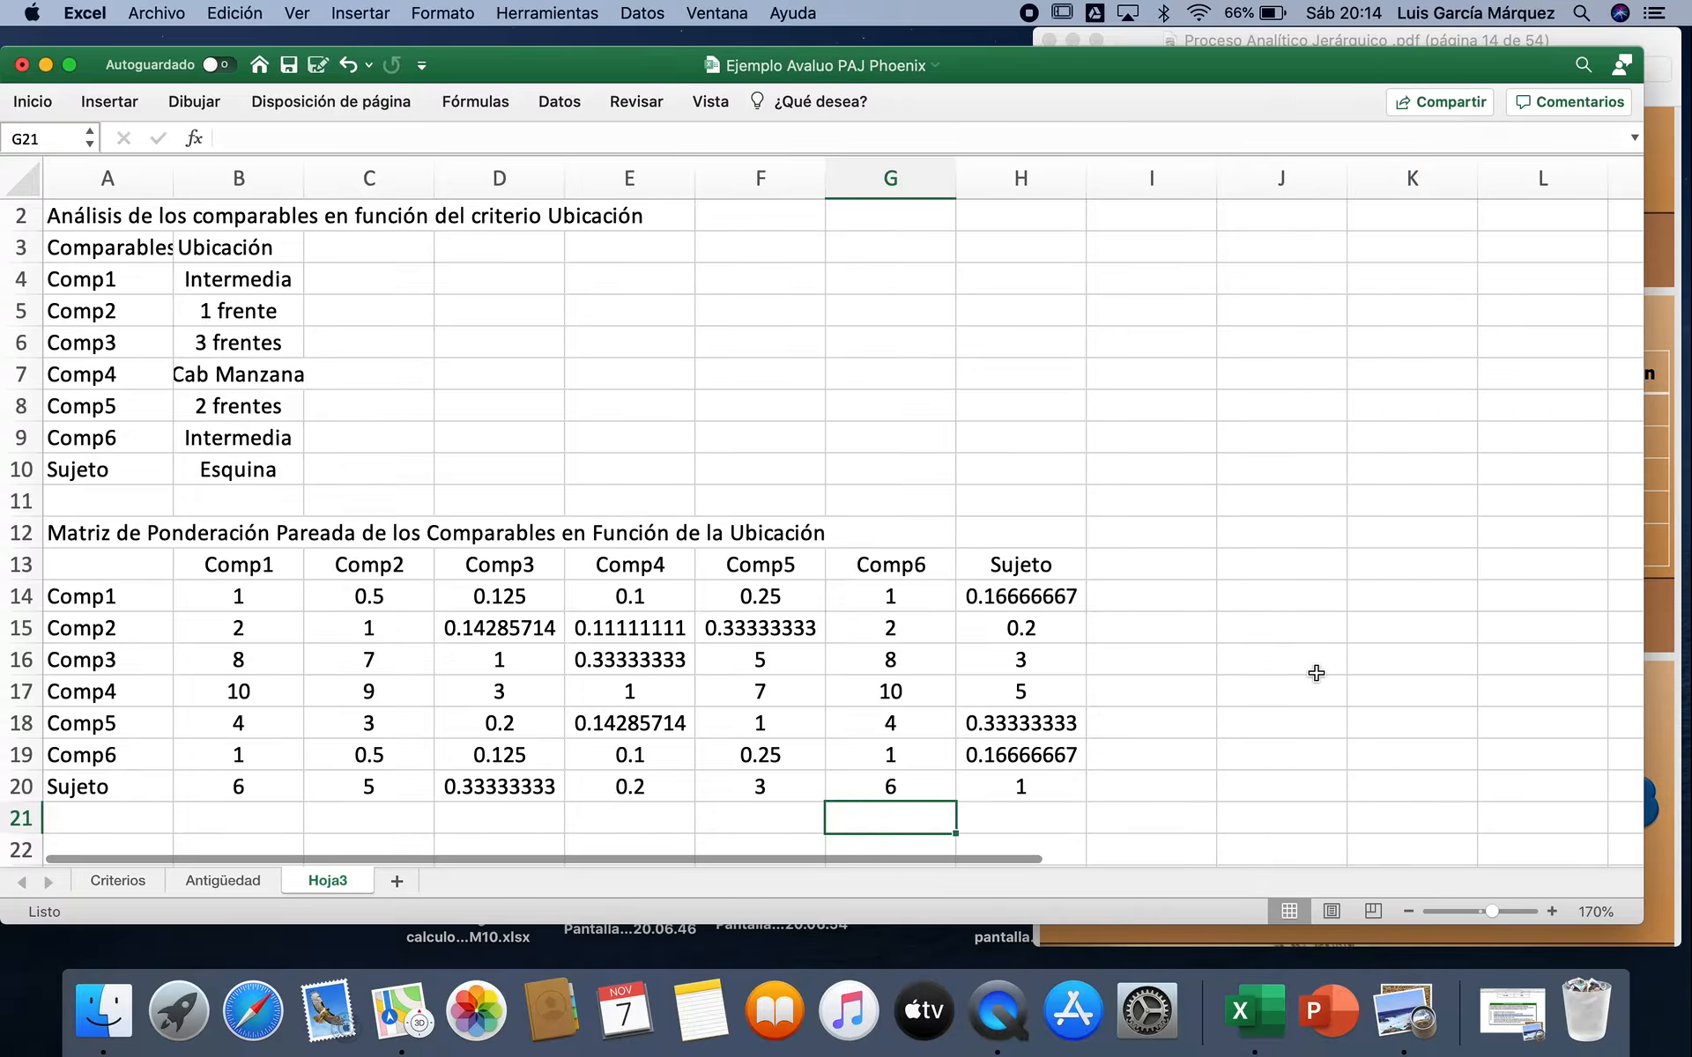
scroll(1314, 672, "down", 3)
left_click(250, 718)
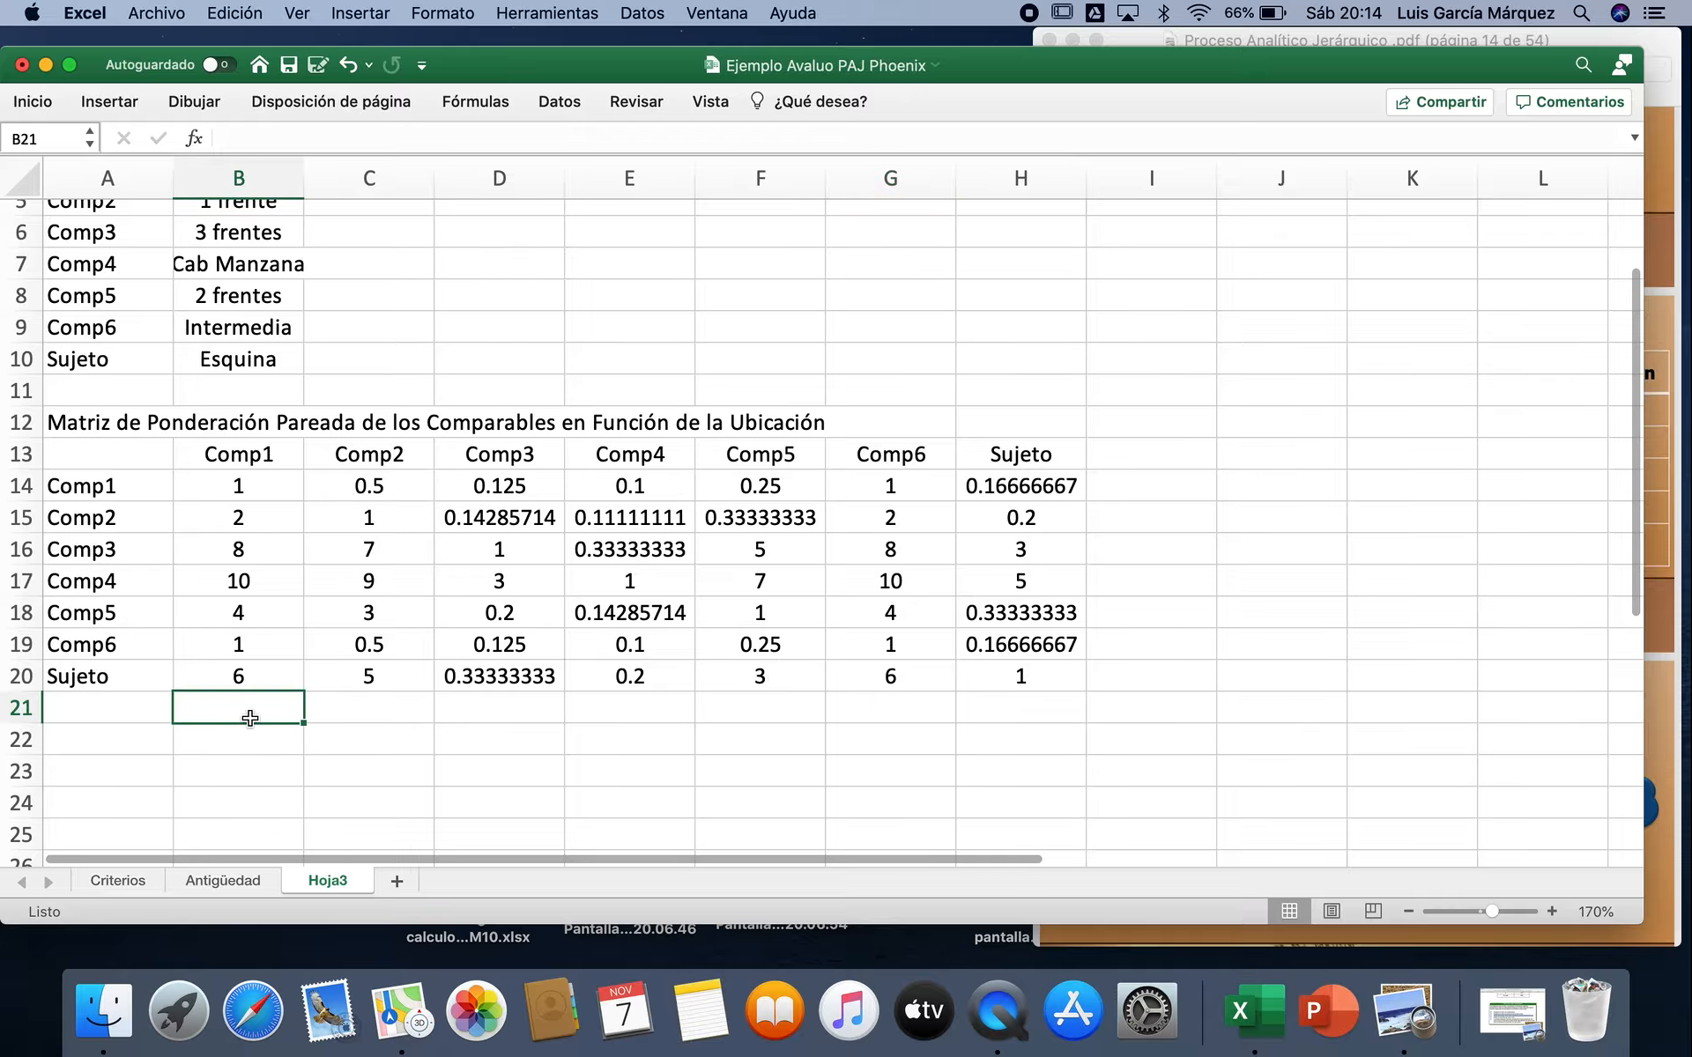
left_click(42, 106)
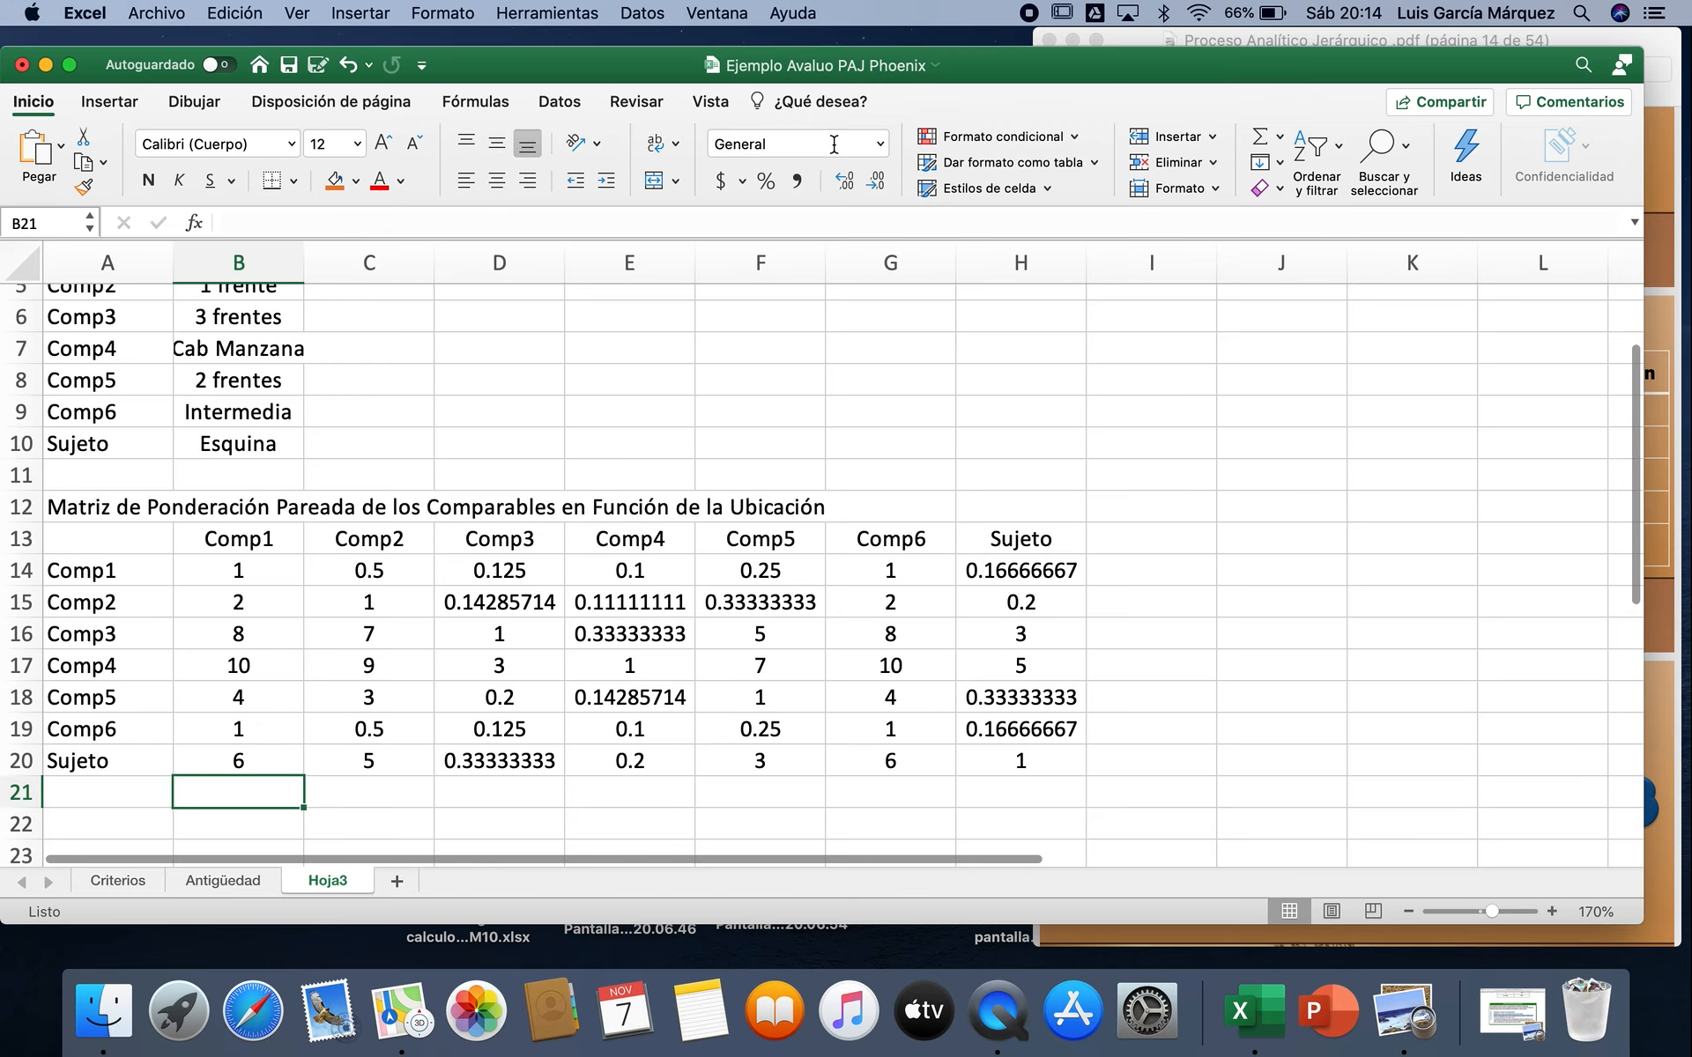
left_click(1259, 141)
key("Return")
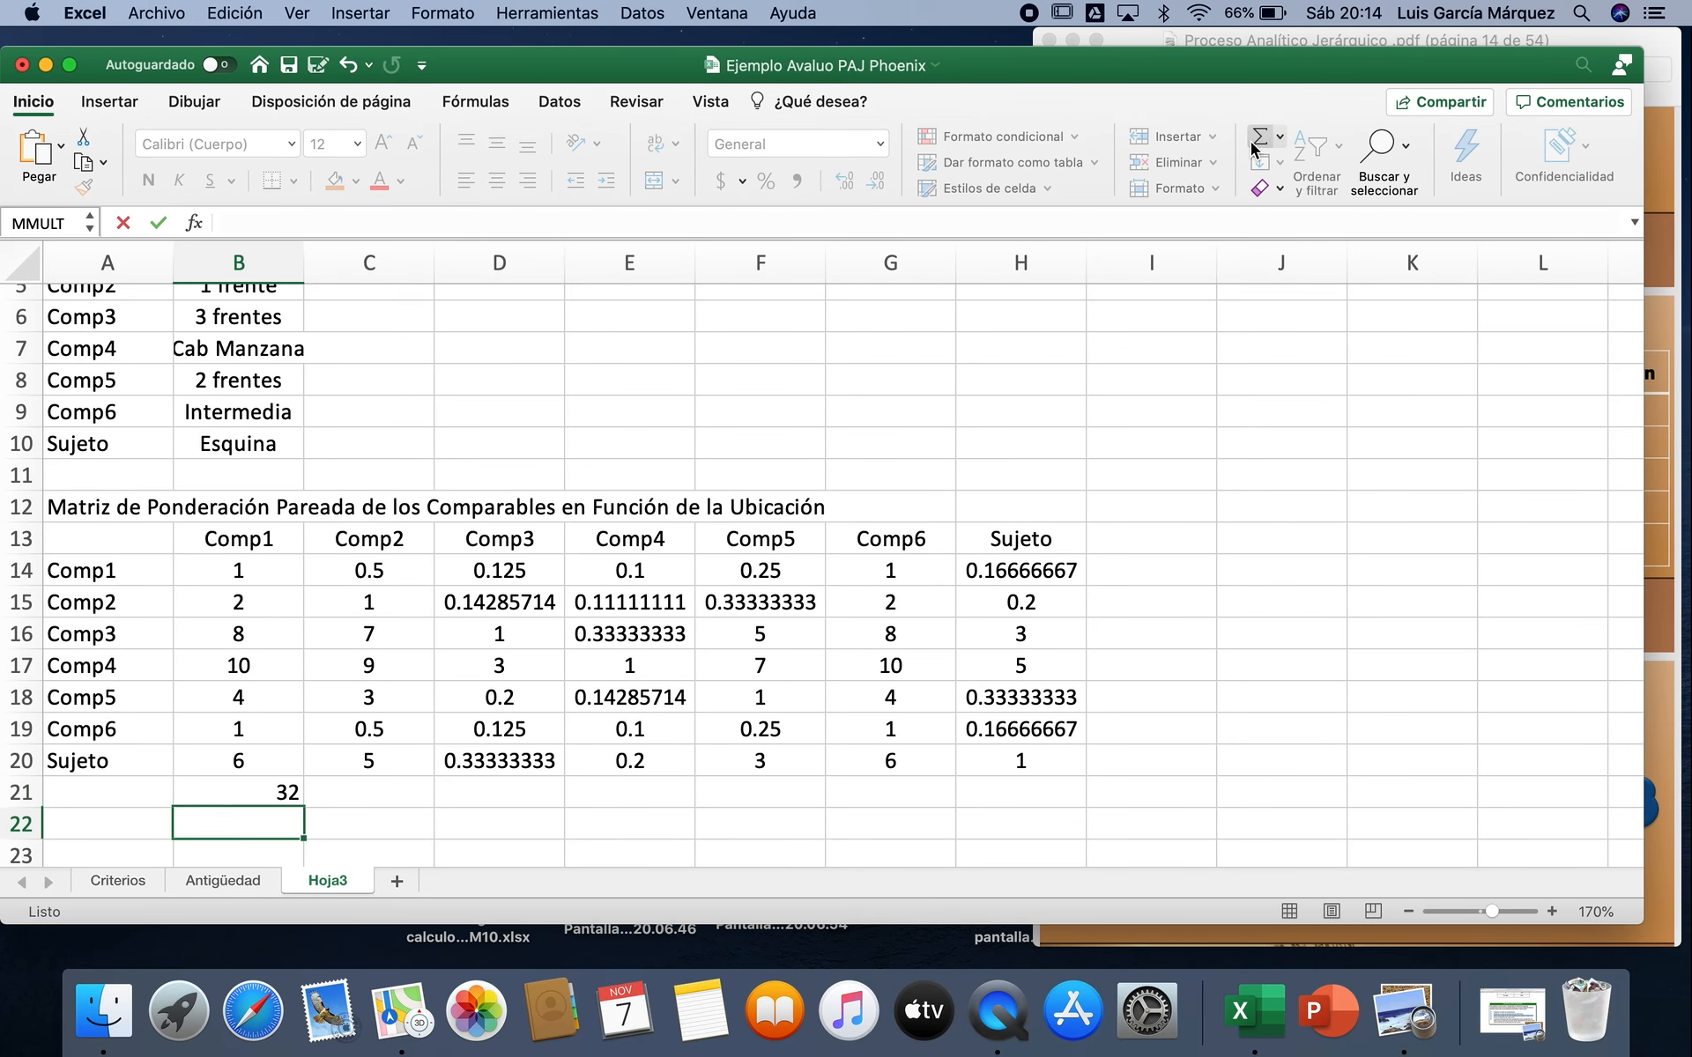
left_click(249, 790)
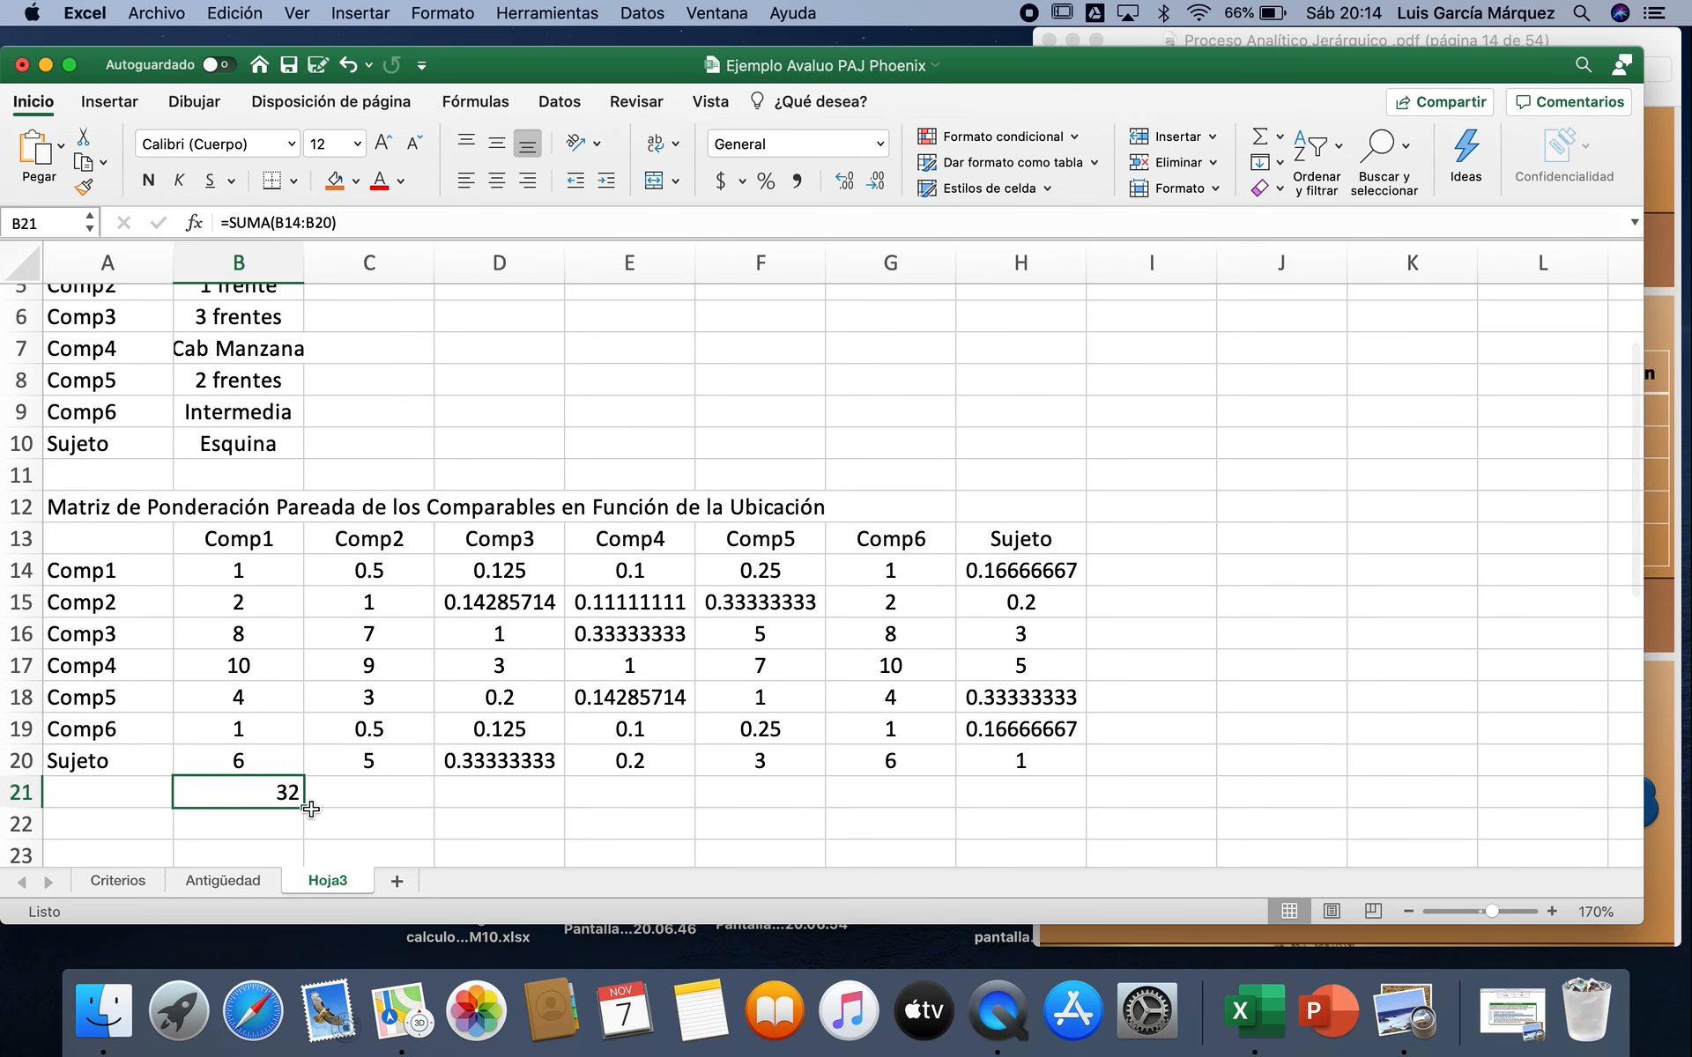
left_click_drag(304, 807, 1044, 804)
Step: Enter the heading Matriz Normalizada in A23 below the Ubicación matrix
scroll(1186, 725, "down", 3)
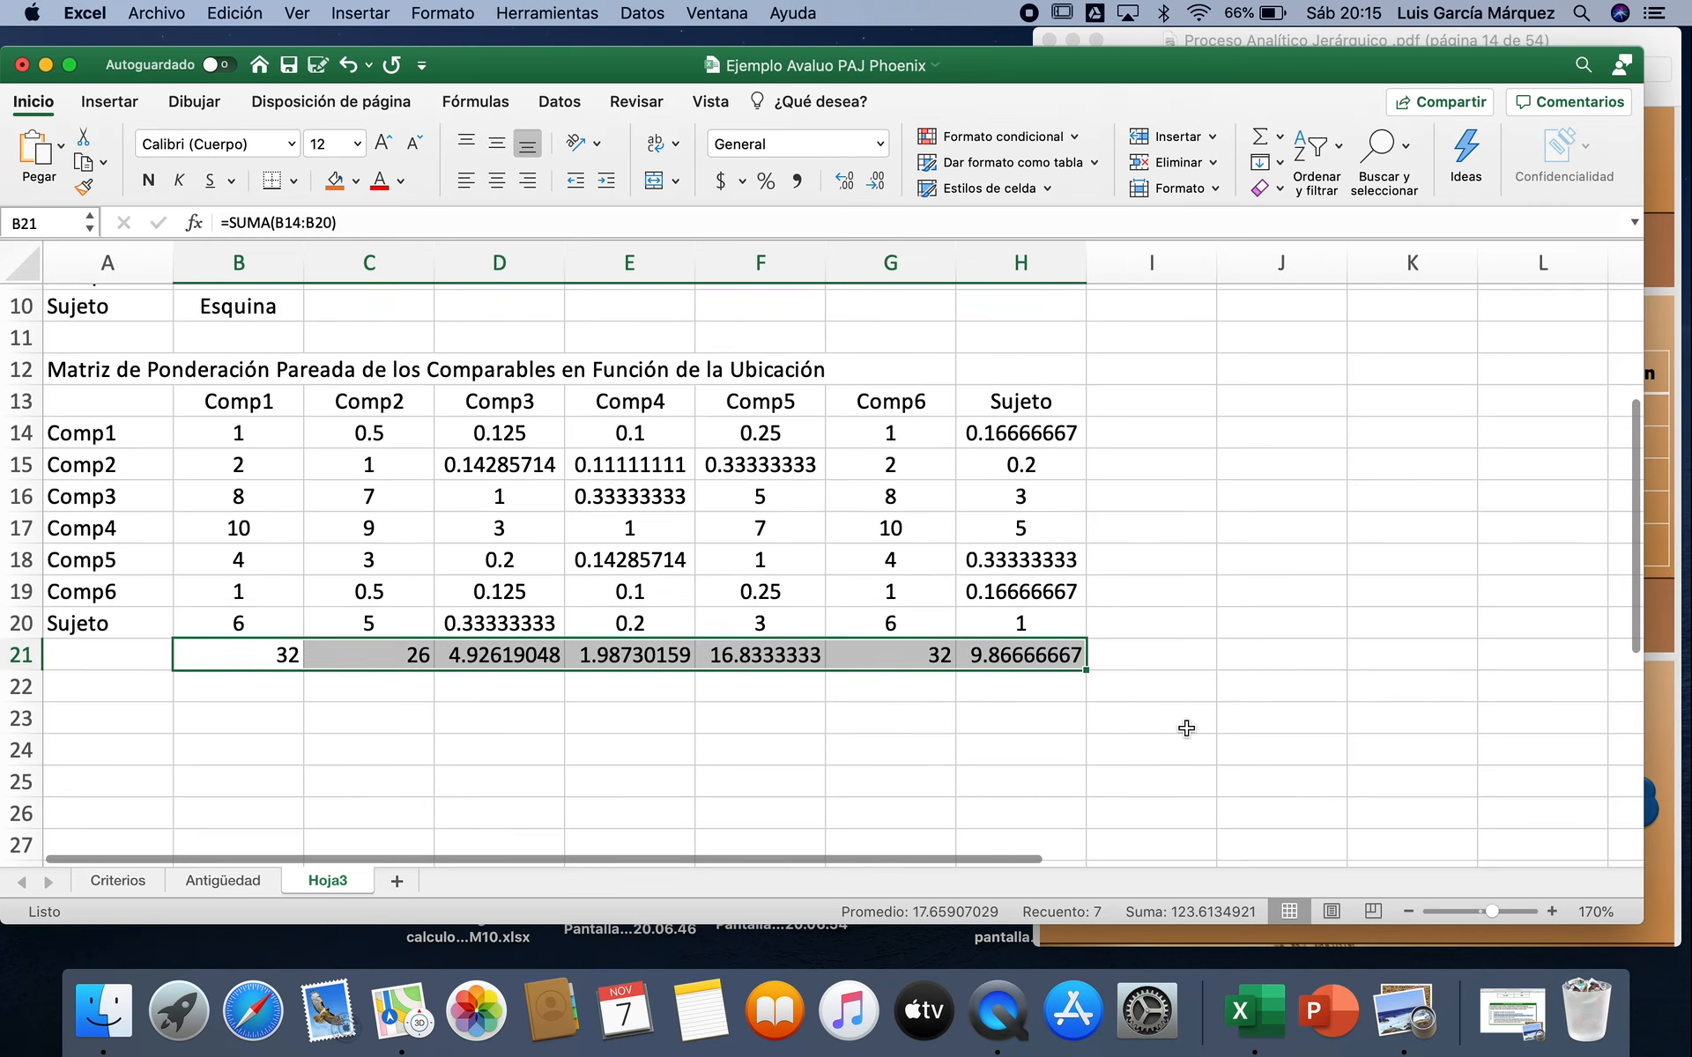
left_click(137, 674)
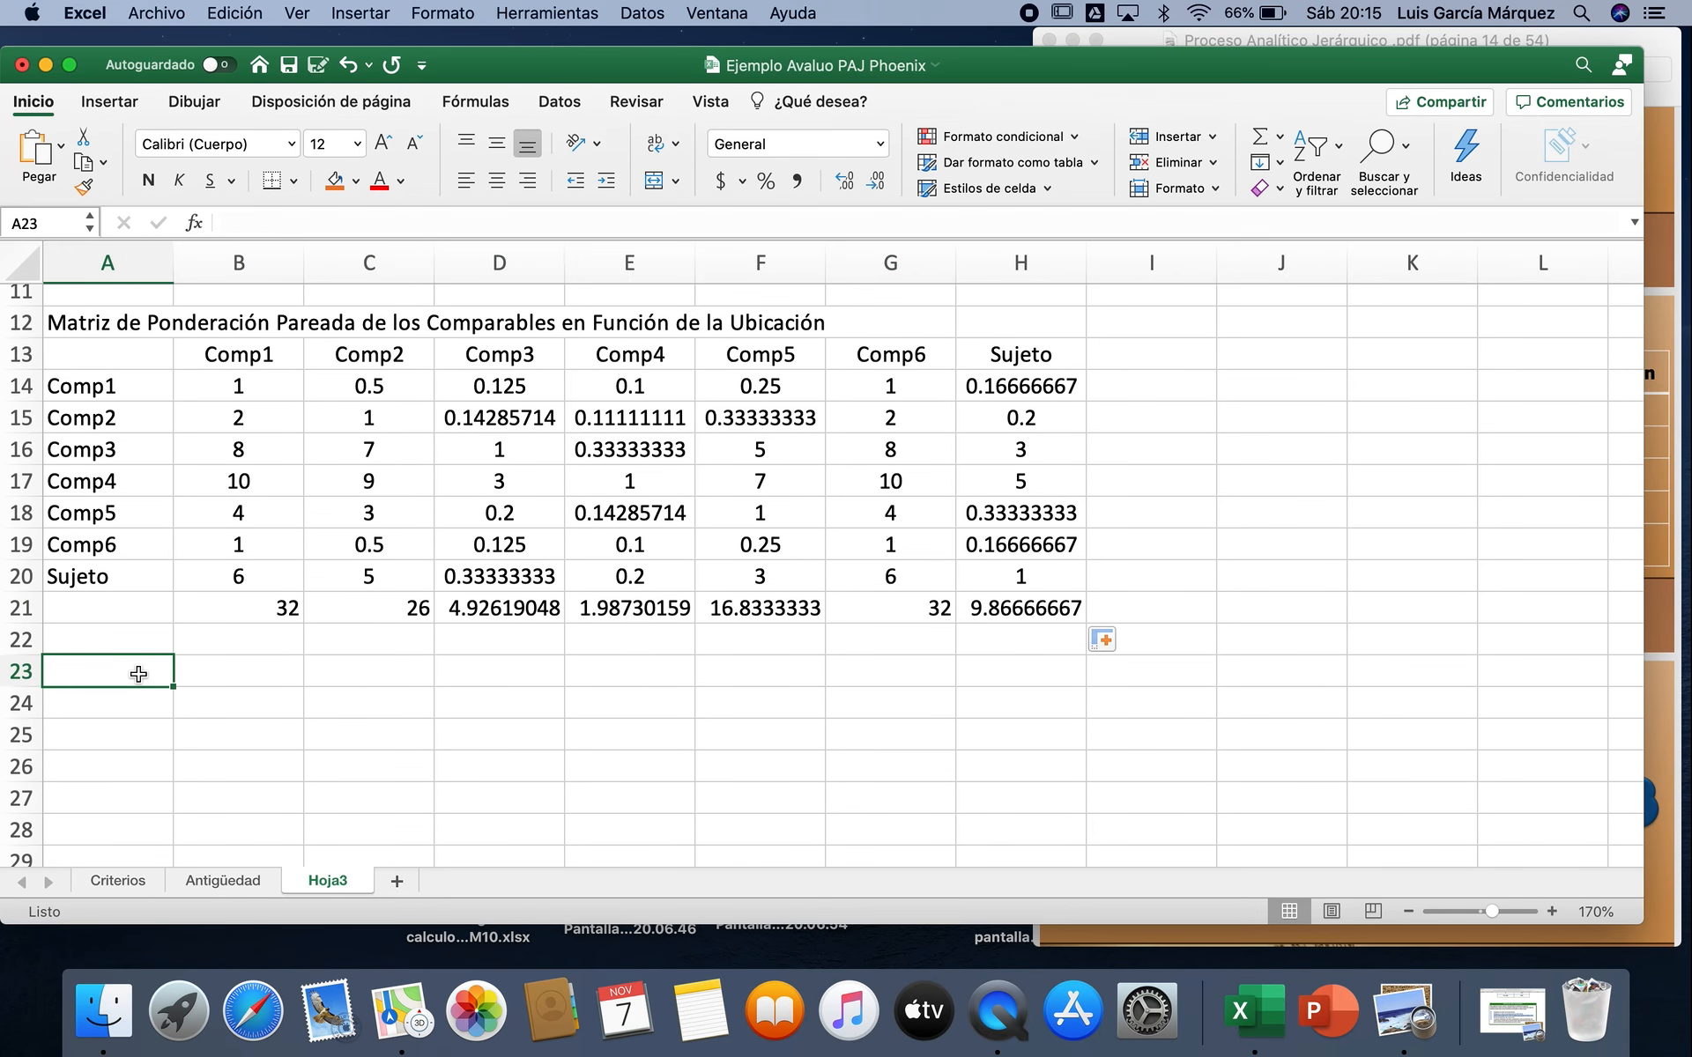
type("Matri")
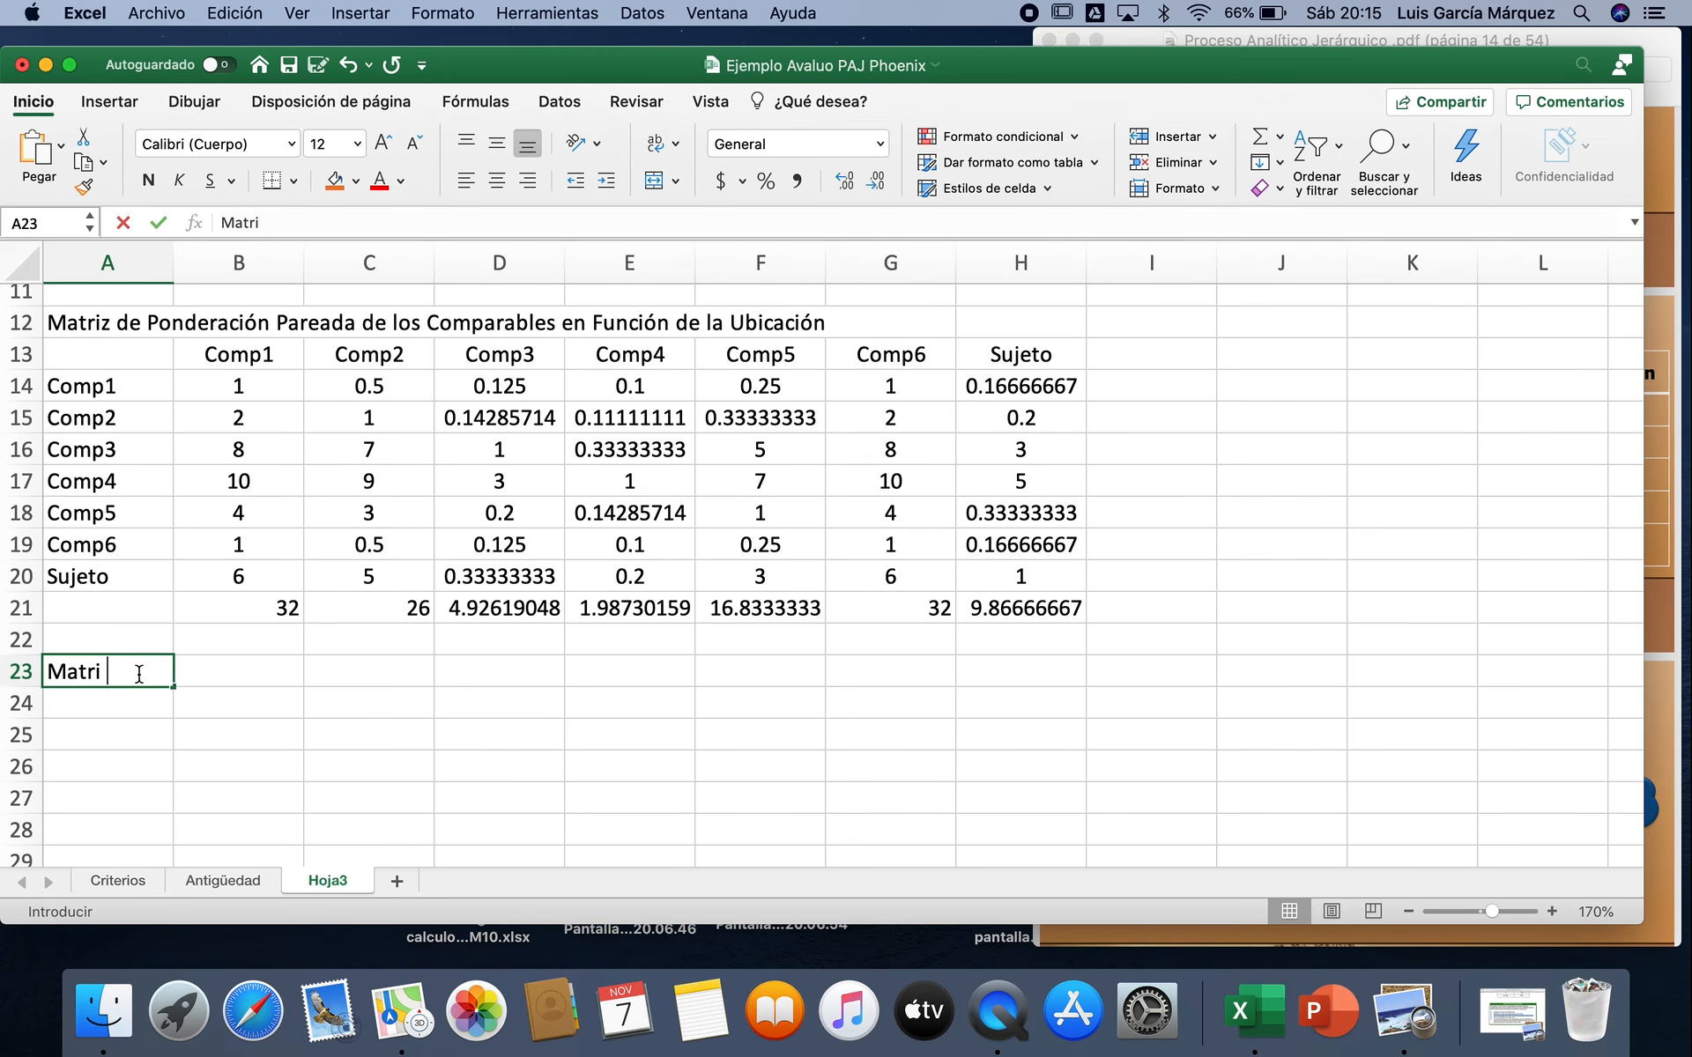
type("z Norml")
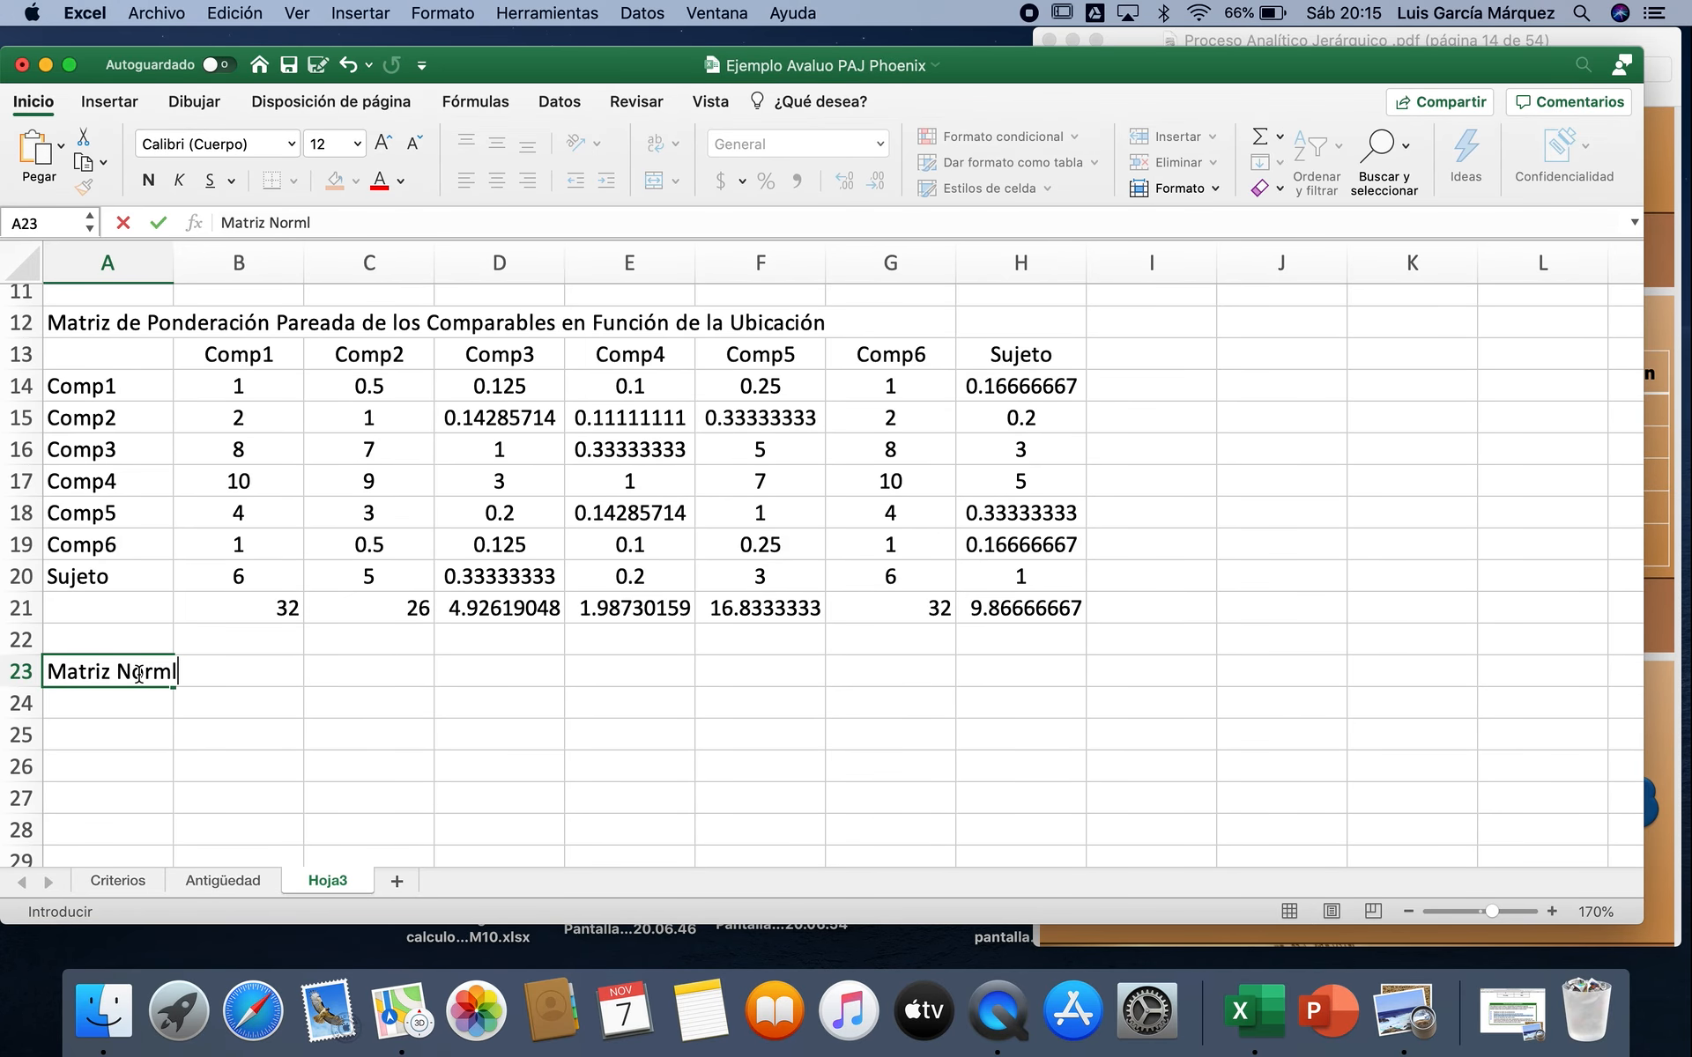
key("BackSpace")
type("alizada")
key("Return")
Step: Enter =B14/B$21 in B24 as the first normalized value, keeping the total's row fixed
left_click(267, 701)
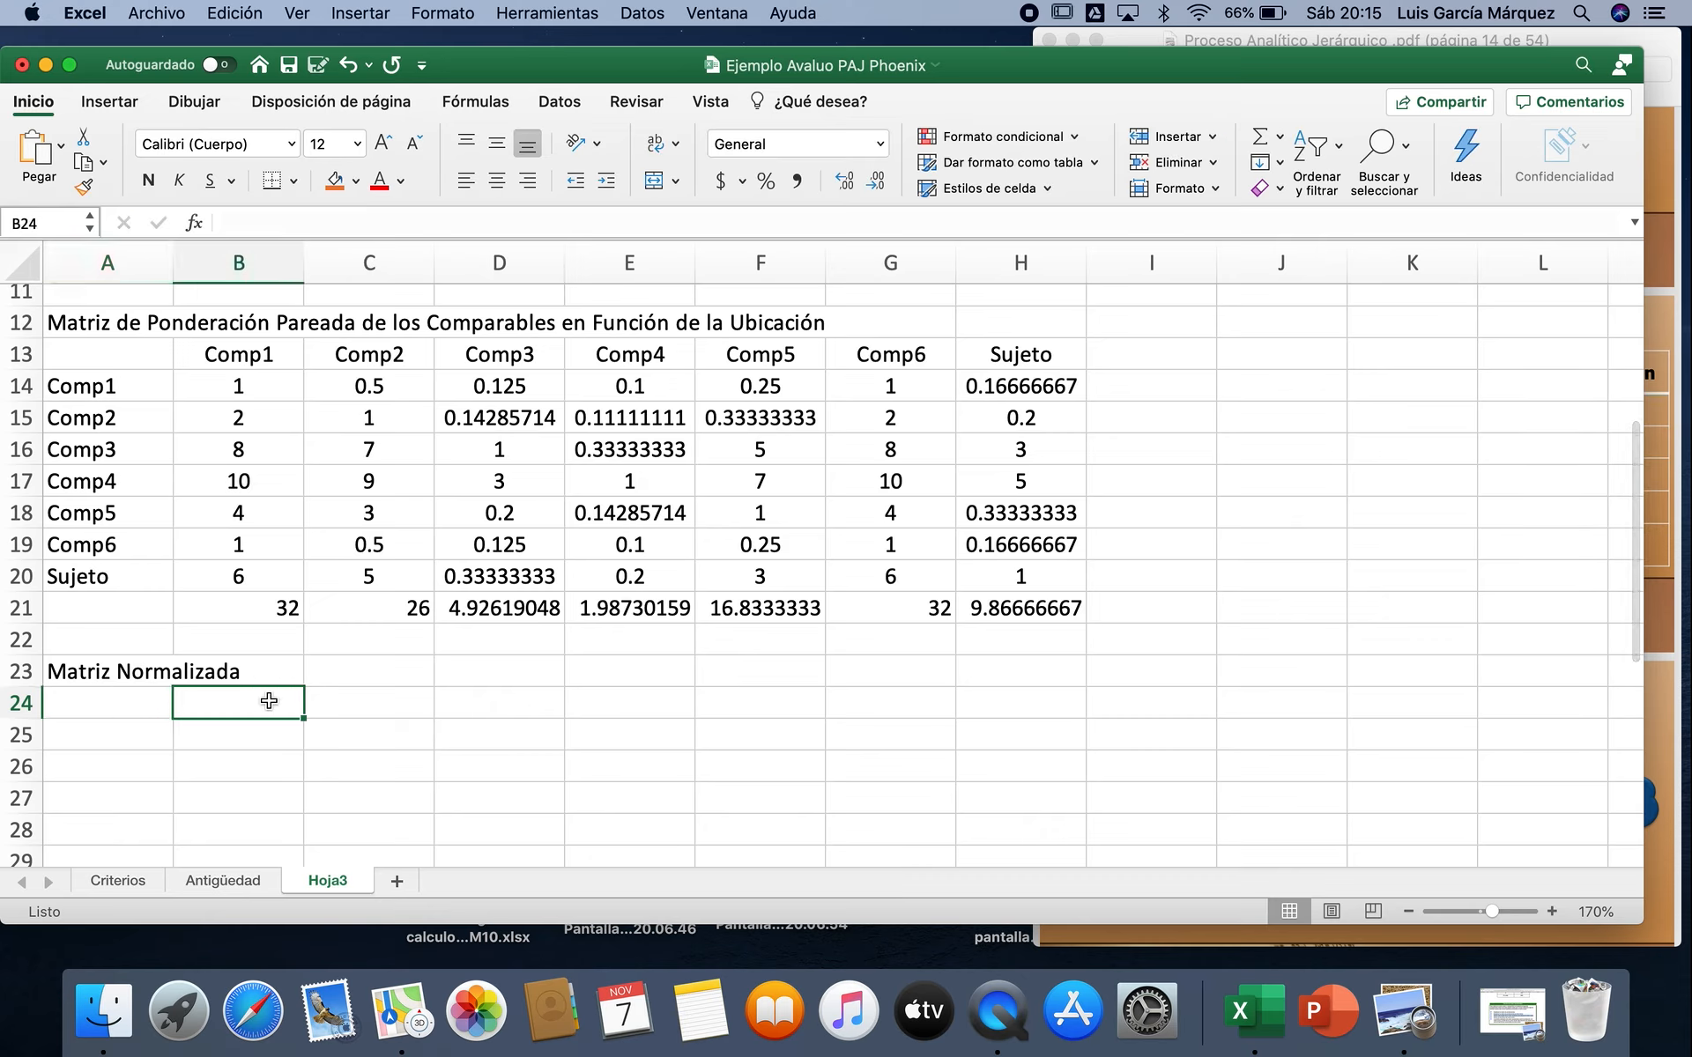
type("=")
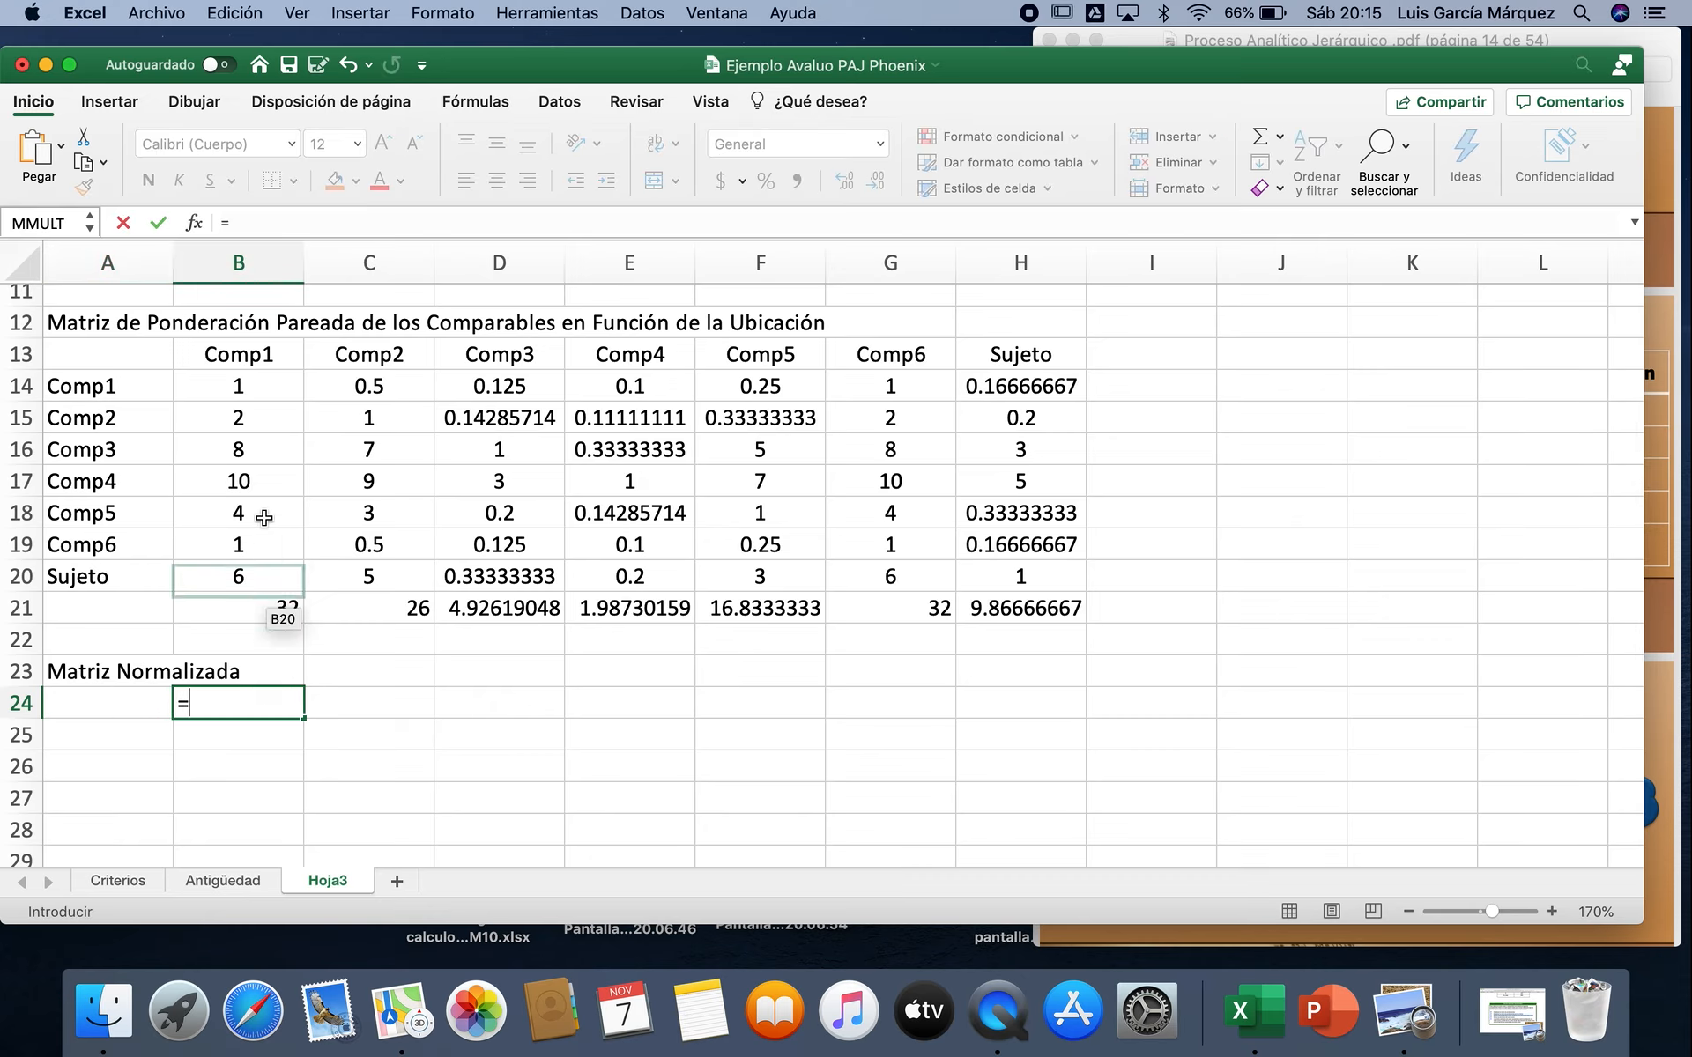
left_click(283, 377)
type("/")
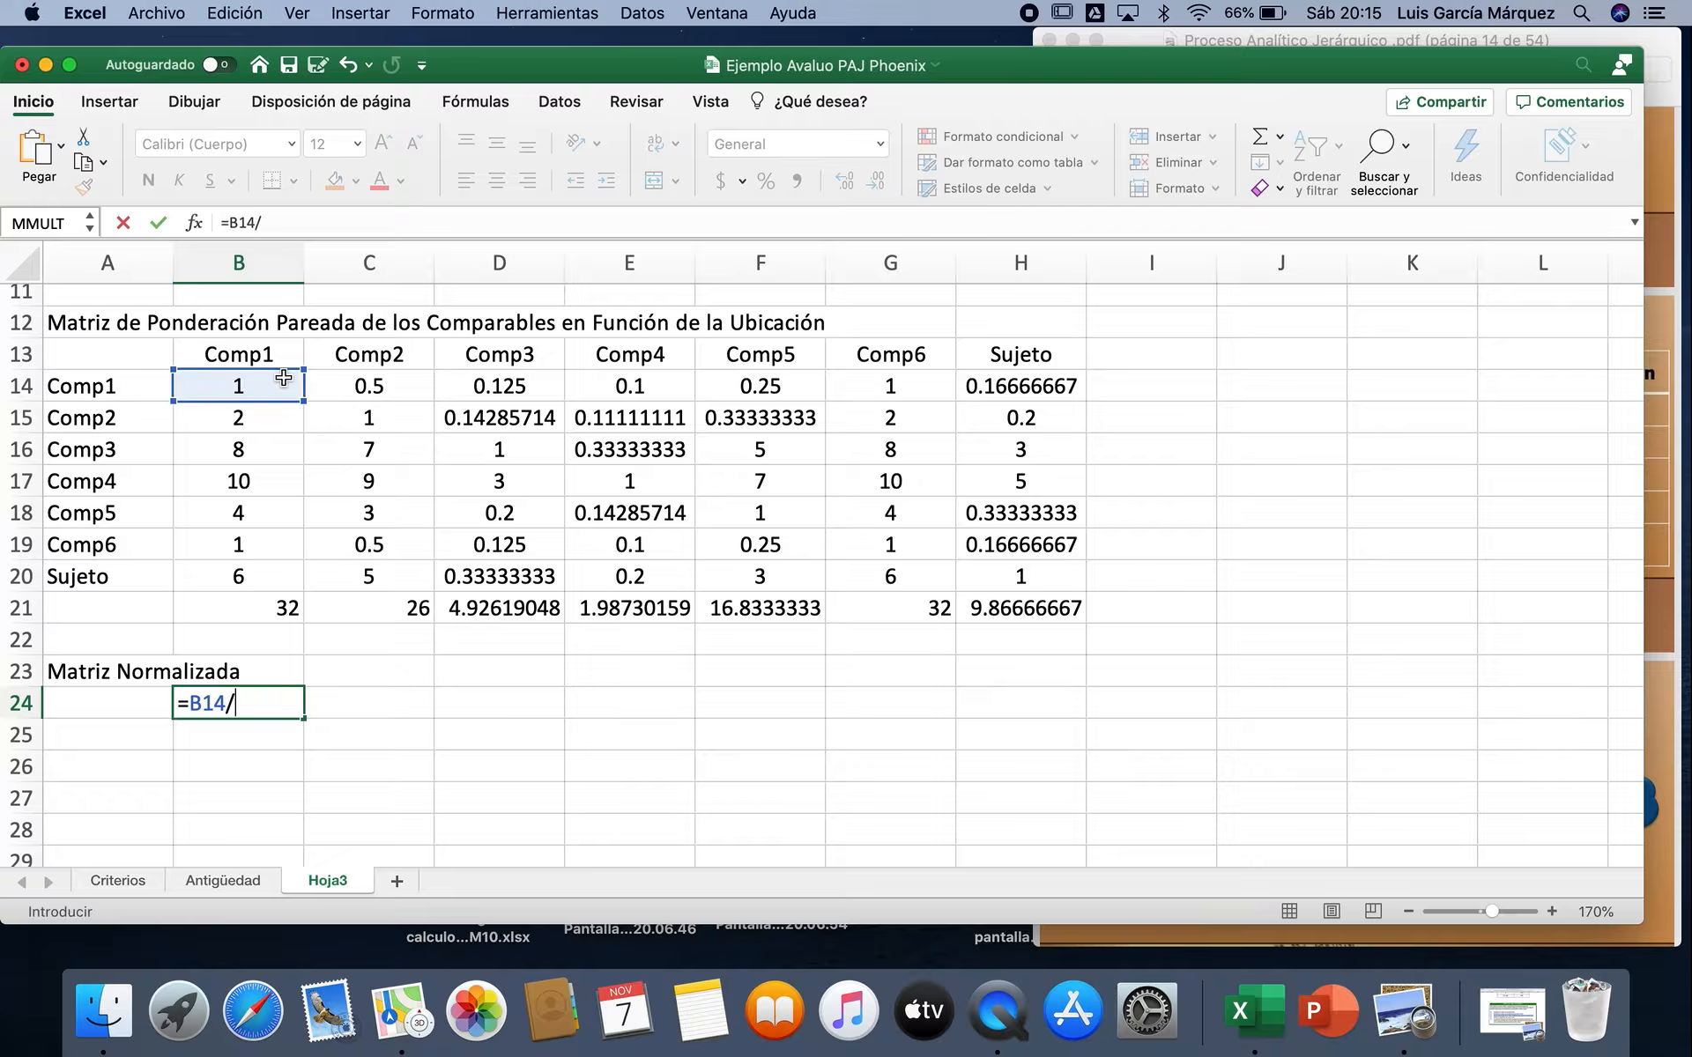
left_click(247, 604)
key("F4")
key("F4")
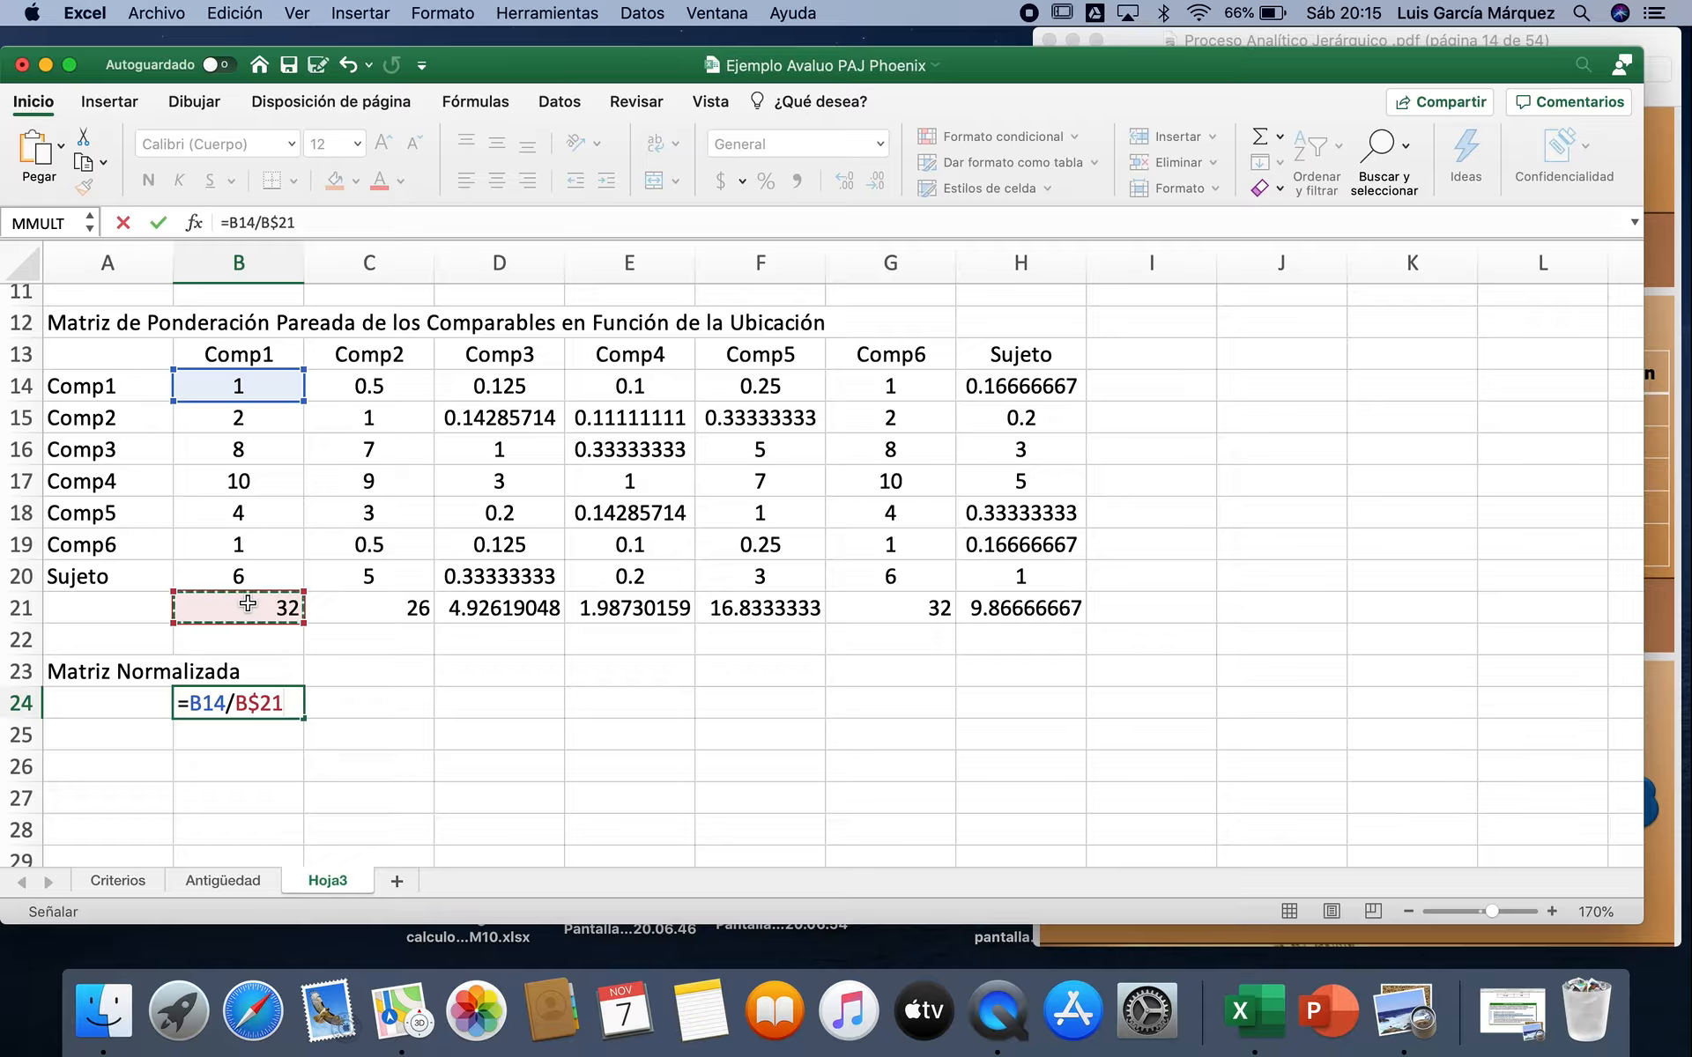
key("Return")
Step: Fill the B24 normalization formula across to column H and down to row 30
left_click(227, 702)
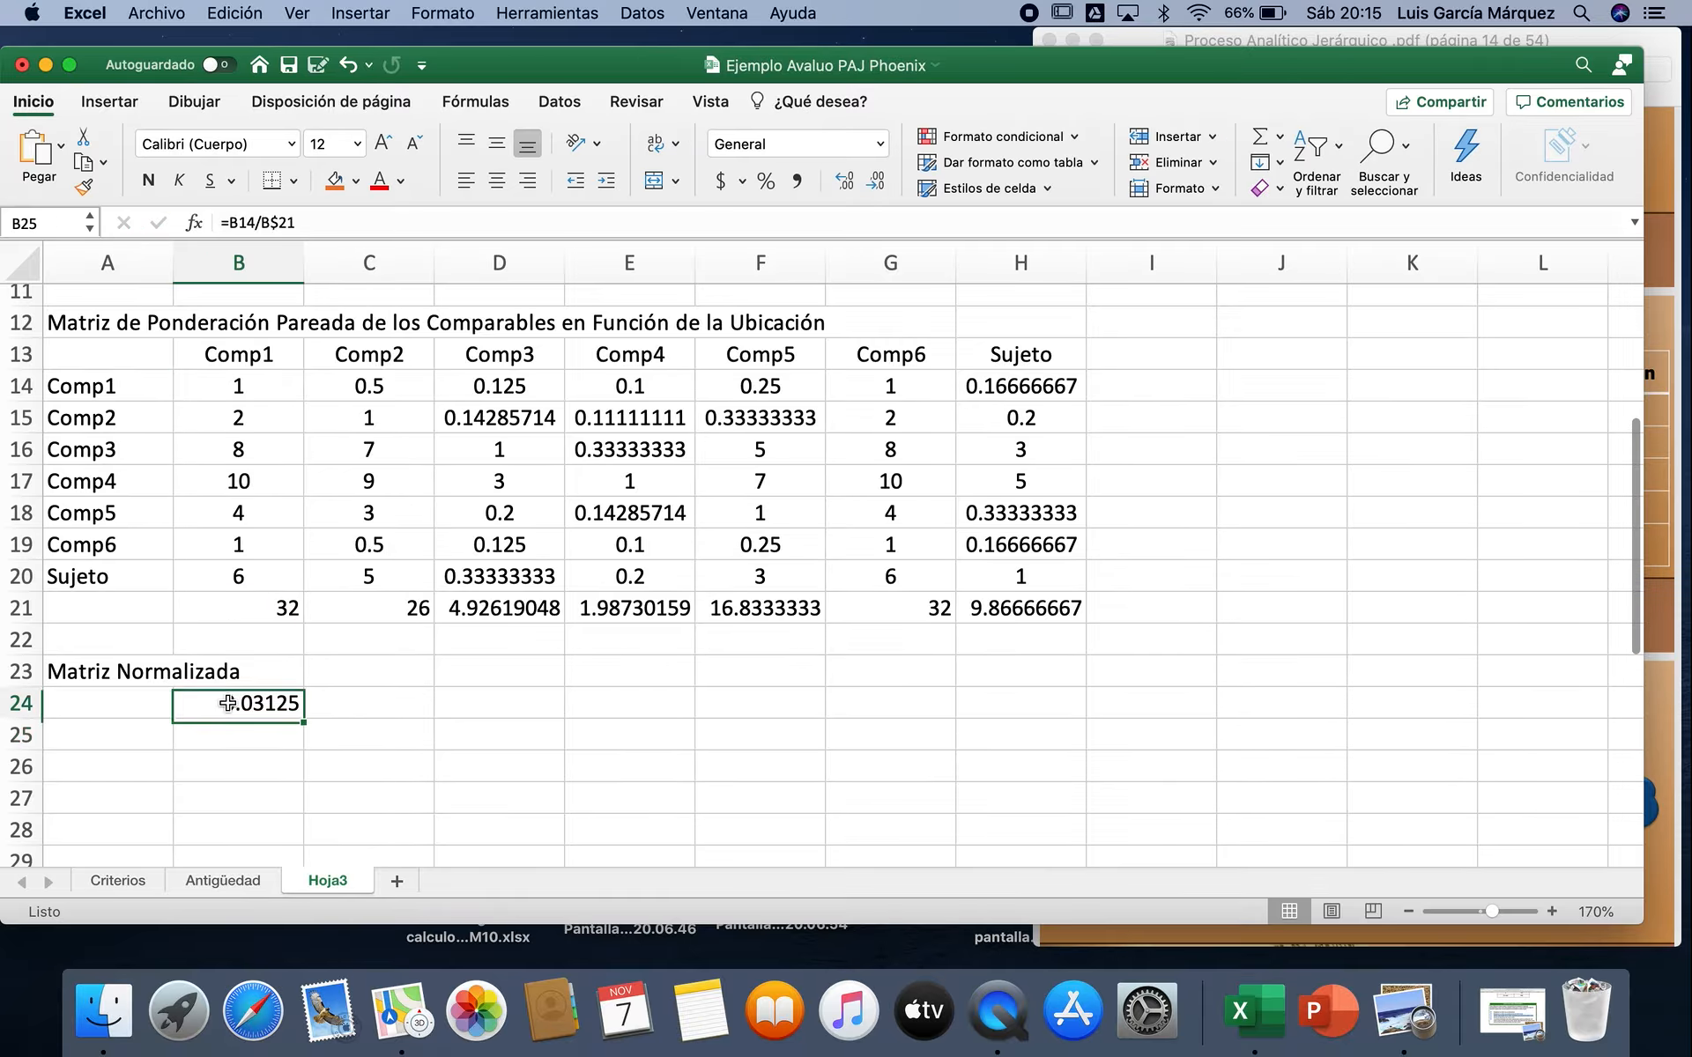
left_click_drag(303, 722, 1046, 712)
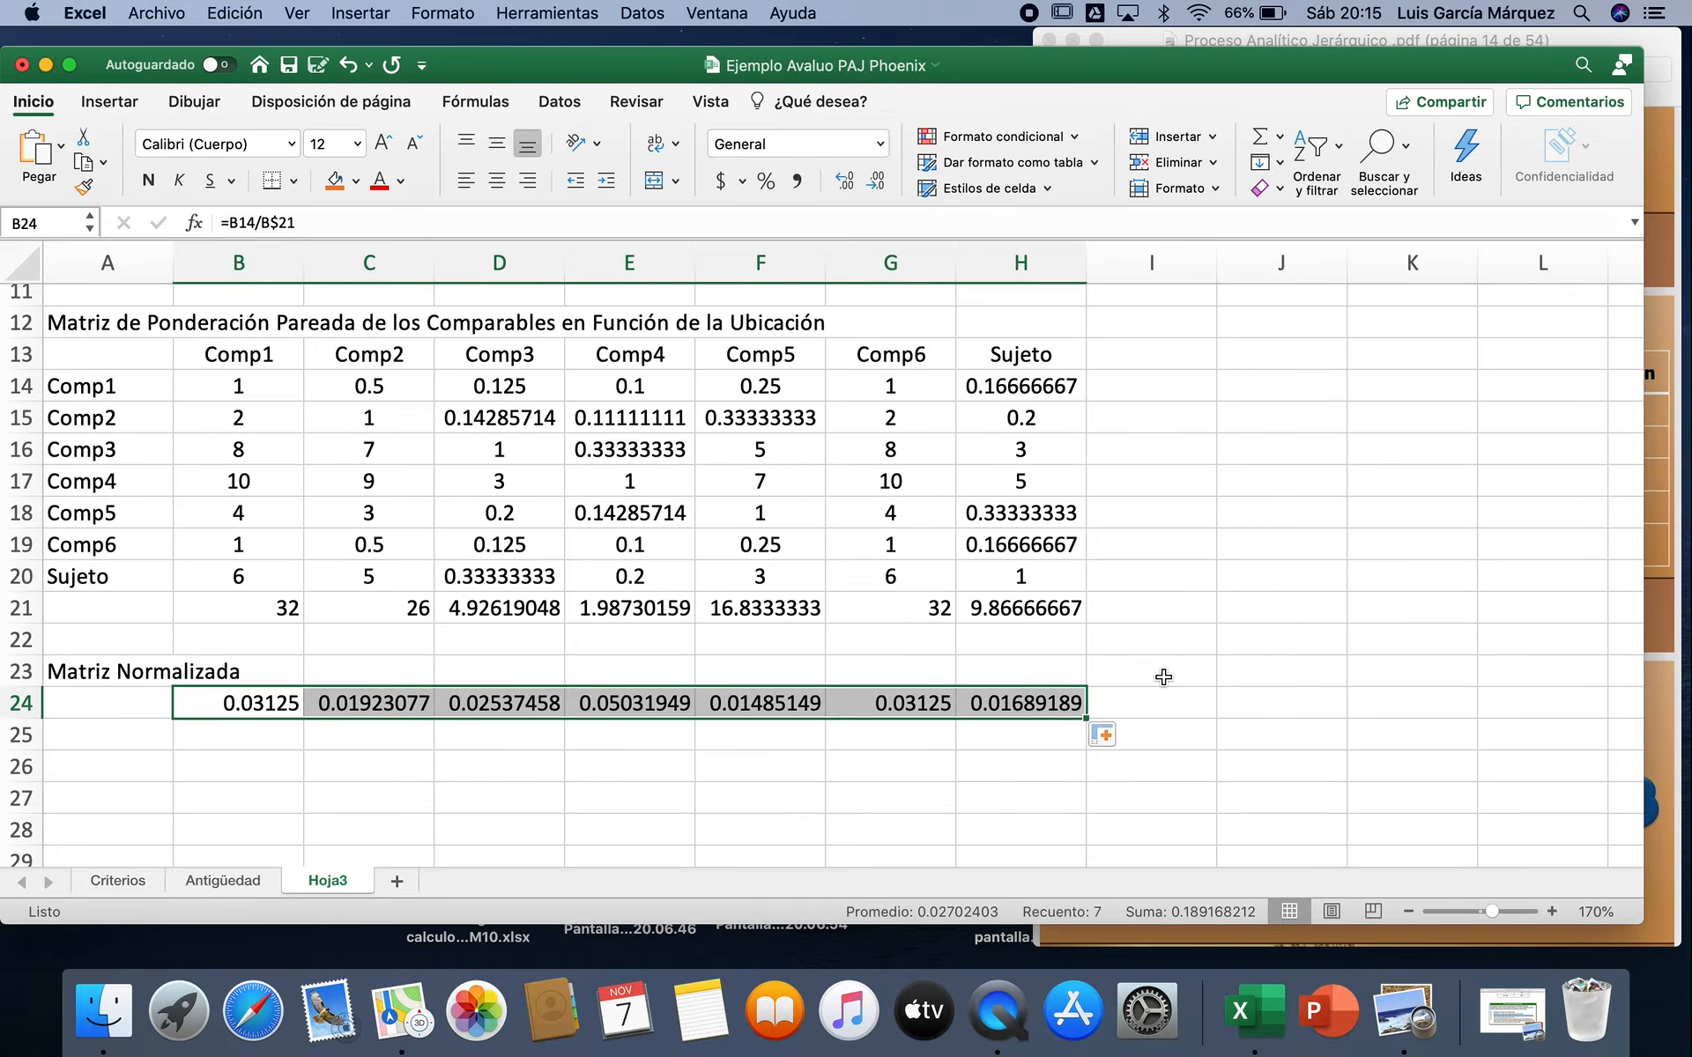
scroll(1164, 677, "down", 7)
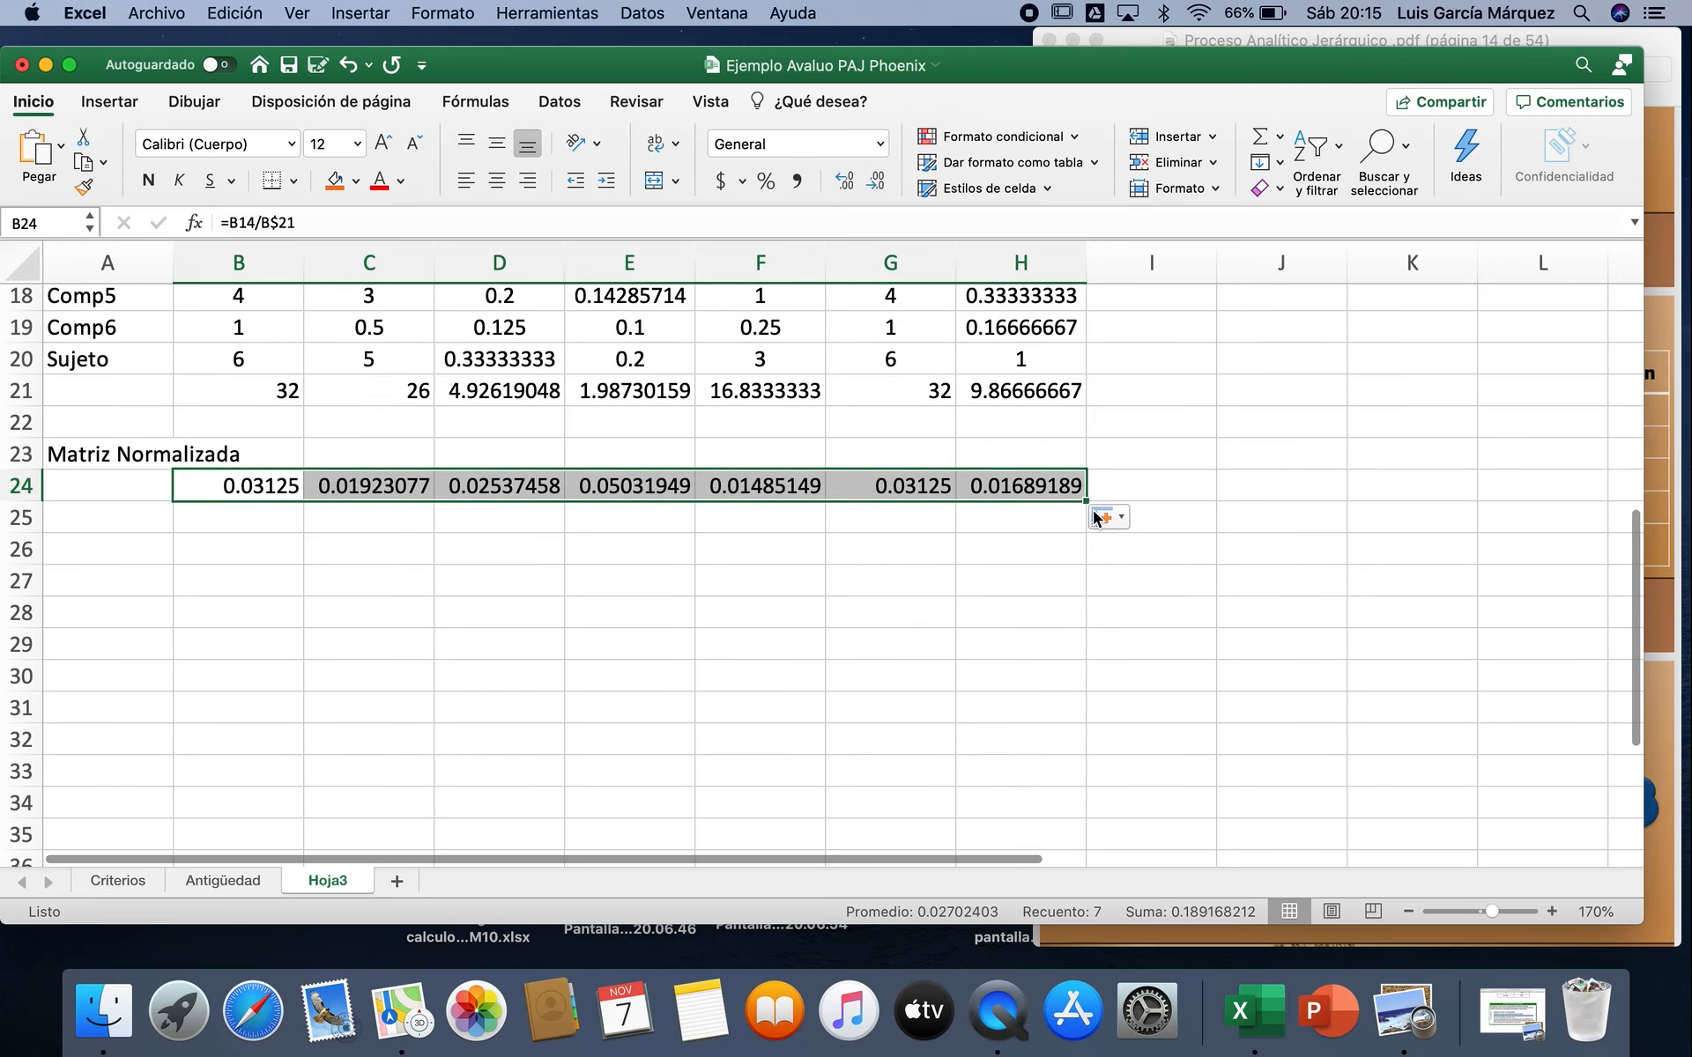
left_click_drag(1084, 505, 1076, 712)
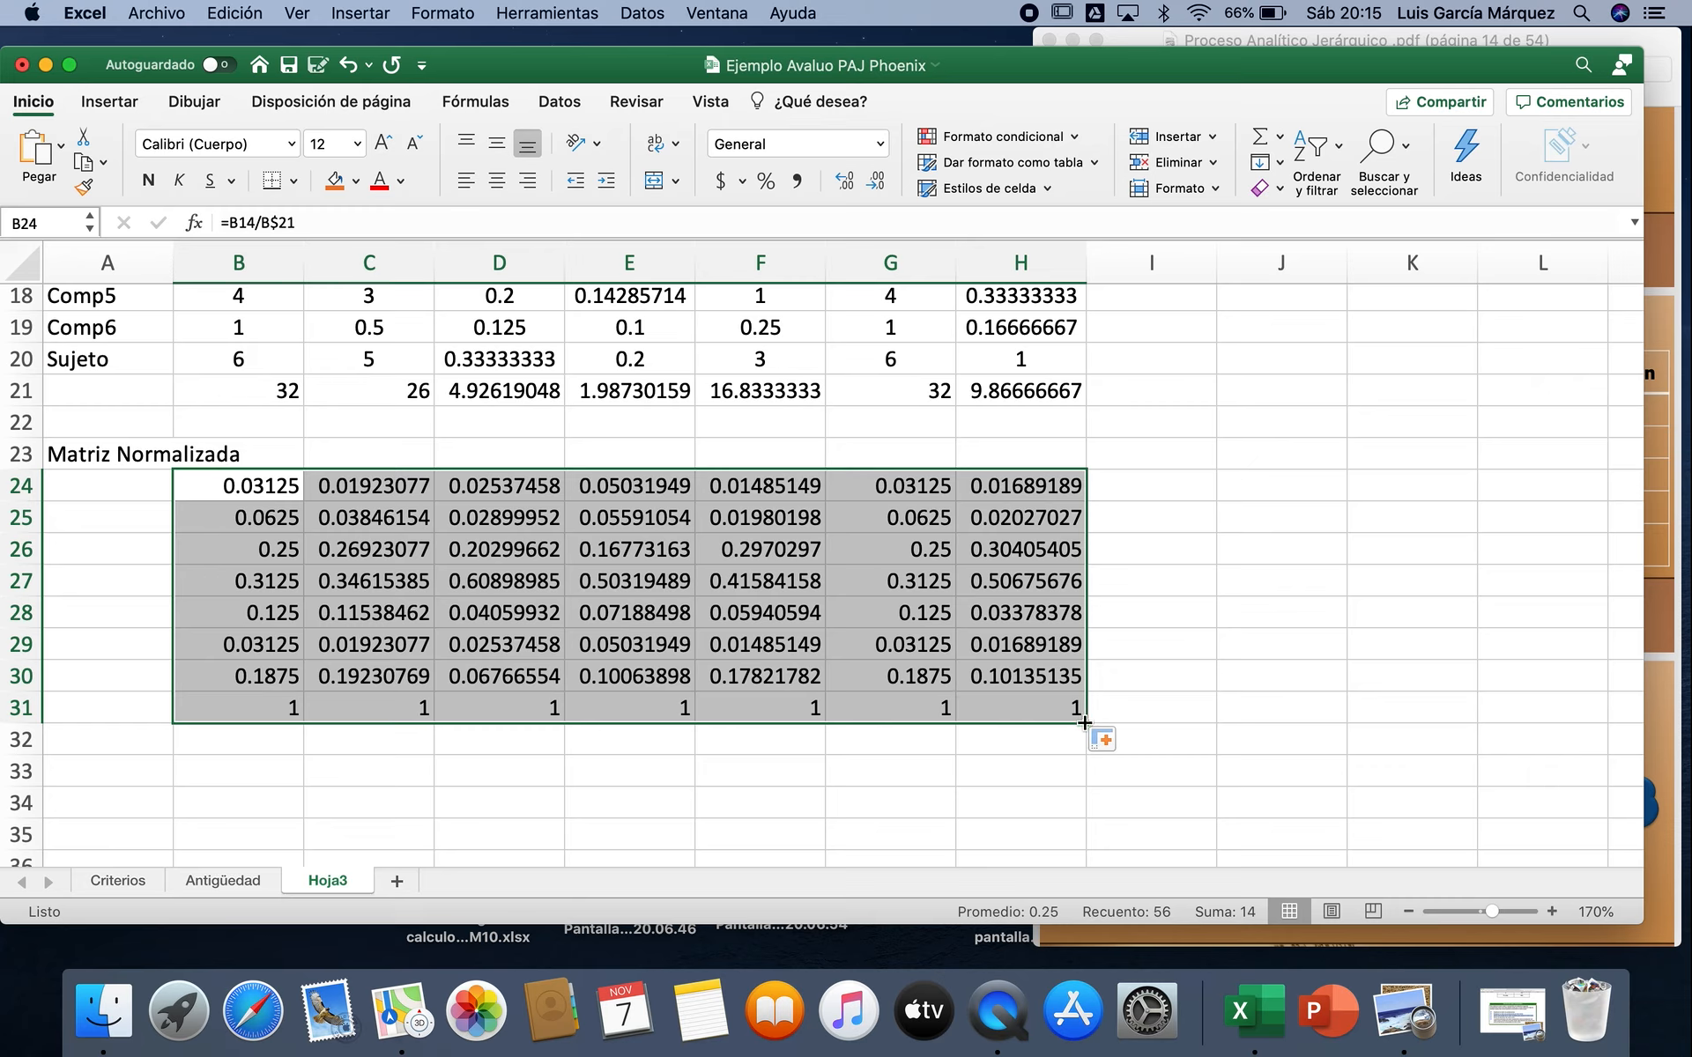
left_click_drag(1086, 716, 1086, 695)
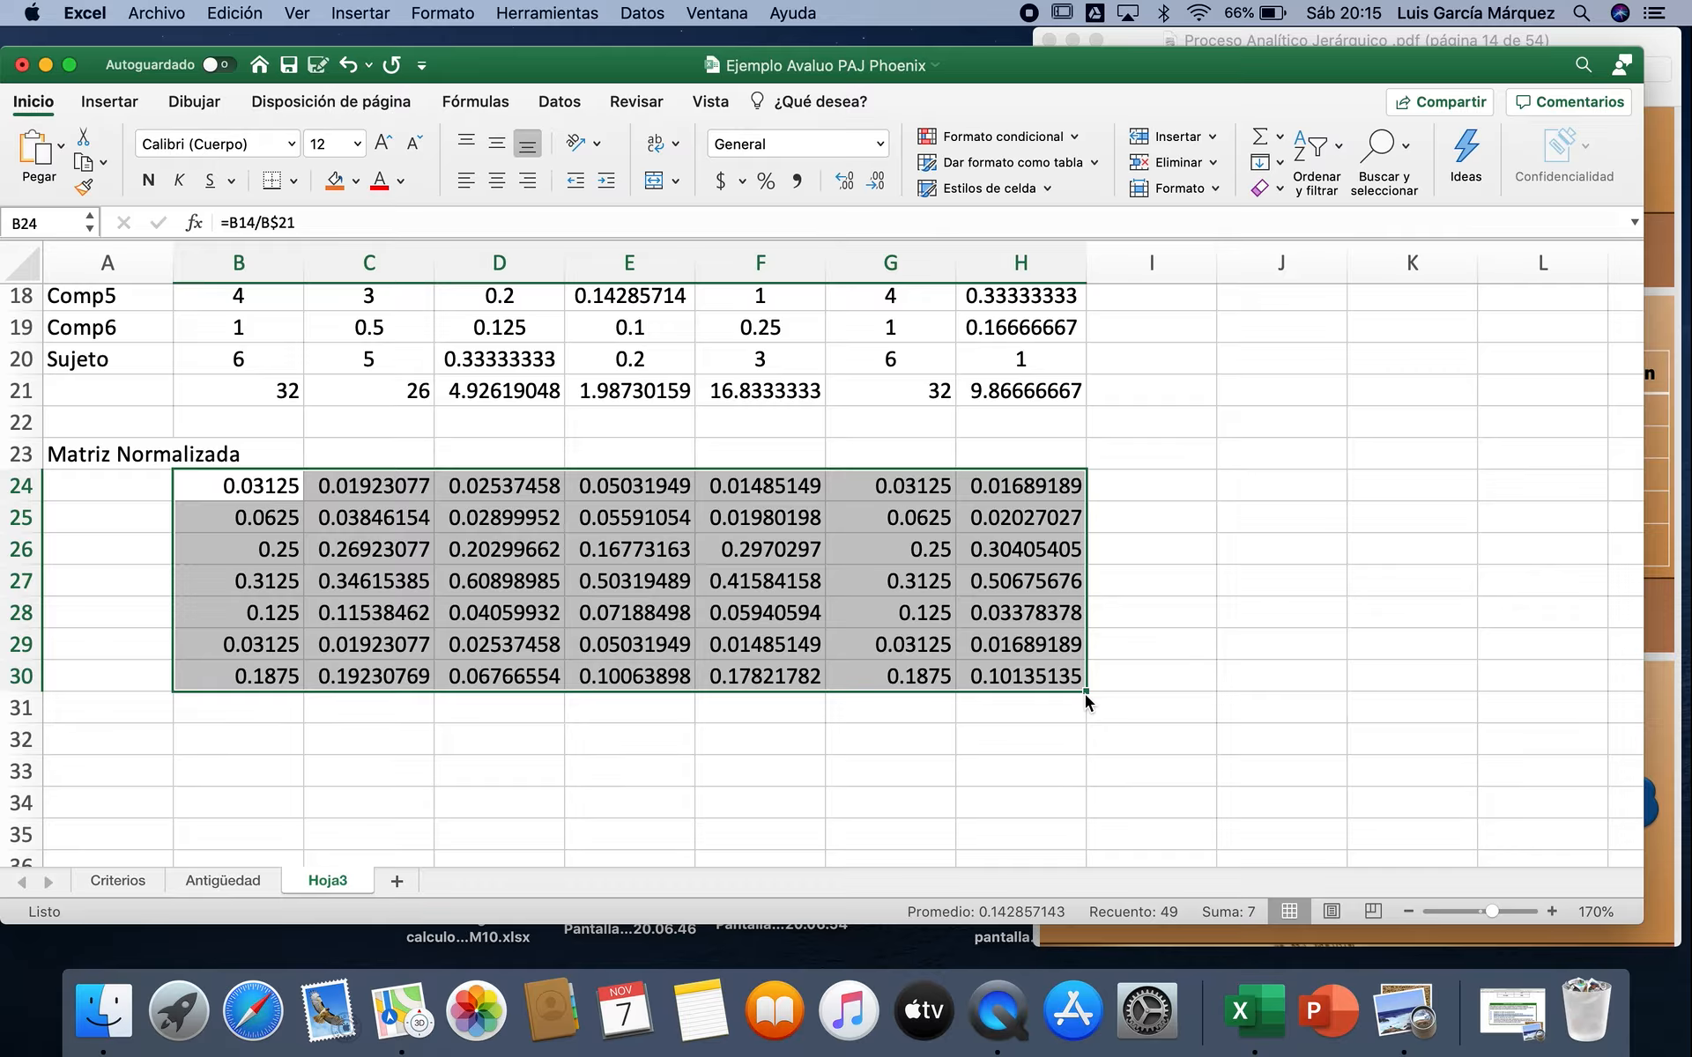
Step: Enter the heading VecPromedio in I23 beside the normalized matrix
left_click(1169, 457)
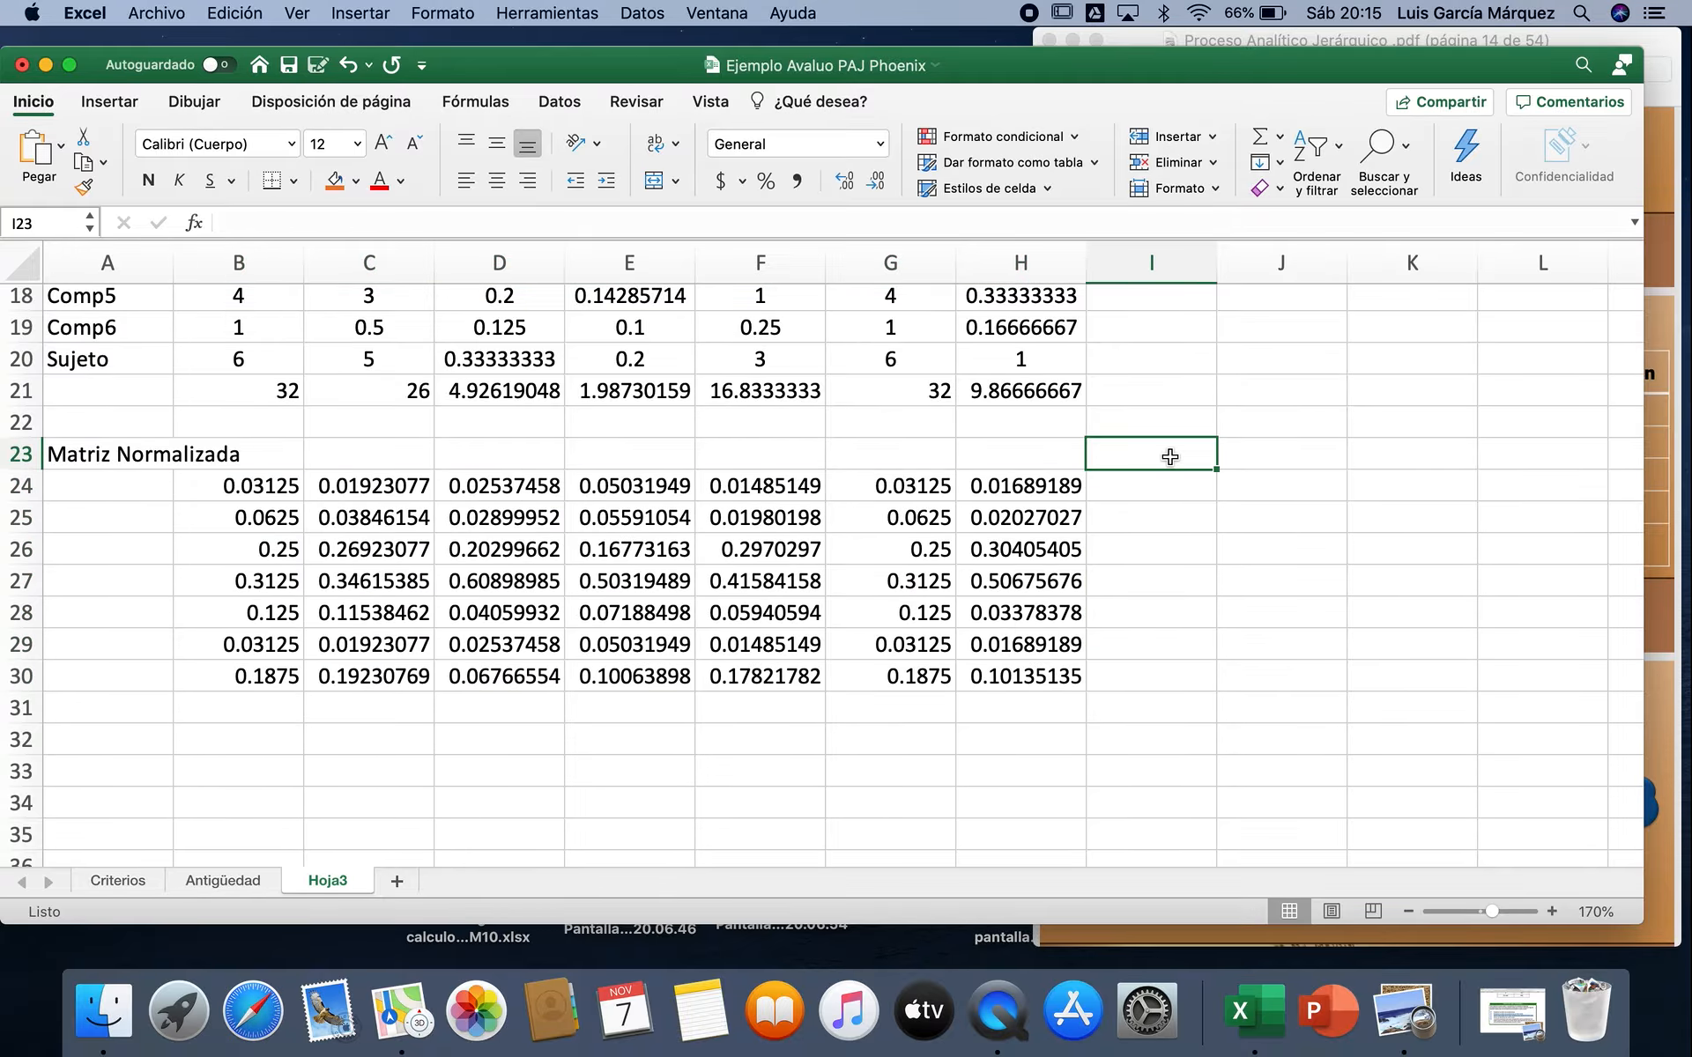
type("VecPromedio")
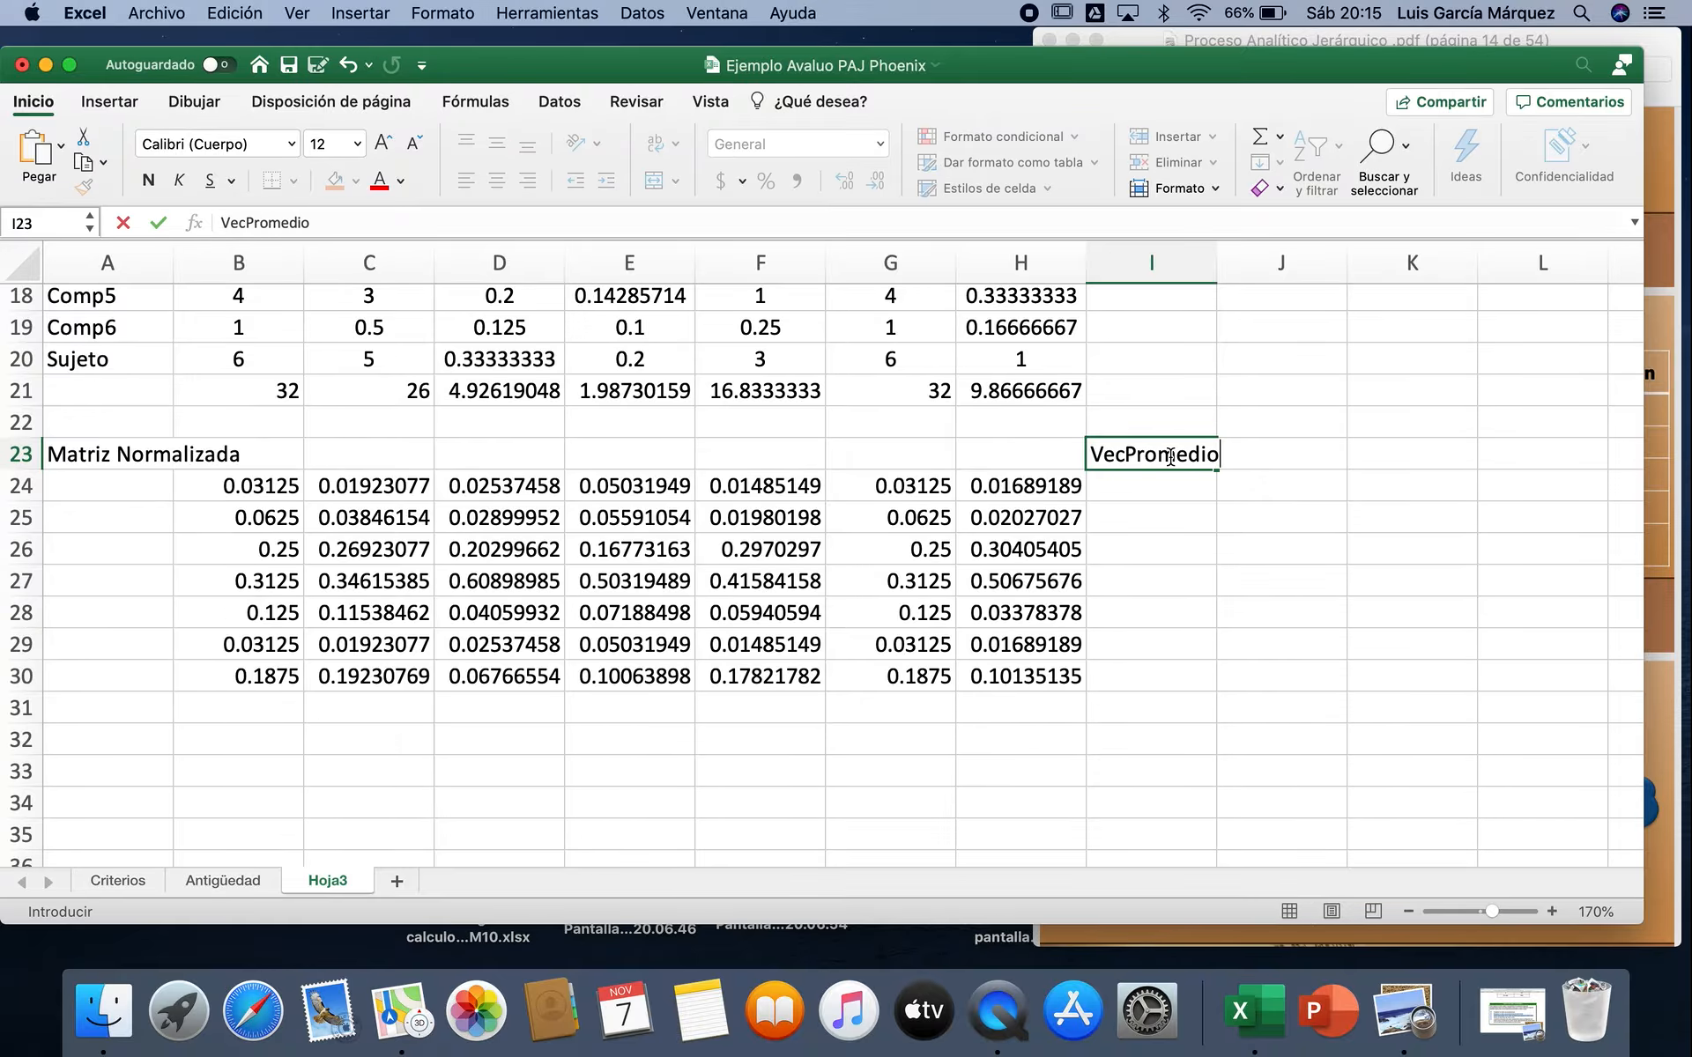
key("Return")
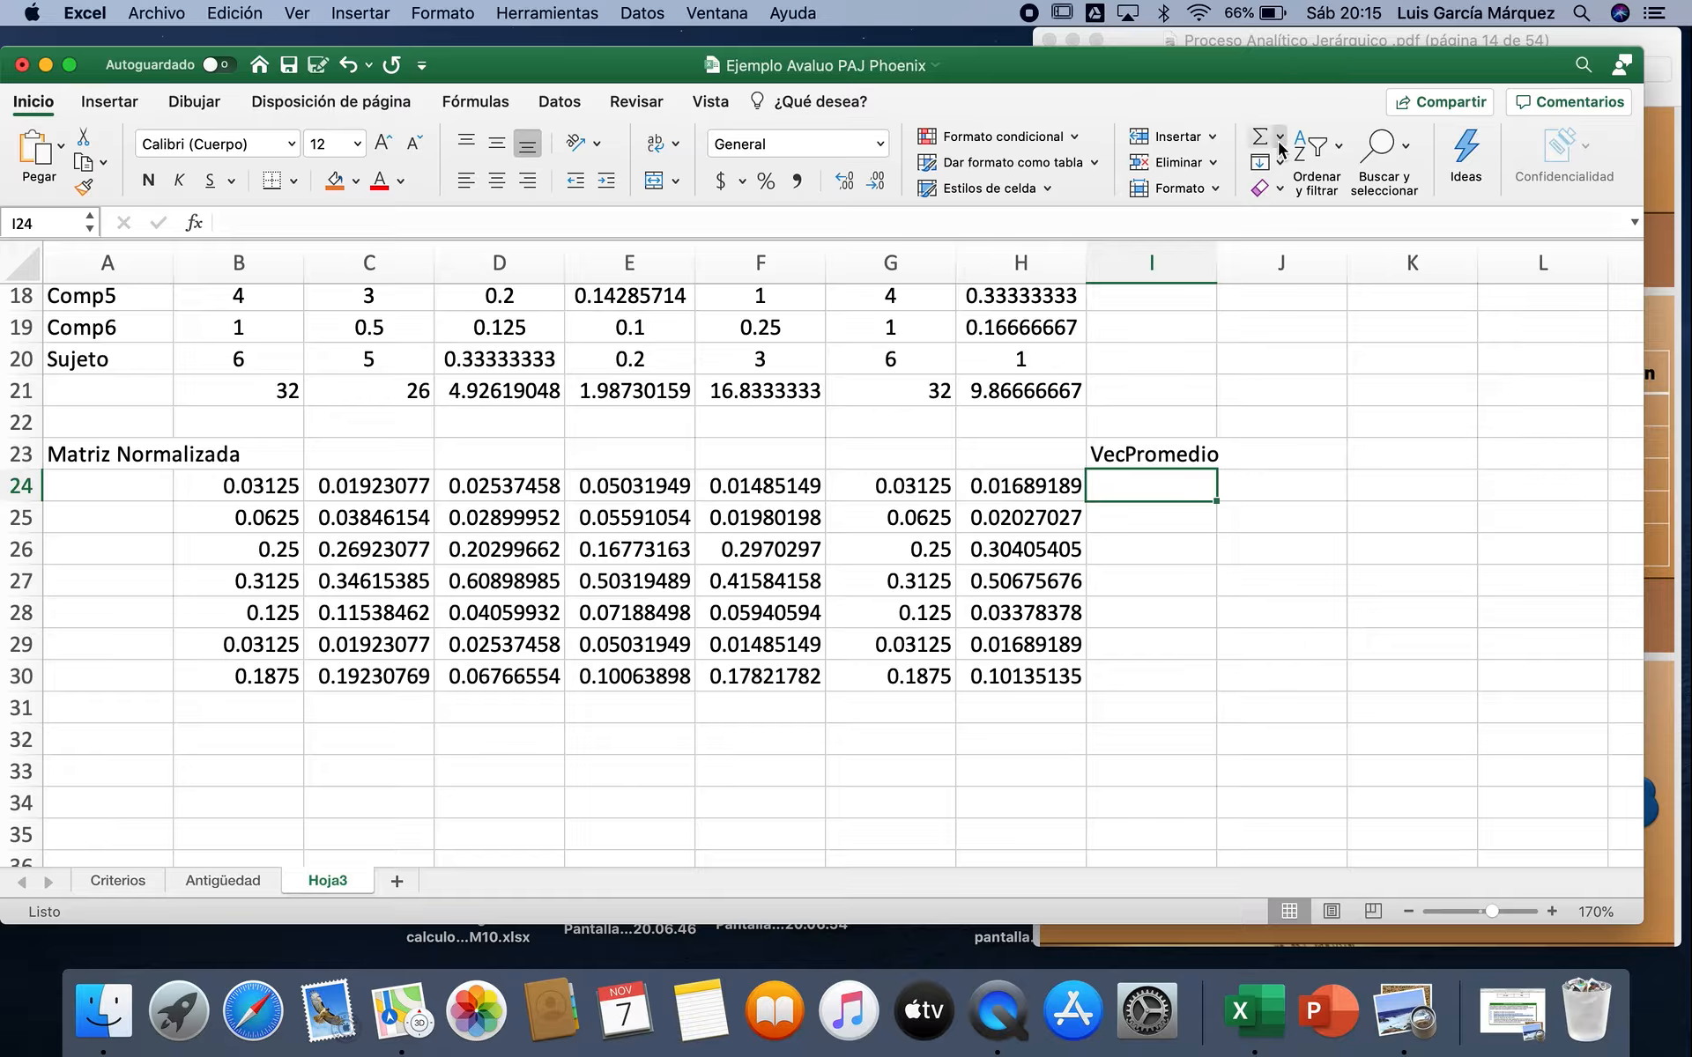
Step: Average the first normalized row with =PROMEDIO(B24:H24) in I24 and fill the formula down to I30
left_click(1278, 139)
left_click(1291, 197)
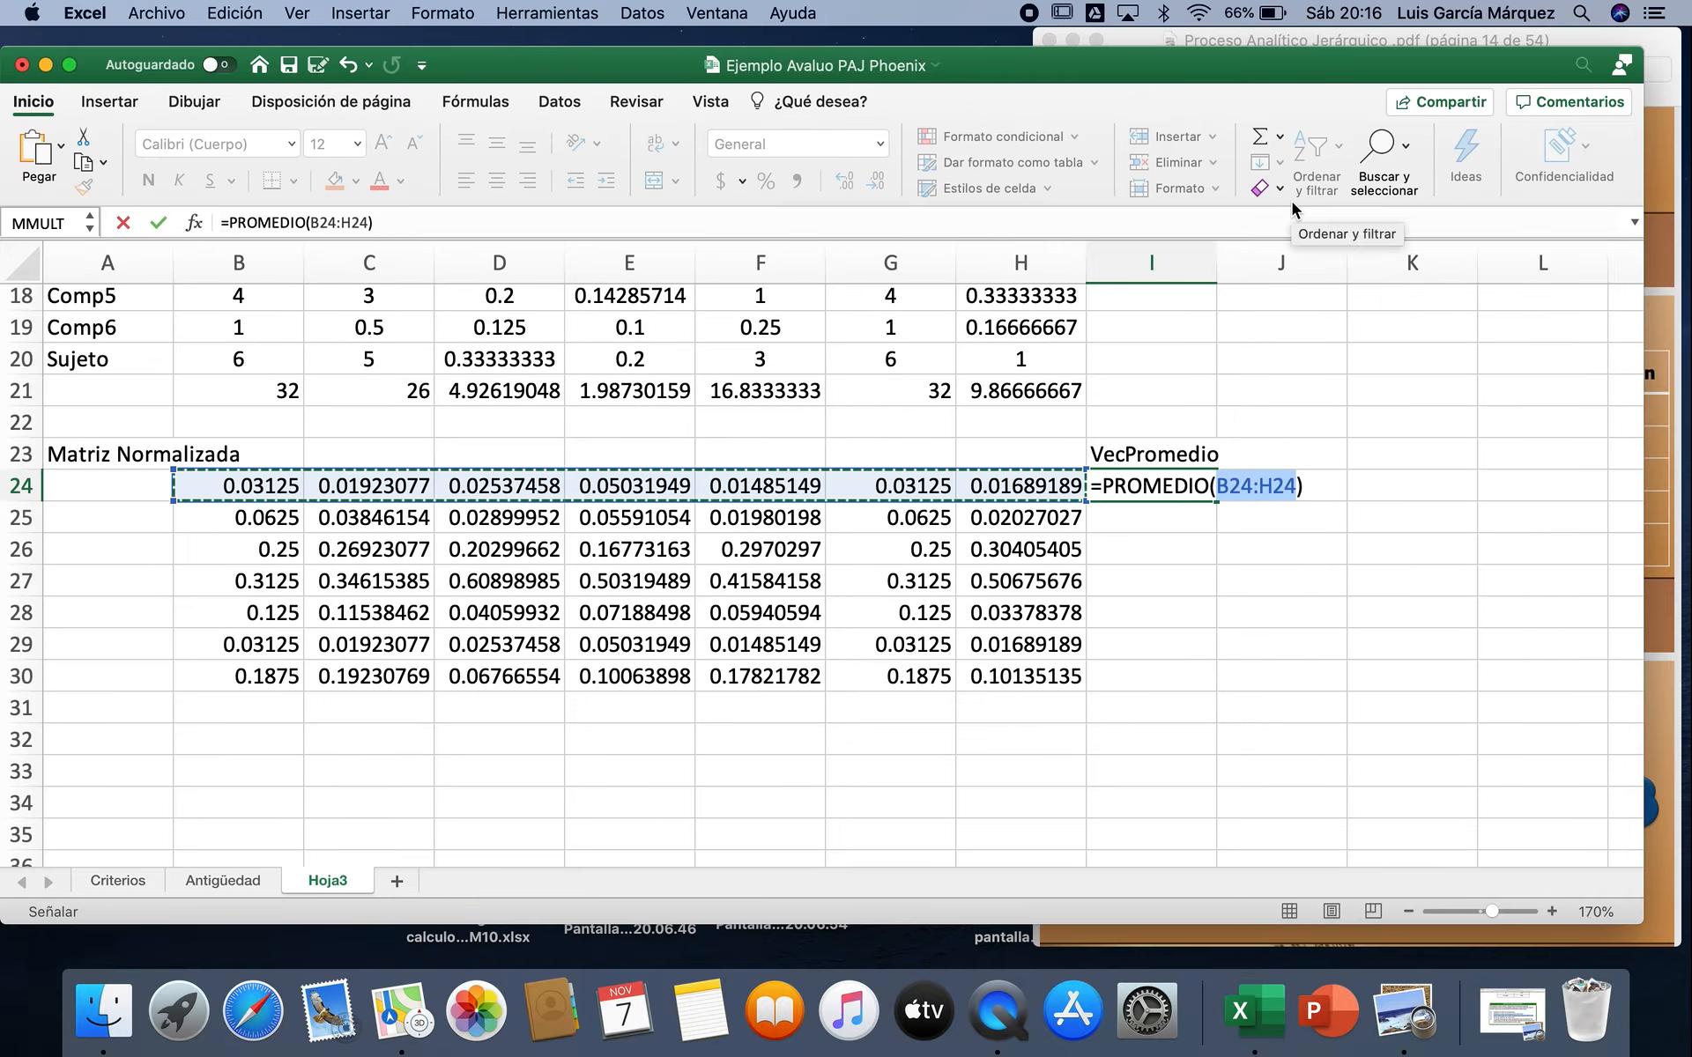
key("Return")
left_click(1208, 487)
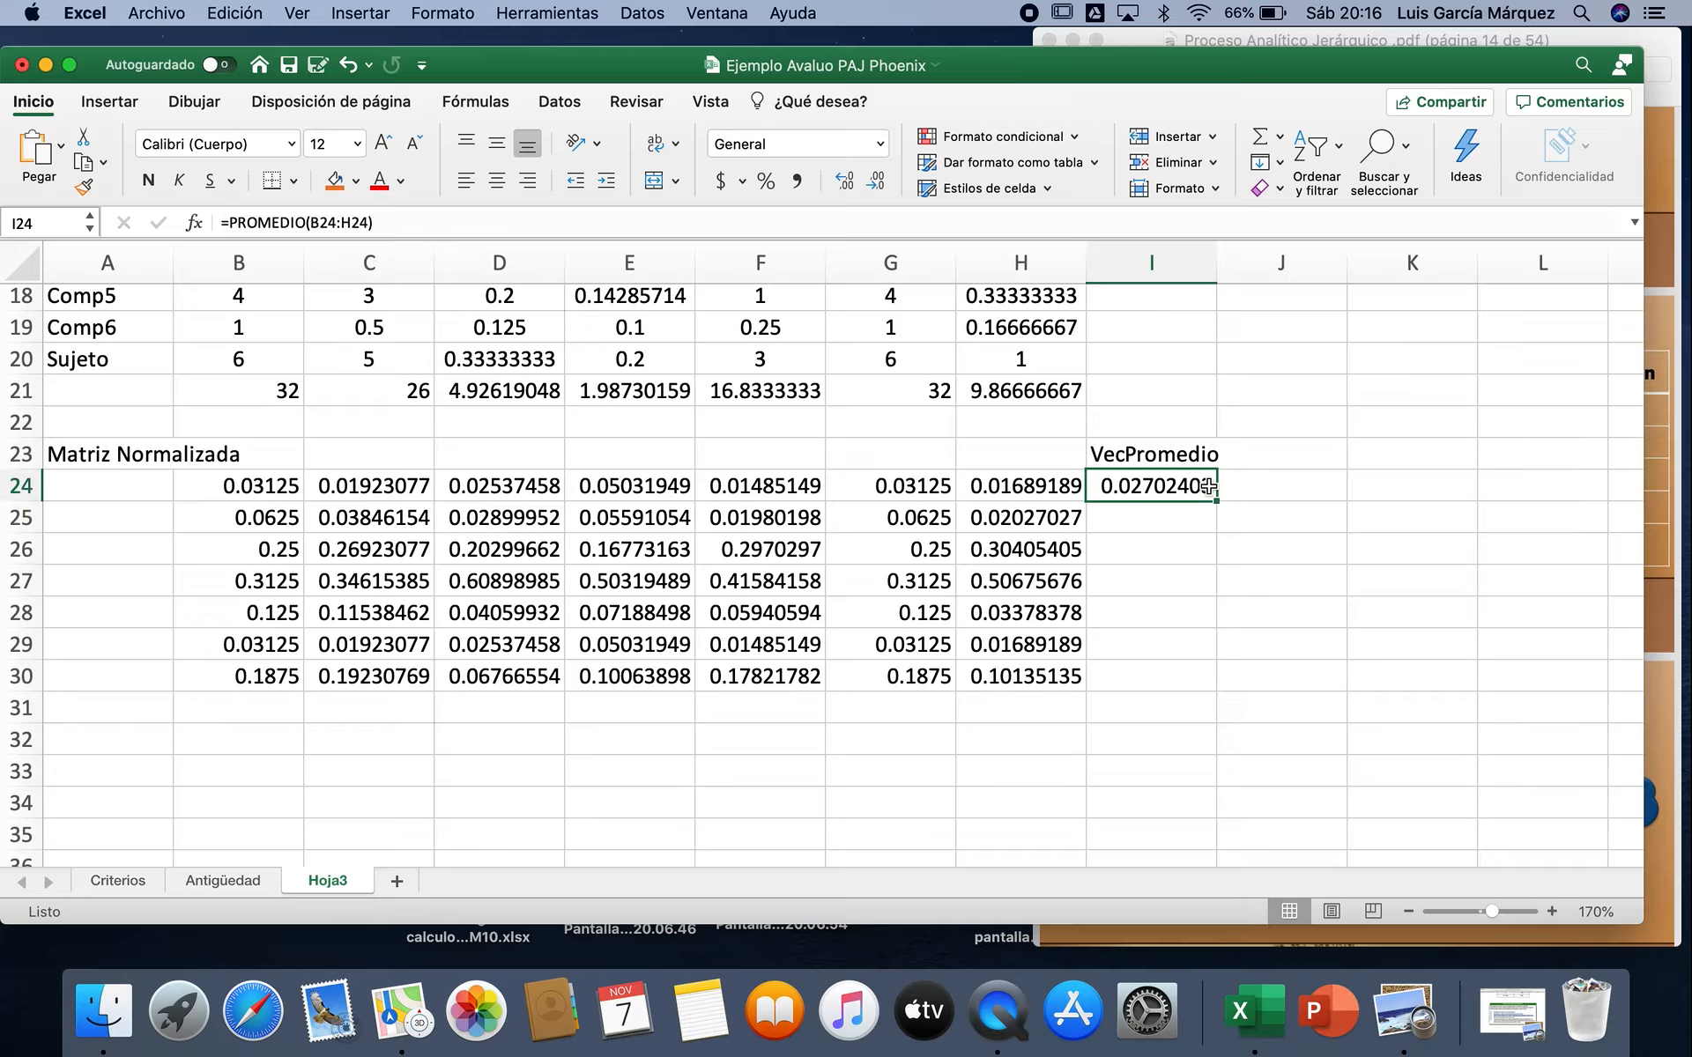
double_click(1216, 503)
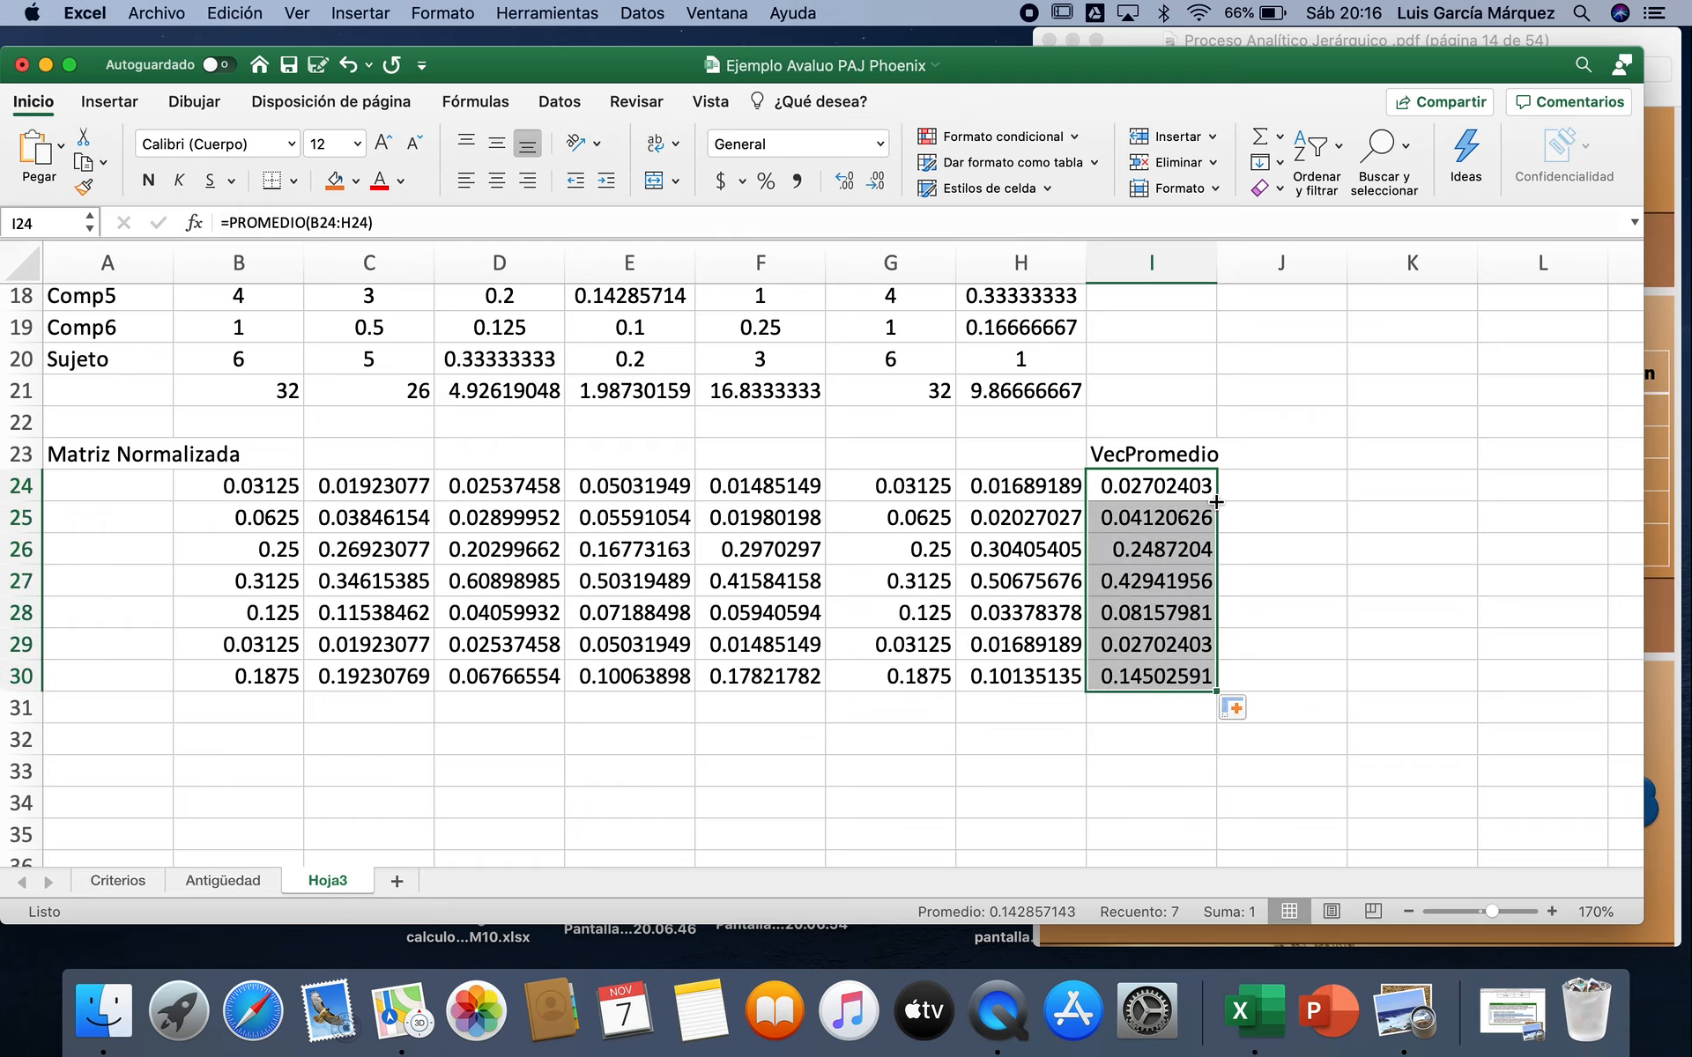
left_click(1283, 458)
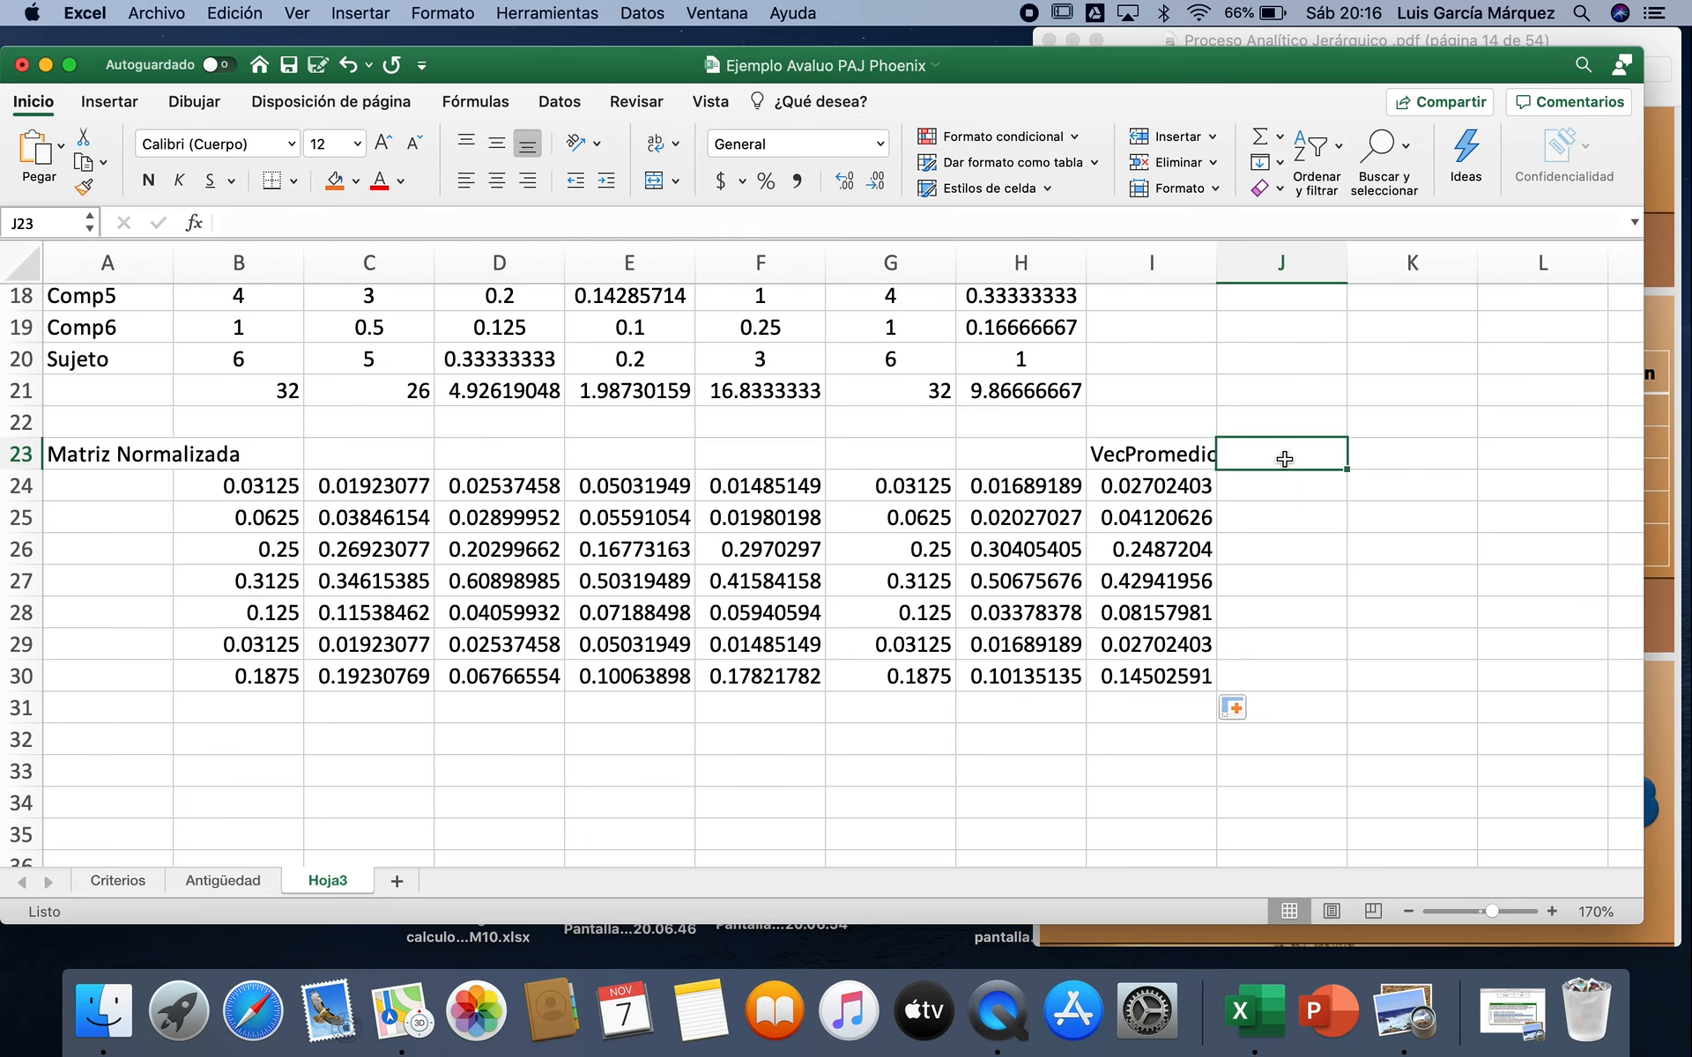
Step: Enter the heading VecTotal in J23 and fill J24:J30 with the matrix product =MMULT(B14:H20,I24:I30)
type("VecTotal")
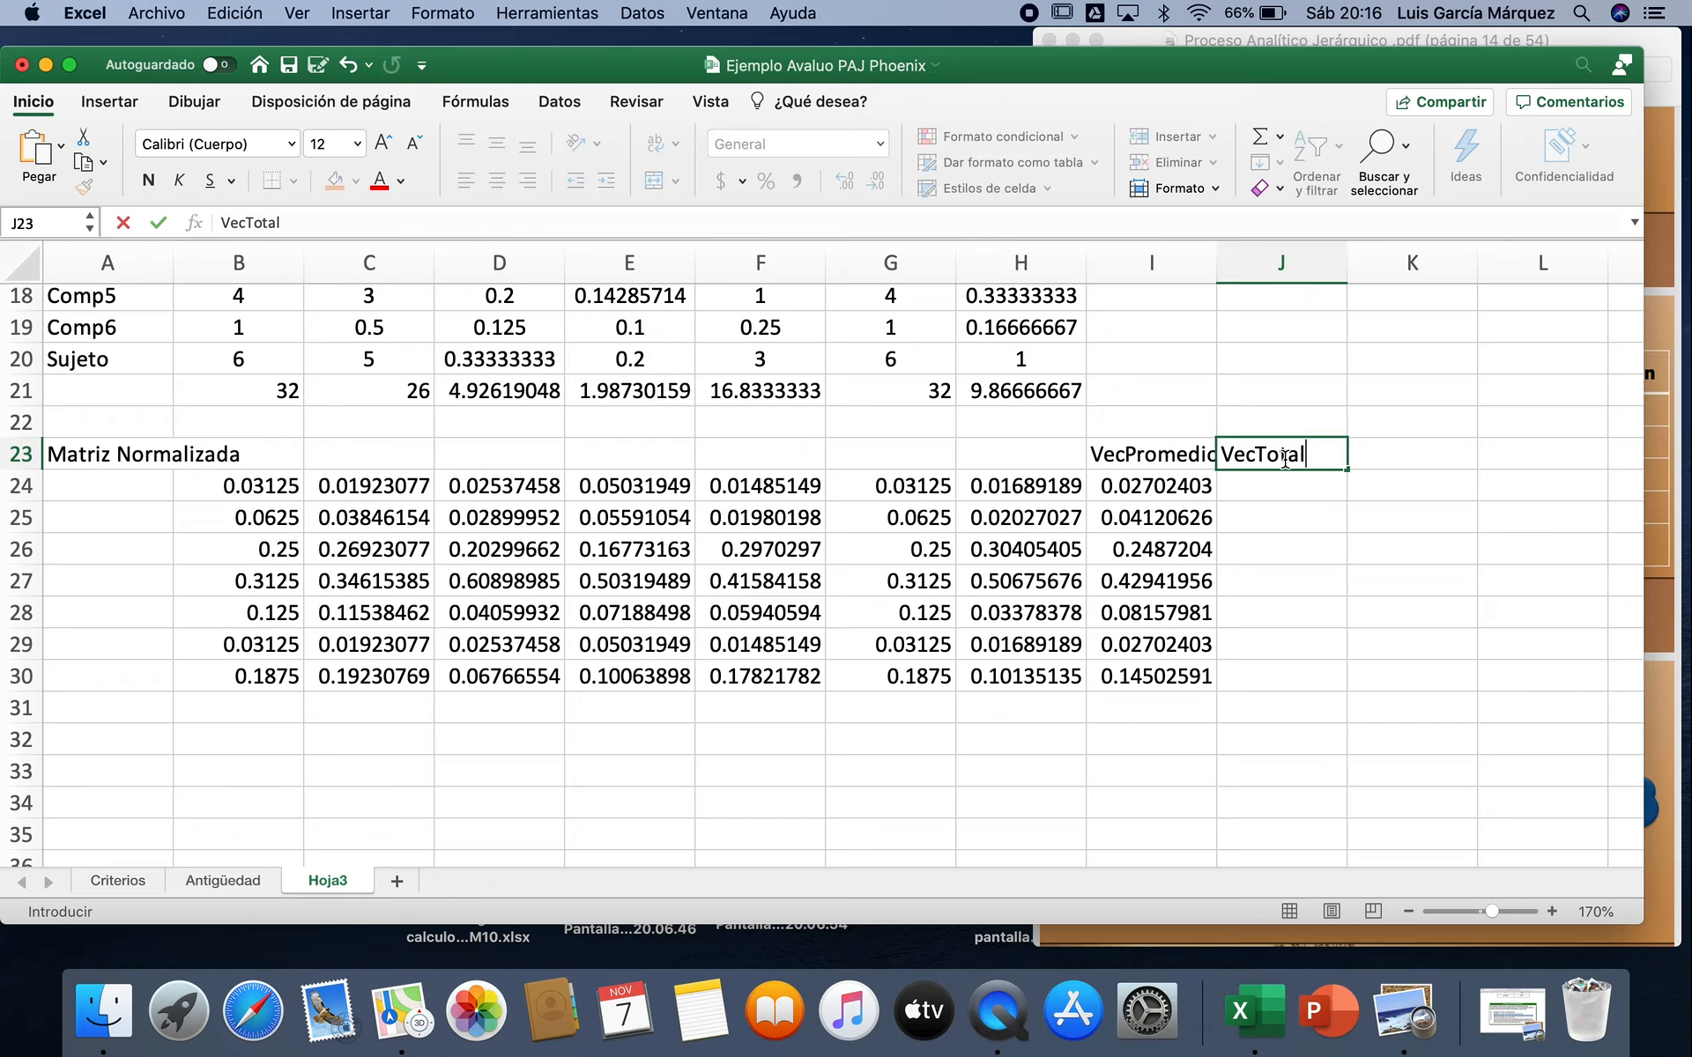
key("Return")
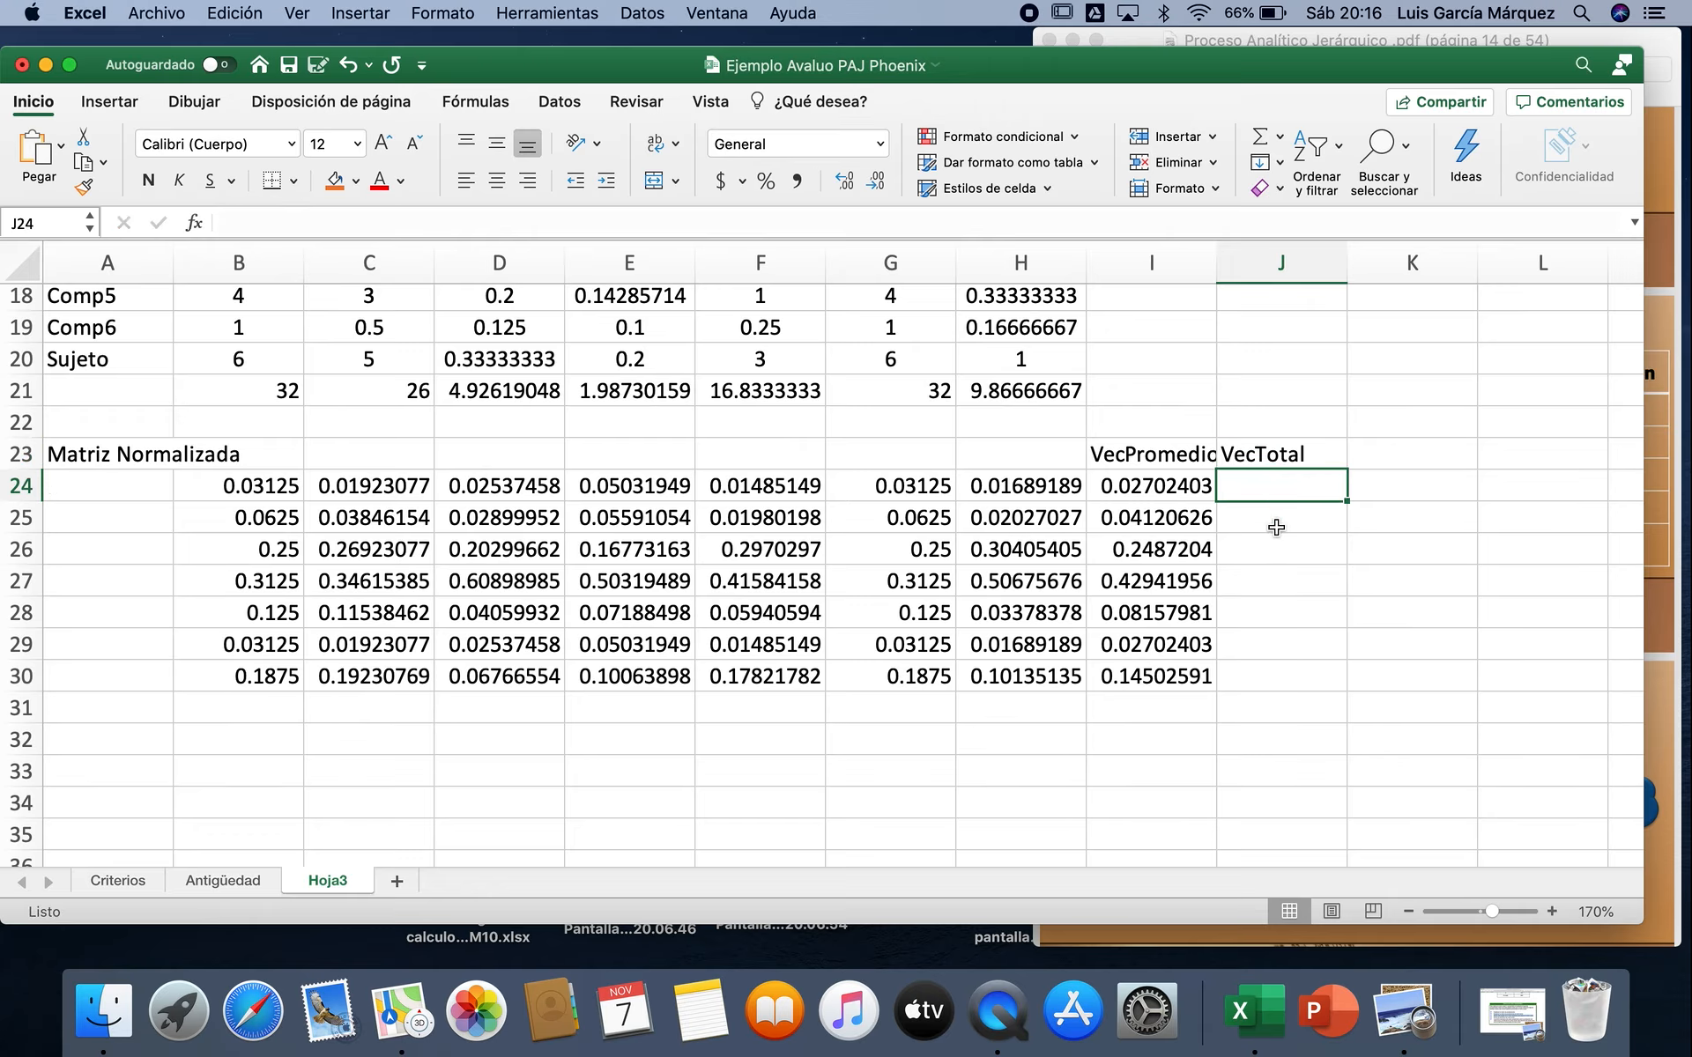
left_click_drag(1306, 486, 1298, 669)
scroll(1420, 511, "up", 5)
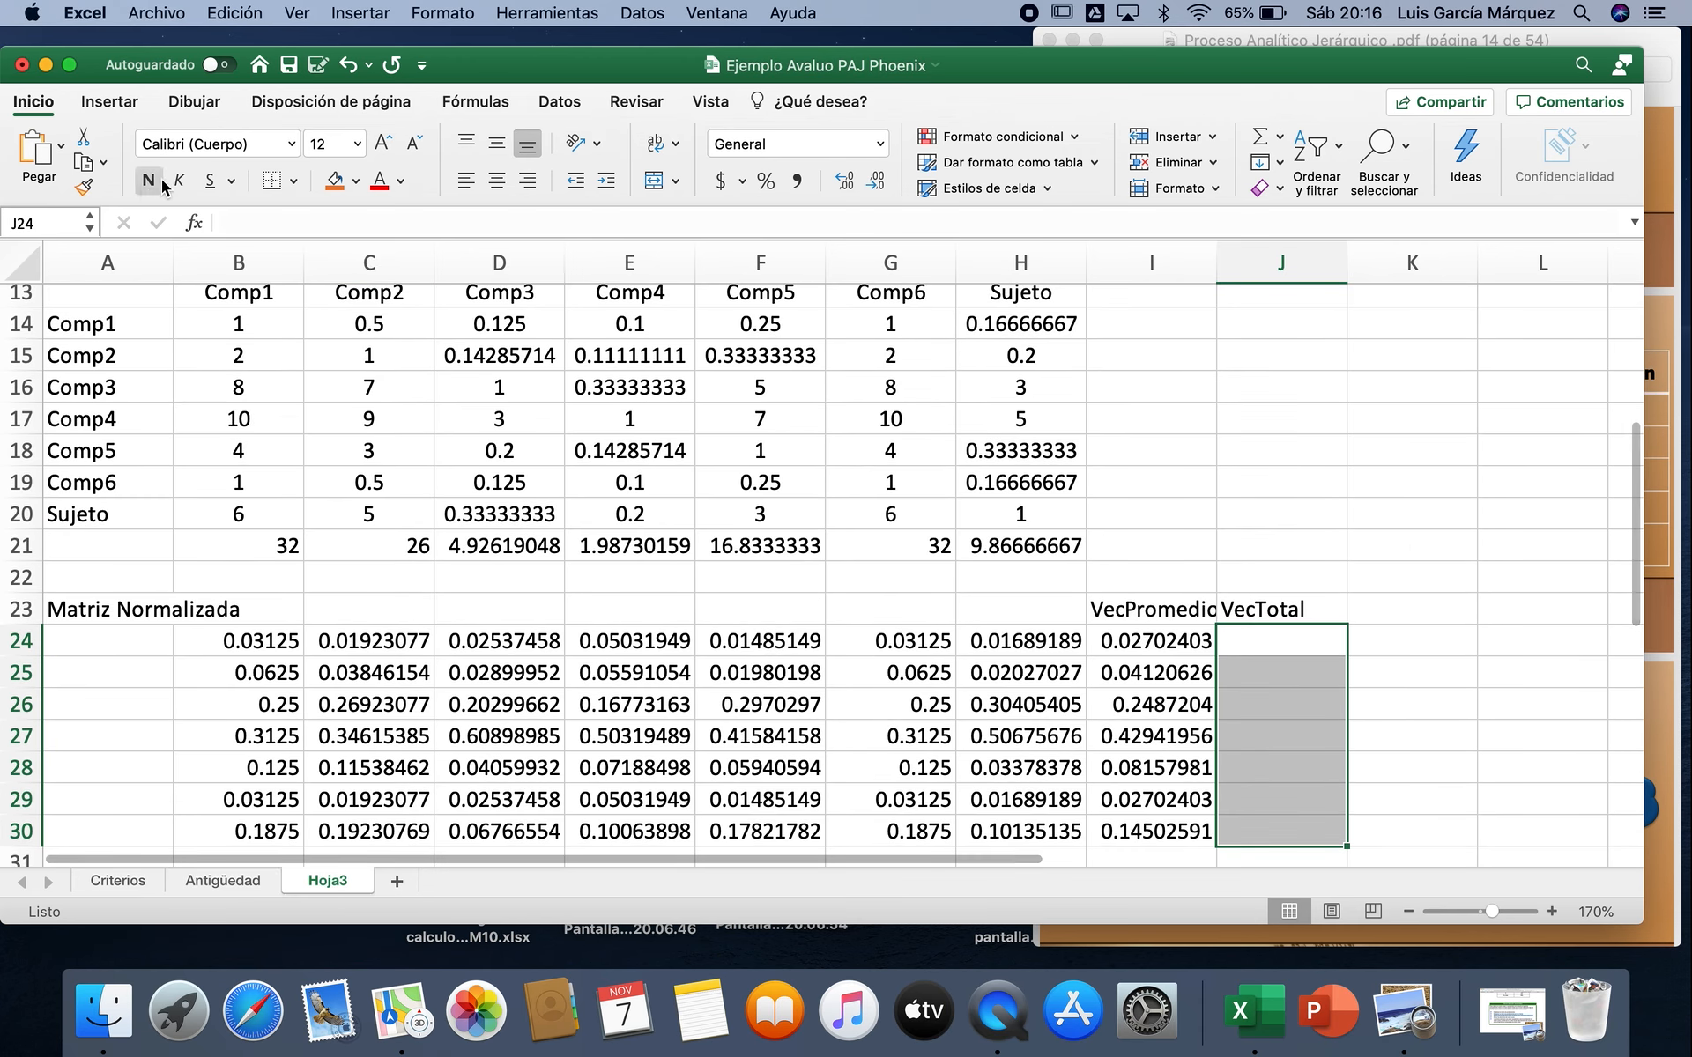
left_click(195, 224)
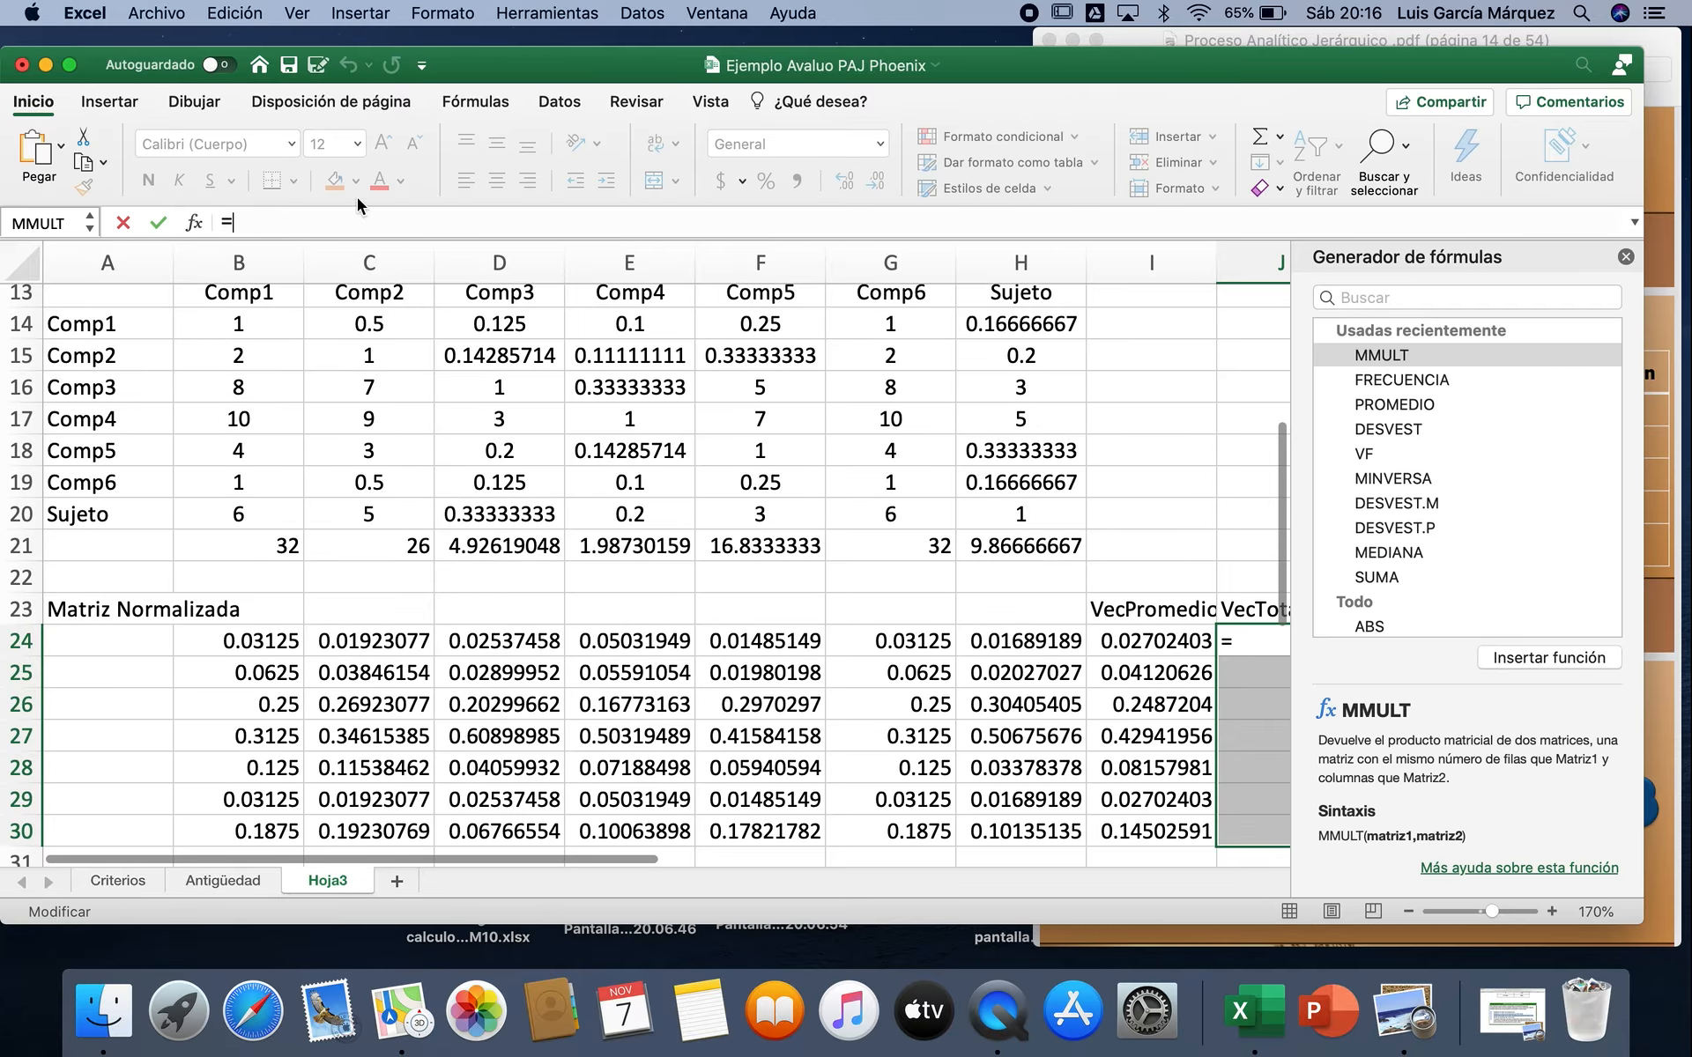
double_click(1409, 363)
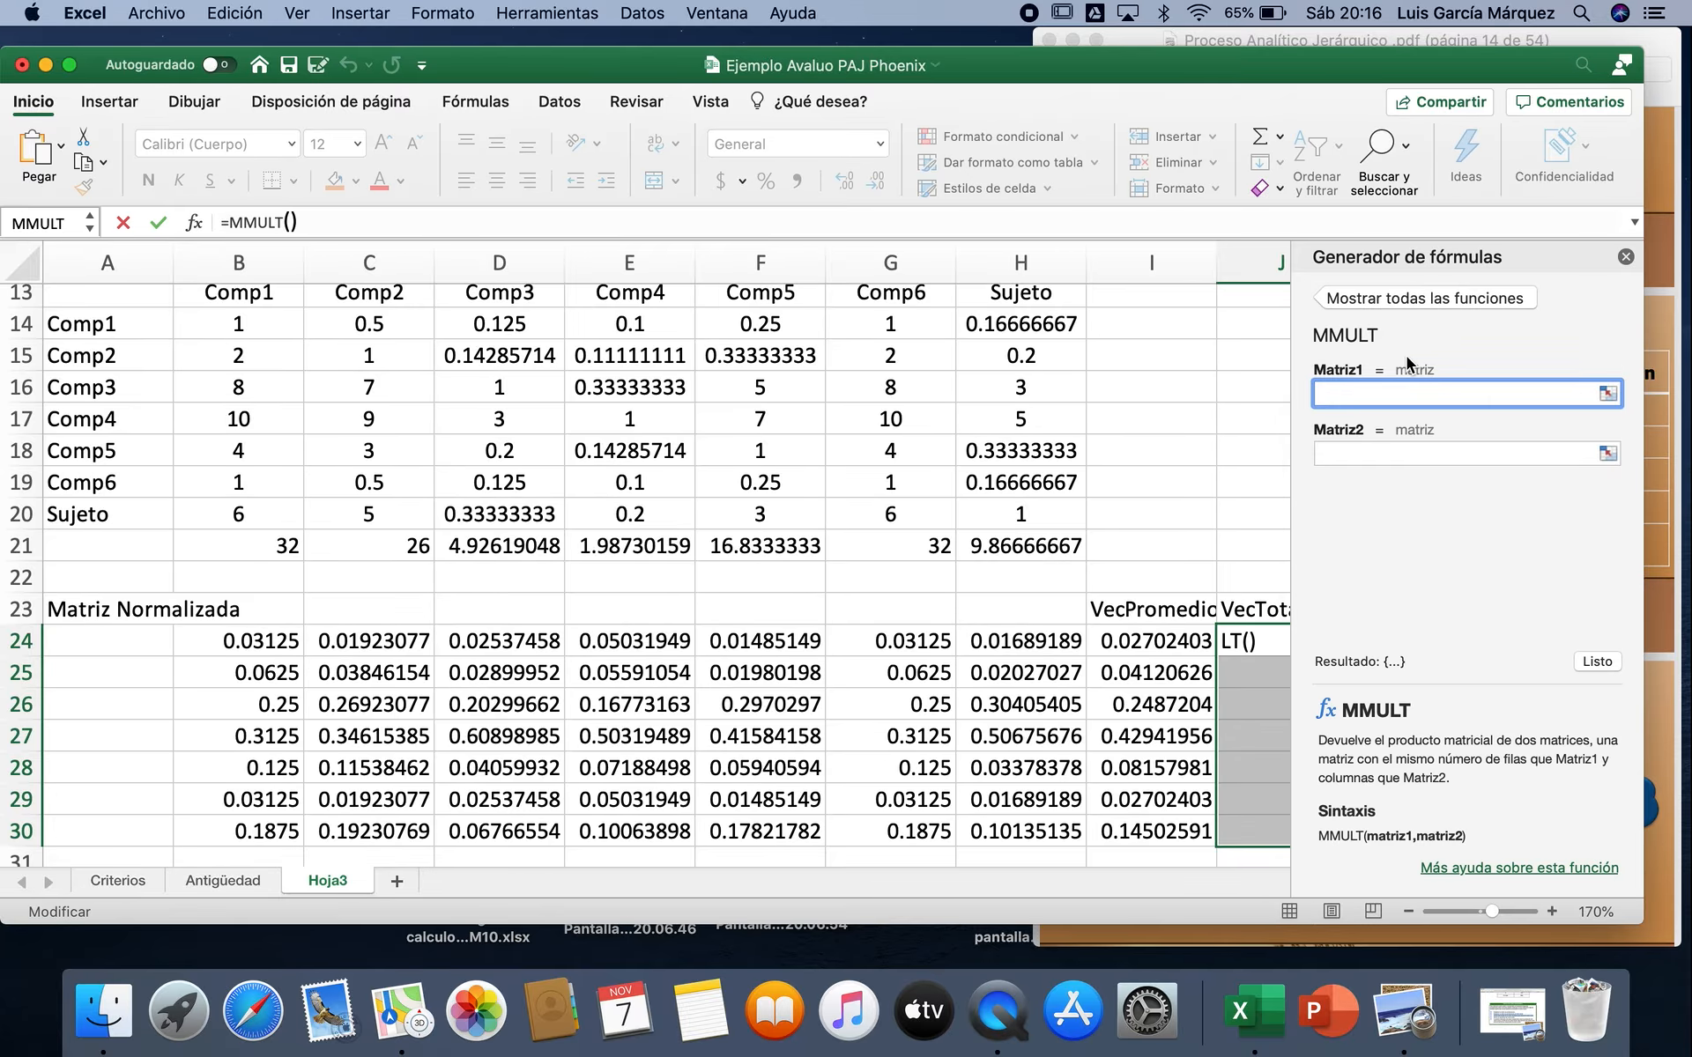
left_click_drag(264, 324, 1054, 515)
left_click(1350, 455)
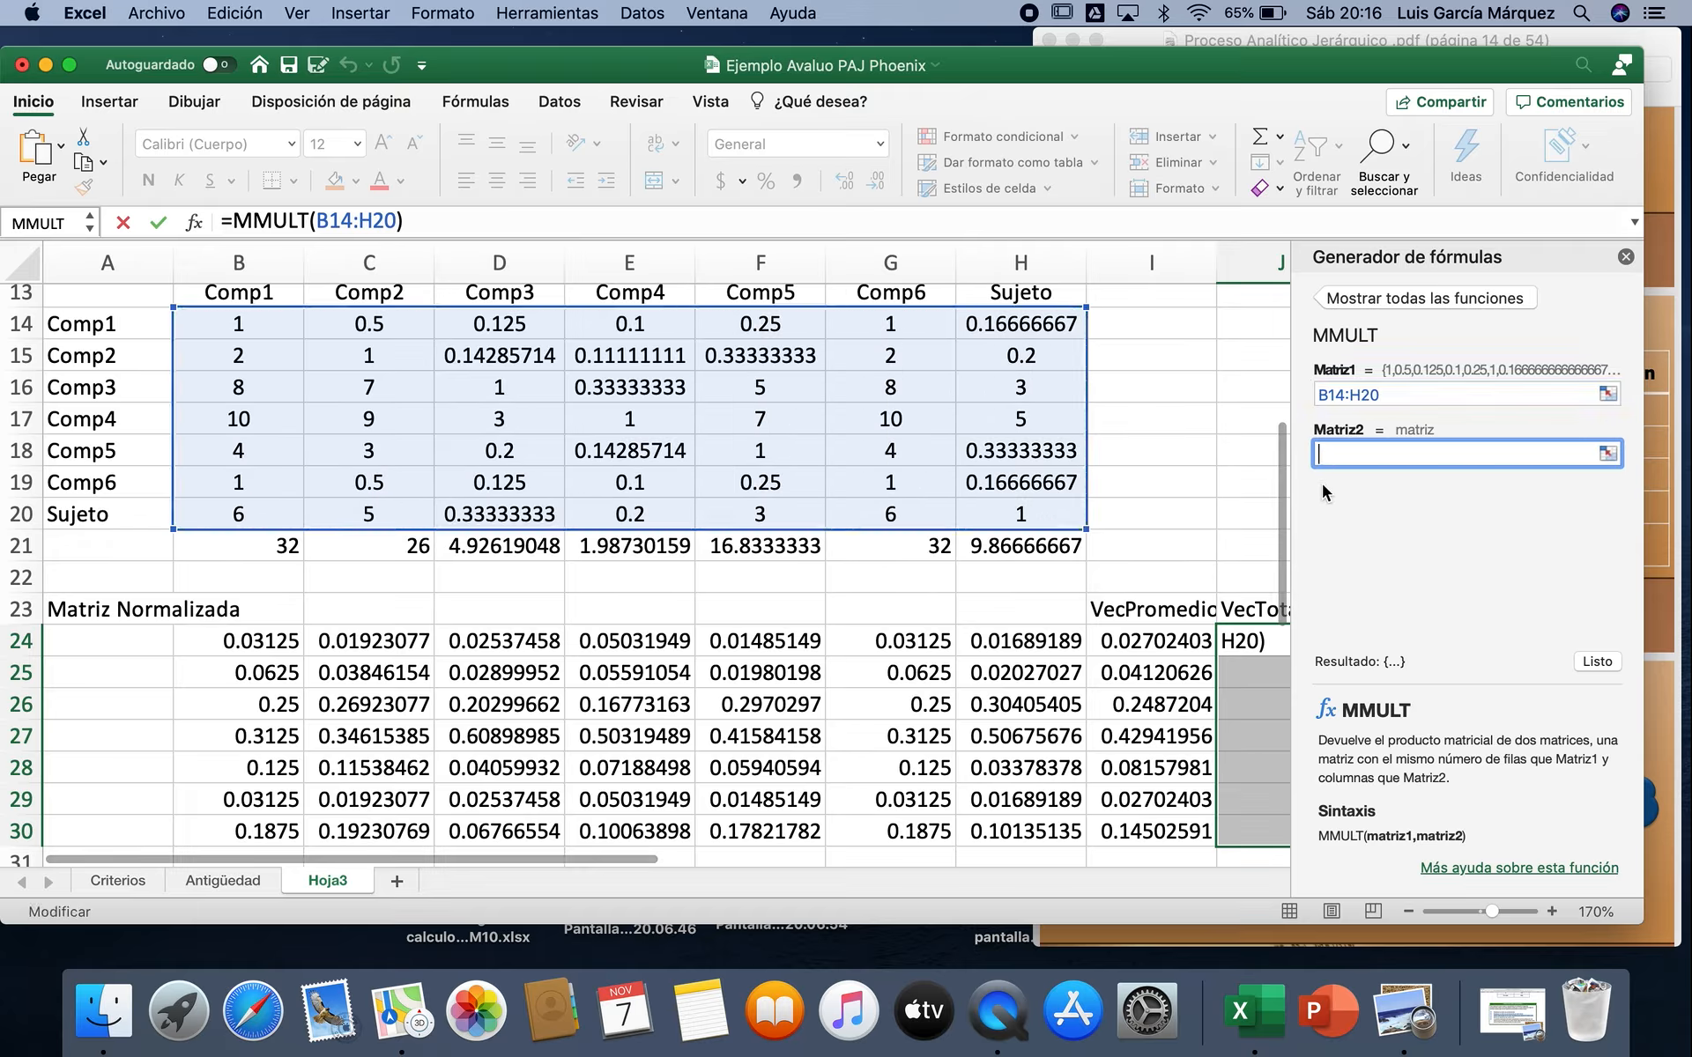
left_click_drag(1141, 641, 1141, 831)
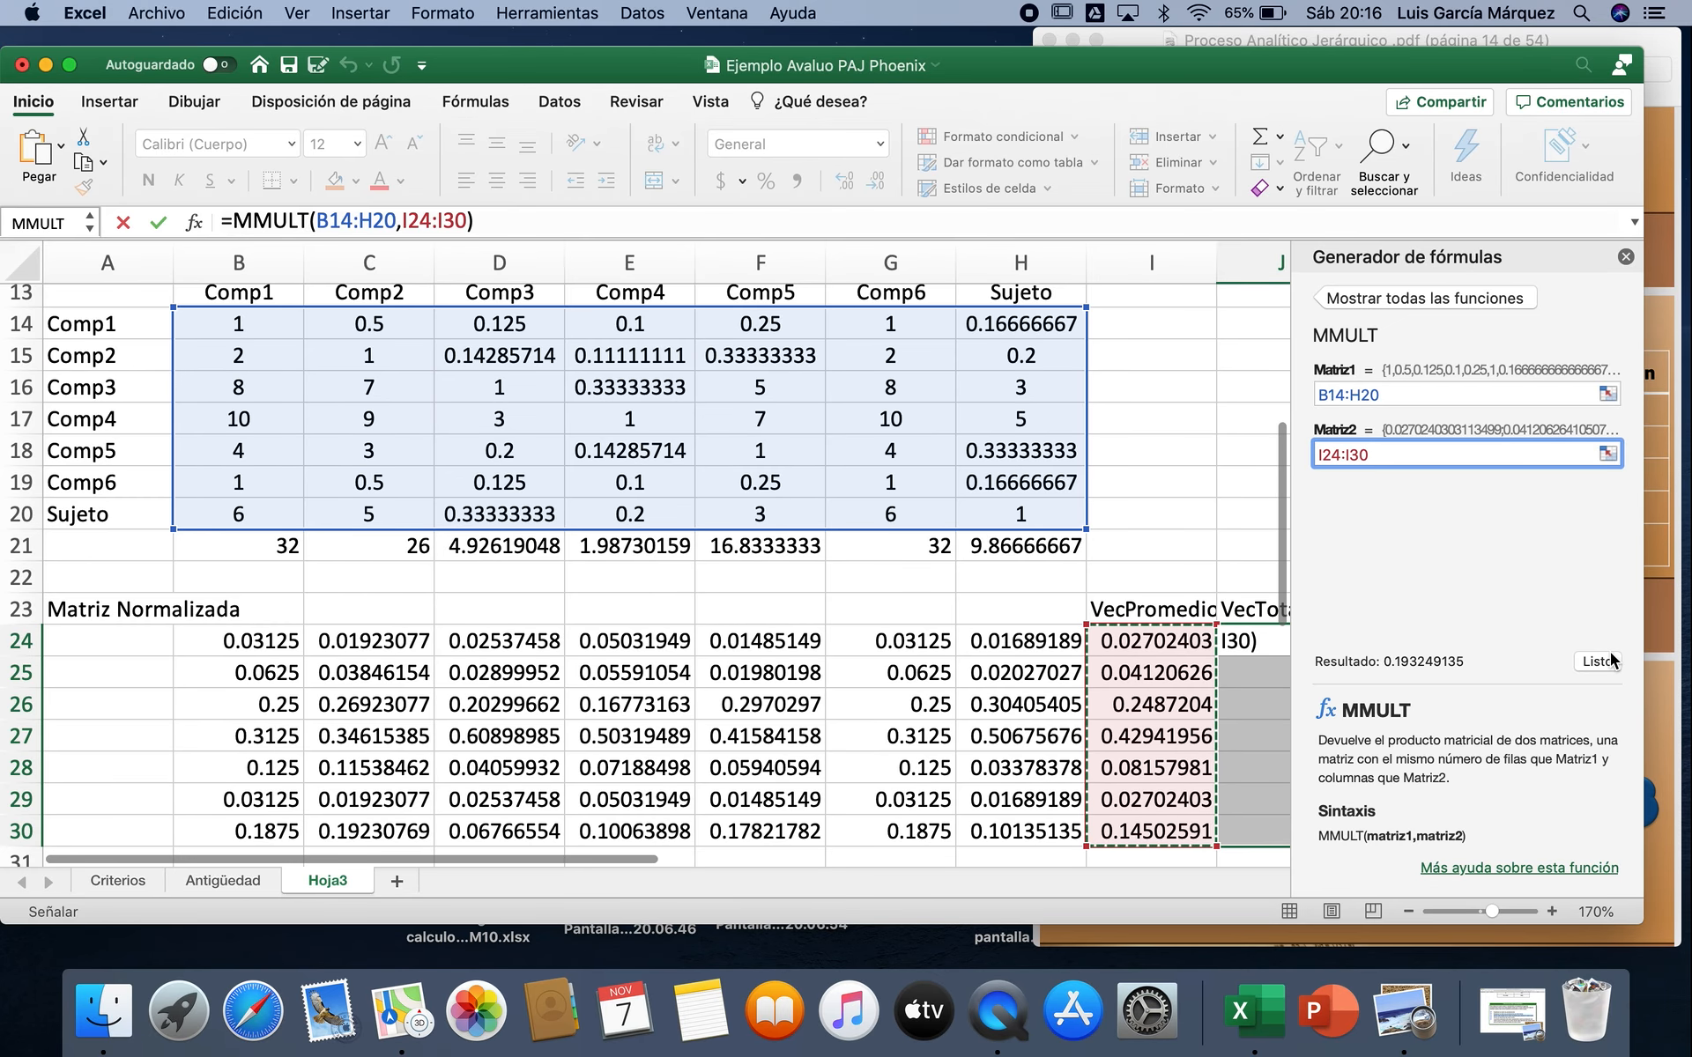
left_click(1597, 662)
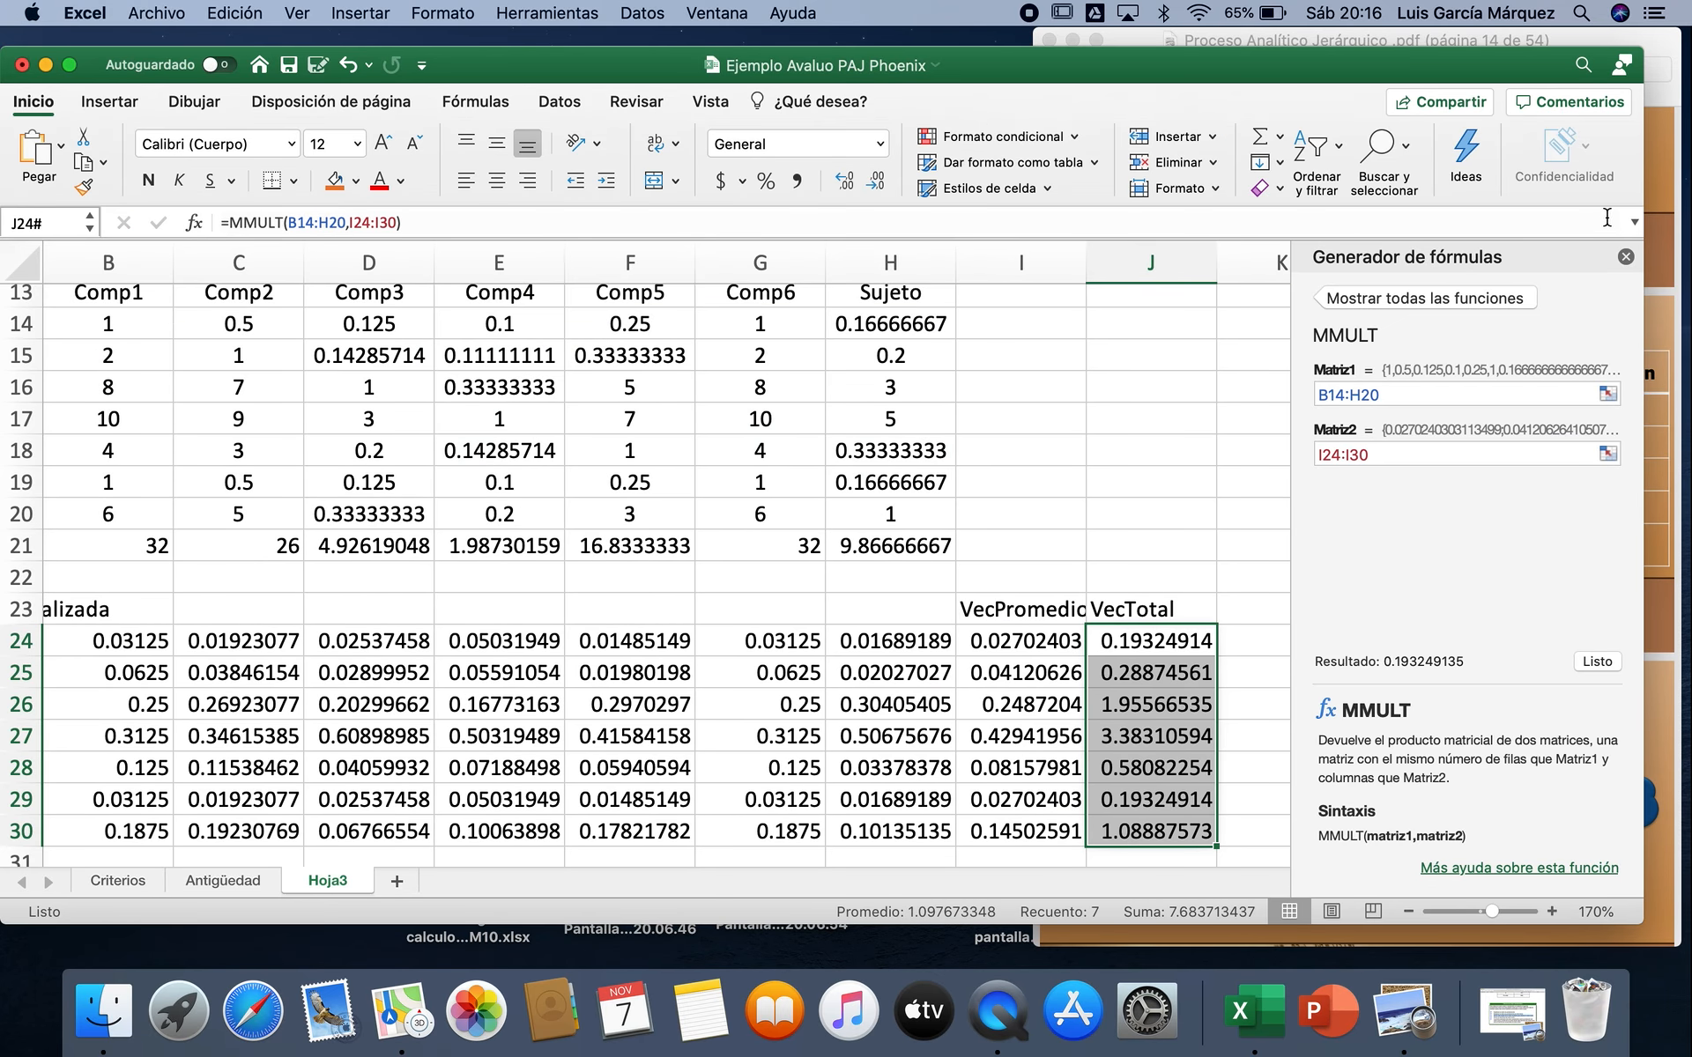
left_click(1626, 257)
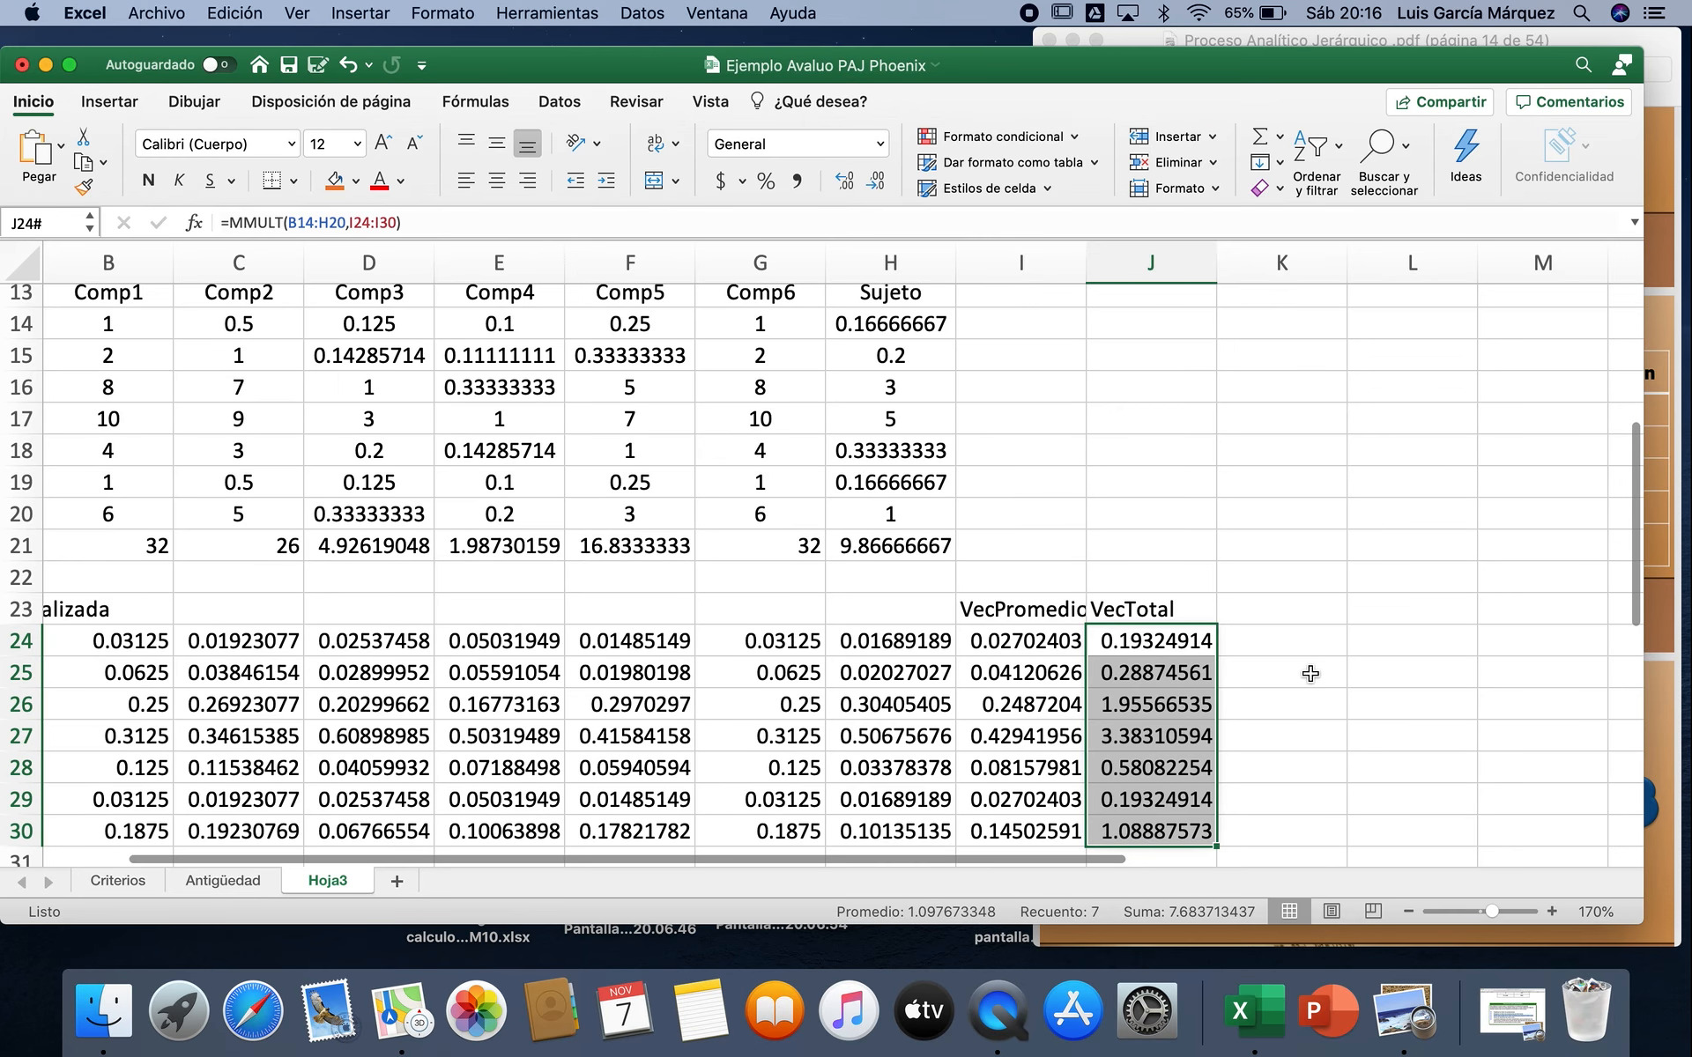
Step: Enter the heading VT/VP in K23, beside the VecTotal column
left_click(1288, 611)
type("V")
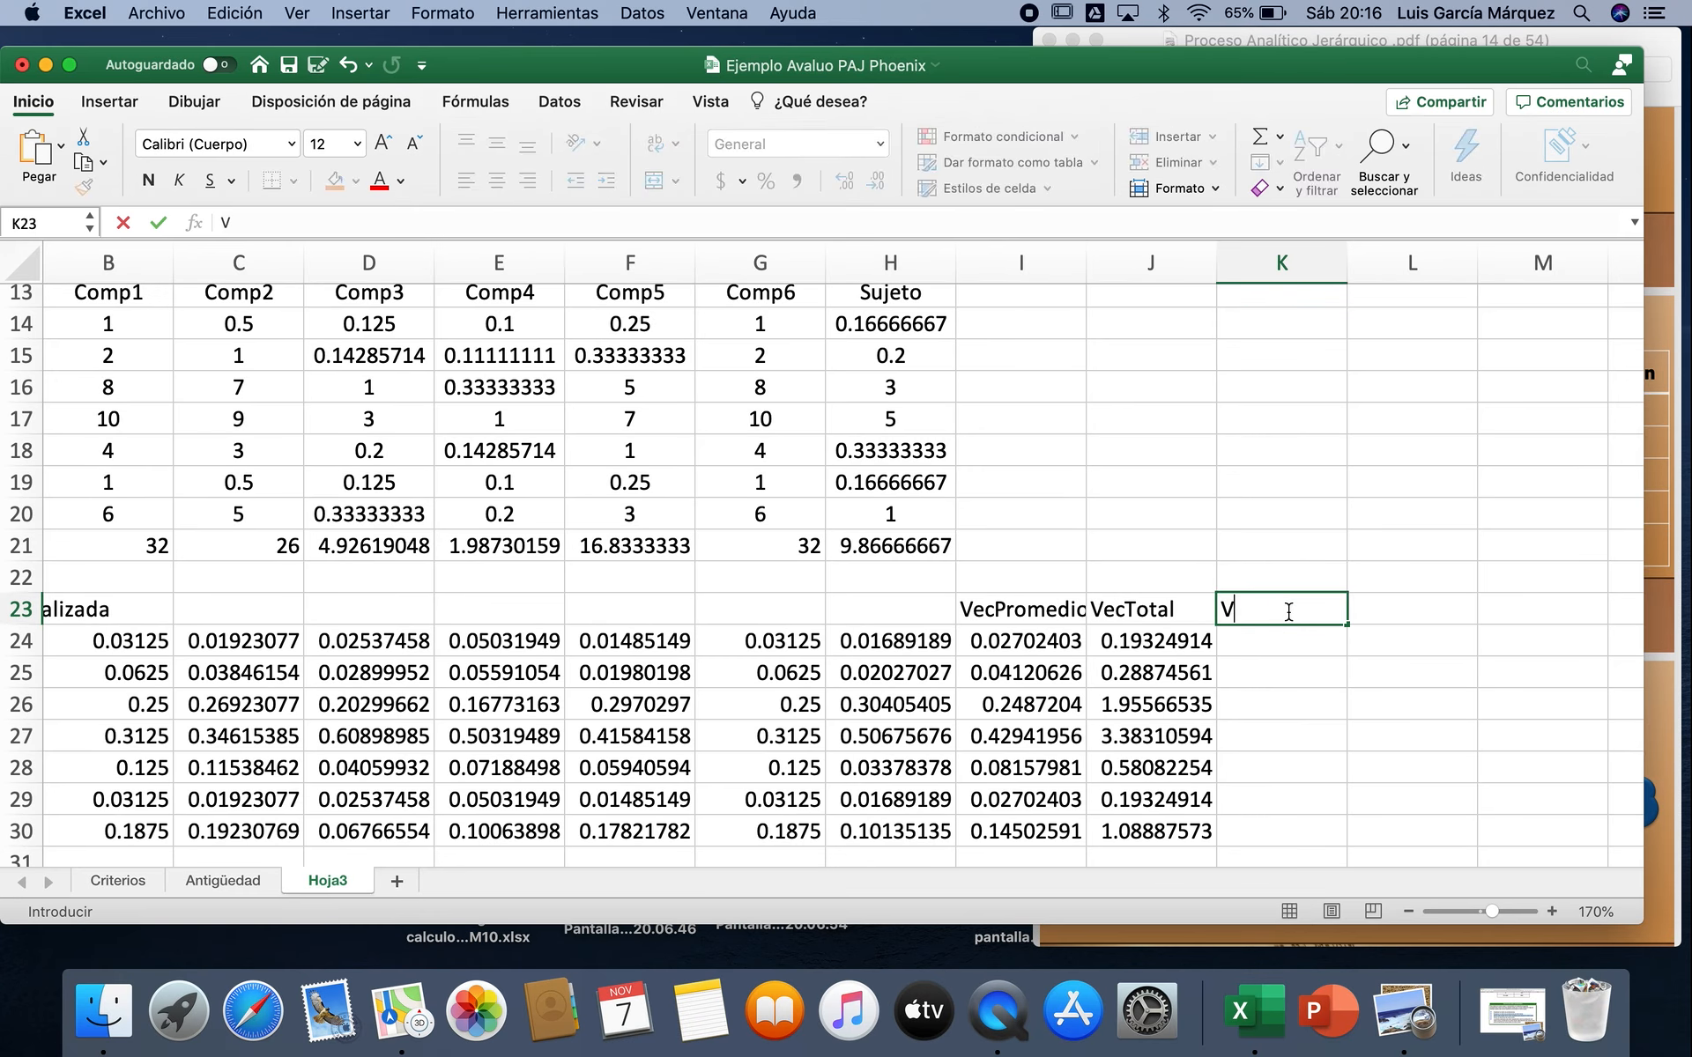
type("t/VP")
key("Return")
Step: Divide the total vector by the average vector with =J24/I24 in K24 and fill the formula down to K30
type("=")
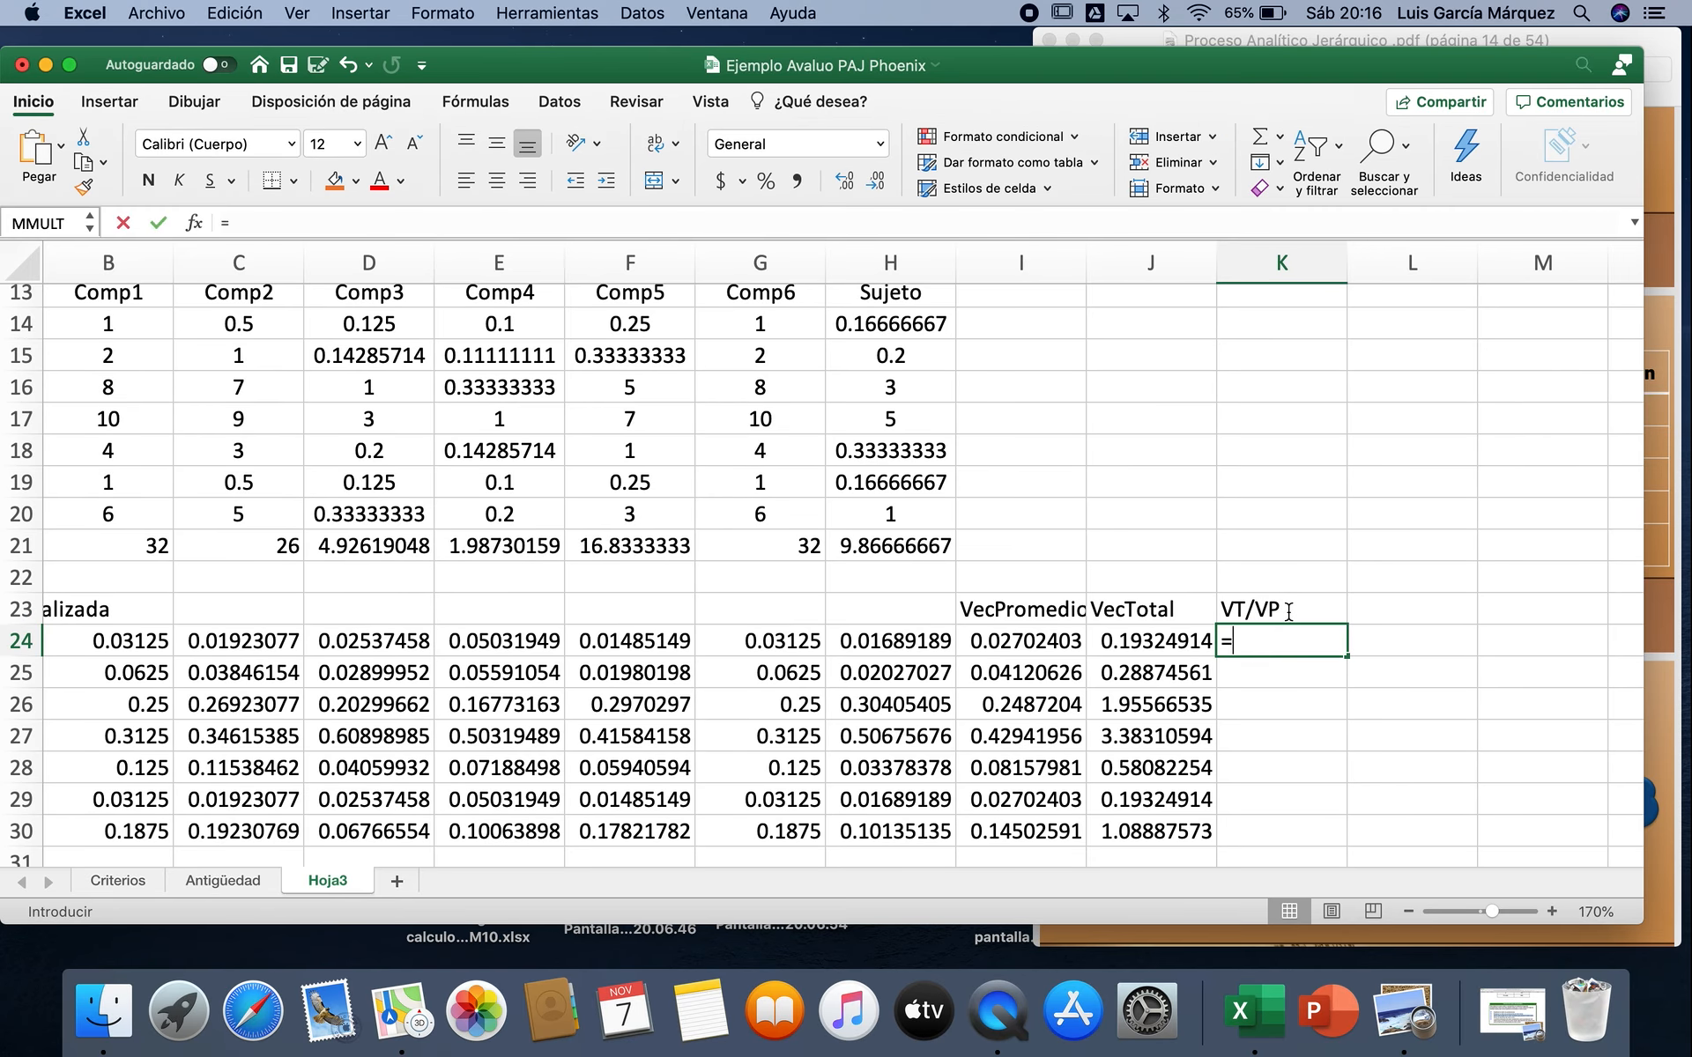
left_click(1119, 652)
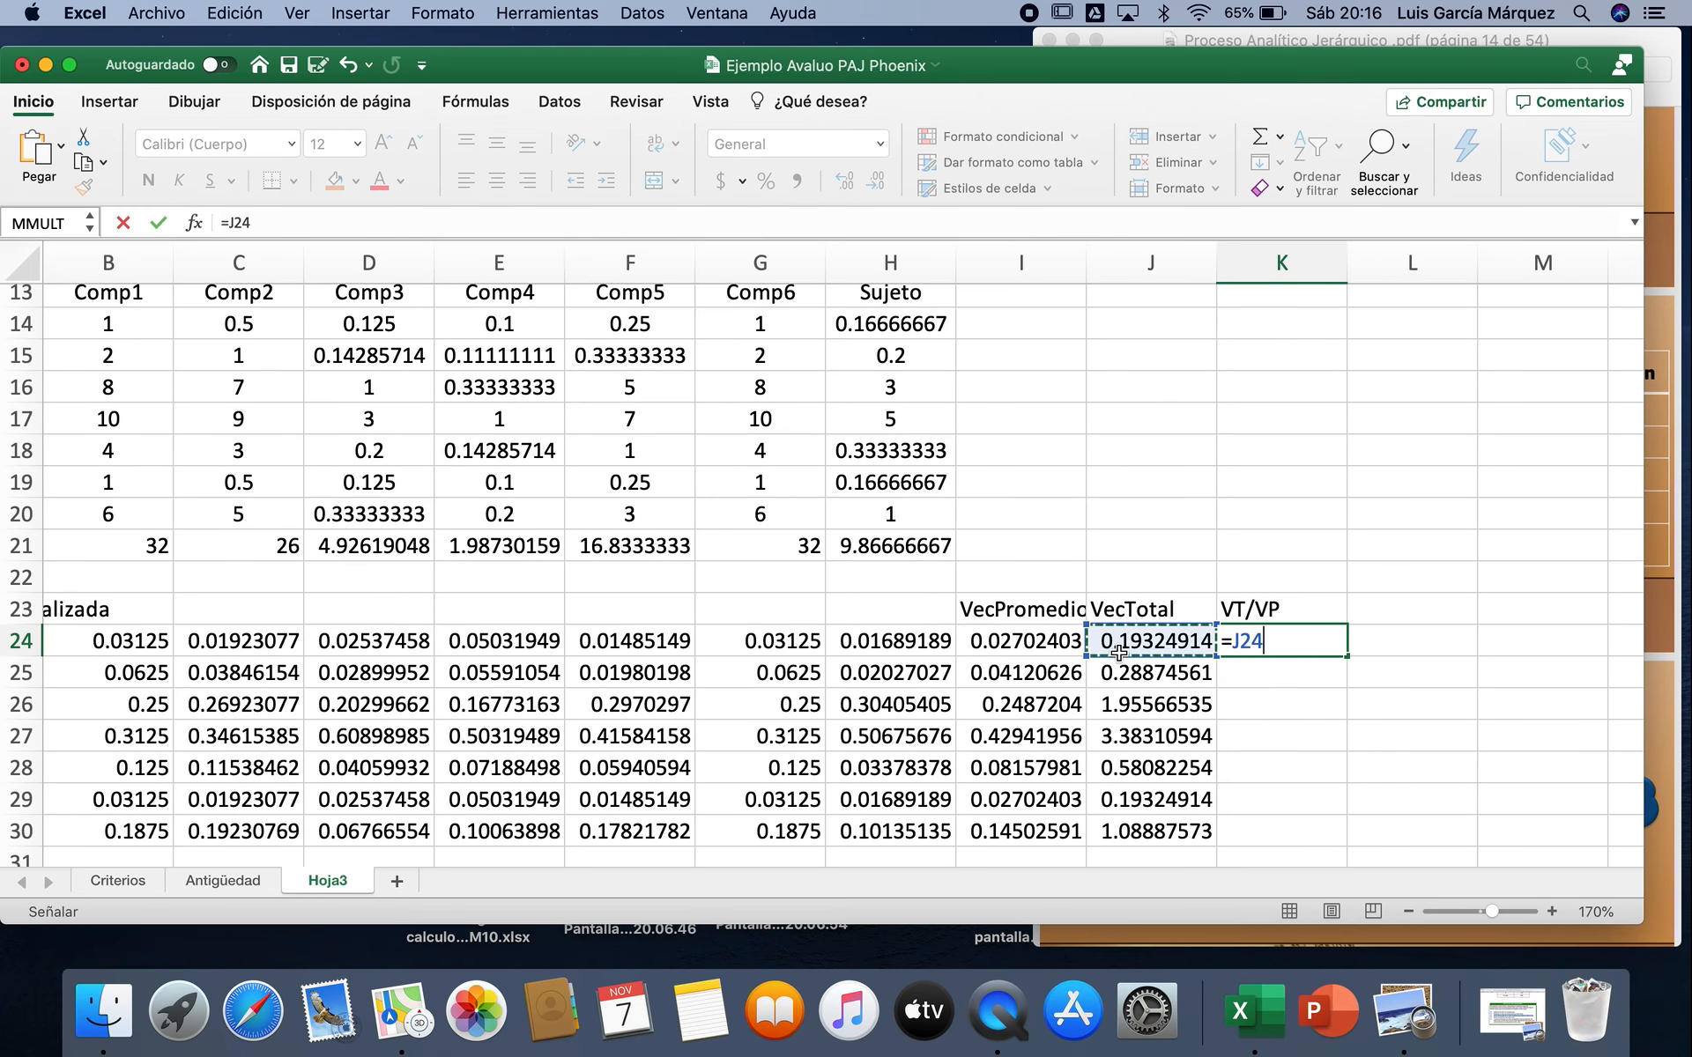
type("=")
left_click(1014, 640)
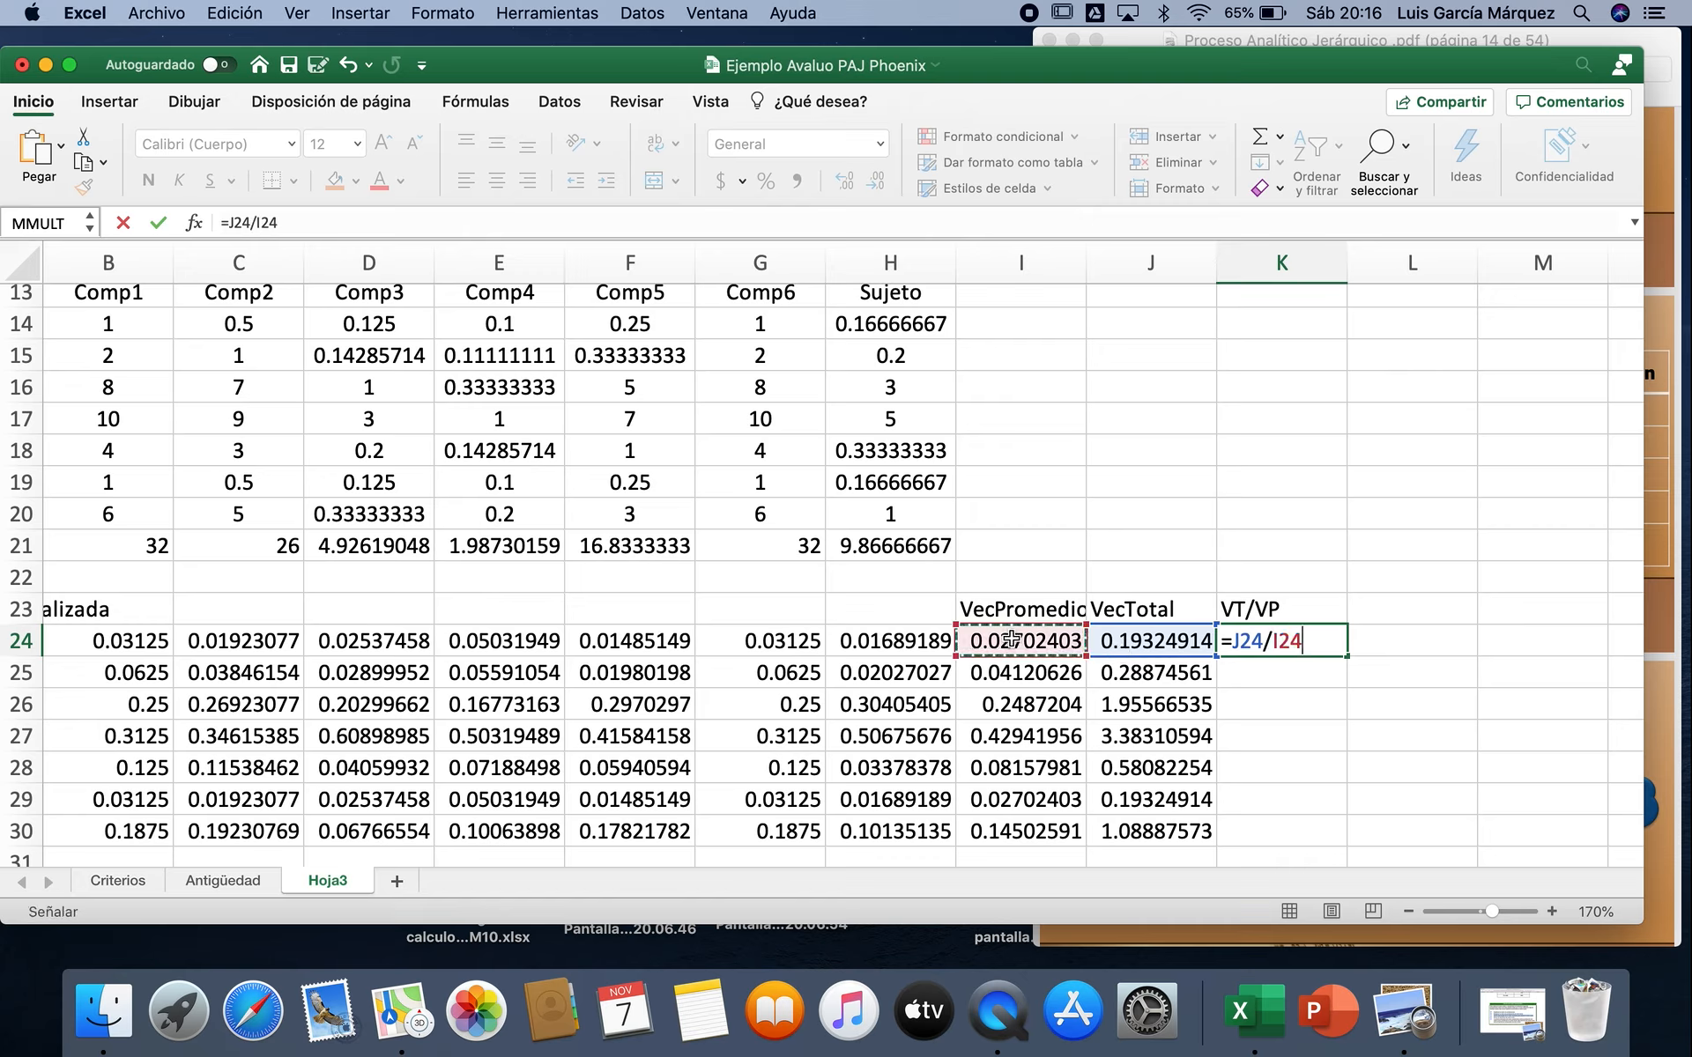
key("Return")
left_click(1302, 640)
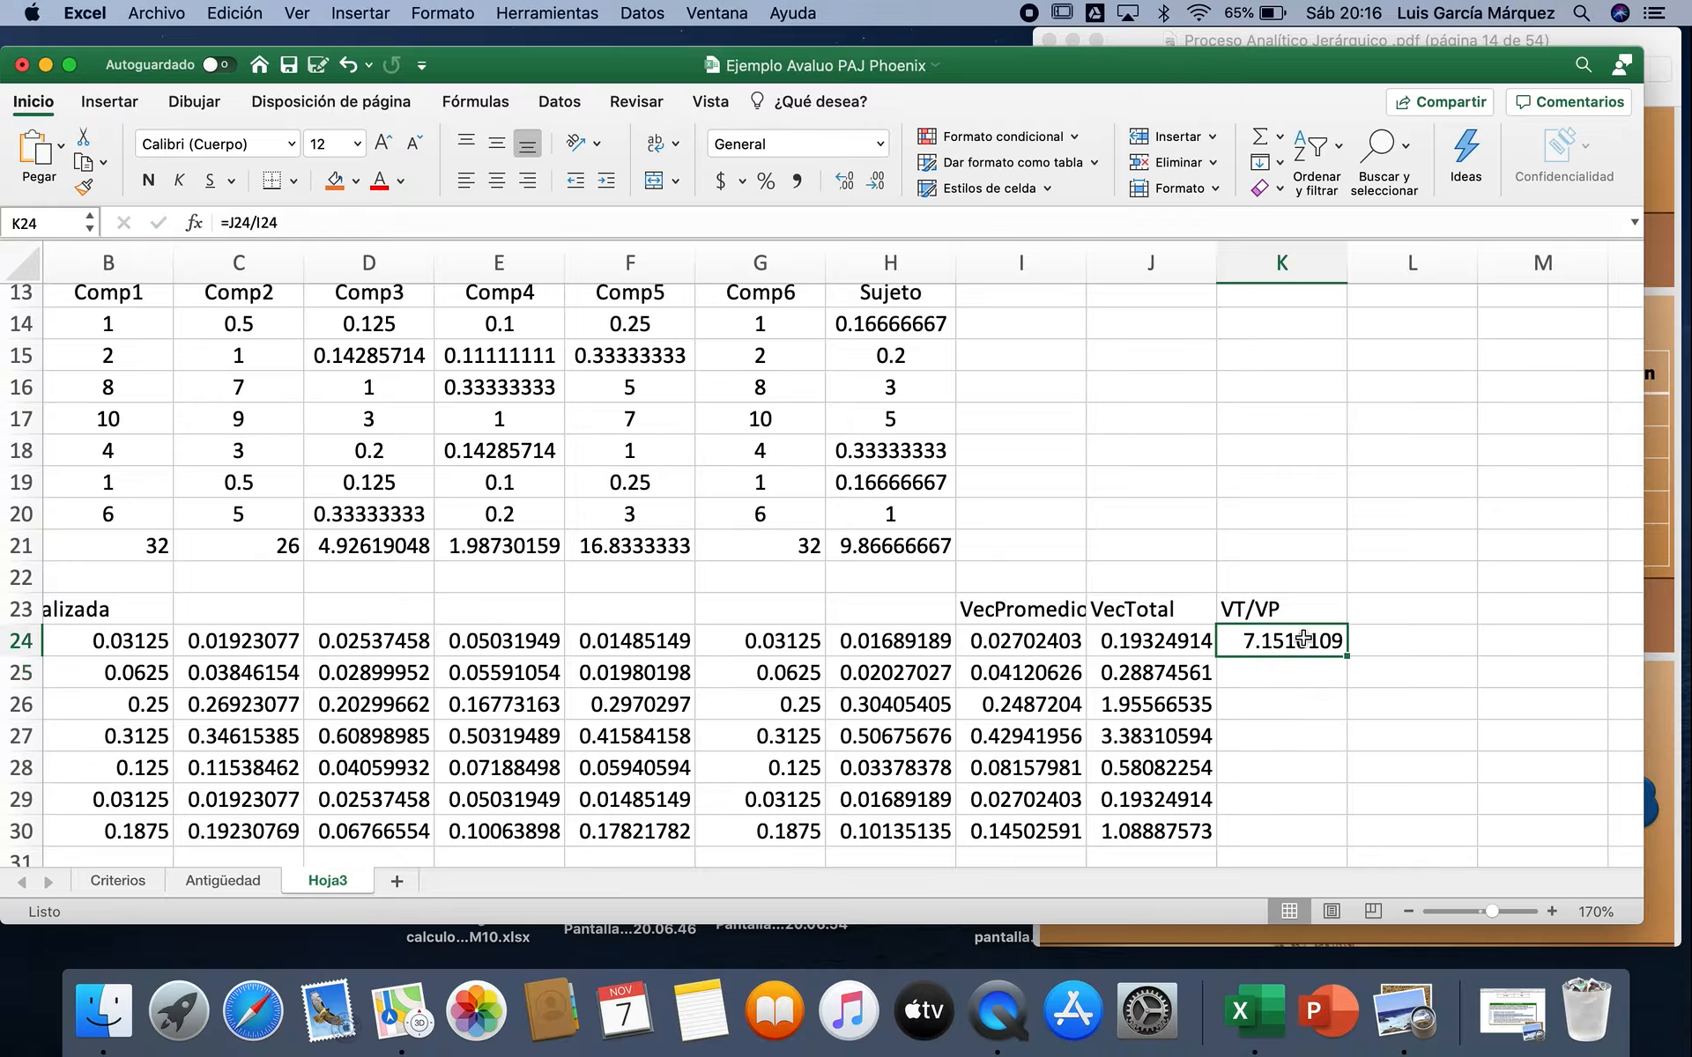
left_click_drag(1346, 656, 1339, 842)
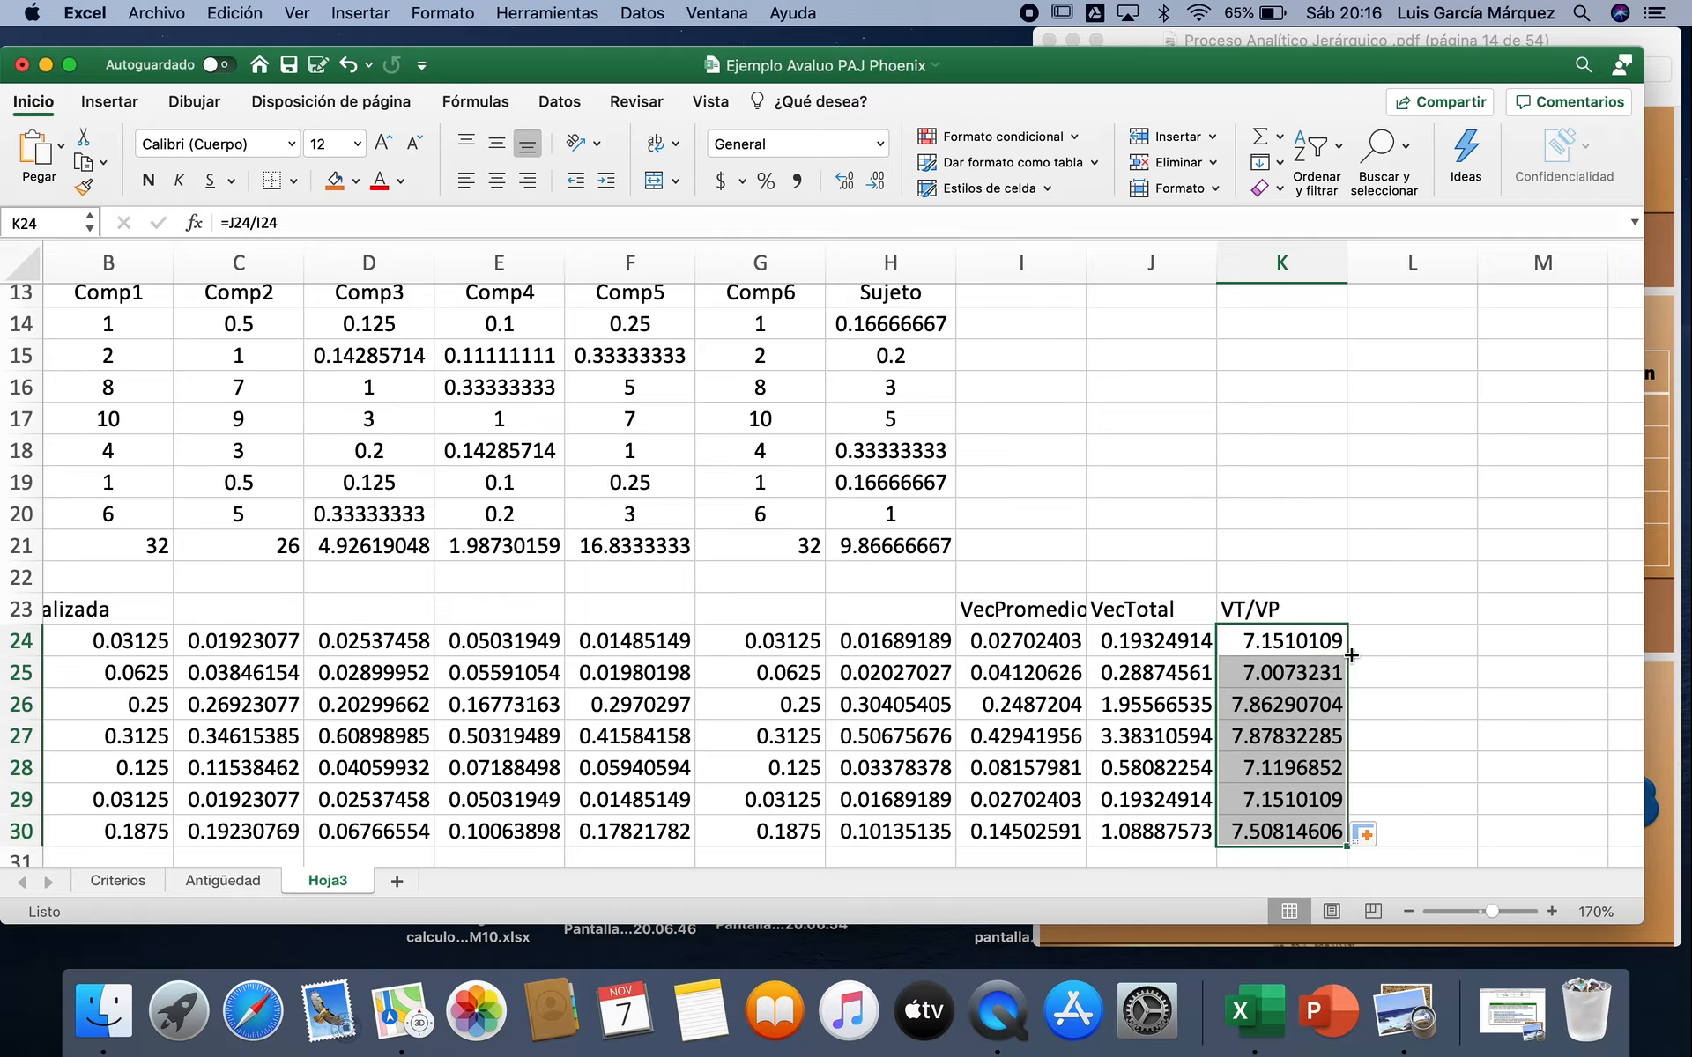
Step: Average the VT/VP column in K31 with =PROMEDIO(K24:K30)
scroll(1413, 705, "down", 5)
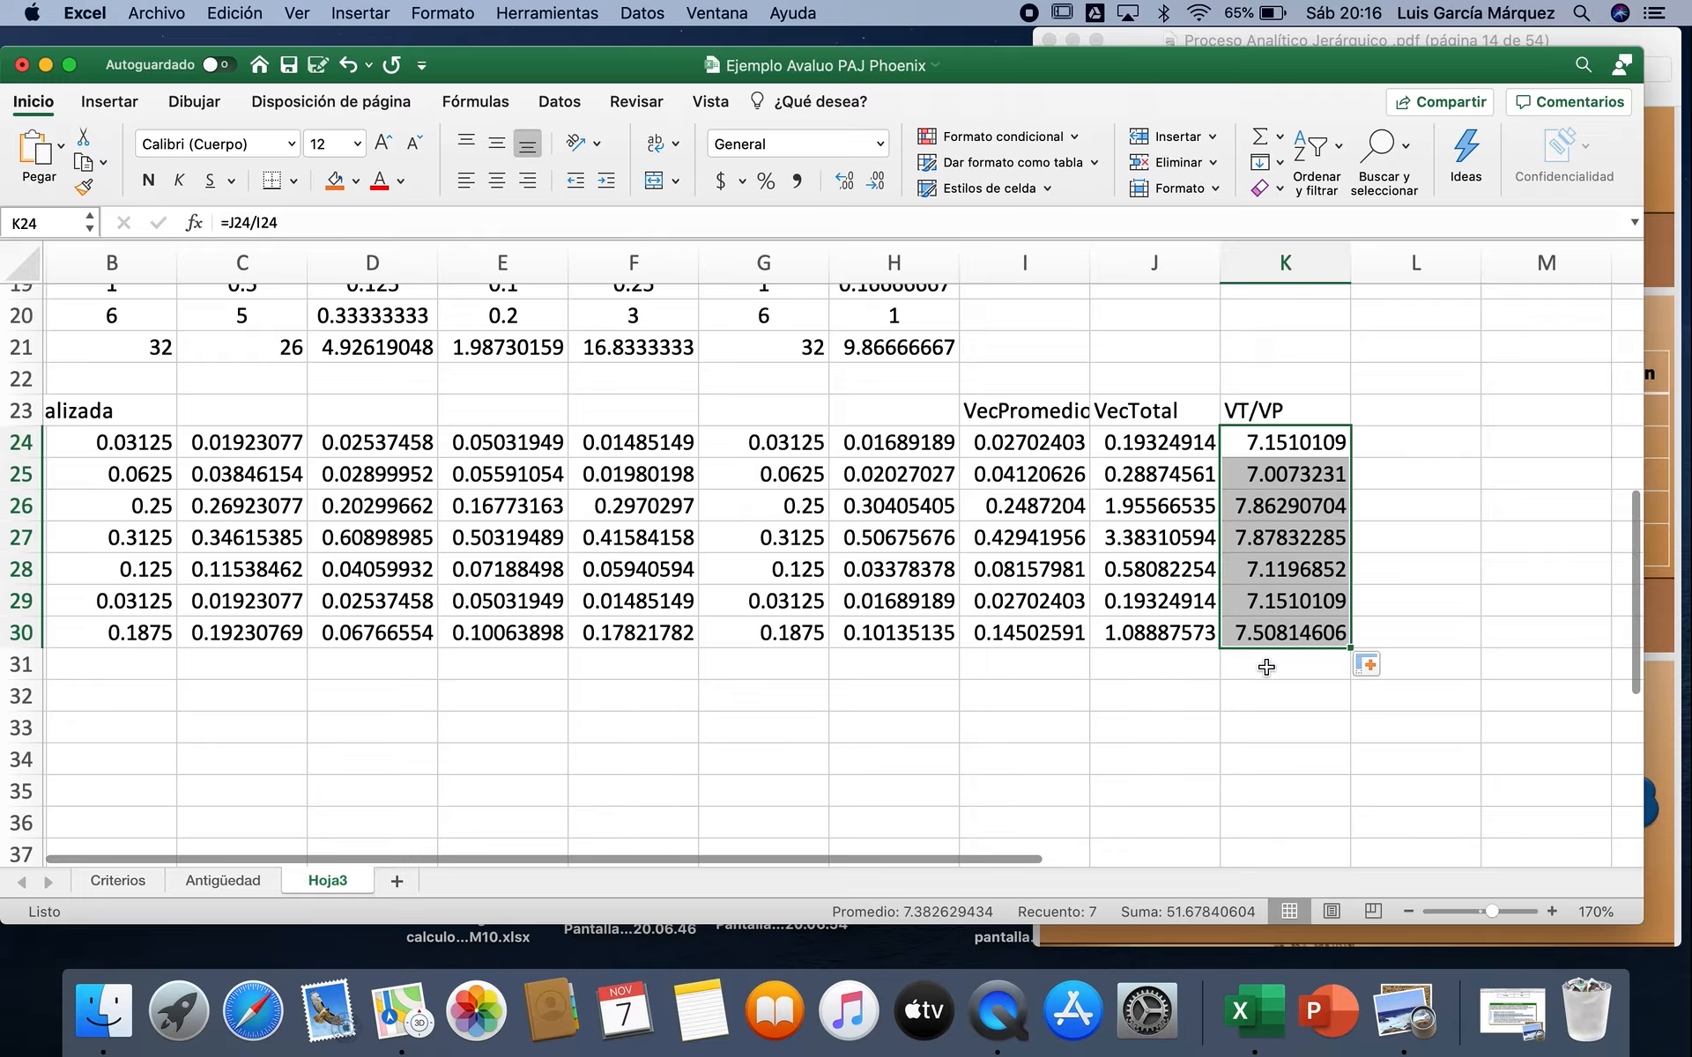
left_click(1274, 668)
left_click(1280, 138)
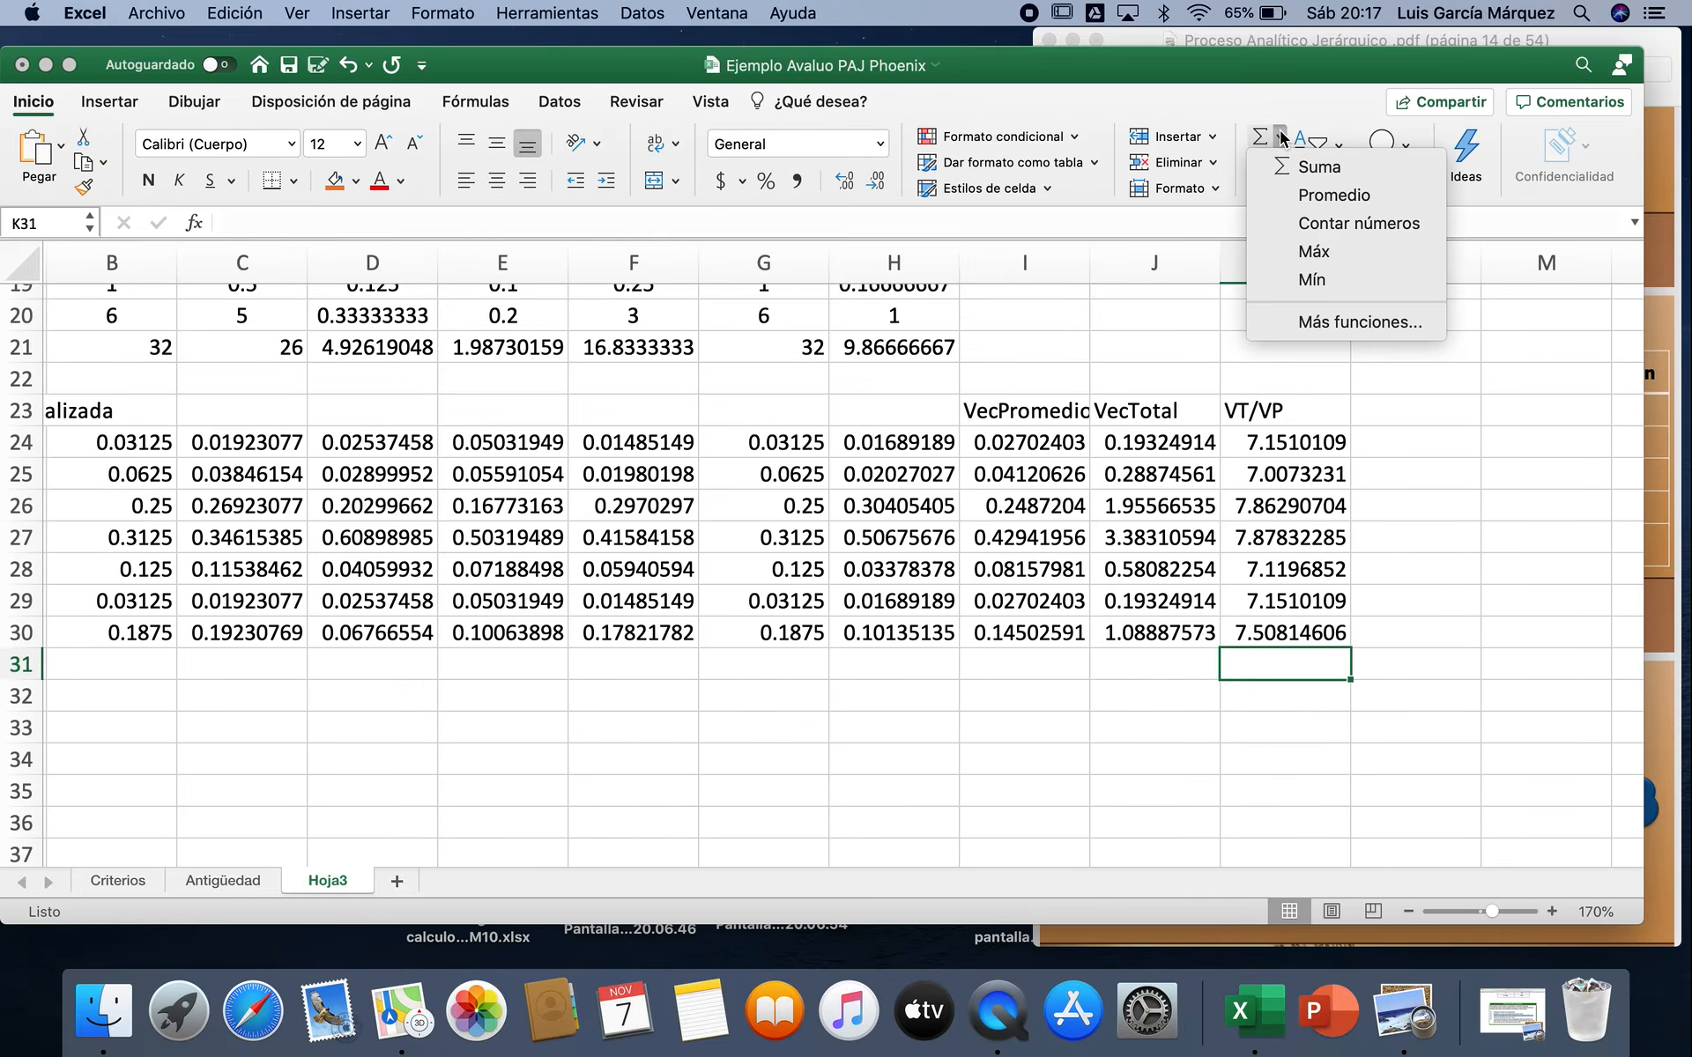
left_click(1299, 196)
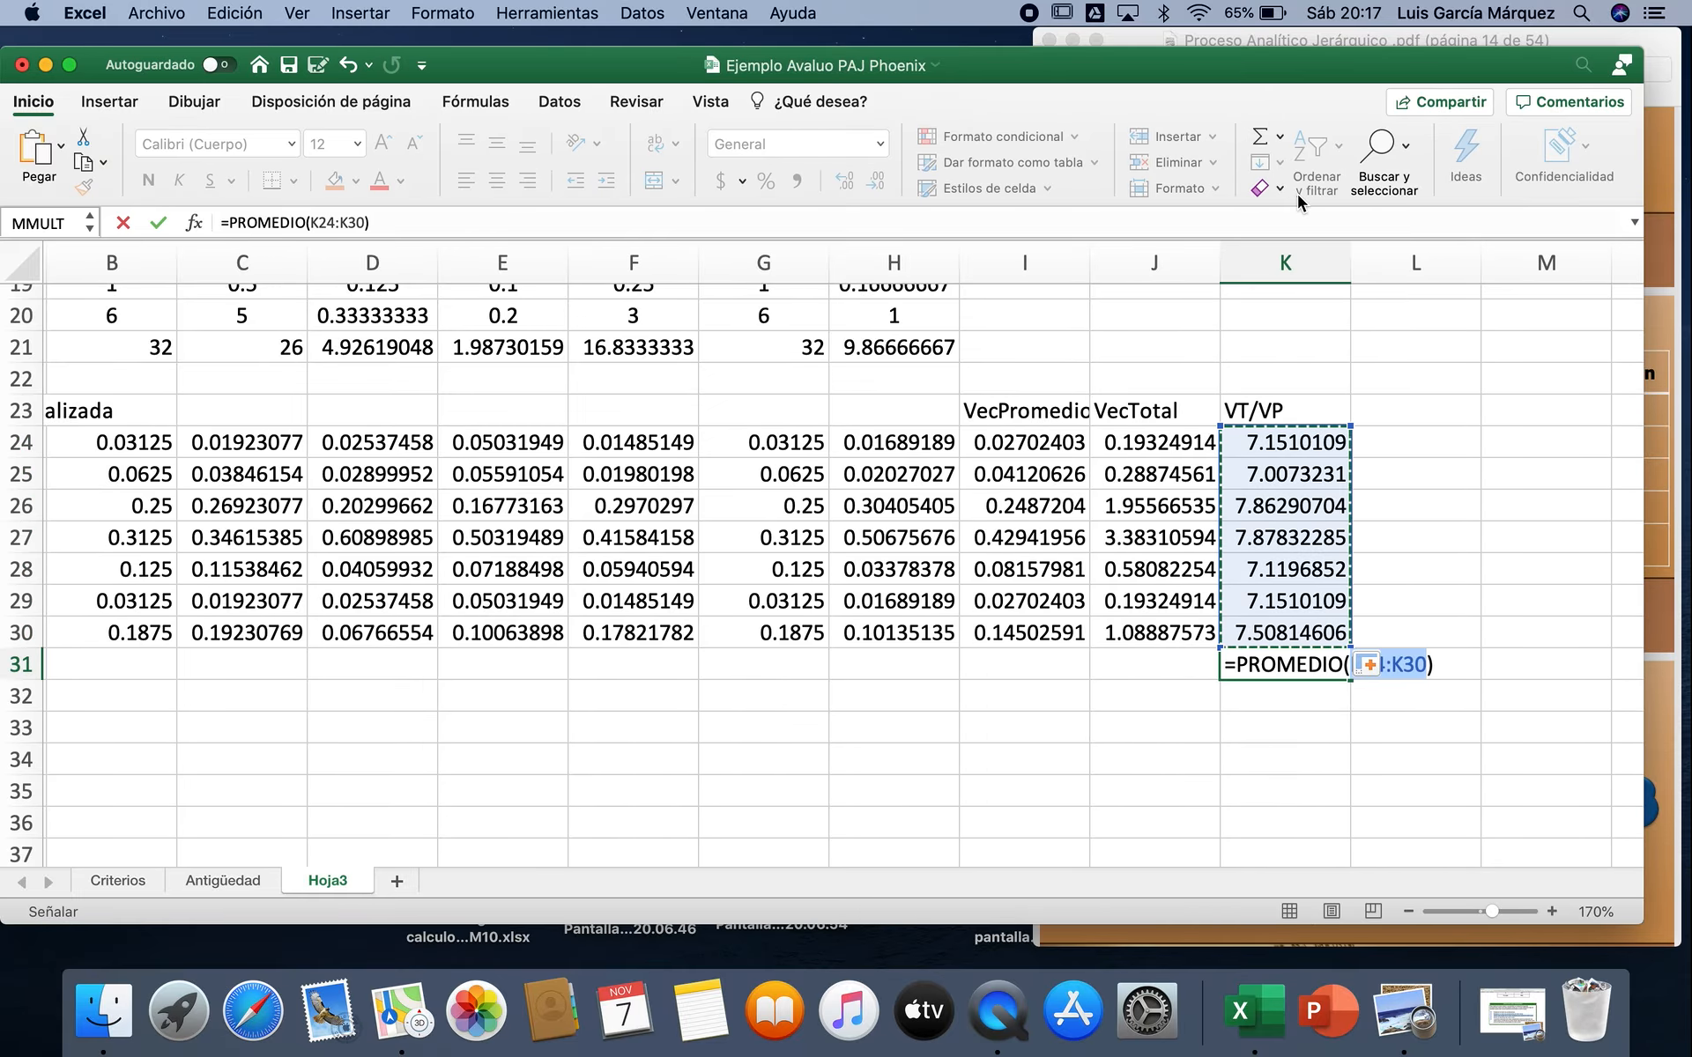
key("Return")
Step: Label the average in J31 as λmax=, entering lmax= and setting its first letter in the Symbol font
left_click(1142, 669)
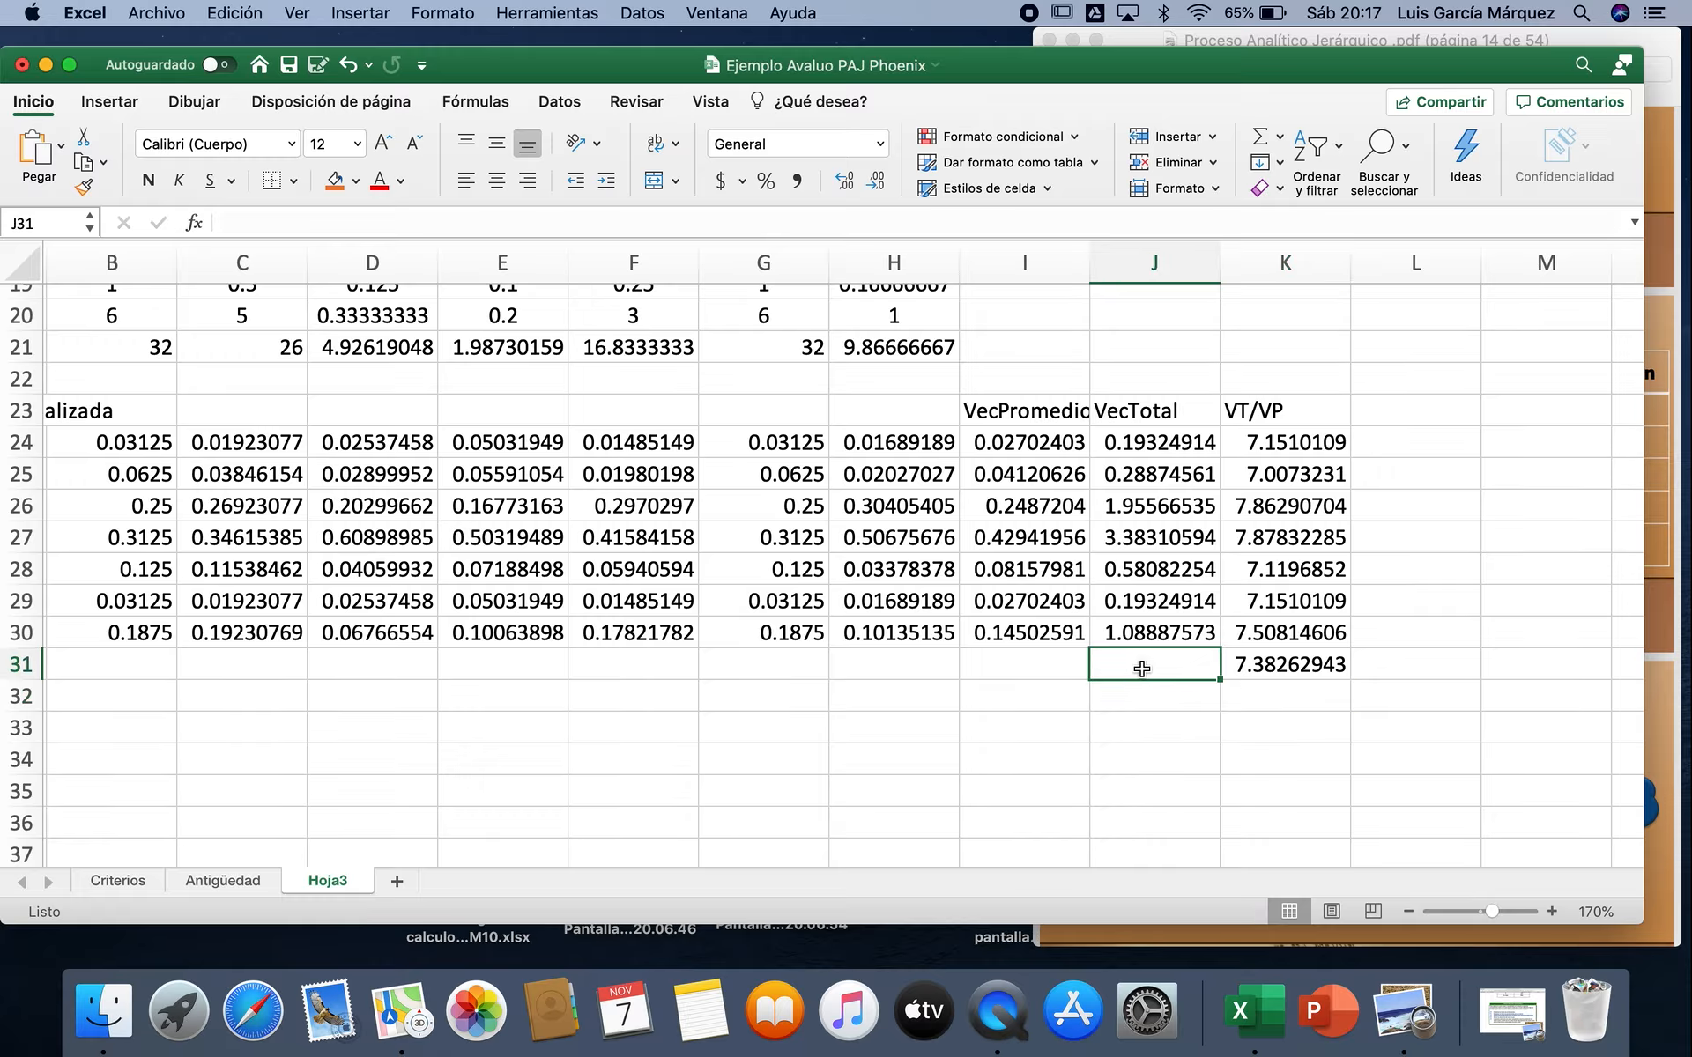
double_click(1142, 669)
type("lmax=")
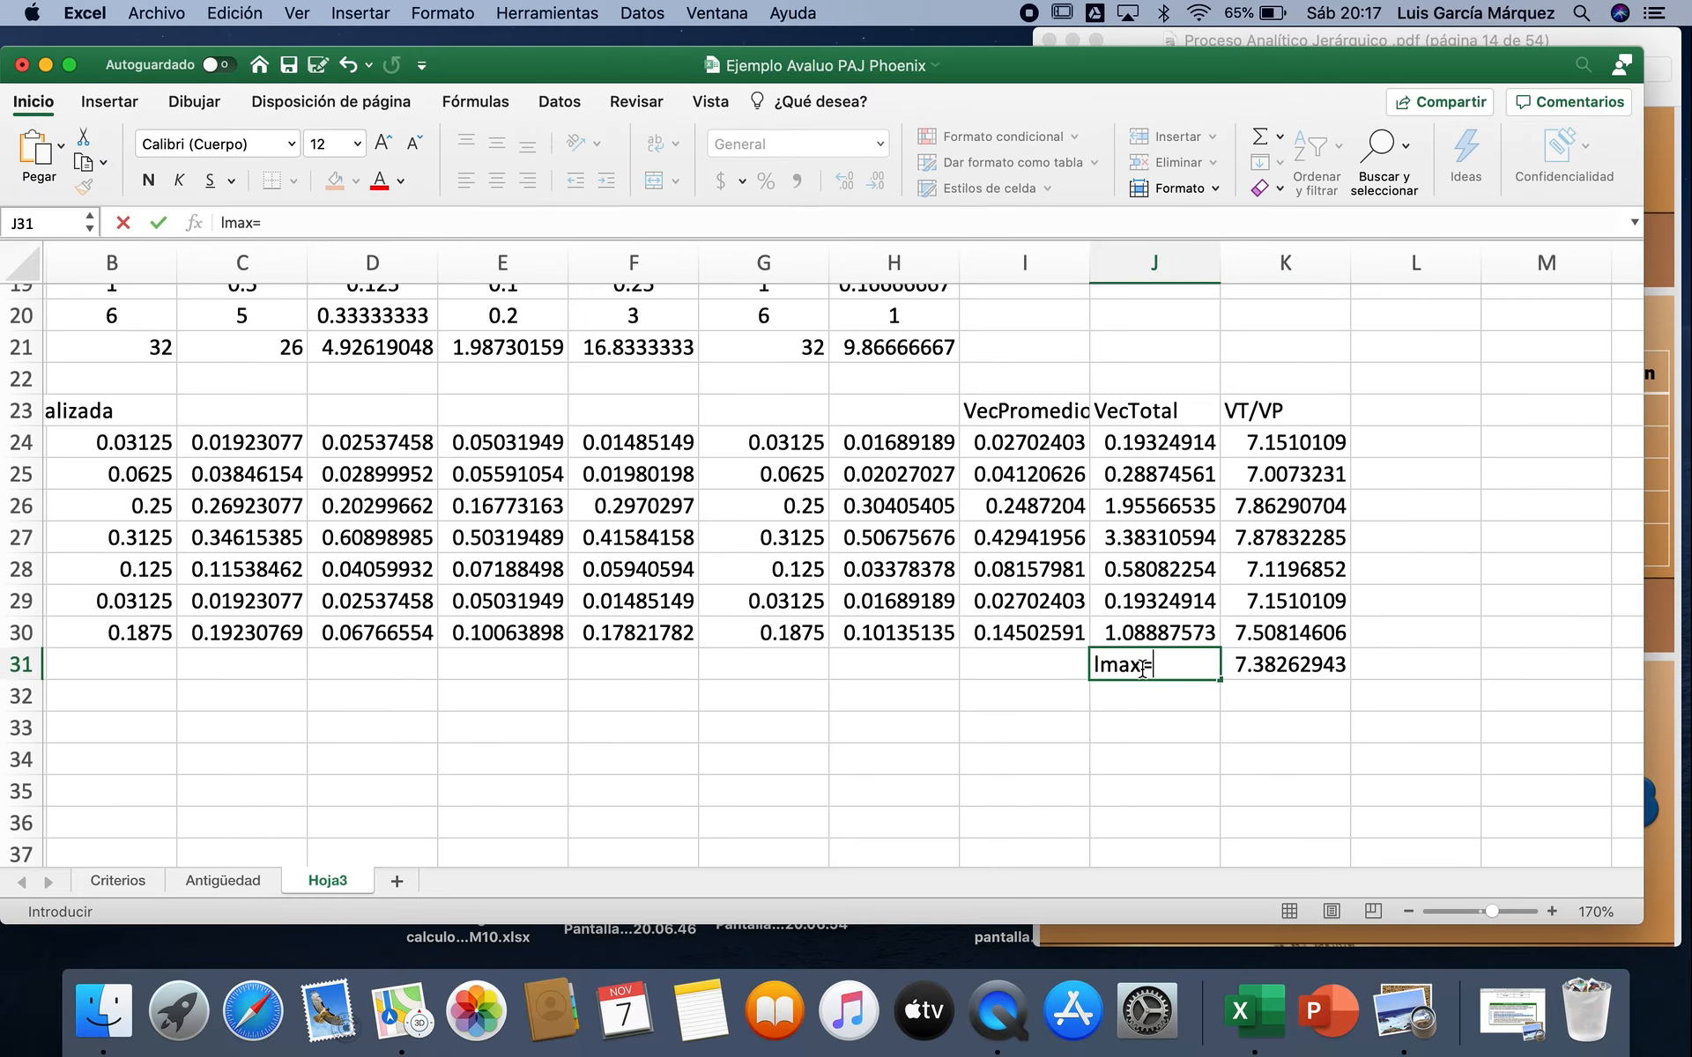
left_click(1102, 667)
left_click(290, 146)
left_click(231, 344)
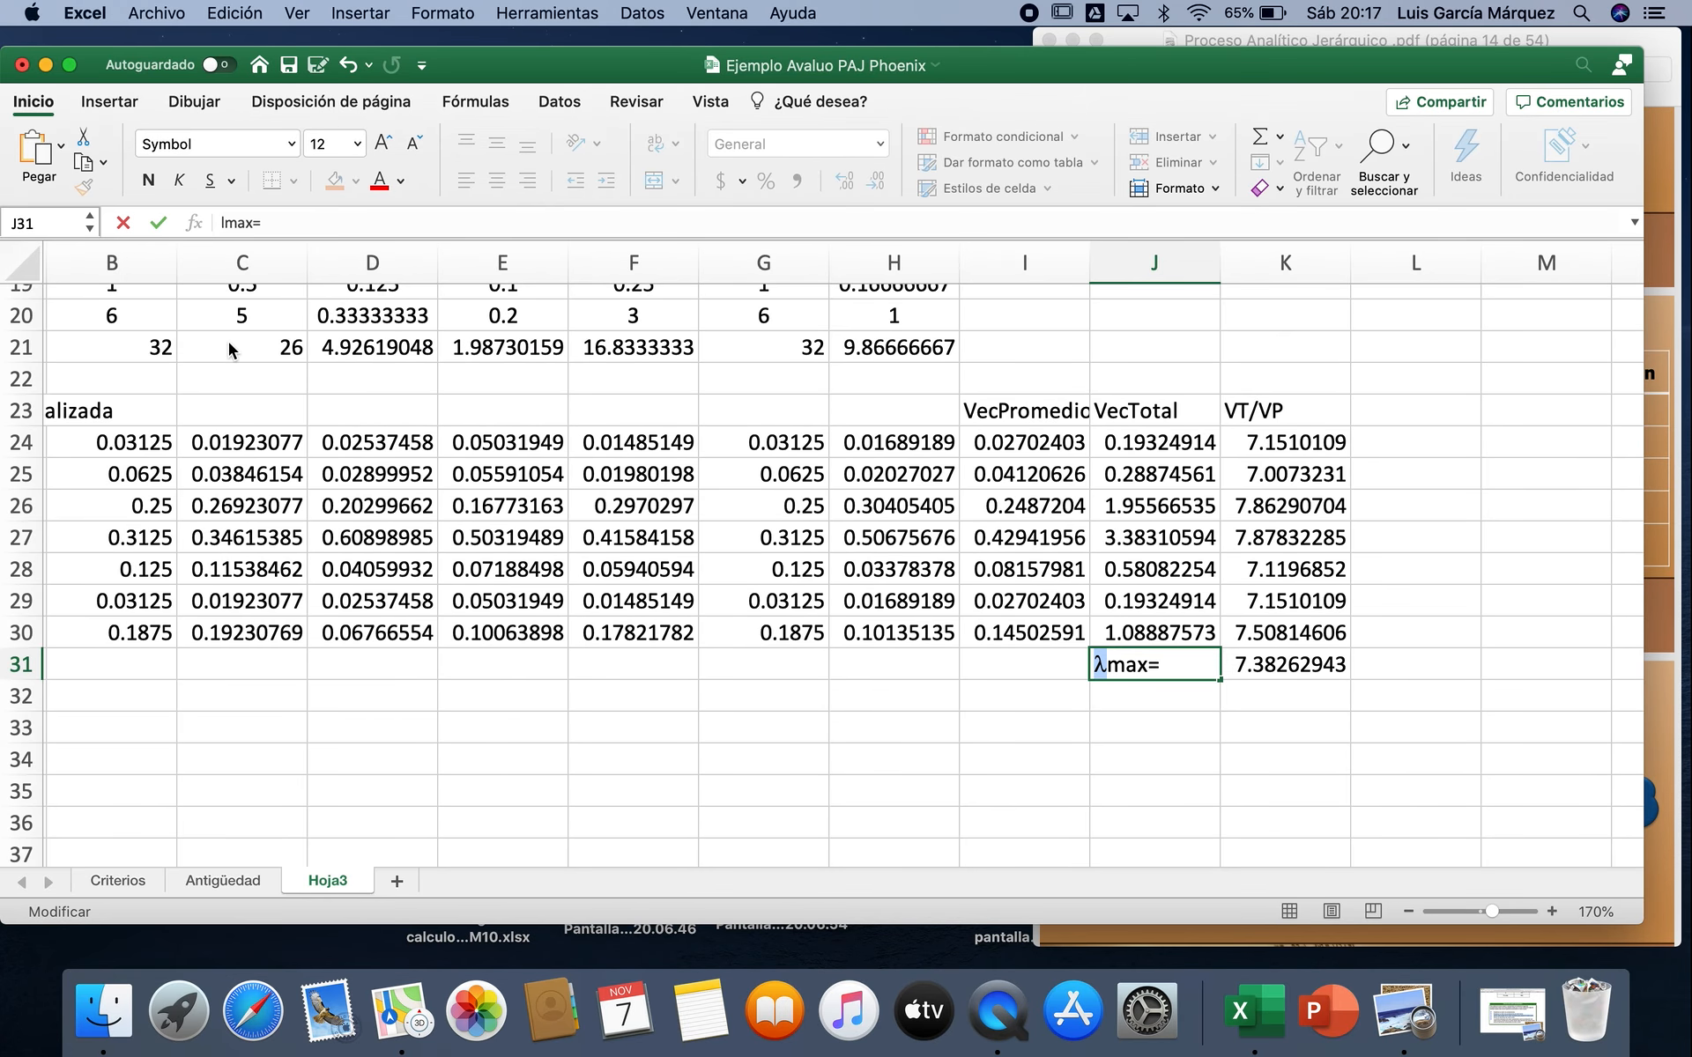
key("Return")
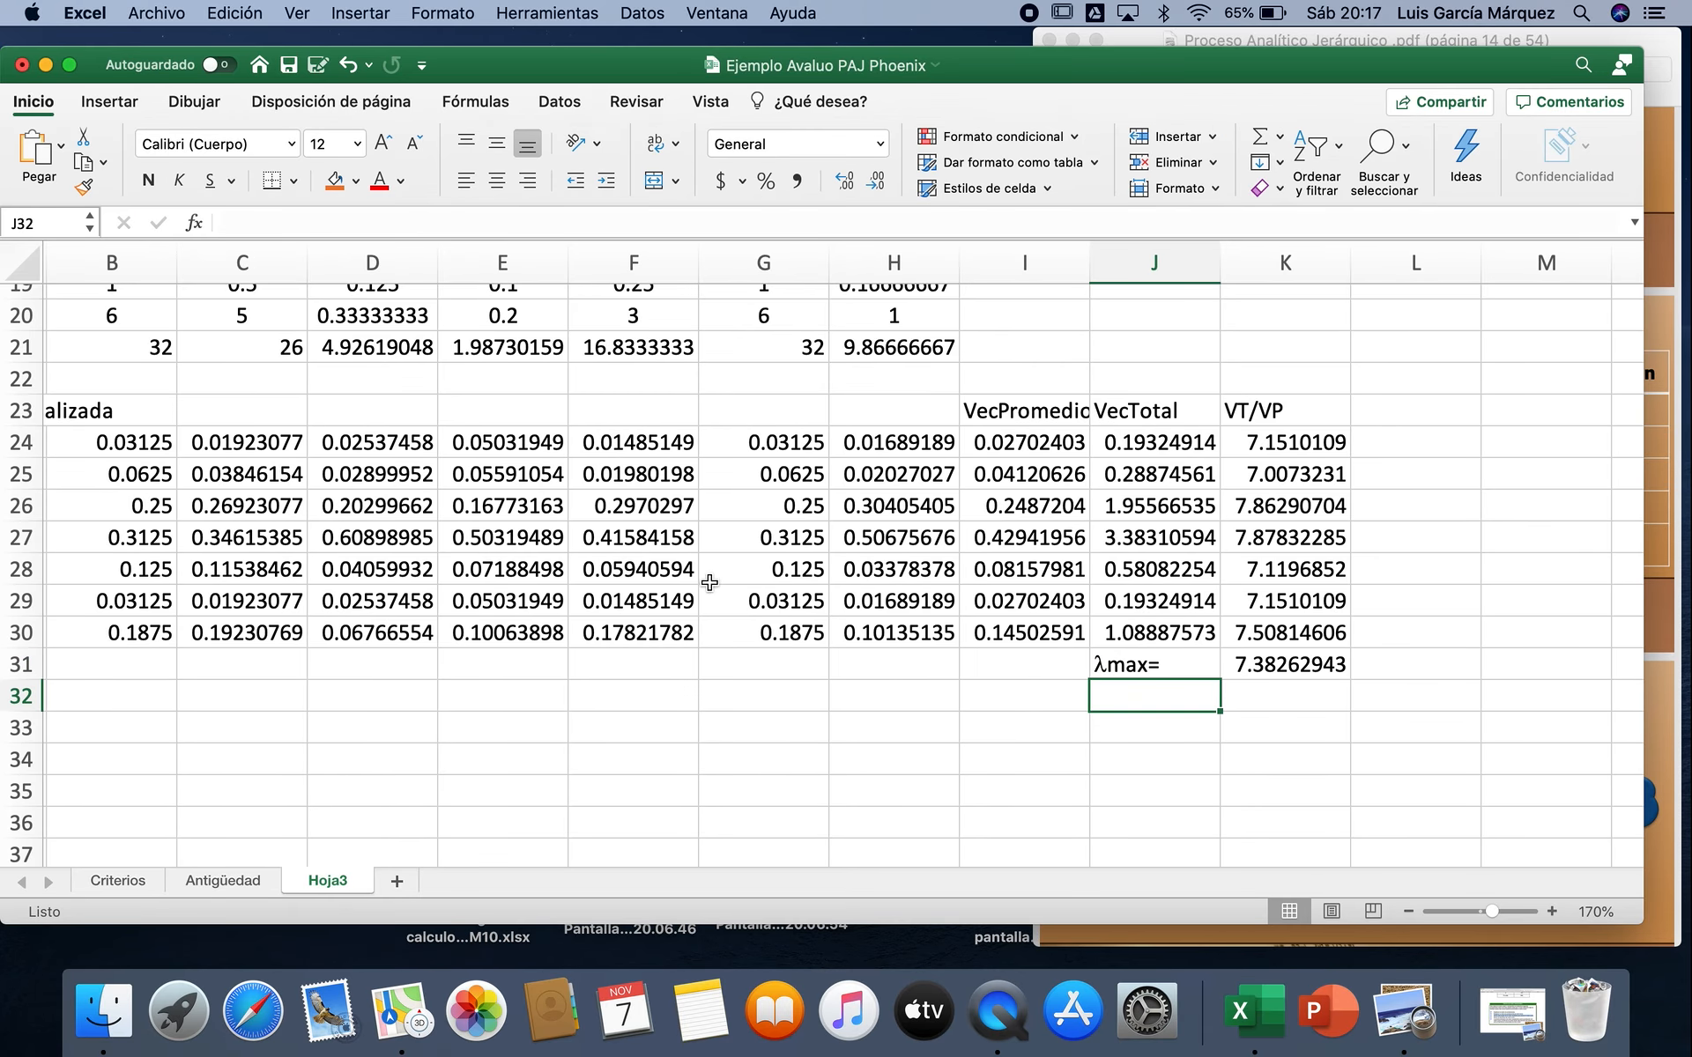
Step: Label J32 as IC= and compute the consistency index in K32 with =(K31-7)/(7-1)
type("IC=")
key("Tab")
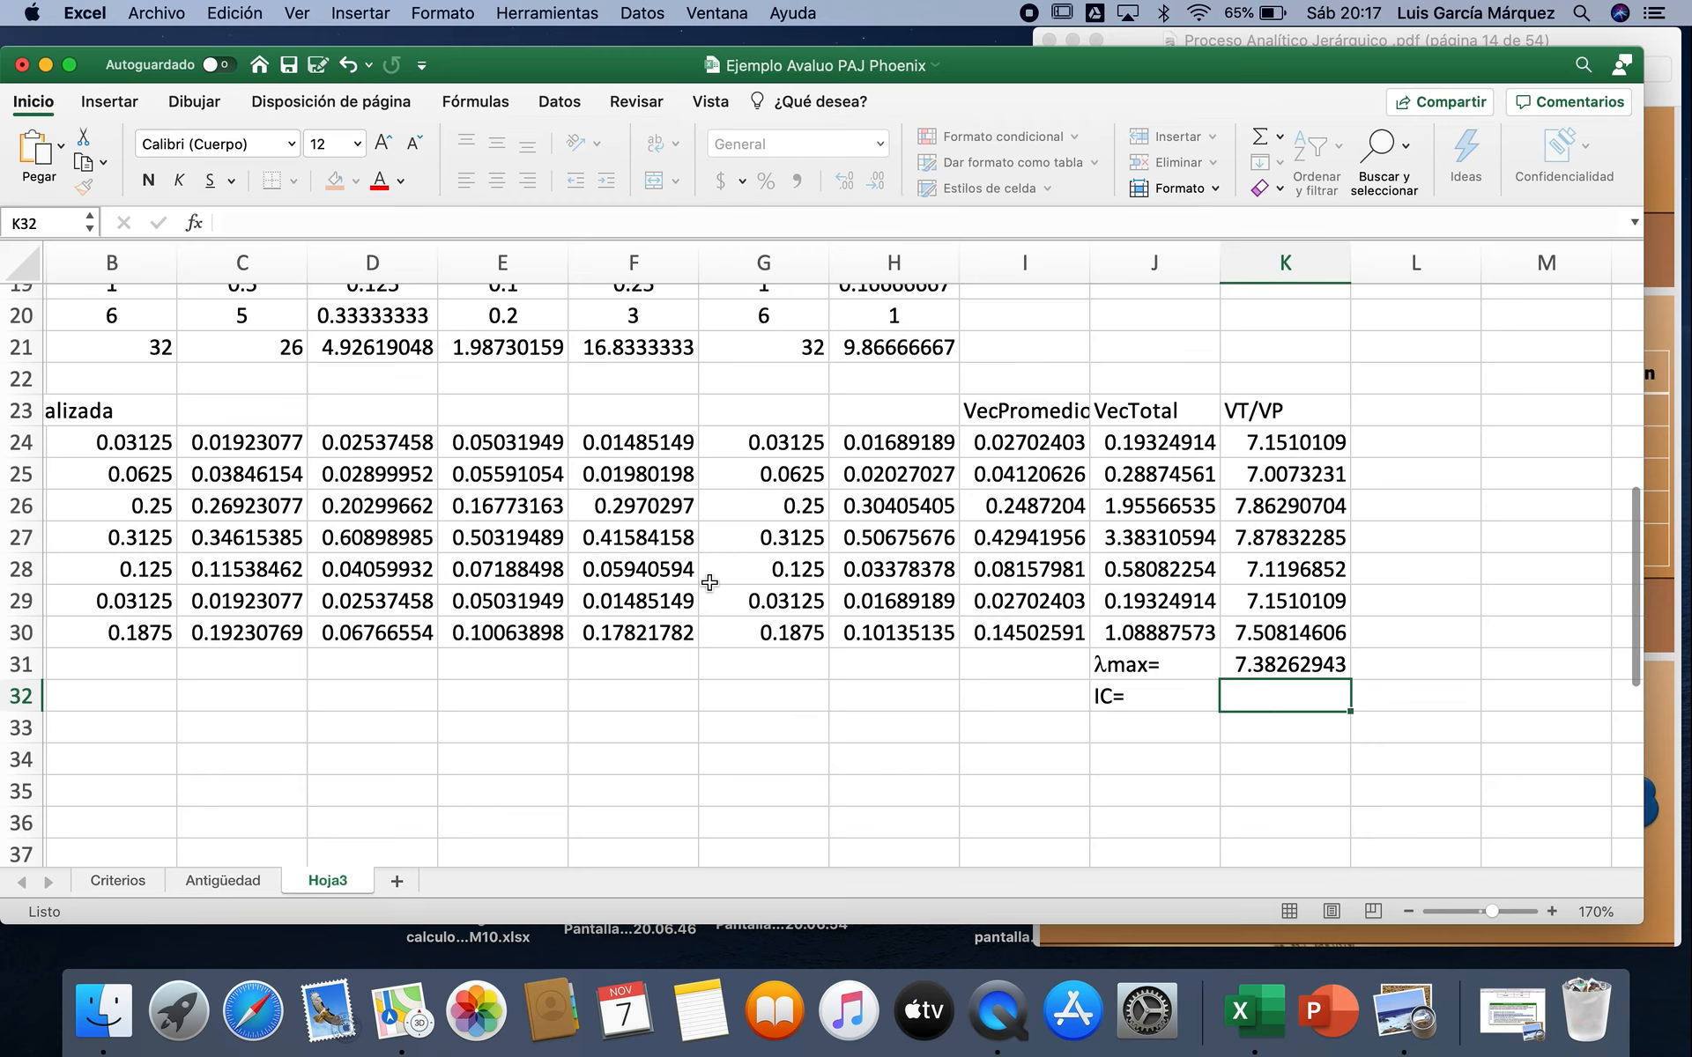
type("=(")
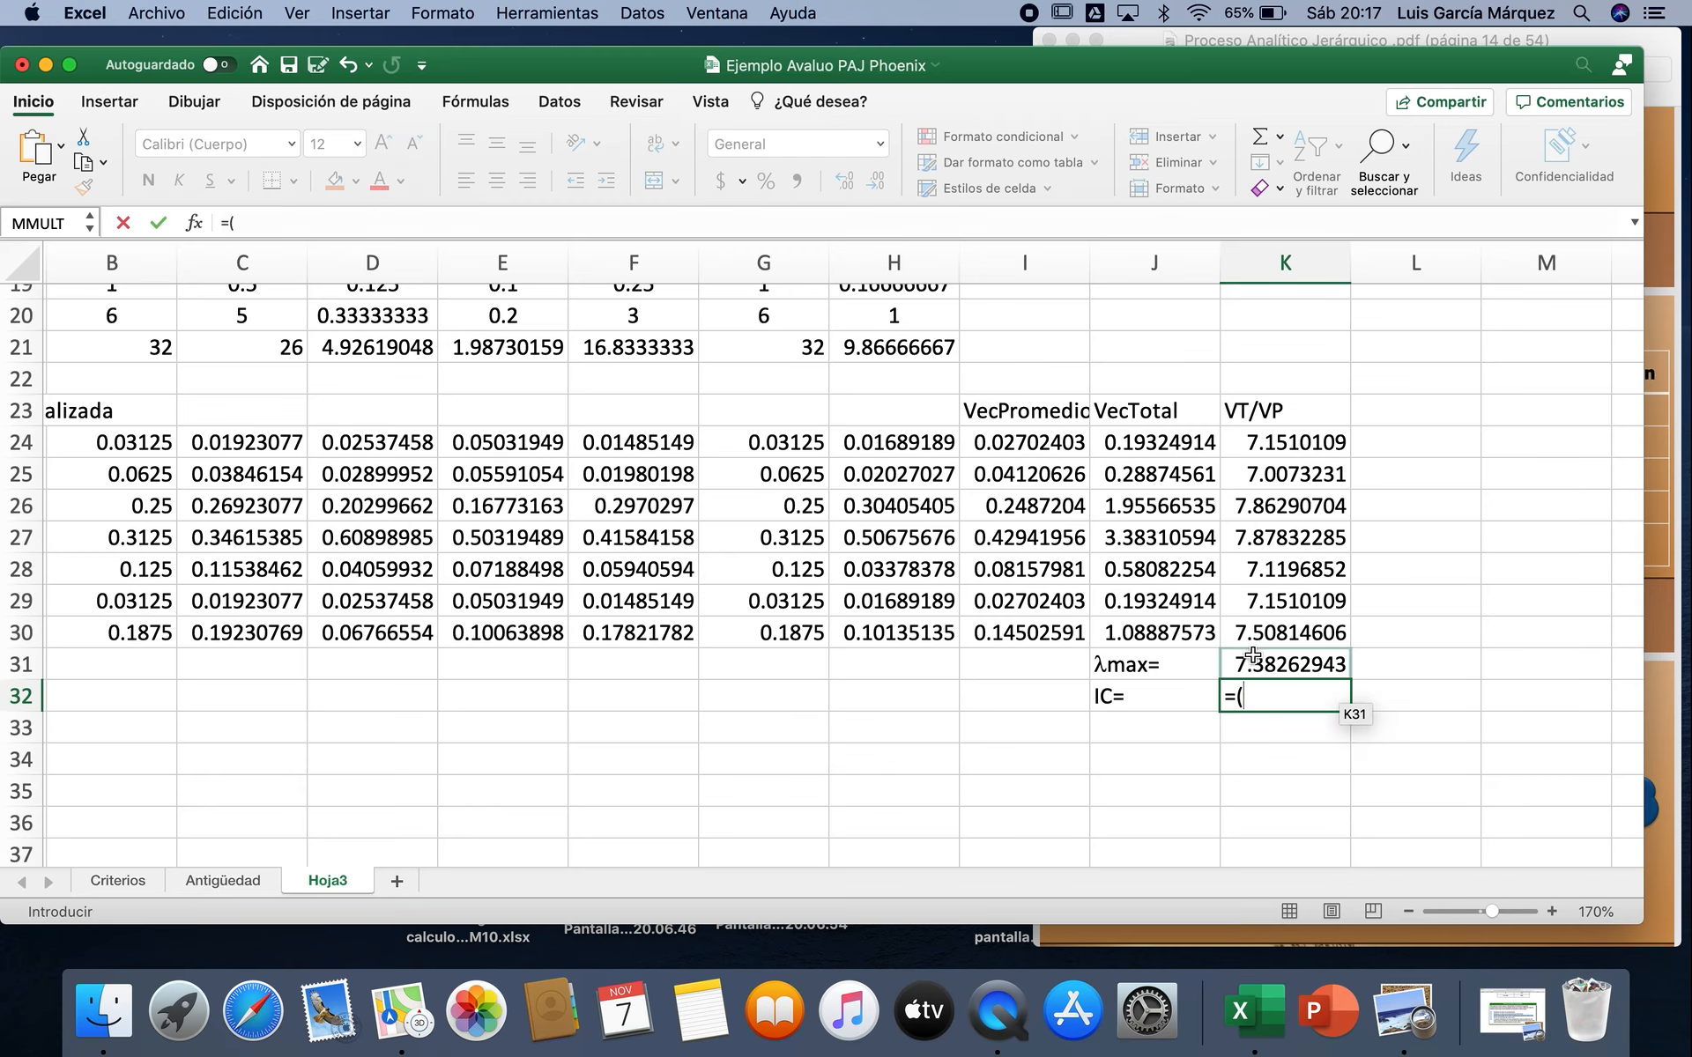
left_click(1260, 665)
type("-7)/")
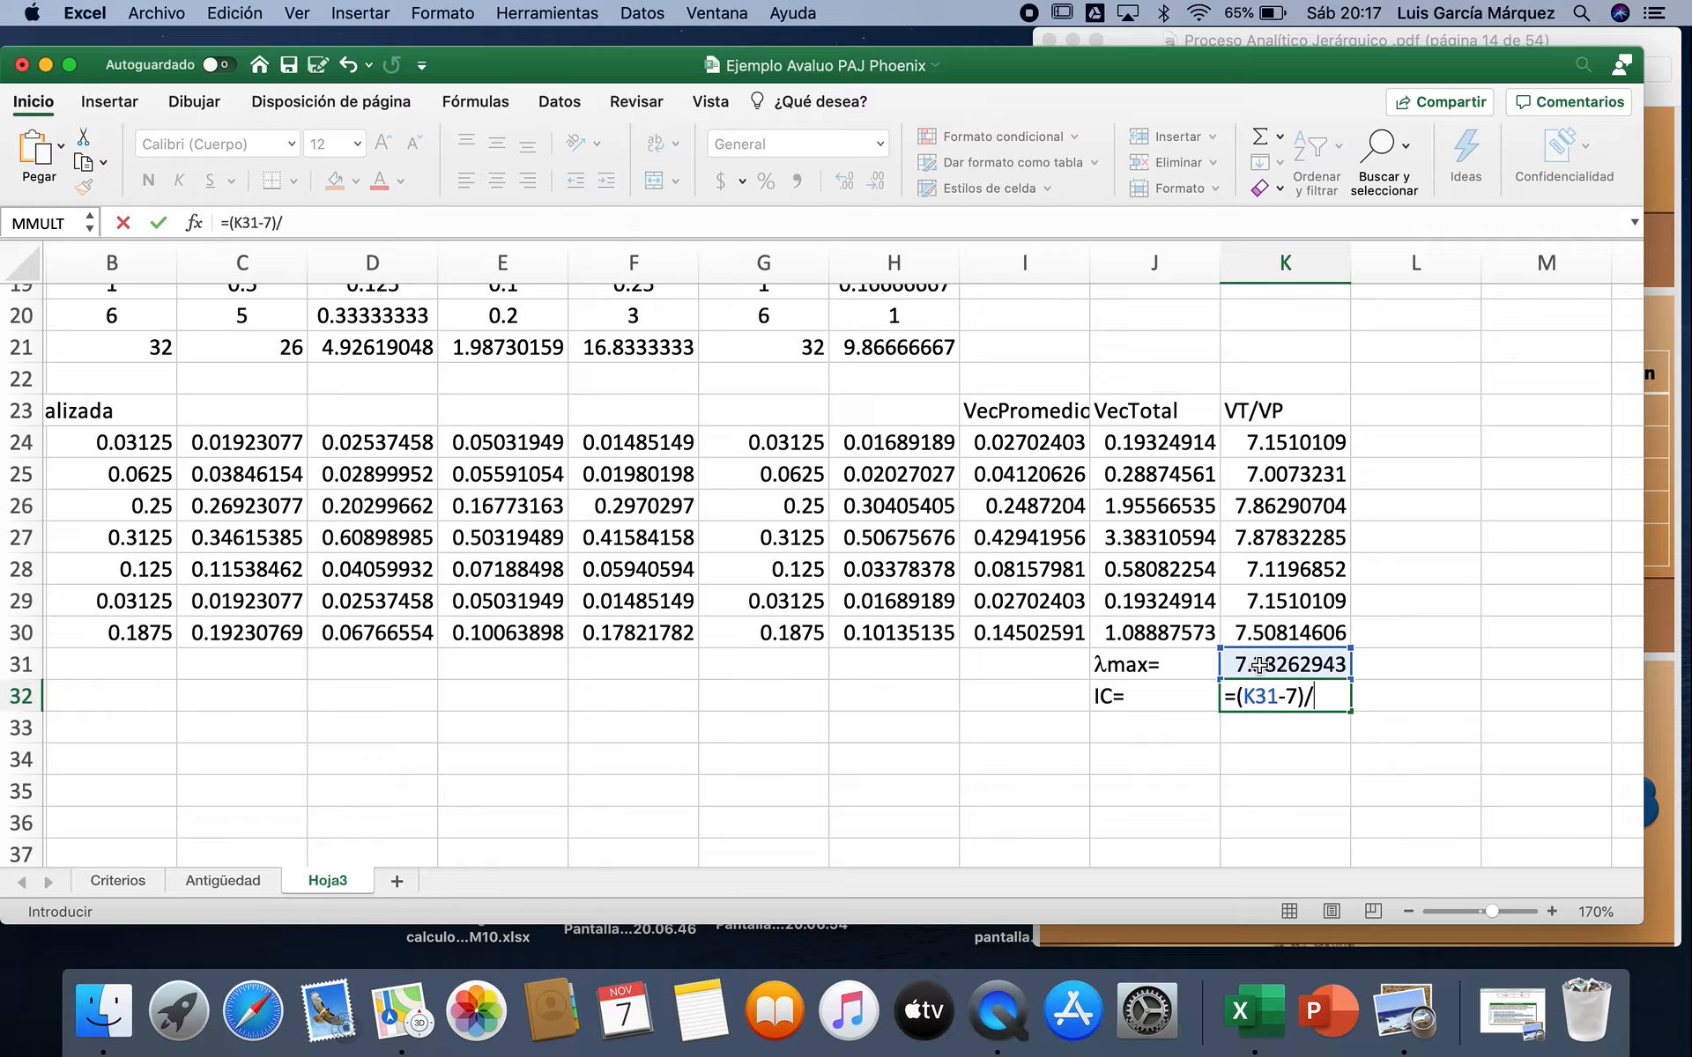
type("-1)")
key("Return")
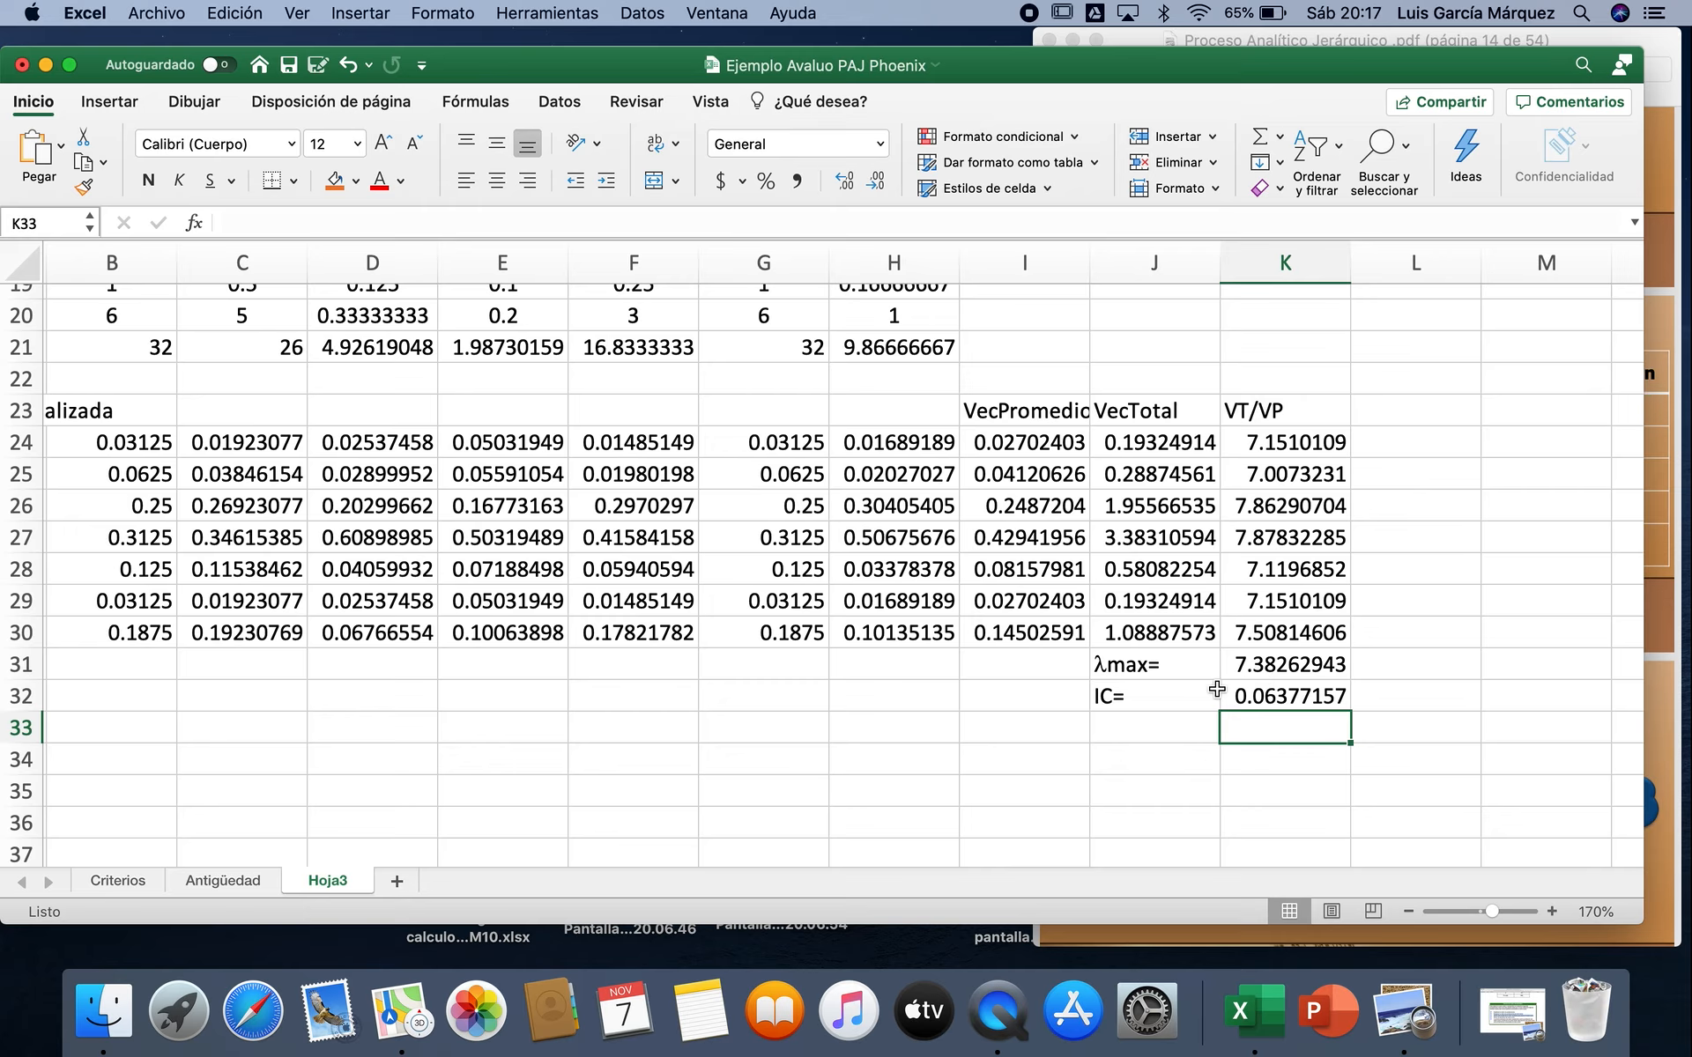
Step: Enter the label RC= in J33, below the consistency index label
left_click(1158, 723)
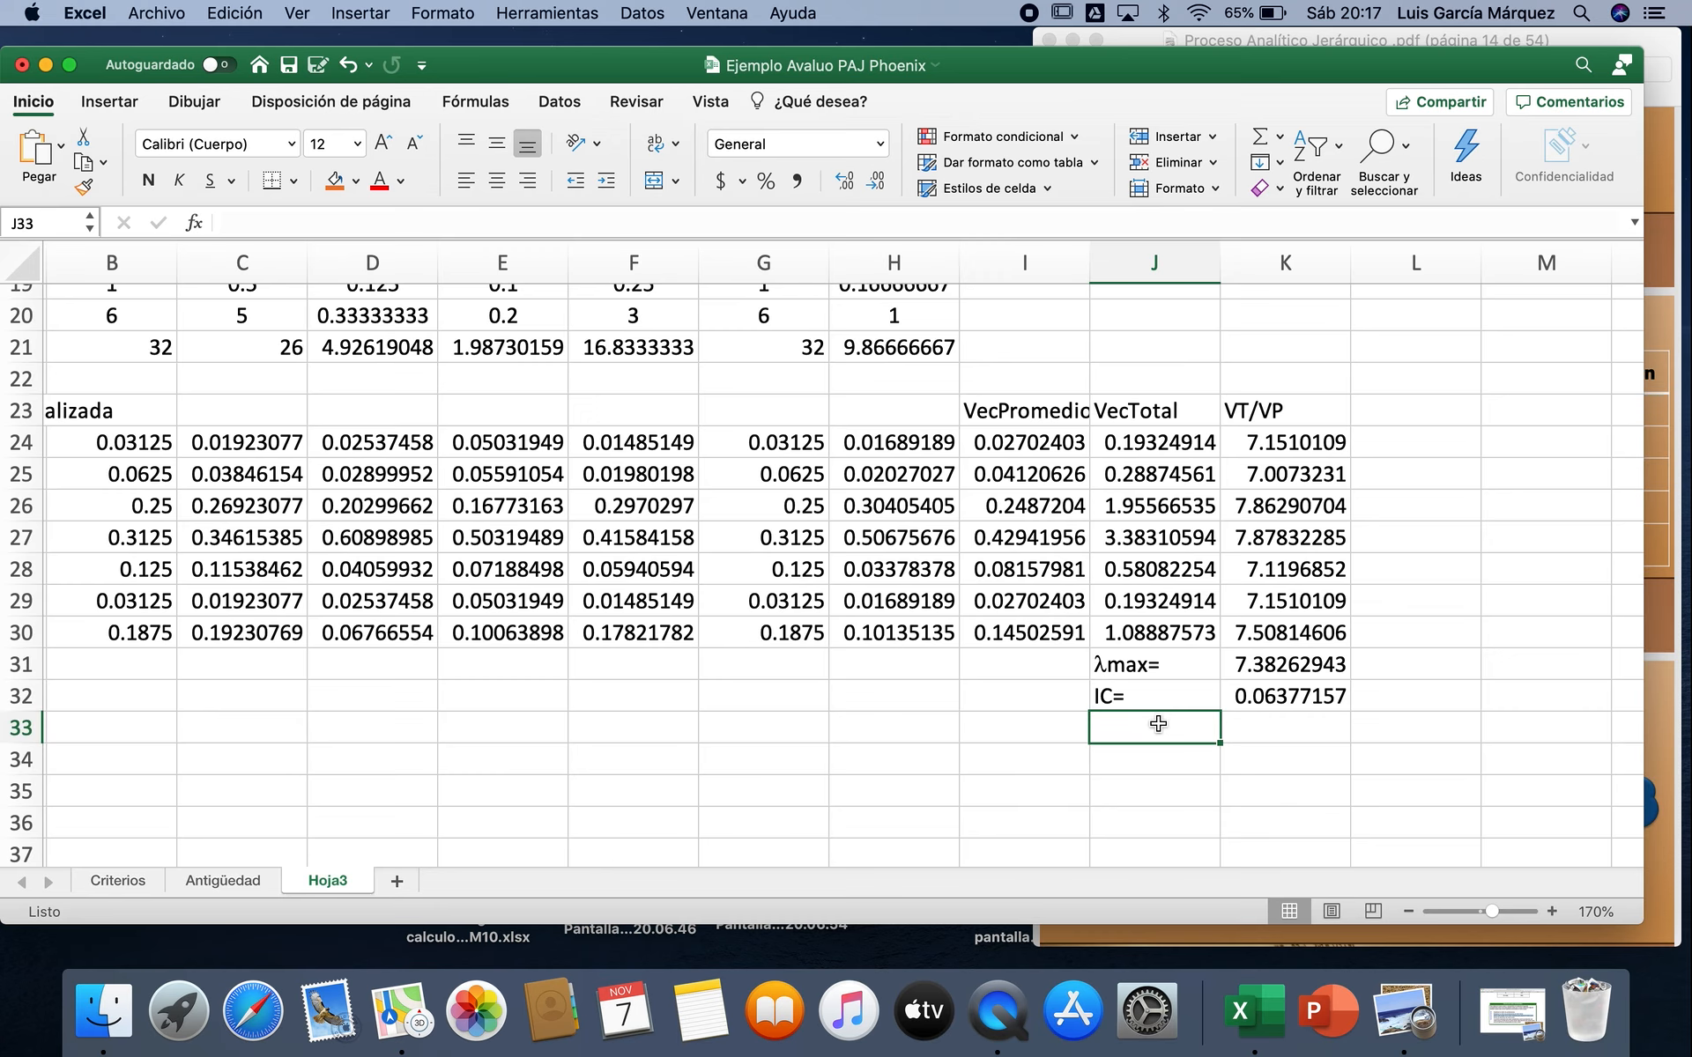
type("RC=")
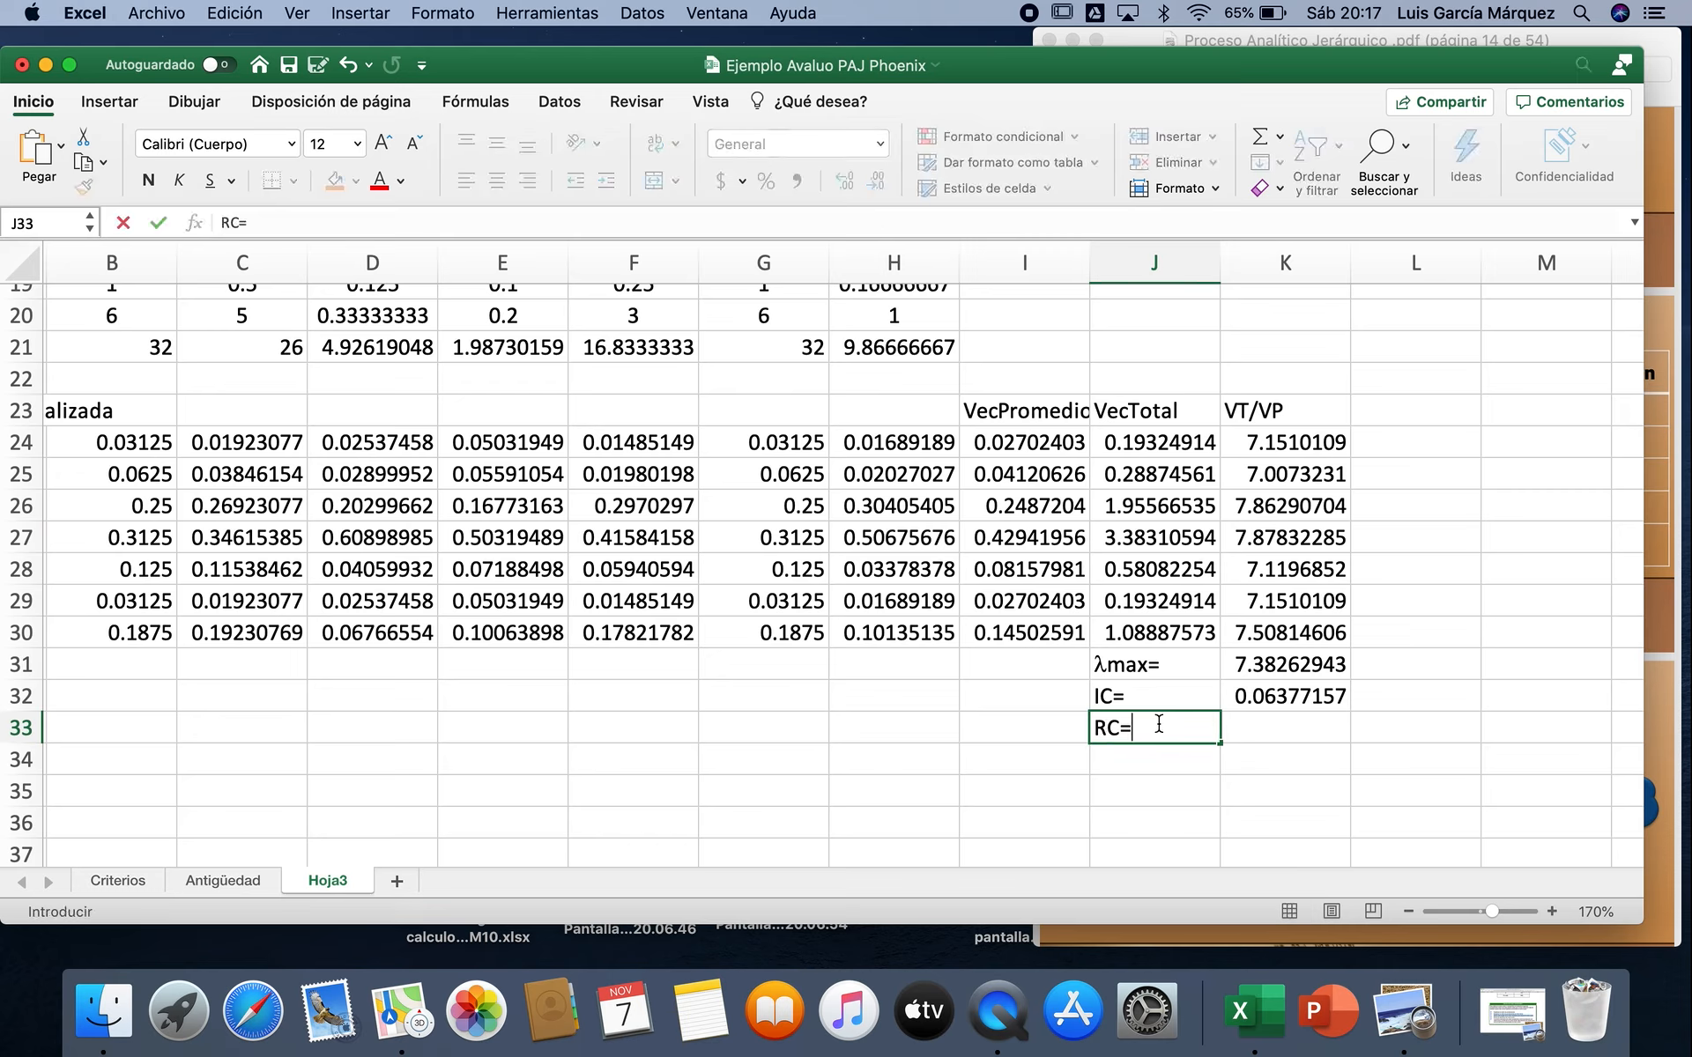
key("Tab")
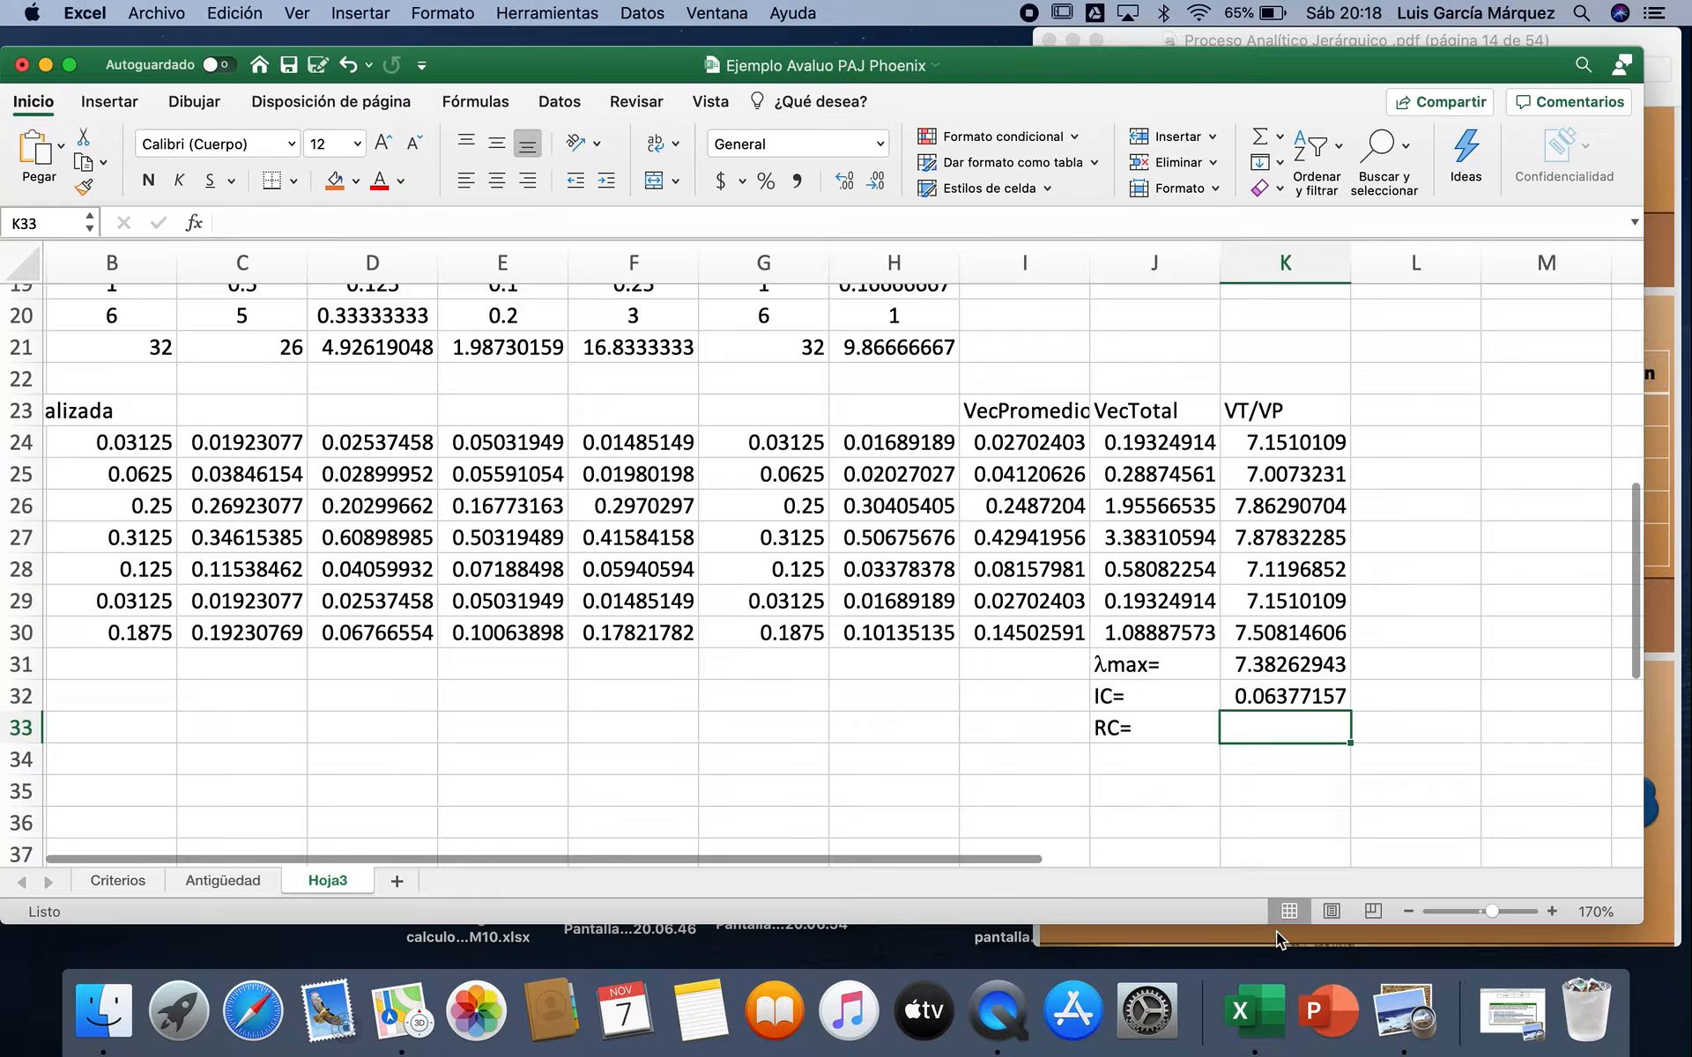
Step: Look up the random consistency for 7 variables in the Ratio y Vector Propio PDF in Preview and enter =K32/1.35 in K33 back in Excel
left_click(1508, 1014)
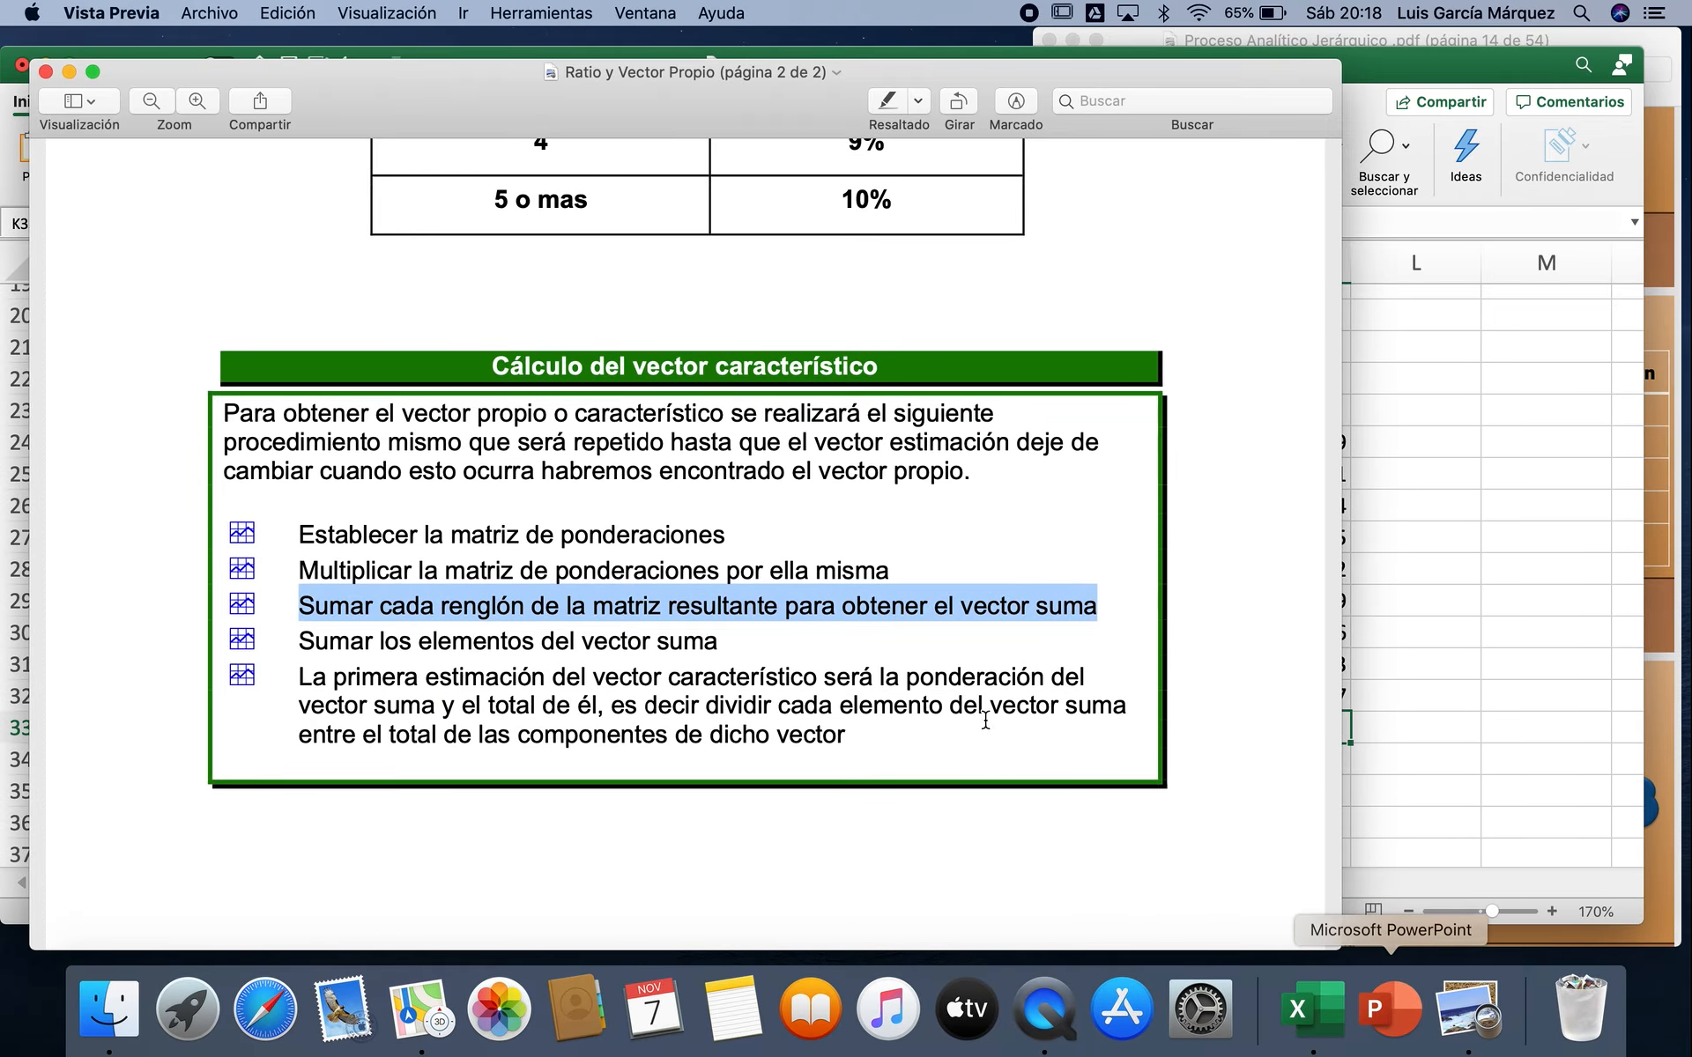
scroll(878, 565, "up", 5)
scroll(878, 565, "up", 10)
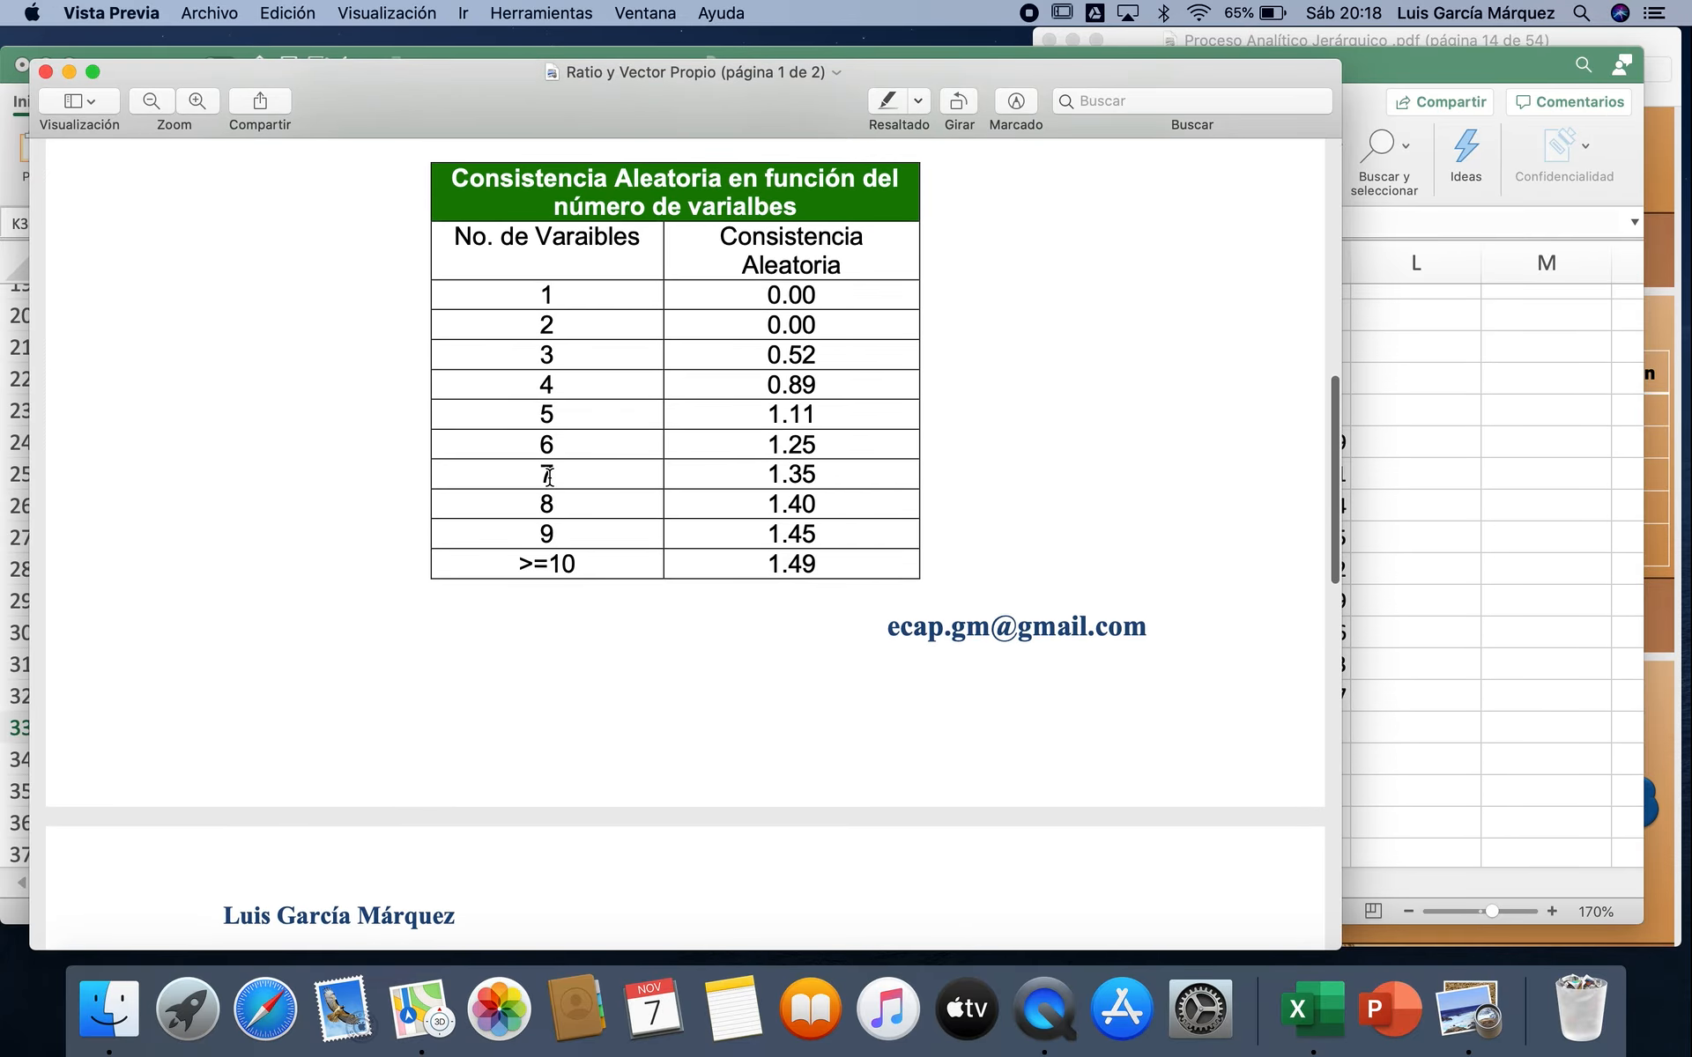
left_click_drag(537, 473, 867, 474)
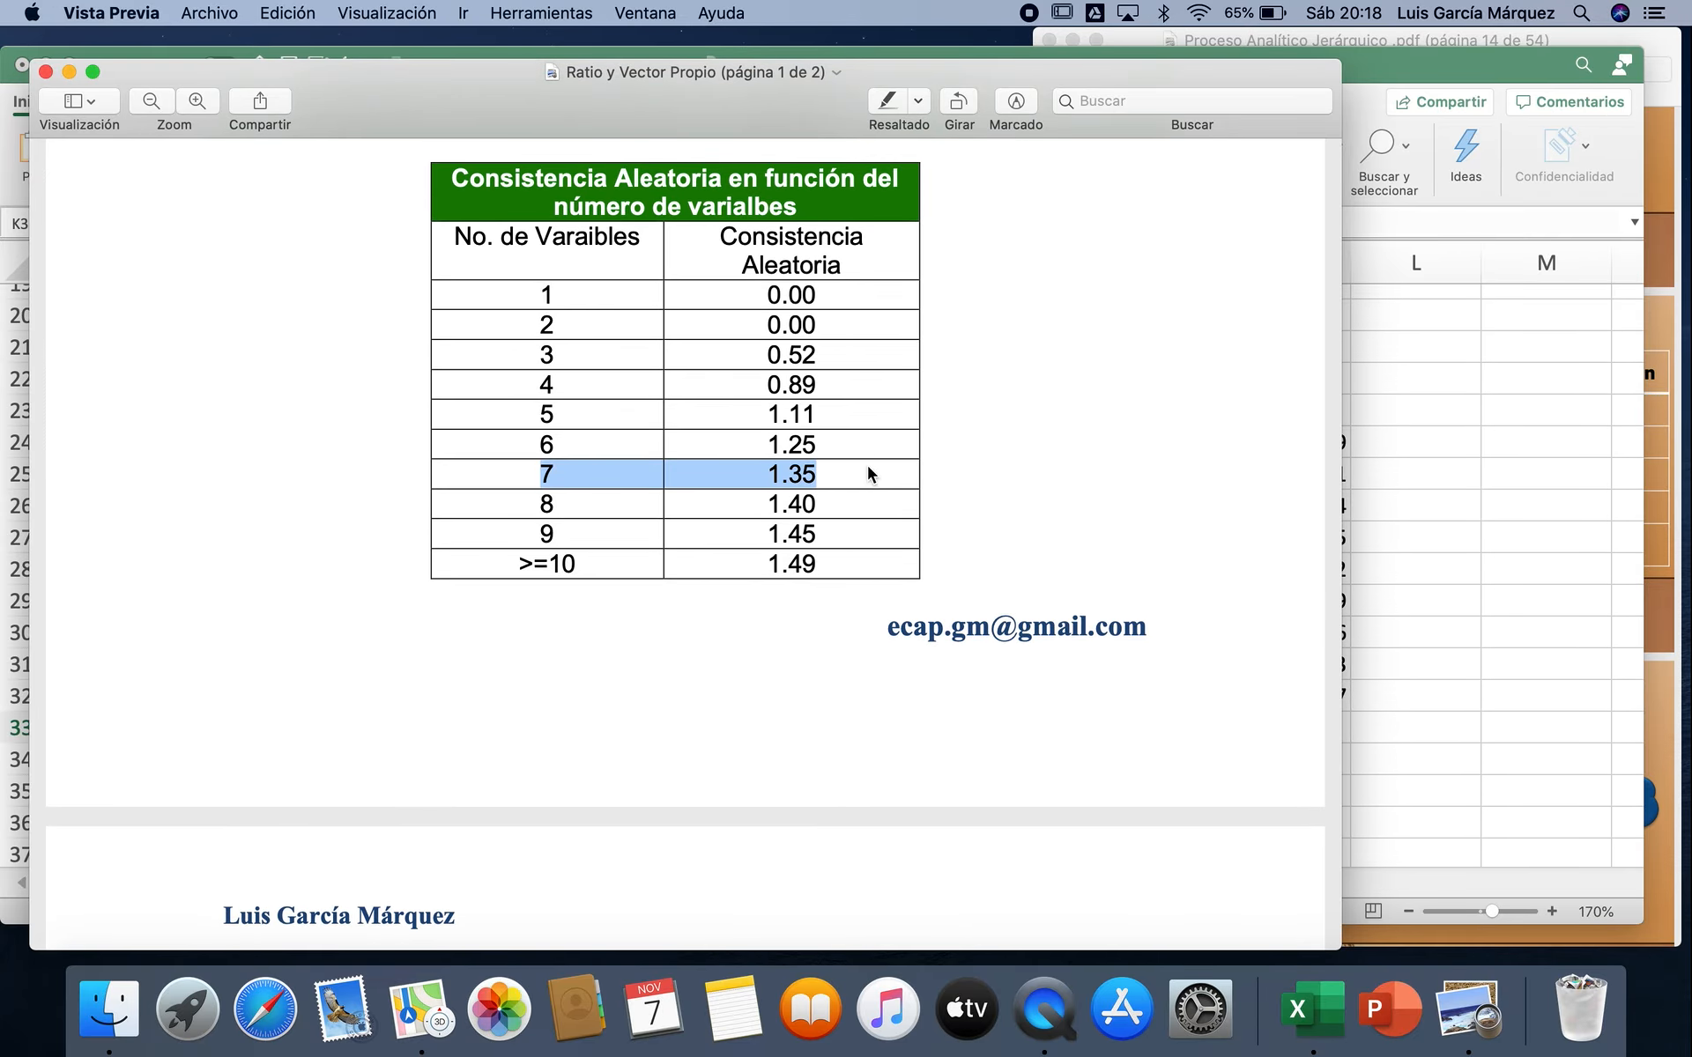
left_click(1440, 564)
type("=")
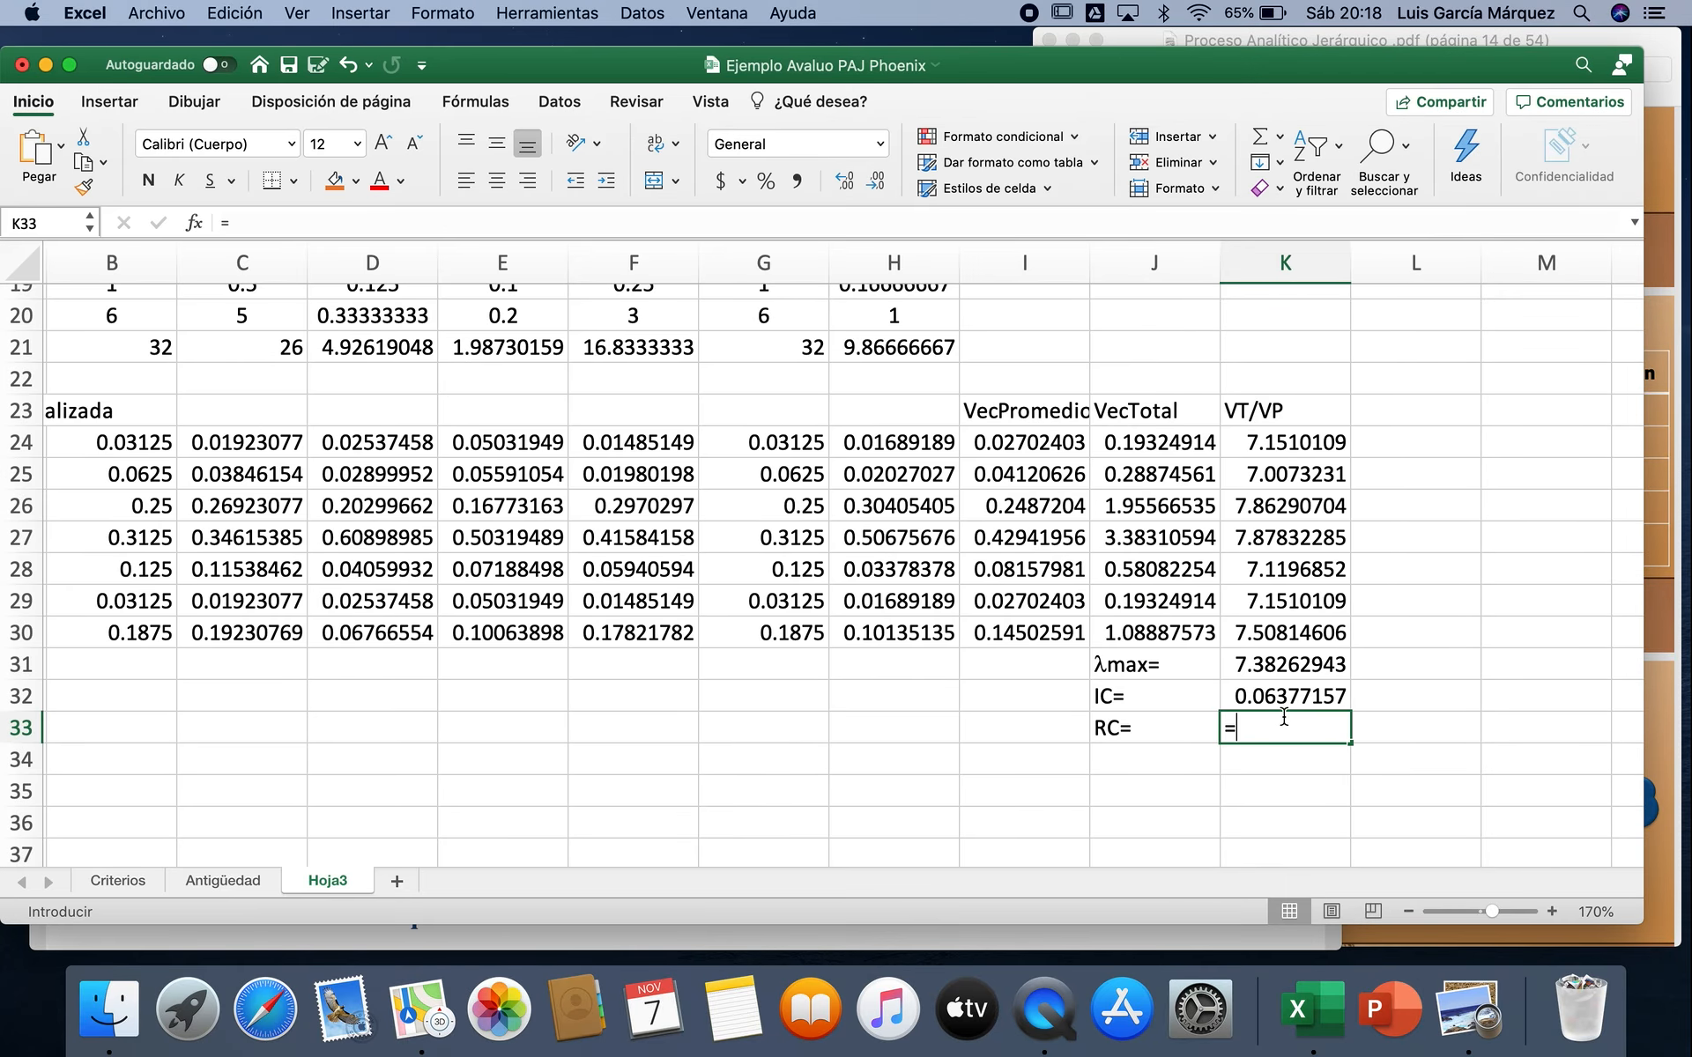
left_click(1304, 696)
type("/1.35")
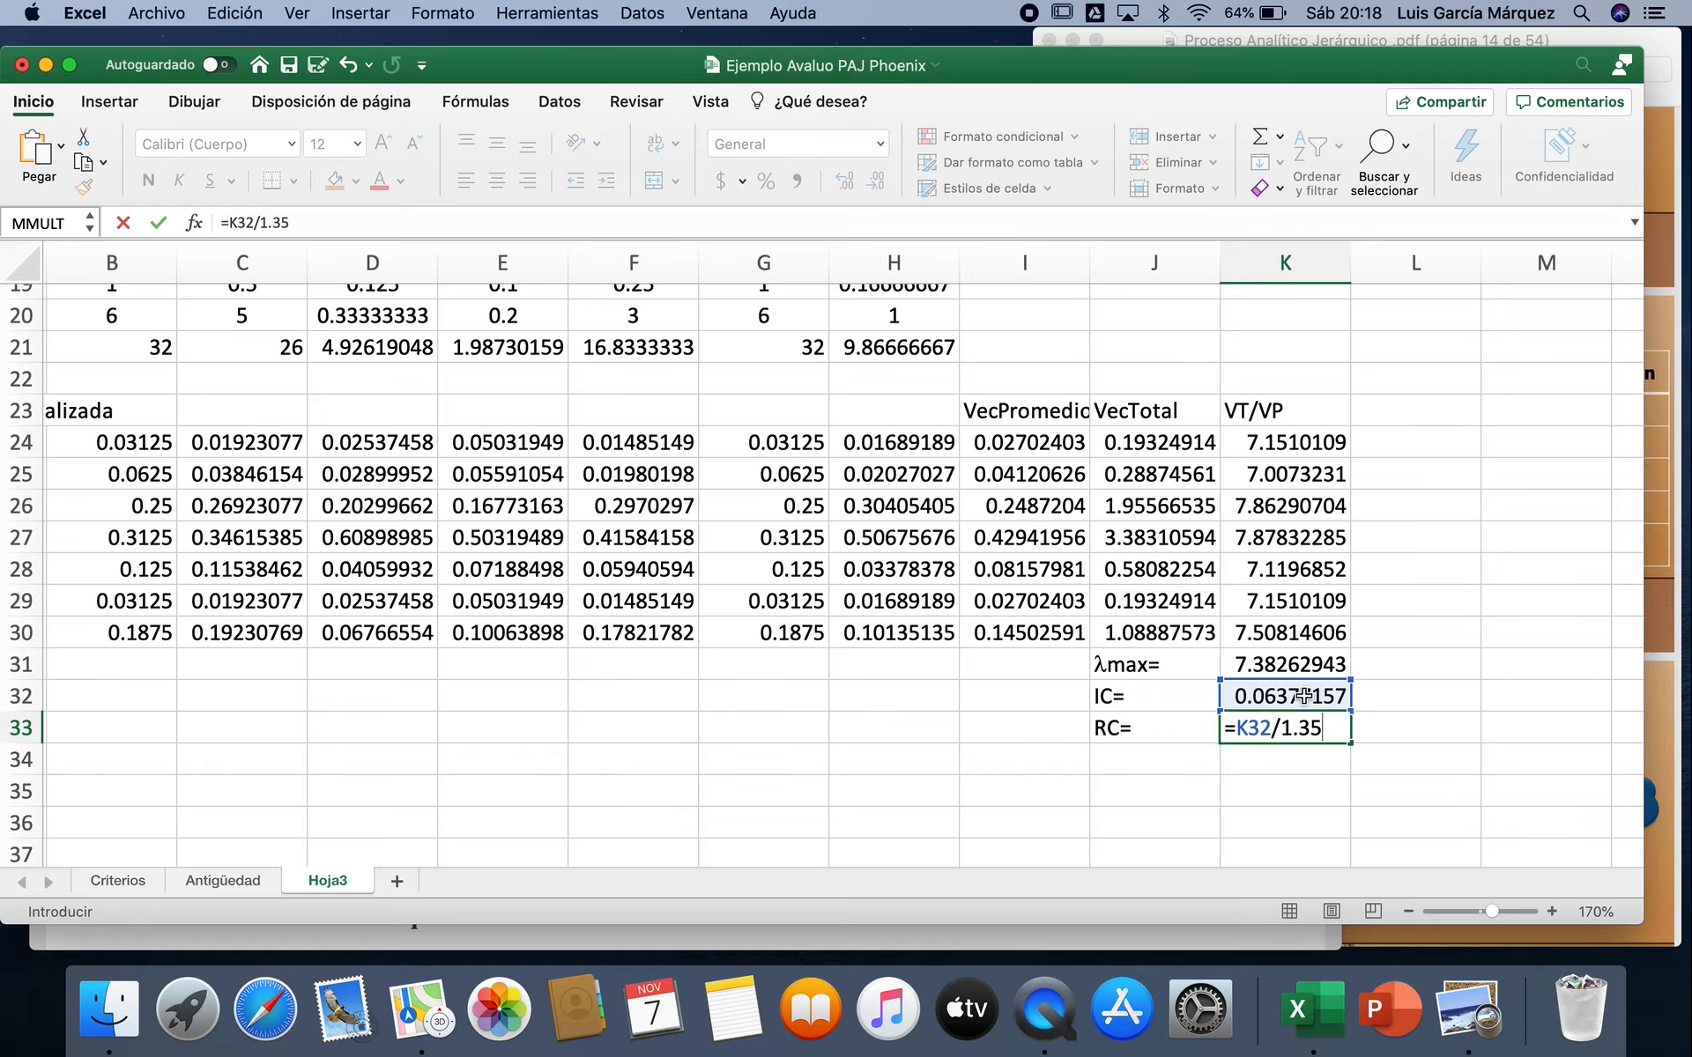
key("Return")
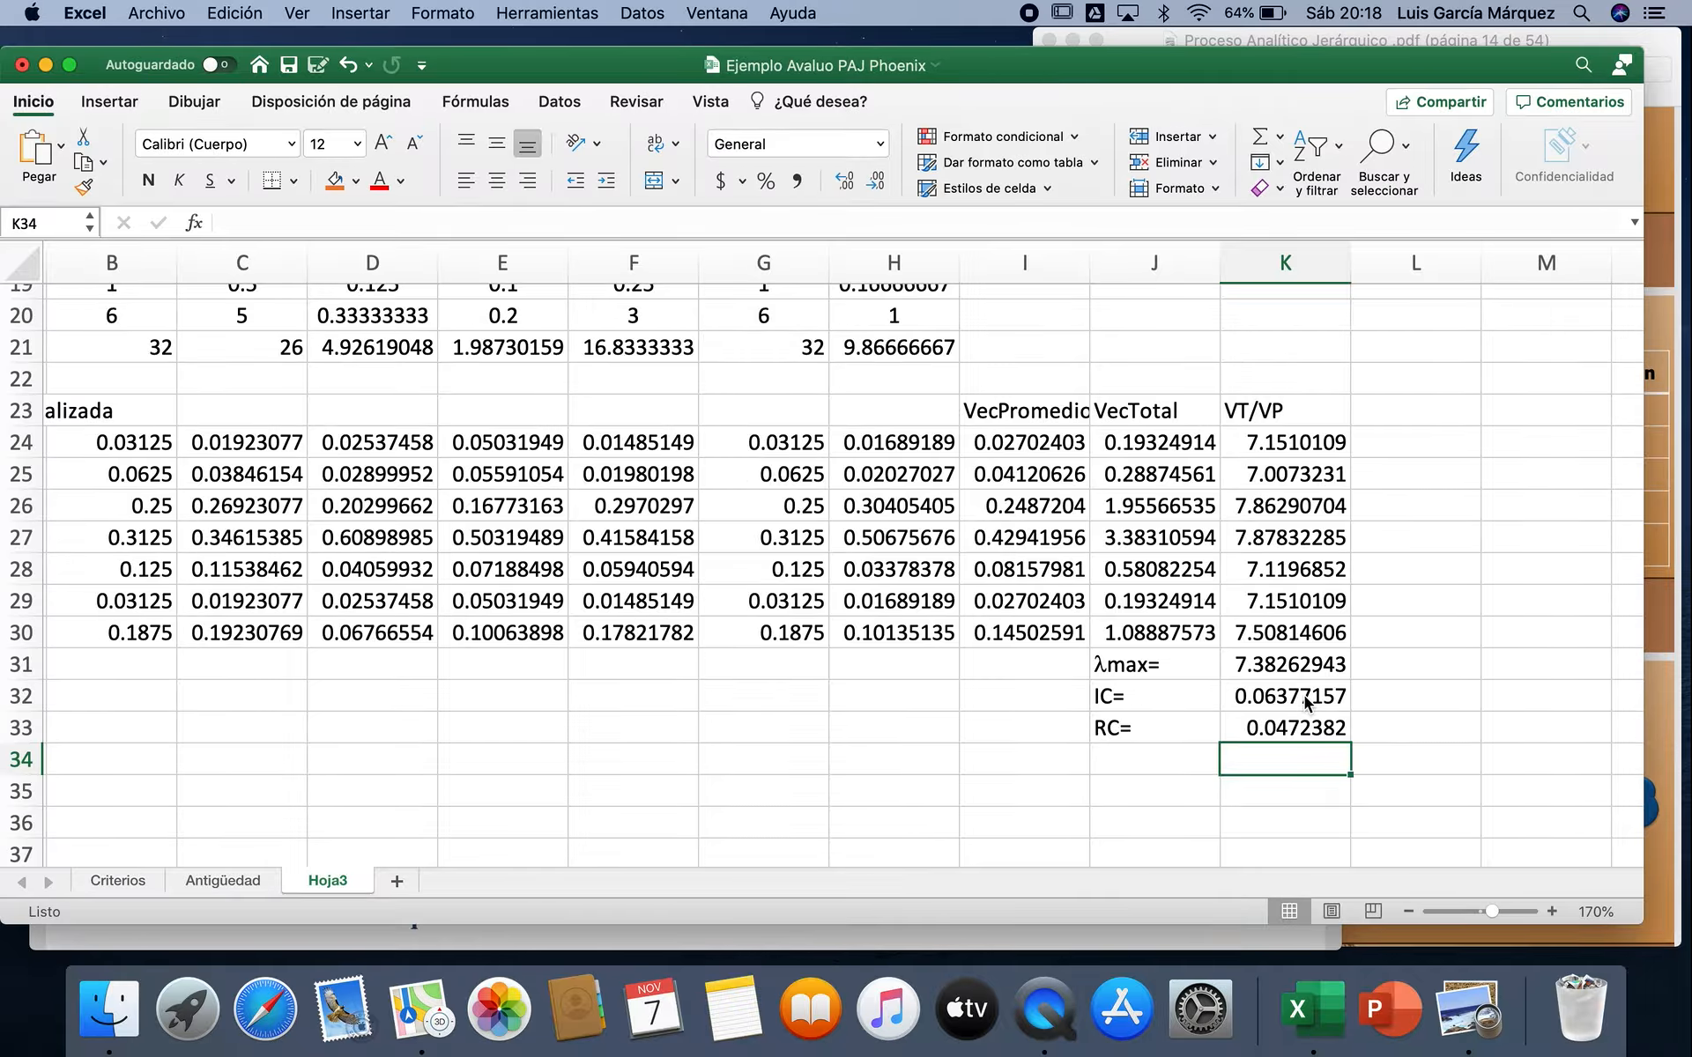
Step: Format the consistency ratio in K33 as a percentage with two decimal places
left_click(1304, 733)
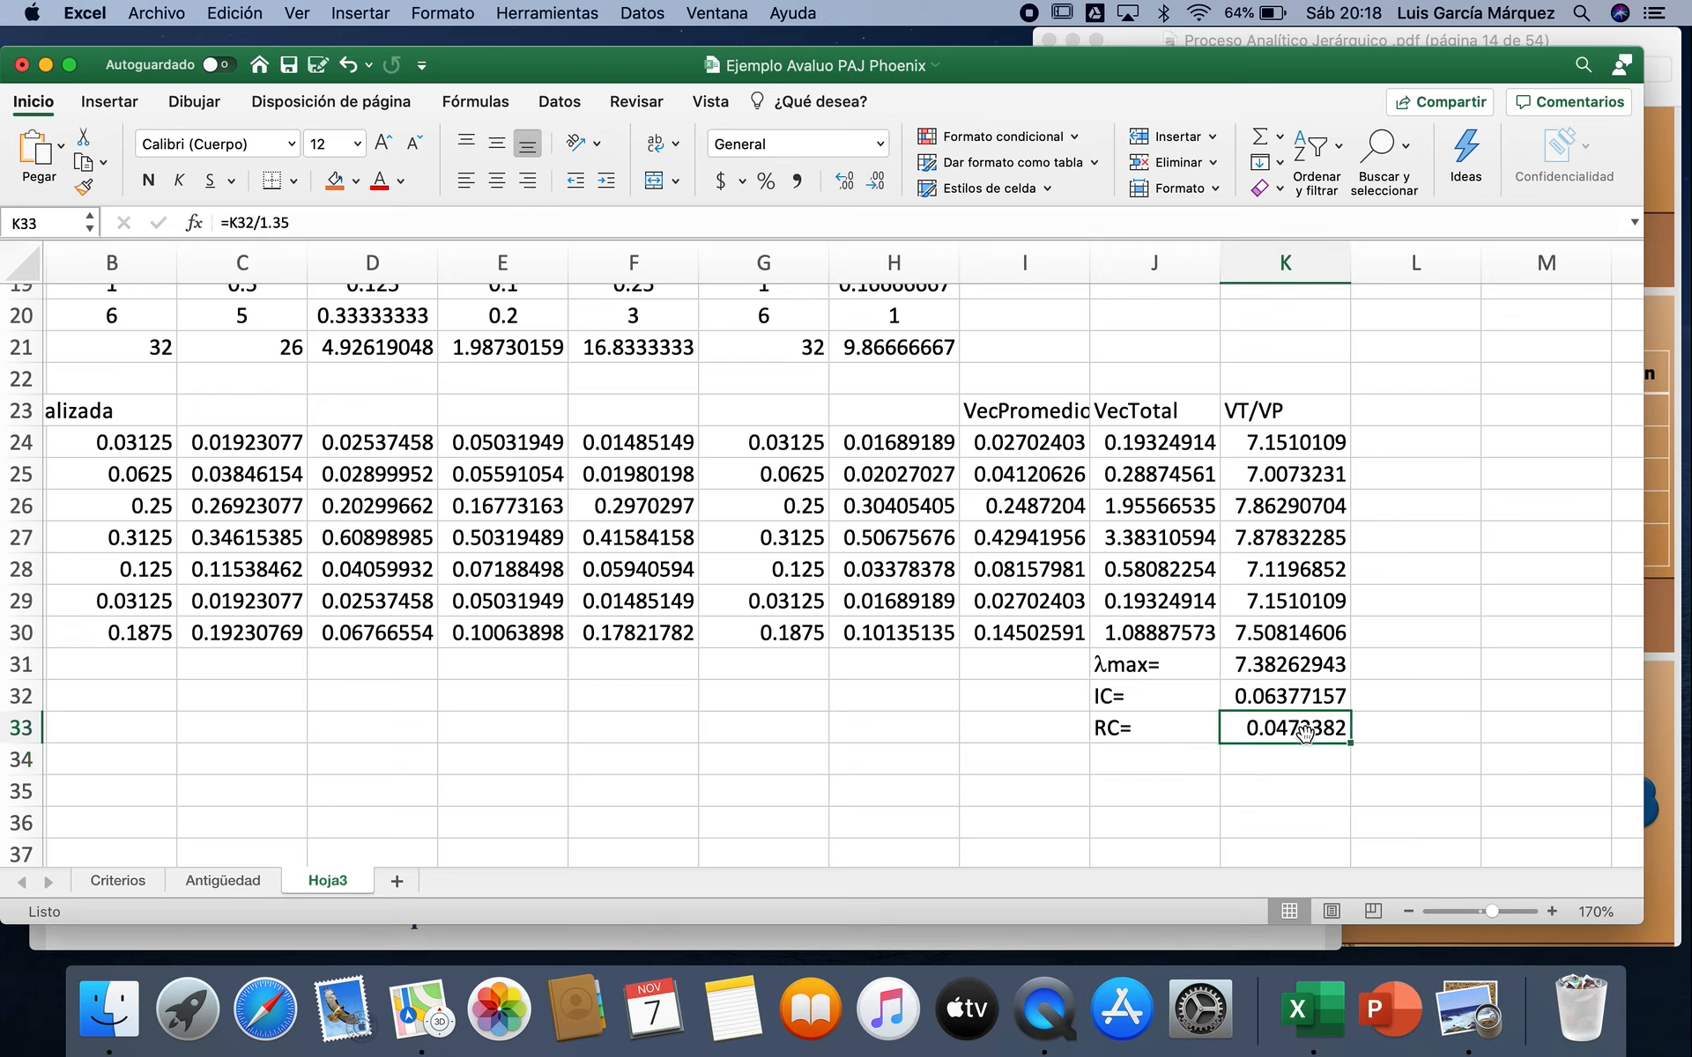
left_click(767, 181)
left_click(846, 181)
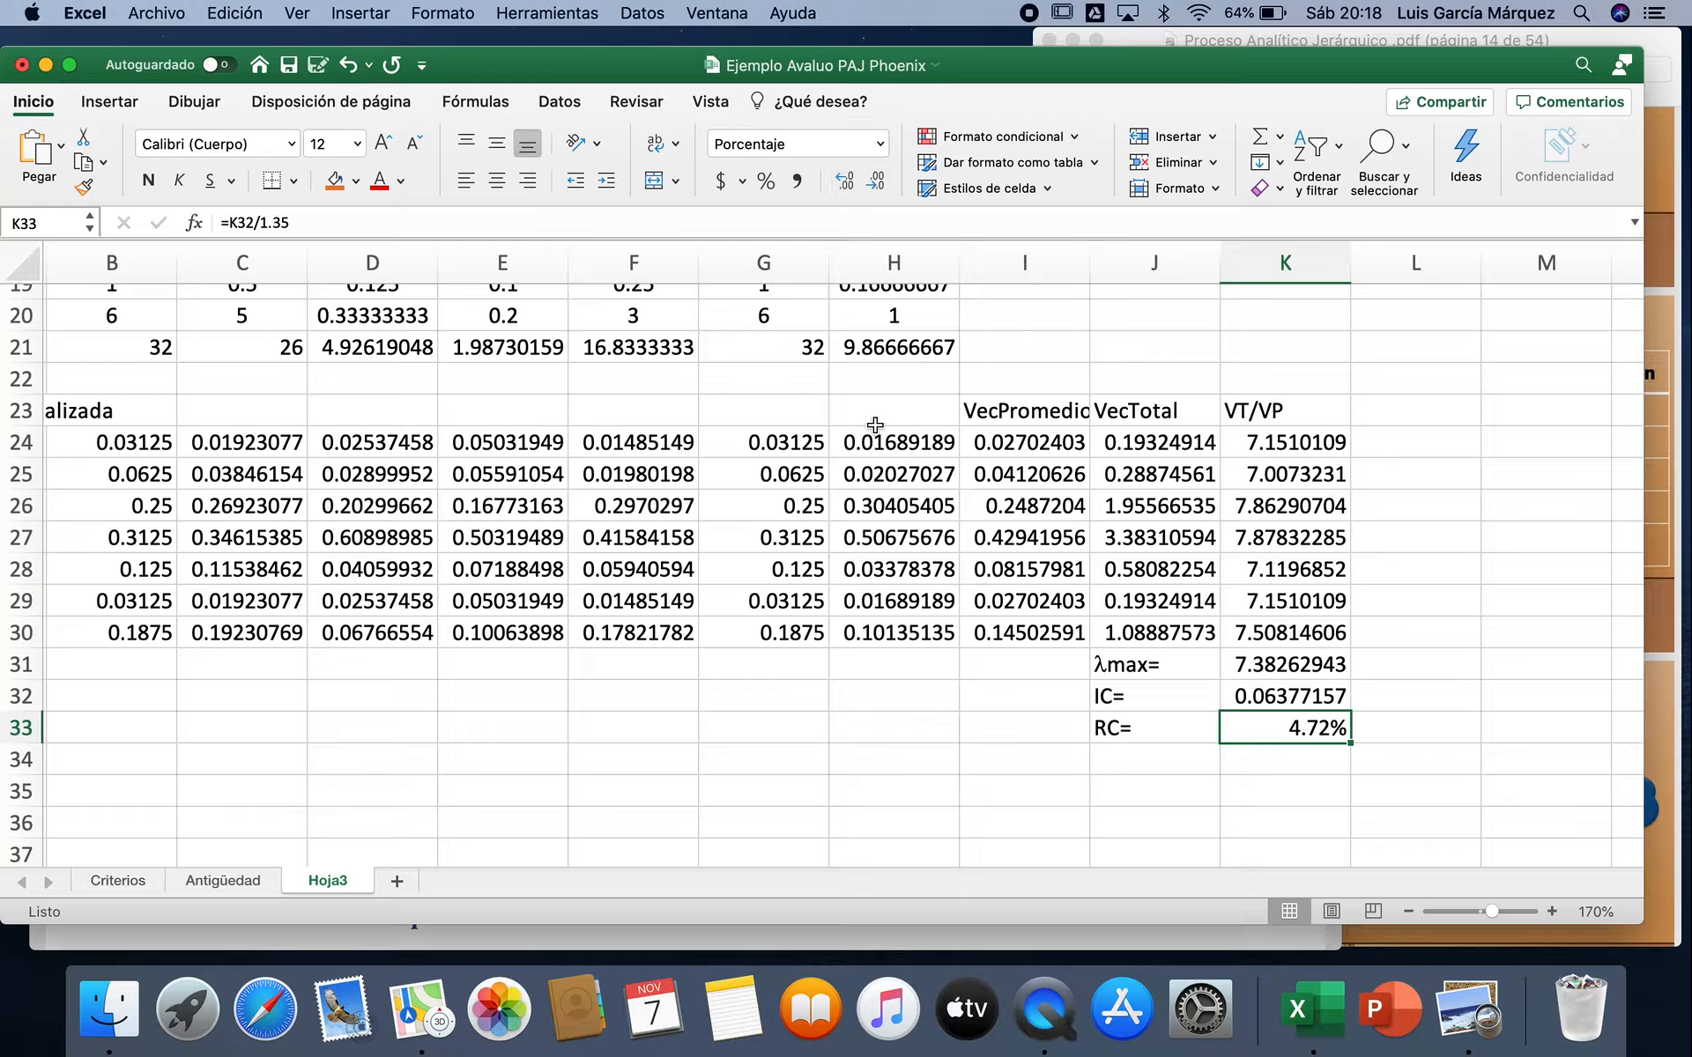
Step: Look up the maximum consistency ratio for matrices of 5 or more rows in the Ratio y Vector Propio PDF in Preview, then return to Excel
left_click(979, 941)
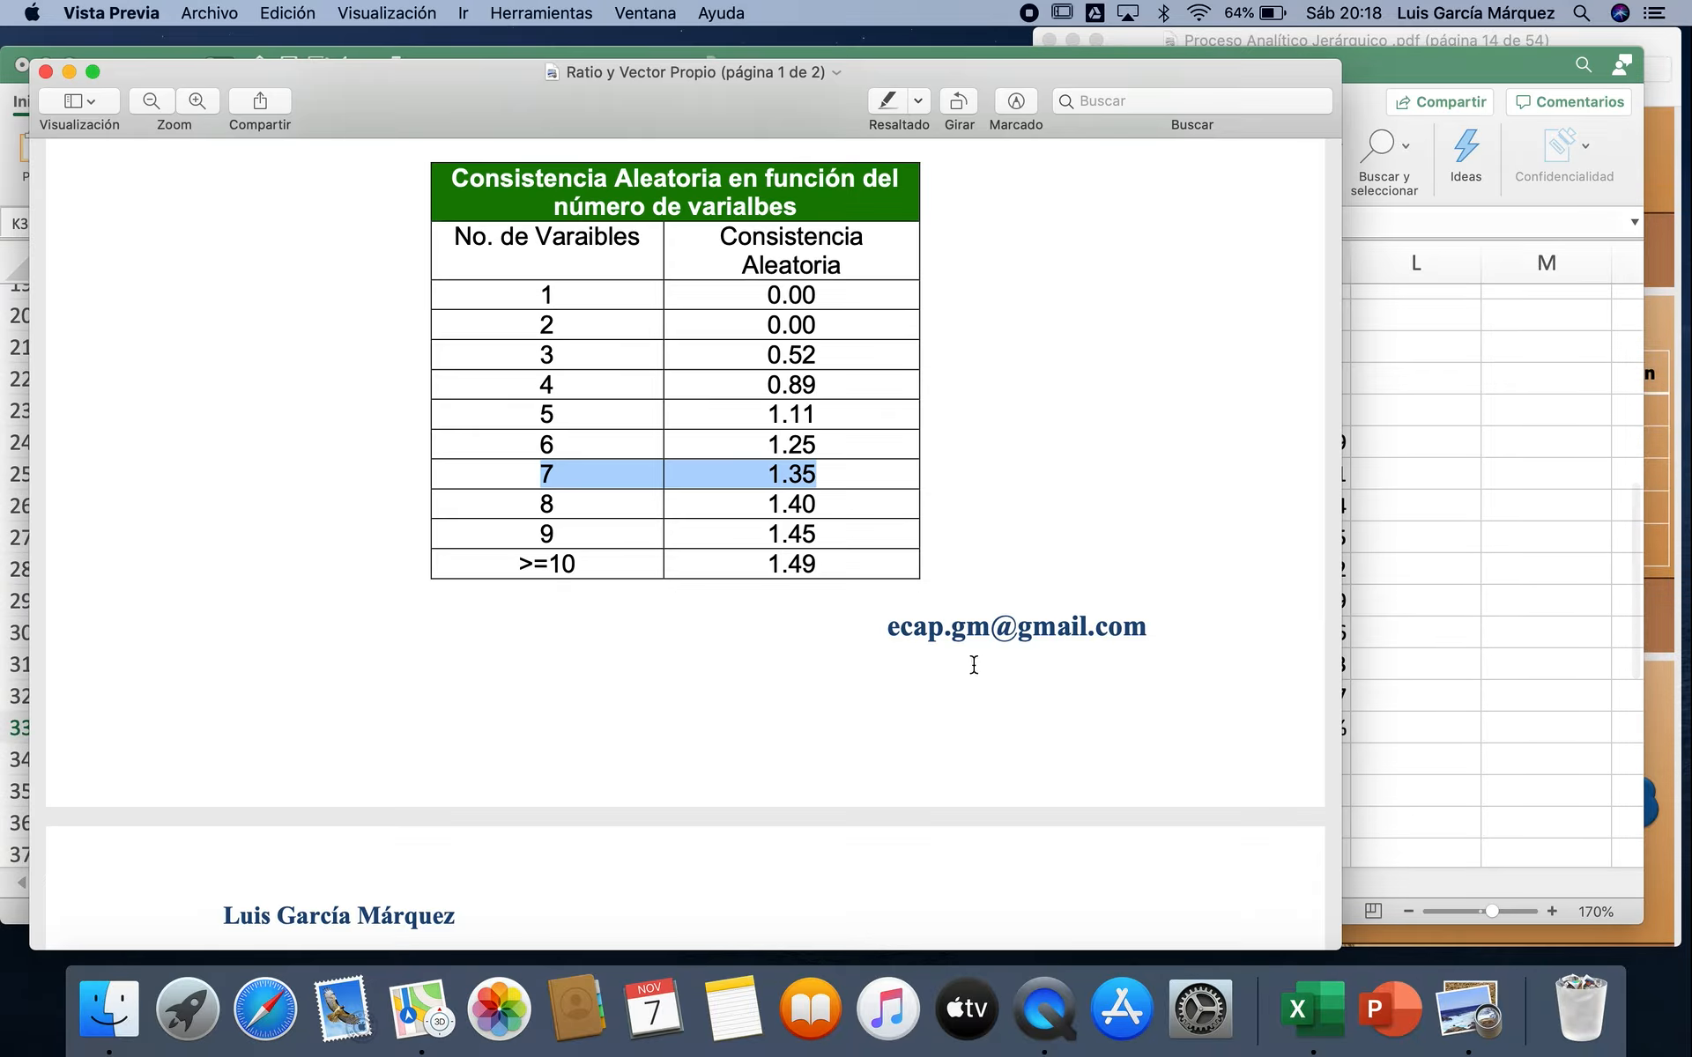
scroll(971, 664, "down", 10)
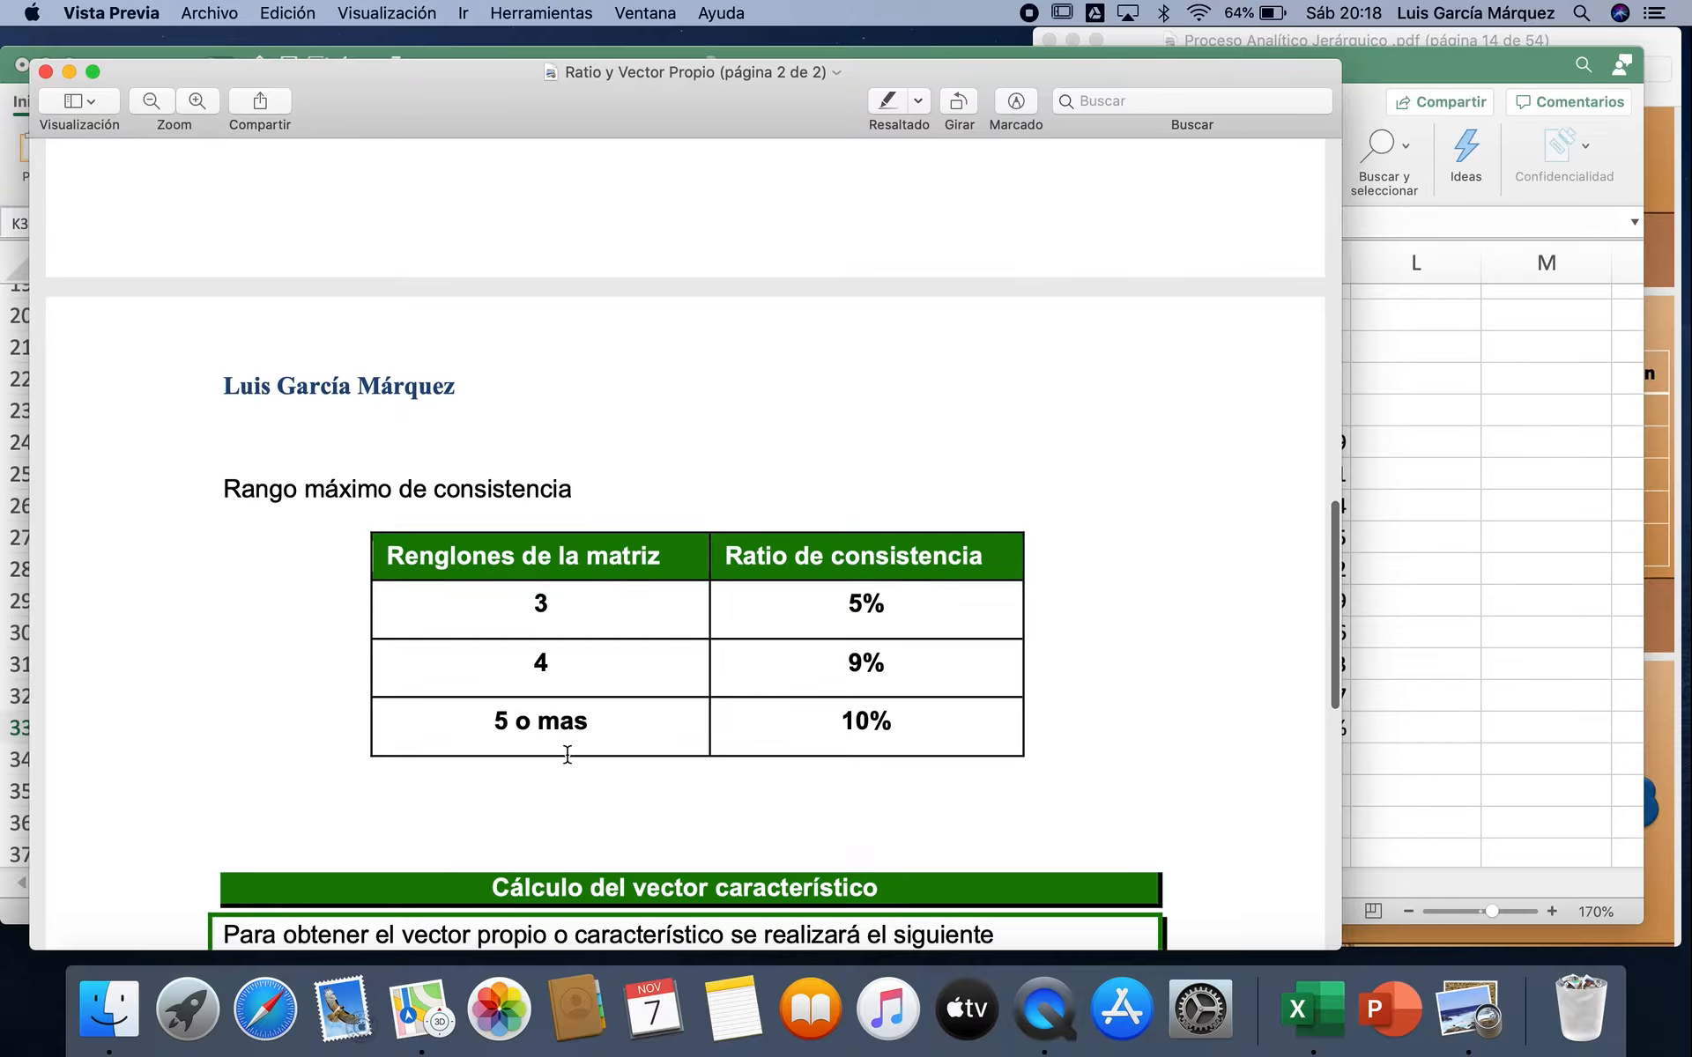
left_click_drag(490, 721, 816, 748)
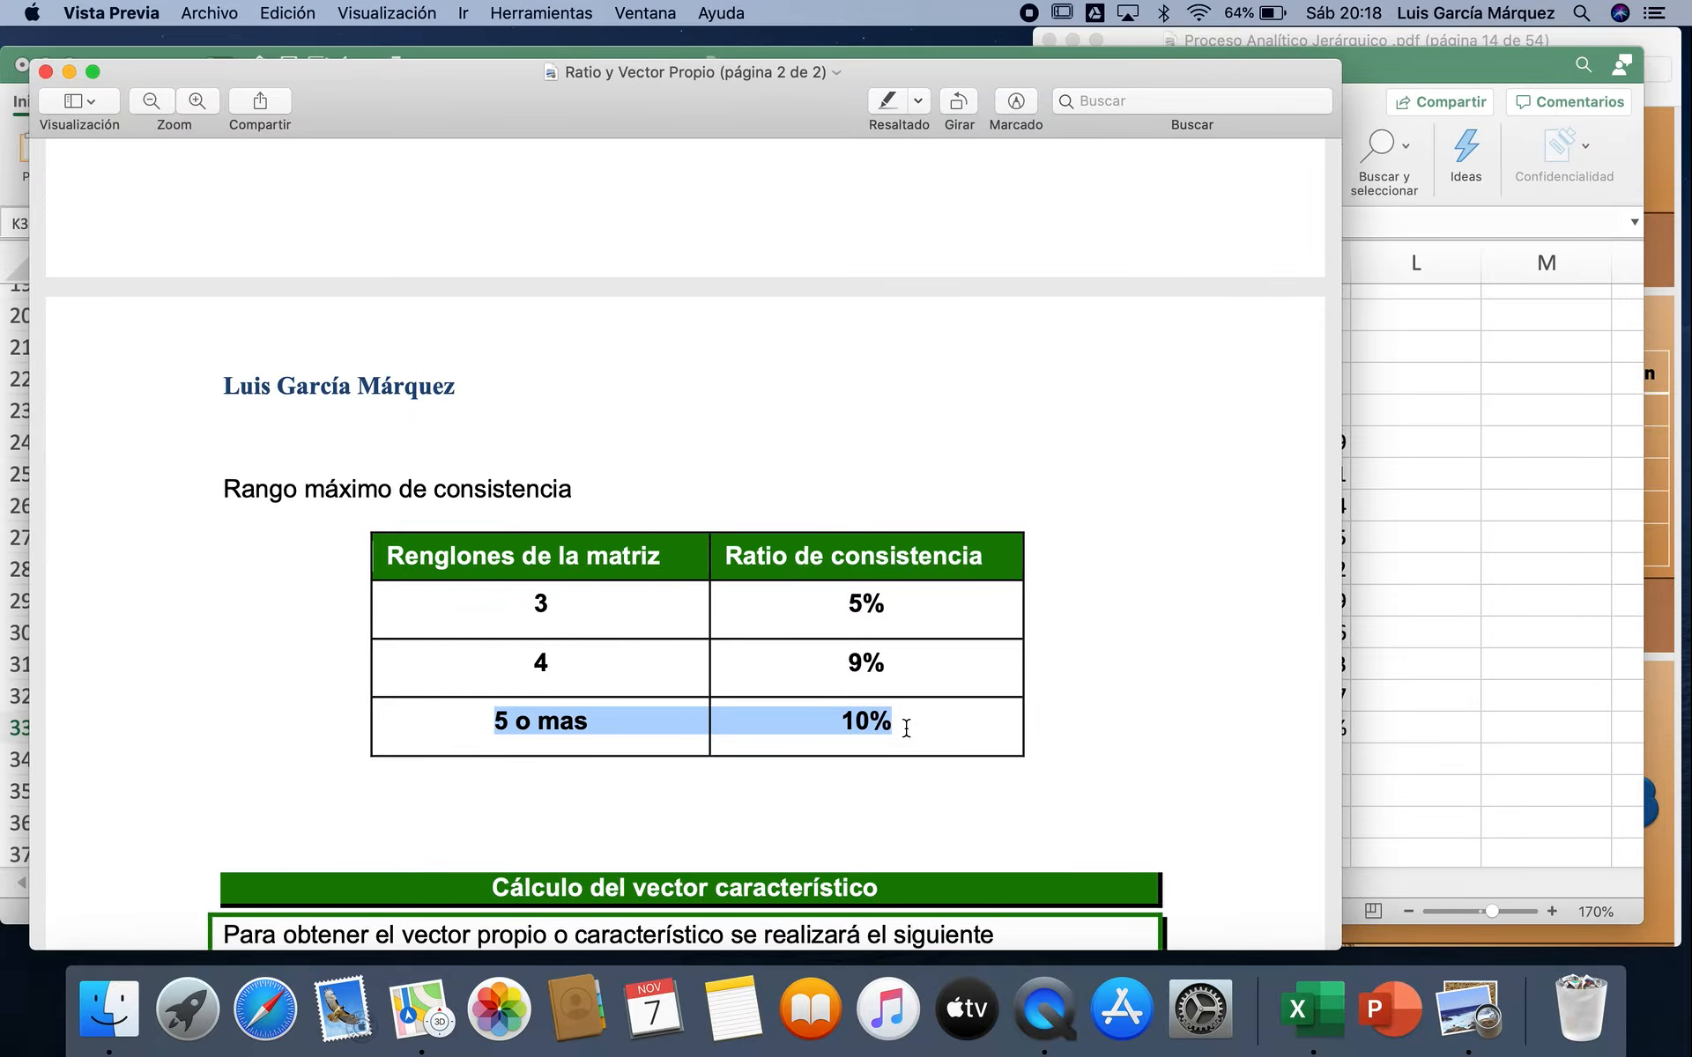
left_click(1454, 802)
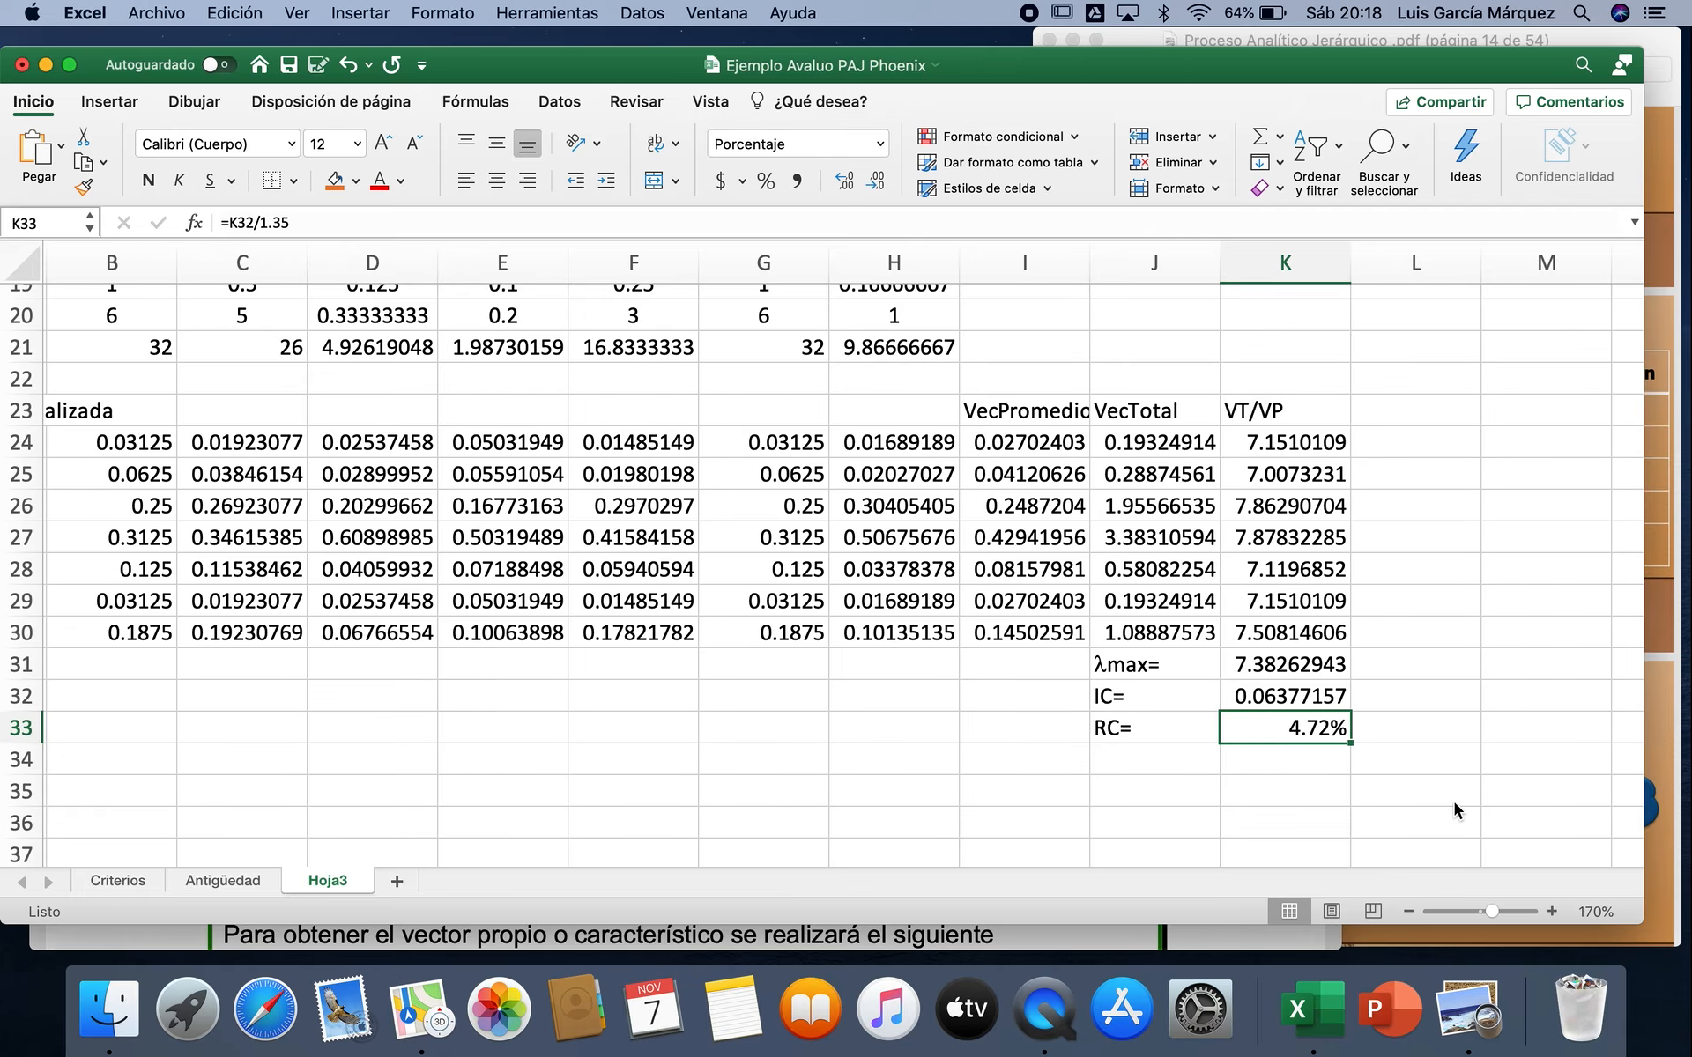
Step: Enter the heading Cálculo del Vector Propio in A35, below the normalized matrix
scroll(1039, 770, "left", 2)
scroll(1039, 771, "down", 2)
scroll(1039, 770, "down", 2)
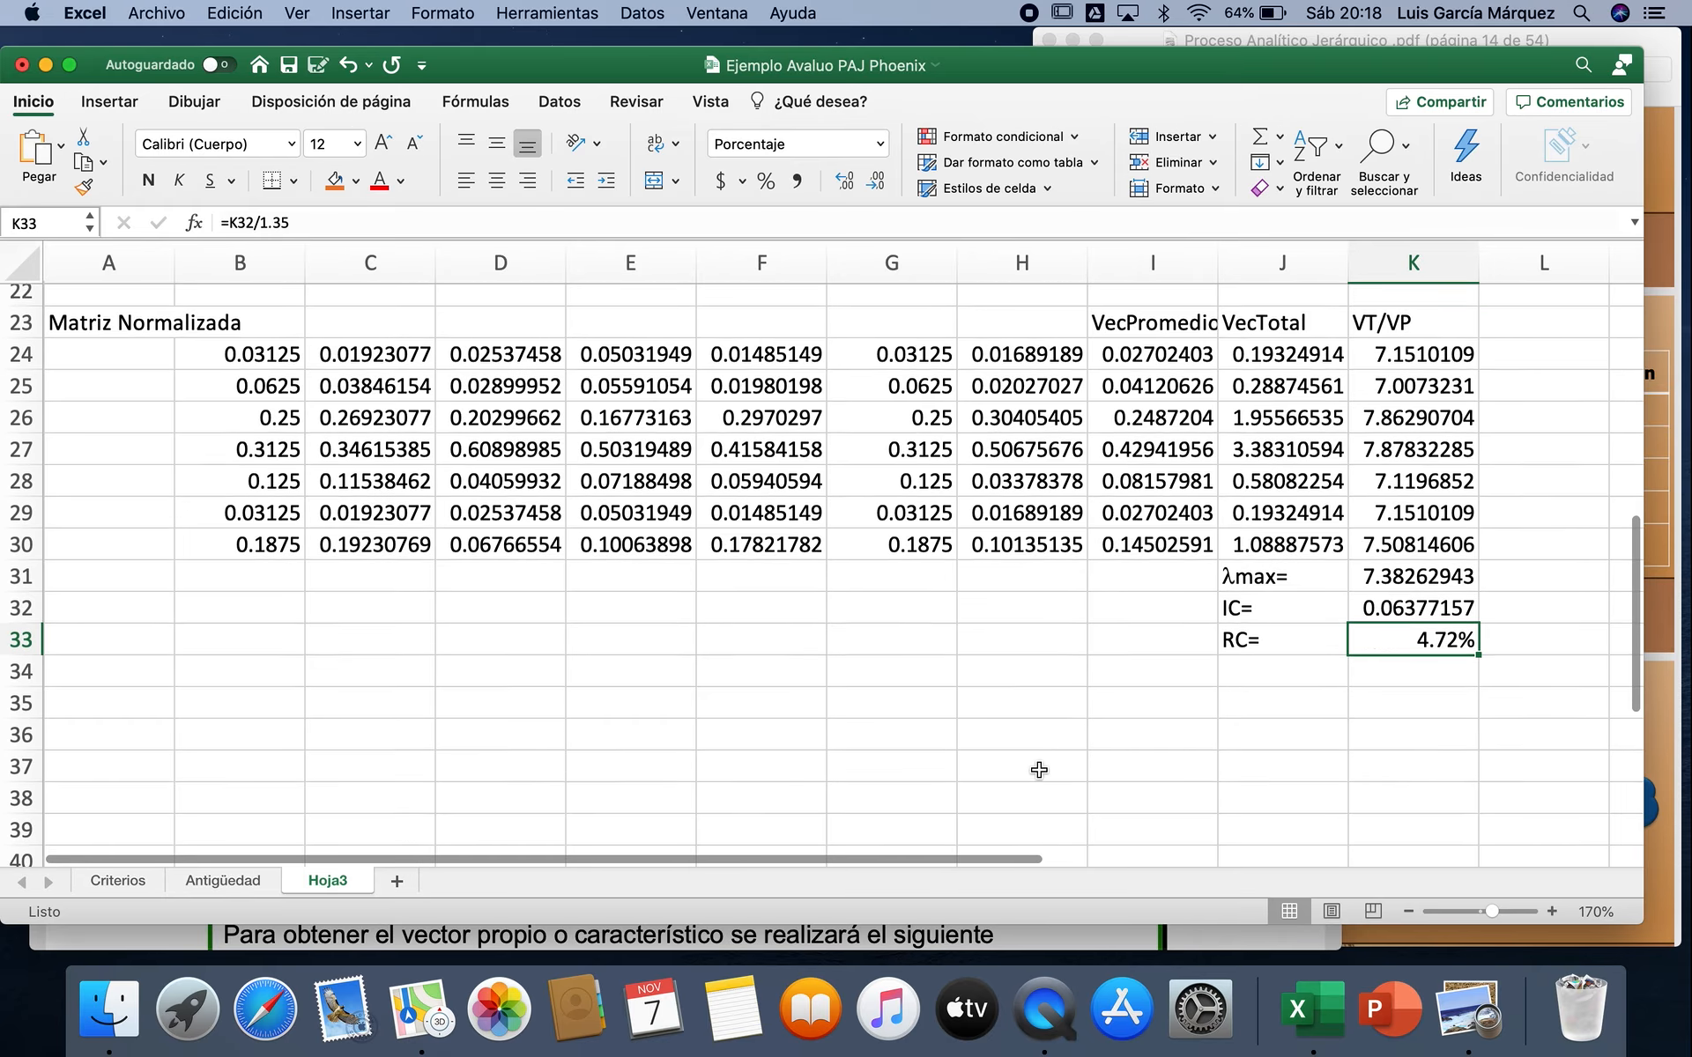
left_click(115, 689)
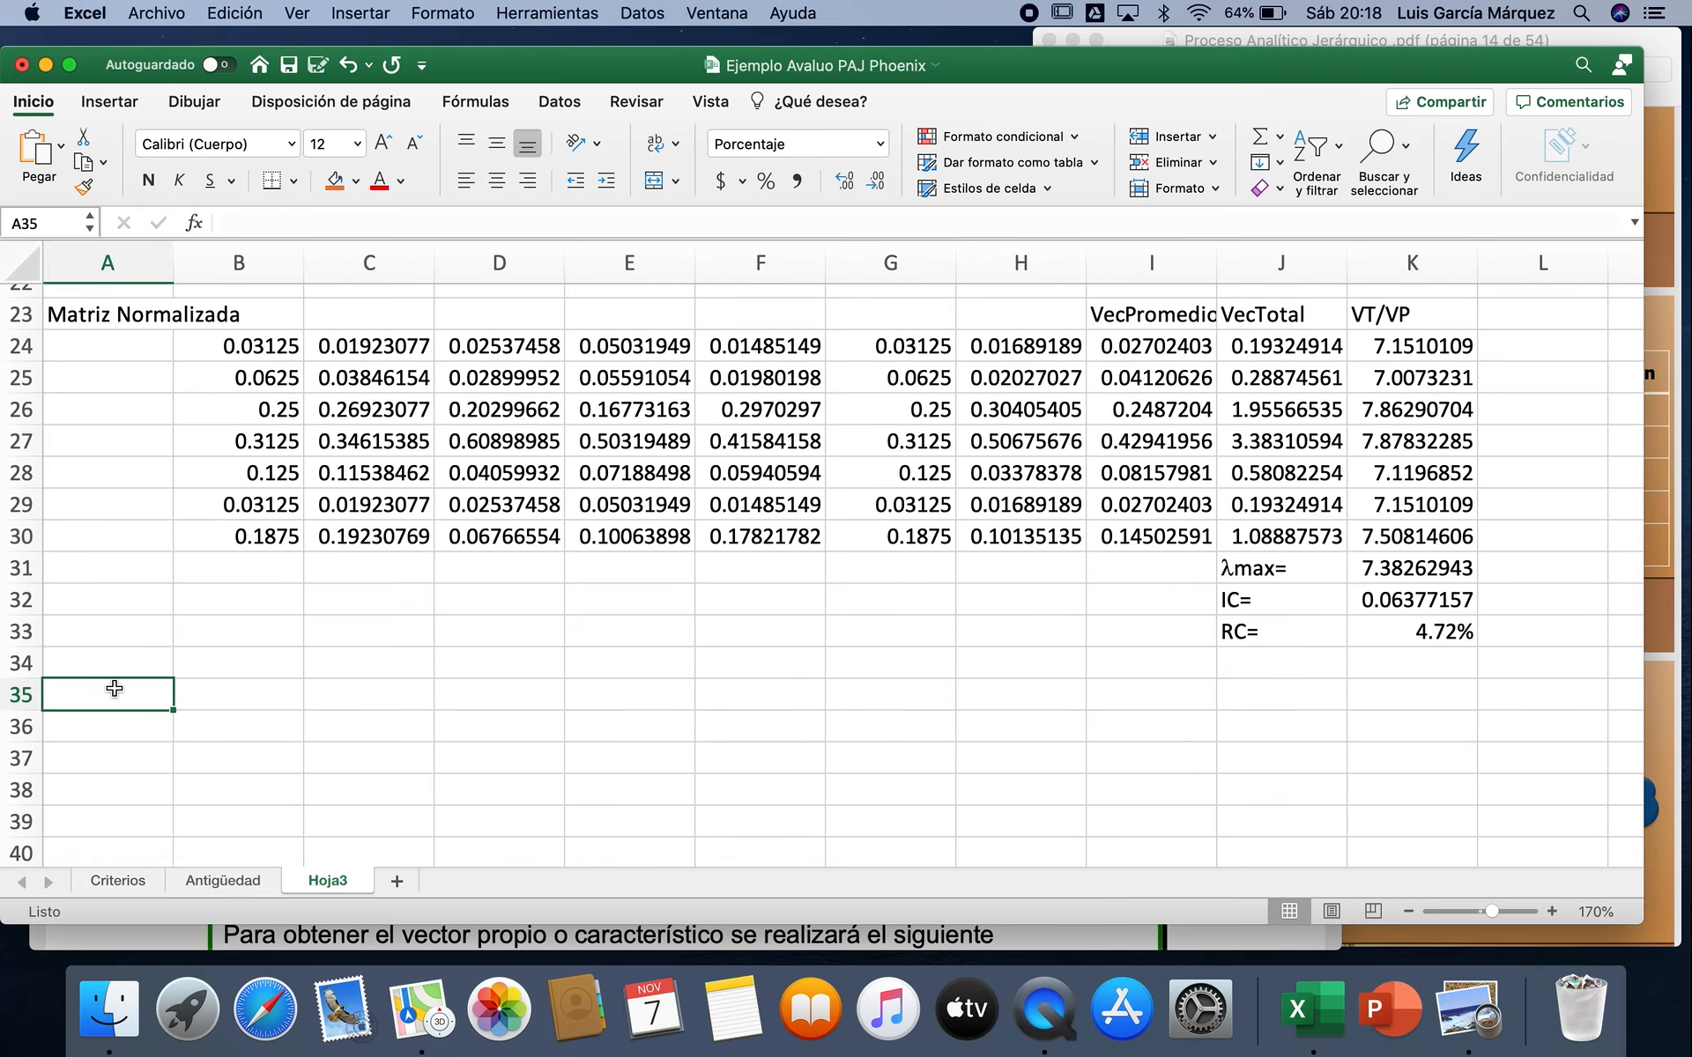
type("VEc")
key("BackSpace")
key("BackSpace")
key("BackSpace")
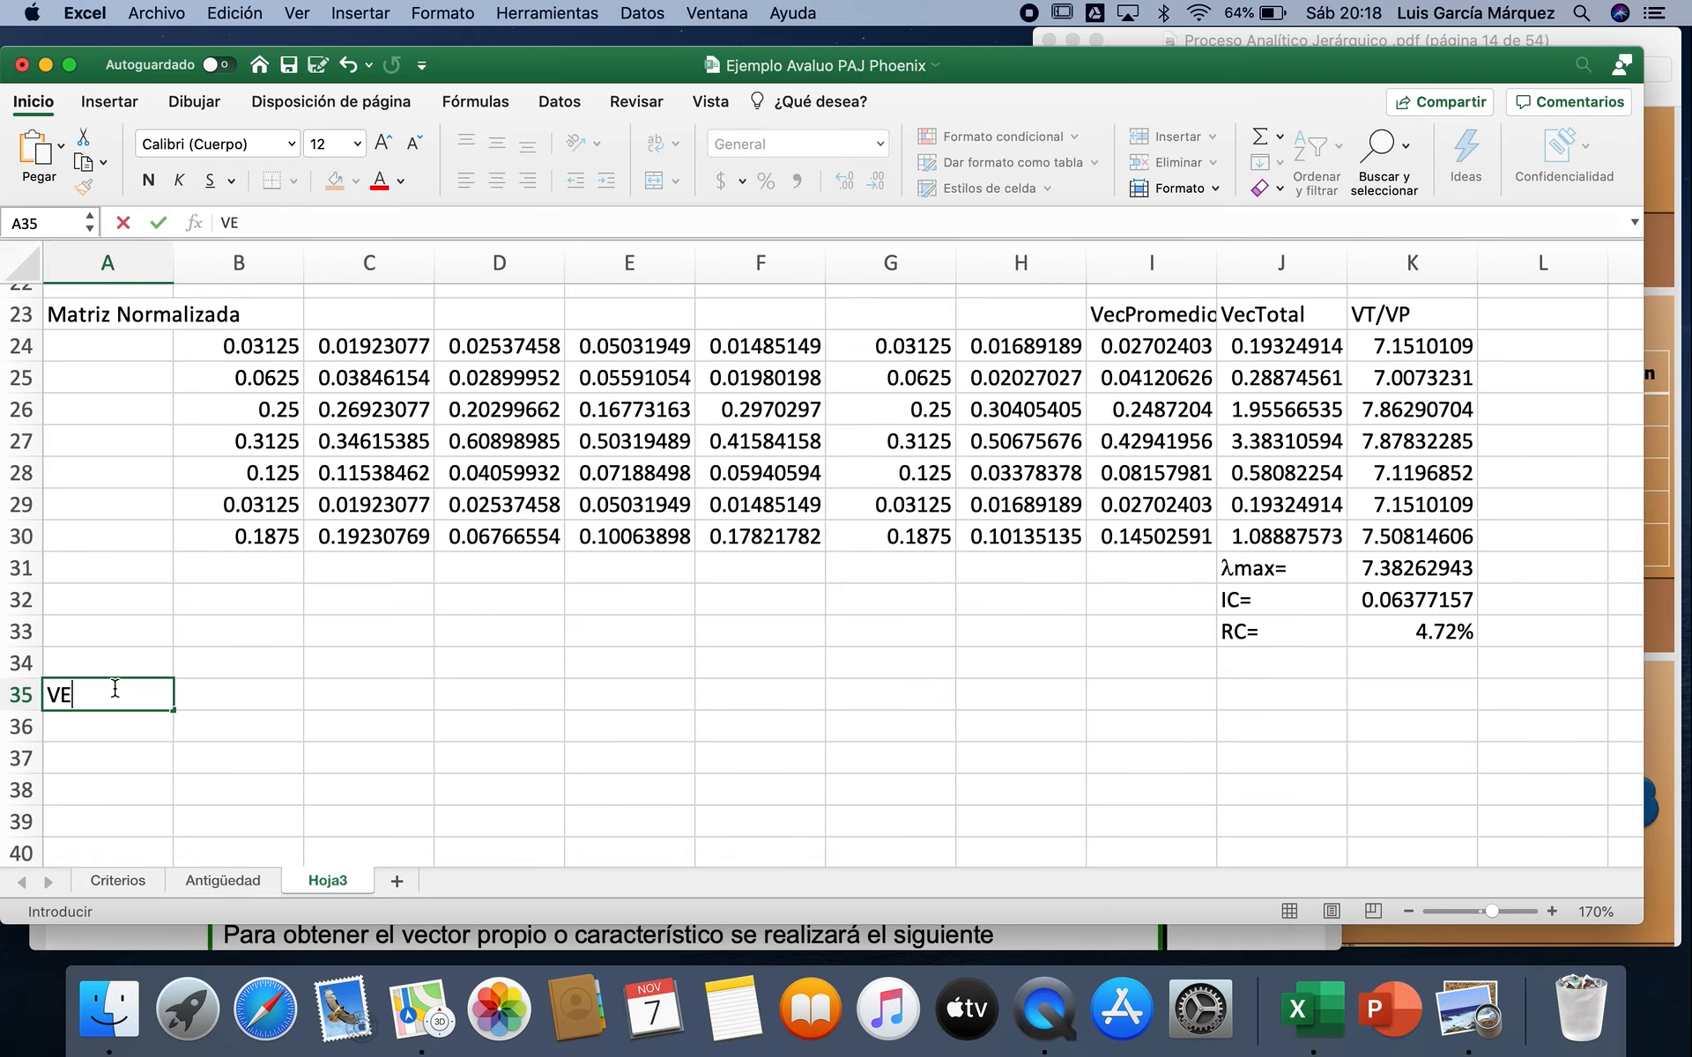
type("Cálculo del Vector Propio")
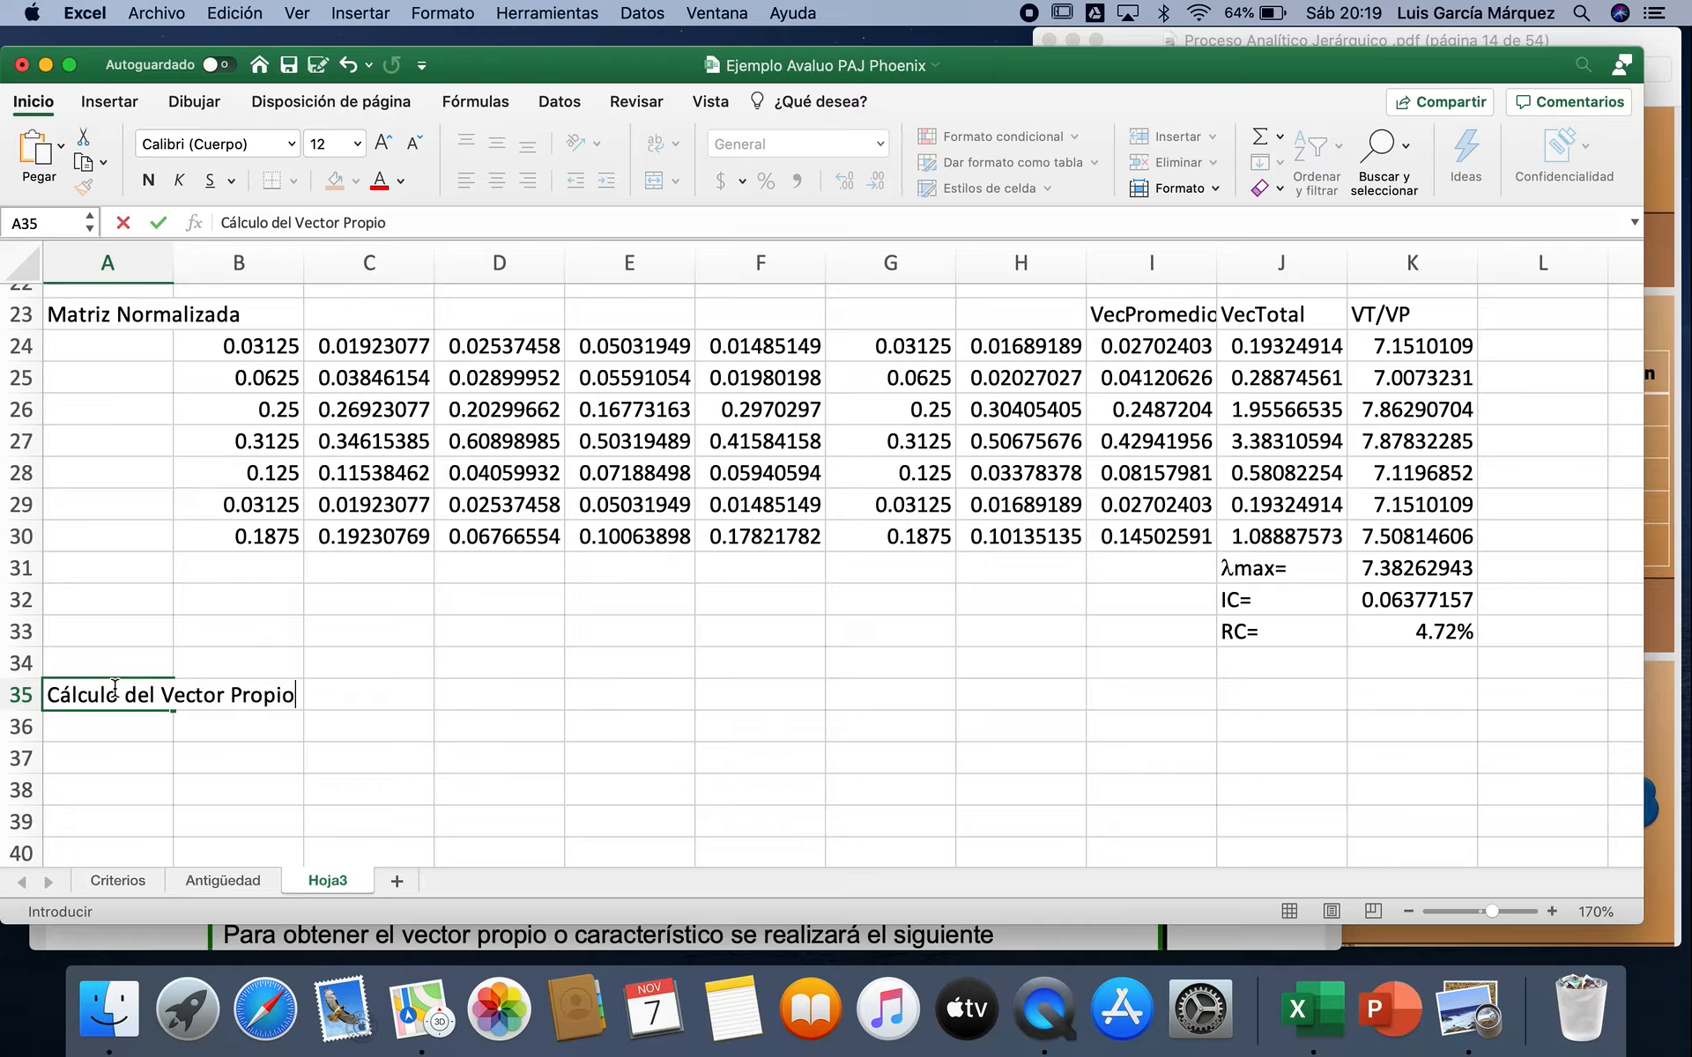
key("Return")
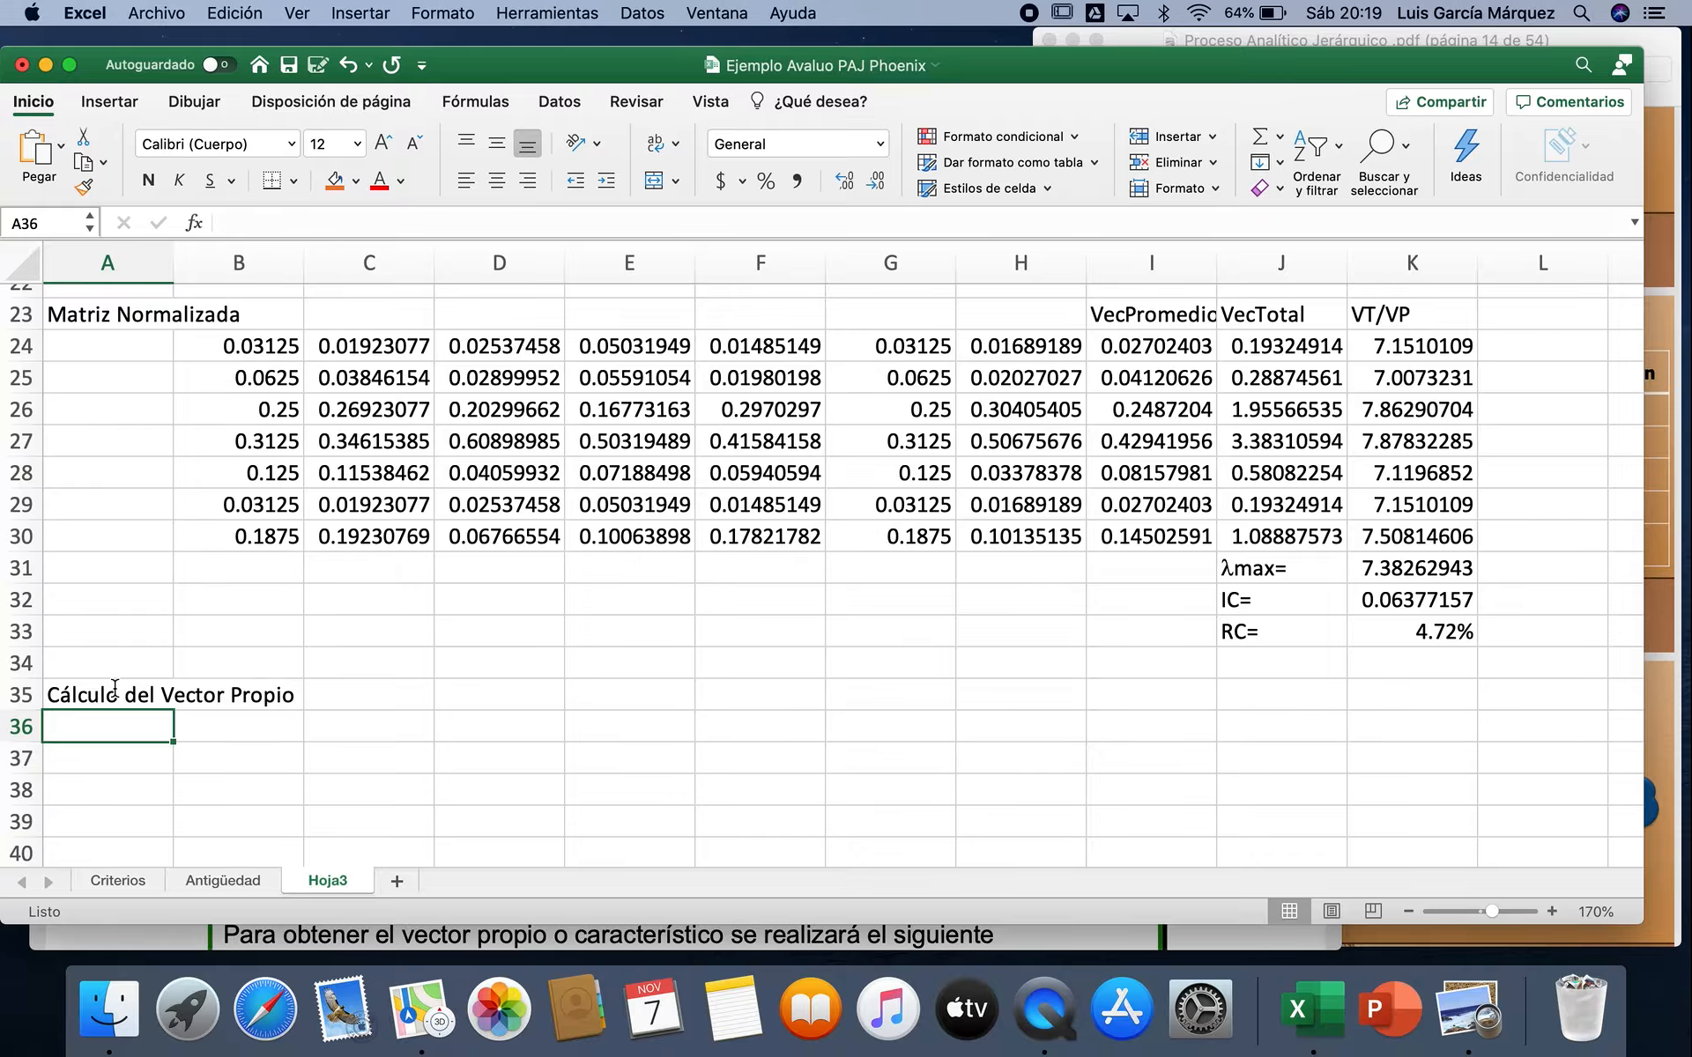
Step: Select the seven-by-seven range B36:H42 under the new heading and insert the MMULT function for it
scroll(340, 715, "down", 3)
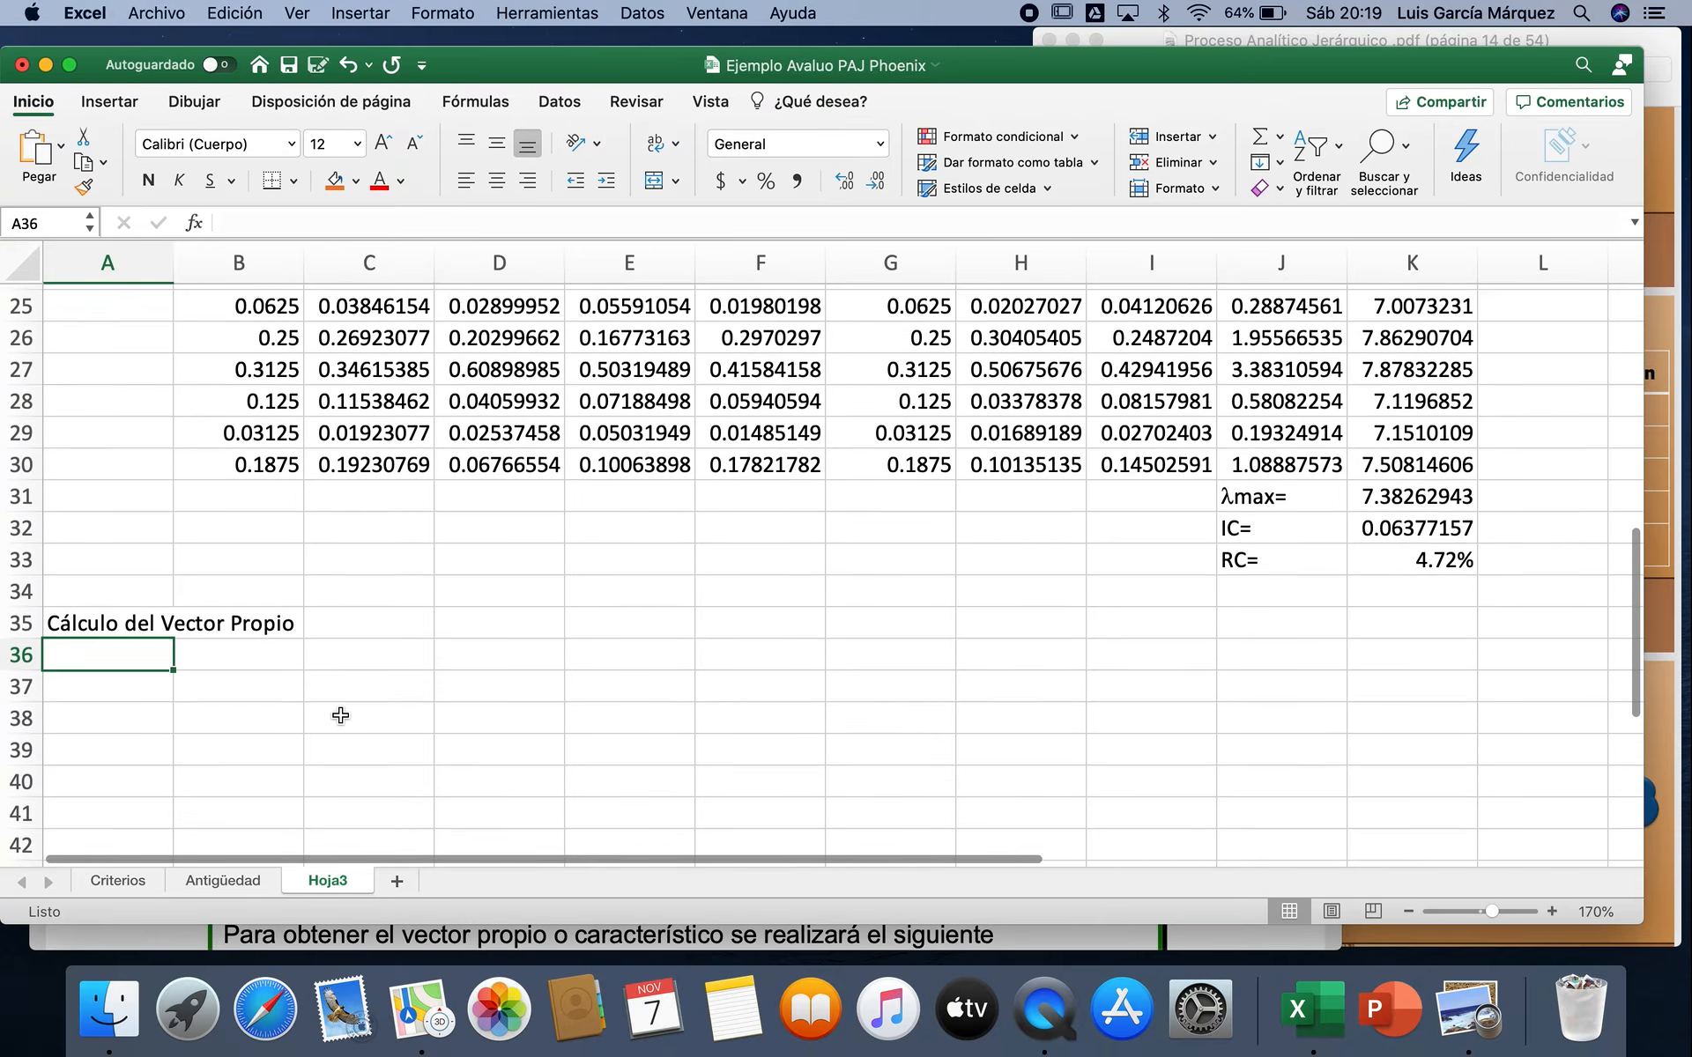
left_click(278, 657)
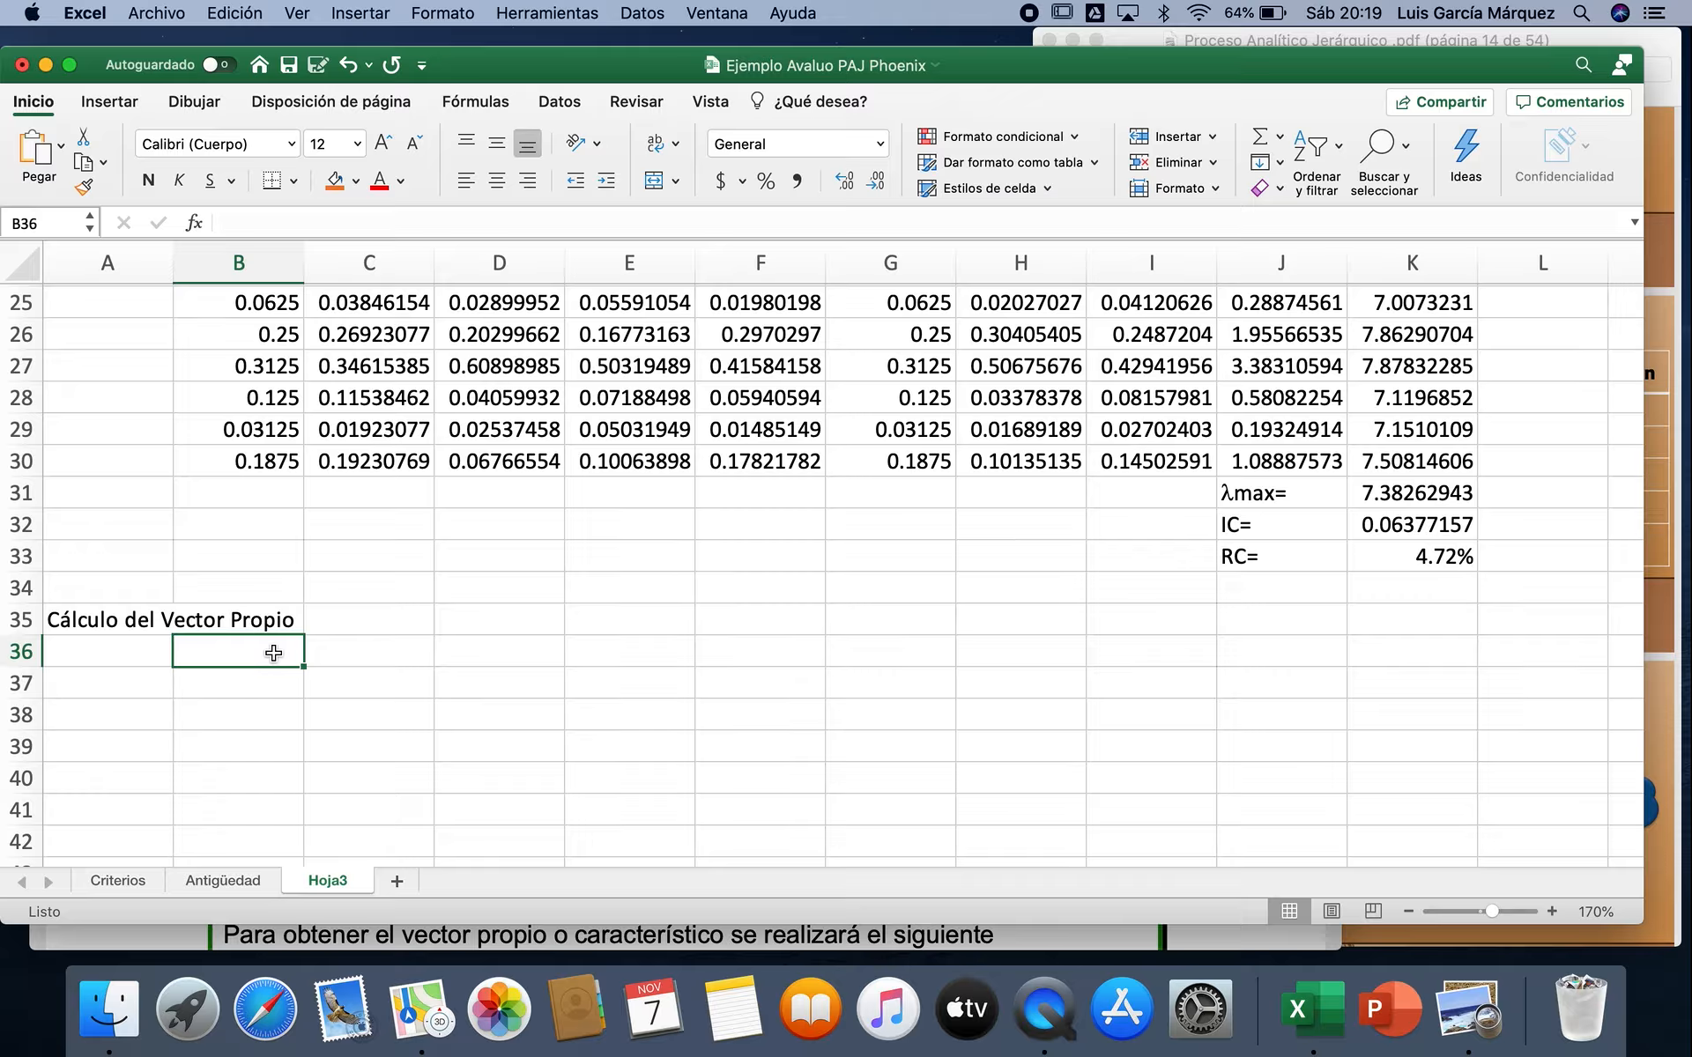
key("shift+Down")
key("shift+Down")
key("shift+Down")
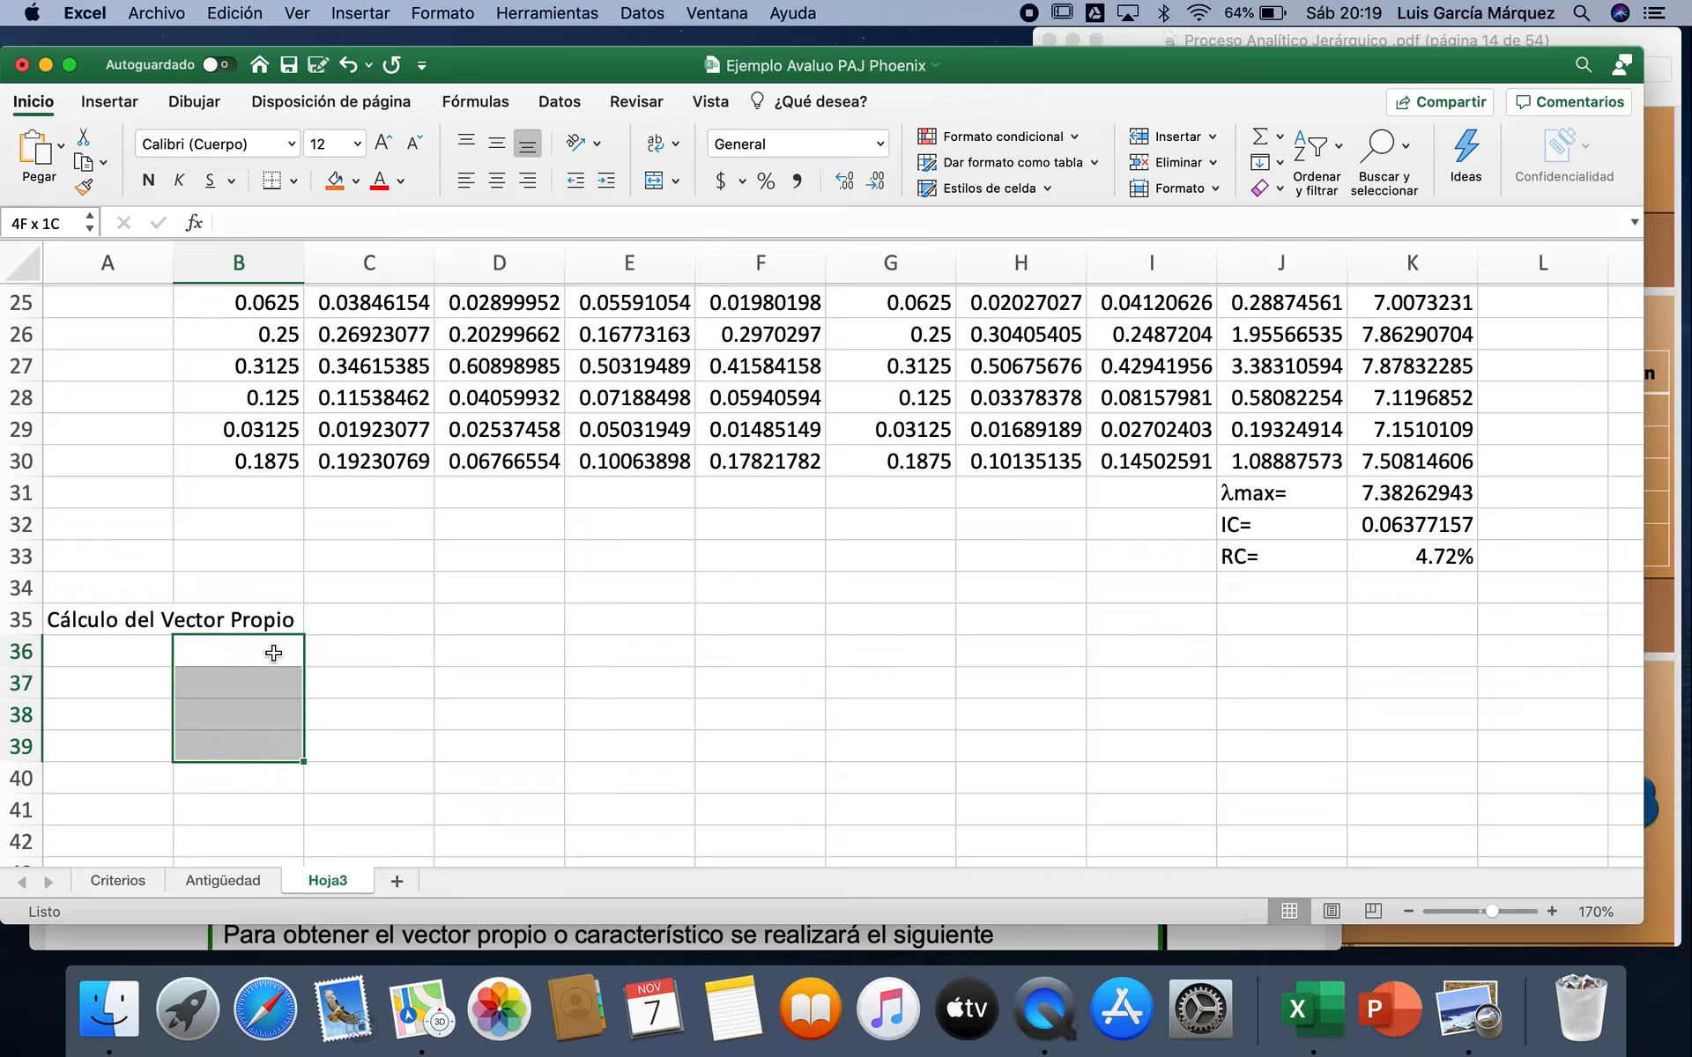
key("shift+Down")
key("shift+Down")
key("shift+Down")
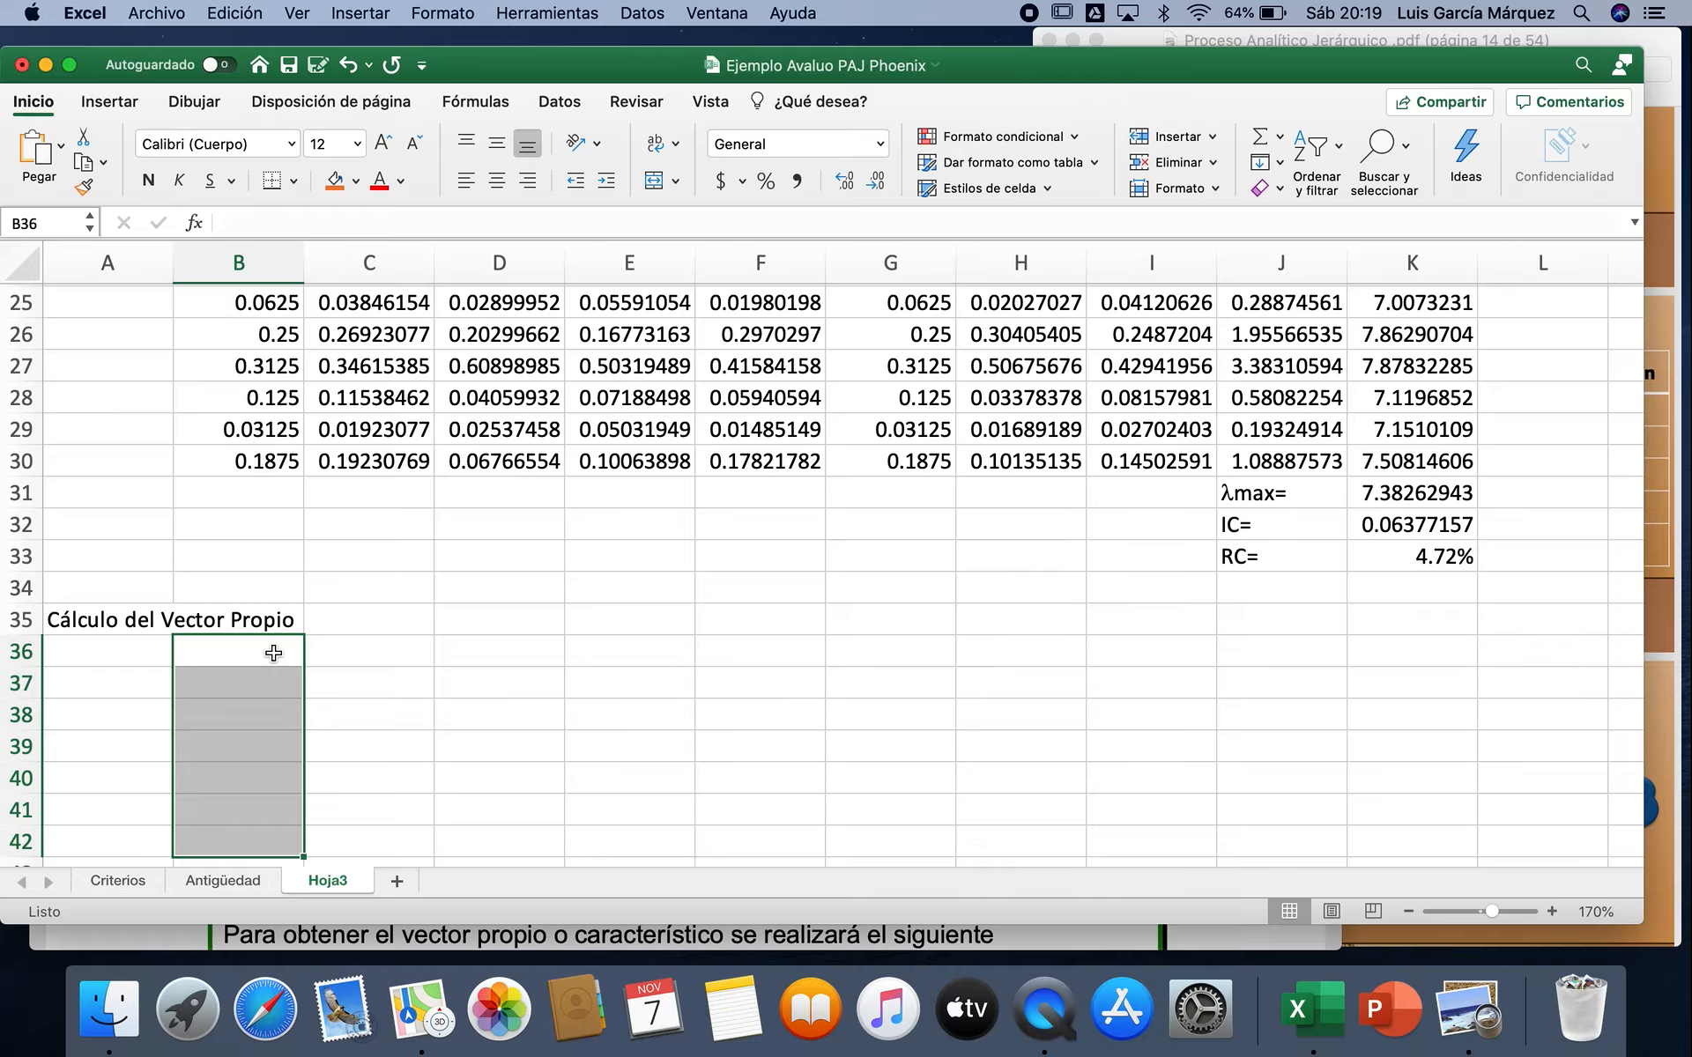
key("shift+Right")
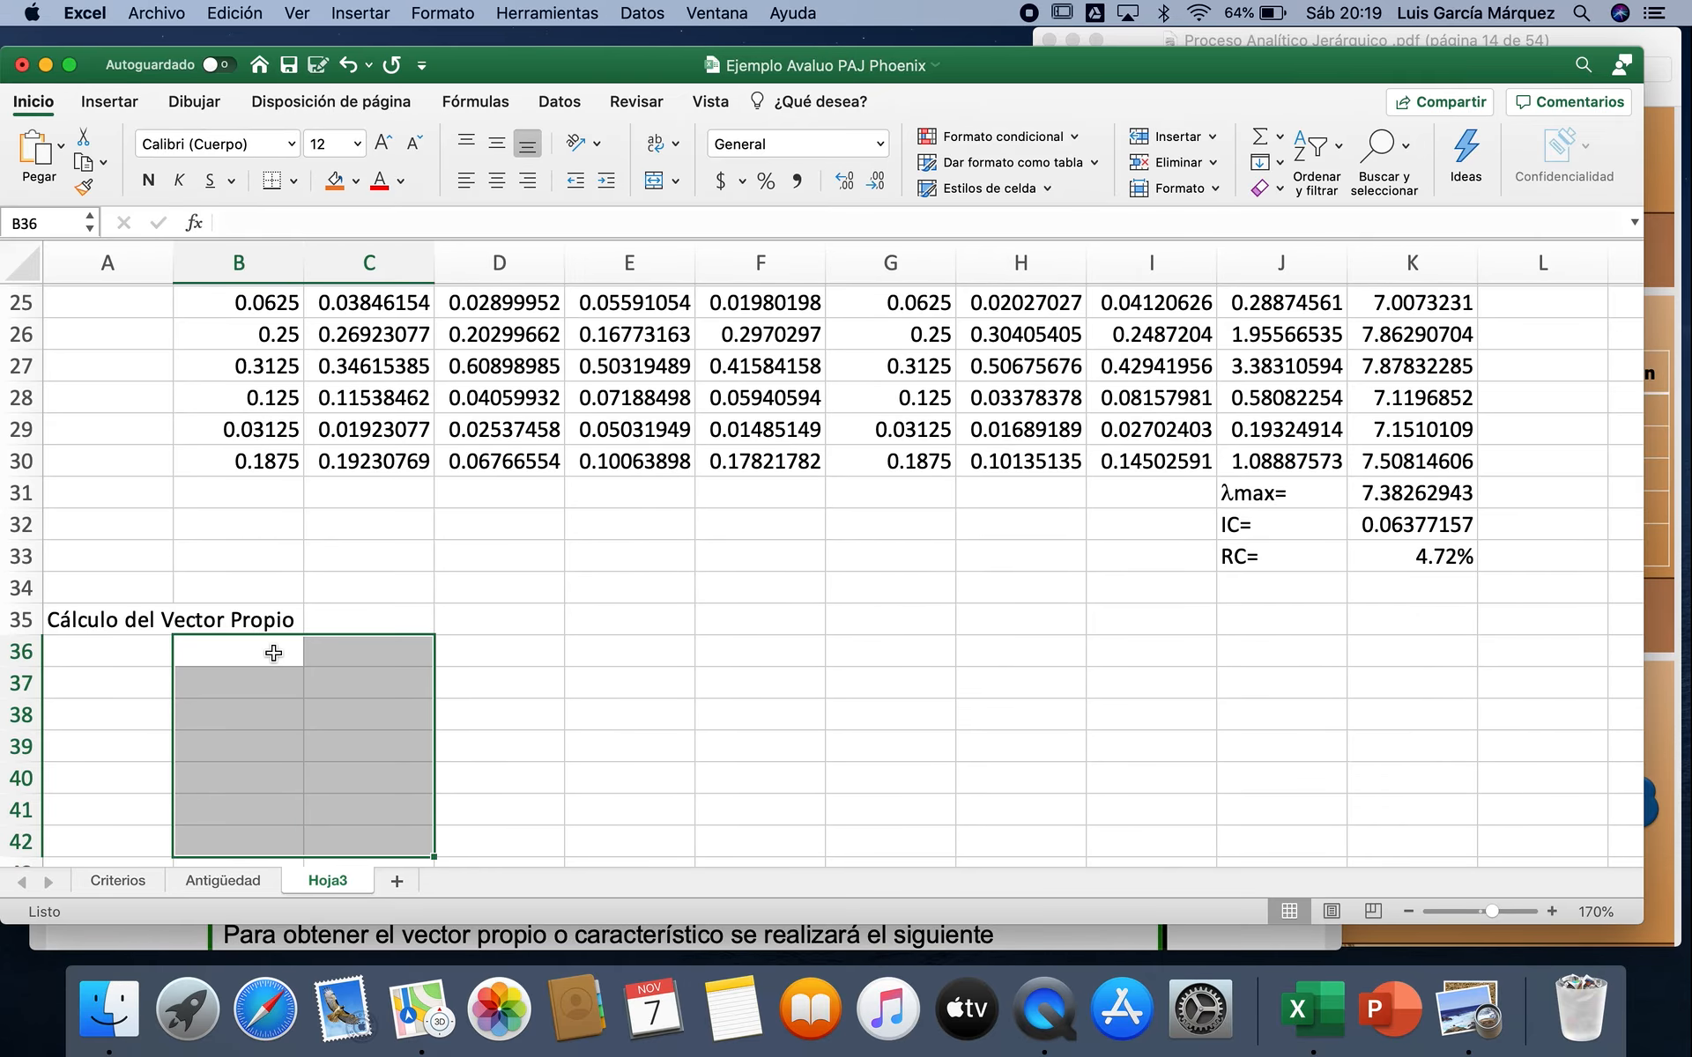
key("shift+Right")
key("shift+Right")
key("shift+Right")
key("shift+Right")
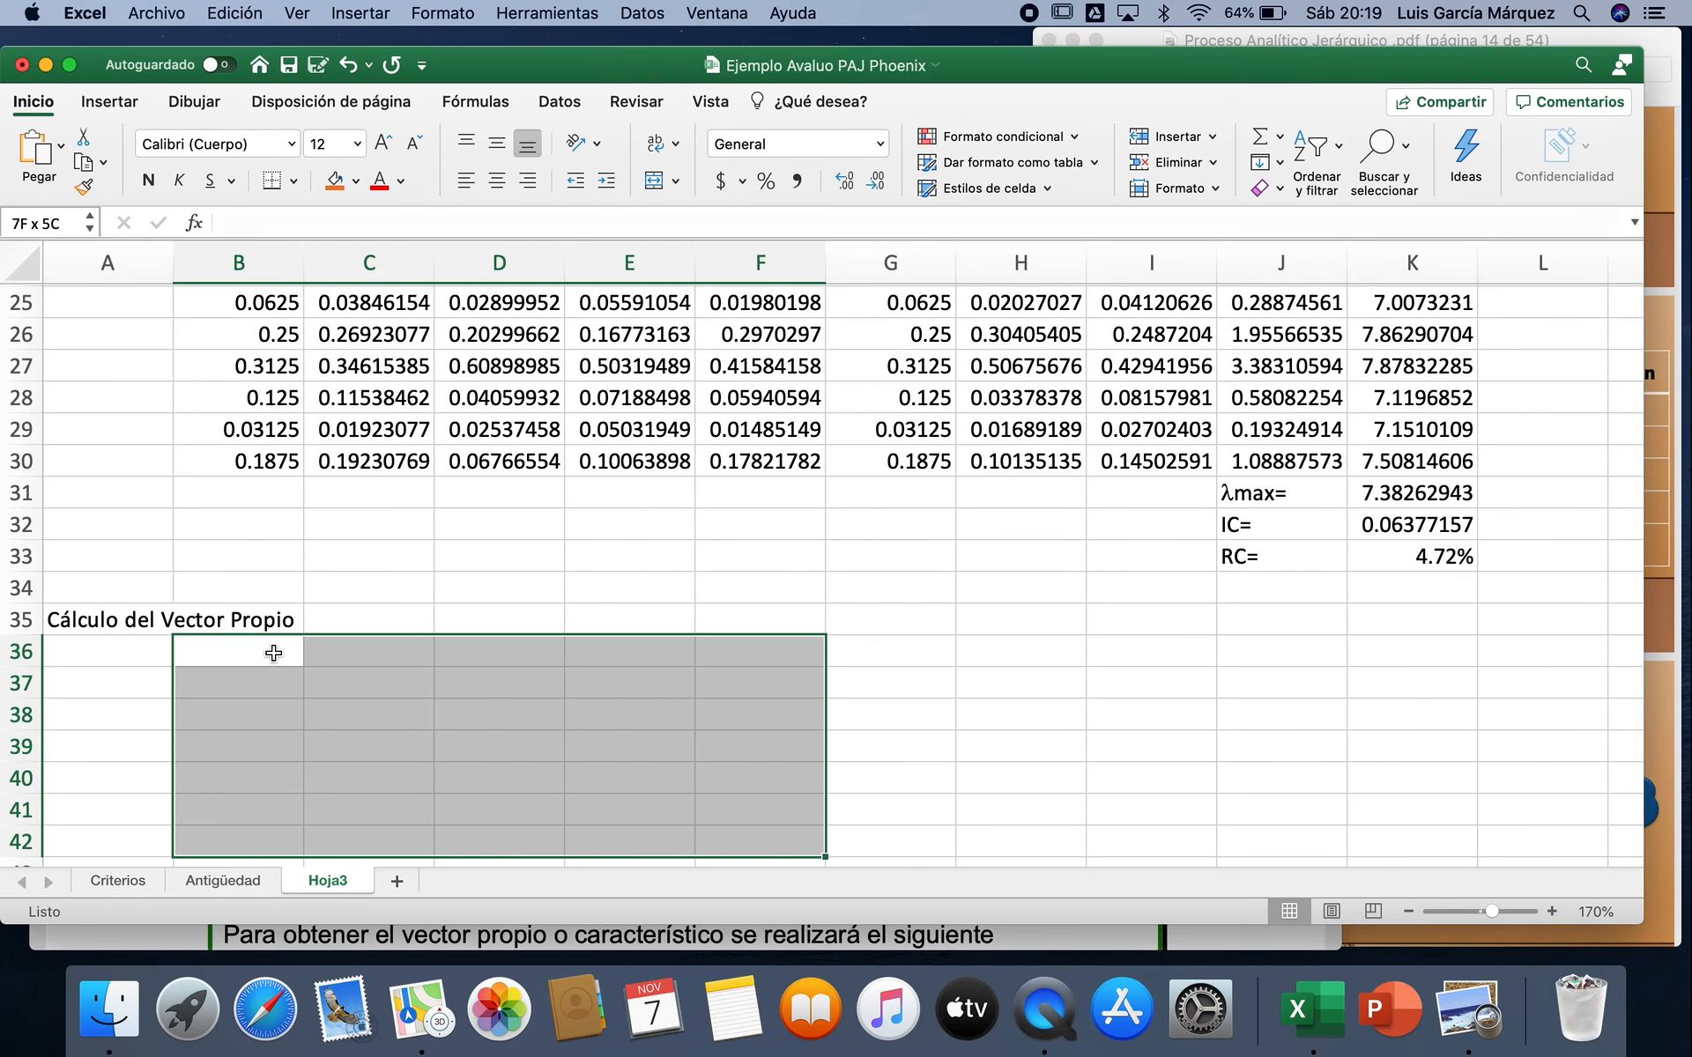
key("shift+Right")
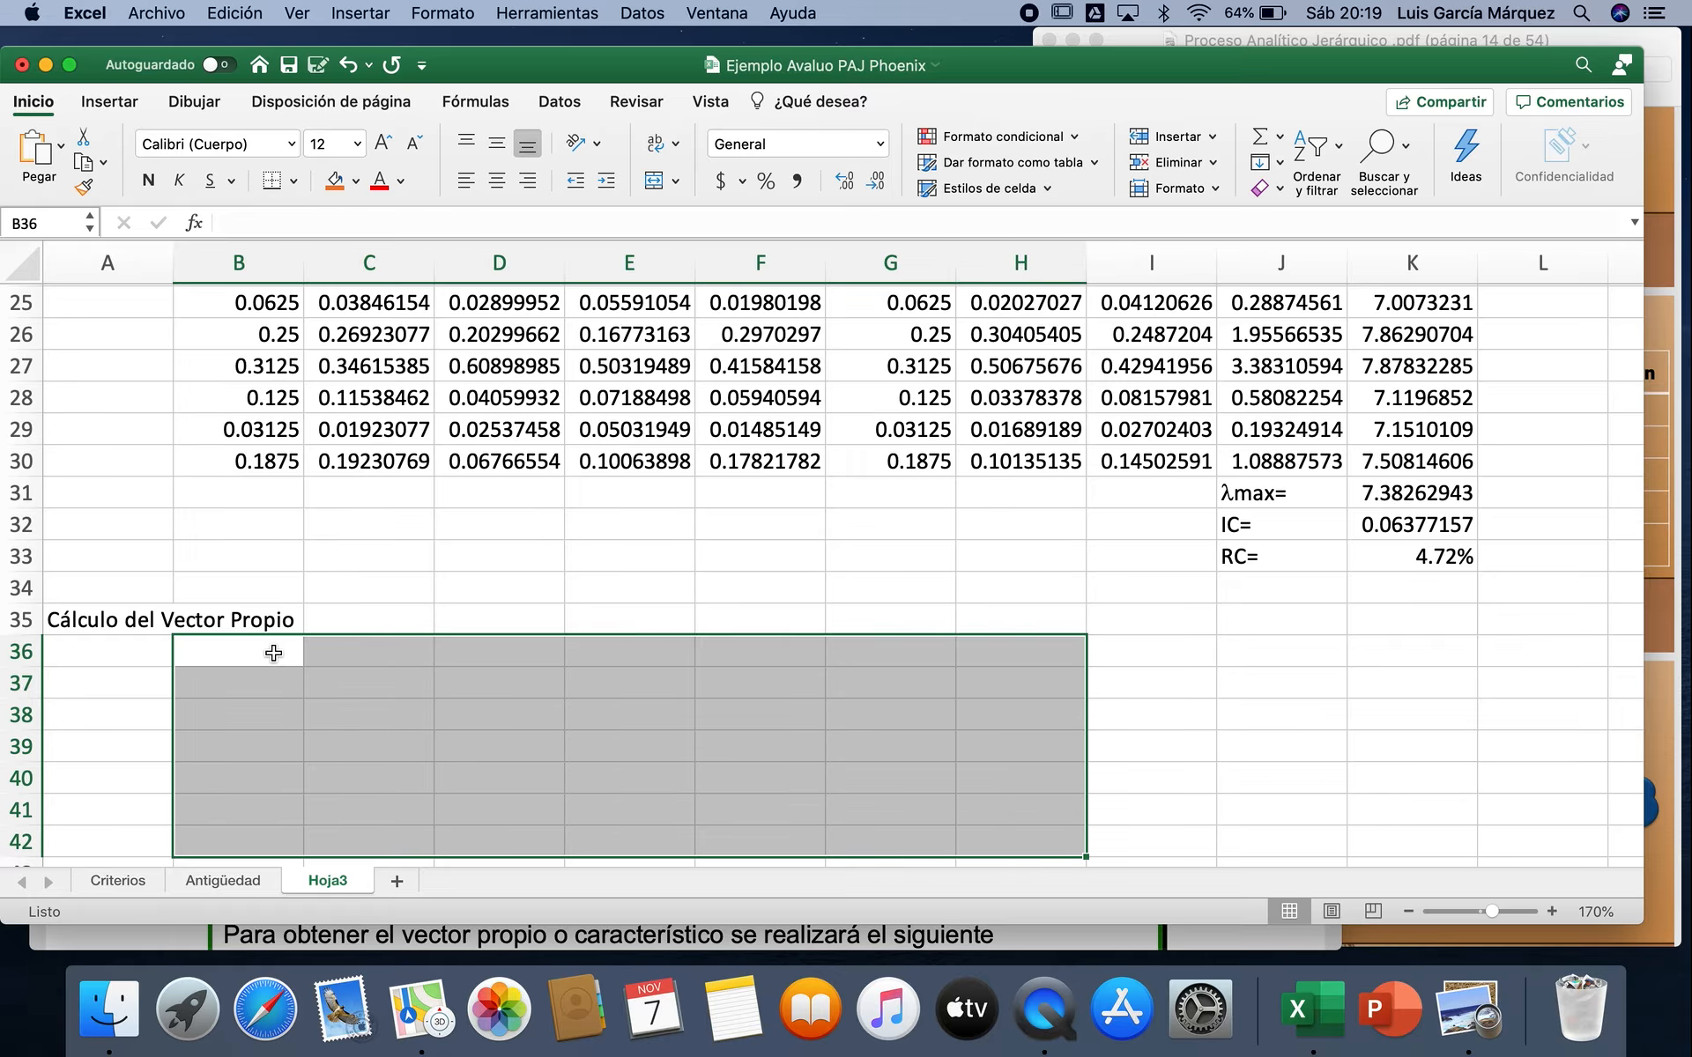
scroll(1113, 634, "up", 3)
scroll(1113, 635, "down", 3)
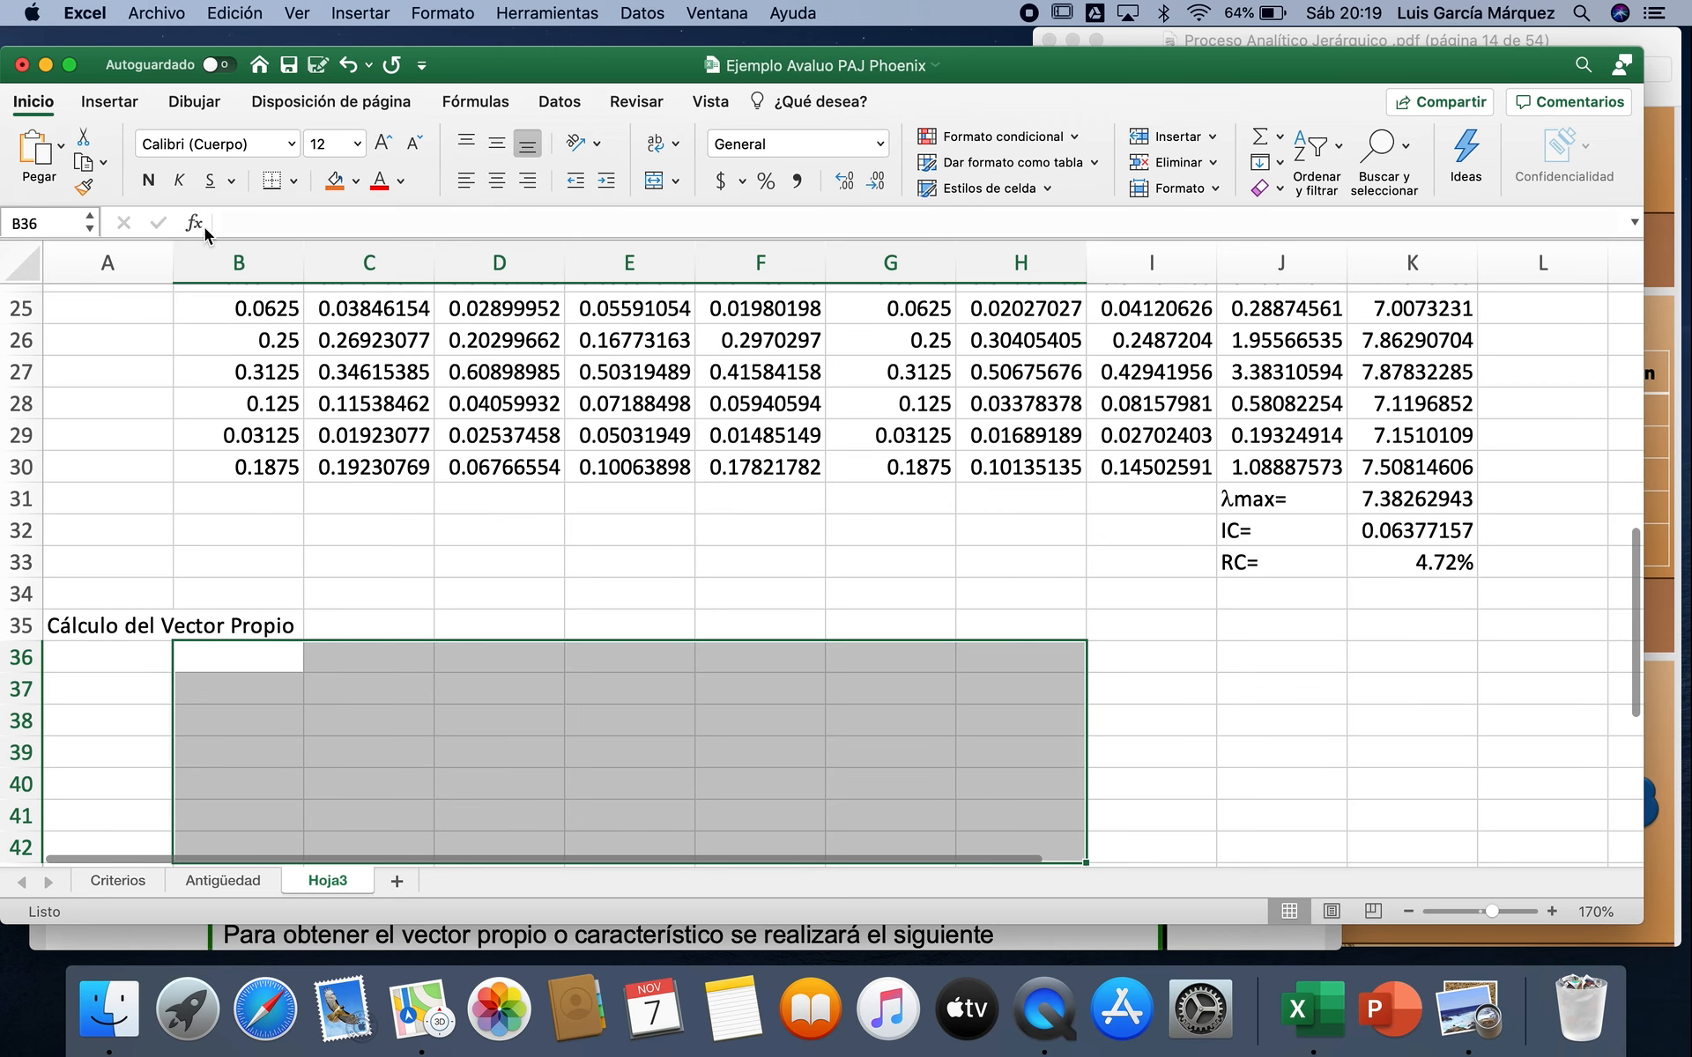
left_click(199, 224)
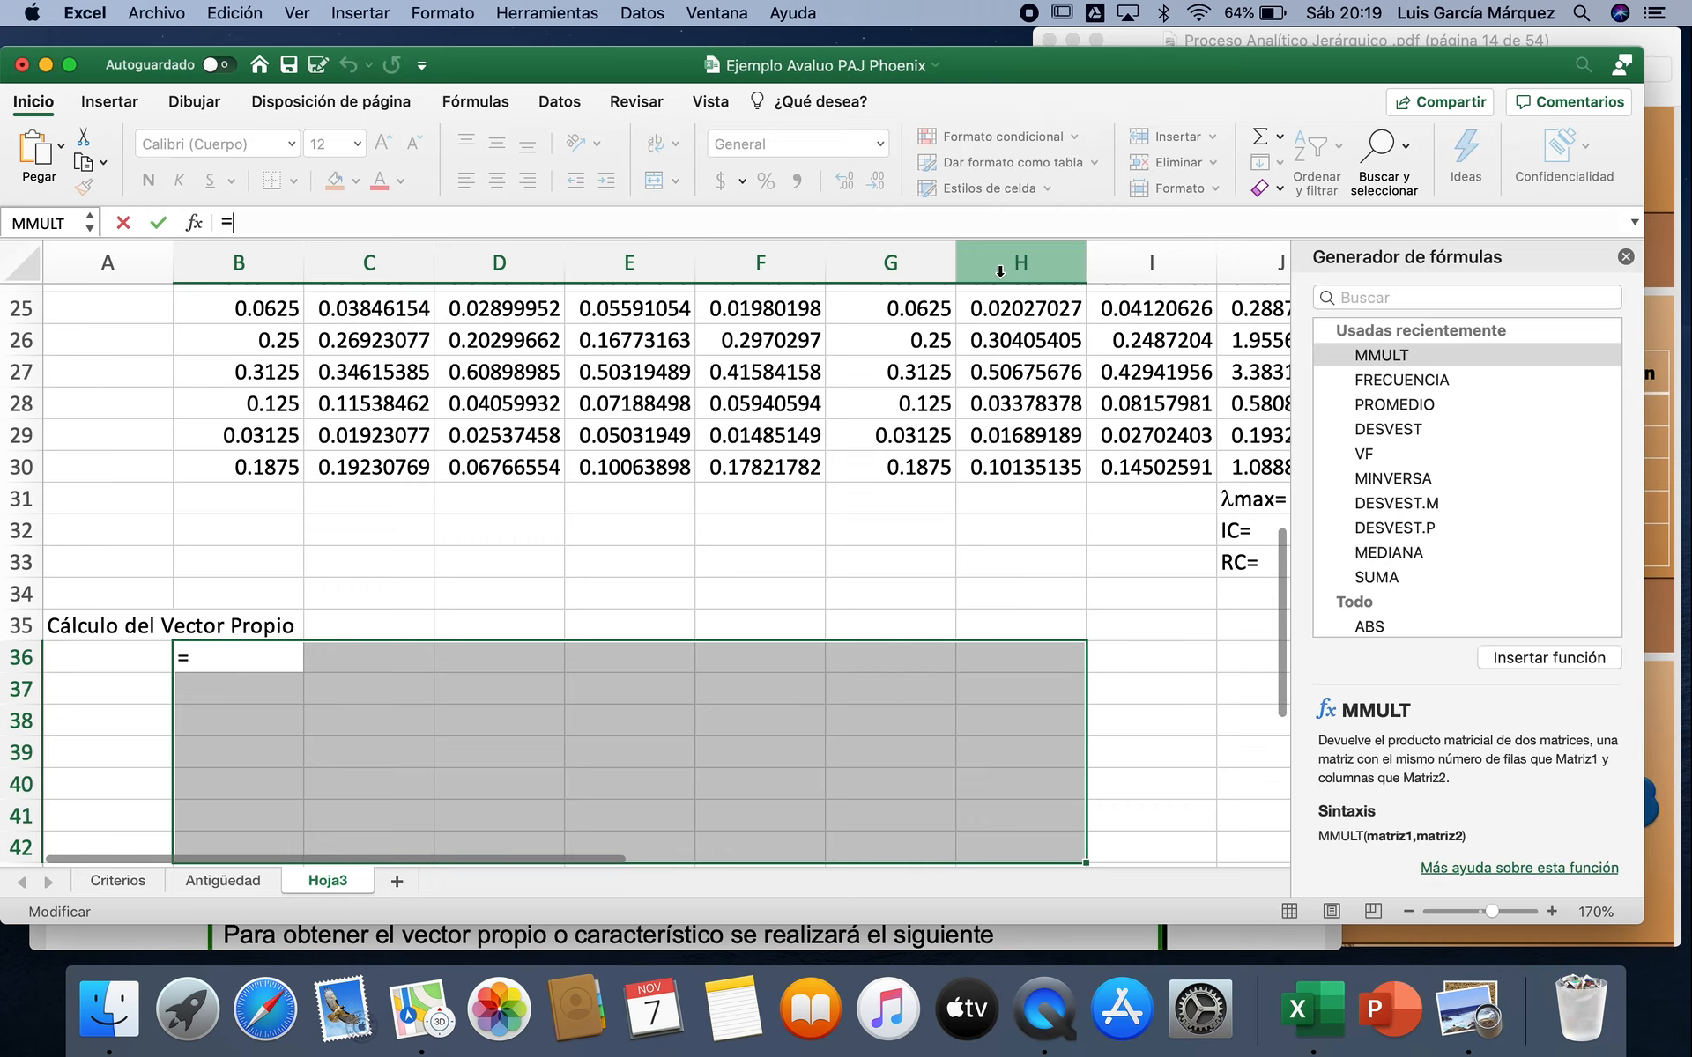
double_click(1383, 356)
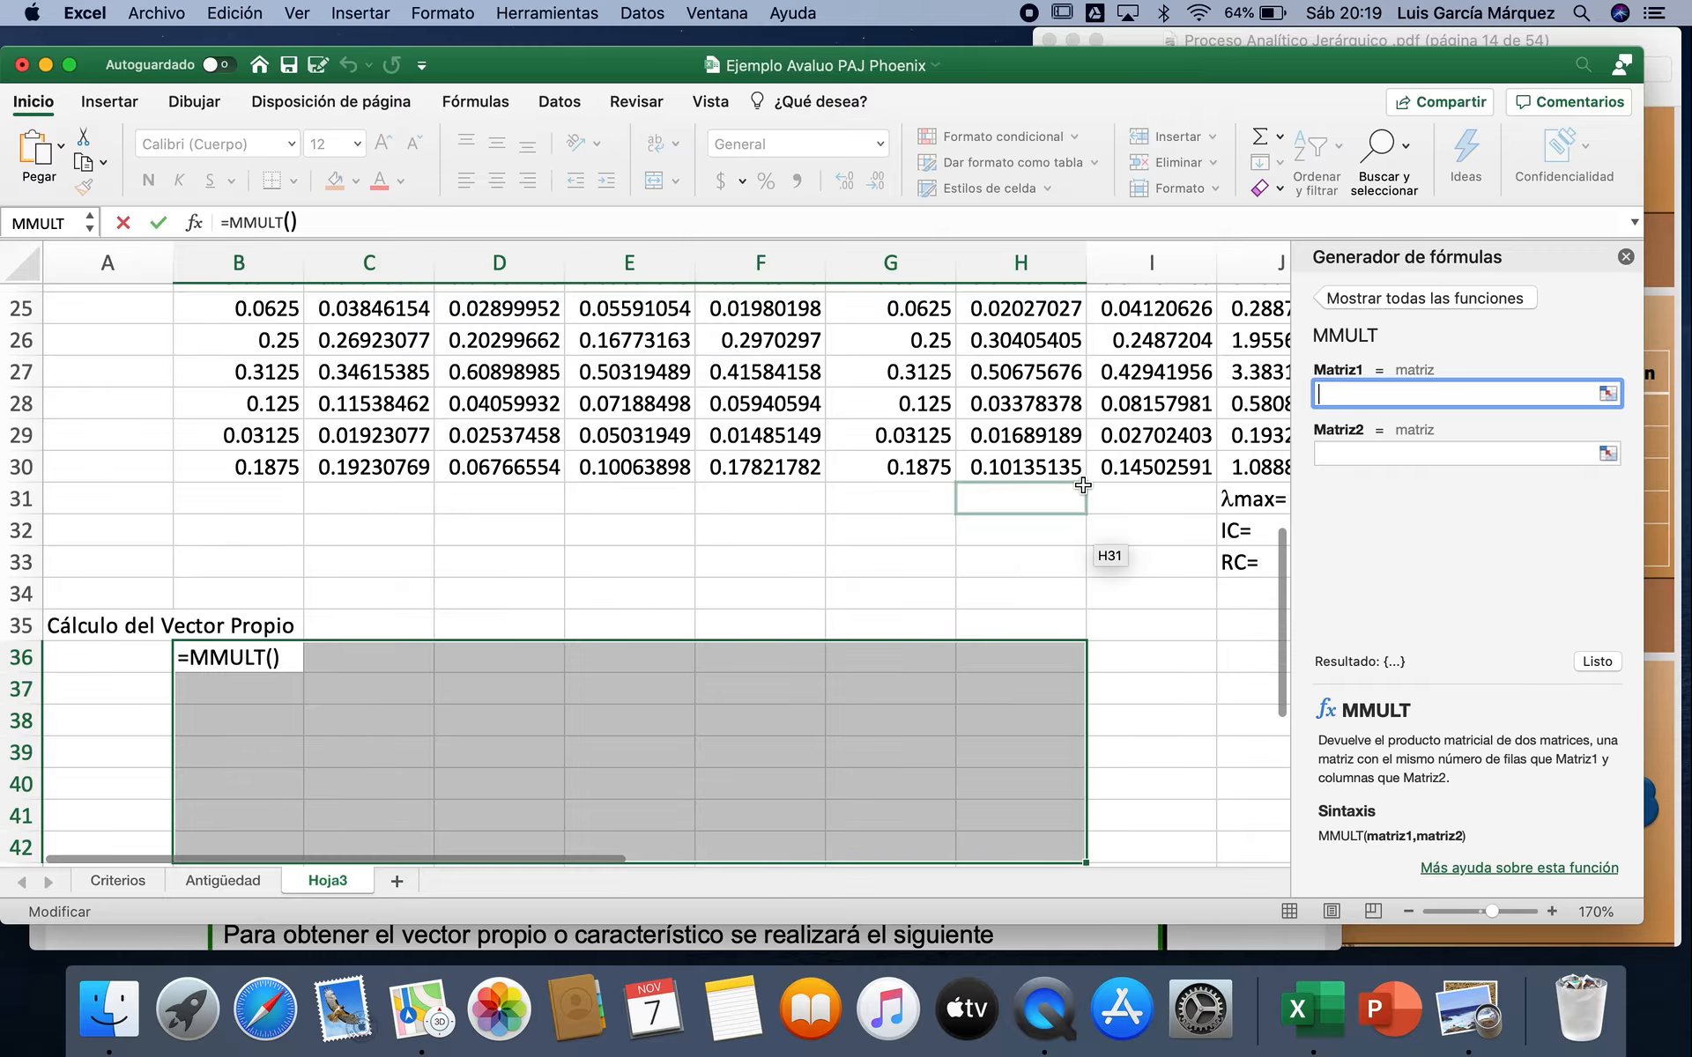
Step: Multiply the Ubicación pairwise matrix by itself, using B14:H20 as both MMULT arrays, and close the formula builder
scroll(1083, 529, "up", 6)
scroll(1083, 484, "up", 3)
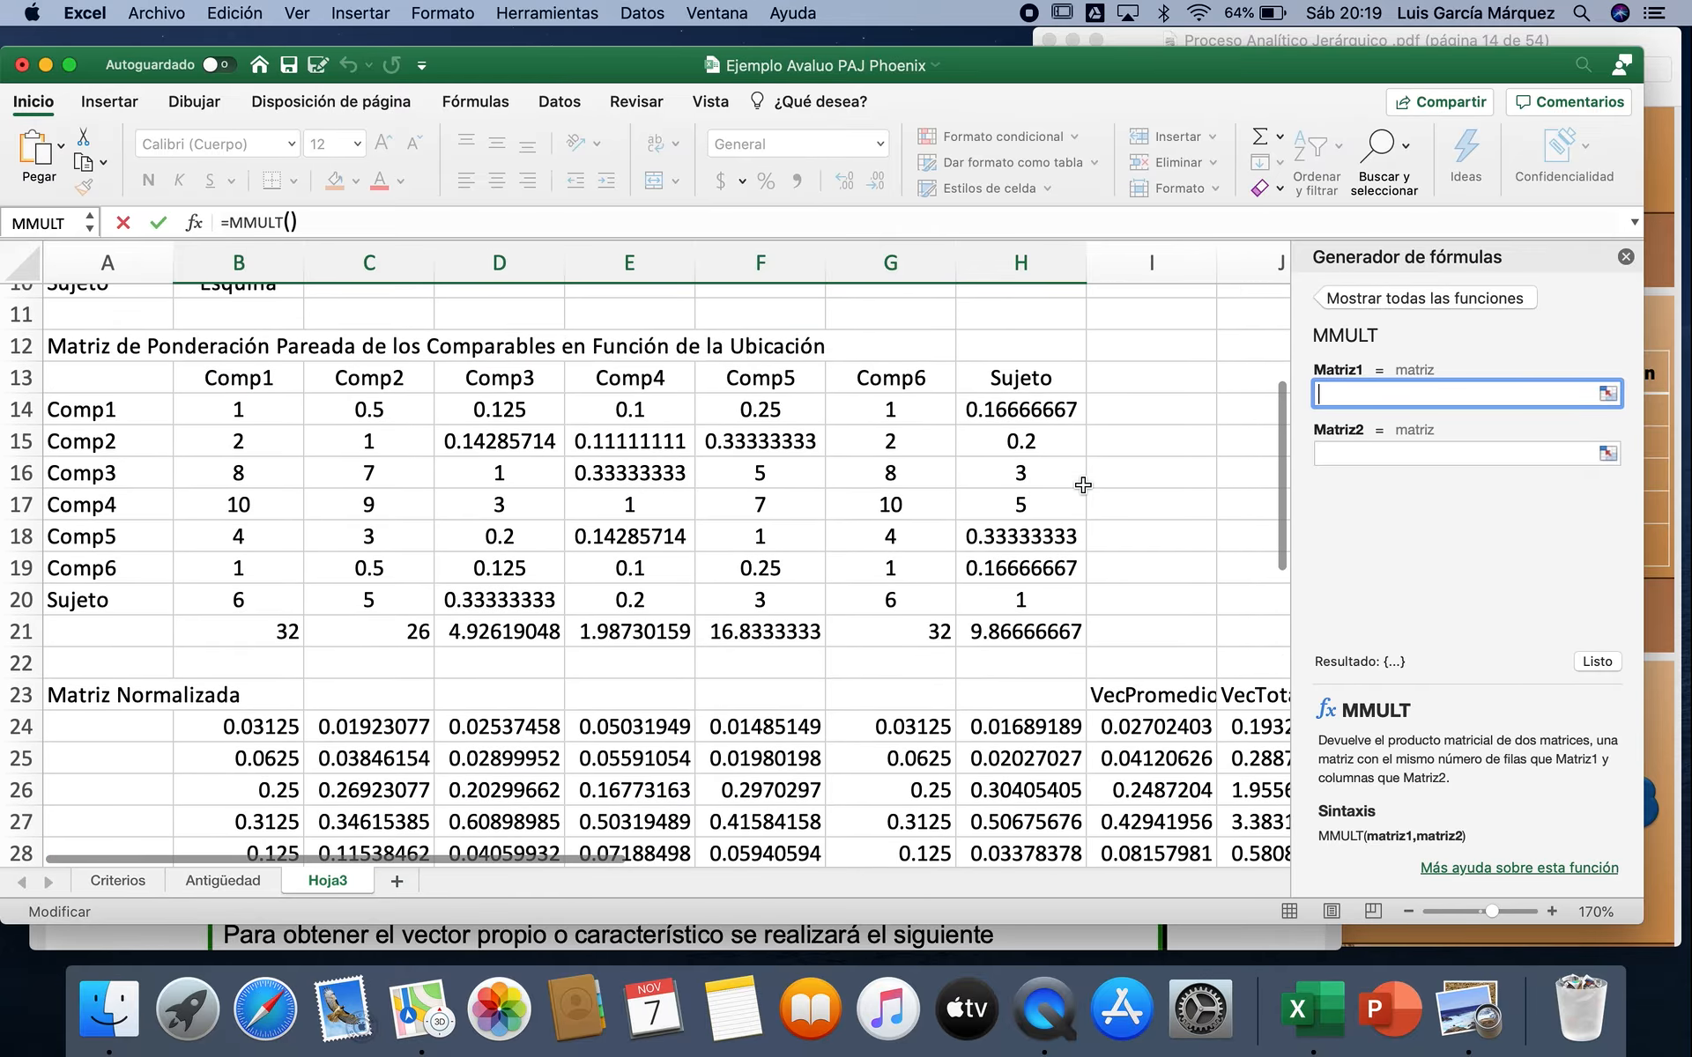
left_click(289, 420)
left_click_drag(290, 420, 1007, 616)
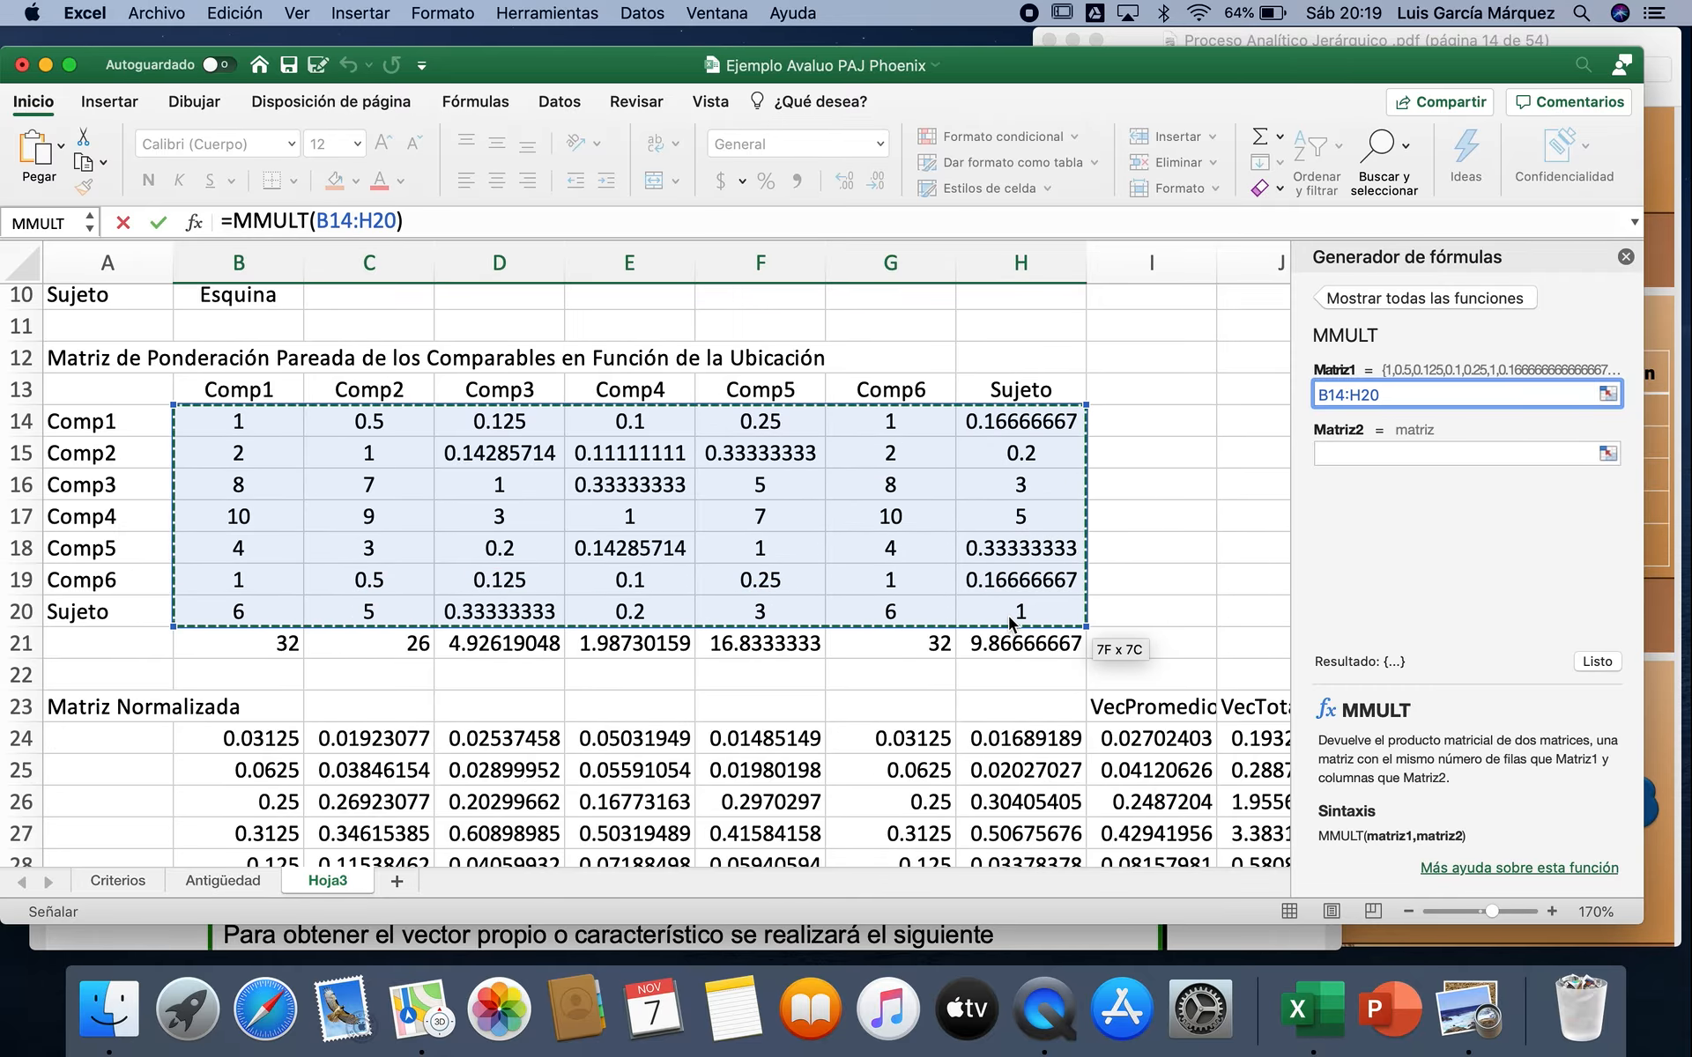
left_click(1370, 454)
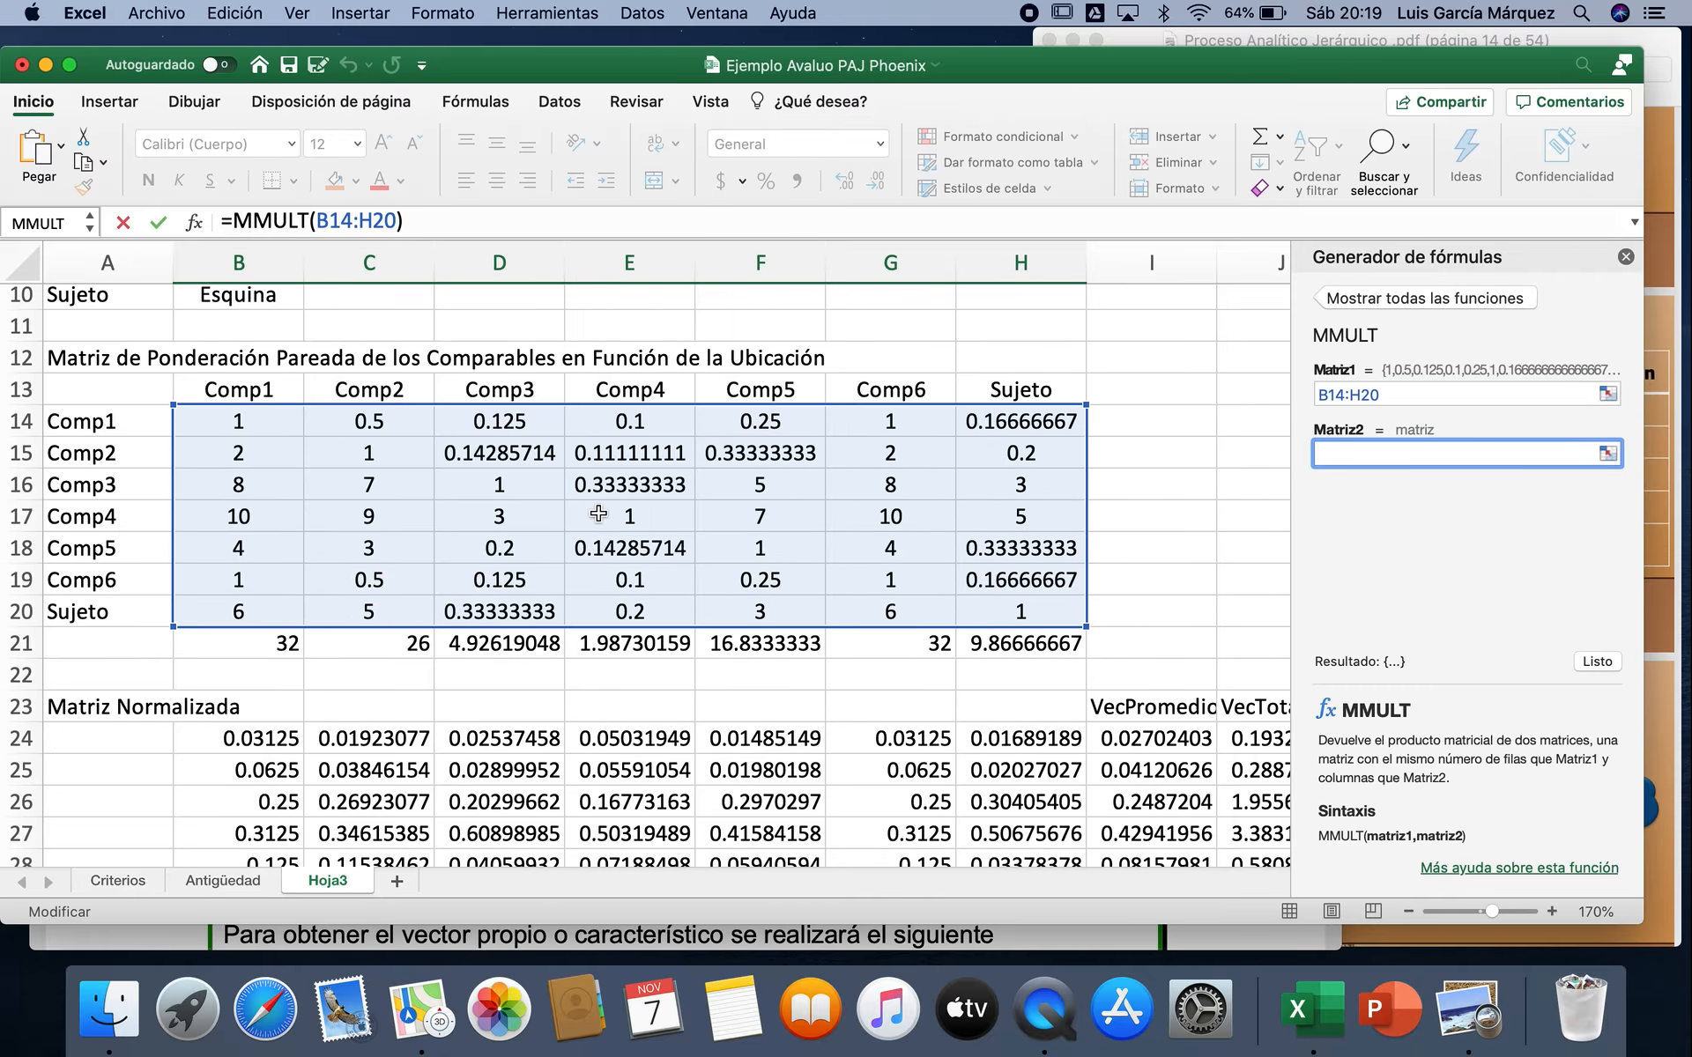
left_click(233, 423)
left_click_drag(512, 490, 1036, 609)
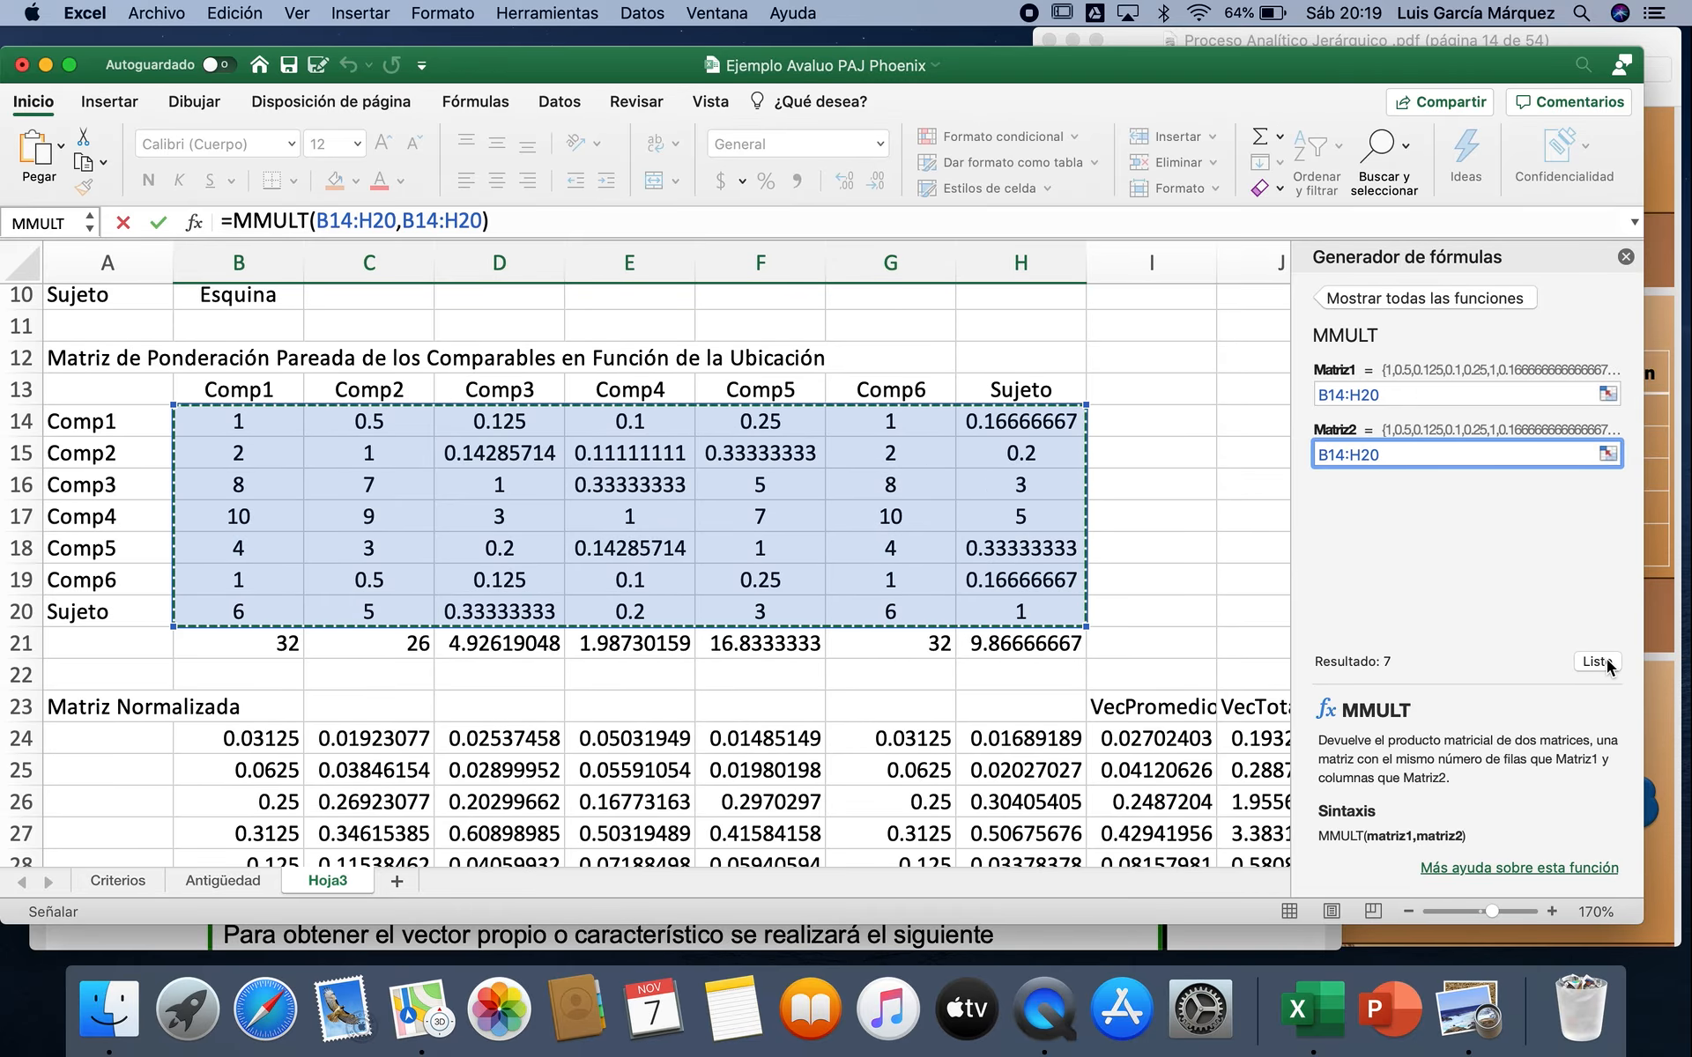
left_click(1606, 659)
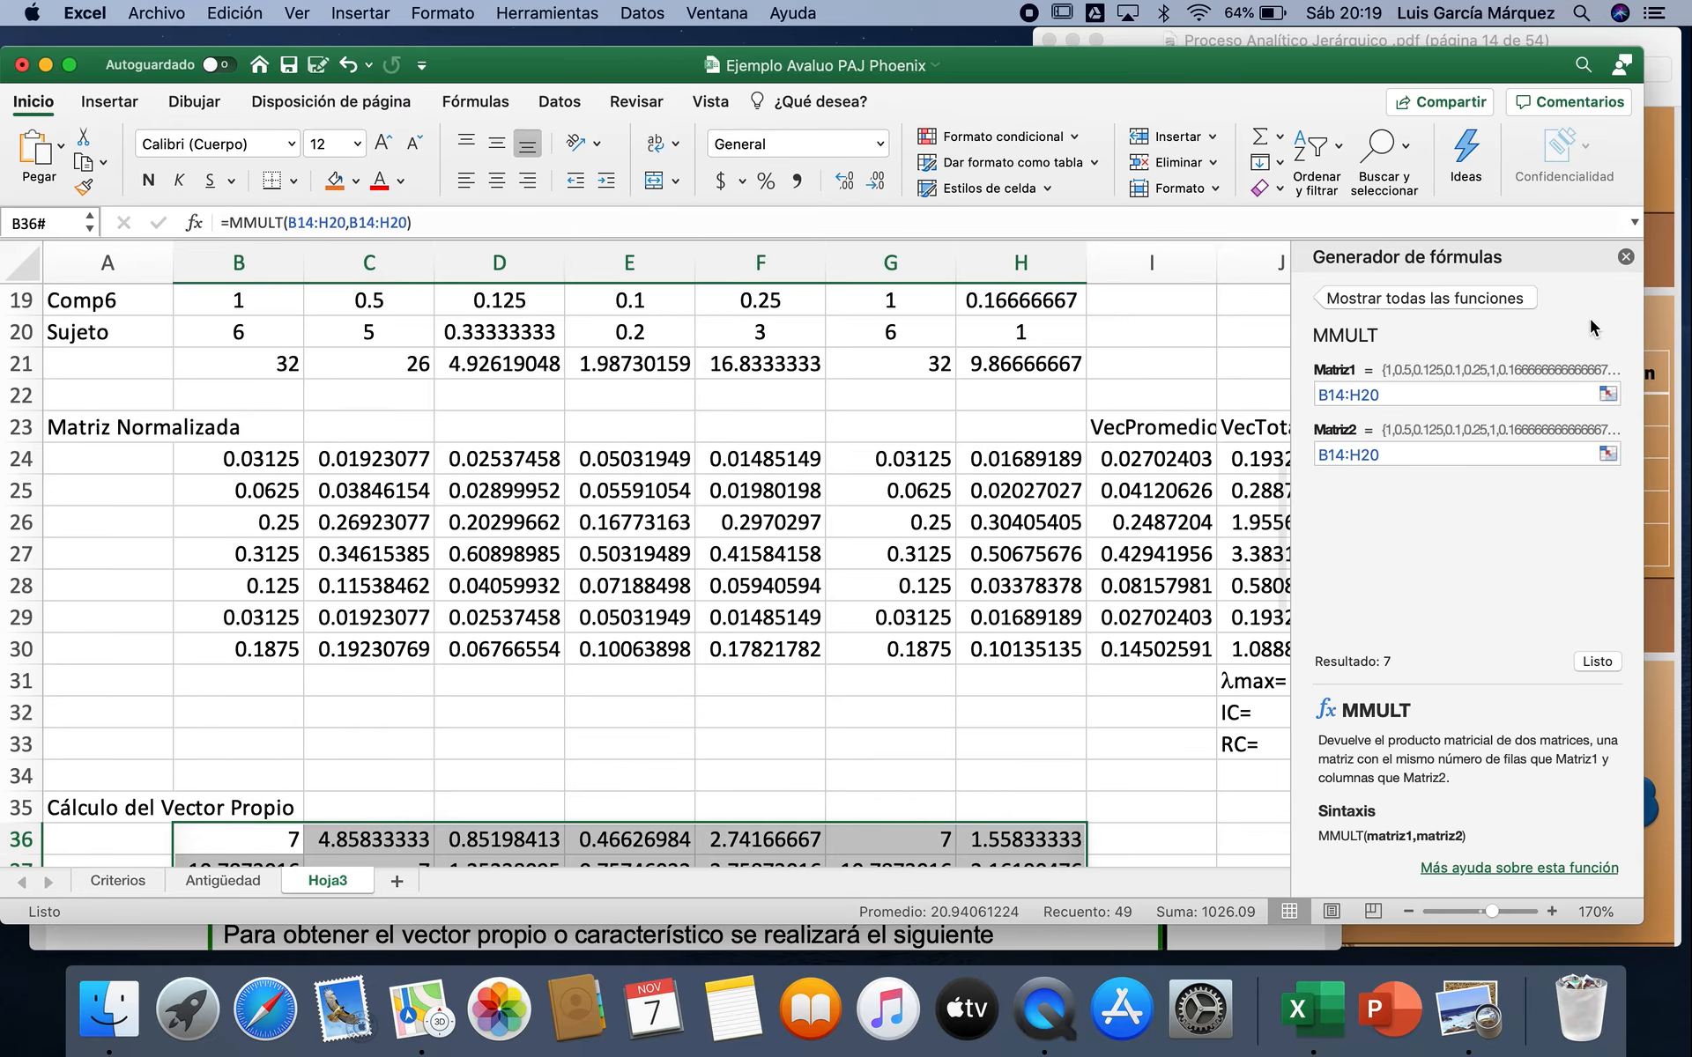
left_click(1625, 257)
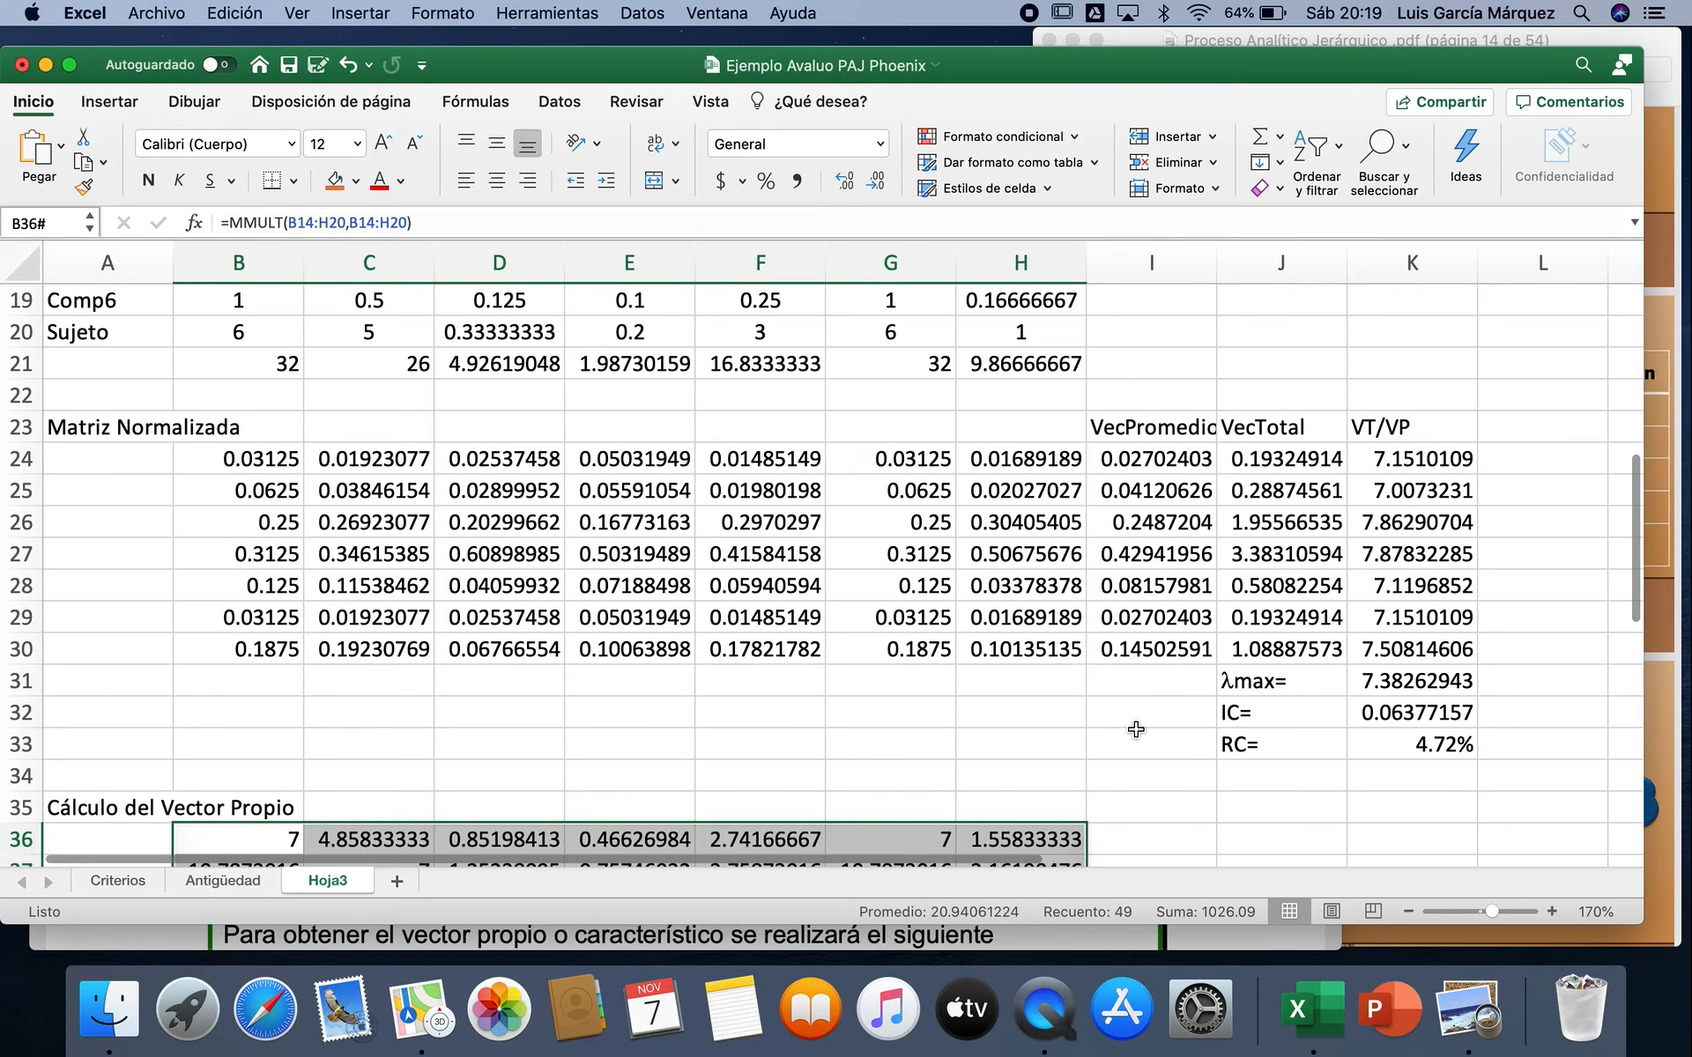
Step: Enter the column heading VecSuma in I35, beside the squared matrix
scroll(1136, 729, "down", 5)
scroll(1136, 729, "down", 1)
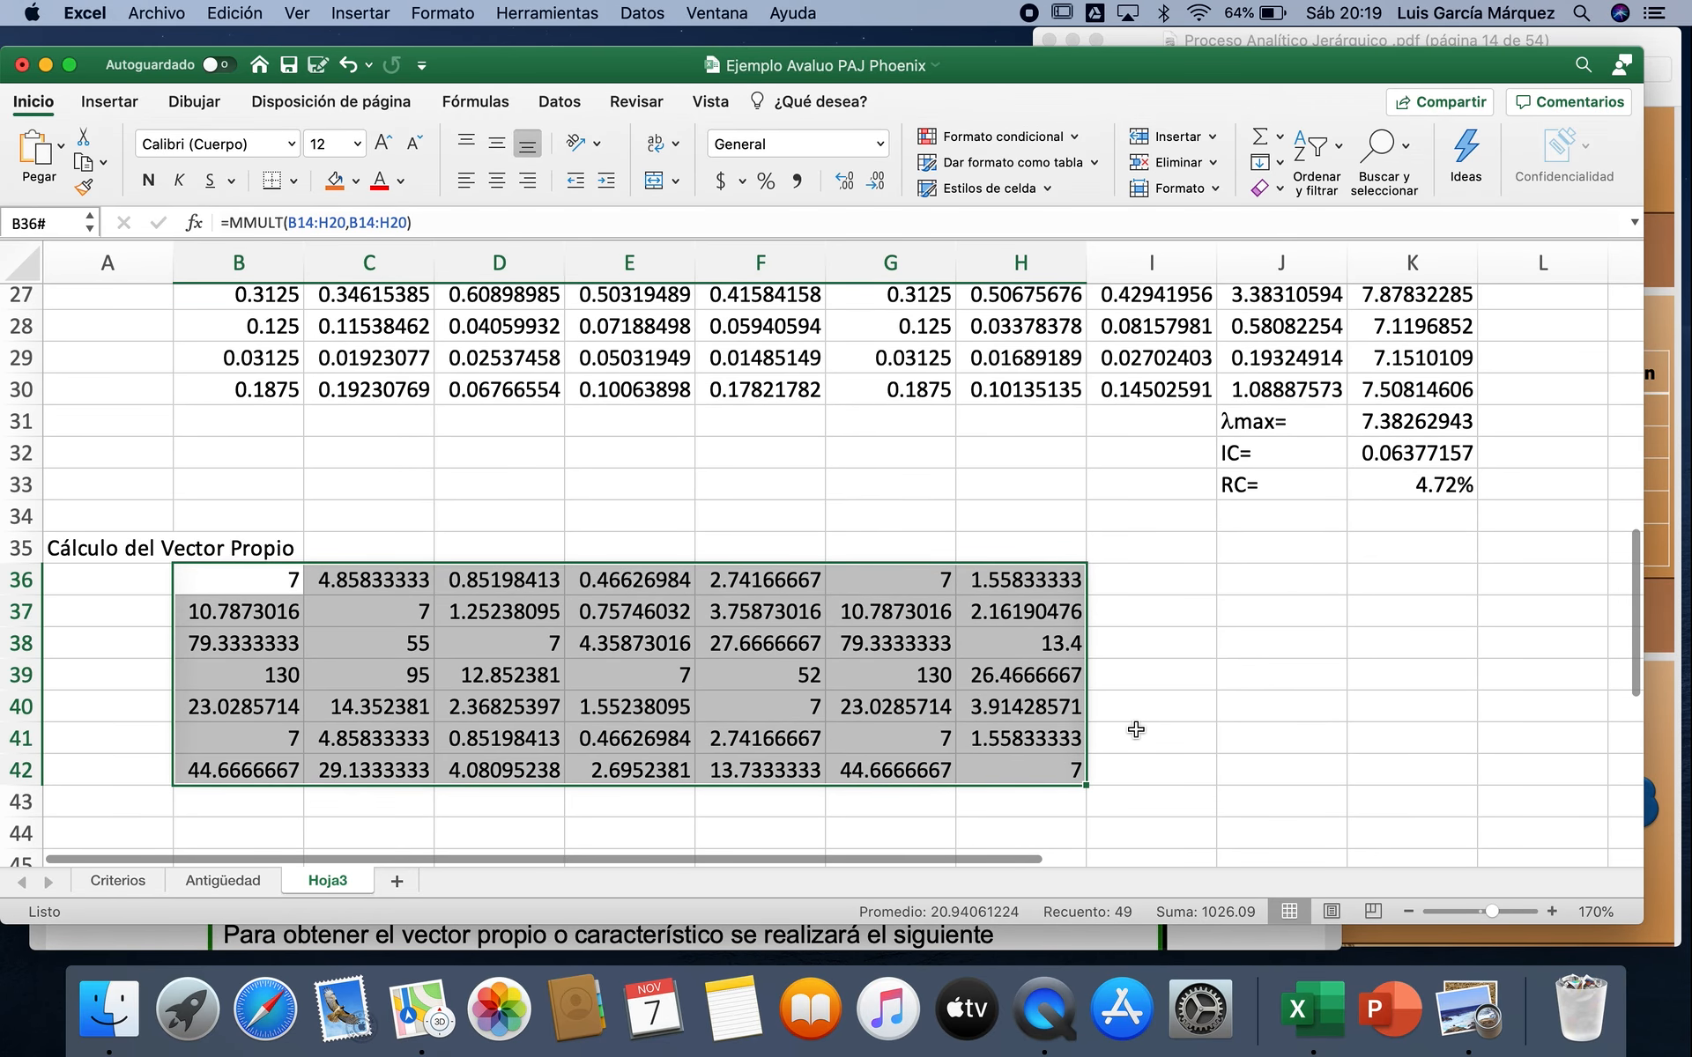
scroll(1136, 730, "down", 1)
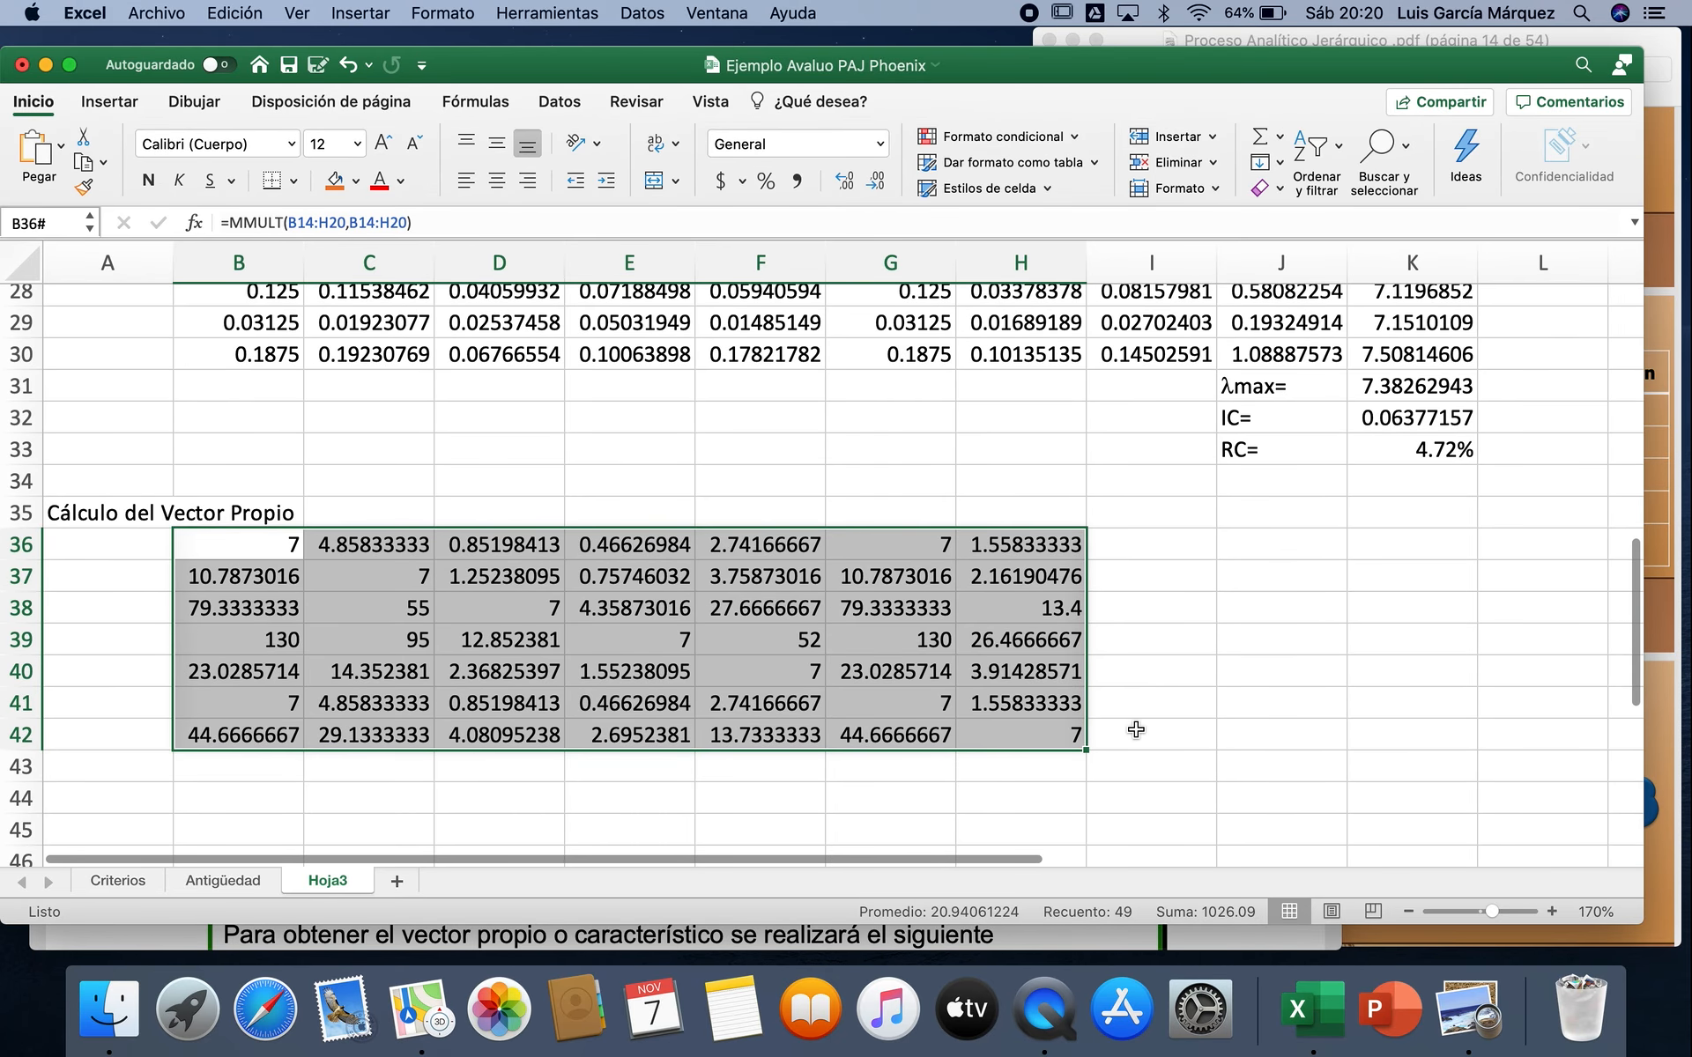
left_click(1186, 512)
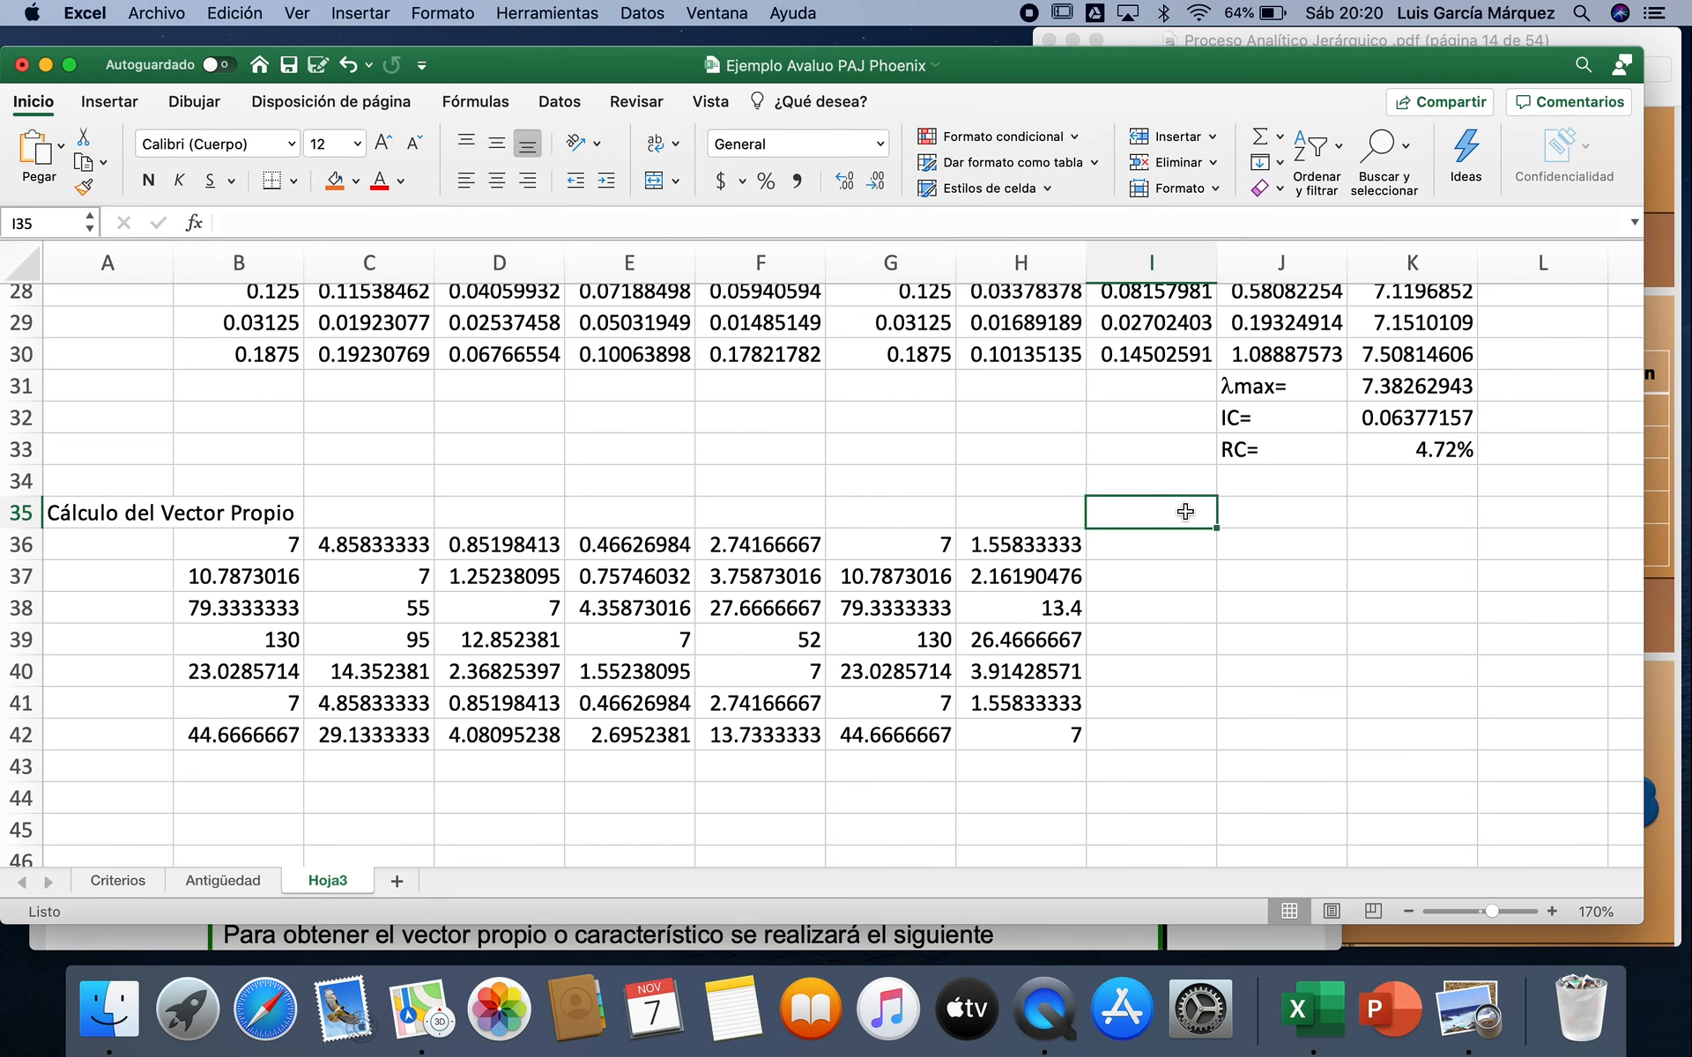
type("Sum")
key("BackSpace")
key("BackSpace")
key("BackSpace")
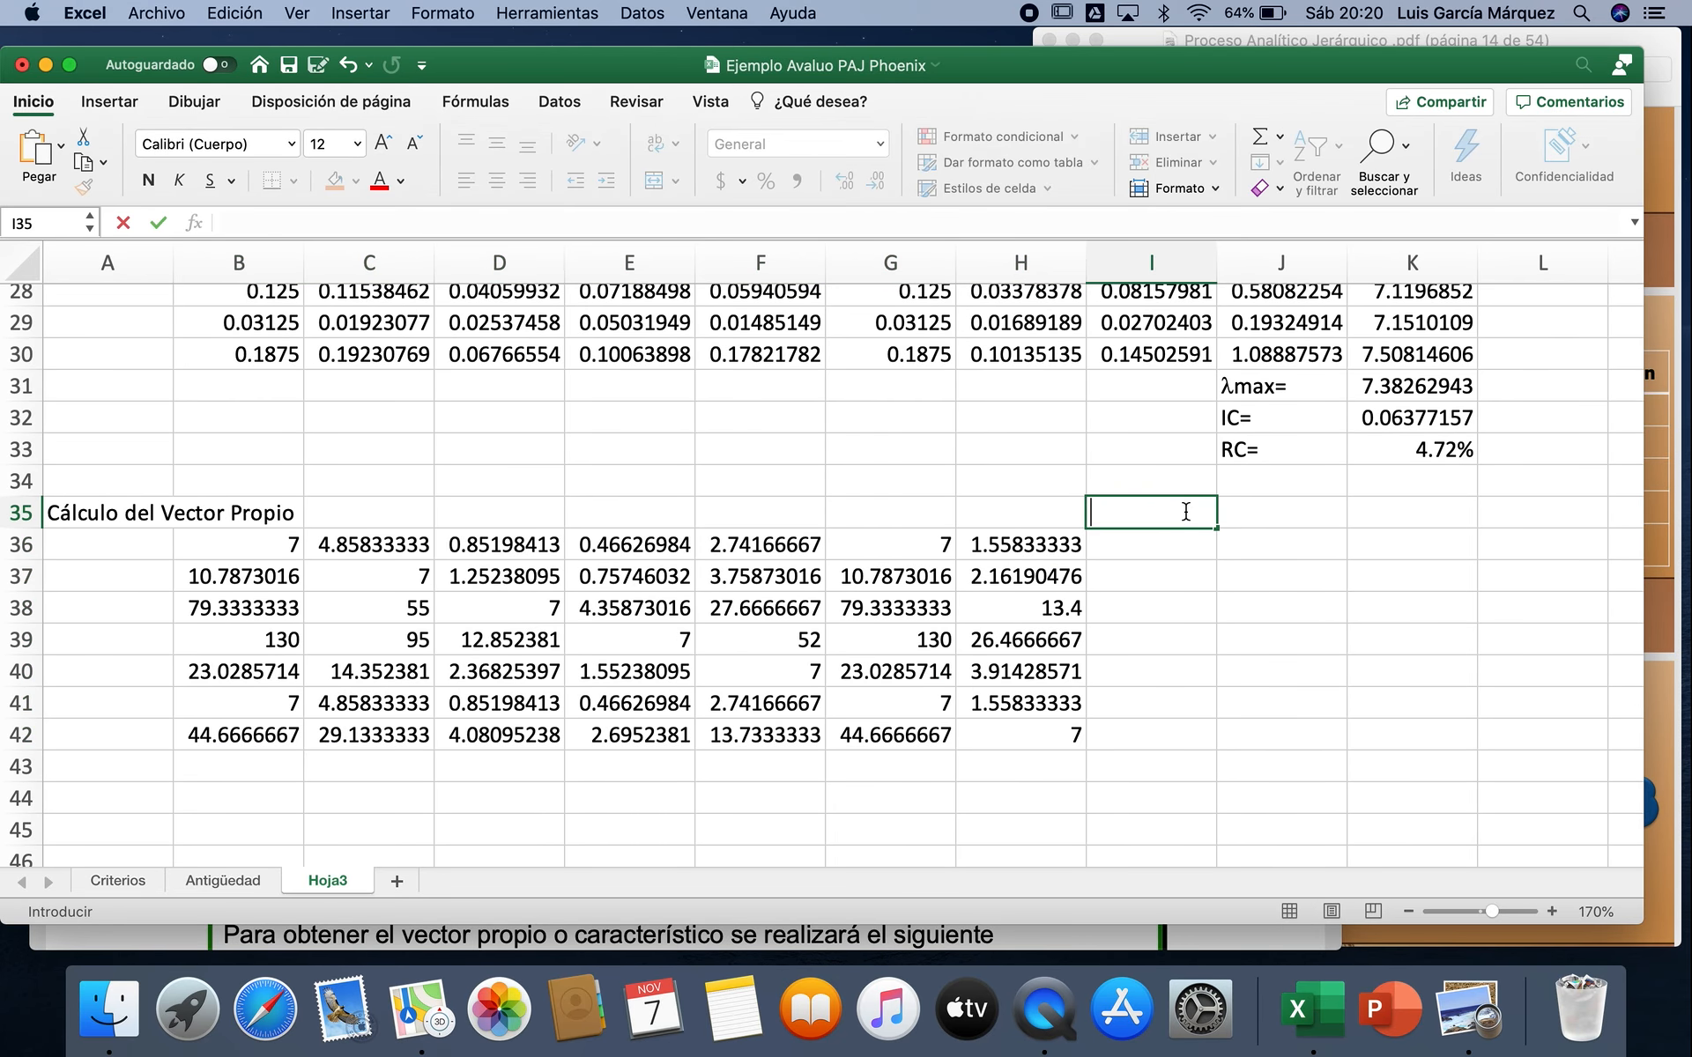
type("VecSuma")
key("Return")
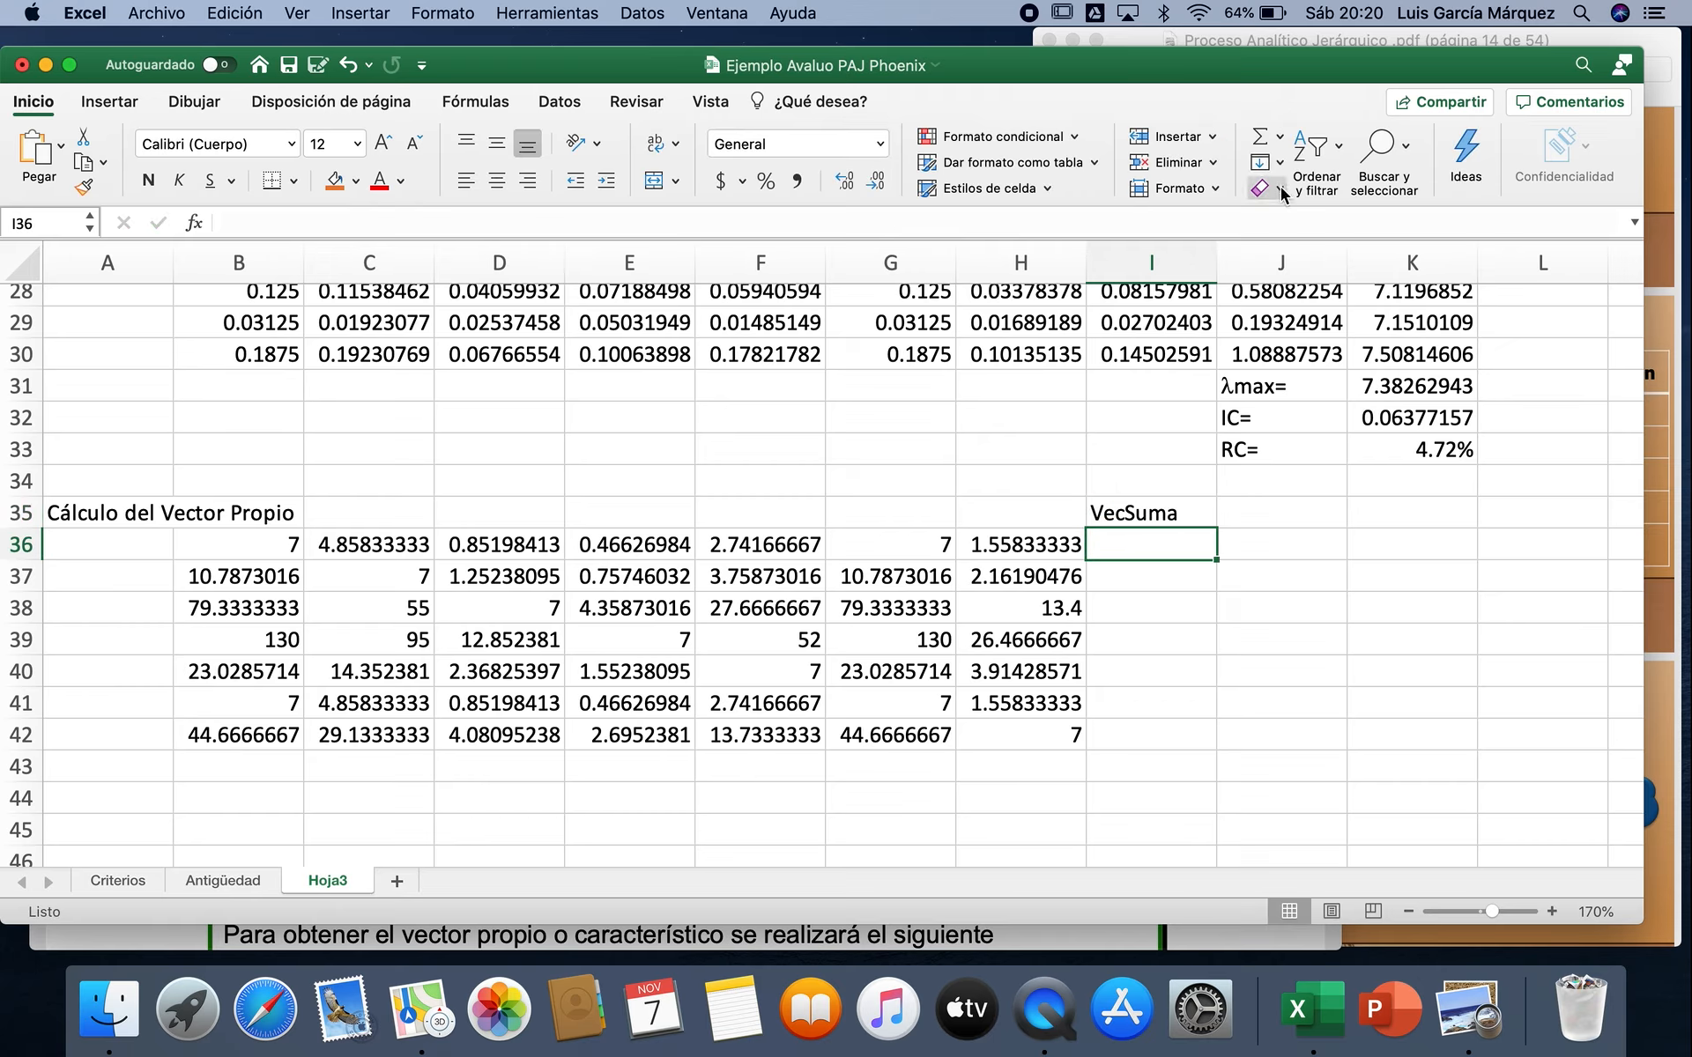
Step: Sum the first row of the squared matrix in I36 with =SUMA(B36:H36) and fill the formula down to I42
left_click(1260, 145)
key("Return")
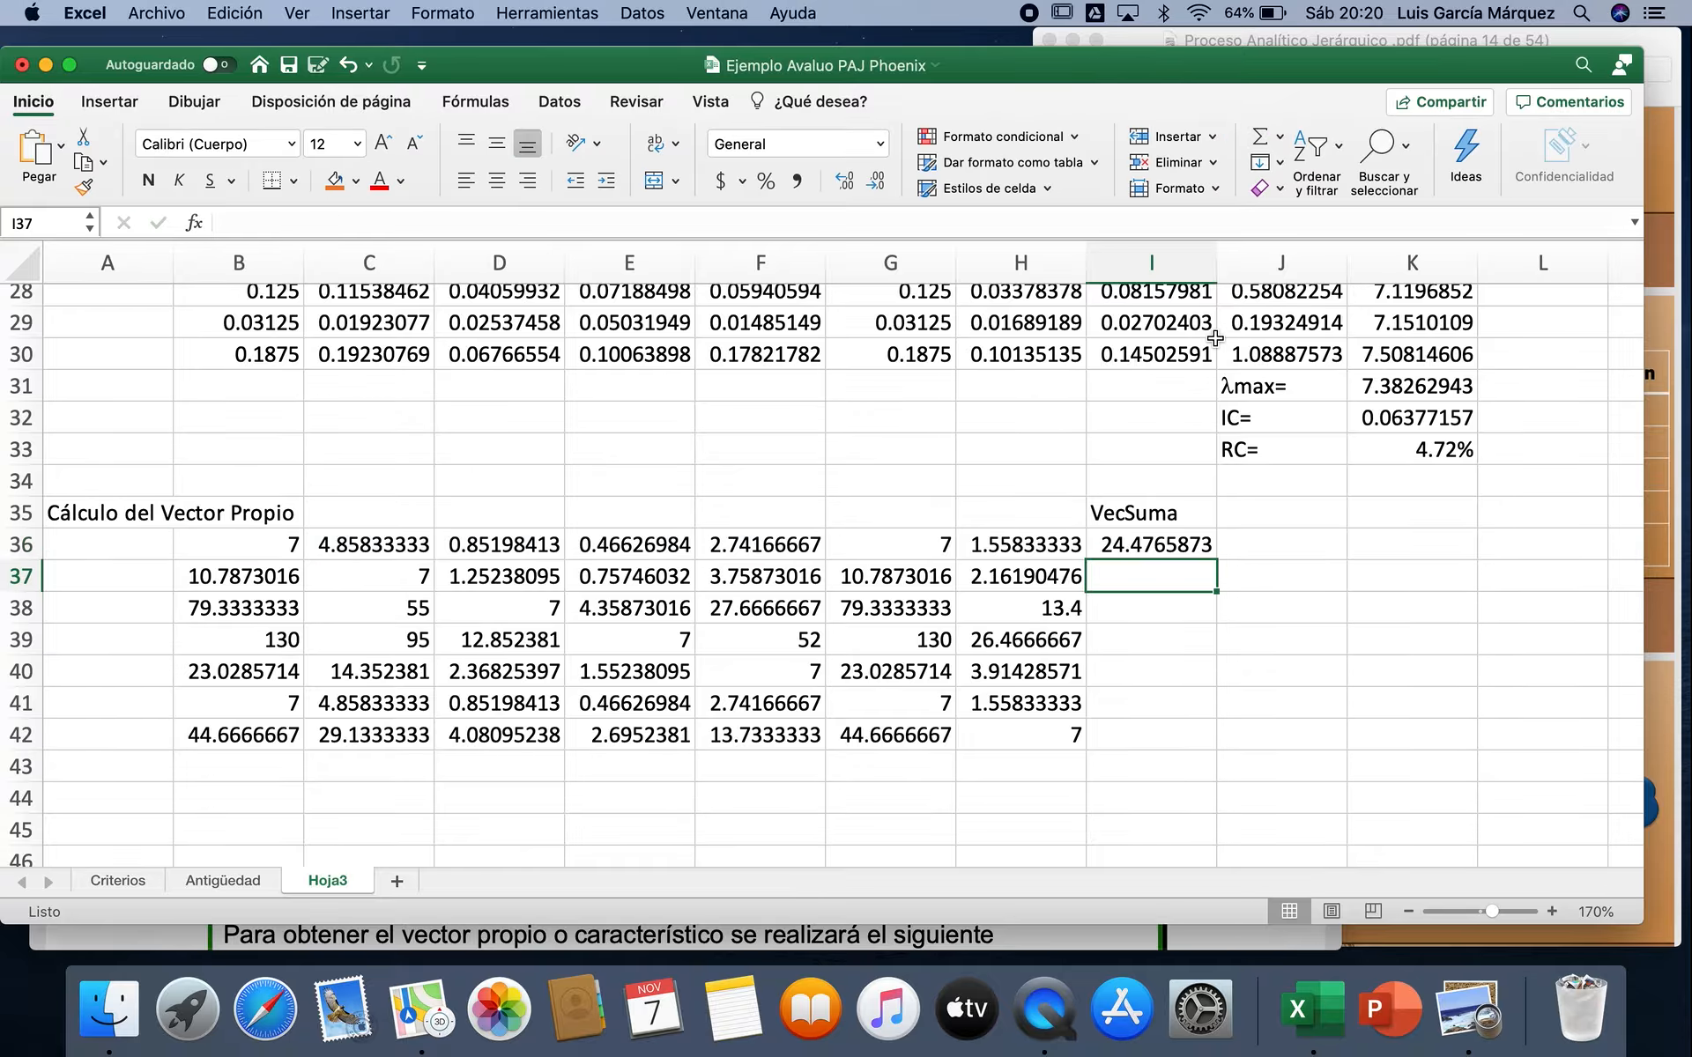
left_click(1163, 544)
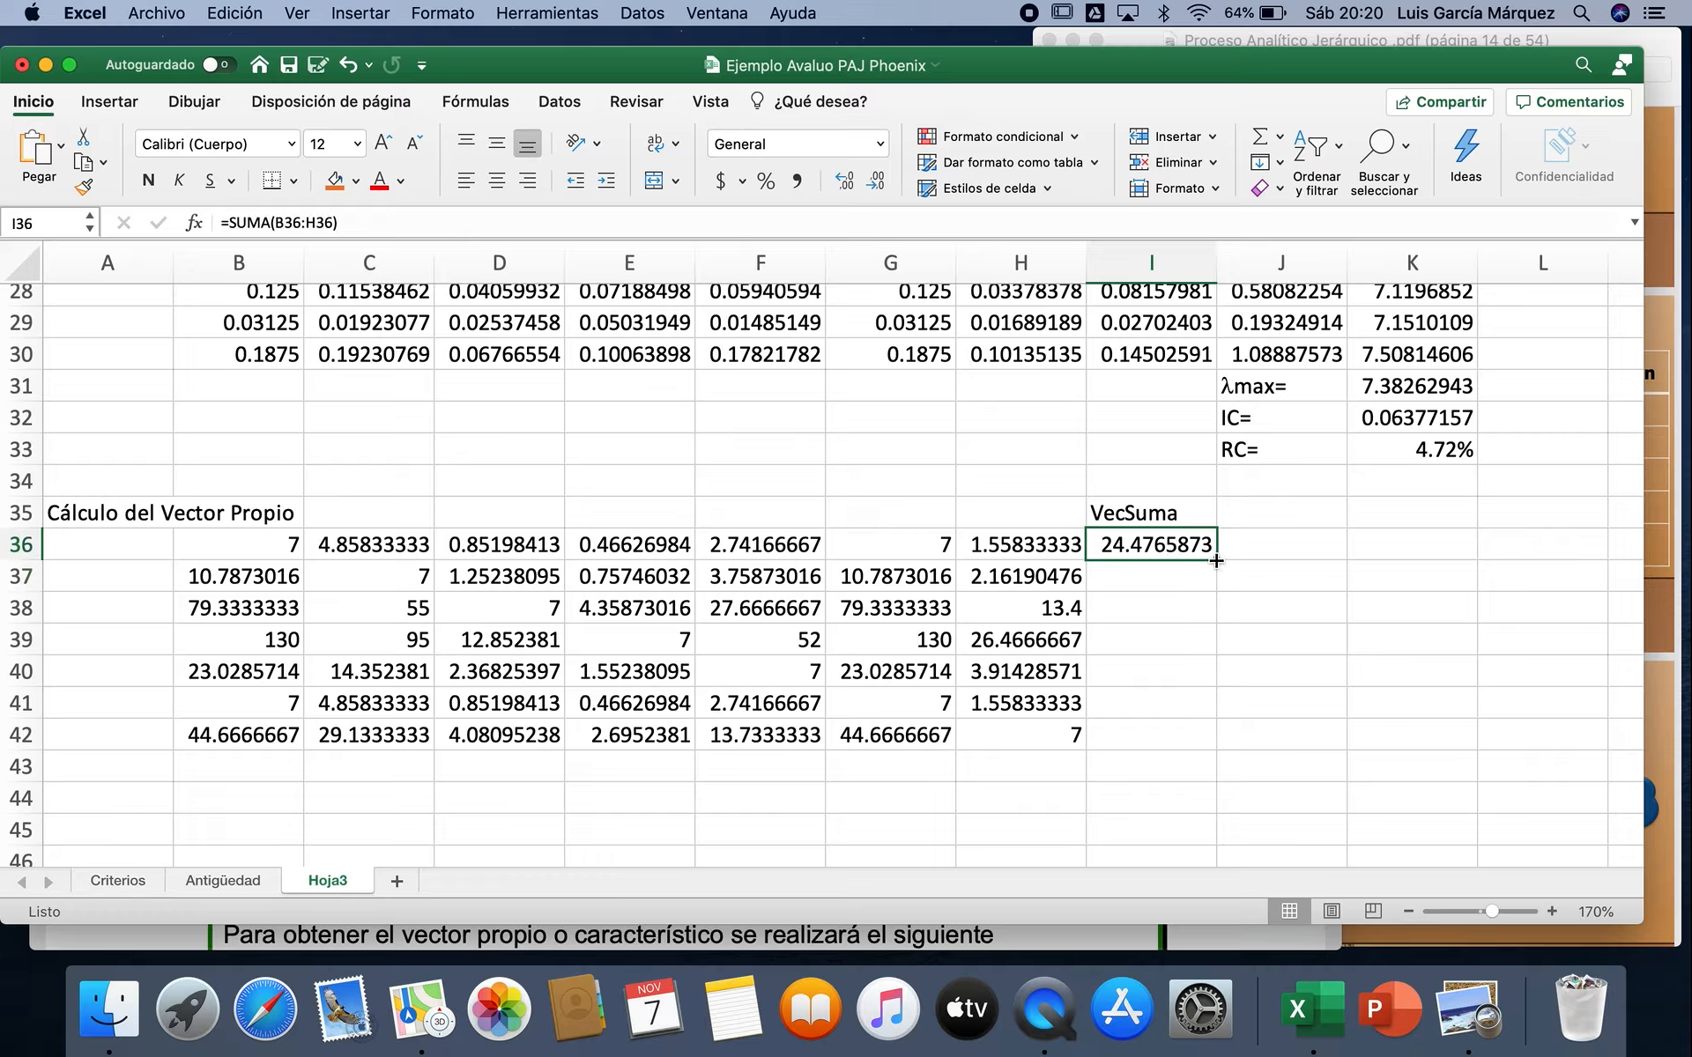
left_click_drag(1216, 561, 1221, 749)
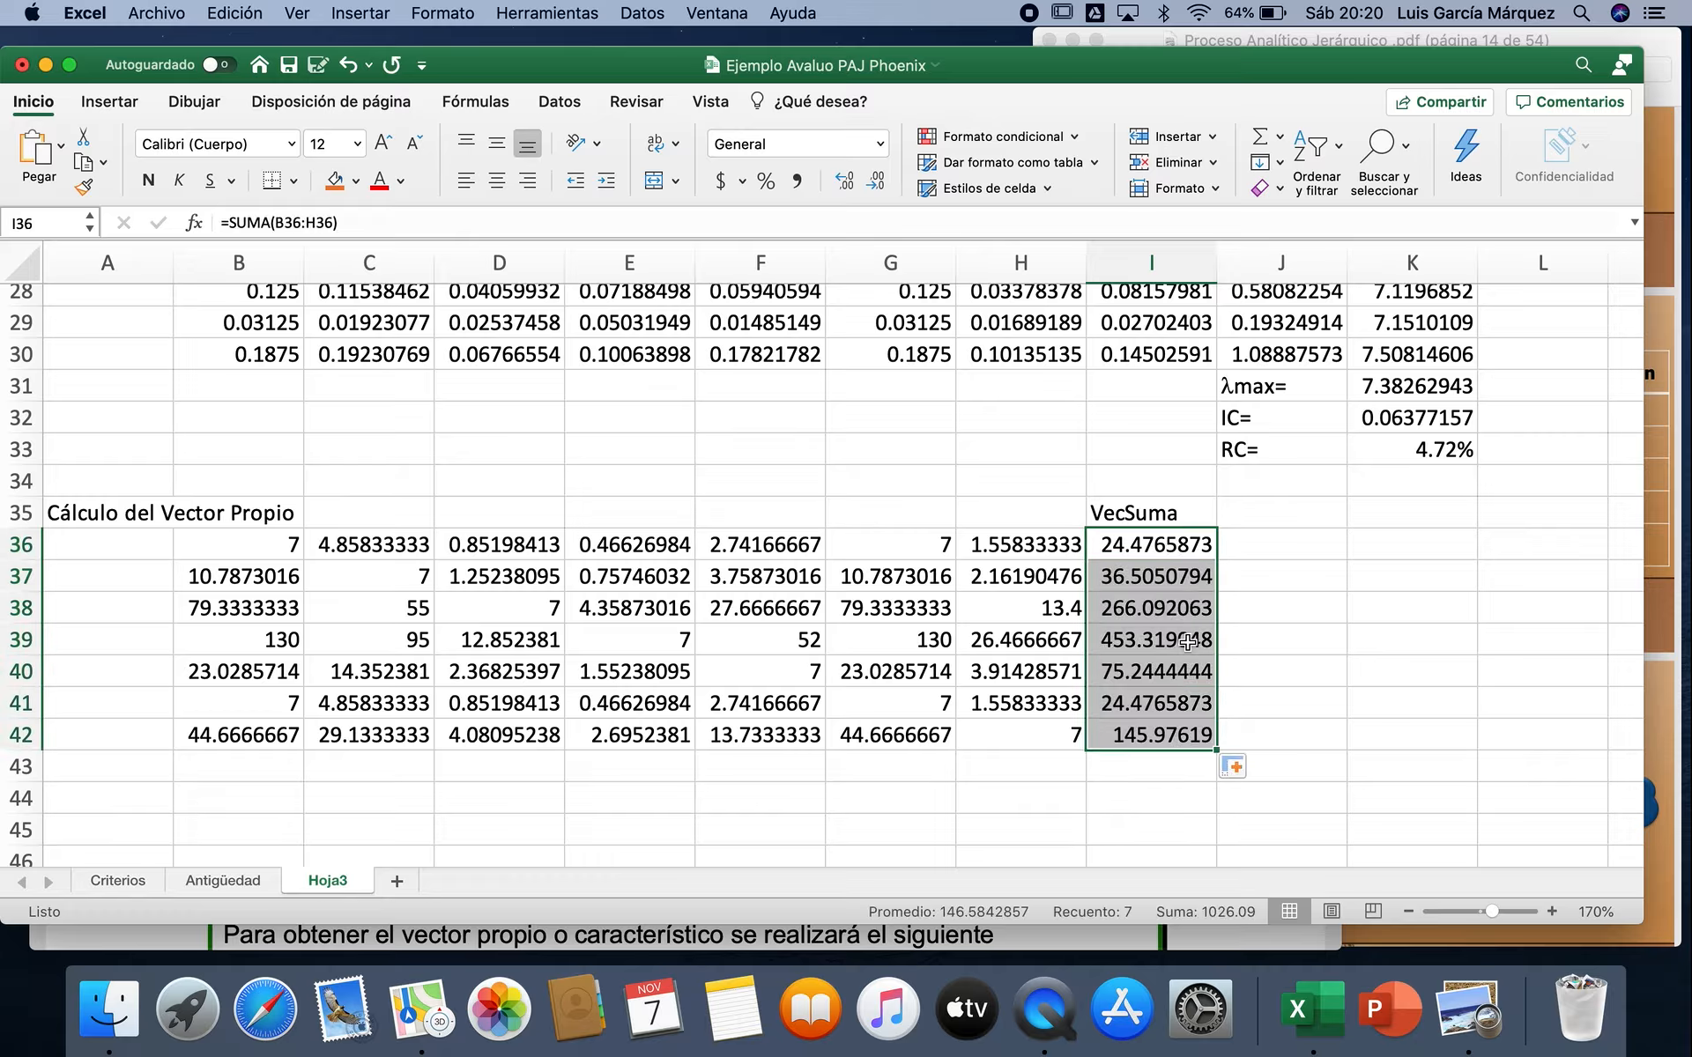
Step: Total the VecSuma column I36:I42 in cell I43 with AutoSum
left_click(1144, 765)
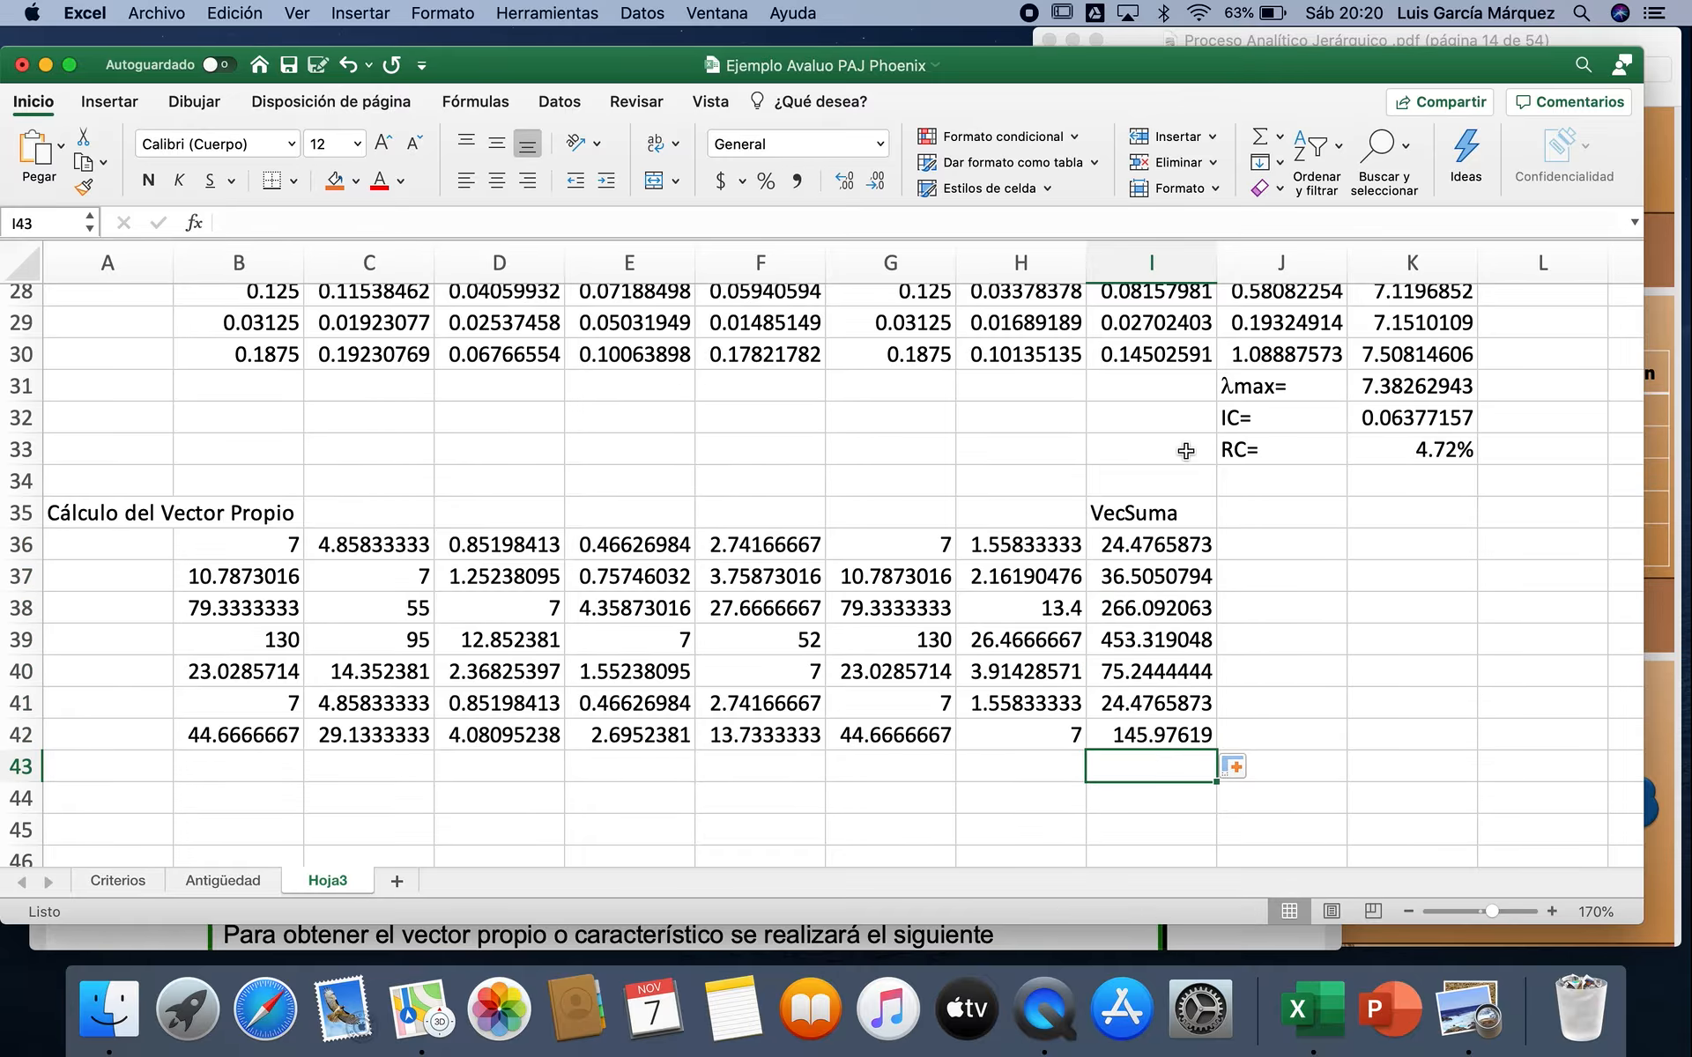
left_click(1258, 139)
key("Return")
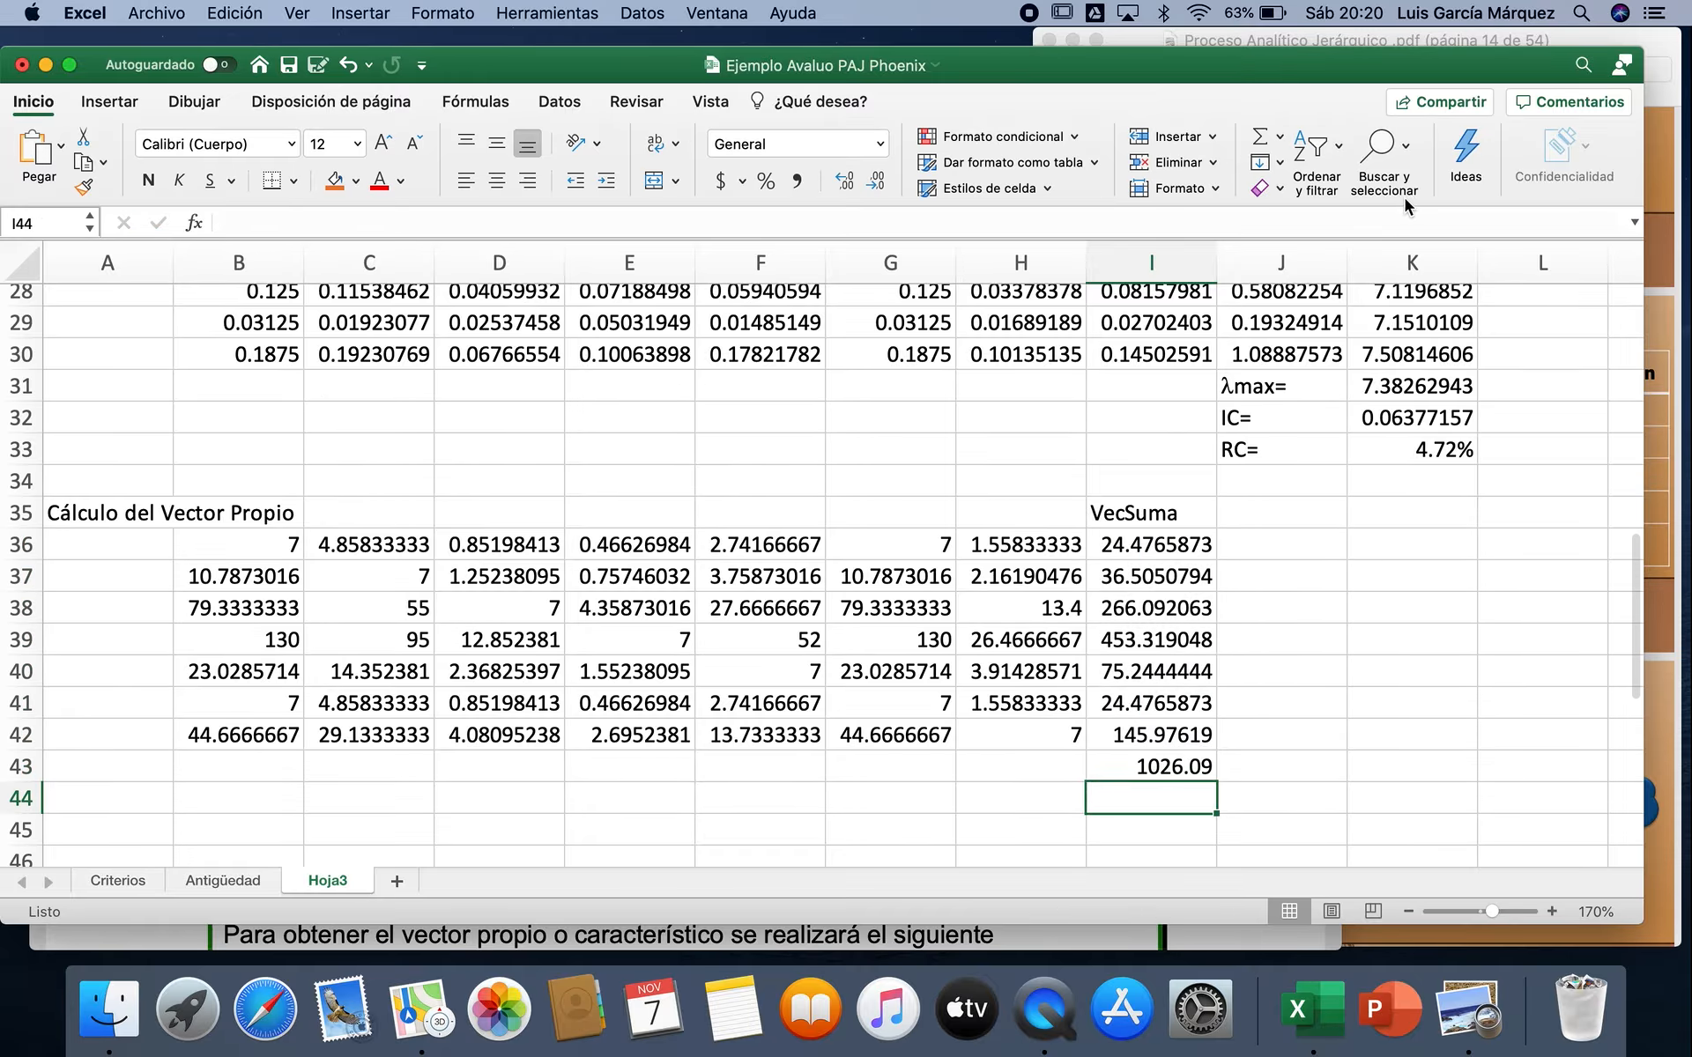
Step: Enter the column heading Ponderación in J35, beside VecSuma
left_click(1299, 514)
type("P")
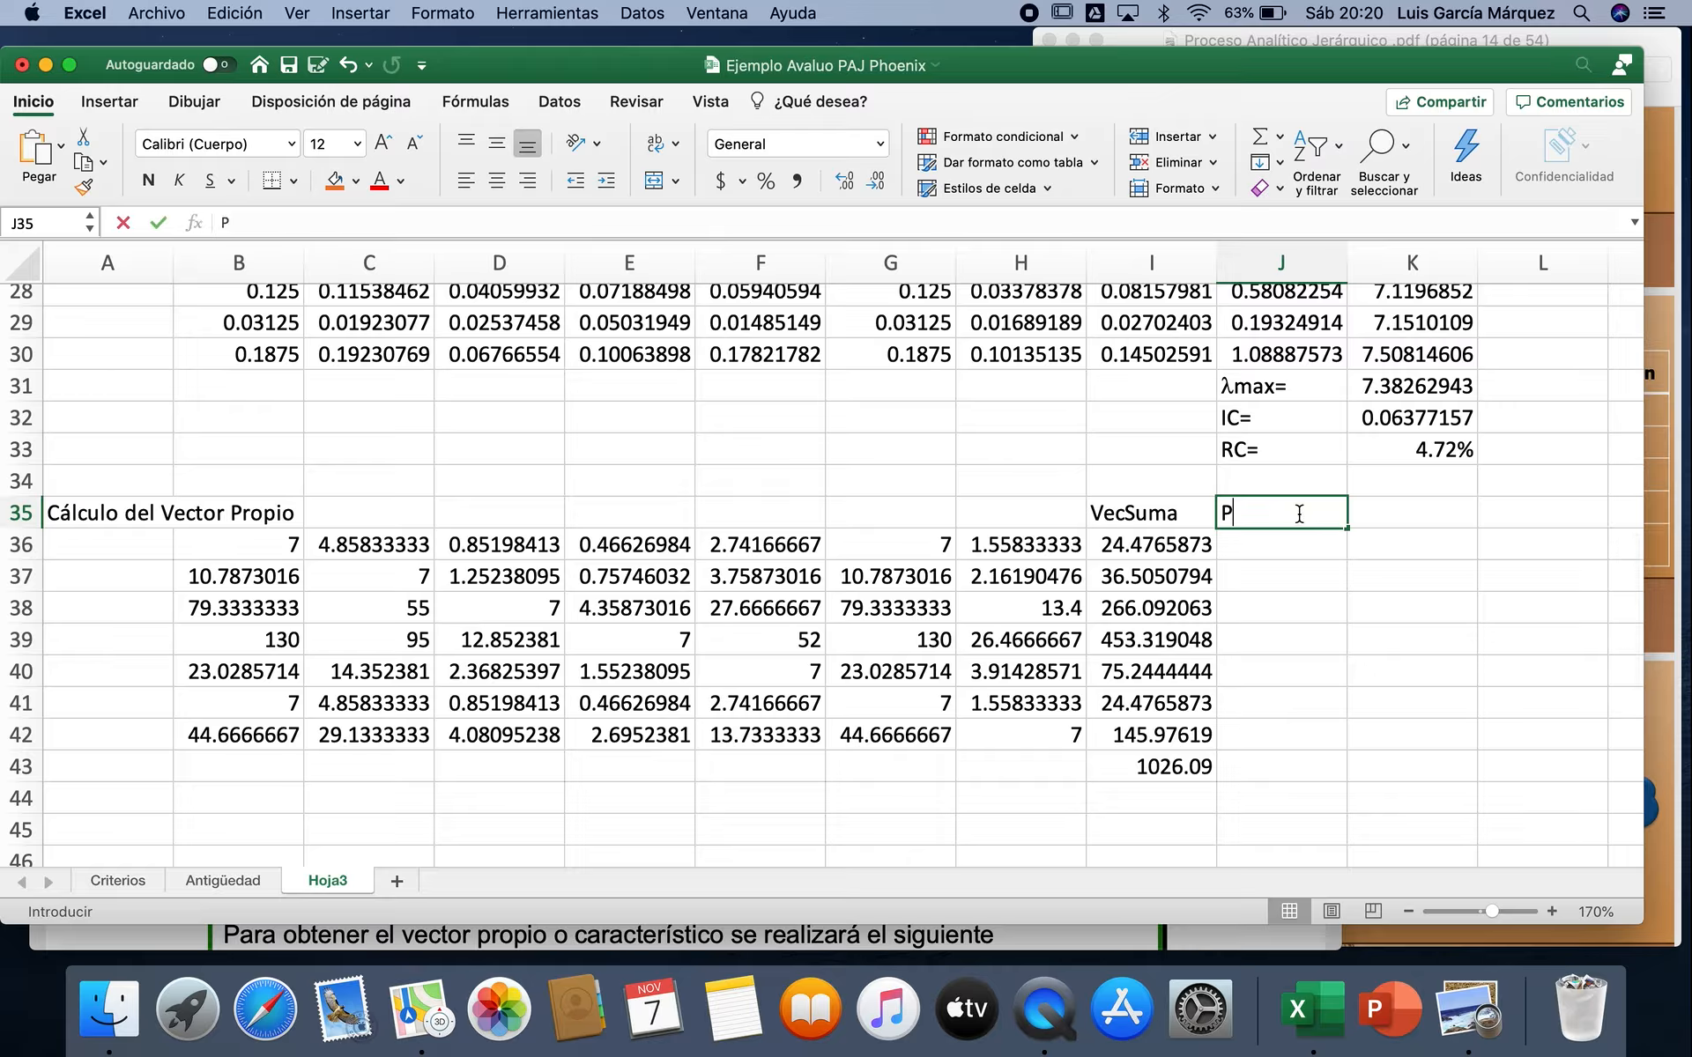
type("onderación")
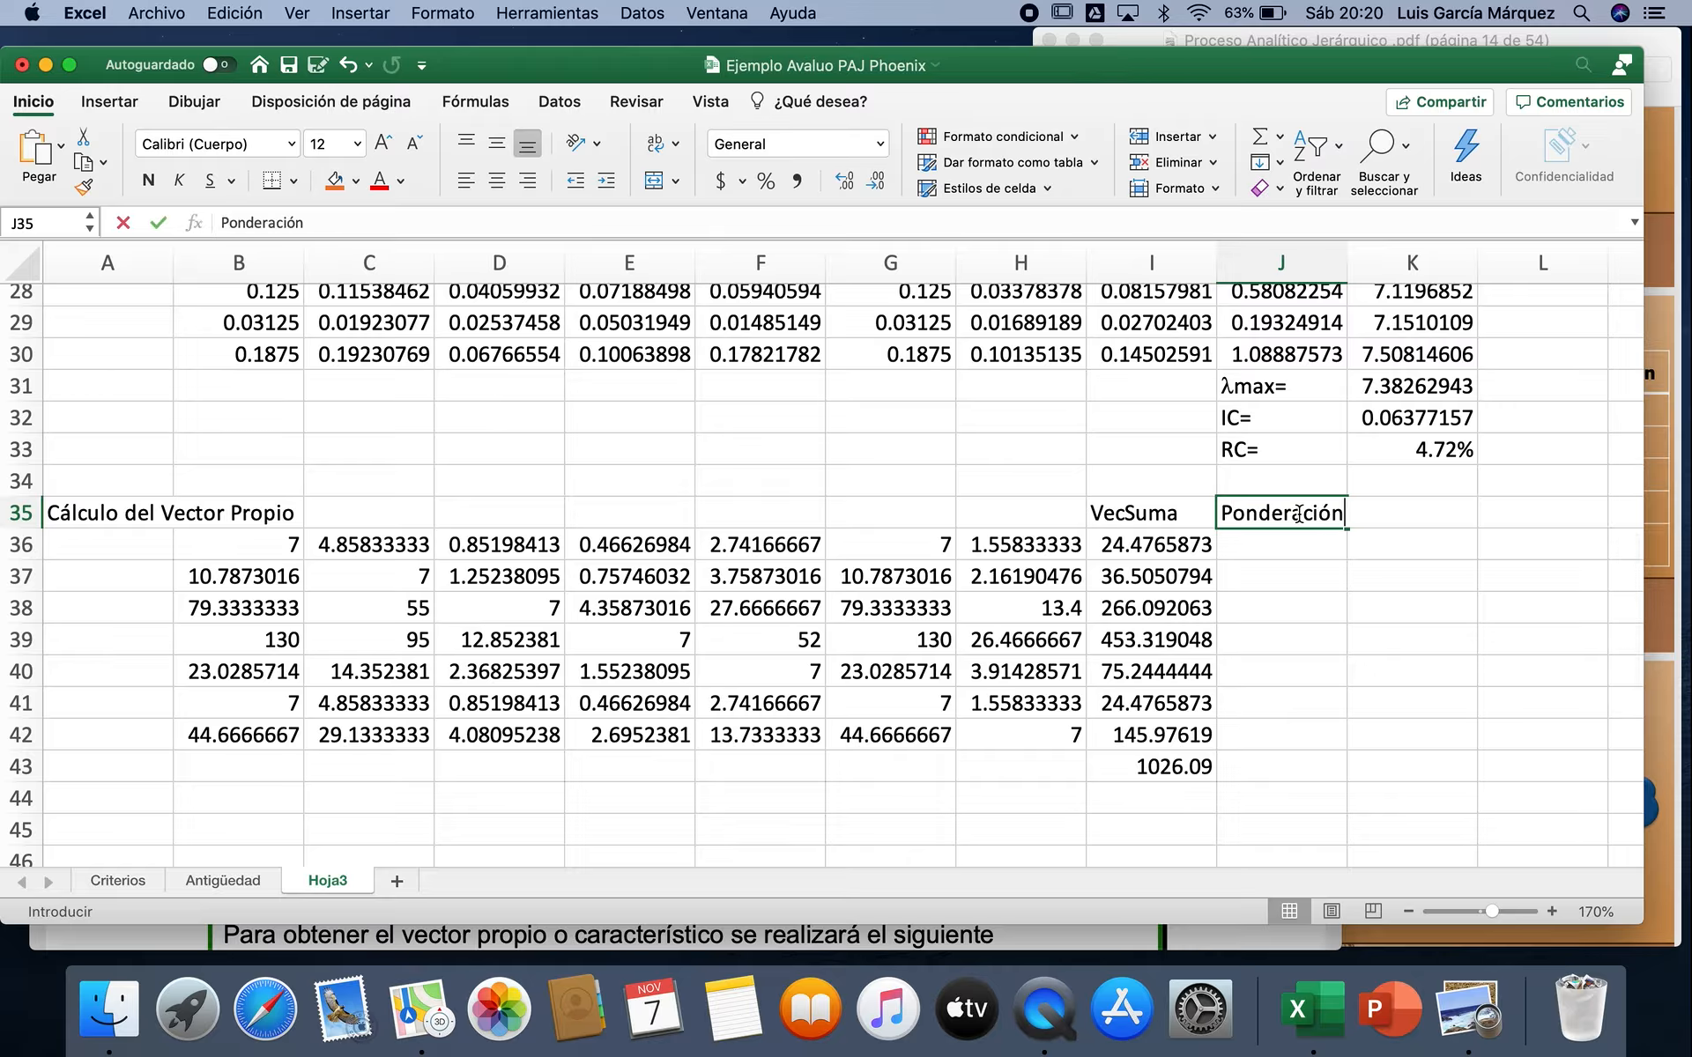
key("Return")
Step: Calculate the first weight in J36 with =I36/$I$43 and fill the formula down to J42
type("=")
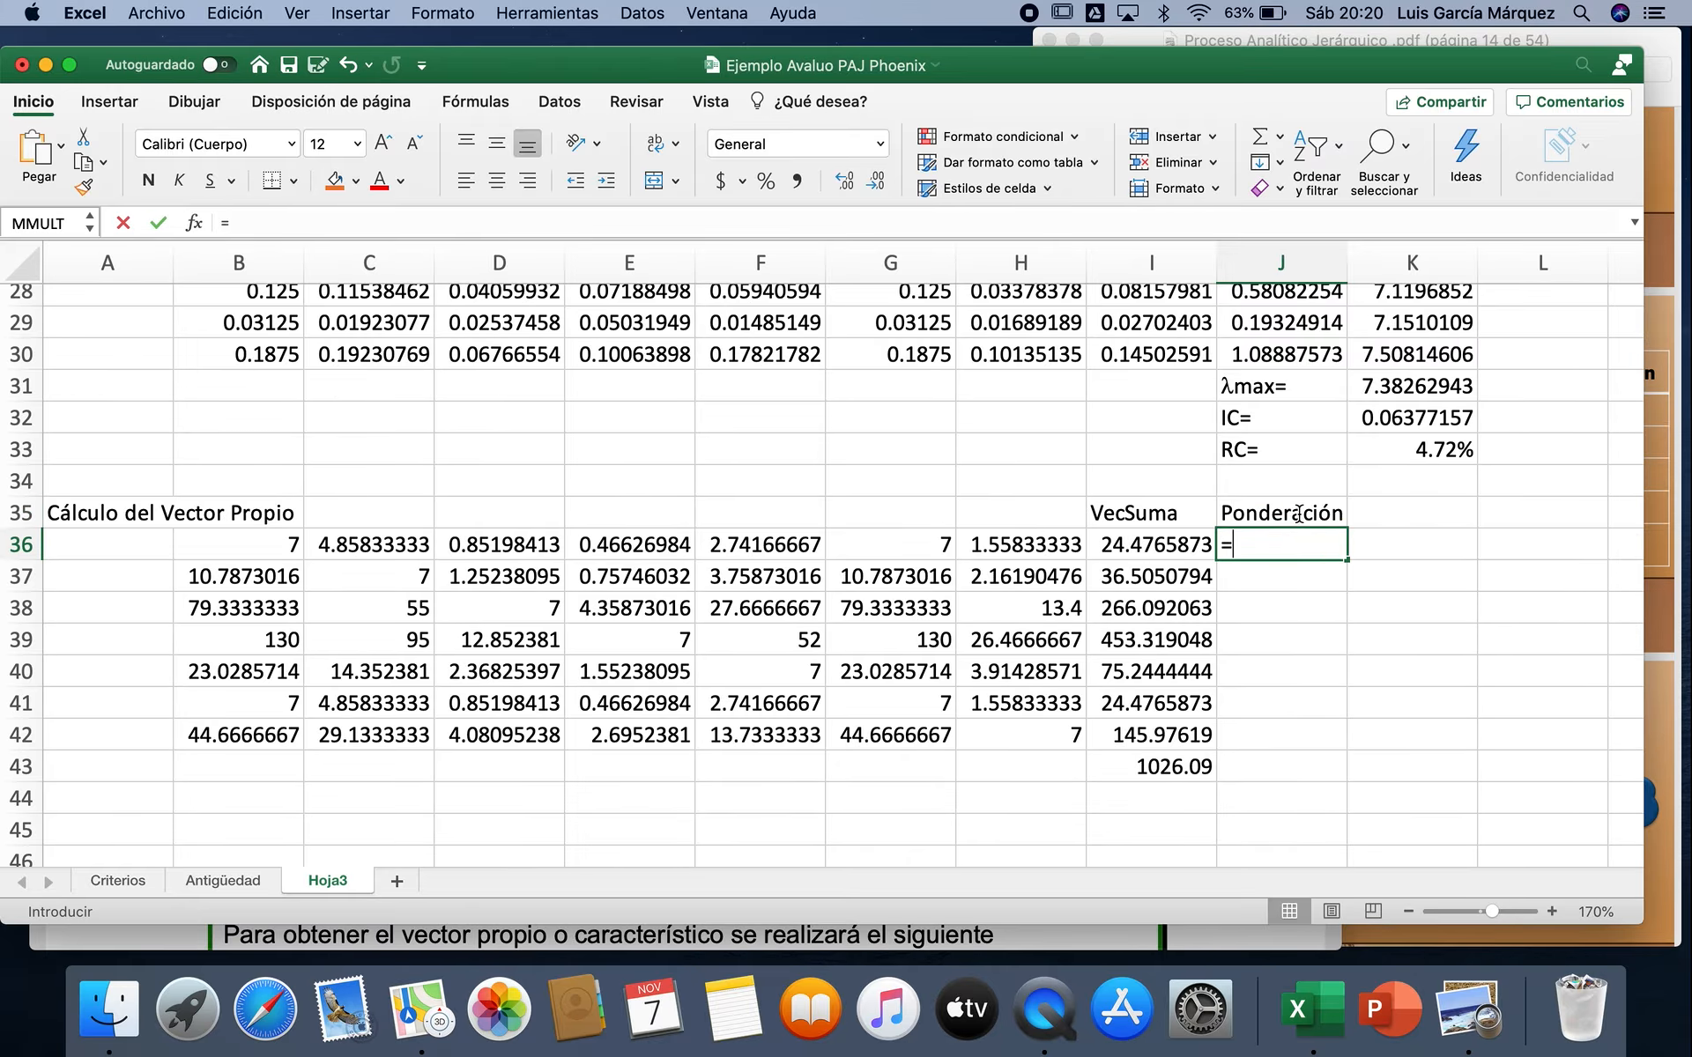
left_click(1157, 550)
type("/")
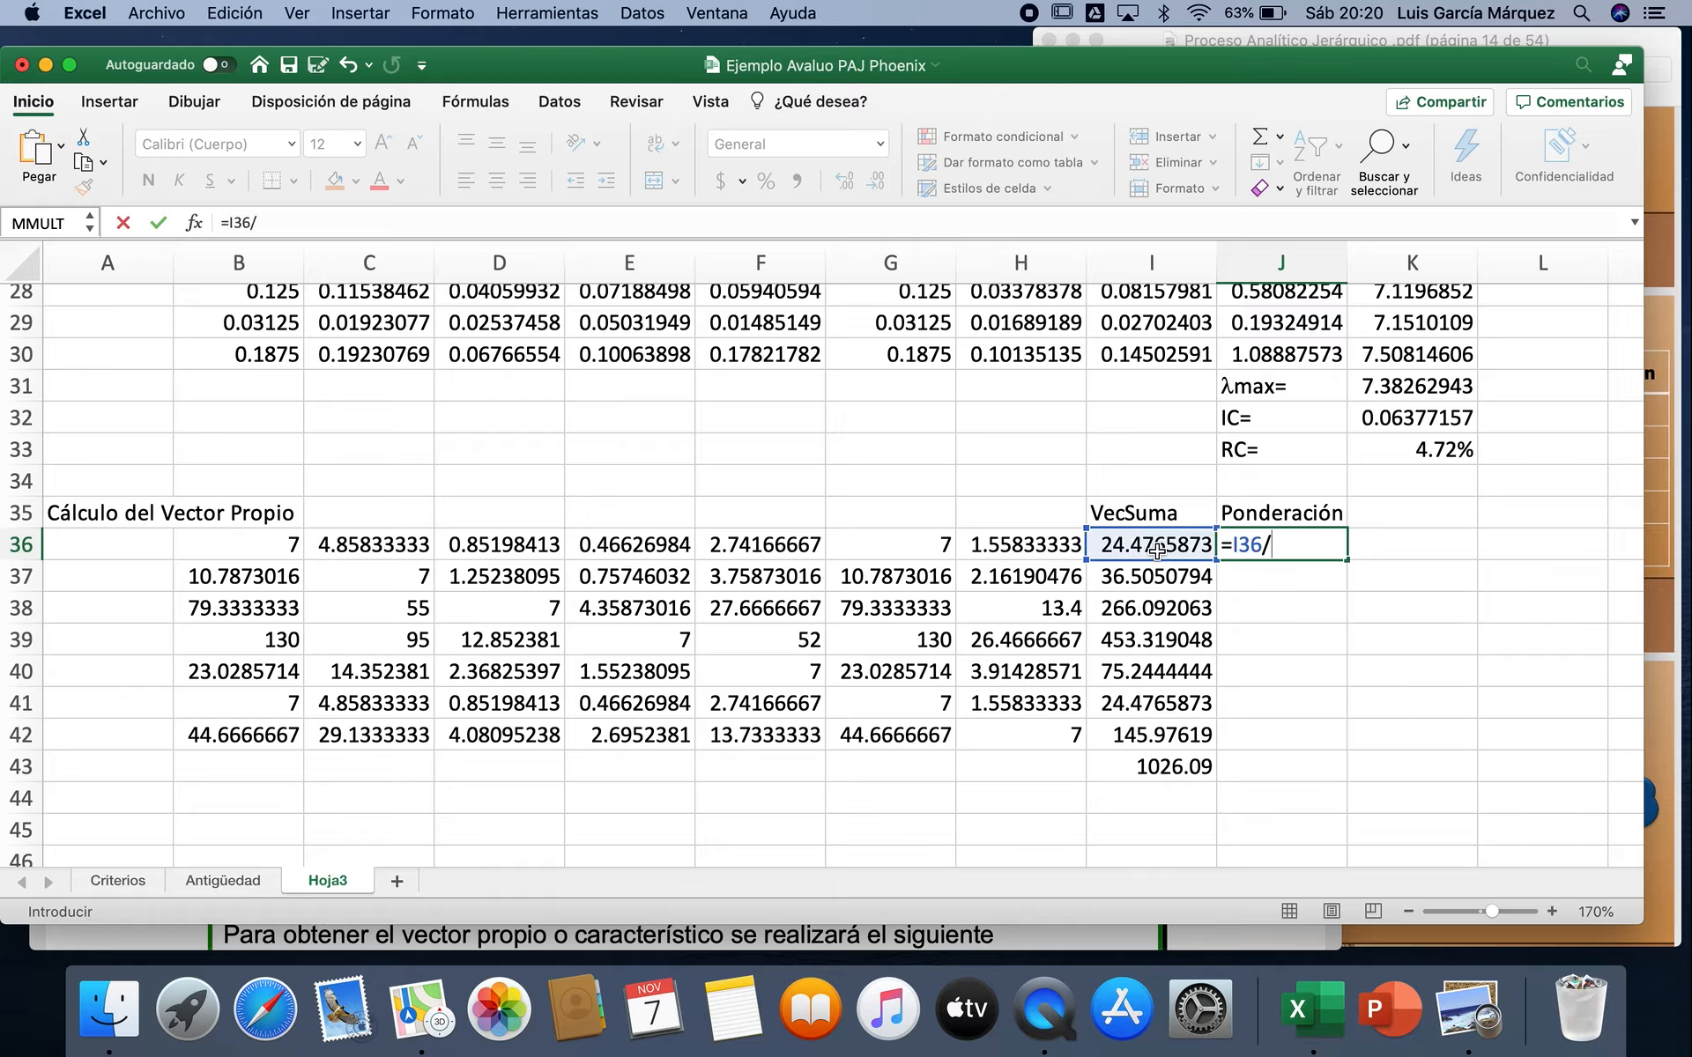
left_click(1164, 765)
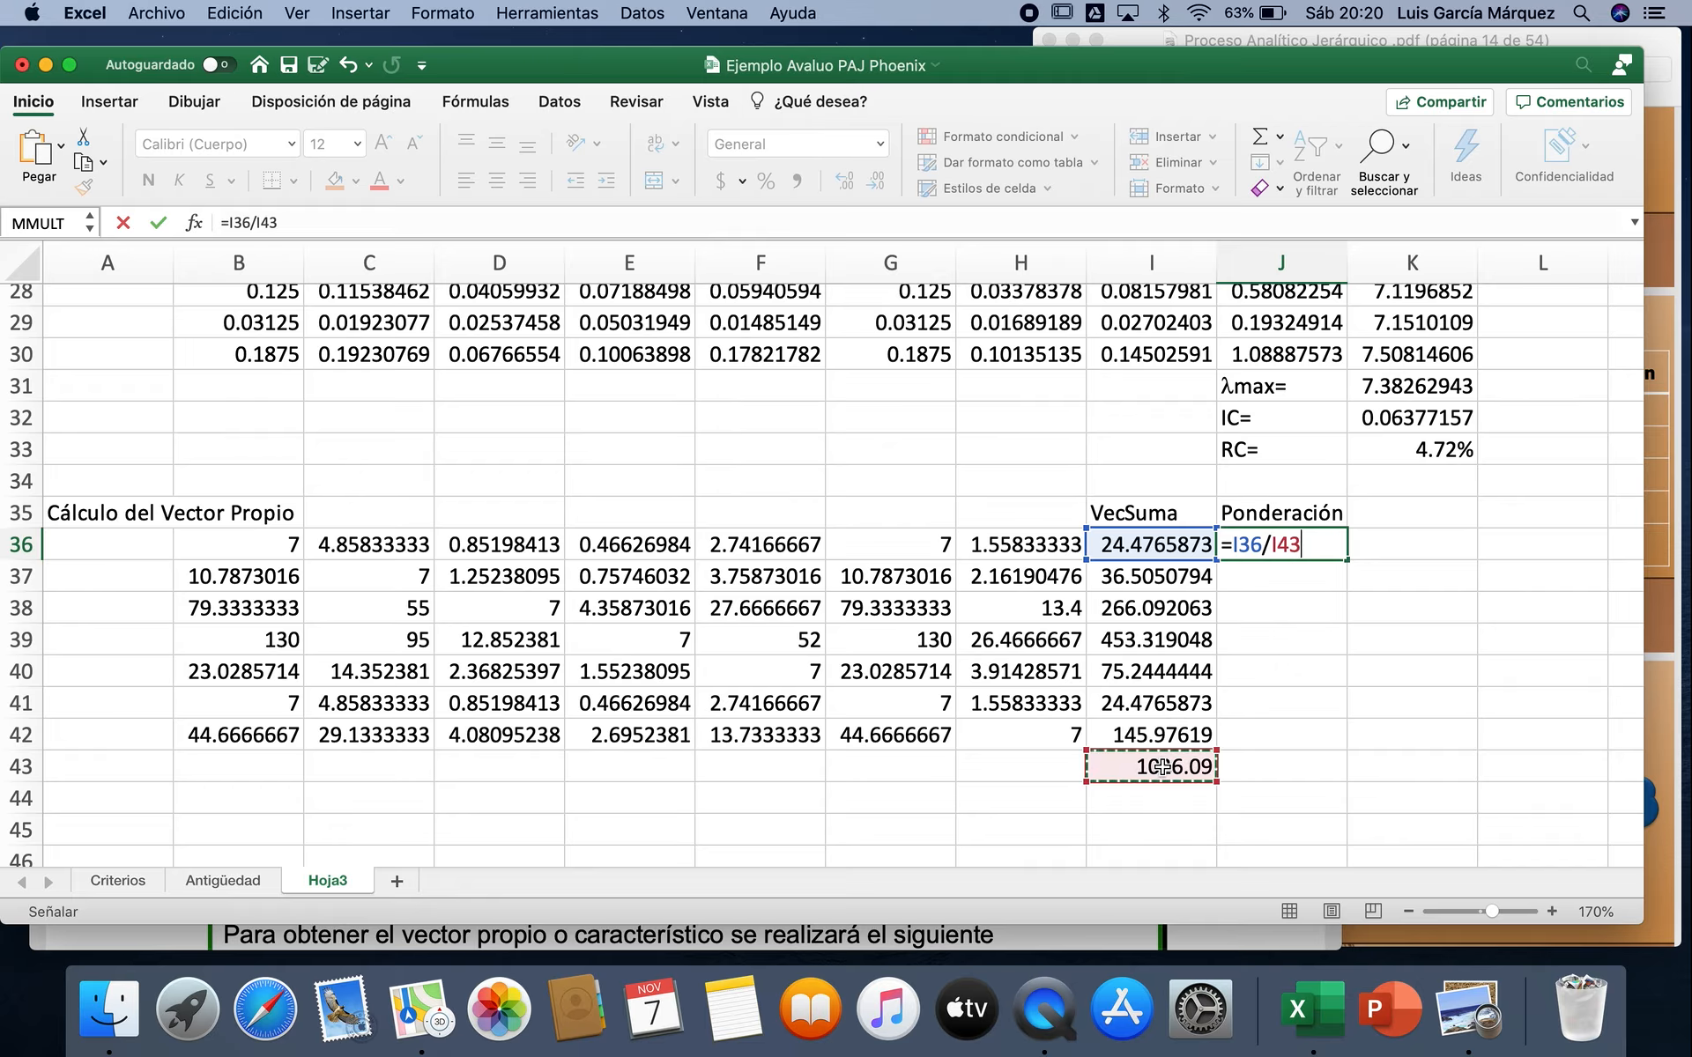
key("F4")
key("Return")
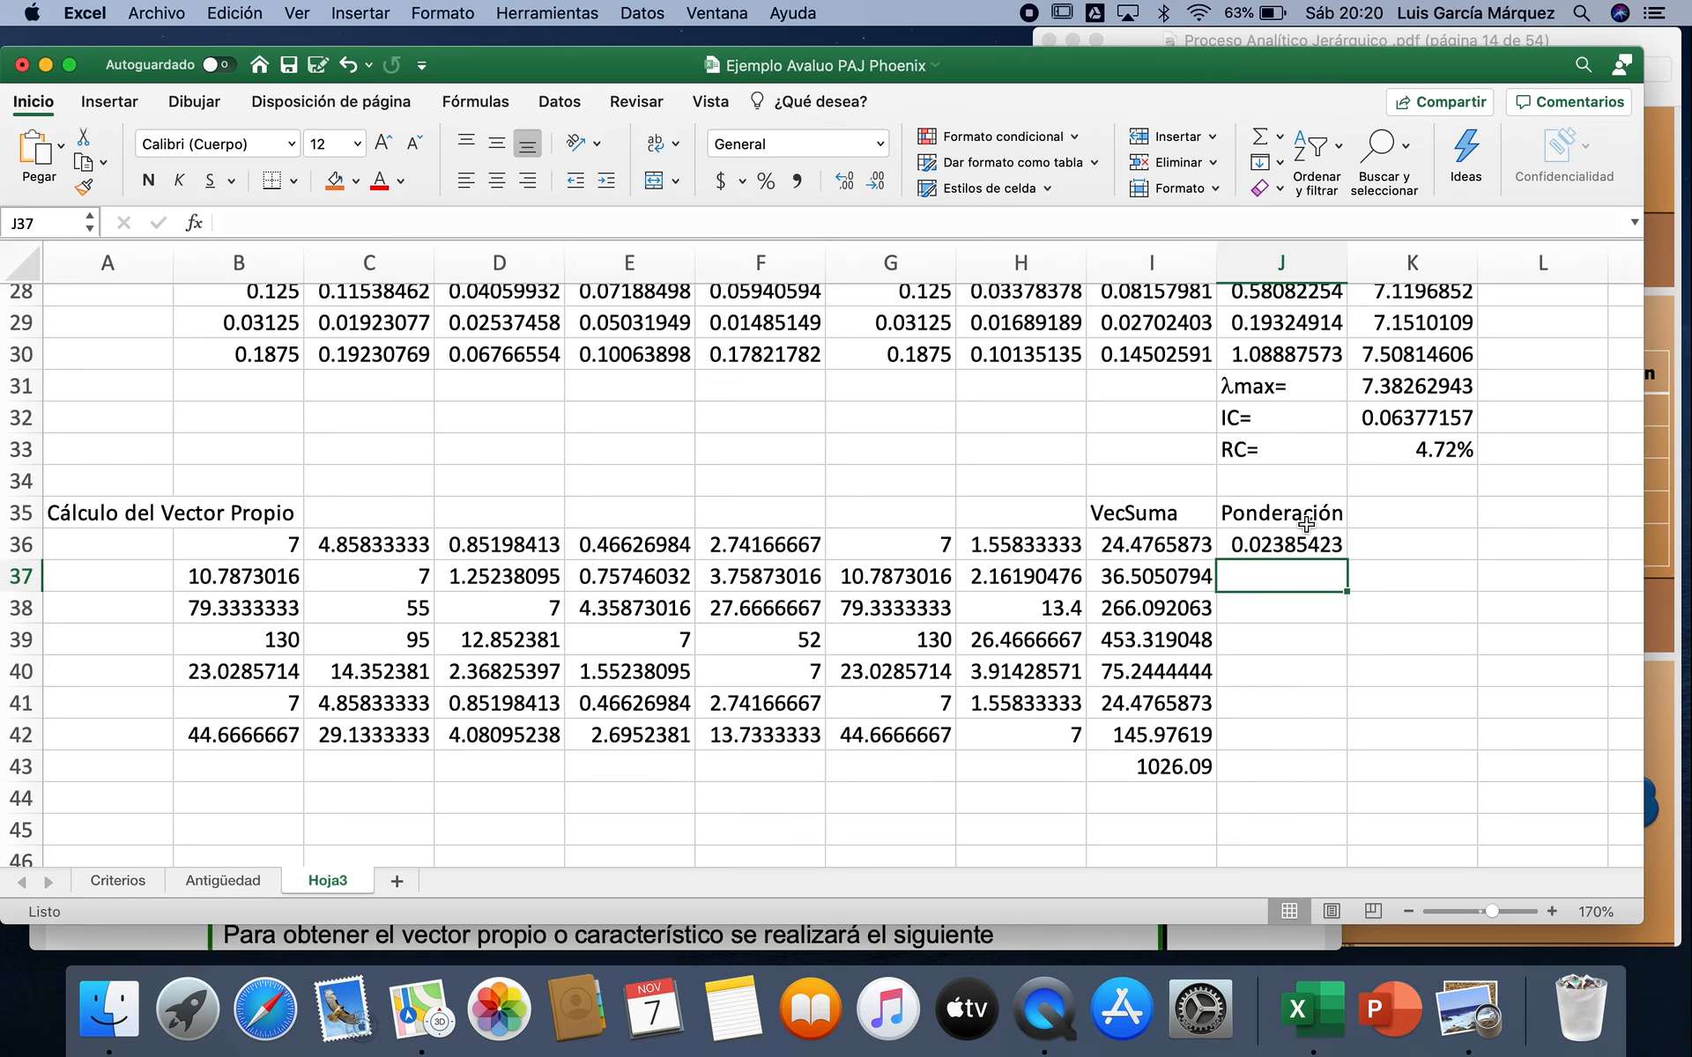
left_click(1296, 545)
double_click(1348, 561)
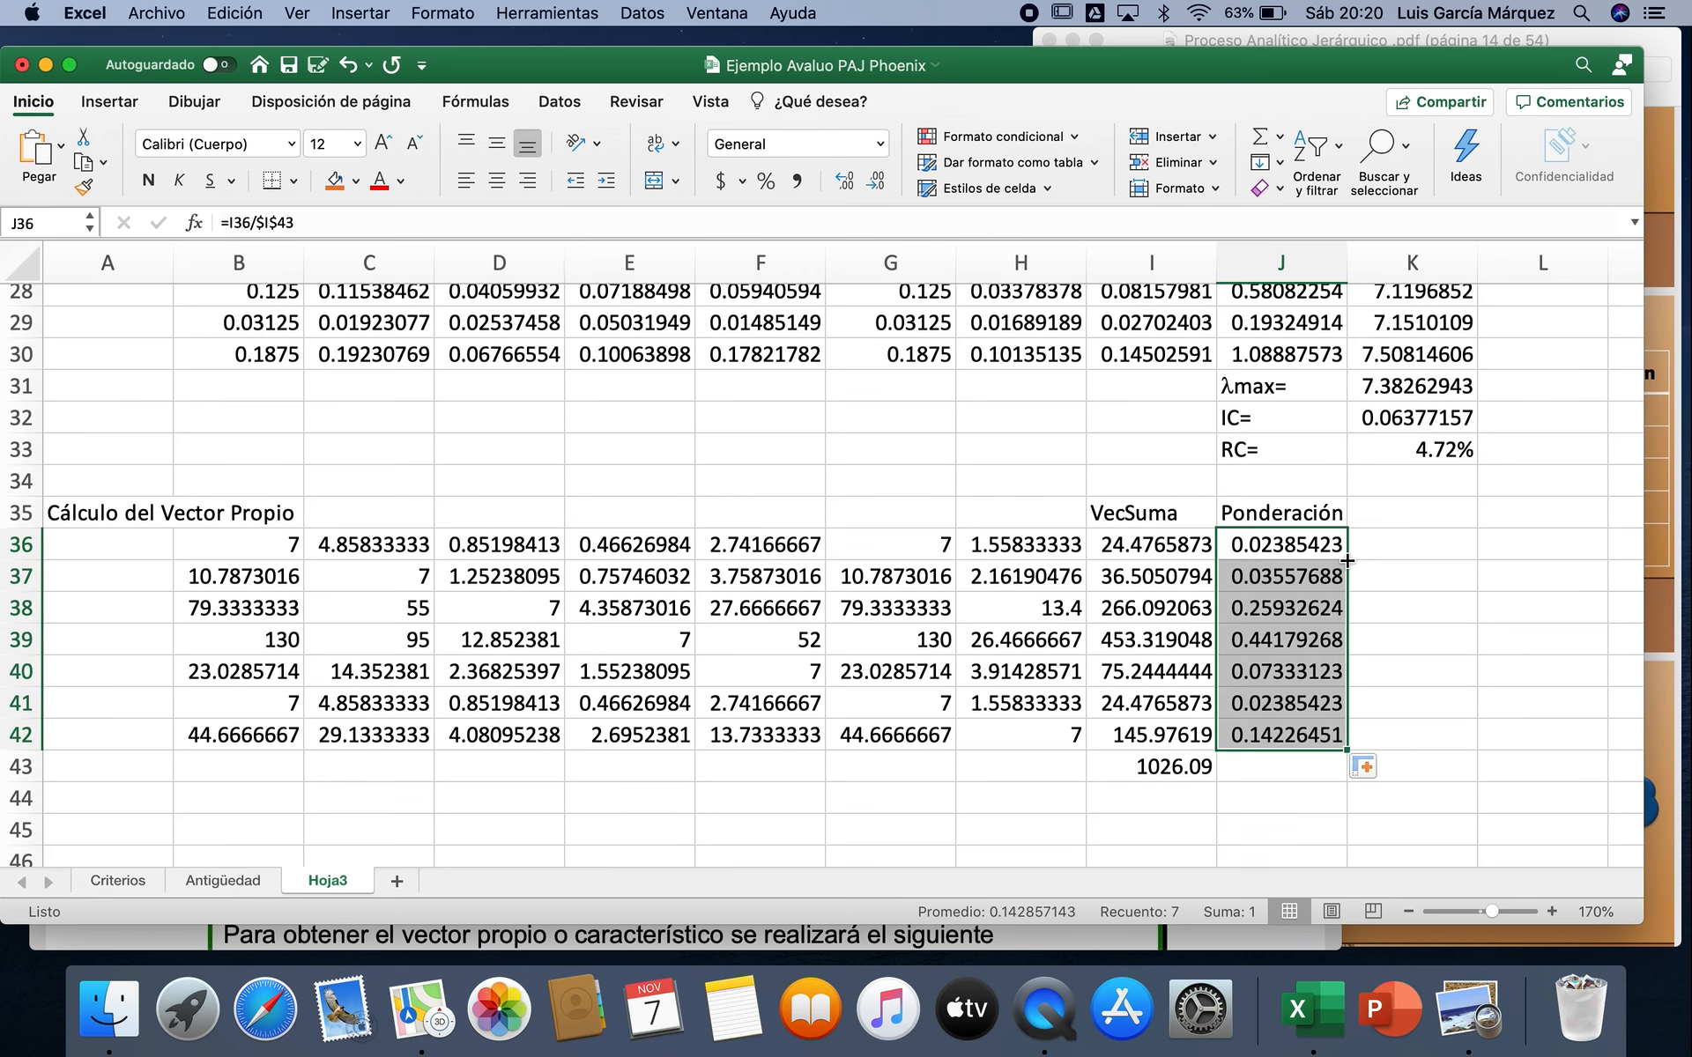
Step: Select the seven-by-seven range B45:H51 below the squared matrix and insert the MMULT function for it
scroll(1347, 560, "down", 5)
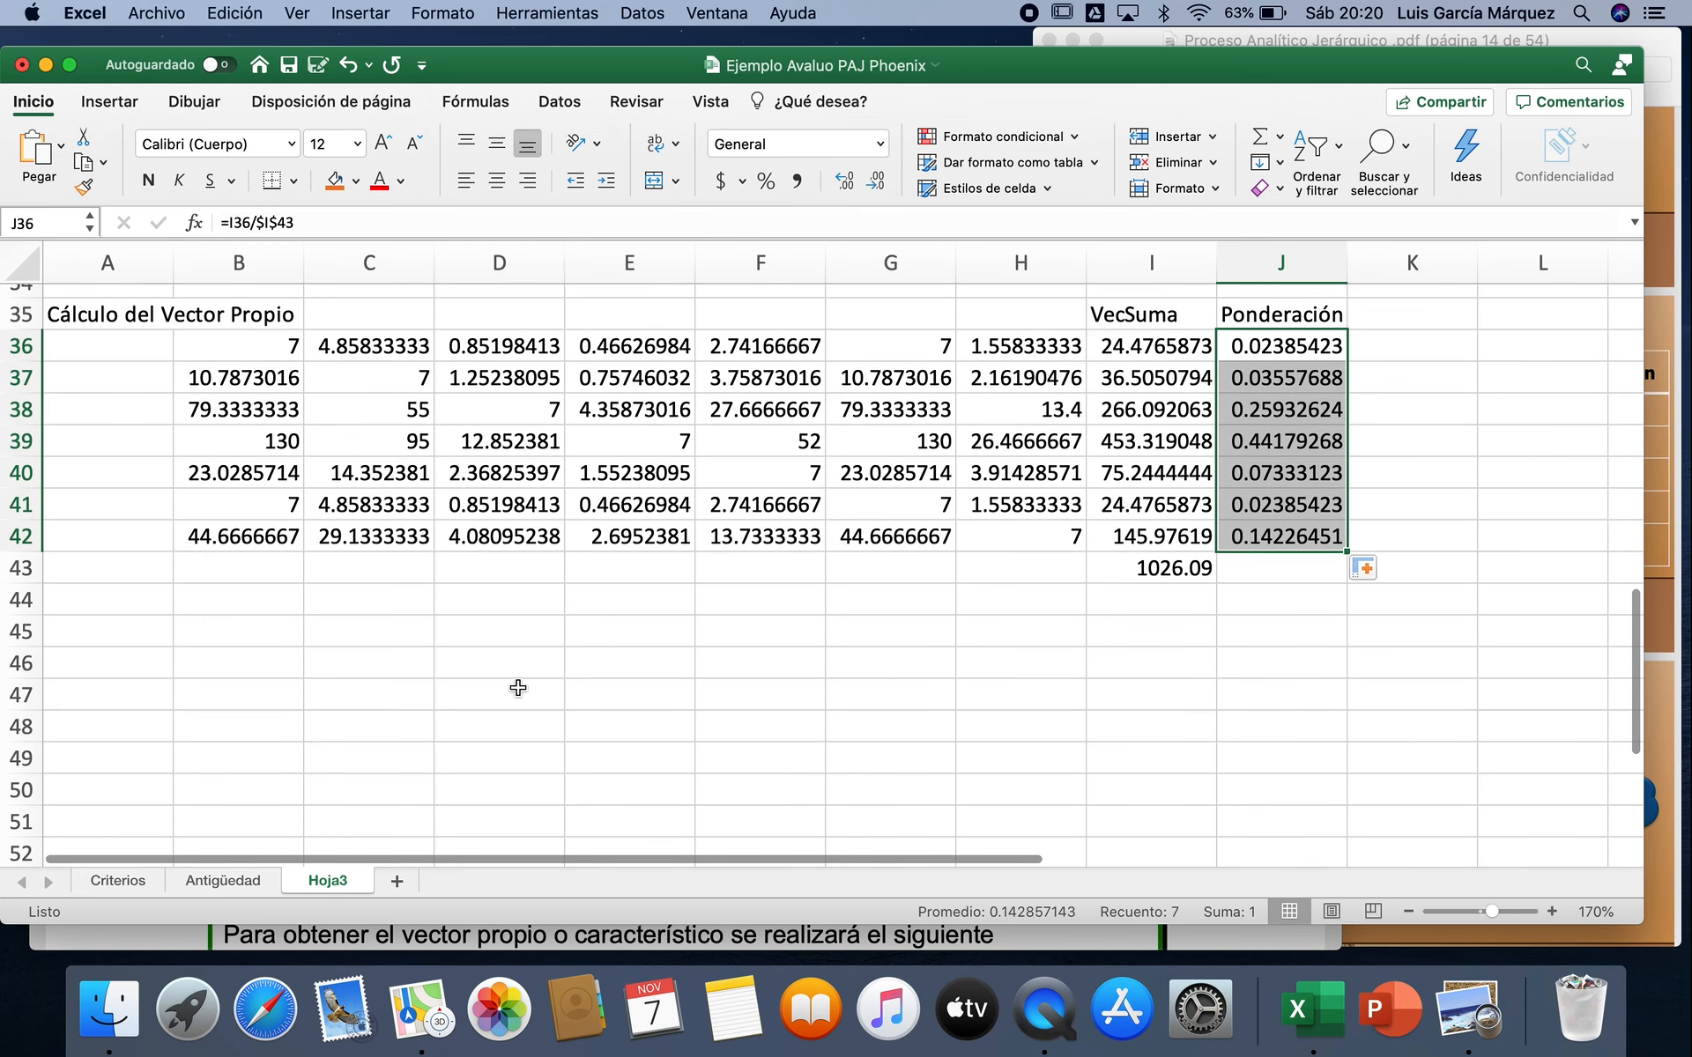
left_click(21, 599)
left_click(251, 641)
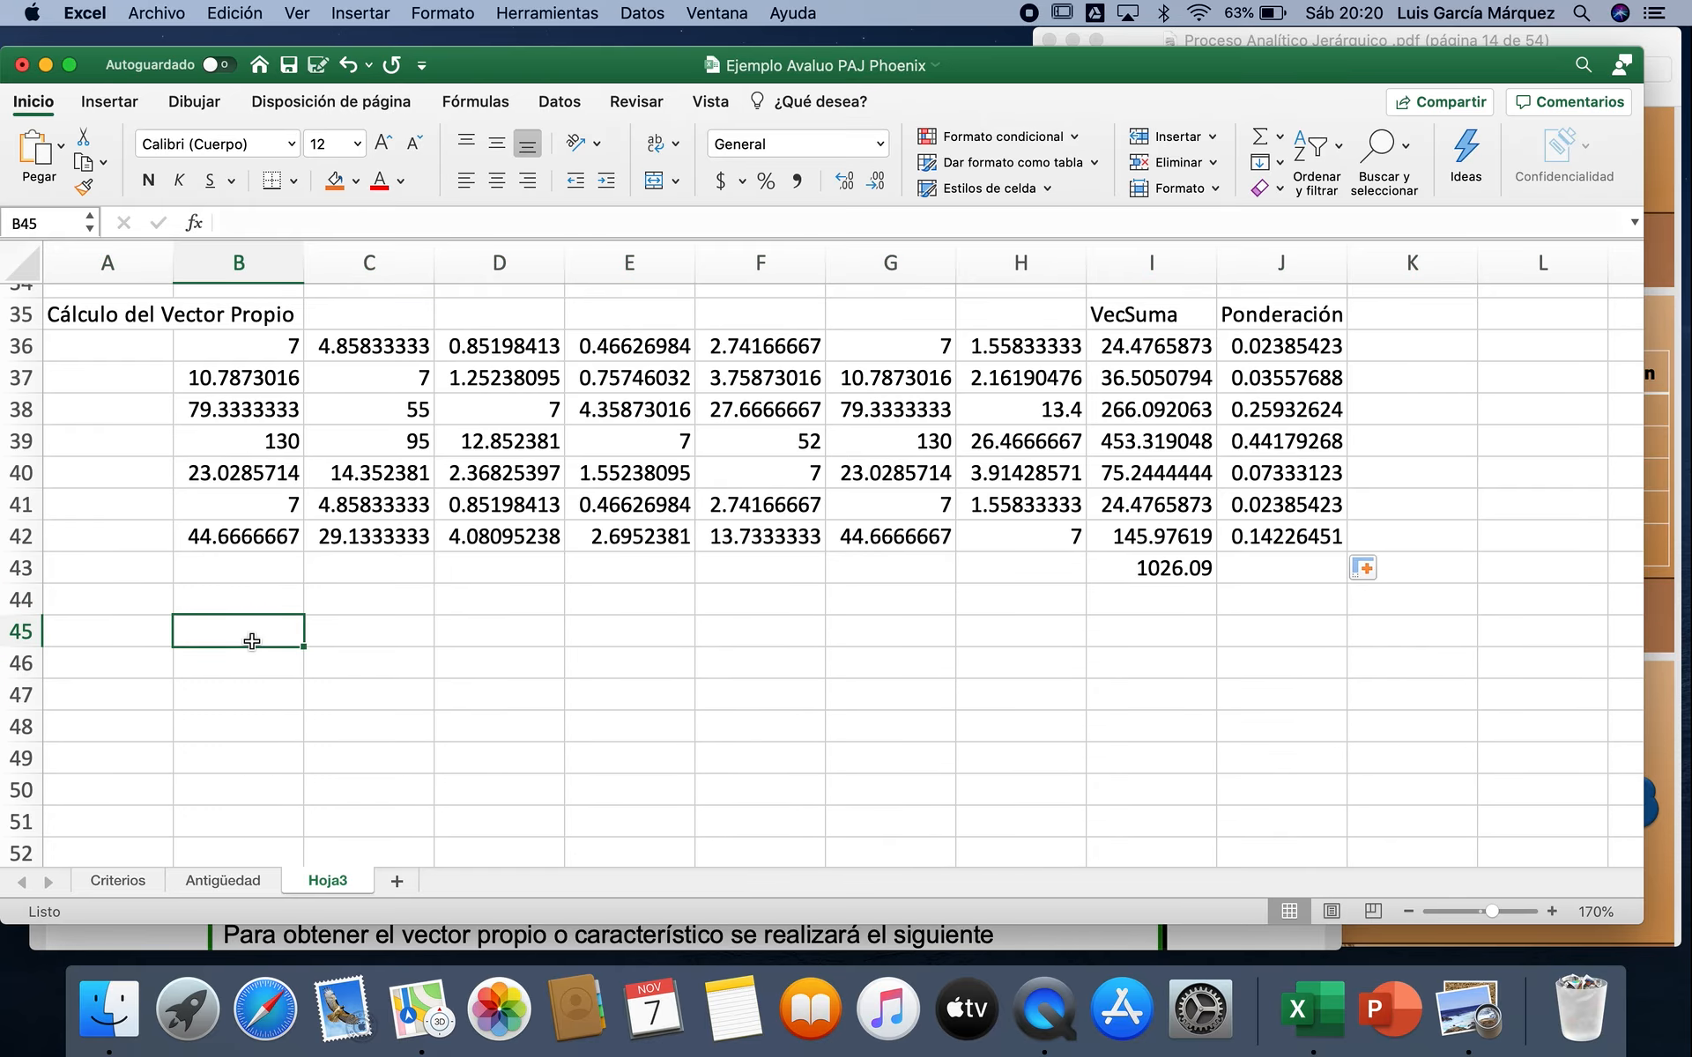
key("shift+Down")
key("shift+Down")
key("shift+Down")
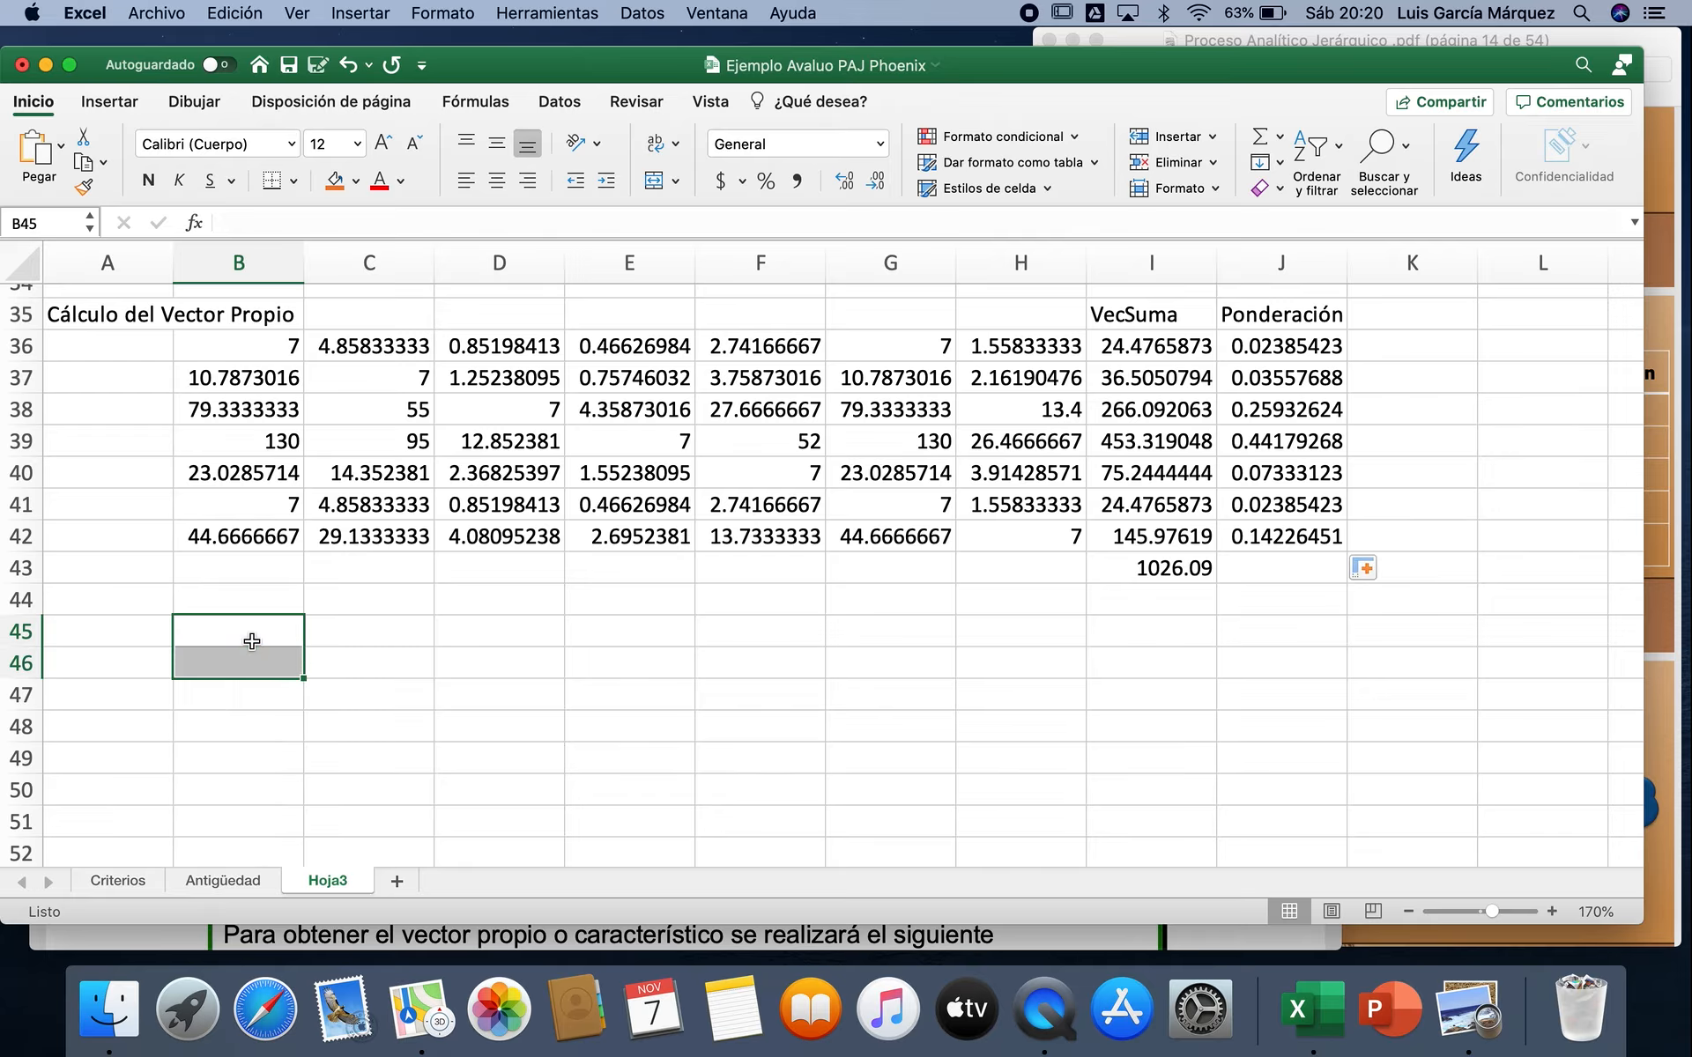
key("shift+Down")
key("shift+Down")
key("shift+Down")
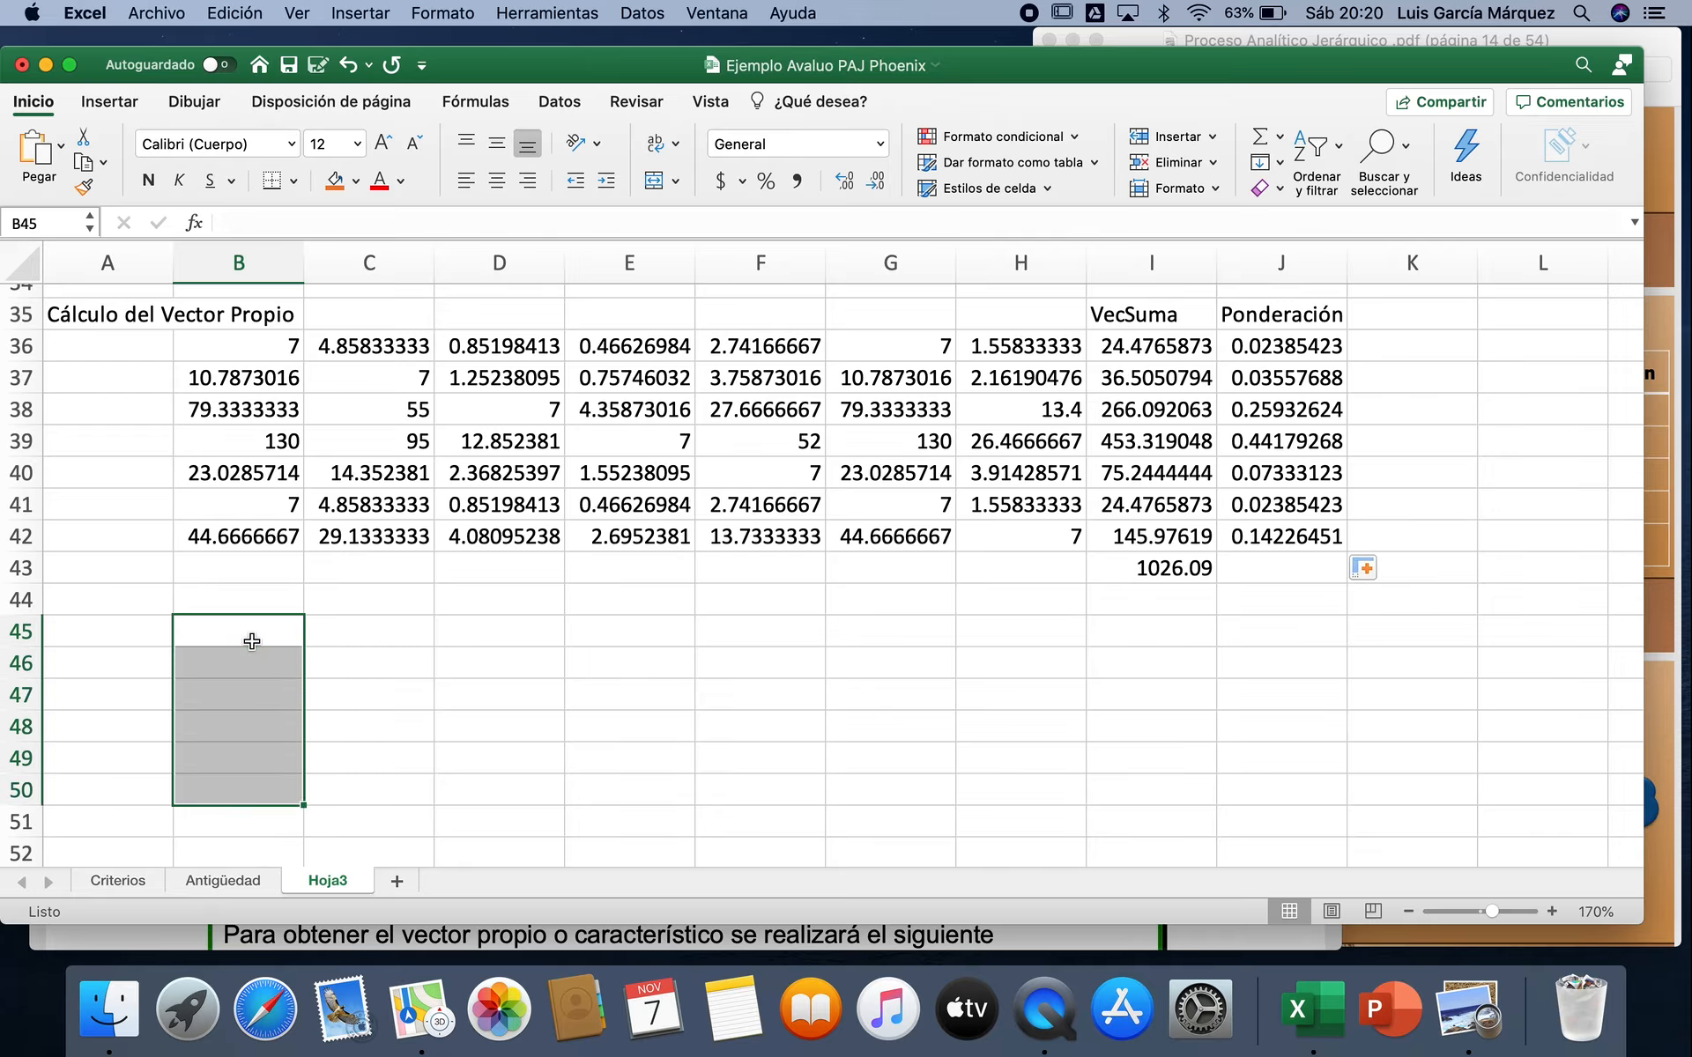
key("shift+Right")
key("shift+Right")
key("shift+Right")
key("shift+Right")
key("shift+Right")
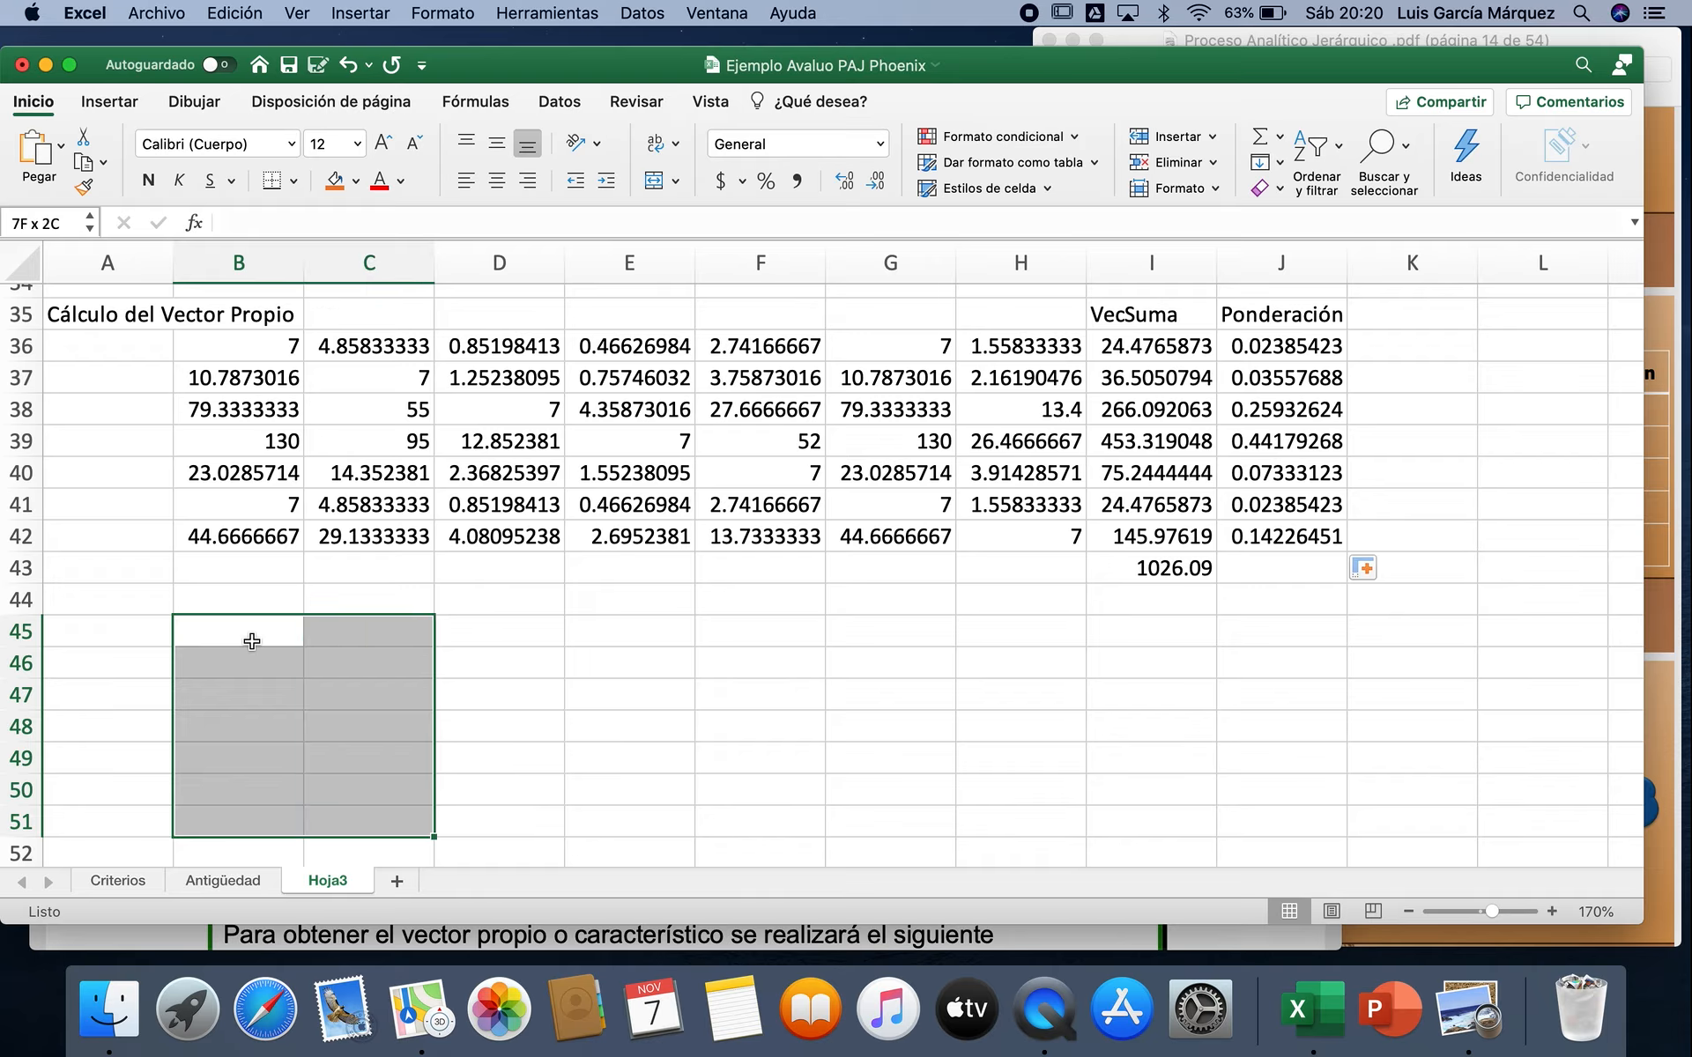
key("shift+Right")
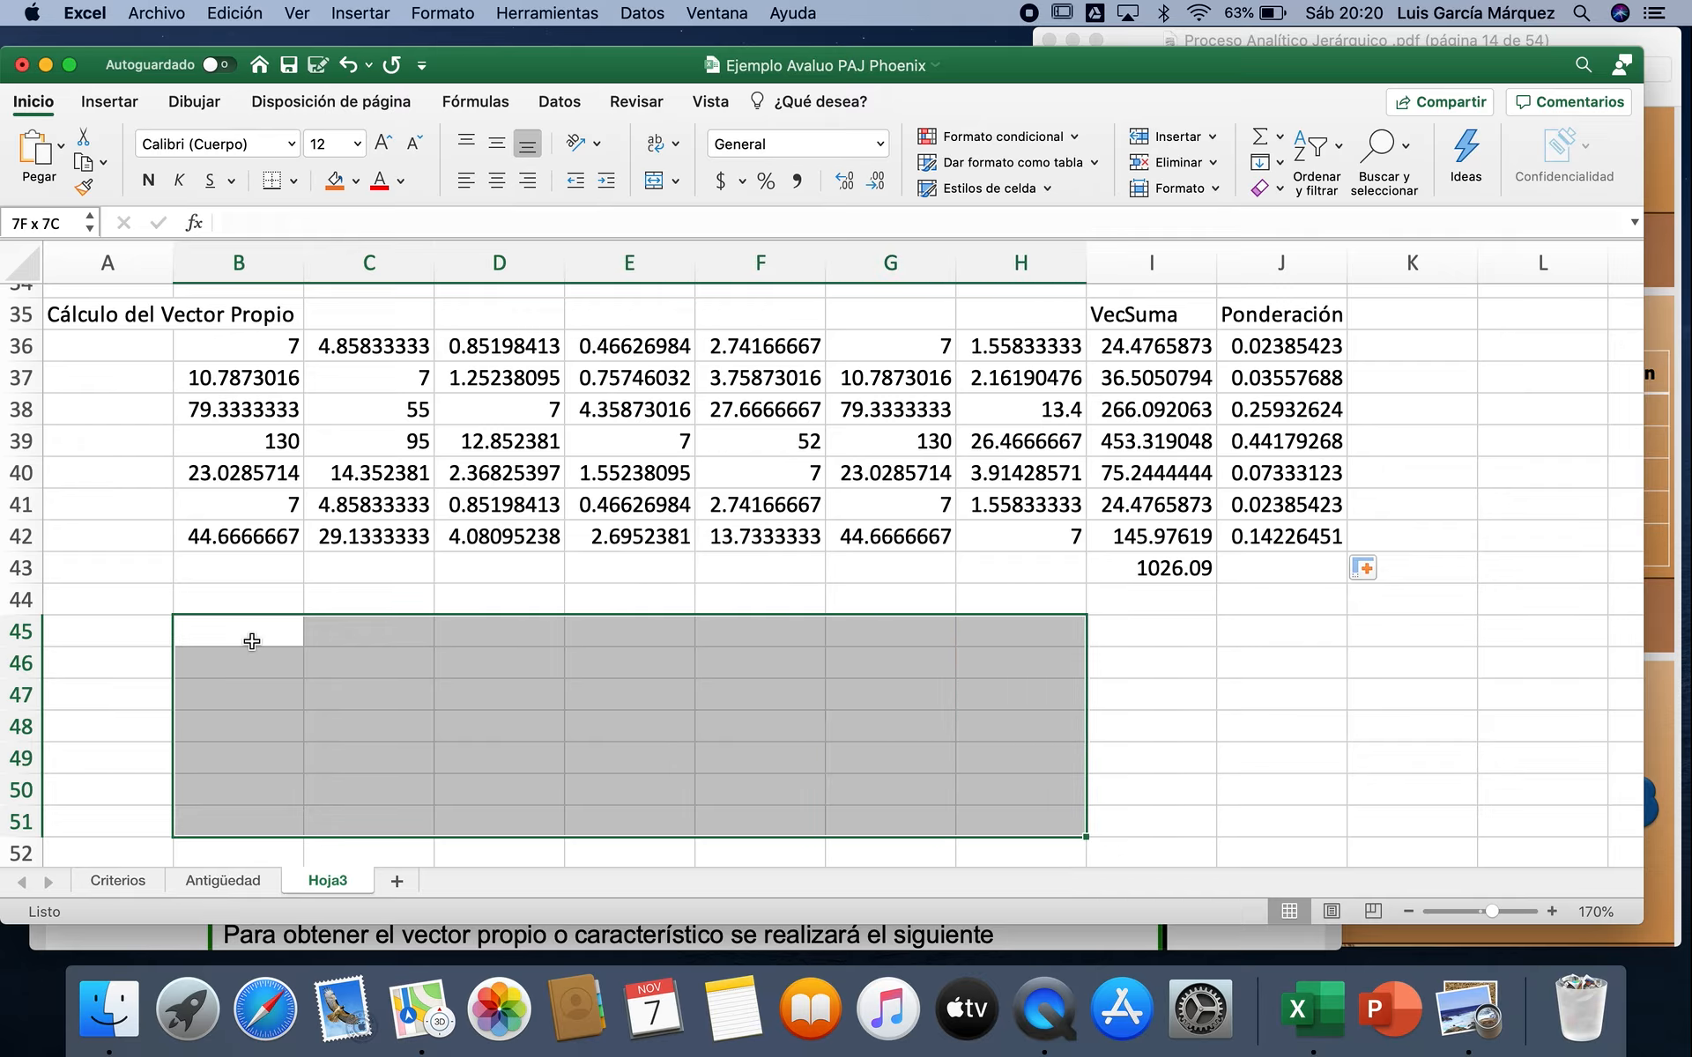
left_click(194, 224)
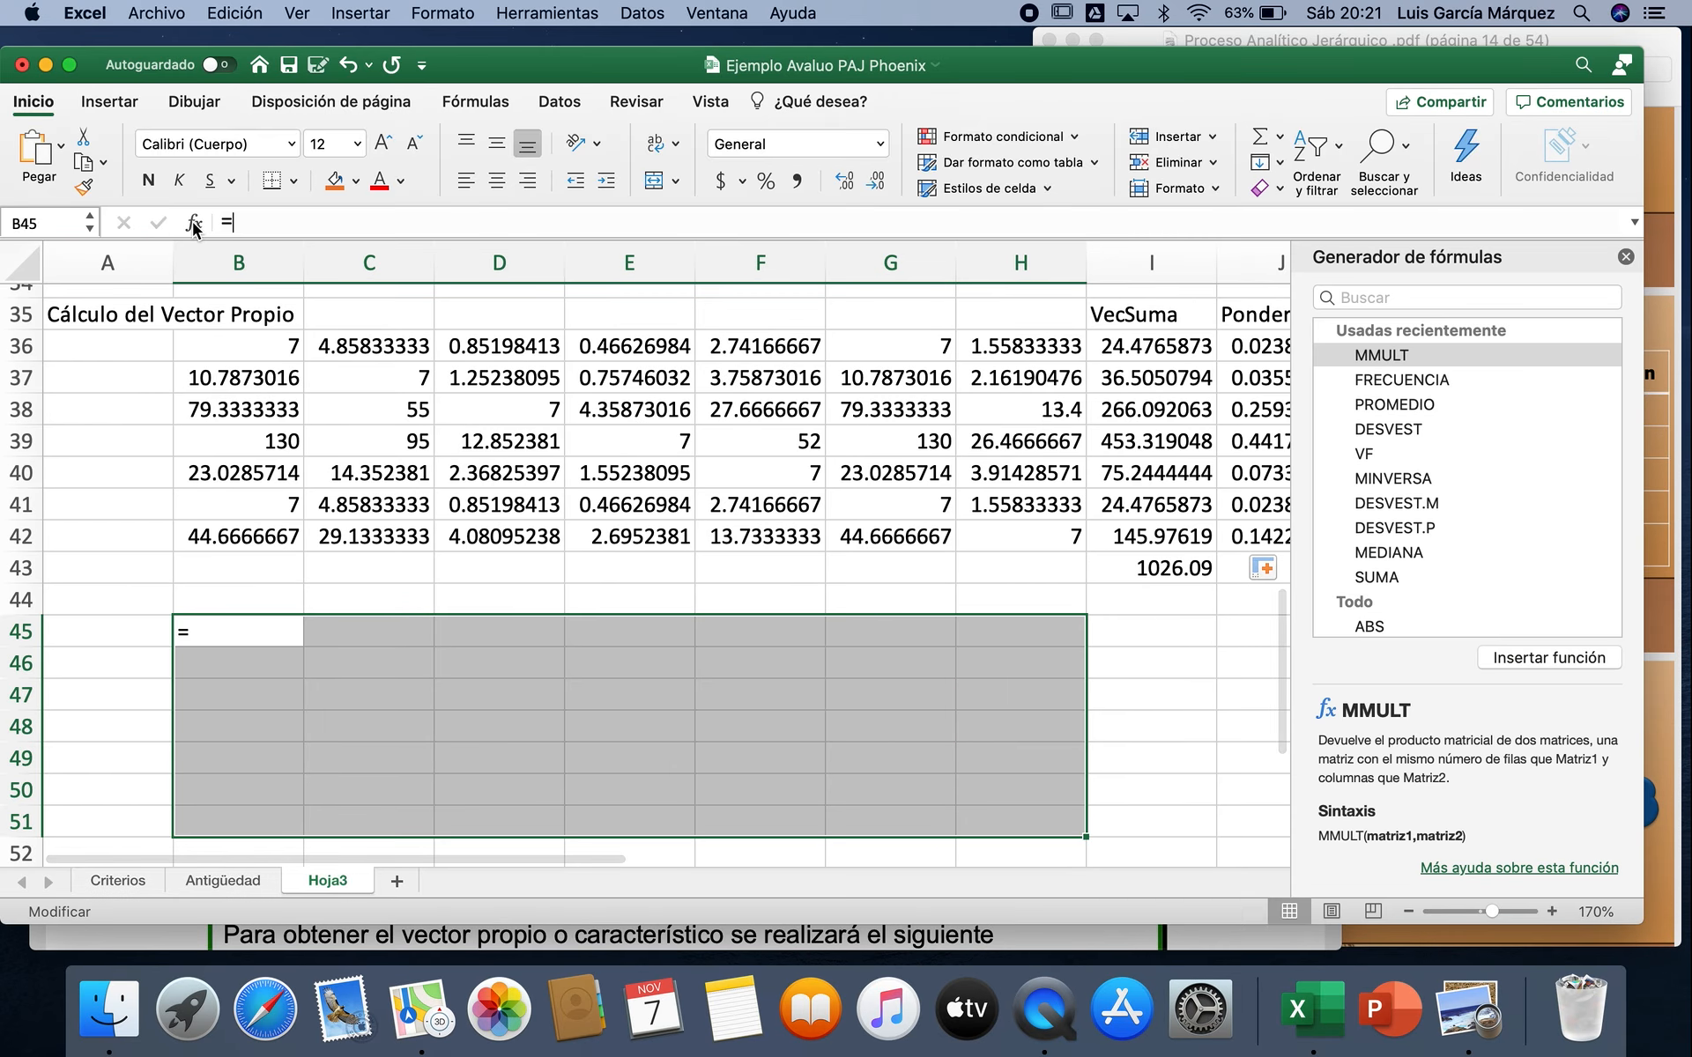
double_click(1391, 360)
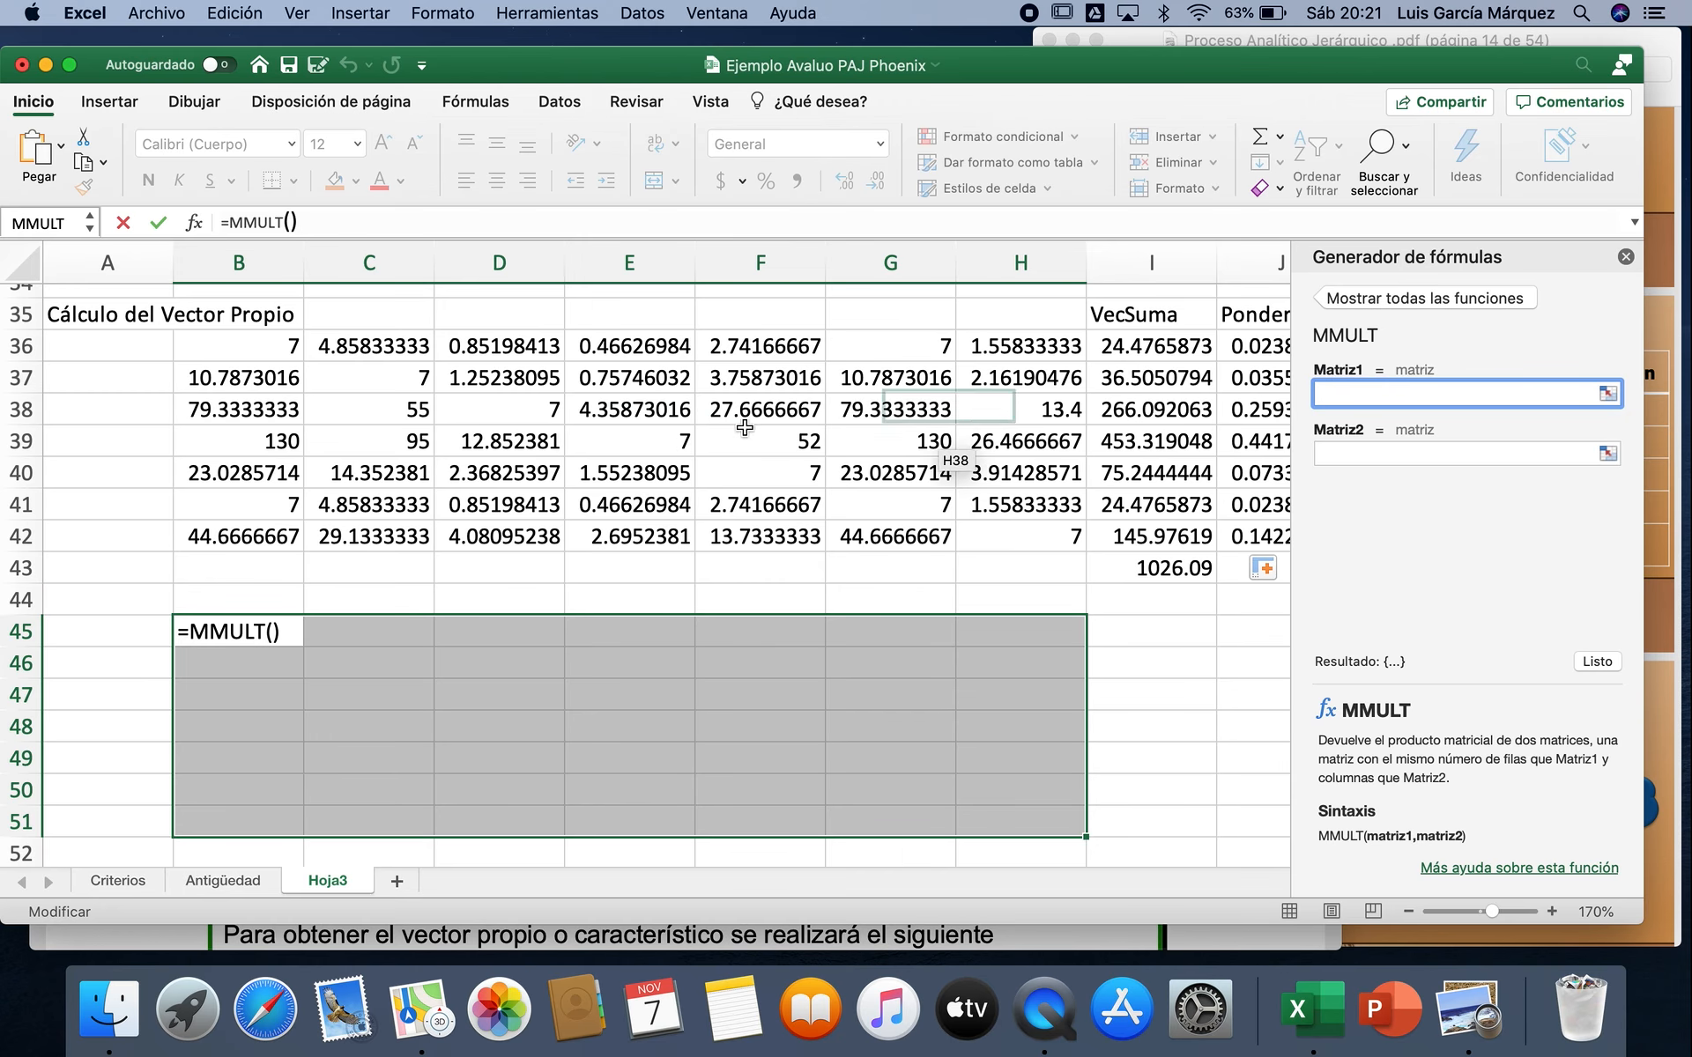
Step: Multiply the squared matrix by itself, using B36:H42 as both MMULT arrays, and close the formula builder
left_click_drag(257, 340, 1036, 529)
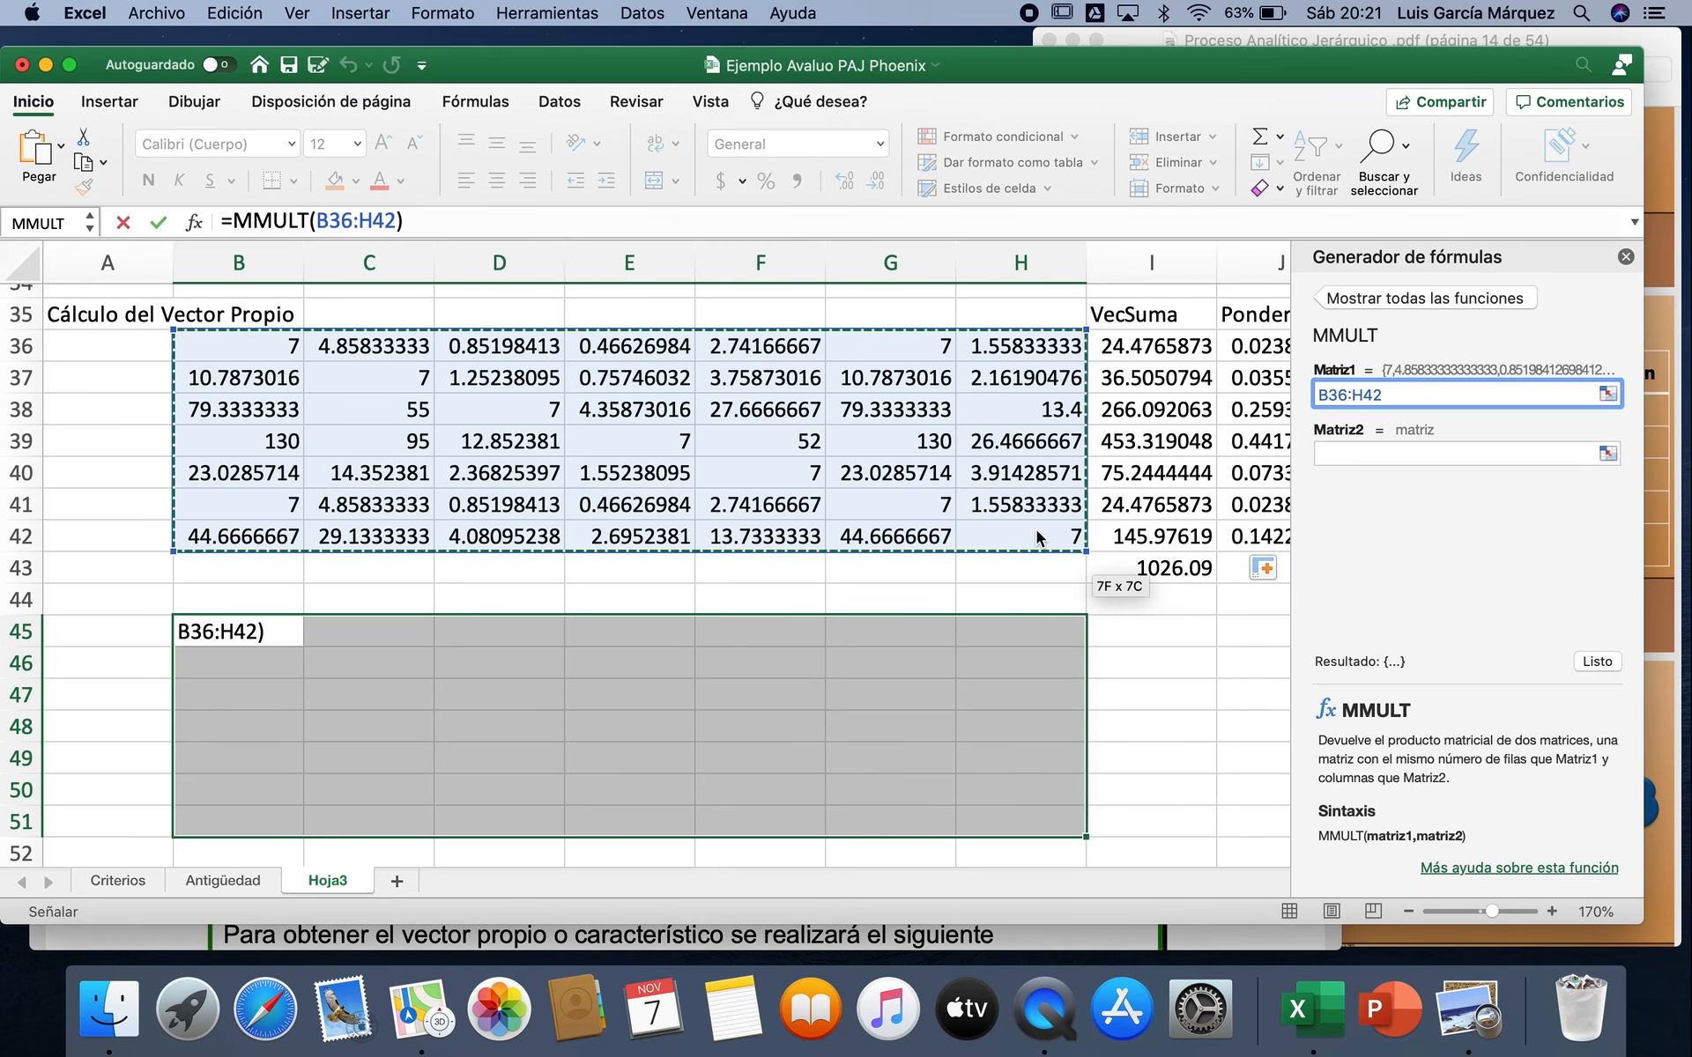
left_click(1410, 453)
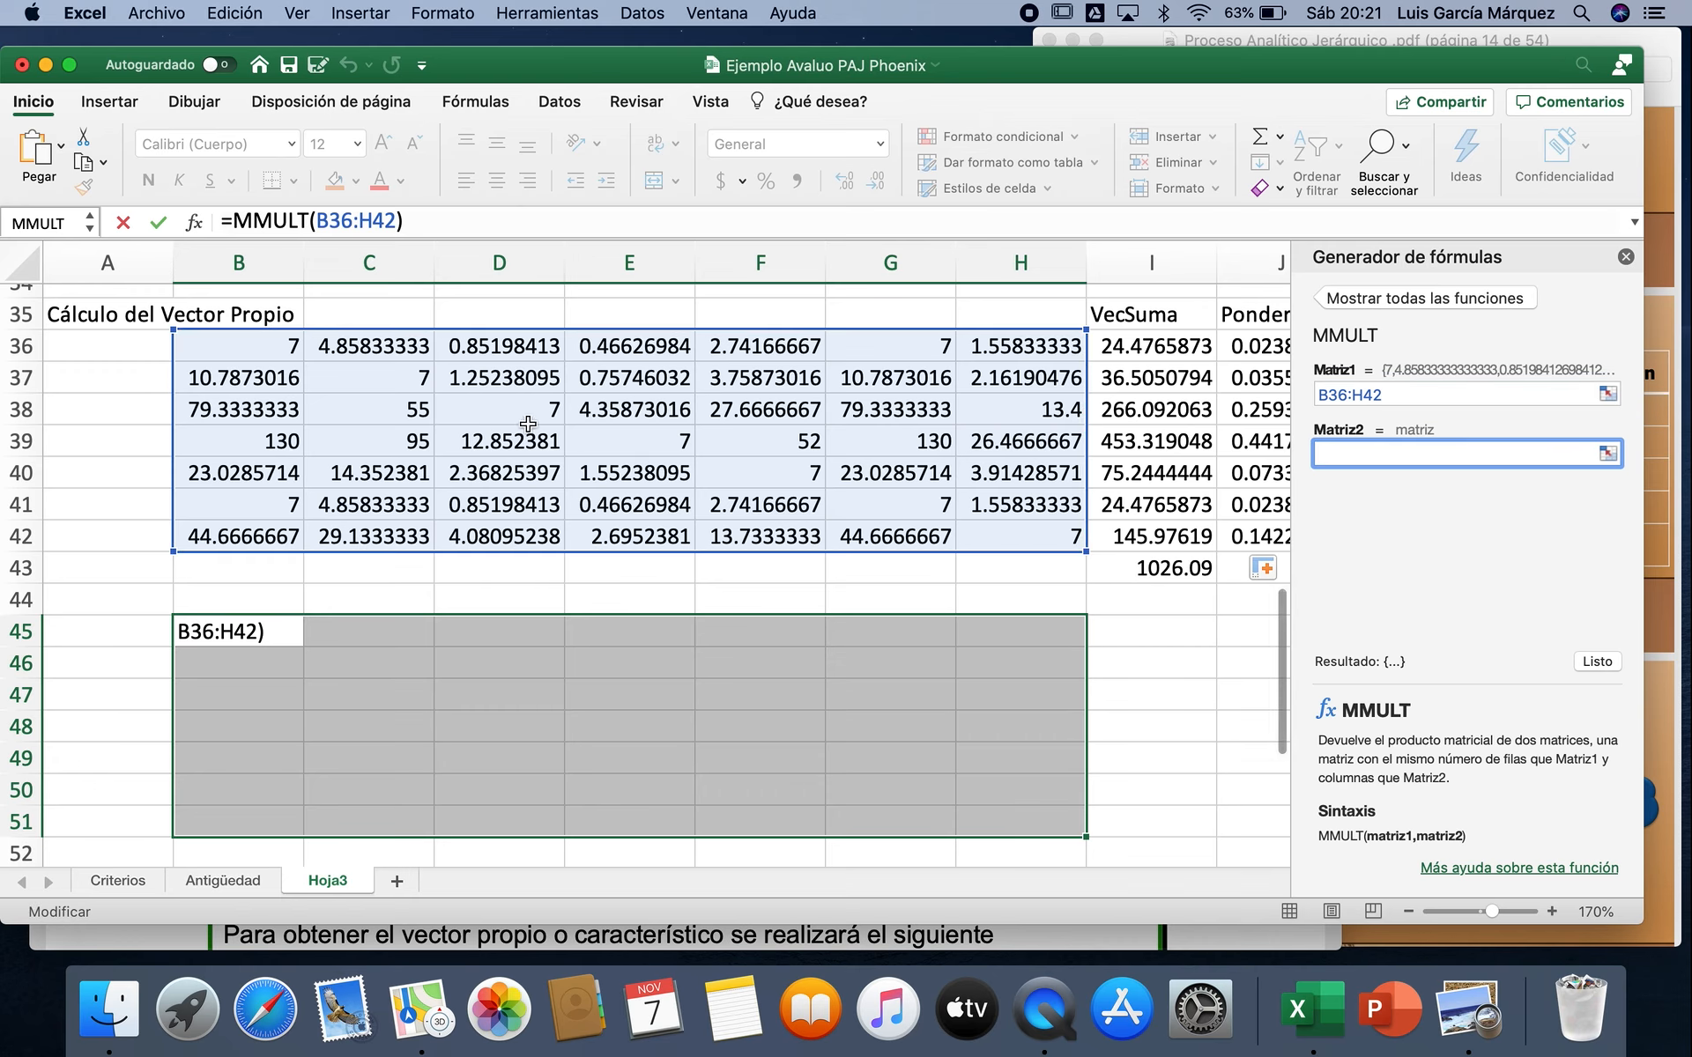
left_click_drag(216, 348, 1039, 540)
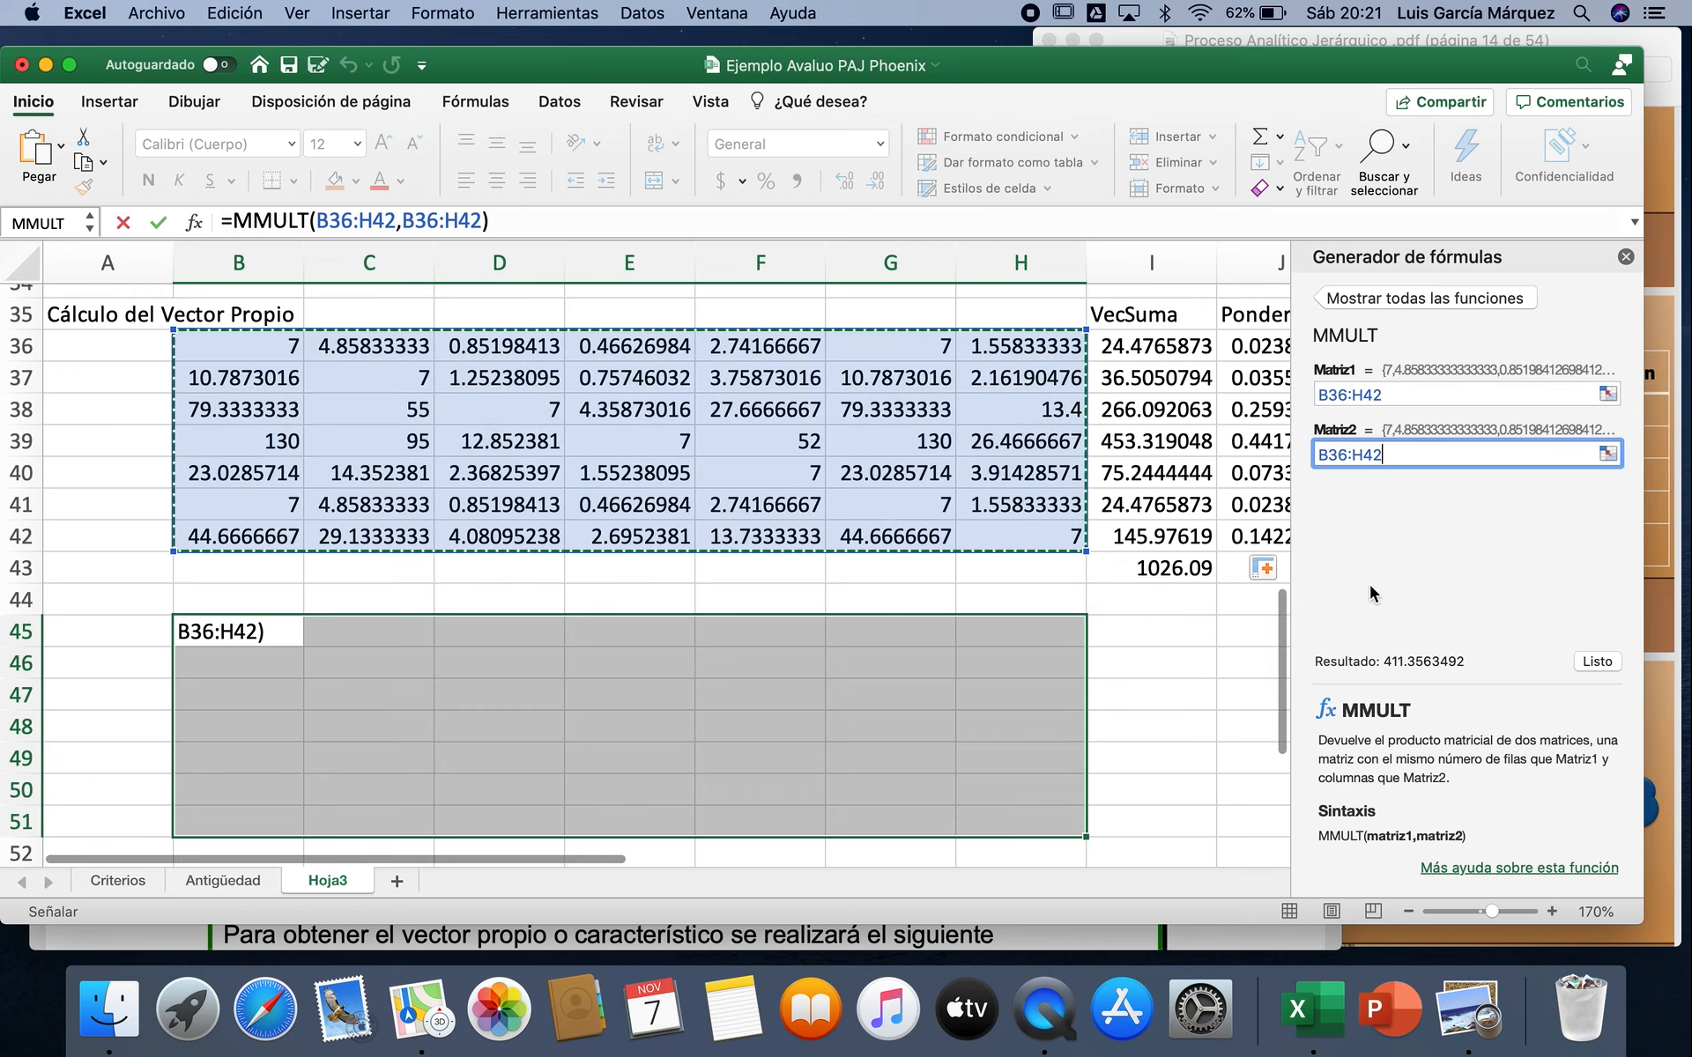
left_click(1590, 660)
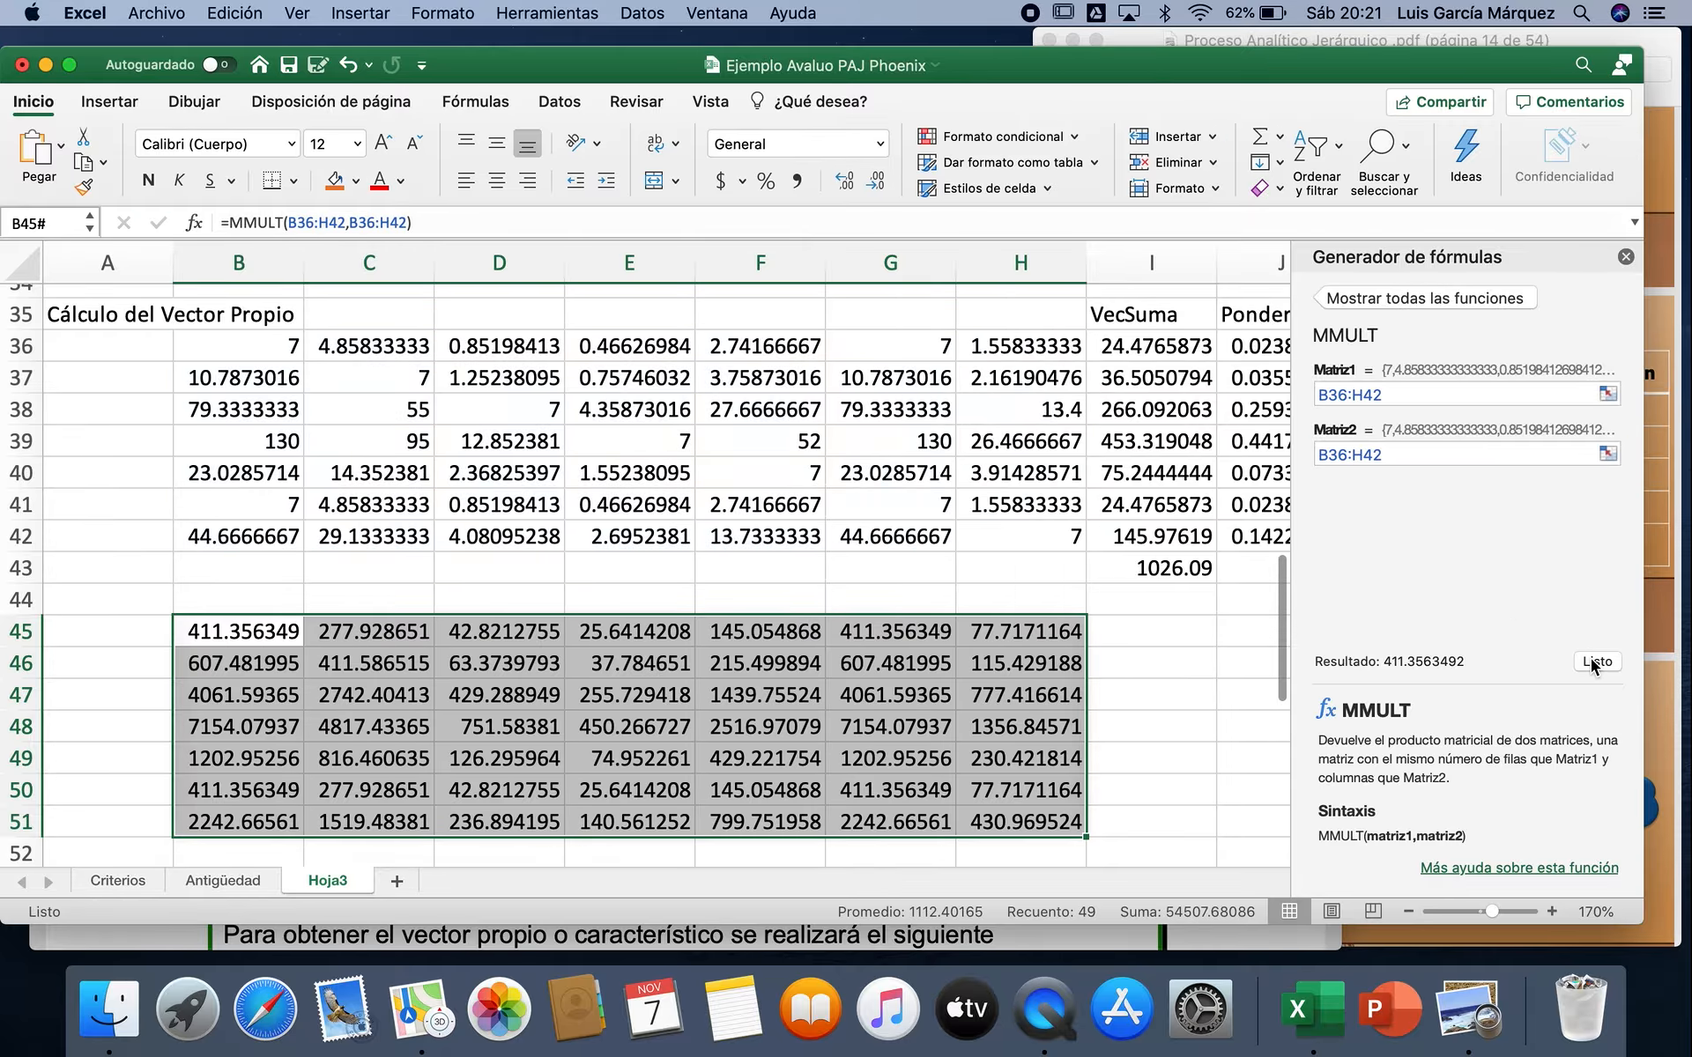
left_click(1626, 257)
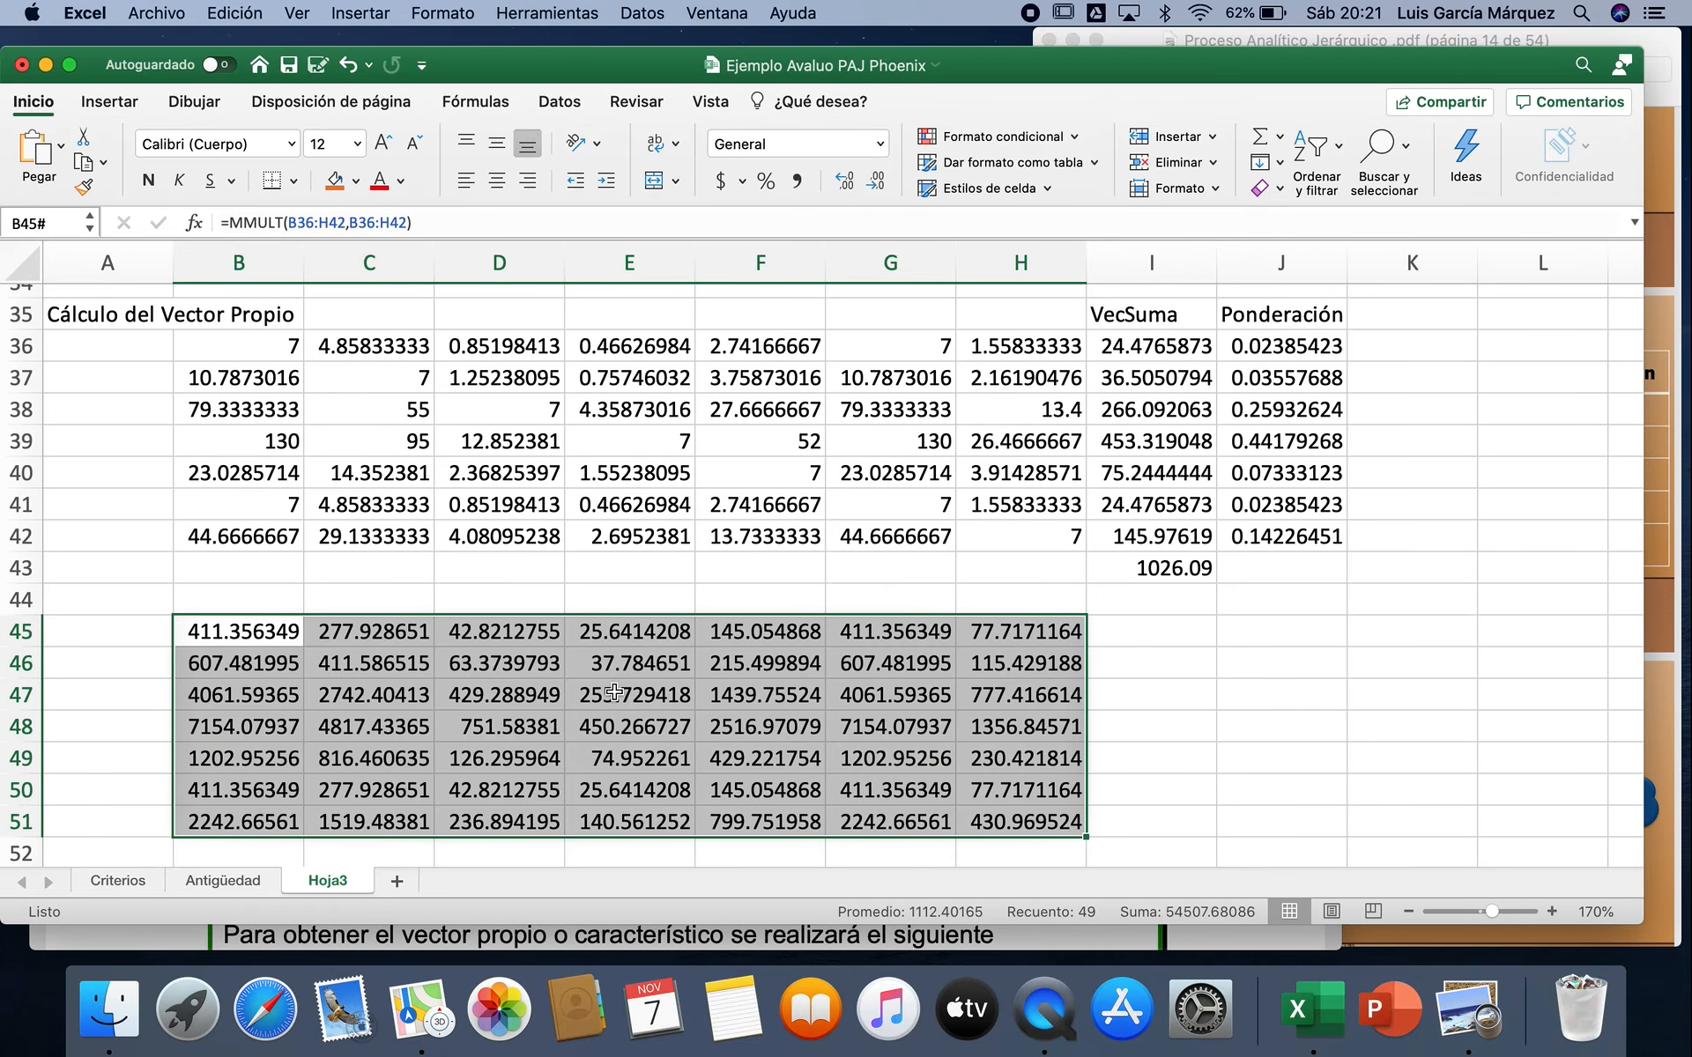
Step: Sum the first row of the new matrix in I45 with =SUMA(B45:H45) and fill the formula down to I51
left_click(1172, 633)
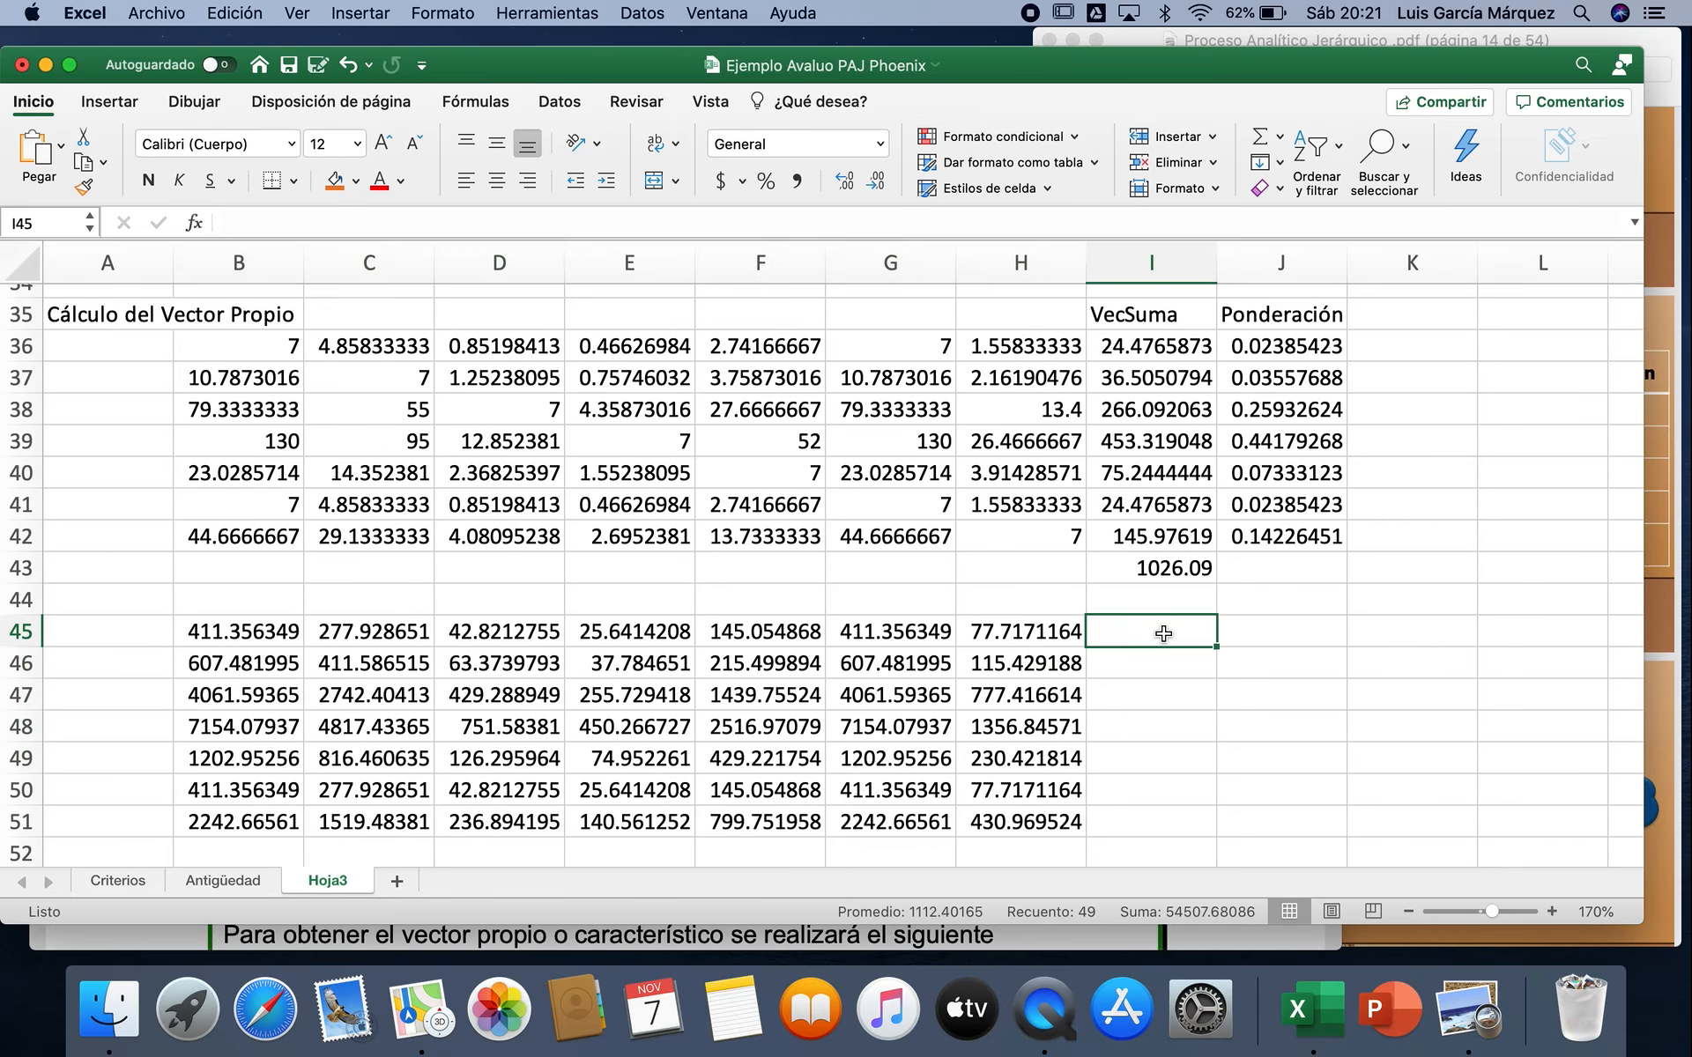
left_click(1255, 141)
key("Return")
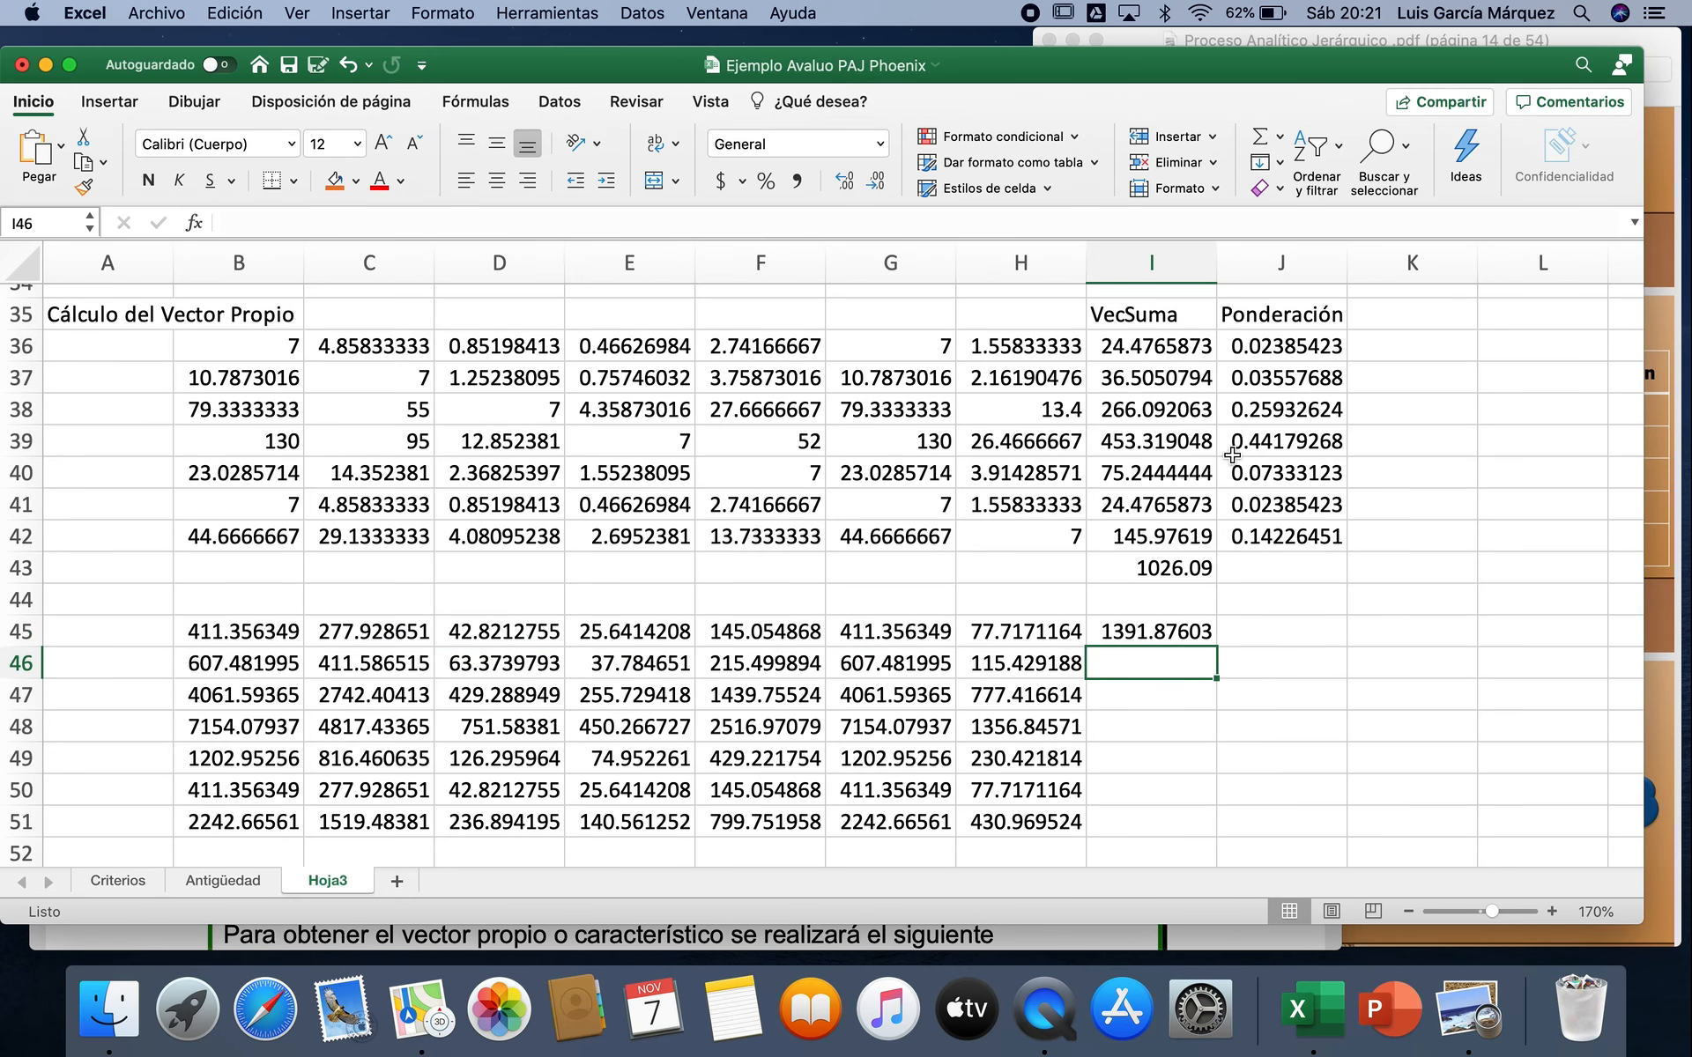
left_click(1166, 630)
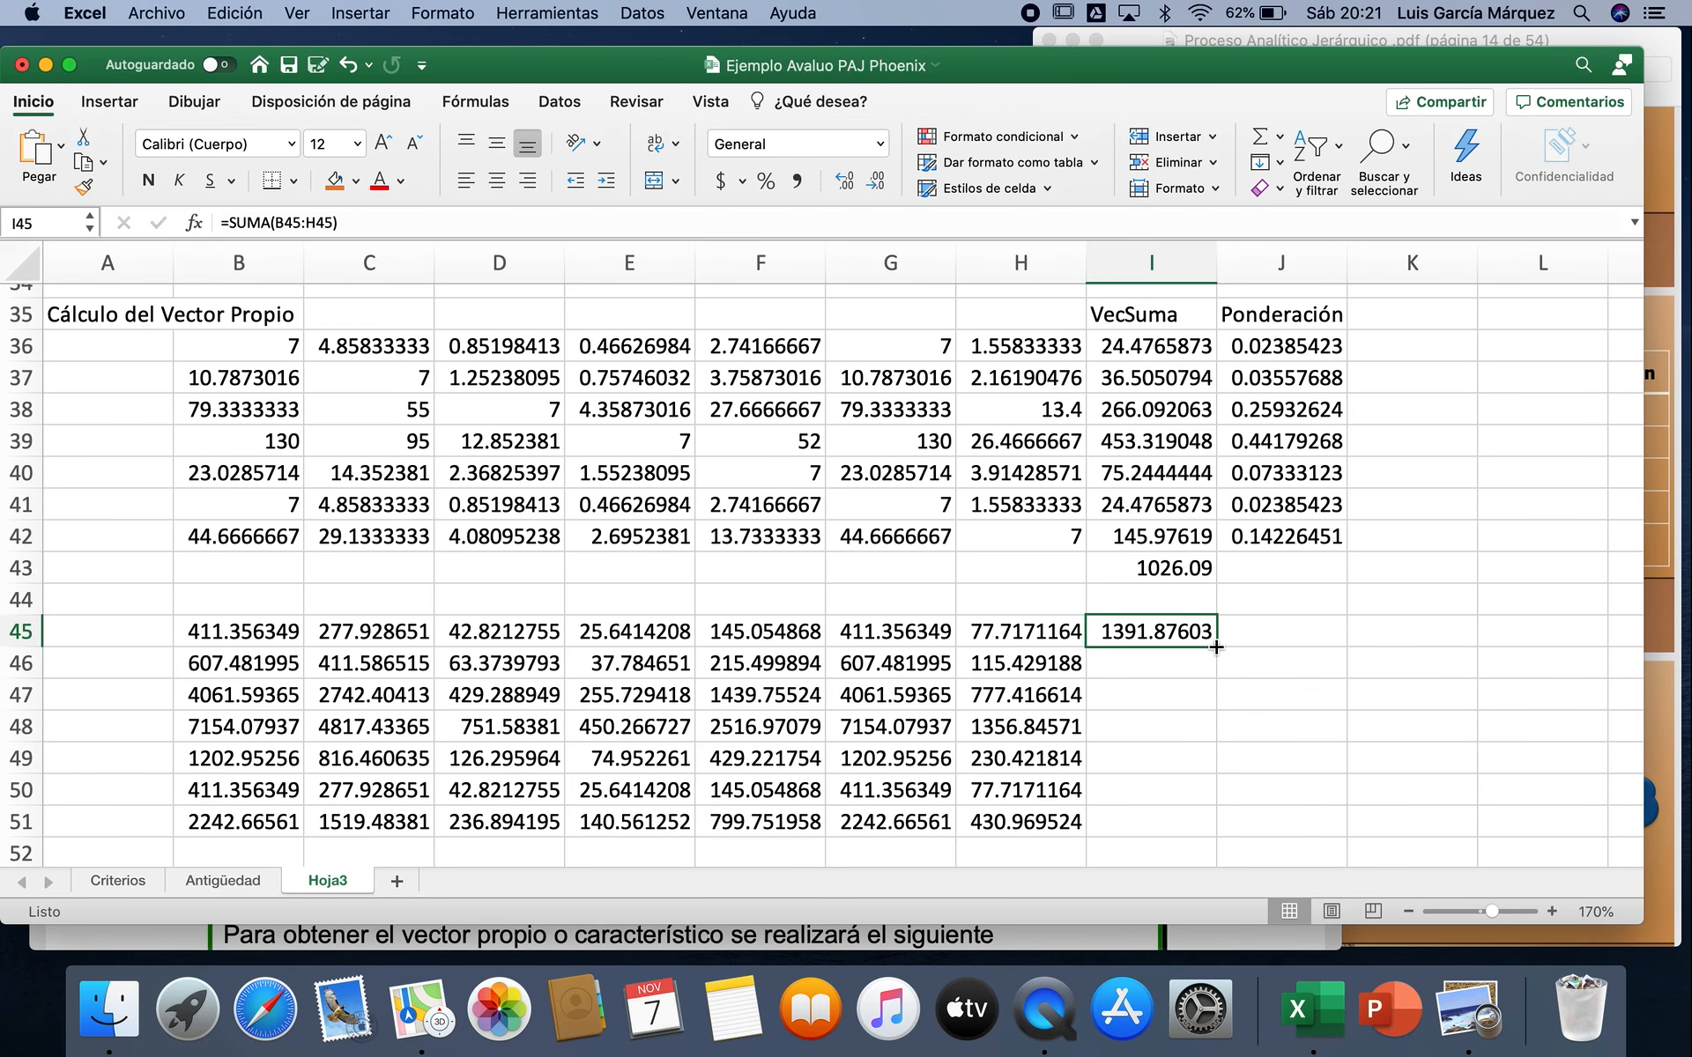
left_click_drag(1216, 647, 1211, 833)
Step: Total the row sums I45:I51 in cell I52 with AutoSum
scroll(1157, 797, "down", 2)
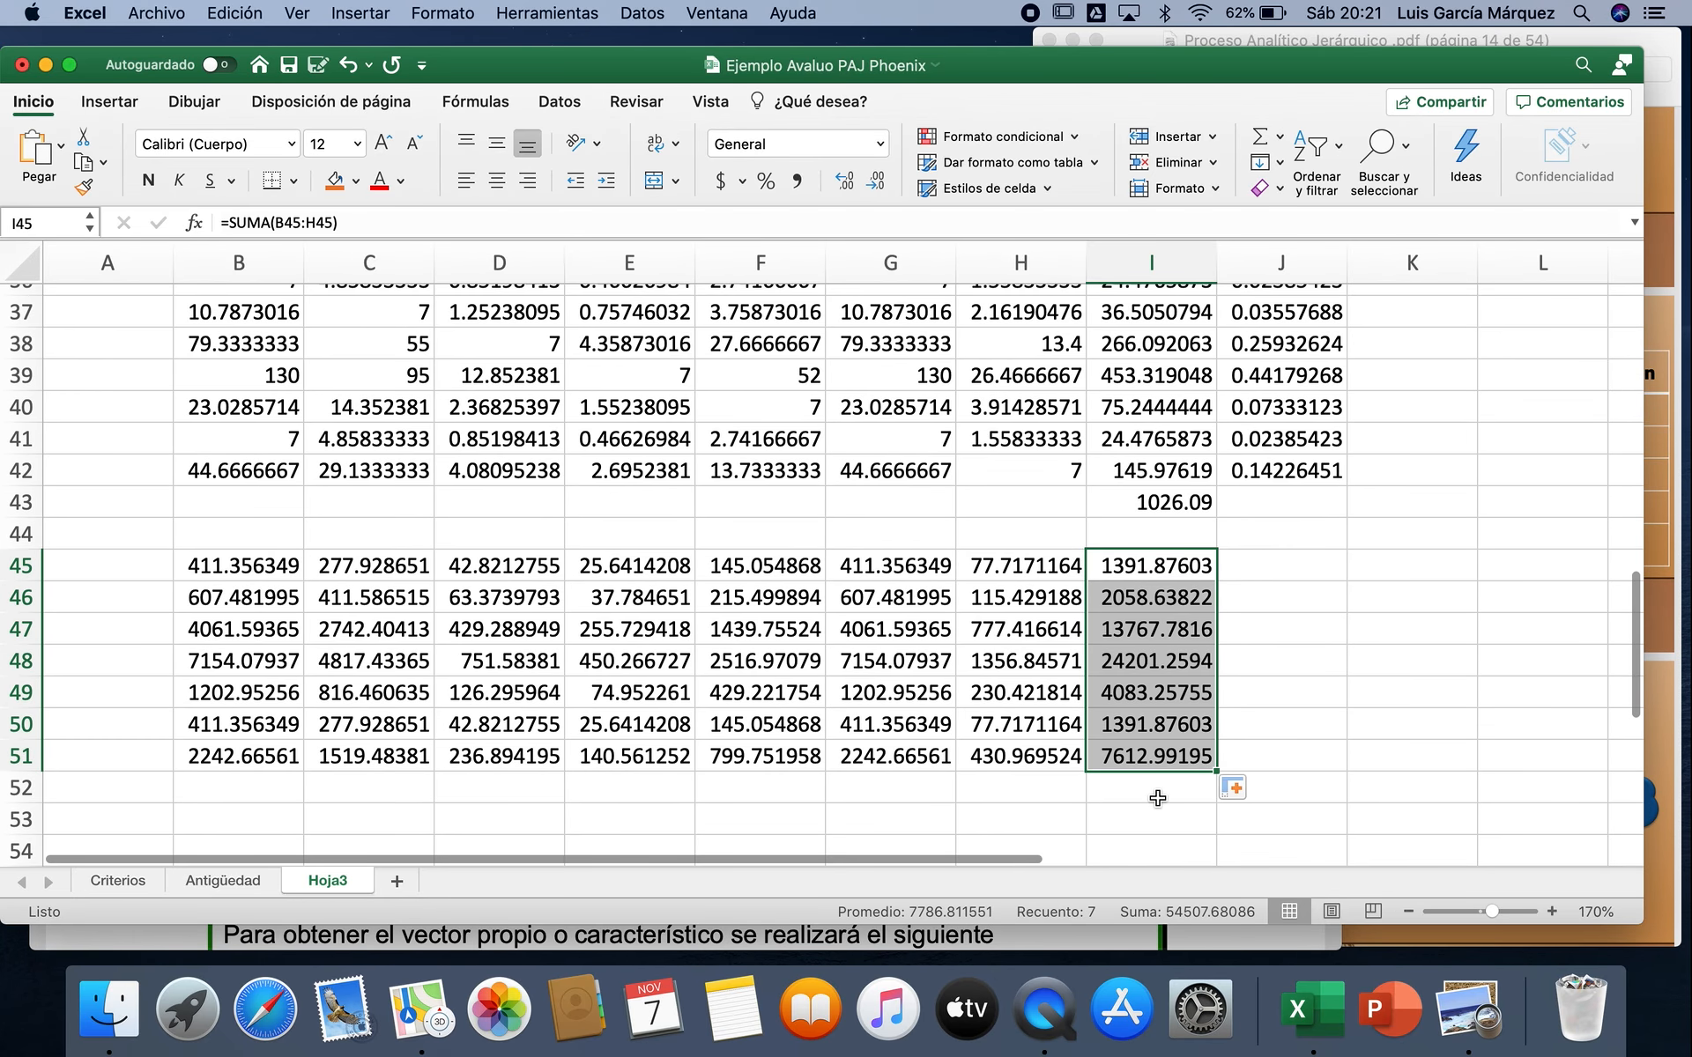
left_click(1157, 797)
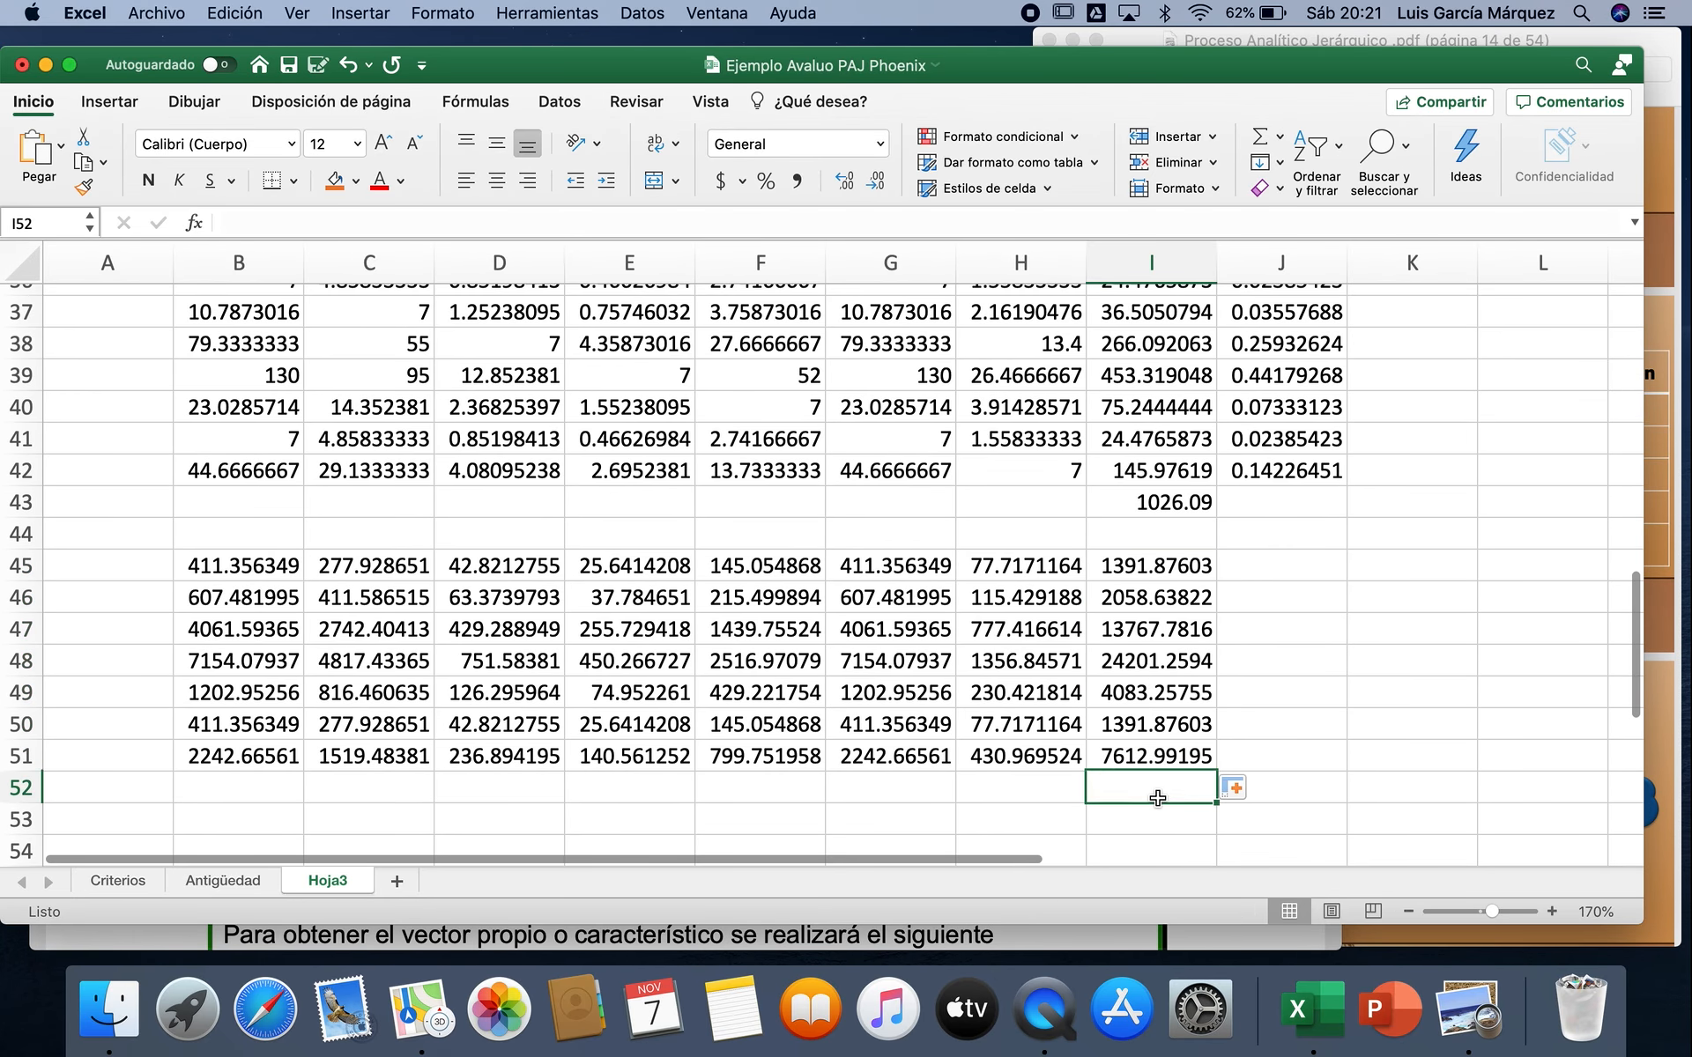
left_click(1261, 139)
left_click(1261, 139)
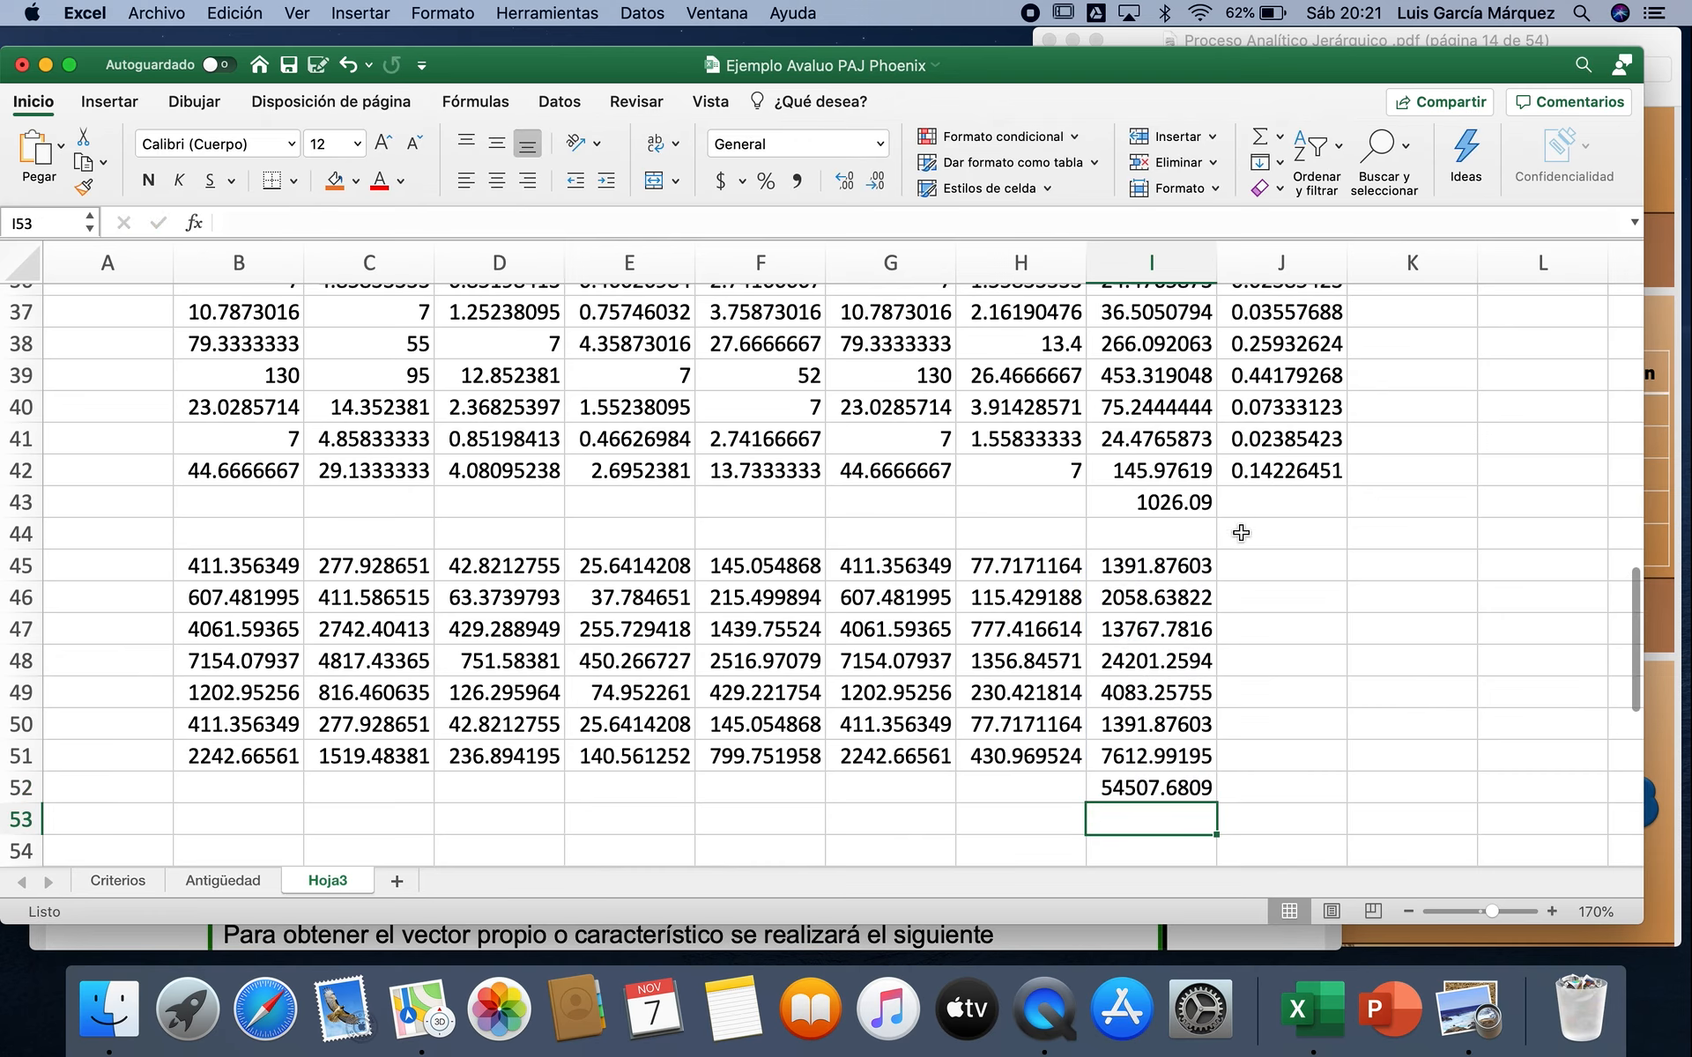
Step: Calculate the first weight of the second iteration in J45 with =I45/I52
left_click(1245, 564)
type("=")
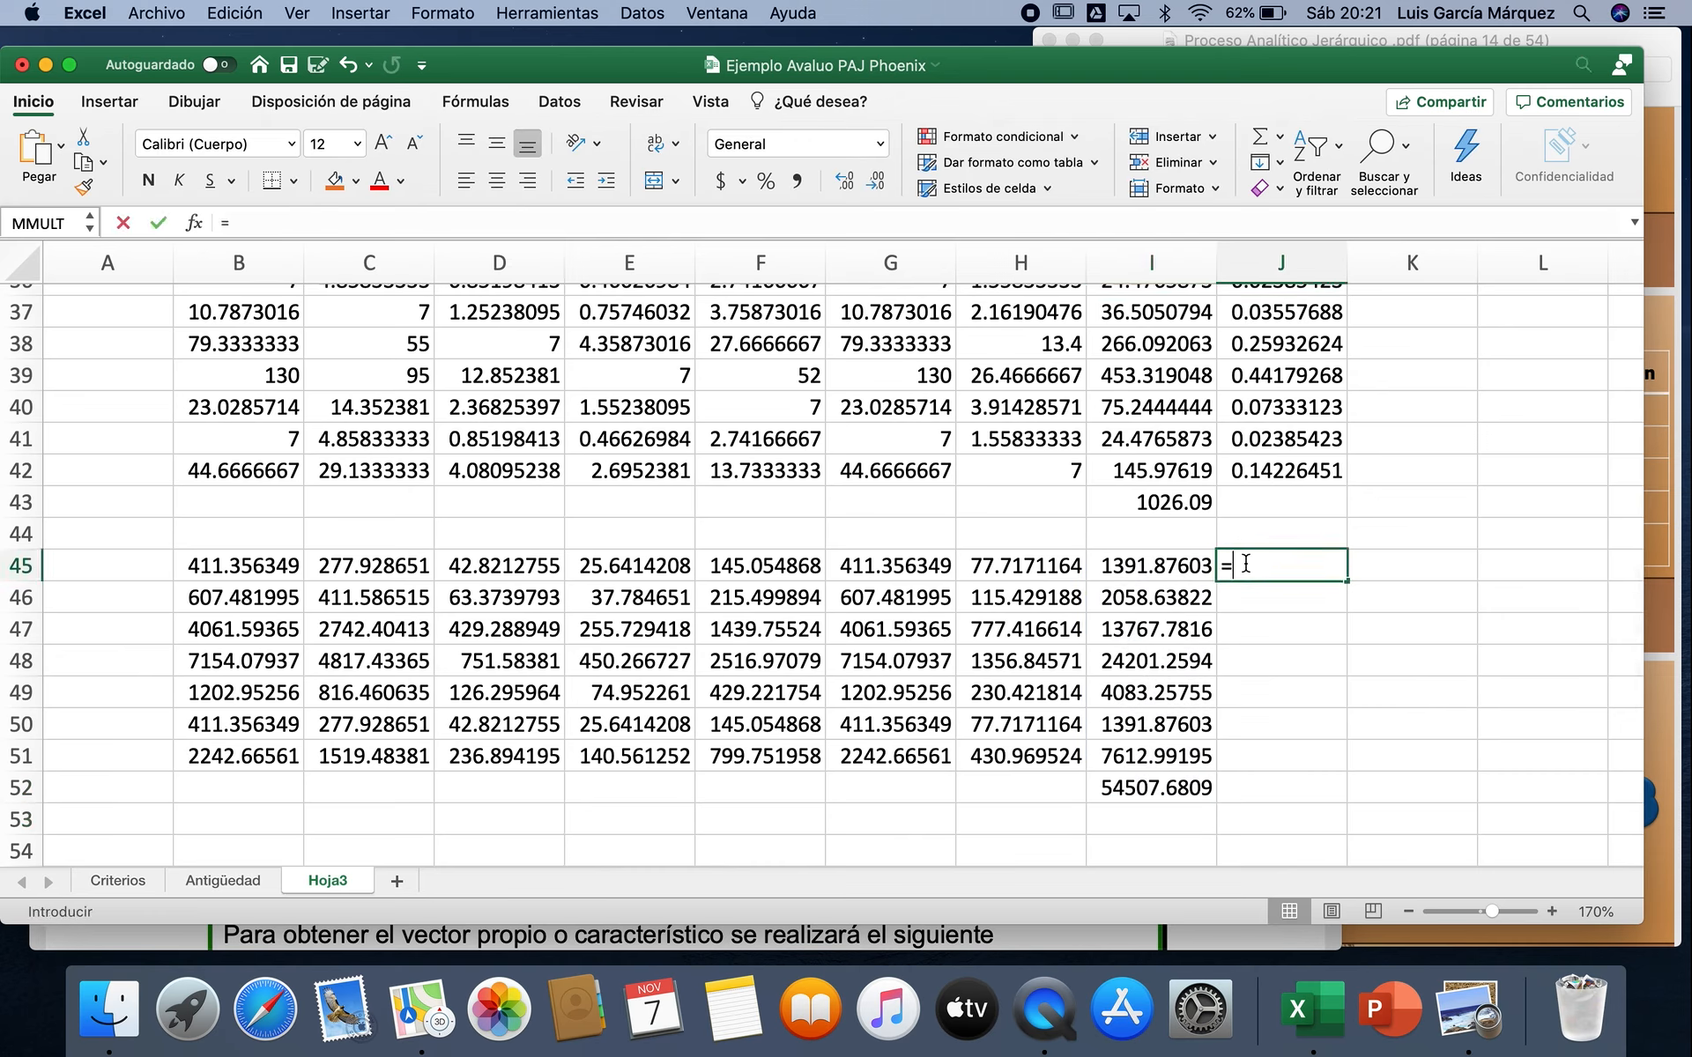
left_click(1159, 566)
type("/")
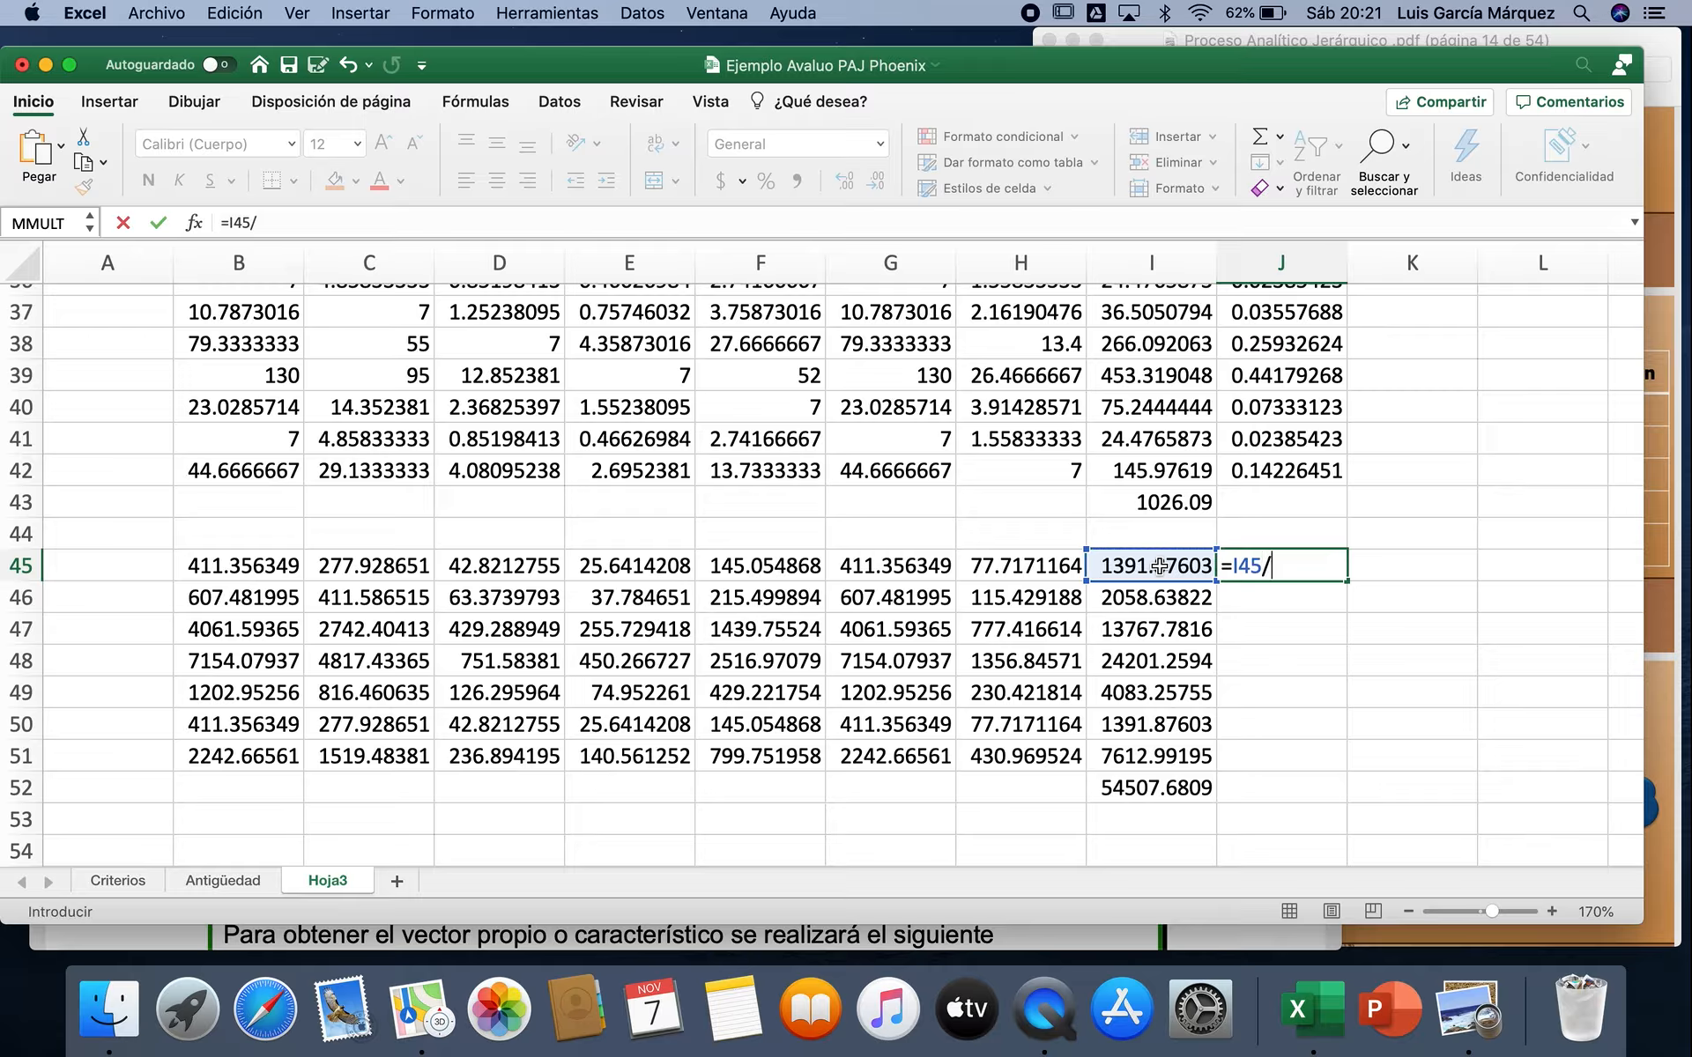
left_click(1161, 791)
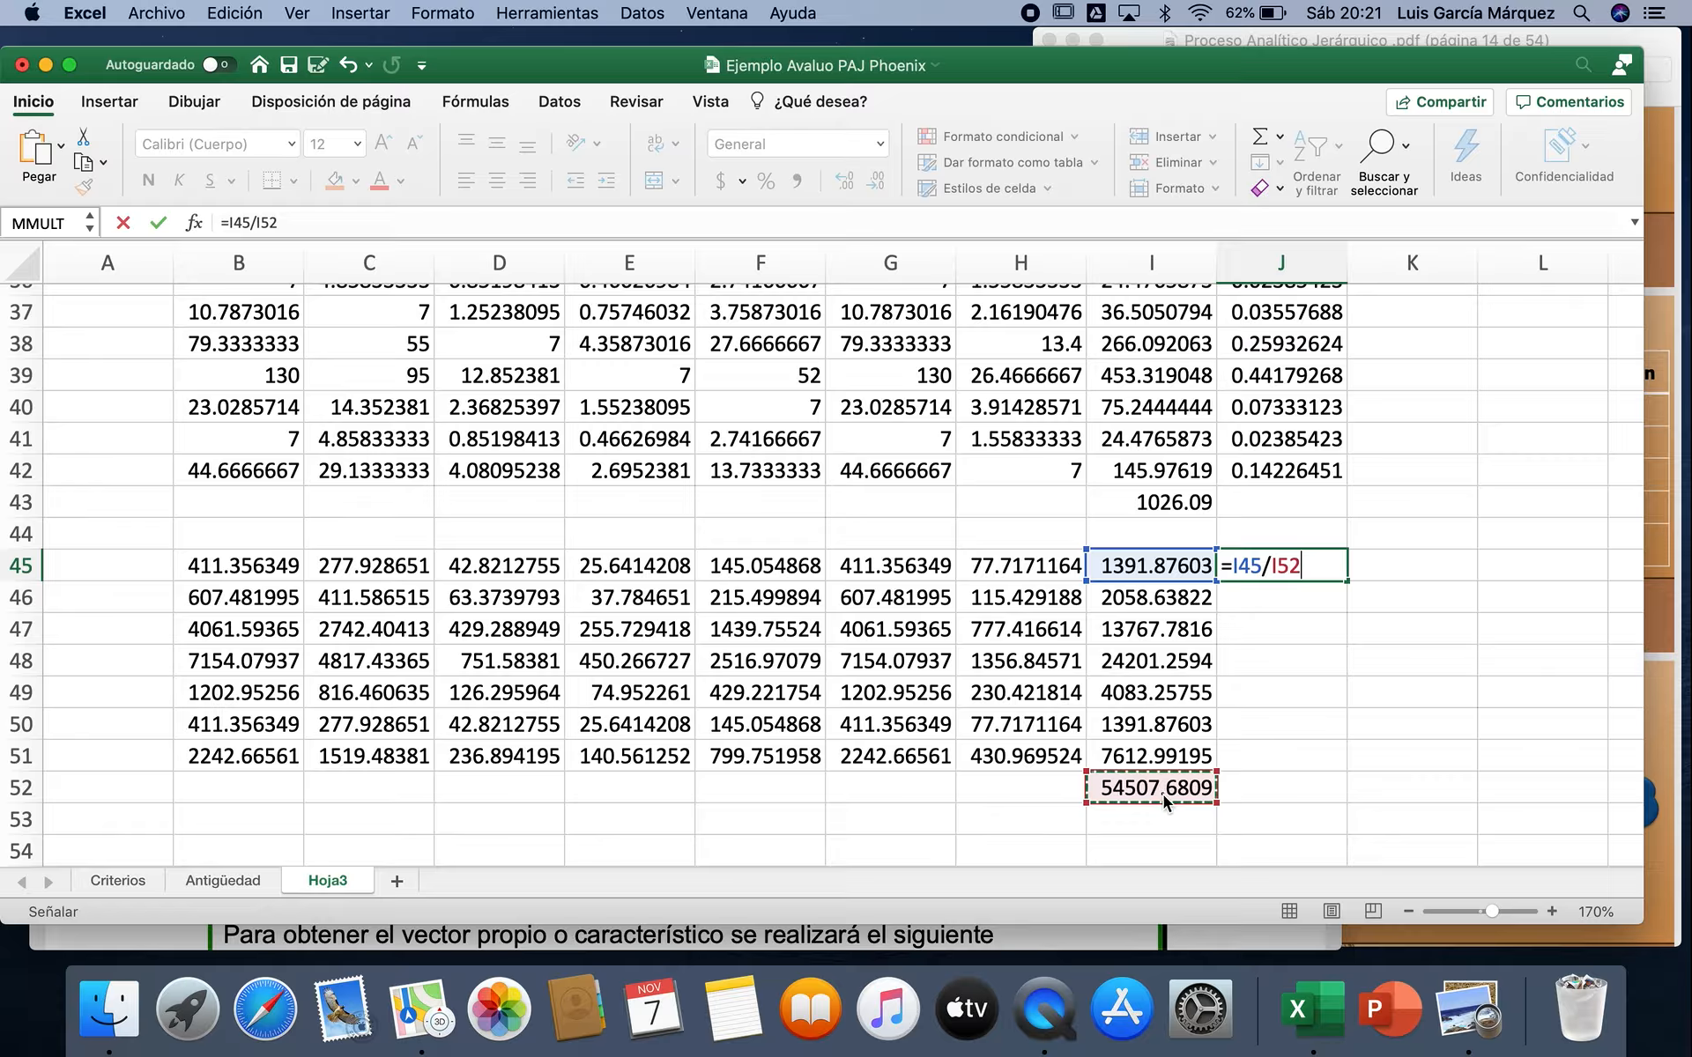
key("Return")
Step: Calculate the second row's weight in J46 by dividing I46 by the total in I52
type("=")
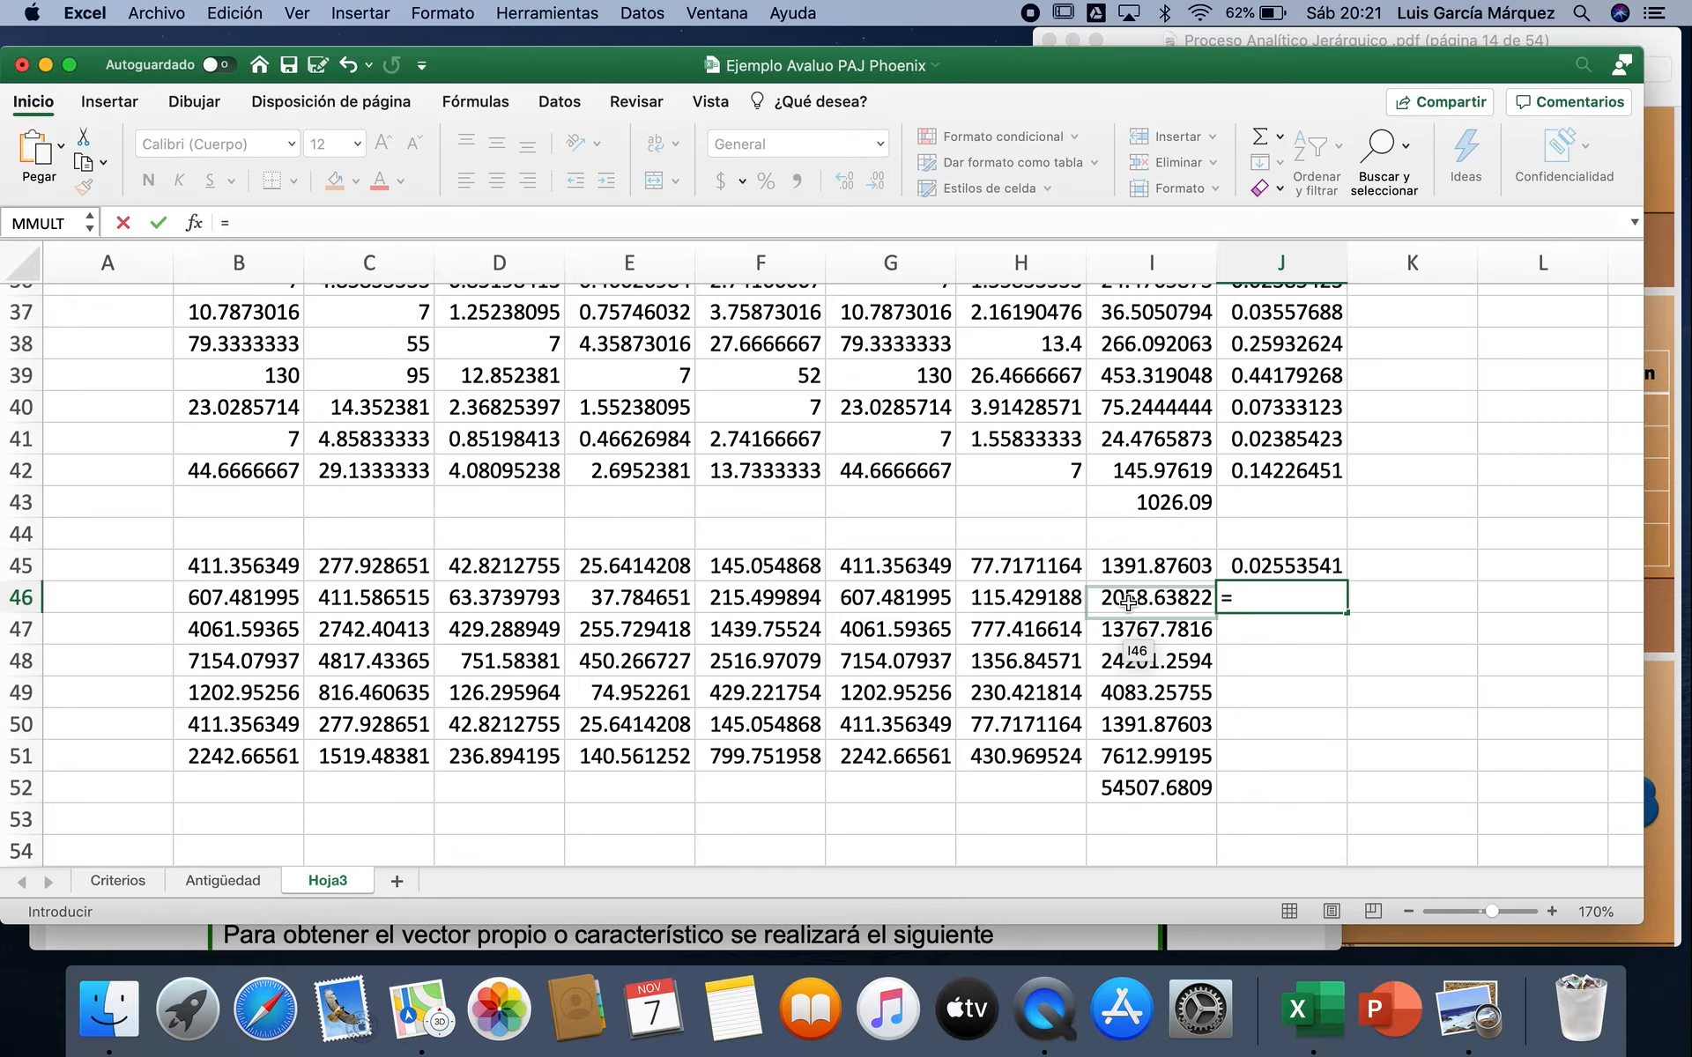
left_click(1128, 598)
type("/")
left_click(1112, 787)
key("Return")
Step: Calculate the third row's weight in J47 by dividing I47 by the total in I52
type("=")
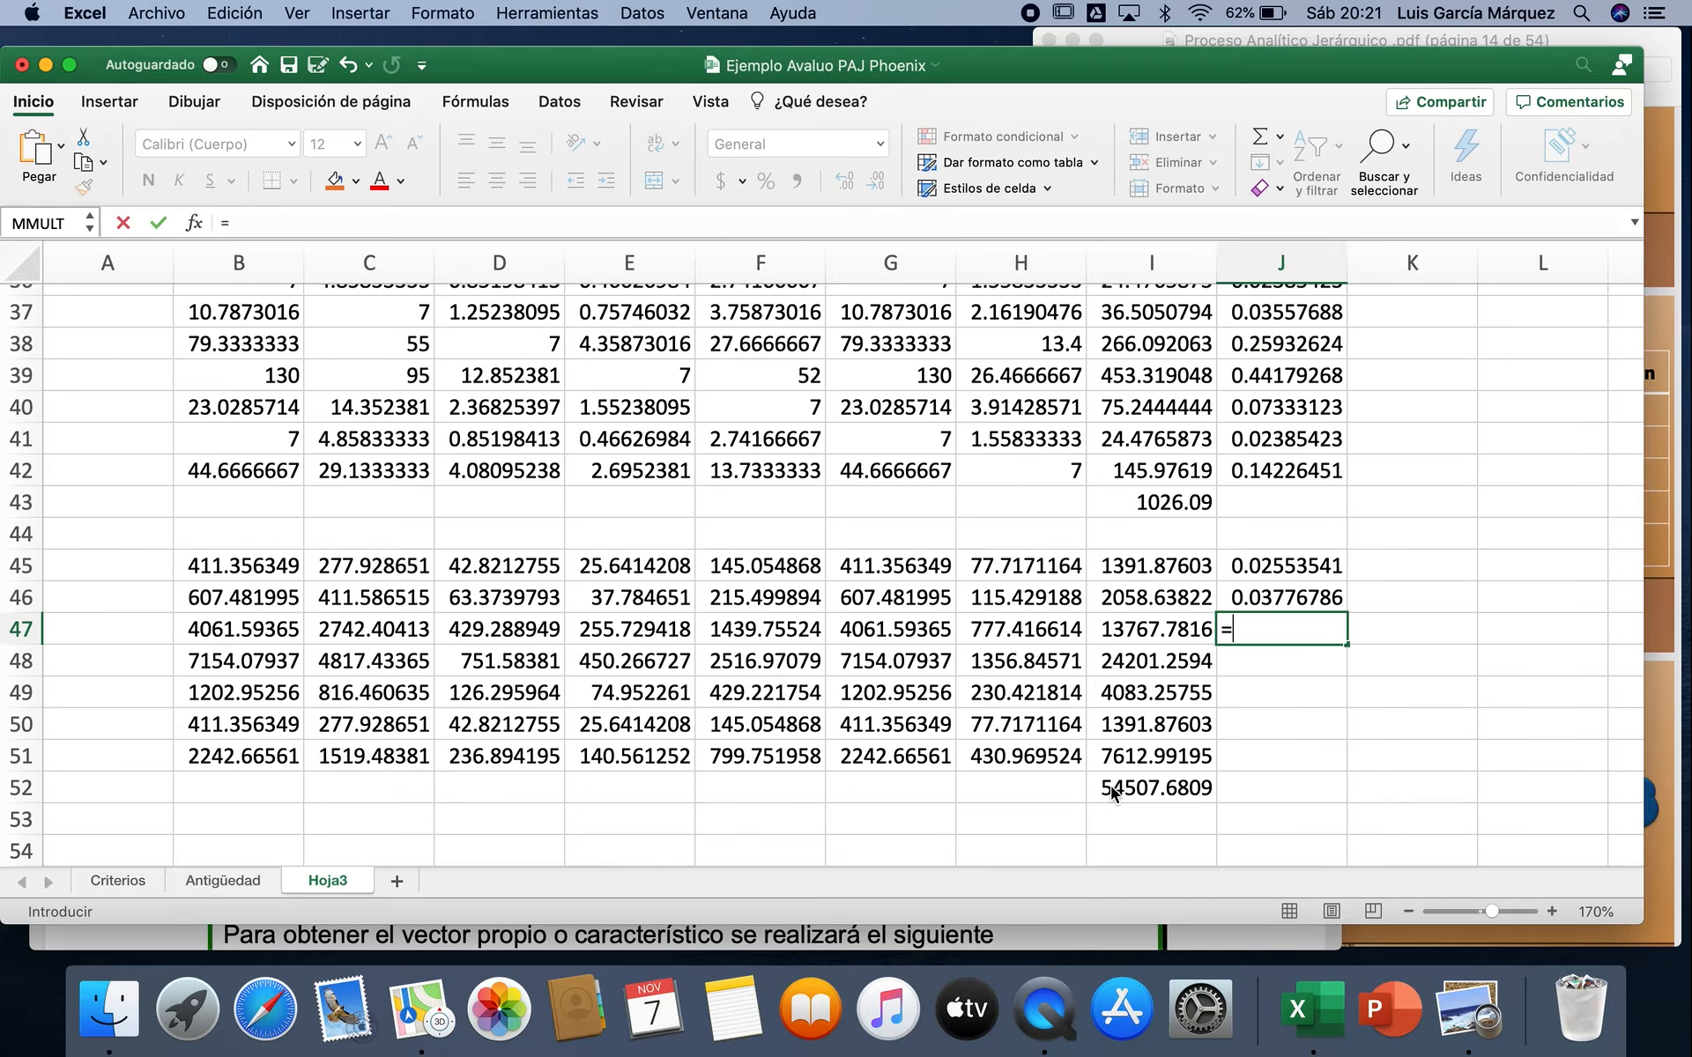
left_click(1171, 620)
type("/")
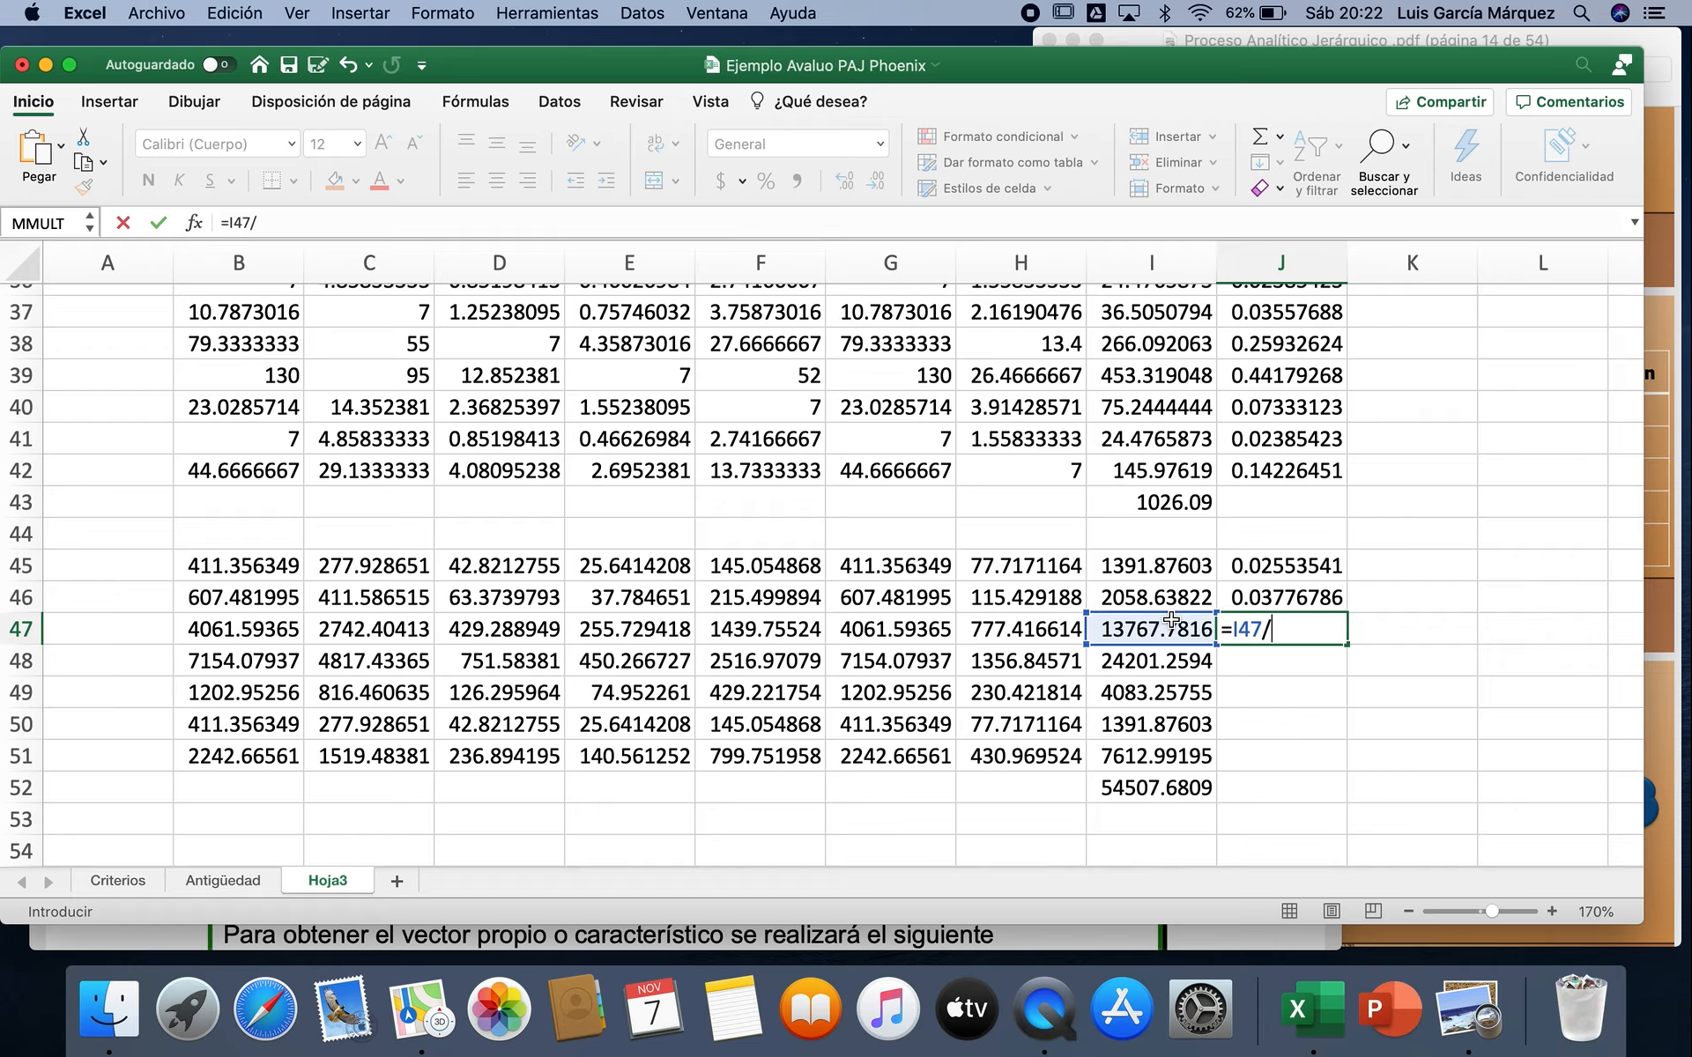
left_click(1176, 784)
key("Return")
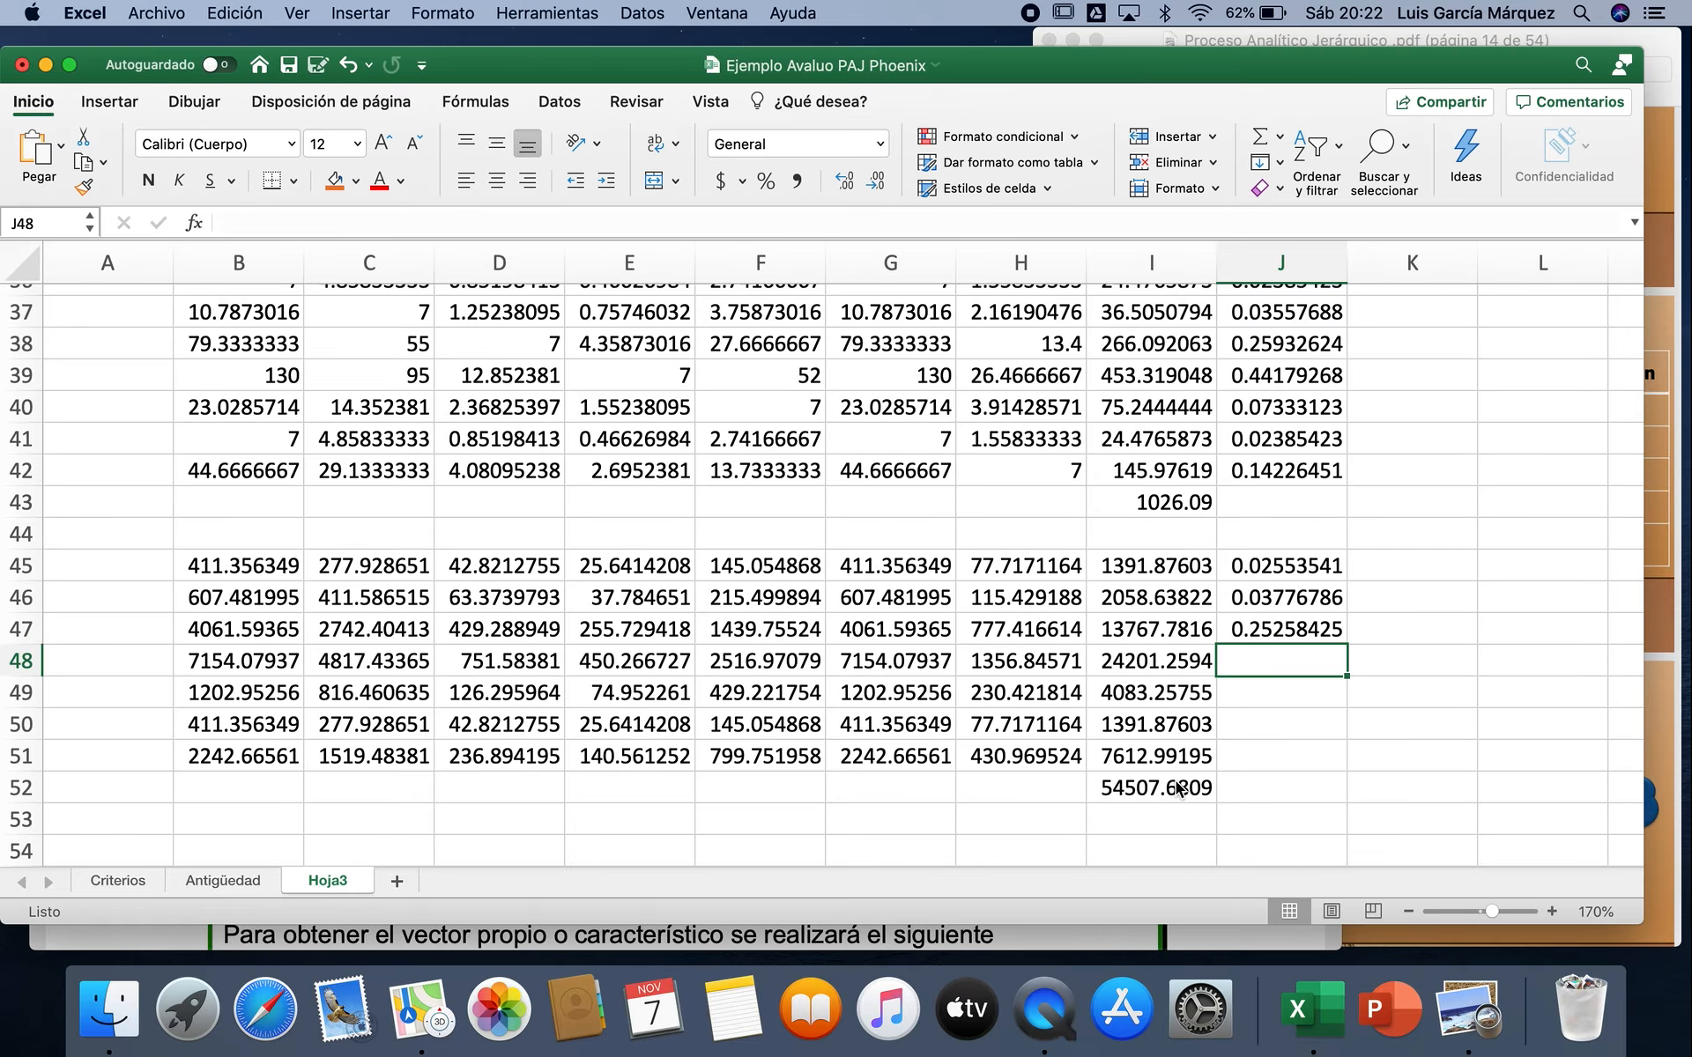
Step: Calculate the fourth row's weight in J48 by dividing I48 by the total in I52
type("=")
left_click(1169, 659)
type("/")
left_click(1165, 788)
key("Return")
Step: Calculate the fifth row's weight in J49 by dividing I49 by the total in I52
type("=")
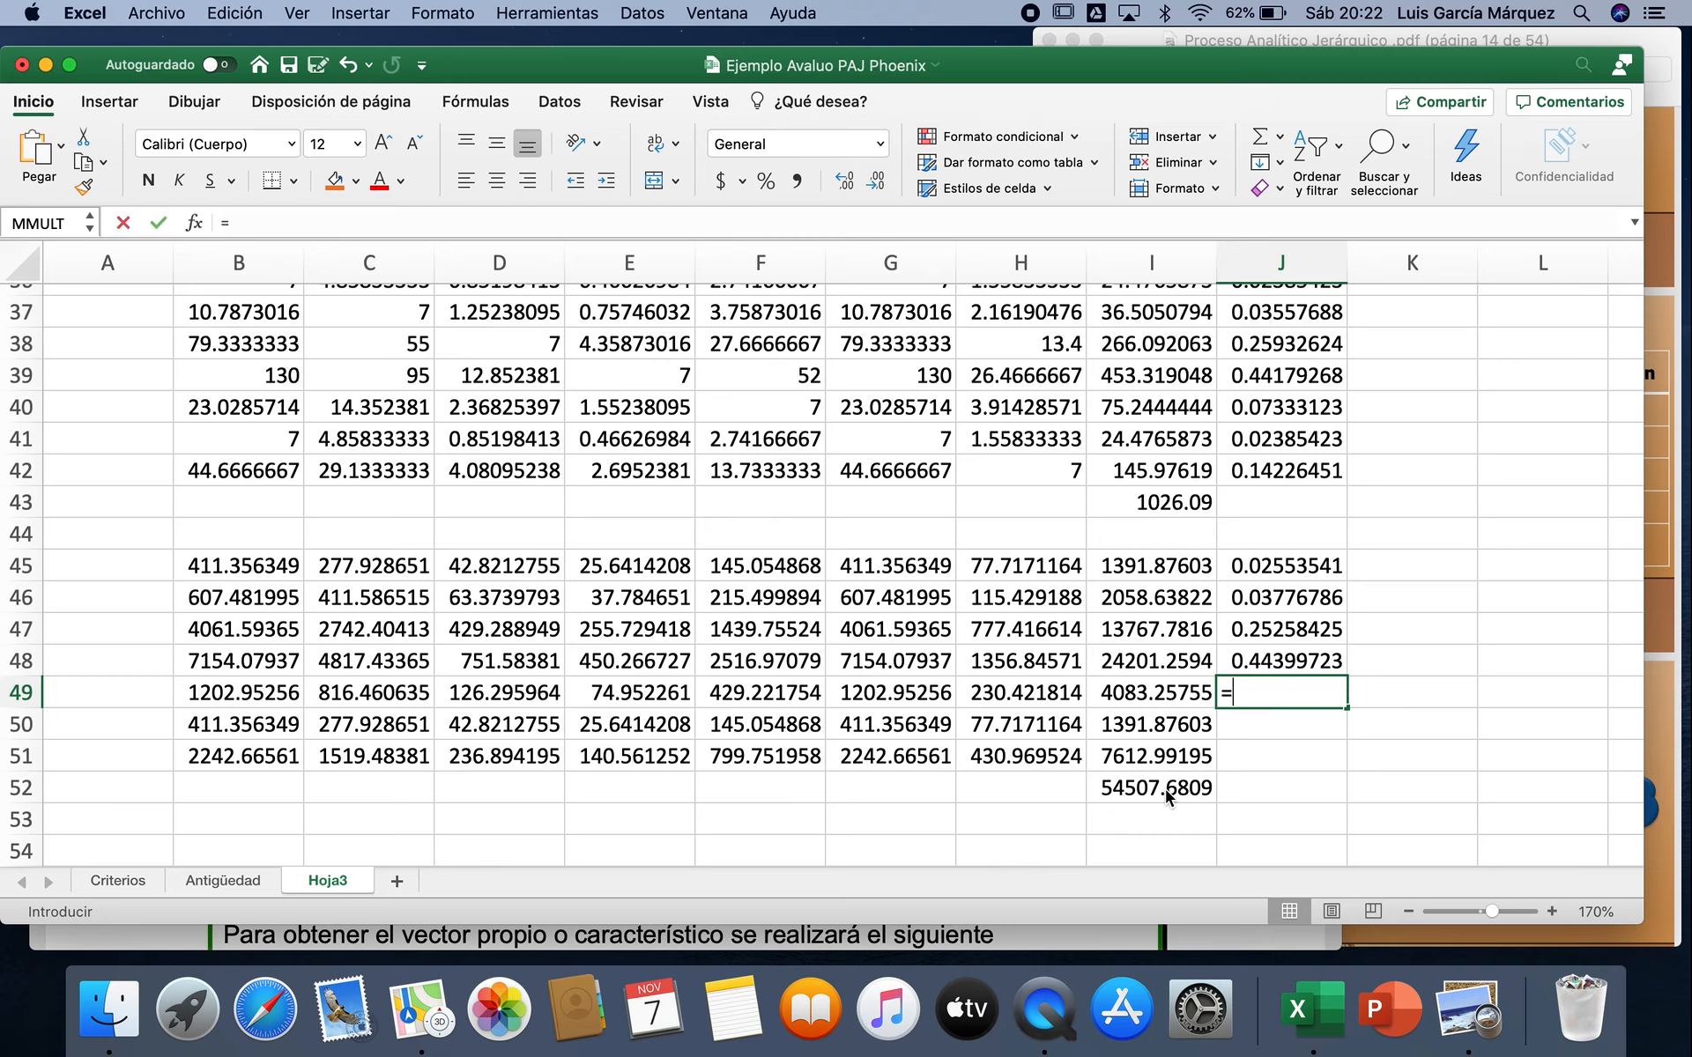
left_click(1157, 689)
type("/")
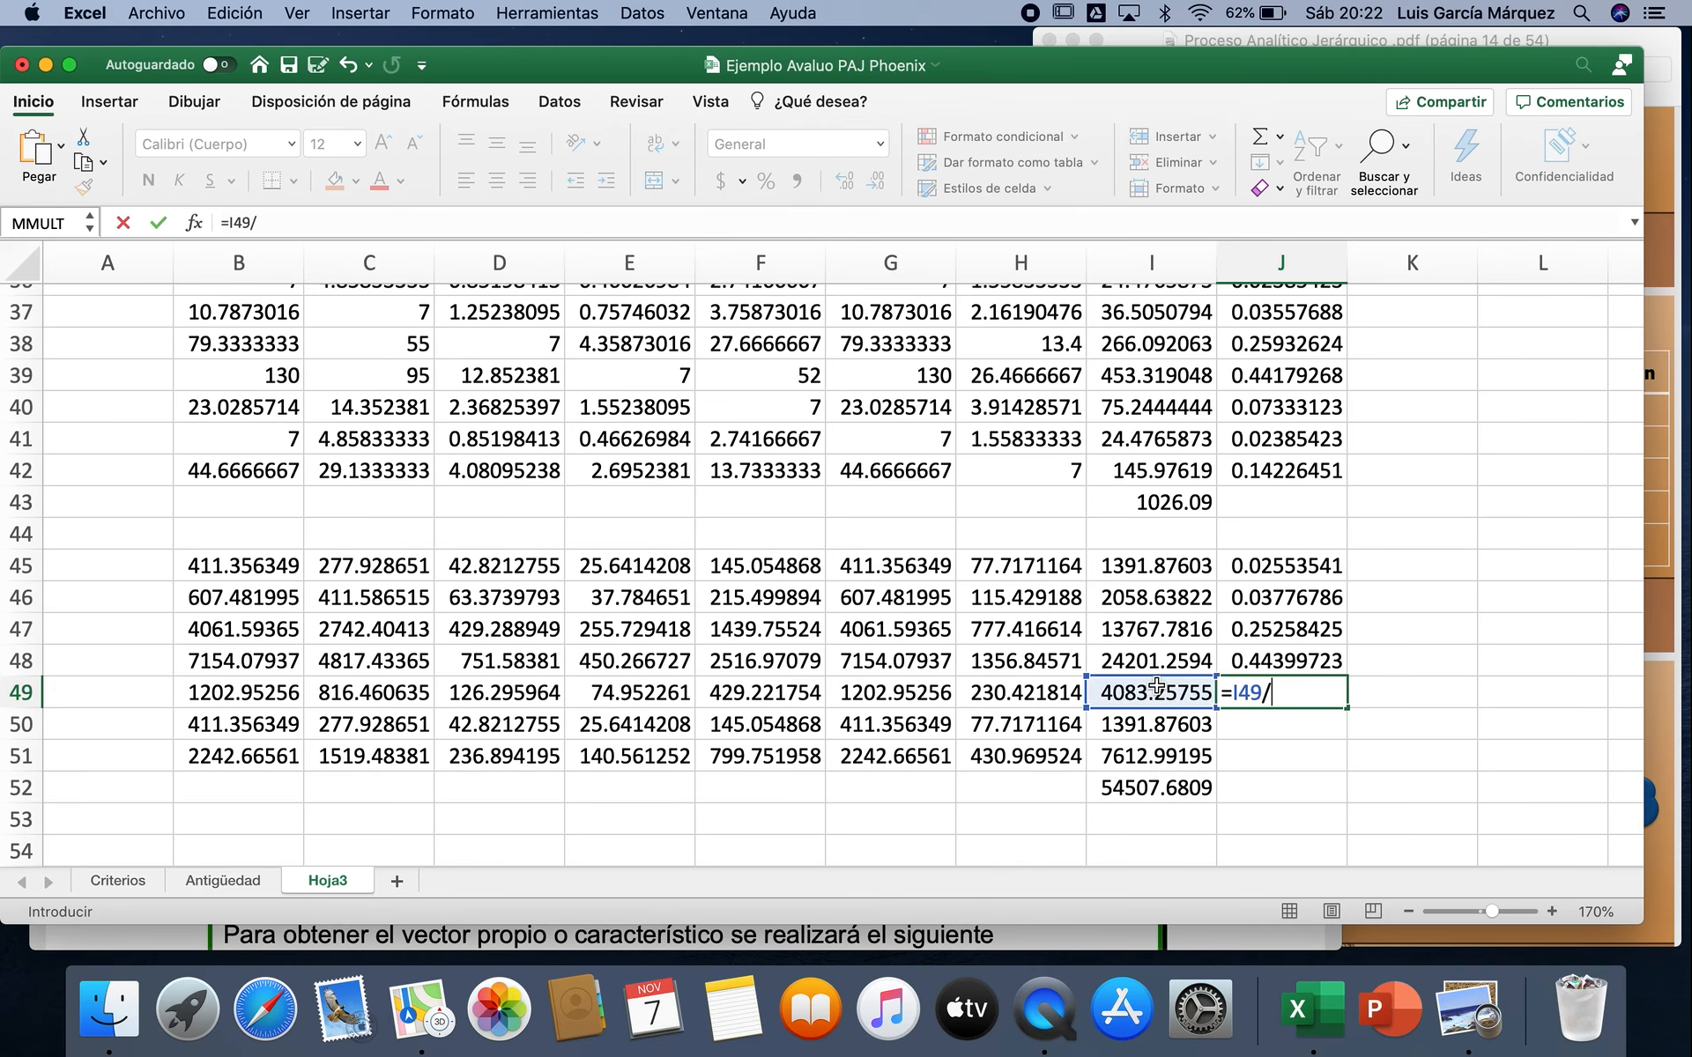
left_click(1149, 788)
key("Return")
Step: Calculate the sixth row's weight in J50 by dividing I50 by the total in I52
type("=")
left_click(1152, 727)
type("/")
left_click(1139, 796)
key("Return")
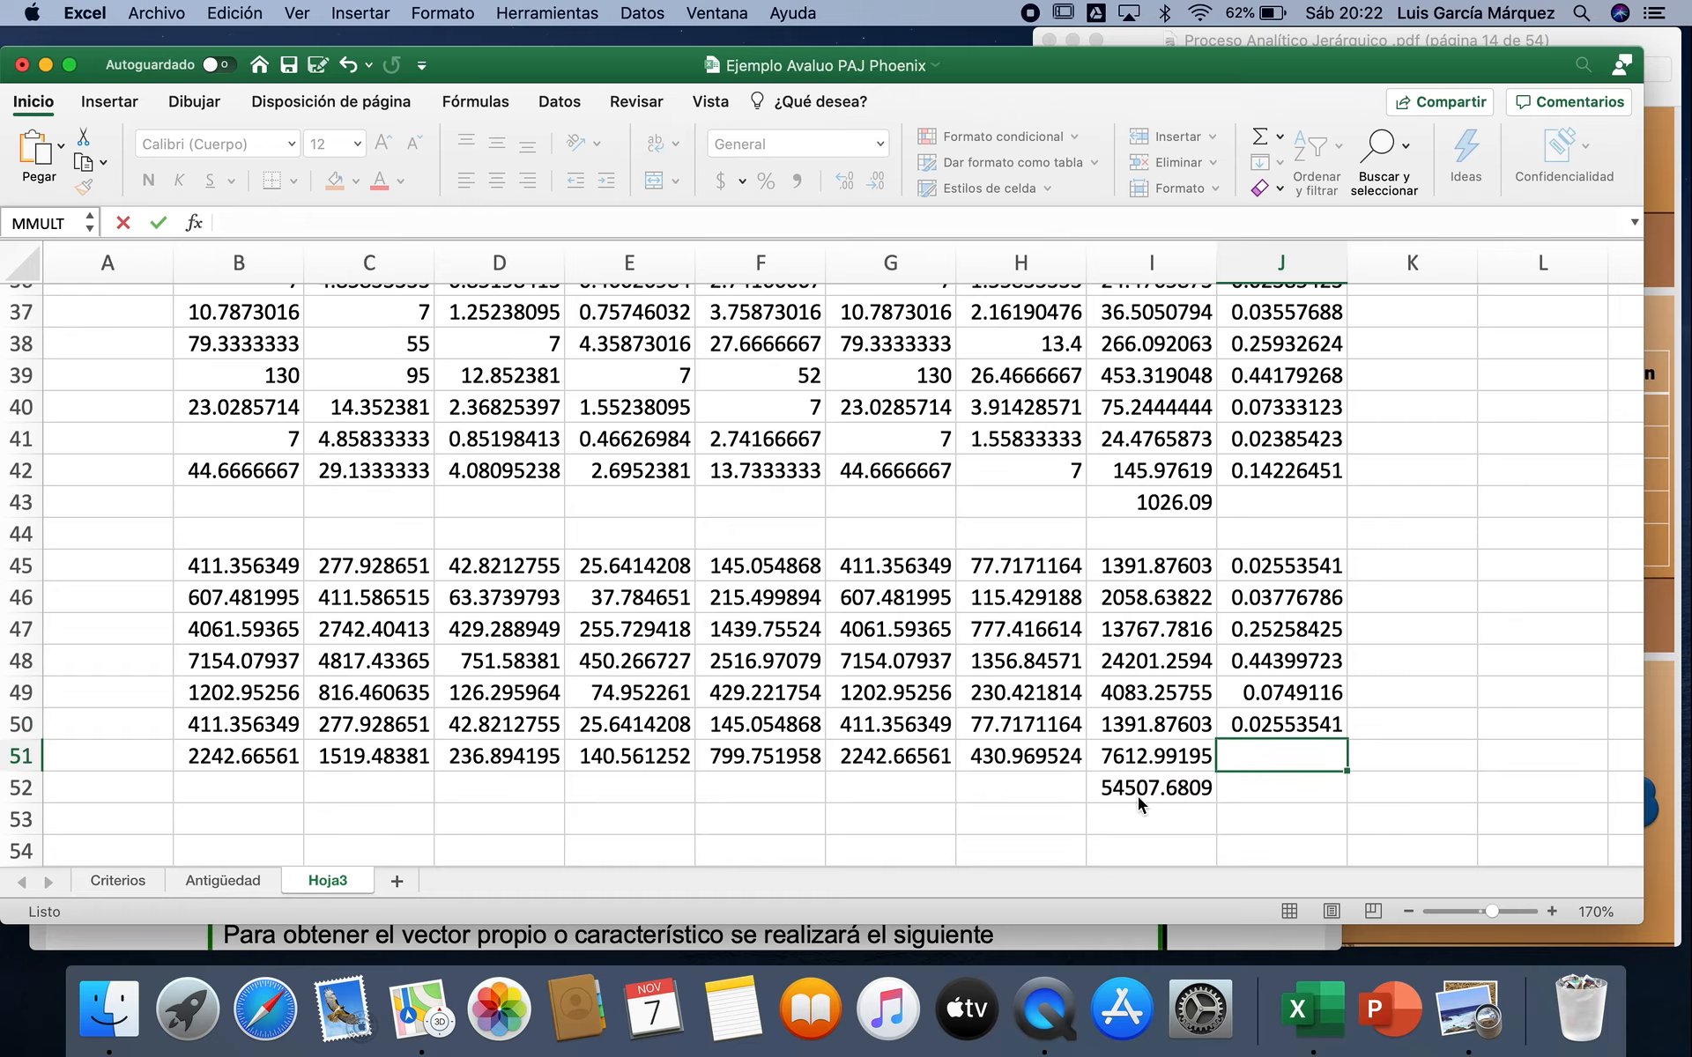
Step: Calculate the last row's weight in J51 by dividing I51 by the total in I52
type("=")
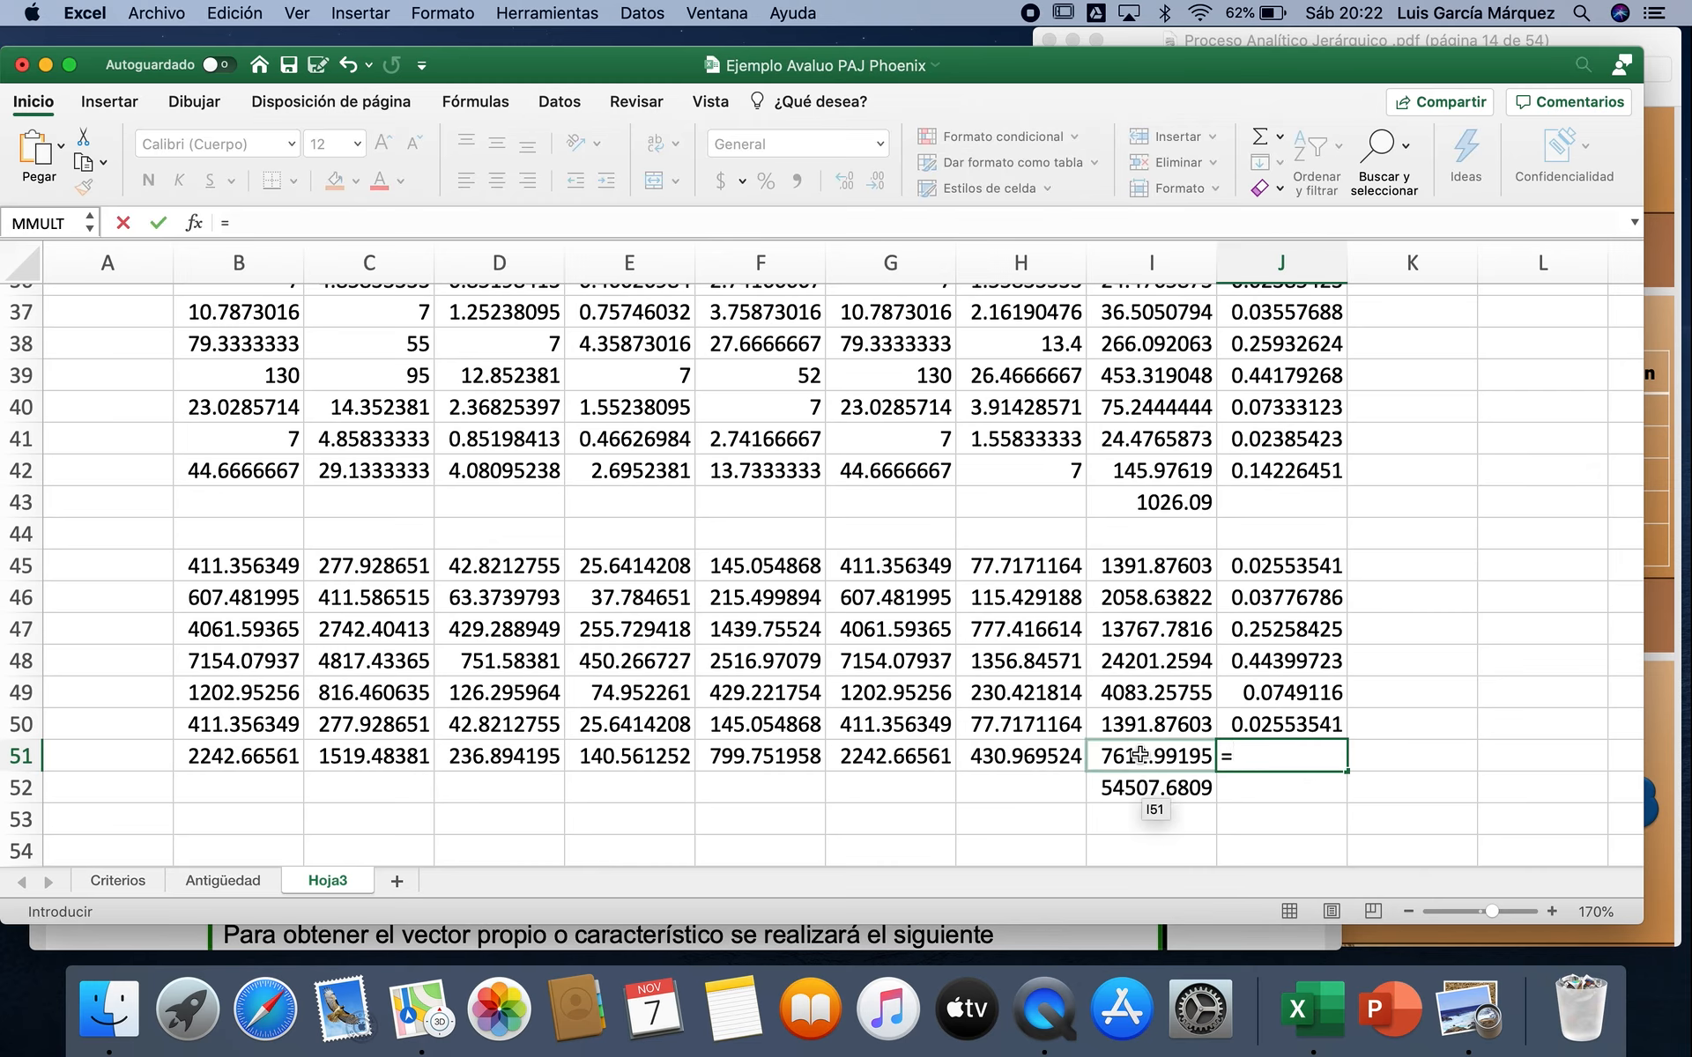
left_click(1140, 754)
type("/")
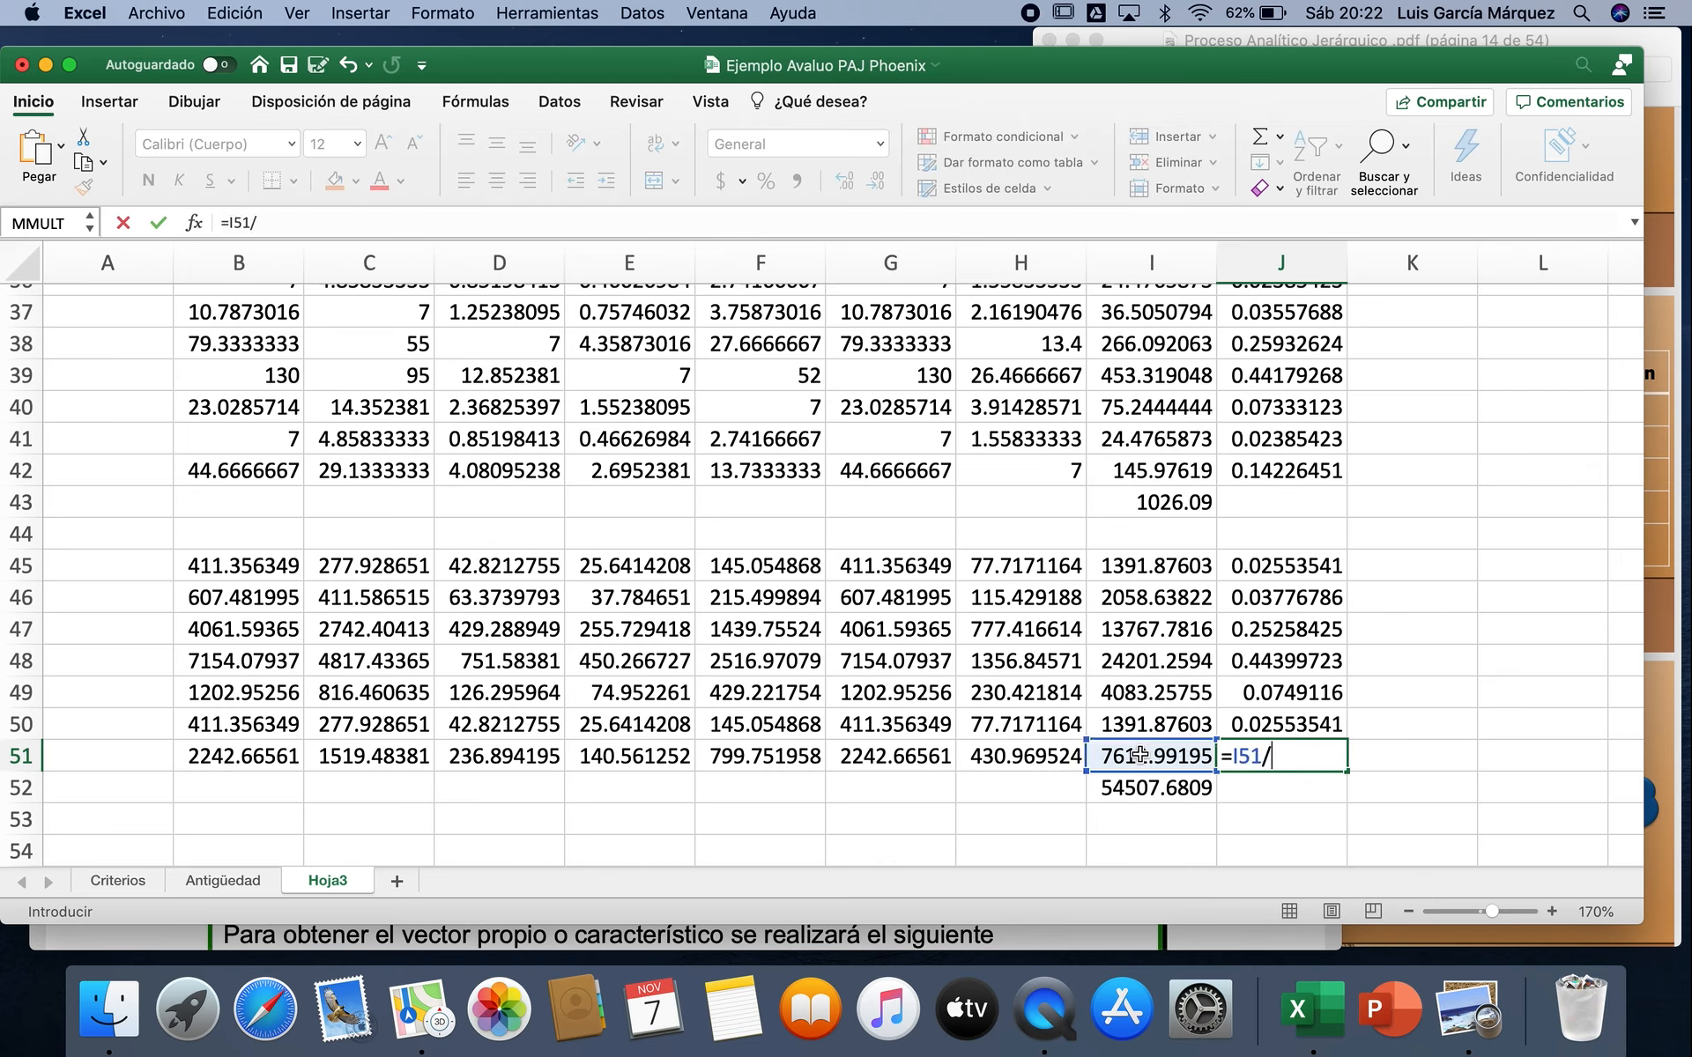
left_click(1143, 793)
key("Return")
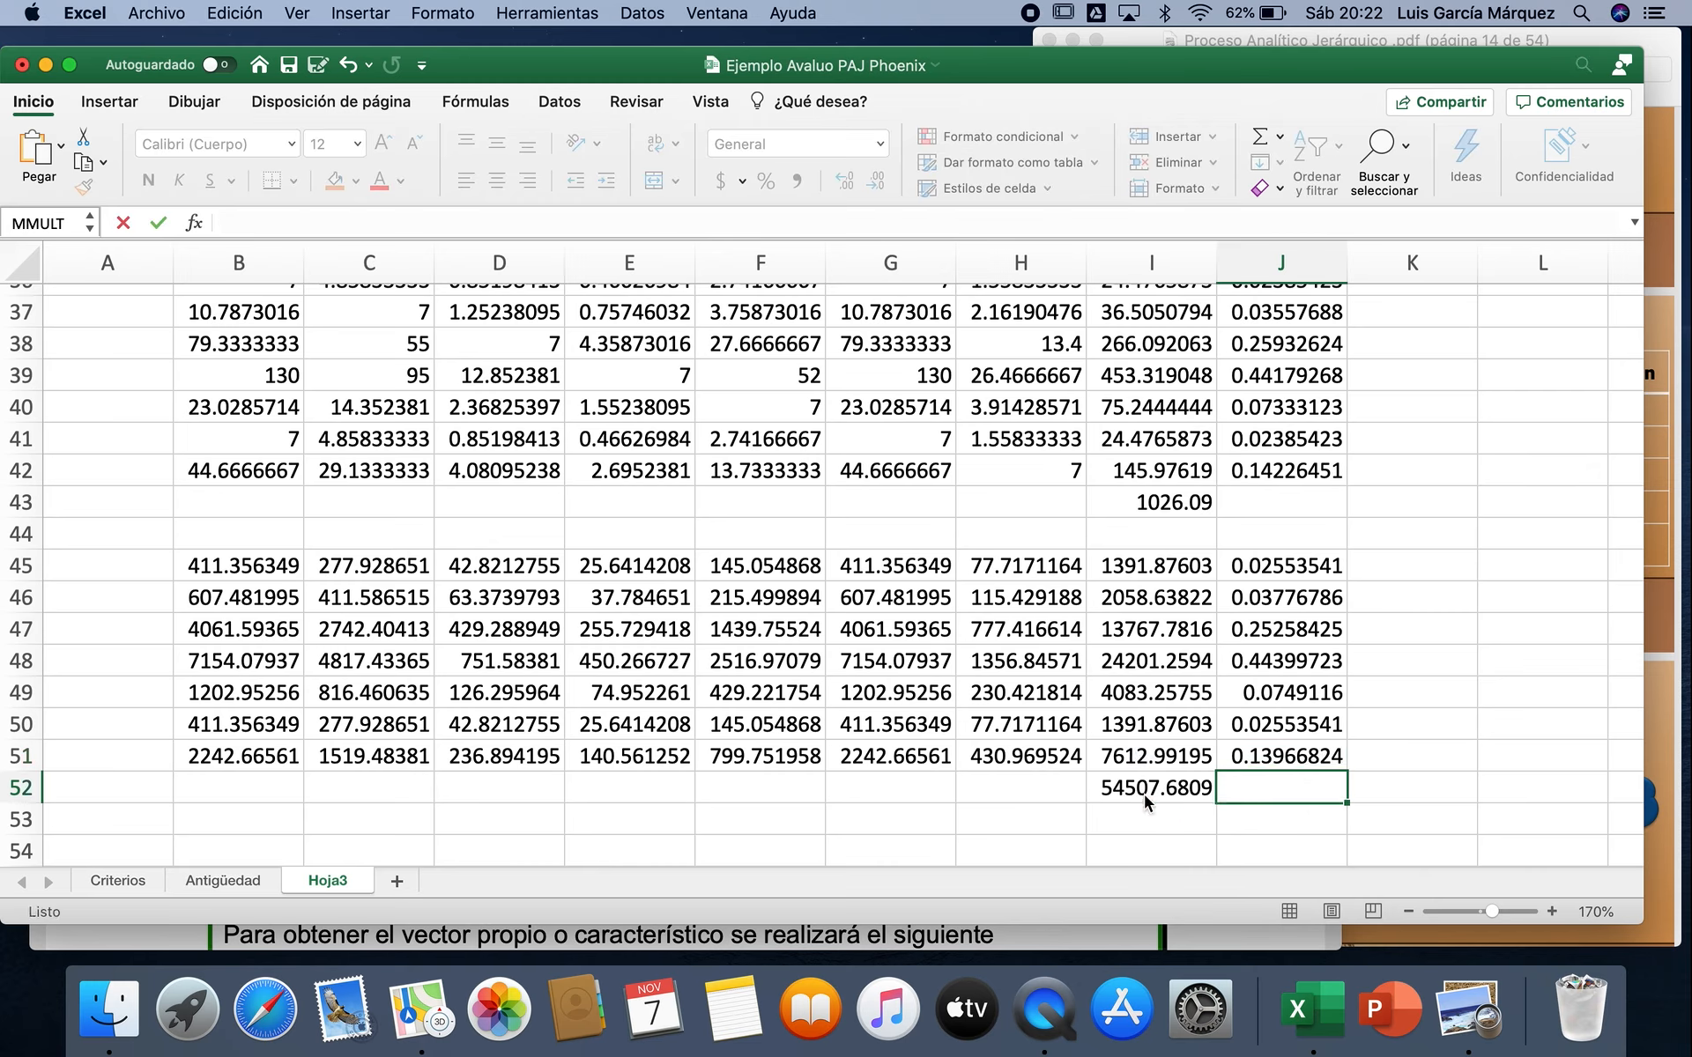
Step: Compare the second iteration's weights in J45:J51 with the first iteration's weights in J36:J42
left_click(1288, 754)
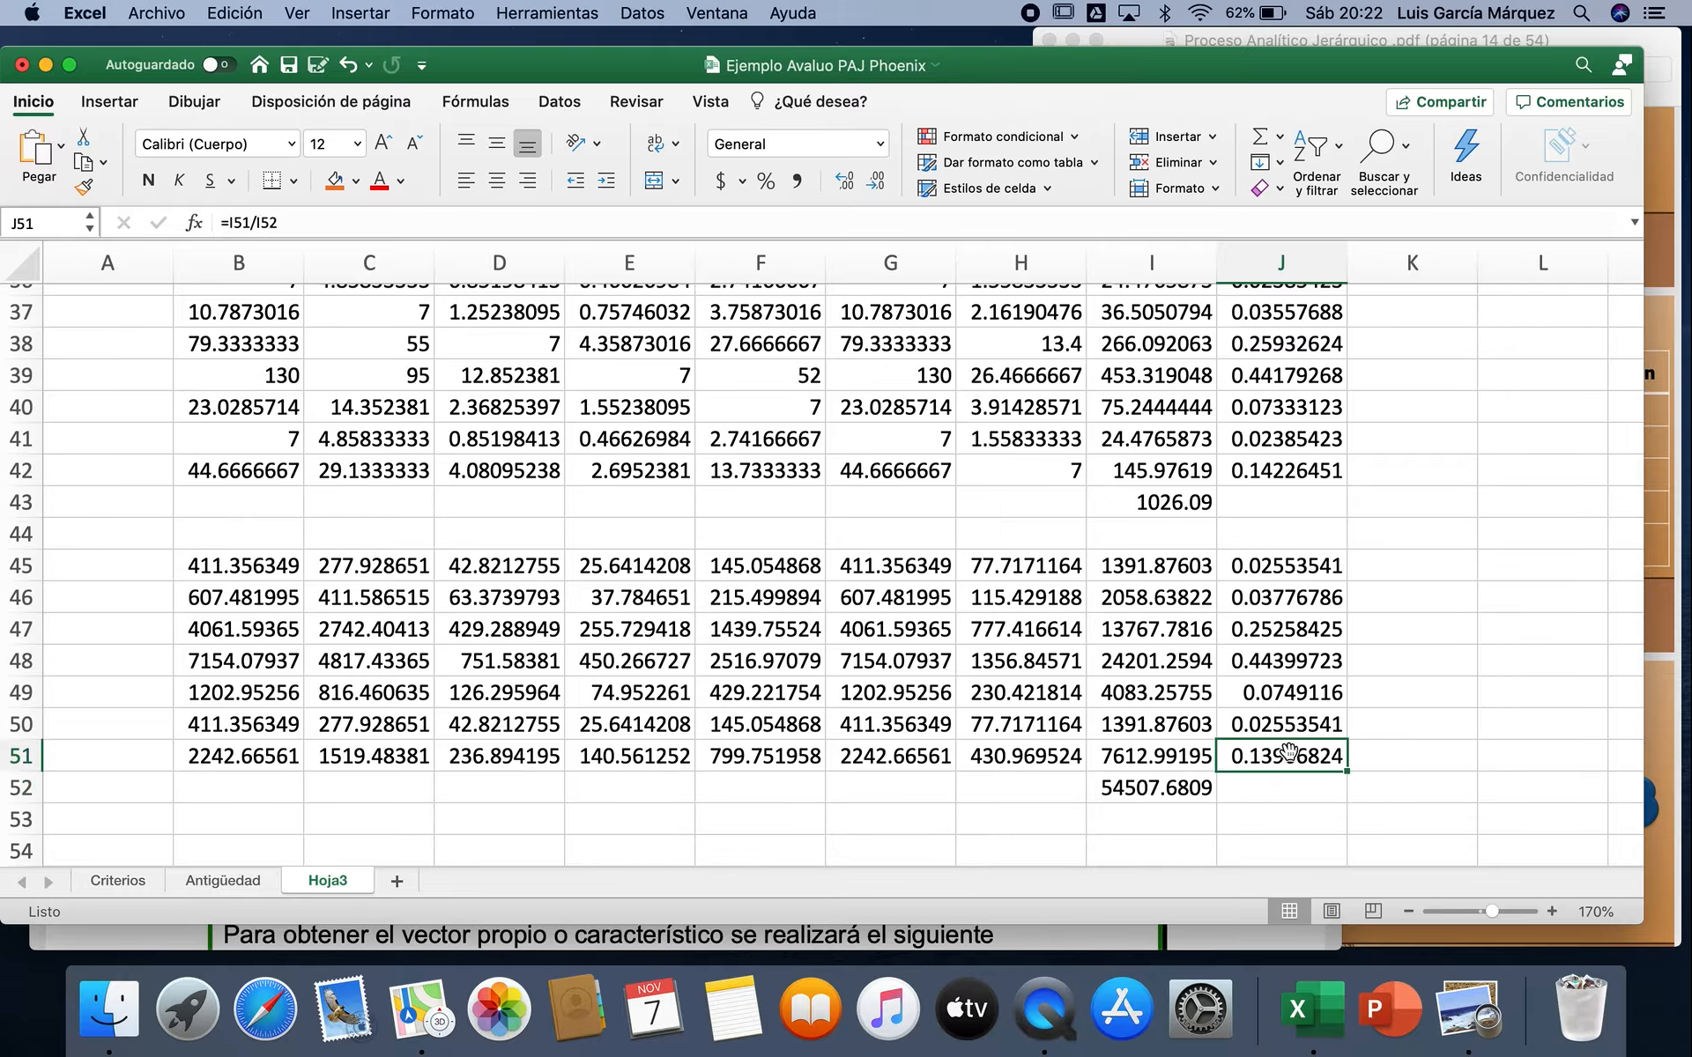
key("Up")
key("Up")
key("Up")
key("Up")
key("Up")
key("Up")
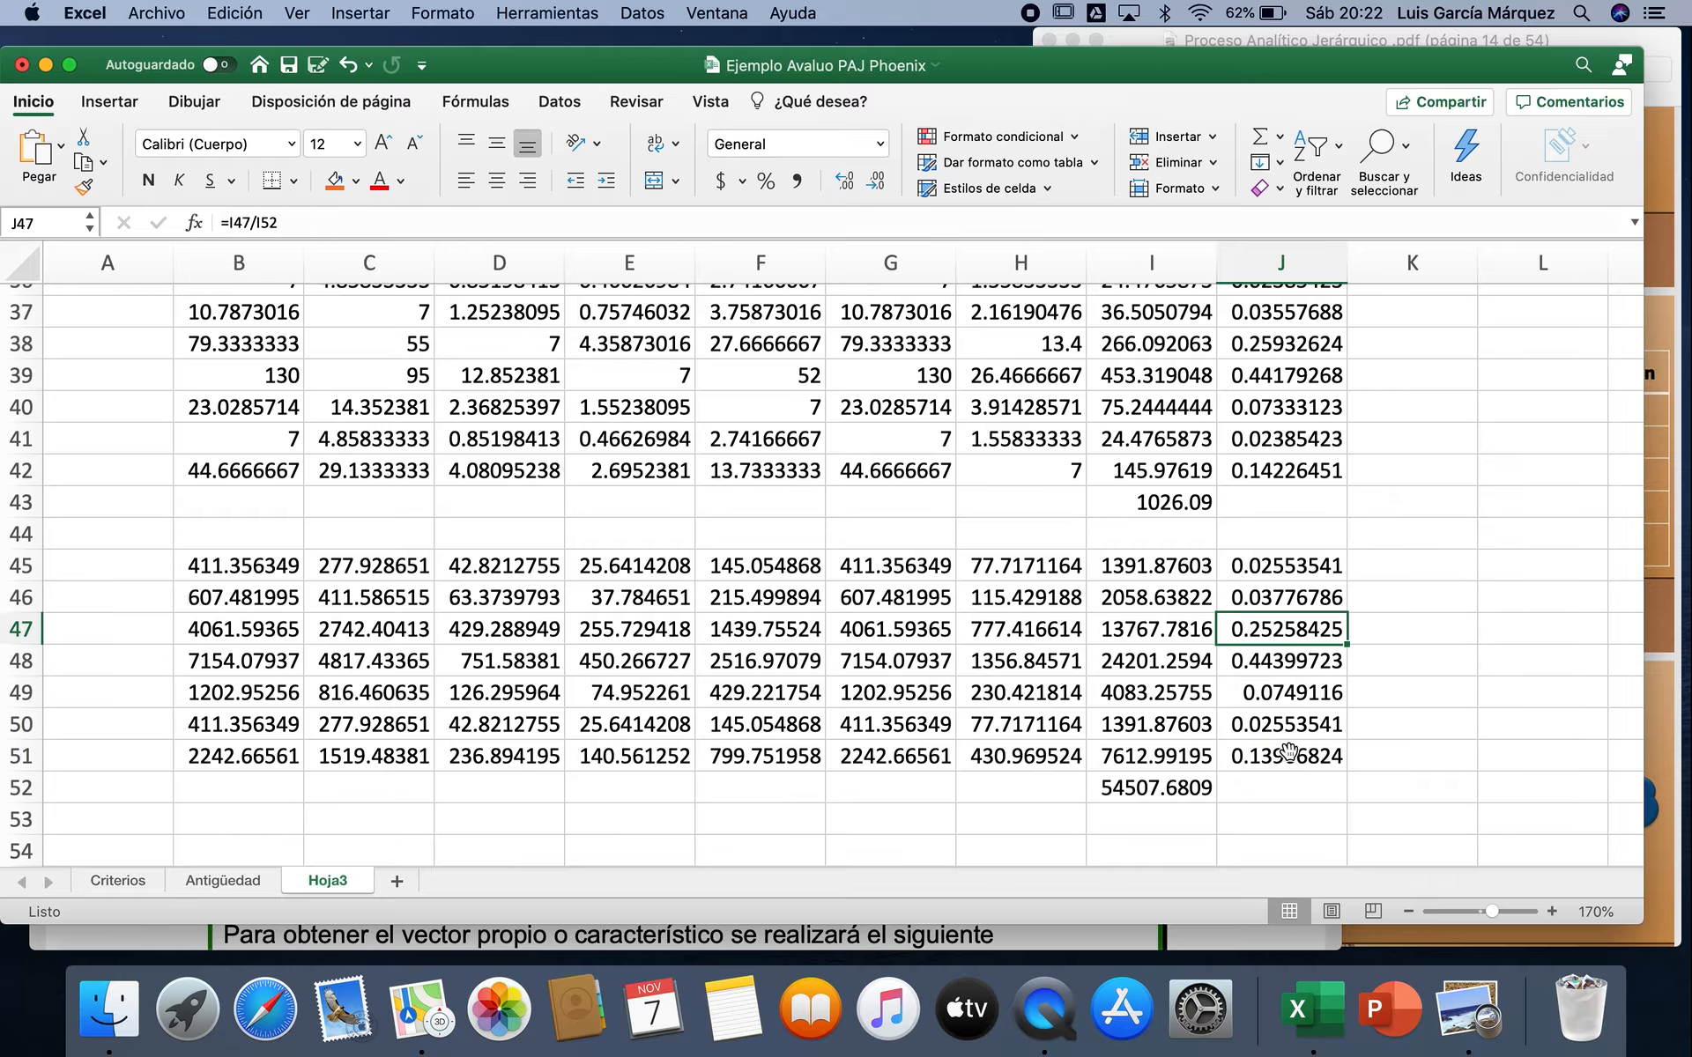
key("Up")
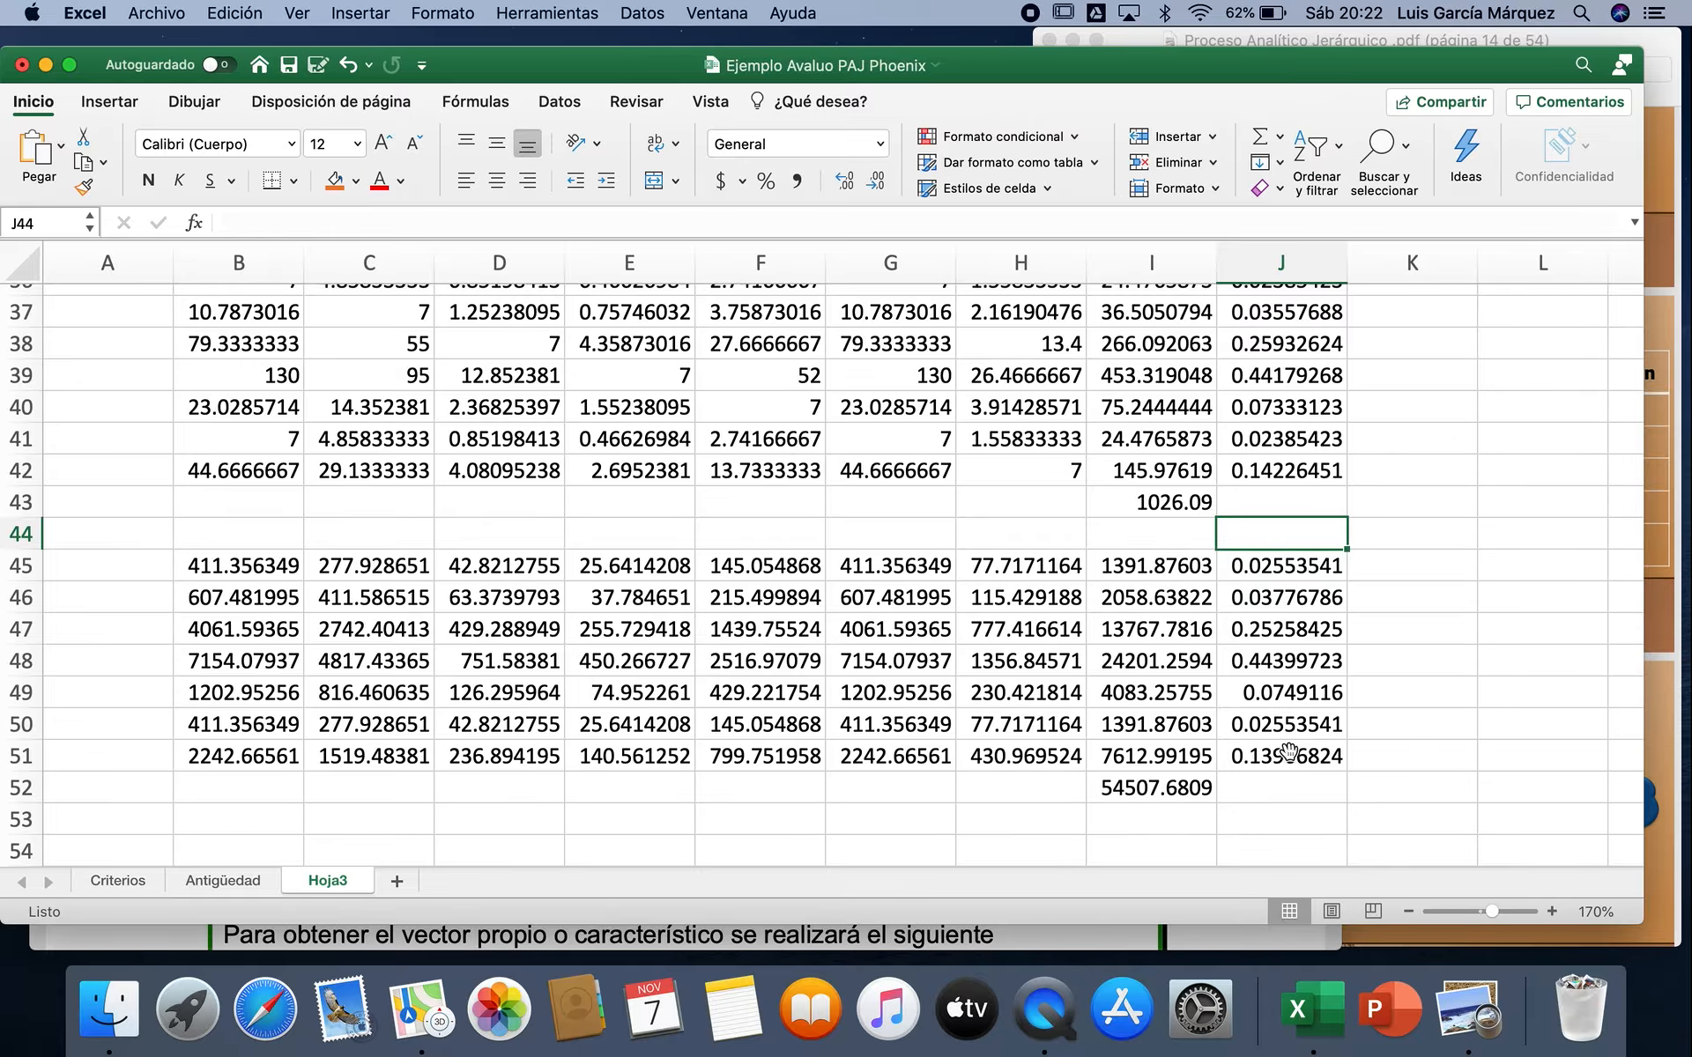
scroll(1288, 753, "up", 2)
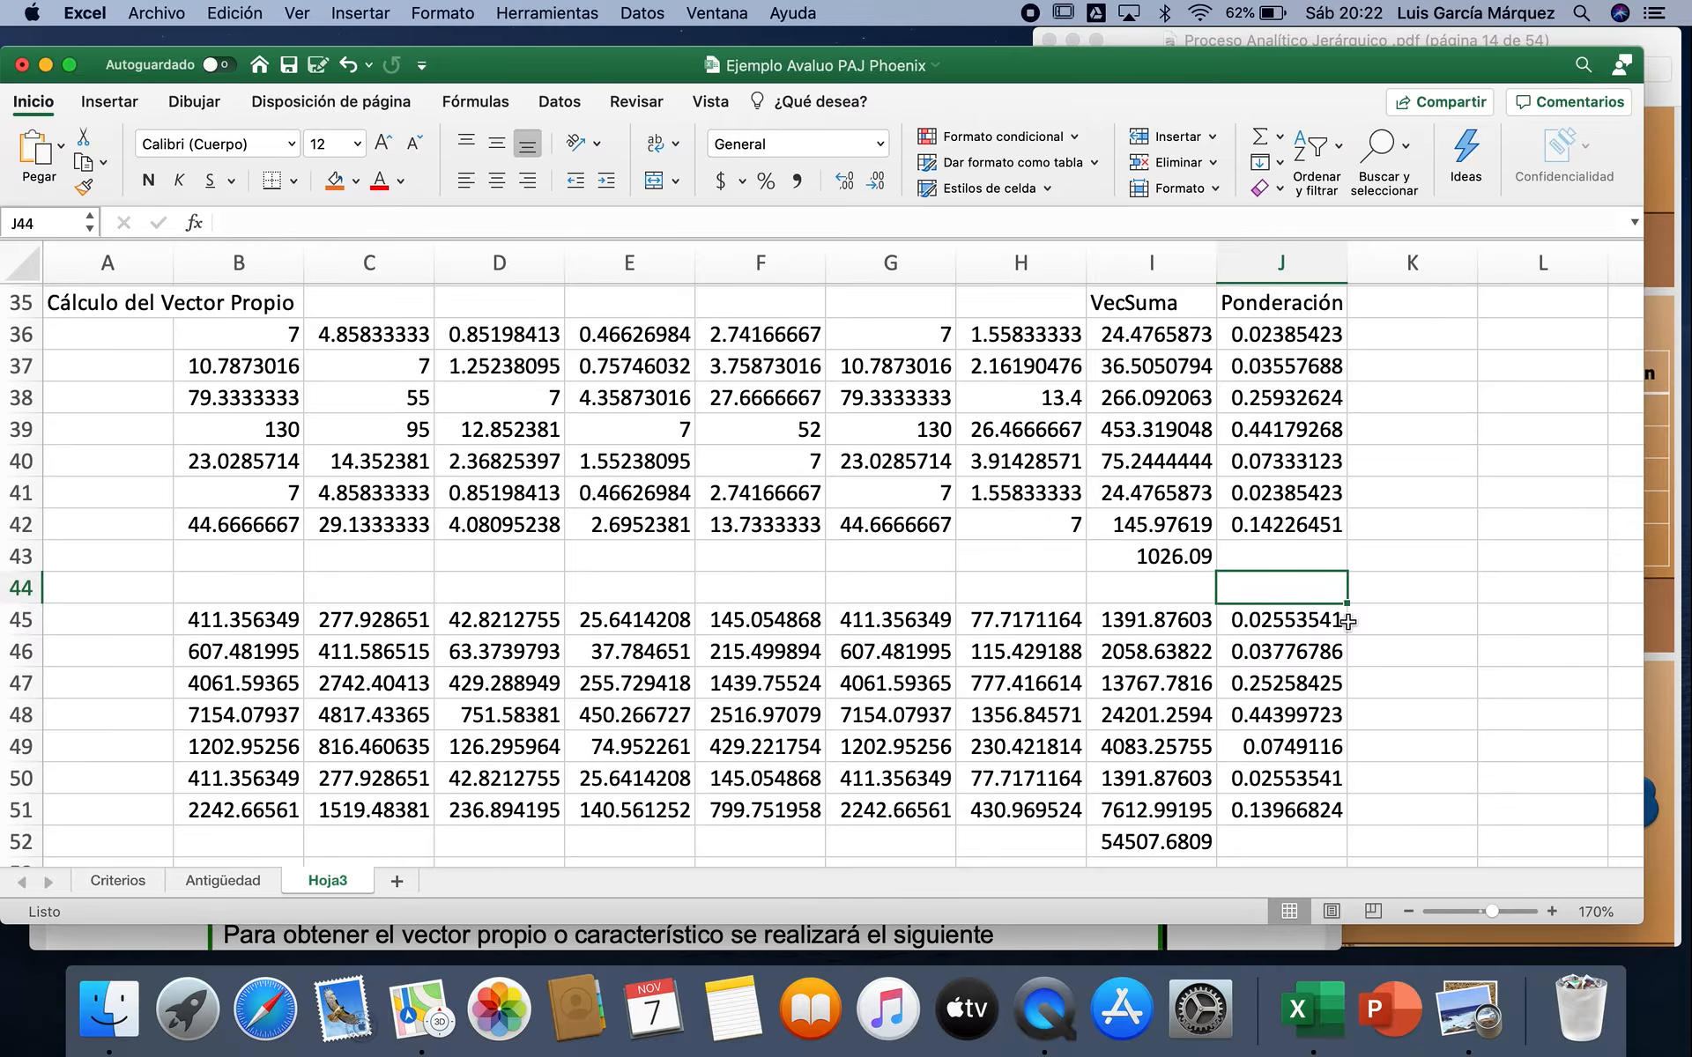
Step: Copy the second iteration block B45:J52 and paste it at B54 to create the third iteration
scroll(1348, 621, "down", 7)
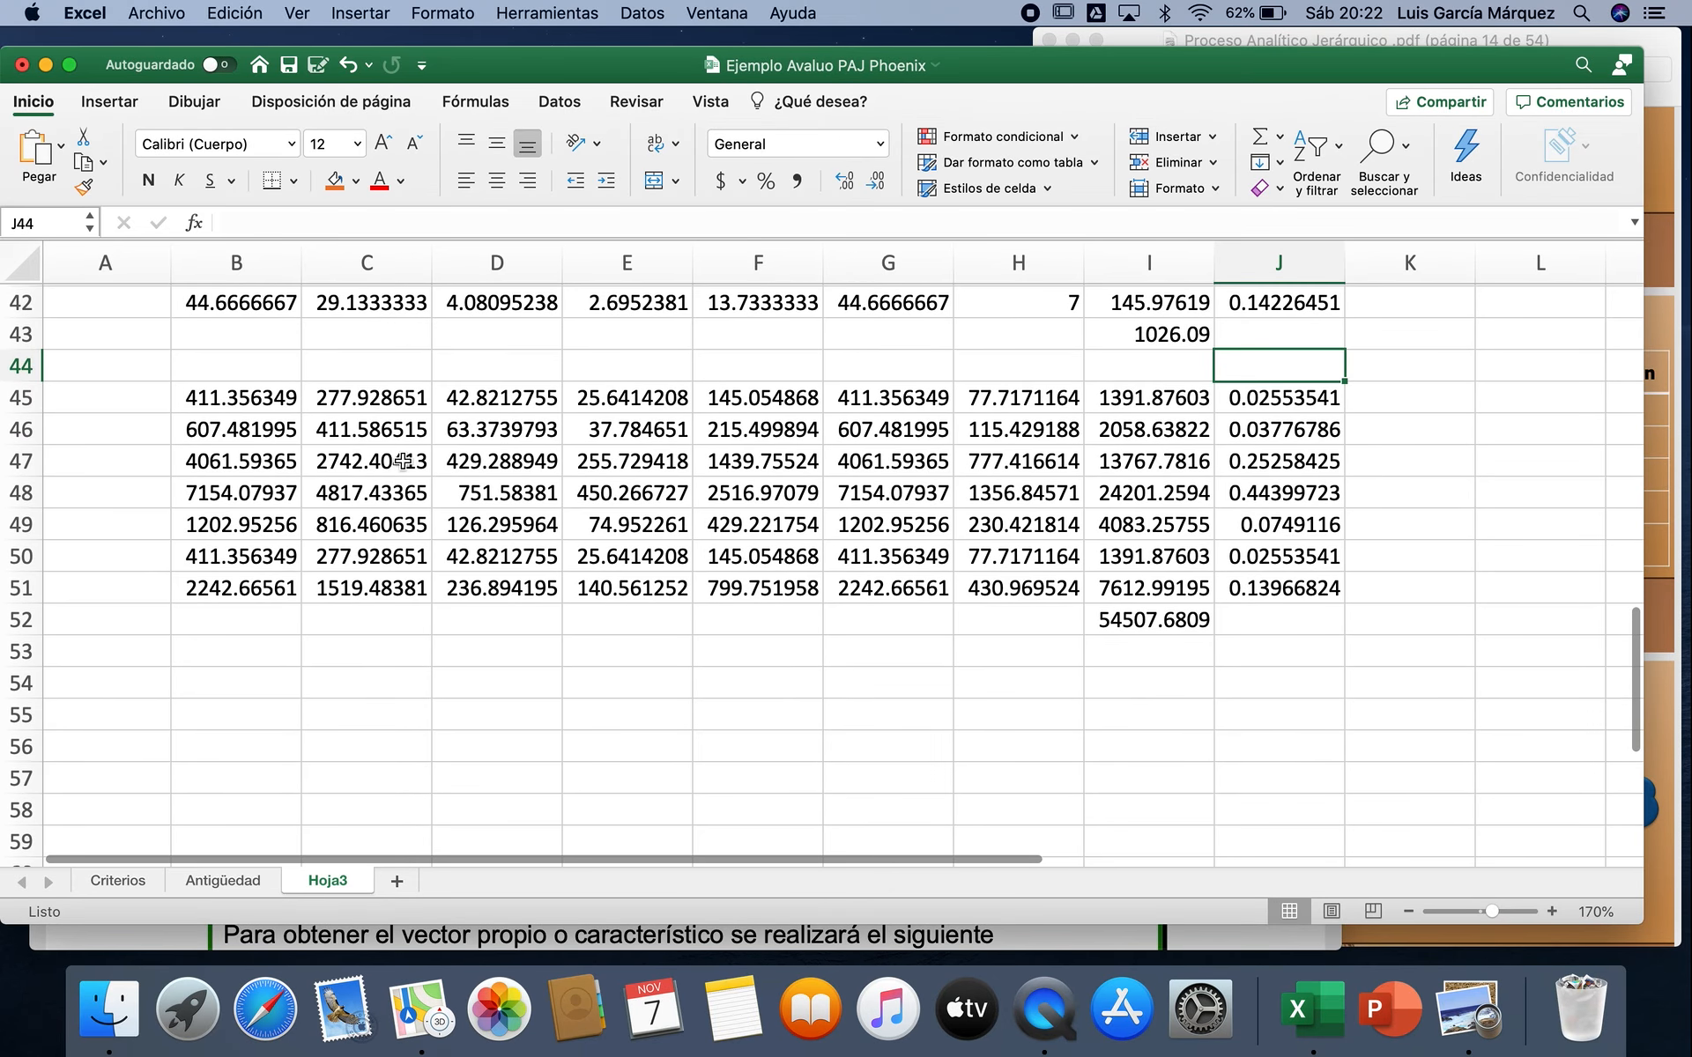
left_click_drag(255, 401, 1244, 621)
key("super+c")
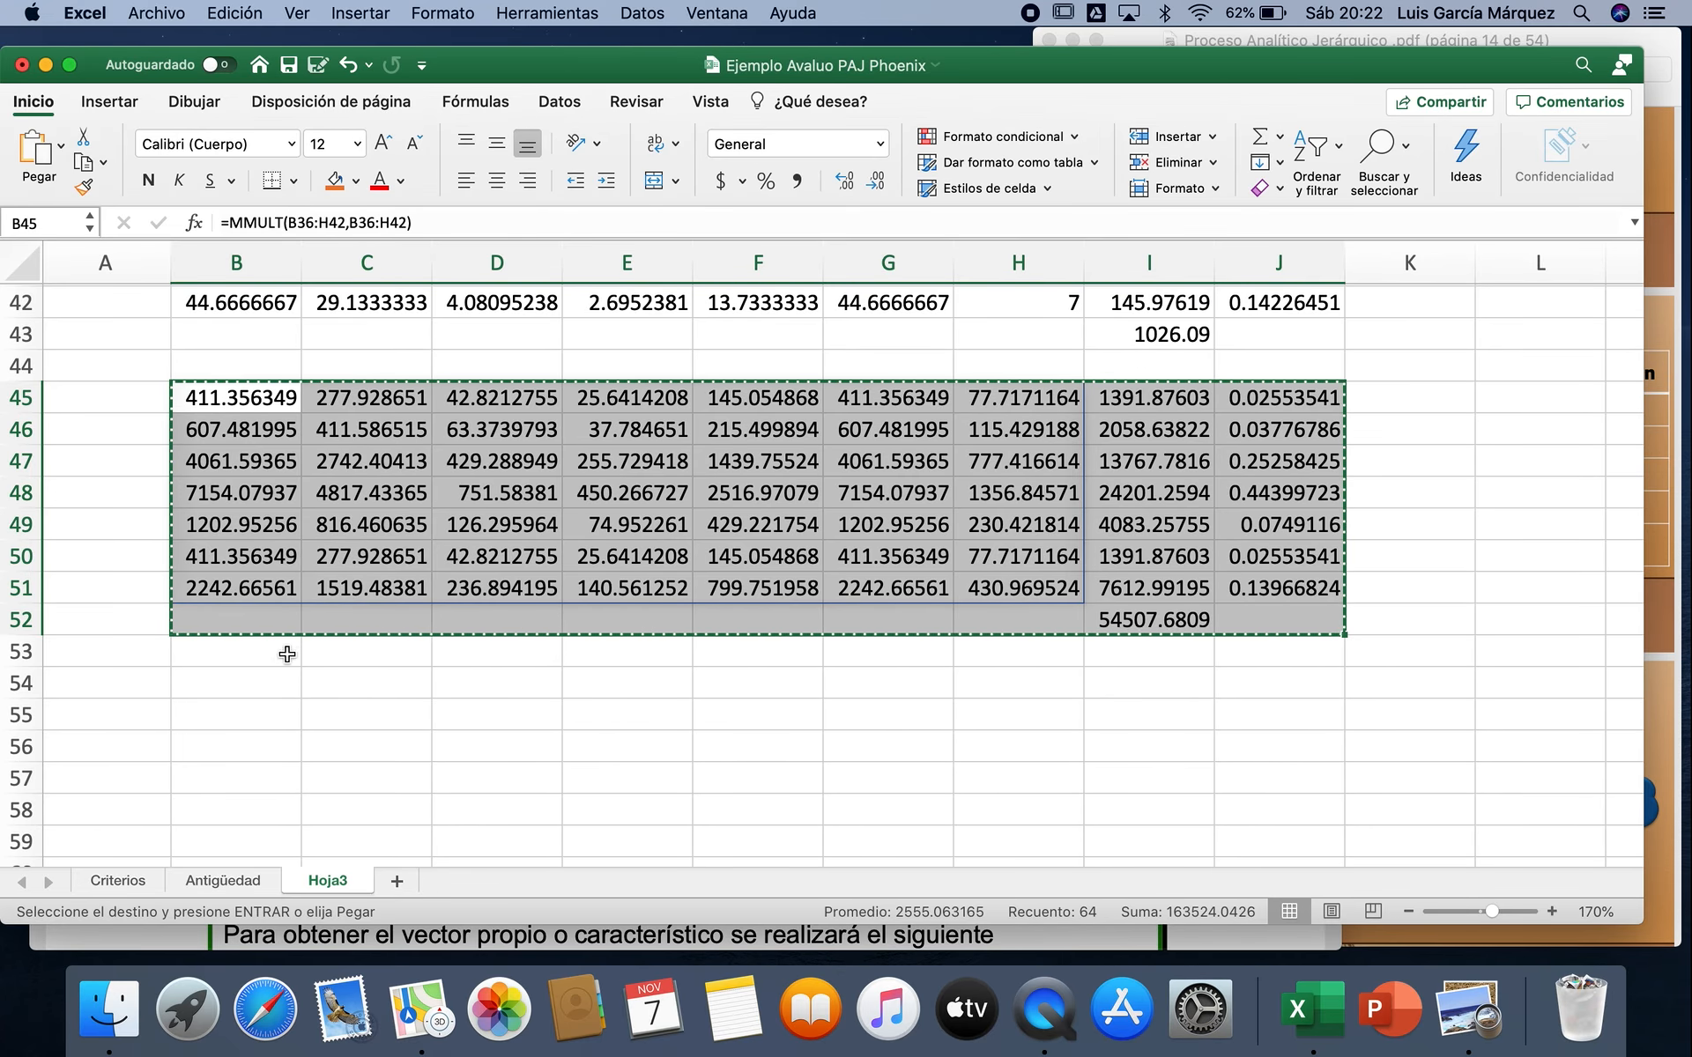
left_click(260, 683)
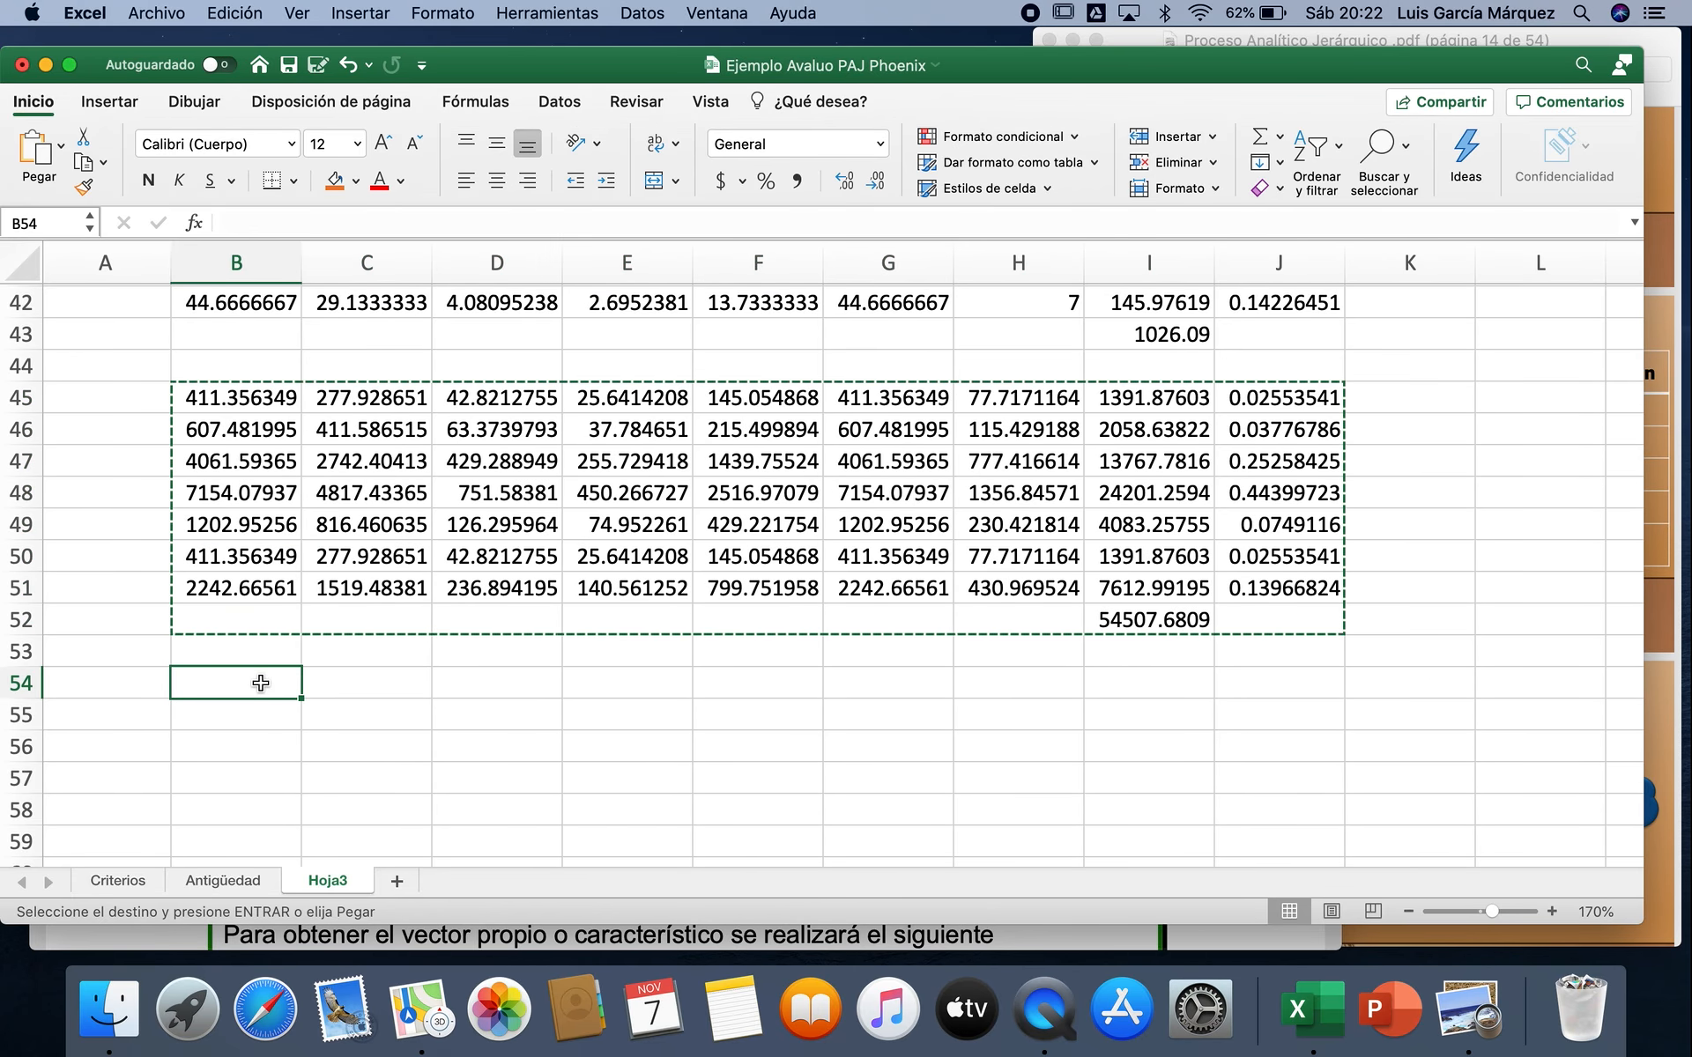
key("super+v")
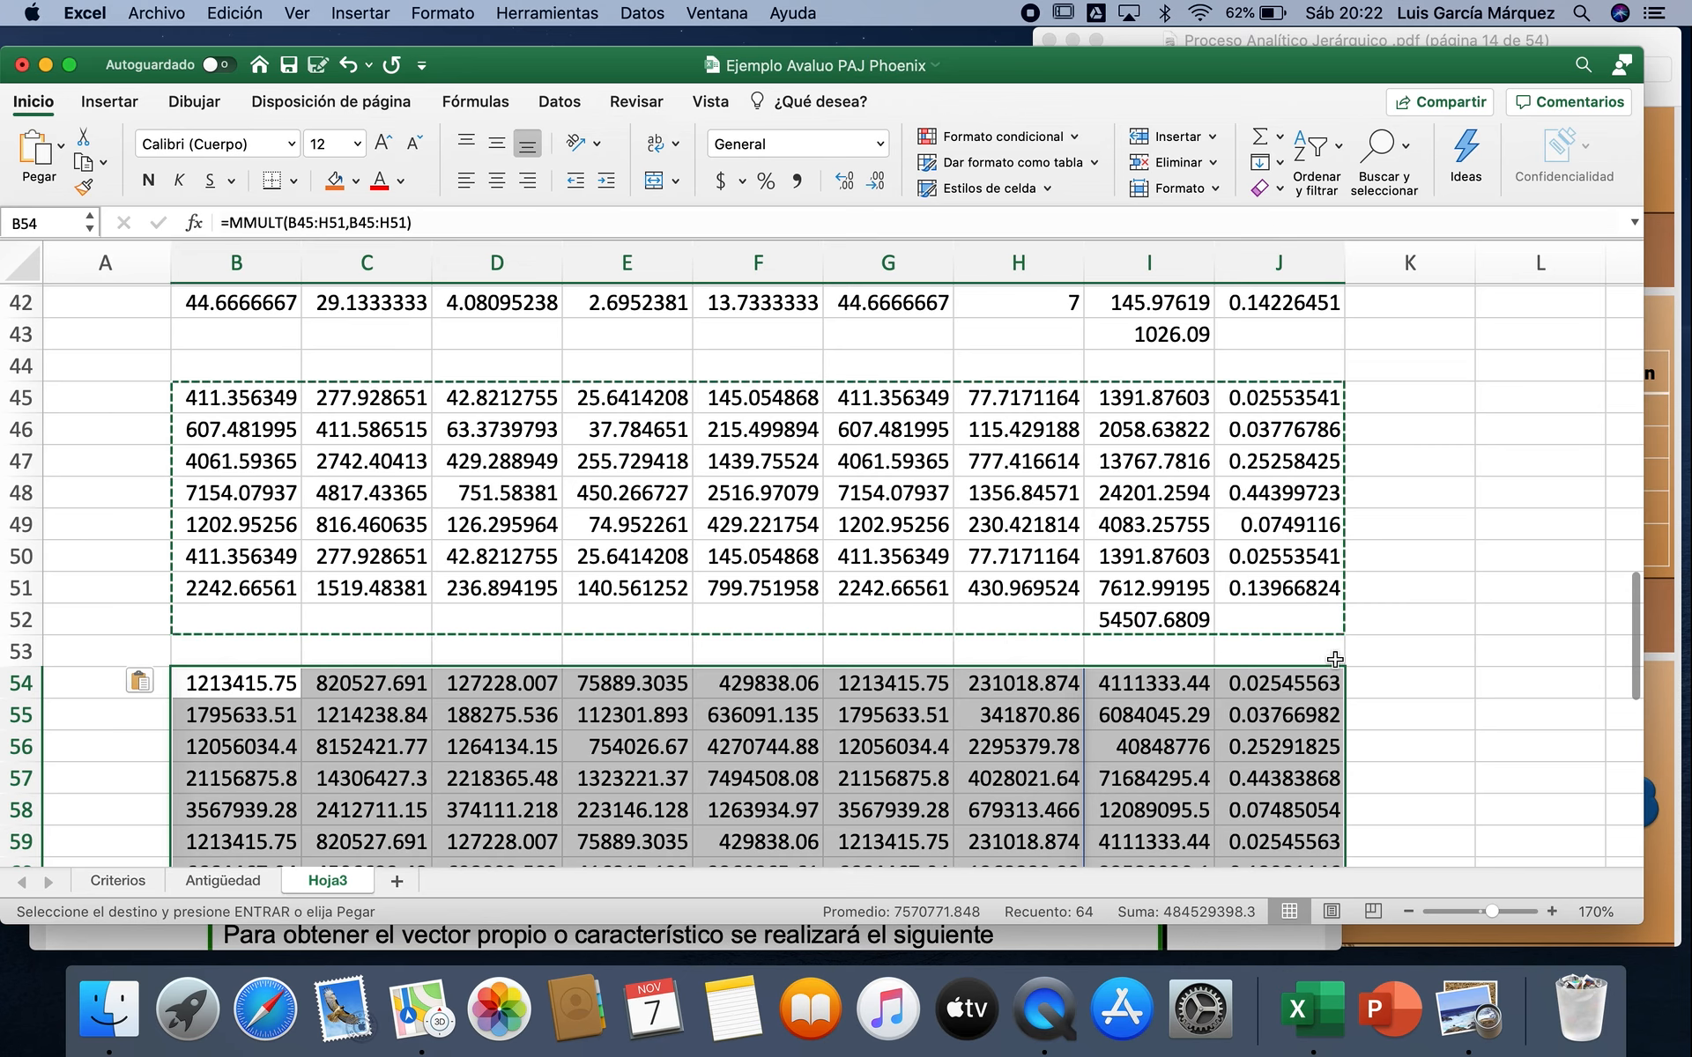
Step: Paste the copied iteration block at B63 to create the fourth iteration
scroll(1335, 660, "down", 2)
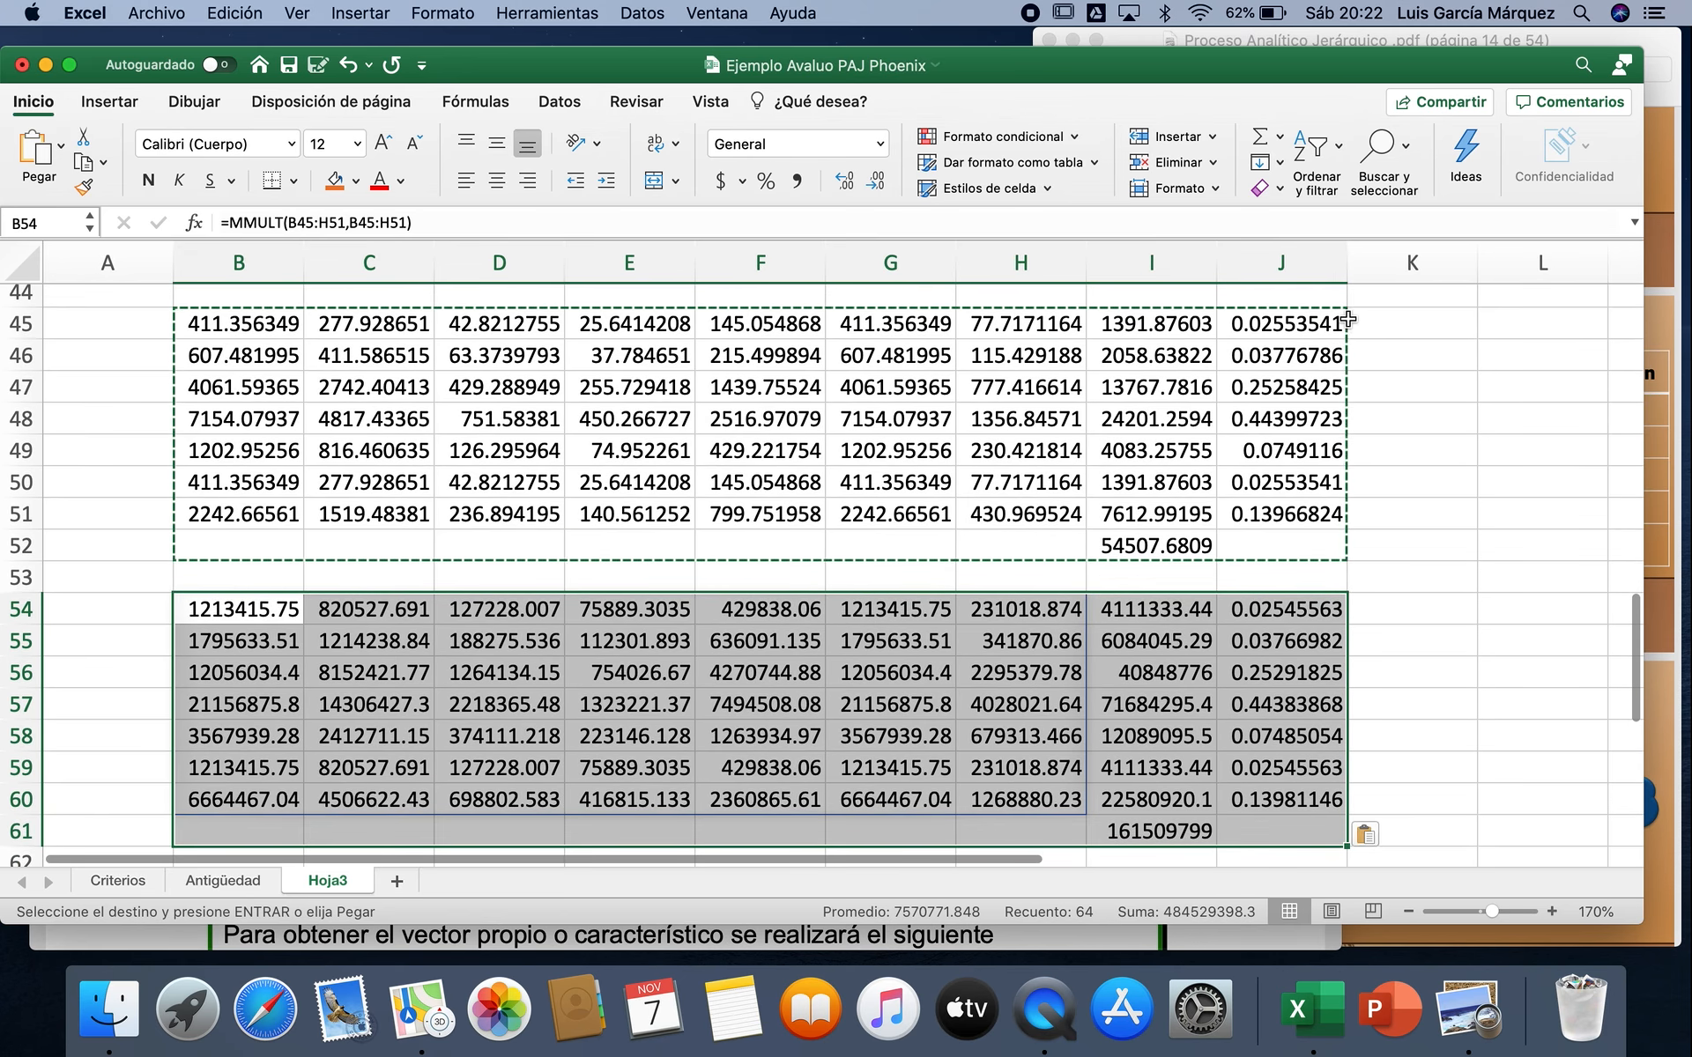
scroll(1365, 627, "down", 5)
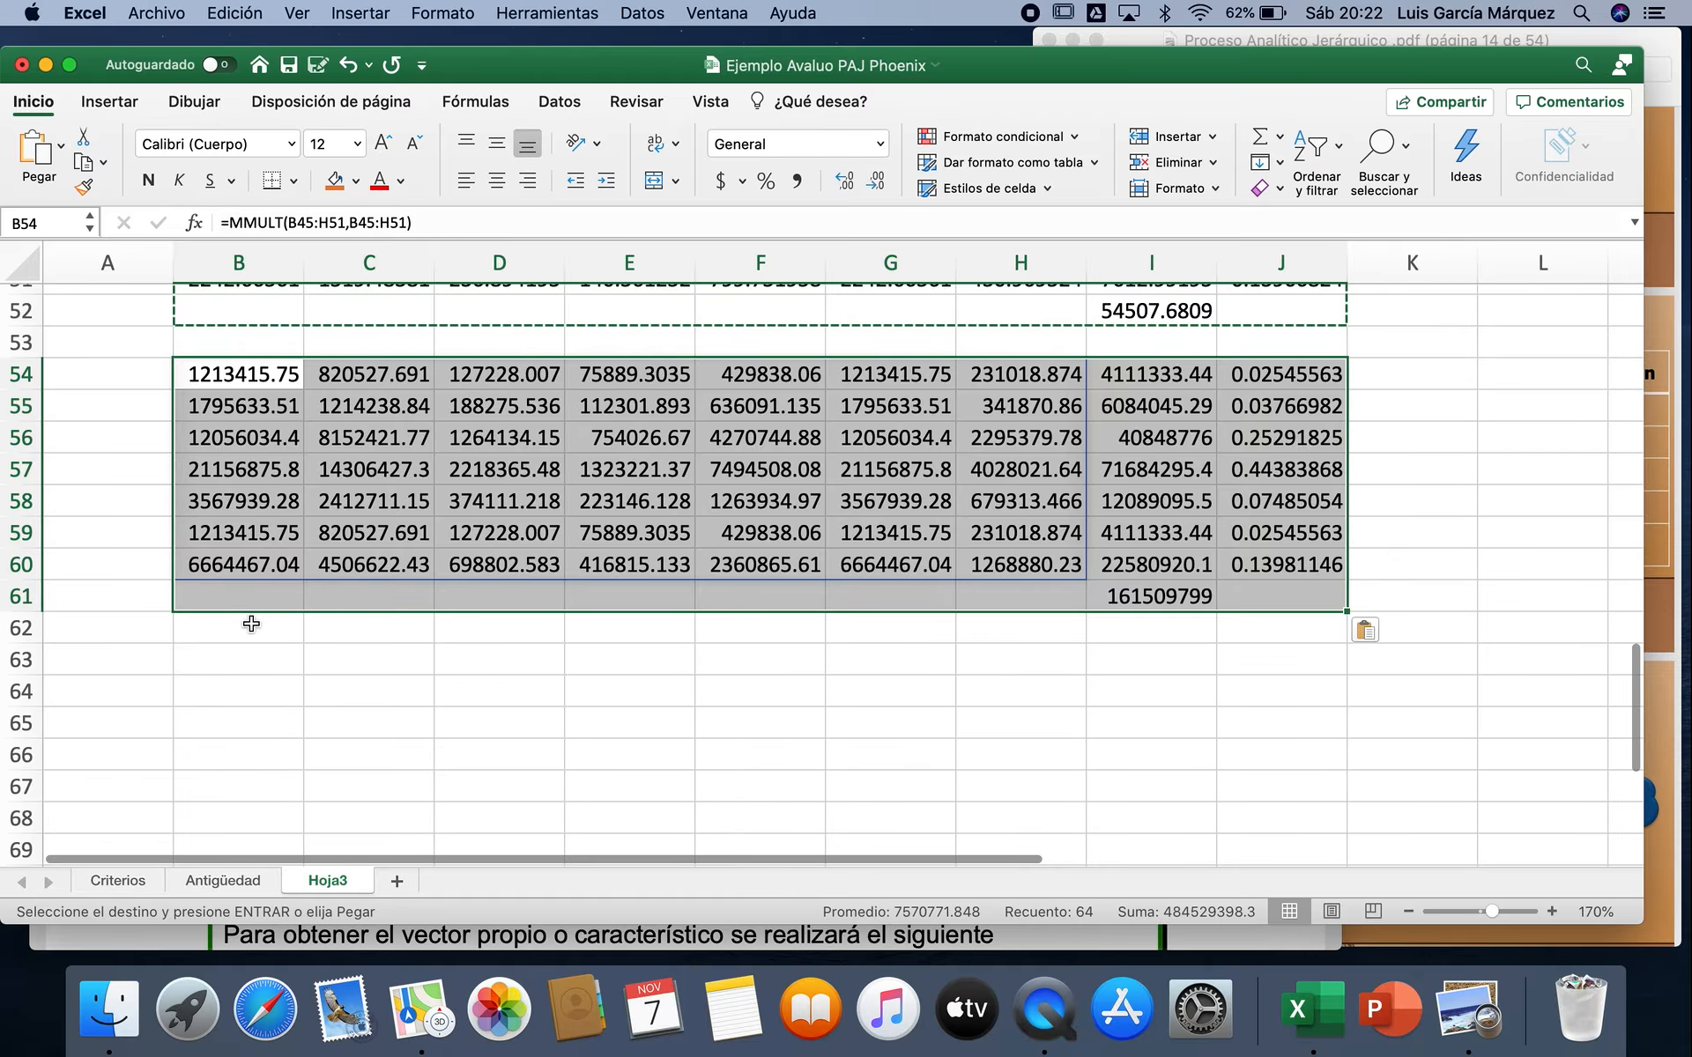
left_click(250, 659)
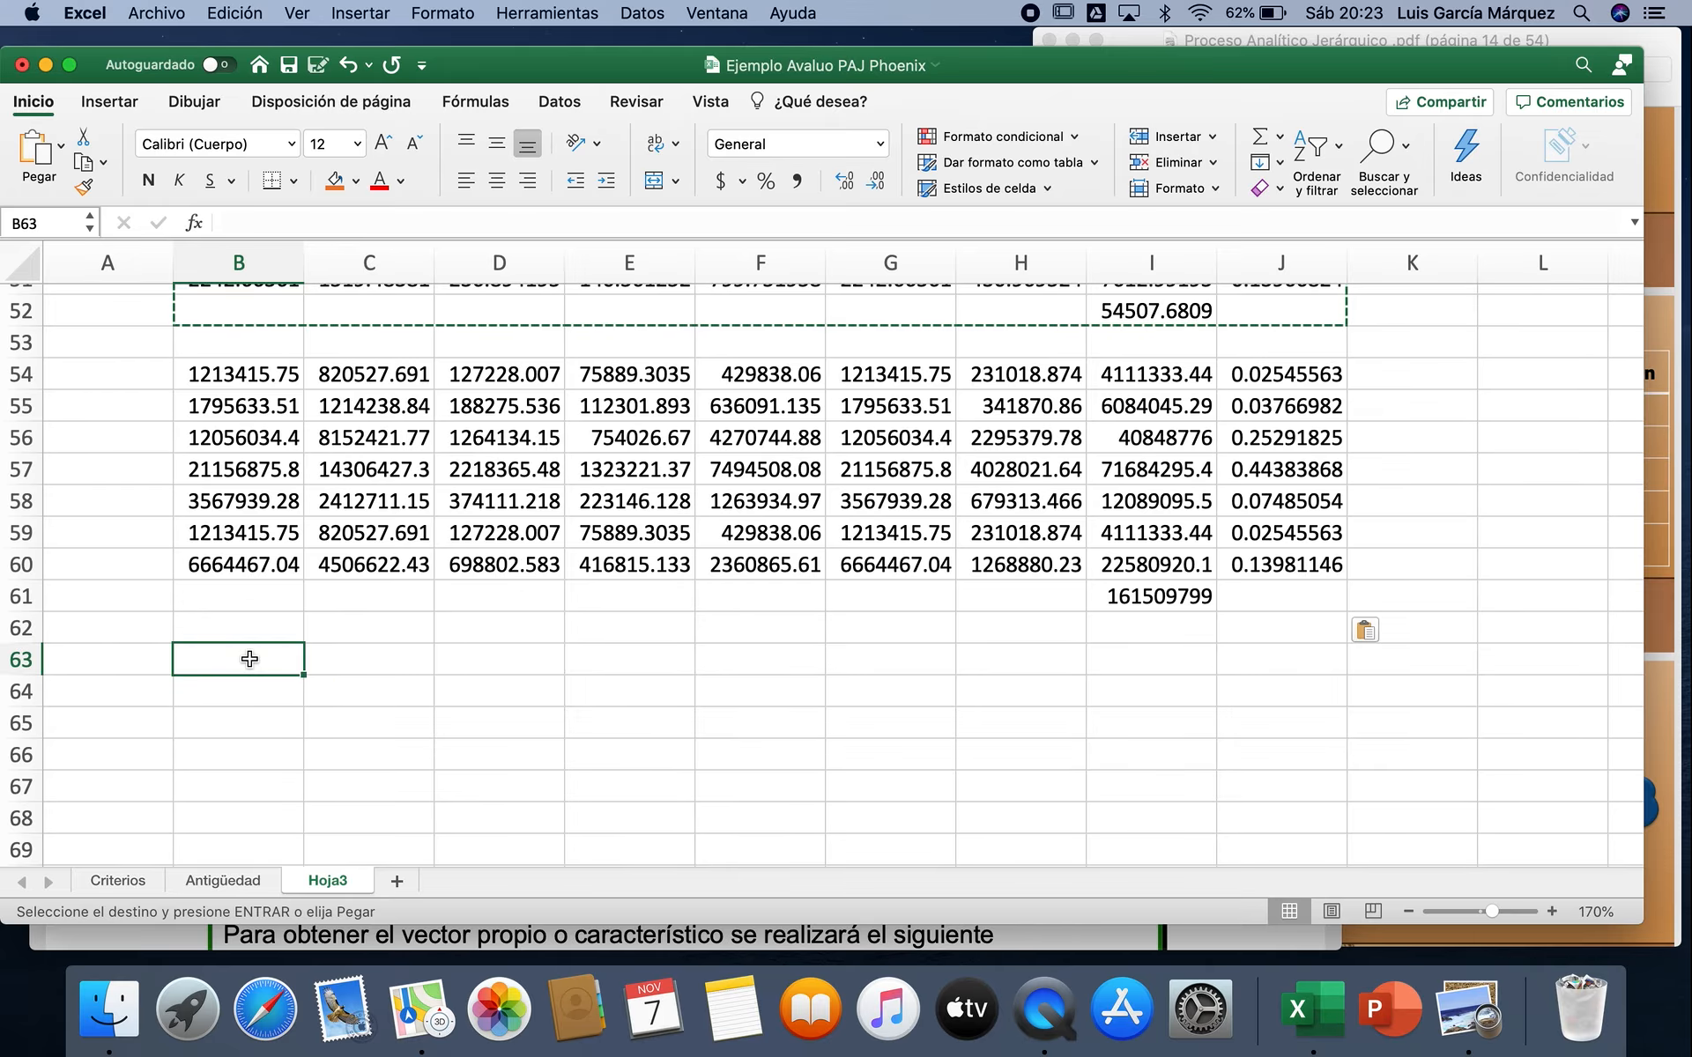
key("super+v")
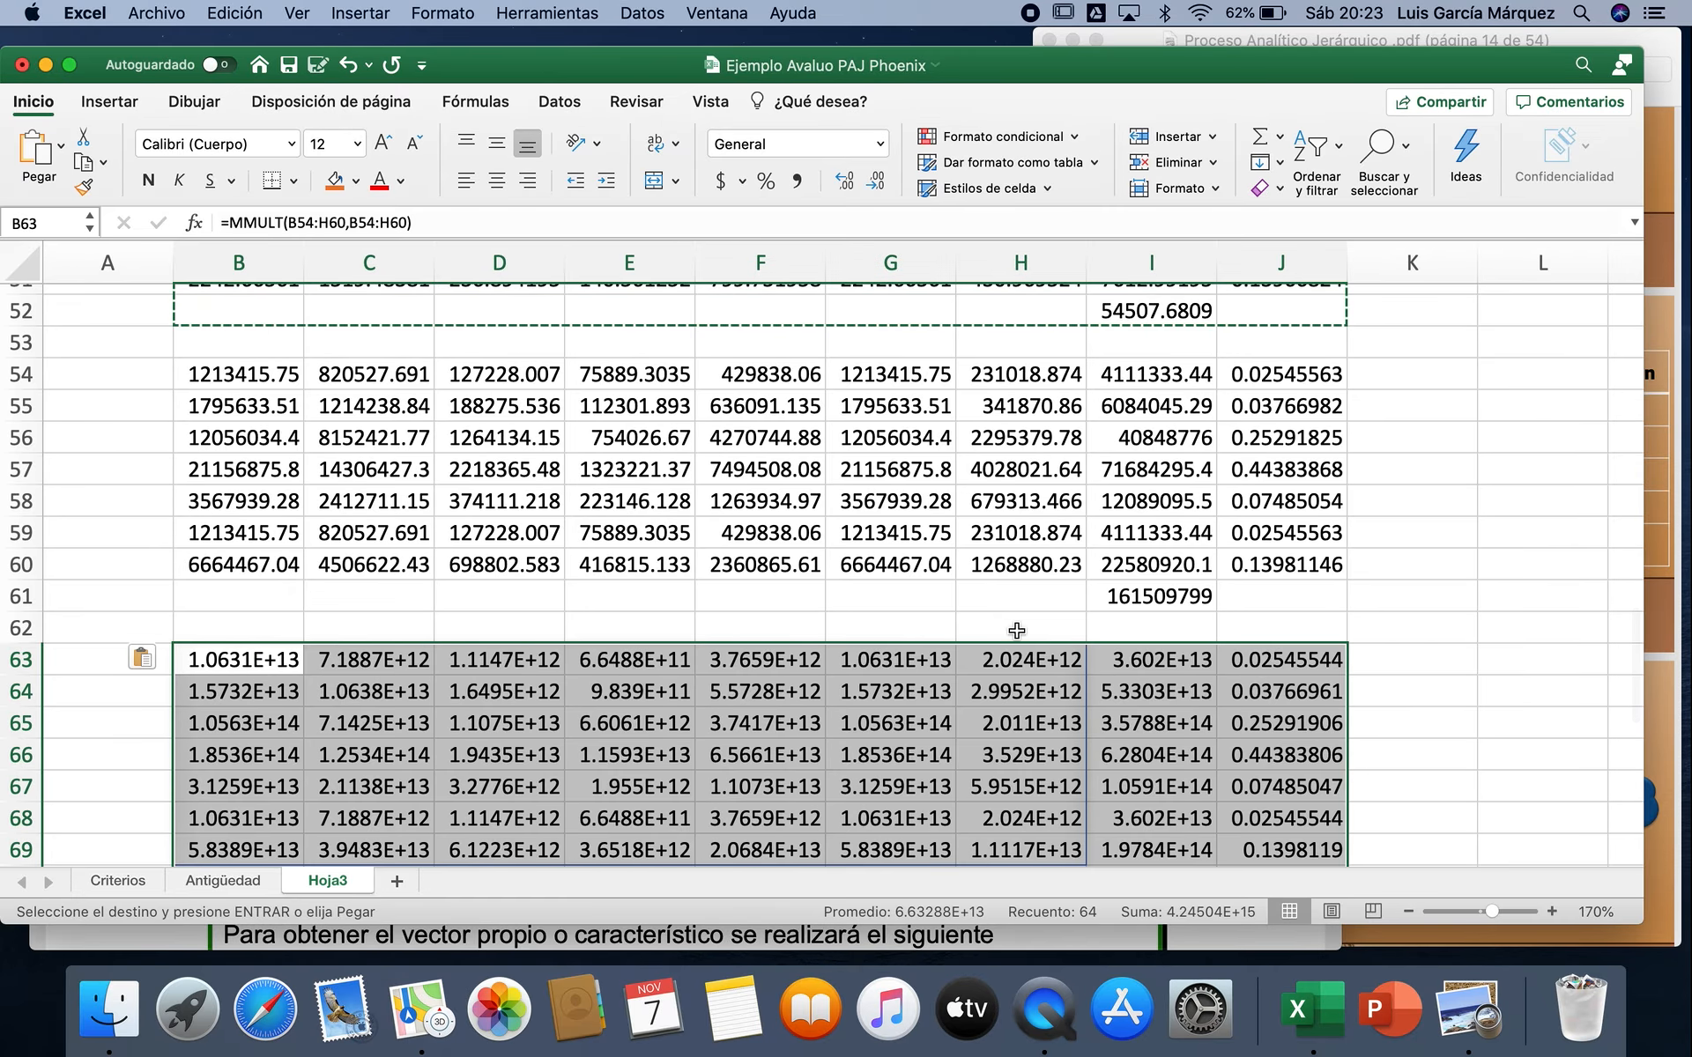
Step: Paste the copied iteration block at B72 to create the fifth iteration
scroll(1347, 674, "down", 2)
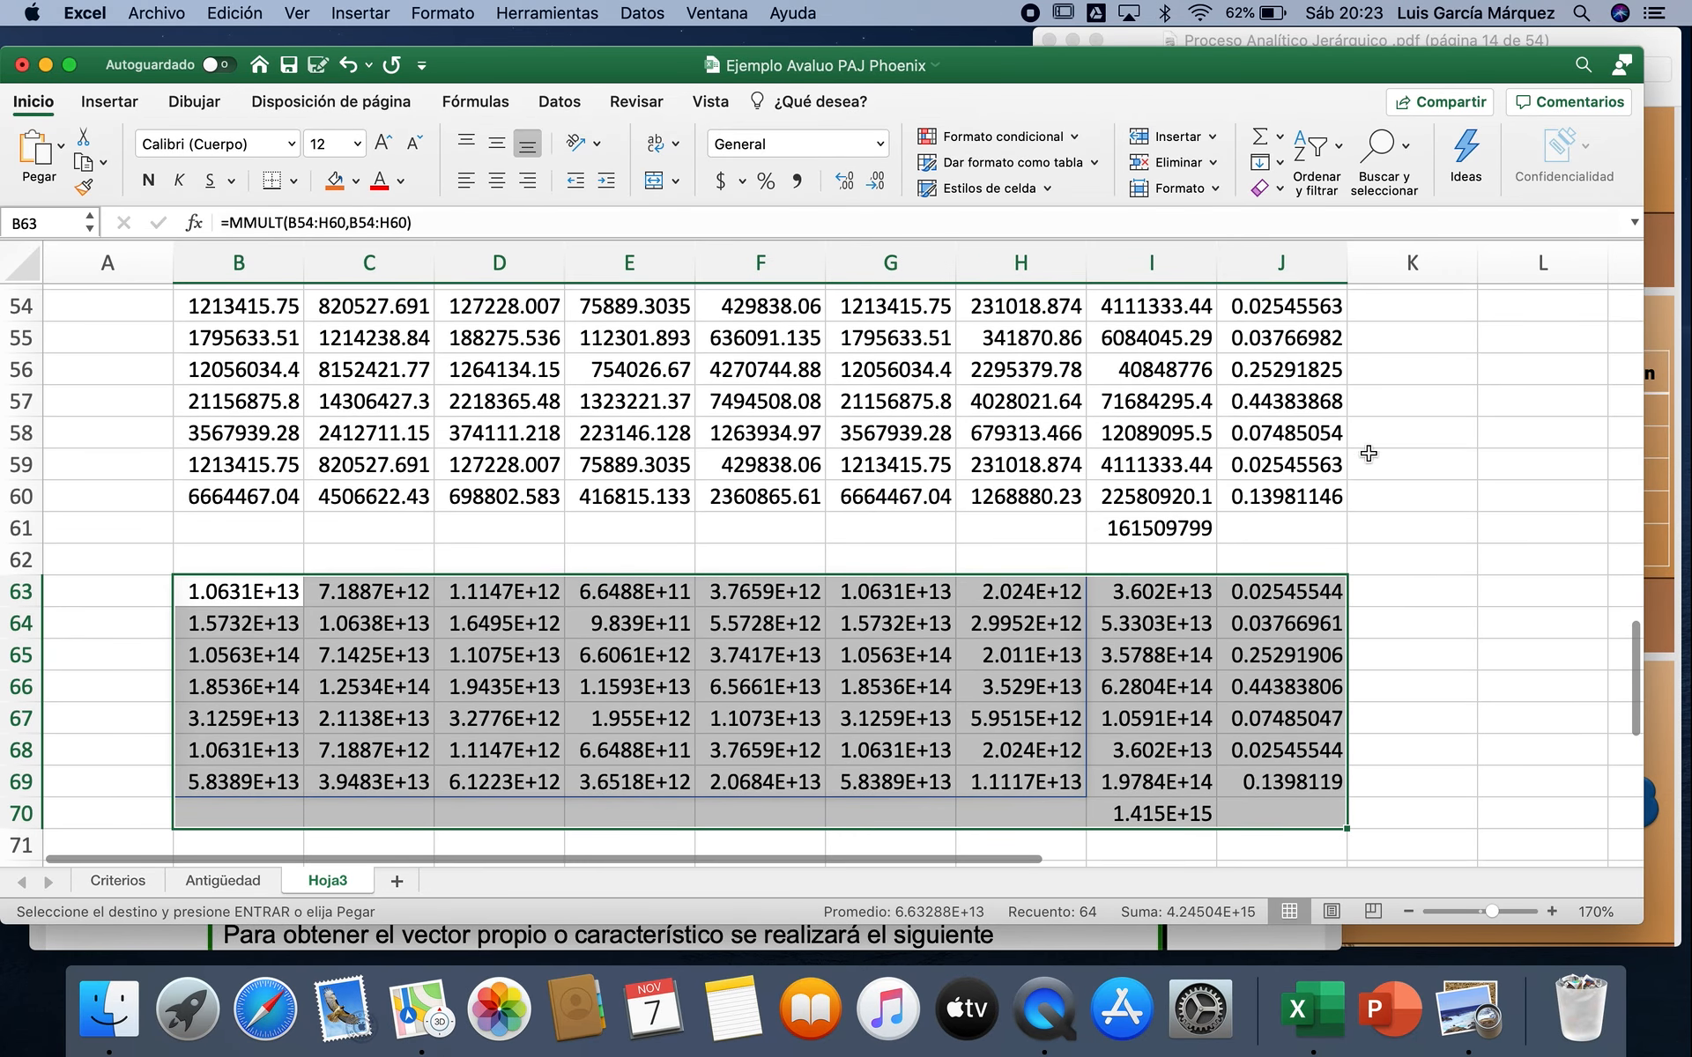
scroll(1401, 633, "down", 4)
scroll(1402, 633, "down", 2)
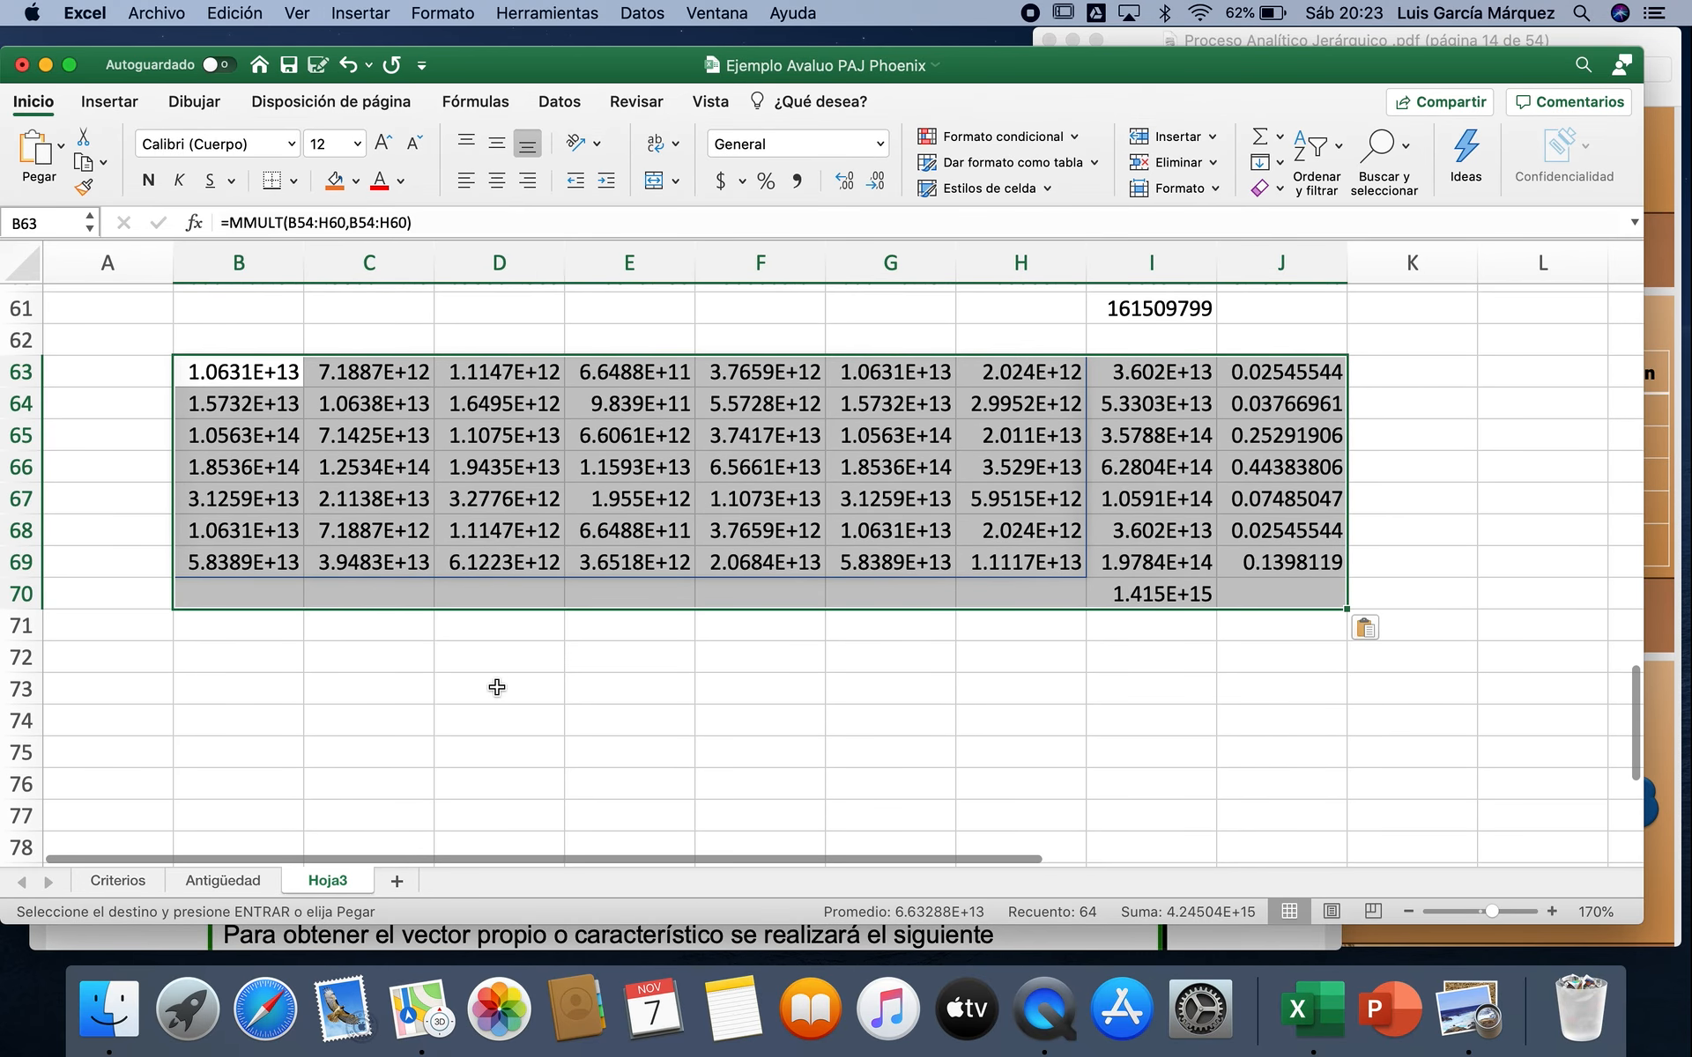
left_click(263, 667)
key("super+v")
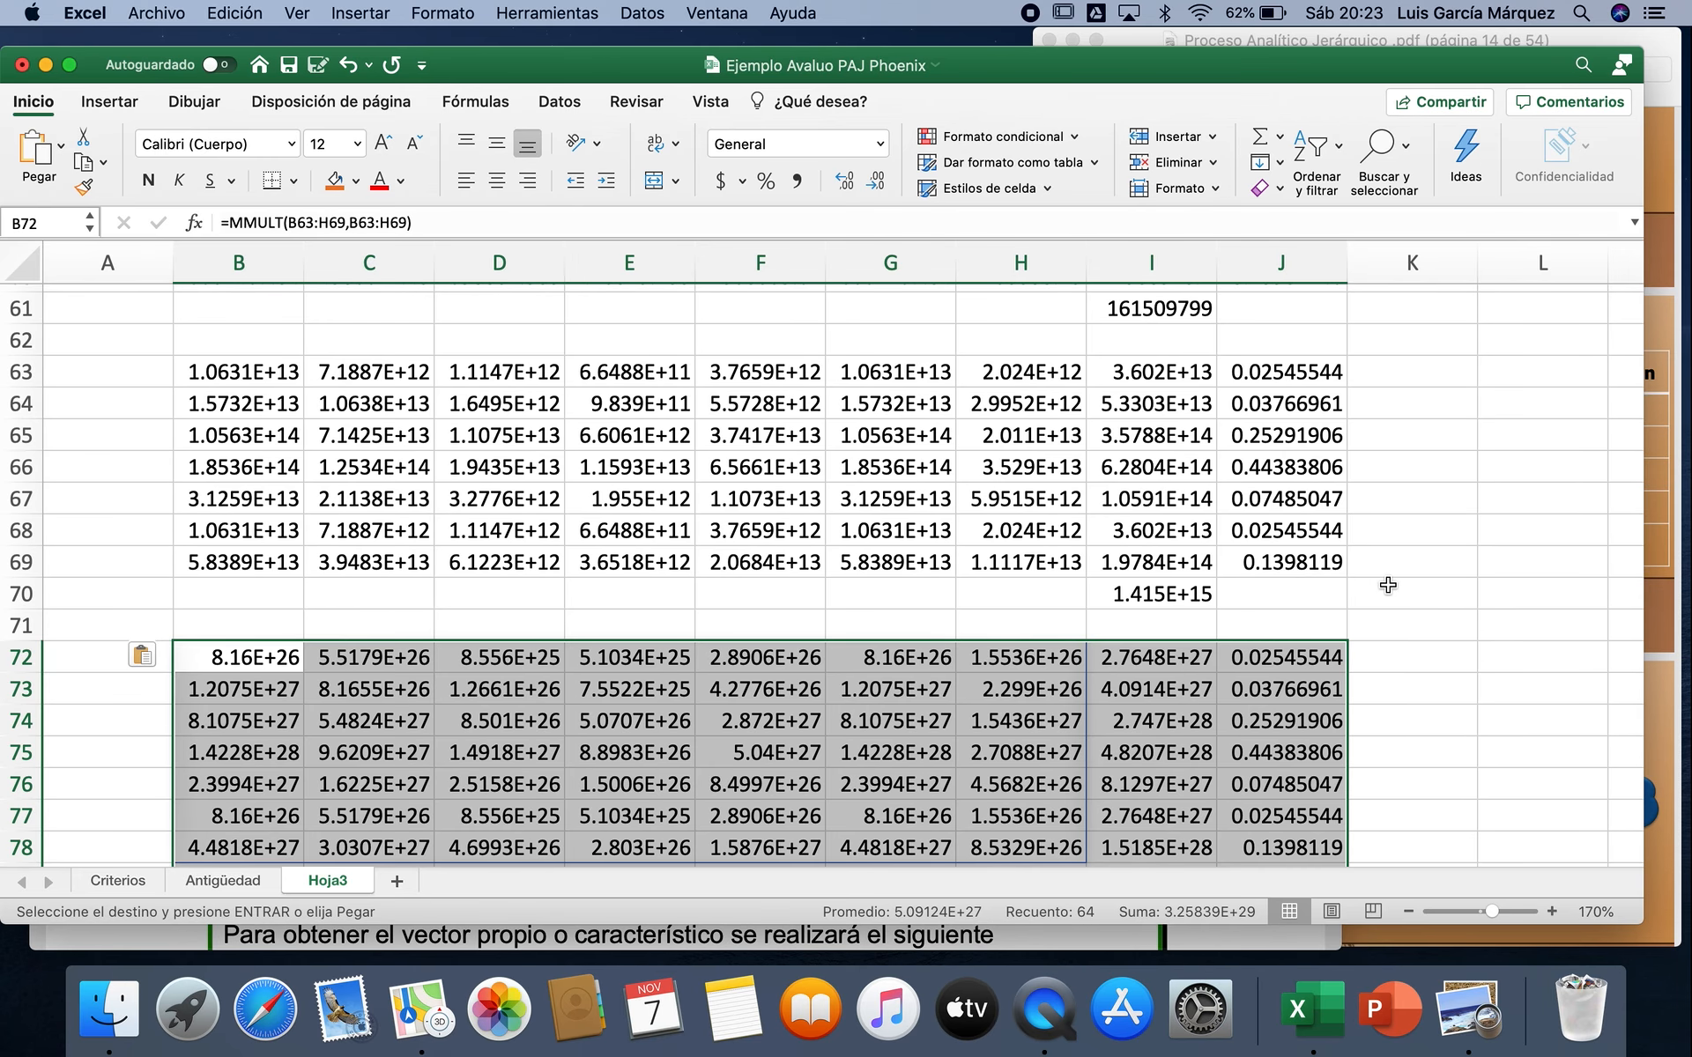
Step: Copy the fifth iteration's weights J72:J78 and paste them as links starting at B82
scroll(1388, 587, "down", 2)
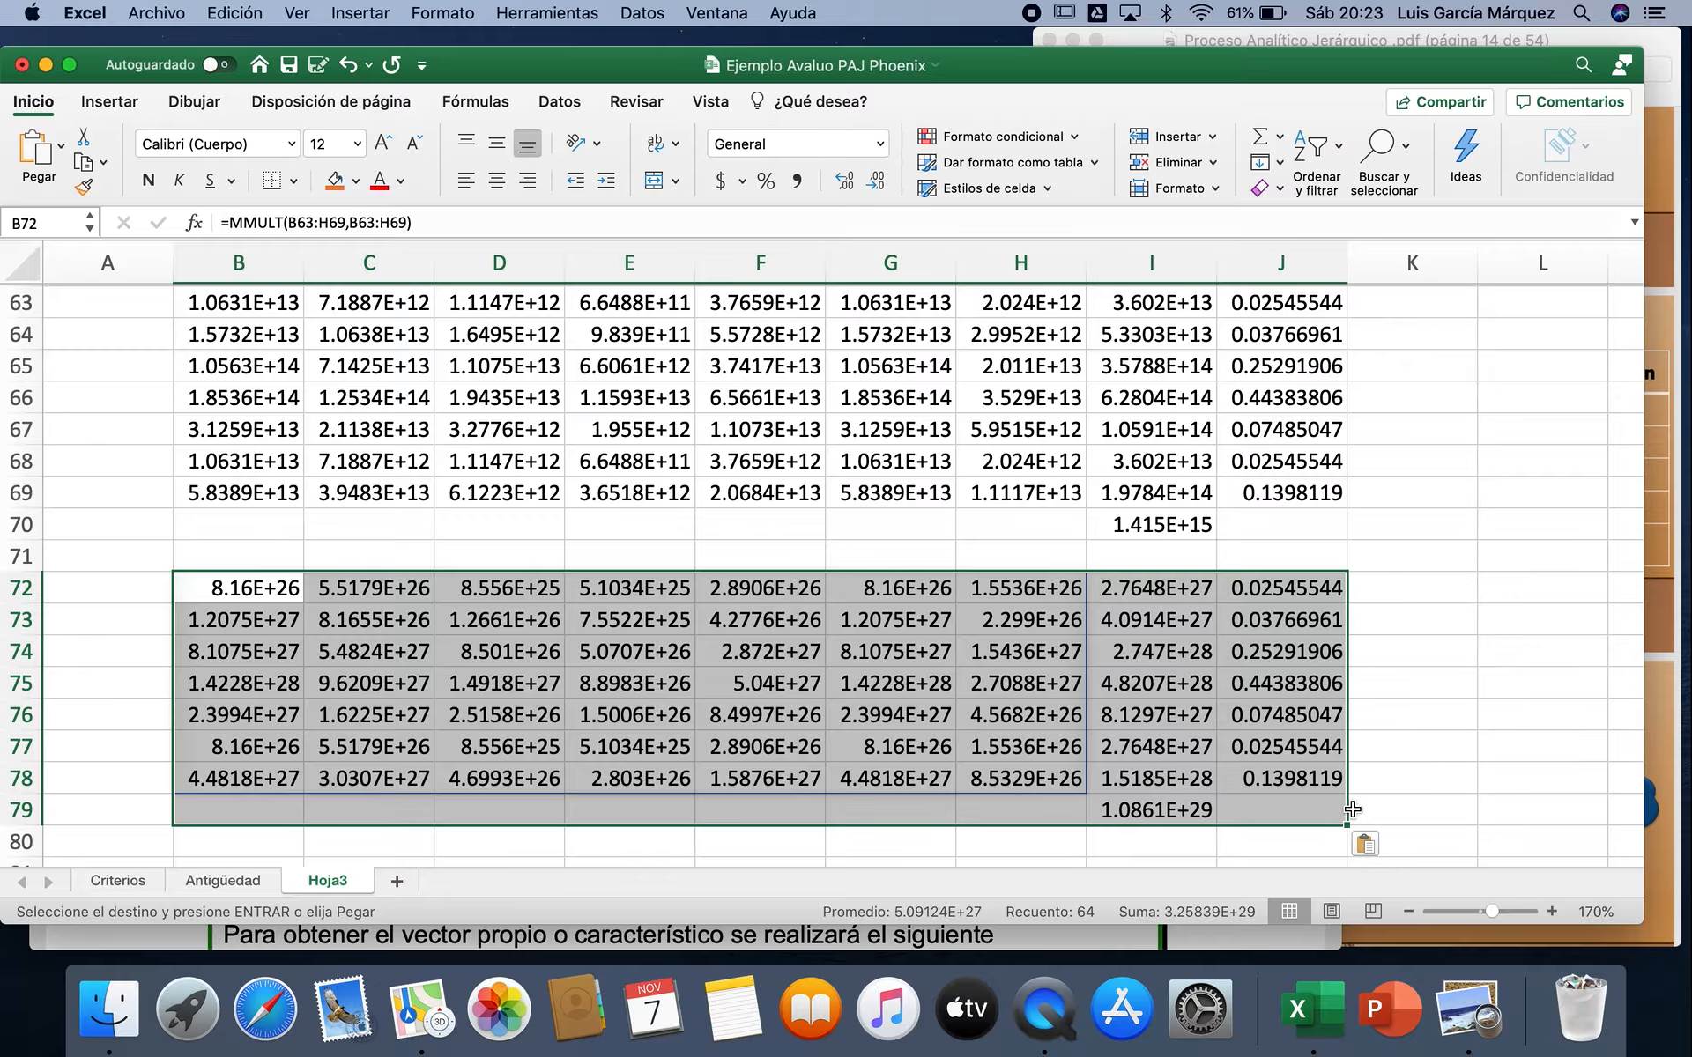
scroll(1352, 809, "down", 5)
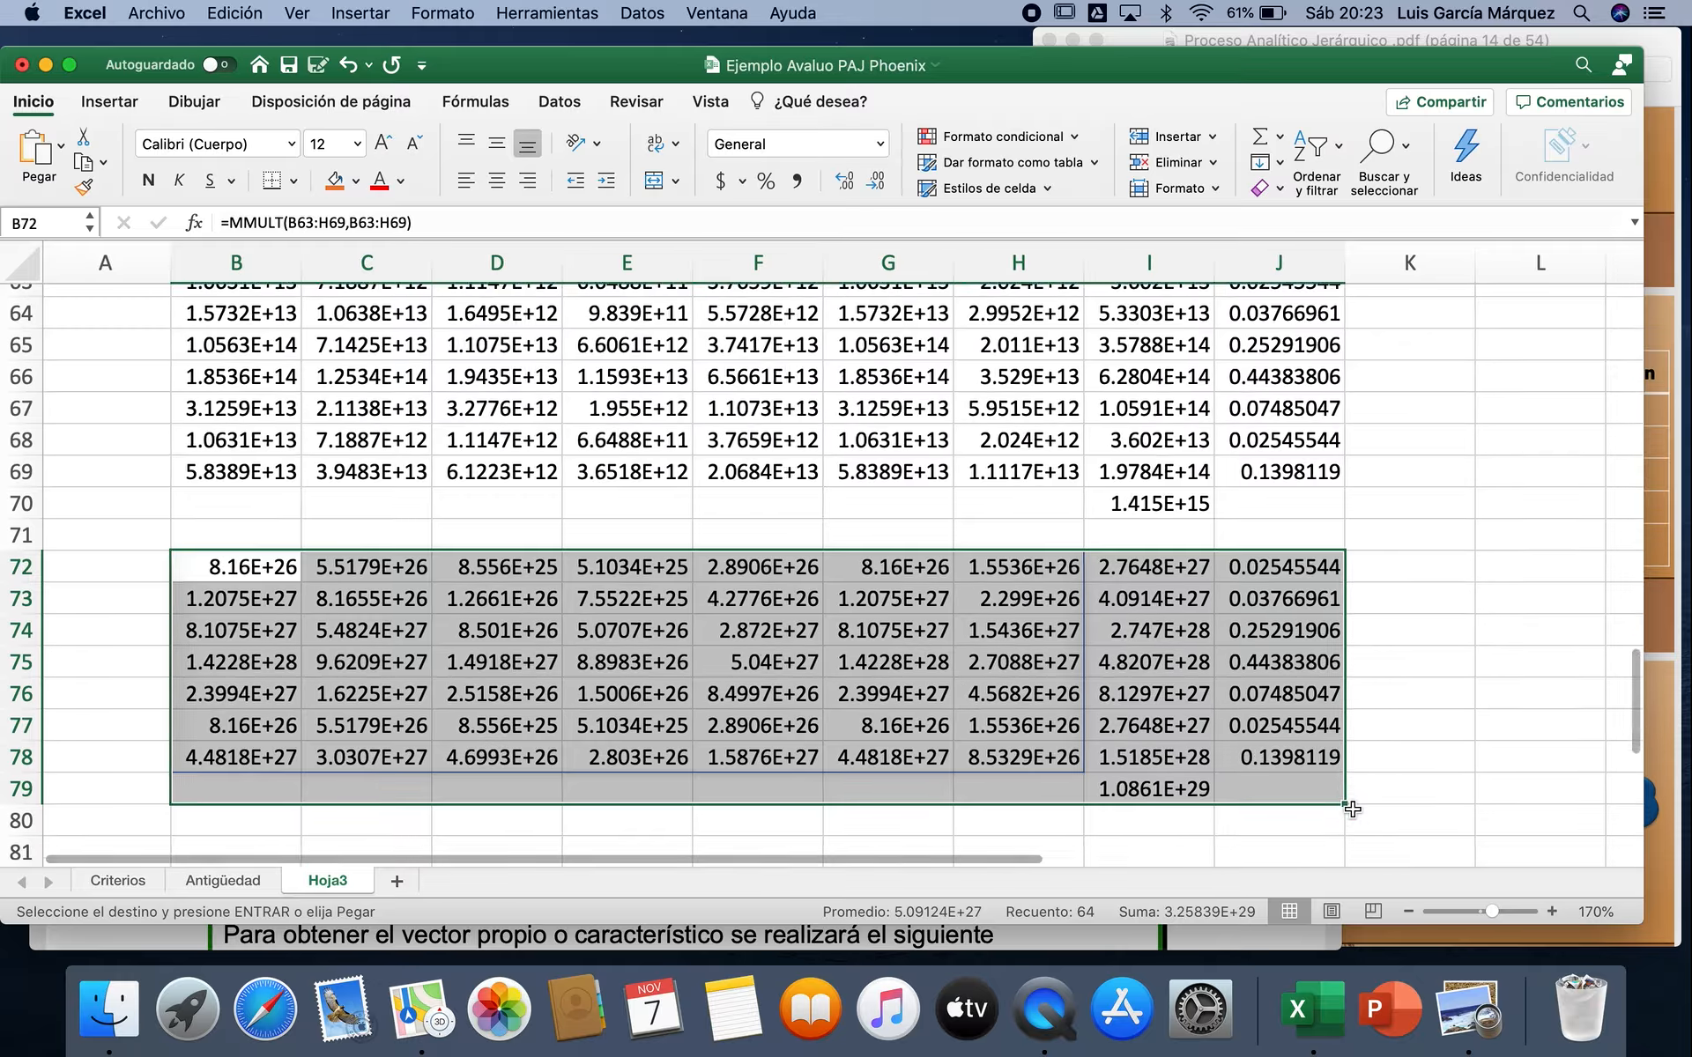
left_click_drag(1295, 412, 1311, 596)
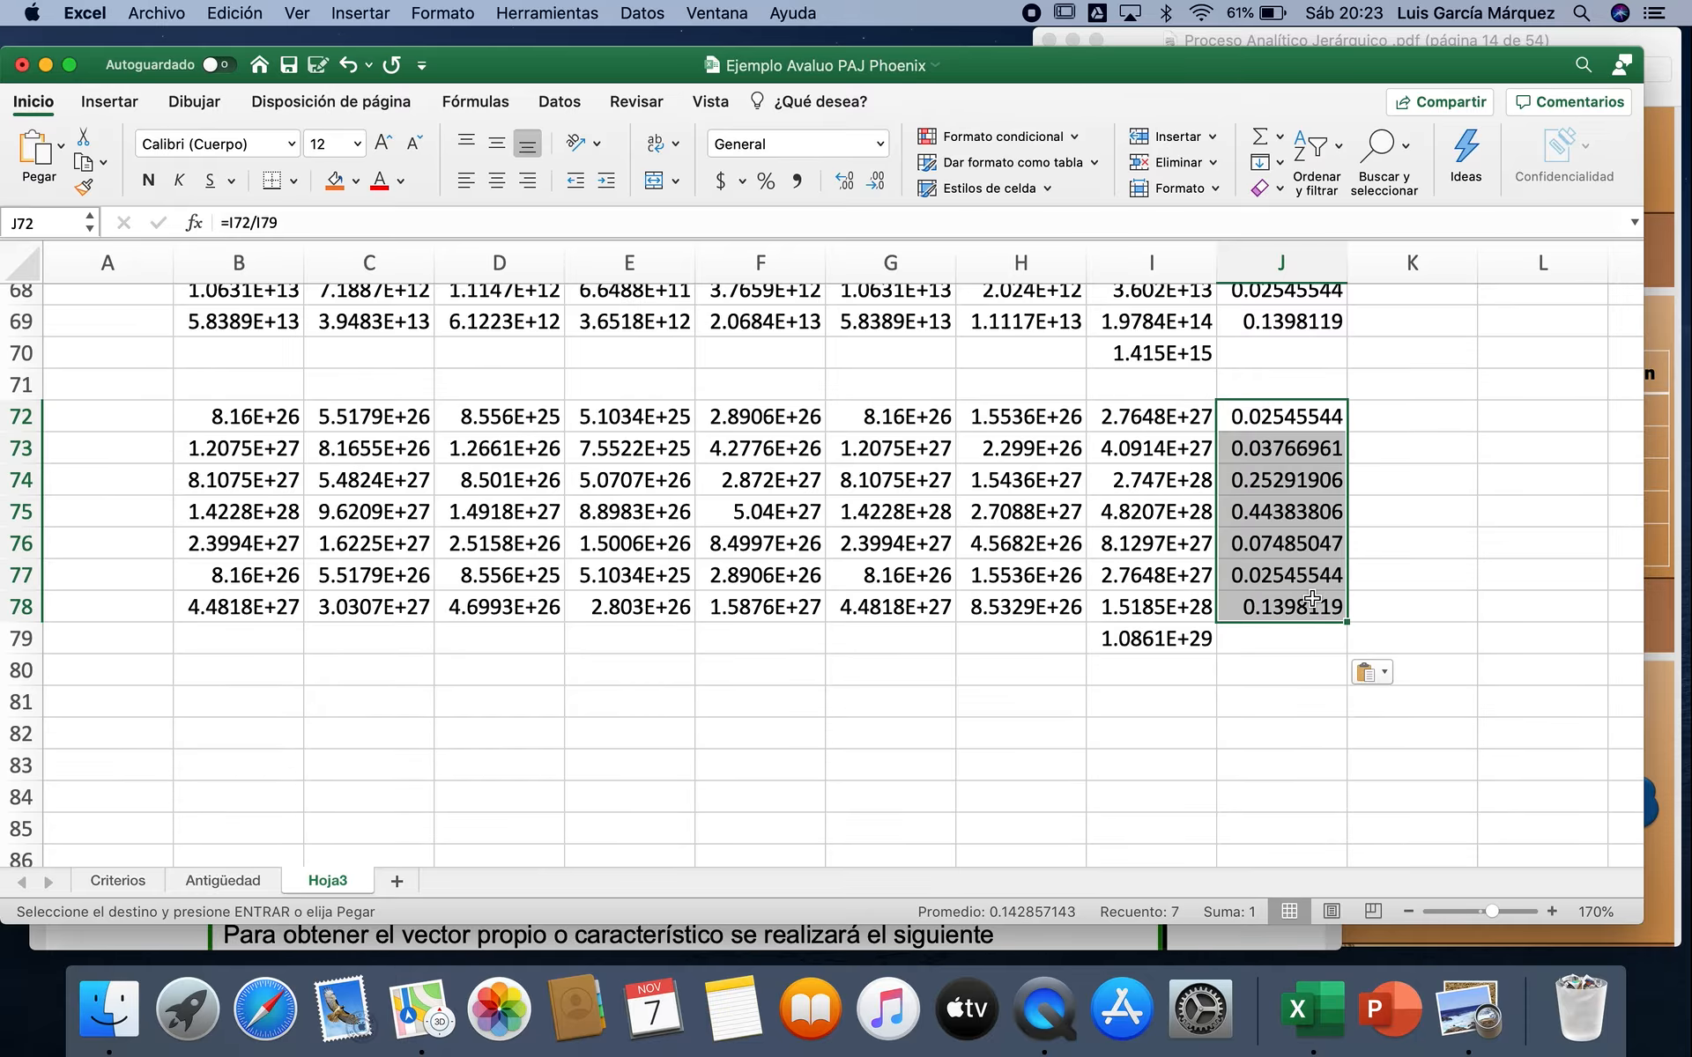
key("super+c")
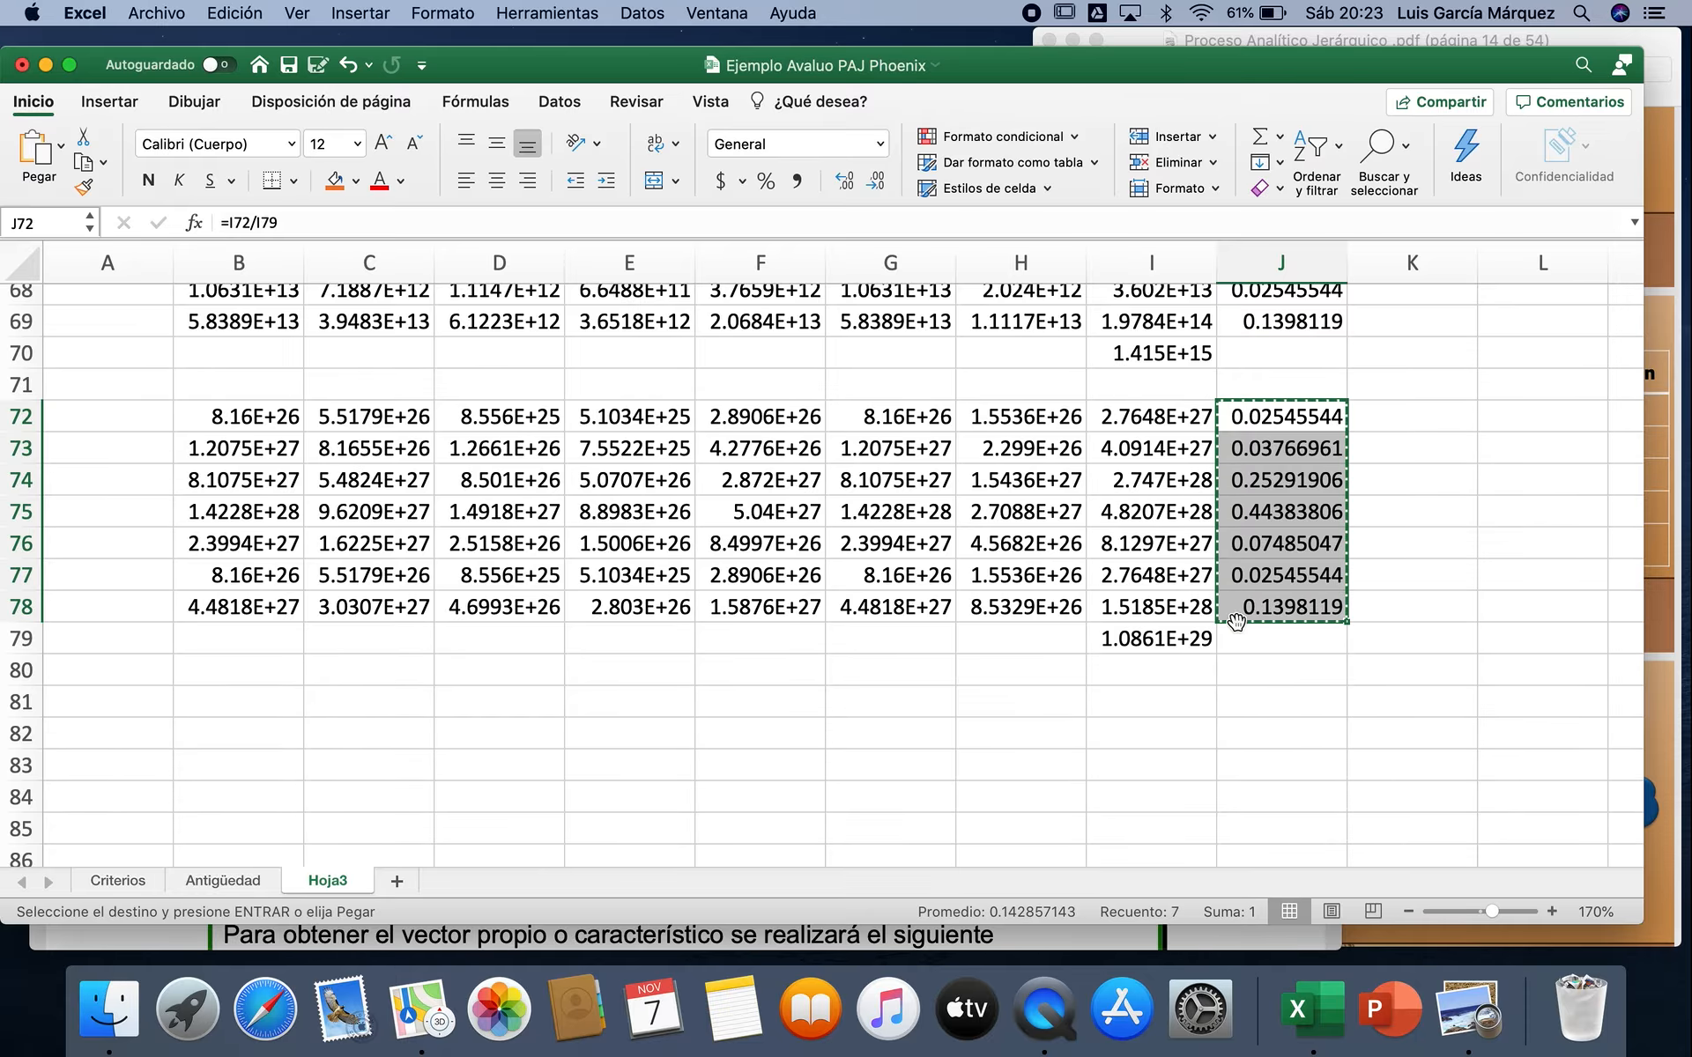
left_click(275, 734)
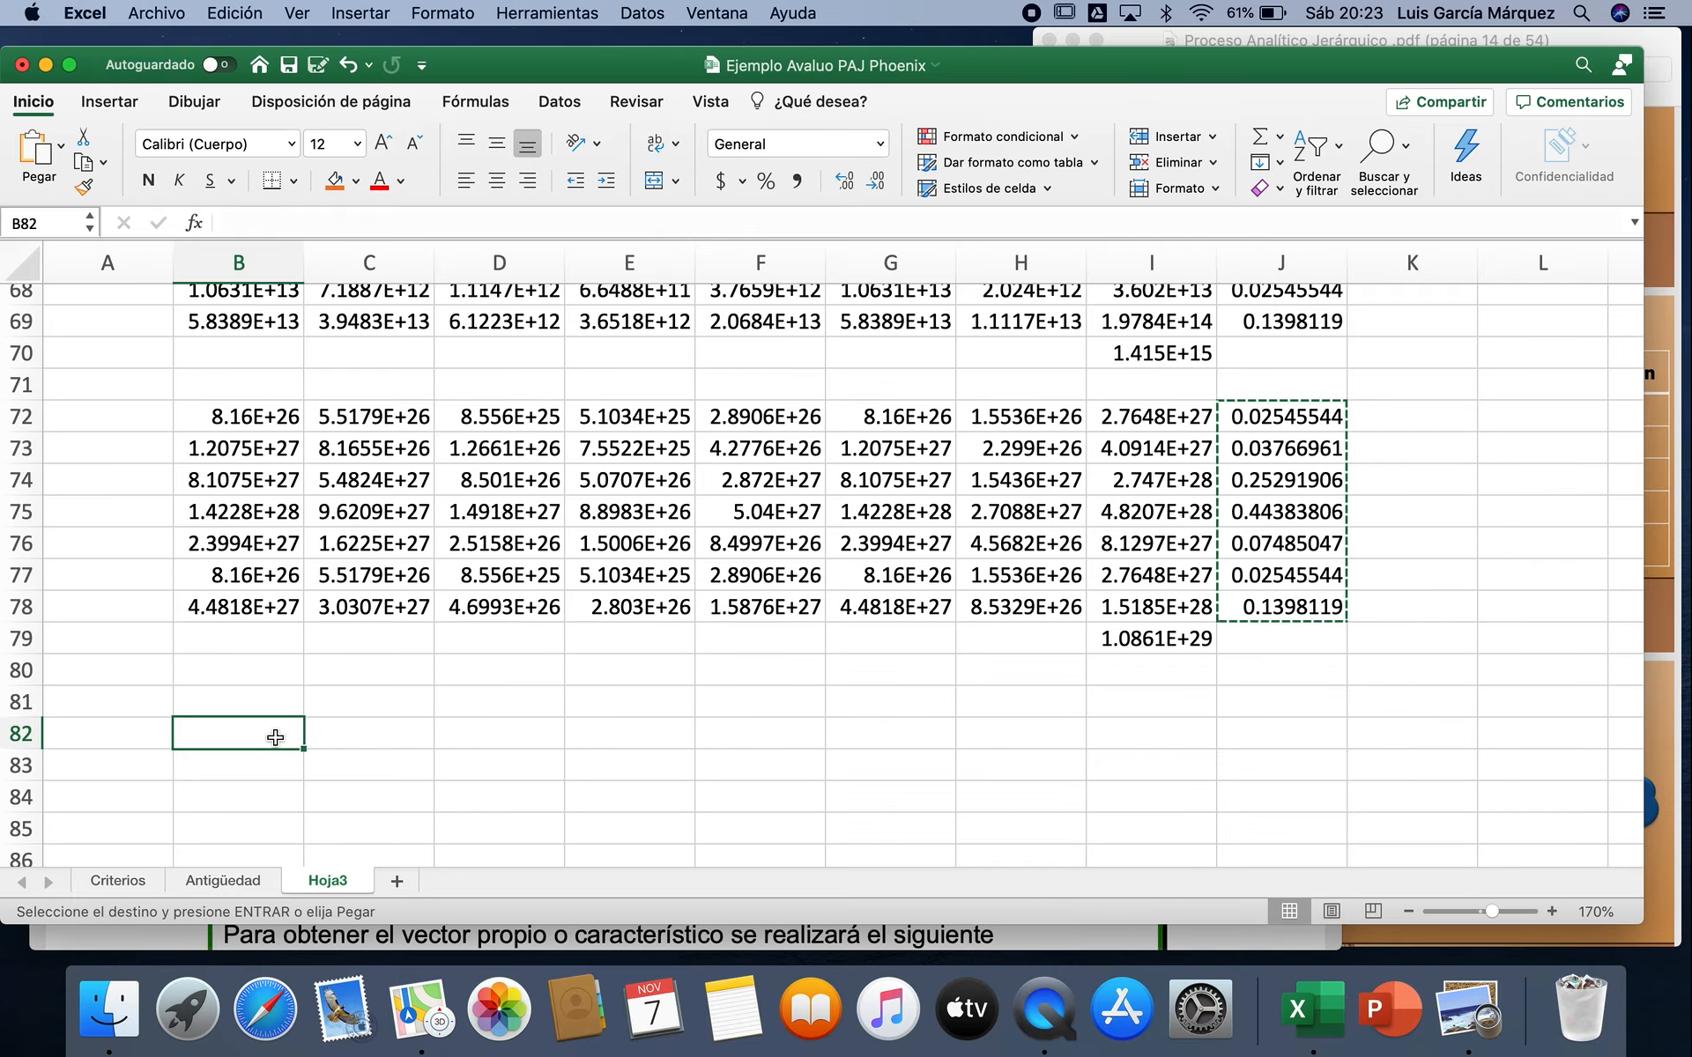
left_click(65, 146)
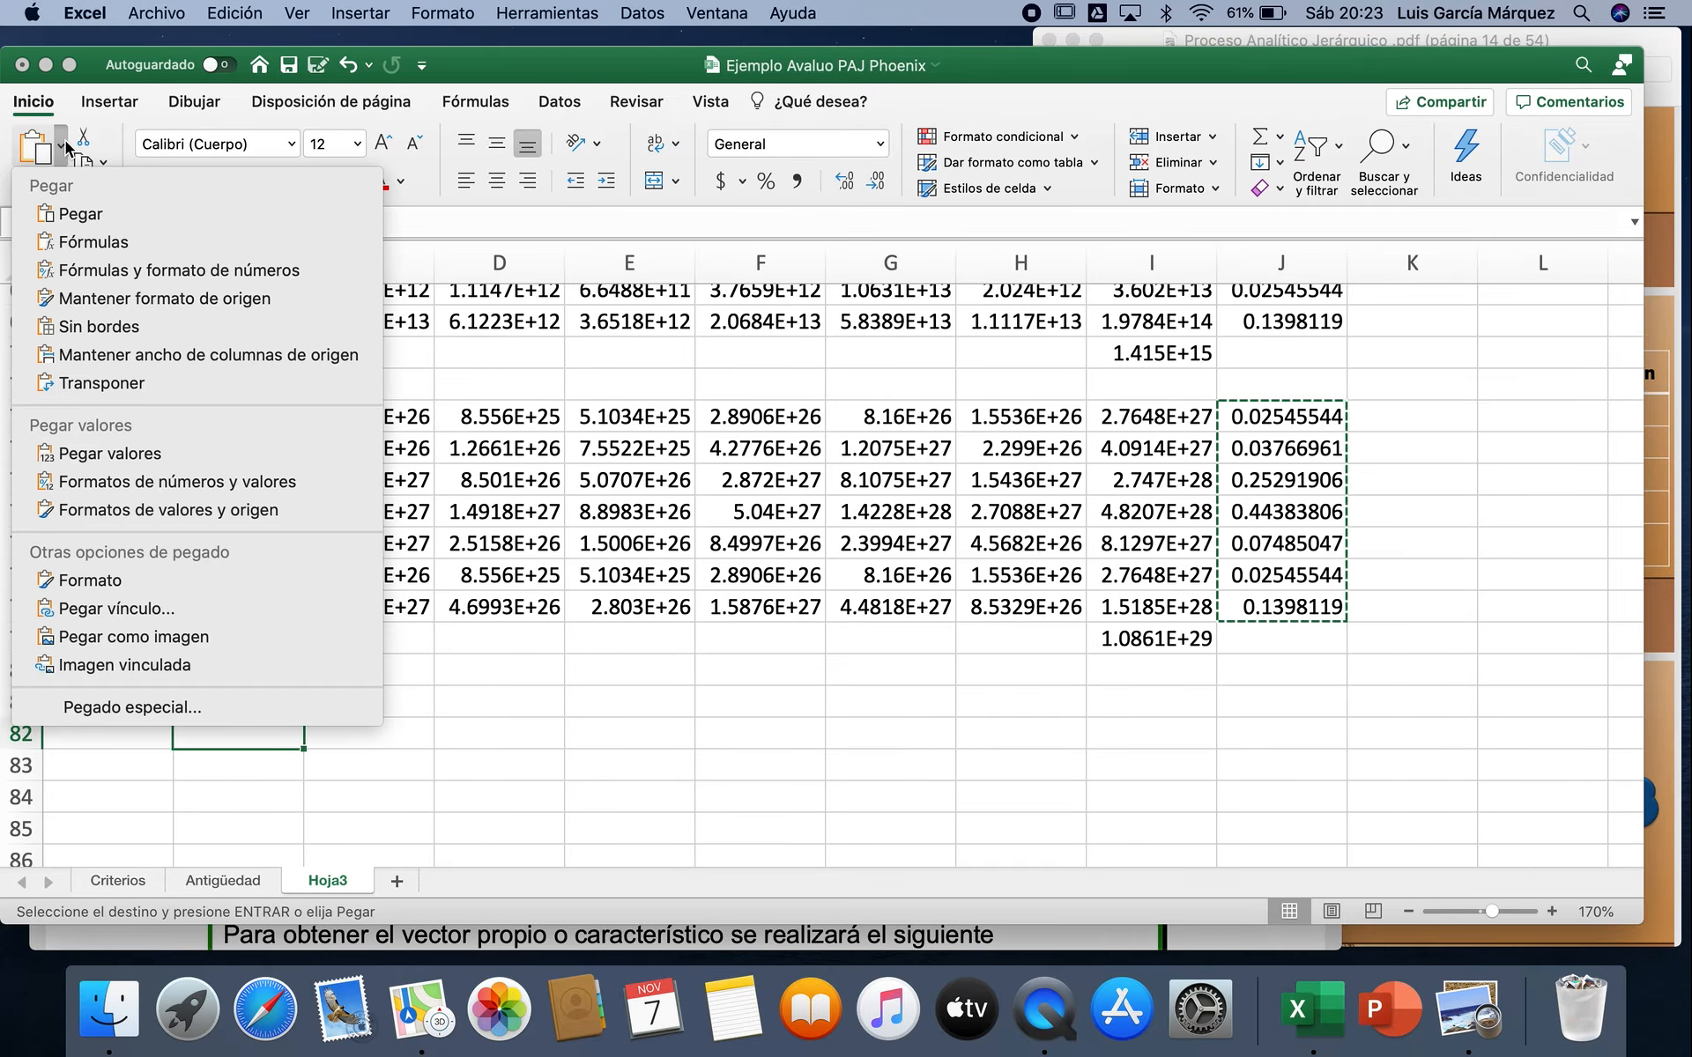
left_click(112, 610)
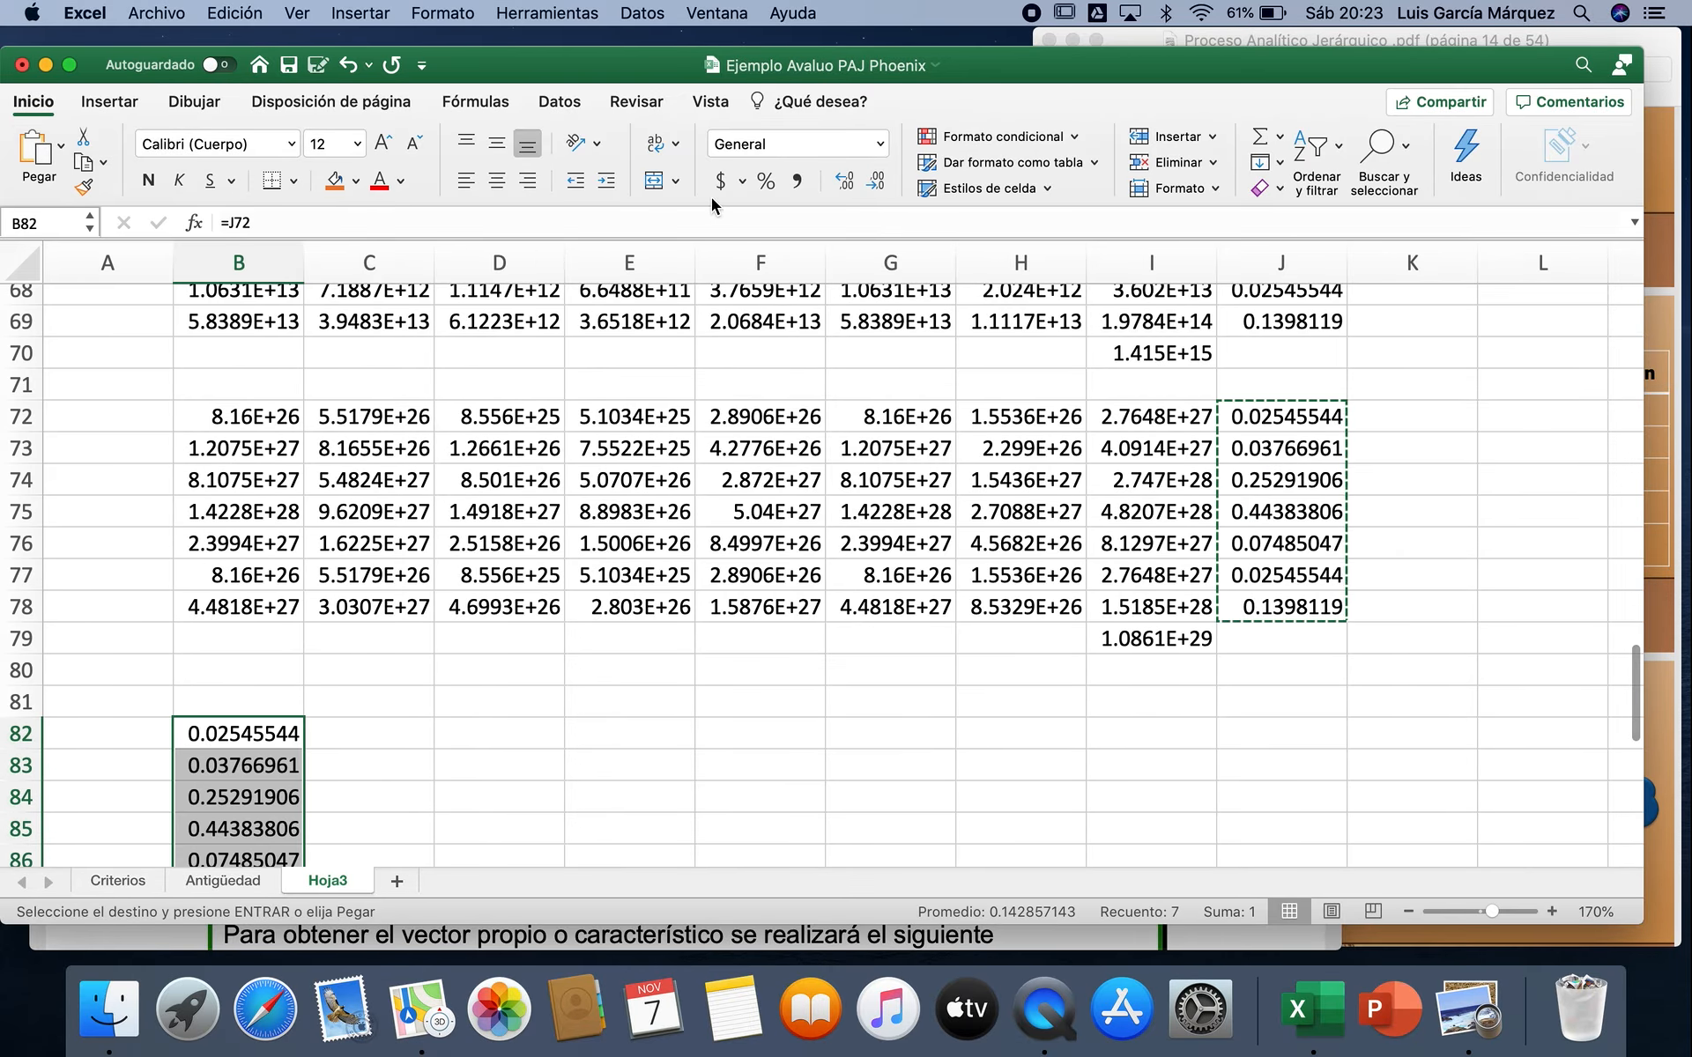
Step: Format the linked weights in B82:B88 as percentages with two decimal places
left_click(766, 180)
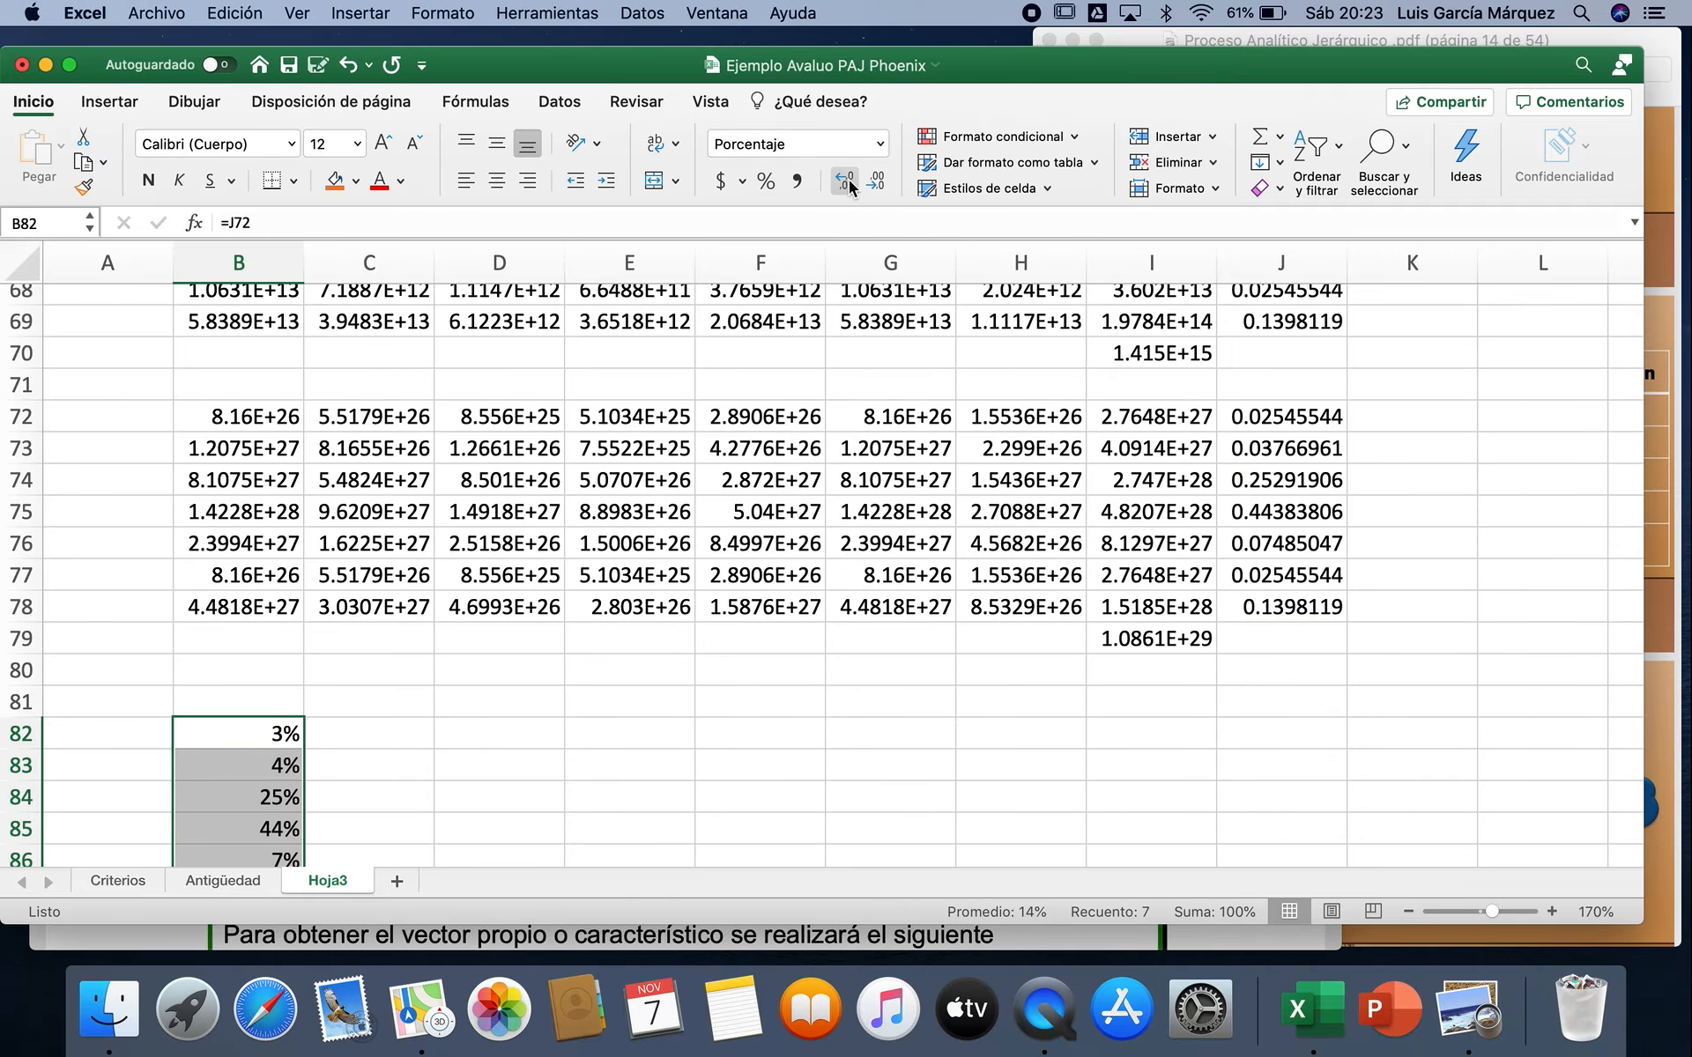
double_click(848, 180)
scroll(729, 756, "down", 3)
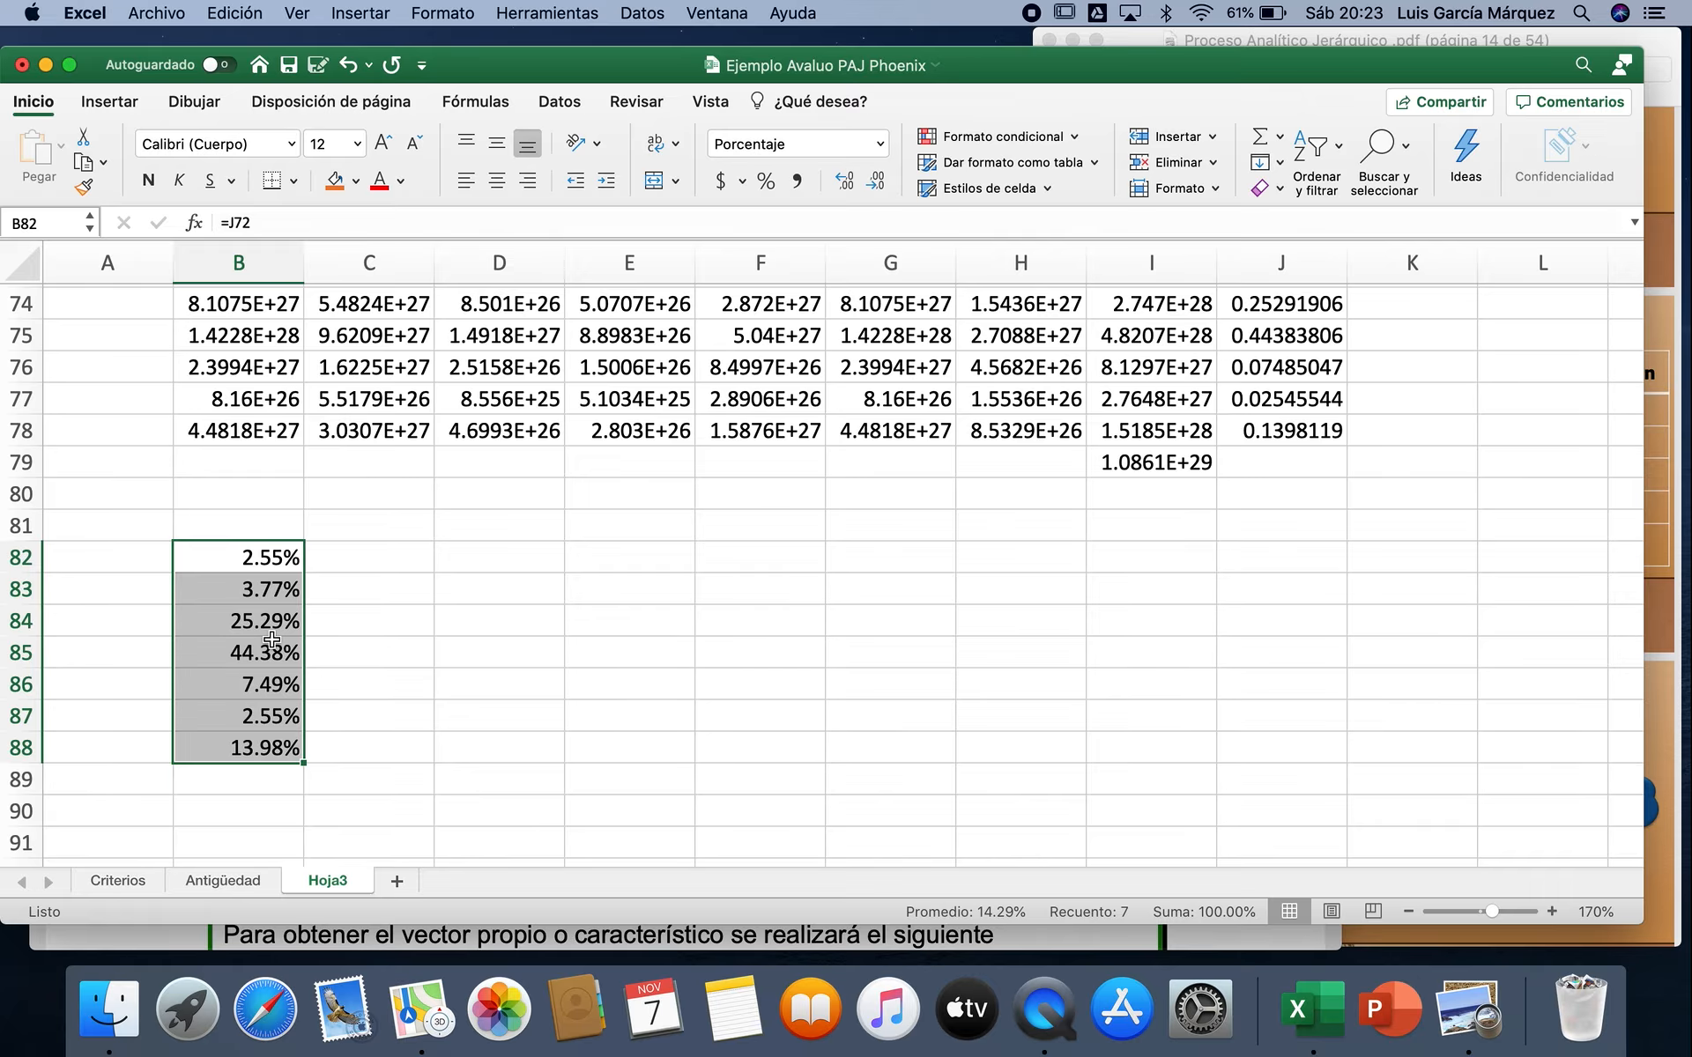
Step: Copy the labels Comp1 to Sujeto from A14:A20 and paste them beside the percentages, starting at A82
scroll(271, 639, "up", 10)
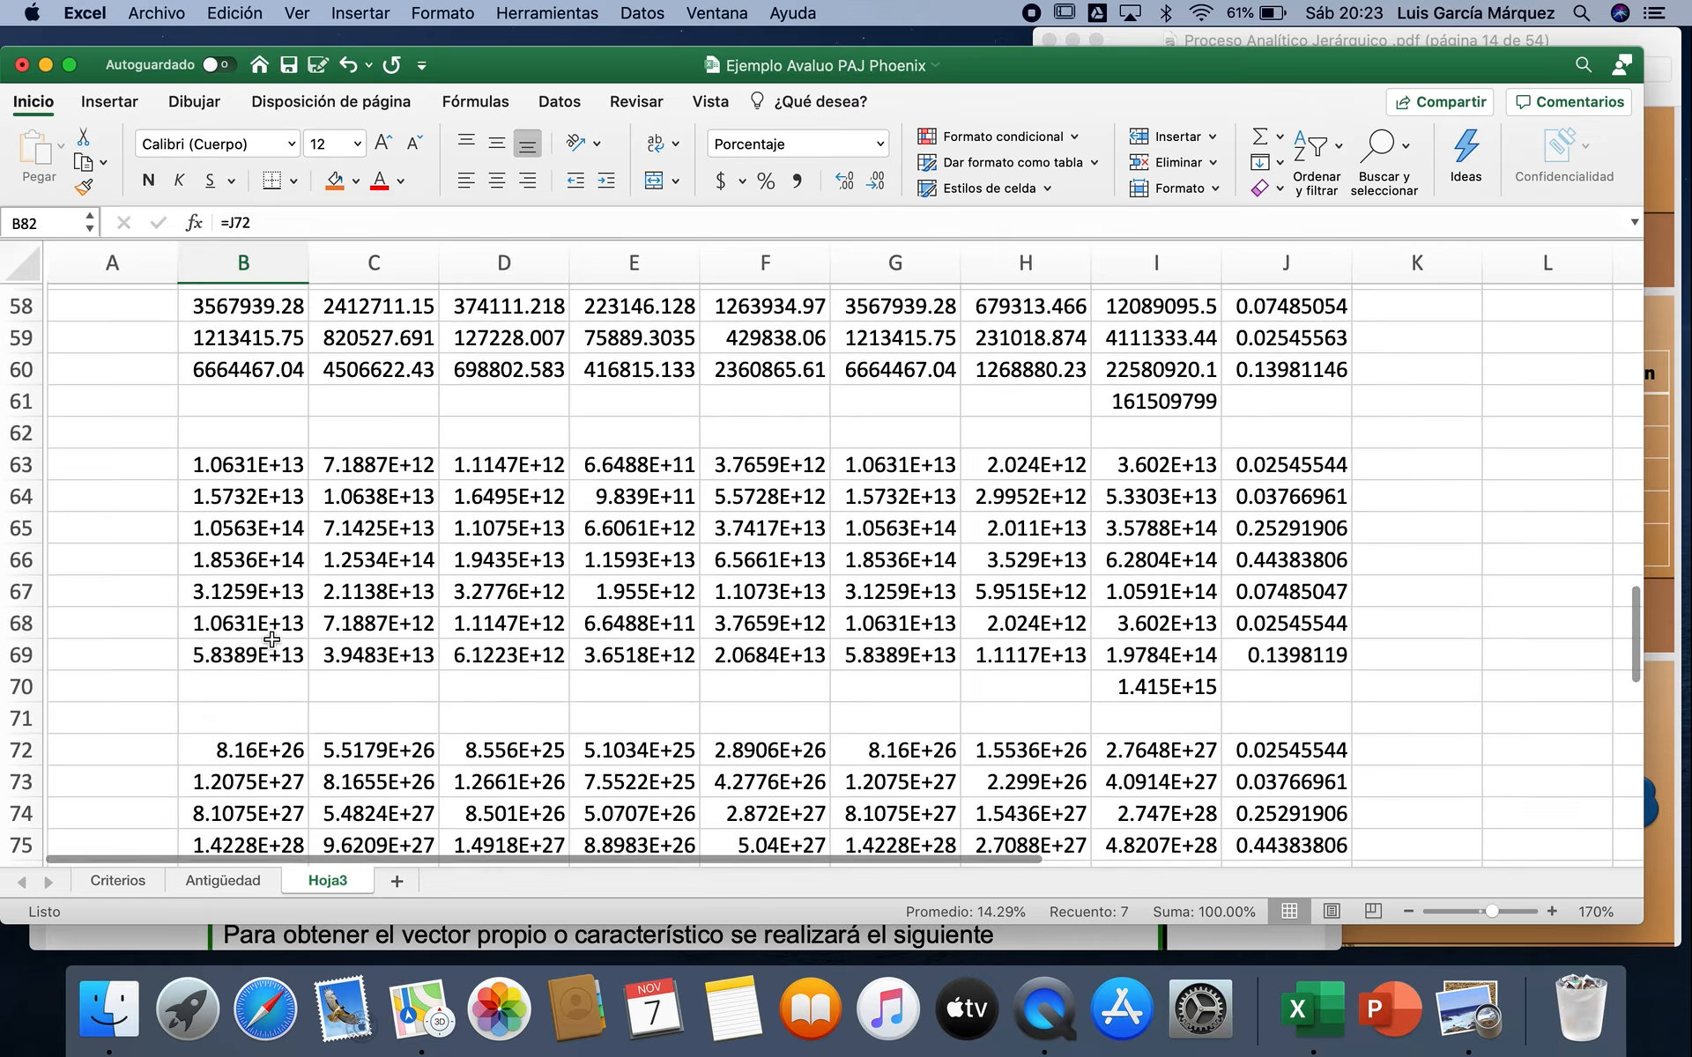
scroll(271, 640, "up", 15)
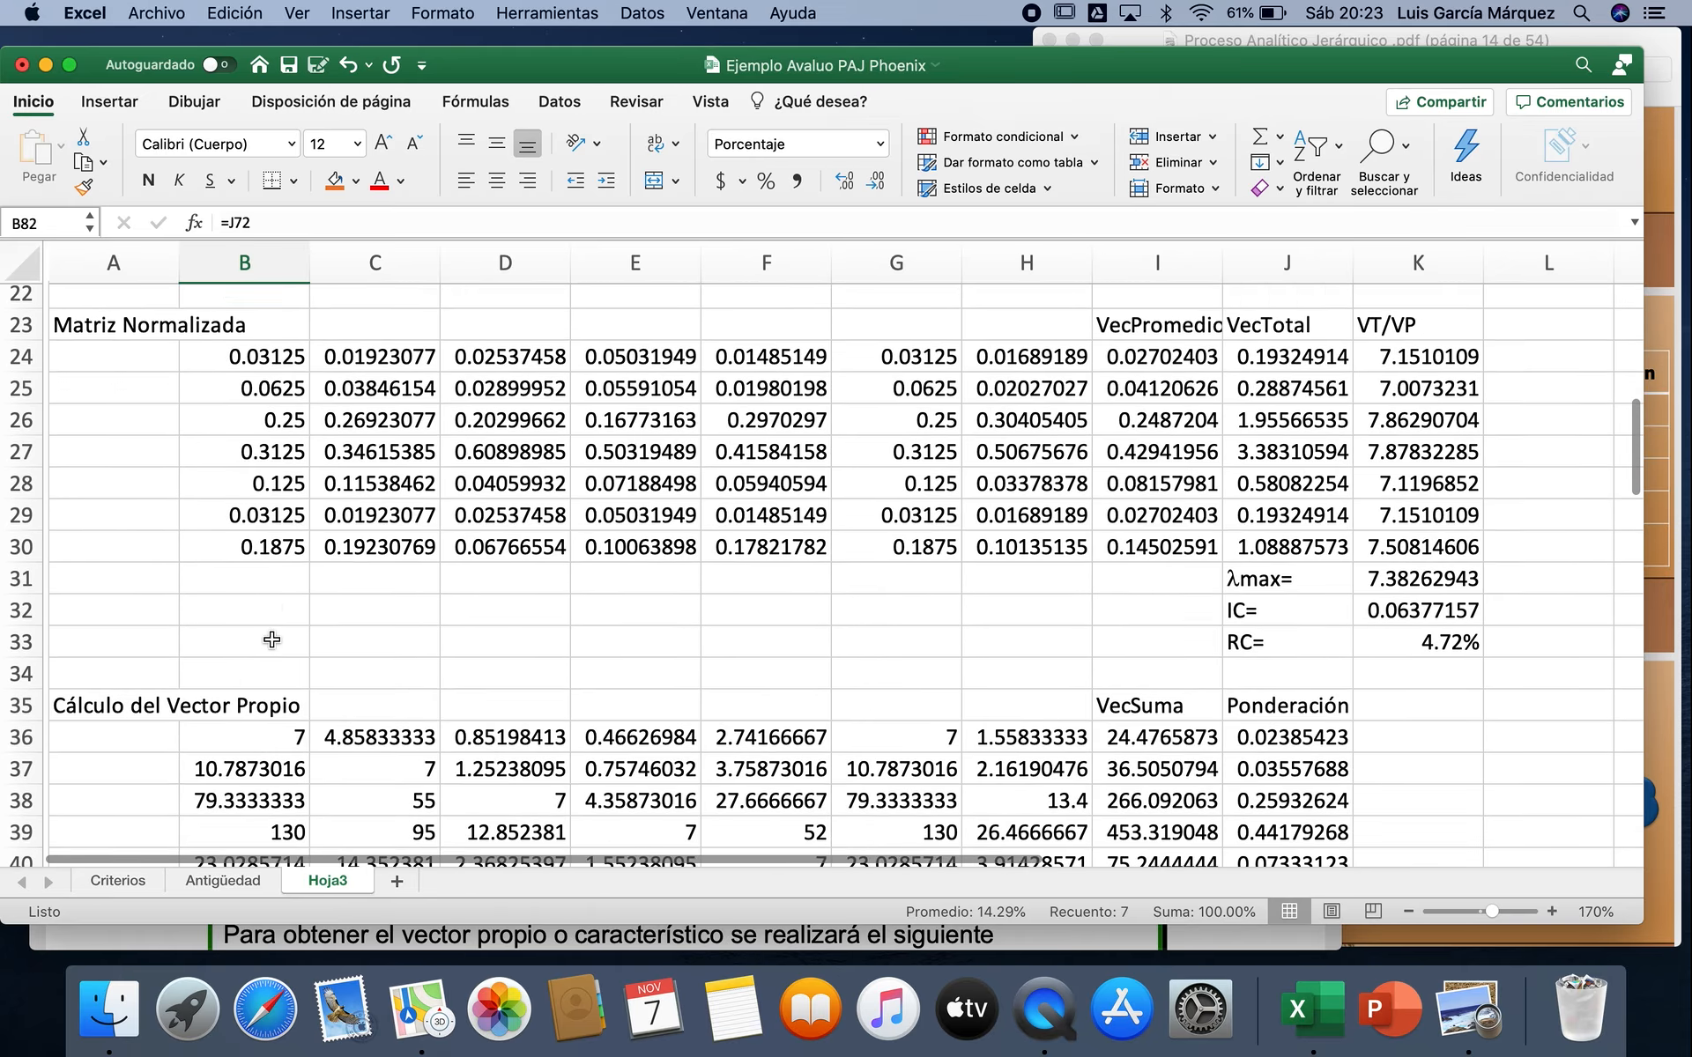
scroll(272, 640, "up", 3)
left_click_drag(129, 438, 135, 615)
key("super+c")
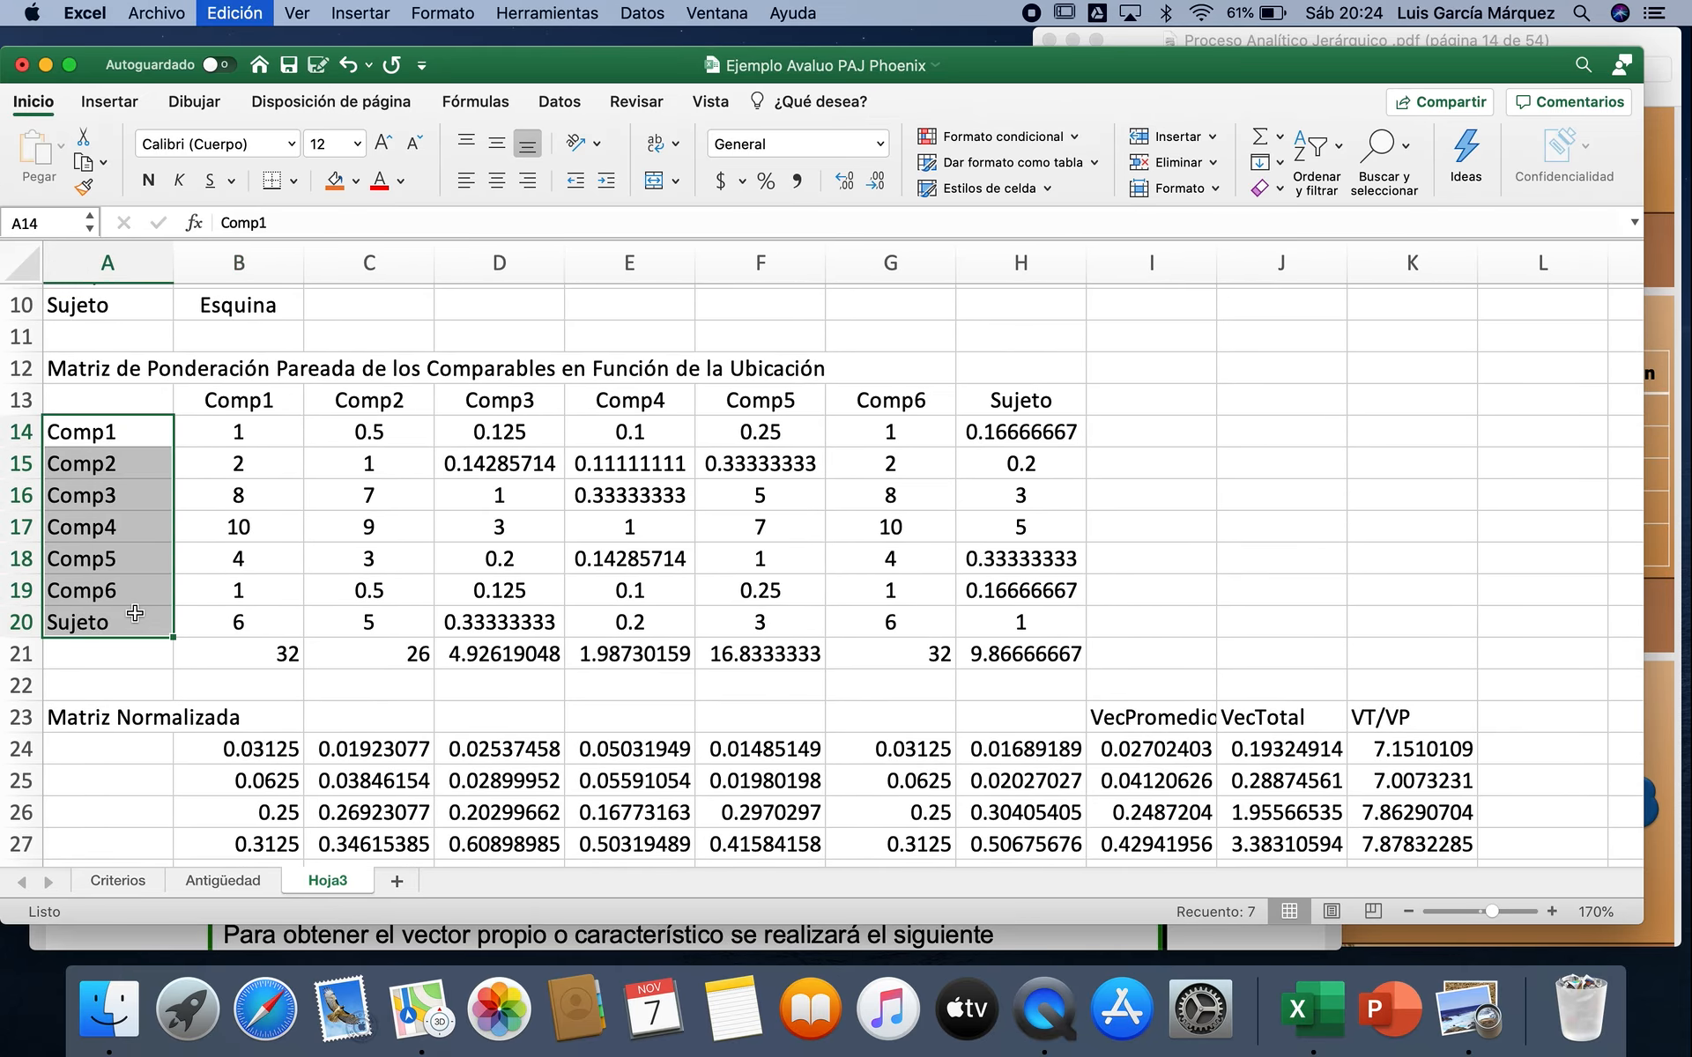
scroll(135, 615, "down", 18)
scroll(135, 611, "down", 3)
left_click(126, 619)
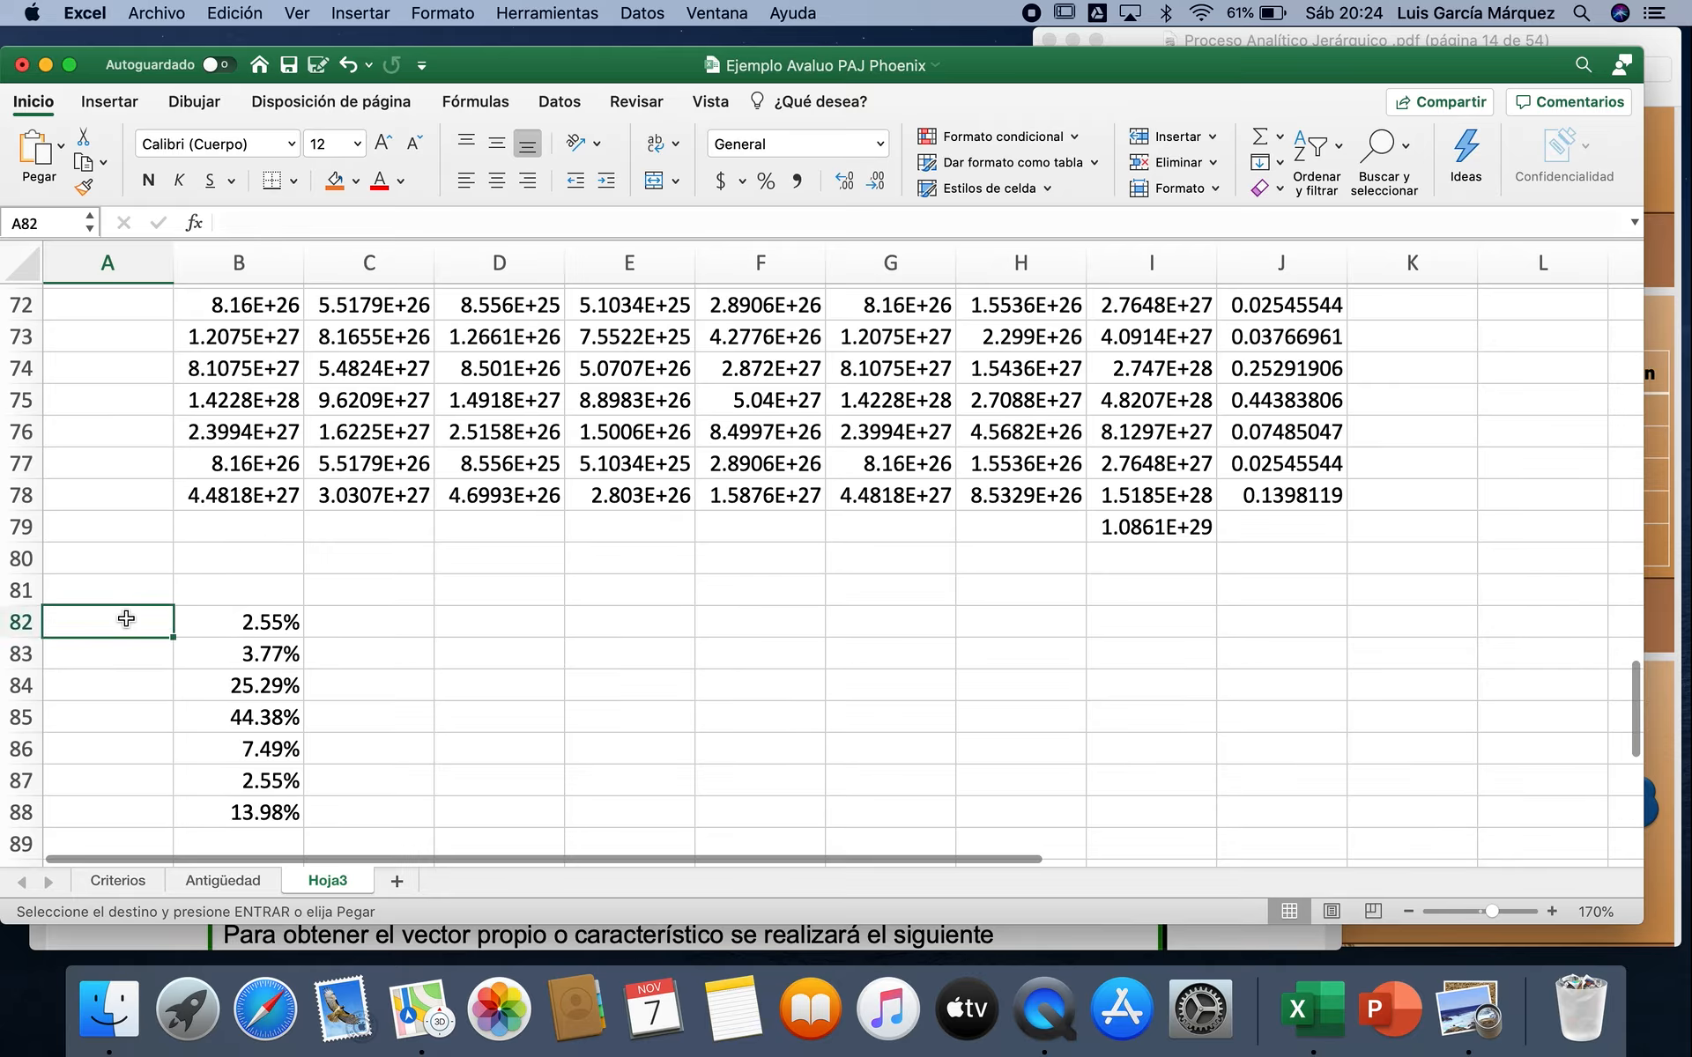
key("super+v")
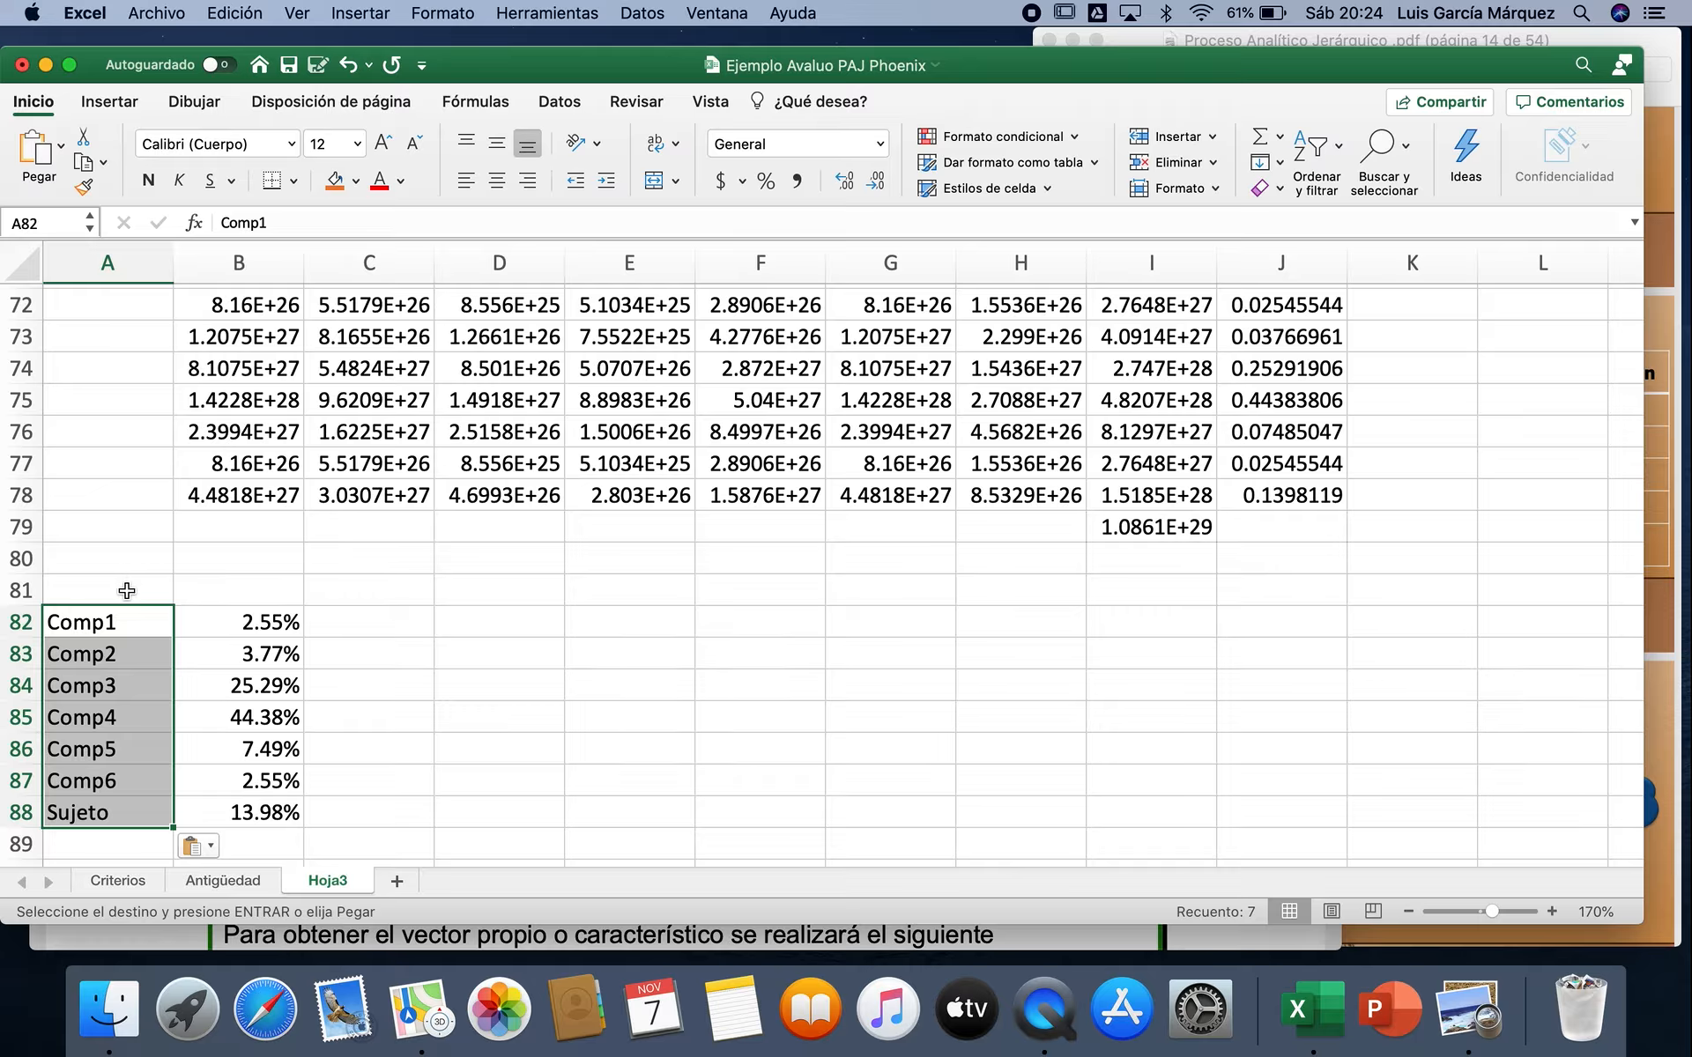
Step: Add the headings Comparables in A81 and Ponderación Ubicación in B81 above the summary of weights
left_click(127, 591)
type("Comp")
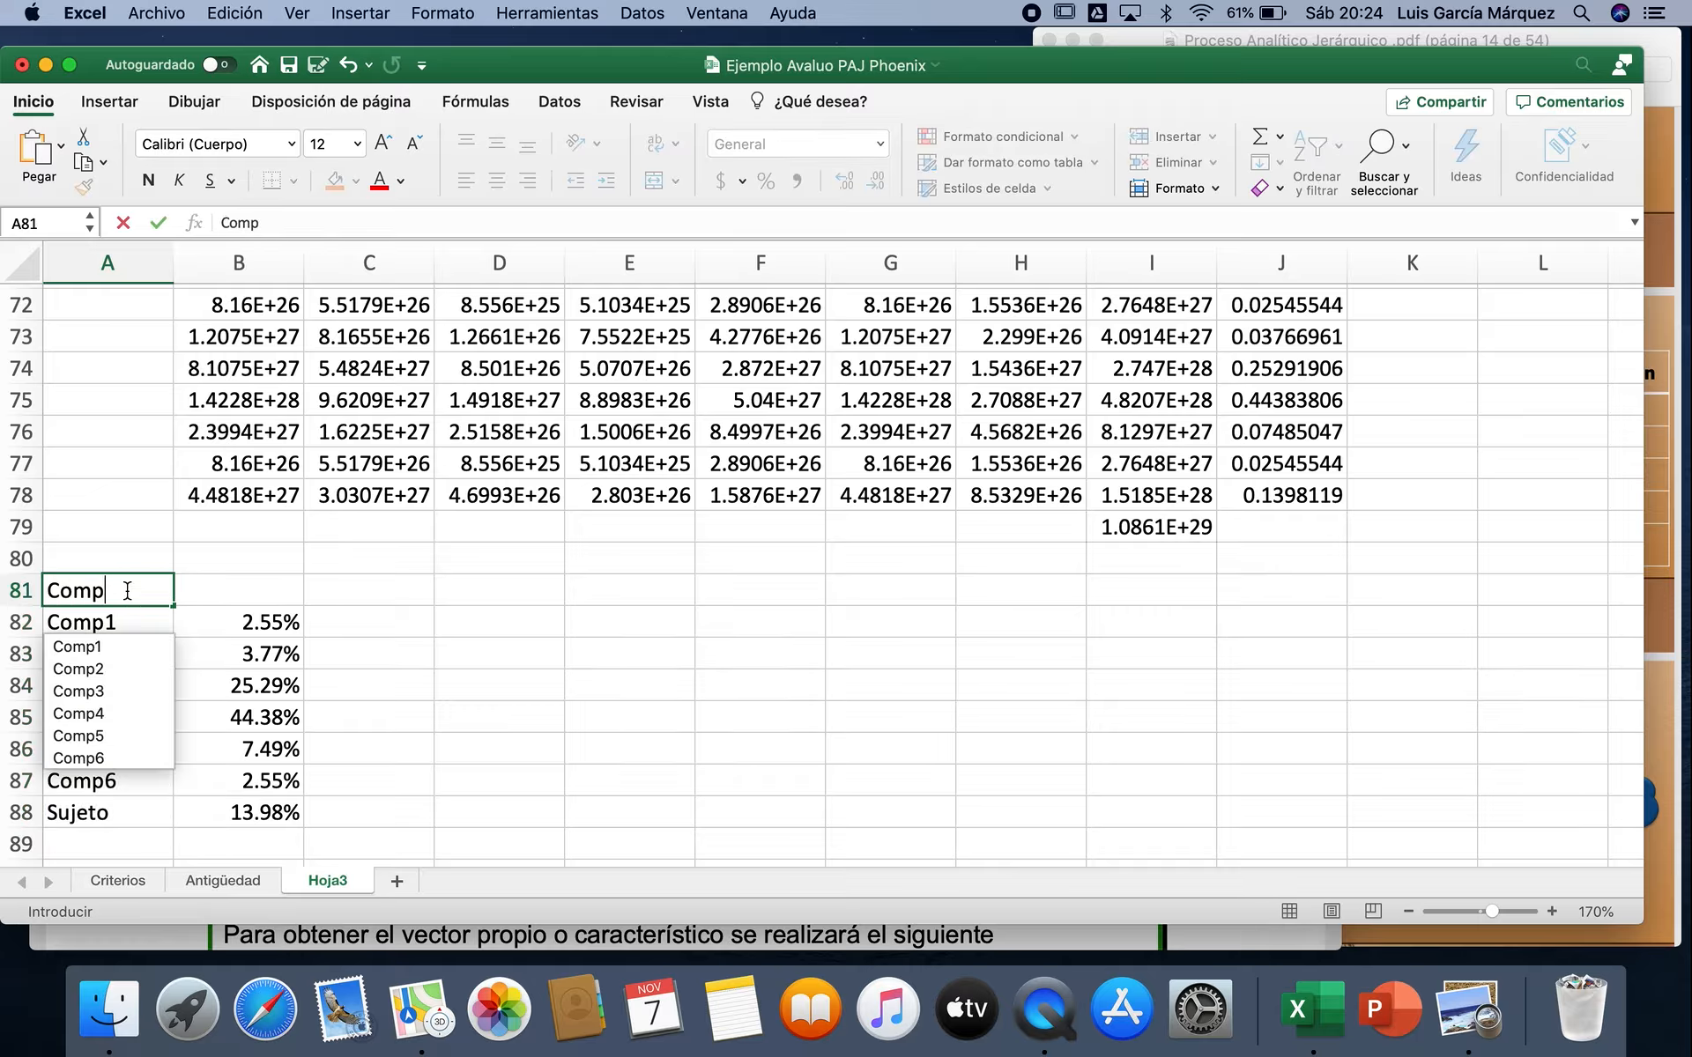
type("arables")
key("Tab")
scroll(635, 527, "up", 6)
scroll(634, 527, "up", 12)
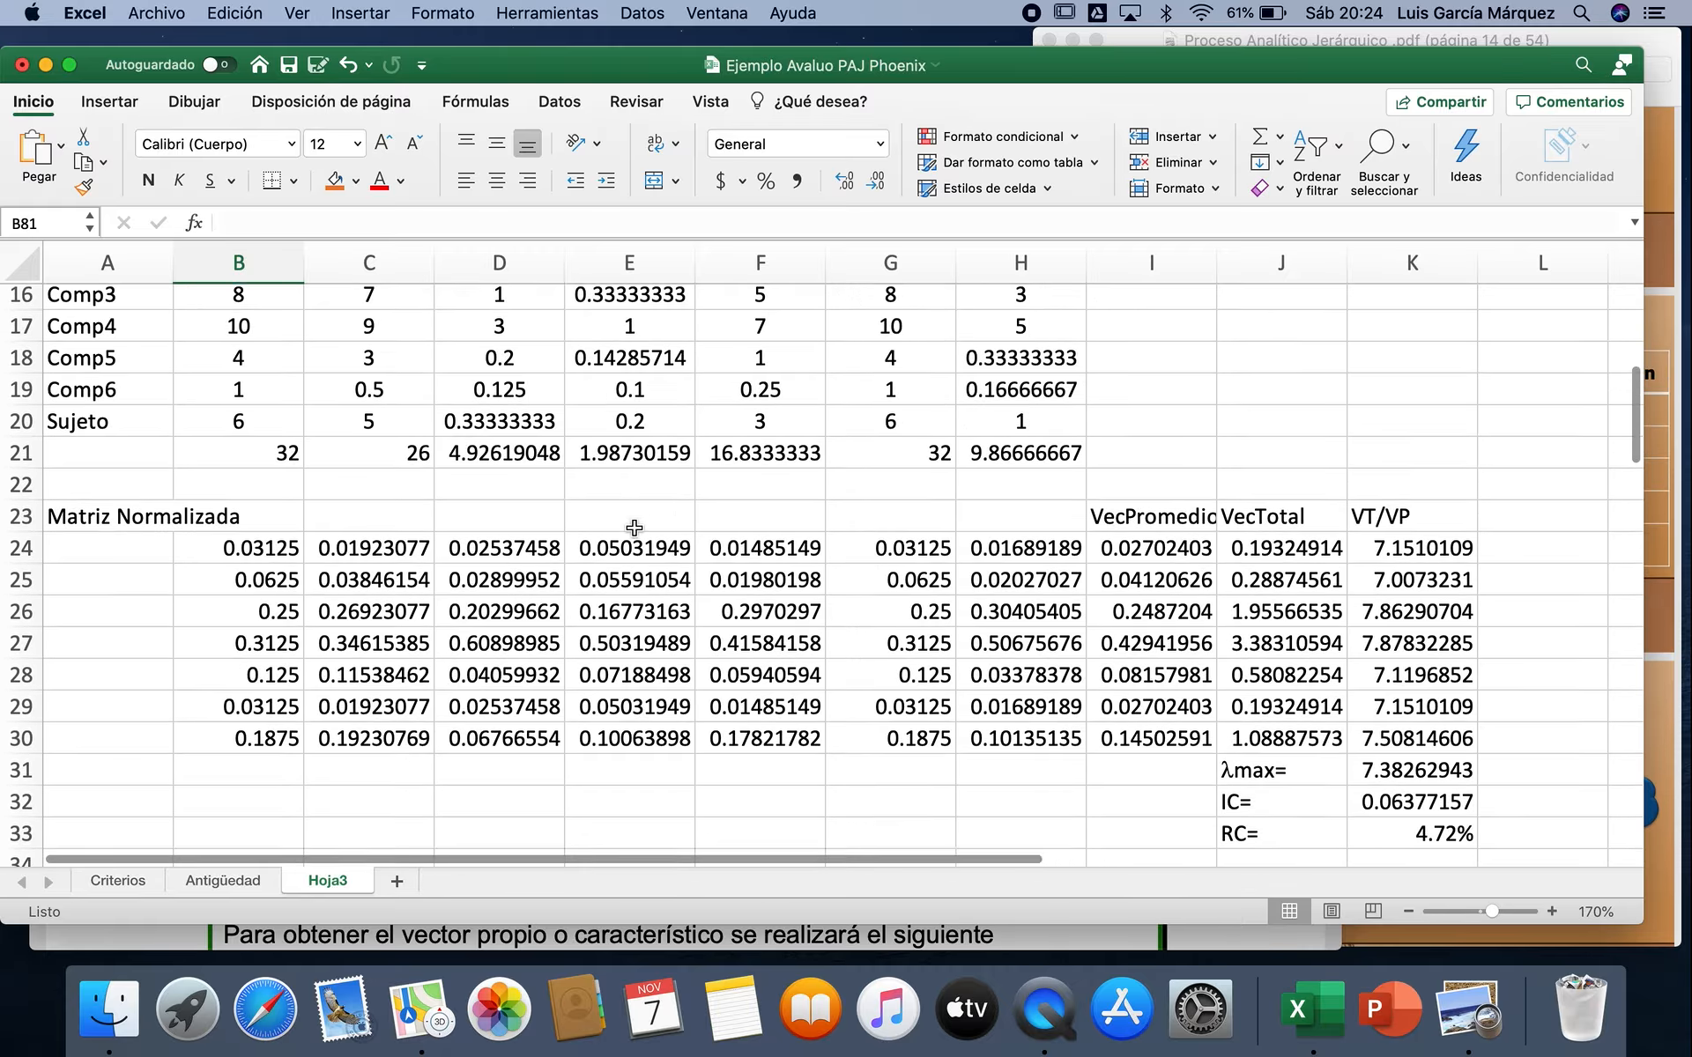
scroll(635, 527, "up", 6)
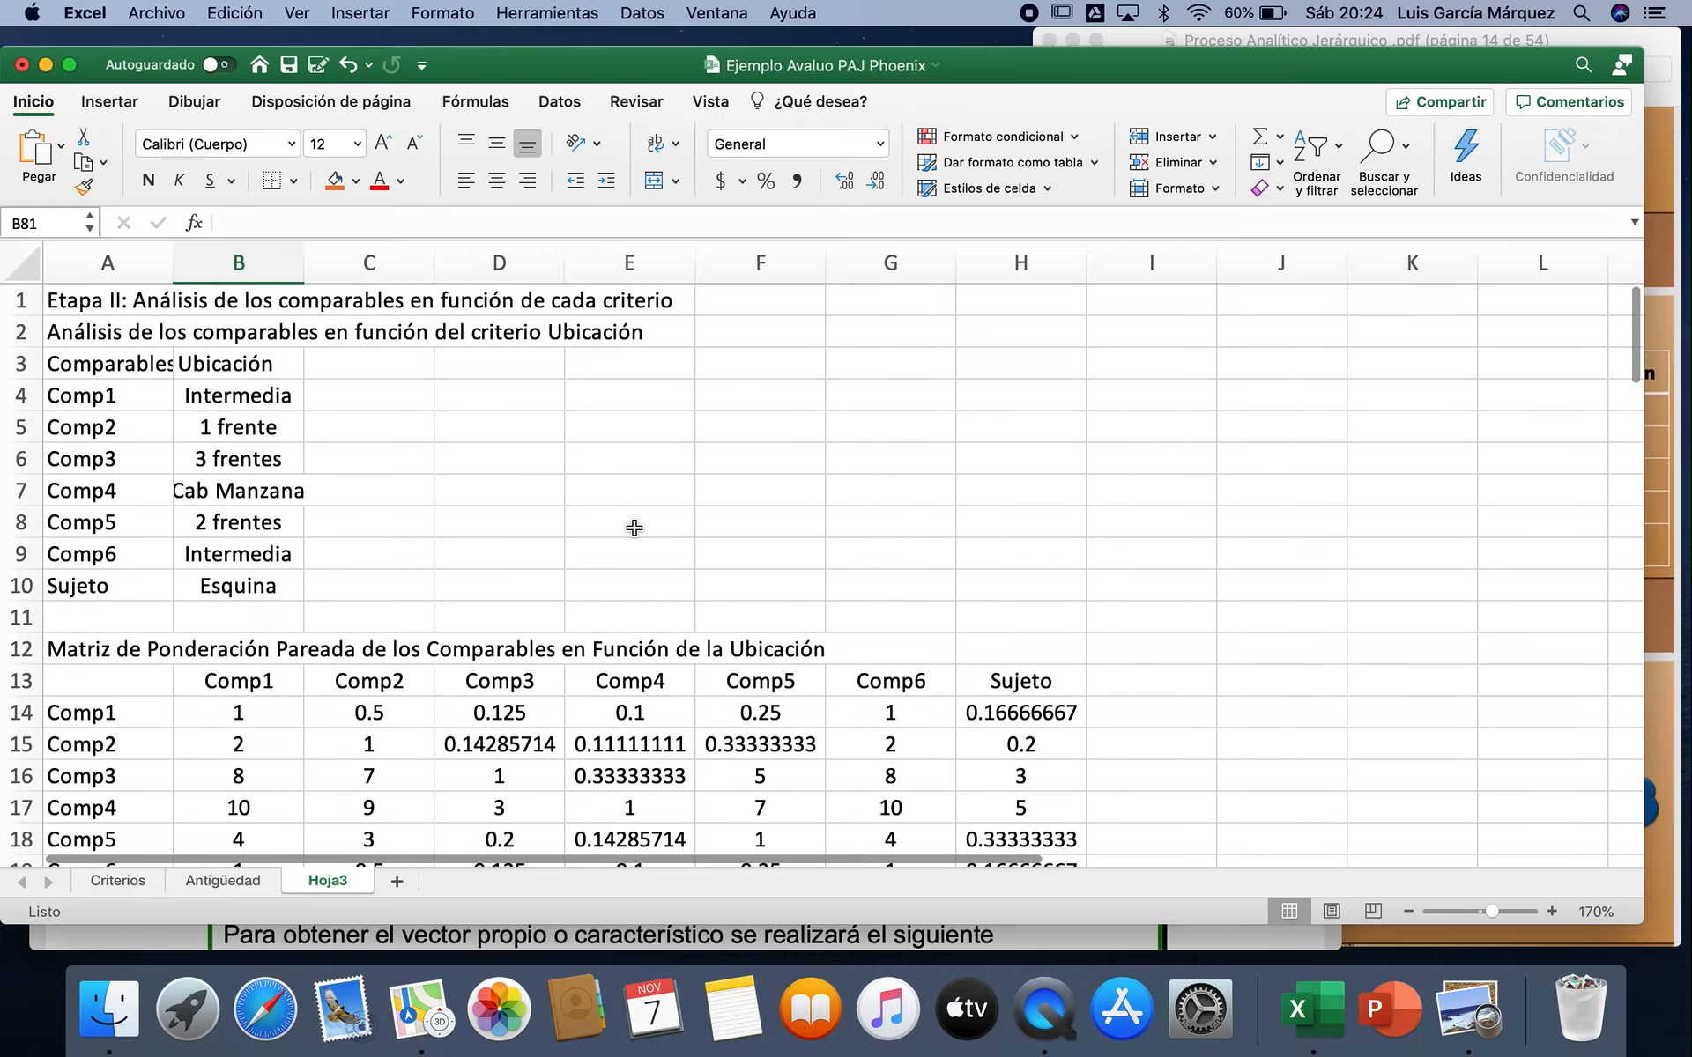
scroll(520, 666, "down", 20)
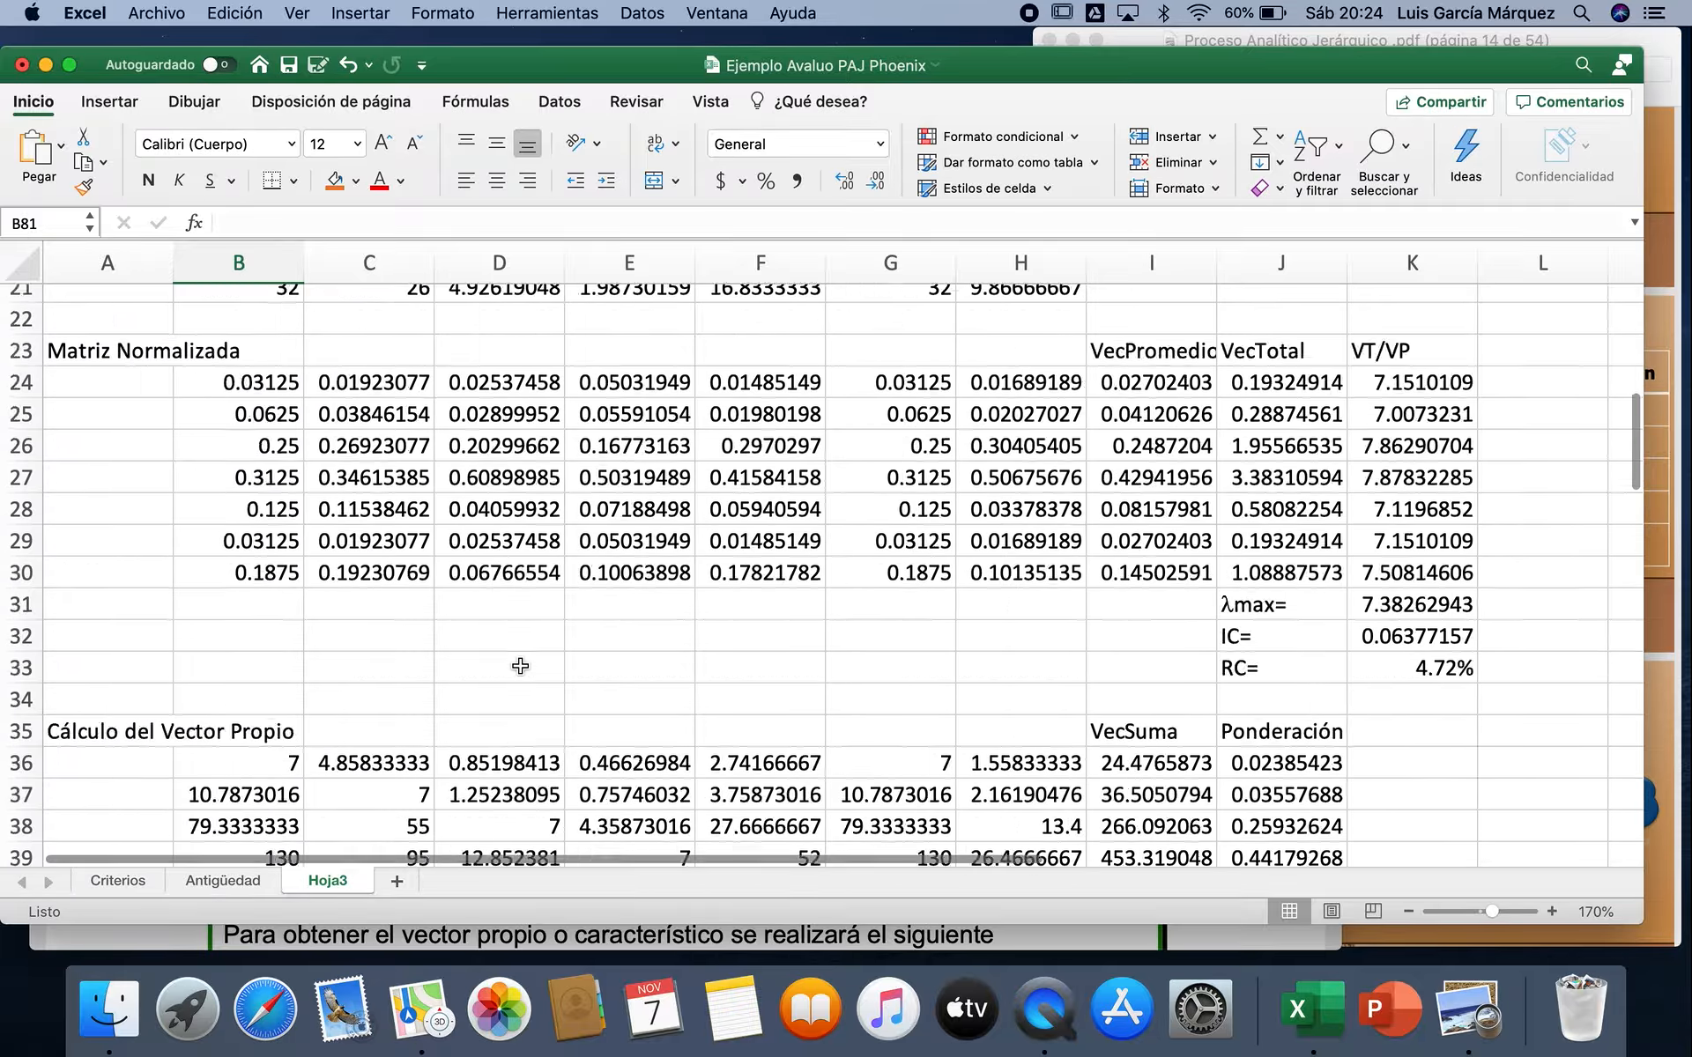
scroll(520, 666, "up", 2)
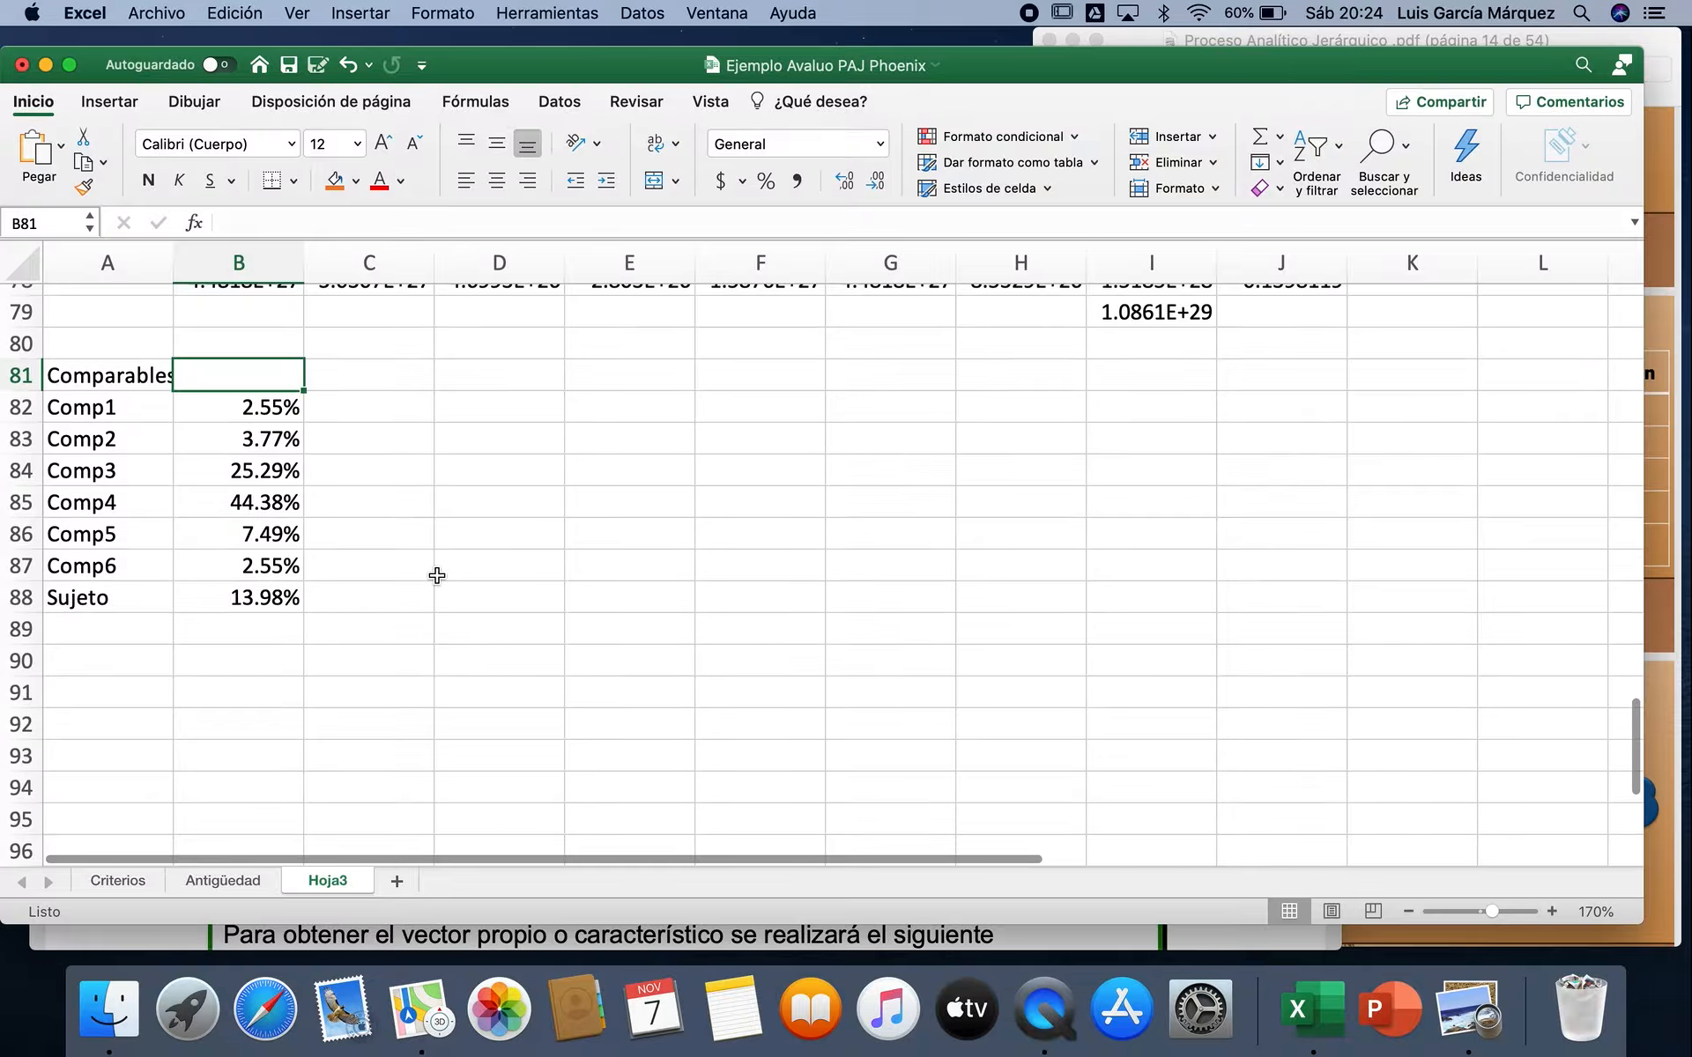
type("Ponderación")
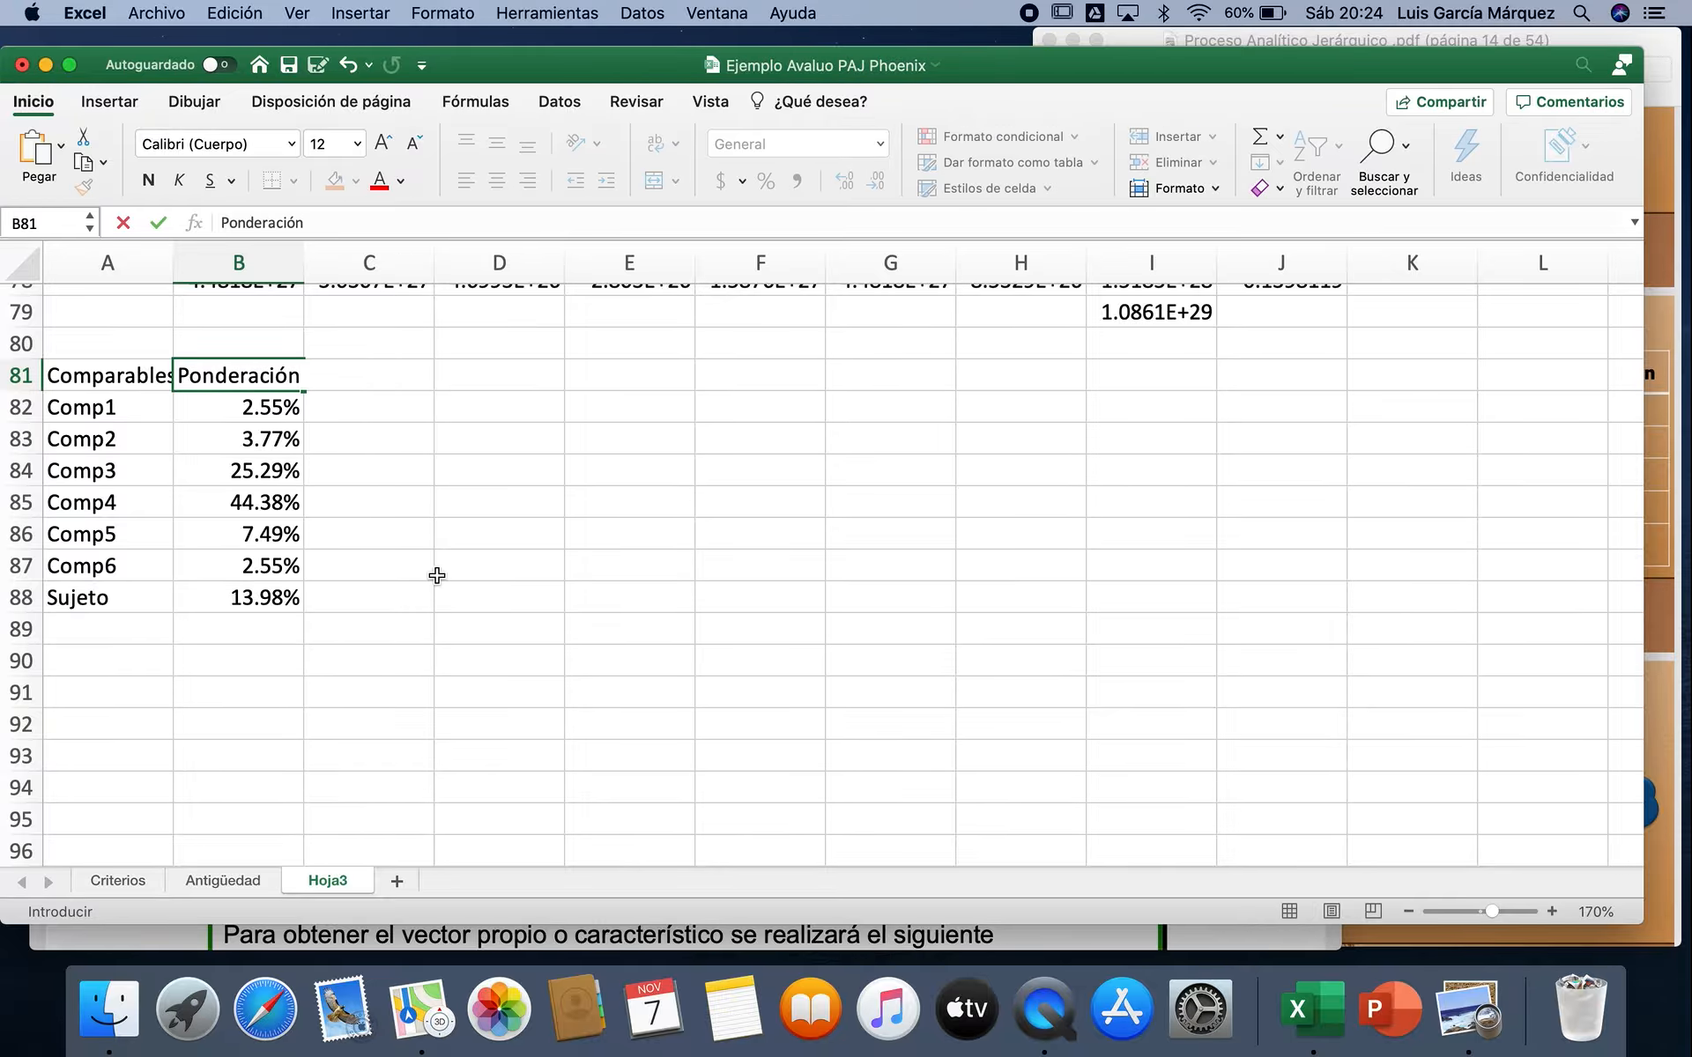
type("Ubicación")
key("Return")
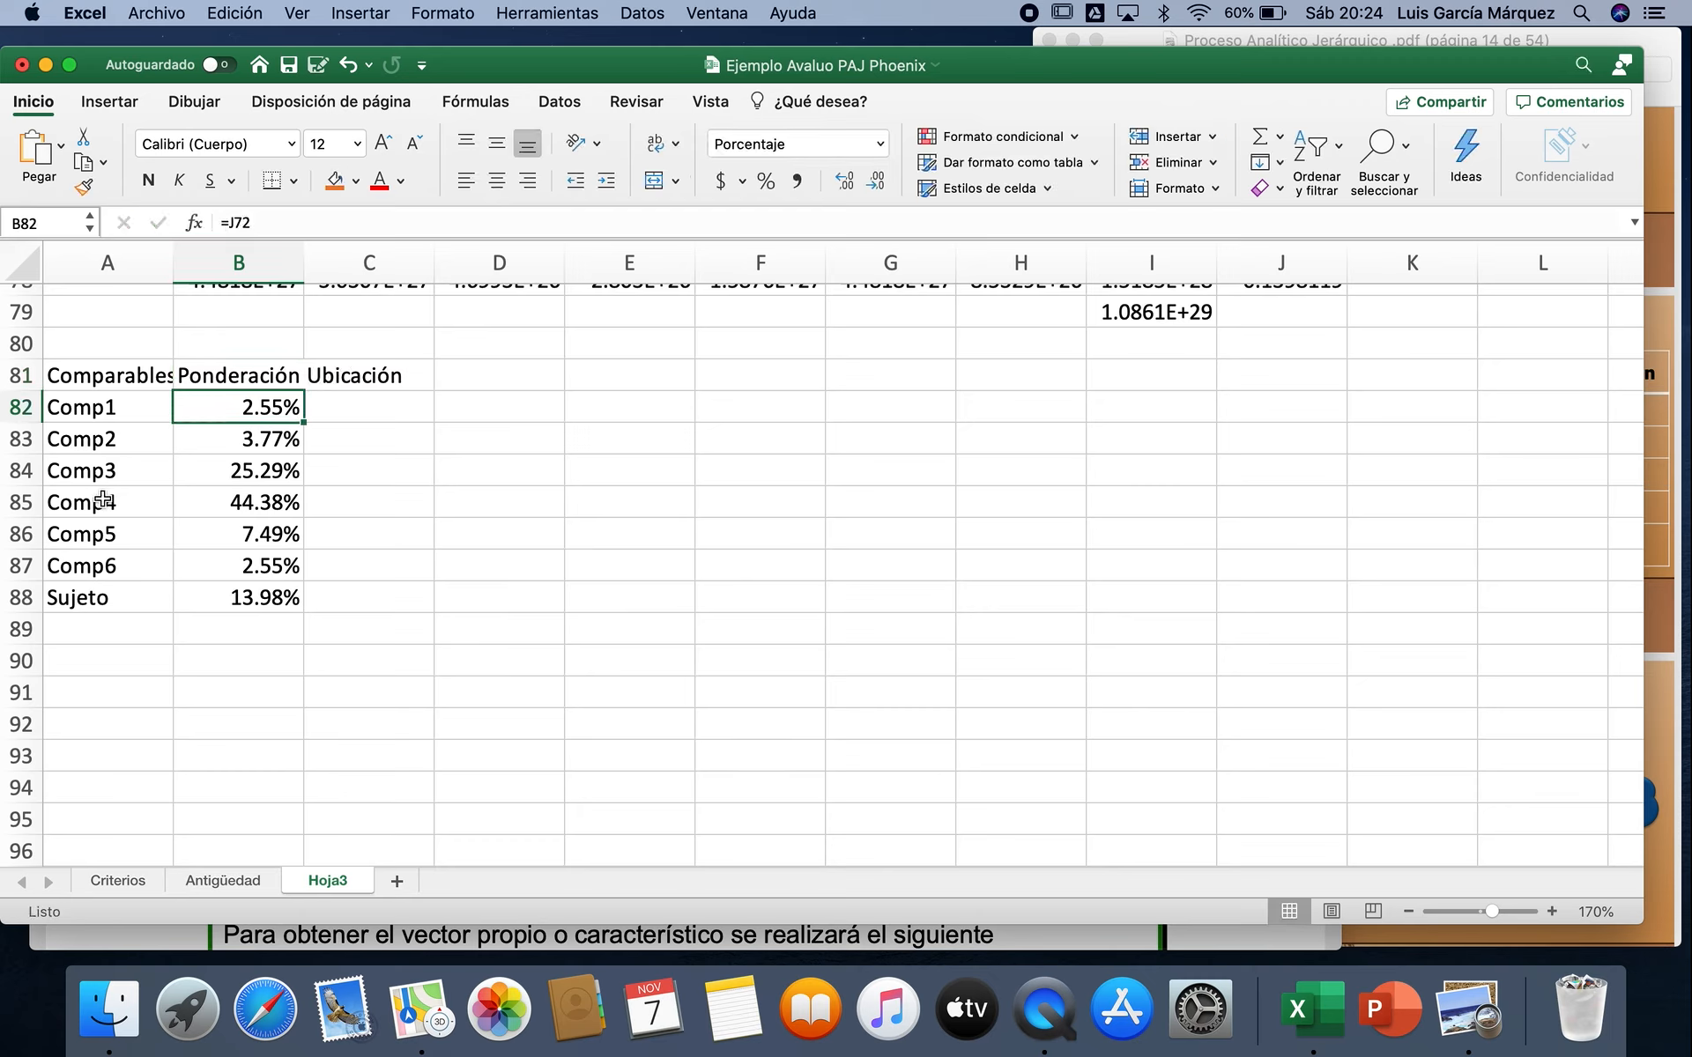
Step: Review each comparable's Ubicación weight in A82:B88, from Comp4 through the lower-ranked ones, and return to the location descriptions in A3:B10
left_click_drag(101, 501, 188, 498)
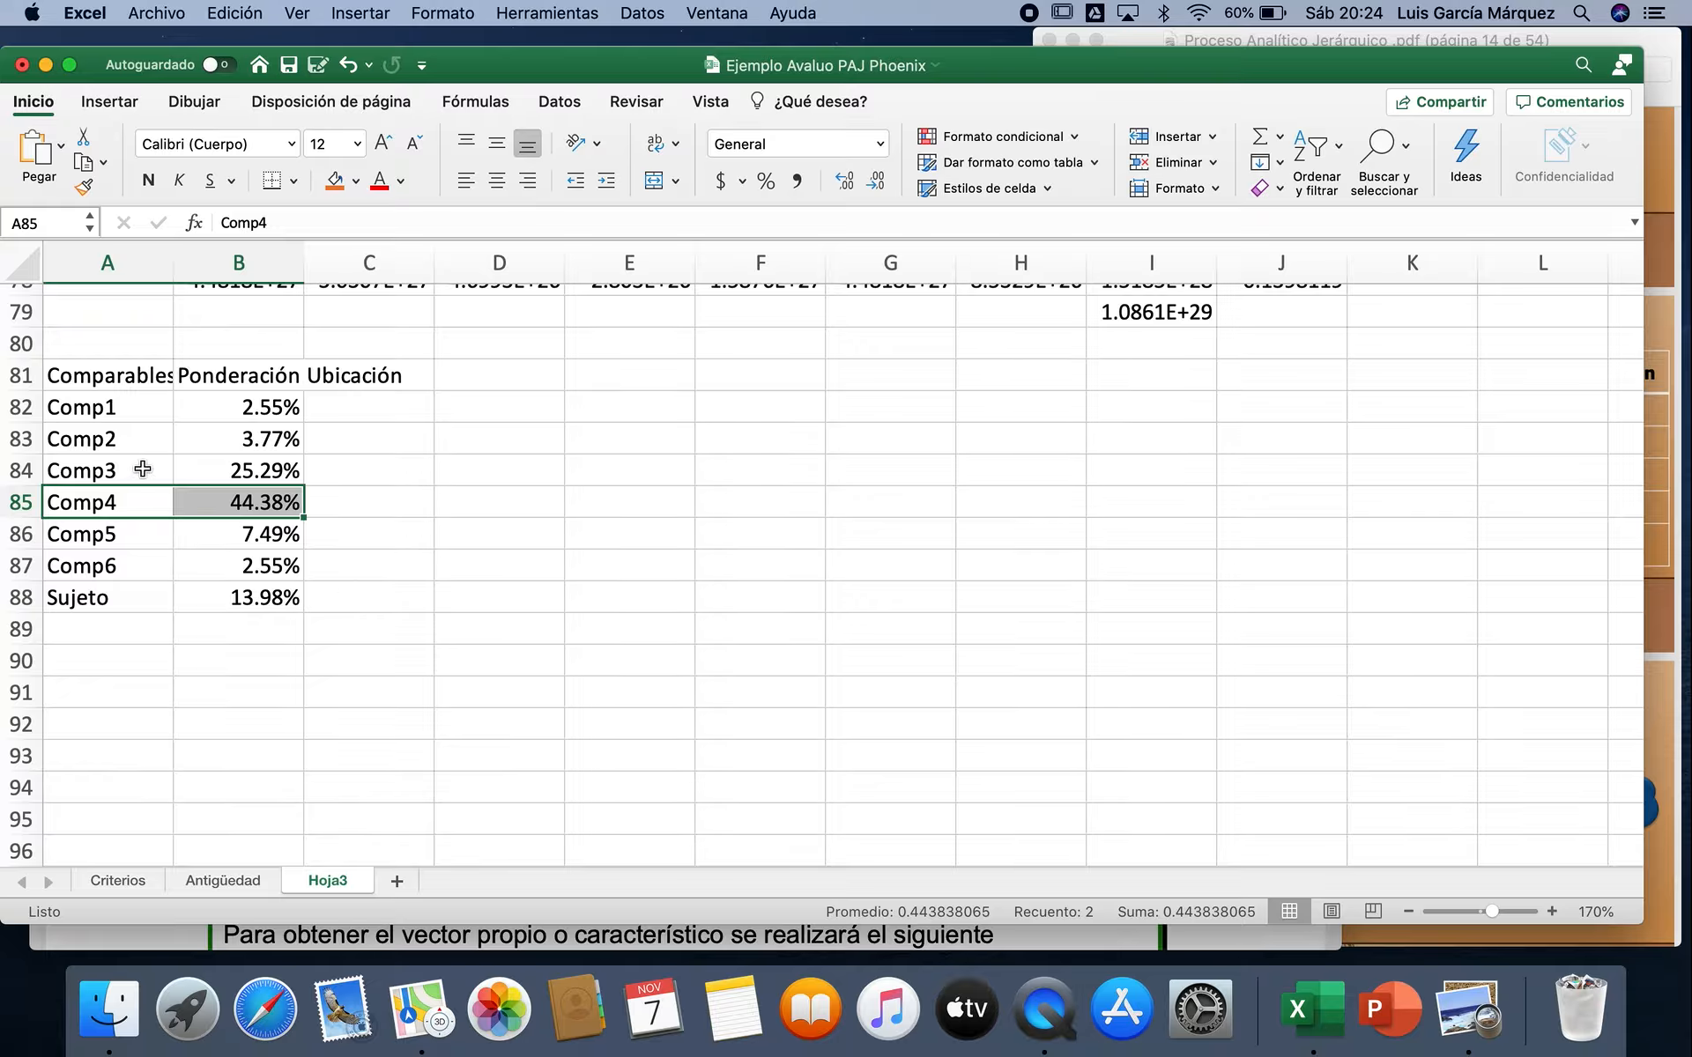
left_click_drag(145, 473, 212, 471)
left_click_drag(132, 598, 192, 598)
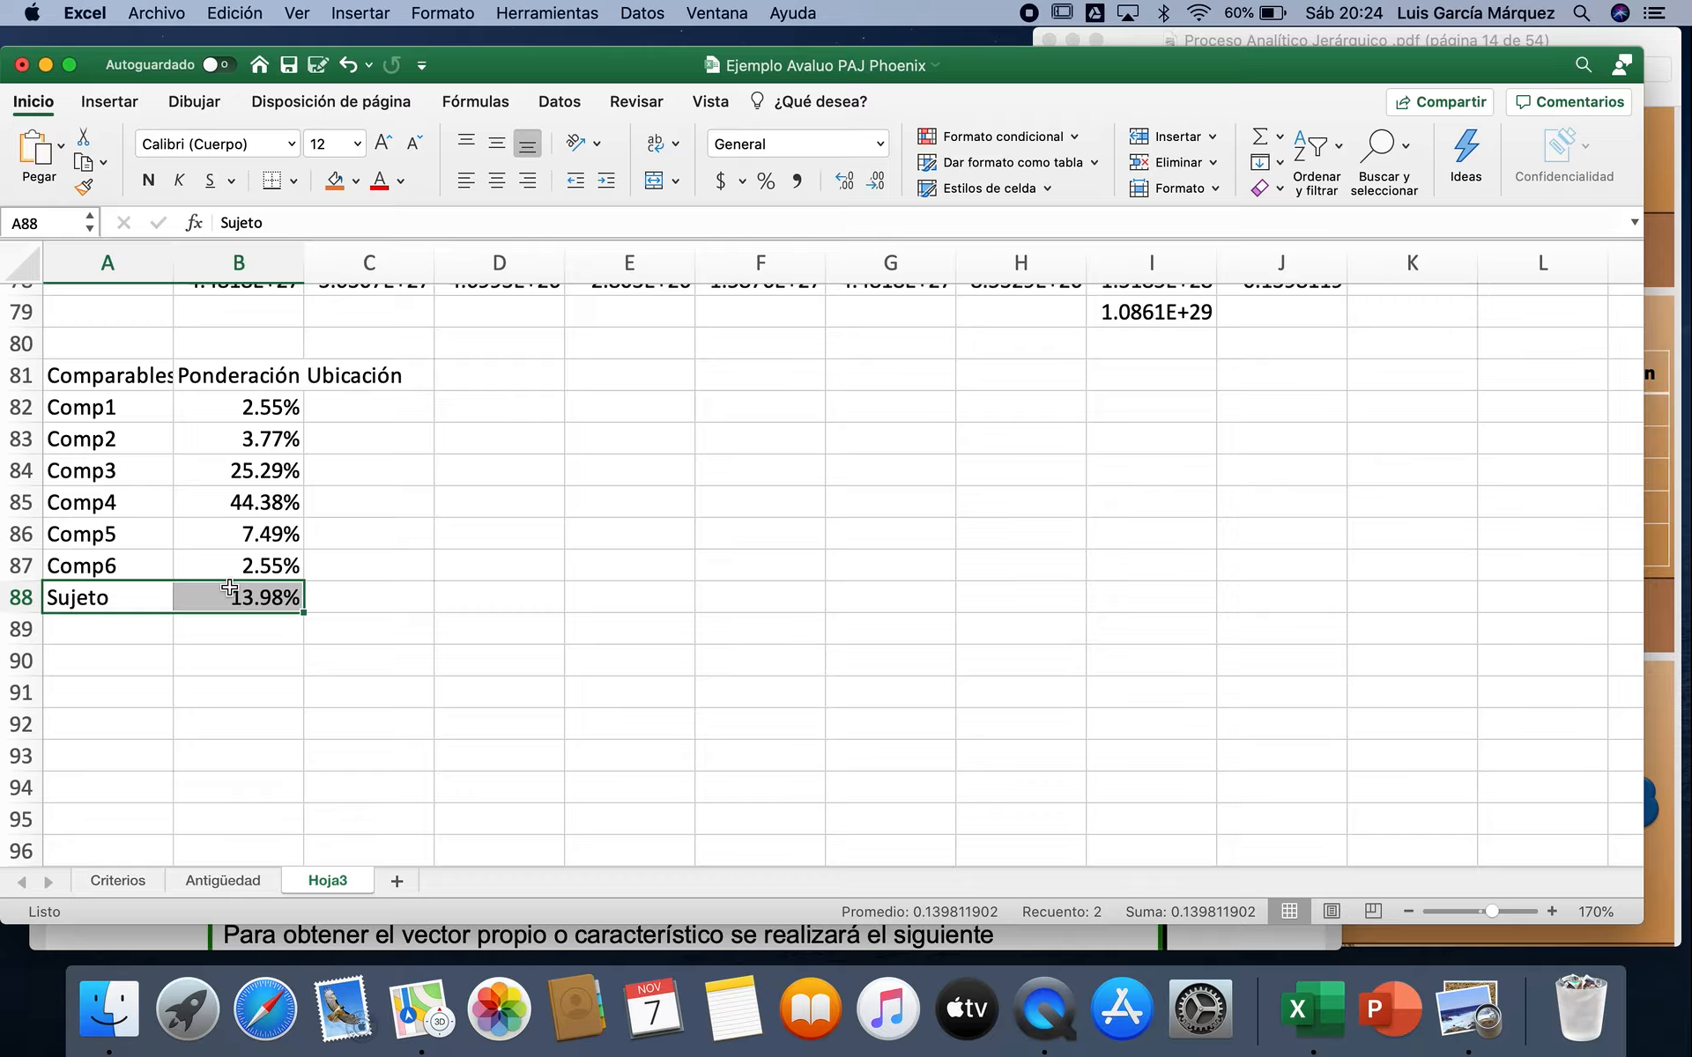
left_click_drag(128, 537, 200, 534)
left_click_drag(114, 438, 219, 406)
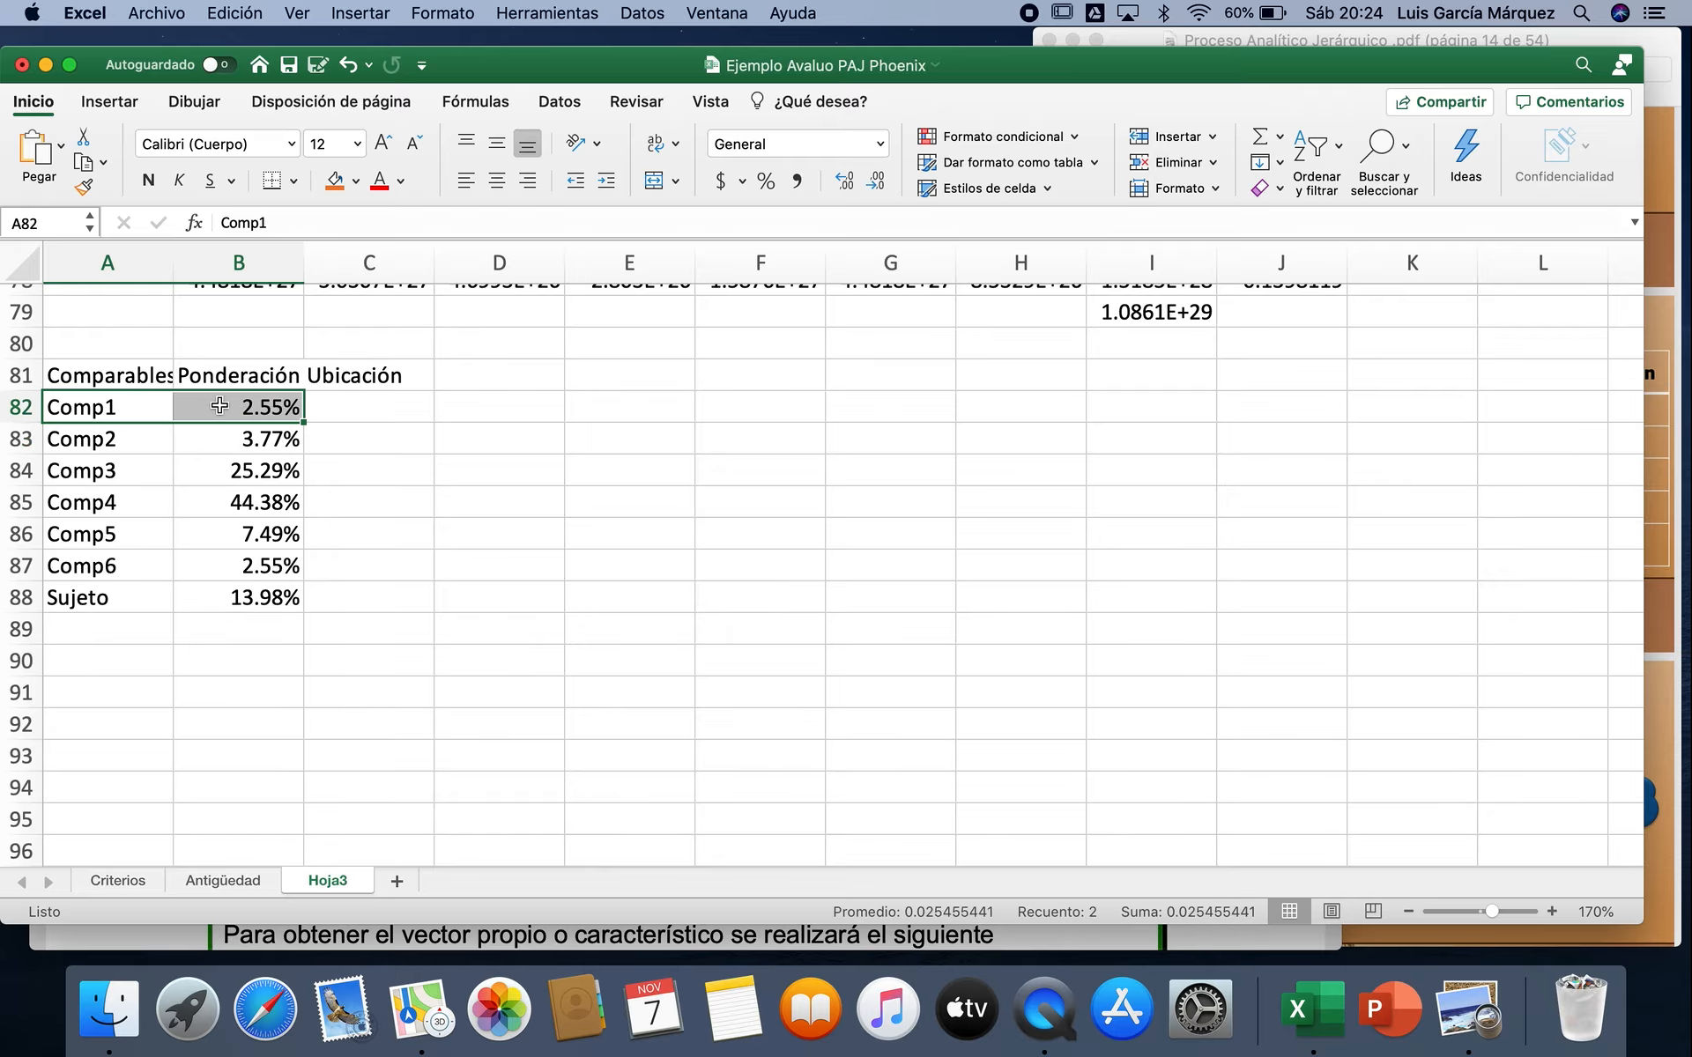
left_click_drag(132, 562, 204, 561)
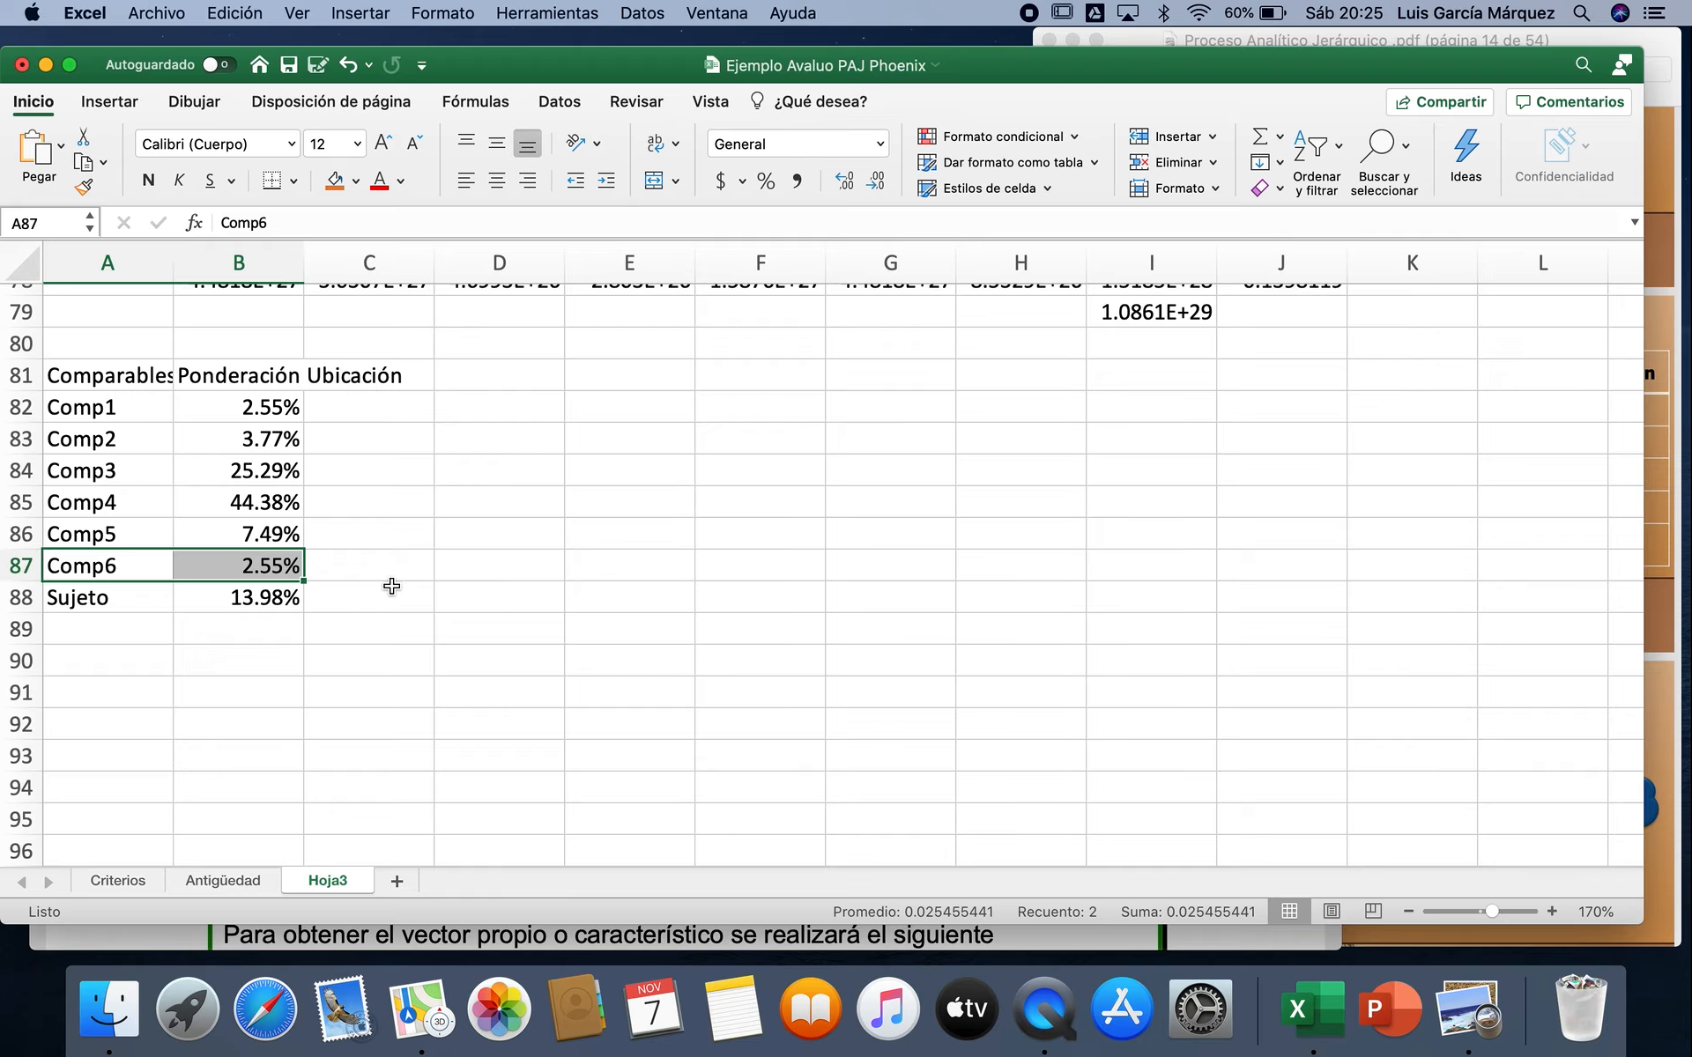
scroll(519, 533, "up", 10)
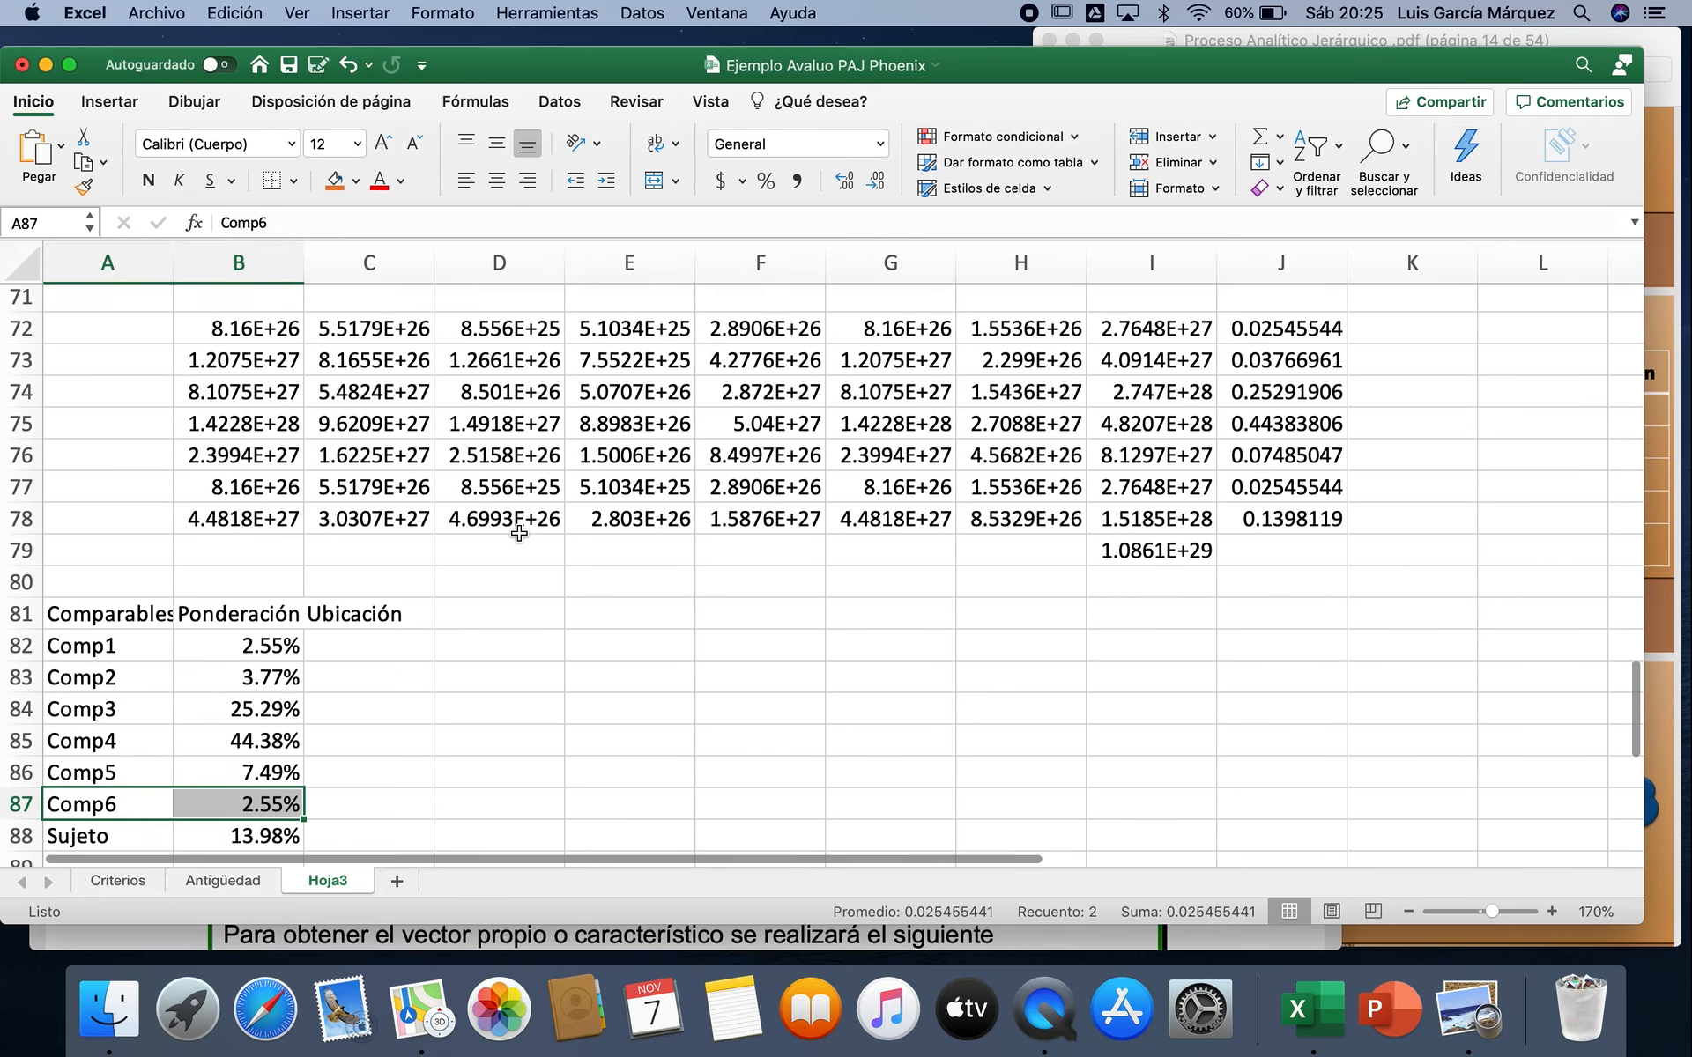
scroll(519, 533, "up", 15)
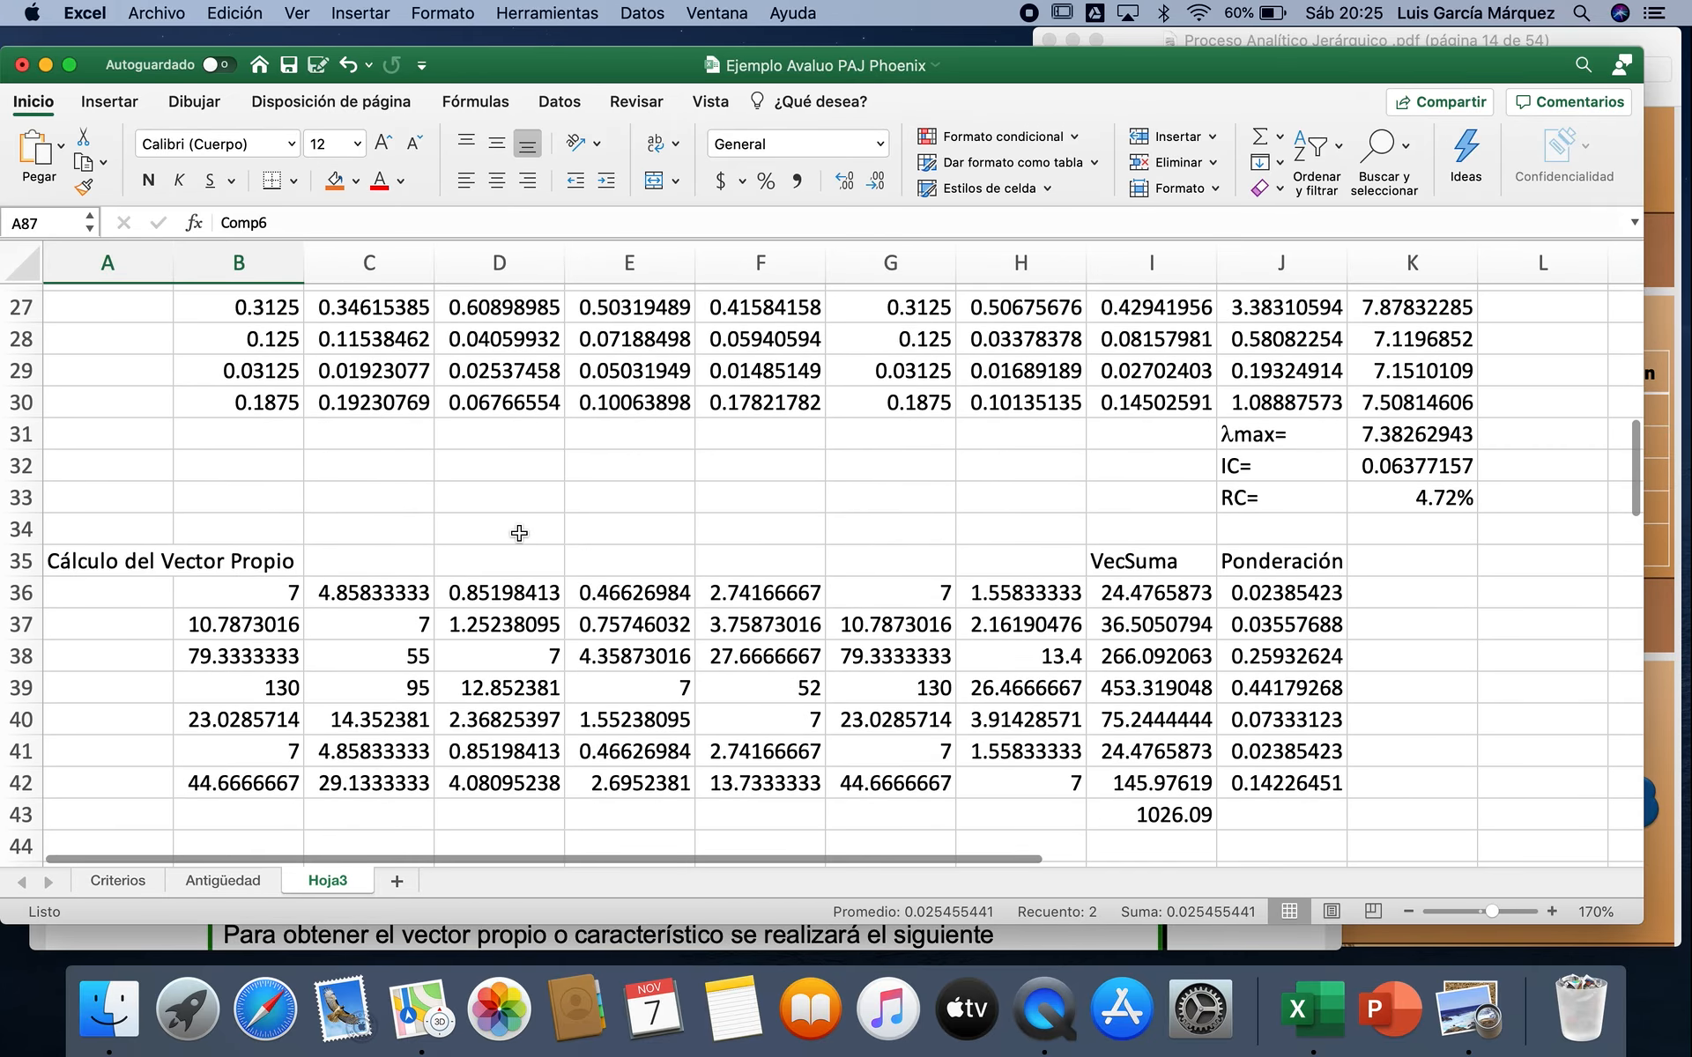
scroll(519, 533, "up", 5)
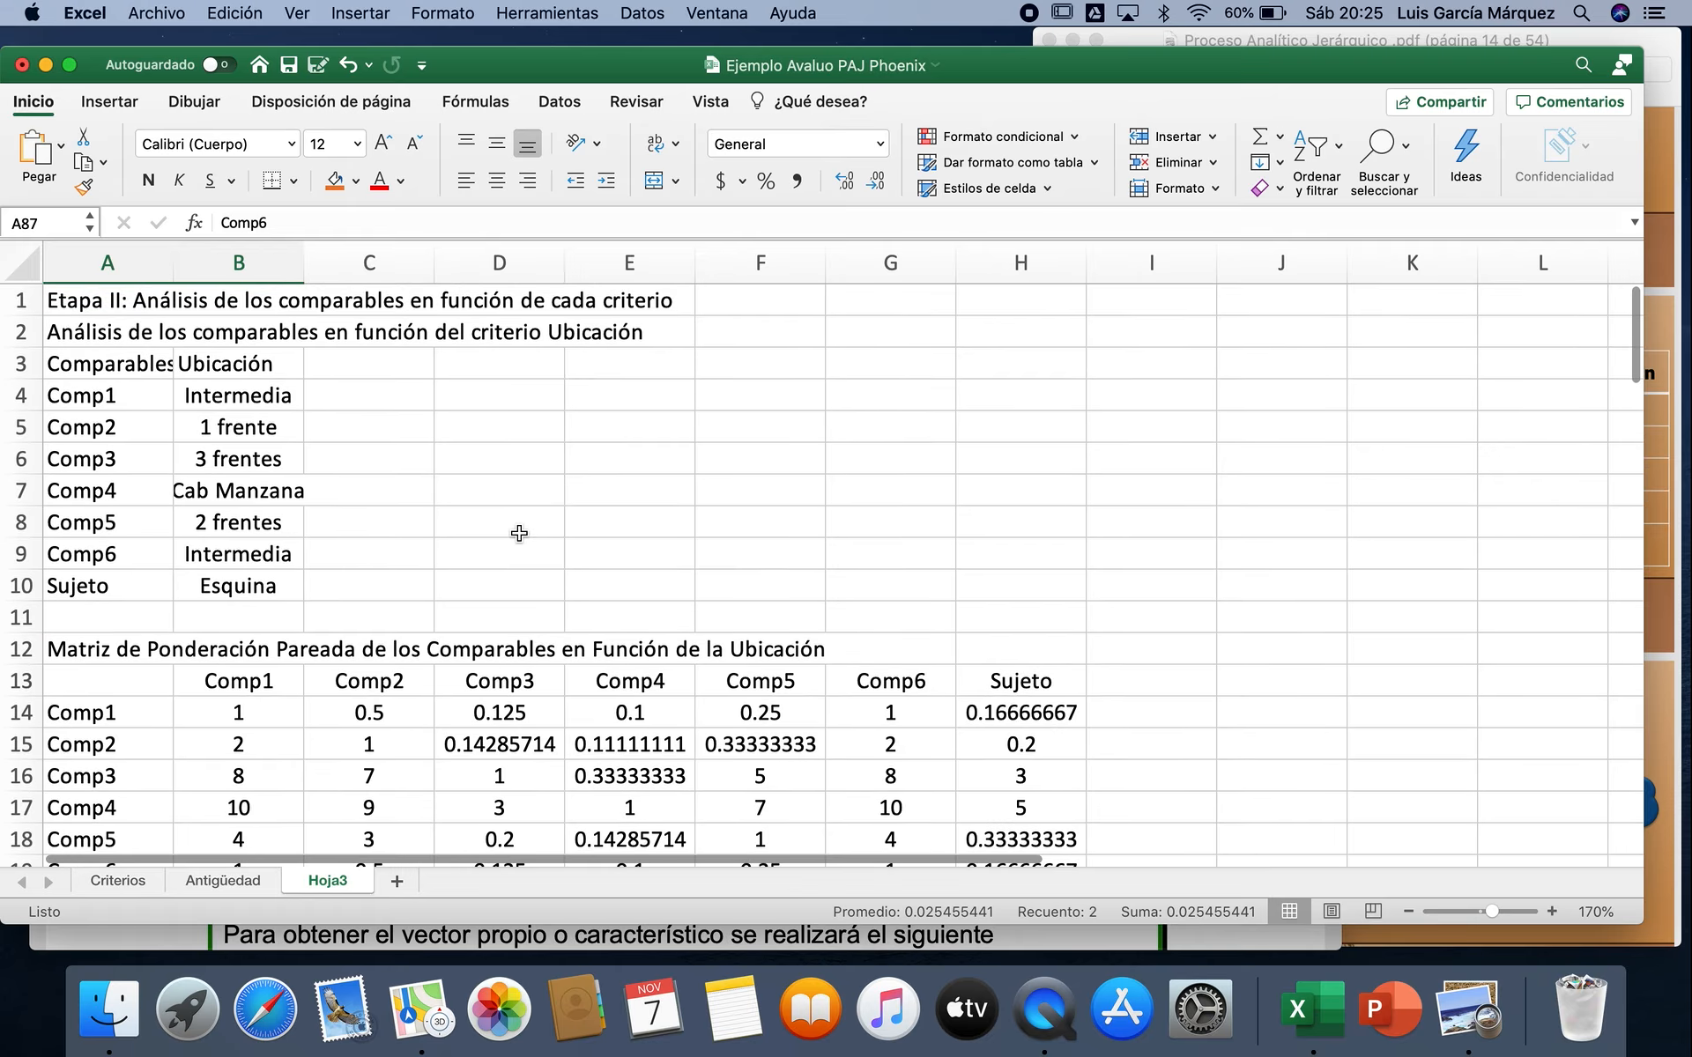